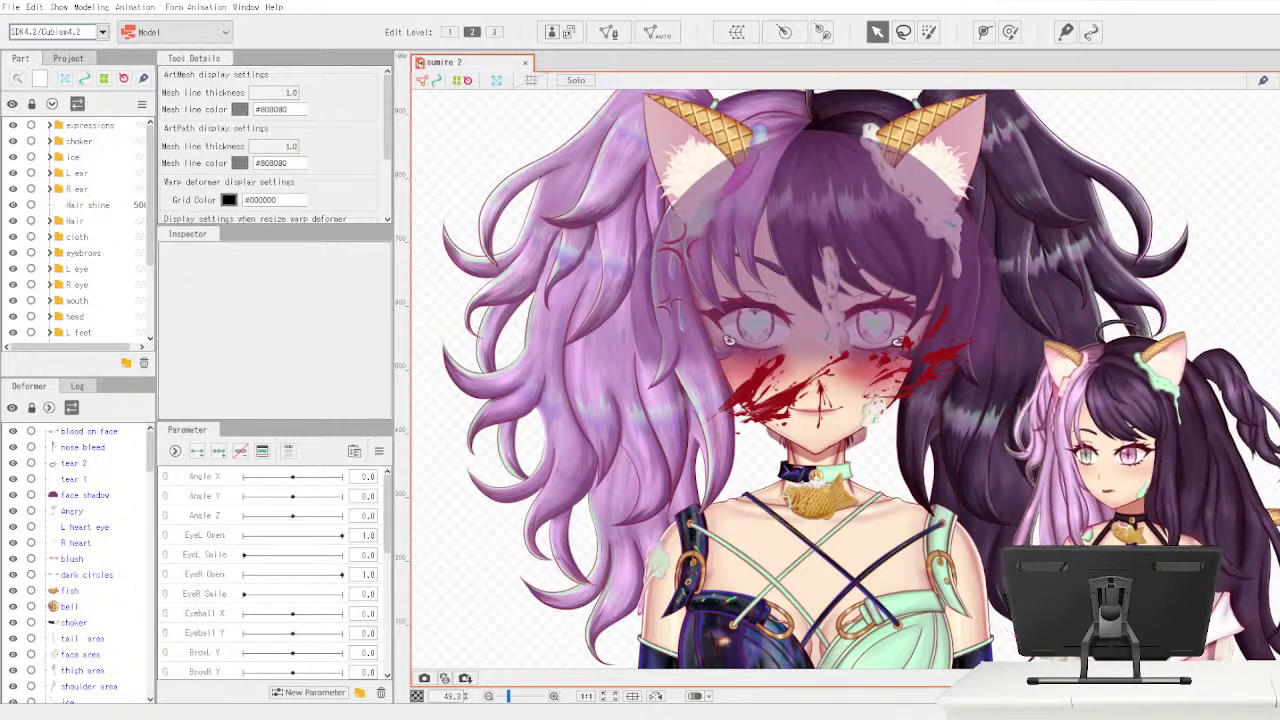
# - Widen the part and deformer lists so the draw order column has more room
pyautogui.moveTo(157, 307); pyautogui.dragTo(168, 307)
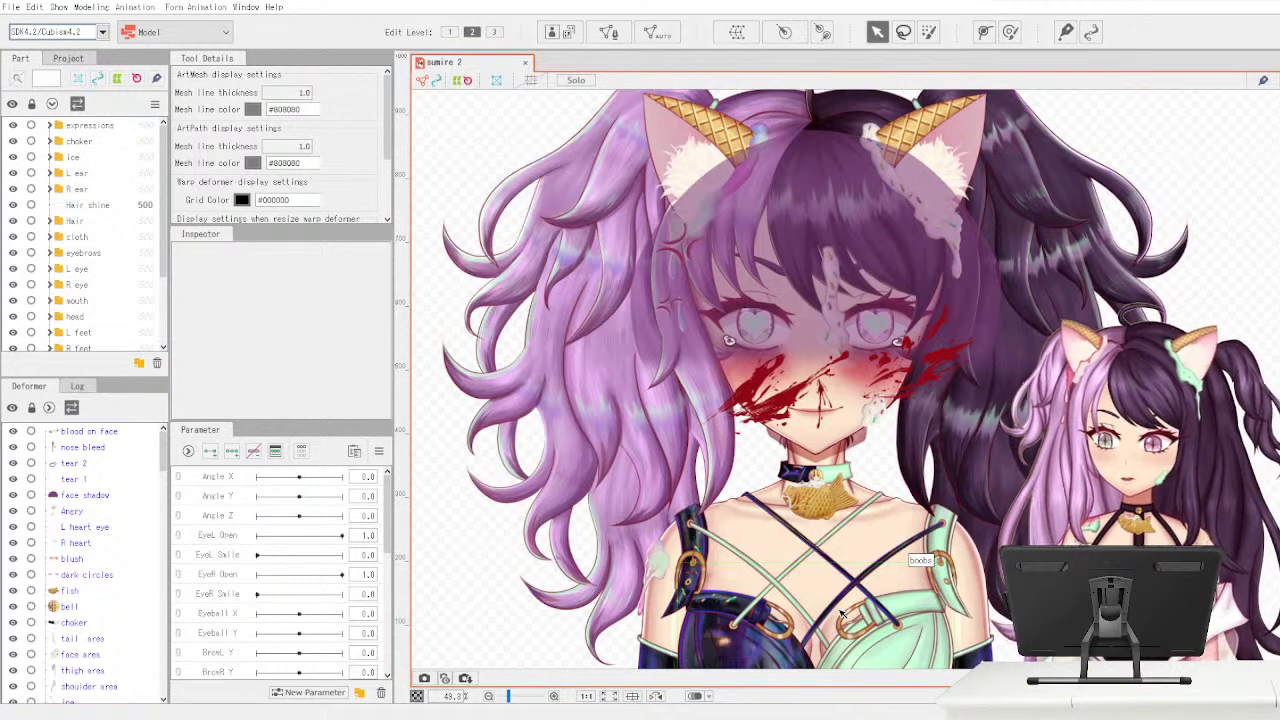
pyautogui.moveTo(388, 528); pyautogui.dragTo(388, 490)
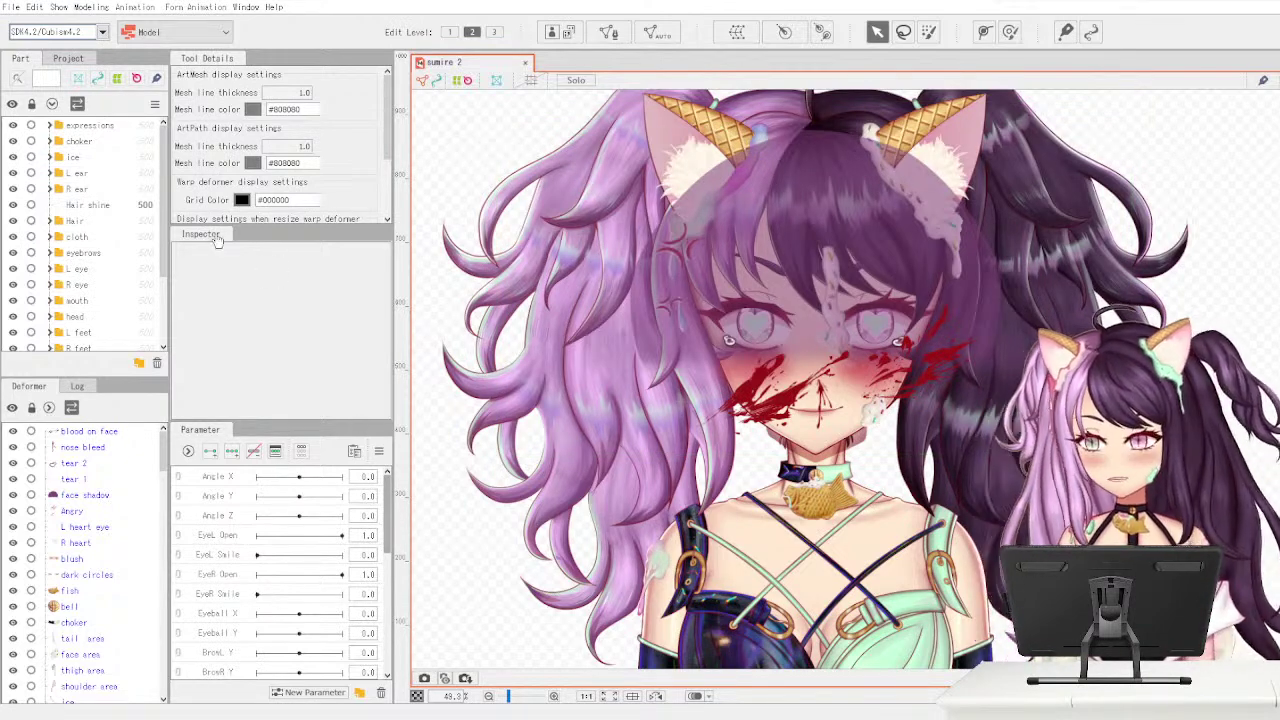
pyautogui.moveTo(165, 256); pyautogui.dragTo(180, 255)
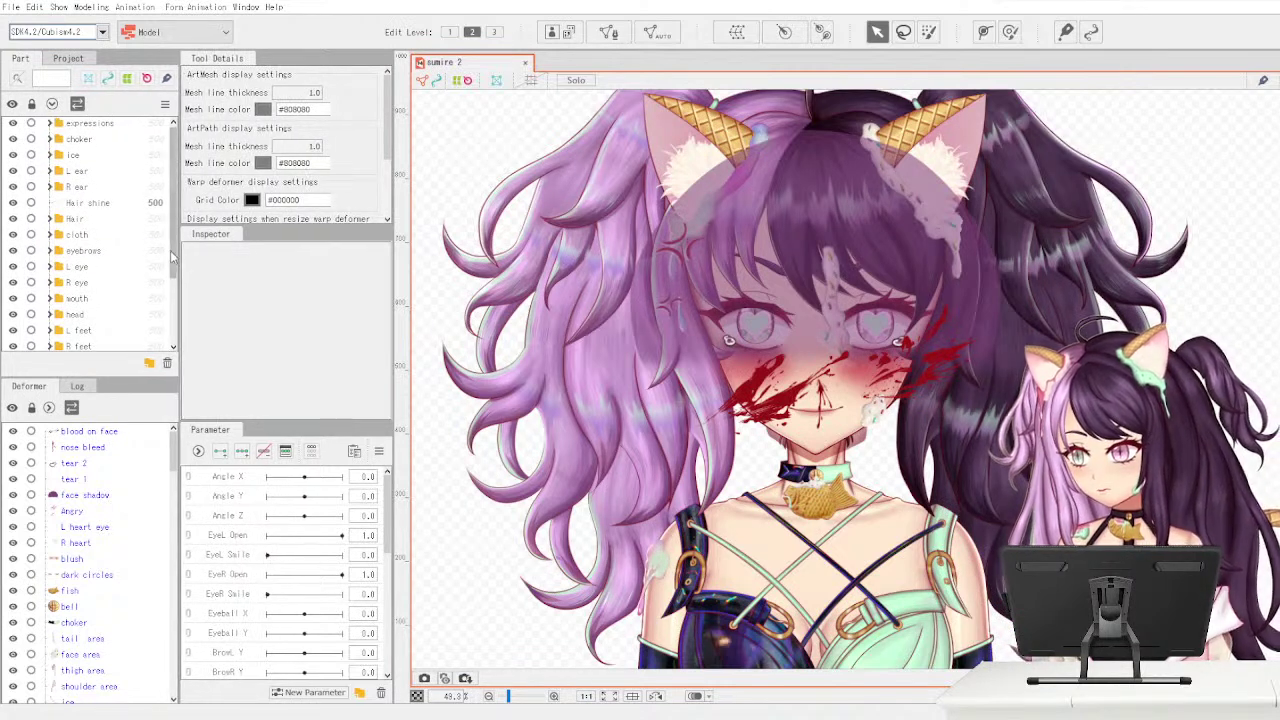
# - Move the choker part folder into the expressions folder
pyautogui.click(60, 126)
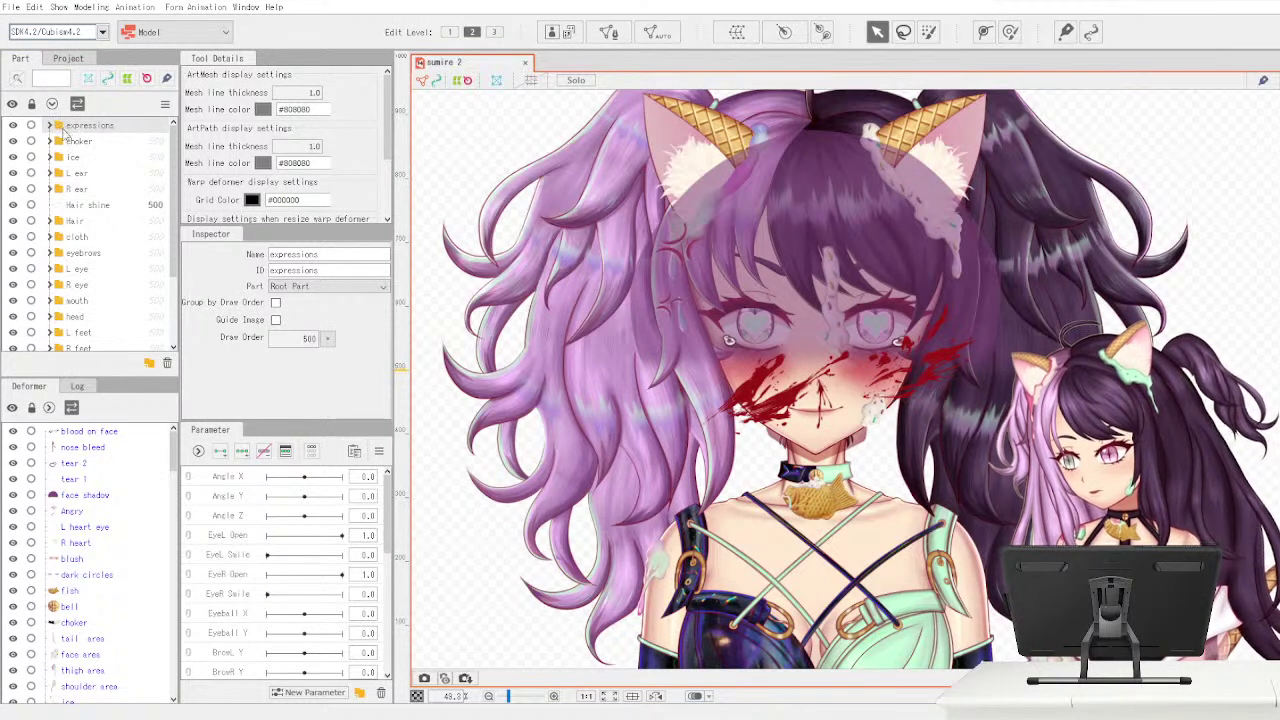
pyautogui.moveTo(72, 141)
pyautogui.mouseDown()
pyautogui.moveTo(54, 132)
pyautogui.moveTo(78, 126)
pyautogui.mouseUp()
pyautogui.click(160, 131)
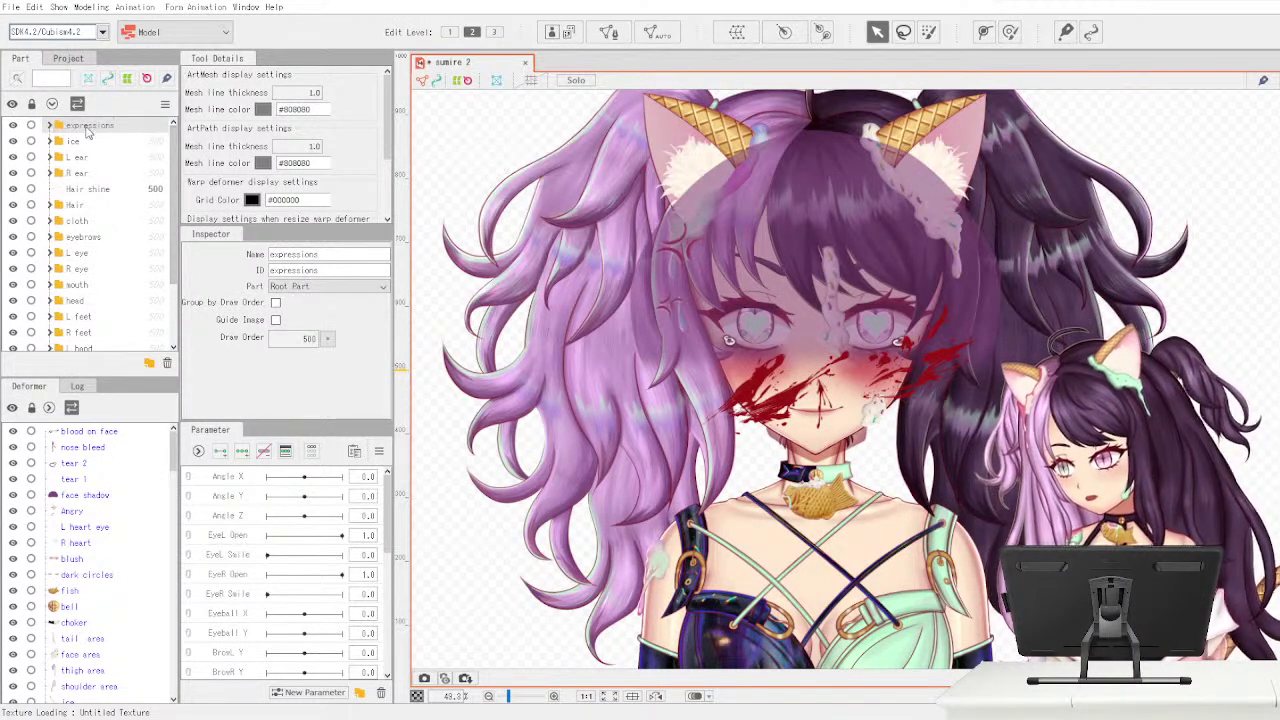
# - Clip the face shadow in the expressions folder to the head by setting its Clipping ID to Head
pyautogui.click(51, 127)
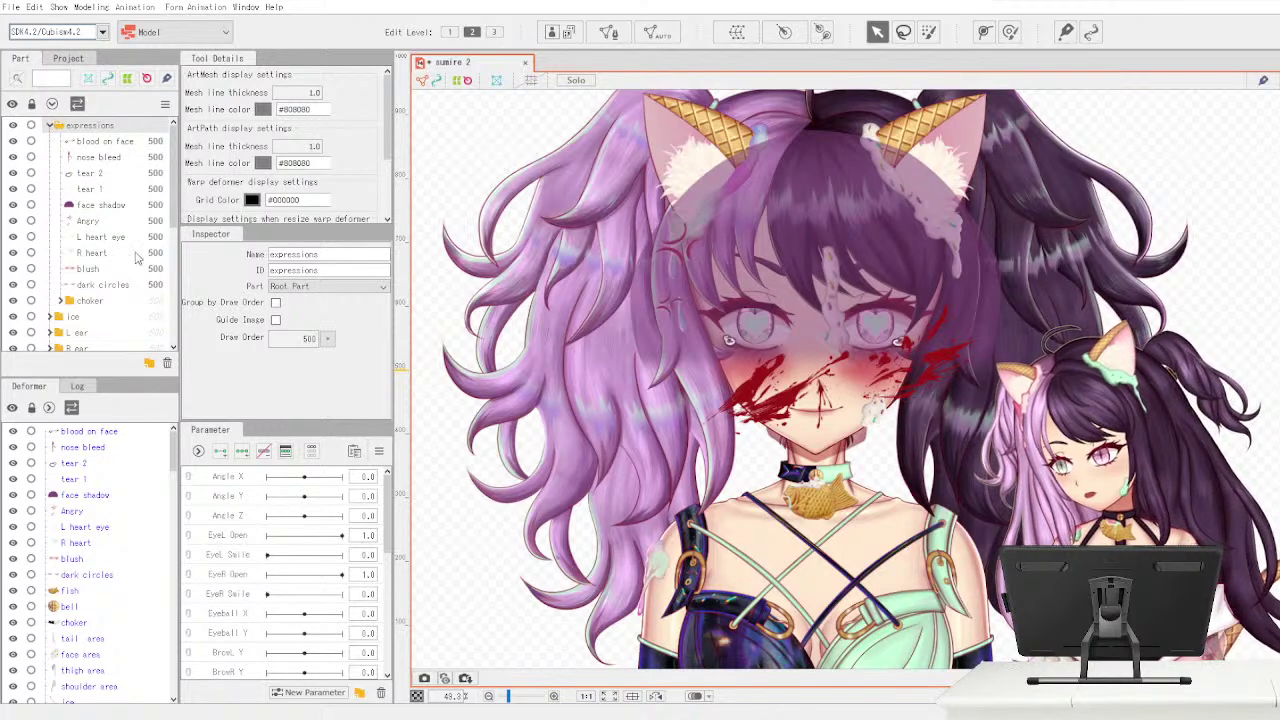
pyautogui.click(134, 204)
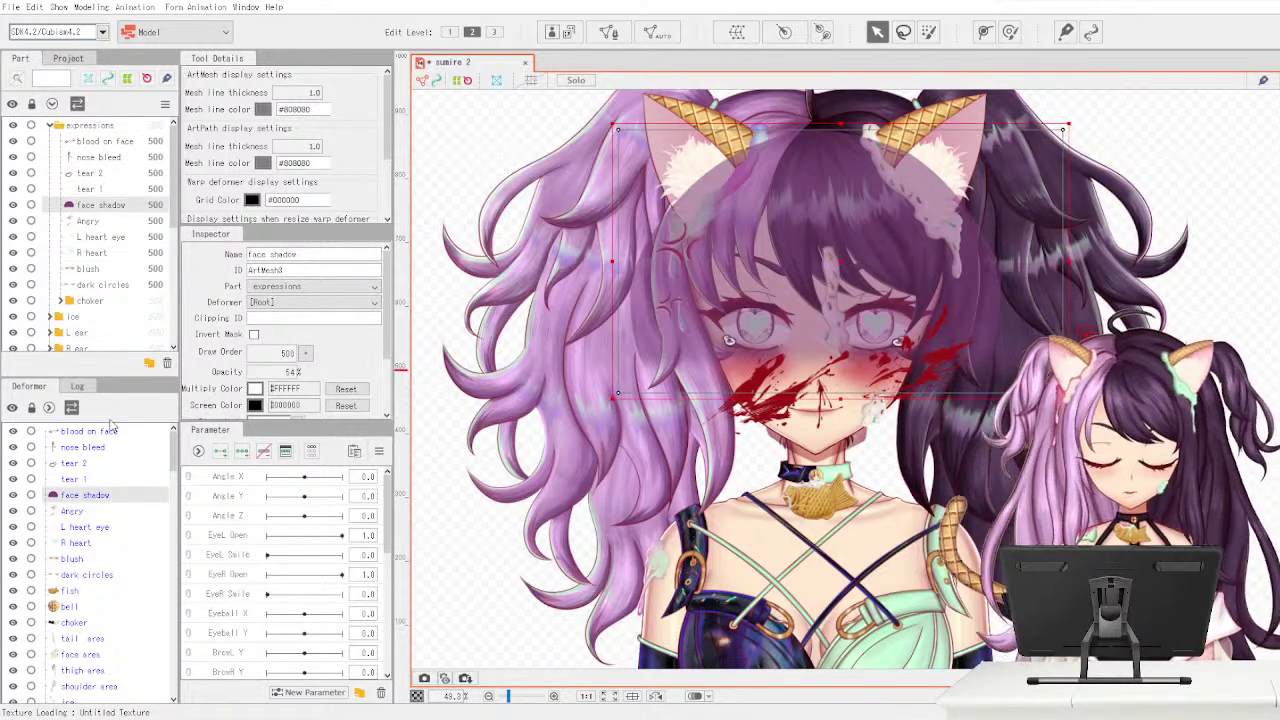
pyautogui.click(321, 322)
pyautogui.write('h')
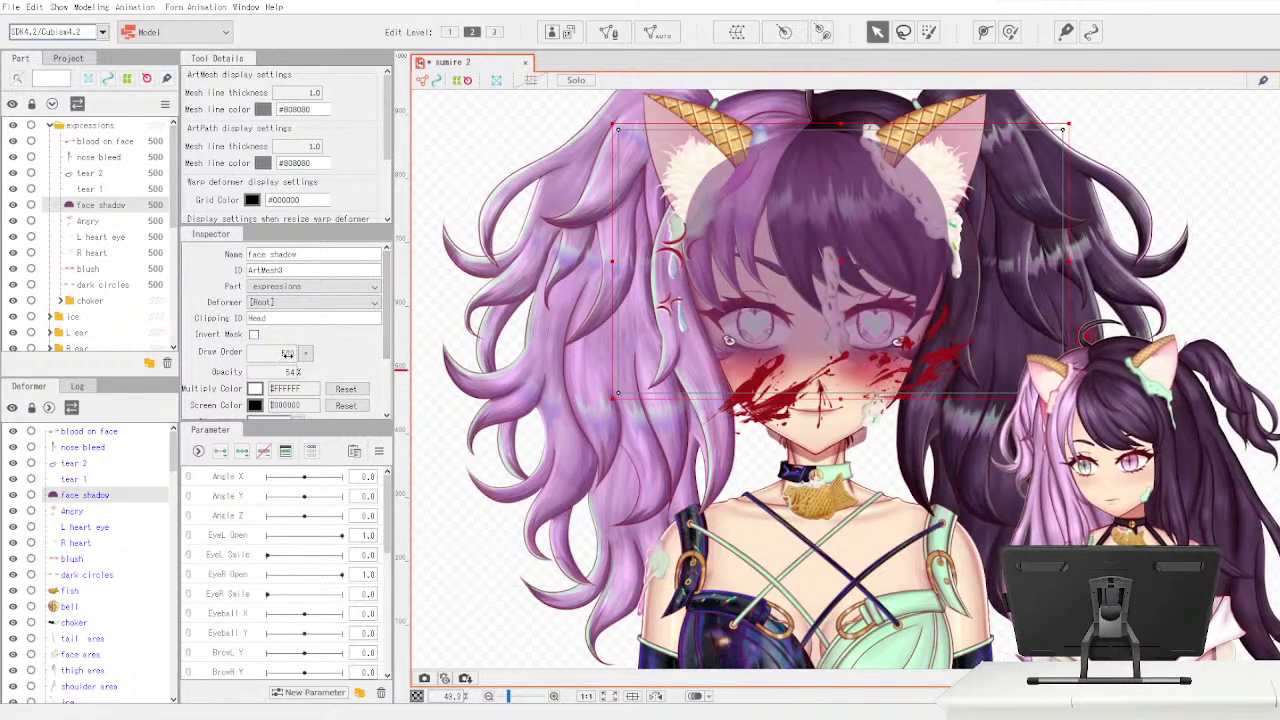
# - Try a draw order of 499 on the face shadow and return it to 500
pyautogui.moveTo(287, 356)
pyautogui.mouseDown()
pyautogui.moveTo(295, 366)
pyautogui.moveTo(284, 366)
pyautogui.mouseUp()
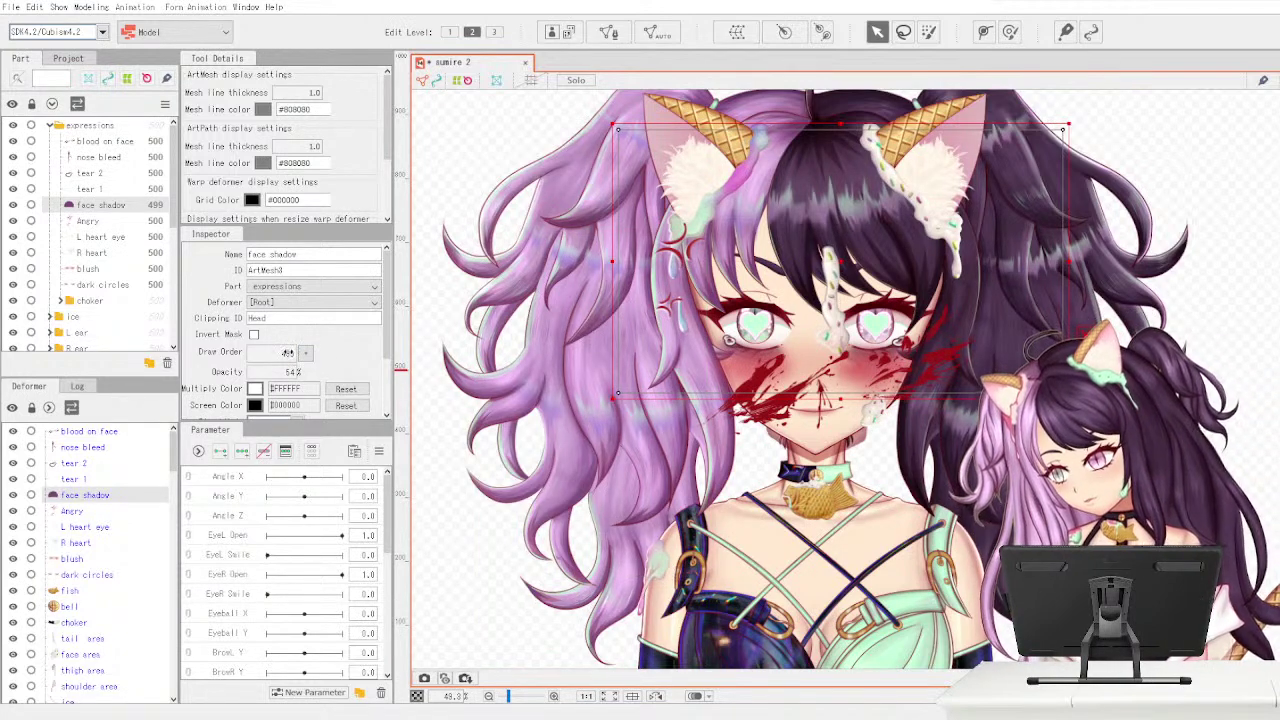
pyautogui.moveTo(287, 352); pyautogui.dragTo(290, 358)
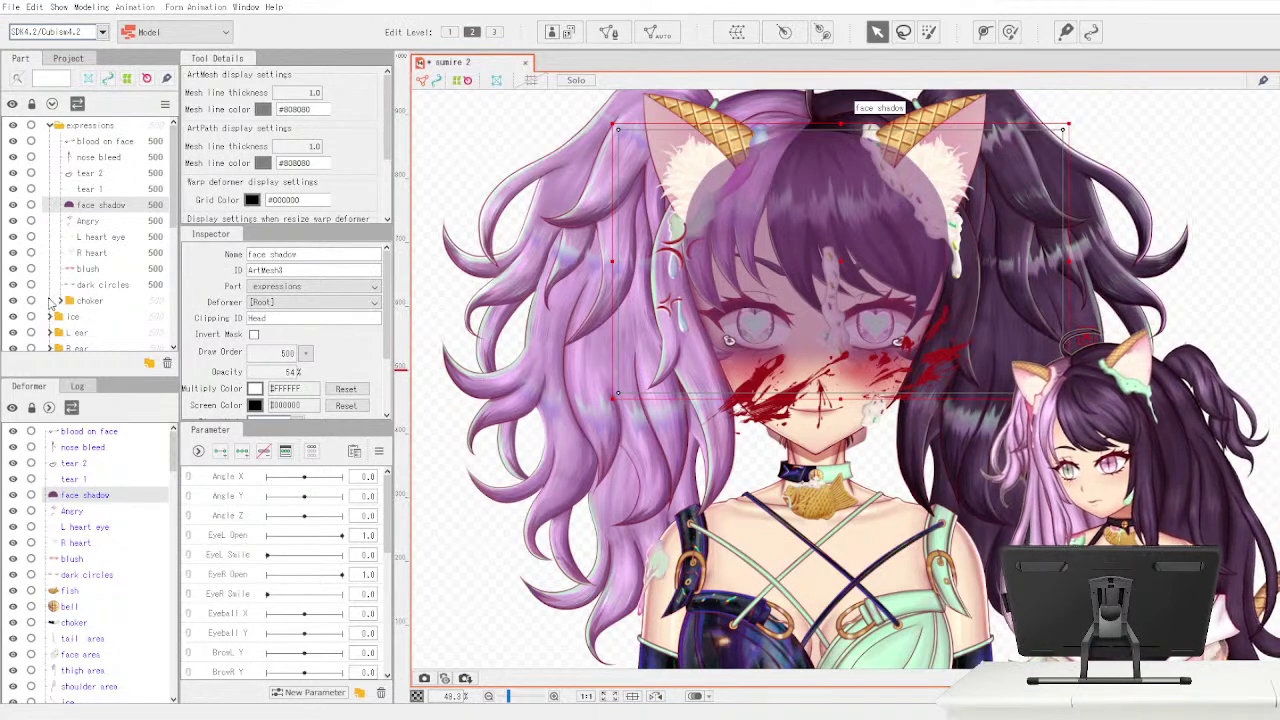
# - Expand the head folder and set the nose's draw order to 501
pyautogui.moveTo(173, 221); pyautogui.dragTo(176, 289)
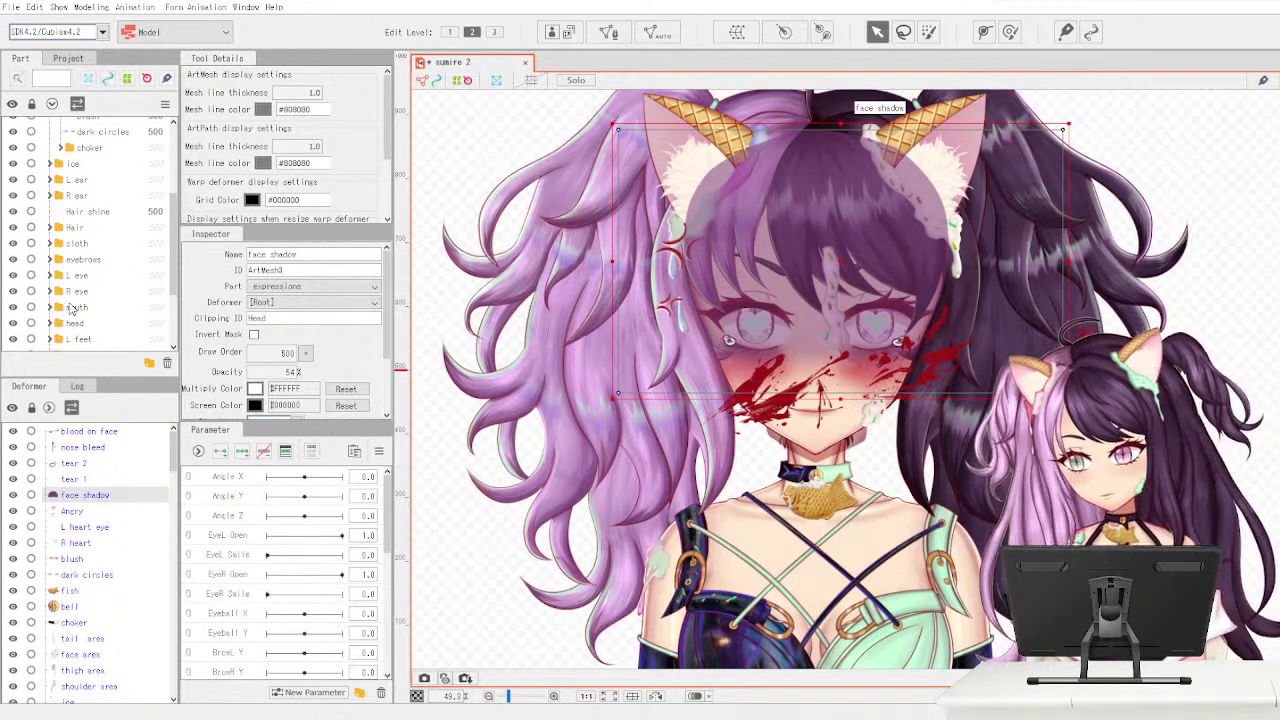
pyautogui.moveTo(174, 248)
pyautogui.mouseDown()
pyautogui.moveTo(177, 181)
pyautogui.moveTo(174, 232)
pyautogui.mouseUp()
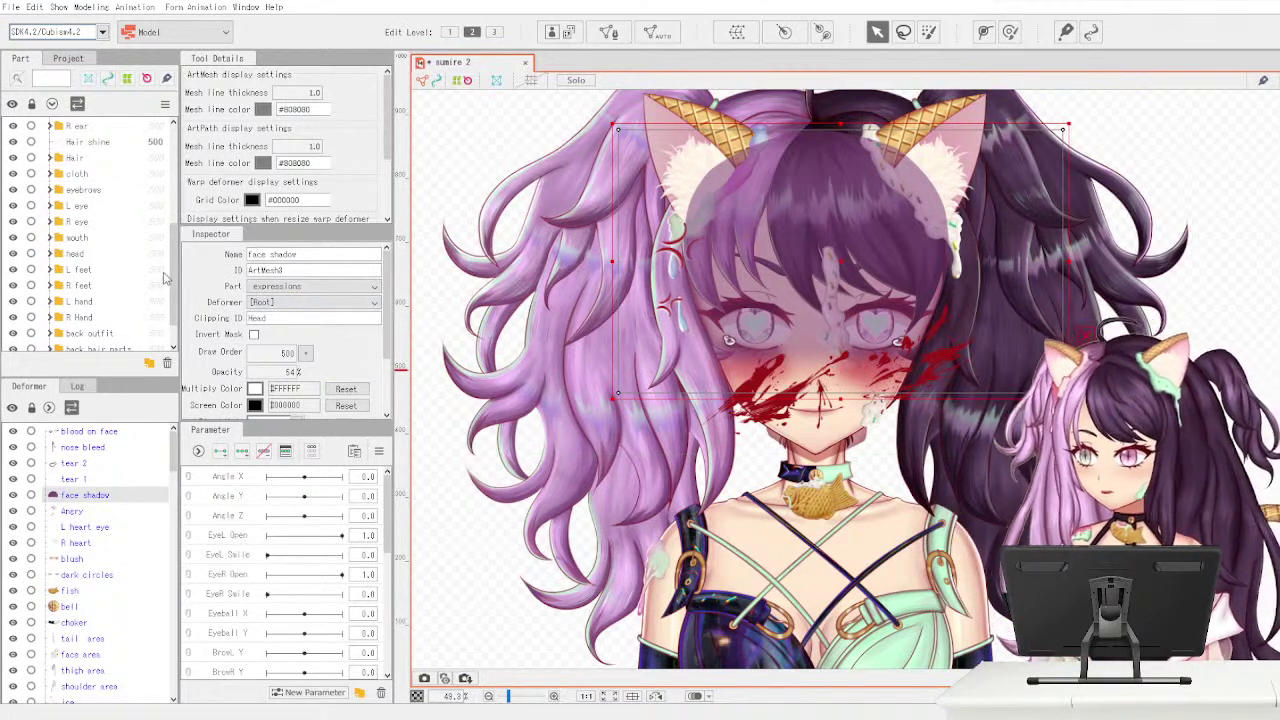
pyautogui.moveTo(174, 262); pyautogui.dragTo(160, 290)
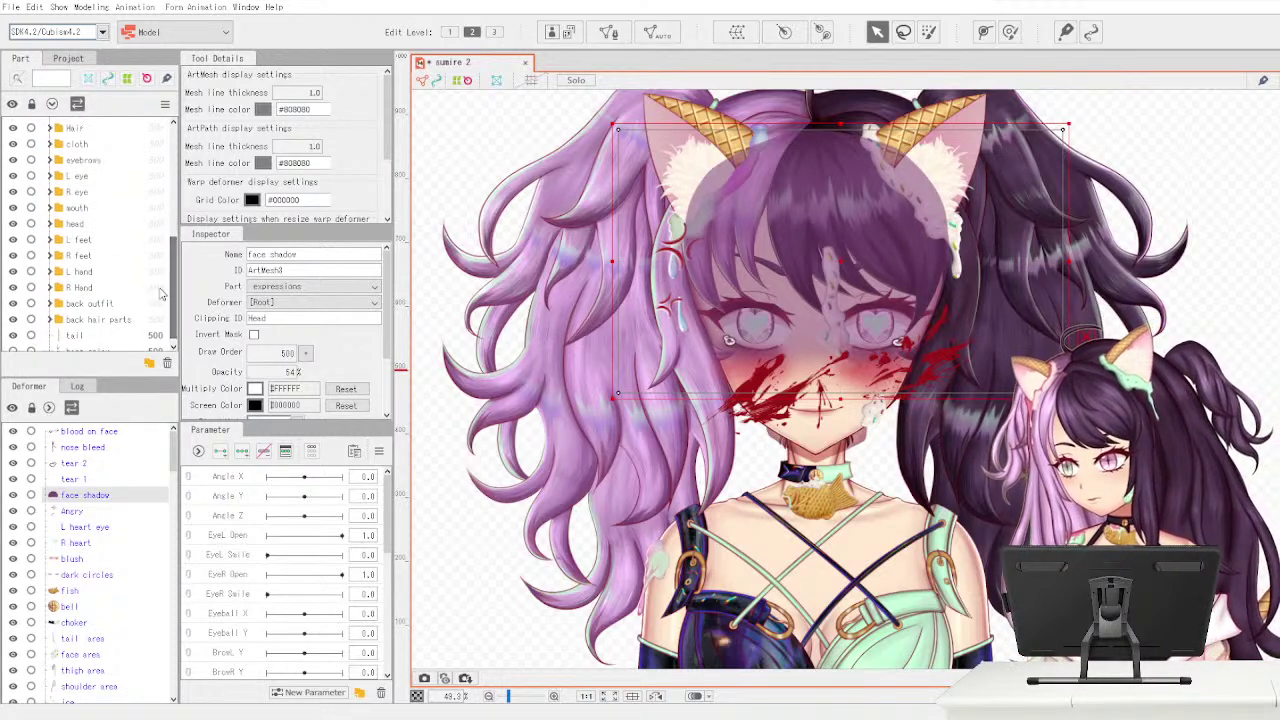
pyautogui.click(50, 224)
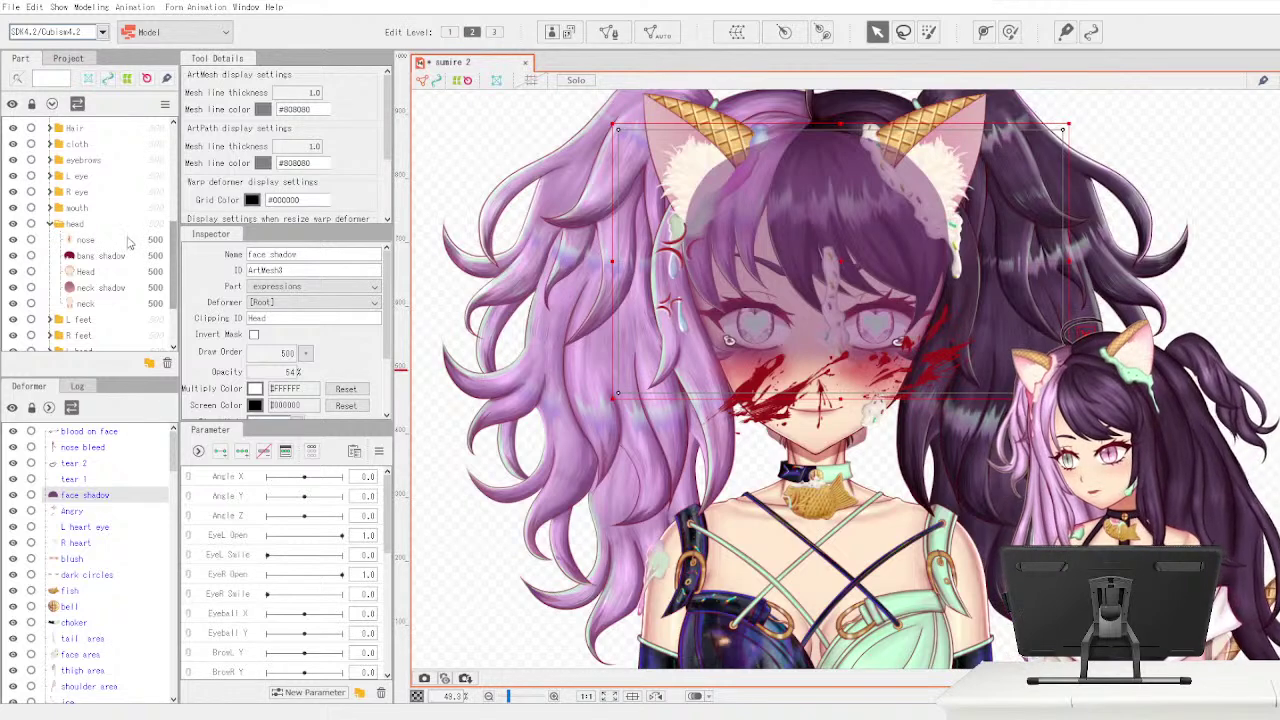
pyautogui.click(132, 240)
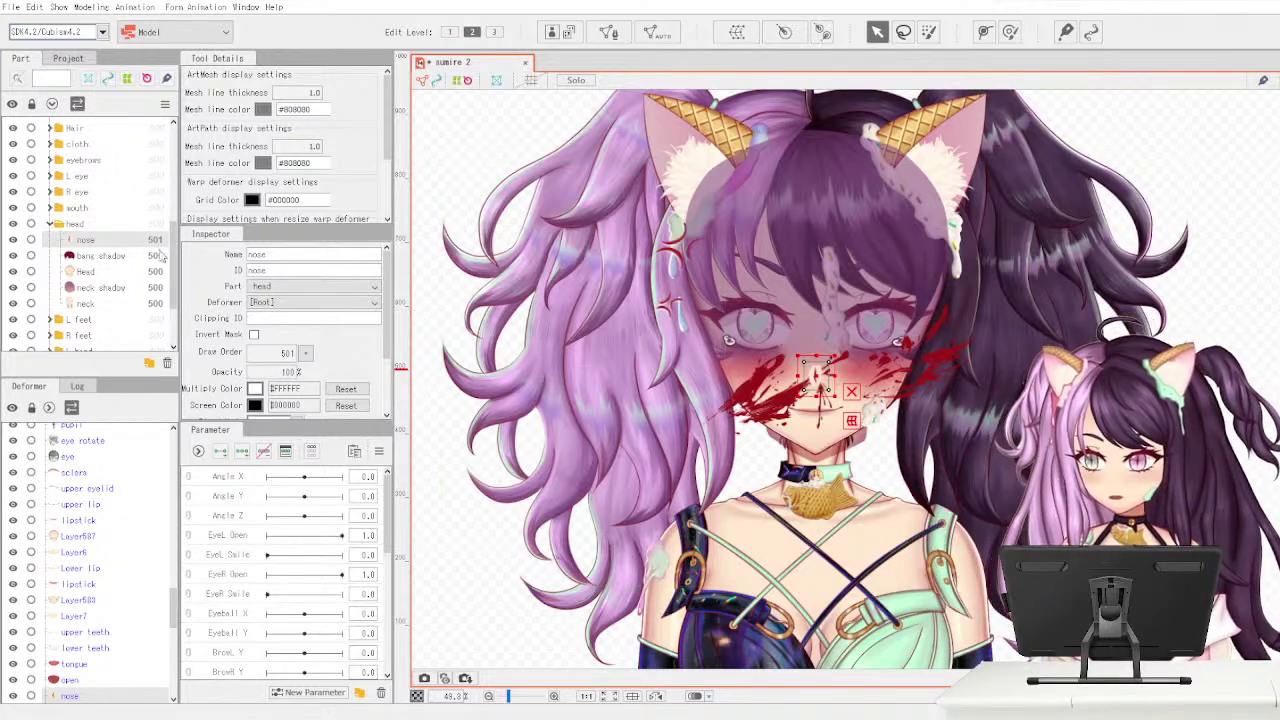
# - Hide the whole expressions folder on the model
pyautogui.scroll(4, 150, 243)
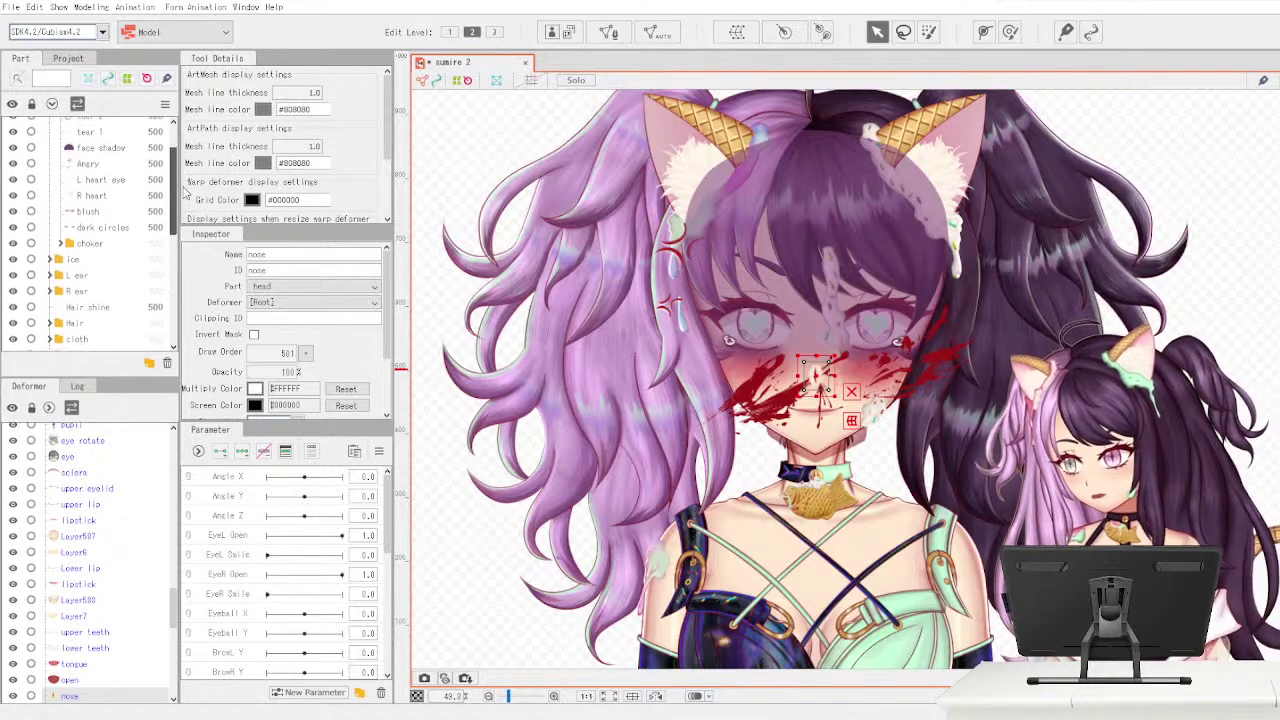
pyautogui.scroll(3, 150, 200)
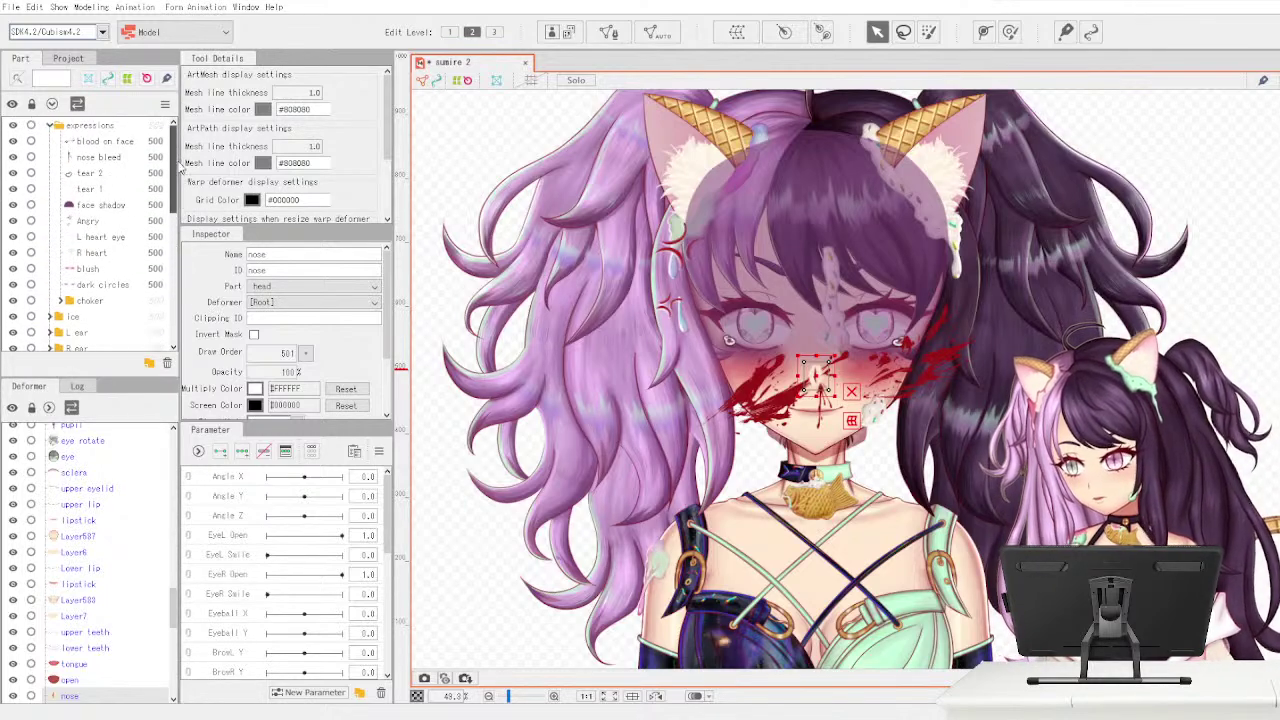
pyautogui.click(13, 124)
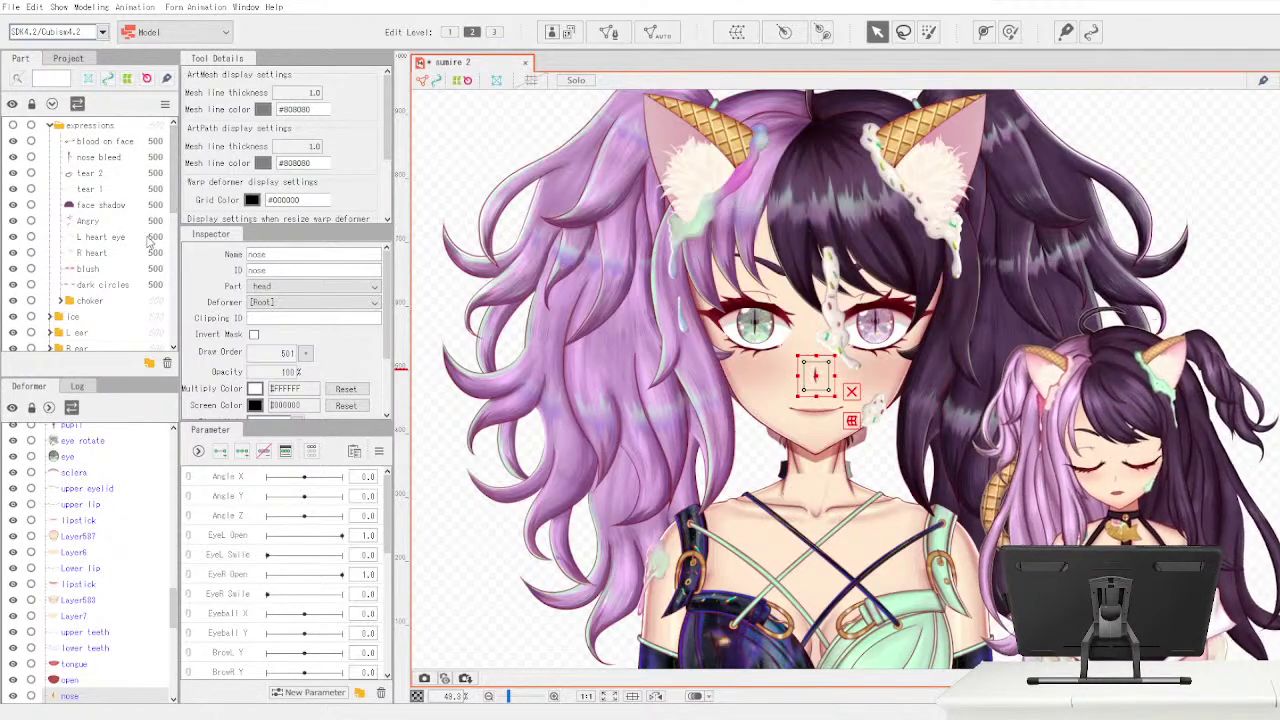
# - Expand the ice folder and set the tail area part's draw order to 498
pyautogui.scroll(-3, 60, 260)
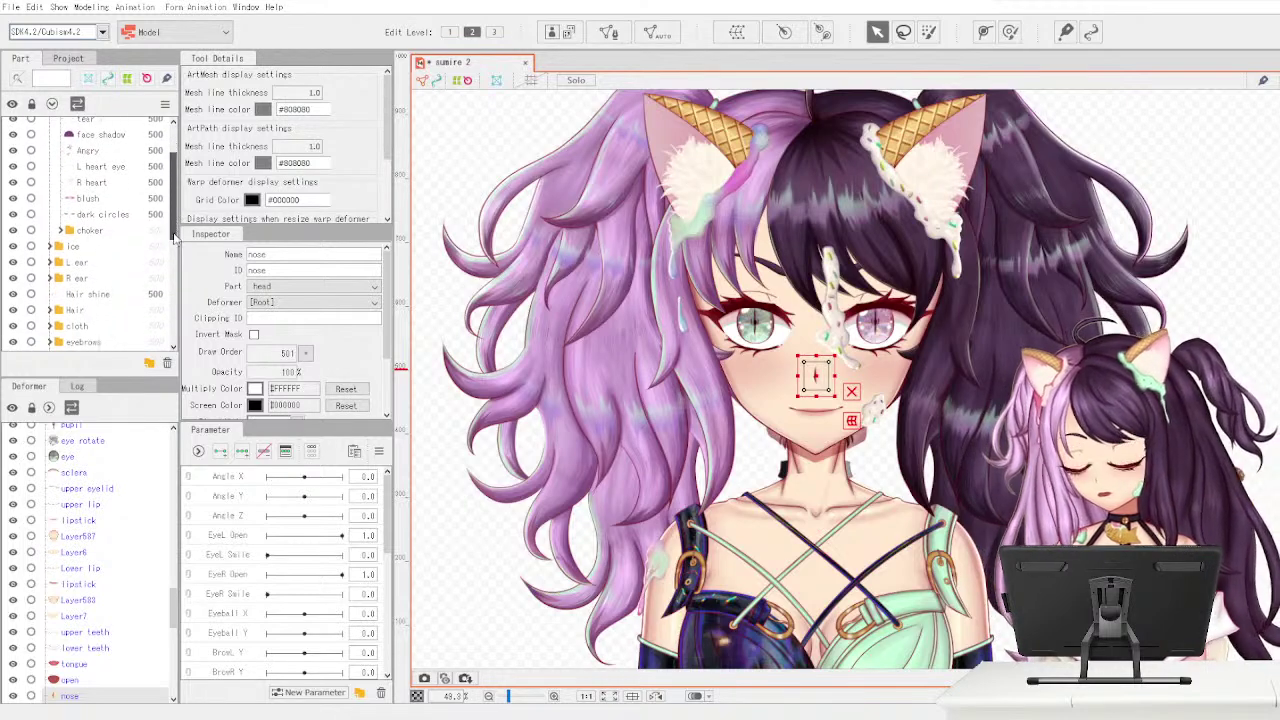
pyautogui.click(57, 246)
pyautogui.click(128, 264)
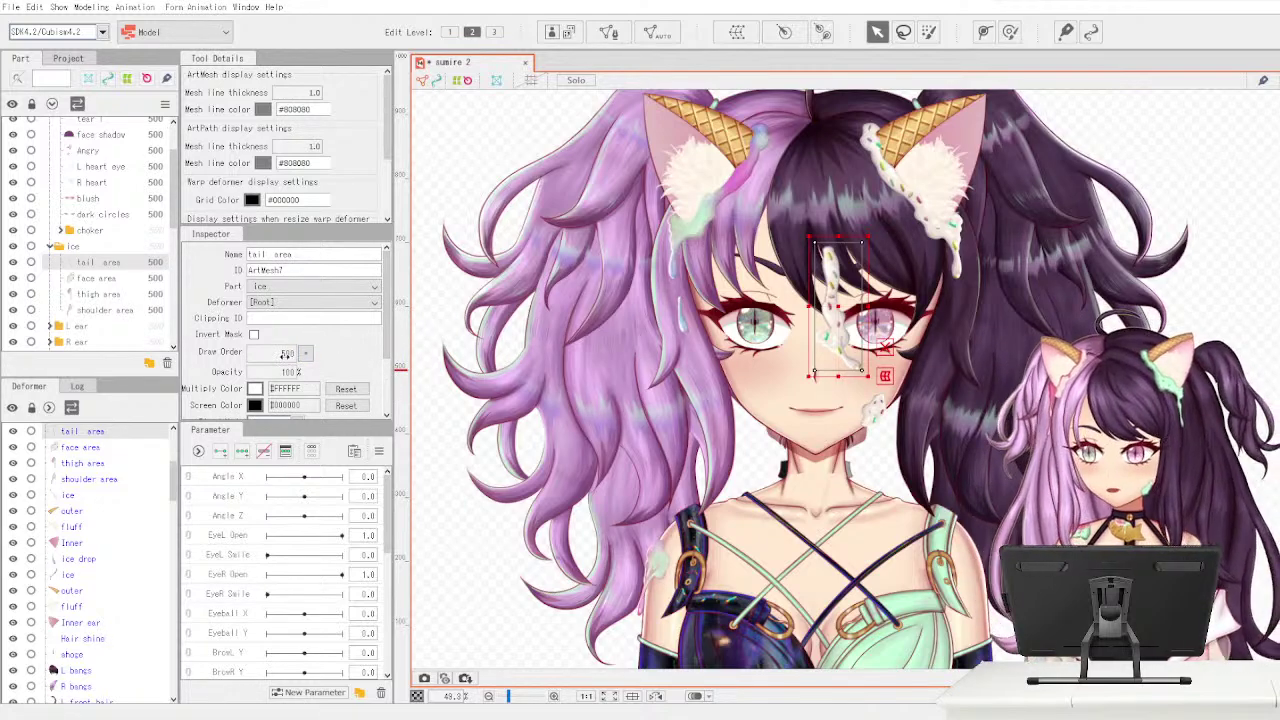
pyautogui.moveTo(287, 356); pyautogui.dragTo(282, 357)
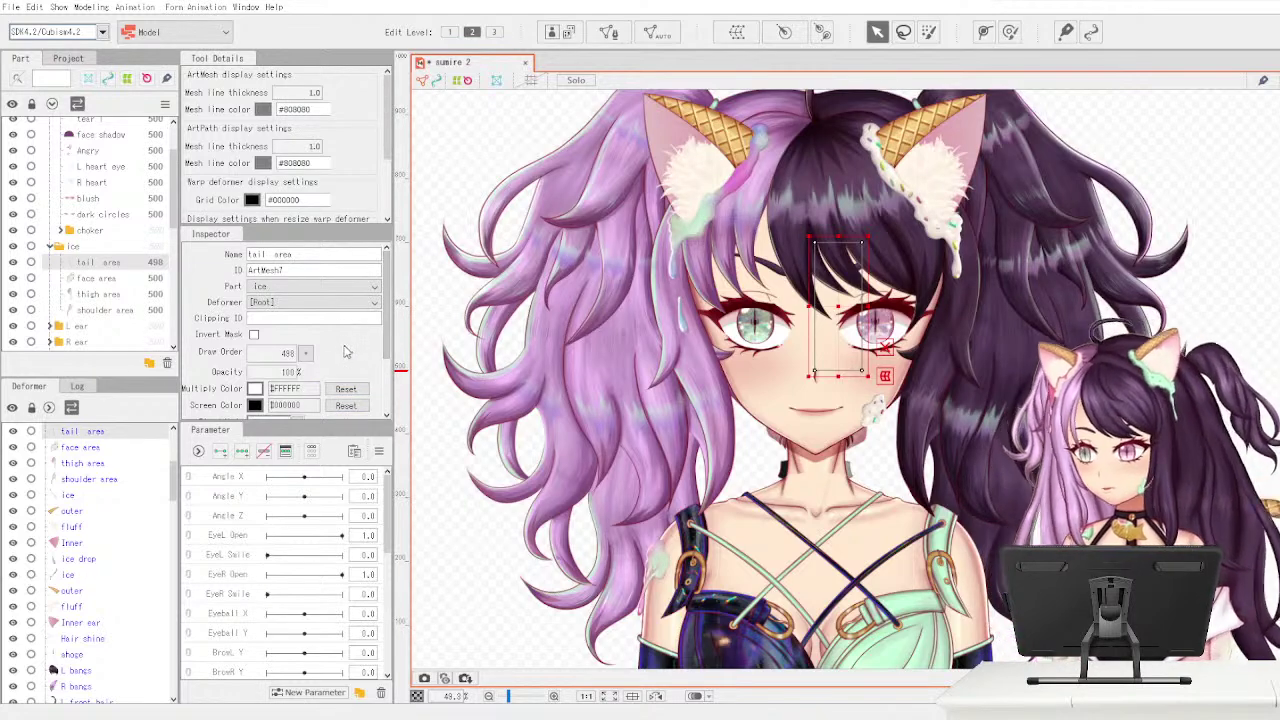
# - Expand the mouth folder and copy the ID of the Layer6 mesh, keeping the ID as Layer6
pyautogui.moveTo(175, 233); pyautogui.dragTo(171, 294)
pyautogui.click(50, 259)
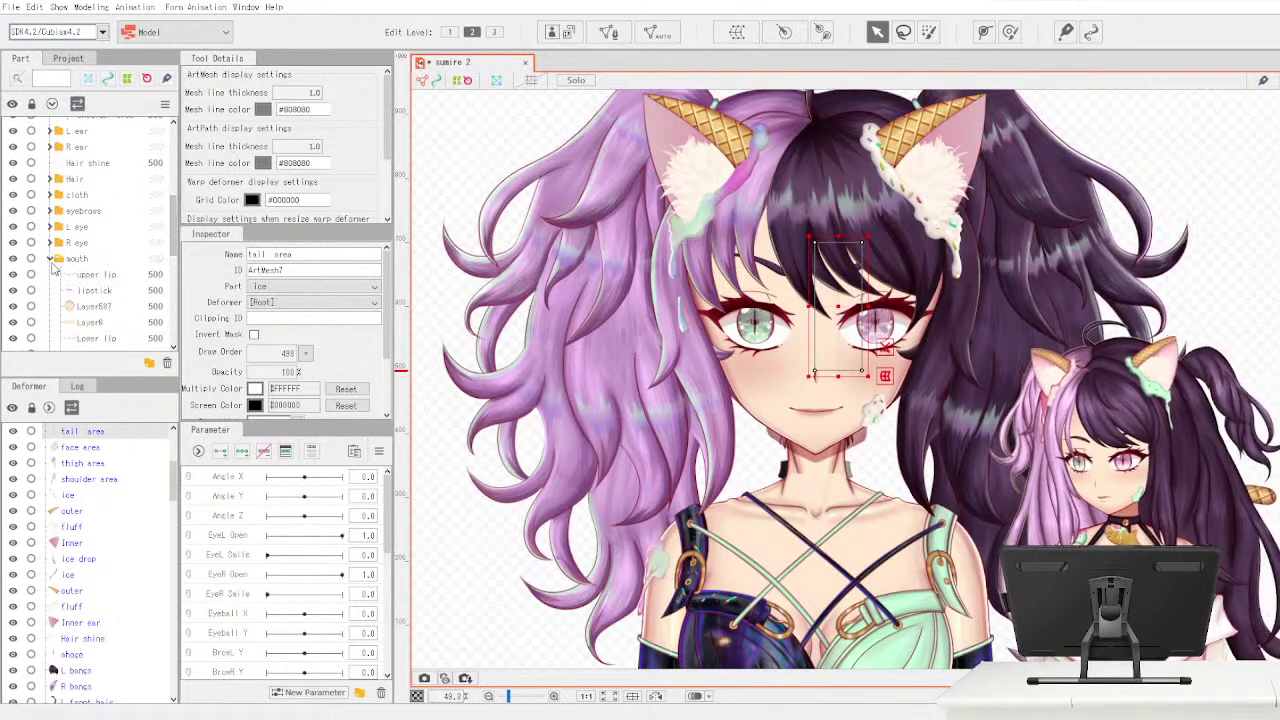
pyautogui.scroll(-3, 115, 260)
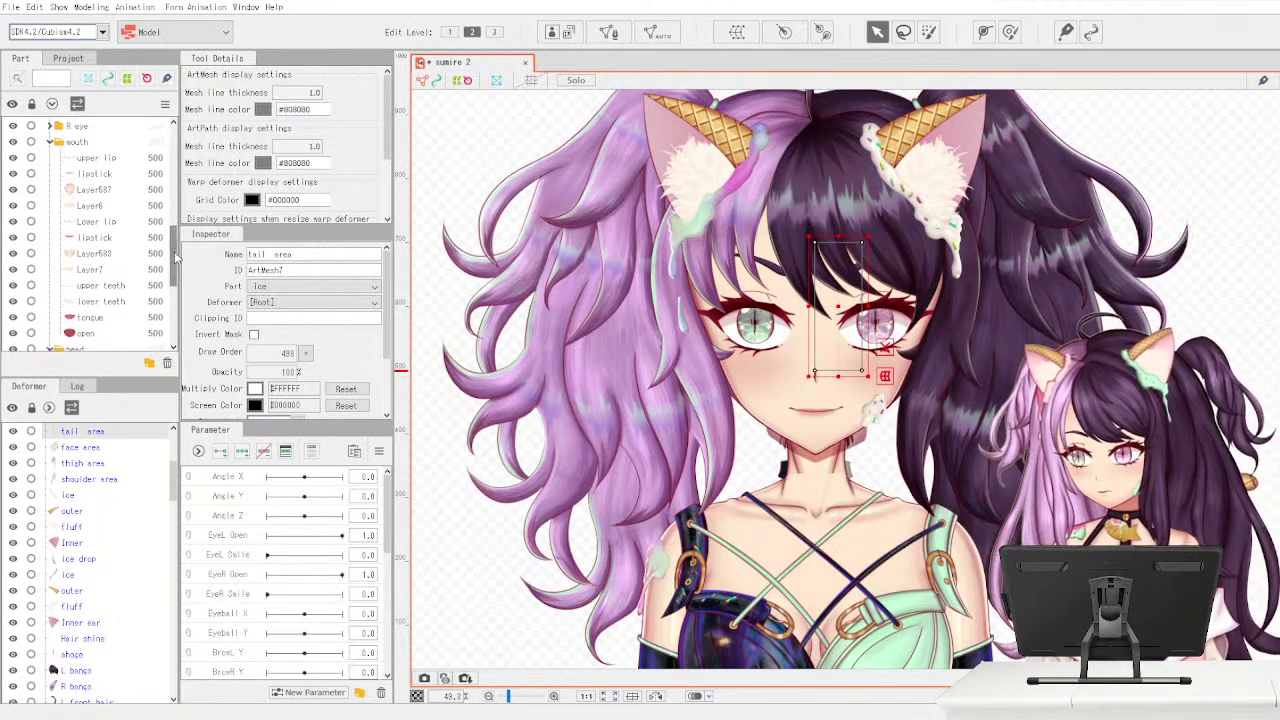
pyautogui.click(130, 207)
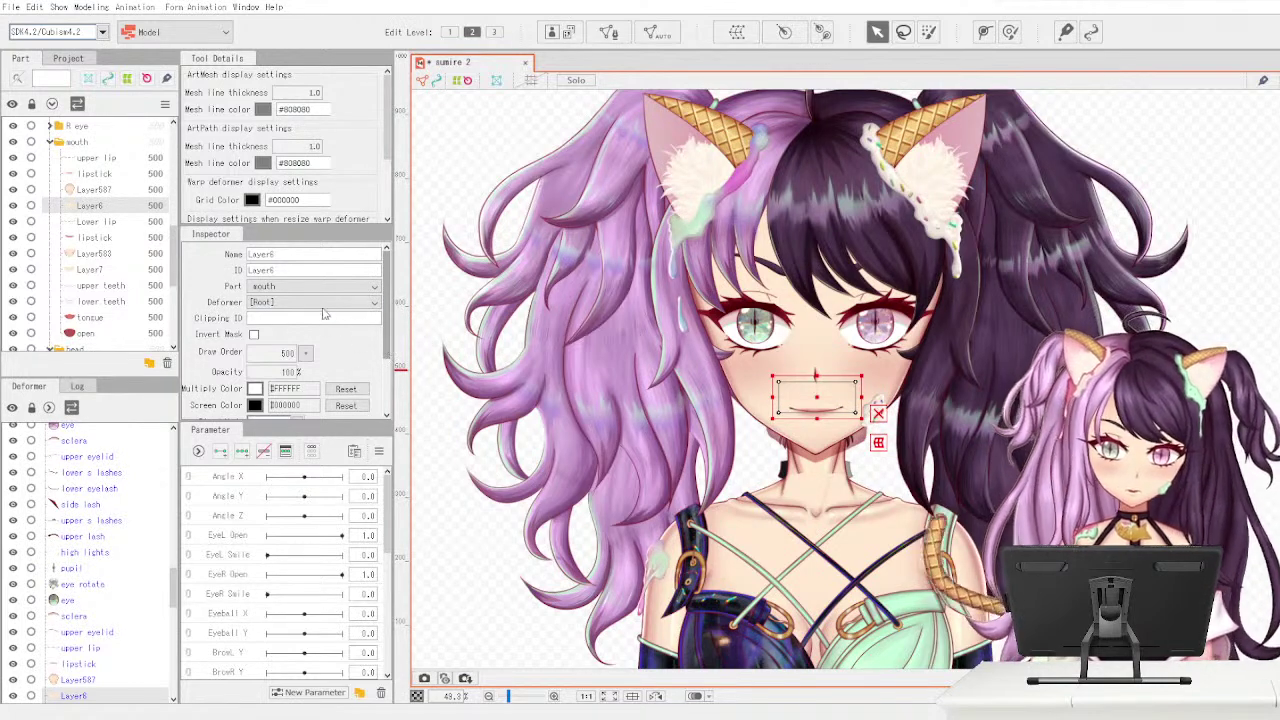
pyautogui.doubleClick(270, 271)
pyautogui.hotkey('ctrl', 'c')
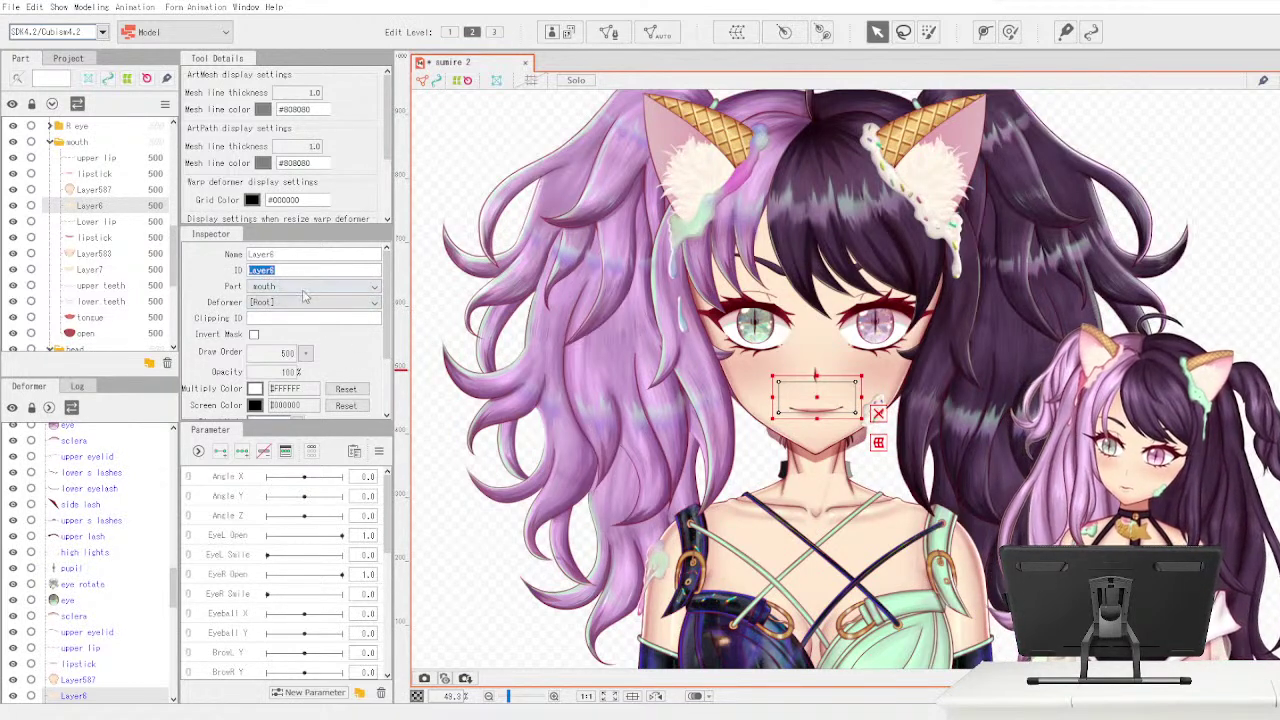
pyautogui.press('BackSpace')
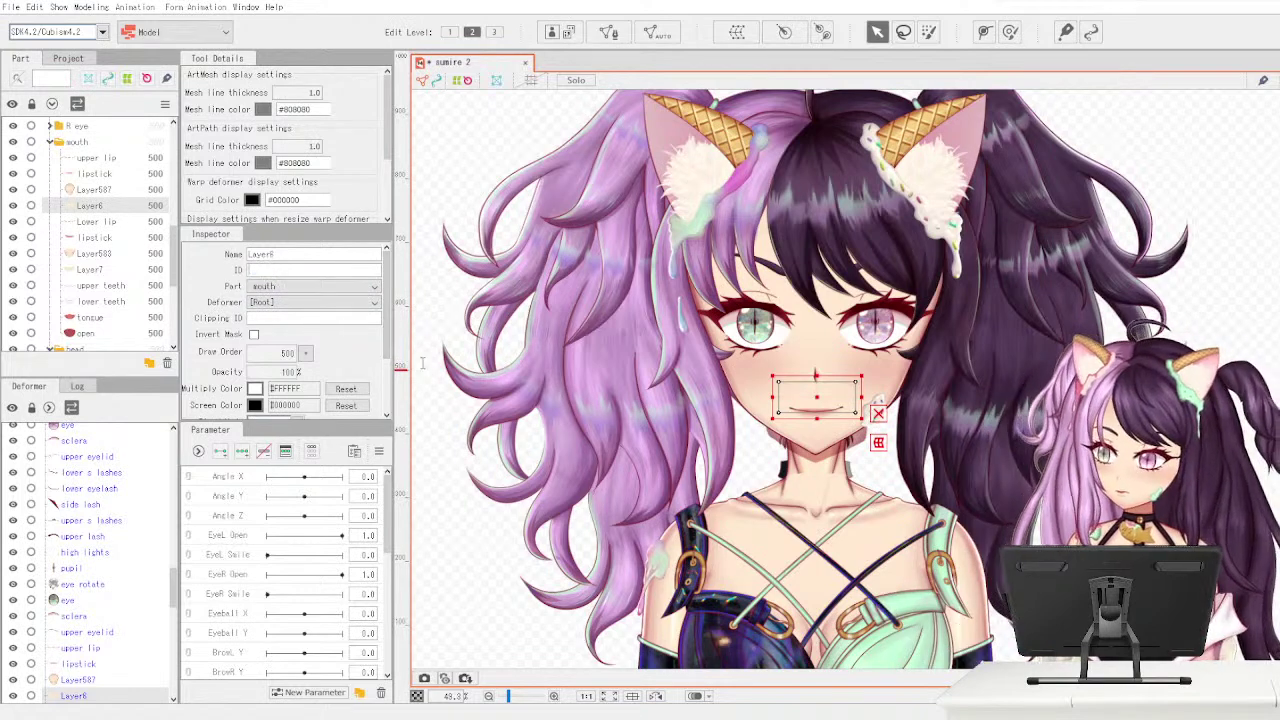
pyautogui.hotkey('ctrl', 'z')
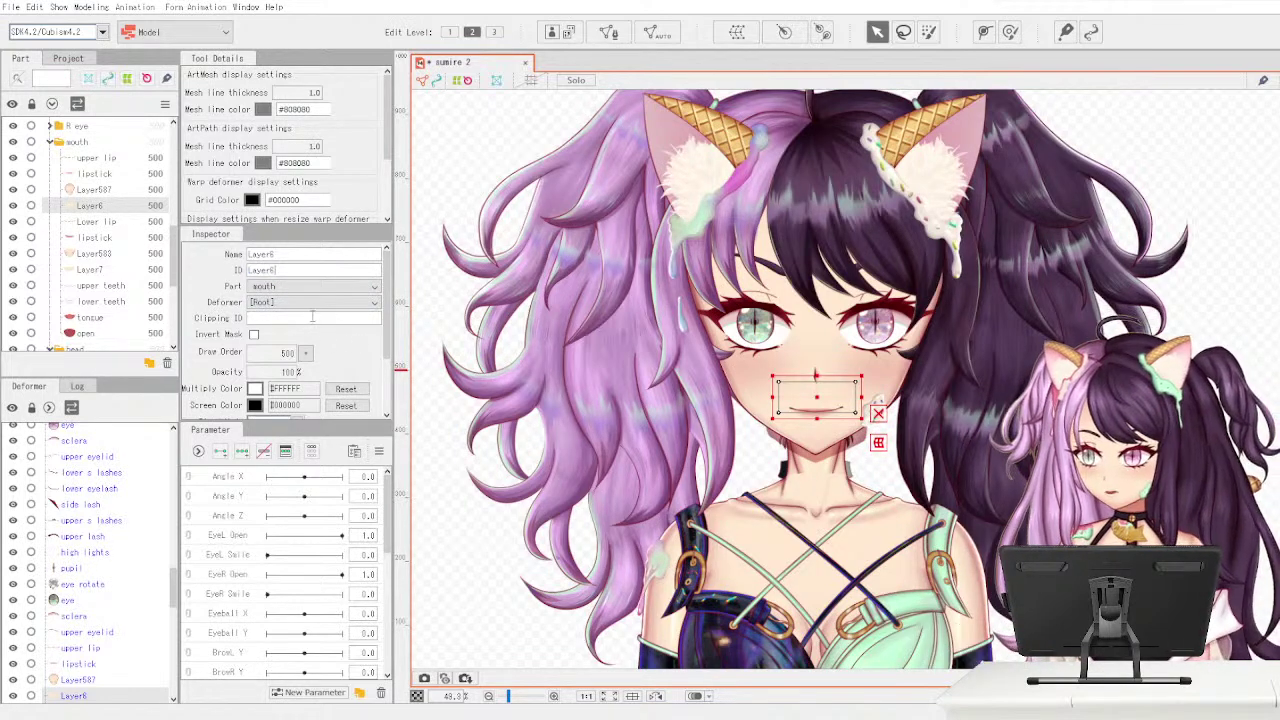
# - Set the Clipping ID of Layer587 and of the lipstick above it to Layer6
pyautogui.click(140, 190)
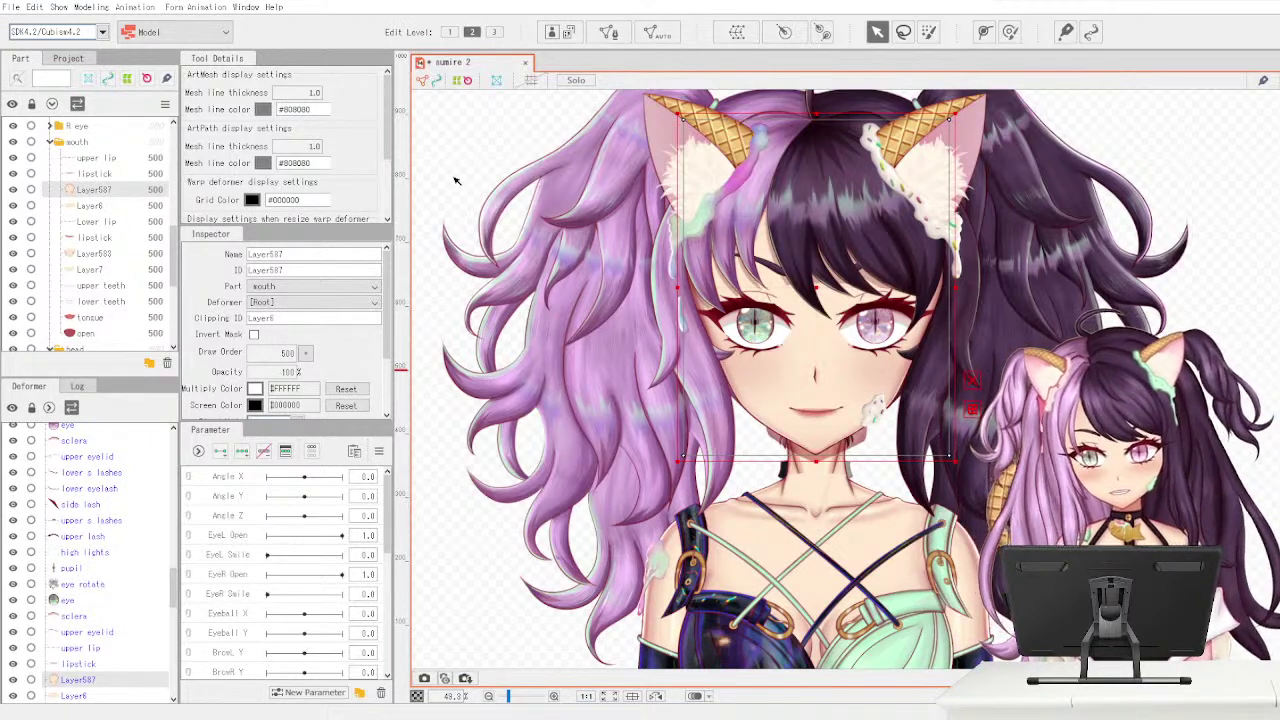
pyautogui.click(95, 173)
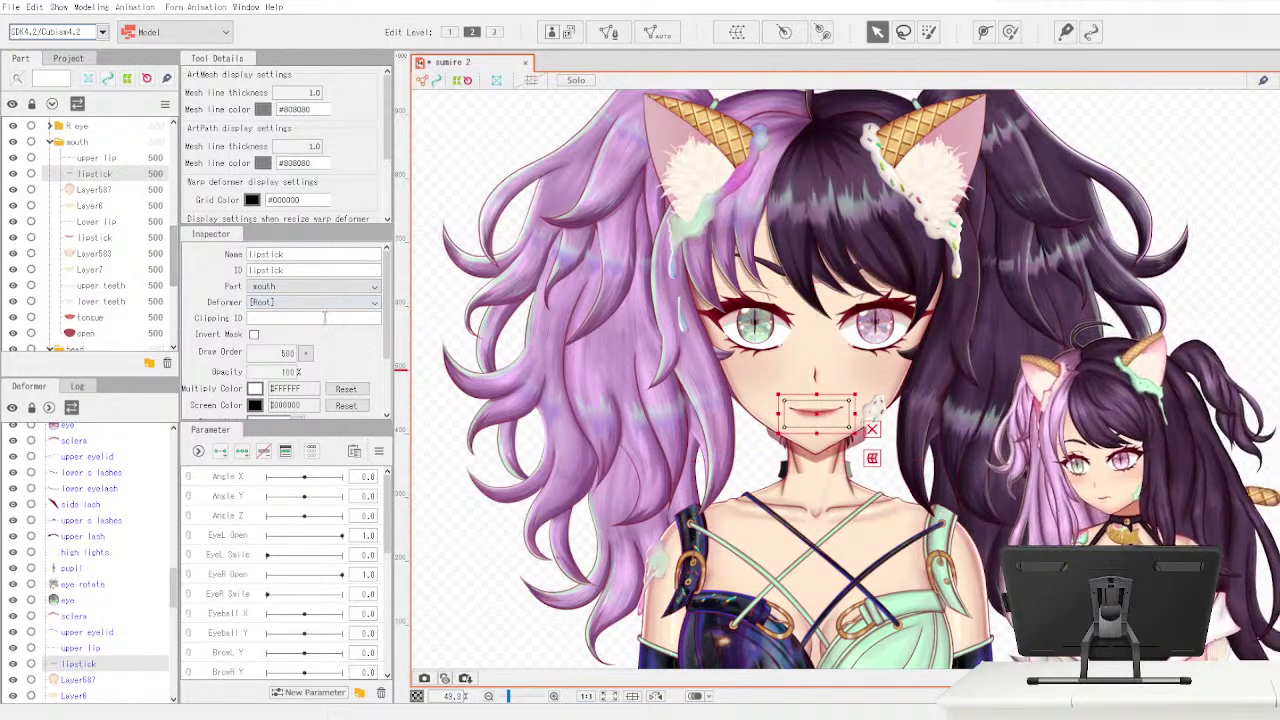
pyautogui.hotkey('ctrl', 'v')
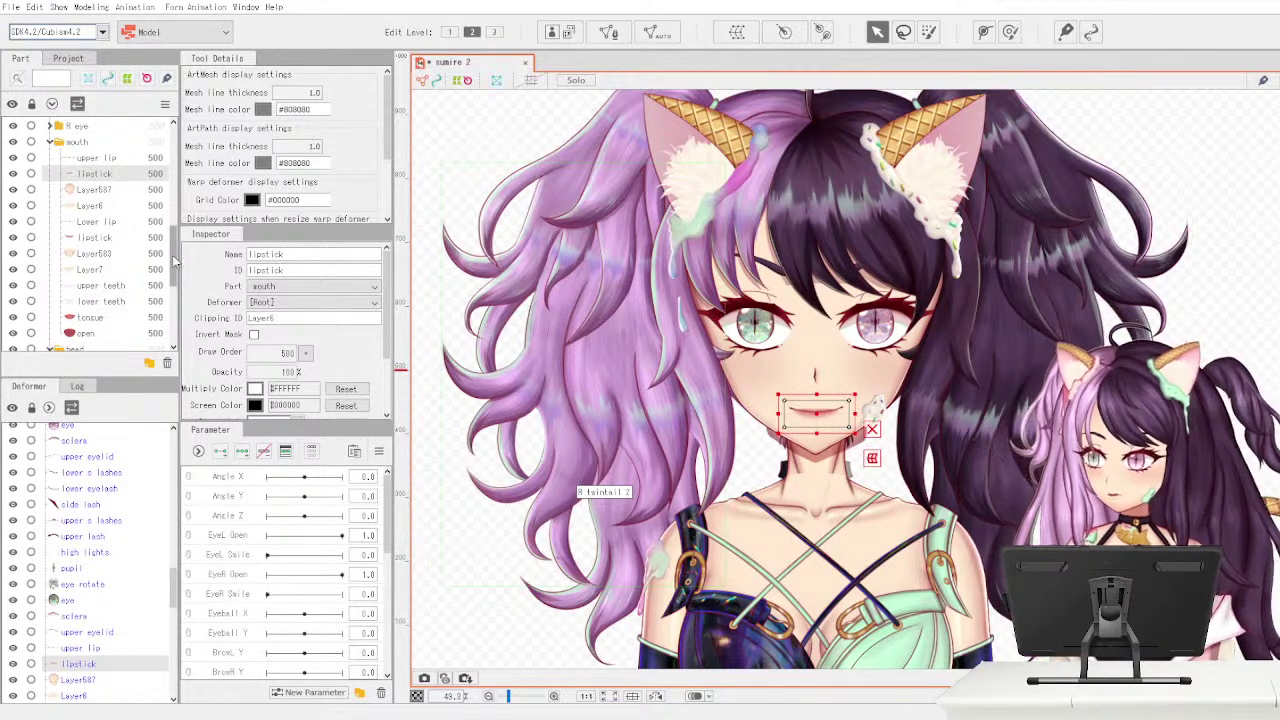
# - Copy the ID of the Layer7 mesh in the mouth folder and set Layer583's Clipping ID to Layer7
pyautogui.click(125, 226)
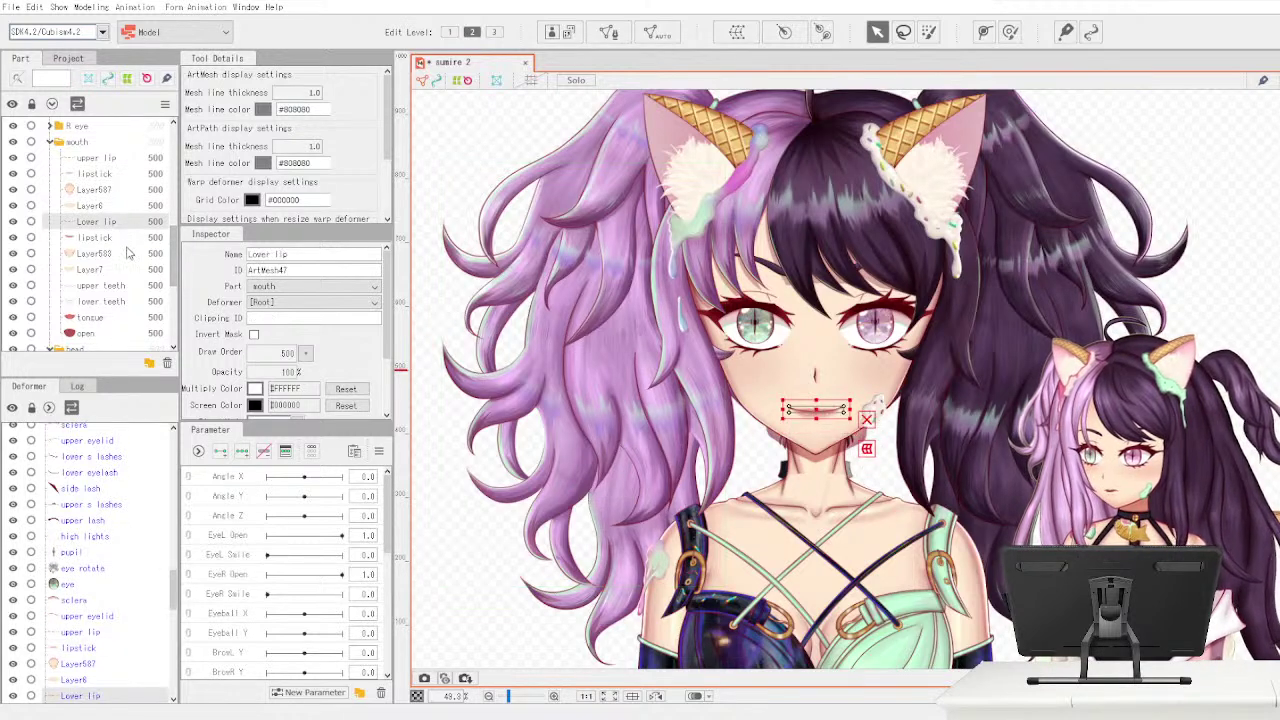
pyautogui.click(138, 250)
pyautogui.click(133, 273)
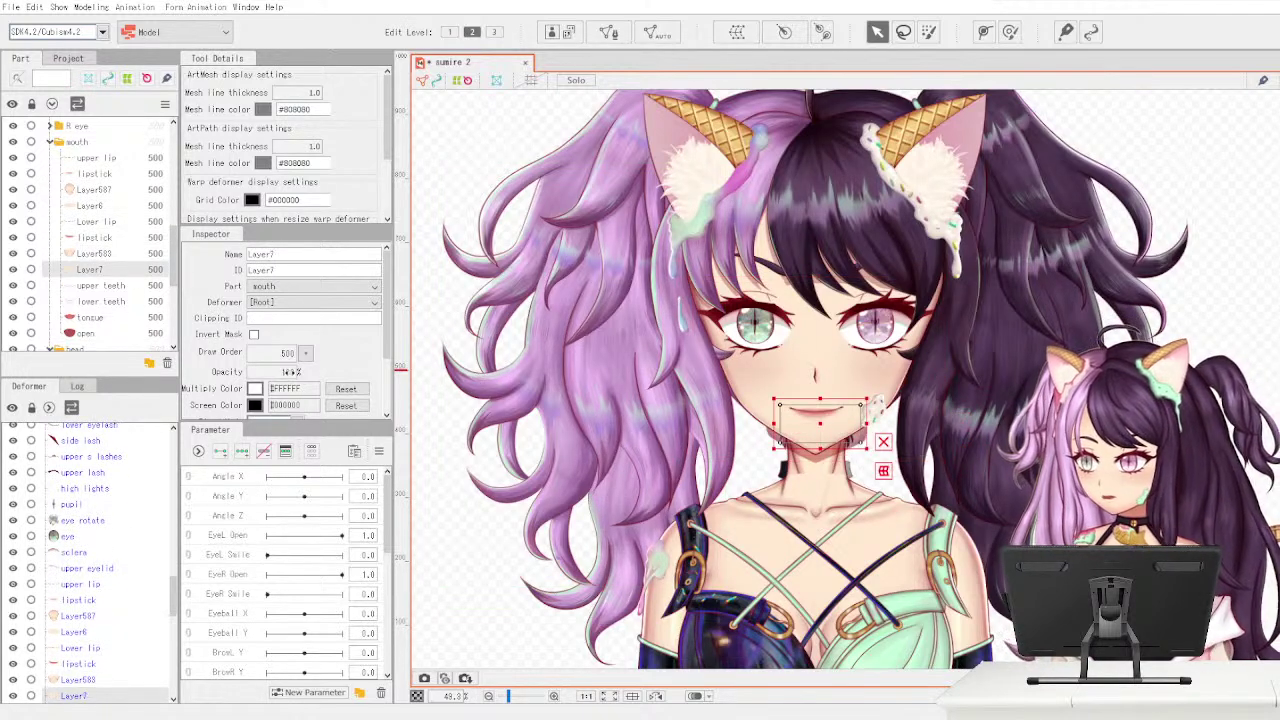
pyautogui.doubleClick(325, 271)
pyautogui.hotkey('ctrl', 'c')
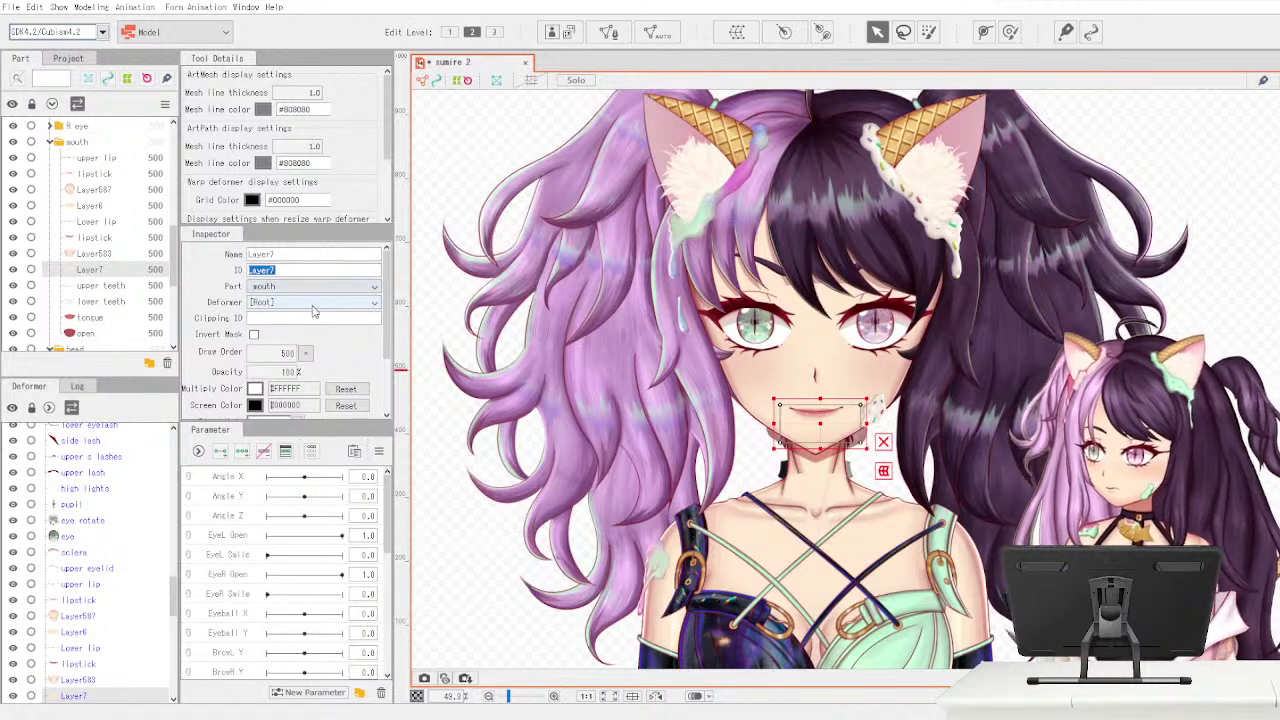
pyautogui.press('BackSpace')
pyautogui.hotkey('ctrl', 'v')
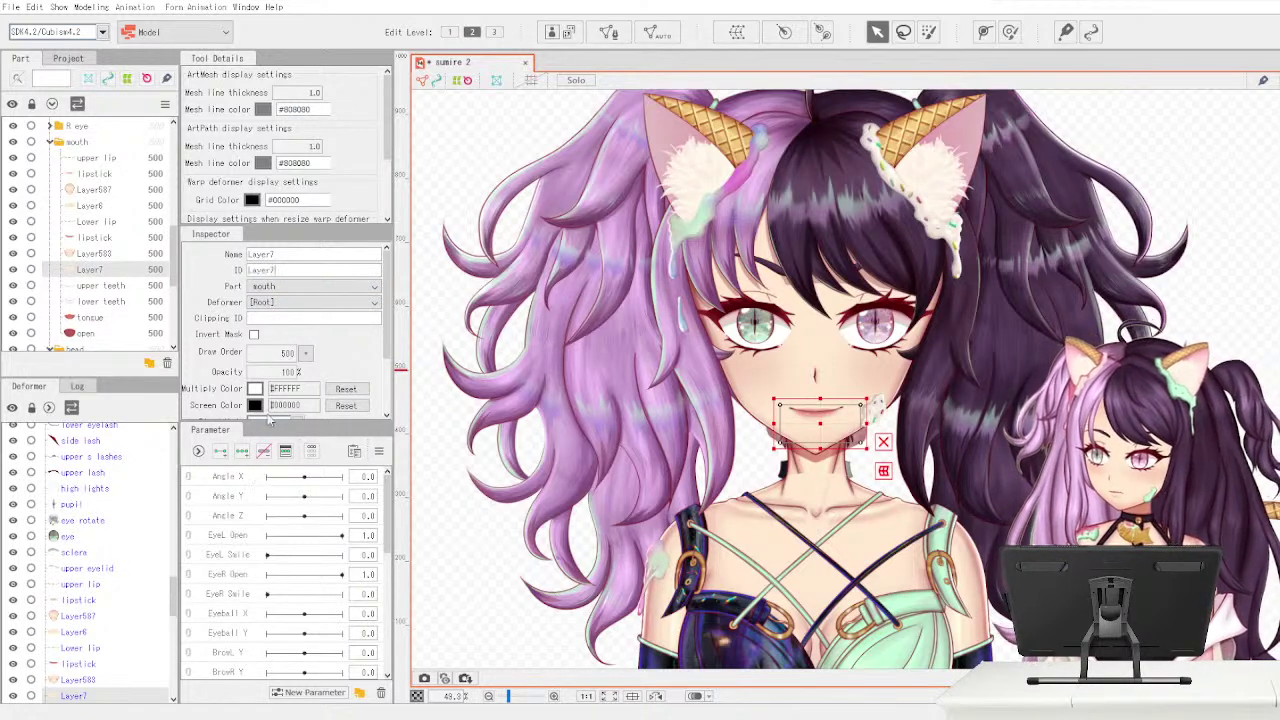
pyautogui.click(124, 257)
pyautogui.click(316, 320)
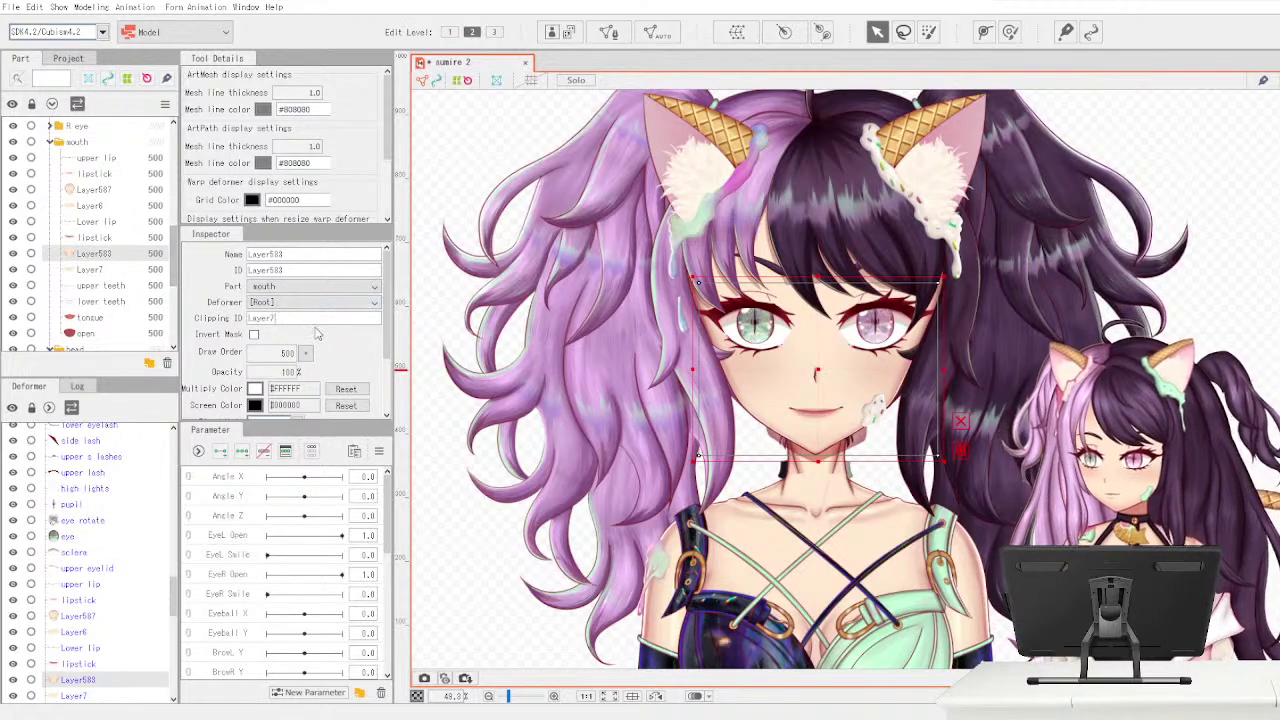
# - Set the Clipping ID of Layer583 and of the lipstick directly above it to Layer7
pyautogui.hotkey('ctrl', 'v')
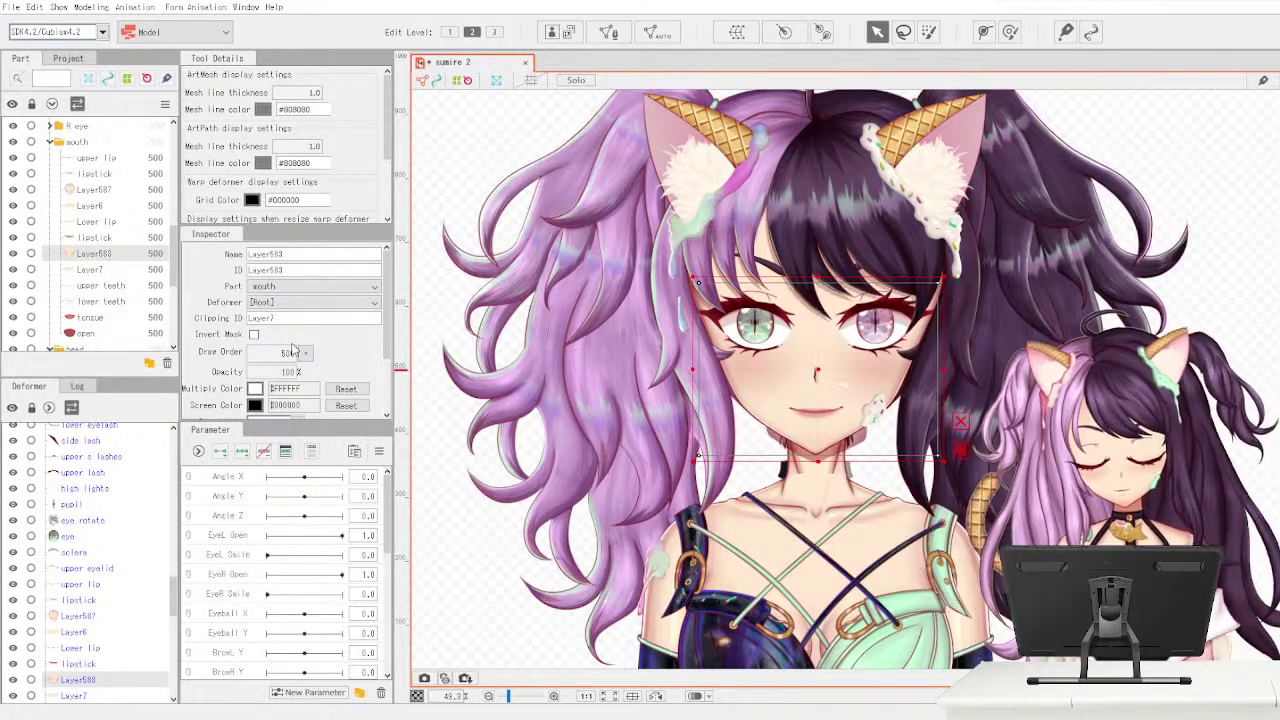
pyautogui.click(128, 240)
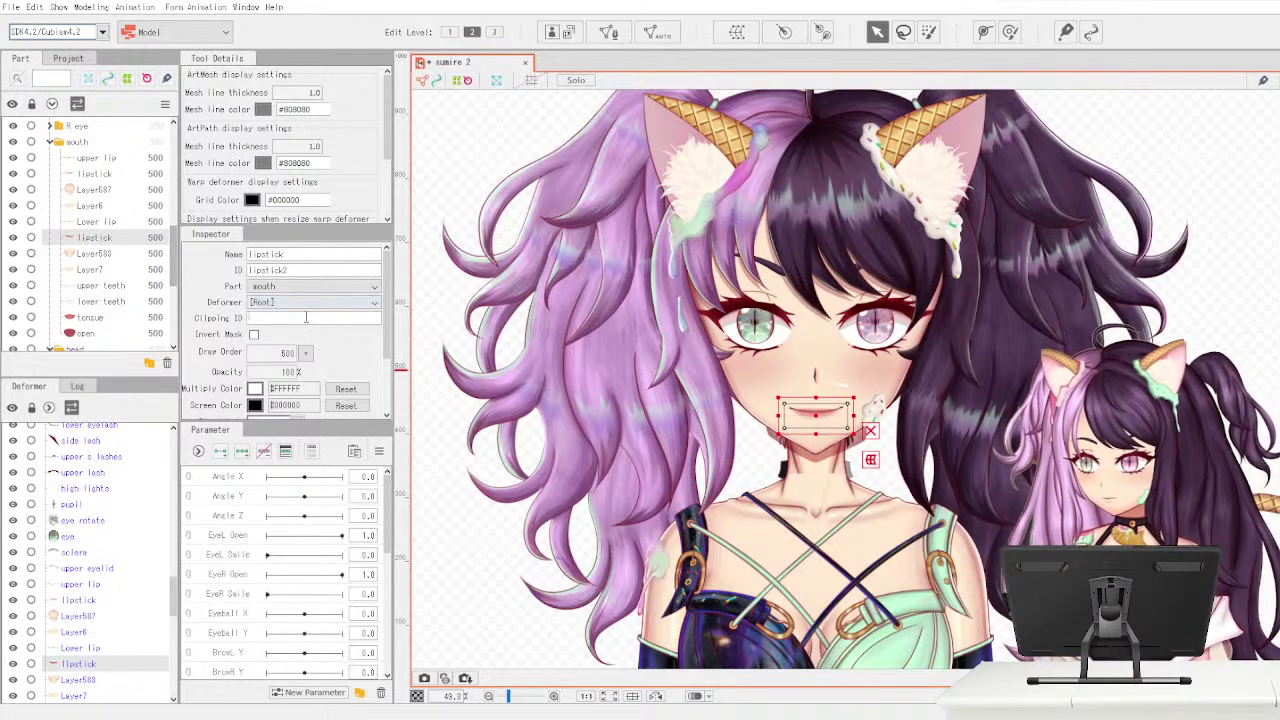
pyautogui.hotkey('ctrl', 'v')
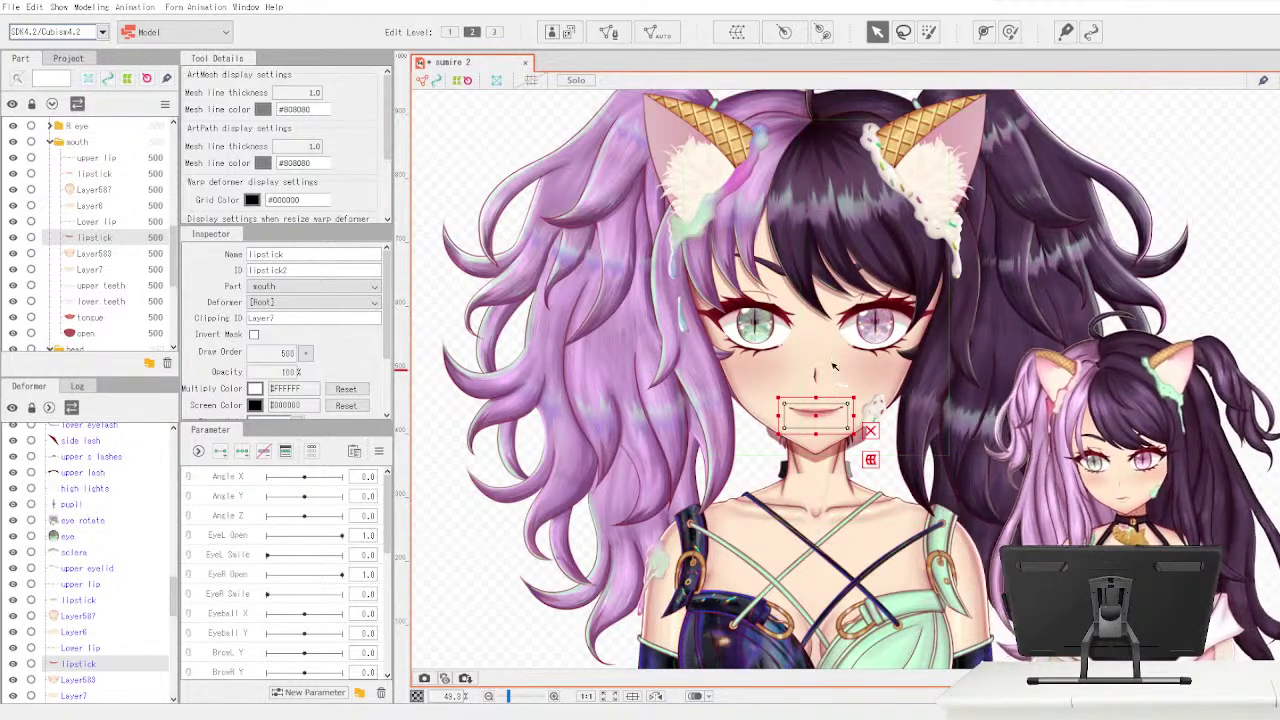
# - Copy the ID of the open mesh at the end of the mouth folder, keeping the ID as open
pyautogui.scroll(-2, 136, 300)
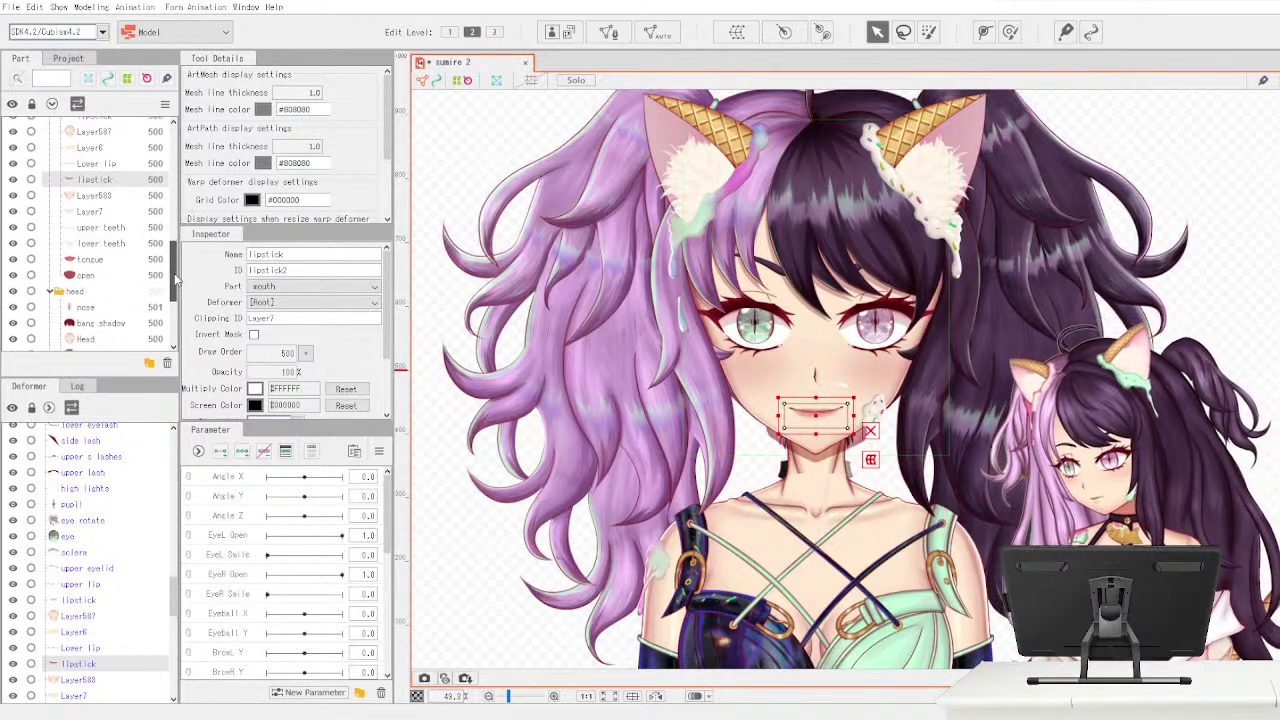
pyautogui.click(136, 317)
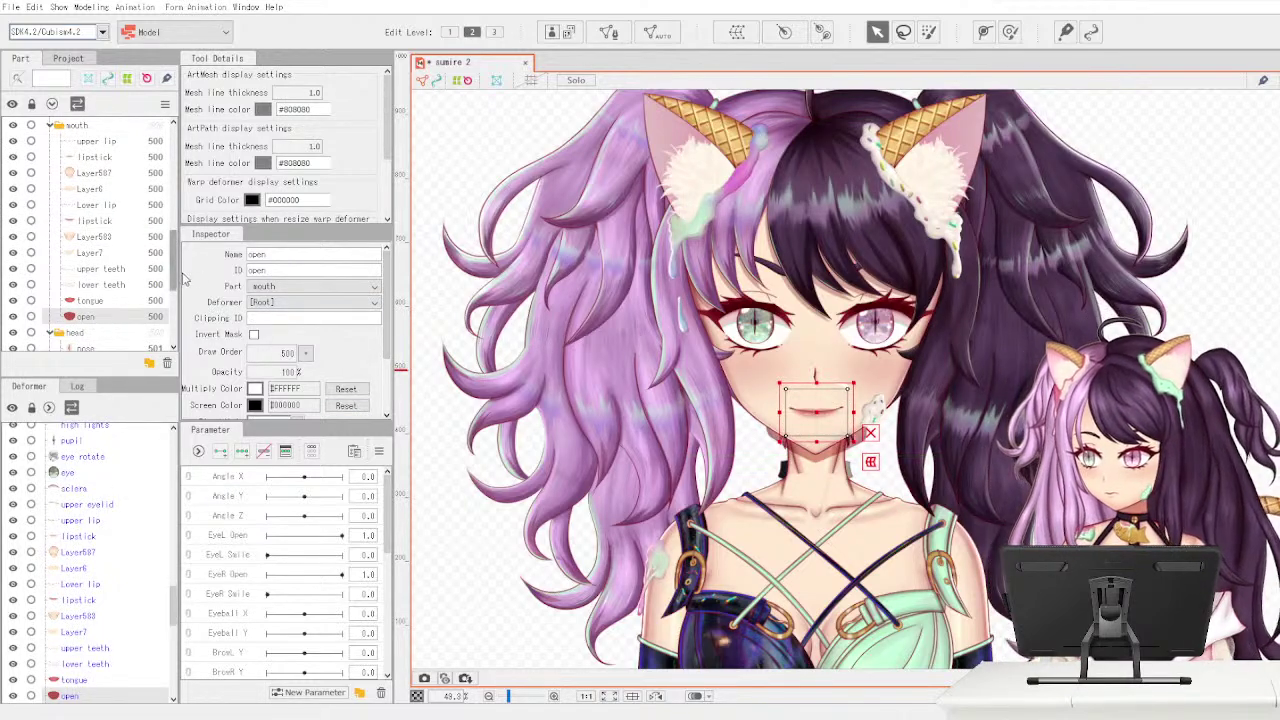
pyautogui.doubleClick(300, 271)
pyautogui.hotkey('ctrl', 'c')
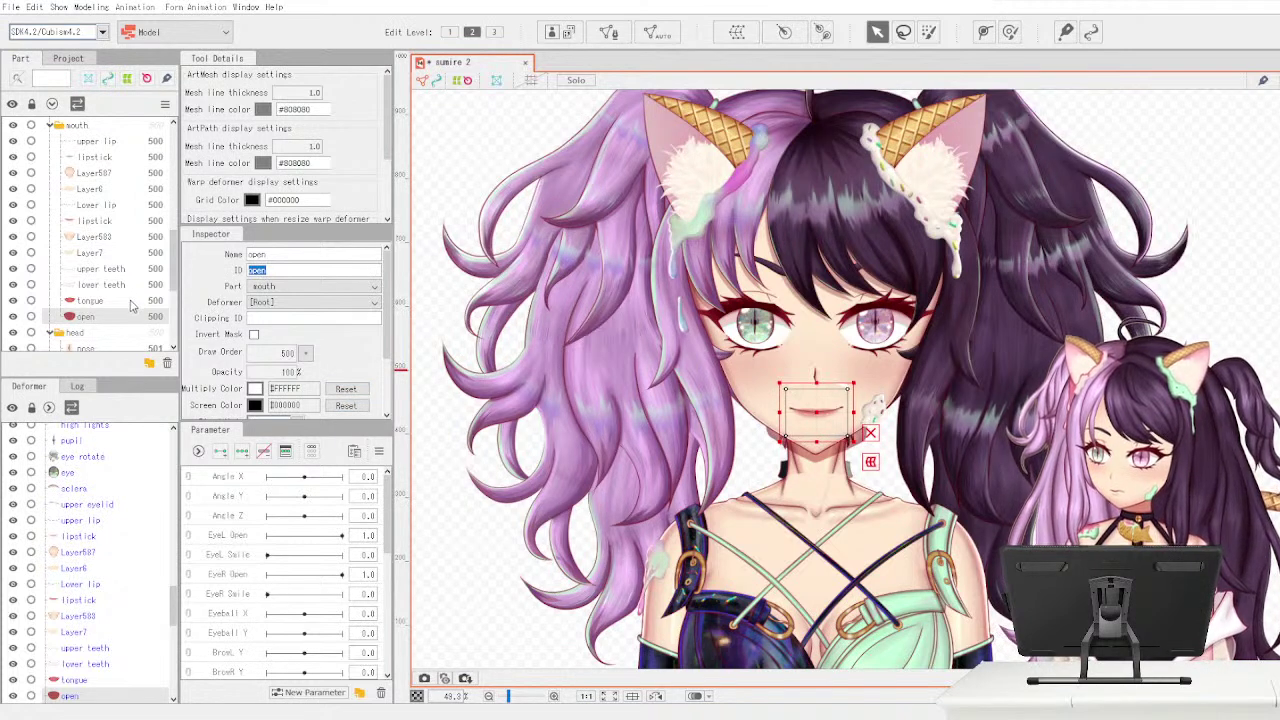
# - Set the Clipping ID of the tongue, lower teeth and upper teeth meshes to open
pyautogui.click(132, 302)
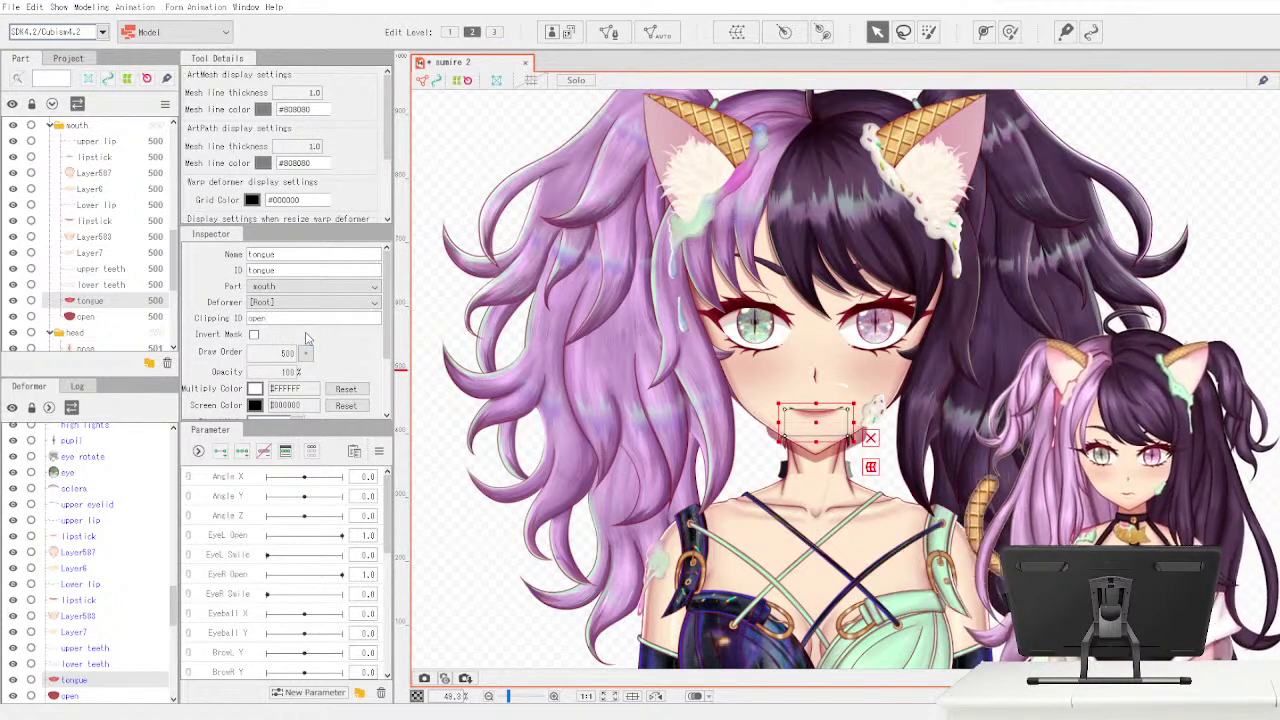
pyautogui.click(136, 285)
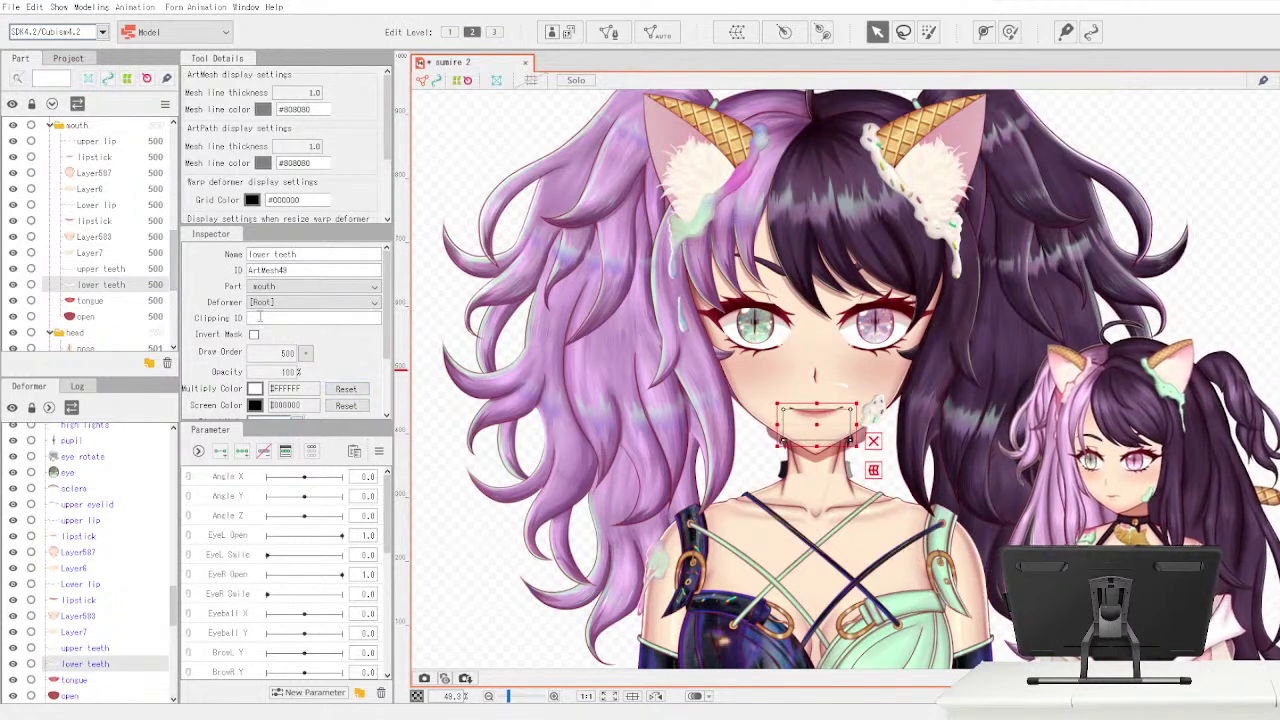
pyautogui.hotkey('ctrl', 'v')
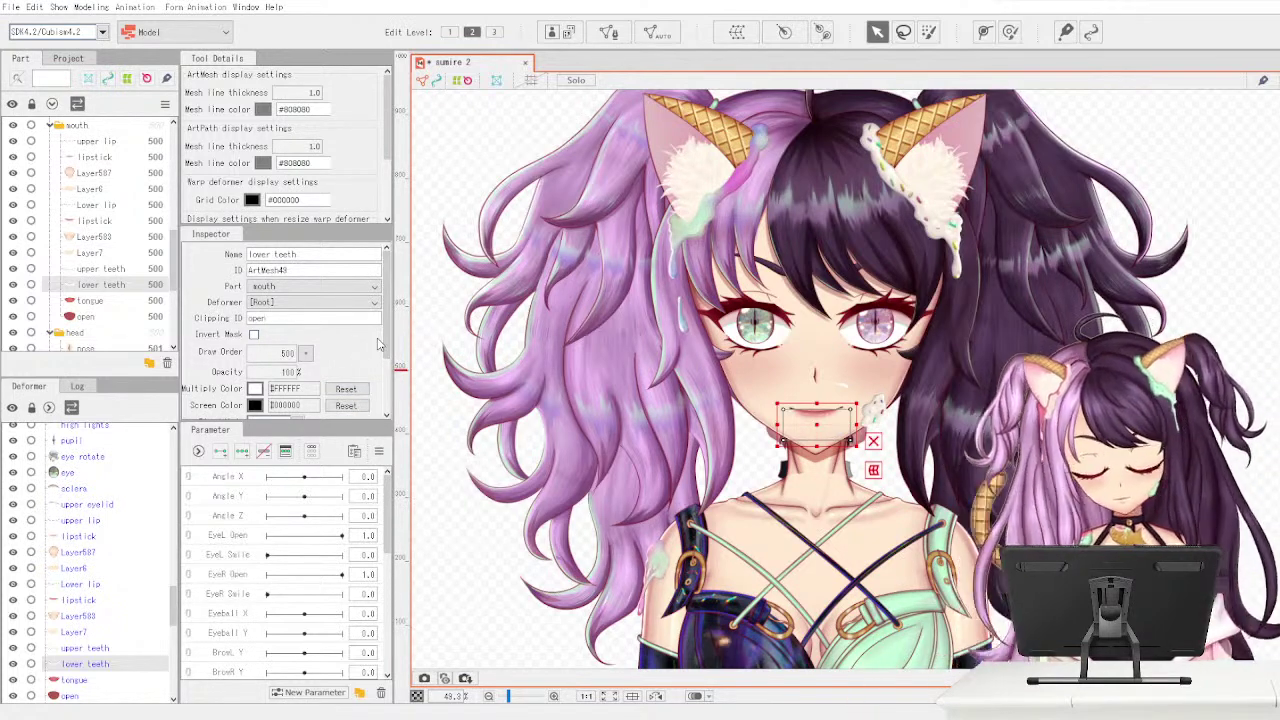
pyautogui.click(100, 269)
pyautogui.click(345, 316)
pyautogui.hotkey('ctrl', 'v')
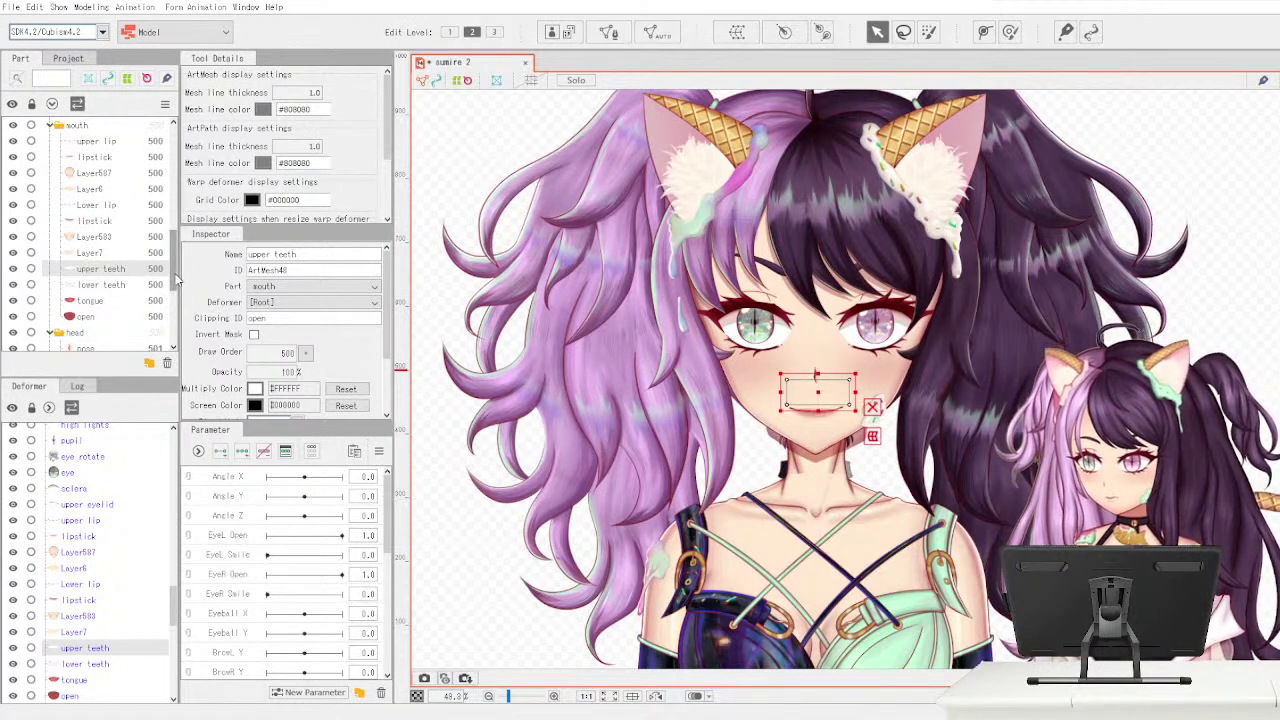
# - Hide the upper lip, its lipstick, Layer587, Layer6 and Lower lip, and try moving the upper teeth to test their clipping
pyautogui.scroll(1, 175, 280)
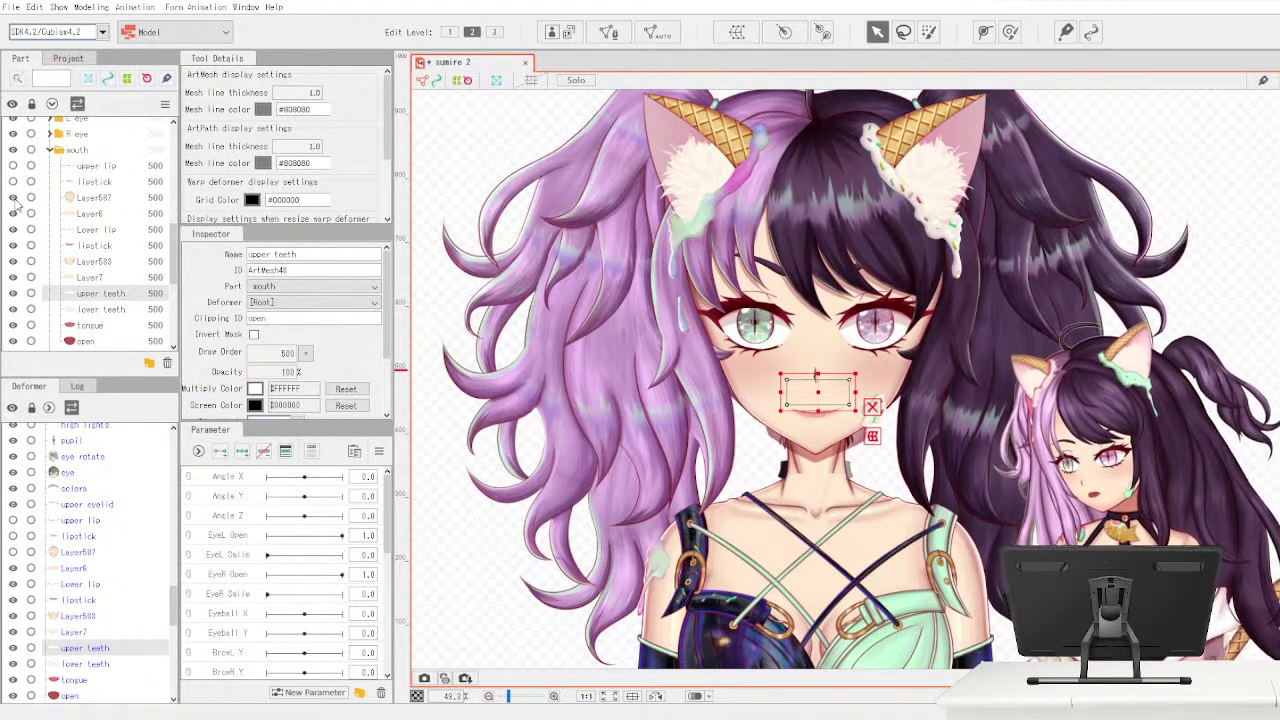
pyautogui.click(14, 198)
pyautogui.click(14, 214)
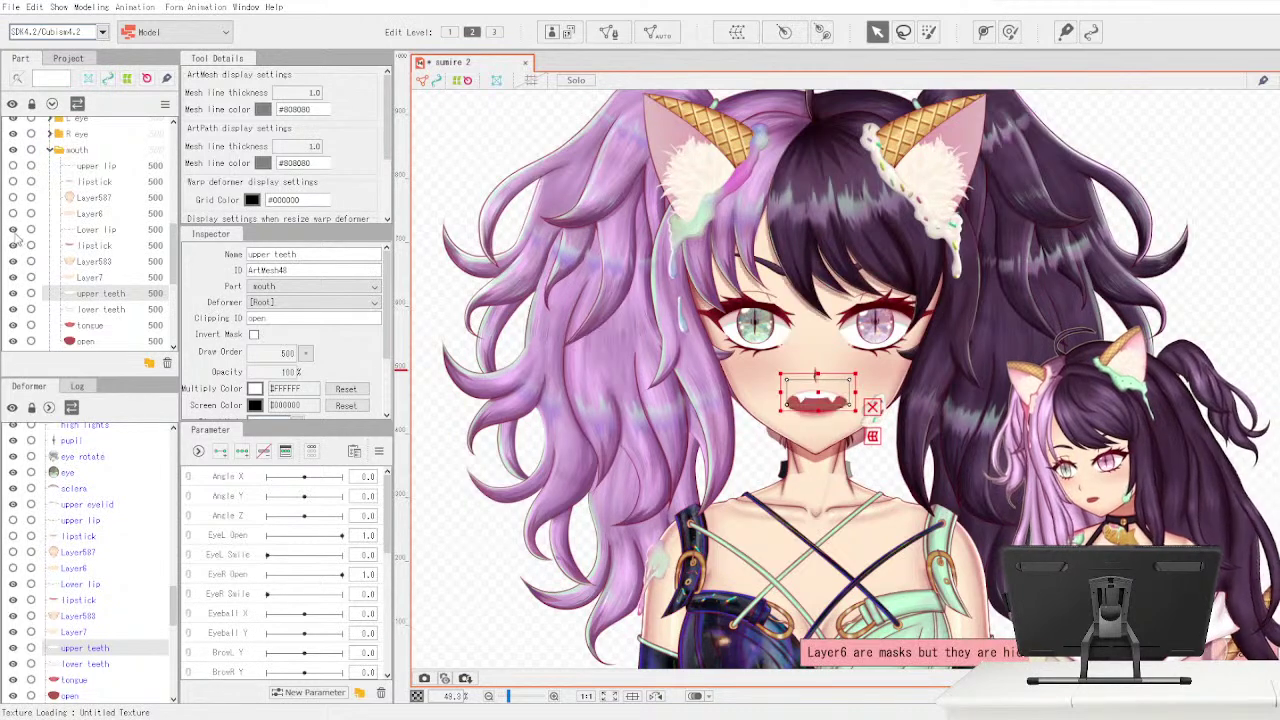
pyautogui.click(14, 230)
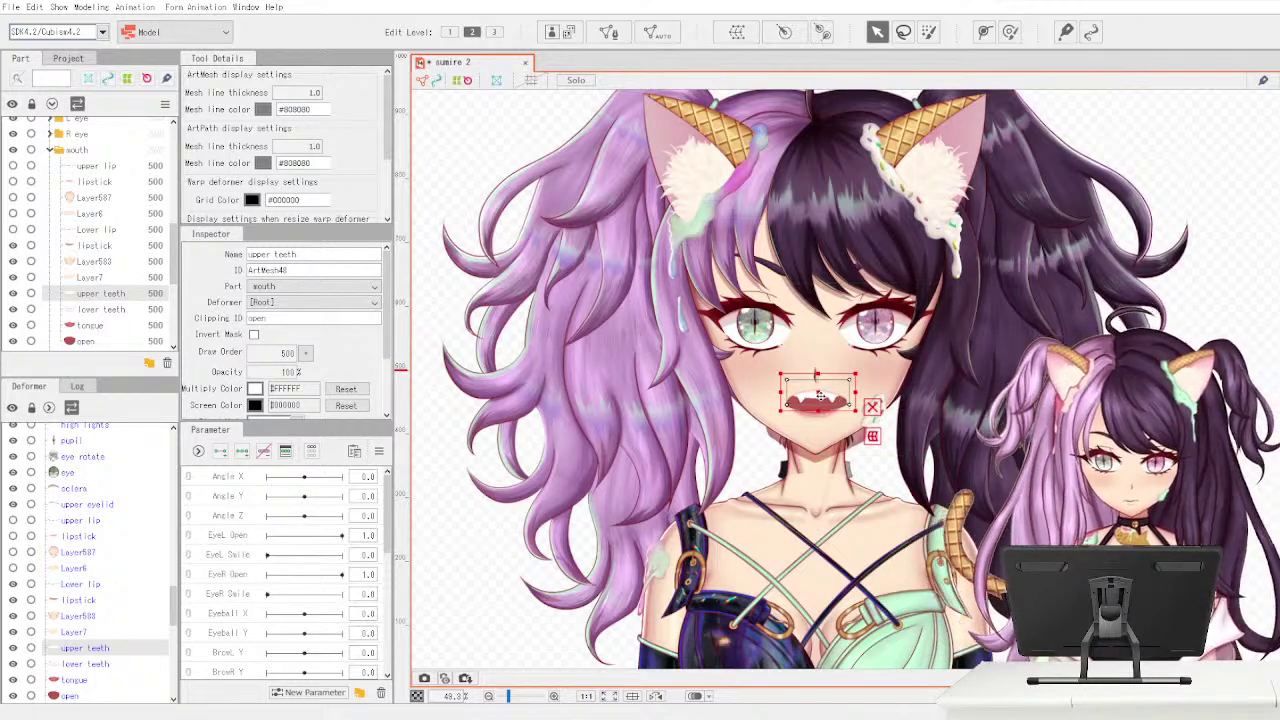
pyautogui.moveTo(818, 397)
pyautogui.mouseDown()
pyautogui.moveTo(860, 400)
pyautogui.moveTo(786, 402)
pyautogui.moveTo(840, 418)
pyautogui.moveTo(830, 428)
pyautogui.moveTo(818, 395)
pyautogui.moveTo(826, 430)
pyautogui.moveTo(825, 400)
pyautogui.moveTo(812, 455)
pyautogui.moveTo(816, 400)
pyautogui.mouseUp()
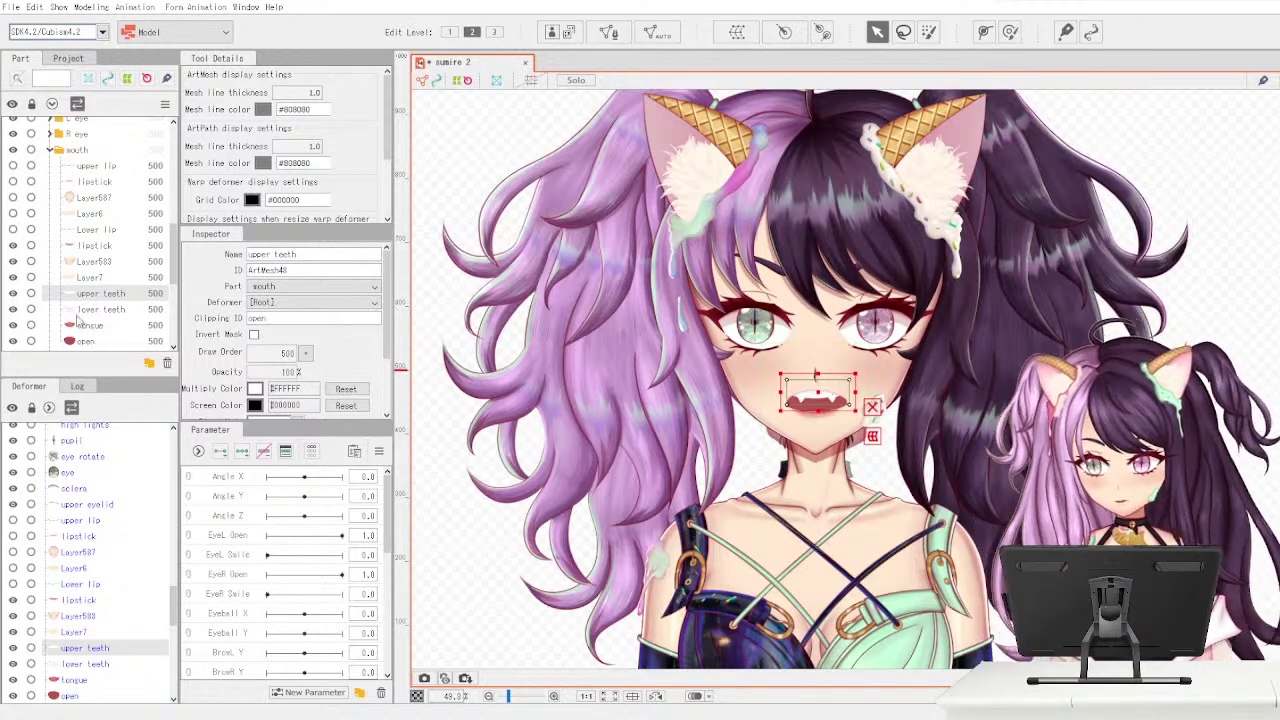
# - Show Lower lip, Layer6, Layer587, the upper lipstick and the upper lip again, and deselect the upper teeth
pyautogui.click(14, 229)
pyautogui.click(14, 213)
pyautogui.click(14, 197)
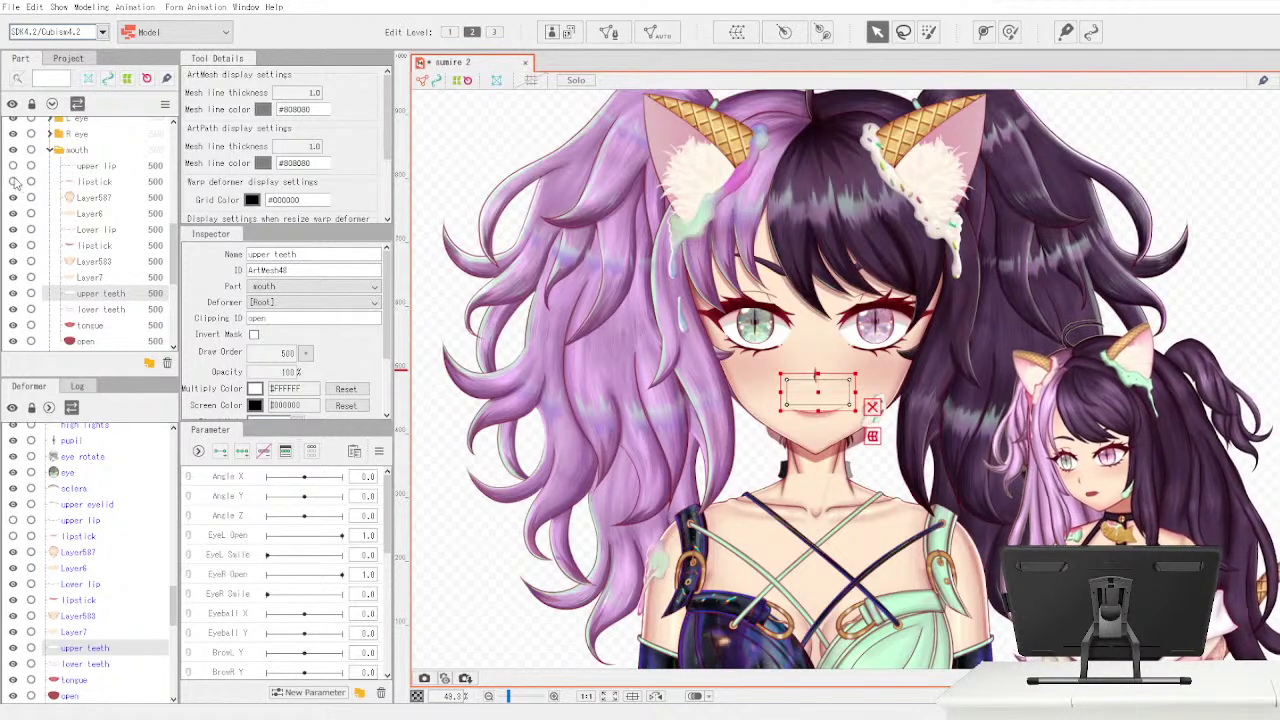
pyautogui.click(14, 182)
pyautogui.click(14, 166)
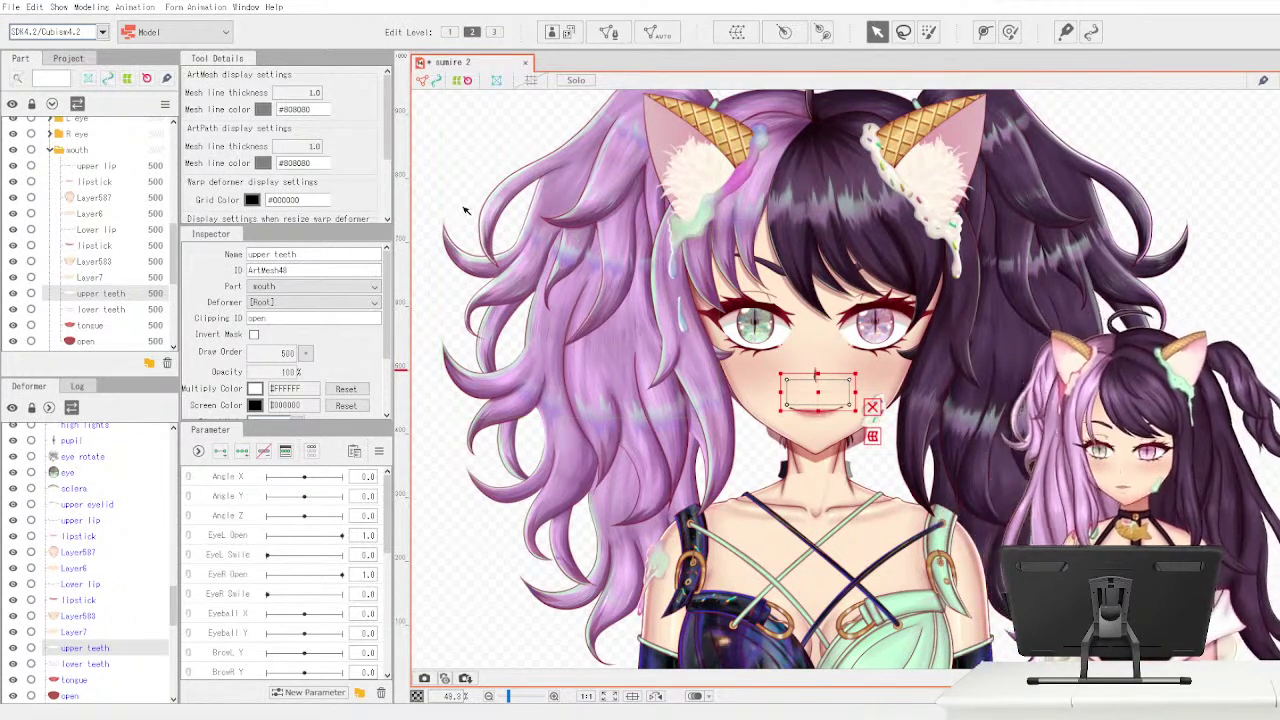
pyautogui.click(702, 68)
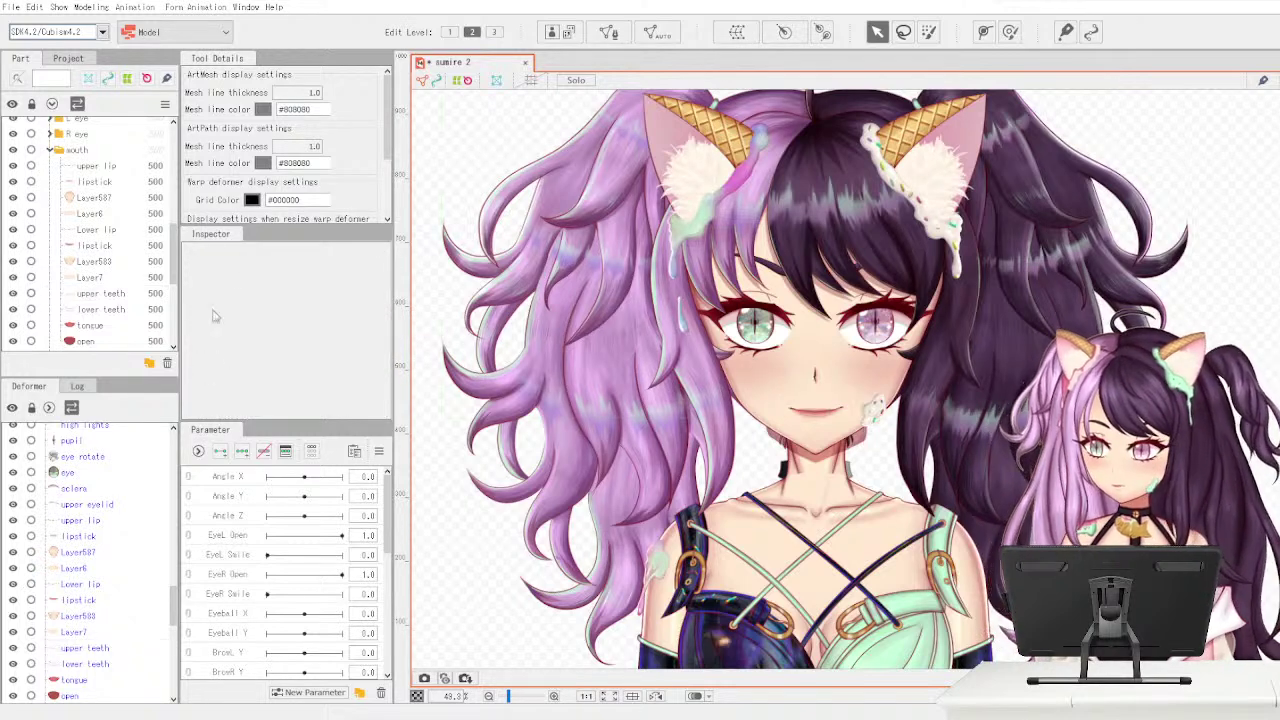
# - Expand the R eye and L eye folders and copy the ID of the L eye's sclera mesh, keeping the ID as sclera
pyautogui.moveTo(174, 272); pyautogui.dragTo(171, 335)
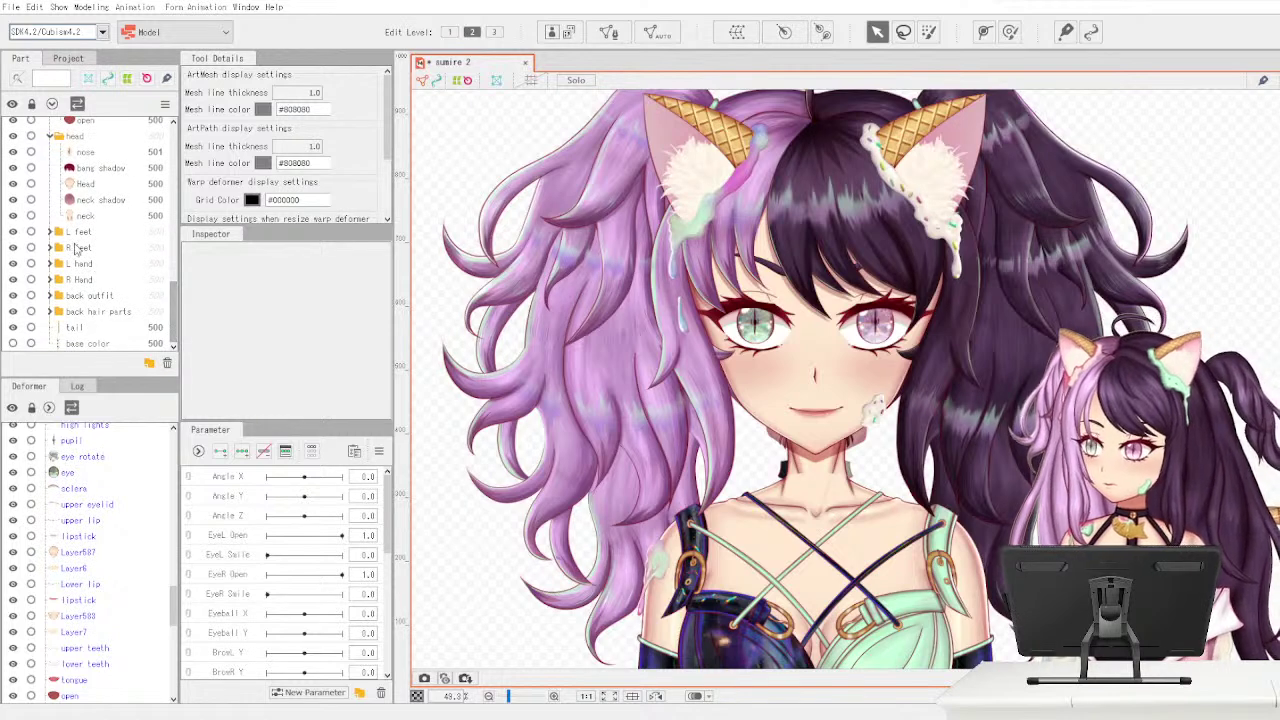
pyautogui.moveTo(175, 293); pyautogui.dragTo(176, 218)
pyautogui.click(50, 256)
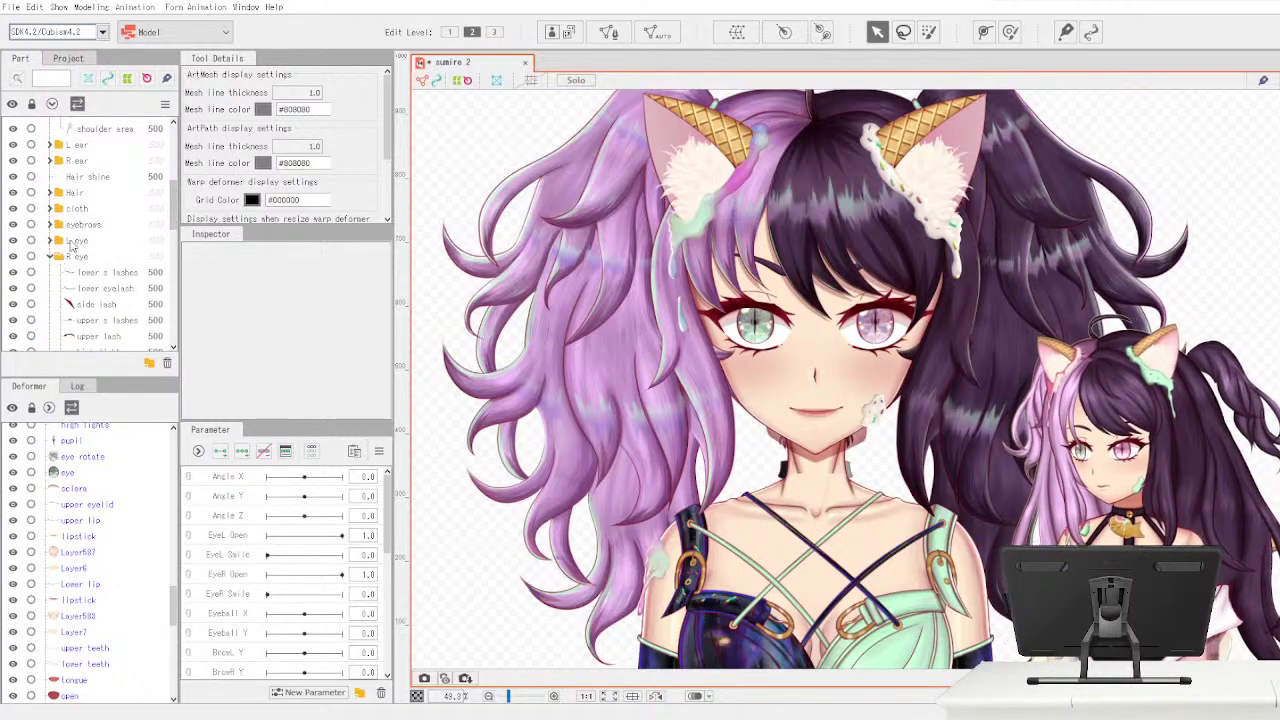
pyautogui.click(50, 241)
pyautogui.moveTo(174, 211); pyautogui.dragTo(175, 225)
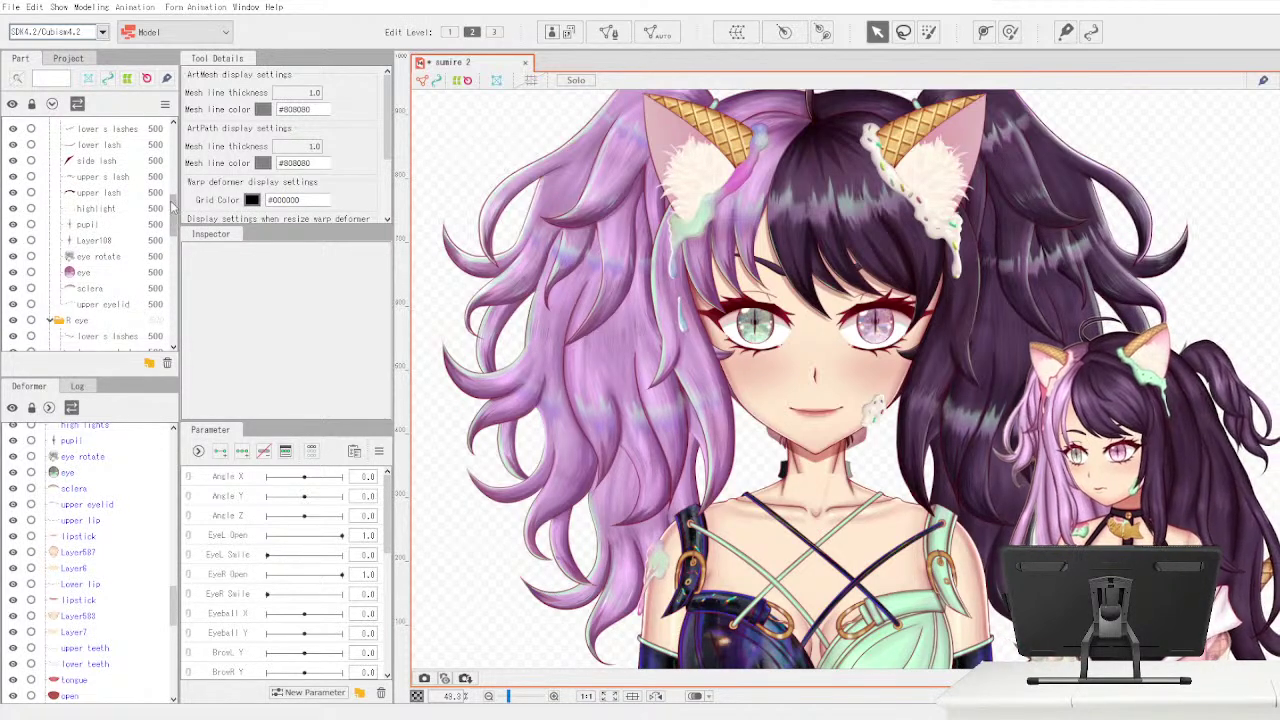
pyautogui.click(143, 226)
pyautogui.click(143, 242)
pyautogui.click(147, 257)
pyautogui.click(143, 289)
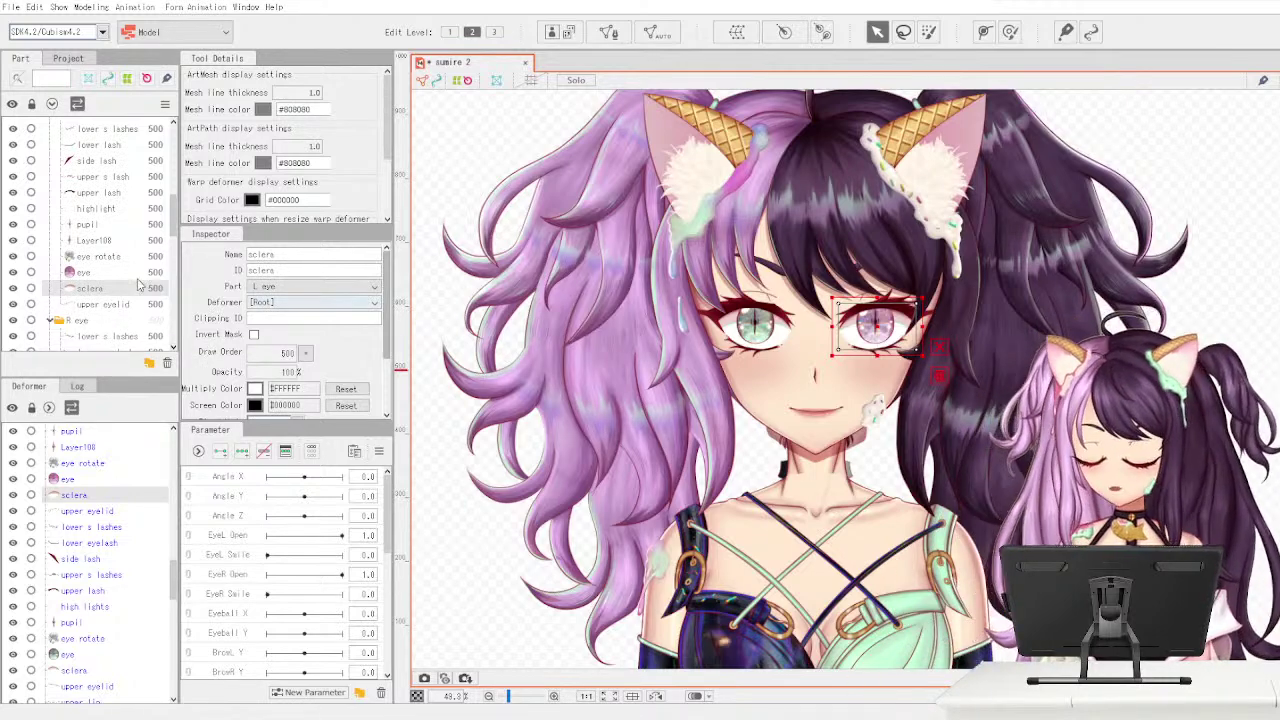
pyautogui.doubleClick(321, 270)
pyautogui.hotkey('ctrl', 'c')
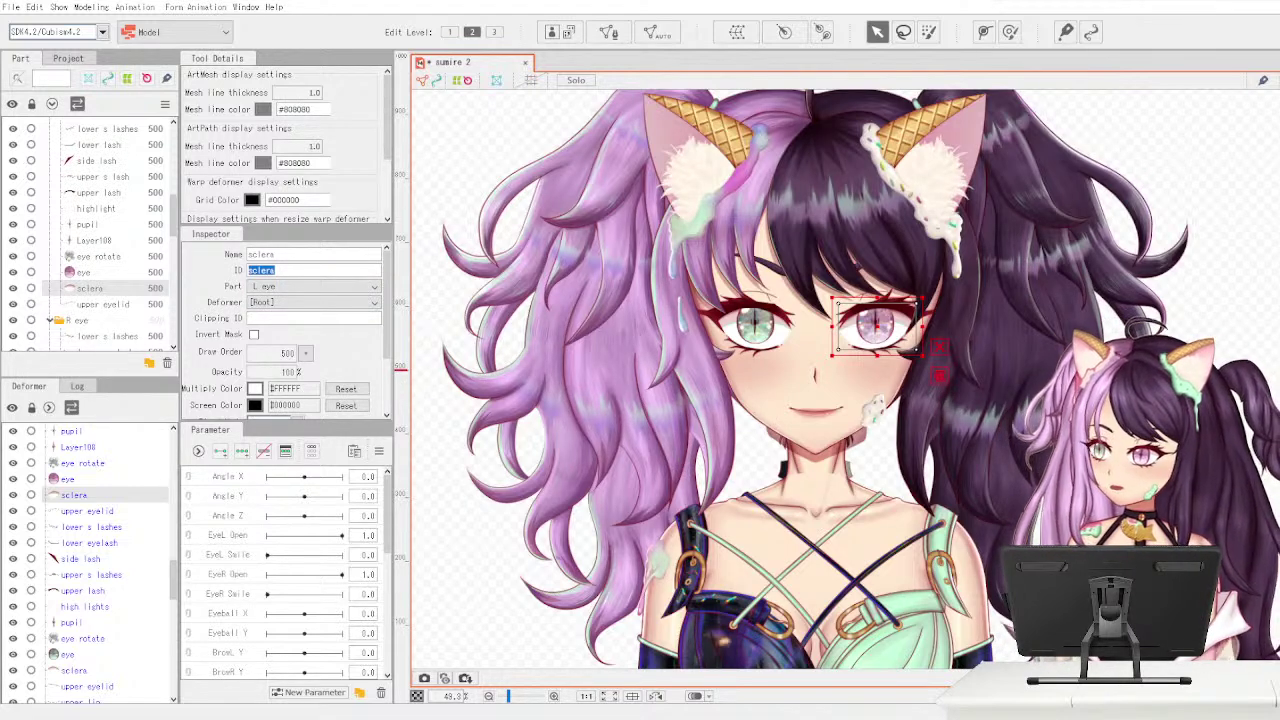
# - Set the Clipping ID of the eye, Layer108 and pupil meshes in the L eye folder to sclera
pyautogui.click(134, 274)
pyautogui.click(344, 320)
pyautogui.click(343, 320)
pyautogui.hotkey('ctrl', 'v')
pyautogui.click(138, 257)
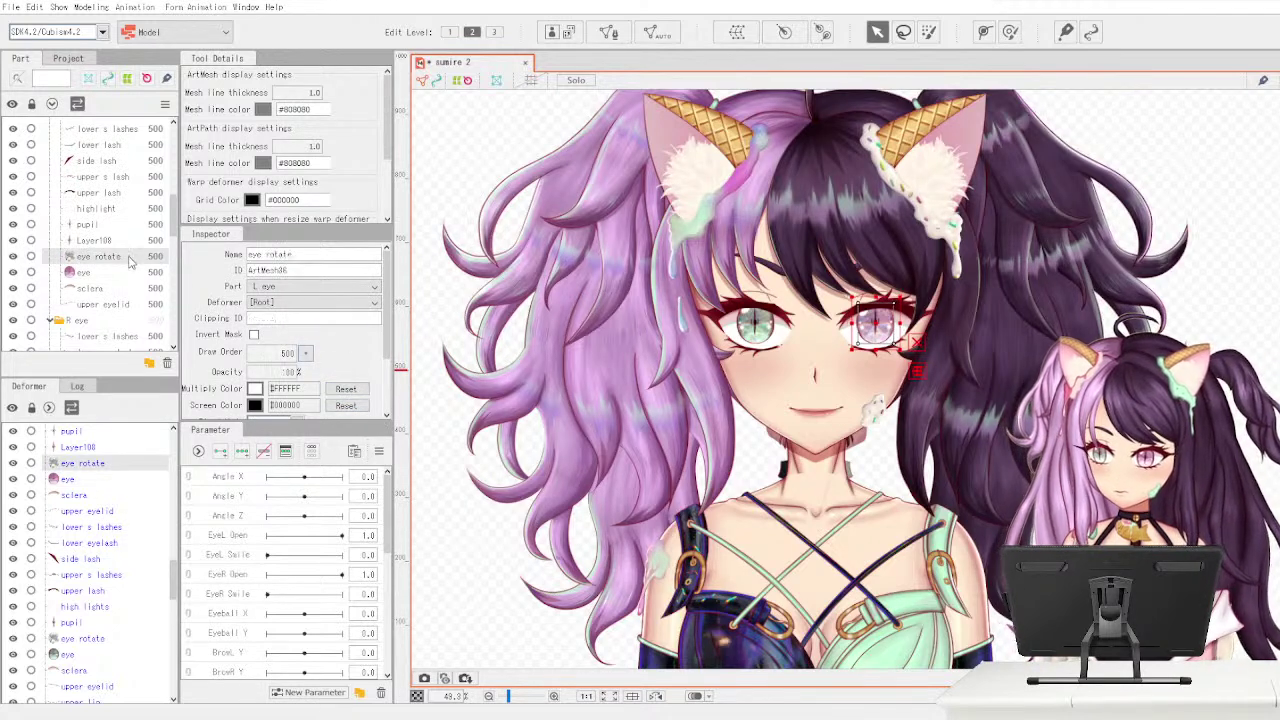
pyautogui.click(136, 241)
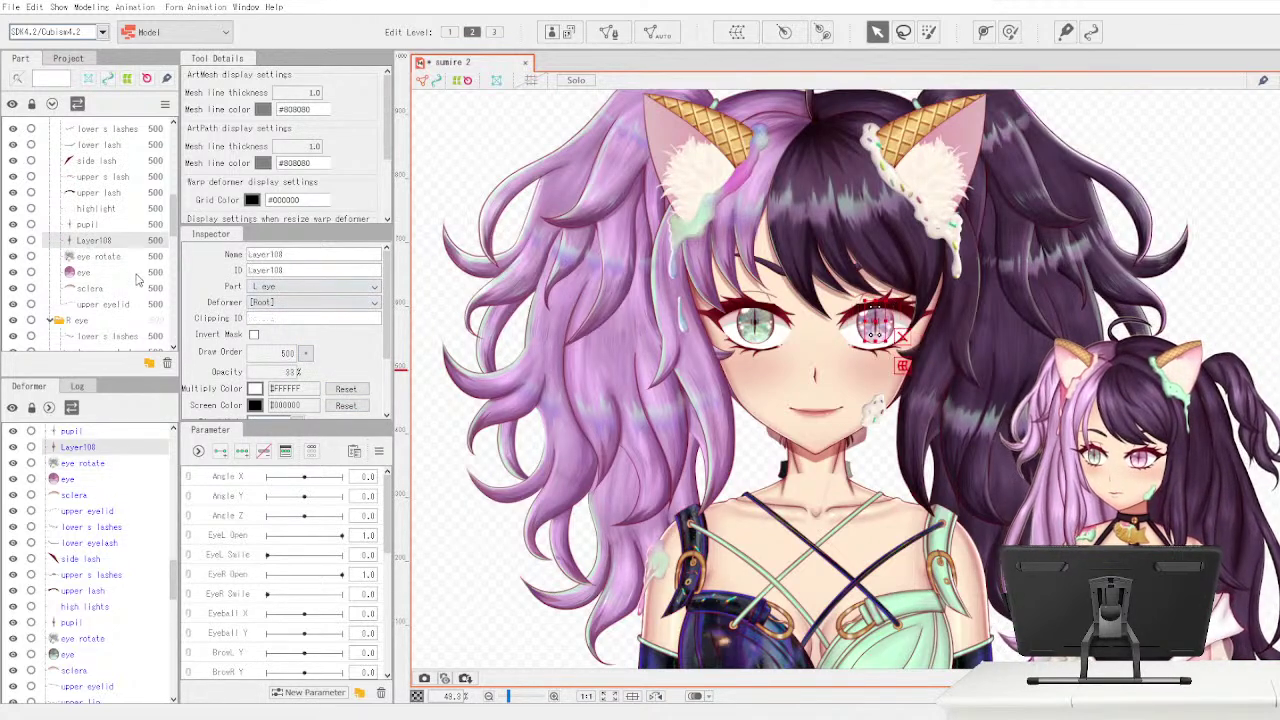
pyautogui.hotkey('ctrl', 'v')
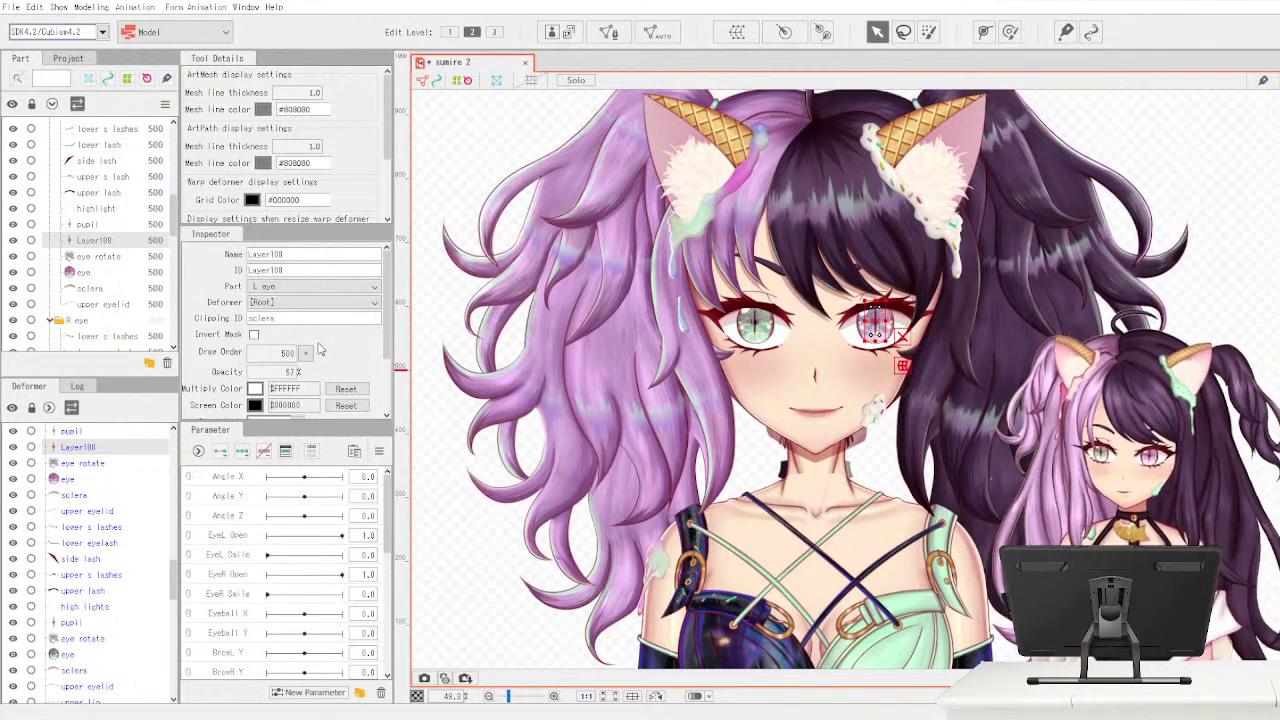
pyautogui.click(138, 226)
pyautogui.click(345, 320)
pyautogui.hotkey('ctrl', 'v')
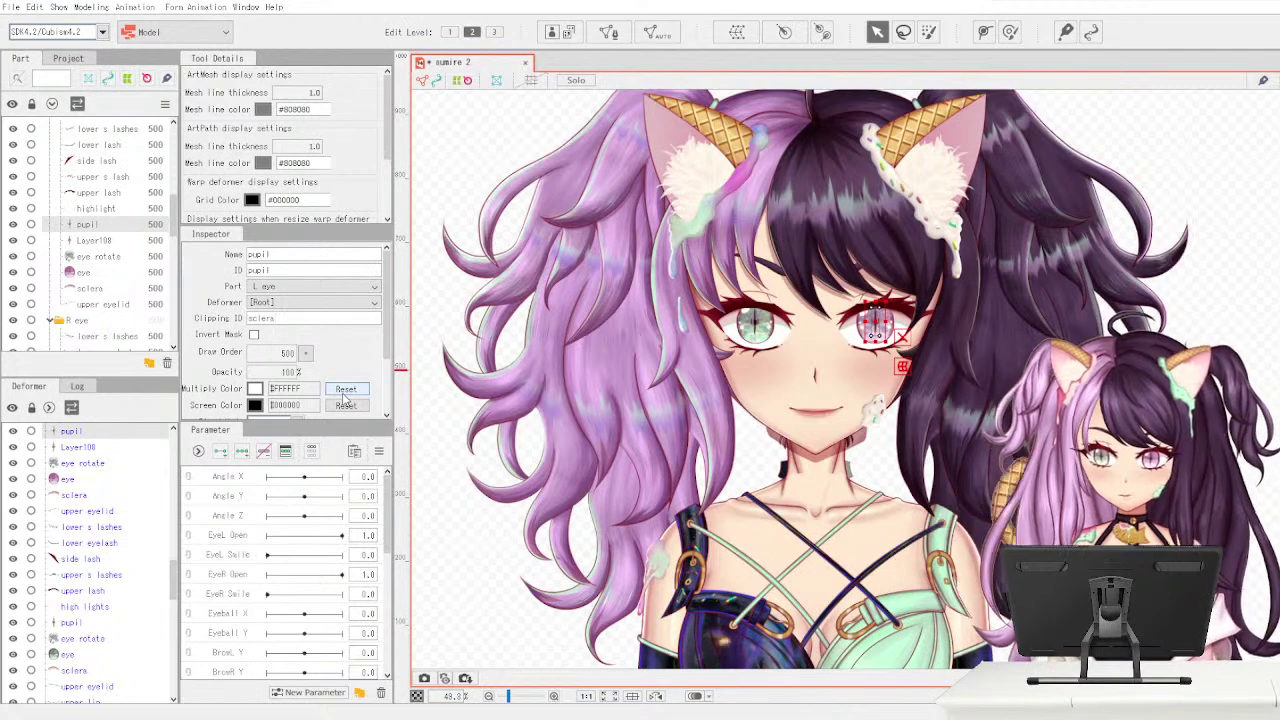
# - Shift the L eye's sclera slightly to test the iris clipping, and undo the move
pyautogui.click(140, 290)
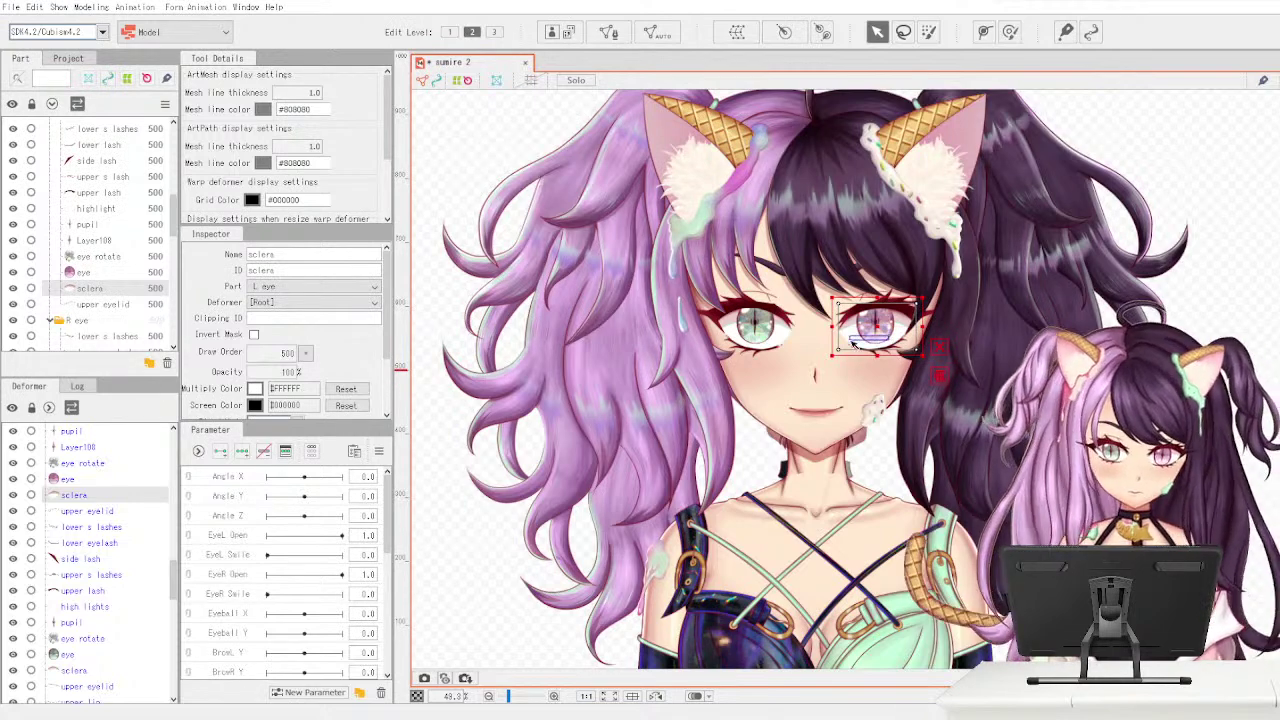
pyautogui.moveTo(879, 326)
pyautogui.mouseDown()
pyautogui.moveTo(855, 338)
pyautogui.moveTo(886, 328)
pyautogui.moveTo(850, 368)
pyautogui.moveTo(882, 320)
pyautogui.mouseUp()
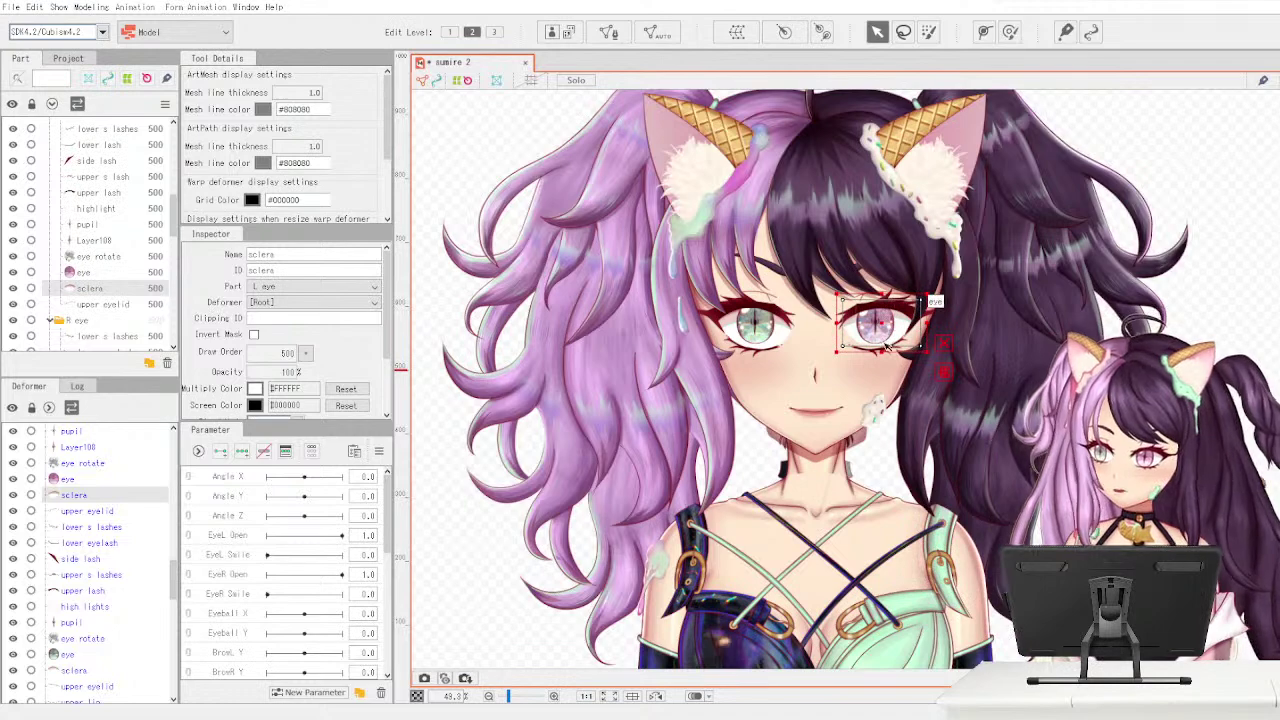
pyautogui.hotkey('ctrl', 'z')
# - Set the L eye's eye rotate mesh to Clipping ID sclera and check the Clipping IDs of eye, Layer108 and pupil
pyautogui.click(124, 274)
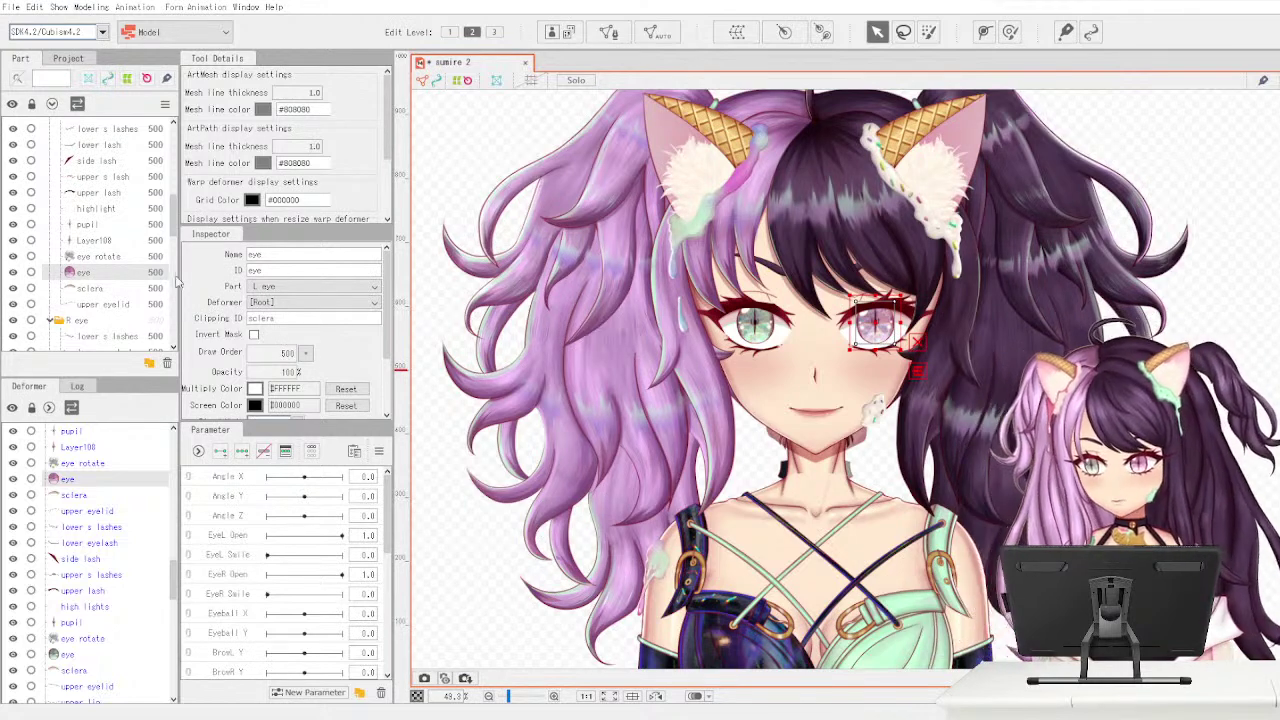
pyautogui.click(99, 257)
pyautogui.click(319, 318)
pyautogui.hotkey('ctrl', 'v')
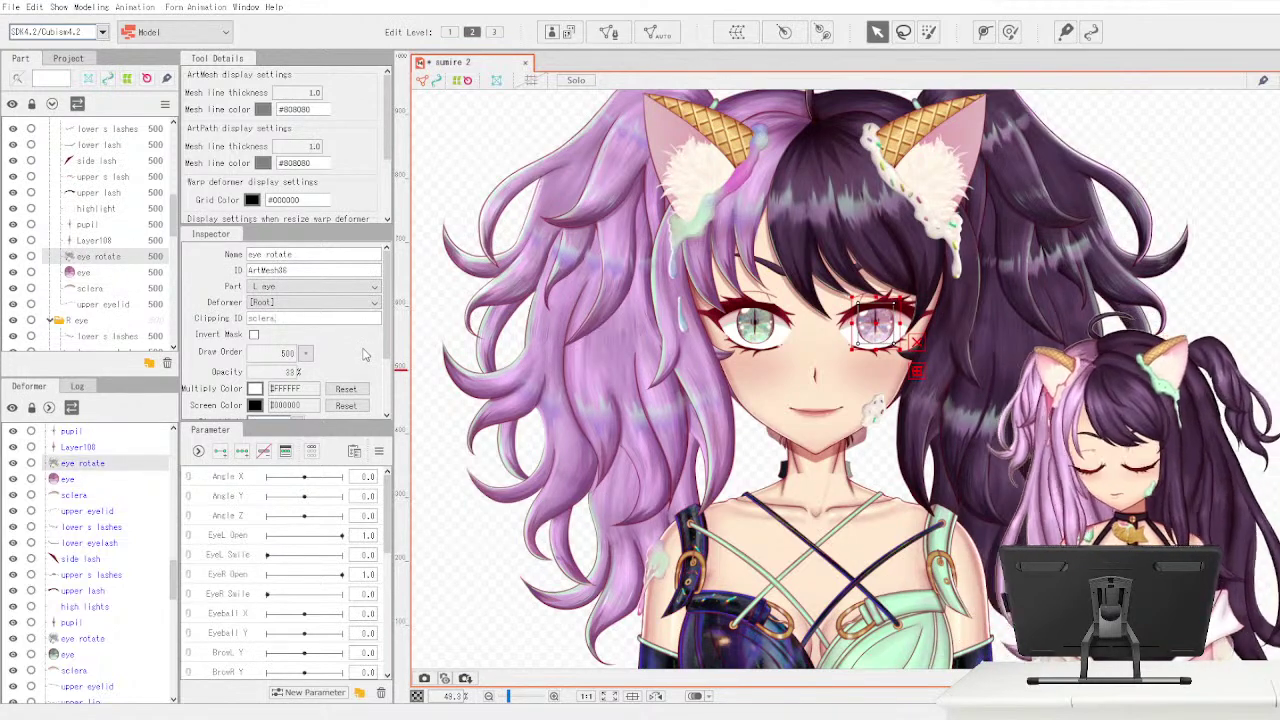
pyautogui.click(128, 244)
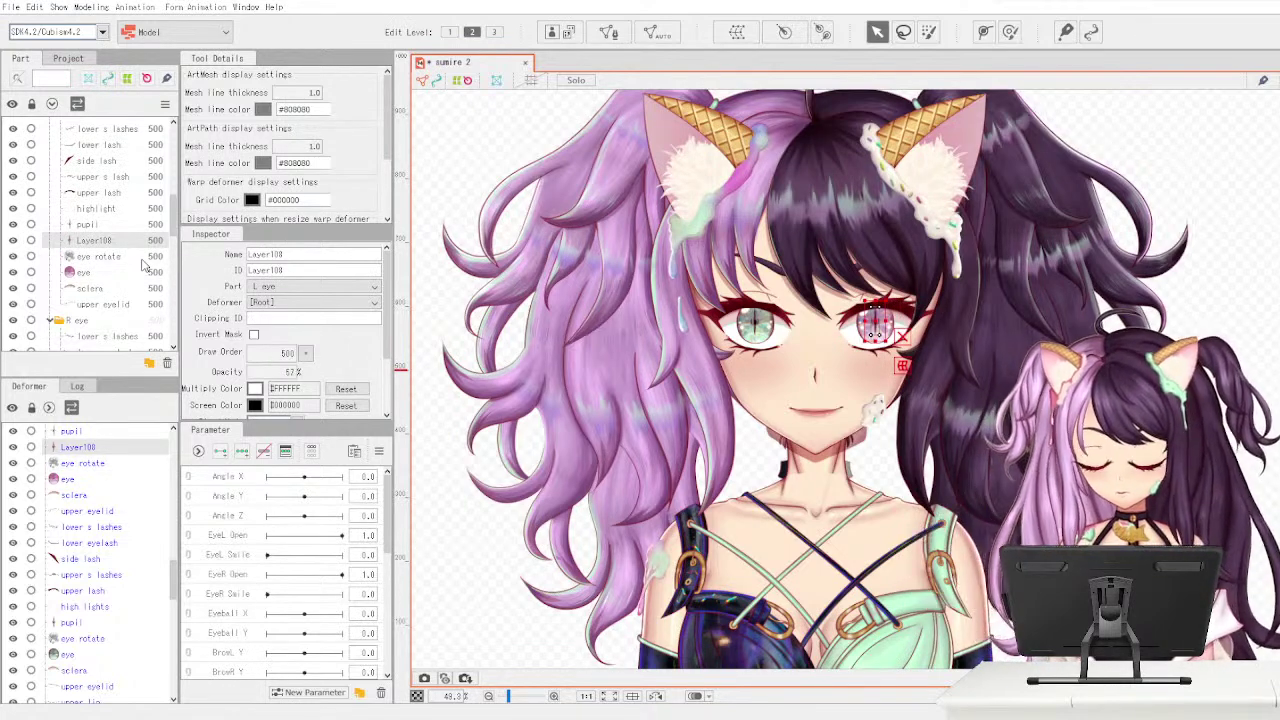
pyautogui.click(147, 225)
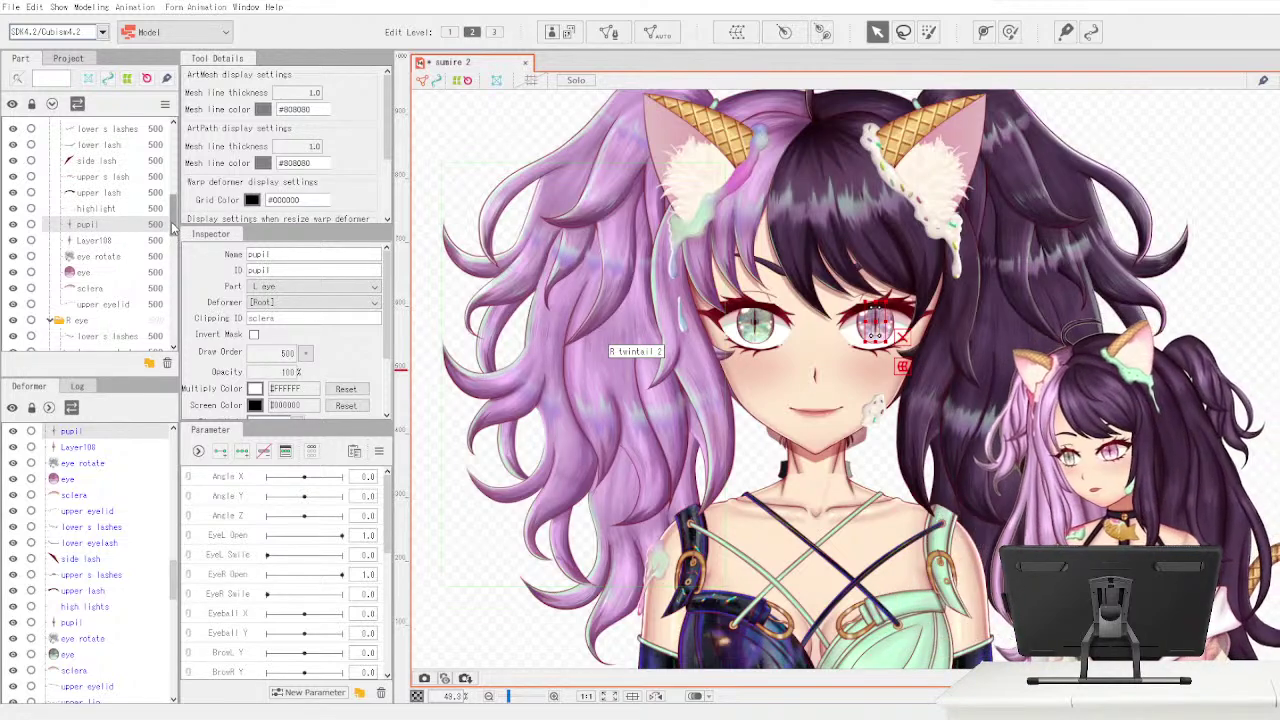
# - Move the L eye's sclera down over the cheek to recheck the clipping of the iris parts, and undo the move
pyautogui.scroll(1, 172, 228)
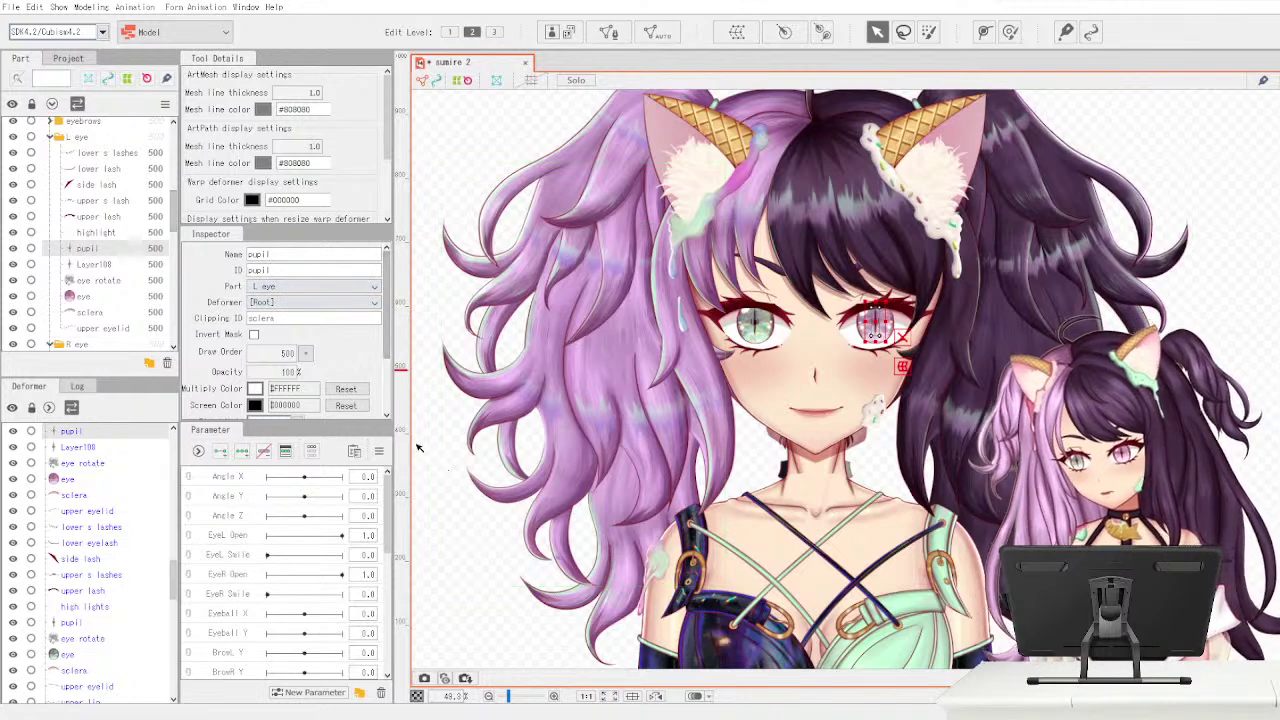
pyautogui.click(119, 313)
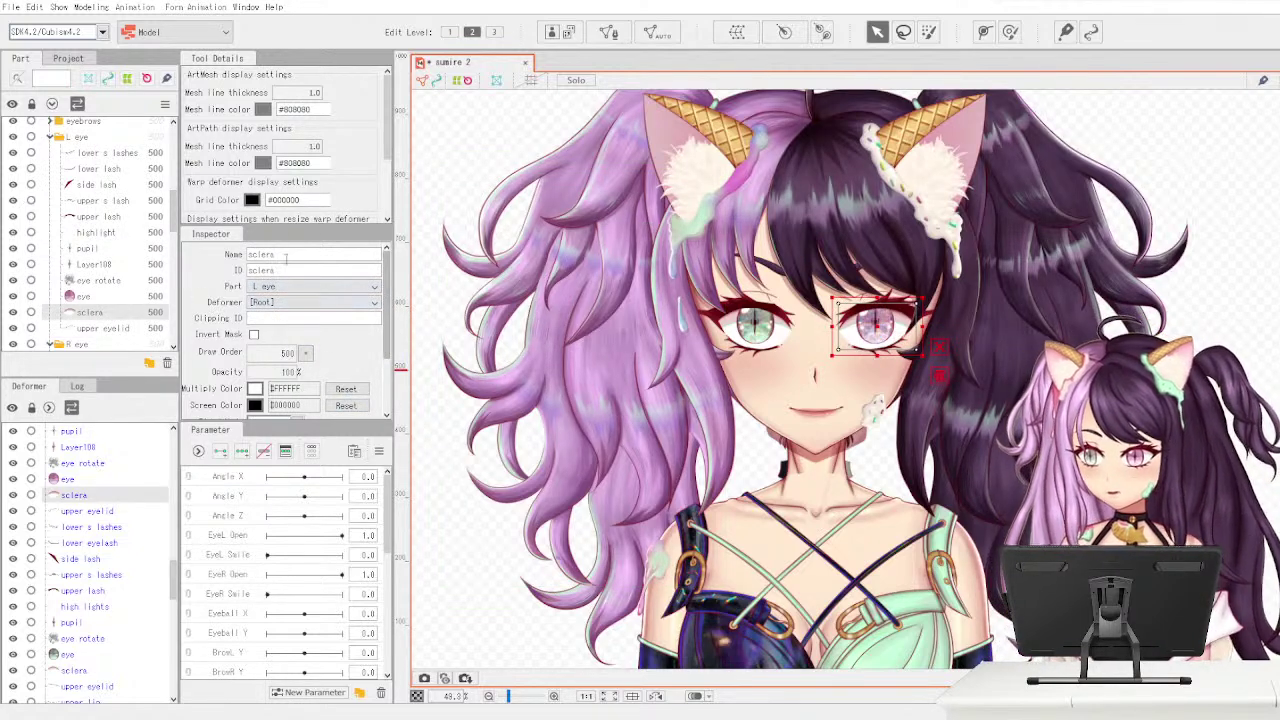
pyautogui.moveTo(875, 328); pyautogui.dragTo(865, 390)
pyautogui.hotkey('ctrl', 'z')
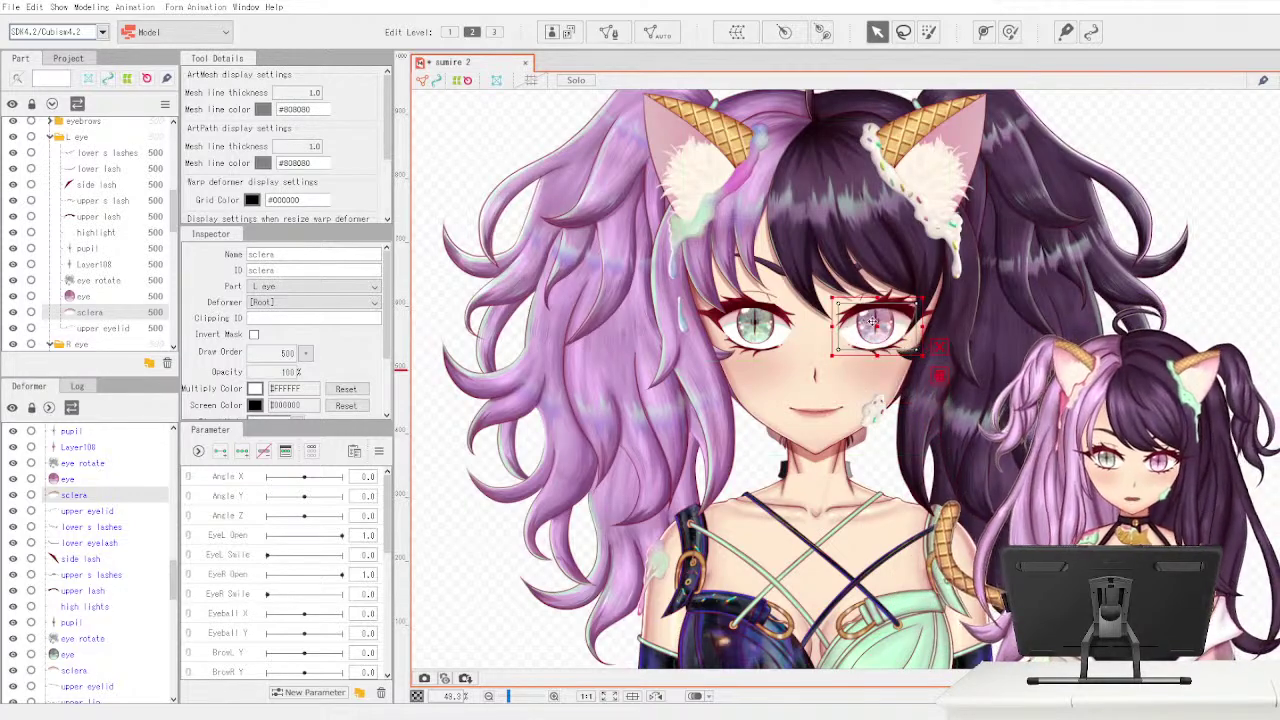
# - Set the Clipping ID of the highlight mesh in the L eye folder to sclera
pyautogui.click(145, 233)
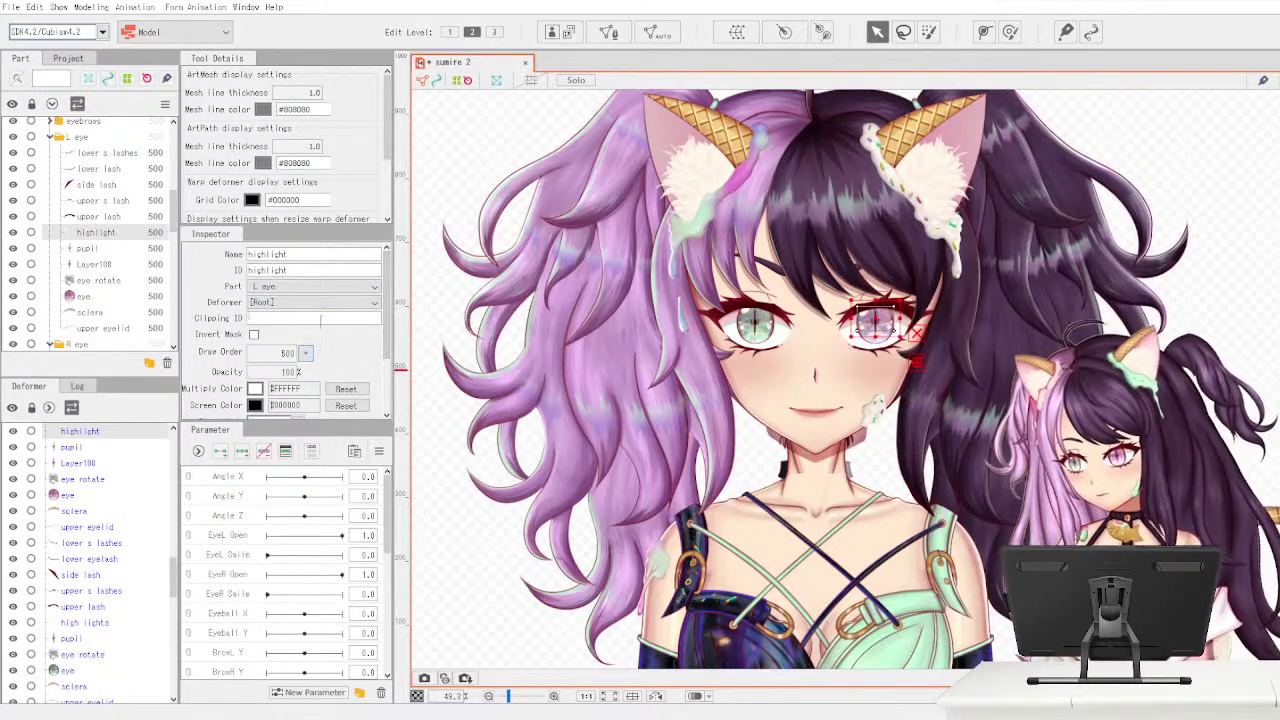
pyautogui.hotkey('ctrl', 'v')
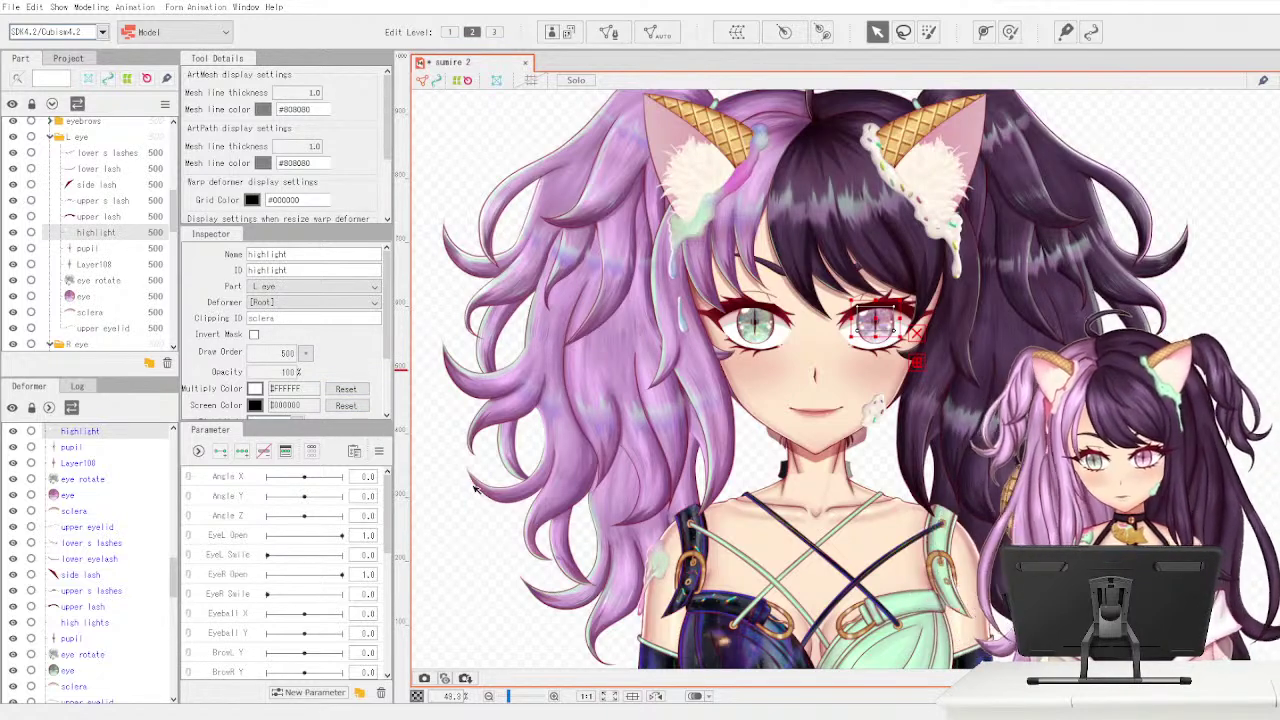
# - Copy the ID of the R eye's sclera and assign it as Clipping ID sclera2 to the R eye's eye and eye rotate meshes
pyautogui.moveTo(172, 212); pyautogui.dragTo(172, 263)
pyautogui.click(142, 302)
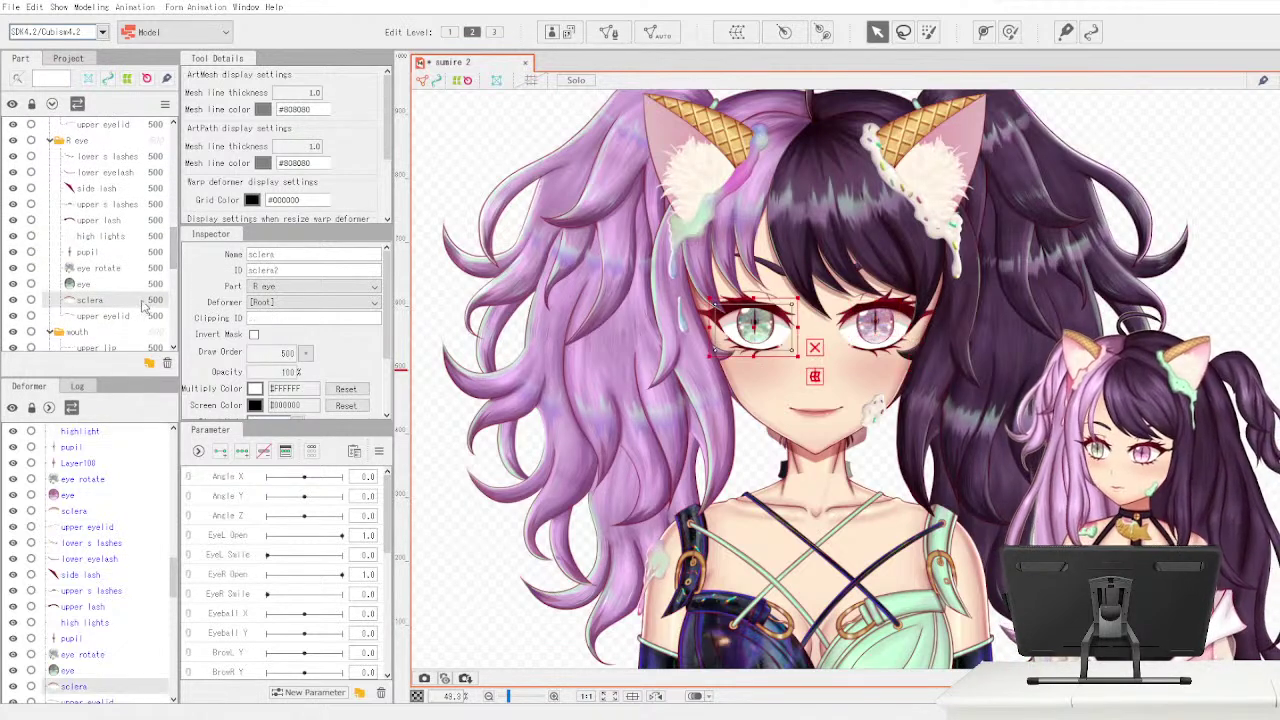
pyautogui.doubleClick(265, 270)
pyautogui.hotkey('ctrl', 'c')
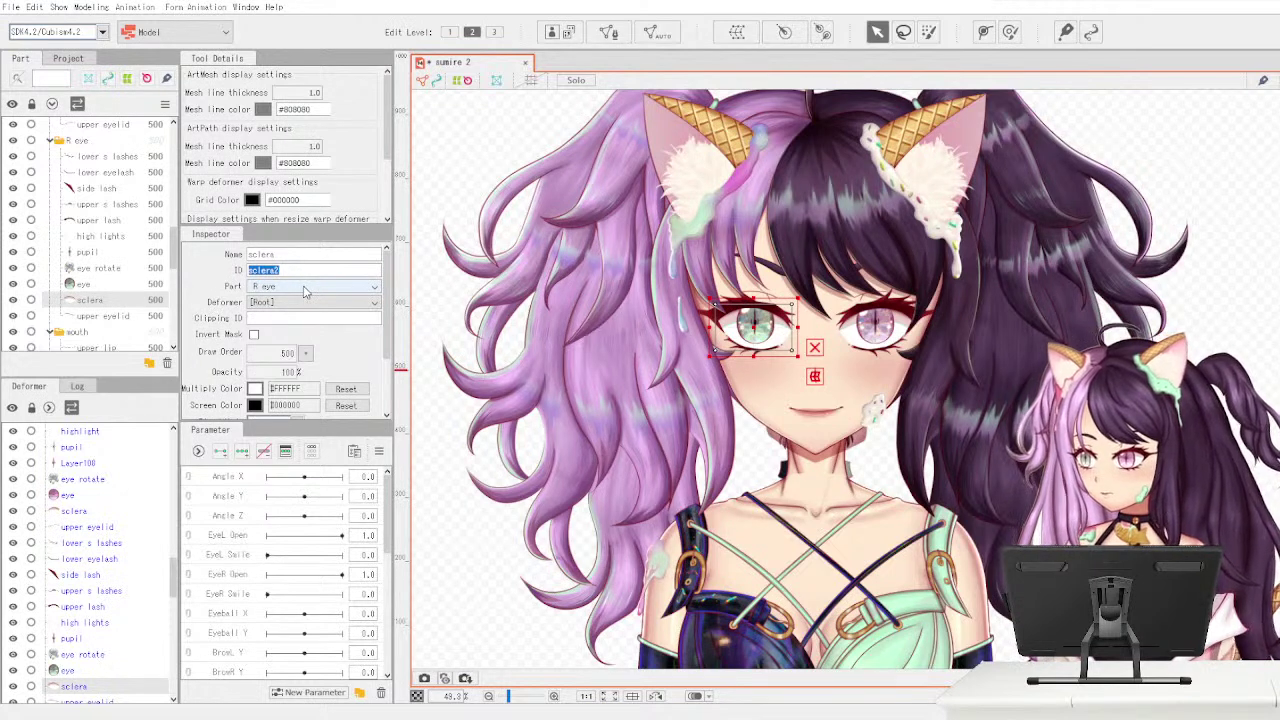
pyautogui.click(152, 286)
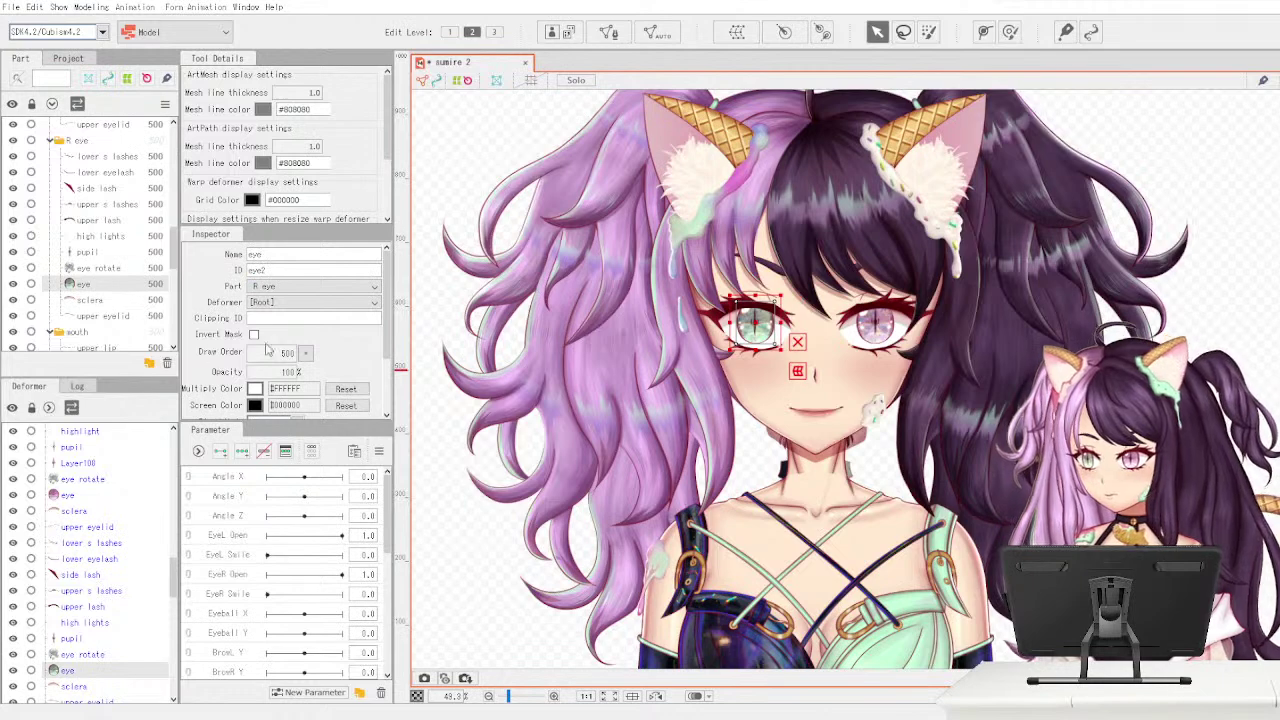
pyautogui.hotkey('ctrl', 'v')
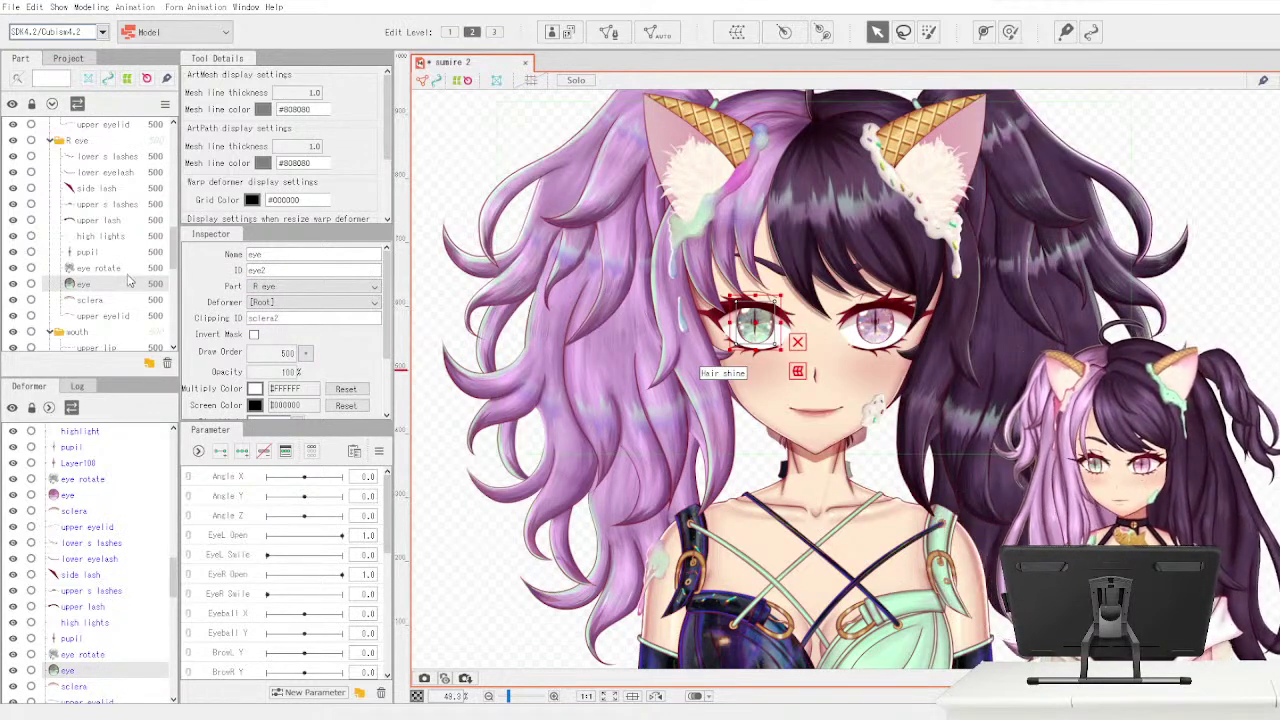
pyautogui.click(126, 270)
pyautogui.click(352, 320)
pyautogui.hotkey('ctrl', 'v')
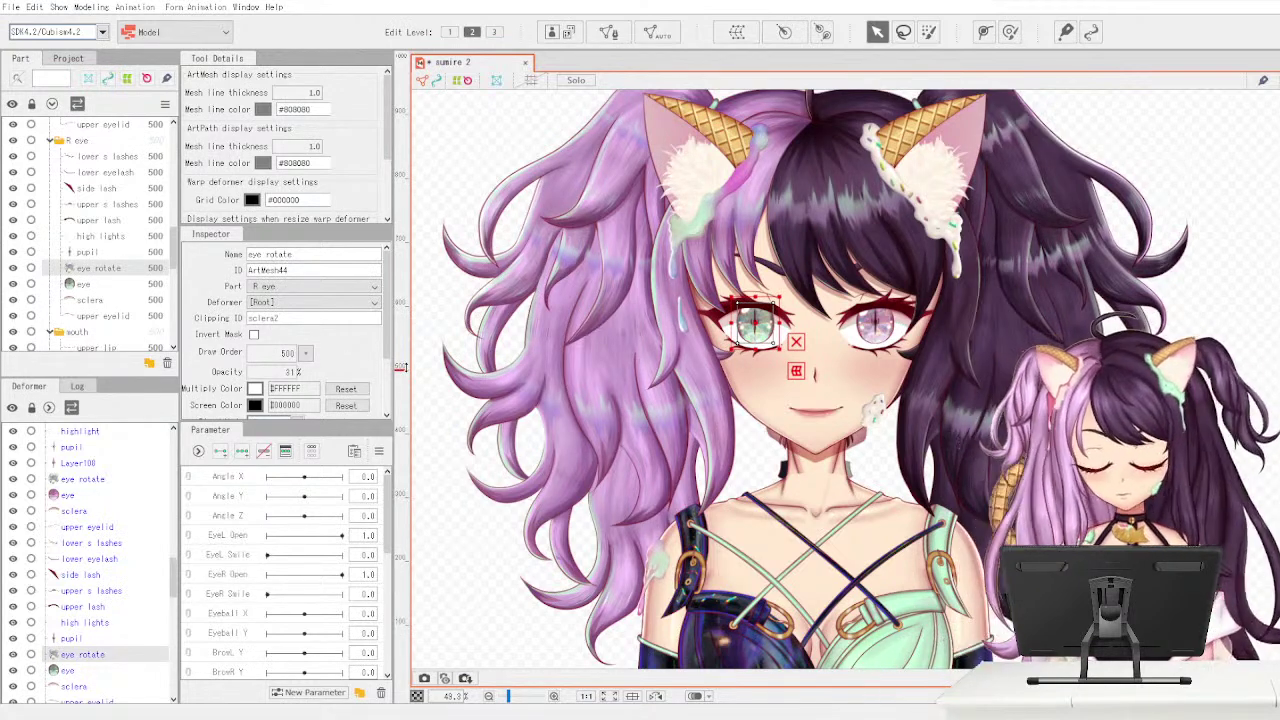
# - Set the Clipping ID of the pupil and high lights meshes in the R eye folder to sclera2
pyautogui.click(132, 254)
pyautogui.click(346, 318)
pyautogui.hotkey('ctrl', 'v')
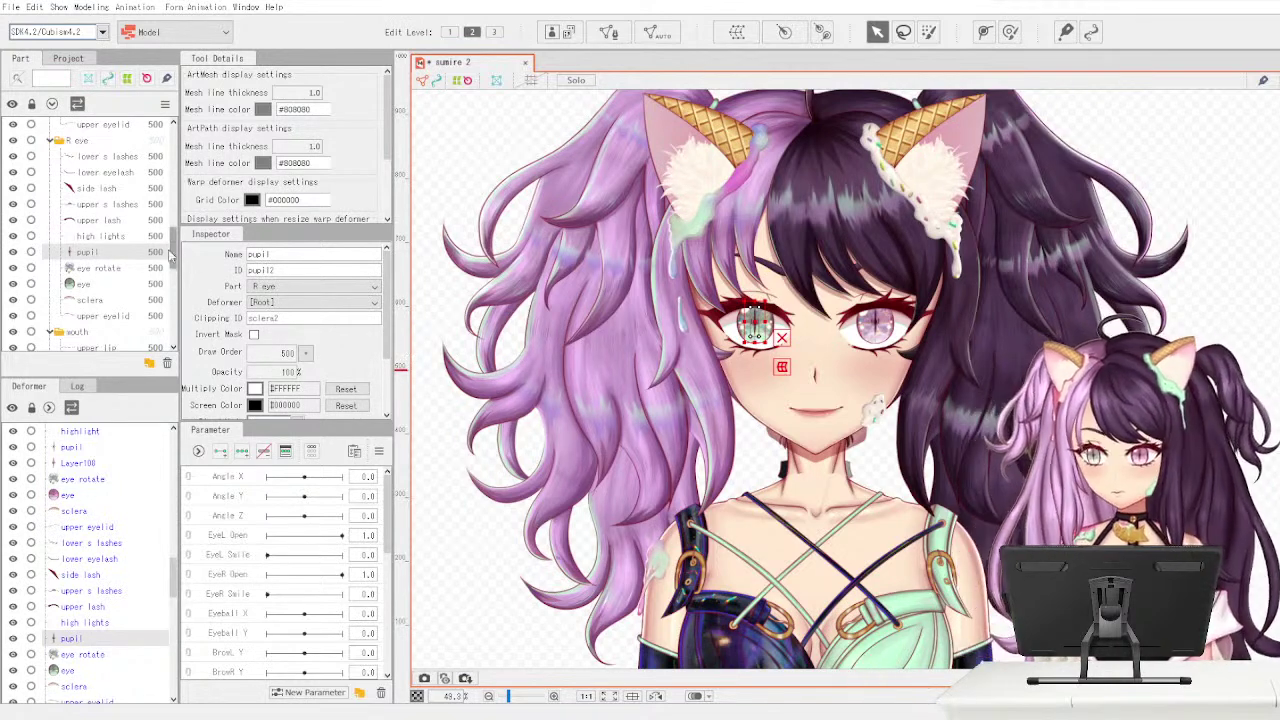
pyautogui.click(152, 238)
pyautogui.click(348, 318)
pyautogui.hotkey('ctrl', 'v')
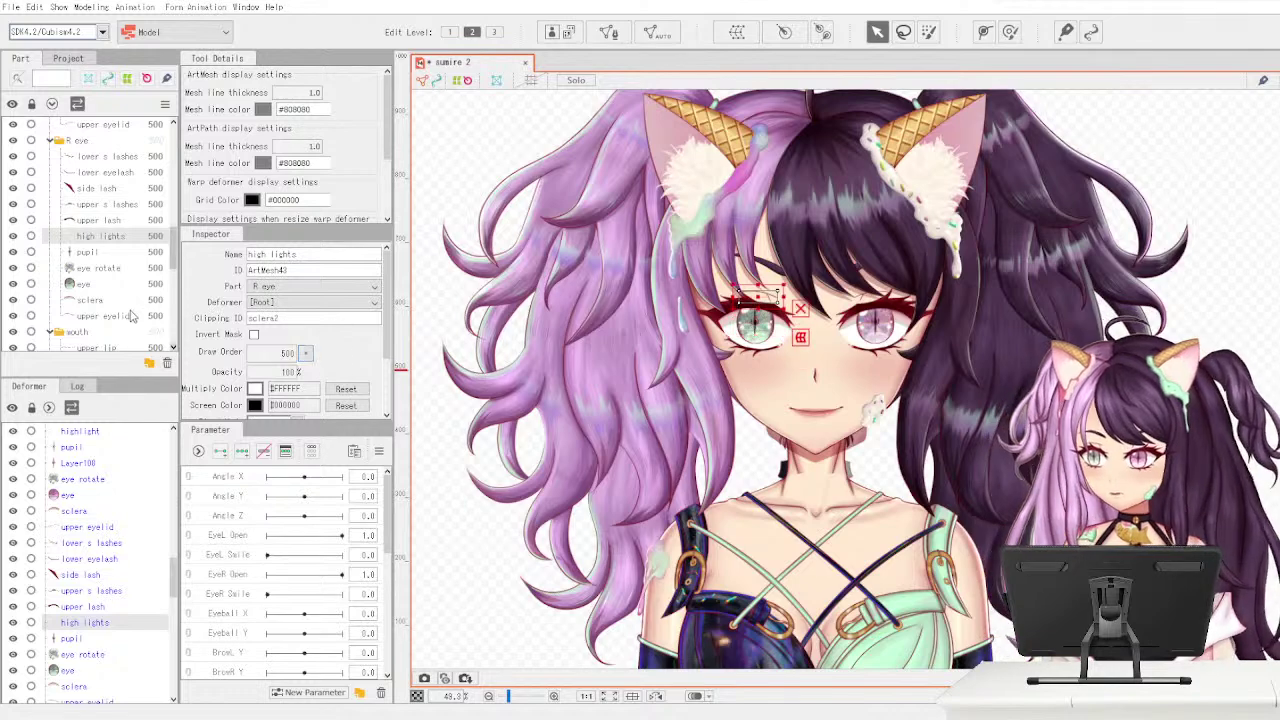
# - Select the R eye's upper eyelid and sclera on the canvas to check the meshes
pyautogui.click(722, 293)
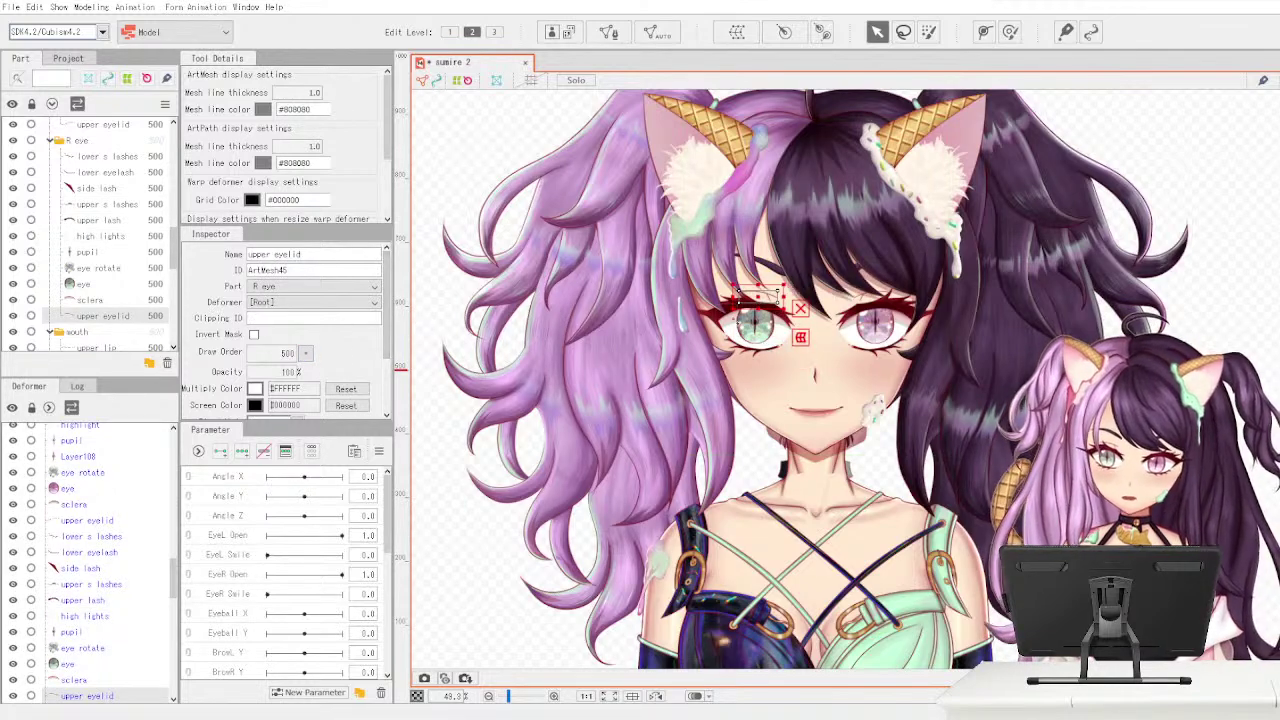
pyautogui.click(750, 327)
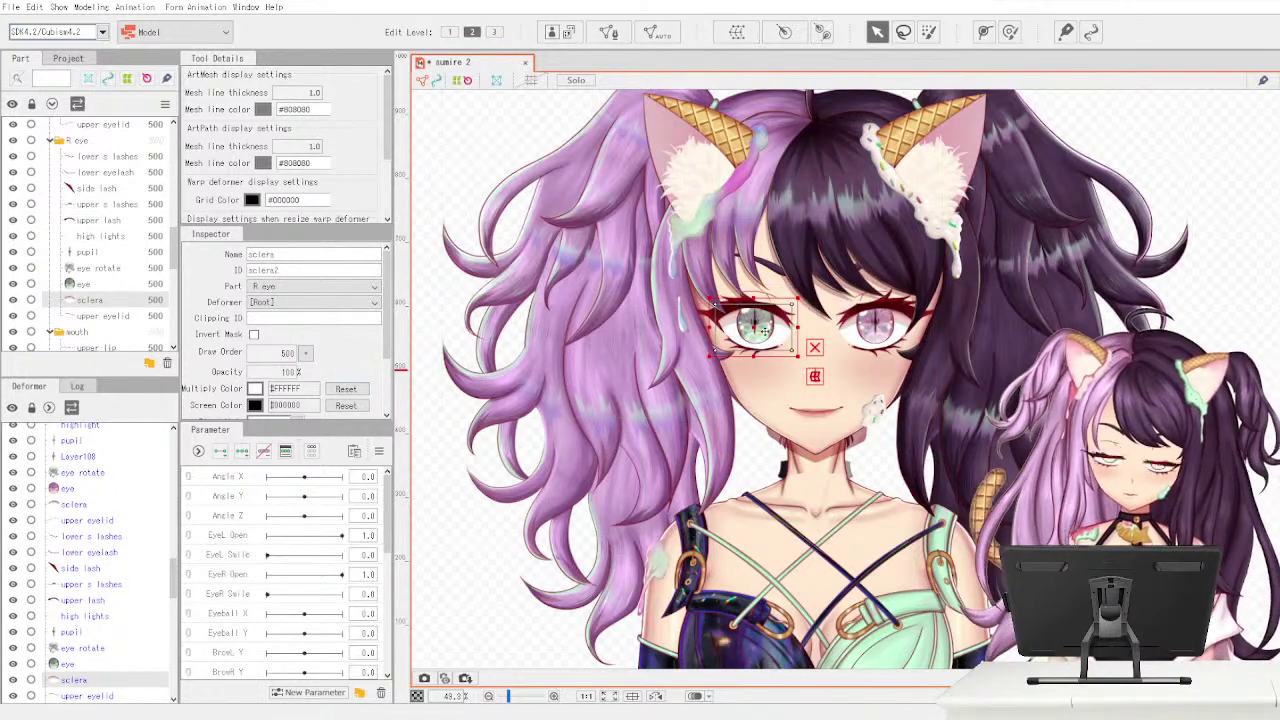
pyautogui.moveTo(765, 330)
pyautogui.mouseDown()
pyautogui.moveTo(745, 360)
pyautogui.moveTo(780, 372)
pyautogui.moveTo(763, 427)
pyautogui.moveTo(767, 332)
pyautogui.mouseUp()
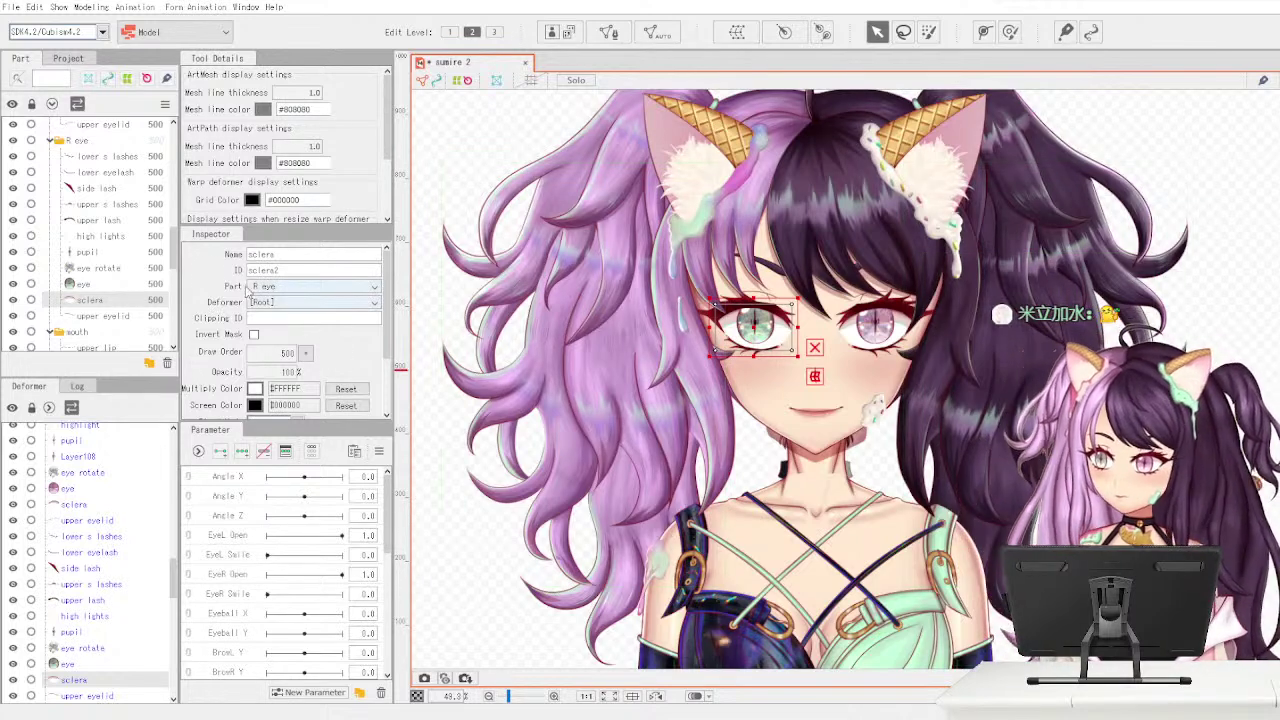
# - Show the expressions folder and set the blood on face mesh's Clipping ID to Head
pyautogui.scroll(4, 172, 236)
pyautogui.moveTo(172, 236); pyautogui.dragTo(176, 130)
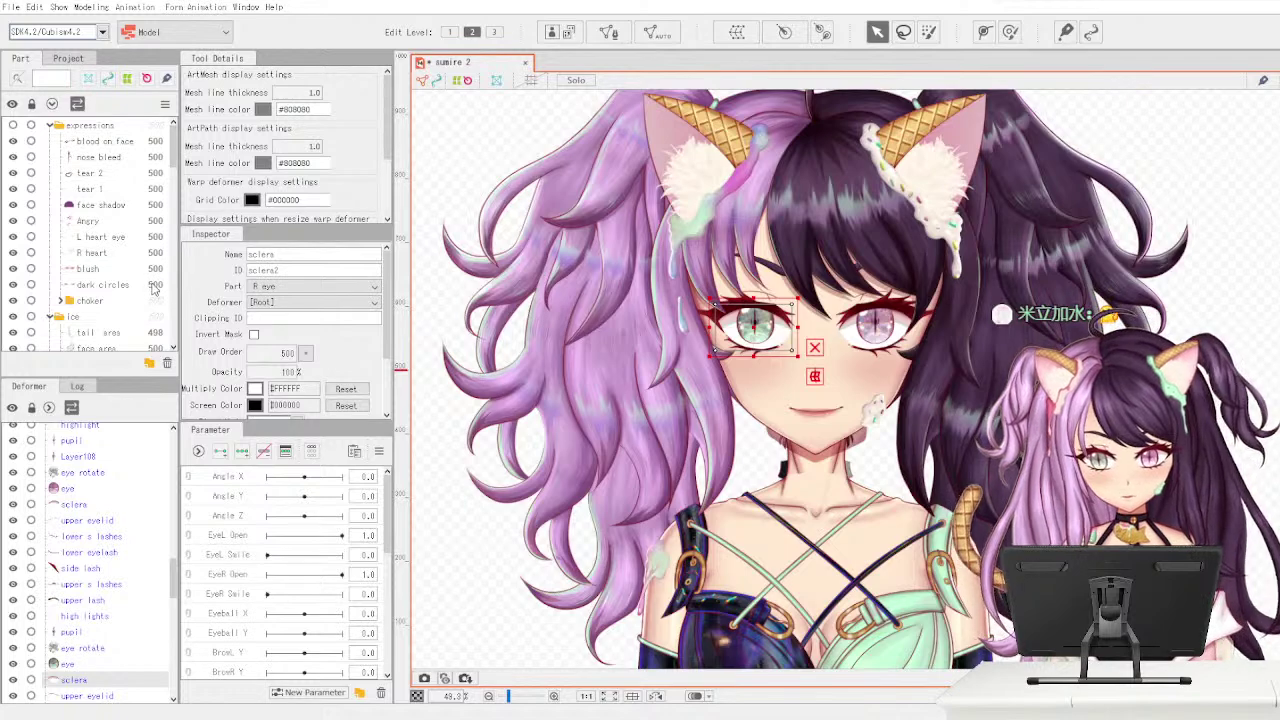
pyautogui.click(105, 141)
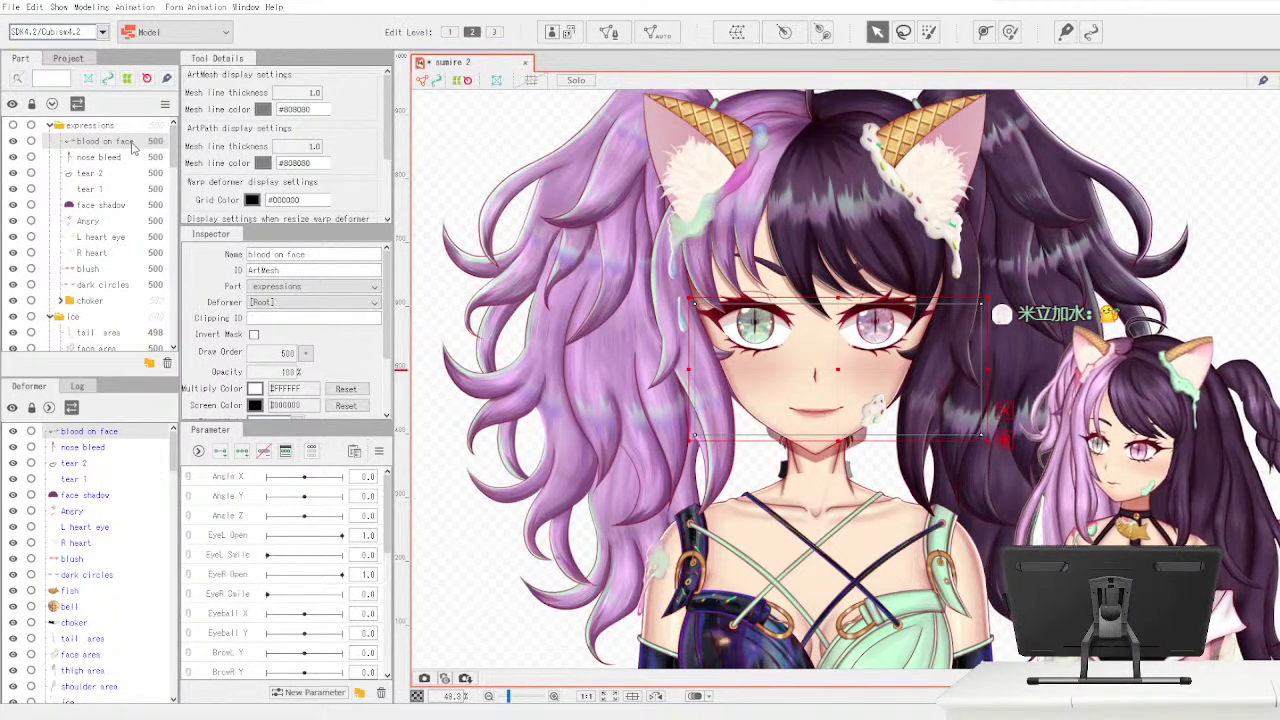
pyautogui.click(14, 126)
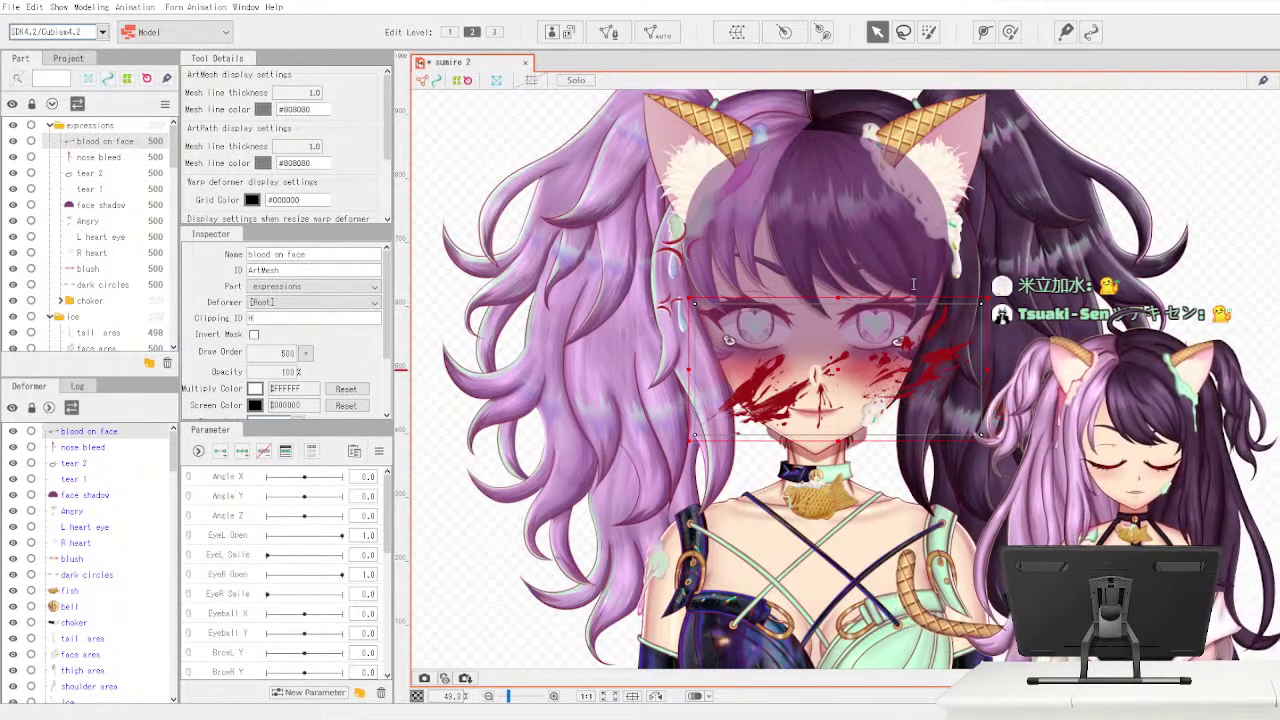
pyautogui.write('H')
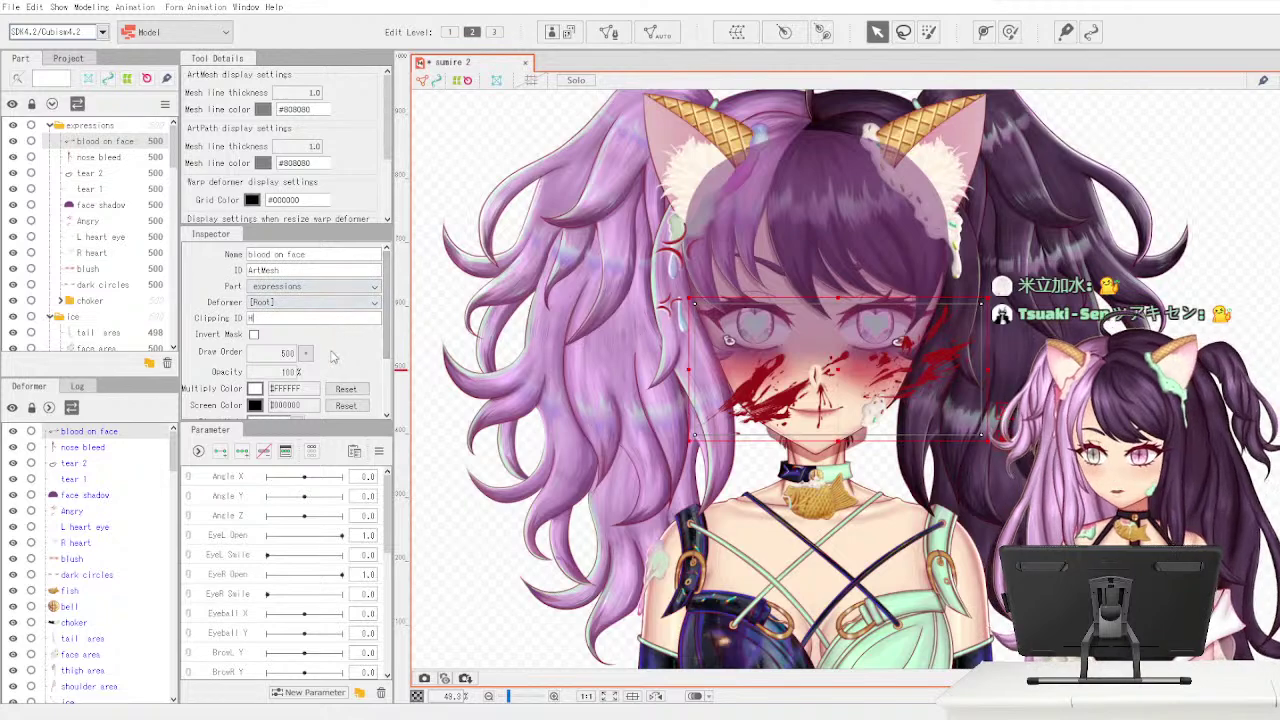
pyautogui.write('ead')
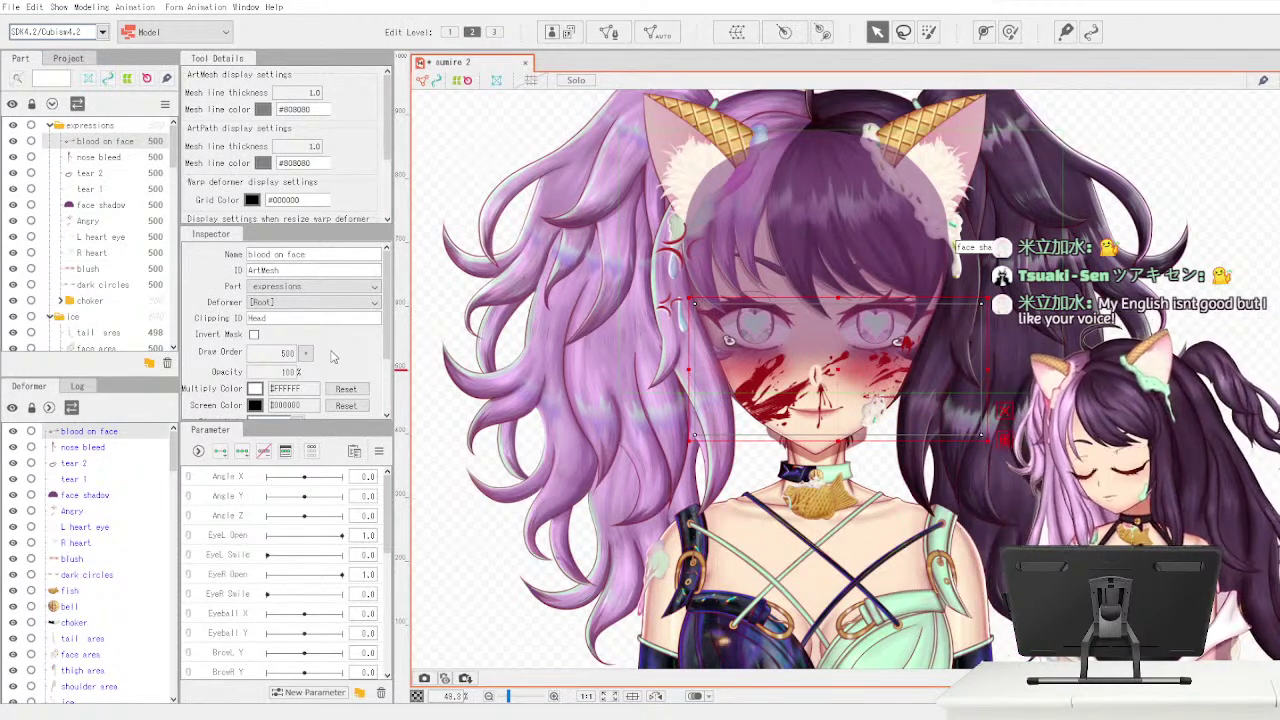
# - Select the nose bleed mesh, hide the expressions folder and look through the remaining parts
pyautogui.click(125, 158)
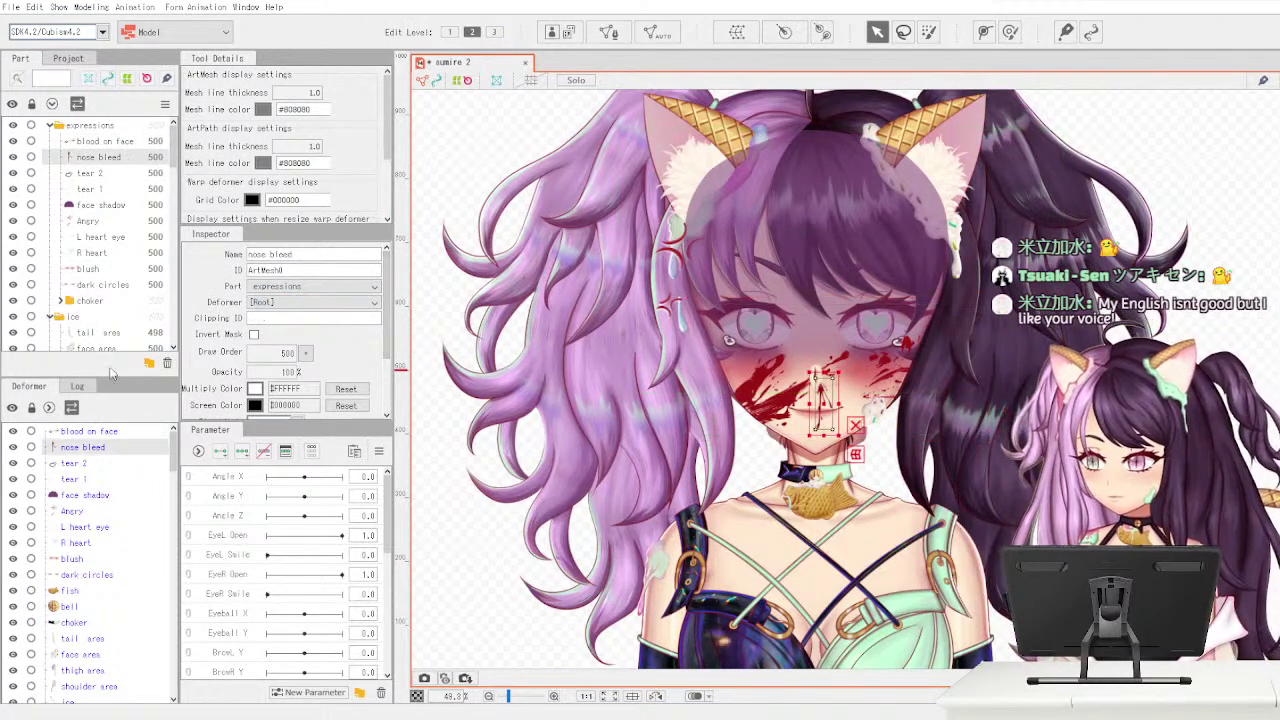
pyautogui.click(15, 126)
pyautogui.moveTo(172, 150); pyautogui.dragTo(172, 342)
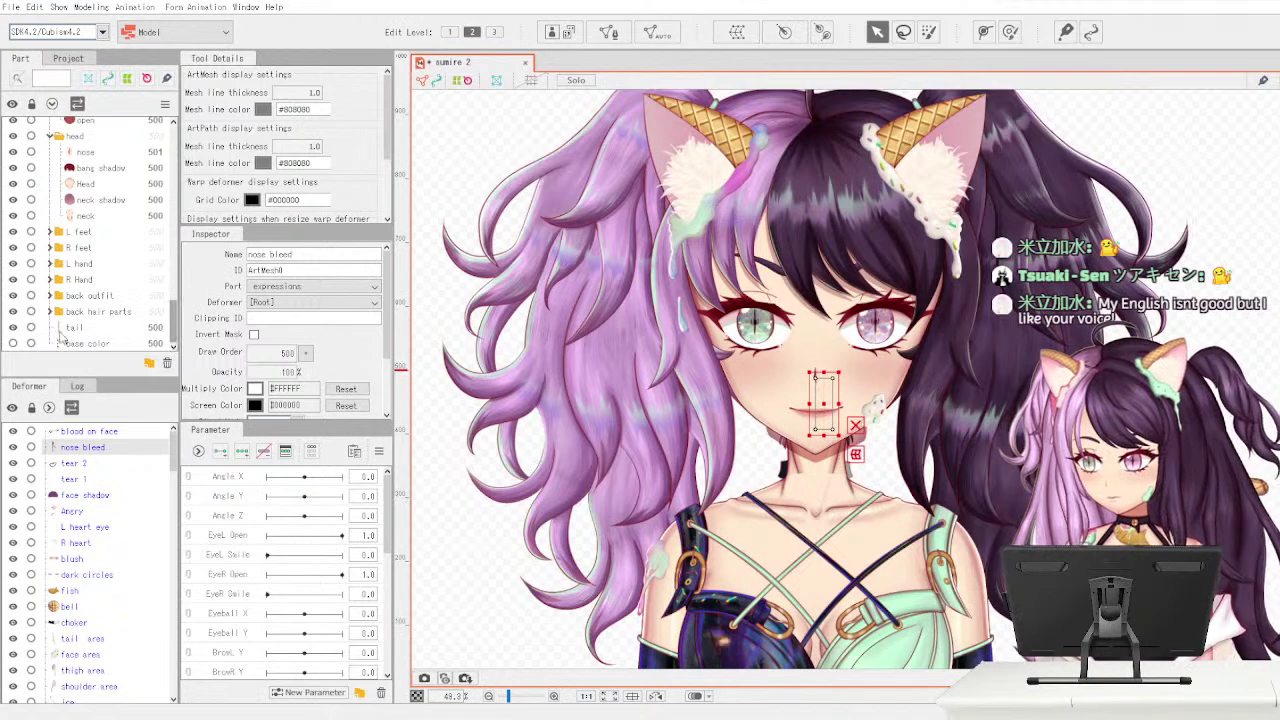
pyautogui.scroll(10, 162, 316)
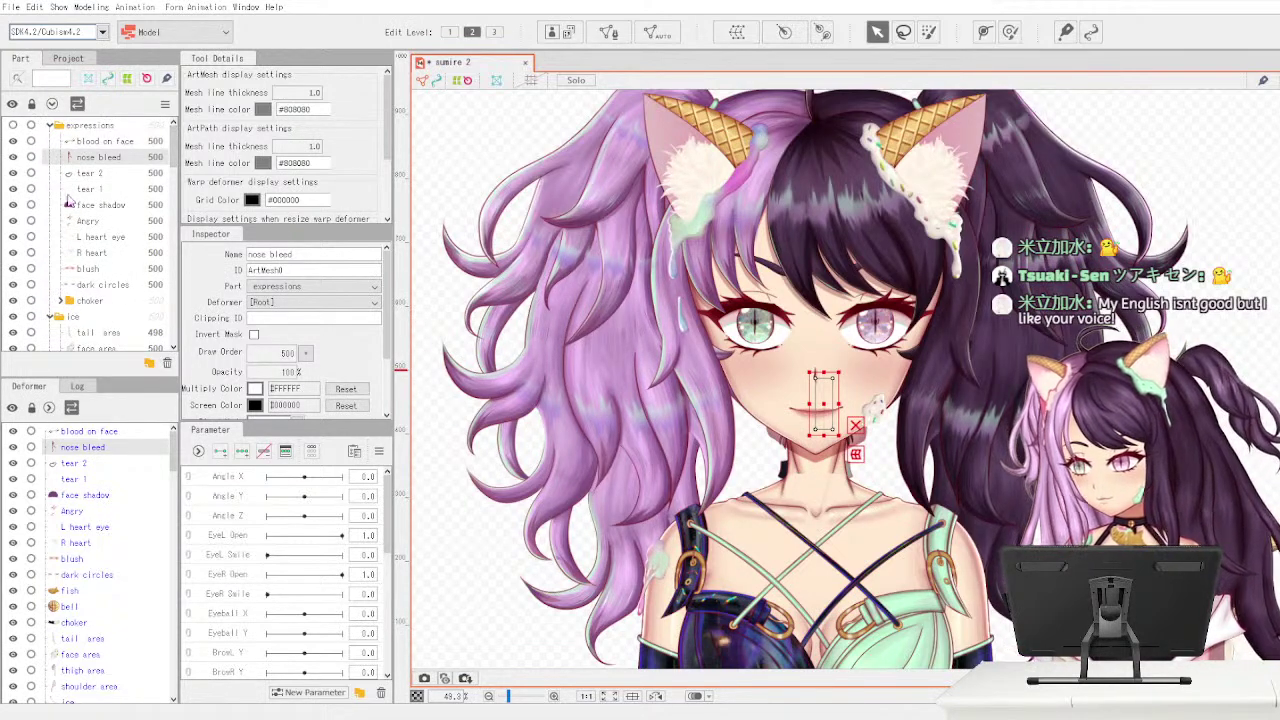
# - Move the choker folder out of expressions to the root level, above the expressions folder
pyautogui.click(51, 126)
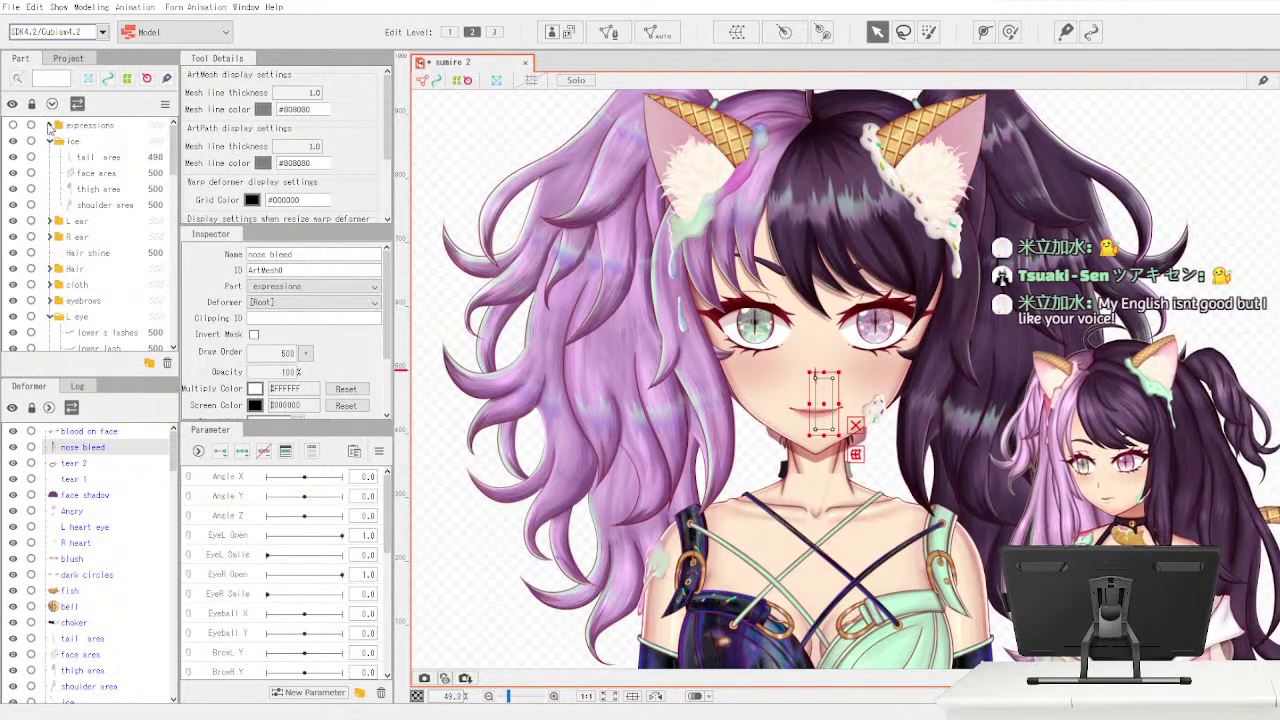
pyautogui.click(56, 128)
pyautogui.click(51, 127)
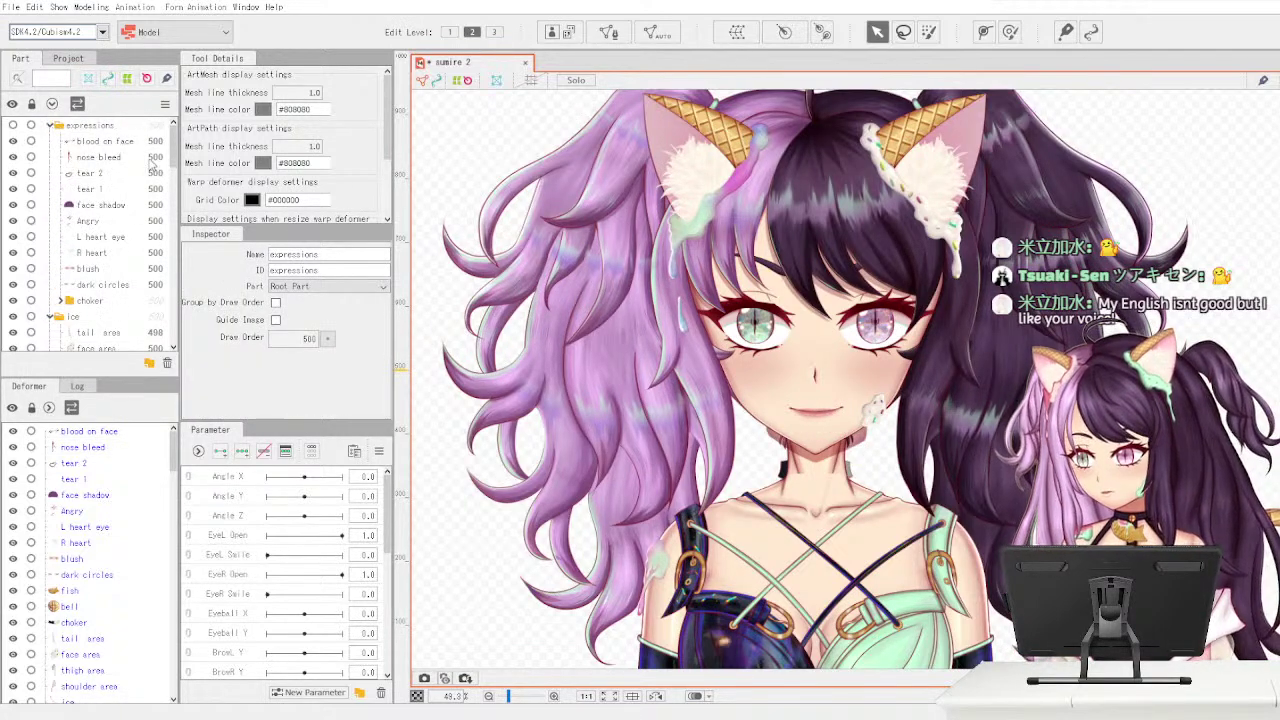
pyautogui.click(62, 301)
pyautogui.moveTo(174, 148); pyautogui.dragTo(135, 133)
pyautogui.click(92, 302)
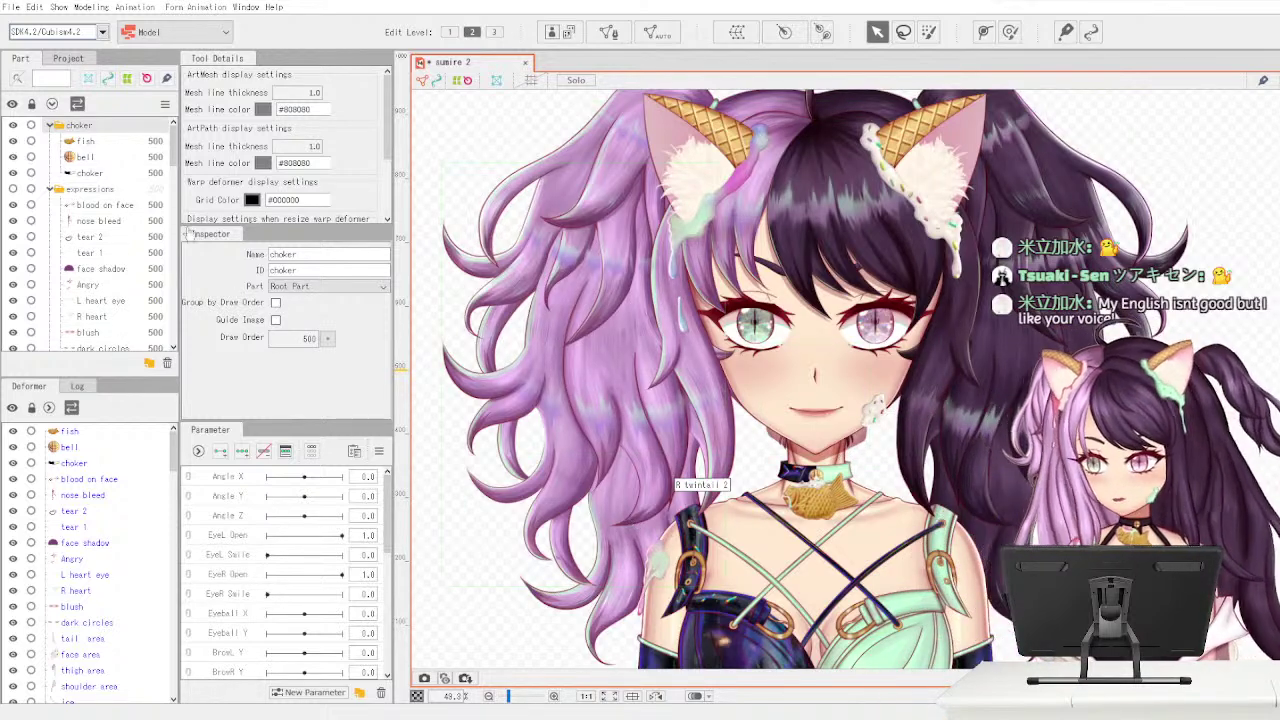
# - Copy the neck mesh's ID in the head folder and set the neck shadow's Clipping ID to neck
pyautogui.scroll(-5, 110, 240)
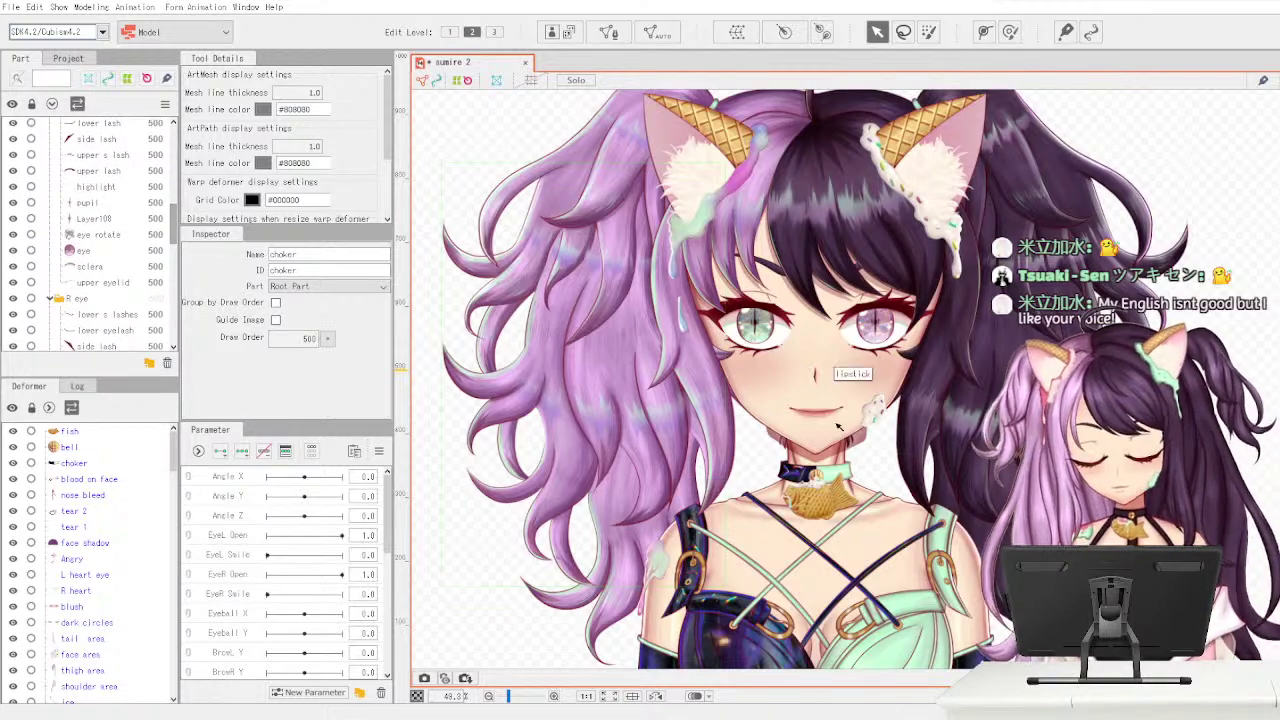
pyautogui.click(890, 600)
pyautogui.moveTo(173, 217); pyautogui.dragTo(173, 277)
pyautogui.scroll(-9, 168, 265)
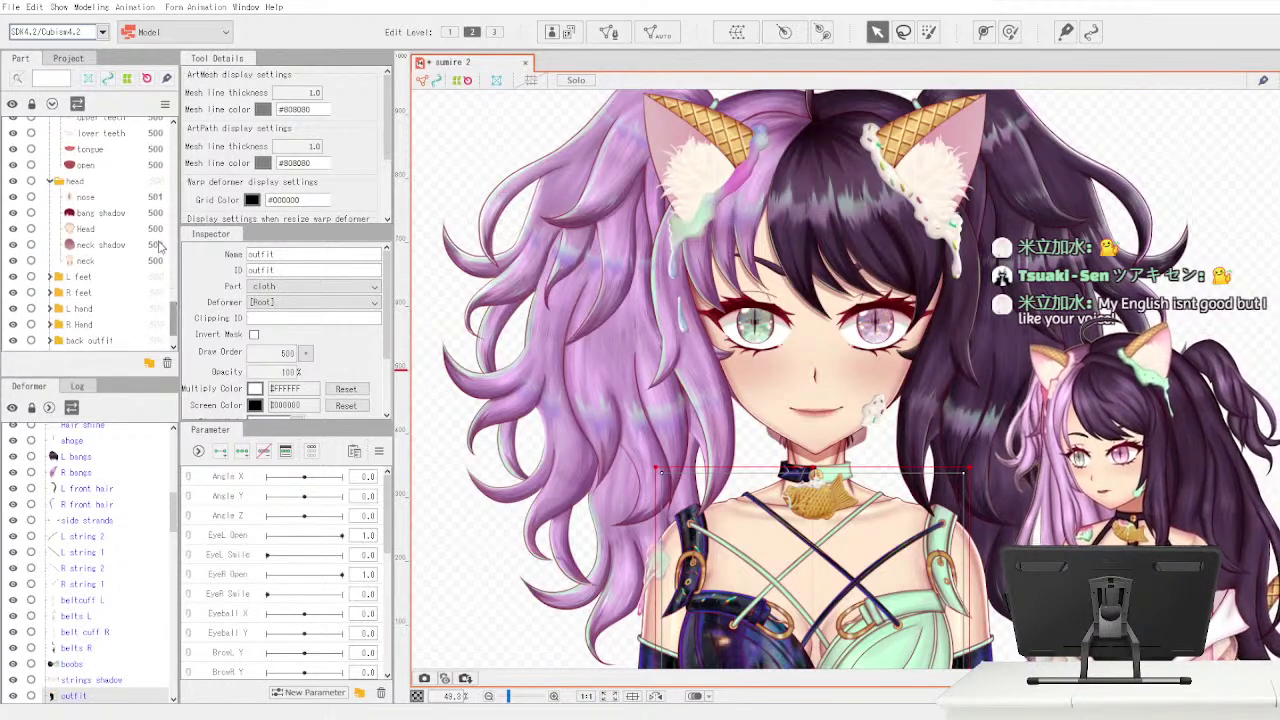
pyautogui.click(145, 262)
pyautogui.click(148, 246)
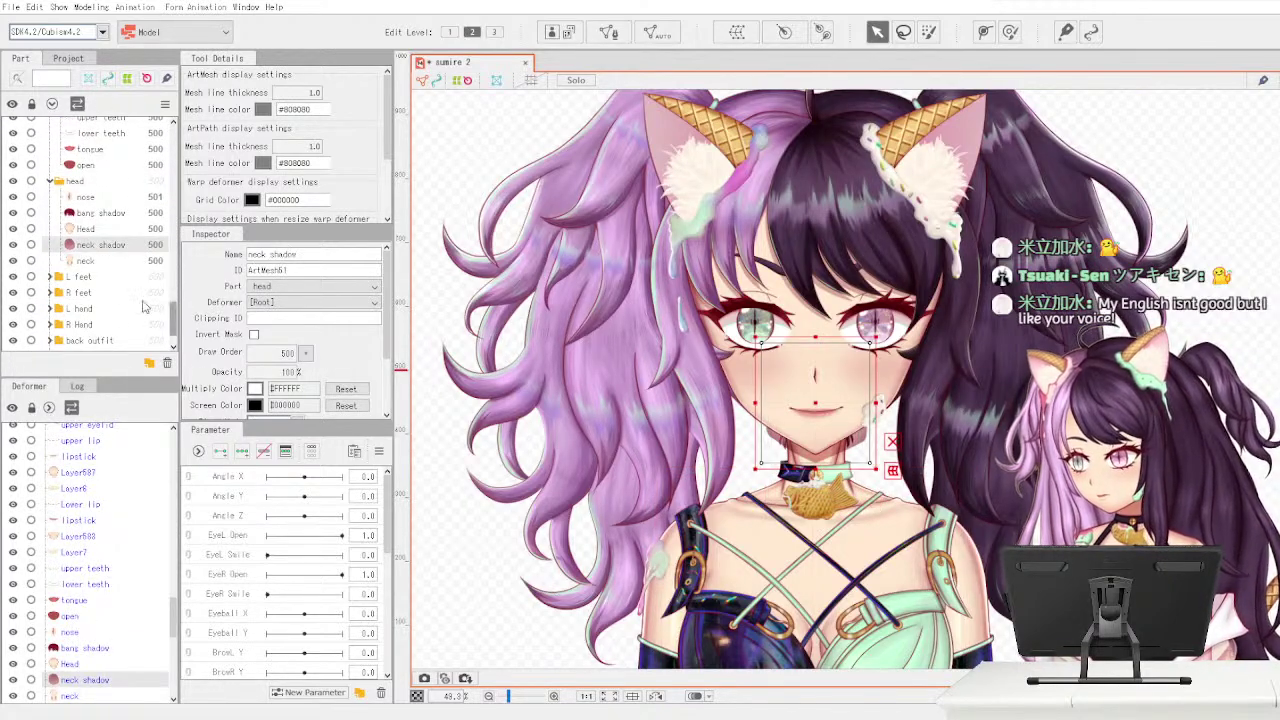
pyautogui.click(126, 260)
pyautogui.doubleClick(258, 270)
pyautogui.hotkey('ctrl', 'c')
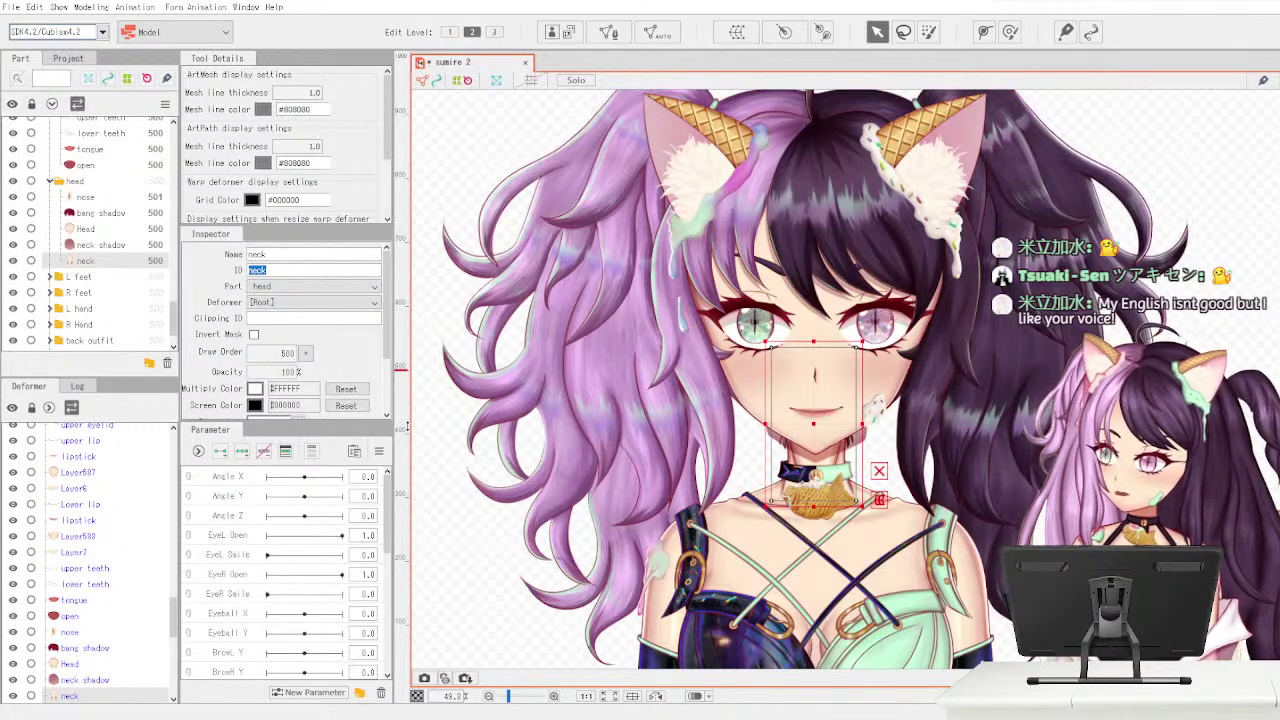
pyautogui.click(133, 247)
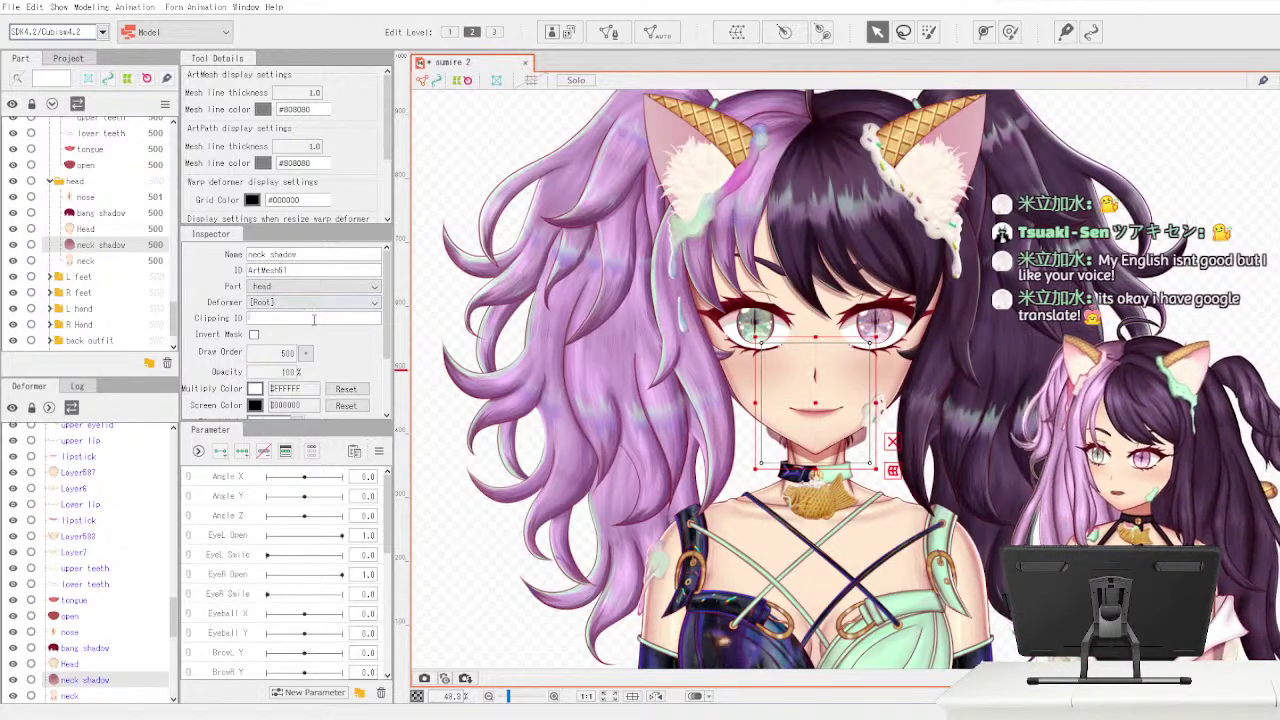
pyautogui.hotkey('ctrl', 'v')
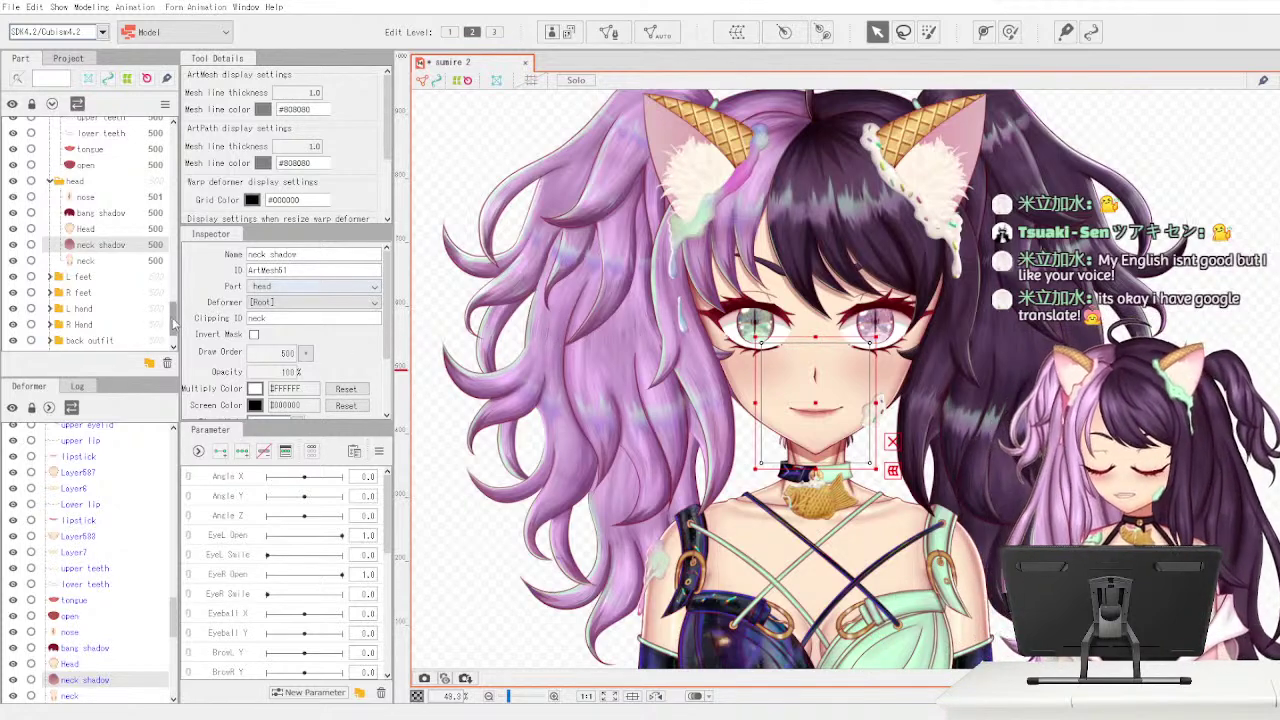
# - Shift the neck shadow slightly sideways to test its clipping to the neck, and undo the move
pyautogui.scroll(2, 176, 320)
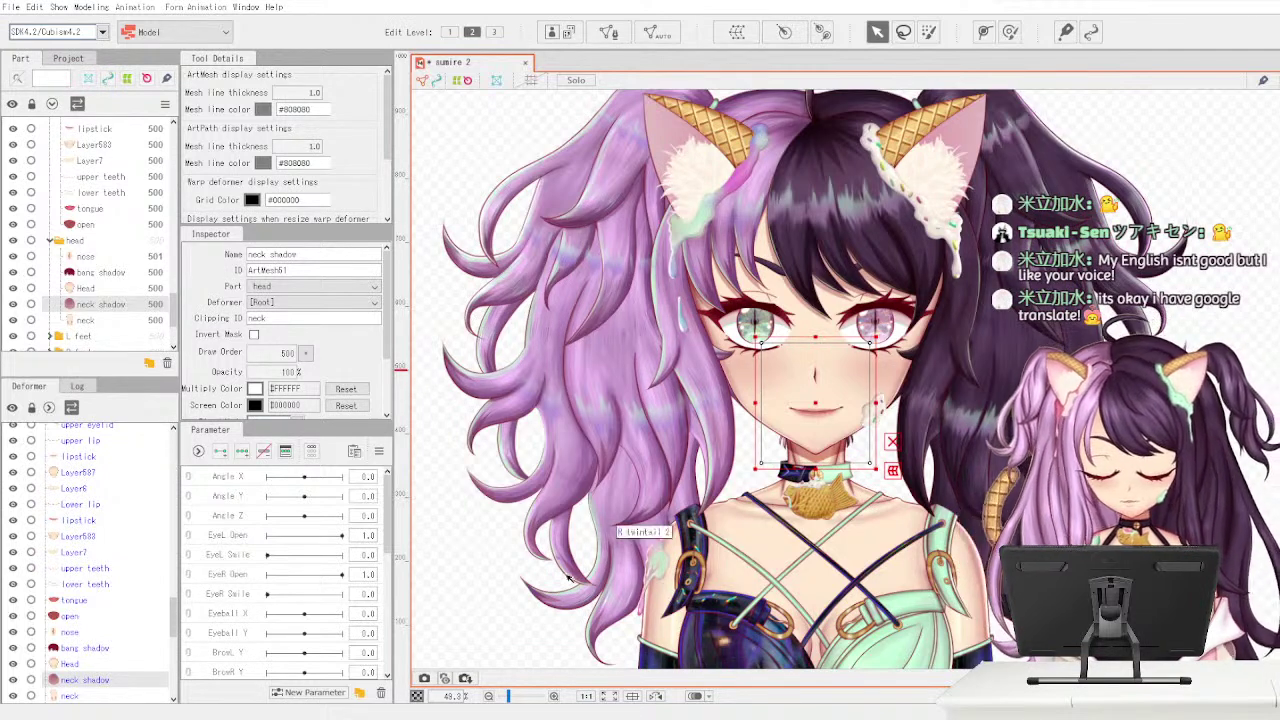
pyautogui.click(125, 321)
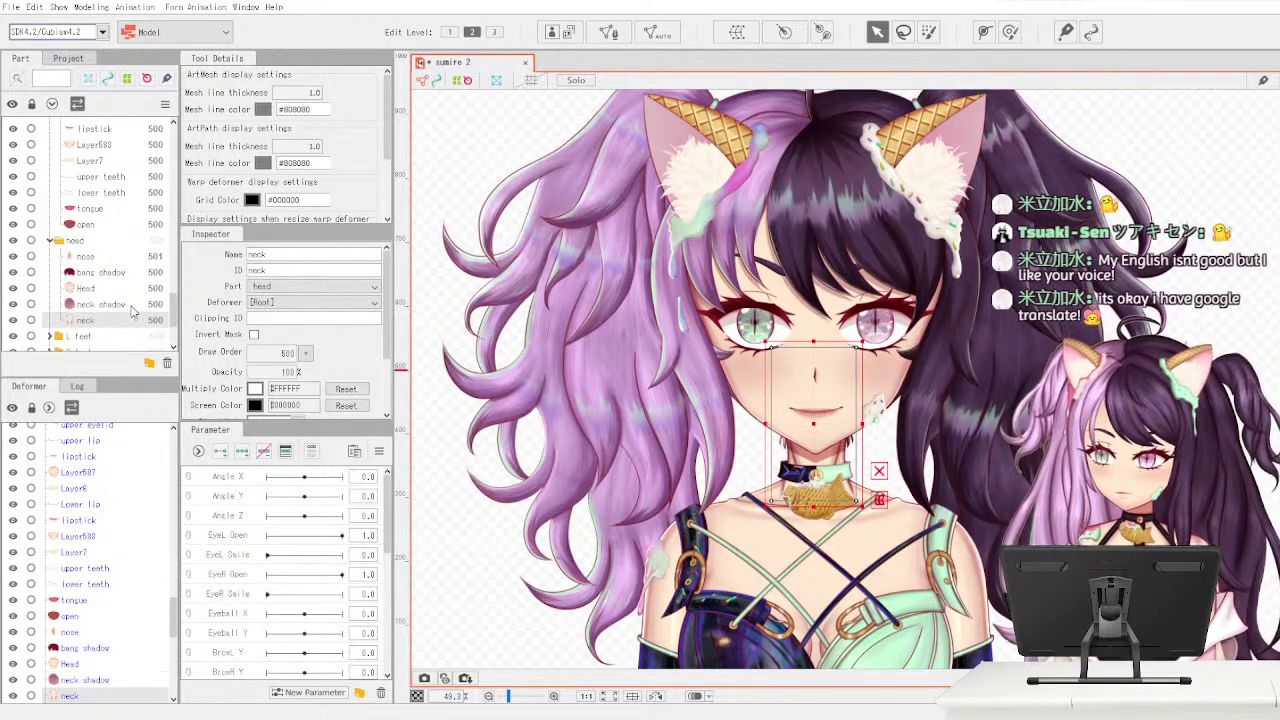
pyautogui.click(130, 306)
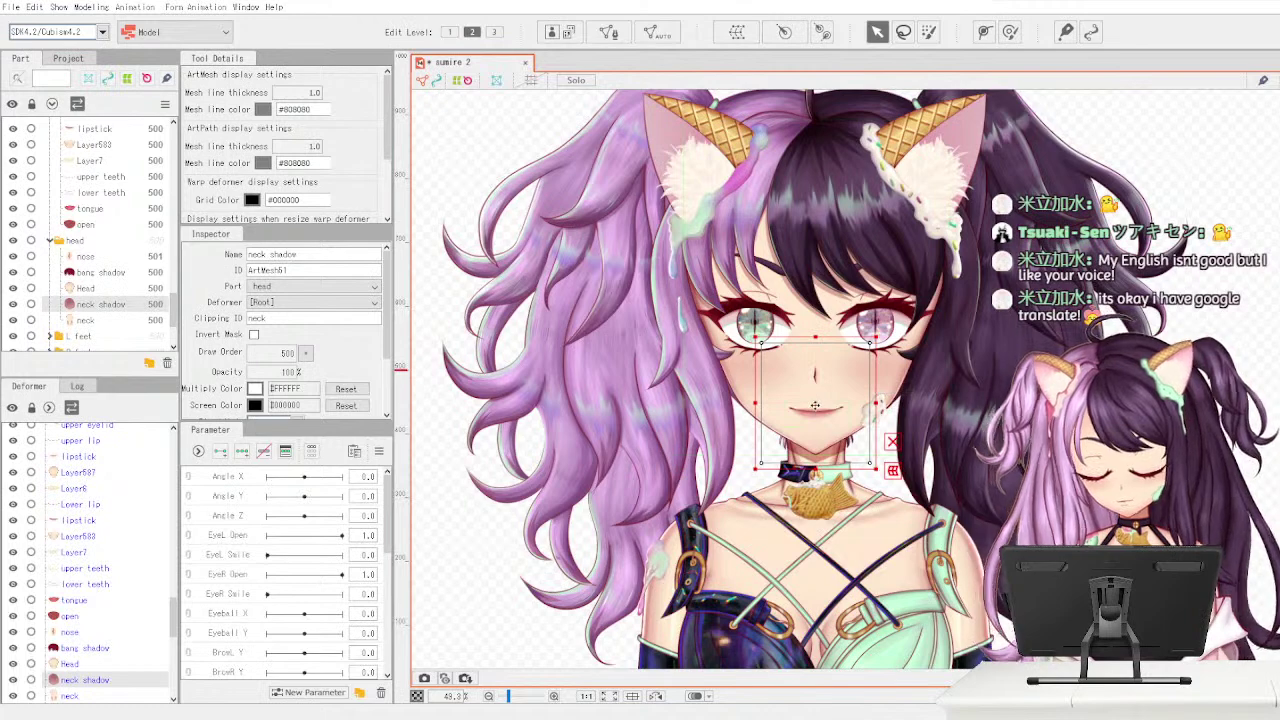
pyautogui.moveTo(835, 418)
pyautogui.mouseDown()
pyautogui.moveTo(820, 480)
pyautogui.moveTo(822, 410)
pyautogui.mouseUp()
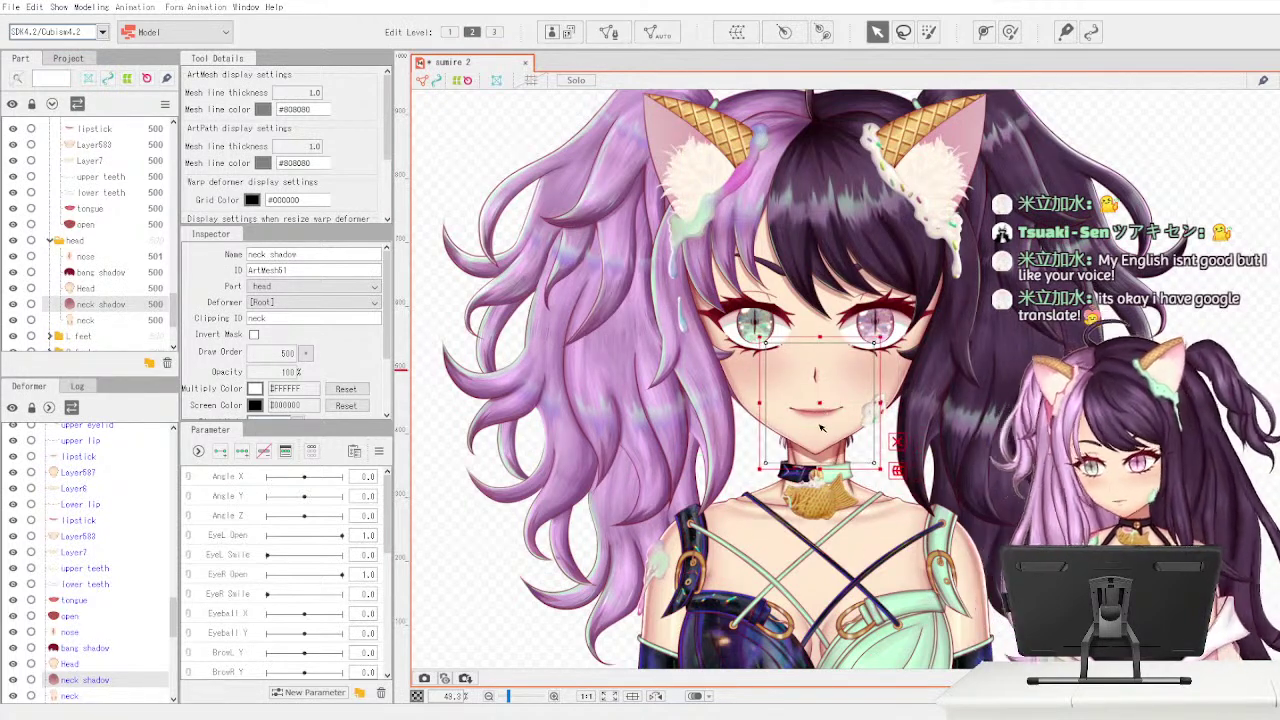
pyautogui.hotkey('ctrl', 'z')
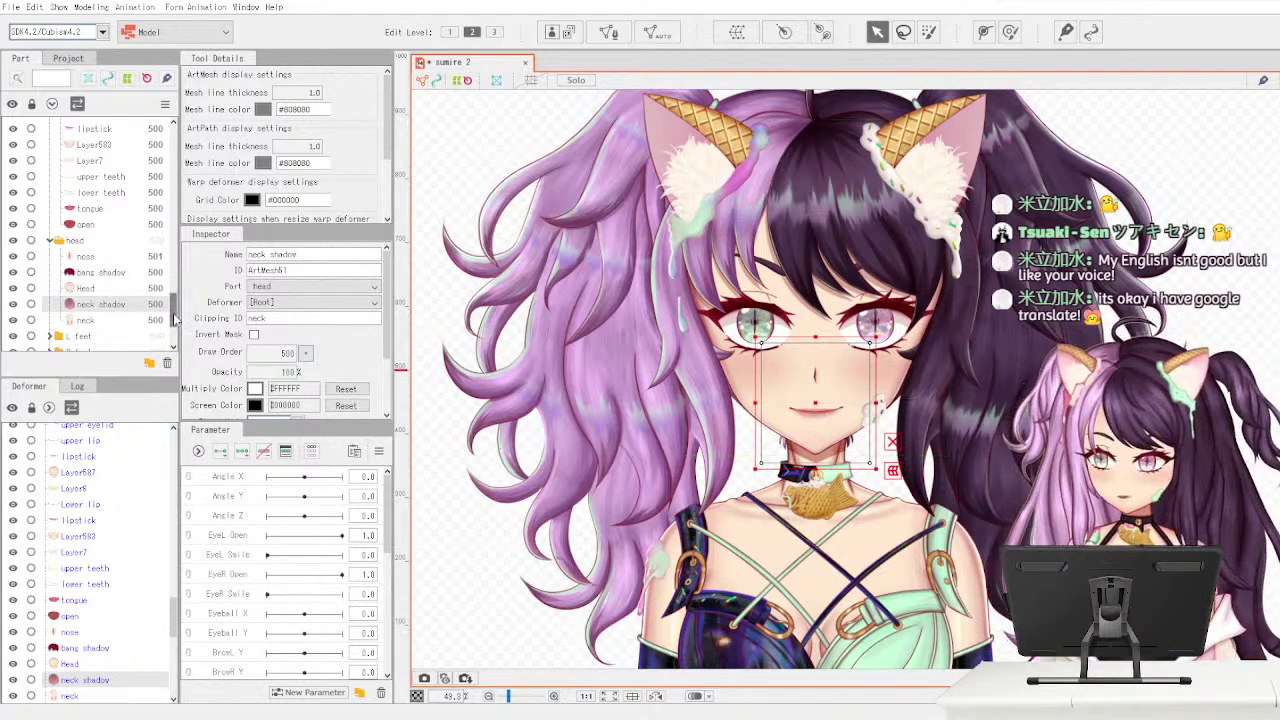
pyautogui.moveTo(173, 303); pyautogui.dragTo(173, 133)
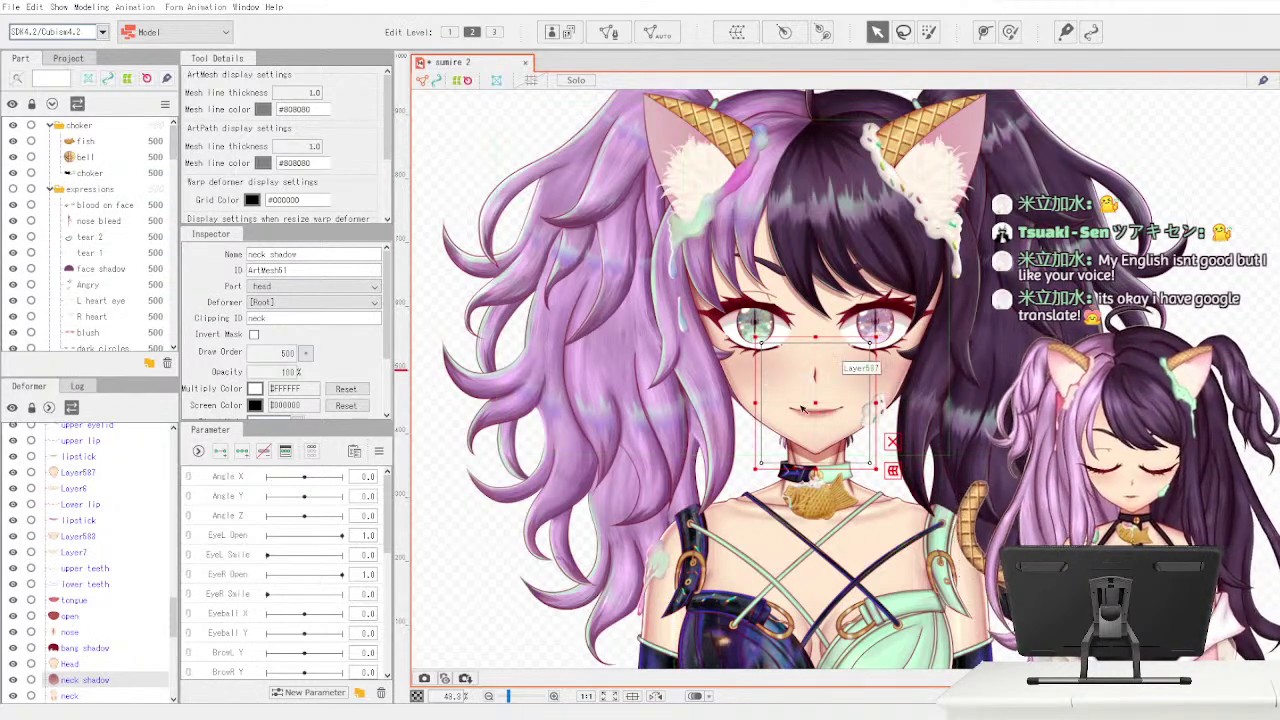
# - Generate automatic meshes for the fish and the bell in the choker folder
pyautogui.click(125, 145)
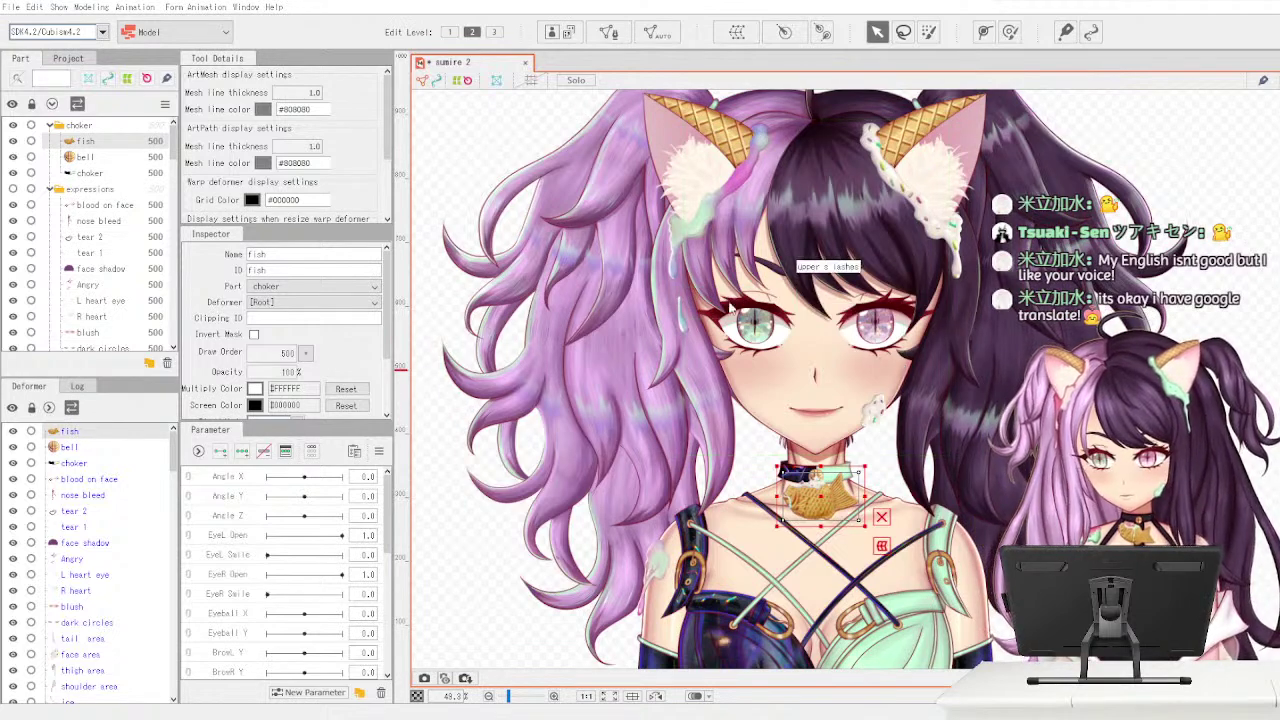
pyautogui.click(641, 313)
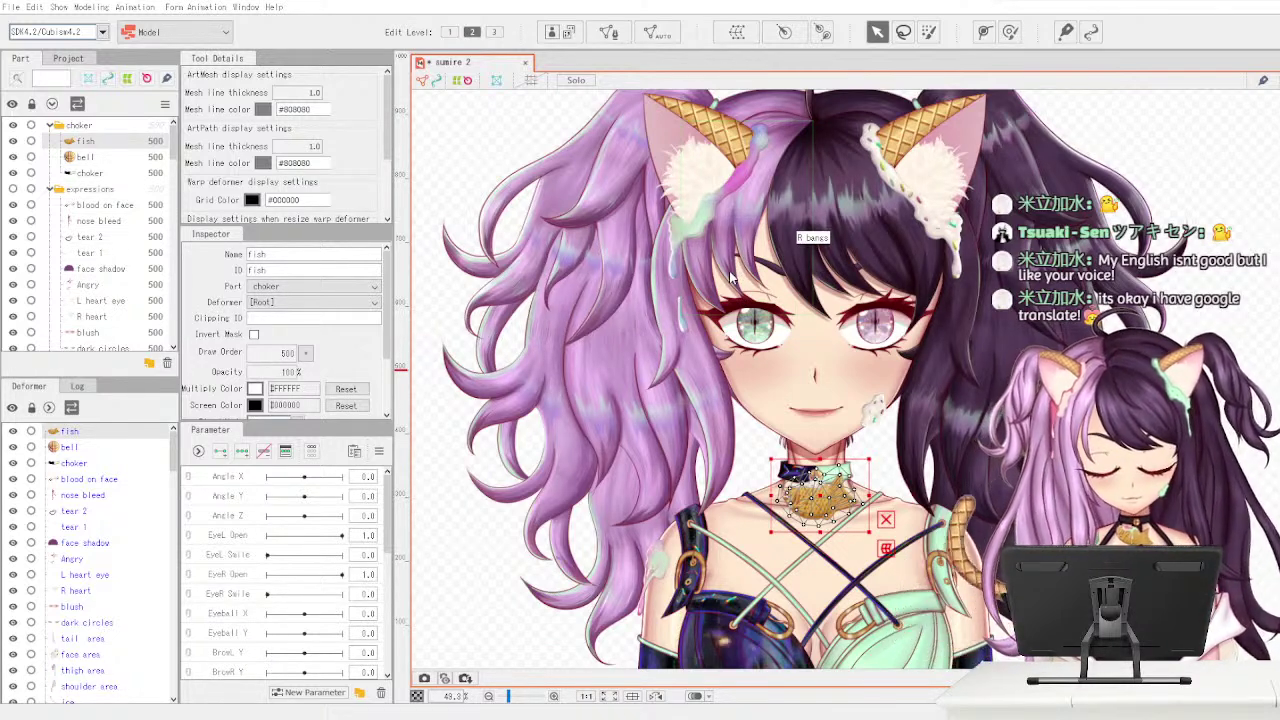
pyautogui.click(122, 158)
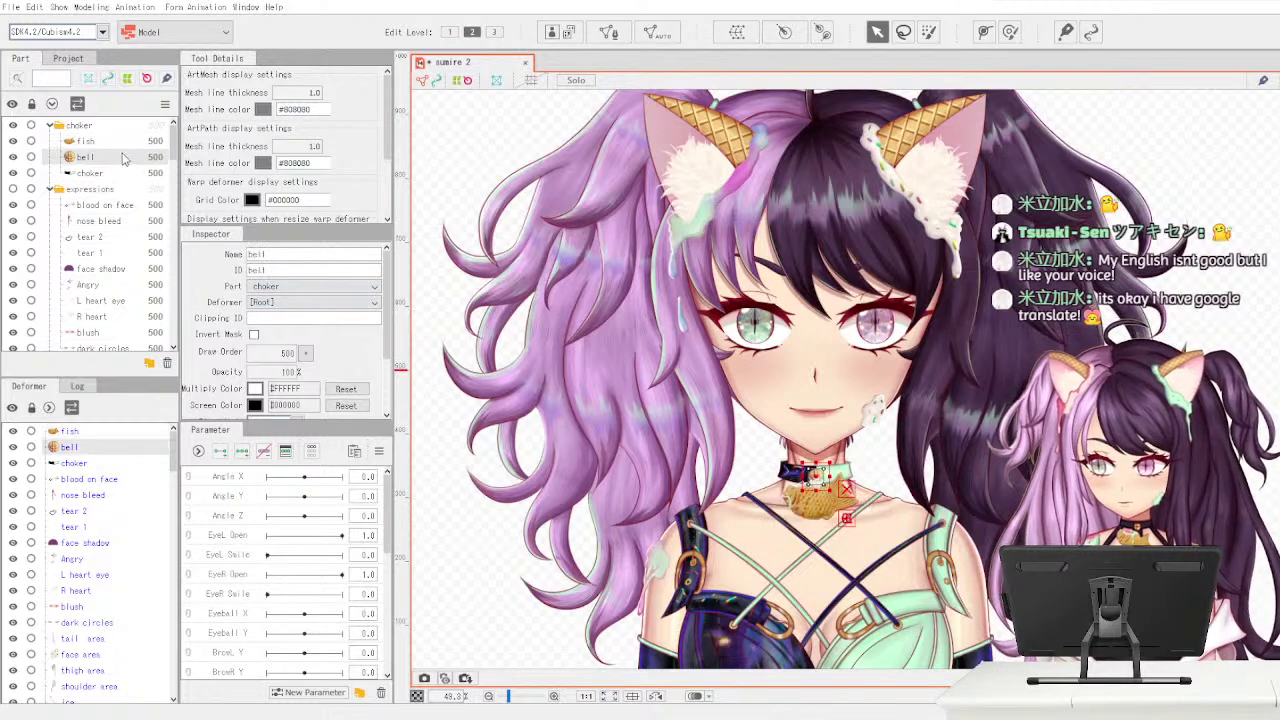
pyautogui.hotkey('ctrl', 'shift', 'a')
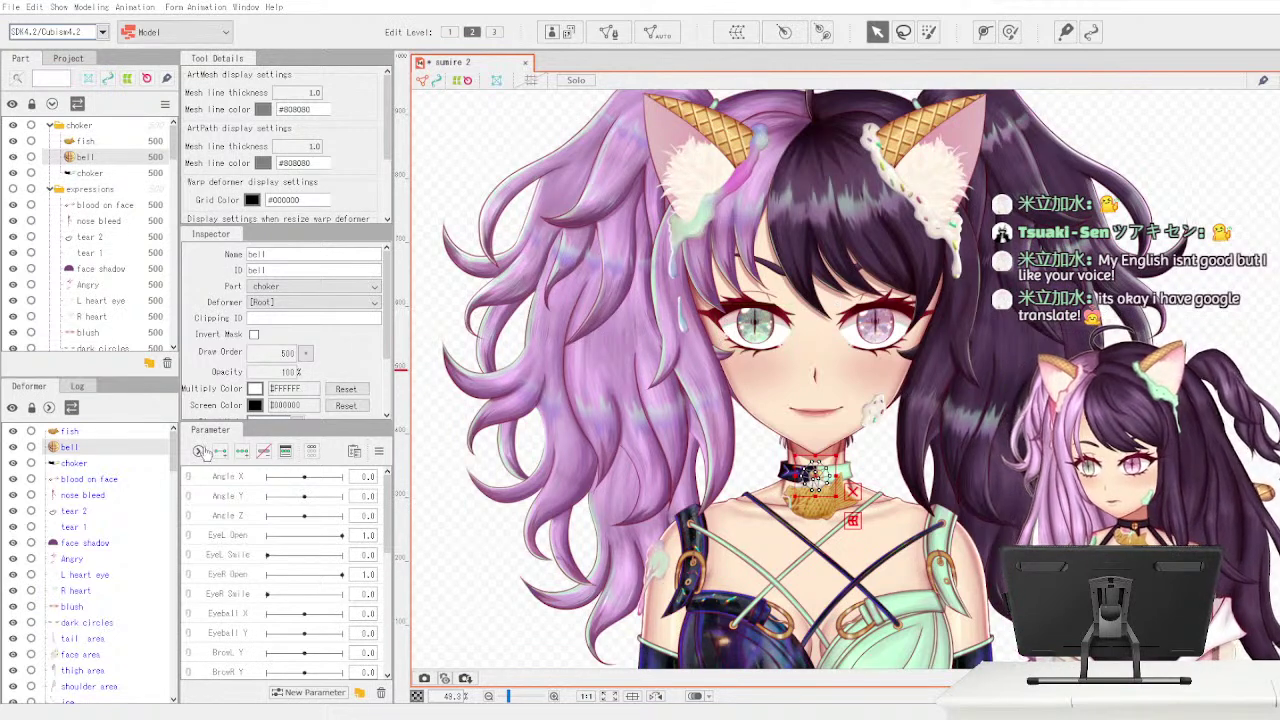
pyautogui.moveTo(172, 456); pyautogui.dragTo(182, 424)
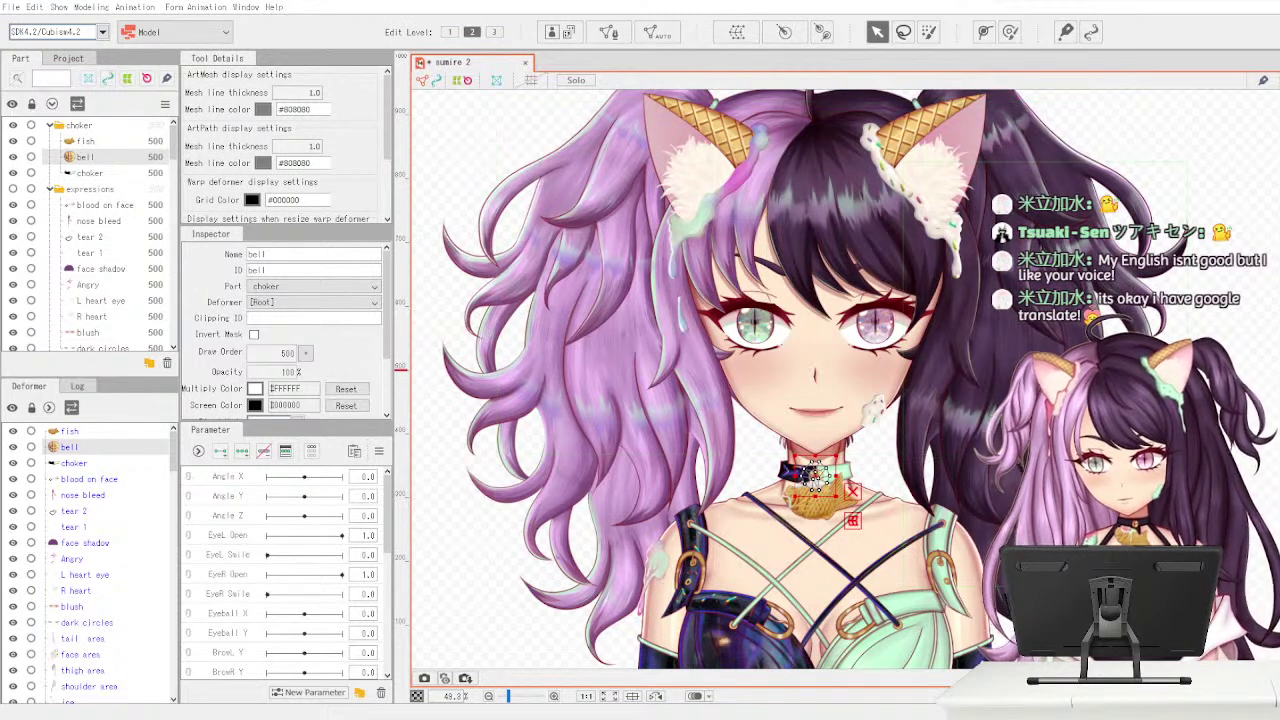
# - Recheck the fish and bell meshes, and generate an automatic mesh for the choker part
pyautogui.click(125, 141)
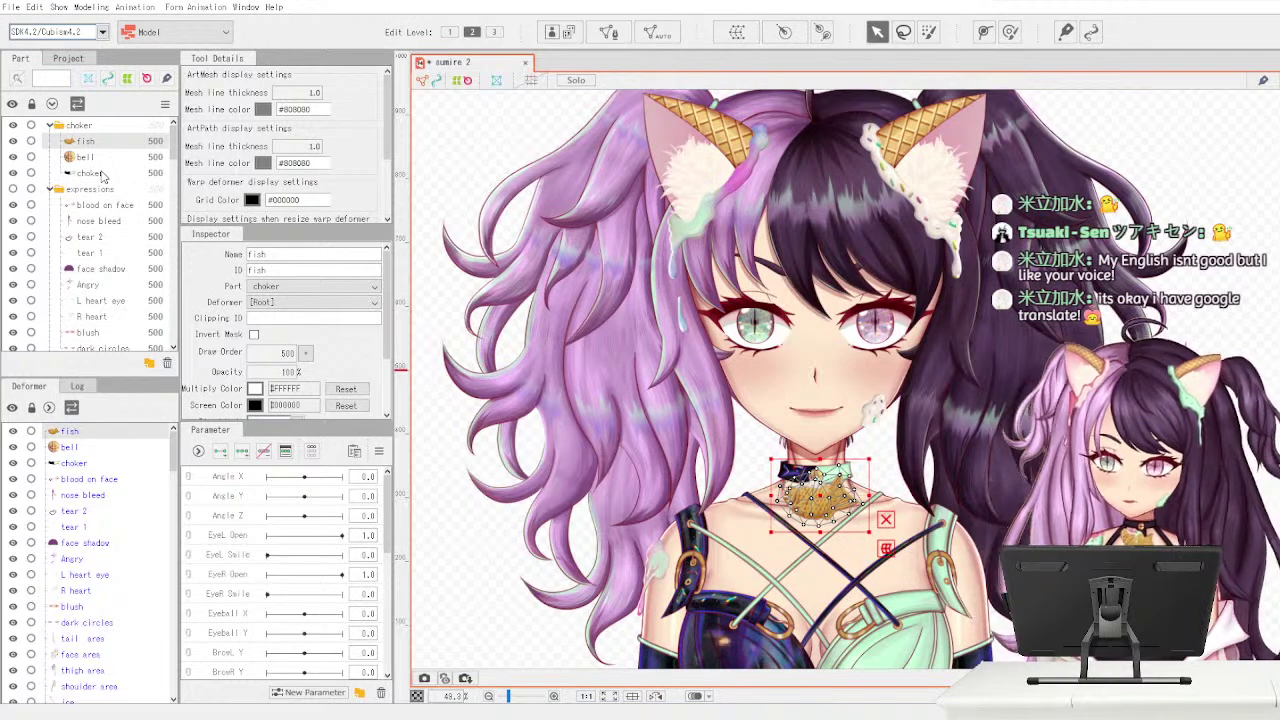
pyautogui.scroll(-1, 175, 462)
pyautogui.moveTo(175, 462); pyautogui.dragTo(170, 420)
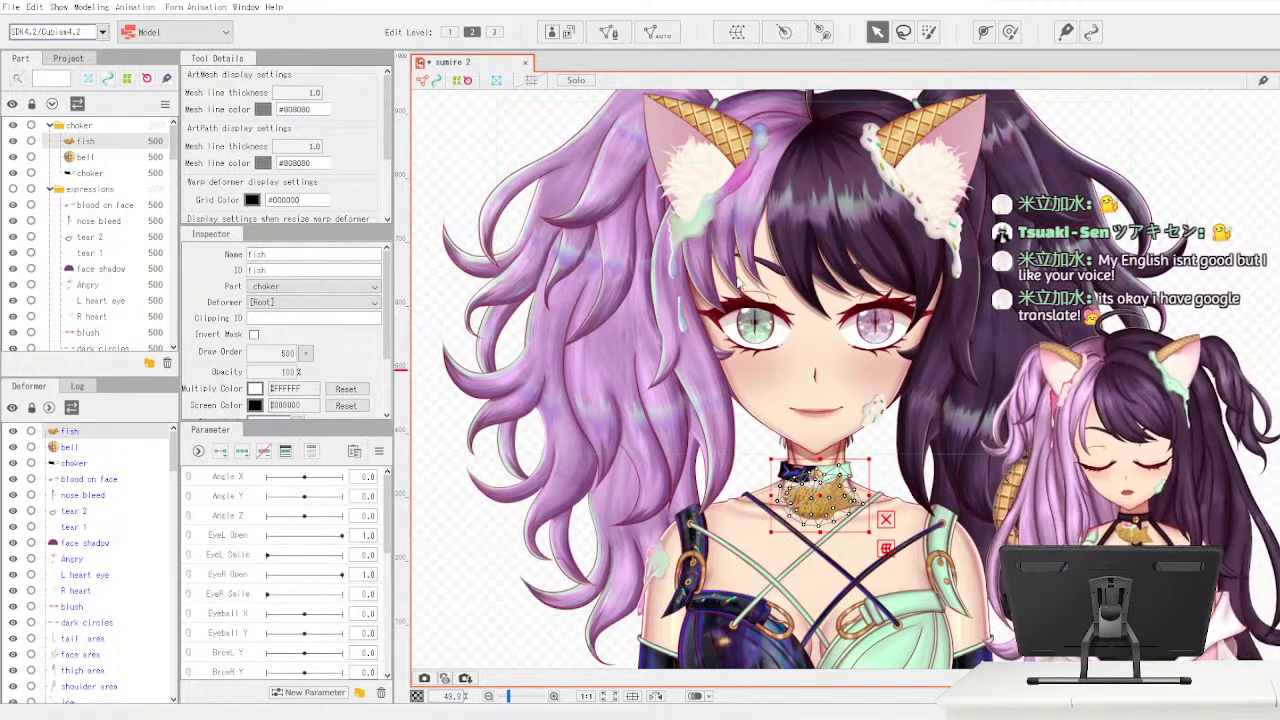
pyautogui.click(134, 160)
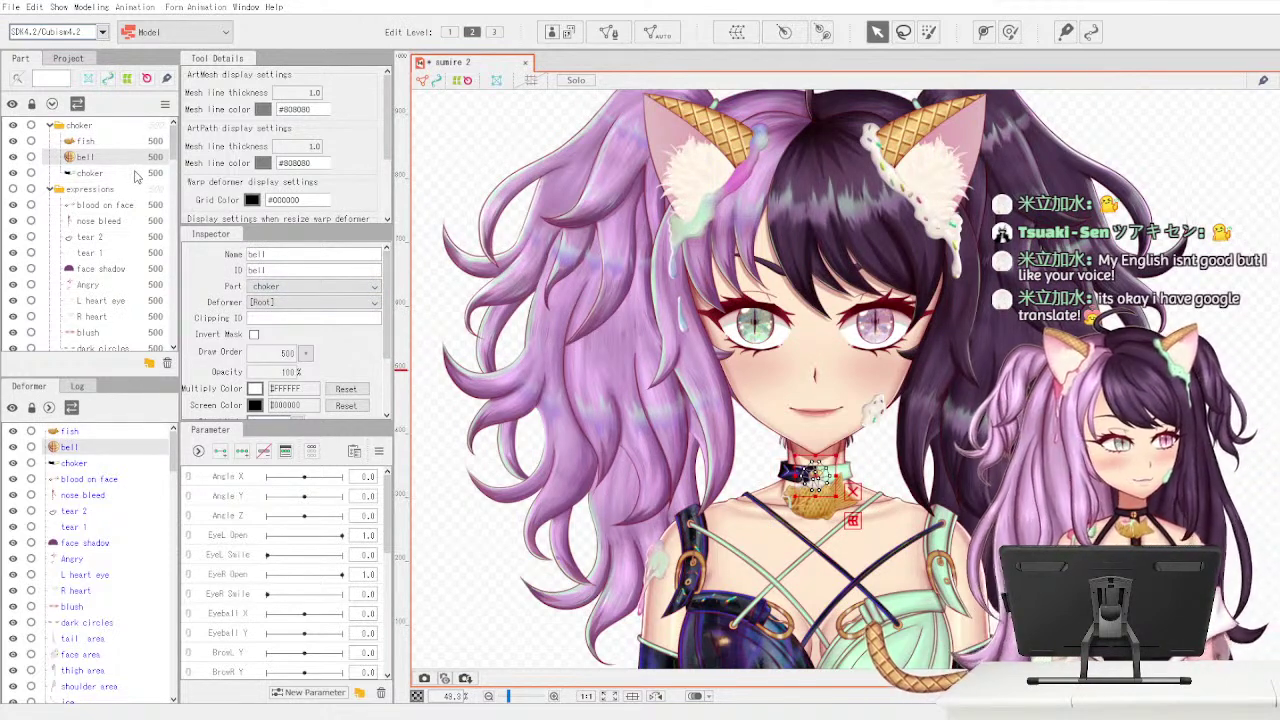
pyautogui.click(134, 174)
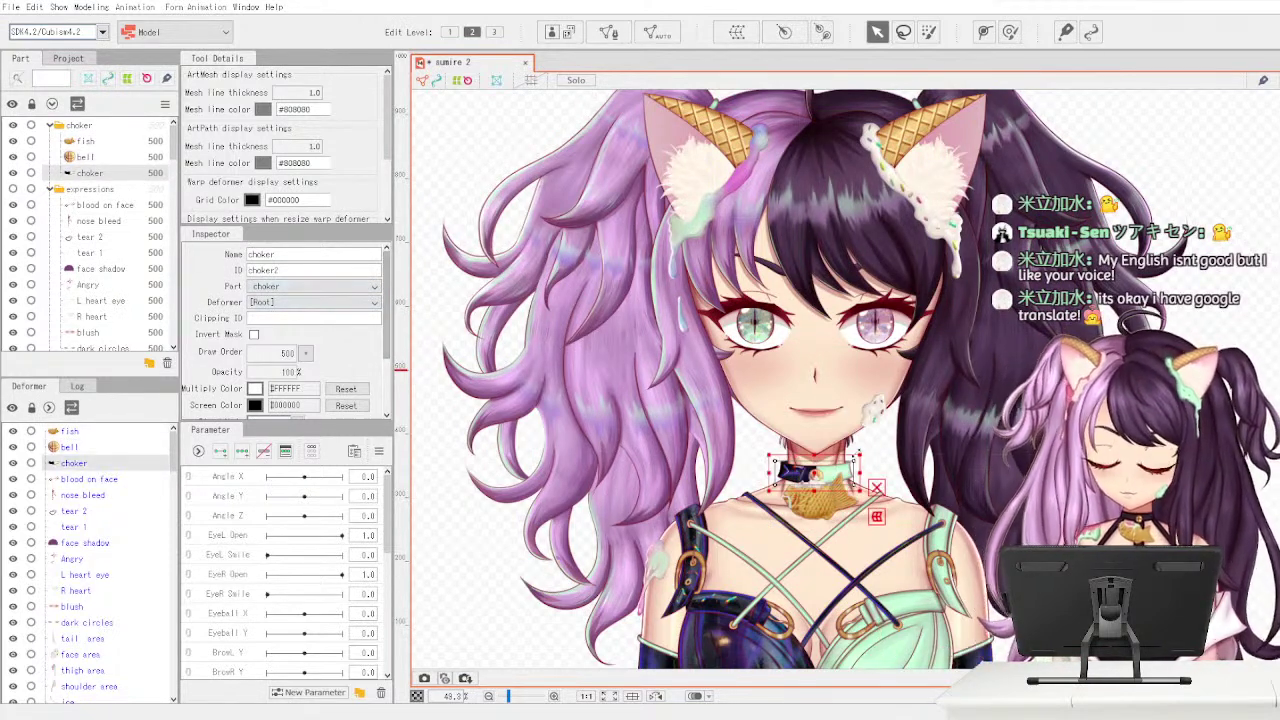
pyautogui.click(629, 305)
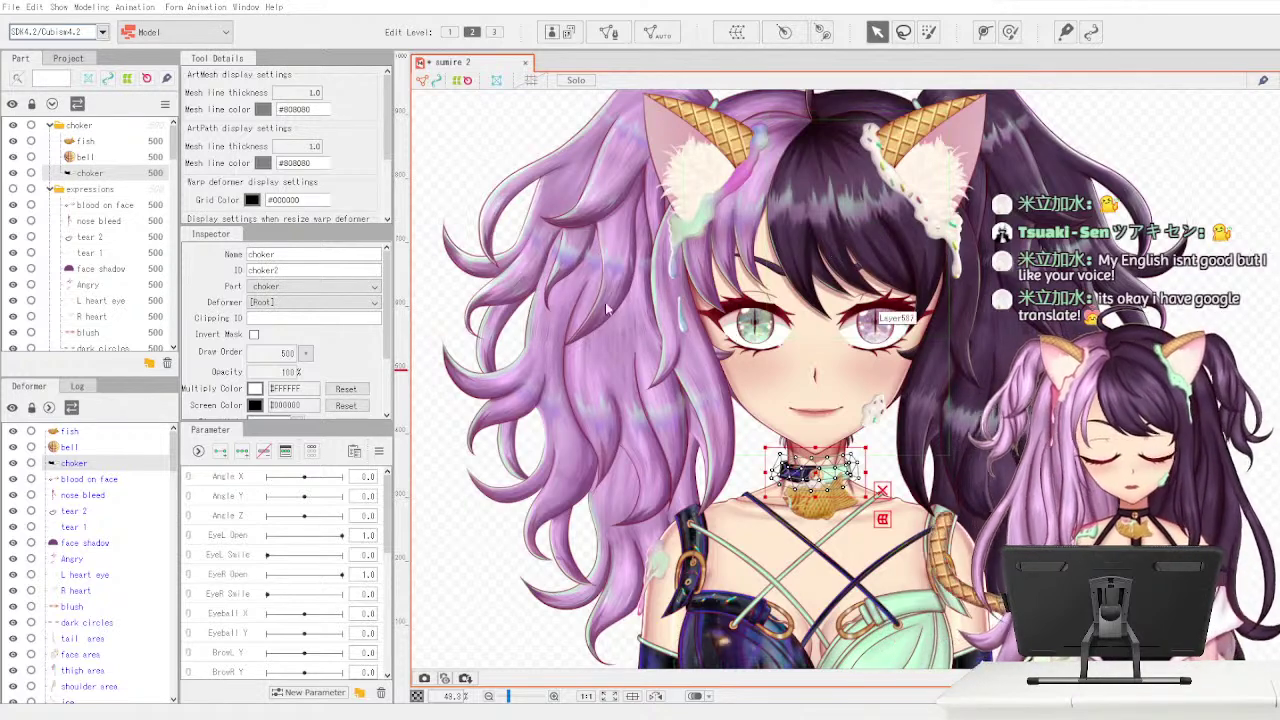
# - Show the expressions folder and generate an automatic mesh for the blood on face part
pyautogui.click(135, 206)
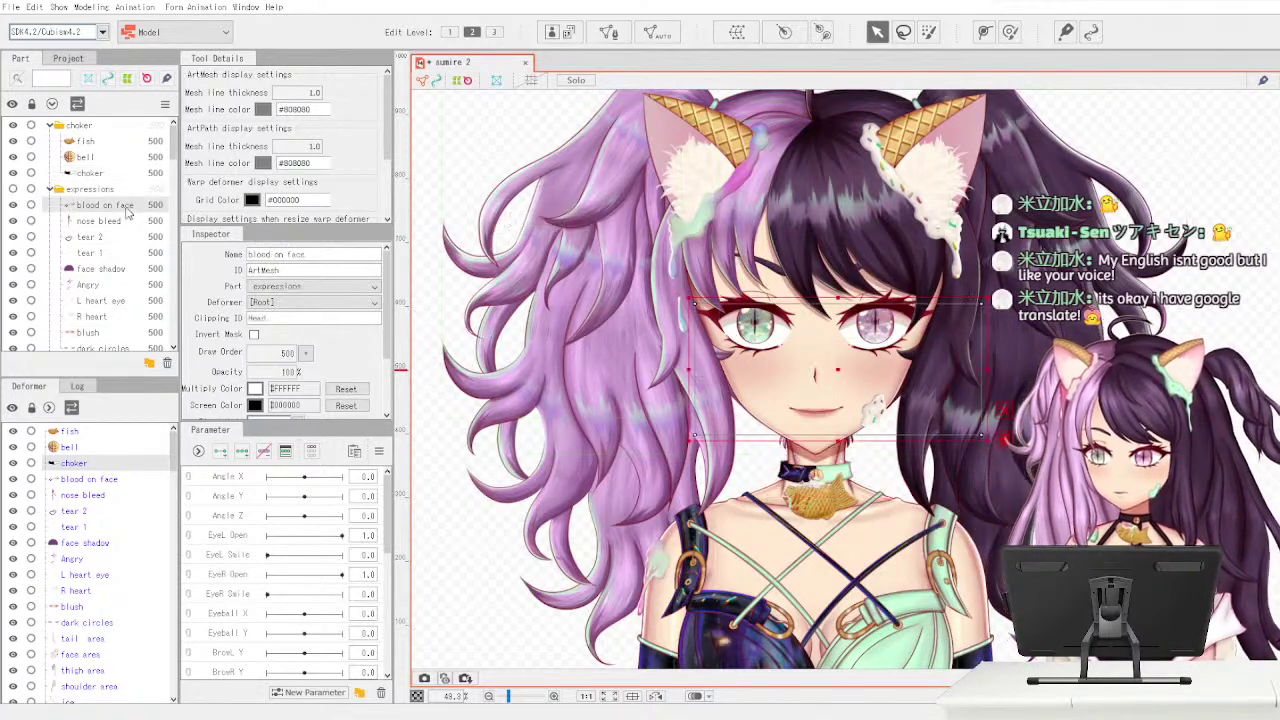
pyautogui.click(31, 205)
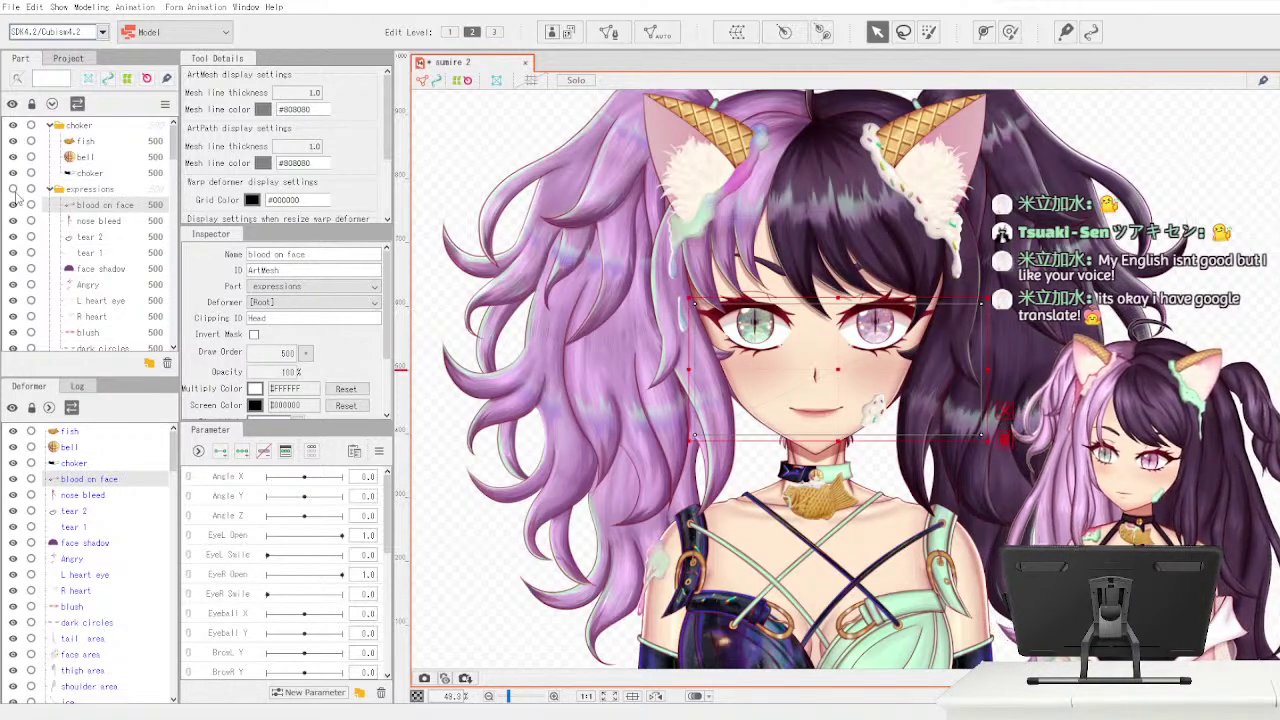
pyautogui.click(13, 204)
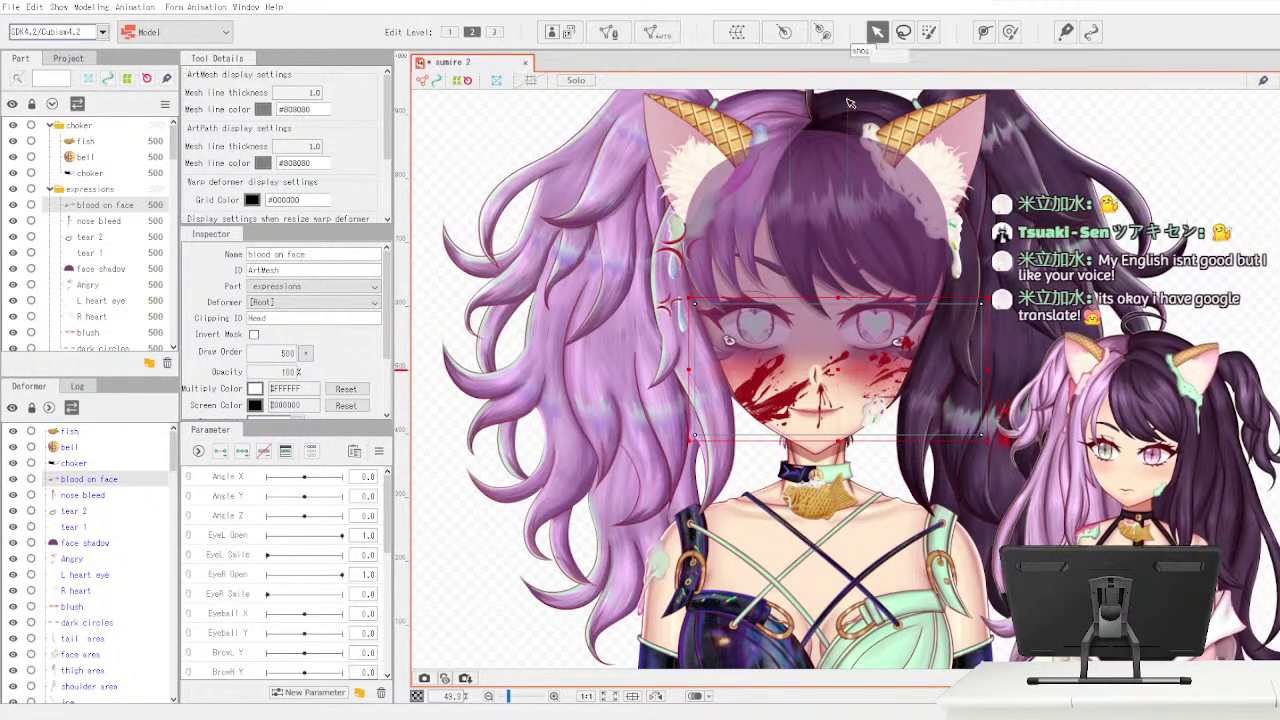
pyautogui.click(585, 306)
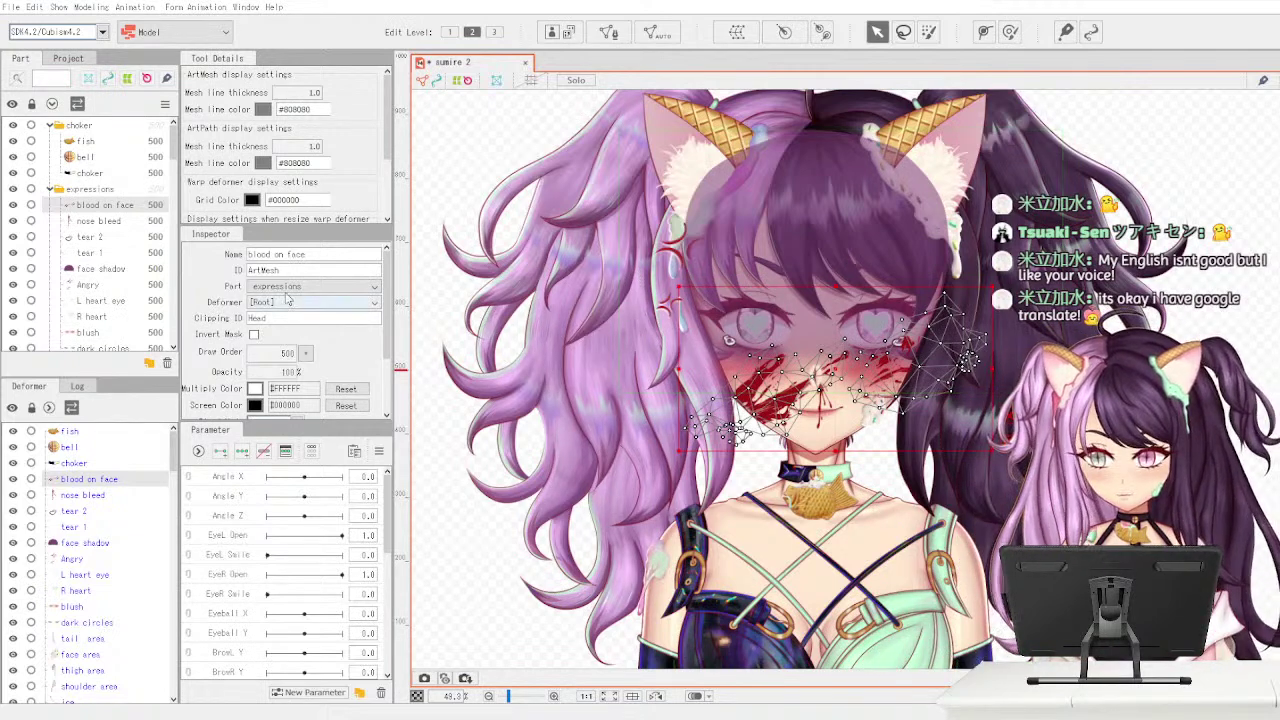
# - Generate automatic meshes for the nose bleed and tear 2 parts in the expressions folder
pyautogui.click(131, 223)
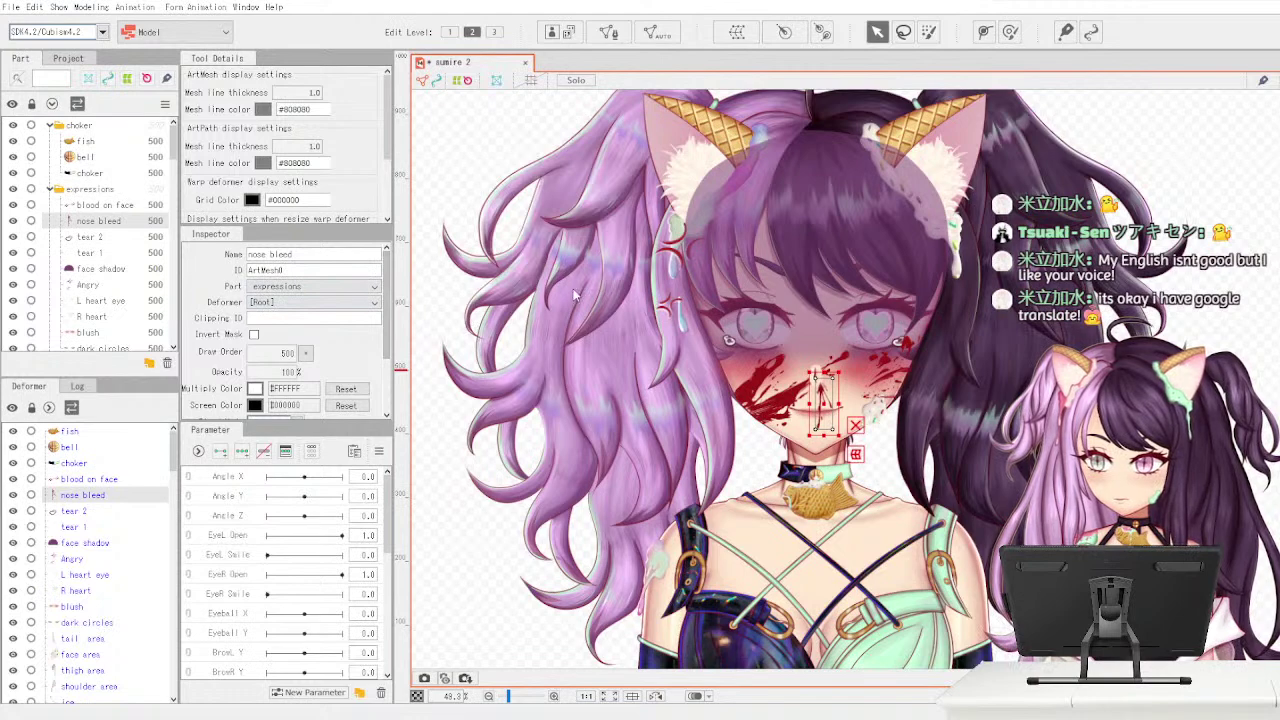
pyautogui.click(530, 314)
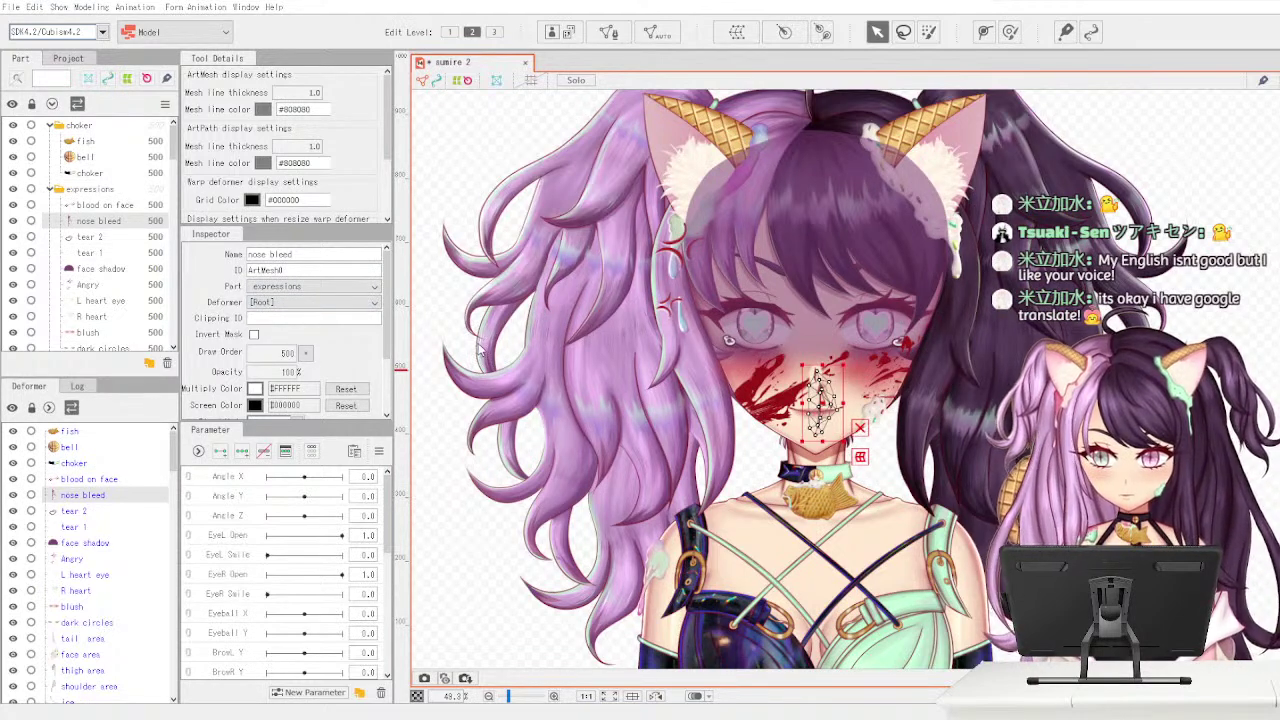
pyautogui.press('Down')
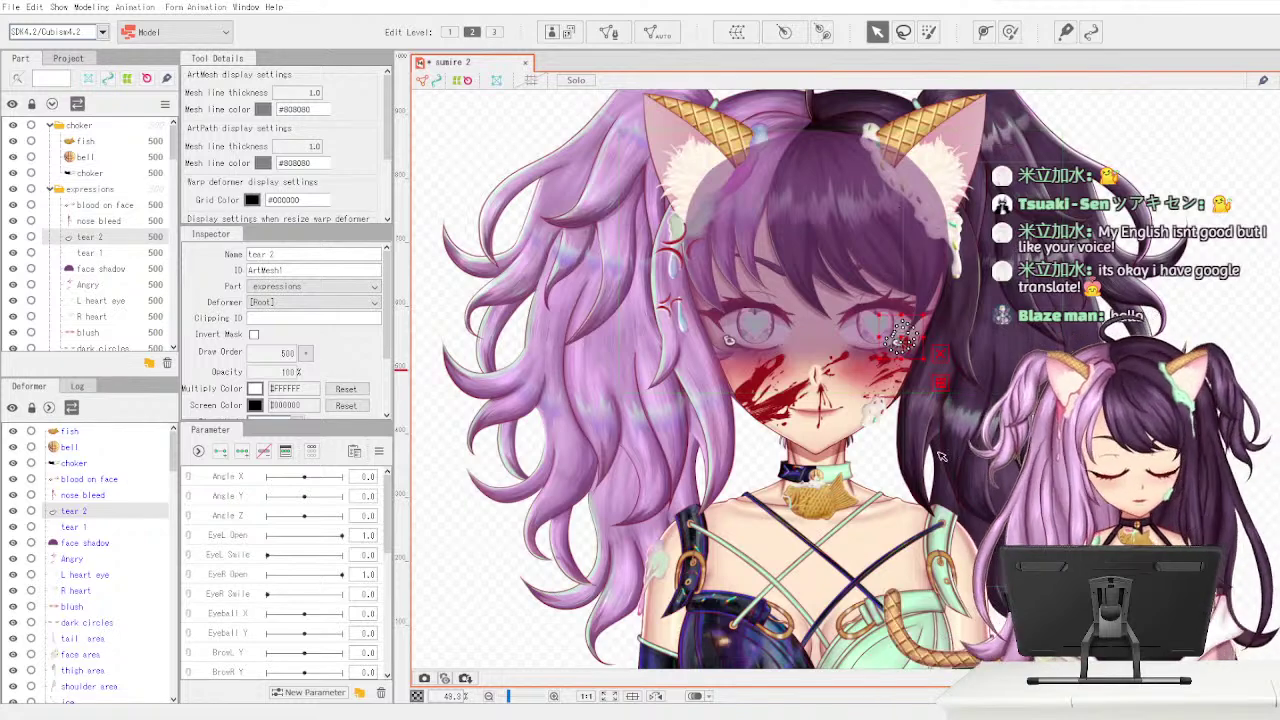
pyautogui.scroll(5, 732, 355)
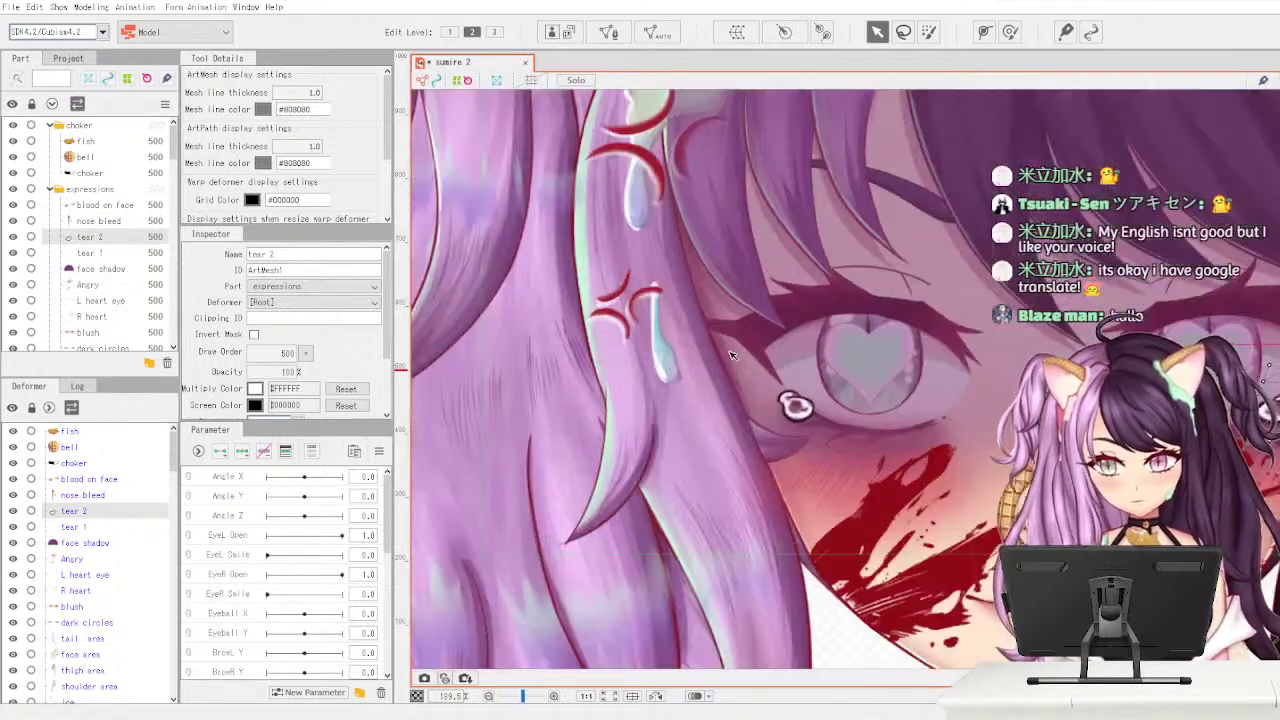
pyautogui.moveTo(1055, 471); pyautogui.dragTo(831, 386)
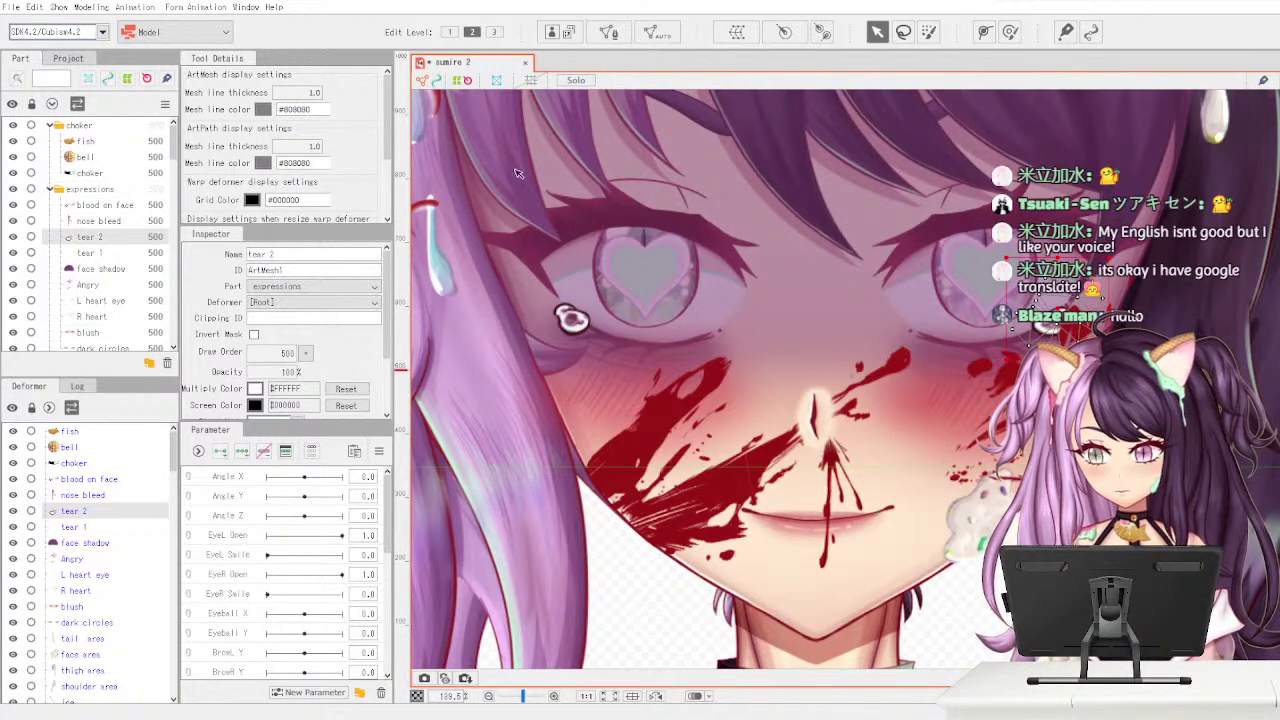
# - Leave tear 2's mesh without edits and generate an automatic mesh for the tear 1 part
pyautogui.click(612, 36)
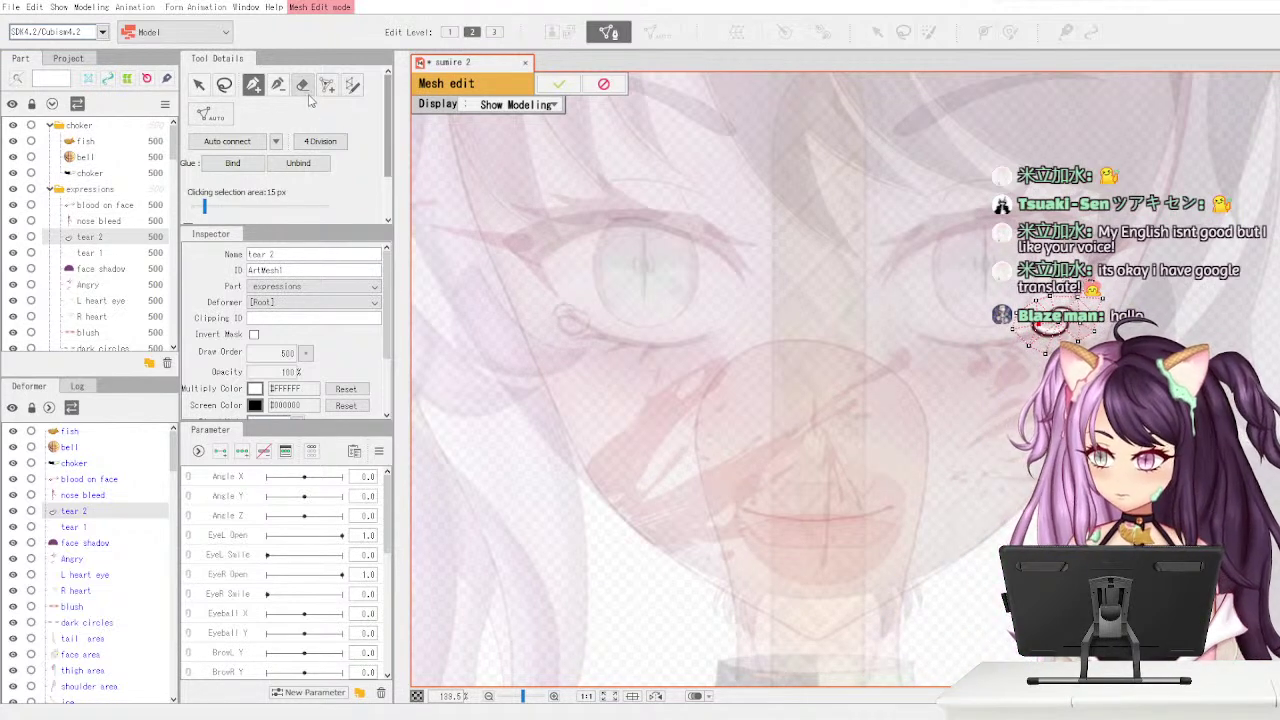
pyautogui.click(278, 84)
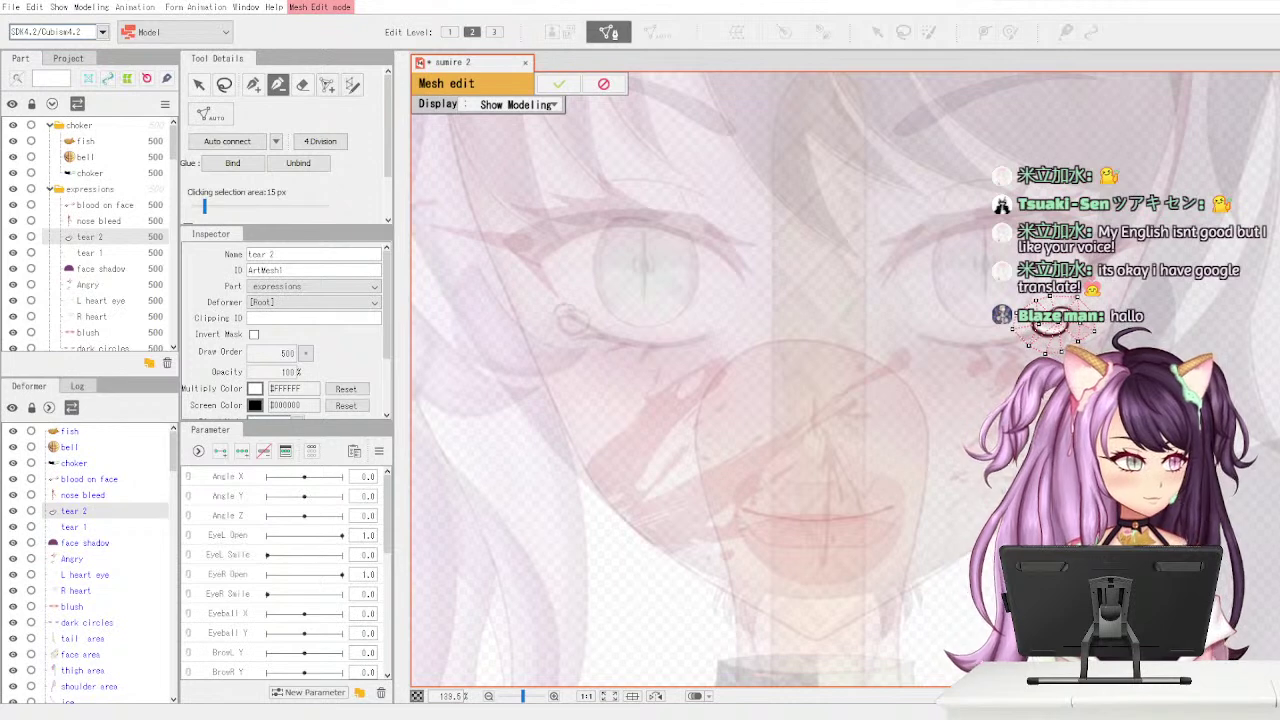
pyautogui.click(140, 253)
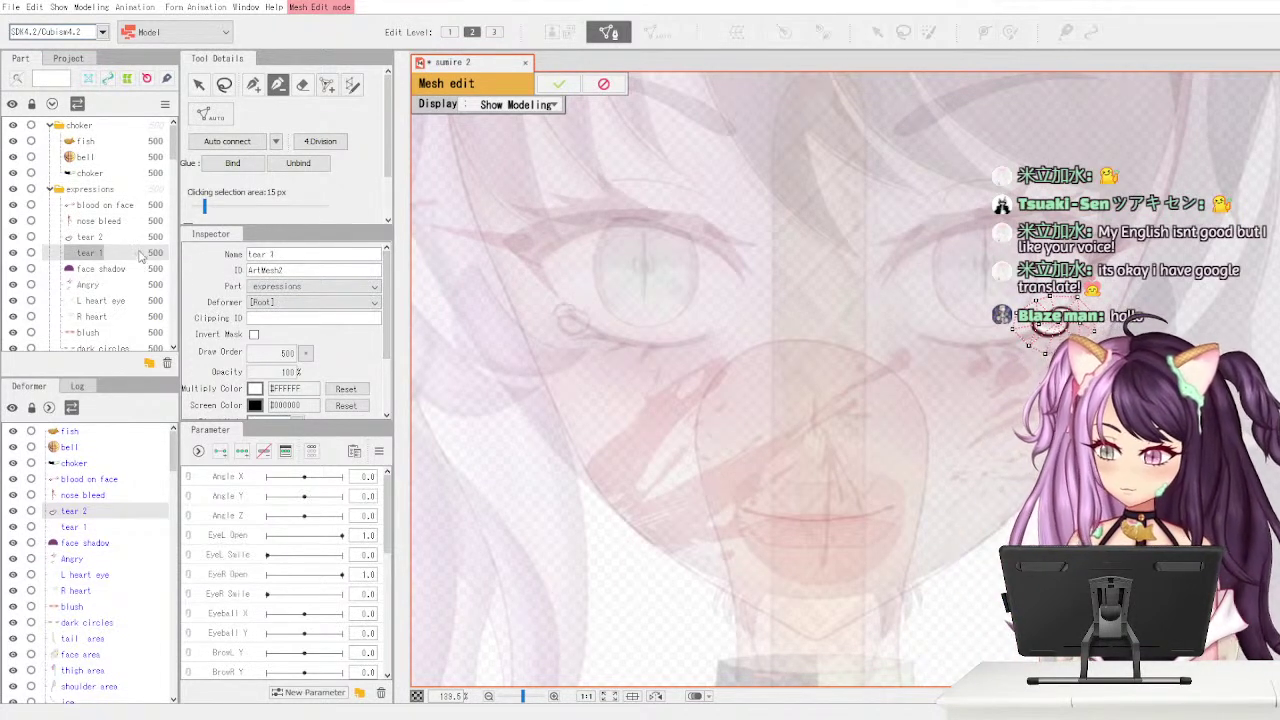
pyautogui.click(565, 84)
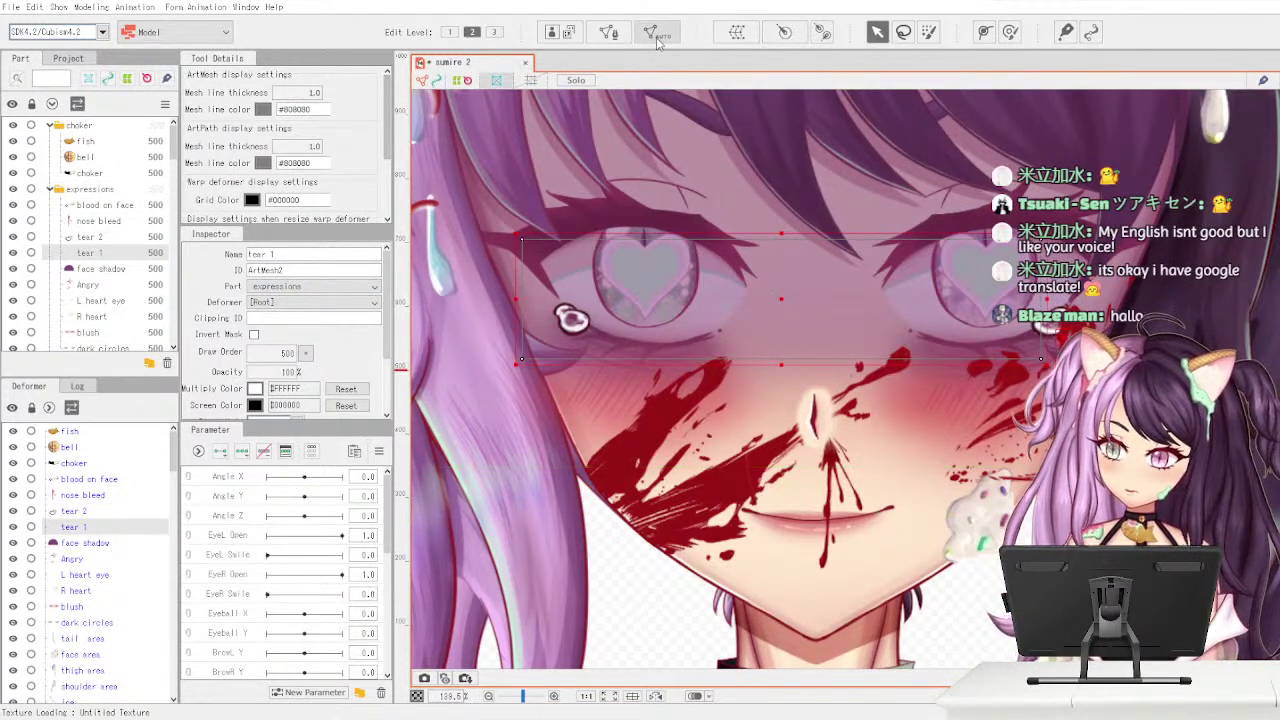
pyautogui.click(628, 330)
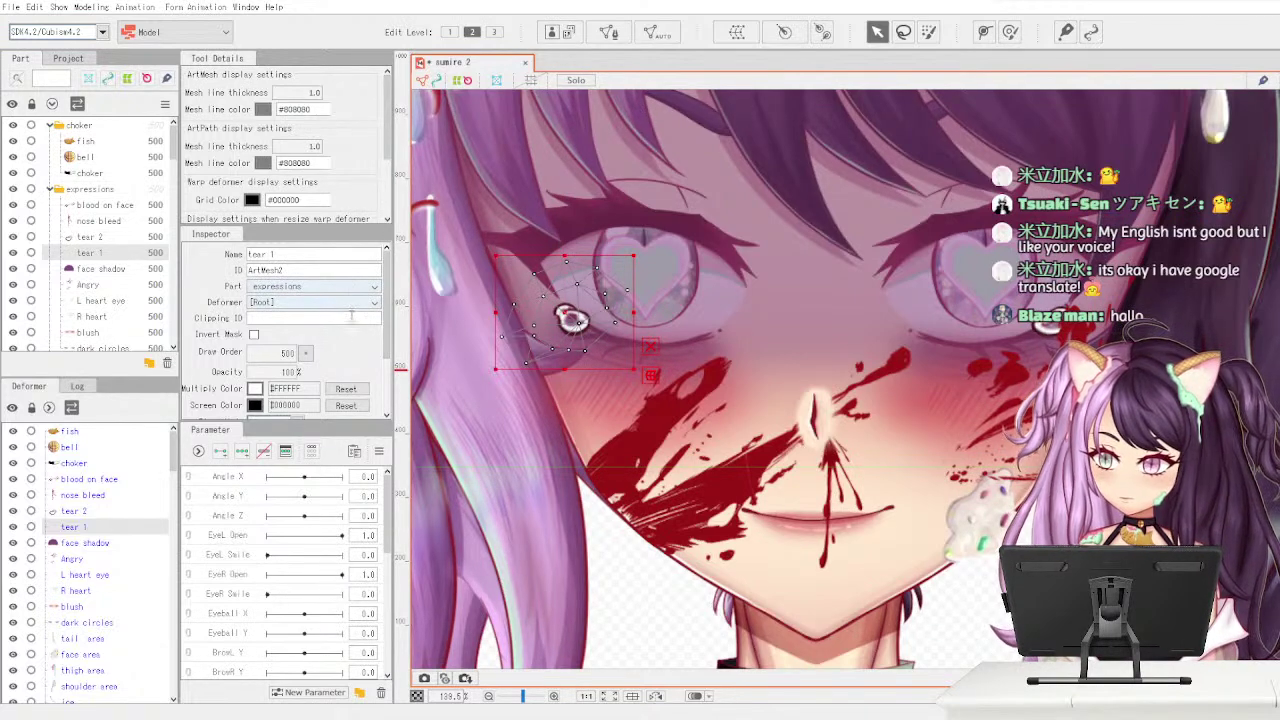
# - Edit tear 1's mesh manually and delete the excess vertices on its lower outer corner
pyautogui.click(612, 33)
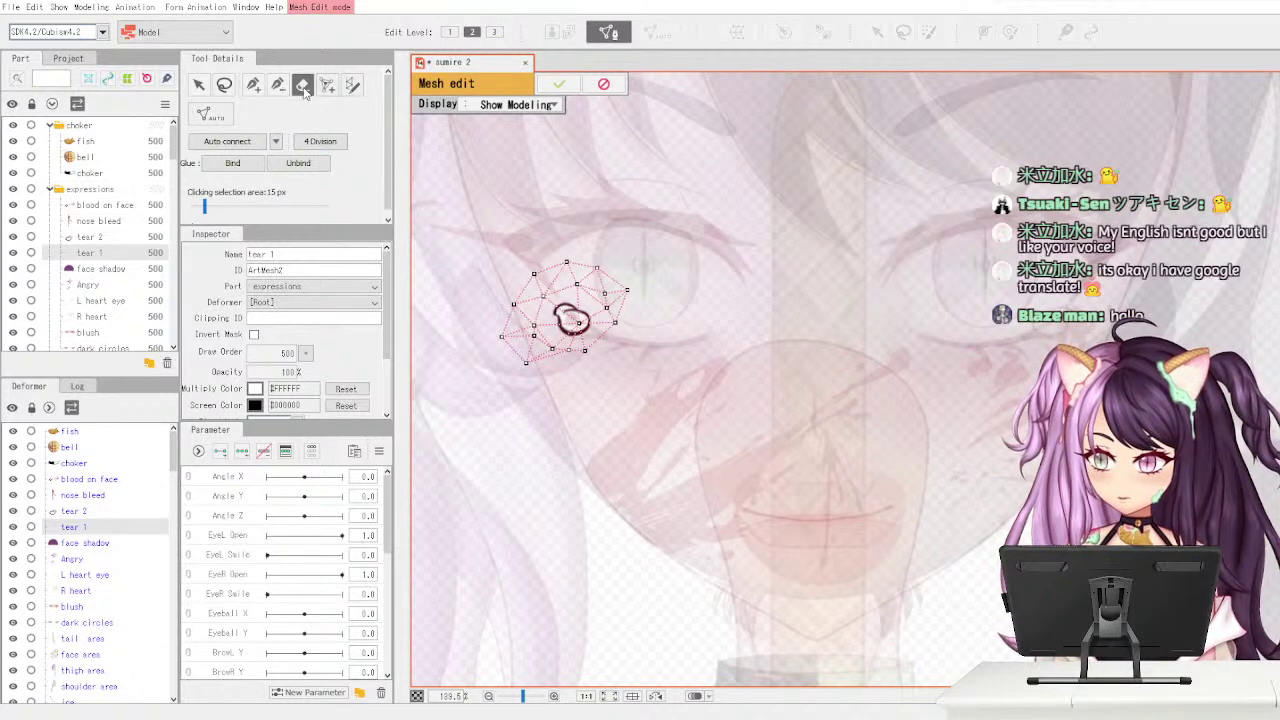
pyautogui.click(502, 338)
pyautogui.click(528, 362)
pyautogui.keyDown('ctrl'); pyautogui.click(552, 349); pyautogui.keyUp('ctrl')
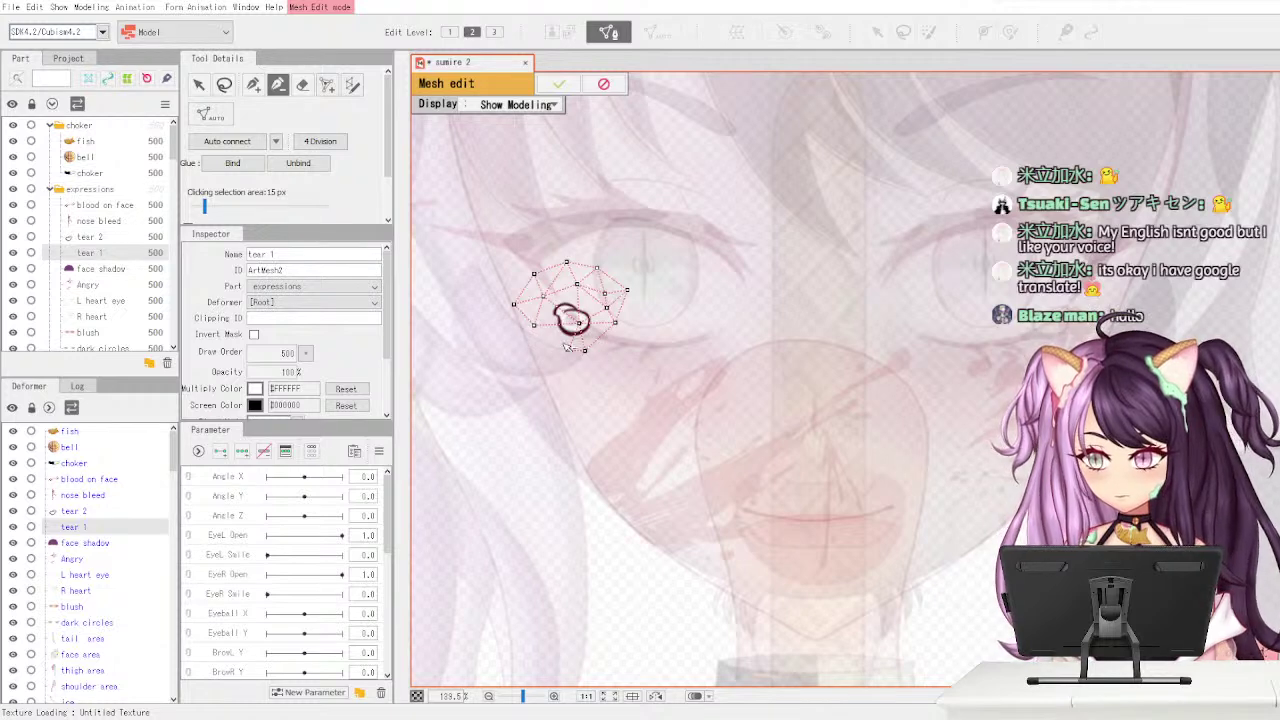
# - Add replacement vertices close along the lower edge of the tear in tear 1's mesh and connect them
pyautogui.click(254, 86)
pyautogui.click(549, 344)
pyautogui.click(534, 325)
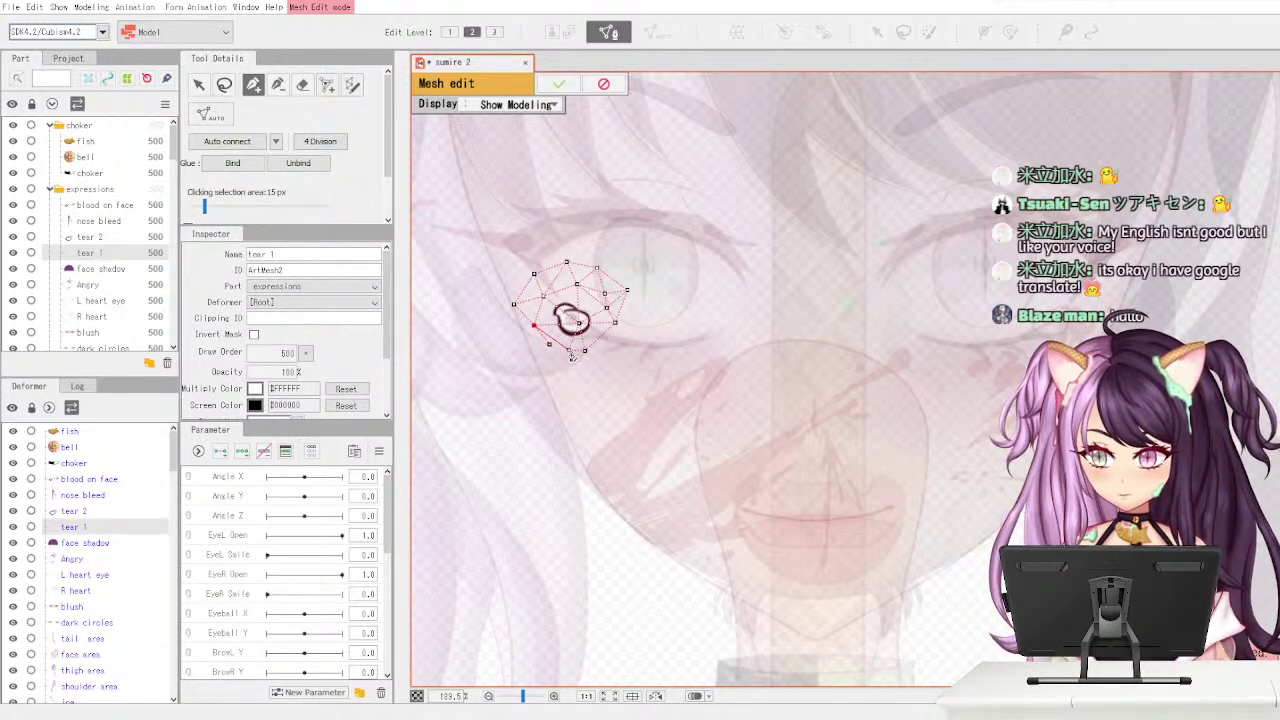
pyautogui.click(569, 349)
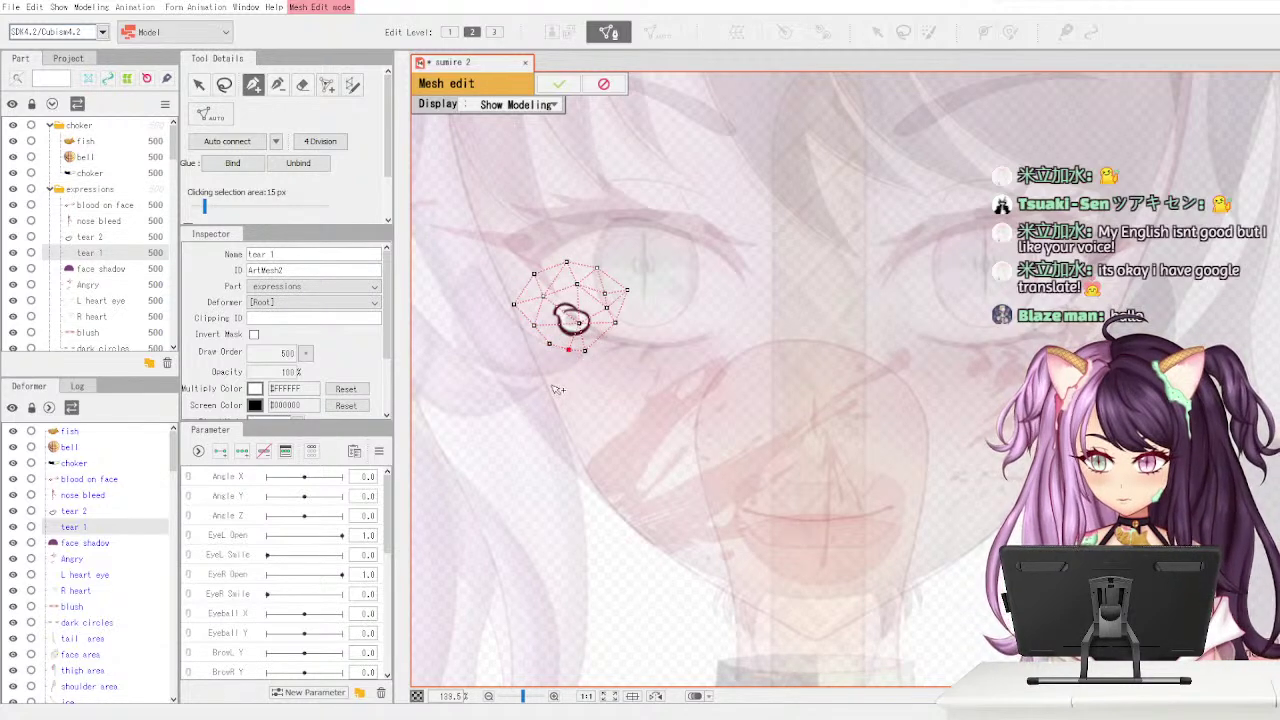
pyautogui.click(551, 345)
pyautogui.click(580, 324)
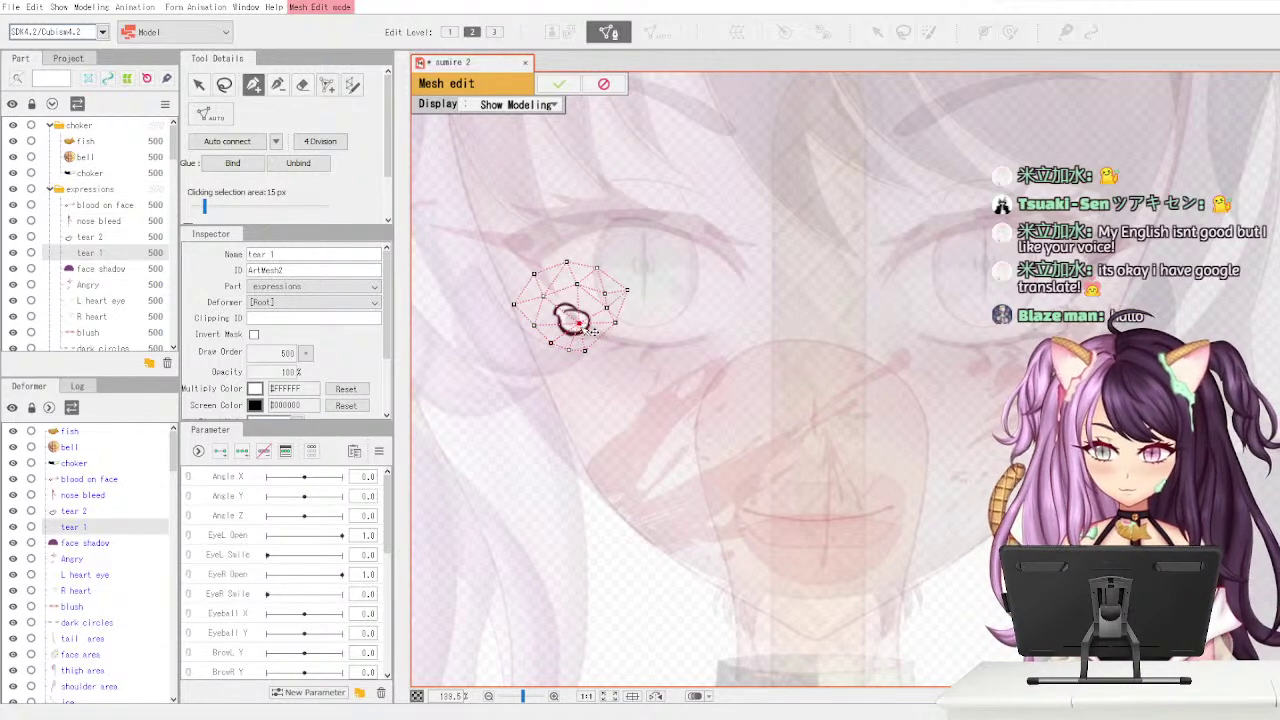
# - Delete the outer vertices around the upper part of tear 1's mesh and apply the mesh edit
pyautogui.click(303, 86)
pyautogui.click(279, 86)
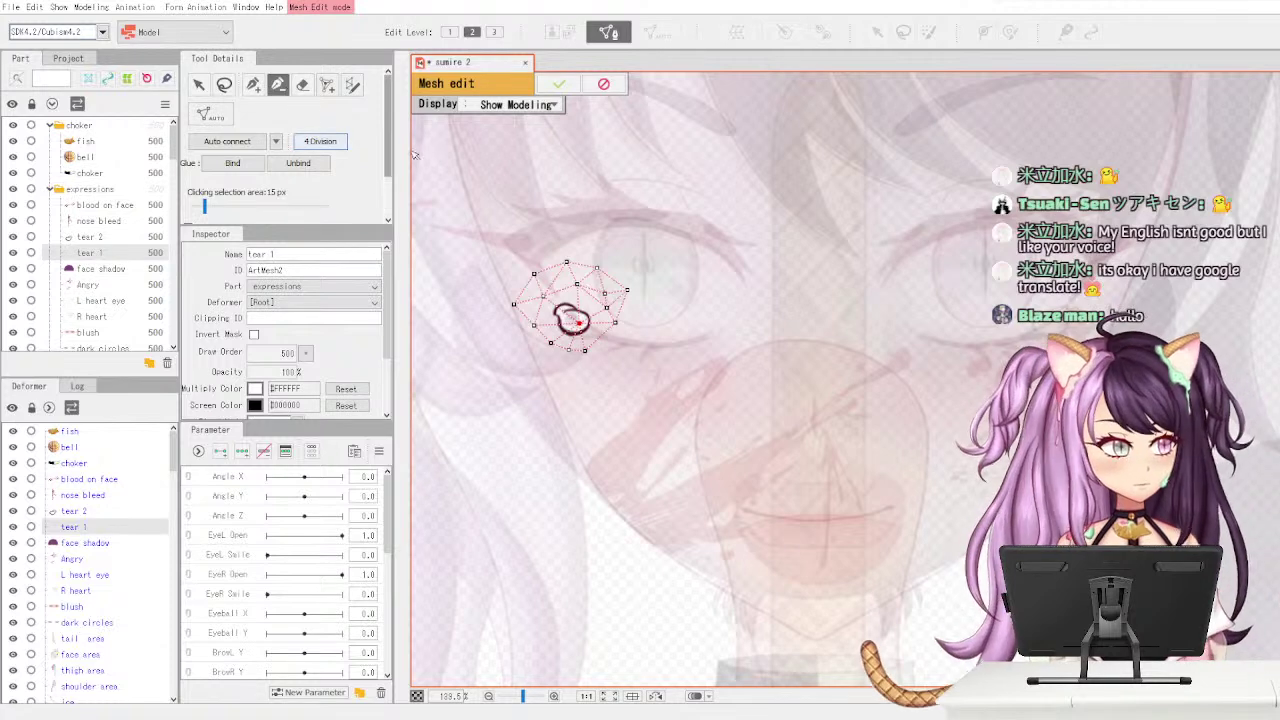
pyautogui.click(515, 304)
pyautogui.moveTo(541, 278)
pyautogui.mouseDown()
pyautogui.moveTo(622, 270)
pyautogui.moveTo(636, 298)
pyautogui.mouseUp()
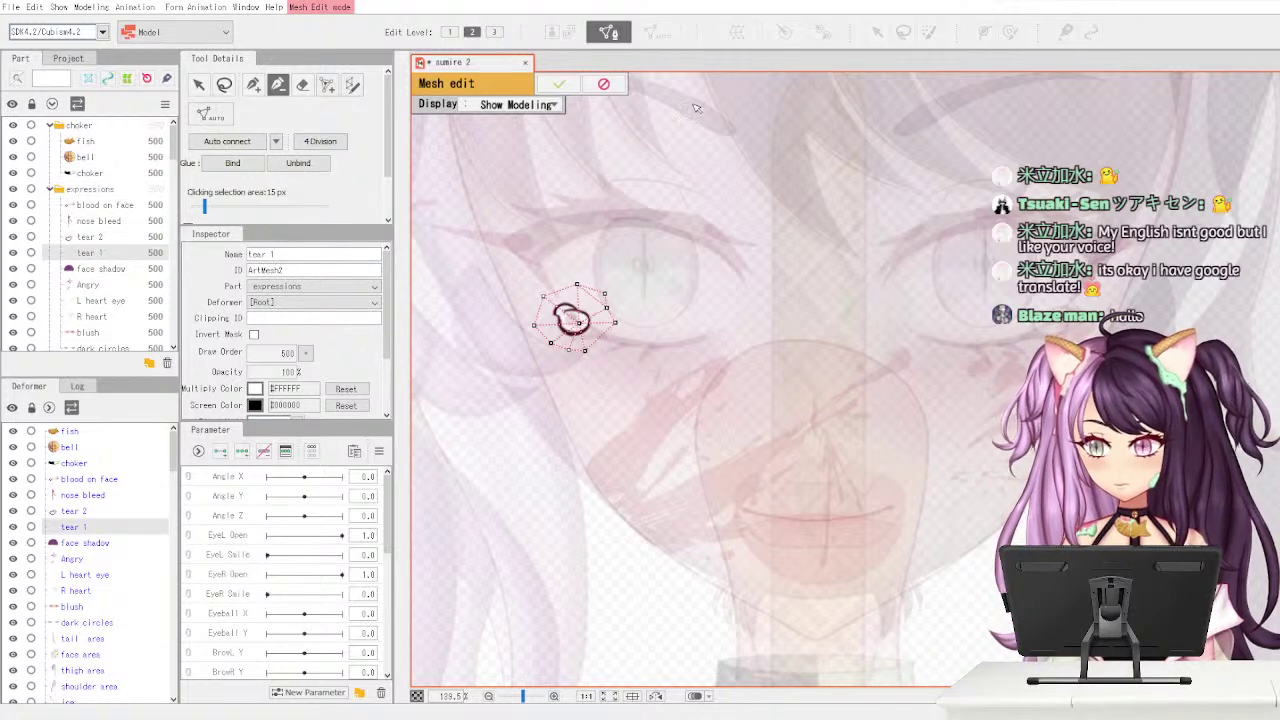
pyautogui.click(559, 88)
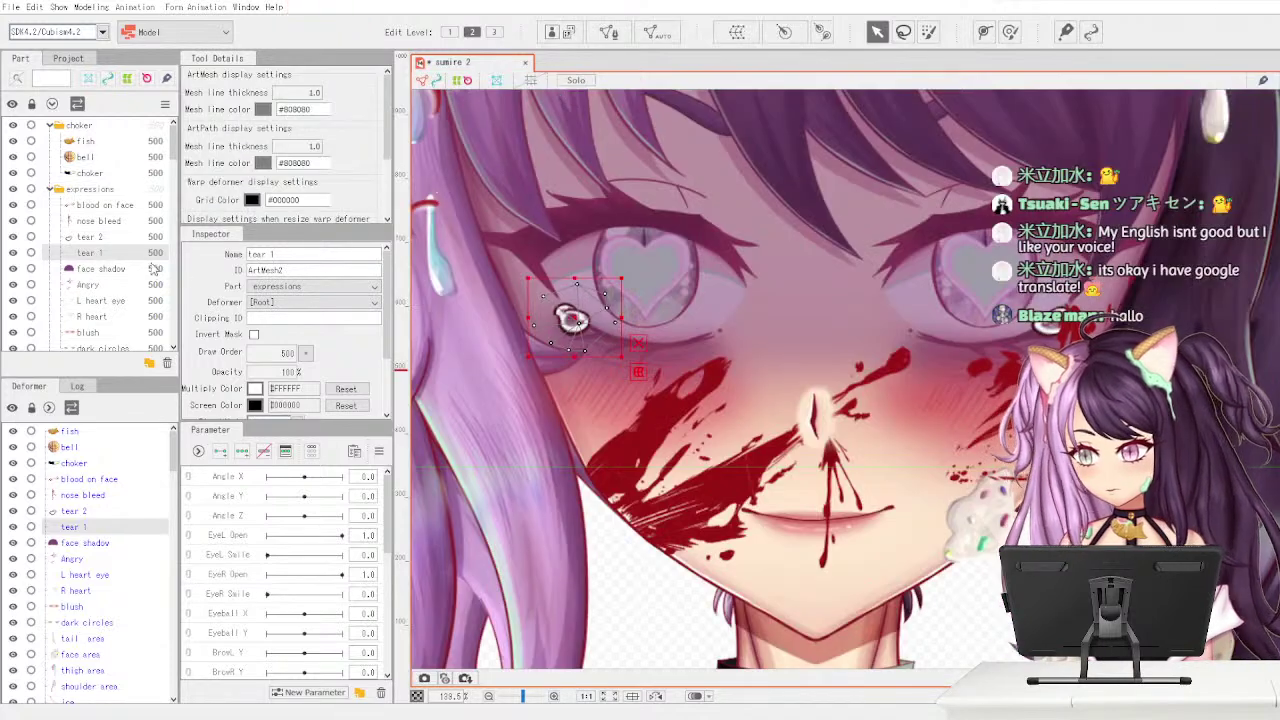
# - Leave the face shadow part's mesh without edits and generate an automatic mesh for the Angry part
pyautogui.click(146, 270)
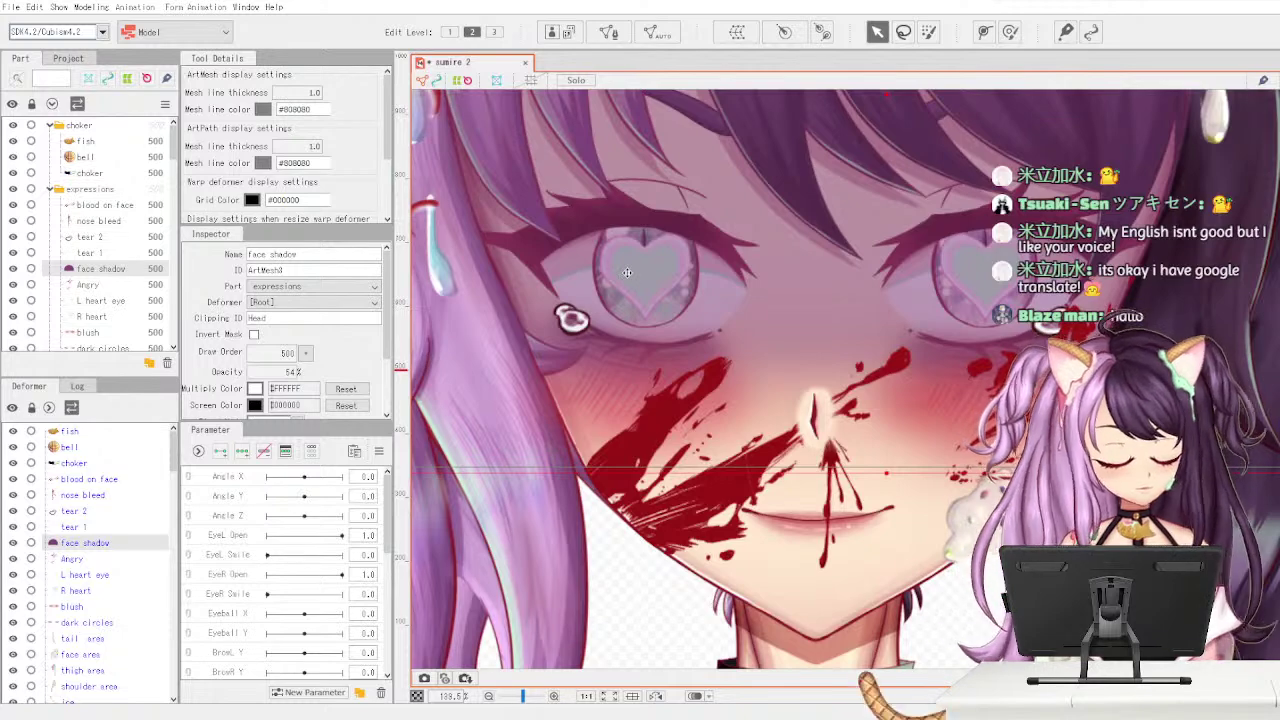
pyautogui.scroll(-5, 684, 287)
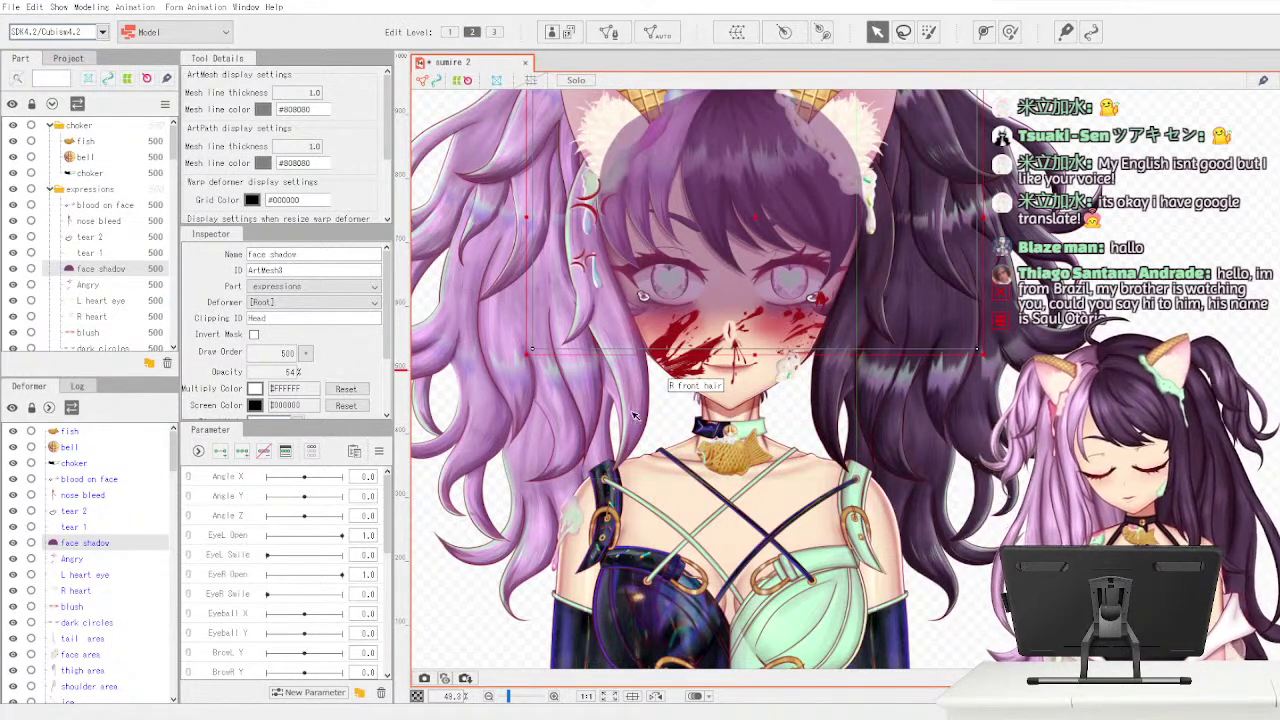
pyautogui.scroll(4, 632, 415)
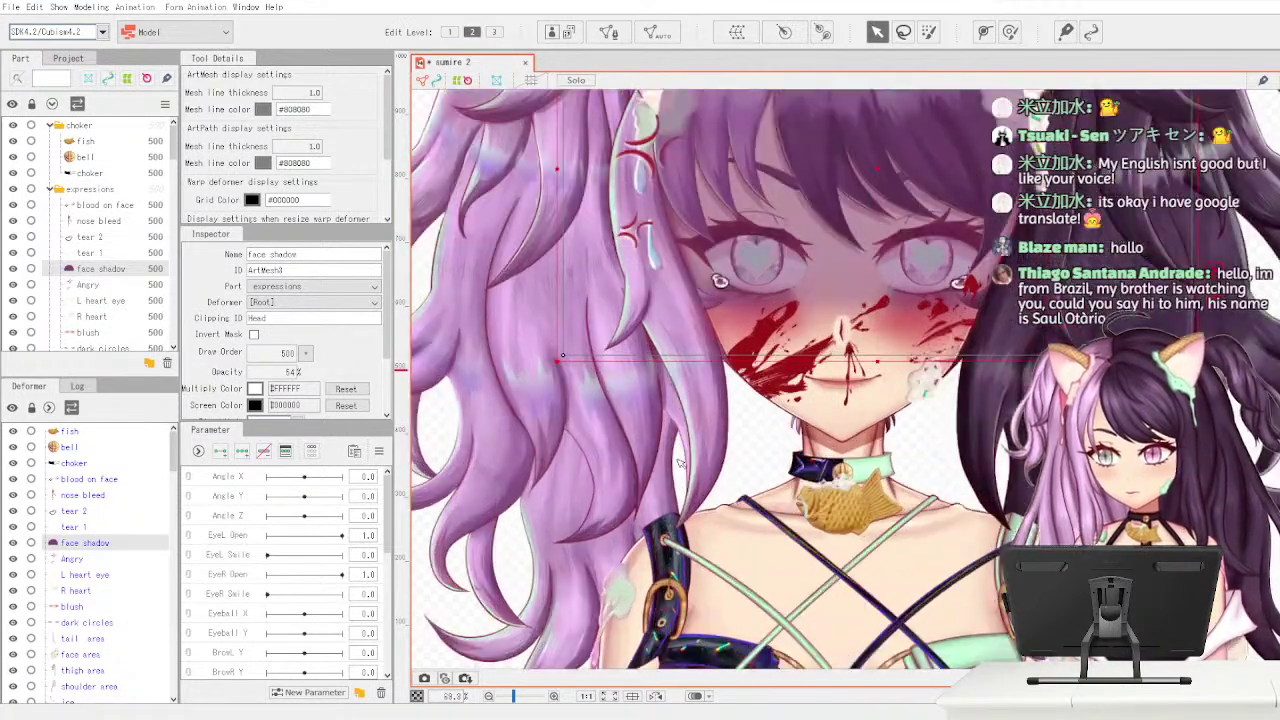
pyautogui.moveTo(707, 436); pyautogui.dragTo(666, 461)
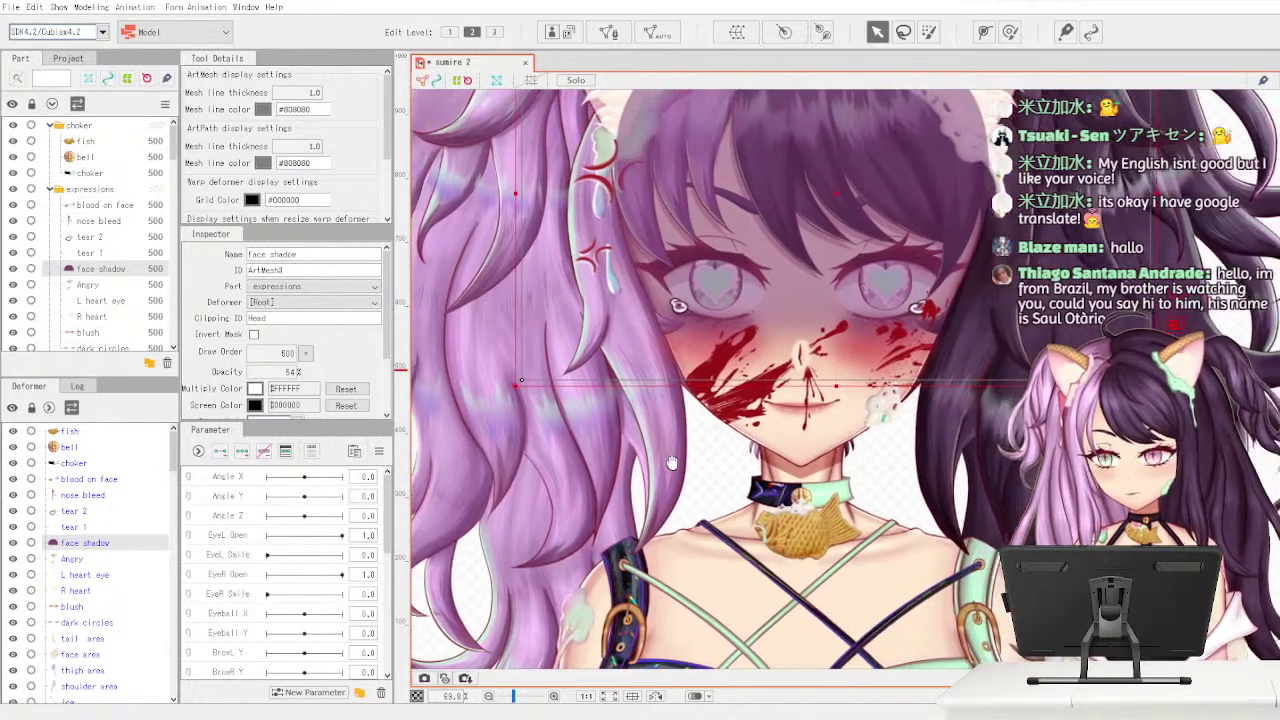
pyautogui.click(127, 286)
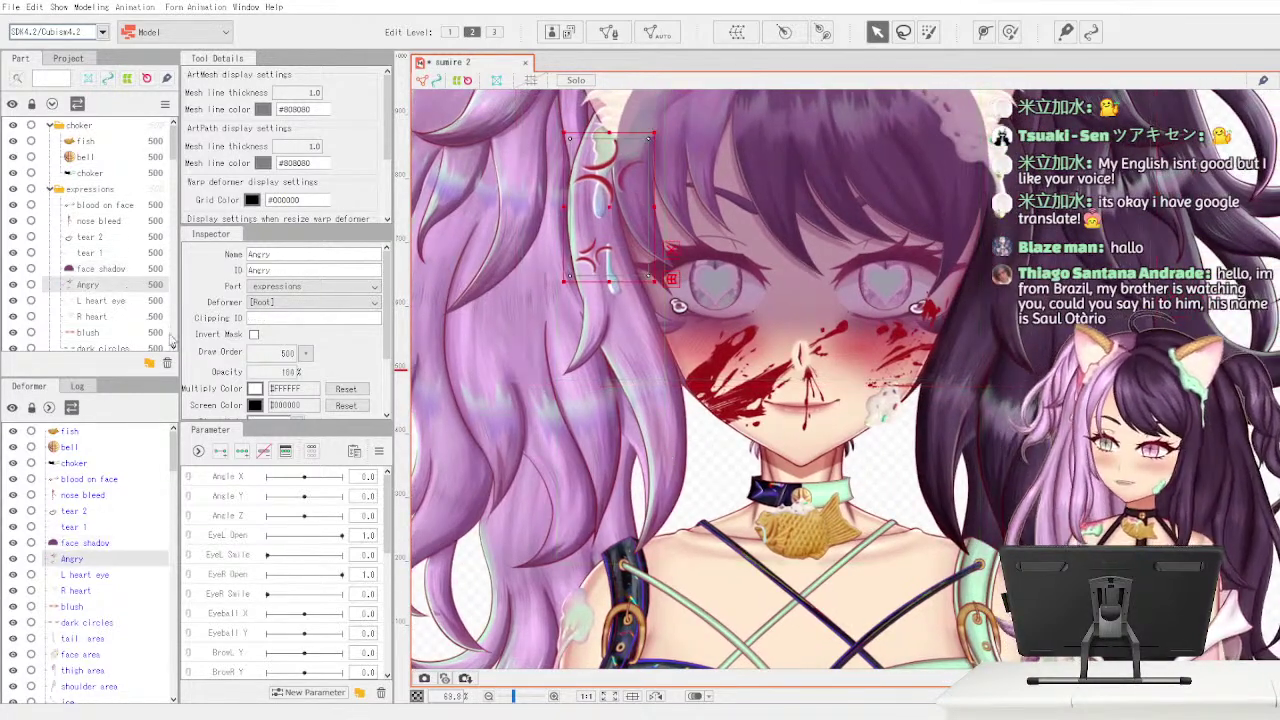
pyautogui.click(617, 35)
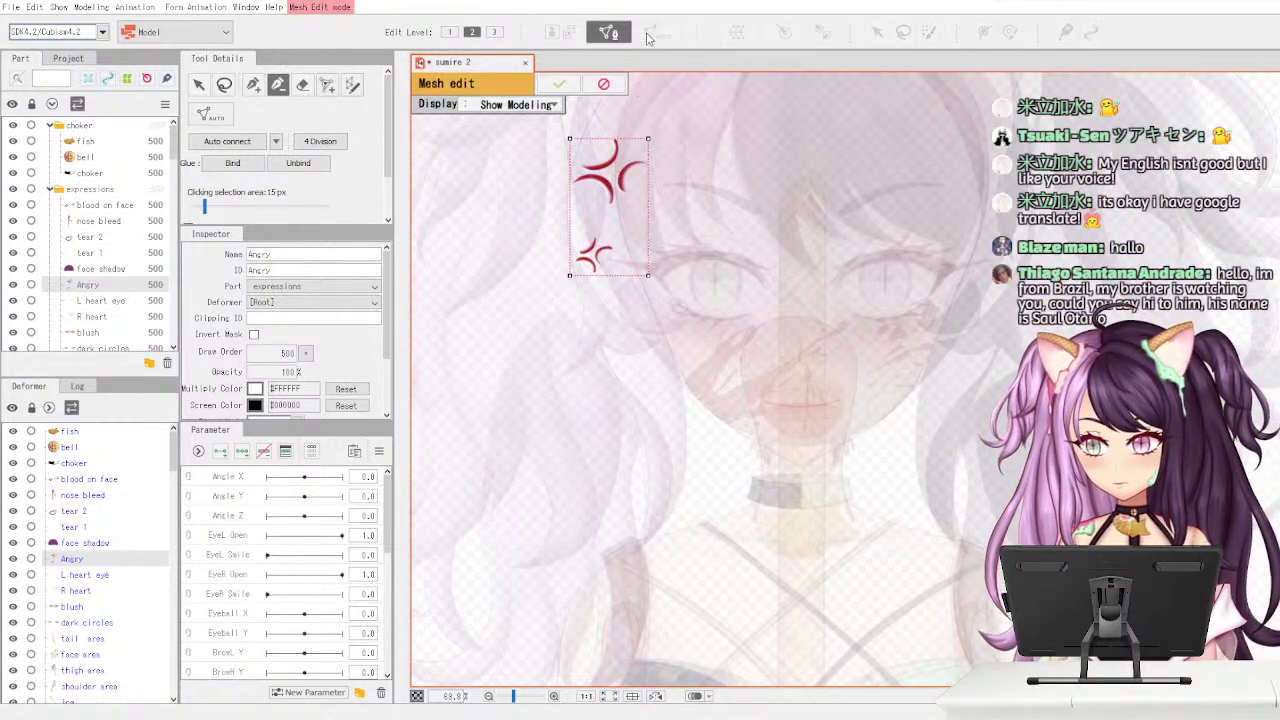
pyautogui.click(603, 83)
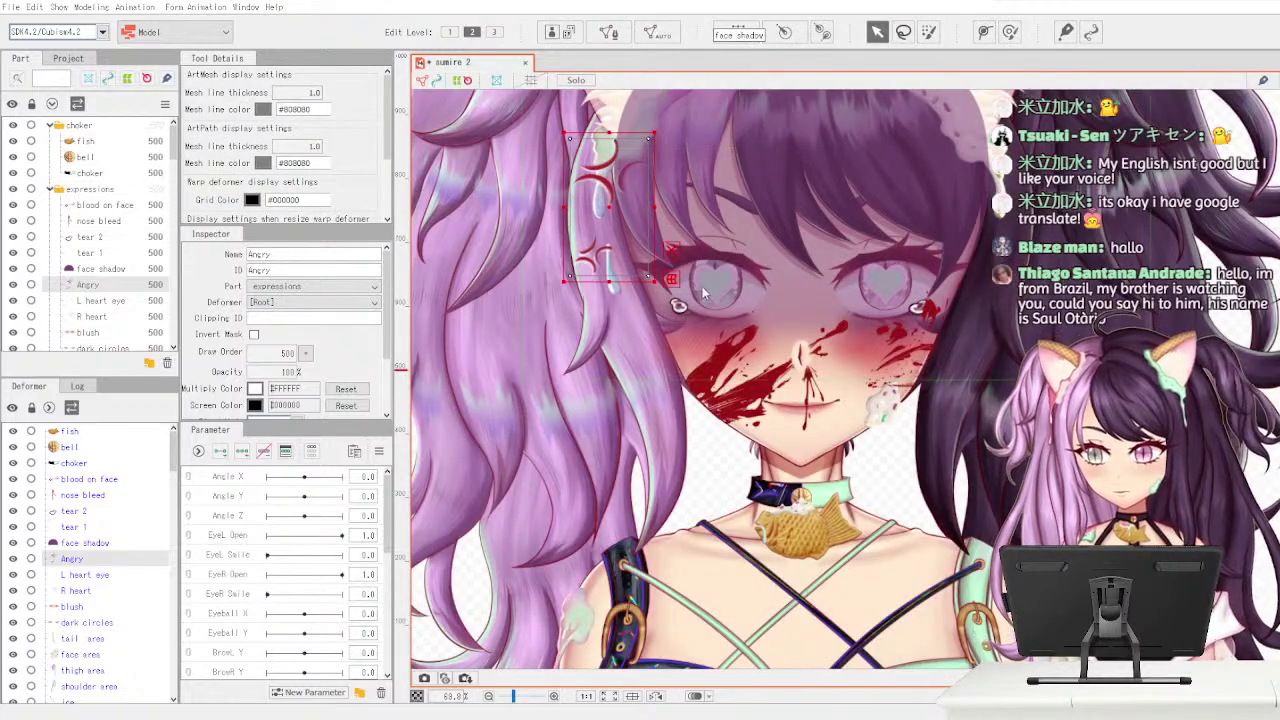
pyautogui.hotkey('ctrl', 'a')
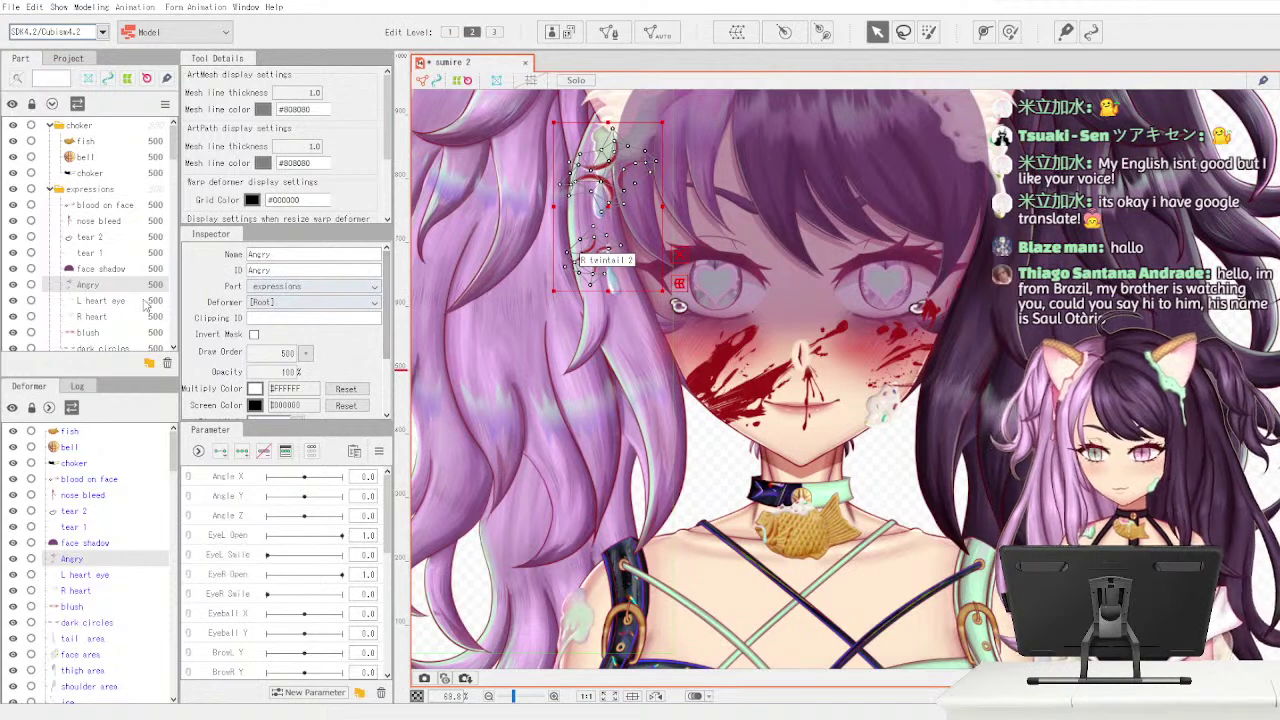
# - Hide the blood on face, nose bleed, tear 2 and tear 1 parts
pyautogui.click(110, 301)
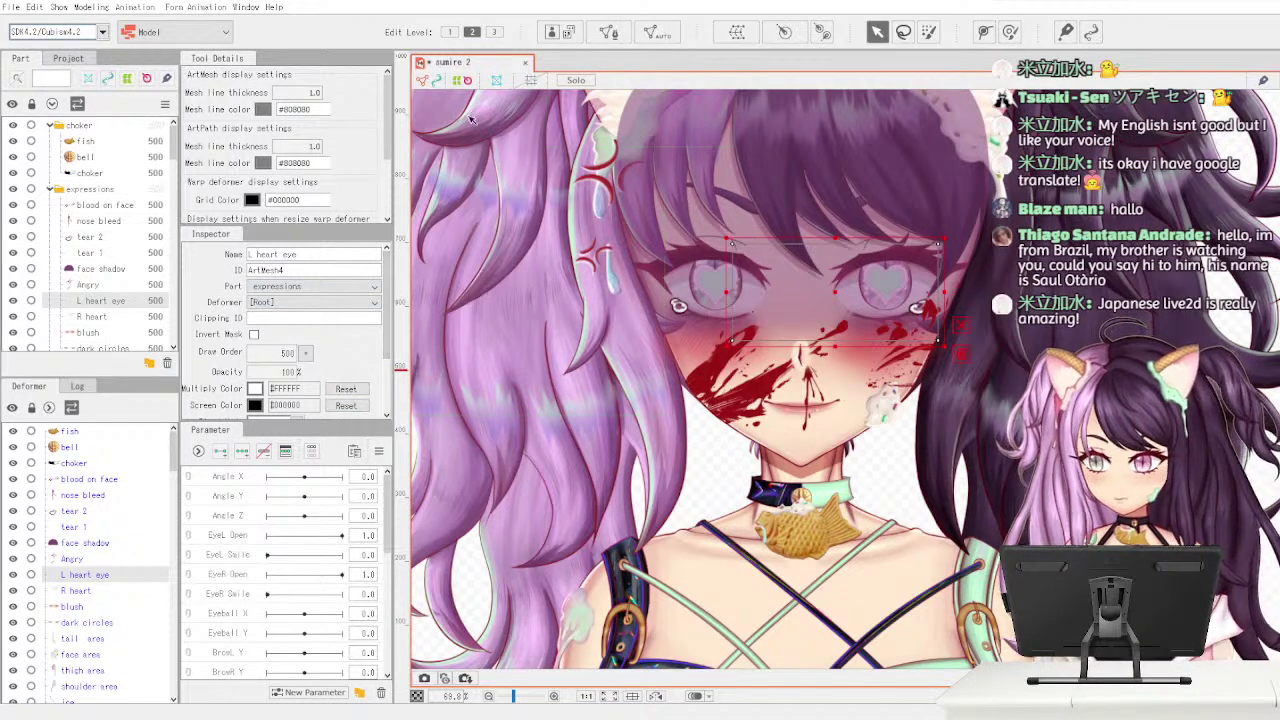
pyautogui.click(13, 205)
pyautogui.click(13, 221)
pyautogui.click(13, 238)
pyautogui.click(13, 253)
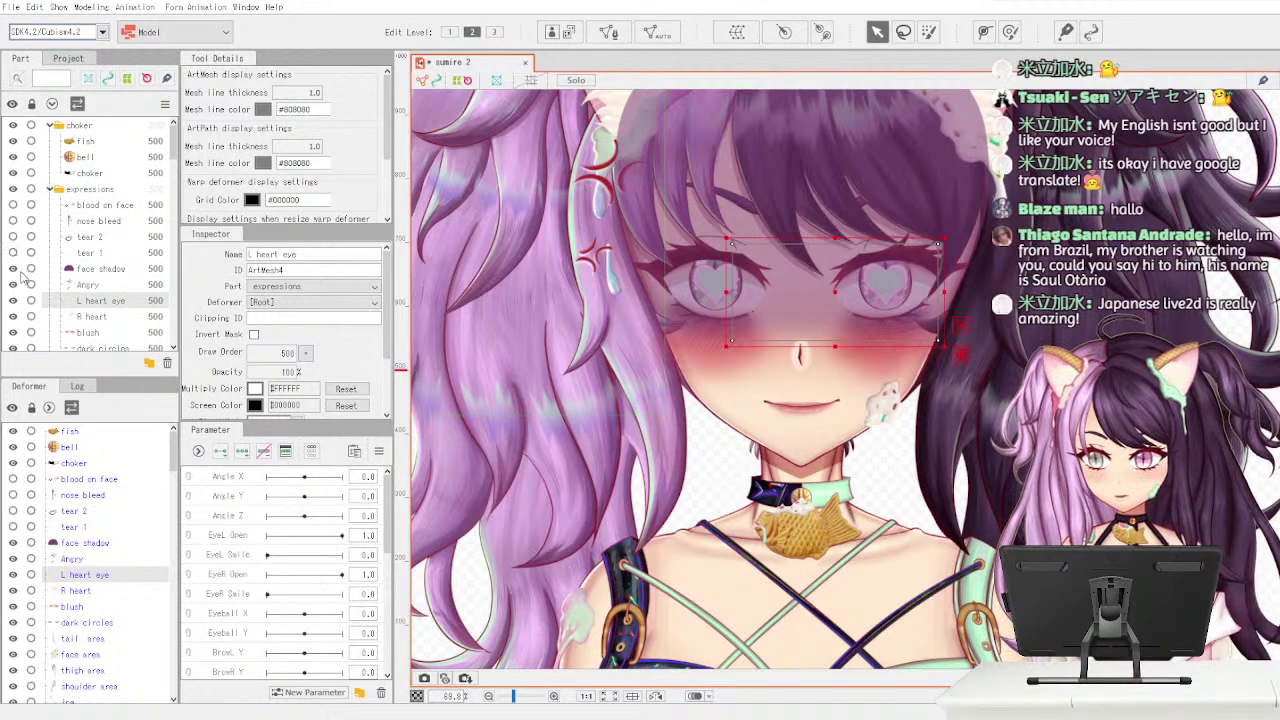
# - Generate an automatic mesh for the face shadow part and hide that part
pyautogui.click(98, 269)
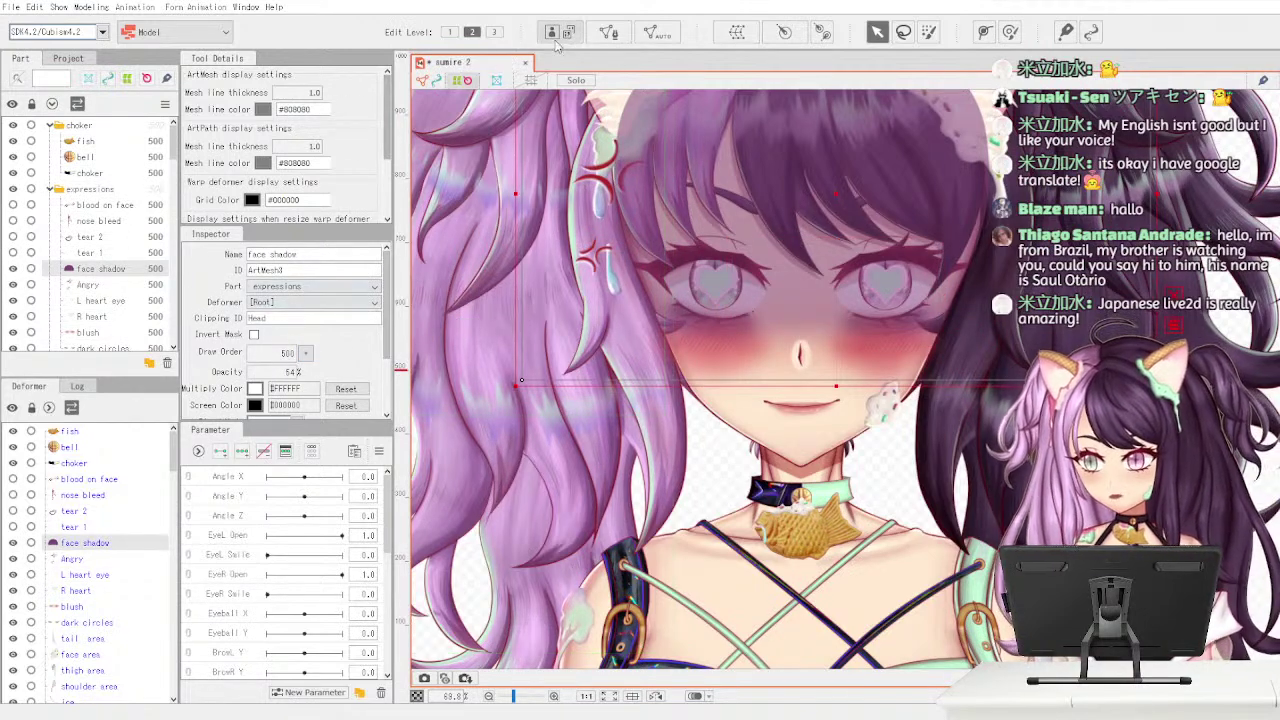
pyautogui.click(619, 40)
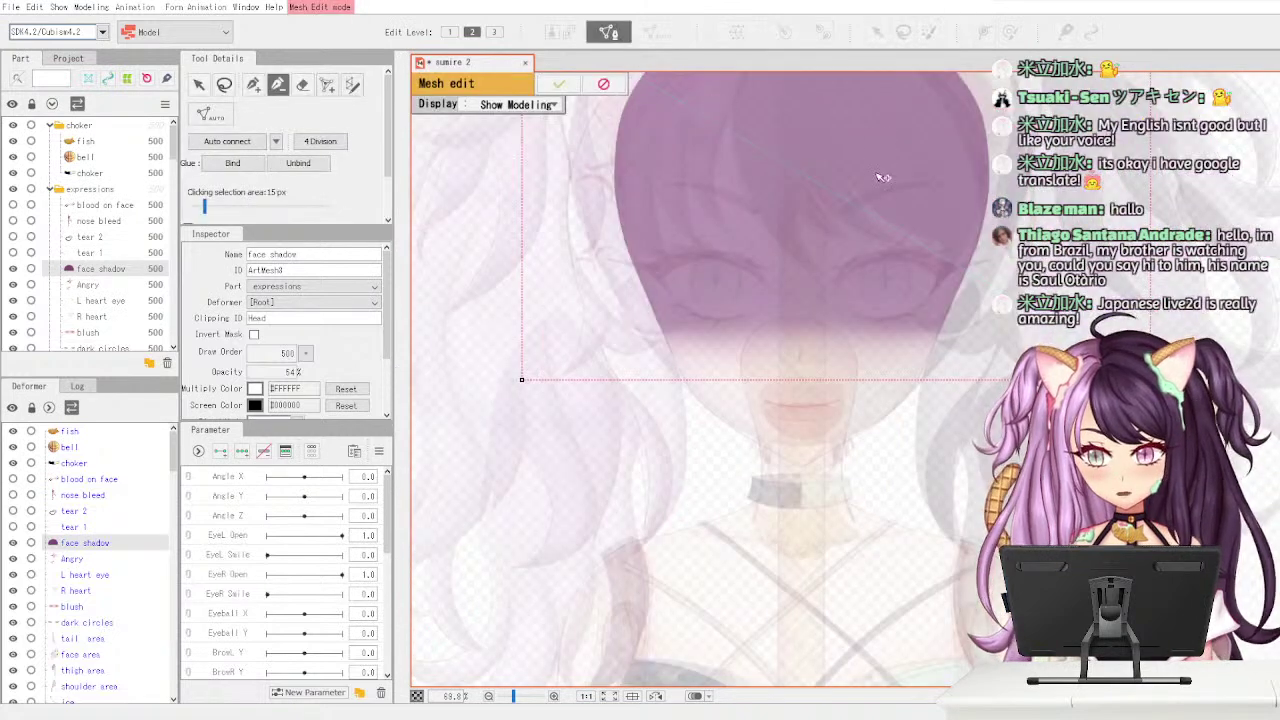
pyautogui.click(603, 86)
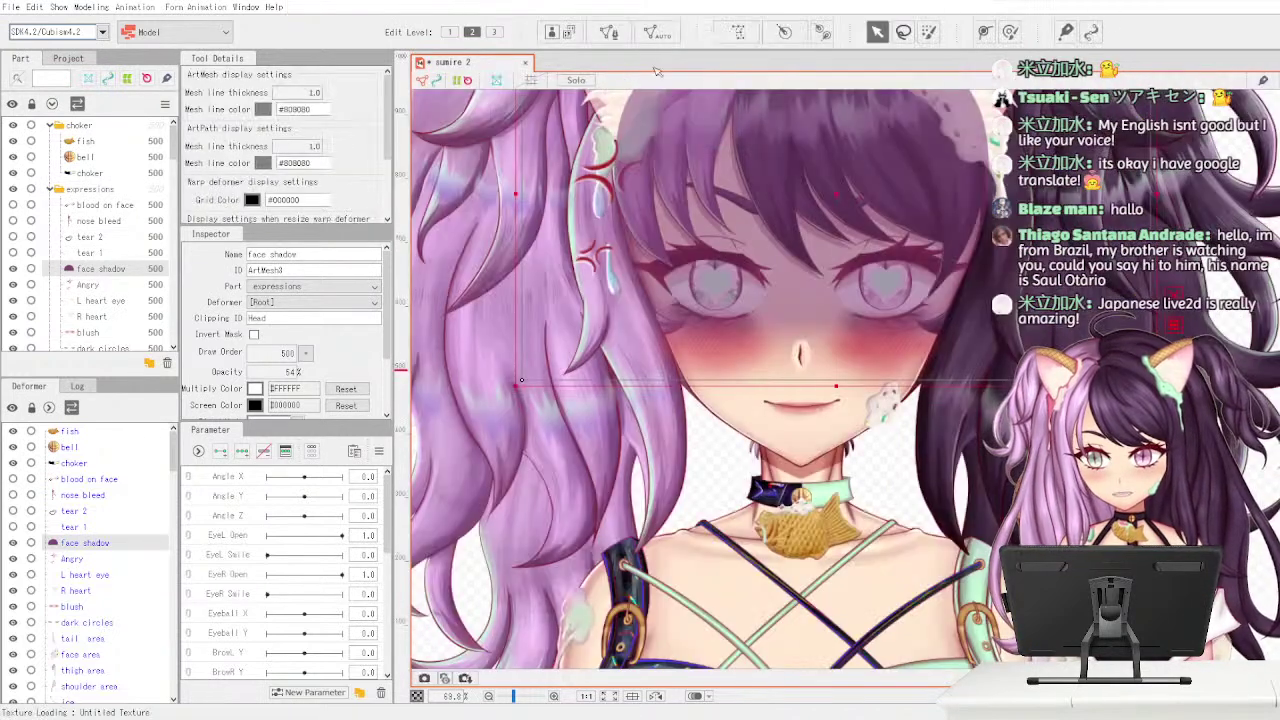
pyautogui.click(606, 352)
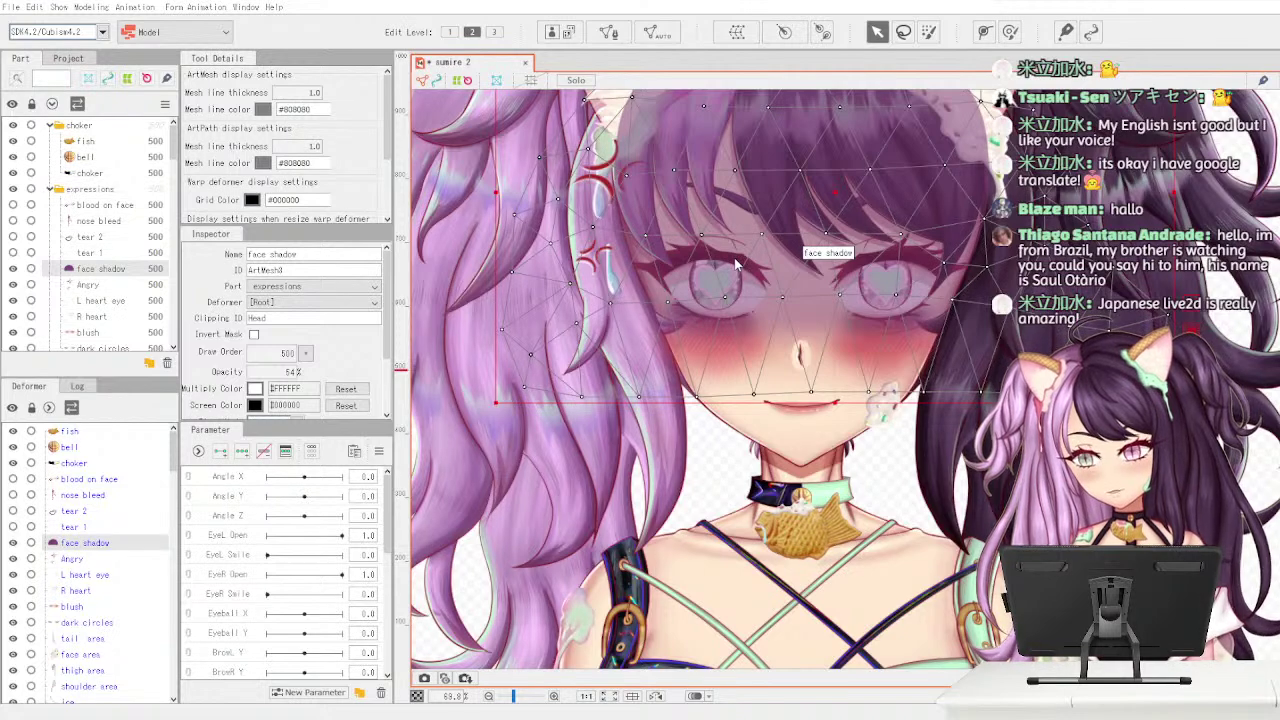
pyautogui.click(13, 269)
# - Generate an automatic mesh for the L heart eye part
pyautogui.click(88, 285)
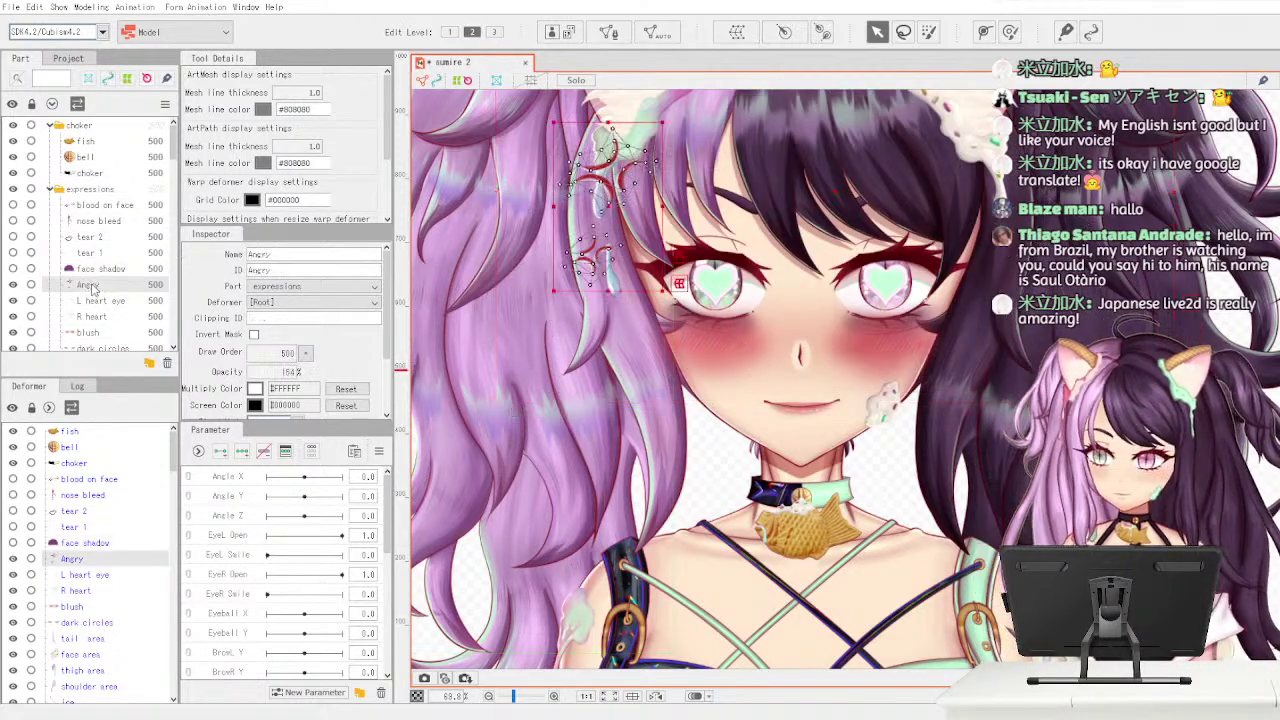
pyautogui.click(80, 304)
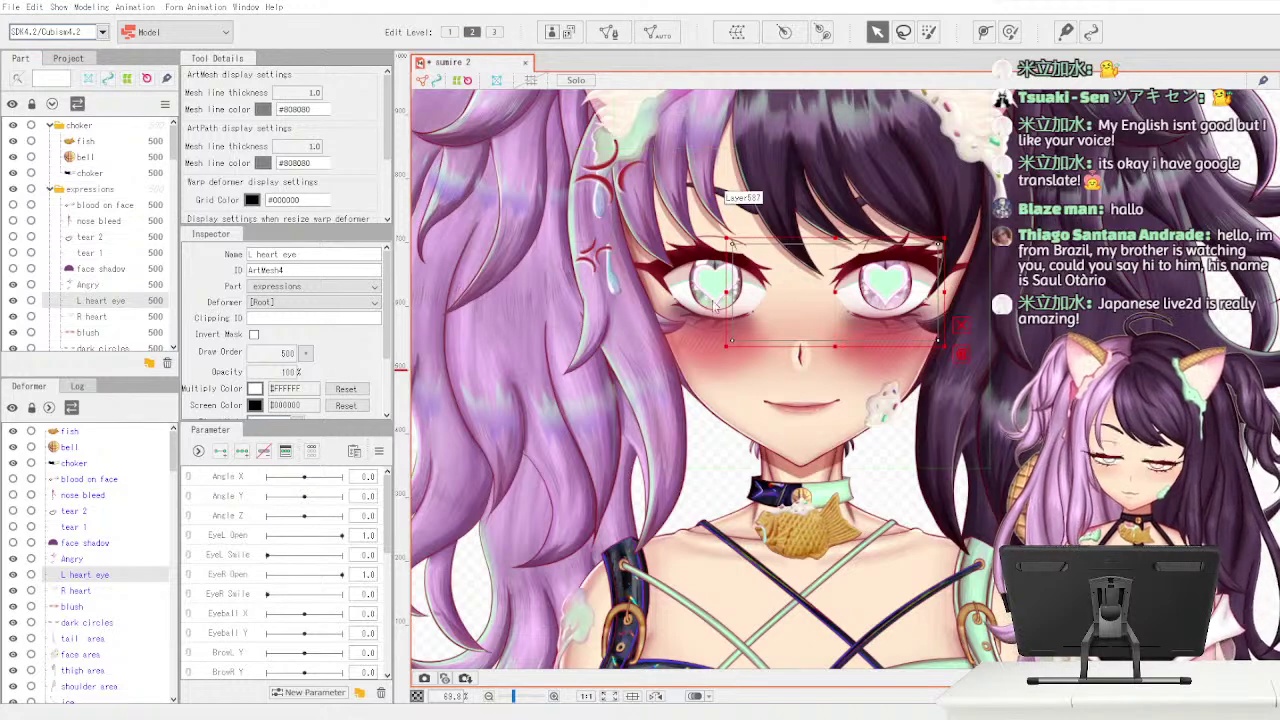
pyautogui.click(624, 308)
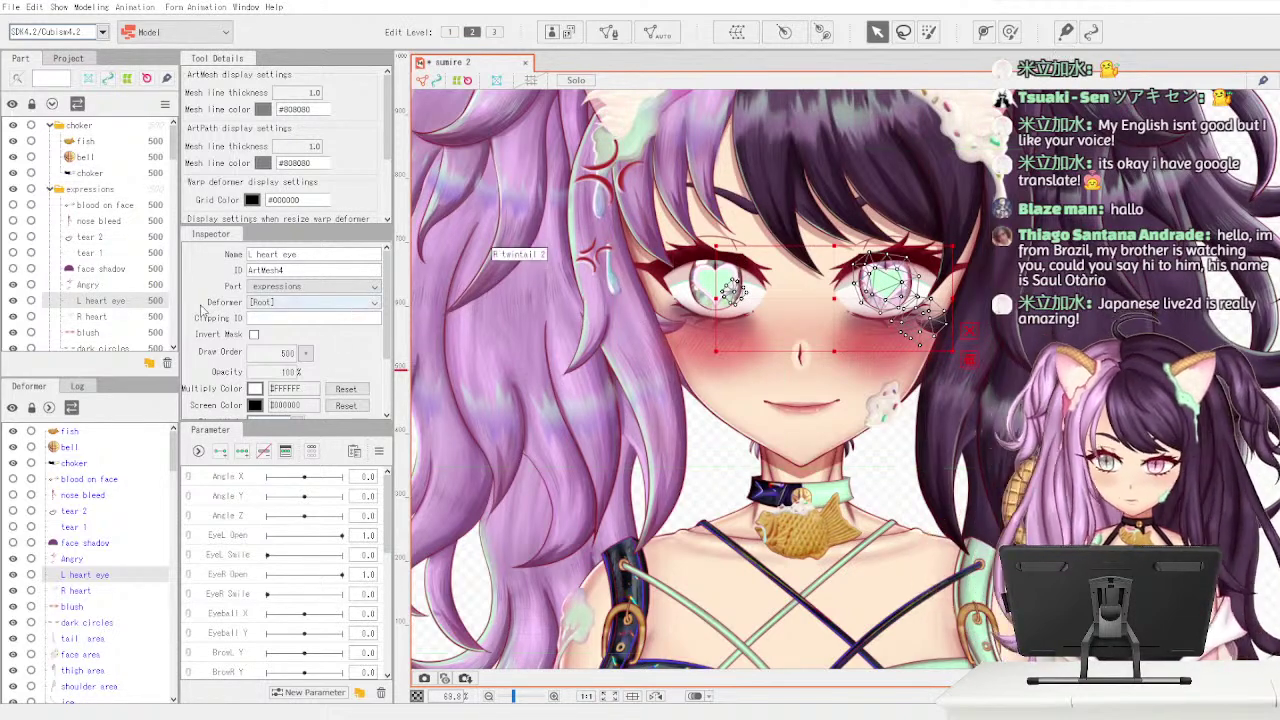
pyautogui.click(142, 255)
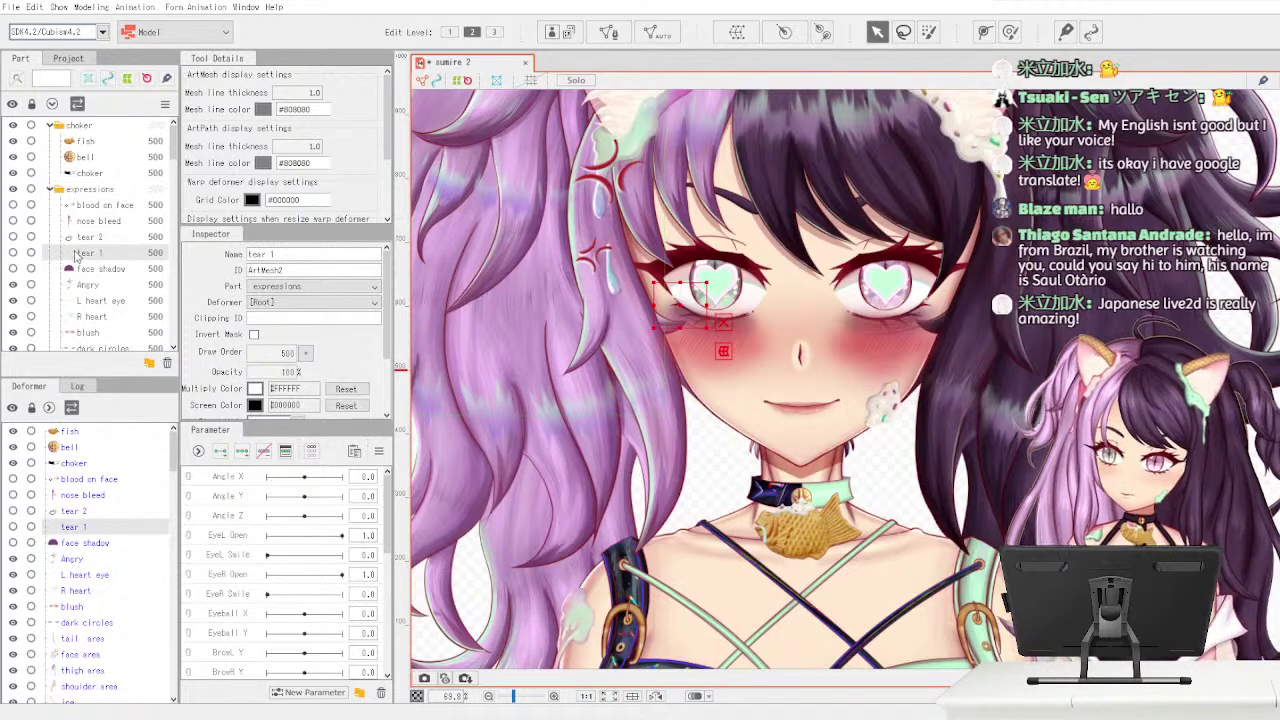
pyautogui.click(132, 241)
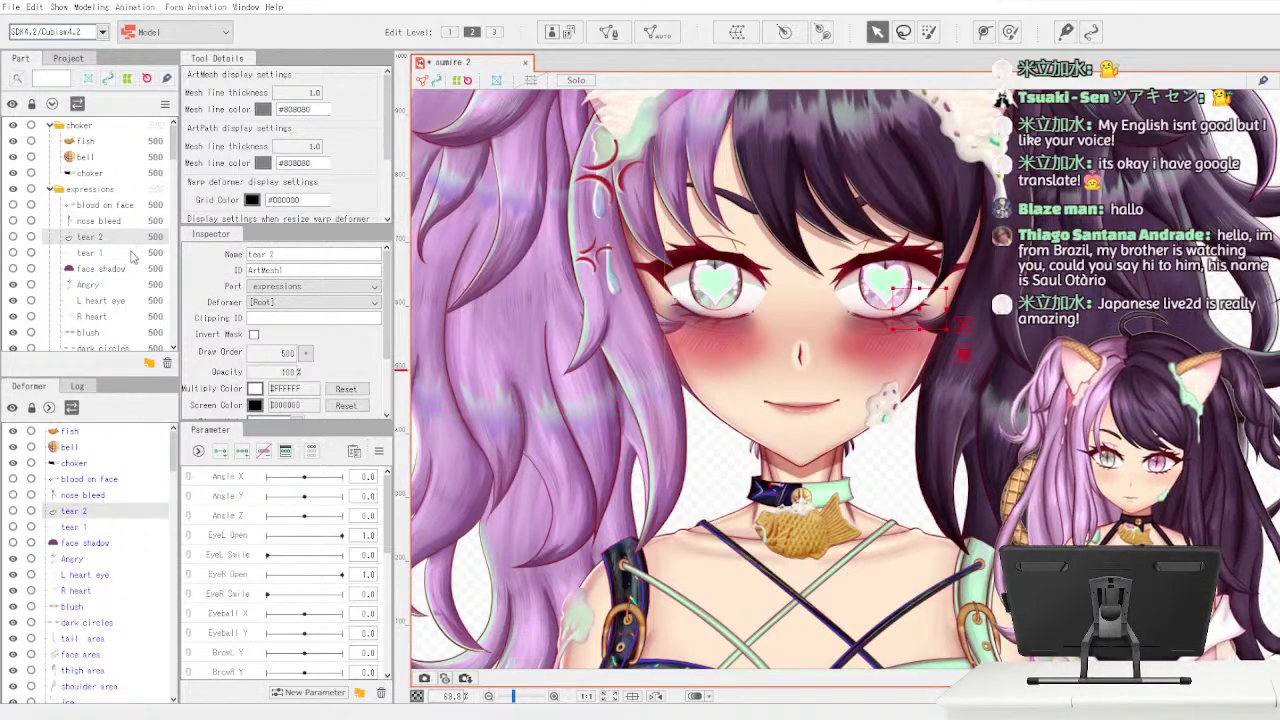
pyautogui.click(132, 255)
pyautogui.click(118, 286)
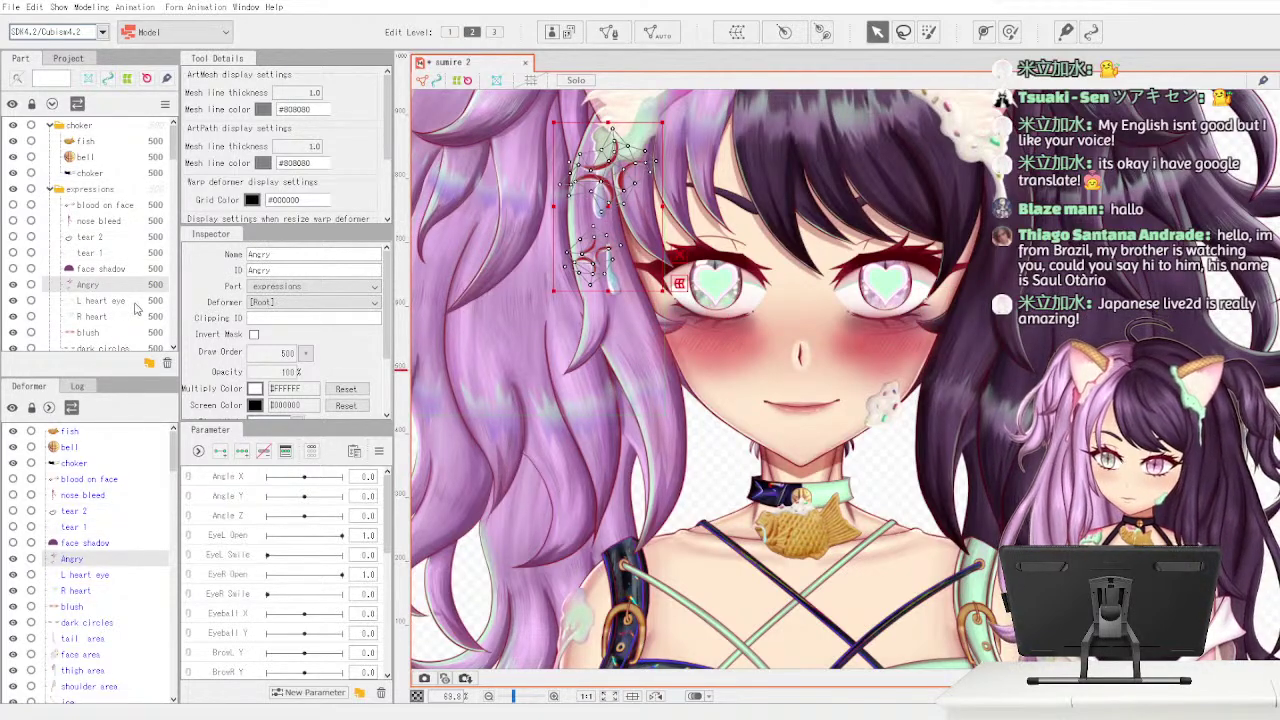
# - Erase the stray vertices outside the eye in L heart eye's mesh, add and adjust vertices around the heart, and apply the edit
pyautogui.click(133, 302)
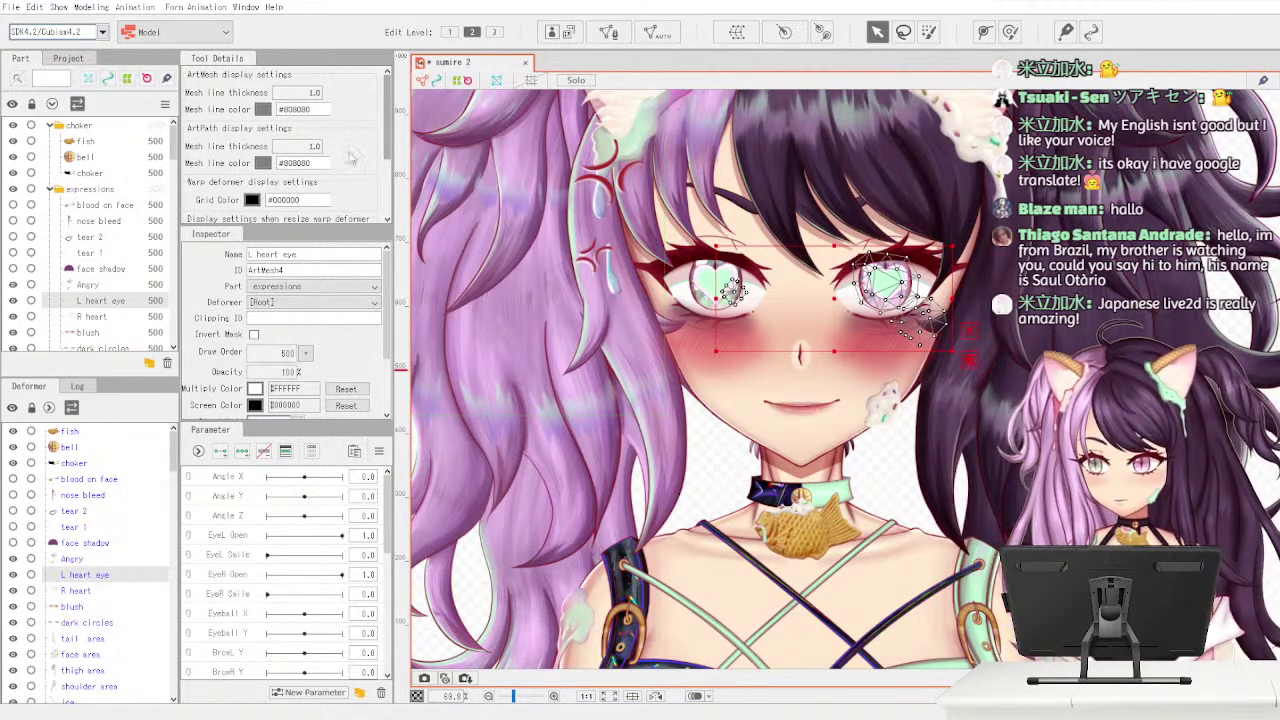
pyautogui.click(612, 33)
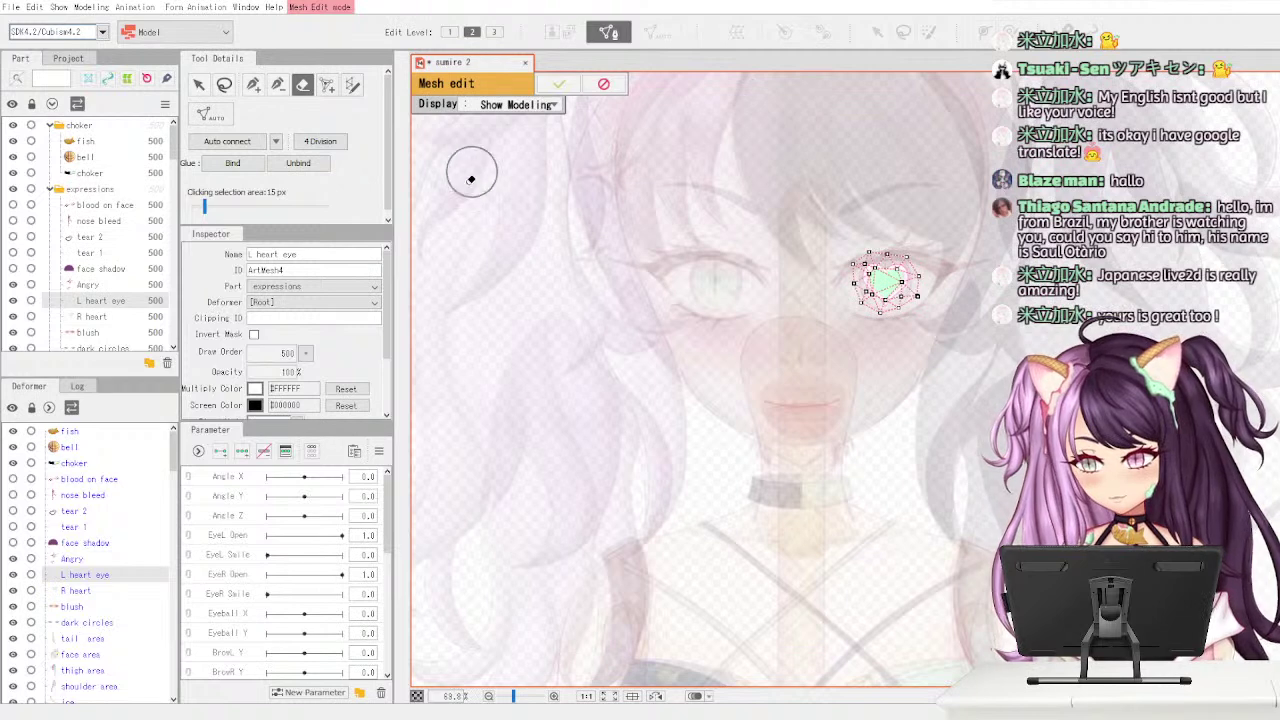
pyautogui.click(253, 85)
pyautogui.click(882, 274)
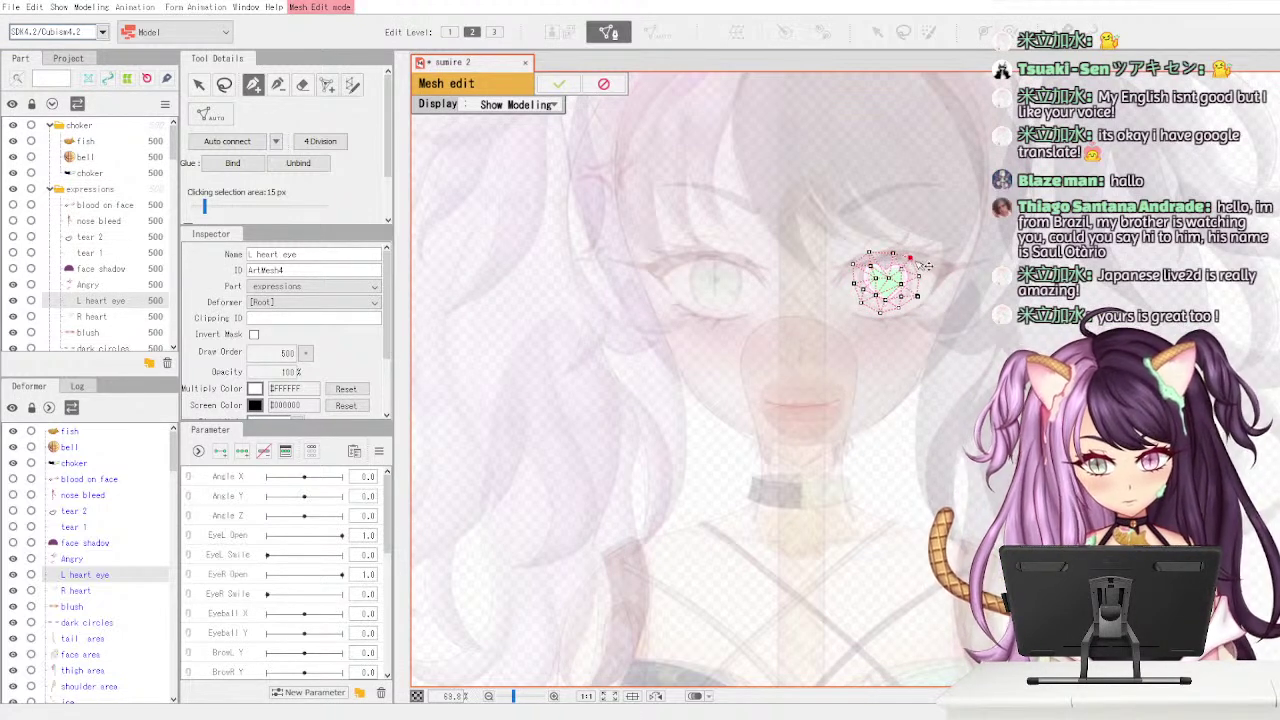
pyautogui.click(904, 309)
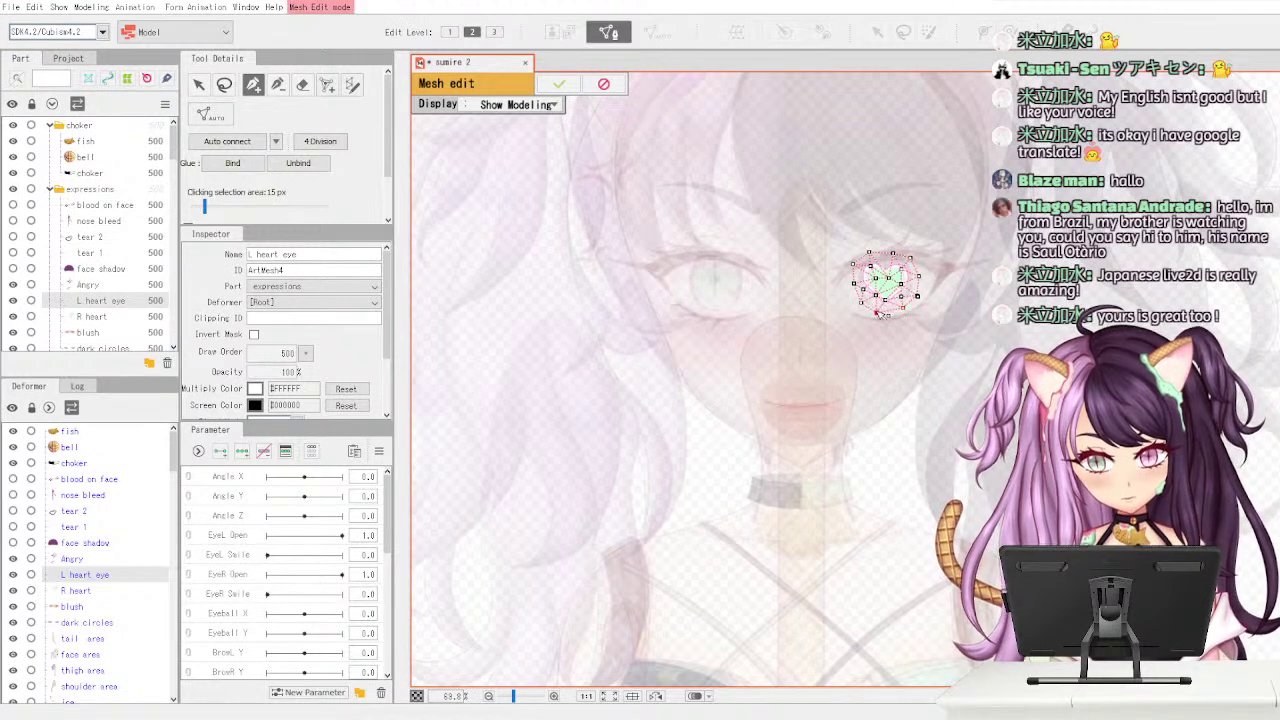
pyautogui.click(879, 297)
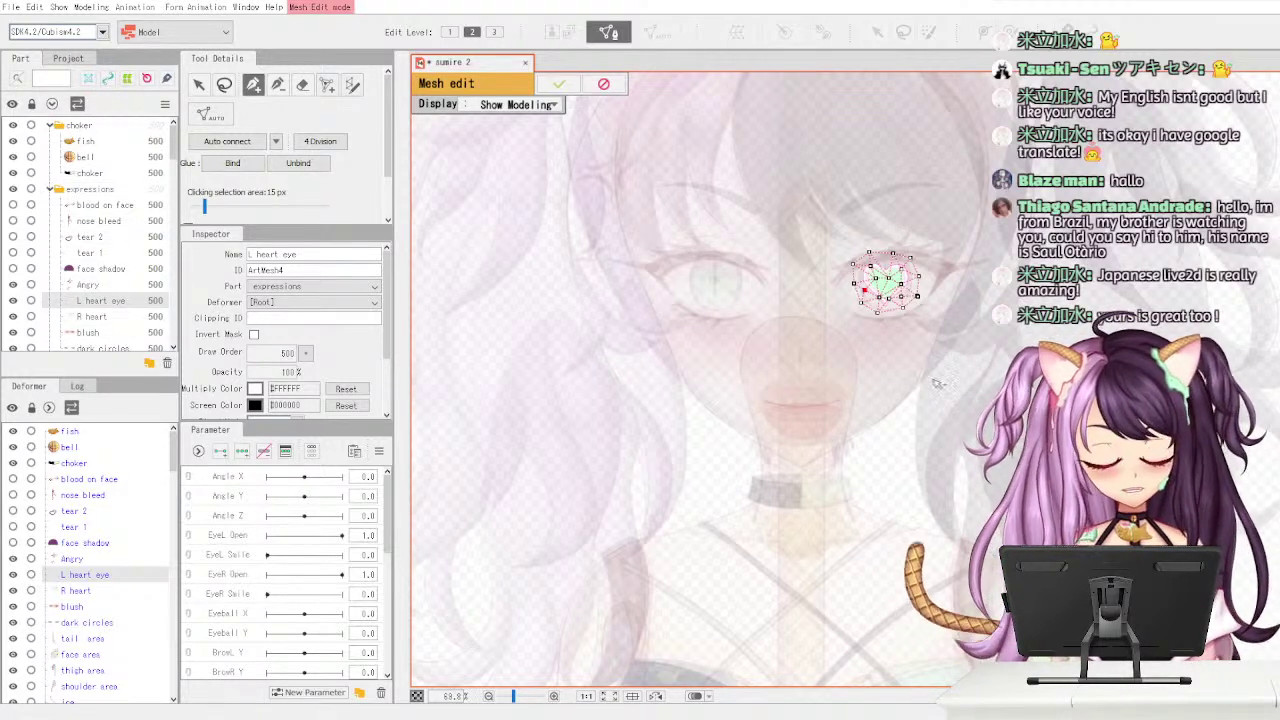
pyautogui.click(558, 84)
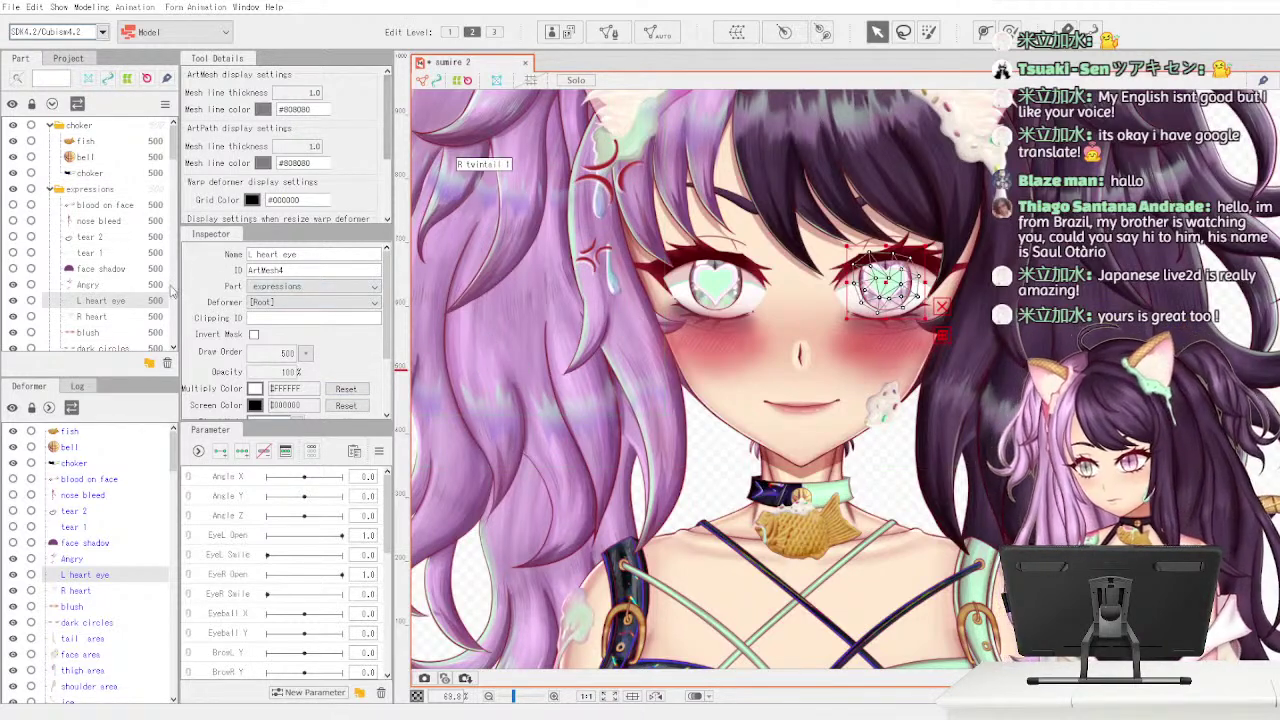
# - Generate an automatic mesh for the R heart part
pyautogui.click(142, 320)
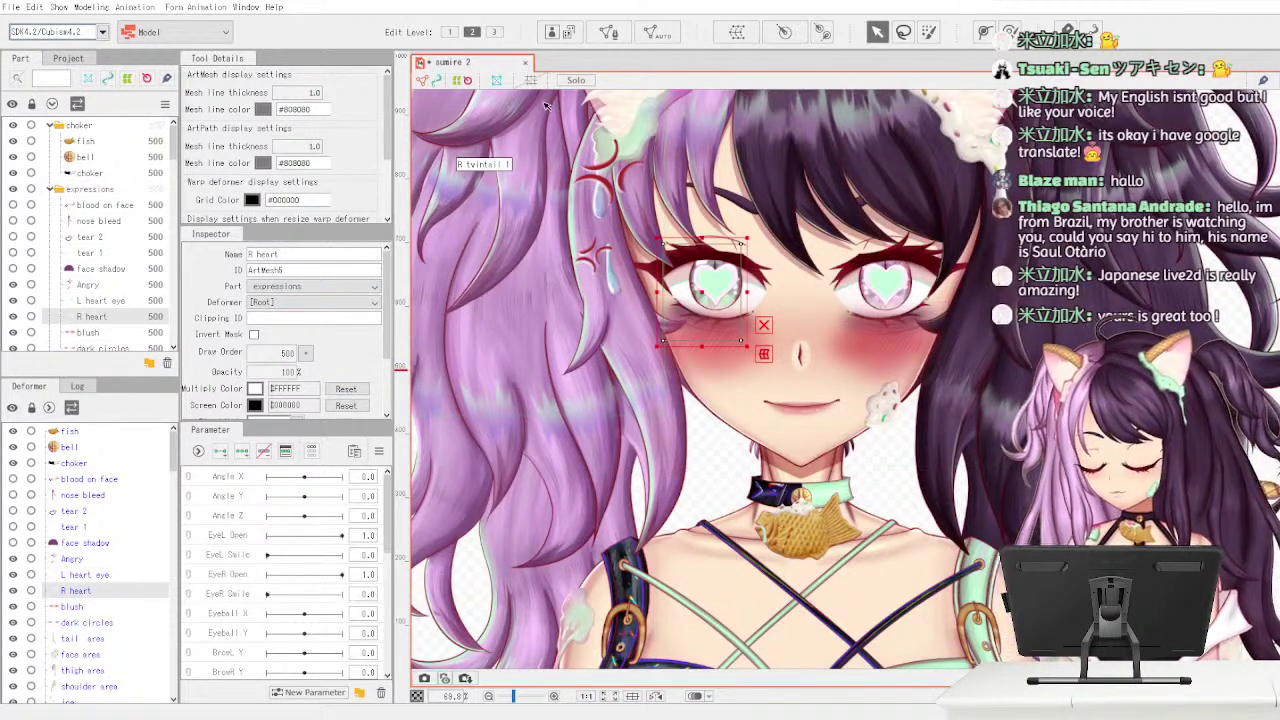
pyautogui.click(617, 35)
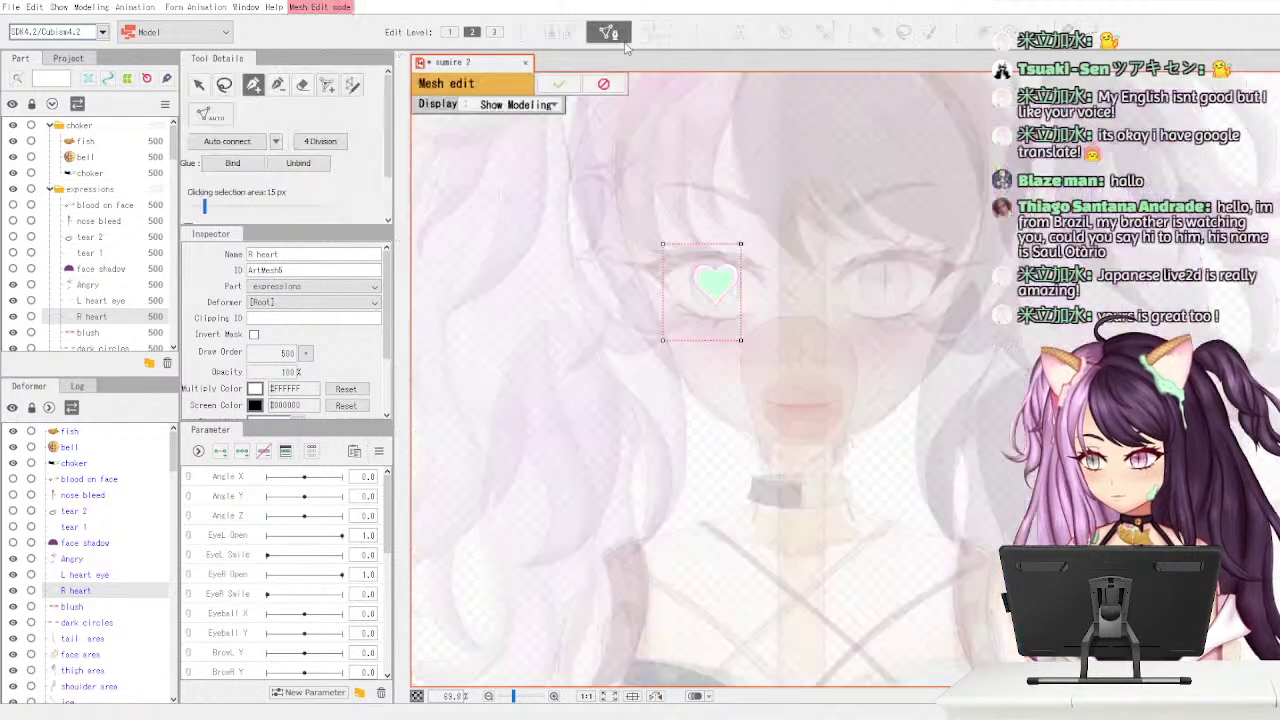
pyautogui.click(558, 84)
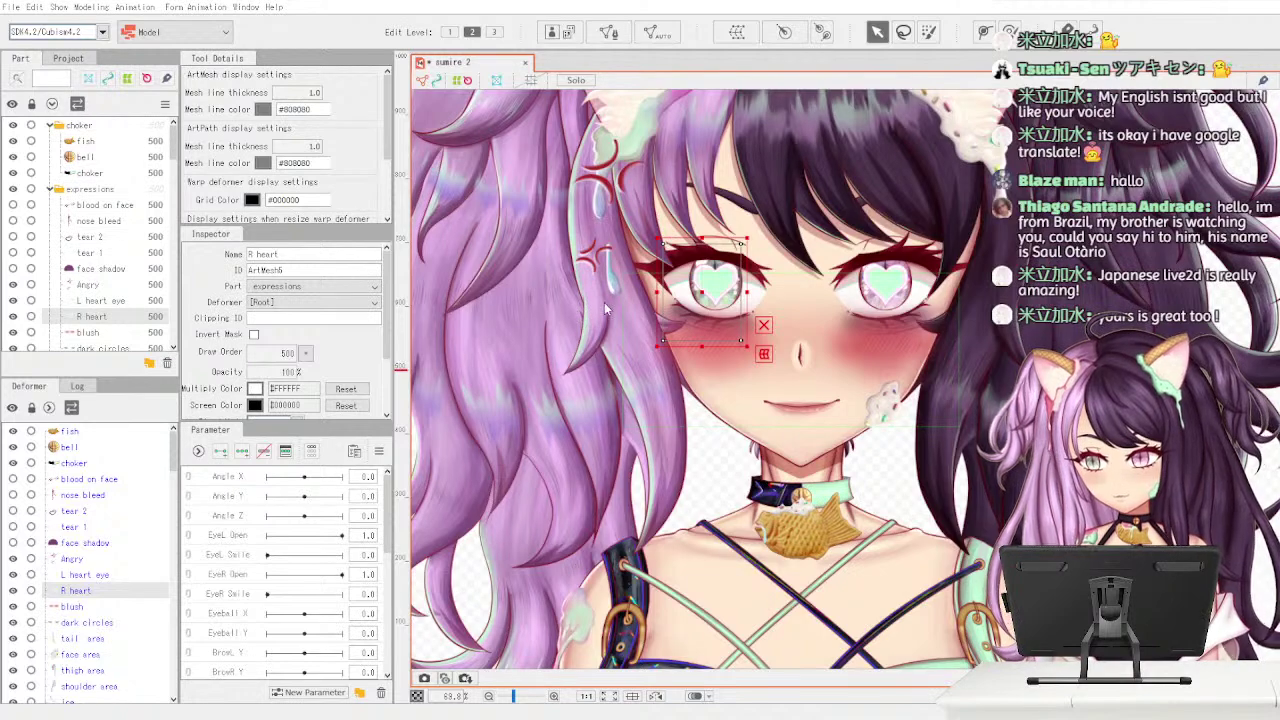
pyautogui.hotkey('ctrl', 'z')
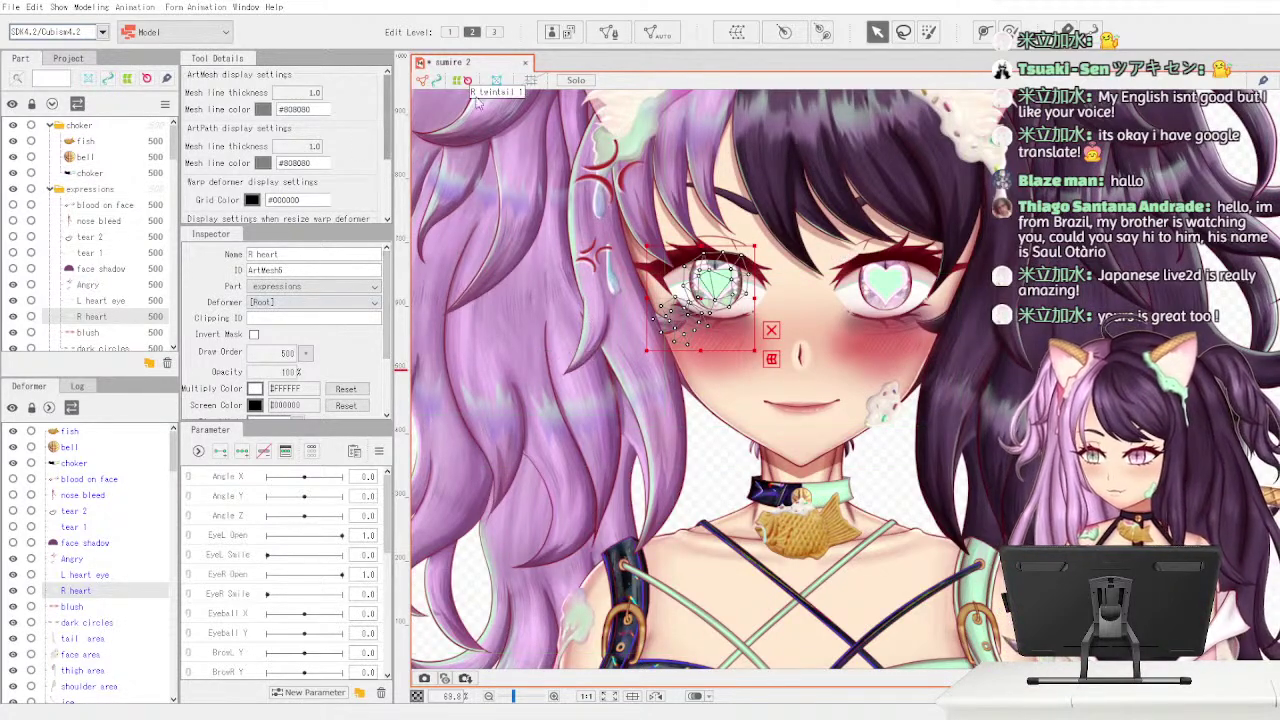
# - Edit R heart's mesh manually and erase the stray vertices below the eye's outer corner
pyautogui.click(608, 32)
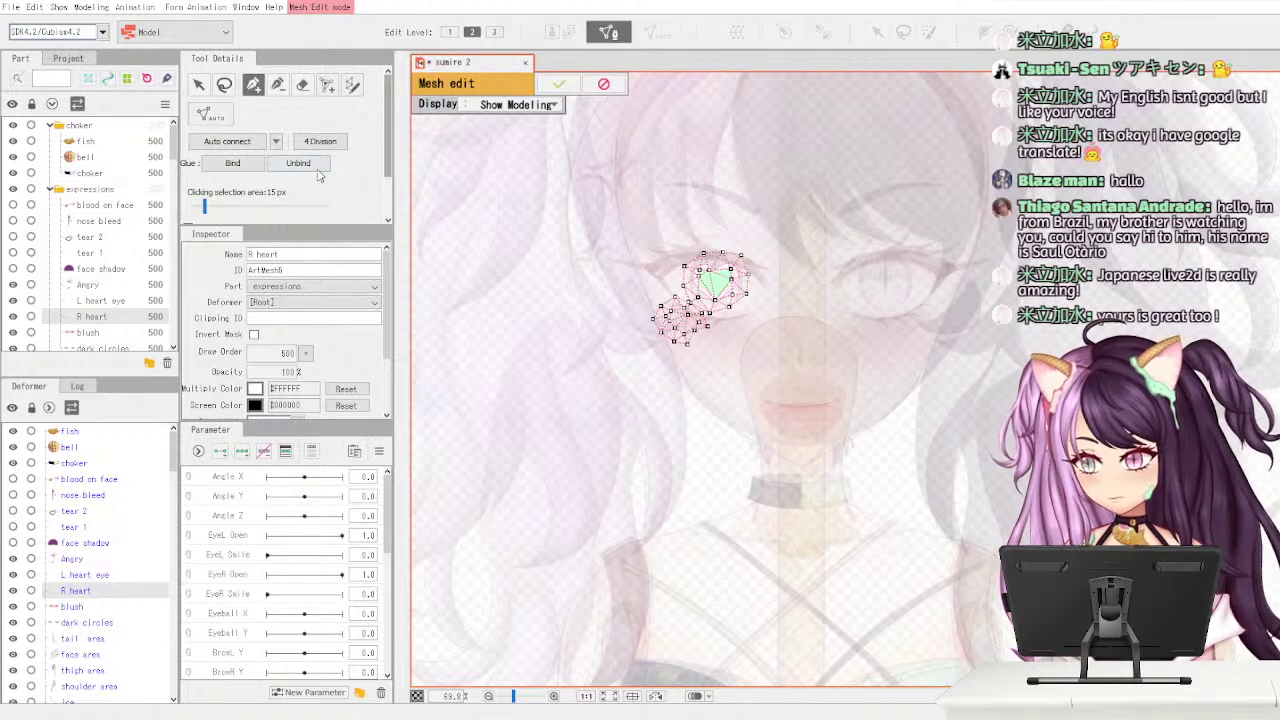
pyautogui.click(303, 86)
pyautogui.moveTo(679, 348)
pyautogui.mouseDown()
pyautogui.moveTo(672, 322)
pyautogui.moveTo(687, 335)
pyautogui.mouseUp()
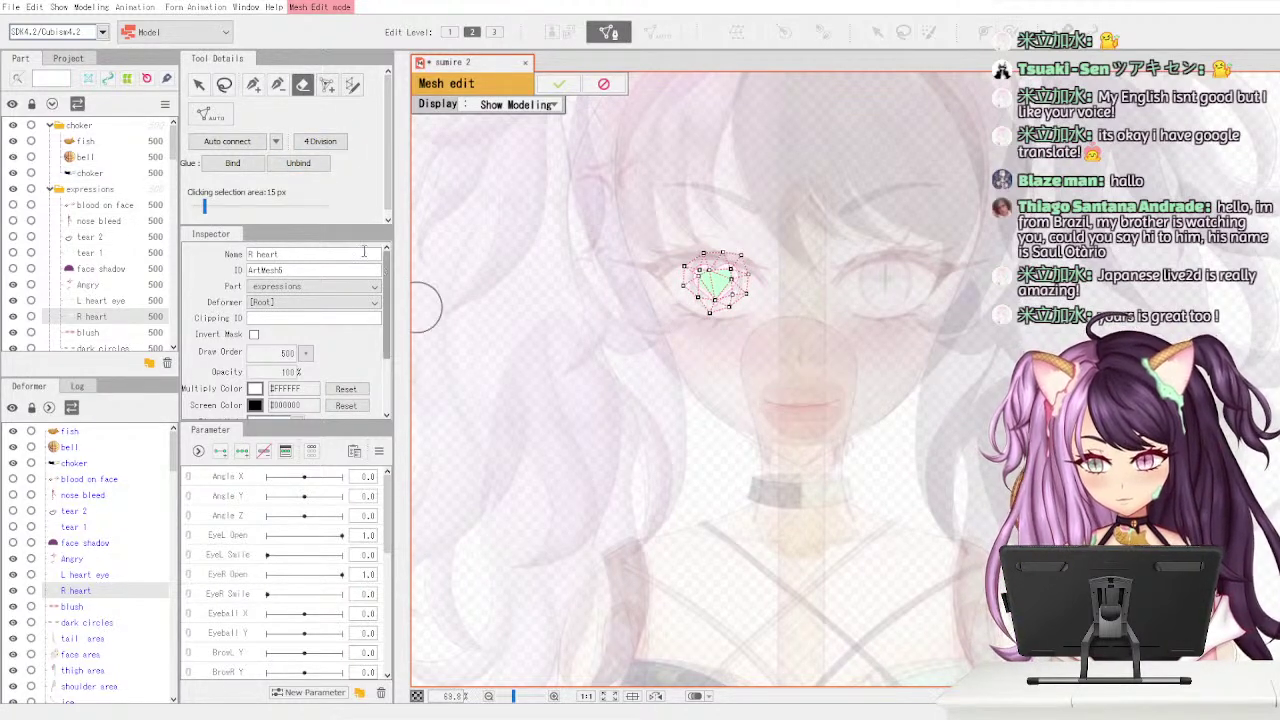
# - Add and adjust vertices around the heart in R heart's mesh, apply the mesh edit and hide the part
pyautogui.press('p')
pyautogui.moveTo(697, 296)
pyautogui.mouseDown()
pyautogui.moveTo(716, 275)
pyautogui.moveTo(700, 273)
pyautogui.mouseUp()
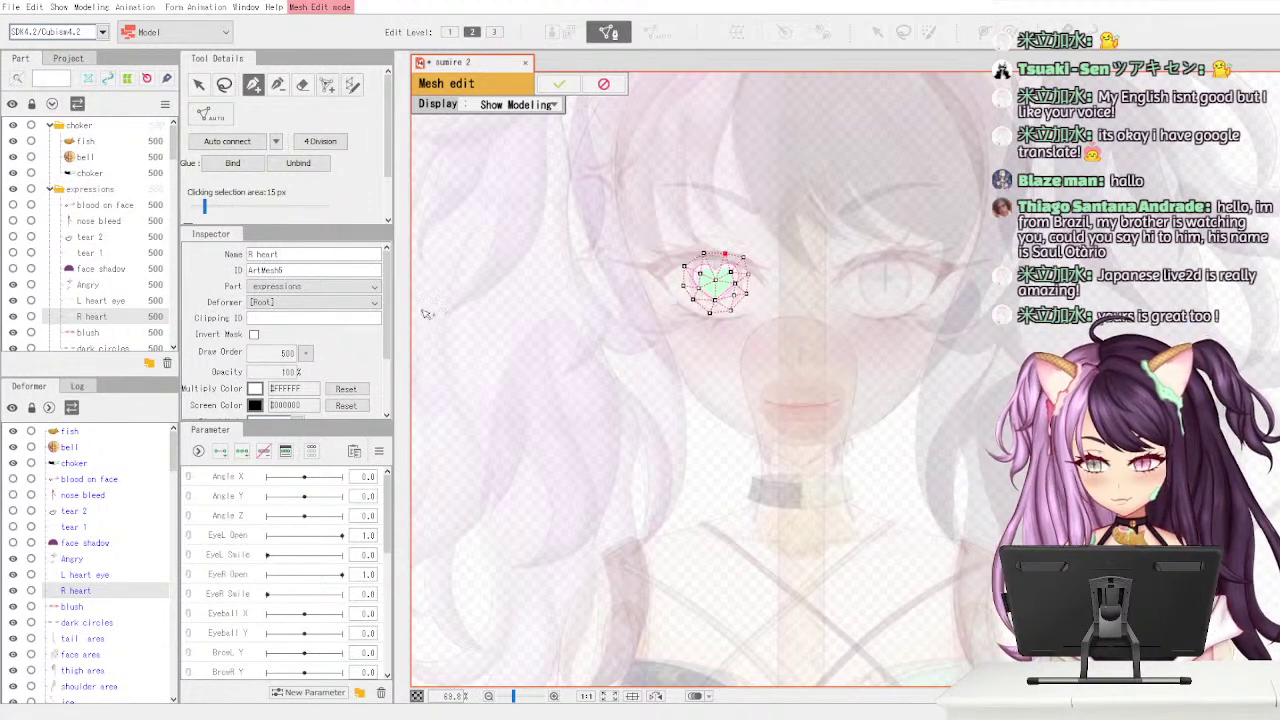
pyautogui.click(141, 335)
pyautogui.click(560, 84)
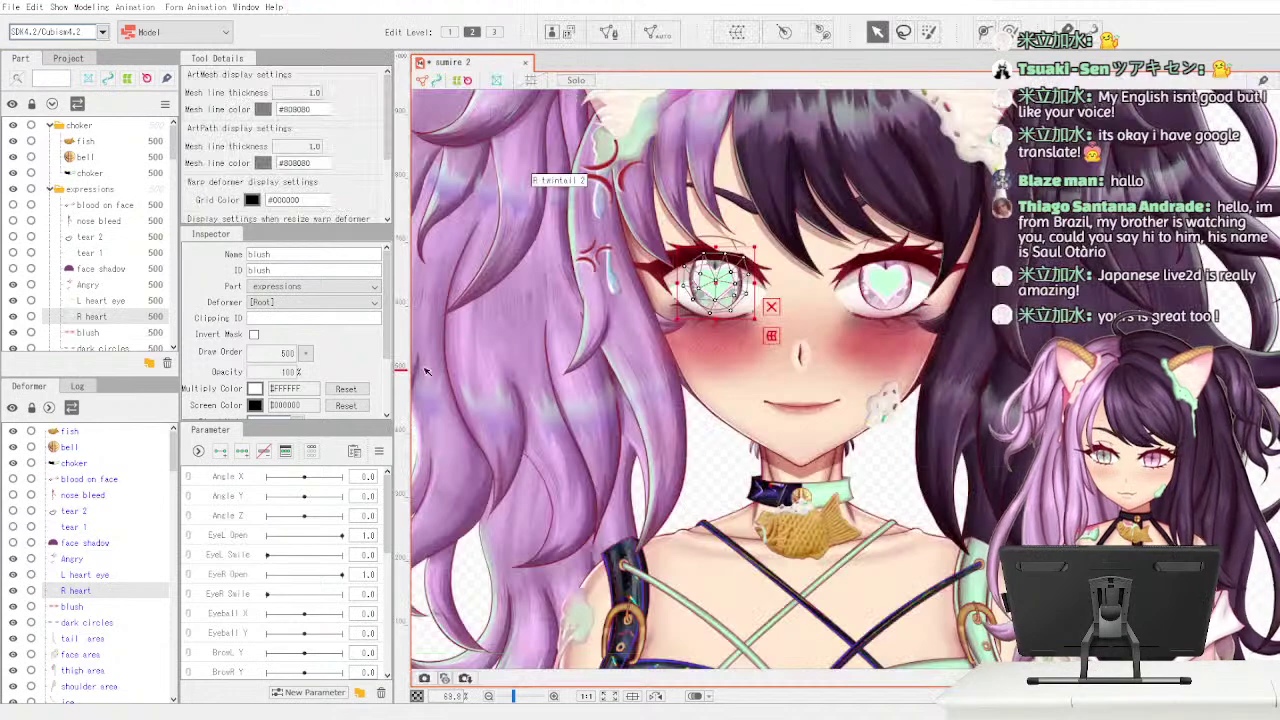
pyautogui.click(13, 316)
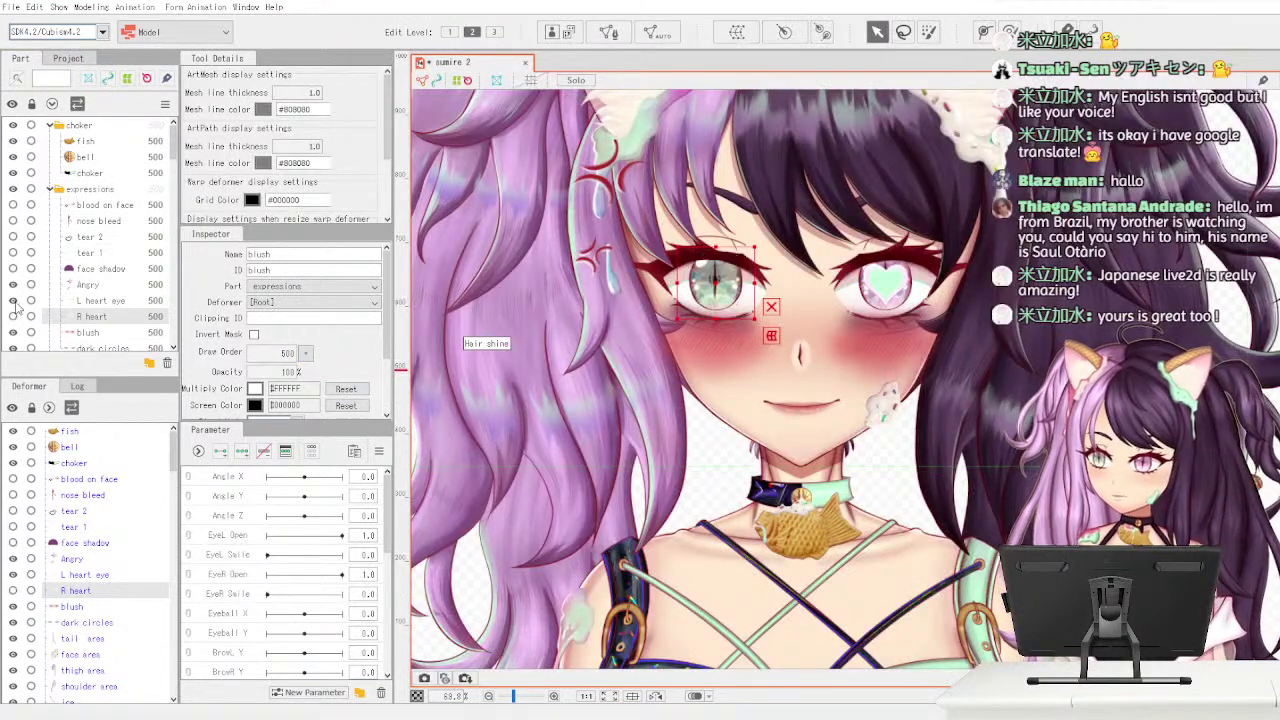
# - Hide the L heart eye part and generate an automatic mesh for blush
pyautogui.click(13, 300)
pyautogui.moveTo(174, 149); pyautogui.dragTo(173, 169)
pyautogui.click(143, 211)
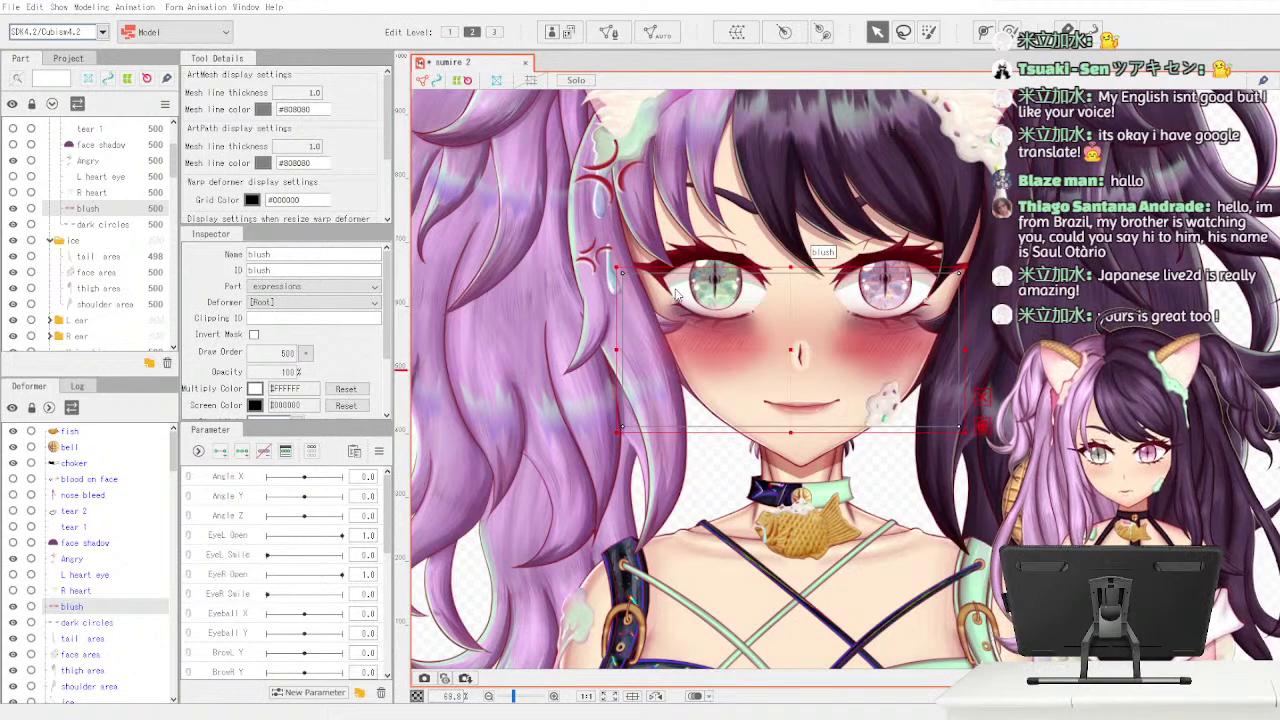
pyautogui.click(622, 366)
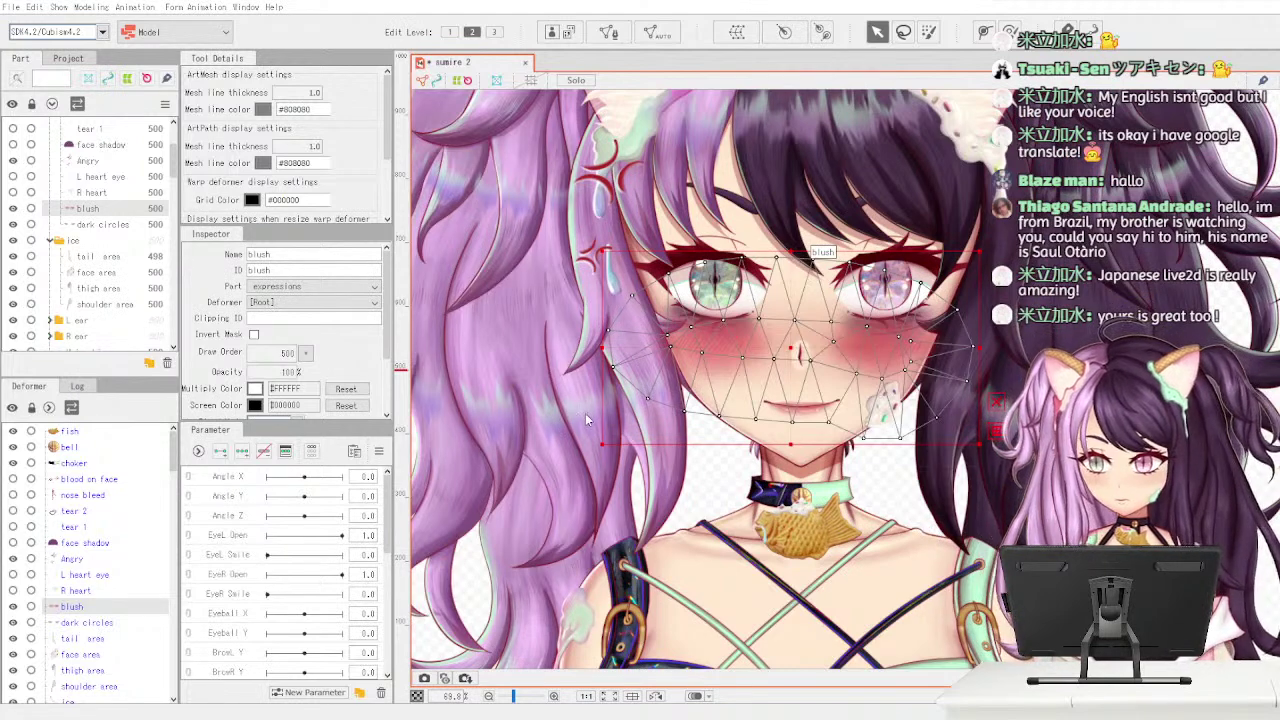
# - Edit blush's mesh manually and pull the lower-edge vertices beside the chin and ice cream patch inward
pyautogui.click(608, 32)
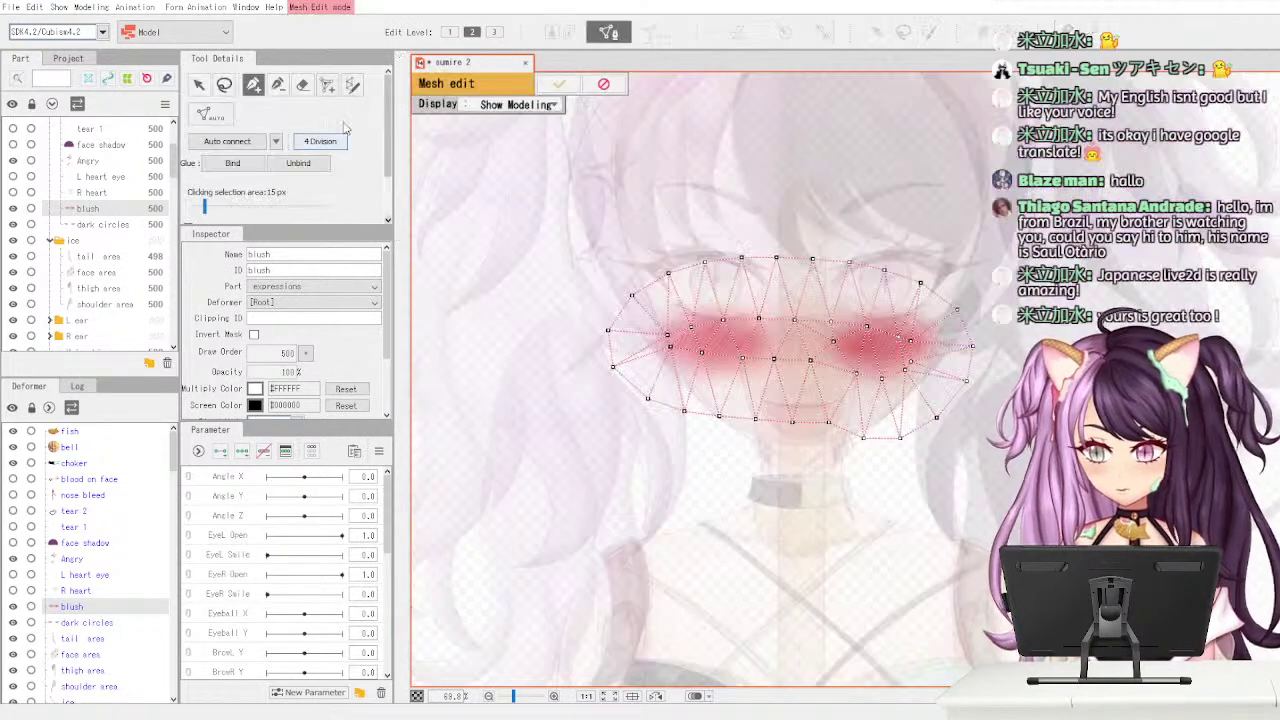
pyautogui.click(302, 85)
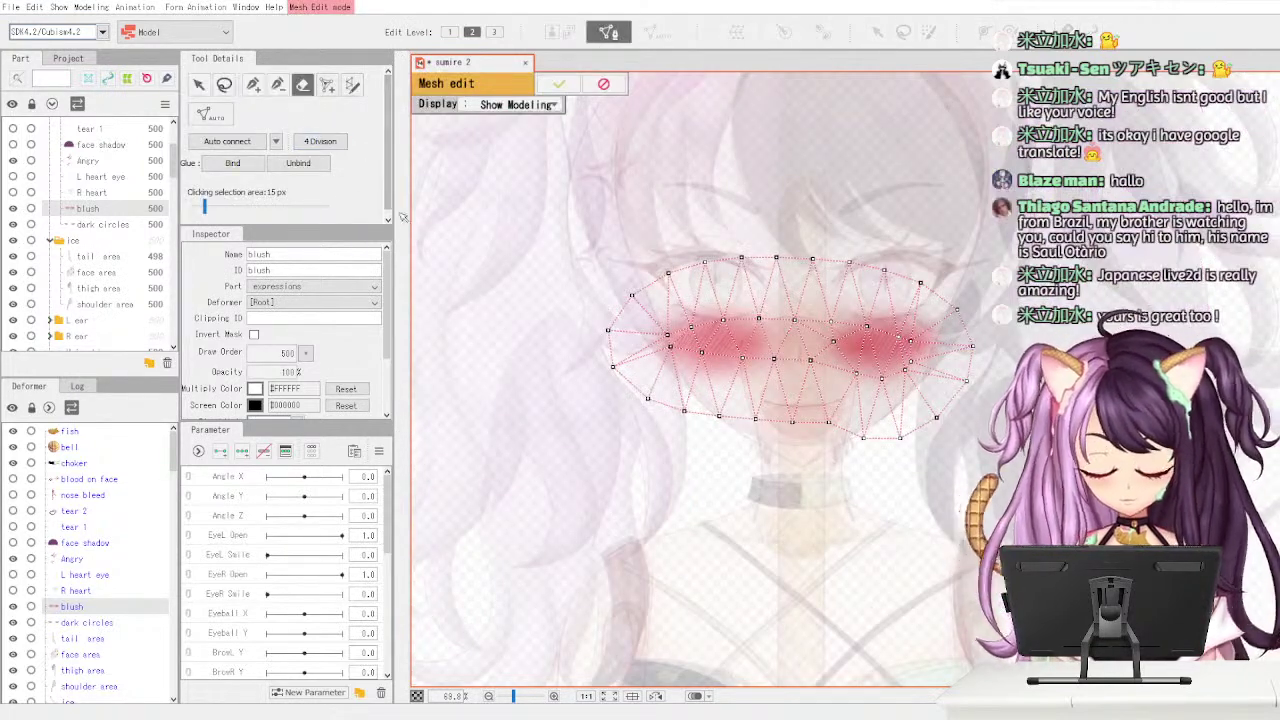
pyautogui.click(253, 84)
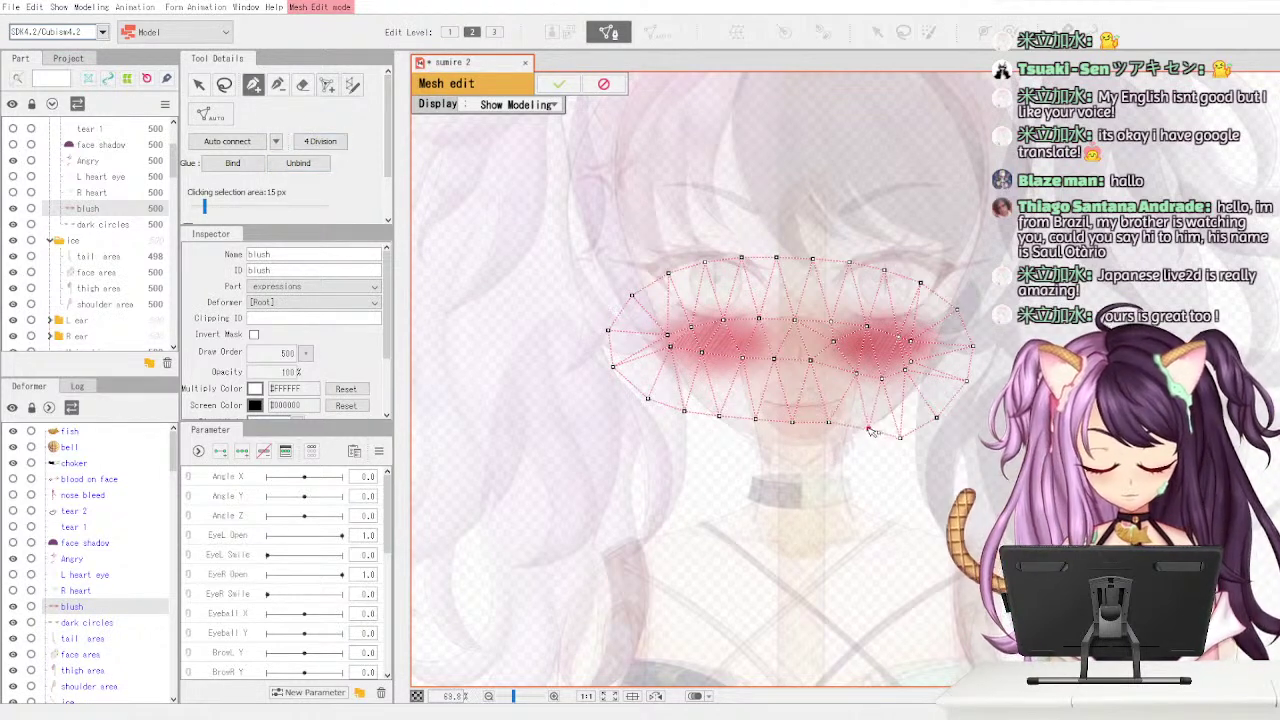
pyautogui.click(932, 410)
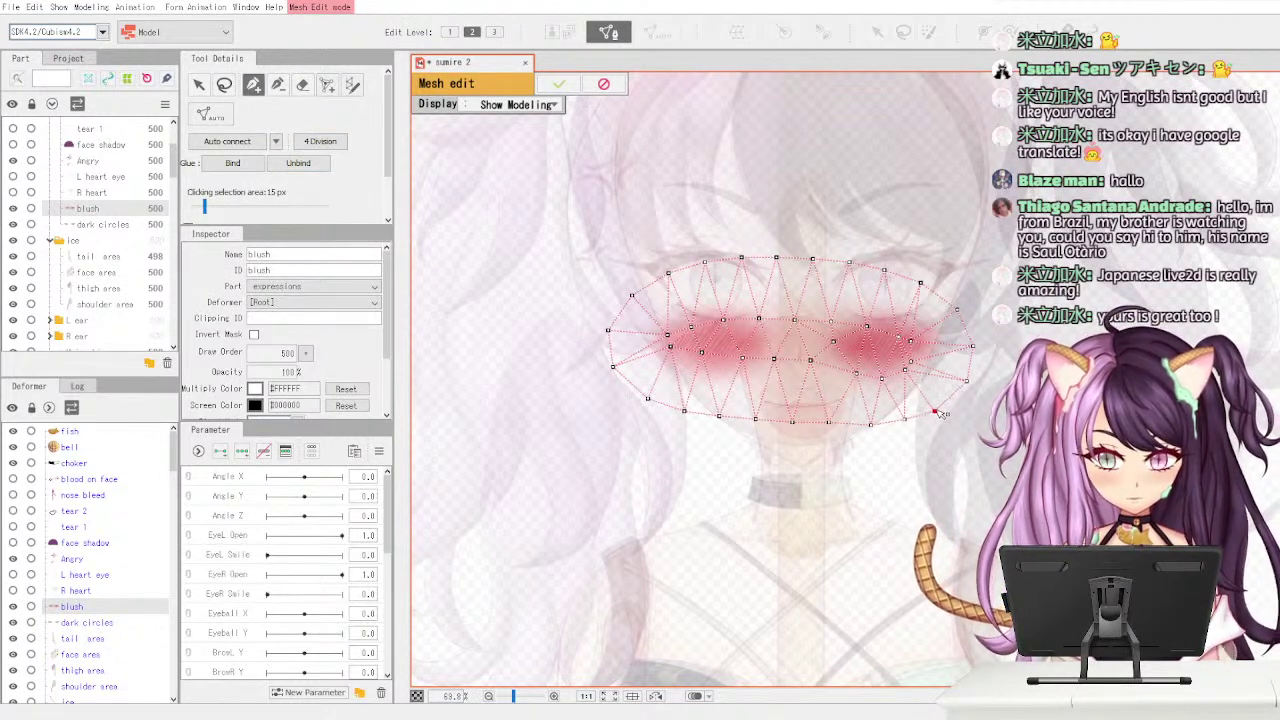
# - Reposition the inner vertices around both cheek patches in blush's mesh, apply the mesh edit and hide the part
pyautogui.click(921, 358)
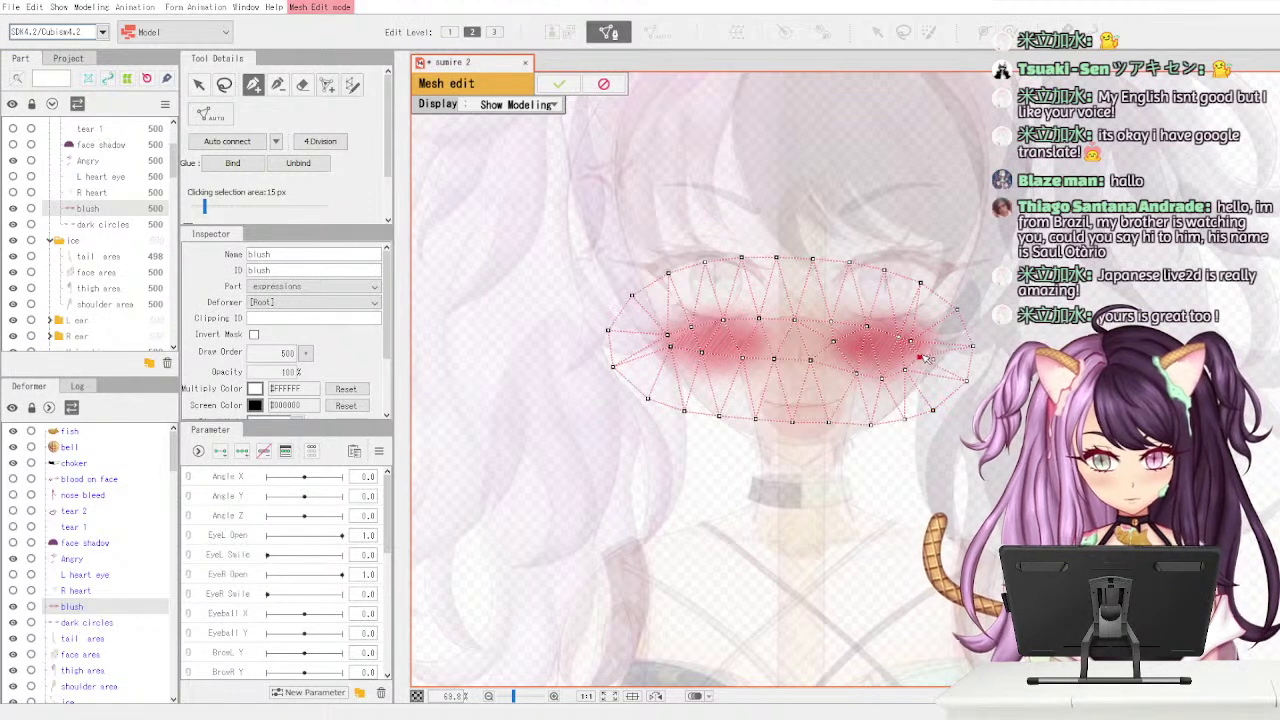
pyautogui.click(902, 326)
pyautogui.click(866, 321)
pyautogui.click(796, 318)
pyautogui.click(760, 317)
pyautogui.click(661, 329)
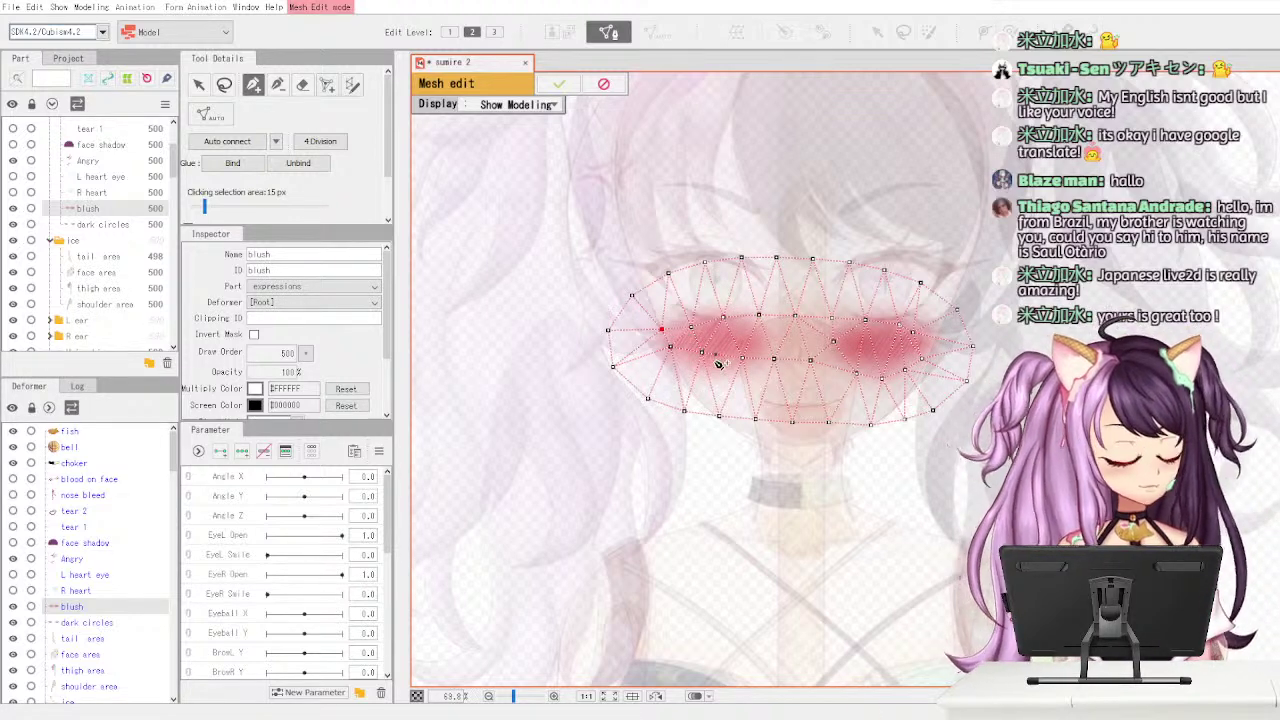
pyautogui.click(560, 86)
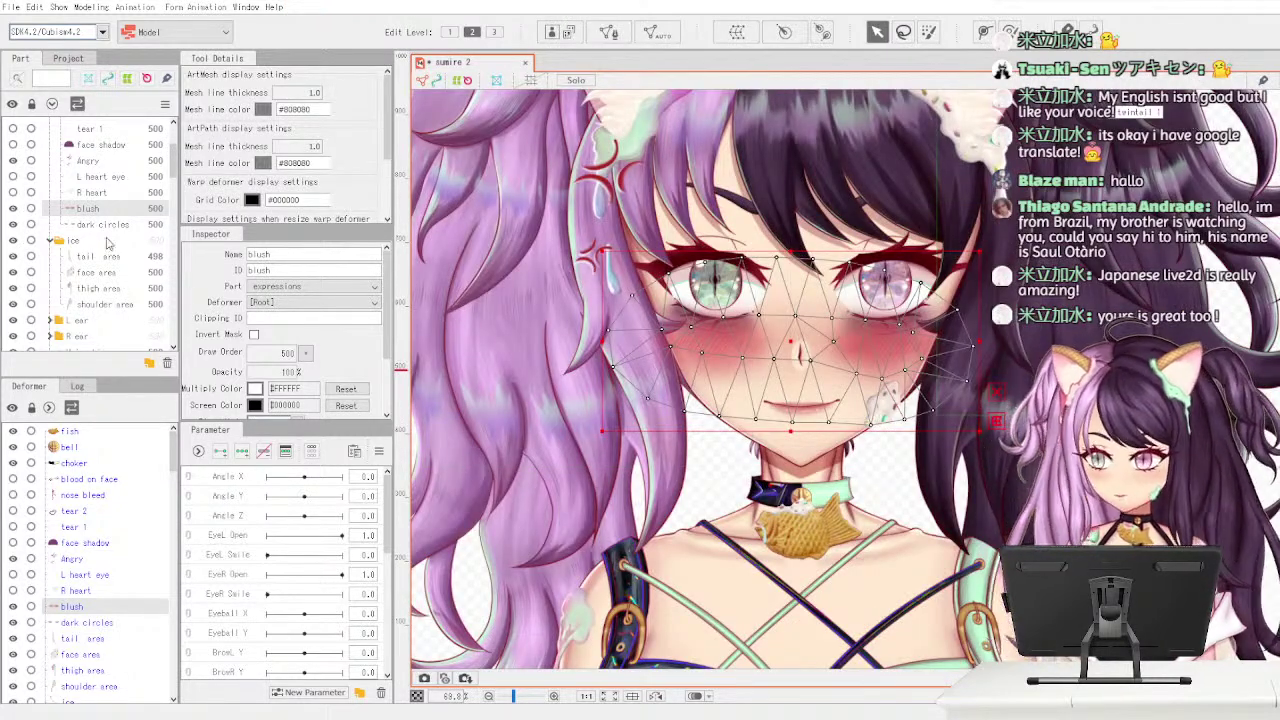
pyautogui.click(13, 208)
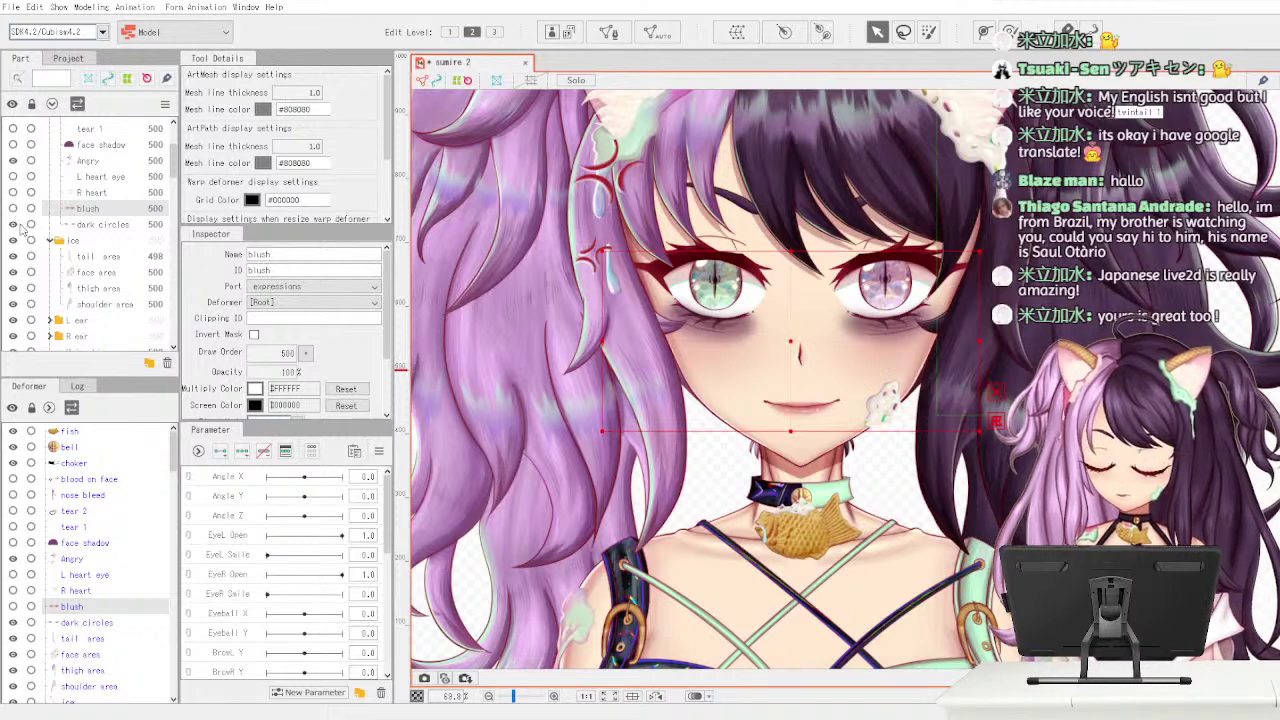
# - Generate an automatic mesh for the dark circles part
pyautogui.click(104, 226)
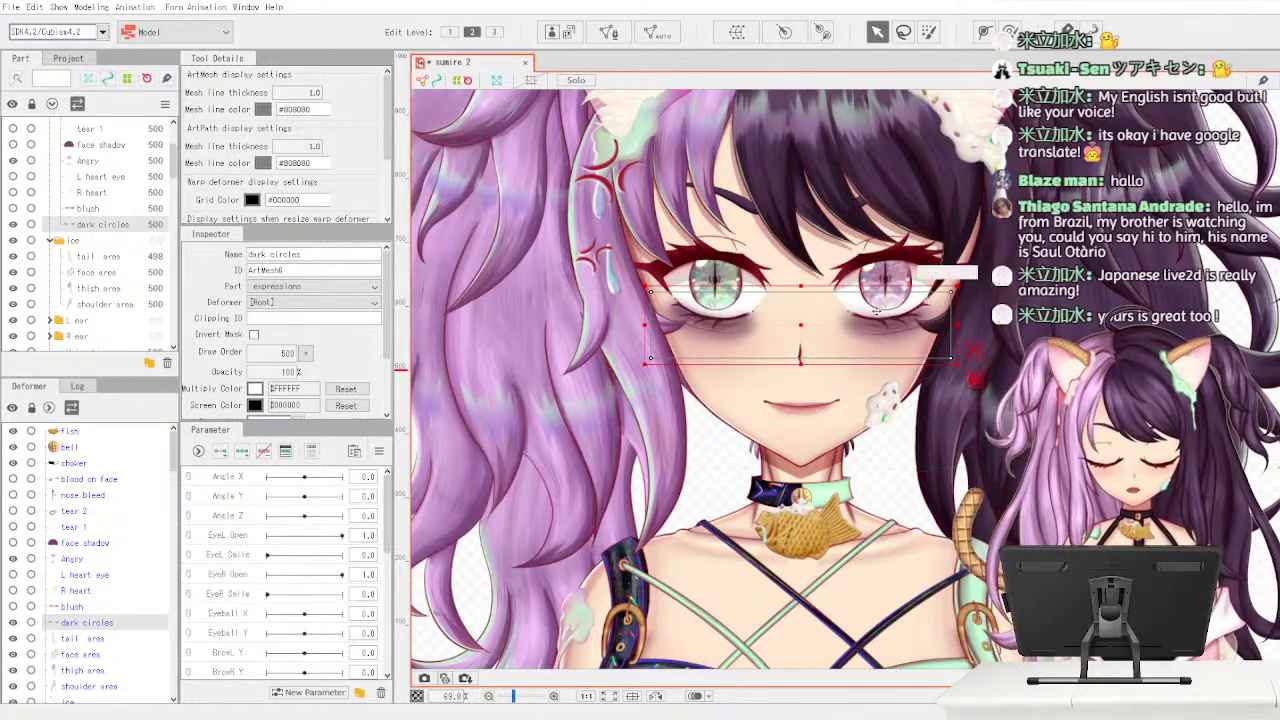
pyautogui.click(608, 32)
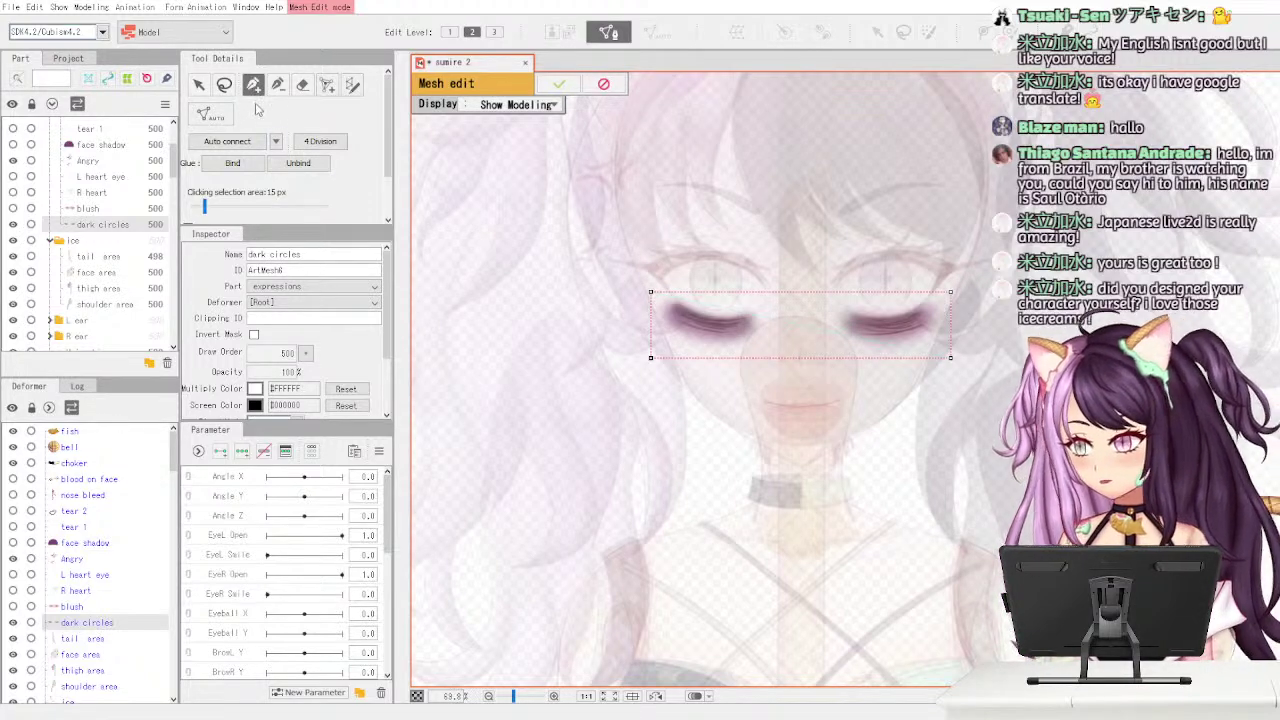
pyautogui.click(558, 83)
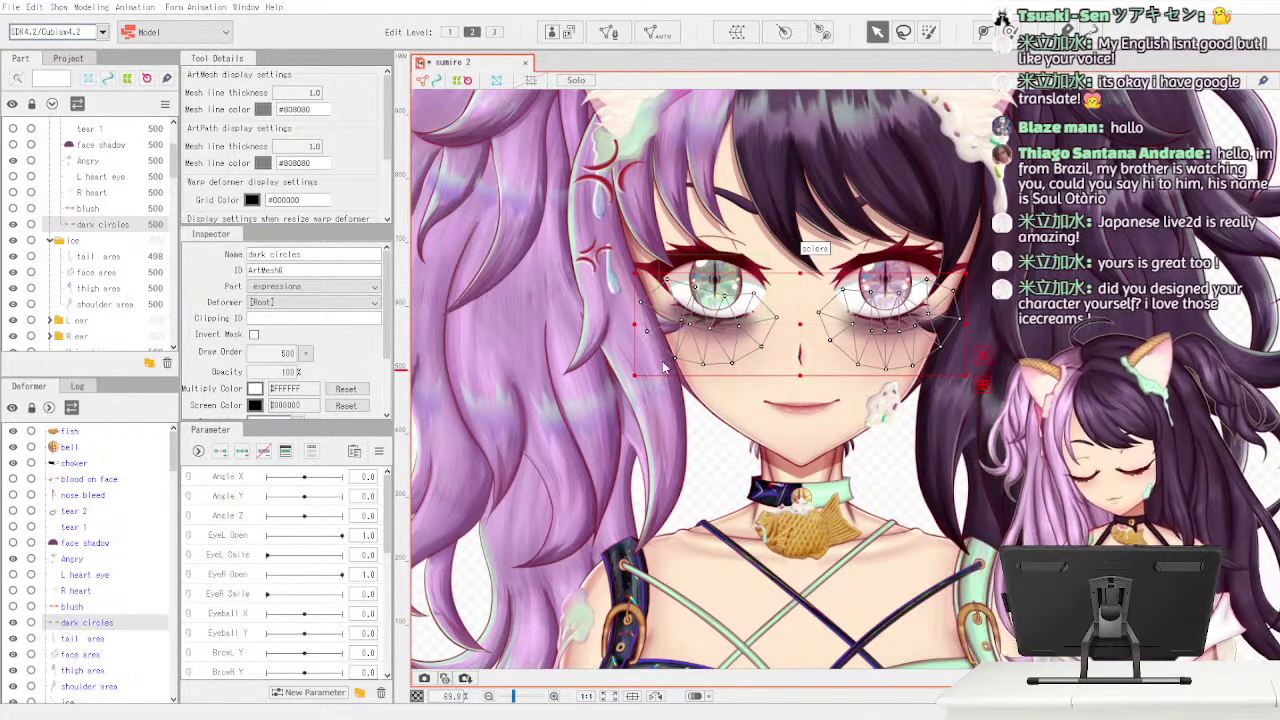
# - Adjust the vertices around both under-eye shadows in dark circles' mesh, apply the edit, and hide dark circles and Angry
pyautogui.click(612, 34)
pyautogui.click(722, 330)
pyautogui.click(672, 310)
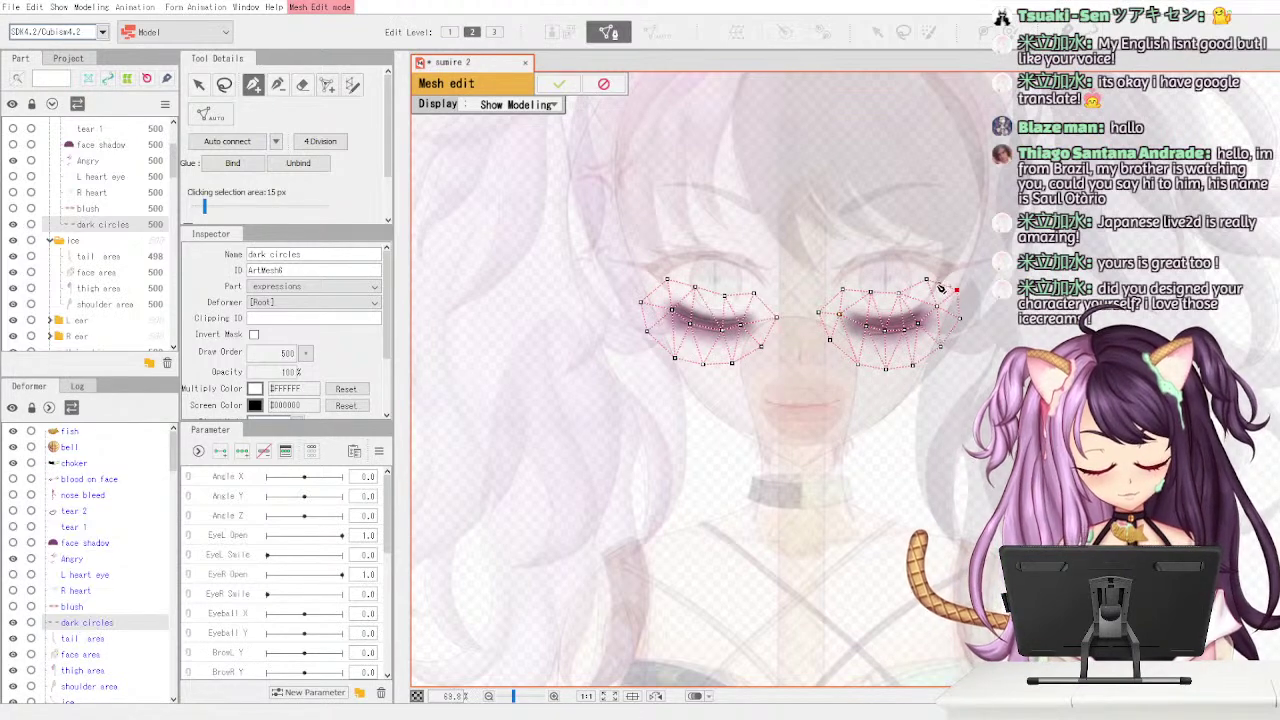
pyautogui.click(558, 84)
pyautogui.click(13, 224)
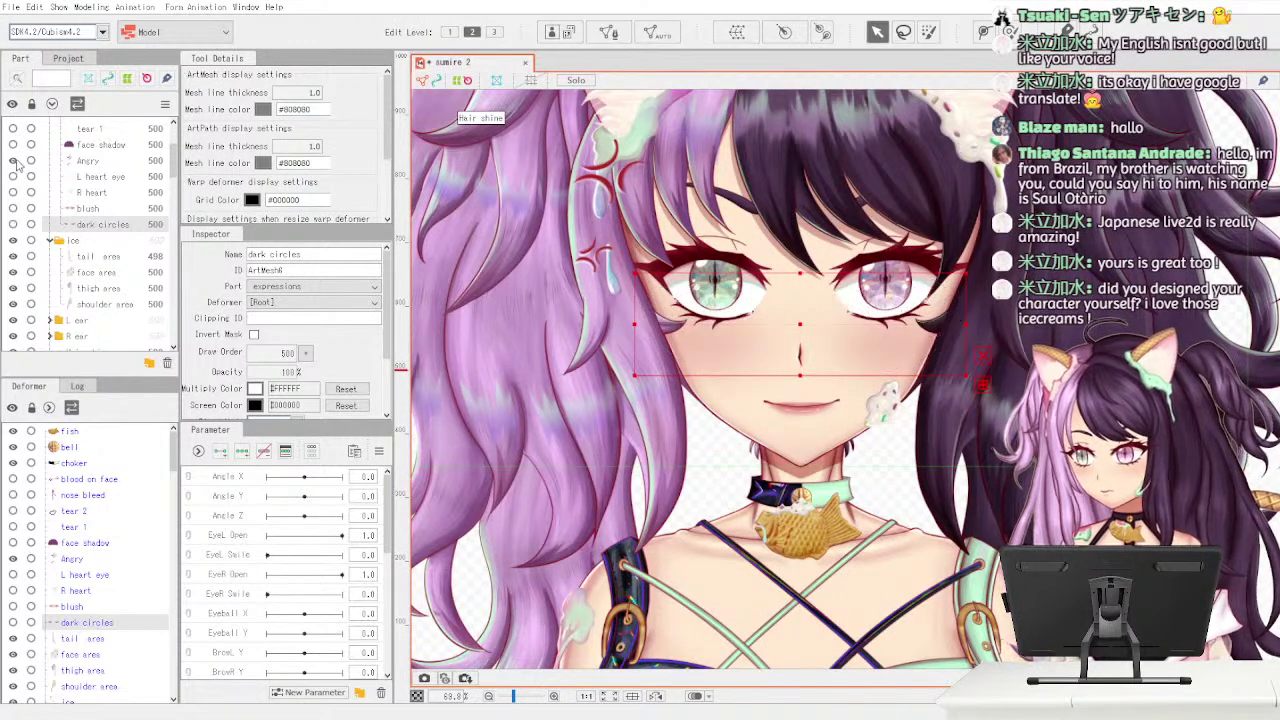
pyautogui.click(13, 160)
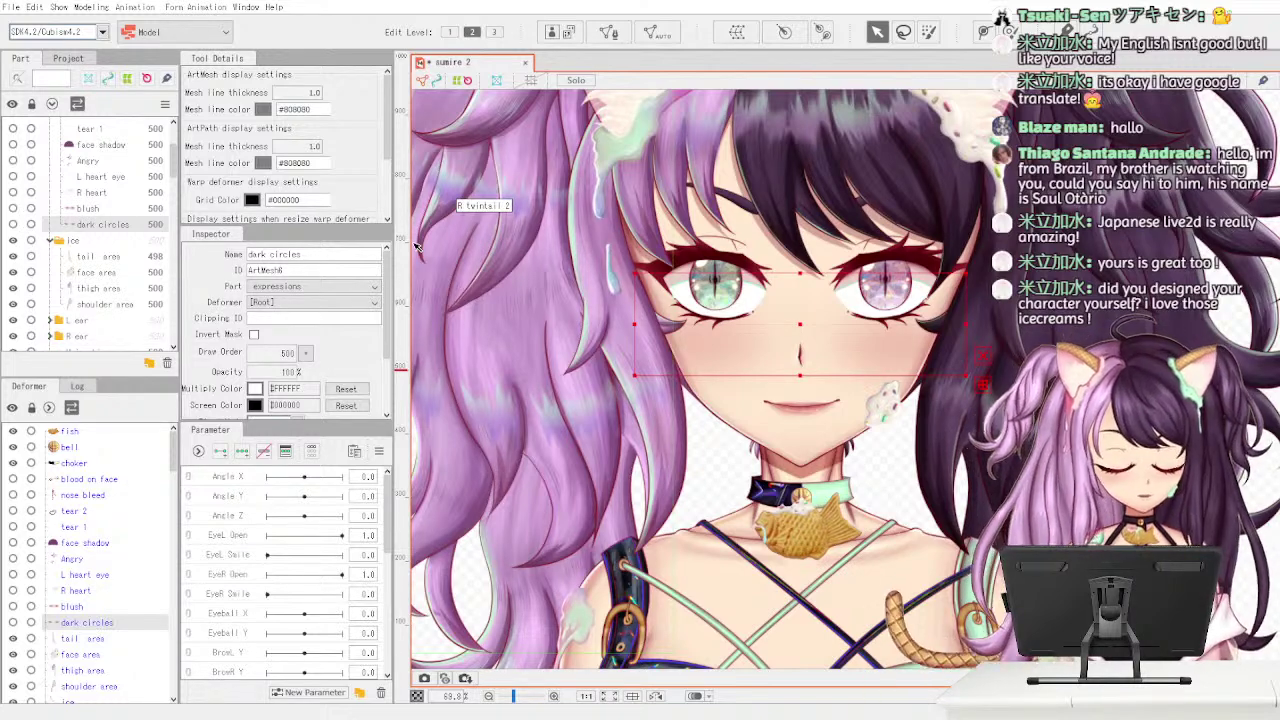
# - Try moving the tail part out beside the character, undo the move and deselect it
pyautogui.scroll(-2, 617, 271)
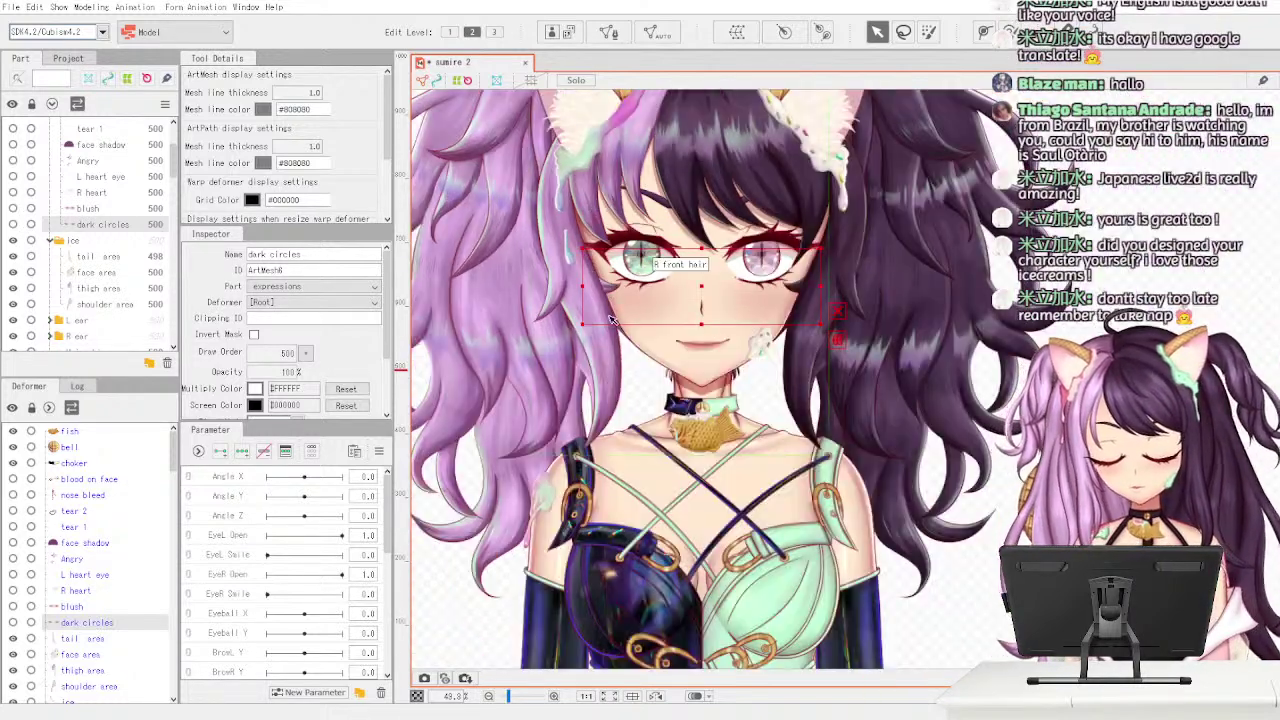
pyautogui.scroll(-1, 614, 311)
pyautogui.scroll(-2, 614, 311)
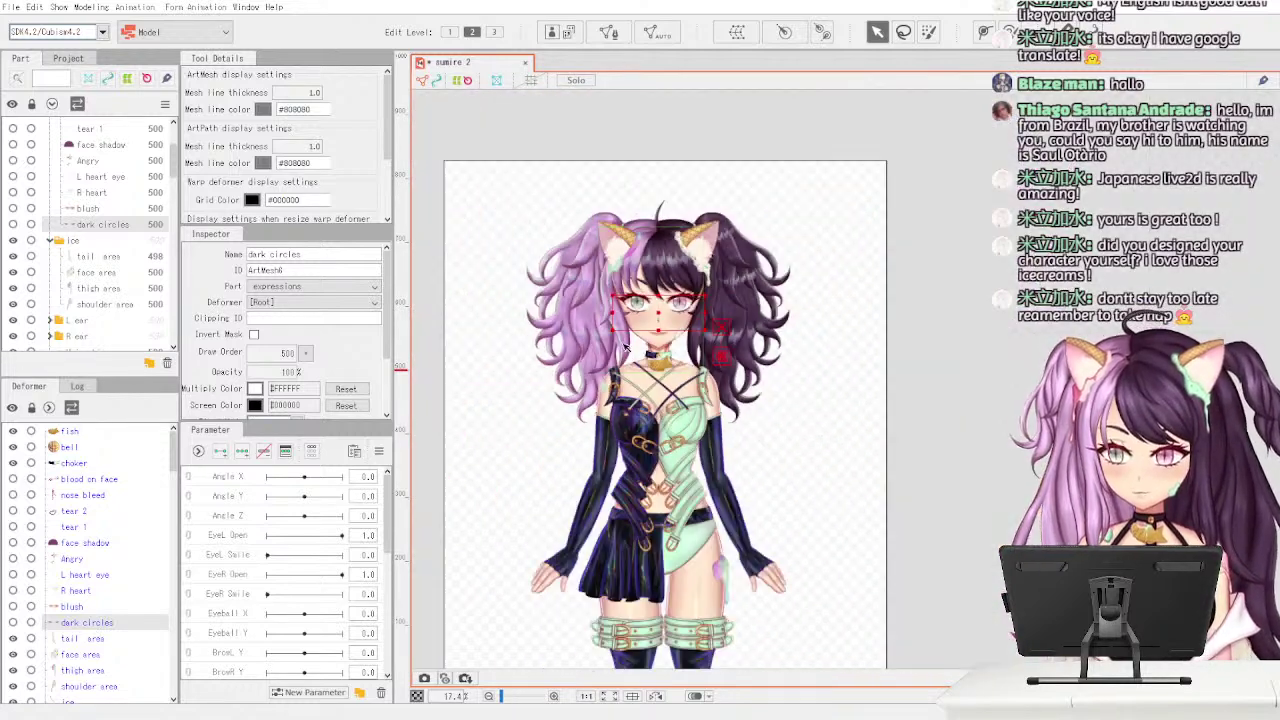
pyautogui.scroll(1, 625, 348)
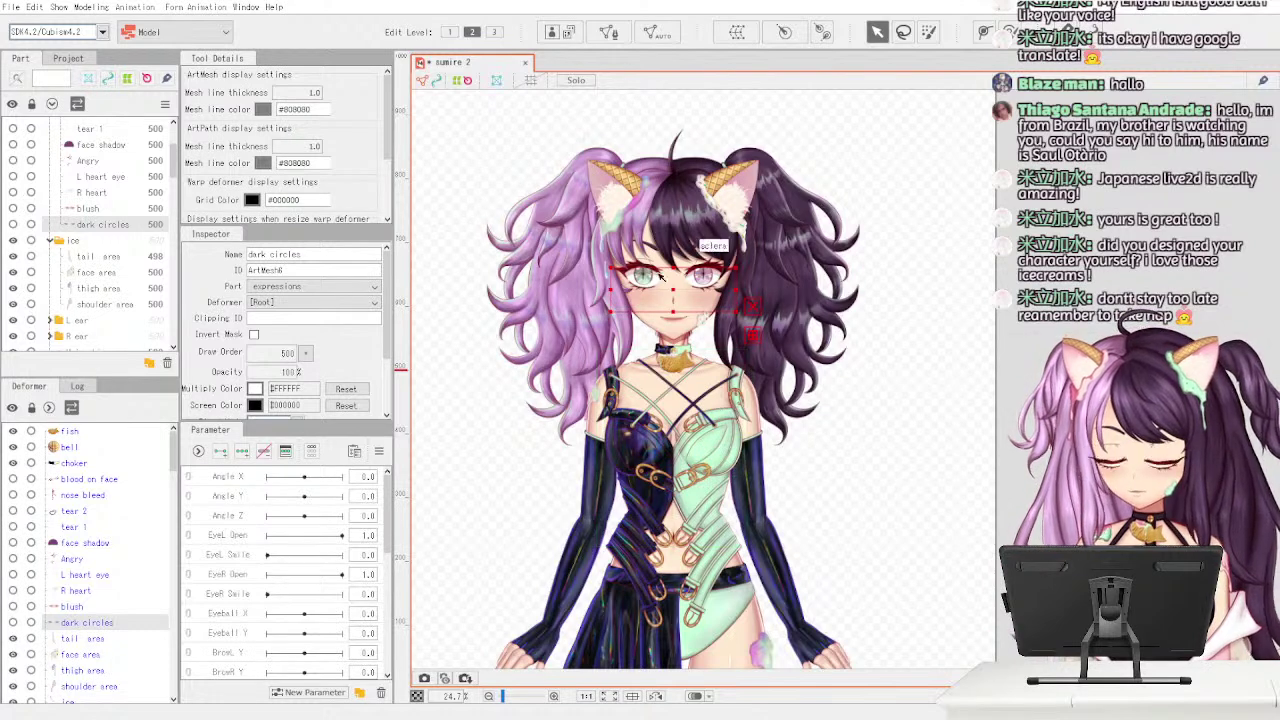
pyautogui.scroll(-2, 310, 328)
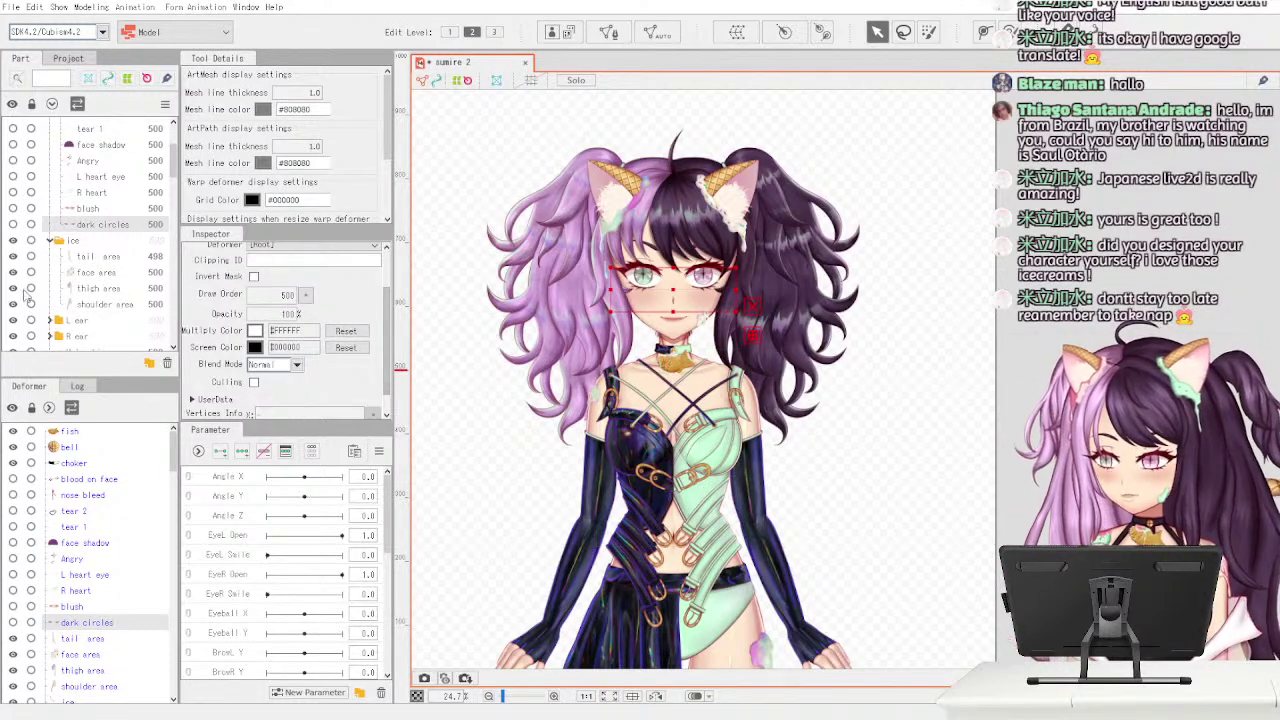
pyautogui.scroll(-5, 115, 318)
pyautogui.scroll(-6, 115, 318)
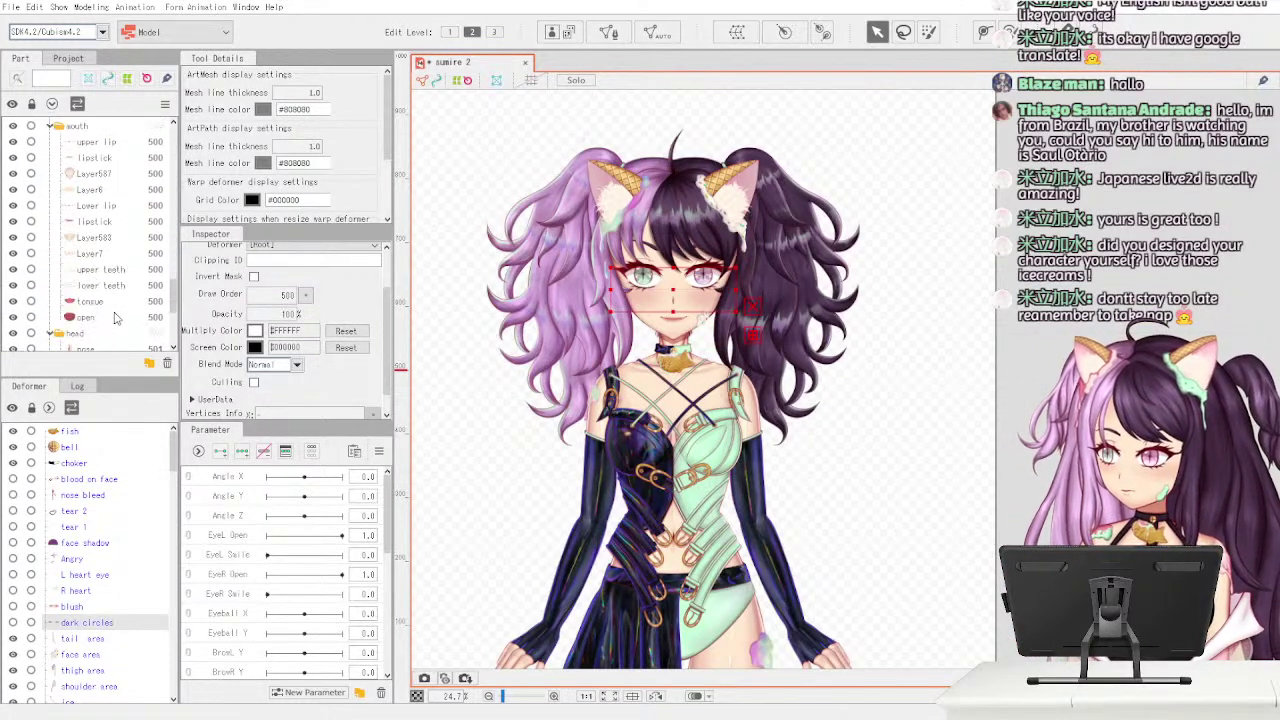
pyautogui.click(76, 328)
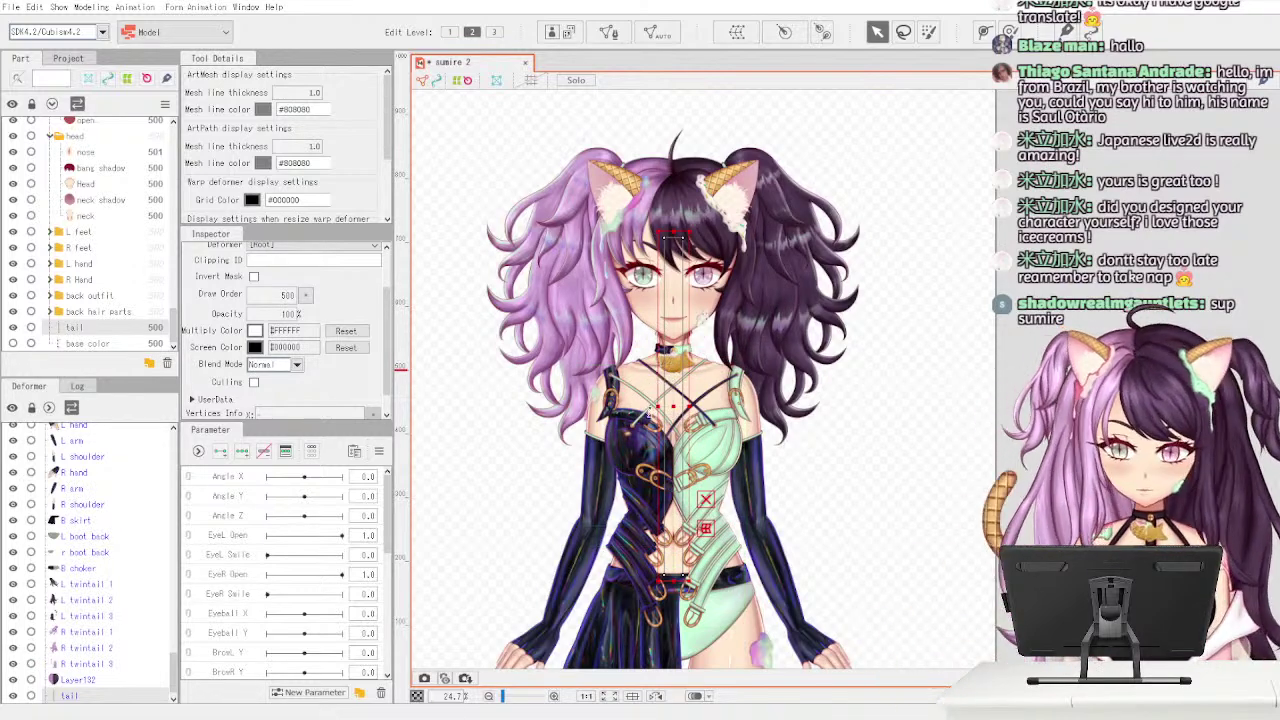
pyautogui.moveTo(673, 408); pyautogui.dragTo(884, 413)
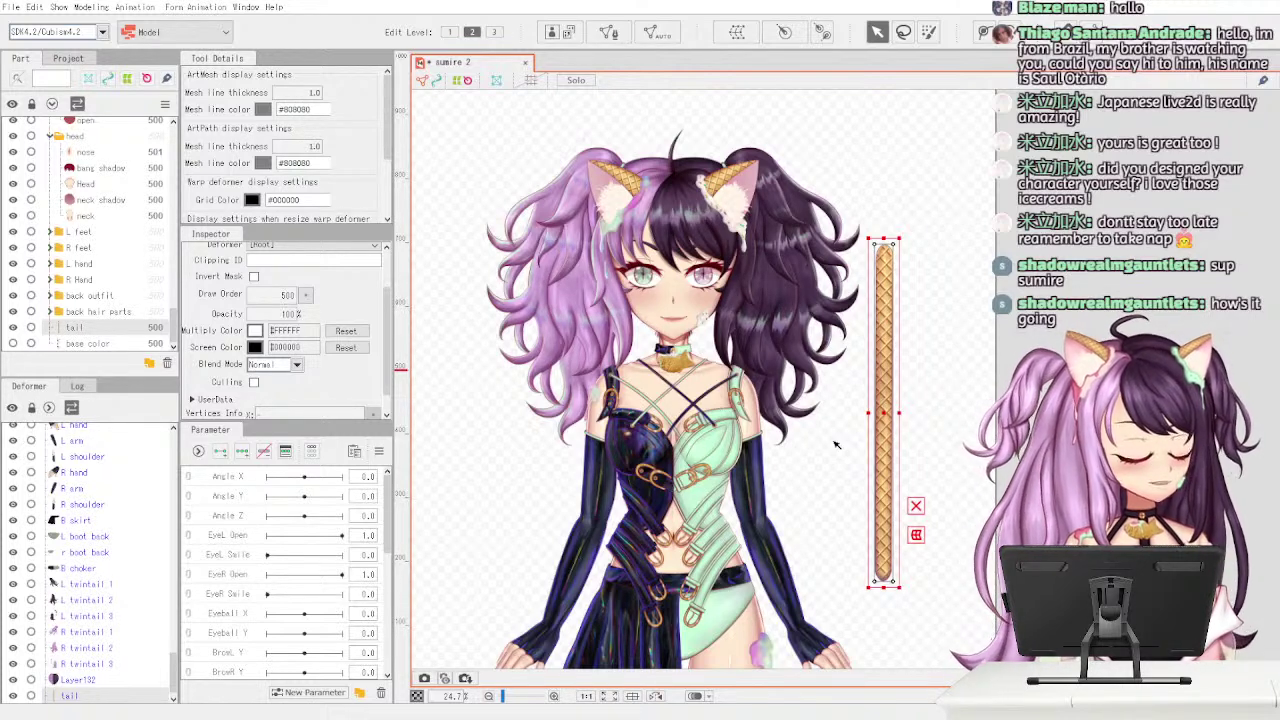
pyautogui.hotkey('ctrl', 'z')
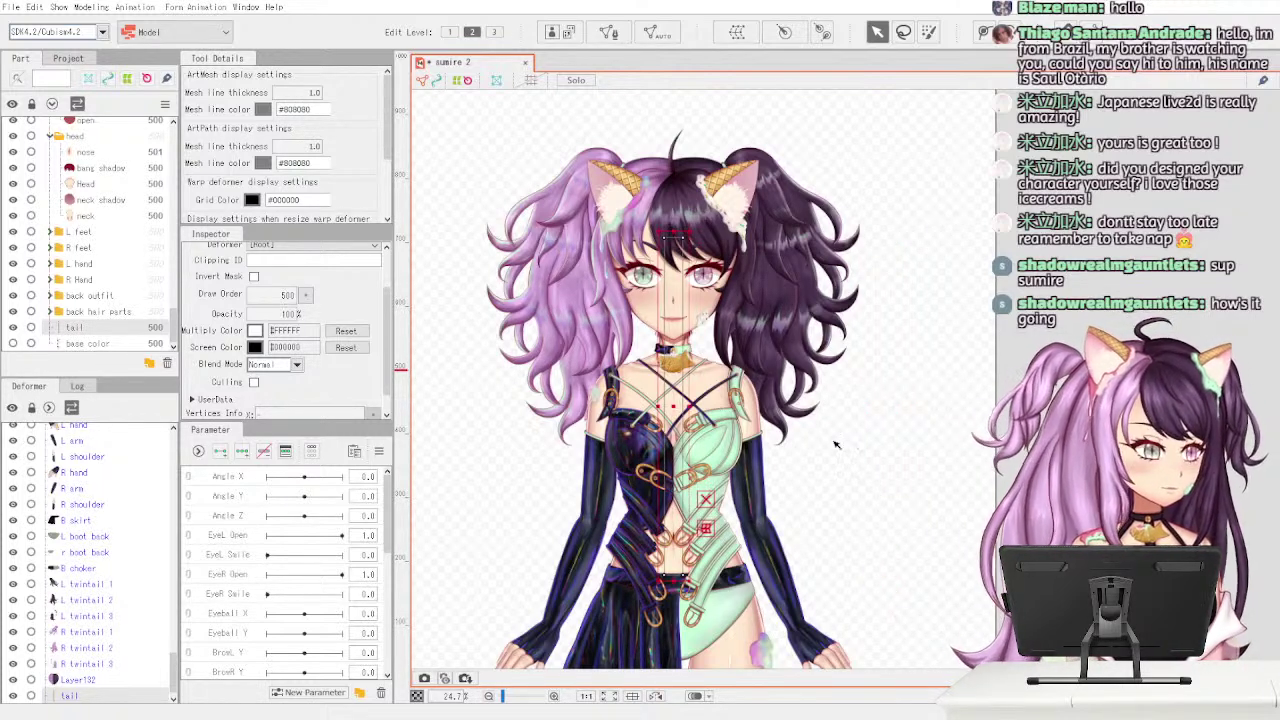
pyautogui.click(879, 484)
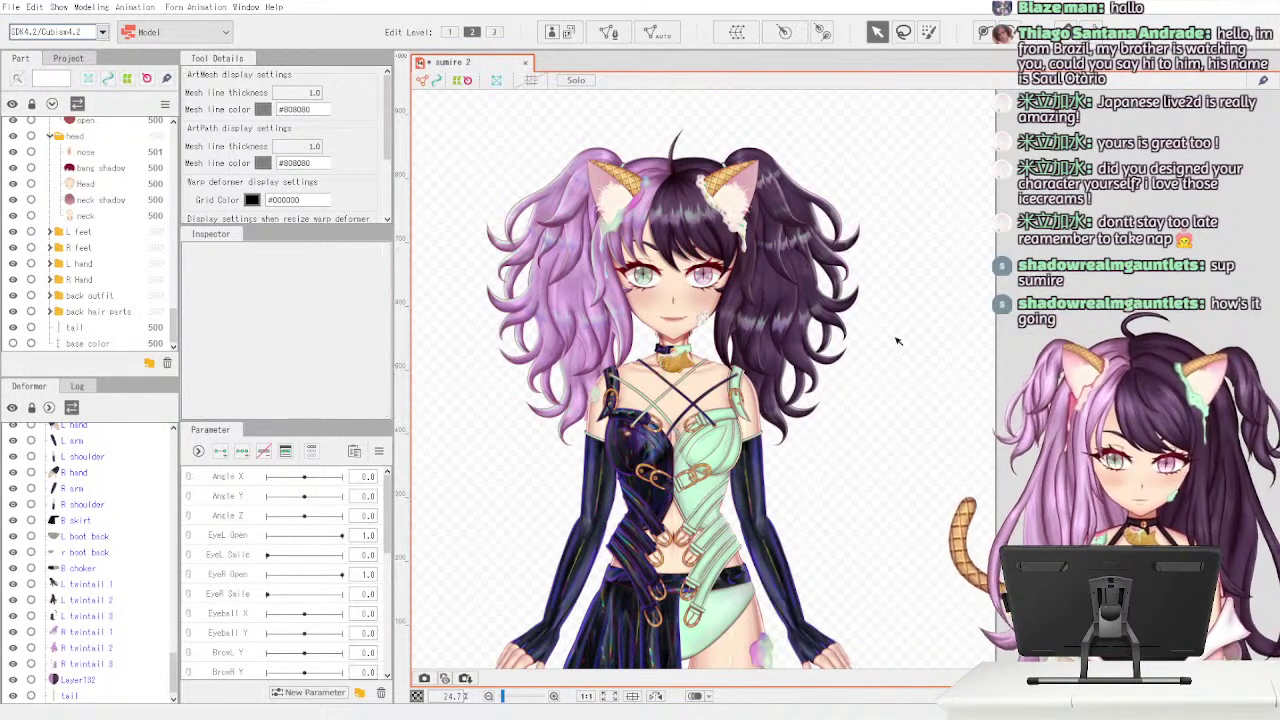
# - Generate an automatic mesh for the tail area part in the ice folder
pyautogui.scroll(2, 821, 380)
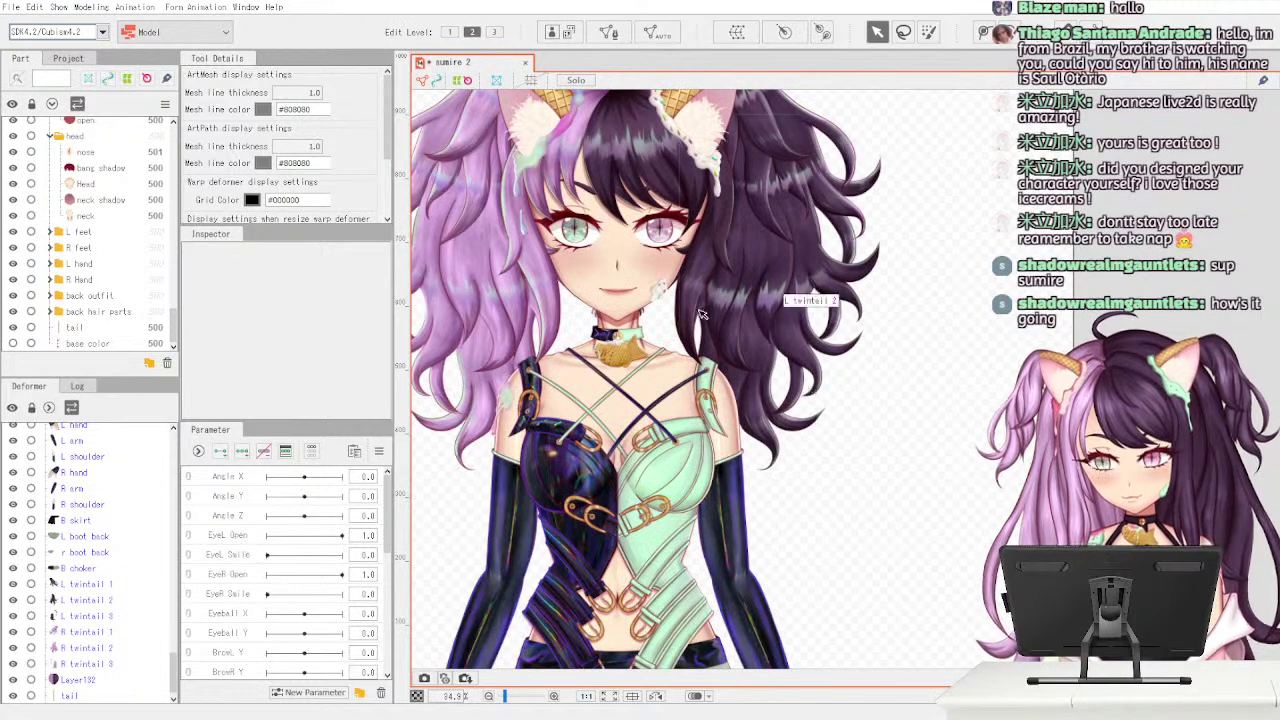
pyautogui.scroll(3, 683, 297)
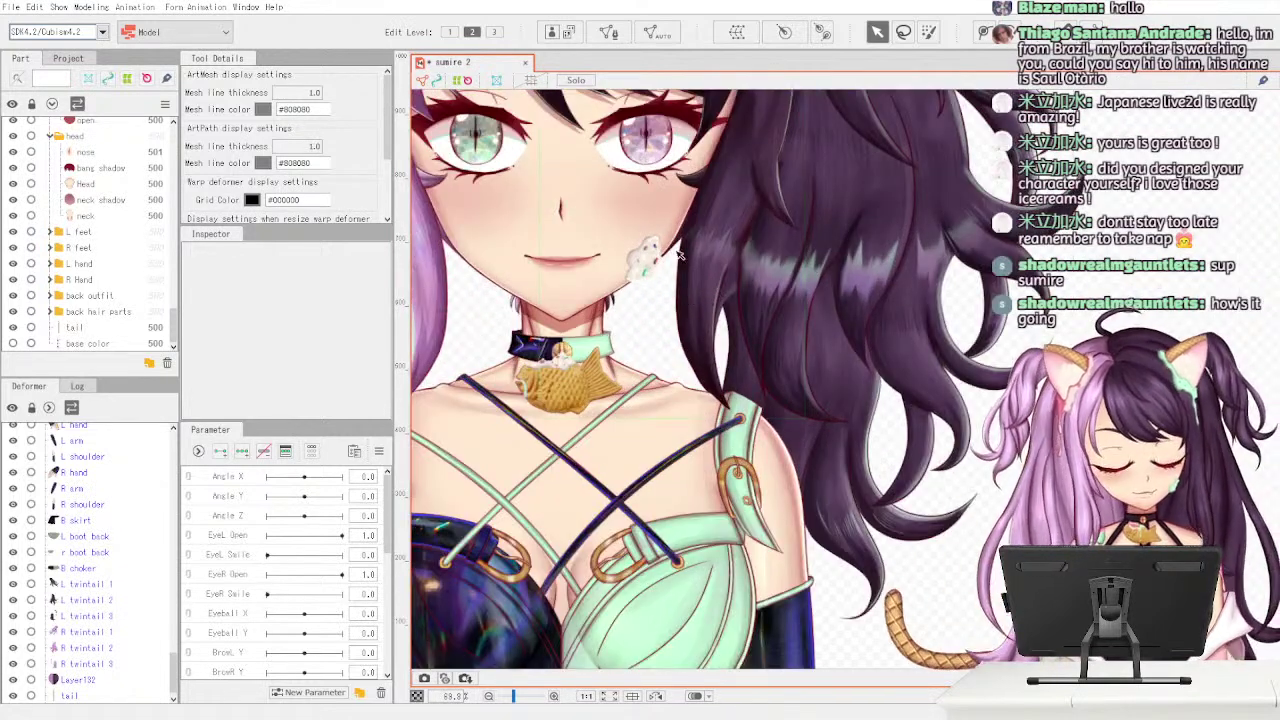
pyautogui.moveTo(595, 285); pyautogui.dragTo(827, 459)
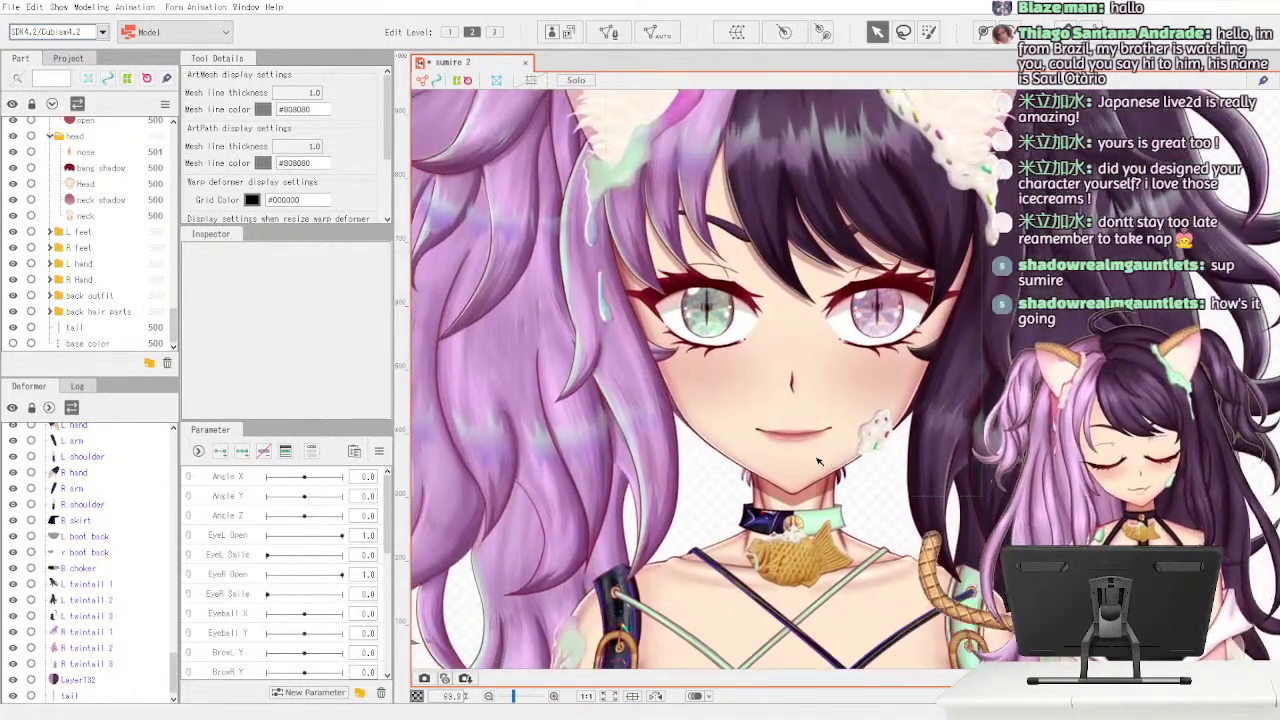
pyautogui.moveTo(176, 326); pyautogui.dragTo(175, 168)
pyautogui.click(138, 214)
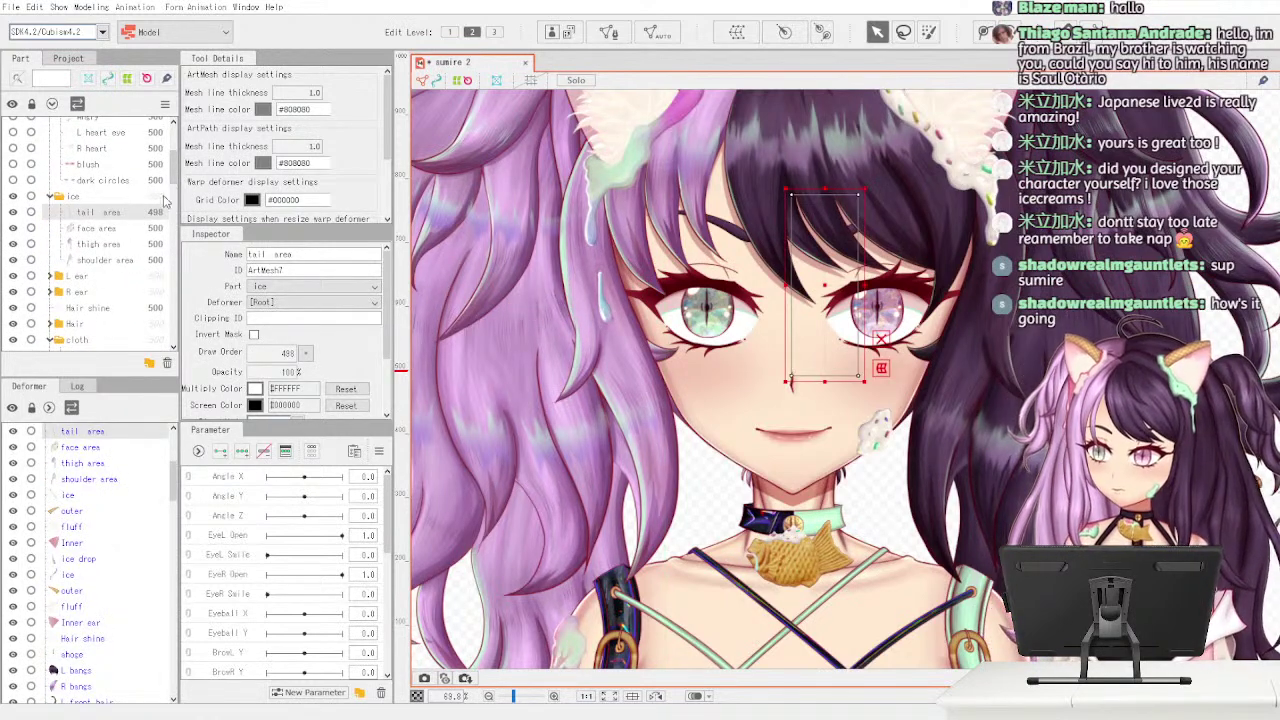
pyautogui.scroll(3, 160, 203)
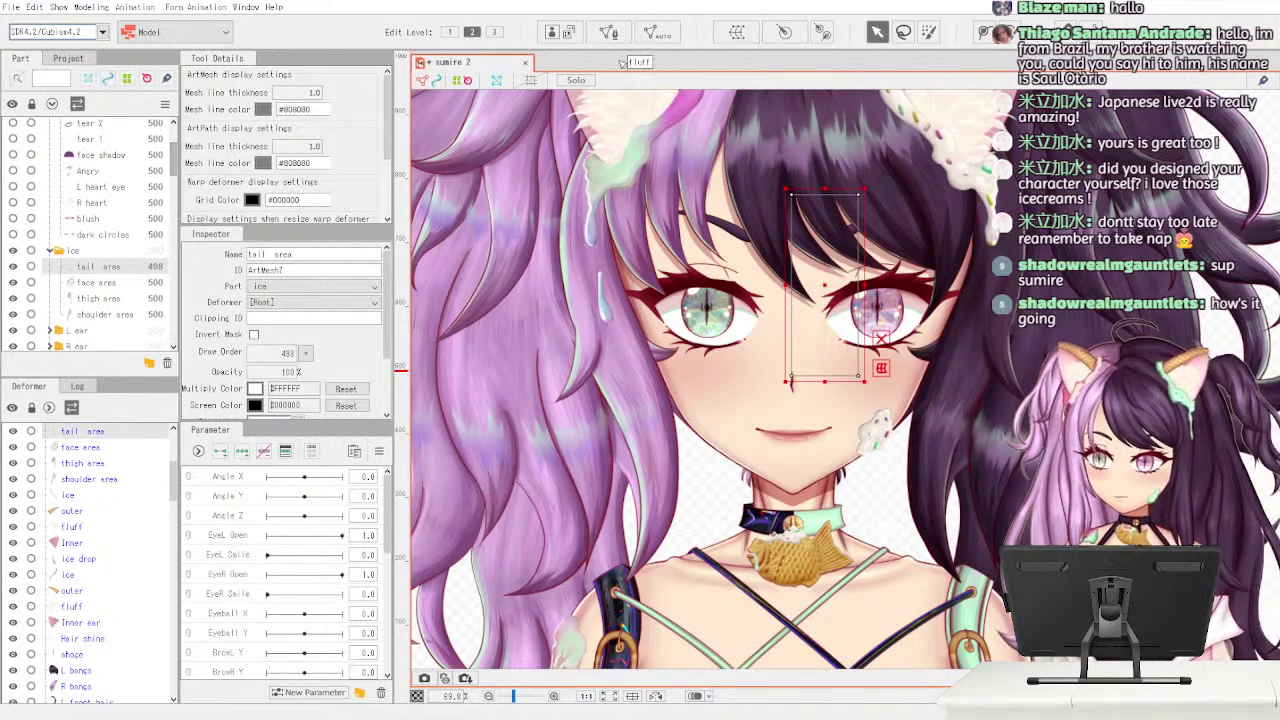
pyautogui.click(620, 312)
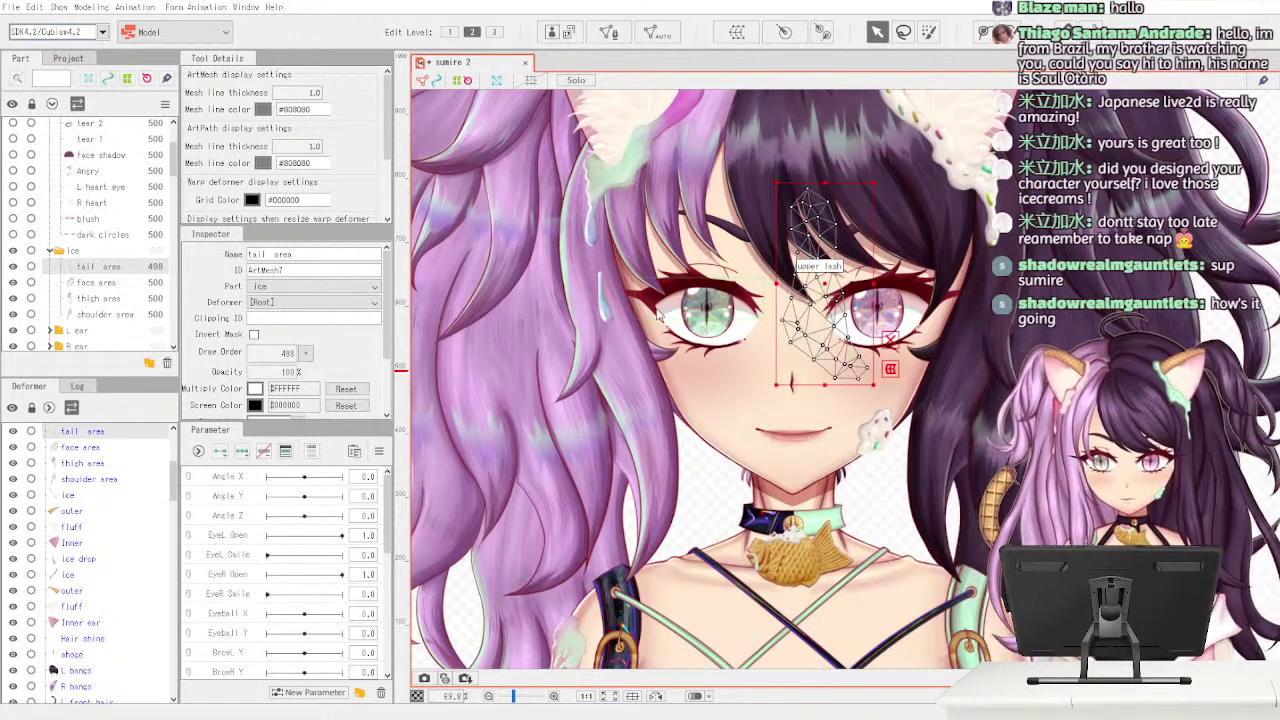
# - Try alternative automatic mesh densities on tail area and return to the first mesh layout
pyautogui.click(634, 319)
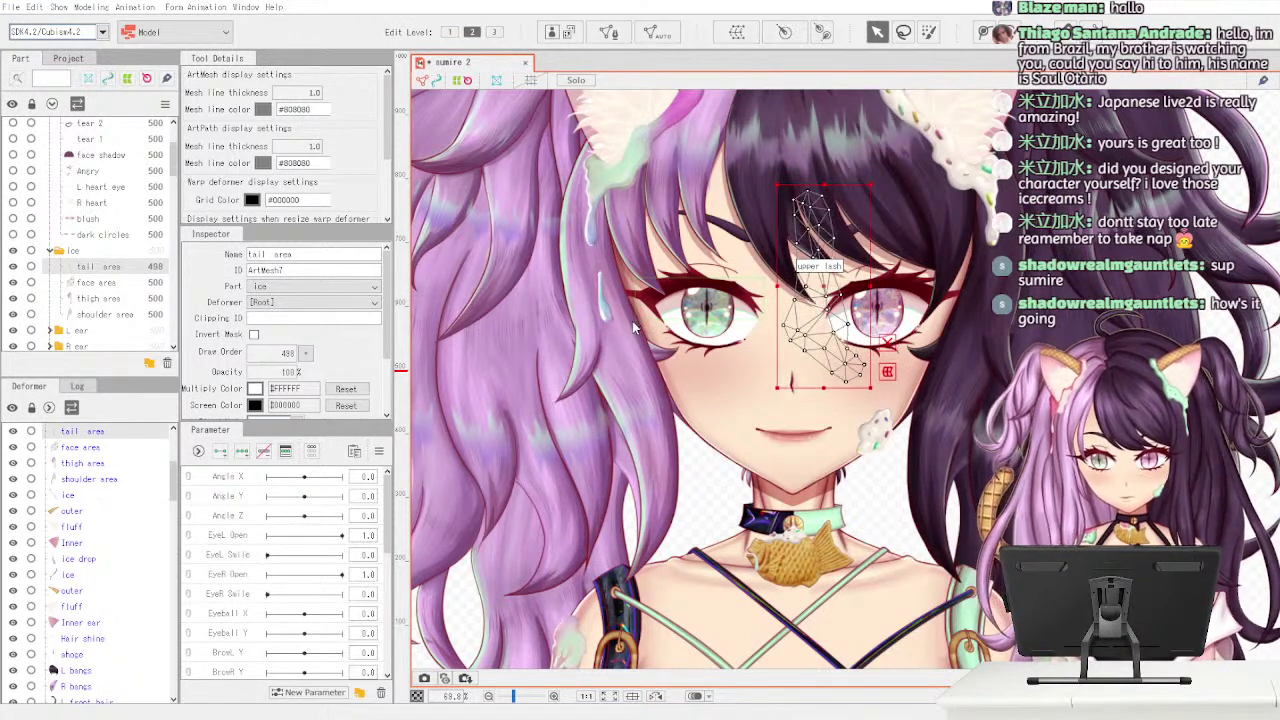
pyautogui.click(627, 329)
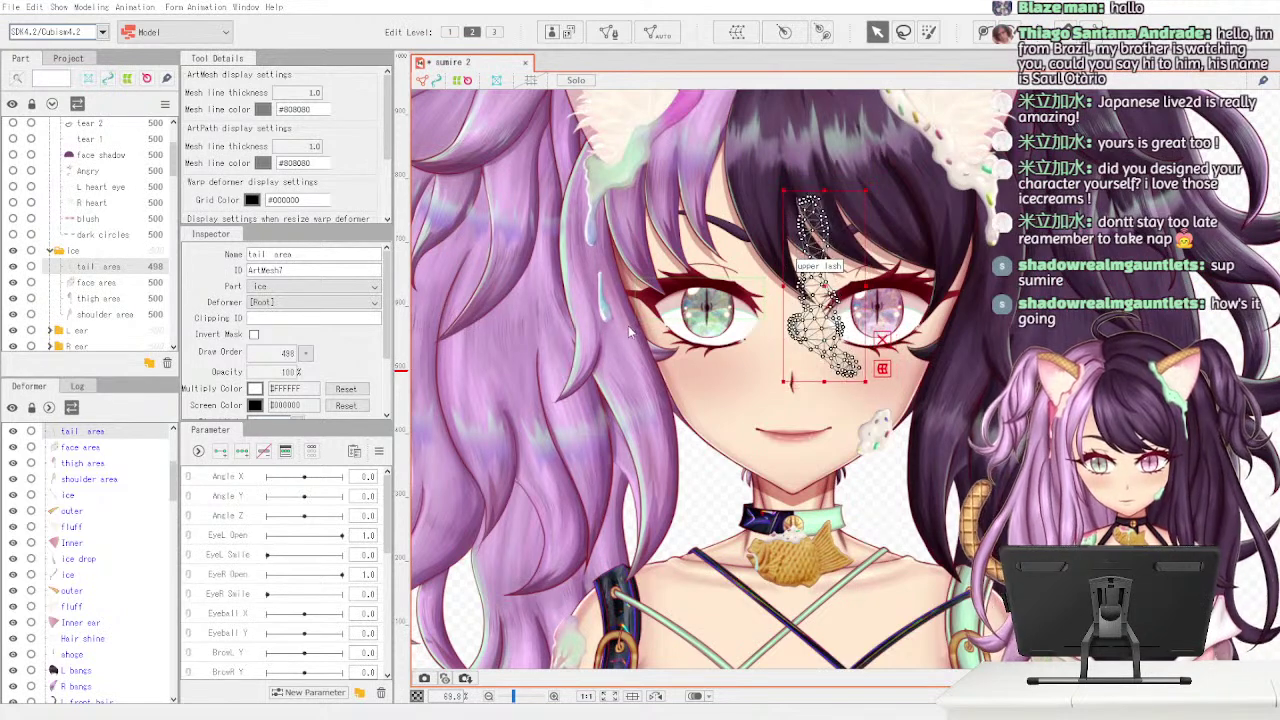
pyautogui.click(629, 319)
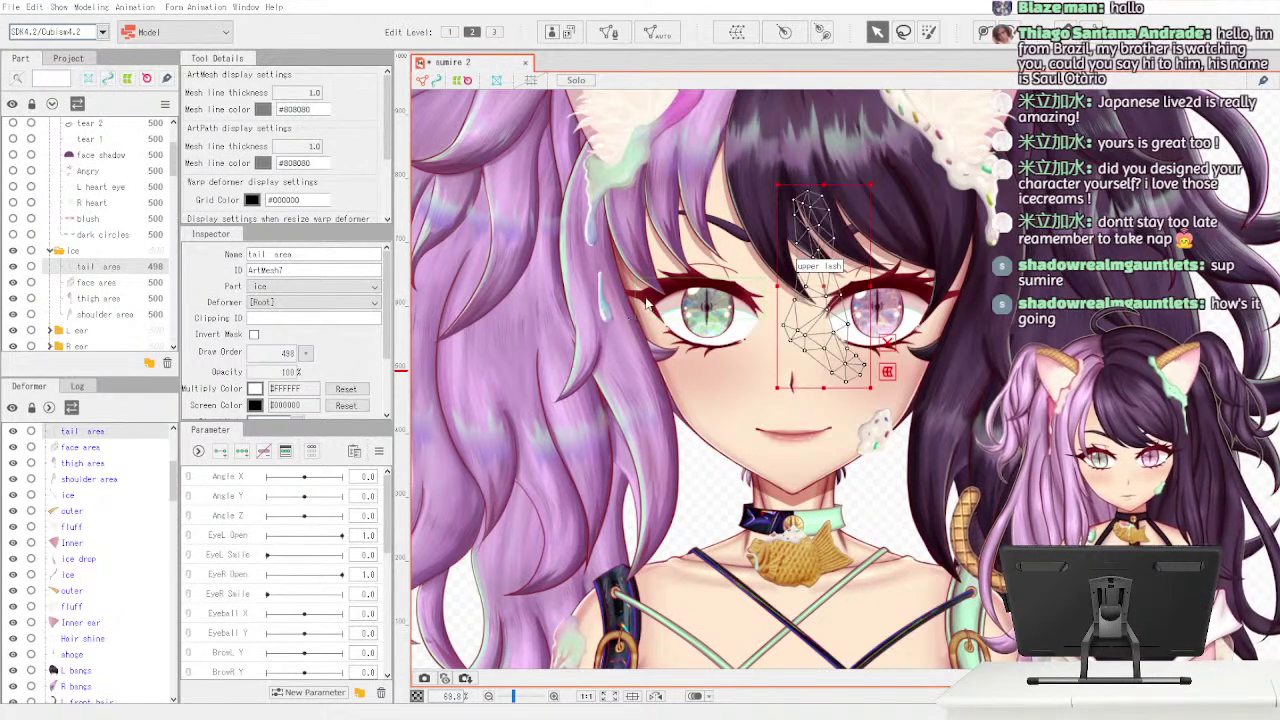
pyautogui.click(634, 314)
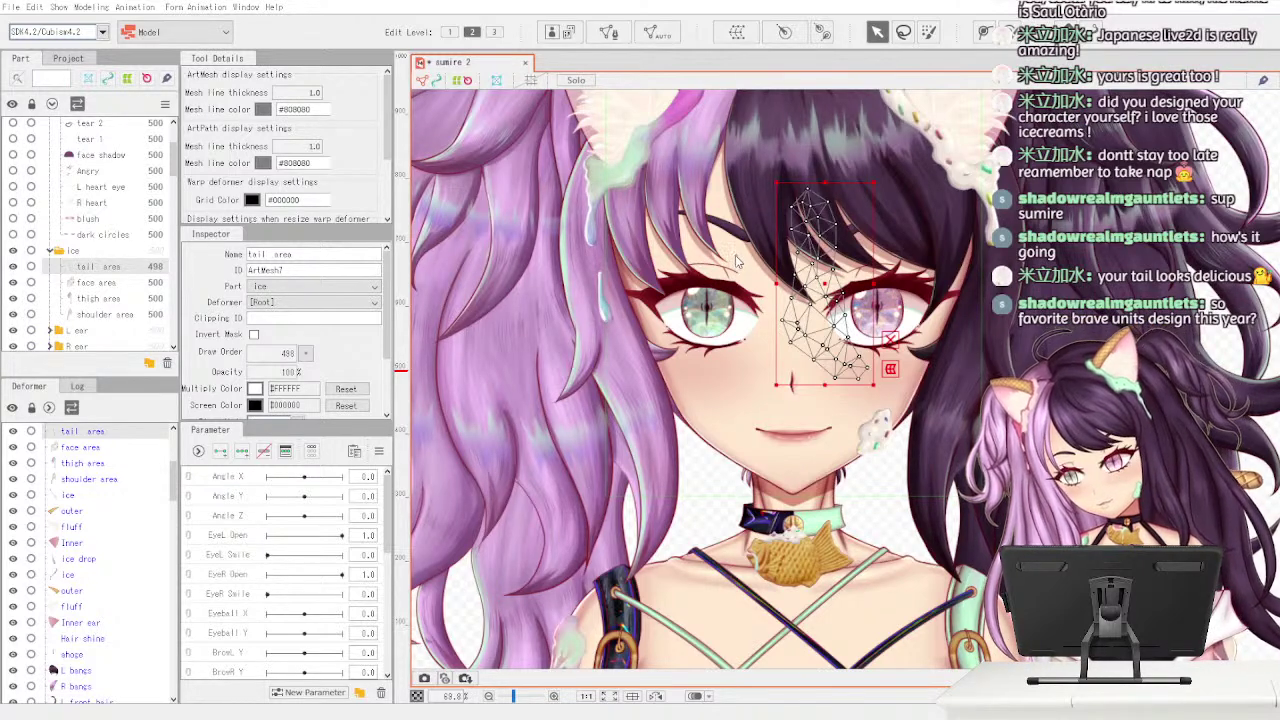
# - Generate an automatic mesh for the face area part in the ice folder
pyautogui.click(96, 282)
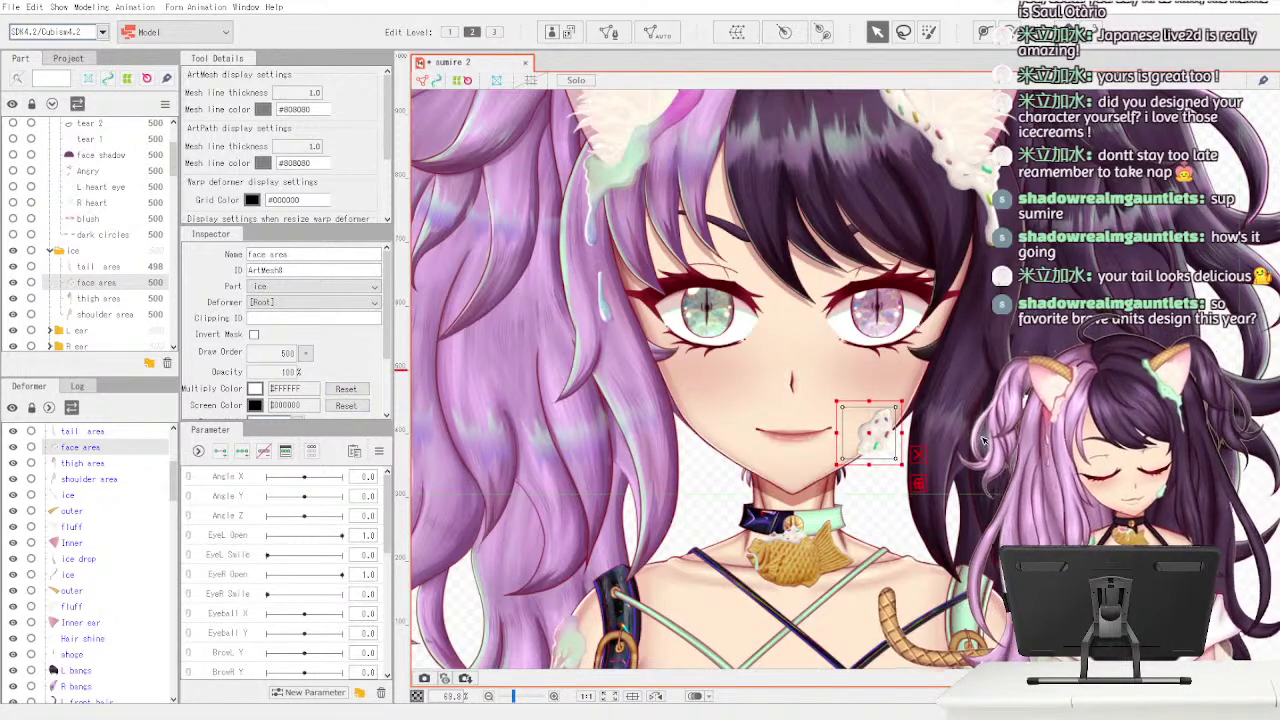
pyautogui.scroll(3, 885, 438)
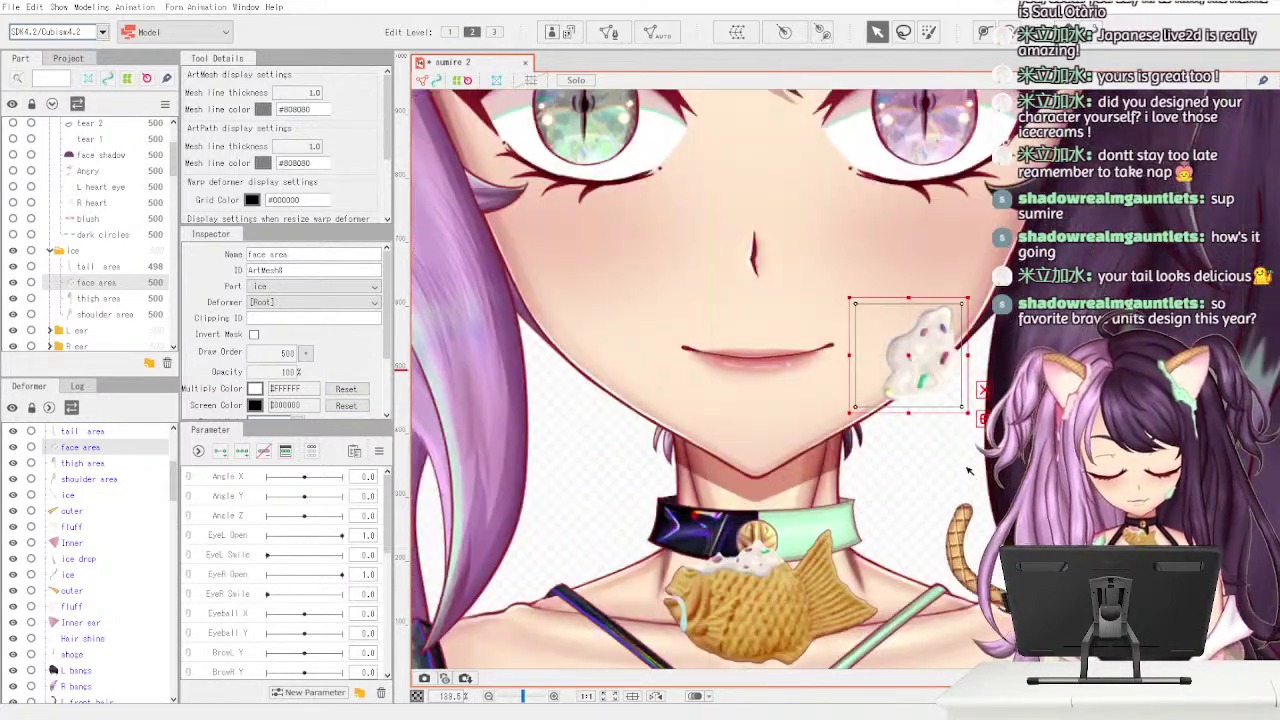
pyautogui.moveTo(950, 456); pyautogui.dragTo(840, 466)
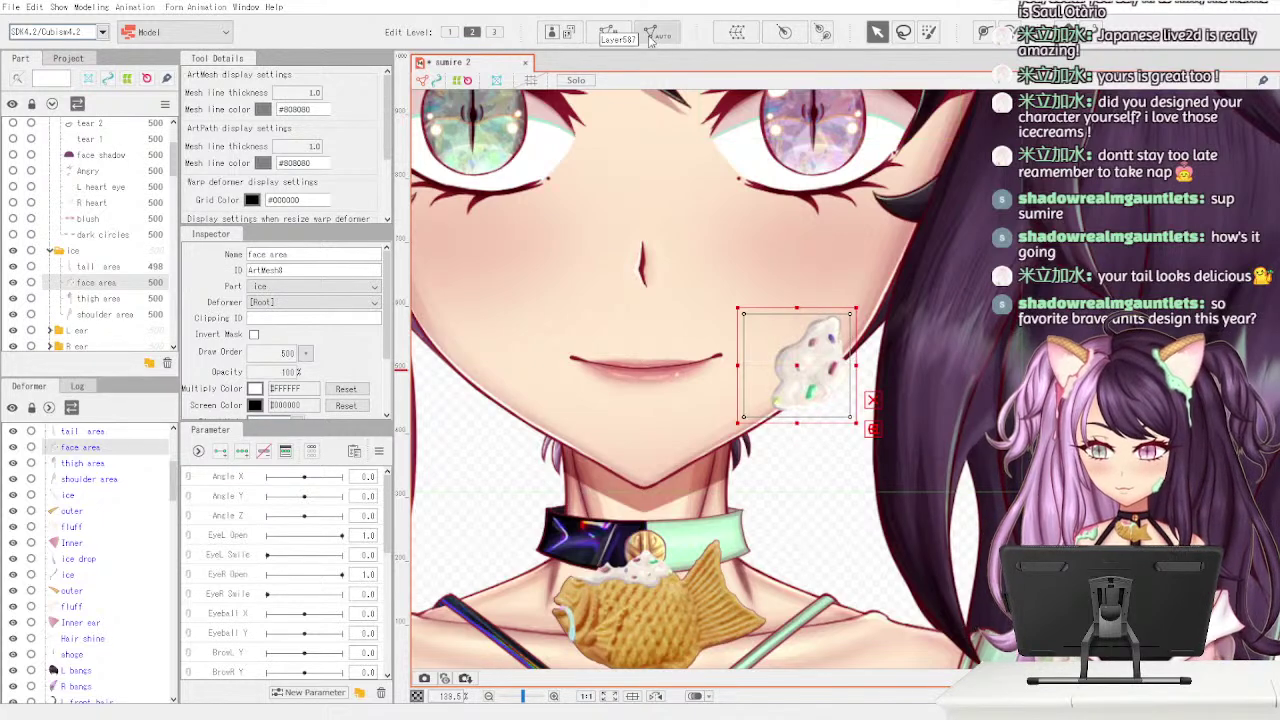
pyautogui.click(635, 327)
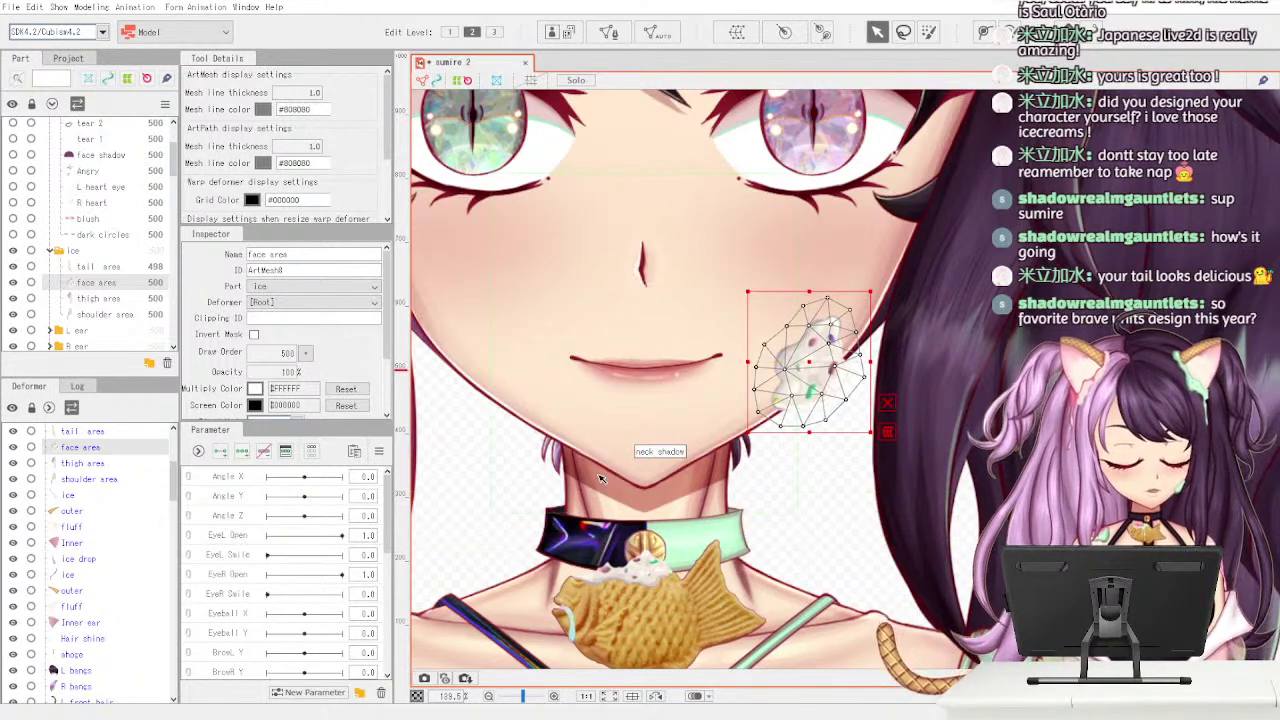
pyautogui.moveTo(627, 464); pyautogui.dragTo(756, 479)
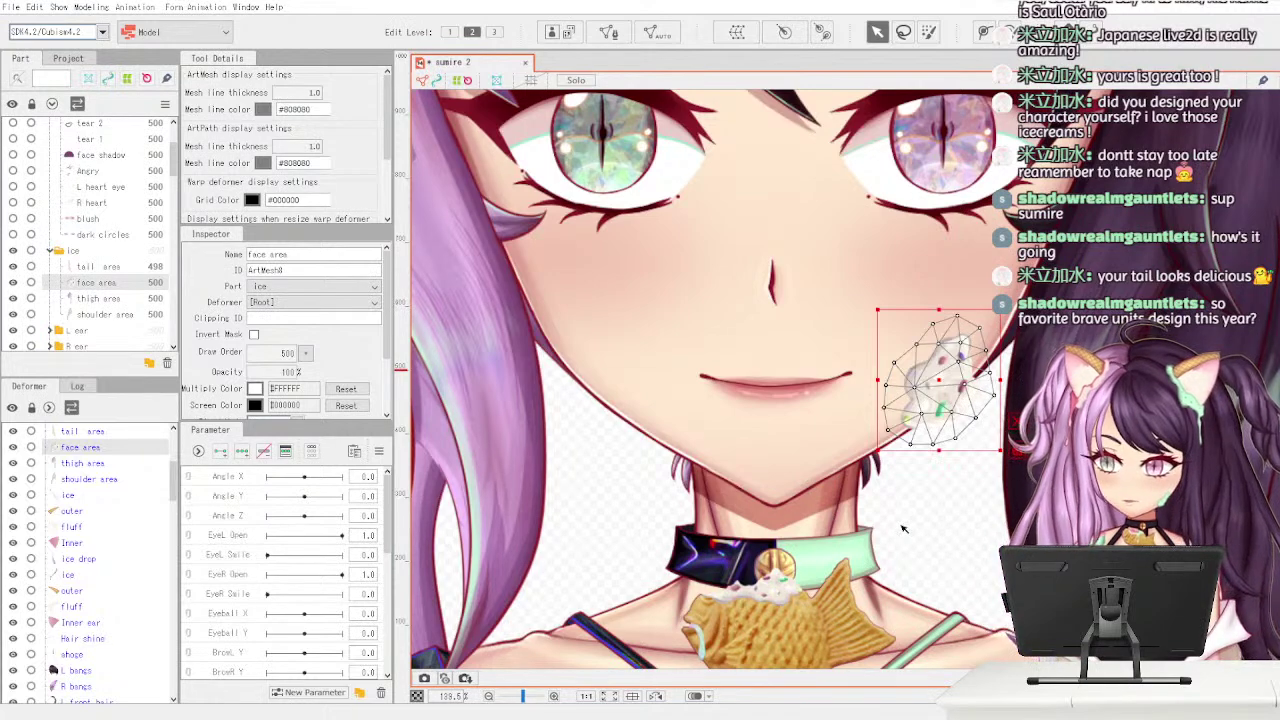
# - Generate an automatic mesh for the thigh area part in the ice folder
pyautogui.scroll(-2, 172, 180)
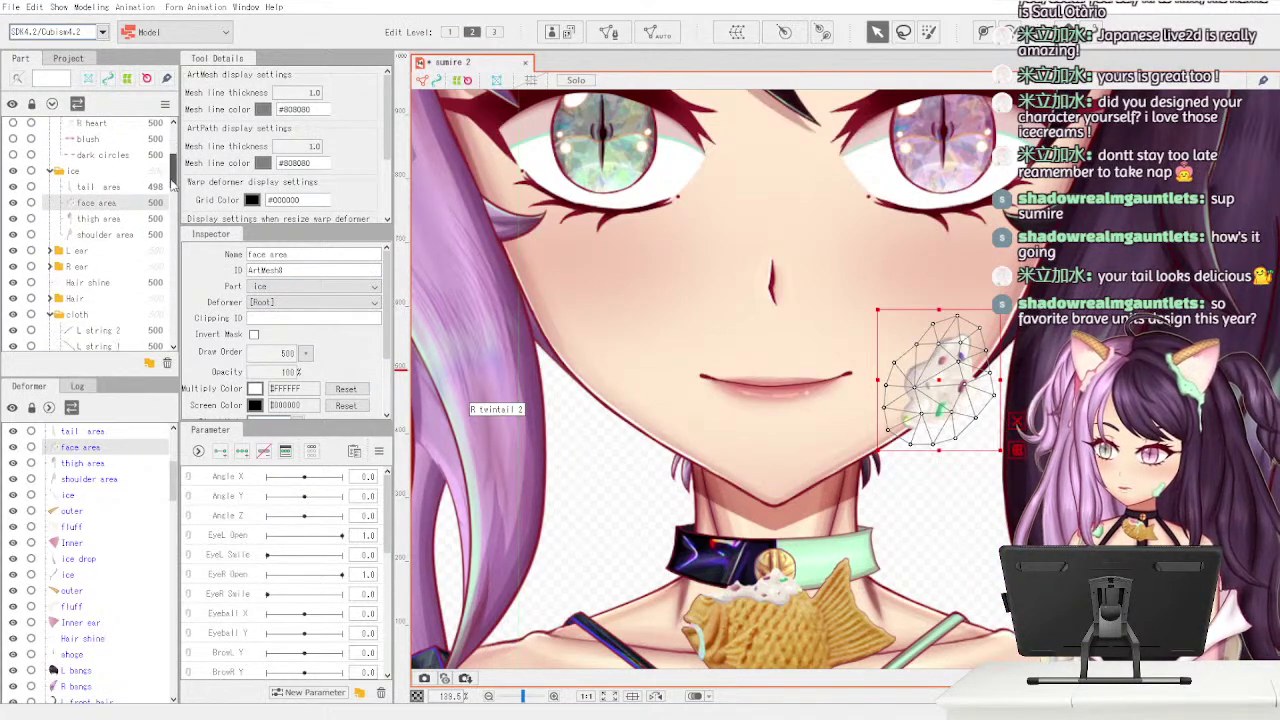
pyautogui.click(135, 218)
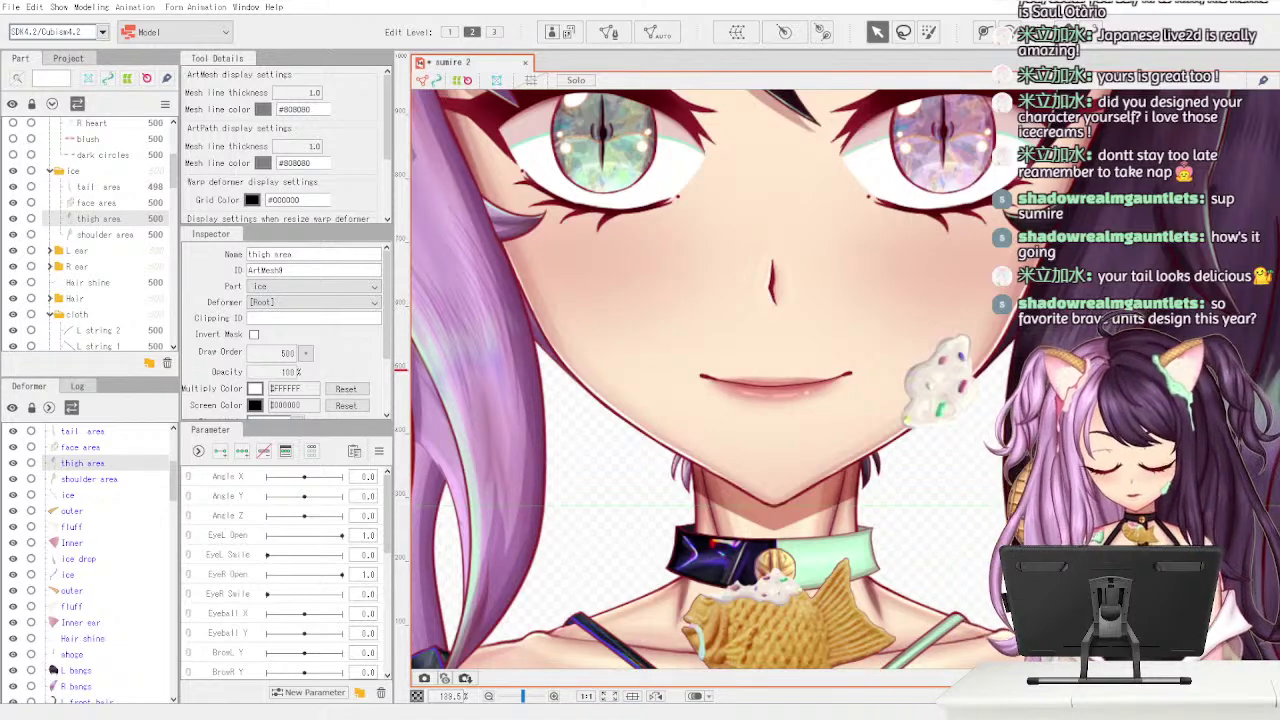
pyautogui.scroll(-4, 950, 420)
pyautogui.scroll(1, 912, 440)
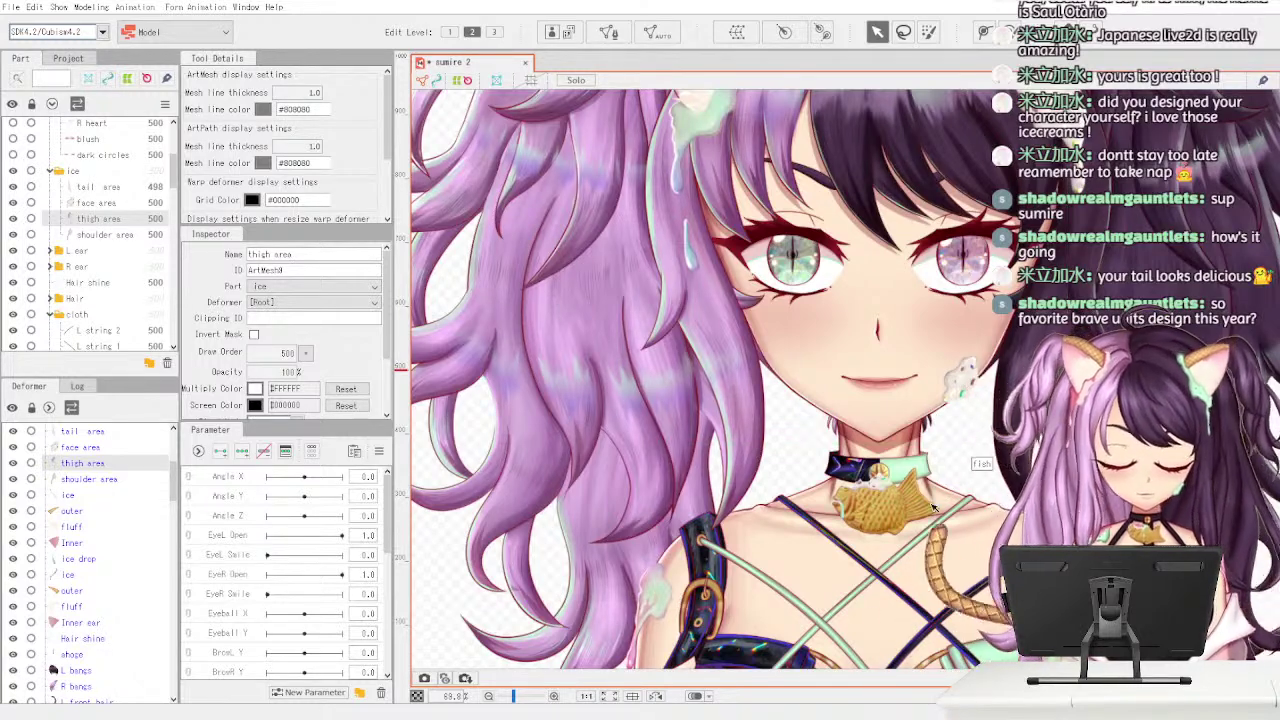
pyautogui.scroll(-2, 928, 487)
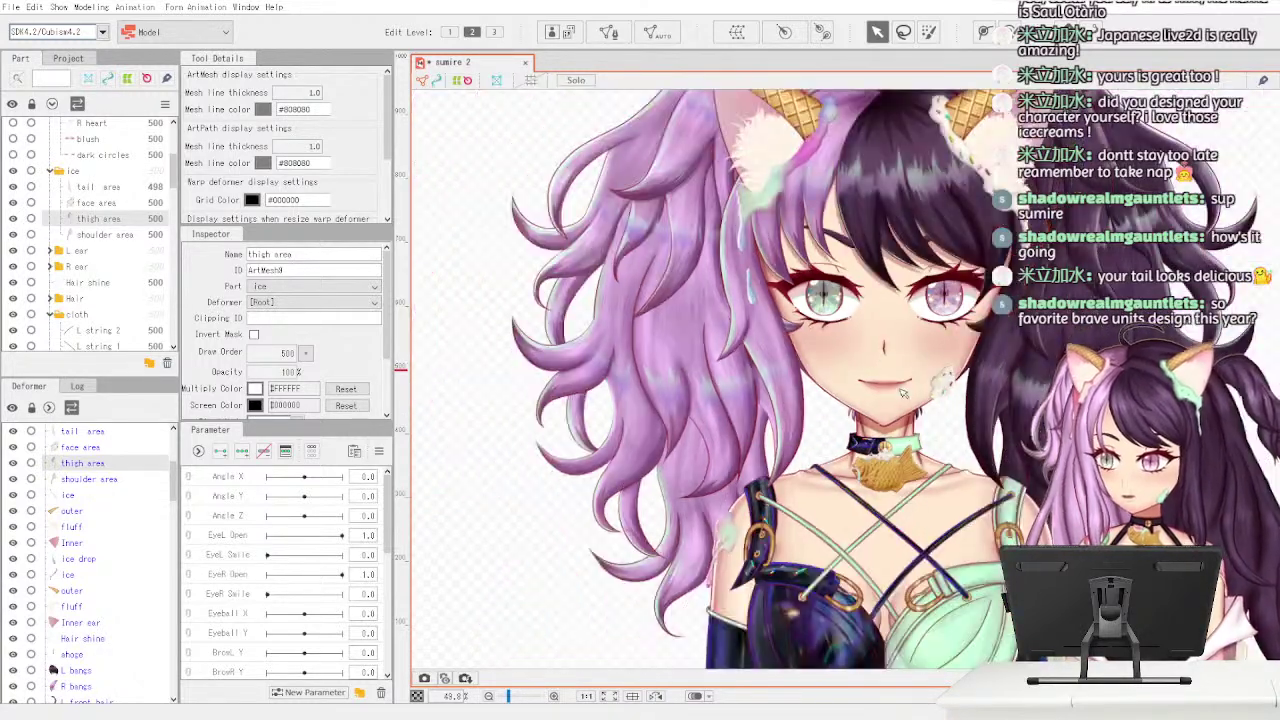
pyautogui.moveTo(961, 645); pyautogui.dragTo(838, 178)
pyautogui.moveTo(918, 471); pyautogui.dragTo(857, 226)
pyautogui.scroll(2, 969, 380)
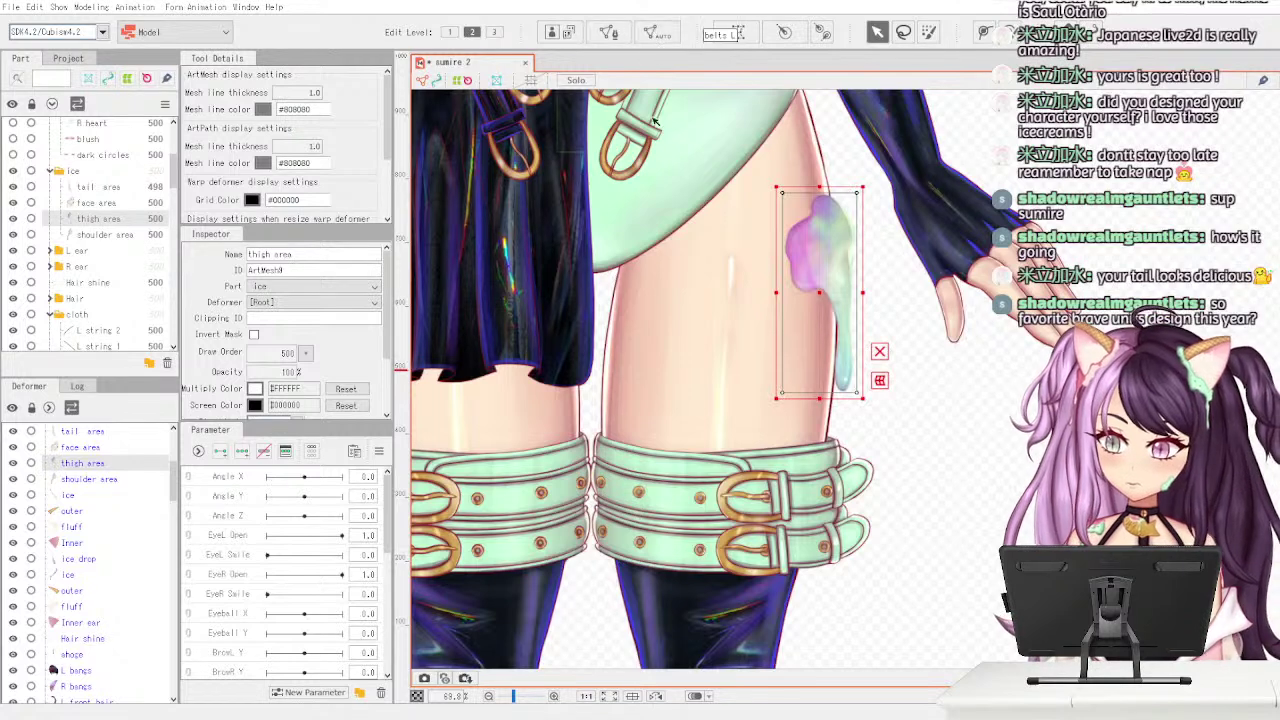
pyautogui.click(641, 324)
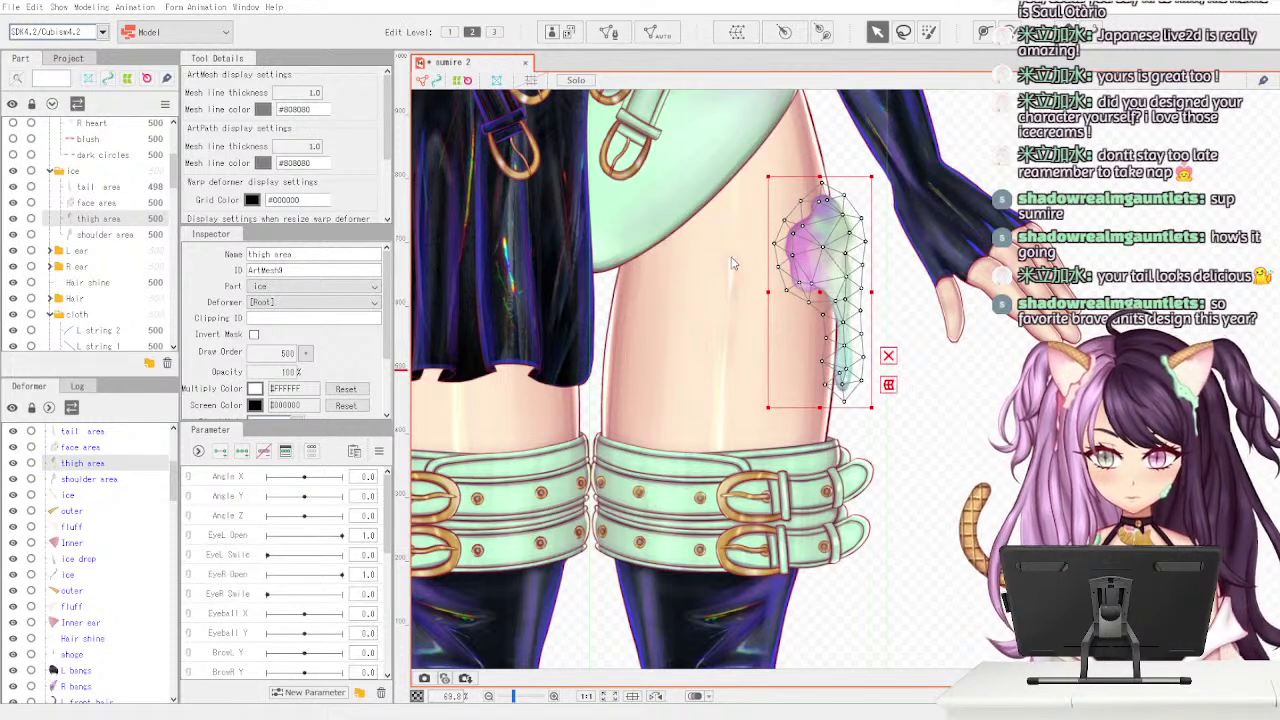
# - Generate an automatic mesh for the shoulder area part in the ice folder
pyautogui.click(142, 236)
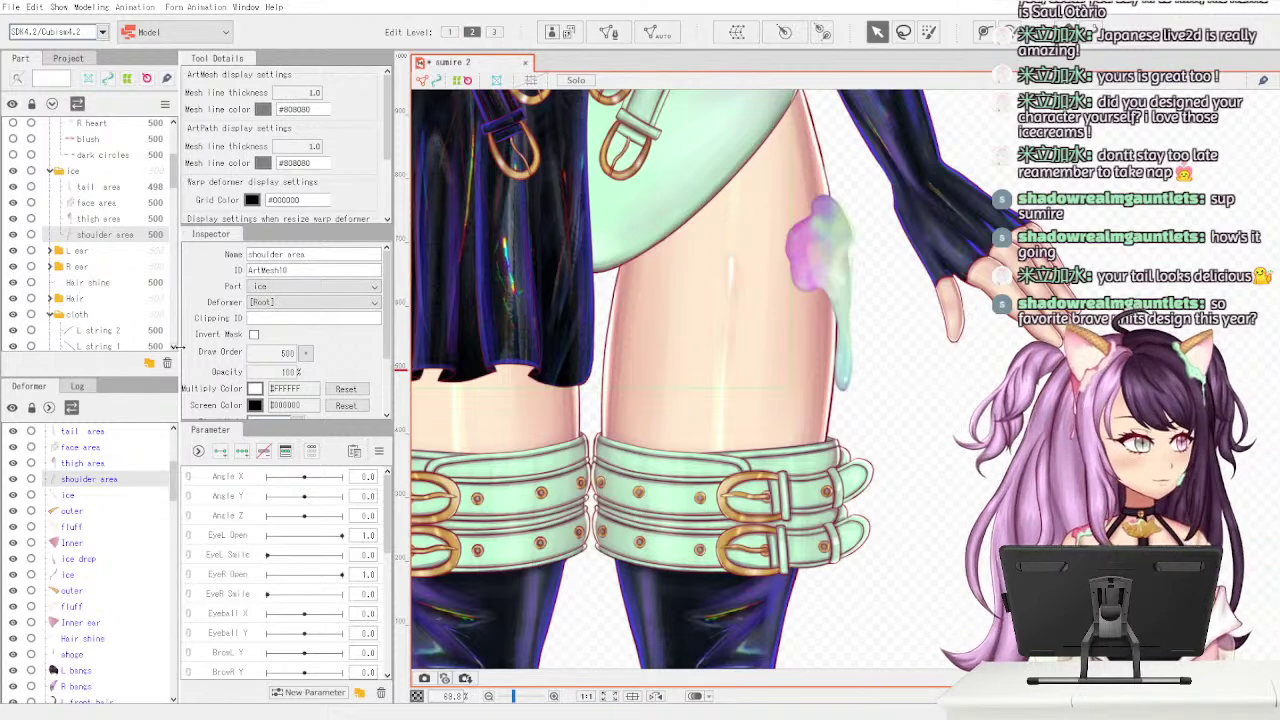
pyautogui.scroll(-2, 538, 284)
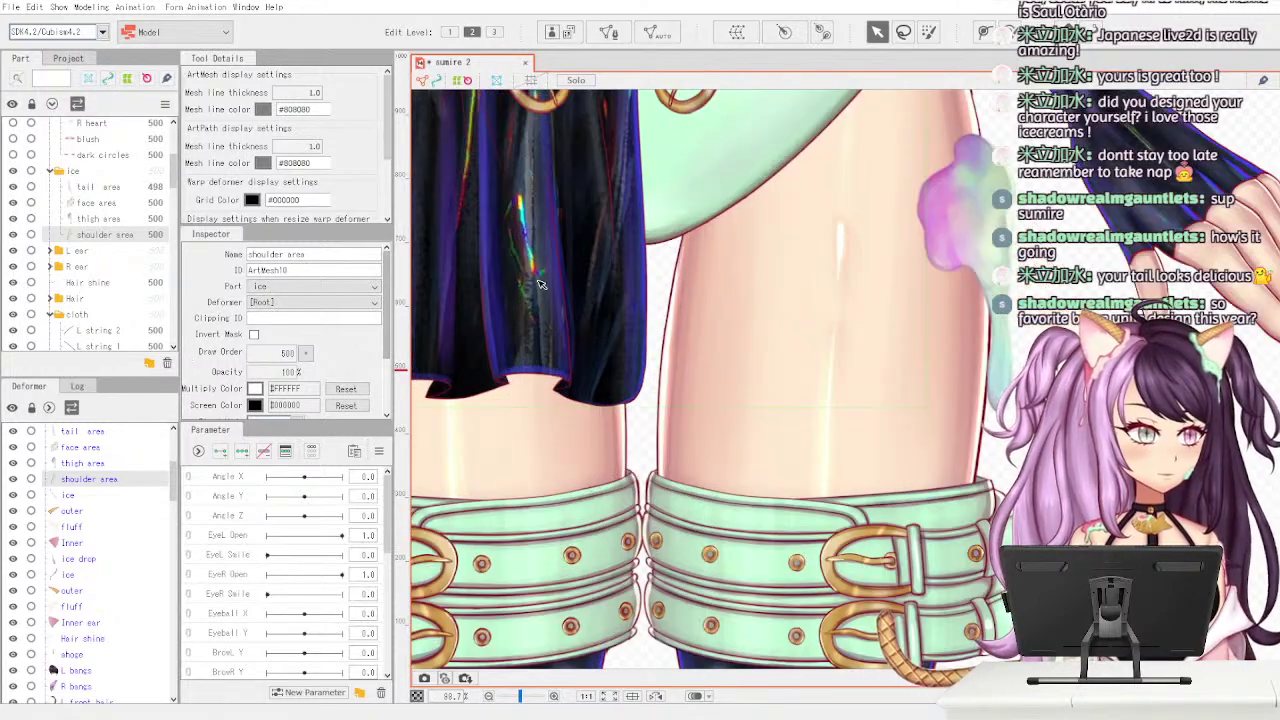
pyautogui.moveTo(668, 380); pyautogui.dragTo(762, 470)
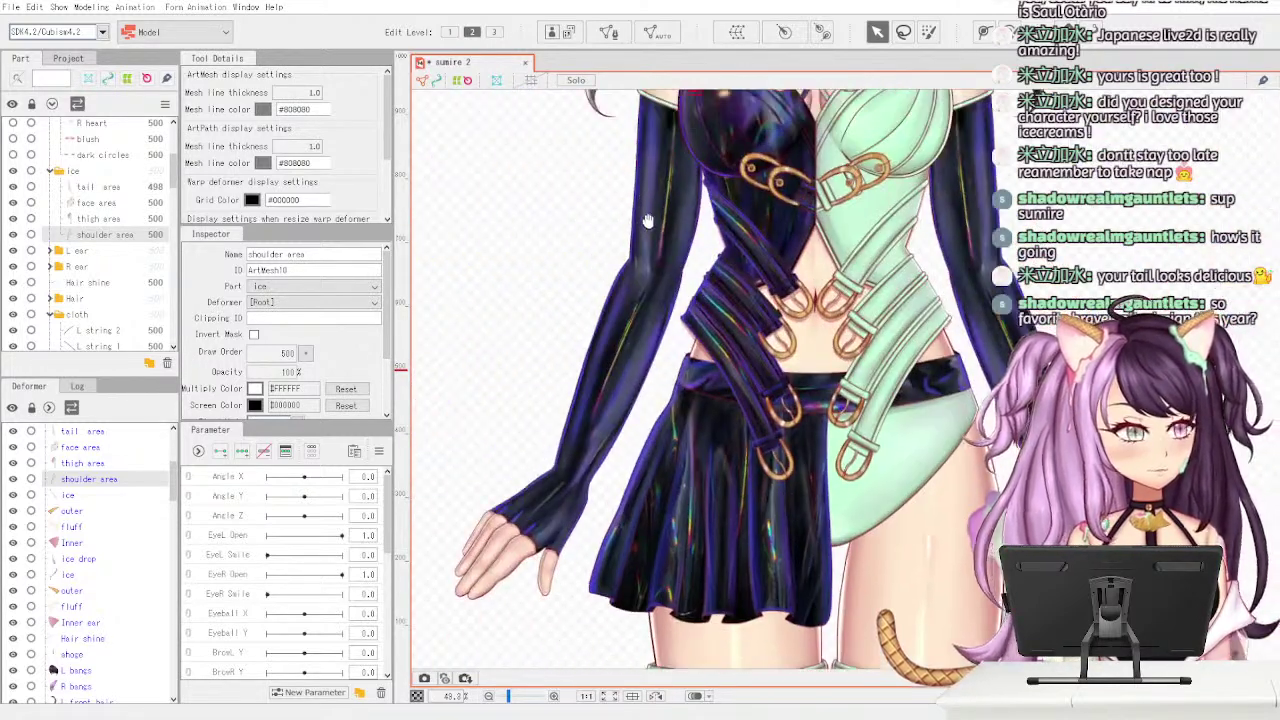
pyautogui.moveTo(646, 197); pyautogui.dragTo(628, 465)
pyautogui.moveTo(614, 260); pyautogui.dragTo(606, 298)
pyautogui.scroll(4, 618, 313)
pyautogui.scroll(2, 617, 313)
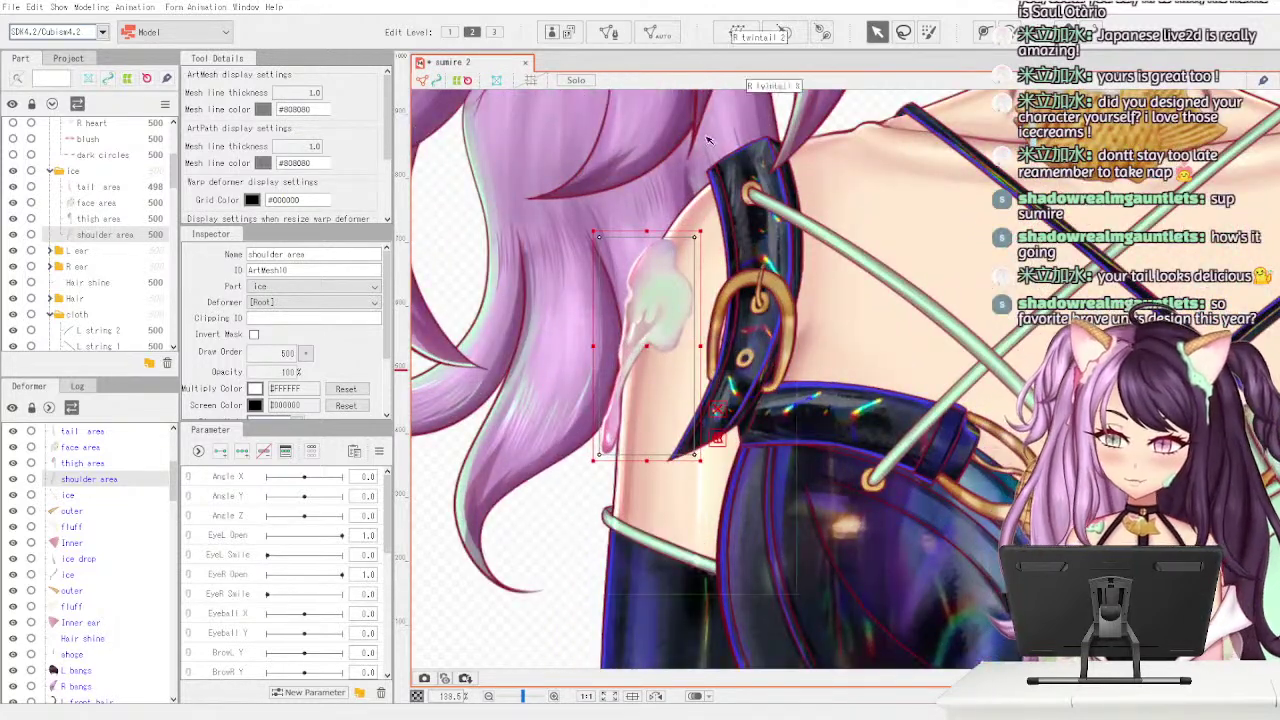
pyautogui.click(643, 323)
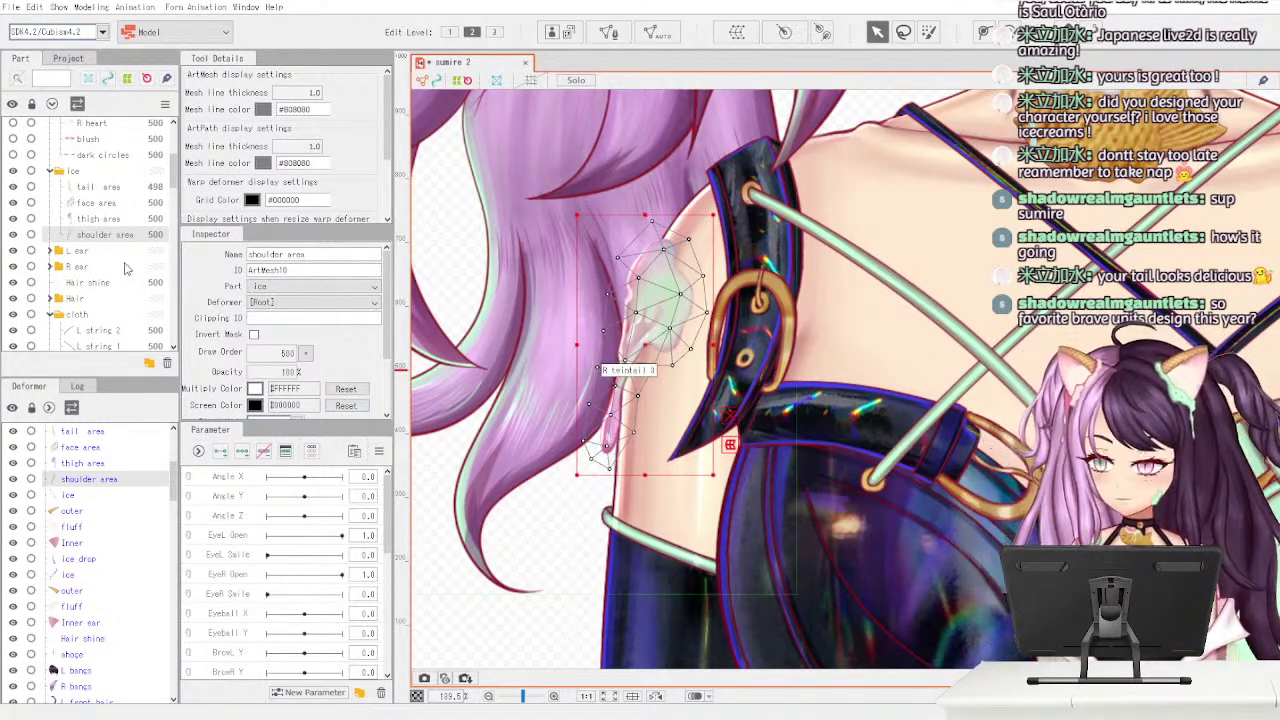
# - Expand the L ear folder and generate an automatic mesh for its ice part
pyautogui.click(50, 251)
pyautogui.click(130, 267)
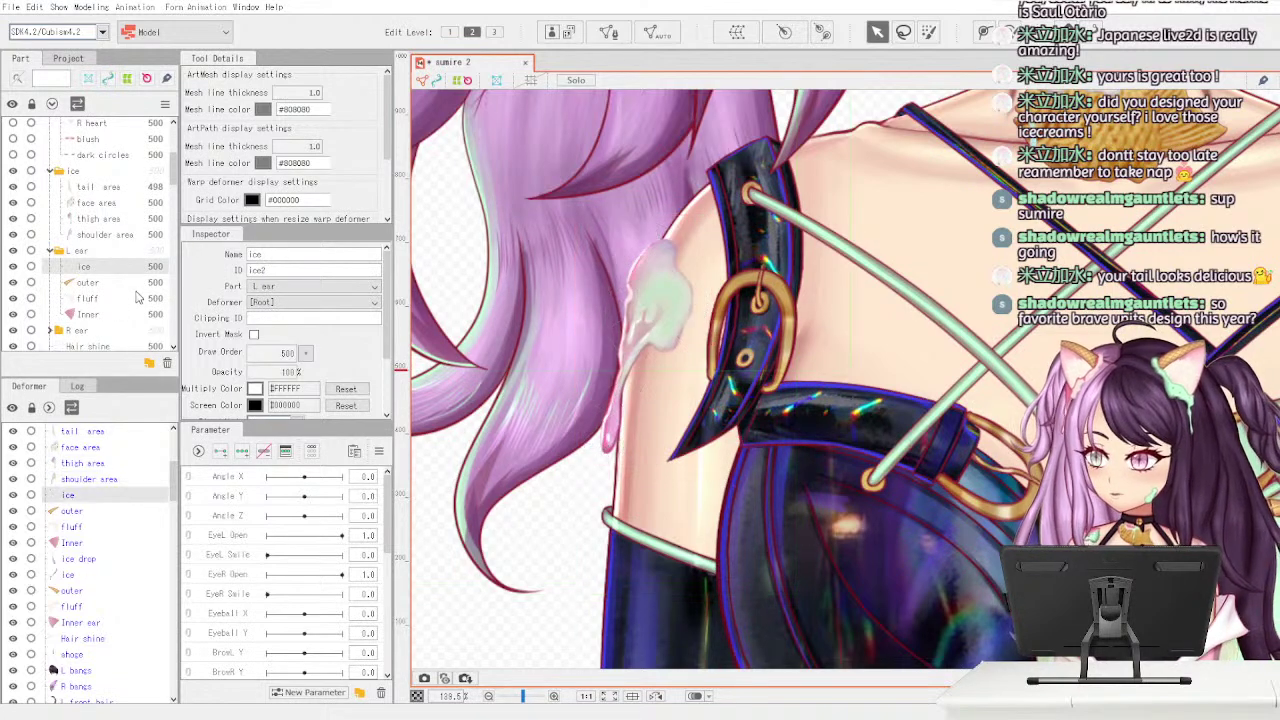
pyautogui.scroll(2, 536, 345)
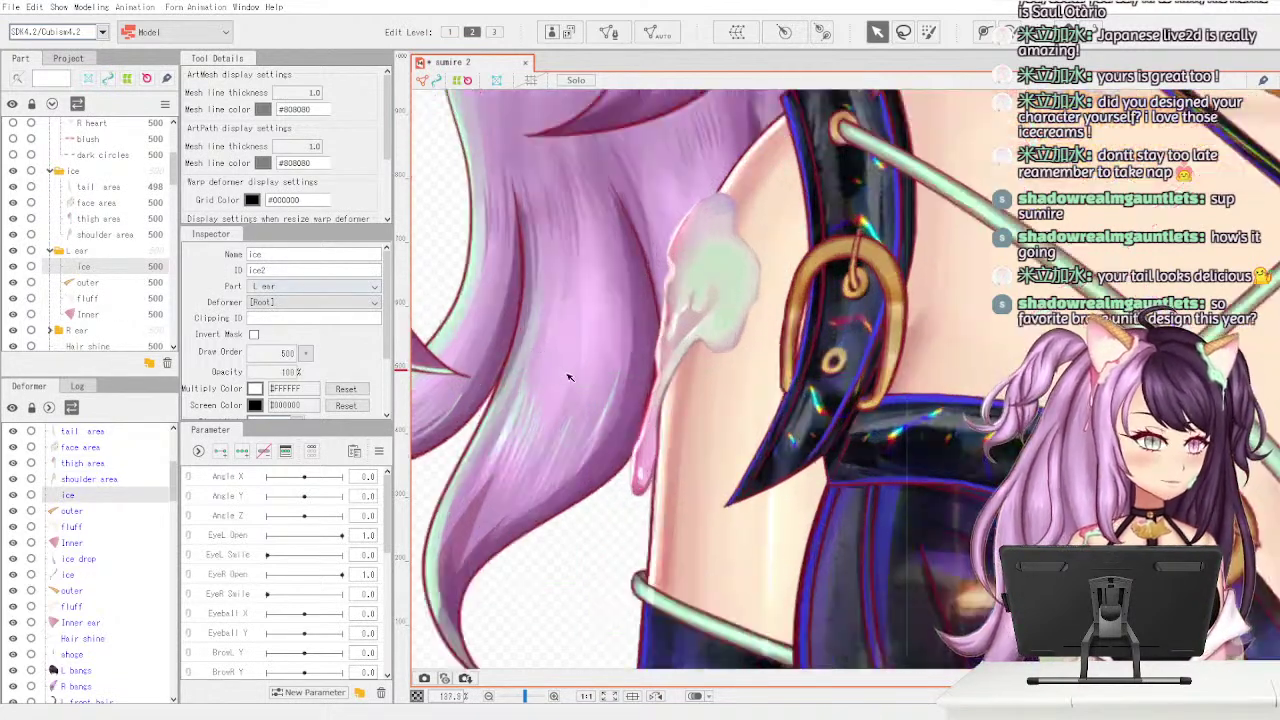
pyautogui.scroll(-2, 570, 370)
pyautogui.moveTo(602, 209); pyautogui.dragTo(708, 560)
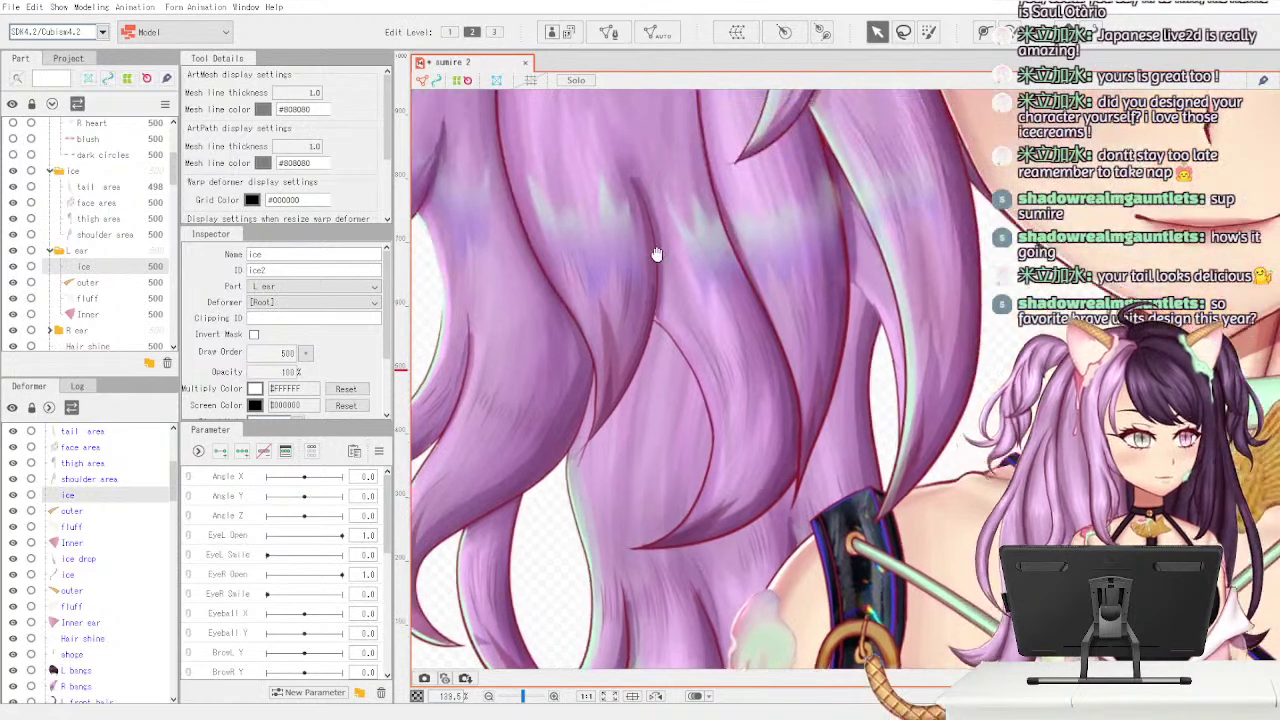
pyautogui.moveTo(660, 238); pyautogui.dragTo(690, 600)
pyautogui.scroll(-3, 620, 268)
pyautogui.scroll(-3, 622, 266)
pyautogui.scroll(3, 666, 279)
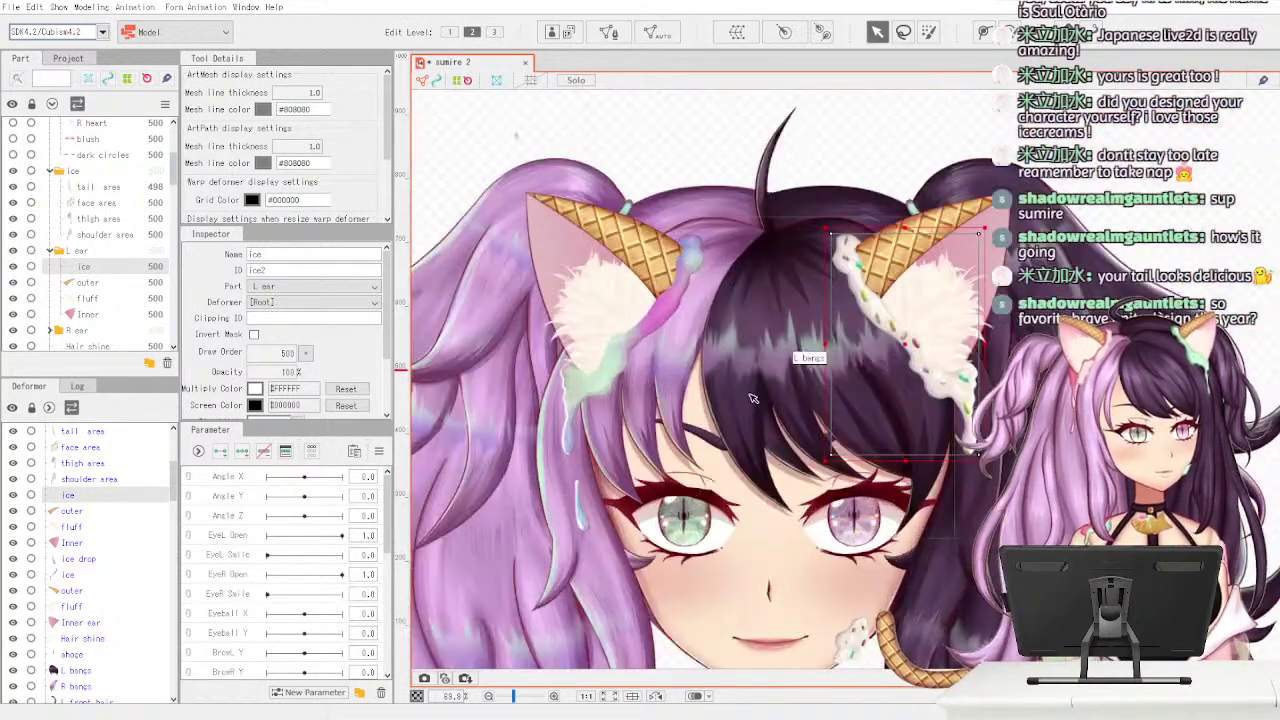
pyautogui.moveTo(817, 522); pyautogui.dragTo(725, 521)
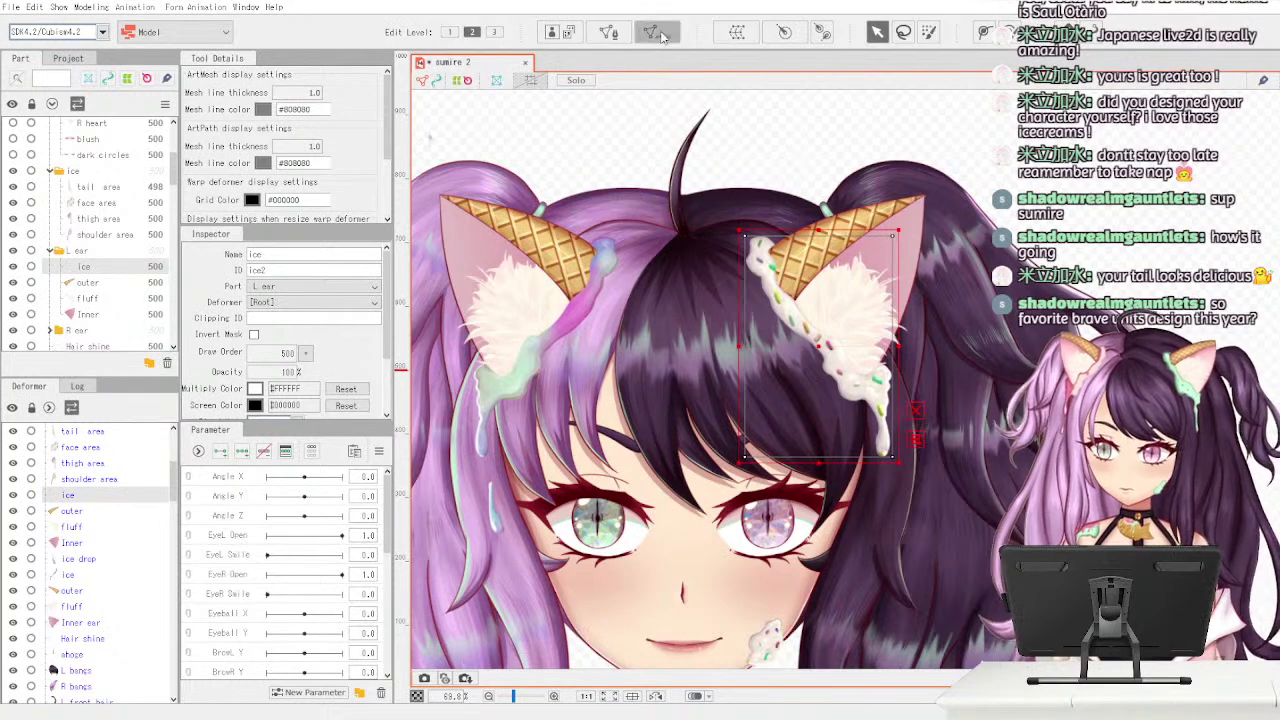
pyautogui.hotkey('ctrl', 'shift', 'a')
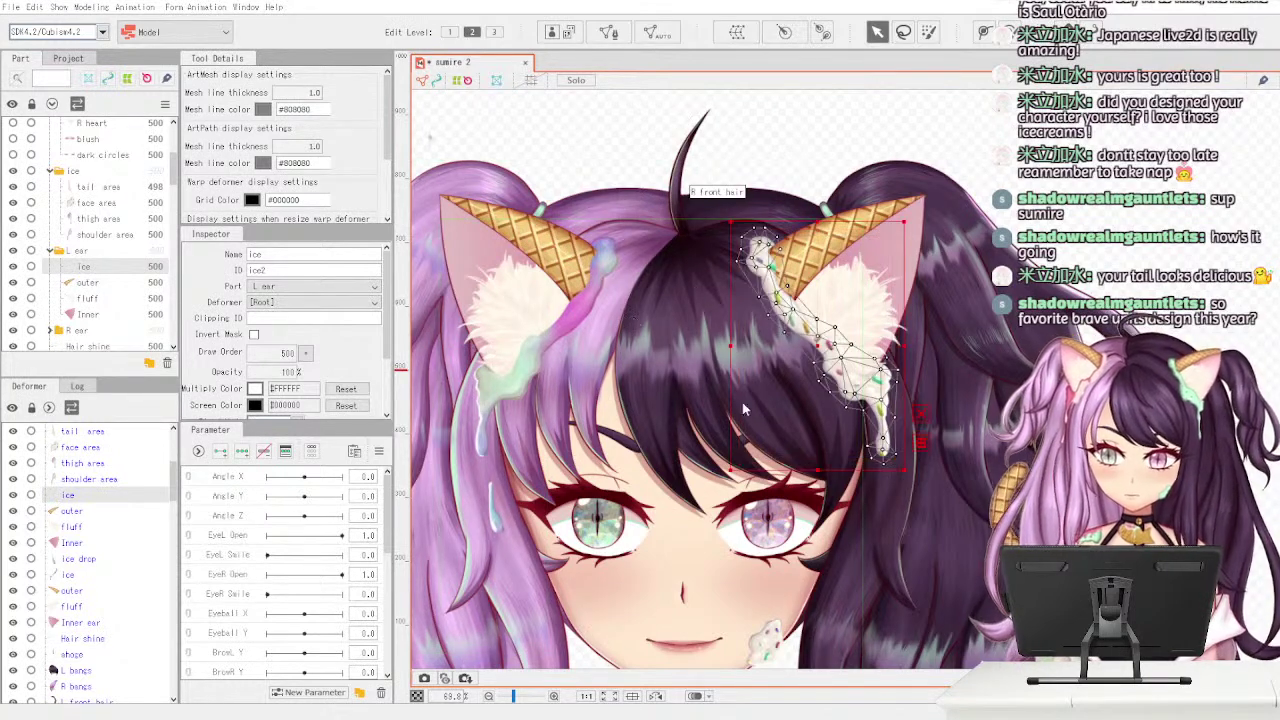
# - Switch the L ear's ice part to a denser automatic mesh, adjust its lower vertices by hand, and apply the edit
pyautogui.click(612, 314)
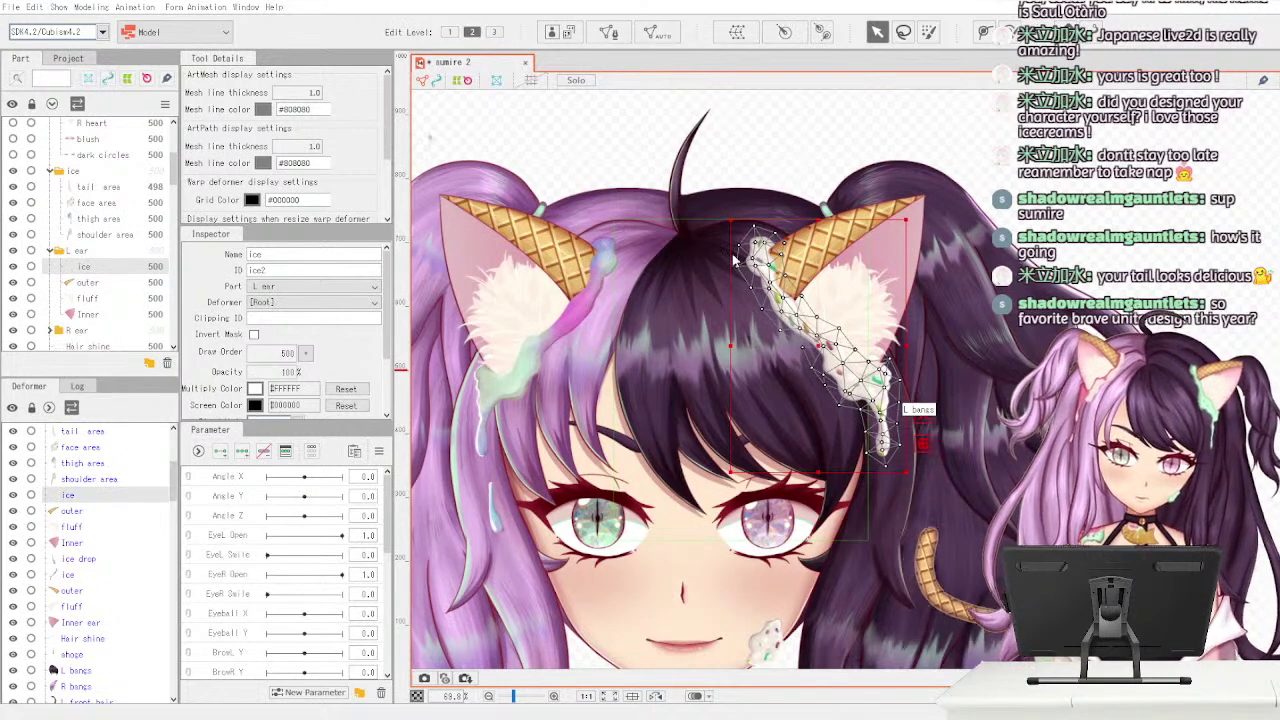
pyautogui.click(608, 32)
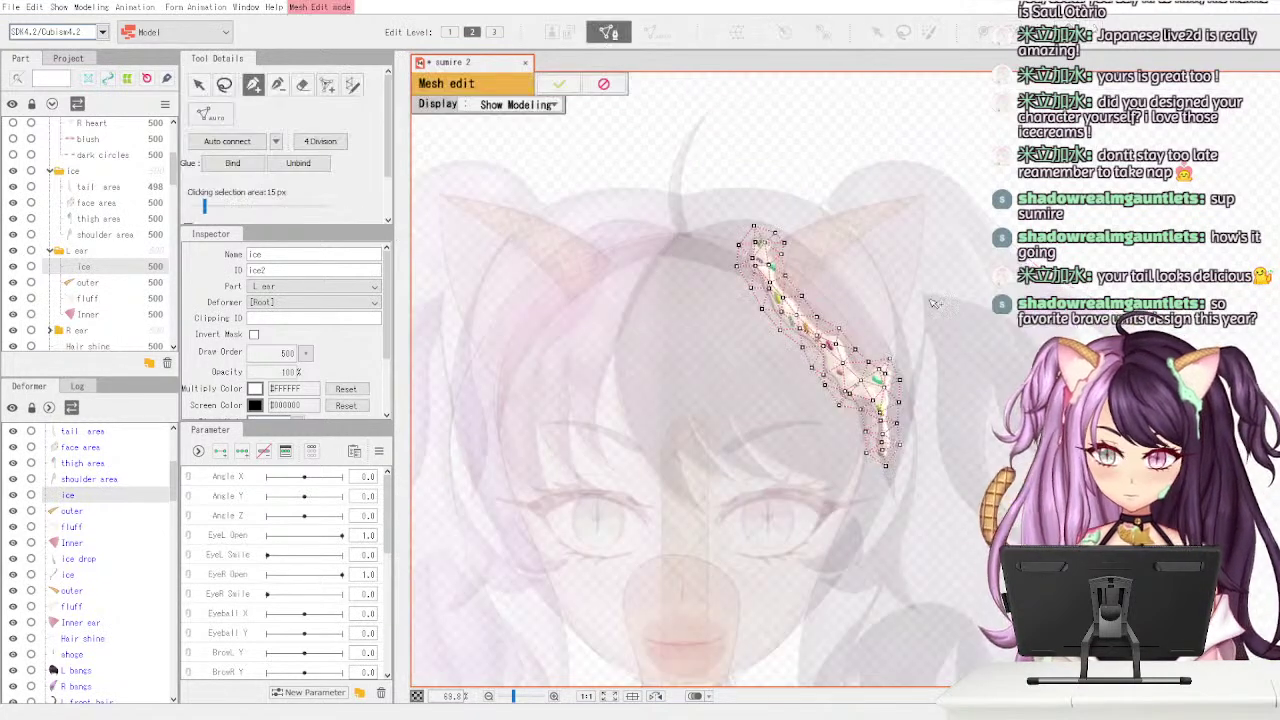
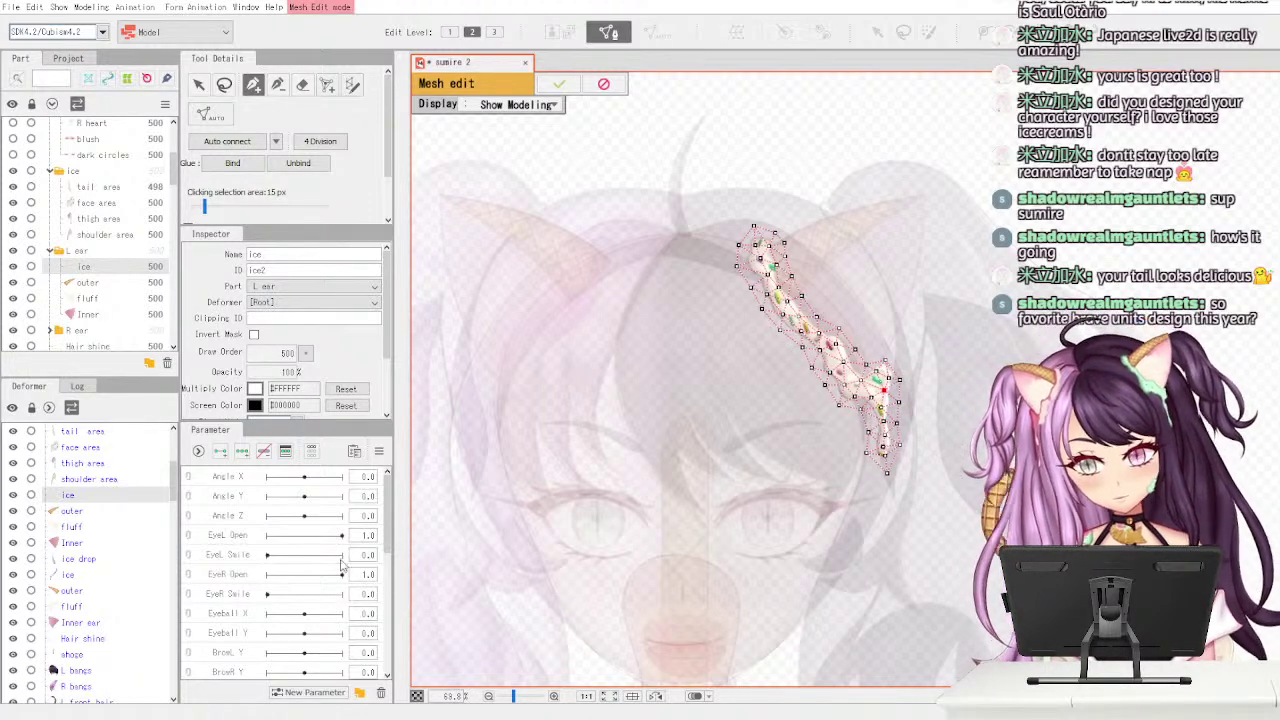
pyautogui.click(558, 84)
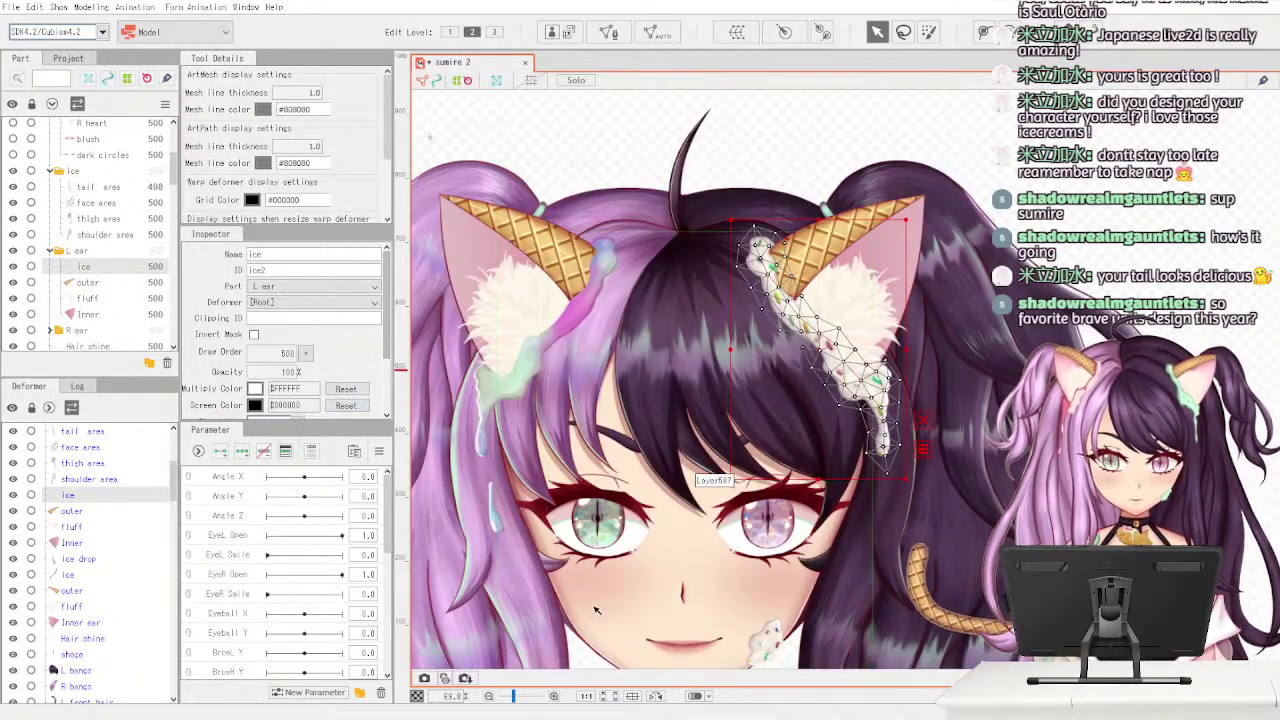
# - Generate an automatic mesh for the L ear's outer part, refine the vertices around the cone and its tip, and apply the edit
pyautogui.click(100, 283)
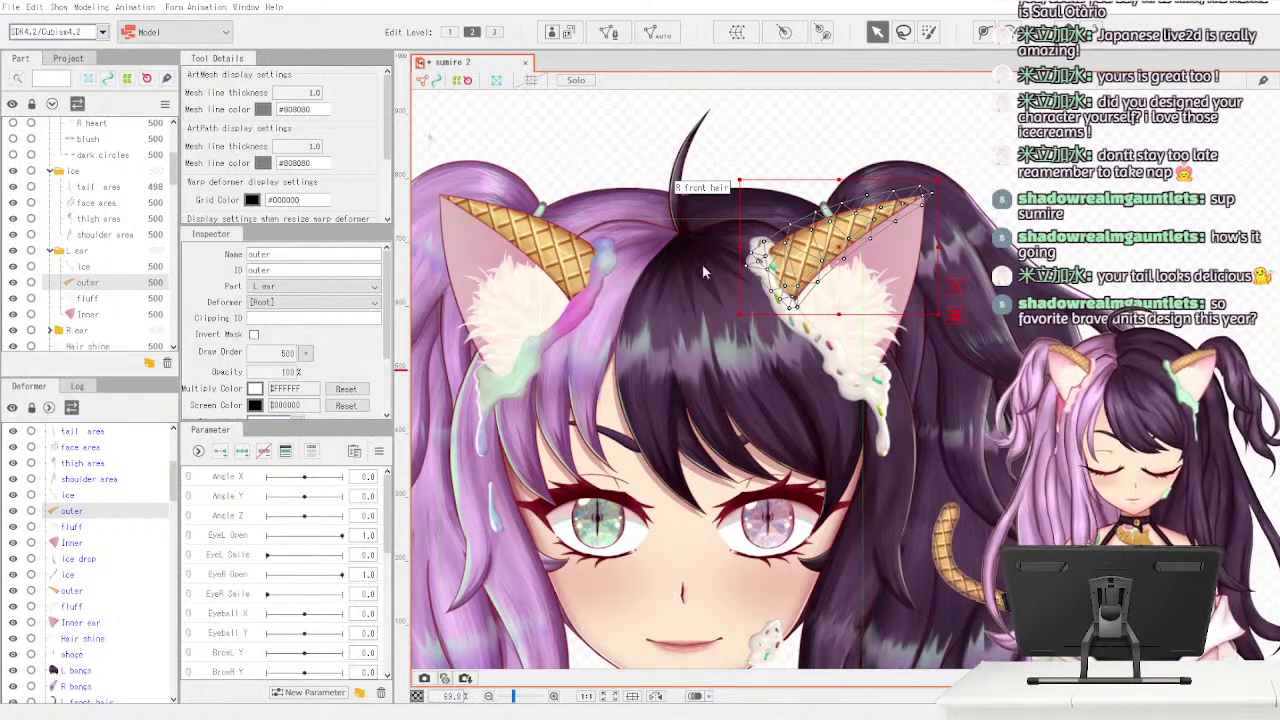
pyautogui.click(615, 312)
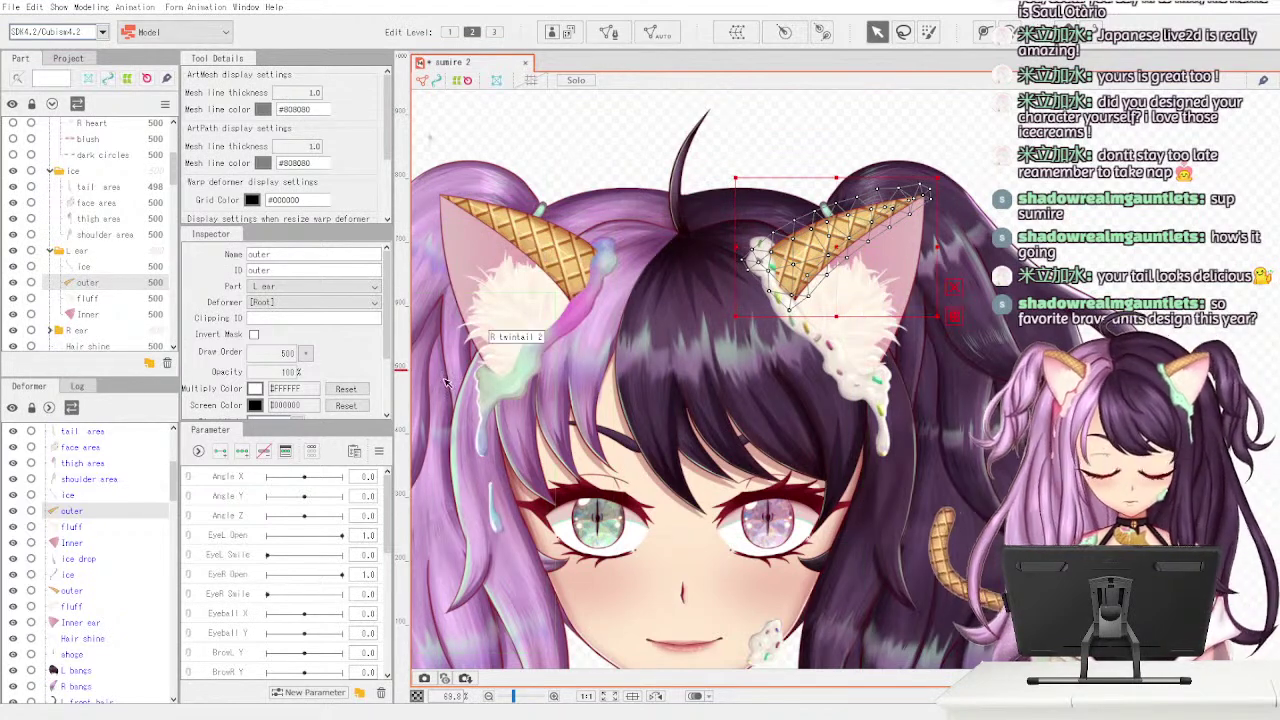
pyautogui.click(616, 35)
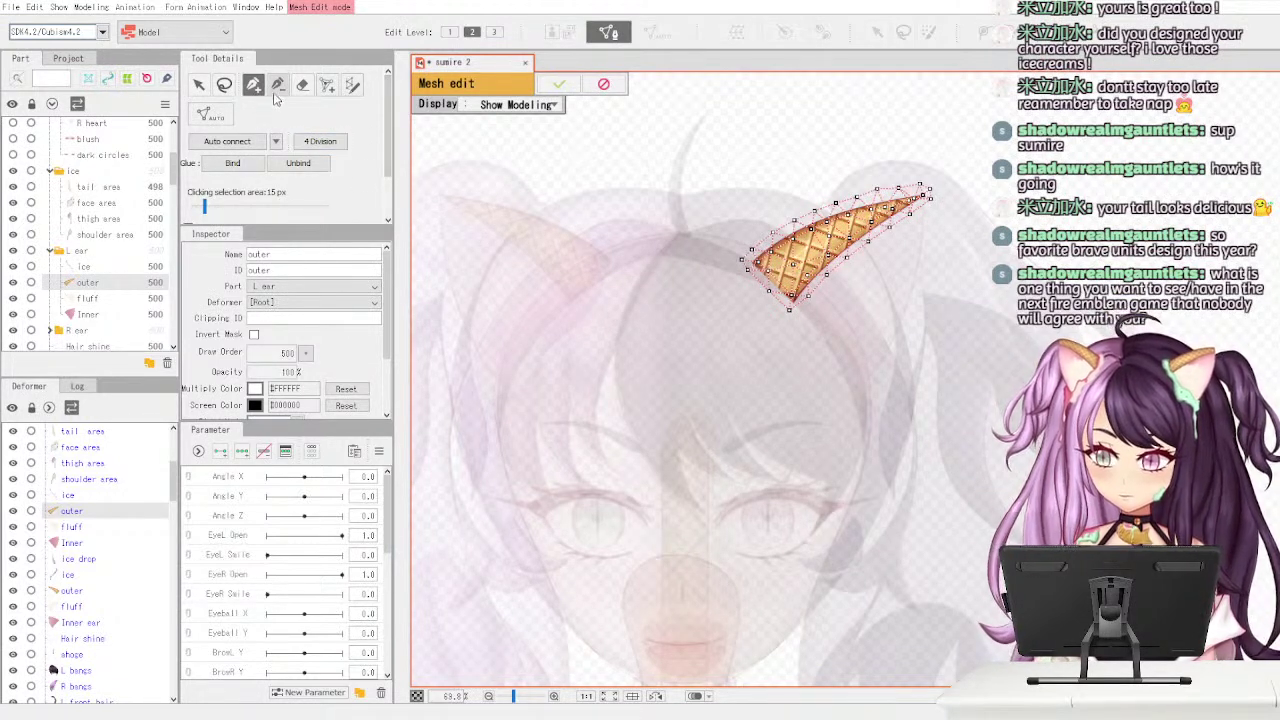
pyautogui.click(277, 90)
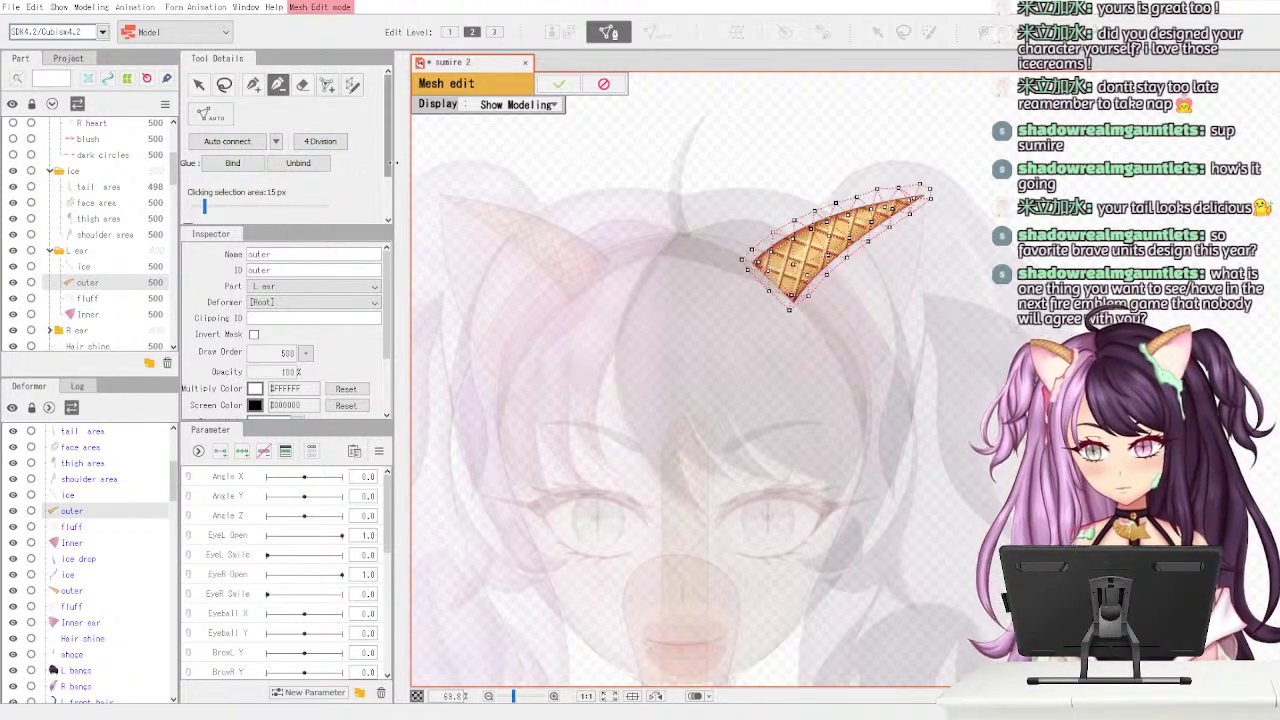
pyautogui.click(253, 85)
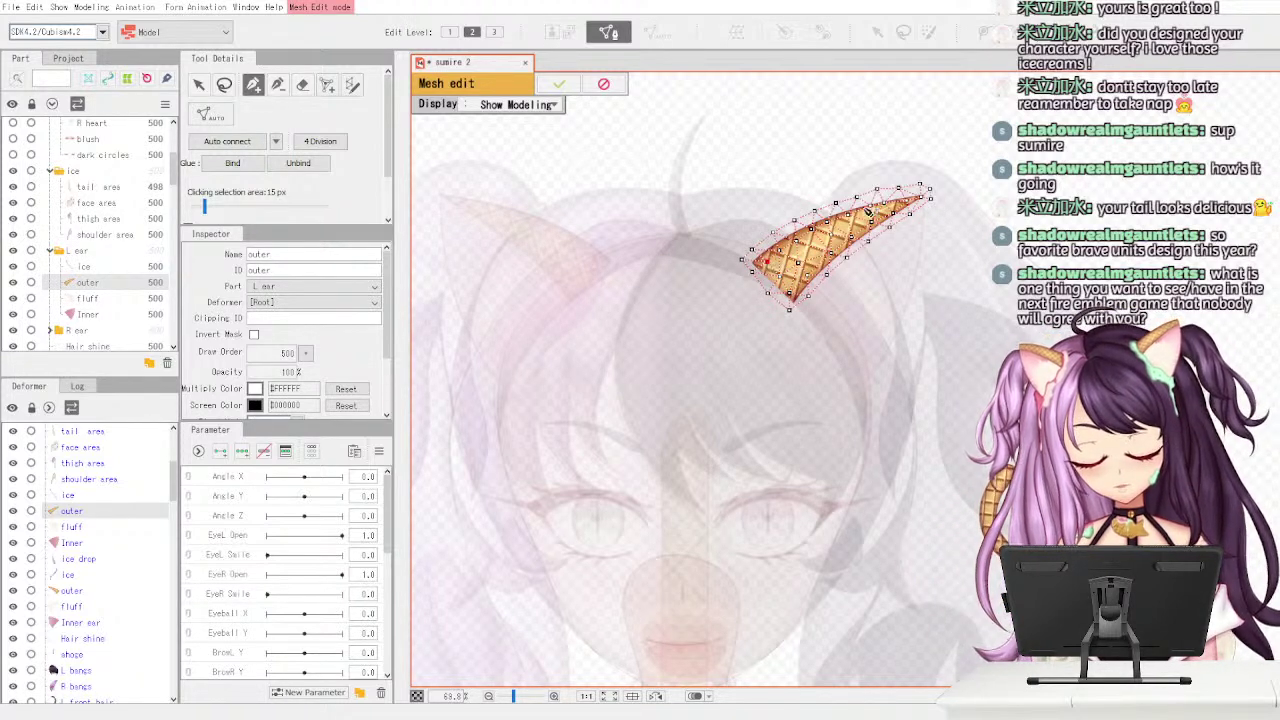
pyautogui.moveTo(930, 190); pyautogui.dragTo(898, 185)
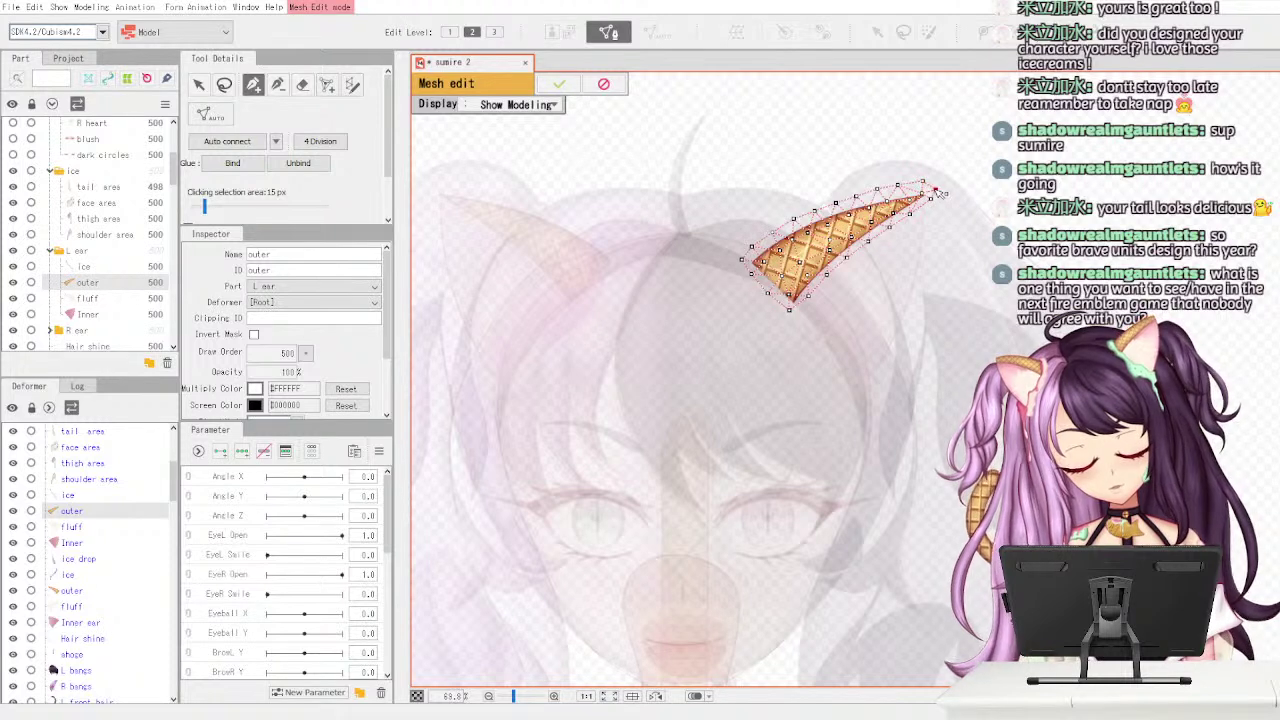
pyautogui.click(557, 85)
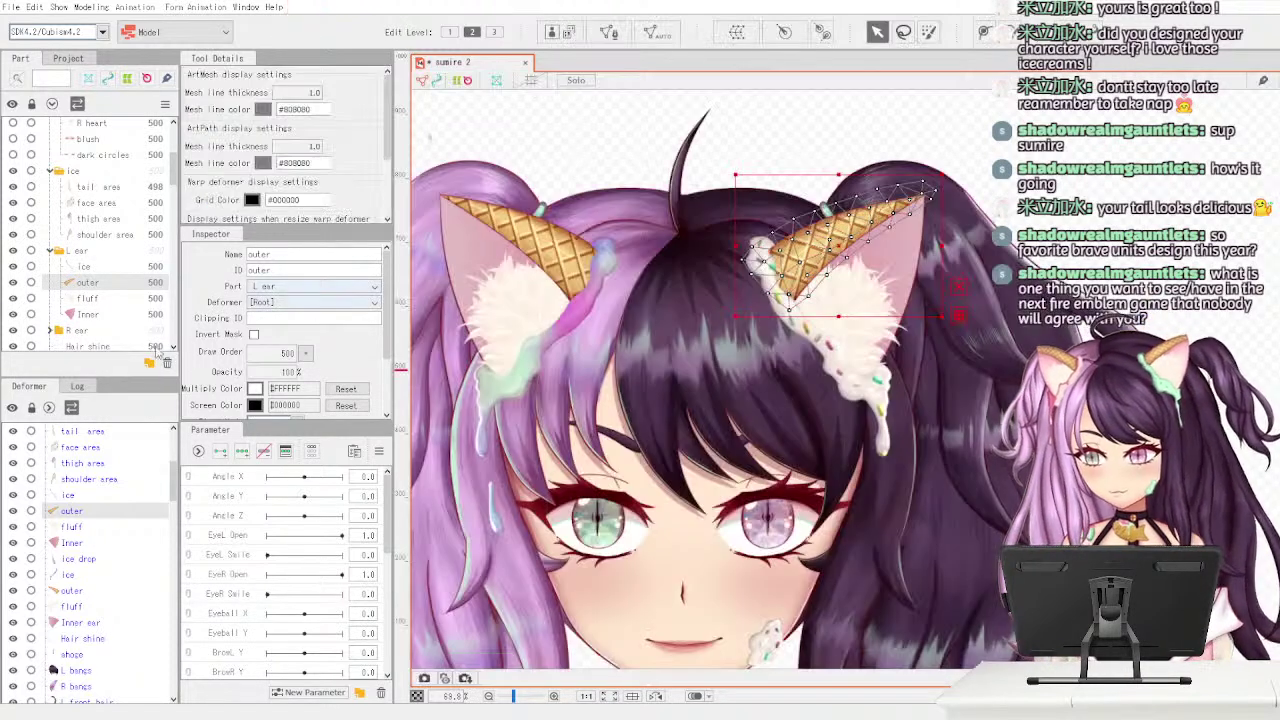
# - Generate automatic meshes for the L ear's fluff and Inner parts, using a denser mesh for the fluff
pyautogui.click(135, 298)
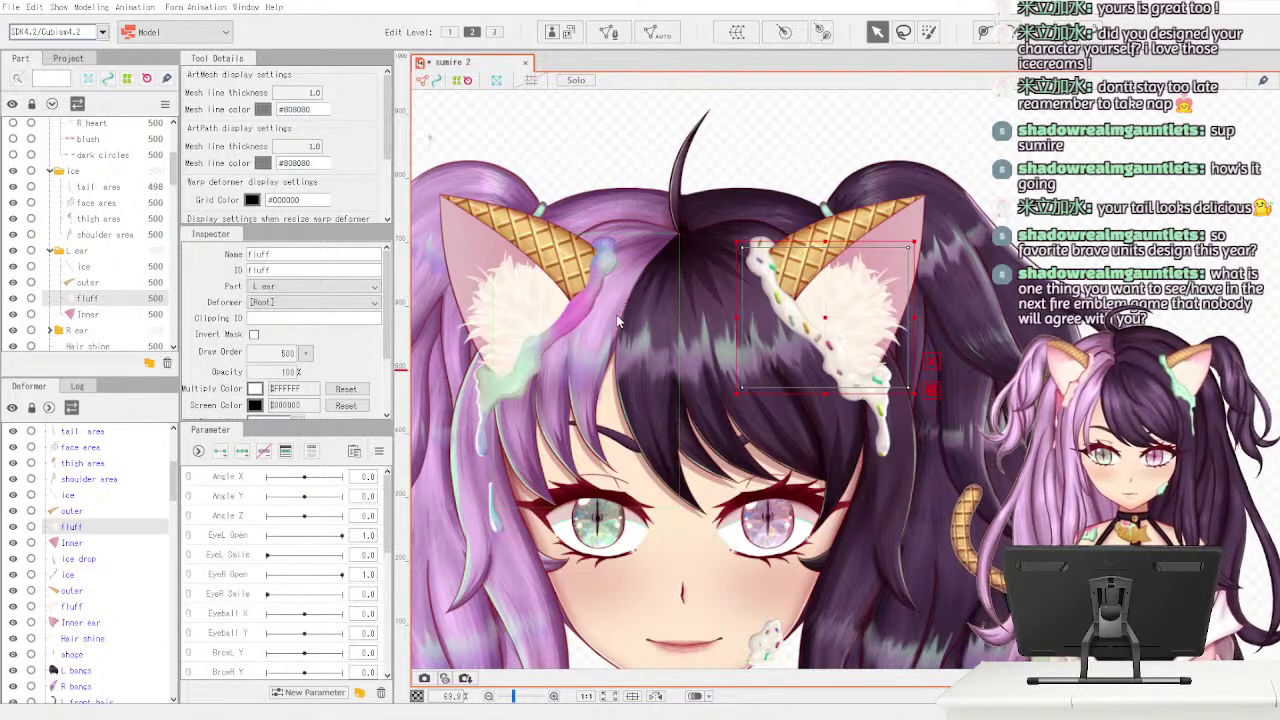
pyautogui.hotkey('ctrl', 'shift', 'a')
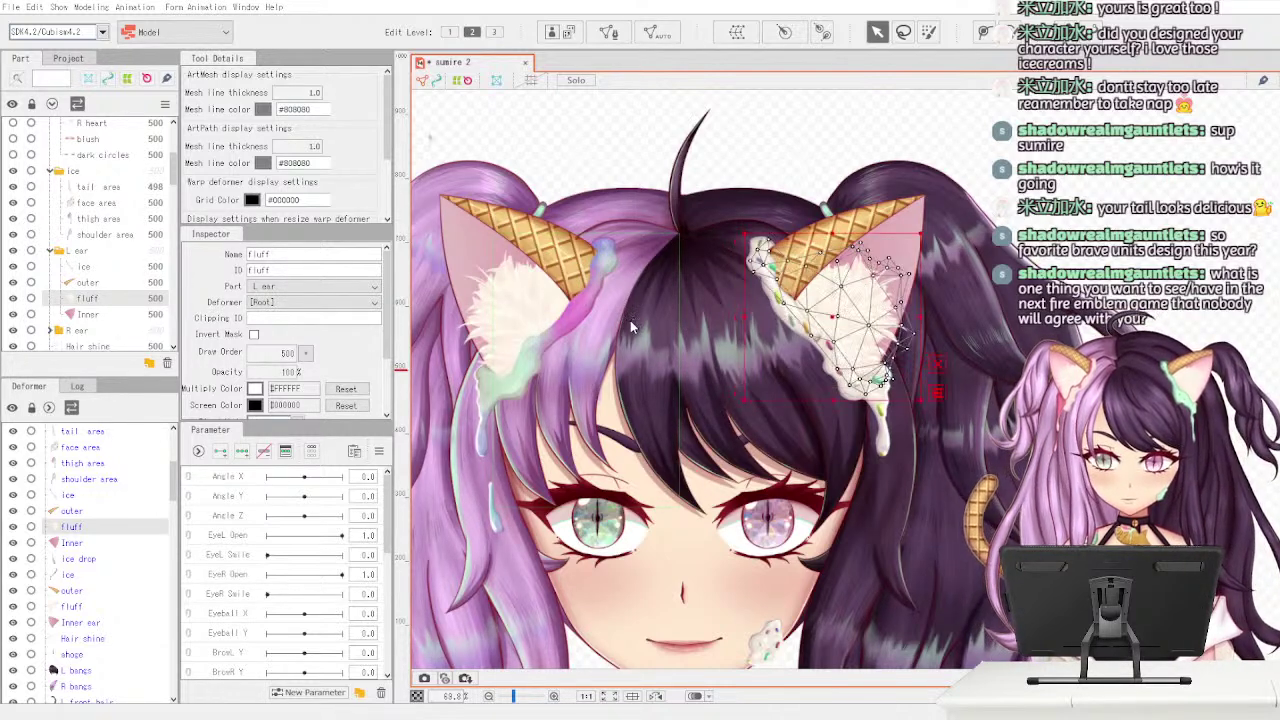
pyautogui.click(616, 324)
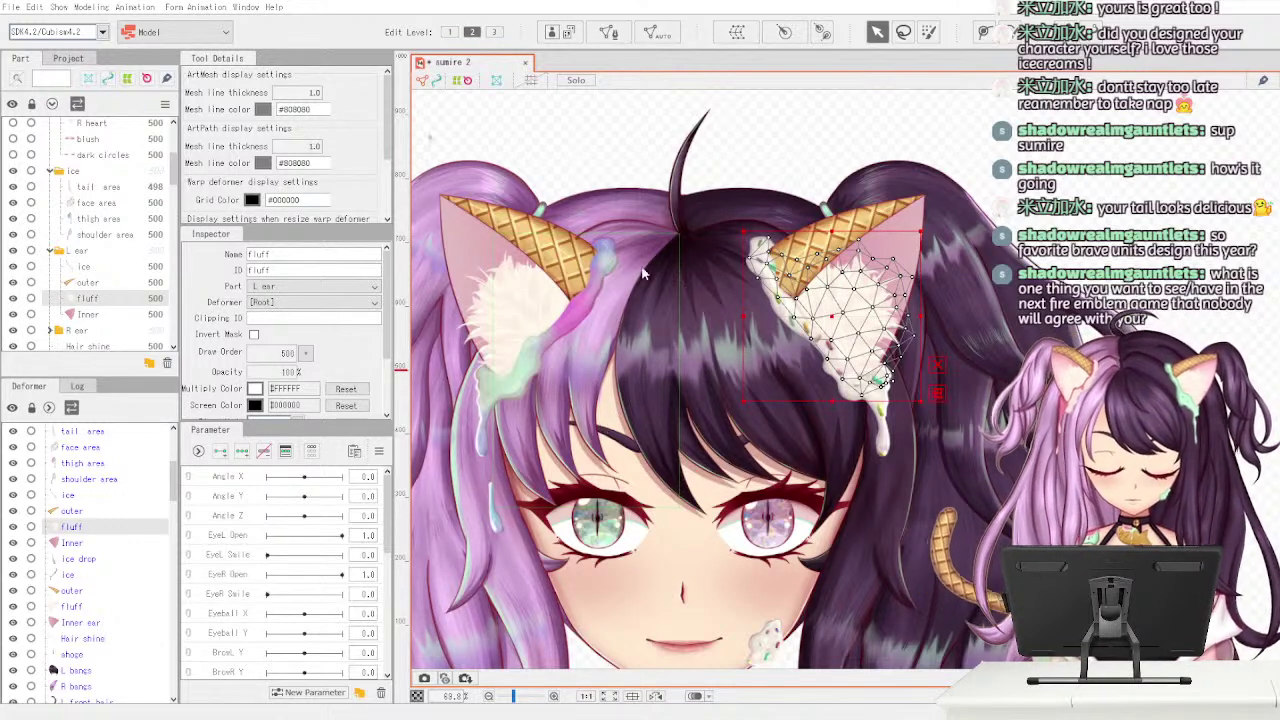
pyautogui.click(120, 314)
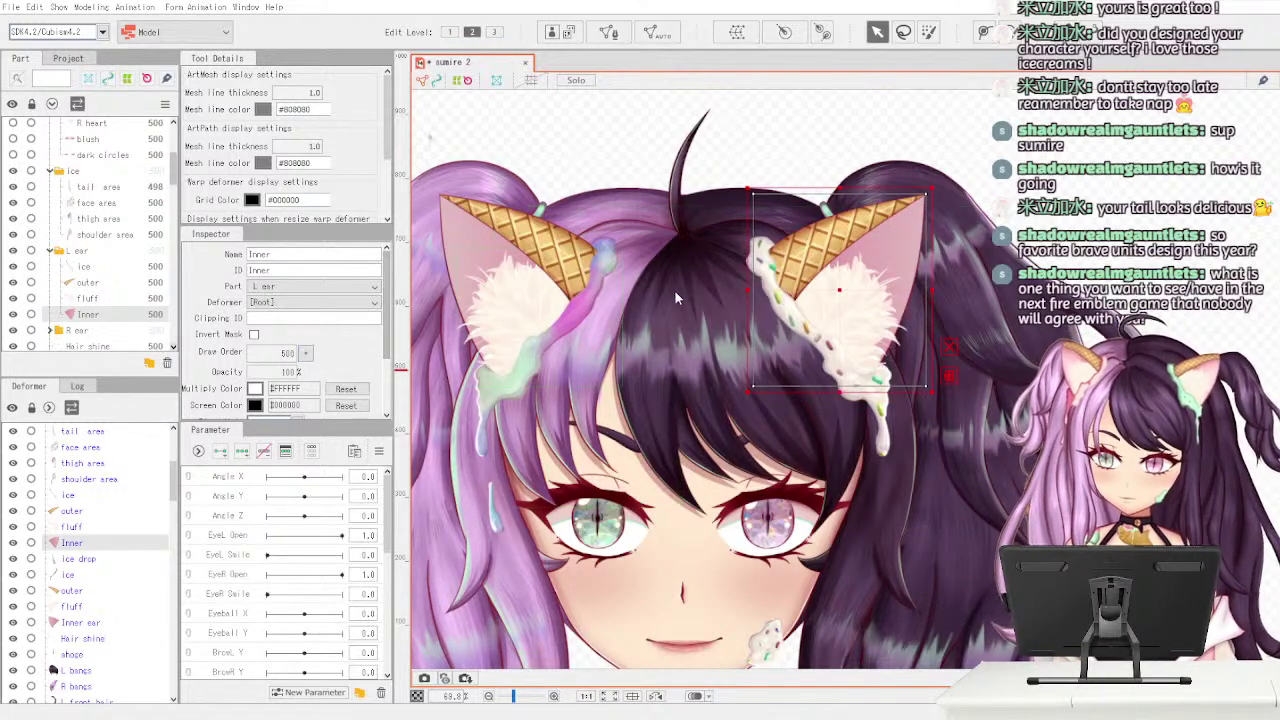
pyautogui.hotkey('ctrl', 'shift', 'a')
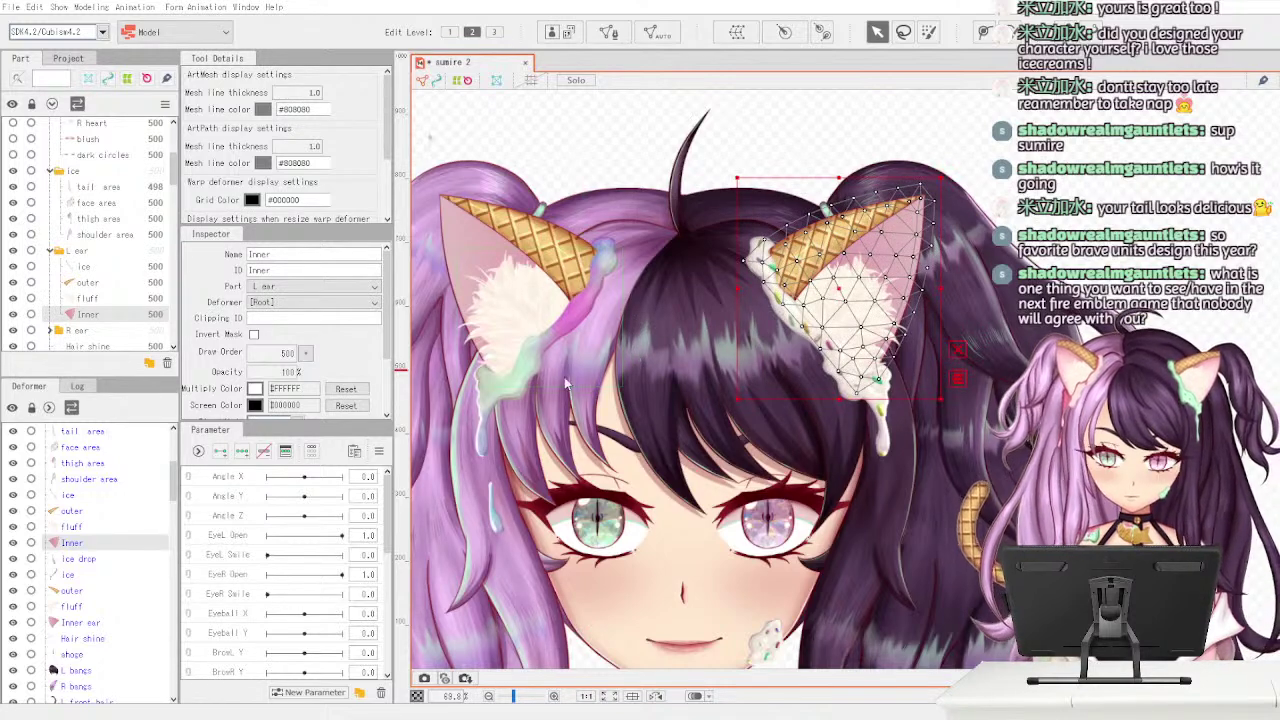
# - Check the meshes of the parts in the L ear and ice folders and of the blush expression part
pyautogui.click(131, 300)
pyautogui.click(134, 286)
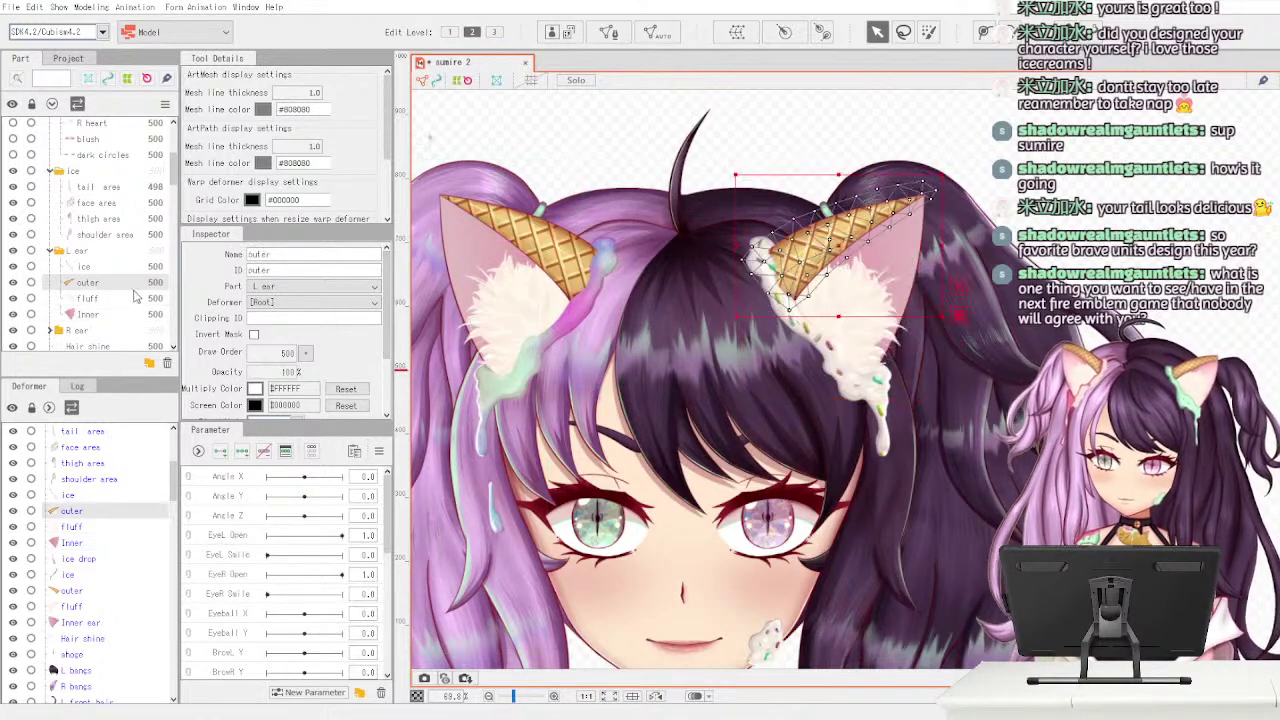
pyautogui.click(133, 270)
pyautogui.click(126, 234)
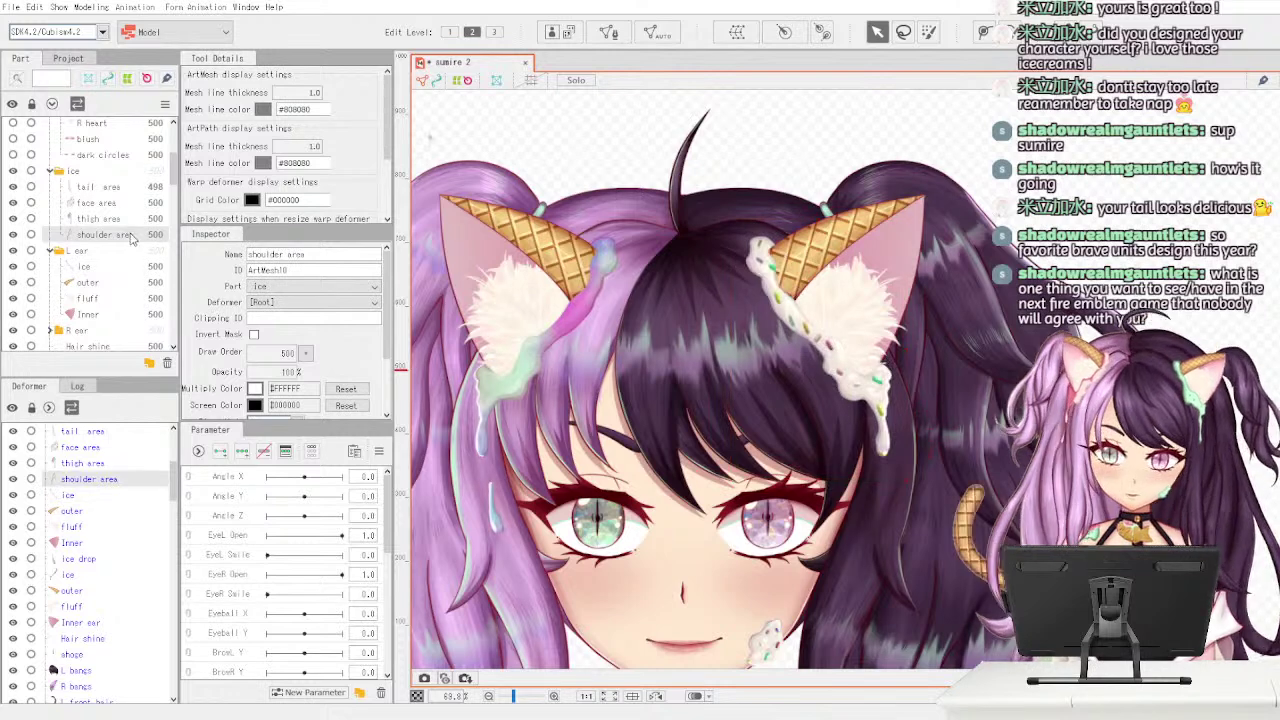
pyautogui.click(130, 219)
pyautogui.click(132, 203)
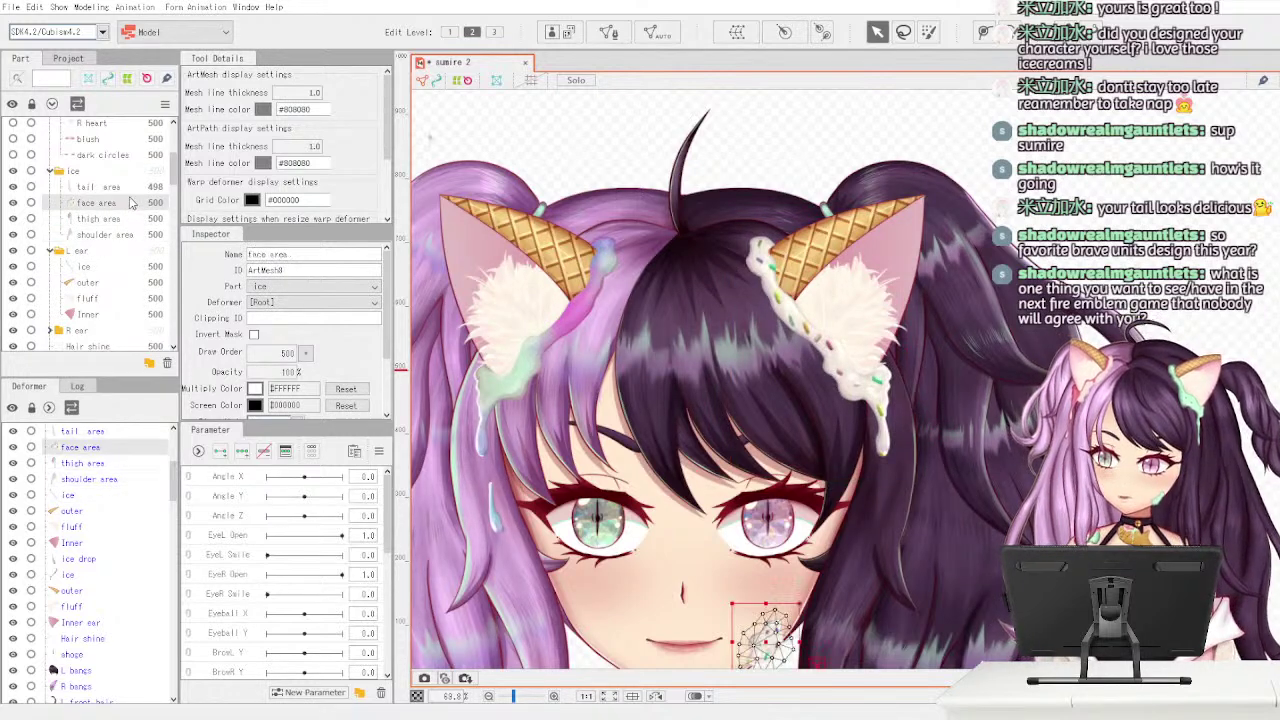
pyautogui.click(130, 188)
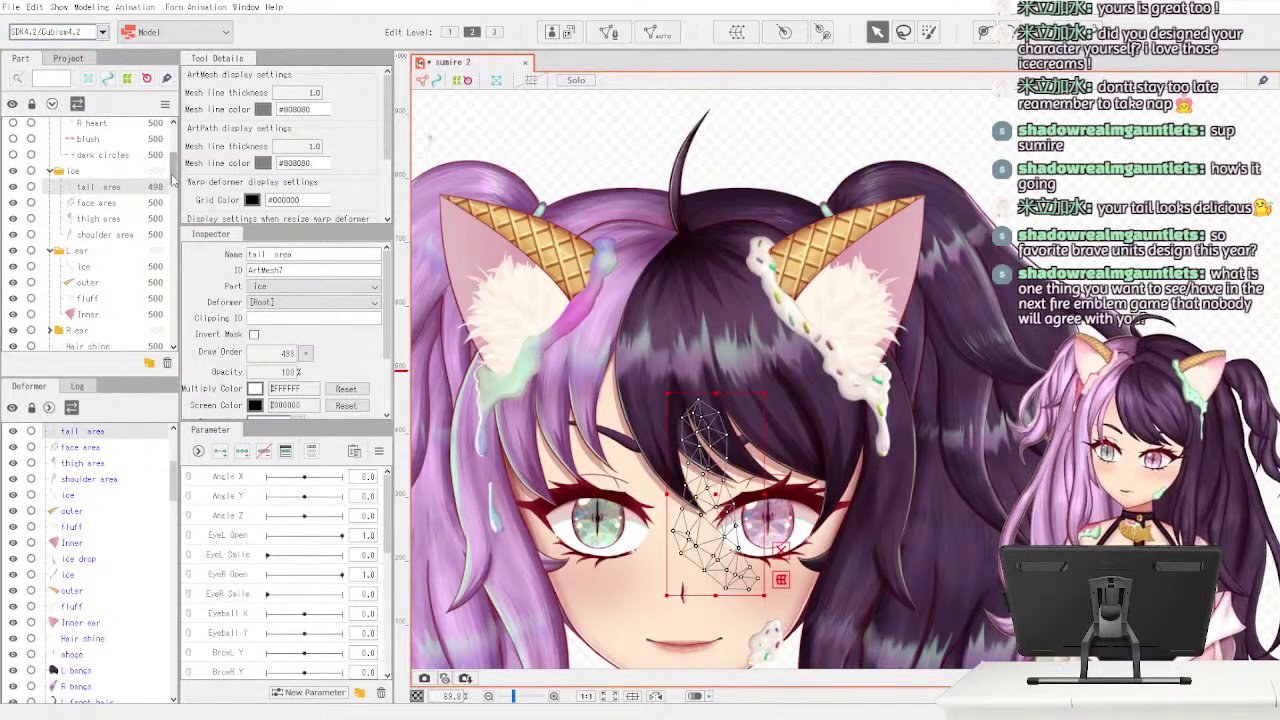
pyautogui.moveTo(177, 178); pyautogui.dragTo(177, 148)
pyautogui.scroll(-3, 177, 150)
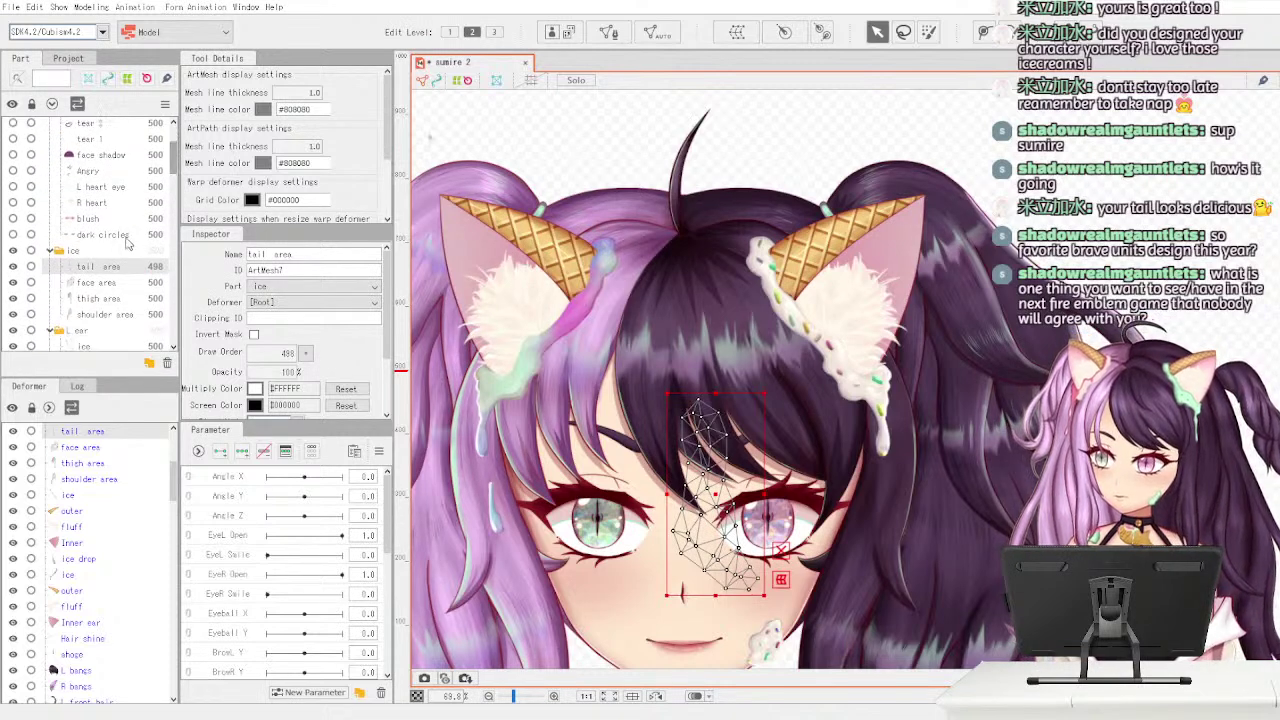
pyautogui.click(132, 219)
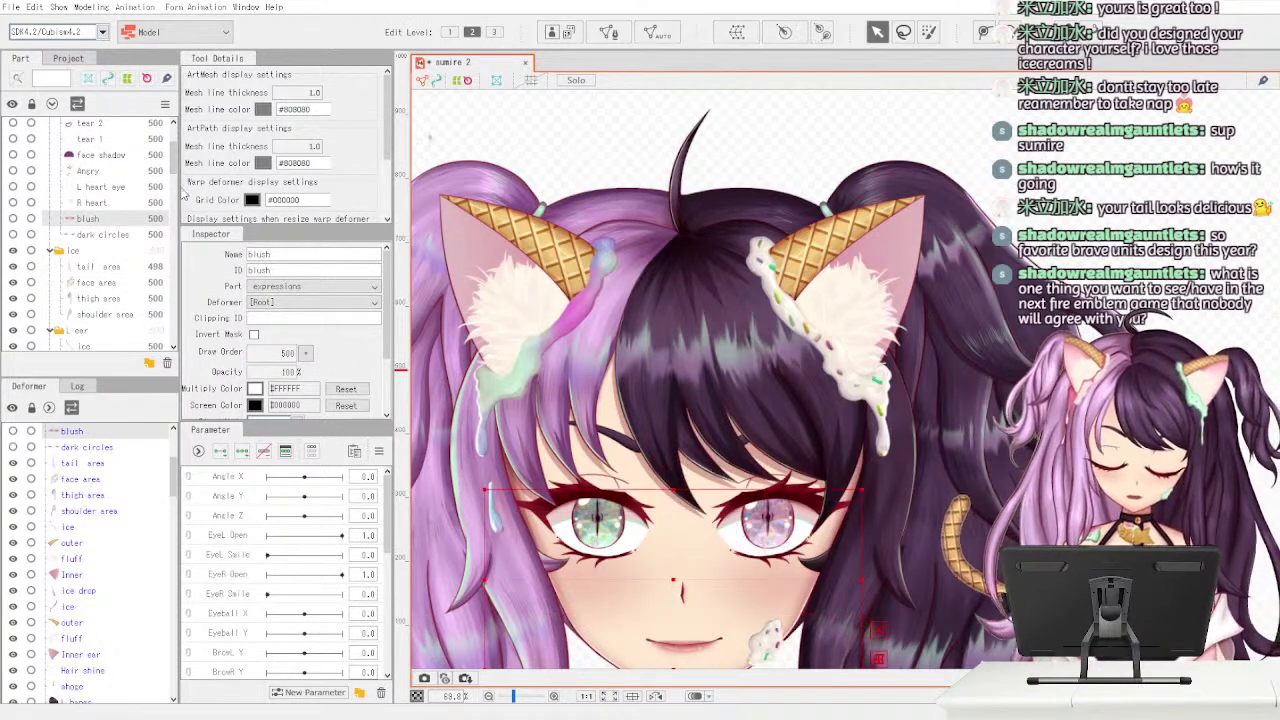
pyautogui.moveTo(174, 150); pyautogui.dragTo(171, 188)
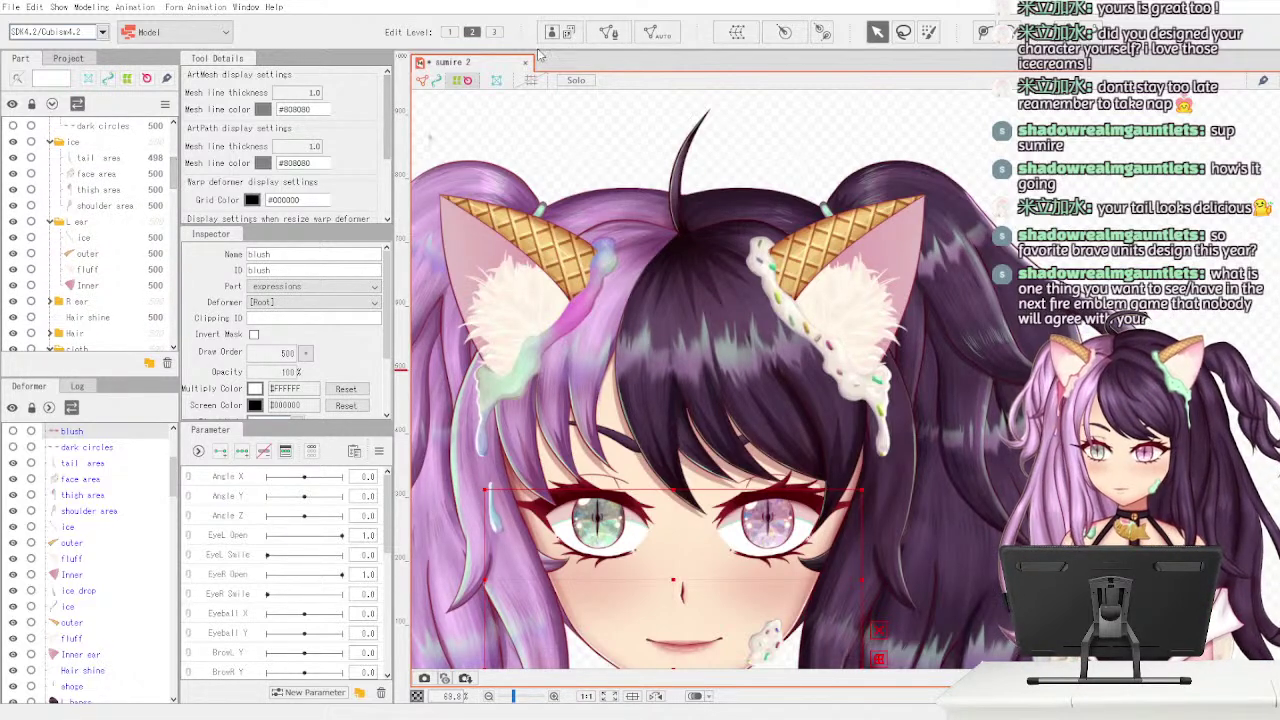
pyautogui.scroll(-1, 174, 187)
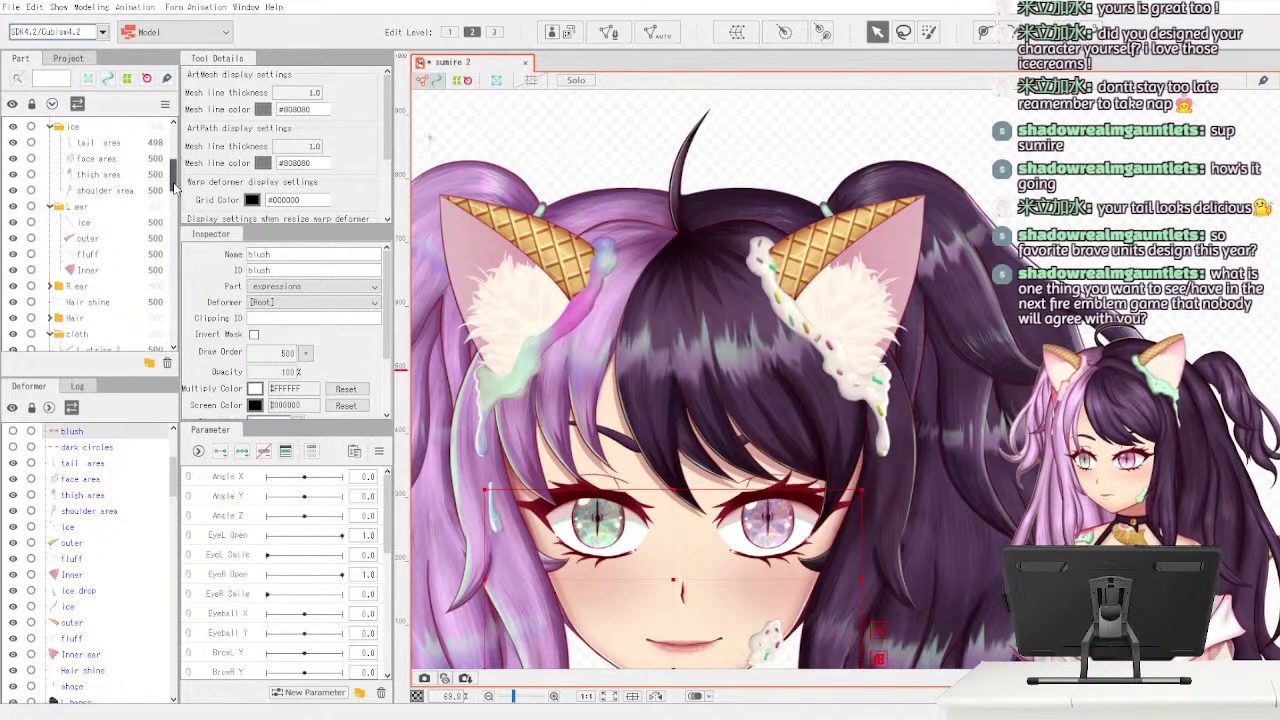
pyautogui.click(142, 198)
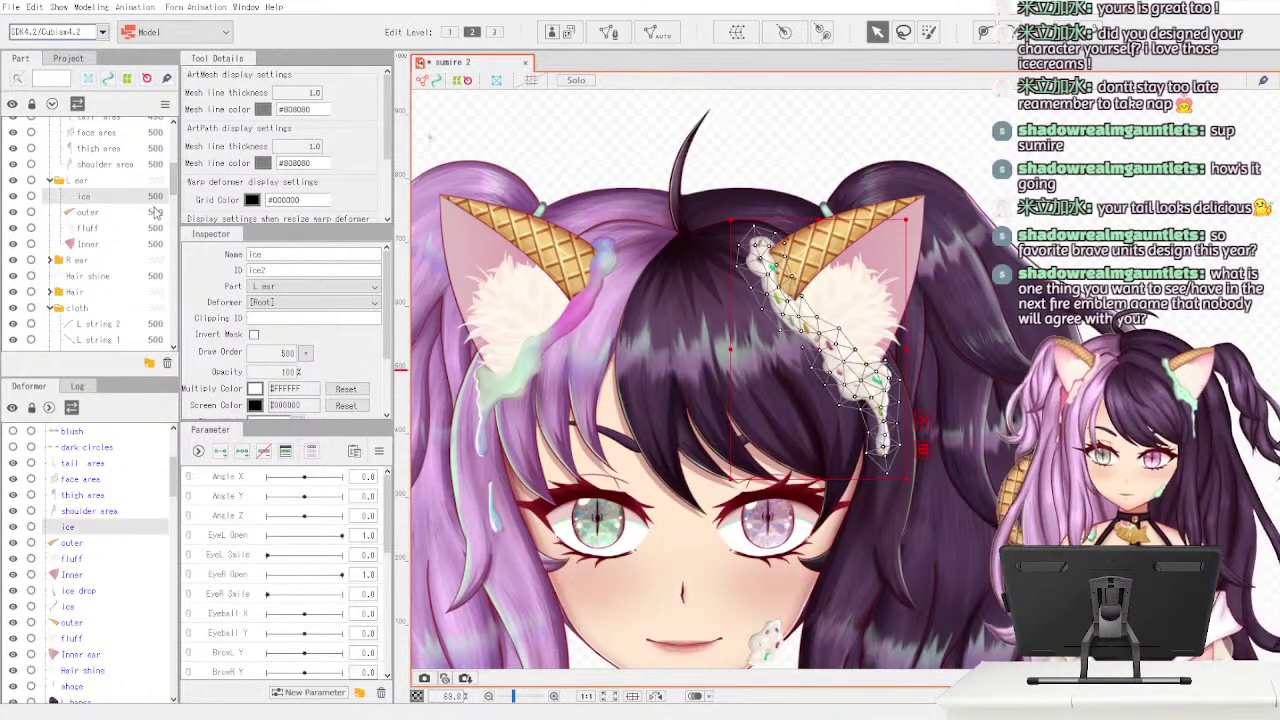
pyautogui.click(140, 213)
pyautogui.scroll(-1, 176, 187)
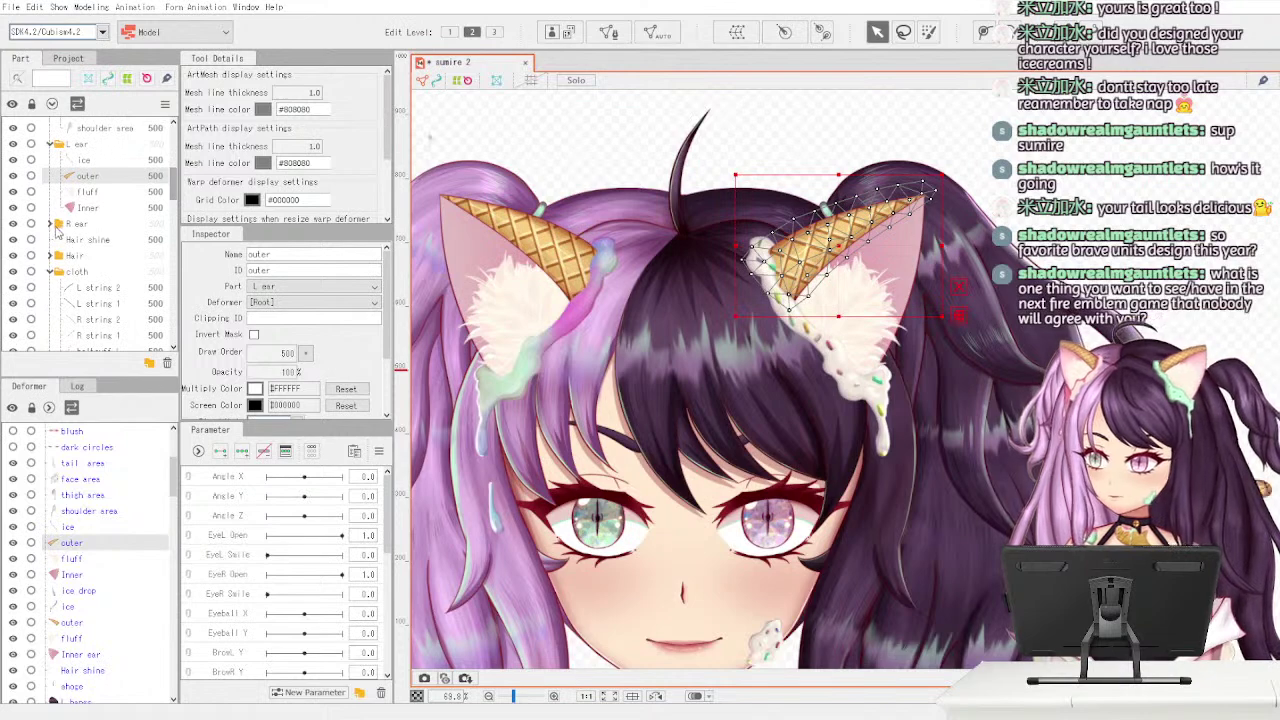
# - Expand the R ear folder and generate a denser automatic mesh for its ice drop part
pyautogui.click(53, 225)
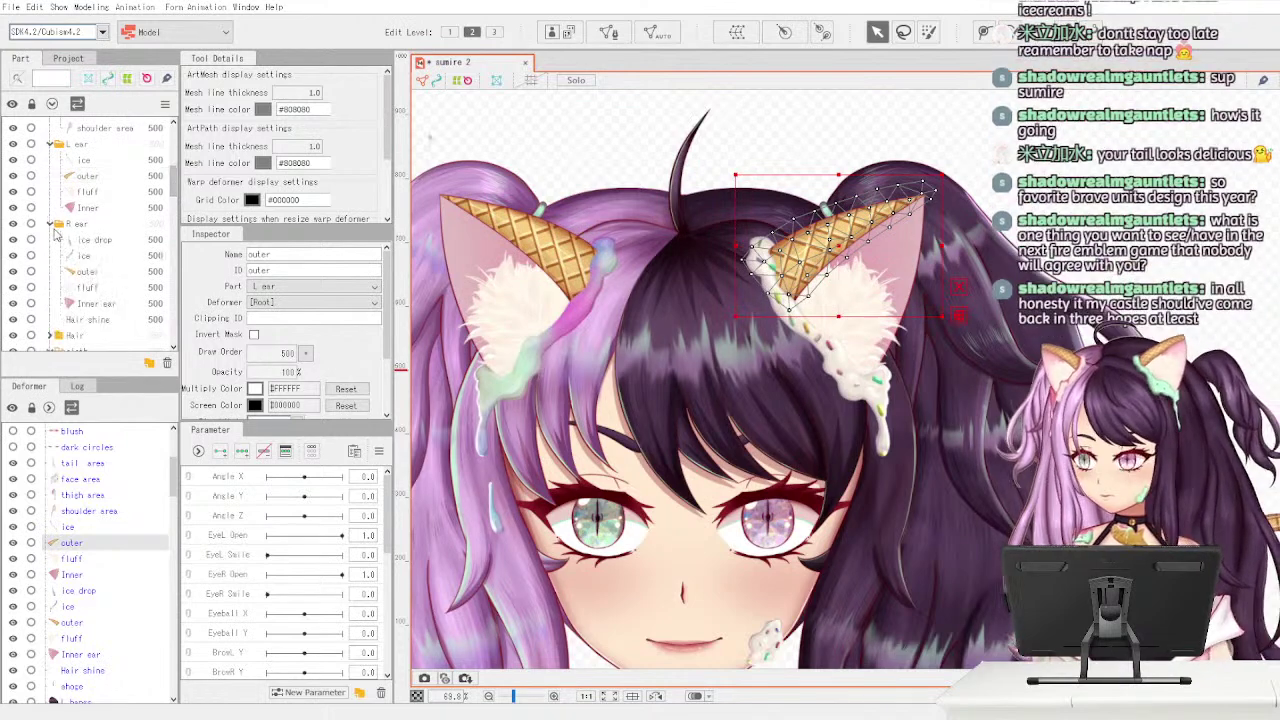
pyautogui.click(133, 207)
pyautogui.click(136, 192)
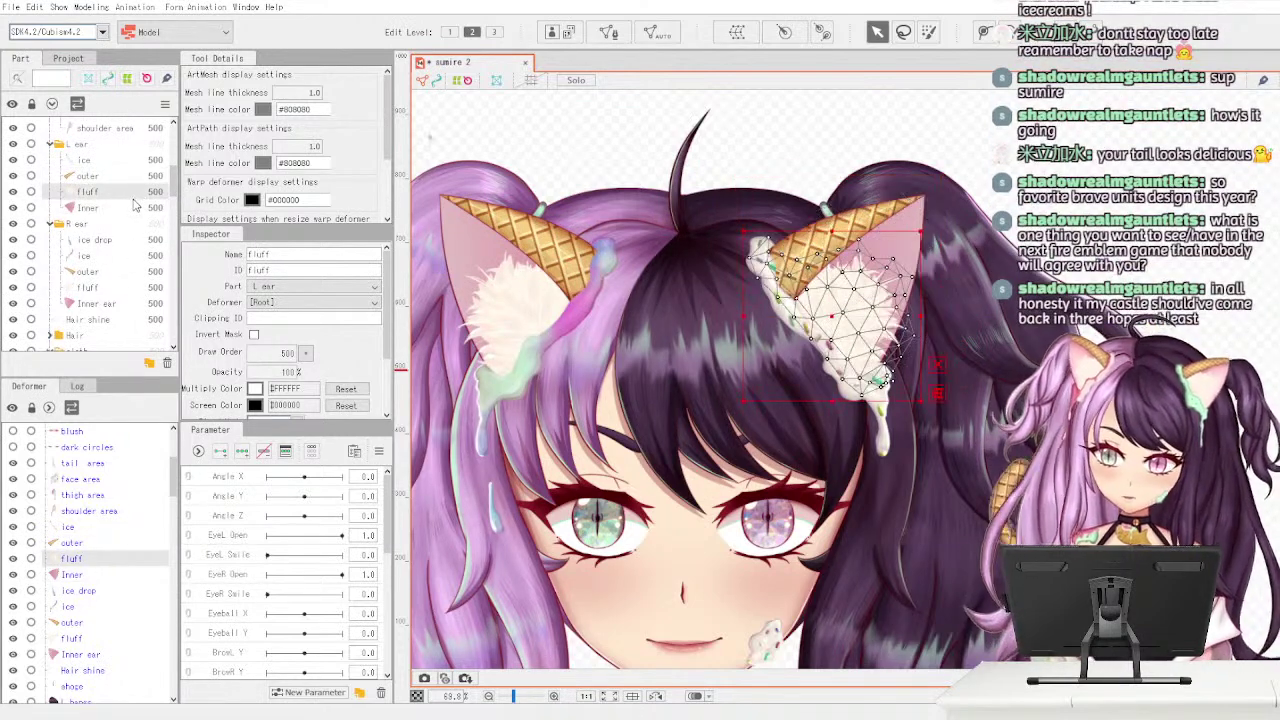
pyautogui.click(134, 207)
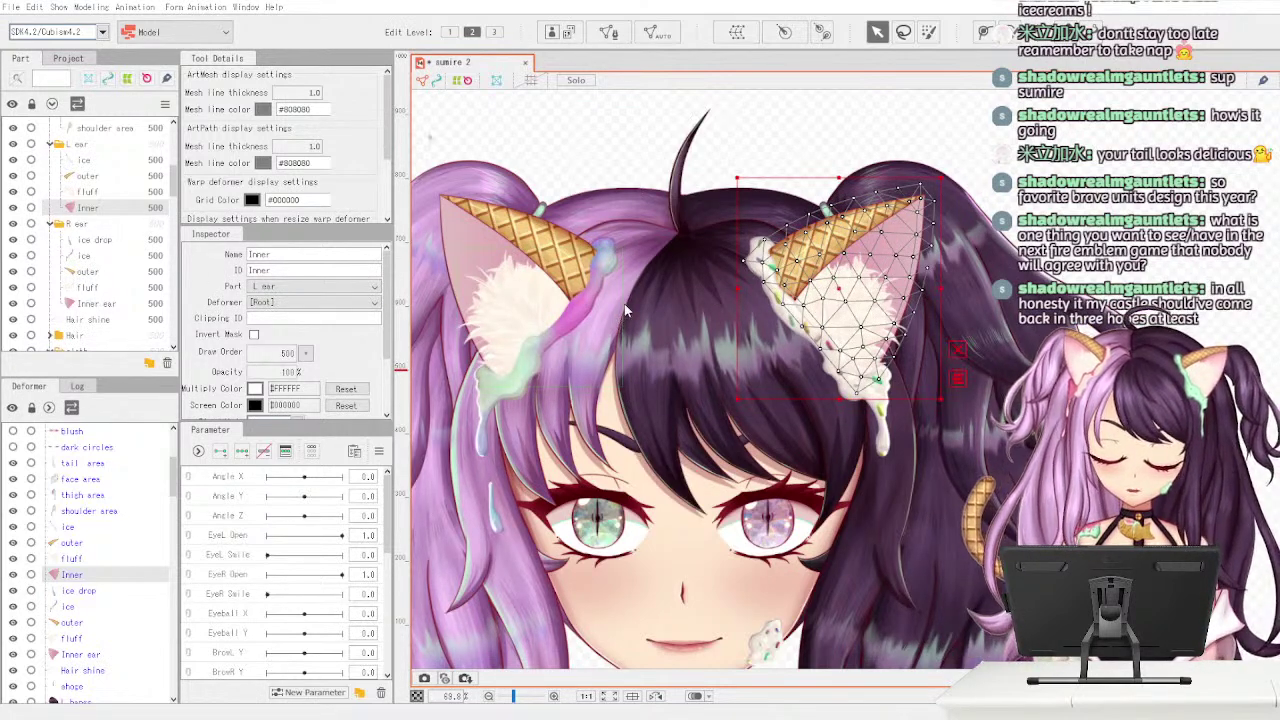
pyautogui.click(97, 240)
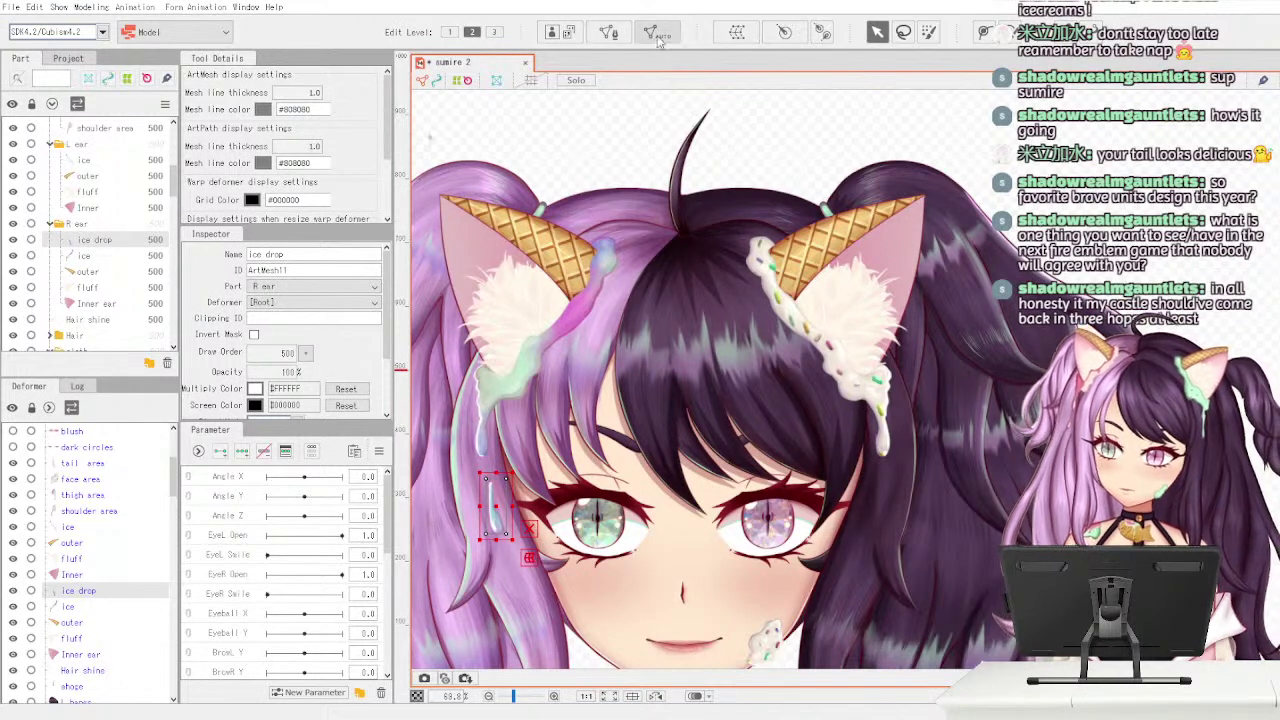
pyautogui.click(632, 328)
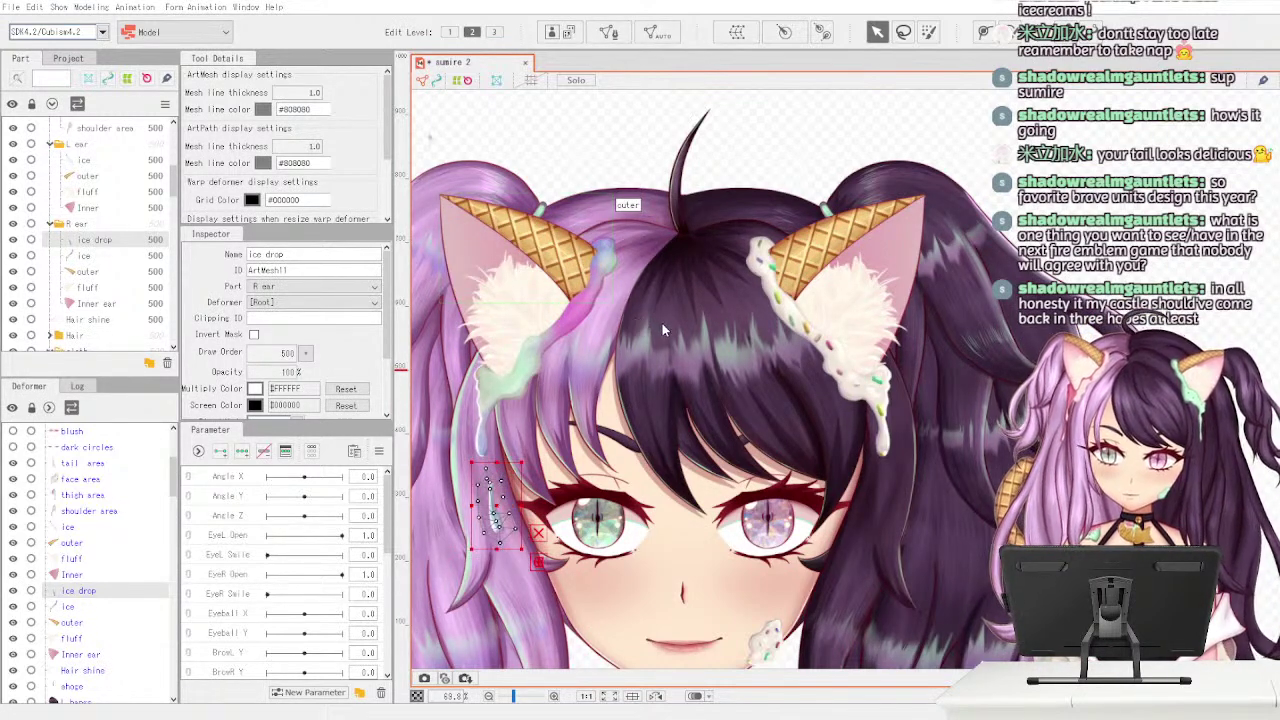
pyautogui.click(643, 323)
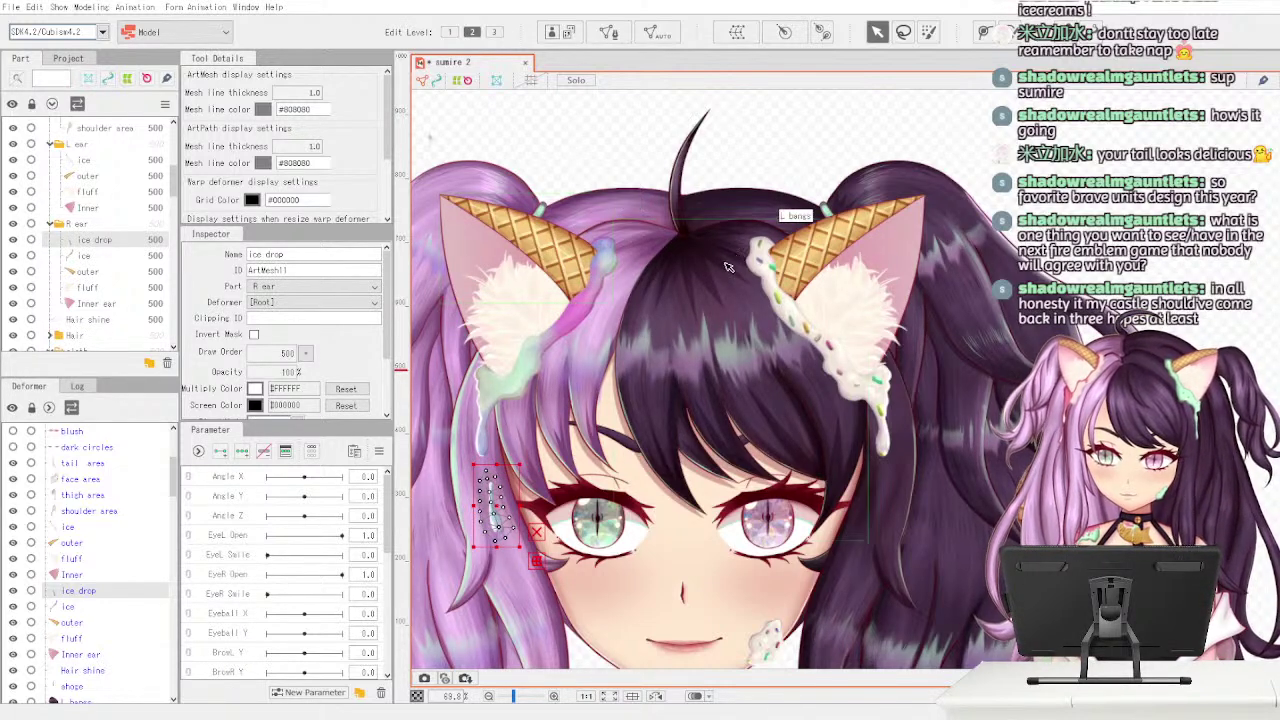
# - Generate an automatic mesh for the R ear's ice part and switch it to a denser setting
pyautogui.click(129, 257)
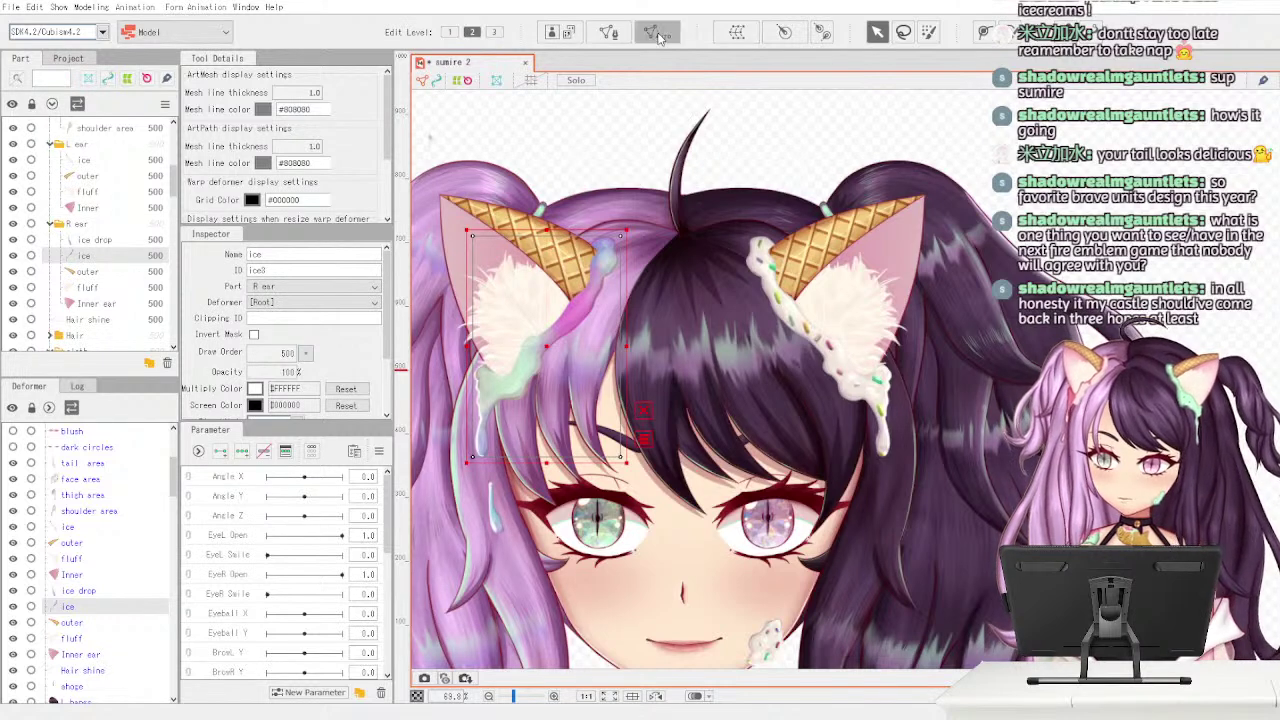
pyautogui.hotkey('ctrl', 'shift', 'a')
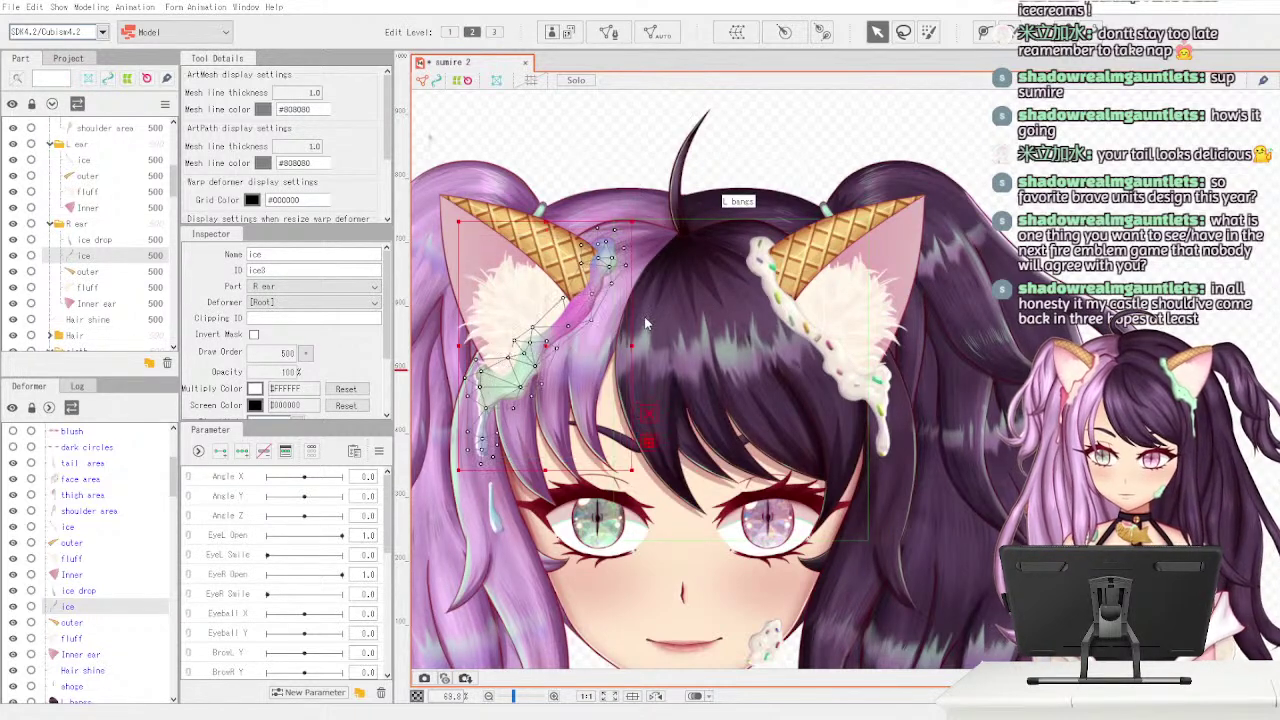
pyautogui.click(658, 264)
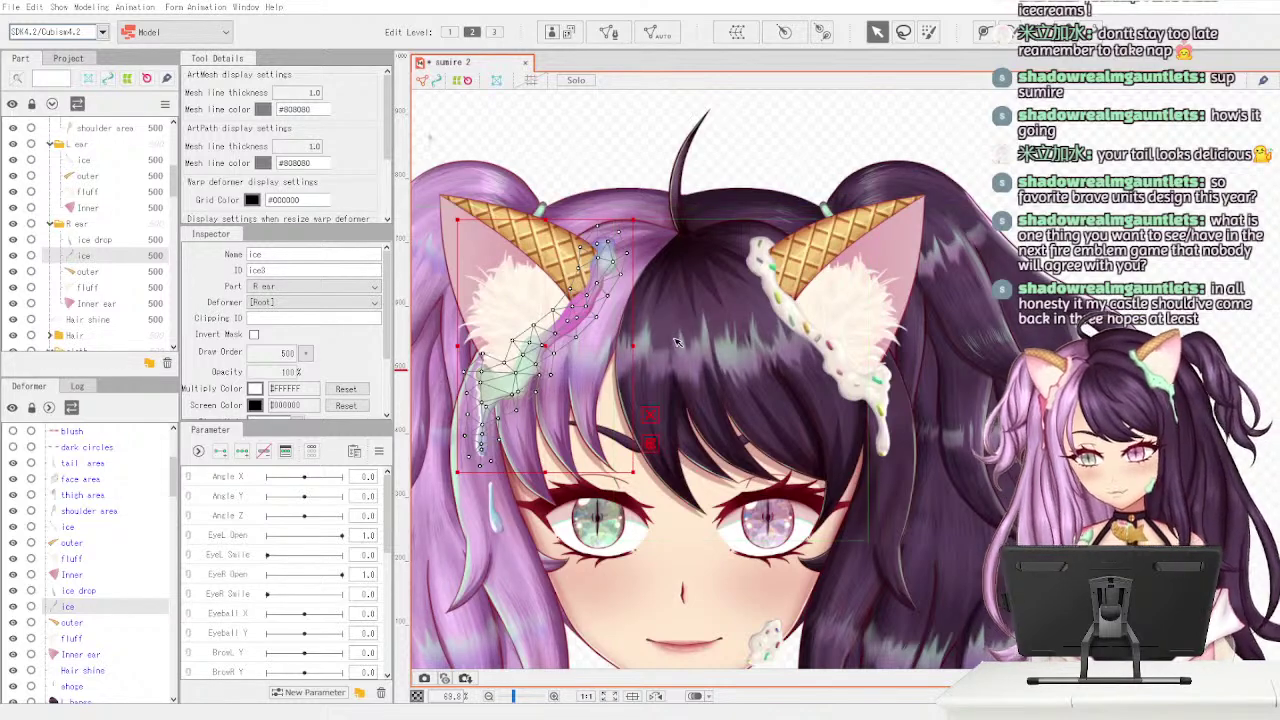
# - Generate an automatic mesh for the R ear's outer part and refine its vertices around the cone's tip by hand
pyautogui.click(130, 271)
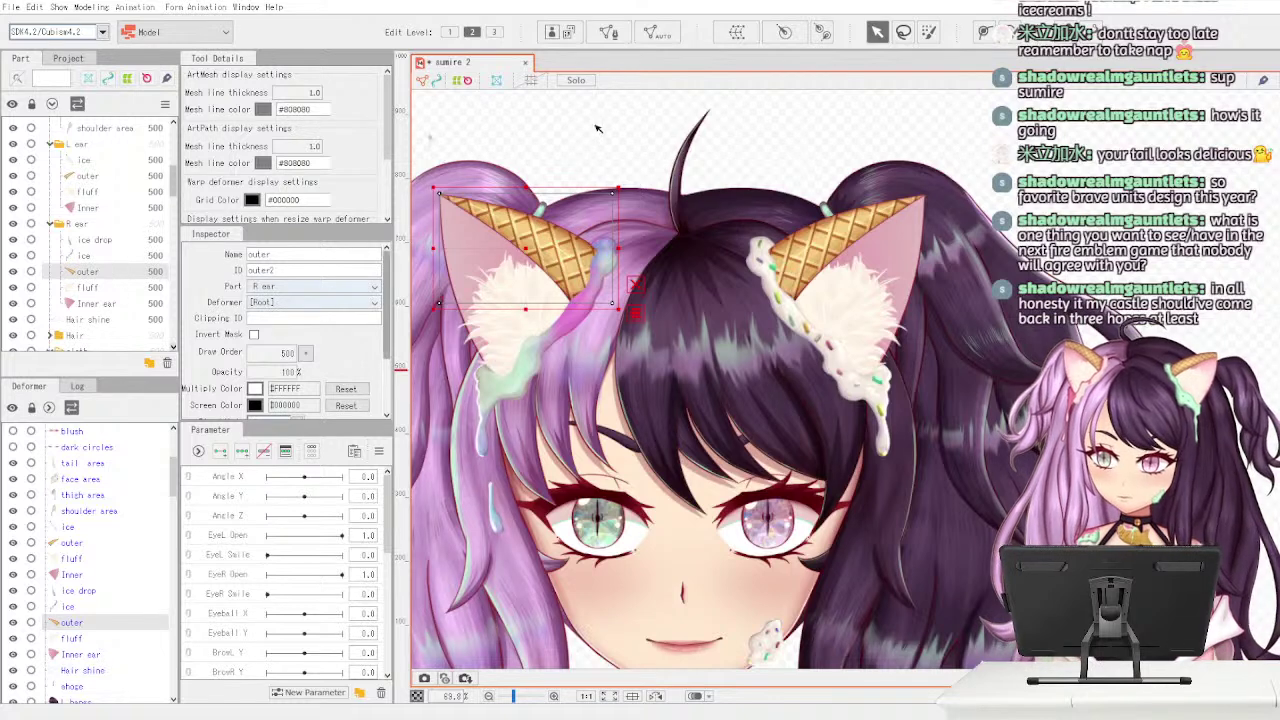
pyautogui.click(632, 312)
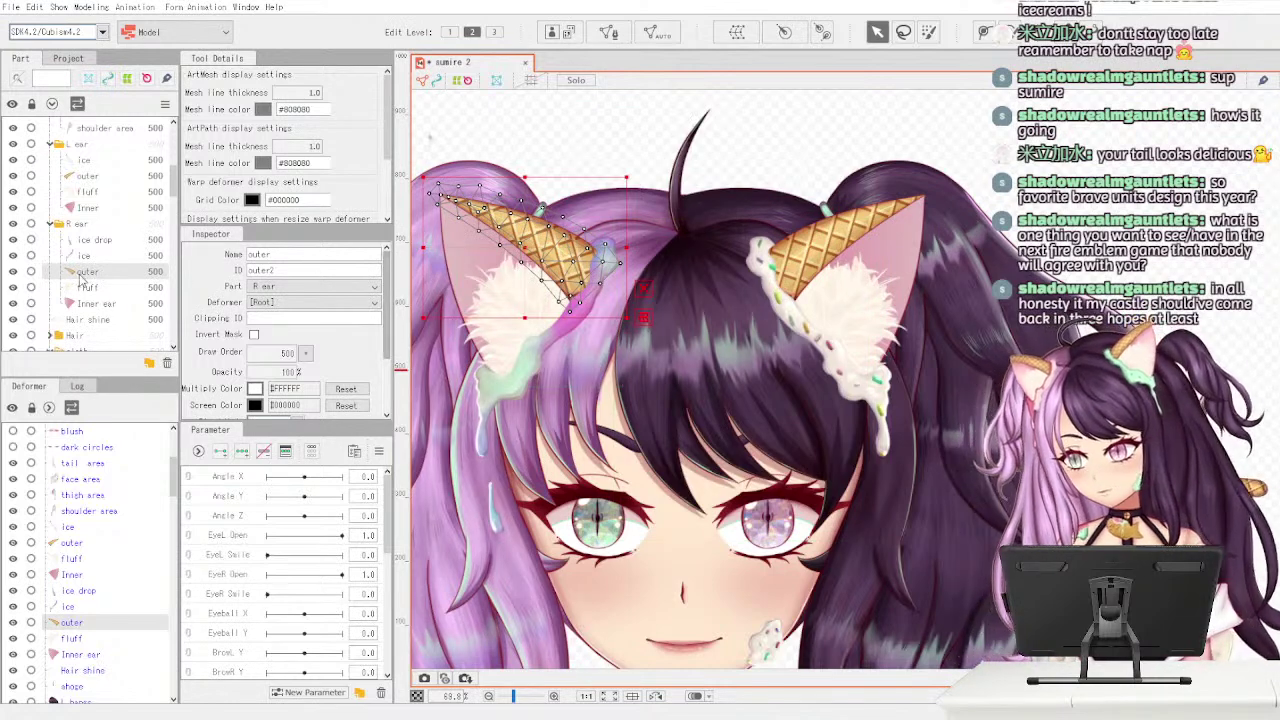
pyautogui.click(608, 32)
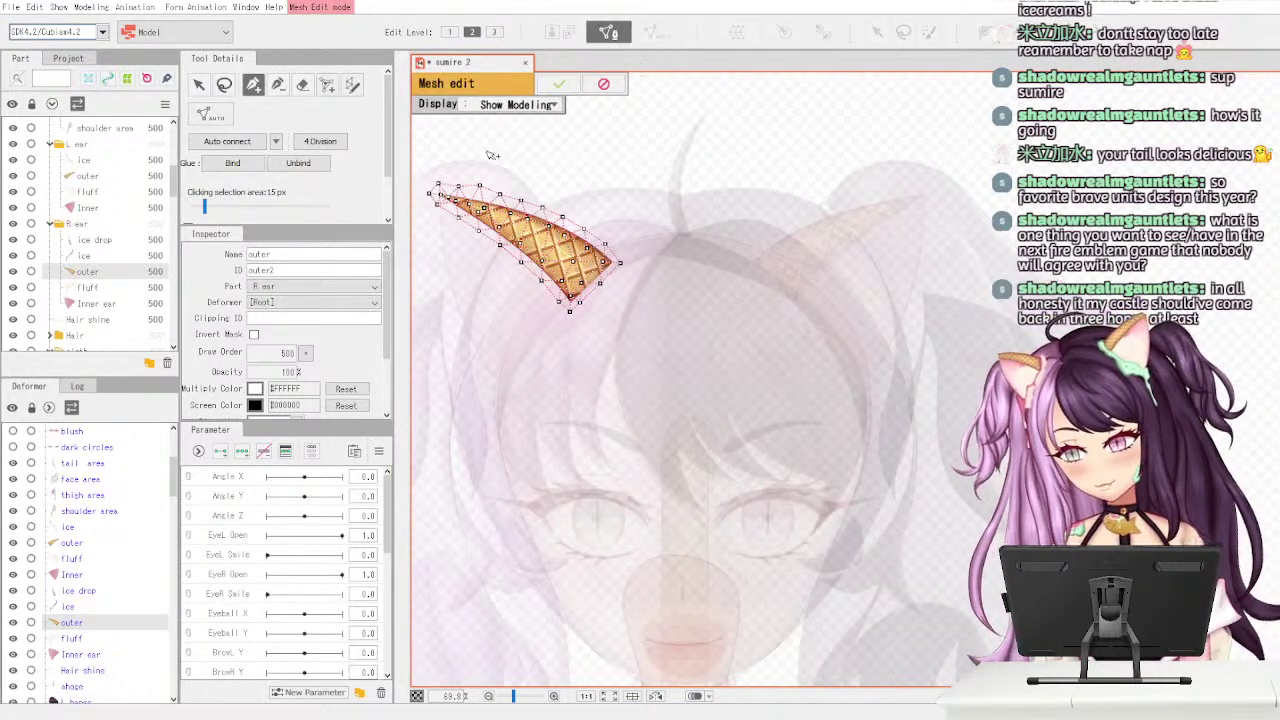
pyautogui.click(278, 84)
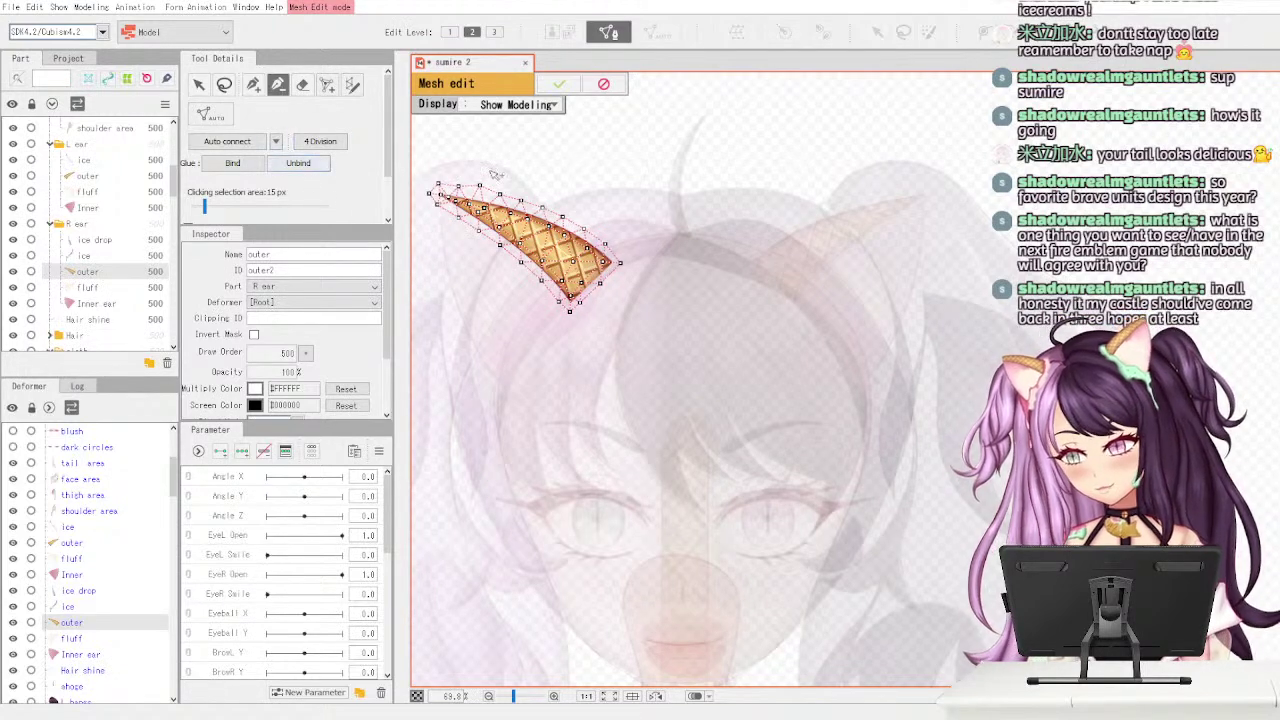
pyautogui.click(564, 84)
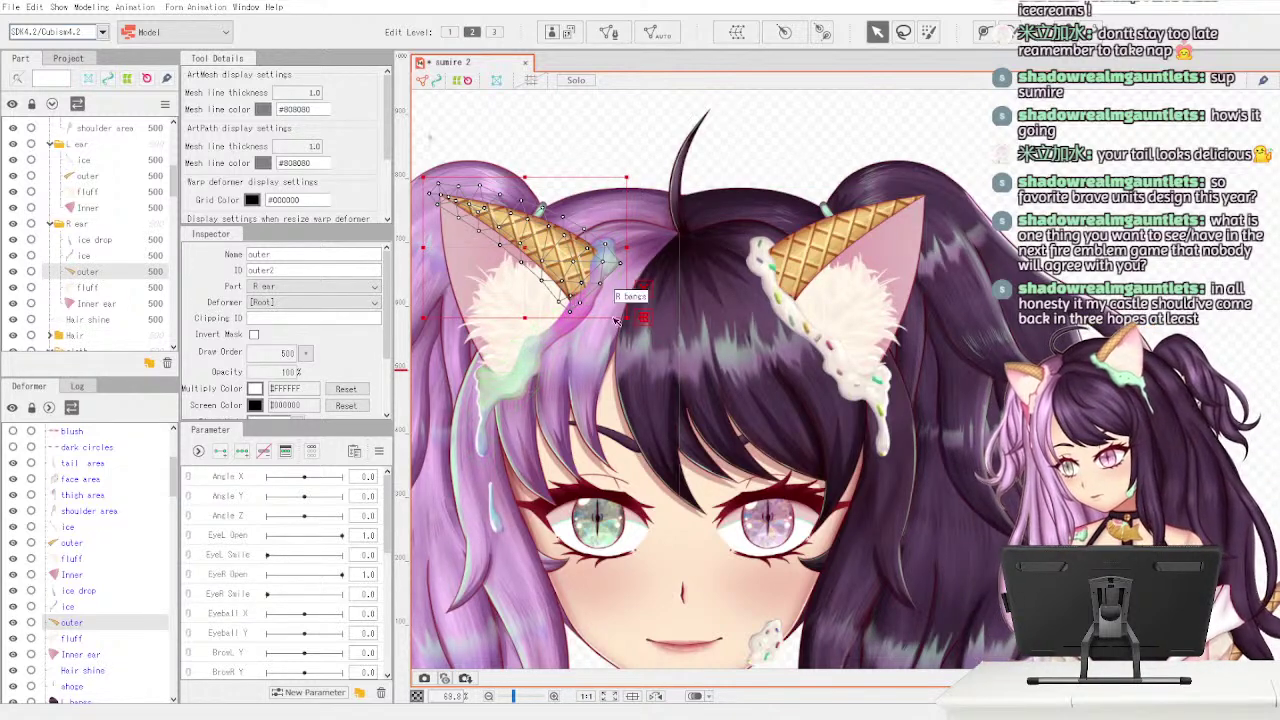
pyautogui.click(608, 32)
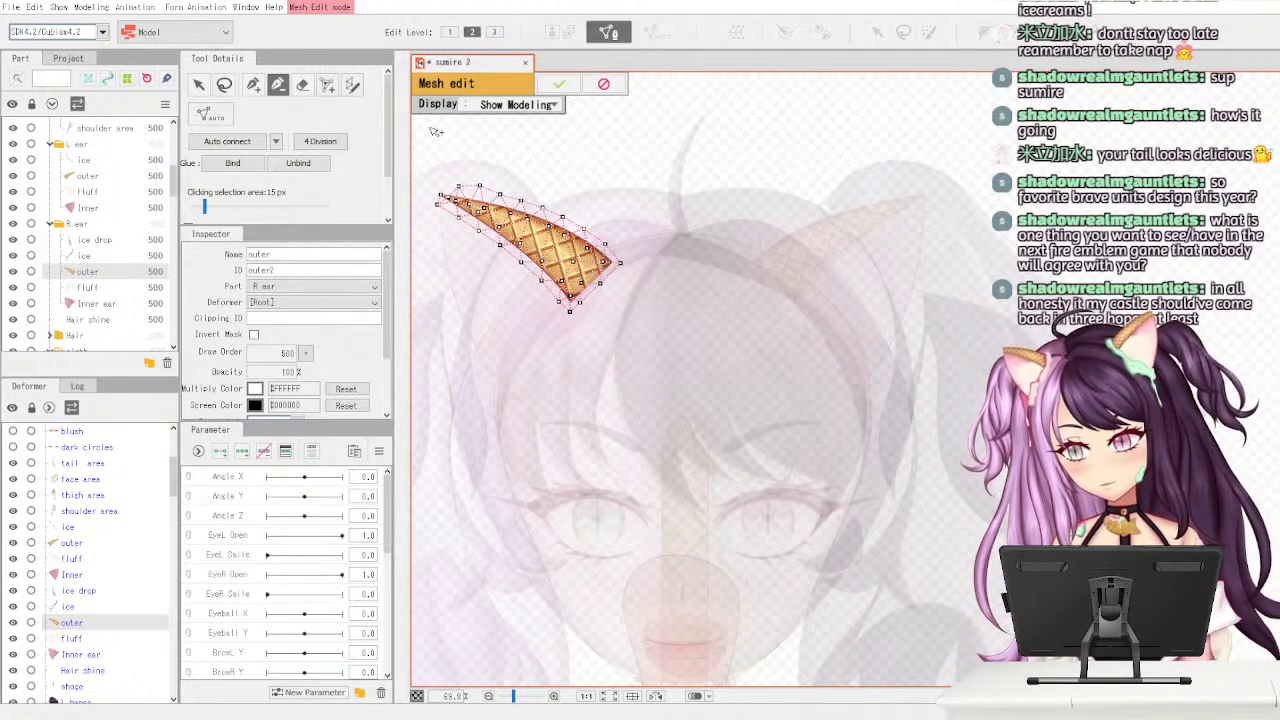
pyautogui.click(254, 86)
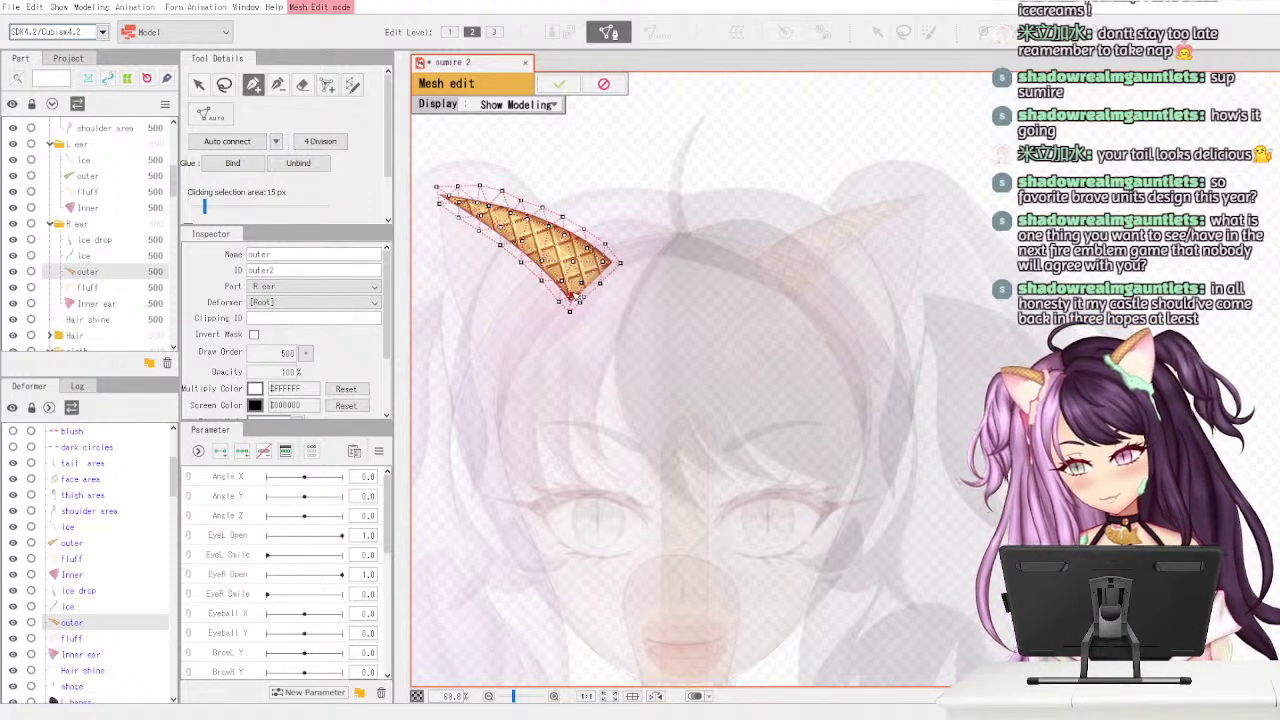
# - Apply the outer part's mesh edit and generate an automatic mesh for the R ear's fluff part
pyautogui.click(112, 287)
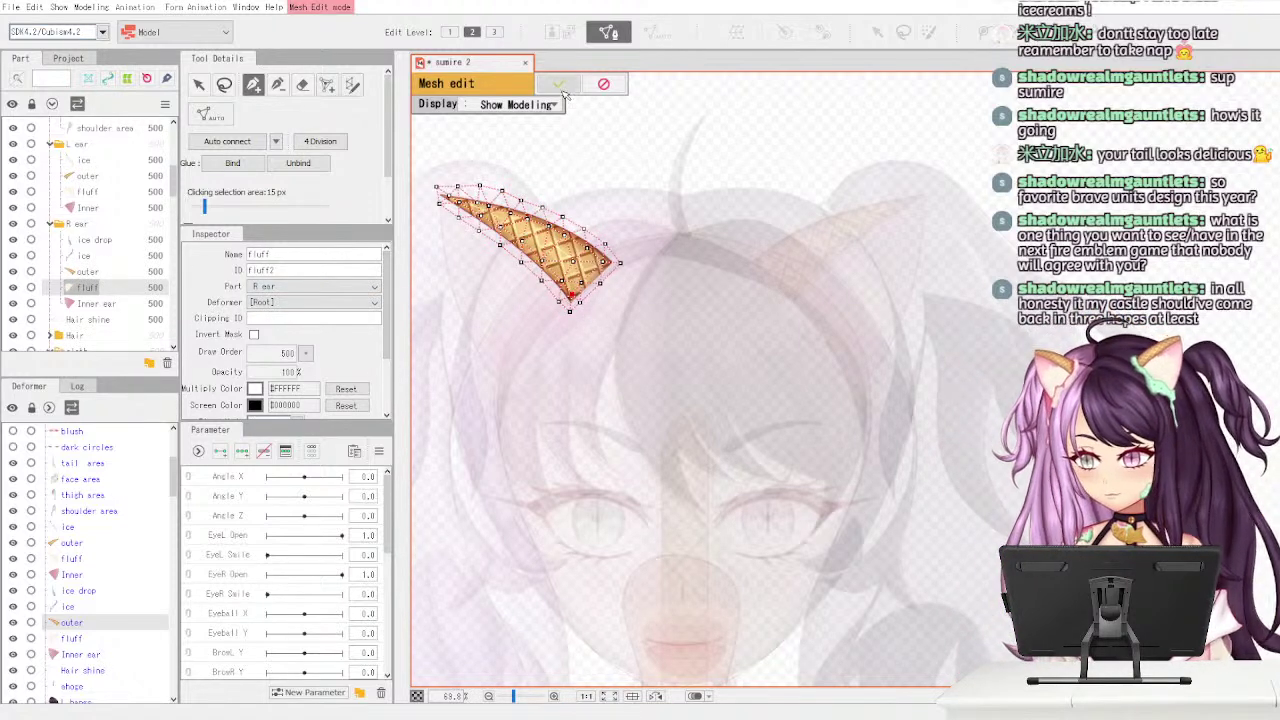
pyautogui.click(560, 86)
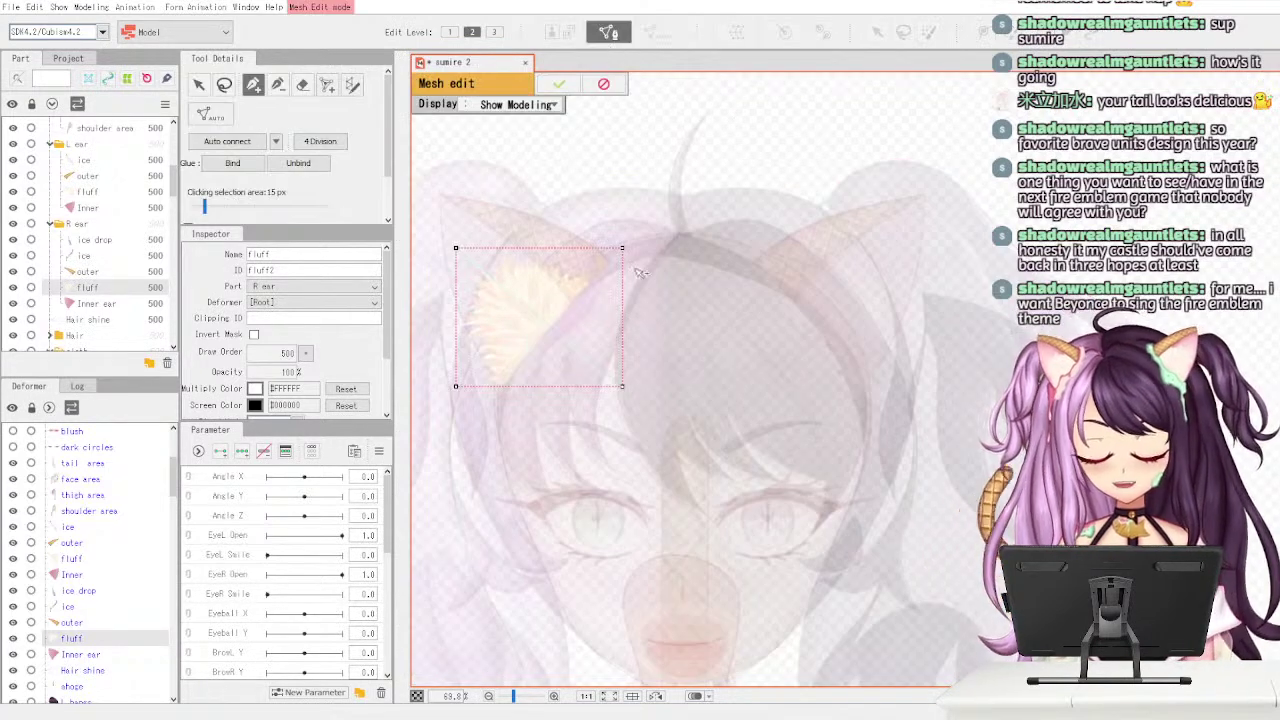
pyautogui.click(604, 85)
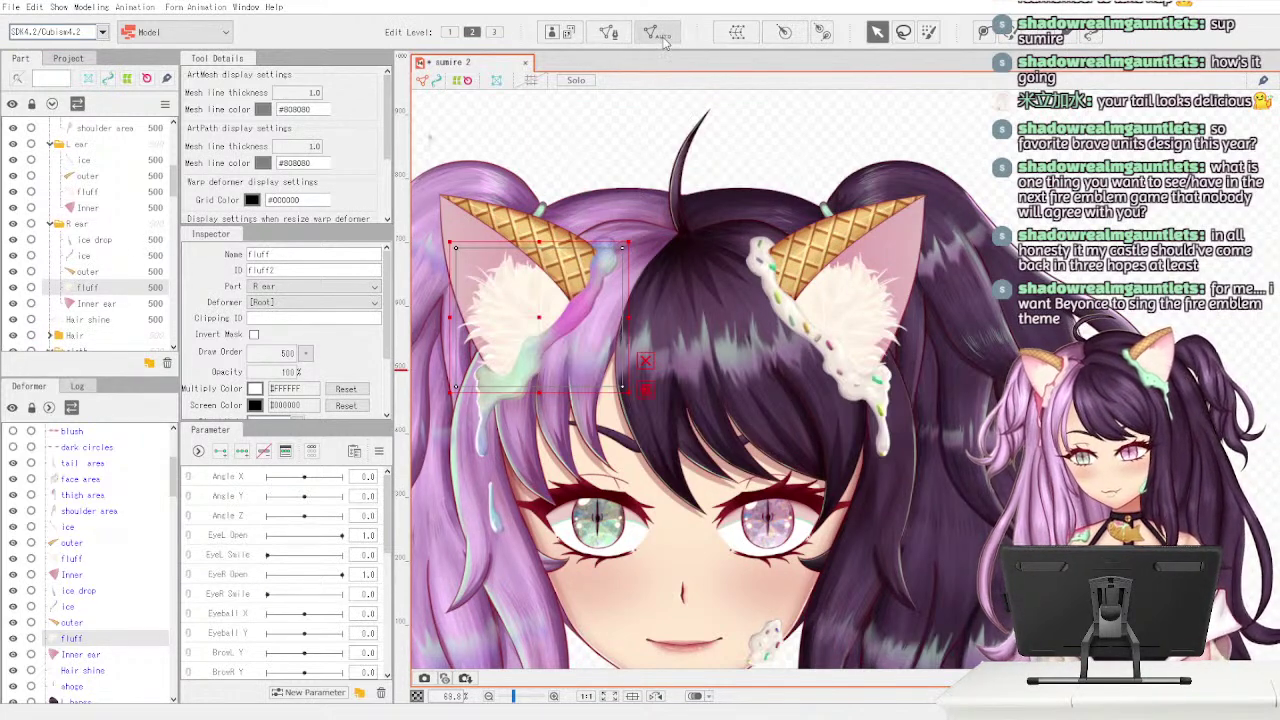
pyautogui.click(618, 314)
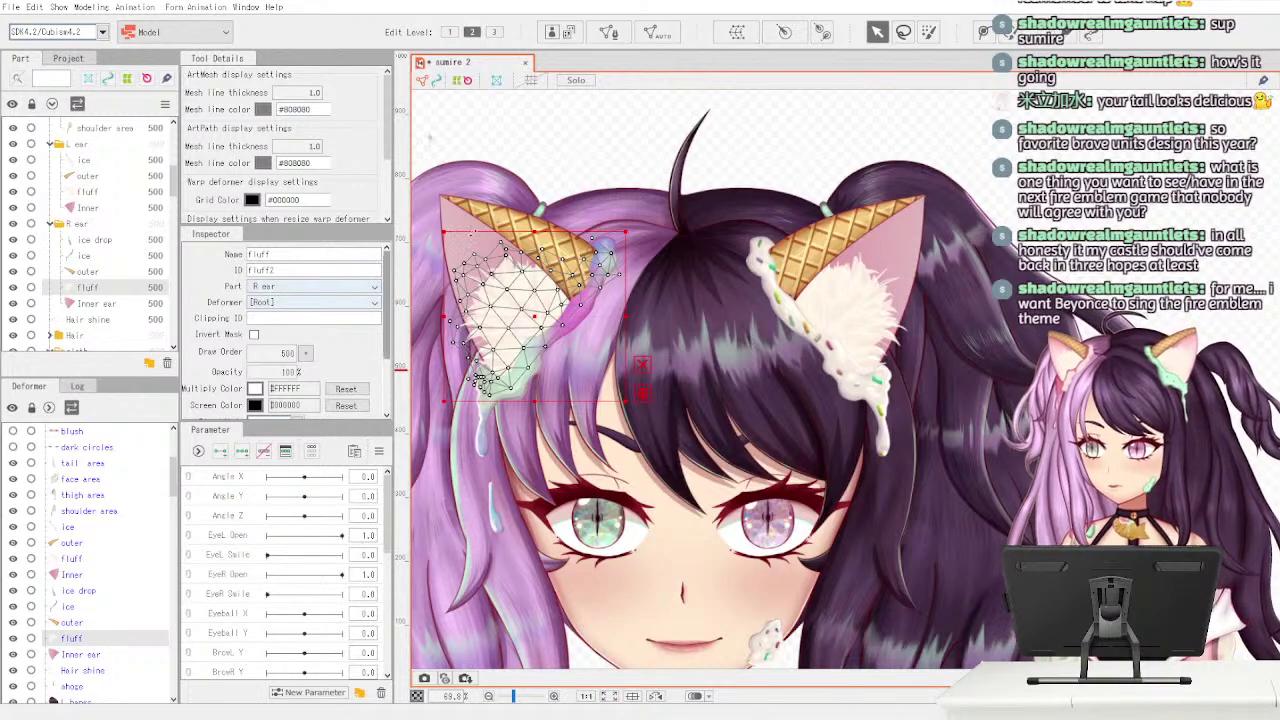
# - Open the R ear's fluff mesh for manual editing and adjust vertices around its lower tip and upper edge
pyautogui.click(612, 34)
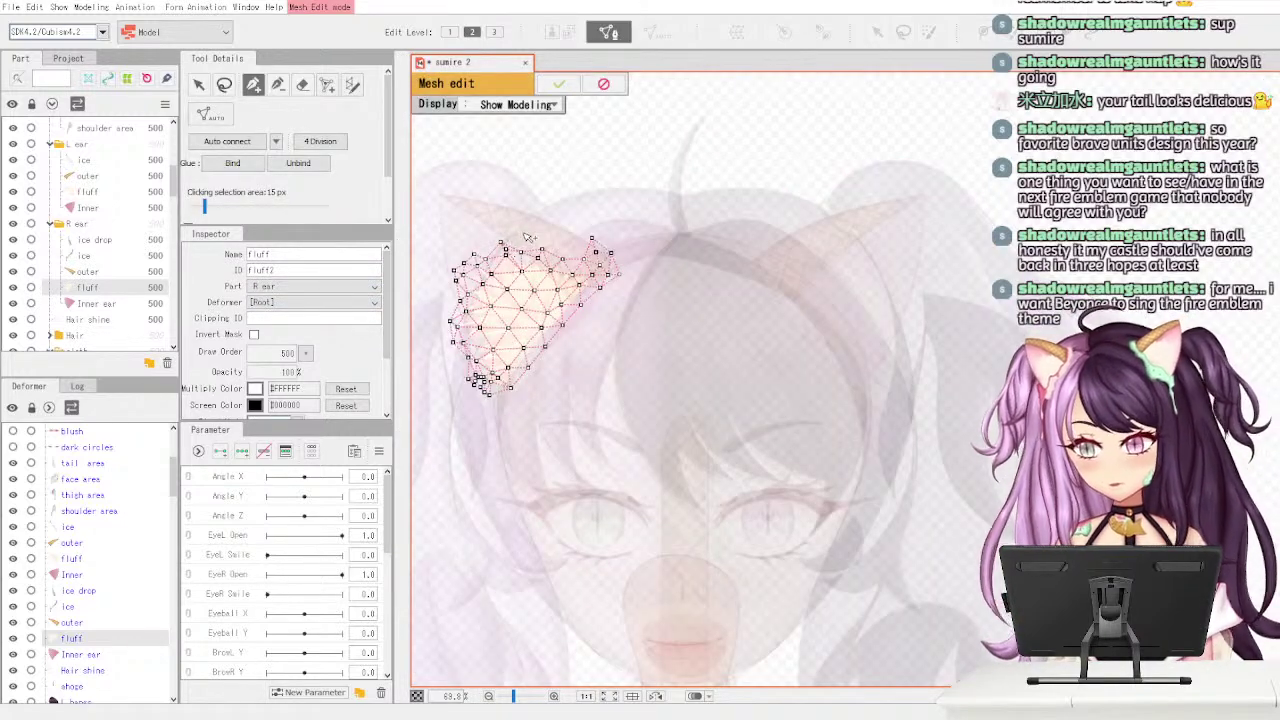
pyautogui.click(278, 84)
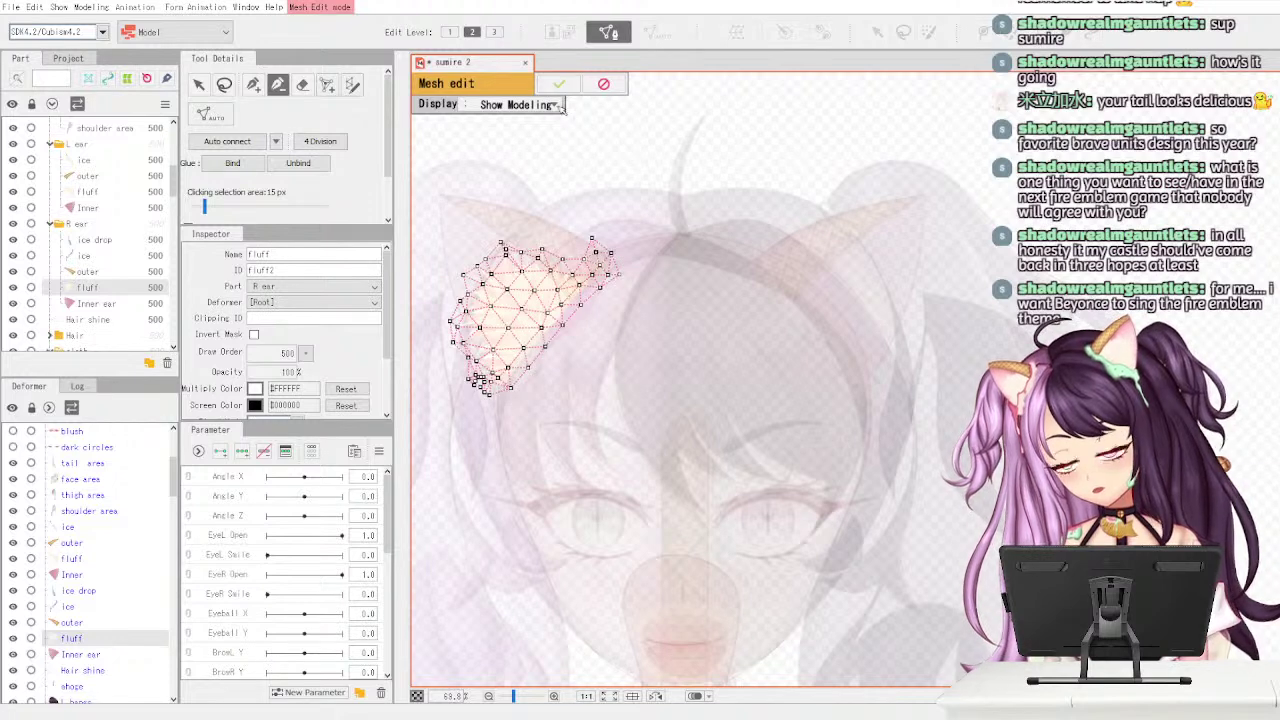
pyautogui.moveTo(175, 188); pyautogui.dragTo(175, 192)
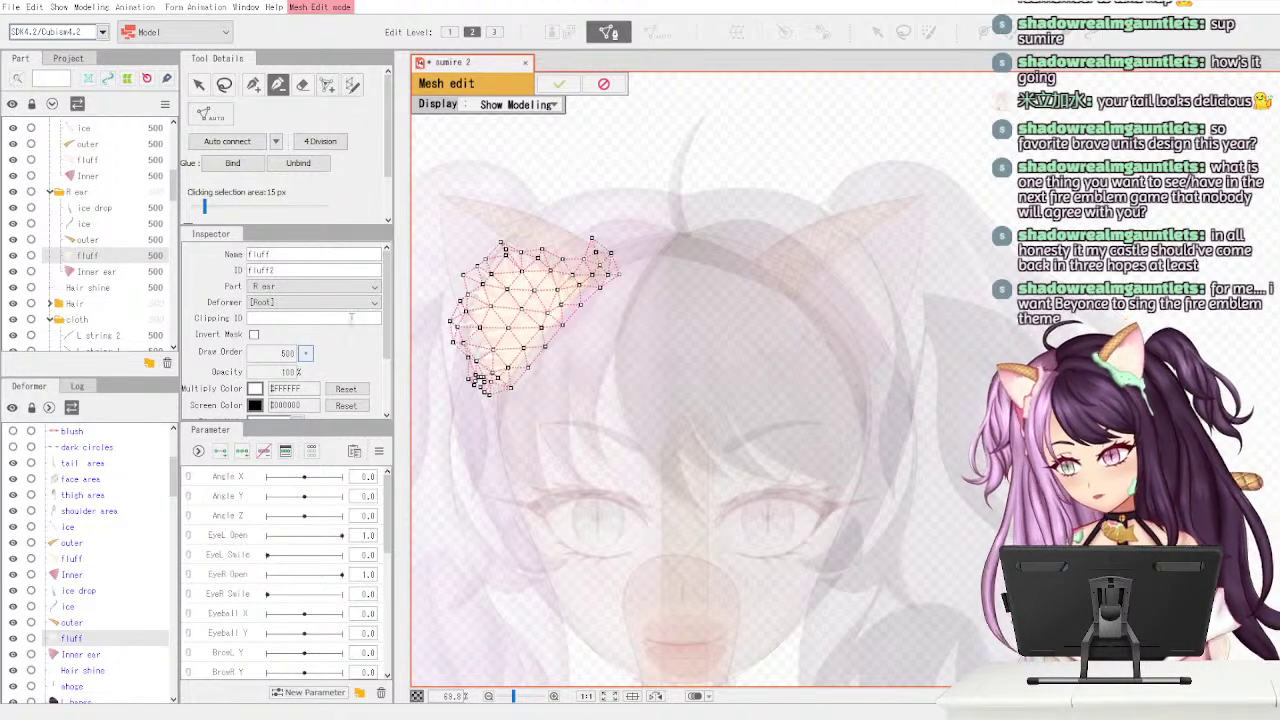
pyautogui.click(253, 84)
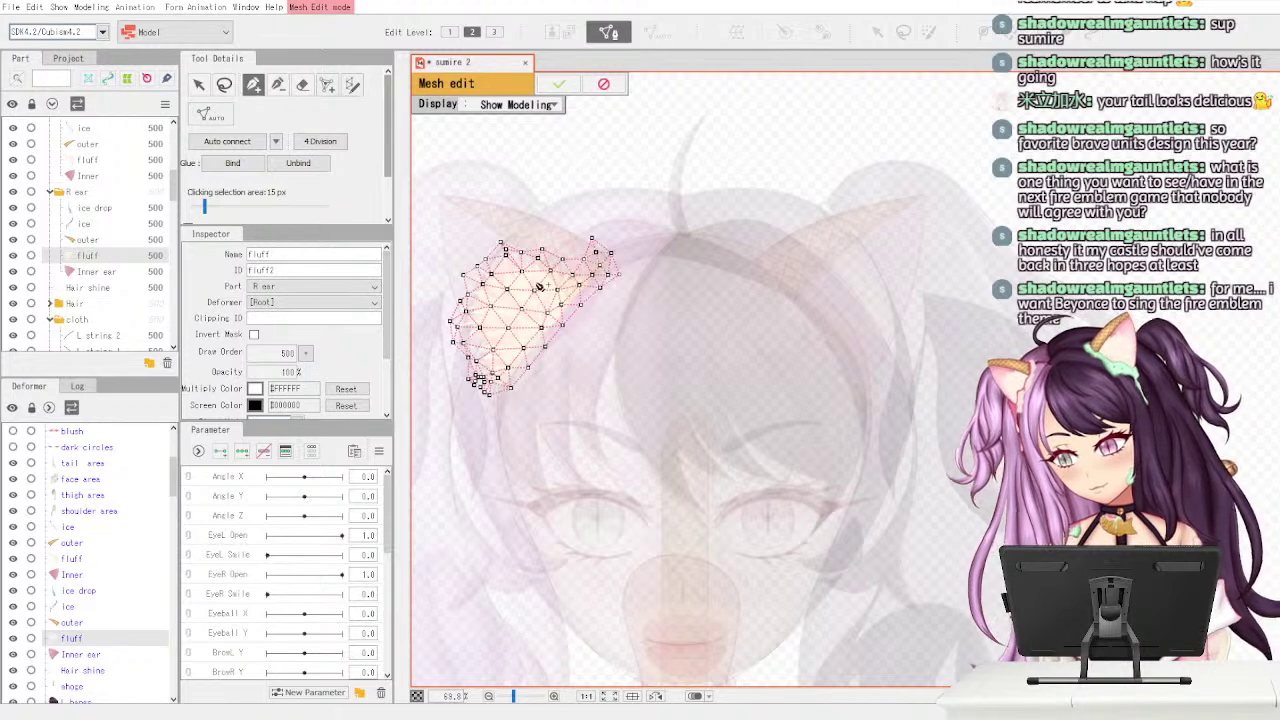
pyautogui.click(484, 379)
pyautogui.click(491, 379)
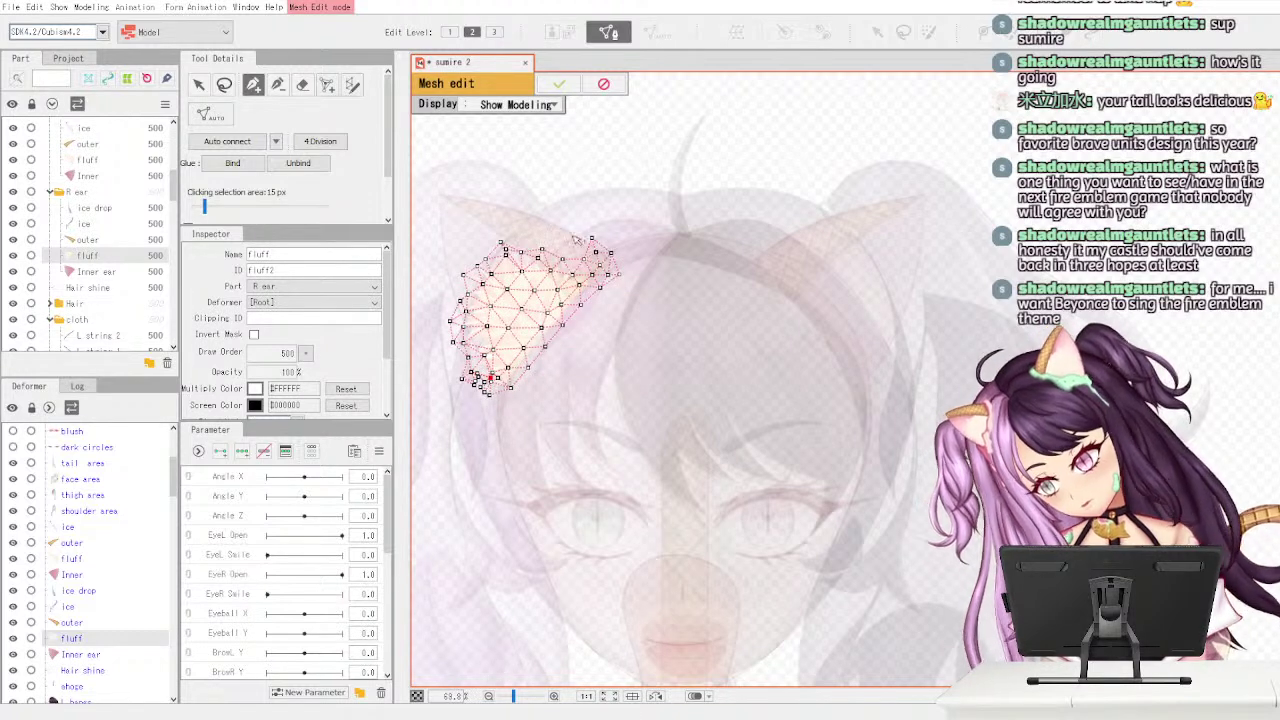
pyautogui.moveTo(542, 250); pyautogui.dragTo(510, 252)
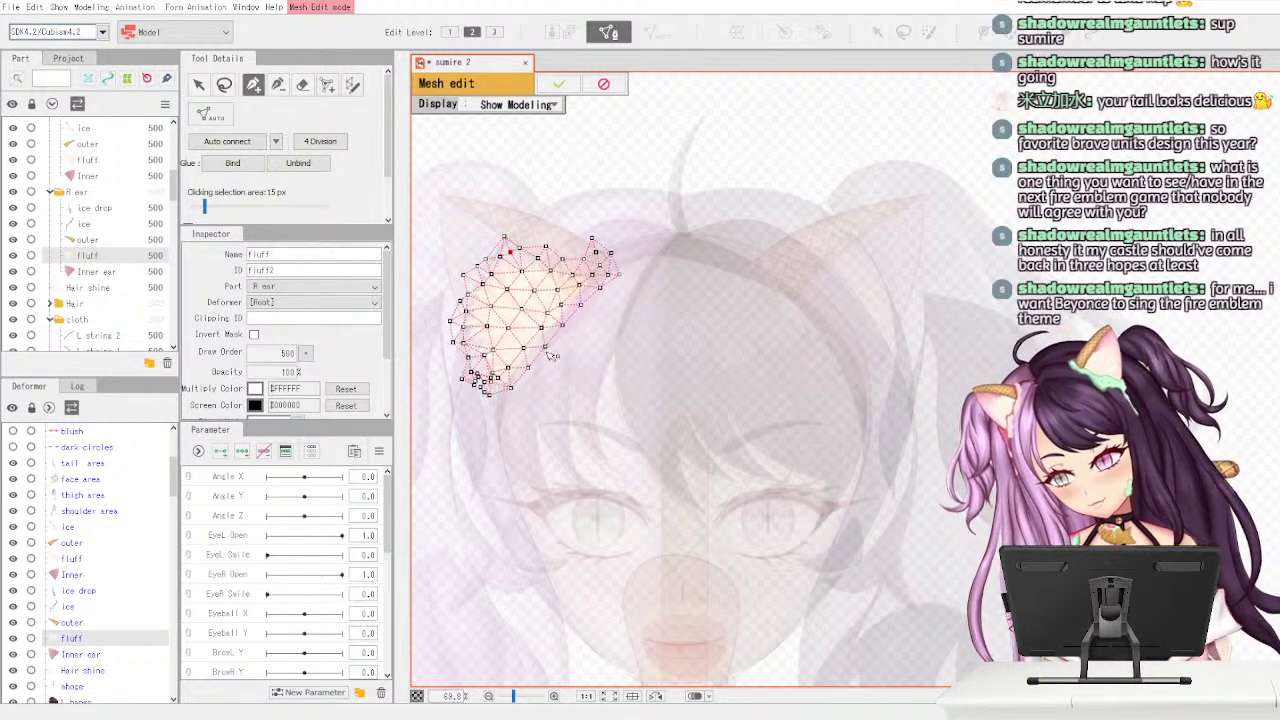
pyautogui.click(472, 393)
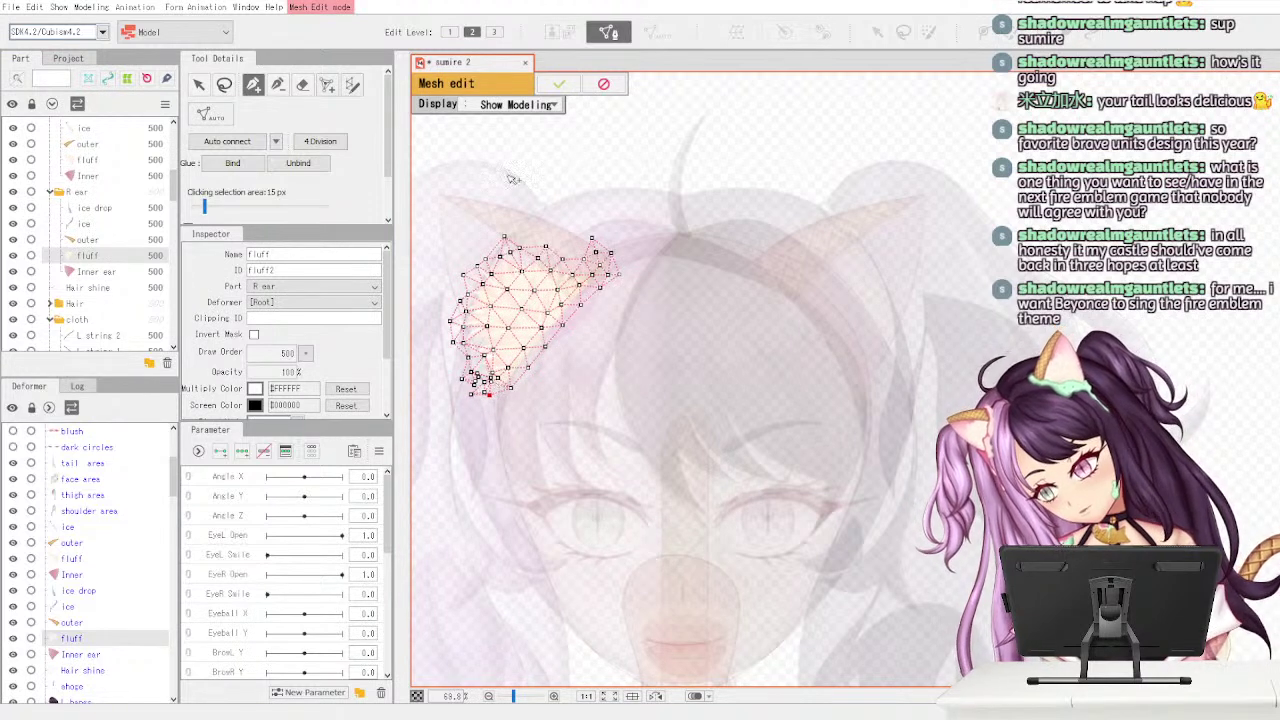
# - Erase the crowded vertices at the fluff mesh's lower tip and rebuild the outline there with new, evenly spaced vertices
pyautogui.click(302, 84)
pyautogui.moveTo(471, 397); pyautogui.dragTo(479, 395)
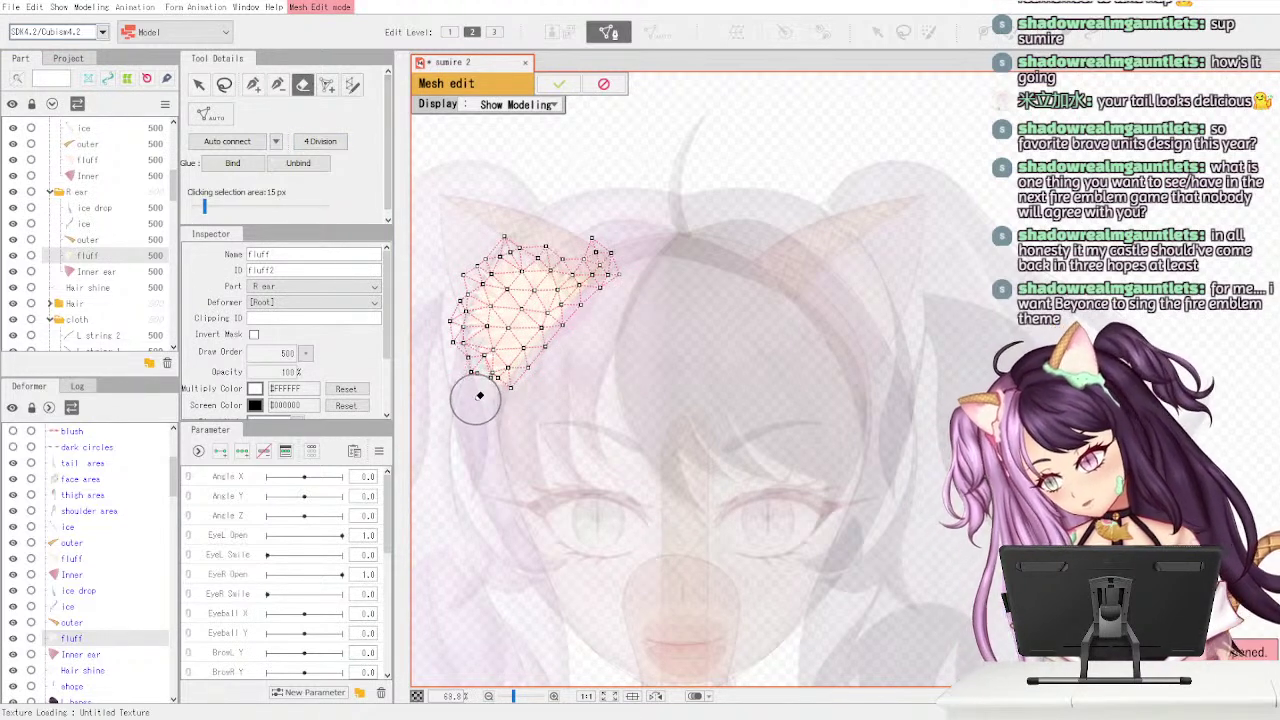
pyautogui.click(253, 86)
pyautogui.click(470, 359)
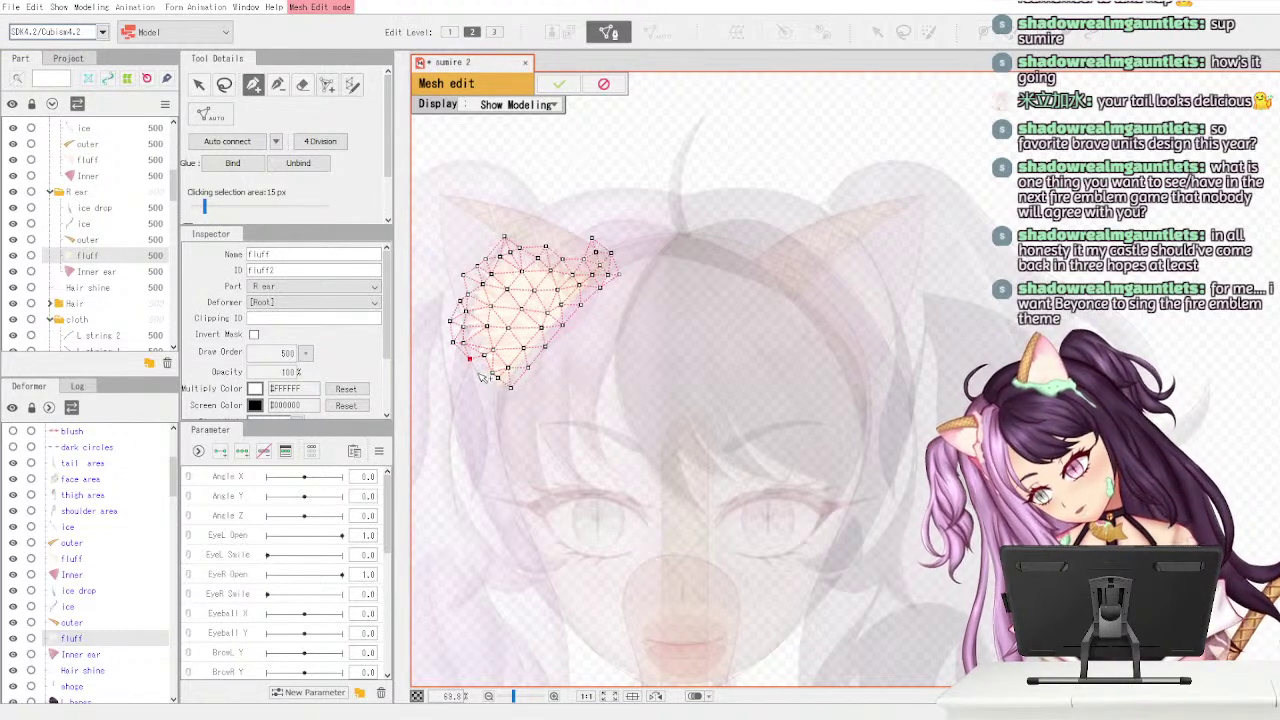
pyautogui.hotkey('ctrl', 'z')
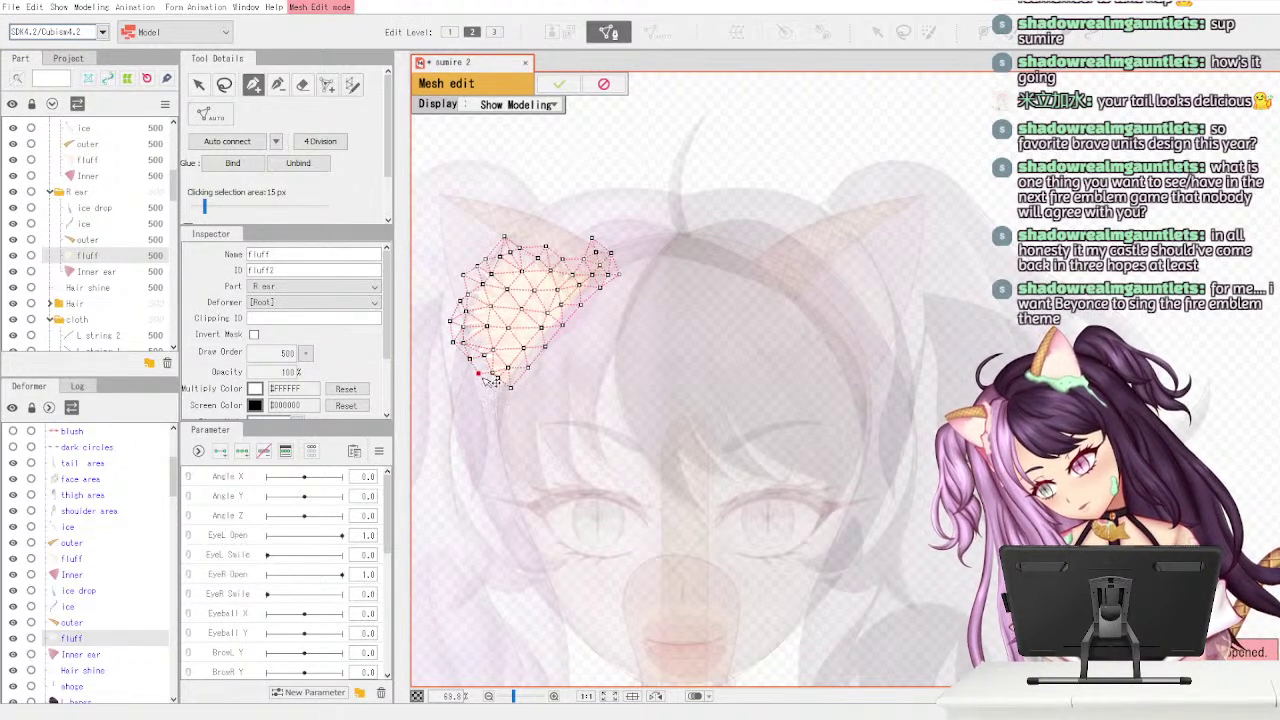
pyautogui.click(501, 397)
pyautogui.click(511, 388)
pyautogui.click(498, 378)
pyautogui.click(484, 356)
pyautogui.moveTo(492, 373); pyautogui.dragTo(475, 370)
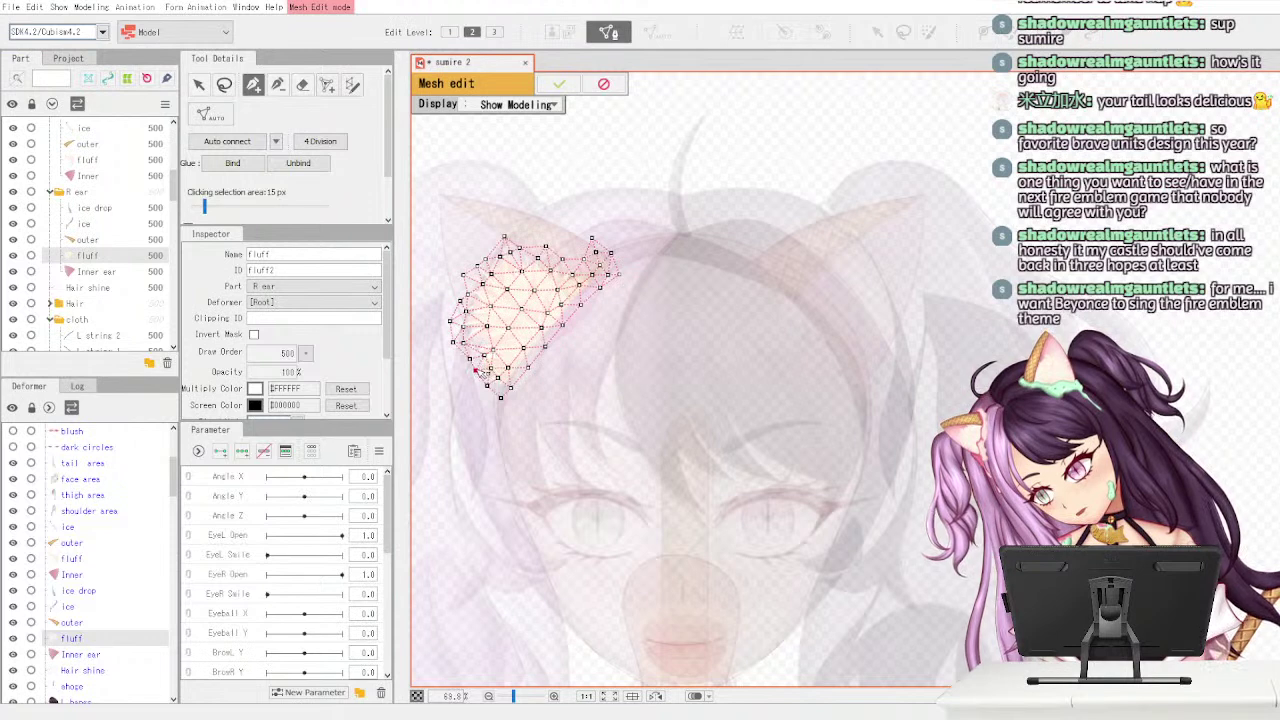
pyautogui.click(468, 340)
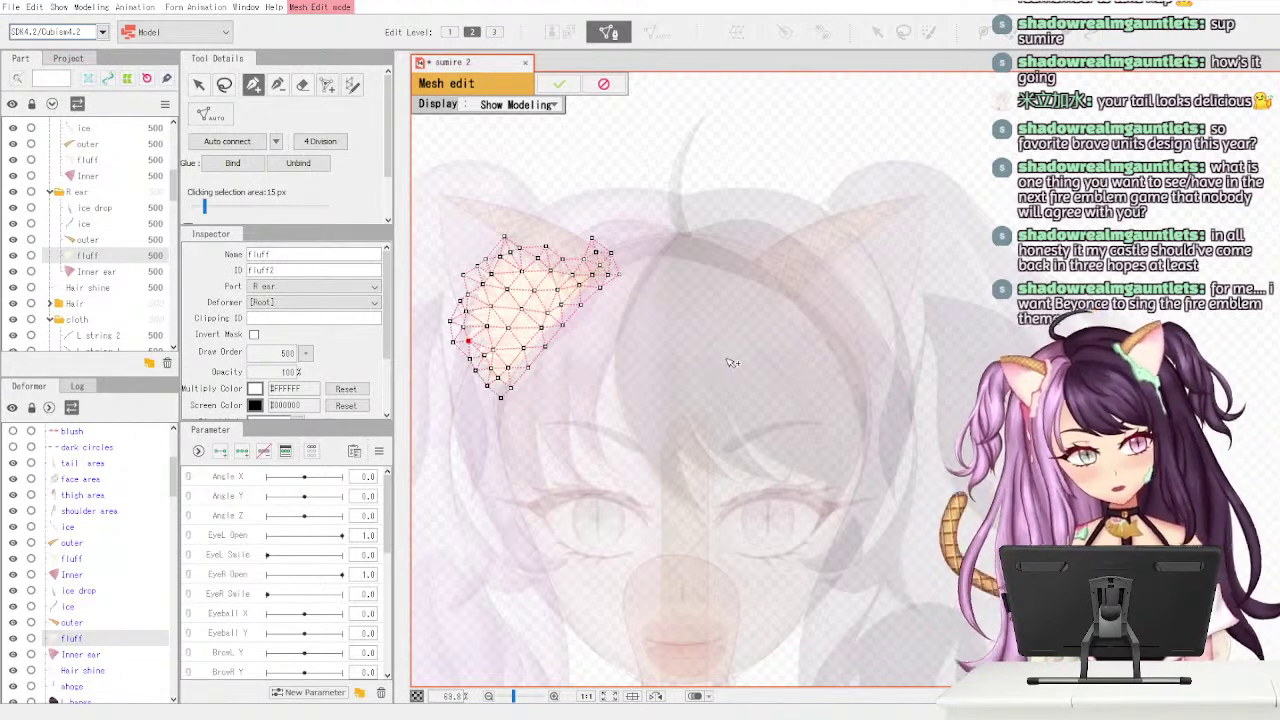
# - Reposition and add vertices along the fluff mesh's upper and outer edges, and apply the mesh edit
pyautogui.click(593, 239)
pyautogui.moveTo(593, 239); pyautogui.dragTo(580, 254)
pyautogui.click(522, 244)
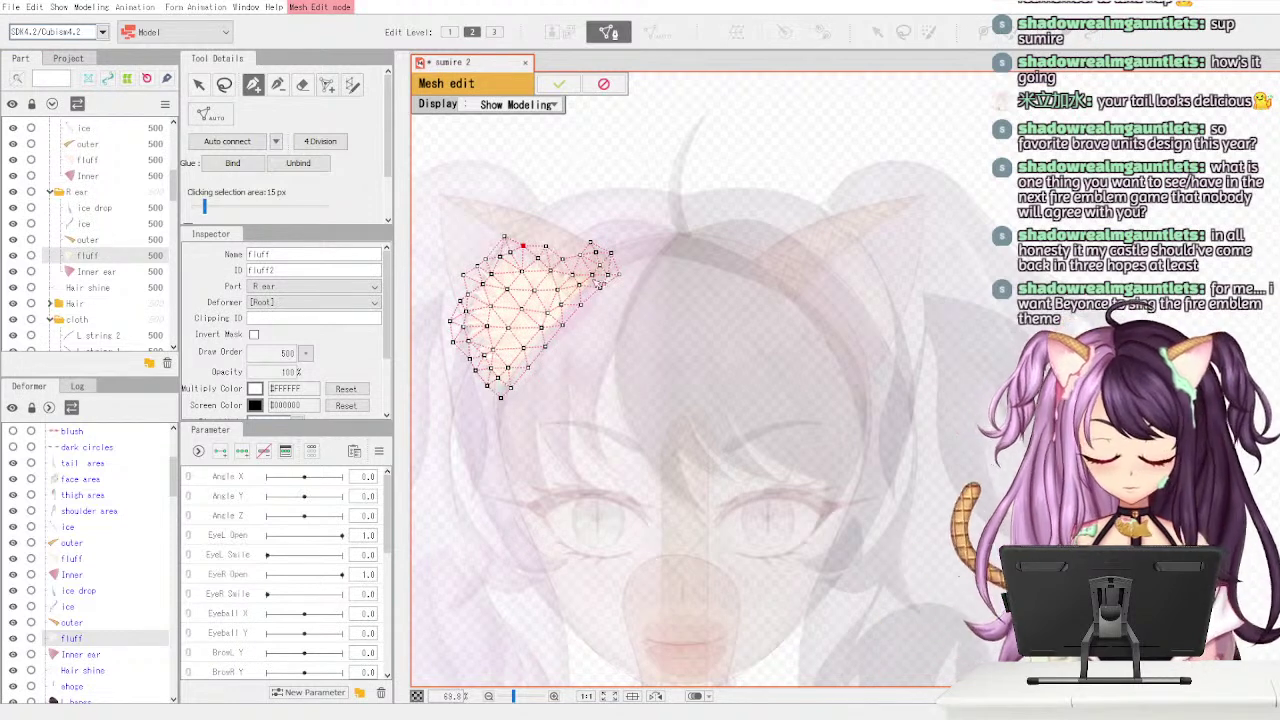
pyautogui.click(521, 238)
pyautogui.moveTo(504, 237); pyautogui.dragTo(509, 236)
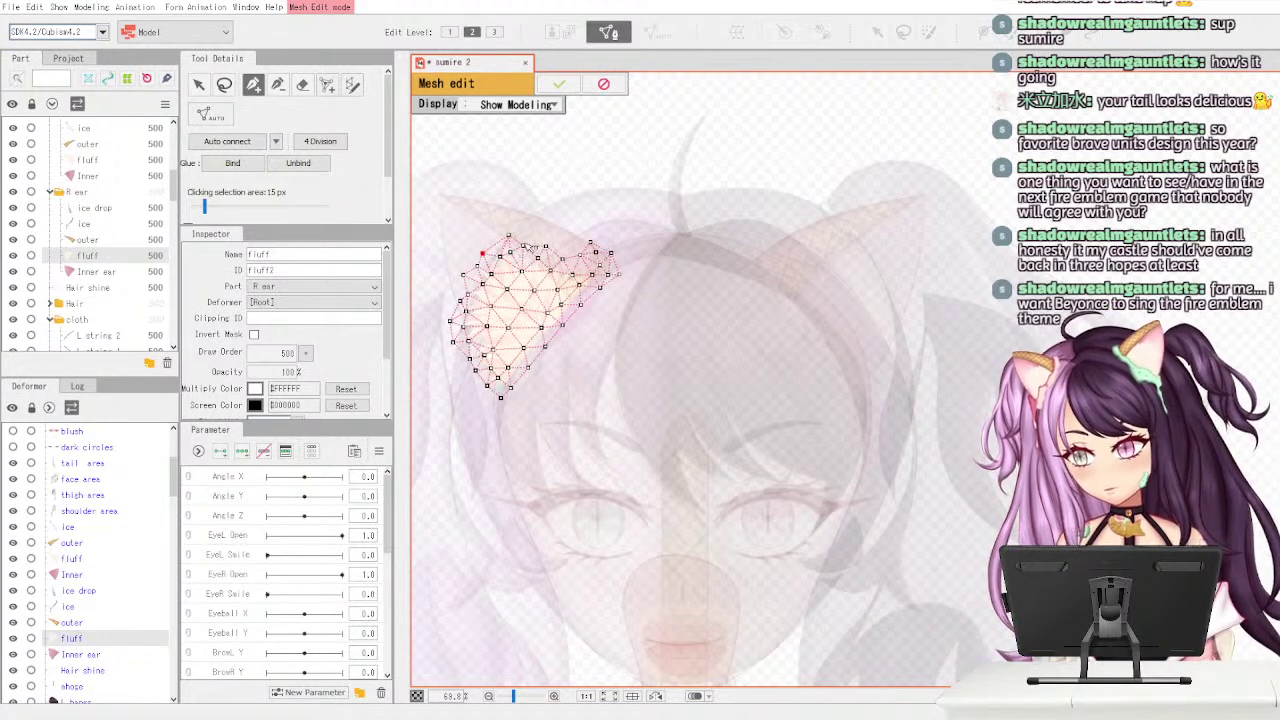
pyautogui.click(530, 243)
pyautogui.moveTo(511, 252); pyautogui.dragTo(516, 250)
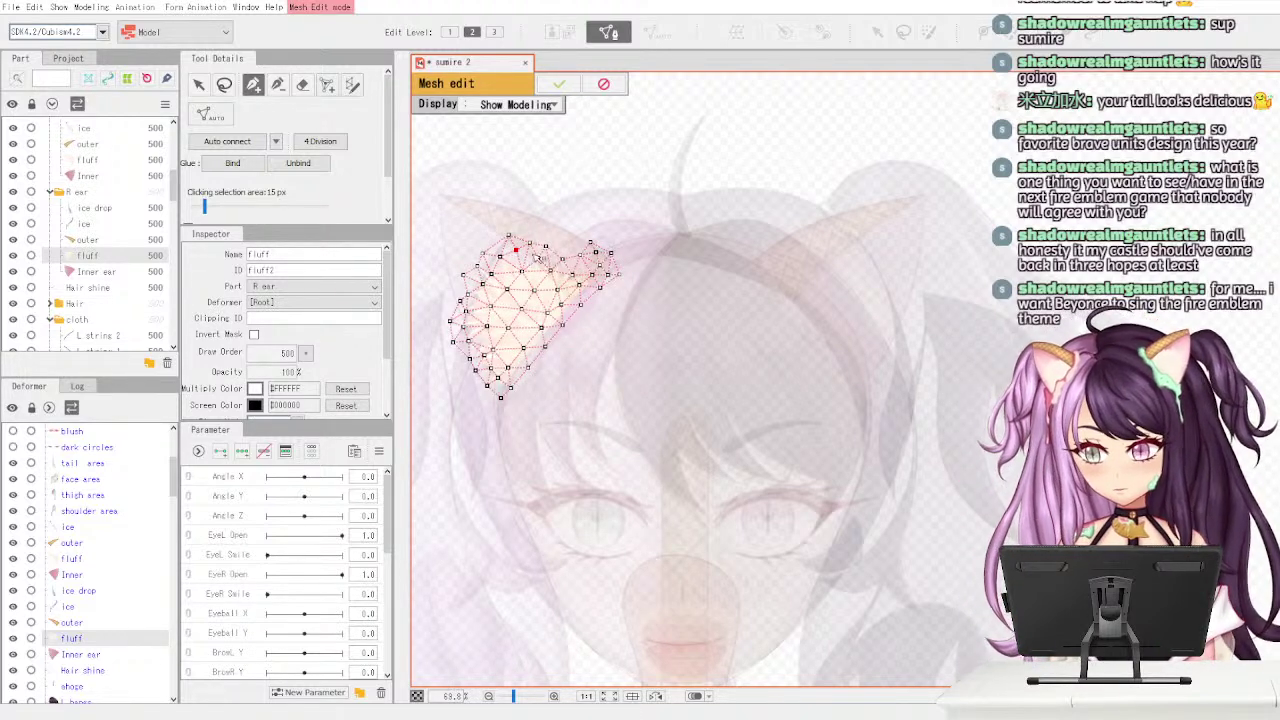
pyautogui.click(457, 301)
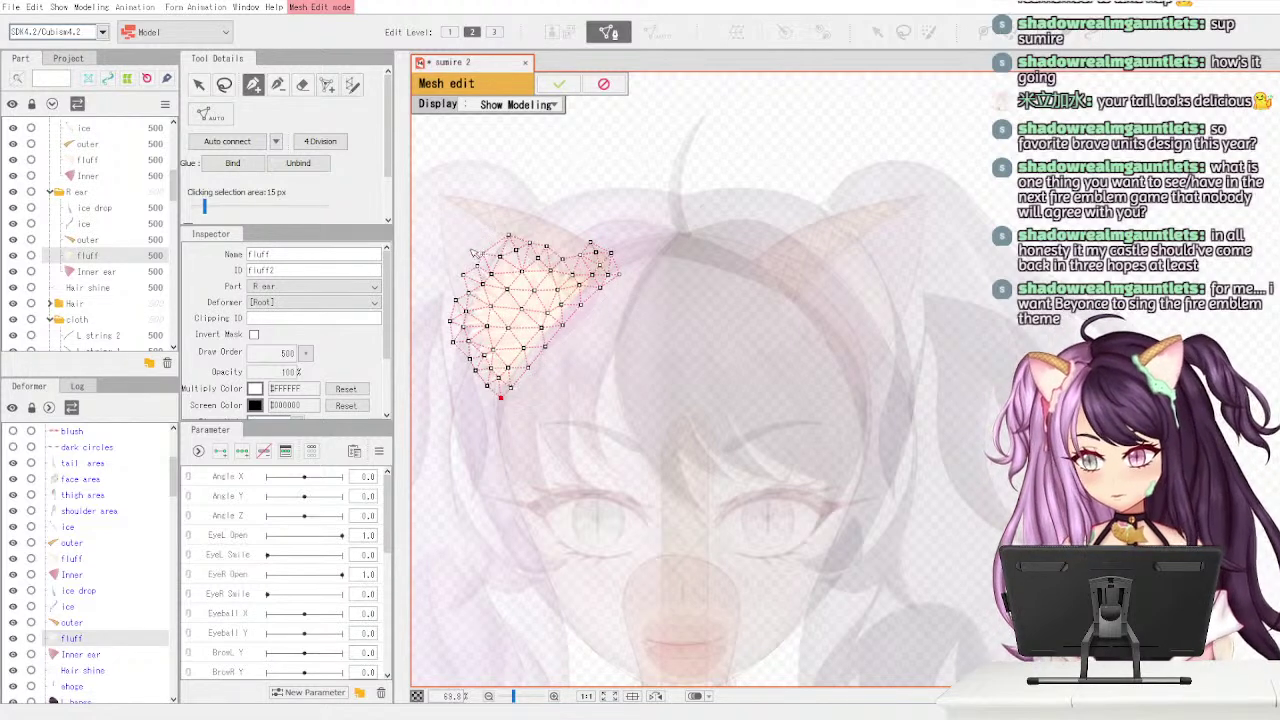
pyautogui.click(558, 84)
# - Generate an automatic mesh for the R ear's Inner ear part and apply the mesh edit
pyautogui.click(130, 274)
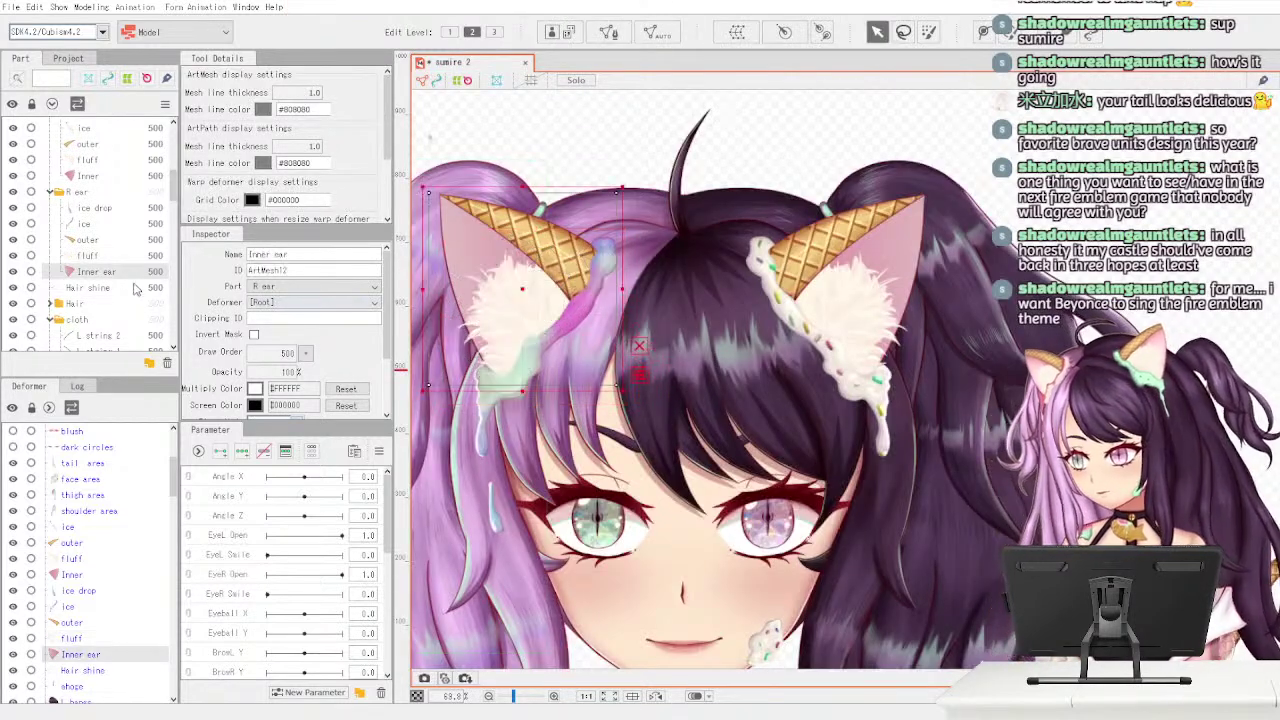
pyautogui.click(618, 36)
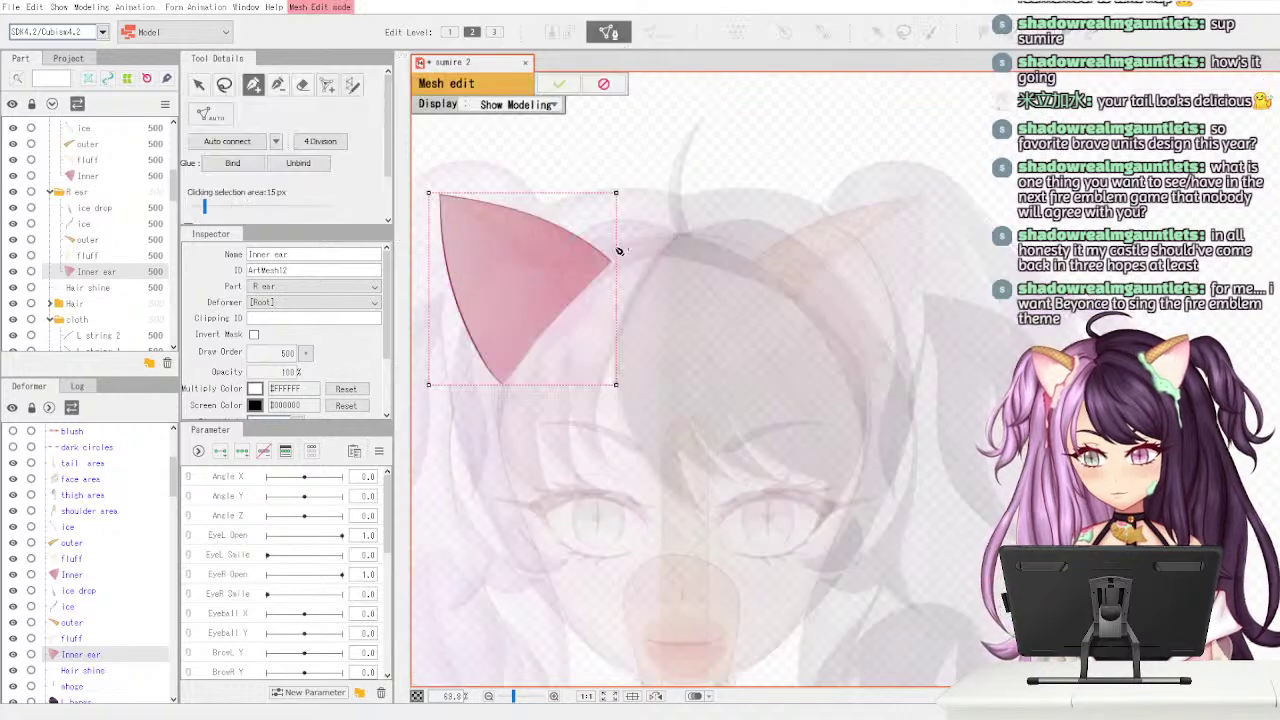
pyautogui.click(558, 84)
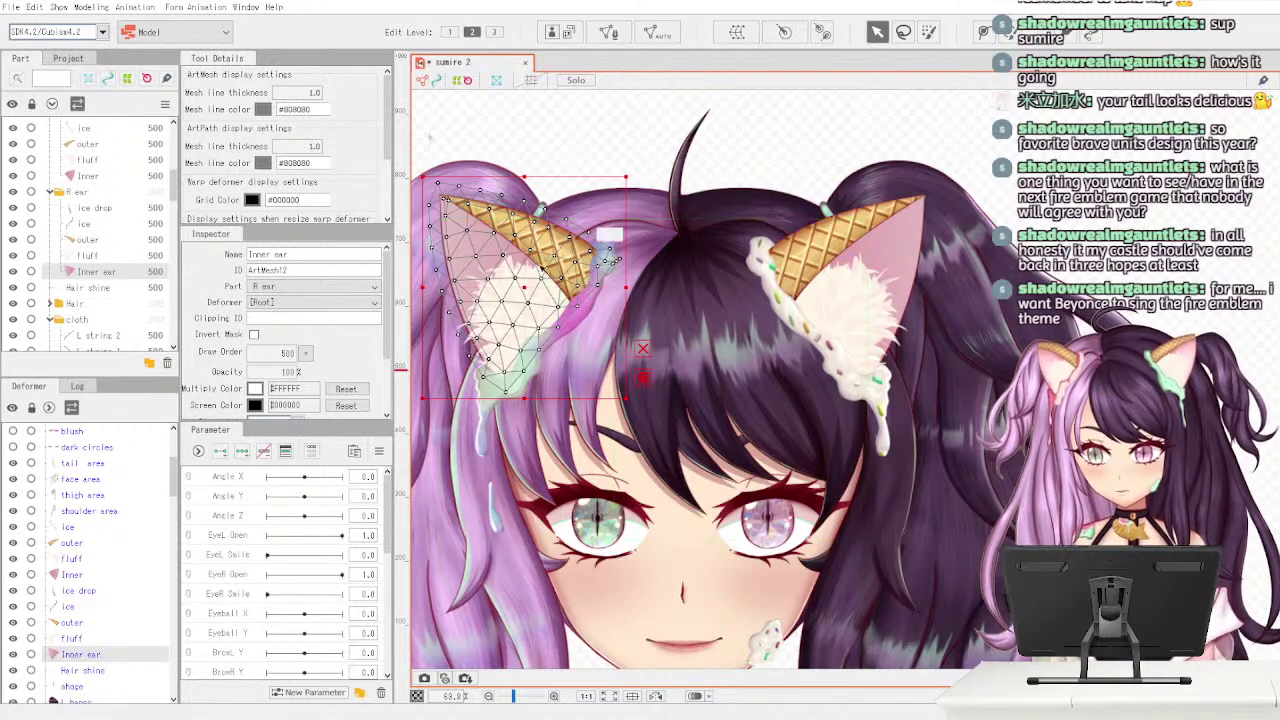
# - Generate an automatic mesh for the Hair shine part and reselect the part to check its coverage
pyautogui.click(126, 290)
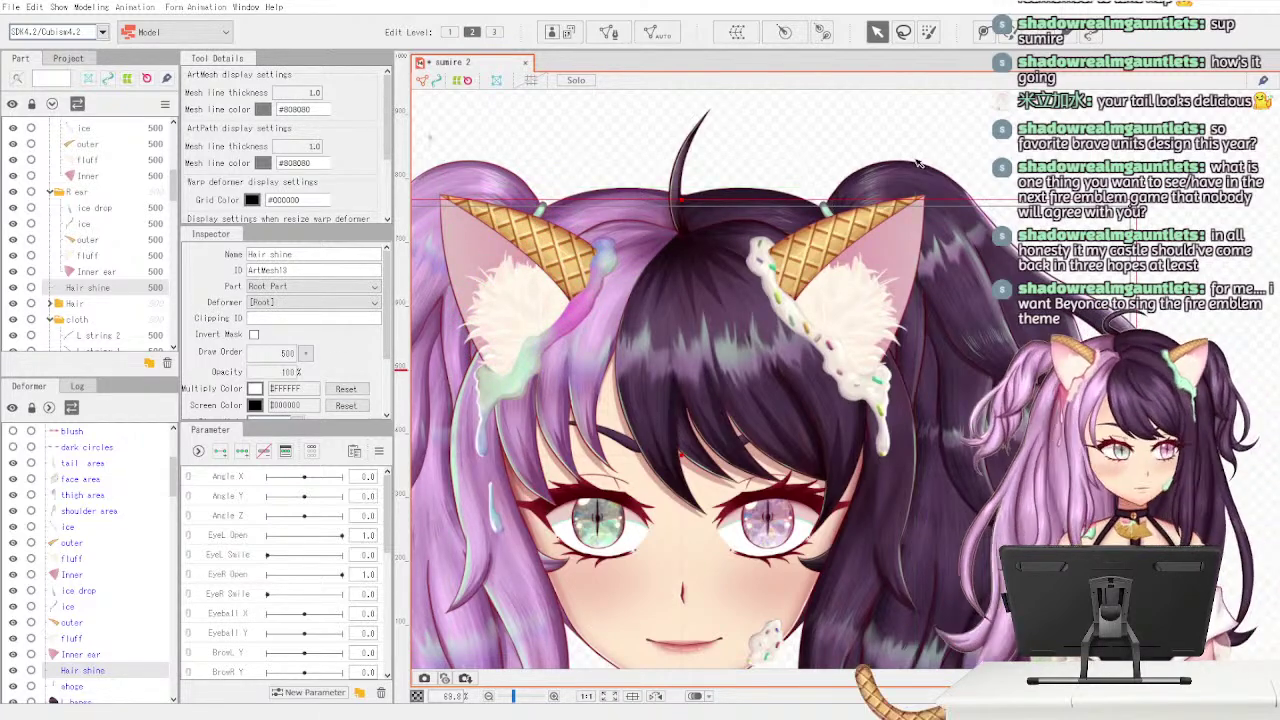
pyautogui.scroll(-2, 812, 228)
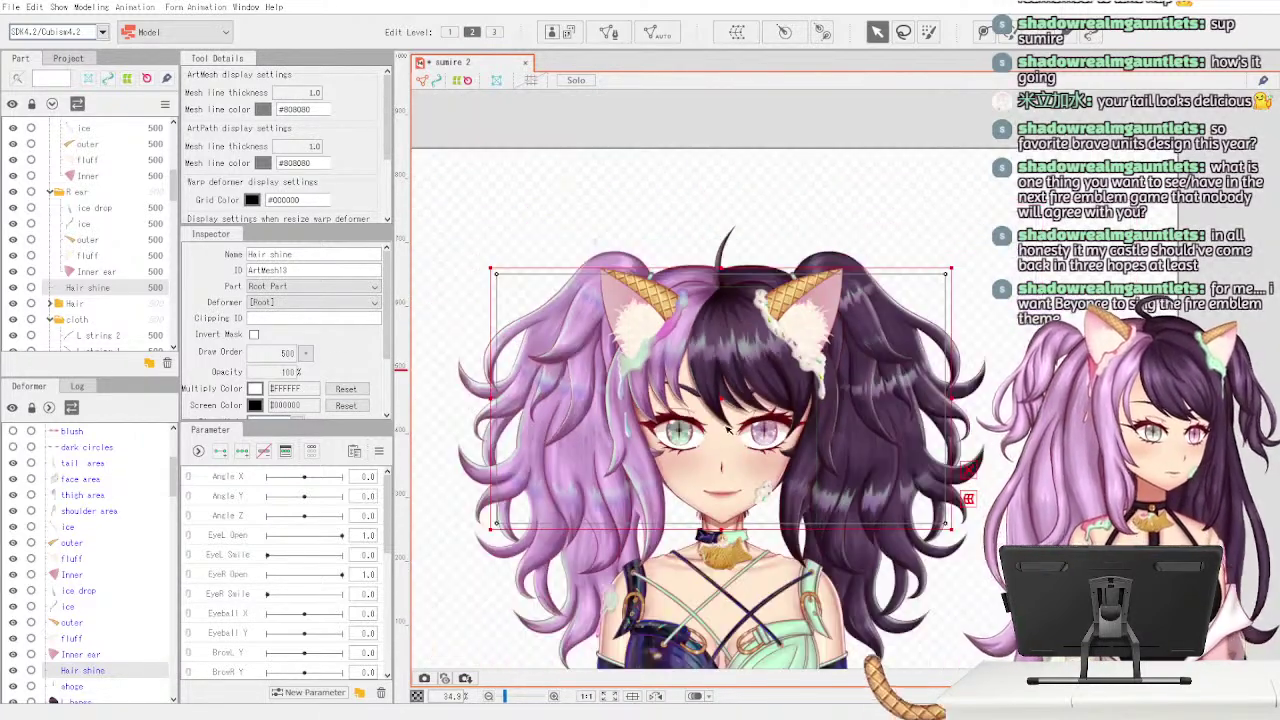
pyautogui.moveTo(740, 560); pyautogui.dragTo(706, 460)
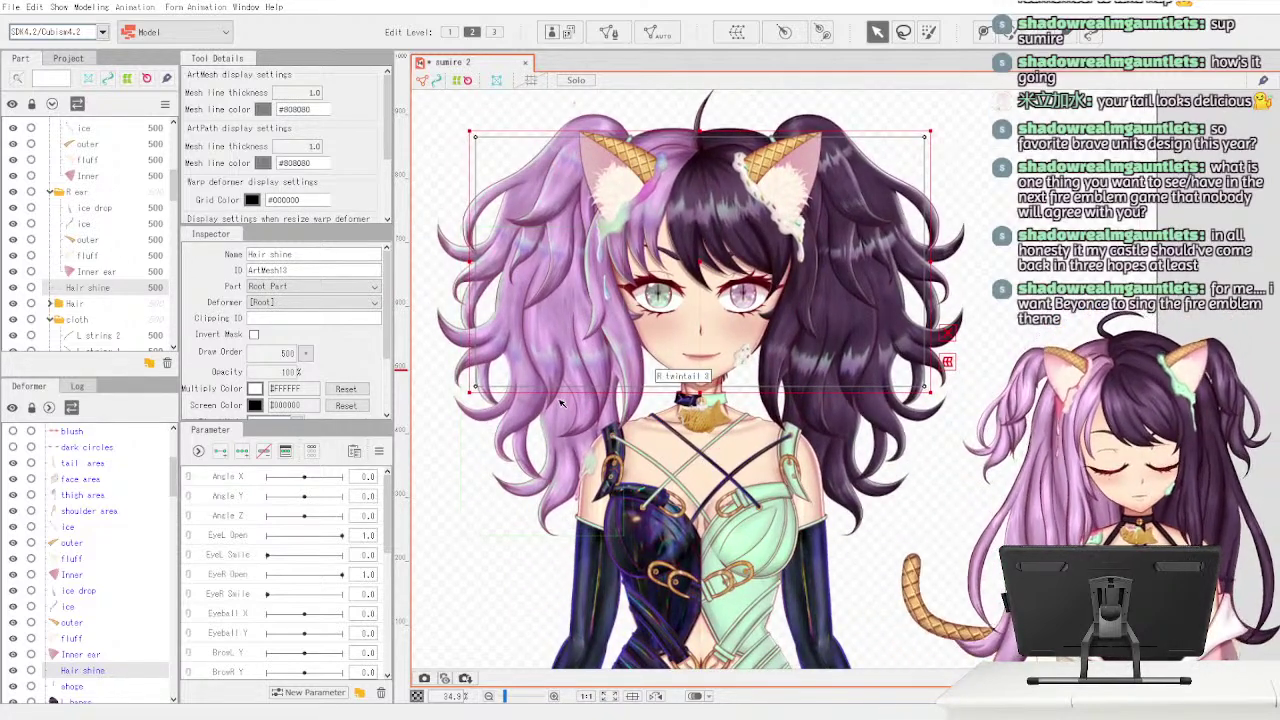
pyautogui.click(663, 41)
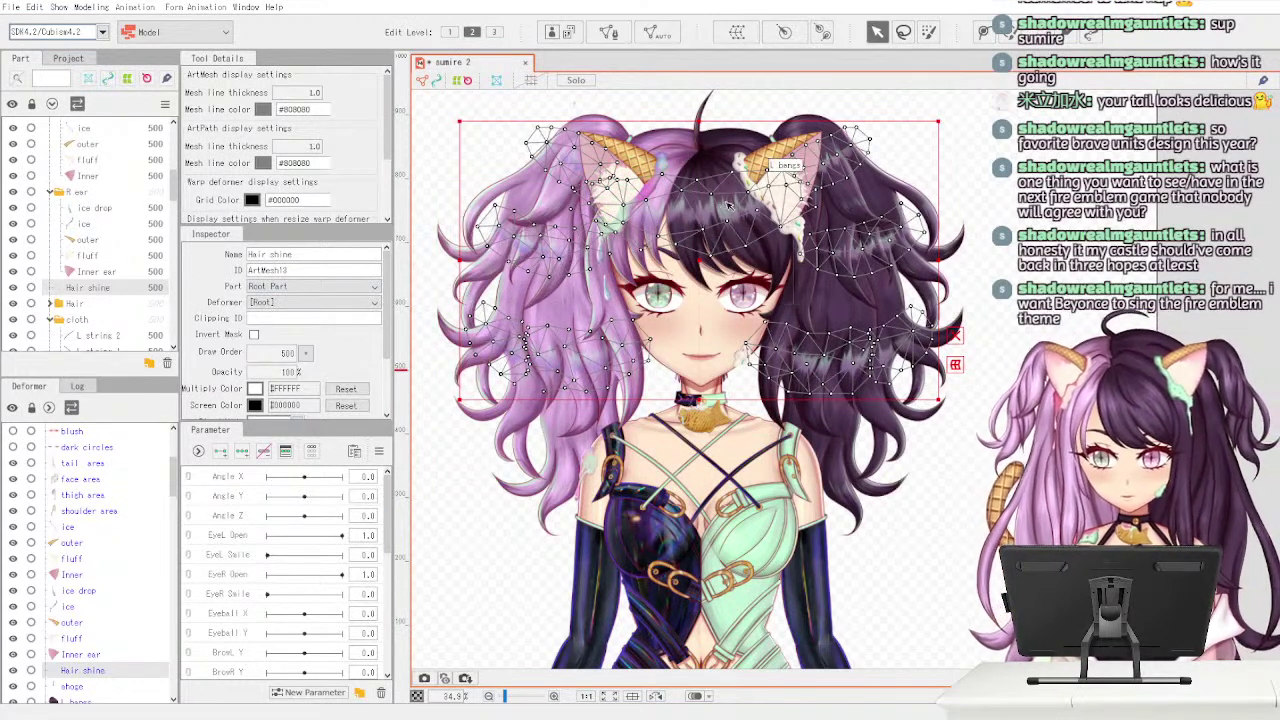
pyautogui.click(494, 510)
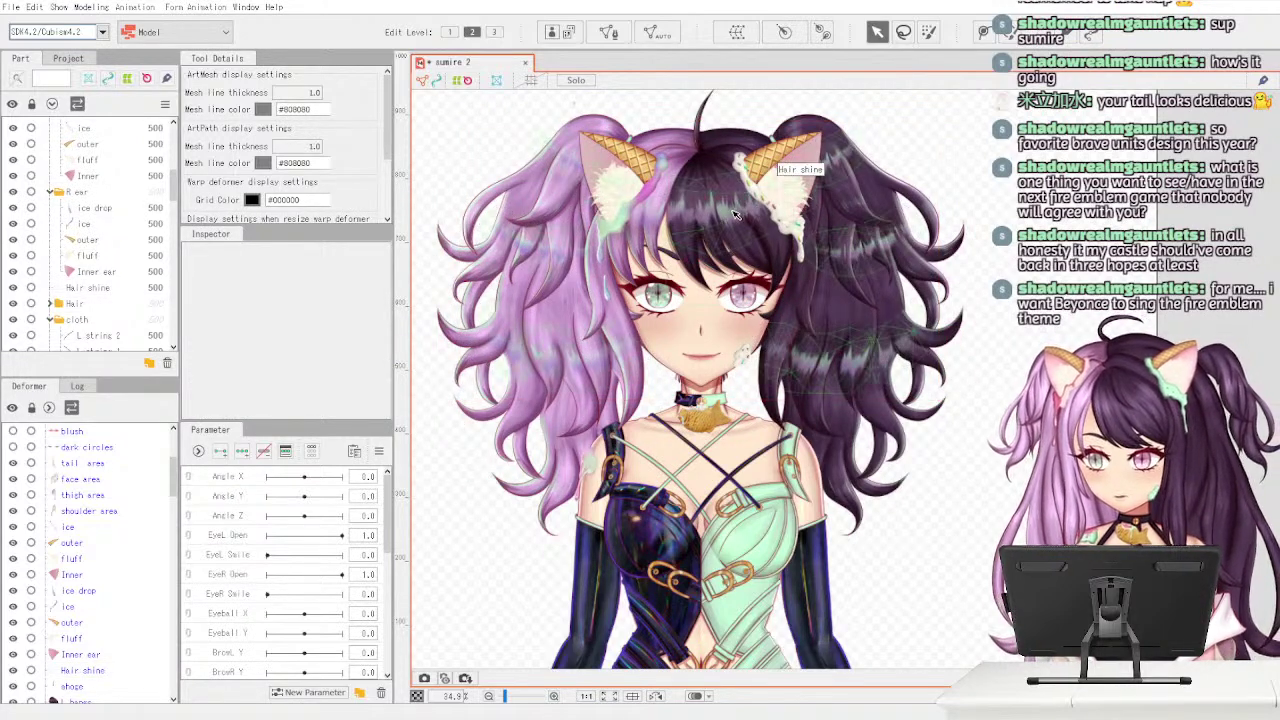
pyautogui.click(705, 260)
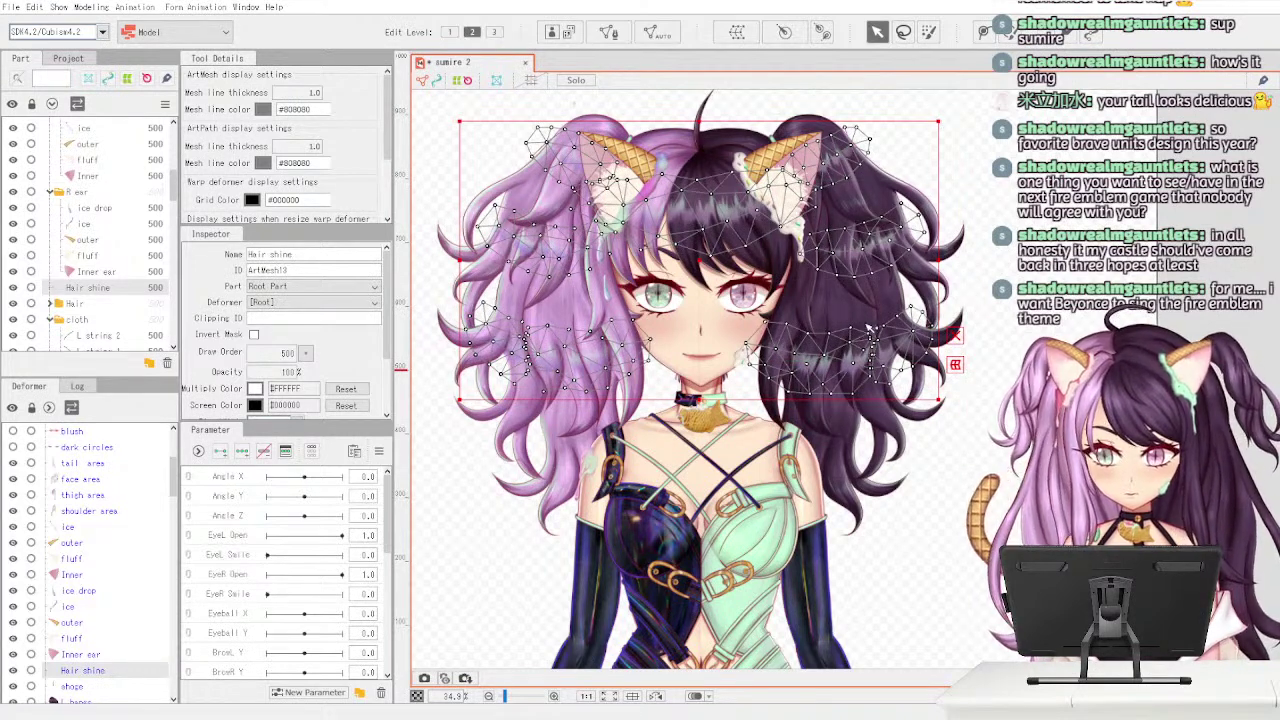
# - Expand the Hair folder and select its ahoge part
pyautogui.scroll(-2, 172, 205)
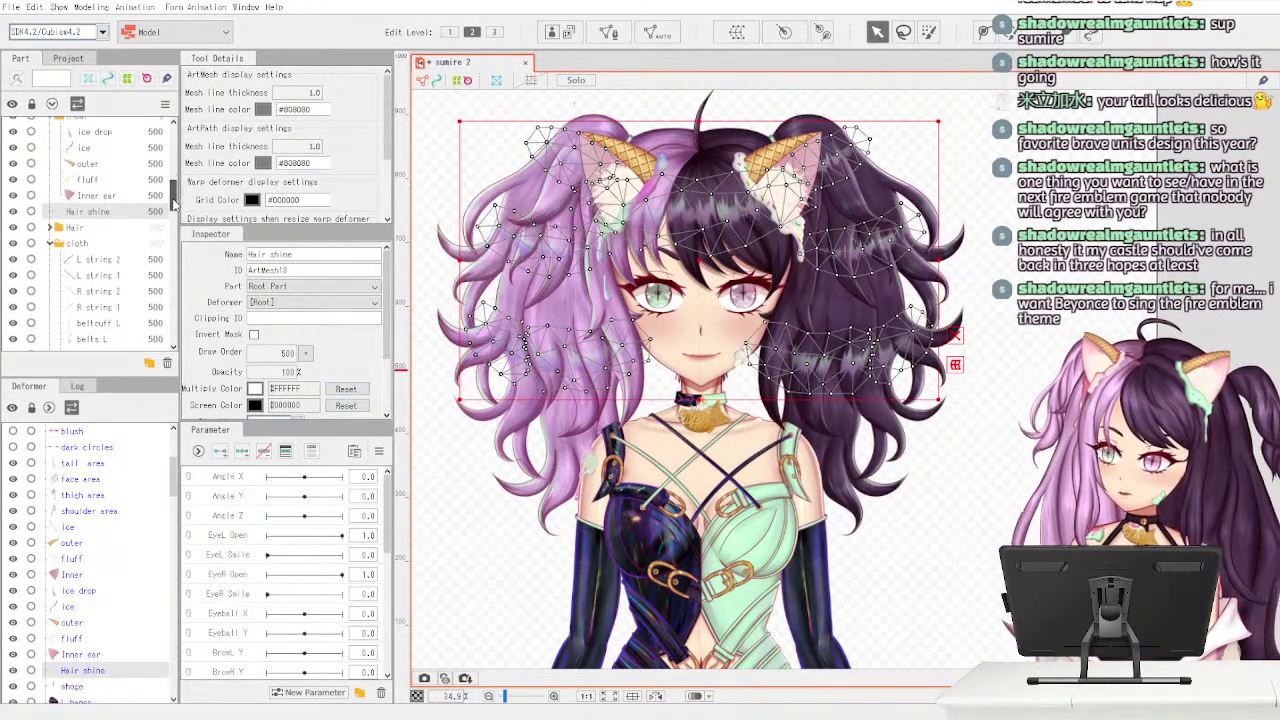
pyautogui.moveTo(172, 207); pyautogui.dragTo(172, 208)
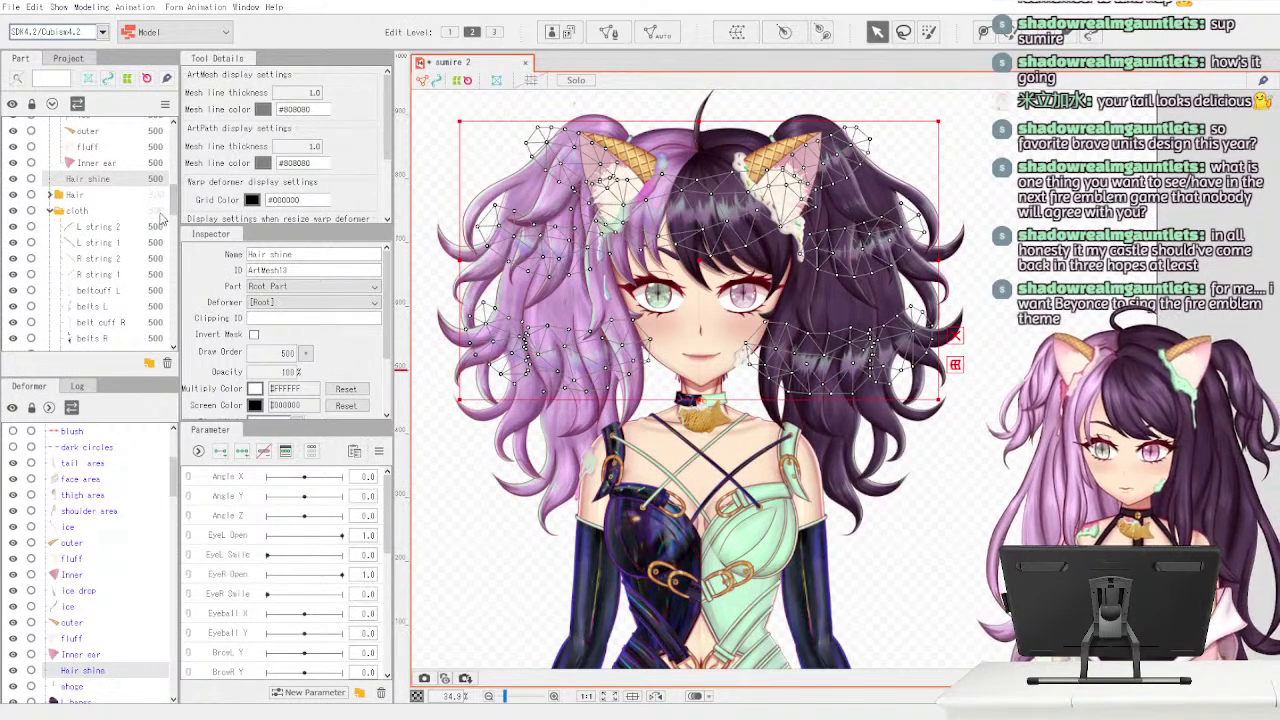
pyautogui.click(54, 196)
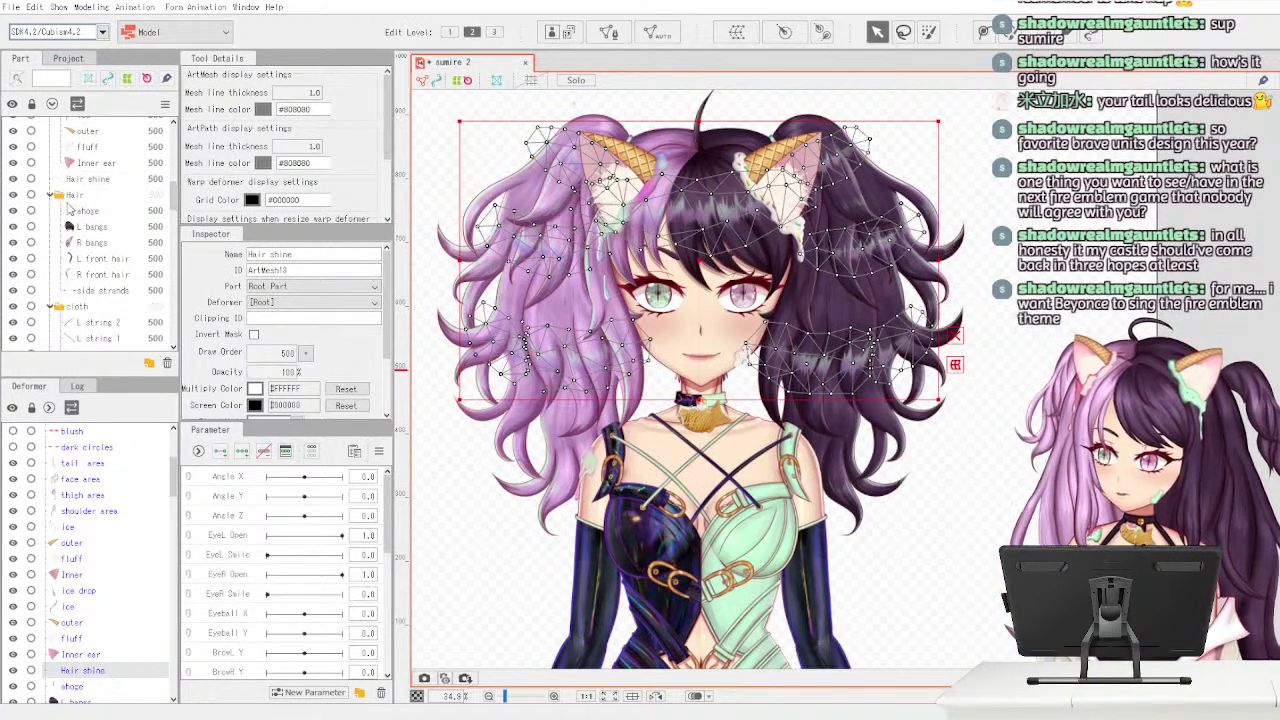
pyautogui.scroll(-1, 172, 205)
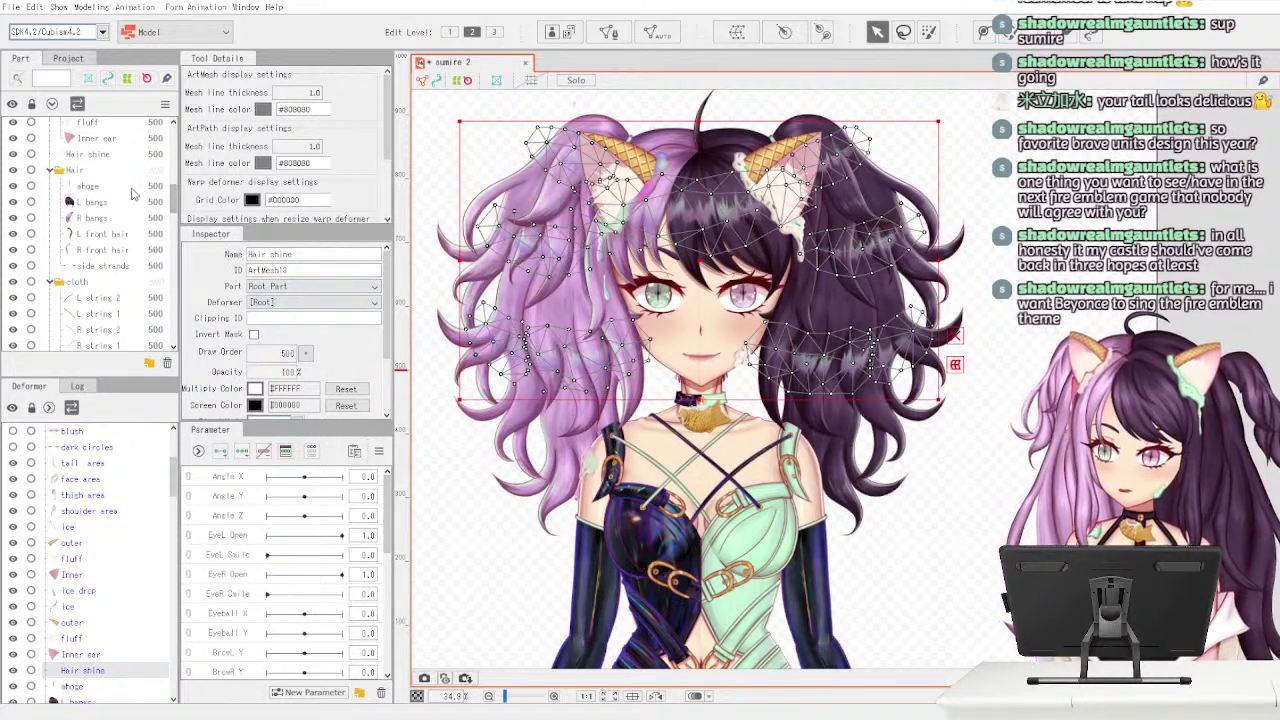
pyautogui.click(88, 186)
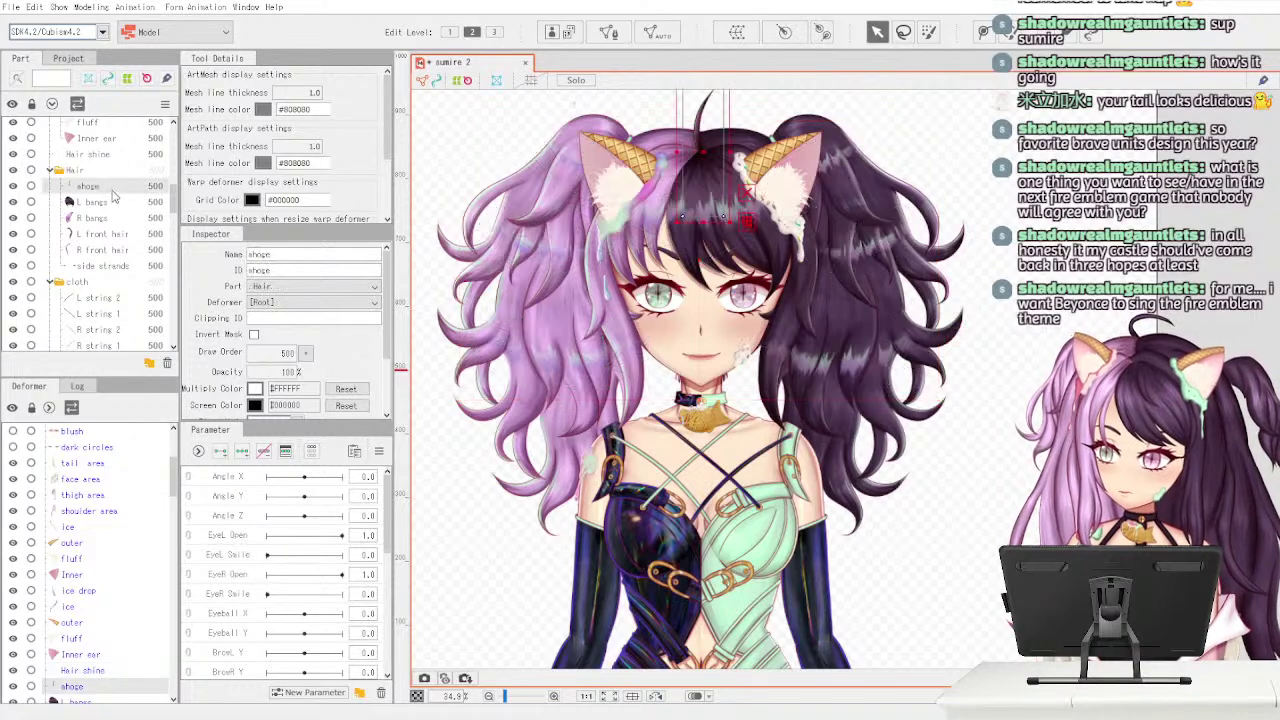
pyautogui.click(110, 202)
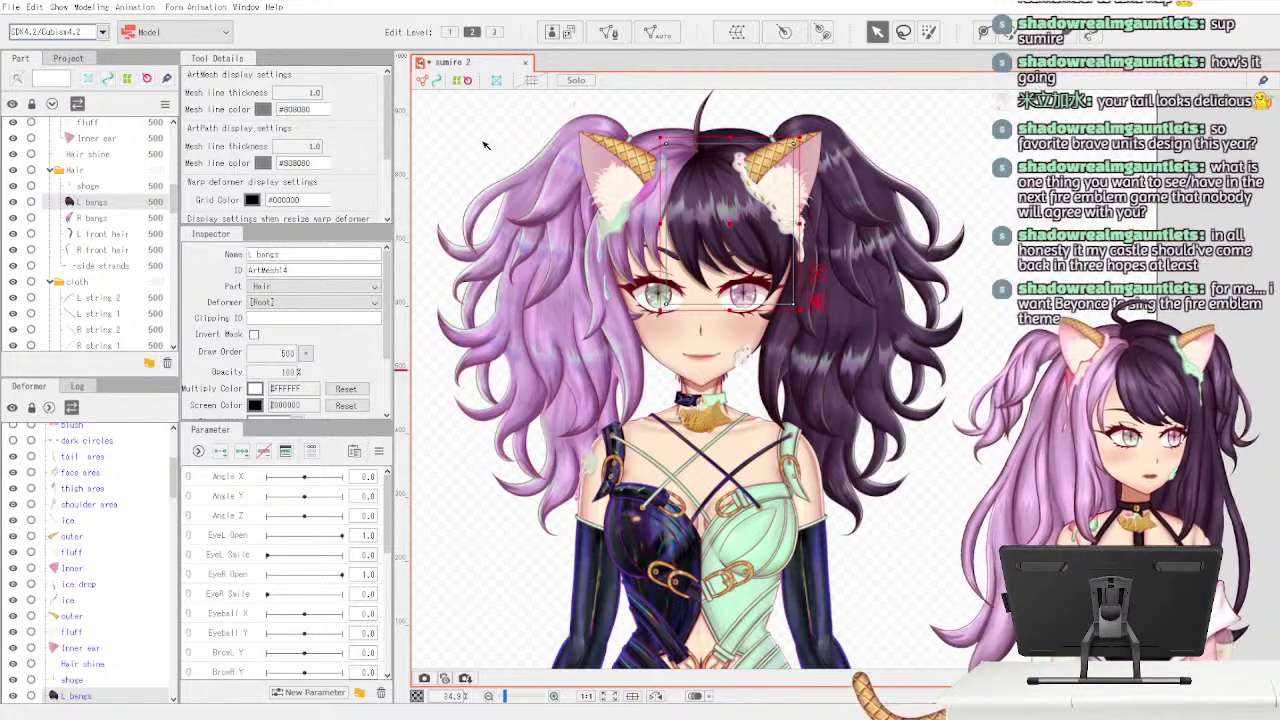
pyautogui.click(130, 185)
# - Check the meshes of the finished parts in the expressions and ice folders, including blush and tail area
pyautogui.scroll(2, 176, 205)
pyautogui.scroll(6, 176, 195)
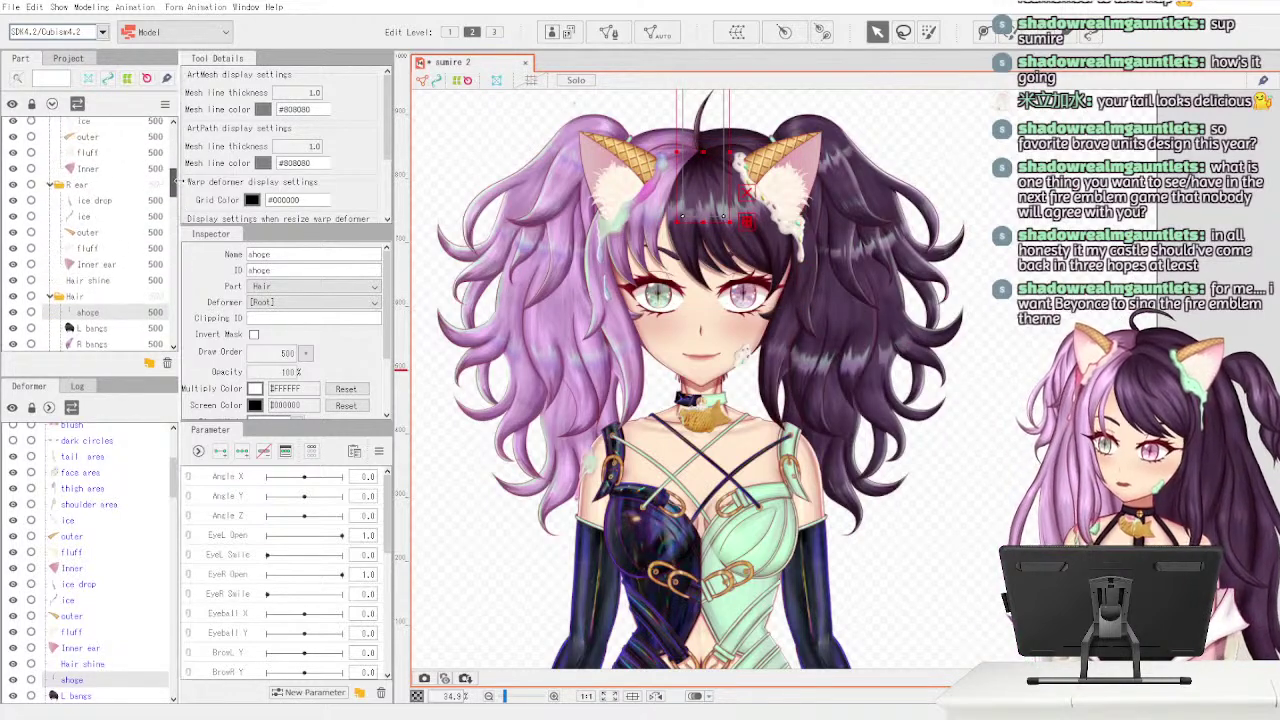
pyautogui.scroll(-2, 160, 180)
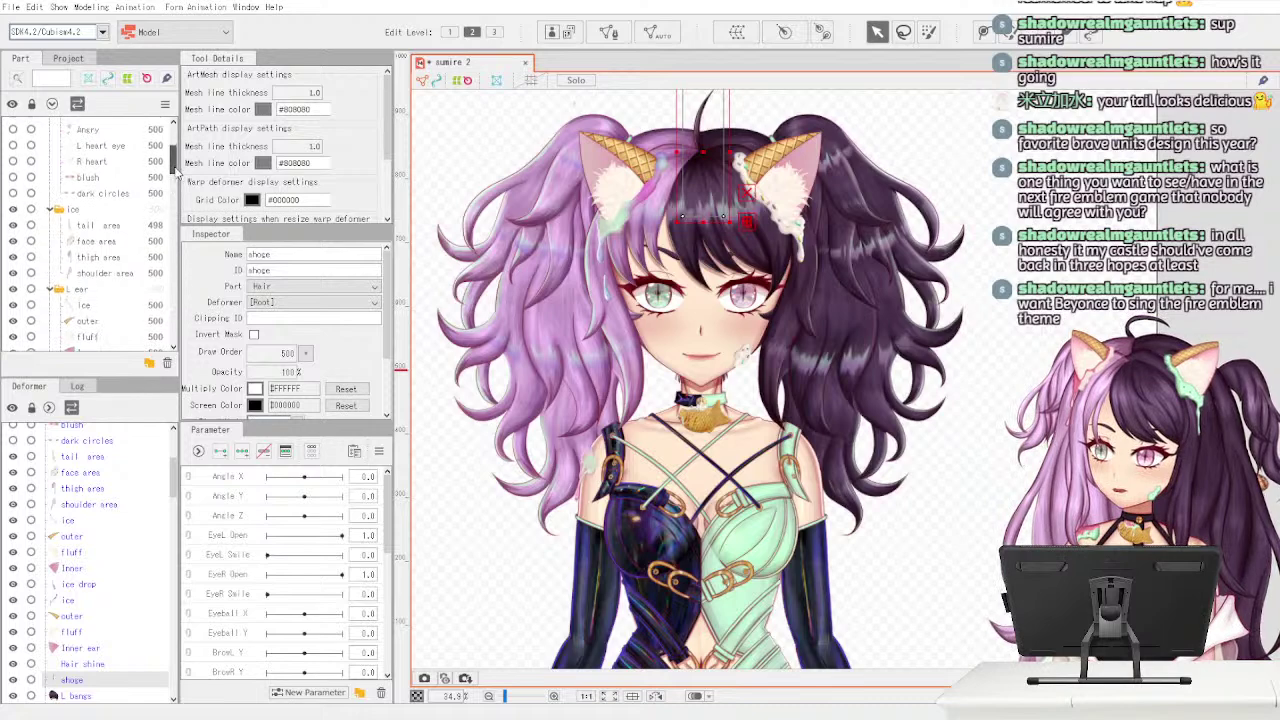
pyautogui.click(131, 214)
pyautogui.click(137, 182)
pyautogui.click(138, 167)
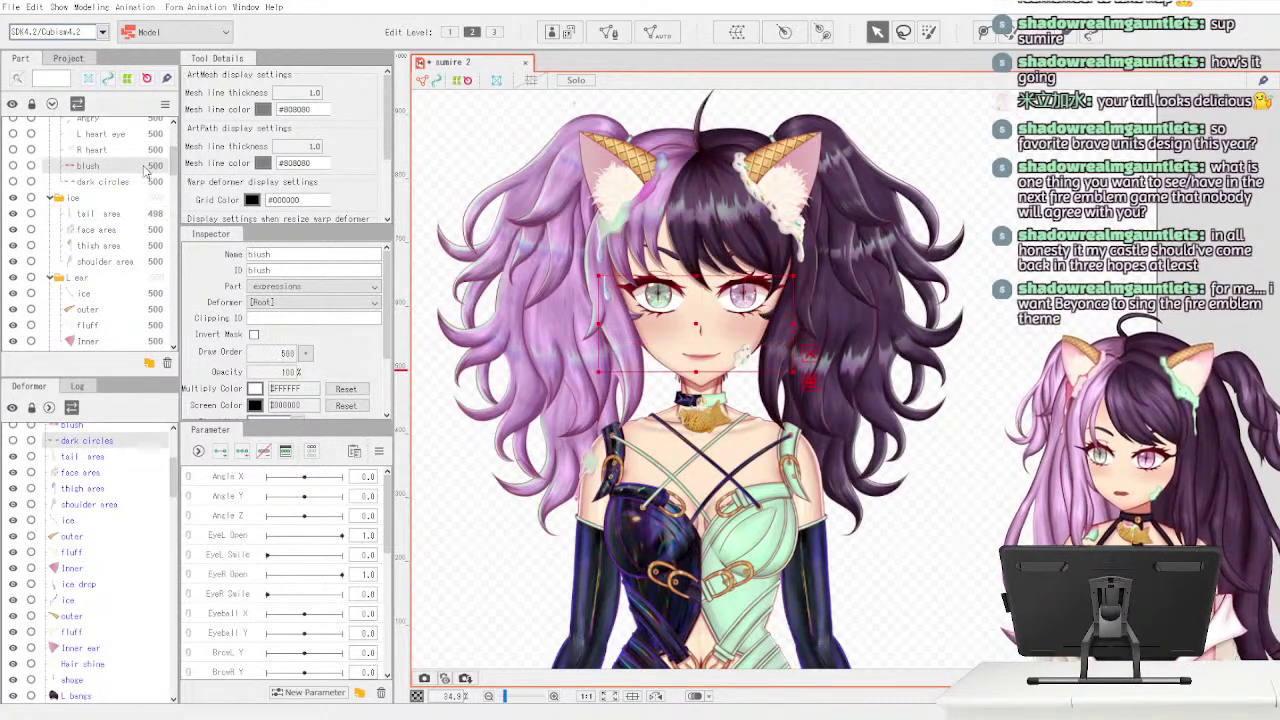
pyautogui.click(131, 214)
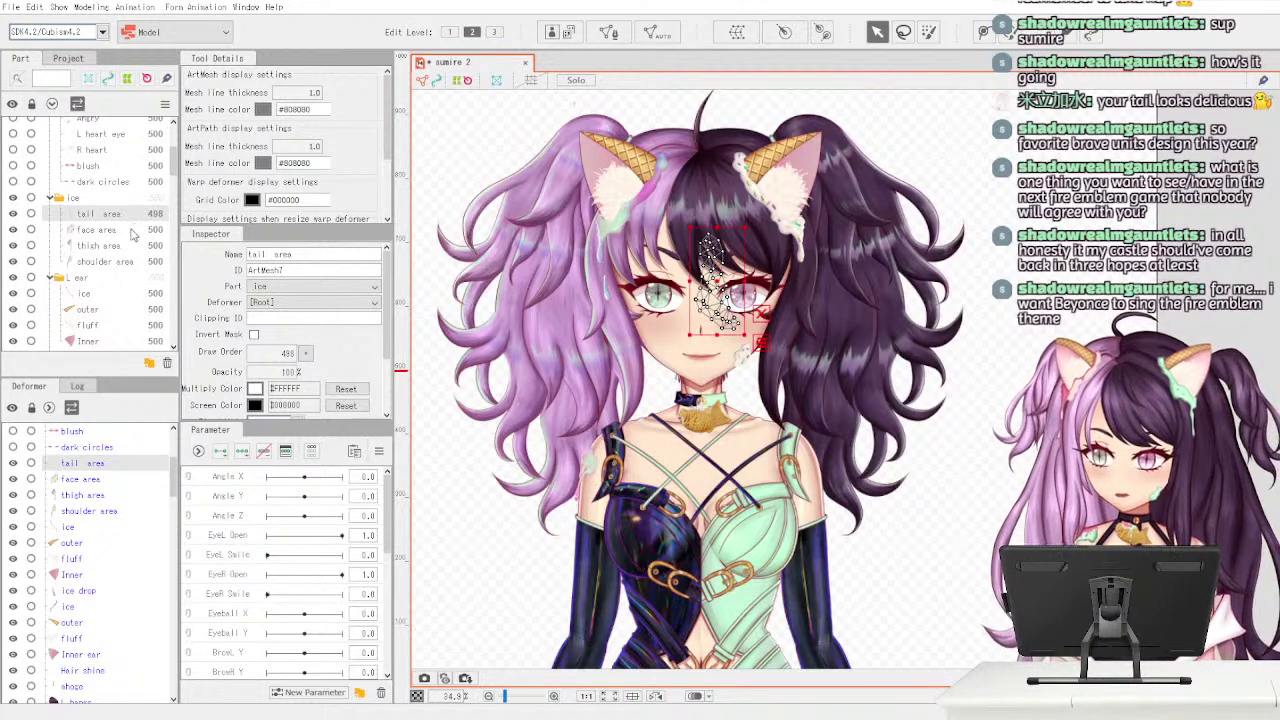
# - Check the meshes of the dark circles part, the R ear's Inner ear part and the Hair shine part
pyautogui.click(142, 184)
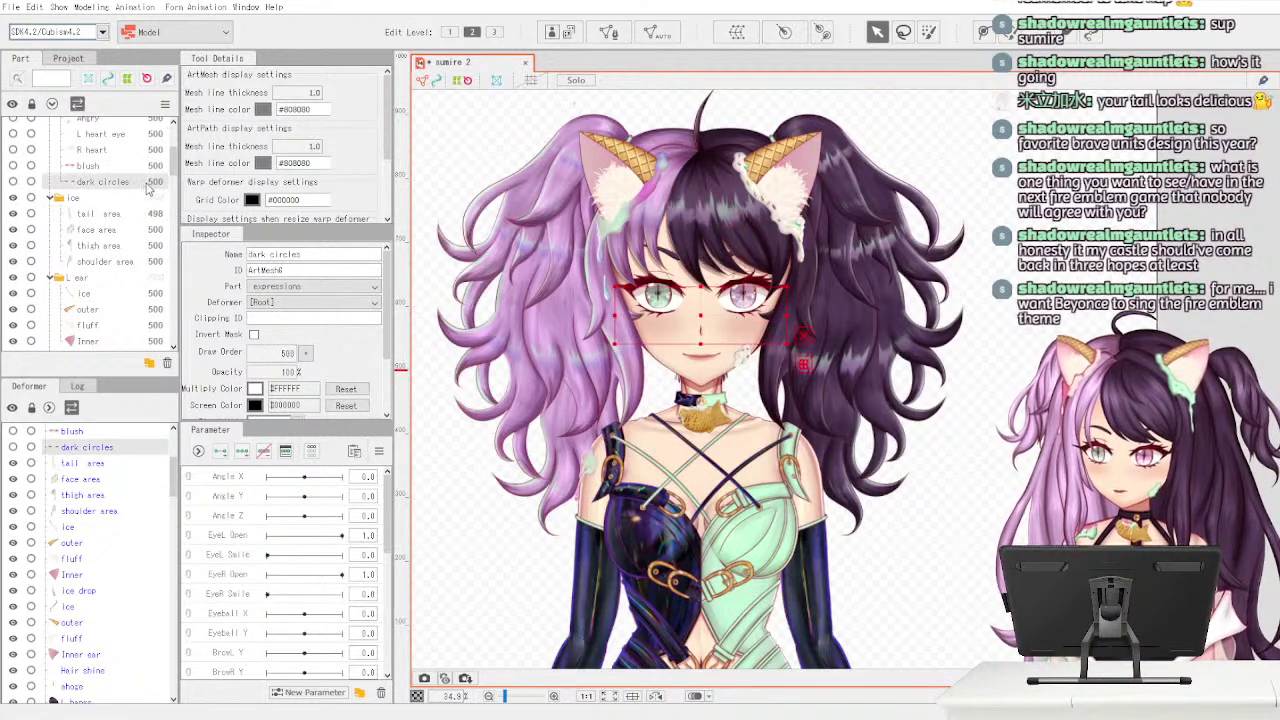
pyautogui.click(13, 183)
pyautogui.moveTo(176, 165); pyautogui.dragTo(175, 199)
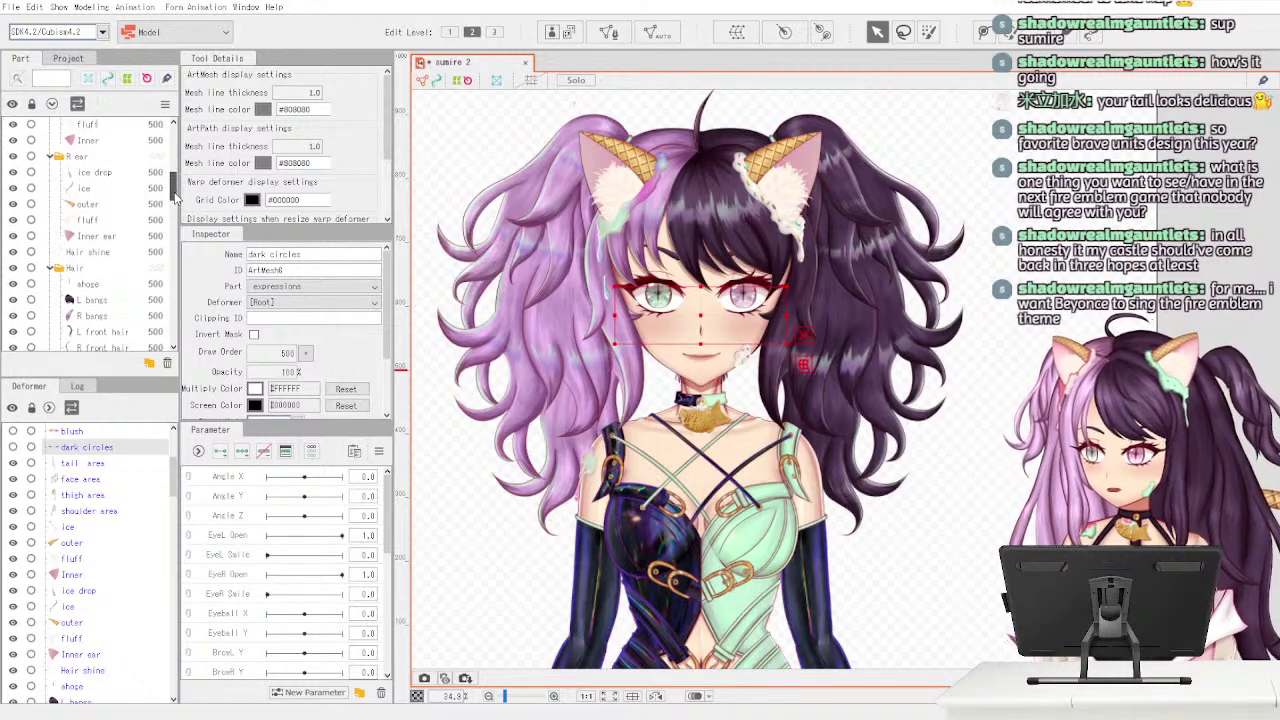
pyautogui.click(136, 238)
pyautogui.click(128, 255)
pyautogui.scroll(-2, 158, 205)
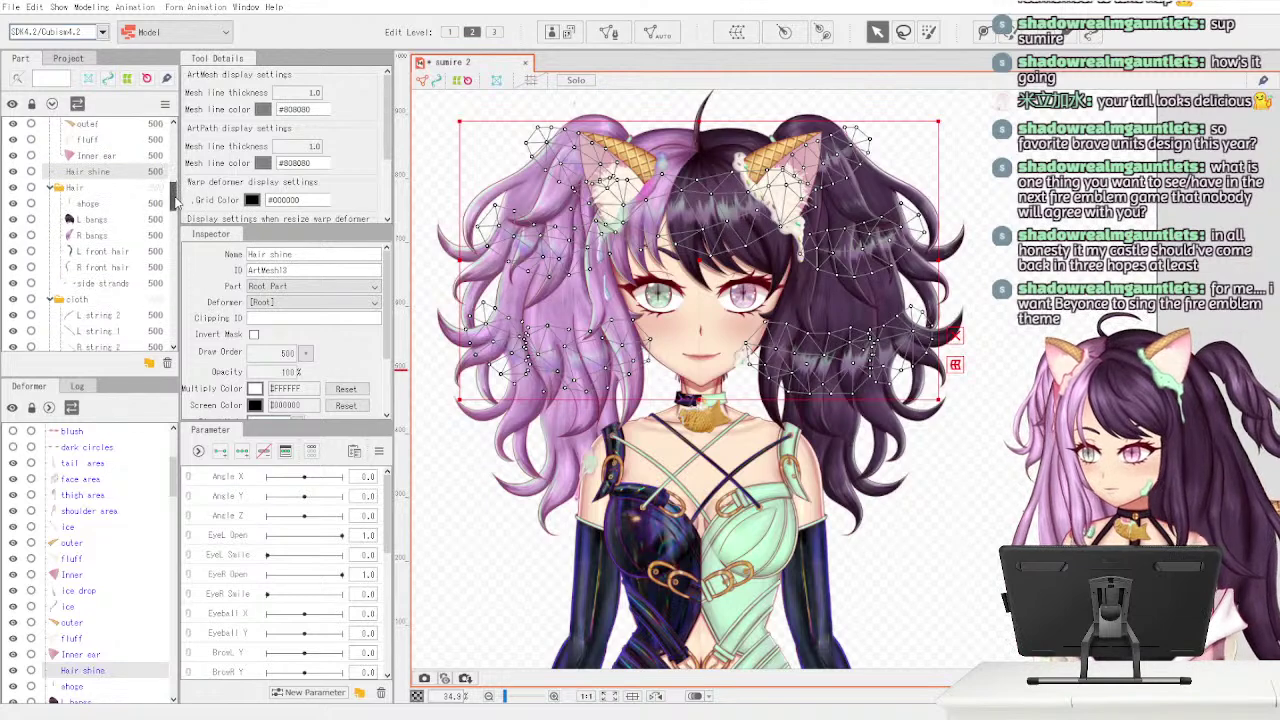
# - Generate automatic meshes for the ahoge, L bangs and R bangs parts in the Hair folder
pyautogui.click(145, 182)
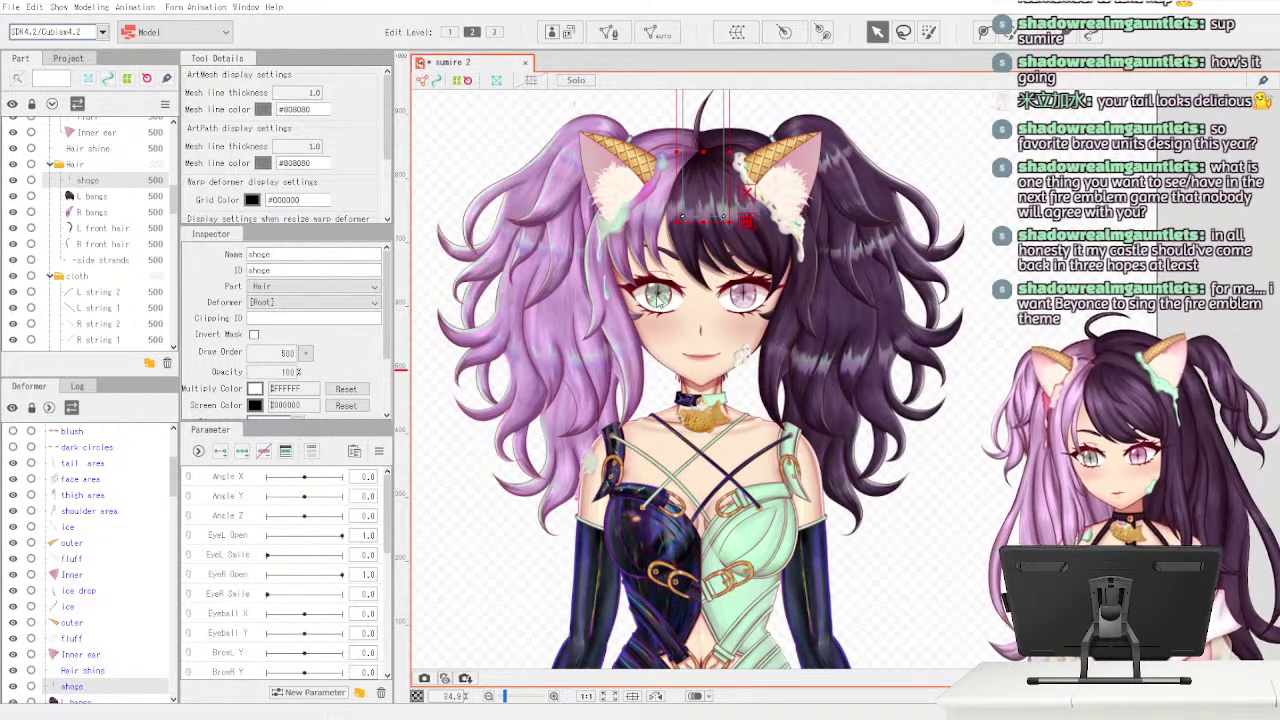
pyautogui.click(627, 327)
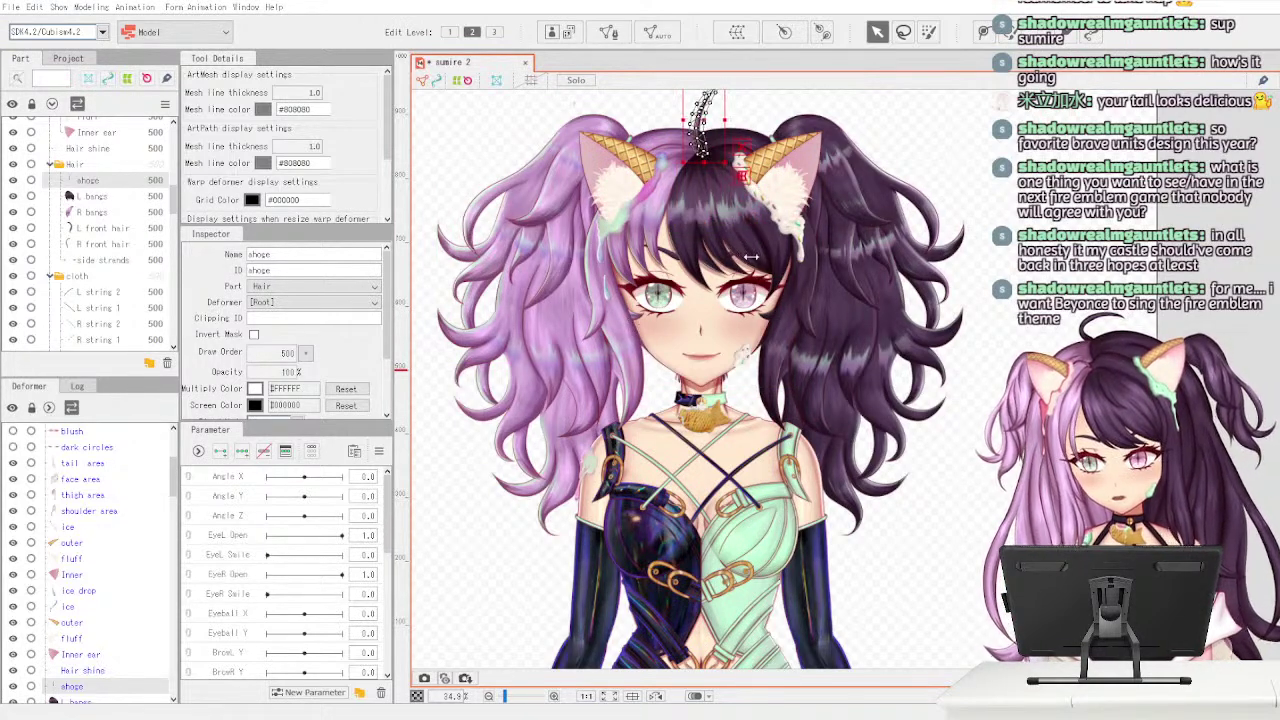
pyautogui.click(126, 198)
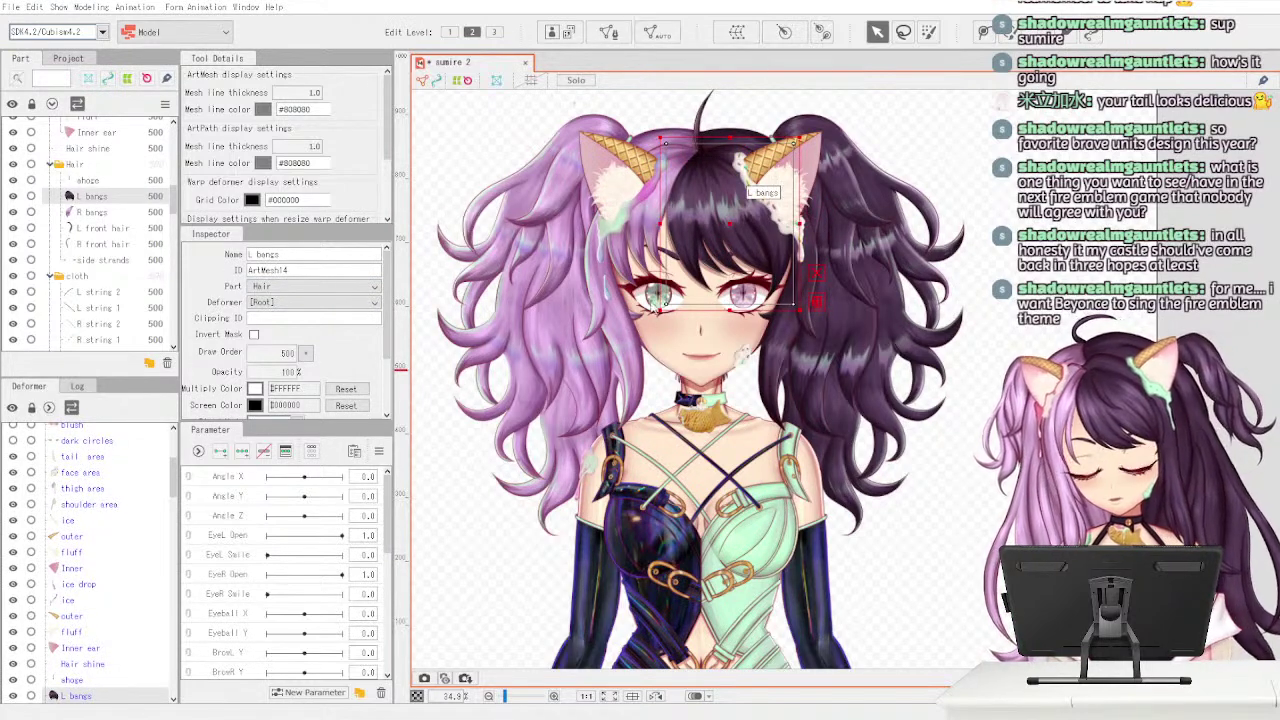
pyautogui.click(621, 328)
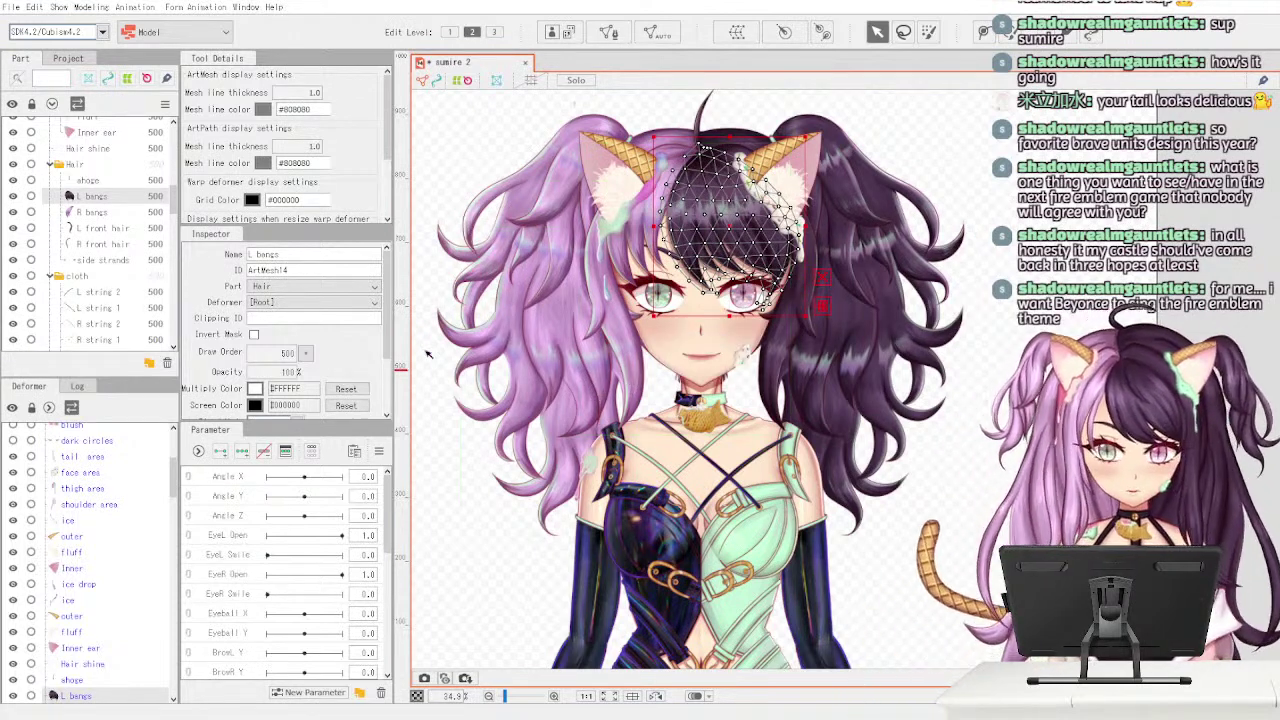
pyautogui.click(124, 213)
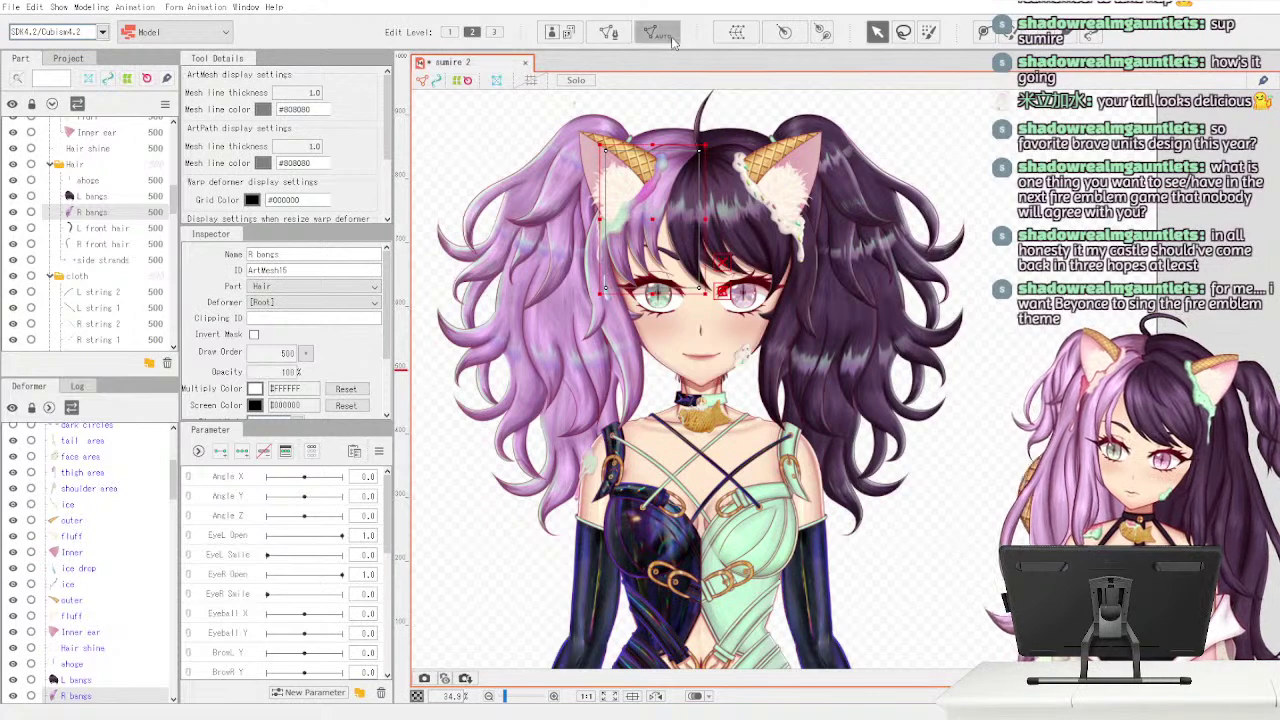
pyautogui.click(641, 317)
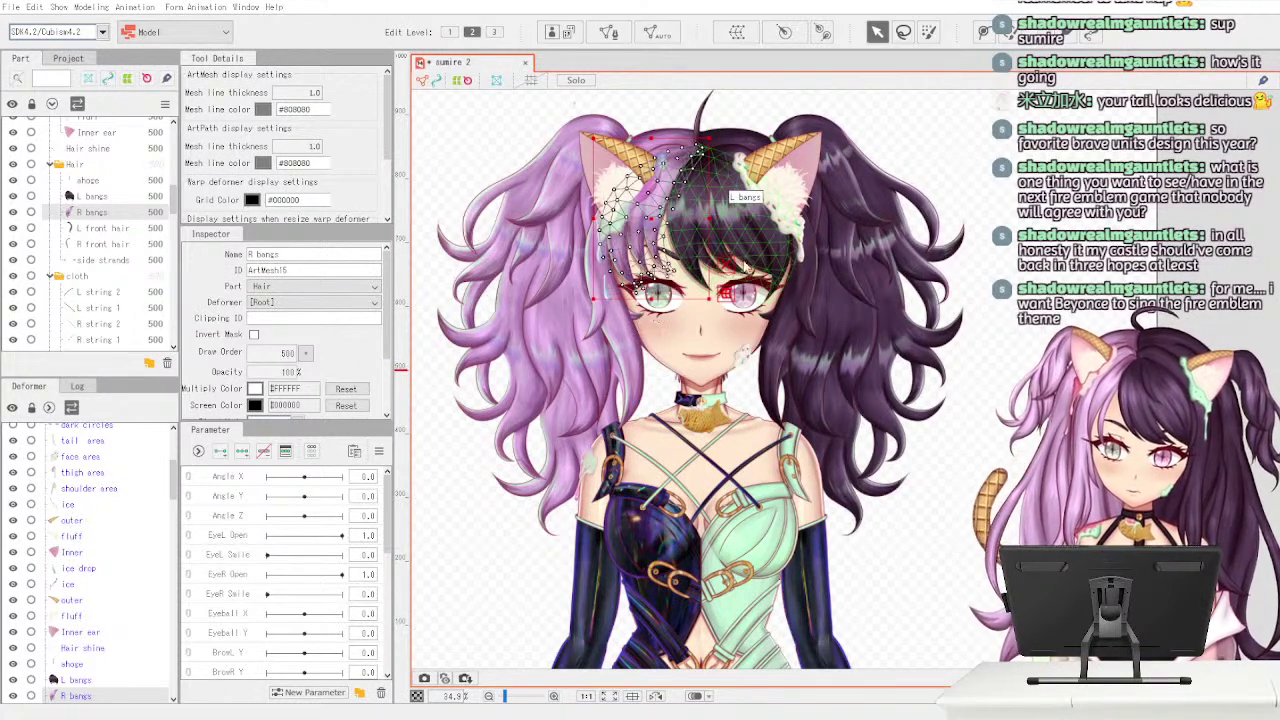
# - Generate automatic meshes for the L front hair, R front hair and side strands parts in the Hair folder
pyautogui.click(133, 228)
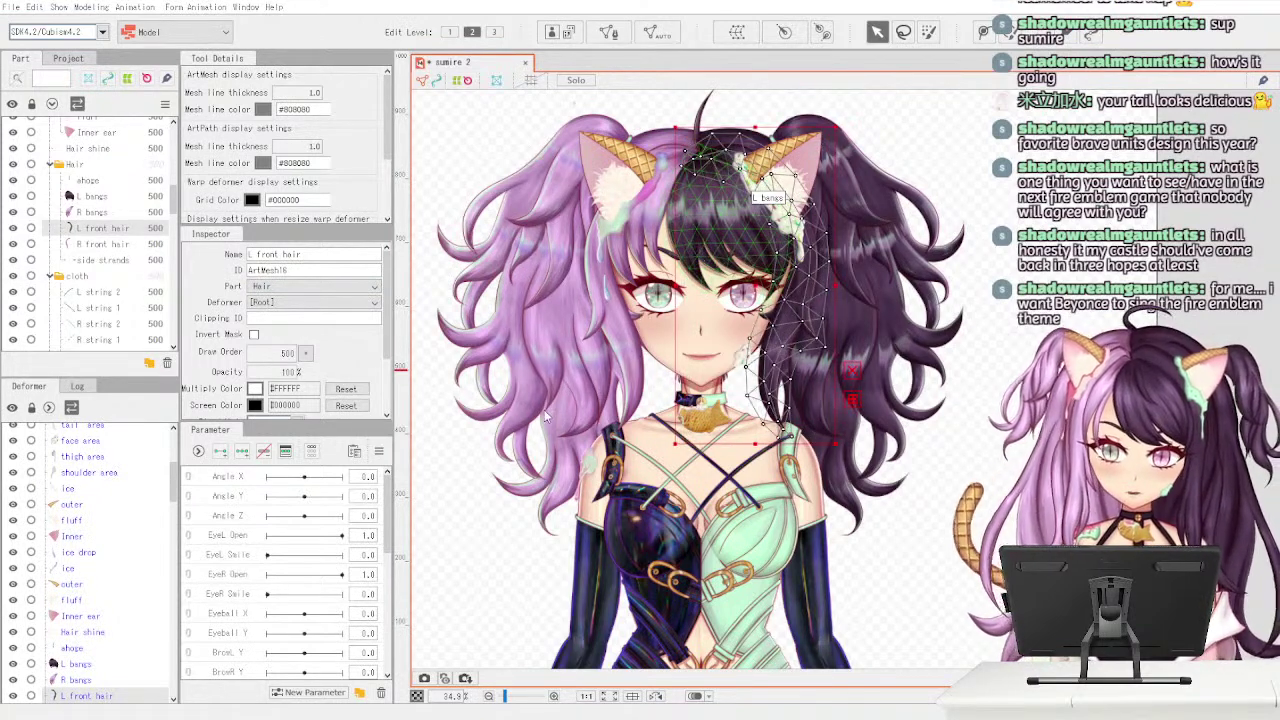
pyautogui.click(638, 295)
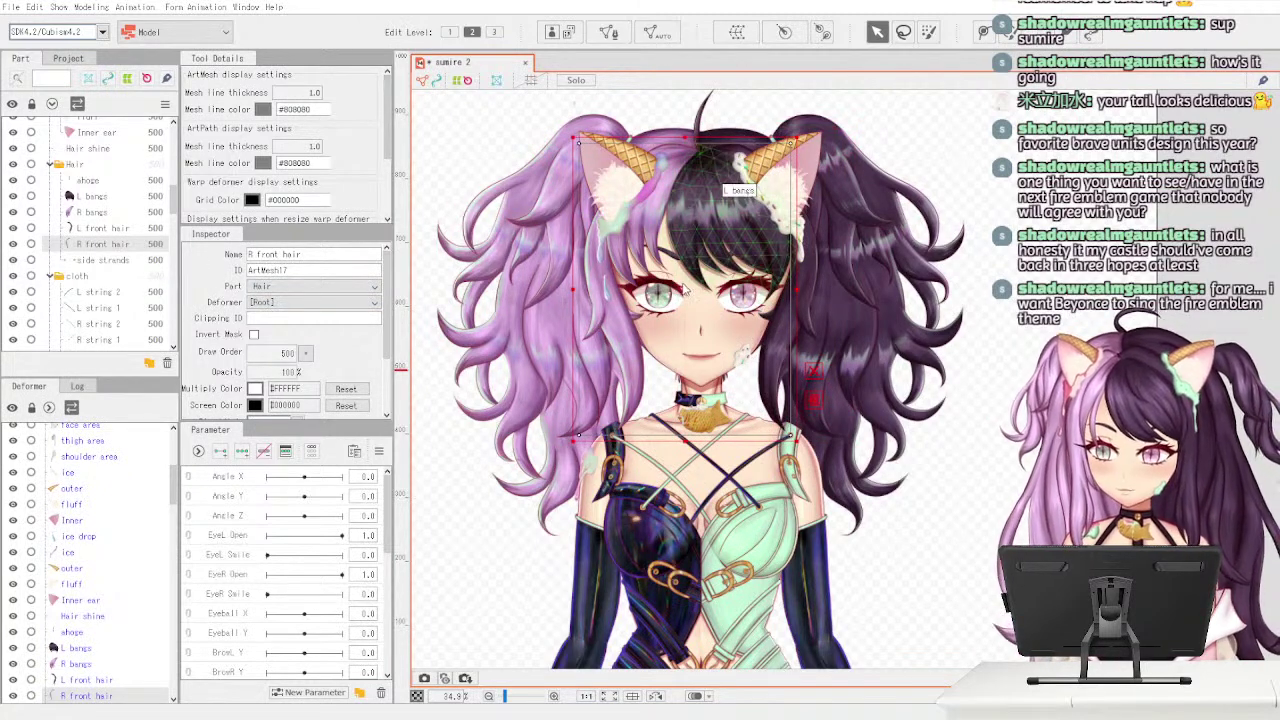
pyautogui.click(645, 315)
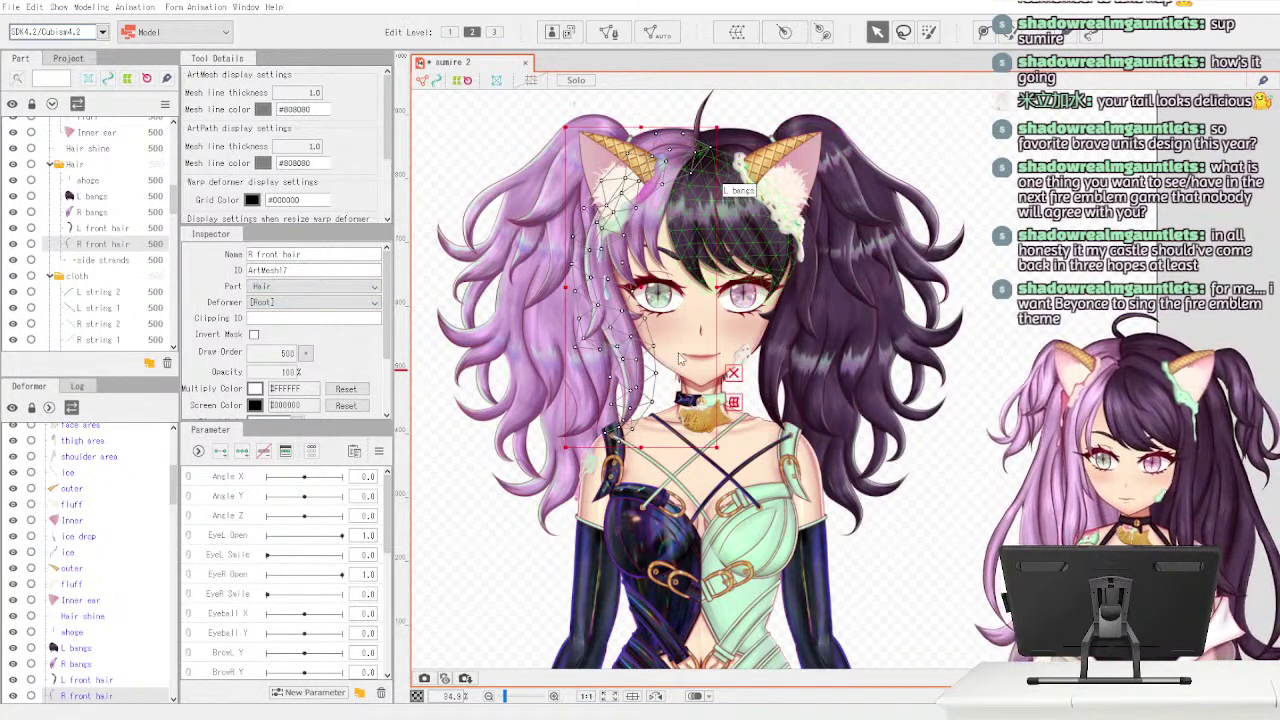
pyautogui.click(100, 260)
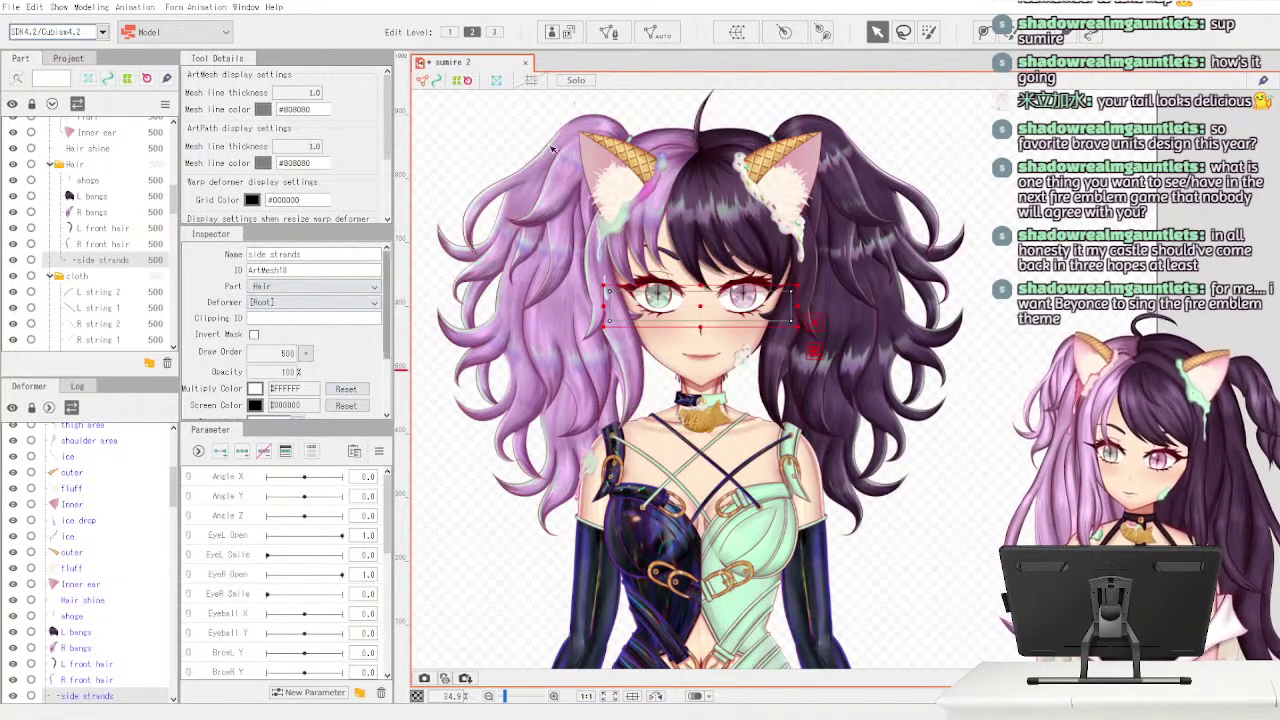
pyautogui.click(742, 264)
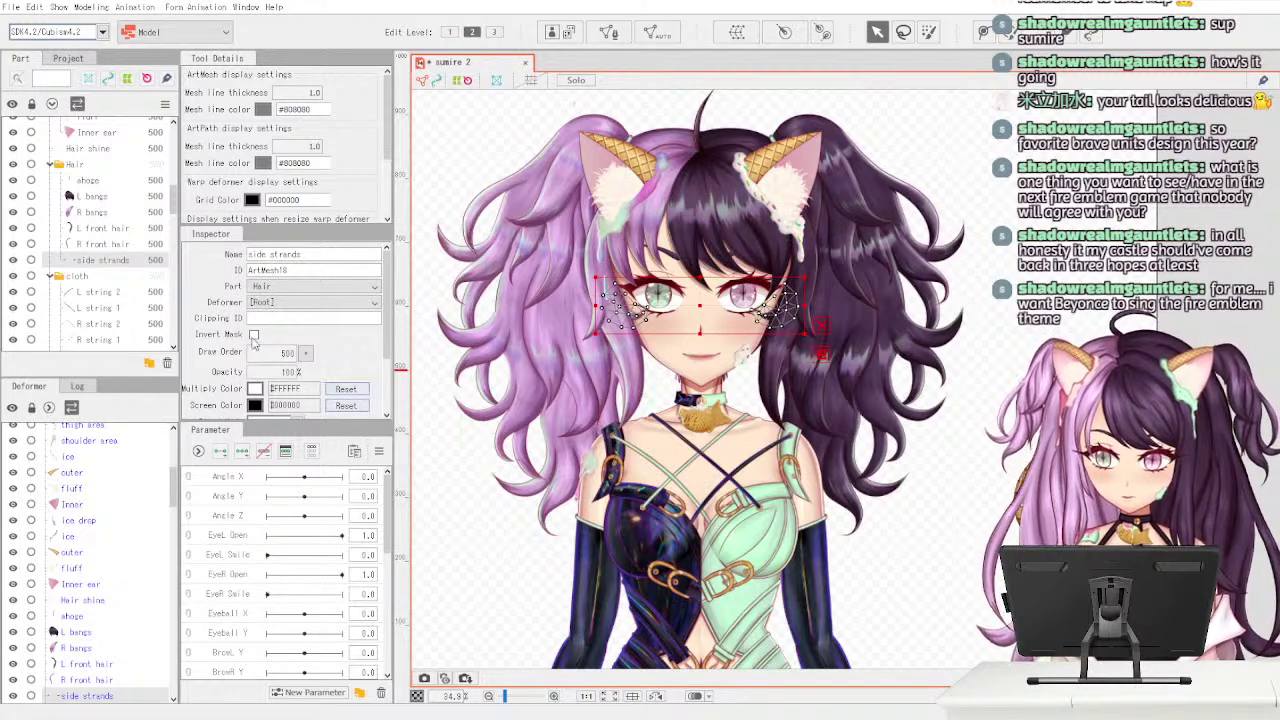
# - Generate automatic meshes for the L string 2 and L string 1 parts in the cloth folder
pyautogui.scroll(-3, 174, 205)
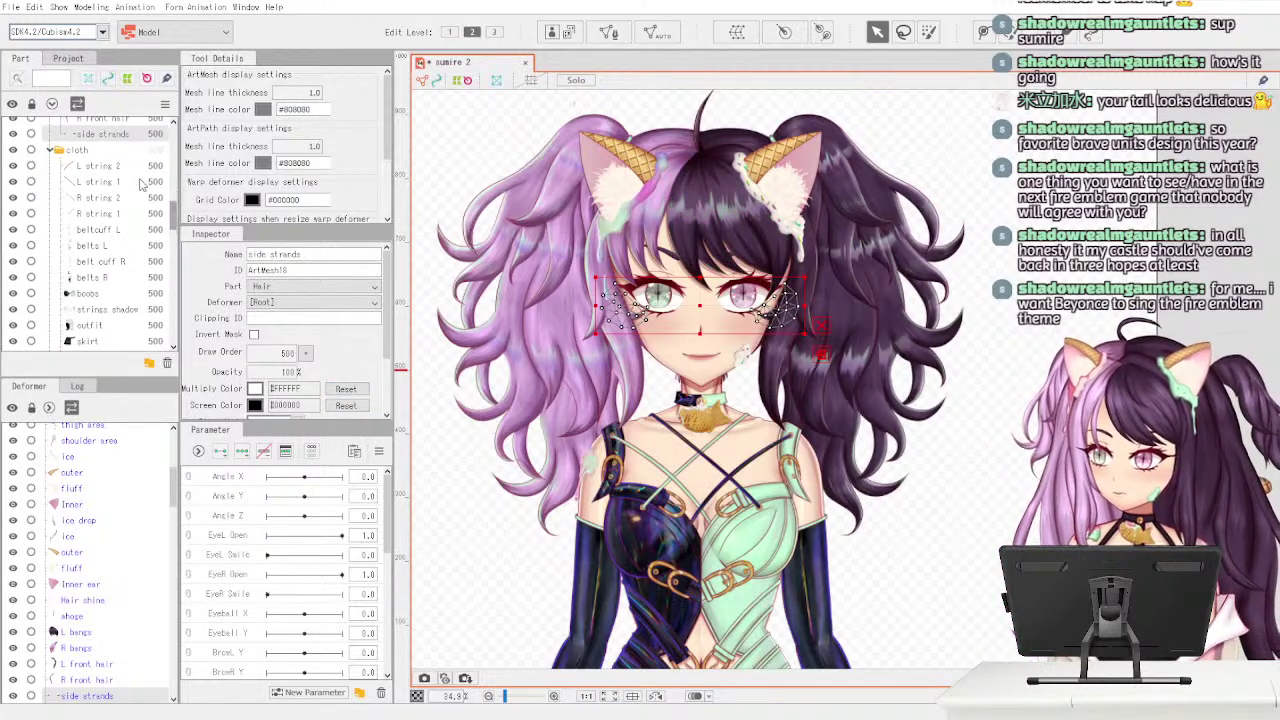
pyautogui.click(131, 167)
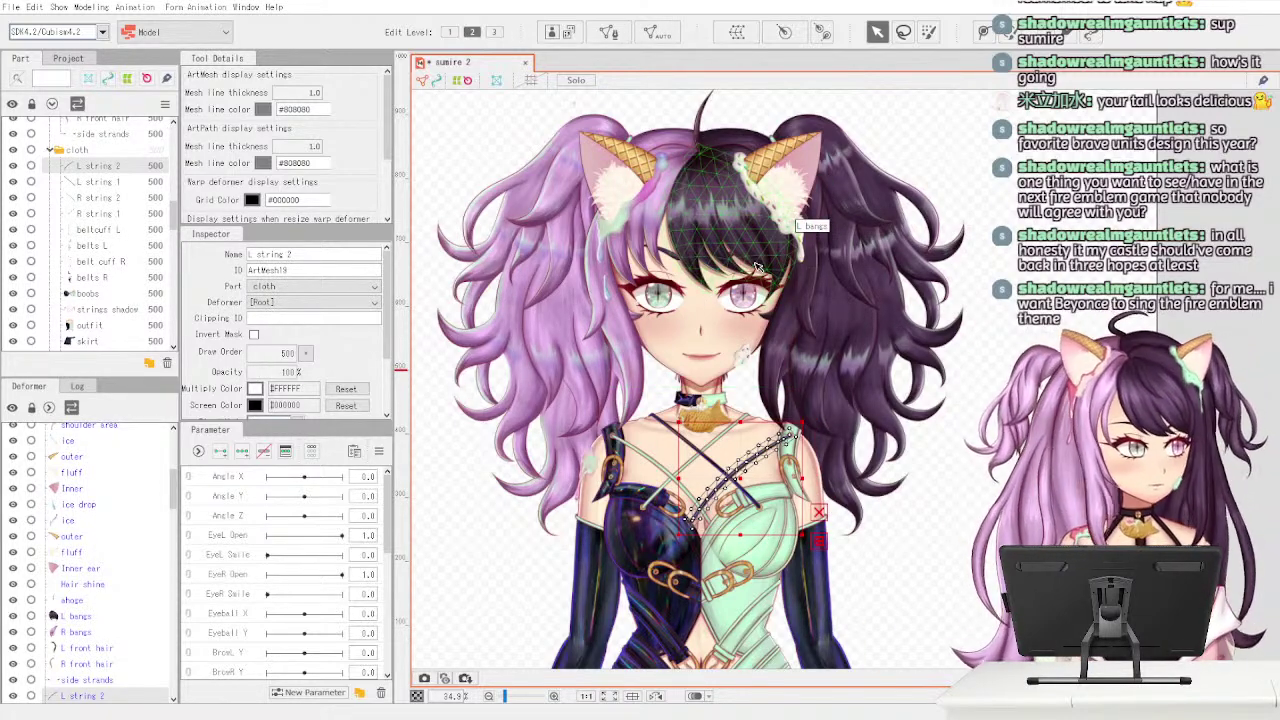
pyautogui.scroll(-4, 706, 430)
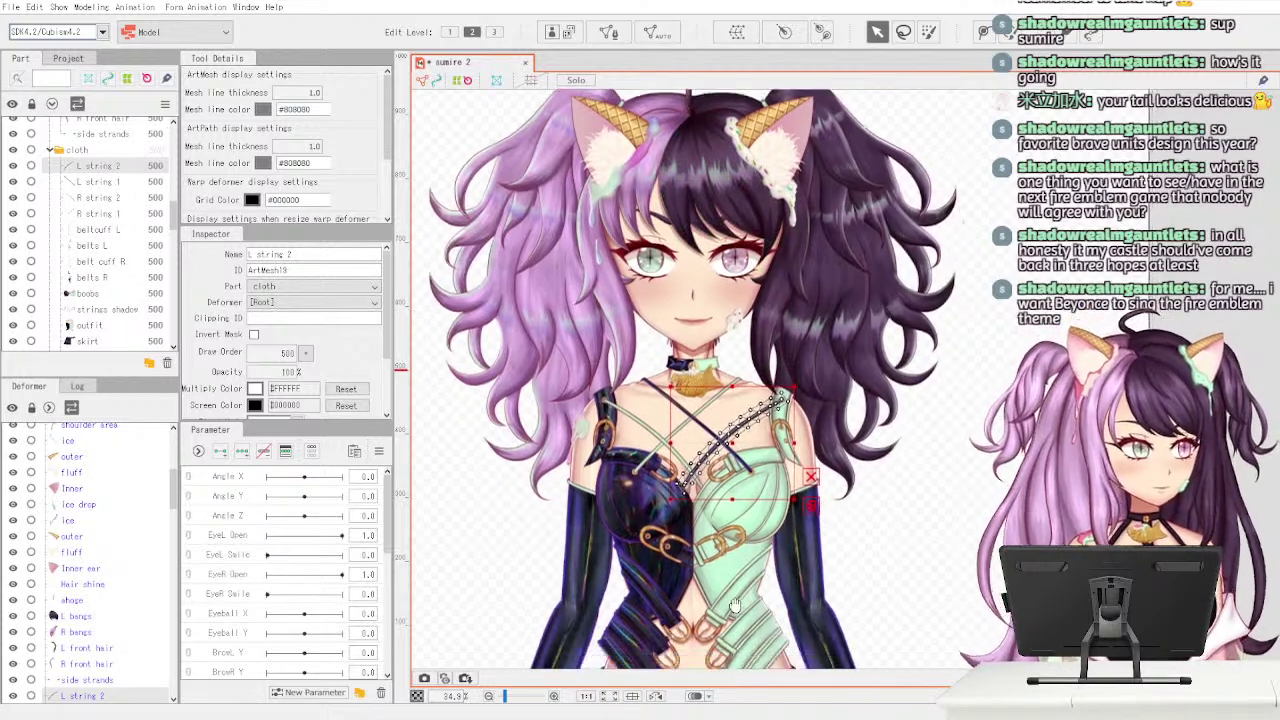
pyautogui.scroll(-2, 706, 430)
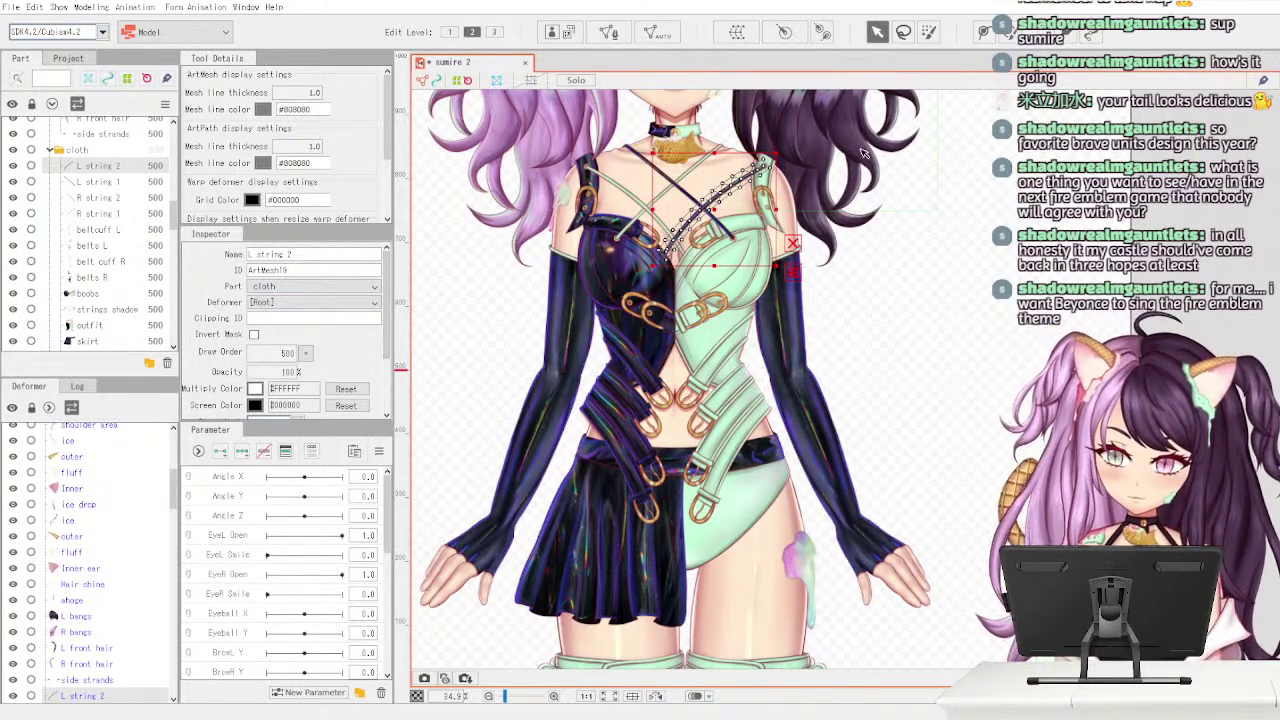
pyautogui.click(112, 183)
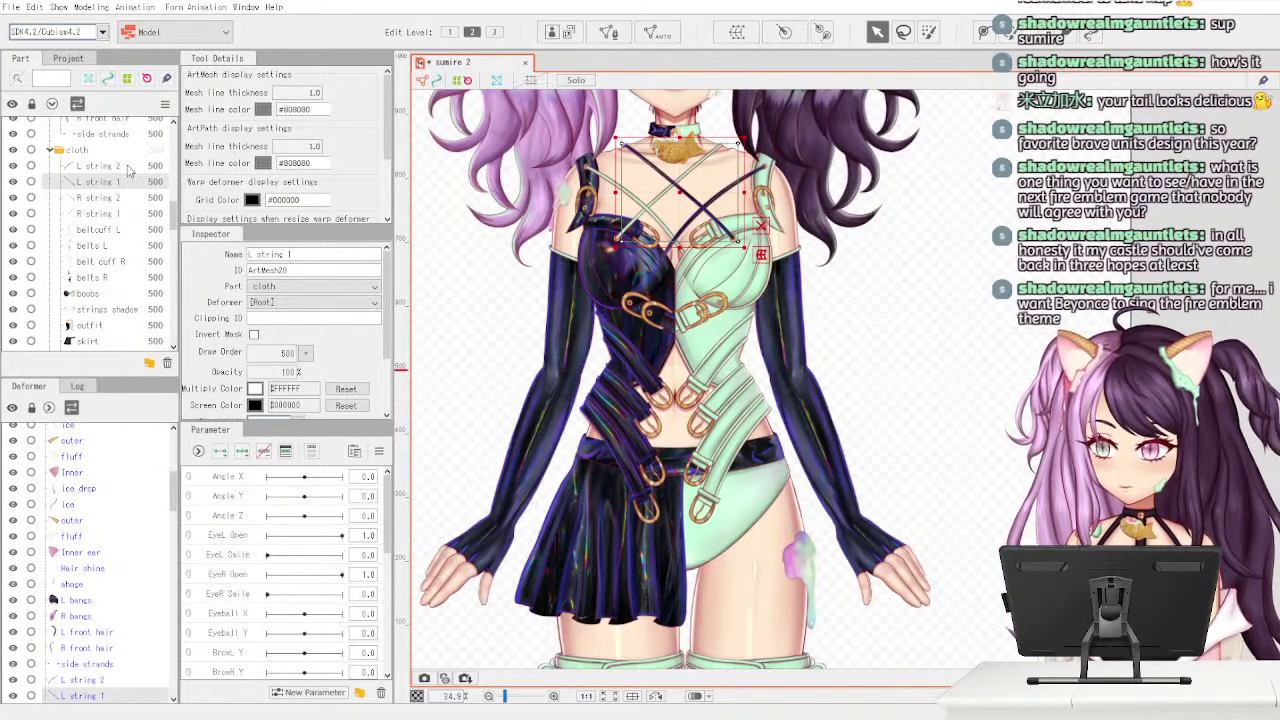
pyautogui.click(121, 166)
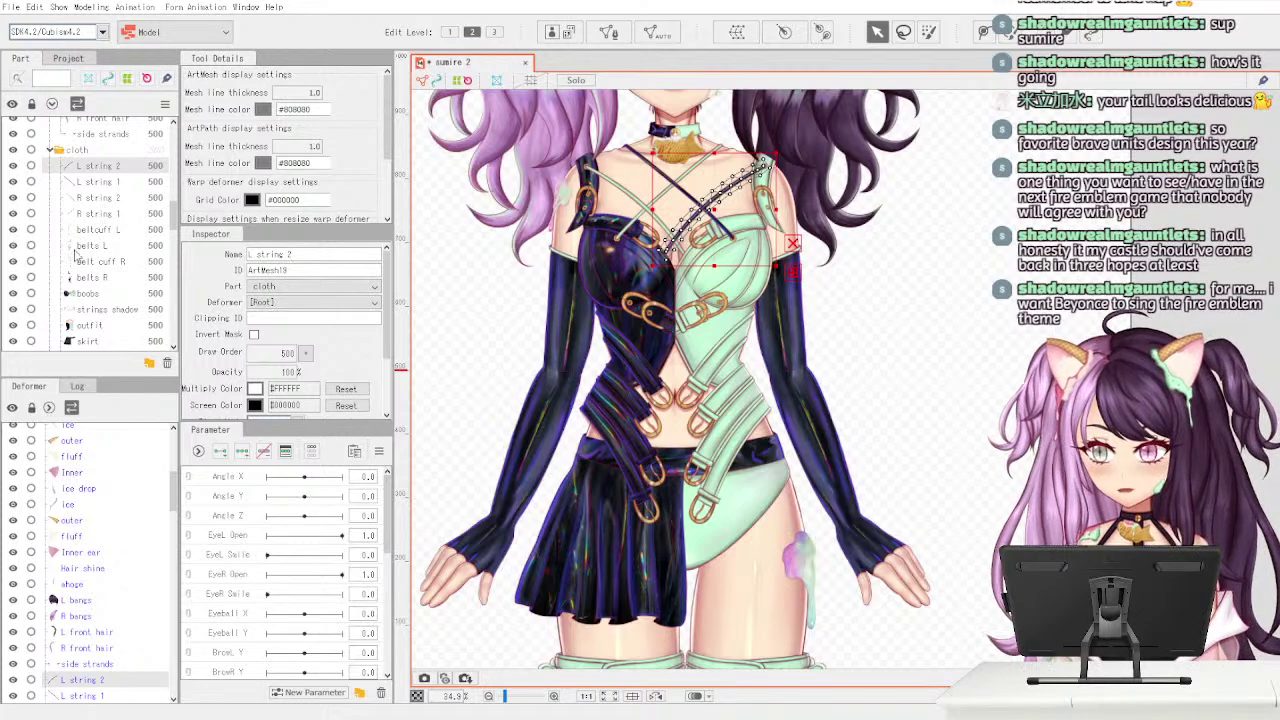
pyautogui.click(106, 184)
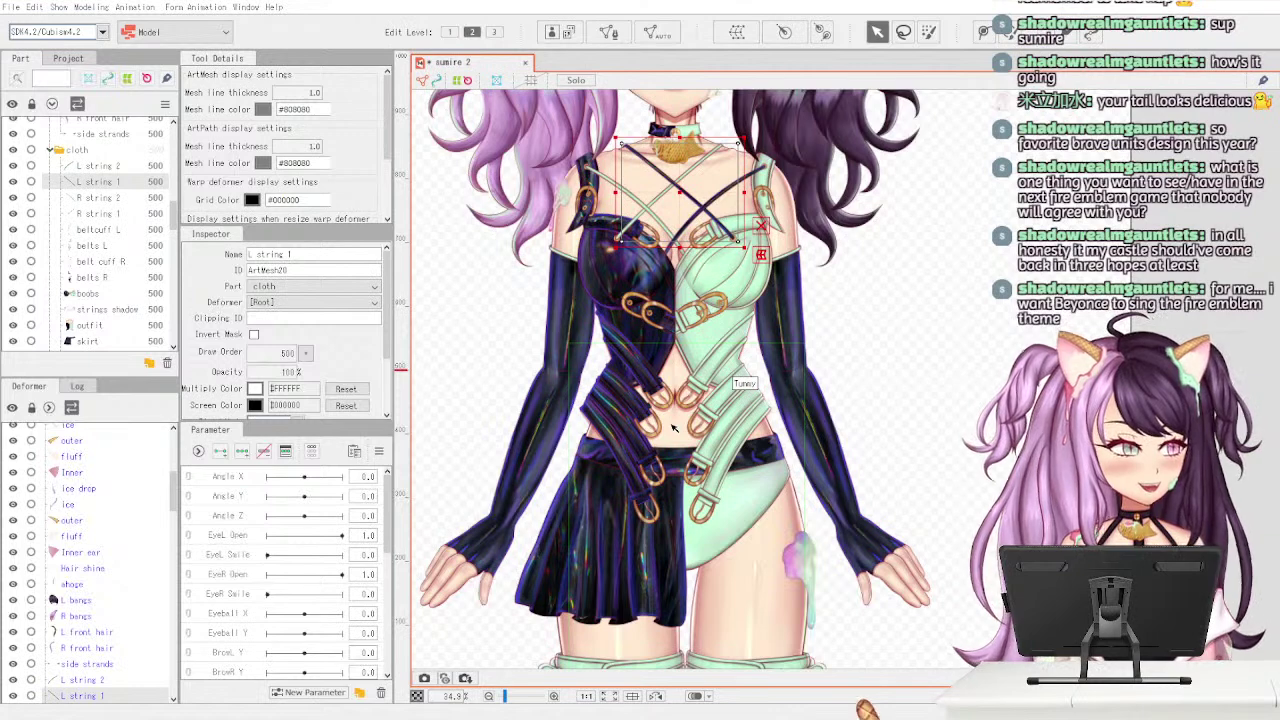
pyautogui.click(921, 250)
pyautogui.click(899, 273)
# - Save the model through Save as and save the sumire 2 file once more
pyautogui.click(12, 7)
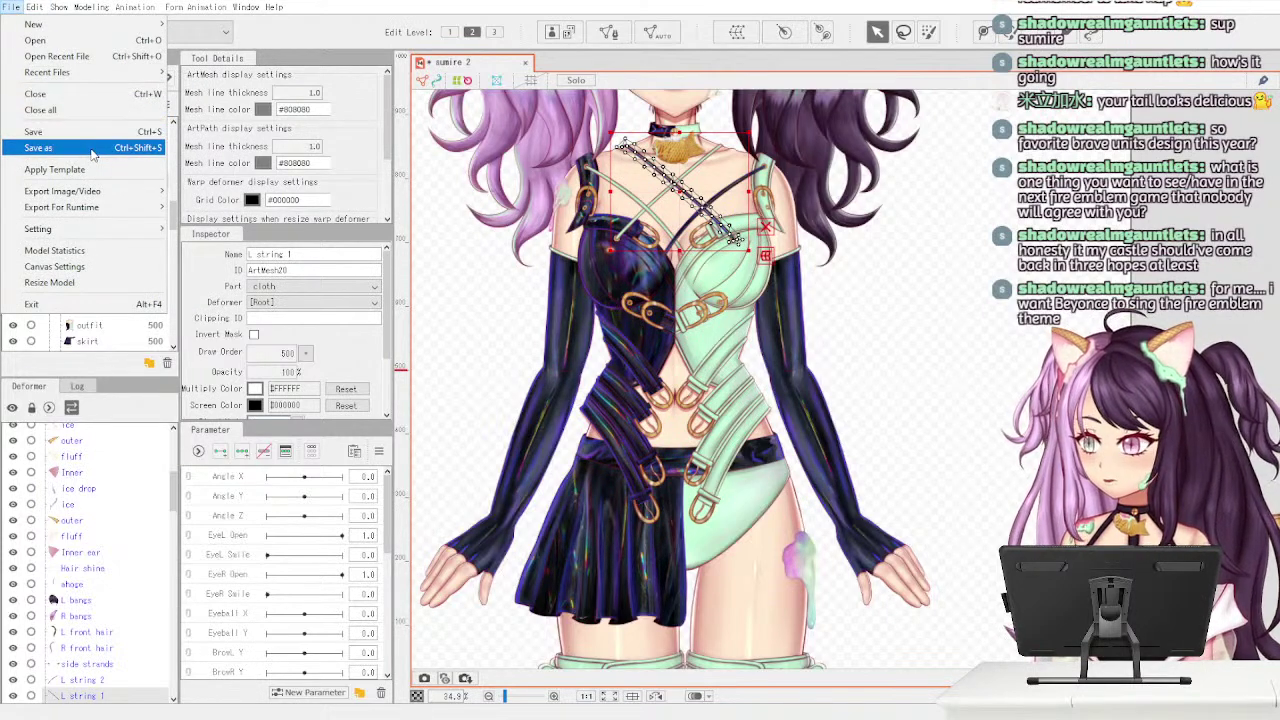
pyautogui.click(92, 150)
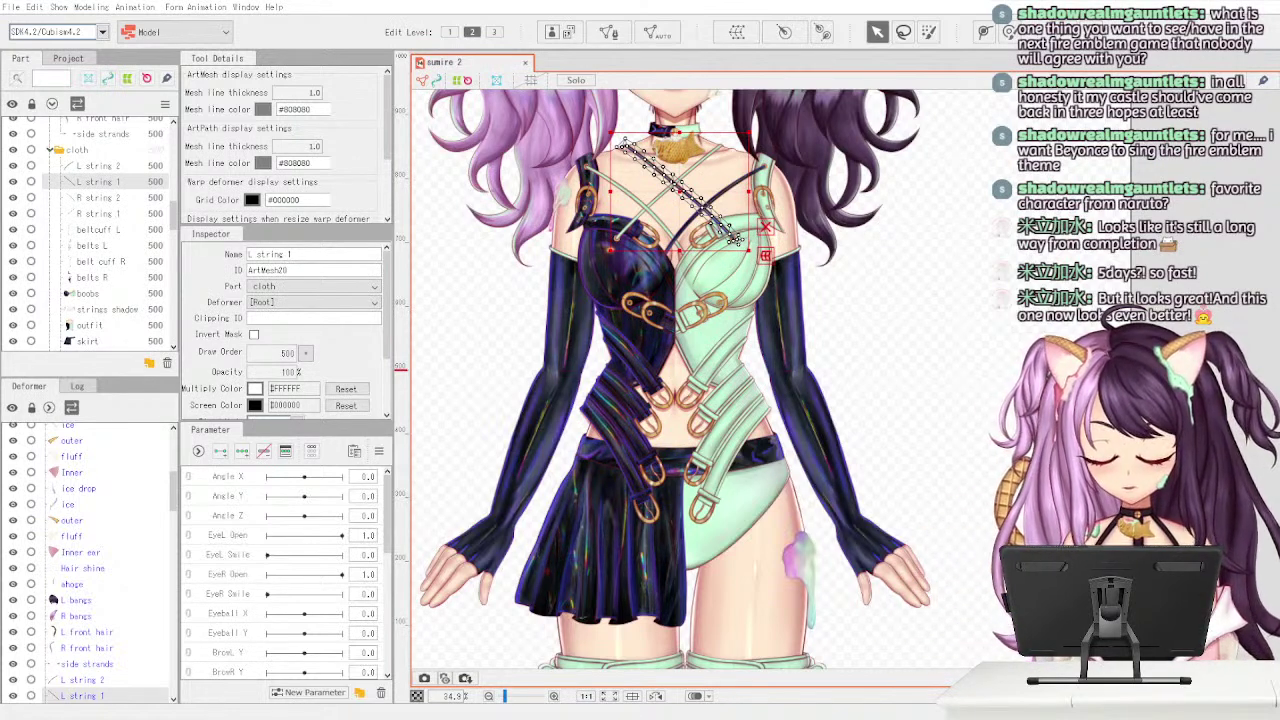
pyautogui.click(14, 7)
pyautogui.click(80, 132)
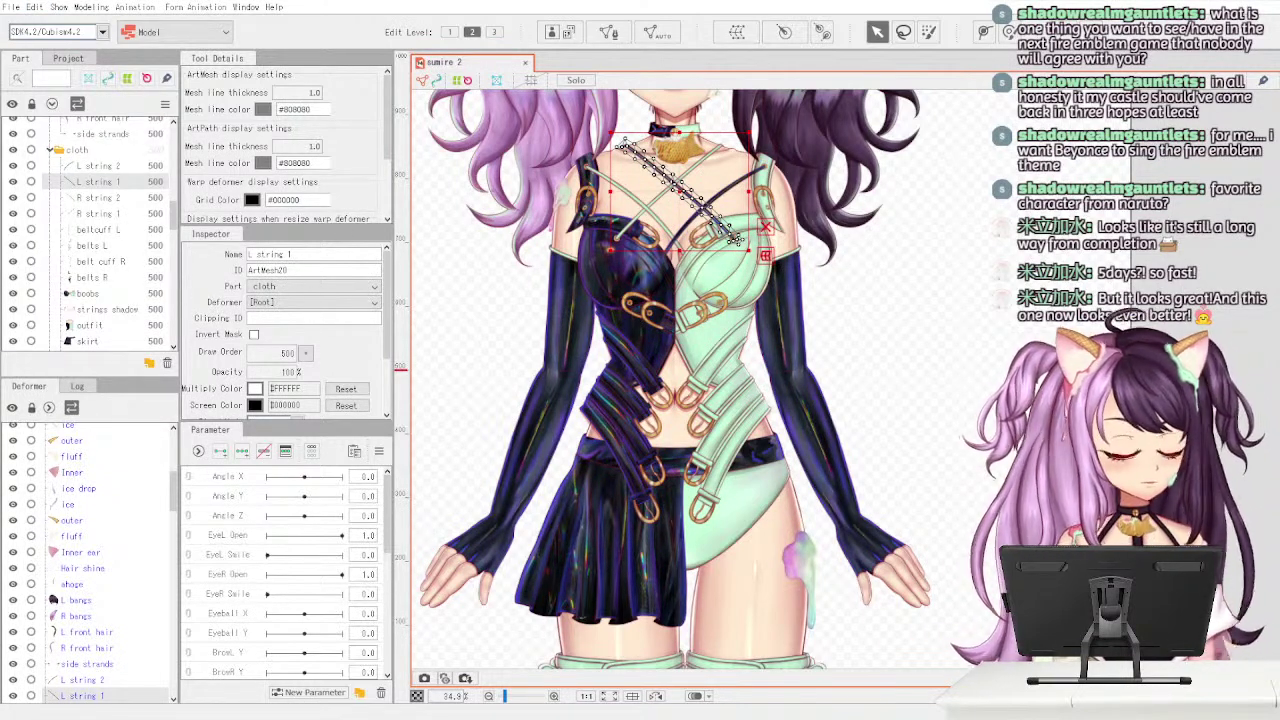
# - Fit the whole character in view and close the saved sumire 2 model
pyautogui.click(893, 112)
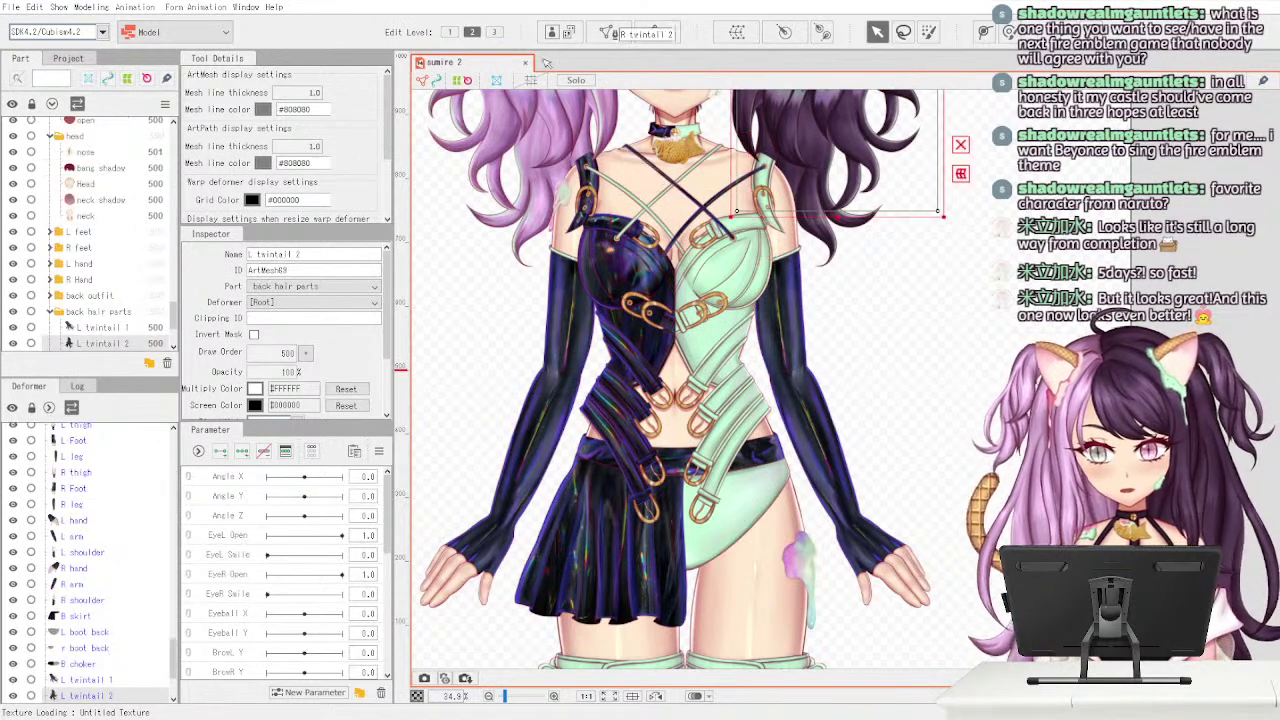
pyautogui.doubleClick(546, 63)
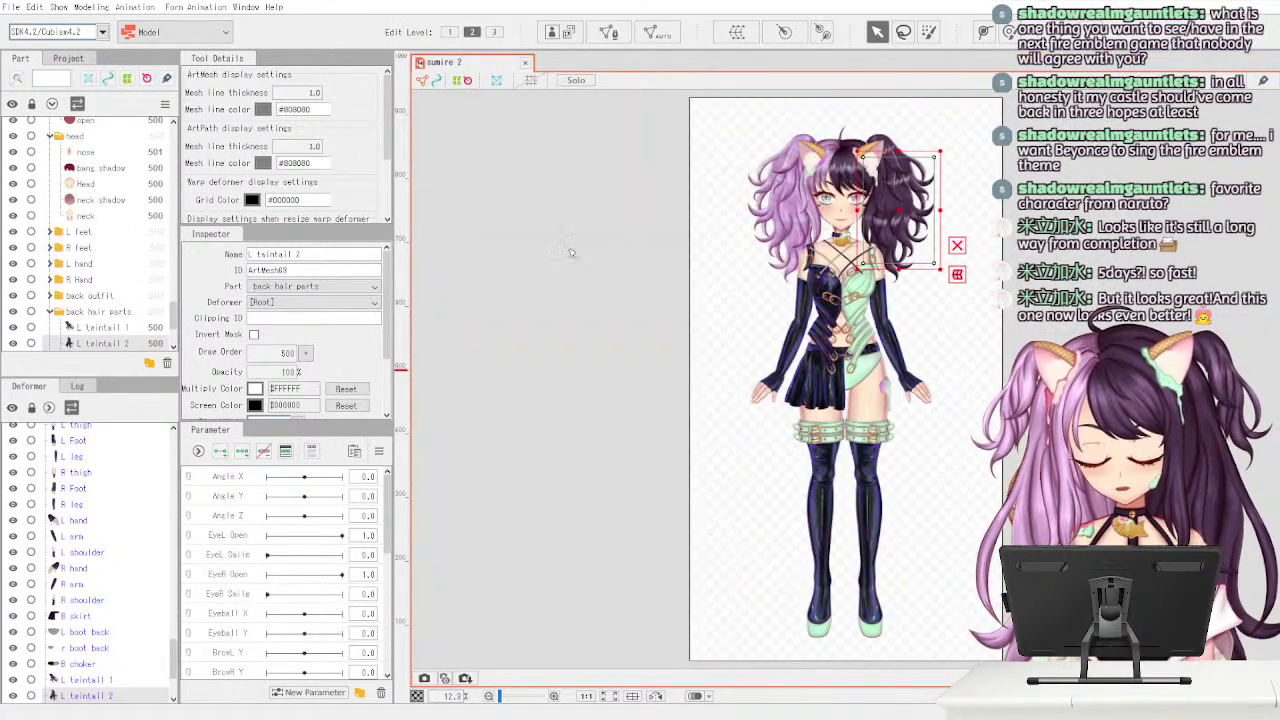
pyautogui.click(524, 62)
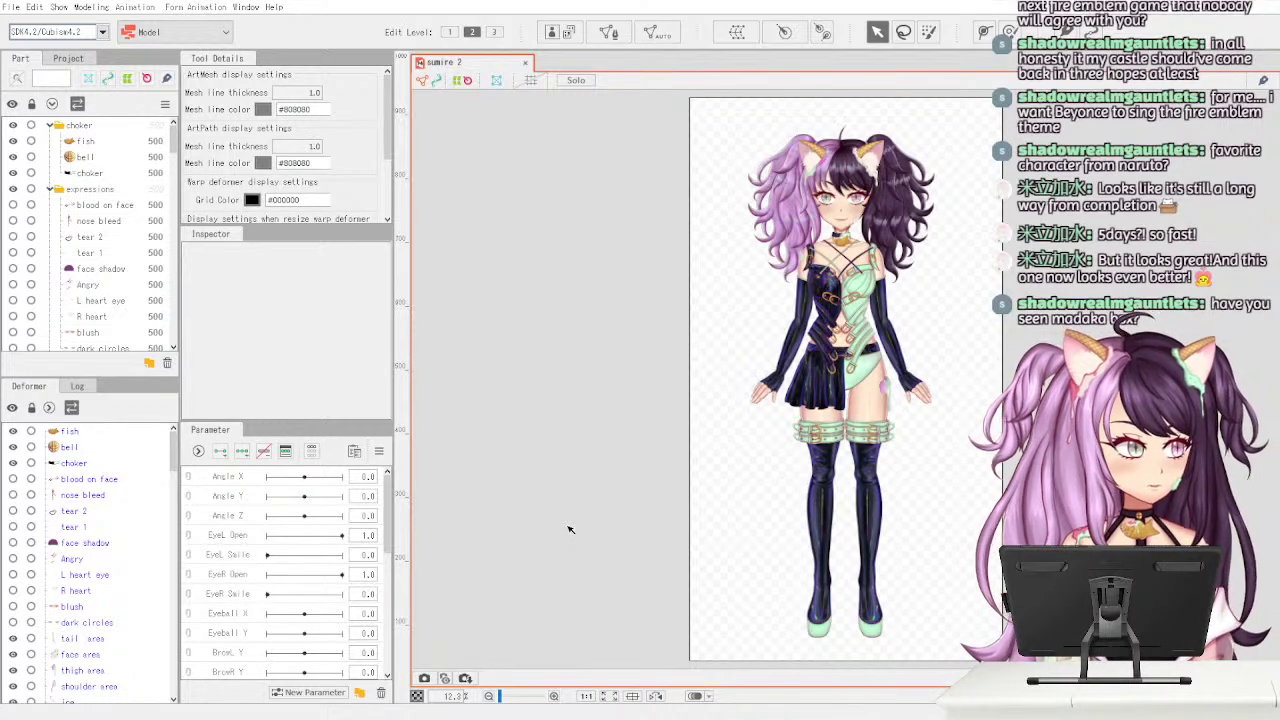
# - Examine the character's torso, arms and outfit up close, including the R shoulder part
pyautogui.scroll(2, 568, 530)
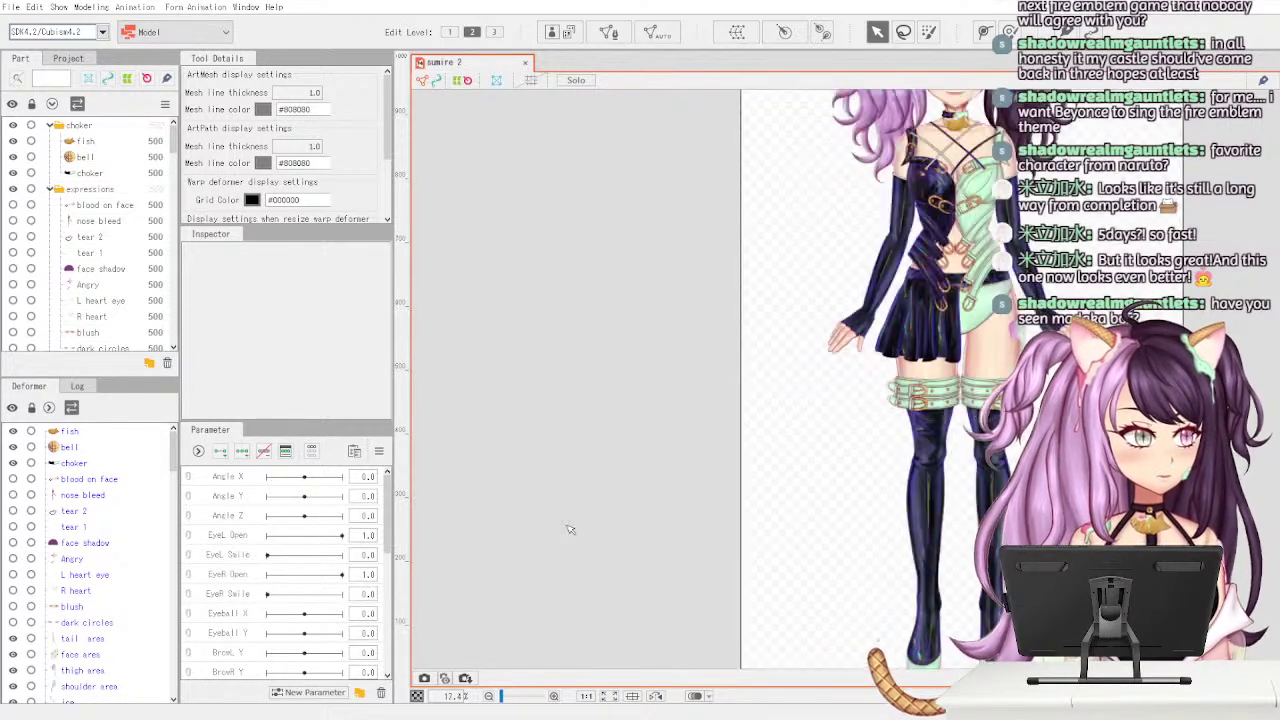
pyautogui.scroll(2, 697, 497)
pyautogui.moveTo(861, 483); pyautogui.dragTo(546, 567)
pyautogui.moveTo(656, 393); pyautogui.dragTo(652, 482)
pyautogui.moveTo(644, 388); pyautogui.dragTo(639, 453)
pyautogui.scroll(2, 638, 452)
pyautogui.click(648, 345)
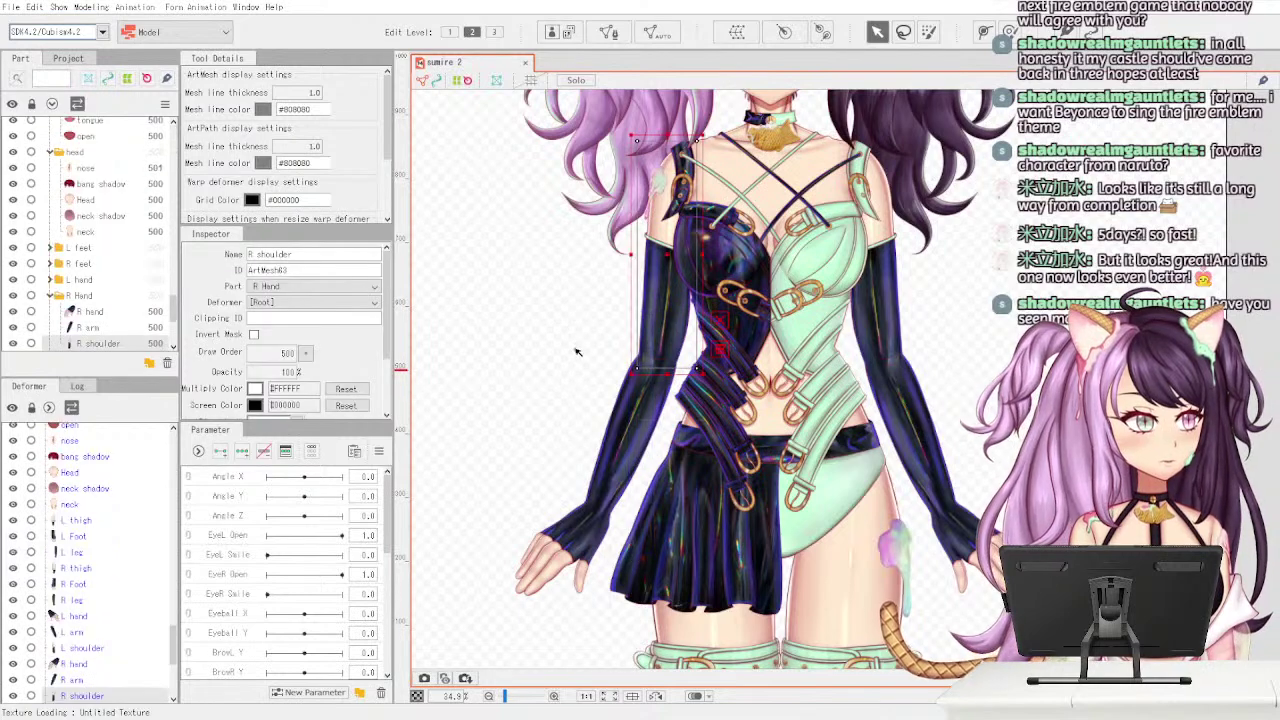
pyautogui.scroll(2, 560, 365)
pyautogui.click(560, 365)
pyautogui.scroll(-2, 580, 315)
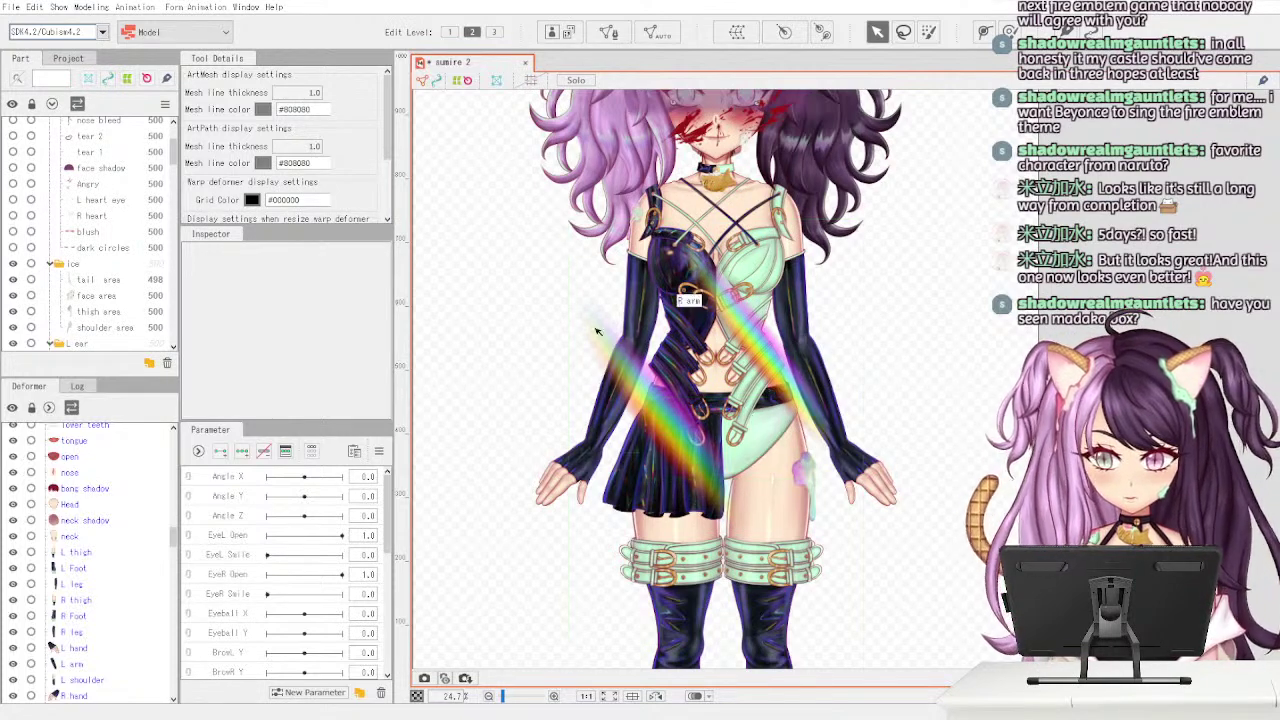
# - Expand the imported sumire 2.psd folder and move its shine folder out to the top of the part hierarchy
pyautogui.scroll(3, 172, 140)
pyautogui.click(58, 135)
pyautogui.click(51, 127)
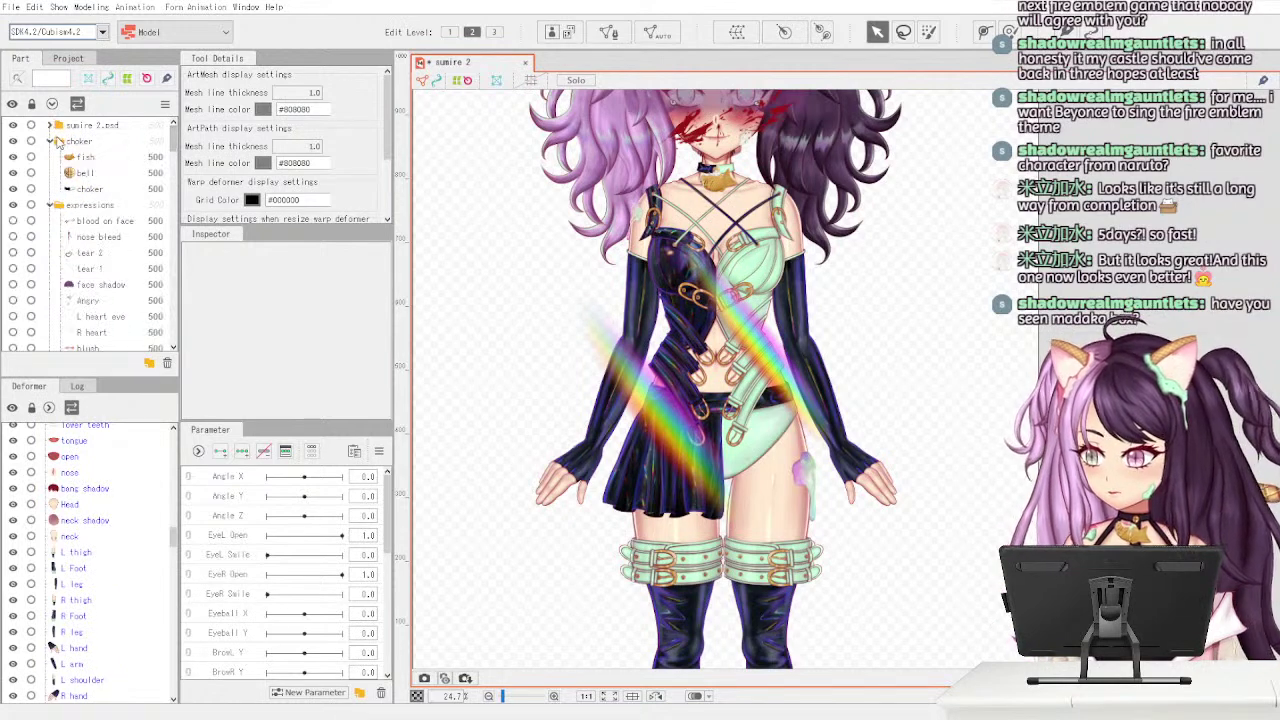
pyautogui.click(51, 127)
pyautogui.moveTo(108, 147)
pyautogui.mouseDown()
pyautogui.moveTo(92, 150)
pyautogui.moveTo(90, 136)
pyautogui.mouseUp()
# - Delete the duplicate sumire 2.psd folder with its contents and expand the shine folder to show its layers
pyautogui.click(92, 142)
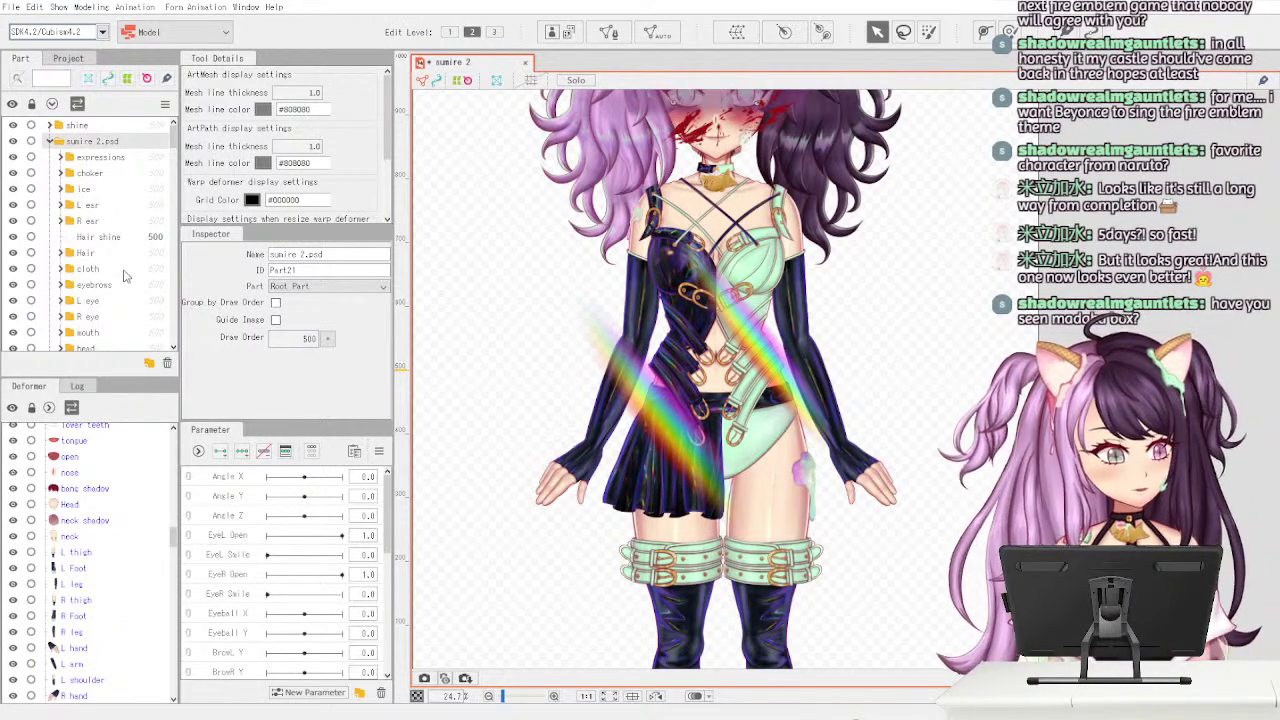
pyautogui.click(619, 381)
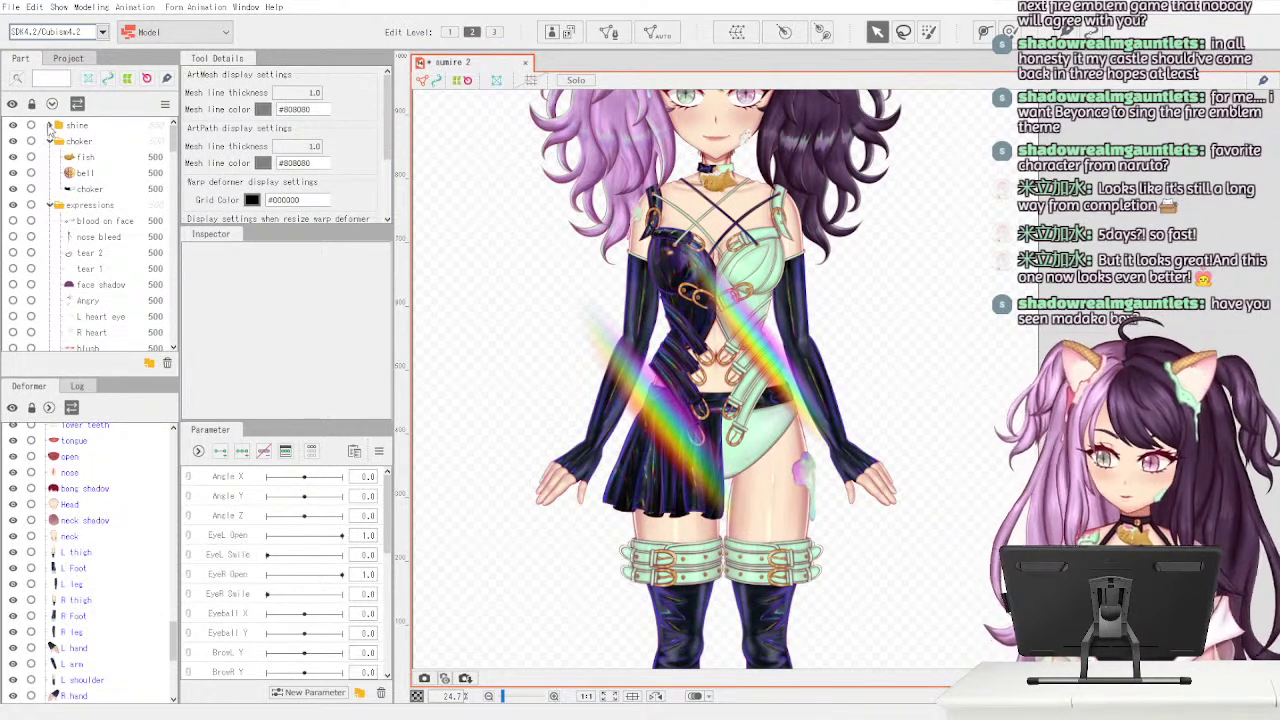
pyautogui.click(65, 128)
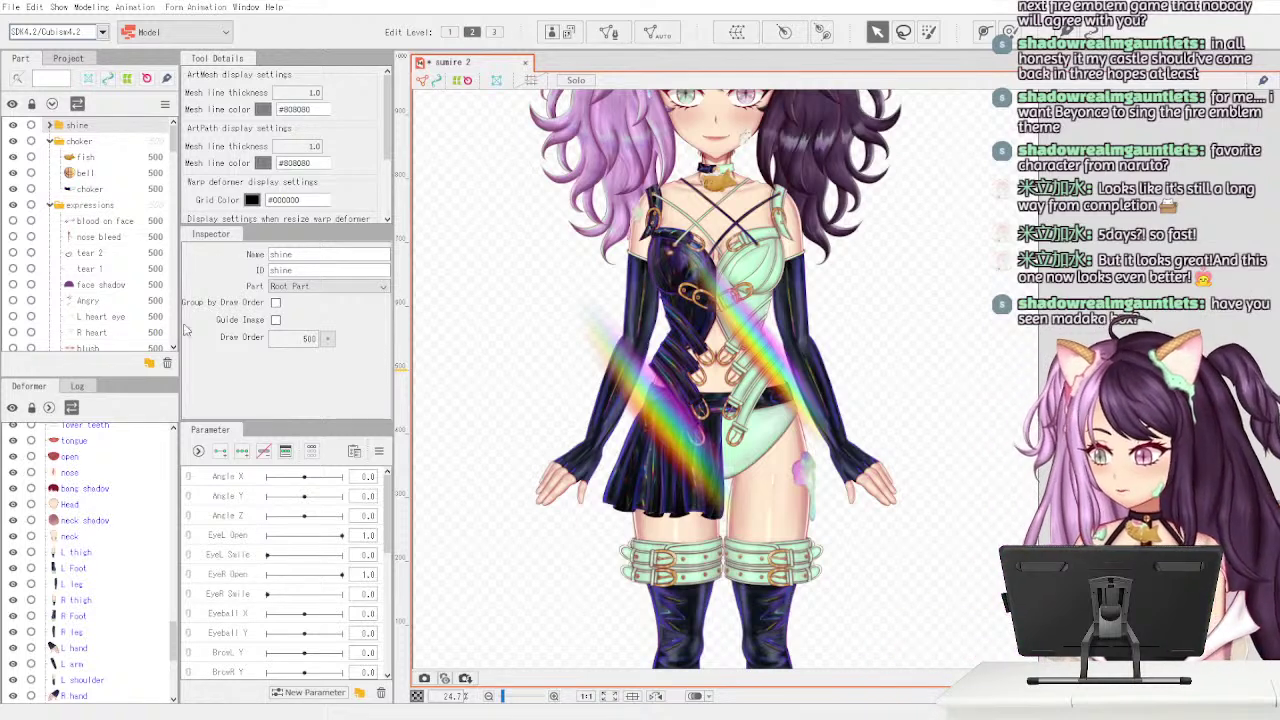
pyautogui.click(51, 126)
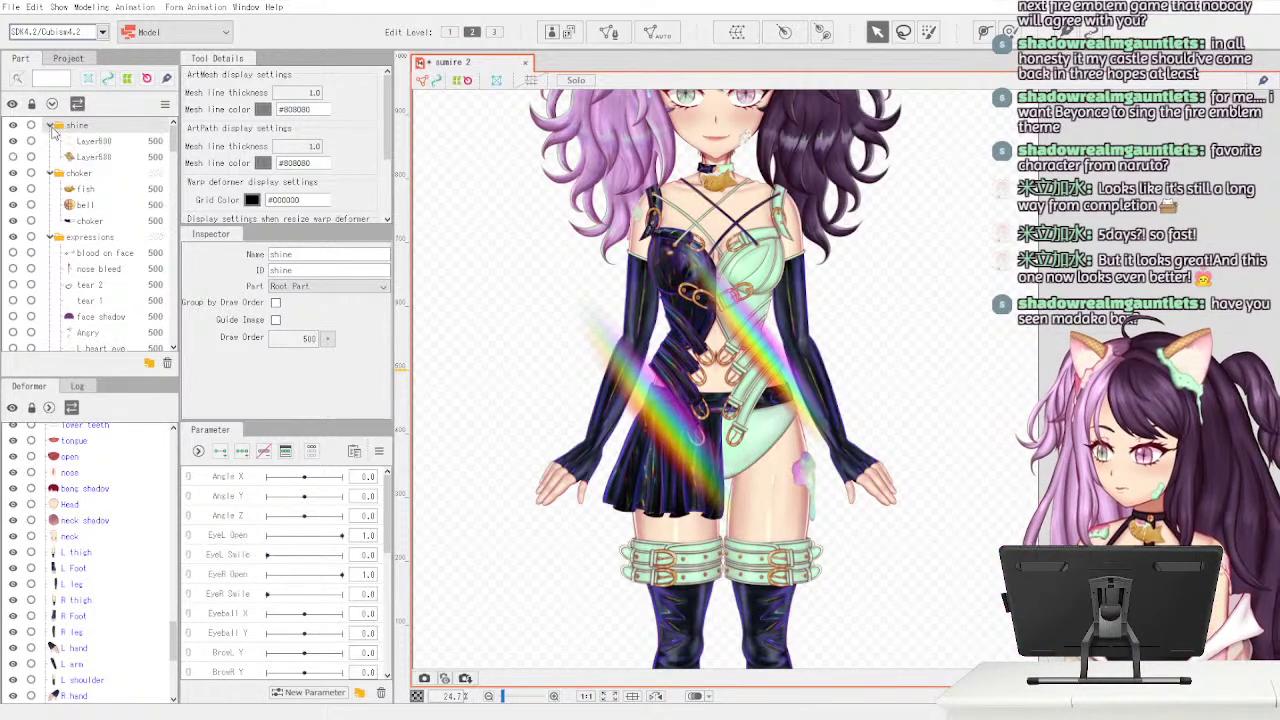
# - Toggle the lower shine layer off and on, and reduce the upper shine layer's opacity to about 35%
pyautogui.click(13, 158)
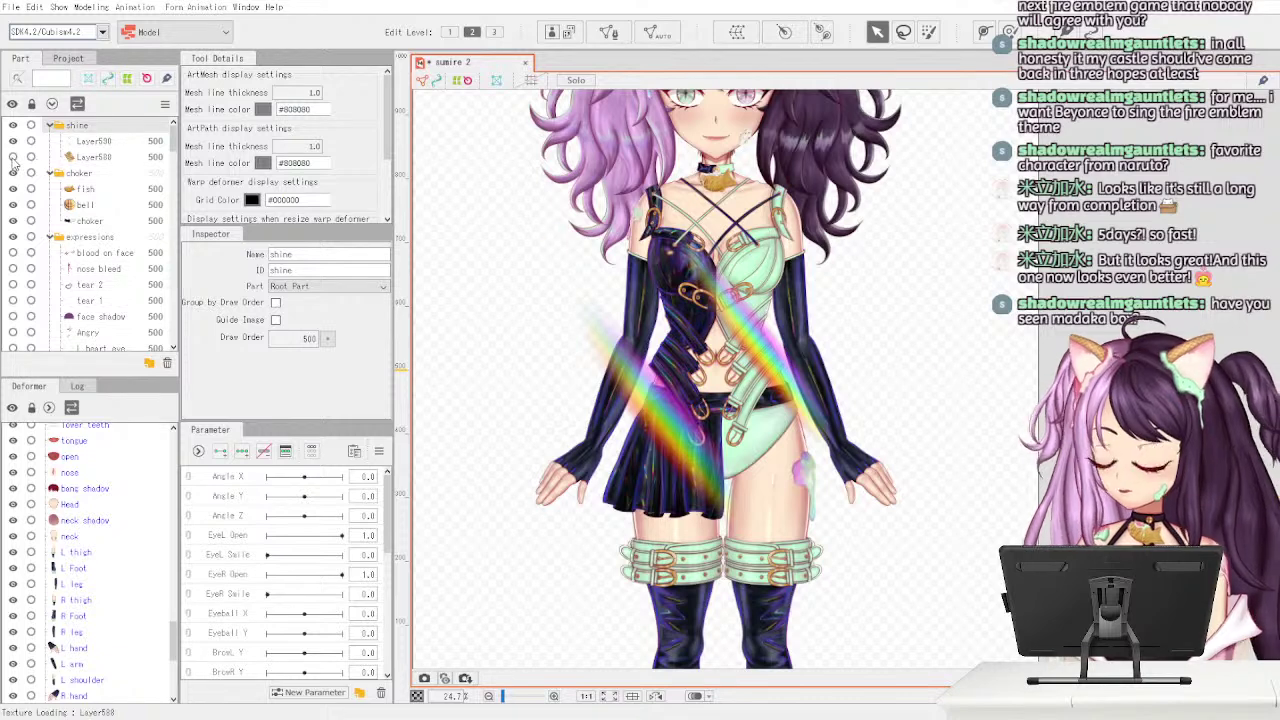
pyautogui.click(14, 158)
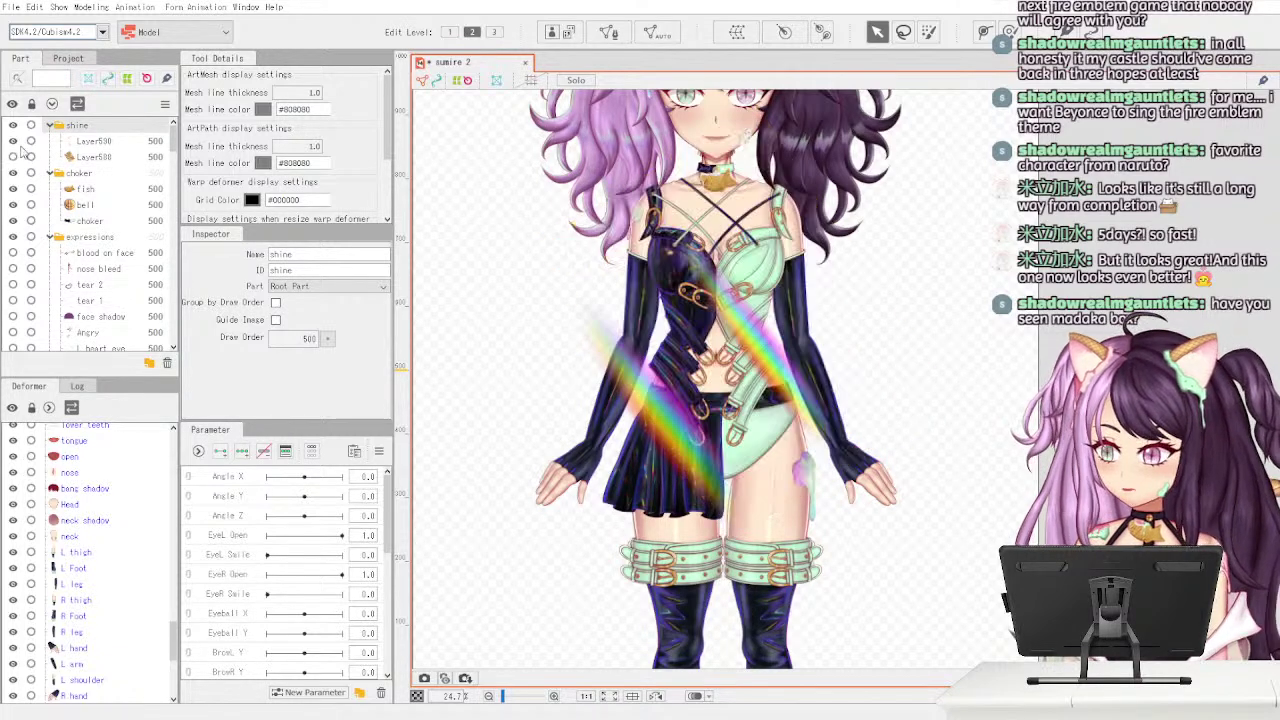
pyautogui.click(91, 147)
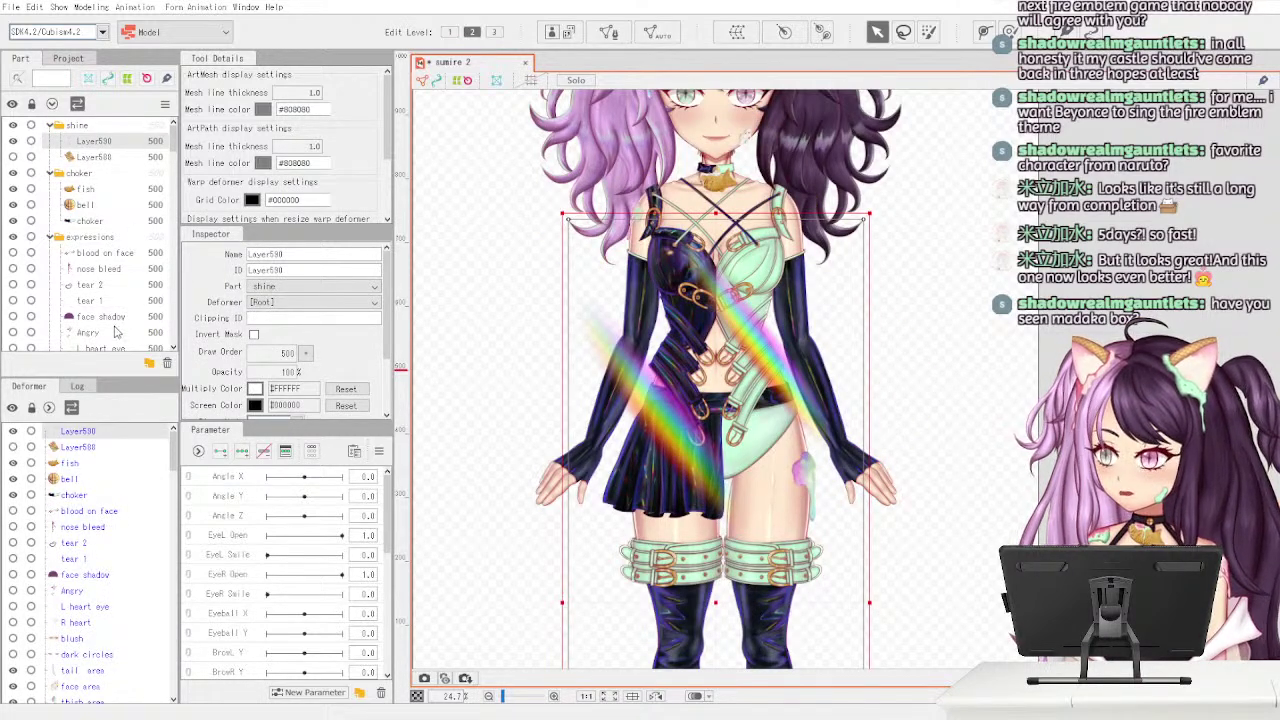
pyautogui.scroll(-5, 116, 332)
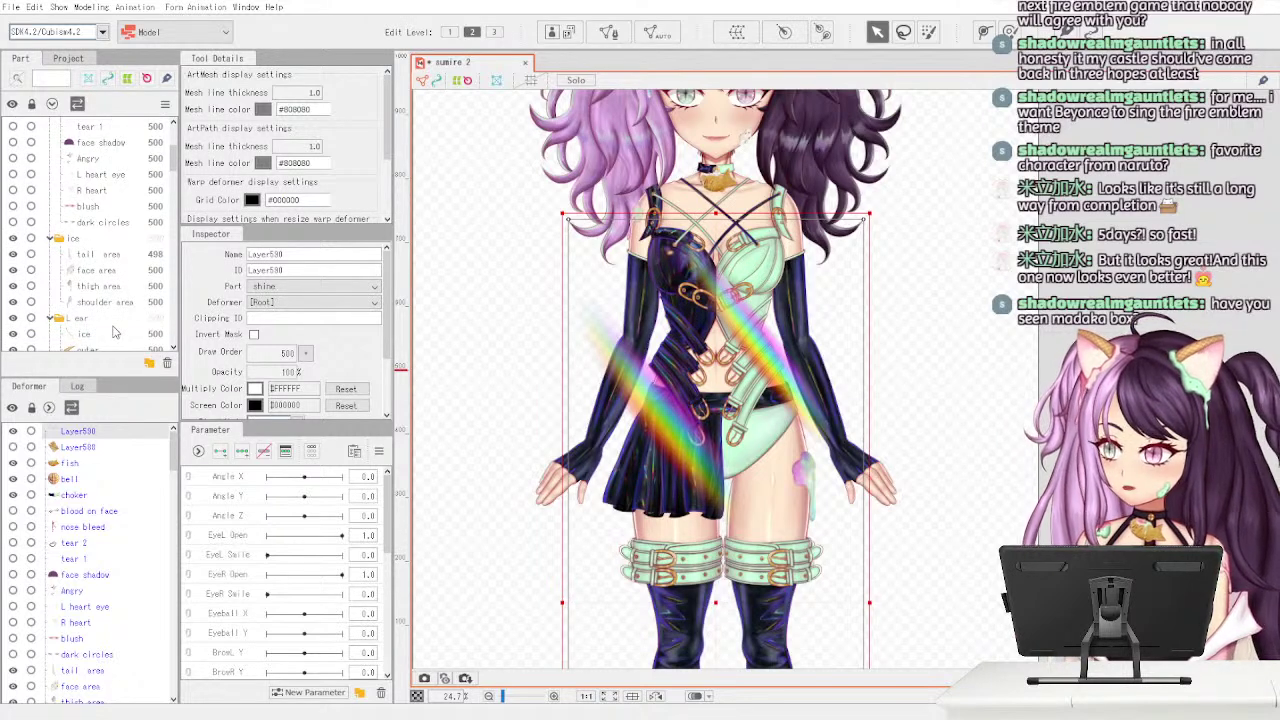
pyautogui.scroll(-3, 116, 332)
pyautogui.scroll(-3, 115, 332)
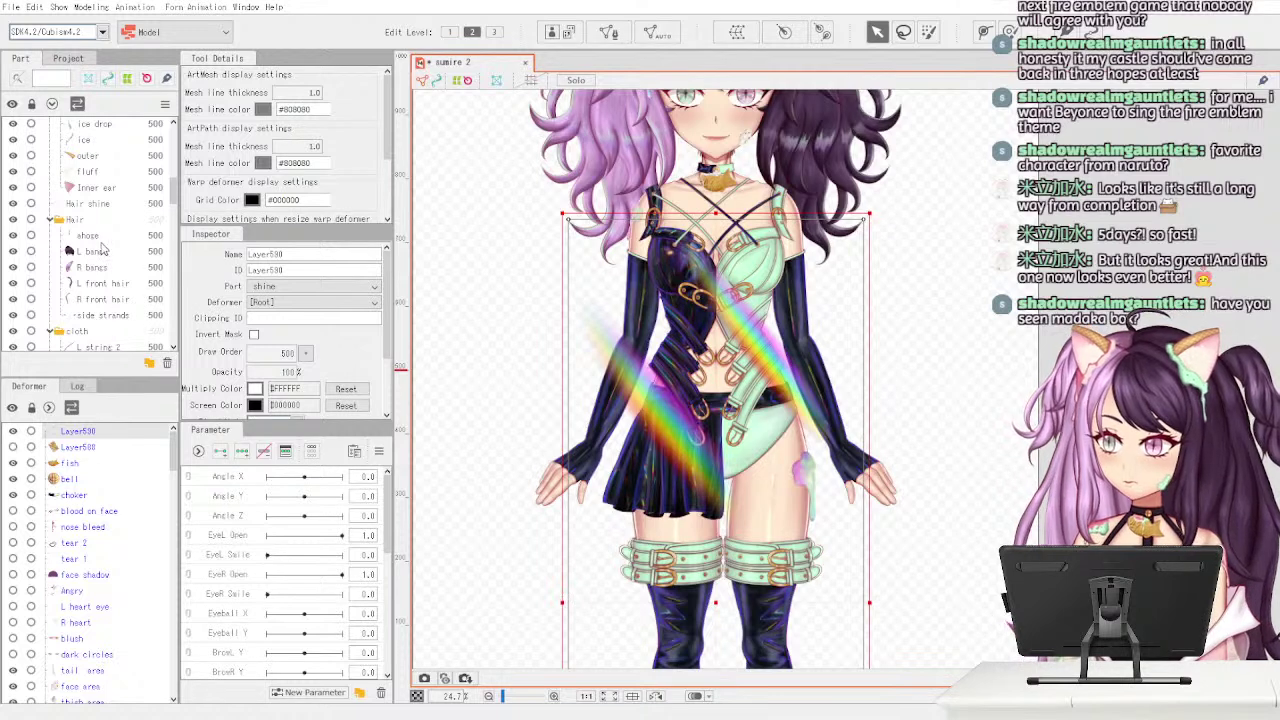
pyautogui.scroll(-5, 92, 266)
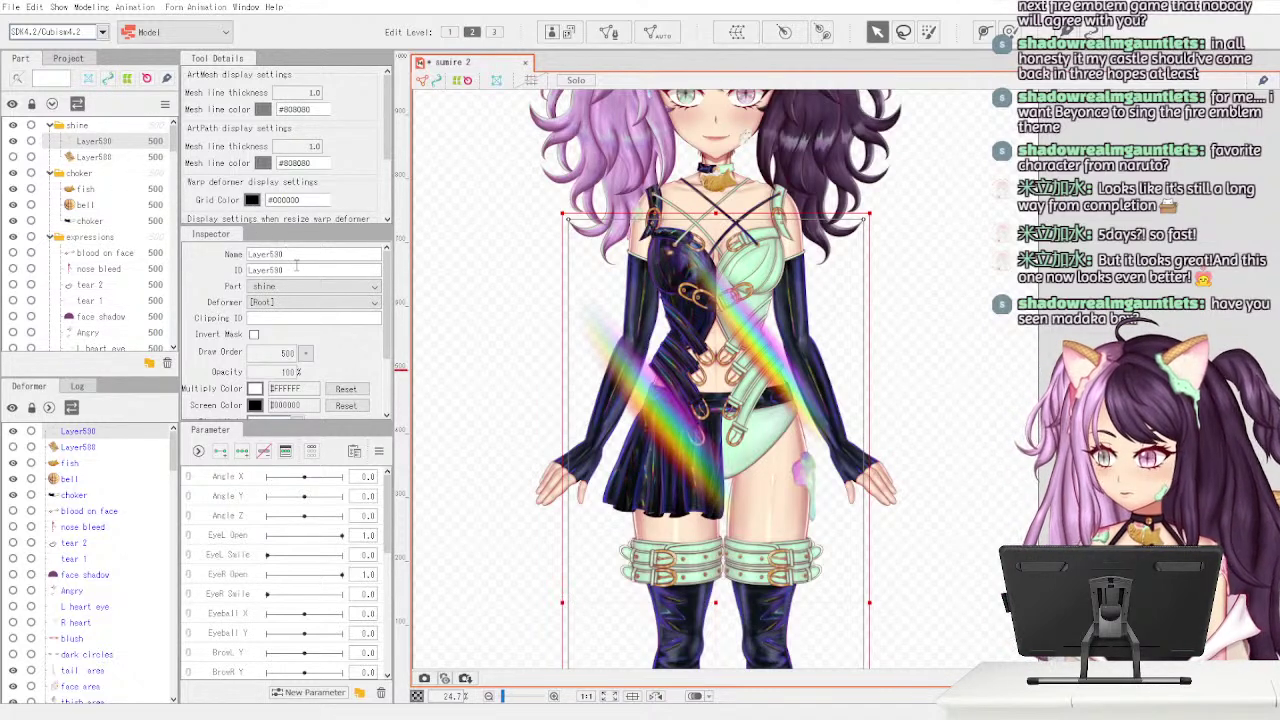
pyautogui.moveTo(286, 353)
pyautogui.mouseDown()
pyautogui.moveTo(269, 355)
pyautogui.moveTo(286, 354)
pyautogui.mouseUp()
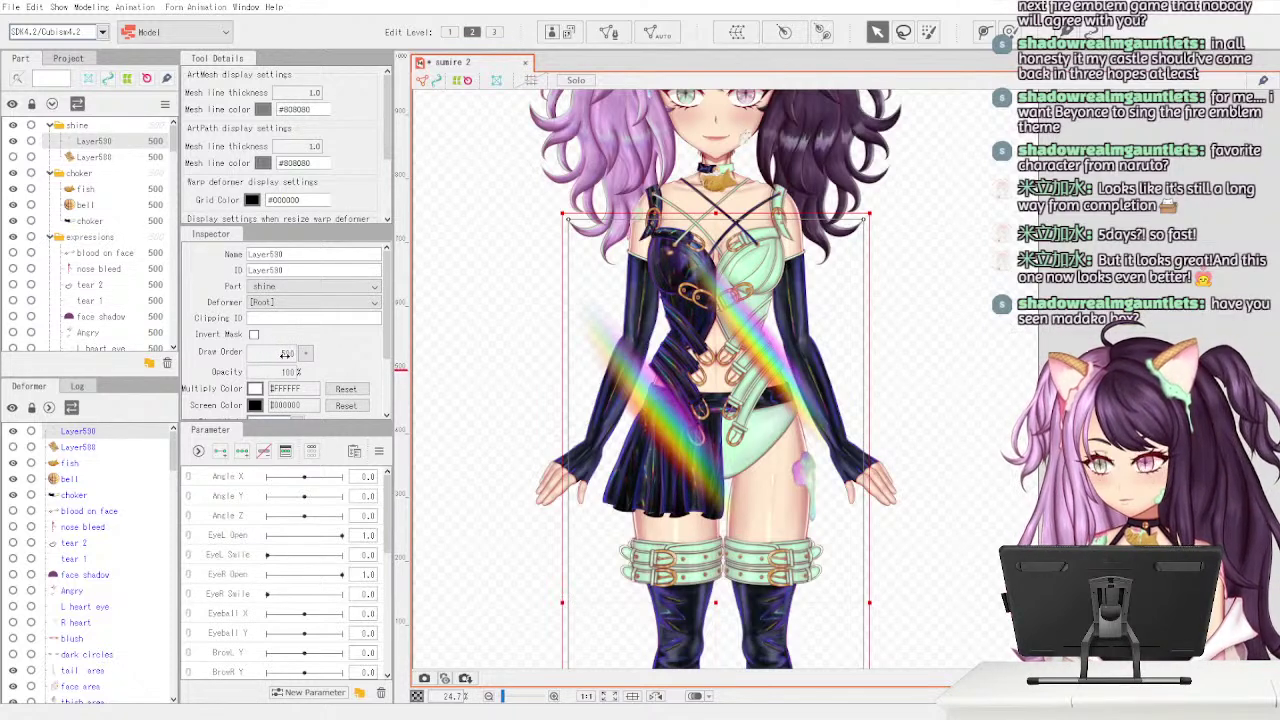
pyautogui.scroll(-1, 324, 375)
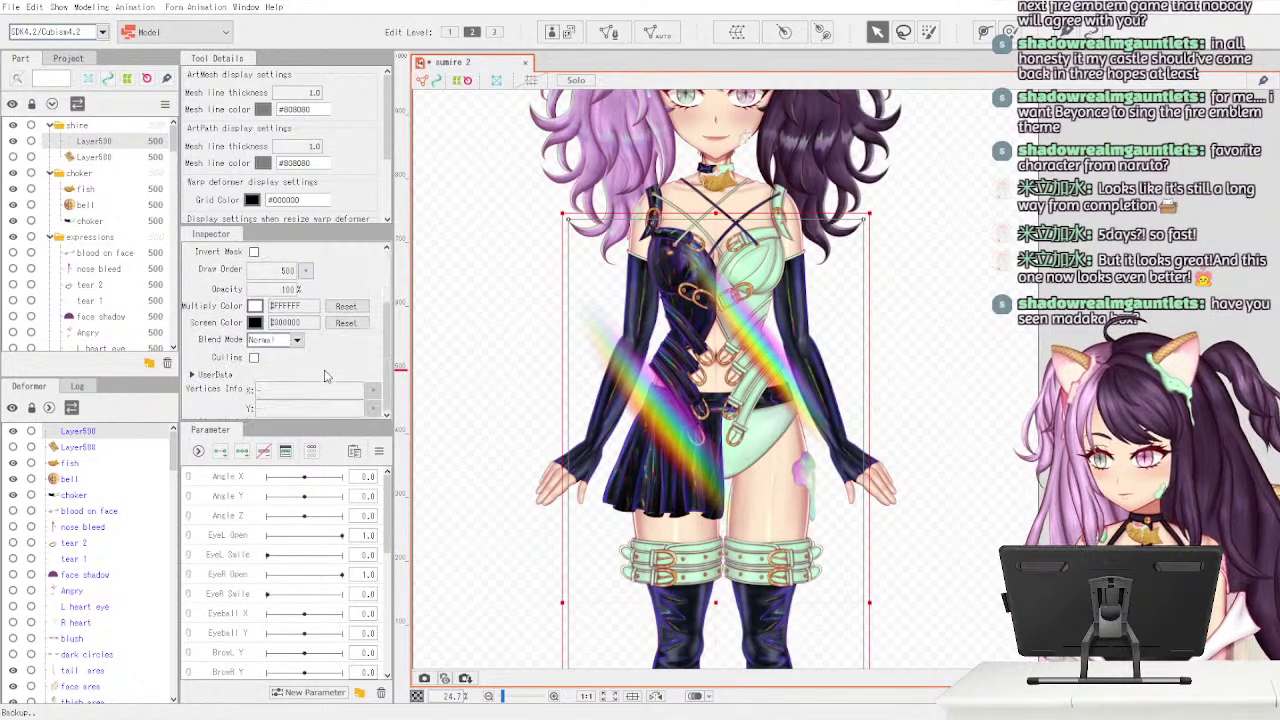
pyautogui.moveTo(283, 289); pyautogui.dragTo(232, 309)
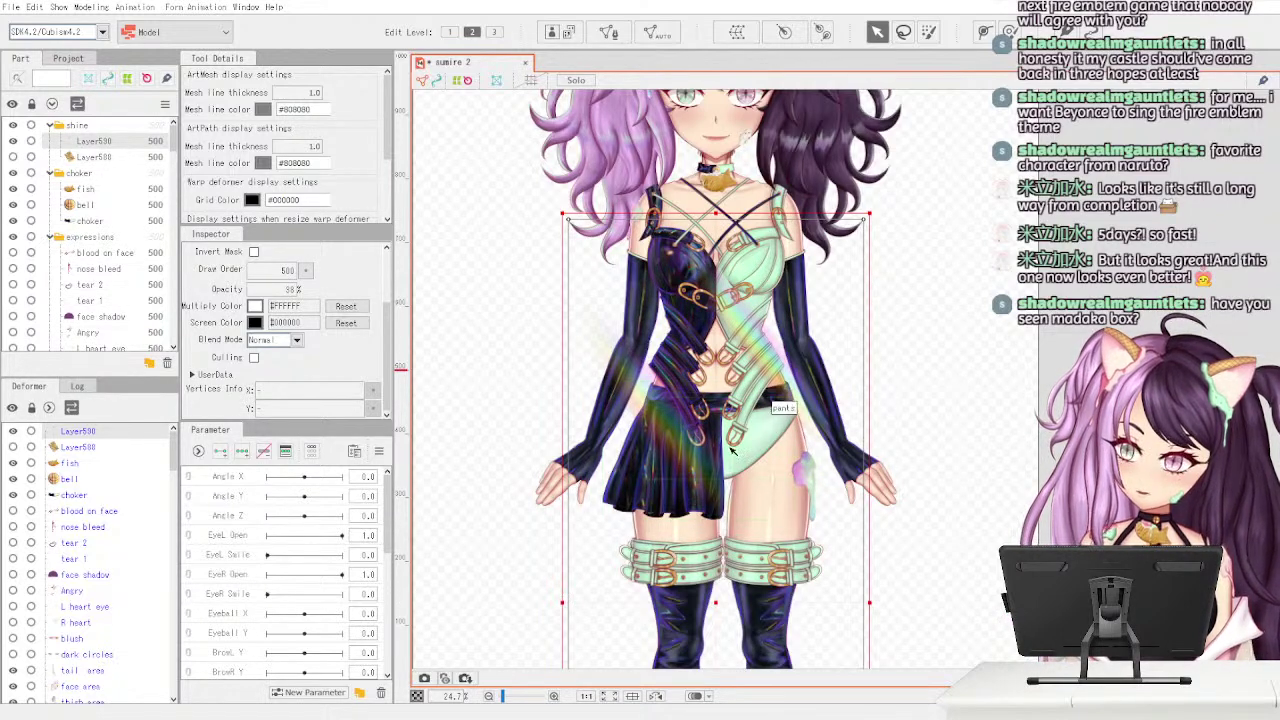
# - Try shifting the upper shine layer slightly down over the outfit, and undo the move
pyautogui.moveTo(712, 596); pyautogui.dragTo(720, 629)
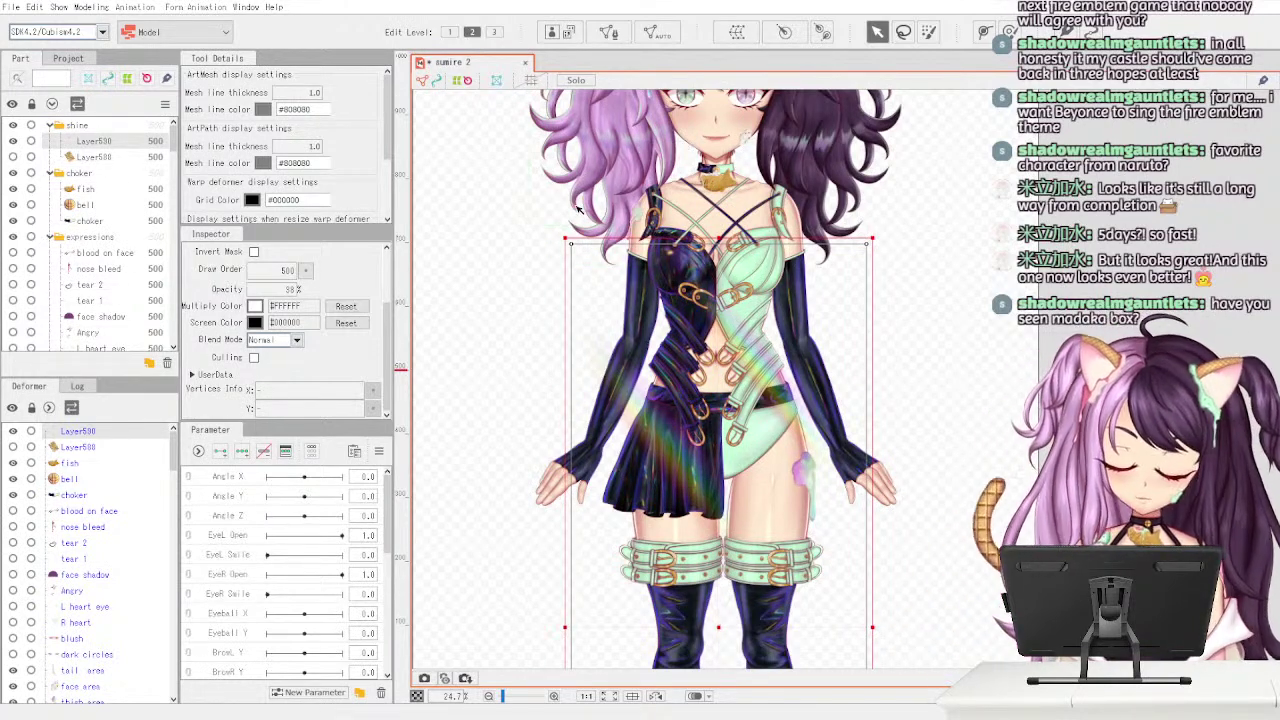
pyautogui.hotkey('ctrl', 'z')
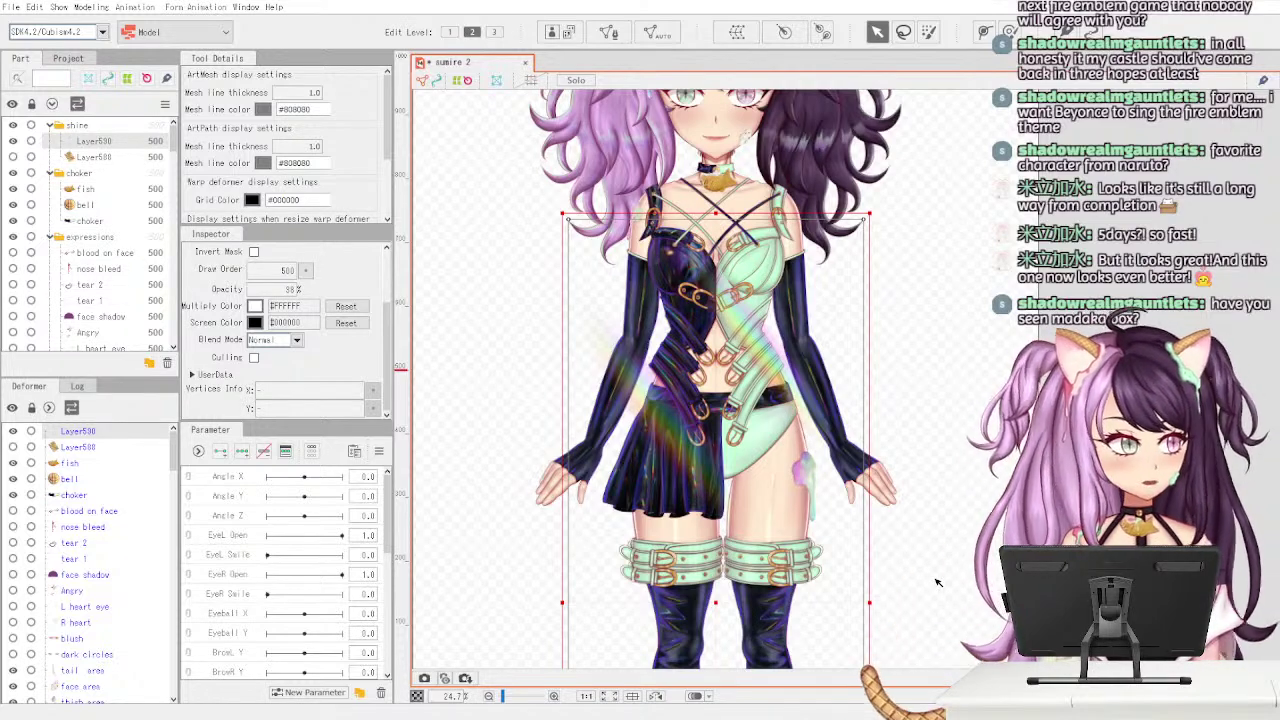
# - Hide the whole shine folder so the outfit can be worked on without the rainbow shine
pyautogui.scroll(-2, 870, 495)
pyautogui.scroll(2, 650, 568)
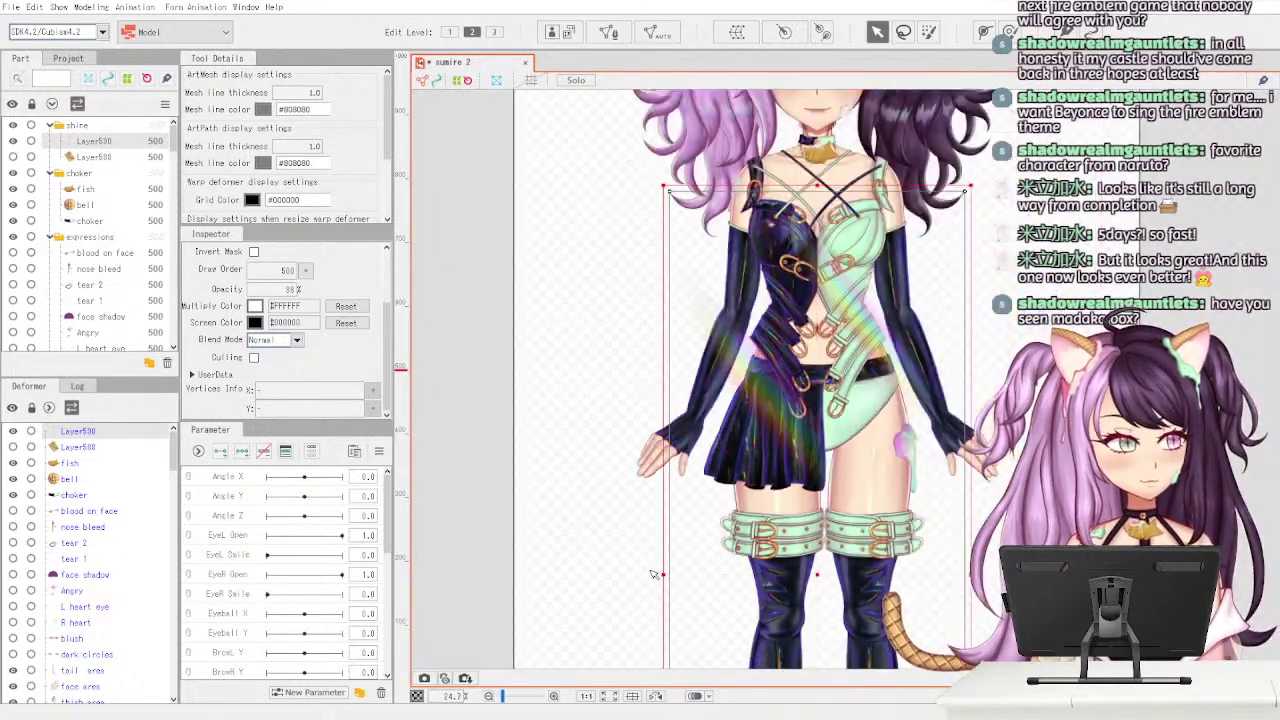
pyautogui.click(13, 125)
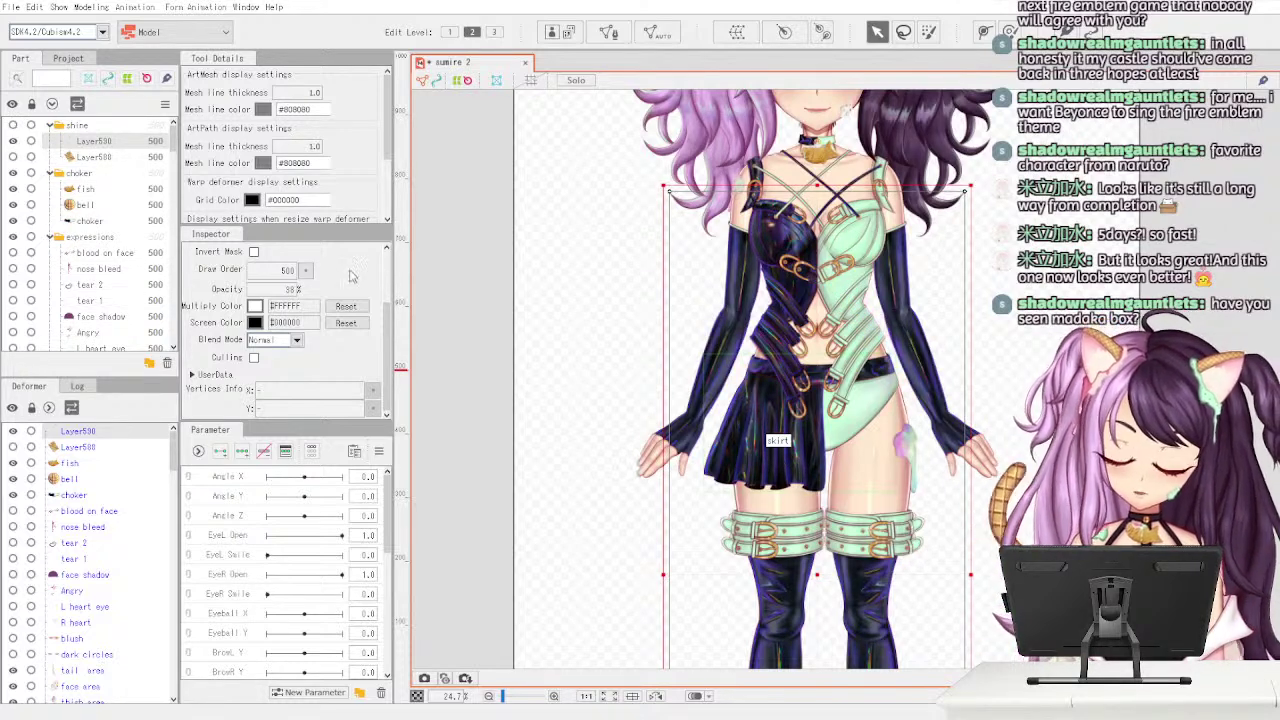
# - Examine the meshes of the cloth folder's L string 2, L string 1 and R string 2 parts across the chest
pyautogui.moveTo(174, 146); pyautogui.dragTo(174, 205)
pyautogui.click(144, 168)
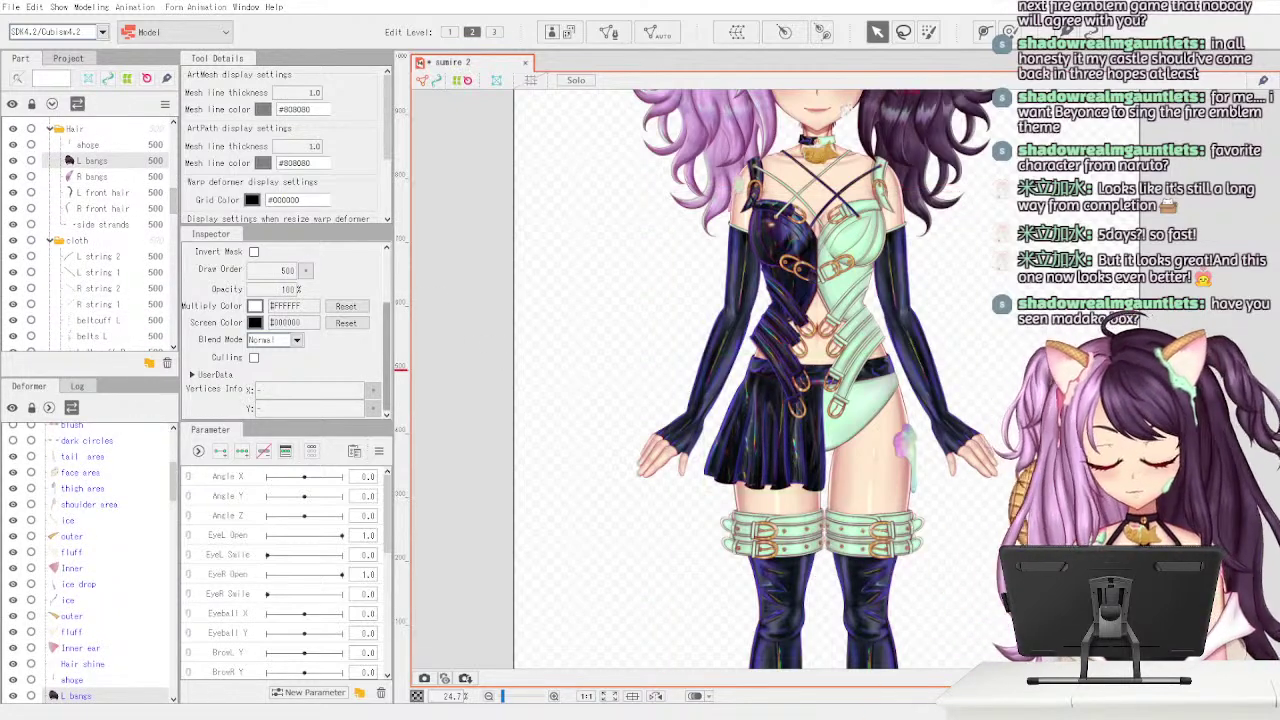
pyautogui.click(121, 262)
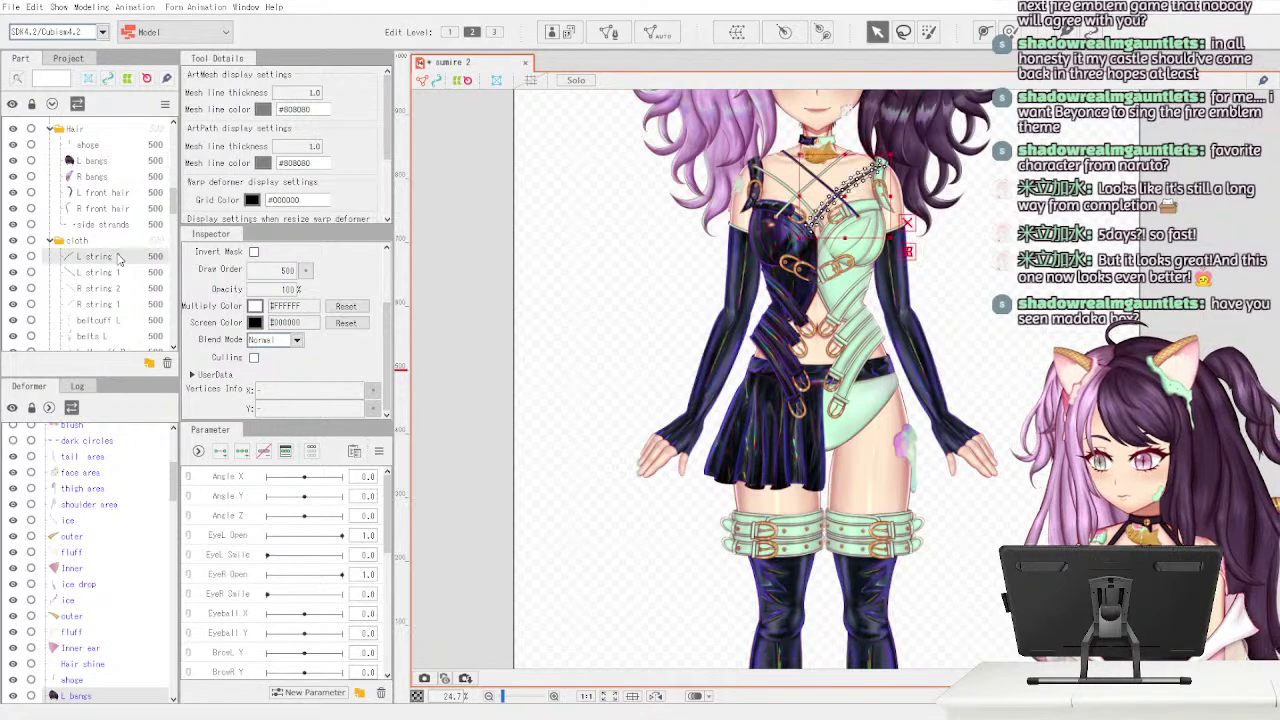
pyautogui.scroll(4, 840, 297)
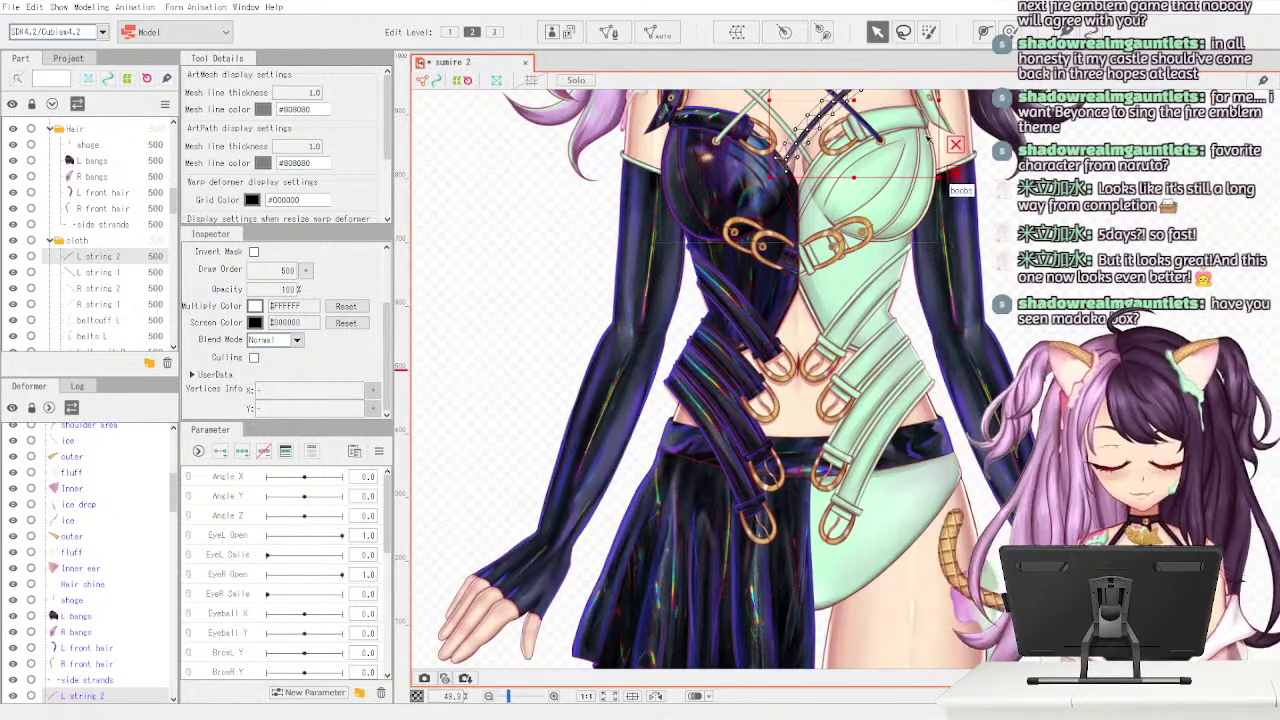
pyautogui.moveTo(840, 297); pyautogui.dragTo(839, 471)
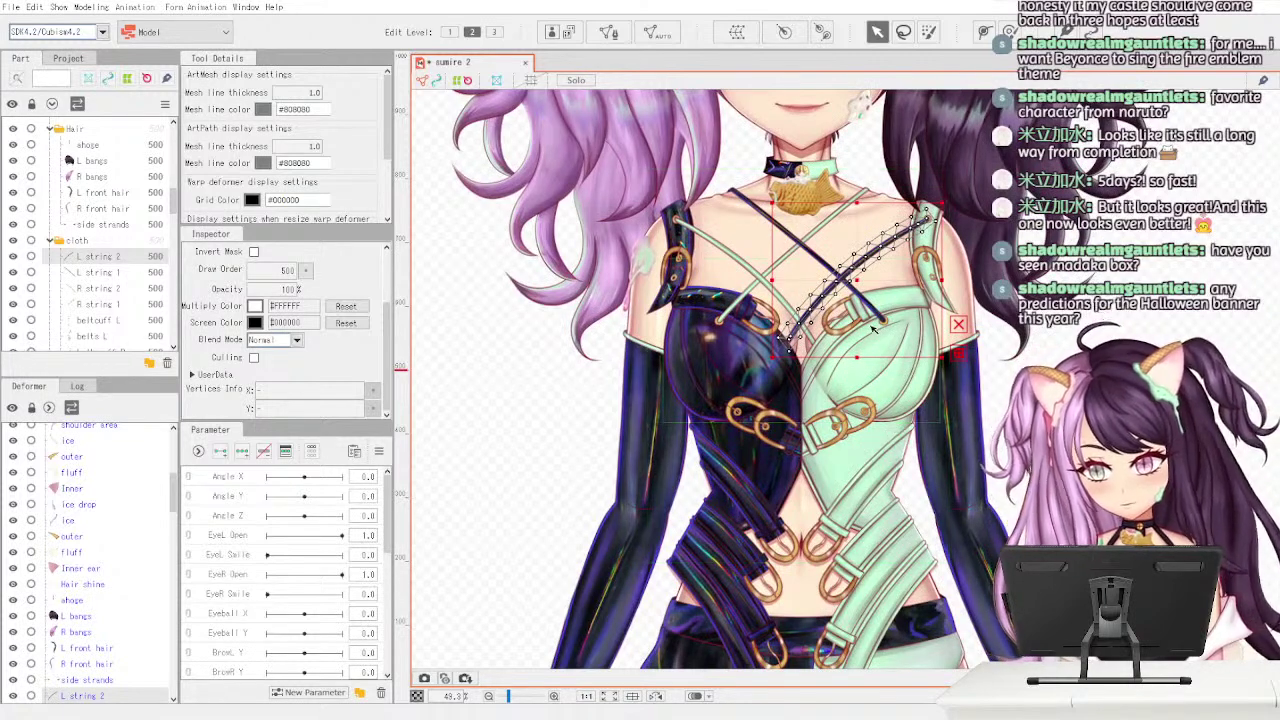
pyautogui.click(104, 273)
pyautogui.click(120, 289)
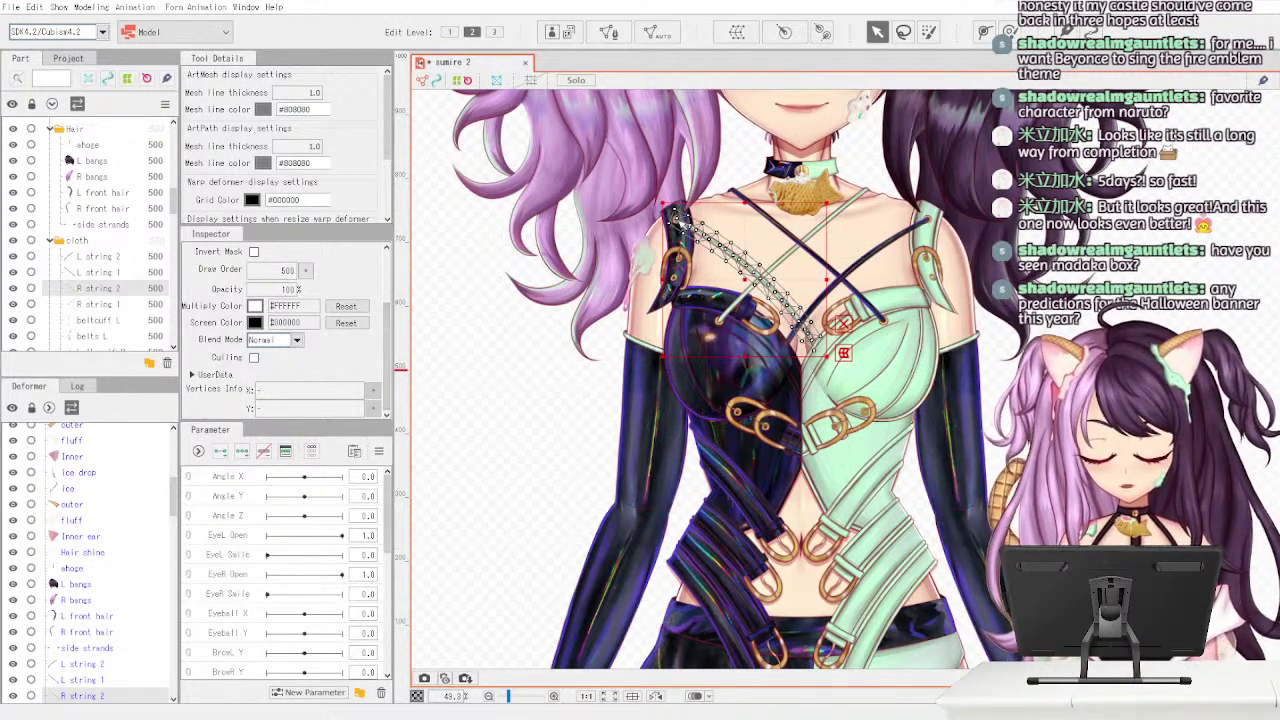
pyautogui.click(690, 229)
pyautogui.moveTo(690, 229); pyautogui.dragTo(703, 235)
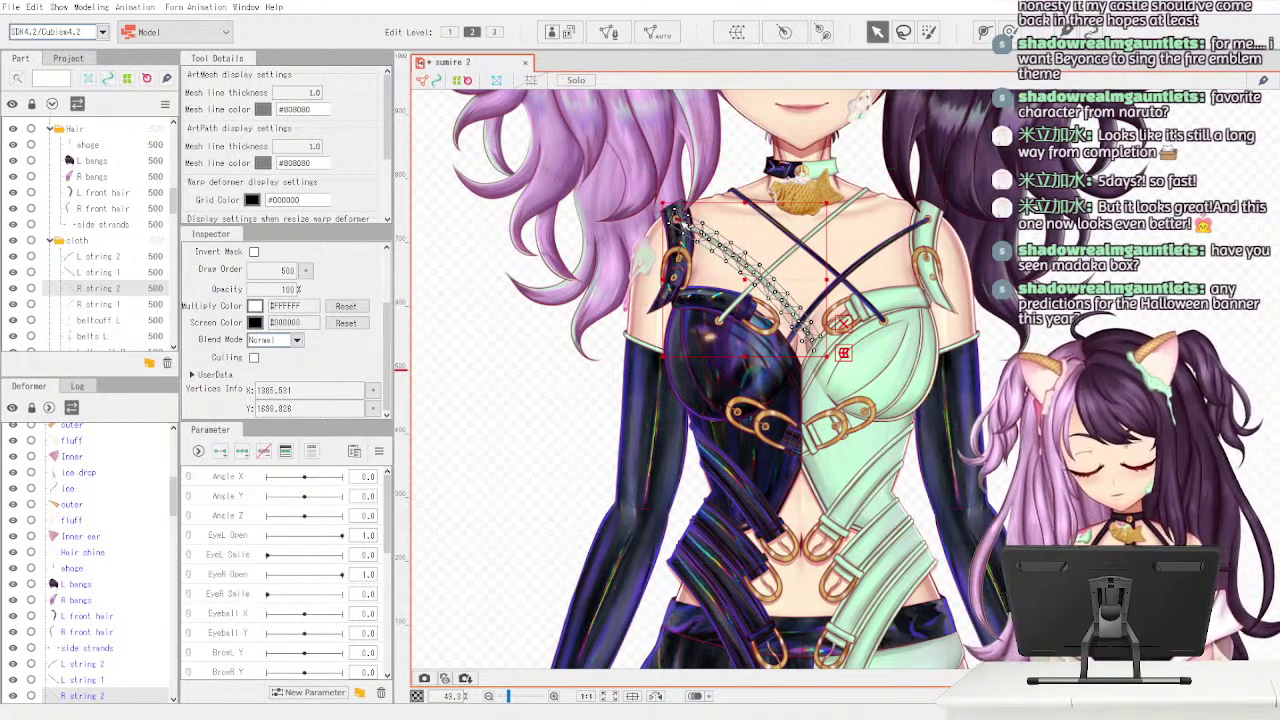
pyautogui.moveTo(690, 229); pyautogui.dragTo(679, 221)
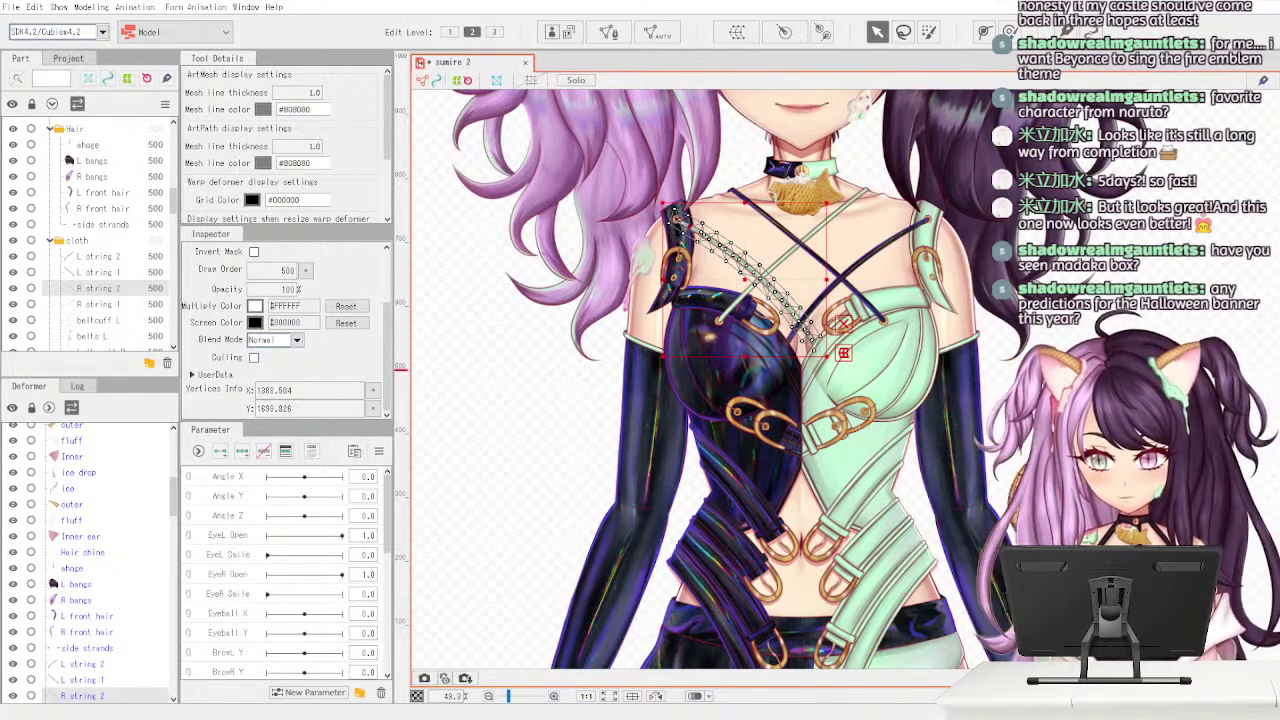
pyautogui.click(677, 218)
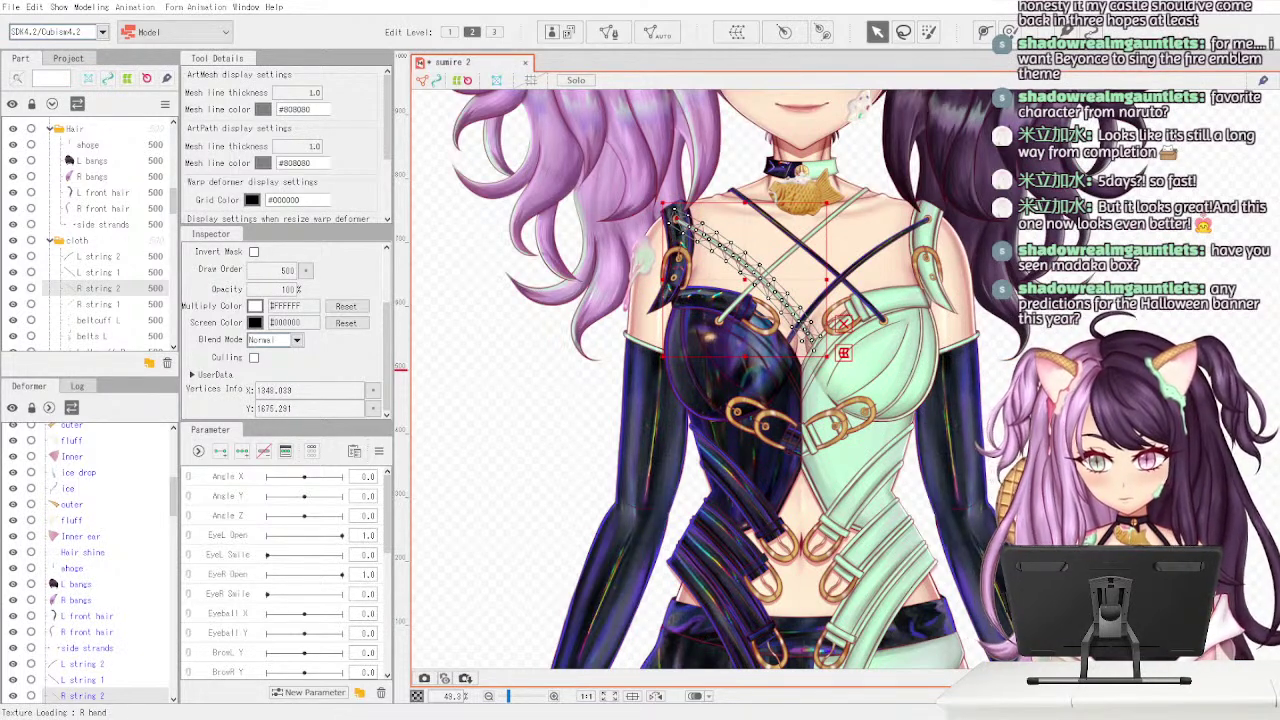
# - Select the R string 1 part in the cloth folder and start manual mesh editing on it
pyautogui.click(120, 306)
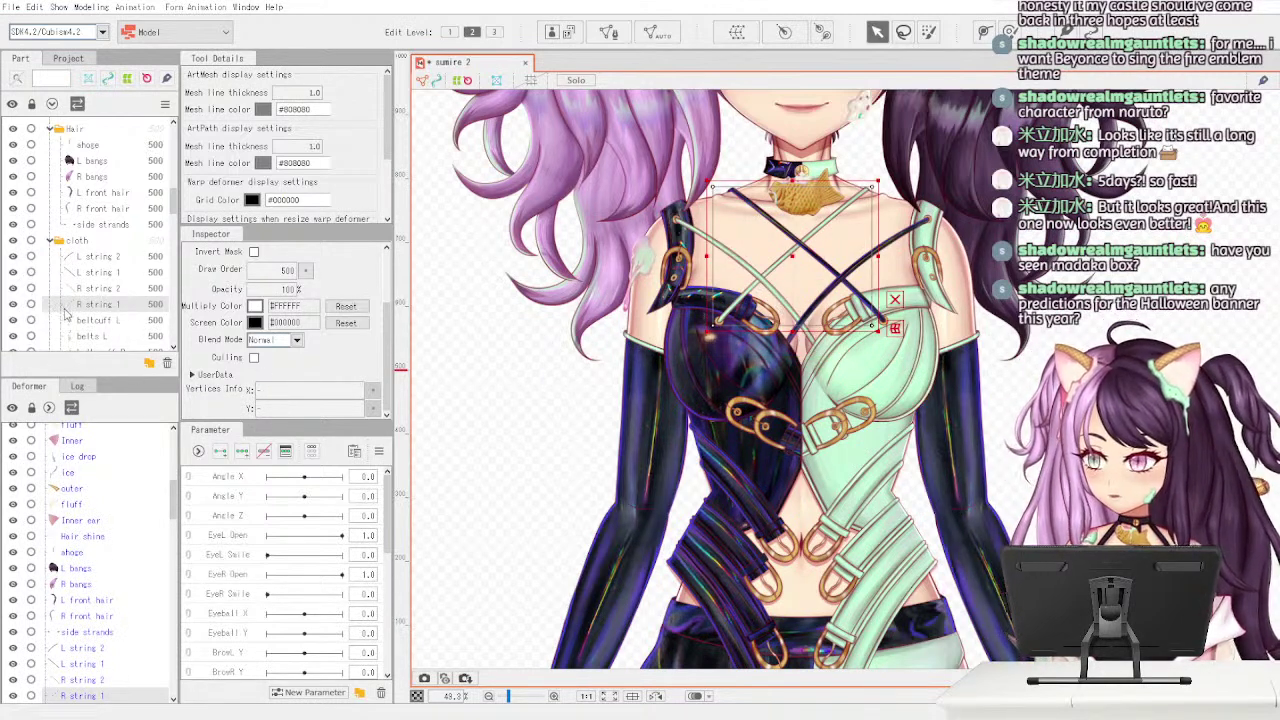
pyautogui.click(610, 33)
pyautogui.click(603, 84)
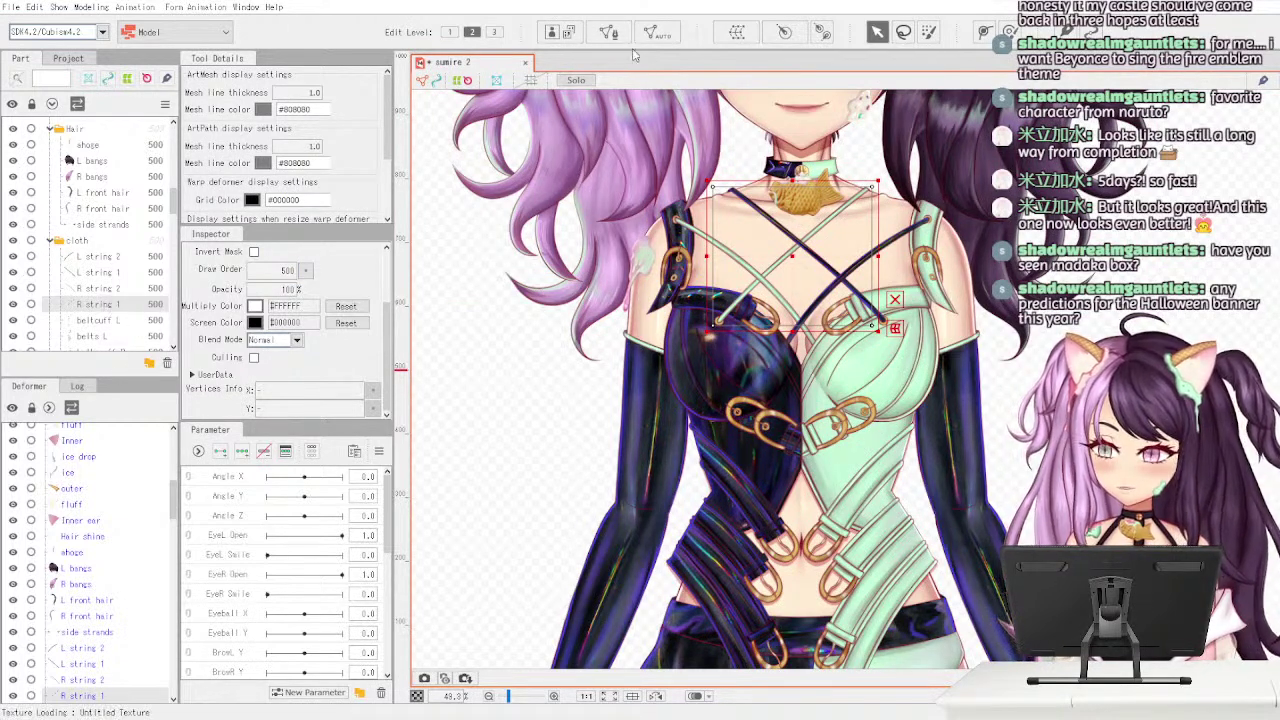
# - Generate automatic meshes for the L string 1 and R string 2 parts of the cloth folder
pyautogui.click(114, 293)
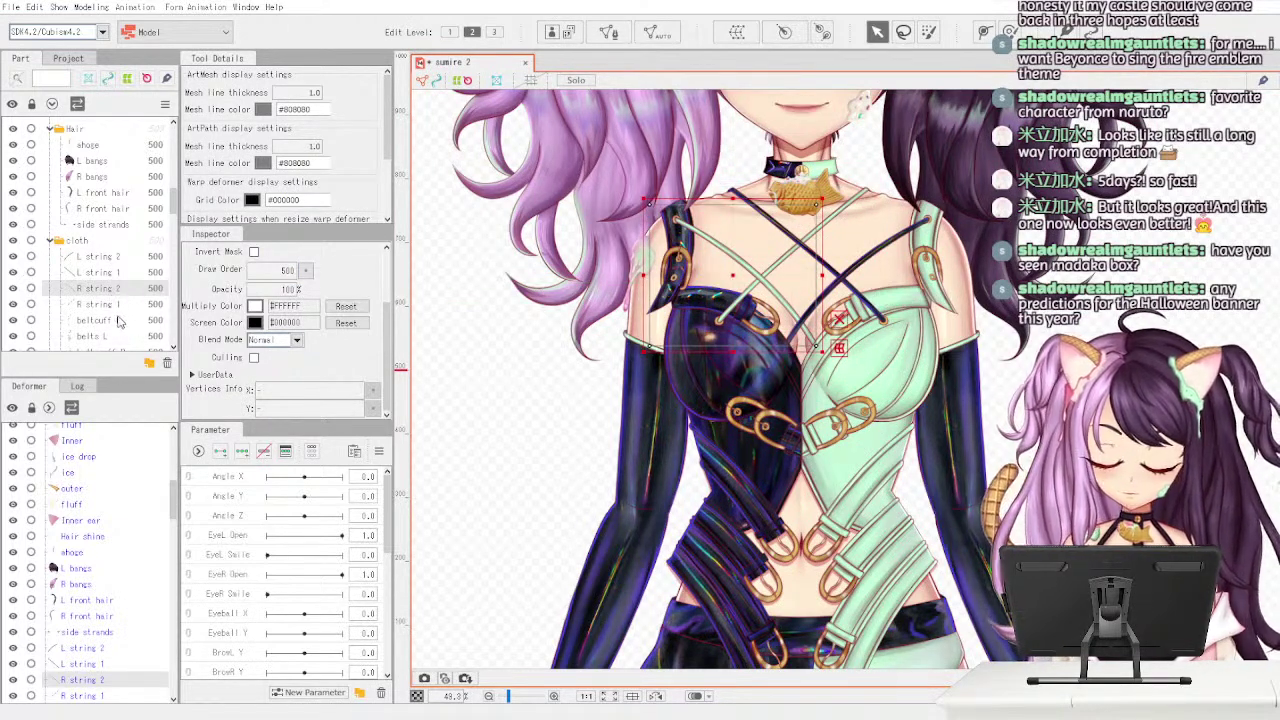
pyautogui.click(116, 275)
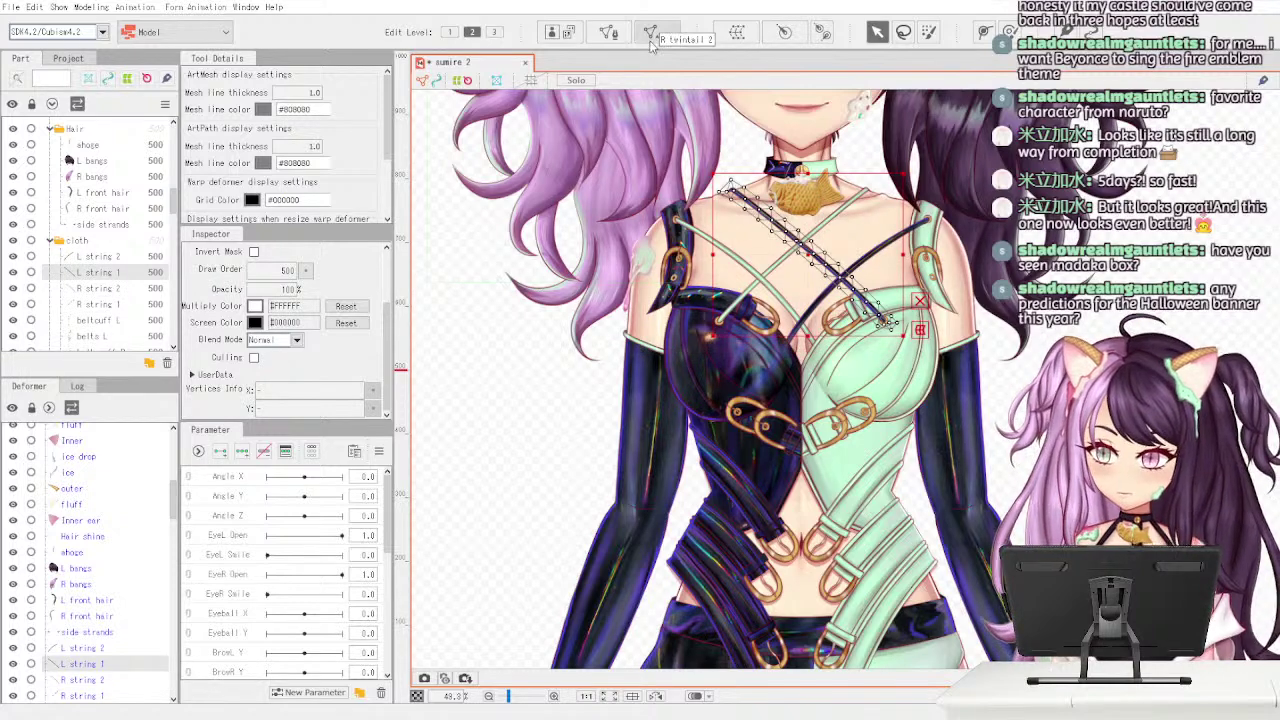
pyautogui.click(110, 290)
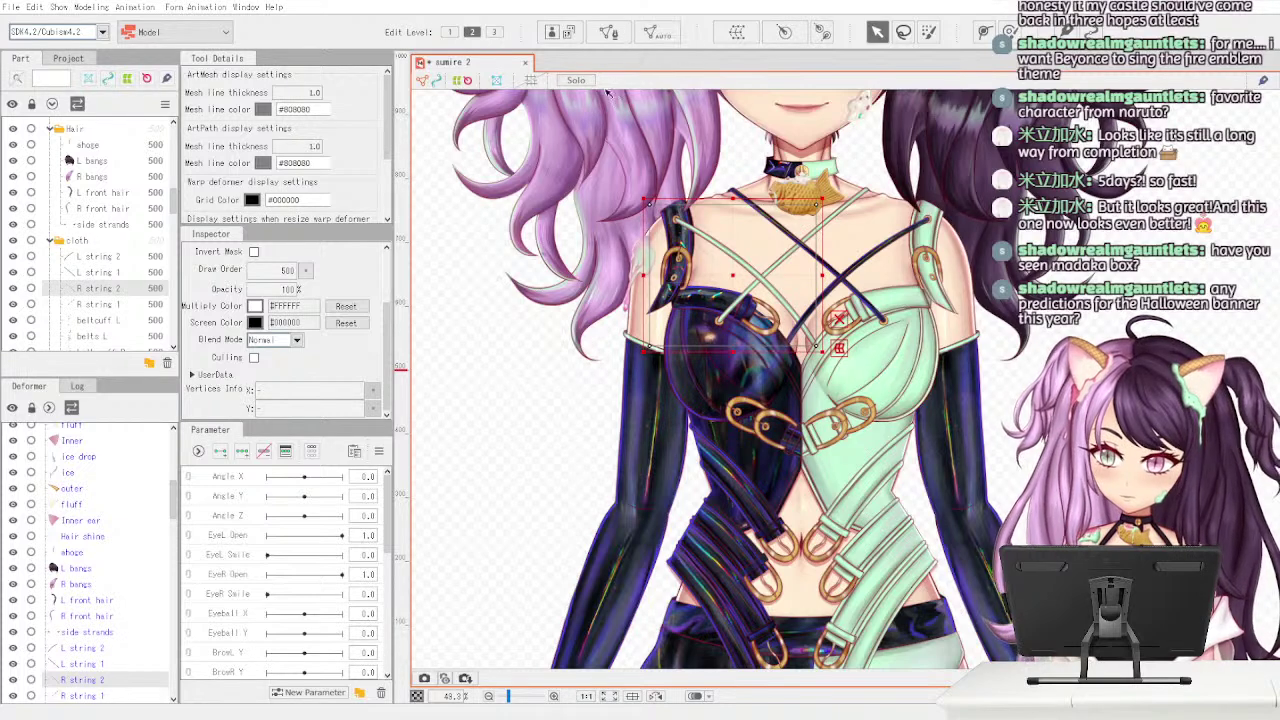
pyautogui.click(646, 308)
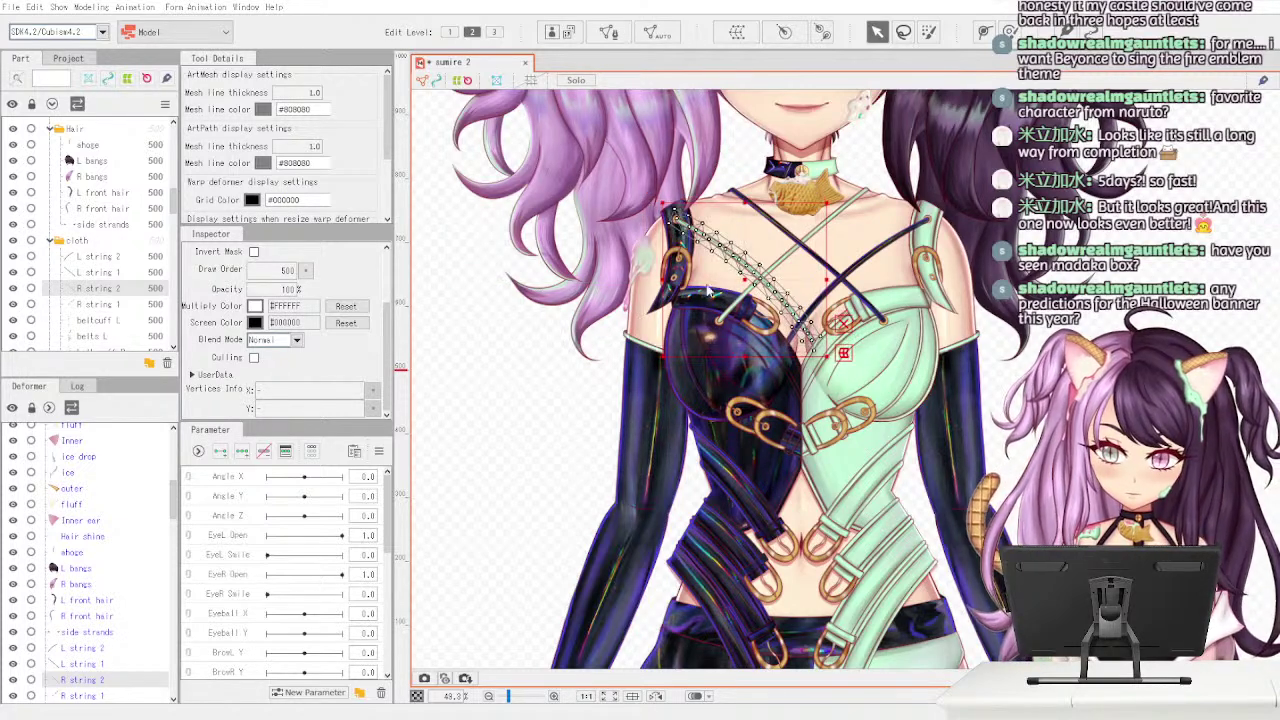
# - Generate automatic meshes for the R string 1 and beltcuff L parts
pyautogui.click(124, 306)
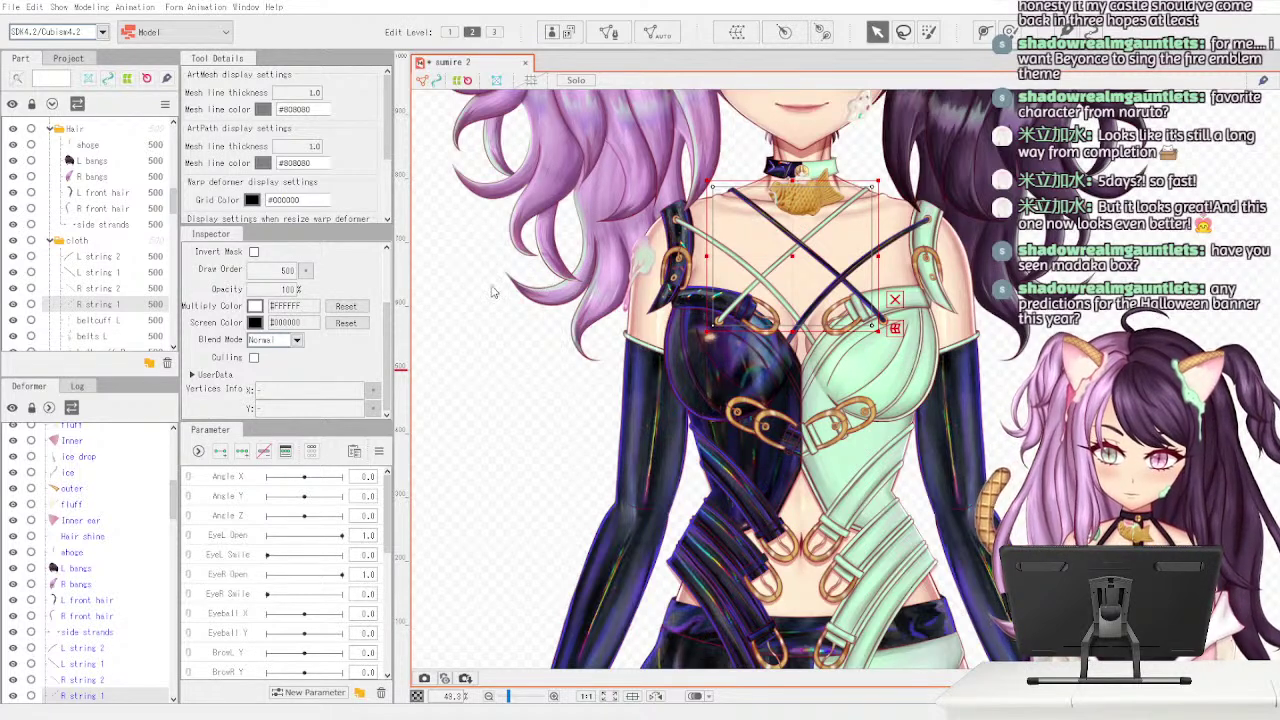
pyautogui.hotkey('ctrl', 'shift', 'a')
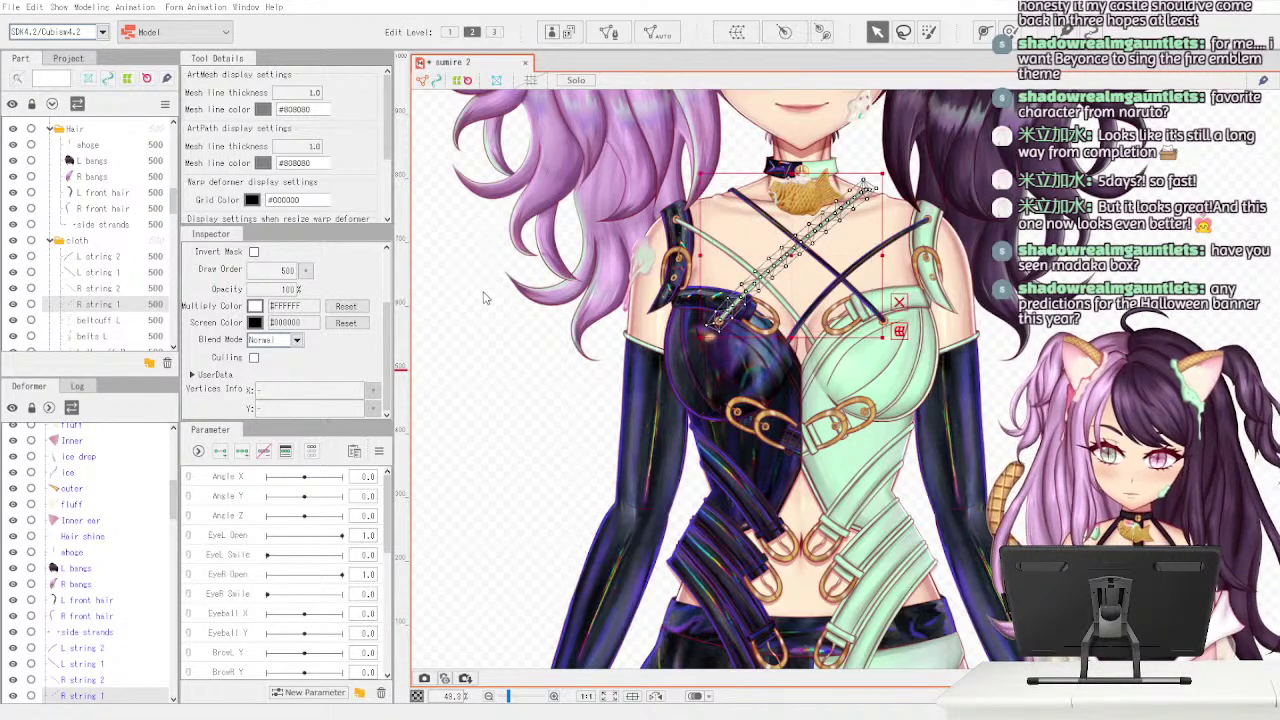
pyautogui.click(118, 290)
pyautogui.click(118, 308)
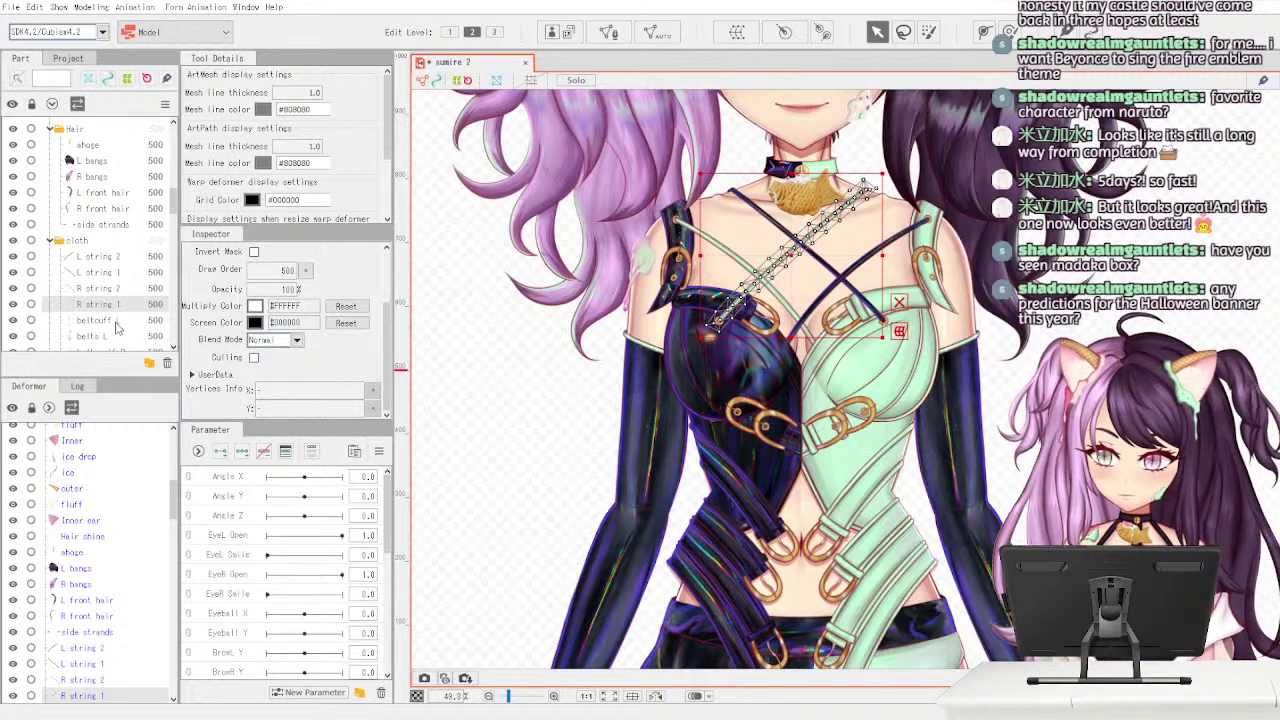
pyautogui.click(117, 322)
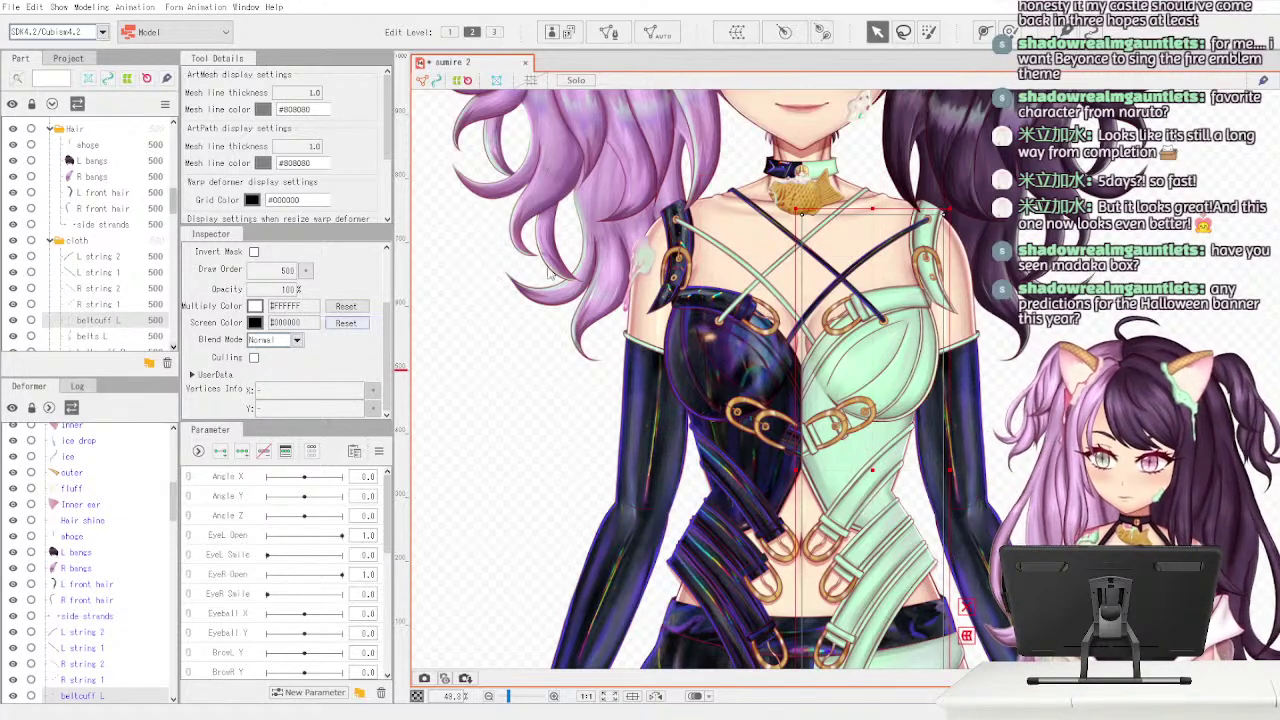
pyautogui.hotkey('ctrl', 'shift', 'a')
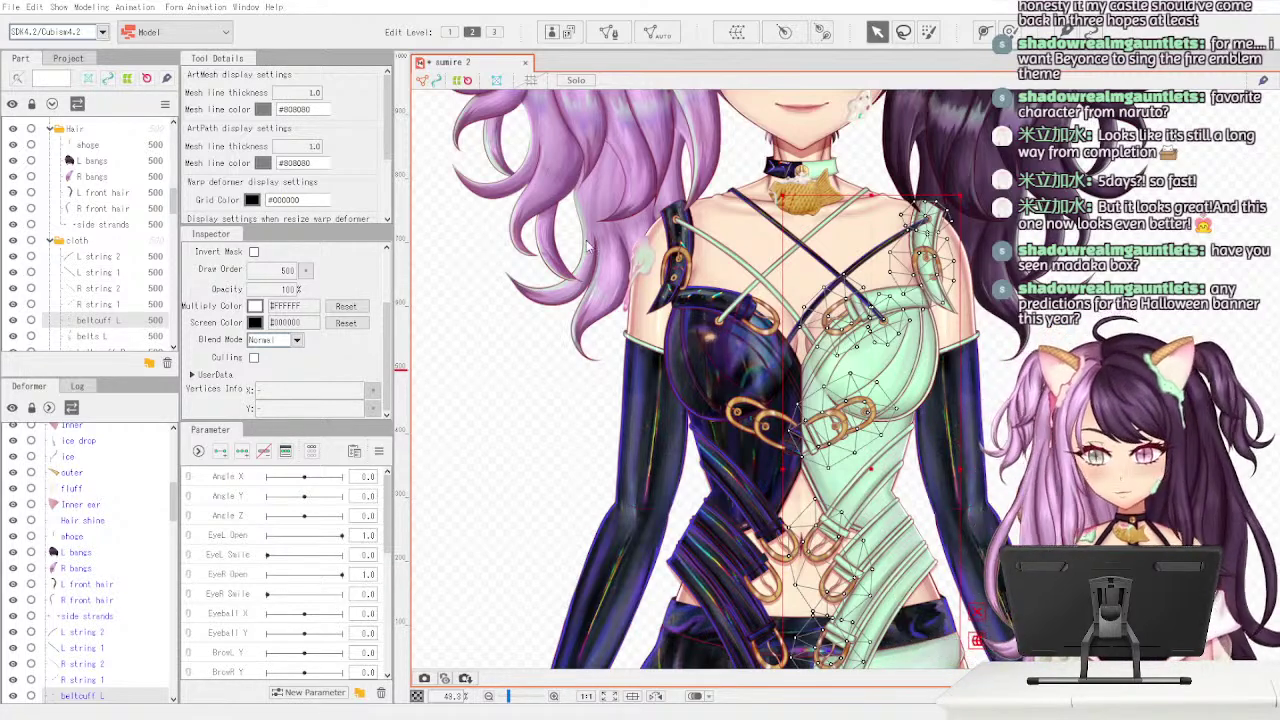
# - Generate an automatic mesh for the belts L part, tuning it to closely spaced vertices that follow the belt outlines
pyautogui.click(130, 336)
pyautogui.scroll(-3, 175, 228)
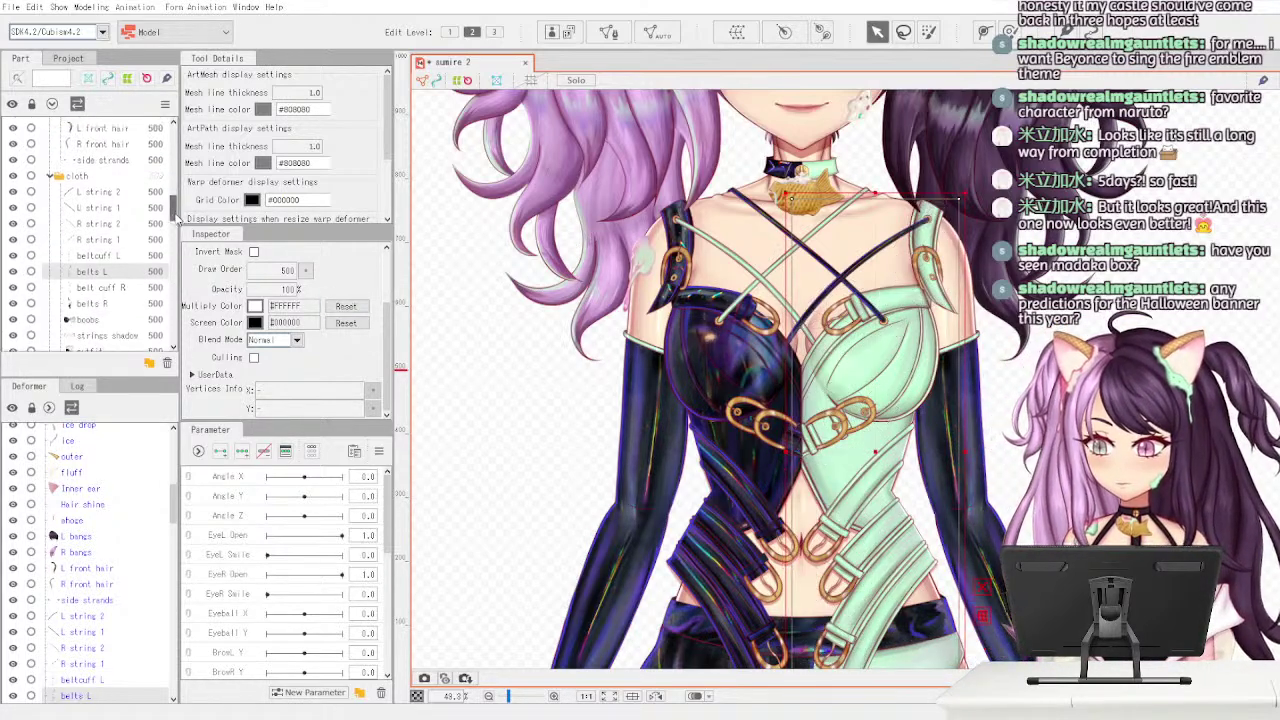
pyautogui.moveTo(175, 228); pyautogui.dragTo(175, 229)
pyautogui.click(125, 191)
pyautogui.click(122, 178)
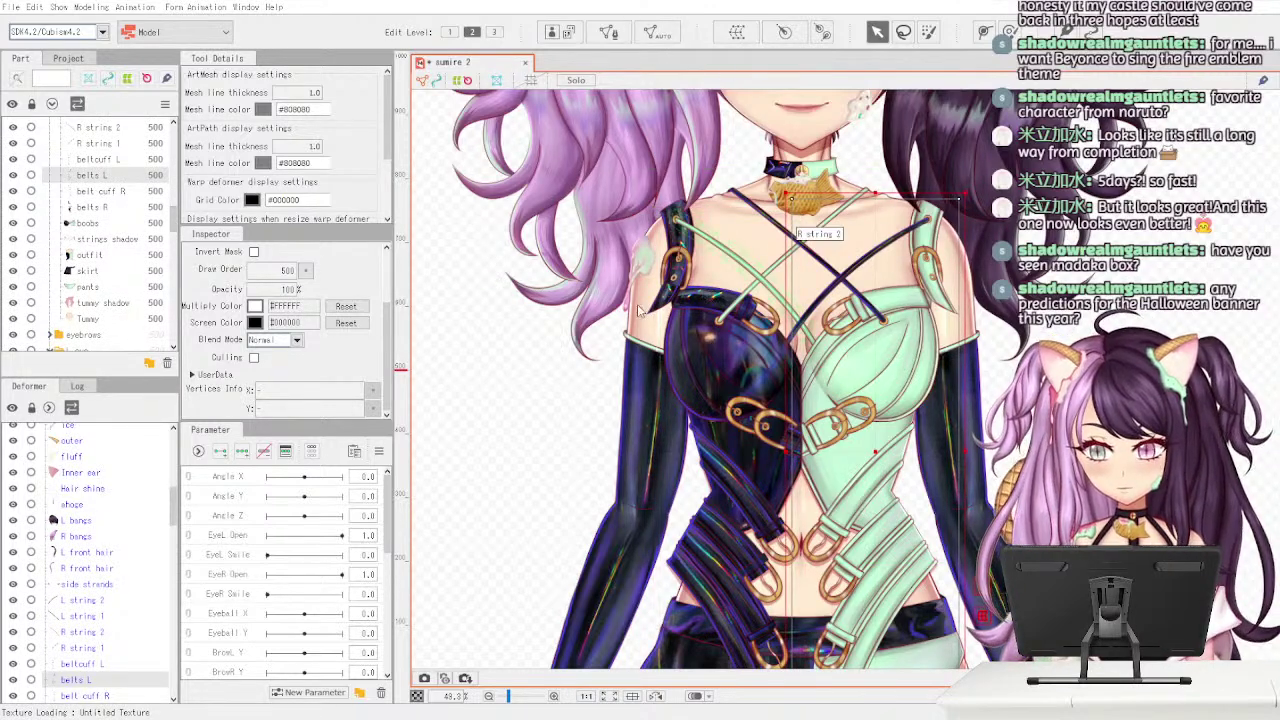
pyautogui.click(745, 403)
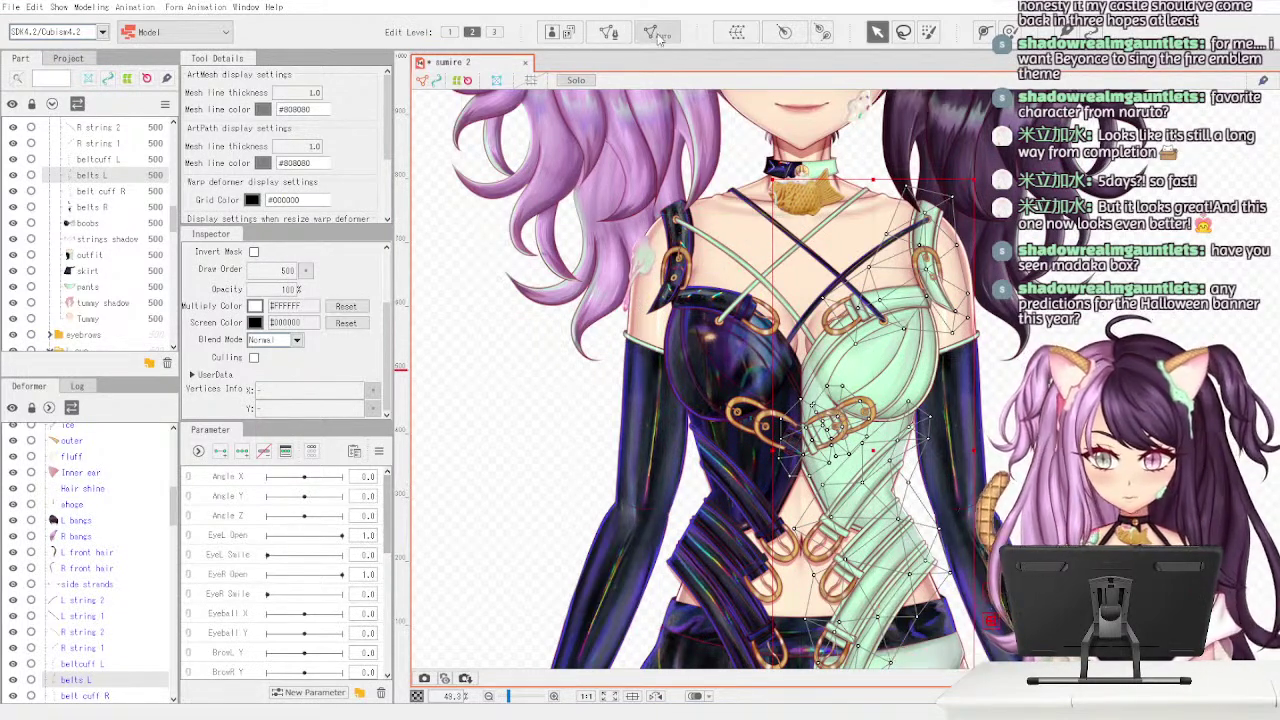
pyautogui.click(589, 336)
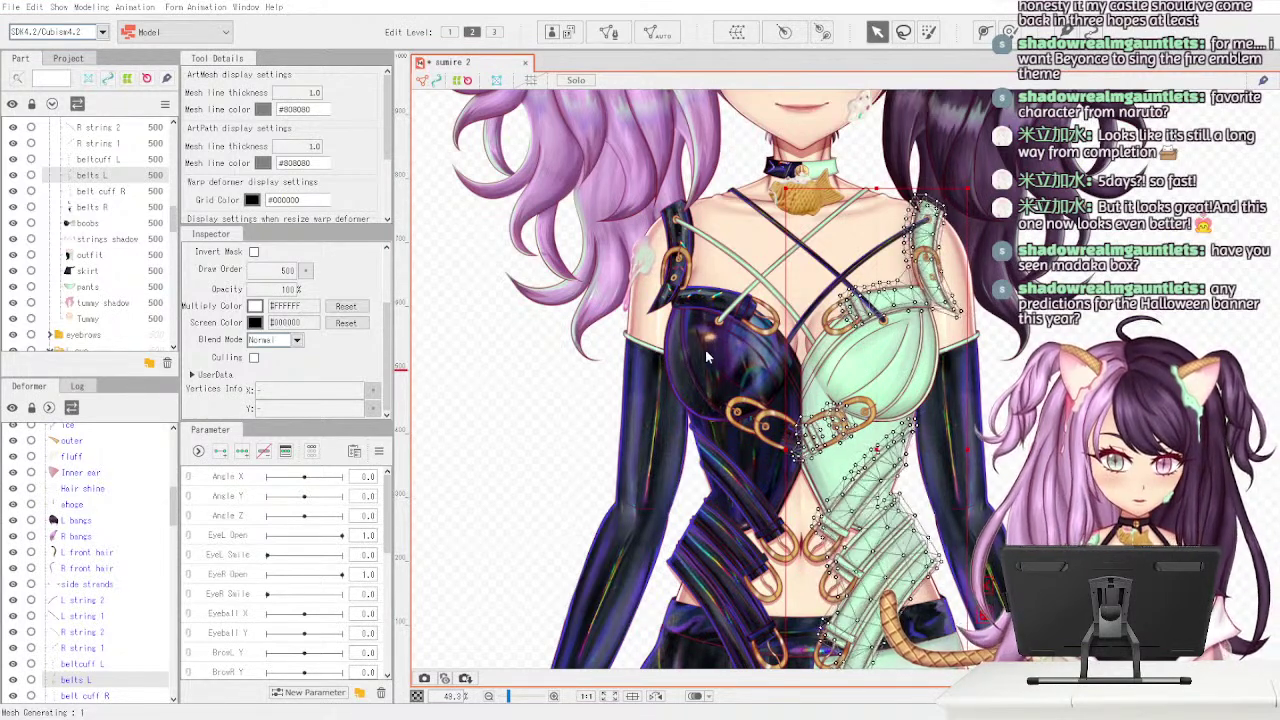
pyautogui.moveTo(731, 349); pyautogui.dragTo(854, 385)
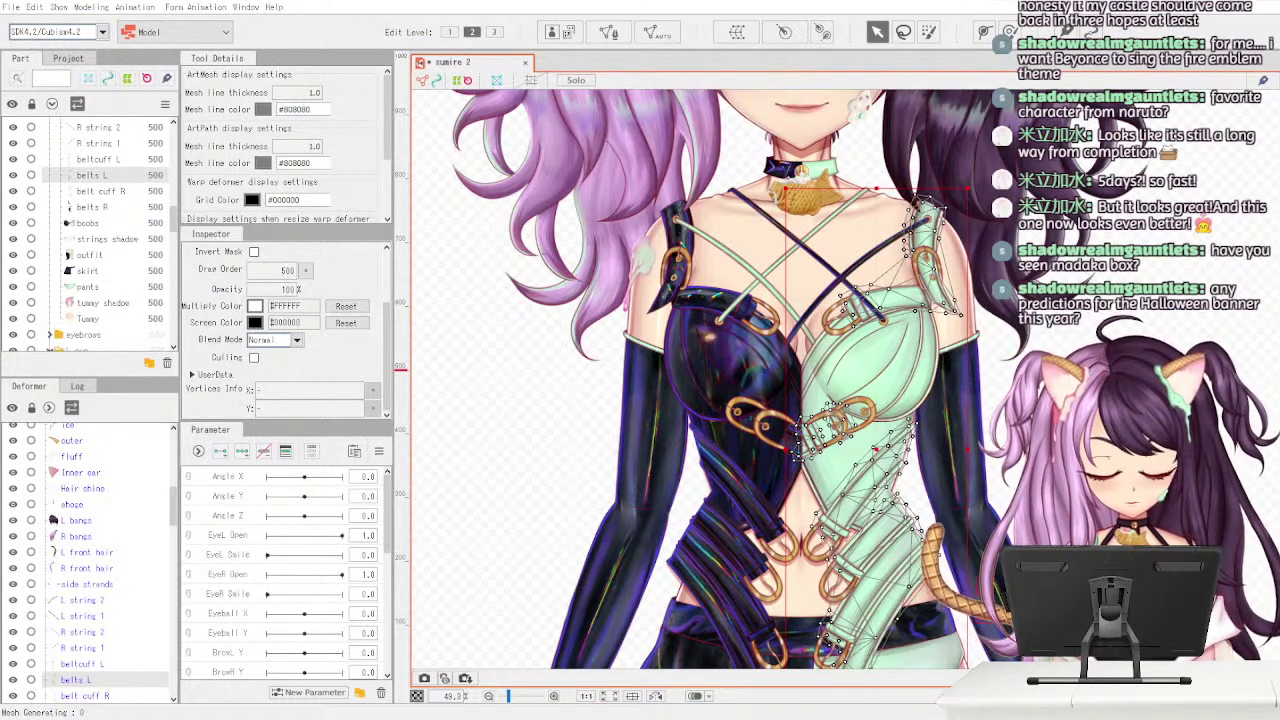
pyautogui.click(617, 315)
pyautogui.hotkey('ctrl', 'z')
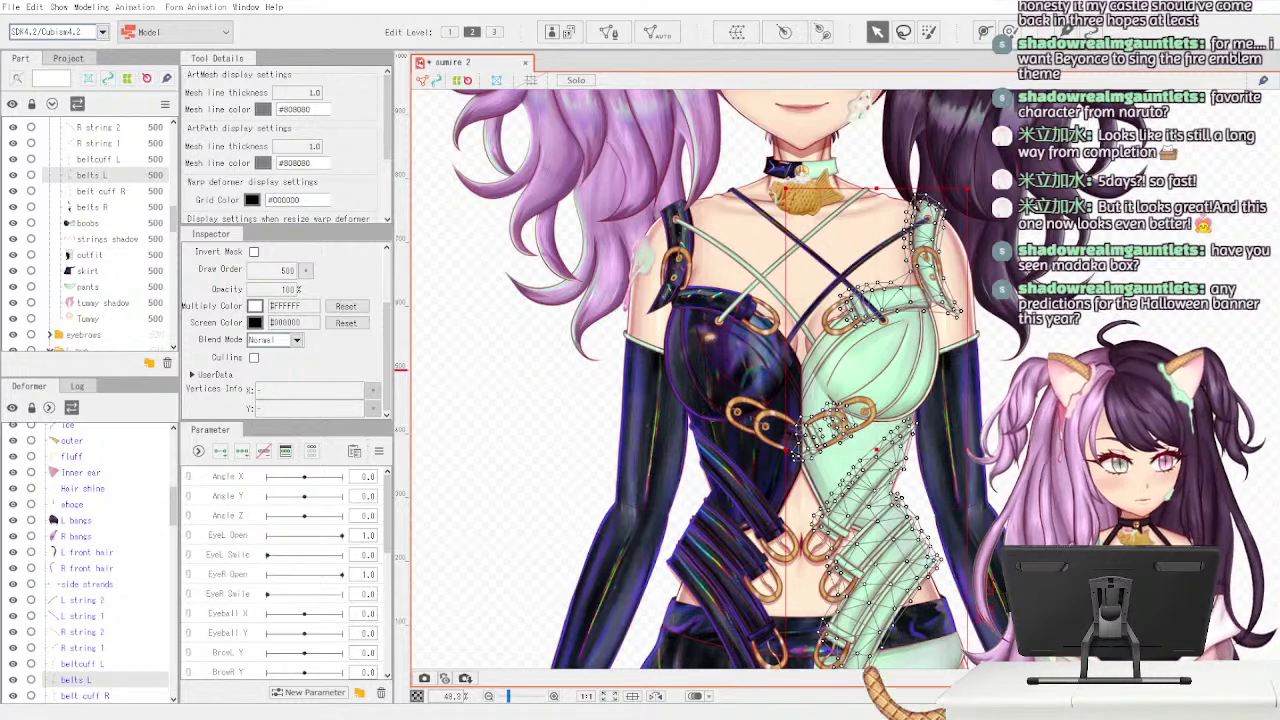
# - Inspect the belts L mesh around the torso and in mesh edit mode, and accept it
pyautogui.scroll(-2, 684, 496)
pyautogui.moveTo(675, 563); pyautogui.dragTo(637, 376)
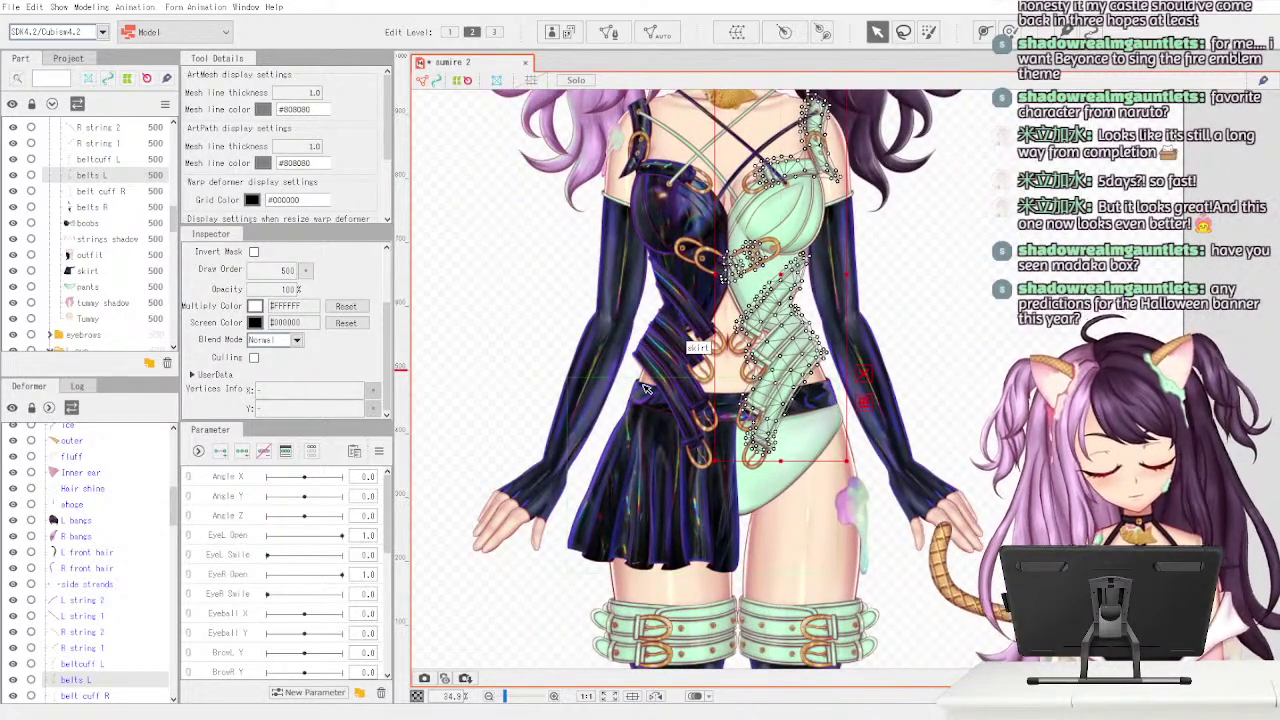
pyautogui.click(1060, 370)
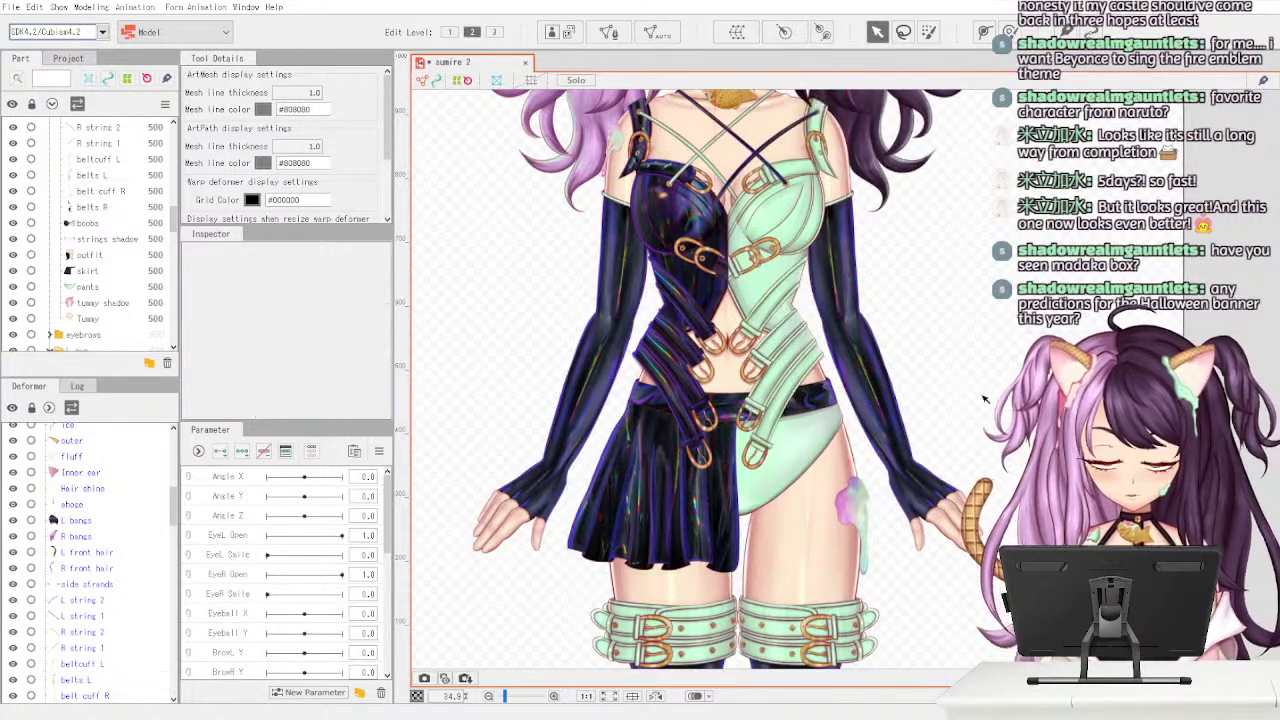
pyautogui.click(124, 178)
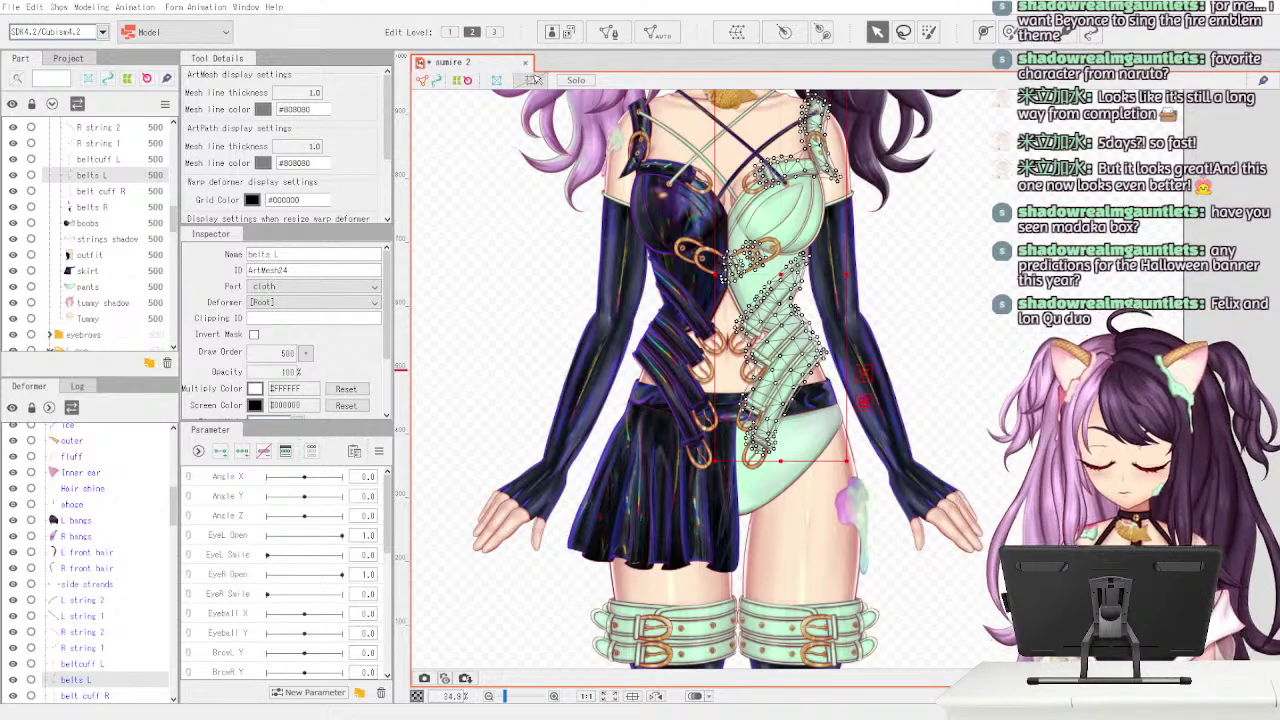
pyautogui.click(612, 34)
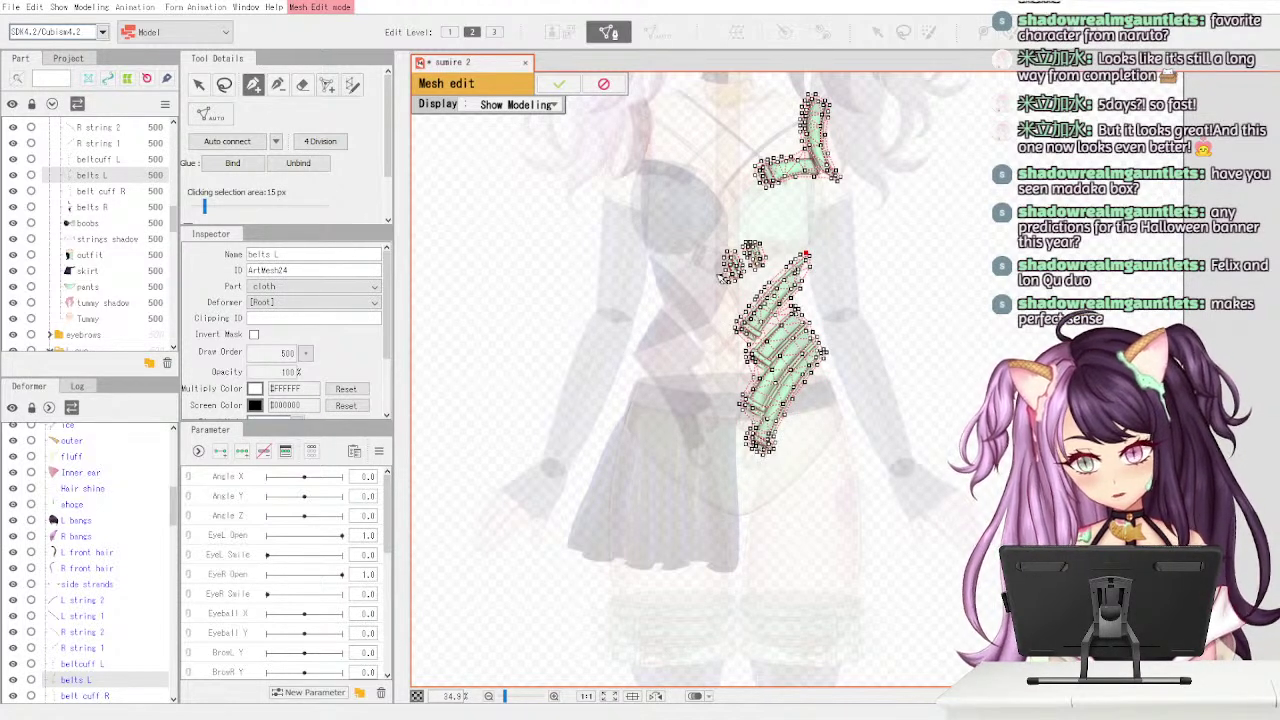
pyautogui.click(558, 84)
# - Generate automatic meshes for belt cuff R and belts R, with the belts R vertices closely following the belt outlines
pyautogui.click(131, 194)
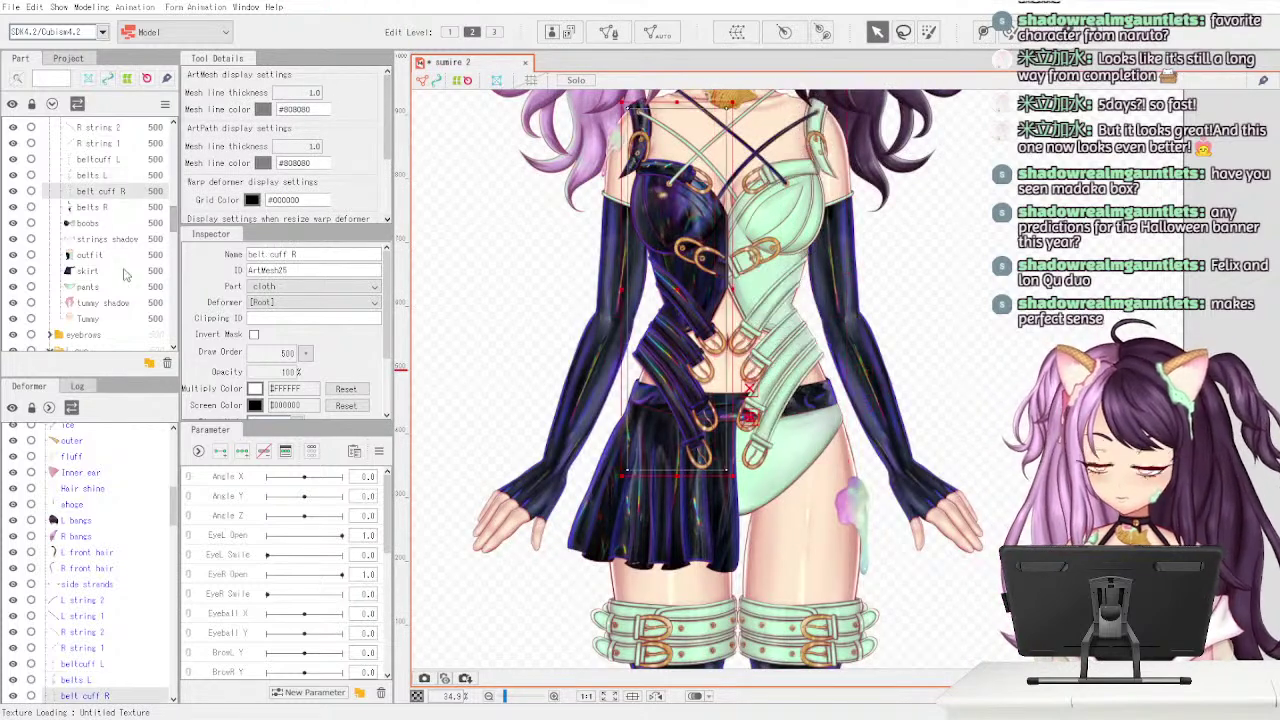
pyautogui.click(652, 312)
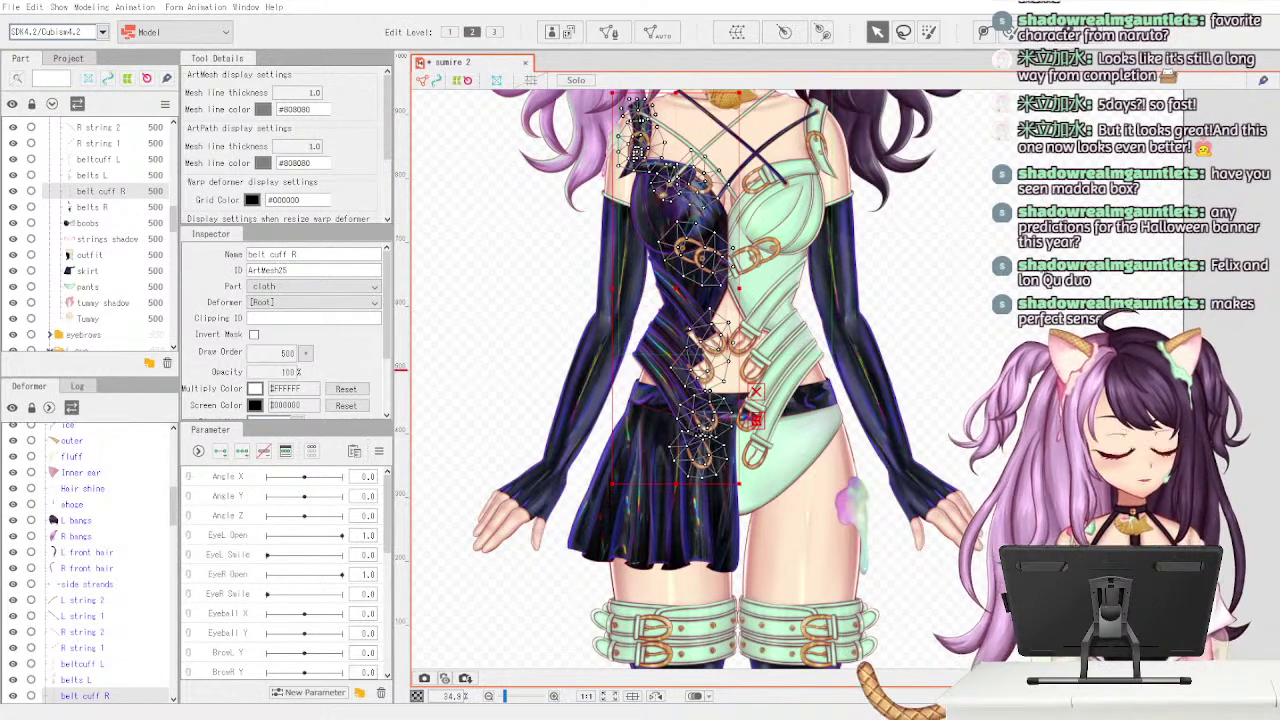
pyautogui.click(127, 208)
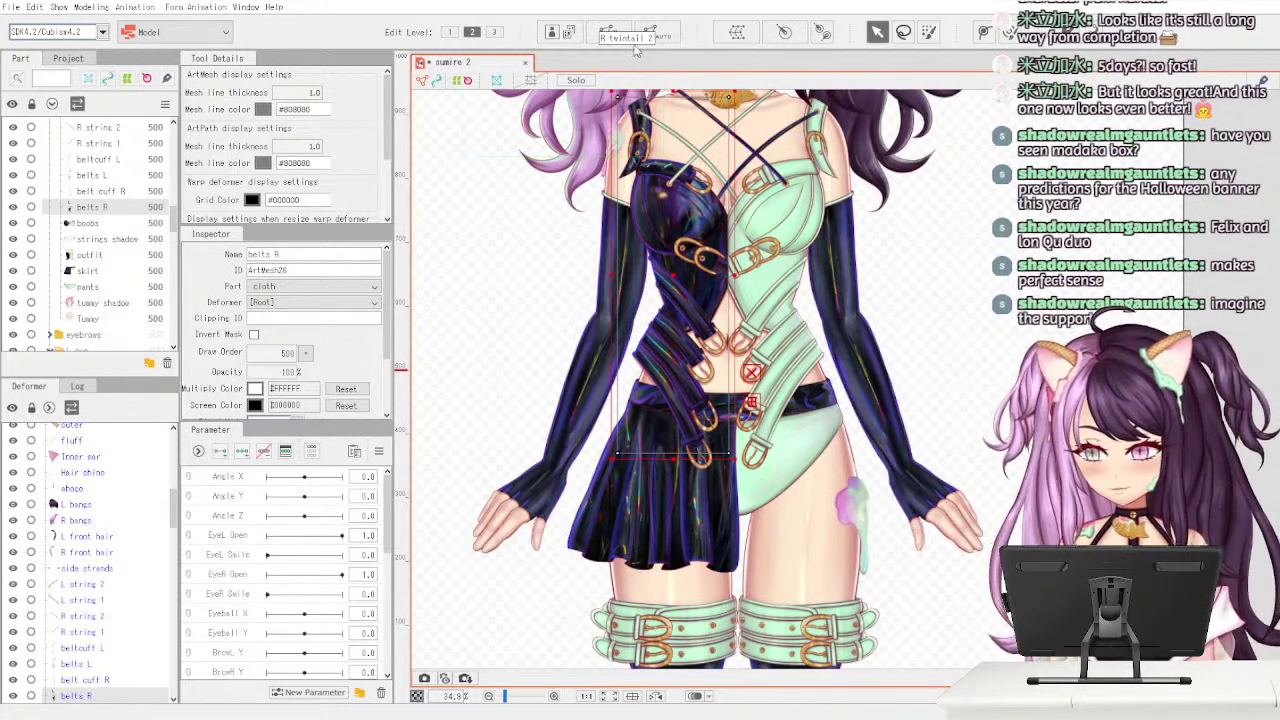
pyautogui.click(133, 224)
pyautogui.click(140, 211)
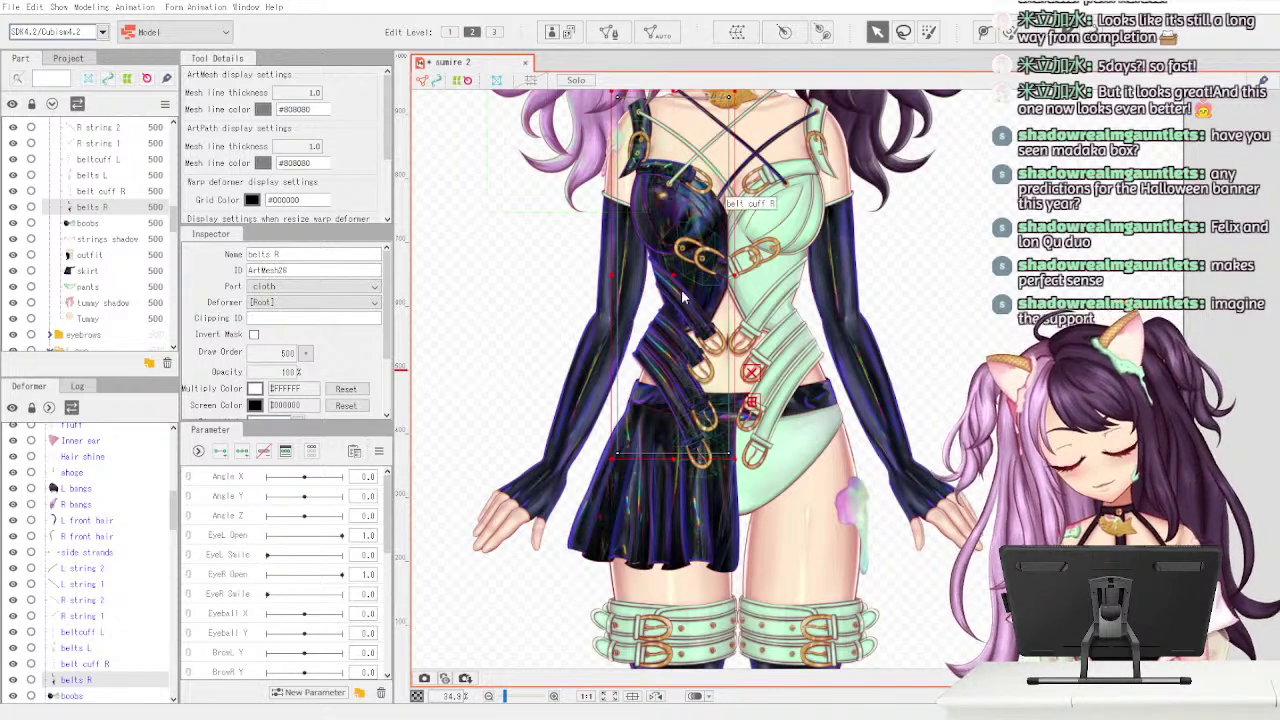
pyautogui.click(624, 313)
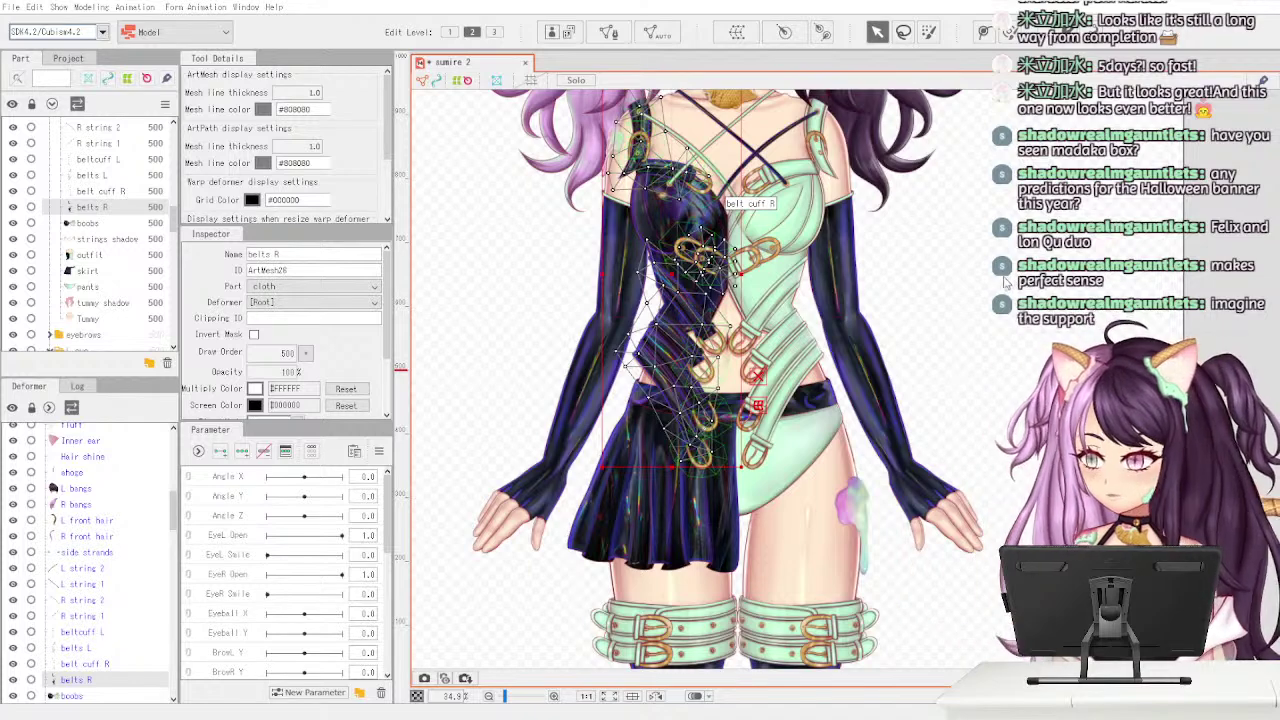
pyautogui.click(969, 315)
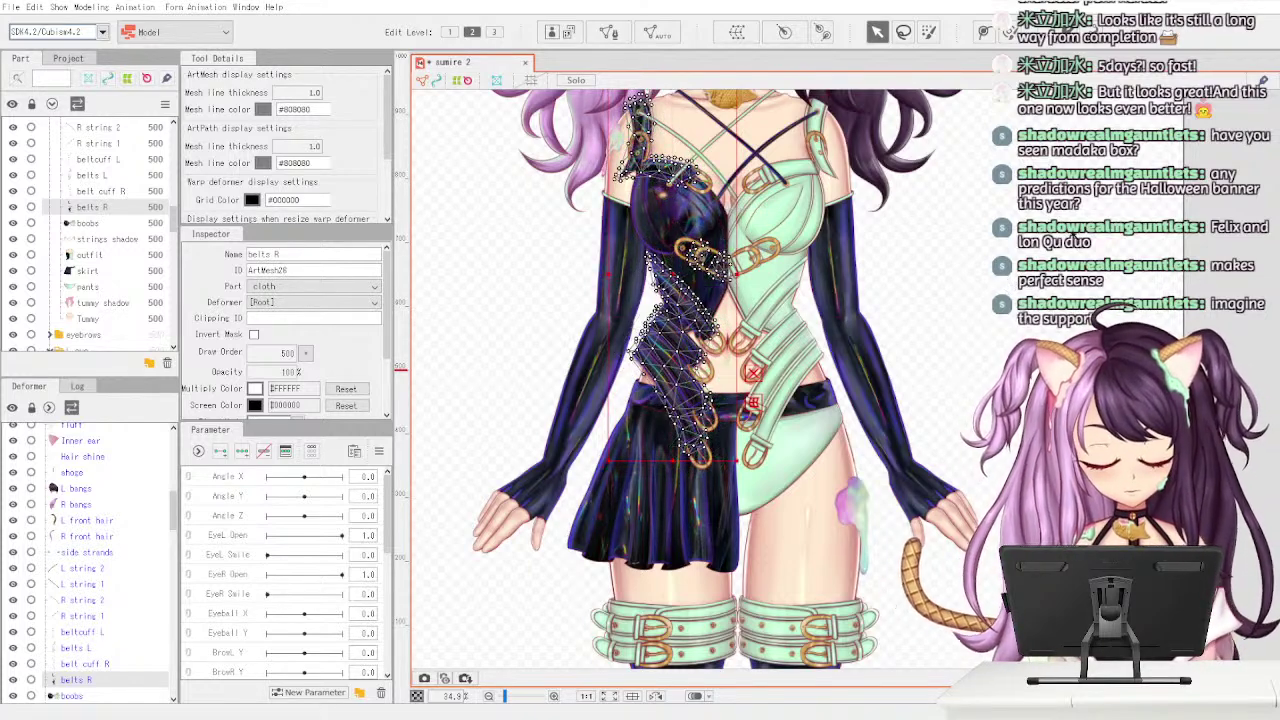
# - Generate an automatic mesh for the boobs part and adjust its upper outer edge vertices in mesh edit mode
pyautogui.click(145, 222)
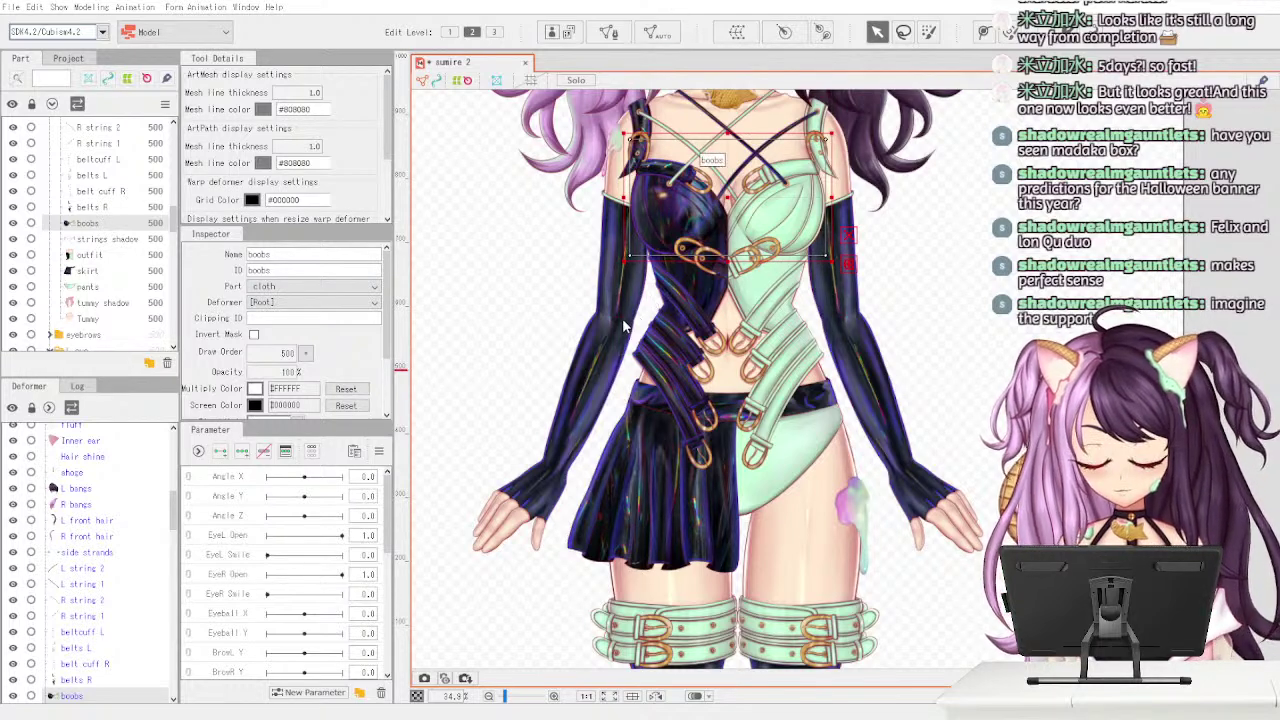
pyautogui.hotkey('ctrl', 'shift', 'a')
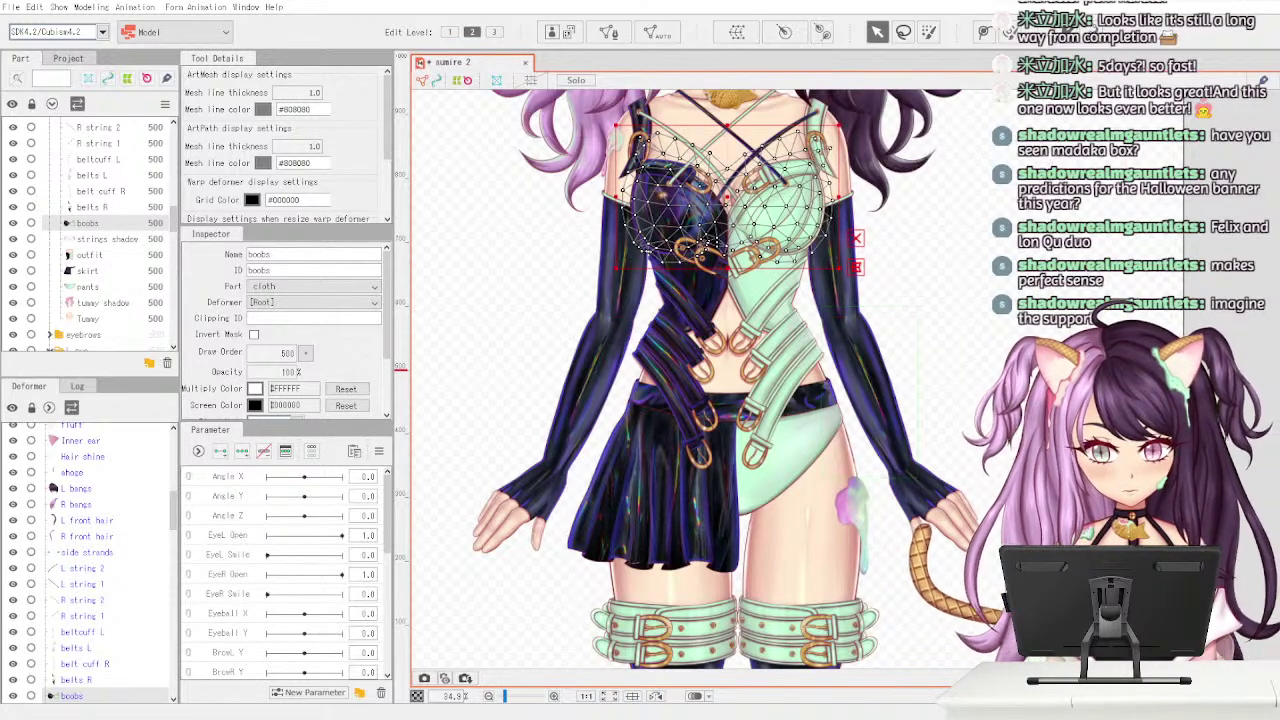
pyautogui.click(608, 32)
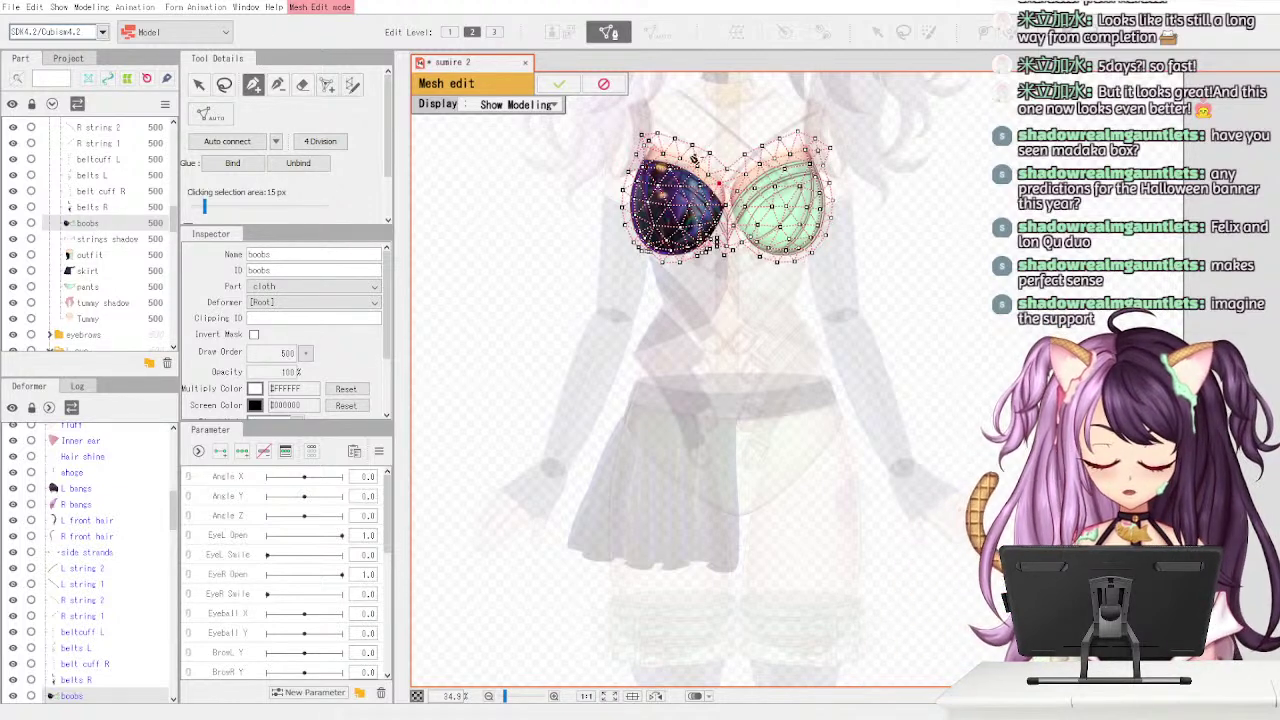
pyautogui.click(662, 132)
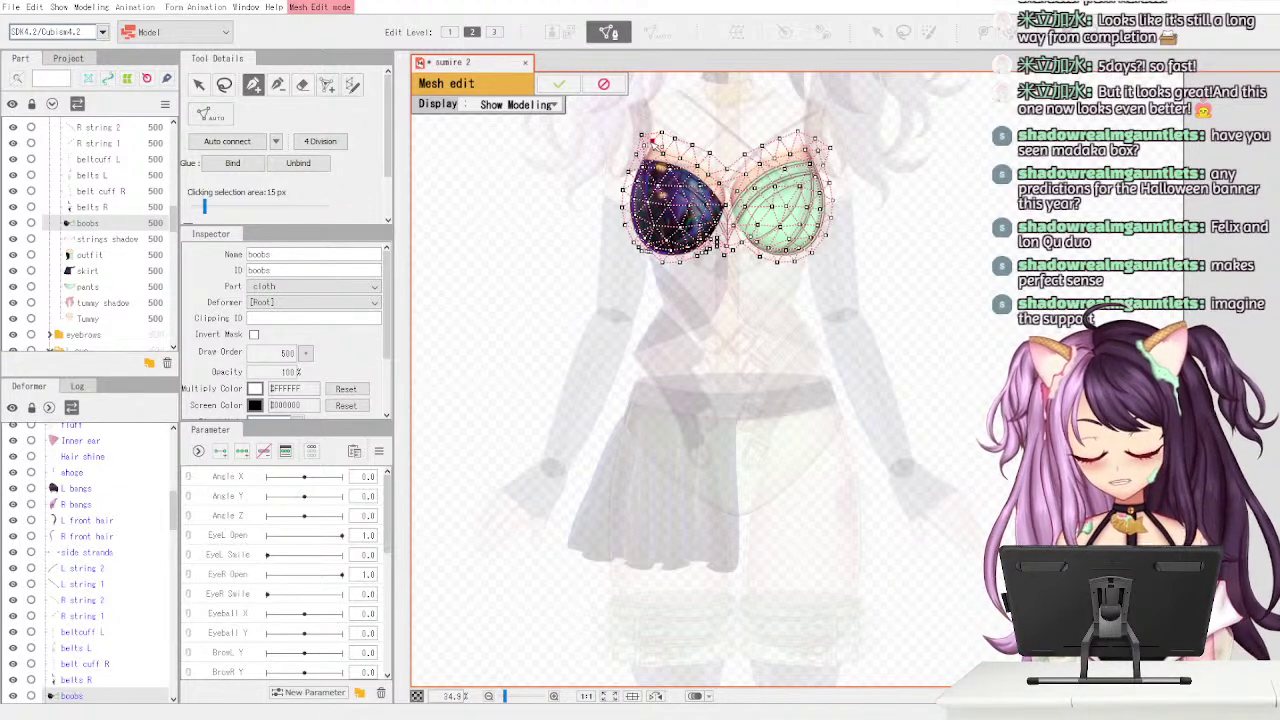
pyautogui.click(645, 133)
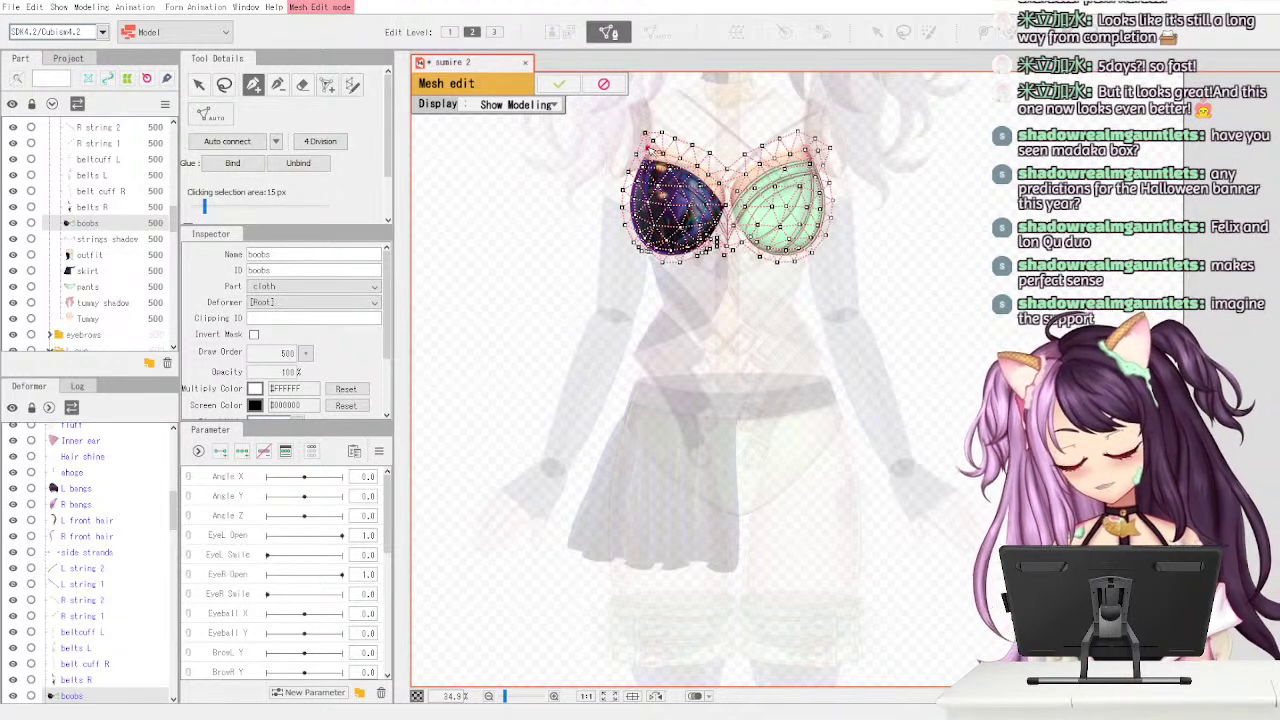
pyautogui.click(626, 171)
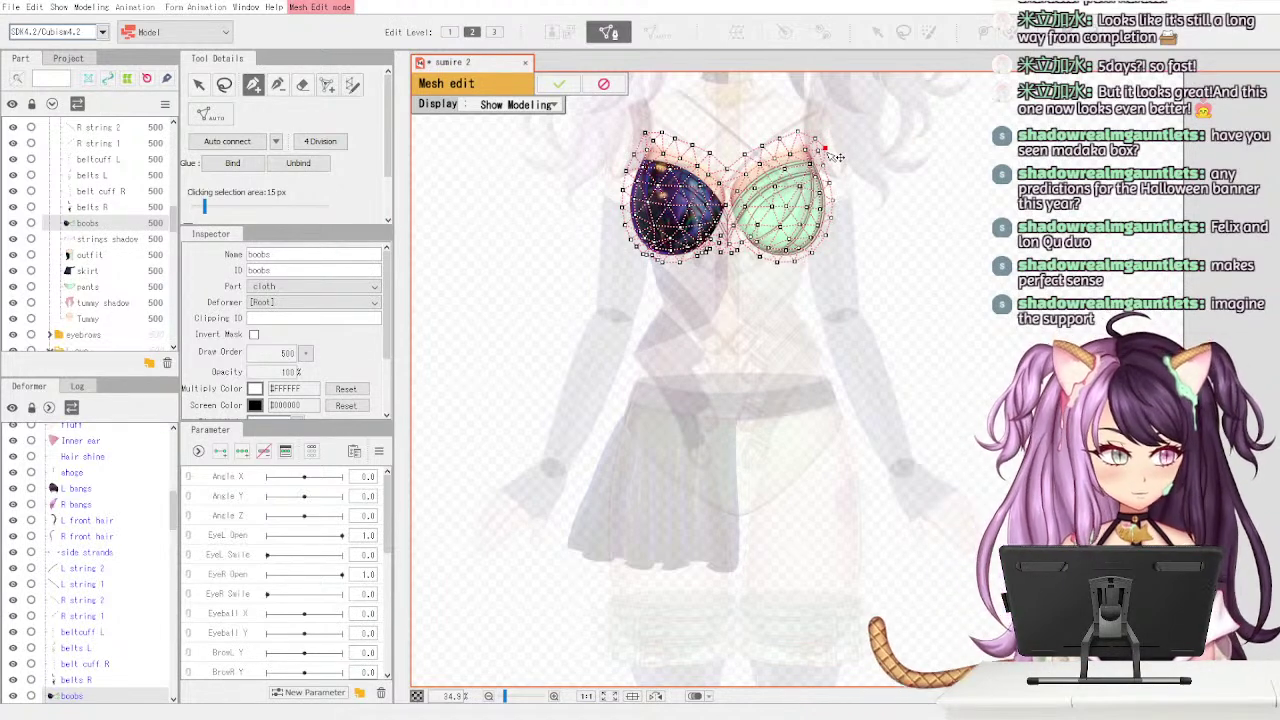
pyautogui.click(558, 83)
# - Generate automatic meshes for the strings shadow and outfit parts
pyautogui.click(115, 239)
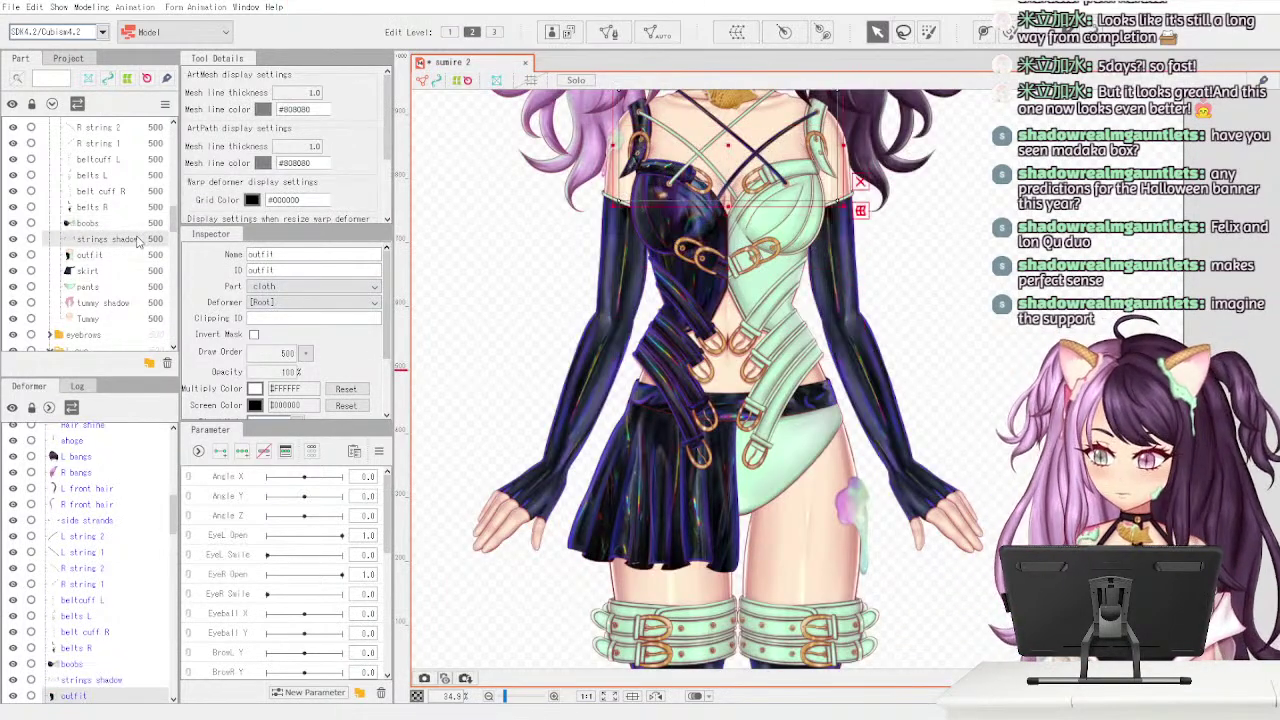
pyautogui.click(608, 32)
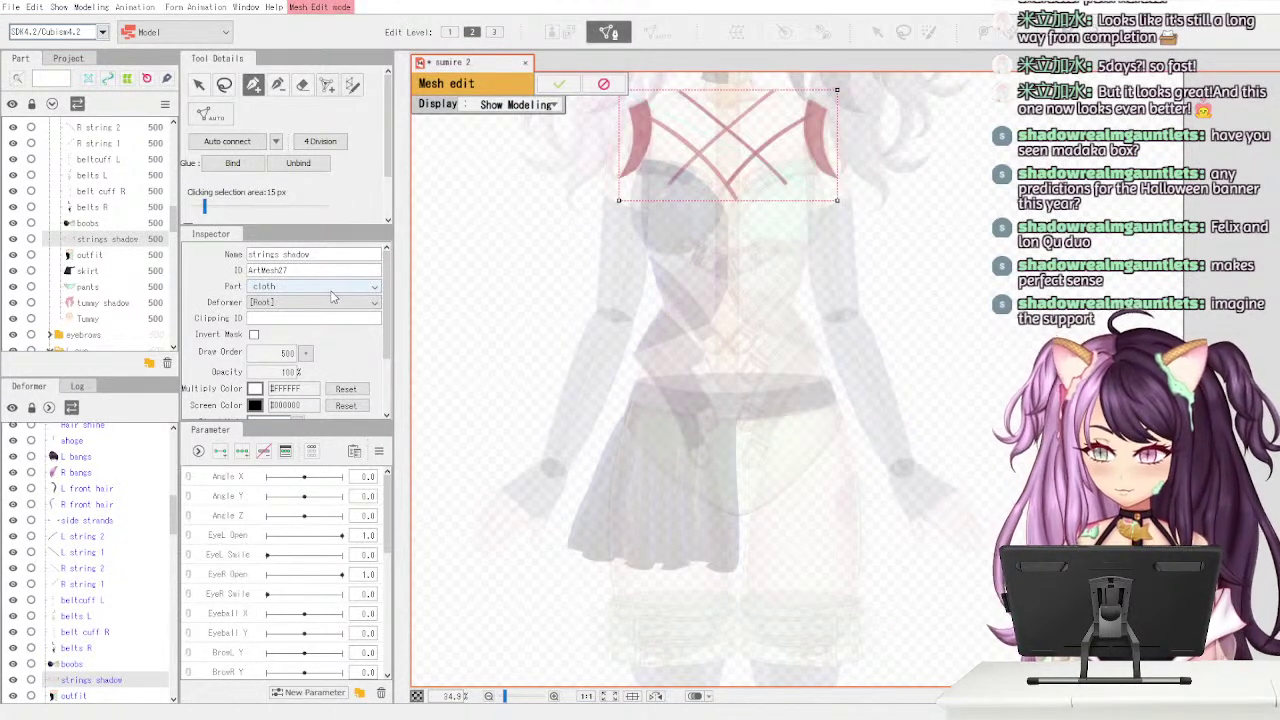
pyautogui.click(558, 83)
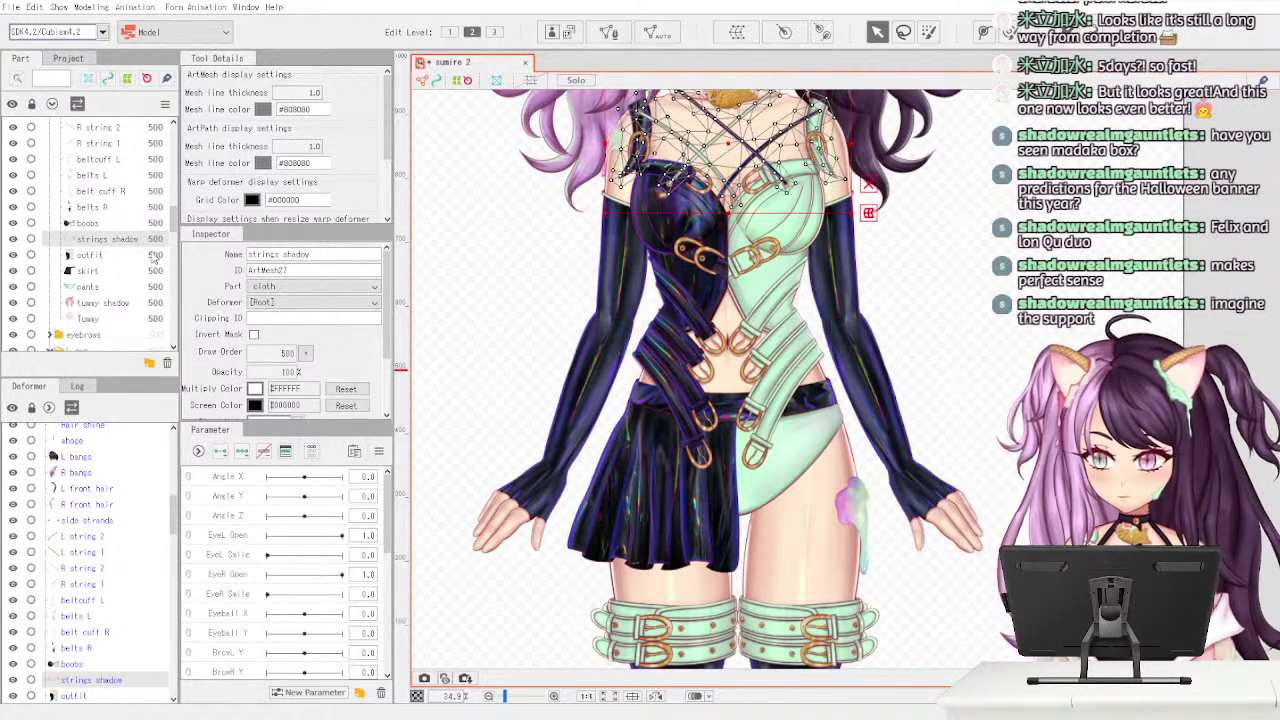
pyautogui.click(684, 312)
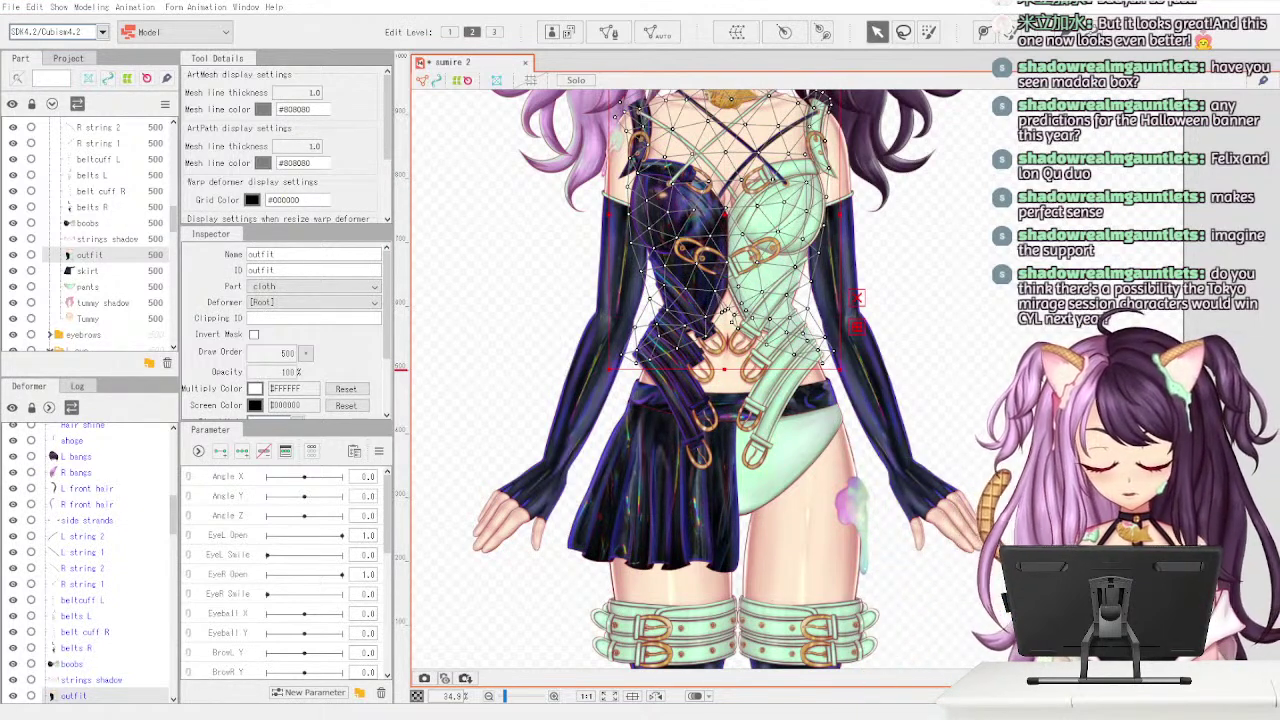
# - Inspect the outfit mesh in mesh edit mode without keeping edits, and generate an automatic mesh for the skirt part
pyautogui.click(609, 32)
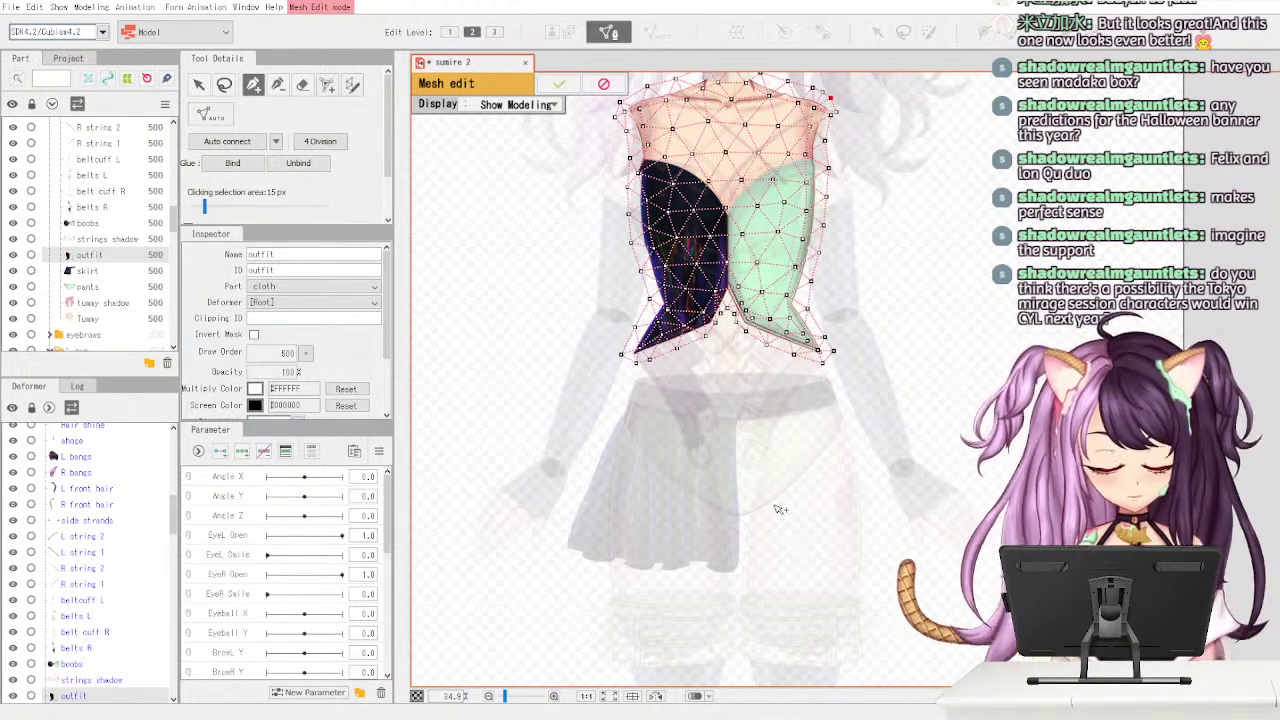
pyautogui.click(603, 86)
pyautogui.click(124, 272)
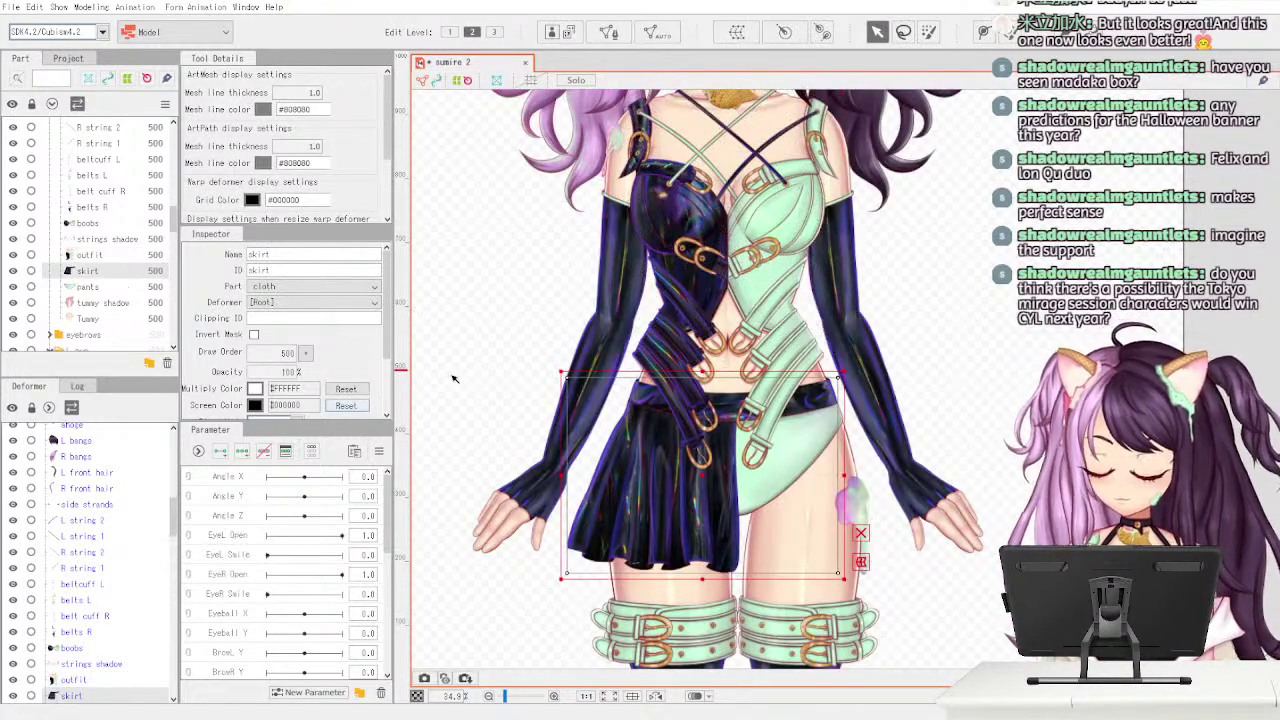
pyautogui.click(671, 38)
pyautogui.click(675, 295)
pyautogui.click(645, 311)
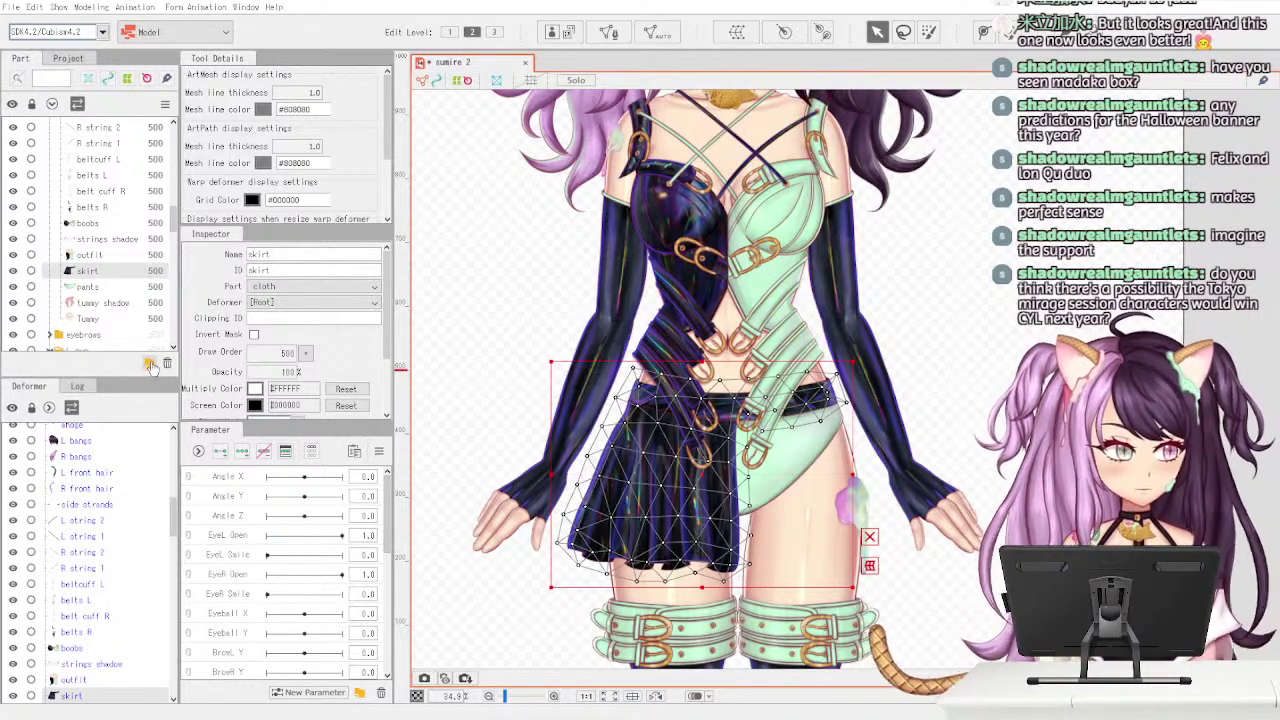
# - Generate an automatic mesh for the pants part, with its vertices kept close to the garment's outline
pyautogui.click(785, 435)
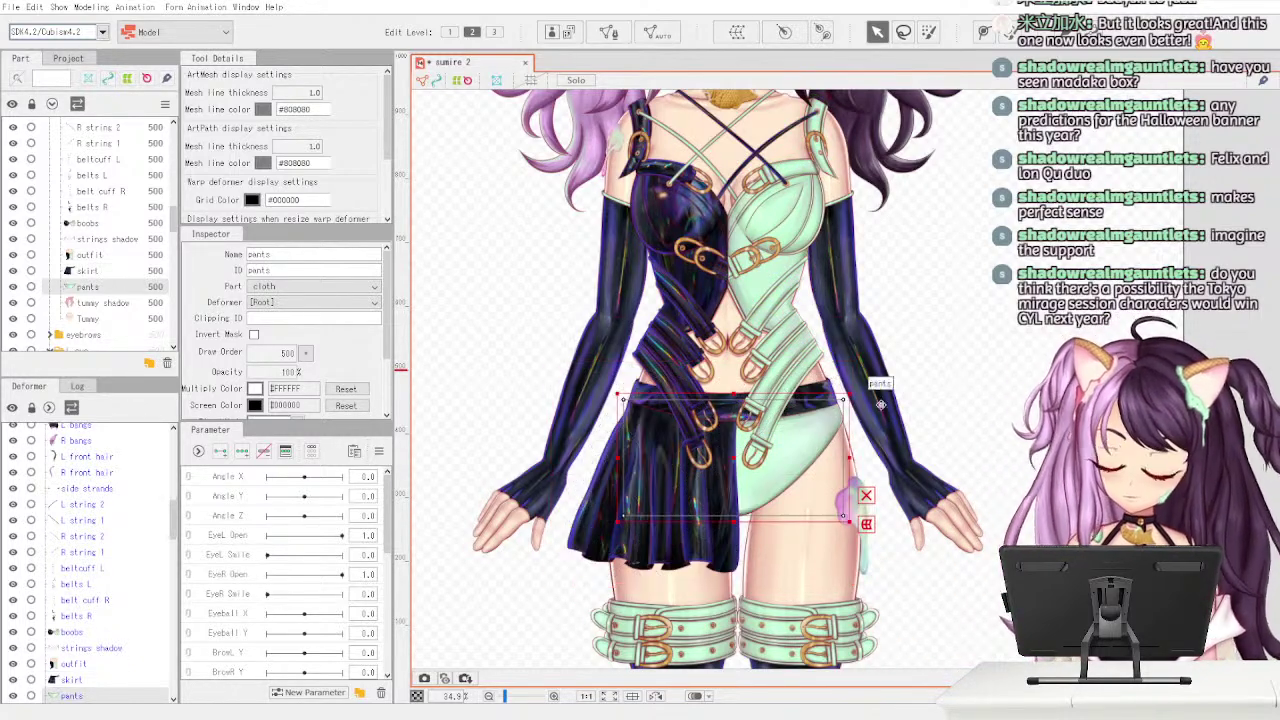
pyautogui.click(1022, 346)
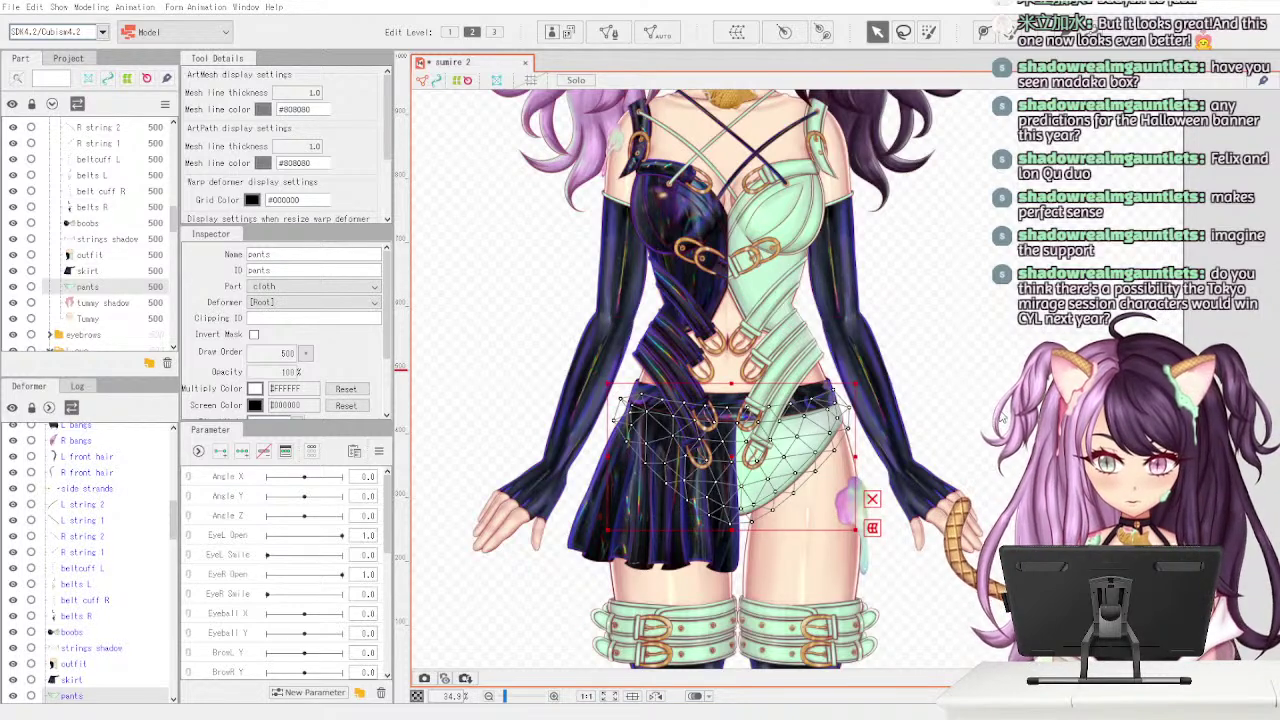
pyautogui.click(1037, 333)
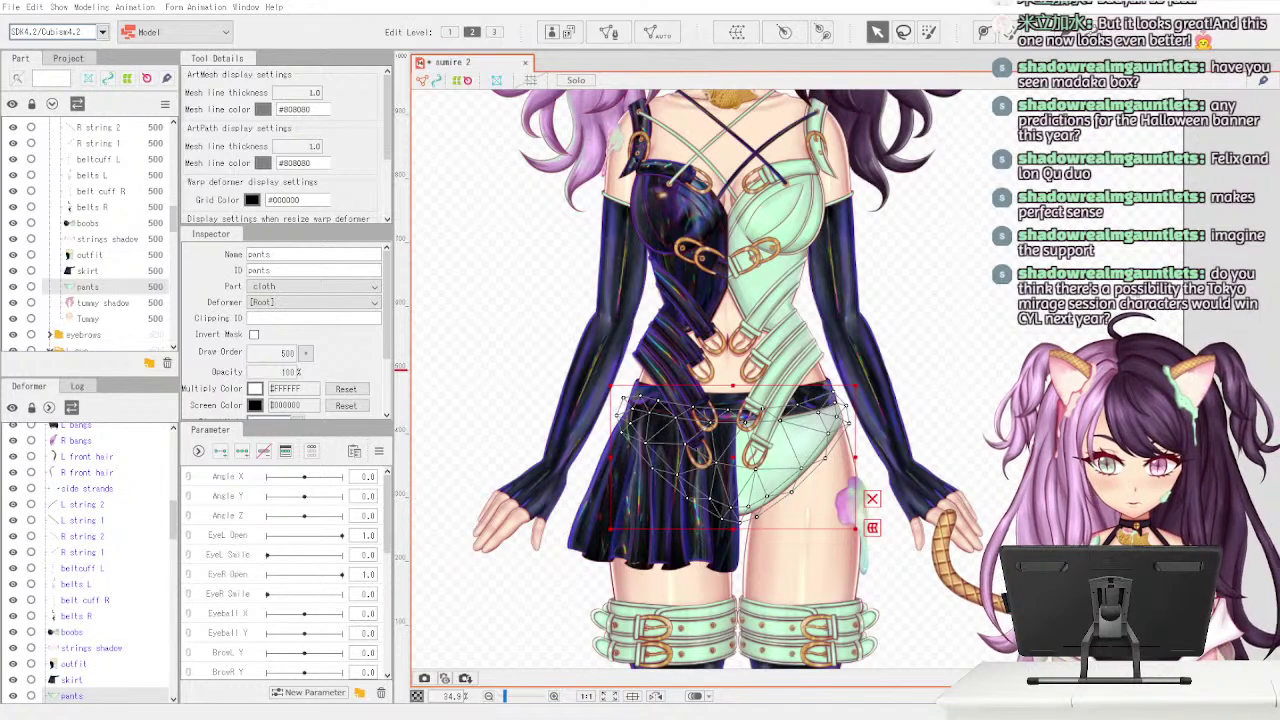
# - Generate an automatic mesh for the tummy shadow part
pyautogui.click(149, 304)
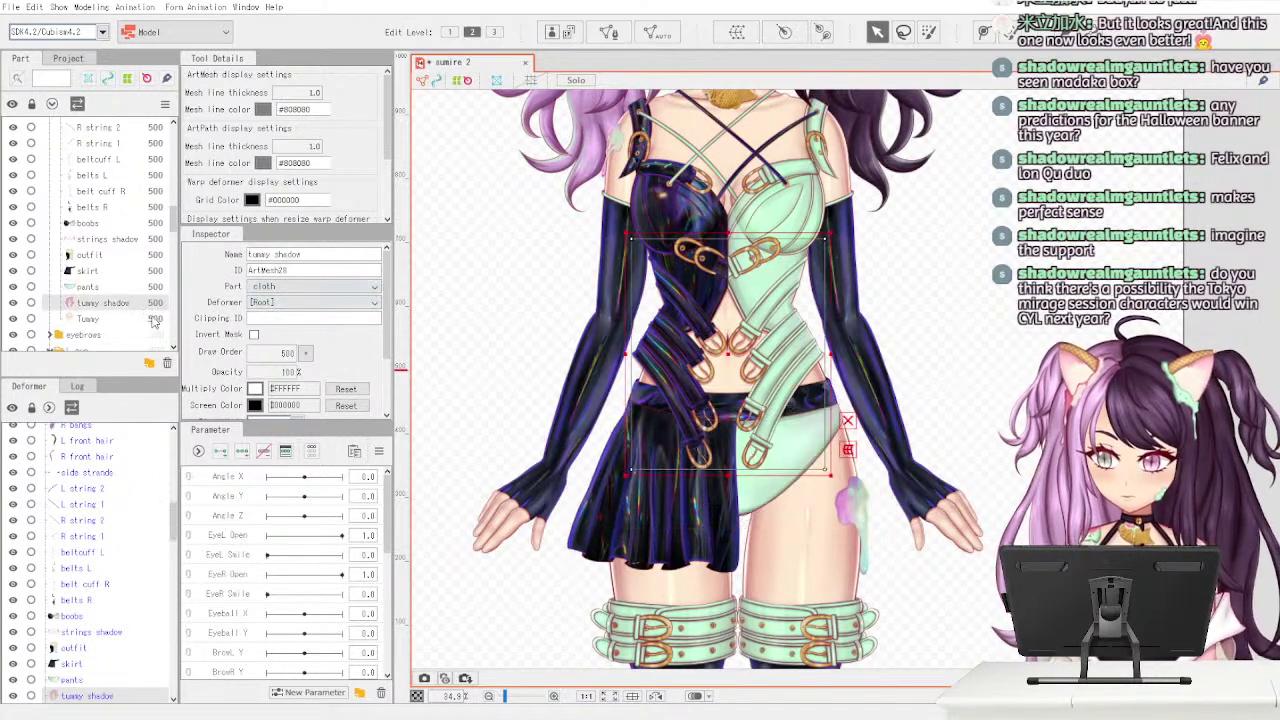
pyautogui.click(612, 35)
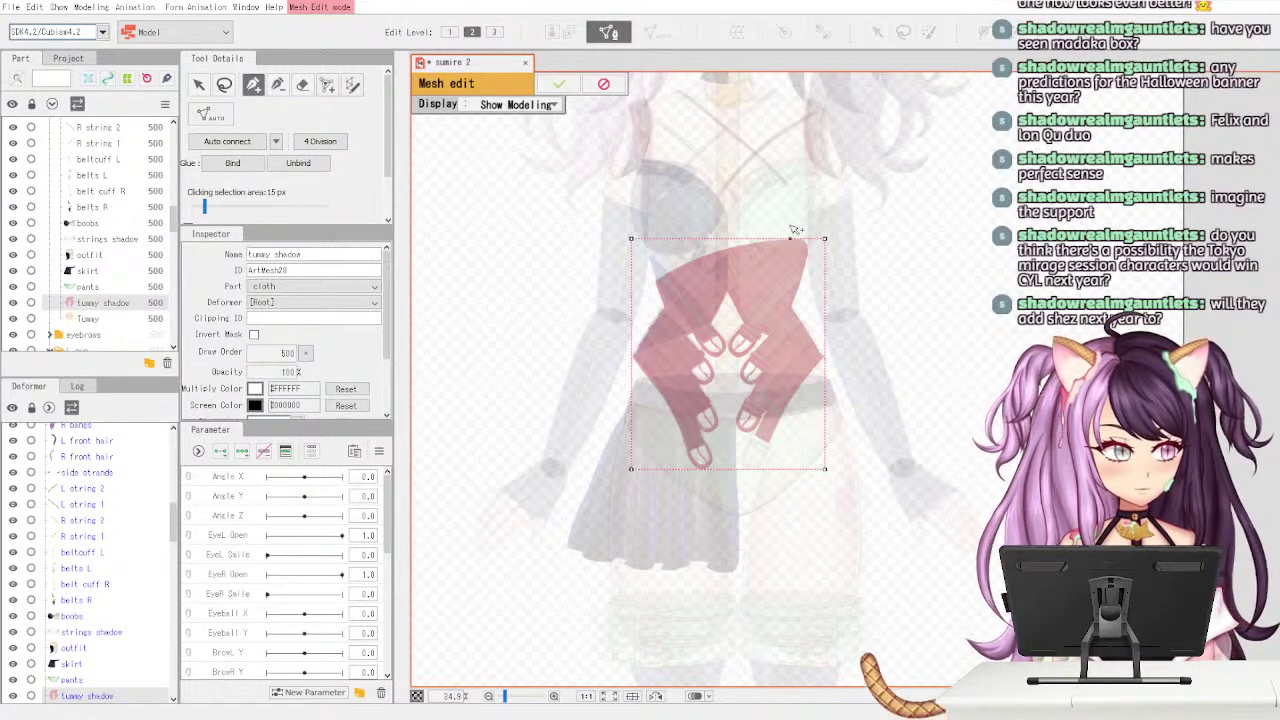
pyautogui.click(558, 84)
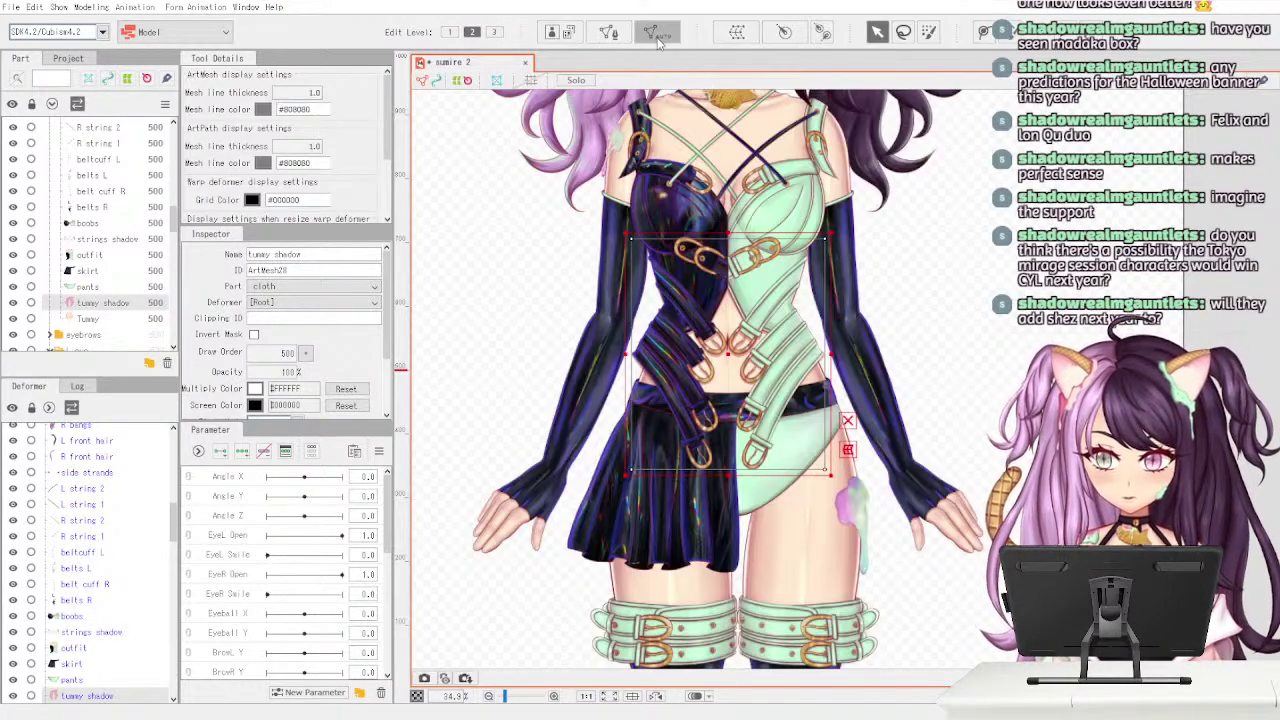
pyautogui.click(637, 316)
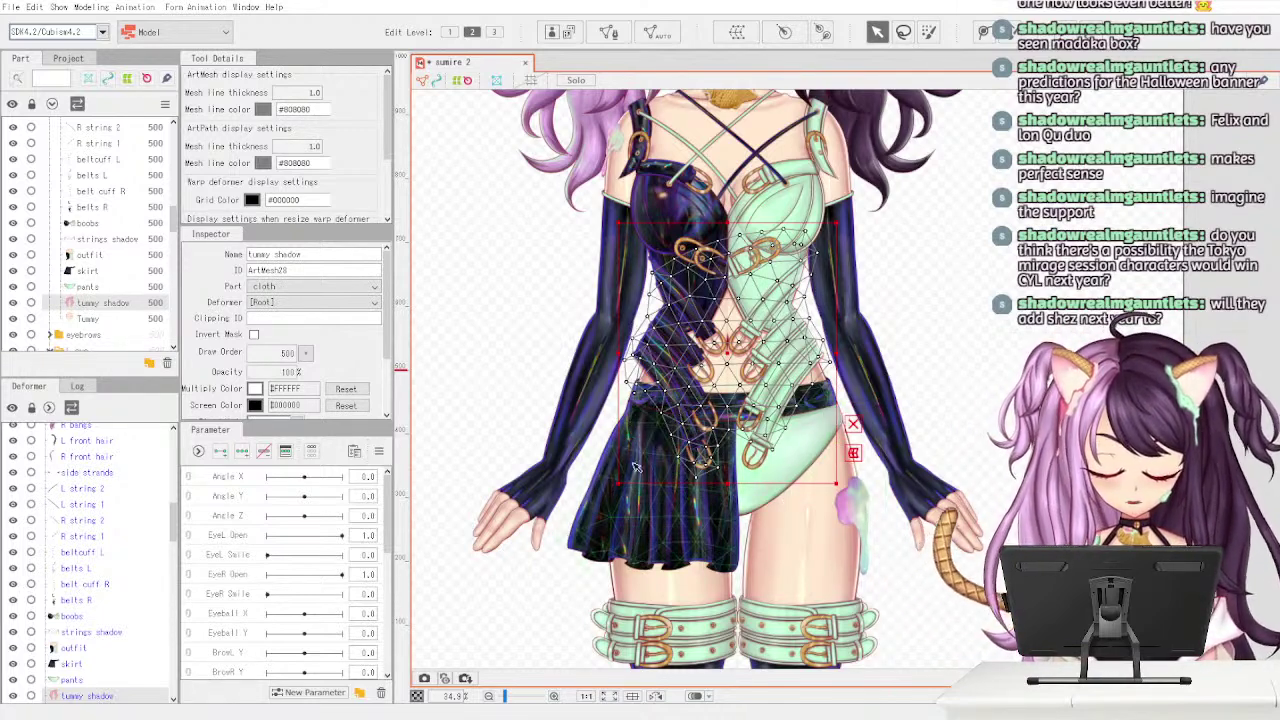
# - Generate an automatic mesh for the Tummy part at the end of the cloth folder
pyautogui.scroll(-2, 166, 260)
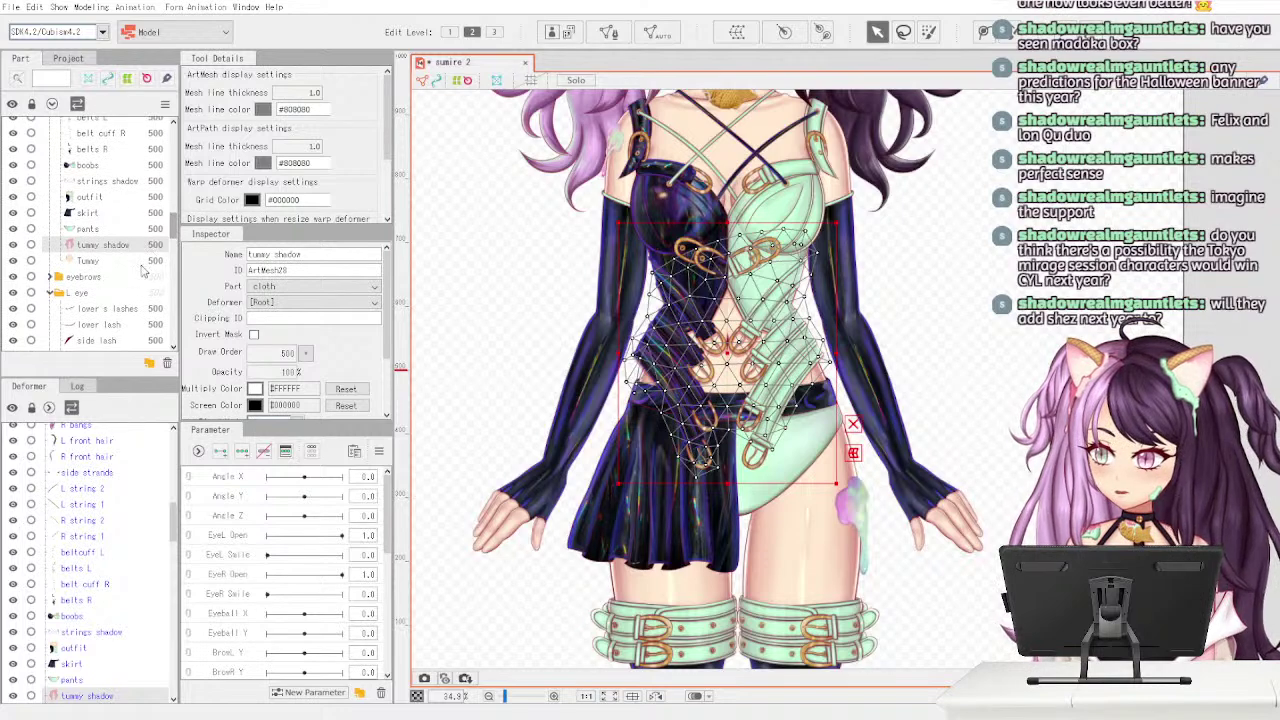
pyautogui.click(150, 260)
pyautogui.scroll(-3, 165, 242)
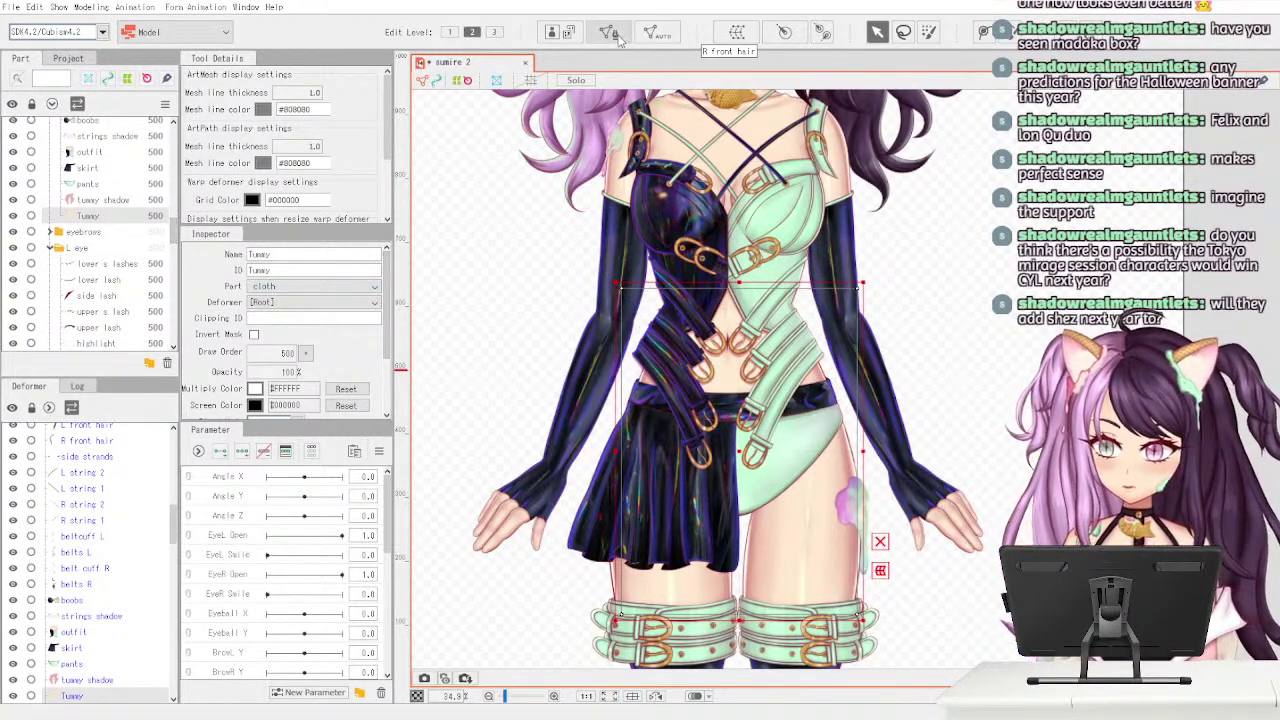
pyautogui.scroll(1, 170, 236)
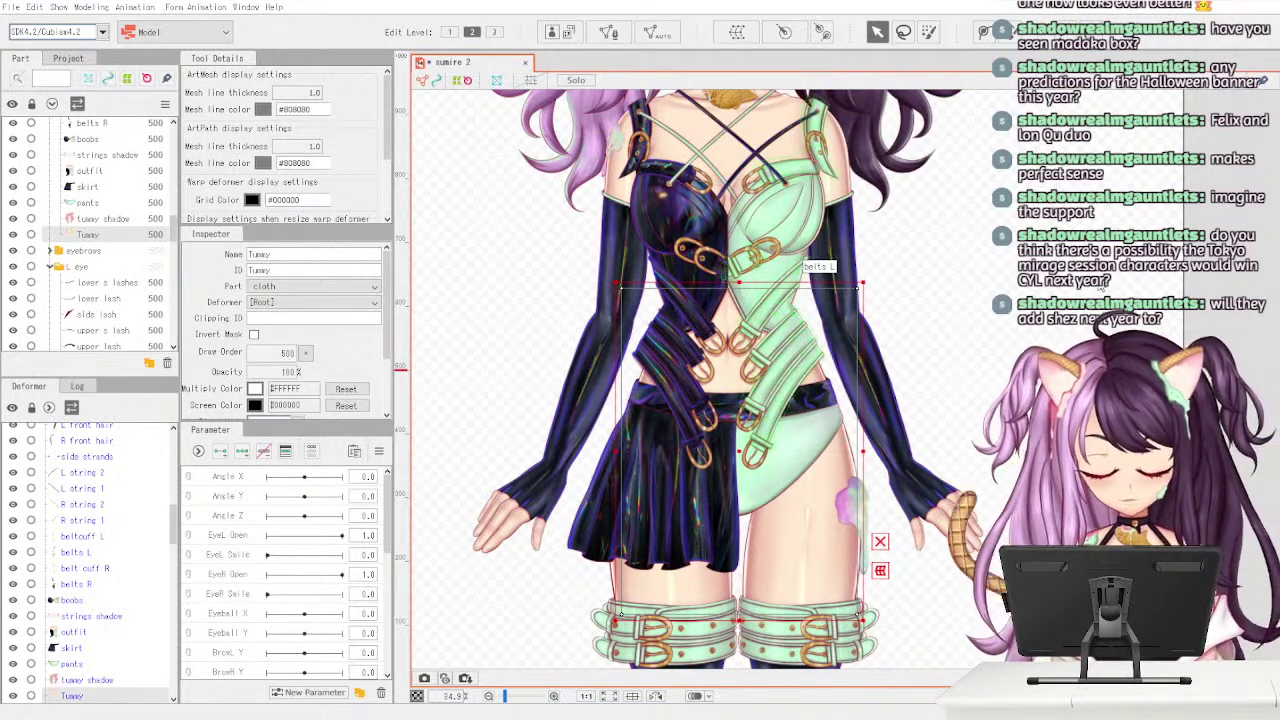
pyautogui.click(1094, 316)
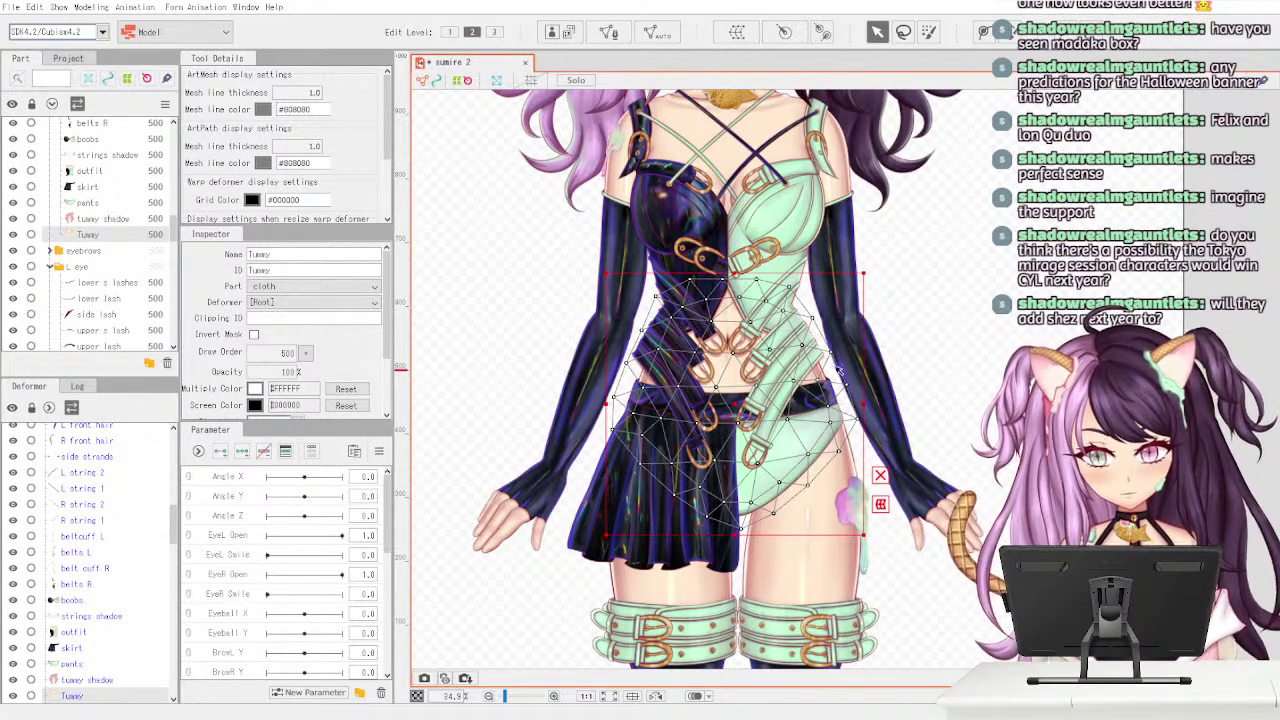
# - Generate automatic meshes for L brow and R brow in the eyebrows folder and check the R brow mesh up close
pyautogui.scroll(-1, 70, 230)
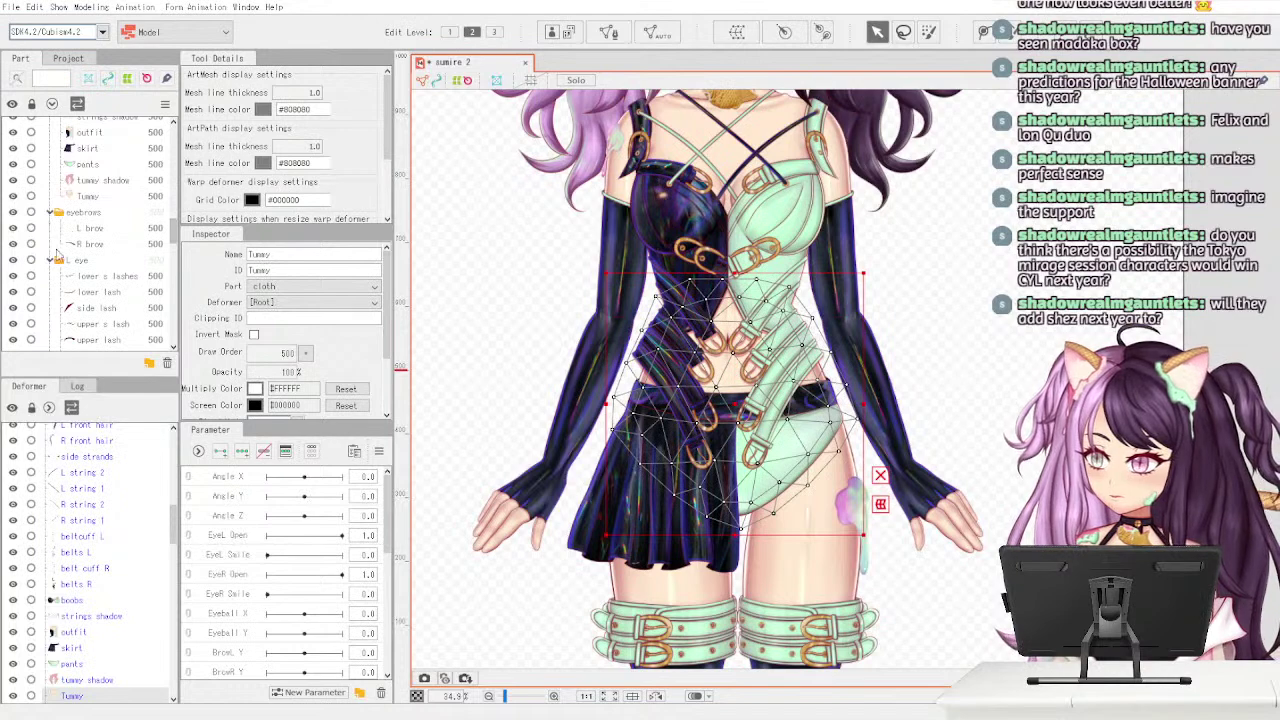
pyautogui.click(143, 230)
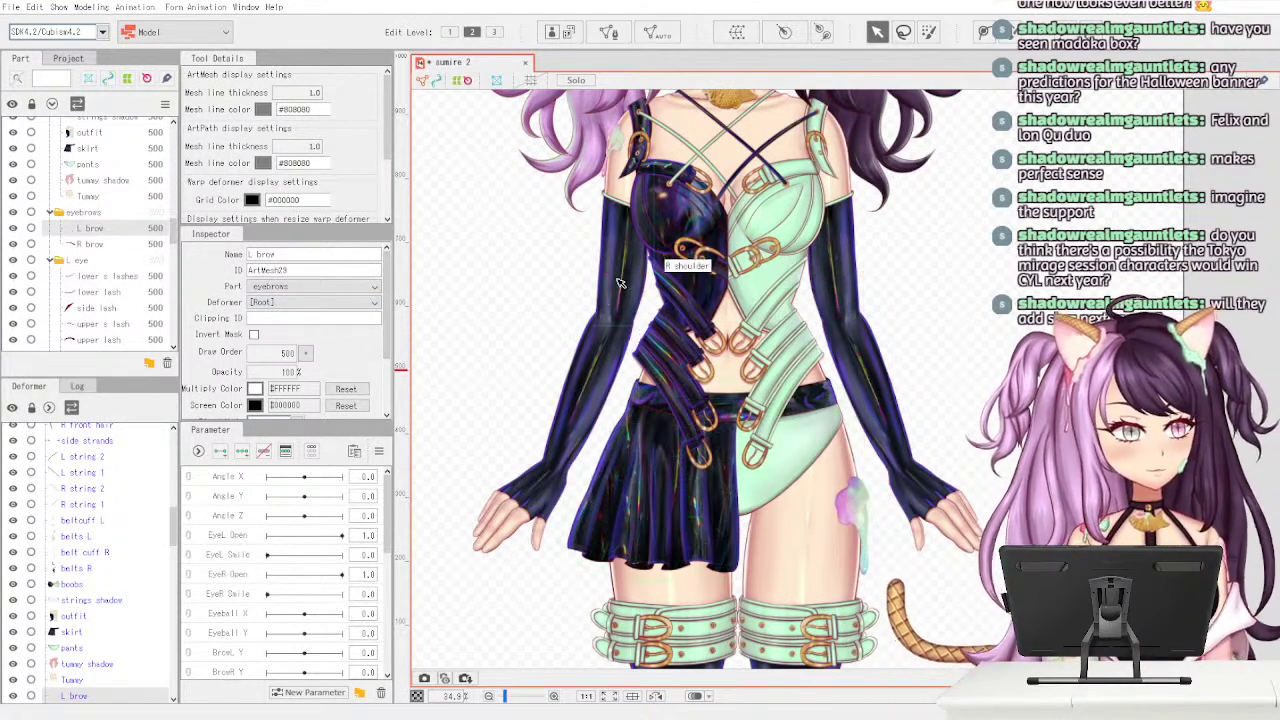
pyautogui.scroll(5, 620, 297)
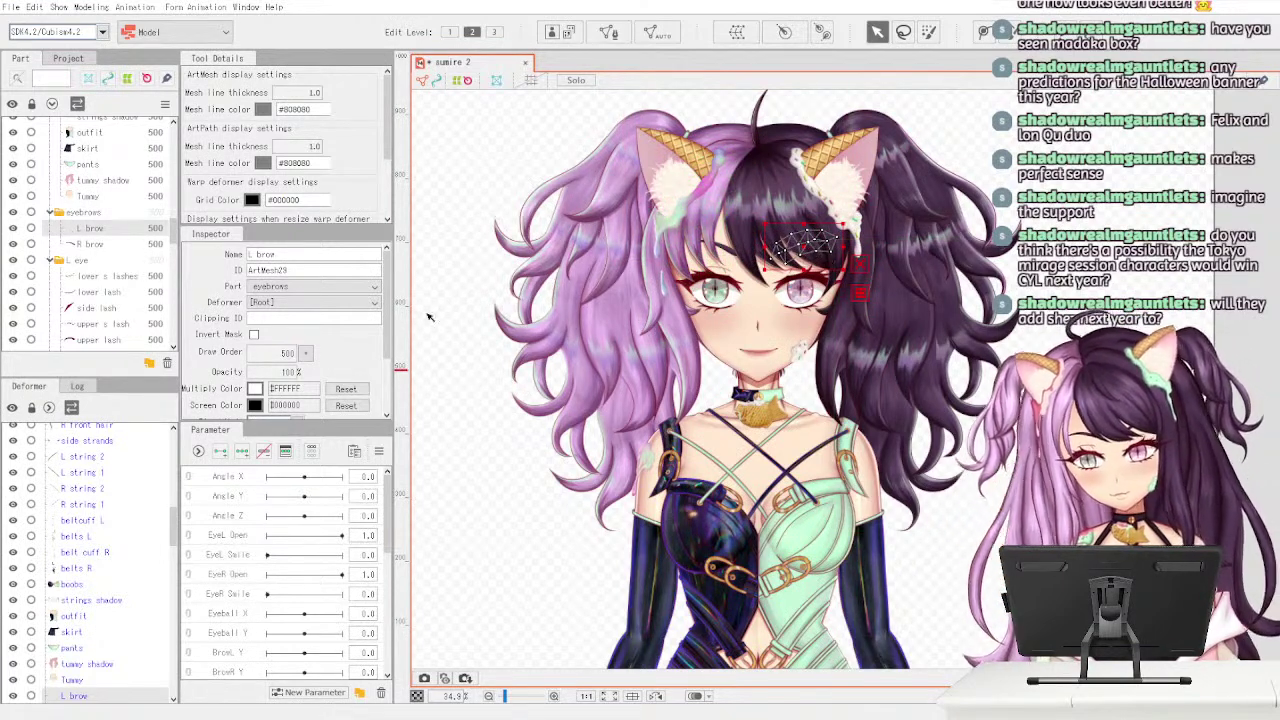
pyautogui.click(700, 245)
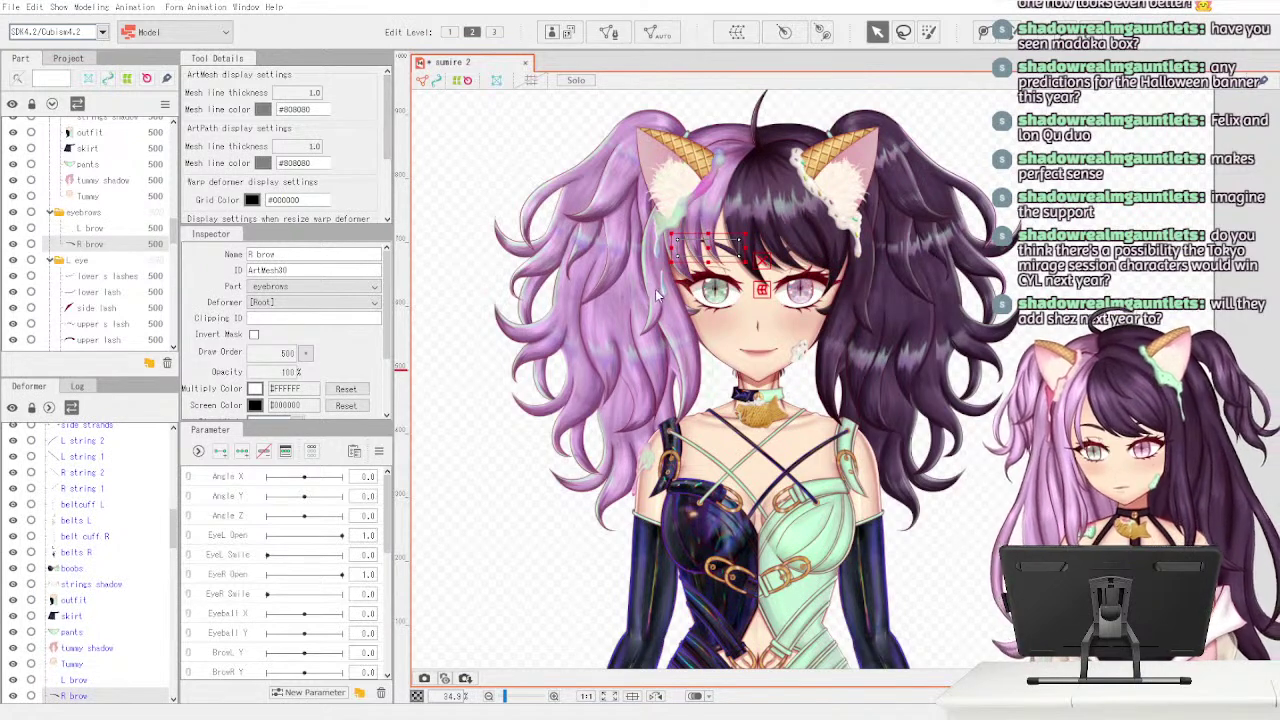
pyautogui.click(643, 358)
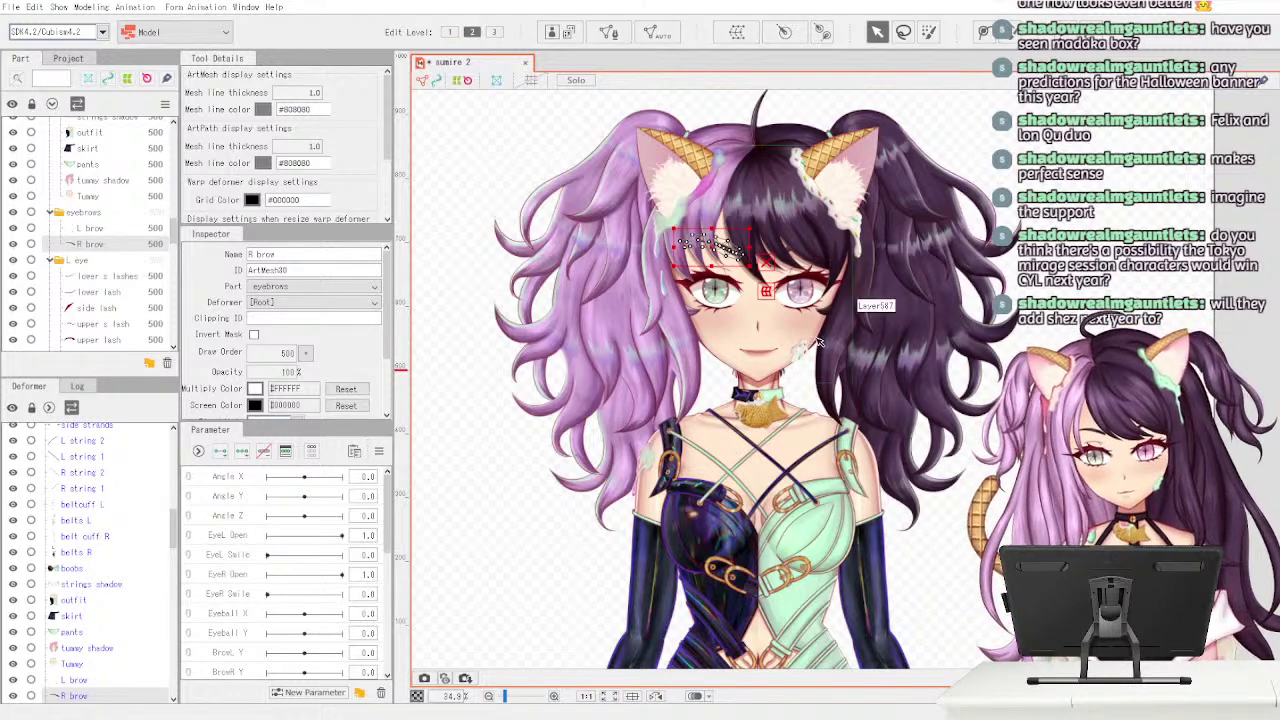
pyautogui.scroll(3, 930, 200)
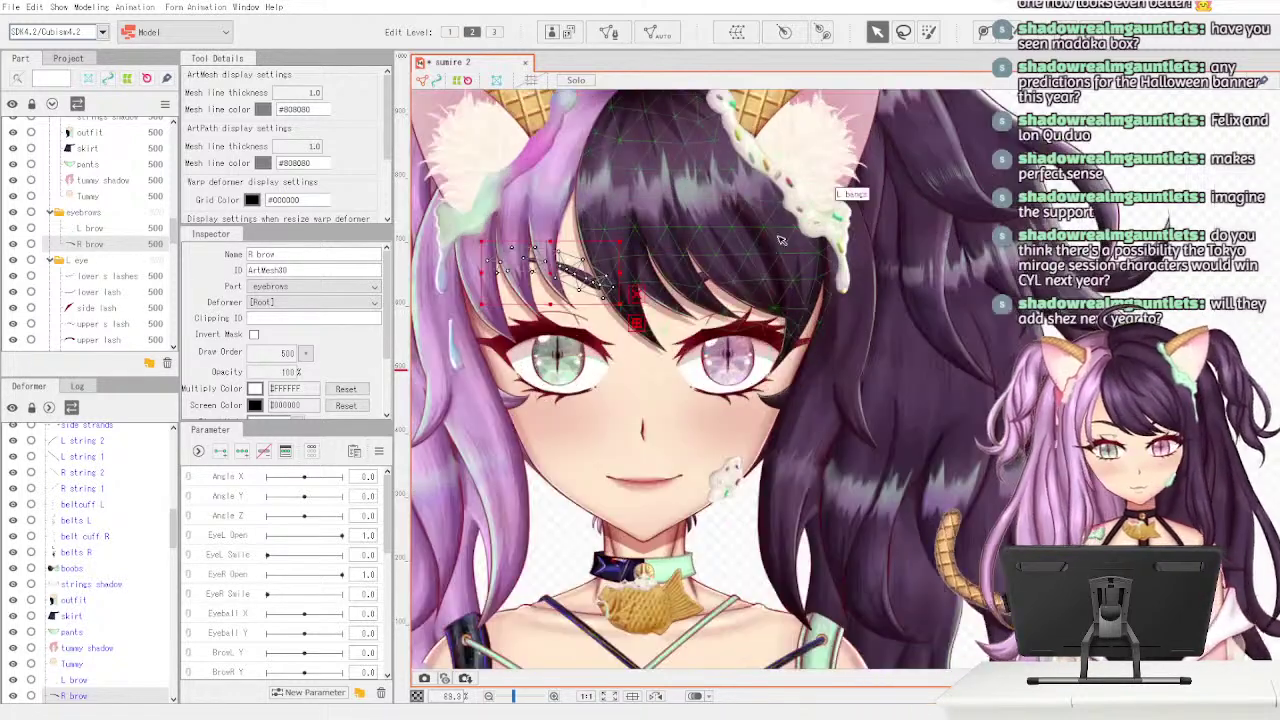
pyautogui.scroll(1, 590, 375)
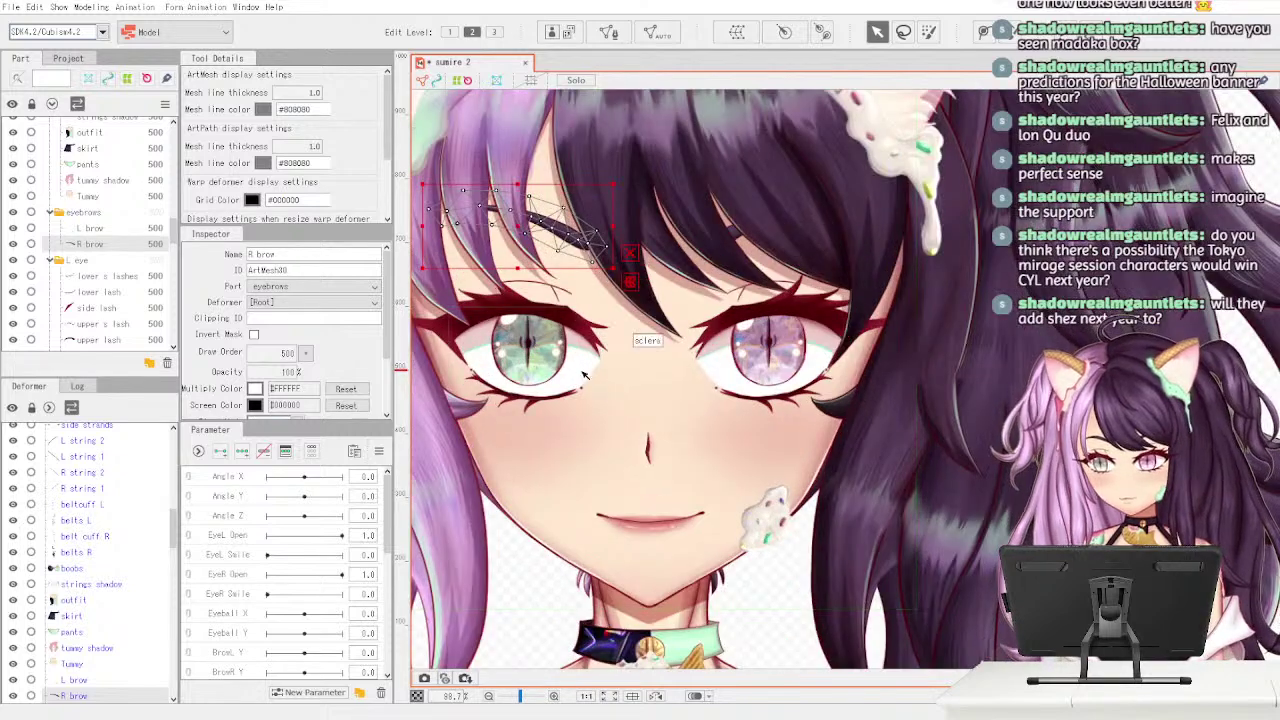
pyautogui.scroll(-1, 588, 376)
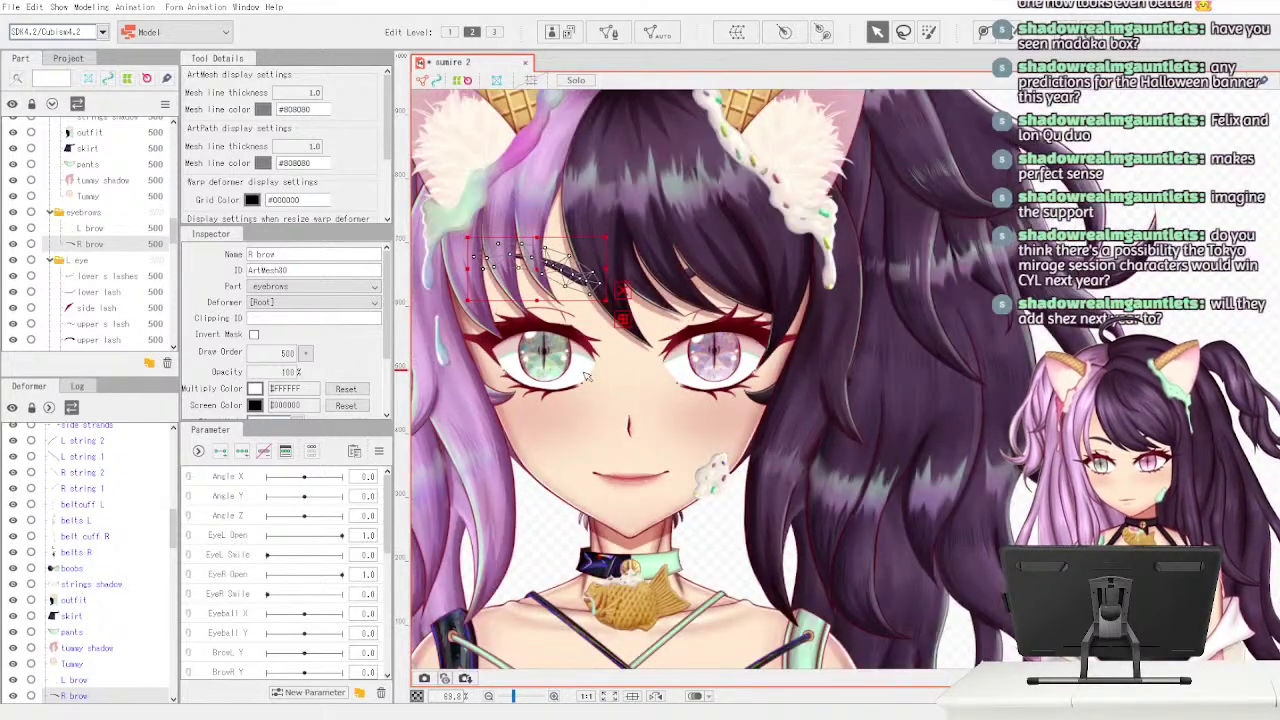
# - Generate an automatic mesh for the lower s lashes part in the L eye folder
pyautogui.scroll(-2, 176, 234)
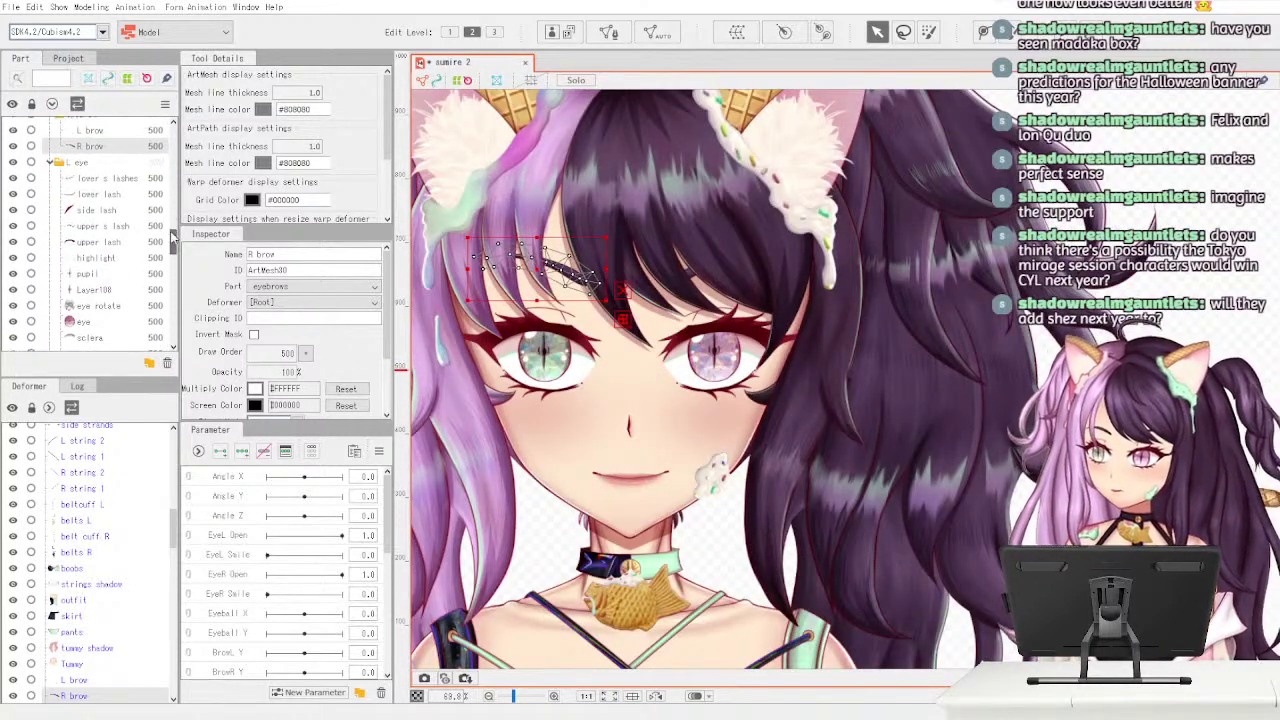
pyautogui.click(138, 180)
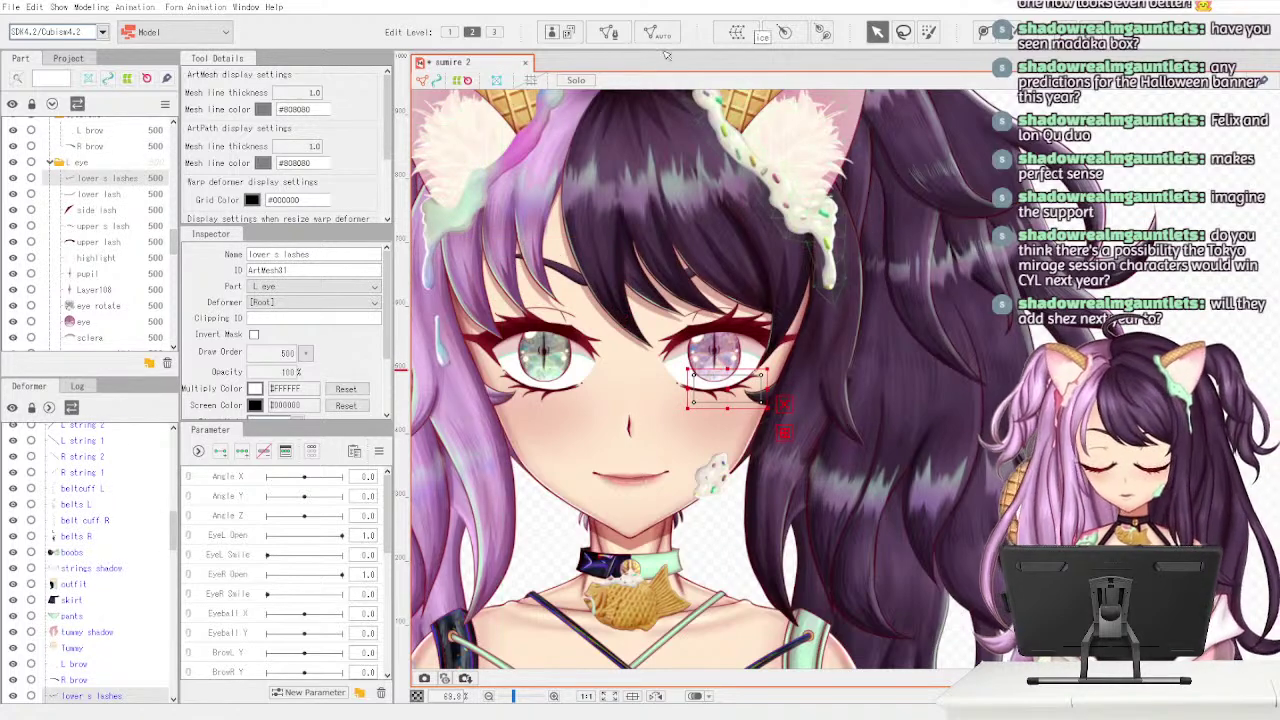
pyautogui.click(643, 313)
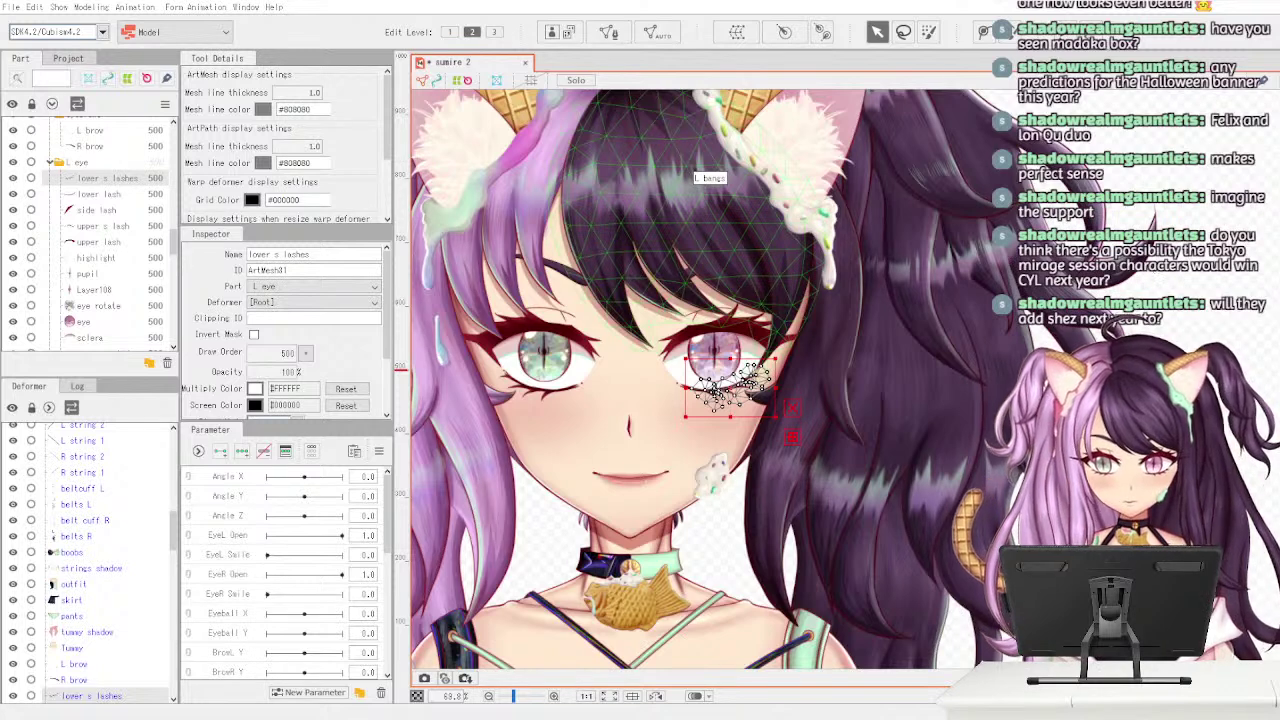
# - Try a denser automatic mesh with adjusted inner vertices on the lower s lashes, and undo it
pyautogui.click(643, 330)
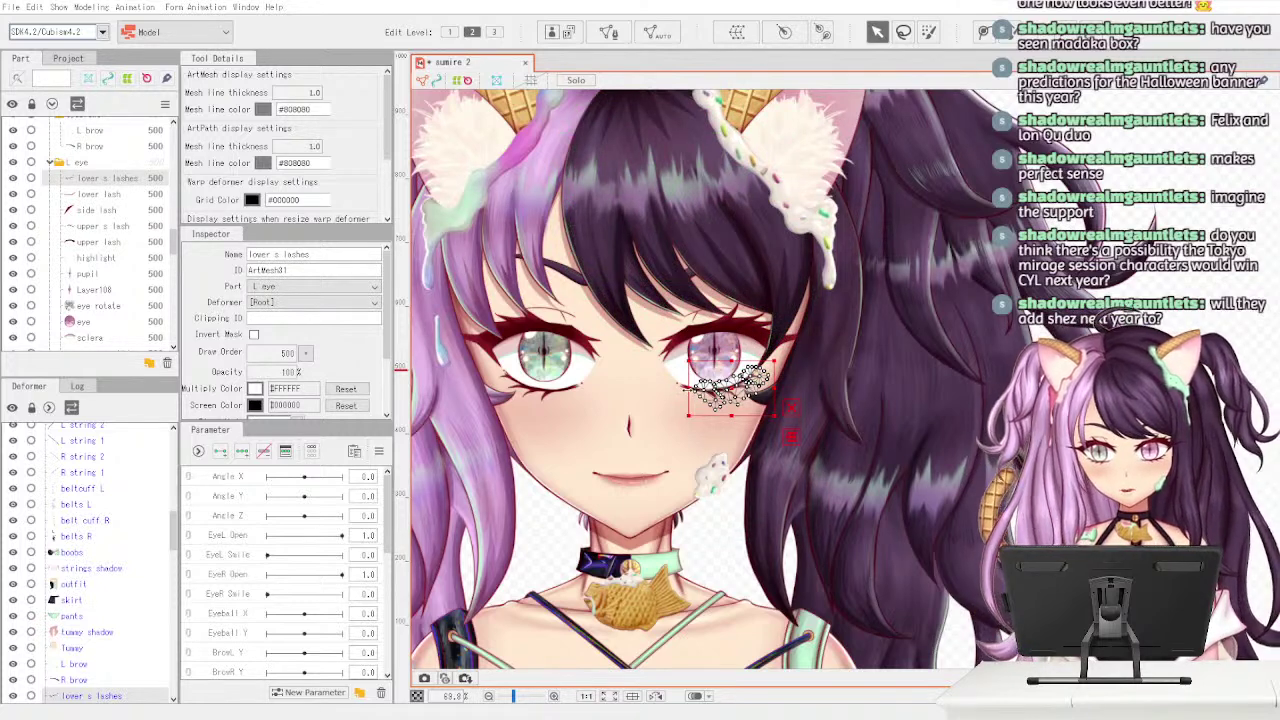
pyautogui.moveTo(688, 391)
pyautogui.mouseDown()
pyautogui.moveTo(641, 385)
pyautogui.moveTo(687, 413)
pyautogui.mouseUp()
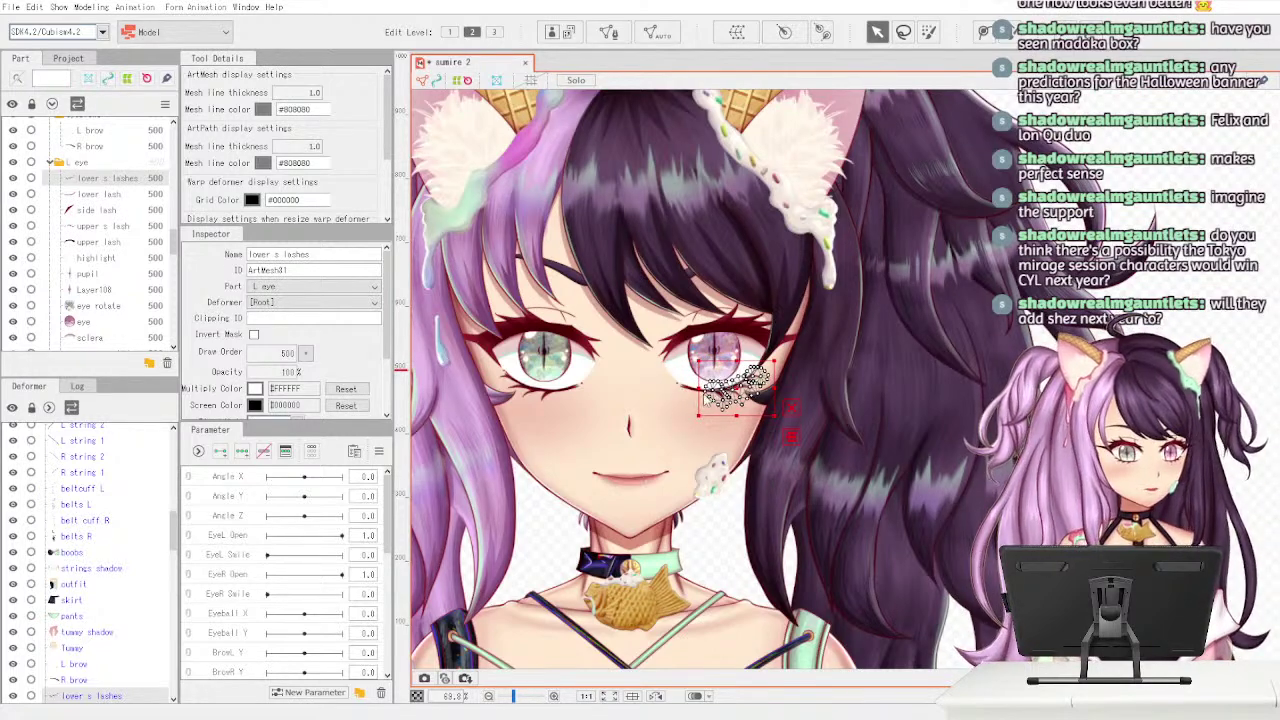
pyautogui.hotkey('ctrl', 'z')
pyautogui.hotkey('ctrl', 'z')
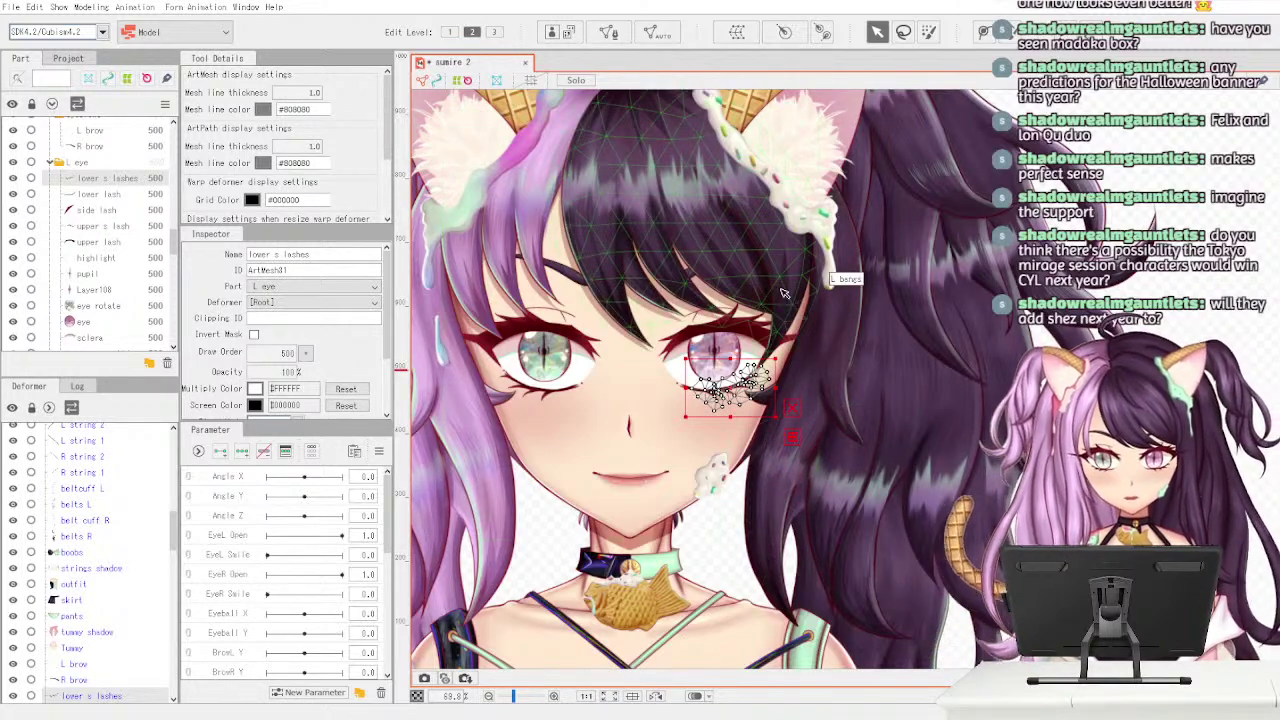
# - Regenerate the lower s lashes mesh with a tighter outline and reshape the vertices around the outermost lash in mesh edit mode
pyautogui.scroll(6, 781, 288)
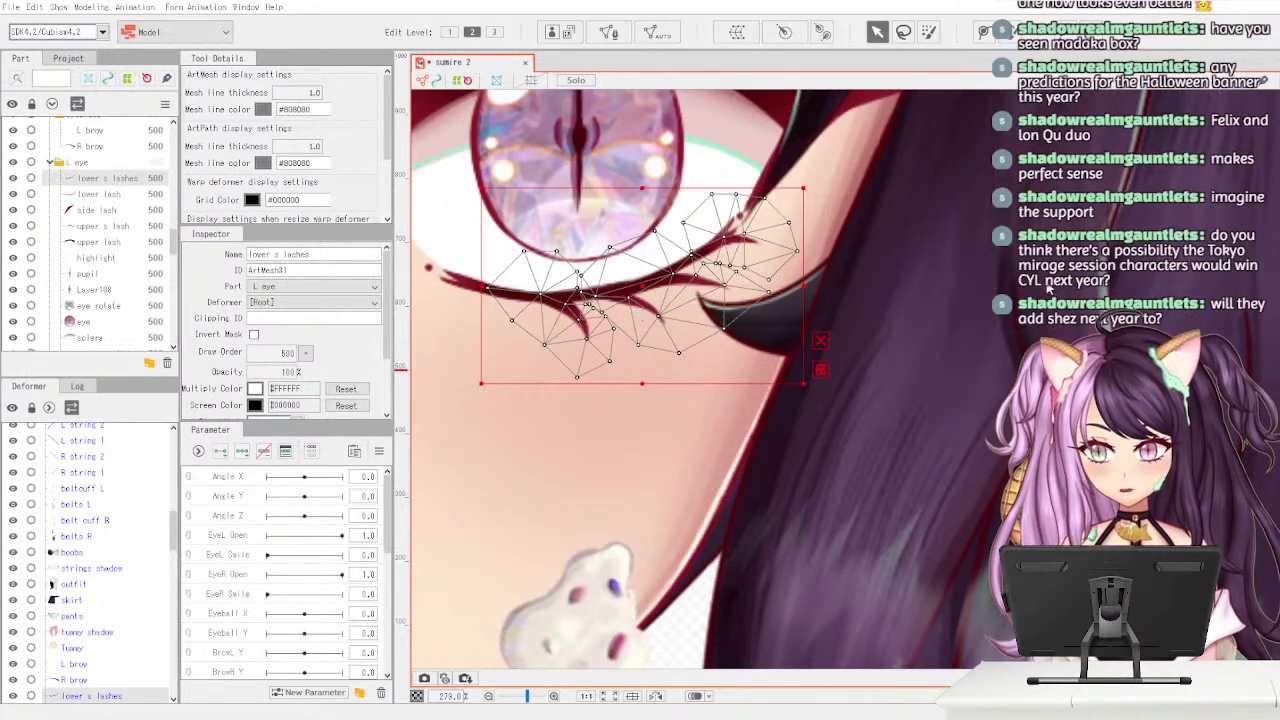
pyautogui.click(1033, 339)
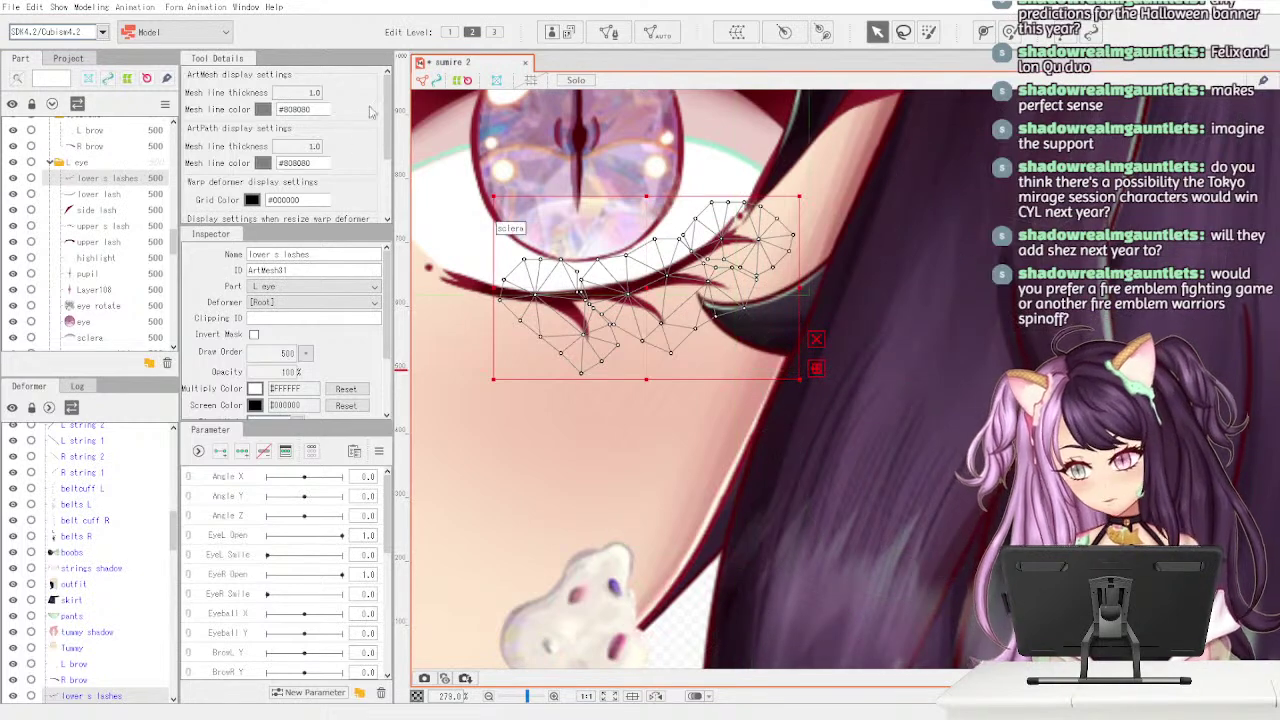
pyautogui.click(608, 32)
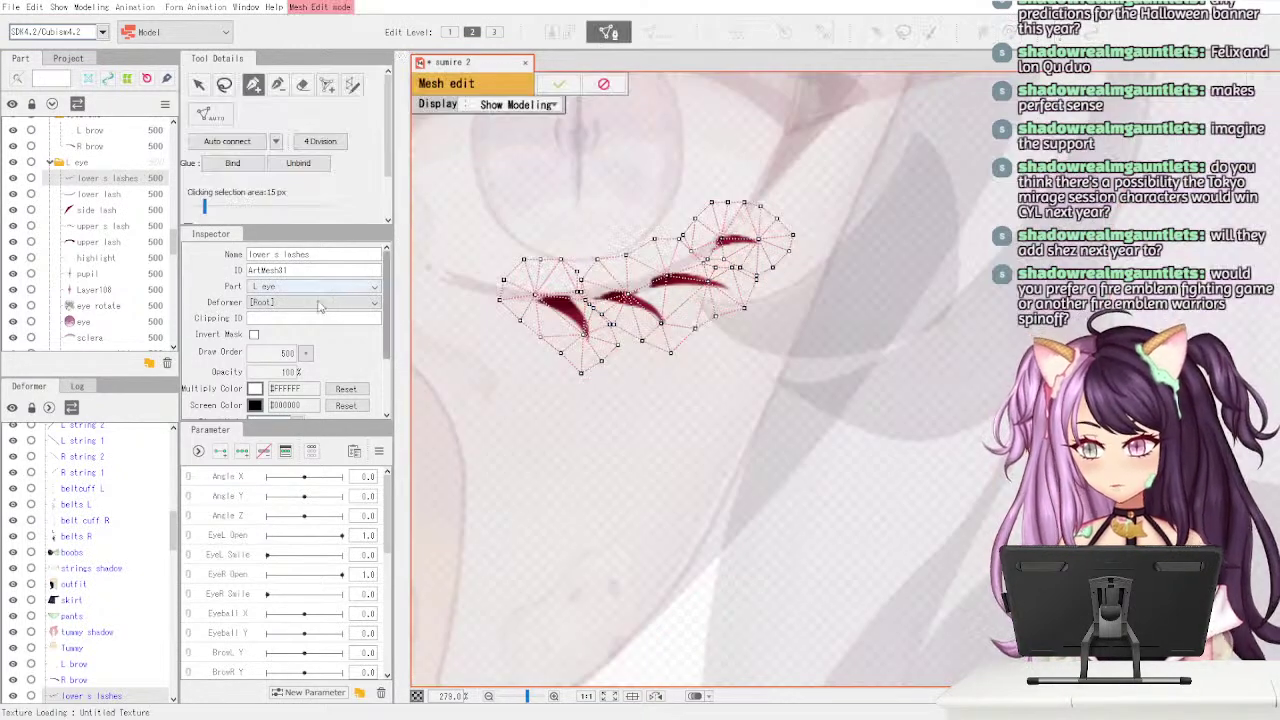
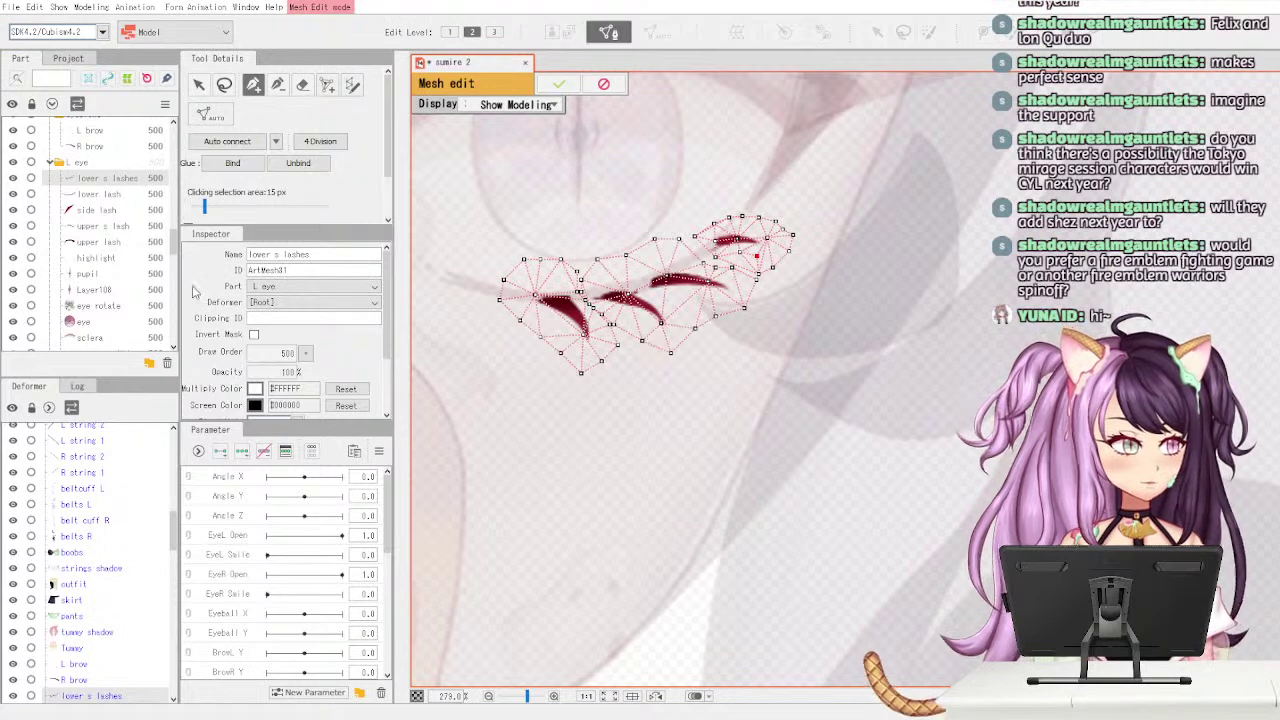
pyautogui.click(562, 85)
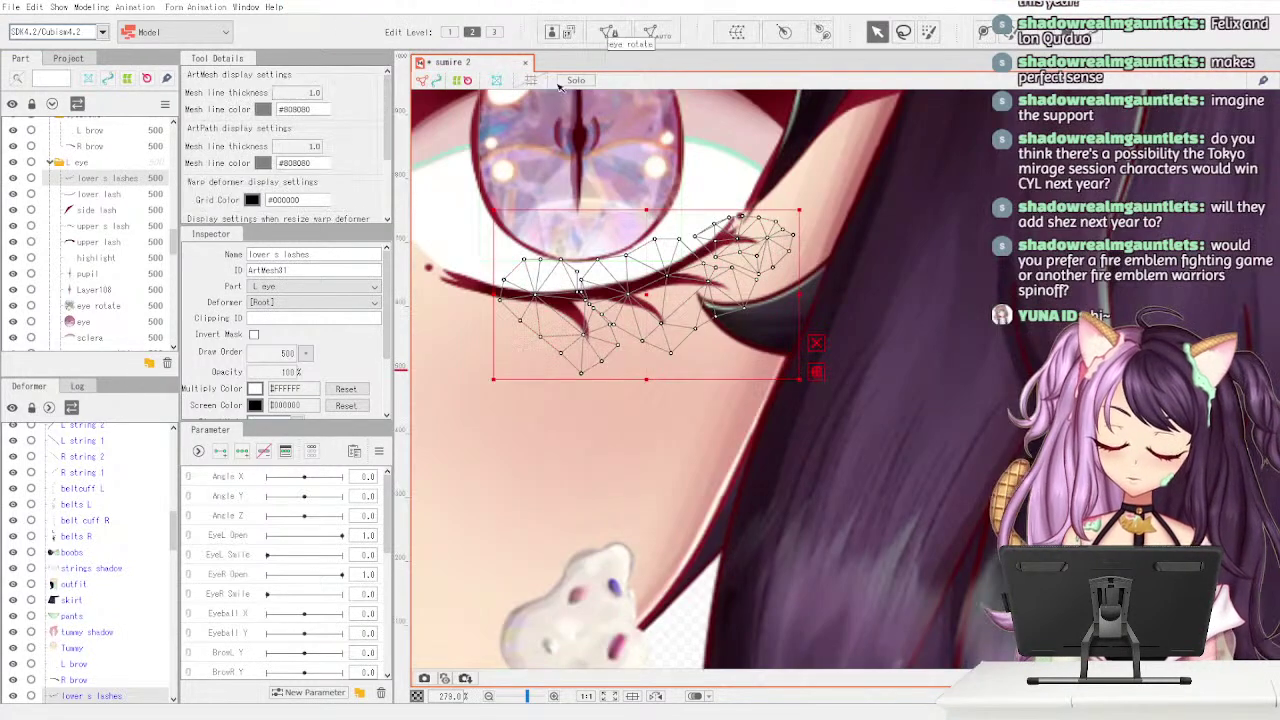
# - Erase the whole existing mesh of the lower s lashes part in mesh edit mode
pyautogui.click(608, 33)
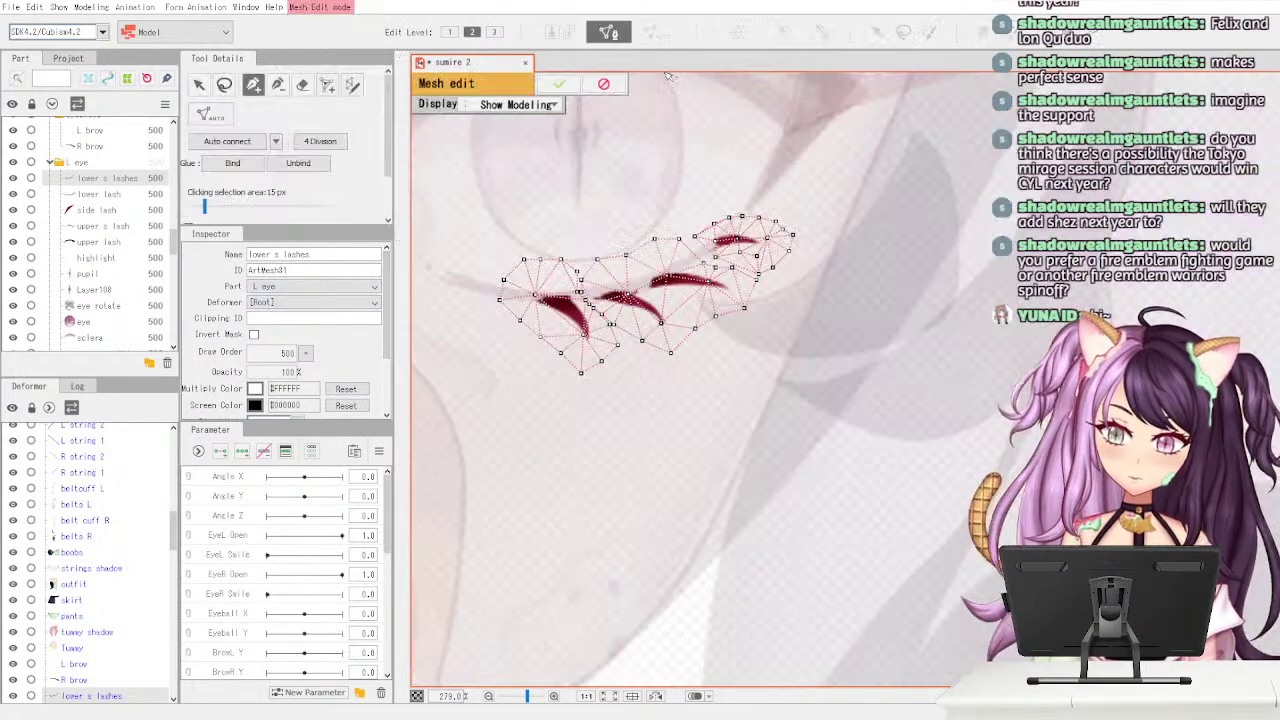
pyautogui.click(302, 85)
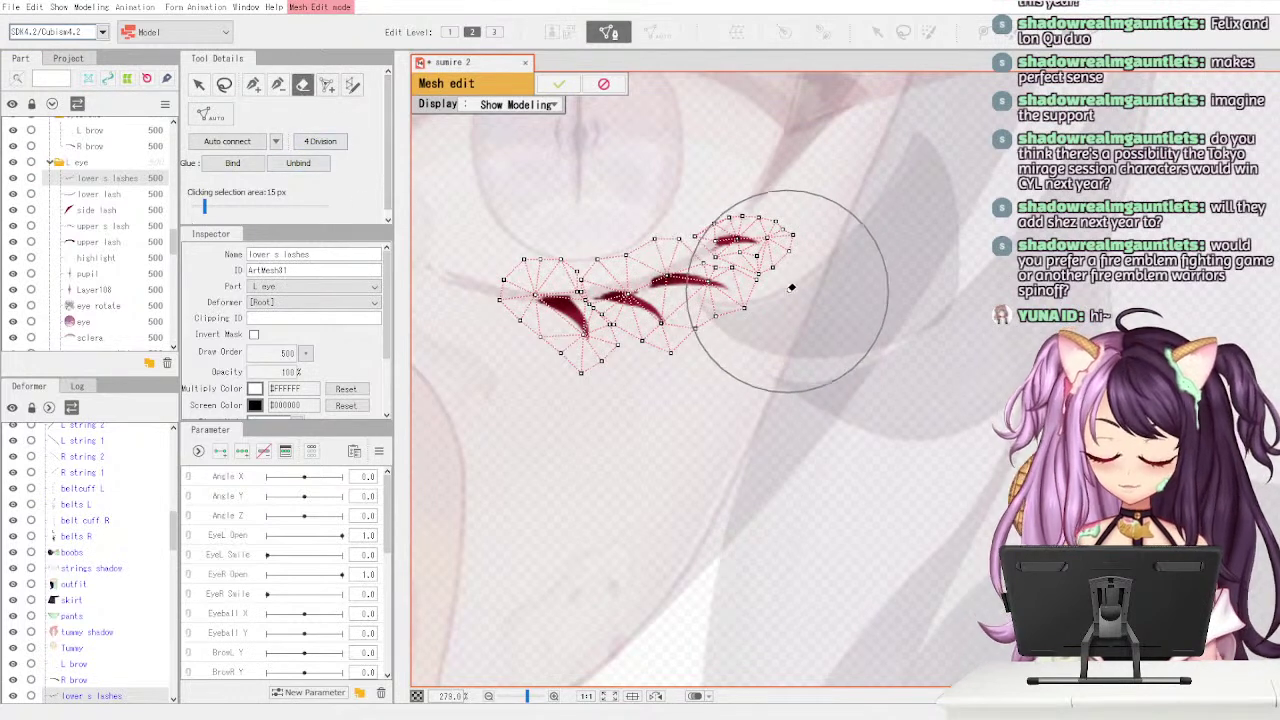
pyautogui.moveTo(880, 230); pyautogui.dragTo(535, 353)
# - Place new mesh vertices by hand around the outermost lash of lower s lashes, adjust them, and apply the mesh
pyautogui.click(253, 85)
pyautogui.click(750, 215)
pyautogui.click(722, 218)
pyautogui.click(702, 233)
pyautogui.click(695, 248)
pyautogui.click(710, 256)
pyautogui.click(741, 262)
pyautogui.click(762, 256)
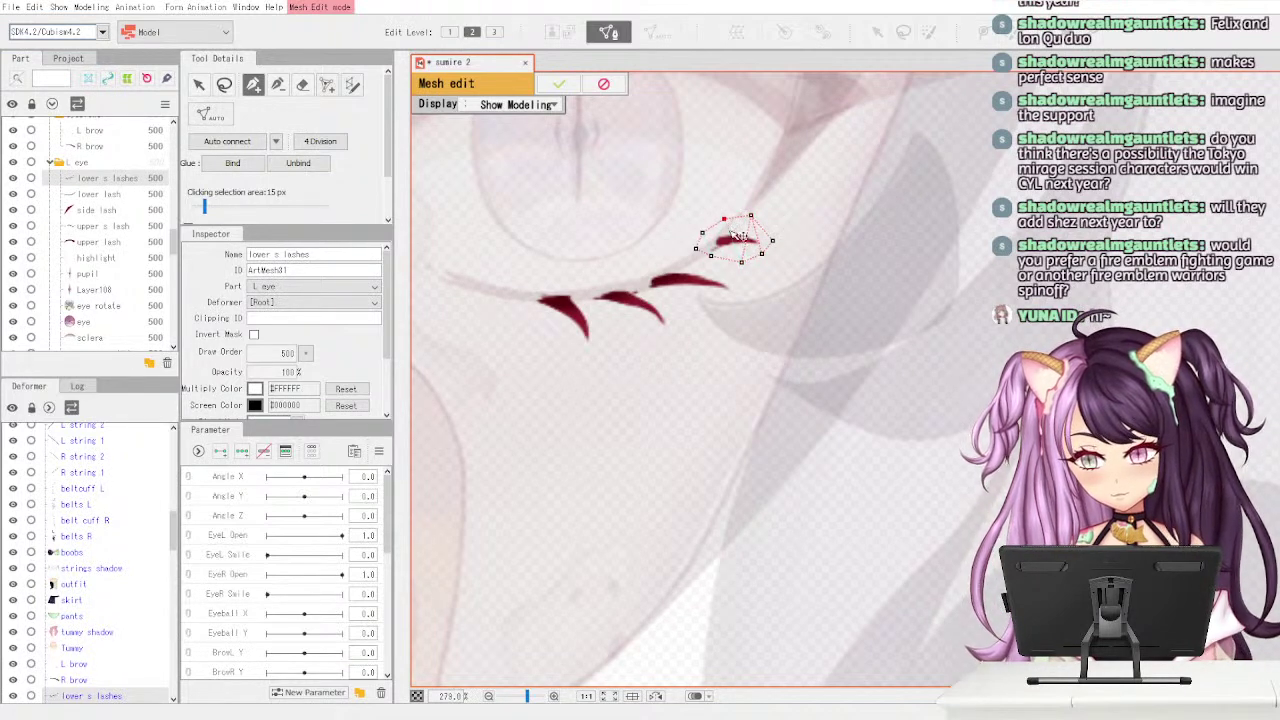
pyautogui.moveTo(696, 248); pyautogui.dragTo(687, 247)
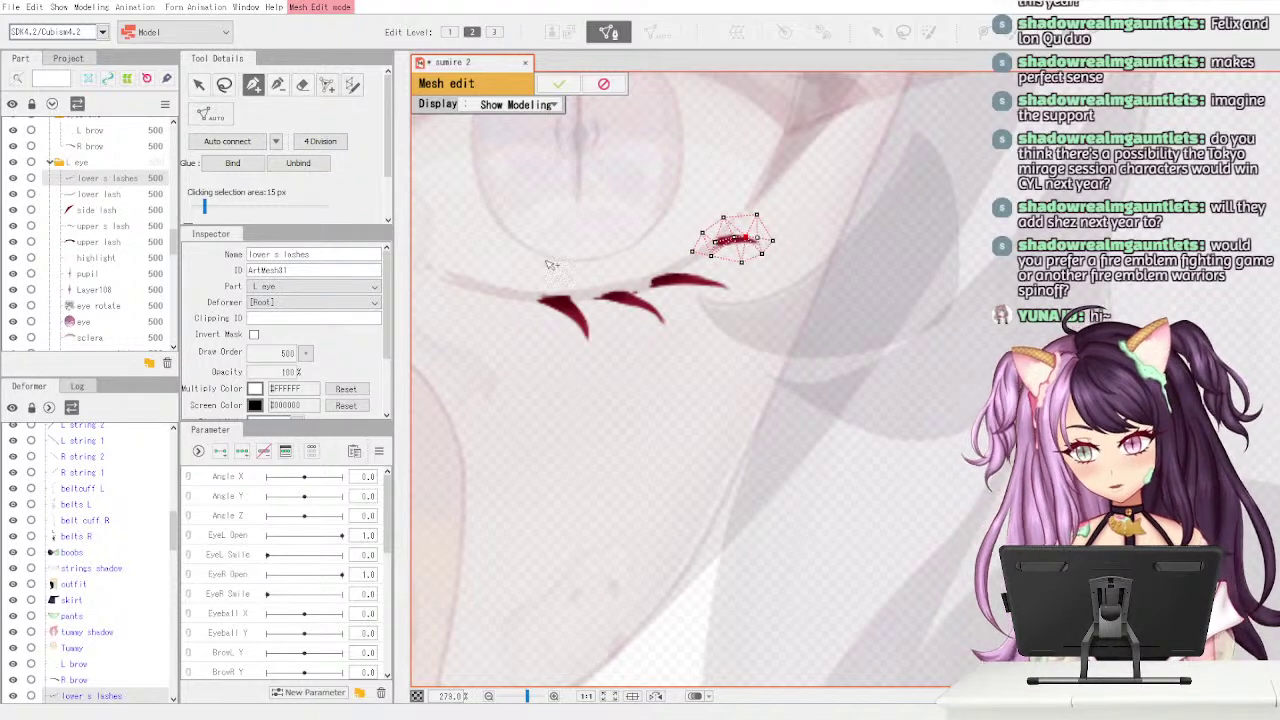
pyautogui.click(560, 85)
# - Generate an automatic mesh for the lower lash part and shift its inner vertices along the lash line
pyautogui.click(122, 195)
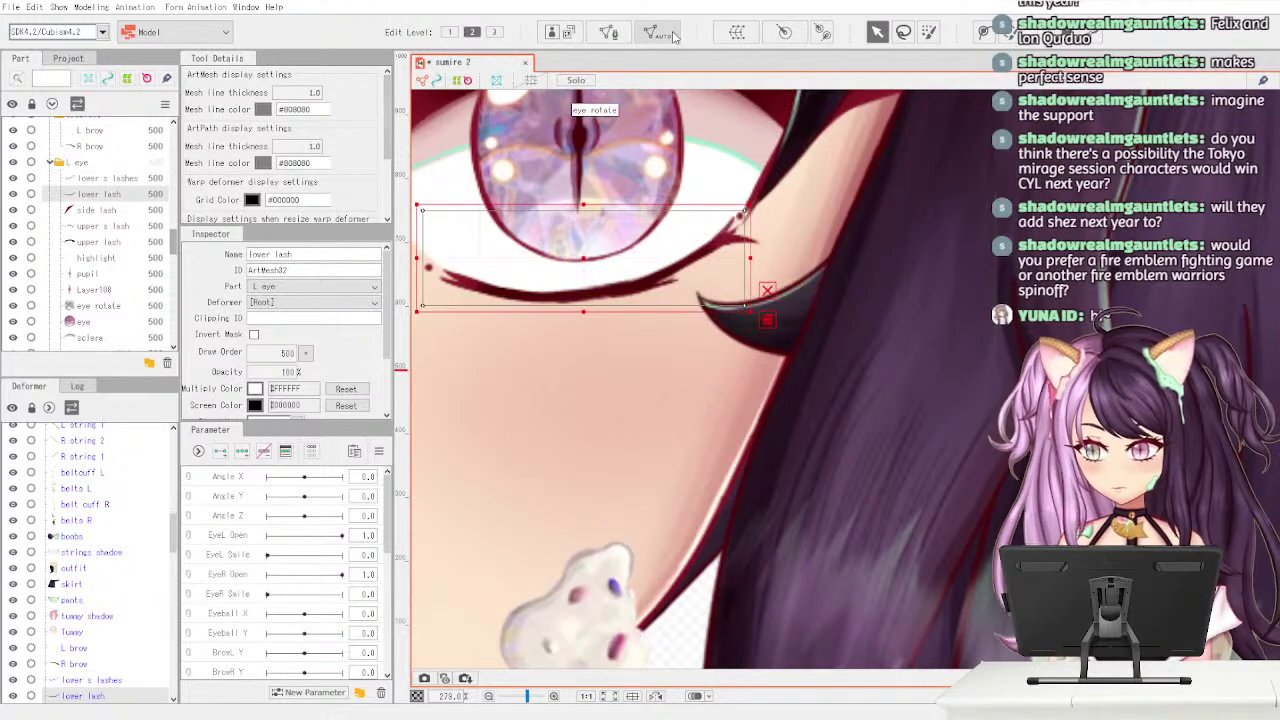
pyautogui.click(630, 308)
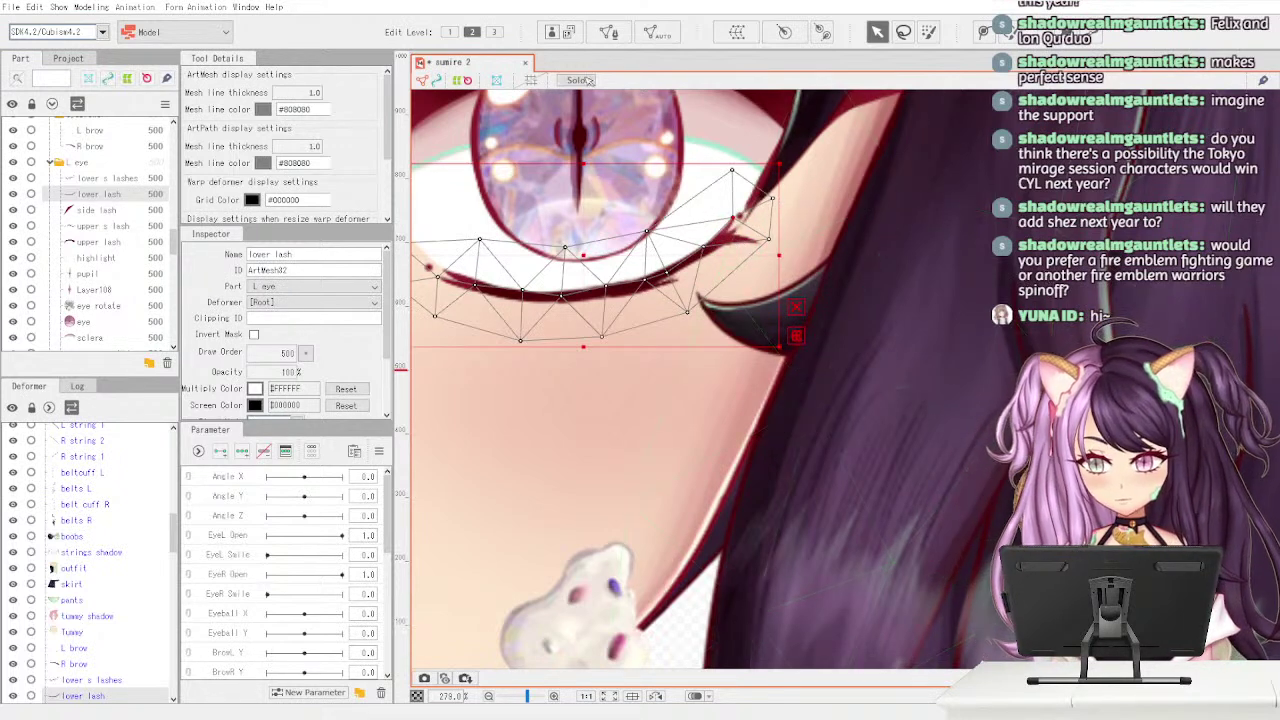
pyautogui.click(610, 36)
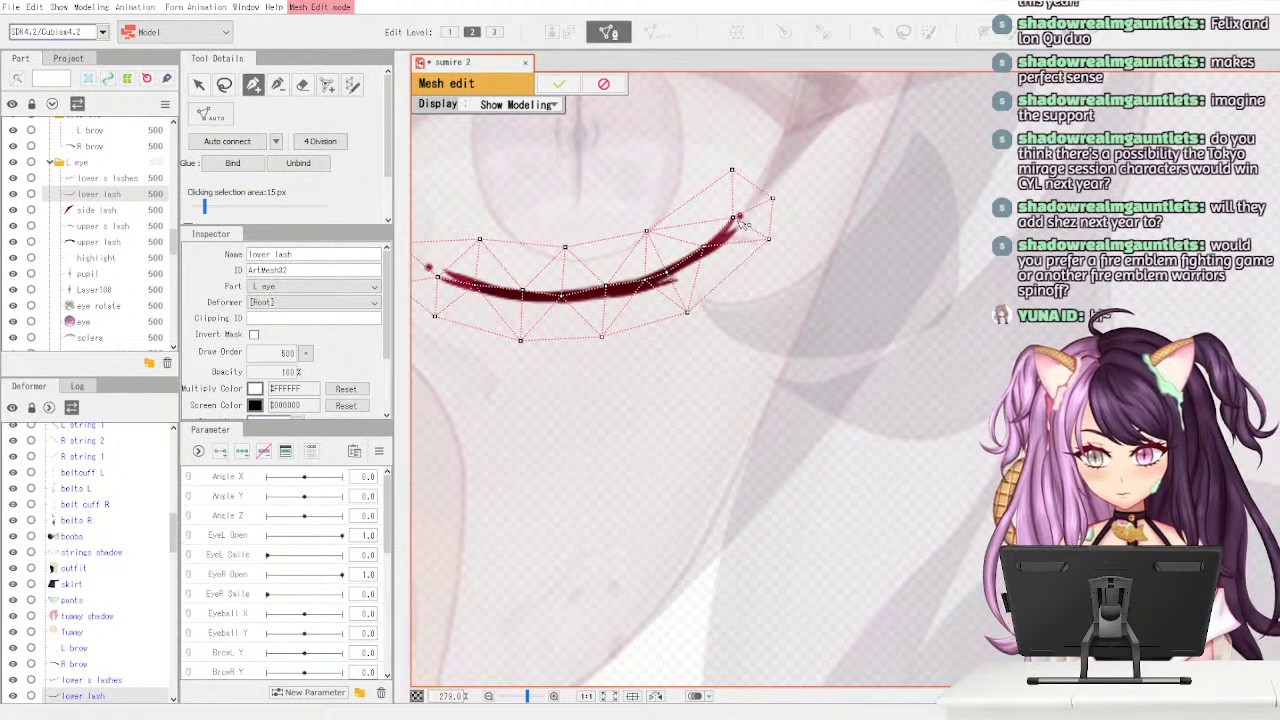
pyautogui.moveTo(734, 225); pyautogui.dragTo(676, 271)
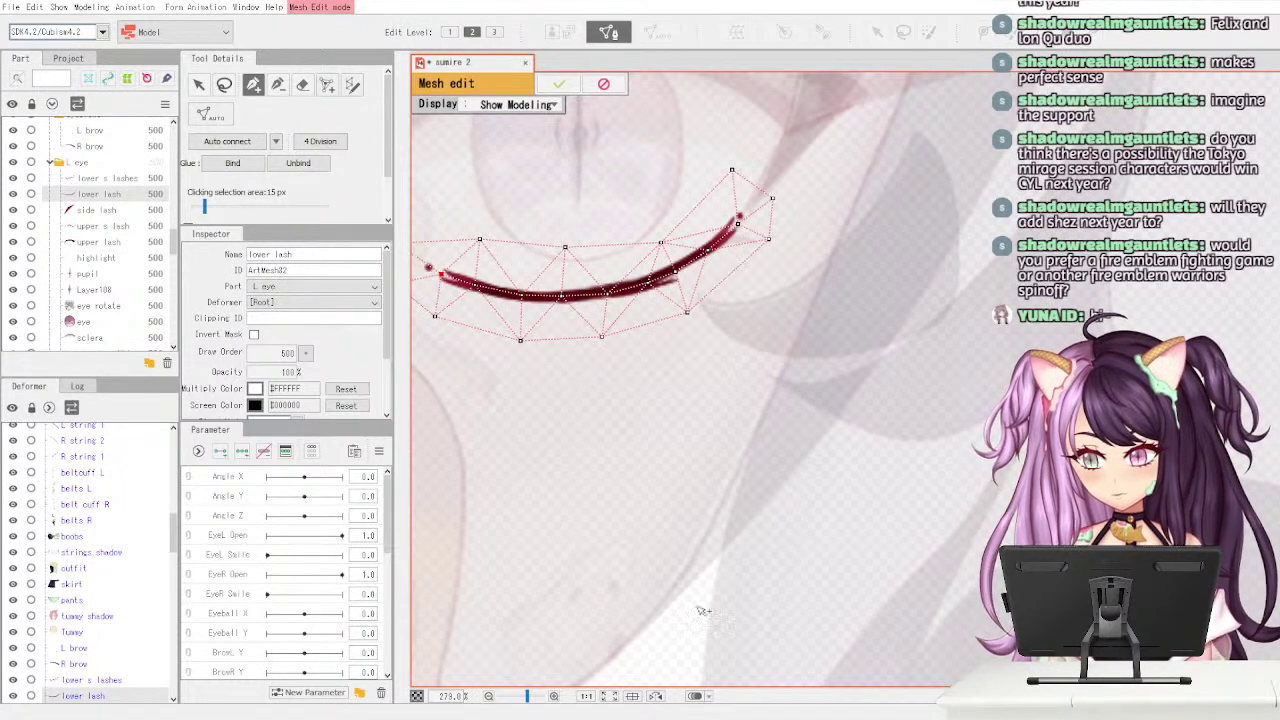
pyautogui.click(558, 83)
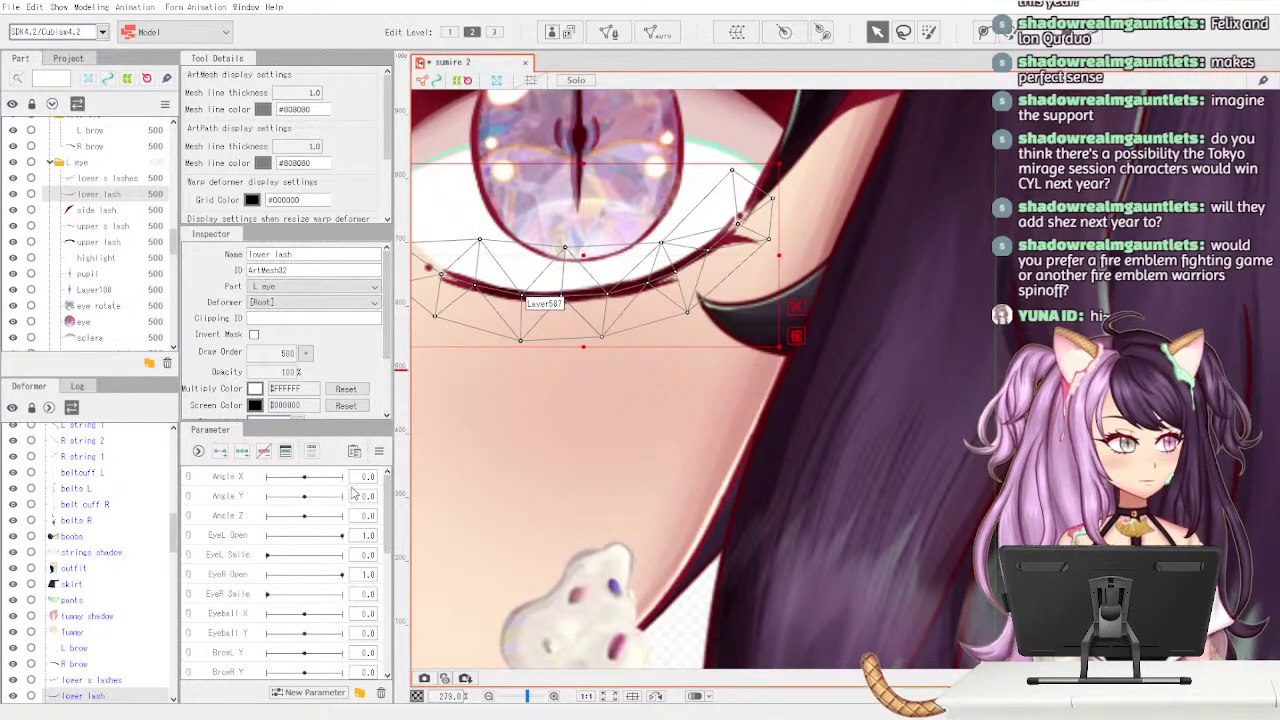
# - Erase the default rectangular mesh of the side lash part in mesh edit mode
pyautogui.click(112, 211)
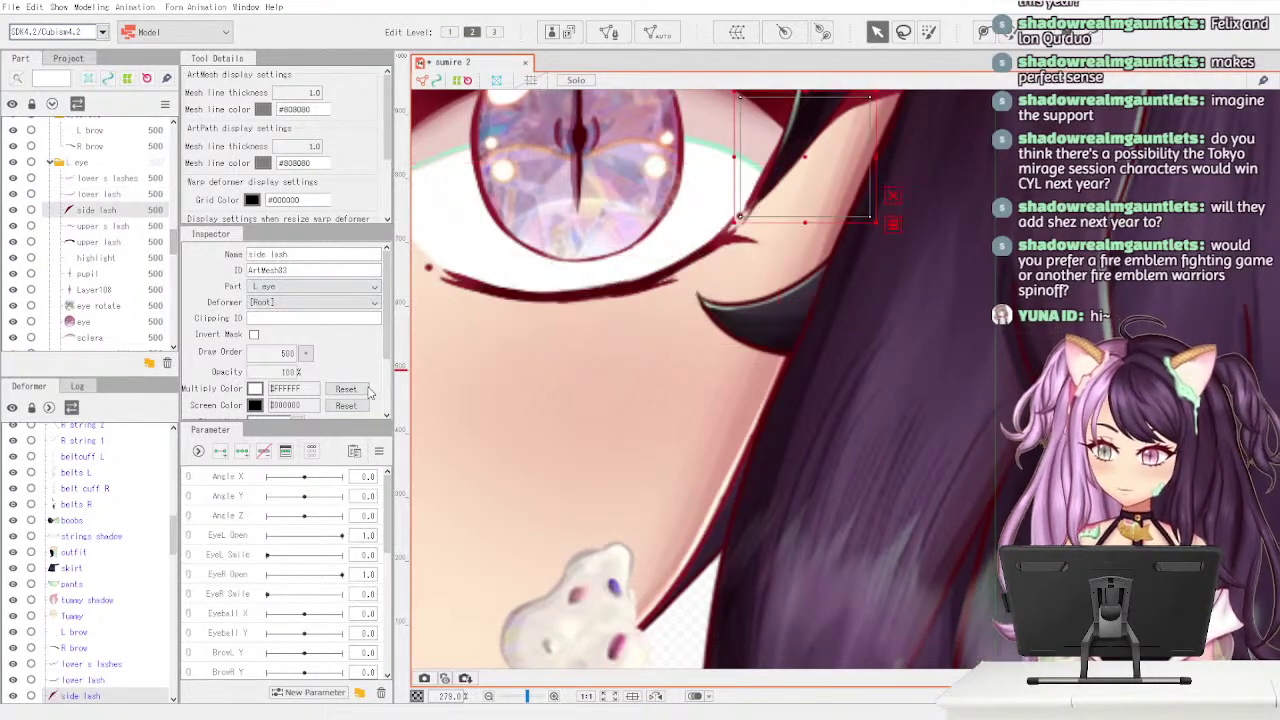
pyautogui.scroll(-5, 722, 345)
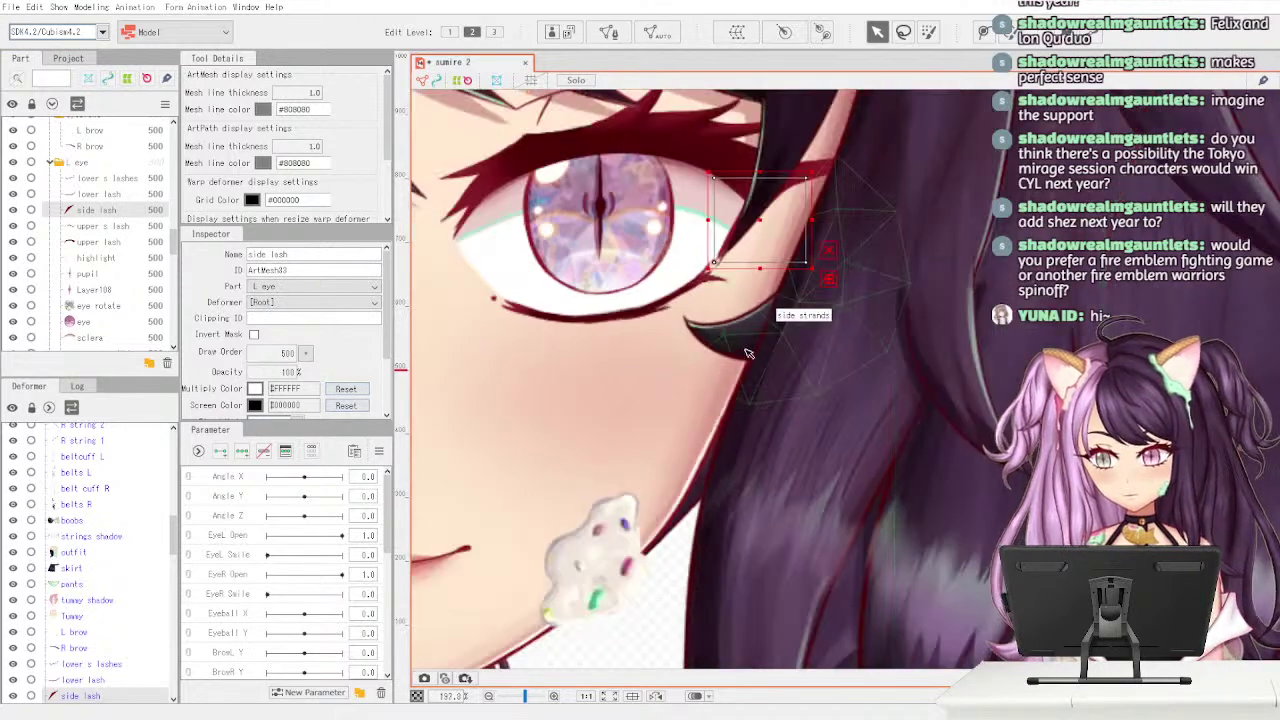
pyautogui.moveTo(636, 391); pyautogui.dragTo(721, 404)
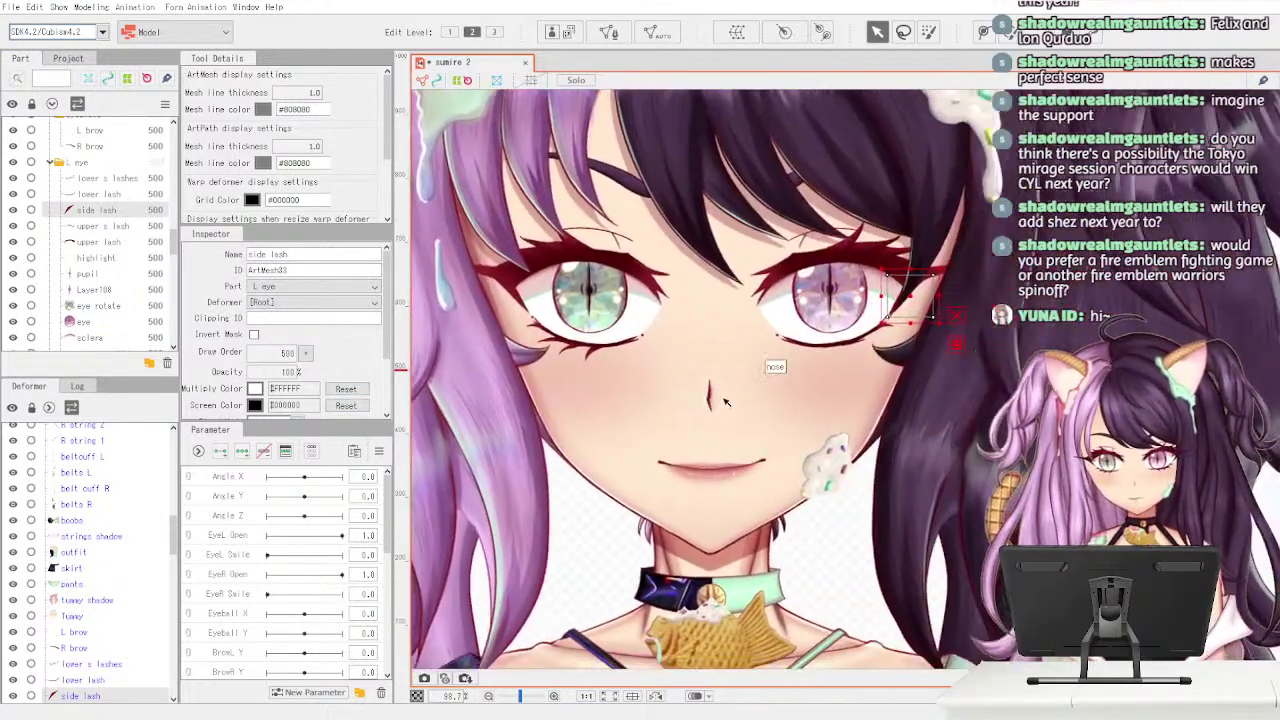
pyautogui.hotkey('ctrl', 'e')
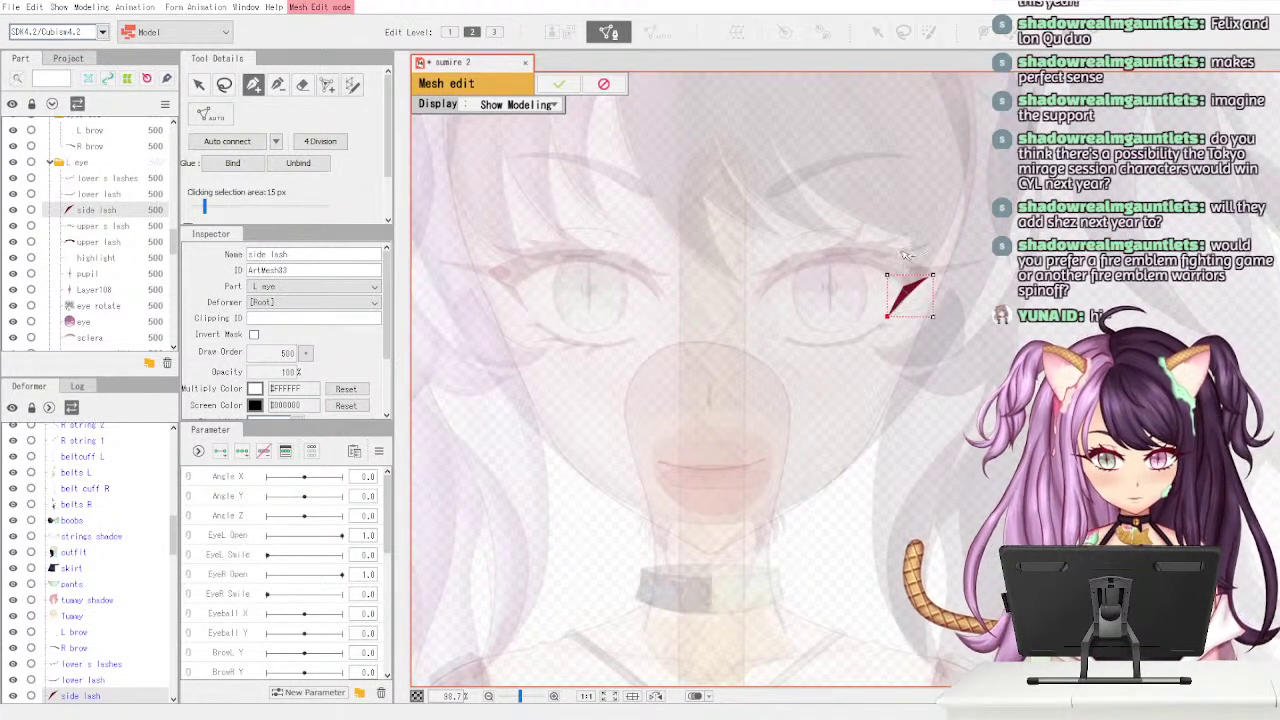
pyautogui.click(304, 86)
pyautogui.moveTo(893, 300); pyautogui.dragTo(945, 290)
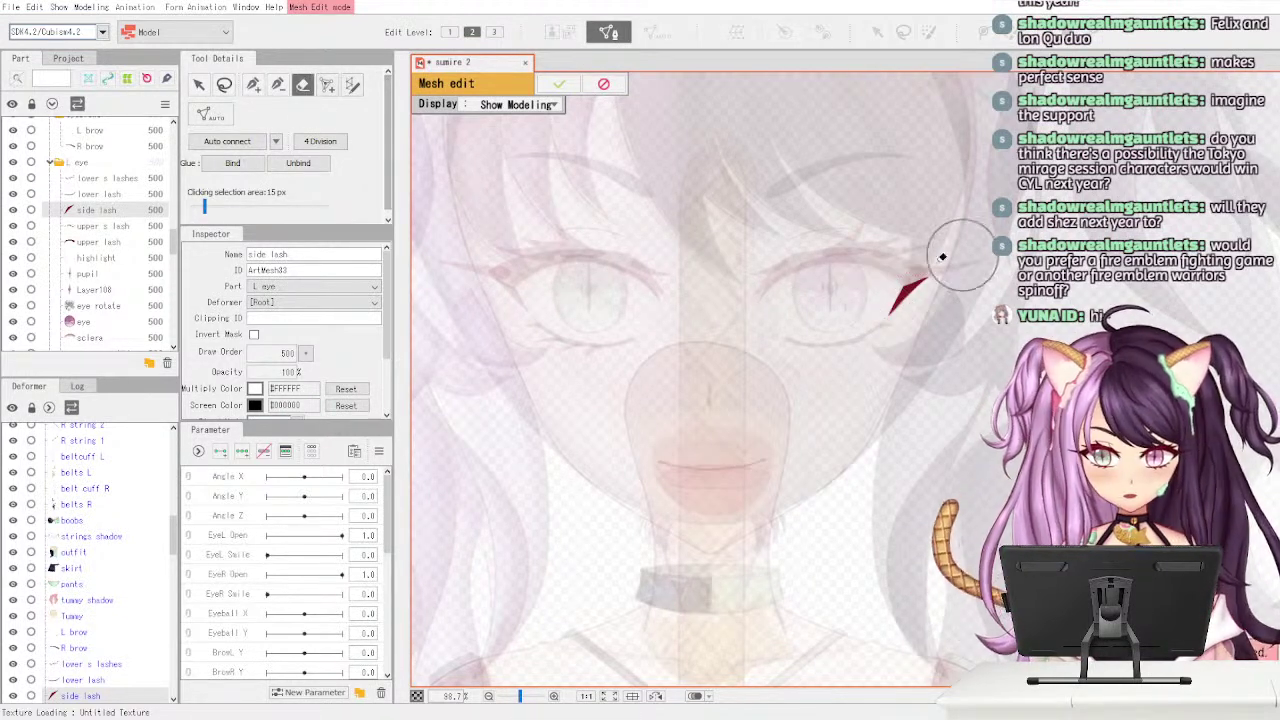
# - Build a hand-placed mesh around the side lash with inner vertices, auto-connect it, and apply it
pyautogui.click(254, 86)
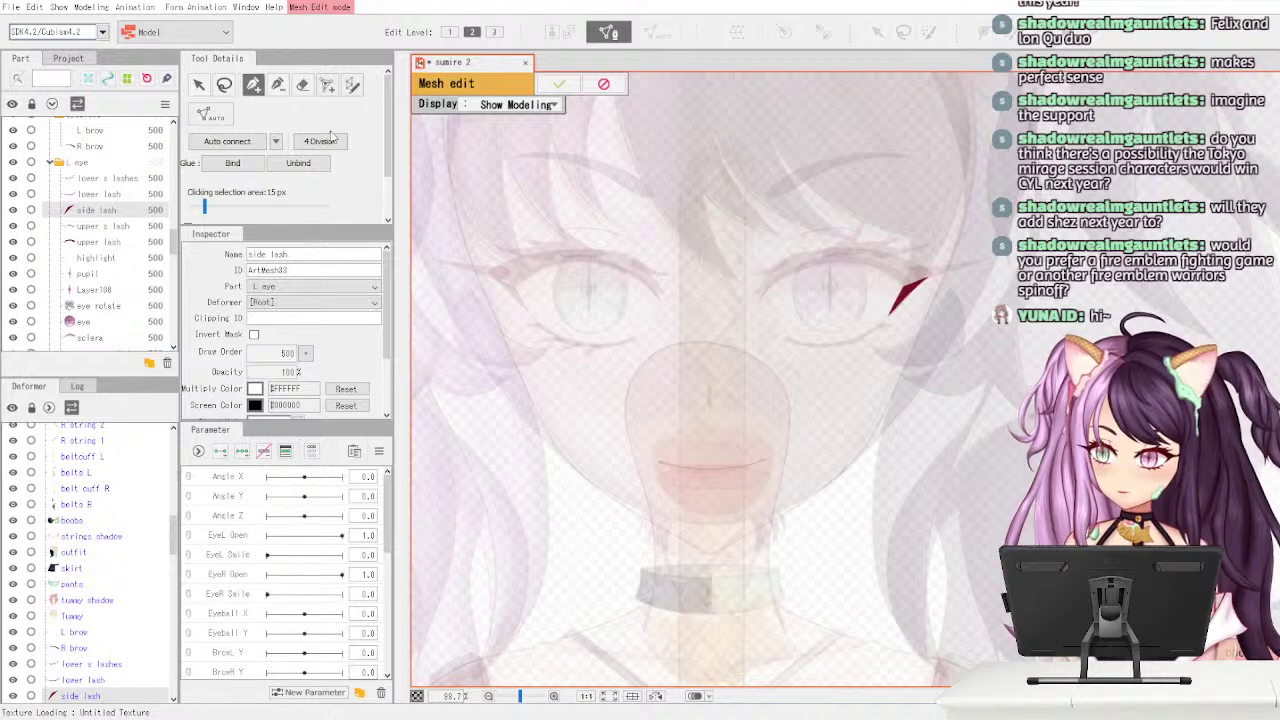
pyautogui.click(892, 279)
pyautogui.moveTo(880, 314); pyautogui.dragTo(887, 328)
pyautogui.click(878, 325)
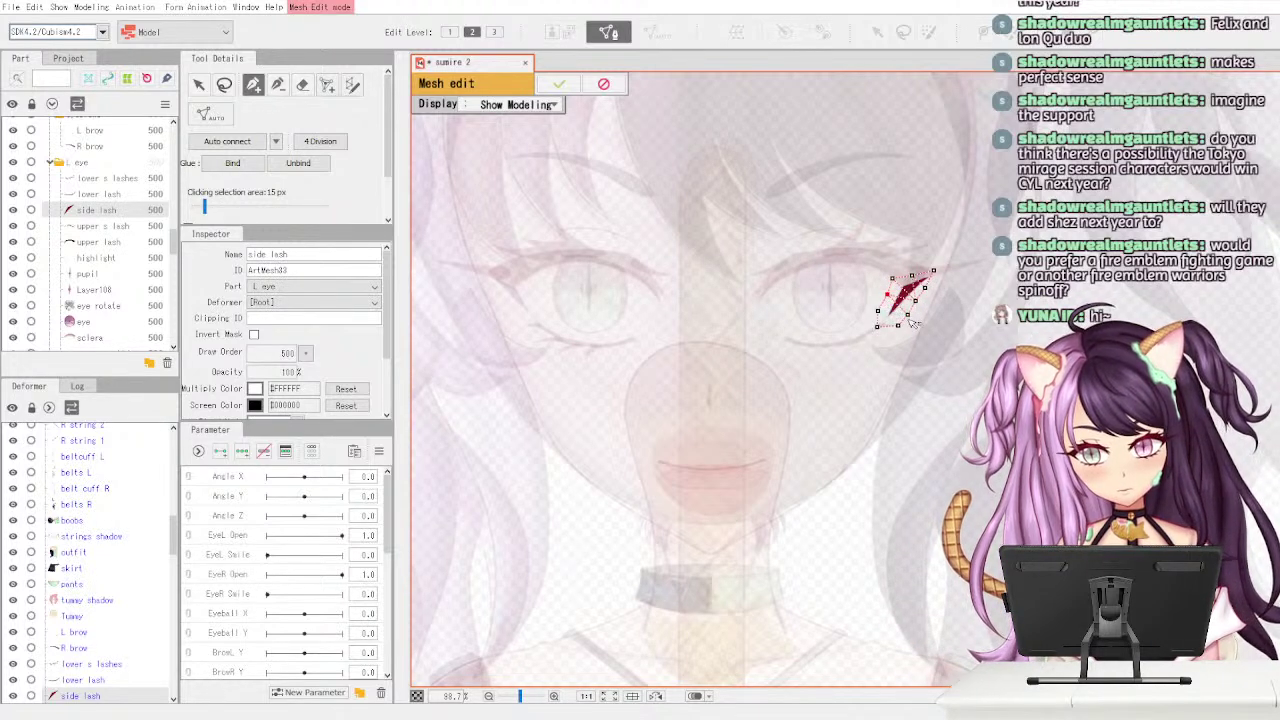
pyautogui.click(878, 311)
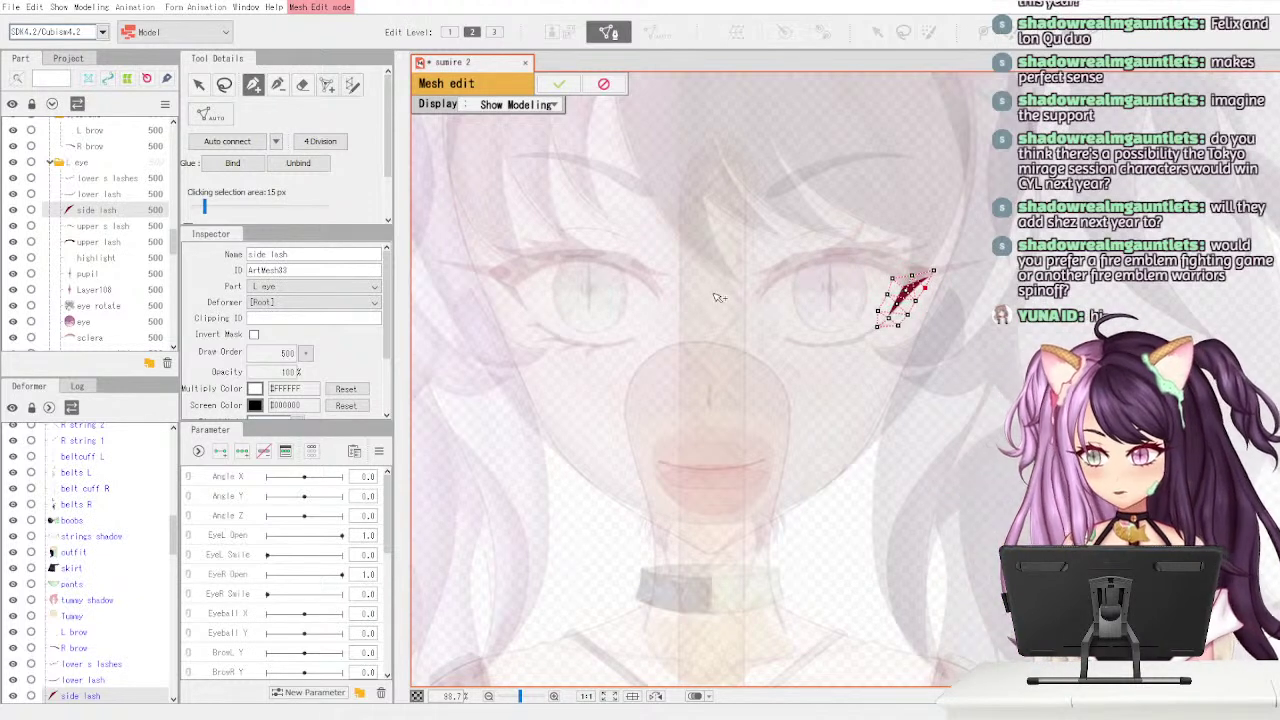
pyautogui.click(227, 141)
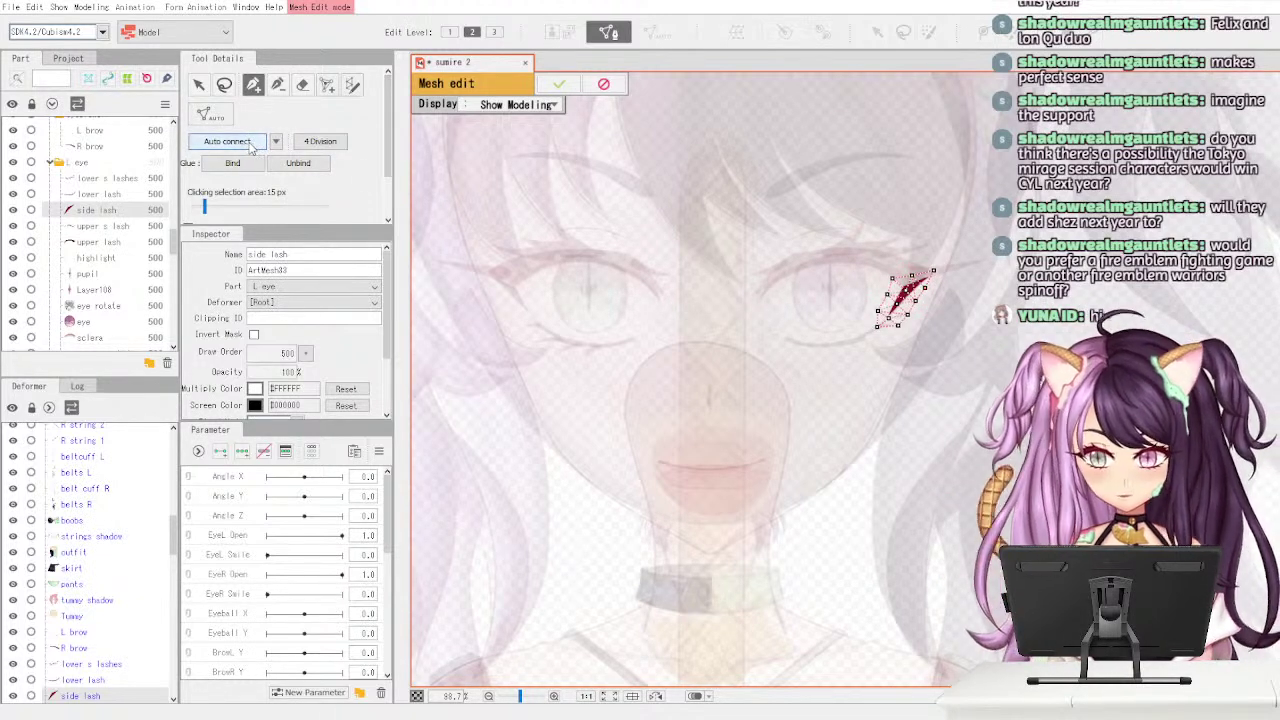
pyautogui.click(560, 86)
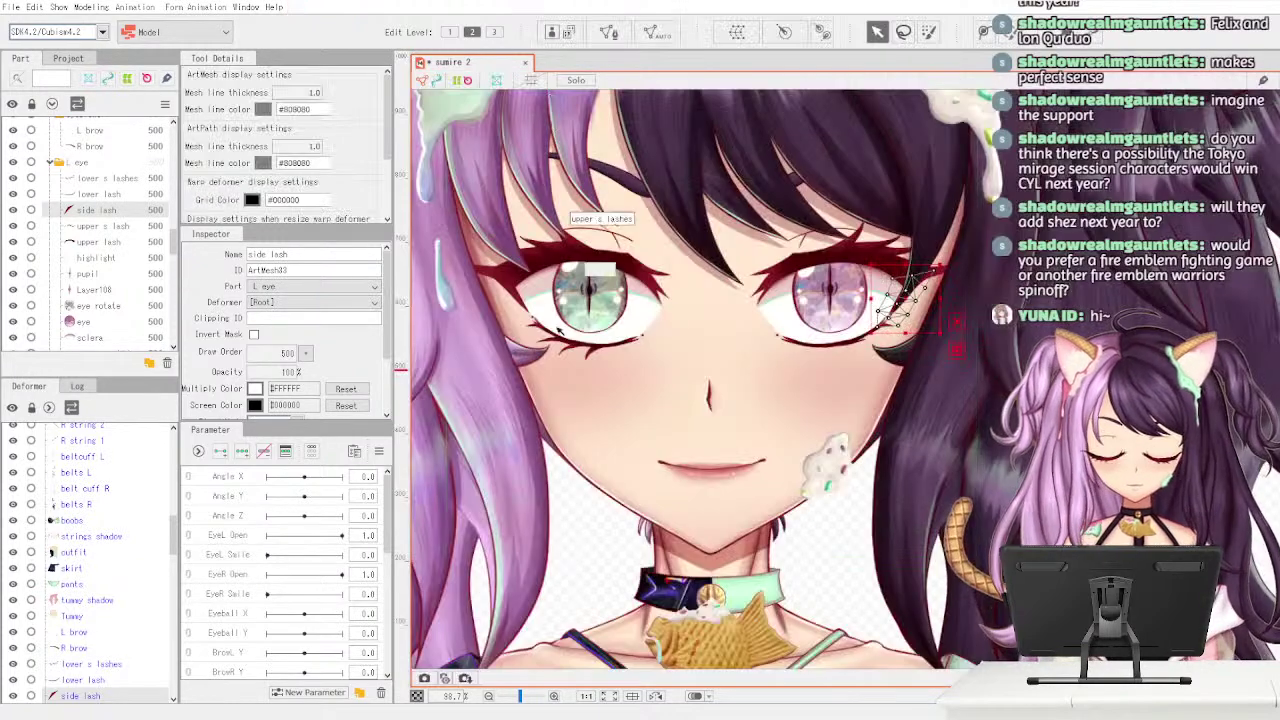
# - Erase the default mesh of upper s lash and generate an automatic mesh, switching from the dense version to a coarser one
pyautogui.click(130, 228)
pyautogui.click(609, 32)
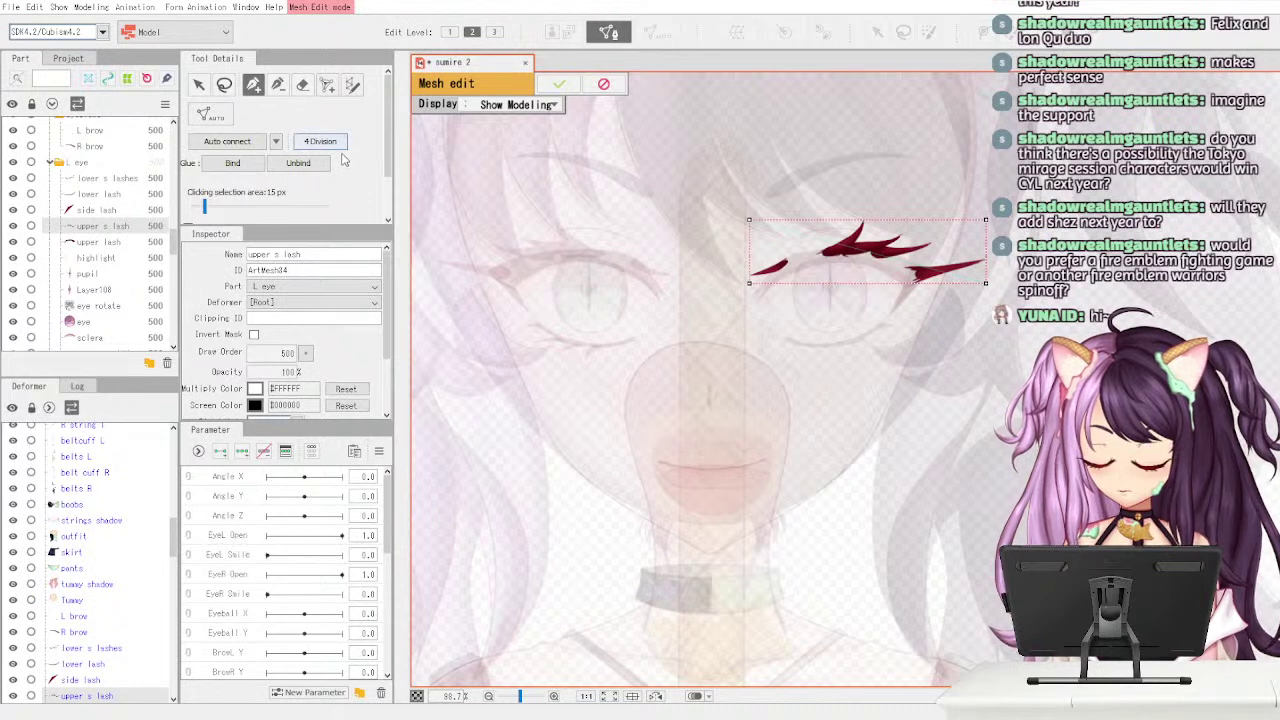
pyautogui.click(302, 84)
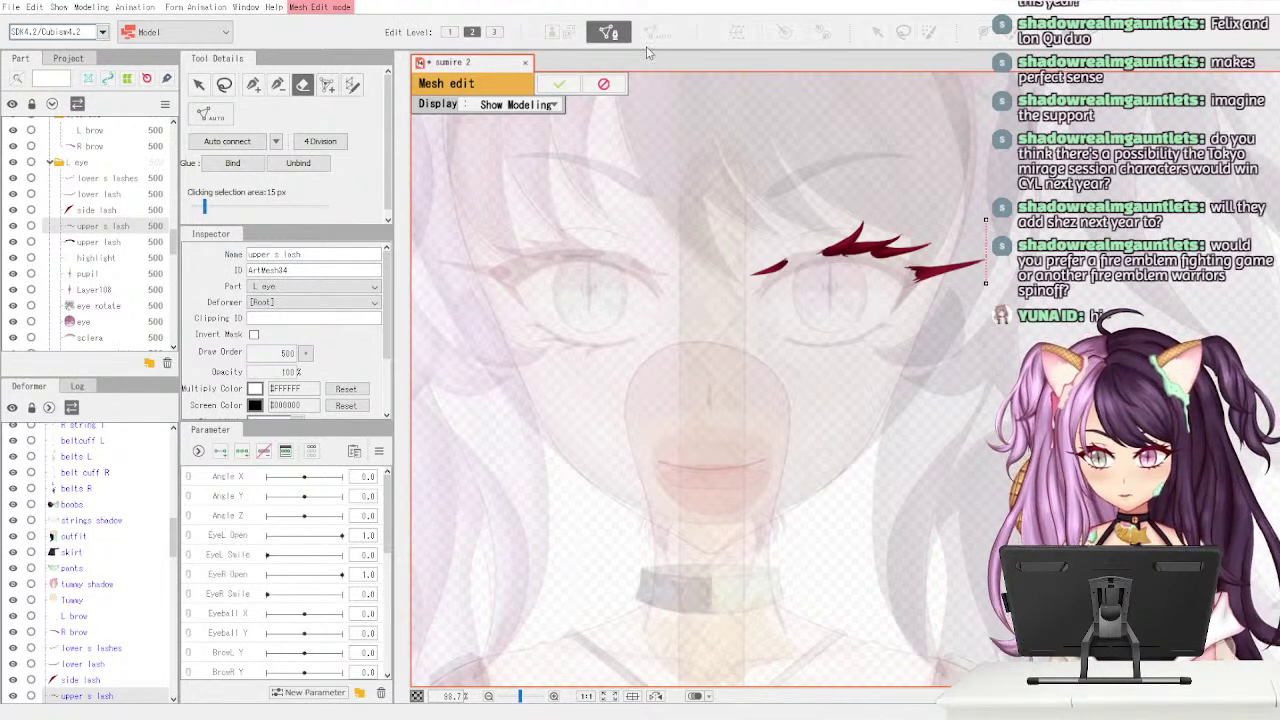
pyautogui.press('Return')
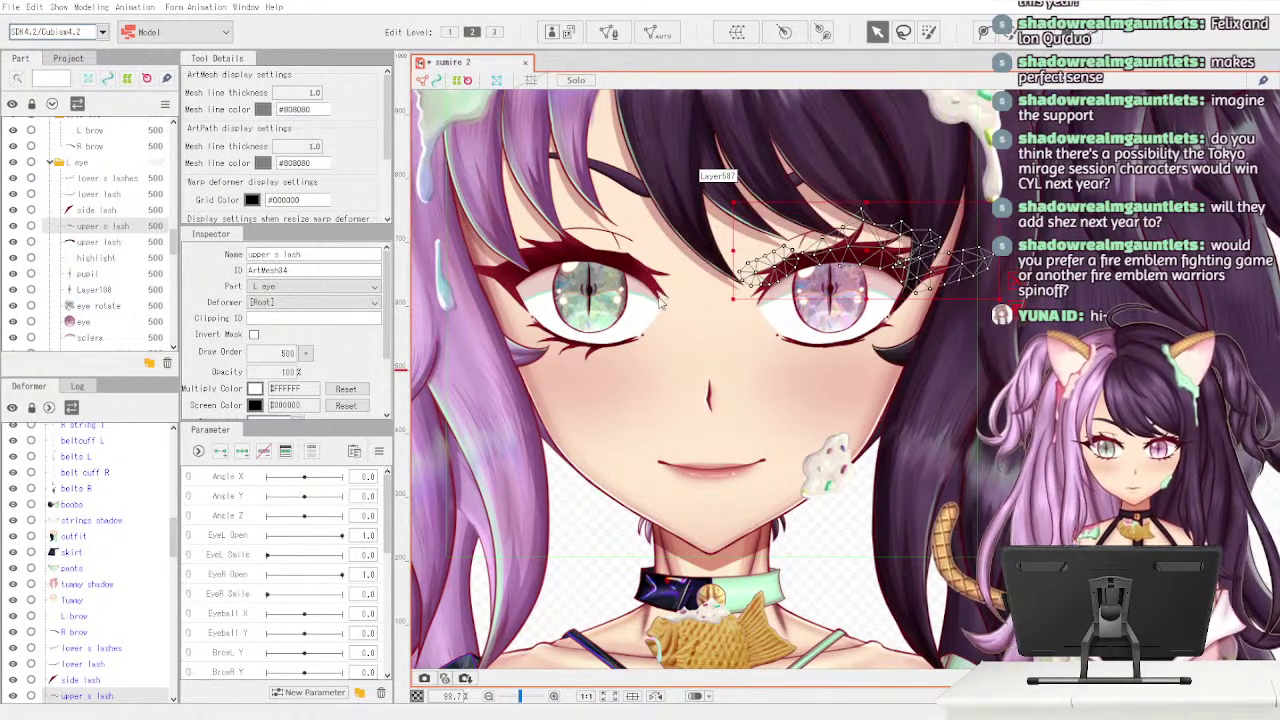
pyautogui.hotkey('ctrl', 'z')
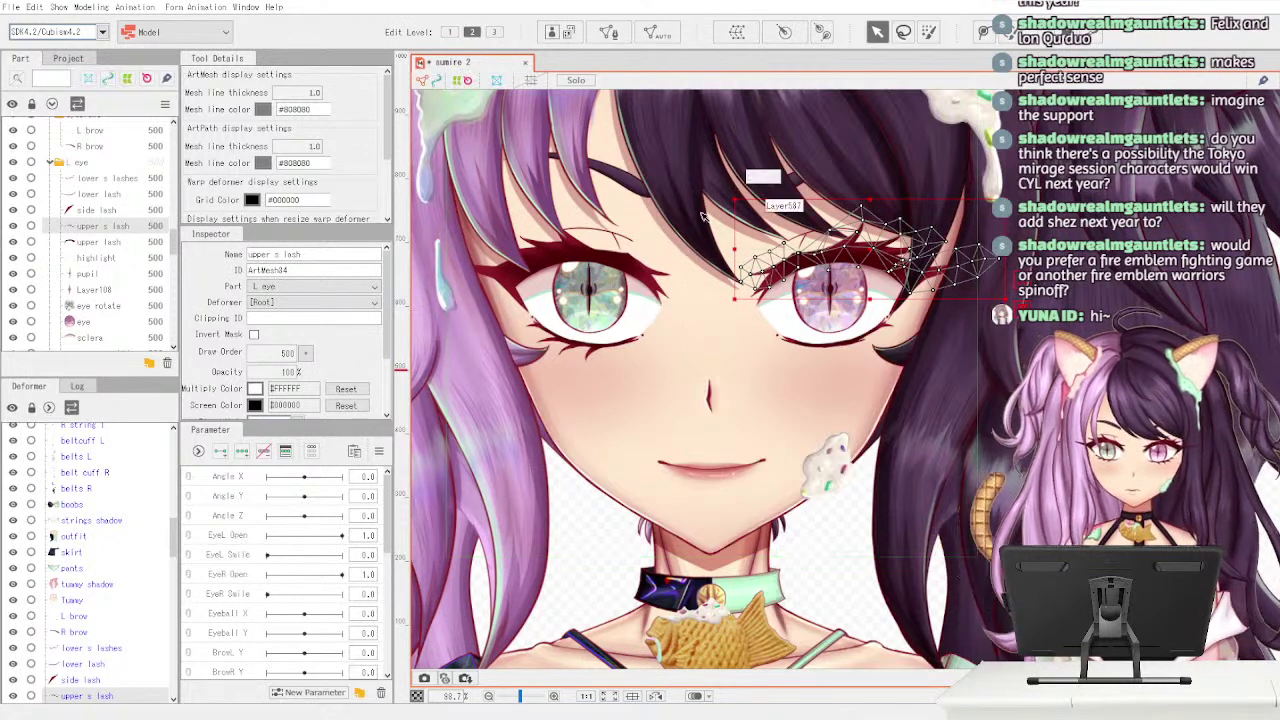
# - Clean up the upper s lash mesh near the outer lashes by erasing and re-adding vertices, then auto-connect and apply it
pyautogui.click(608, 32)
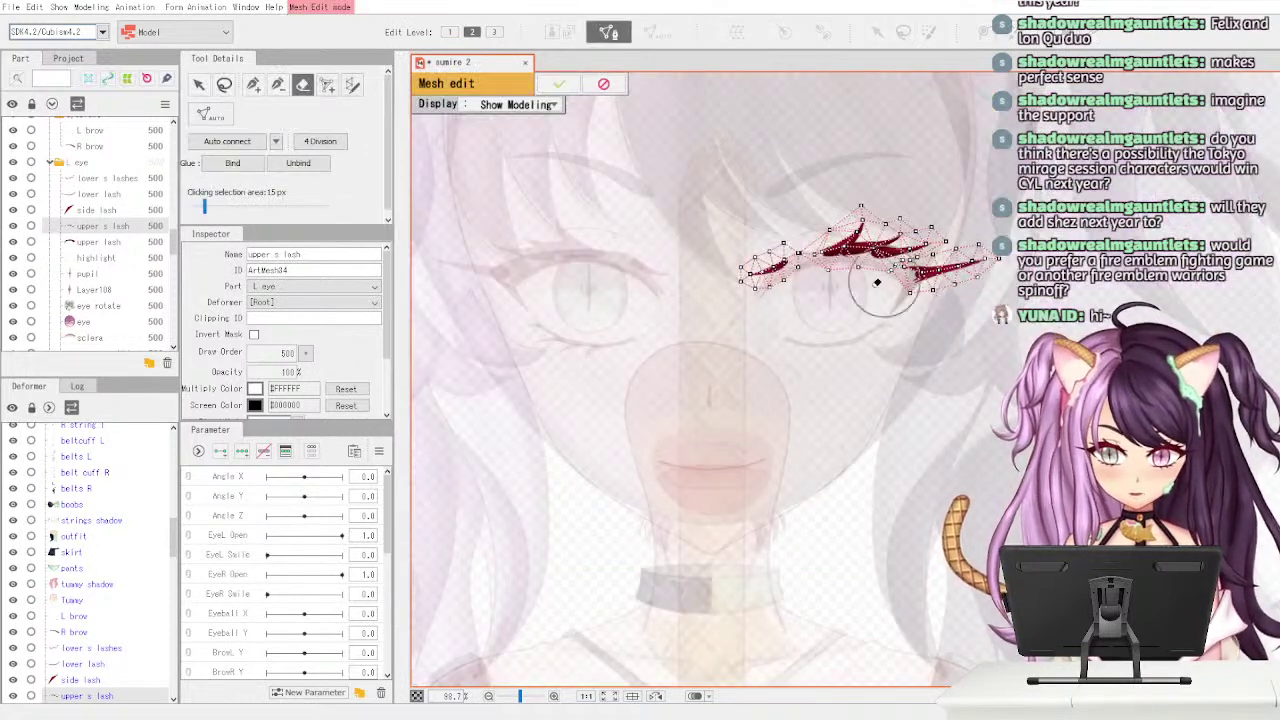
pyautogui.click(253, 84)
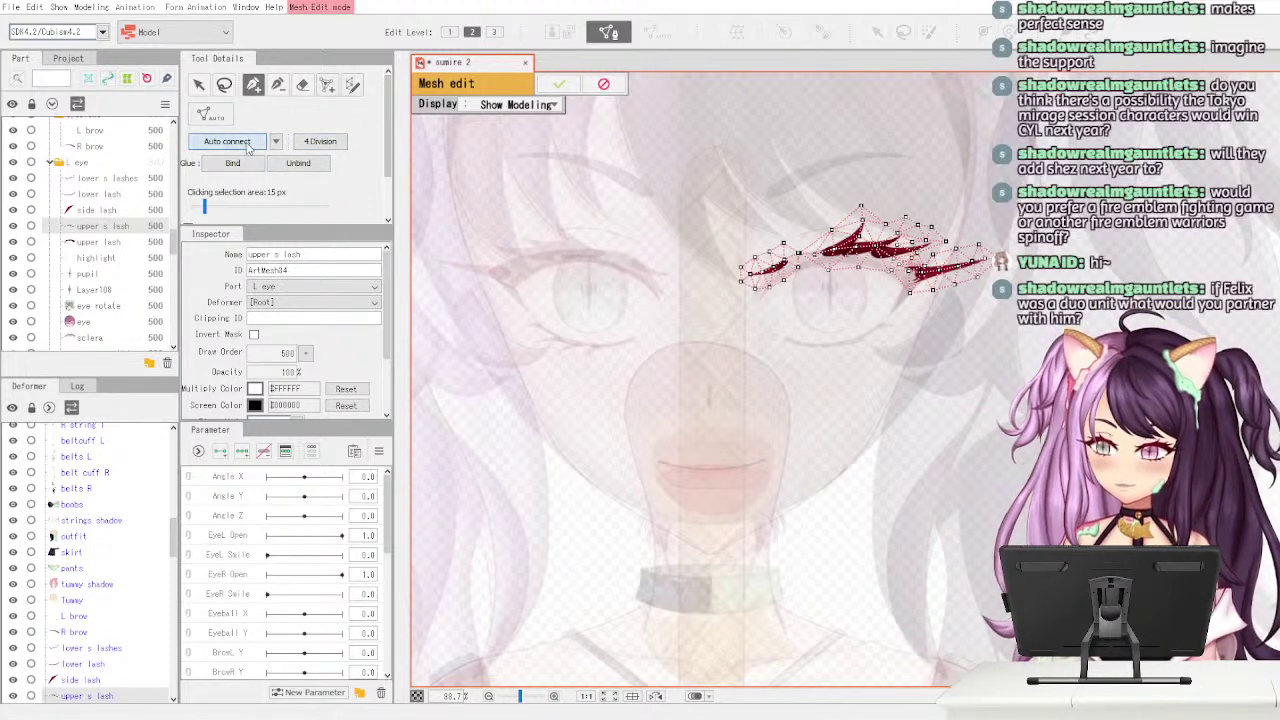
pyautogui.click(558, 84)
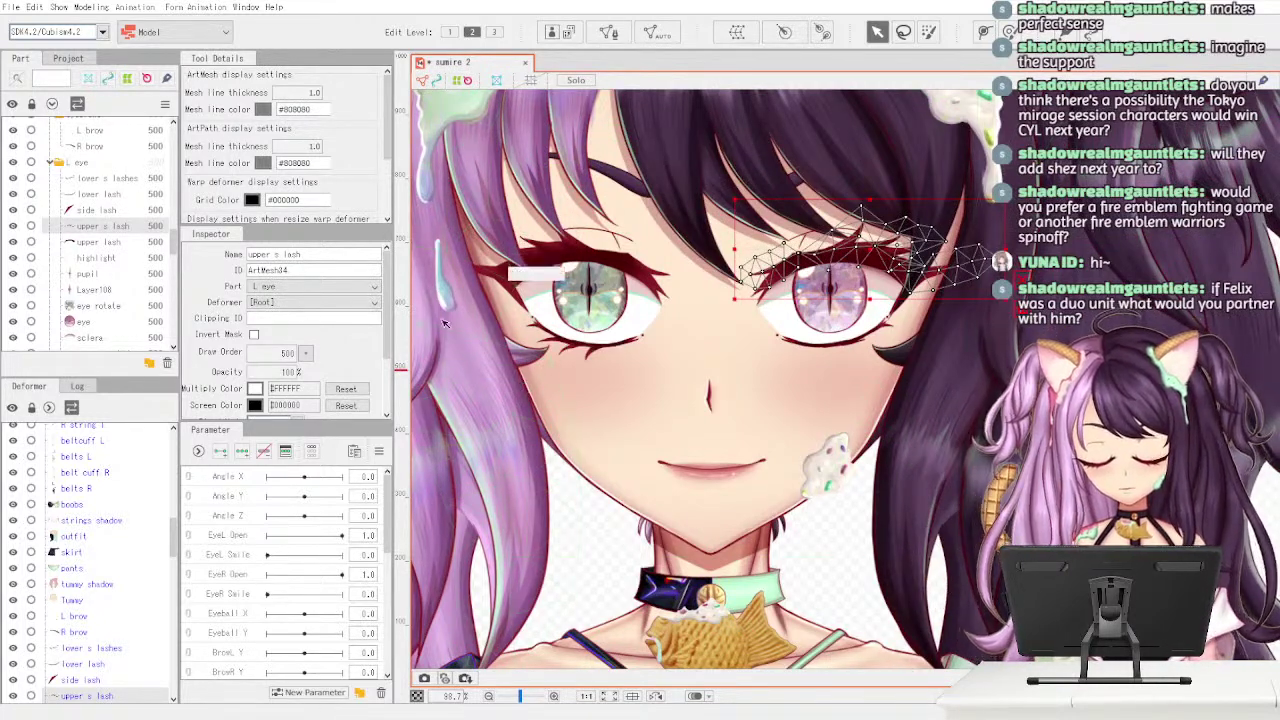
# - Generate an automatic mesh for the upper lash part in the L eye folder
pyautogui.click(122, 242)
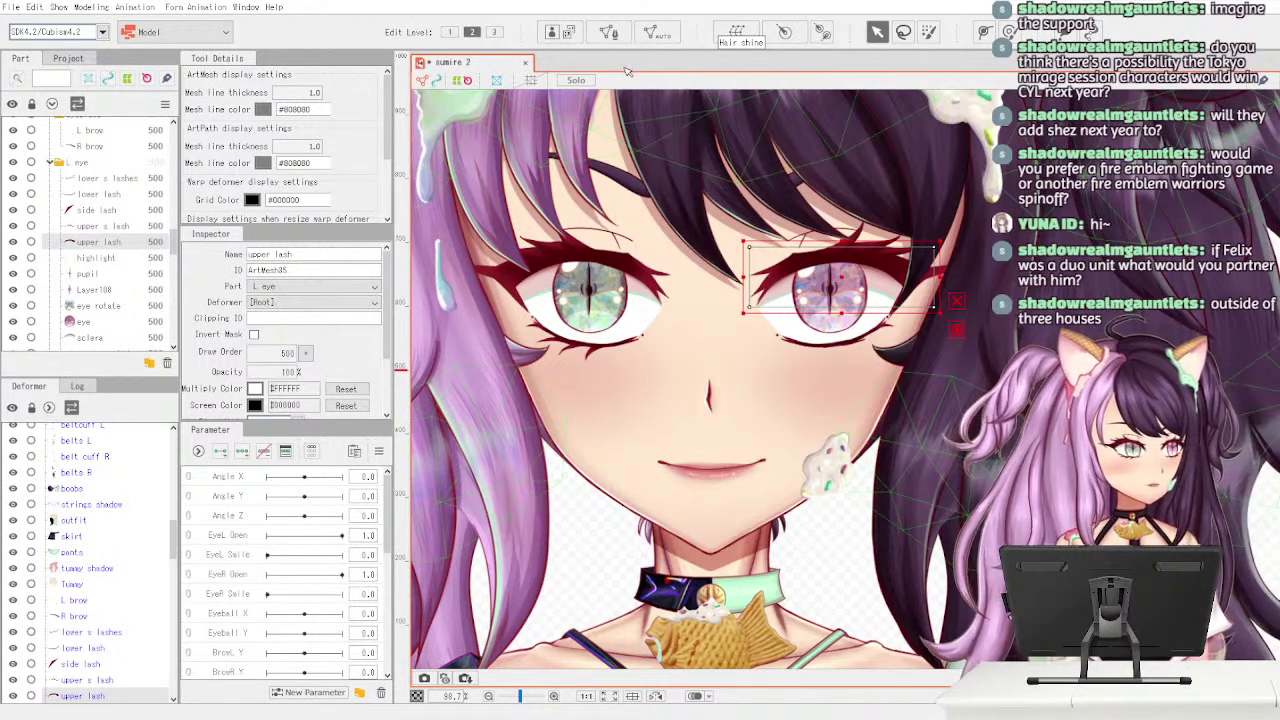
pyautogui.click(612, 34)
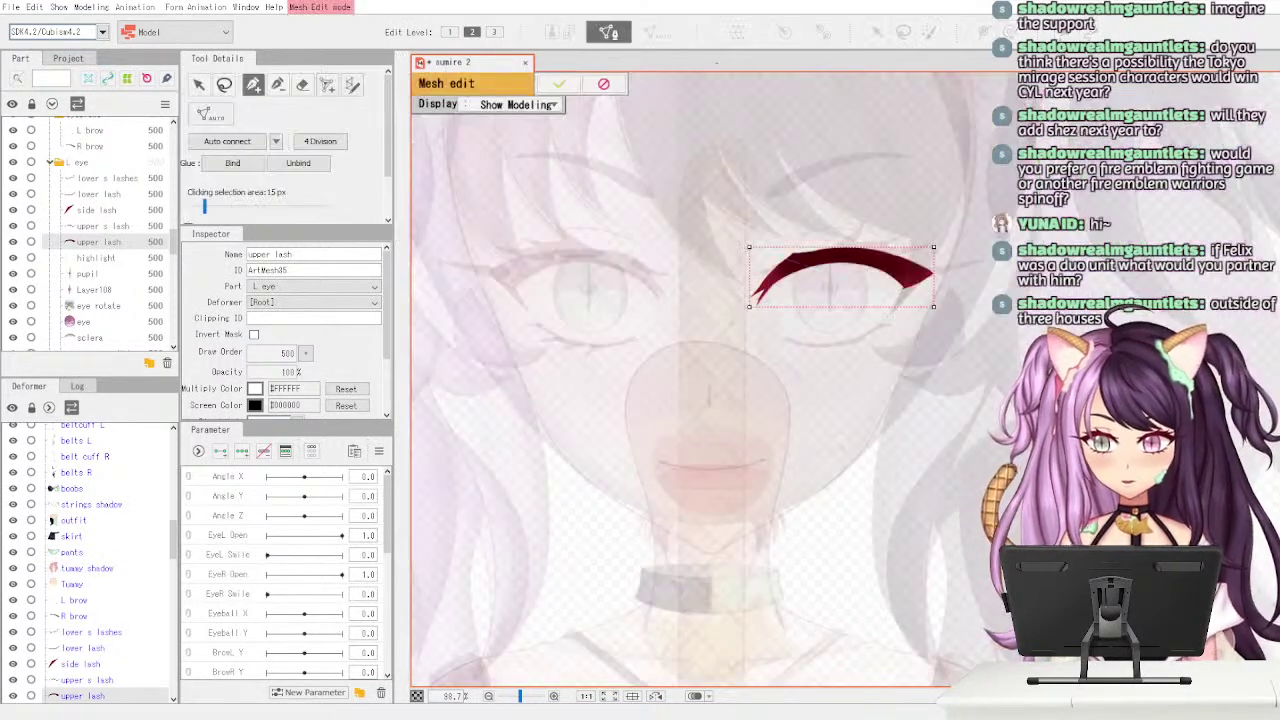
pyautogui.click(562, 86)
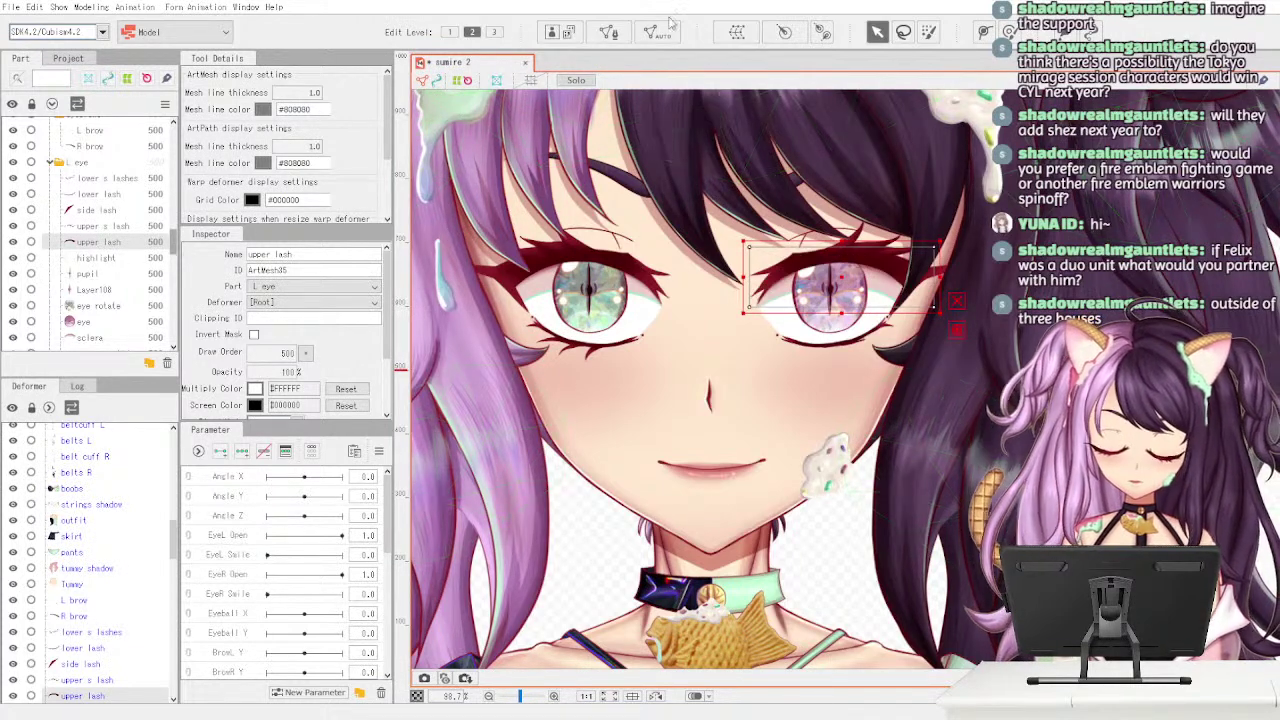
pyautogui.click(643, 316)
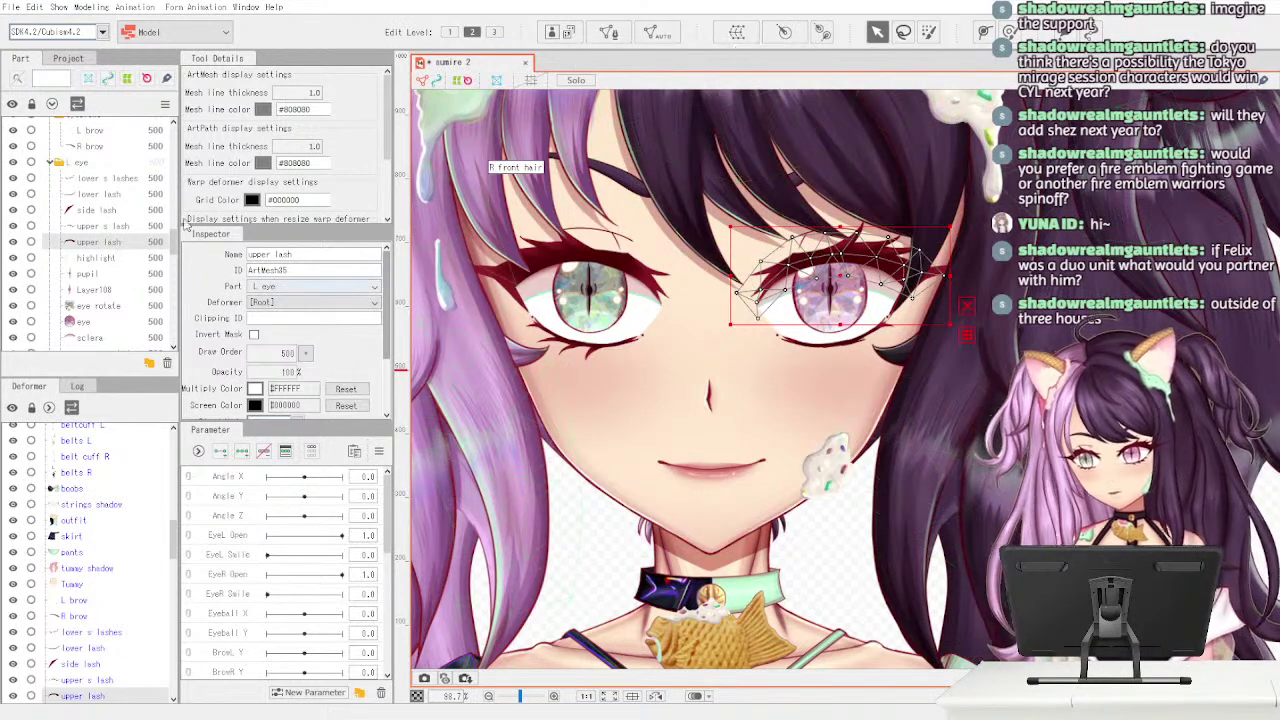
# - Adjust the inner vertices of the upper lash mesh in mesh edit mode and apply it
pyautogui.moveTo(174, 242); pyautogui.dragTo(175, 247)
pyautogui.scroll(1, 172, 250)
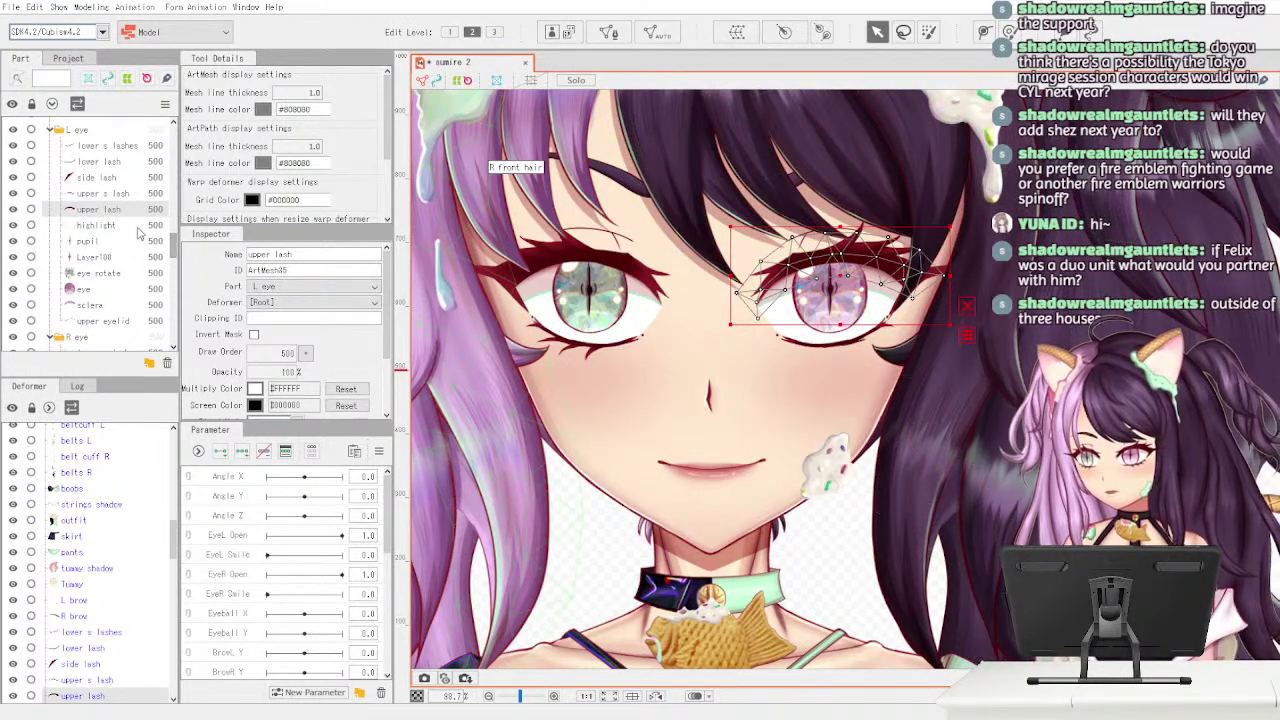
pyautogui.click(140, 225)
pyautogui.click(143, 212)
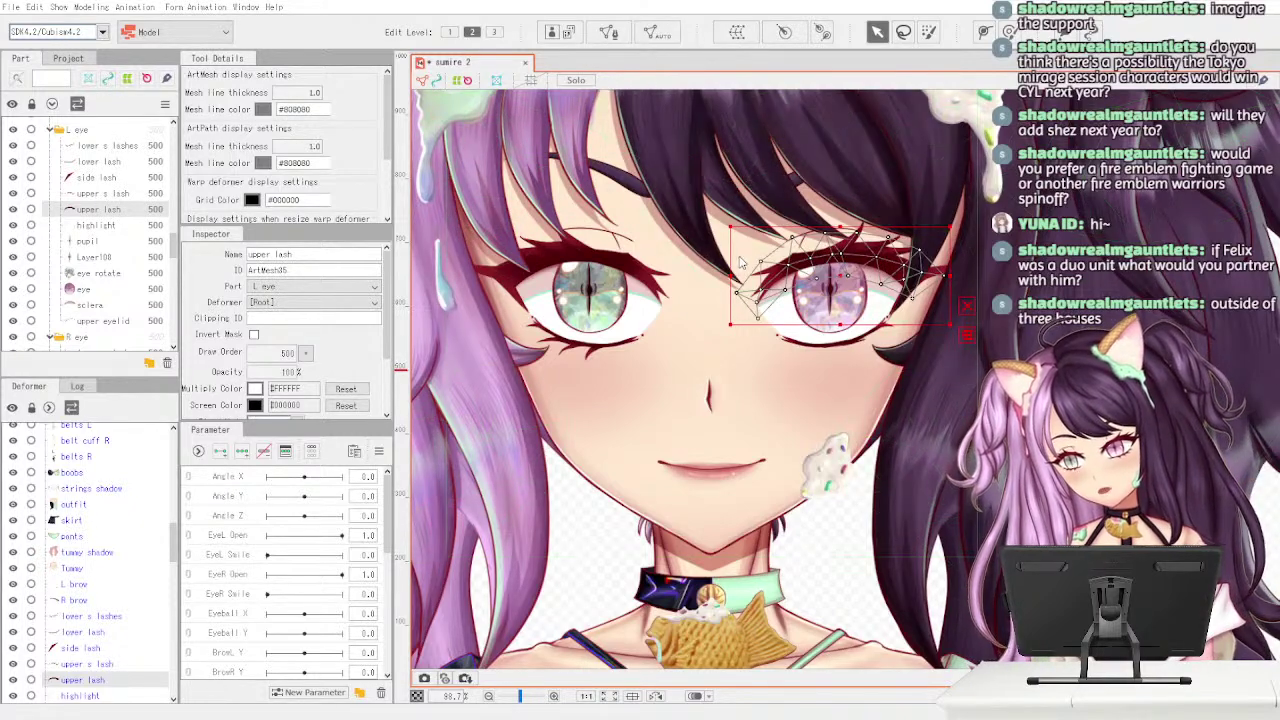
pyautogui.click(608, 32)
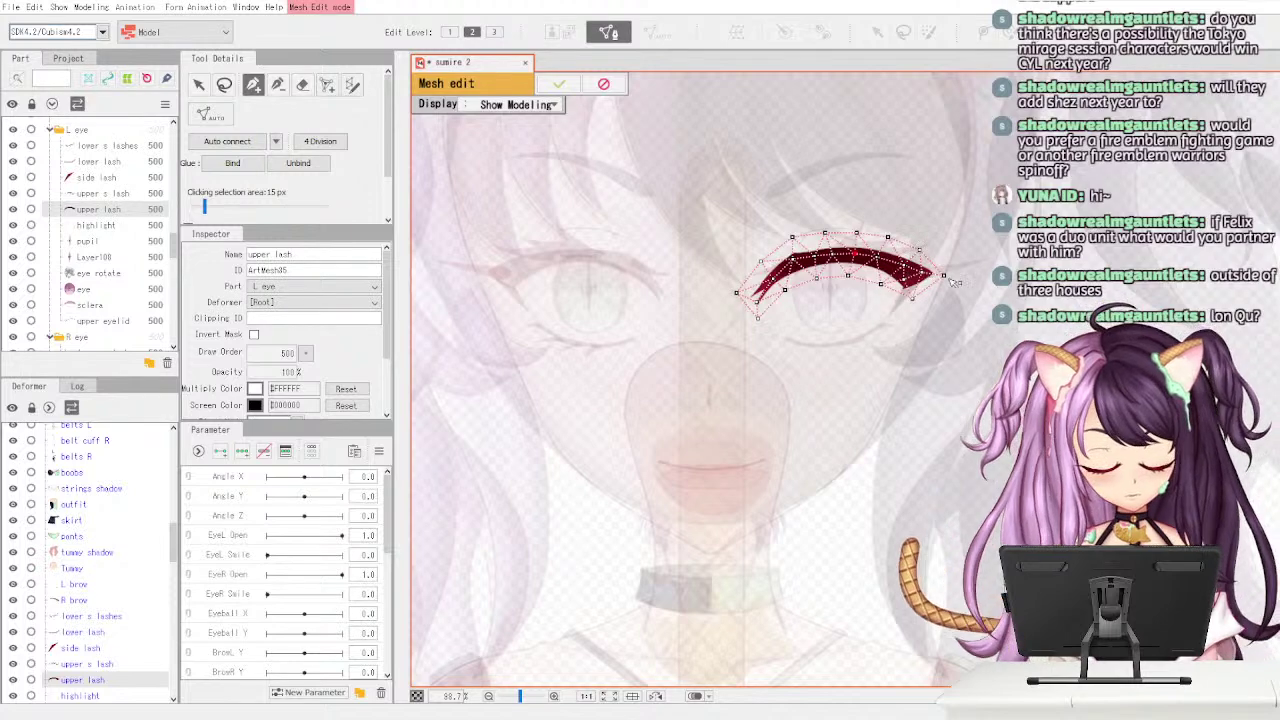
pyautogui.click(558, 84)
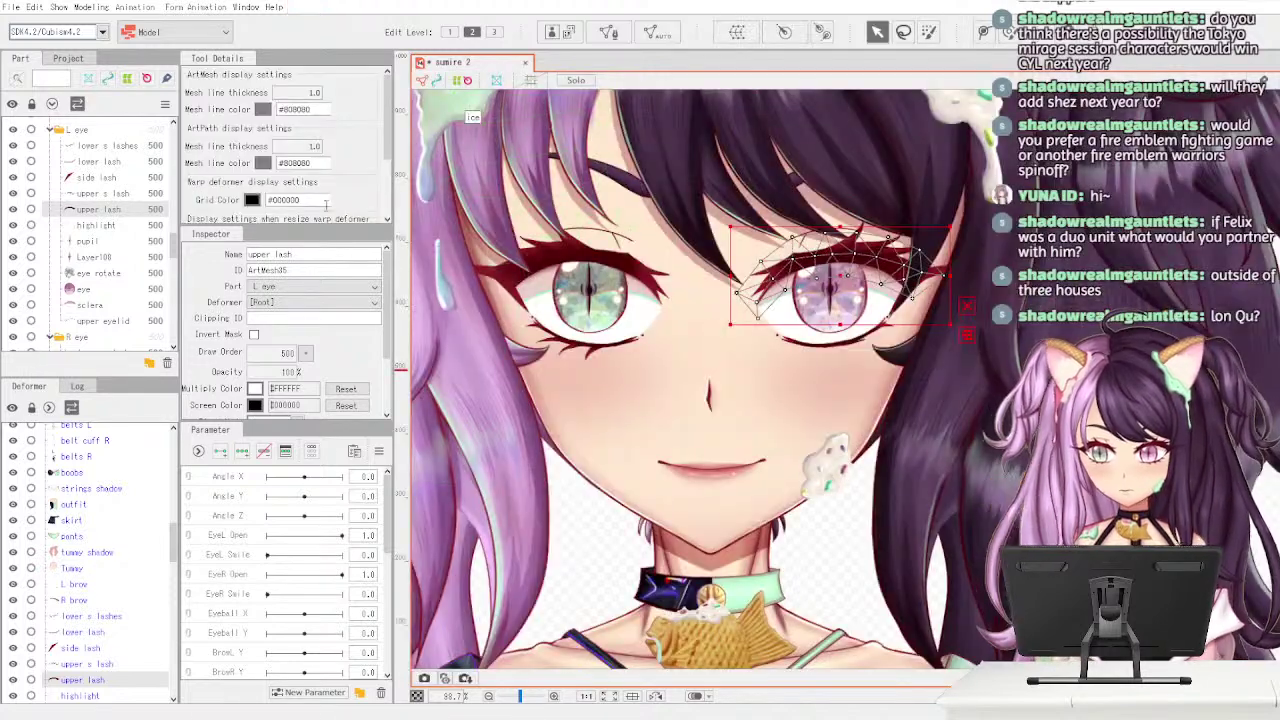
# - Generate automatic meshes for the highlight, pupil and Layer108 parts in the L eye folder
pyautogui.click(130, 229)
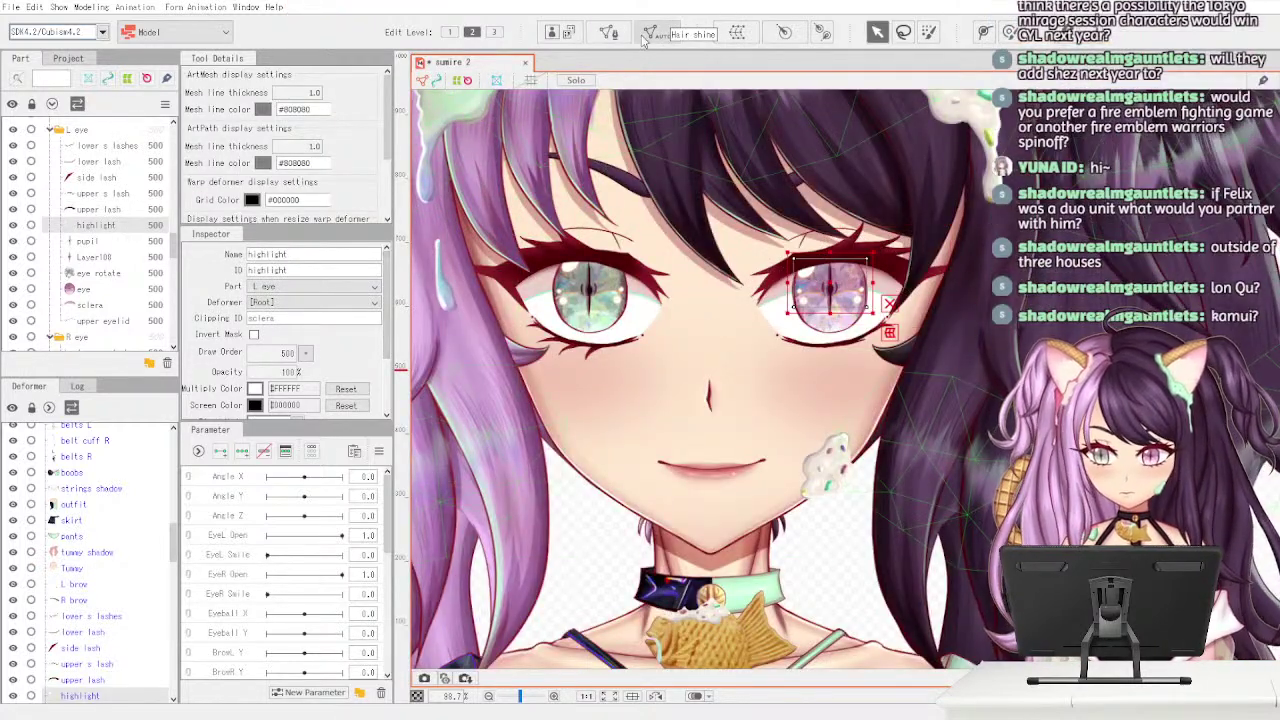
pyautogui.click(599, 314)
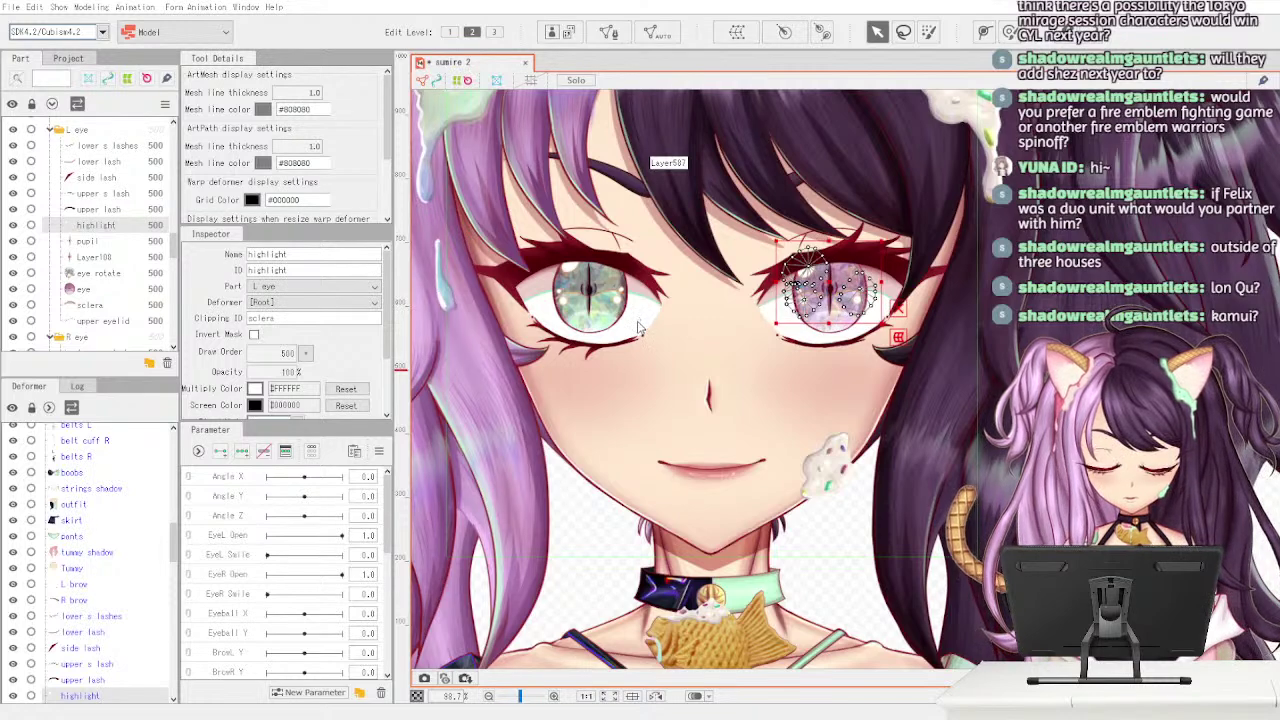
pyautogui.click(150, 242)
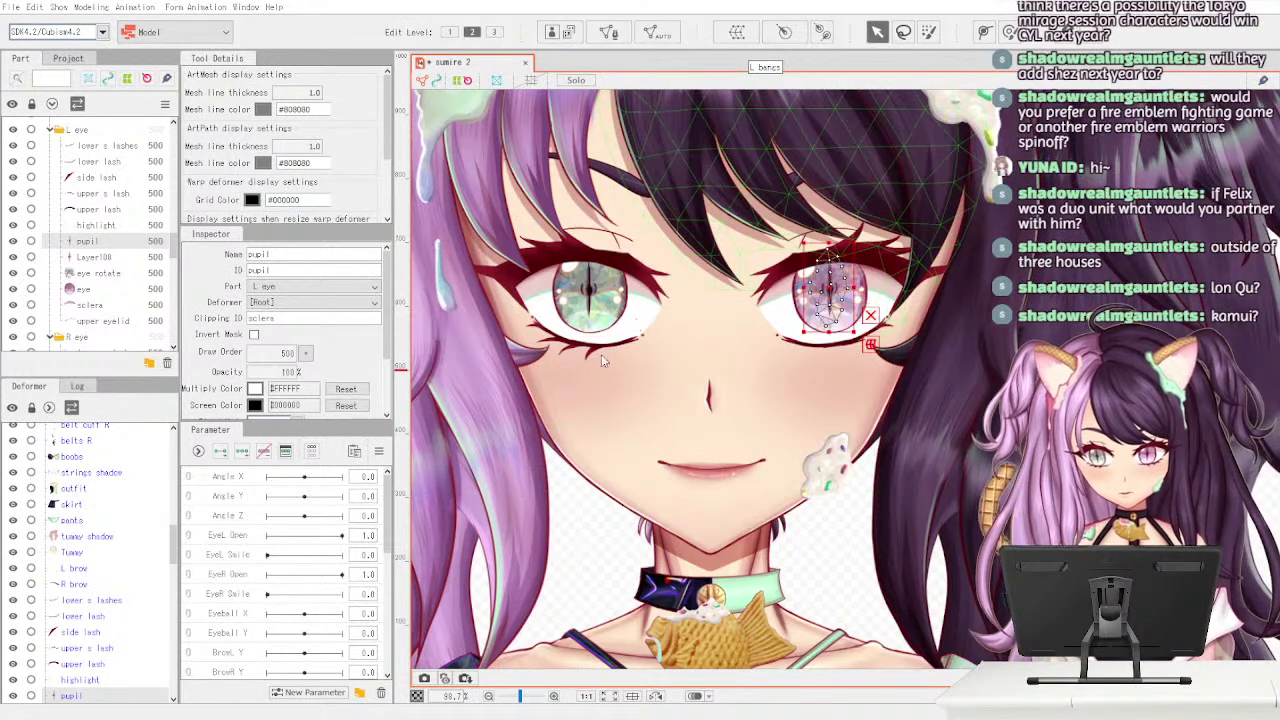
pyautogui.click(155, 257)
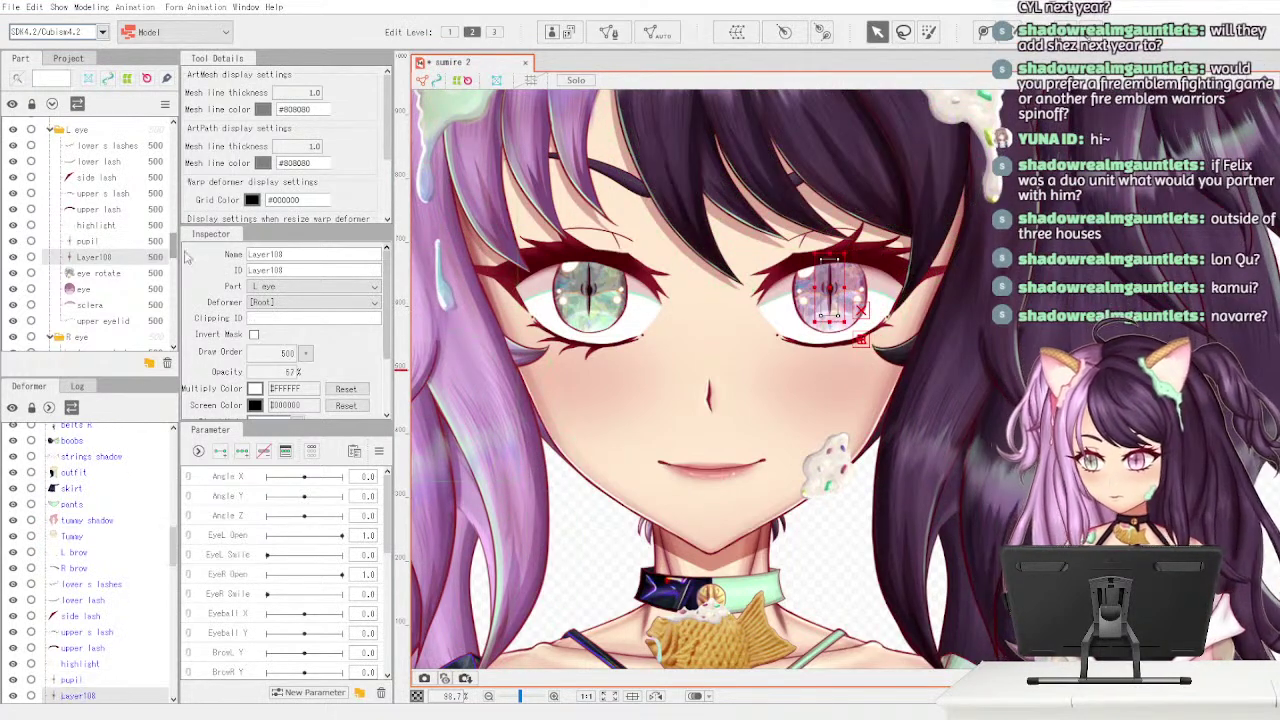
pyautogui.click(618, 373)
# - Generate an automatic mesh for the eye rotate part of the L eye, undoing any accidental shift of the part
pyautogui.click(146, 277)
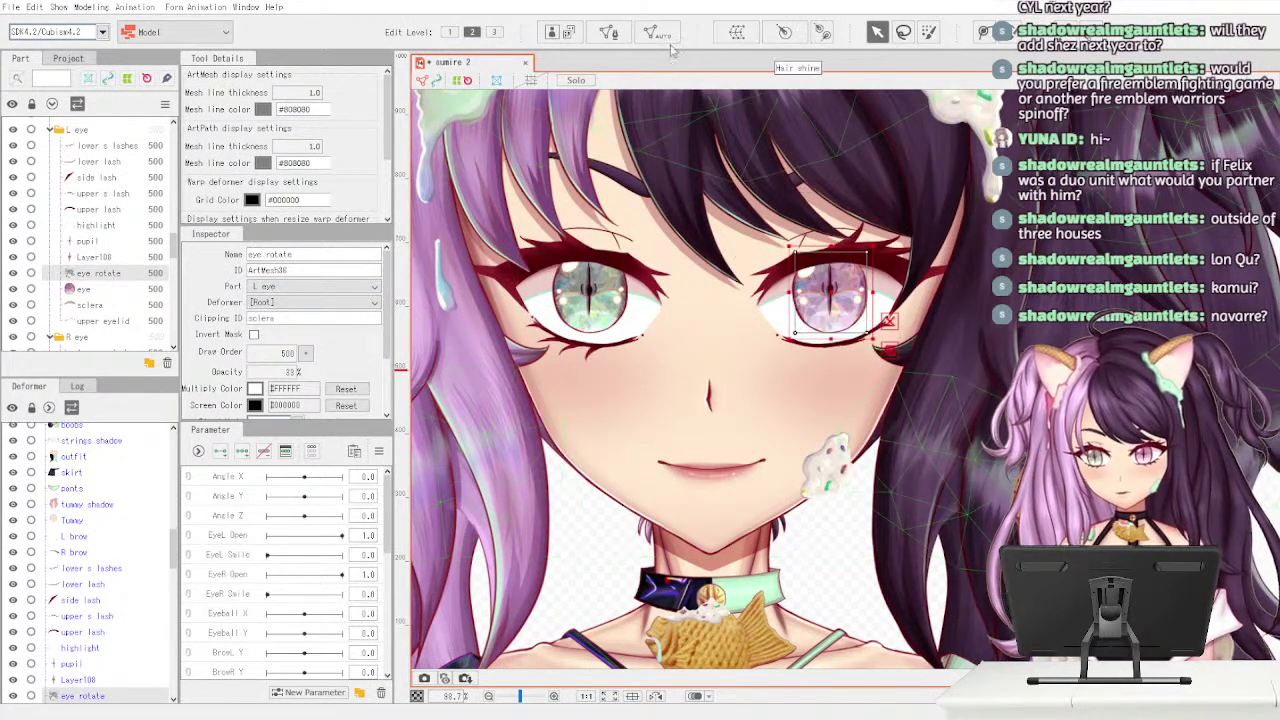
pyautogui.click(617, 312)
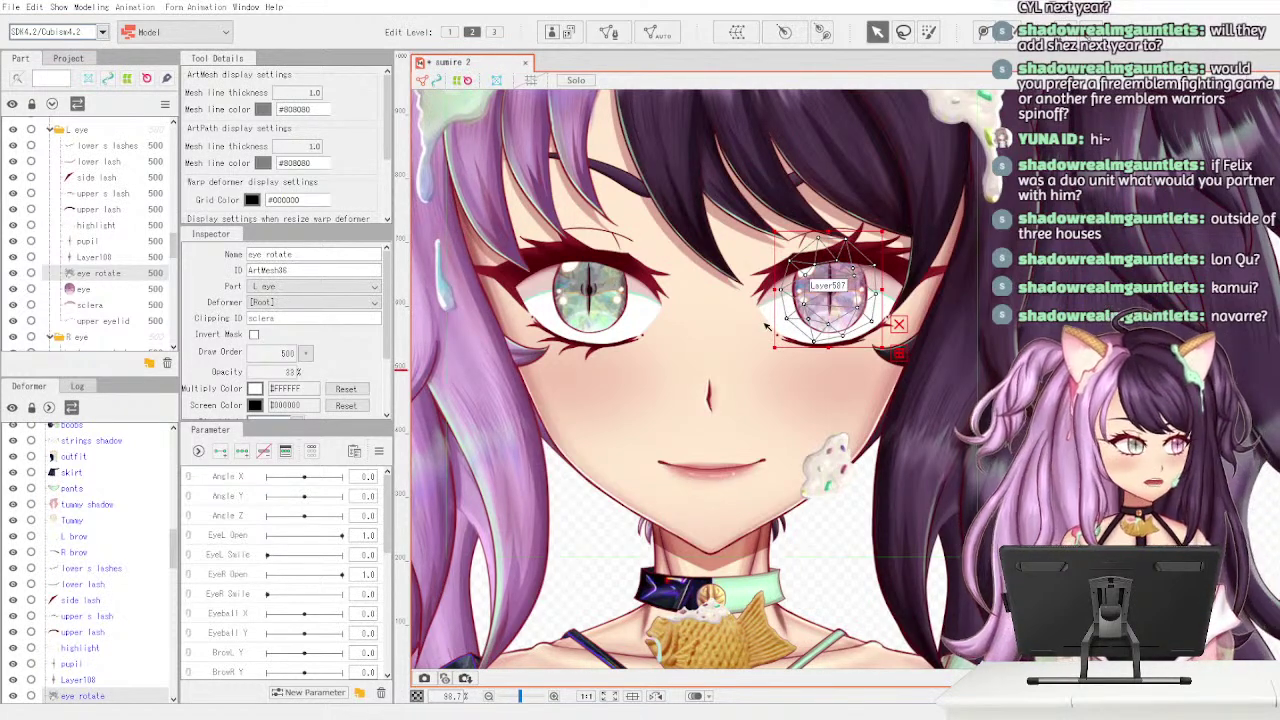
pyautogui.moveTo(829, 294)
pyautogui.mouseDown()
pyautogui.moveTo(841, 289)
pyautogui.moveTo(848, 331)
pyautogui.moveTo(772, 318)
pyautogui.moveTo(827, 299)
pyautogui.mouseUp()
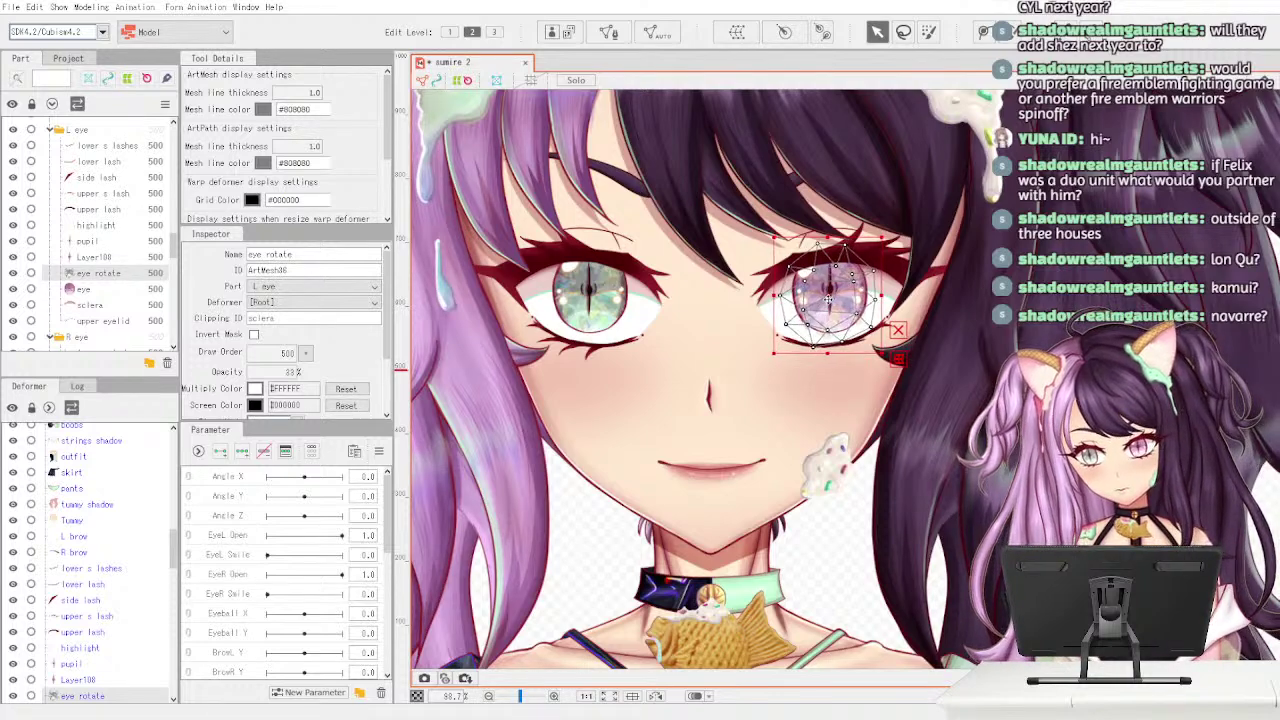
pyautogui.hotkey('ctrl', 'z')
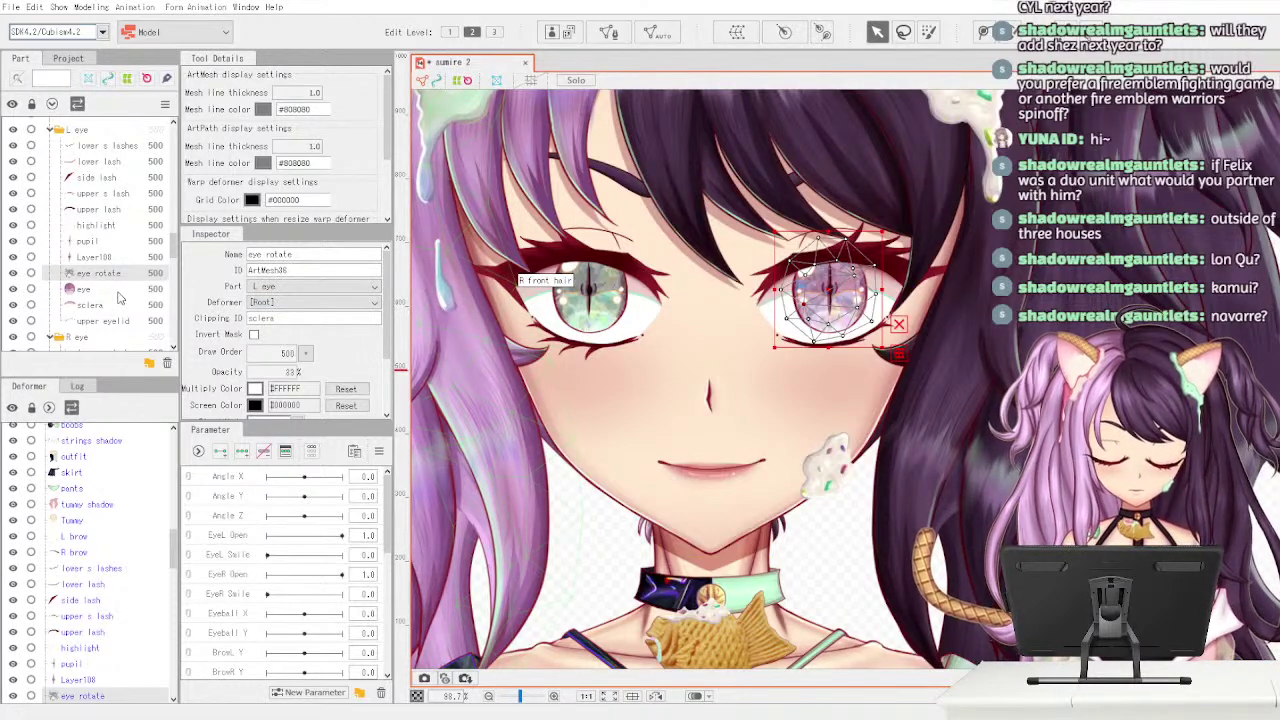
# - Rearrange and add inner vertices around the centre of the eye rotate mesh in mesh edit mode and apply it
pyautogui.click(609, 33)
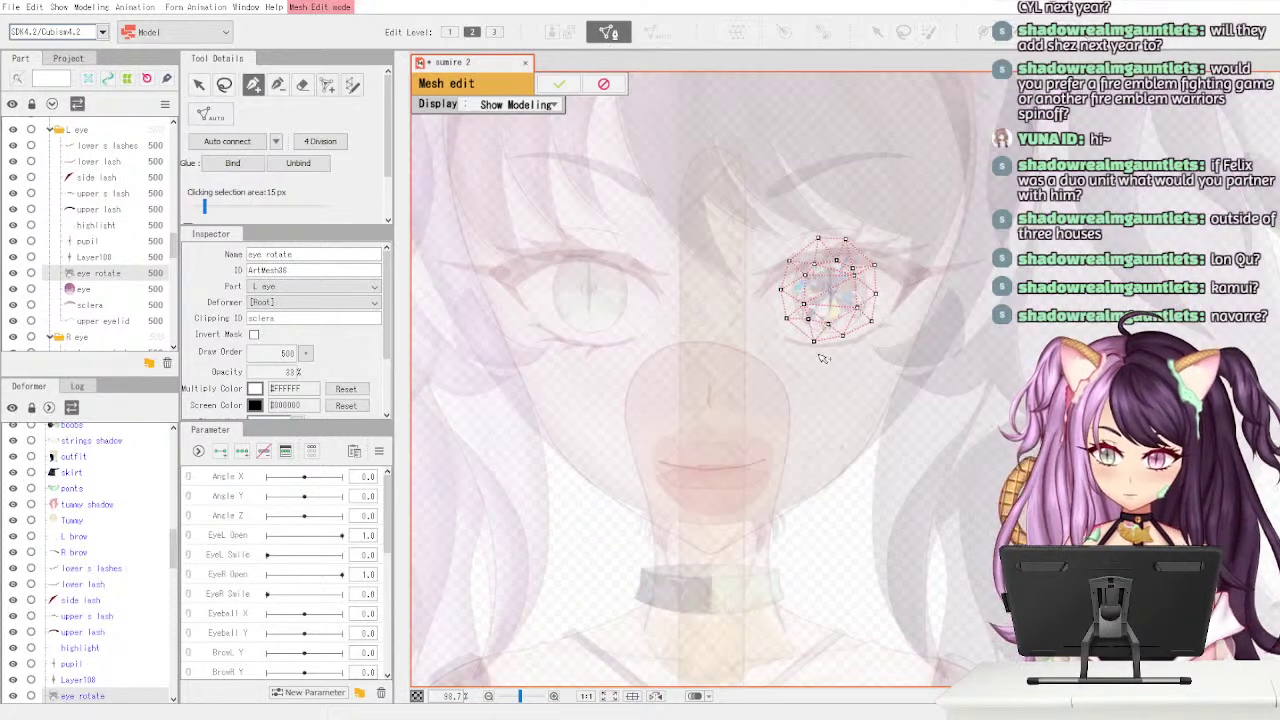
pyautogui.moveTo(804, 304); pyautogui.dragTo(813, 303)
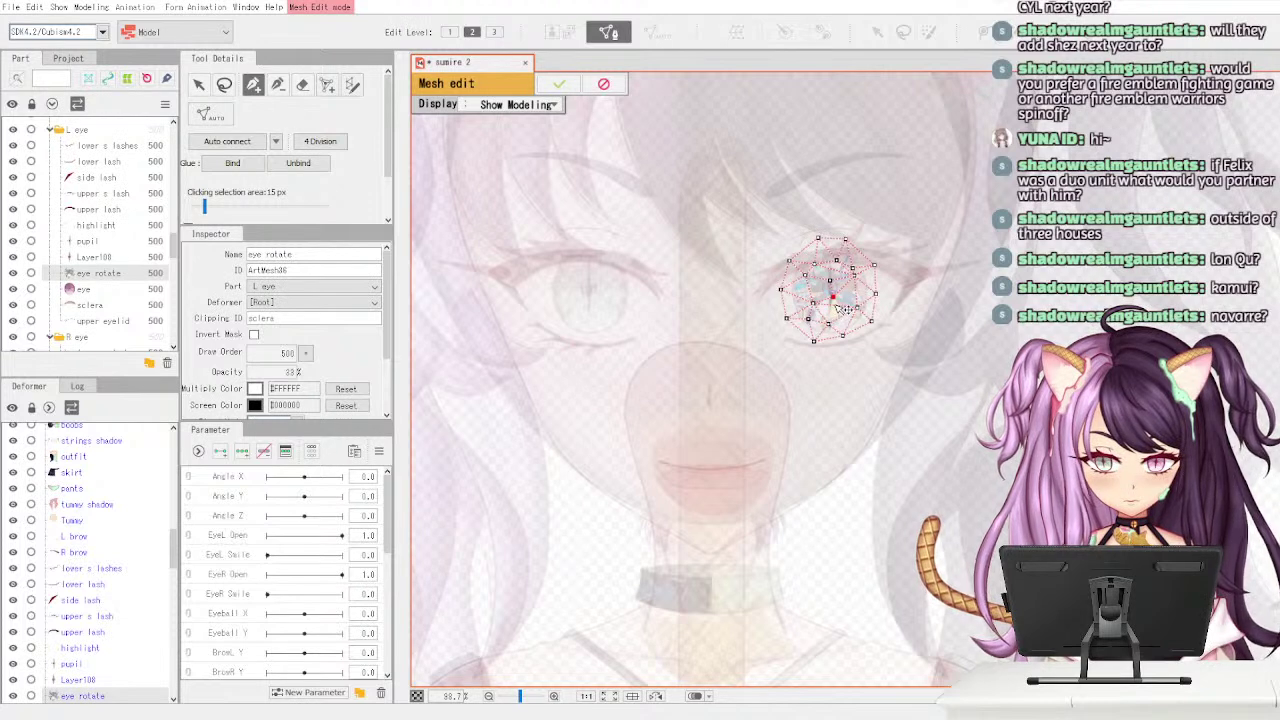
pyautogui.moveTo(834, 302); pyautogui.dragTo(832, 298)
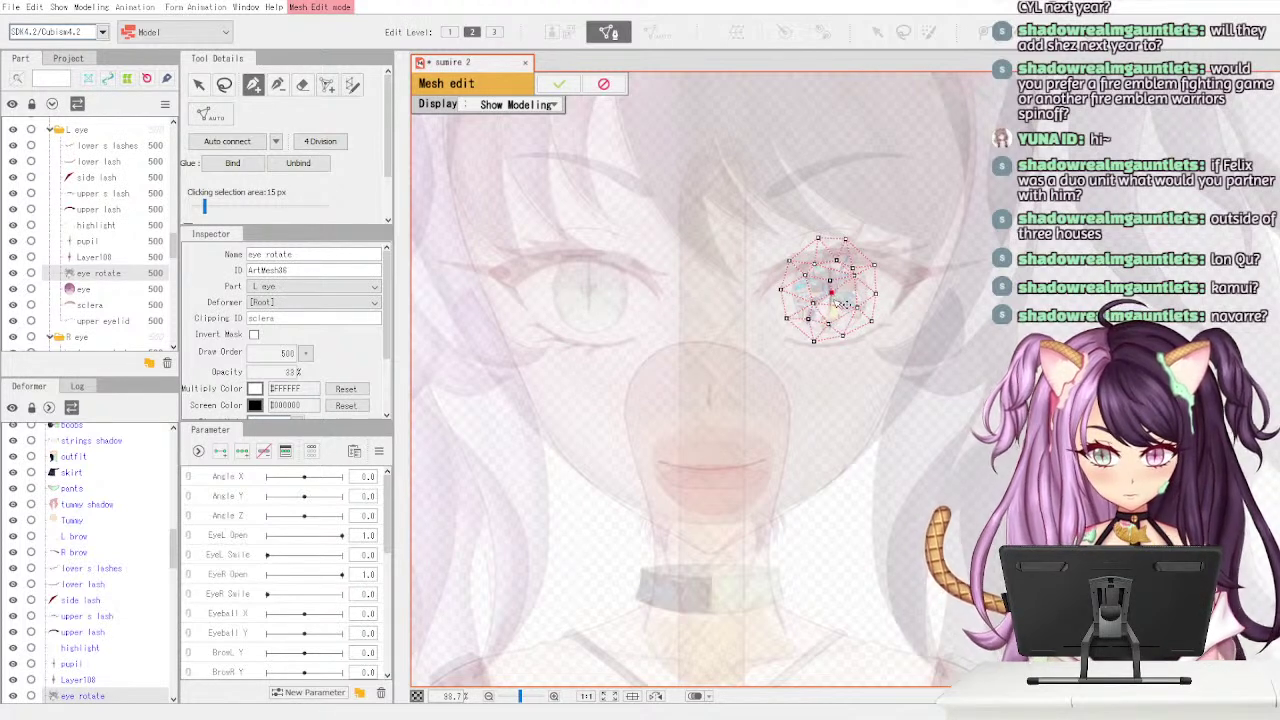
pyautogui.click(833, 310)
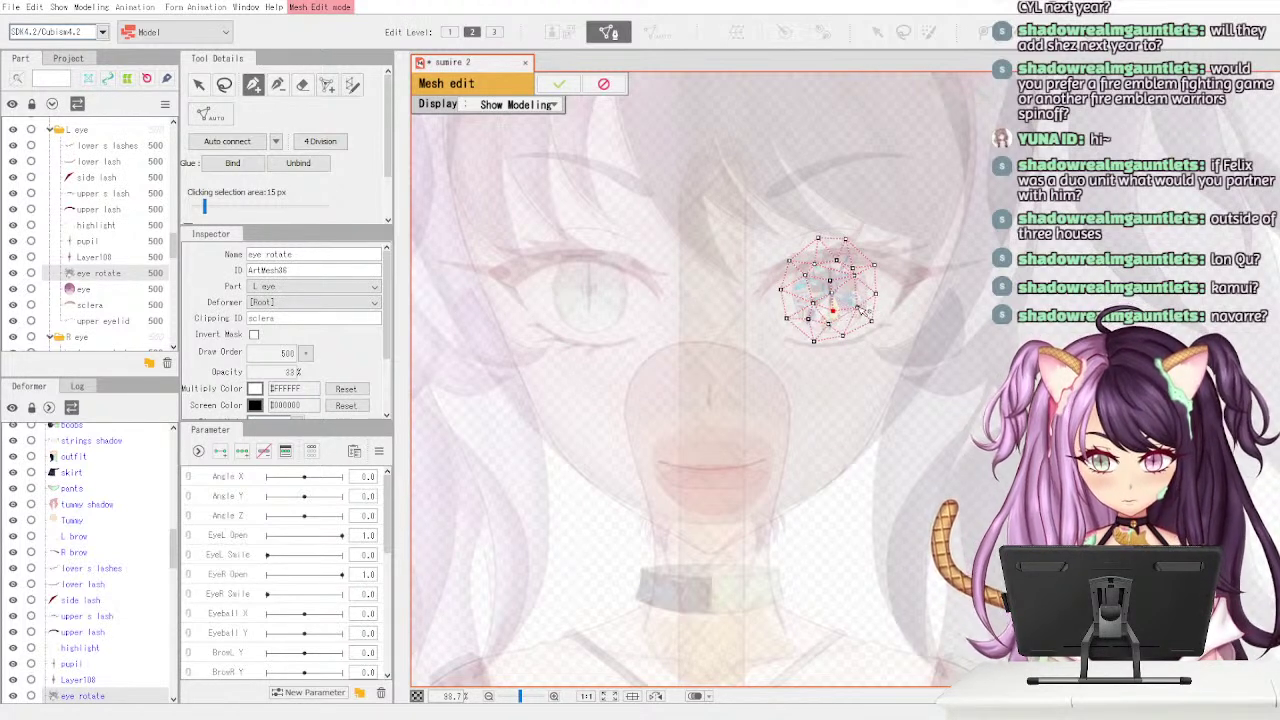
pyautogui.moveTo(831, 296); pyautogui.dragTo(831, 281)
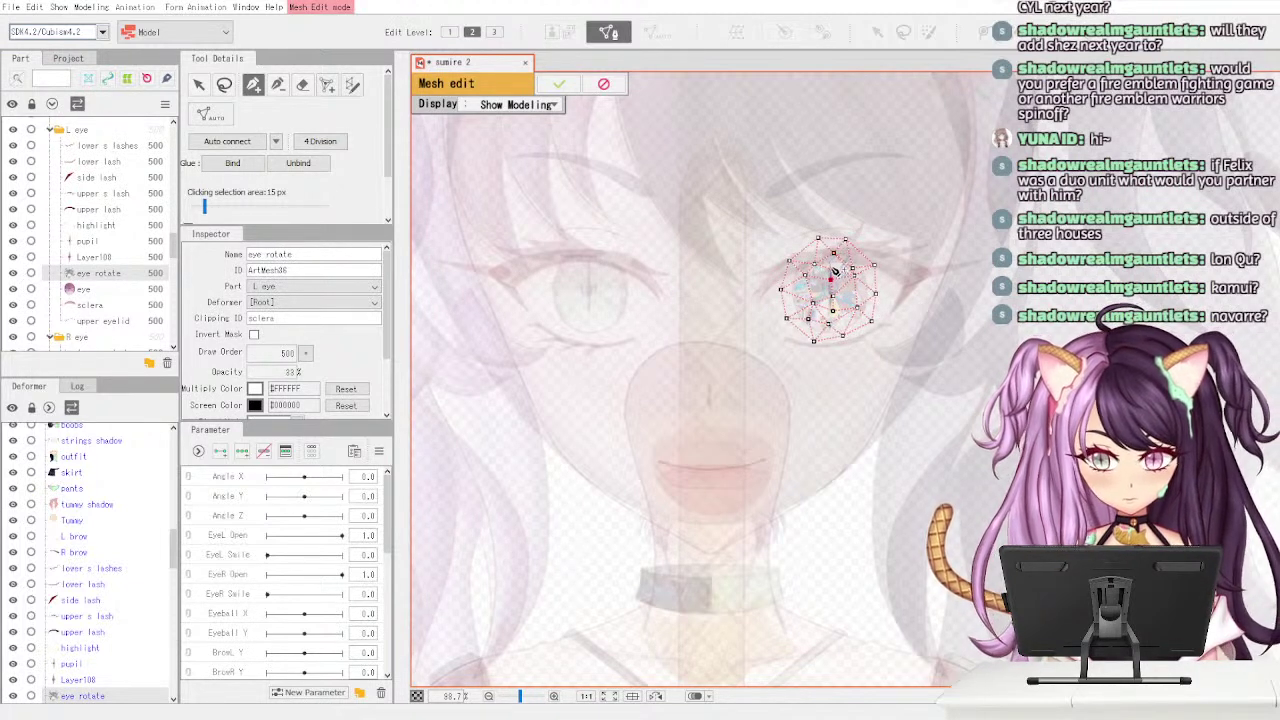
pyautogui.moveTo(831, 280); pyautogui.dragTo(852, 257)
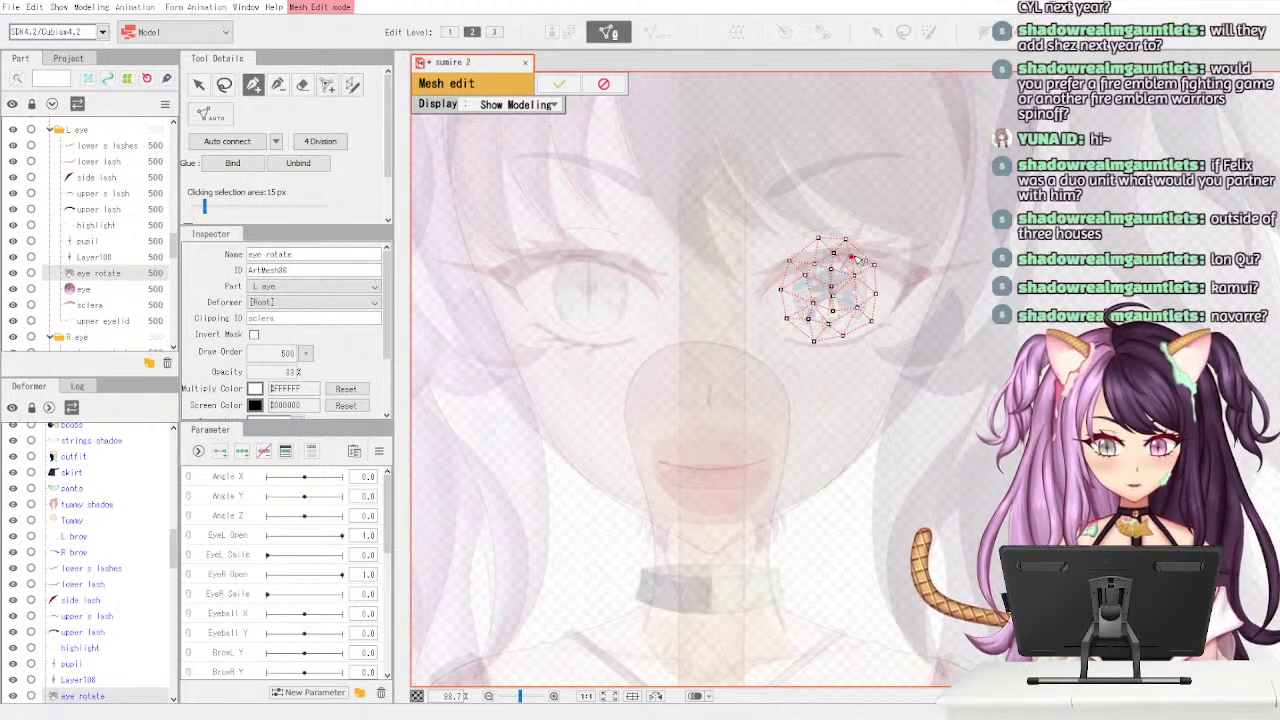
pyautogui.click(857, 274)
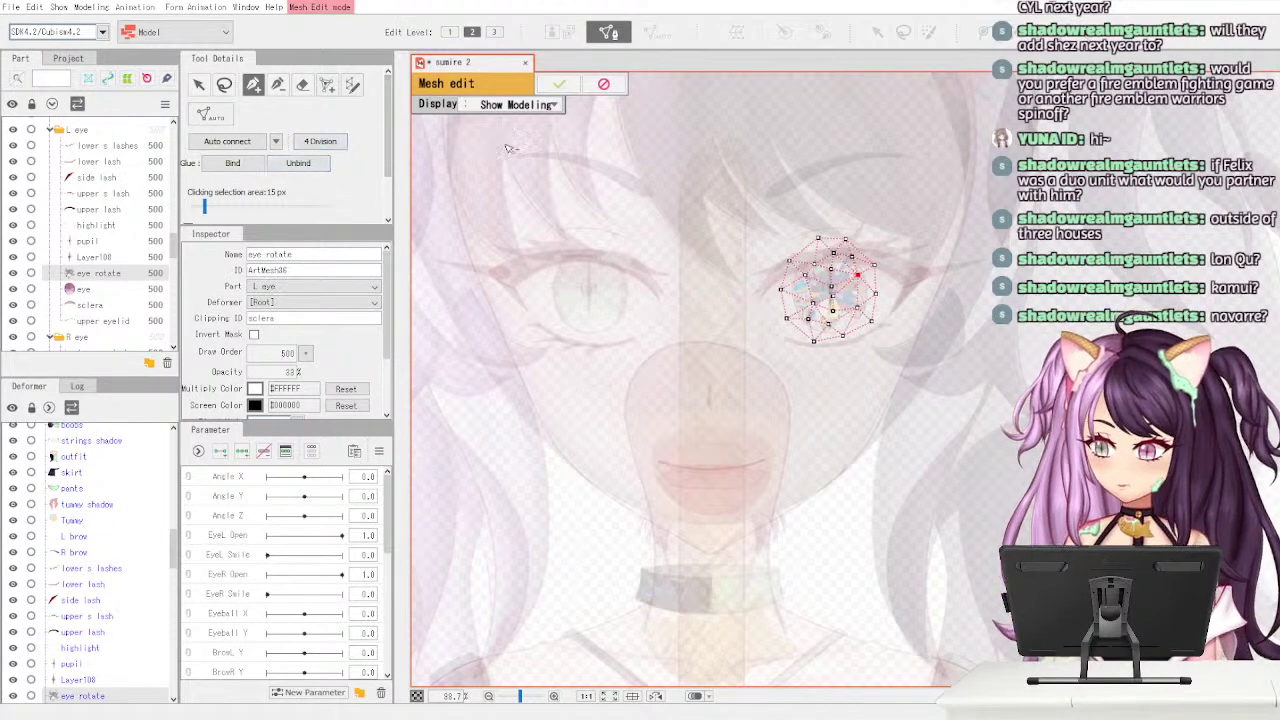
pyautogui.click(558, 84)
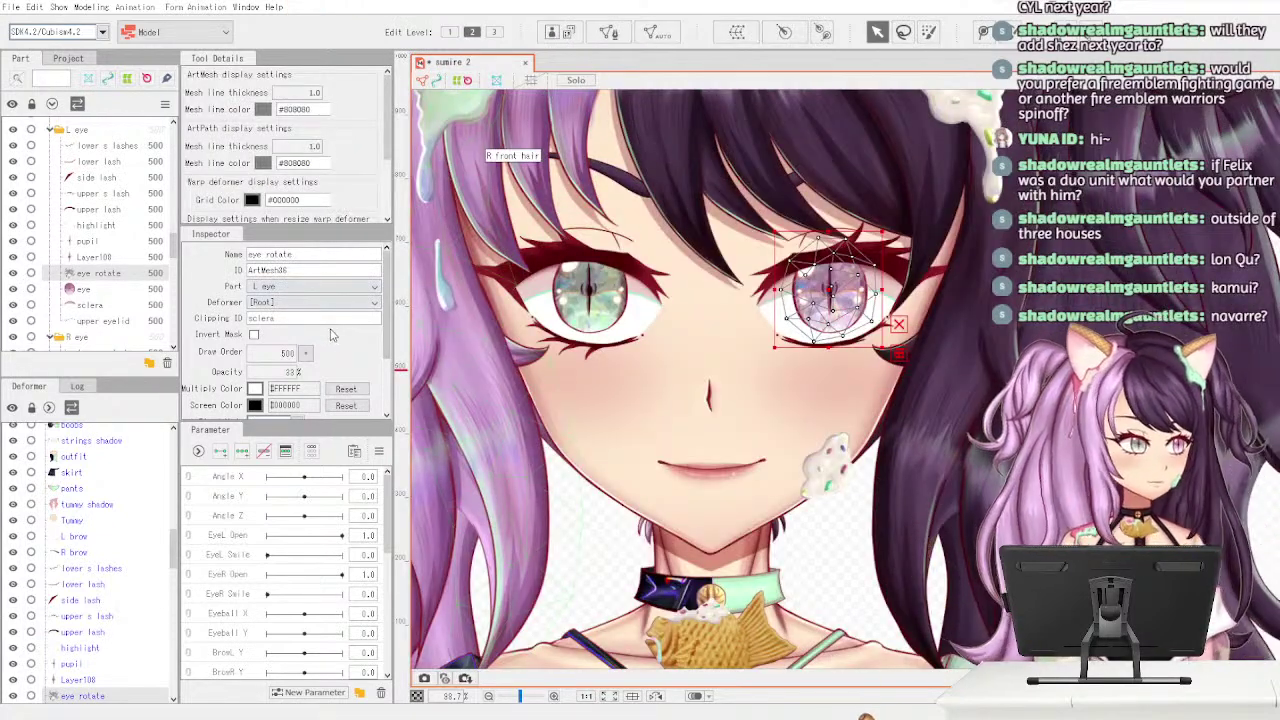
# - Generate automatic meshes for the eye, sclera and upper eyelid parts of the L eye
pyautogui.click(121, 290)
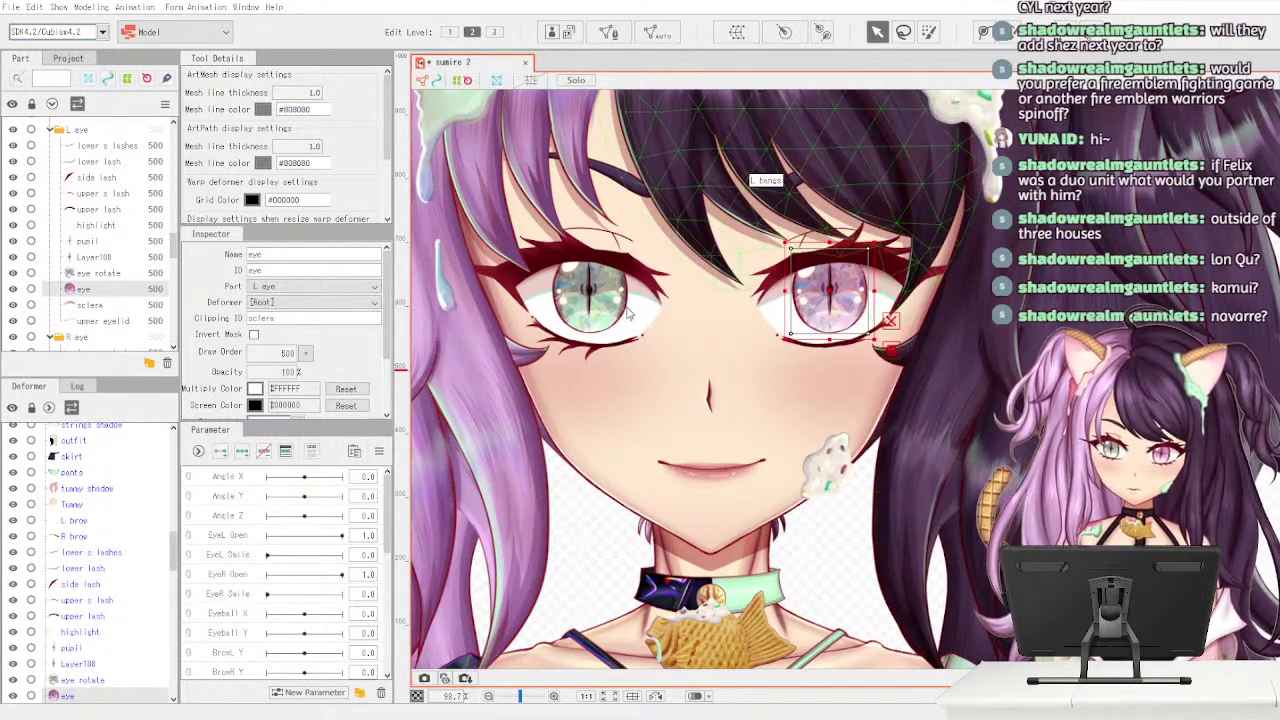
pyautogui.hotkey('ctrl', 'shift', 'a')
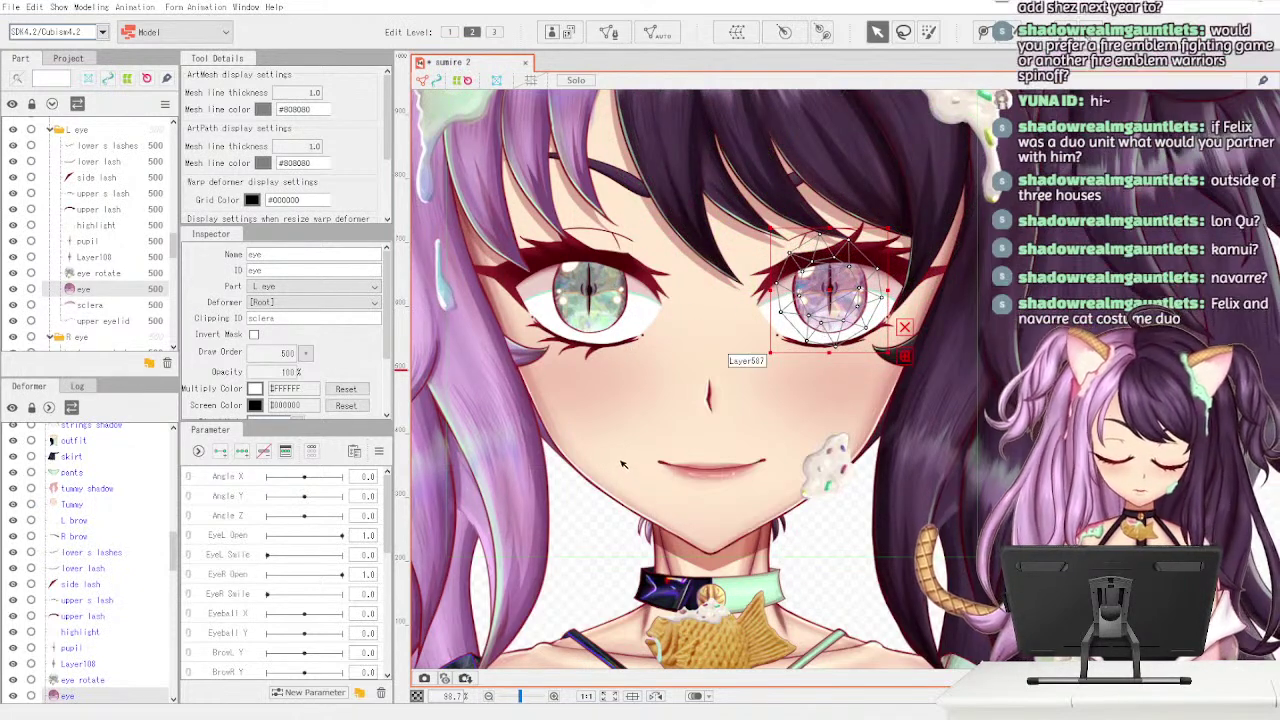
pyautogui.click(137, 306)
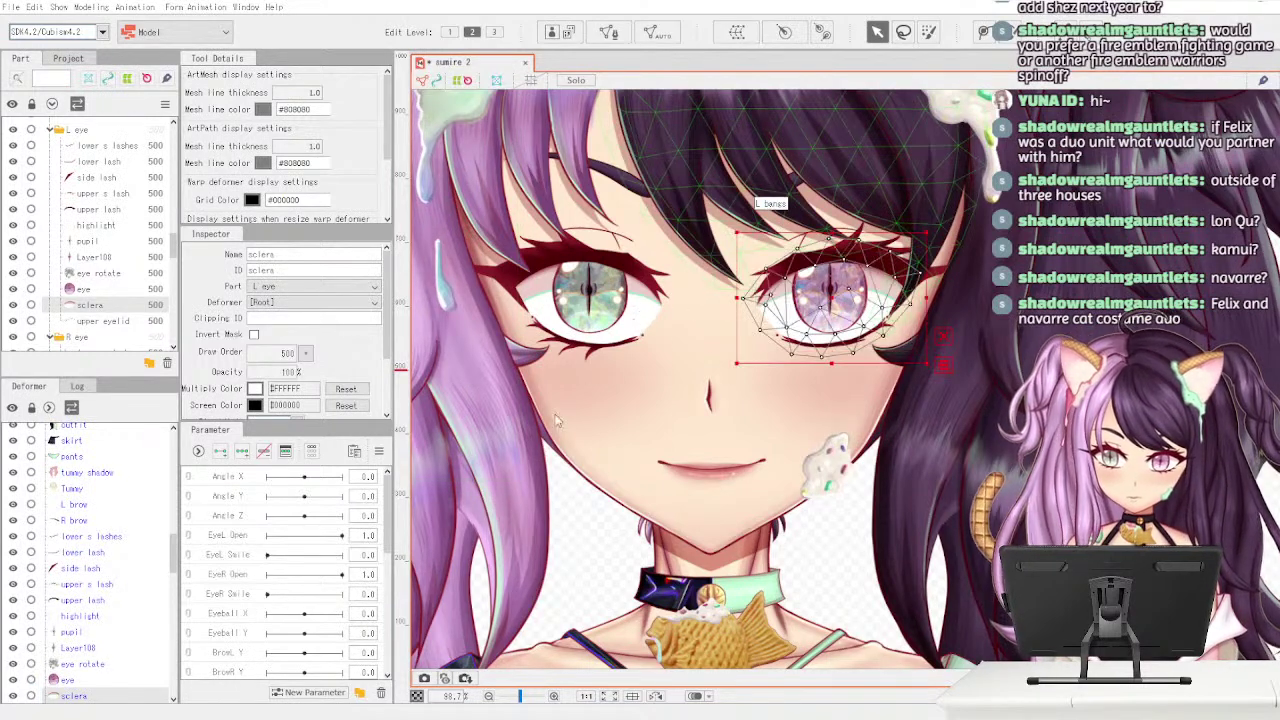
pyautogui.click(140, 322)
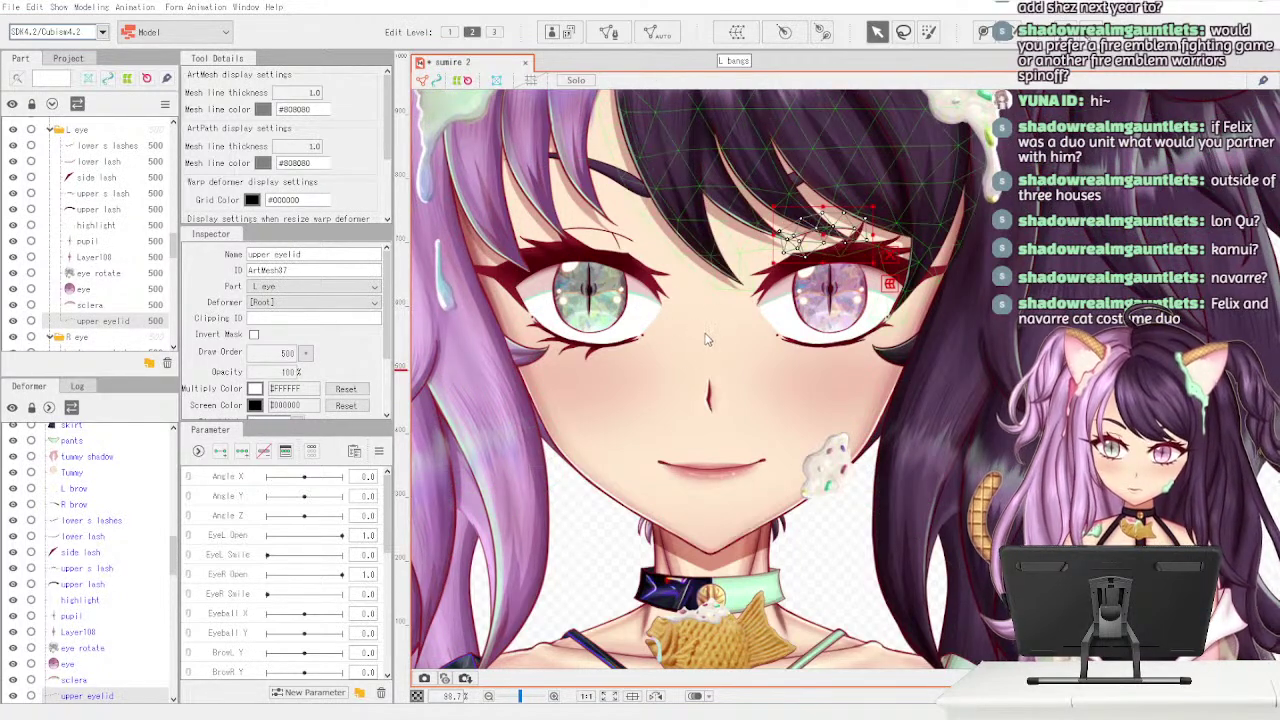
pyautogui.hotkey('ctrl', 'z')
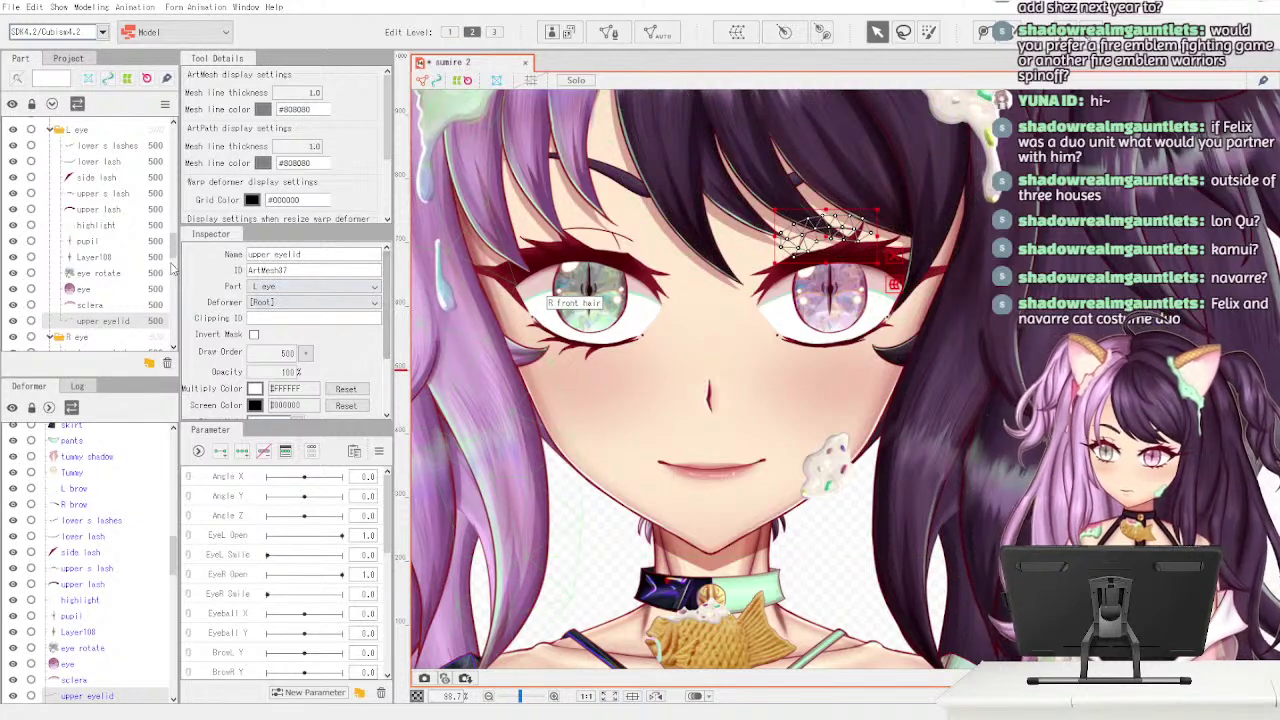
# - Select the lower s lashes part in the R eye folder and save the model file
pyautogui.scroll(-3, 170, 270)
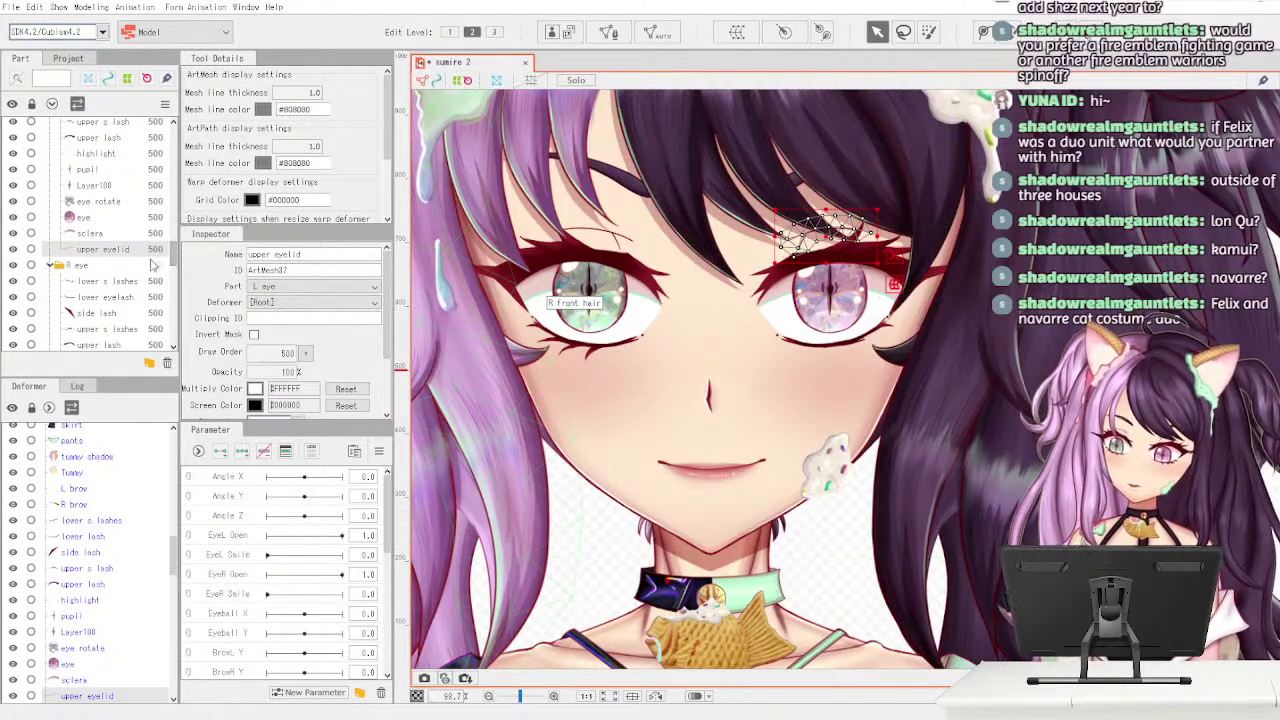
pyautogui.scroll(-2, 128, 266)
pyautogui.click(127, 238)
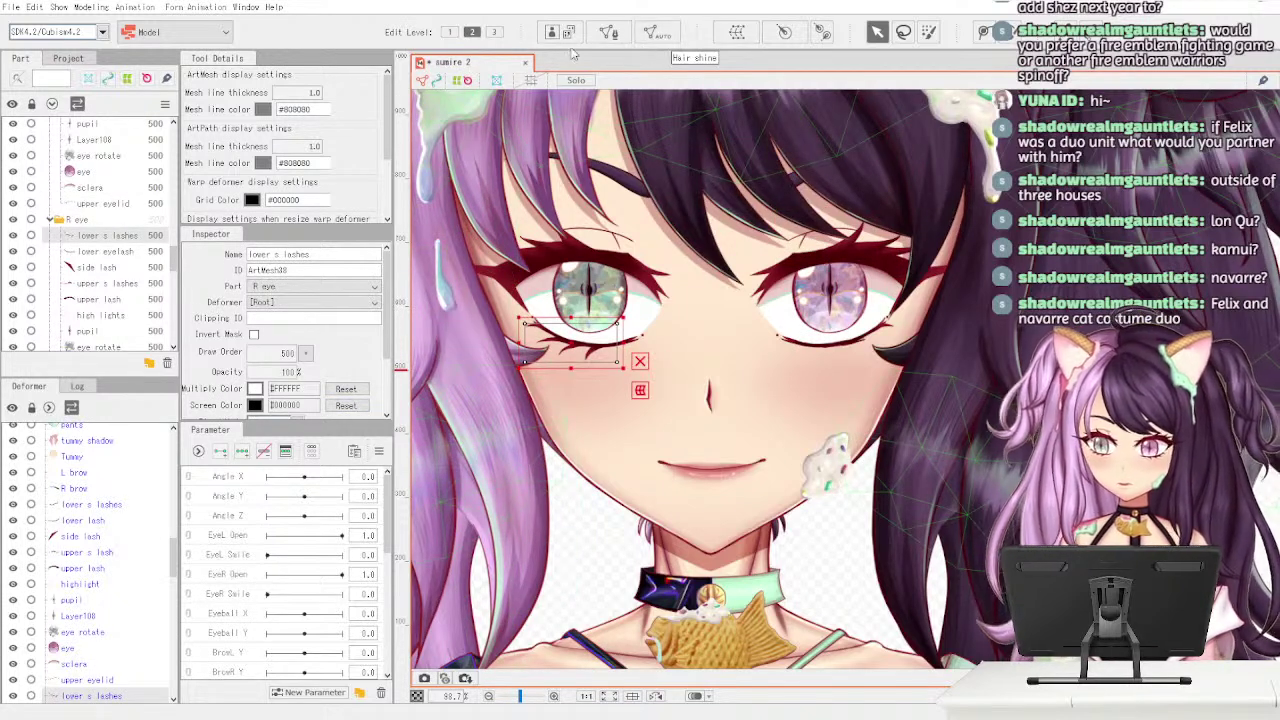
pyautogui.click(11, 7)
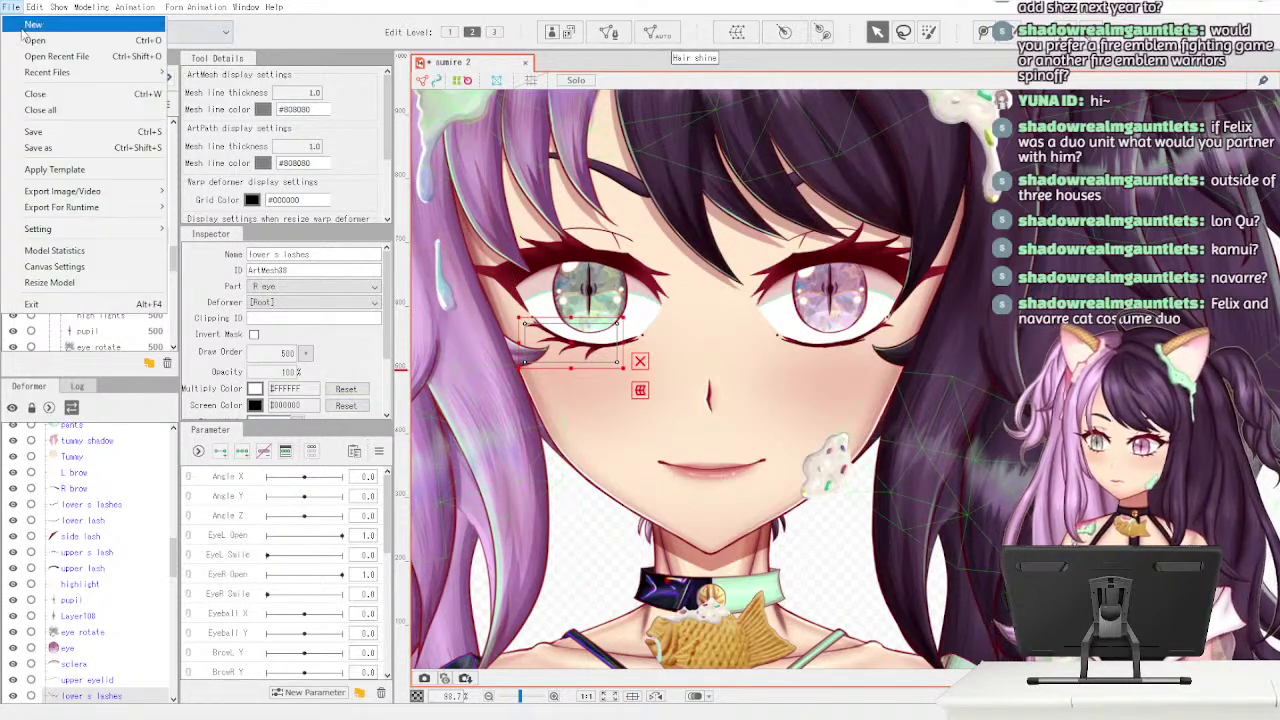
pyautogui.click(93, 135)
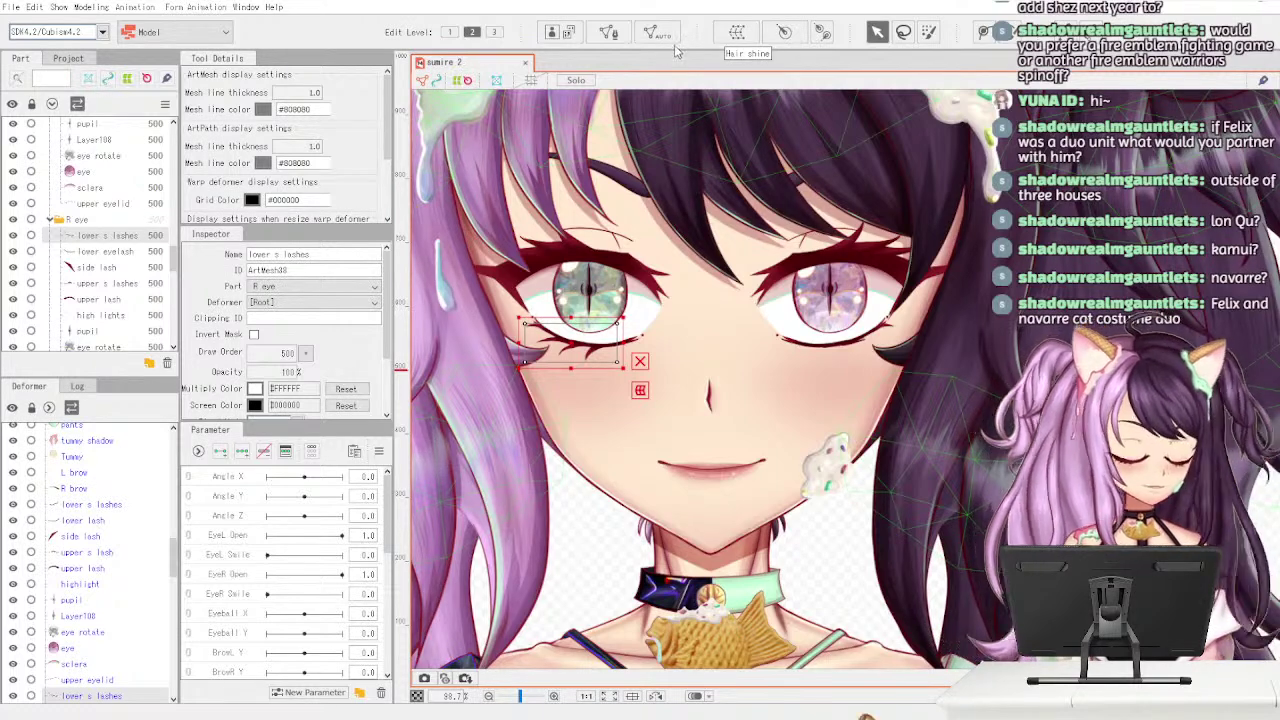
# - Generate an automatic mesh for the R eye's lower s lashes and erase all its vertices in mesh edit mode
pyautogui.click(662, 42)
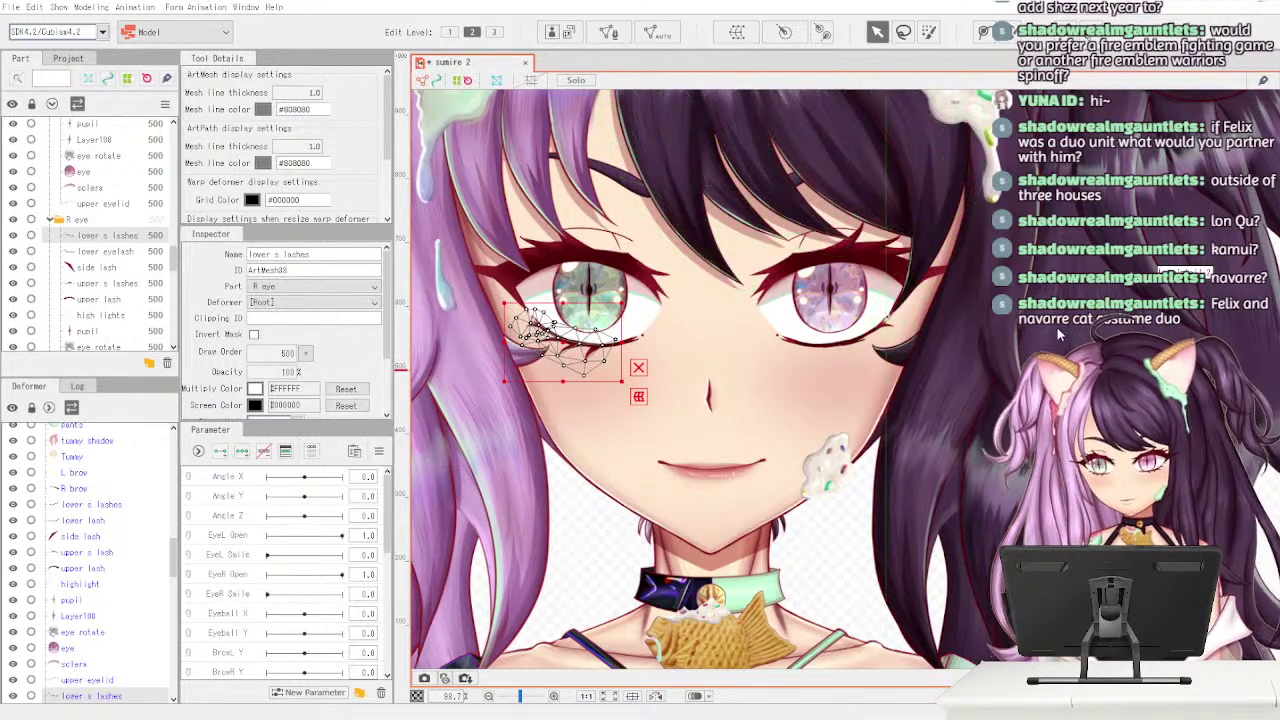
pyautogui.click(610, 33)
pyautogui.click(303, 86)
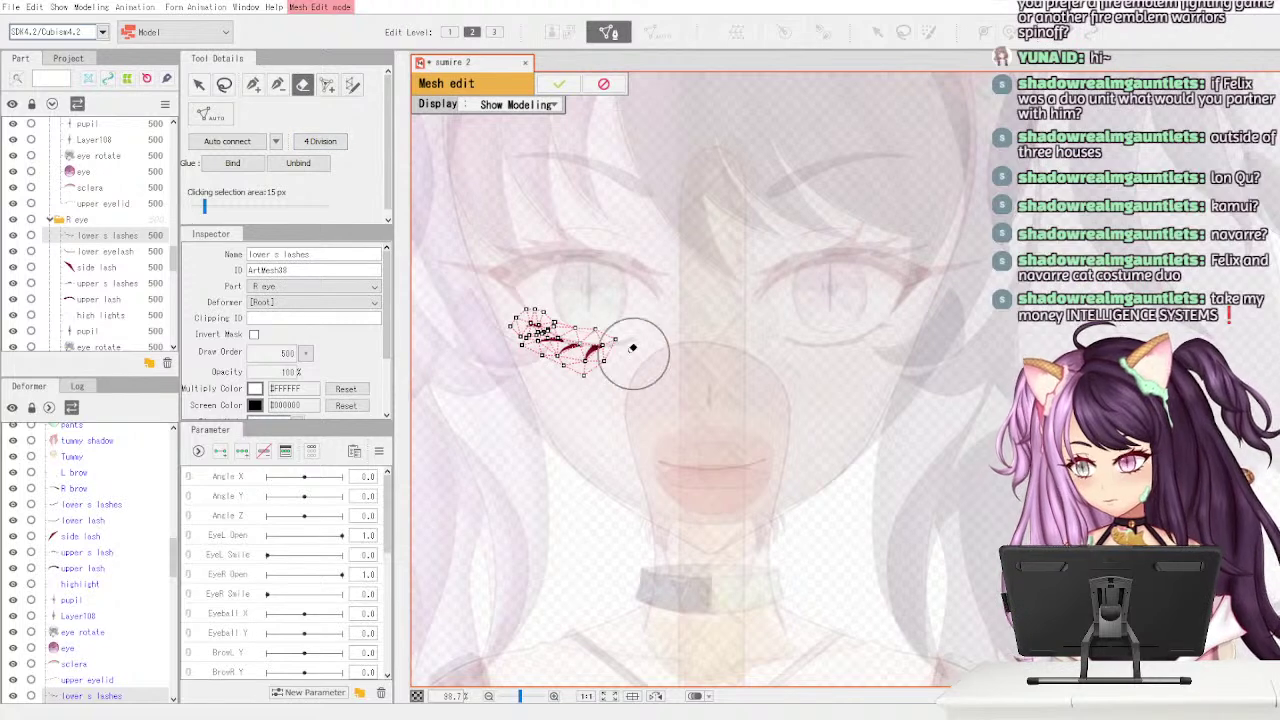
pyautogui.moveTo(640, 356); pyautogui.dragTo(551, 298)
# - Place new mesh vertices by hand around the innermost lash of the R eye's lower s lashes and auto-connect them
pyautogui.press('p')
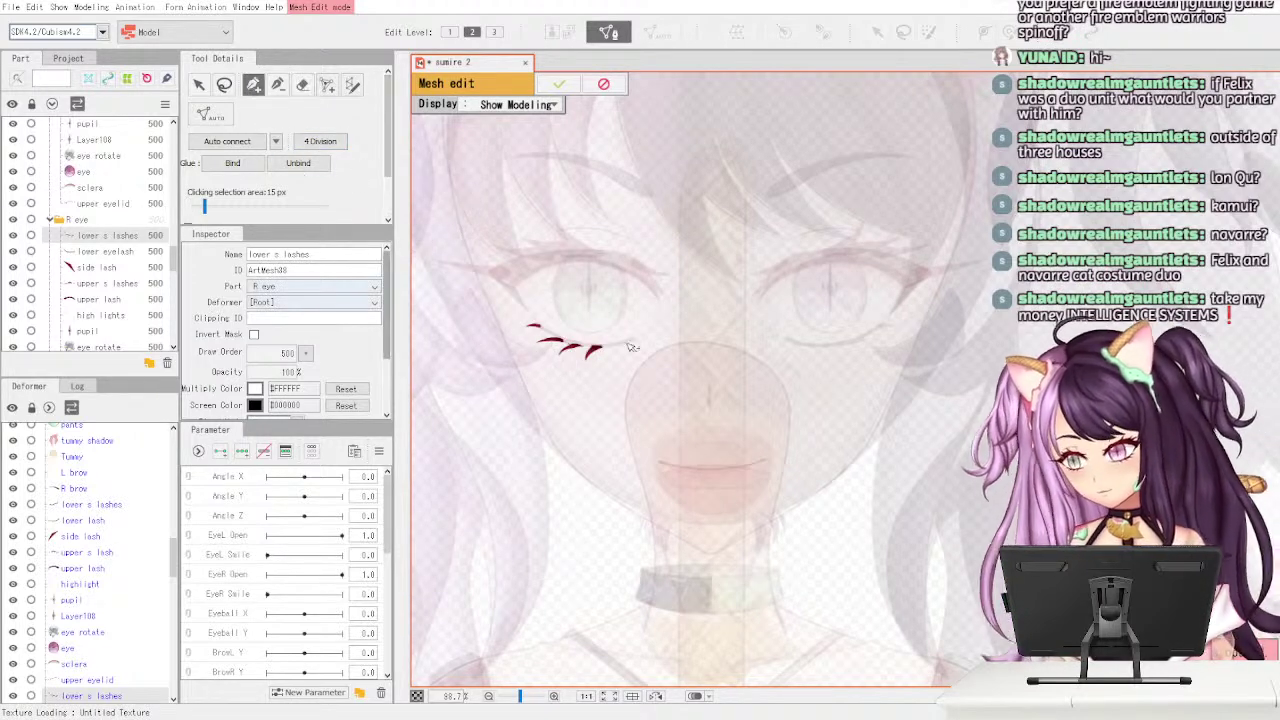
pyautogui.click(612, 345)
pyautogui.click(604, 352)
pyautogui.click(595, 362)
pyautogui.click(579, 364)
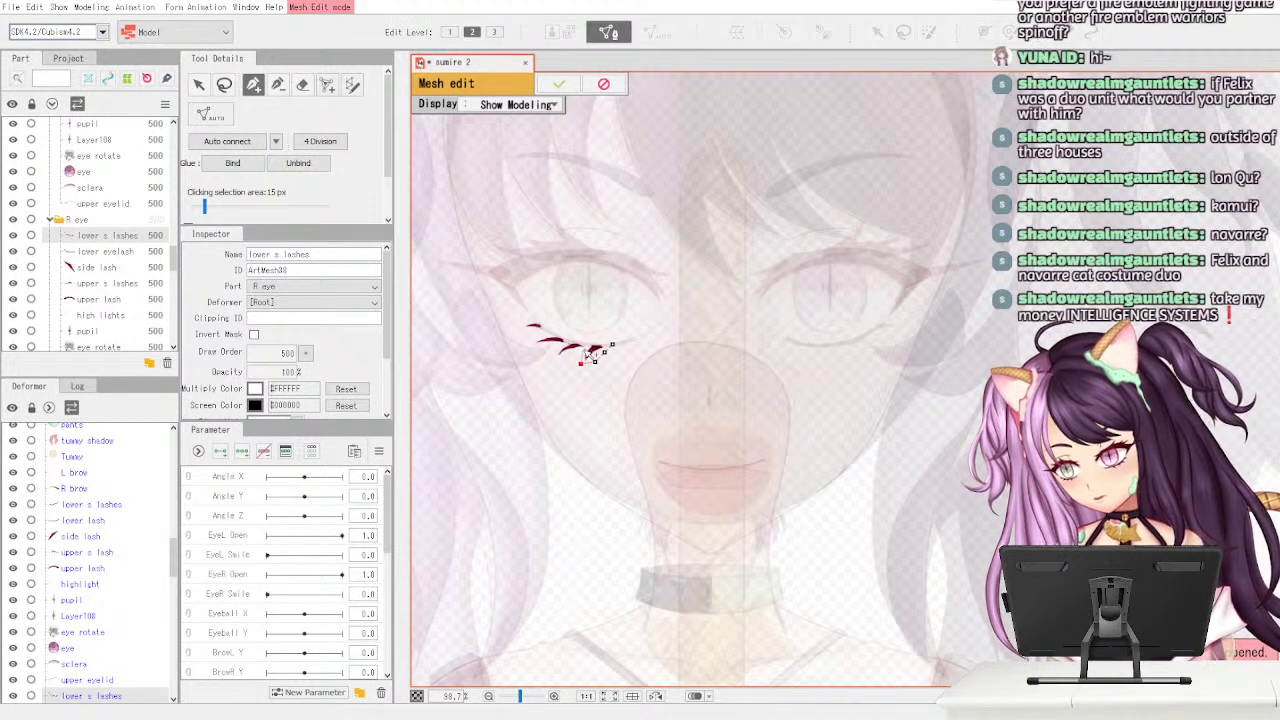
pyautogui.click(574, 355)
pyautogui.click(595, 340)
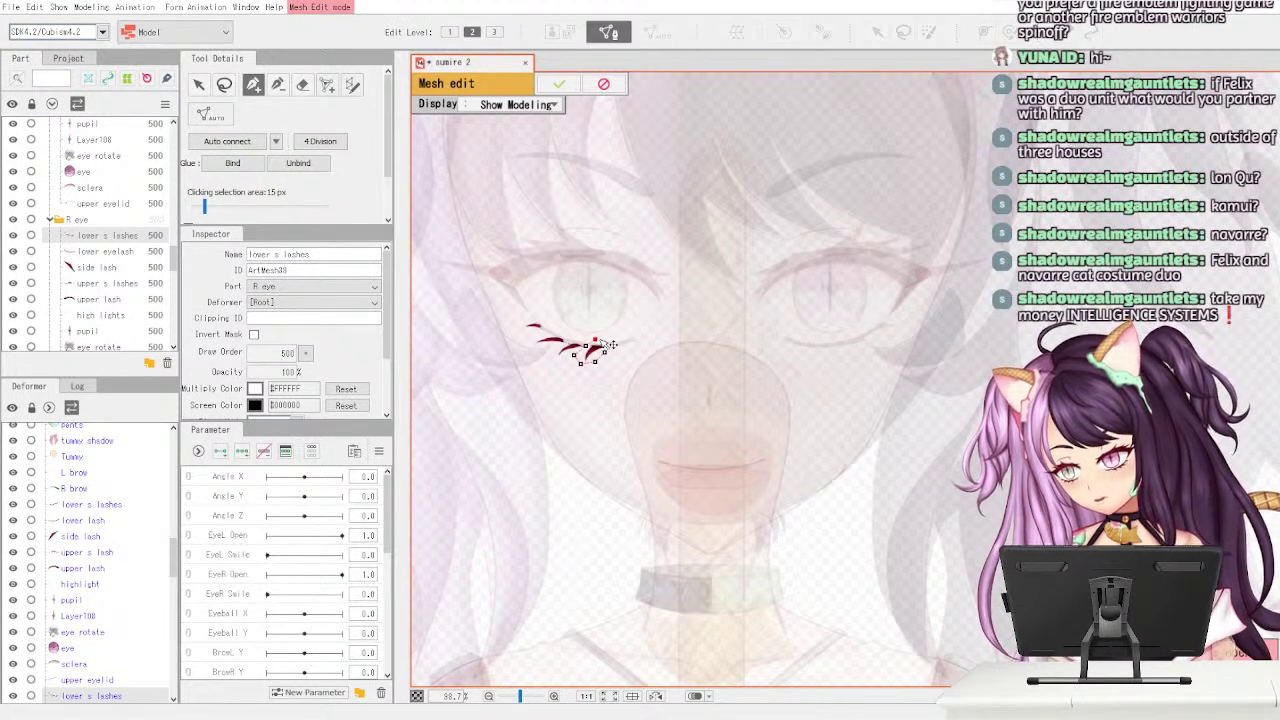
pyautogui.click(612, 345)
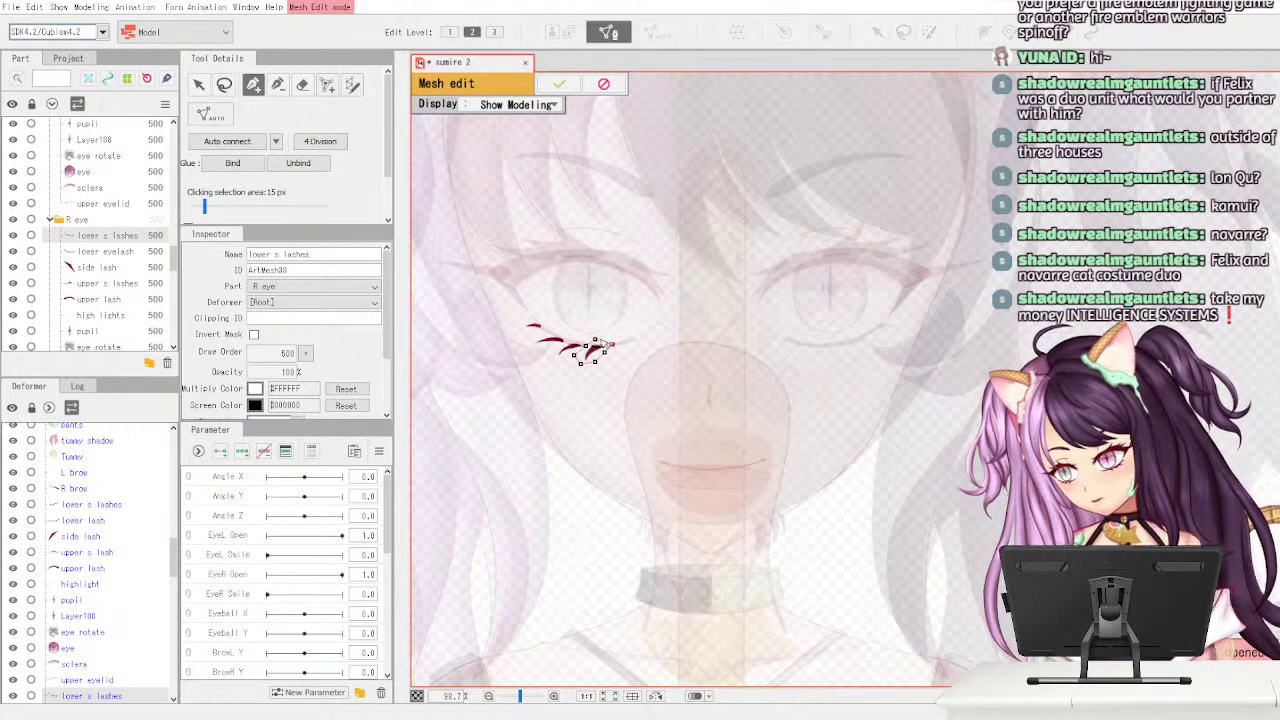
pyautogui.click(243, 145)
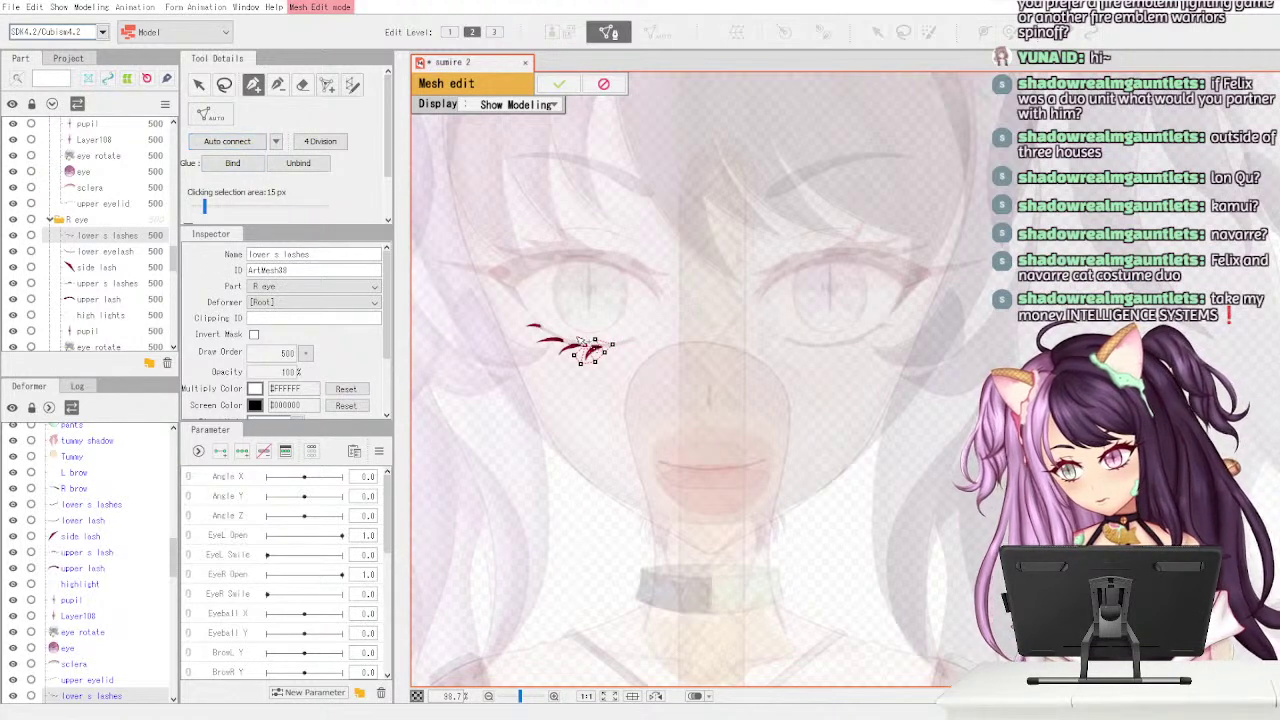
# - Extend the vertices around the remaining lower s lashes of the R eye, auto-connect them and apply the mesh
pyautogui.moveTo(567, 332)
pyautogui.mouseDown()
pyautogui.moveTo(523, 315)
pyautogui.moveTo(515, 325)
pyautogui.moveTo(556, 362)
pyautogui.moveTo(580, 362)
pyautogui.mouseUp()
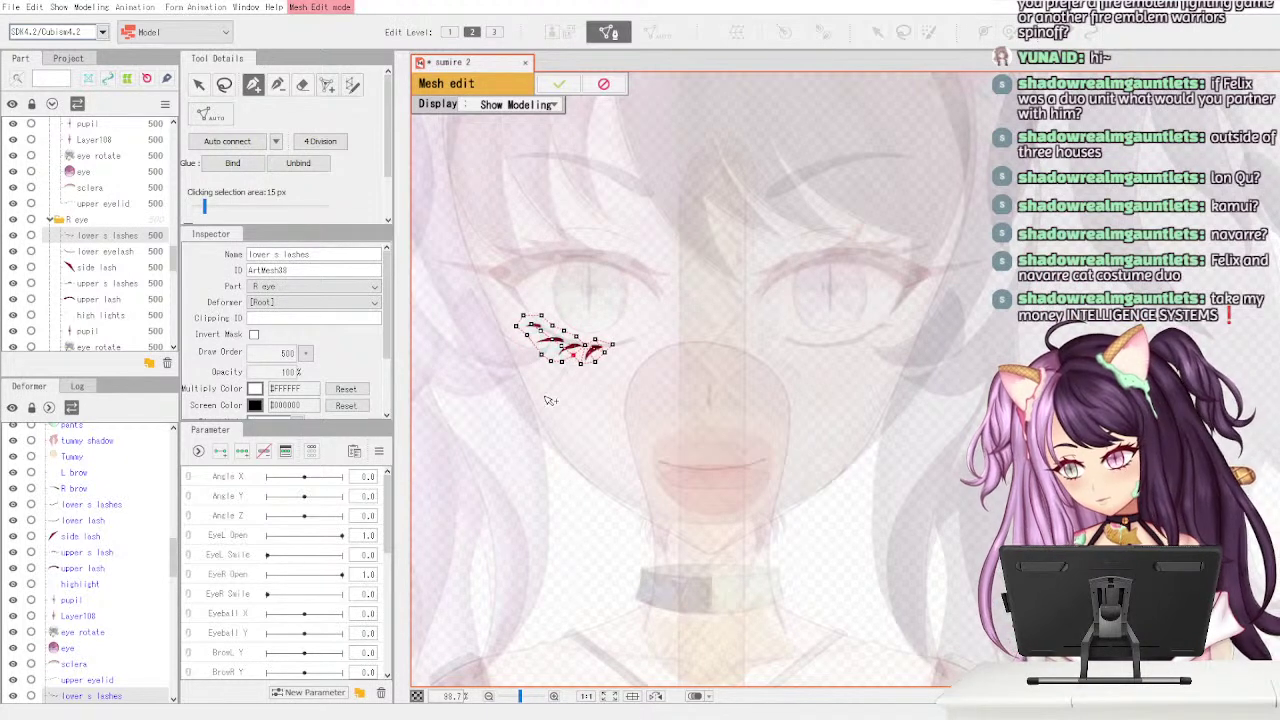
pyautogui.click(230, 145)
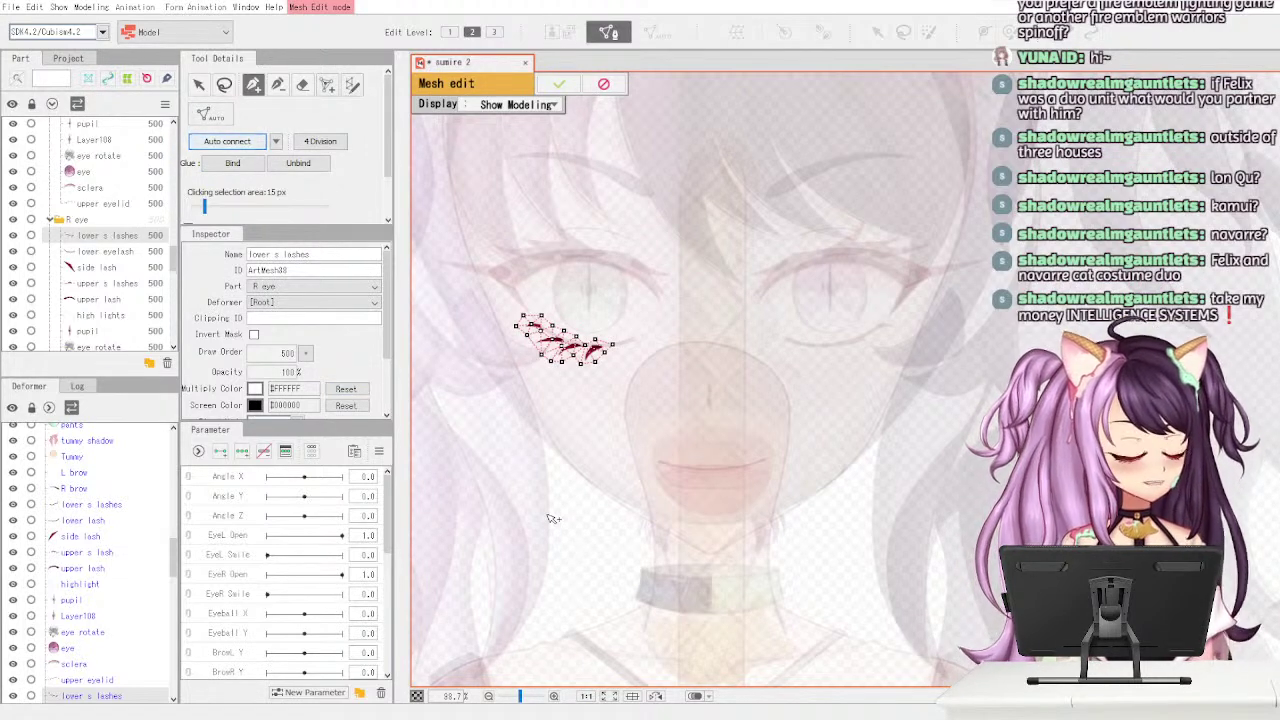
pyautogui.click(558, 83)
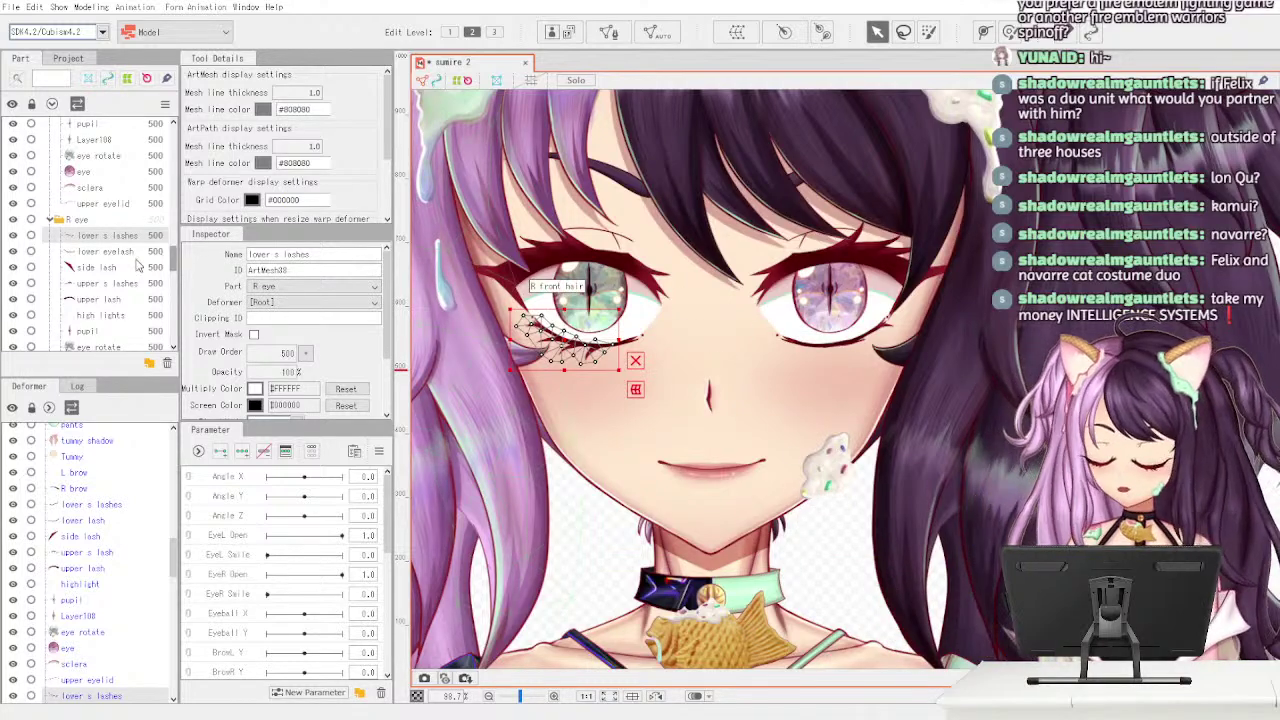
# - Select the R eye's lower eyelash part and generate an automatic mesh for it
pyautogui.click(598, 338)
pyautogui.click(608, 32)
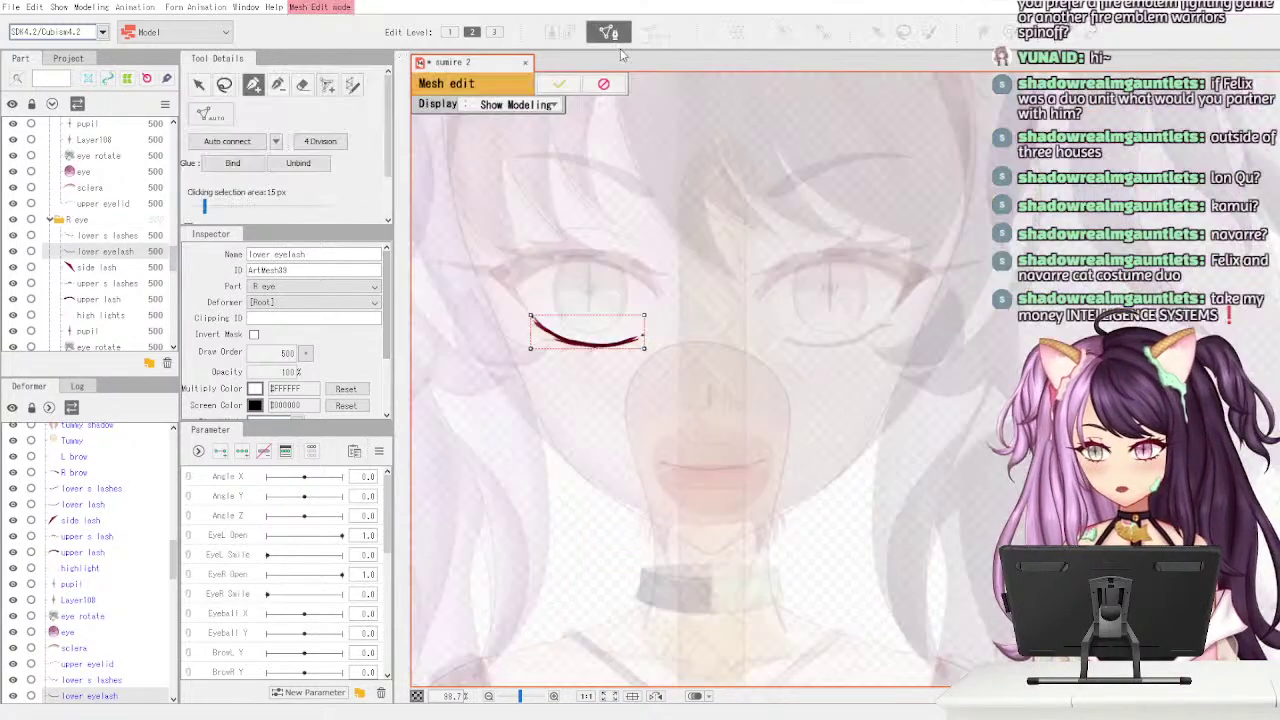
pyautogui.click(563, 85)
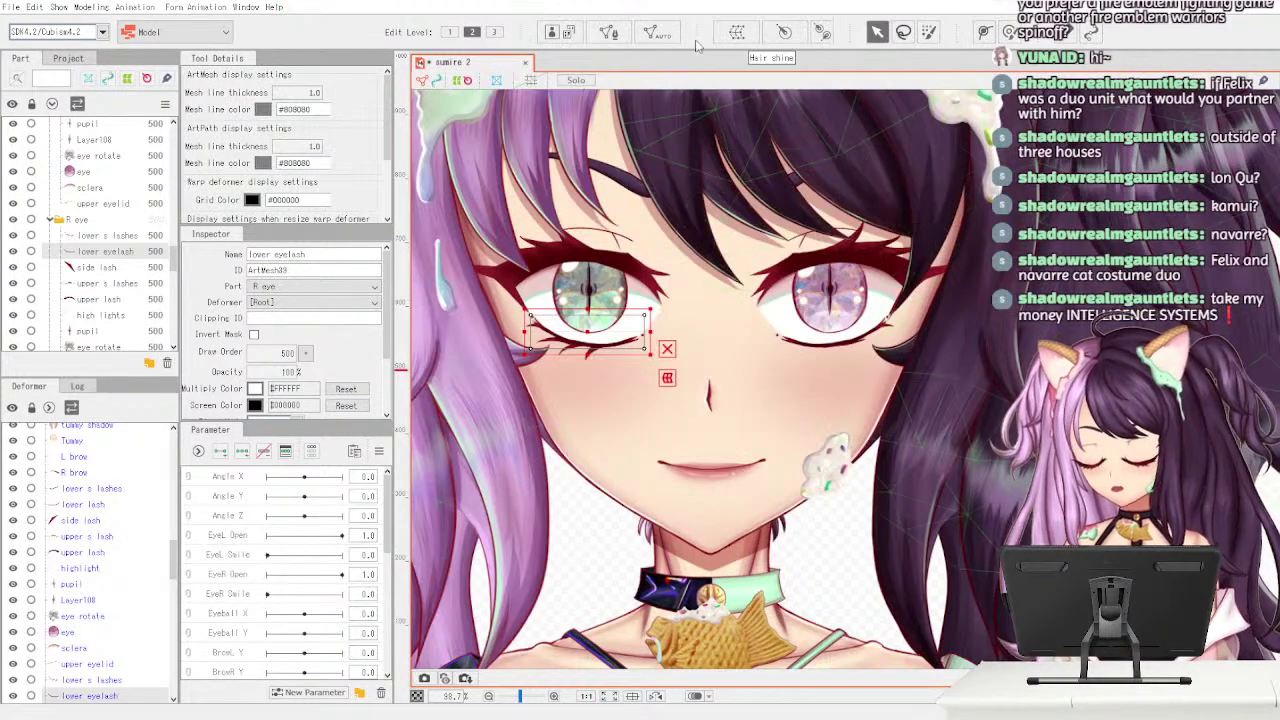
pyautogui.click(637, 313)
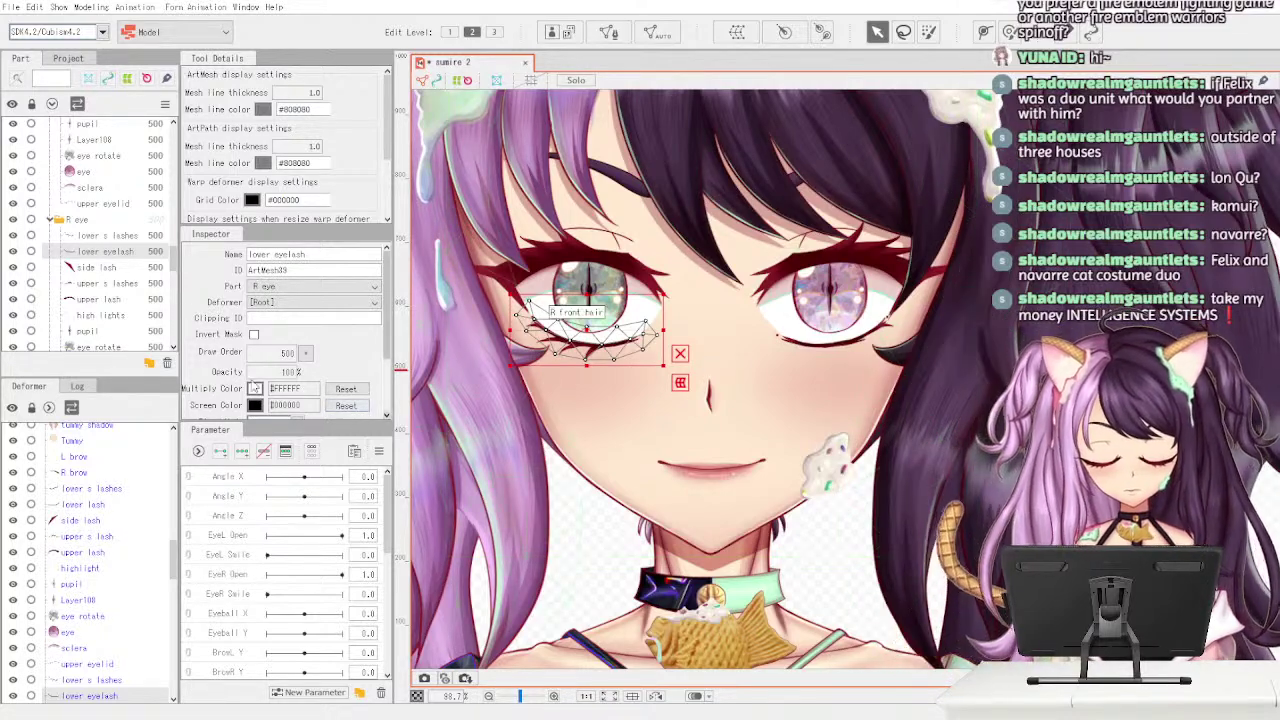
# - Generate an automatic mesh for the side lash part in the R eye folder
pyautogui.click(130, 268)
pyautogui.click(610, 33)
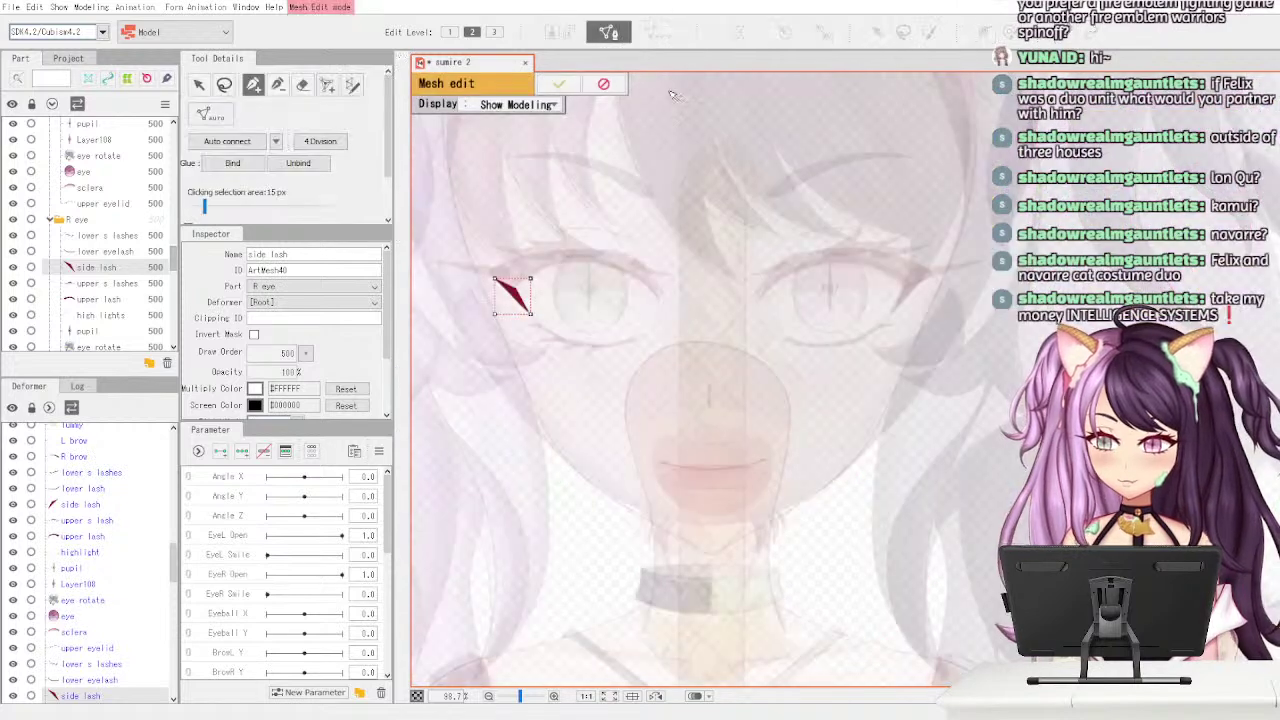
pyautogui.click(605, 84)
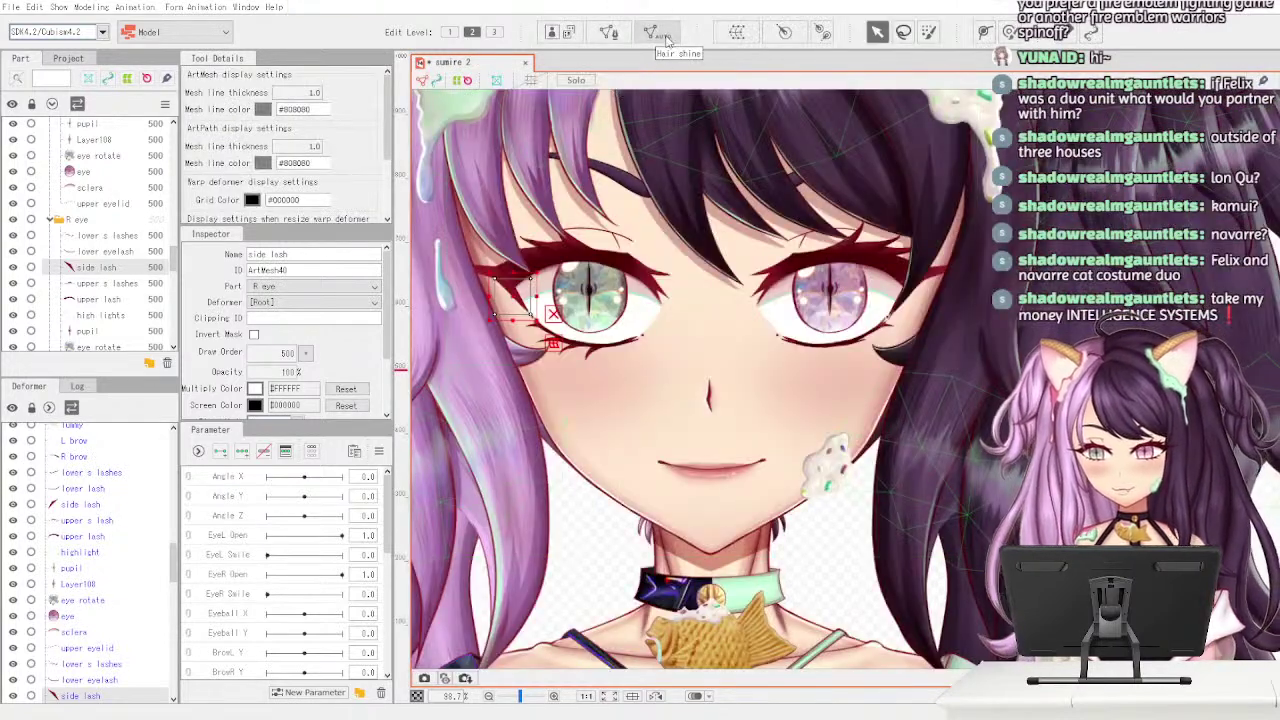
pyautogui.click(632, 324)
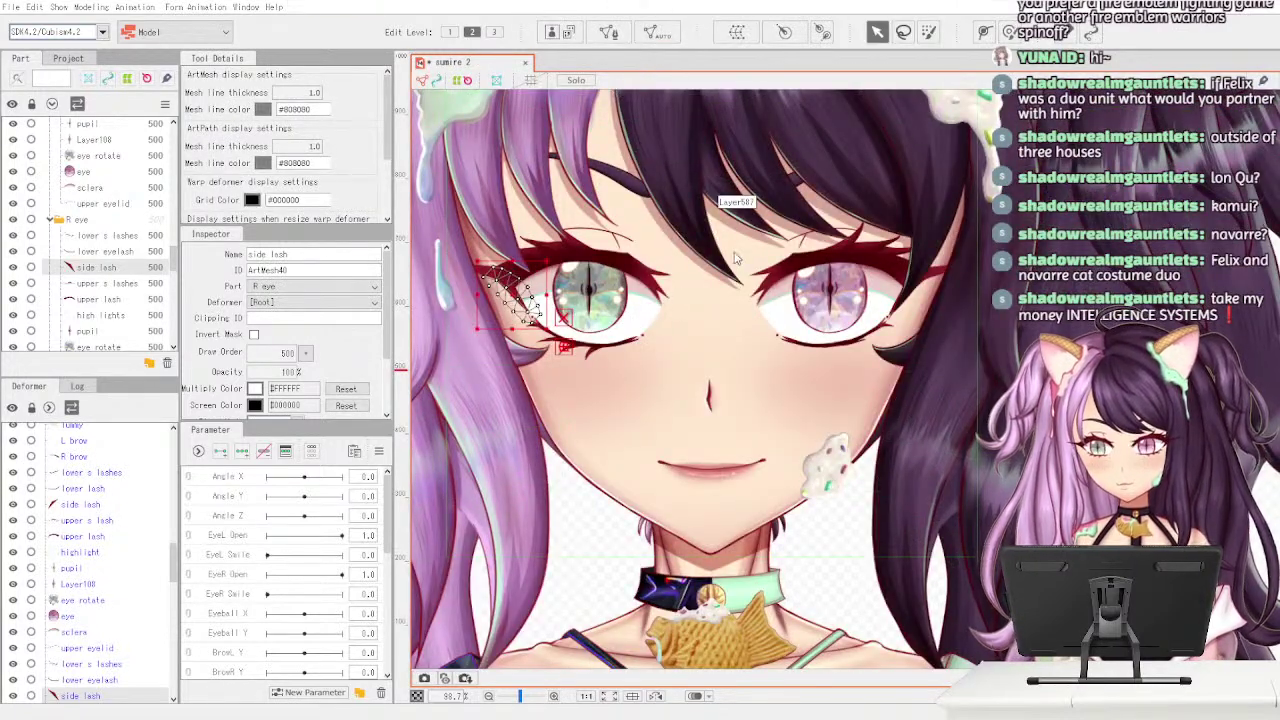
# - Generate automatic meshes for the R eye's upper s lashes and upper lash parts
pyautogui.click(540, 238)
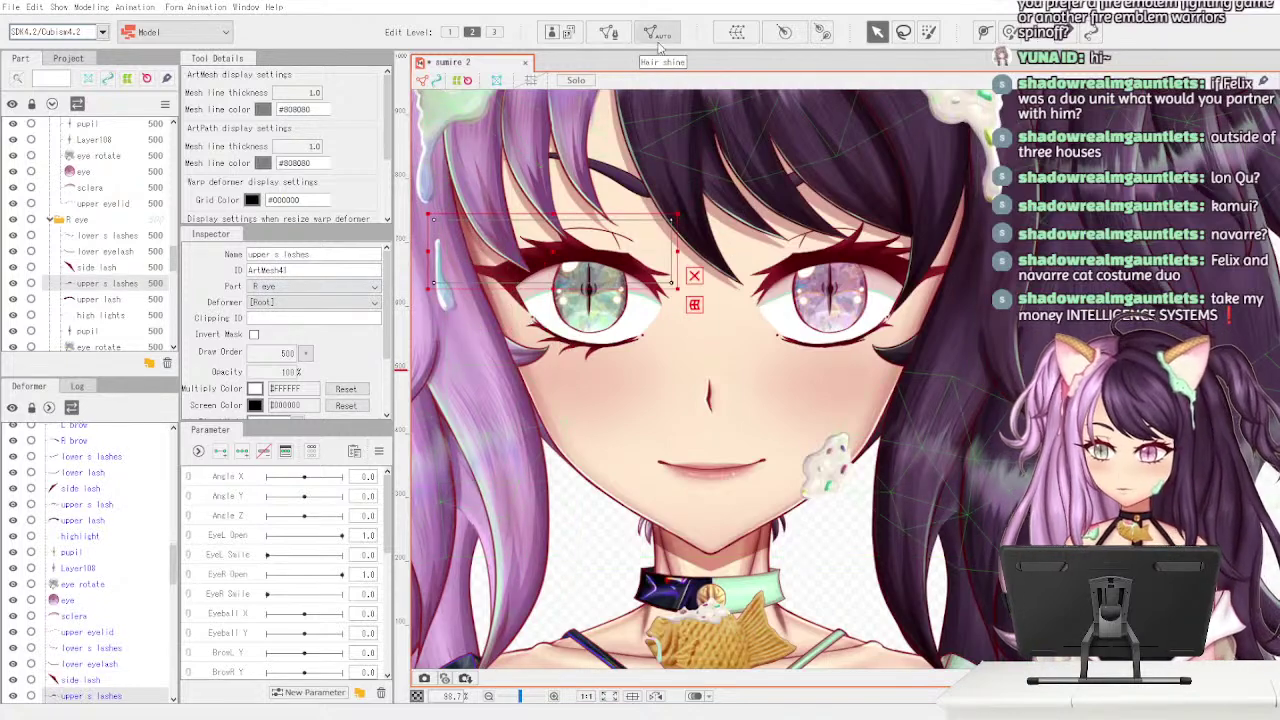
pyautogui.click(632, 322)
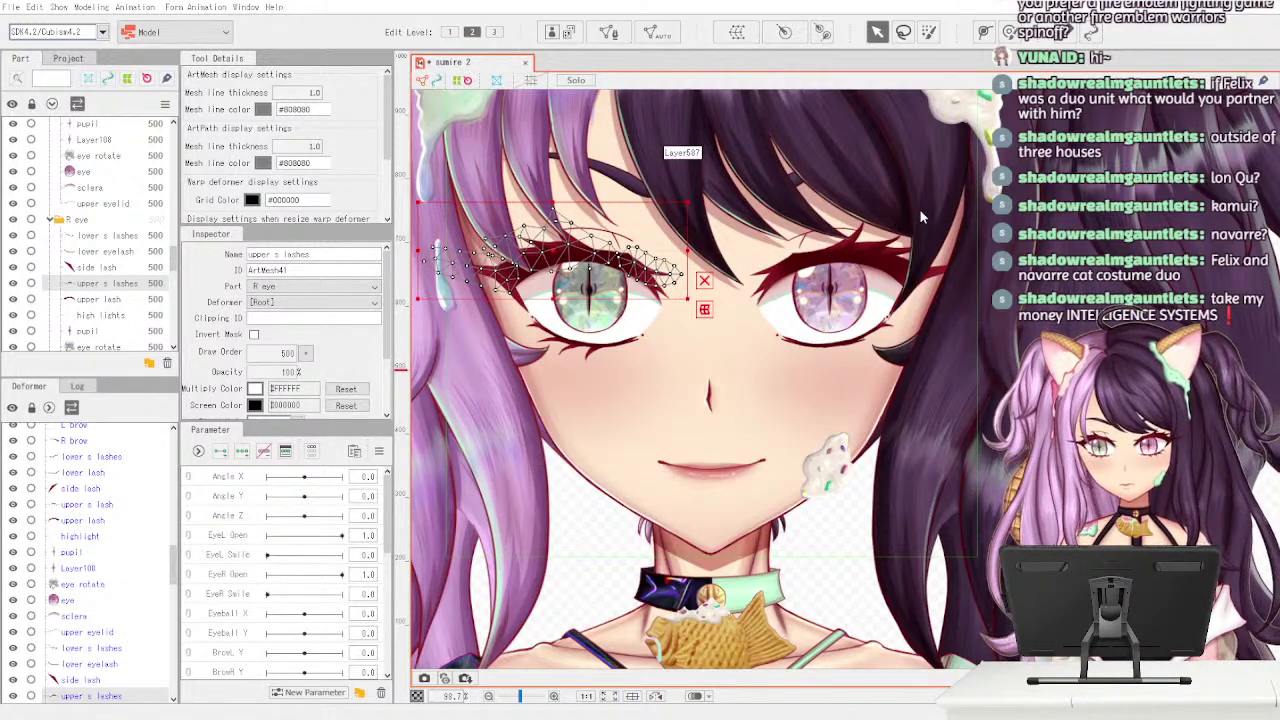
pyautogui.click(508, 258)
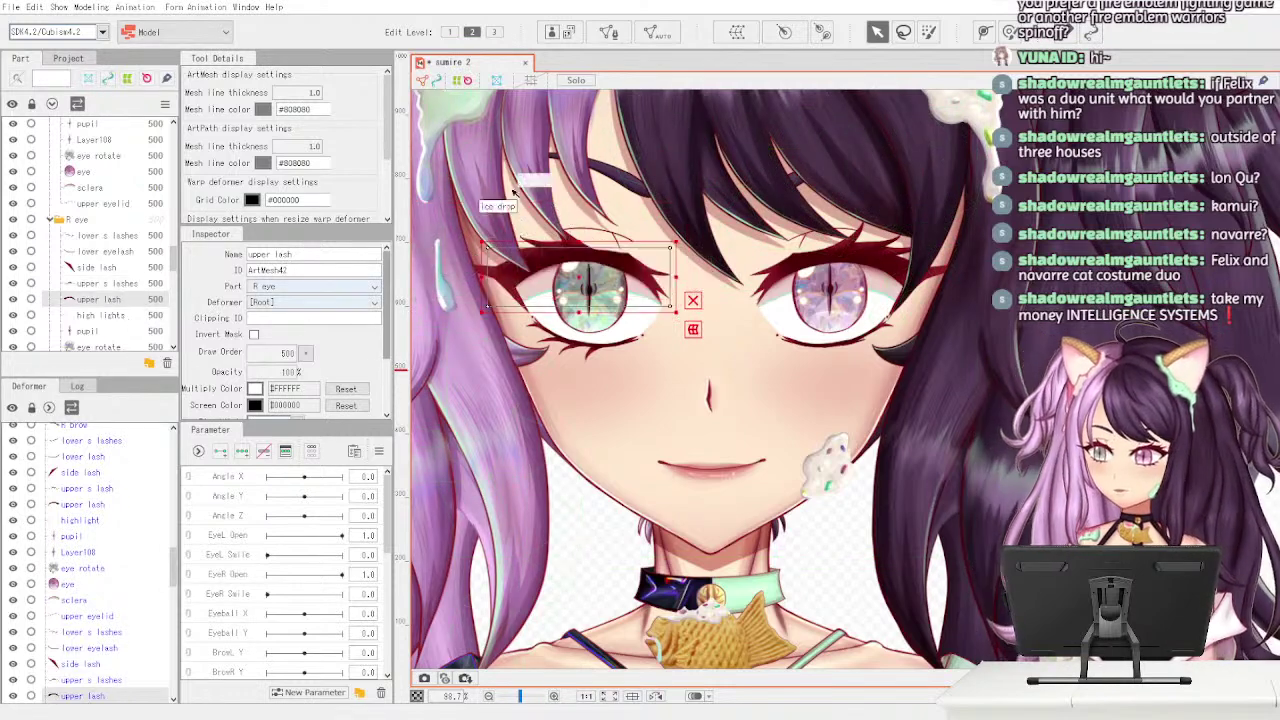
pyautogui.click(657, 32)
pyautogui.click(636, 329)
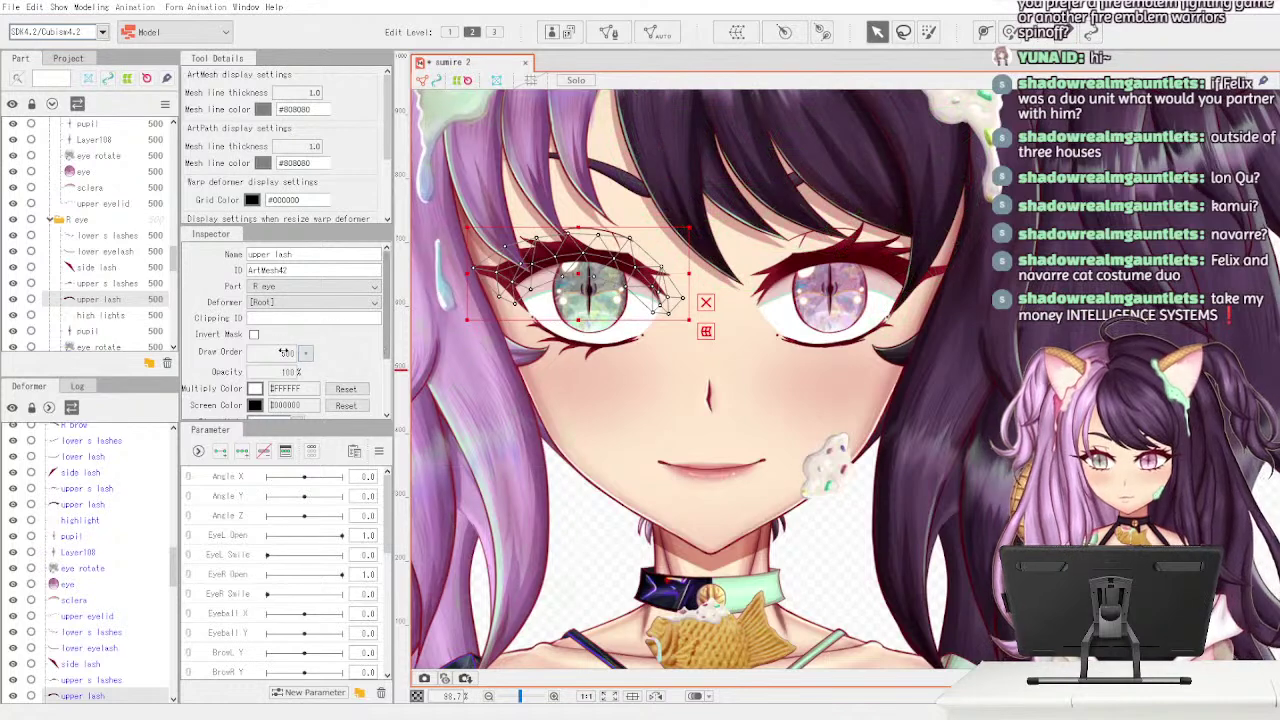
# - Generate automatic meshes for the R eye's high lights and pupil parts
pyautogui.scroll(-2, 150, 270)
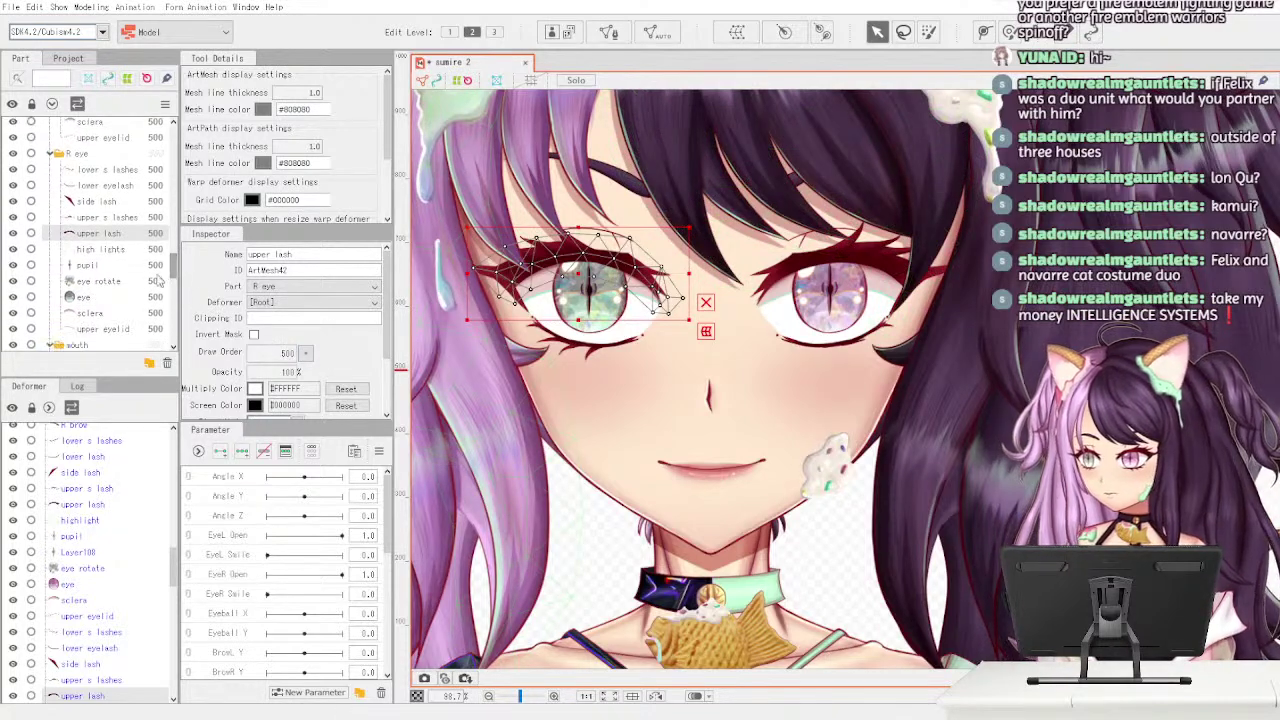
pyautogui.click(146, 250)
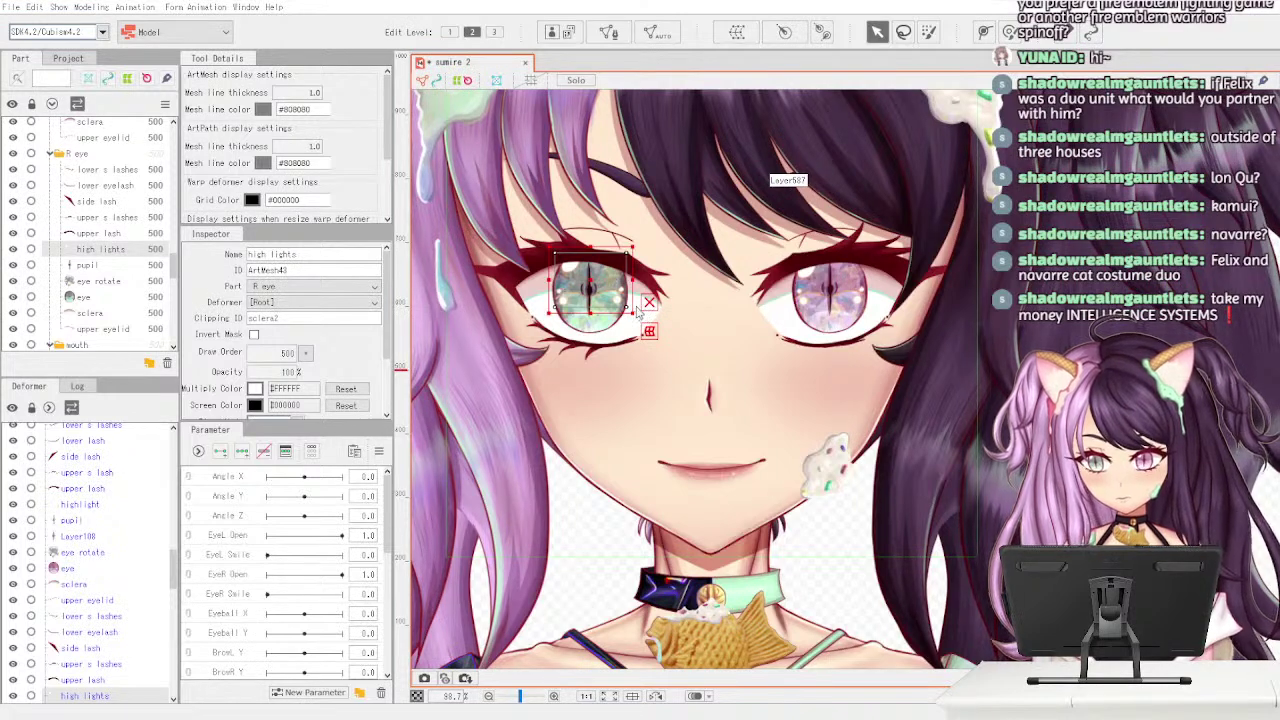
pyautogui.moveTo(636, 313); pyautogui.dragTo(656, 326)
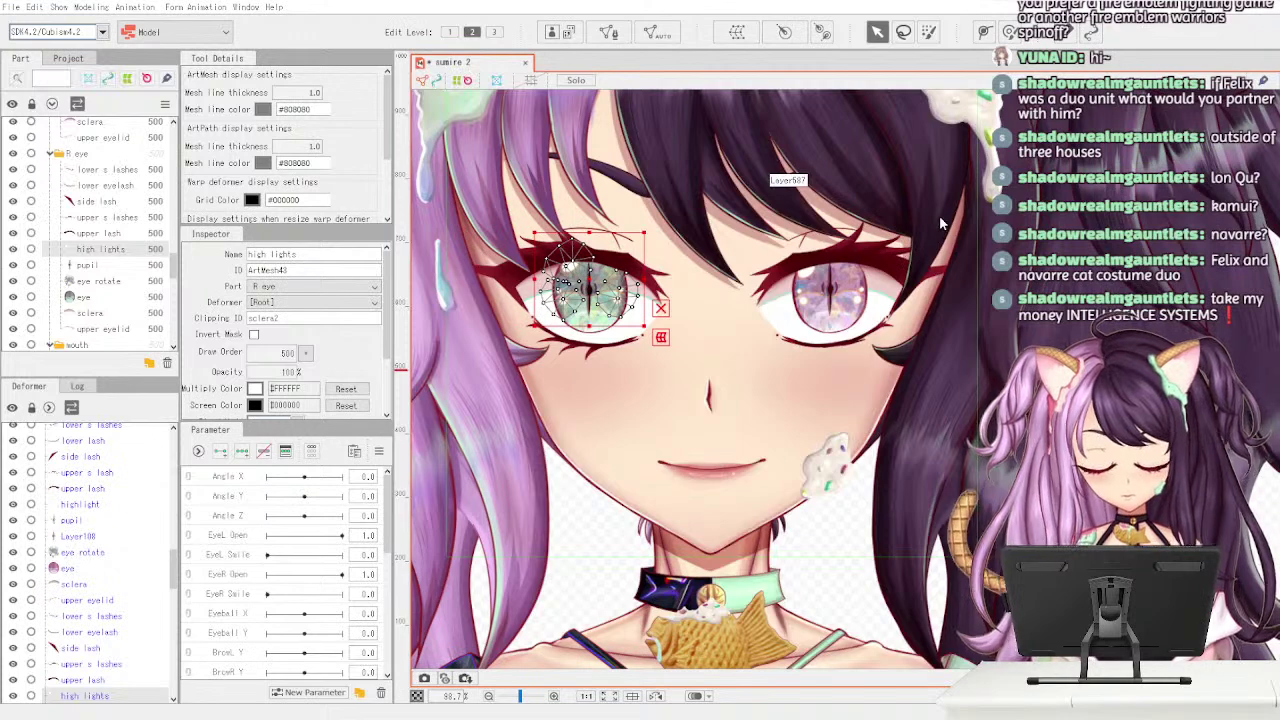
pyautogui.click(843, 284)
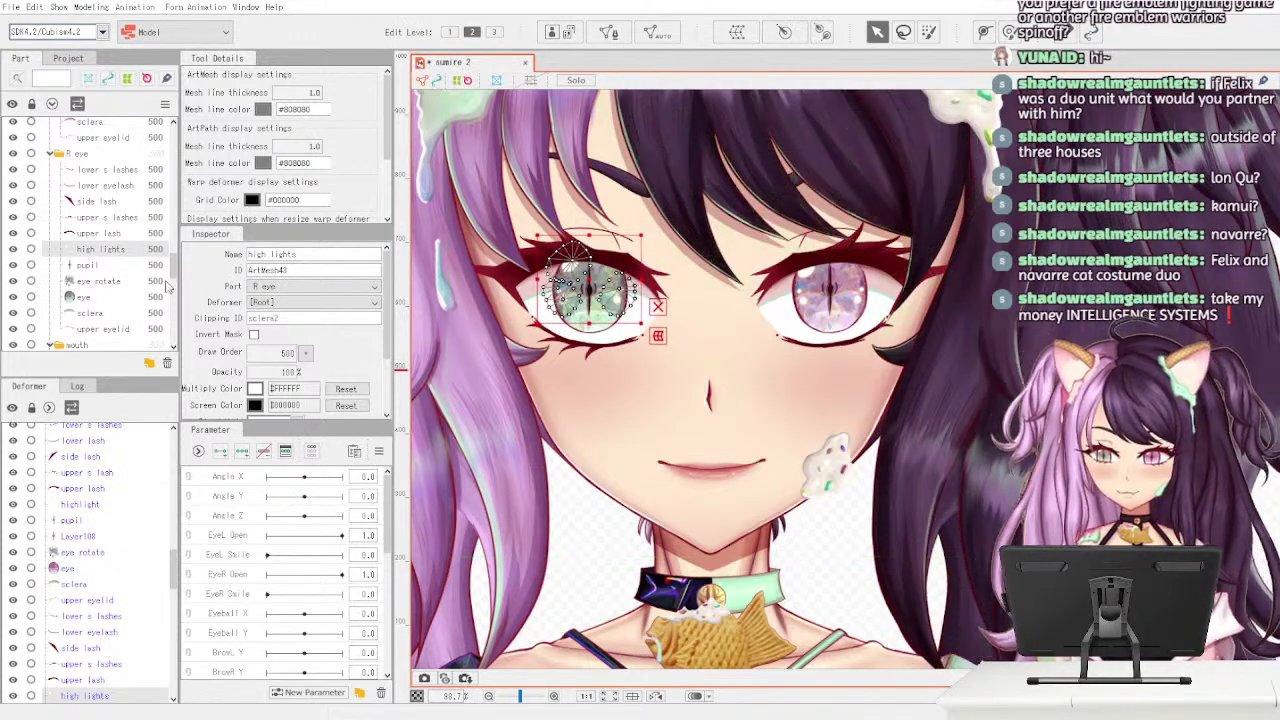
pyautogui.click(130, 265)
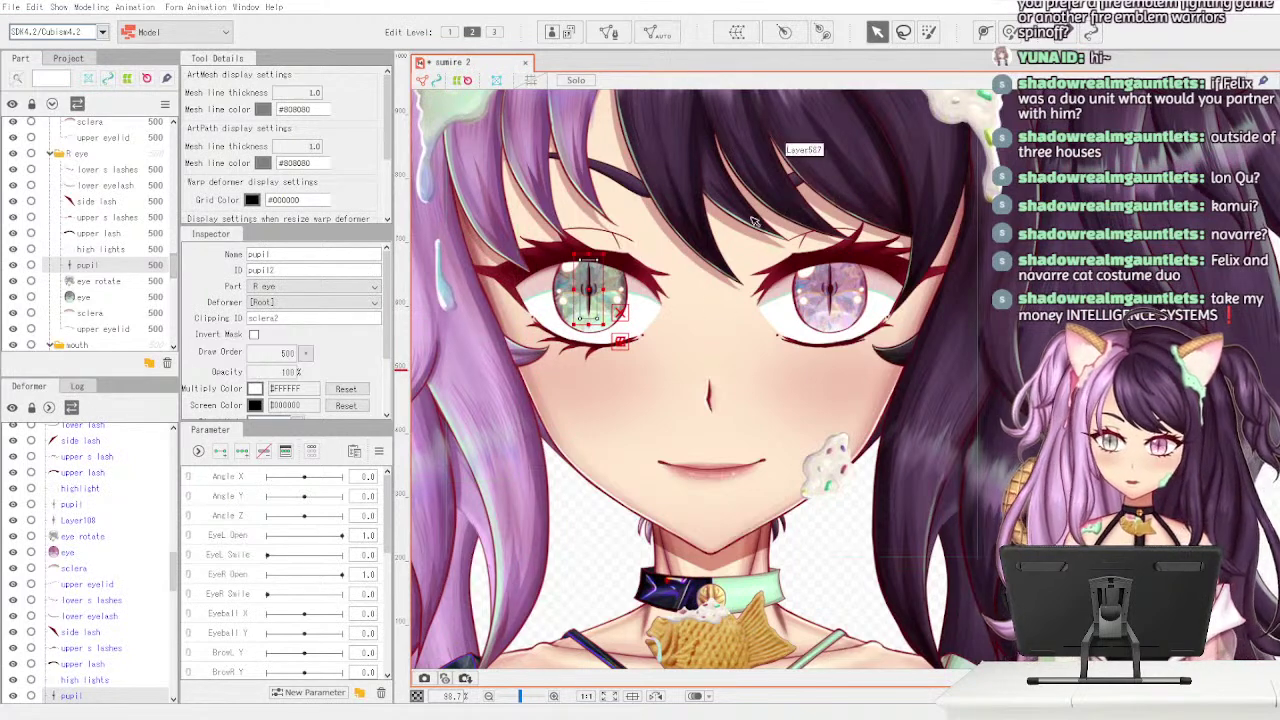
pyautogui.click(657, 312)
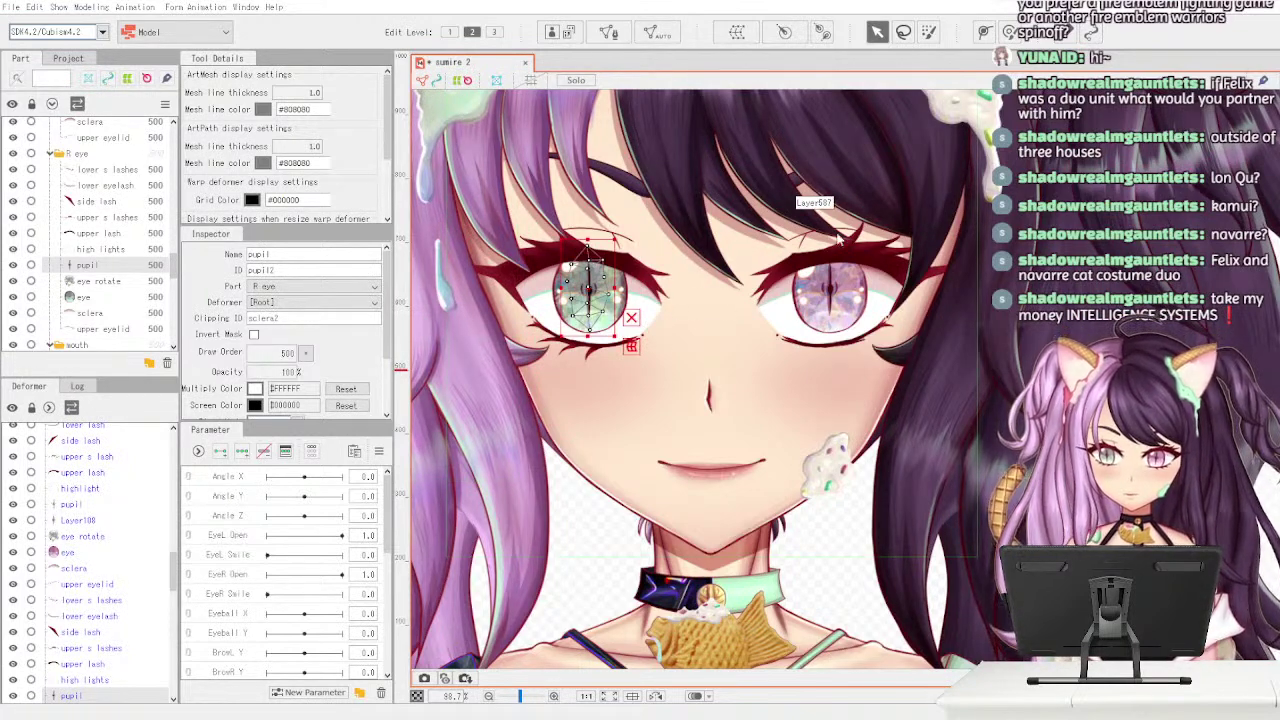
# - Generate an automatic mesh for the R eye's eye rotate part, adjust its central vertices in mesh edit mode and apply it
pyautogui.click(140, 281)
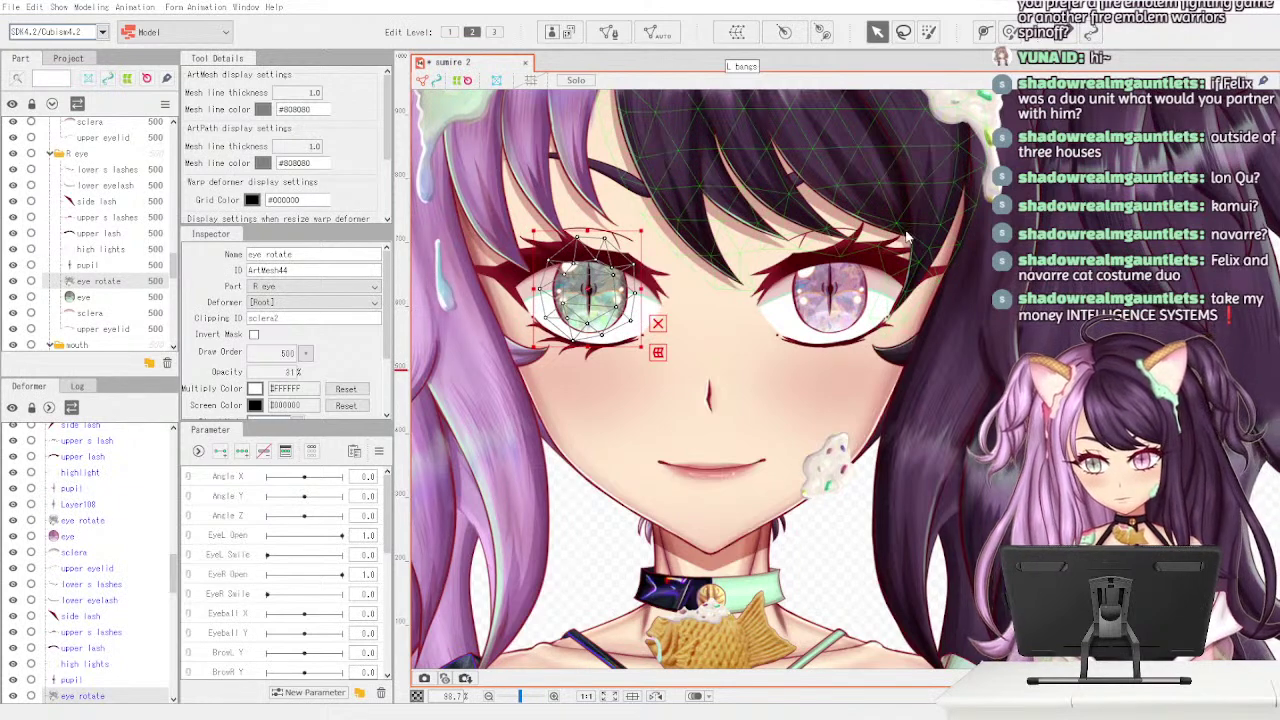
pyautogui.doubleClick(595, 292)
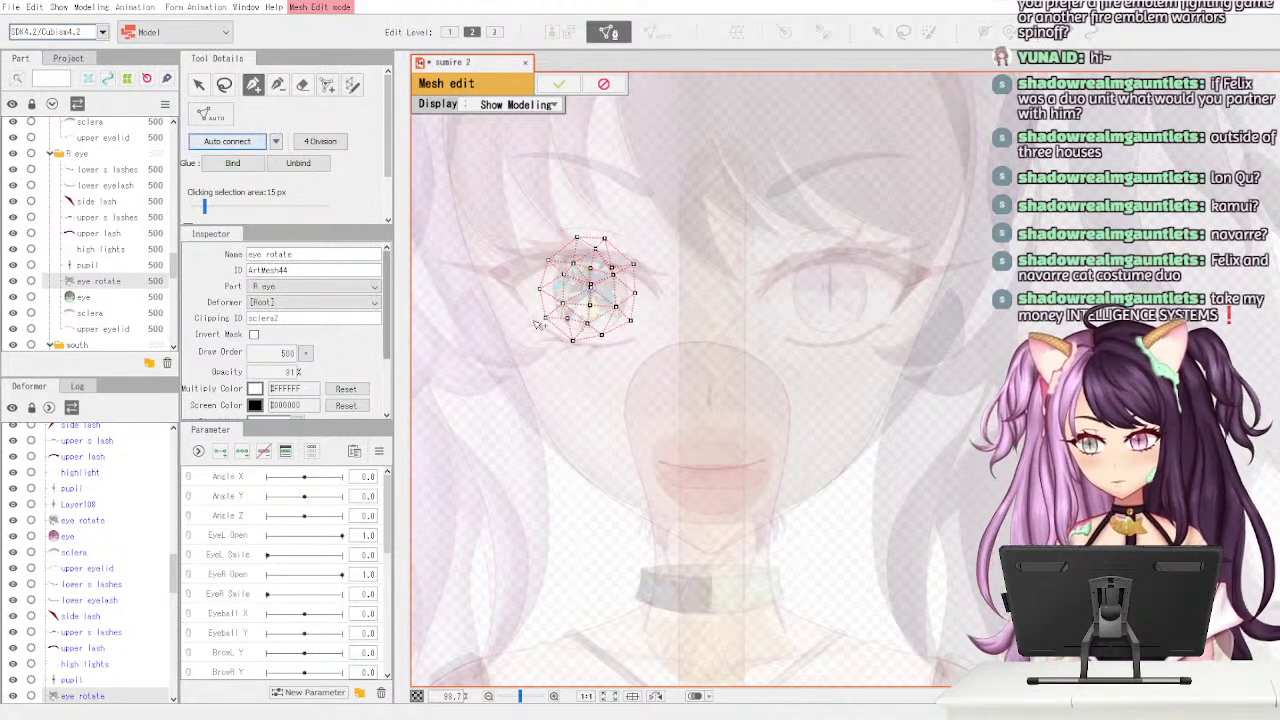
pyautogui.moveTo(590, 288); pyautogui.dragTo(590, 298)
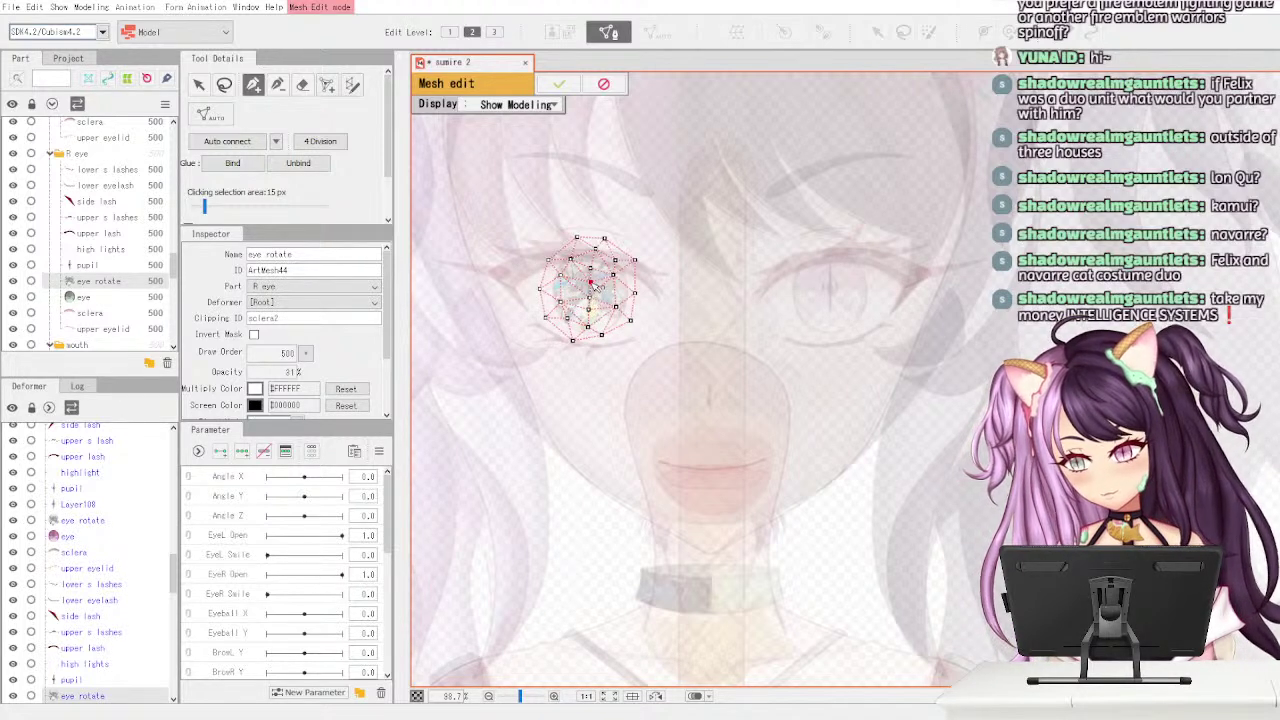
pyautogui.click(558, 84)
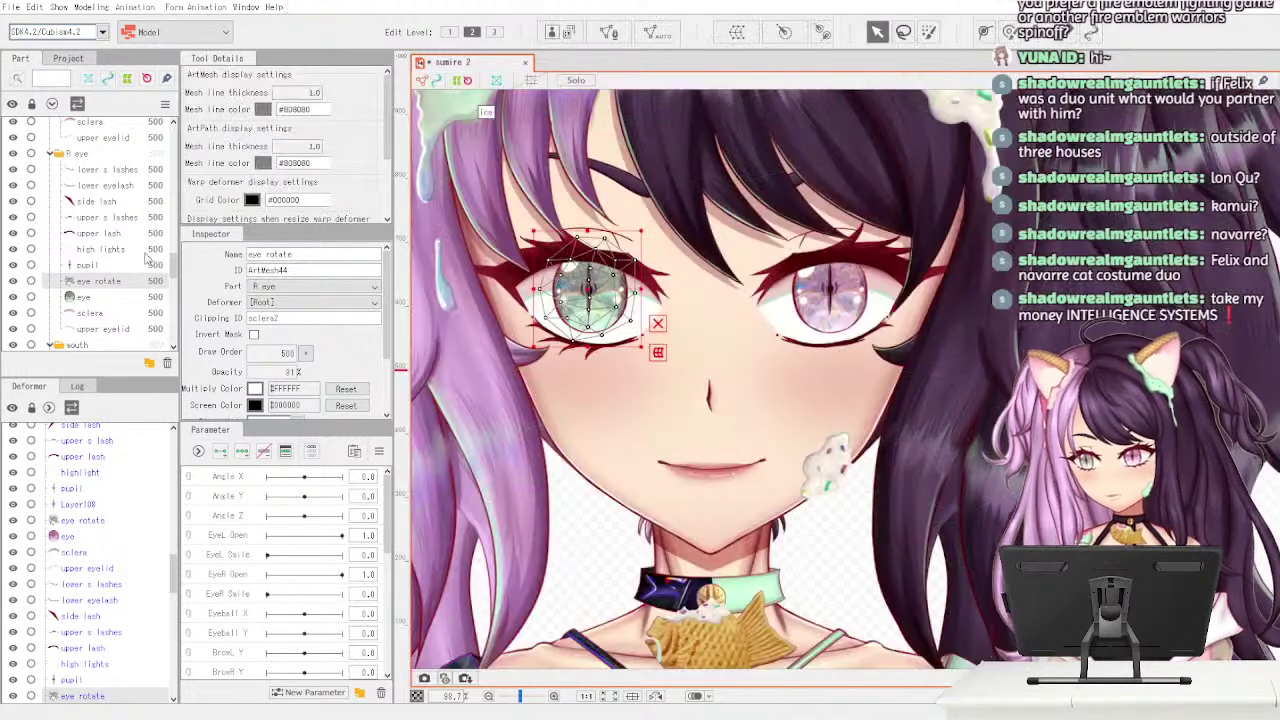
# - Select the eye part in the R eye folder and generate an automatic mesh for it
pyautogui.click(138, 299)
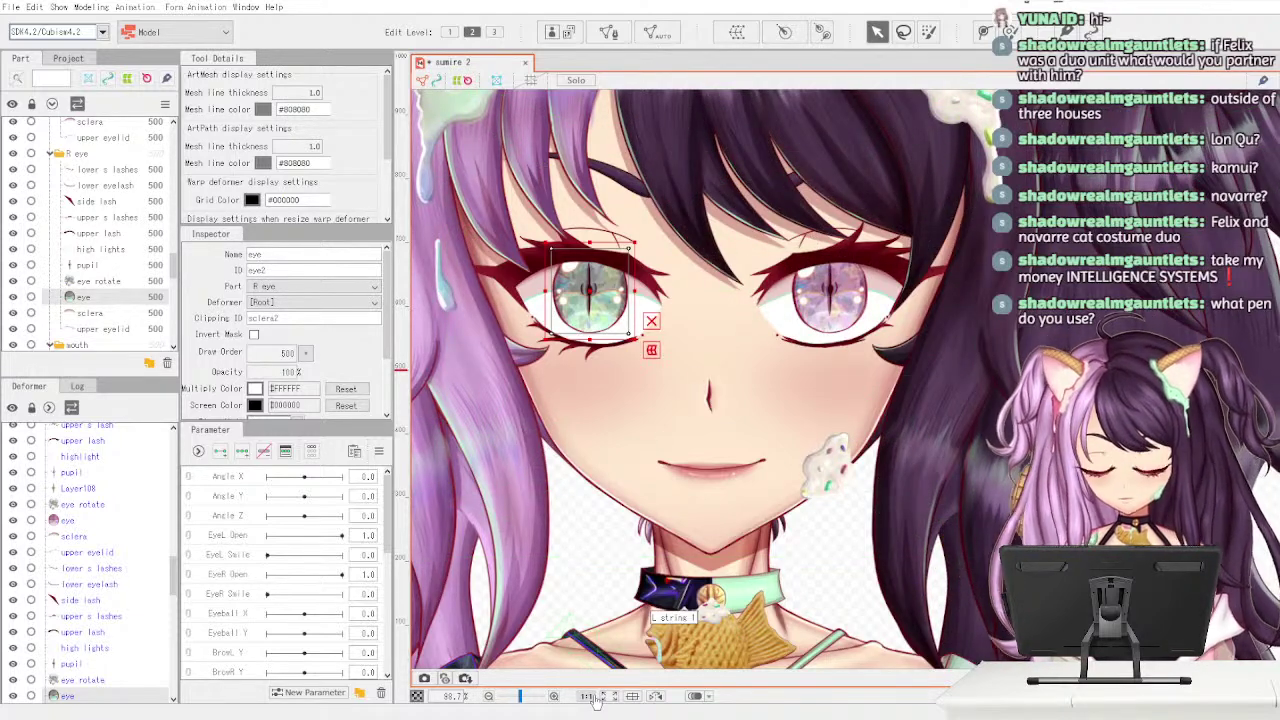
pyautogui.click(615, 34)
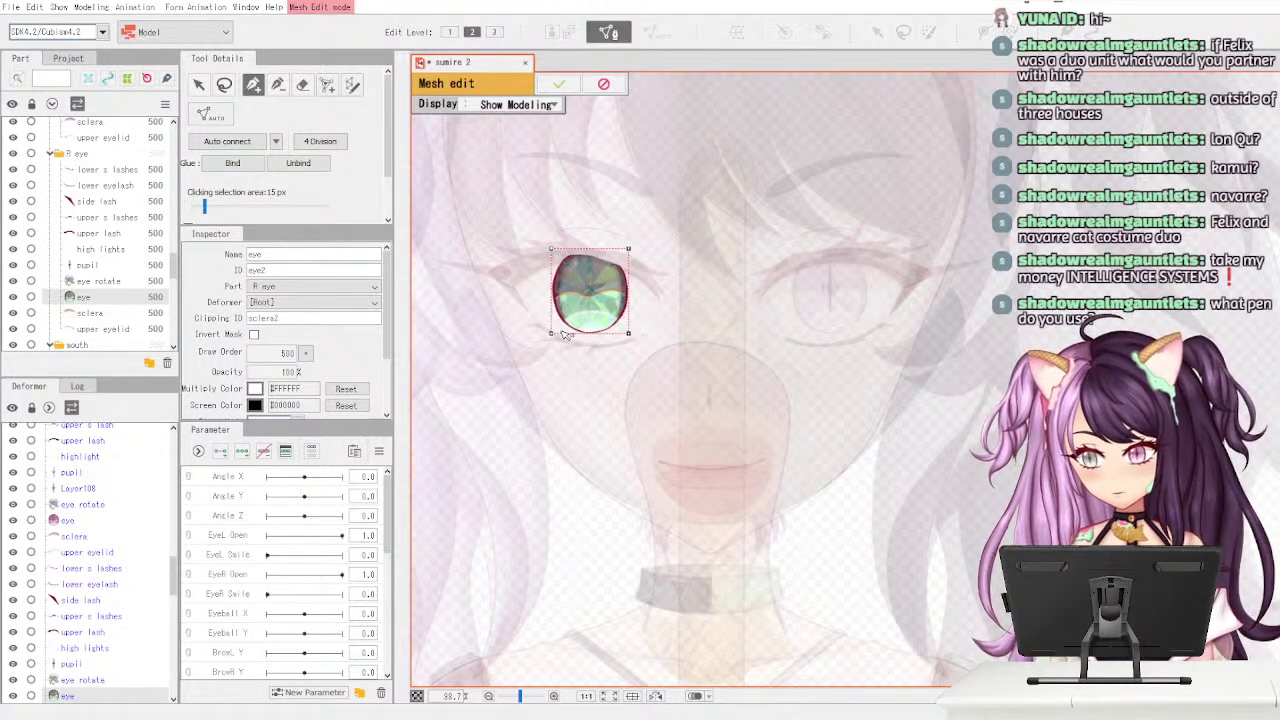
pyautogui.click(563, 86)
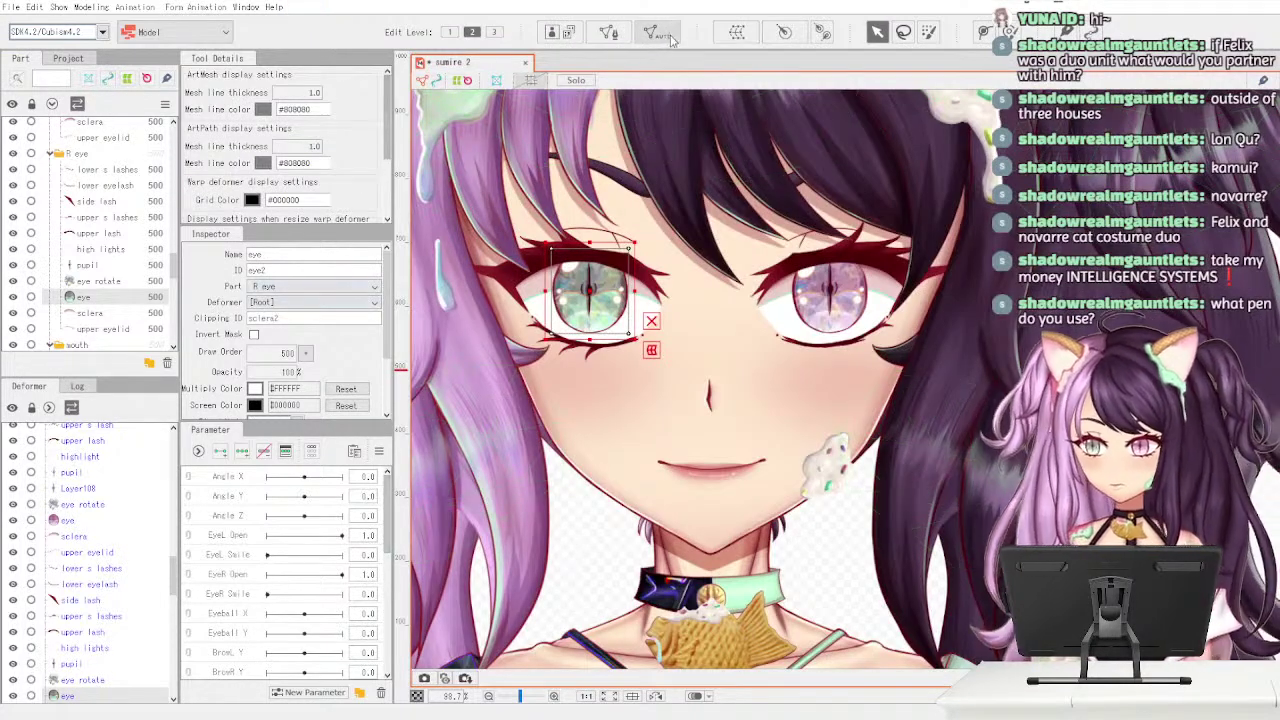
pyautogui.click(608, 32)
pyautogui.click(563, 83)
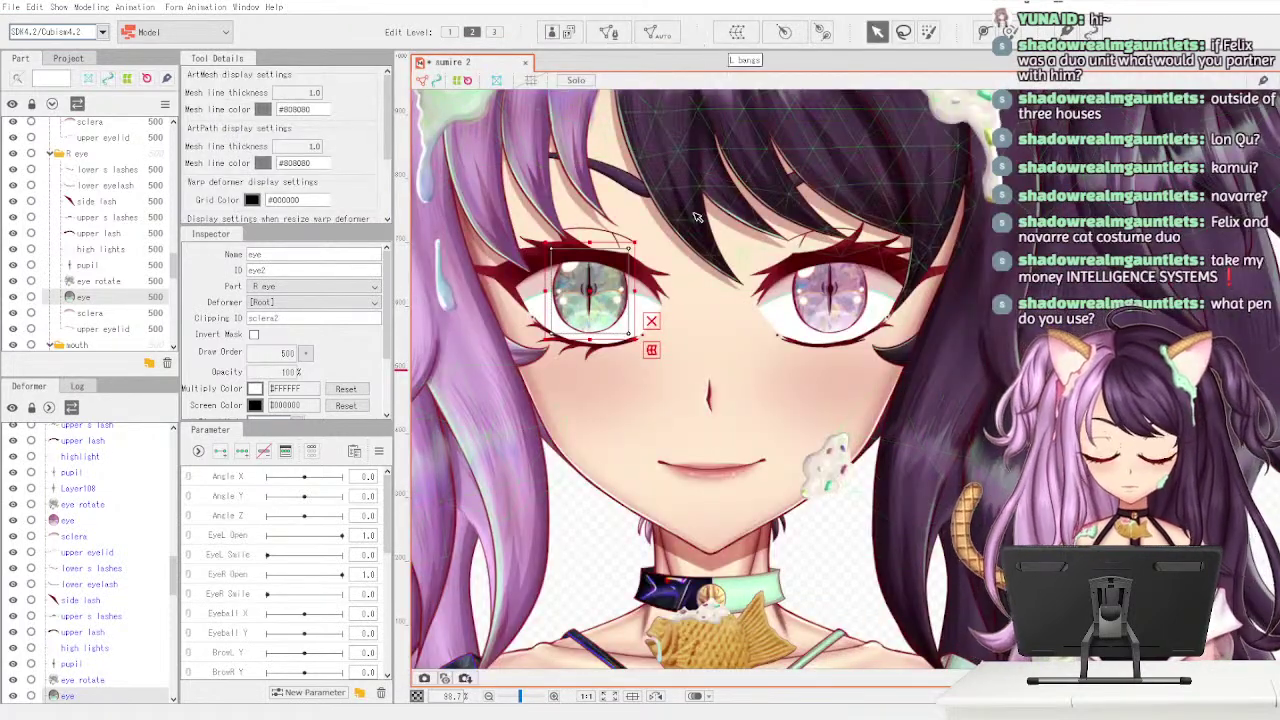
pyautogui.click(630, 309)
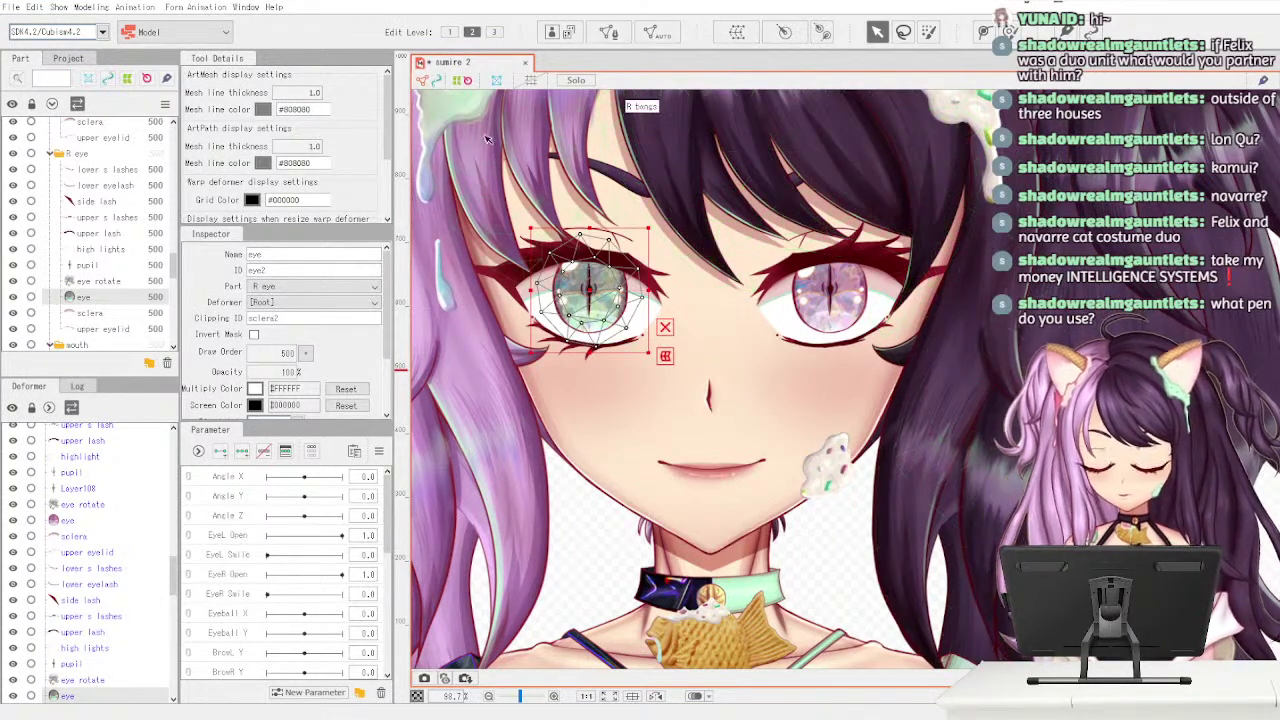
# - Refine the R eye's eye mesh around its central vertices, auto-connect it and apply the edit
pyautogui.click(608, 32)
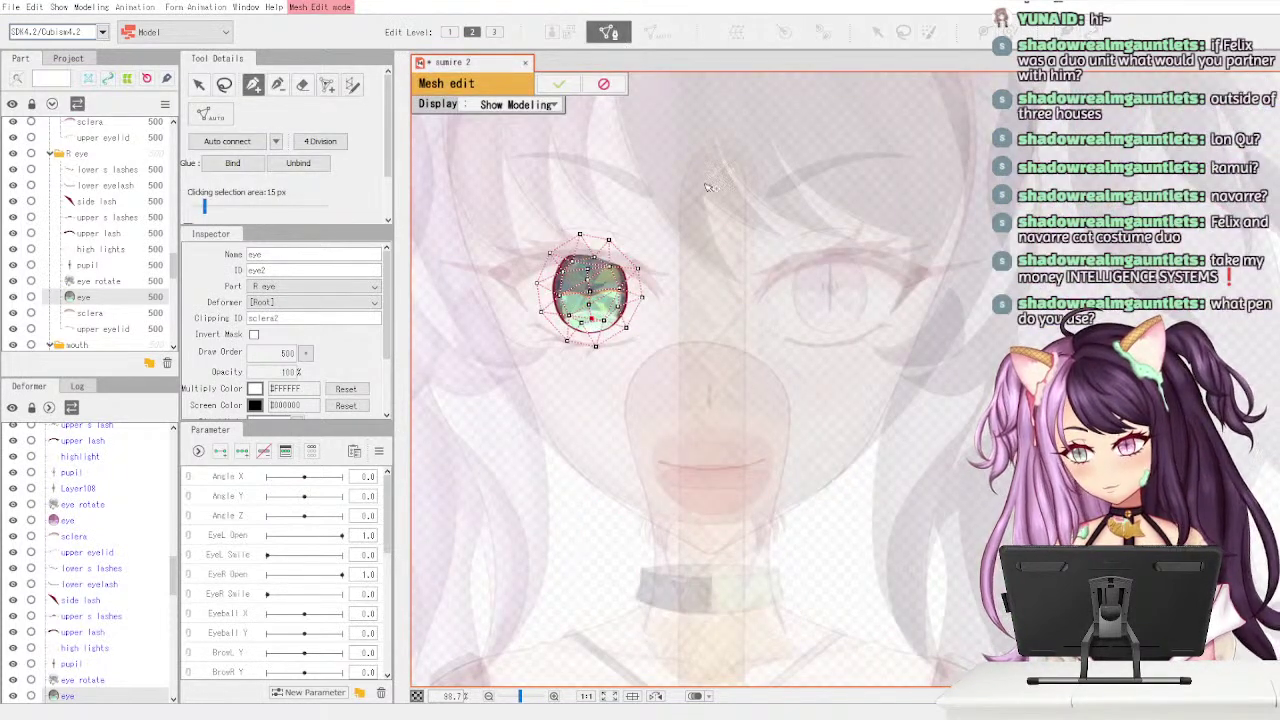
pyautogui.click(239, 143)
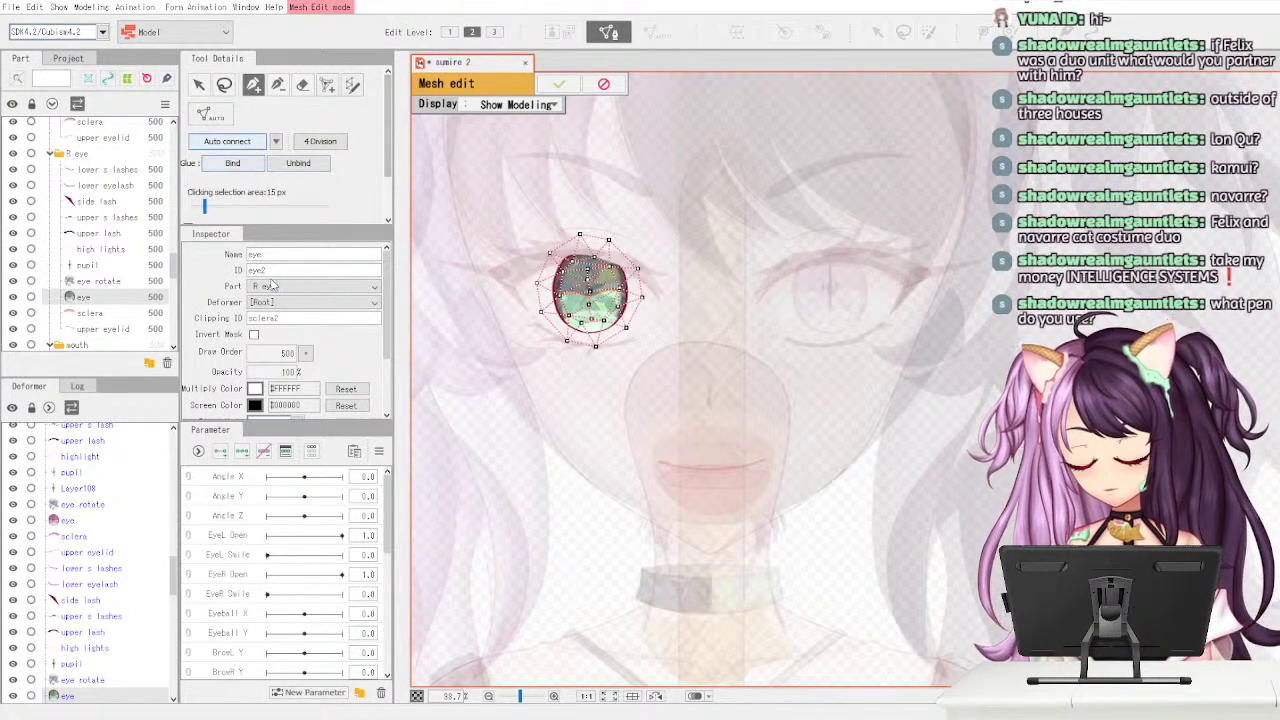
pyautogui.click(558, 83)
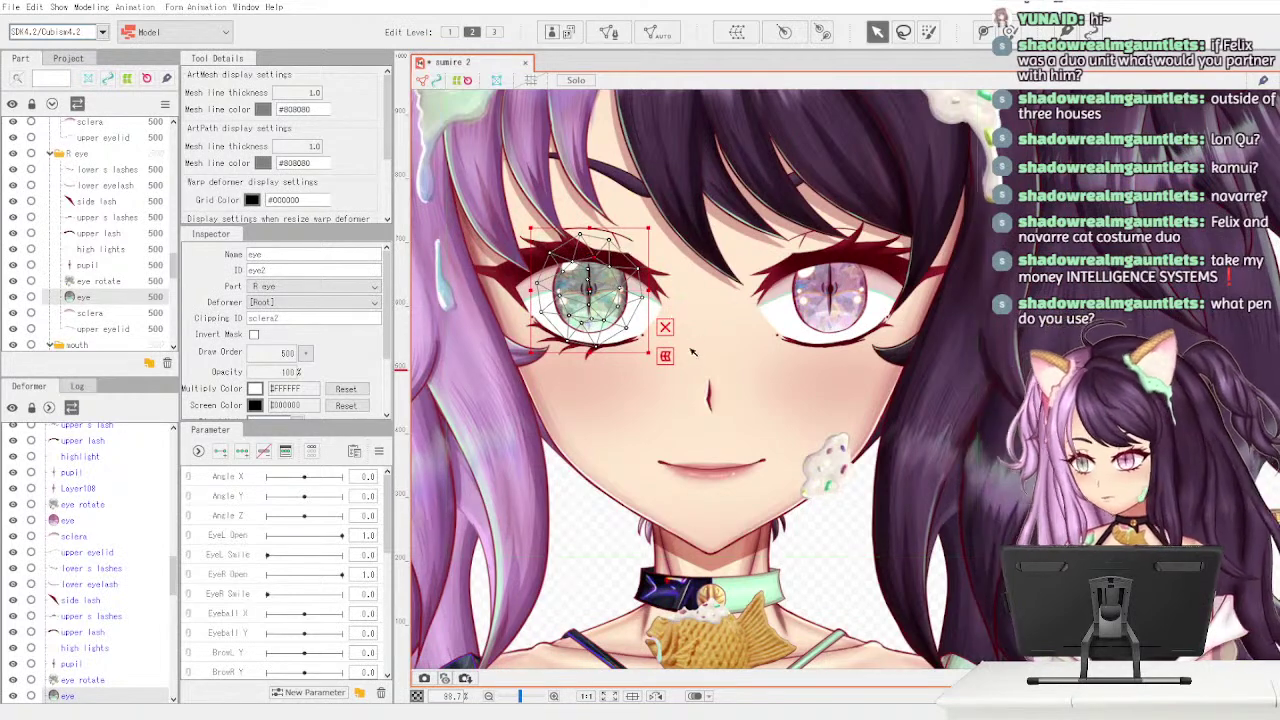
# - Select the sclera part in the R eye folder and generate an automatic mesh for it
pyautogui.moveTo(173, 272); pyautogui.dragTo(173, 277)
pyautogui.click(138, 272)
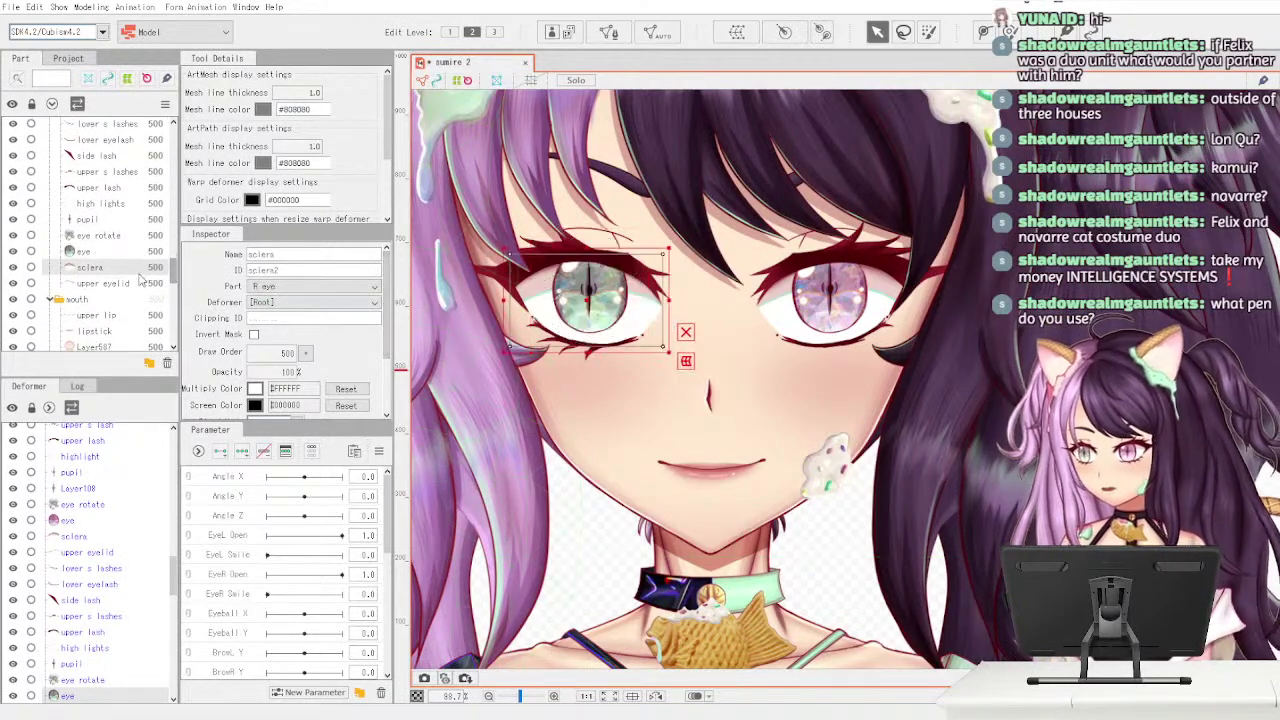
pyautogui.click(608, 32)
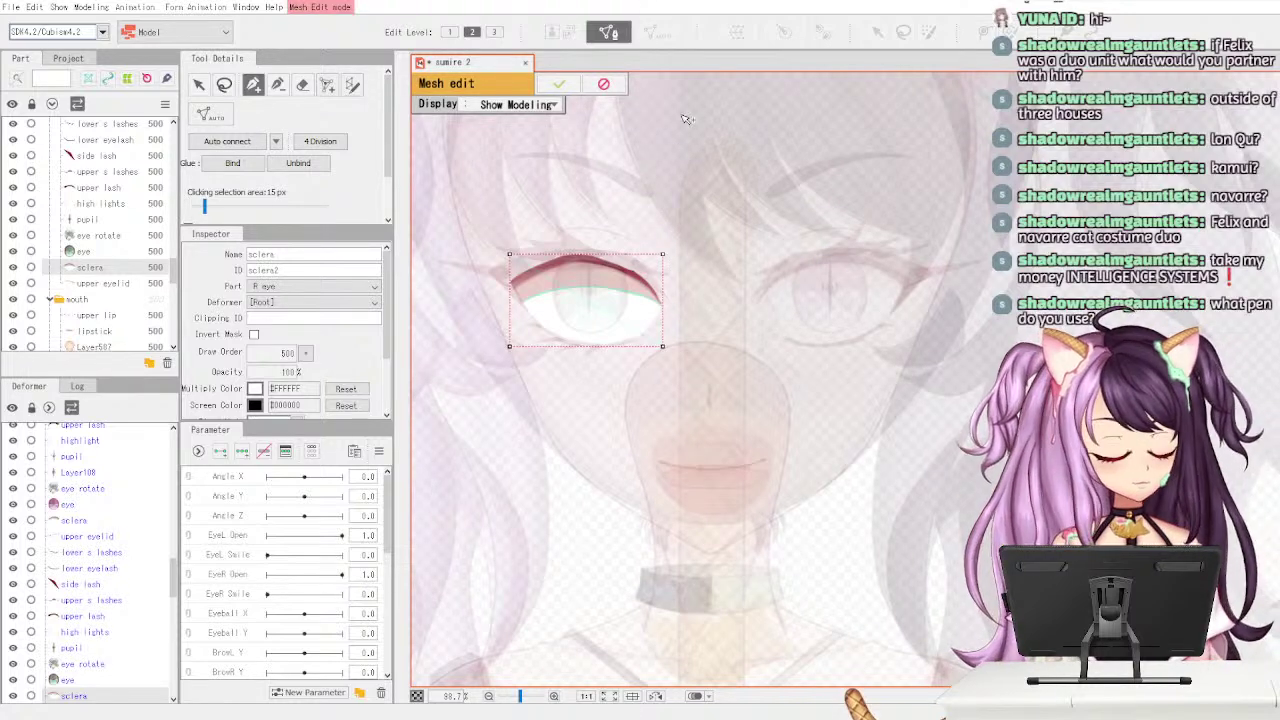
pyautogui.click(558, 84)
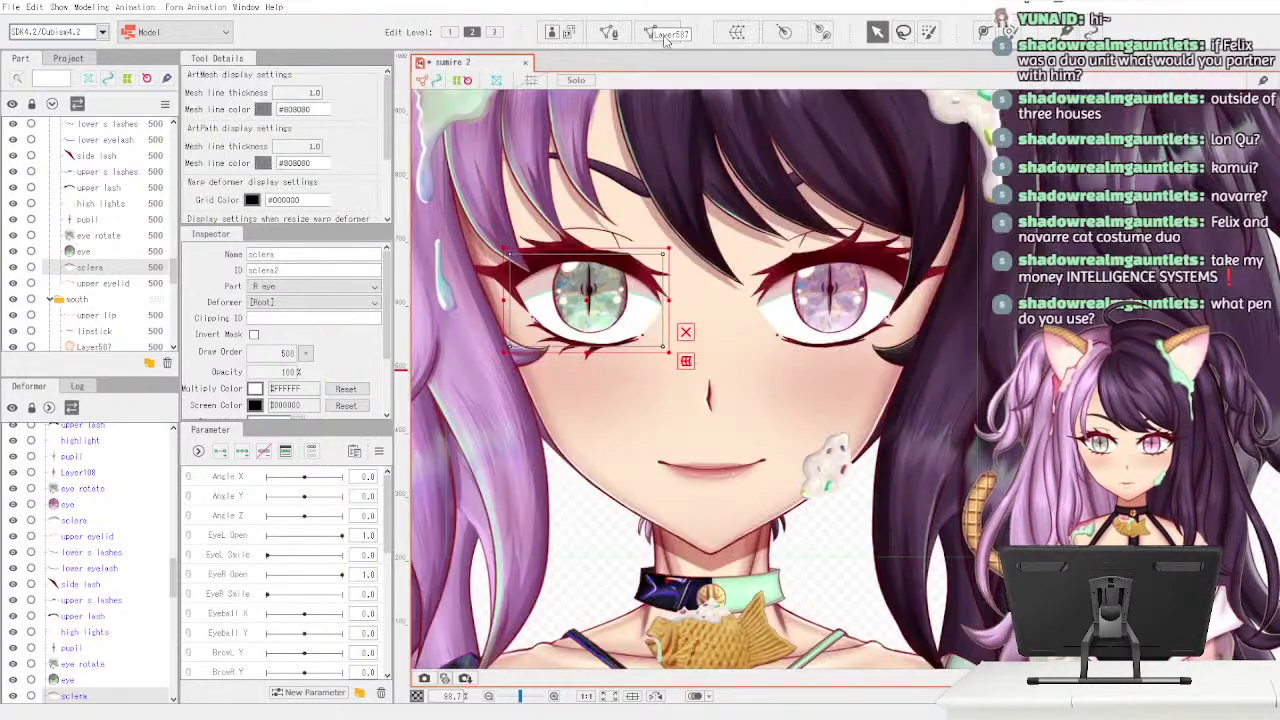
pyautogui.click(628, 315)
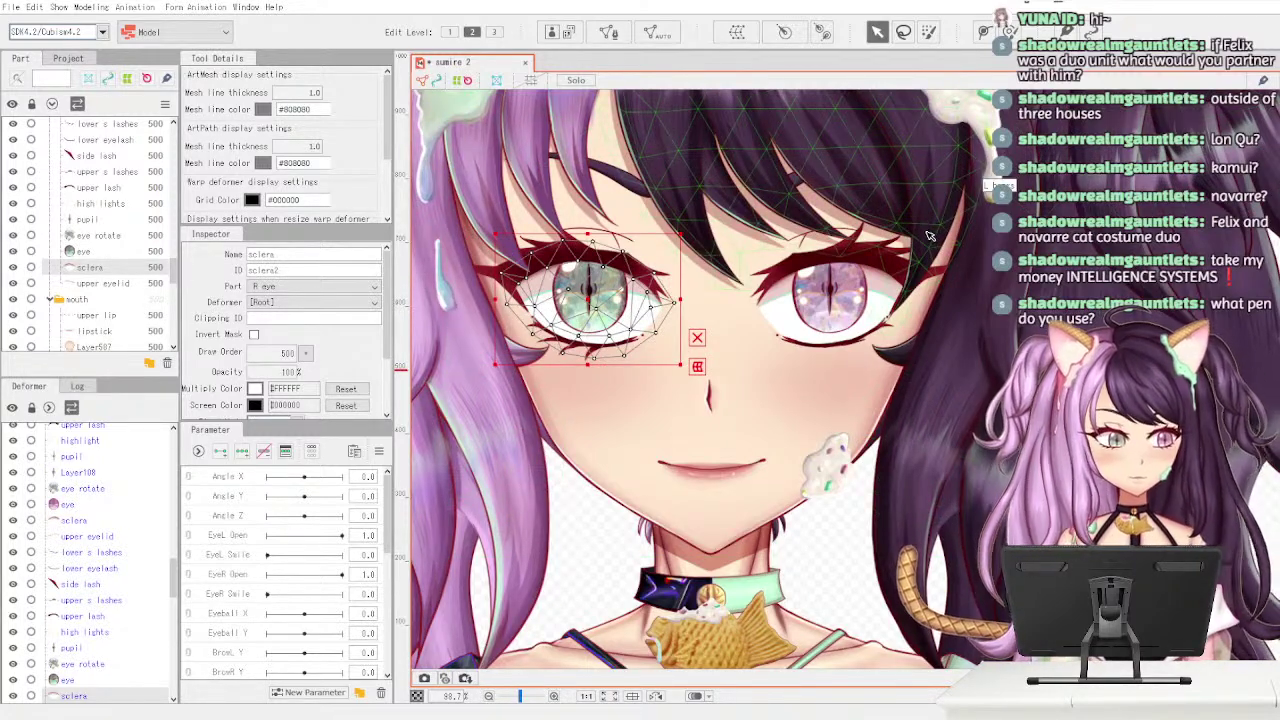
# - Refine the R eye's sclera mesh by repositioning and adding vertices along its edges, auto-connect it and apply the edit
pyautogui.click(608, 32)
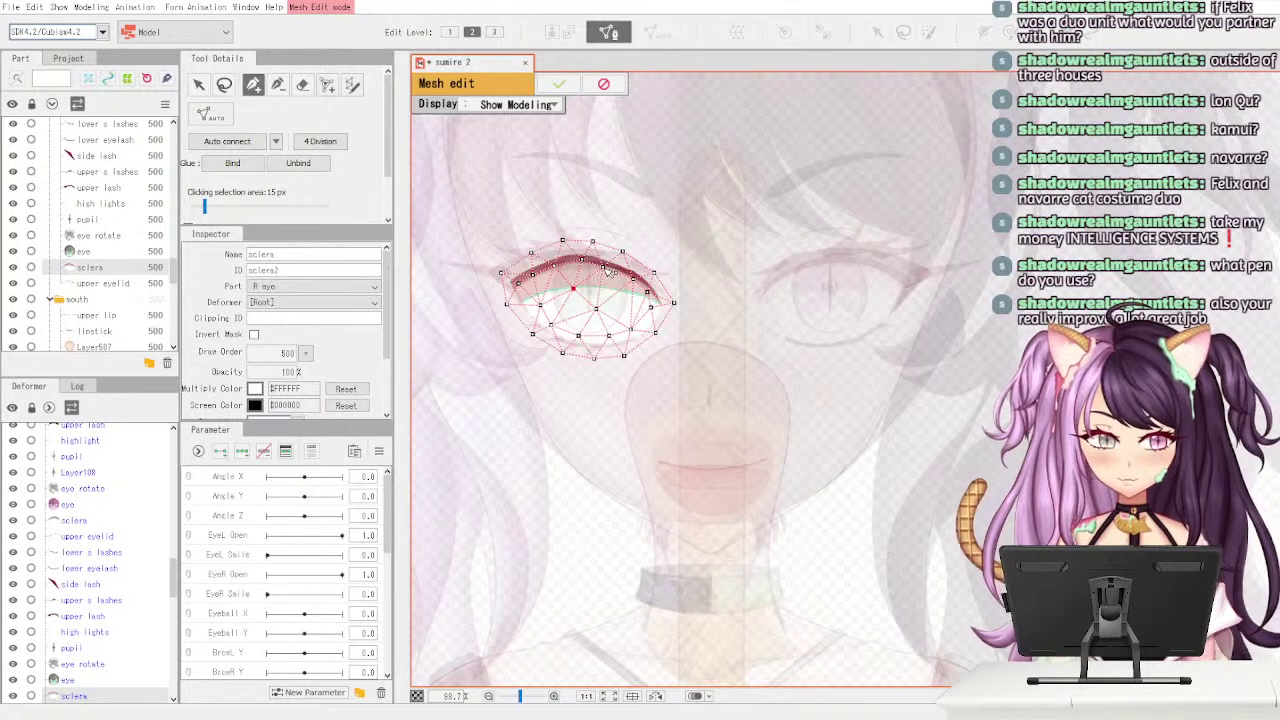
pyautogui.moveTo(597, 309); pyautogui.dragTo(650, 296)
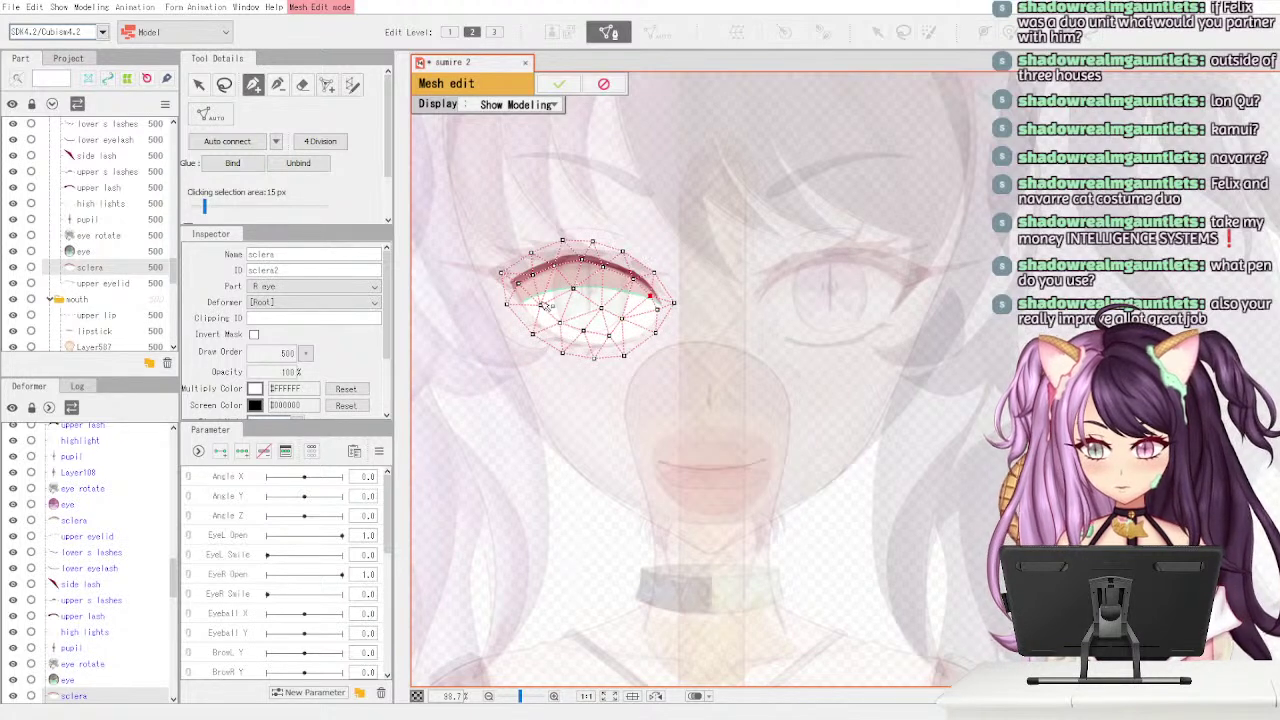
pyautogui.click(517, 287)
pyautogui.click(535, 271)
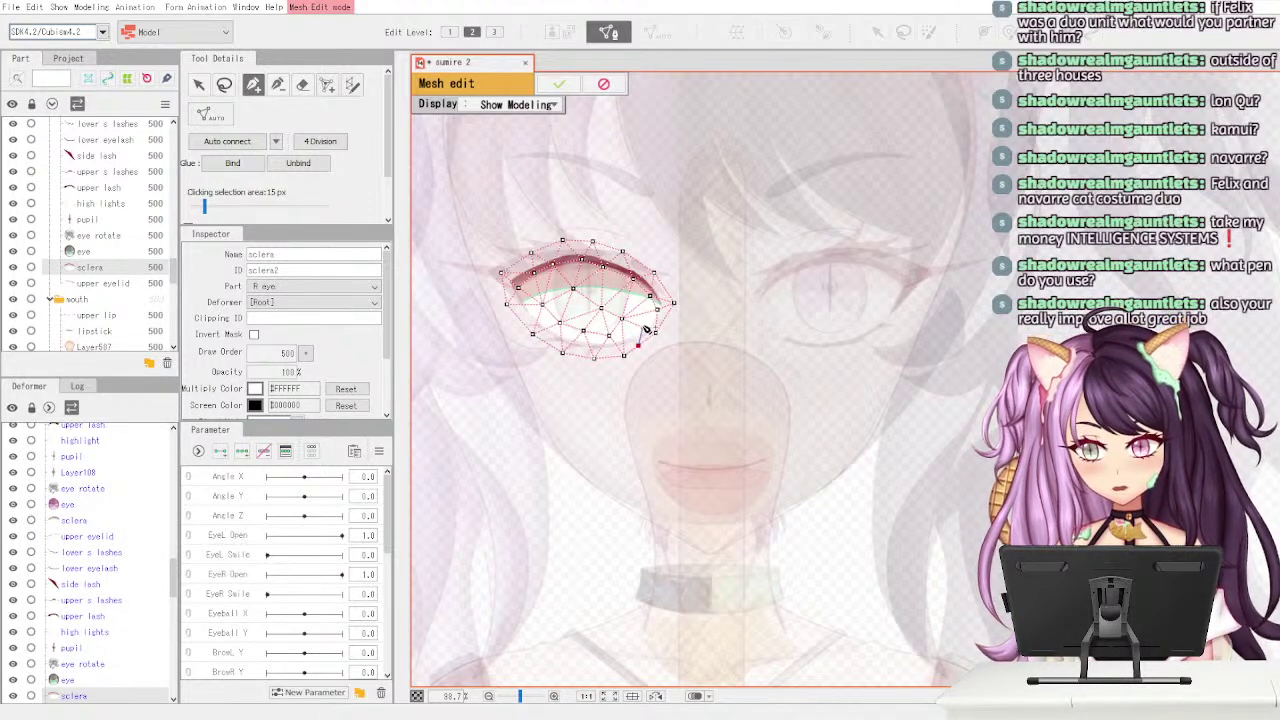
pyautogui.click(631, 333)
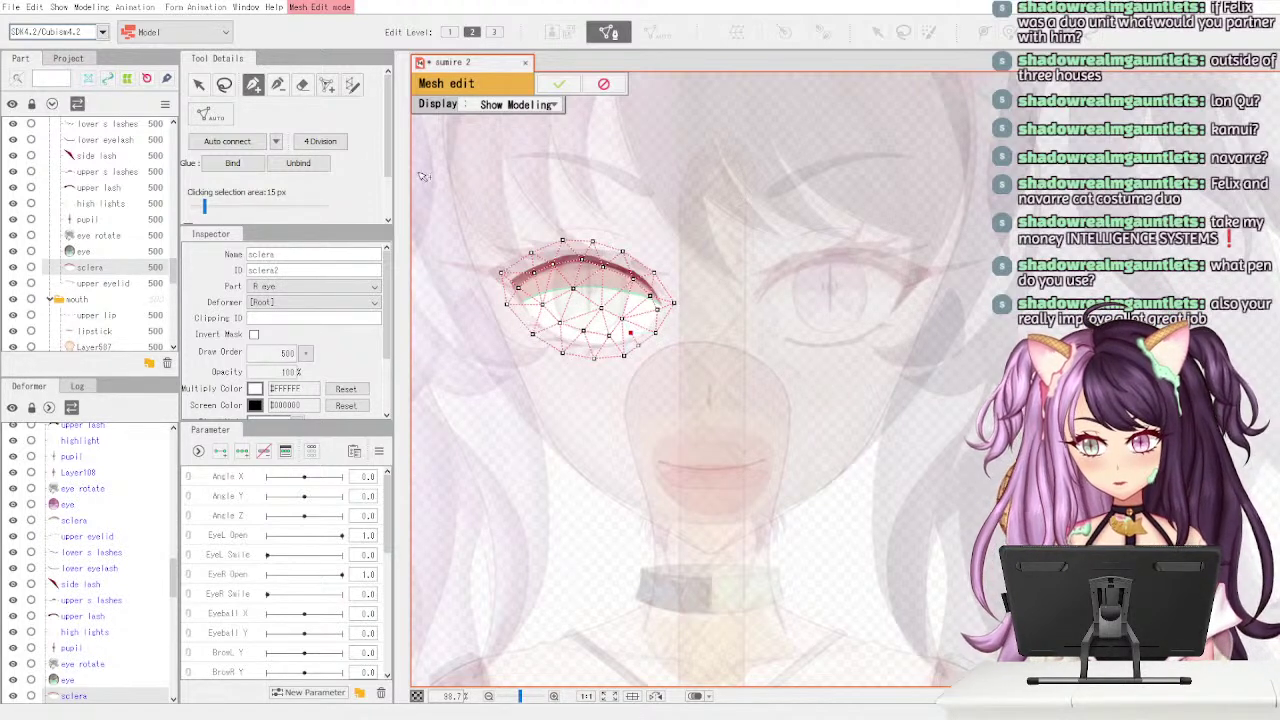
pyautogui.click(227, 141)
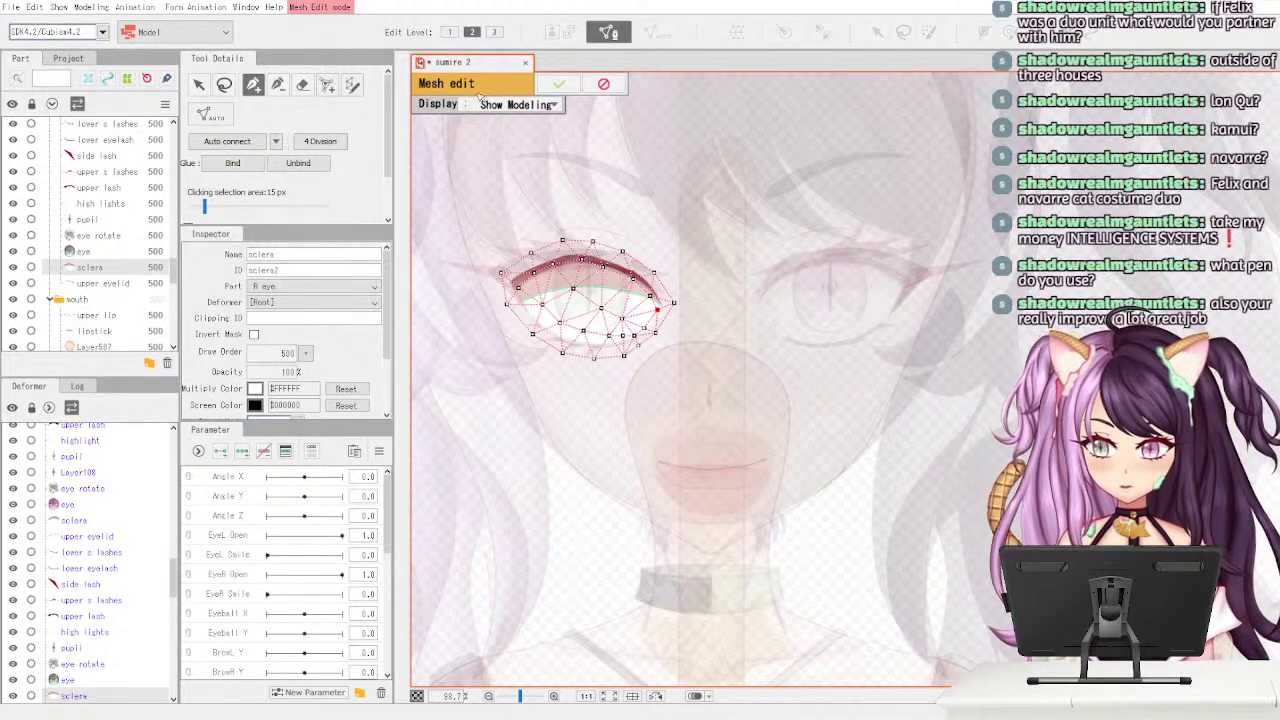
pyautogui.press('Return')
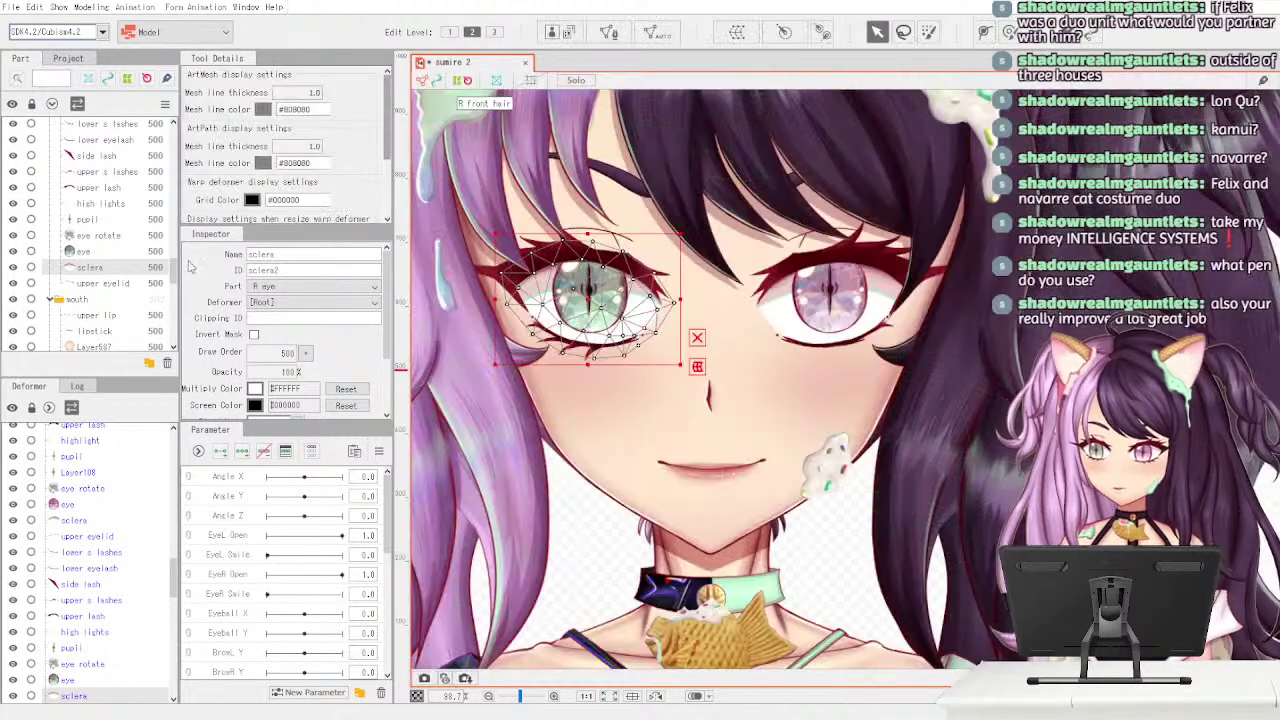
# - Select the upper eyelid part in the R eye folder and generate an automatic mesh for it
pyautogui.moveTo(174, 268); pyautogui.dragTo(174, 272)
pyautogui.click(141, 245)
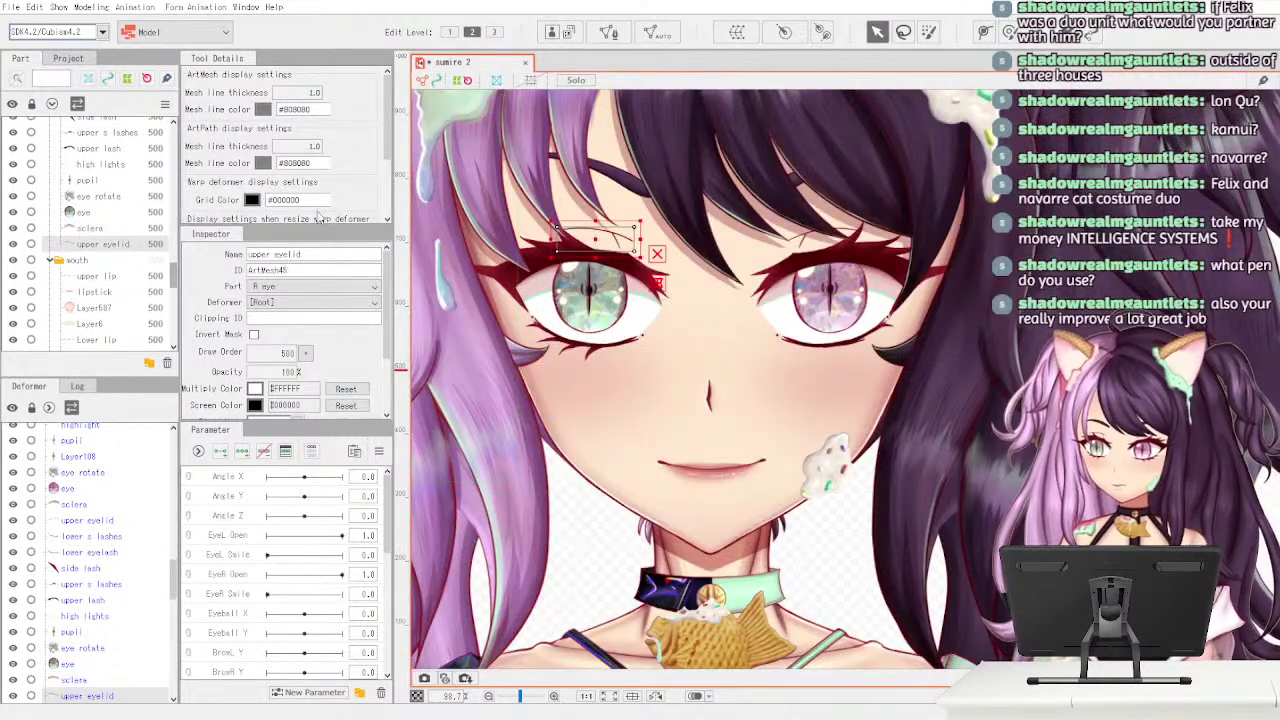
pyautogui.click(610, 33)
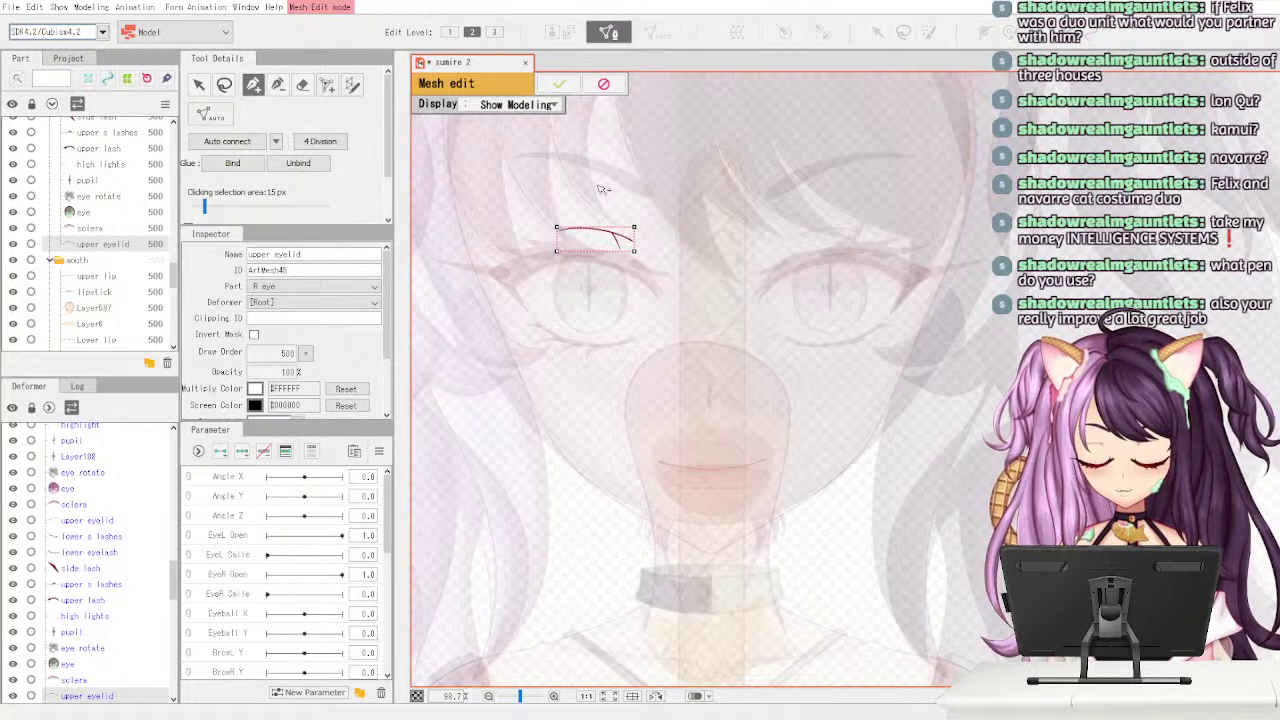
pyautogui.click(558, 84)
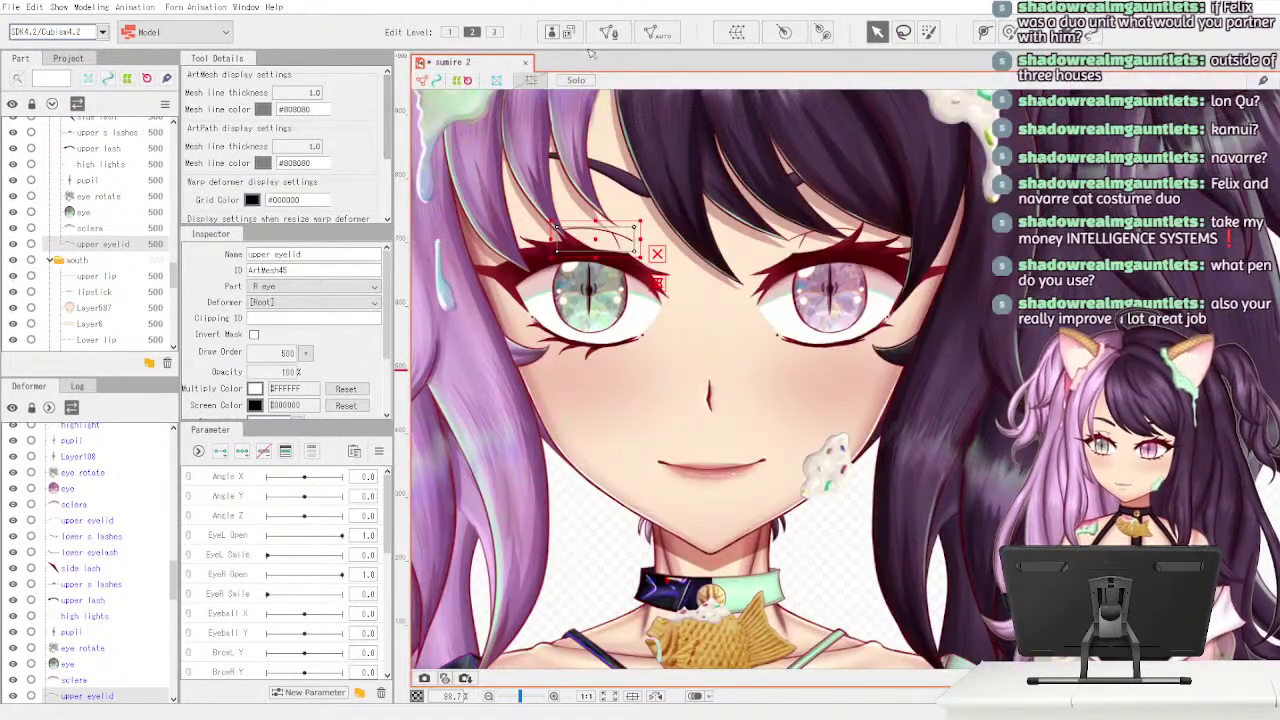
pyautogui.click(633, 314)
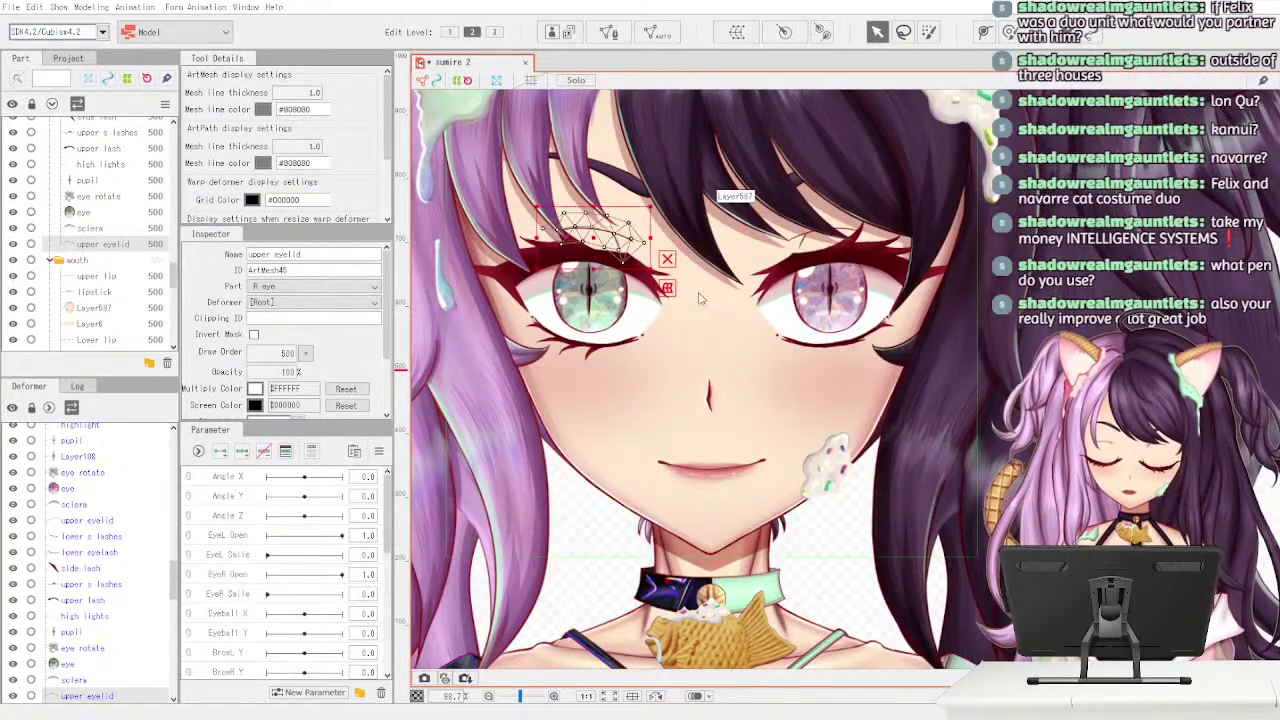
pyautogui.click(765, 285)
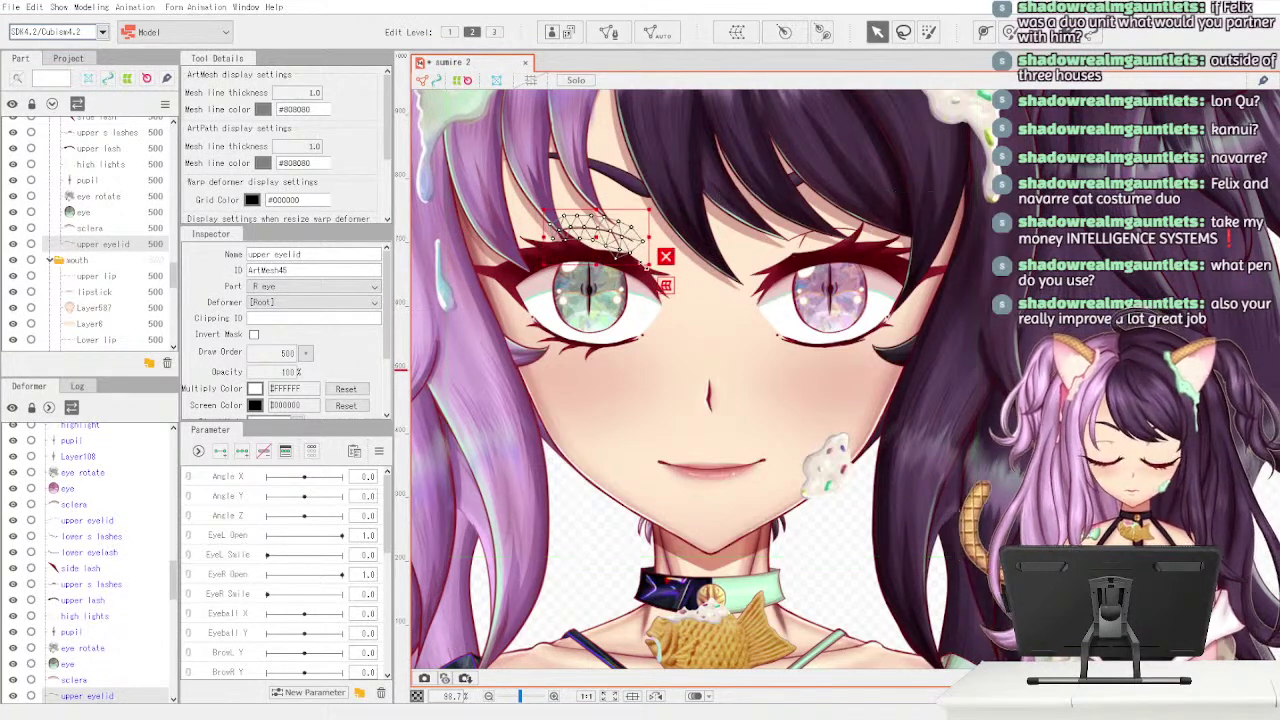
# - Select the upper lip part in the mouth folder and generate an automatic mesh for it
pyautogui.click(131, 262)
pyautogui.scroll(-1, 174, 278)
pyautogui.scroll(-1, 174, 278)
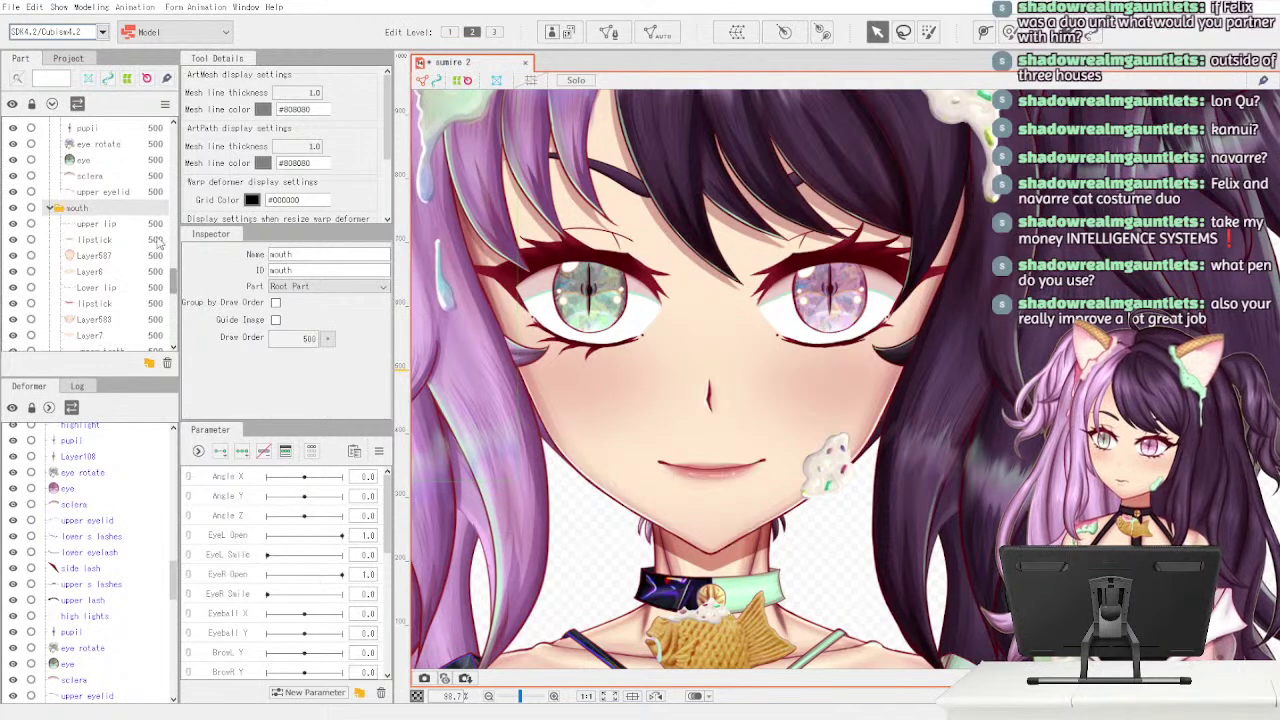
pyautogui.click(152, 224)
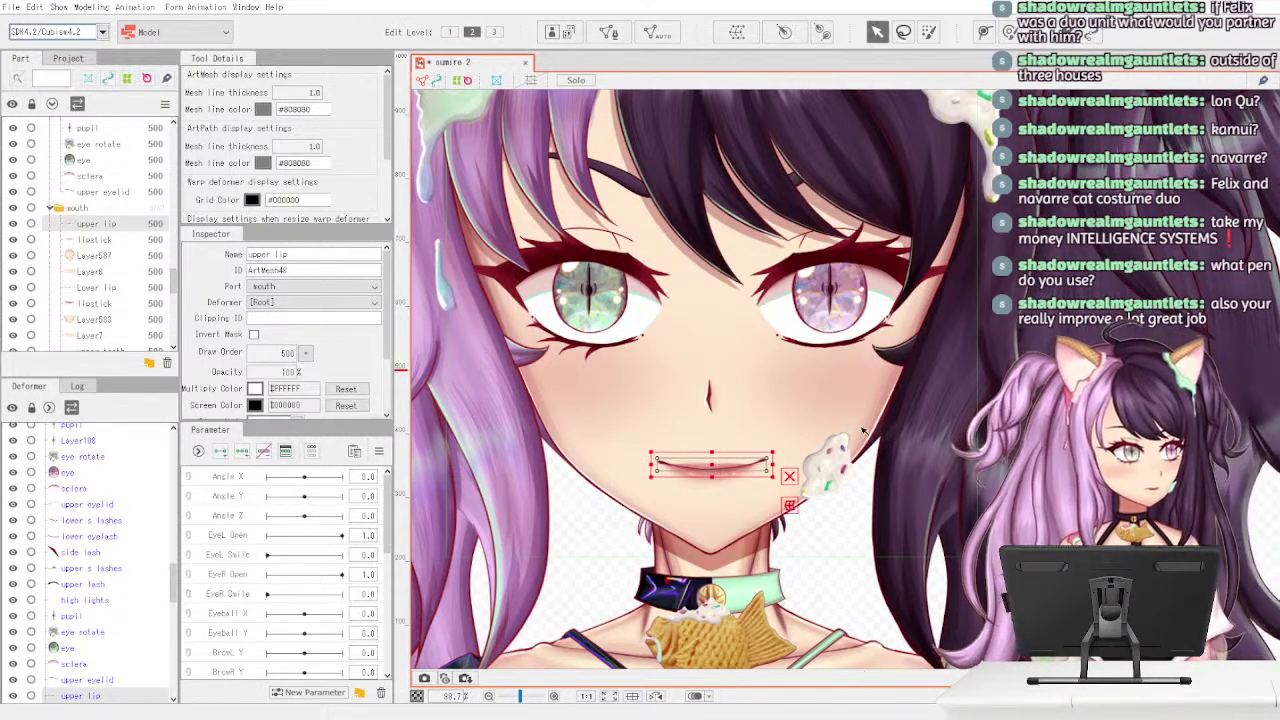
pyautogui.moveTo(739, 576); pyautogui.dragTo(730, 331)
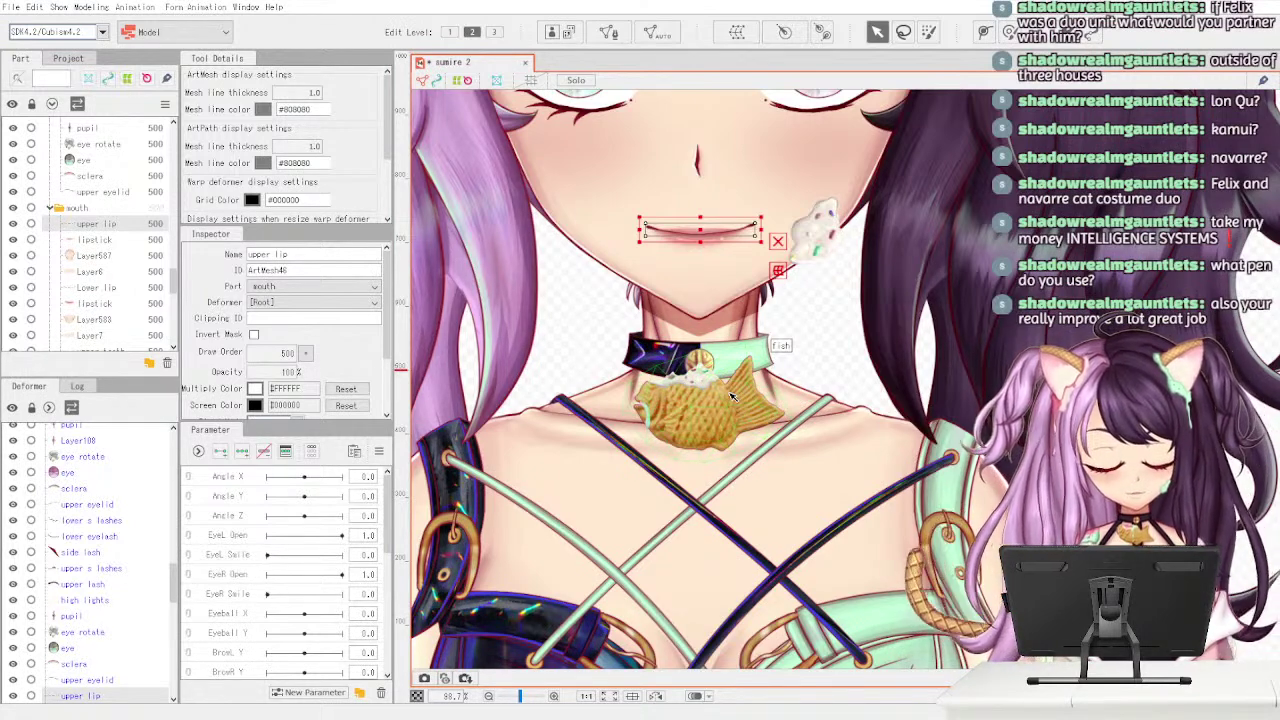
pyautogui.click(118, 243)
pyautogui.click(131, 226)
pyautogui.click(128, 227)
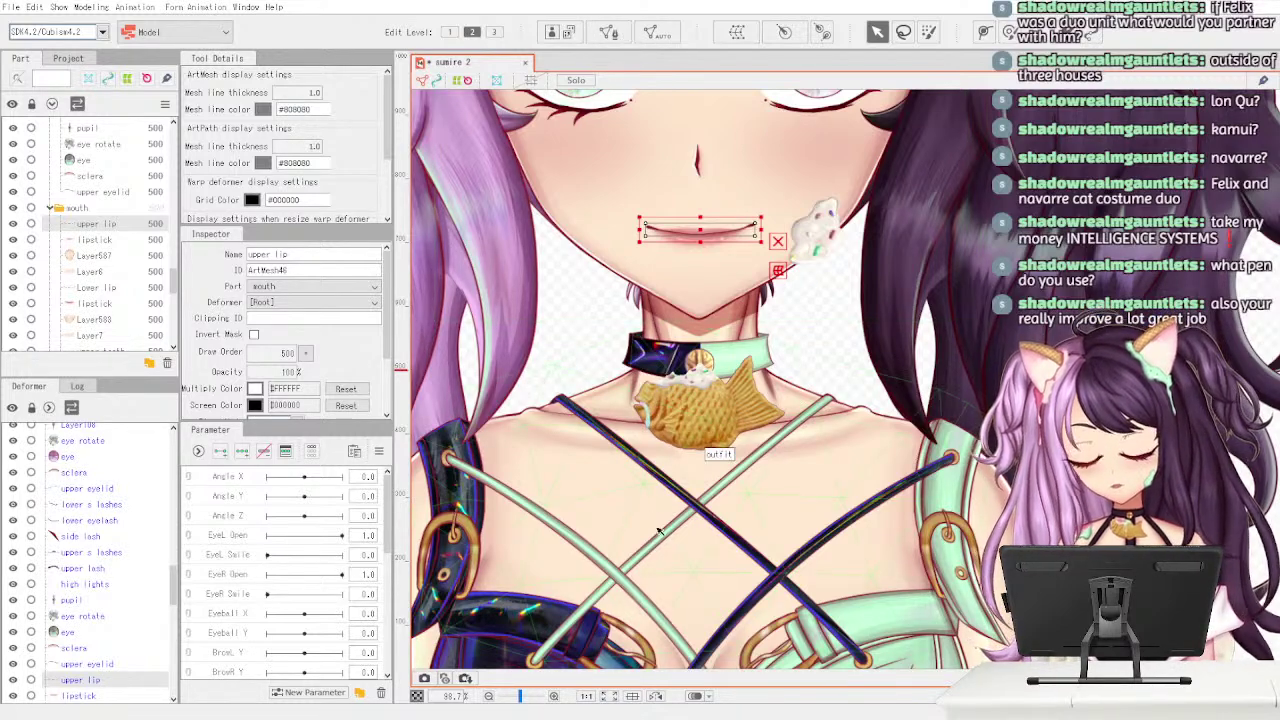
pyautogui.click(609, 33)
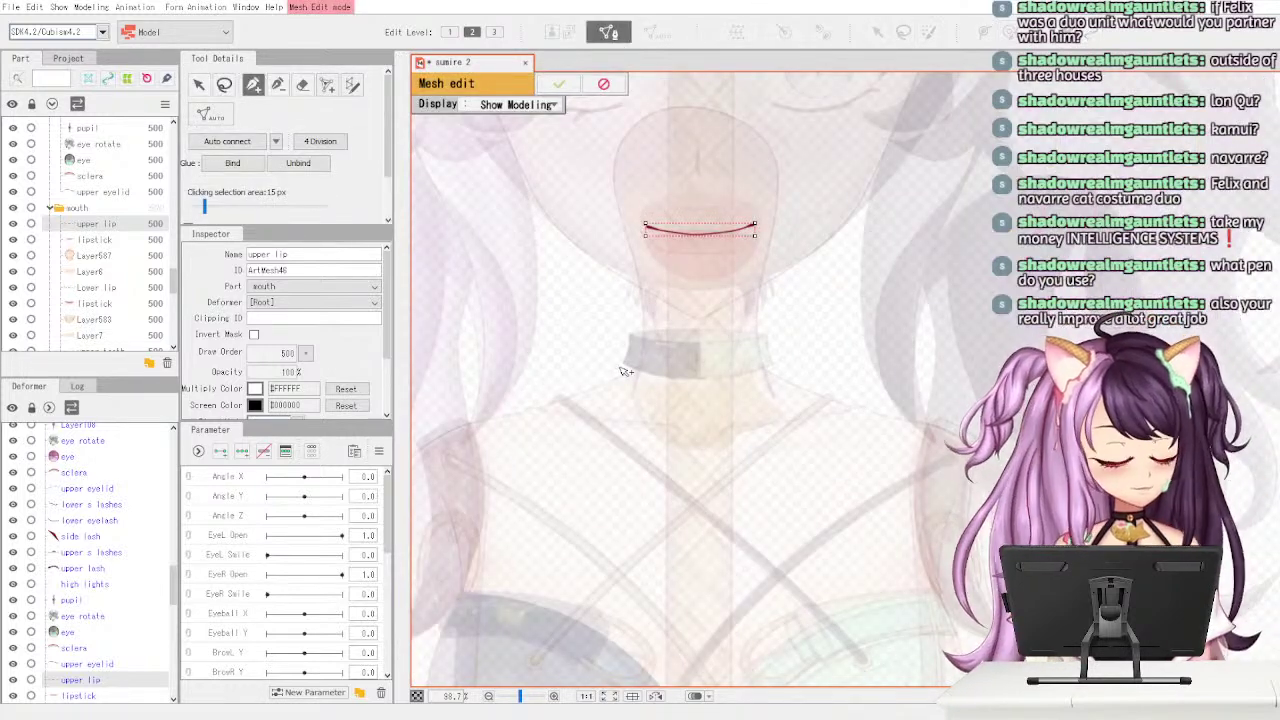
pyautogui.click(566, 84)
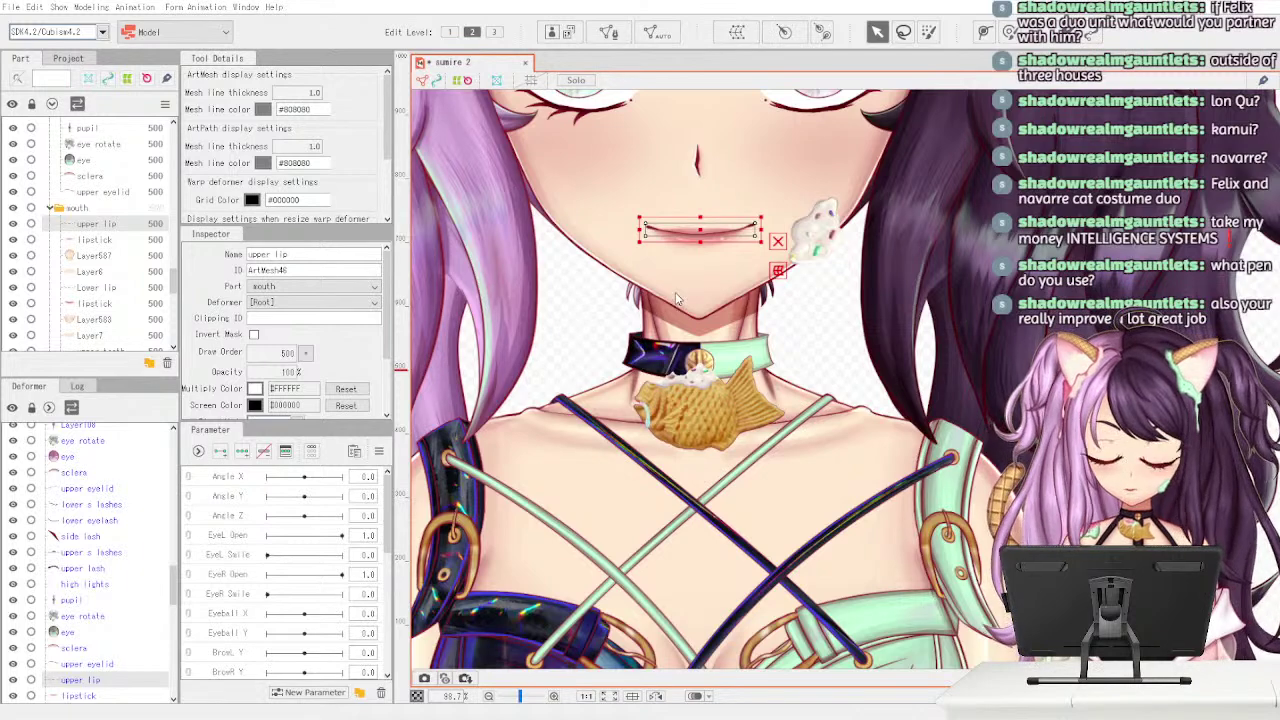
pyautogui.click(634, 312)
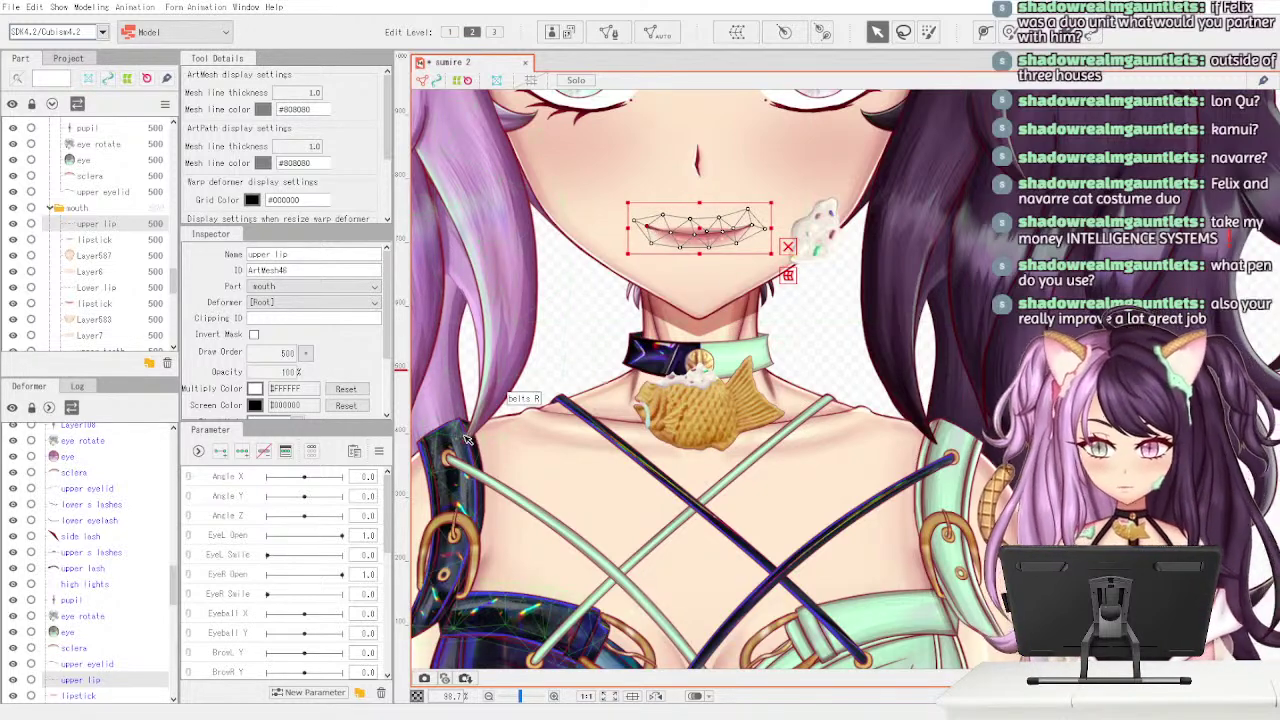
# - Generate an automatic mesh with denser vertices for the lipstick part directly below the upper lip
pyautogui.click(133, 241)
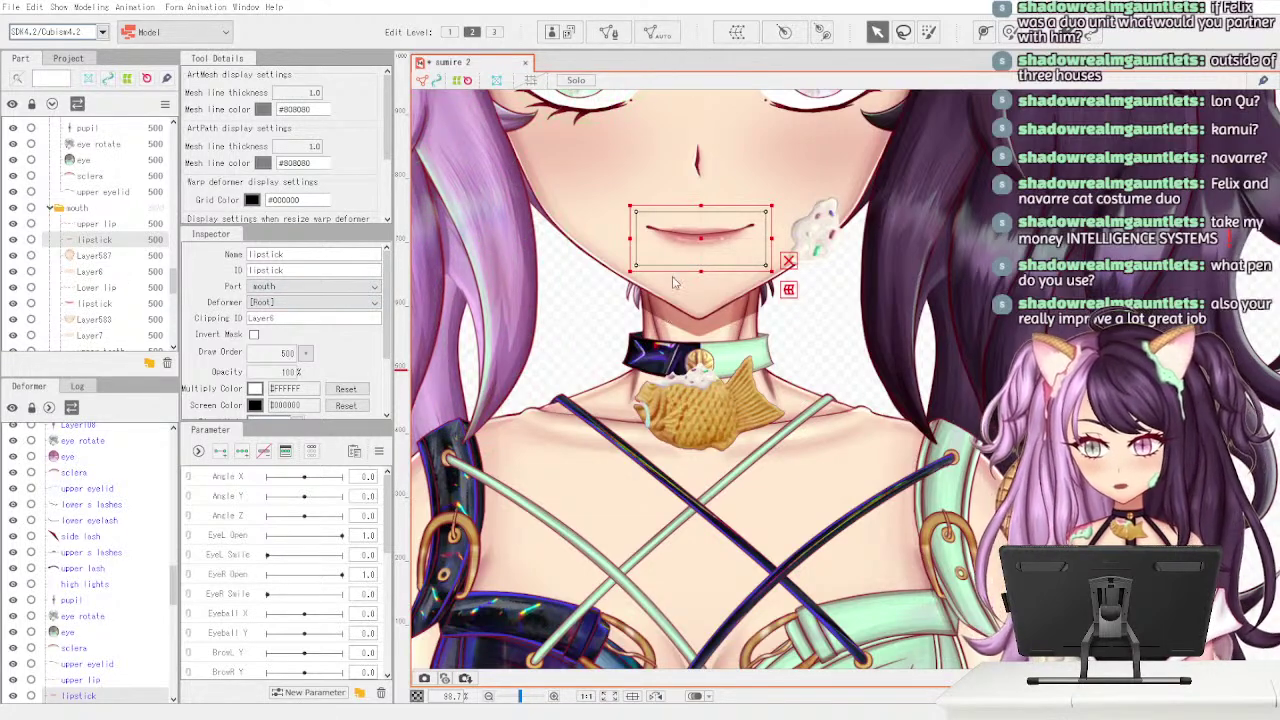
pyautogui.hotkey('ctrl', 'shift', 'a')
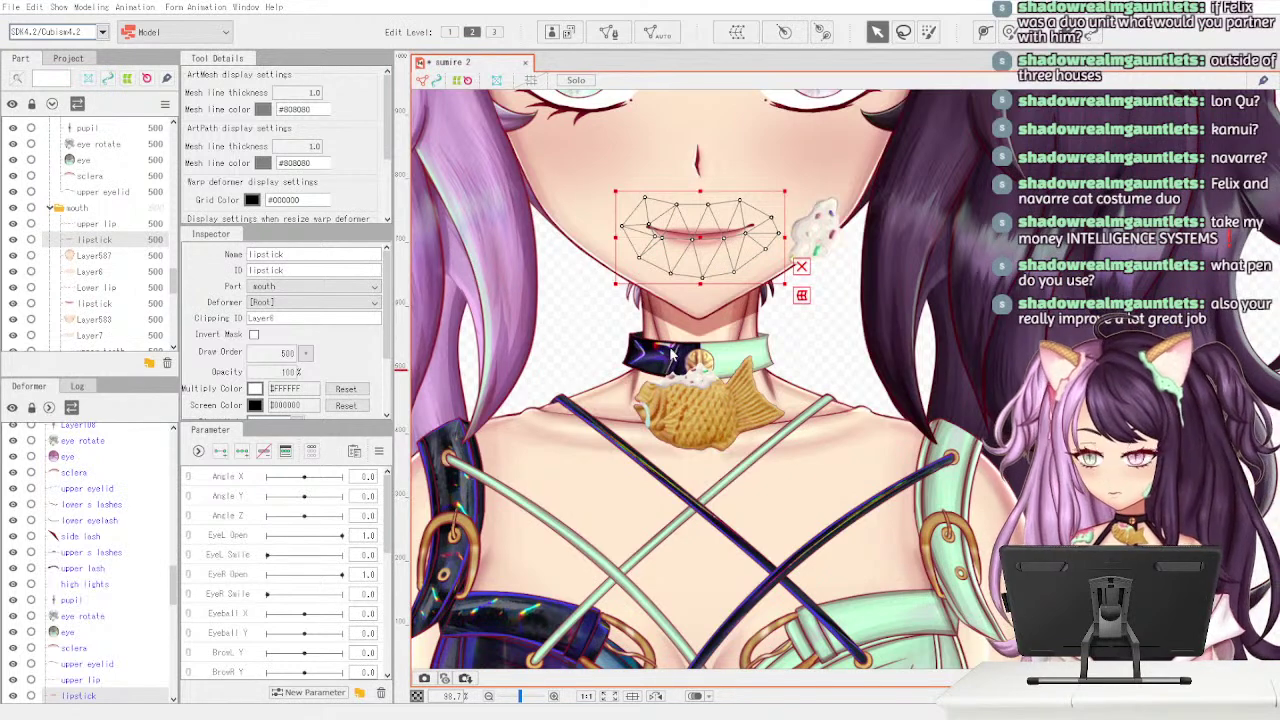
pyautogui.click(617, 393)
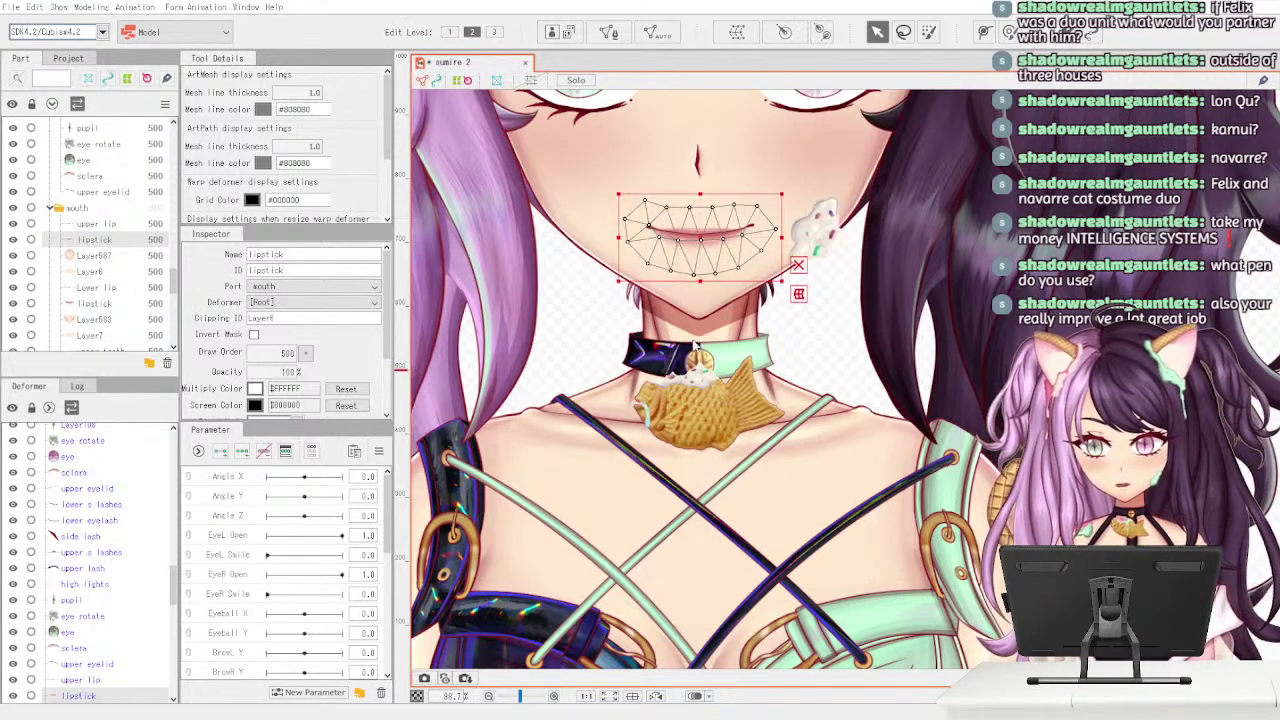
# - Generate automatic meshes for Layer587 and Layer6 in the mouth folder
pyautogui.click(110, 256)
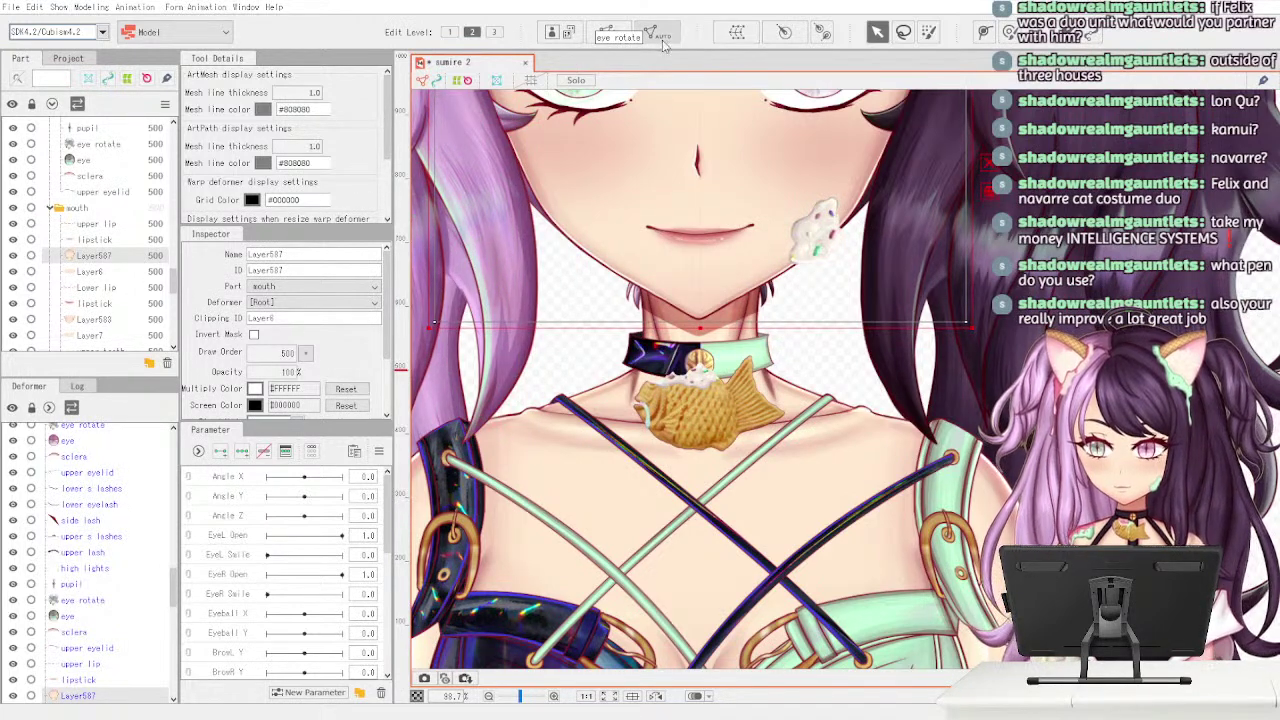
pyautogui.click(600, 311)
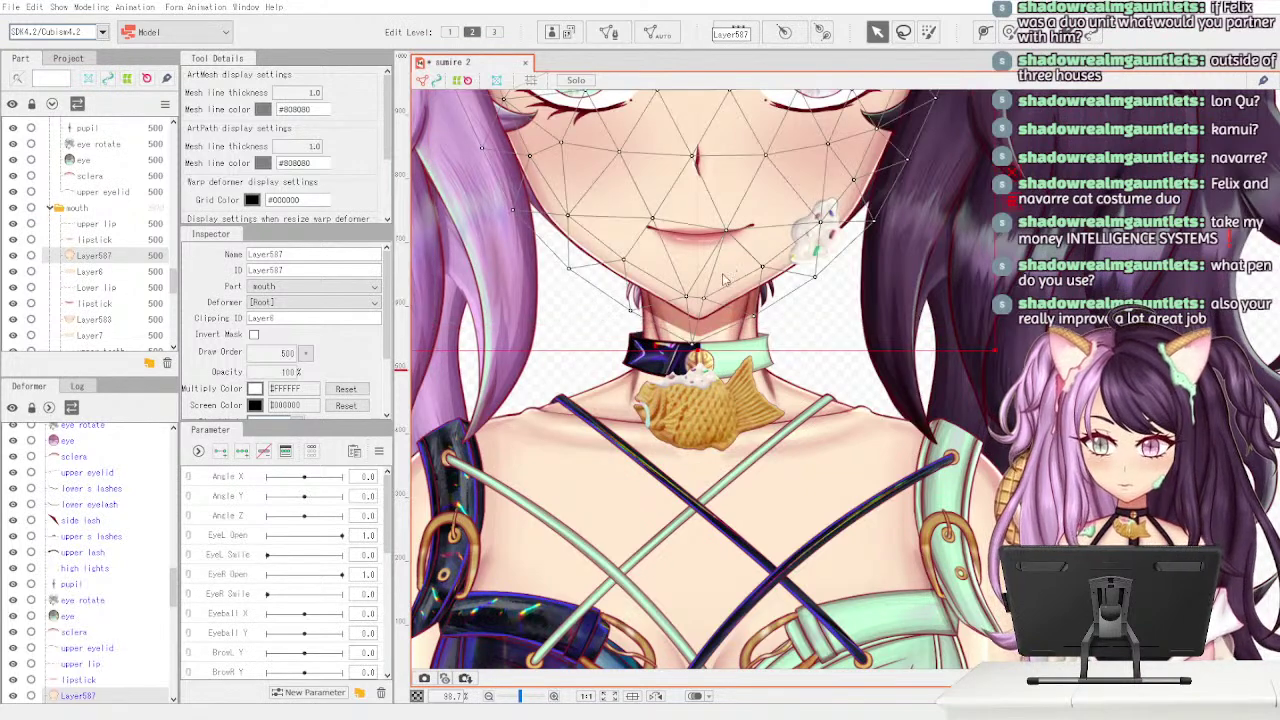
pyautogui.click(705, 232)
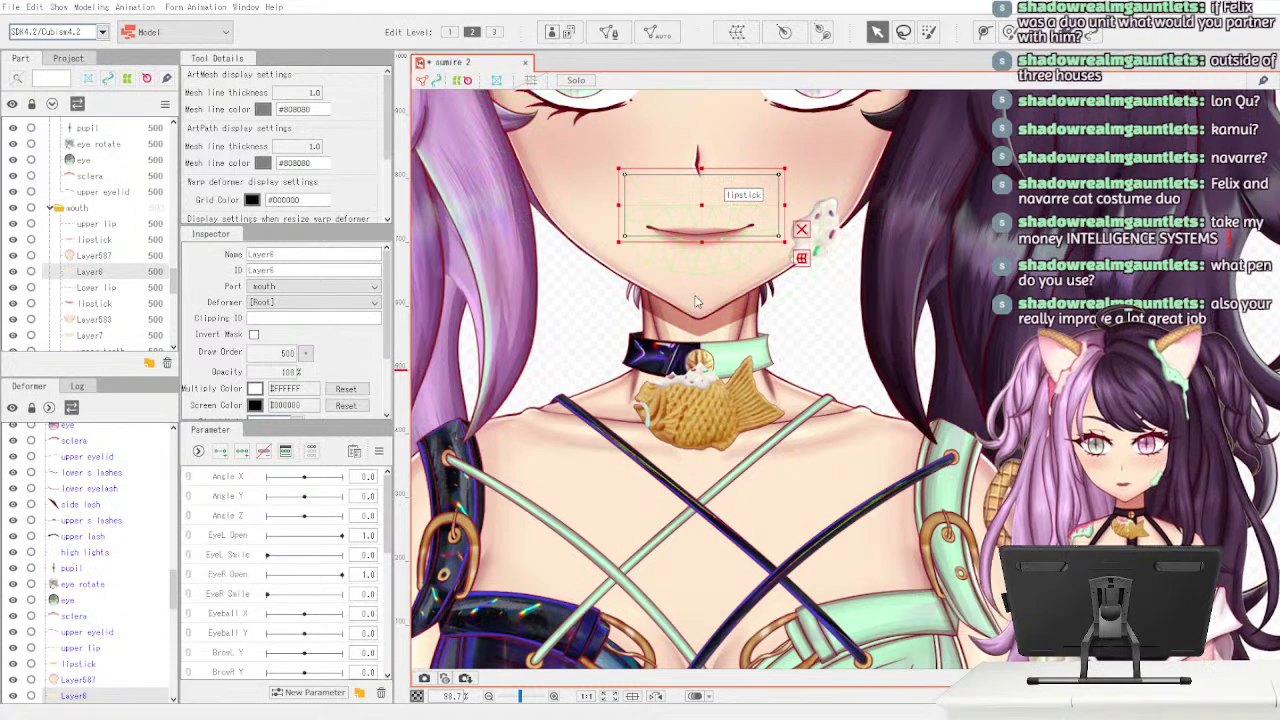
pyautogui.click(643, 316)
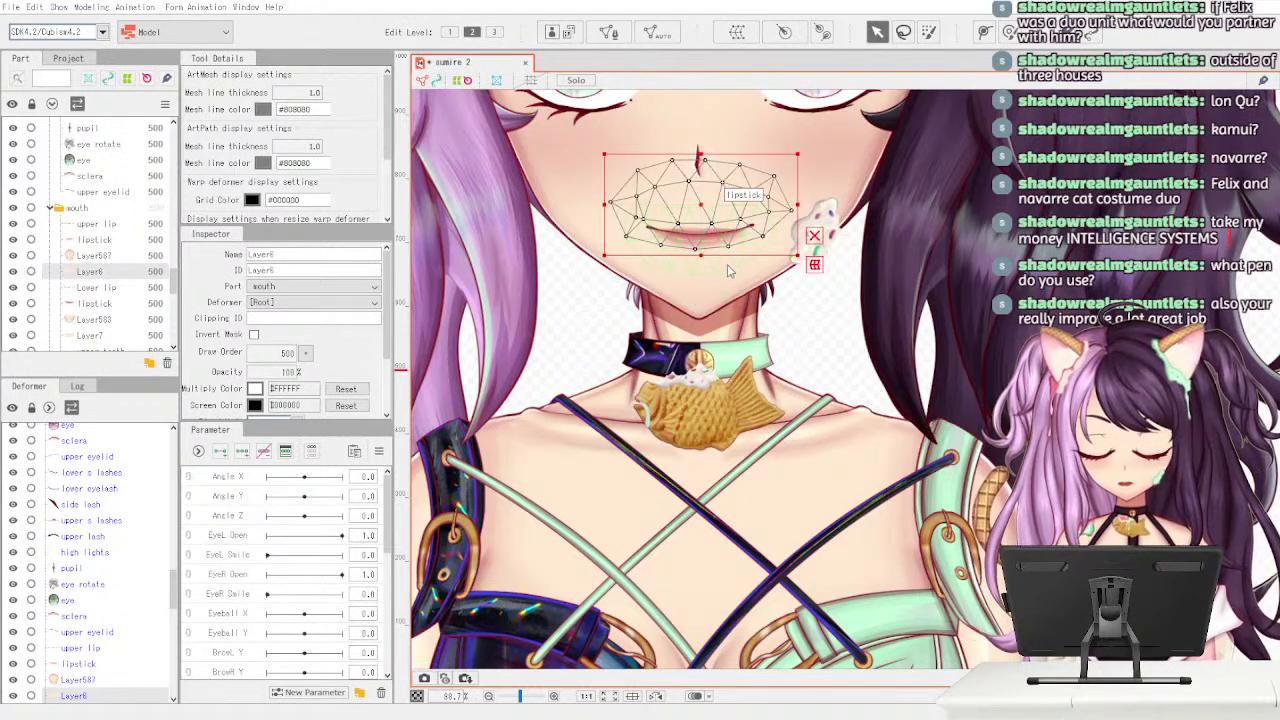
# - Generate automatic meshes for the Lower lip part and the lipstick part directly below it
pyautogui.click(122, 304)
pyautogui.click(122, 288)
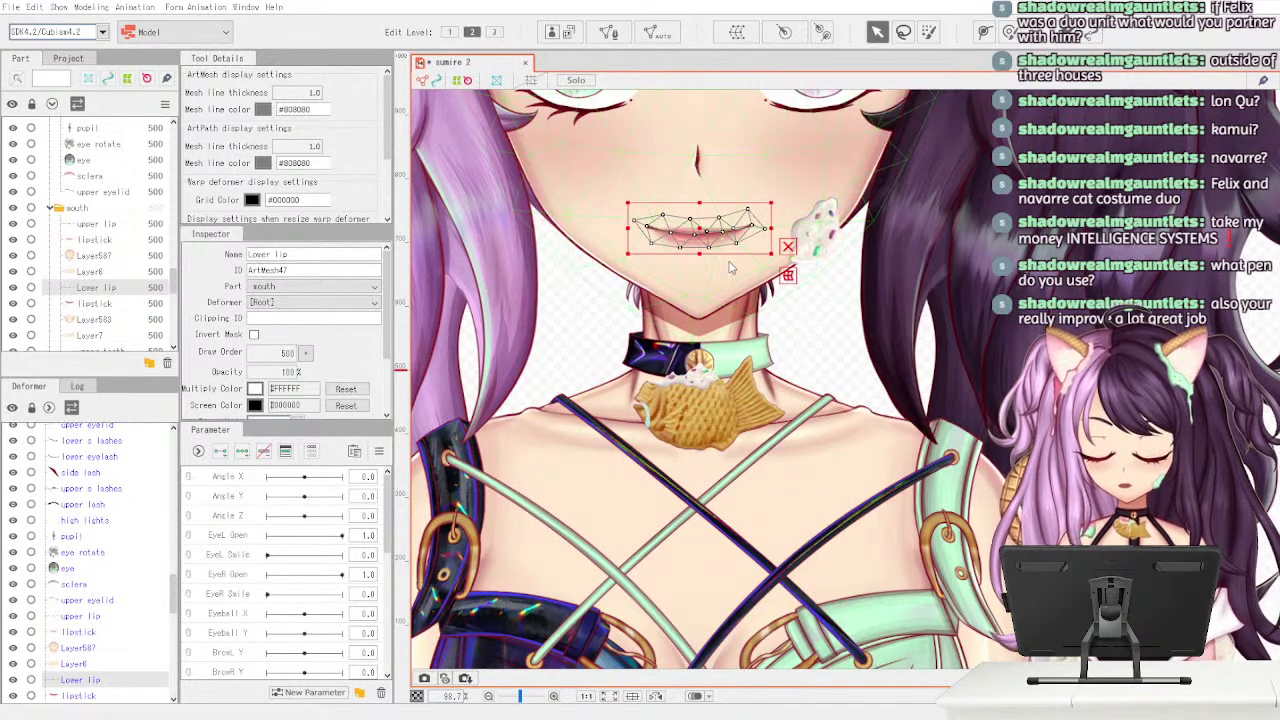
pyautogui.moveTo(175, 288); pyautogui.dragTo(178, 300)
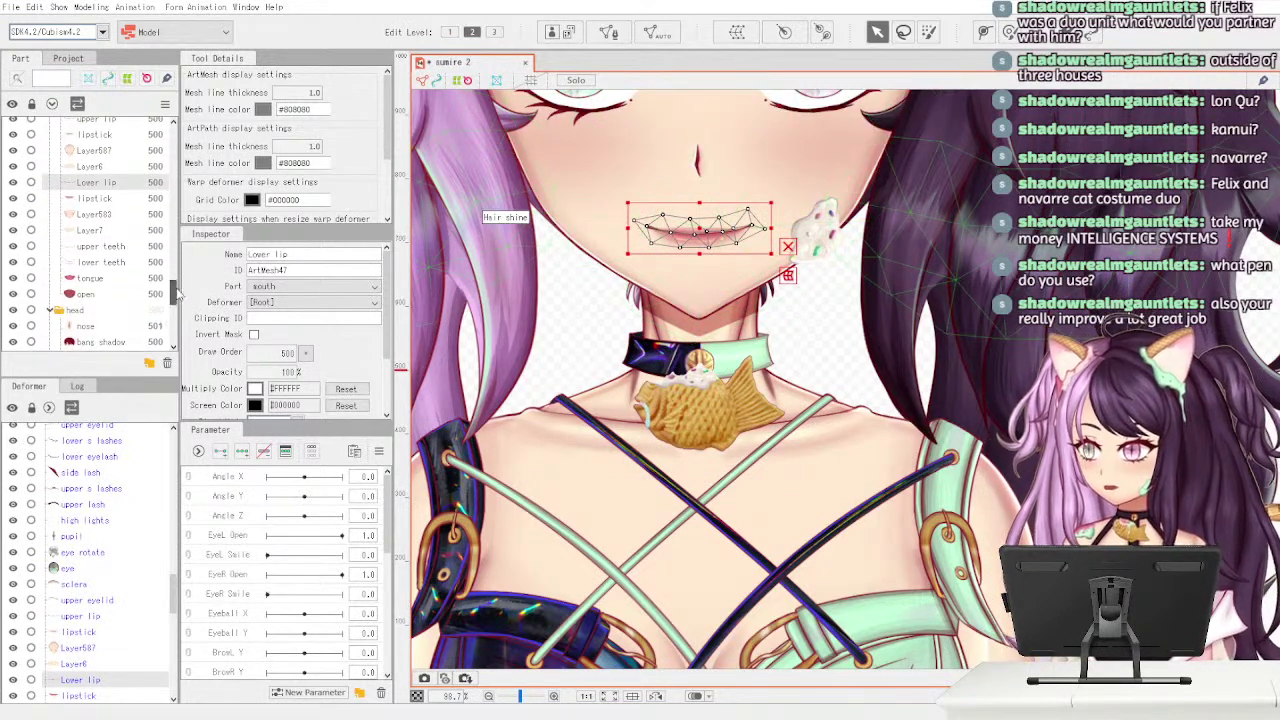
pyautogui.click(136, 200)
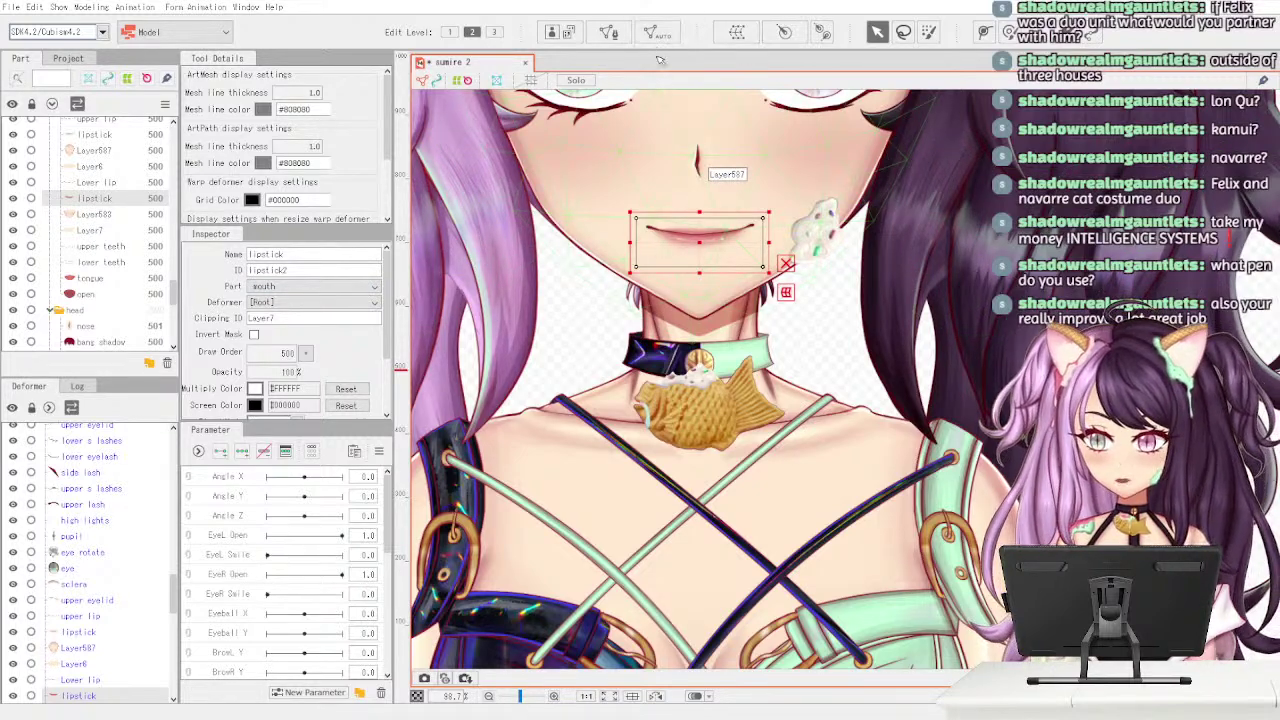
pyautogui.click(628, 326)
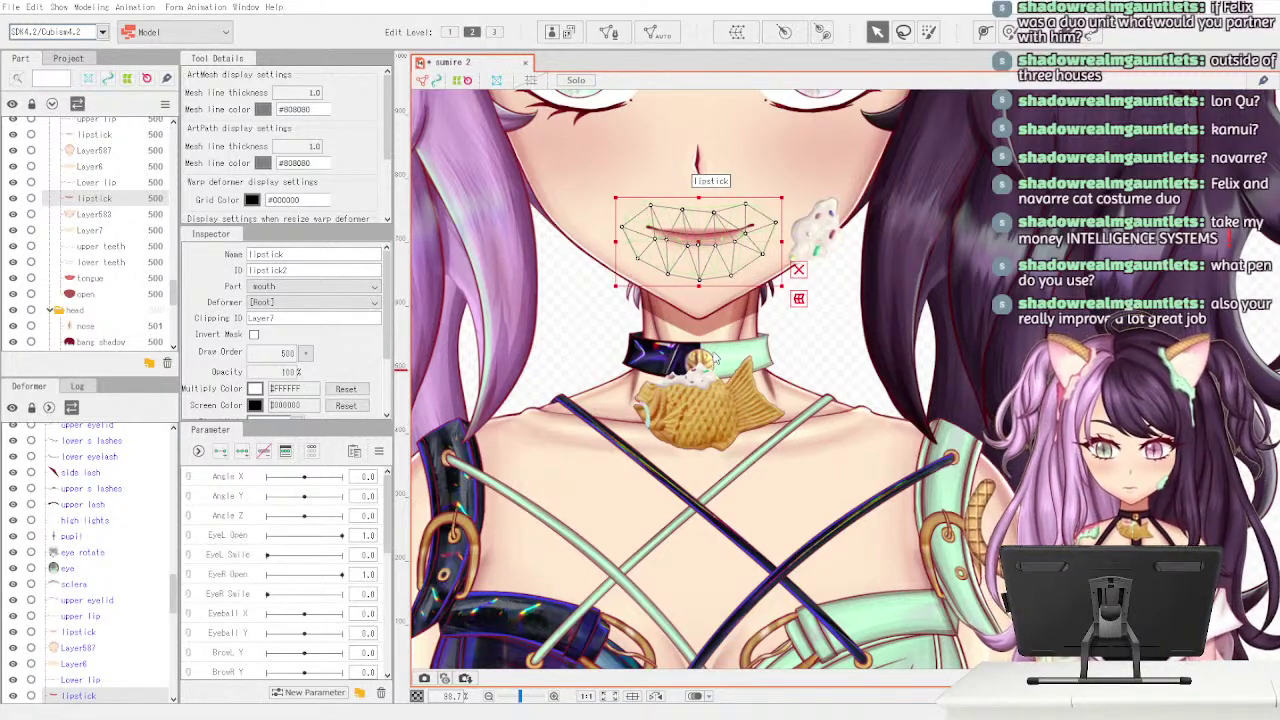
# - Generate automatic meshes for Layer583 and Layer7 in the mouth folder, using a denser mesh for Layer583
pyautogui.click(648, 208)
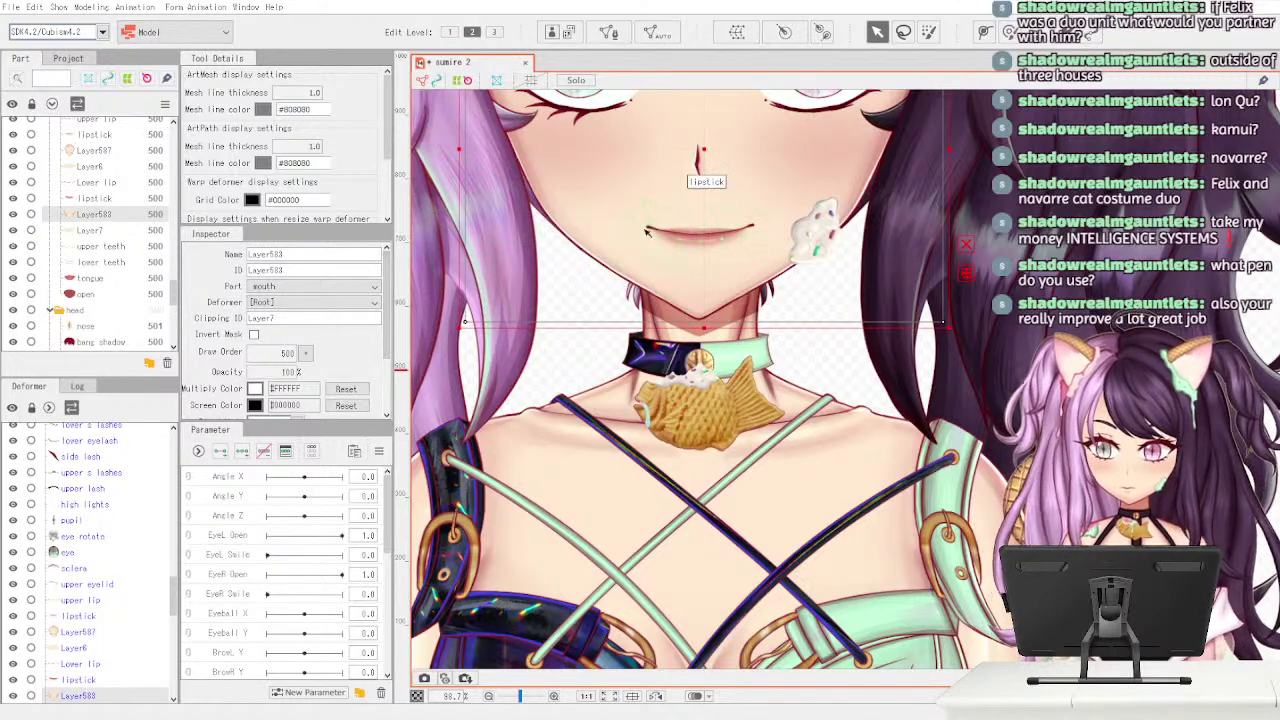
pyautogui.click(614, 321)
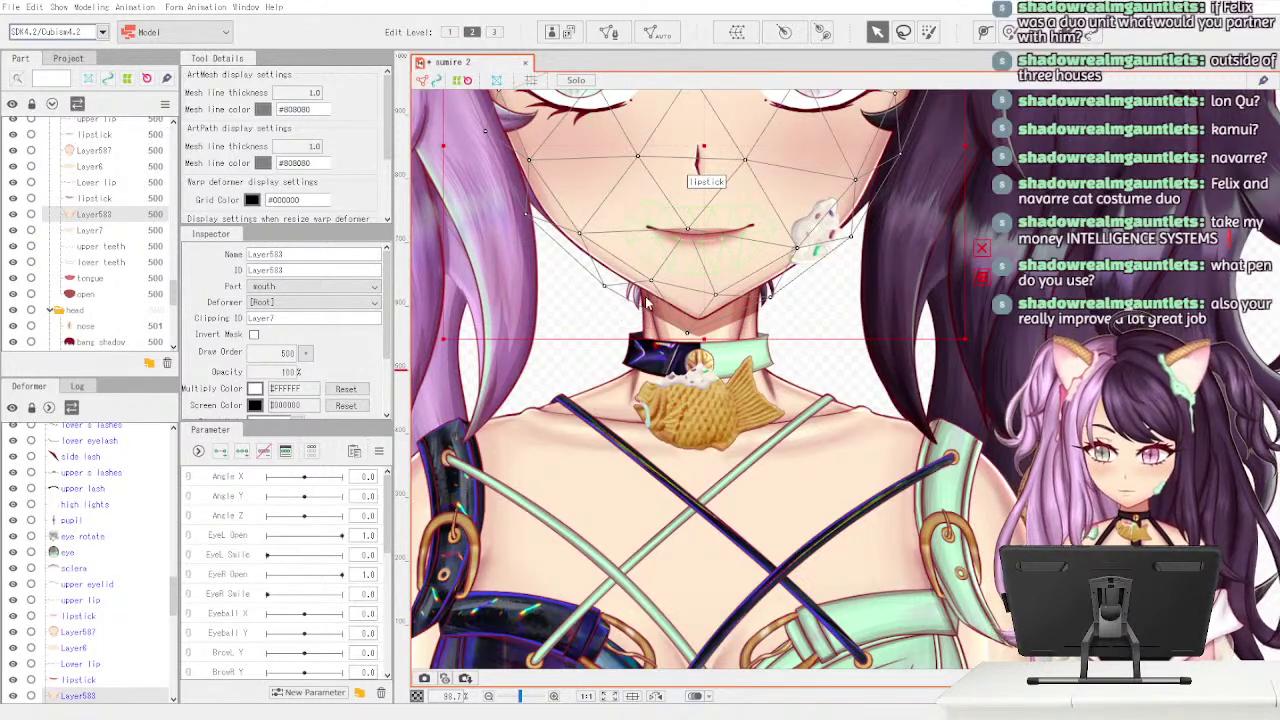
pyautogui.click(632, 312)
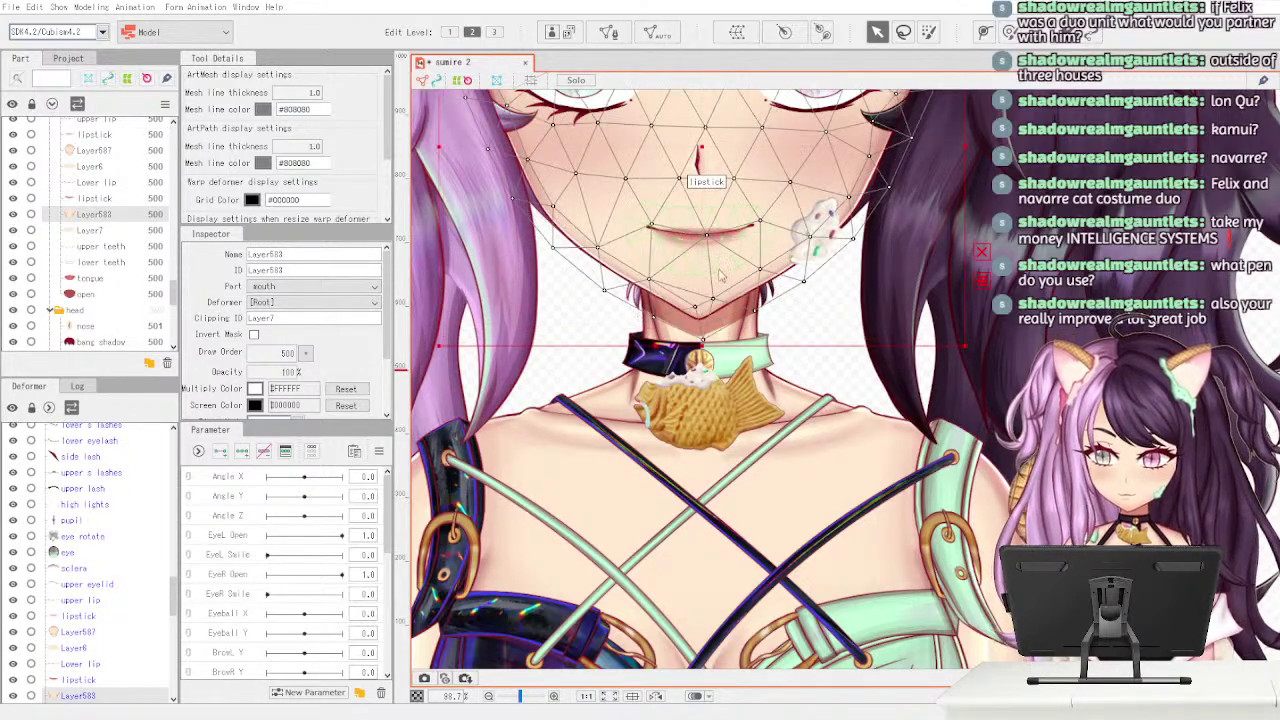
pyautogui.click(140, 233)
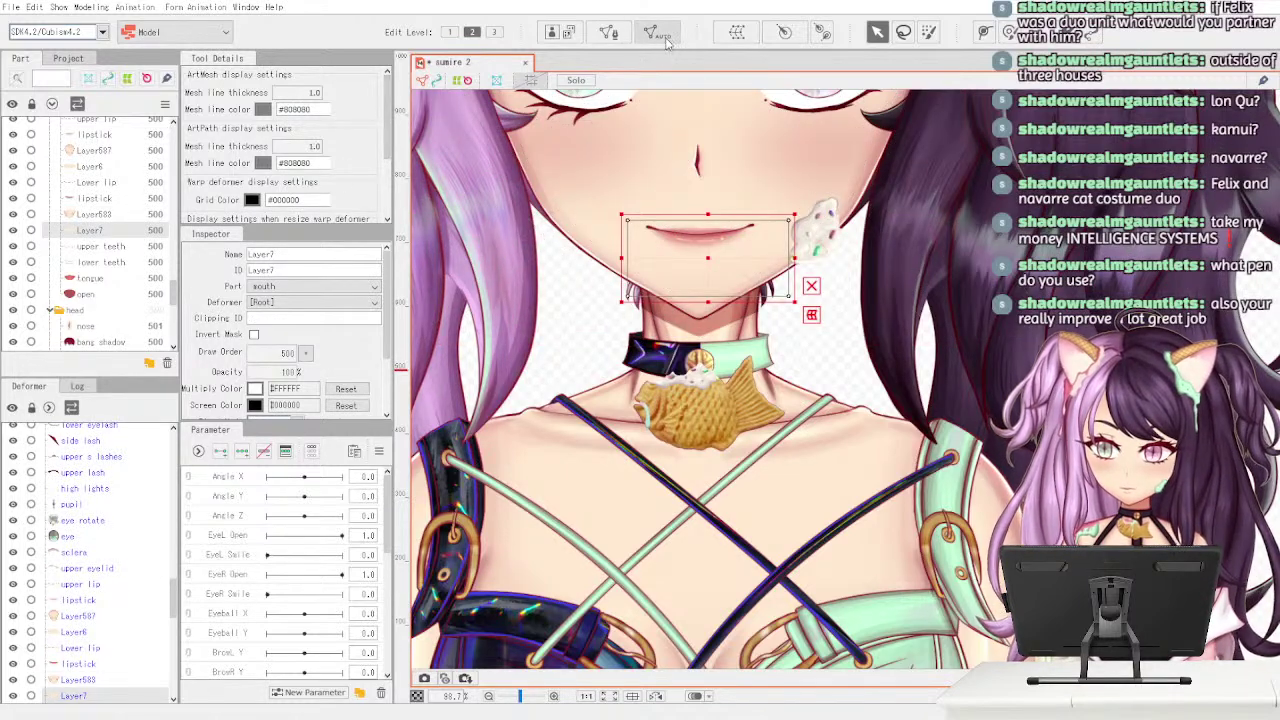
pyautogui.click(628, 316)
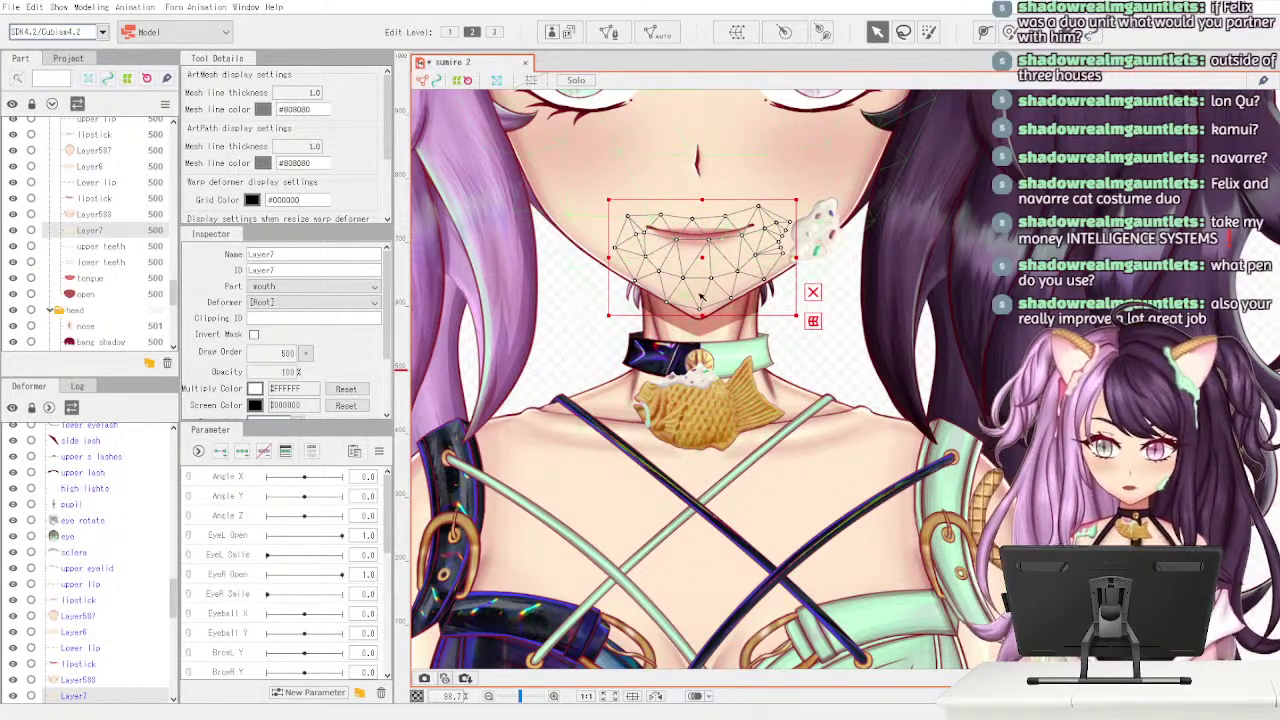
pyautogui.moveTo(174, 288)
pyautogui.mouseDown()
pyautogui.moveTo(178, 338)
pyautogui.moveTo(185, 240)
pyautogui.moveTo(172, 268)
pyautogui.mouseUp()
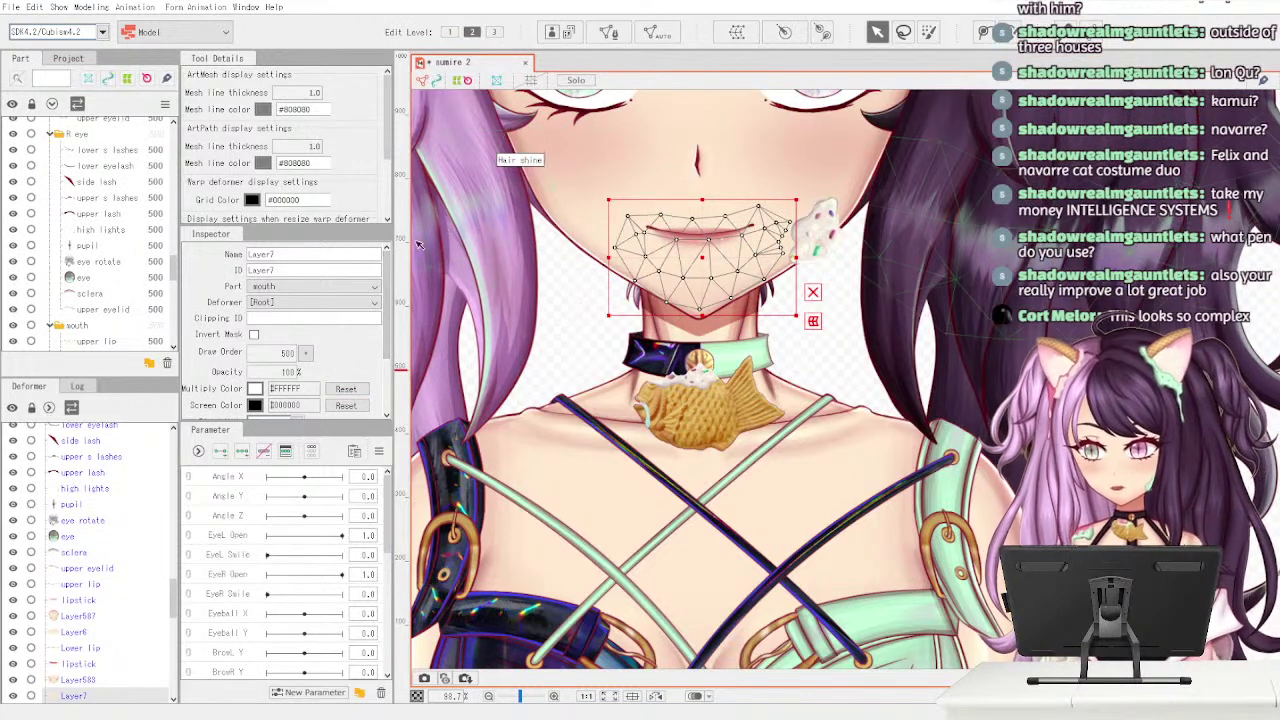
# - Generate automatic meshes for the upper teeth, lower teeth, tongue and open parts in the mouth folder
pyautogui.moveTo(174, 270)
pyautogui.mouseDown()
pyautogui.moveTo(174, 258)
pyautogui.moveTo(172, 294)
pyautogui.mouseUp()
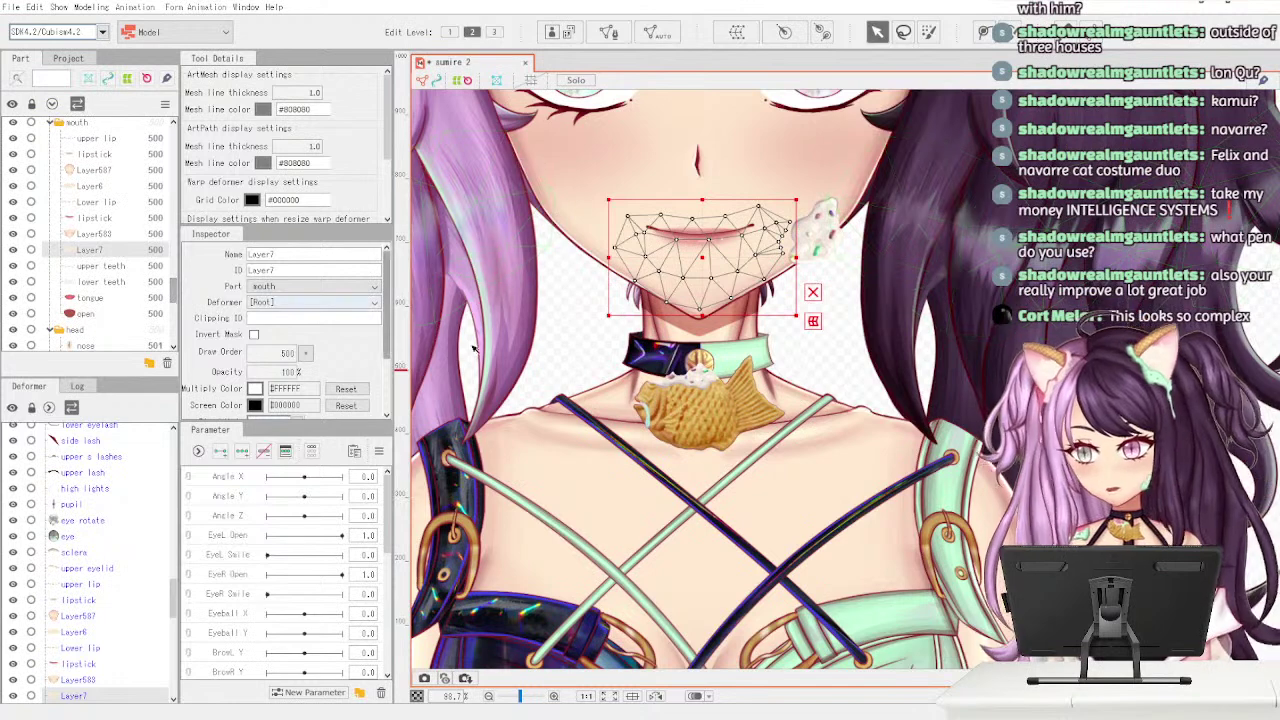
pyautogui.click(610, 36)
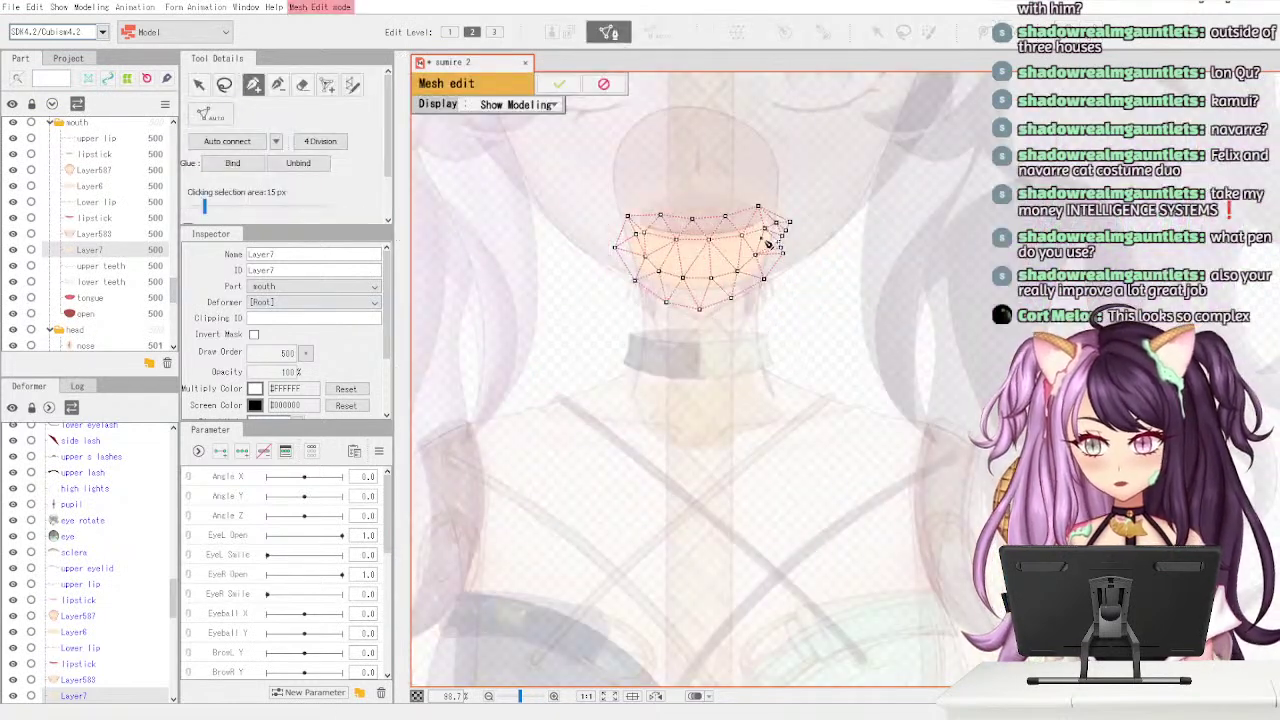
pyautogui.click(558, 84)
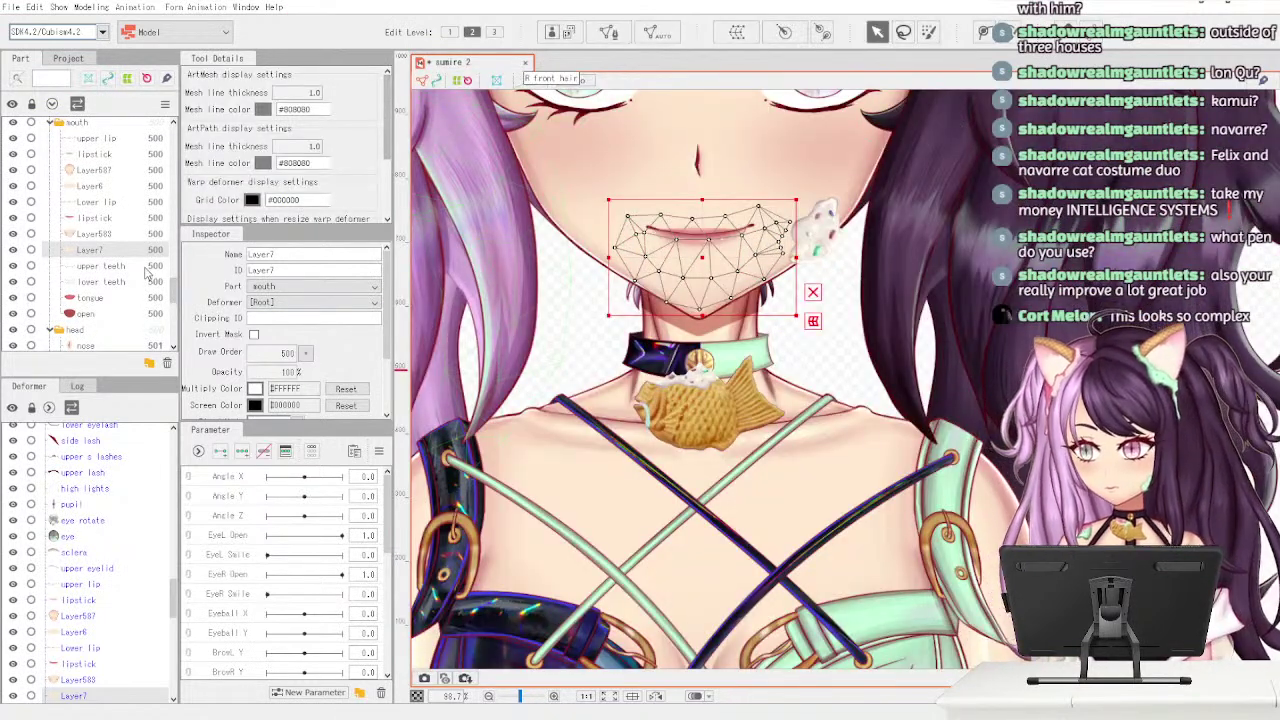
pyautogui.click(143, 267)
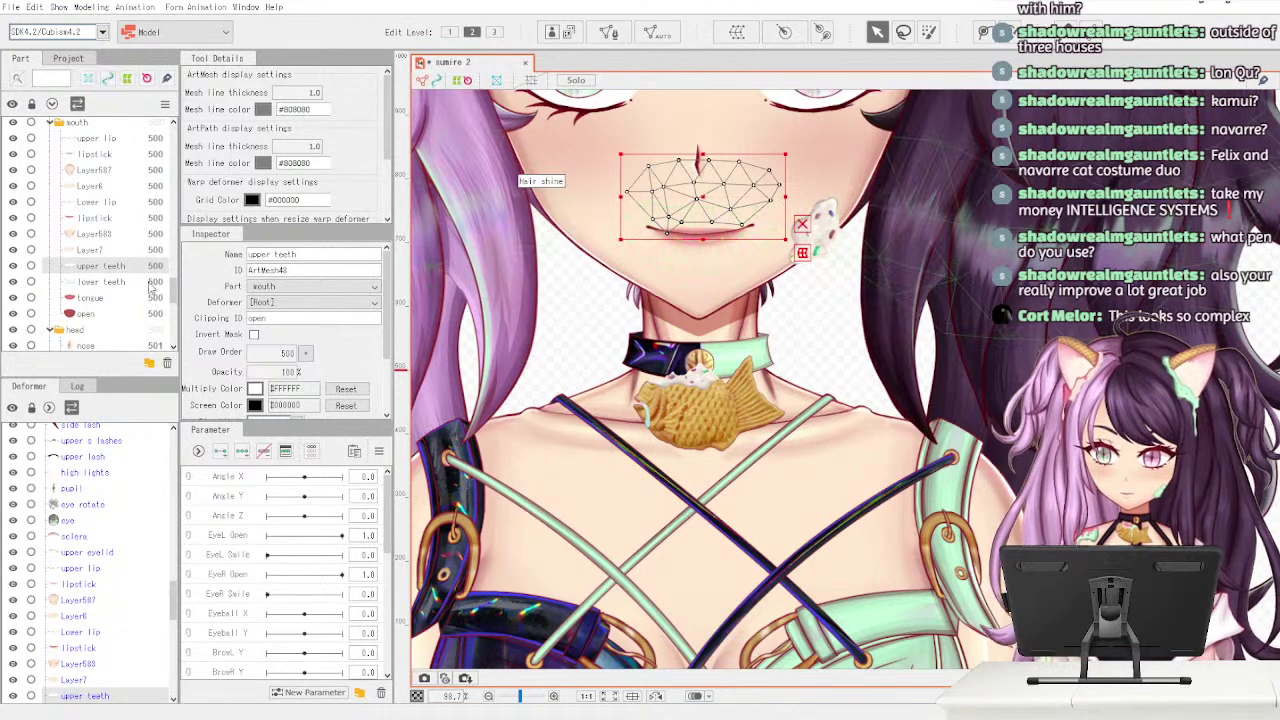
pyautogui.click(733, 262)
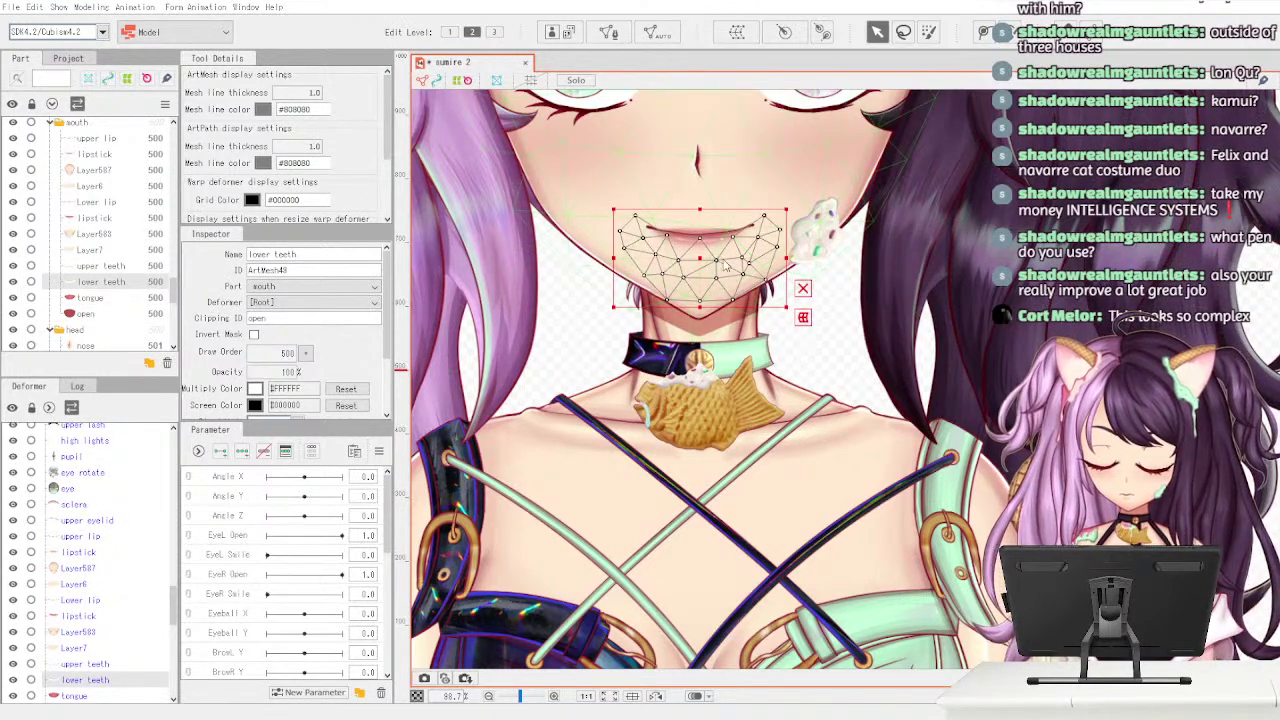
pyautogui.click(705, 240)
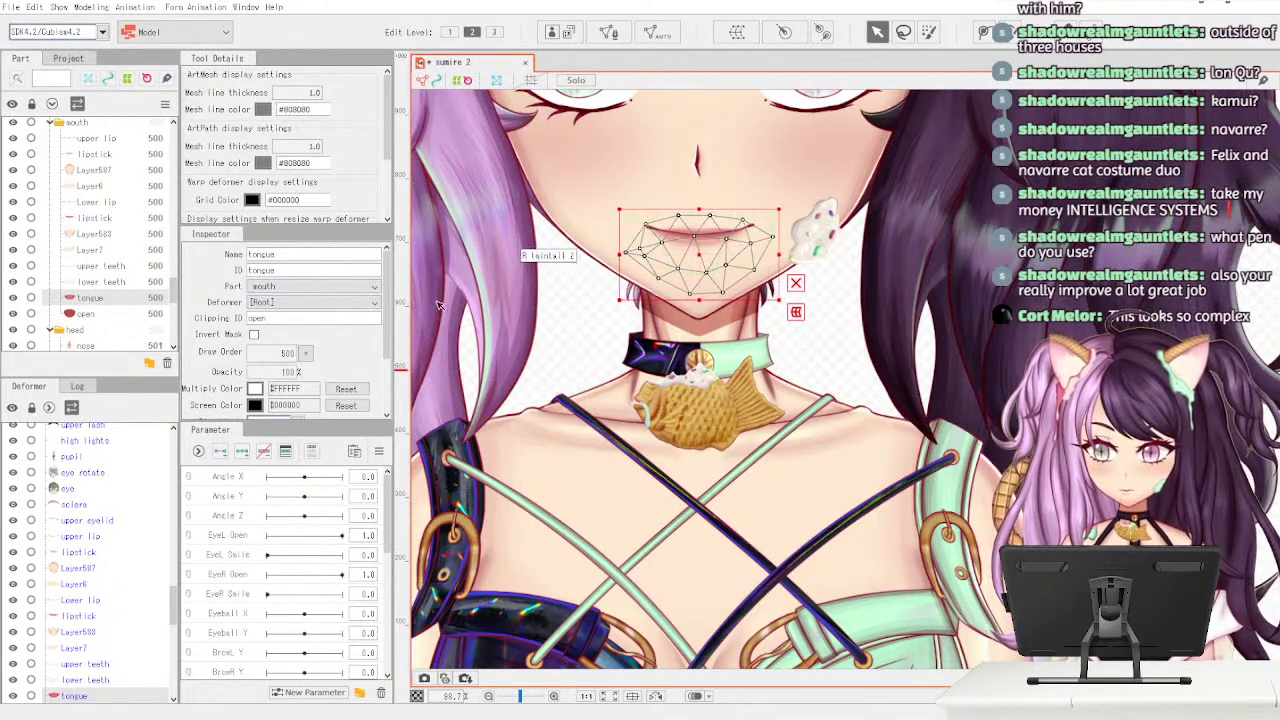
pyautogui.click(136, 314)
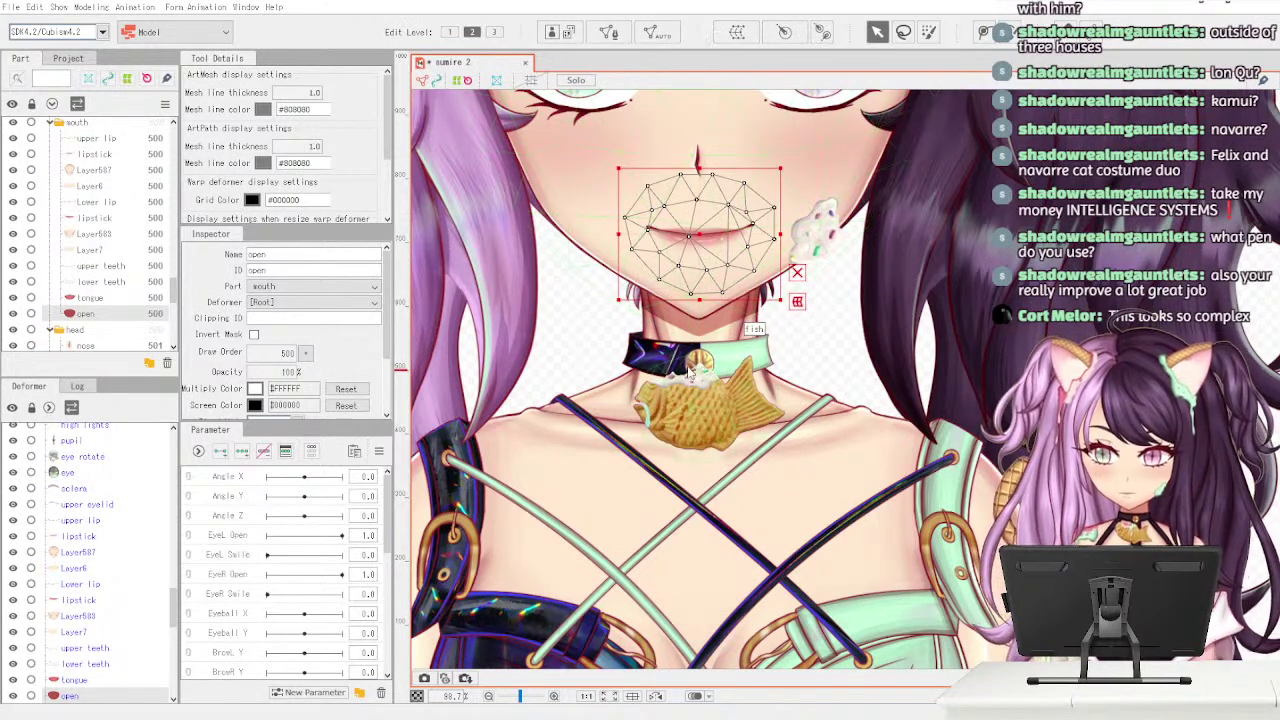
# - Generate an automatic mesh for the nose part in the head folder
pyautogui.moveTo(175, 294); pyautogui.dragTo(179, 301)
pyautogui.scroll(-3, 177, 306)
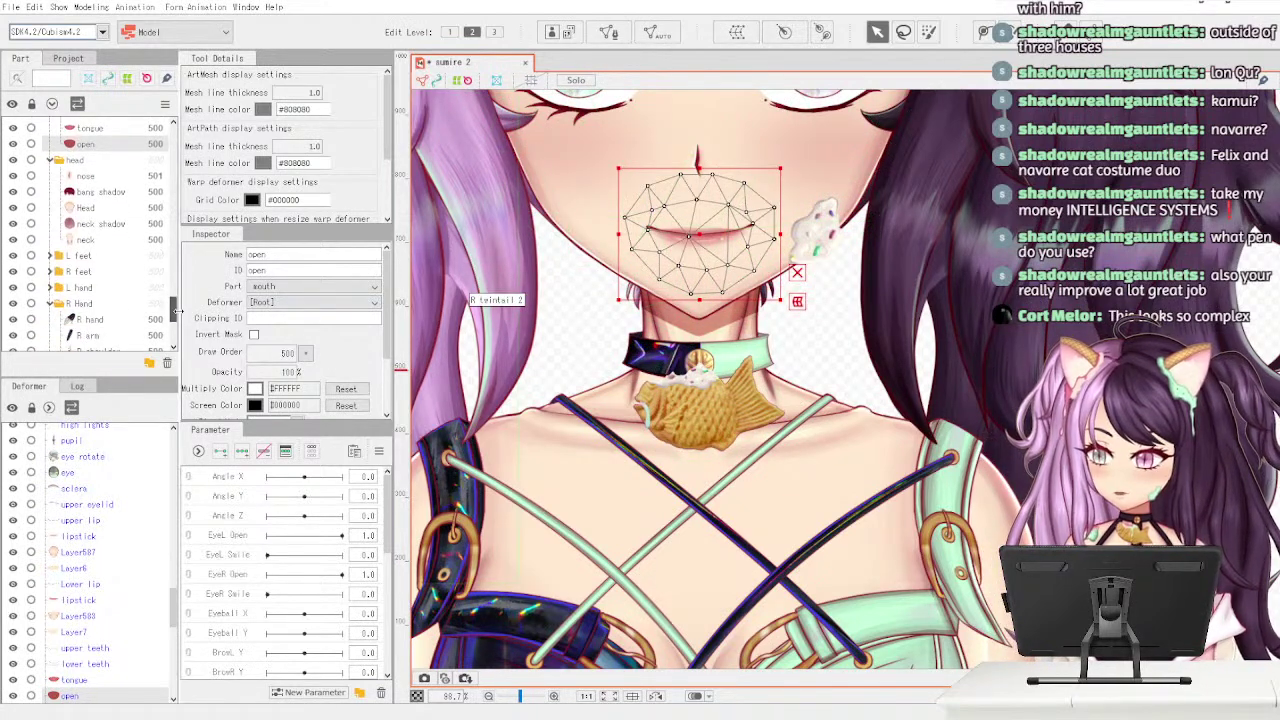
pyautogui.click(134, 164)
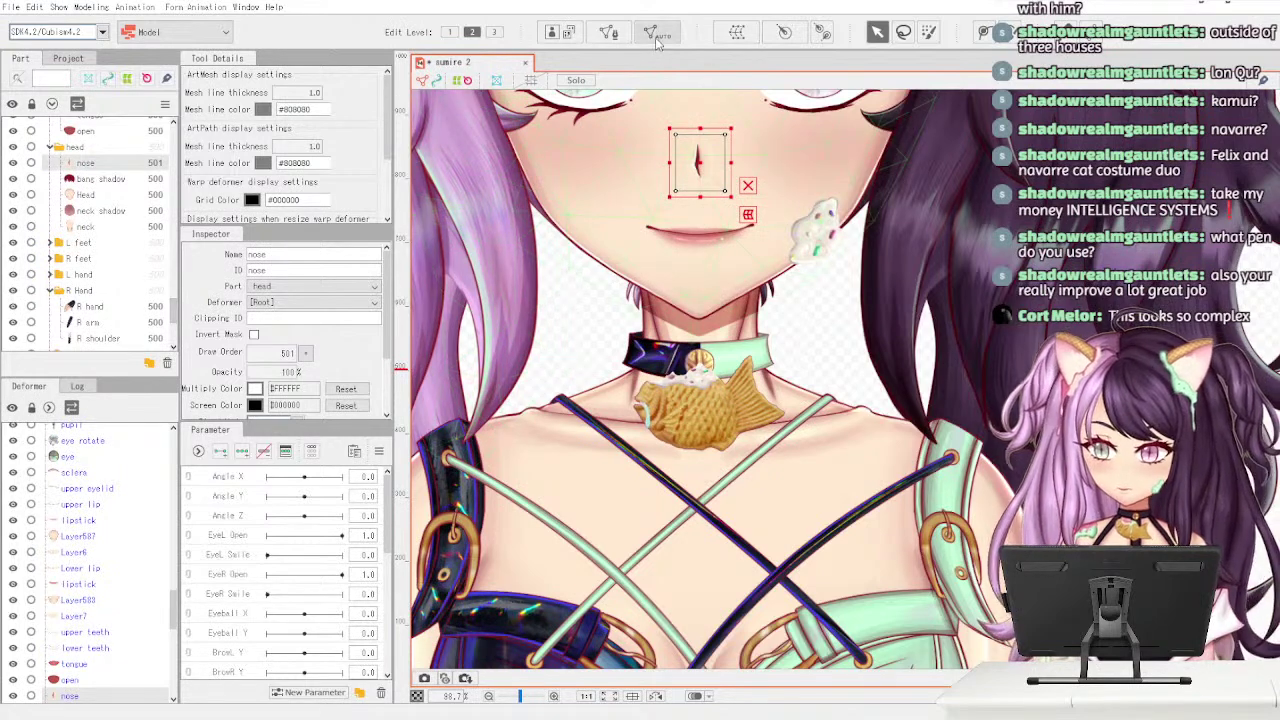
pyautogui.click(624, 328)
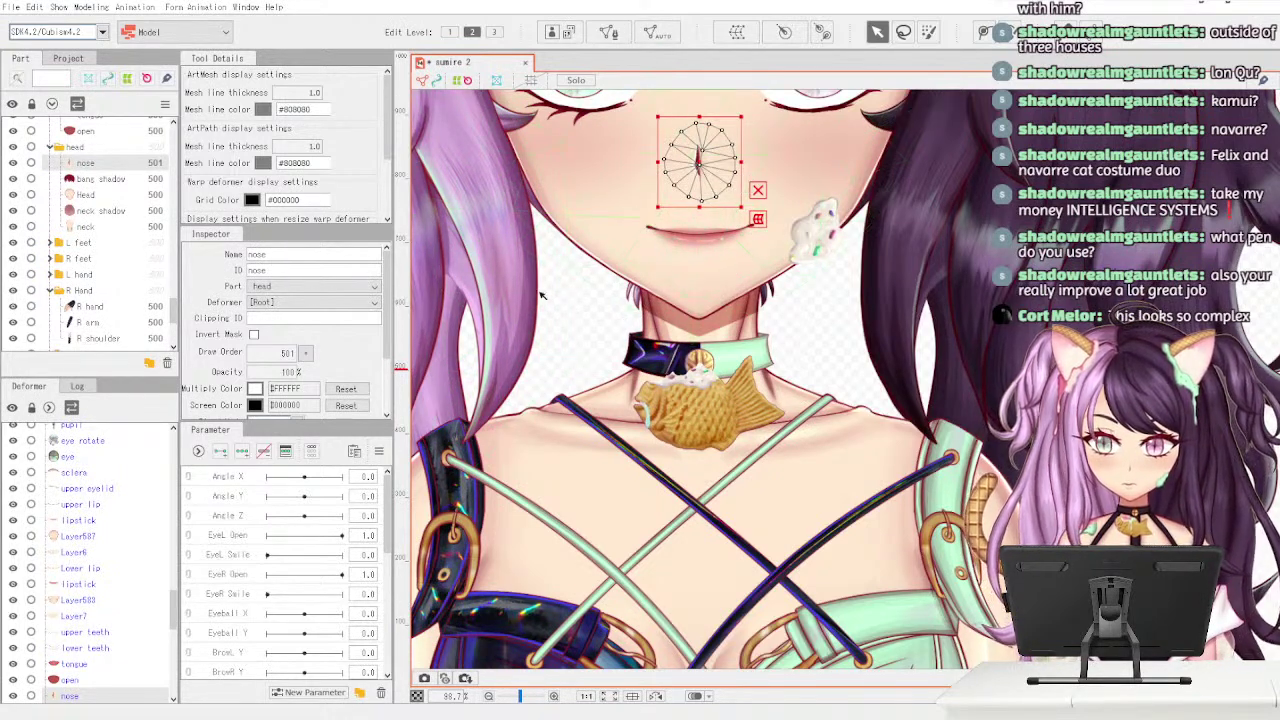
# - Generate an automatic mesh for the bang shadow part in the head folder
pyautogui.click(138, 180)
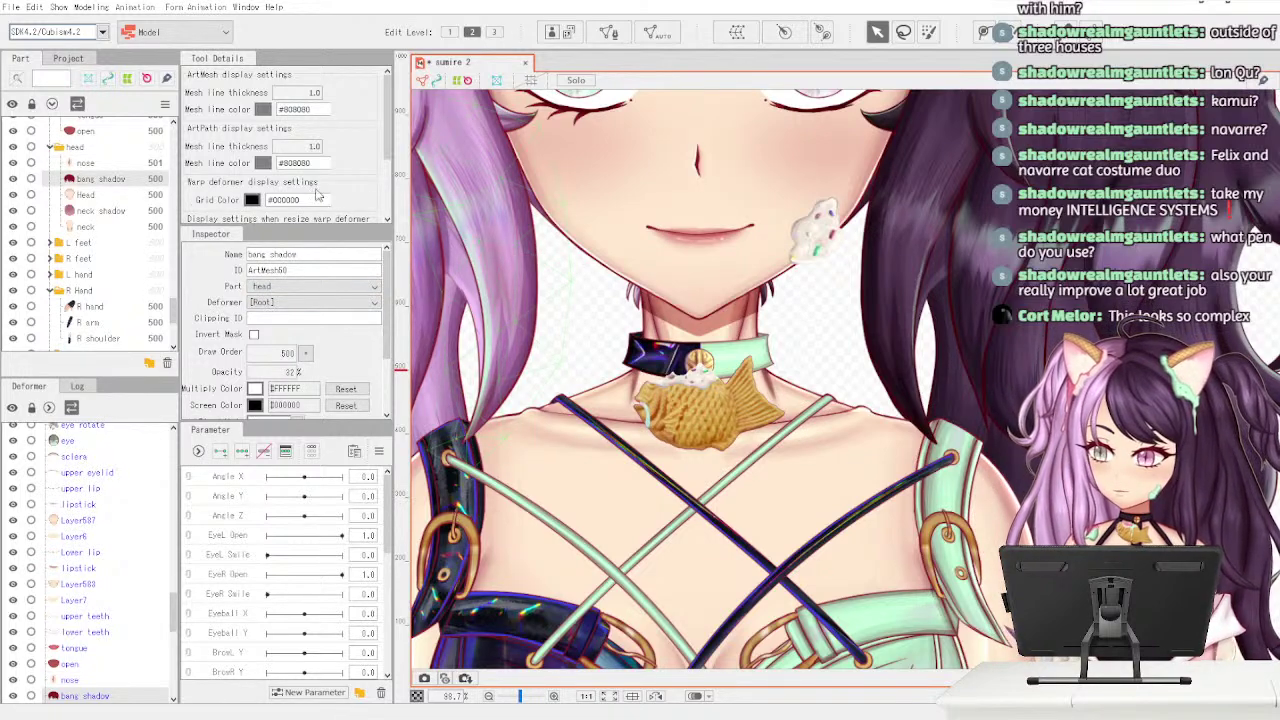
pyautogui.click(143, 166)
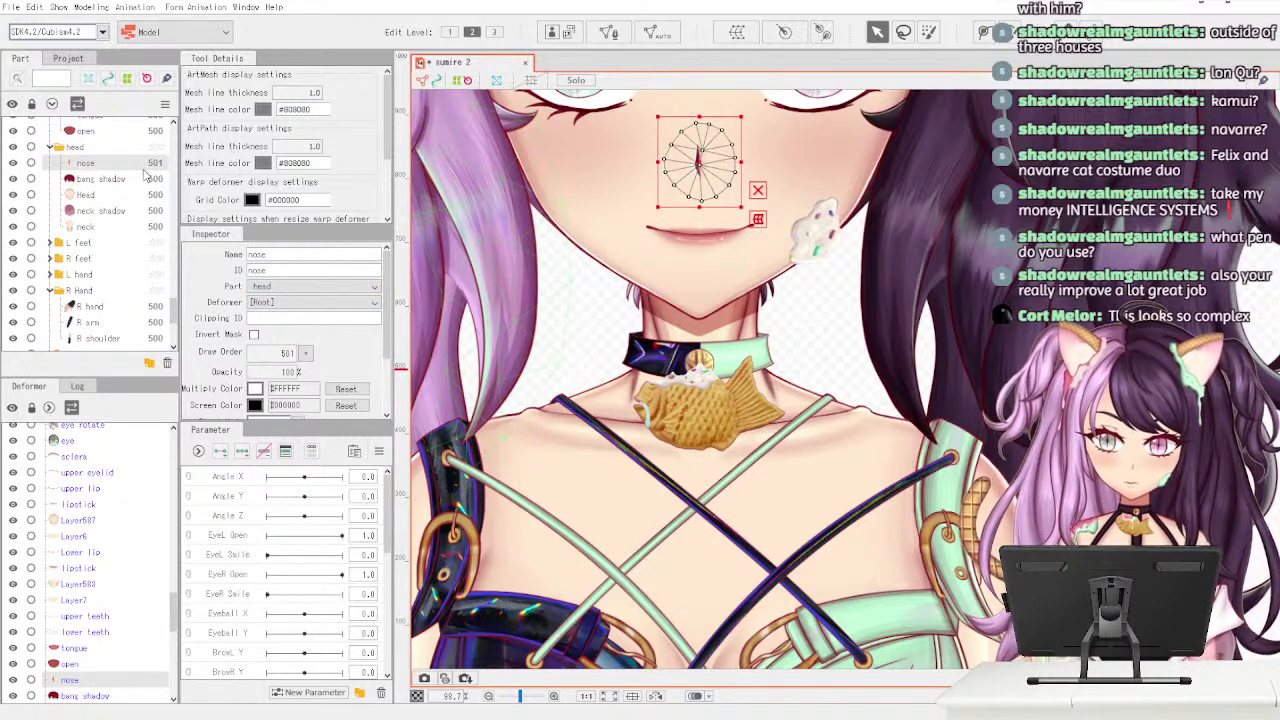
pyautogui.click(142, 180)
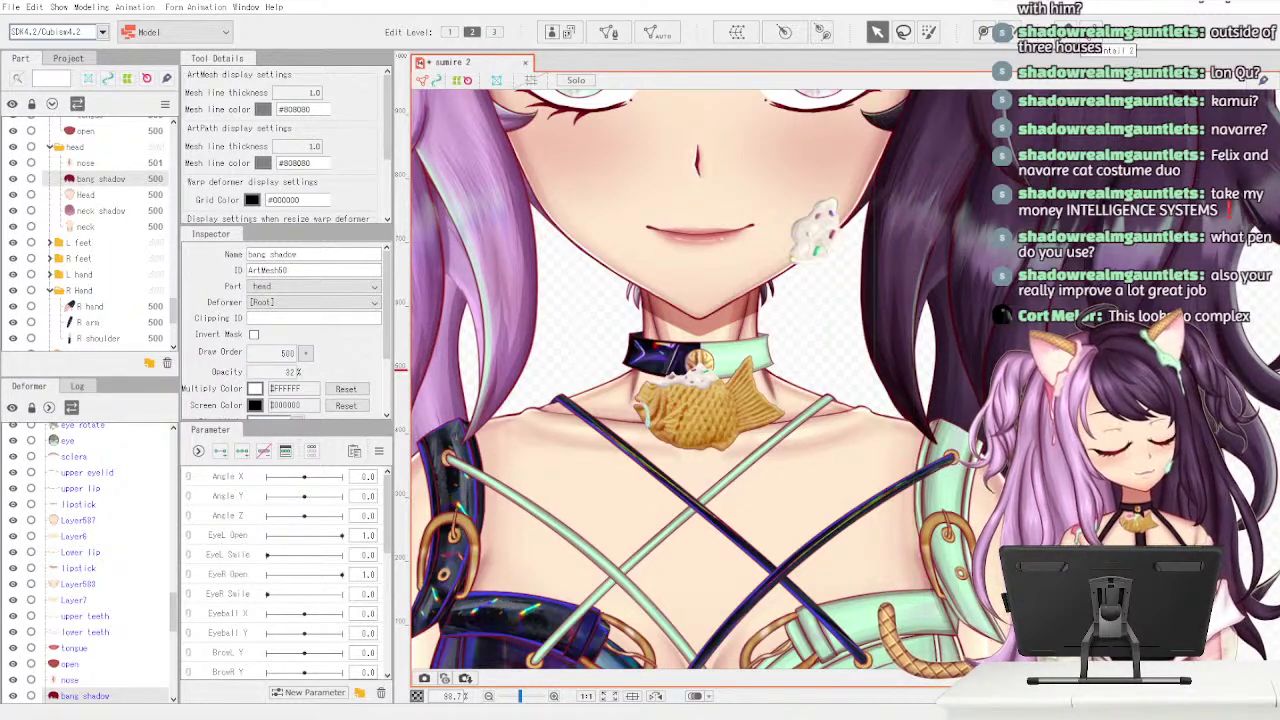
pyautogui.moveTo(616, 245); pyautogui.dragTo(629, 320)
pyautogui.scroll(-2, 629, 320)
pyautogui.scroll(-2, 640, 410)
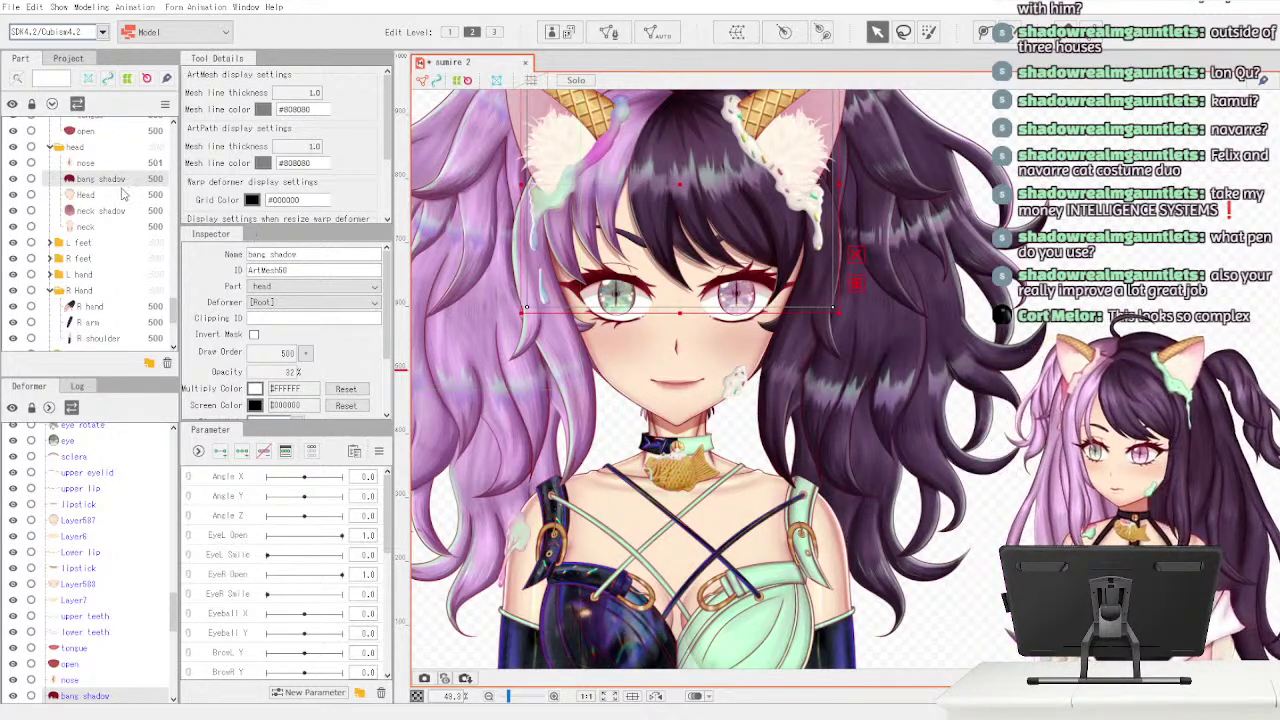
pyautogui.click(608, 32)
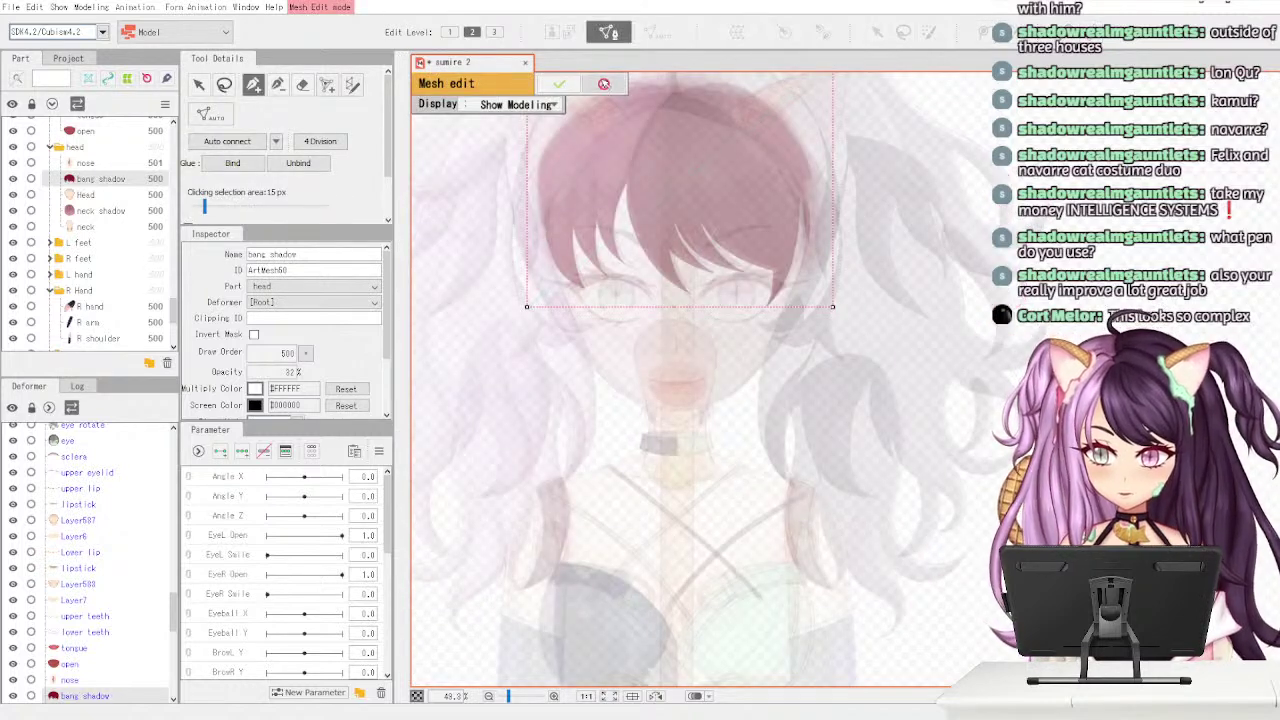
pyautogui.click(603, 84)
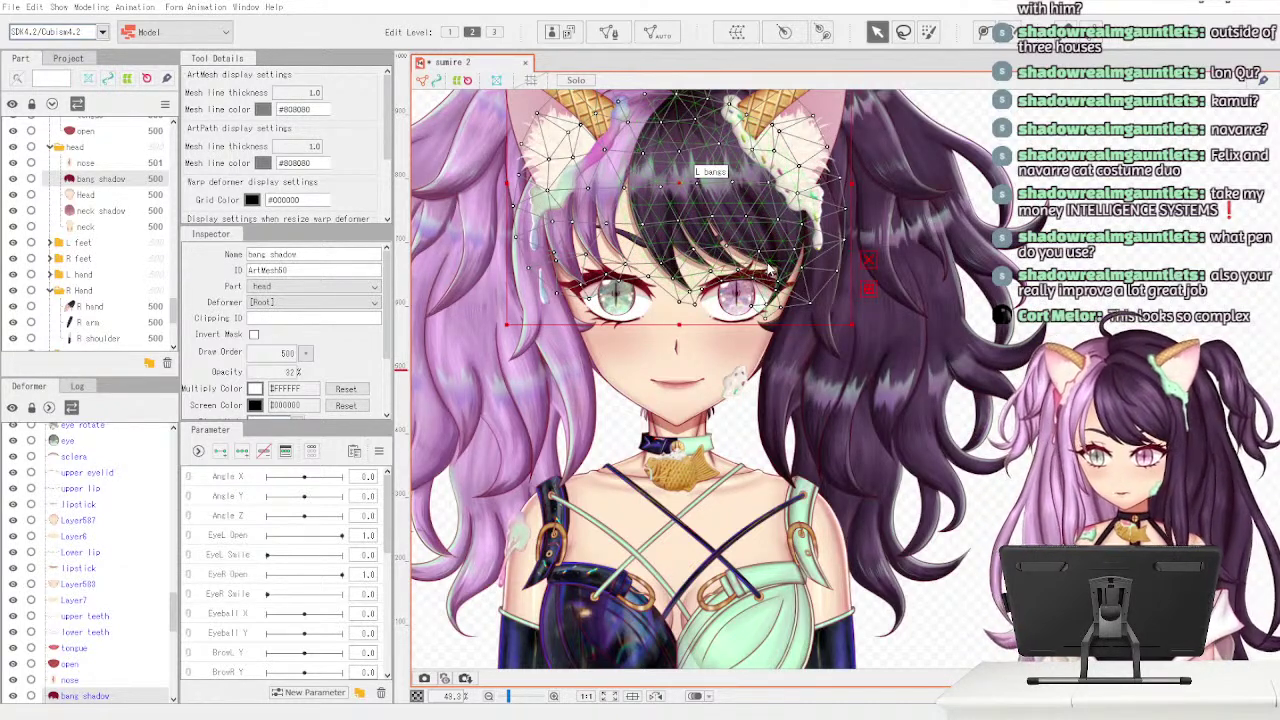
# - Generate an automatic mesh for the Head part, covering the whole face and skull shape
pyautogui.click(113, 199)
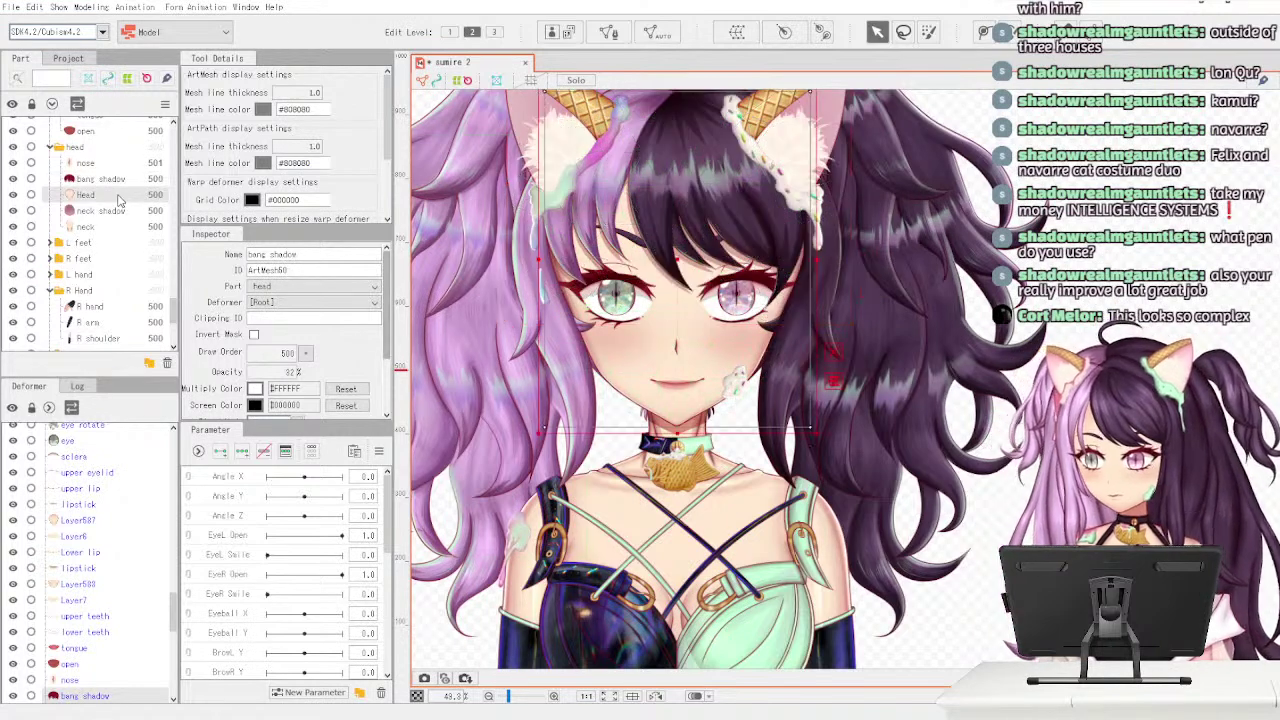
pyautogui.click(134, 182)
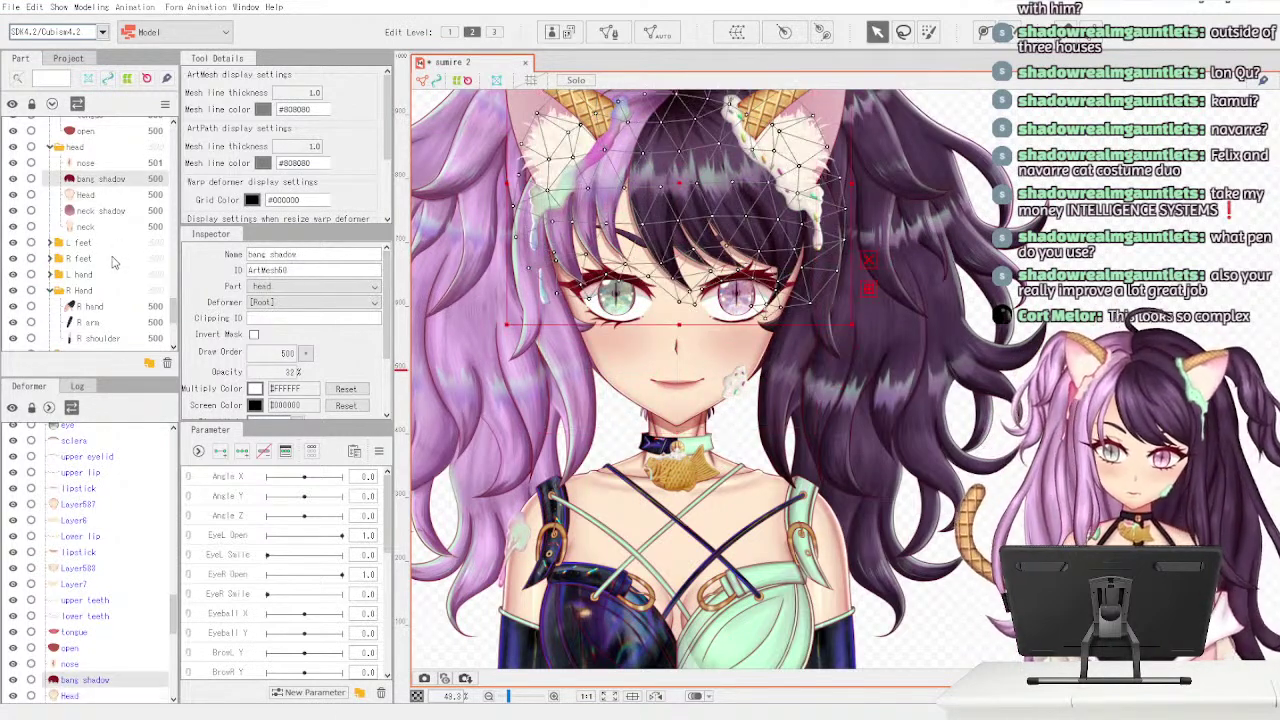
pyautogui.click(138, 196)
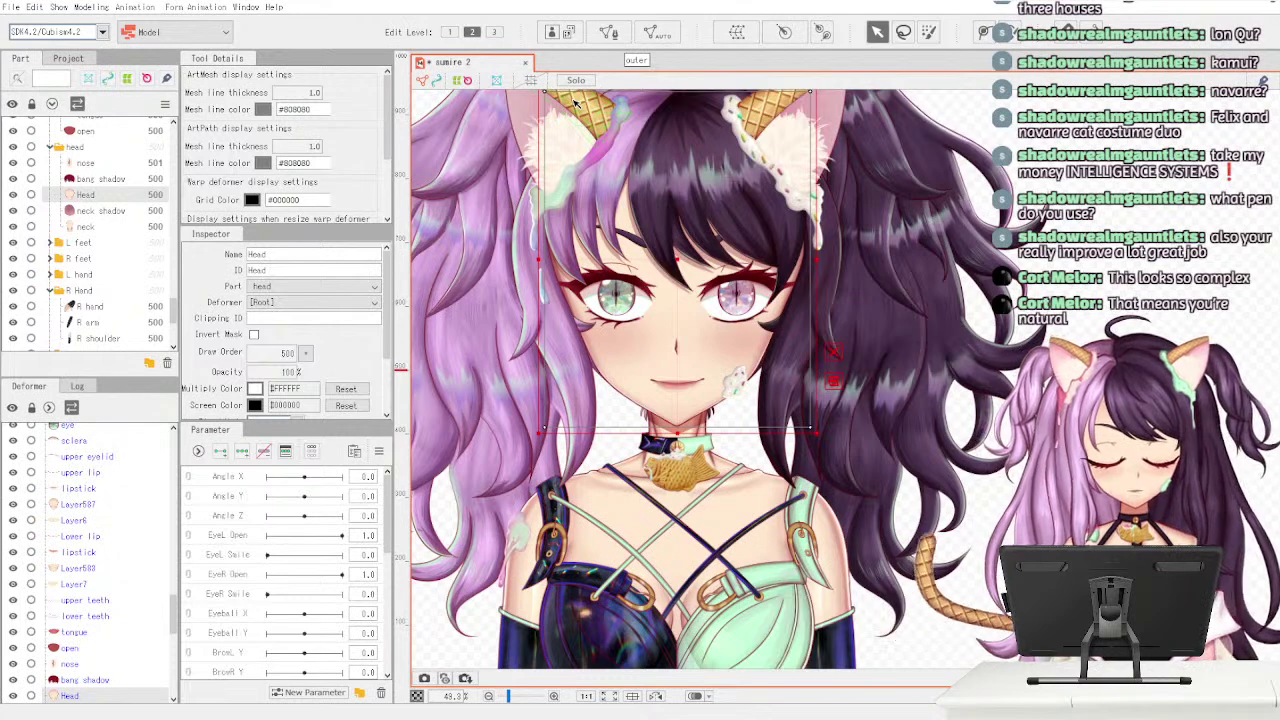
pyautogui.click(609, 33)
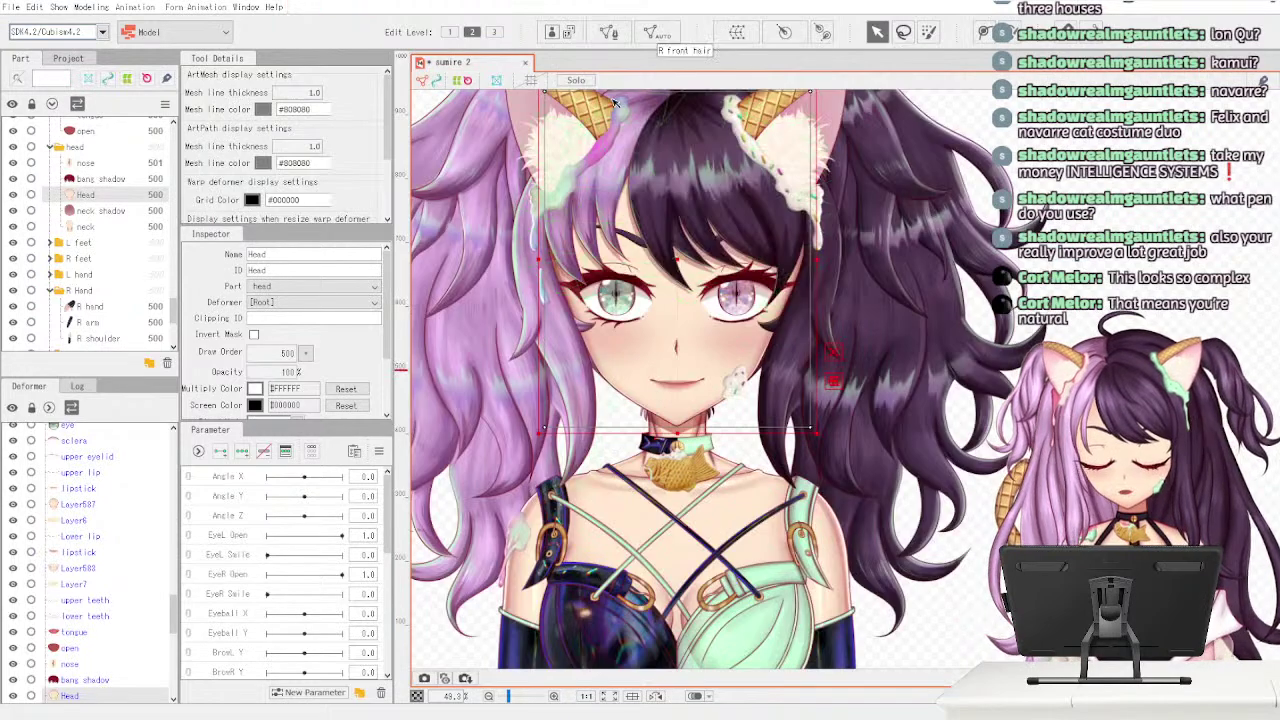
pyautogui.click(603, 84)
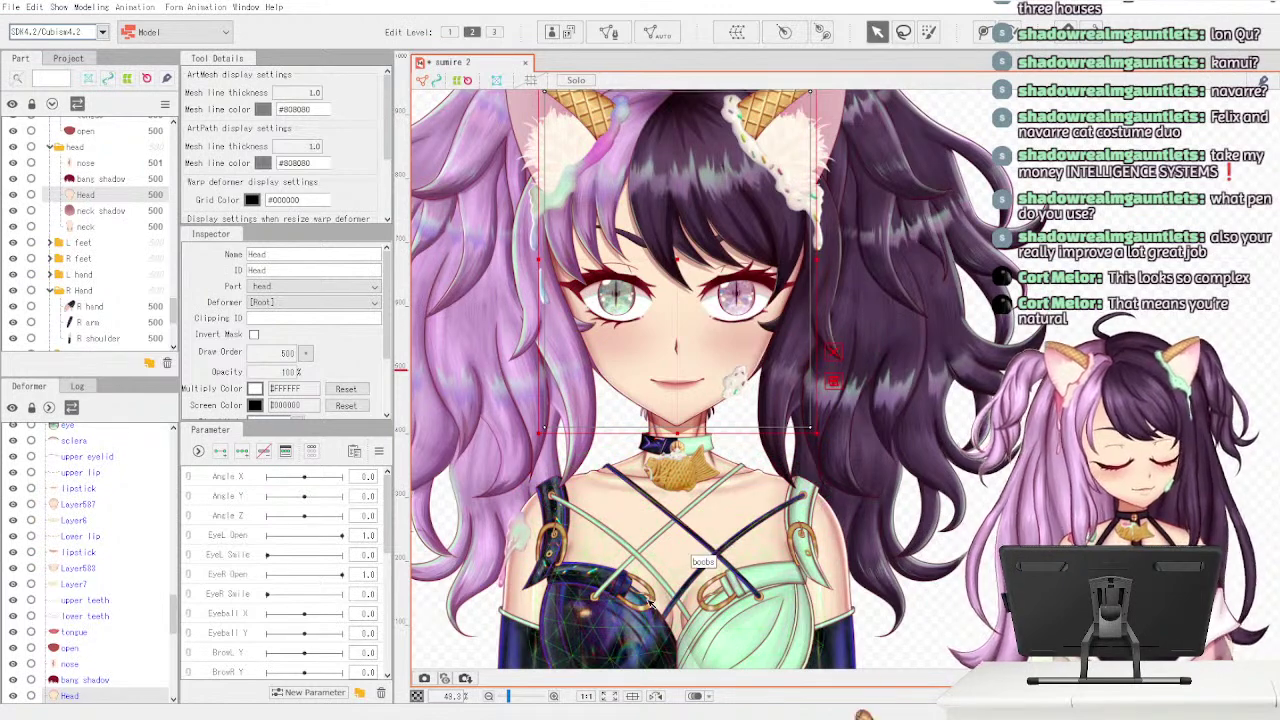
pyautogui.moveTo(680, 380); pyautogui.dragTo(753, 475)
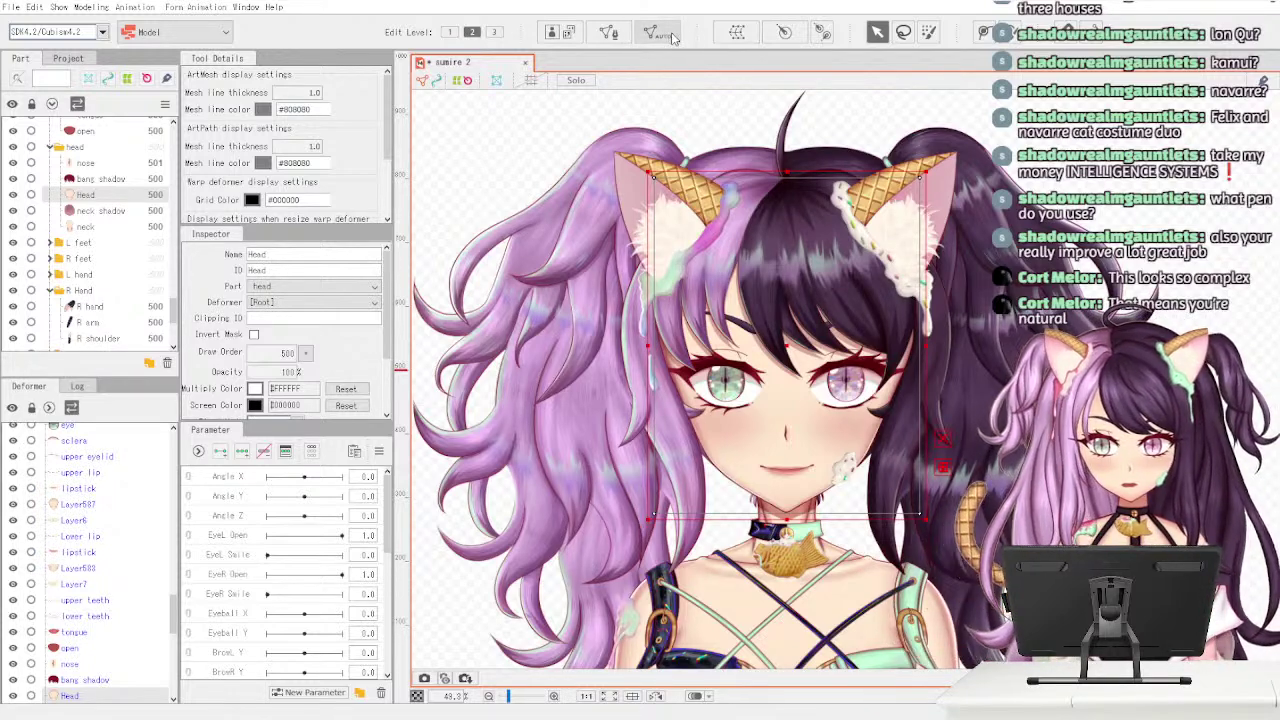
pyautogui.click(636, 313)
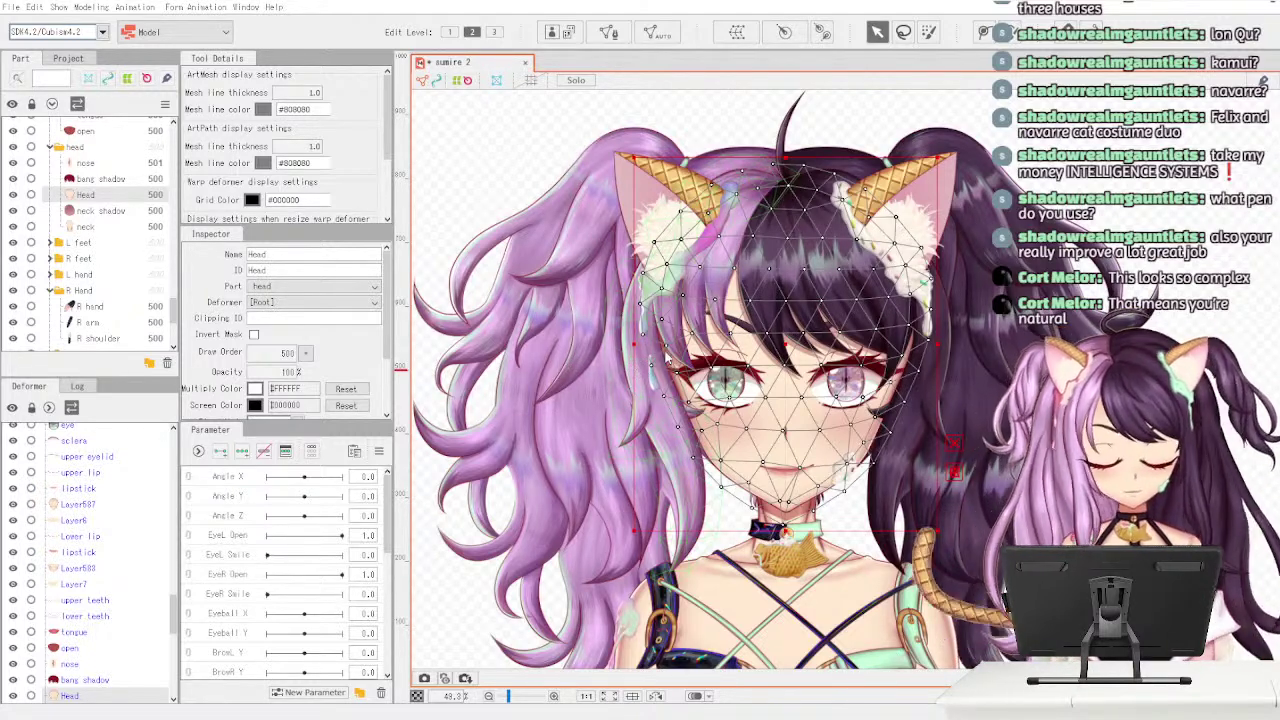
# - Generate automatic meshes for the neck shadow and neck parts, using a sparser mesh for the neck shadow
pyautogui.click(140, 211)
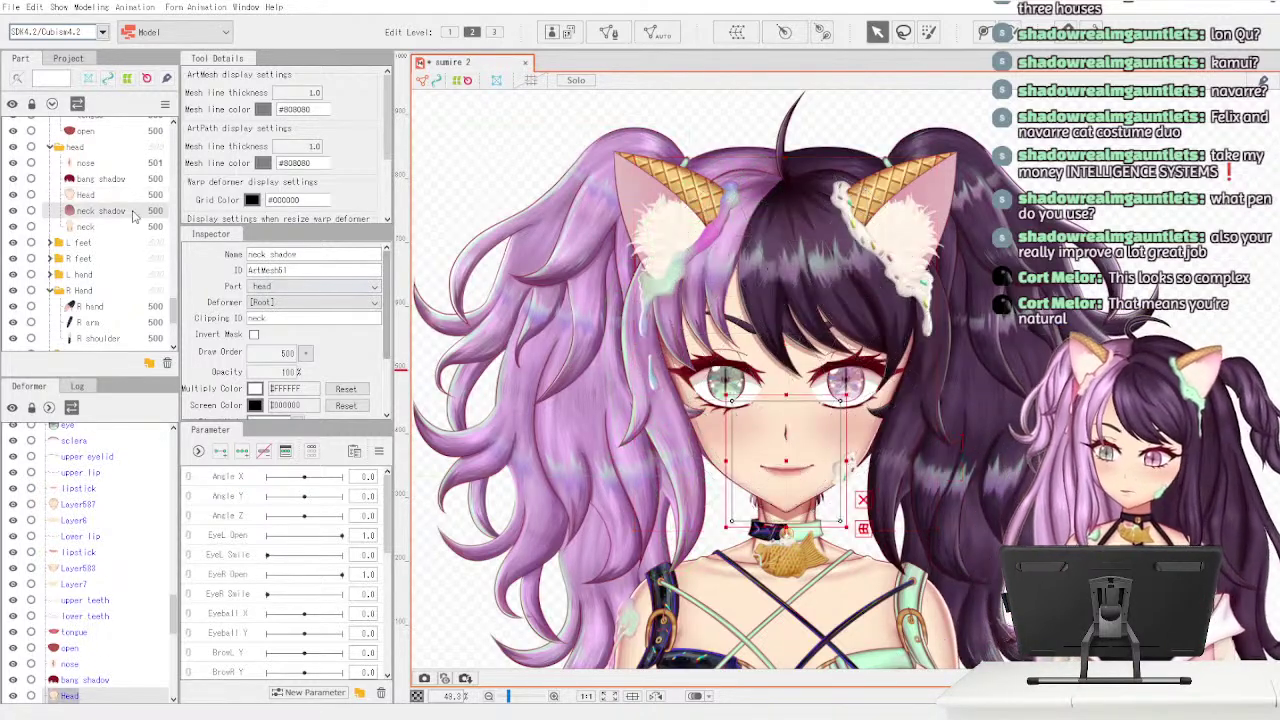
pyautogui.click(657, 34)
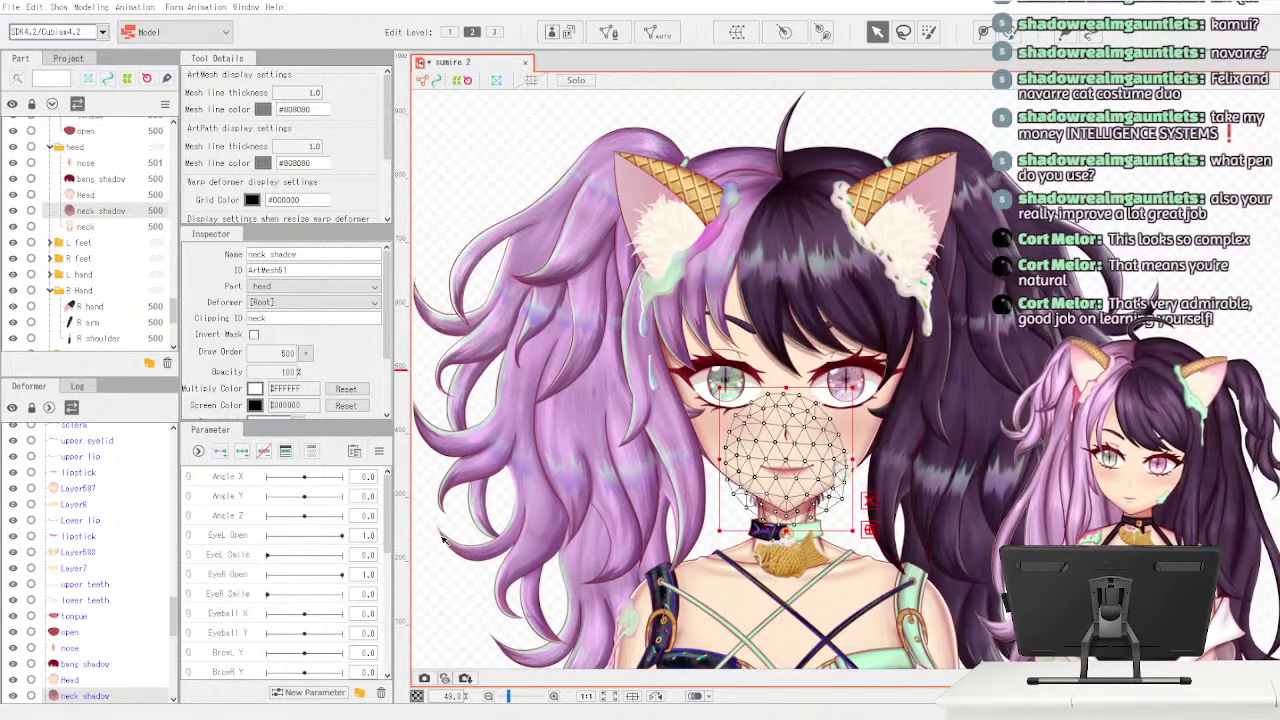
pyautogui.click(548, 380)
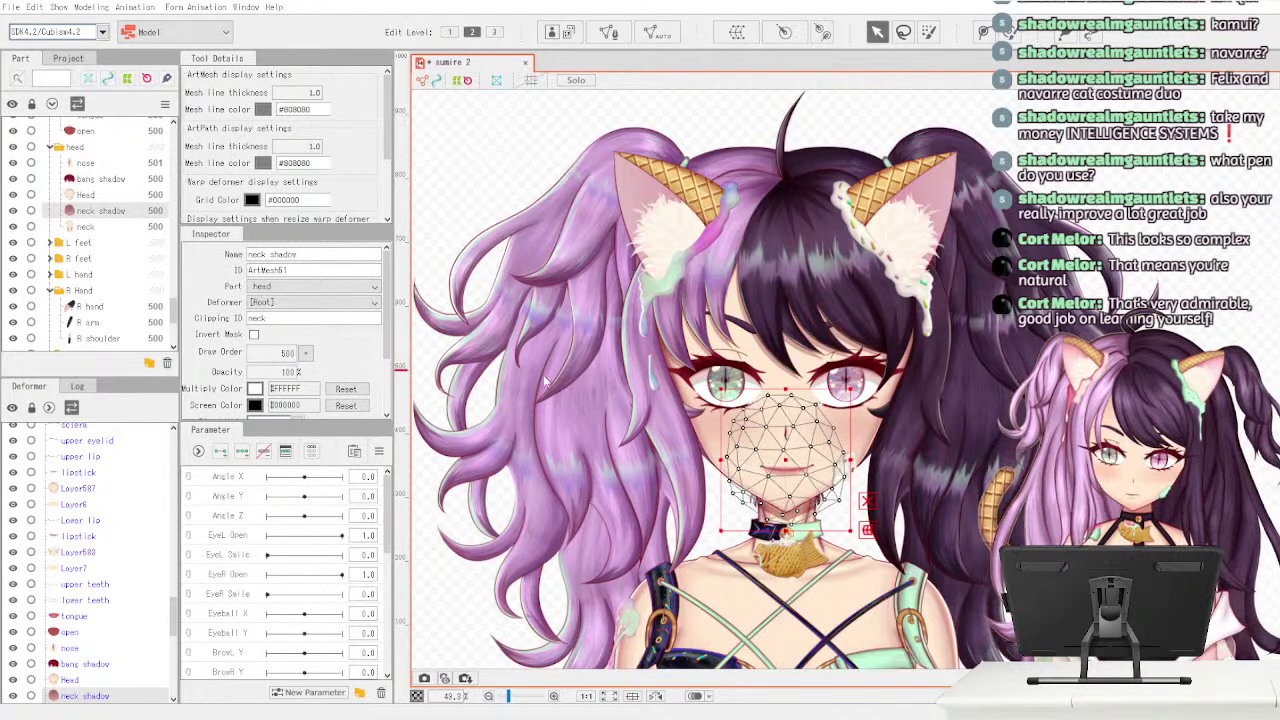
pyautogui.click(143, 229)
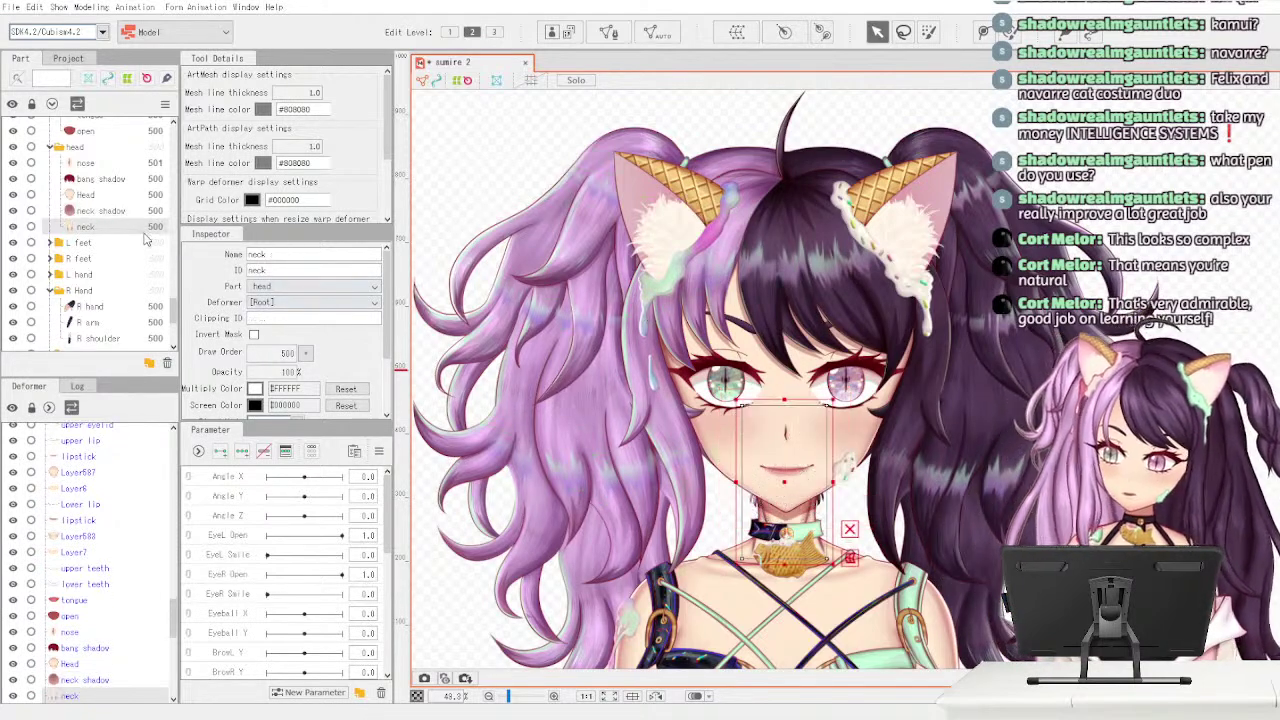
pyautogui.click(647, 314)
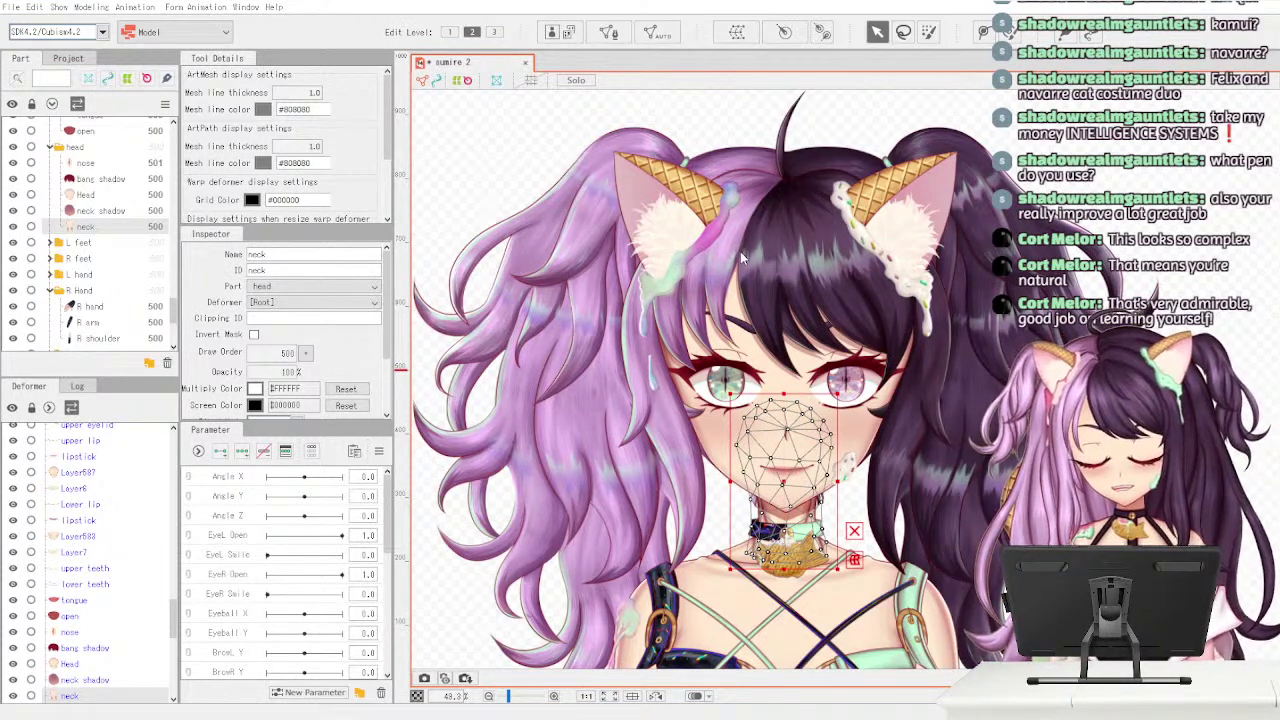
# - Generate an automatic mesh for the L thigh part in the L feet folder
pyautogui.click(50, 242)
pyautogui.click(120, 259)
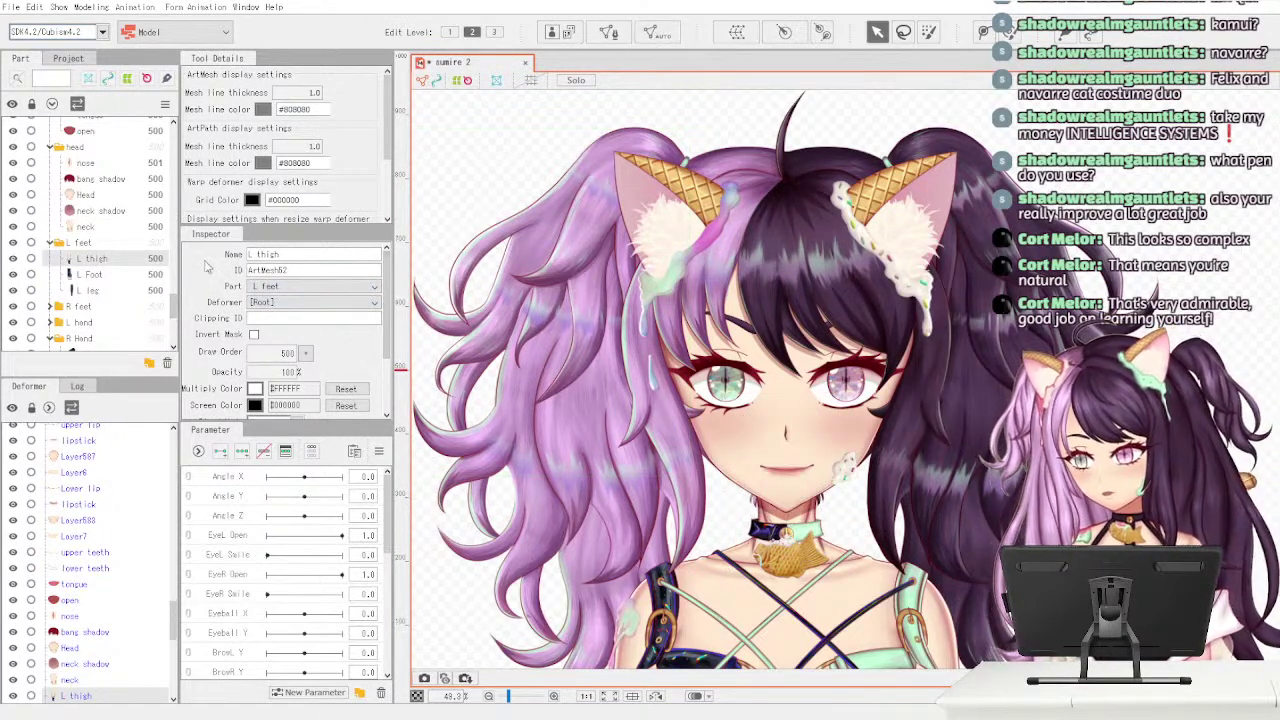
pyautogui.scroll(-1, 172, 308)
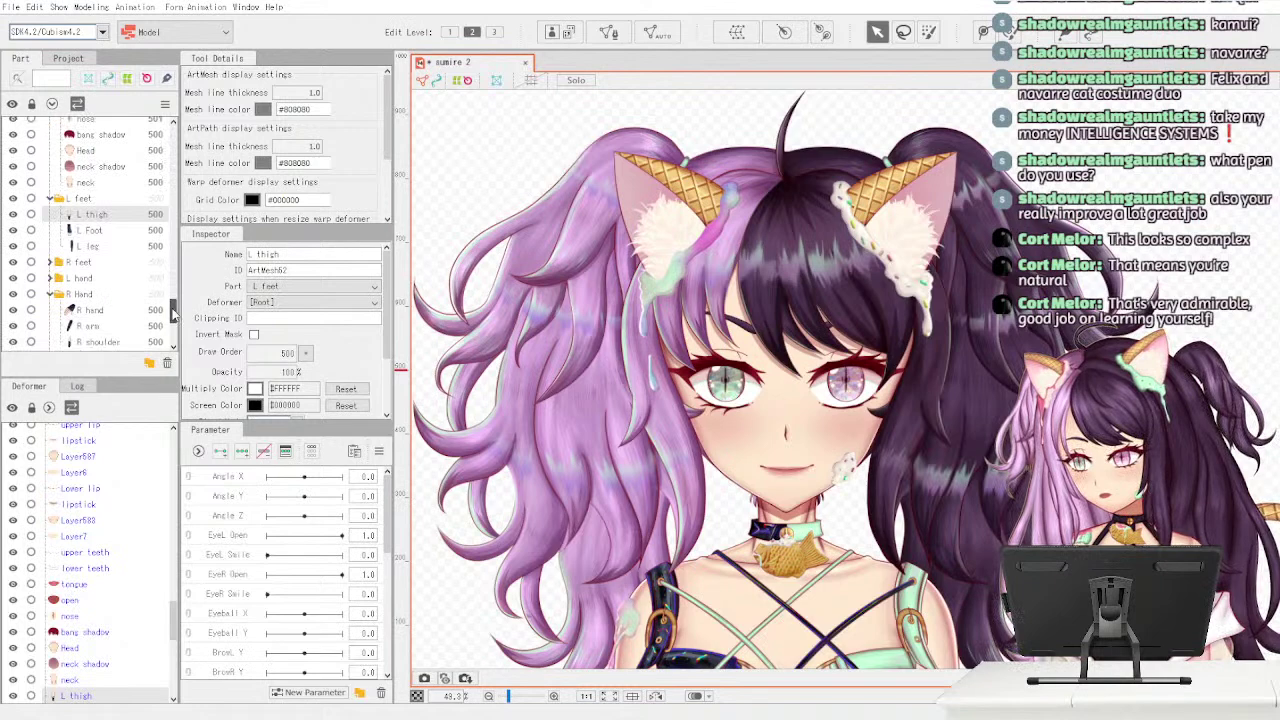
pyautogui.click(125, 231)
pyautogui.click(135, 217)
pyautogui.click(615, 37)
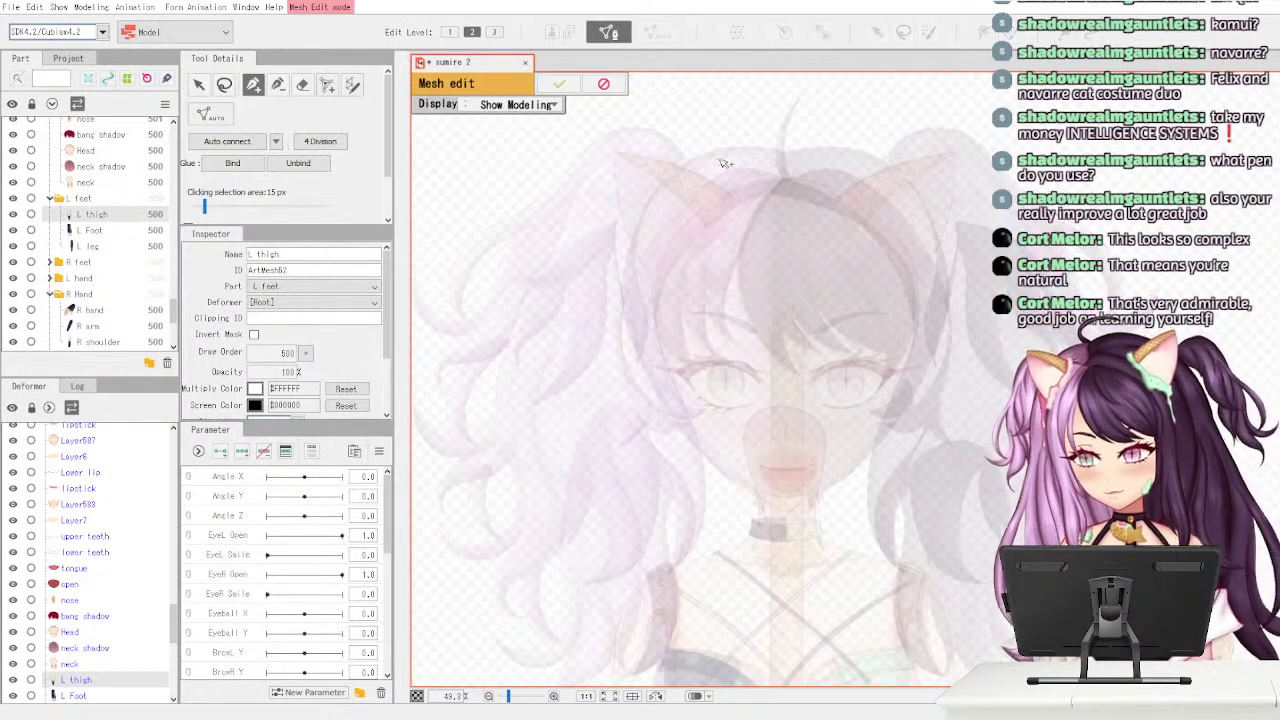
pyautogui.click(594, 84)
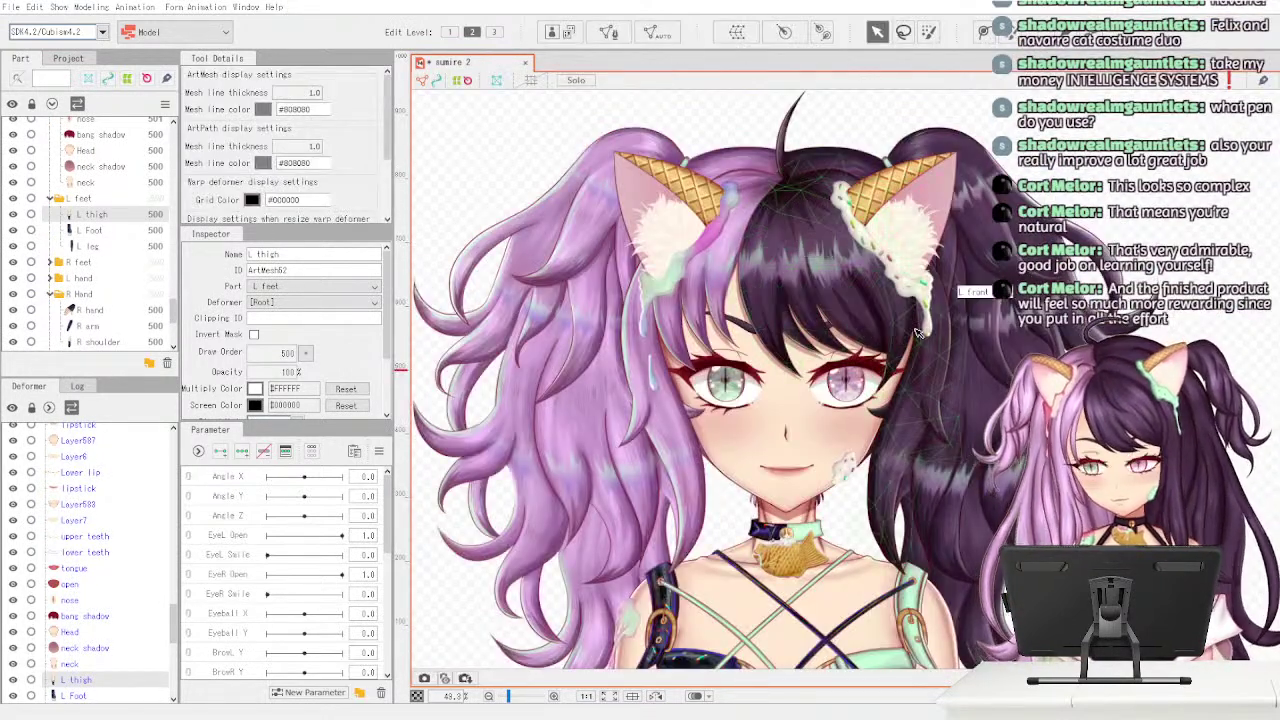
pyautogui.scroll(-2, 172, 320)
pyautogui.moveTo(172, 319)
pyautogui.mouseDown()
pyautogui.moveTo(172, 331)
pyautogui.moveTo(176, 315)
pyautogui.mouseUp()
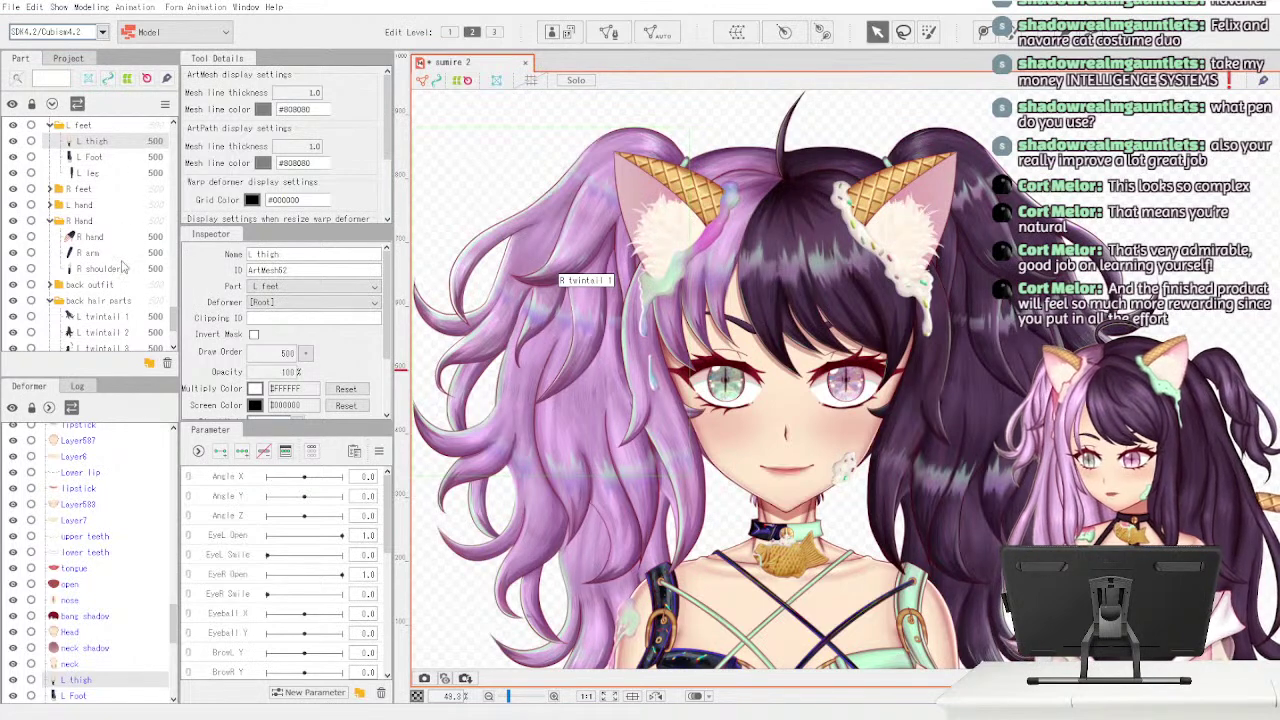
pyautogui.scroll(2, 172, 320)
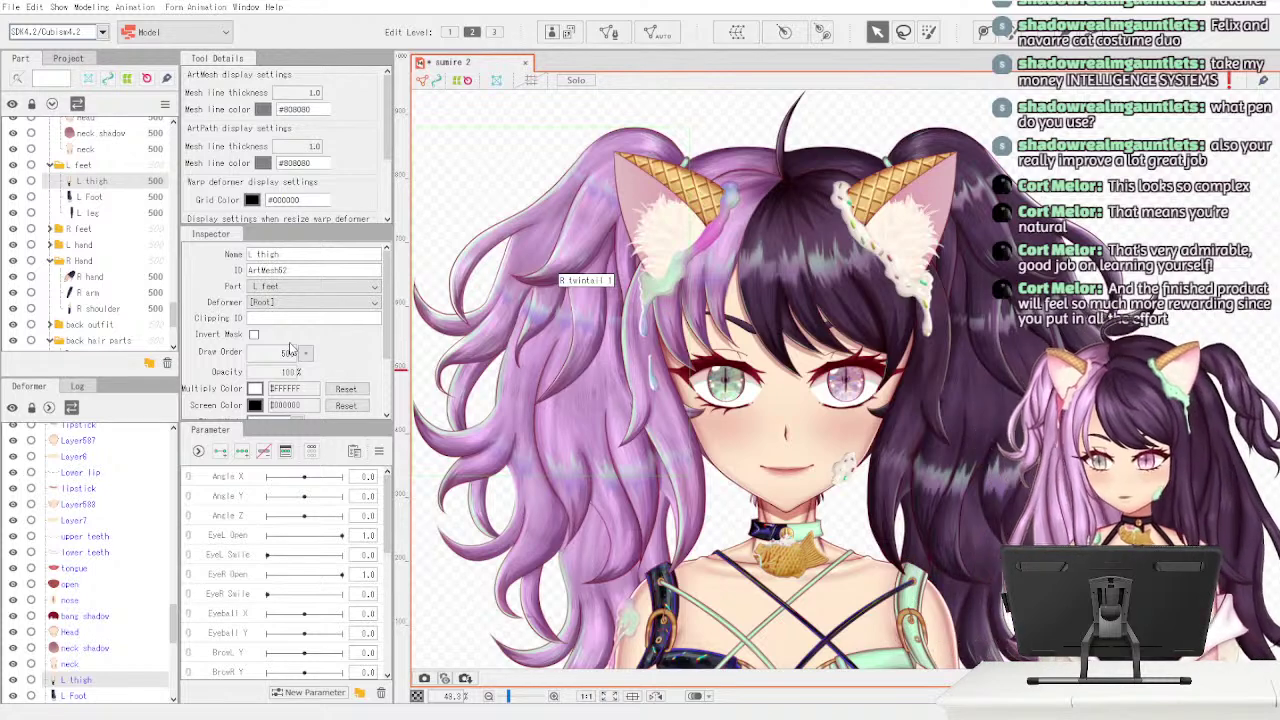
pyautogui.scroll(-8, 760, 420)
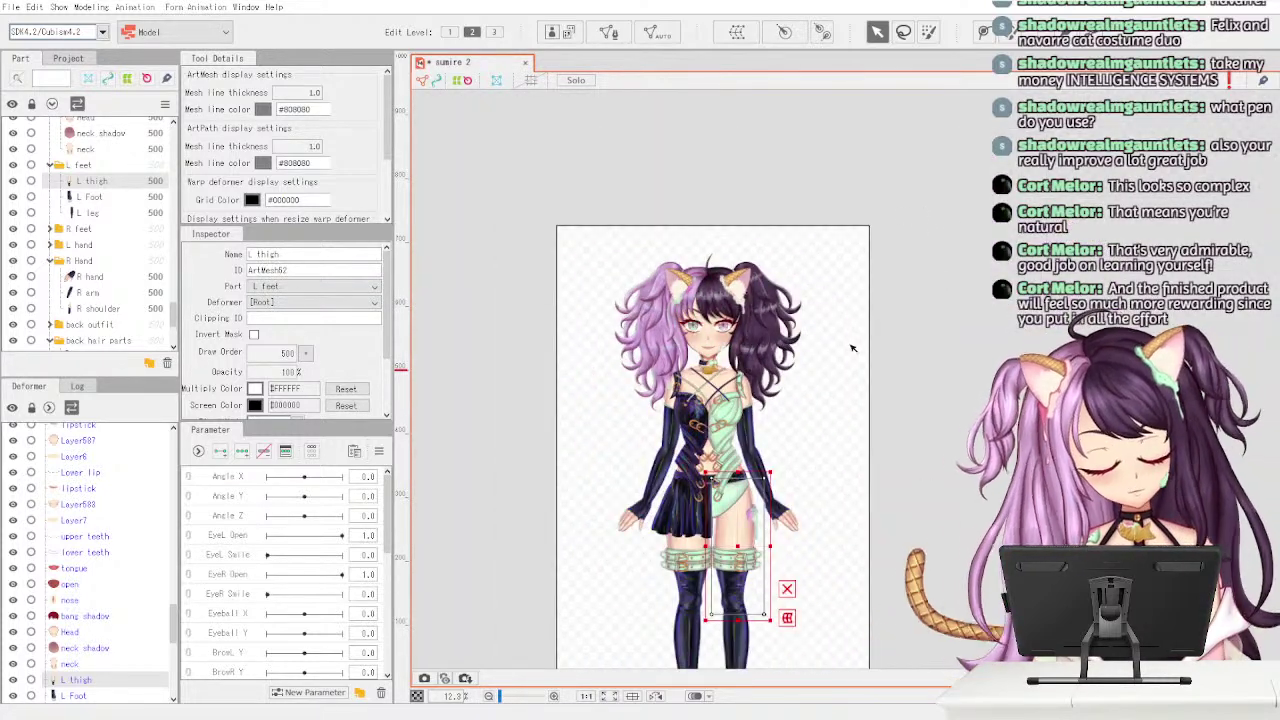
pyautogui.moveTo(776, 502); pyautogui.dragTo(776, 356)
pyautogui.scroll(2, 778, 358)
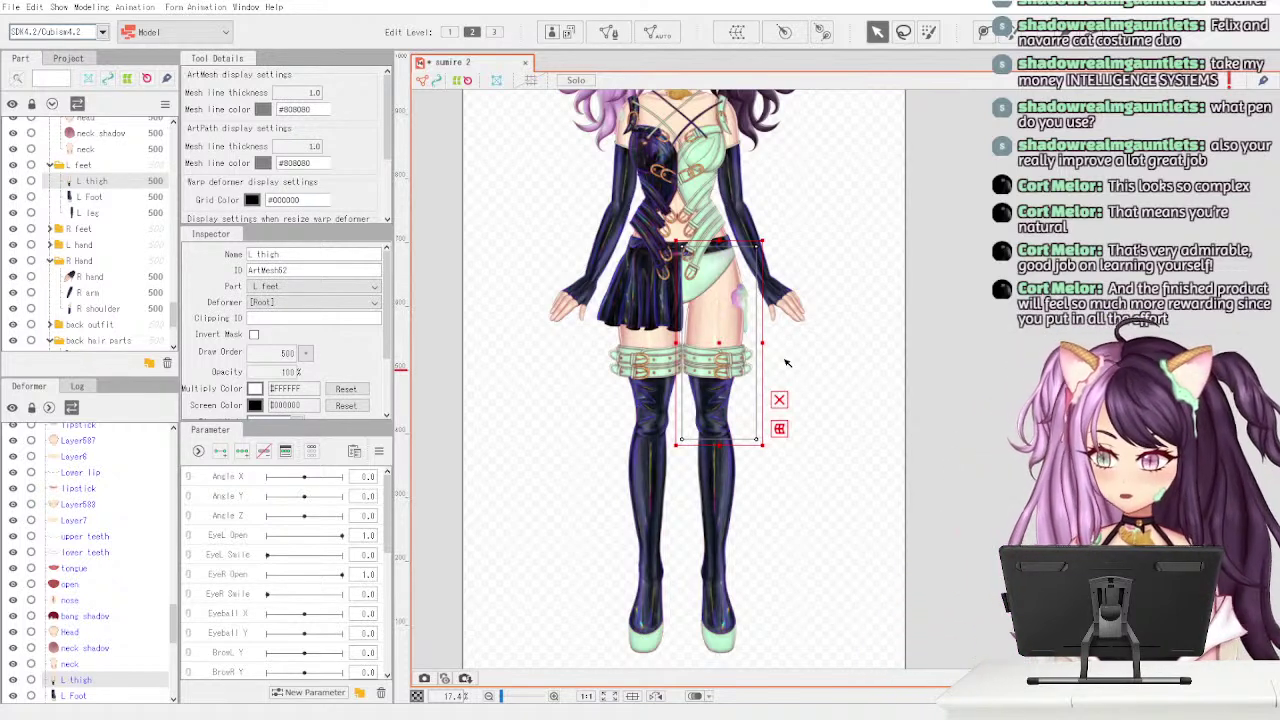
pyautogui.click(608, 32)
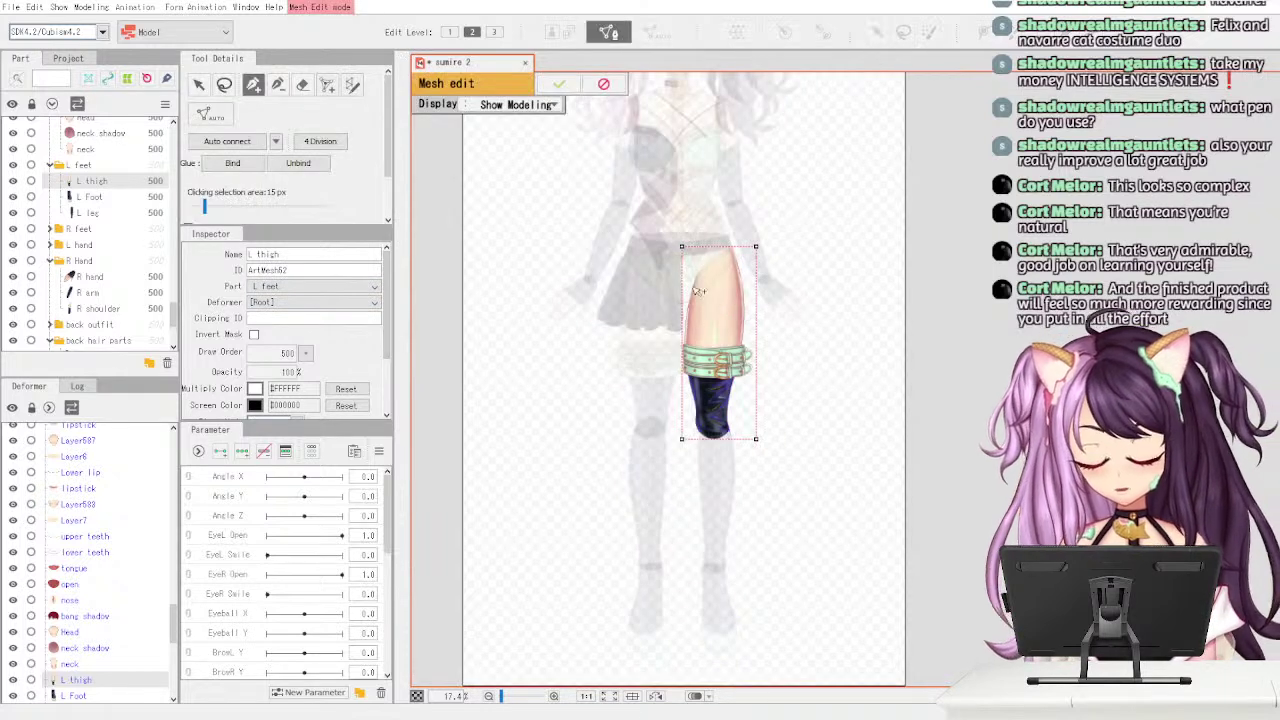
pyautogui.click(604, 84)
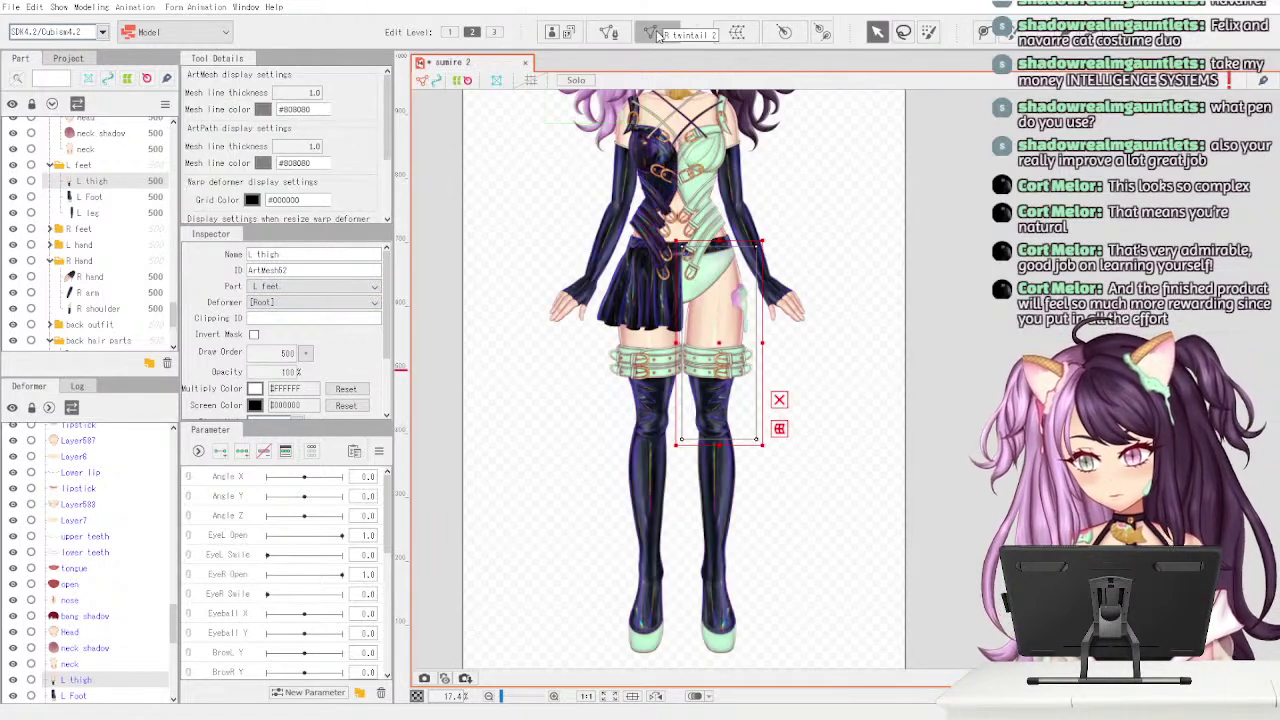
pyautogui.click(643, 314)
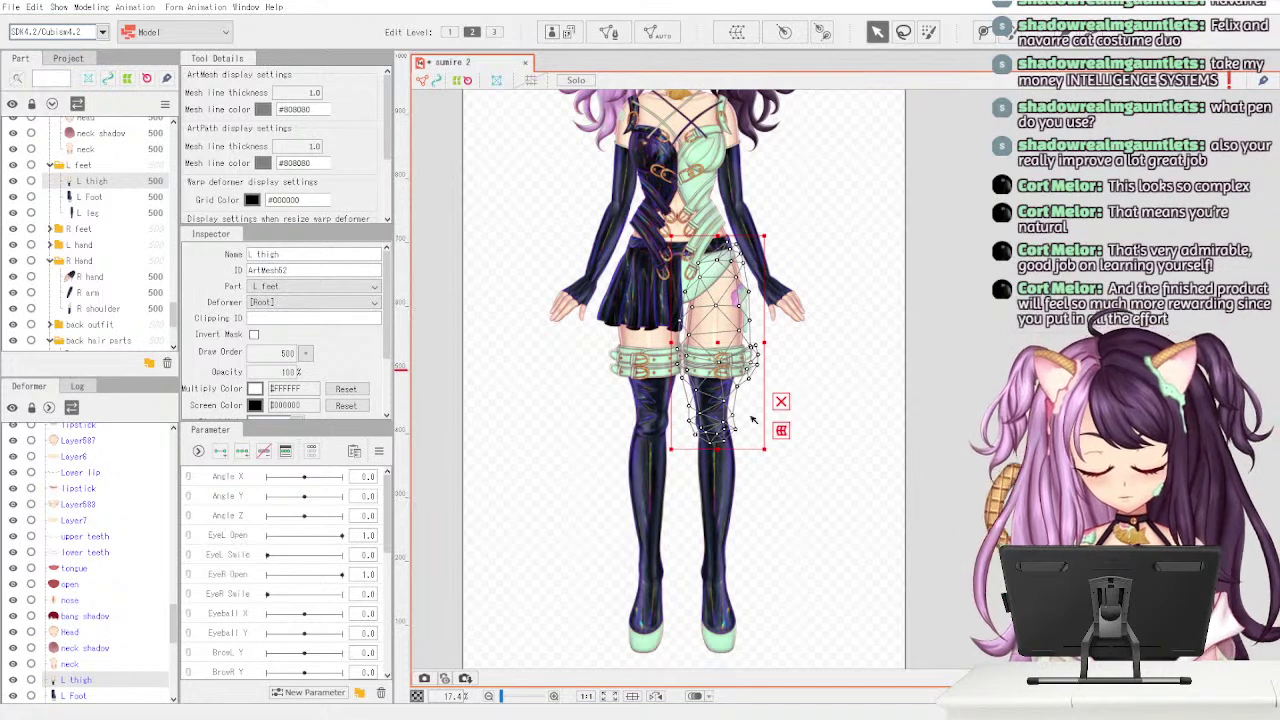
# - Generate automatic meshes for the L Foot and L leg parts in the L feet folder
pyautogui.click(100, 197)
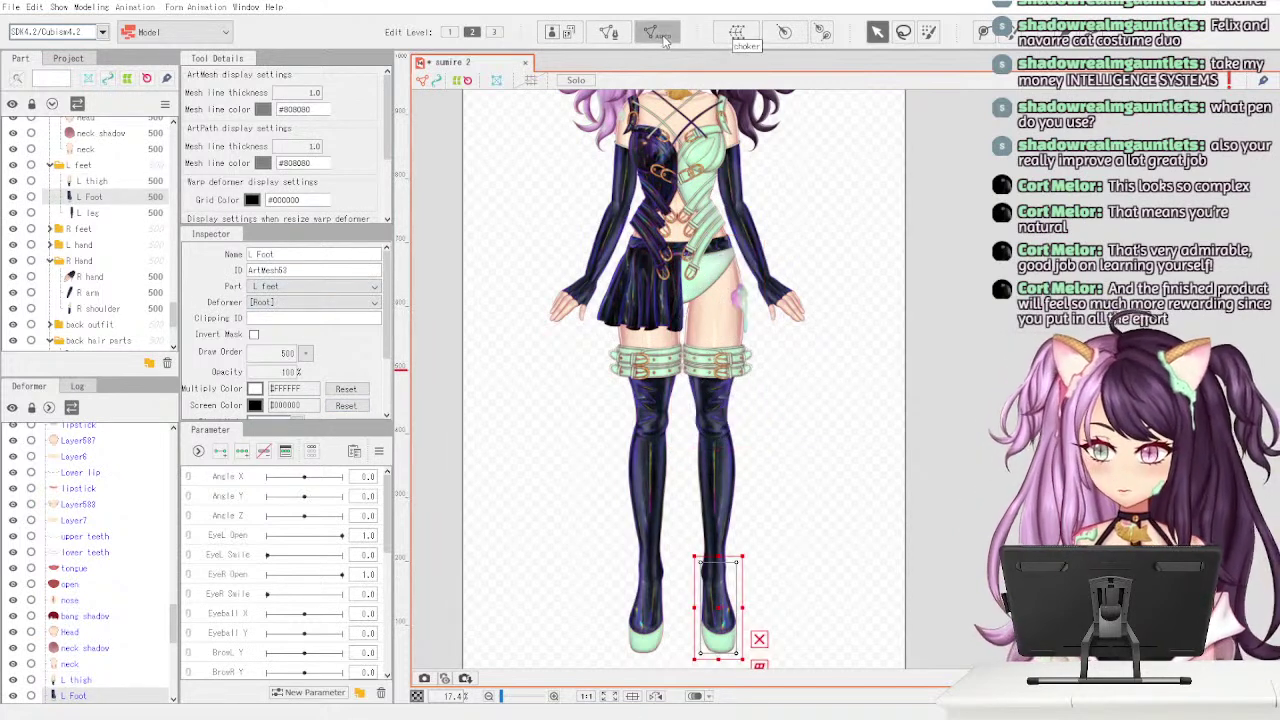
pyautogui.hotkey('ctrl', 'shift', 'a')
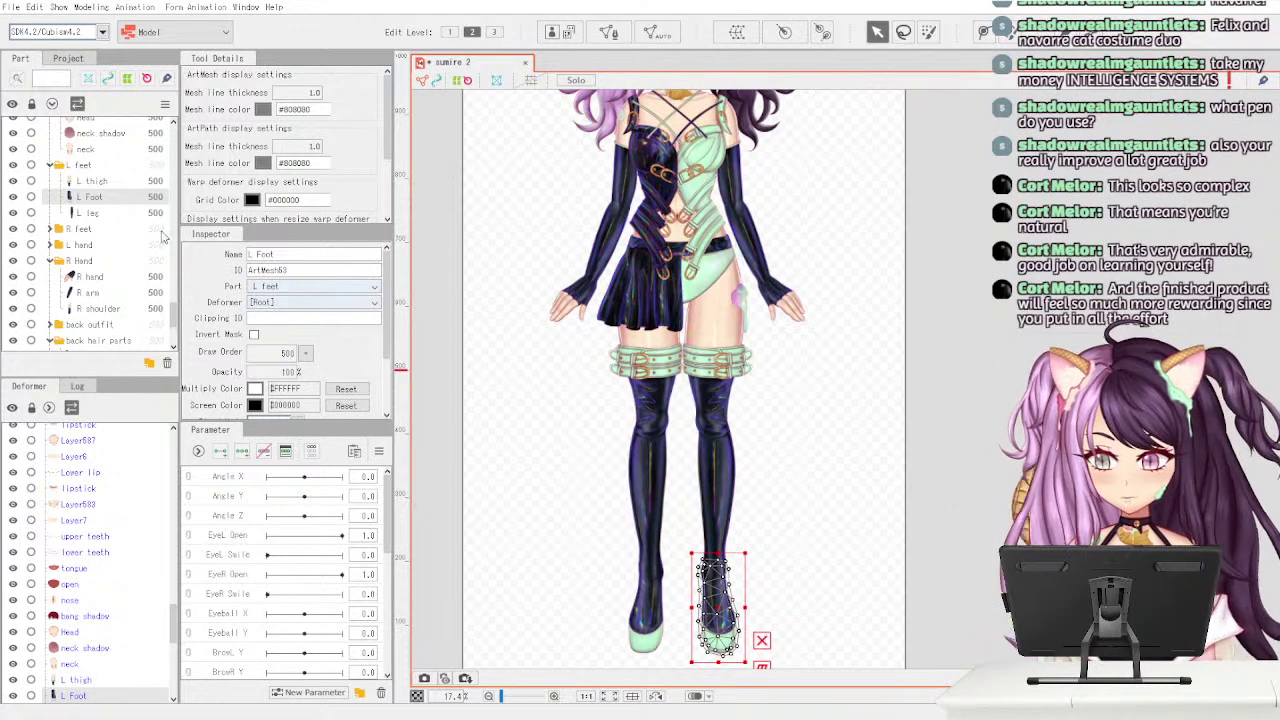
pyautogui.click(148, 214)
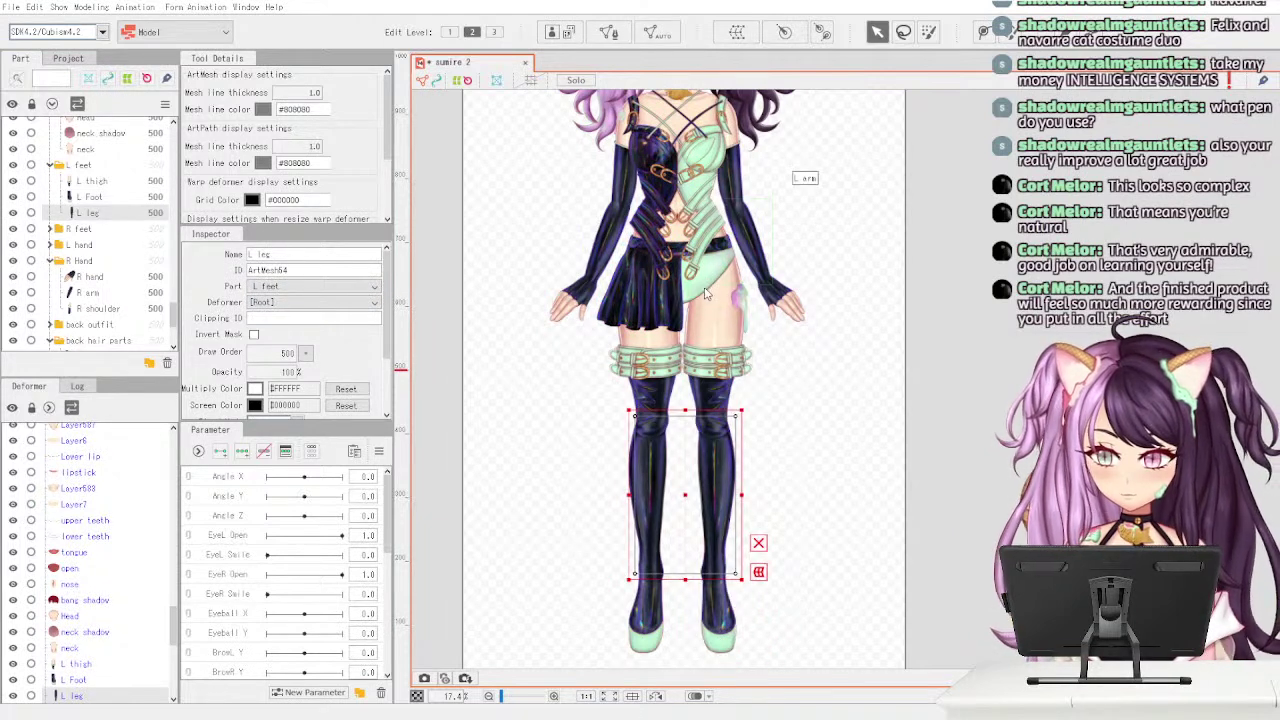
pyautogui.click(658, 320)
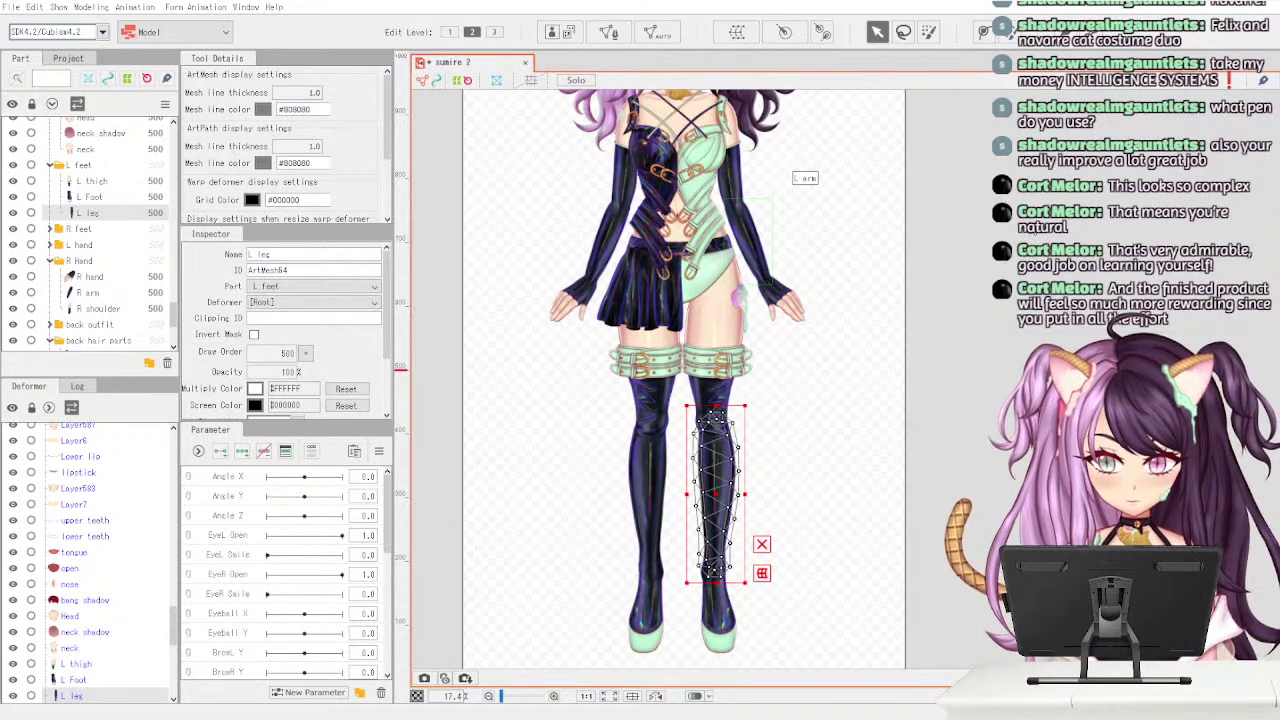
# - Expand the R feet folder and generate automatic meshes for its R thigh and R Foot parts
pyautogui.click(52, 229)
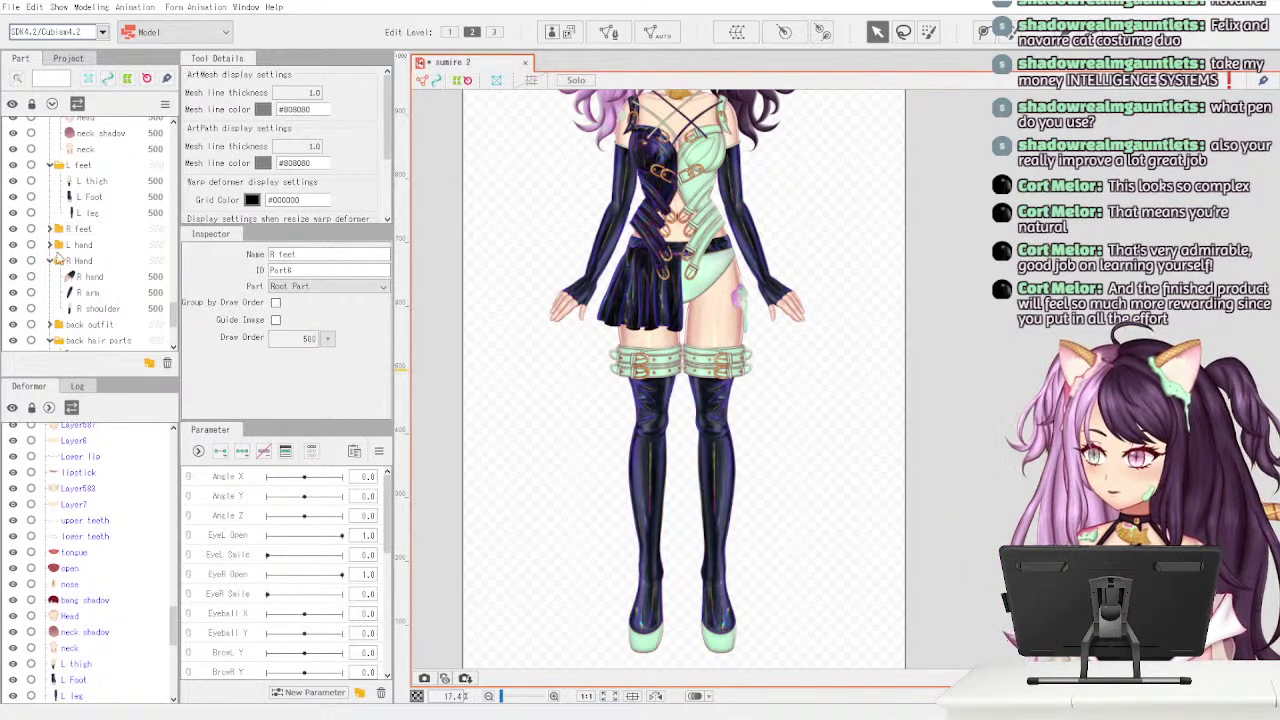
pyautogui.click(51, 229)
pyautogui.click(95, 245)
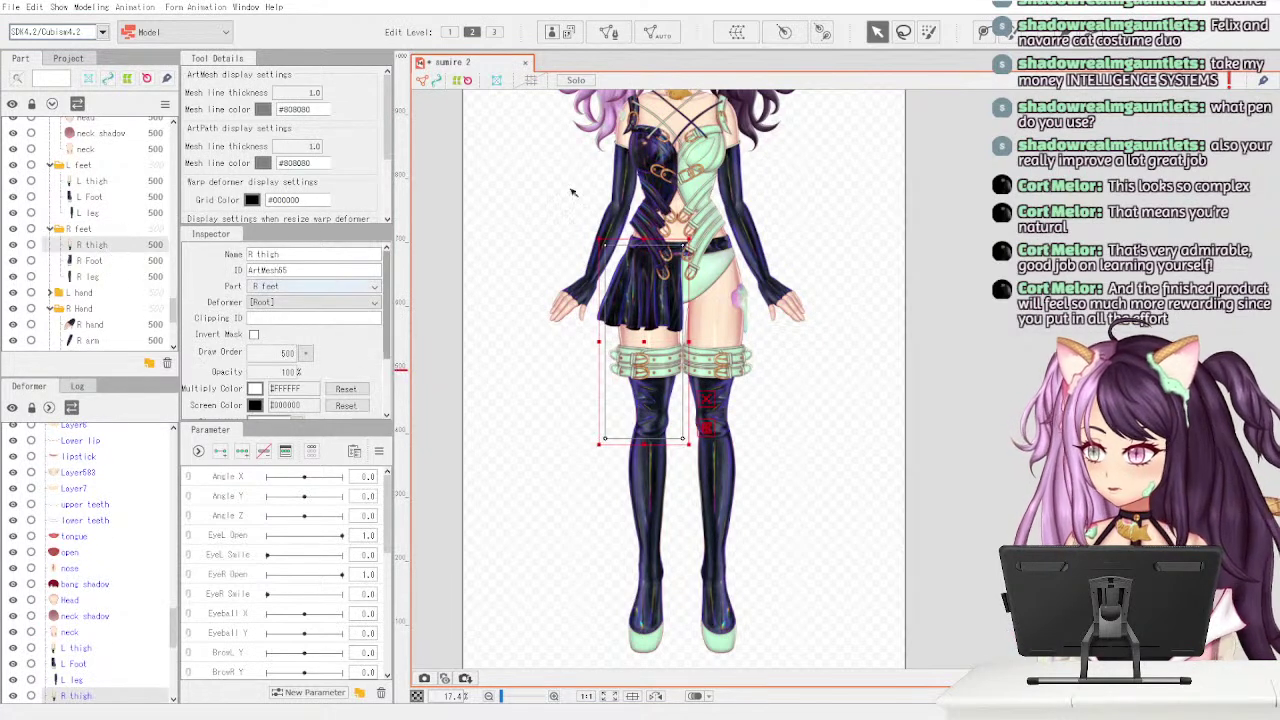
pyautogui.click(645, 313)
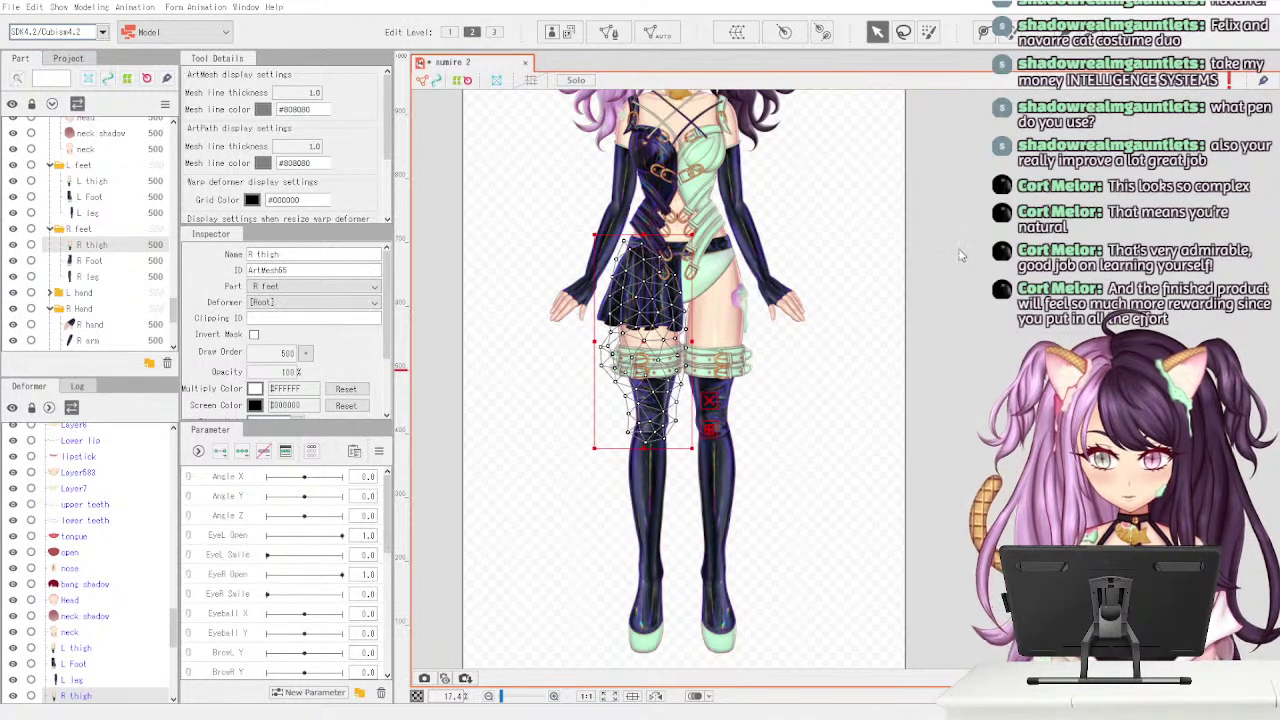
pyautogui.click(143, 261)
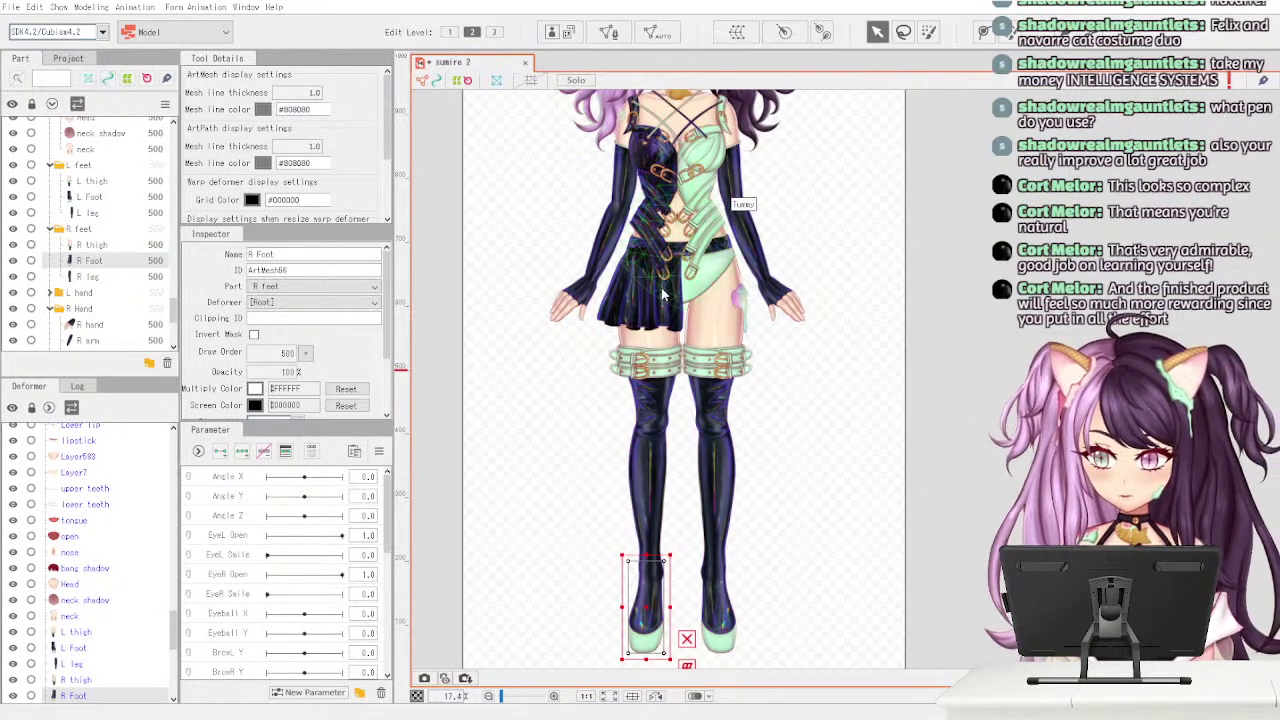
pyautogui.click(638, 314)
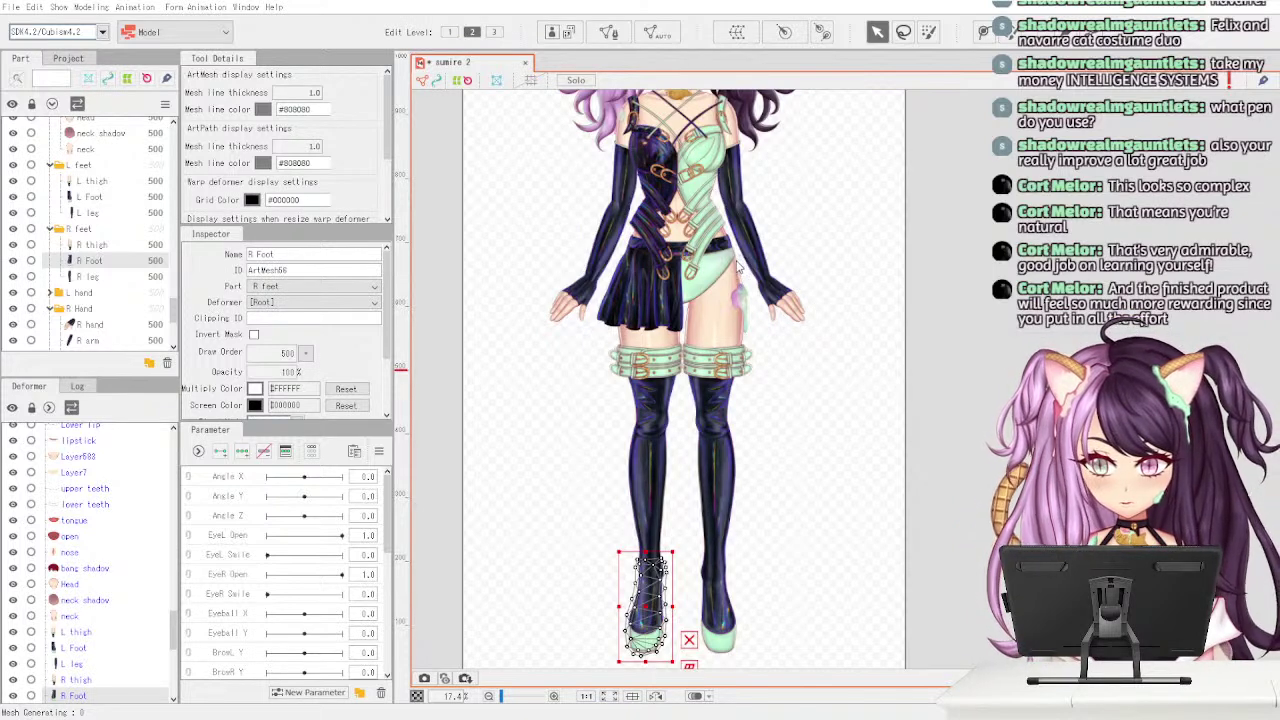
# - Check the meshes of the left and right leg parts by selecting them one after another
pyautogui.click(135, 277)
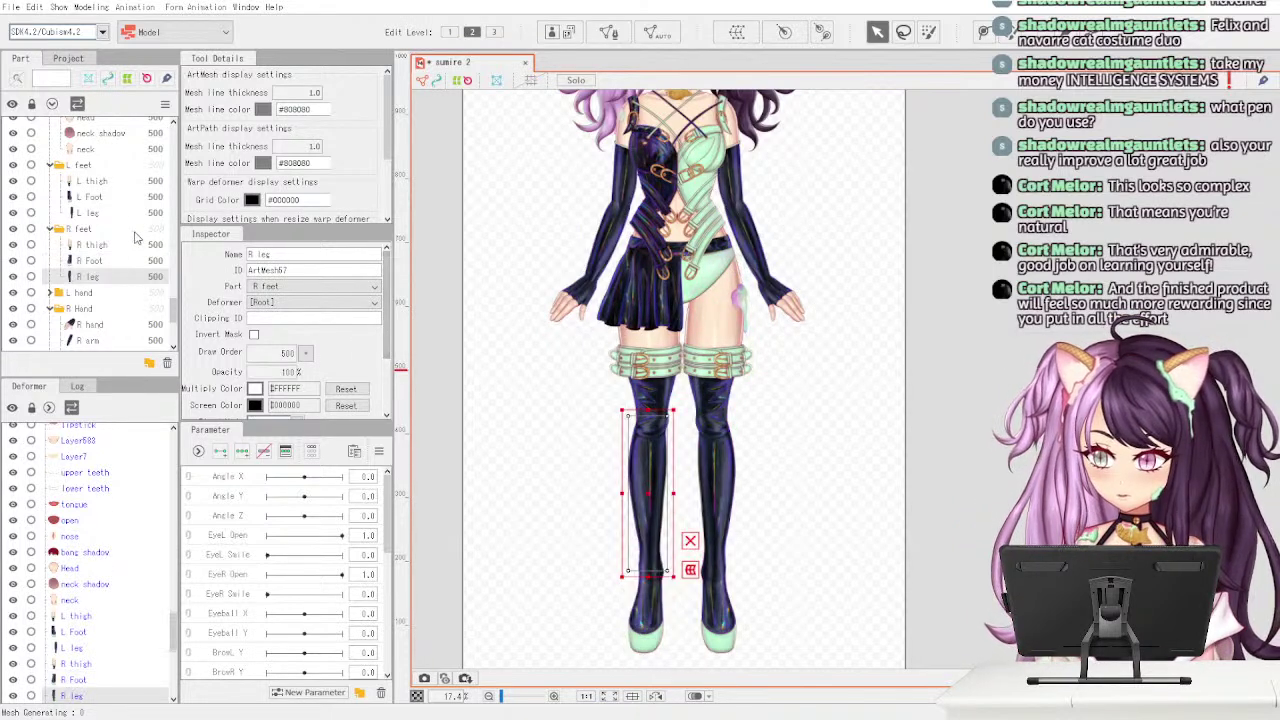
pyautogui.click(135, 213)
pyautogui.click(135, 200)
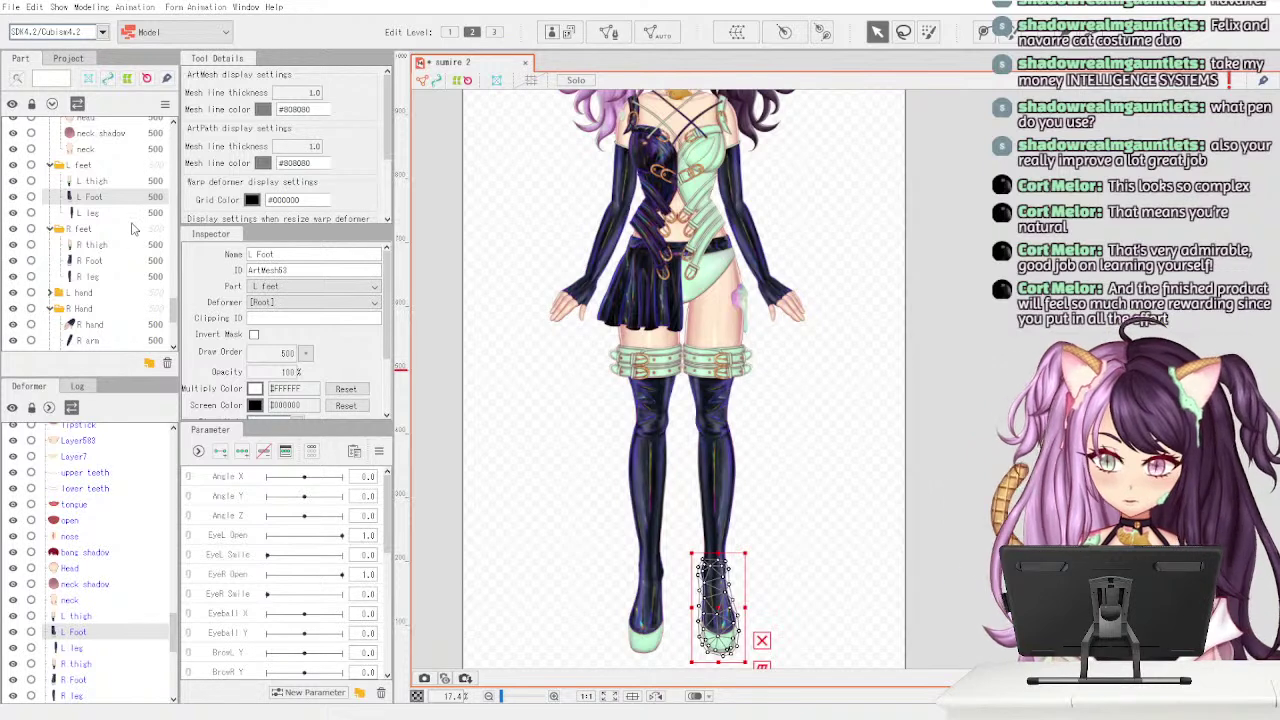
pyautogui.click(133, 214)
pyautogui.click(124, 246)
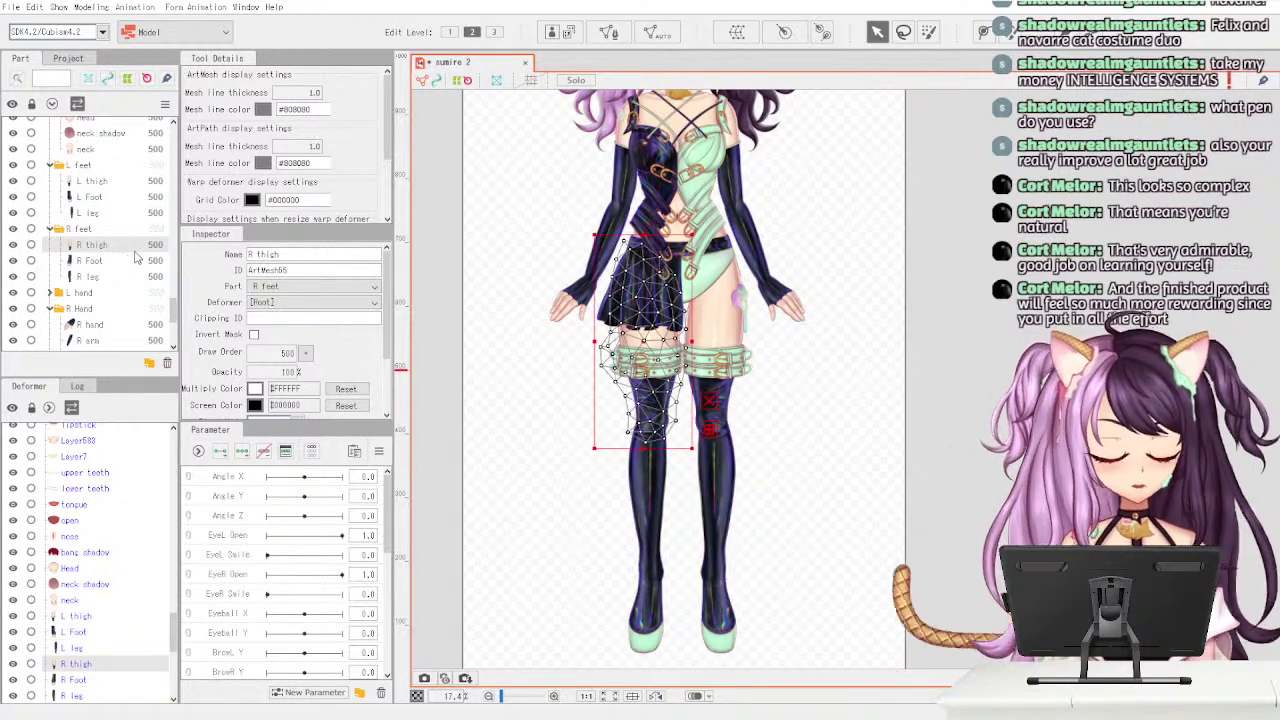
pyautogui.click(128, 262)
pyautogui.click(140, 247)
pyautogui.click(133, 264)
# - Generate an automatic mesh for the R leg part in the R feet folder
pyautogui.click(130, 278)
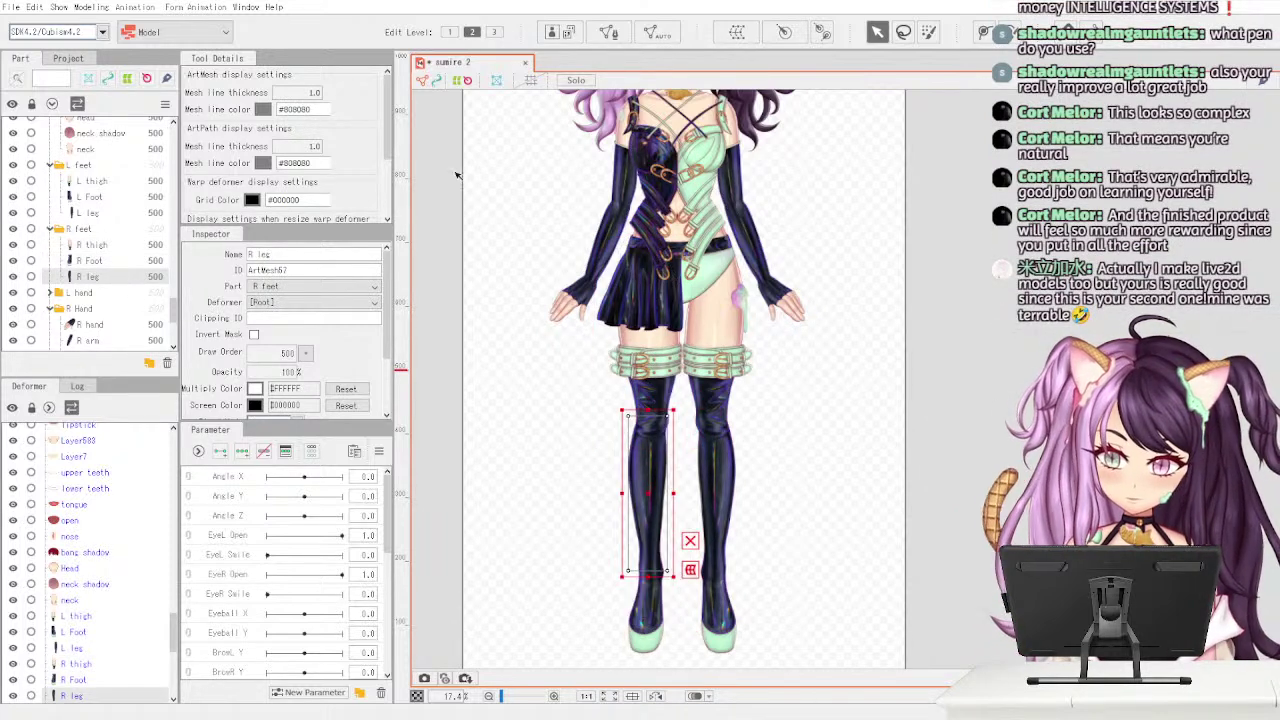
pyautogui.click(628, 307)
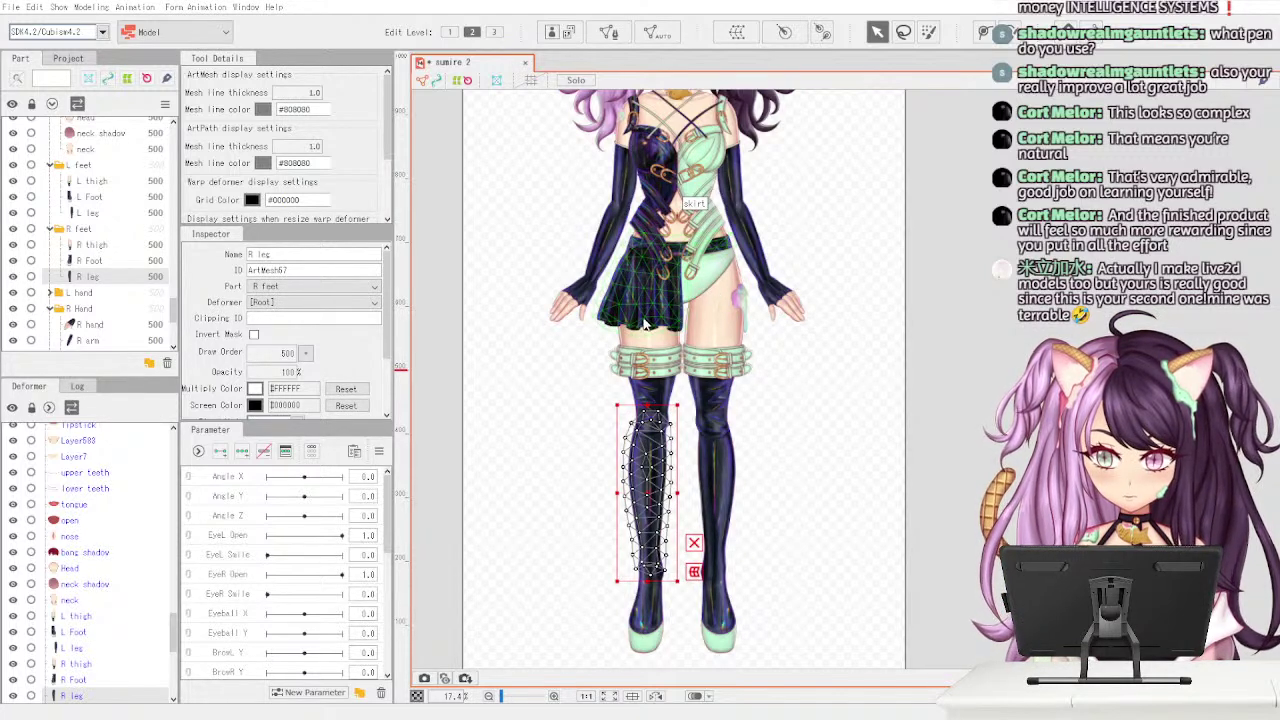
pyautogui.moveTo(644, 322); pyautogui.dragTo(679, 321)
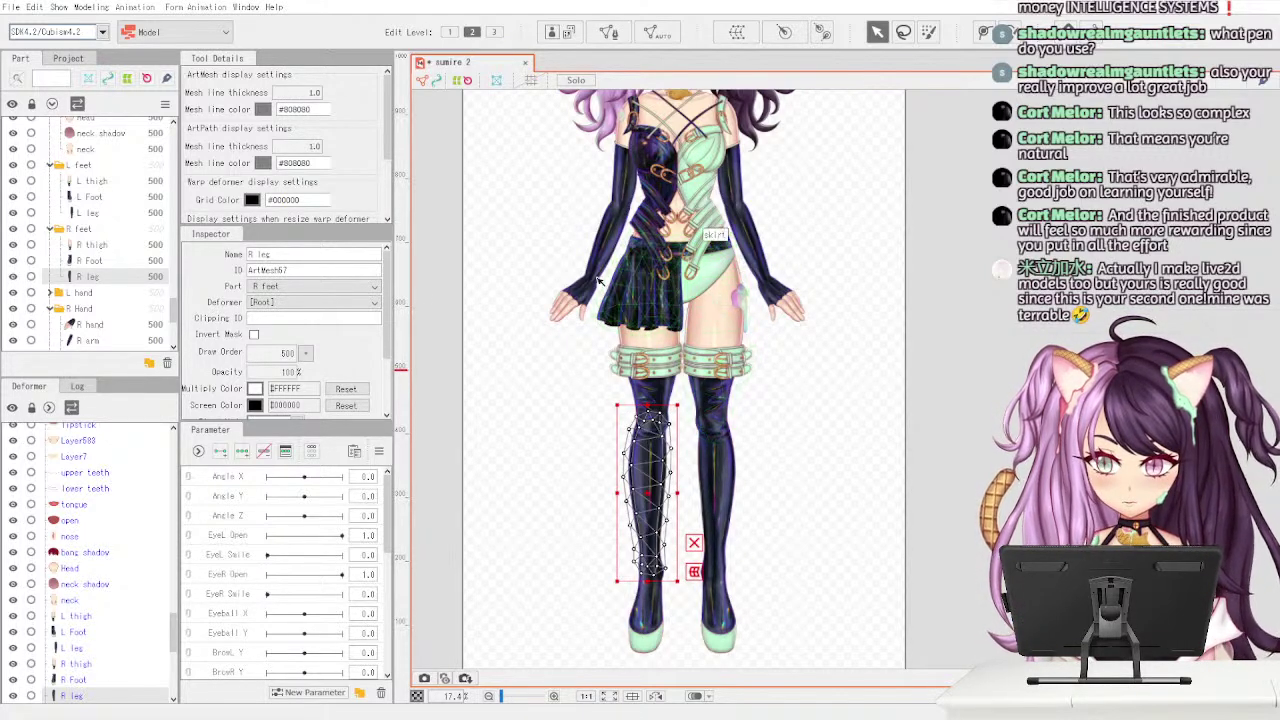
# - Expand the L hand folder, generate an automatic mesh for its L hand part, and close the mesh's bounding box
pyautogui.click(121, 293)
pyautogui.click(50, 292)
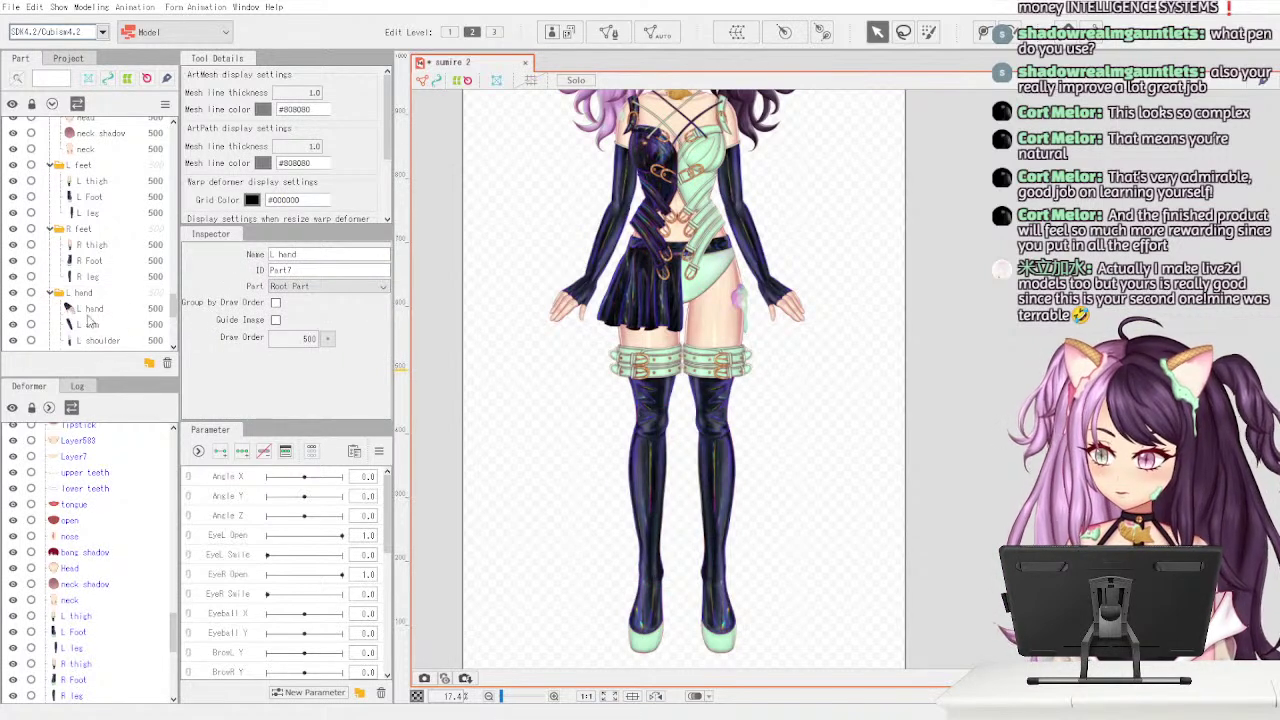
pyautogui.click(143, 309)
pyautogui.scroll(-3, 150, 310)
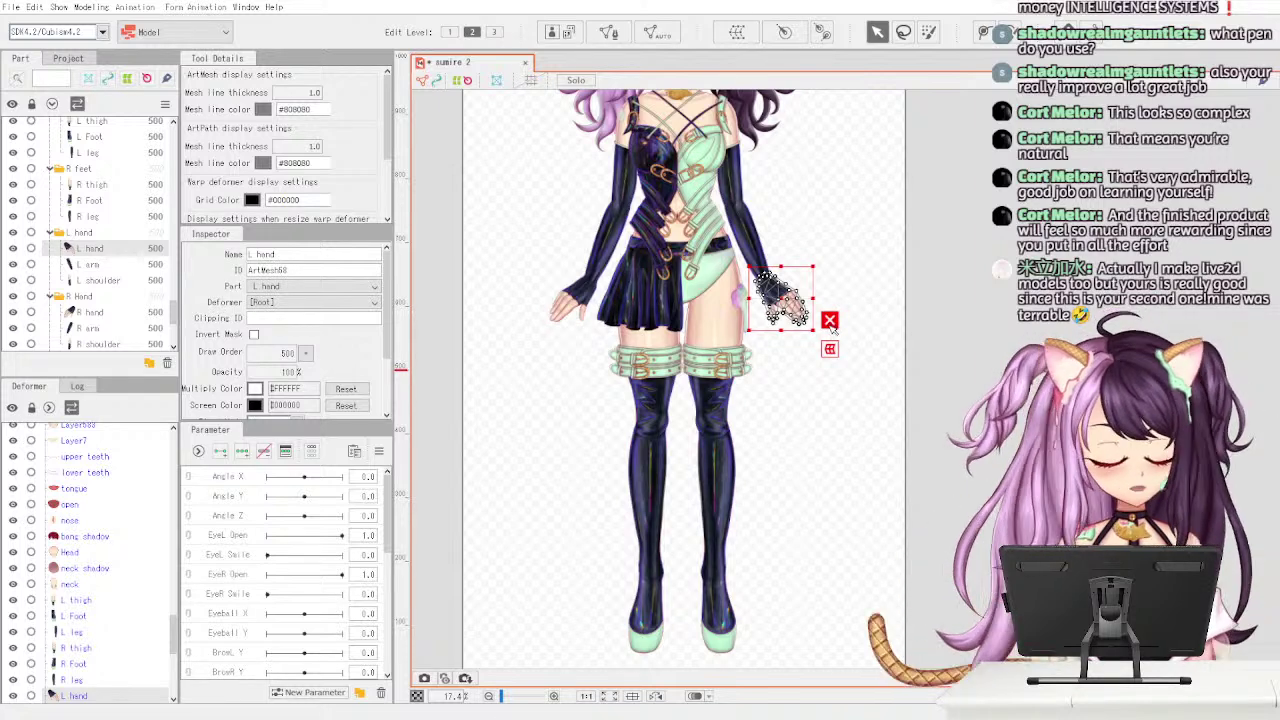
pyautogui.click(830, 321)
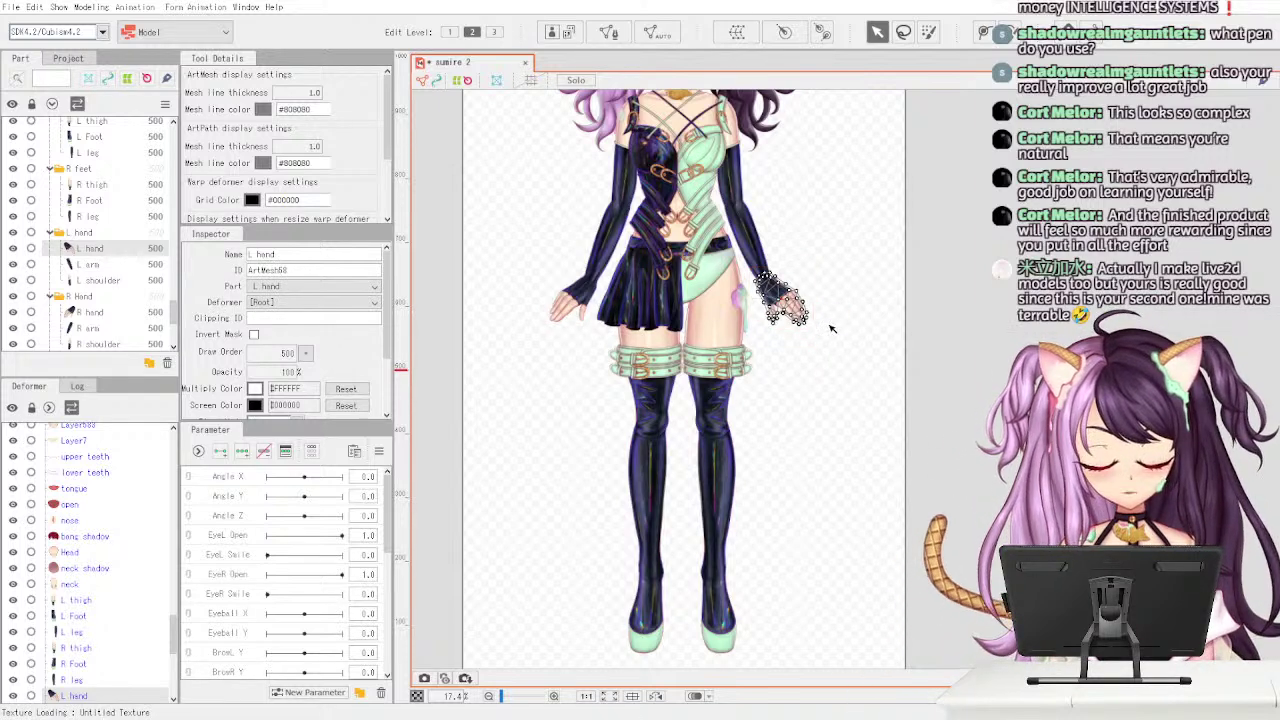
# - Refine the L hand mesh manually, reworking the vertices and edges over the glove, and apply the mesh edit
pyautogui.scroll(5, 748, 347)
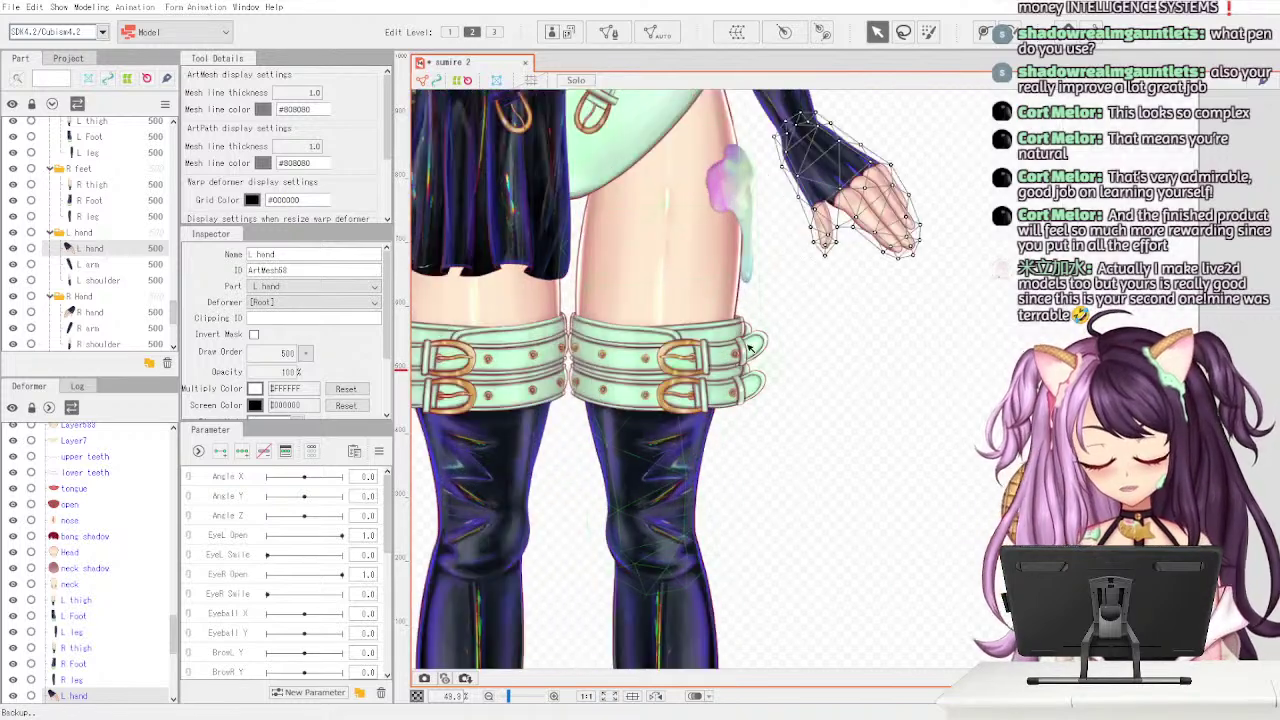
pyautogui.click(530, 138)
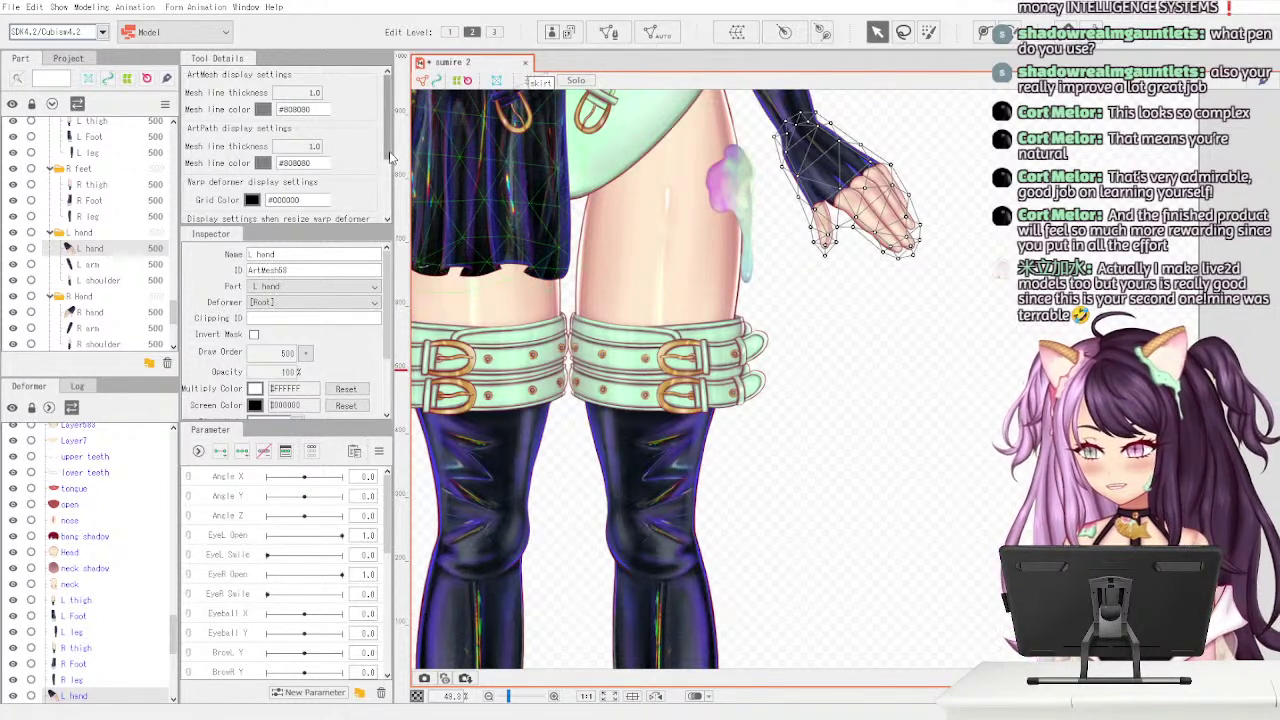
pyautogui.click(608, 32)
pyautogui.click(302, 85)
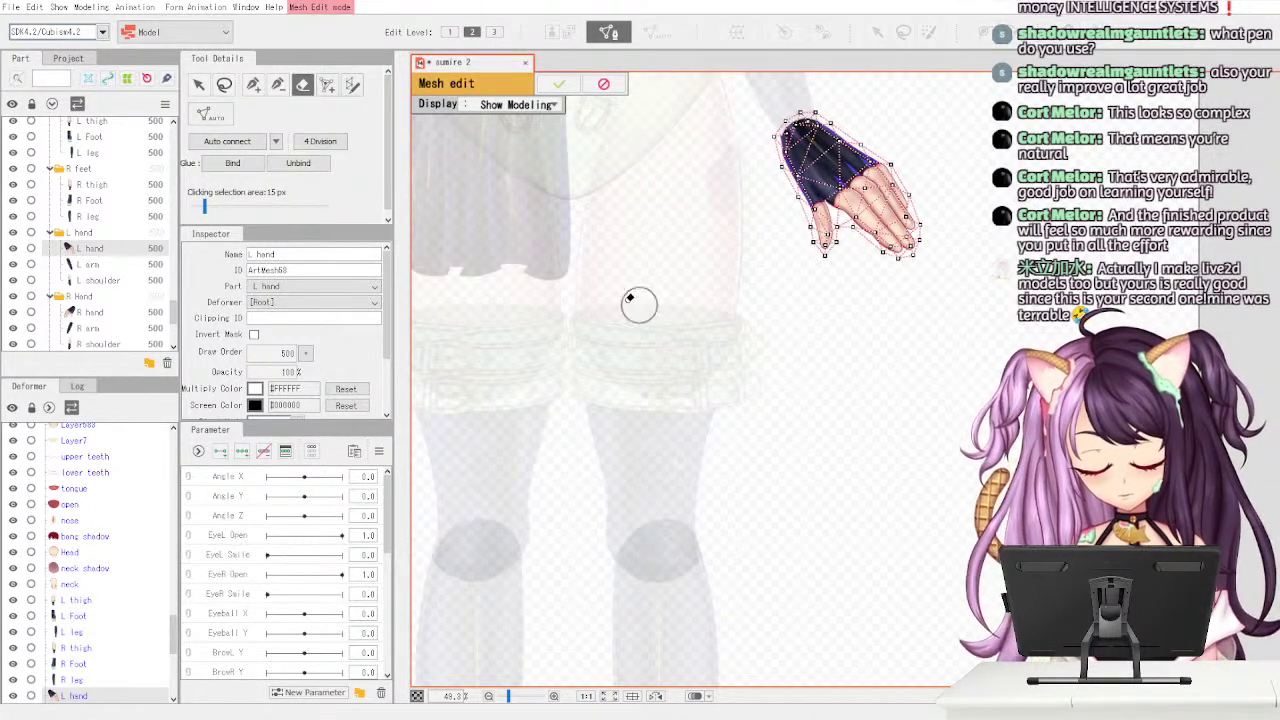
pyautogui.click(253, 85)
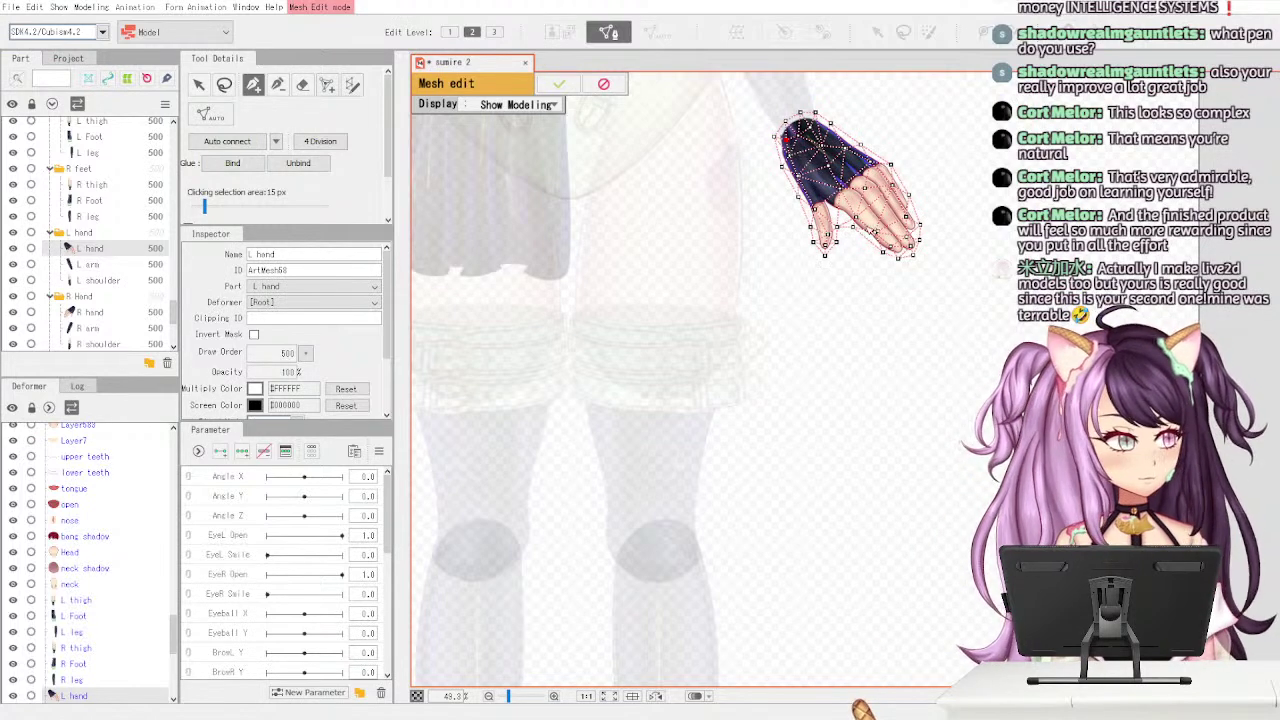
pyautogui.click(558, 83)
# - Generate automatic meshes for the L arm and L shoulder parts in the L hand folder
pyautogui.click(143, 266)
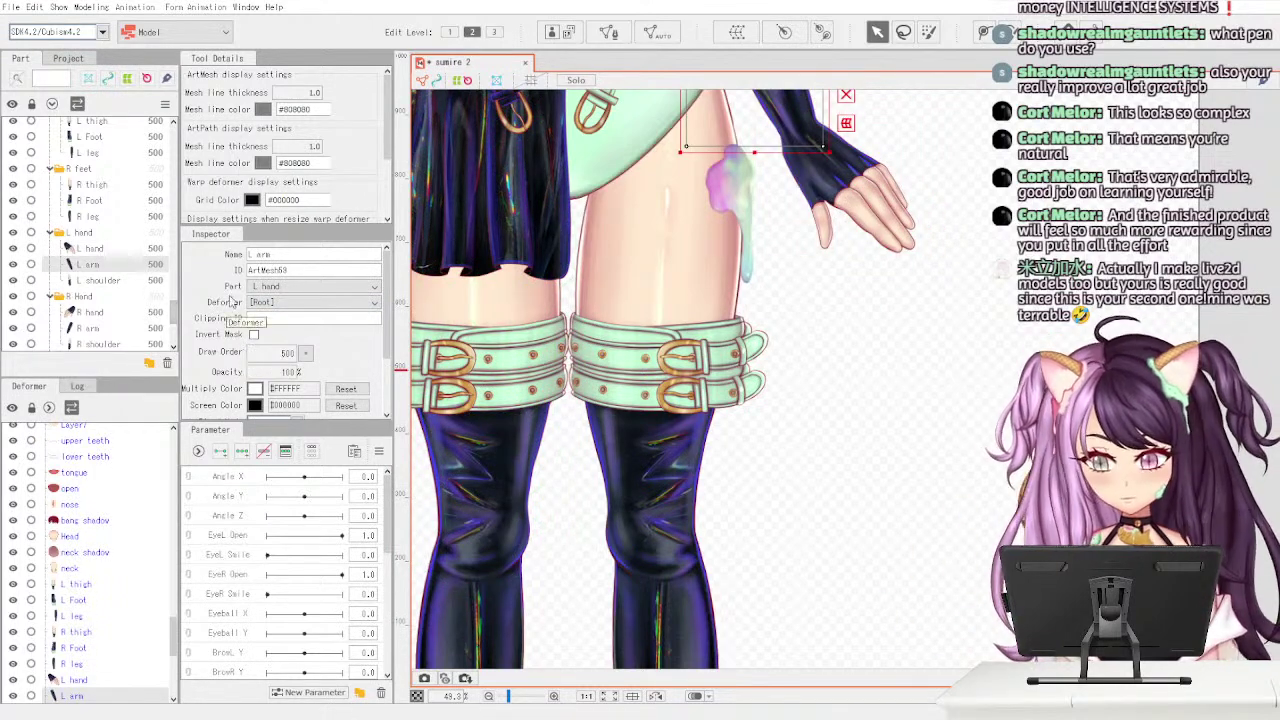
pyautogui.scroll(-3, 526, 285)
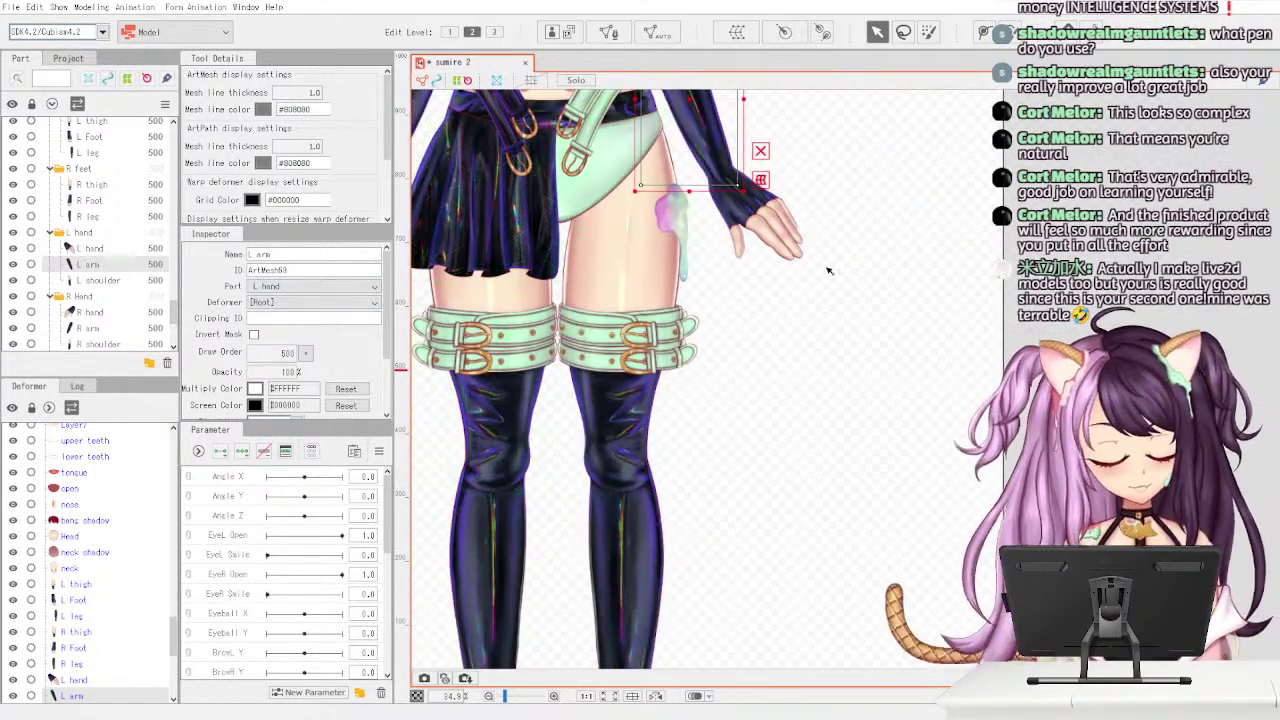
pyautogui.moveTo(620, 242); pyautogui.dragTo(759, 445)
pyautogui.scroll(-3, 759, 445)
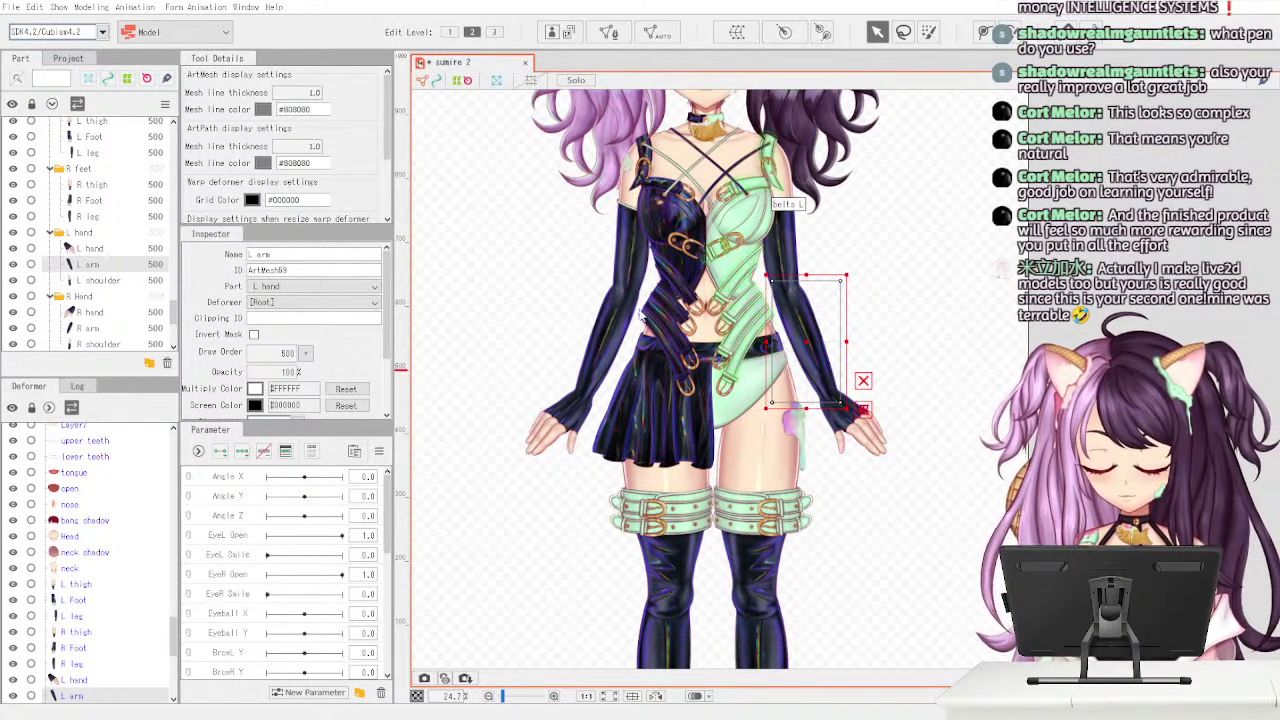
pyautogui.click(639, 309)
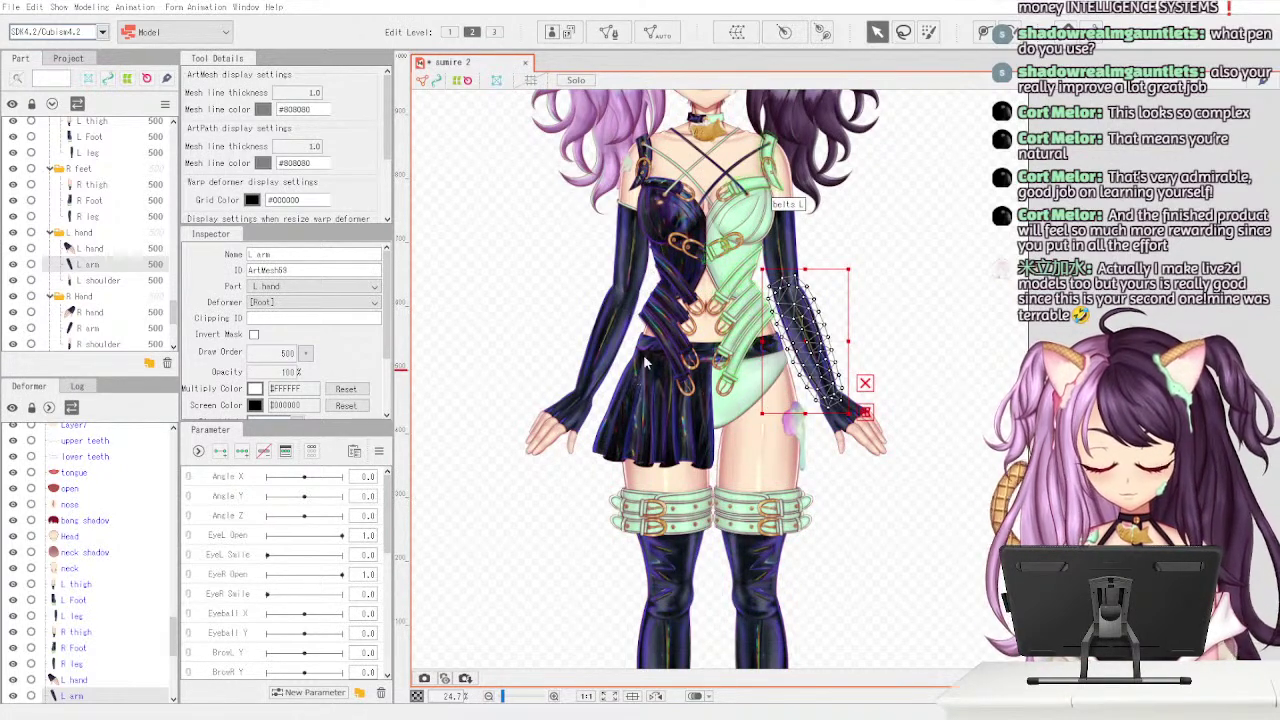
pyautogui.click(601, 372)
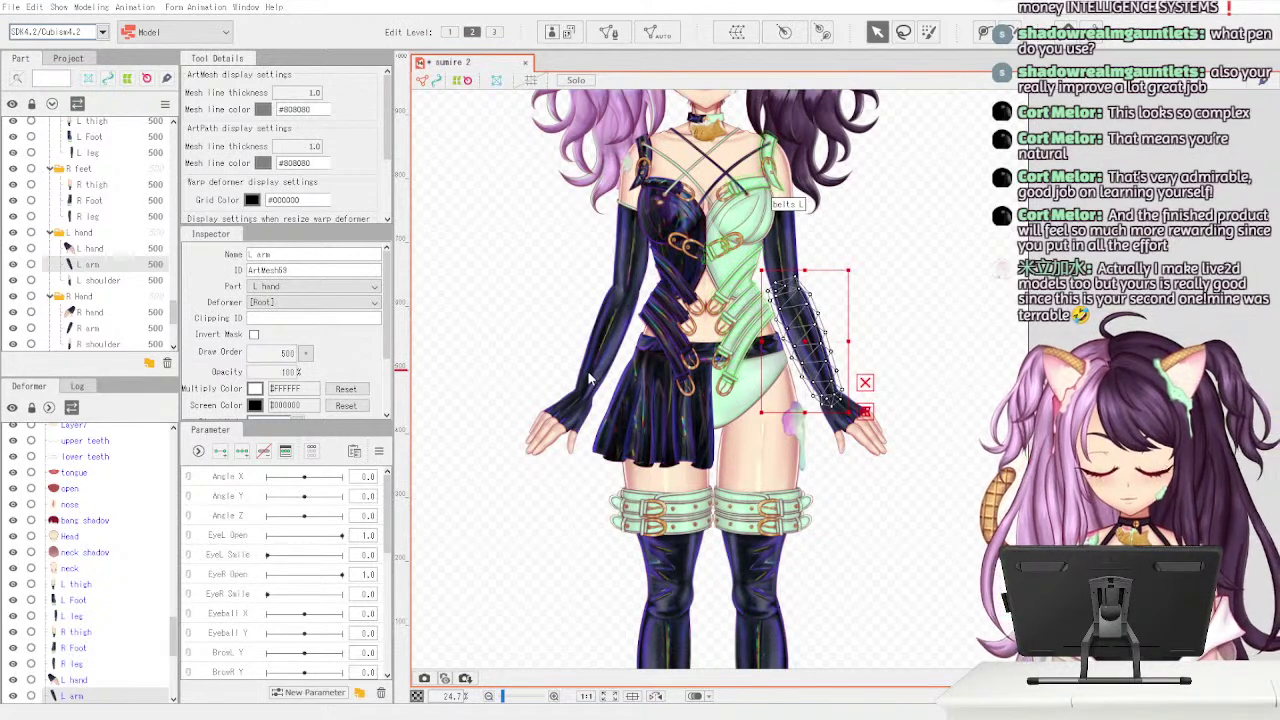
pyautogui.click(126, 281)
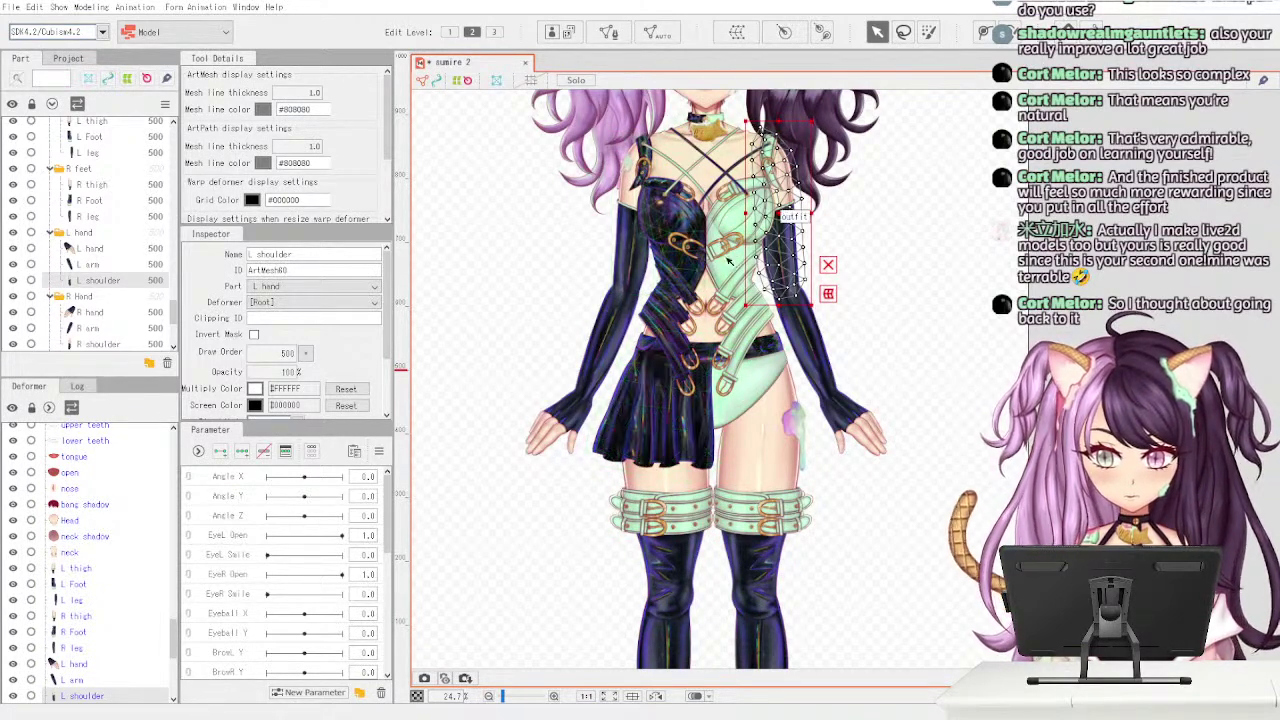
# - Generate automatic meshes for the R hand and R arm parts in the R Hand folder
pyautogui.click(138, 311)
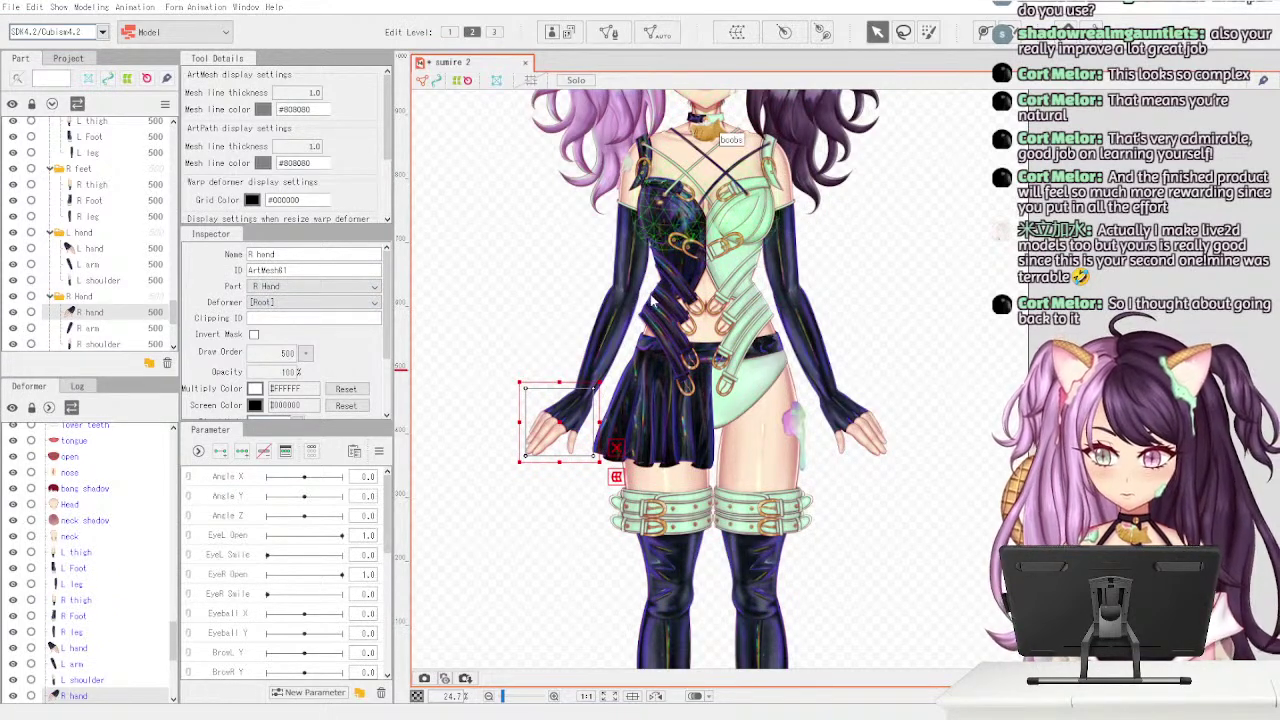
pyautogui.click(638, 325)
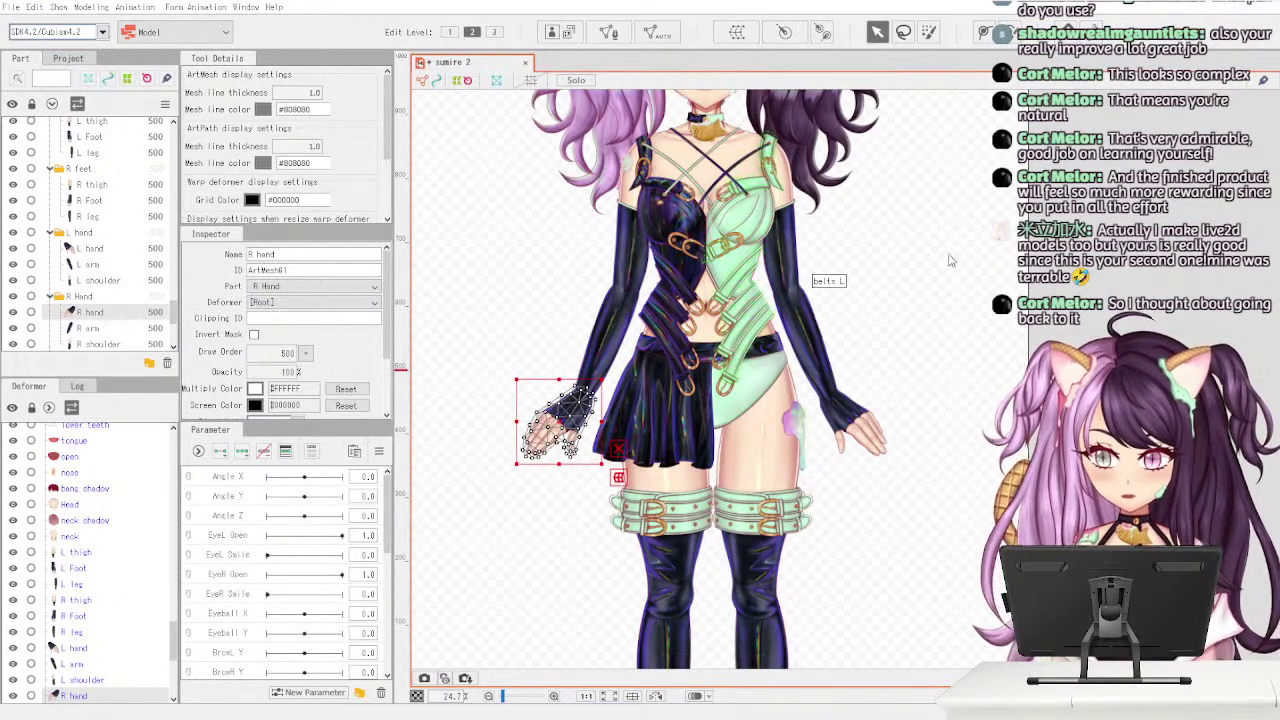
pyautogui.click(150, 329)
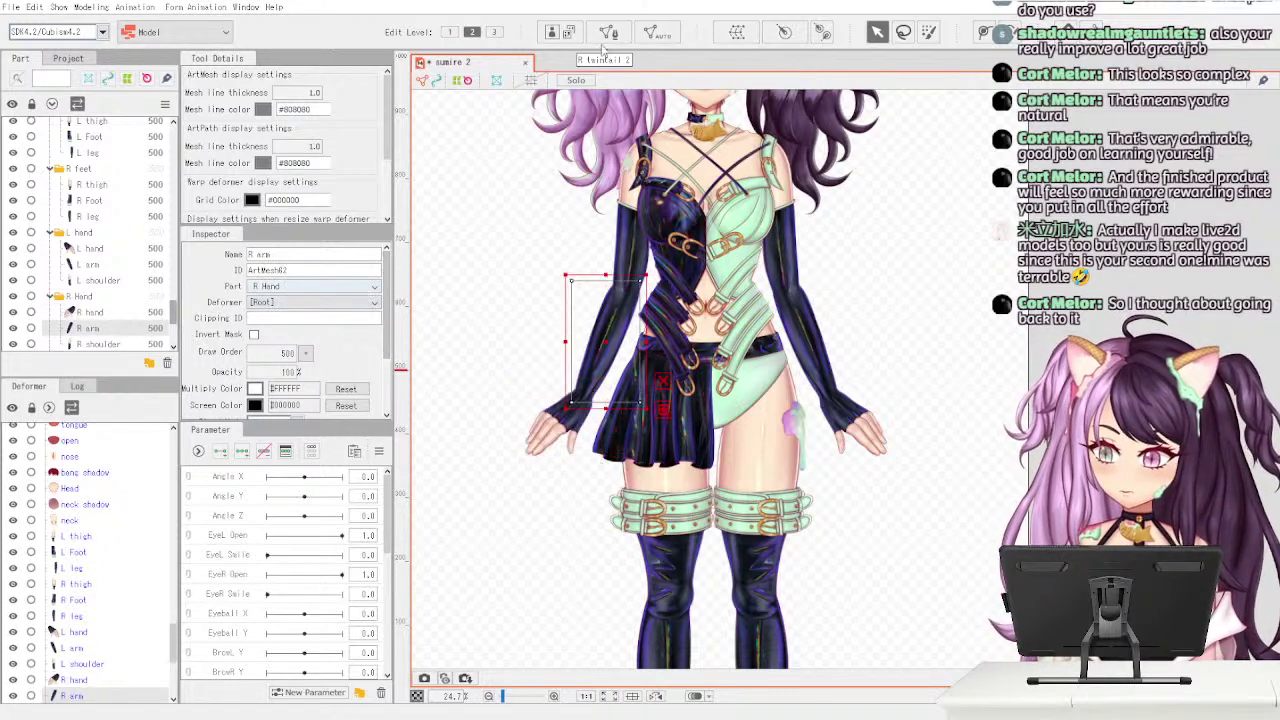
pyautogui.click(630, 315)
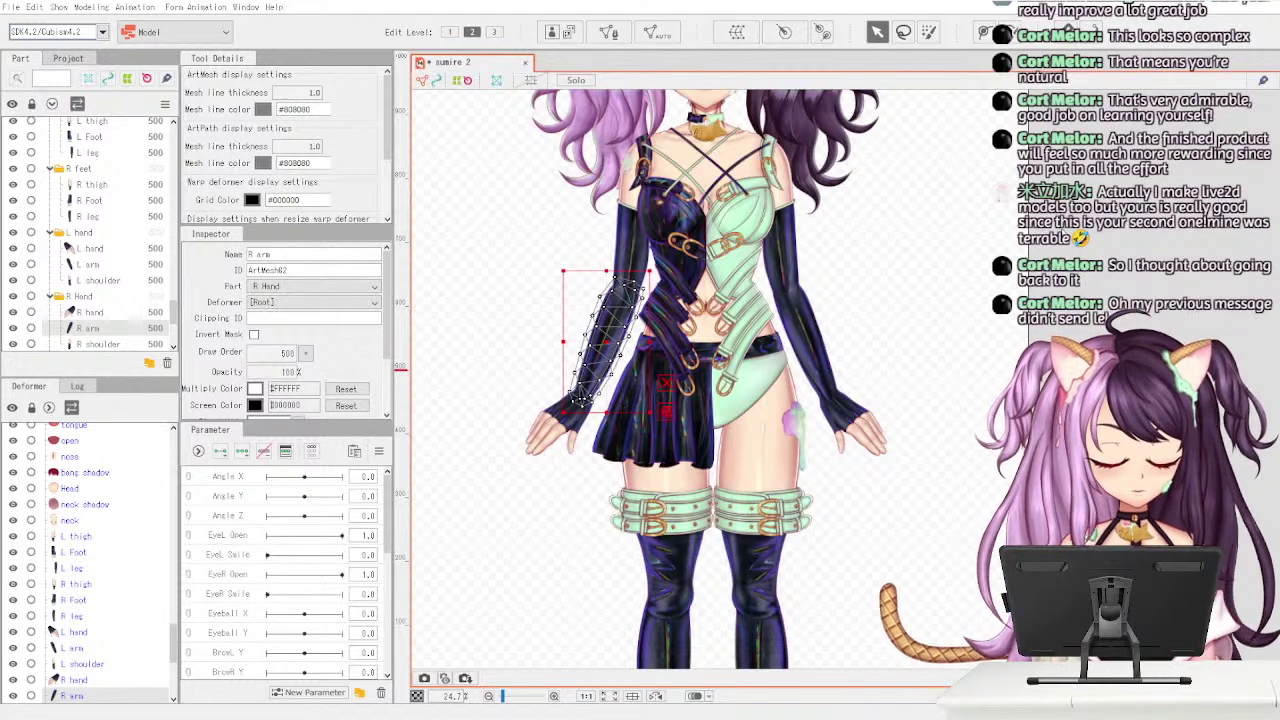
# - Generate an automatic mesh for the R shoulder part, leaving manual mesh editing without changes
pyautogui.scroll(-2, 145, 300)
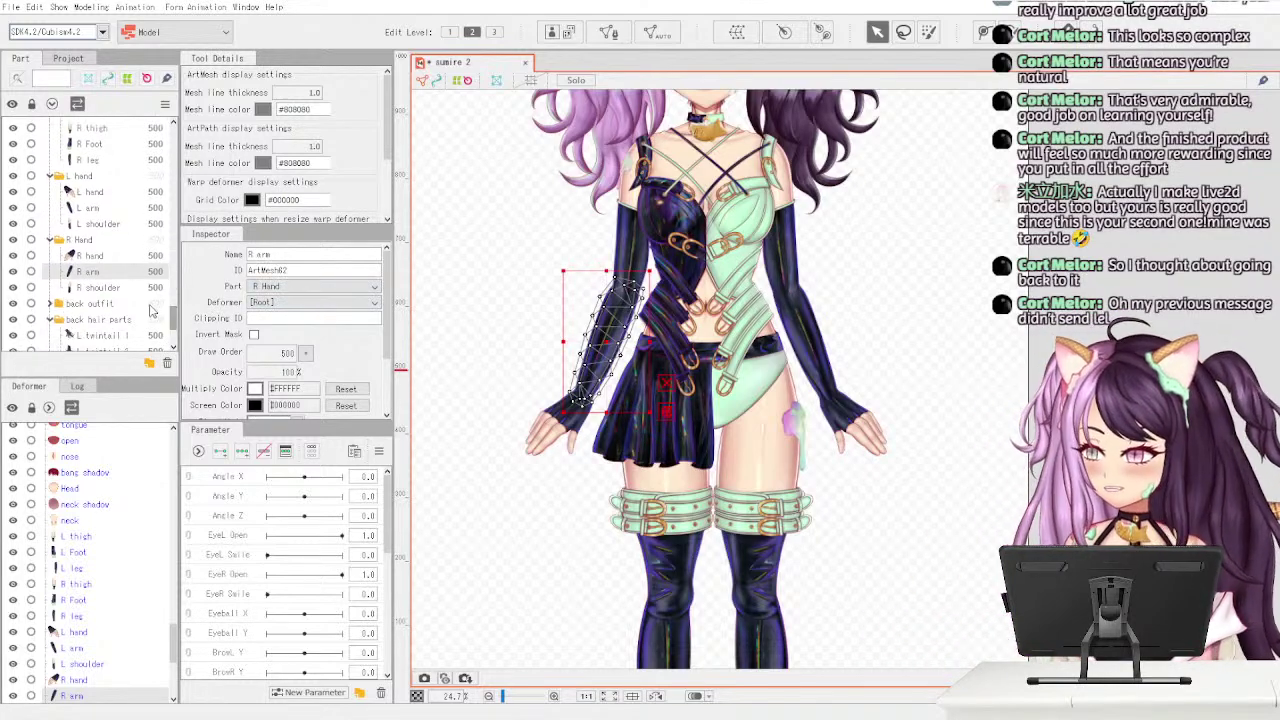
pyautogui.click(145, 290)
pyautogui.click(608, 32)
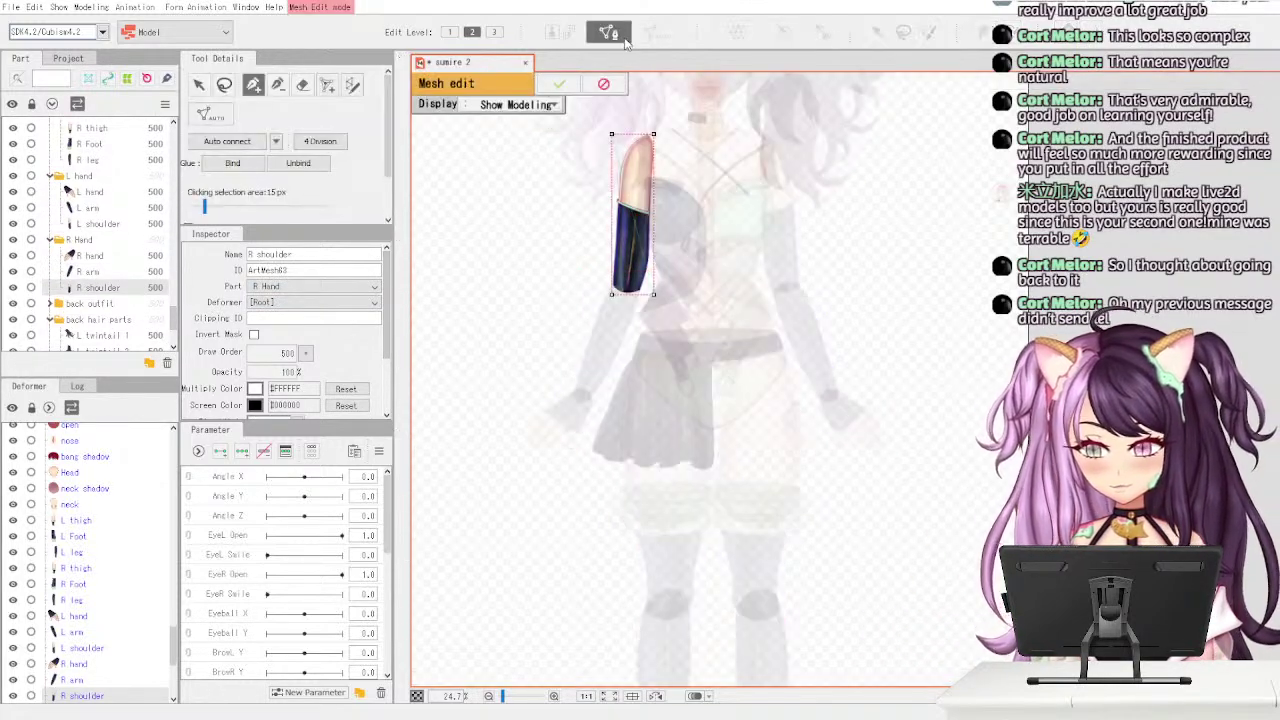
pyautogui.click(604, 84)
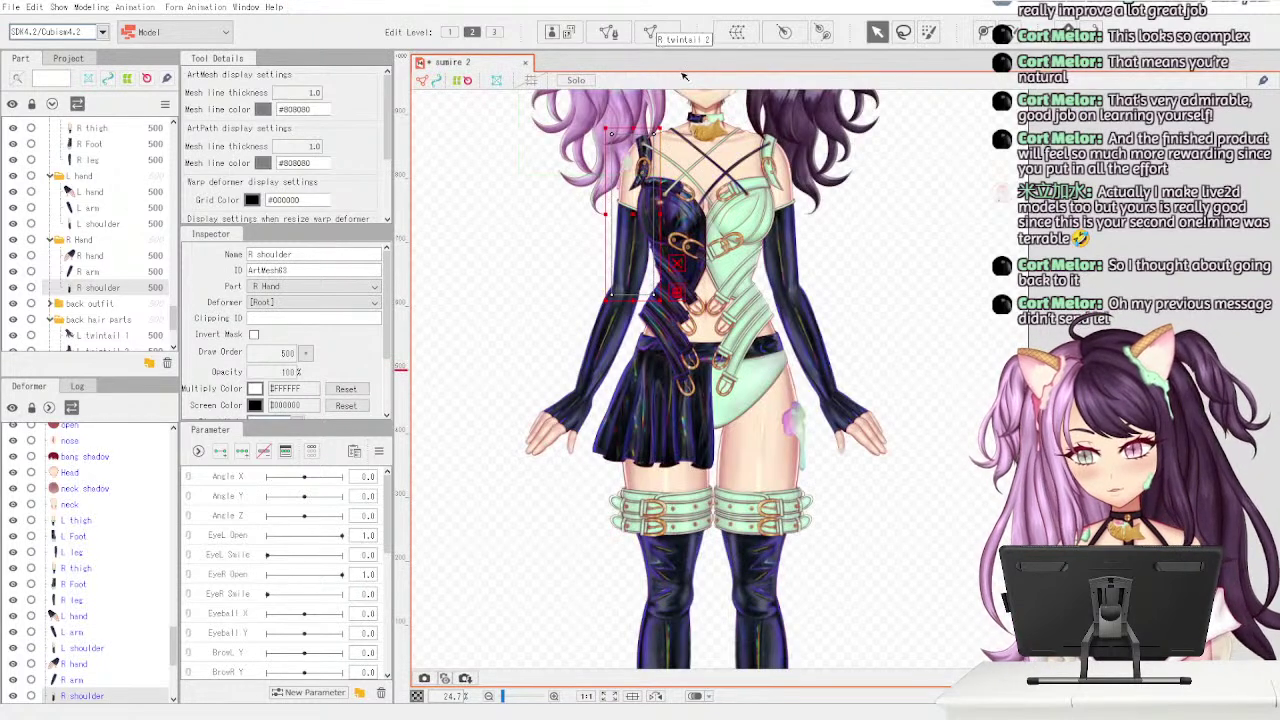
pyautogui.click(629, 320)
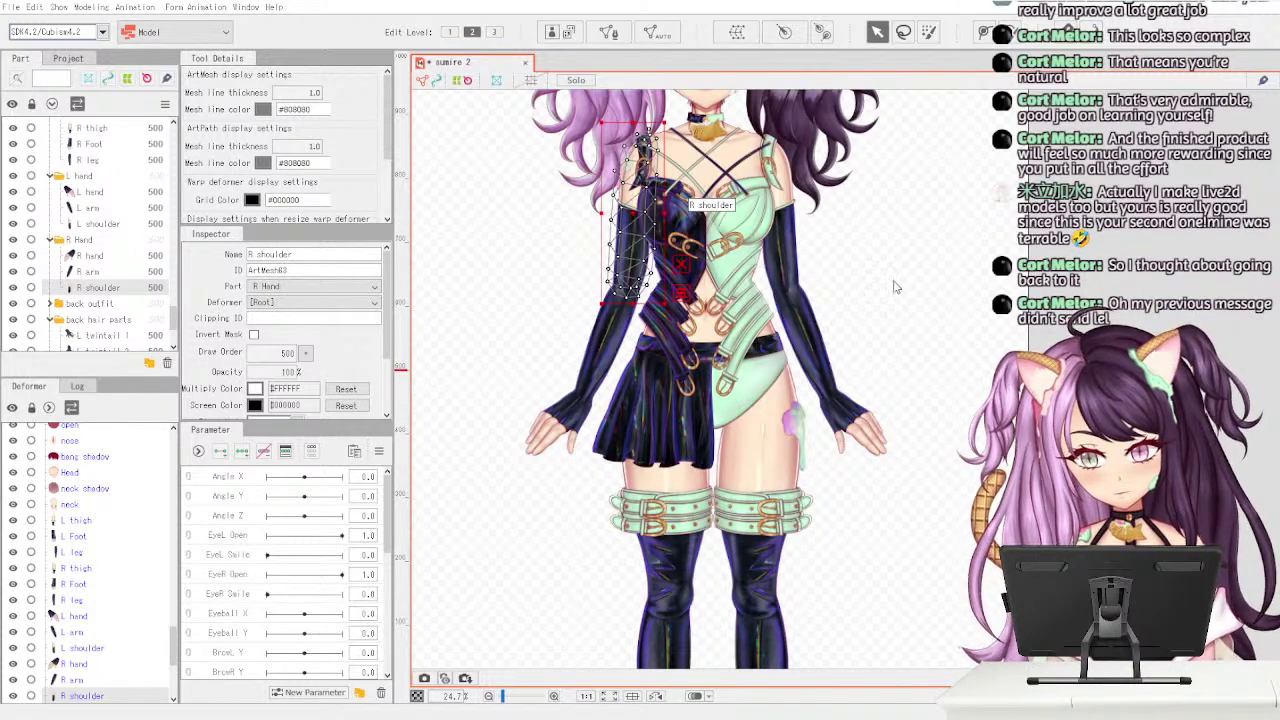
# - Expand the back outfit folder and generate an automatic mesh for its B skirt part
pyautogui.scroll(-3, 68, 210)
pyautogui.click(52, 185)
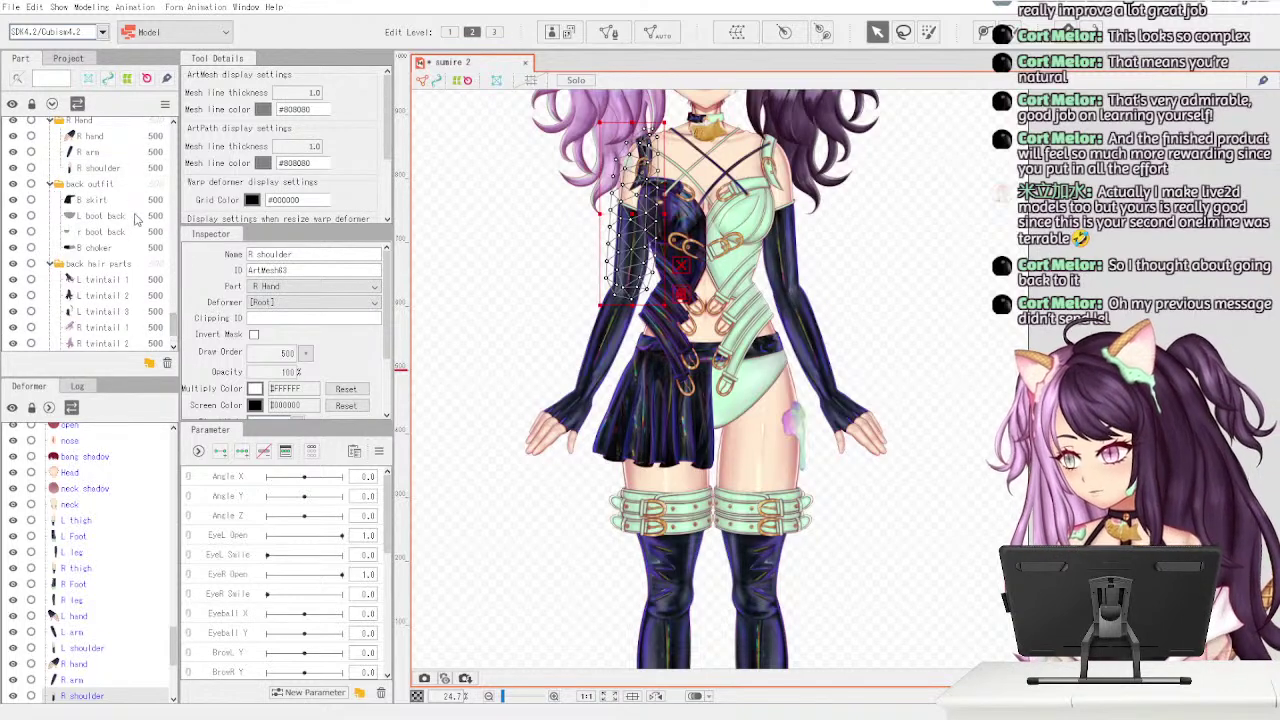
pyautogui.click(92, 200)
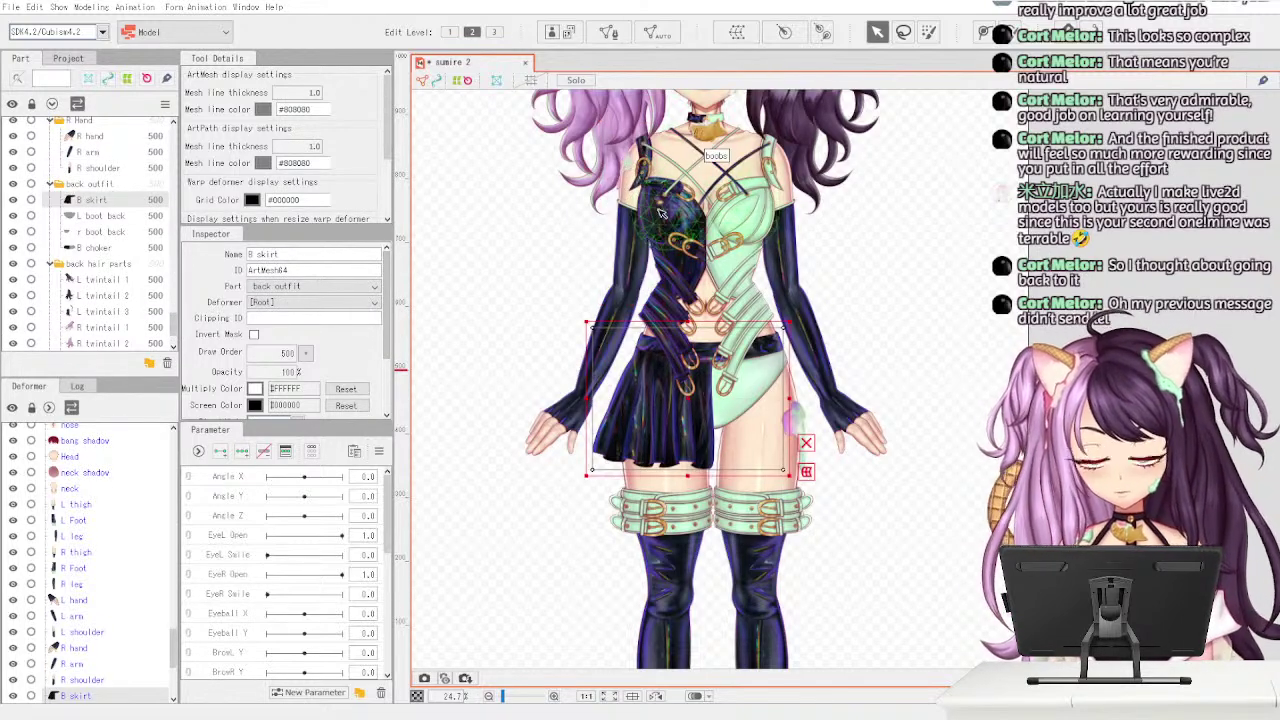
pyautogui.click(636, 308)
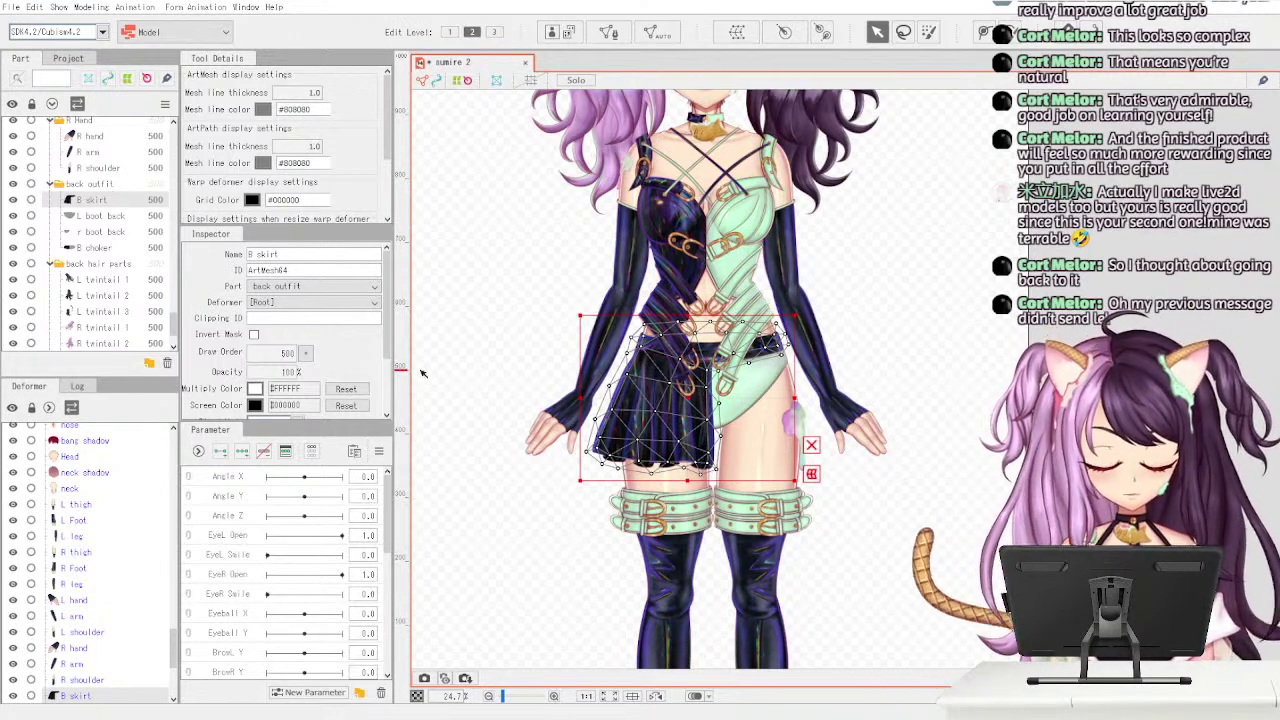
# - Generate automatic meshes for the L boot back, r boot back and B choker parts
pyautogui.click(118, 217)
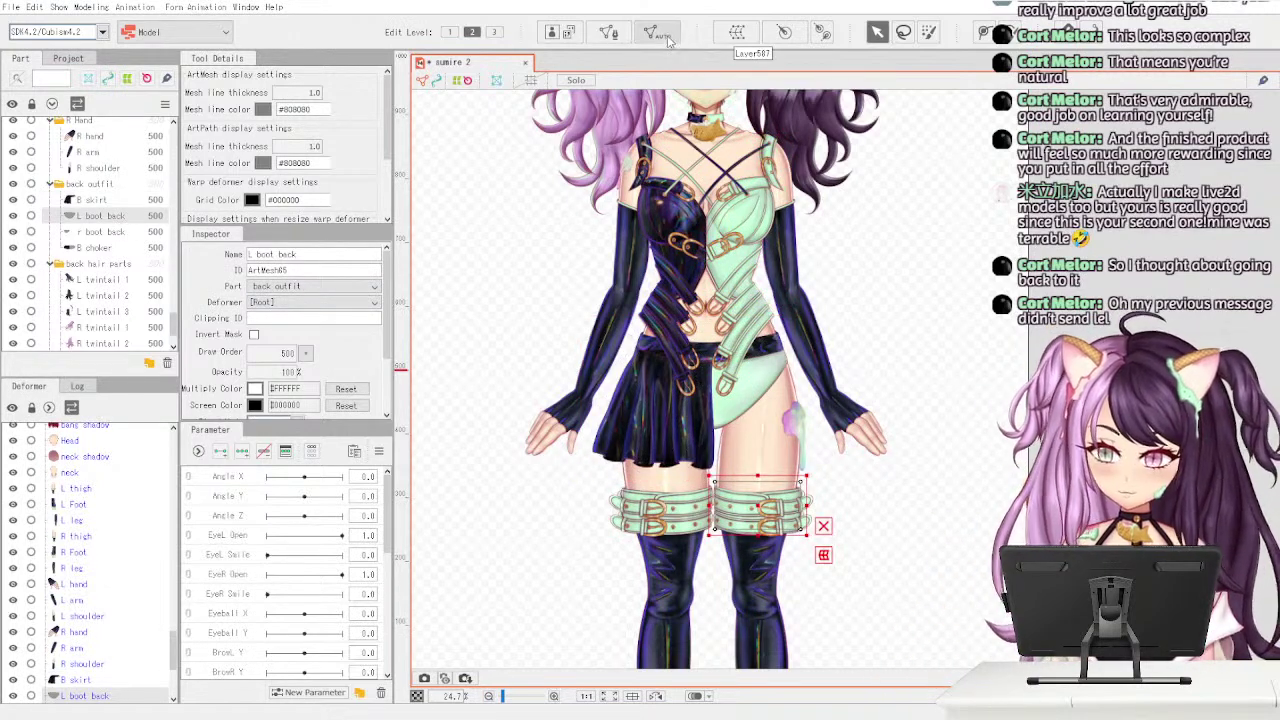
pyautogui.click(642, 312)
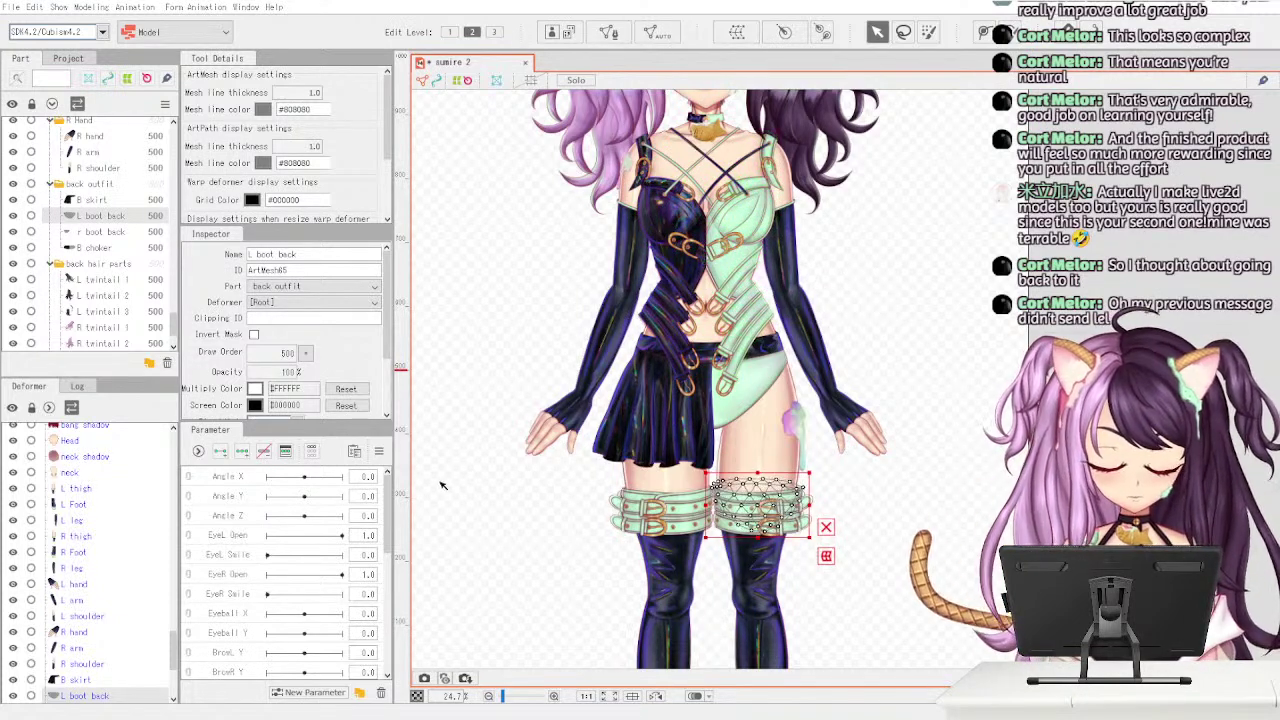
pyautogui.click(100, 231)
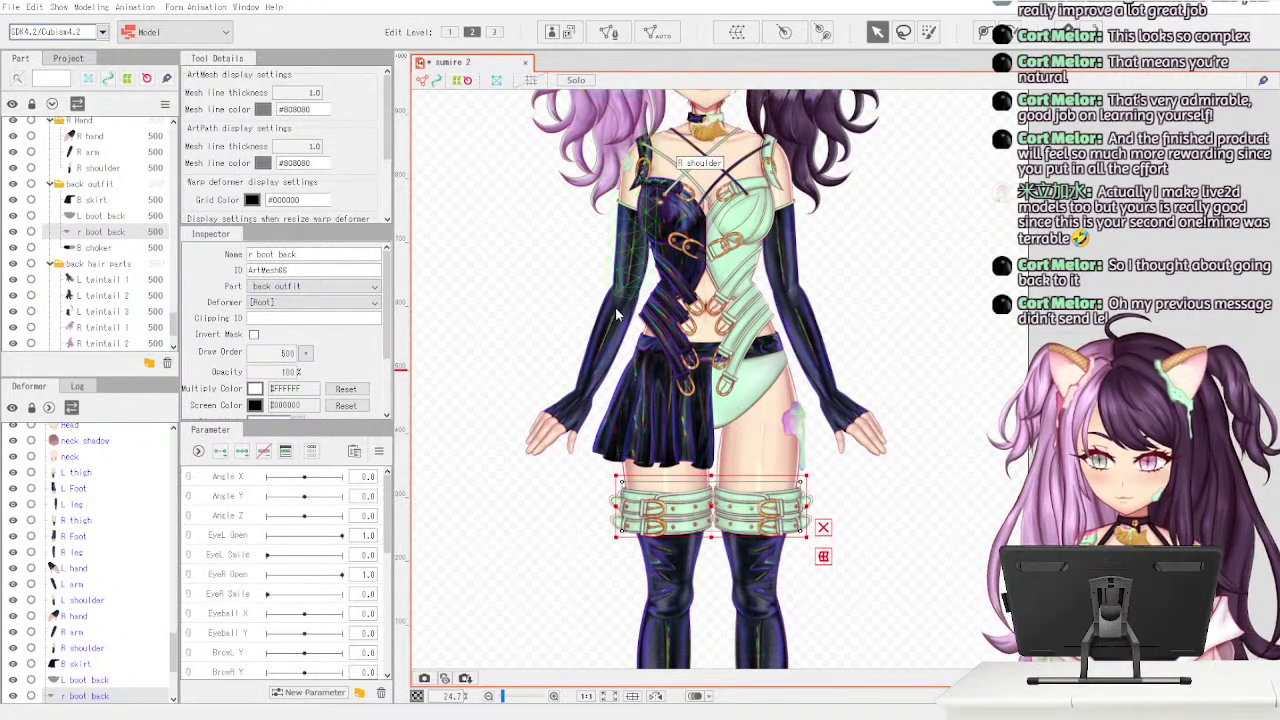
pyautogui.click(721, 432)
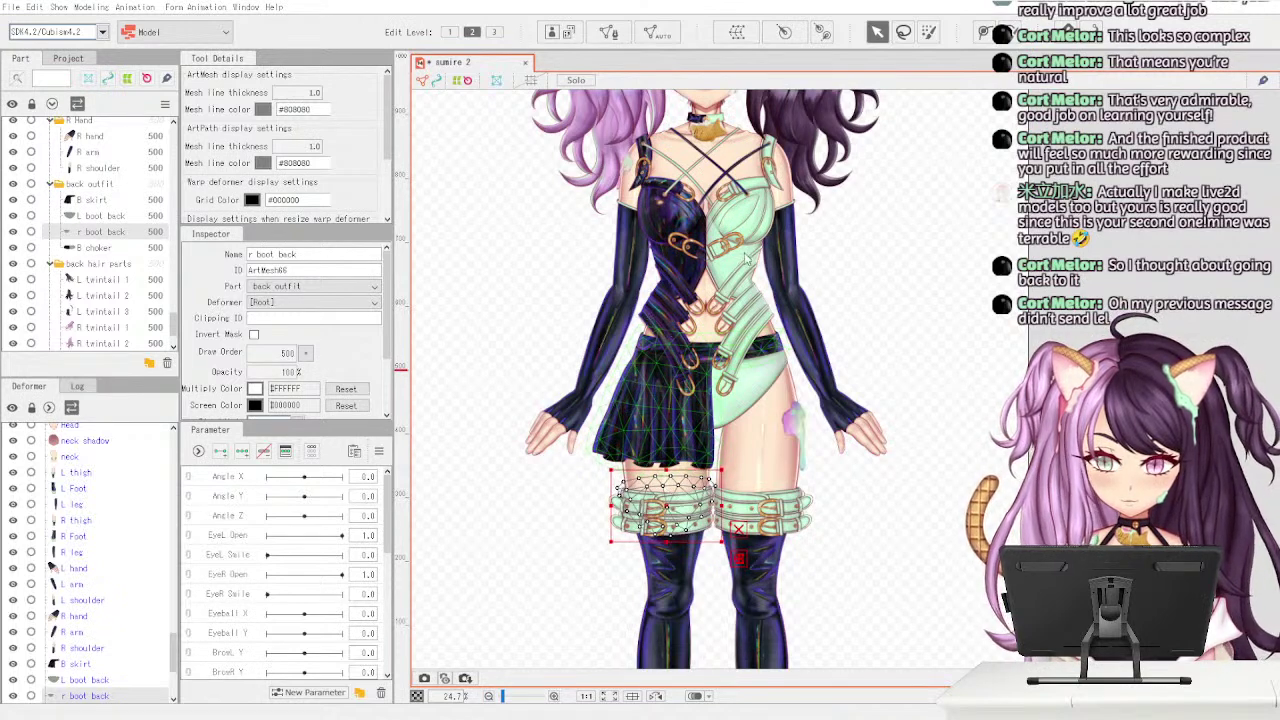
pyautogui.click(120, 247)
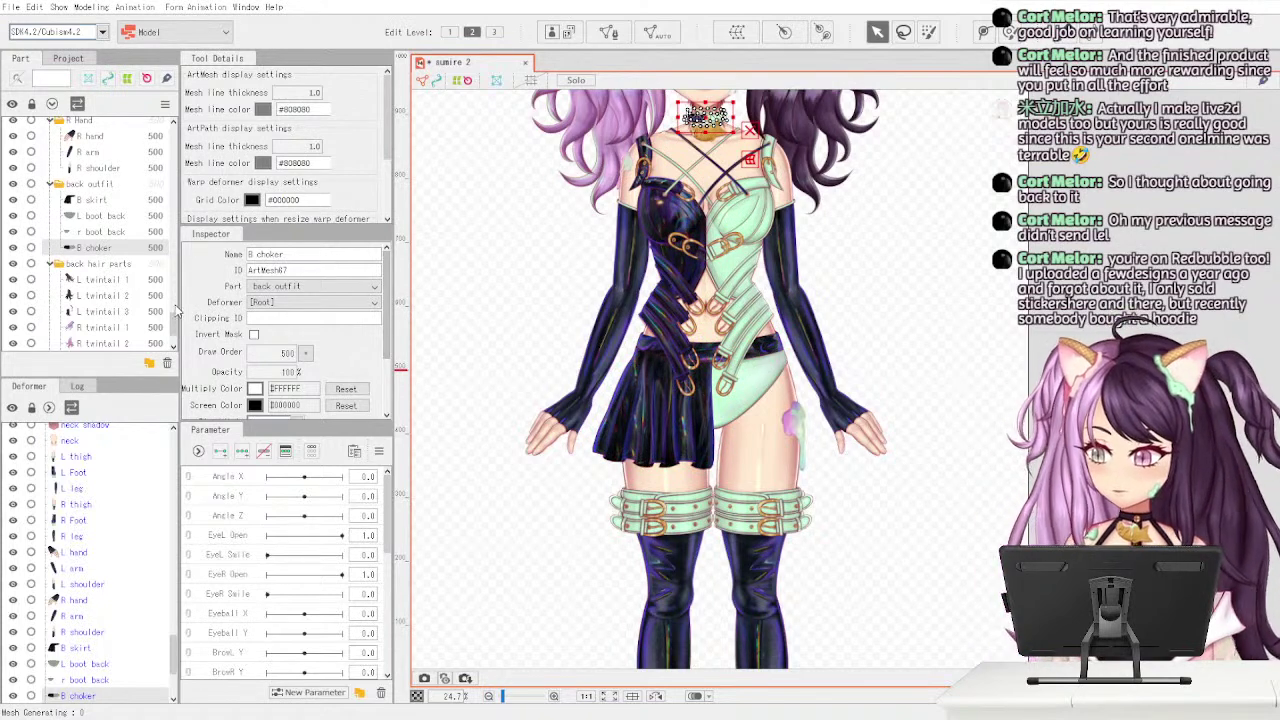
# - Delete the base color part at the end of the part list
pyautogui.scroll(-2, 172, 330)
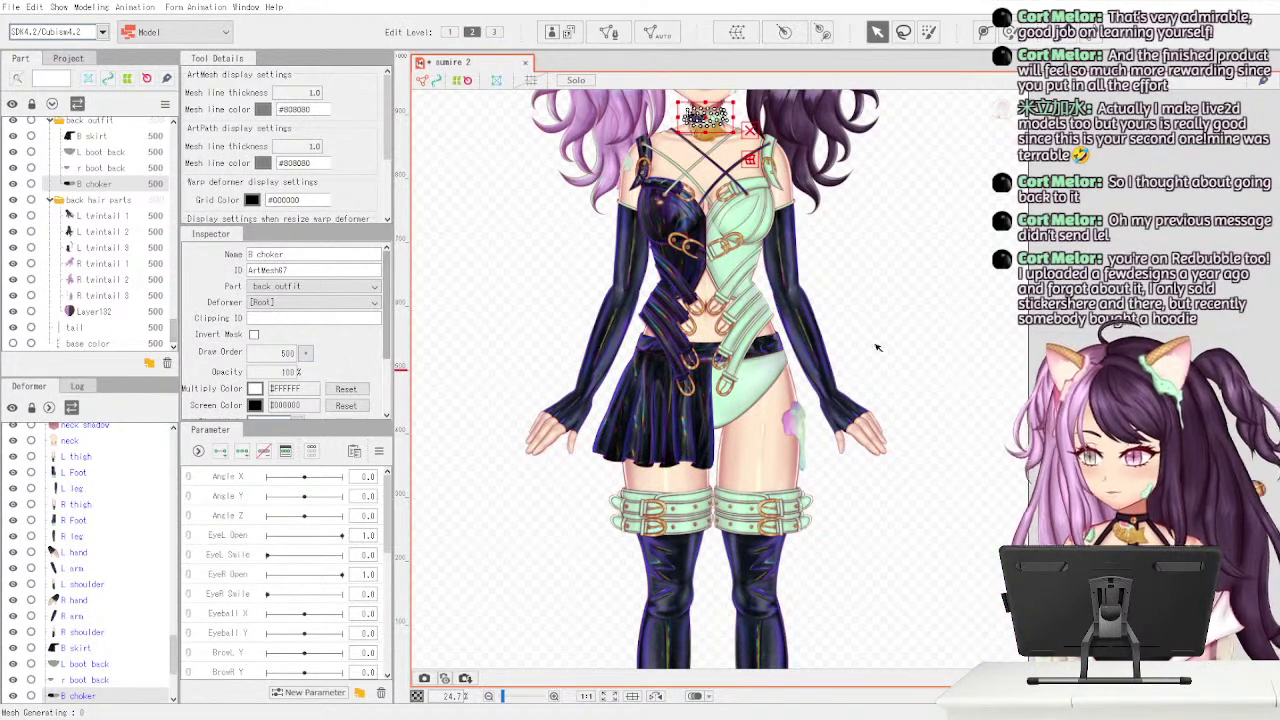
pyautogui.click(75, 327)
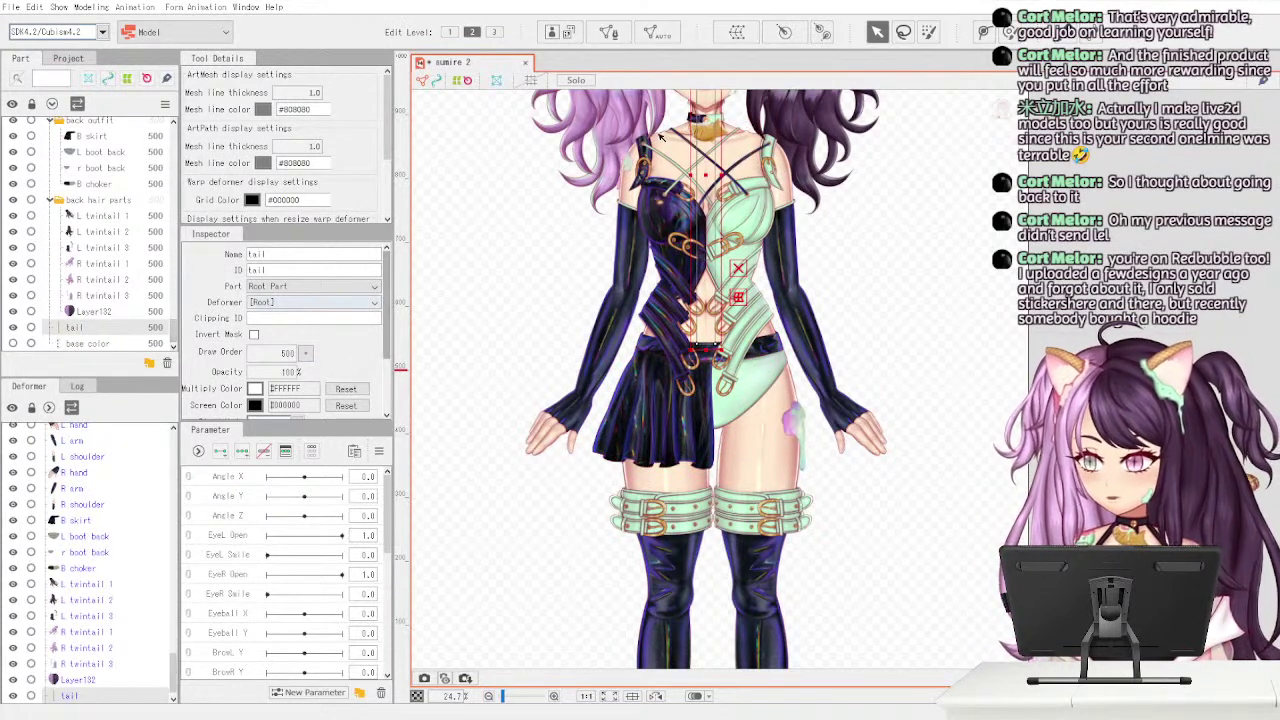
pyautogui.click(143, 343)
pyautogui.click(168, 364)
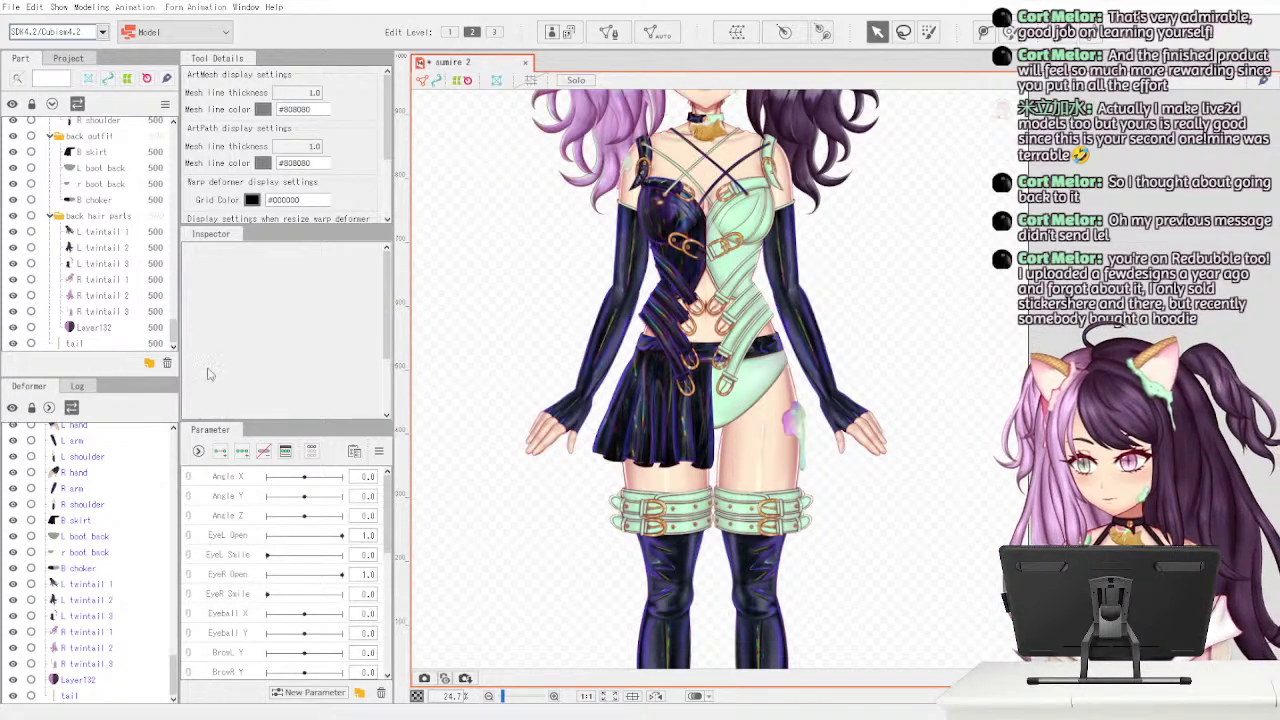
# - Generate an automatic mesh for the tail part and check it in mesh editing
pyautogui.click(154, 343)
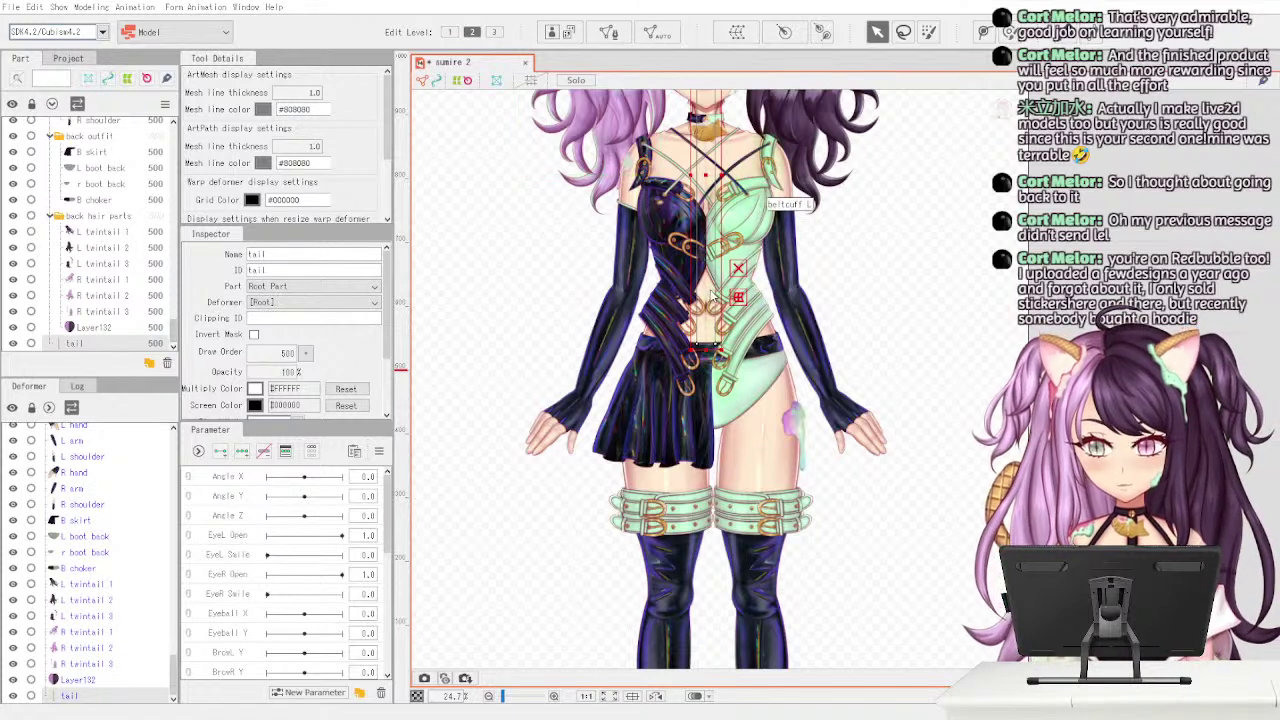
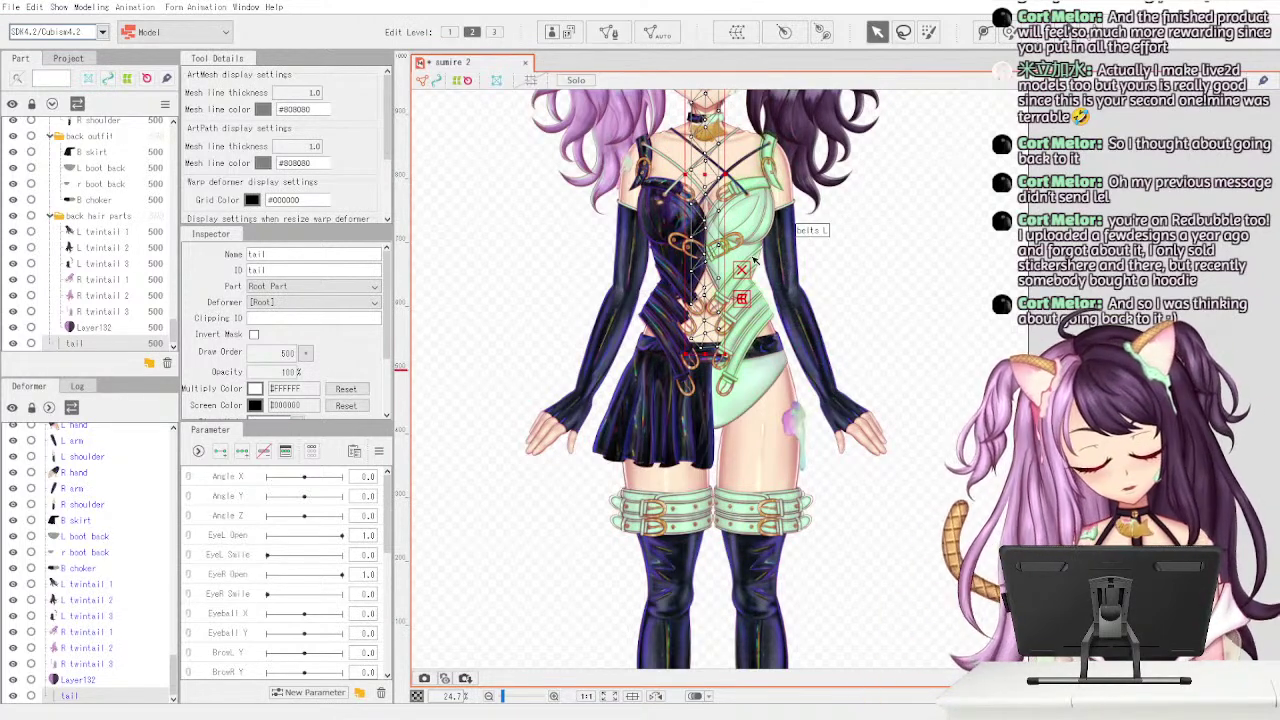
pyautogui.moveTo(836, 226); pyautogui.dragTo(878, 404)
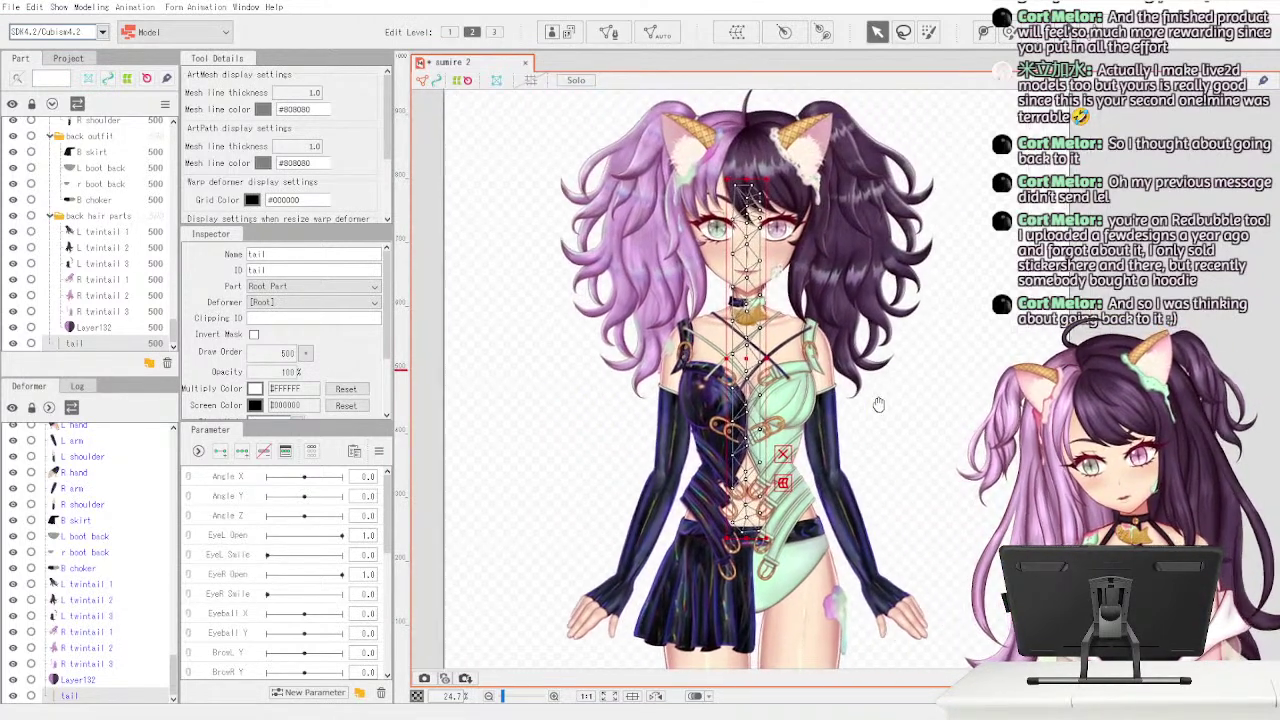
pyautogui.scroll(2, 880, 406)
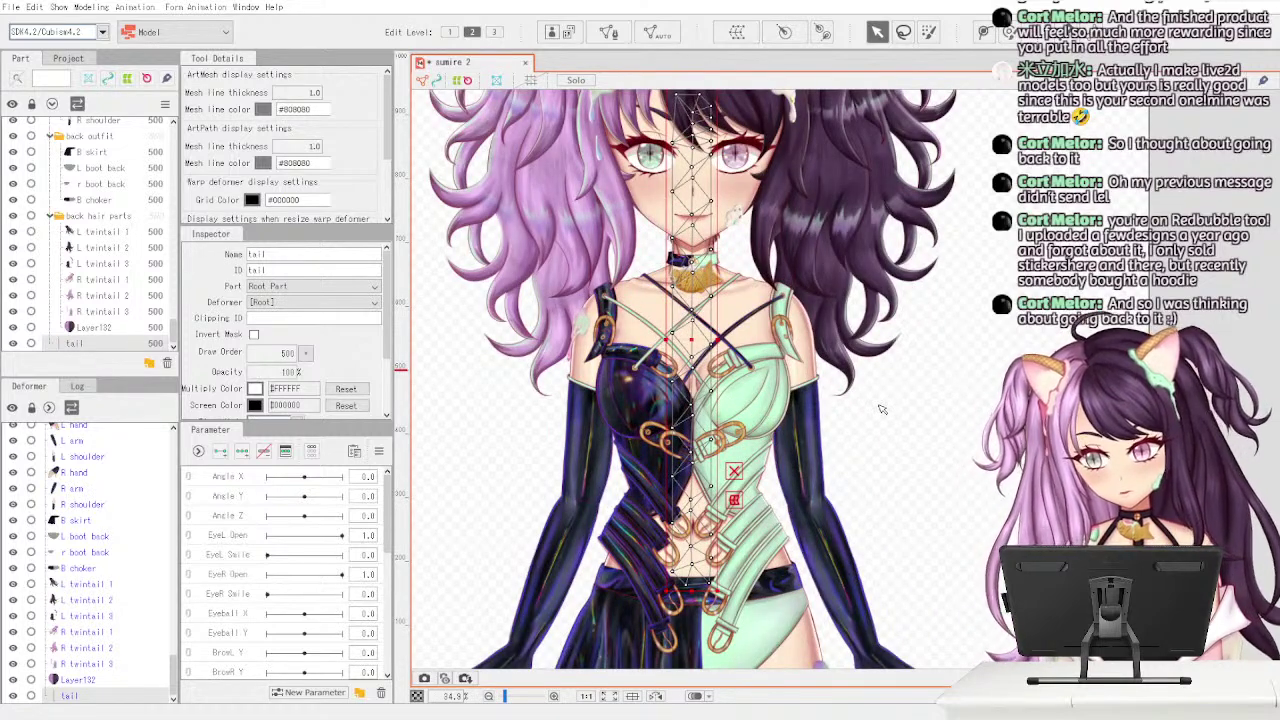
pyautogui.click(612, 36)
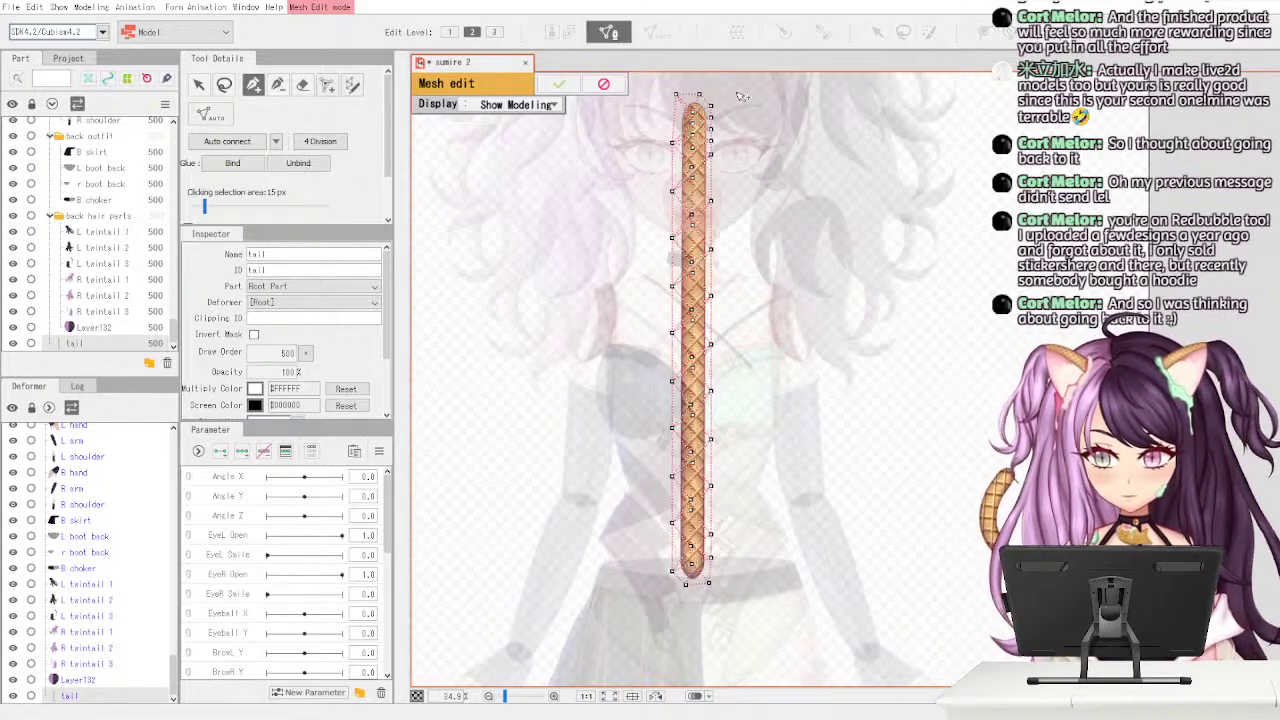
pyautogui.click(558, 84)
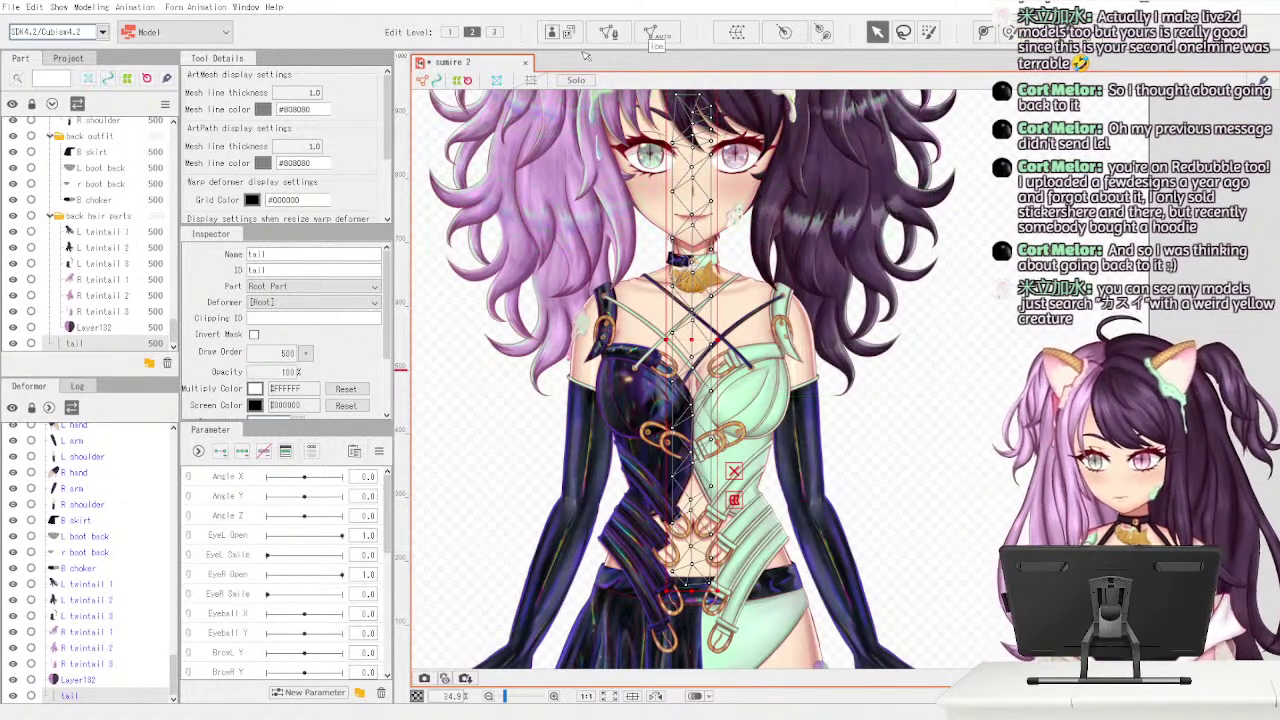
# - Open the tail's mesh for editing and add a vertex on its outline beside the upper tip
pyautogui.click(608, 33)
pyautogui.click(278, 84)
pyautogui.click(253, 84)
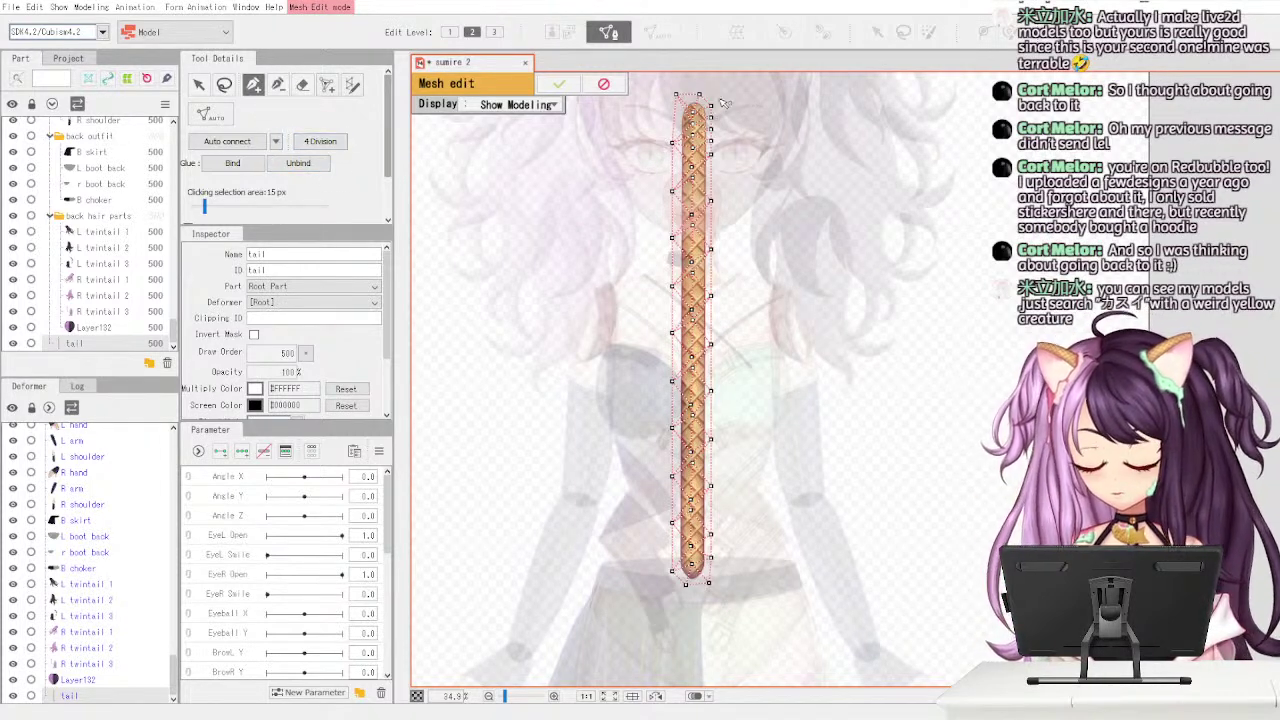
pyautogui.click(696, 104)
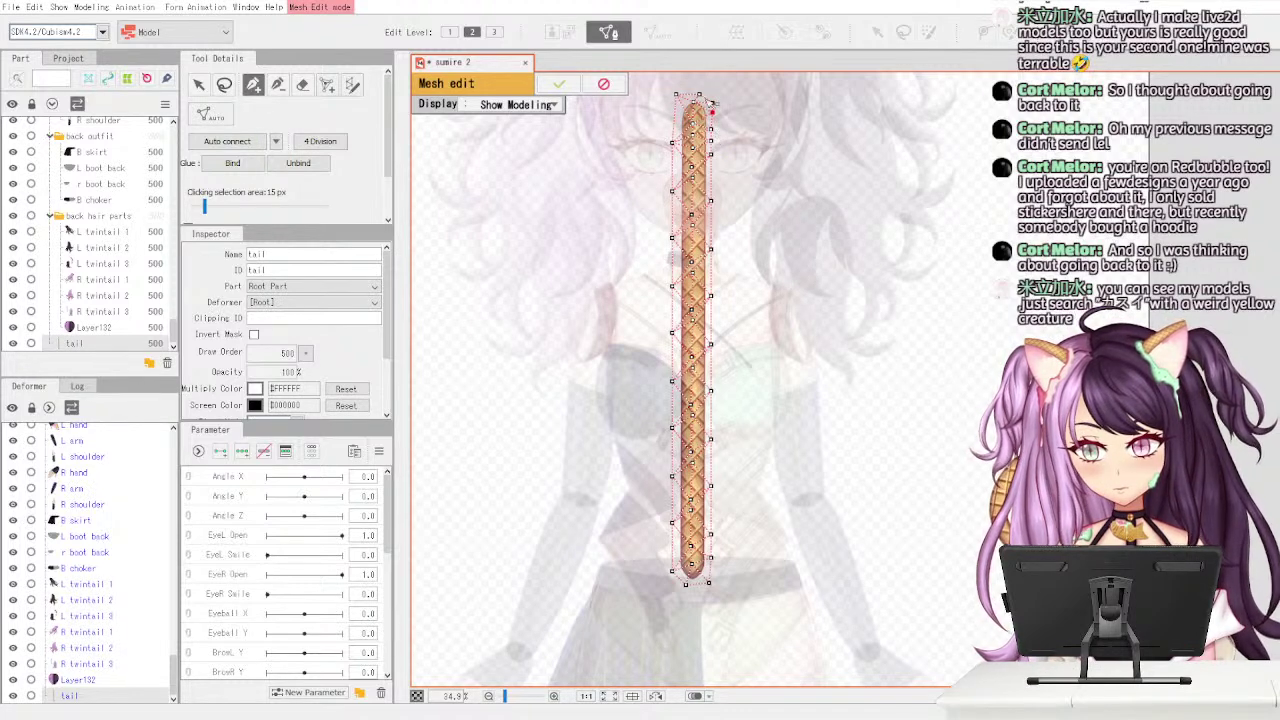
pyautogui.click(300, 92)
pyautogui.click(281, 92)
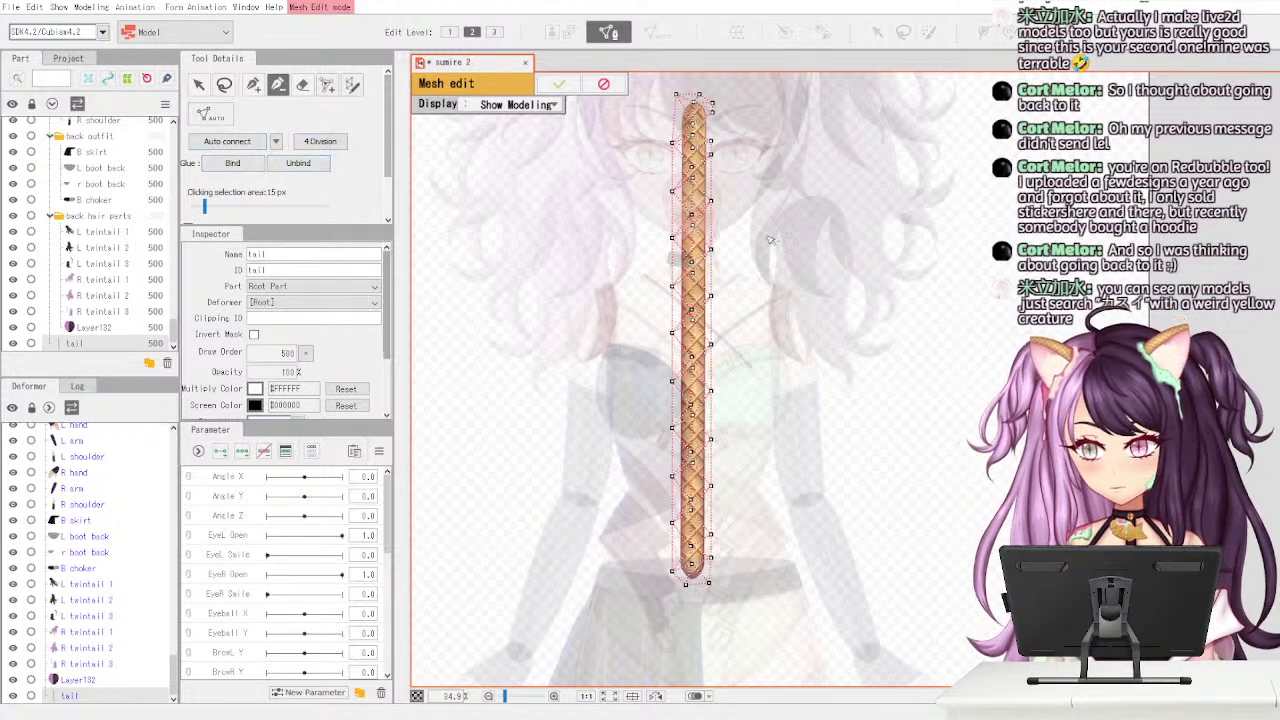
pyautogui.click(255, 89)
pyautogui.click(712, 120)
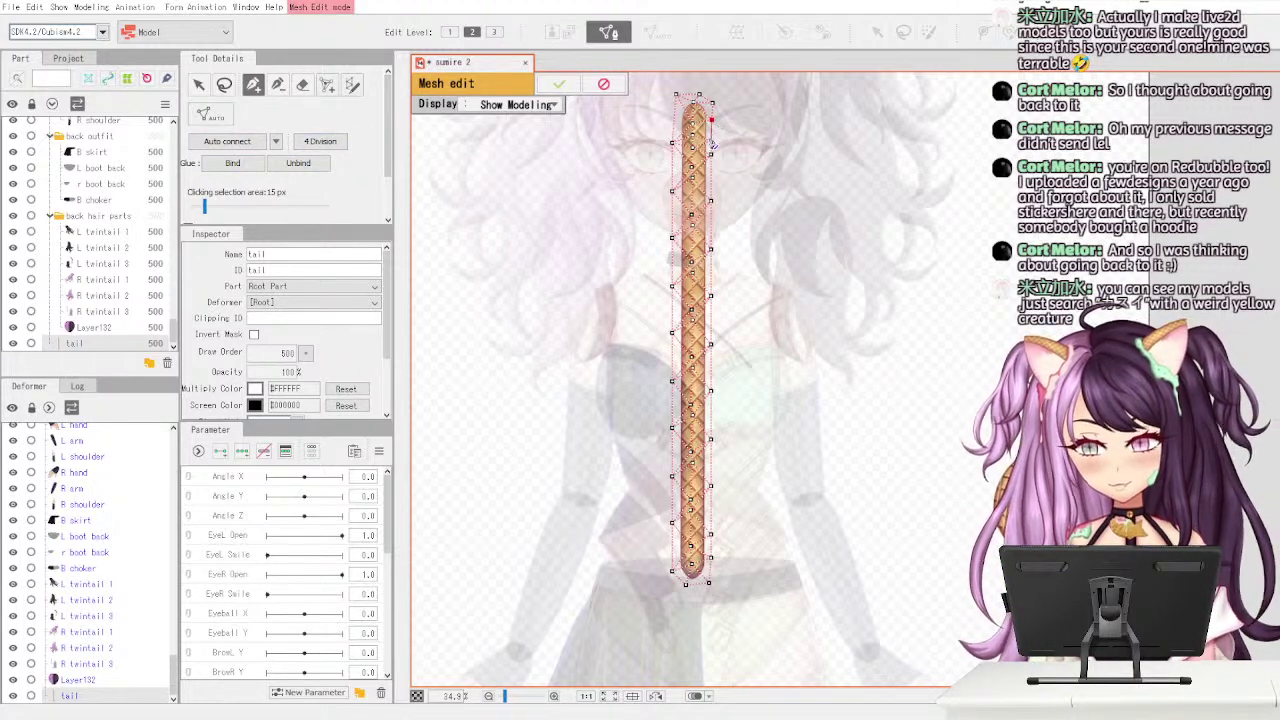
# - Add and adjust vertices on the outline and centre line at the tail's upper tip
pyautogui.click(232, 148)
pyautogui.click(711, 140)
pyautogui.click(694, 138)
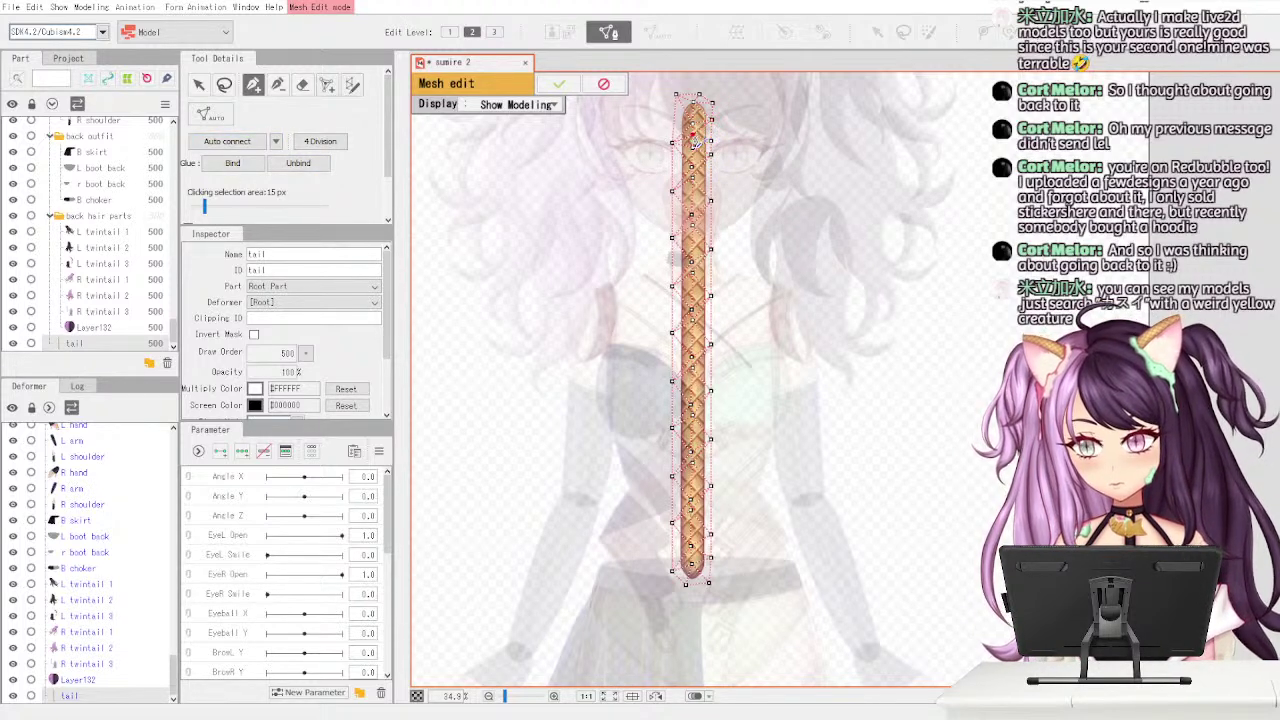
pyautogui.click(697, 118)
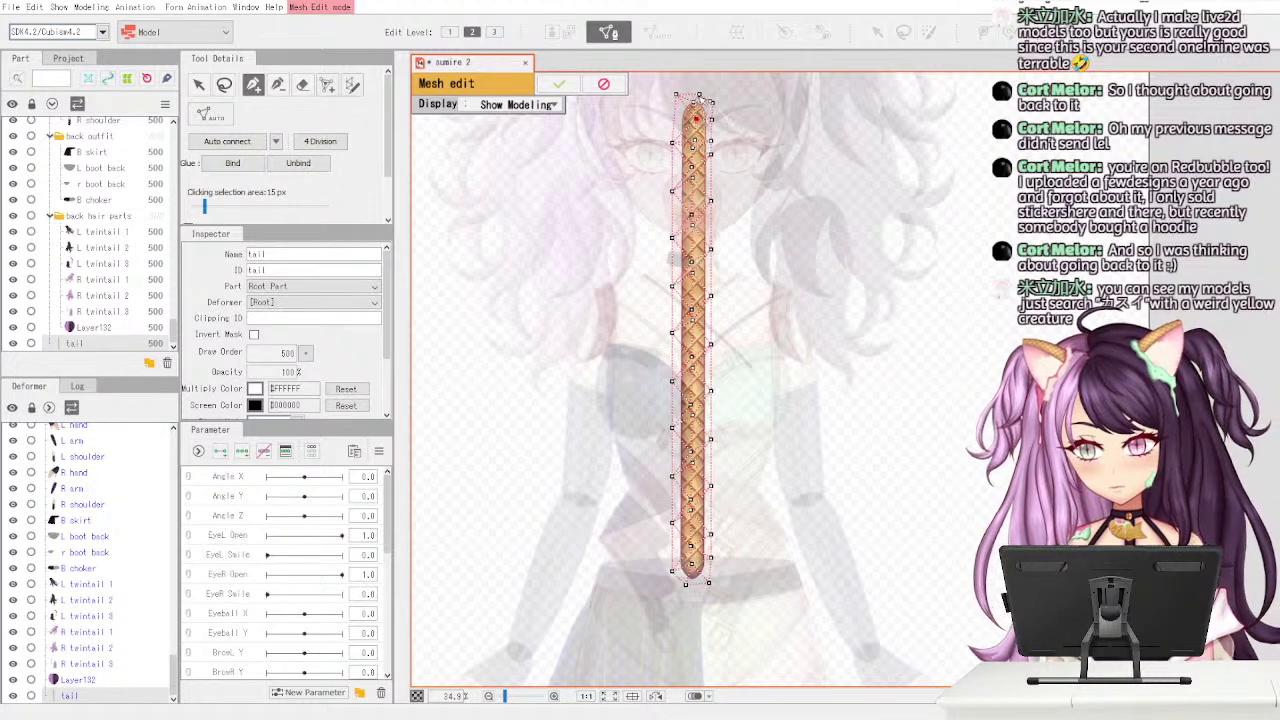
pyautogui.click(698, 100)
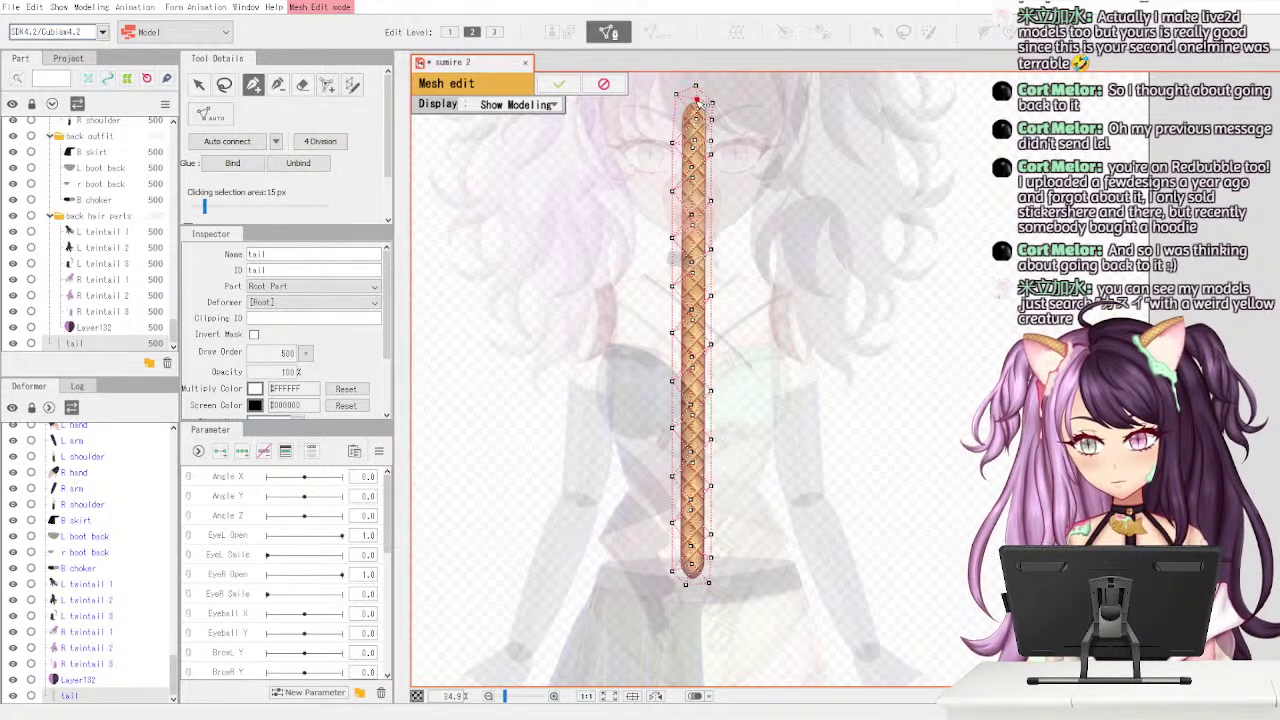
# - Space out the mesh vertices along the centre and side edge of the tail's upper half
pyautogui.click(694, 183)
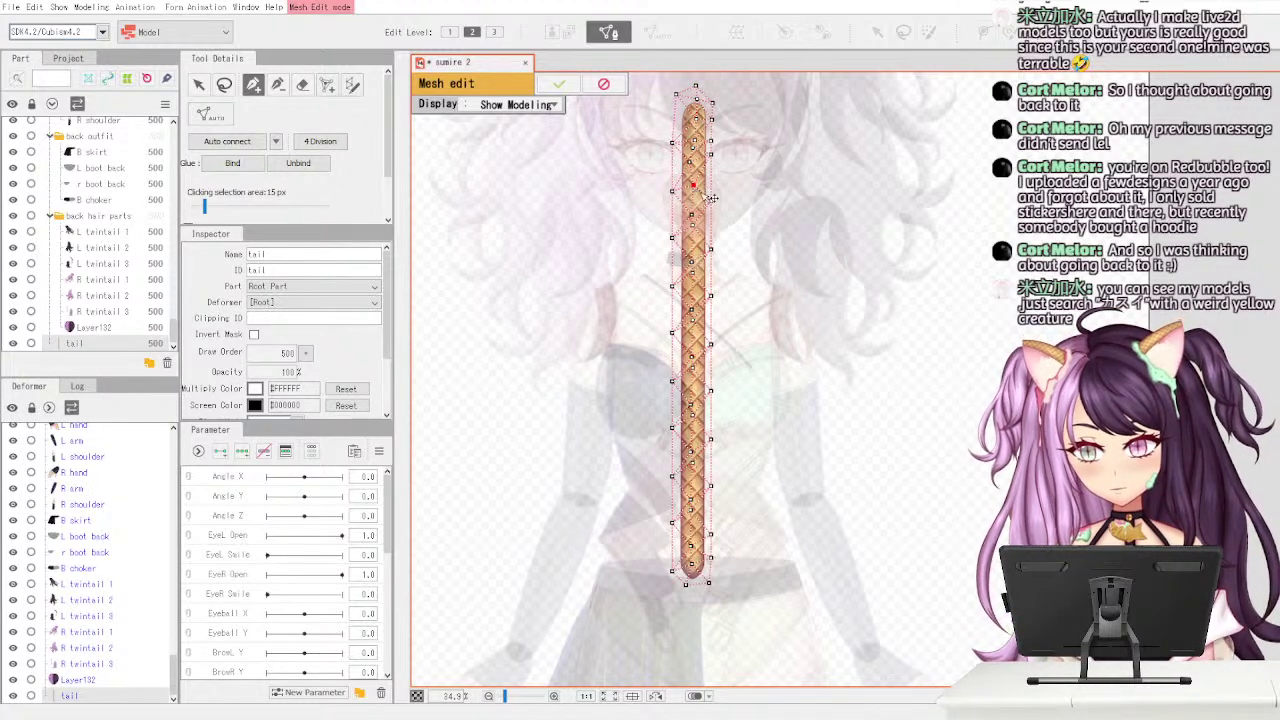
pyautogui.click(692, 207)
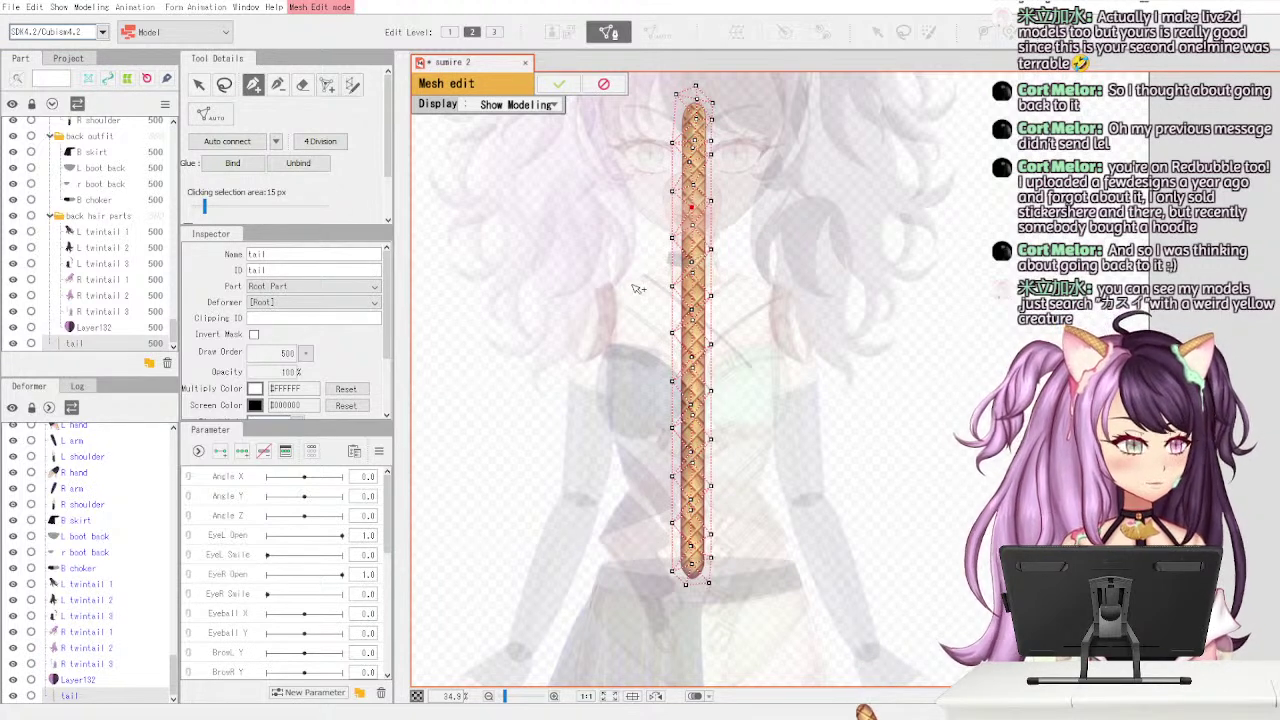
pyautogui.click(694, 234)
pyautogui.moveTo(673, 238); pyautogui.dragTo(673, 228)
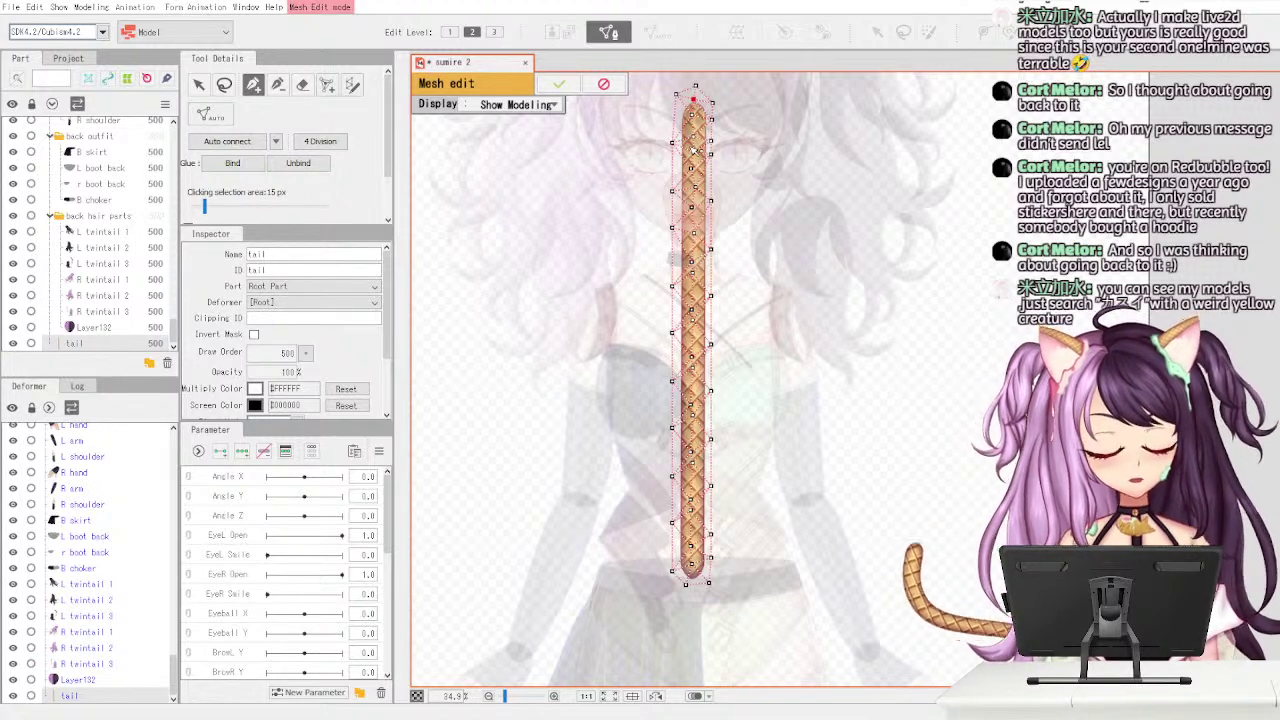
pyautogui.click(697, 237)
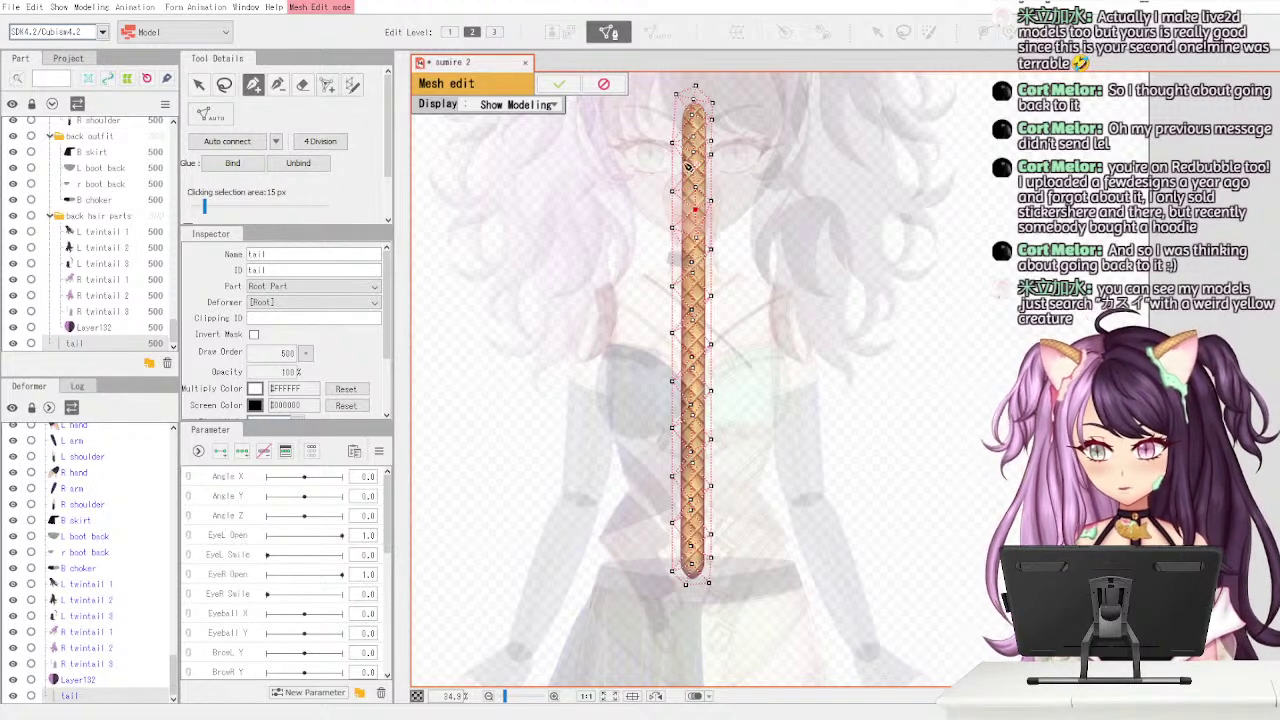
pyautogui.click(692, 171)
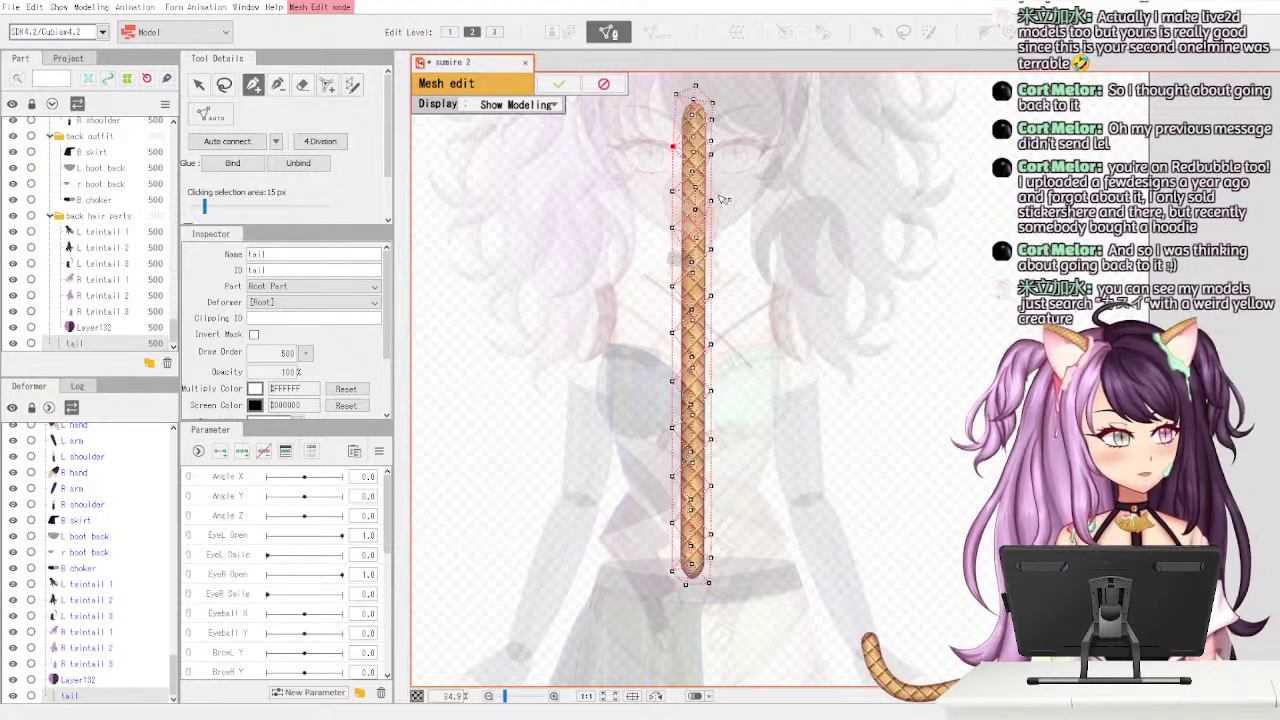
pyautogui.click(695, 114)
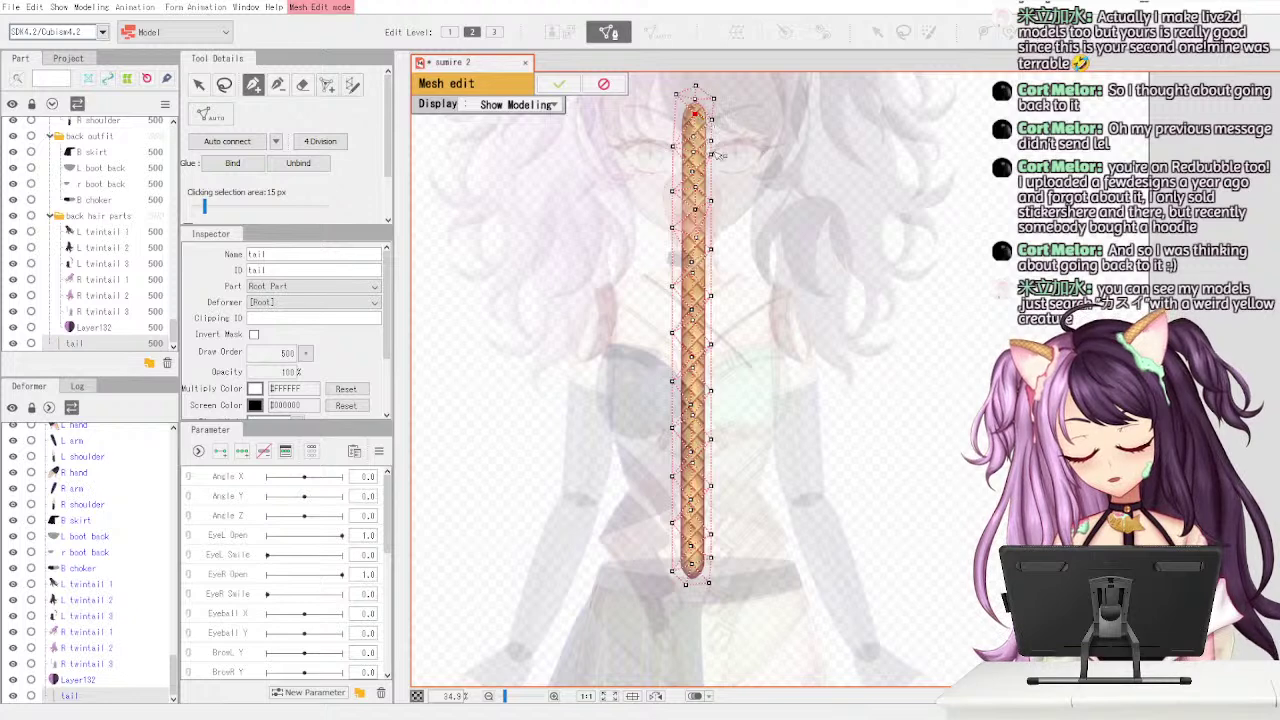
# - Adjust the vertices along the centre of the tail's lower half and apply the mesh edit
pyautogui.click(692, 377)
pyautogui.click(691, 426)
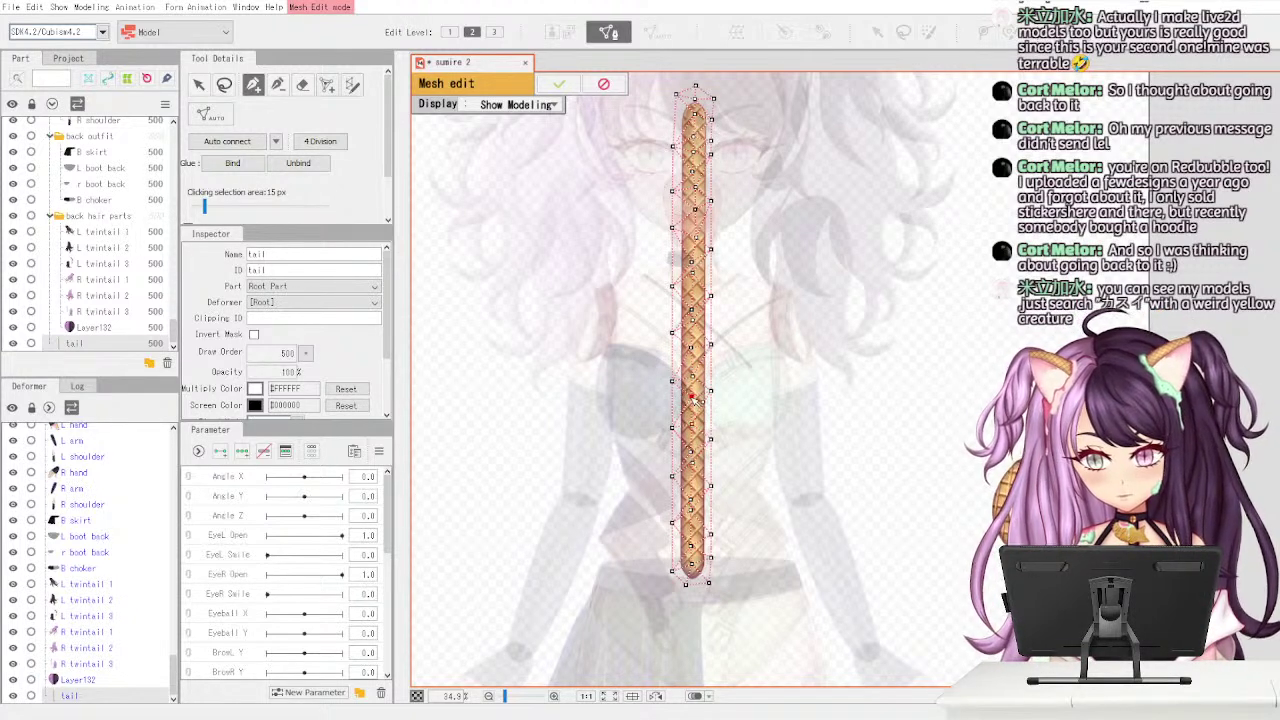
pyautogui.click(691, 467)
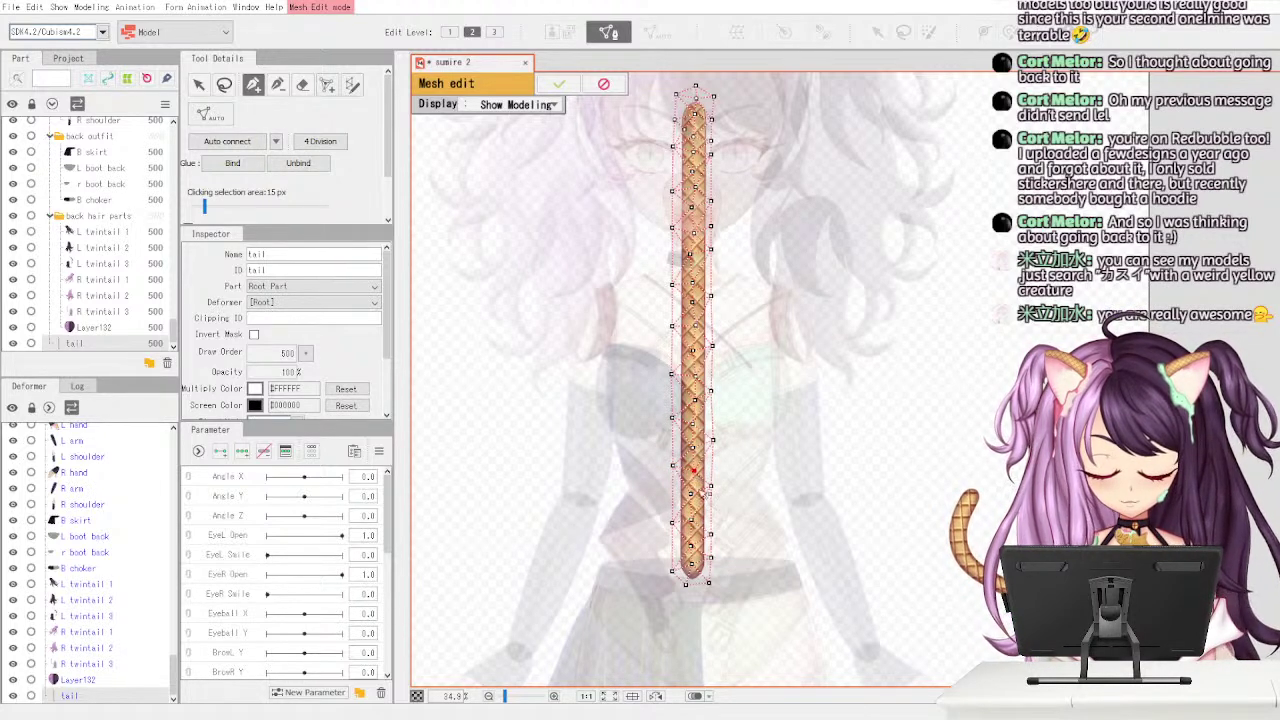
pyautogui.click(558, 84)
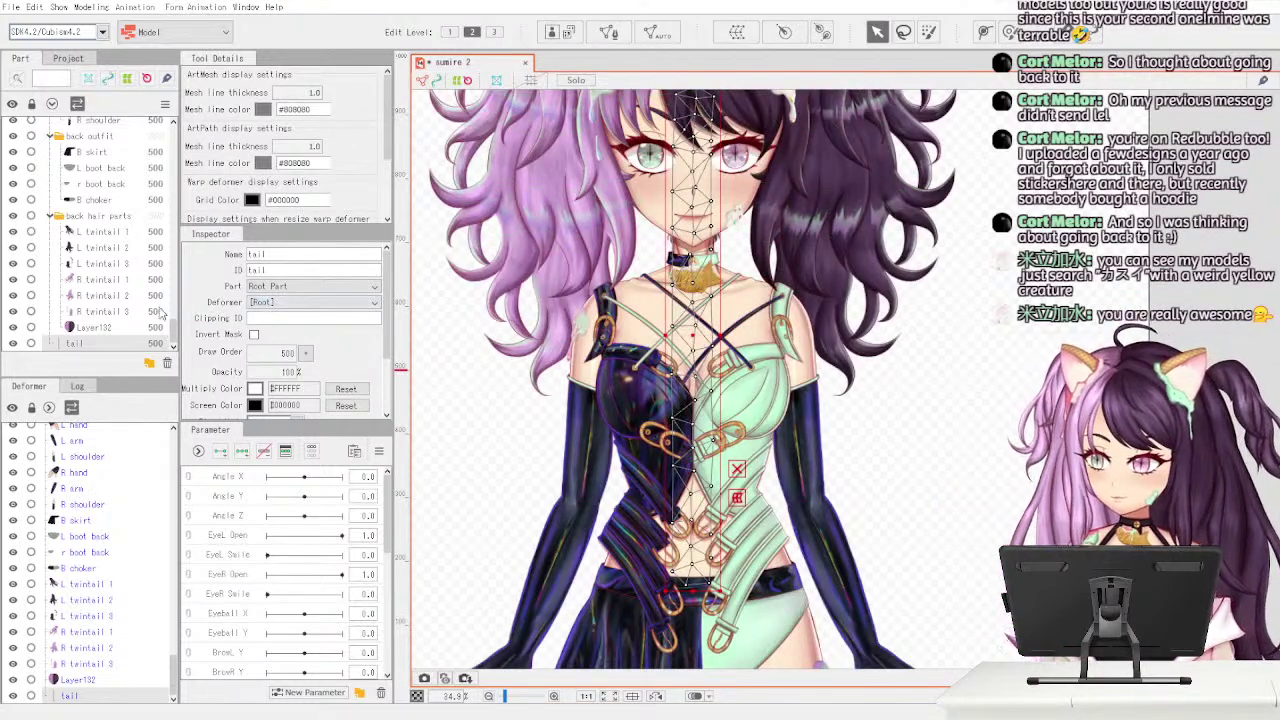
# - Generate an automatic mesh for the L twintail 1 part in the back hair parts folder
pyautogui.click(136, 199)
pyautogui.click(127, 232)
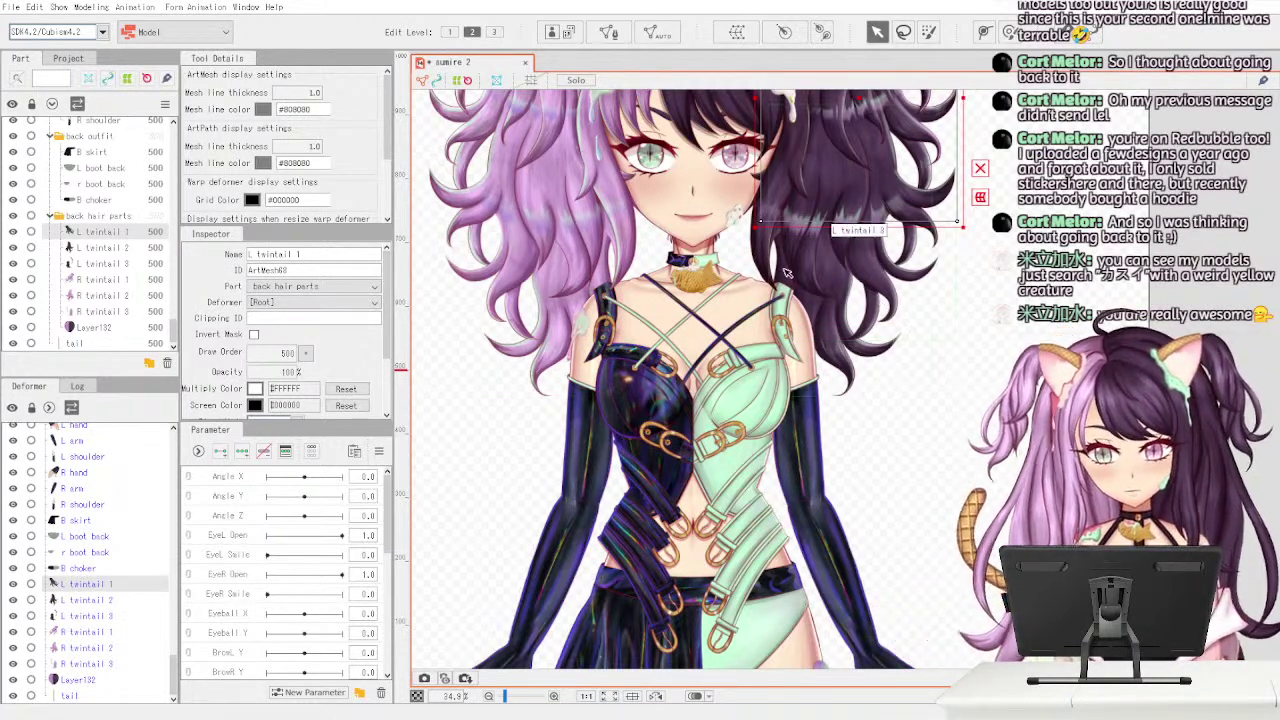
pyautogui.scroll(-3, 782, 281)
pyautogui.moveTo(781, 279); pyautogui.dragTo(689, 359)
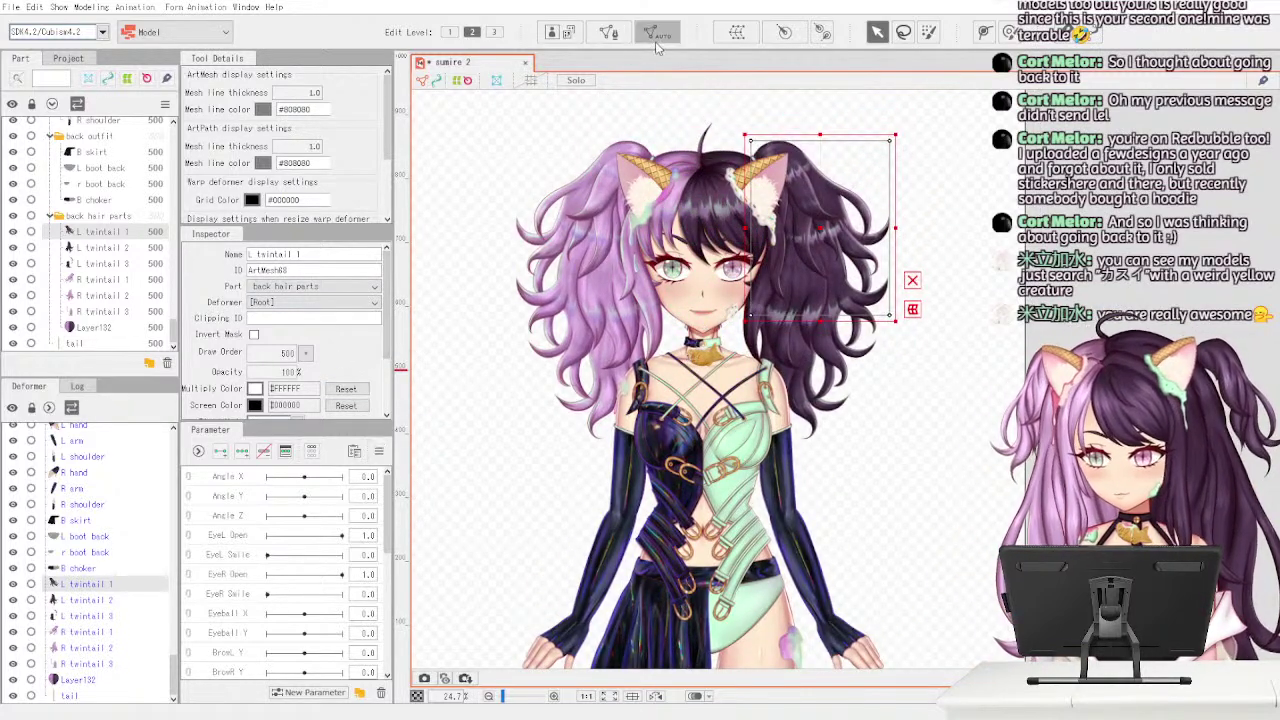
pyautogui.click(628, 328)
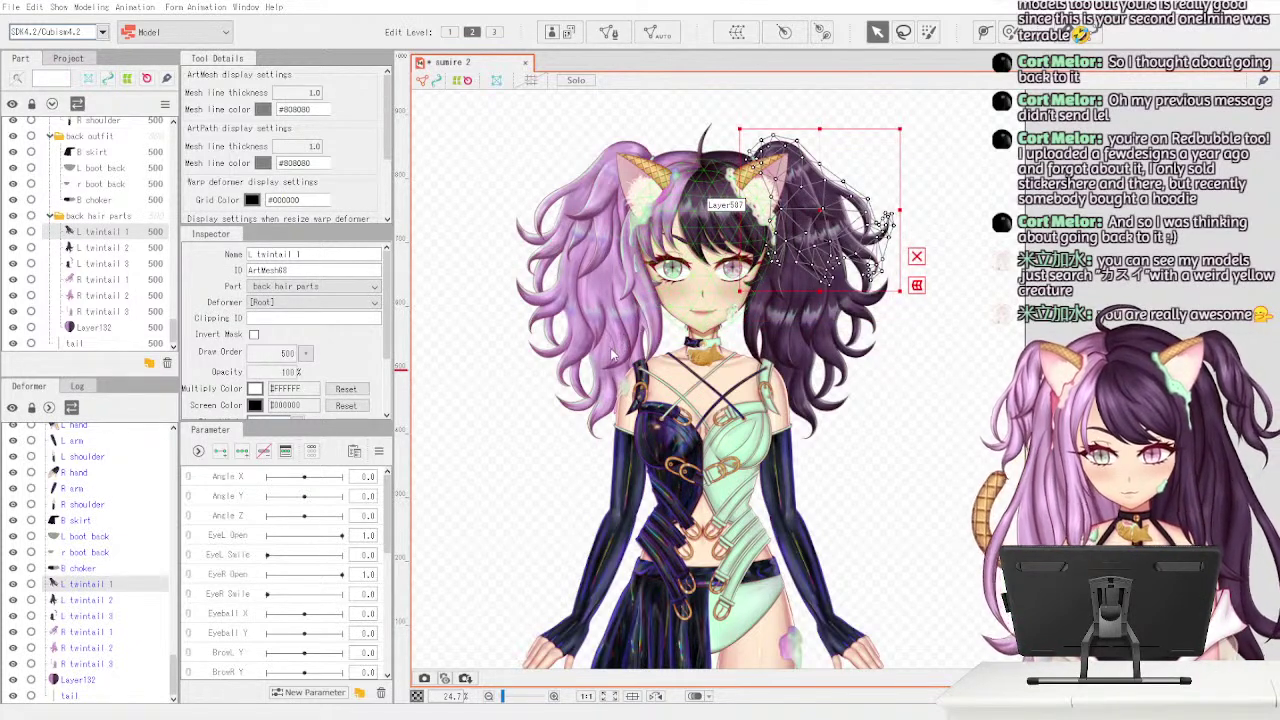
pyautogui.click(635, 317)
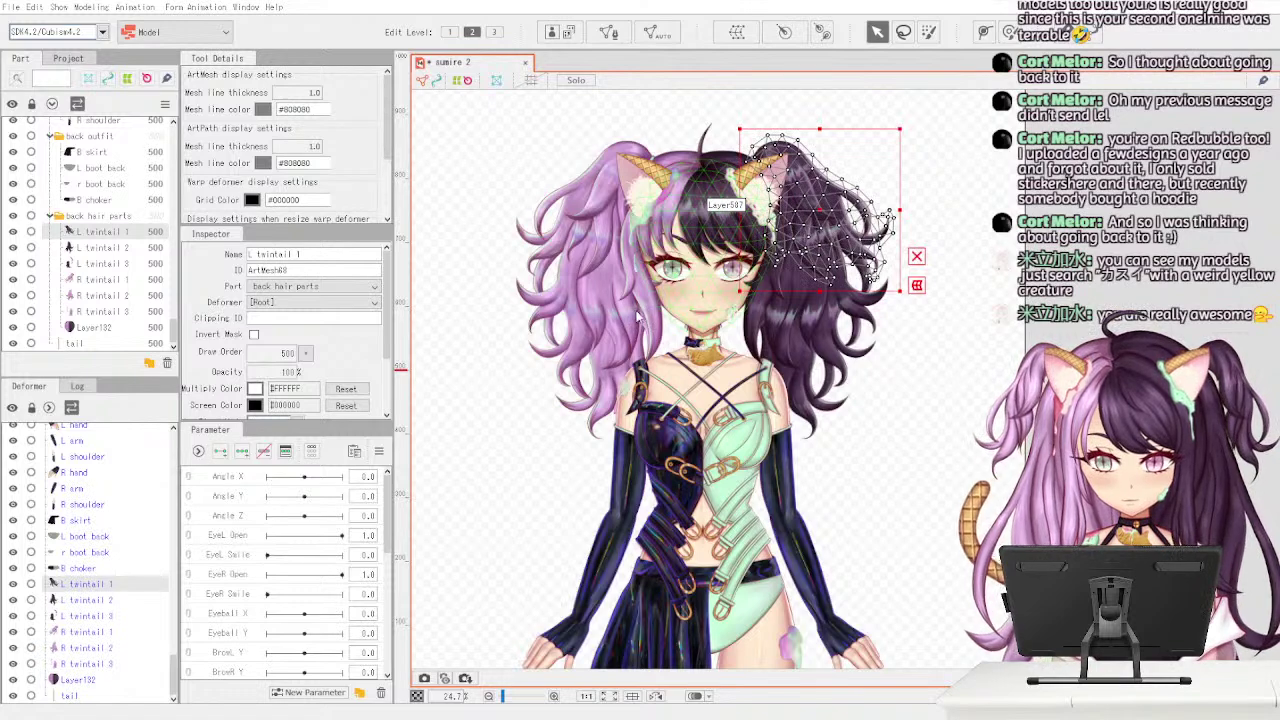
# - Generate automatic meshes for the L twintail 2 and L twintail 3 parts
pyautogui.click(147, 252)
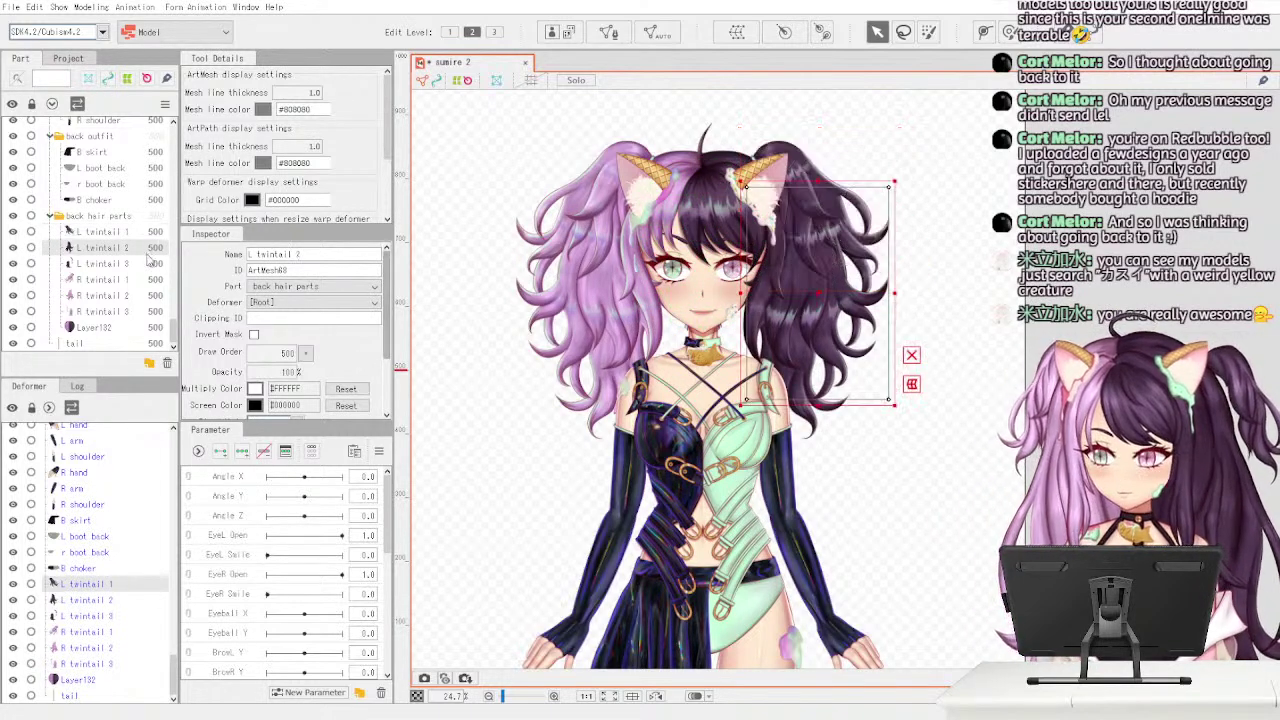
pyautogui.click(612, 313)
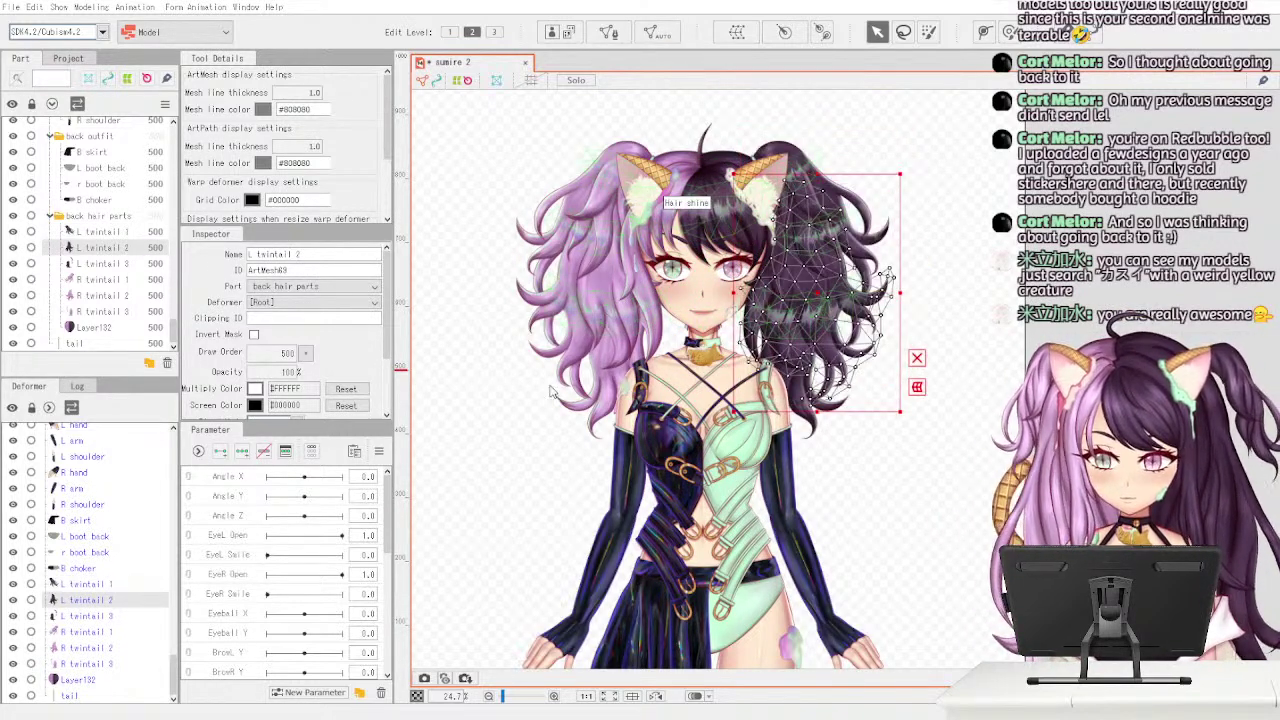
pyautogui.click(141, 268)
pyautogui.click(657, 38)
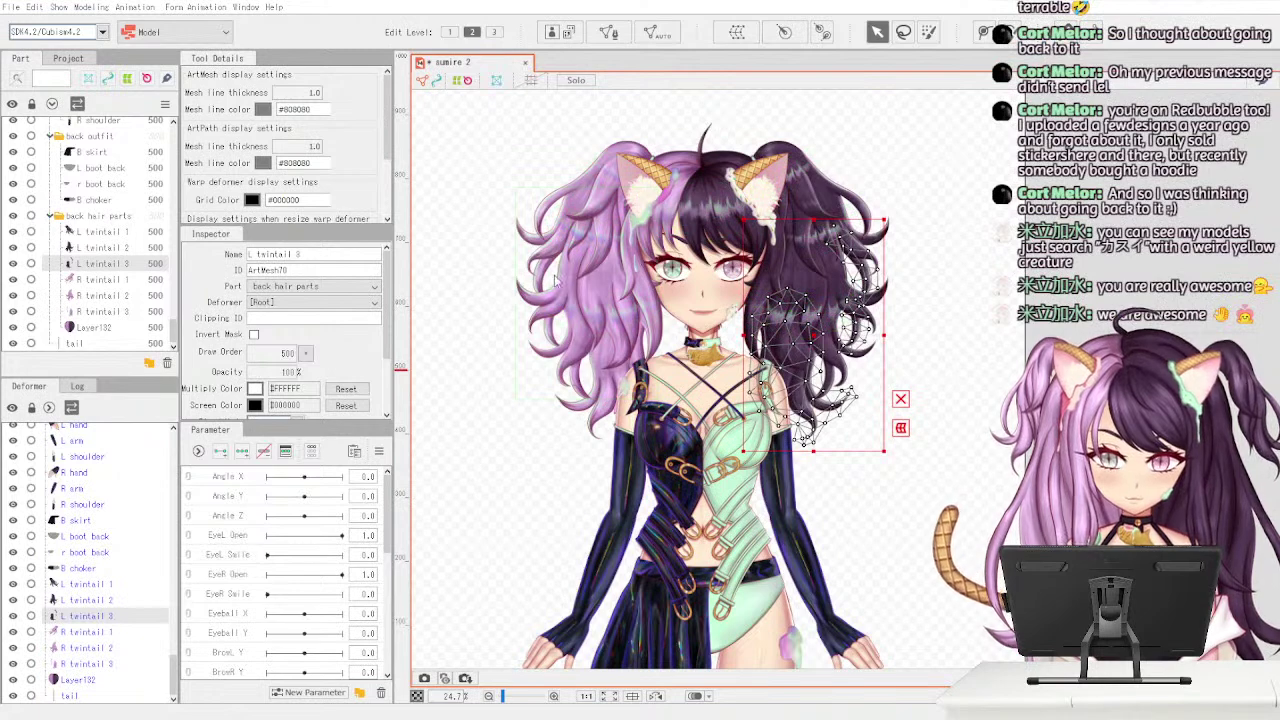
# - Generate automatic meshes for the R twintail 1 and R twintail 2 parts
pyautogui.click(119, 281)
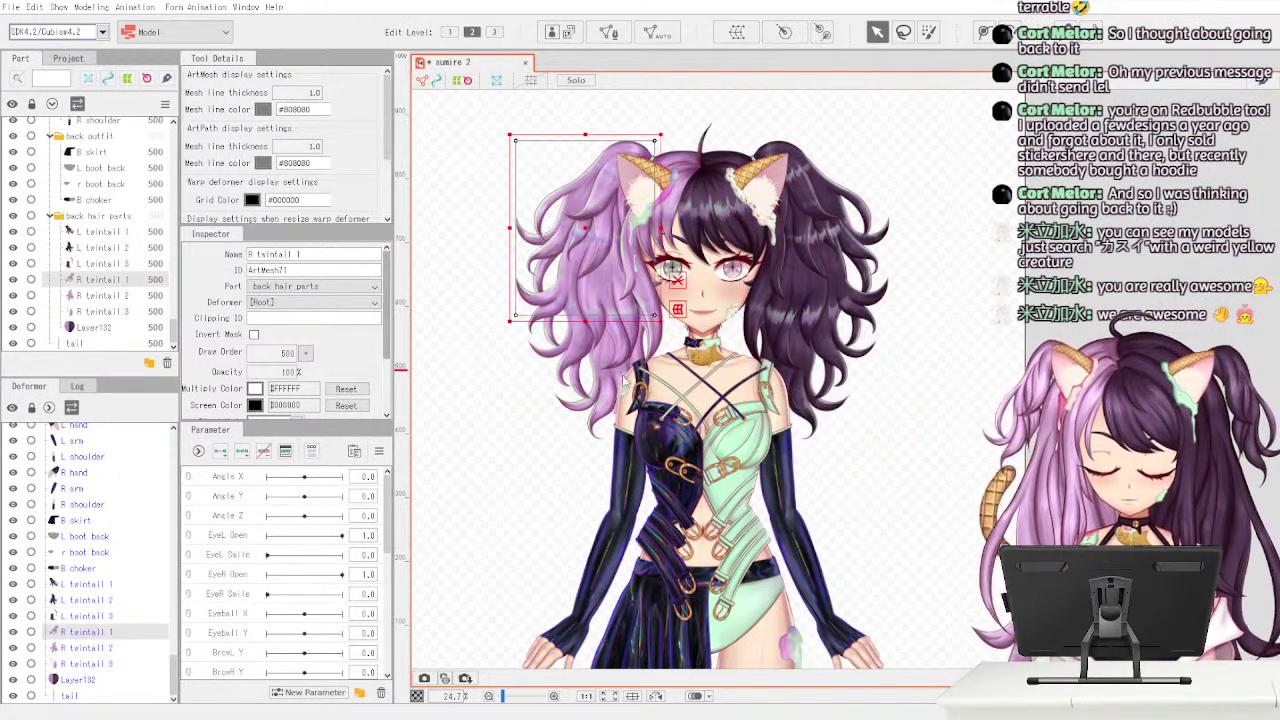
pyautogui.click(128, 296)
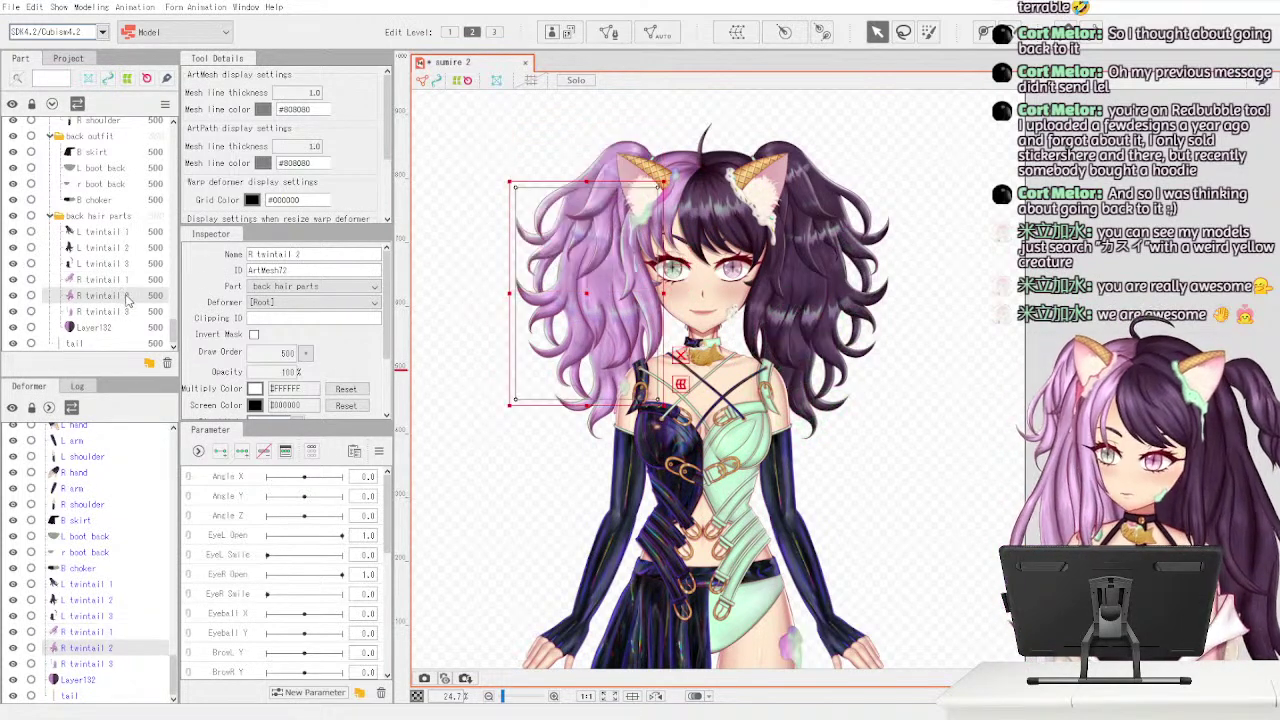
pyautogui.click(897, 380)
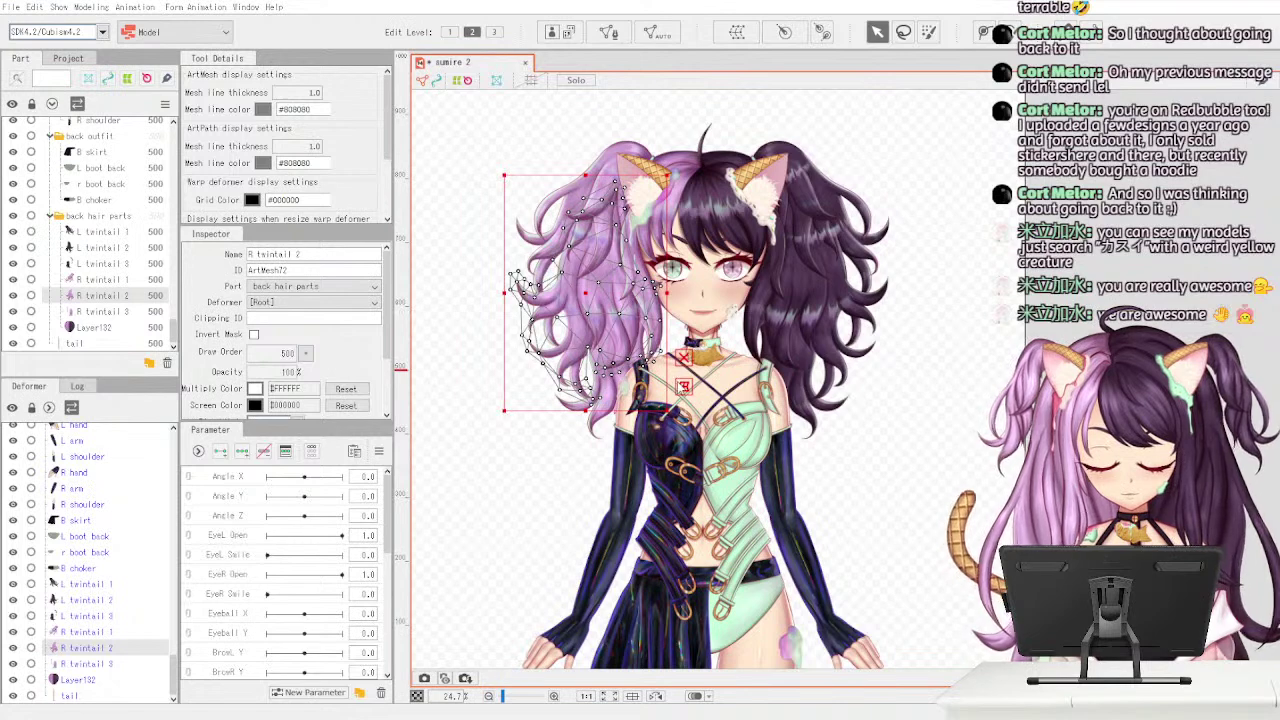
# - Generate automatic meshes for the R twintail 3 part and the Layer132 back hair part
pyautogui.click(120, 312)
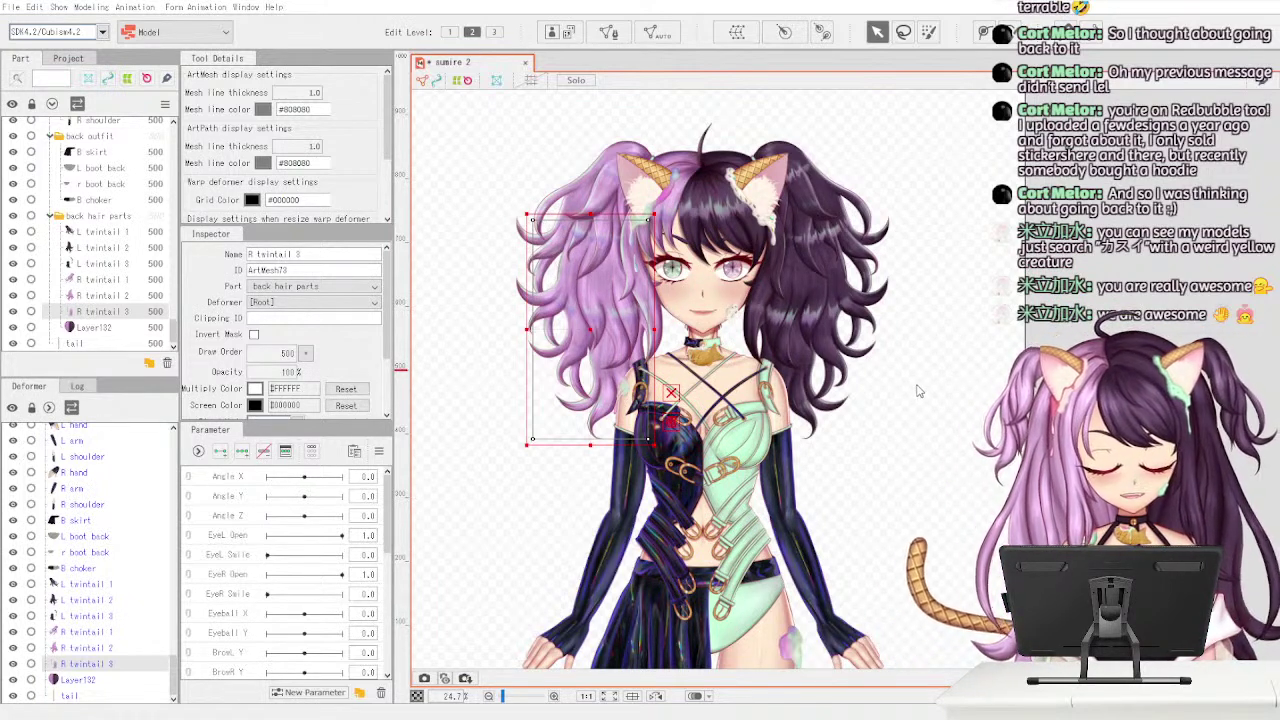
pyautogui.hotkey('ctrl', 'shift', 'a')
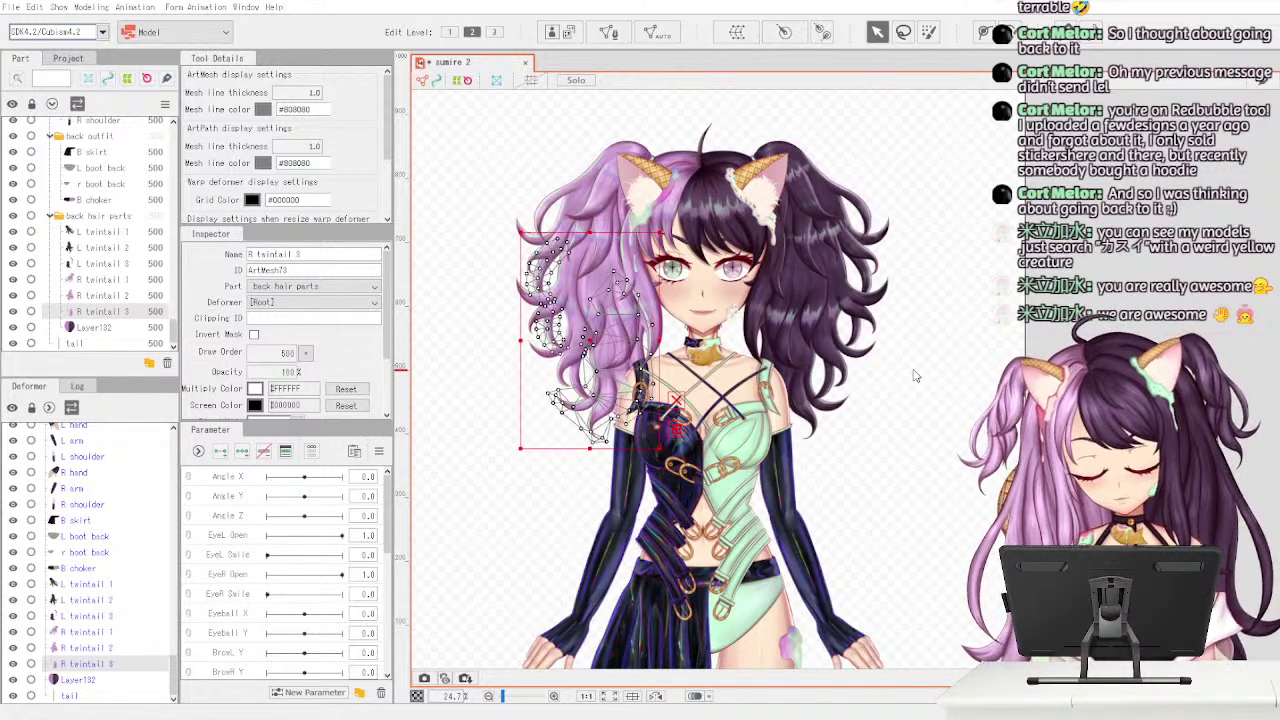
pyautogui.hotkey('ctrl', 'z')
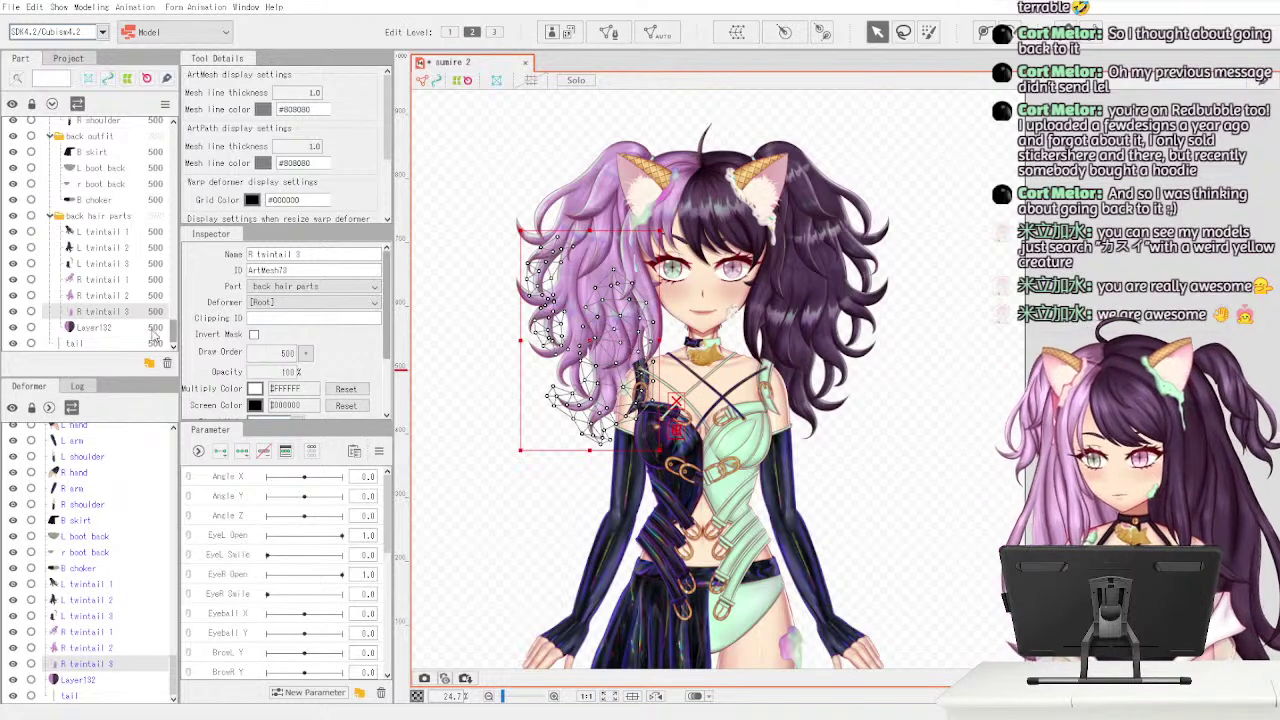
pyautogui.click(153, 328)
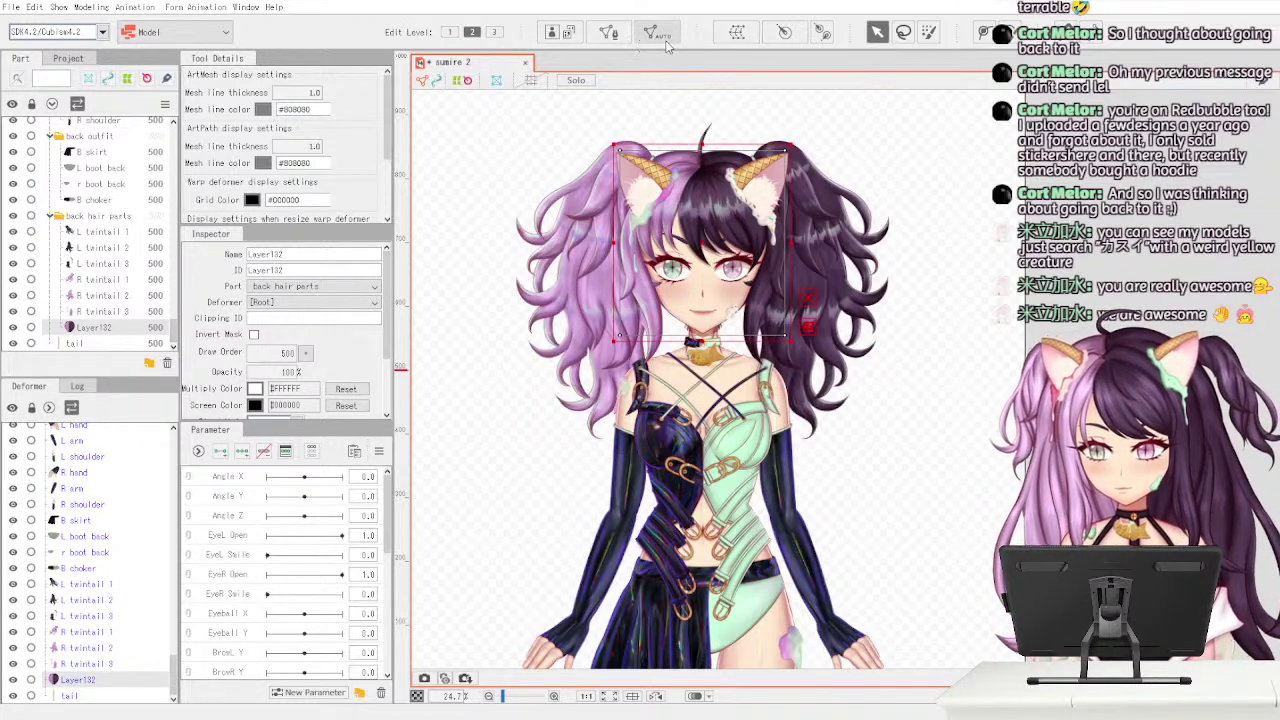
pyautogui.click(641, 315)
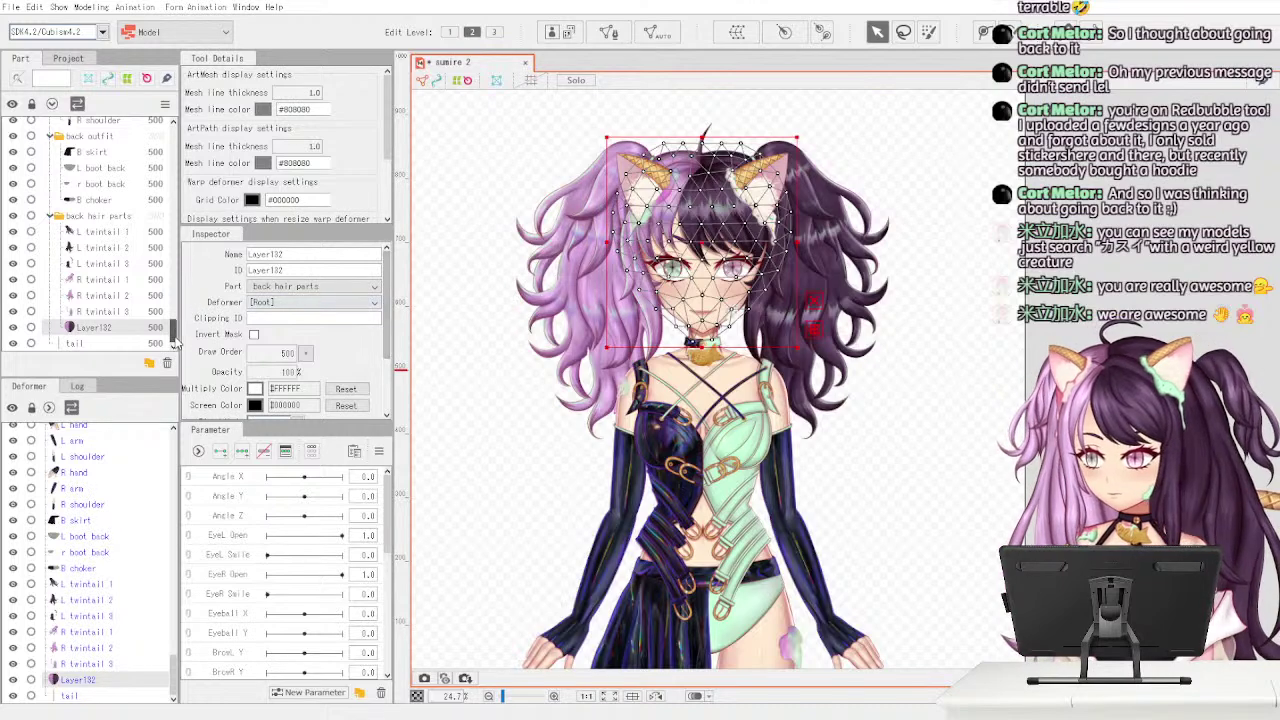
# - Select the lower layer of the shine folder at the start of the part list and make the shine layers visible
pyautogui.moveTo(177, 340); pyautogui.dragTo(173, 125)
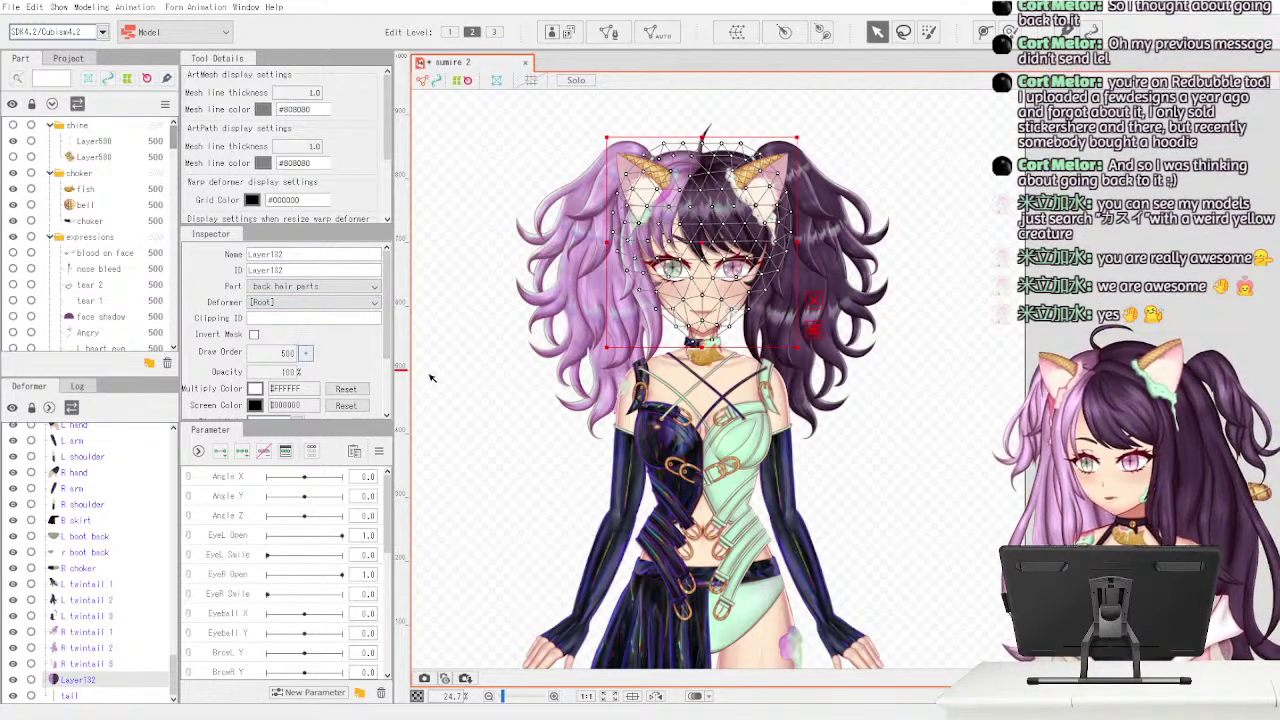
pyautogui.click(886, 441)
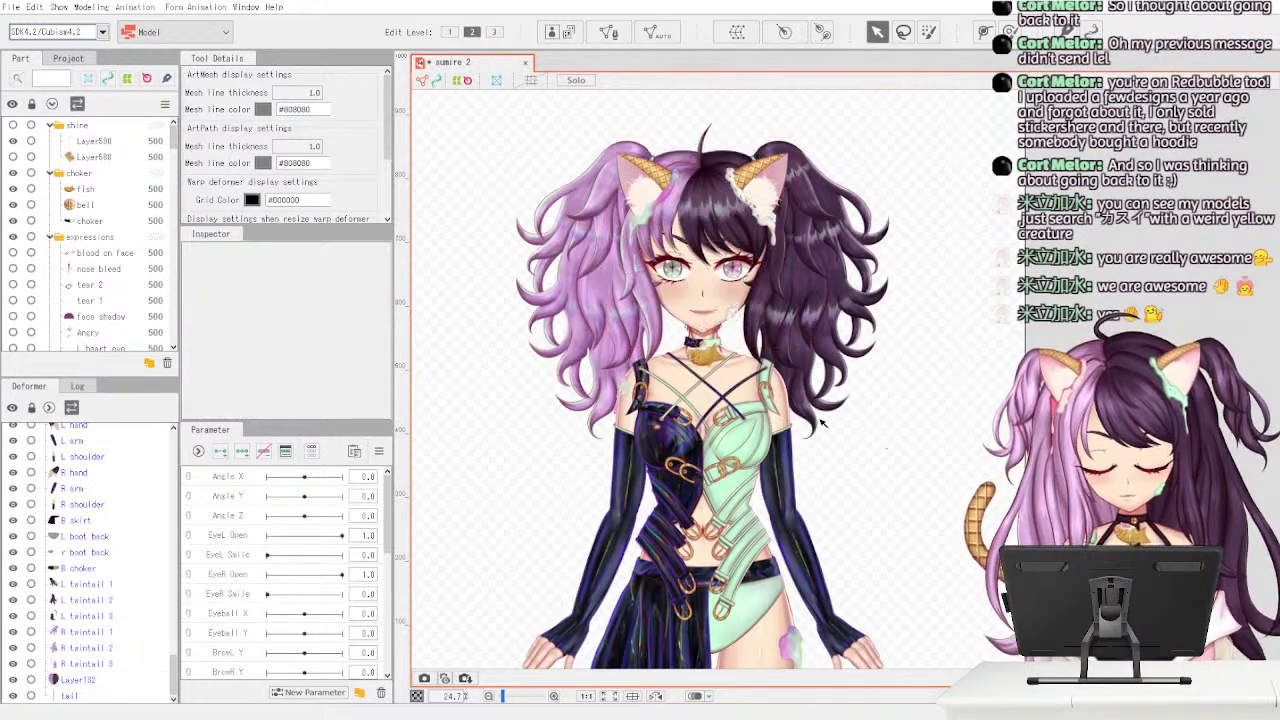
pyautogui.click(88, 157)
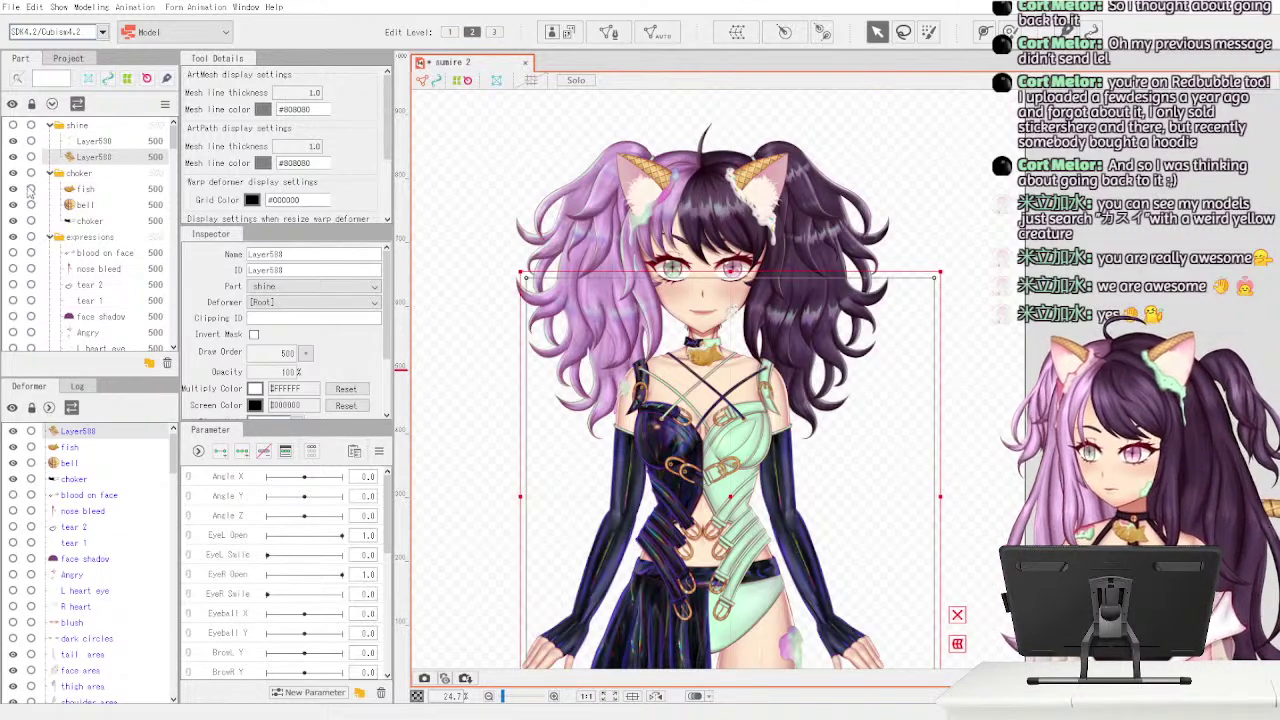
pyautogui.click(31, 141)
pyautogui.click(13, 140)
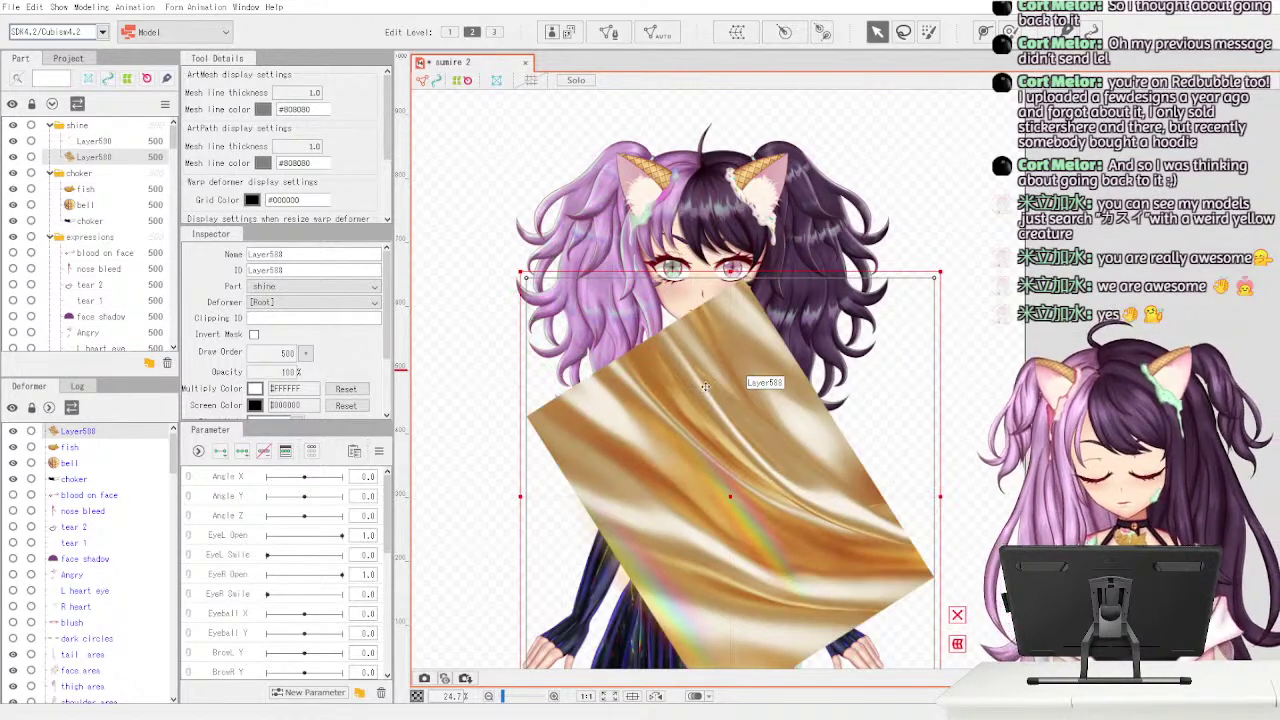
# - Check the cloth parts one by one, including belts L and strings shadow, to identify which mesh holds the belt buckles
pyautogui.moveTo(173, 145); pyautogui.dragTo(169, 236)
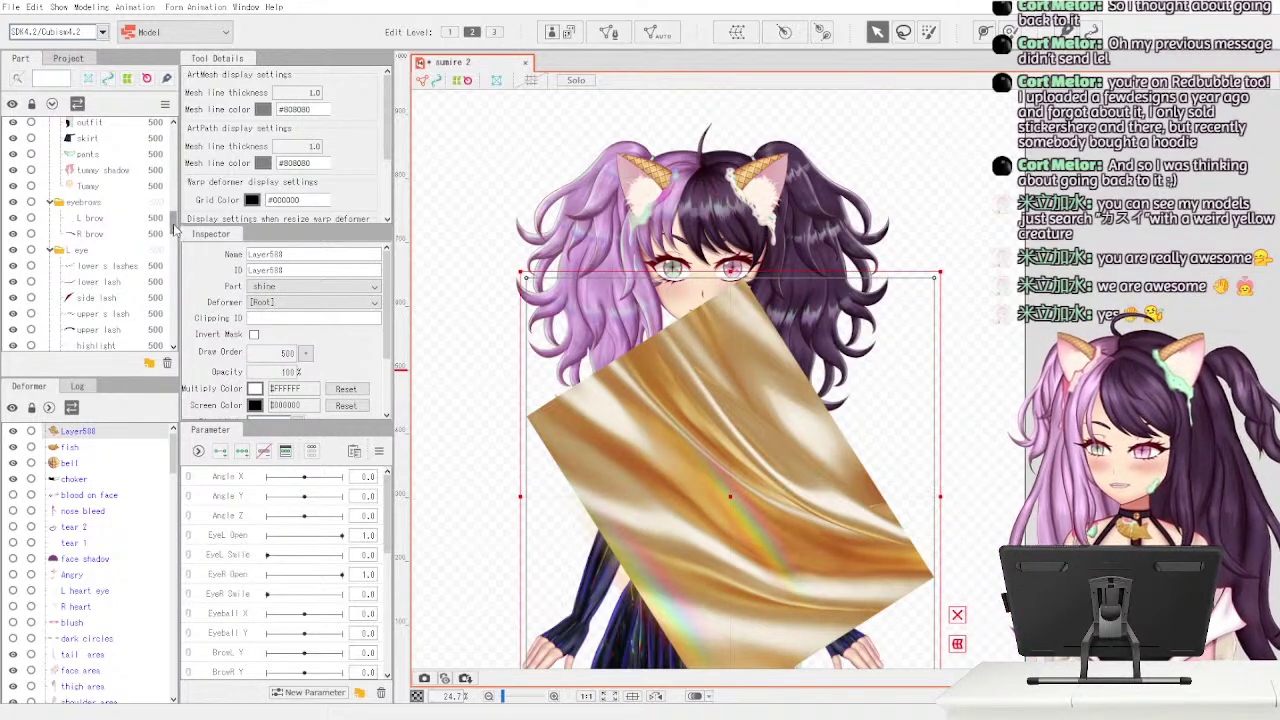
pyautogui.scroll(-1, 172, 228)
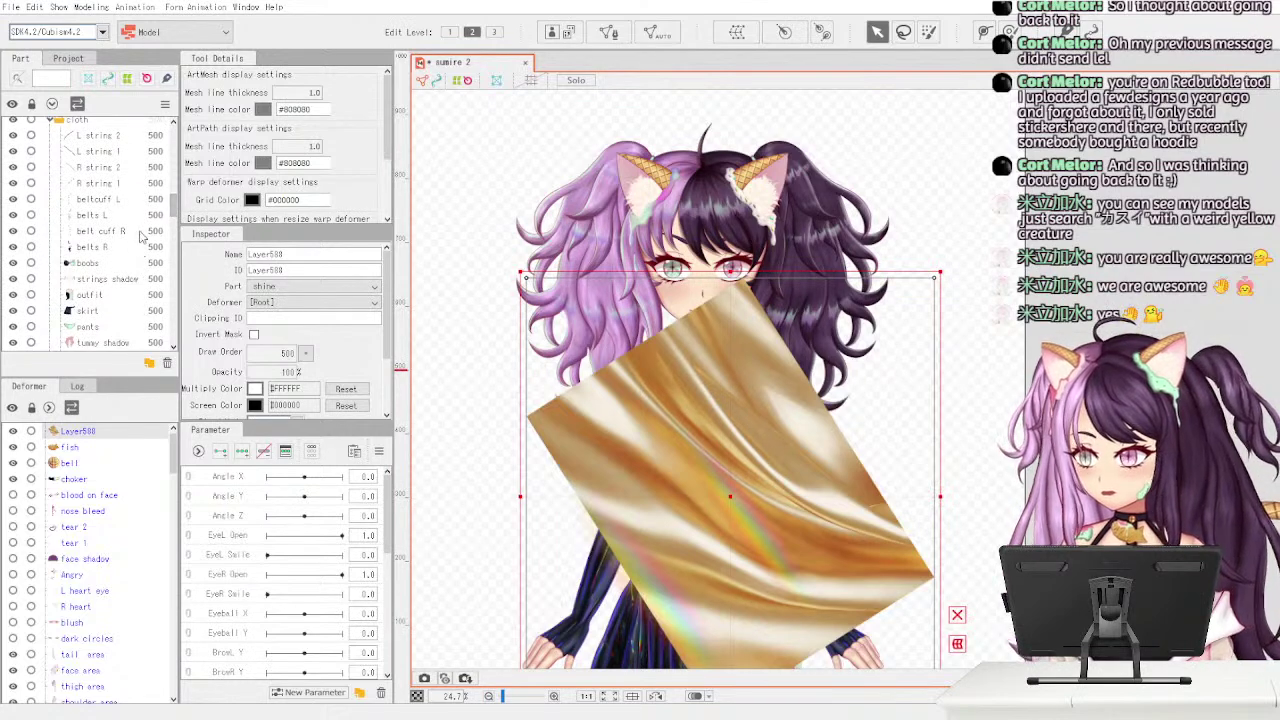
pyautogui.click(141, 262)
pyautogui.click(140, 246)
pyautogui.click(152, 214)
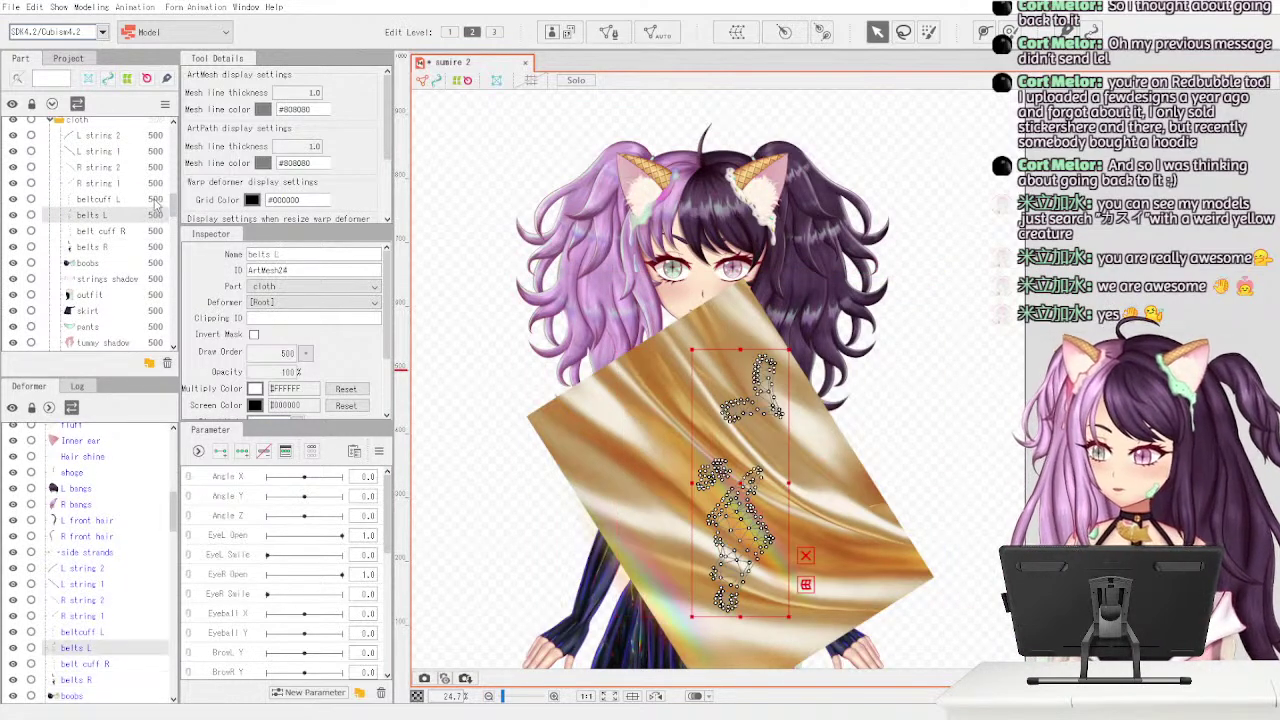
pyautogui.click(137, 299)
pyautogui.click(135, 328)
pyautogui.click(136, 279)
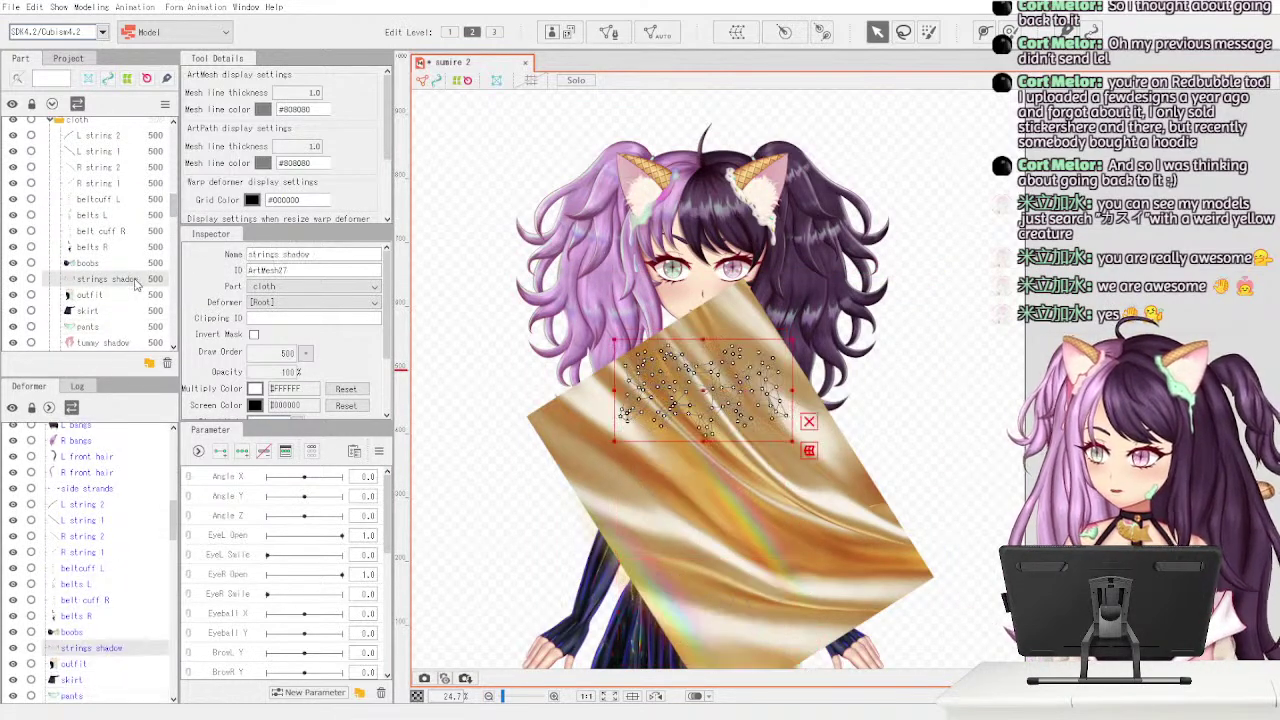
# - Select the belt cuff R part and copy its ID, leaving the ID itself in place
pyautogui.moveTo(171, 207); pyautogui.dragTo(172, 206)
pyautogui.click(138, 240)
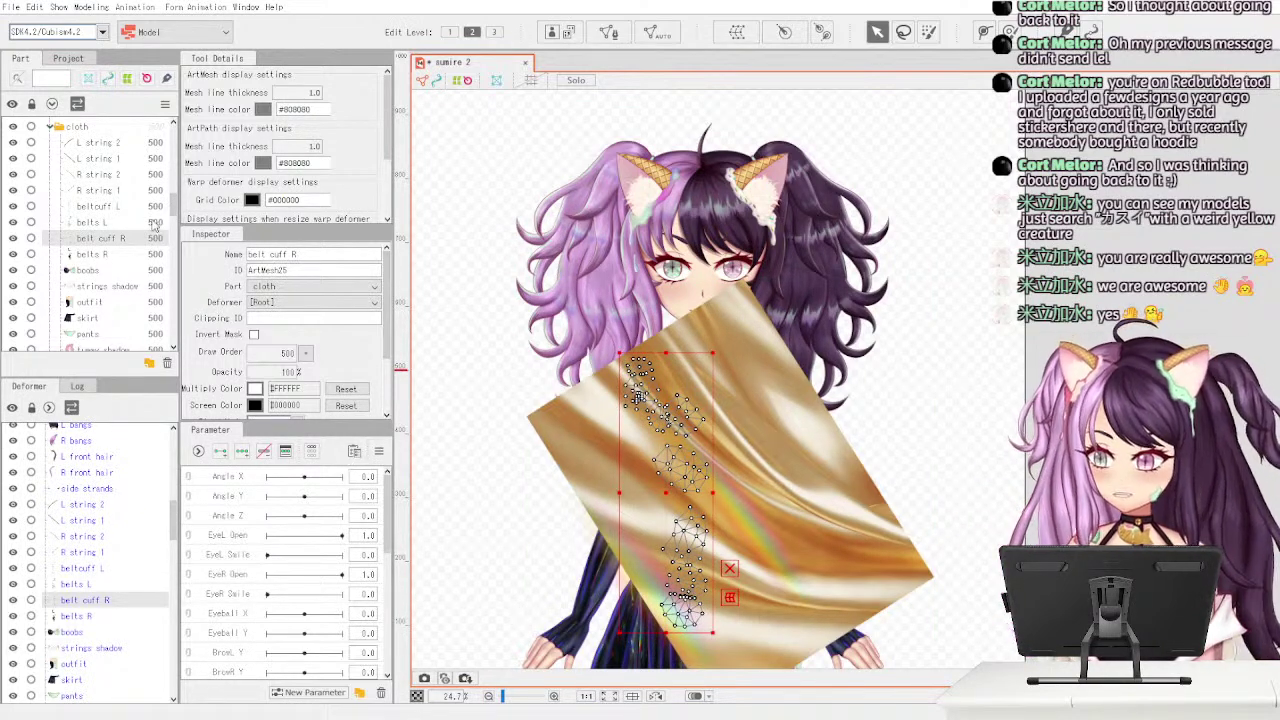
pyautogui.moveTo(172, 211); pyautogui.dragTo(172, 134)
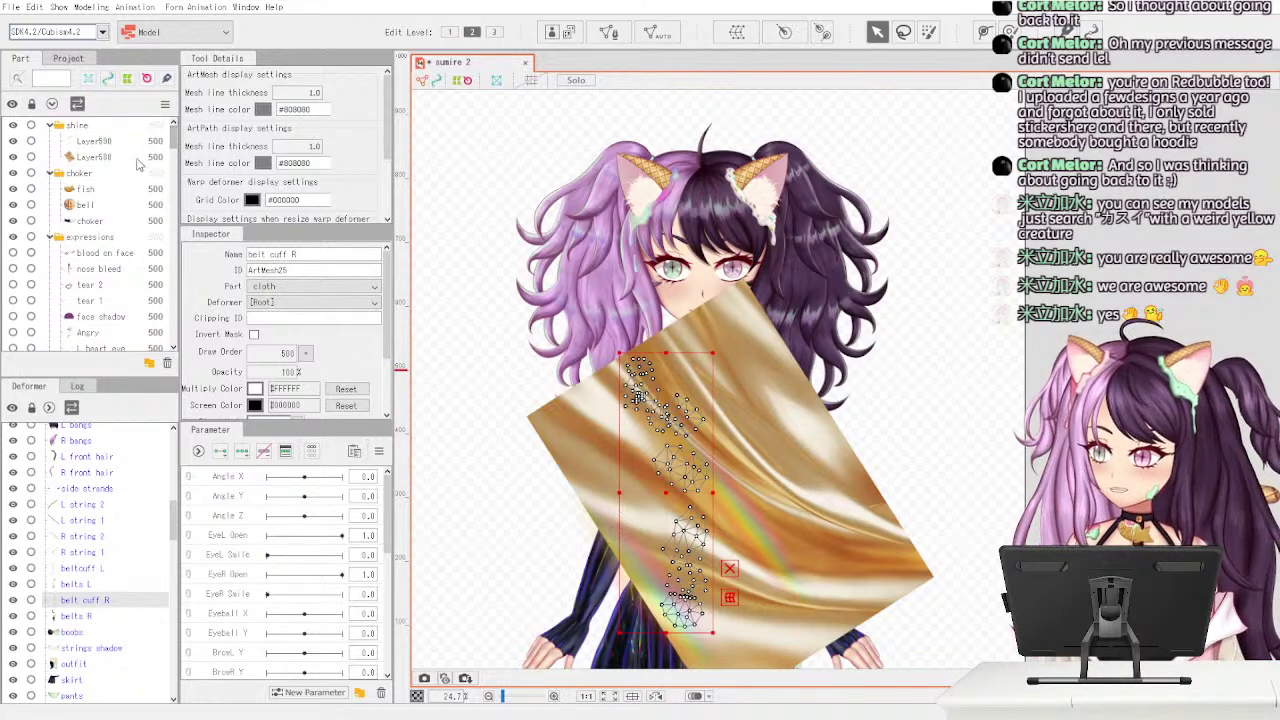
pyautogui.doubleClick(328, 270)
pyautogui.hotkey('ctrl', 'c')
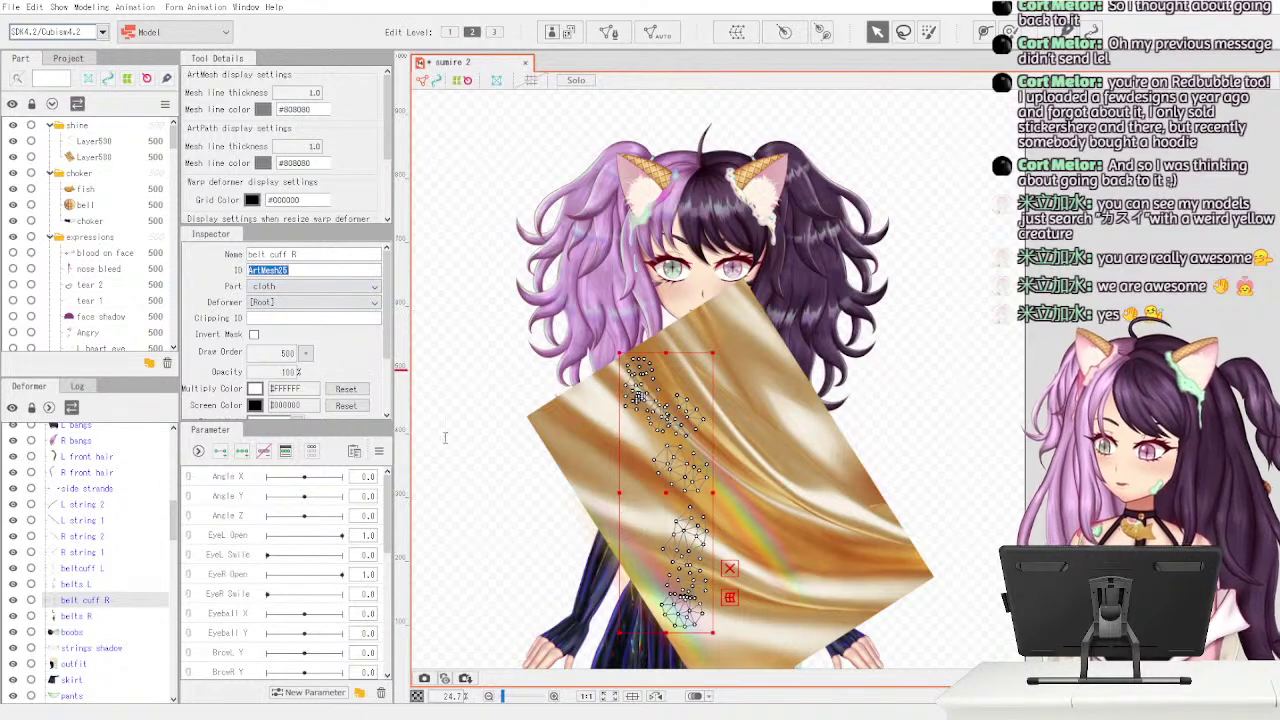
pyautogui.press('BackSpace')
pyautogui.hotkey('ctrl', 'z')
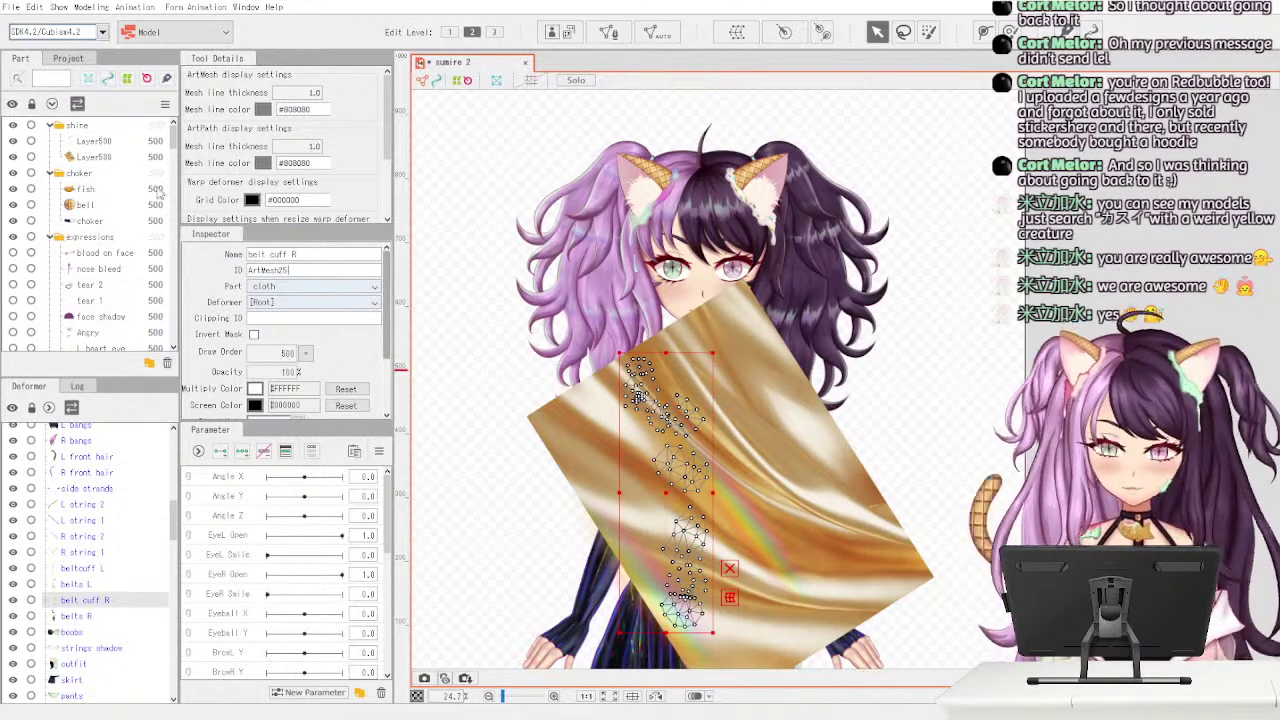
# - Clip the gold layer of the shine folder to ArtMesh25 as its clipping ID and hide the other shine layer
pyautogui.click(127, 157)
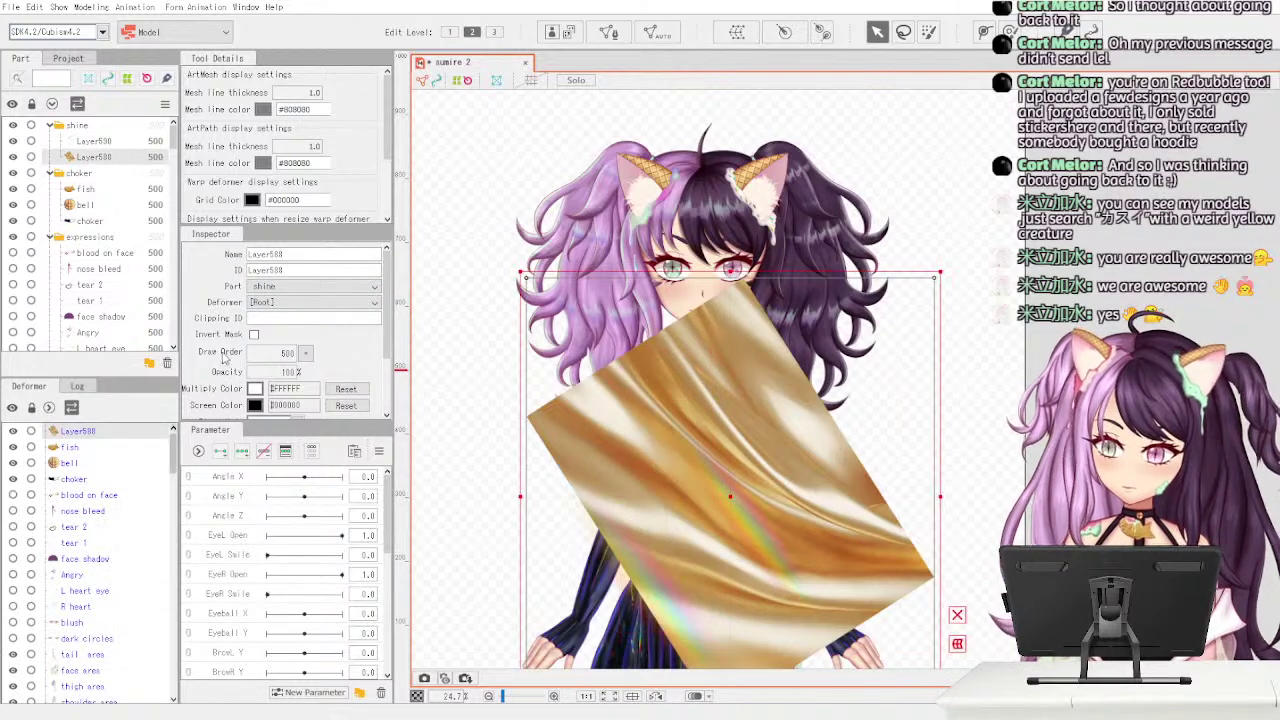
pyautogui.hotkey('ctrl', 'v')
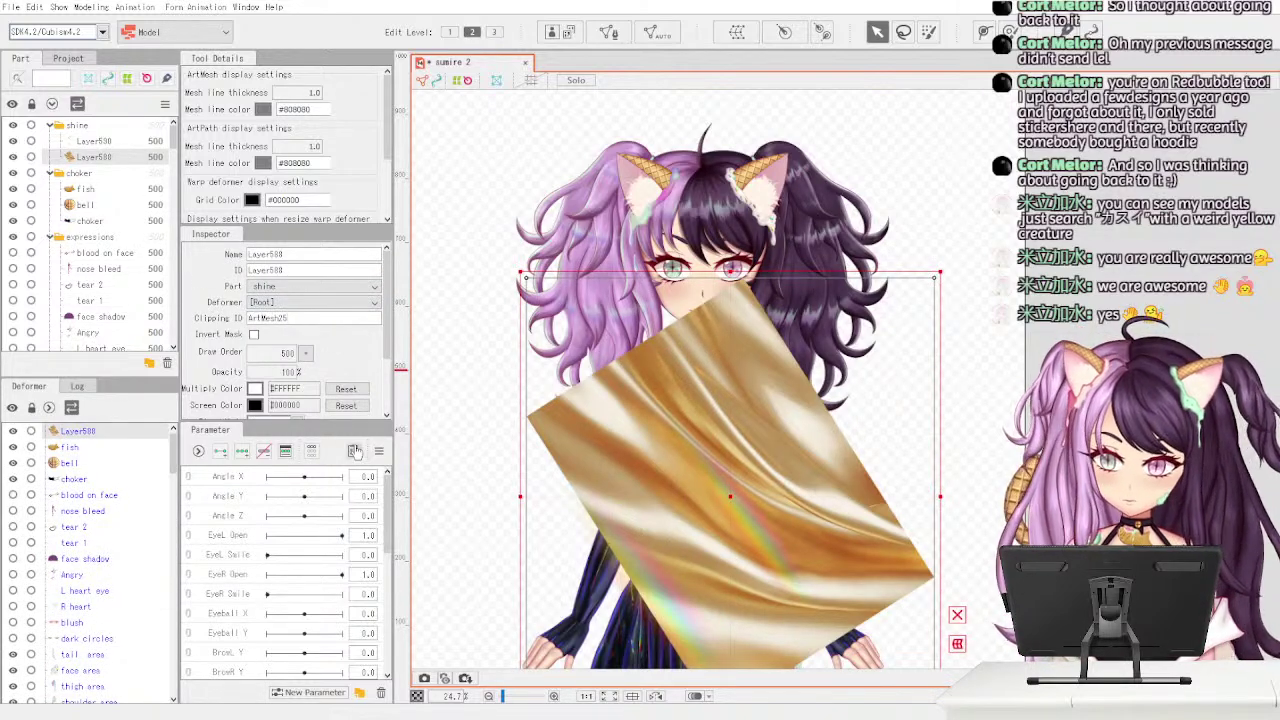
pyautogui.press('Return')
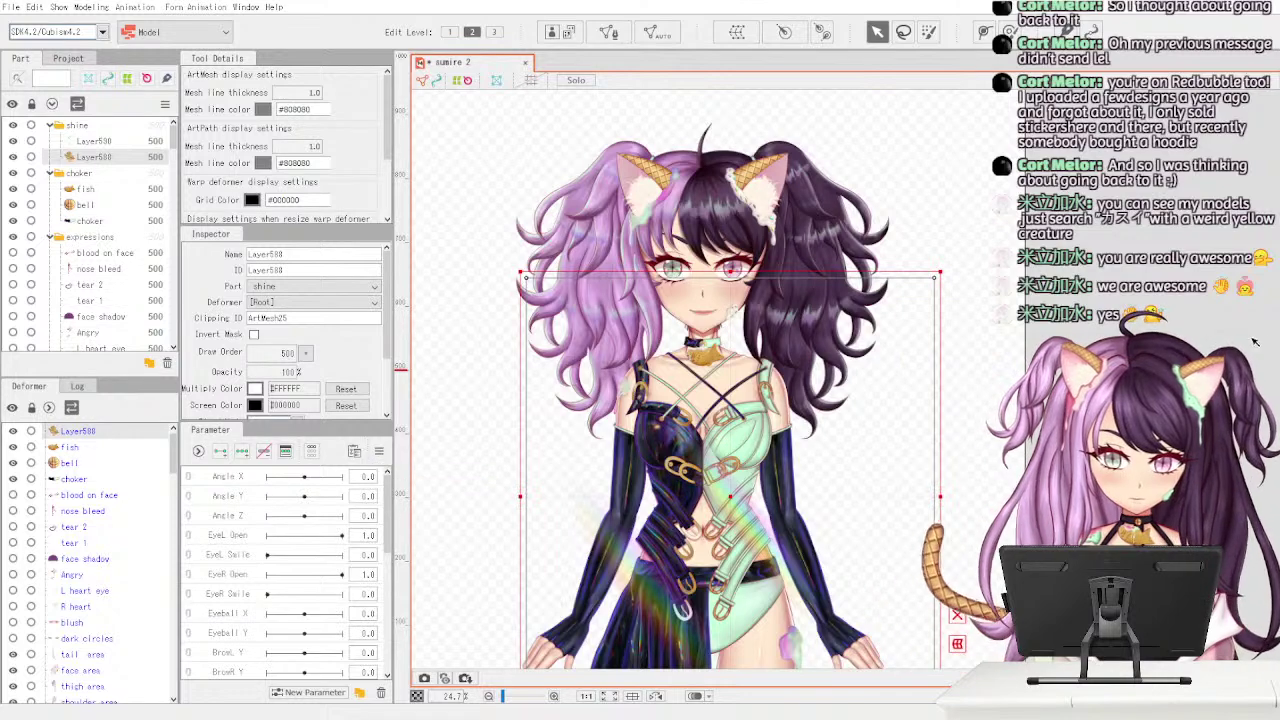
pyautogui.click(13, 141)
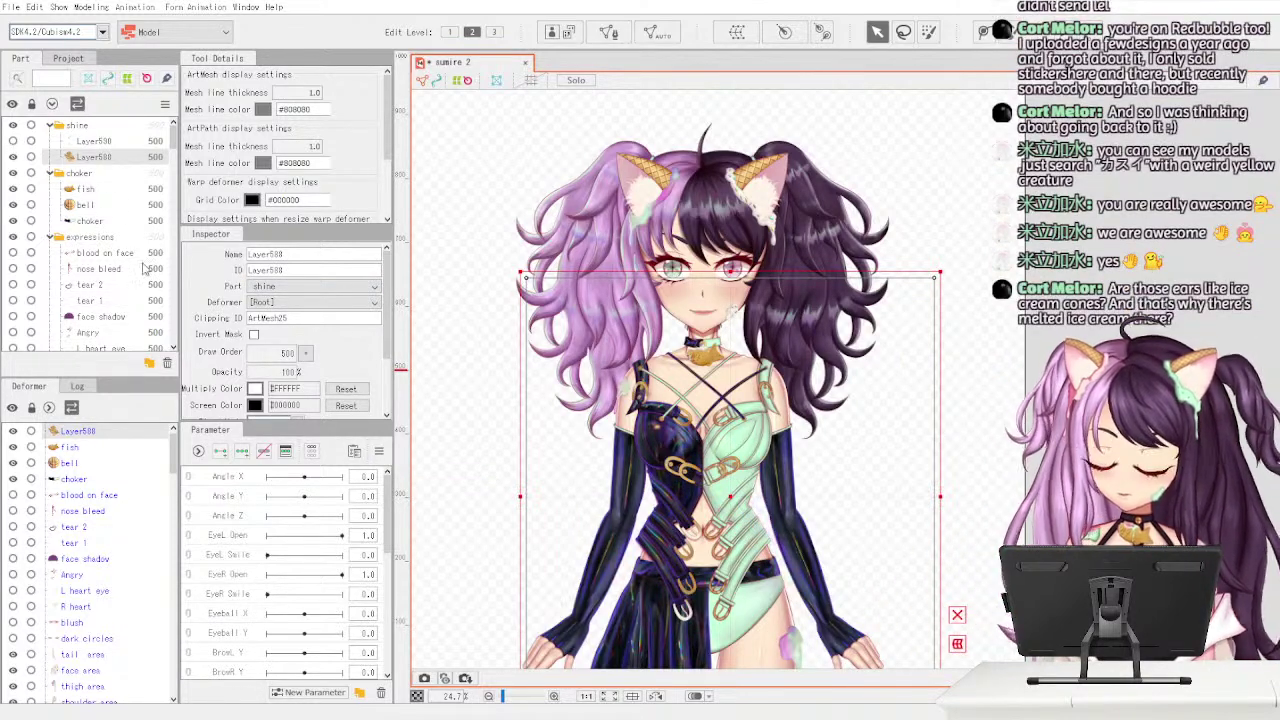
# - Set the gold shine layer's blend mode to Additive and lower its opacity to 12%
pyautogui.moveTo(733, 497); pyautogui.dragTo(741, 527)
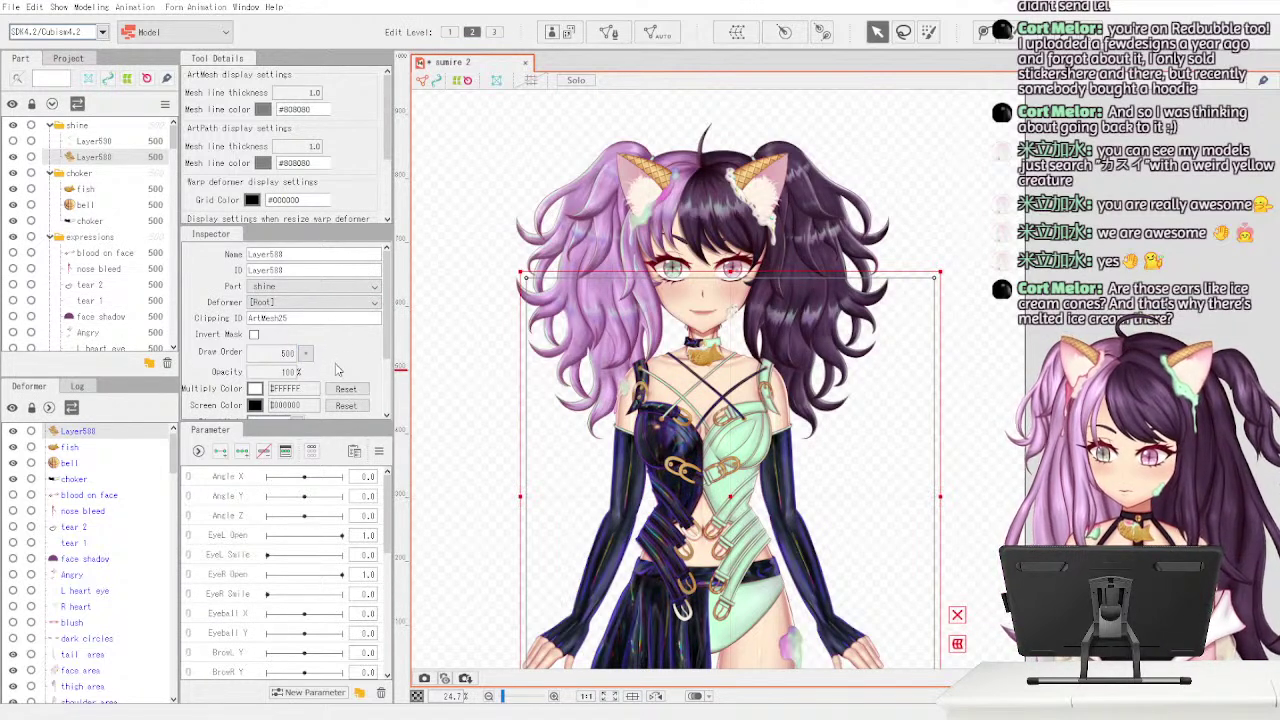
pyautogui.scroll(-2, 330, 330)
pyautogui.click(285, 372)
pyautogui.click(287, 398)
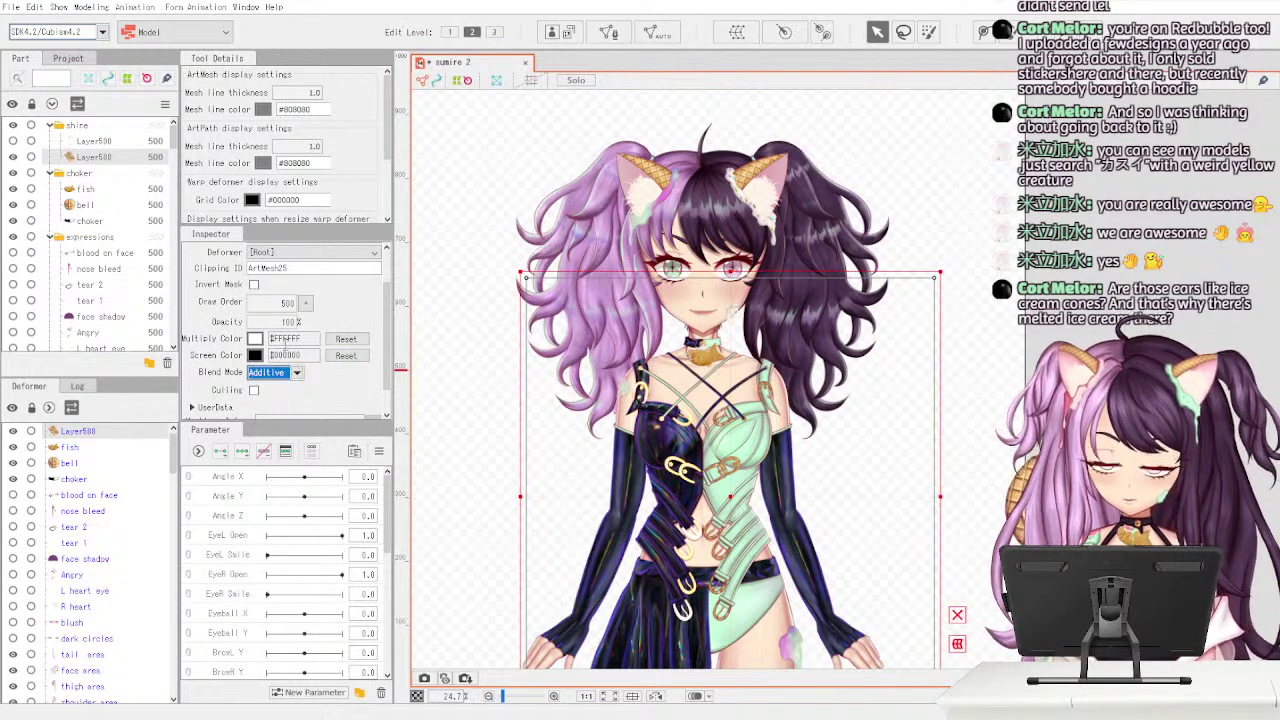
pyautogui.moveTo(290, 322); pyautogui.dragTo(222, 338)
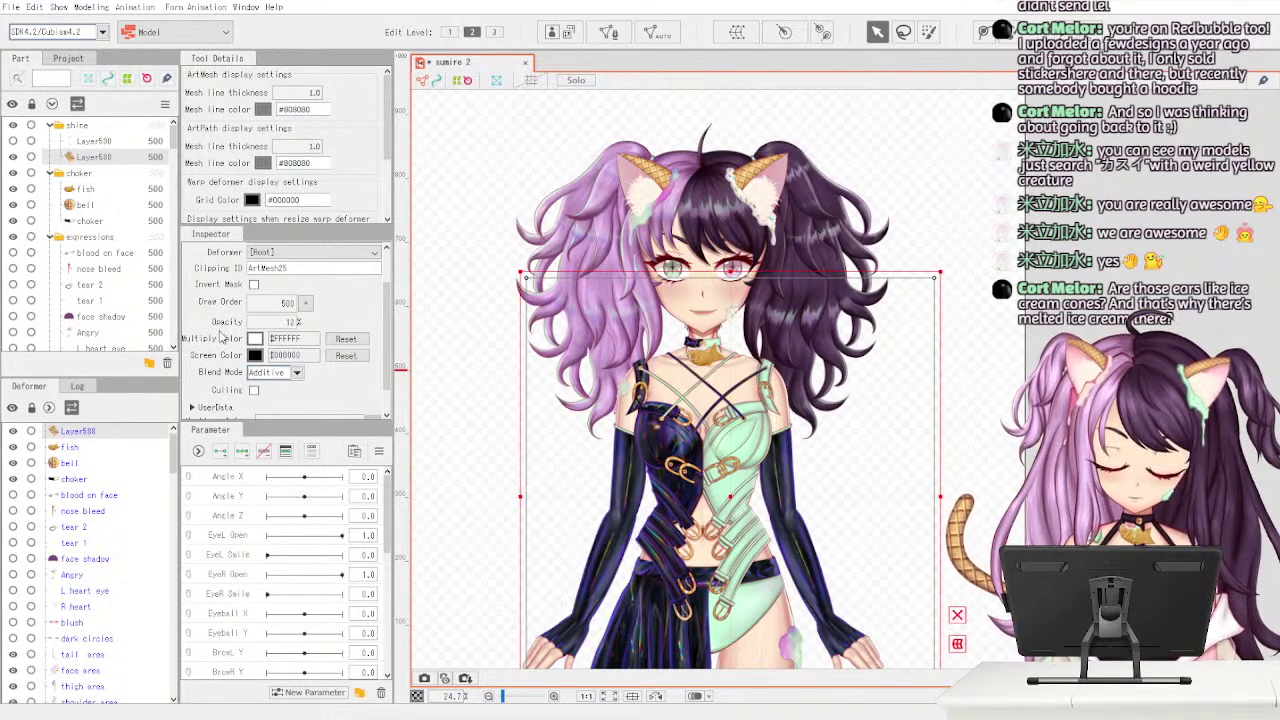
# - Shift the gold layer to test the shine, undo the shift, and try an opacity just under 50%
pyautogui.moveTo(778, 615)
pyautogui.mouseDown()
pyautogui.moveTo(832, 622)
pyautogui.moveTo(788, 620)
pyautogui.moveTo(803, 614)
pyautogui.mouseUp()
pyautogui.hotkey('ctrl', 'z')
pyautogui.hotkey('ctrl', 'z')
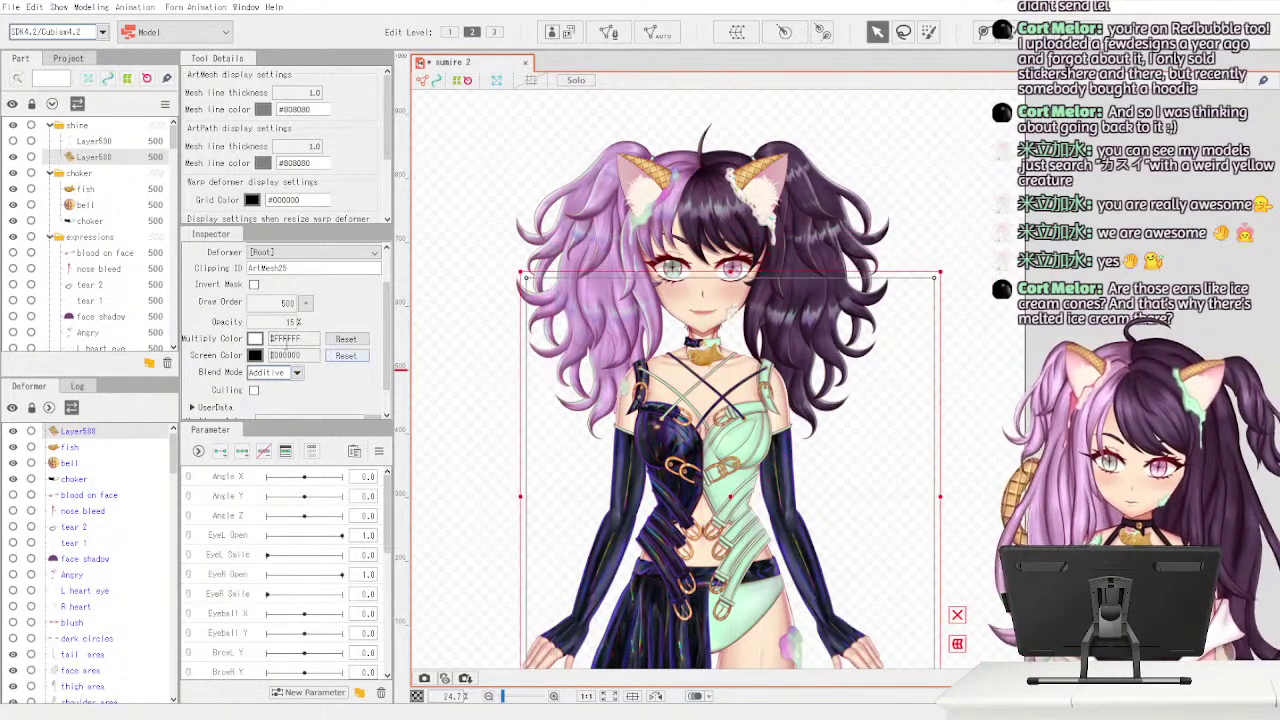
pyautogui.moveTo(273, 321); pyautogui.dragTo(303, 328)
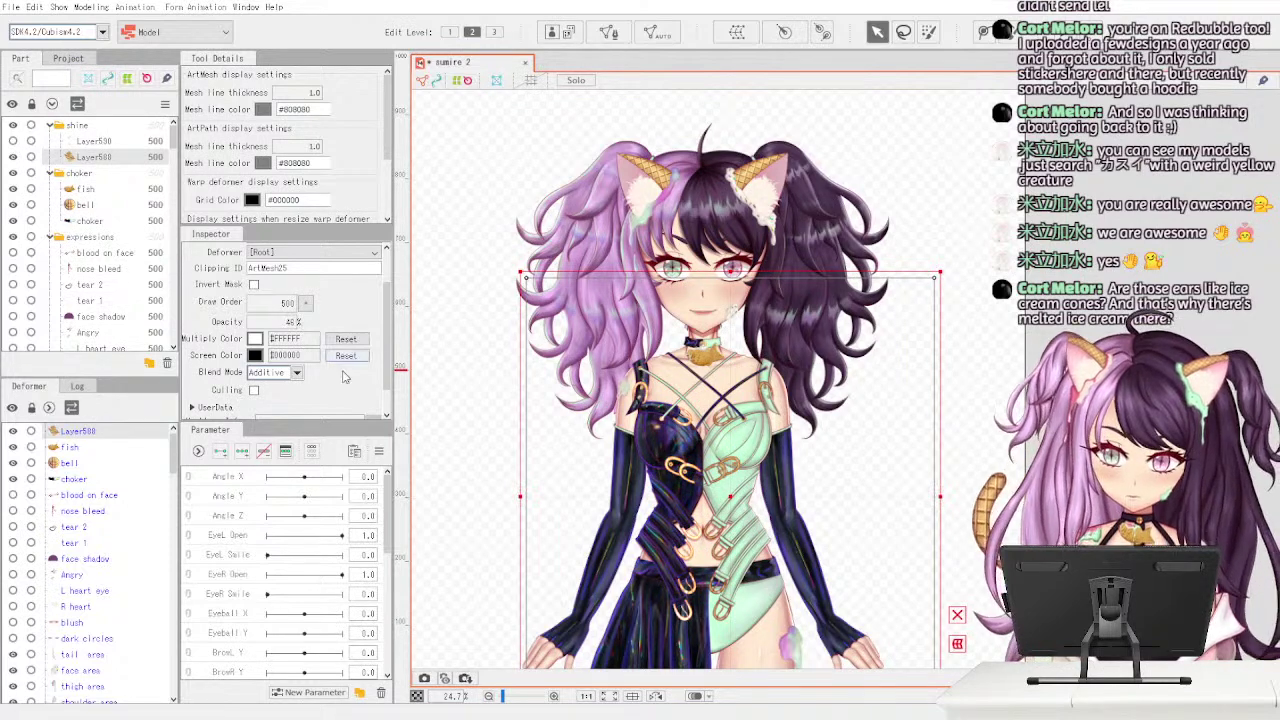
pyautogui.moveTo(754, 578)
pyautogui.mouseDown()
pyautogui.moveTo(801, 548)
pyautogui.moveTo(772, 582)
pyautogui.mouseUp()
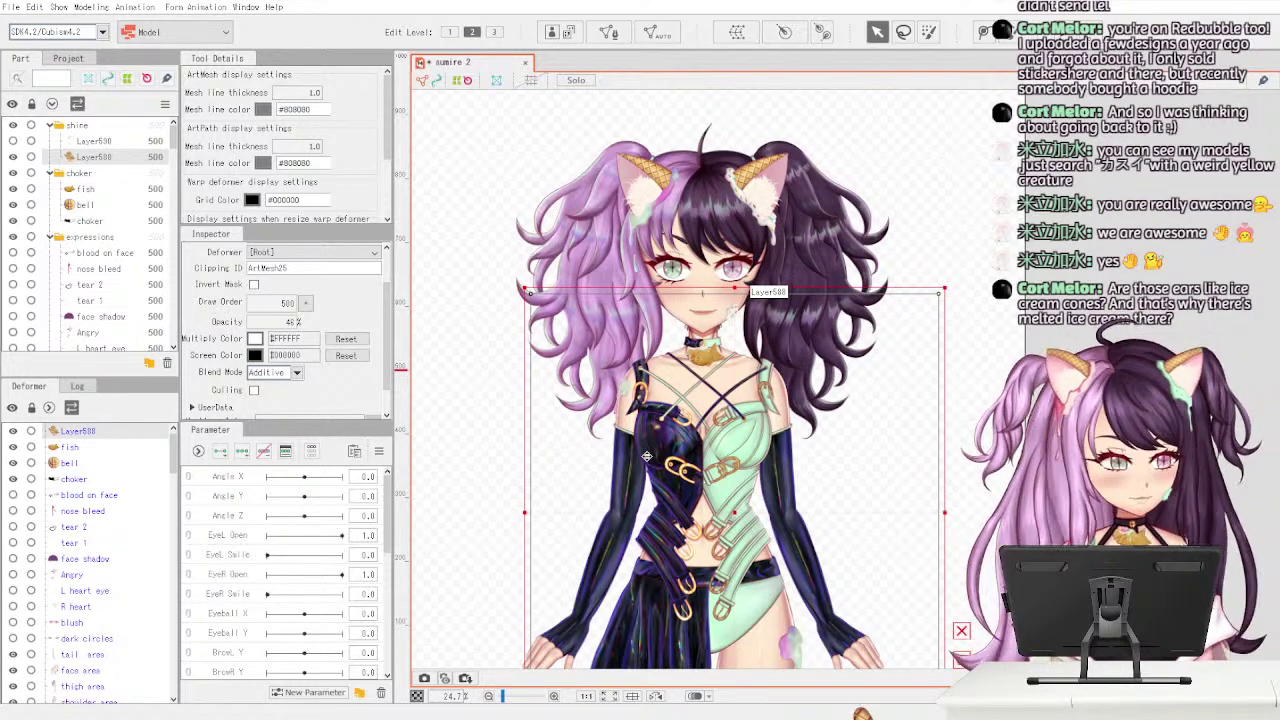
# - Examine the gold shine on the belt buckles and the fish choker up close
pyautogui.scroll(5, 655, 465)
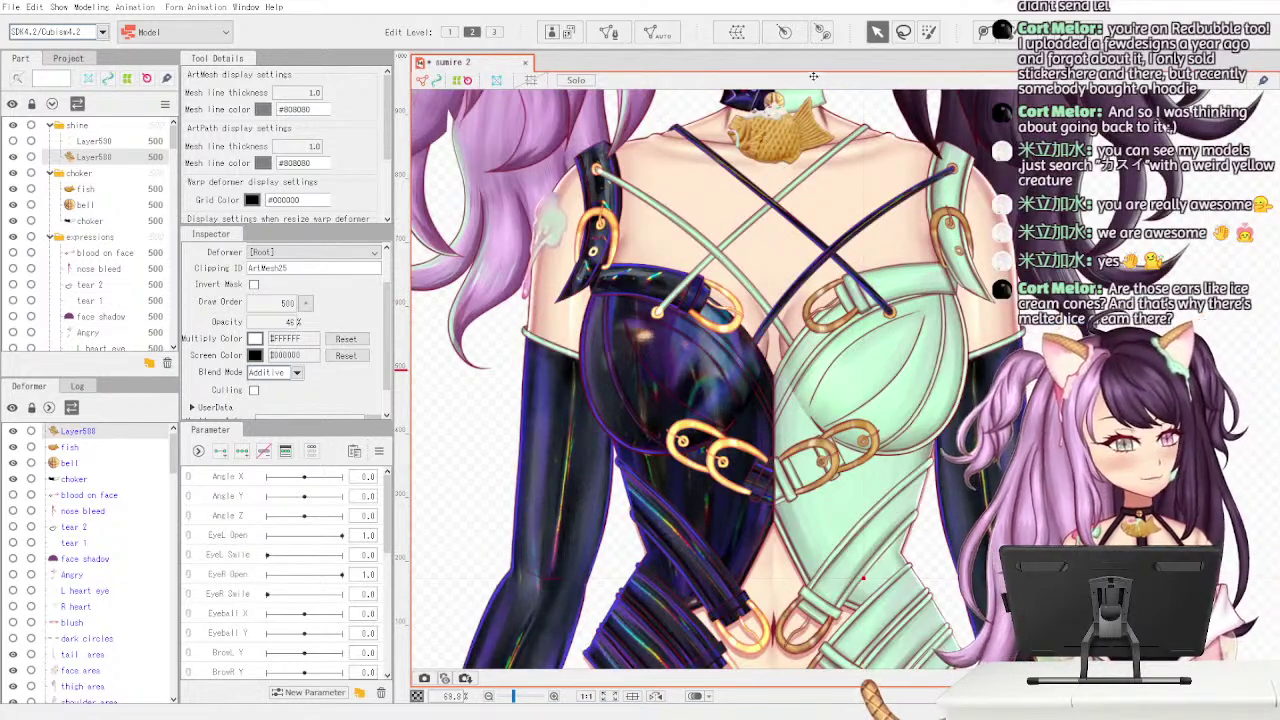
pyautogui.moveTo(775, 141); pyautogui.dragTo(736, 306)
pyautogui.scroll(2, 736, 306)
pyautogui.scroll(3, 736, 306)
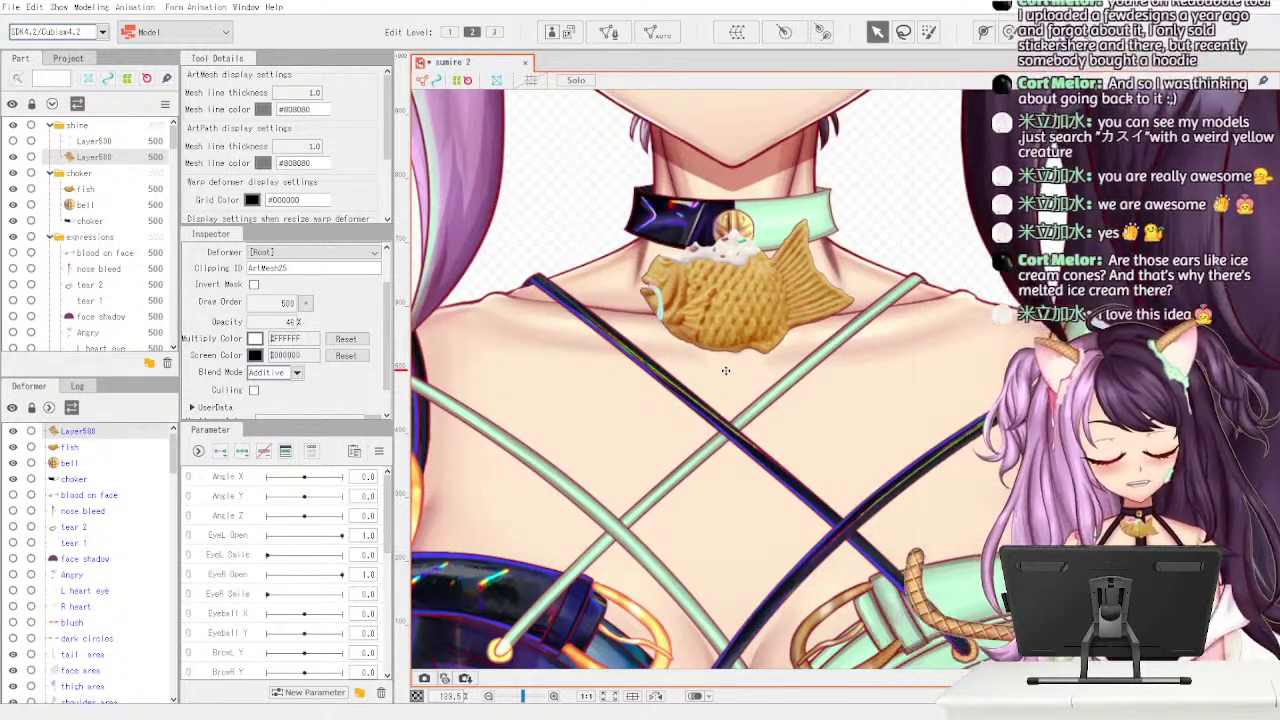
pyautogui.scroll(2, 725, 315)
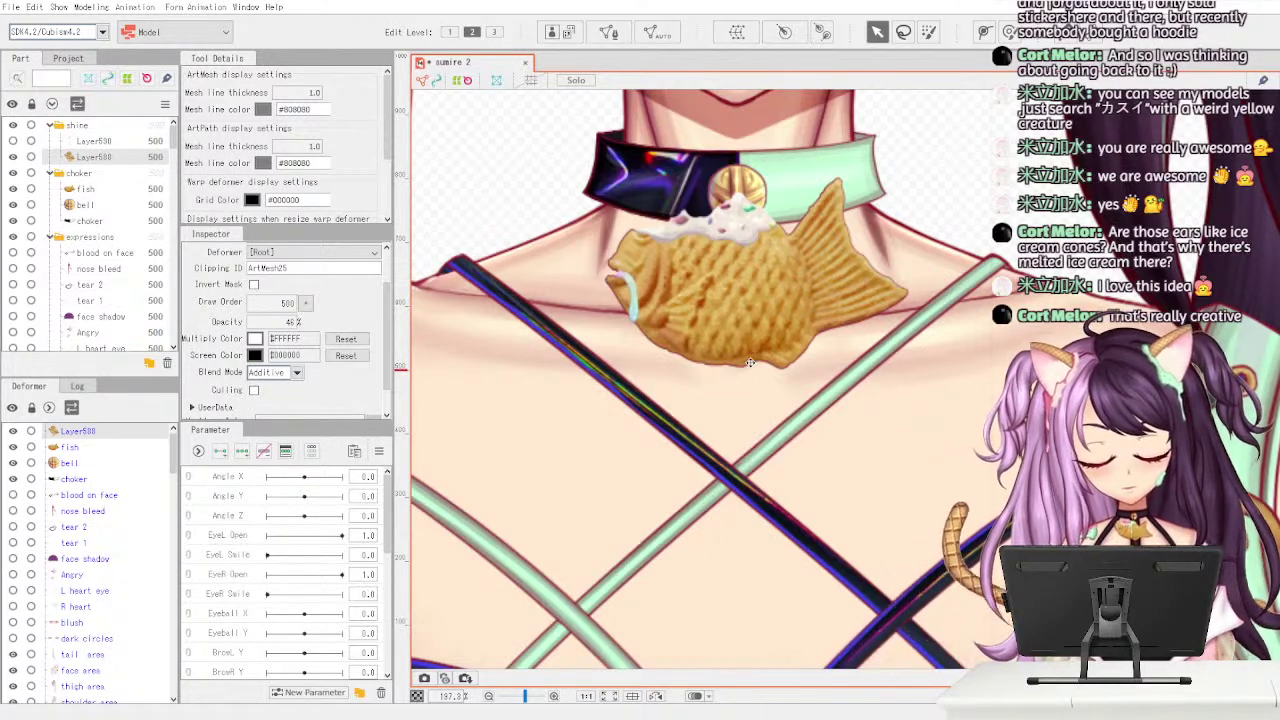
pyautogui.scroll(-5, 617, 256)
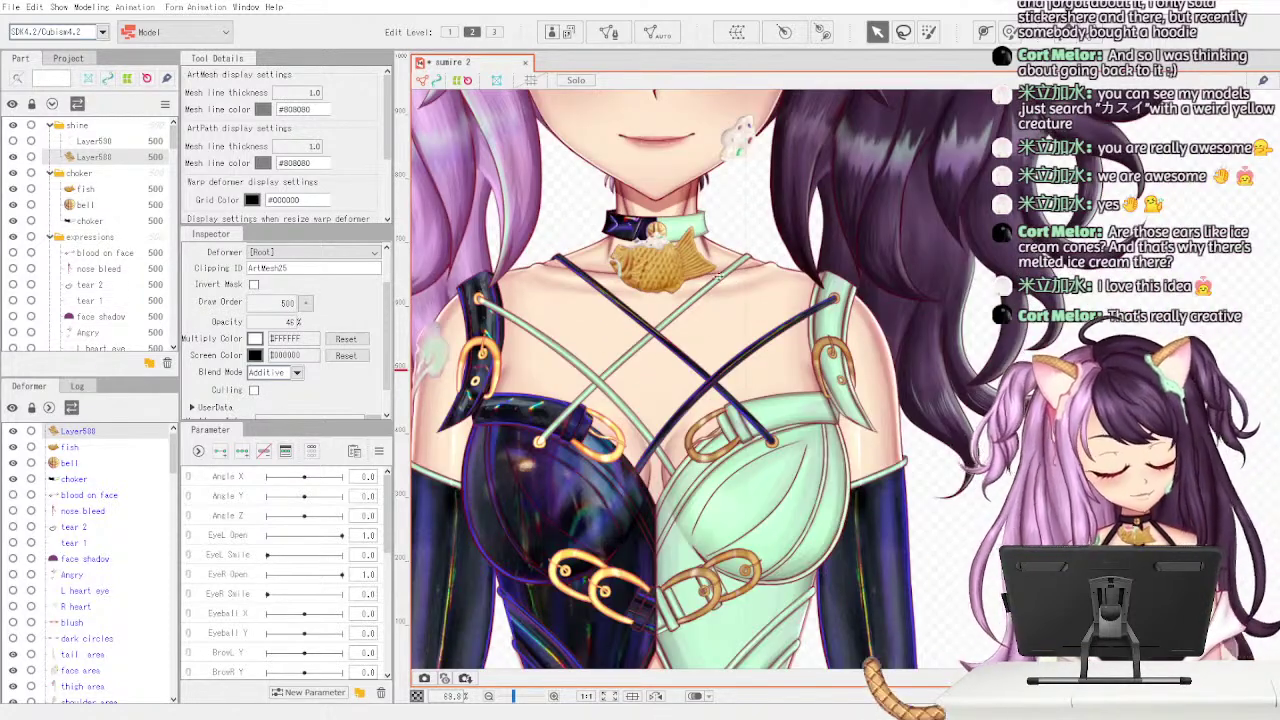
pyautogui.scroll(-3, 688, 354)
pyautogui.scroll(-2, 752, 376)
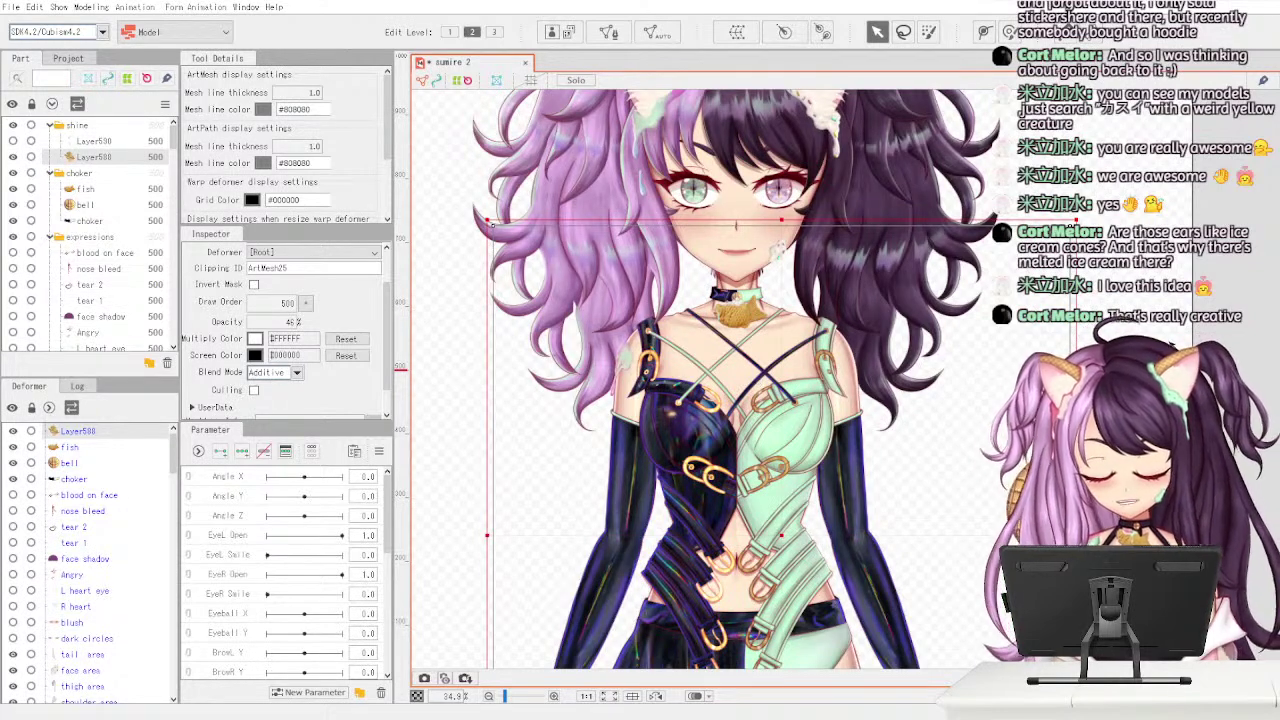
# - Reselect the gold shine layer, move it across the buckles to test the reflection, and undo the move
pyautogui.click(460, 400)
pyautogui.click(145, 161)
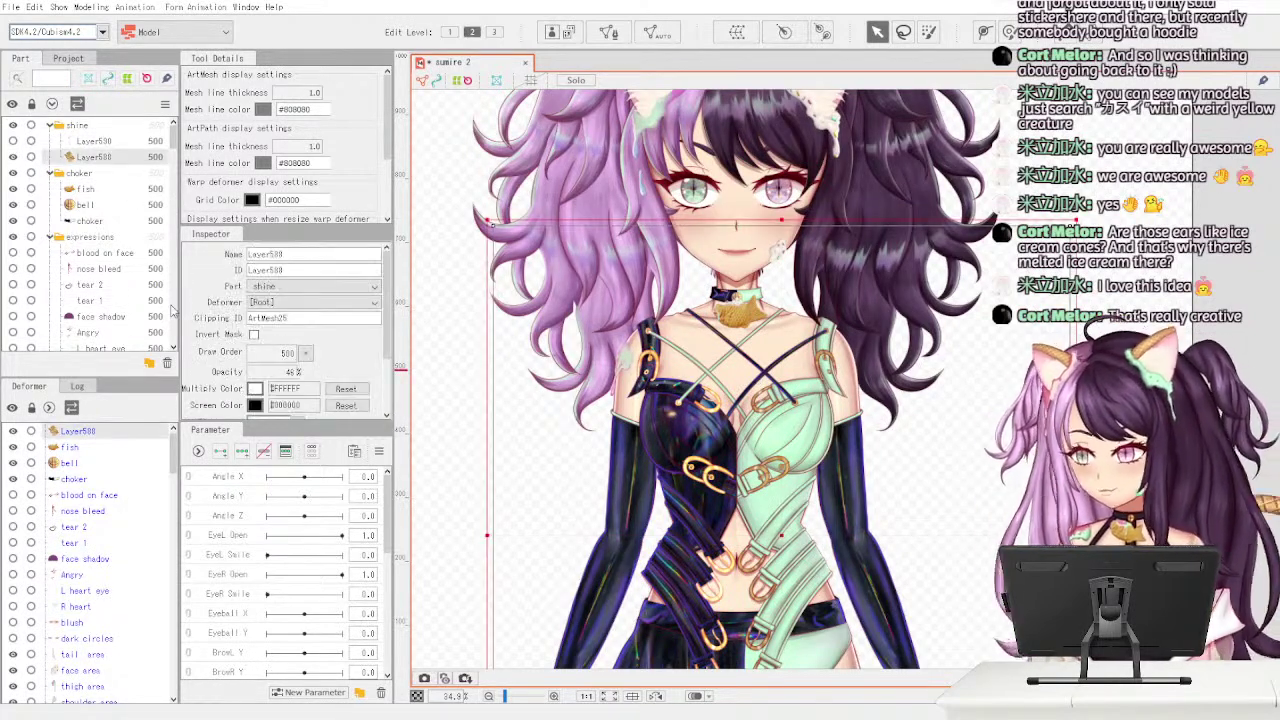
pyautogui.scroll(-2, 195, 215)
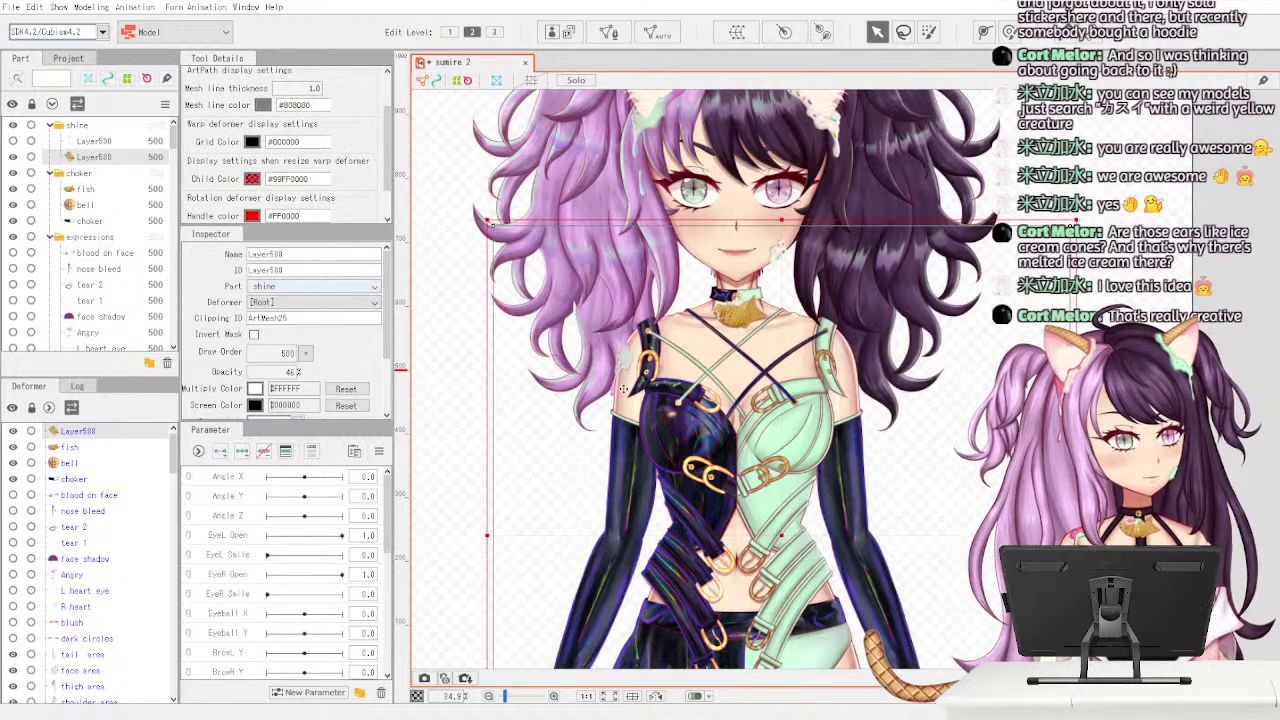
pyautogui.scroll(-2, 600, 445)
pyautogui.moveTo(789, 556)
pyautogui.mouseDown()
pyautogui.moveTo(817, 520)
pyautogui.moveTo(800, 544)
pyautogui.mouseUp()
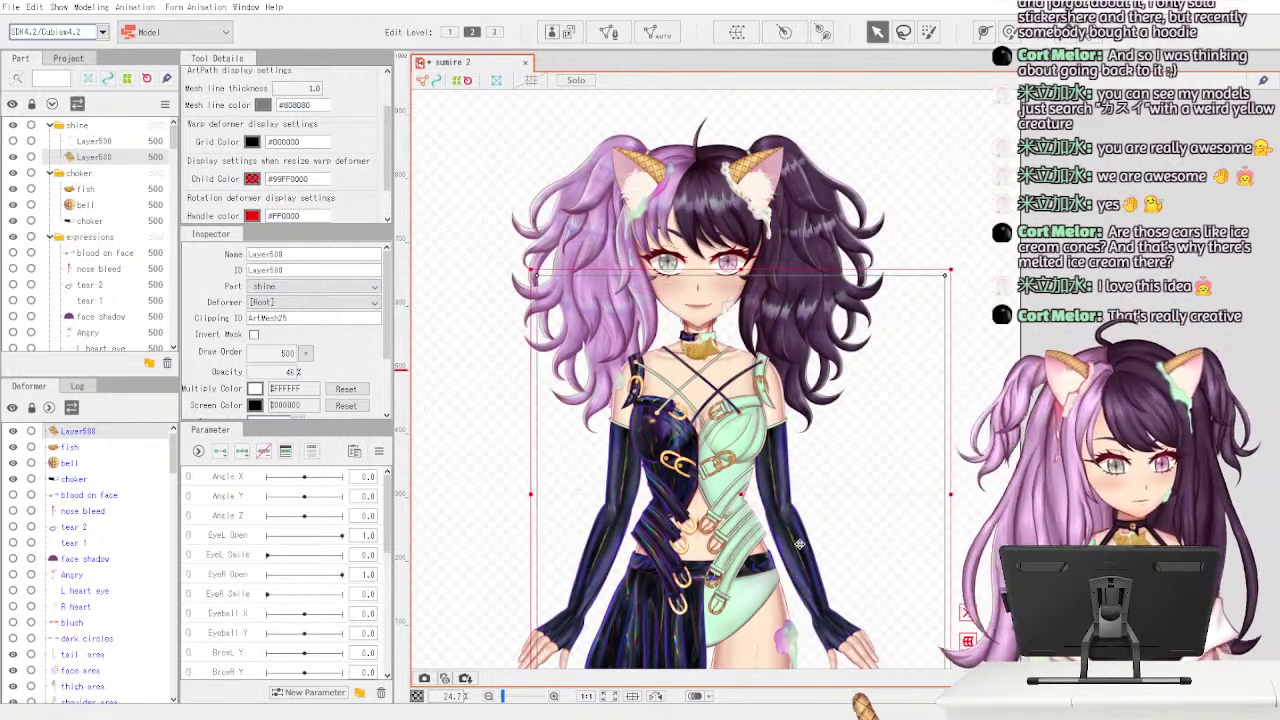
pyautogui.hotkey('ctrl', 'z')
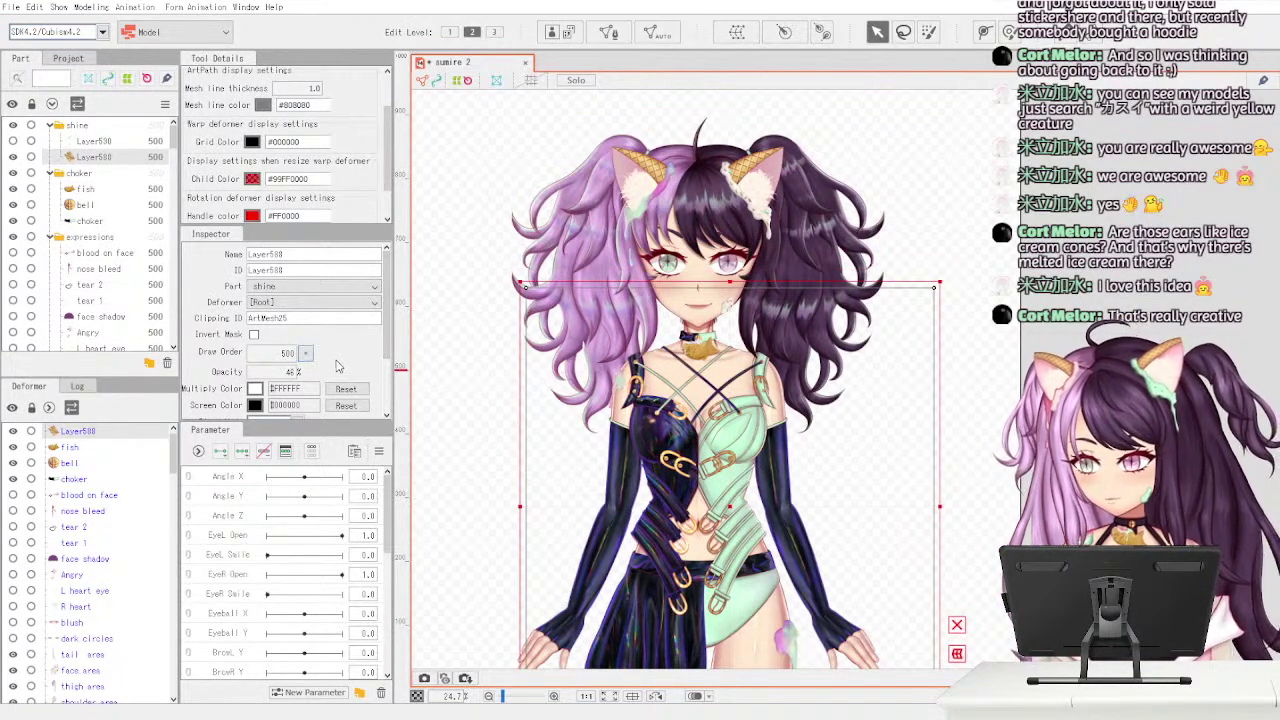
# - Set the gold shine layer's opacity to 15%, testing it by shifting the layer and undoing the last shift
pyautogui.moveTo(293, 371); pyautogui.dragTo(258, 372)
pyautogui.moveTo(747, 597); pyautogui.dragTo(786, 559)
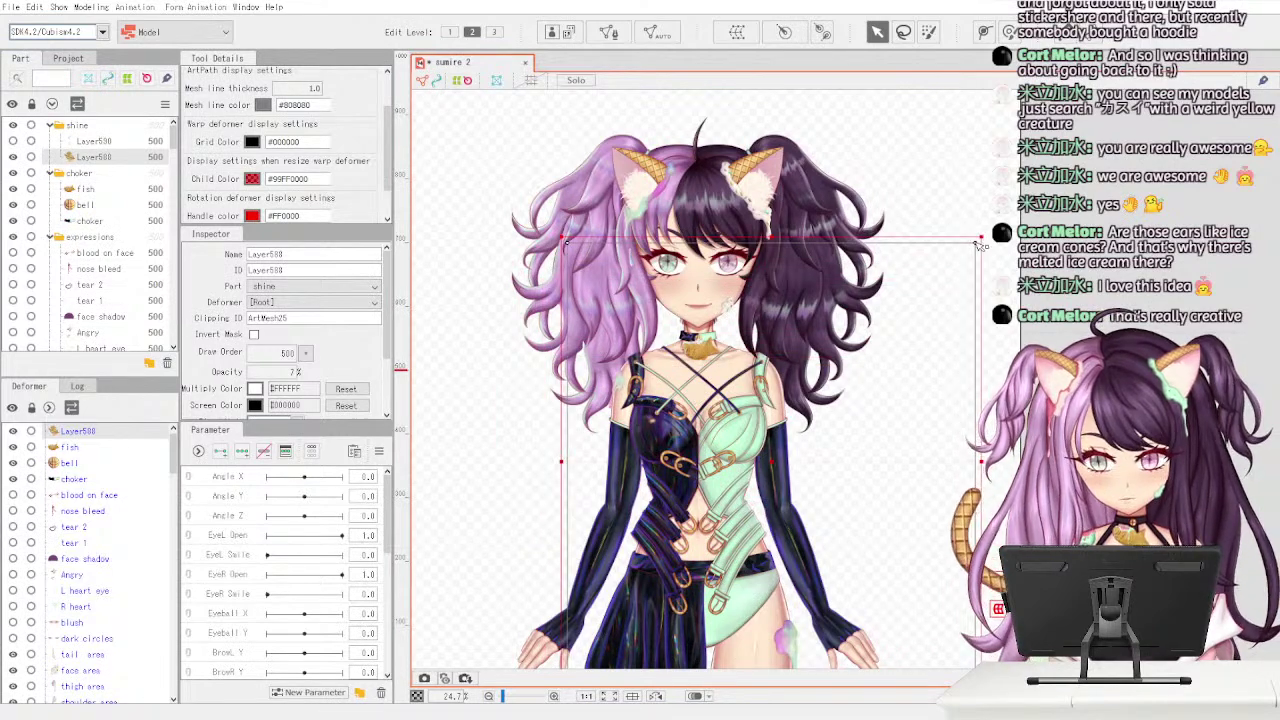
pyautogui.moveTo(966, 291); pyautogui.dragTo(926, 334)
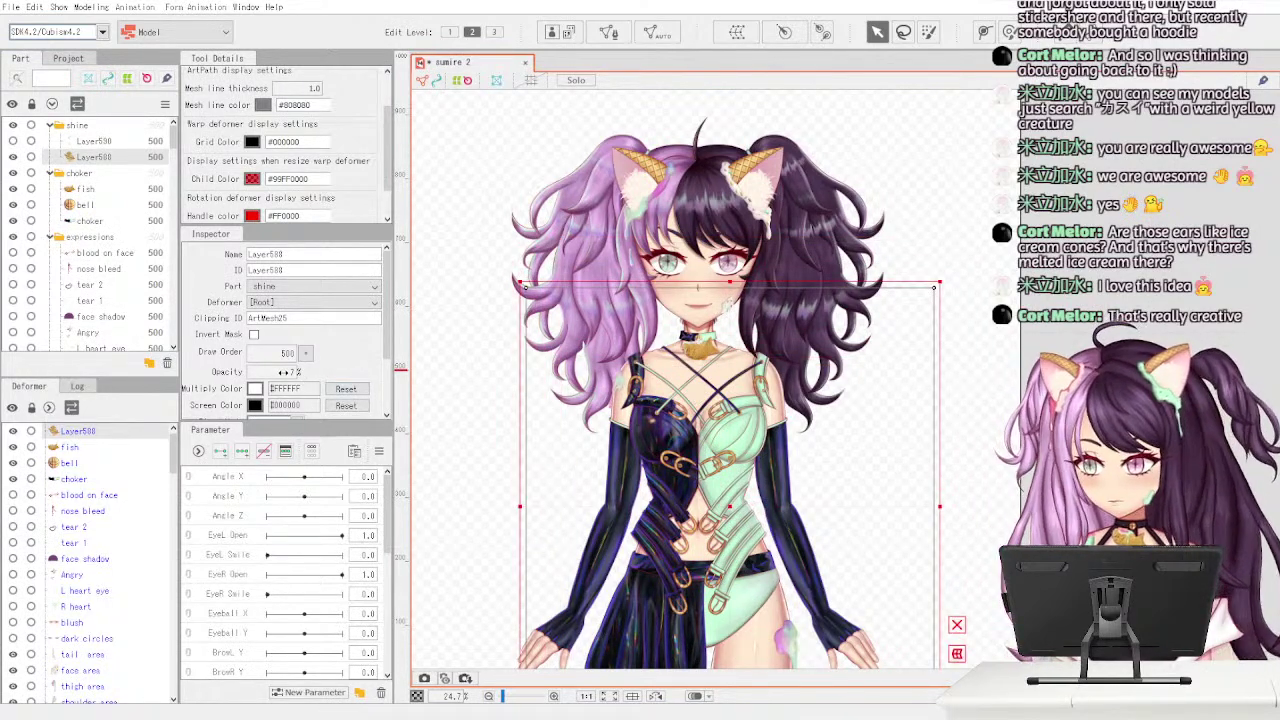
pyautogui.moveTo(746, 602); pyautogui.dragTo(704, 637)
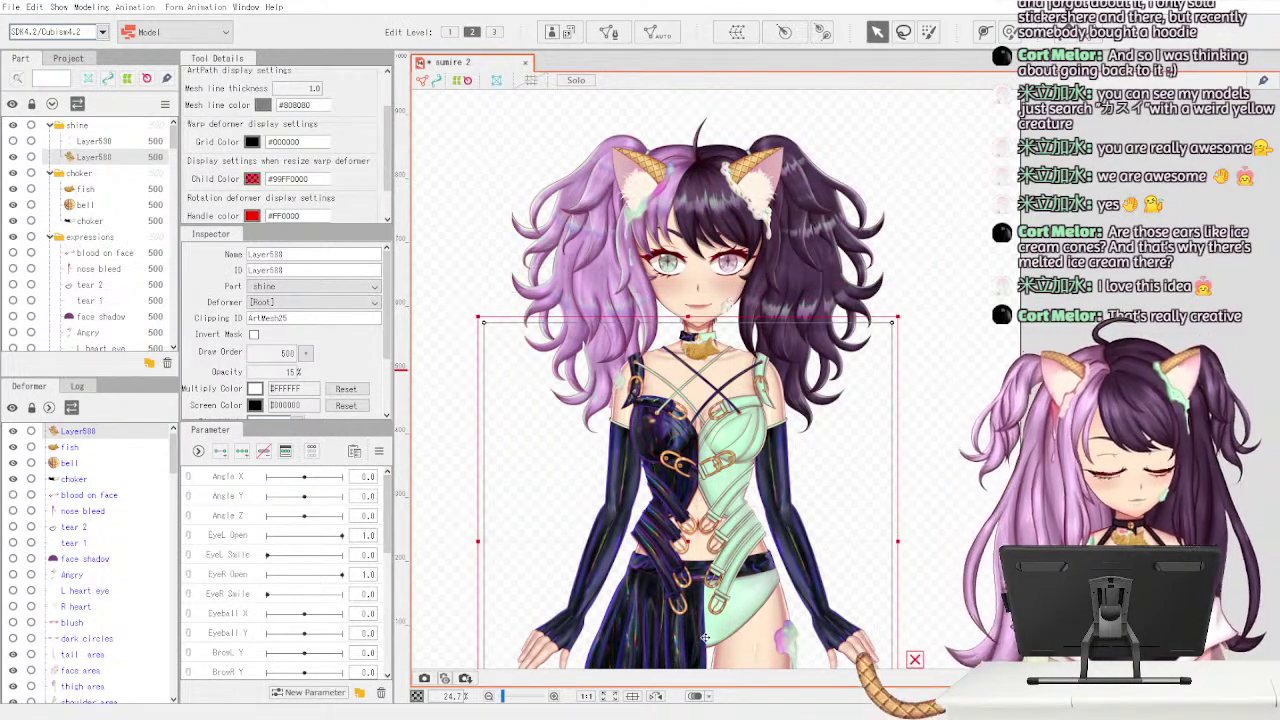
pyautogui.hotkey('ctrl', 'z')
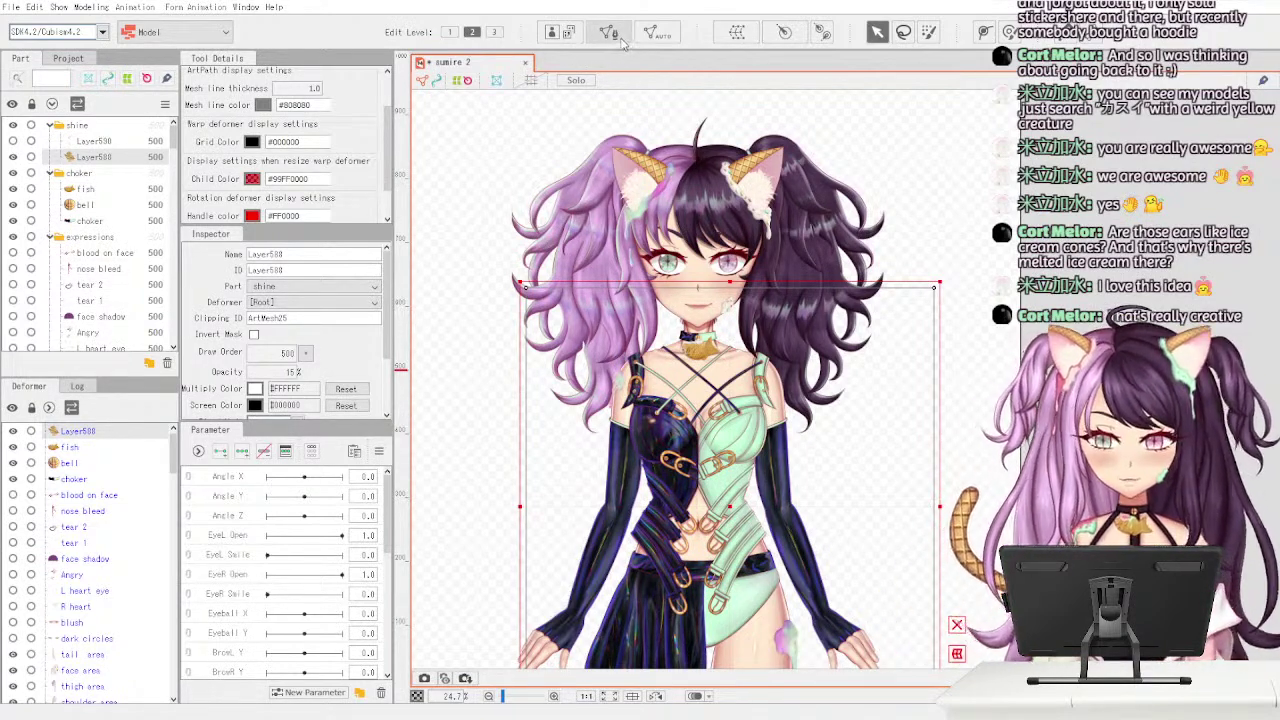
# - Generate an automatic mesh for the gold shine layer and duplicate the layer within the shine folder
pyautogui.click(637, 311)
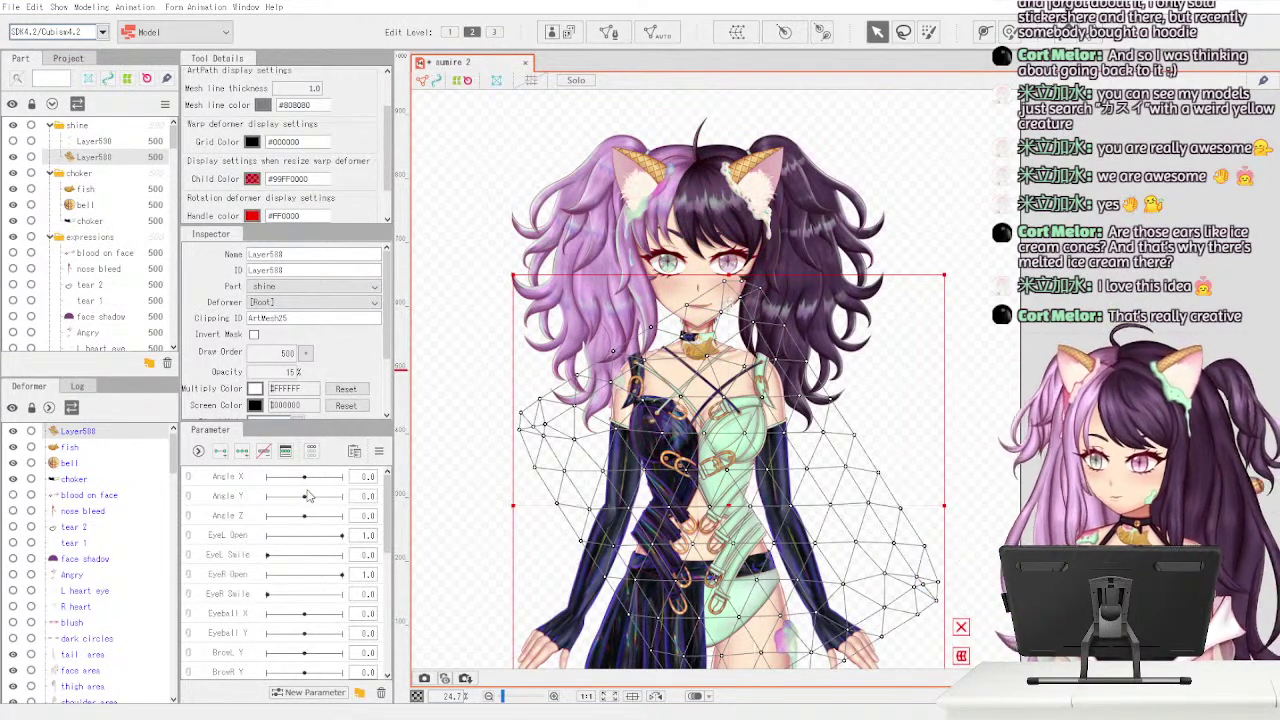
pyautogui.hotkey('ctrl', 'v')
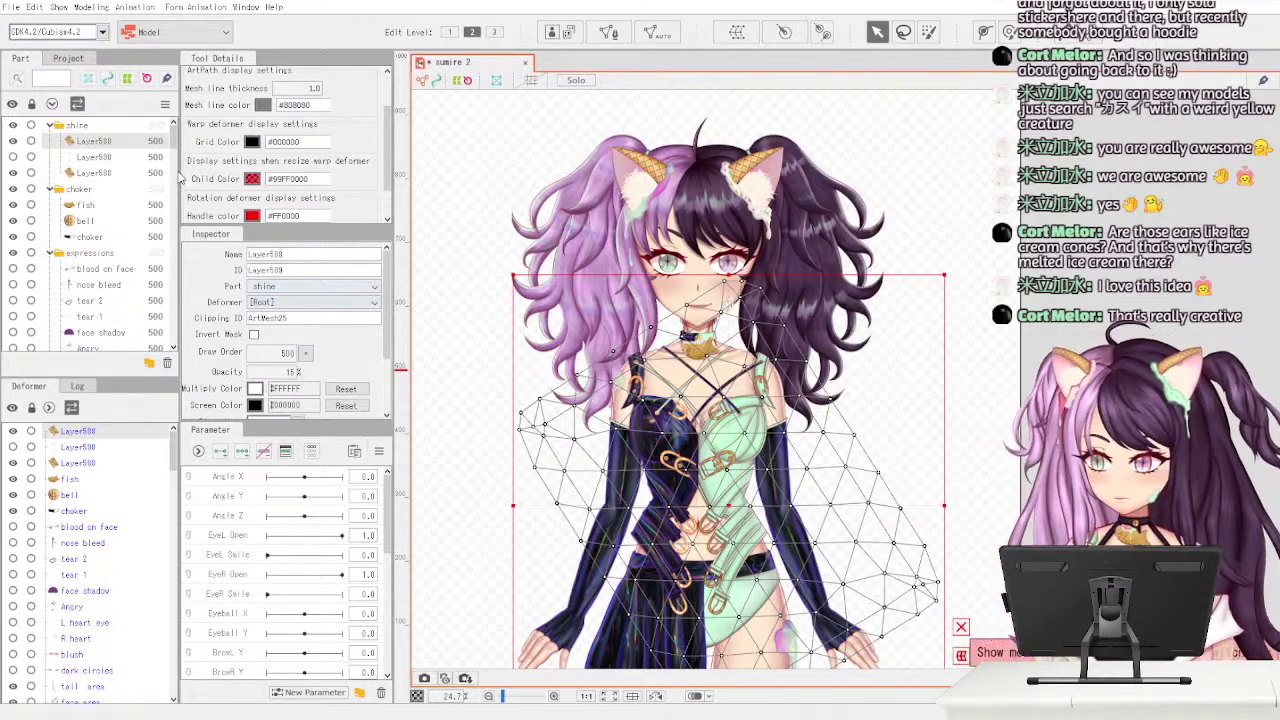
# - Select the beltcuff L part among the cloth parts and copy its ID
pyautogui.moveTo(178, 140); pyautogui.dragTo(172, 210)
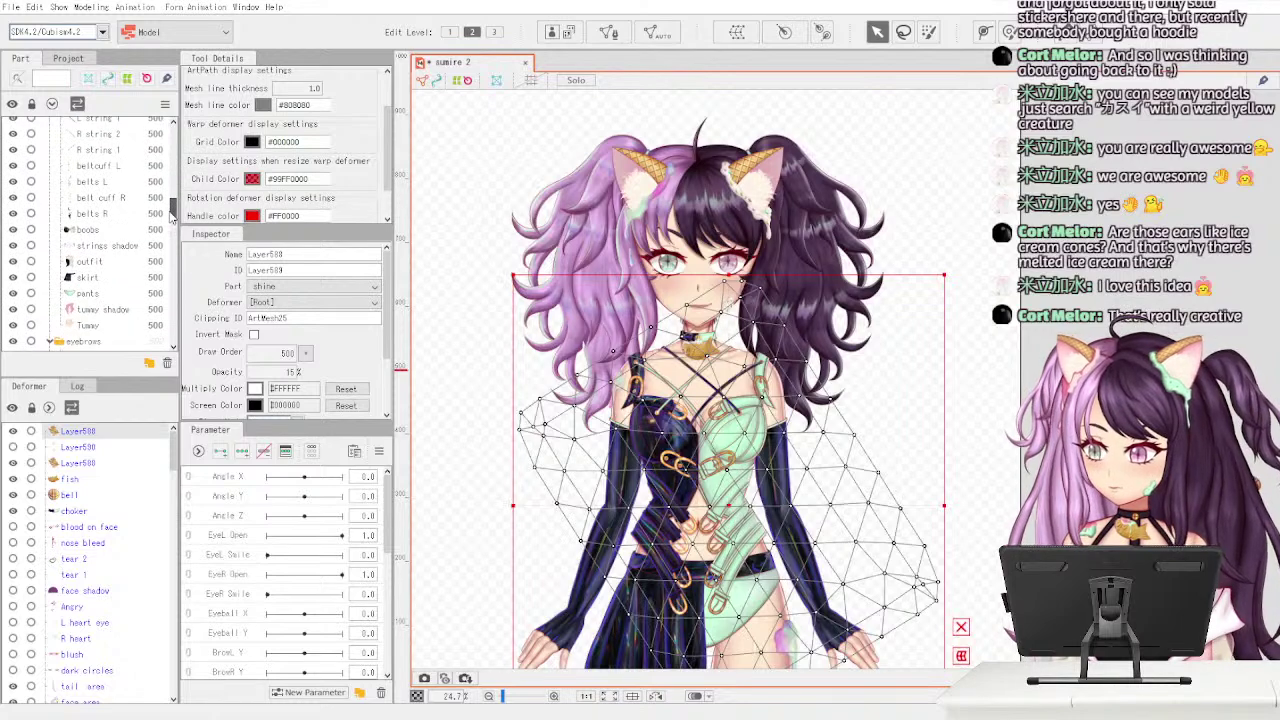
pyautogui.click(108, 198)
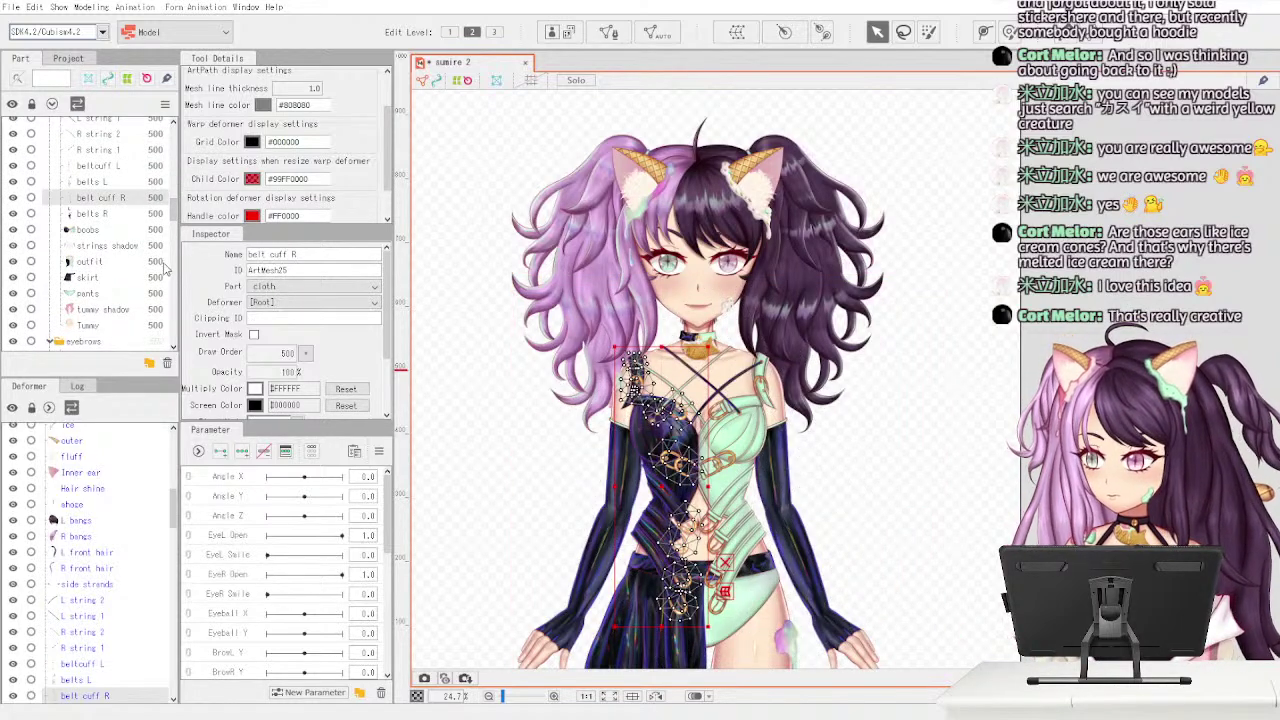
pyautogui.click(130, 167)
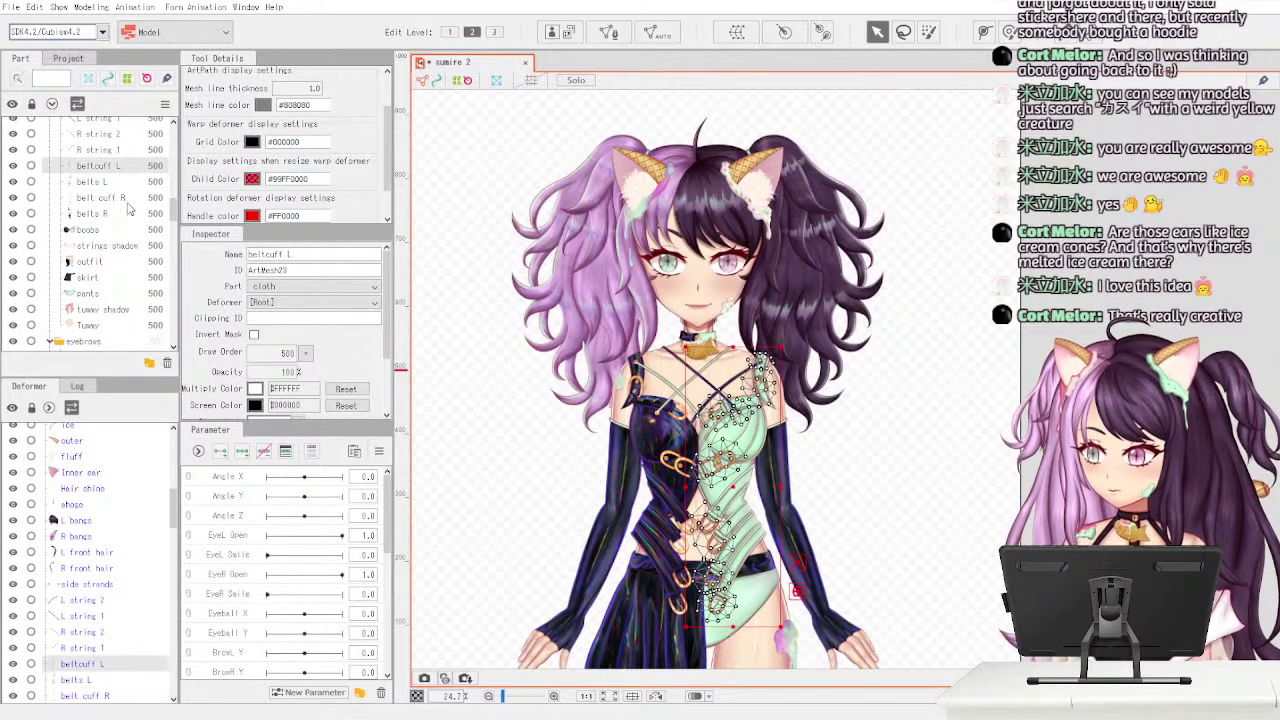
pyautogui.click(330, 271)
pyautogui.hotkey('ctrl', 'c')
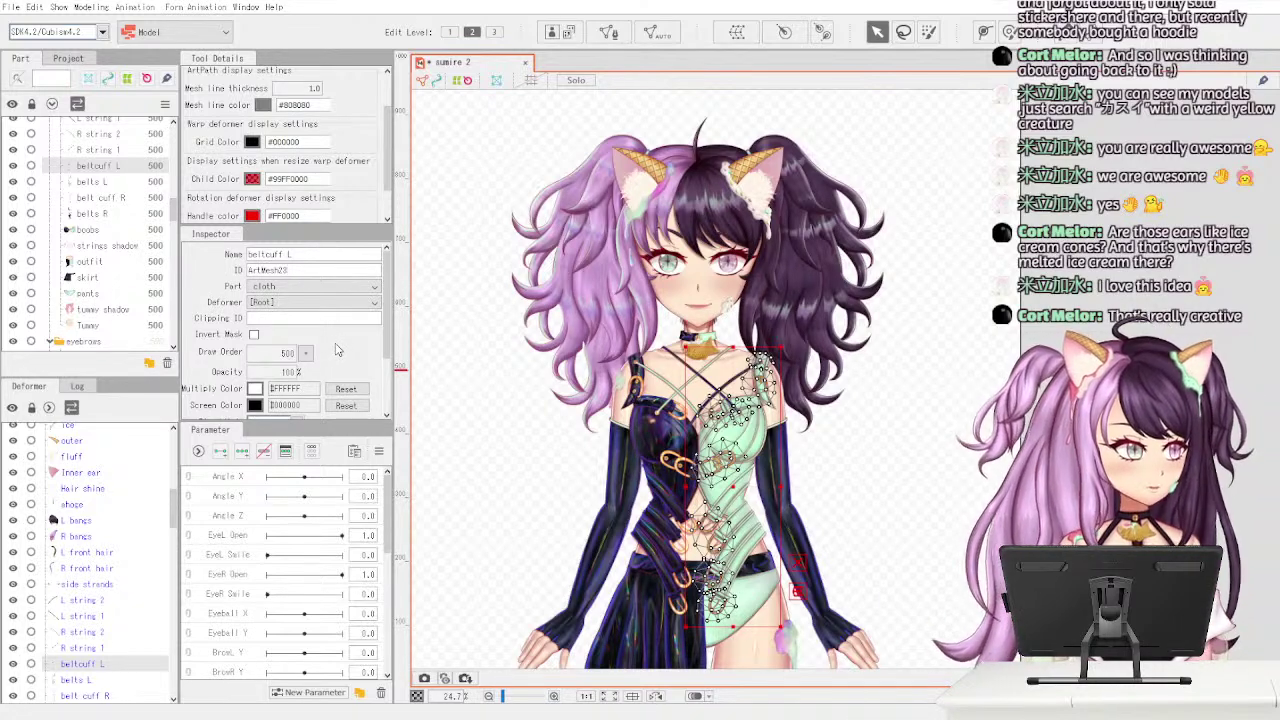
# - Clip the first shine layer to the beltcuff L mesh by entering that mesh's ID as its Clipping ID
pyautogui.scroll(5, 170, 220)
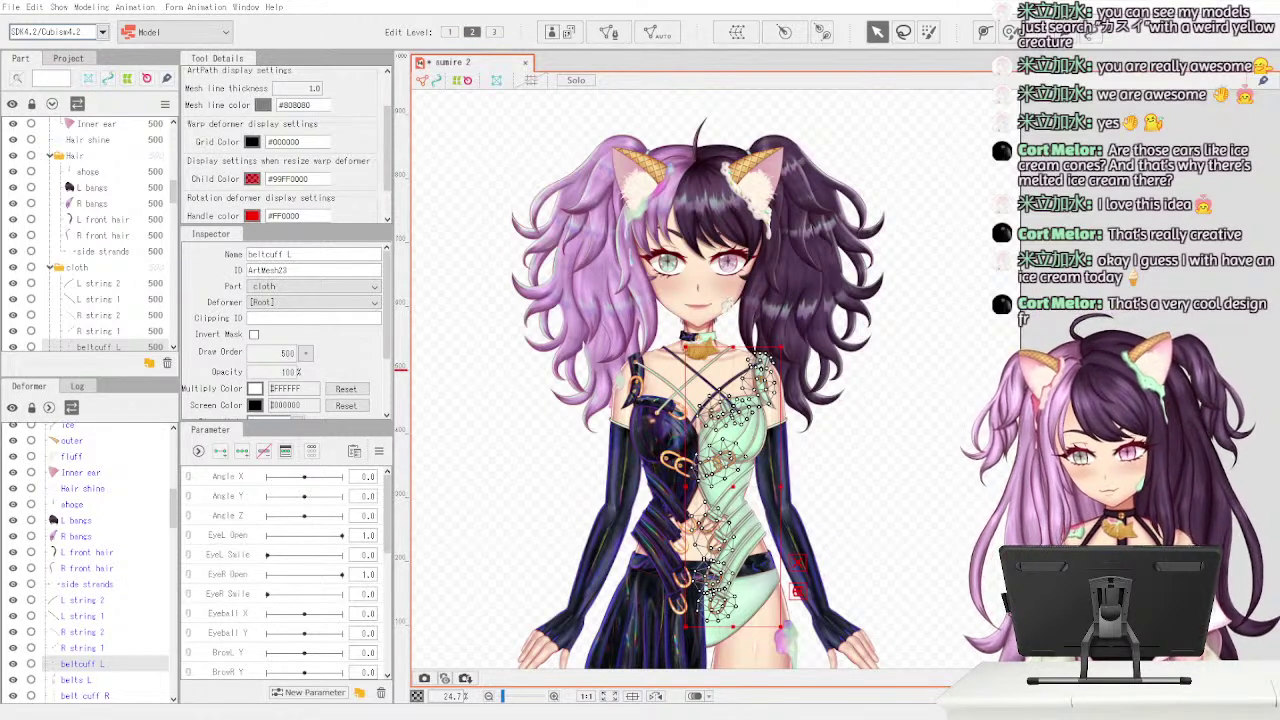
pyautogui.scroll(-2, 177, 210)
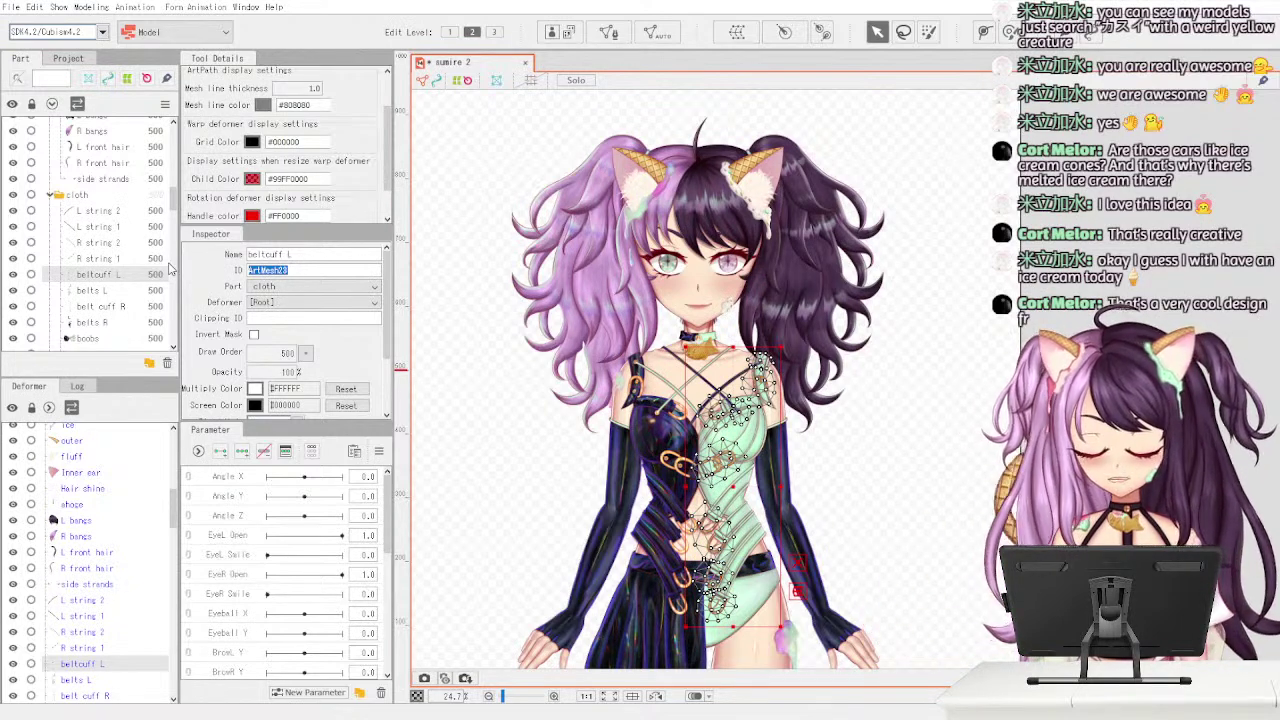
pyautogui.scroll(-2, 175, 204)
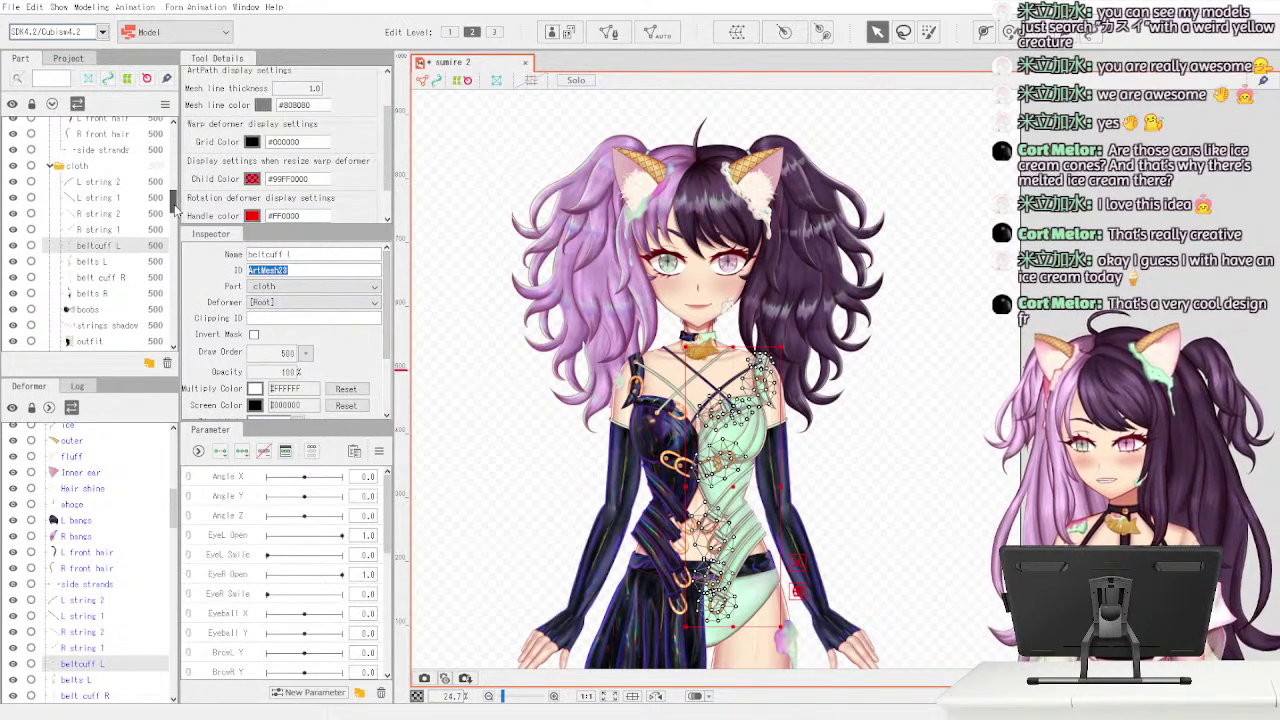
pyautogui.moveTo(174, 204); pyautogui.dragTo(174, 205)
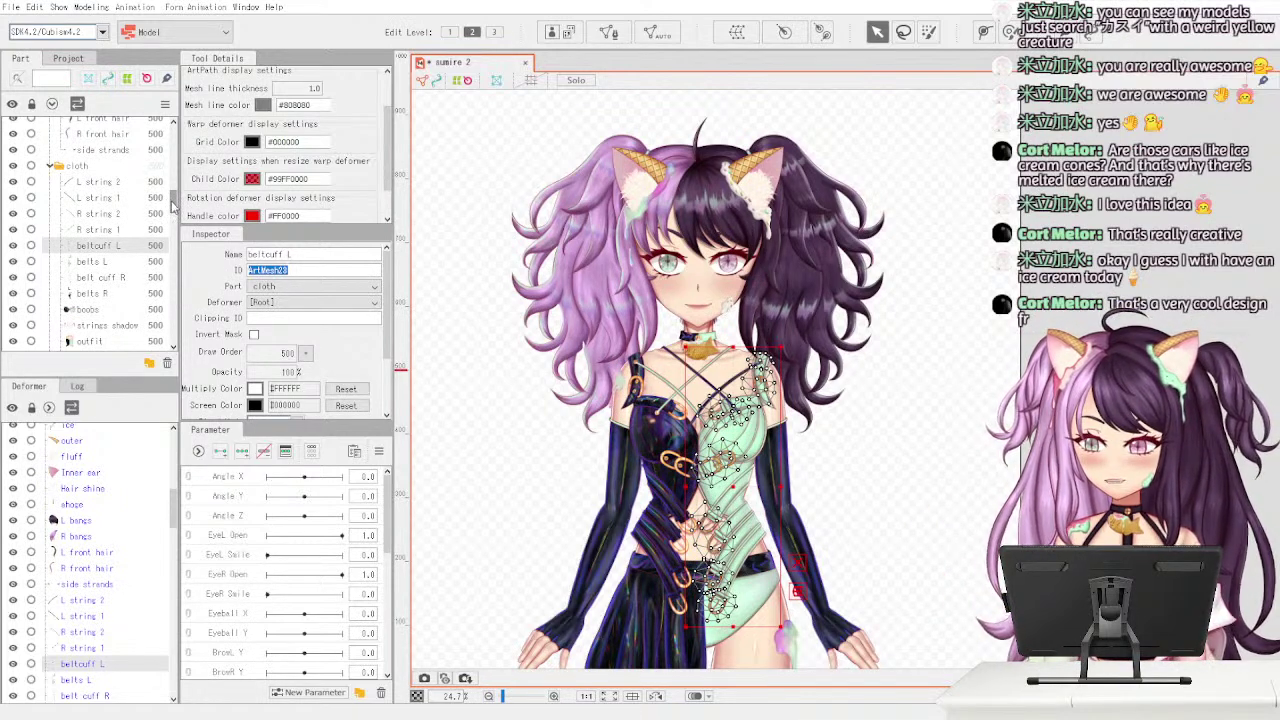
pyautogui.moveTo(172, 200); pyautogui.dragTo(172, 201)
pyautogui.scroll(-1, 174, 204)
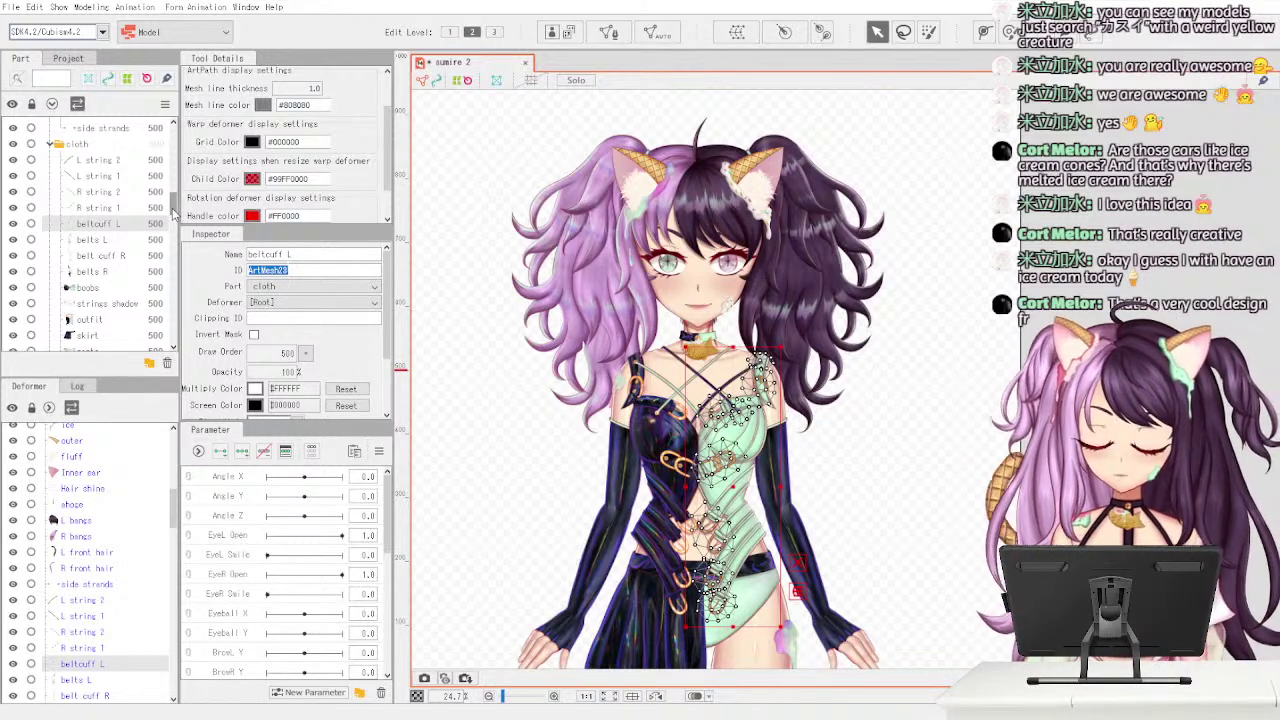
pyautogui.moveTo(175, 212); pyautogui.dragTo(174, 128)
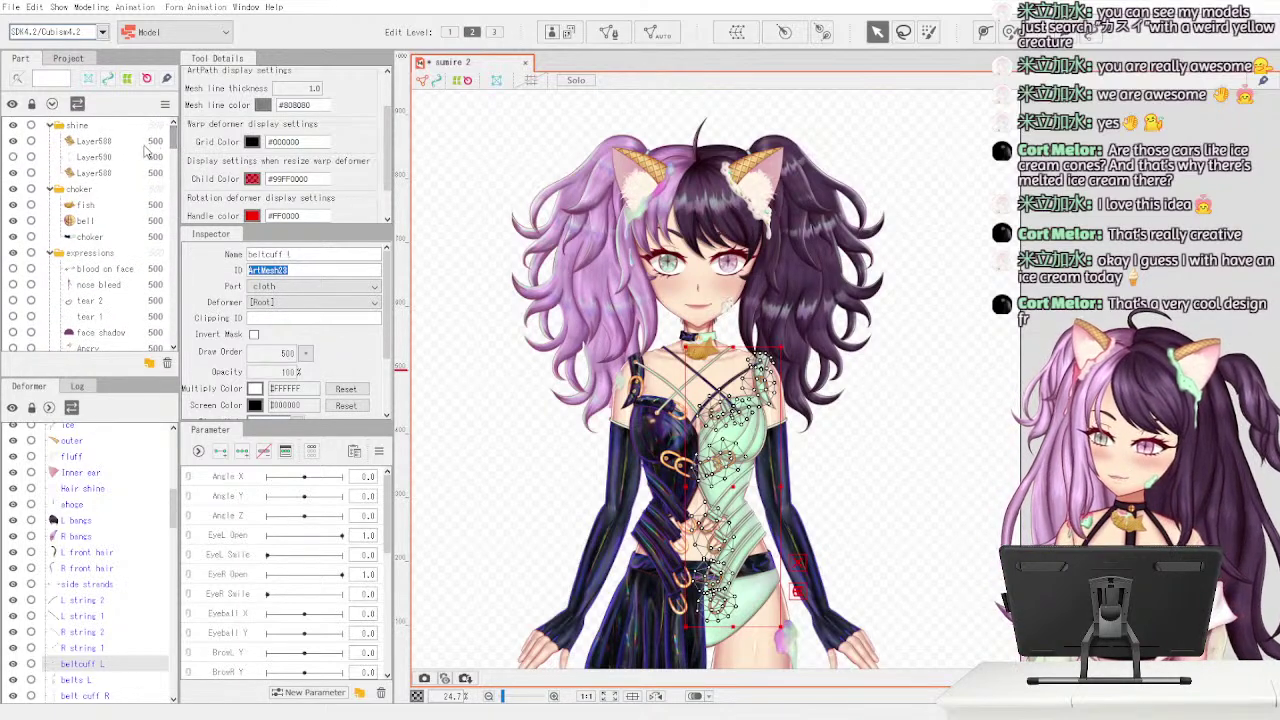
pyautogui.click(138, 146)
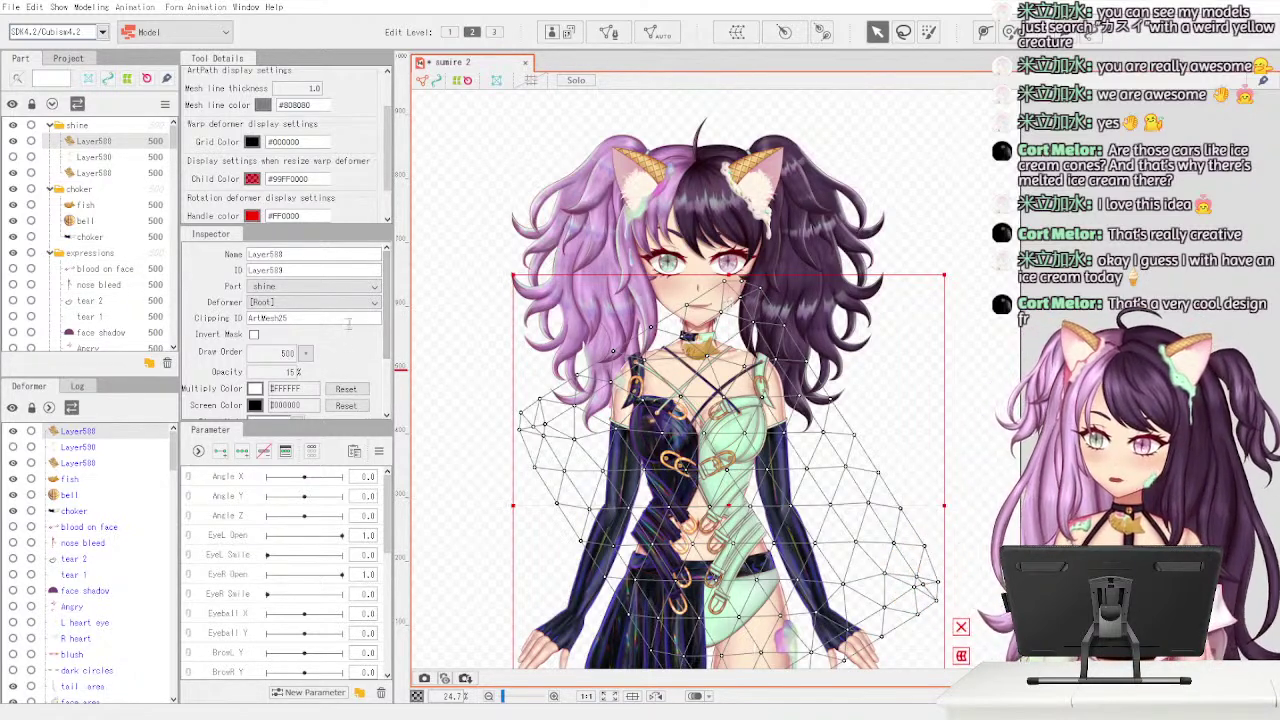
pyautogui.click(346, 320)
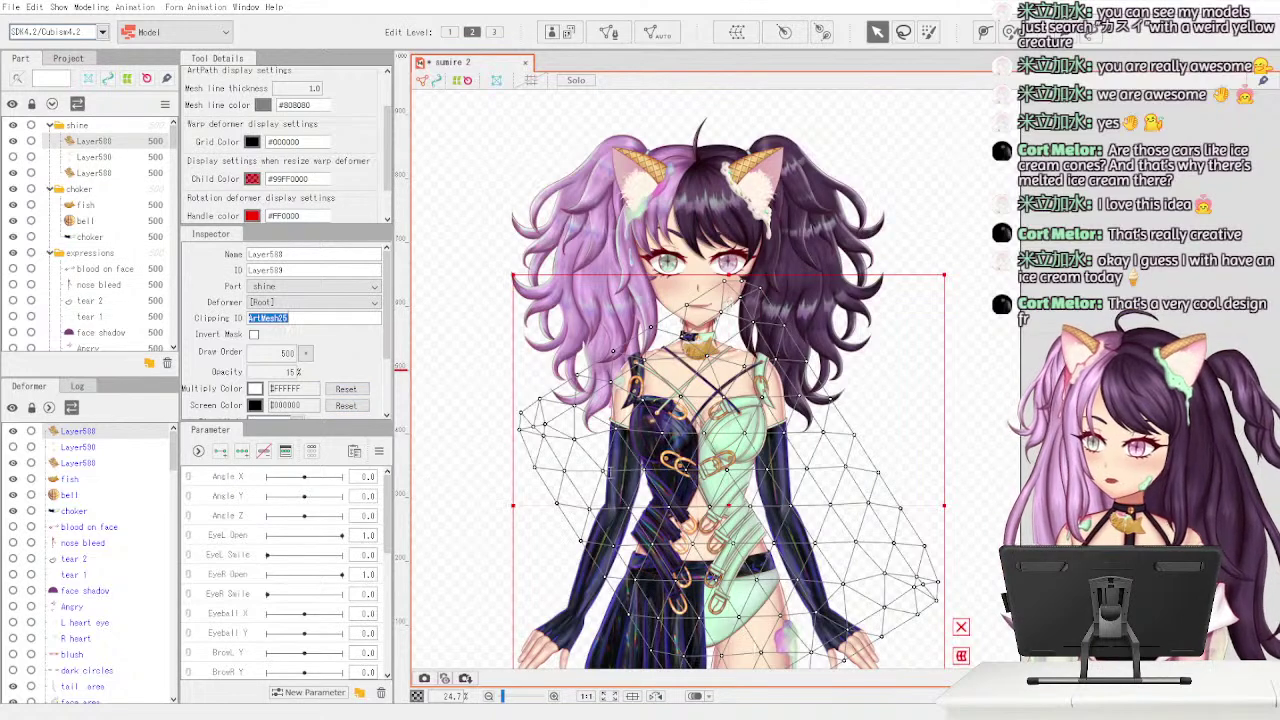
pyautogui.hotkey('ctrl', 'v')
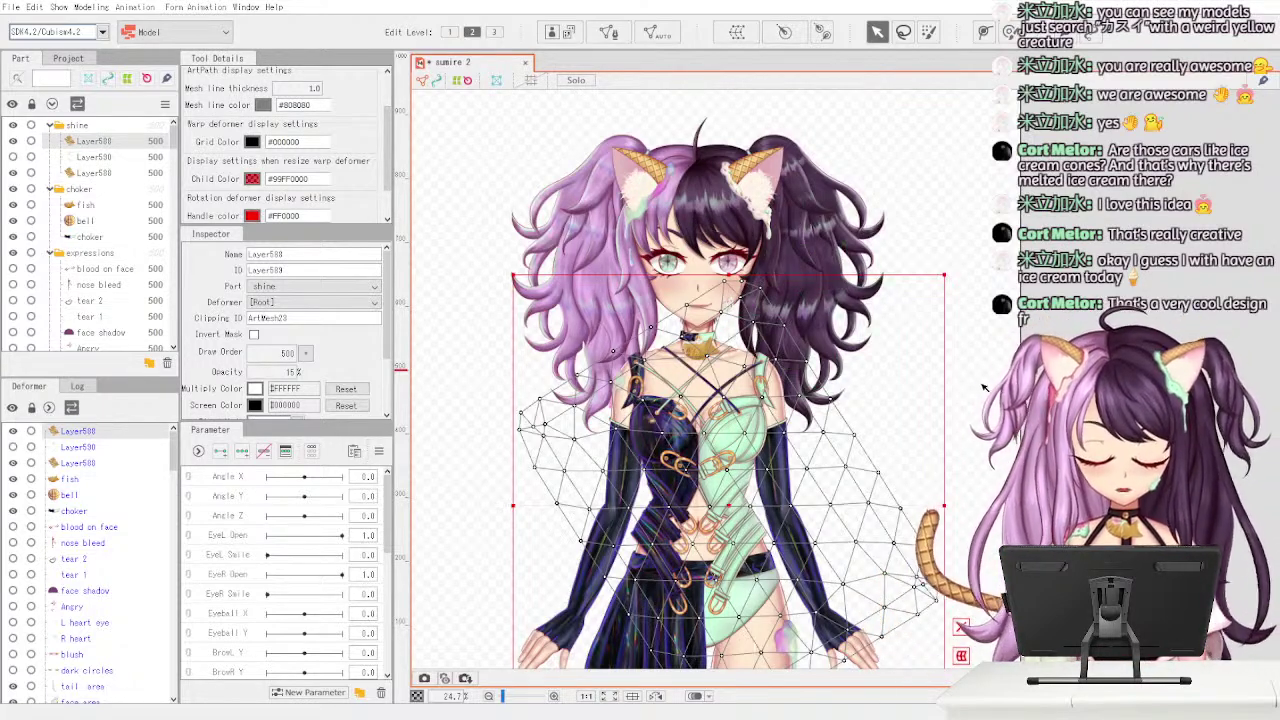
pyautogui.scroll(-2, 975, 450)
pyautogui.scroll(3, 875, 413)
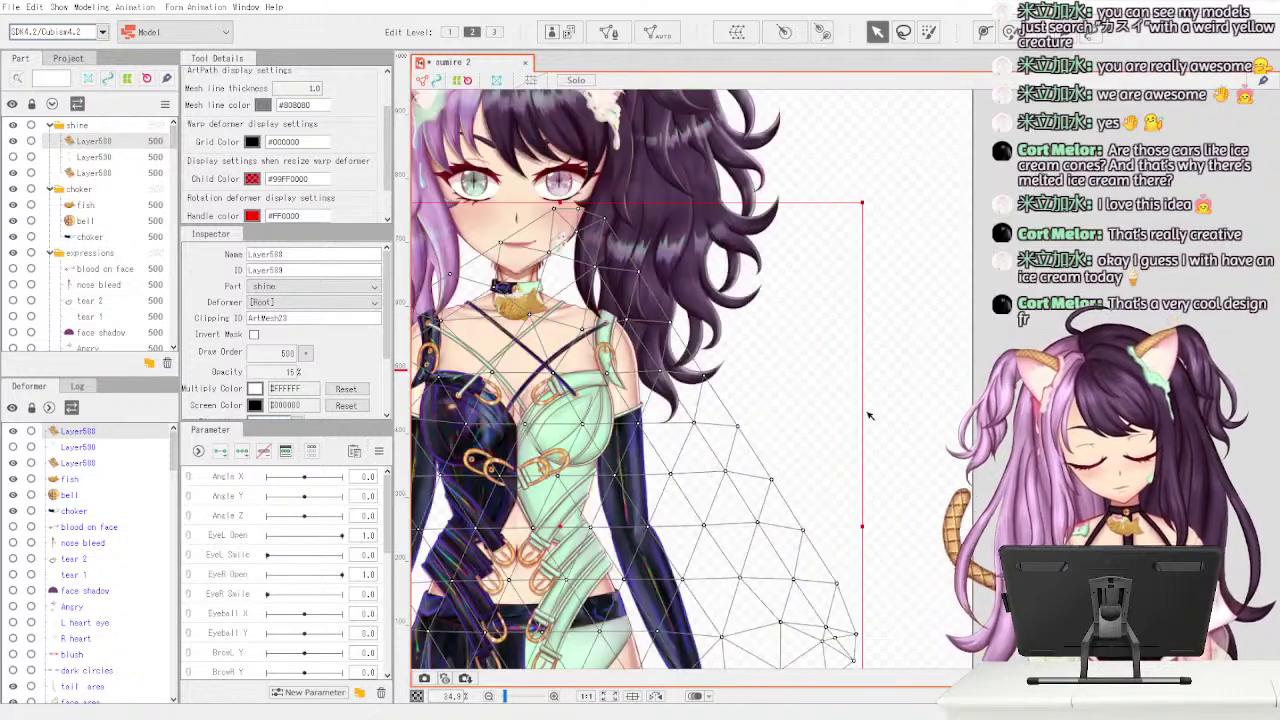
pyautogui.moveTo(920, 472); pyautogui.dragTo(1138, 292)
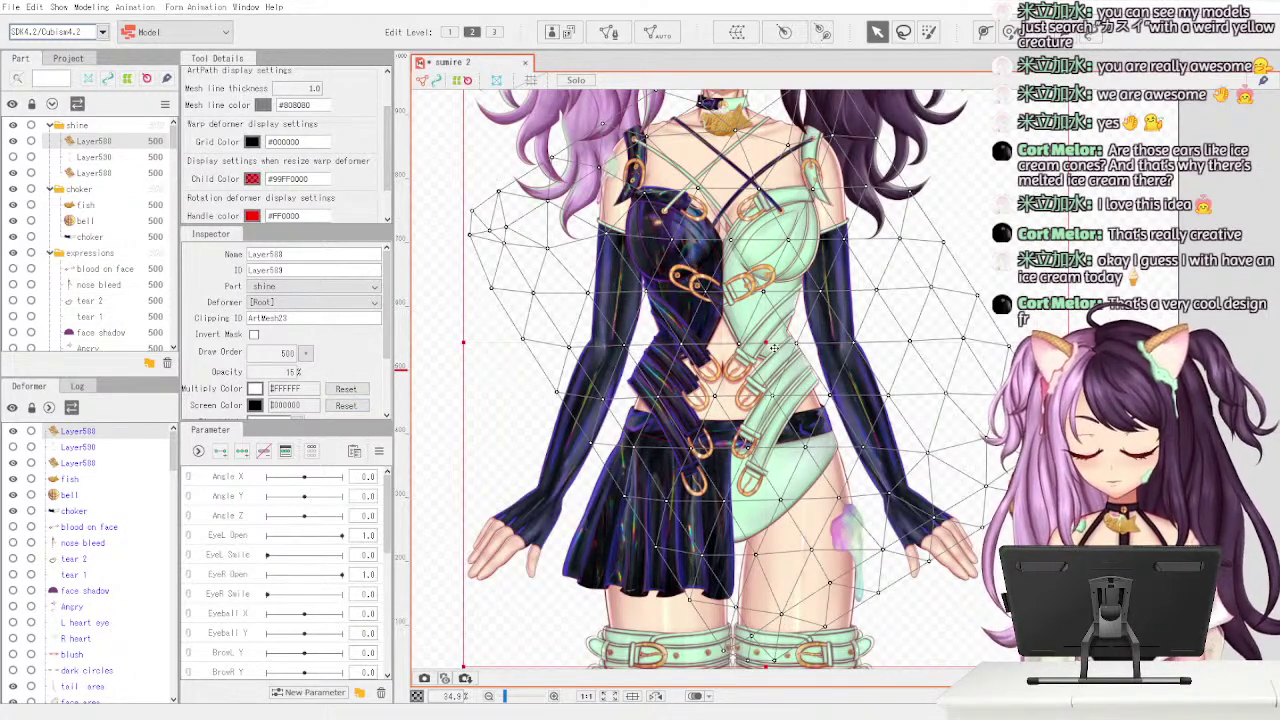
# - Hide the first layer of the shine part and make the second, rainbow-striped shine layer visible
pyautogui.click(95, 157)
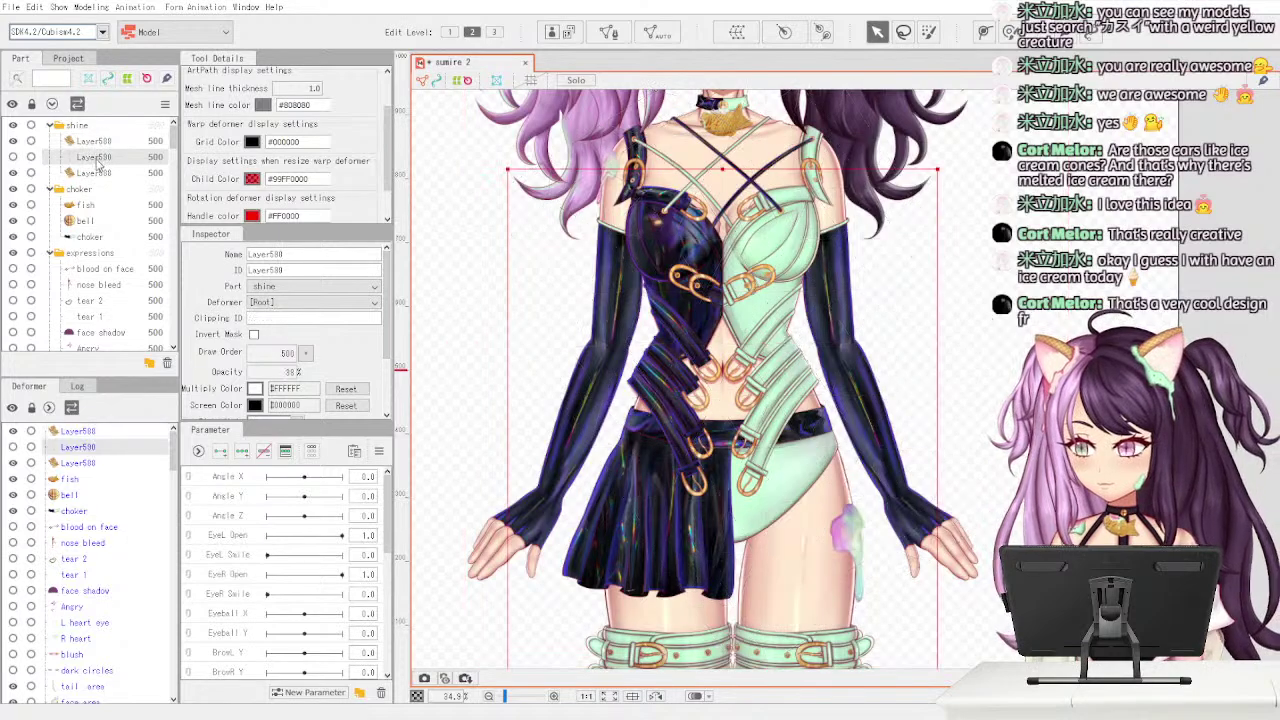
pyautogui.click(108, 143)
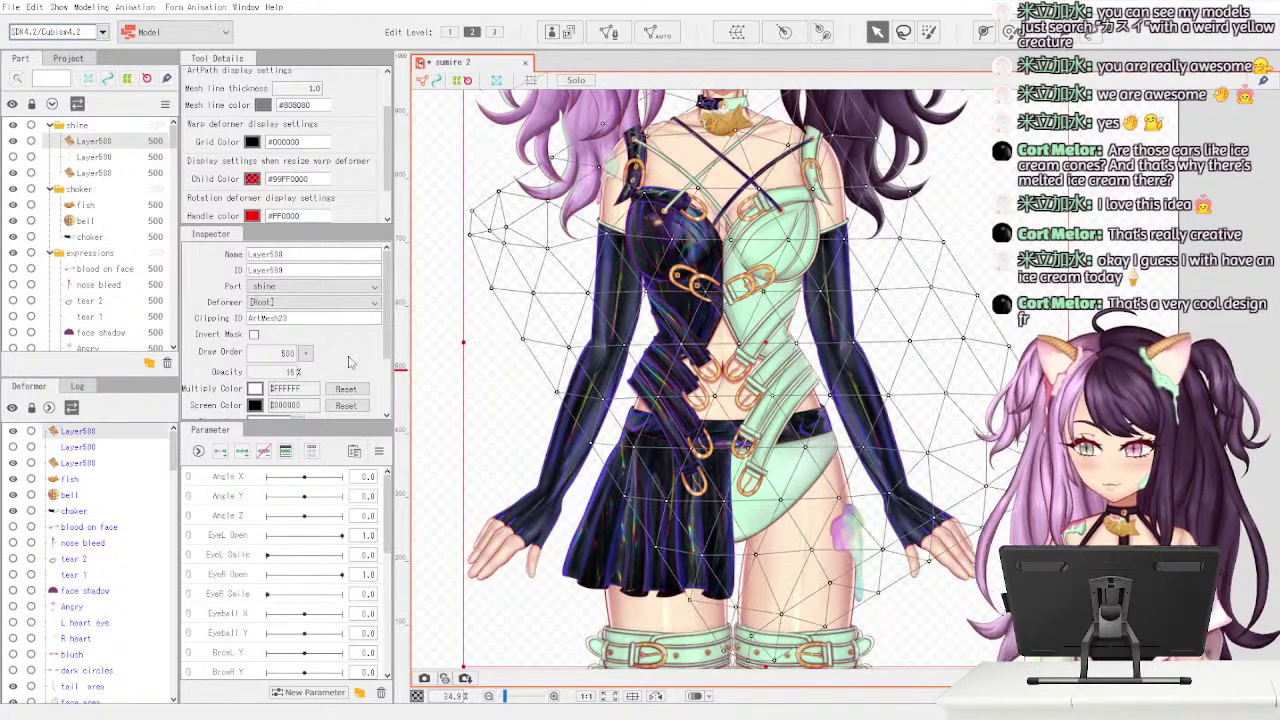
pyautogui.moveTo(763, 343); pyautogui.dragTo(944, 299)
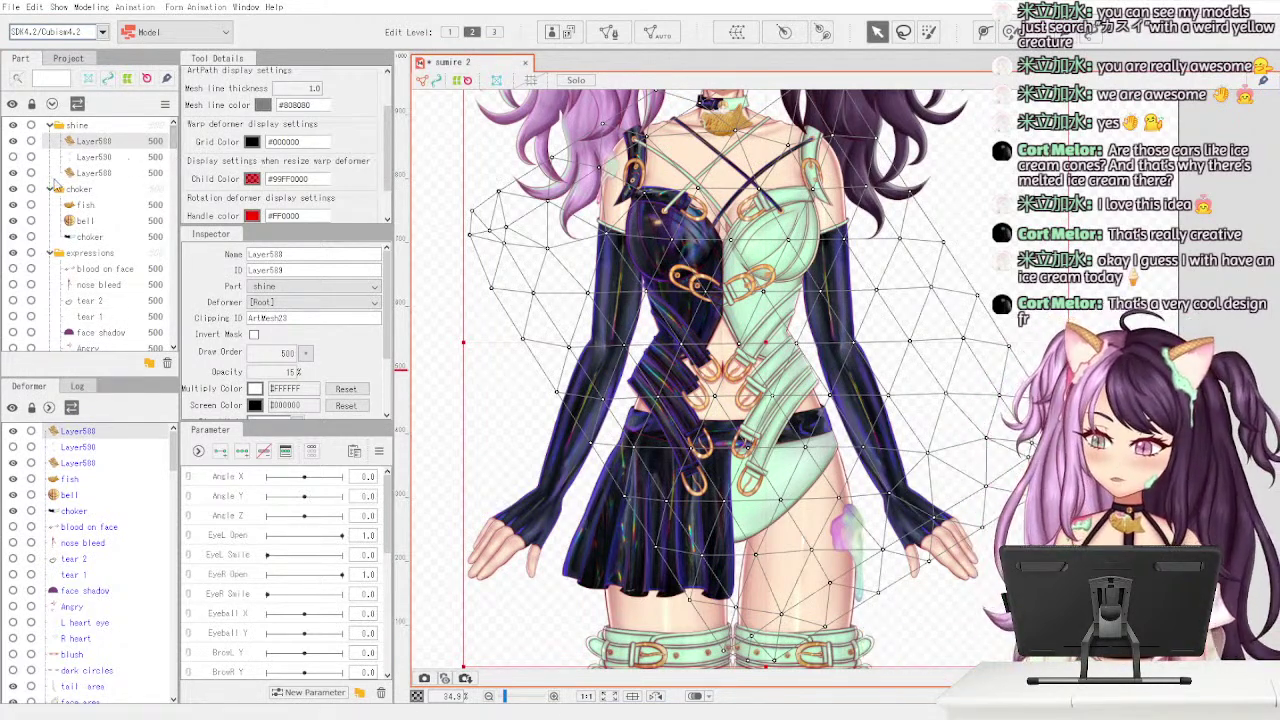
pyautogui.click(13, 142)
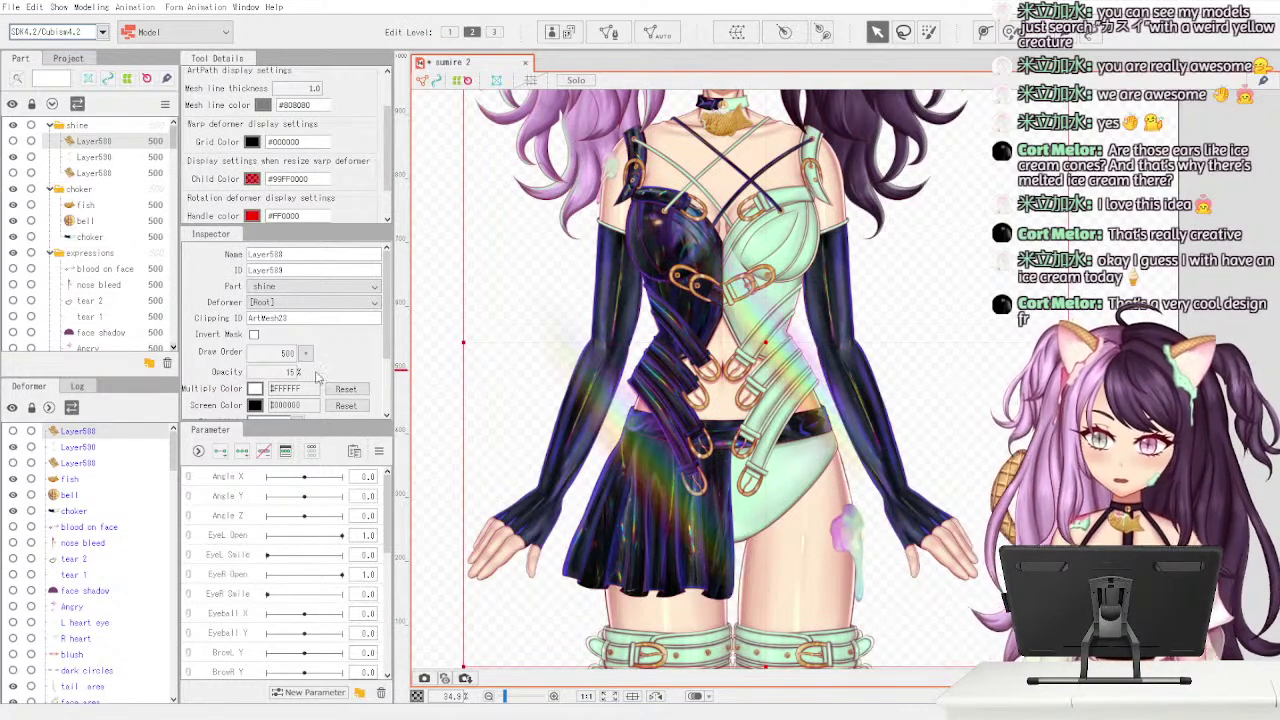
# - Try the Additive blend mode on the rainbow shine layer with its opacity at 35%
pyautogui.click(124, 158)
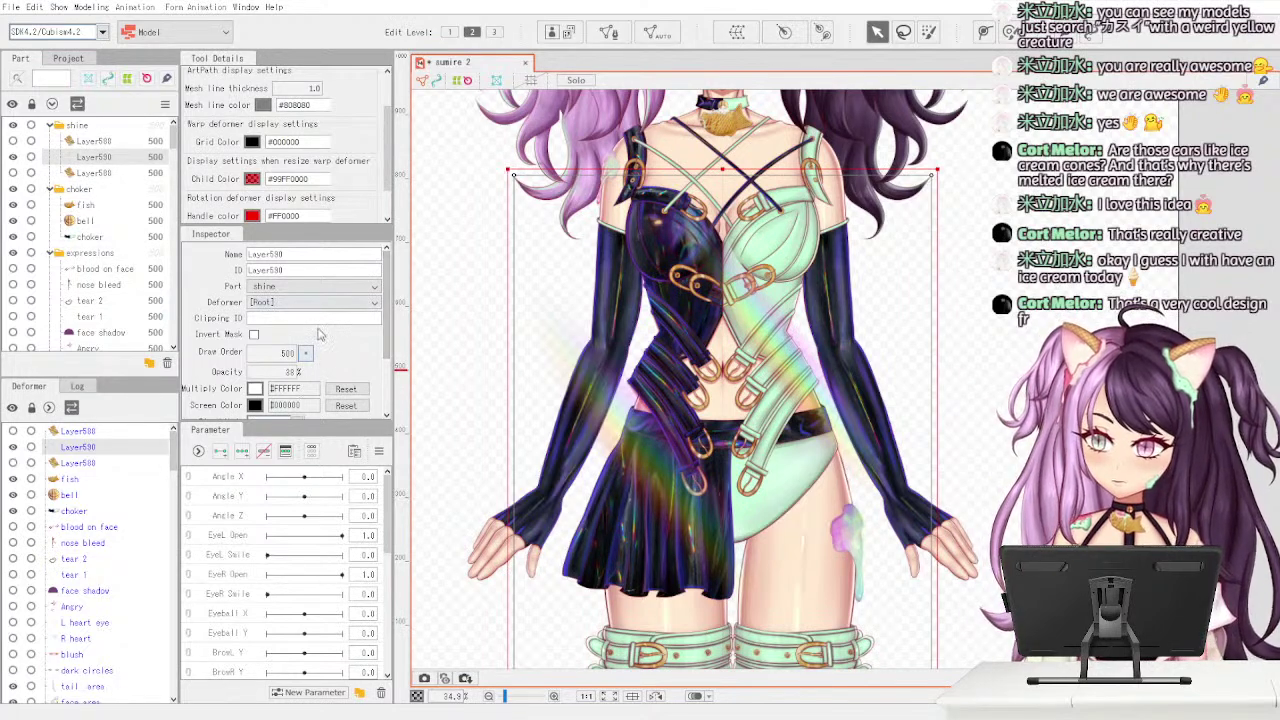
pyautogui.scroll(-2, 387, 352)
pyautogui.click(290, 385)
pyautogui.click(282, 420)
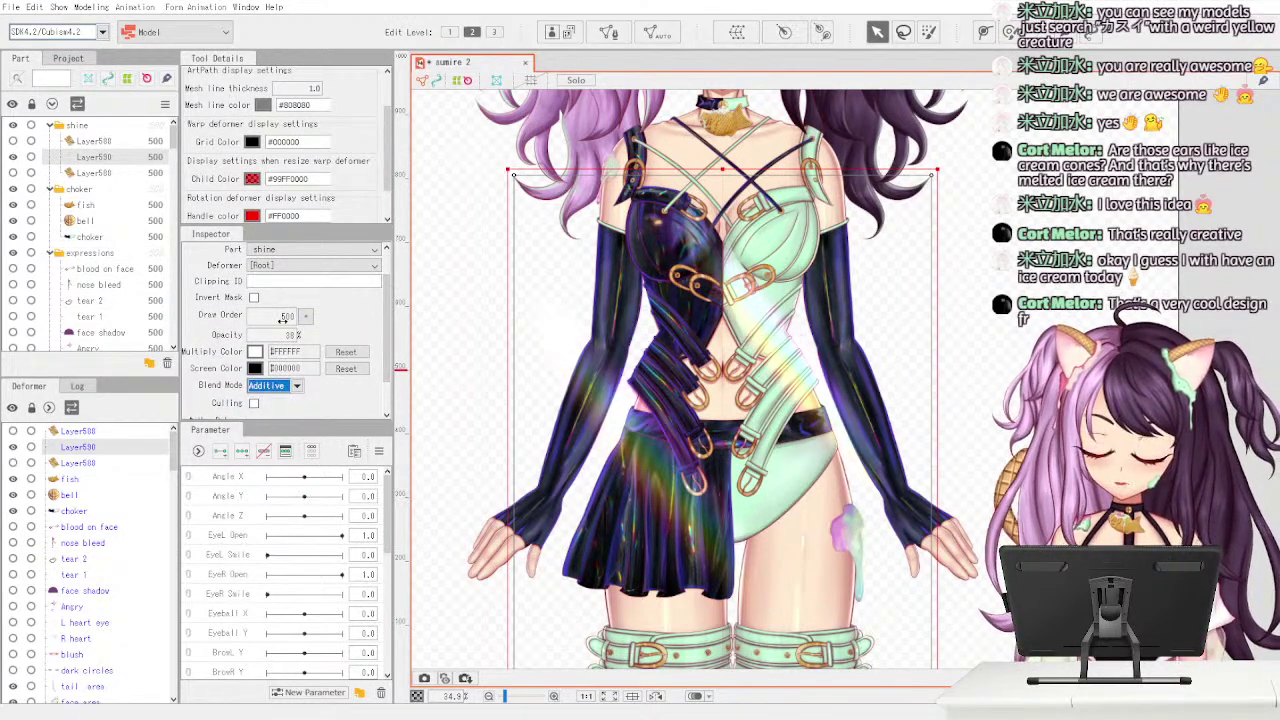
pyautogui.click(297, 387)
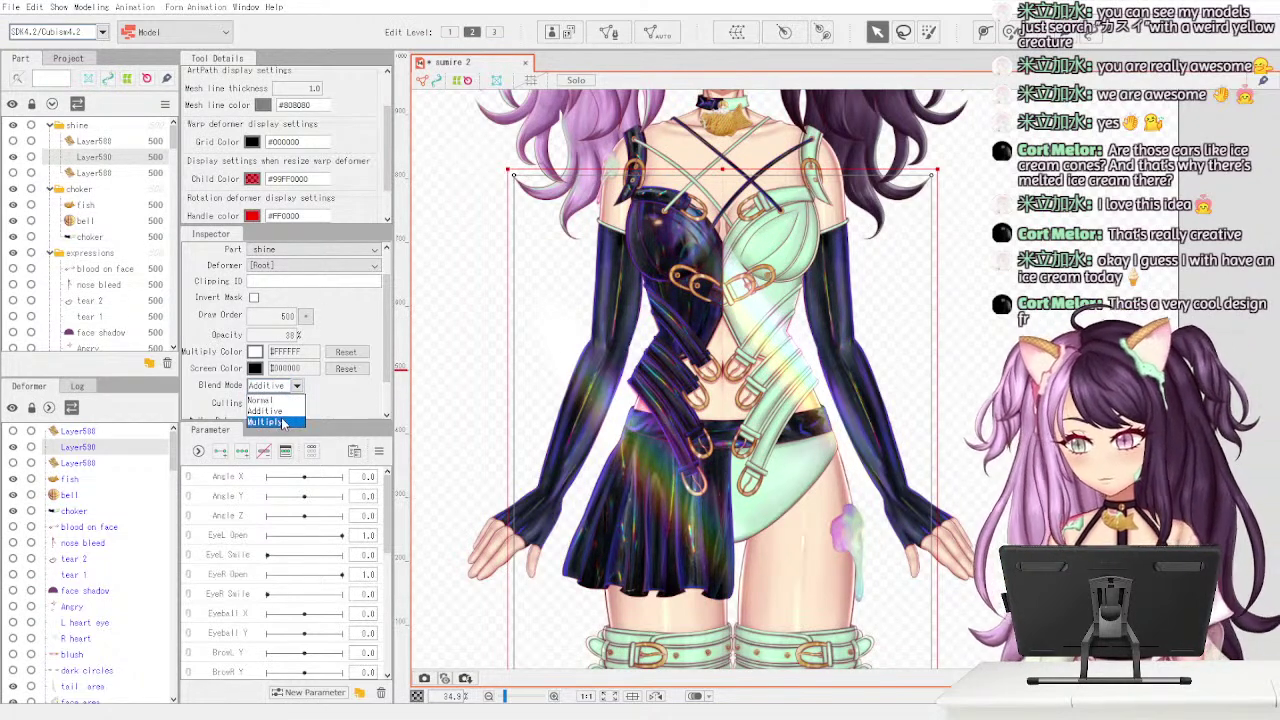
pyautogui.click(287, 410)
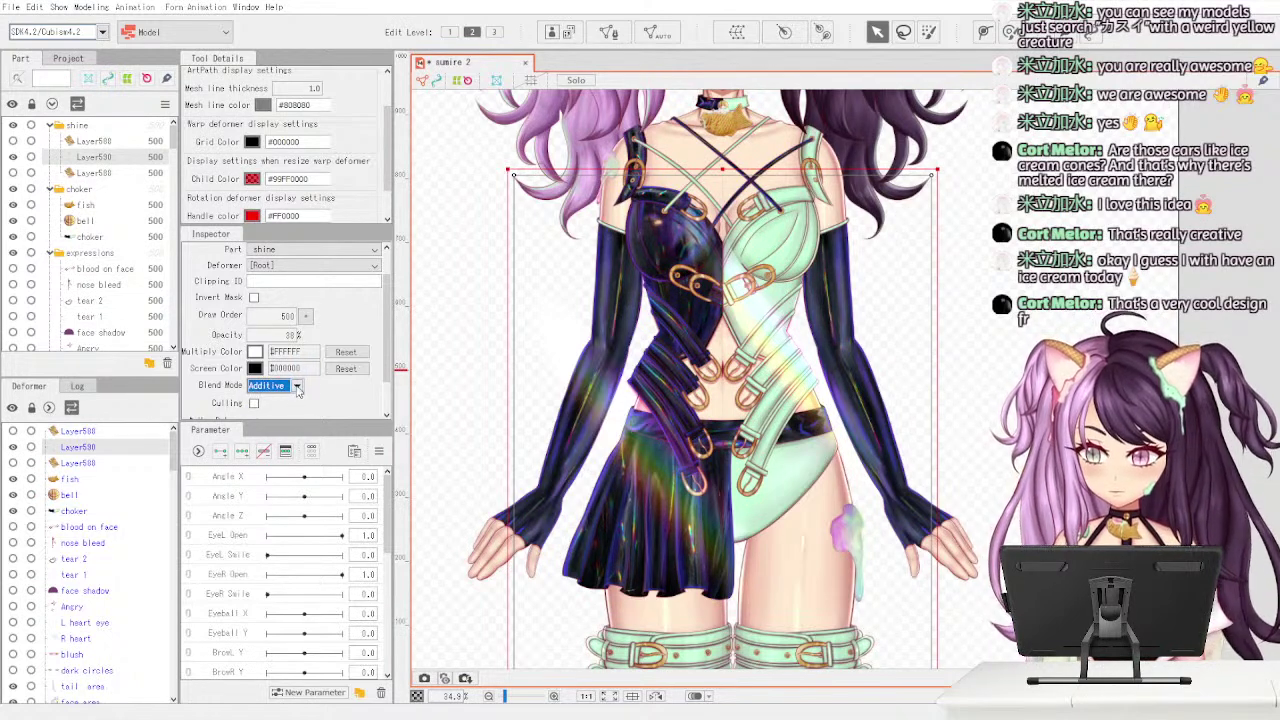
pyautogui.moveTo(285, 339)
pyautogui.mouseDown()
pyautogui.moveTo(257, 340)
pyautogui.moveTo(288, 340)
pyautogui.mouseUp()
# - Try the Multiply blend mode on the rainbow shine layer with a higher opacity
pyautogui.click(285, 385)
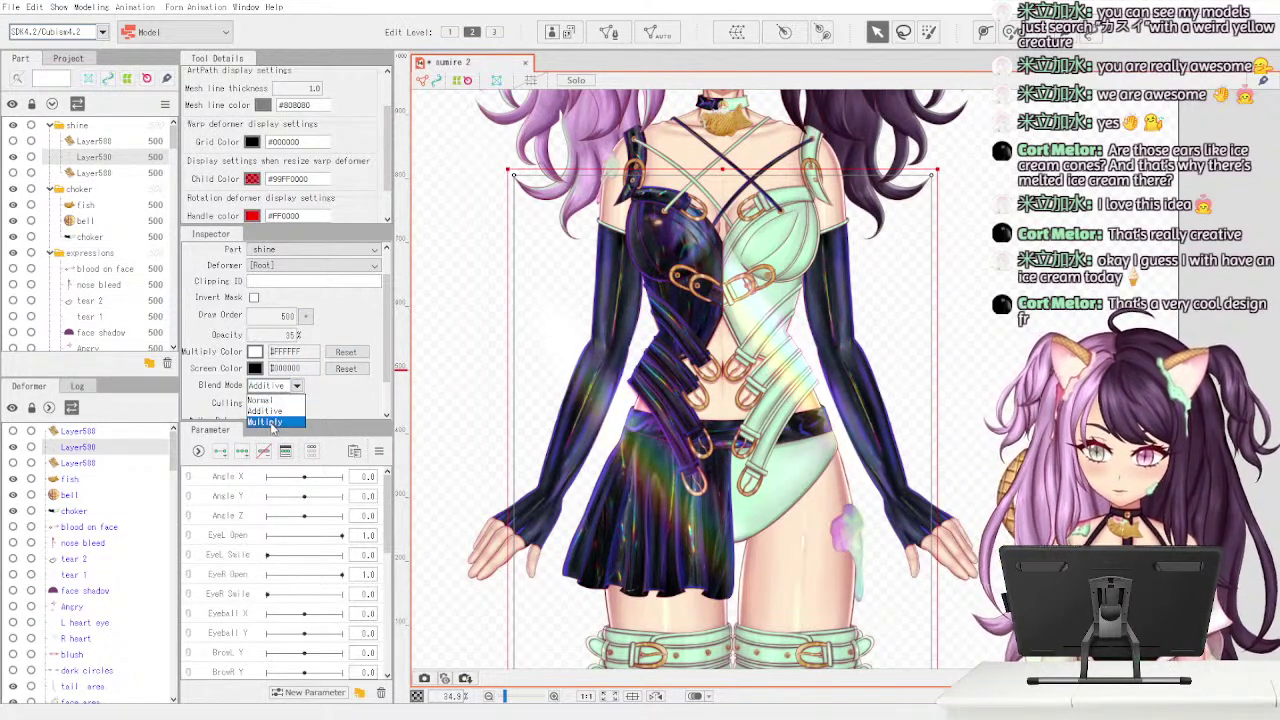
pyautogui.click(268, 422)
pyautogui.moveTo(300, 341)
pyautogui.mouseDown()
pyautogui.moveTo(335, 337)
pyautogui.moveTo(292, 336)
pyautogui.mouseUp()
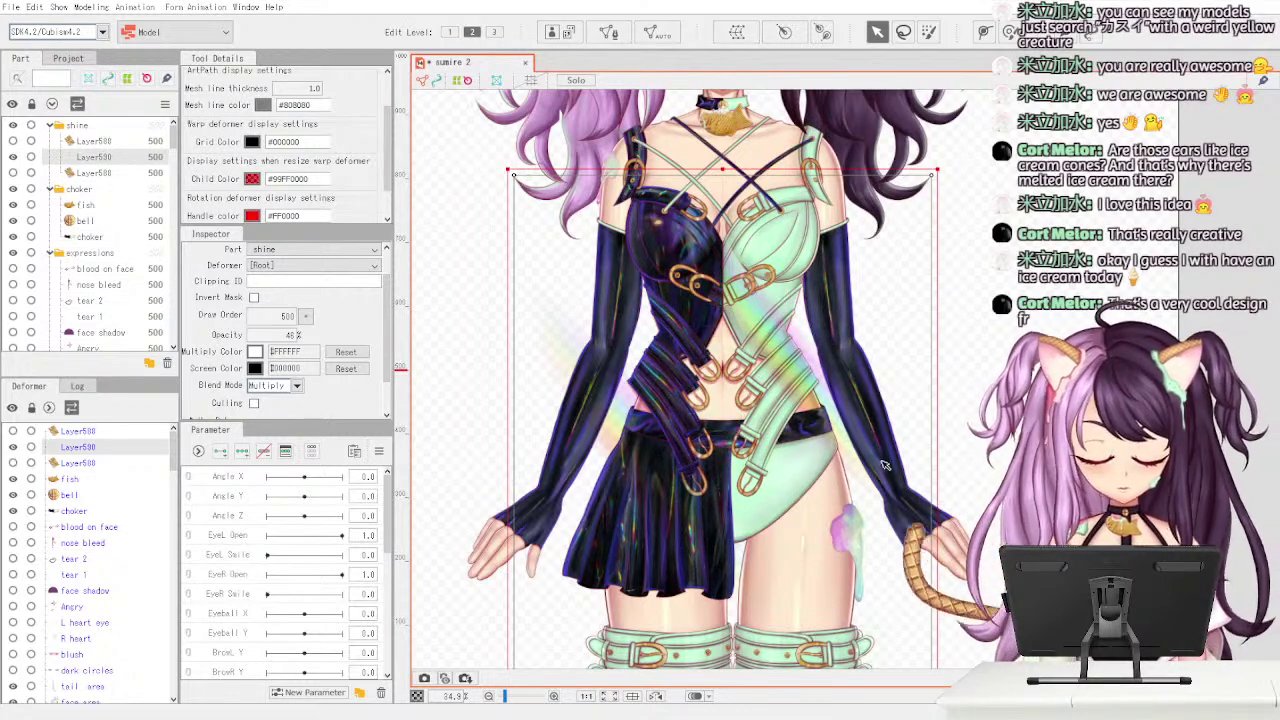
pyautogui.moveTo(718, 559); pyautogui.dragTo(706, 617)
pyautogui.hotkey('ctrl', 'z')
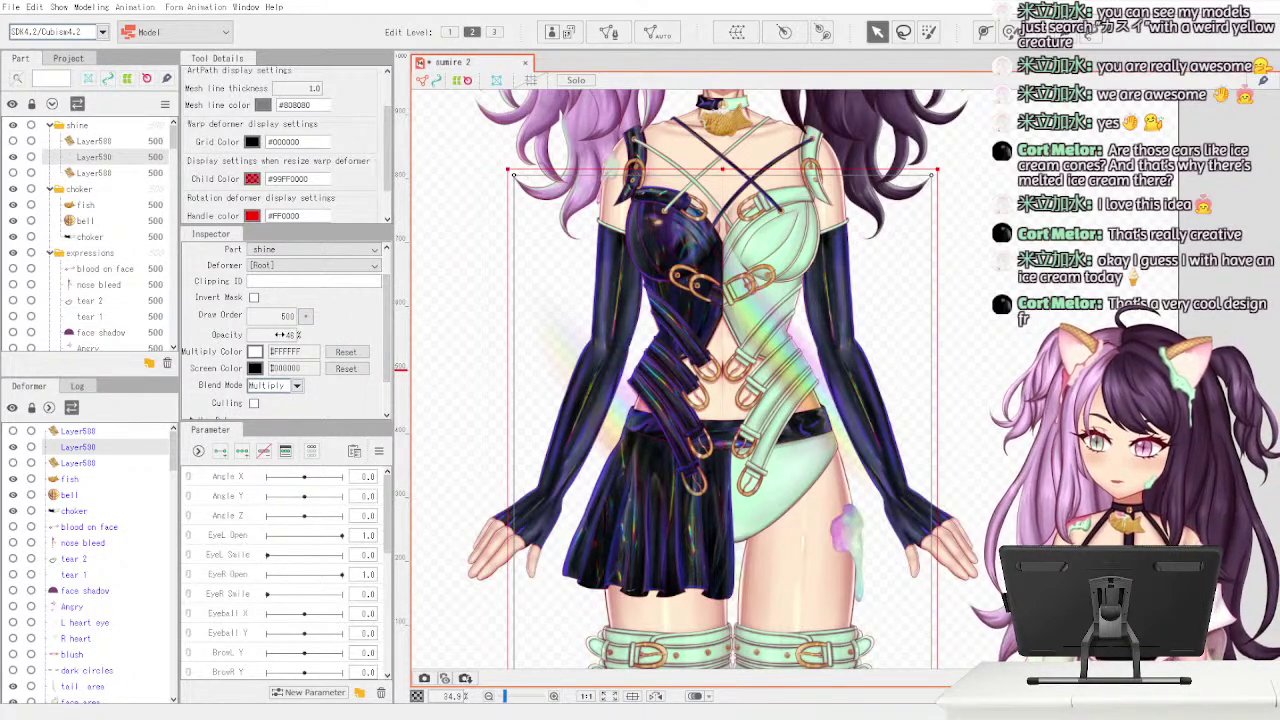
# - Set the rainbow shine layer's blend mode to Normal and lower its opacity to about 30%
pyautogui.click(297, 387)
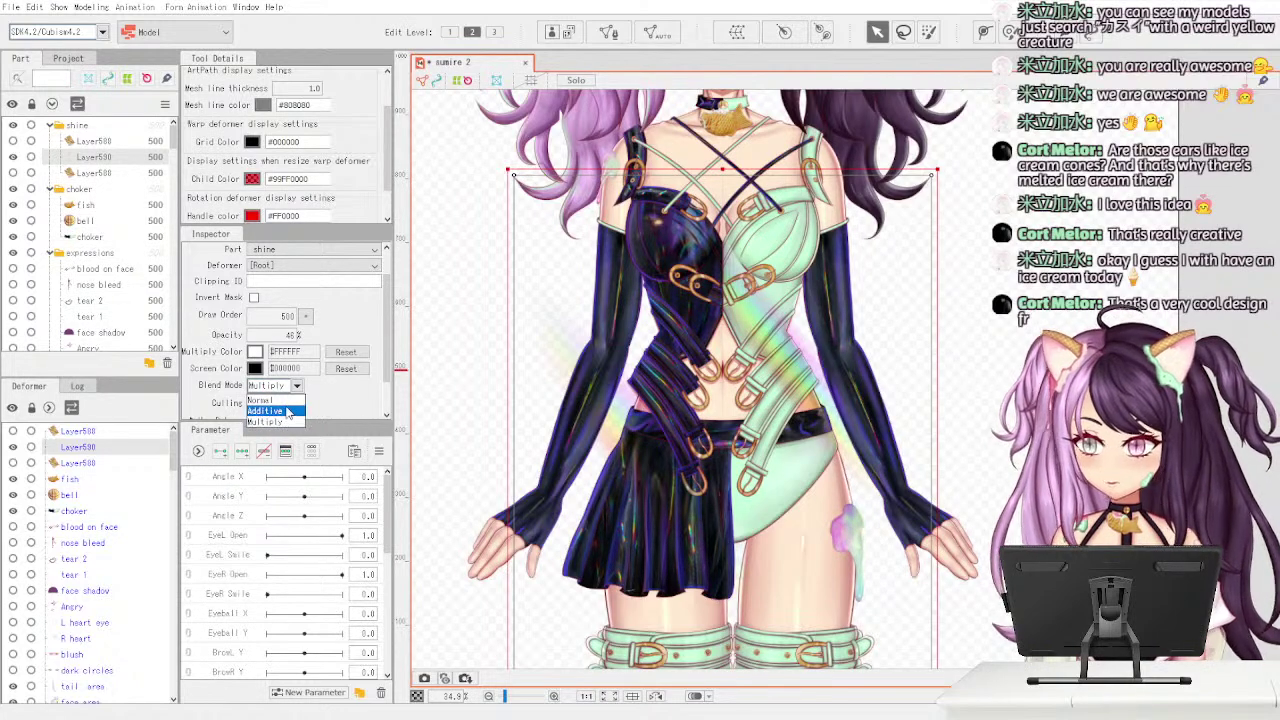
pyautogui.click(285, 400)
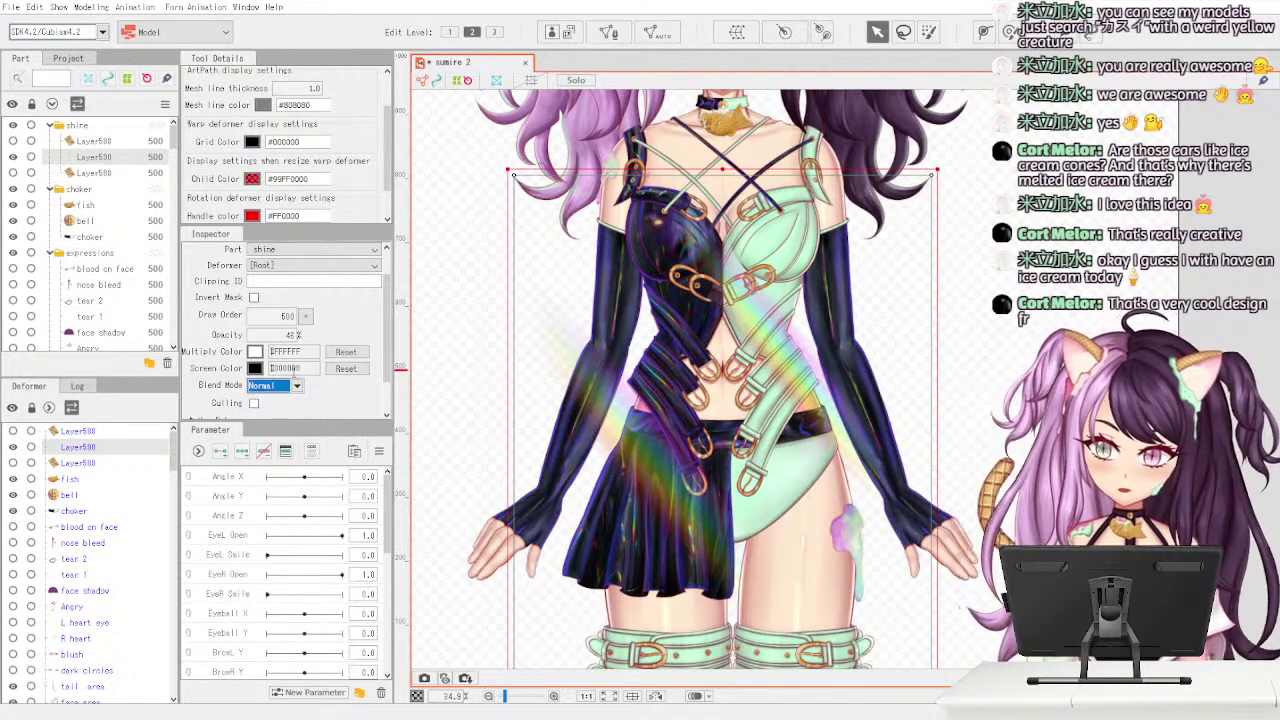
pyautogui.moveTo(298, 335); pyautogui.dragTo(270, 342)
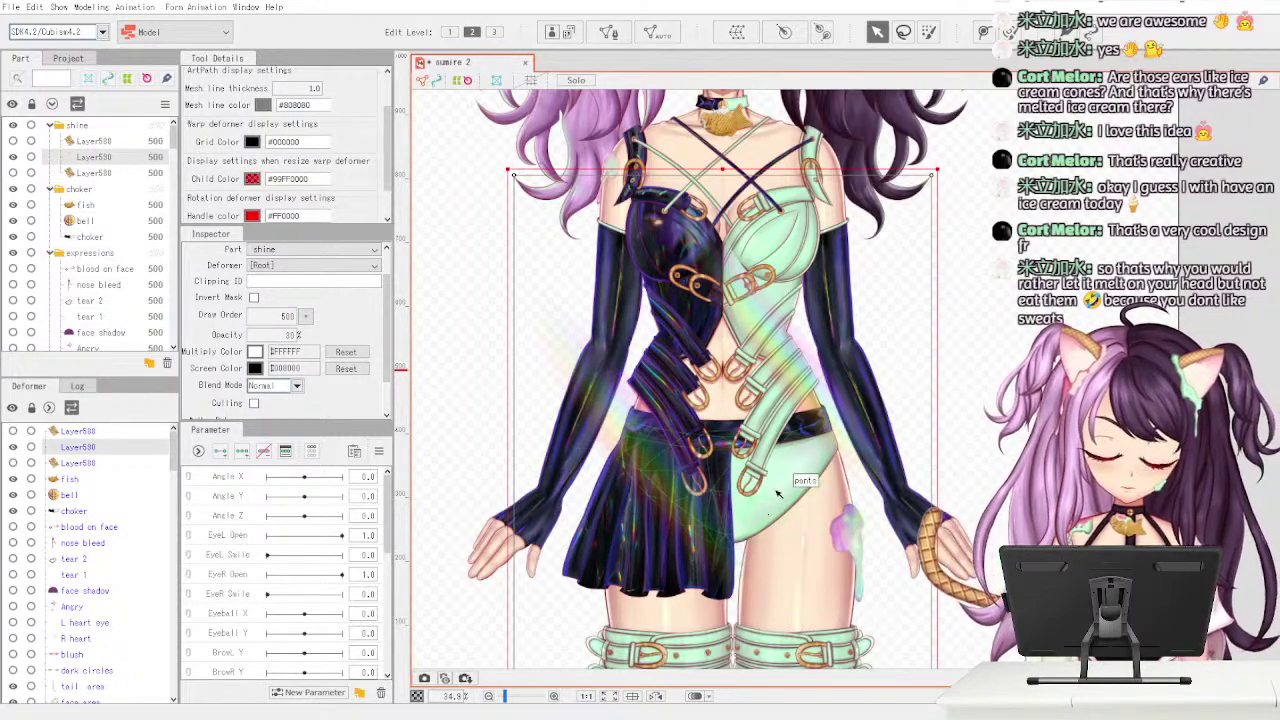
# - Compare the Additive blend mode with Normal on the rainbow shine layer, leaving it on Normal
pyautogui.click(717, 312)
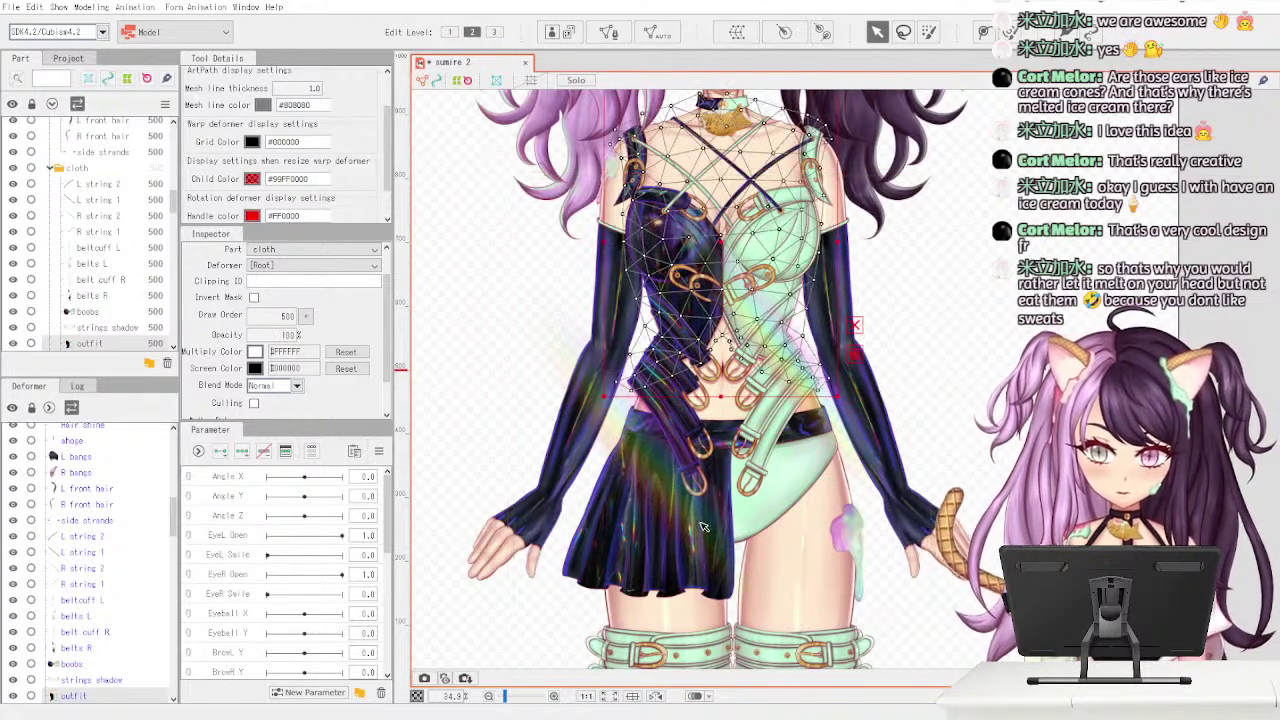
pyautogui.moveTo(174, 203); pyautogui.dragTo(174, 130)
pyautogui.click(121, 175)
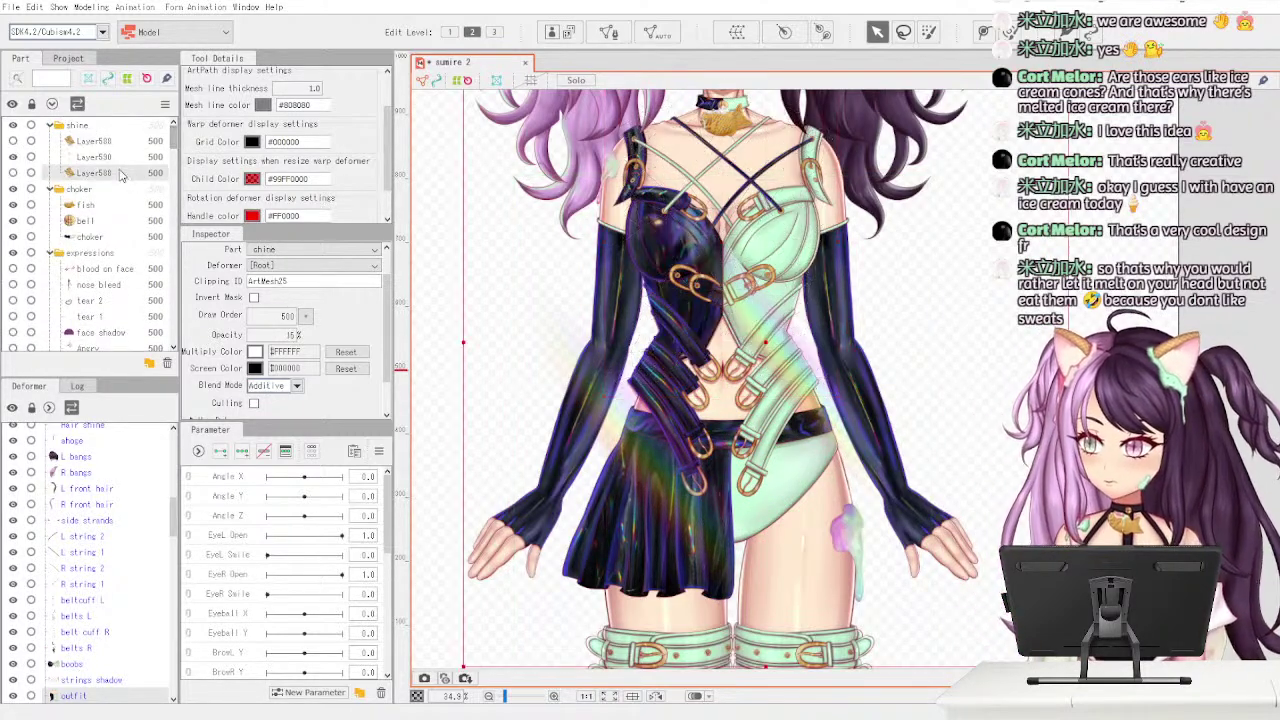
pyautogui.click(121, 158)
pyautogui.click(296, 385)
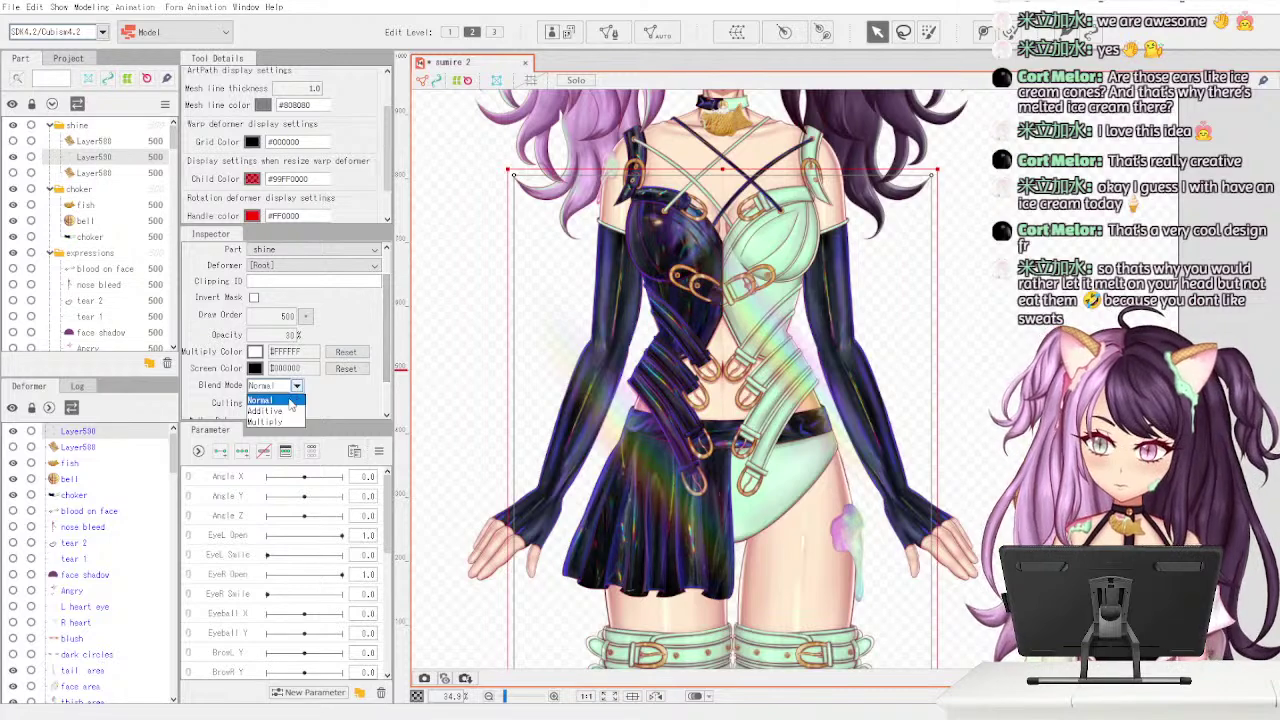
pyautogui.click(266, 411)
pyautogui.click(286, 386)
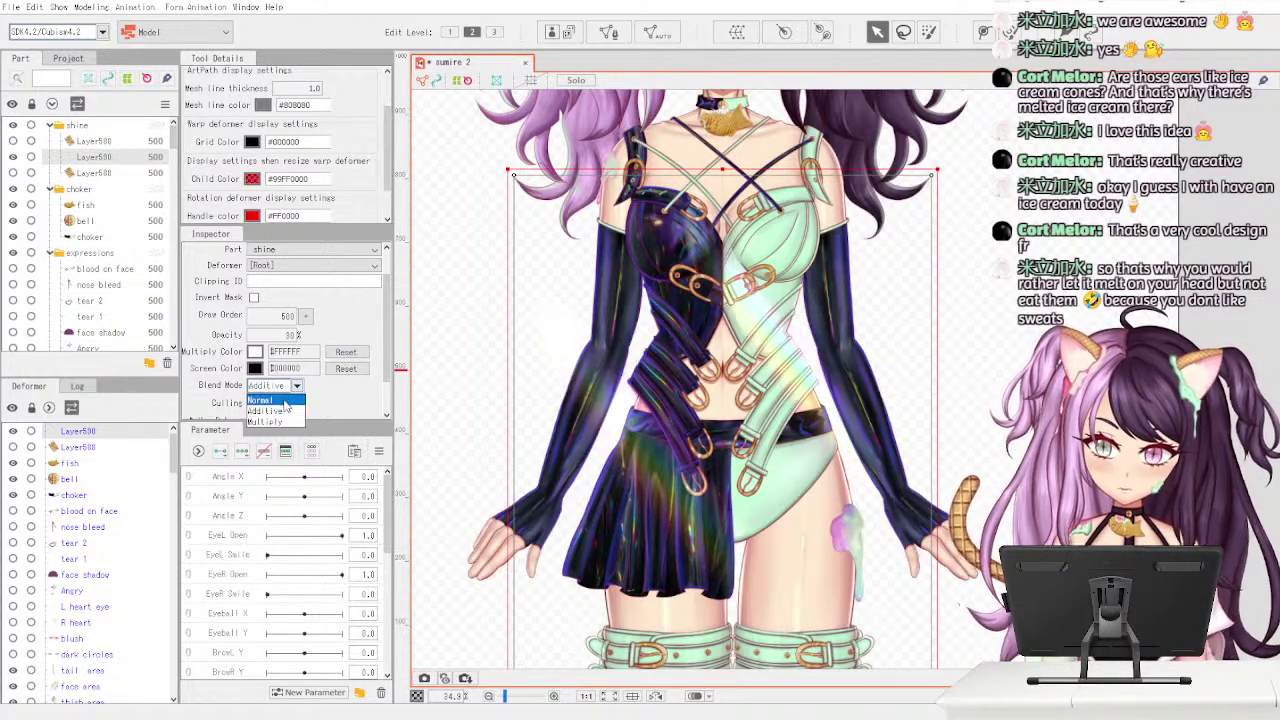
pyautogui.click(285, 401)
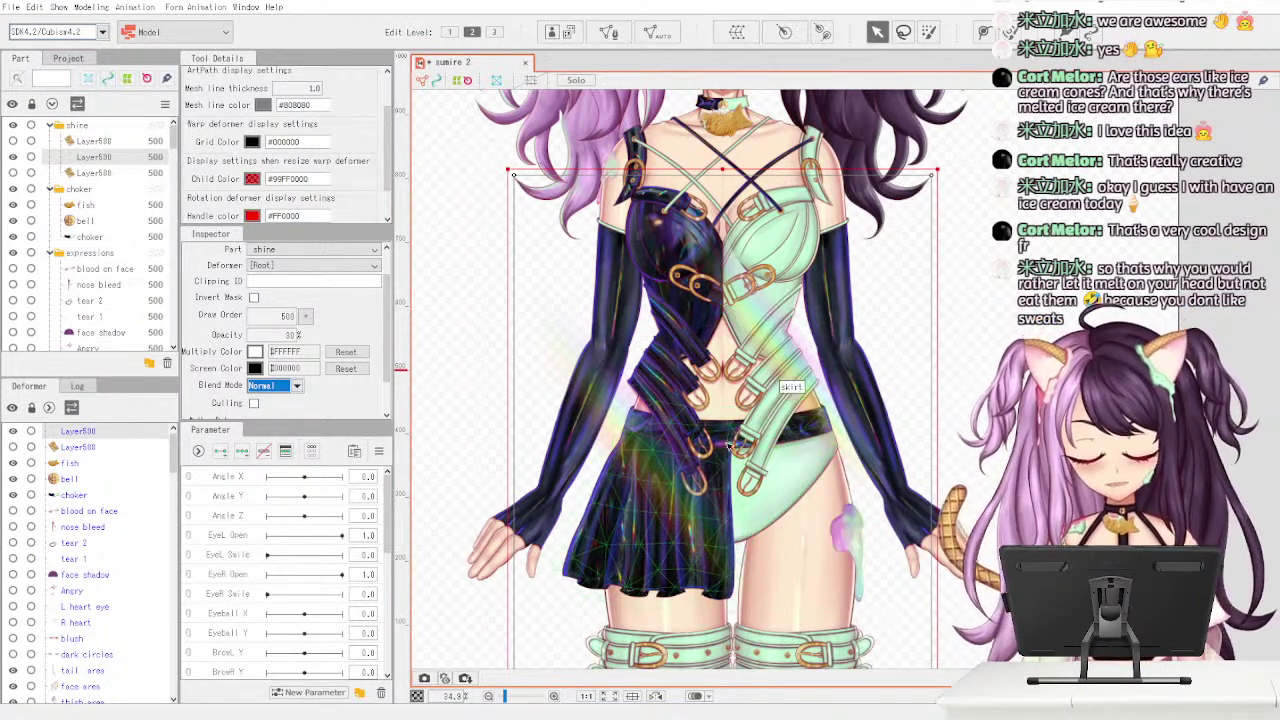
pyautogui.click(112, 160)
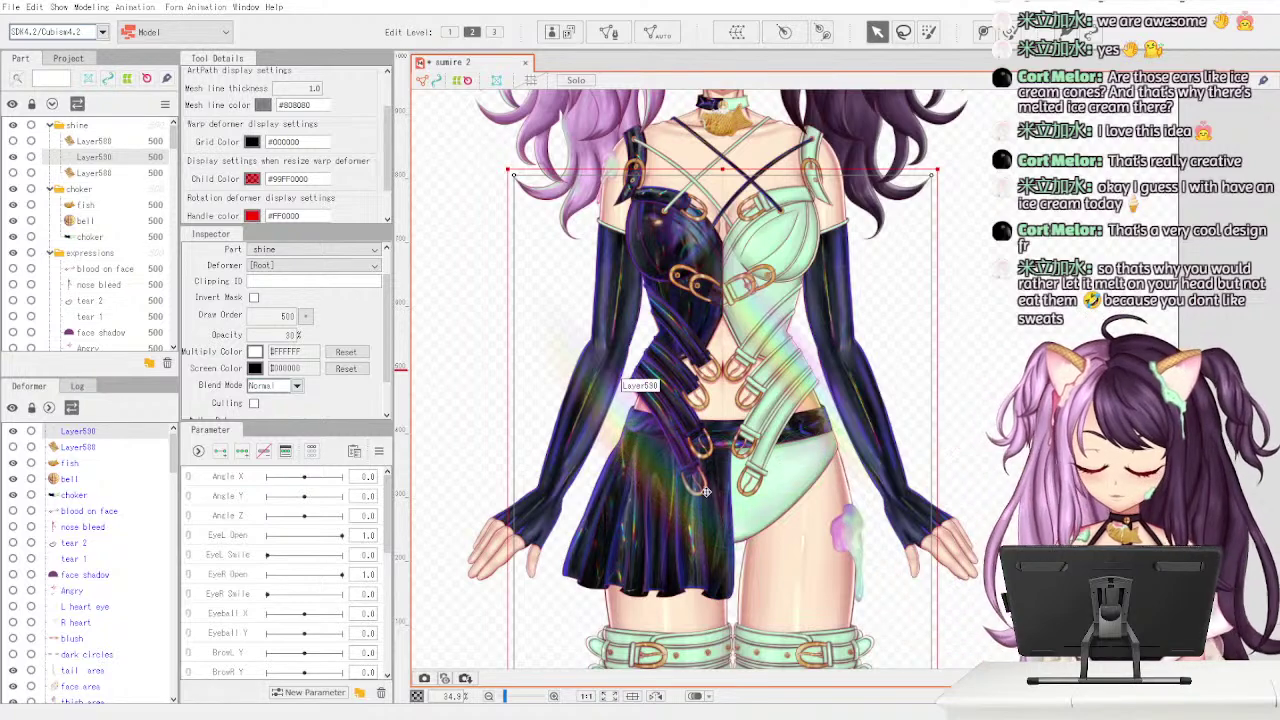
pyautogui.moveTo(717, 486); pyautogui.dragTo(709, 545)
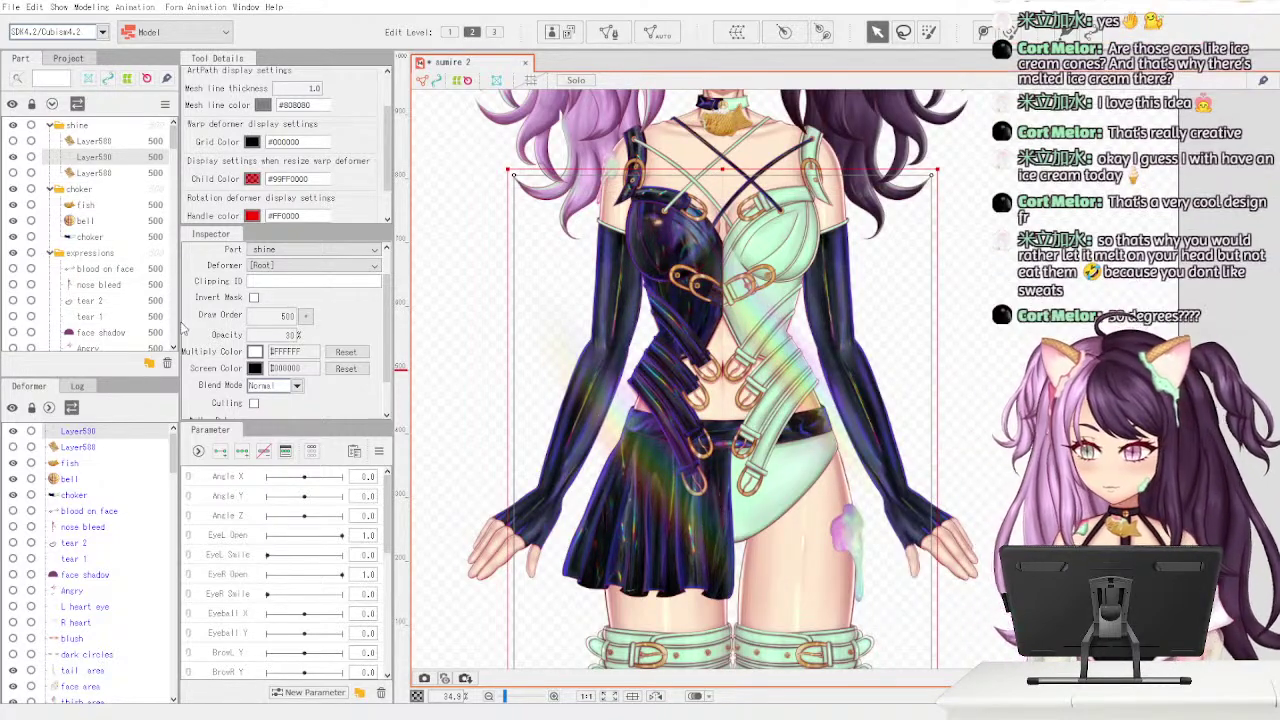
pyautogui.moveTo(172, 142); pyautogui.dragTo(172, 141)
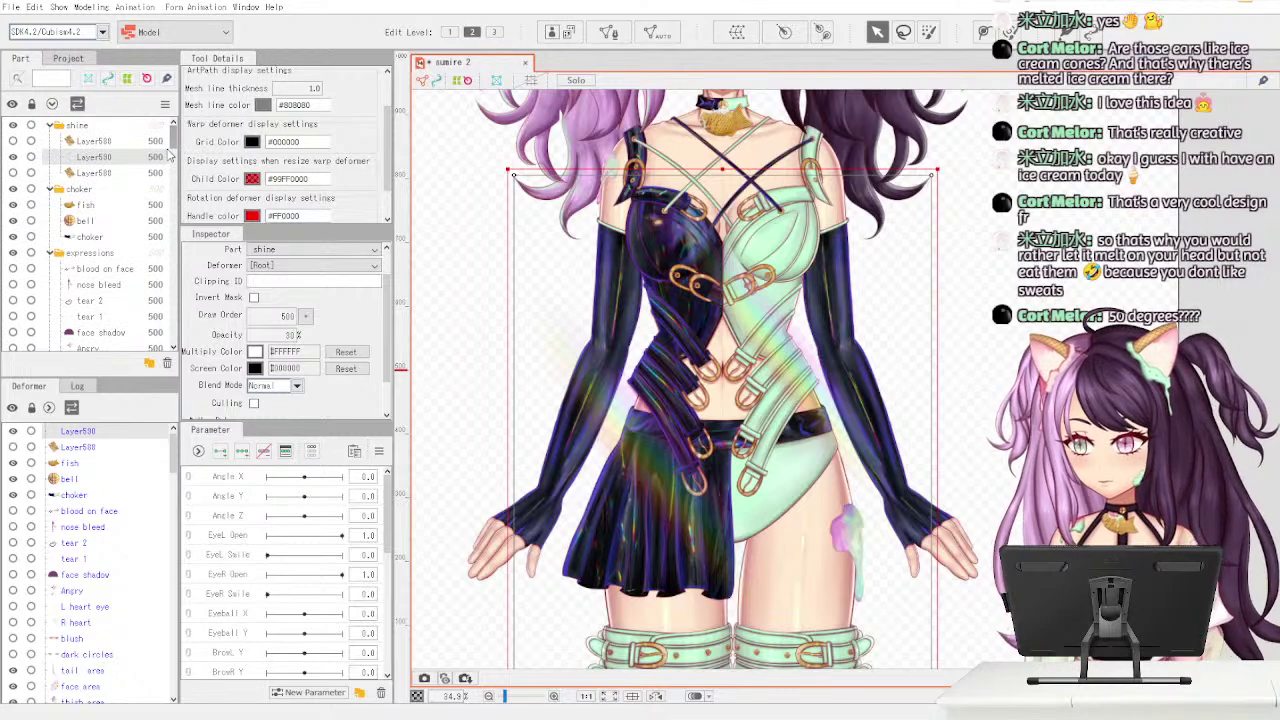
pyautogui.click(608, 32)
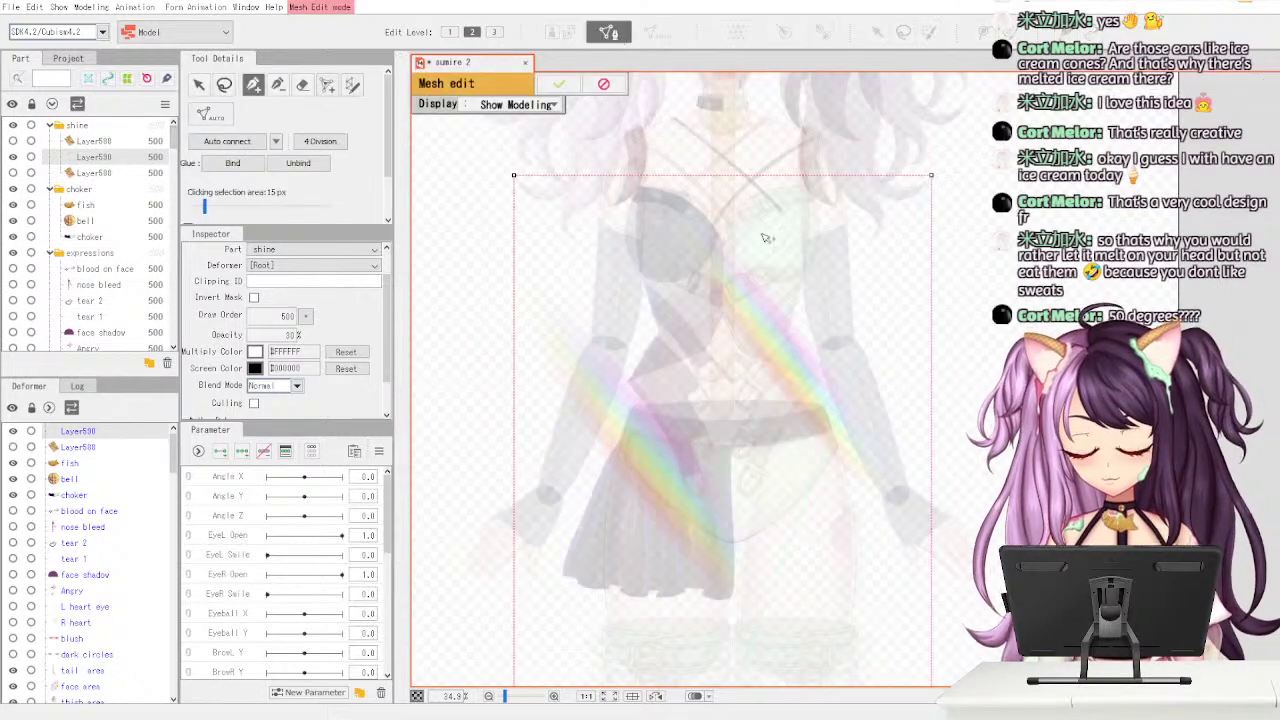
pyautogui.click(605, 85)
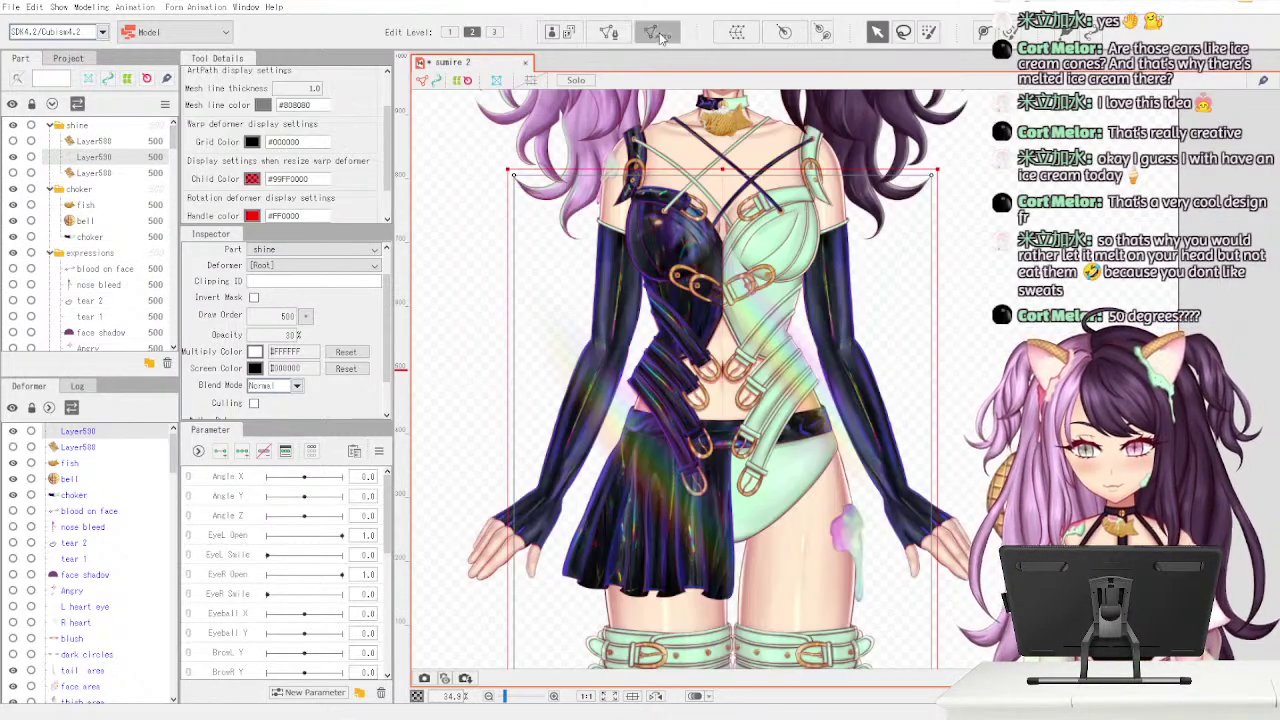
# - Generate an automatic mesh for the rainbow shine layer
pyautogui.click(640, 313)
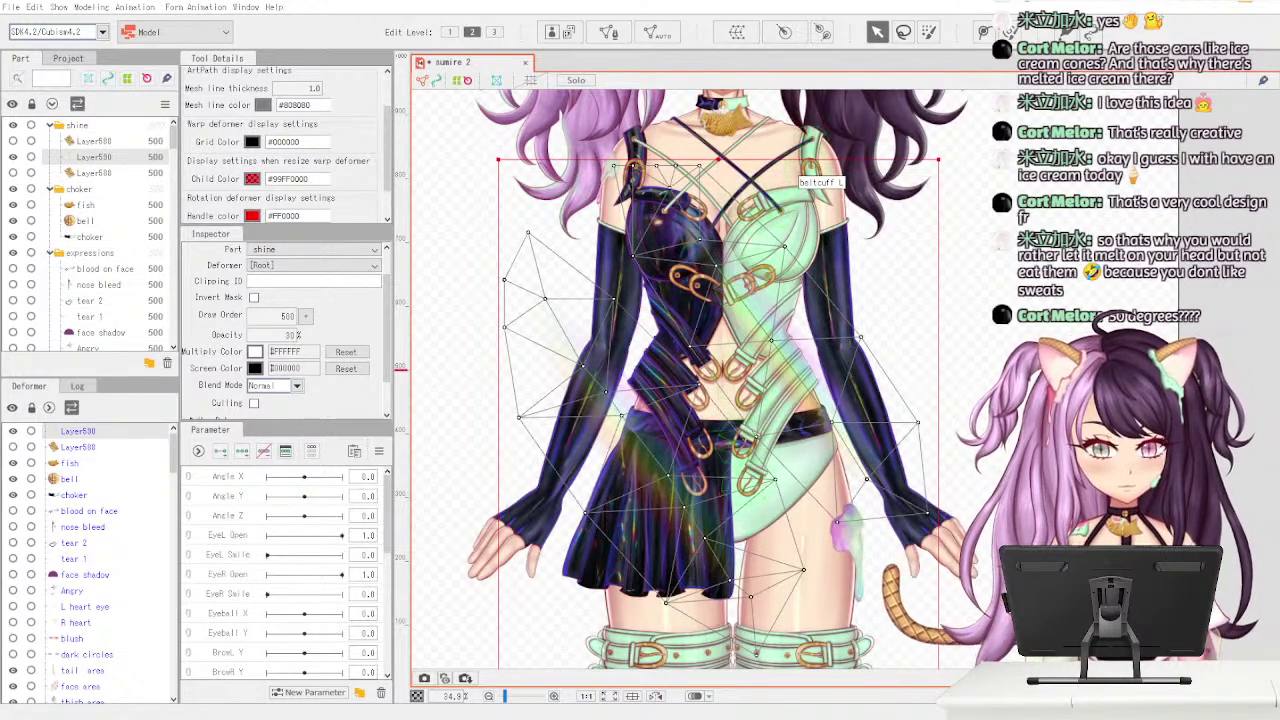
pyautogui.click(1090, 256)
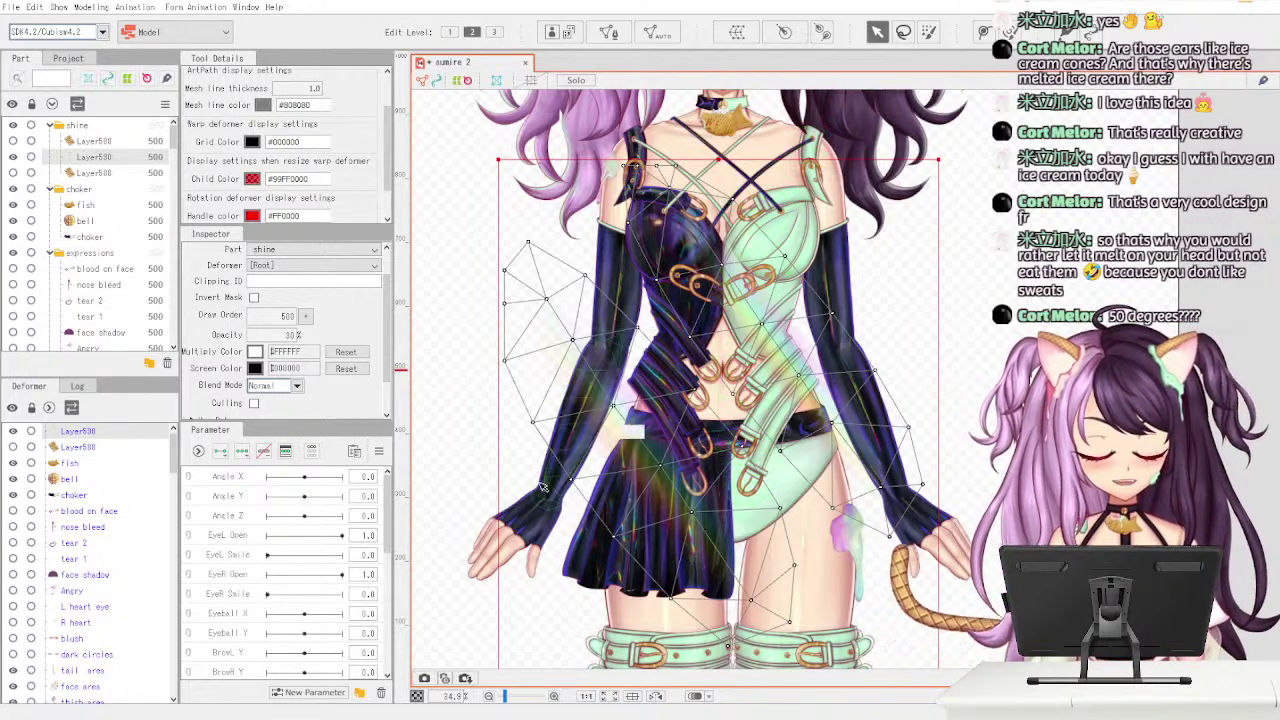
pyautogui.moveTo(174, 141); pyautogui.dragTo(174, 141)
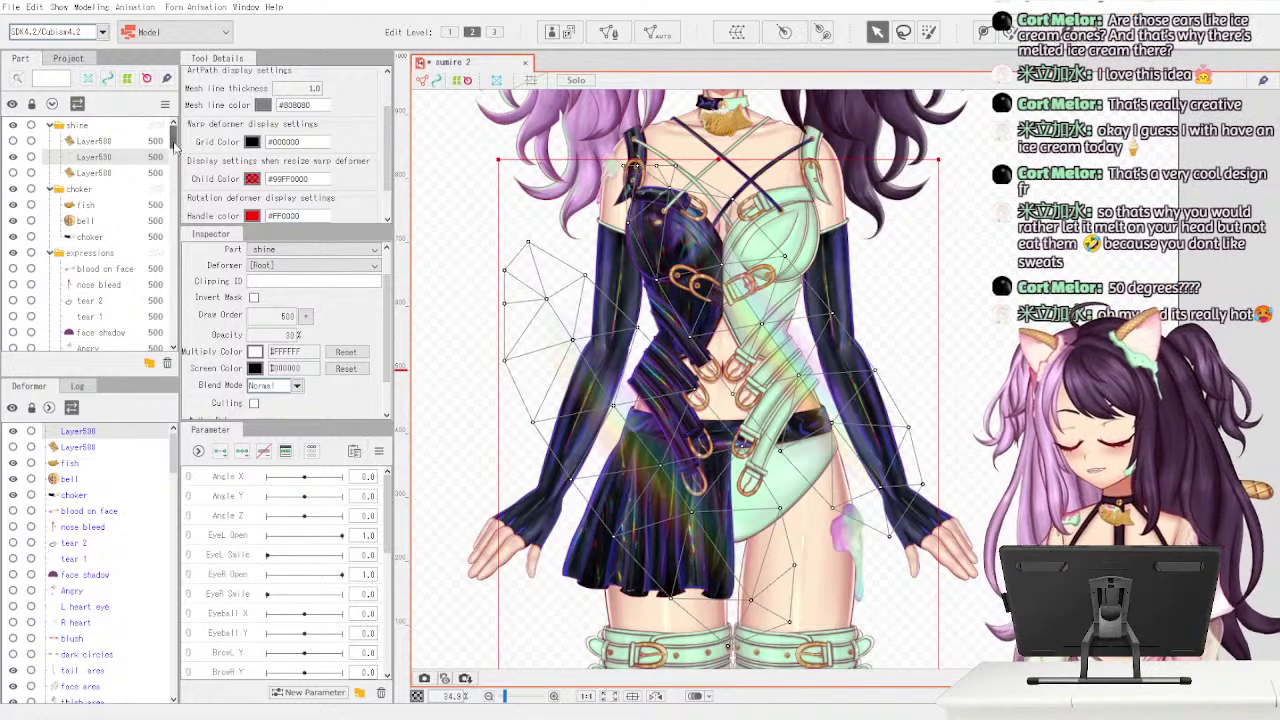
# - Hide and show the lowest shine layer and the rainbow shine layer to compare their effect on the outfit
pyautogui.click(152, 175)
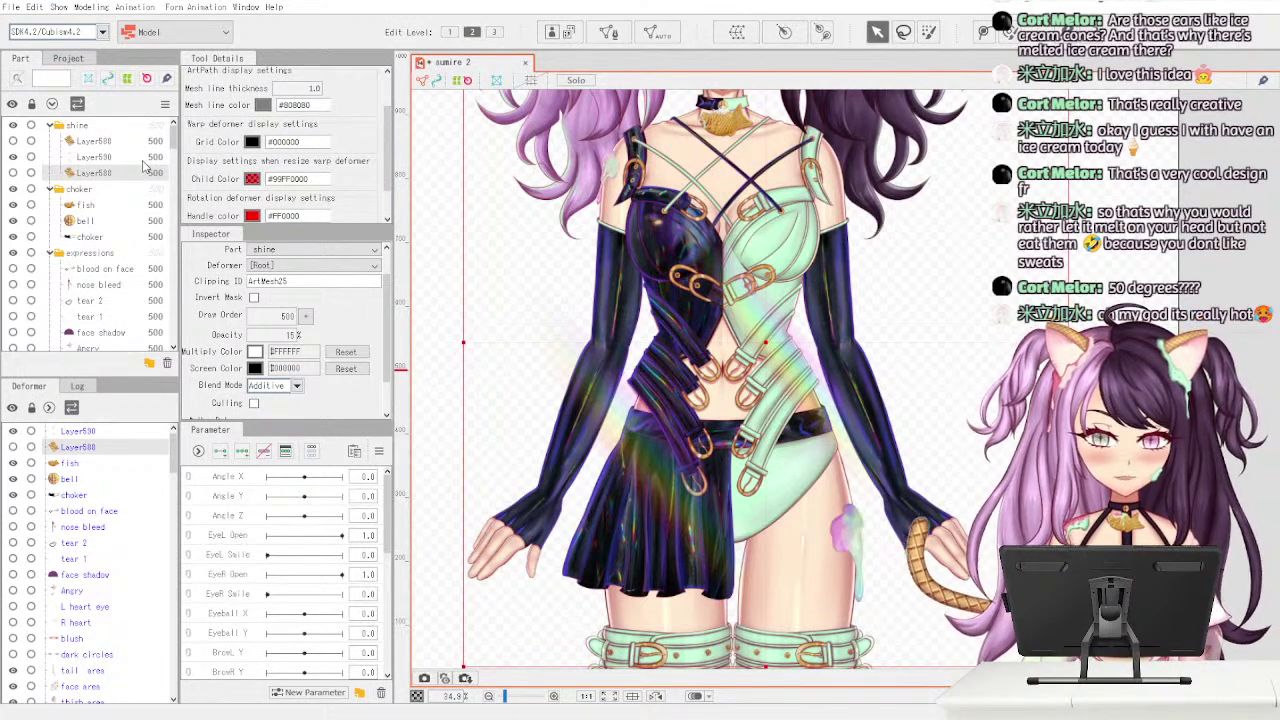
pyautogui.click(13, 173)
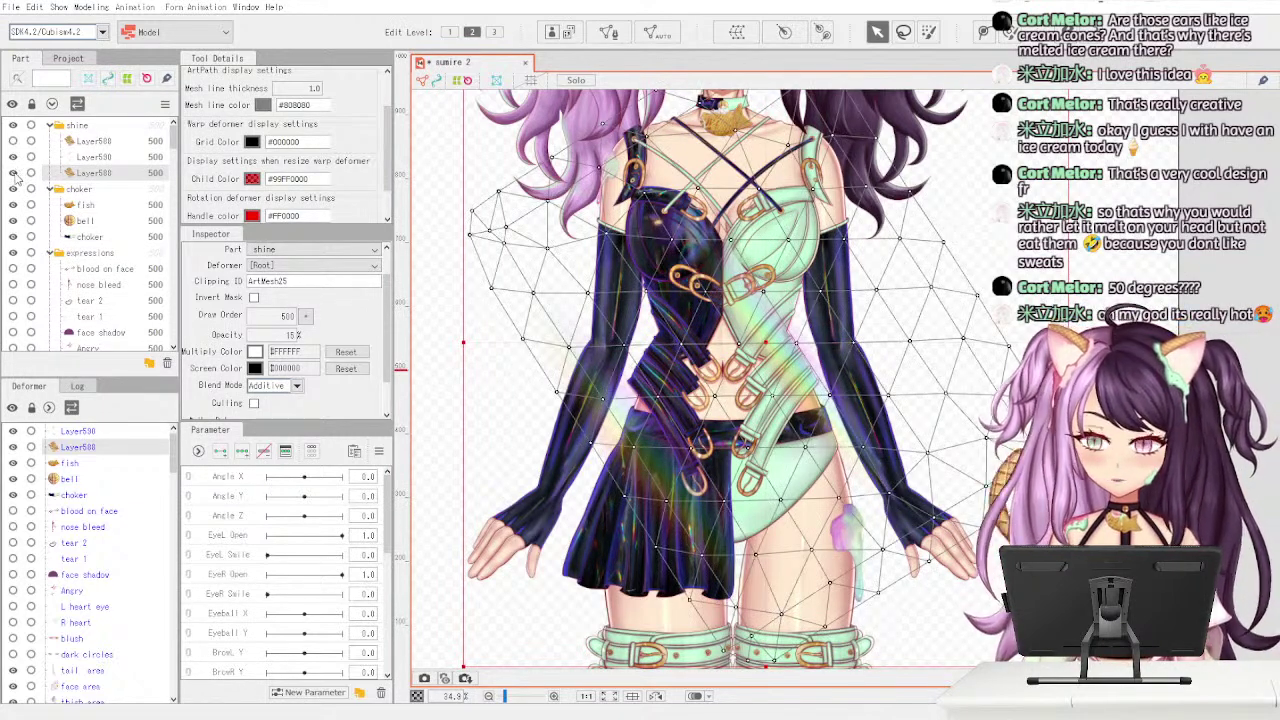
pyautogui.click(14, 174)
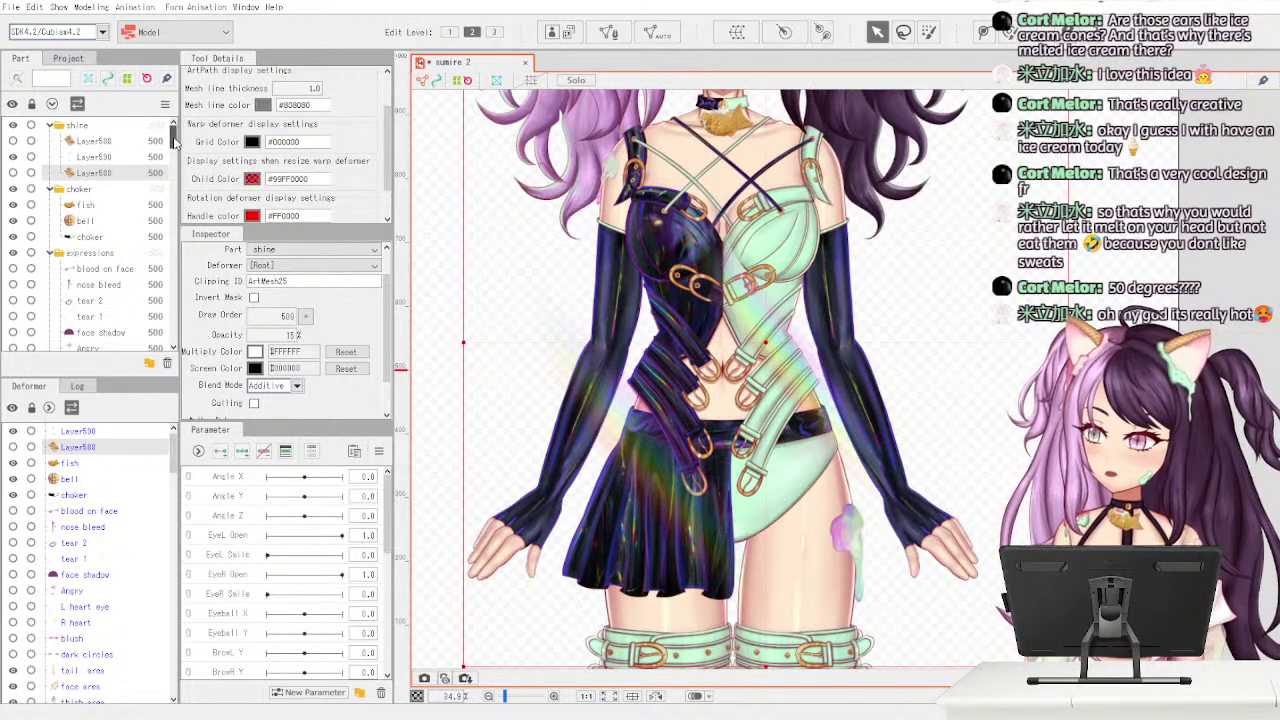
pyautogui.click(14, 158)
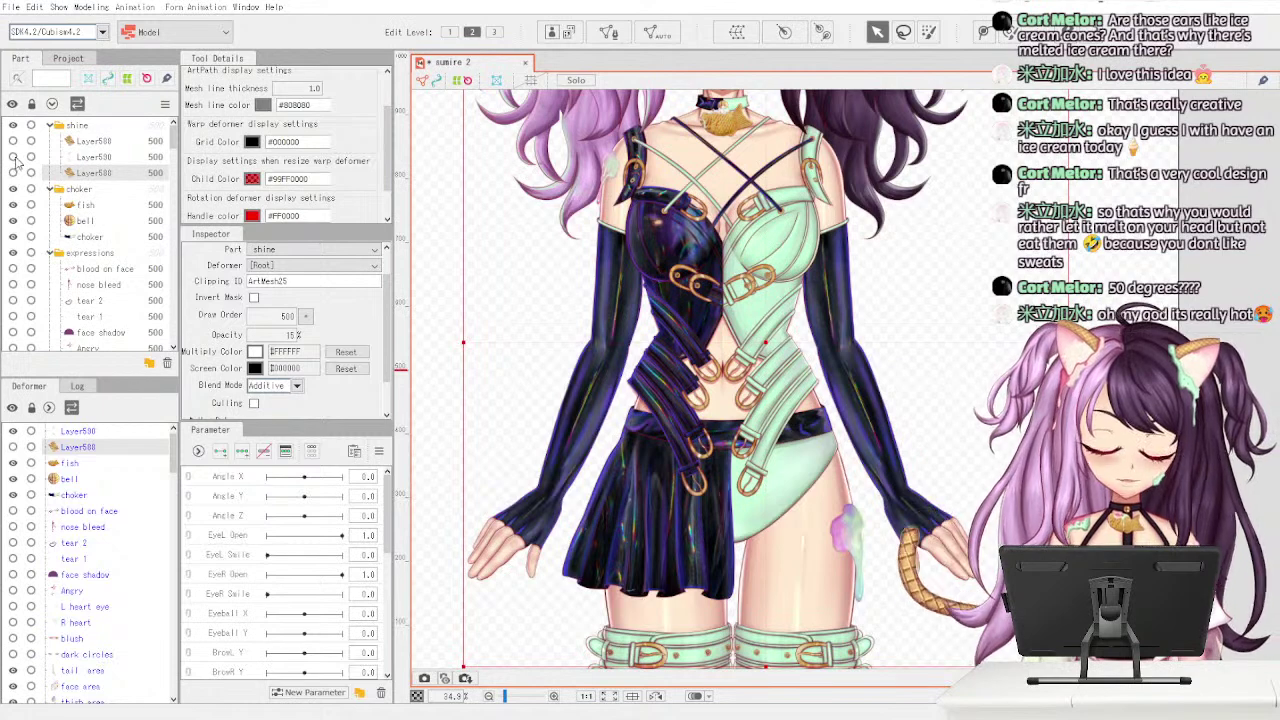
pyautogui.click(14, 158)
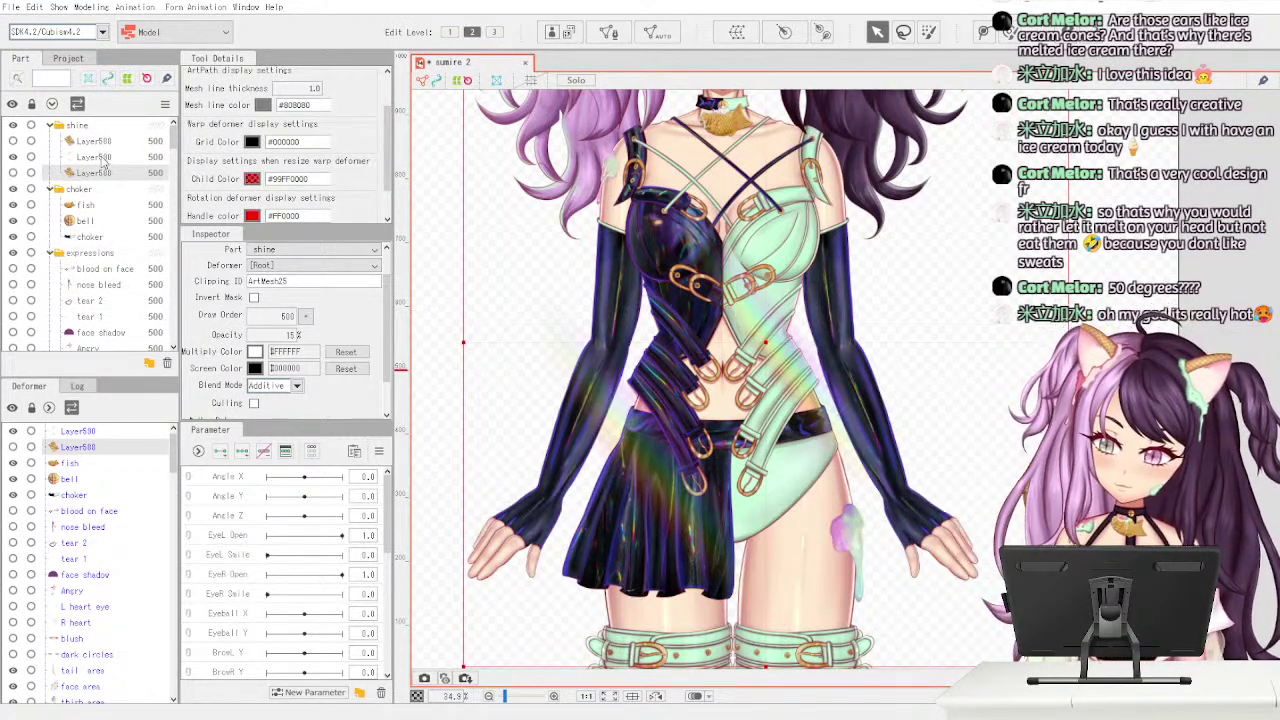
# - Review the clipping, opacity and blend settings of the three shine layers
pyautogui.click(92, 157)
pyautogui.click(100, 173)
pyautogui.click(112, 145)
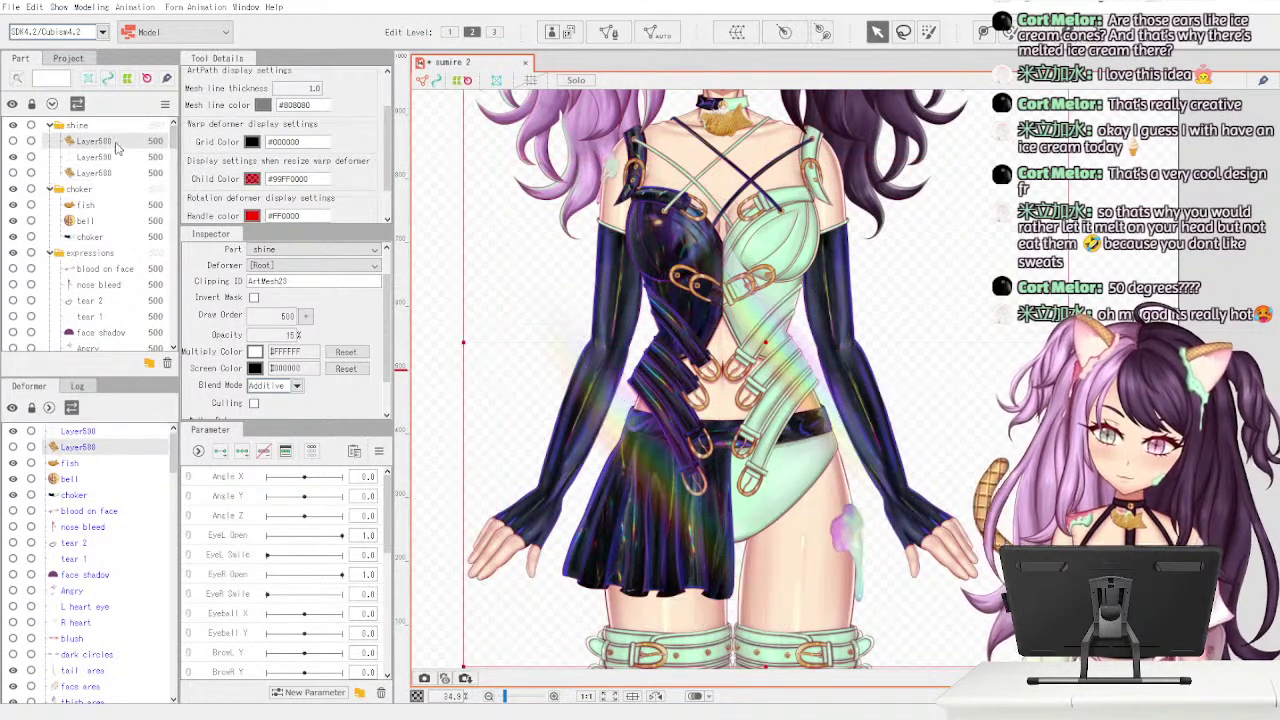
pyautogui.click(14, 175)
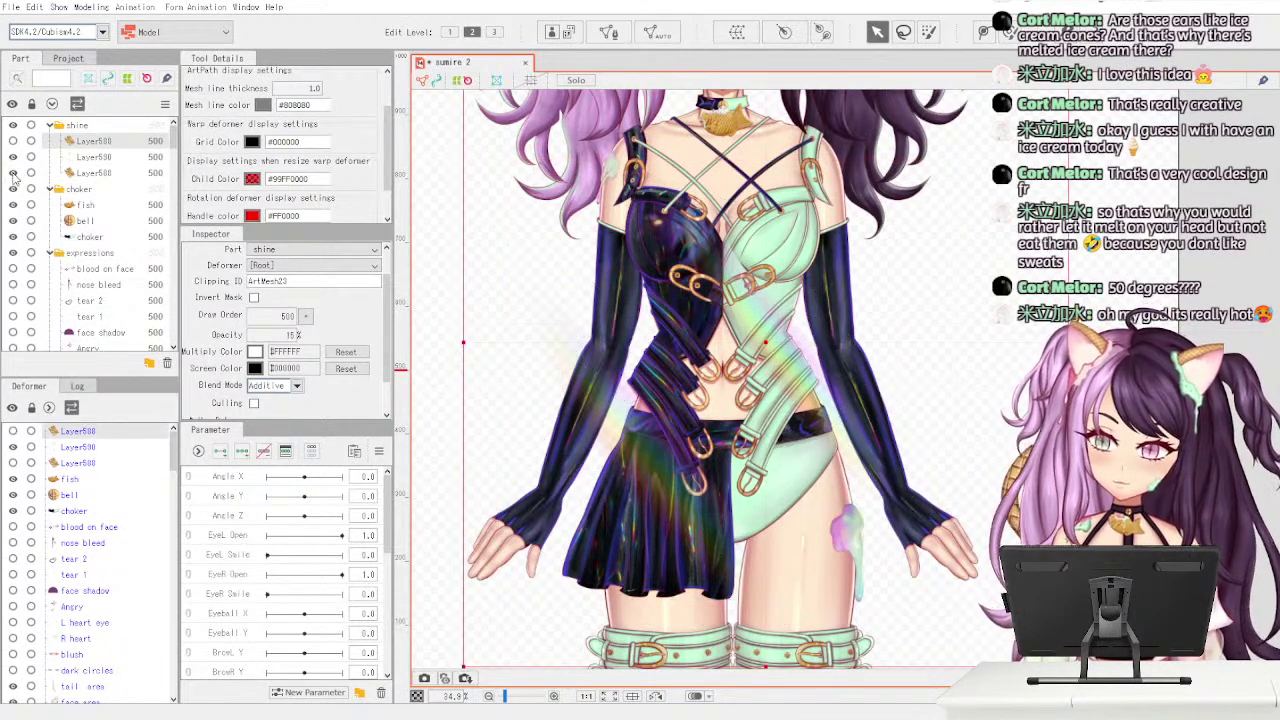
pyautogui.click(108, 175)
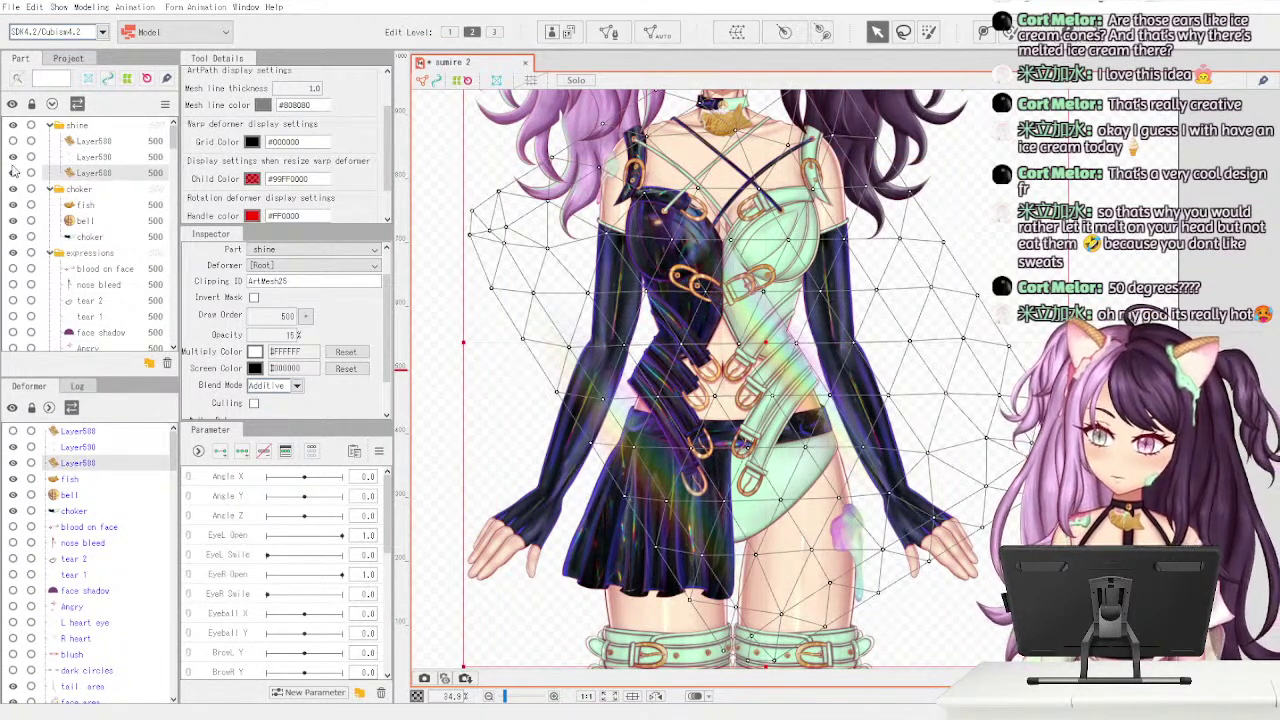
pyautogui.click(70, 145)
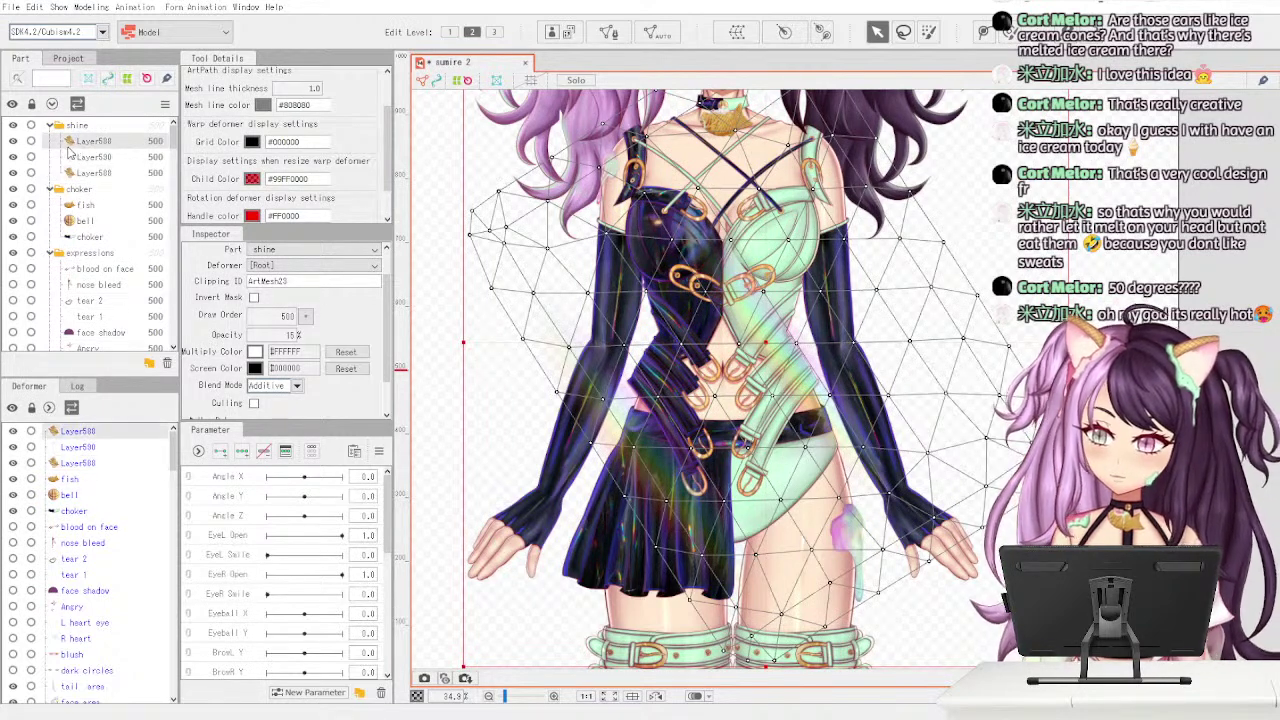
# - Preview the outfit with the rainbow shine layer hidden
pyautogui.click(14, 190)
pyautogui.click(14, 190)
pyautogui.click(13, 174)
pyautogui.click(13, 157)
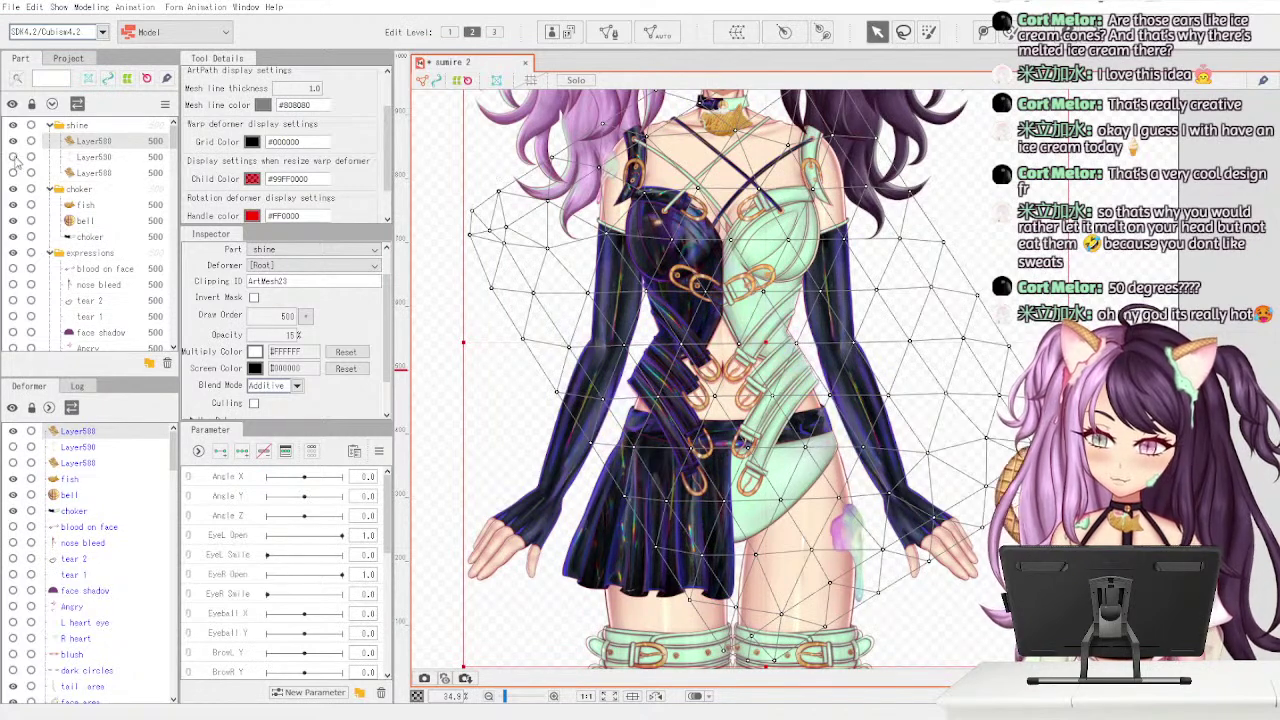
pyautogui.click(14, 143)
# - Show the rainbow shine layer again, duplicate it in the shine part, and hide the copy
pyautogui.click(94, 158)
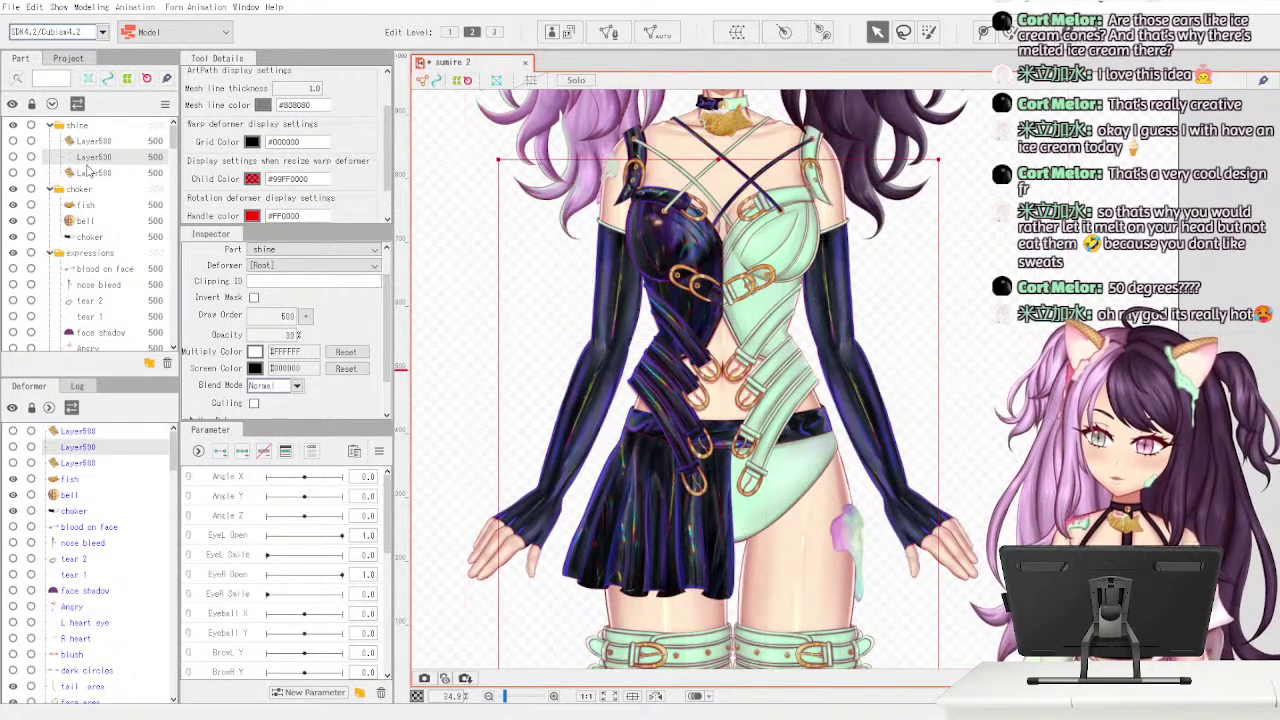
pyautogui.click(13, 157)
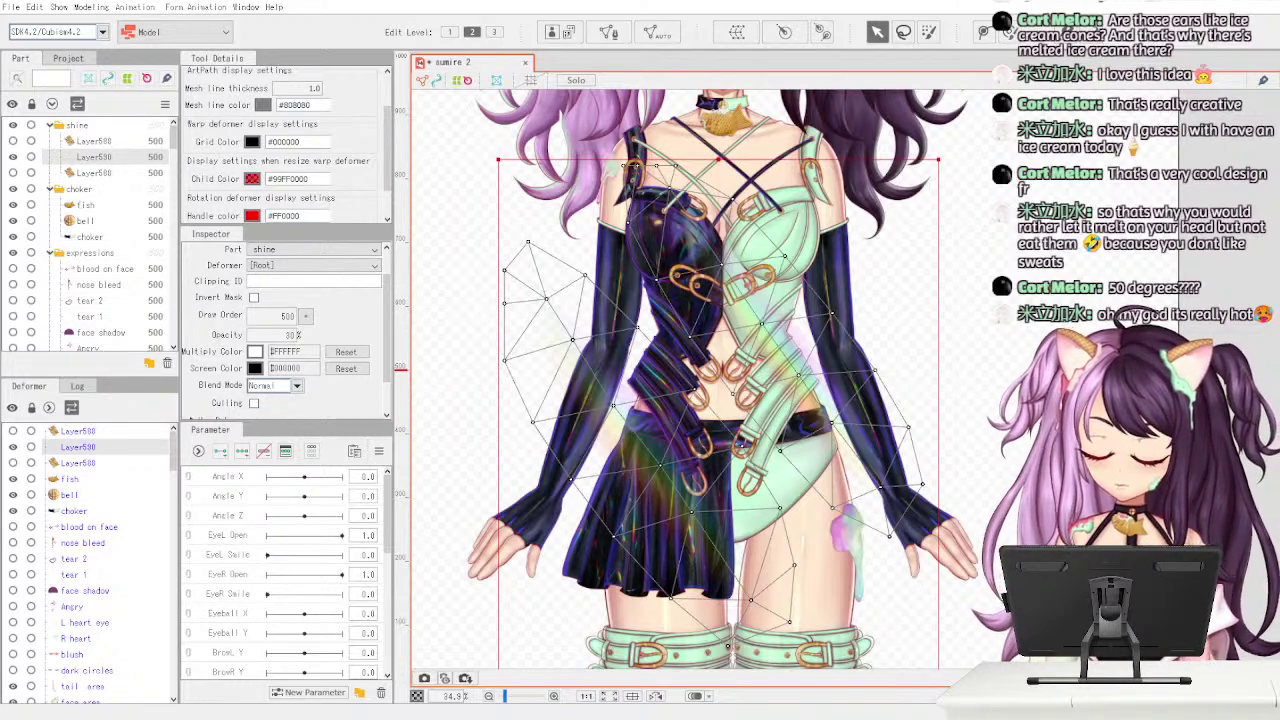
pyautogui.hotkey('ctrl', 'v')
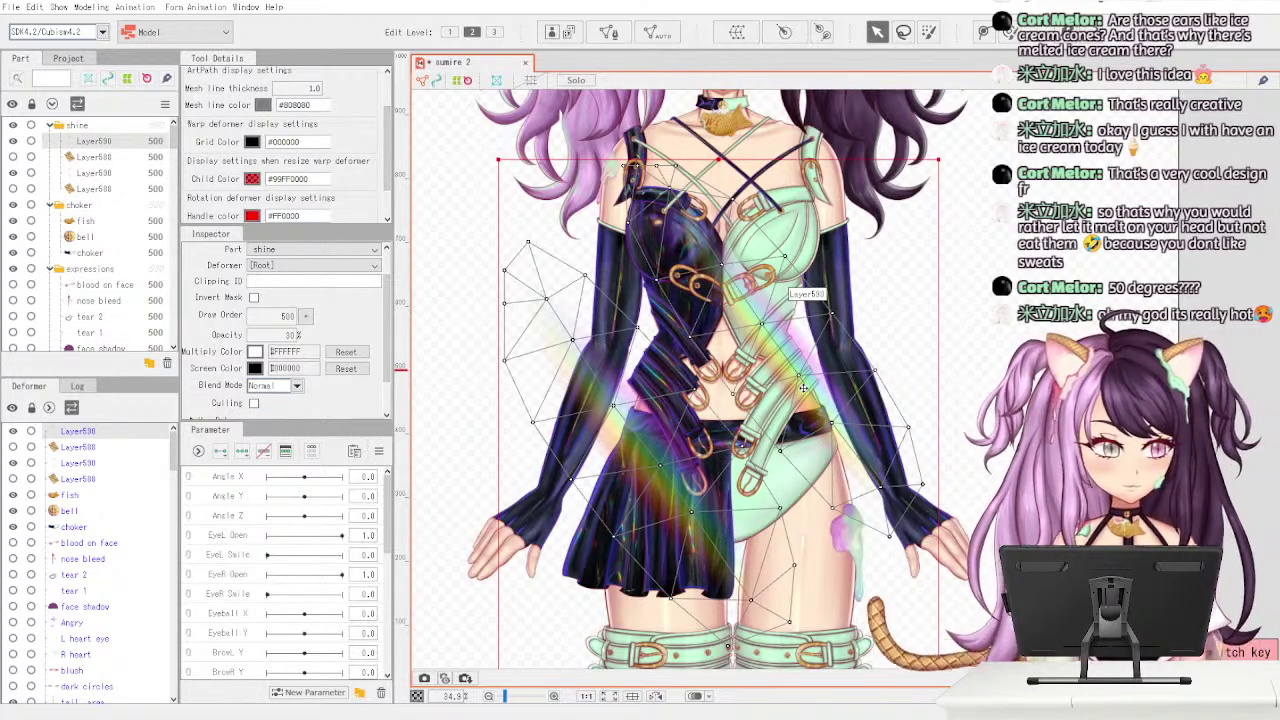
pyautogui.scroll(-1, 878, 356)
pyautogui.scroll(-3, 878, 356)
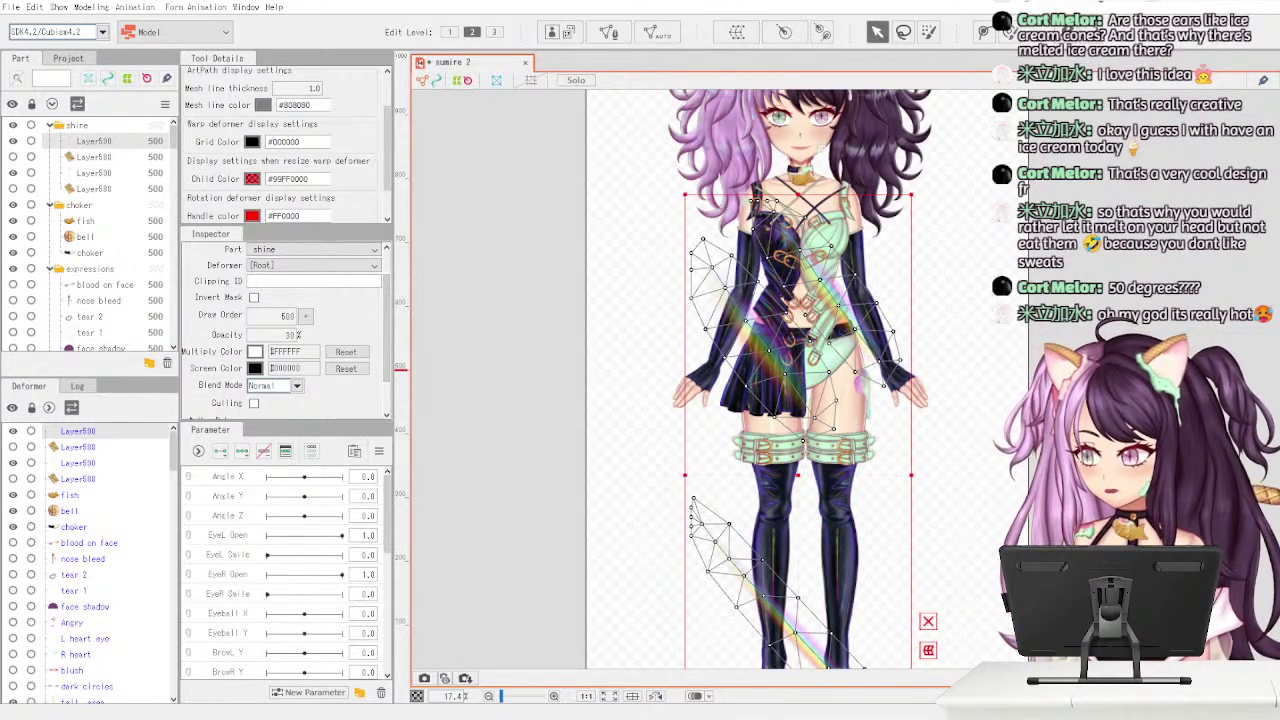
pyautogui.click(14, 142)
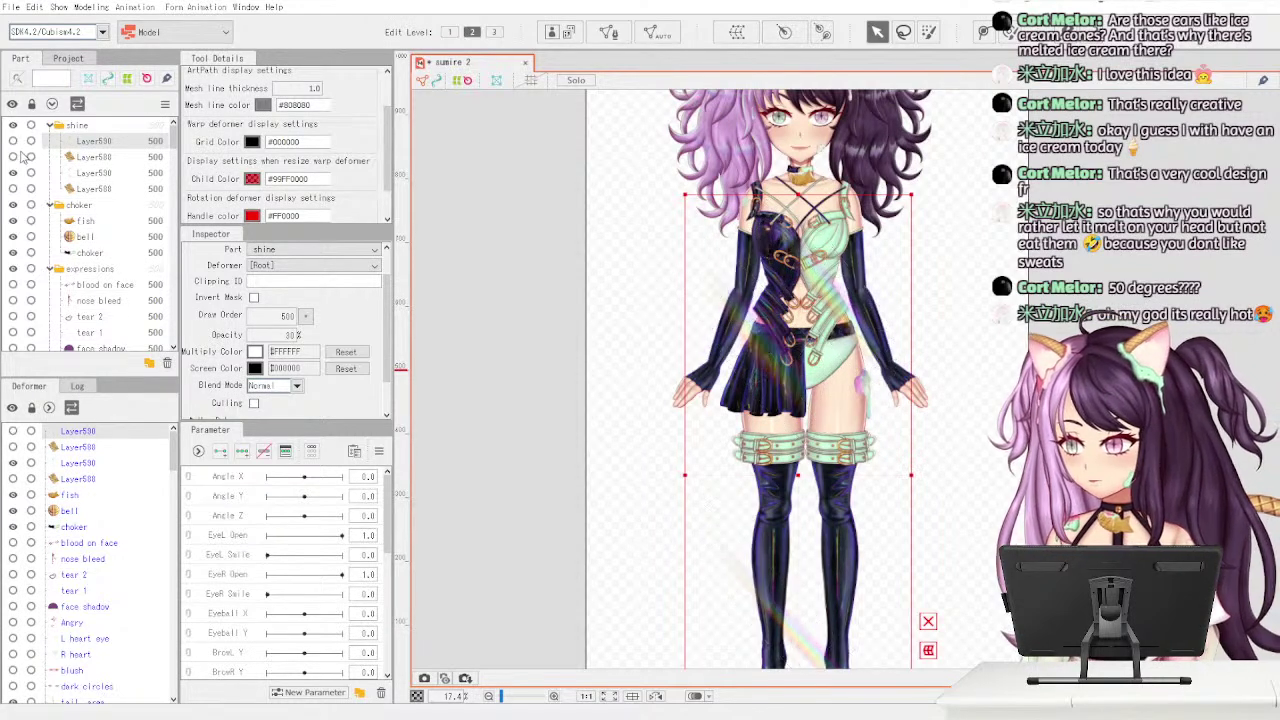
# - Copy the skirt mesh's ID and enter skirt as the original rainbow shine layer's Clipping ID
pyautogui.moveTo(174, 145); pyautogui.dragTo(175, 220)
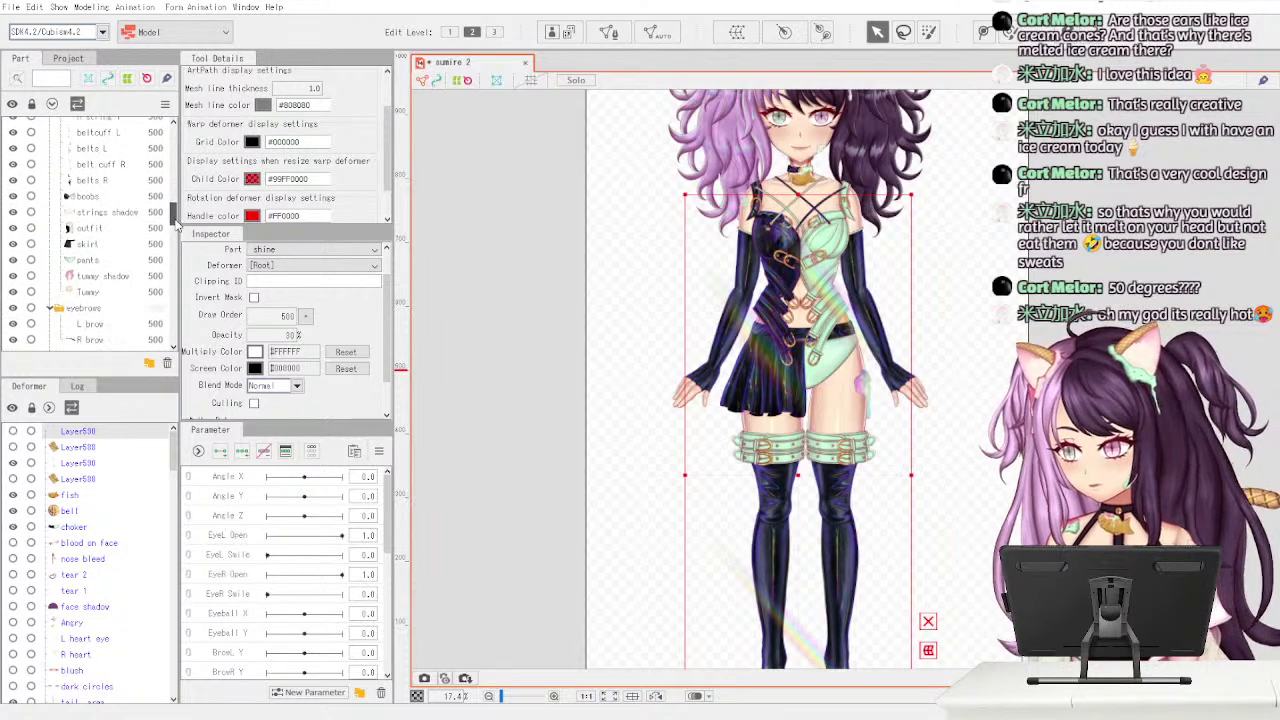
pyautogui.click(143, 233)
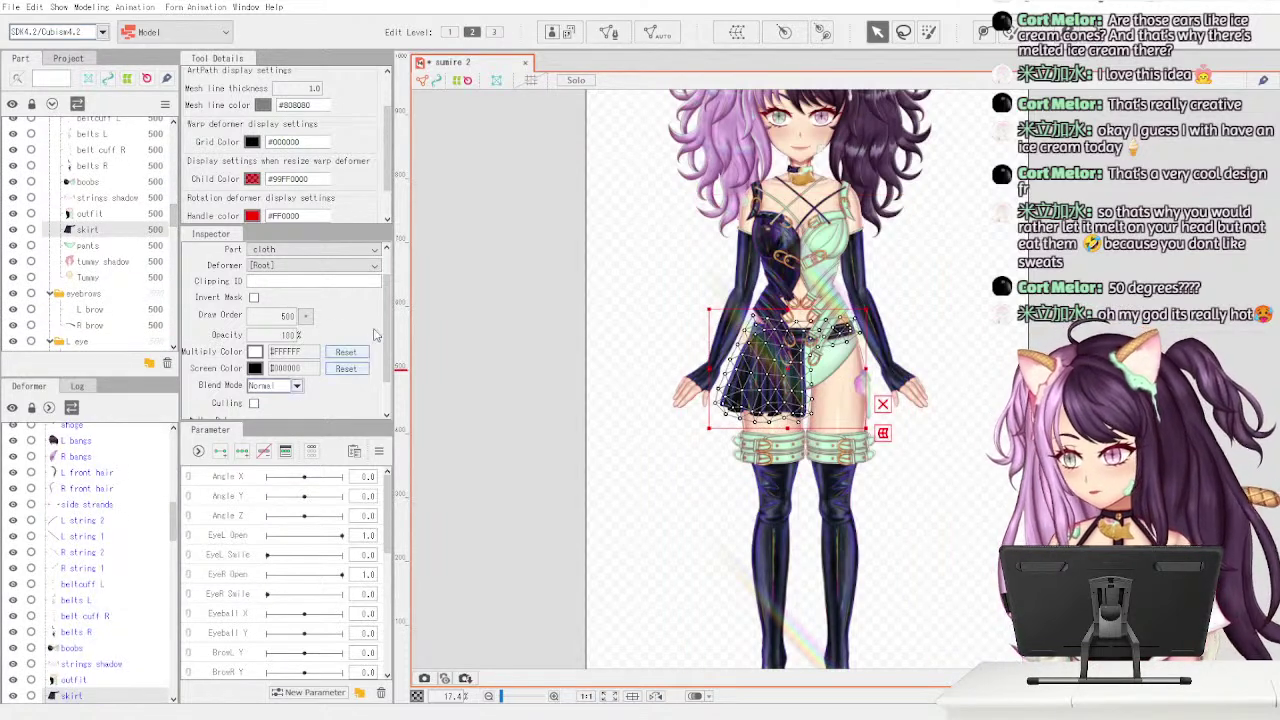
pyautogui.moveTo(388, 325); pyautogui.dragTo(391, 298)
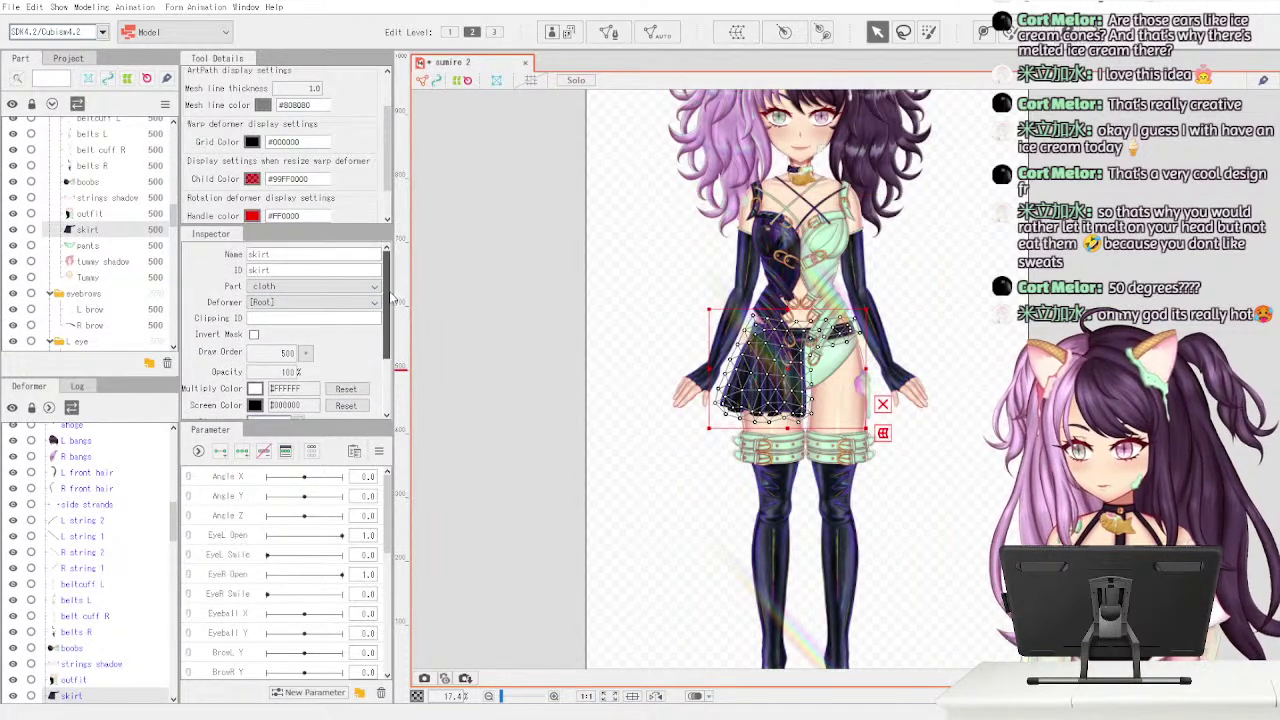
pyautogui.doubleClick(320, 270)
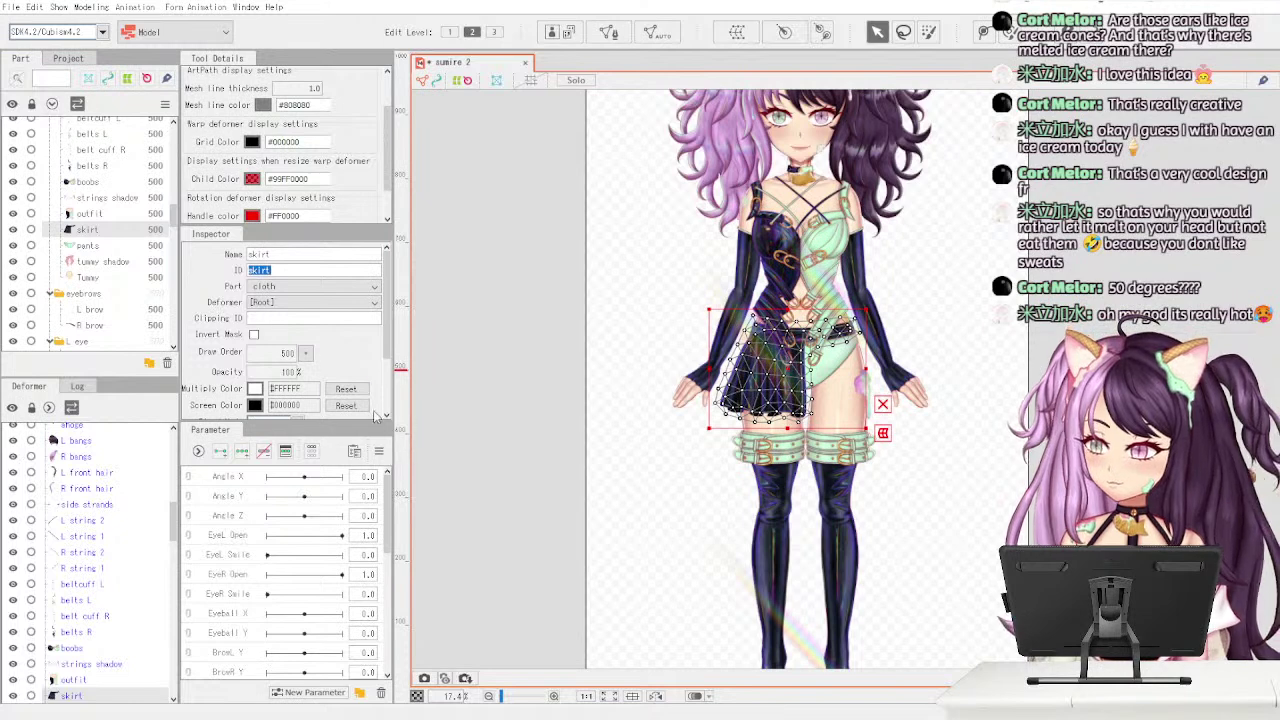
pyautogui.scroll(5, 148, 200)
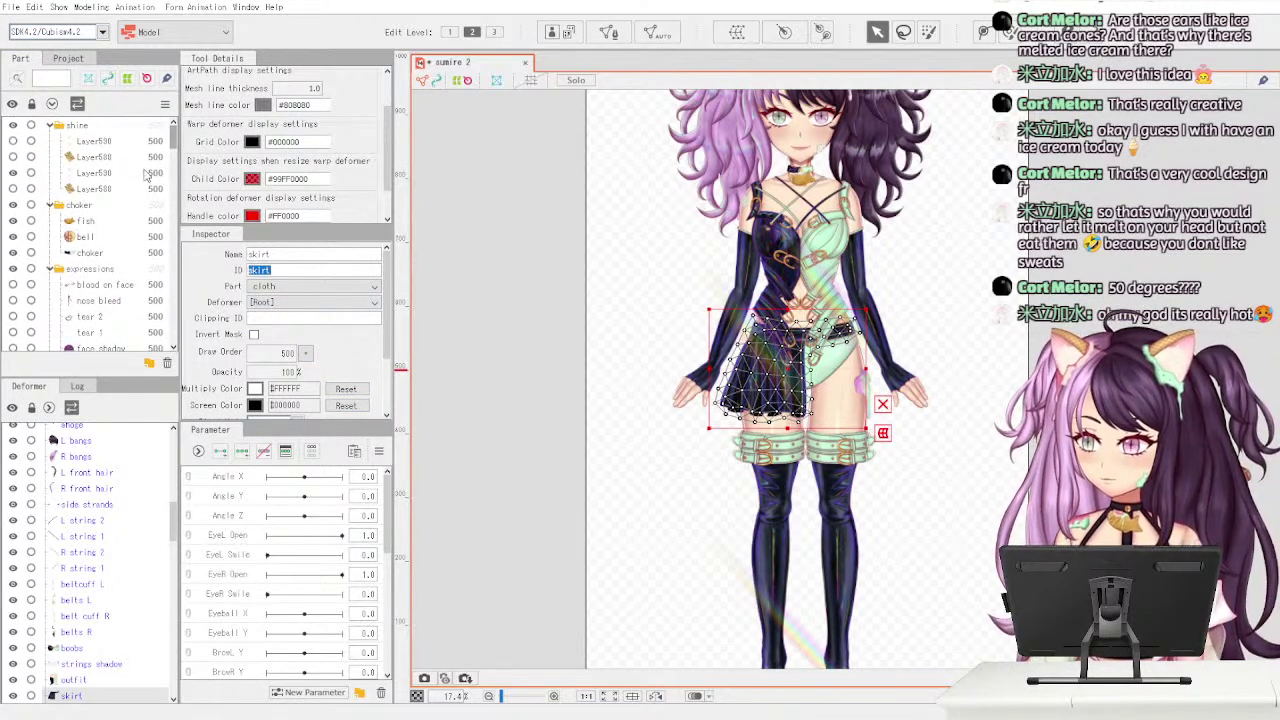
pyautogui.click(145, 145)
pyautogui.click(134, 176)
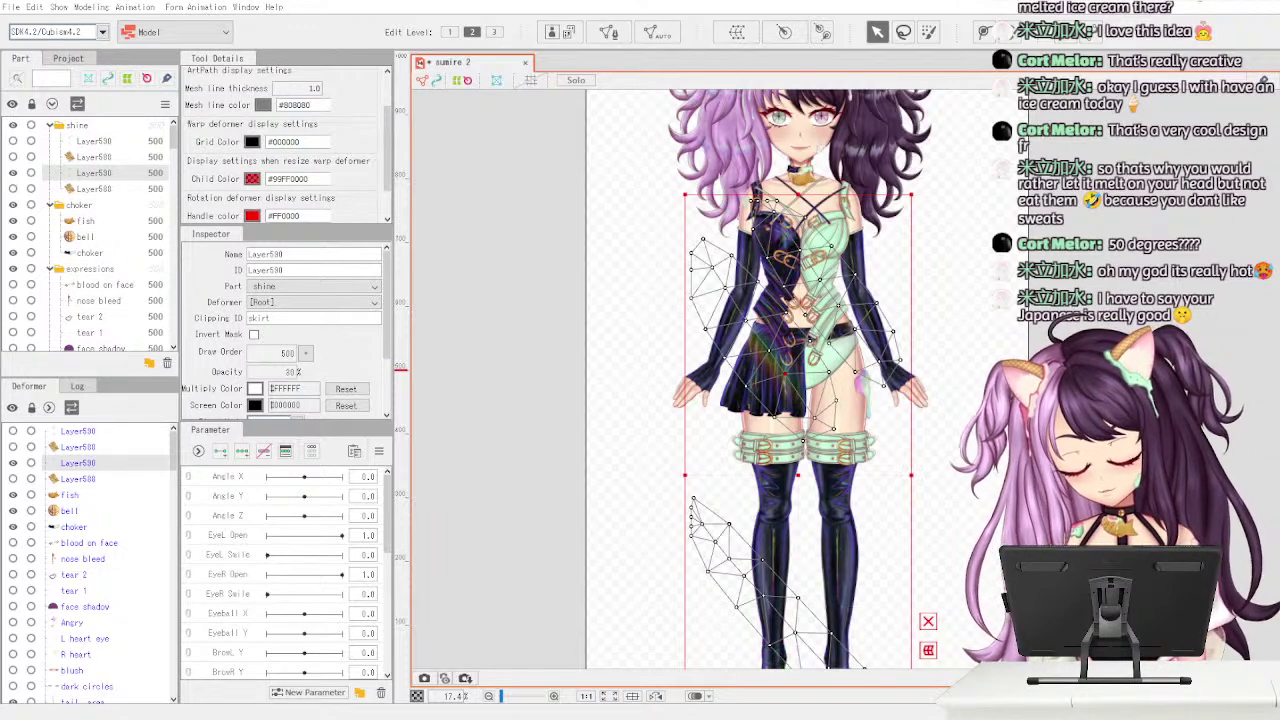
# - Test the skirt clipping by toggling the rainbow shine layer's visibility and shifting the layer slightly, then undo the move
pyautogui.moveTo(173, 139); pyautogui.dragTo(173, 139)
pyautogui.click(147, 189)
pyautogui.click(154, 173)
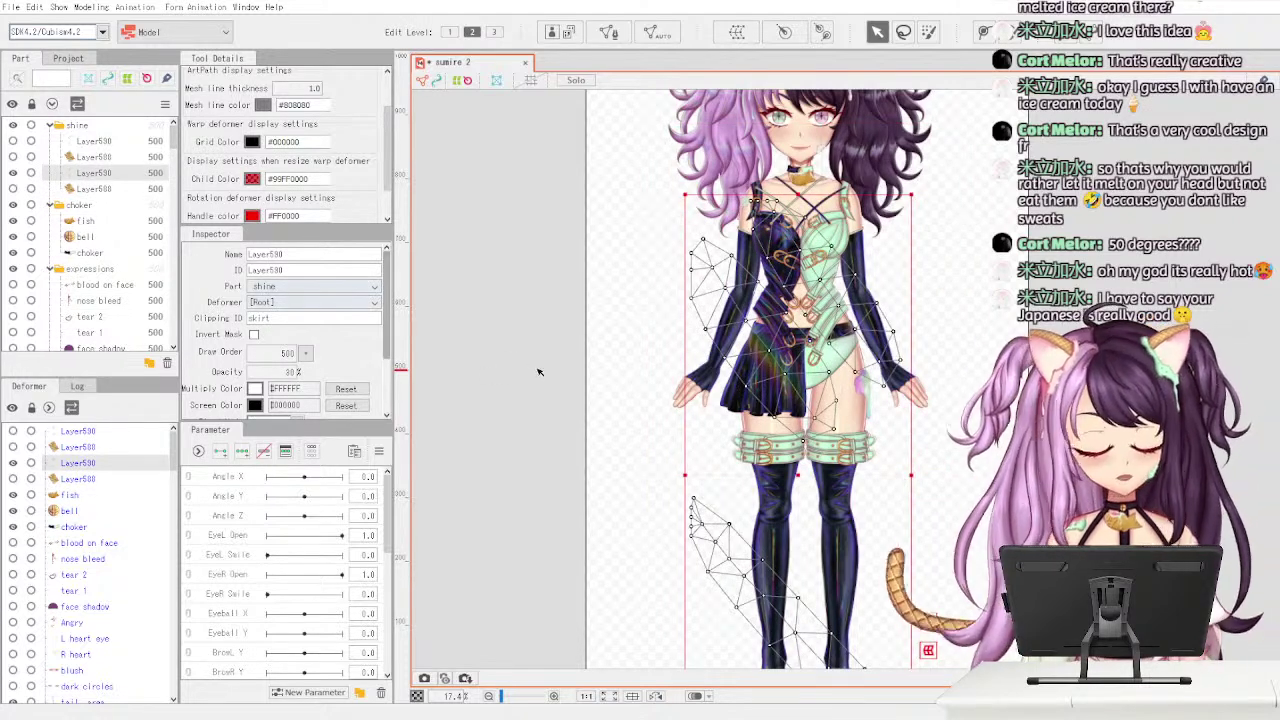
pyautogui.click(14, 173)
pyautogui.click(14, 173)
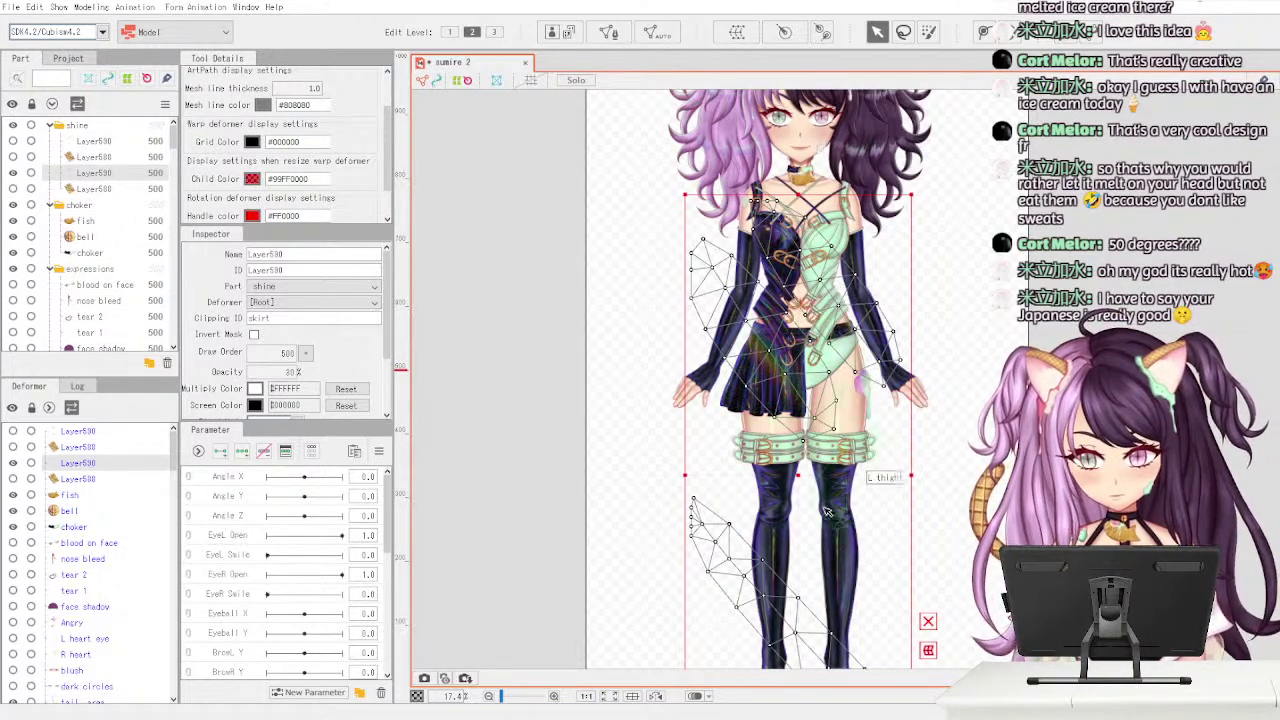
pyautogui.moveTo(796, 473); pyautogui.dragTo(811, 496)
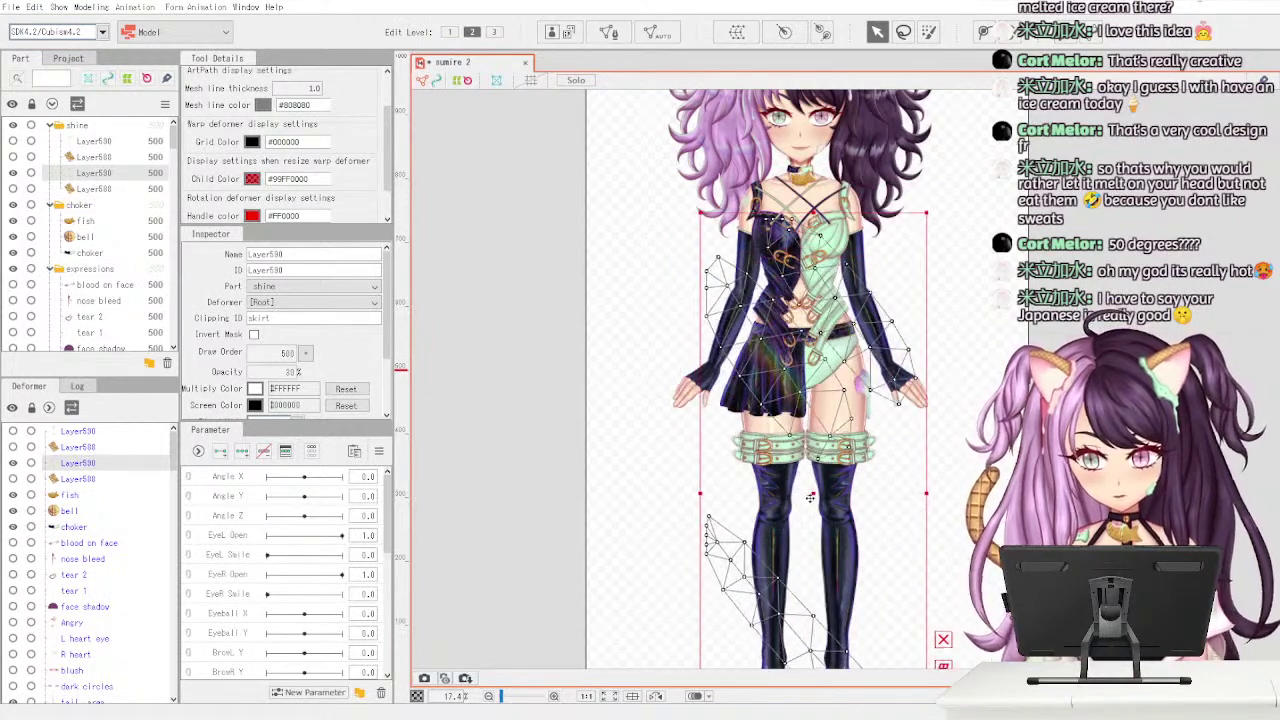
pyautogui.hotkey('ctrl', 'z')
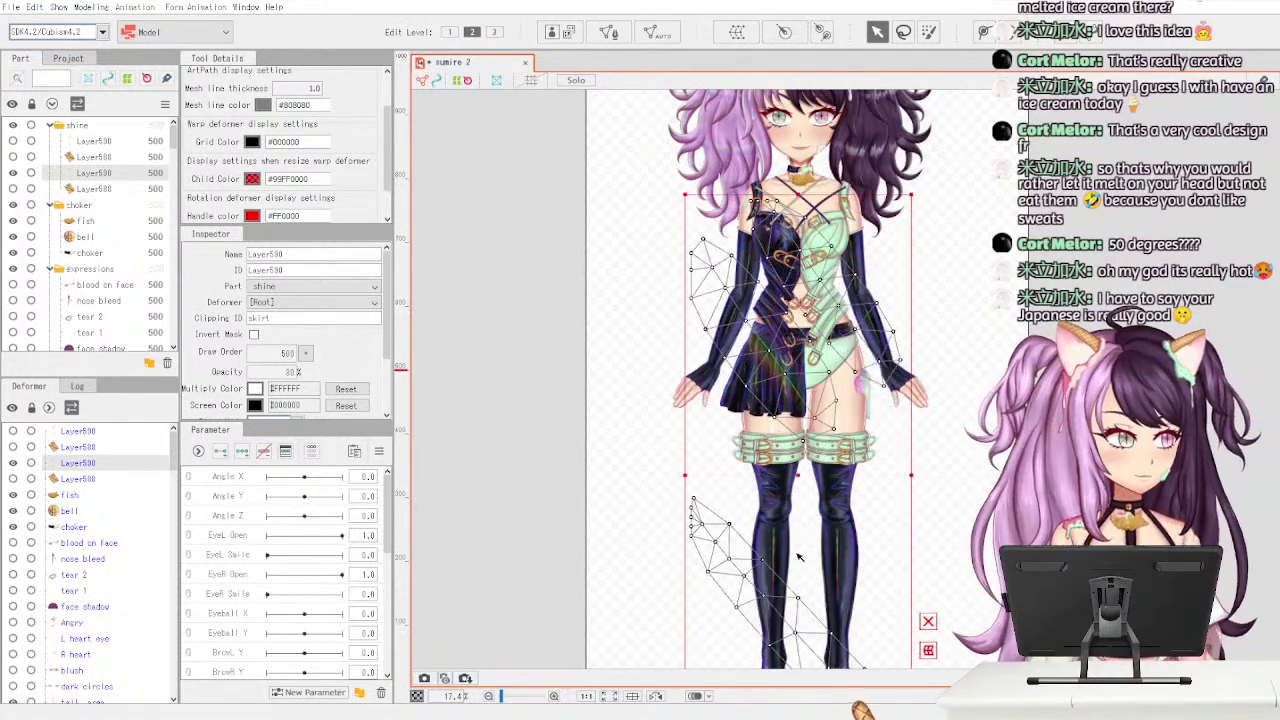
# - Check the clipping settings of the rainbow shine layer and its copy, and find the chest mesh in the cloth part
pyautogui.click(134, 191)
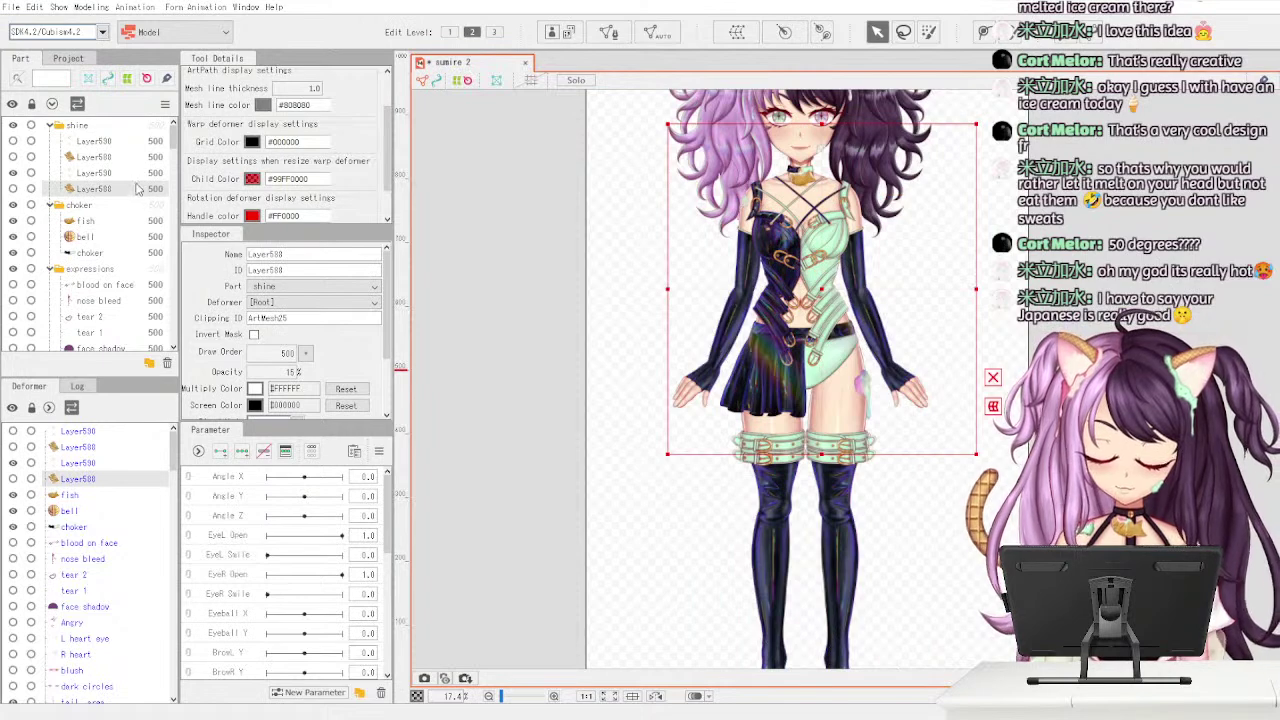
pyautogui.click(141, 174)
pyautogui.click(141, 143)
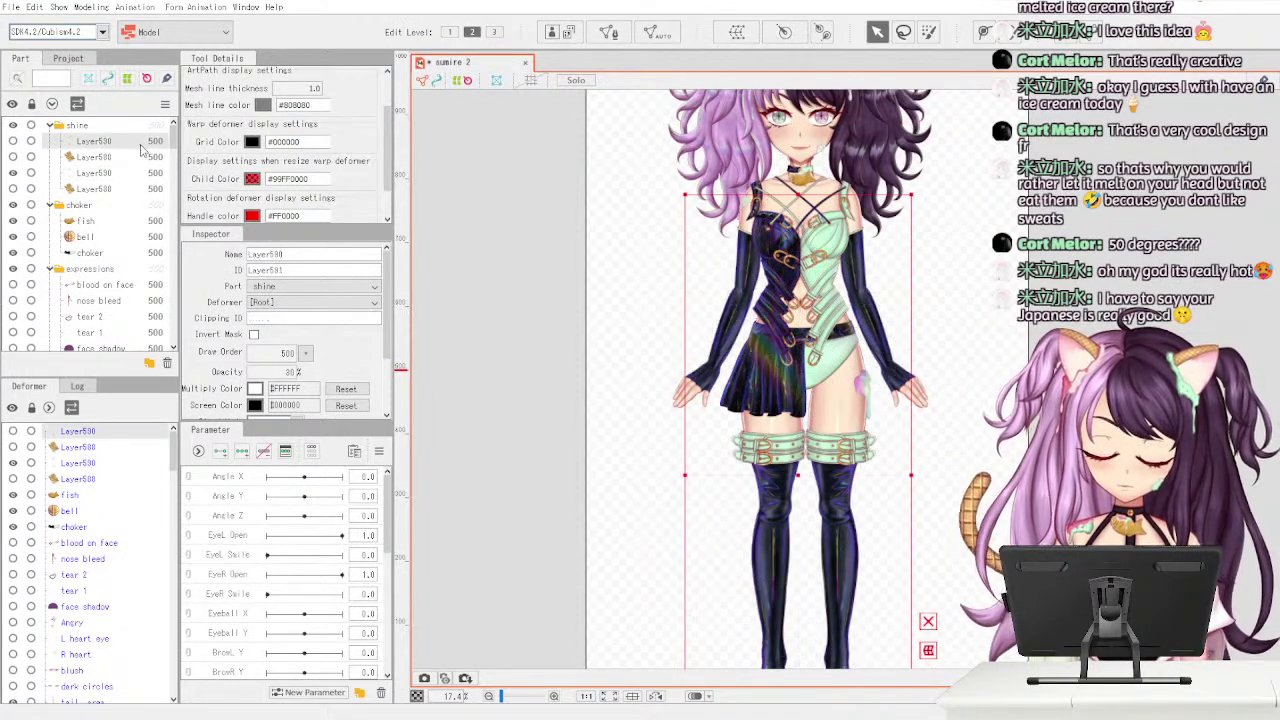
pyautogui.moveTo(176, 143); pyautogui.dragTo(176, 161)
pyautogui.moveTo(173, 178); pyautogui.dragTo(173, 224)
pyautogui.scroll(5, 164, 232)
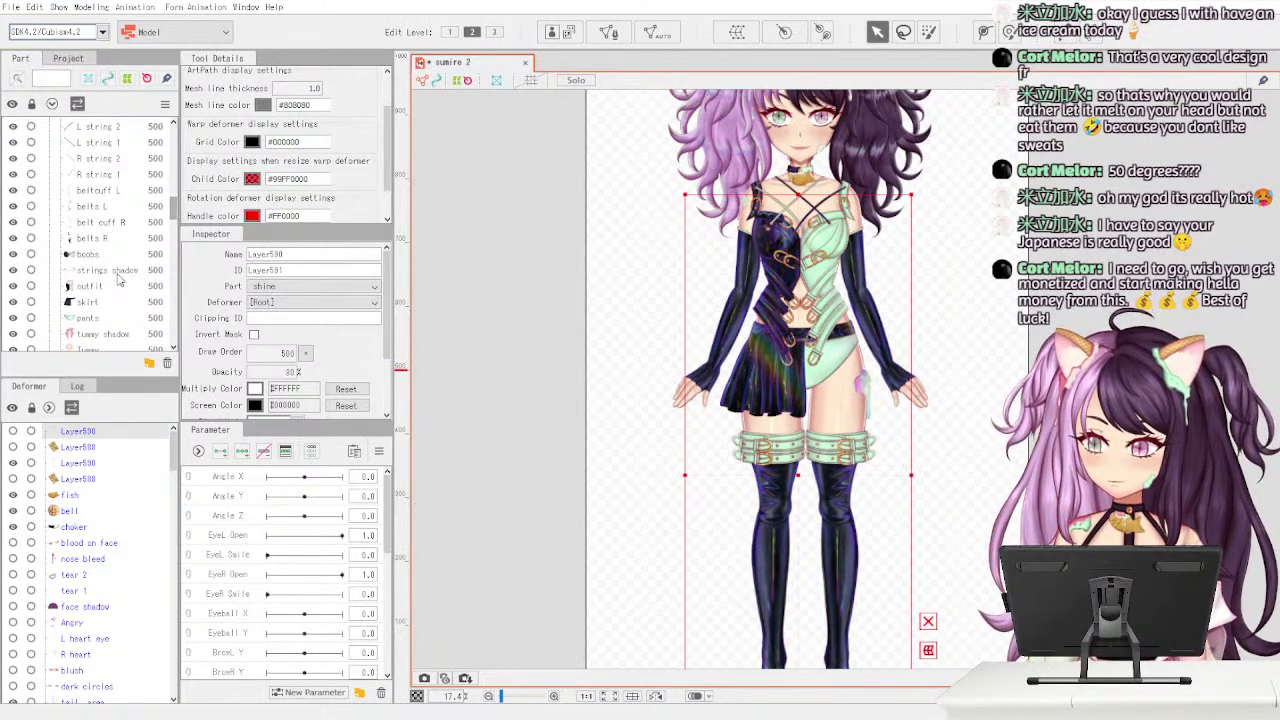
pyautogui.click(124, 256)
pyautogui.moveTo(173, 214); pyautogui.dragTo(176, 130)
# - Save the sumire 2 model file
pyautogui.click(32, 9)
pyautogui.click(14, 9)
pyautogui.click(14, 9)
pyautogui.click(102, 133)
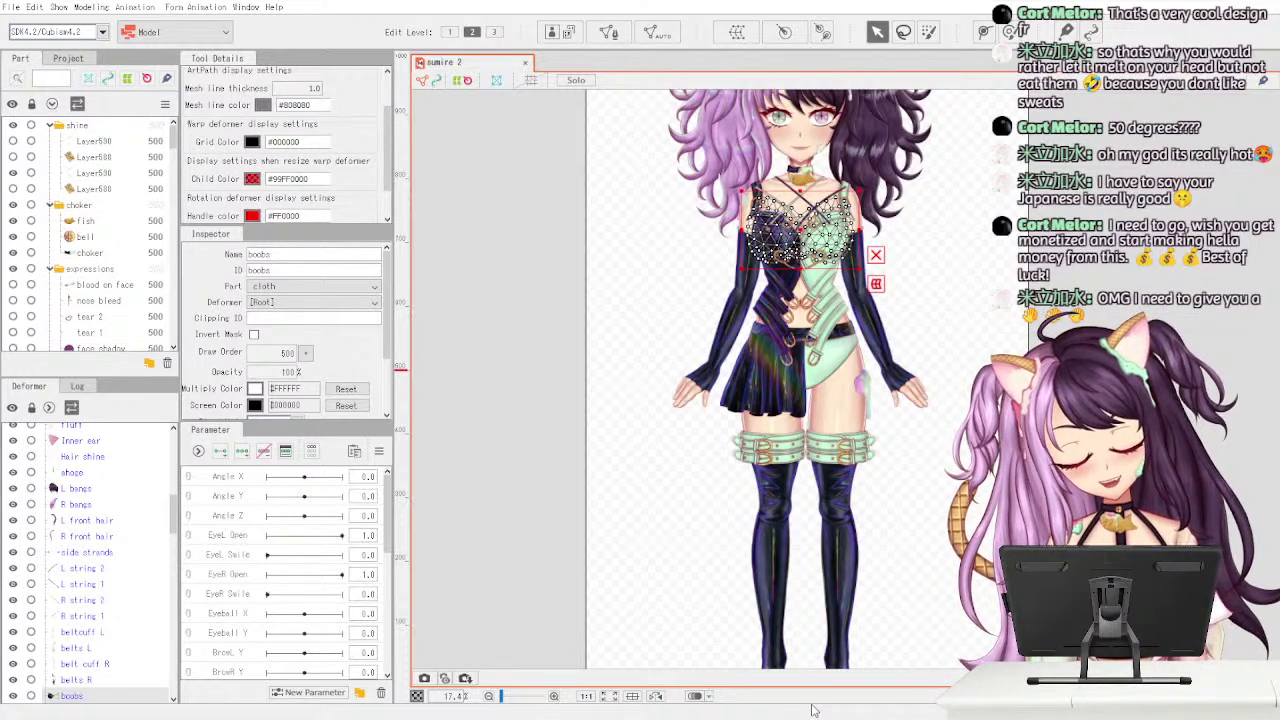
# - Find the boobs mesh in the cloth part and copy its ID
pyautogui.moveTo(175, 145); pyautogui.dragTo(176, 138)
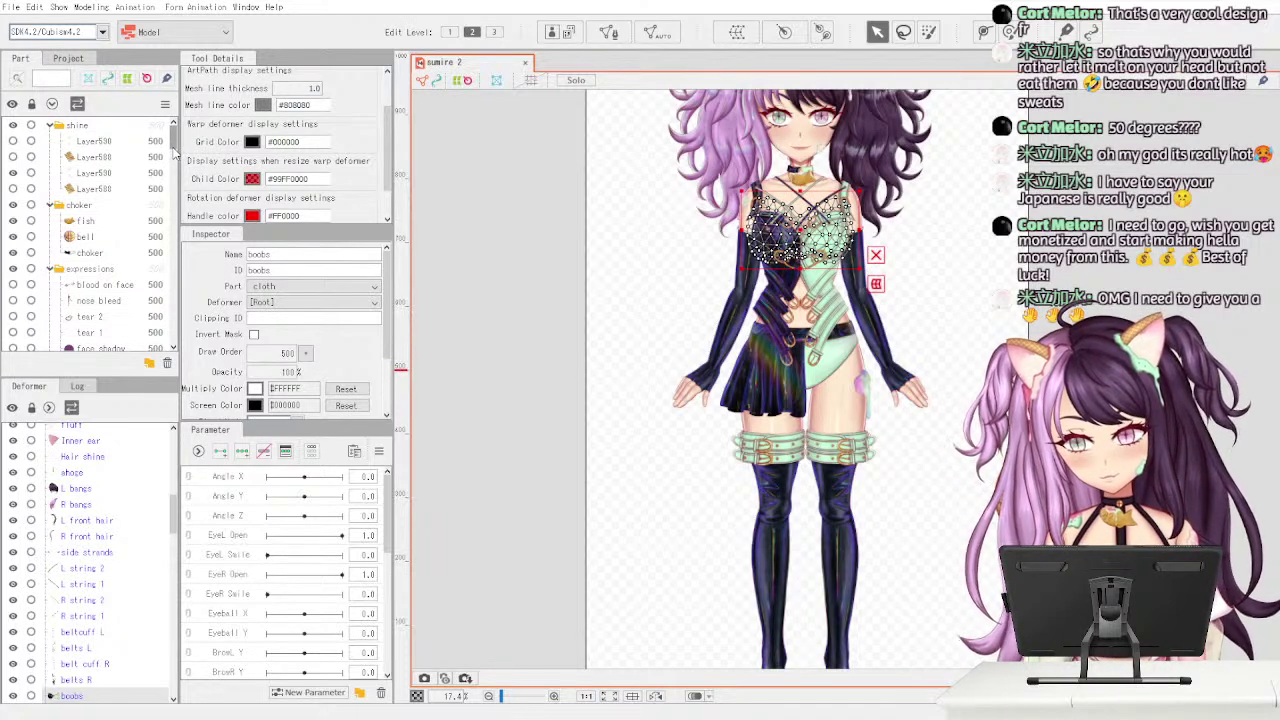
pyautogui.moveTo(174, 136); pyautogui.dragTo(174, 136)
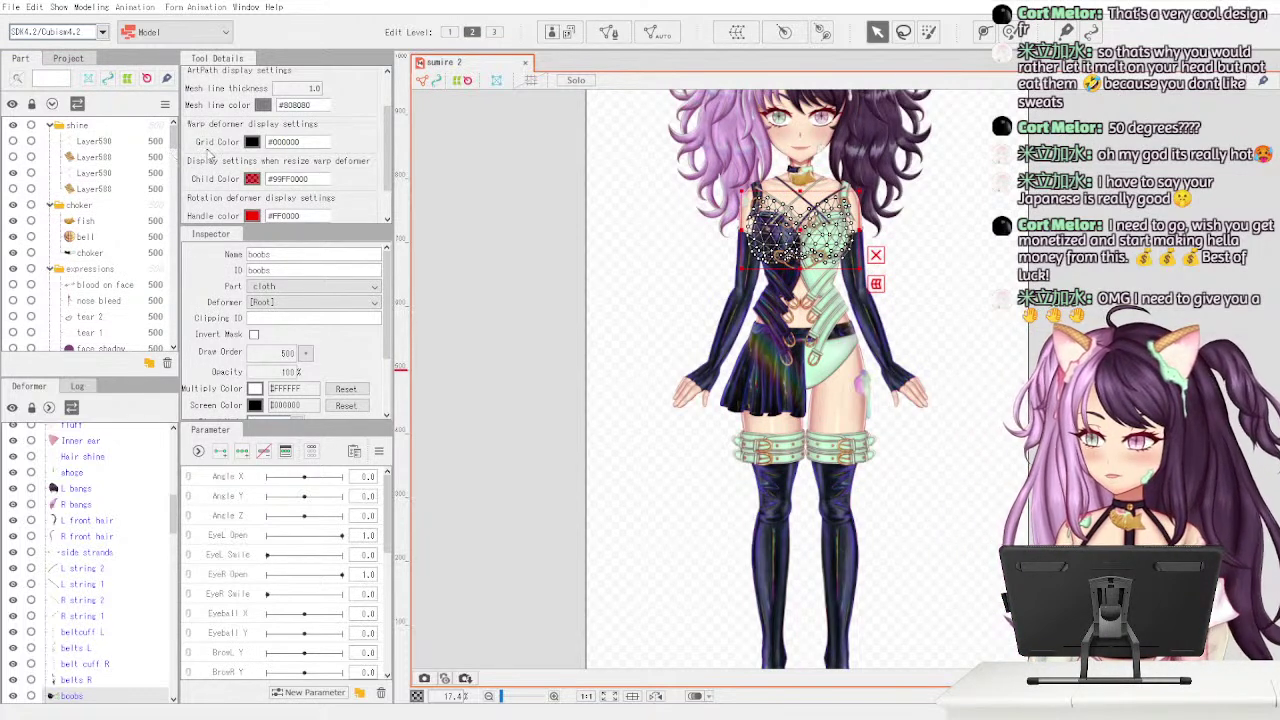
pyautogui.moveTo(176, 142); pyautogui.dragTo(172, 224)
pyautogui.click(147, 206)
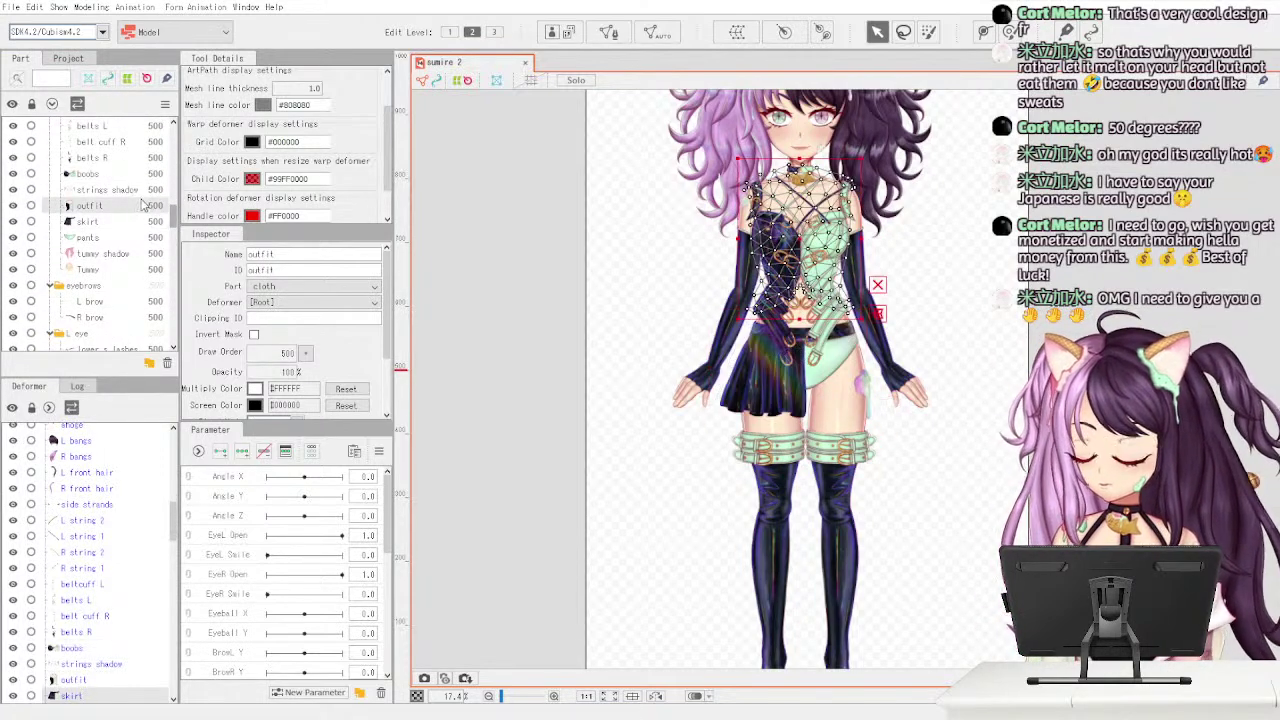
pyautogui.moveTo(172, 220); pyautogui.dragTo(173, 212)
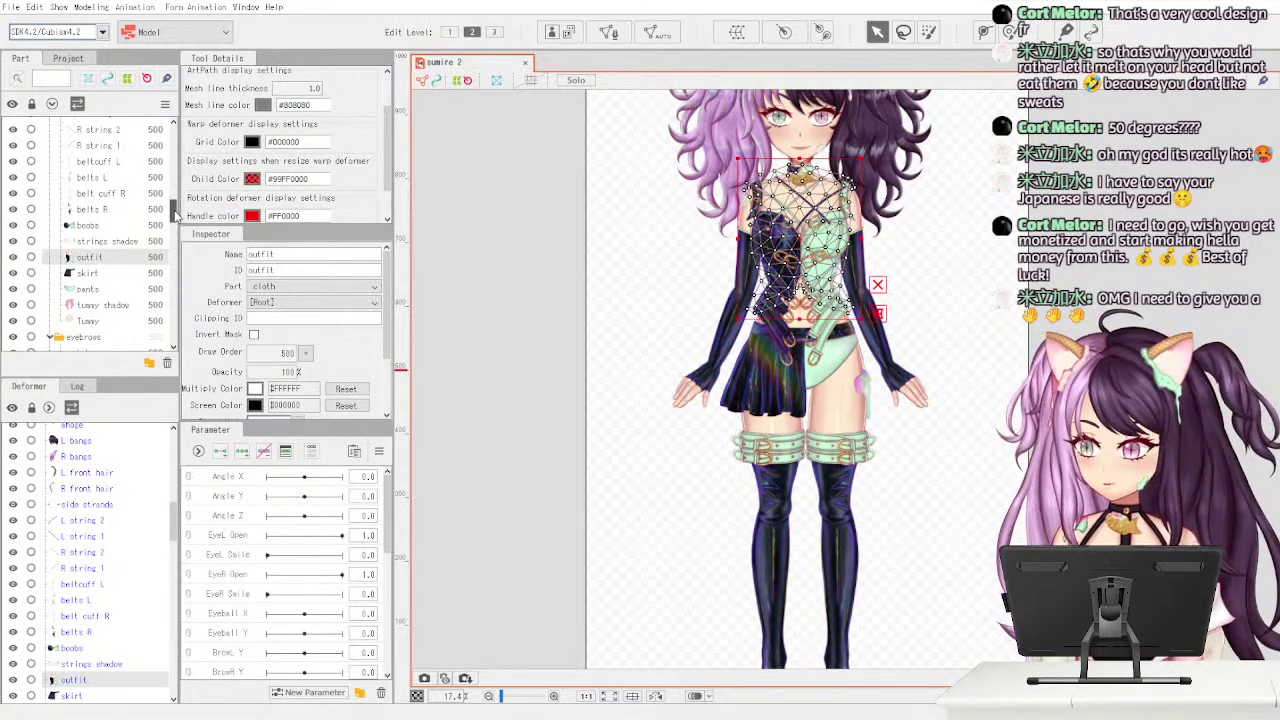
pyautogui.click(150, 225)
pyautogui.doubleClick(301, 257)
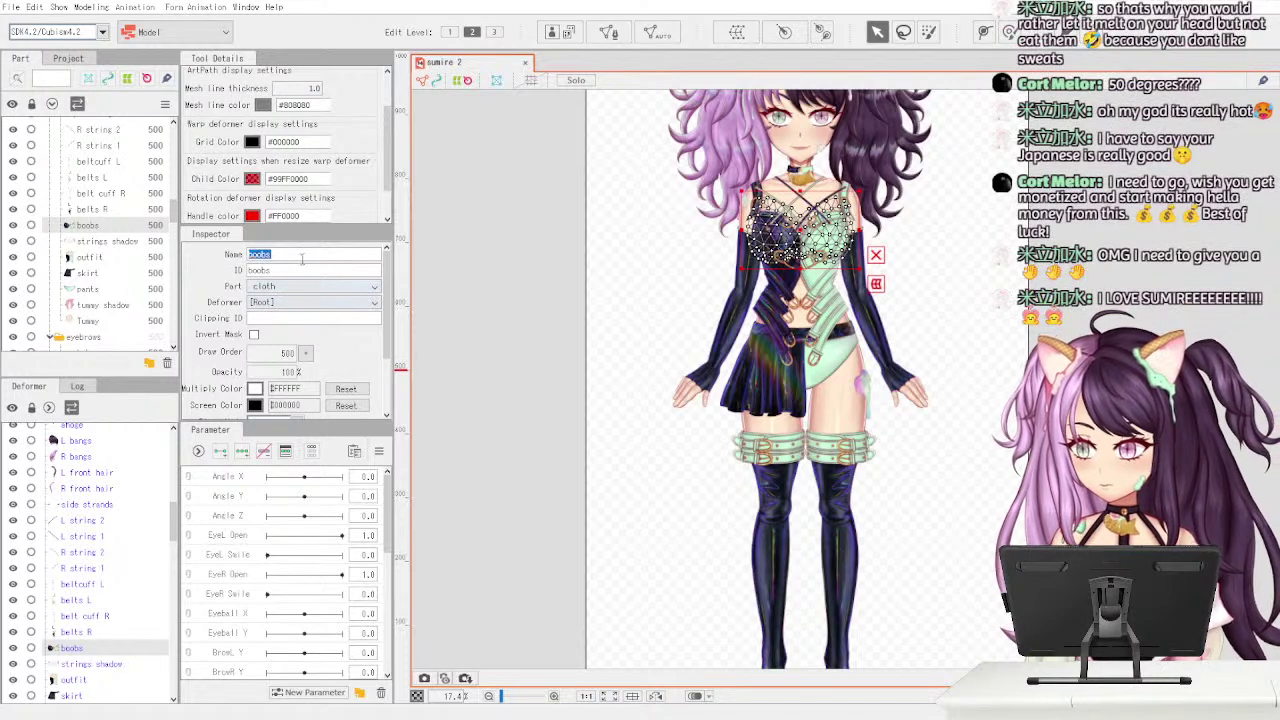
pyautogui.doubleClick(299, 271)
pyautogui.hotkey('ctrl', 'c')
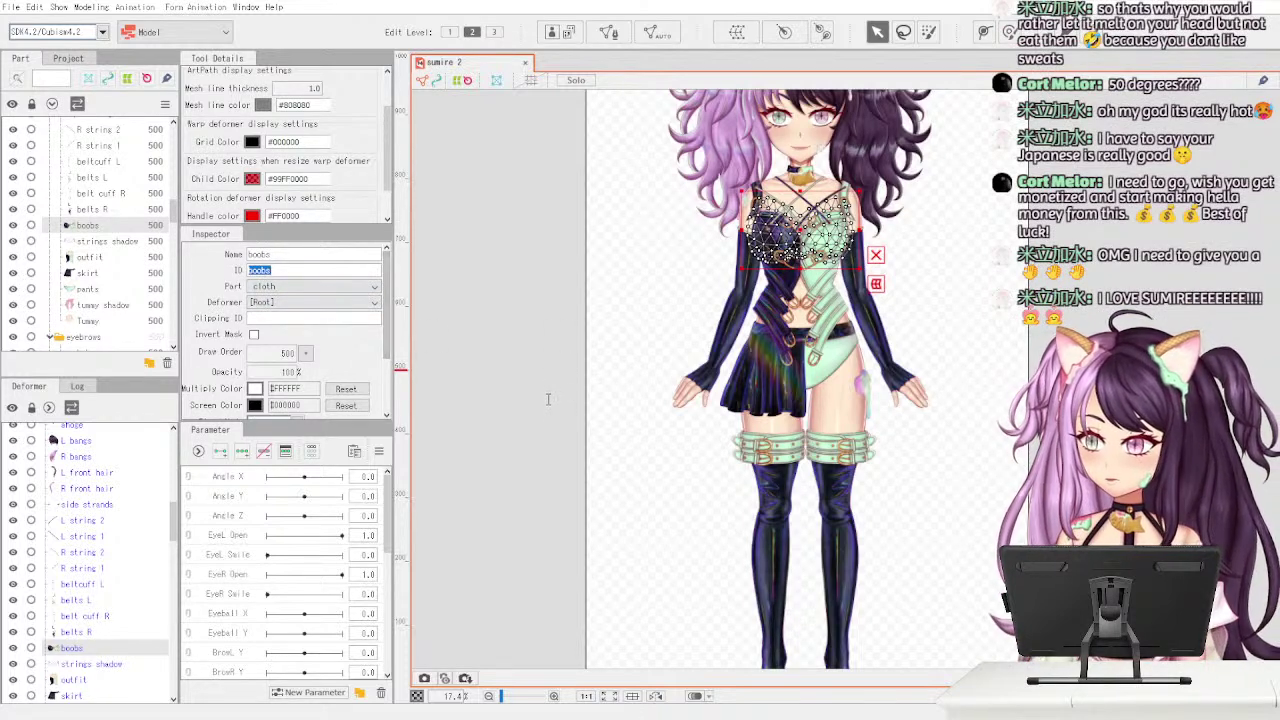
pyautogui.press('BackSpace')
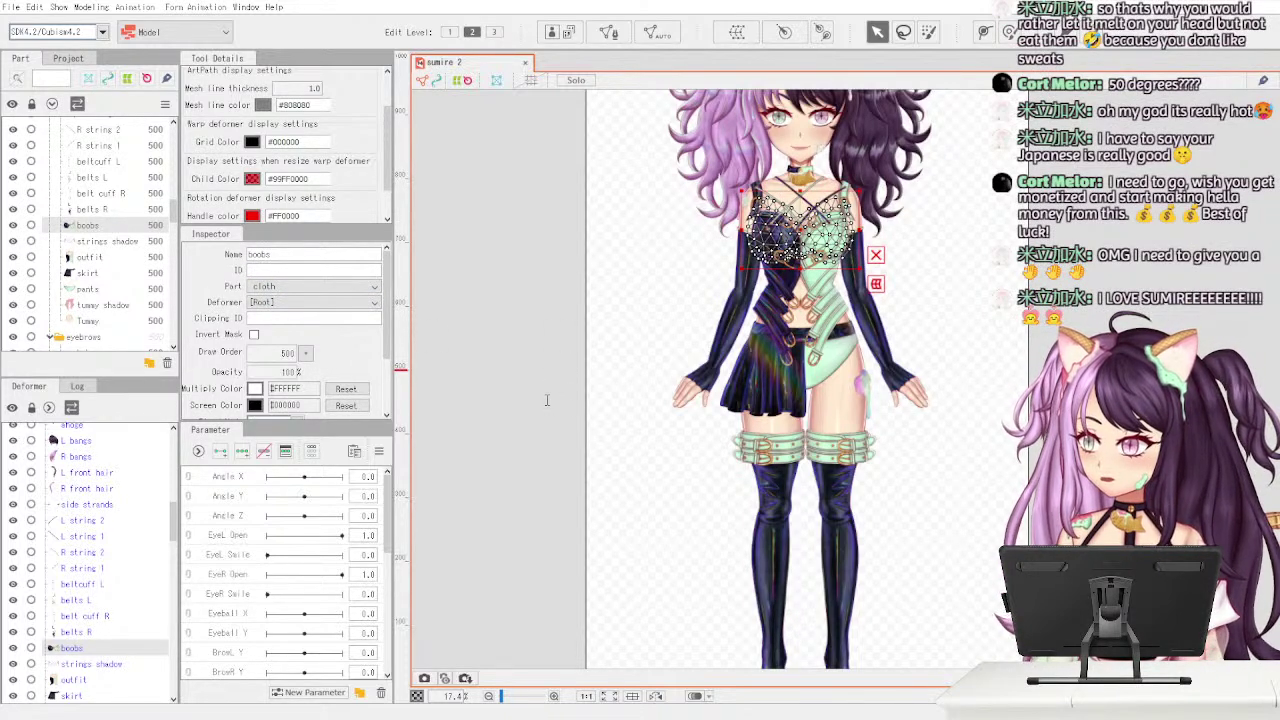
# - Enter boobs as the Clipping ID of the topmost rainbow shine copy in the shine part
pyautogui.moveTo(174, 210); pyautogui.dragTo(174, 132)
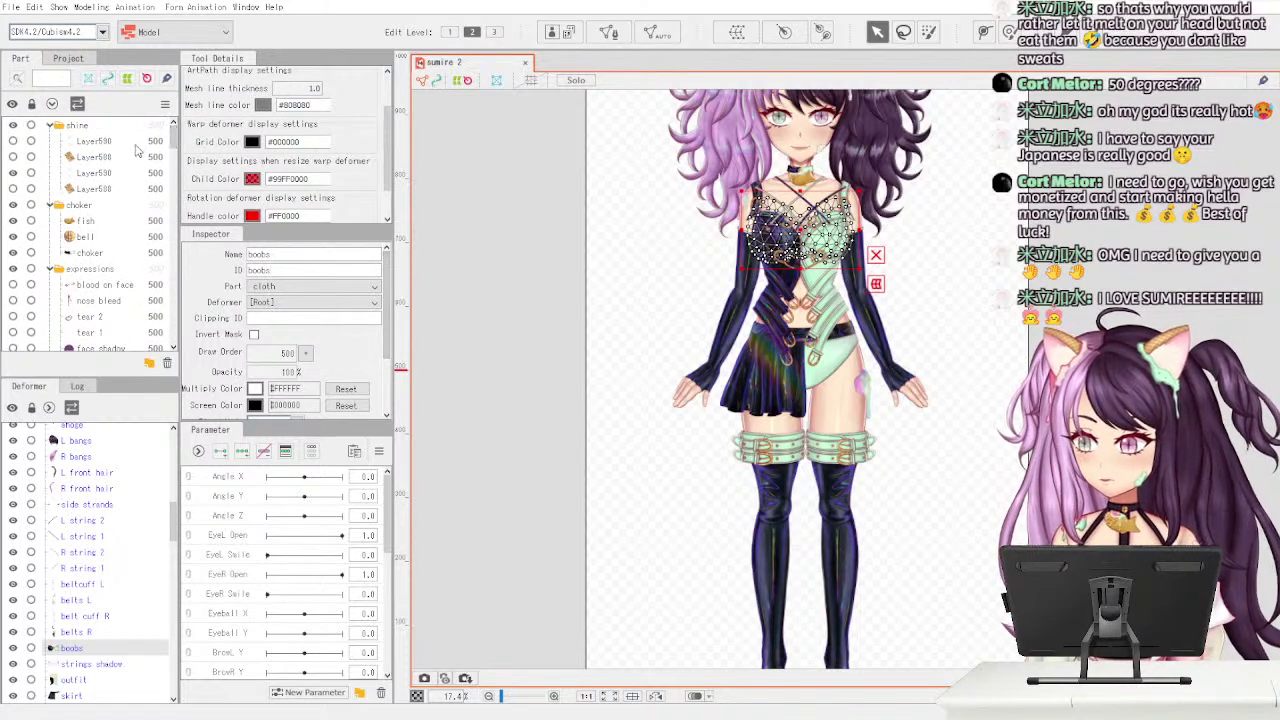
pyautogui.click(136, 142)
pyautogui.click(323, 318)
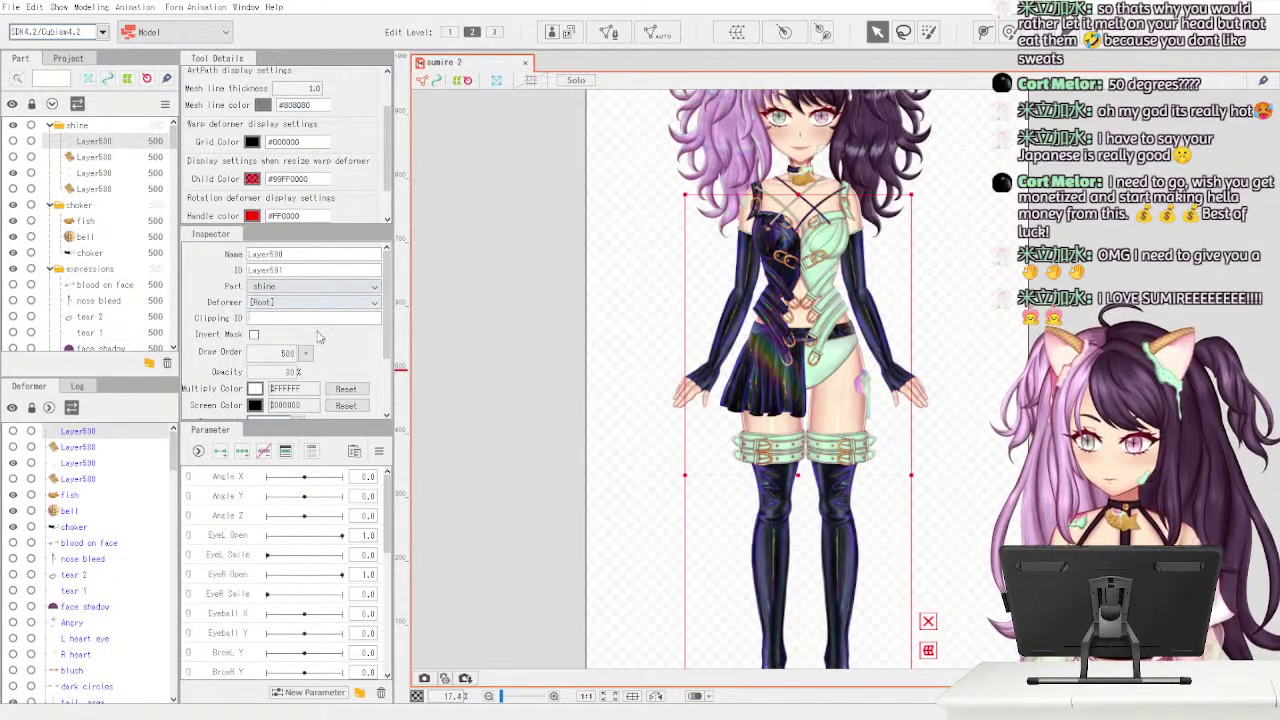
pyautogui.hotkey('ctrl', 'v')
pyautogui.press('Return')
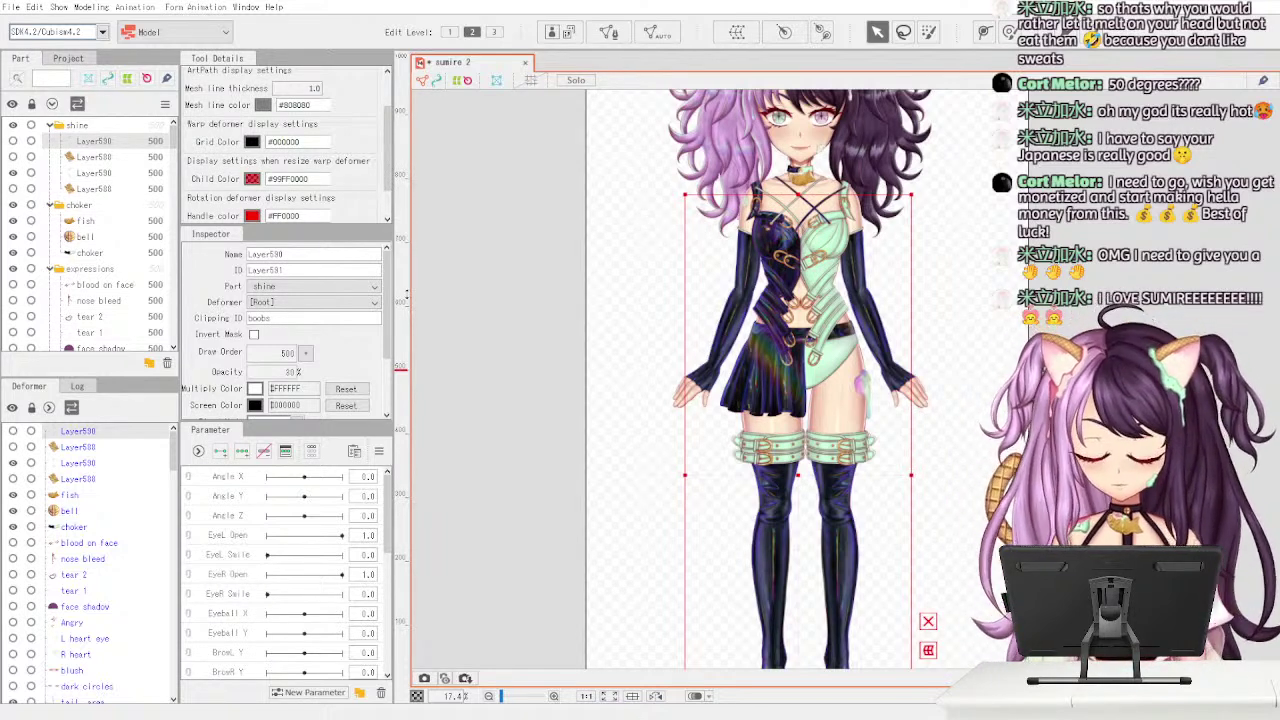
# - Show the rainbow shine copy clipped to boobs, scale it down slightly and reposition it so the shine crosses the chest
pyautogui.click(14, 145)
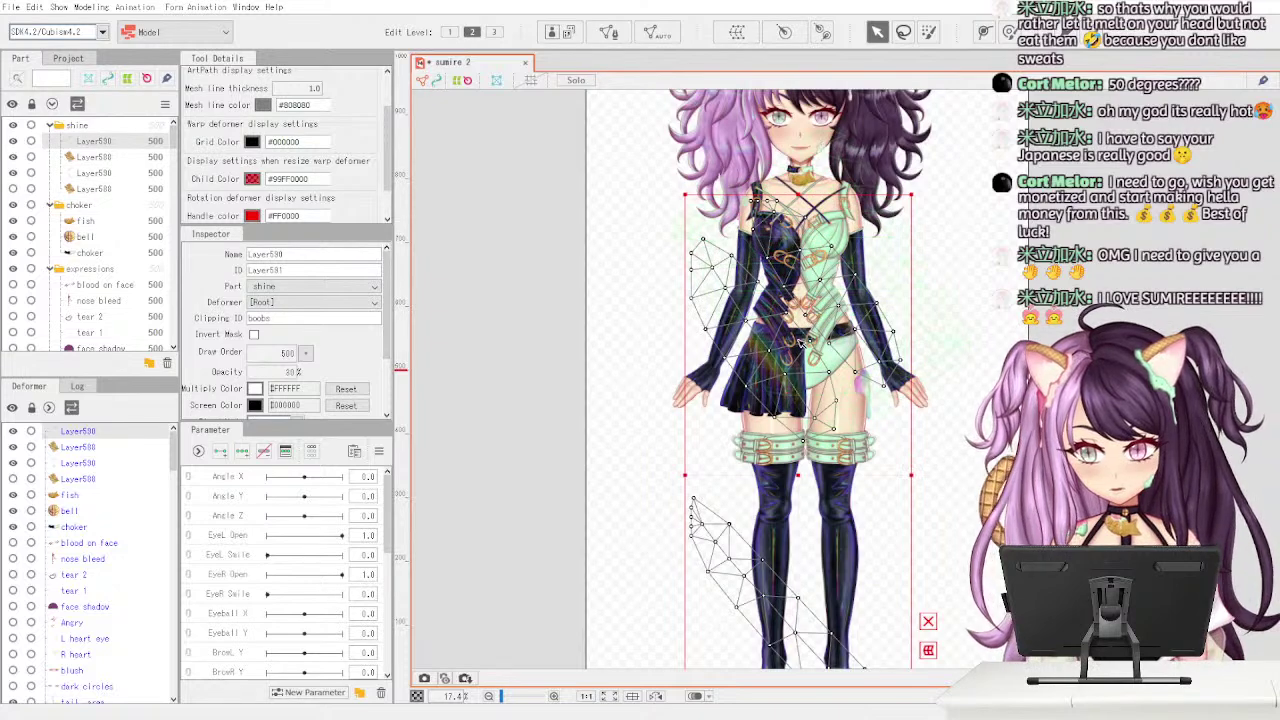
pyautogui.moveTo(795, 478); pyautogui.dragTo(837, 399)
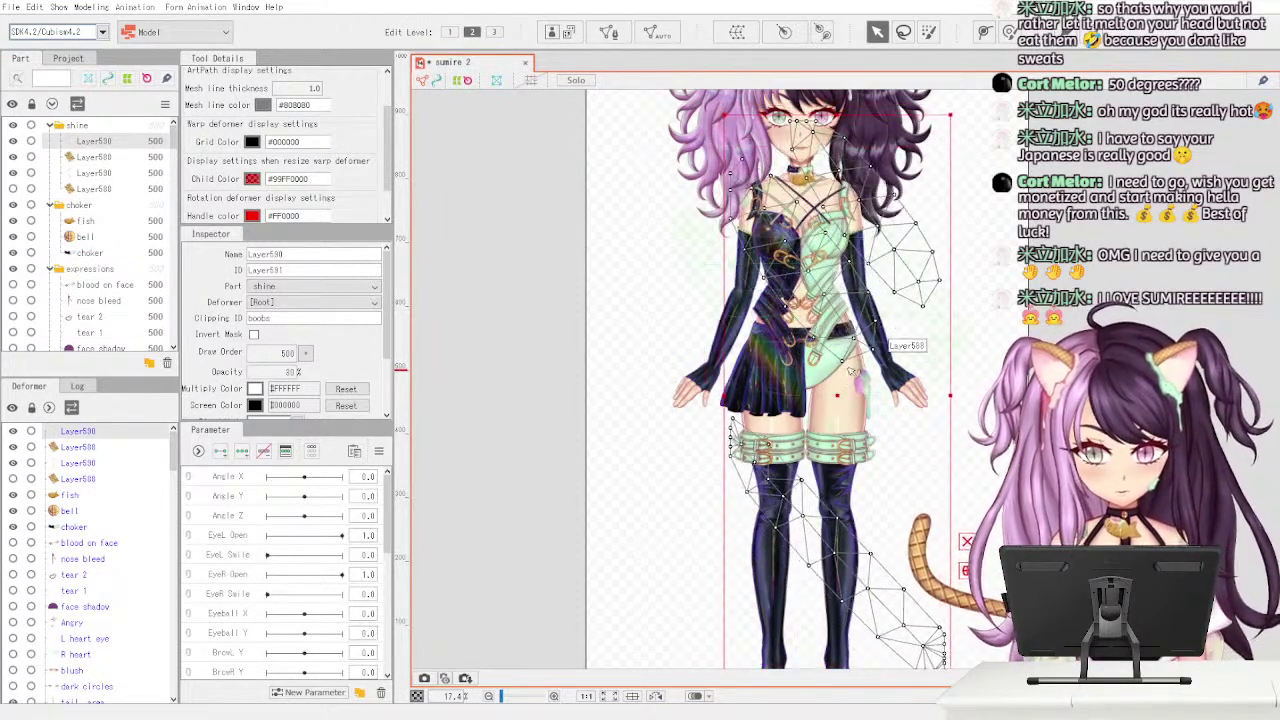
pyautogui.moveTo(953, 113); pyautogui.dragTo(895, 214)
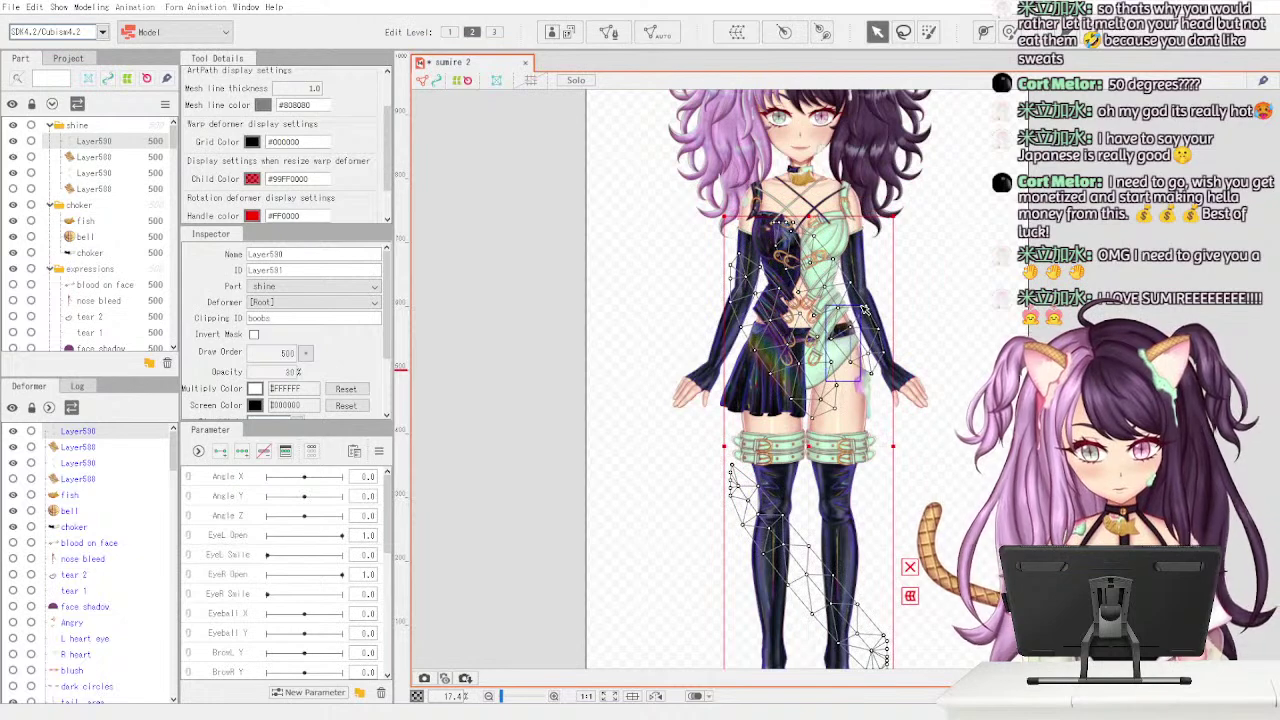
pyautogui.moveTo(862, 305); pyautogui.dragTo(863, 309)
pyautogui.click(137, 147)
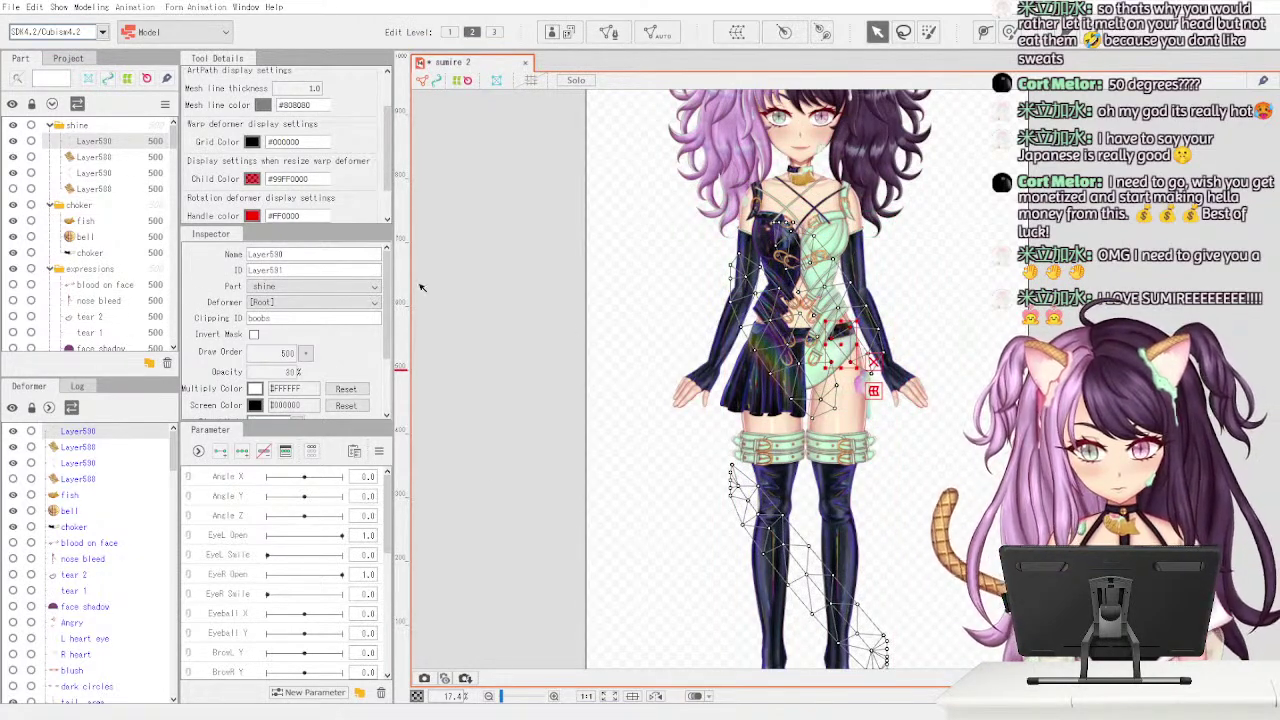
pyautogui.click(102, 145)
pyautogui.moveTo(806, 447); pyautogui.dragTo(829, 367)
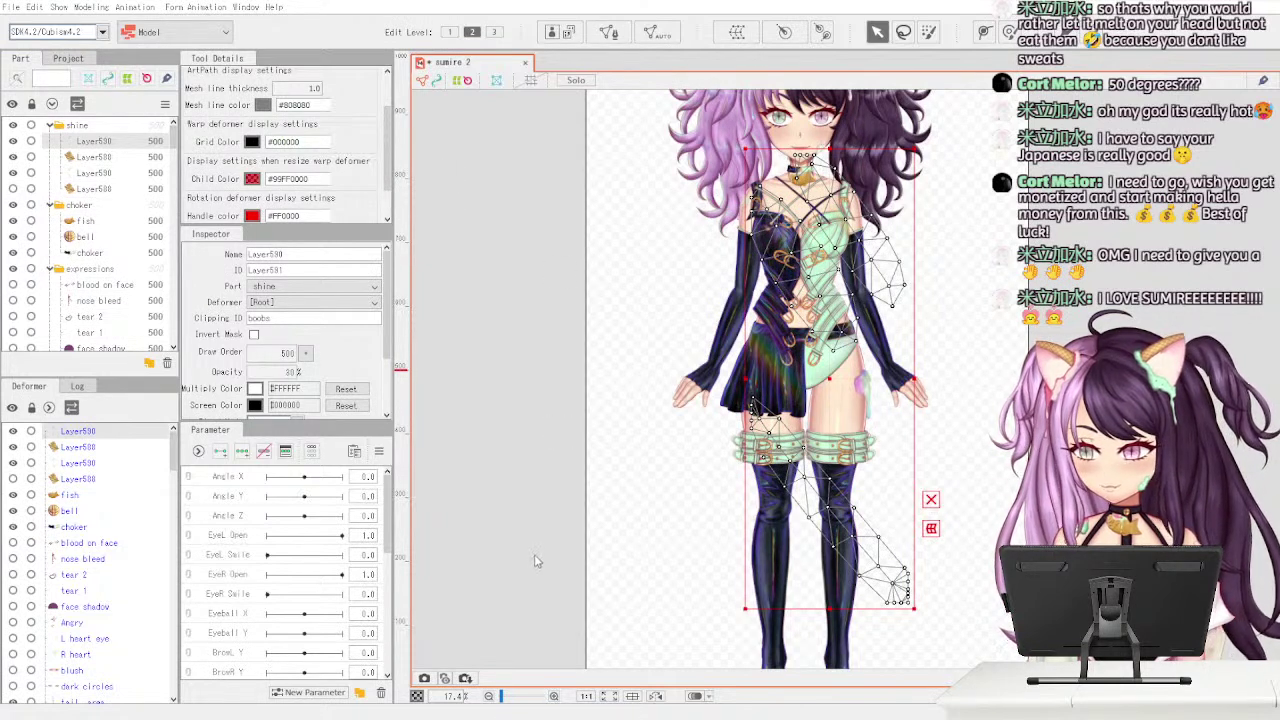
# - Hide the chest's rainbow shine layer
pyautogui.moveTo(174, 140); pyautogui.dragTo(174, 151)
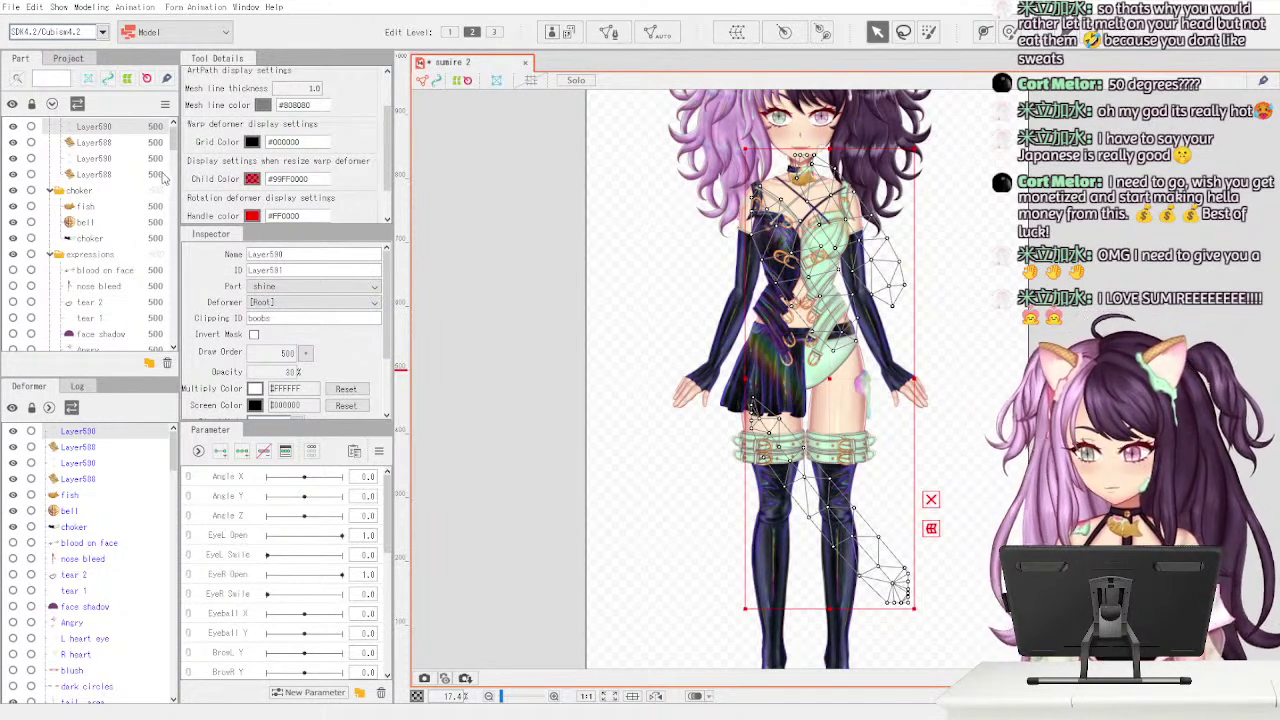
pyautogui.scroll(-3, 174, 157)
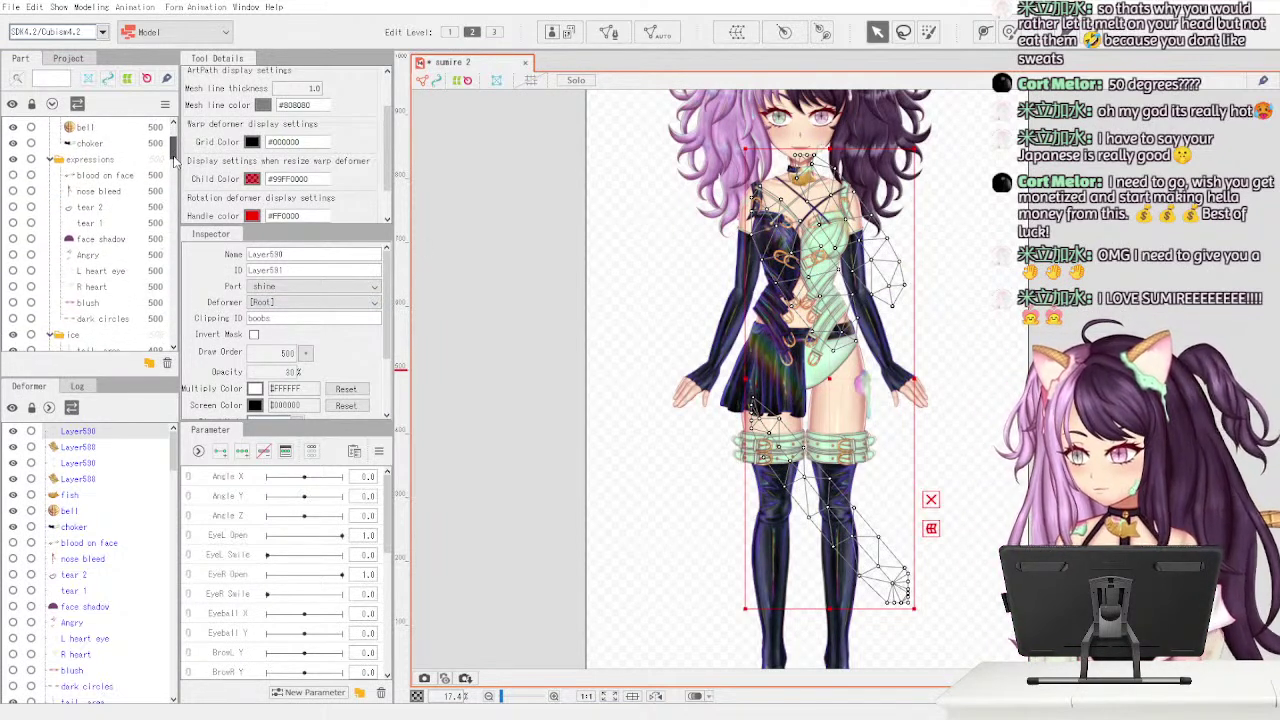
pyautogui.scroll(3, 174, 157)
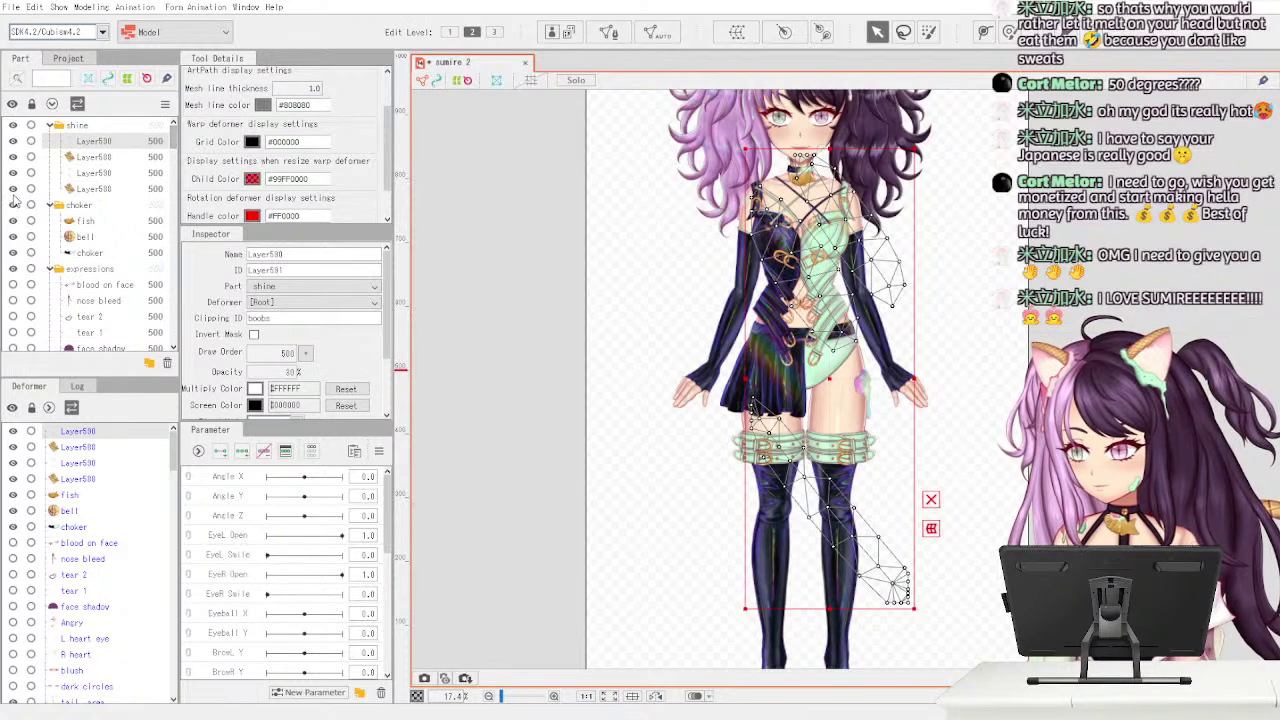
pyautogui.click(14, 142)
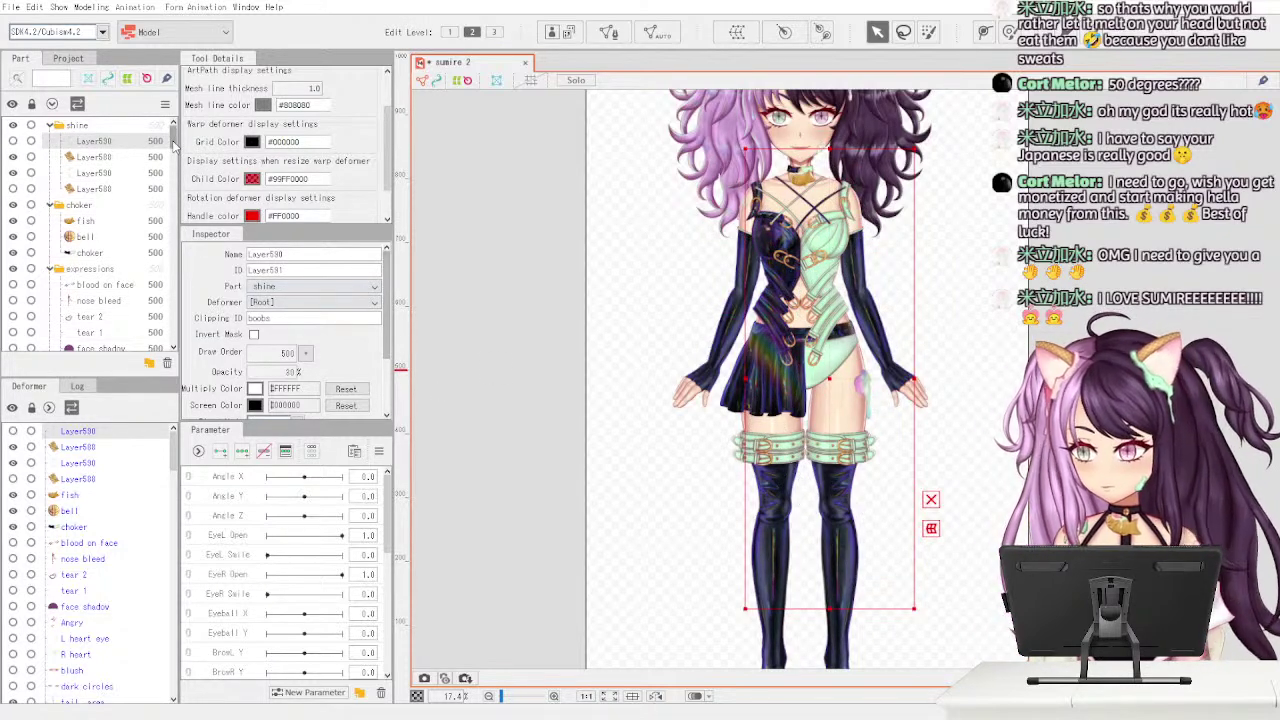
# - Duplicate the 15% opacity shine layer clipped to ArtMesh25, pasting the copy at the top of the shine part
pyautogui.click(138, 191)
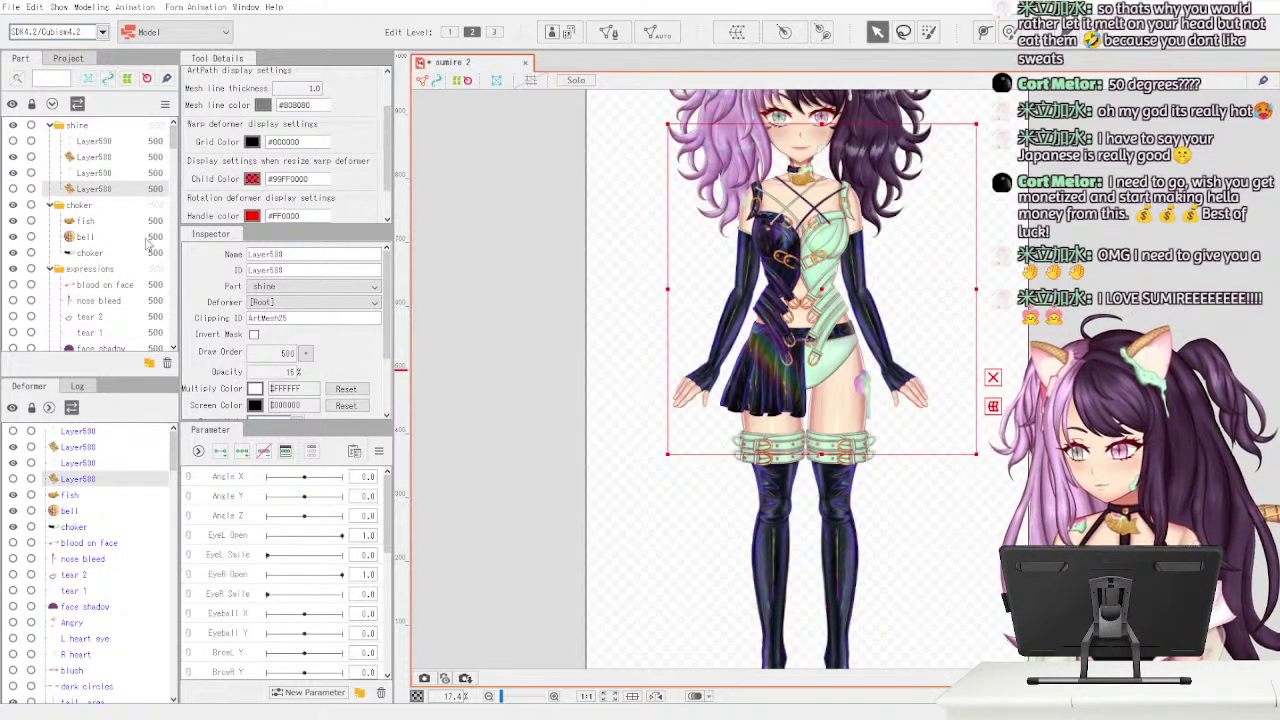
pyautogui.click(131, 143)
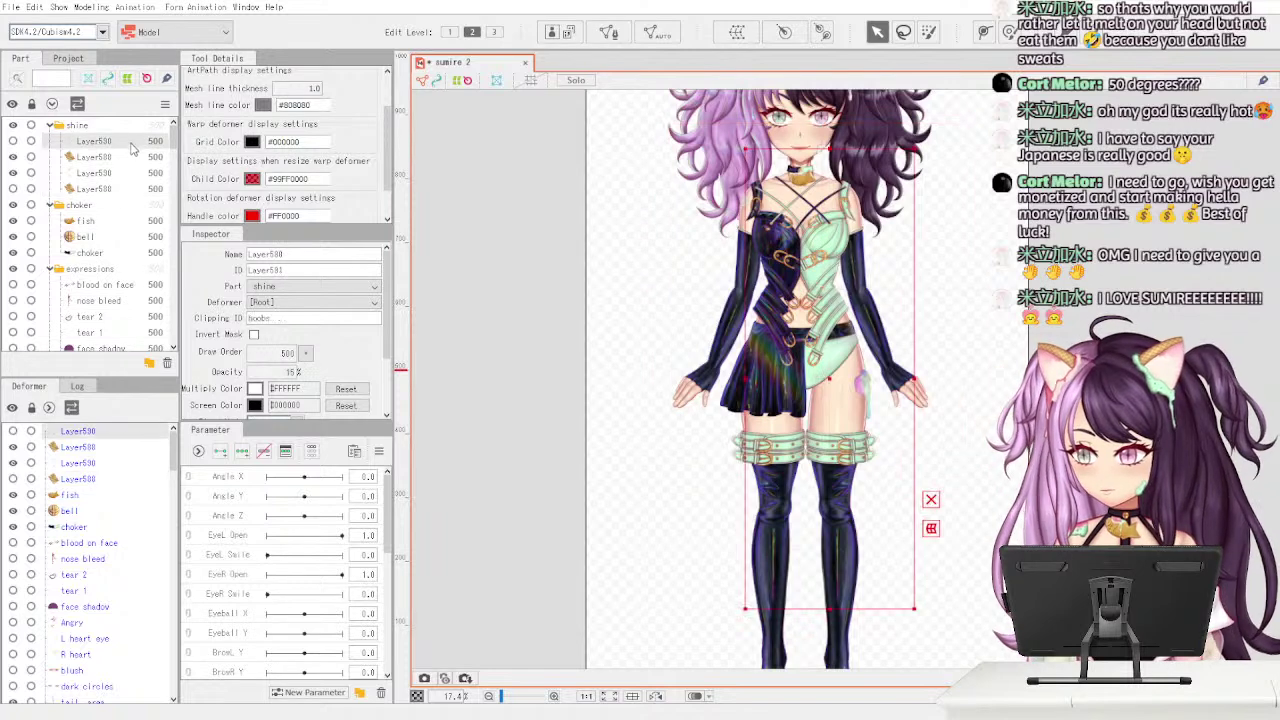
pyautogui.hotkey('ctrl', 'v')
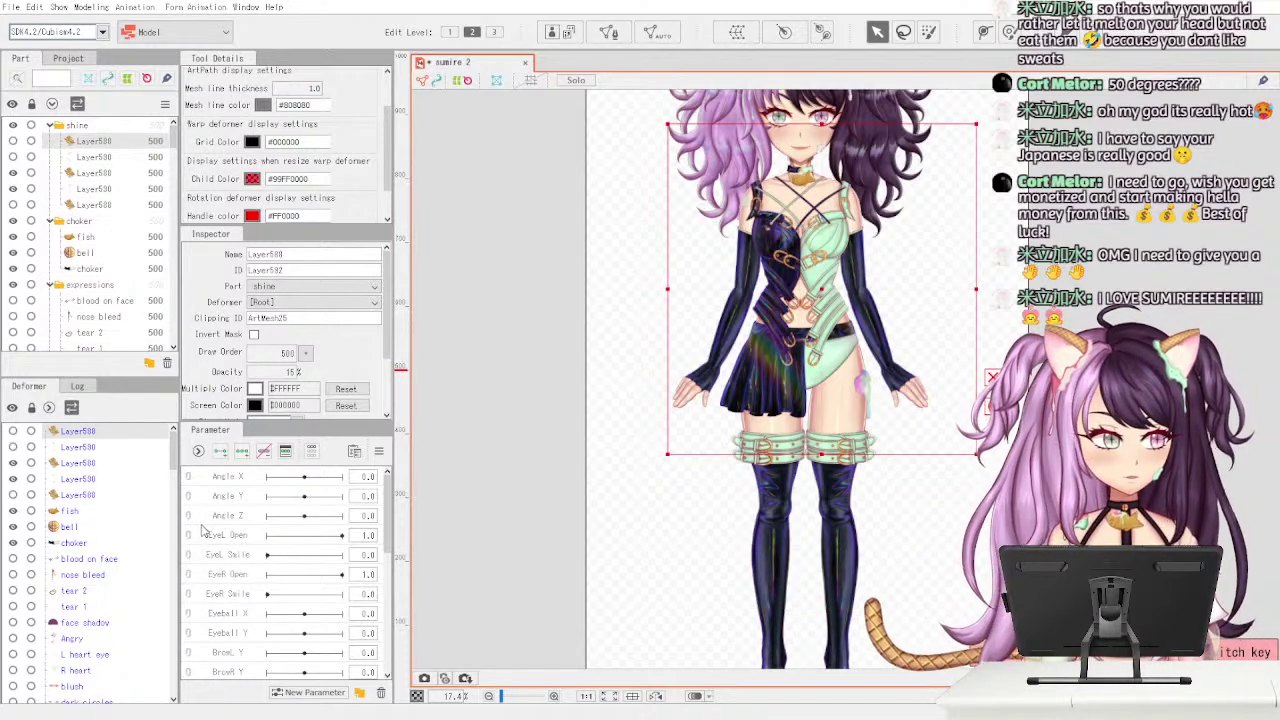
# - Look through the leg, foot and arm meshes for the L arm mesh and select its ID for copying
pyautogui.moveTo(172, 144); pyautogui.dragTo(172, 148)
pyautogui.moveTo(173, 175); pyautogui.dragTo(172, 306)
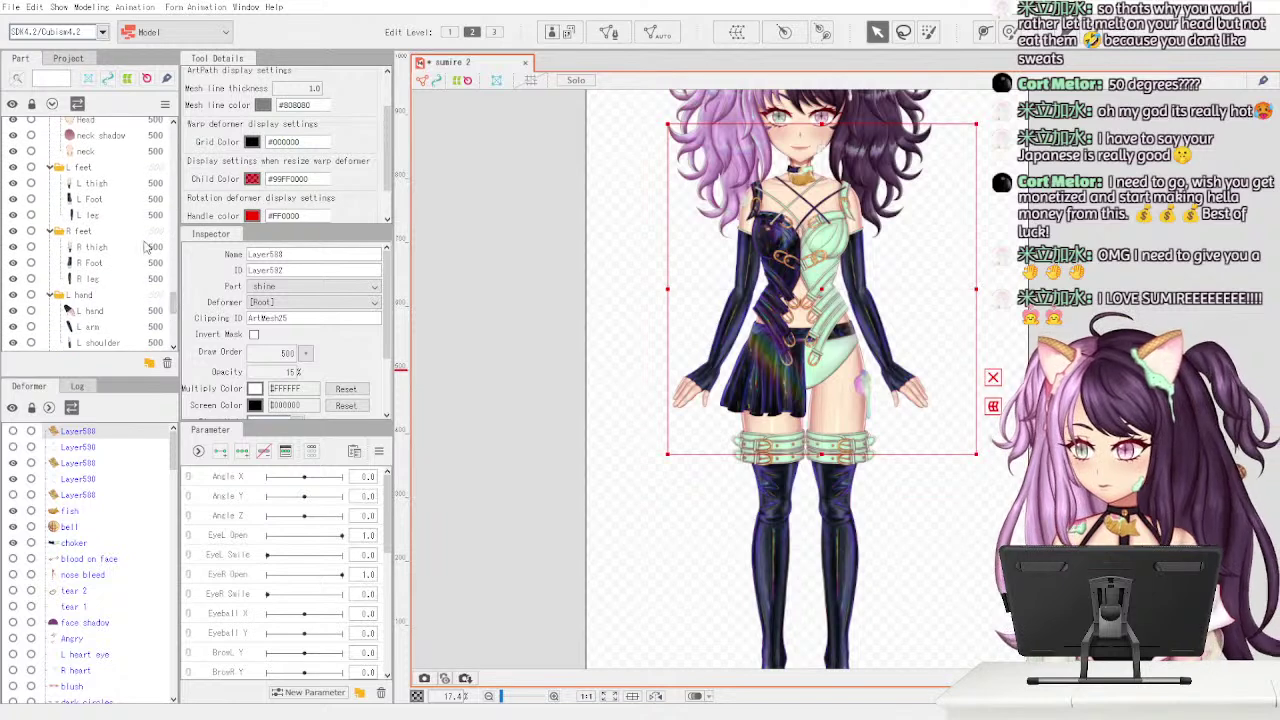
pyautogui.click(120, 281)
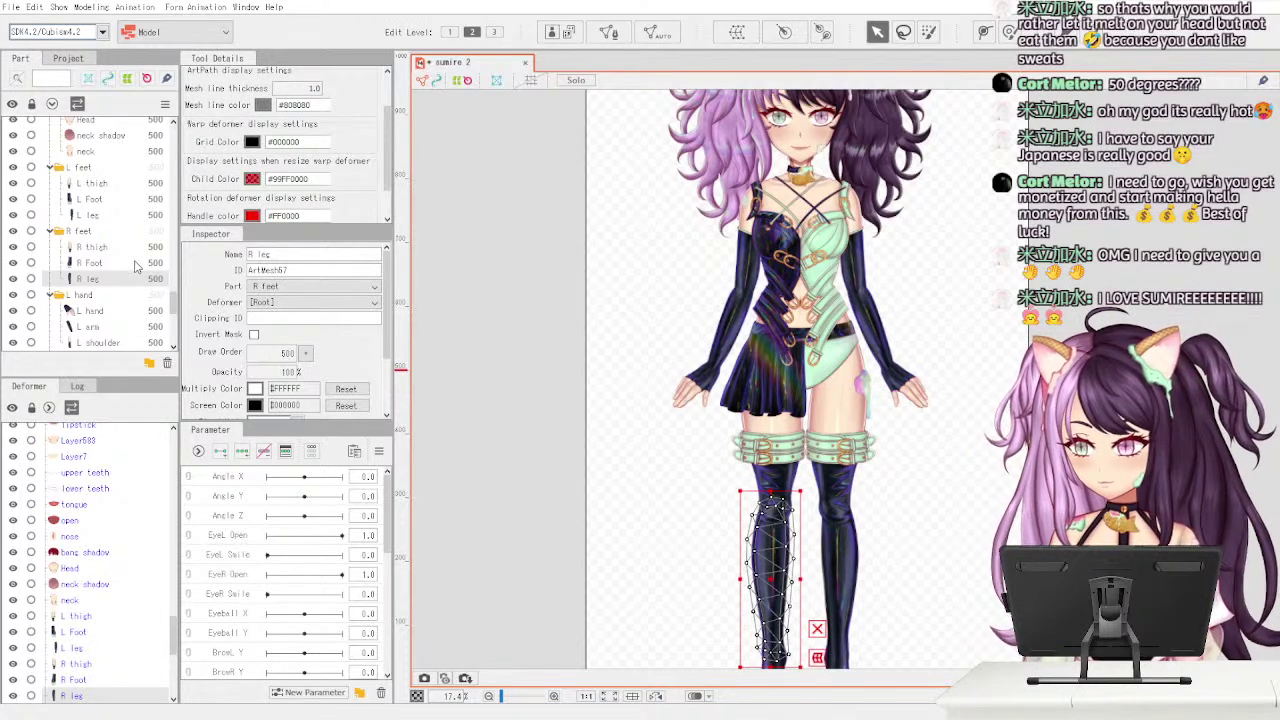
pyautogui.click(139, 262)
pyautogui.scroll(-3, 150, 275)
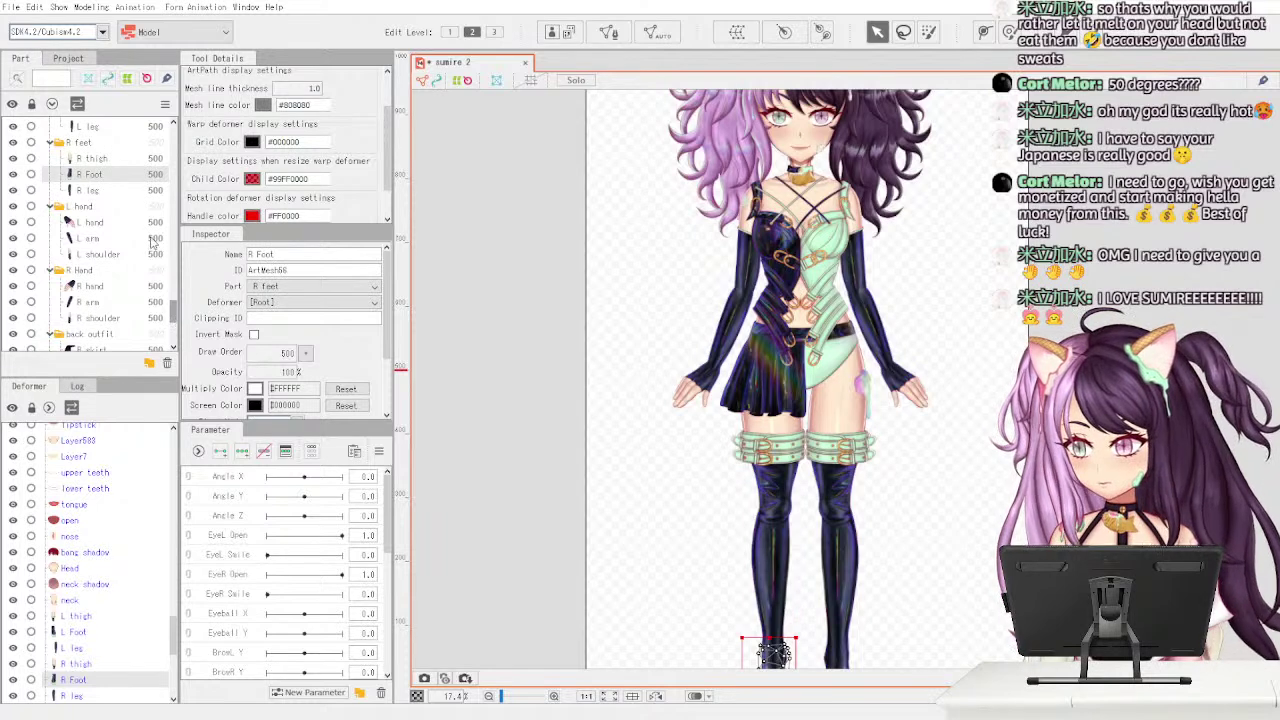
pyautogui.click(148, 245)
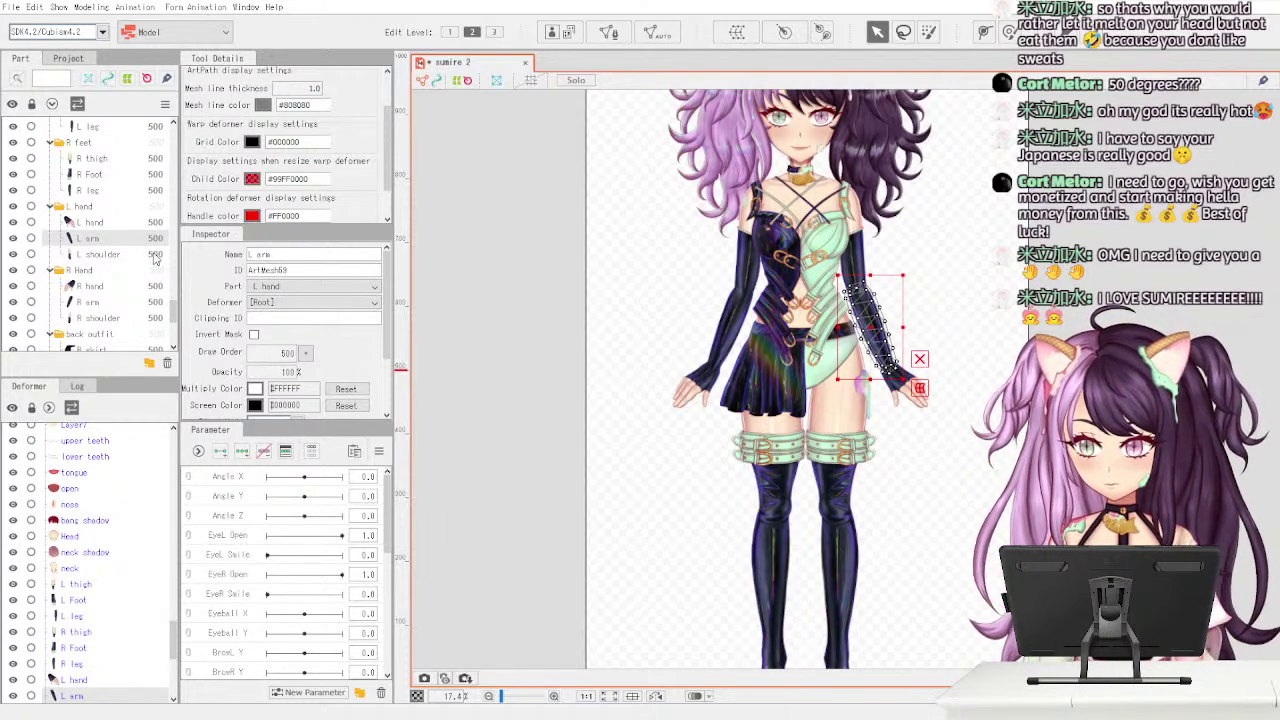
pyautogui.moveTo(174, 314); pyautogui.dragTo(171, 314)
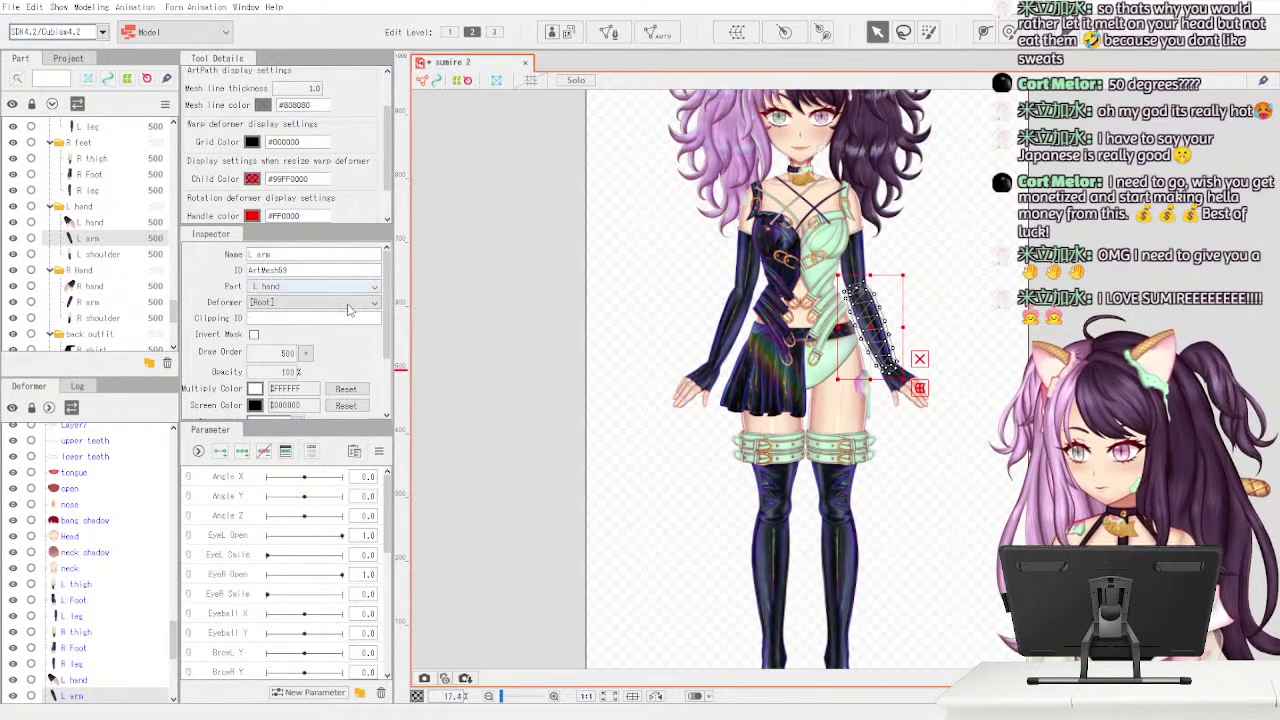
pyautogui.doubleClick(314, 270)
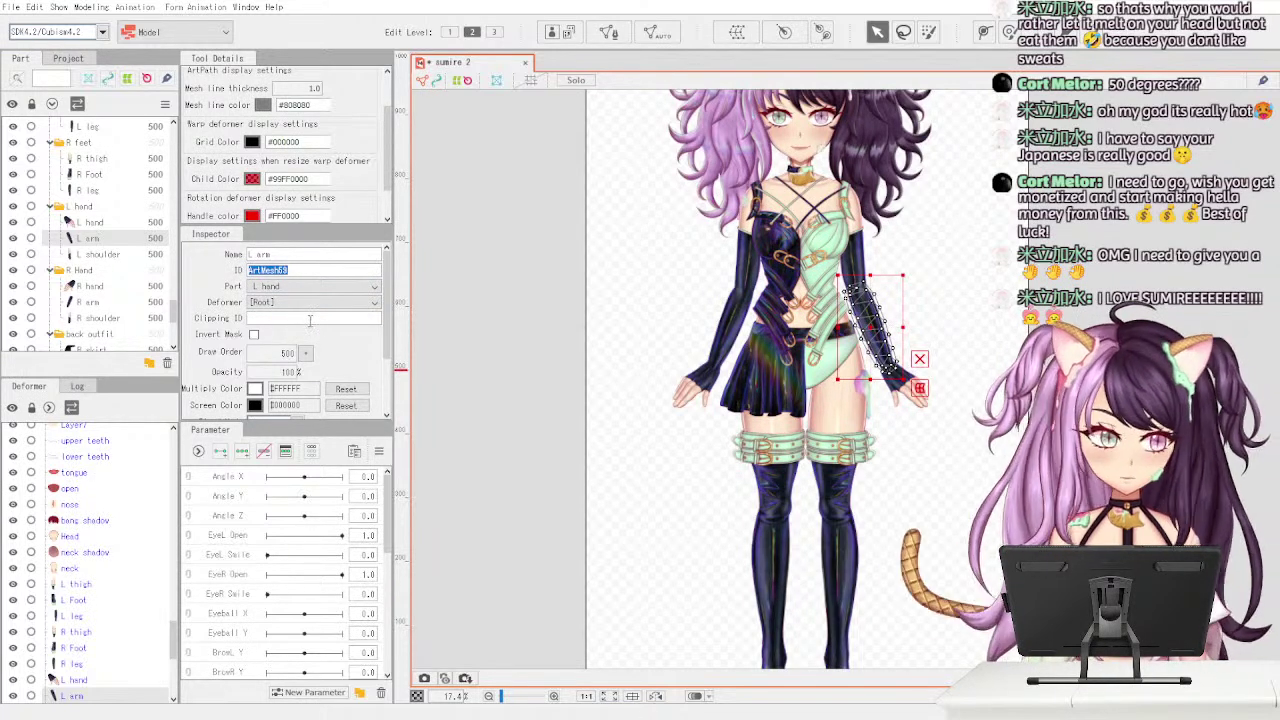
# - Duplicate the rainbow shine layer clipped to skirt, pasting the copy at the top of the shine part
pyautogui.moveTo(172, 318); pyautogui.dragTo(174, 136)
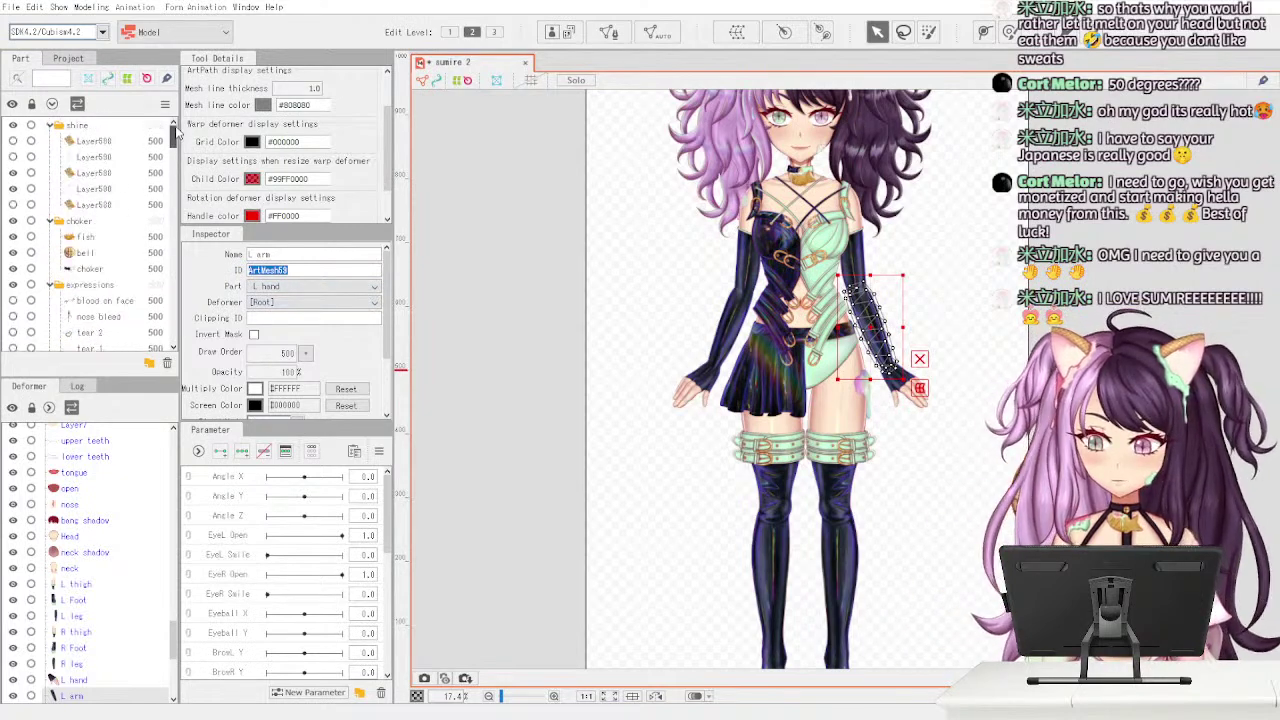
pyautogui.click(138, 145)
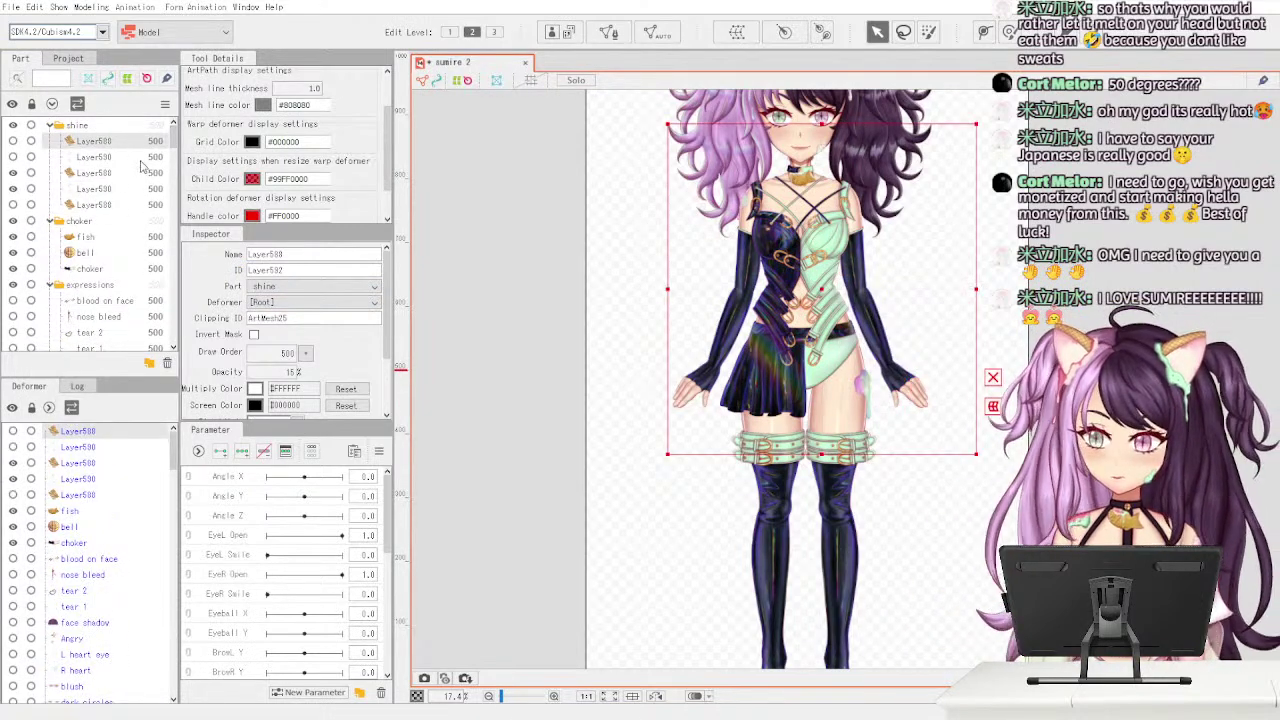
pyautogui.click(141, 160)
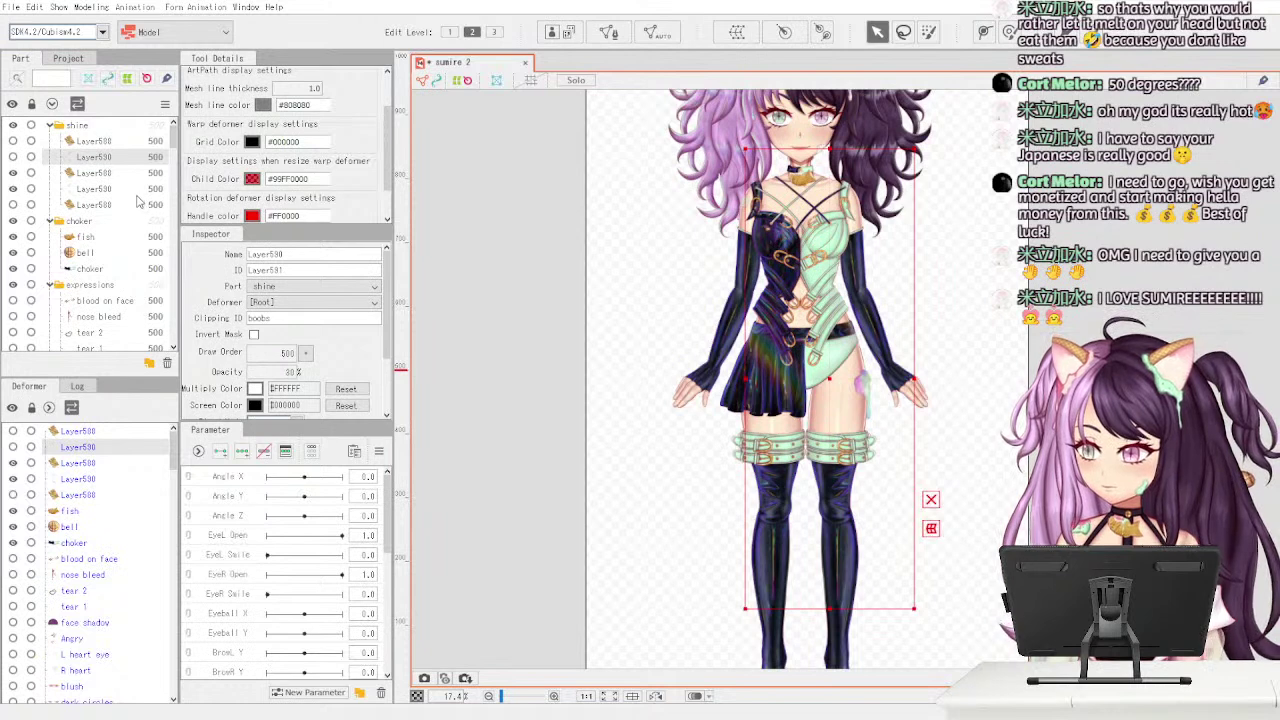
pyautogui.click(140, 190)
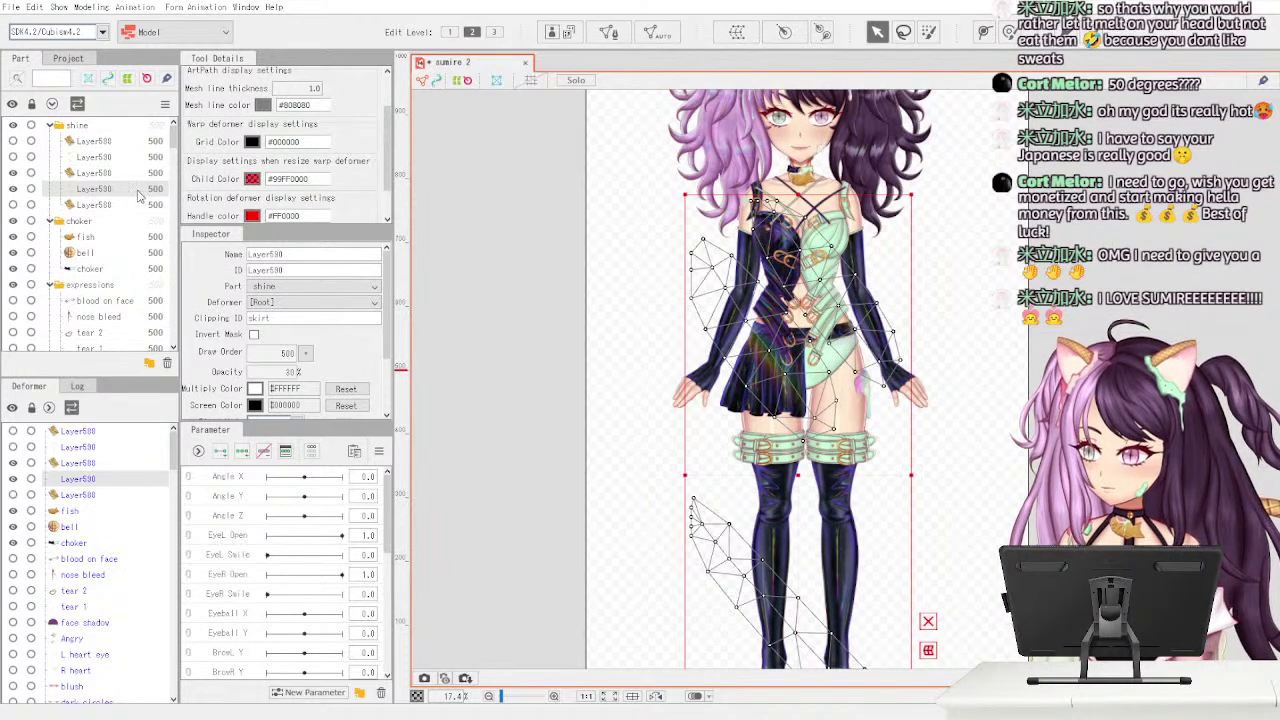
pyautogui.click(150, 142)
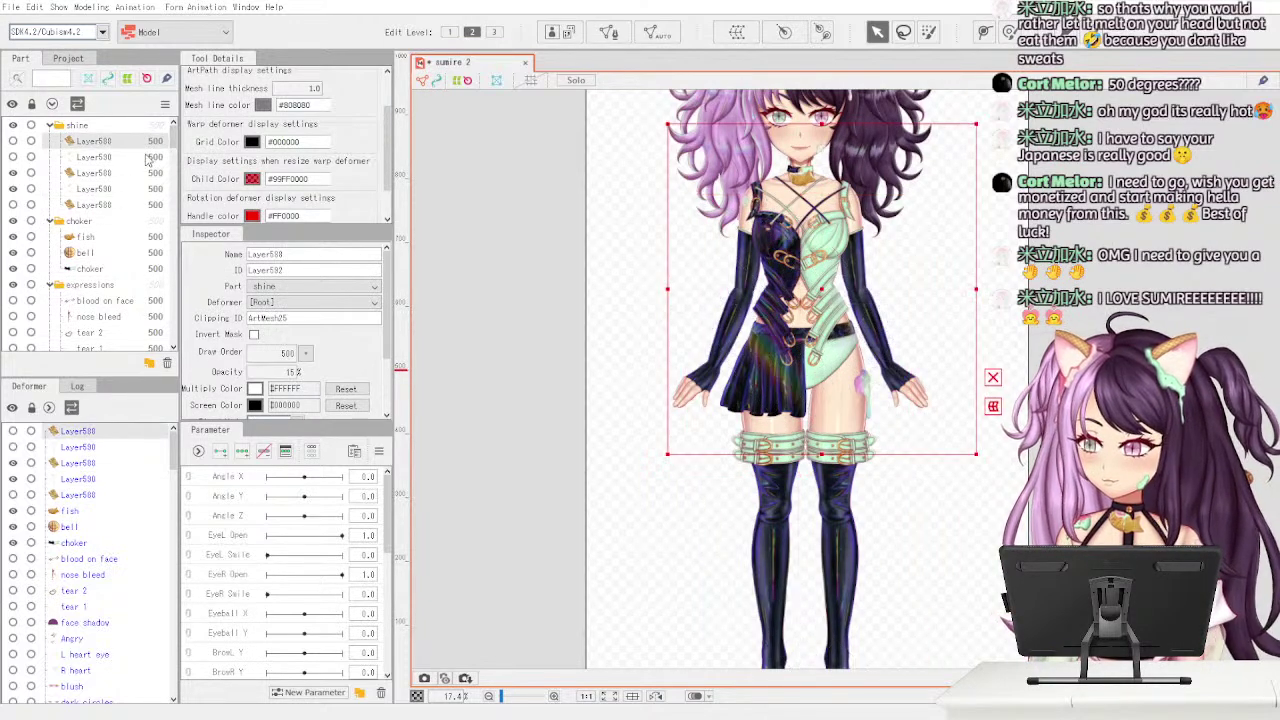
pyautogui.hotkey('ctrl', 'v')
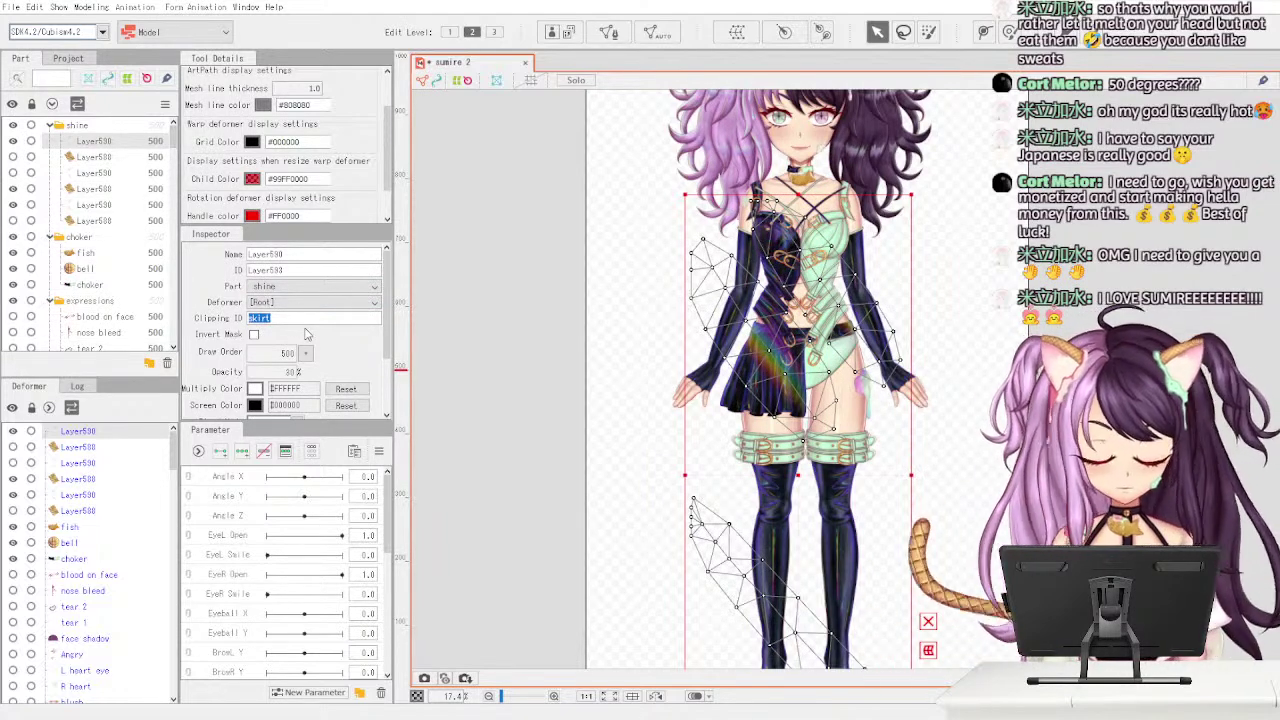
# - Find the L arm mesh in the L hand group and select its ID for copying
pyautogui.moveTo(178, 148); pyautogui.dragTo(172, 312)
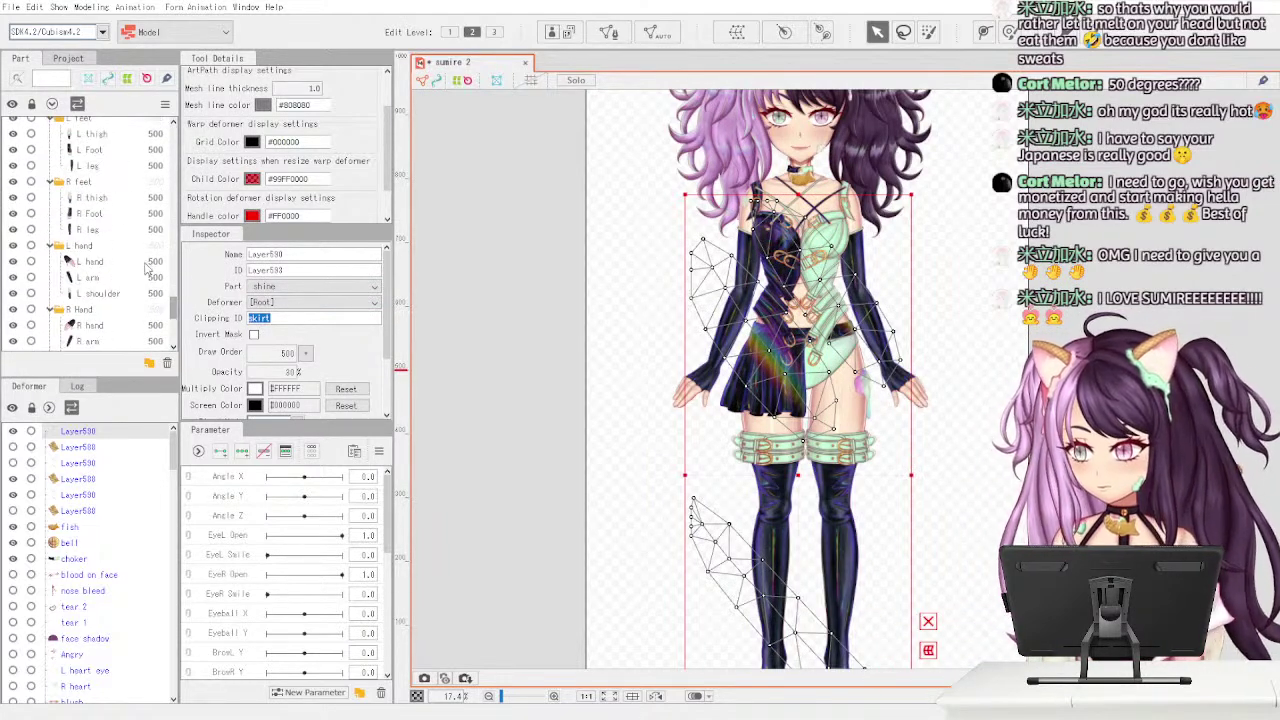
pyautogui.click(147, 227)
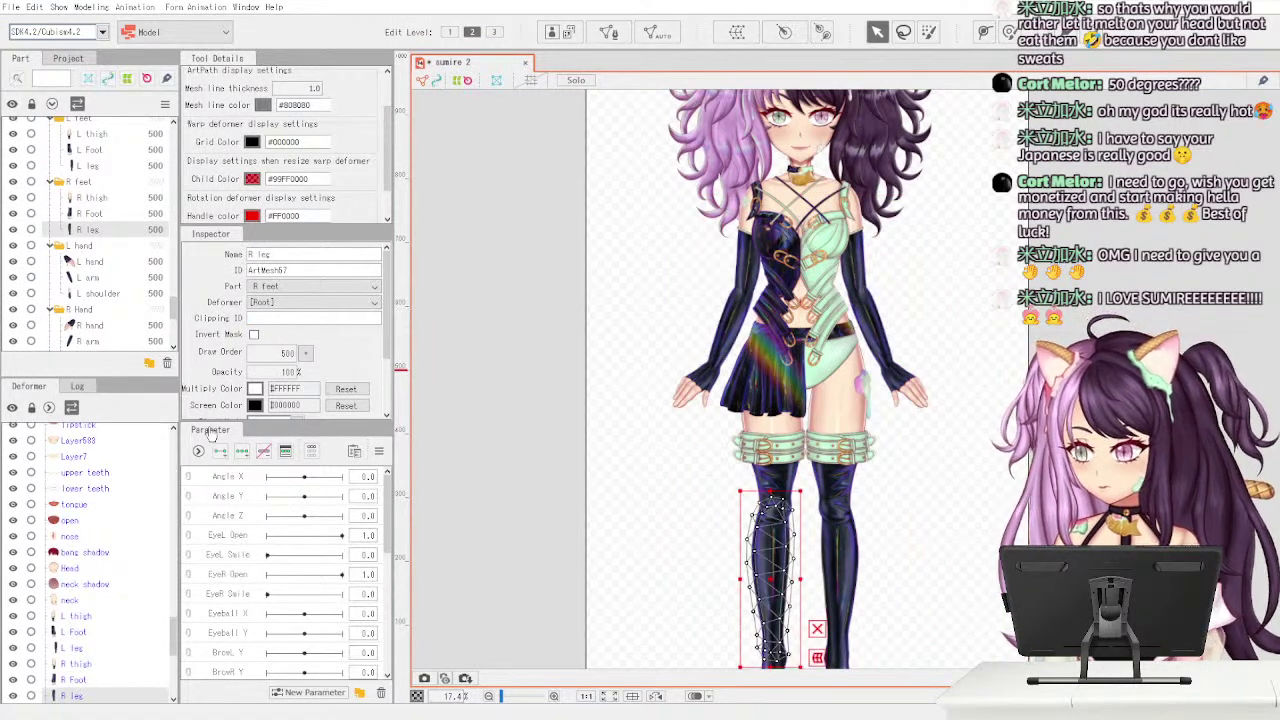
pyautogui.moveTo(174, 314)
pyautogui.mouseDown()
pyautogui.moveTo(170, 135)
pyautogui.moveTo(172, 318)
pyautogui.mouseUp()
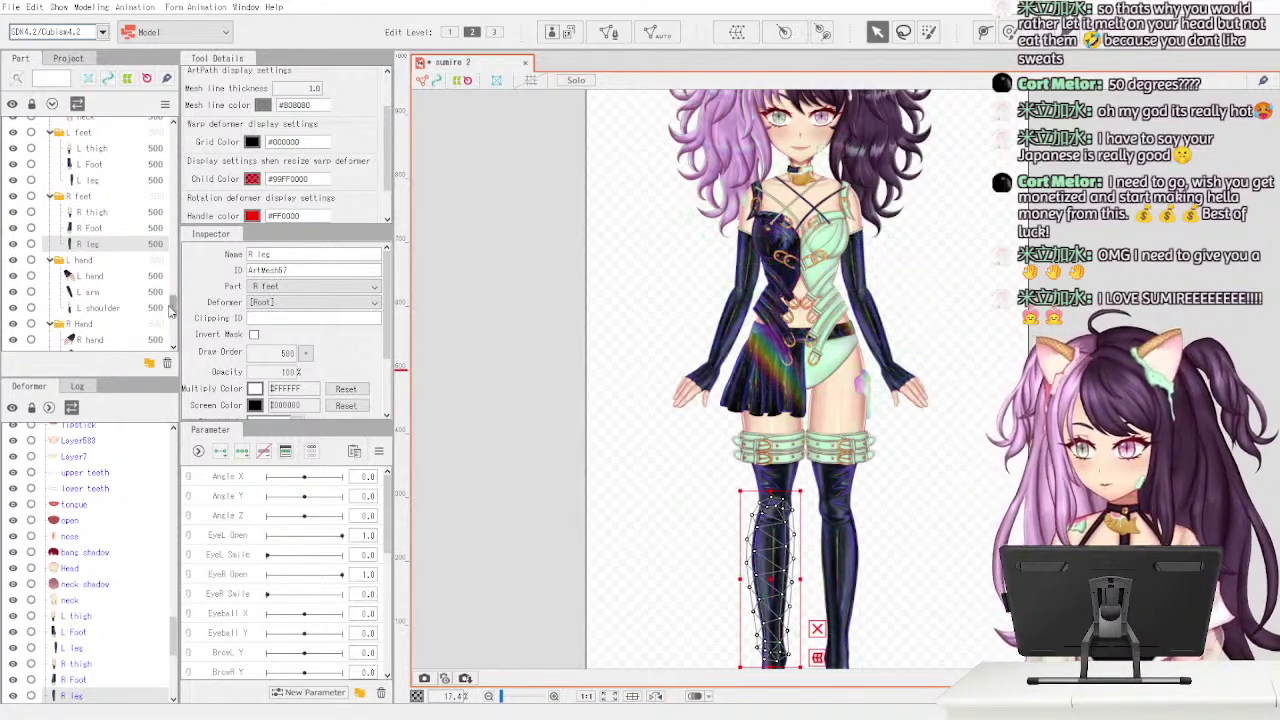
pyautogui.scroll(-1, 172, 310)
pyautogui.click(142, 240)
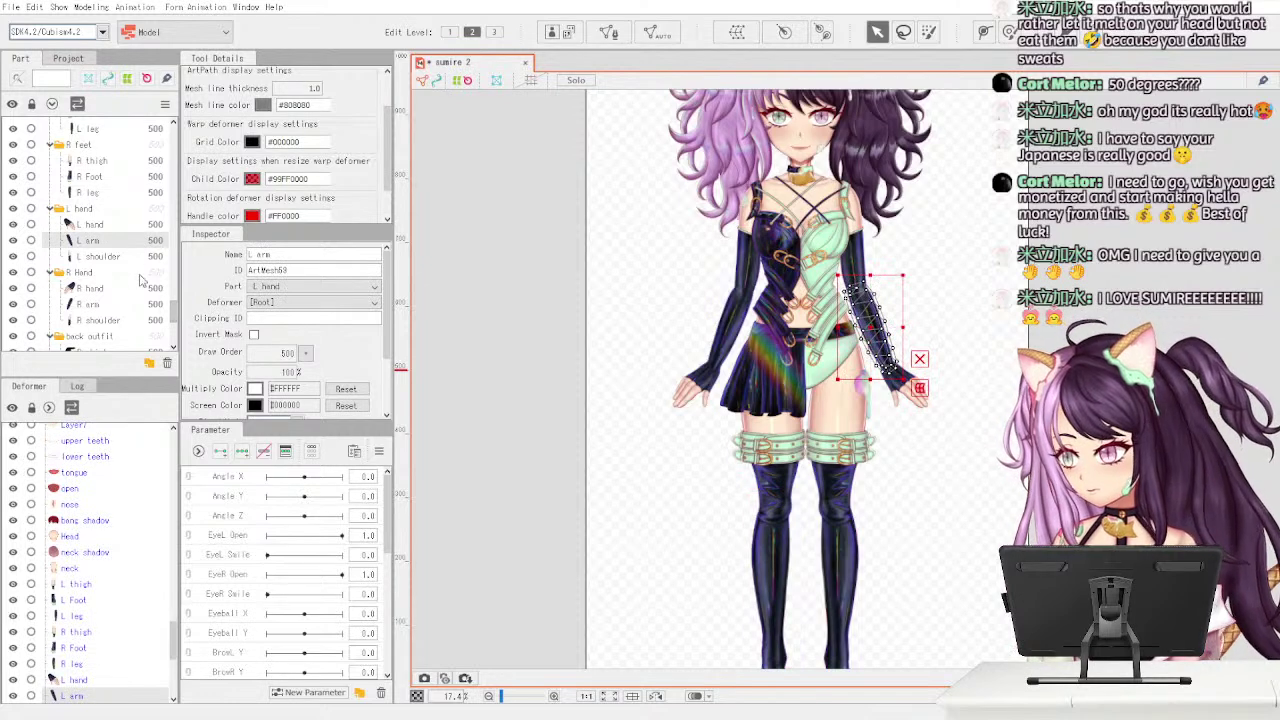
pyautogui.doubleClick(337, 269)
pyautogui.write('Layer530')
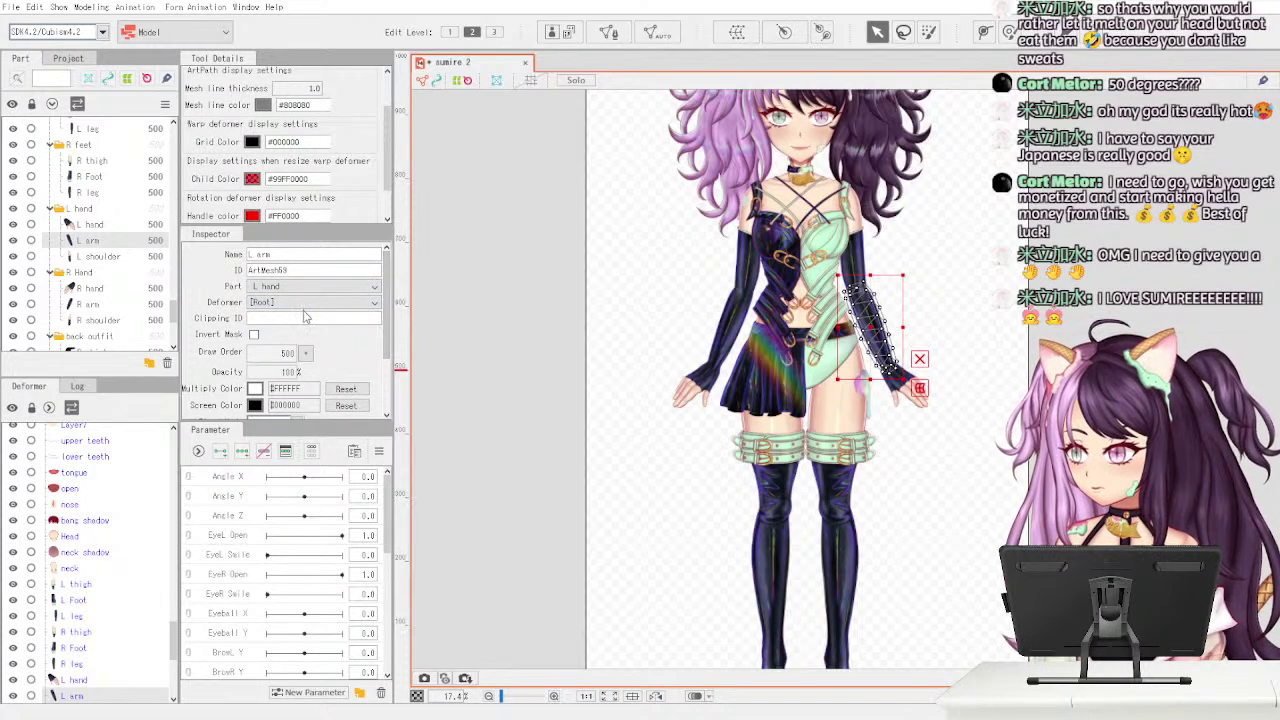
pyautogui.doubleClick(316, 270)
pyautogui.click(316, 270)
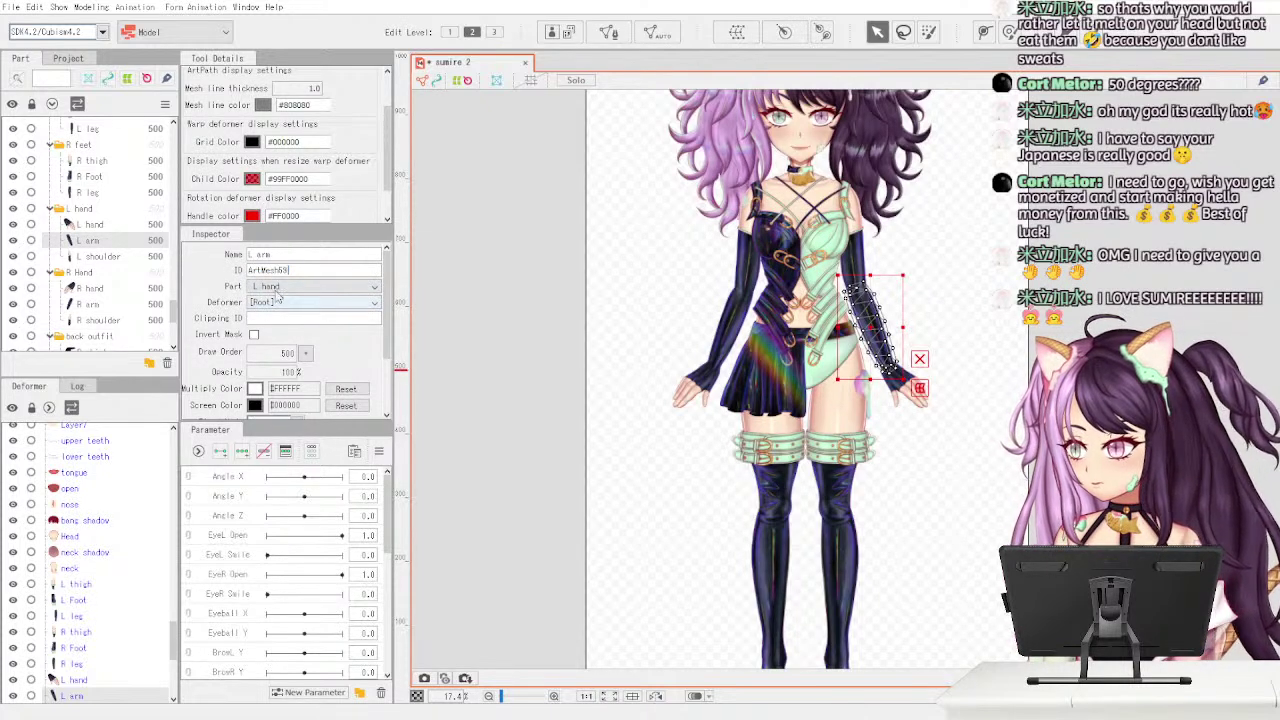
pyautogui.moveTo(316, 270); pyautogui.dragTo(240, 272)
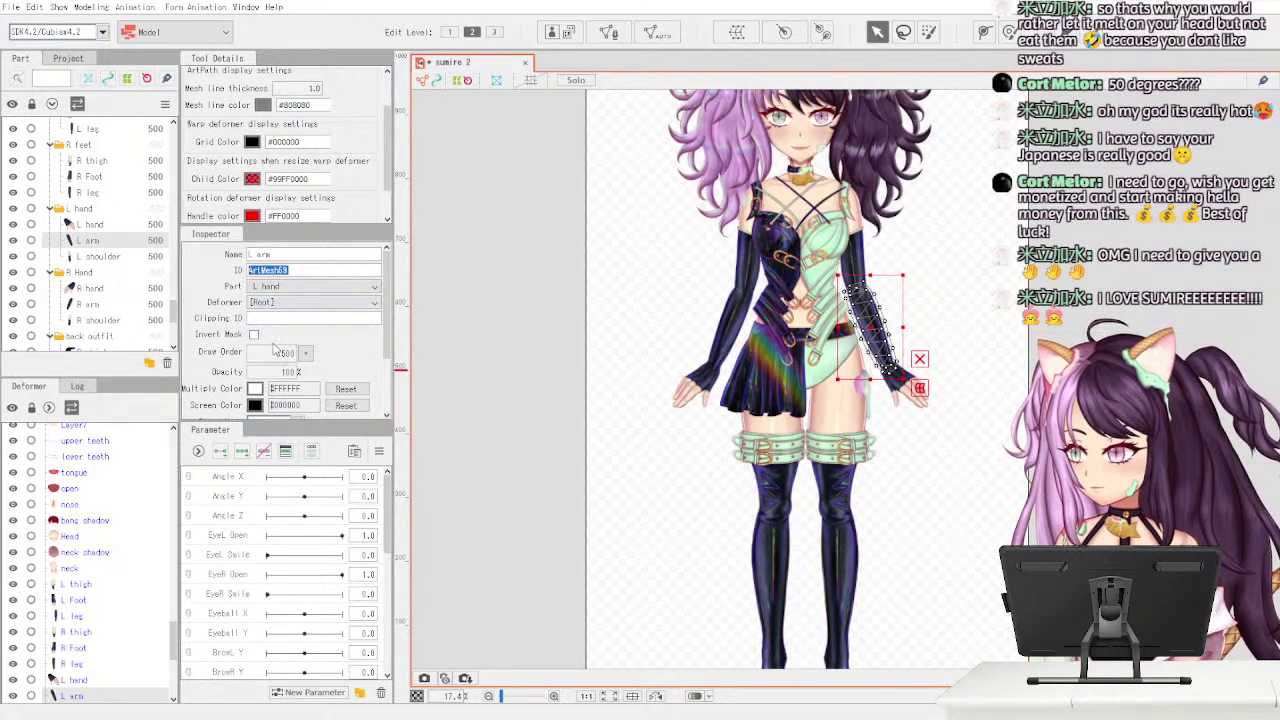
# - Set the clipping ID of the topmost shine layer to the L arm's ID, ArtMesh59
pyautogui.scroll(5, 110, 230)
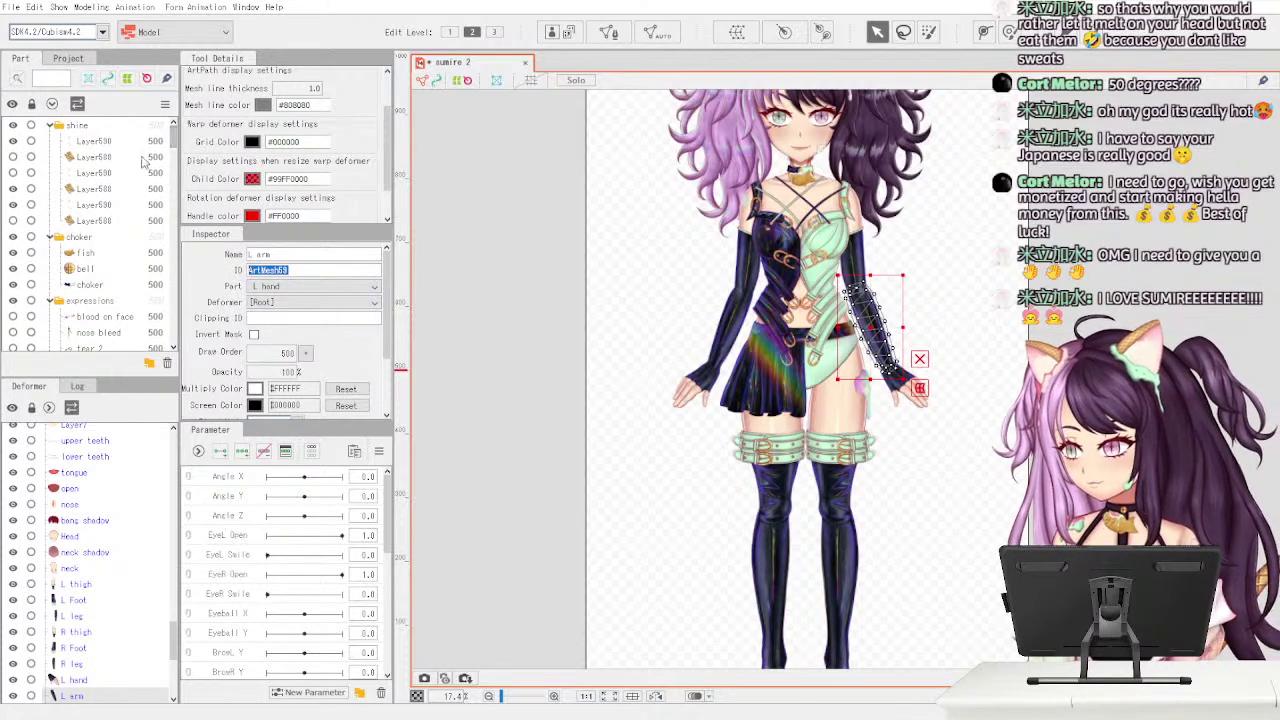
pyautogui.click(137, 145)
pyautogui.doubleClick(335, 319)
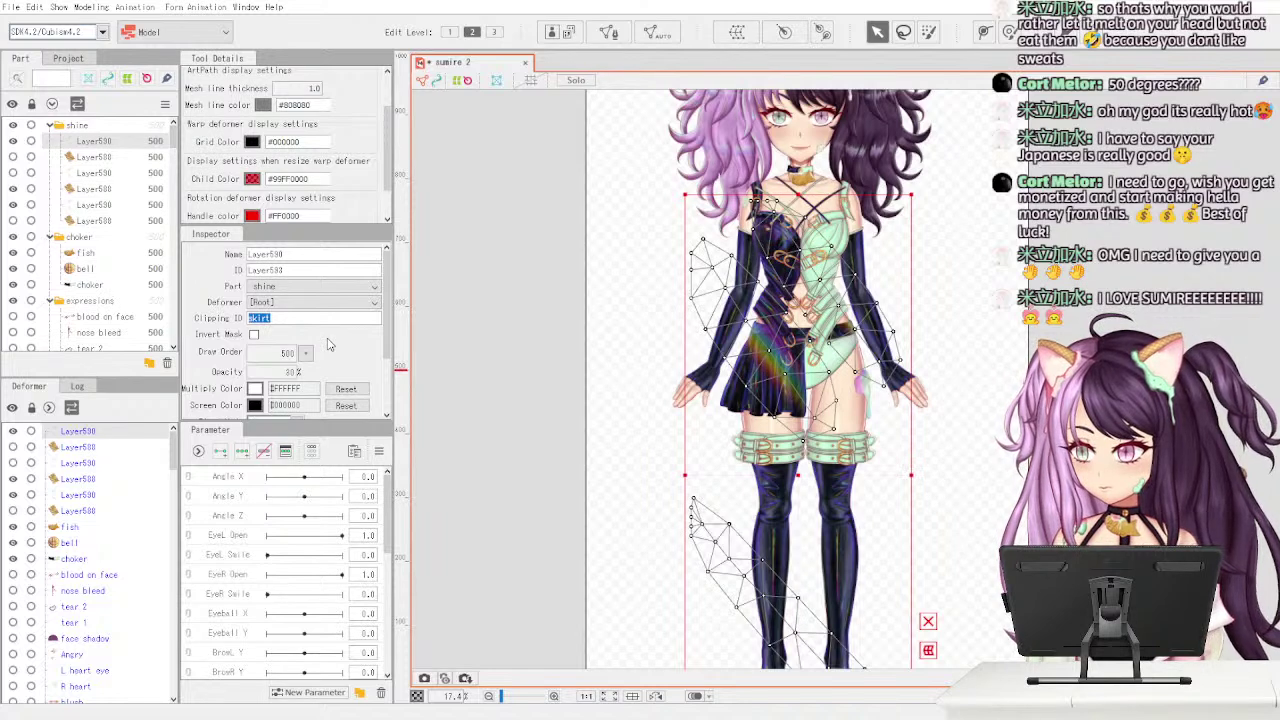
pyautogui.write('ArtMesh68')
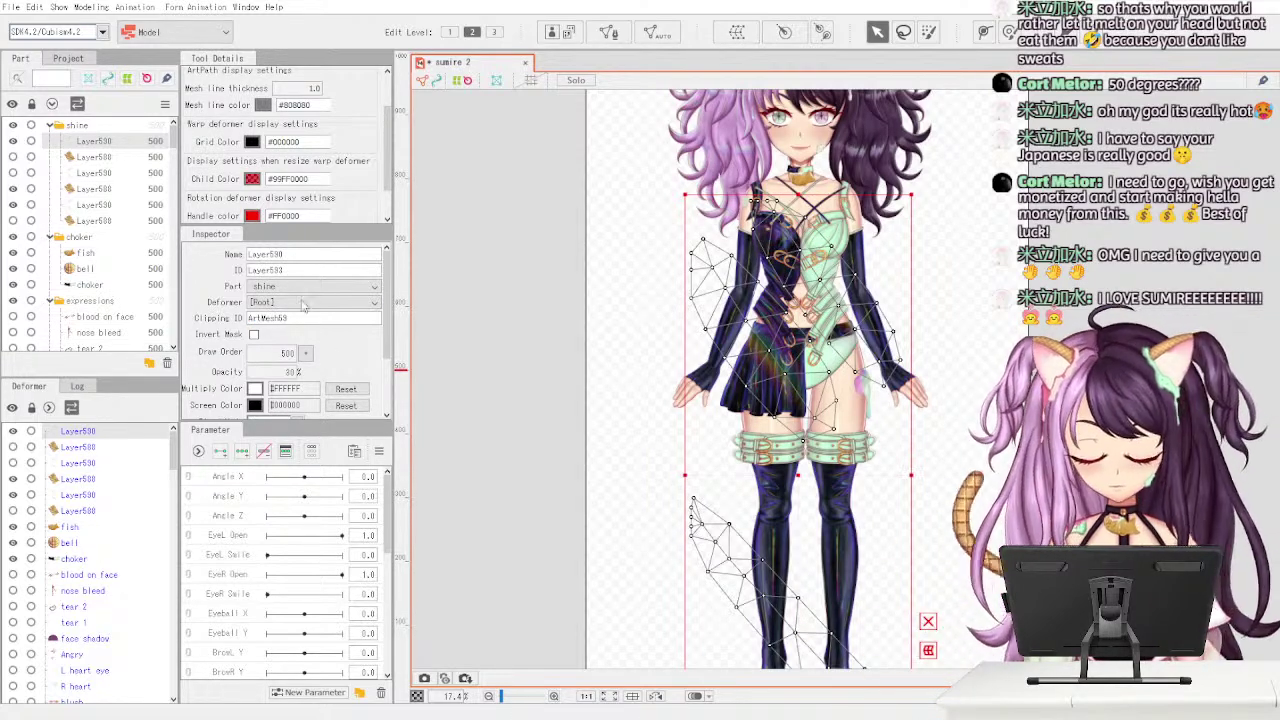
# - Move, rotate and shrink the topmost shine layer so its rainbow band crosses the L arm sleeve
pyautogui.moveTo(794, 475); pyautogui.dragTo(875, 413)
pyautogui.moveTo(991, 143); pyautogui.dragTo(955, 218)
pyautogui.moveTo(947, 378); pyautogui.dragTo(873, 432)
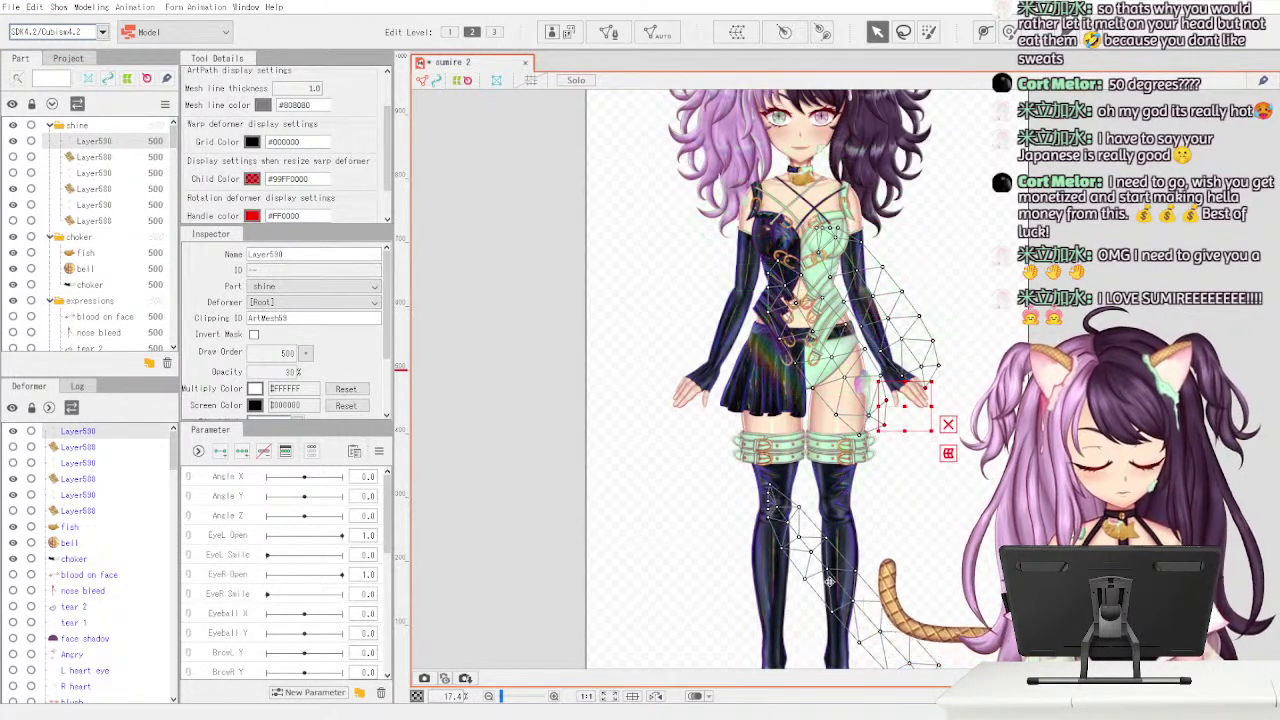
pyautogui.click(984, 363)
pyautogui.moveTo(930, 372); pyautogui.dragTo(977, 308)
pyautogui.moveTo(1003, 152); pyautogui.dragTo(925, 160)
pyautogui.moveTo(925, 420)
pyautogui.mouseDown()
pyautogui.moveTo(948, 383)
pyautogui.moveTo(915, 437)
pyautogui.moveTo(925, 386)
pyautogui.moveTo(922, 397)
pyautogui.mouseUp()
pyautogui.moveTo(1036, 236); pyautogui.dragTo(1010, 277)
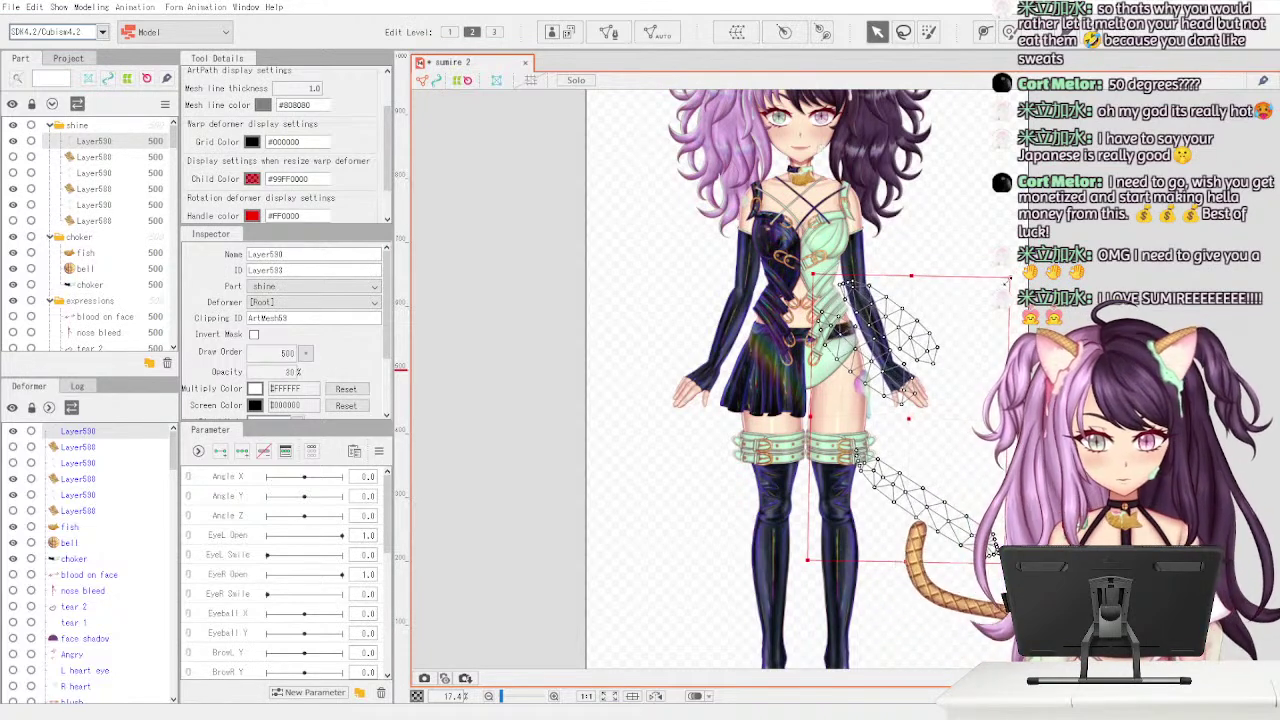
pyautogui.moveTo(904, 419); pyautogui.dragTo(918, 386)
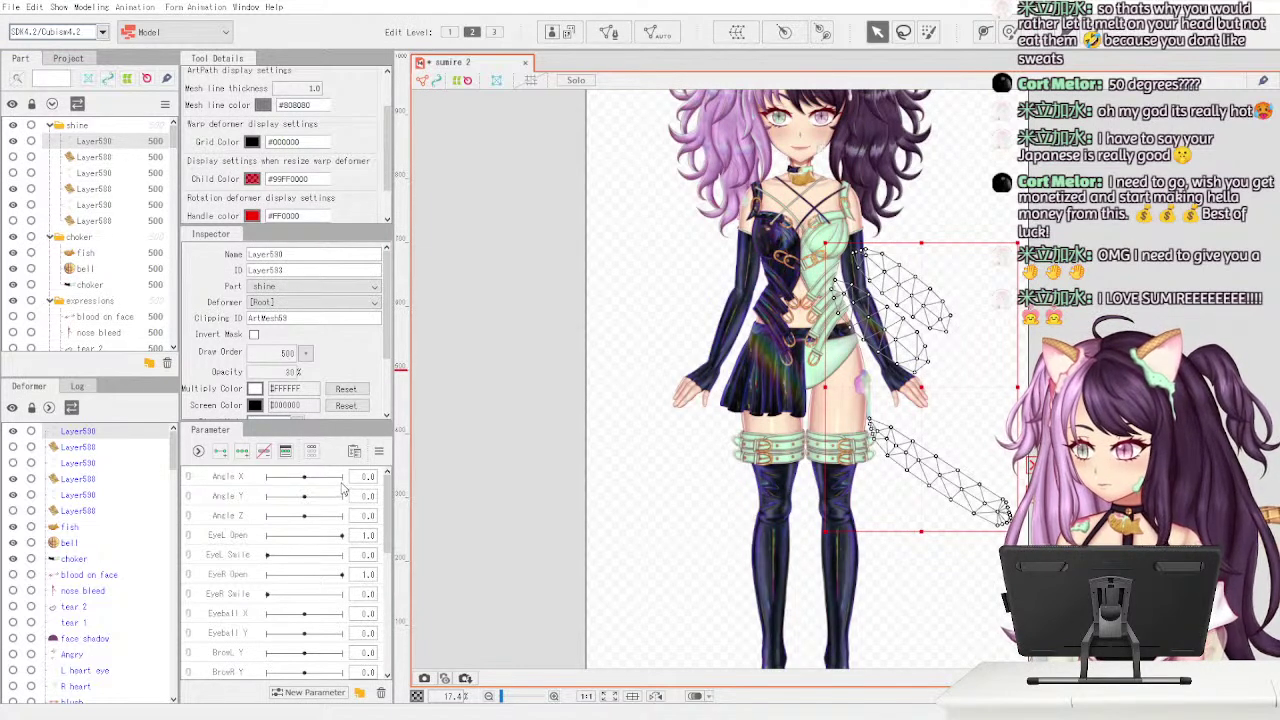
# - Paste a copy of the L arm's shine layer and select the L shoulder mesh's ID for copying
pyautogui.hotkey('ctrl', 'v')
pyautogui.moveTo(174, 141); pyautogui.dragTo(172, 312)
pyautogui.click(138, 284)
pyautogui.click(141, 240)
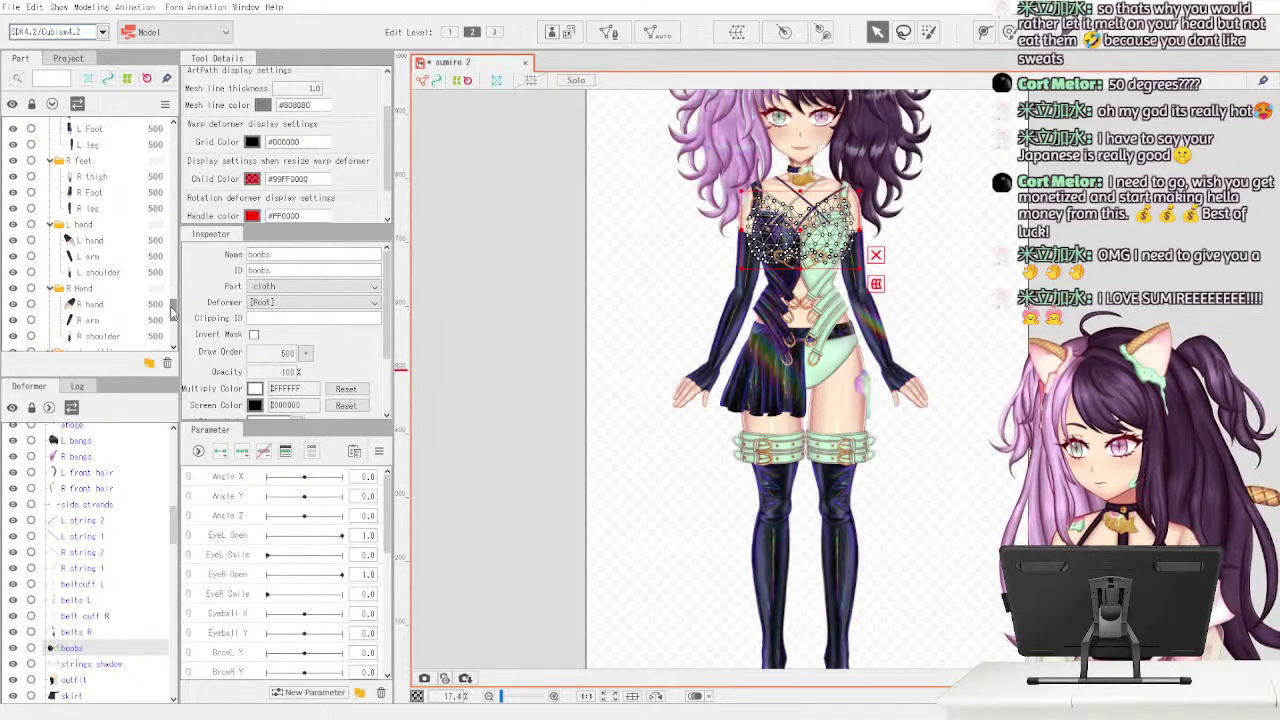
pyautogui.click(136, 278)
pyautogui.doubleClick(318, 270)
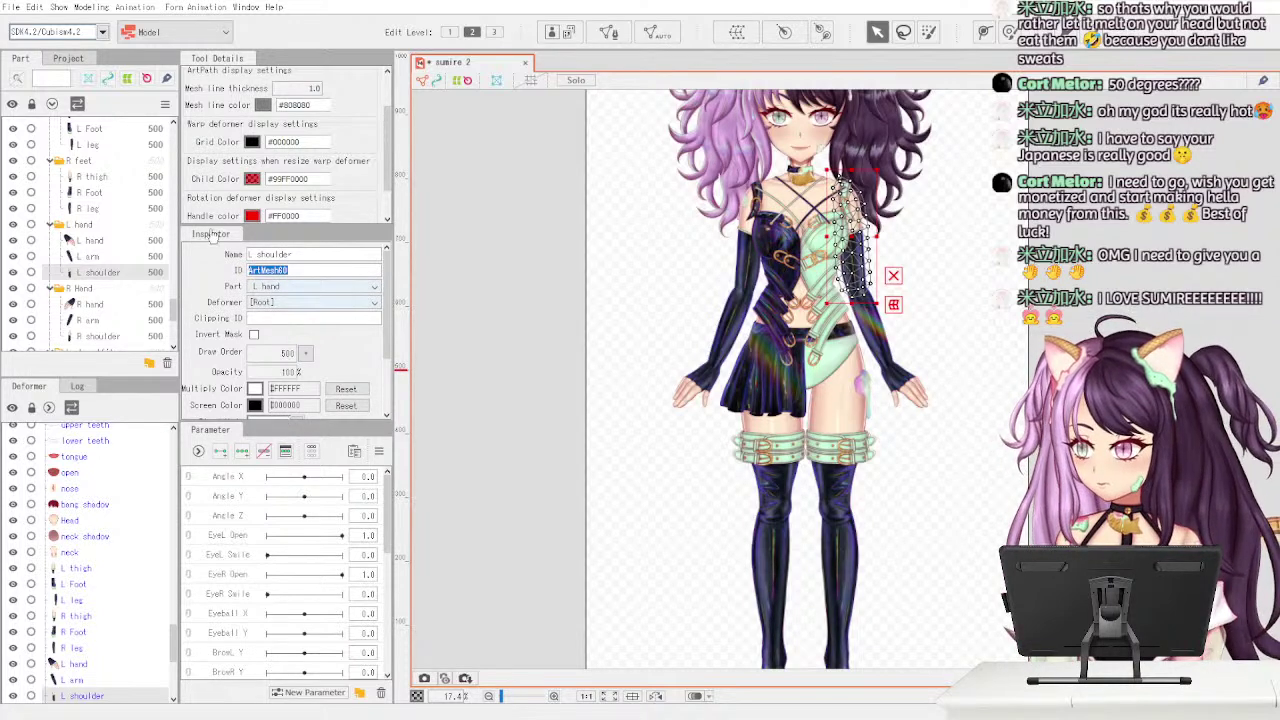
# - Clip the new shine copy to ArtMesh60, move it up over the L shoulder and toggle its visibility to compare
pyautogui.scroll(5, 120, 240)
pyautogui.click(130, 148)
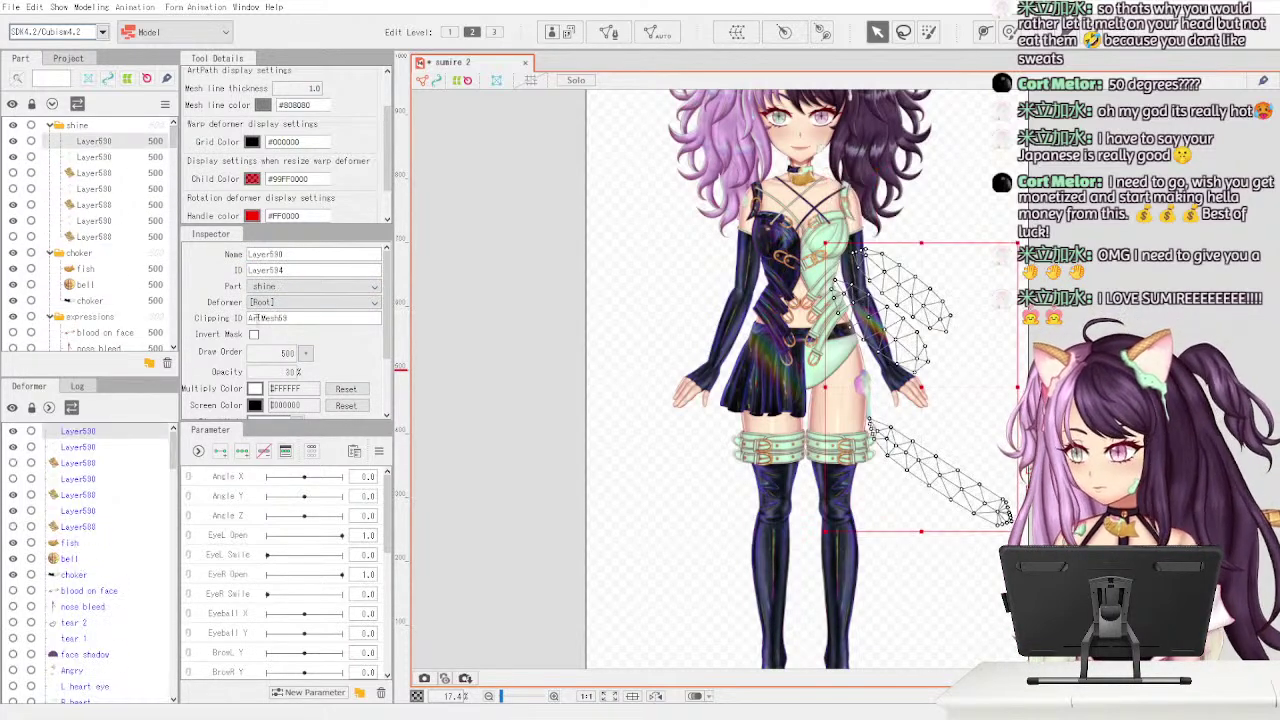
pyautogui.doubleClick(351, 319)
pyautogui.write('ArtMesh60')
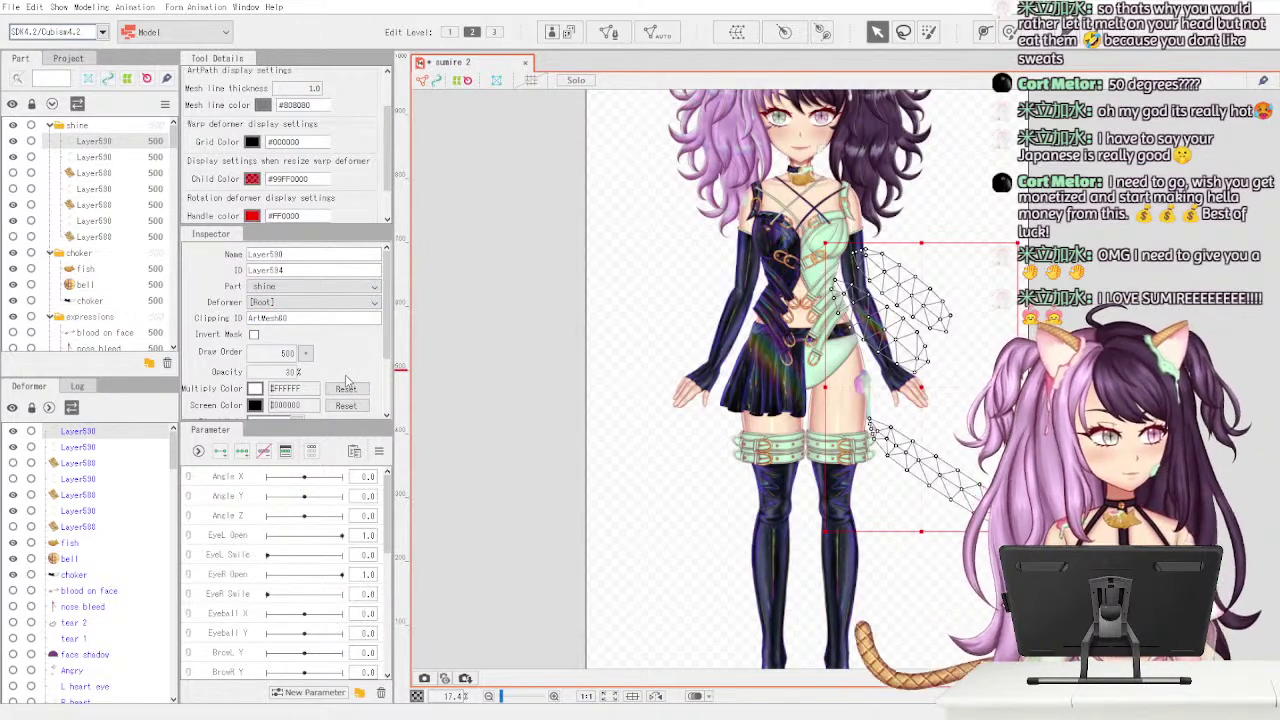
pyautogui.moveTo(924, 374); pyautogui.dragTo(921, 334)
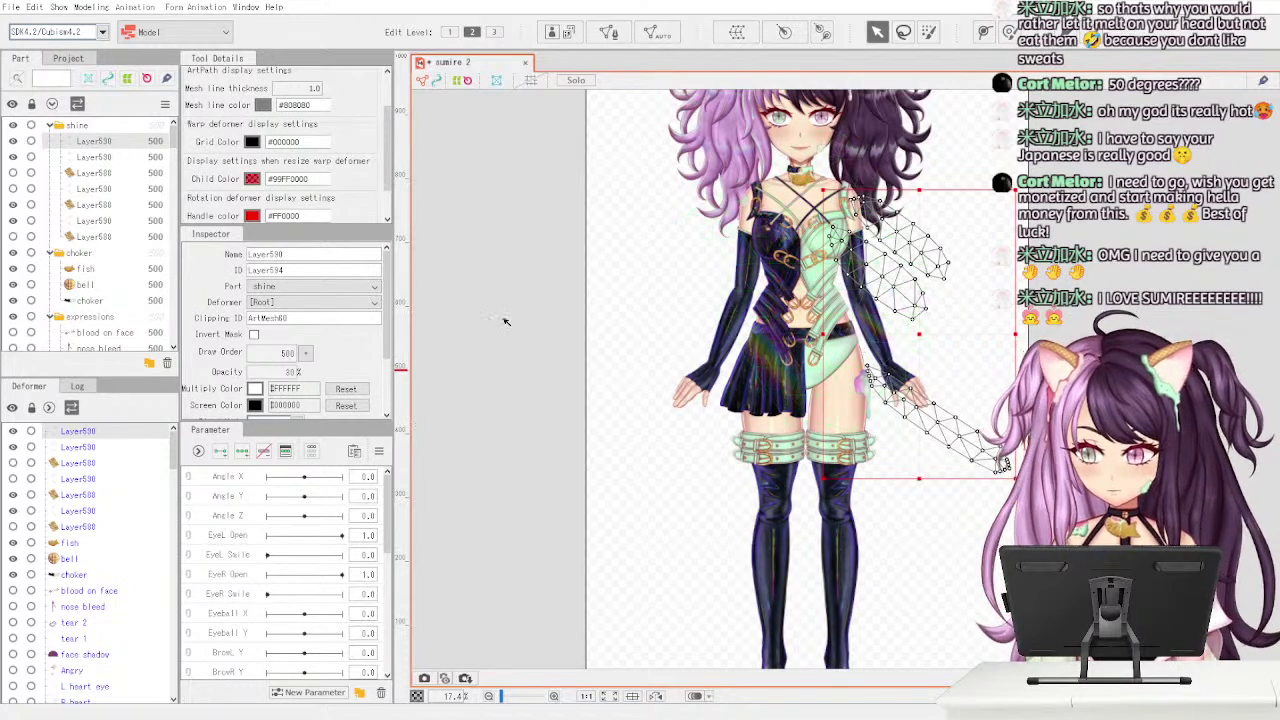
pyautogui.click(13, 141)
pyautogui.click(14, 141)
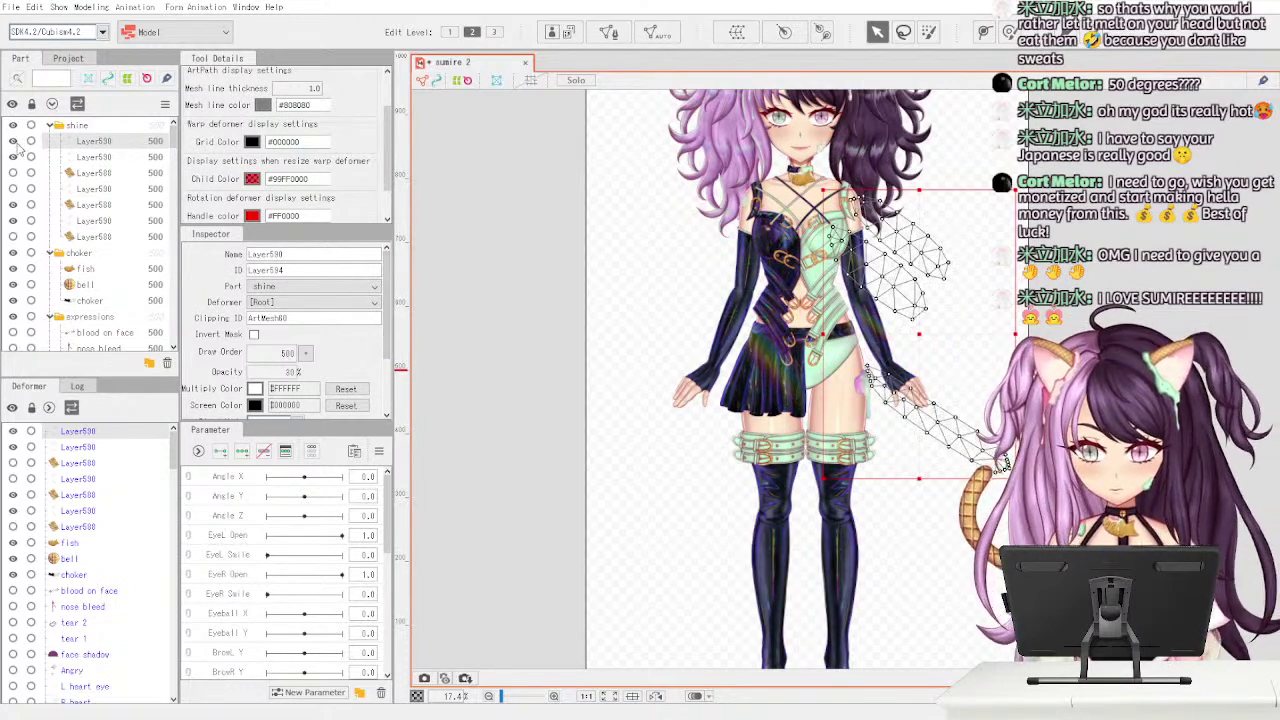
# - Move the shine copy across to the R arm and select the R arm mesh's ID for copying
pyautogui.moveTo(922, 334); pyautogui.dragTo(766, 330)
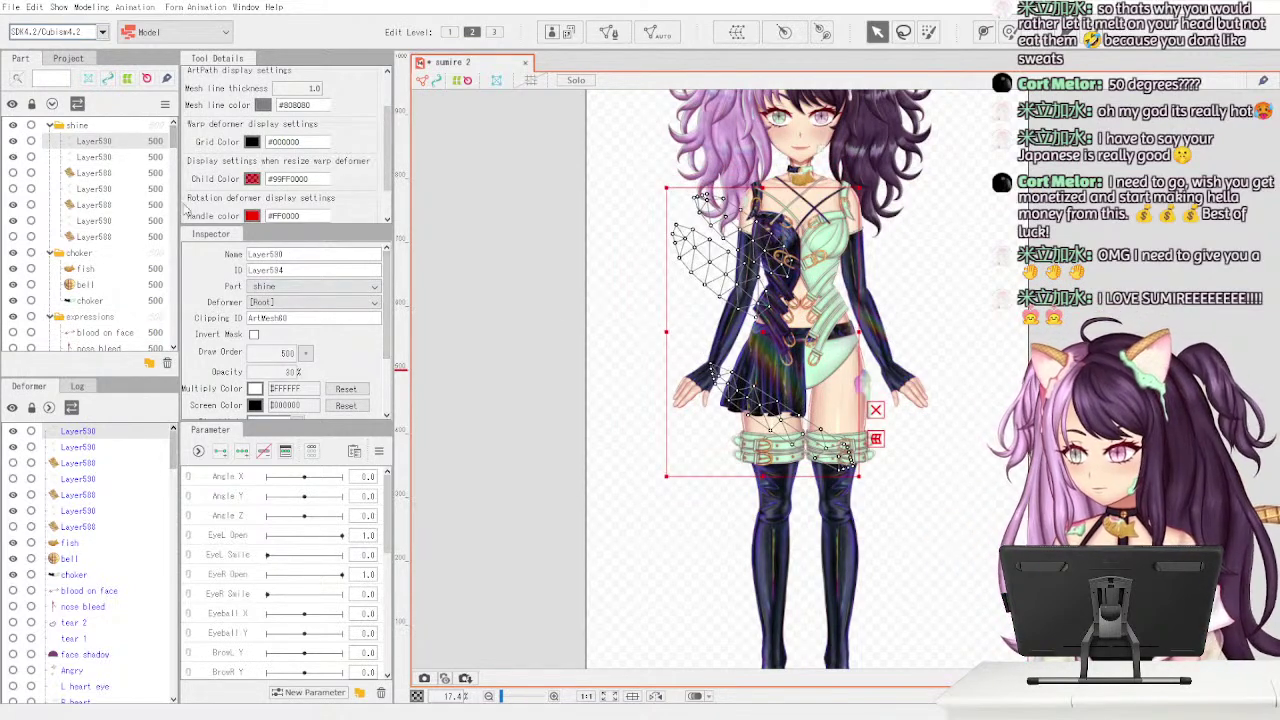
pyautogui.scroll(-10, 148, 250)
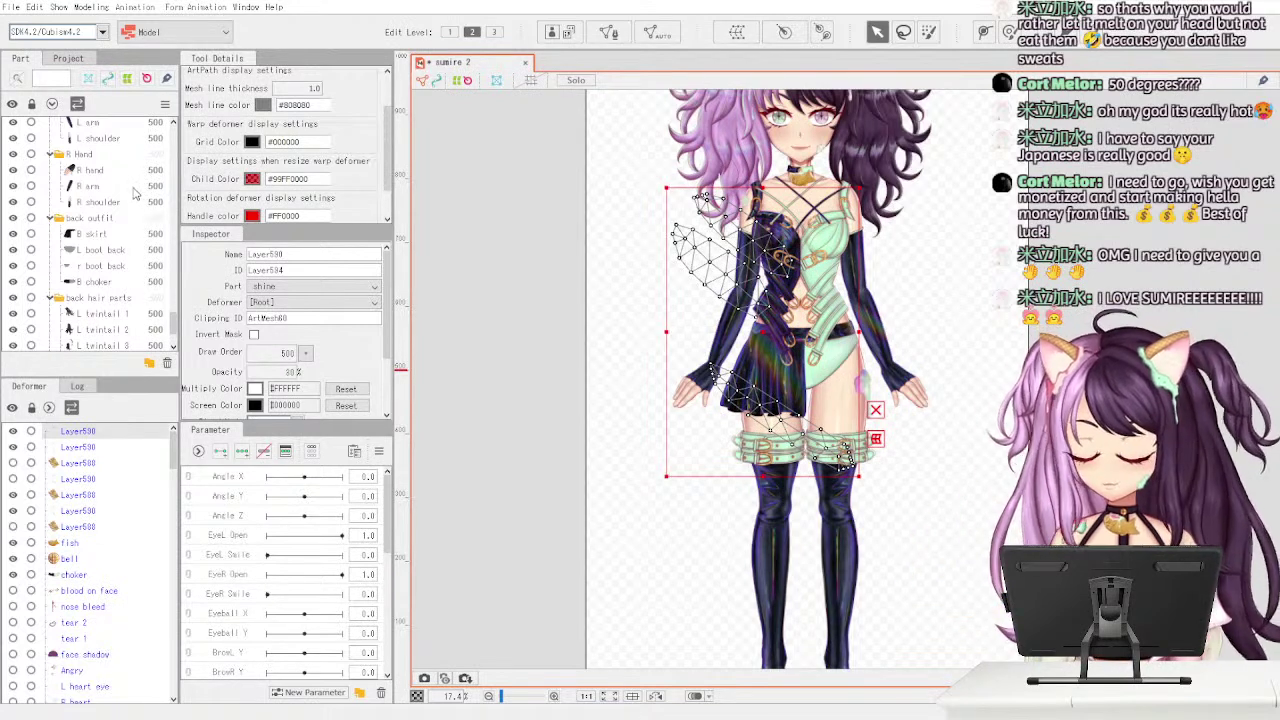
pyautogui.click(135, 188)
pyautogui.moveTo(173, 325); pyautogui.dragTo(173, 326)
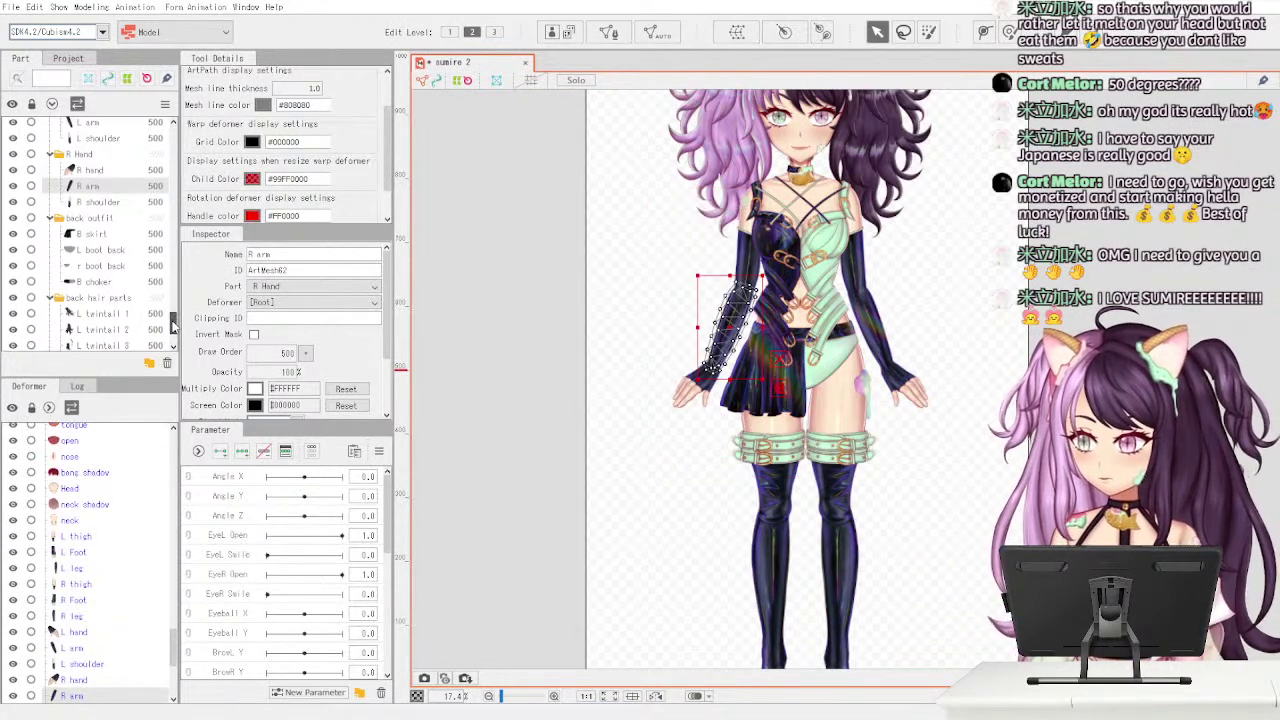
pyautogui.scroll(2, 172, 320)
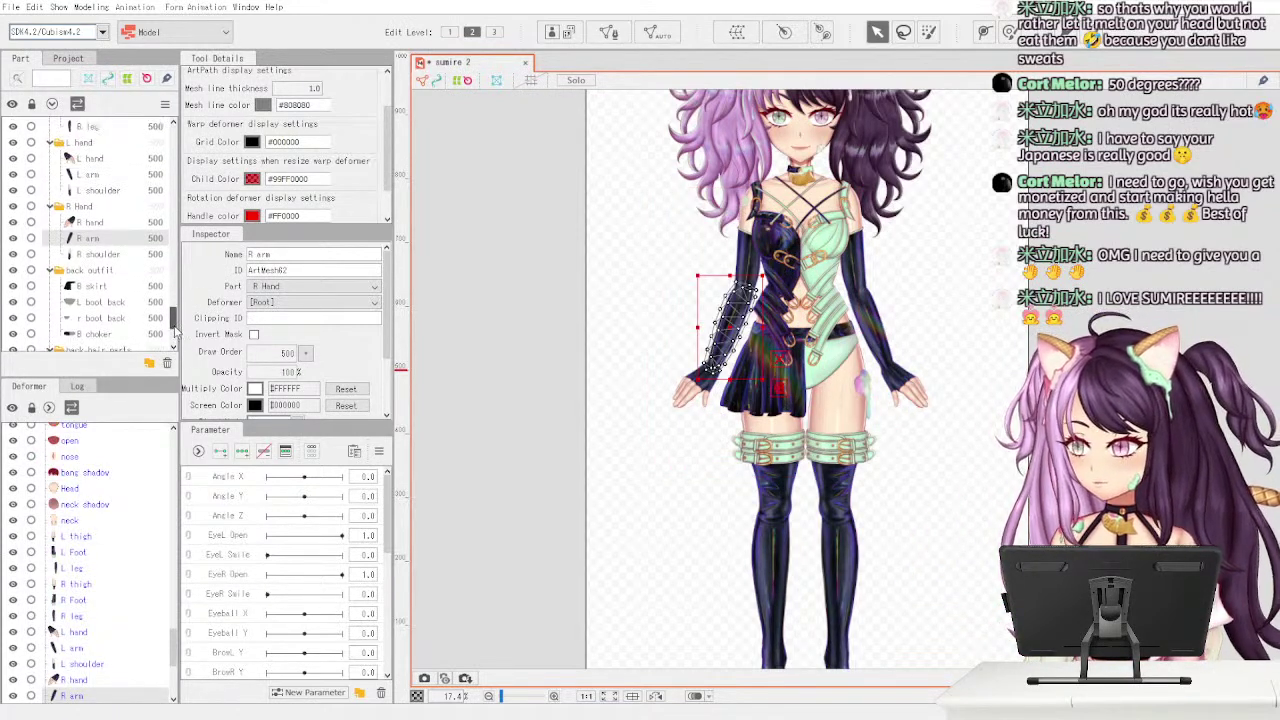
pyautogui.scroll(-3, 172, 330)
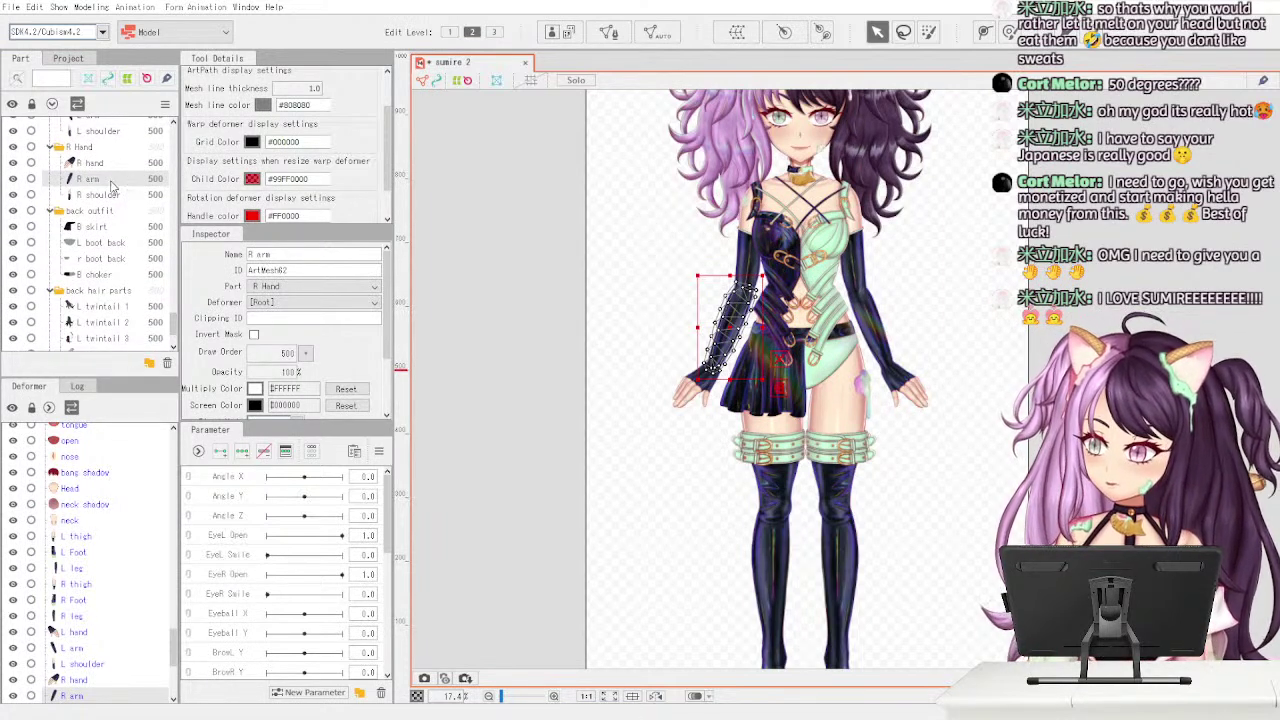
pyautogui.doubleClick(330, 270)
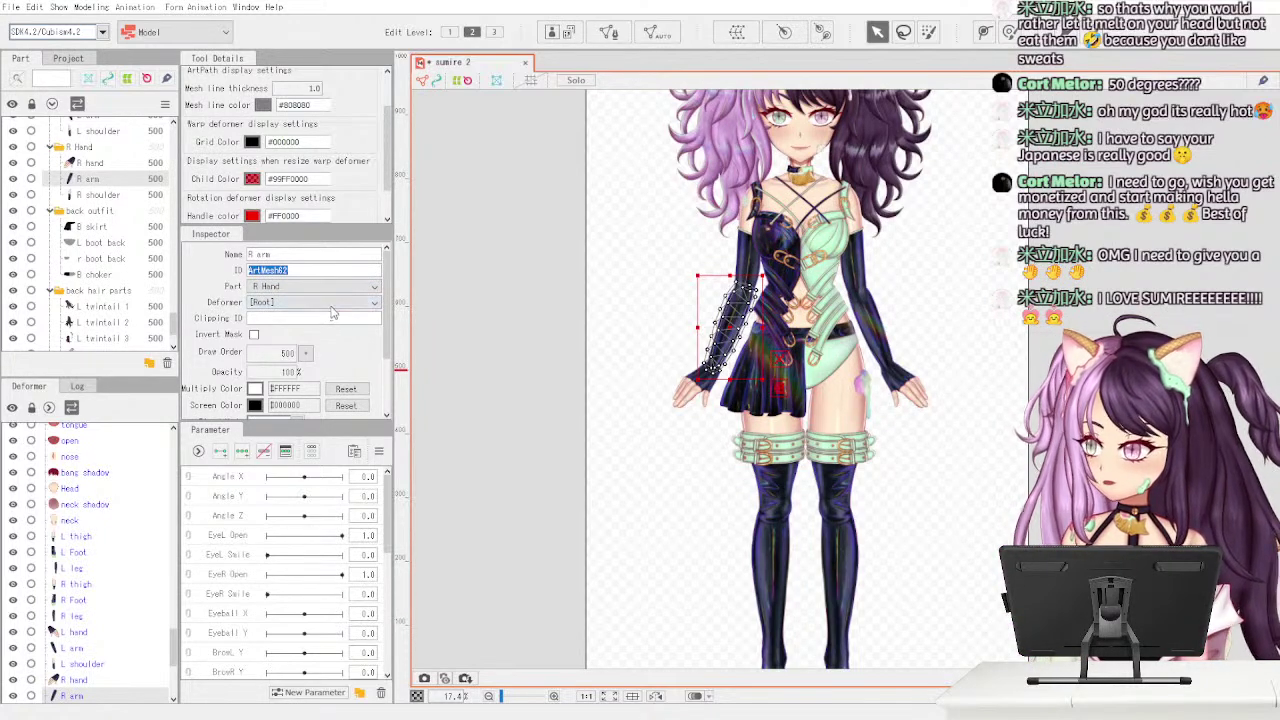
# - Set the shine copy's clipping ID to ArtMesh62 and shift it down along the R arm
pyautogui.moveTo(174, 325); pyautogui.dragTo(174, 128)
pyautogui.click(134, 144)
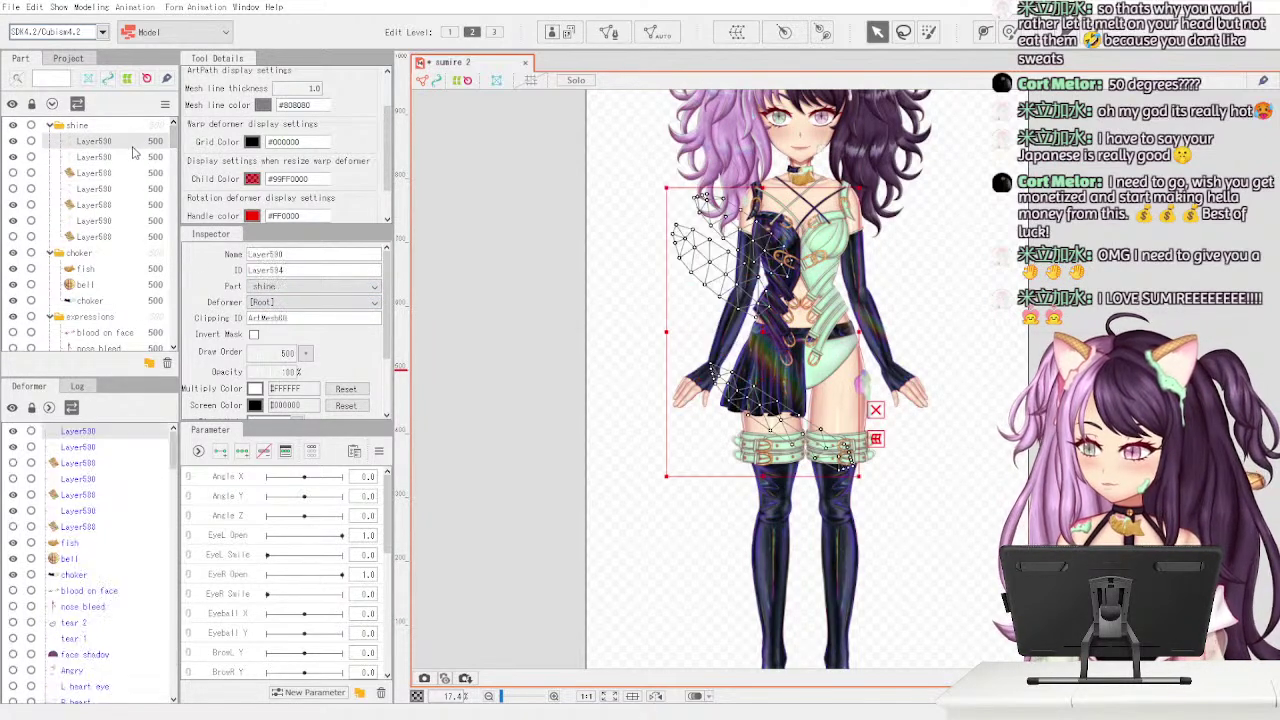
pyautogui.doubleClick(341, 319)
pyautogui.write('ArtMesh62,')
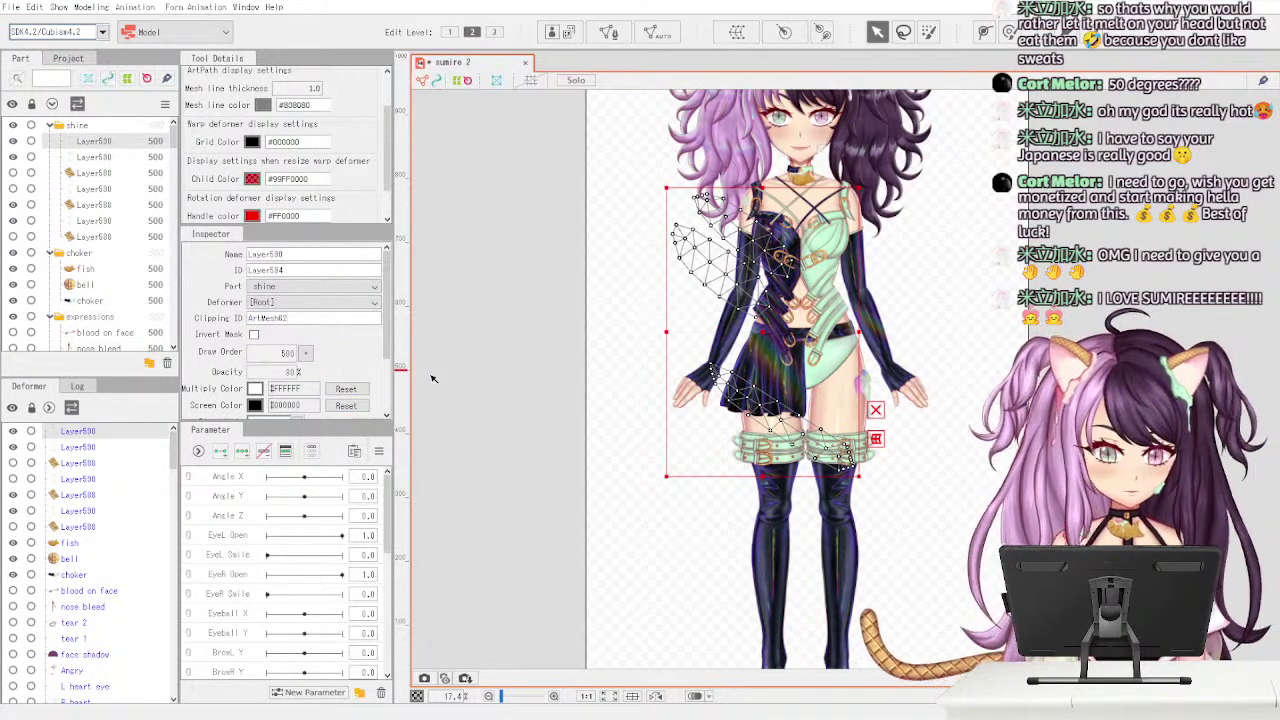
pyautogui.moveTo(767, 331); pyautogui.dragTo(761, 370)
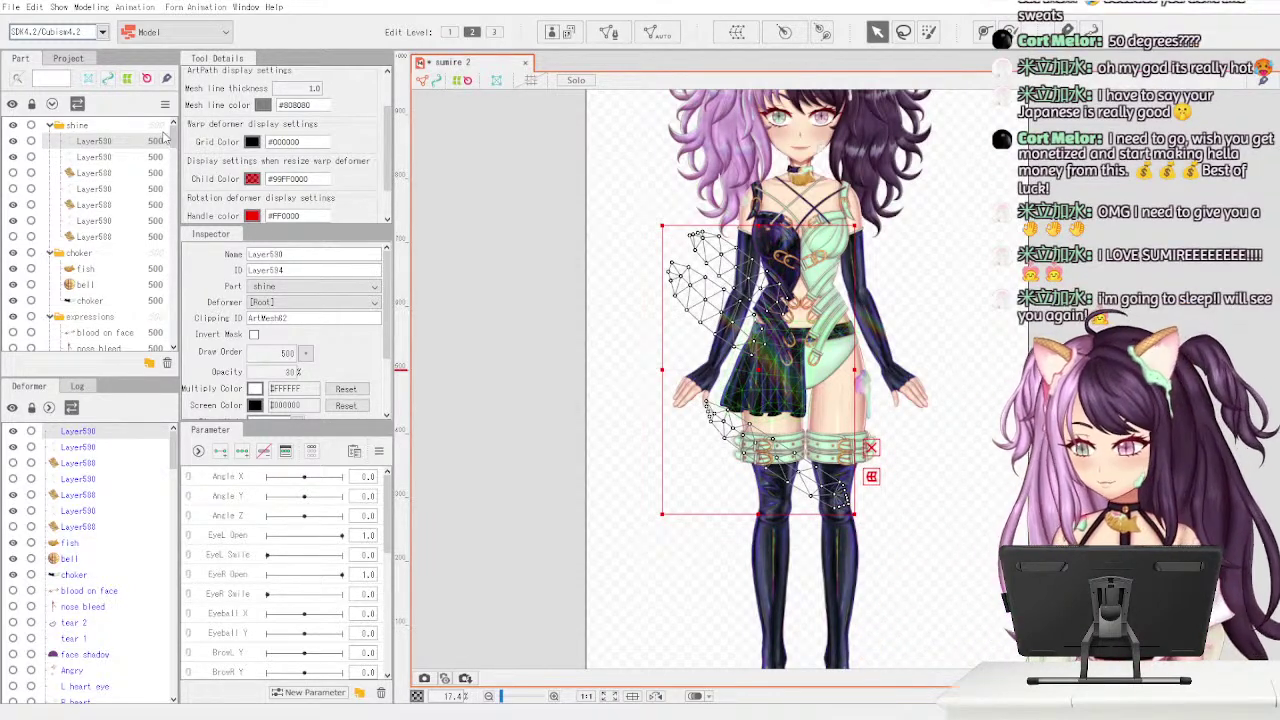
# - Duplicate the shine layer clipped to ArtMesh62 at the top of the shine part, toggling the copy's visibility to check it
pyautogui.moveTo(174, 142); pyautogui.dragTo(174, 144)
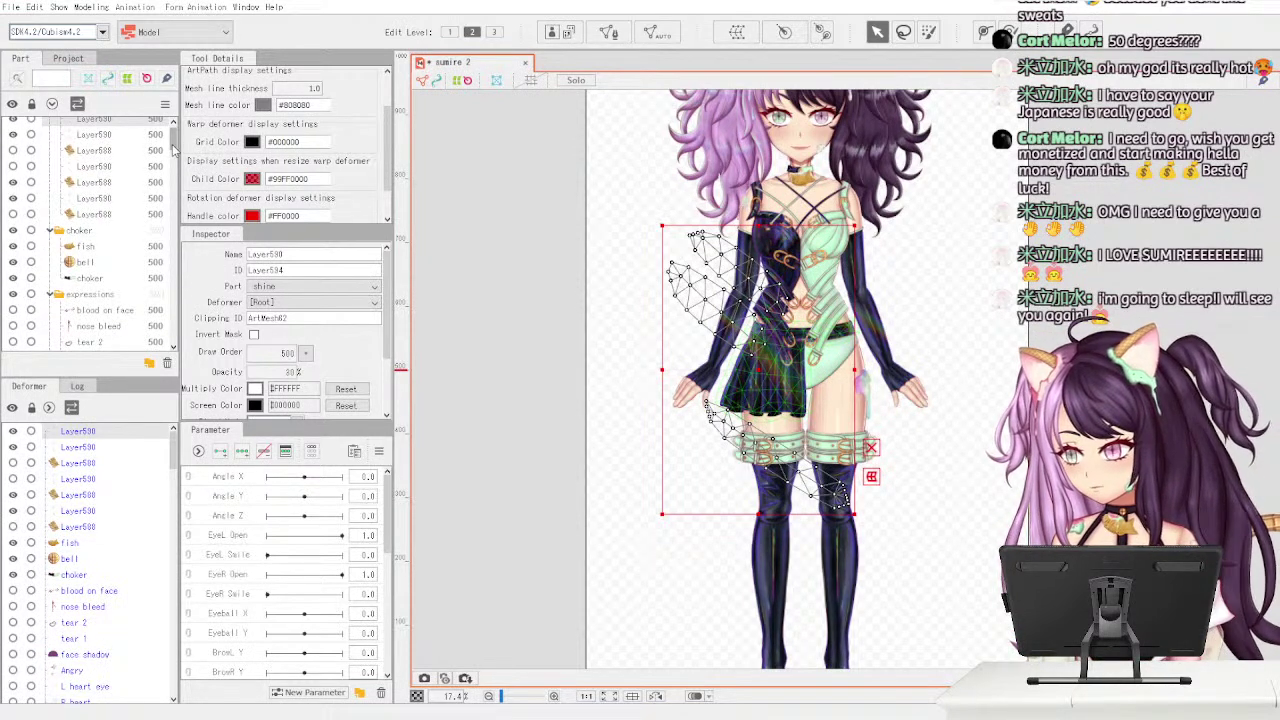
pyautogui.scroll(2, 176, 152)
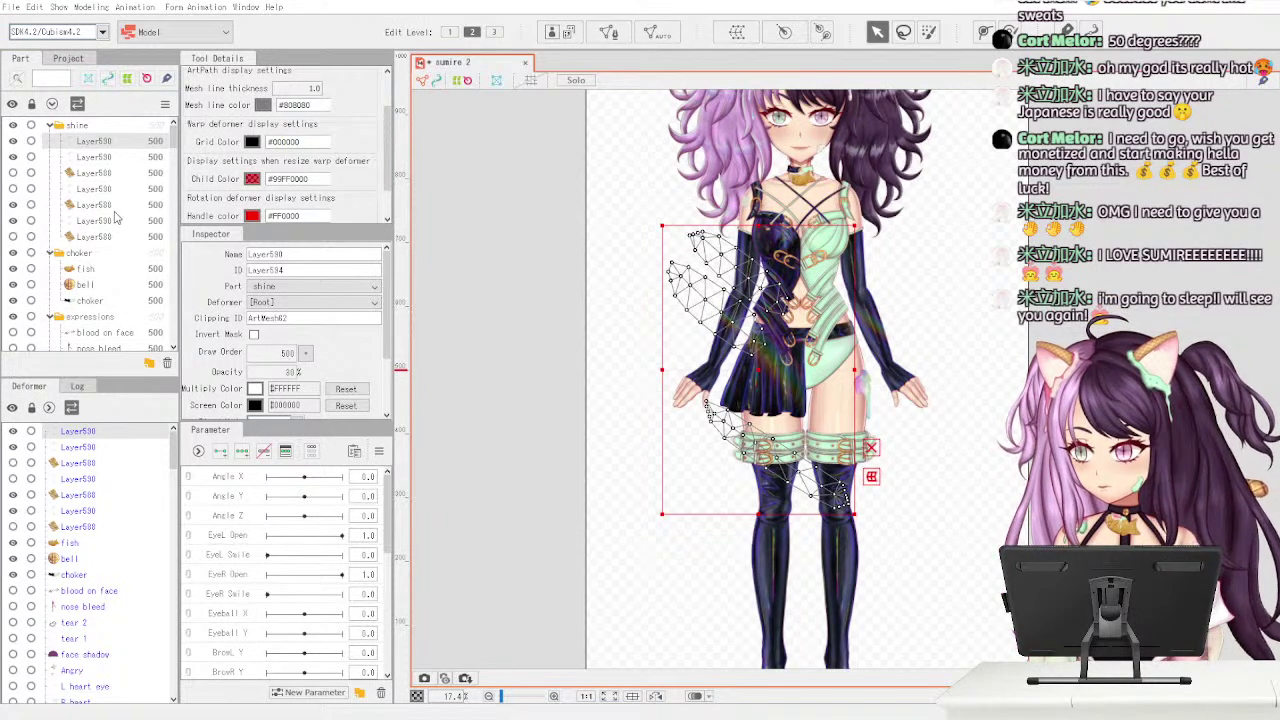
pyautogui.hotkey('ctrl', 'v')
pyautogui.click(13, 141)
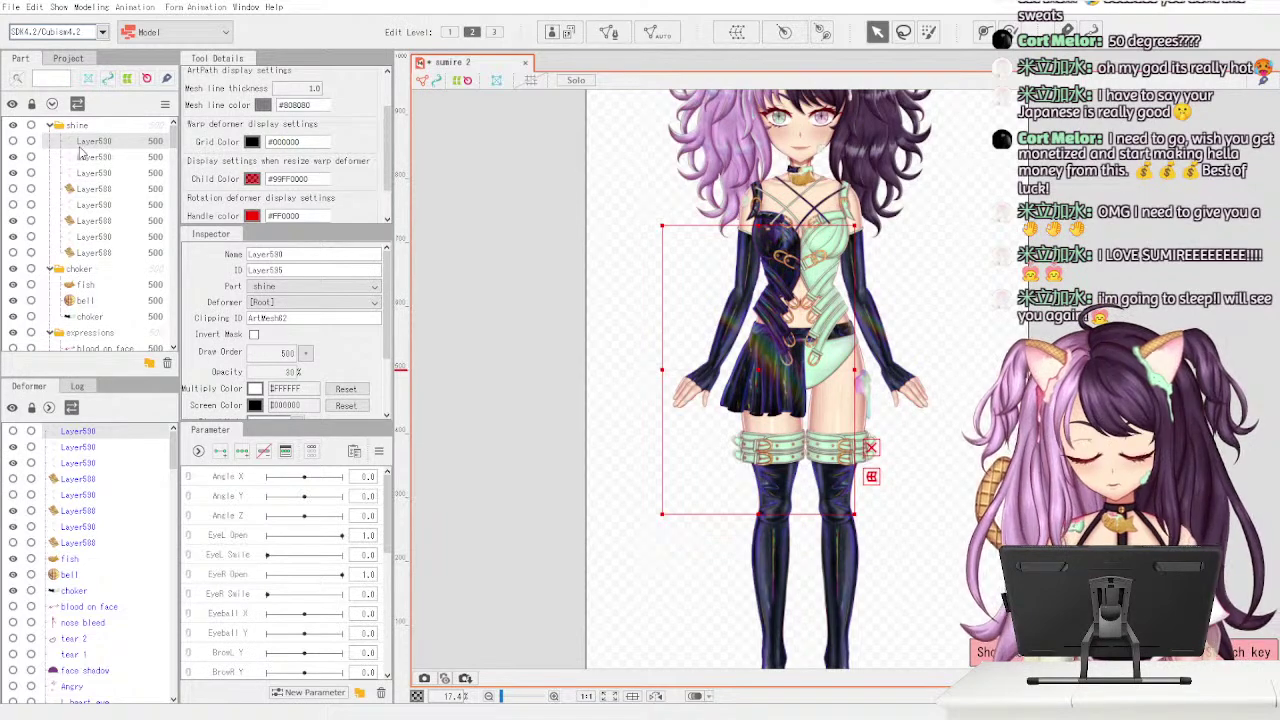
pyautogui.click(14, 142)
# - Find the R shoulder mesh in the R Hand part and copy its ID, ArtMesh63
pyautogui.moveTo(175, 143); pyautogui.dragTo(172, 349)
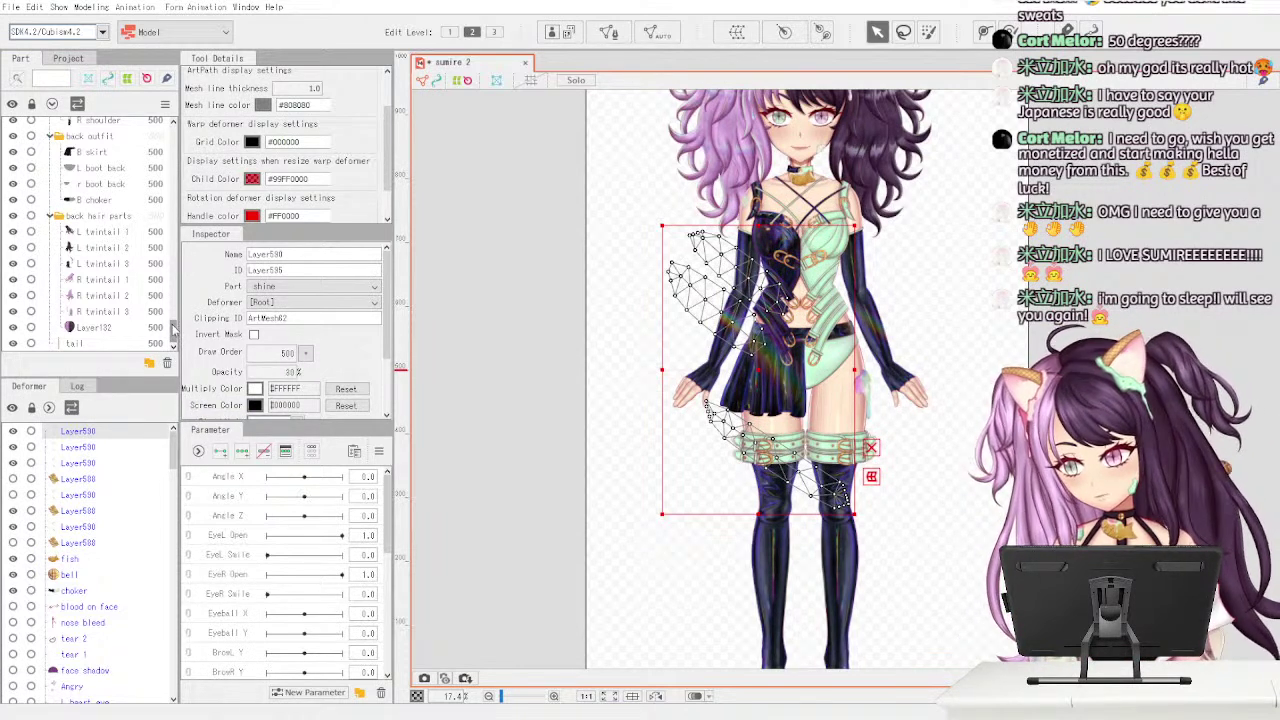
pyautogui.moveTo(174, 333)
pyautogui.mouseDown()
pyautogui.moveTo(173, 137)
pyautogui.moveTo(173, 350)
pyautogui.mouseUp()
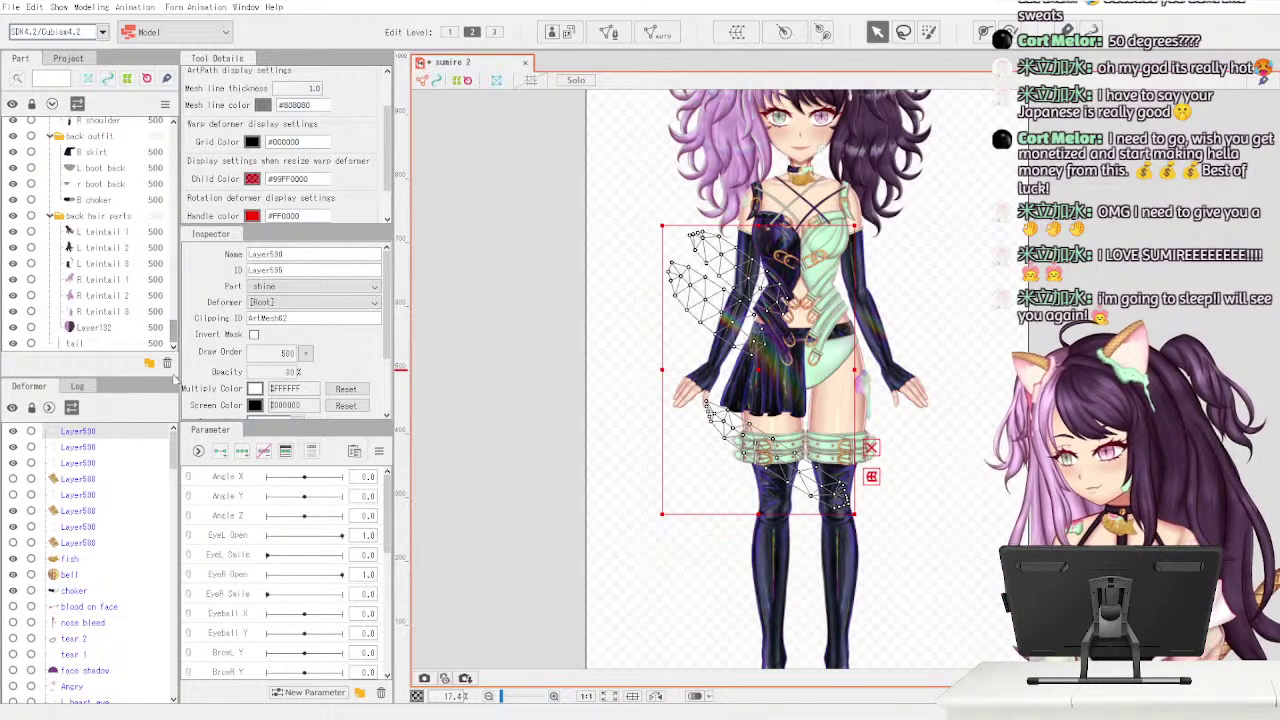
pyautogui.moveTo(175, 450); pyautogui.dragTo(180, 416)
pyautogui.moveTo(173, 340); pyautogui.dragTo(173, 341)
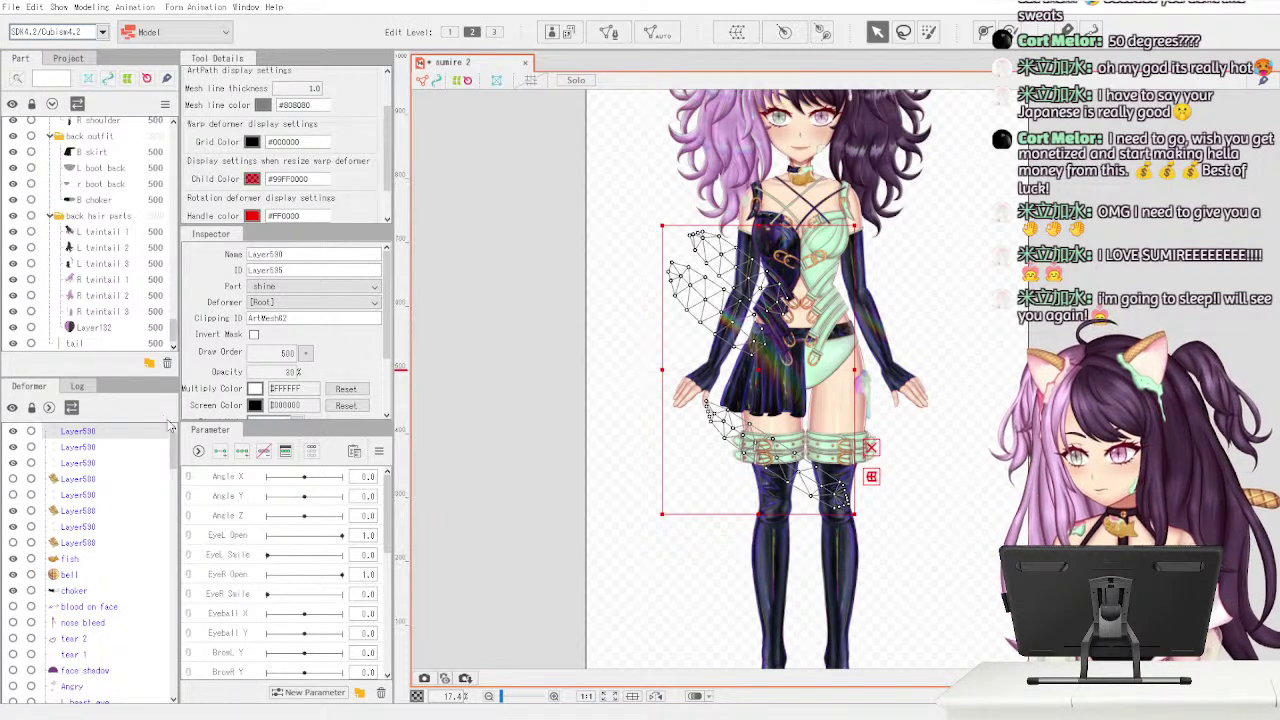
pyautogui.scroll(3, 150, 250)
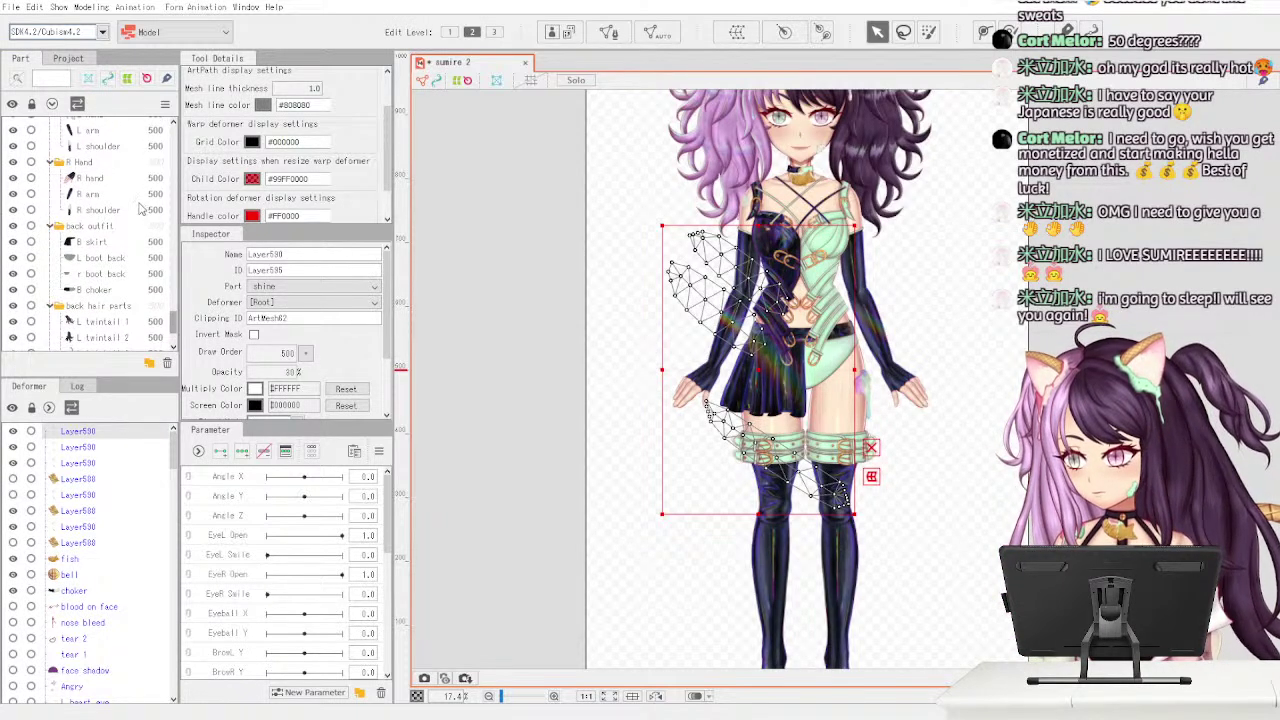
pyautogui.click(143, 210)
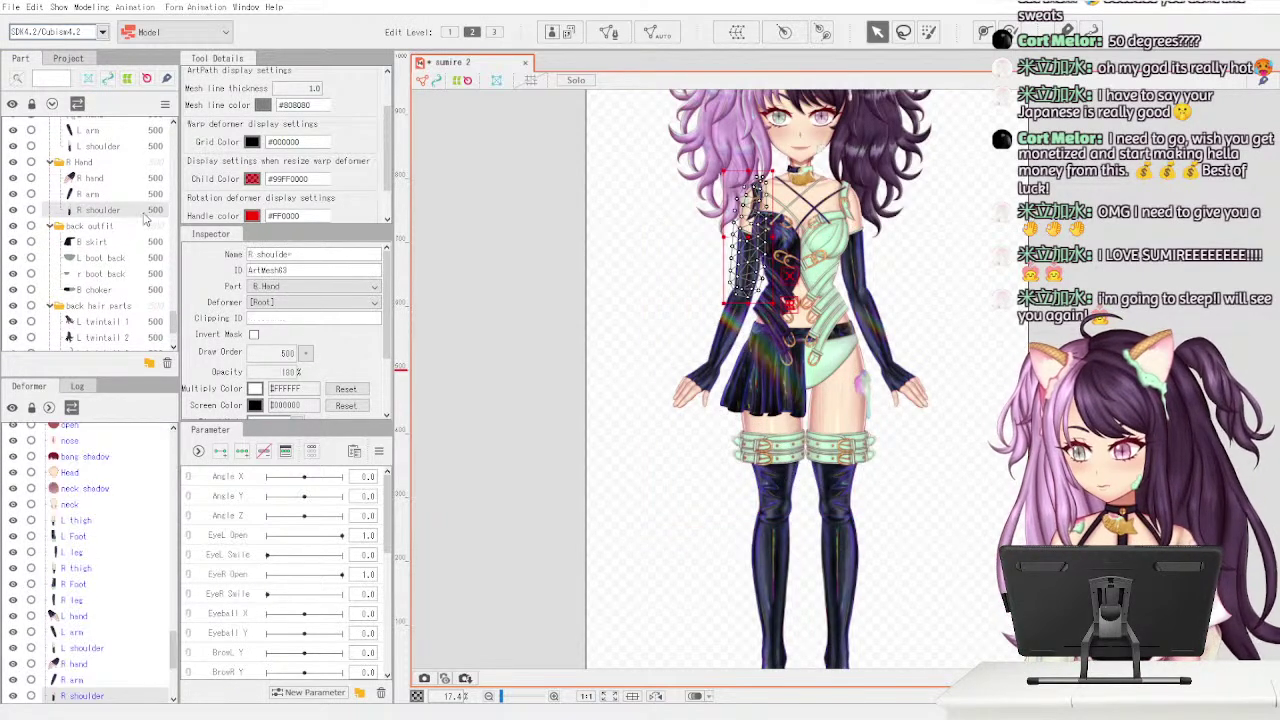
pyautogui.doubleClick(328, 270)
pyautogui.hotkey('ctrl', 'c')
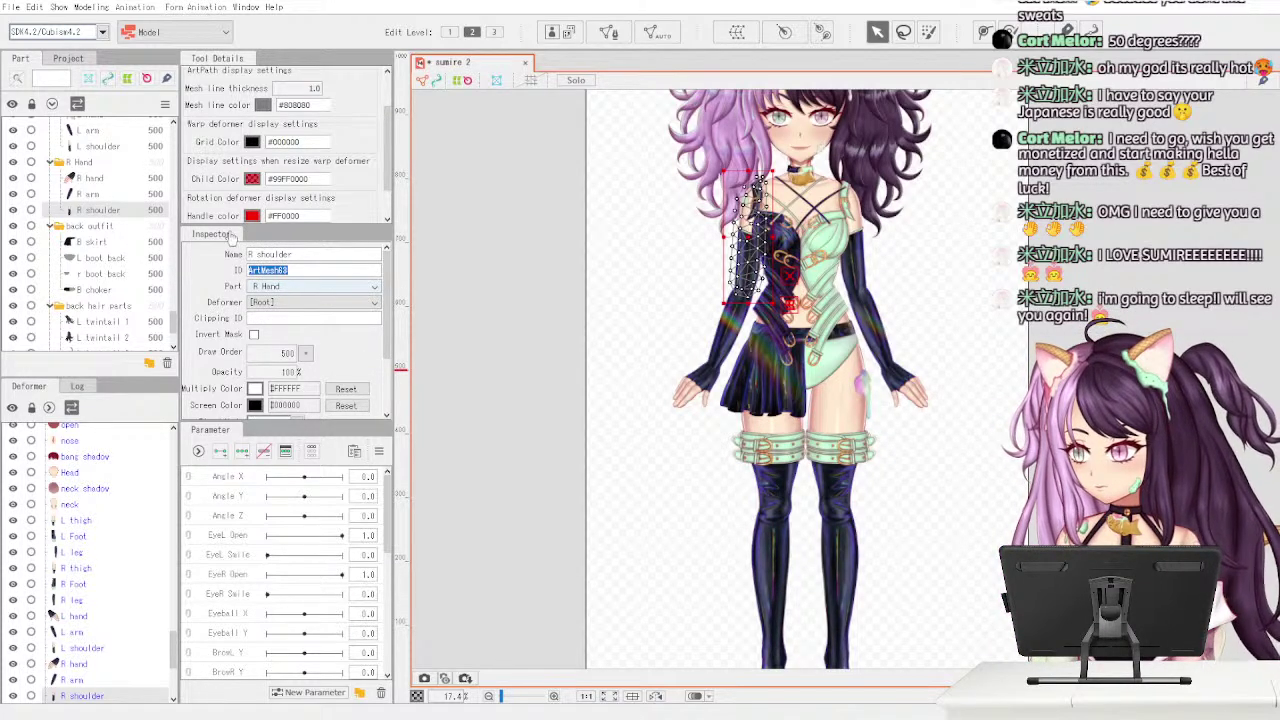
# - Set the topmost shine copy's clipping ID to ArtMesh63 and shift it slightly toward the body and up
pyautogui.scroll(-3, 174, 236)
pyautogui.moveTo(174, 336); pyautogui.dragTo(172, 122)
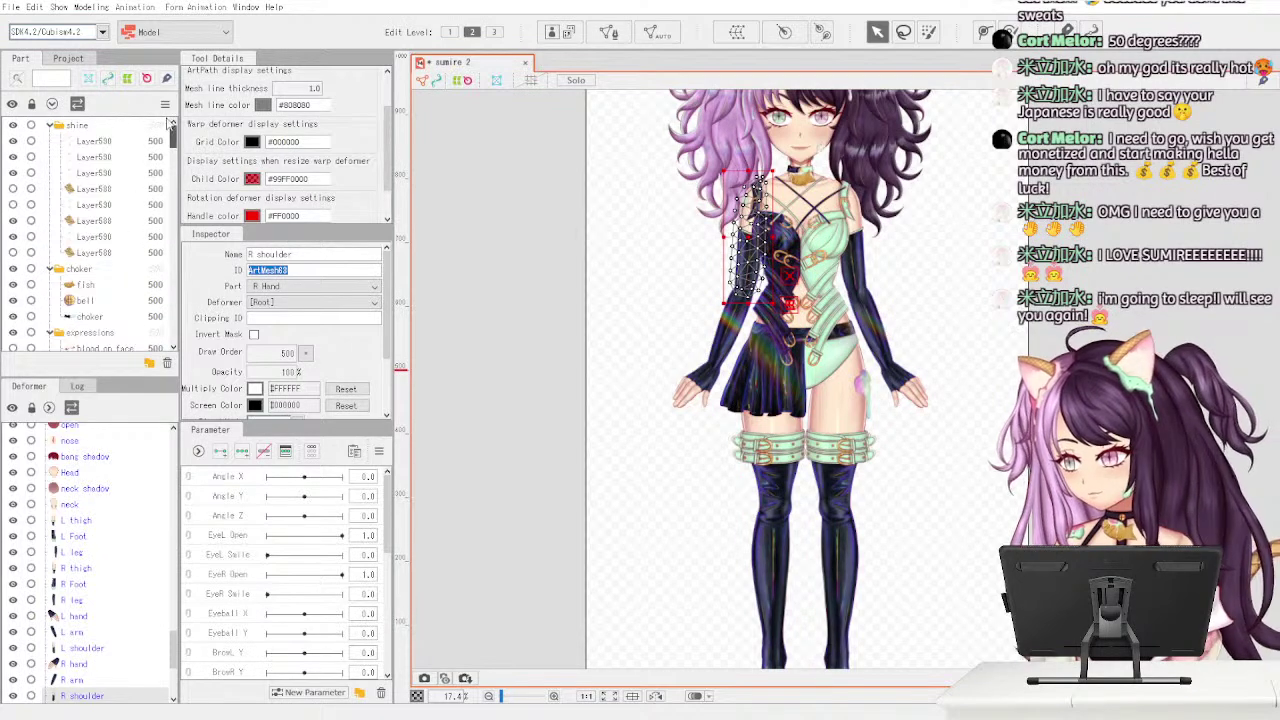
pyautogui.click(136, 142)
pyautogui.doubleClick(321, 320)
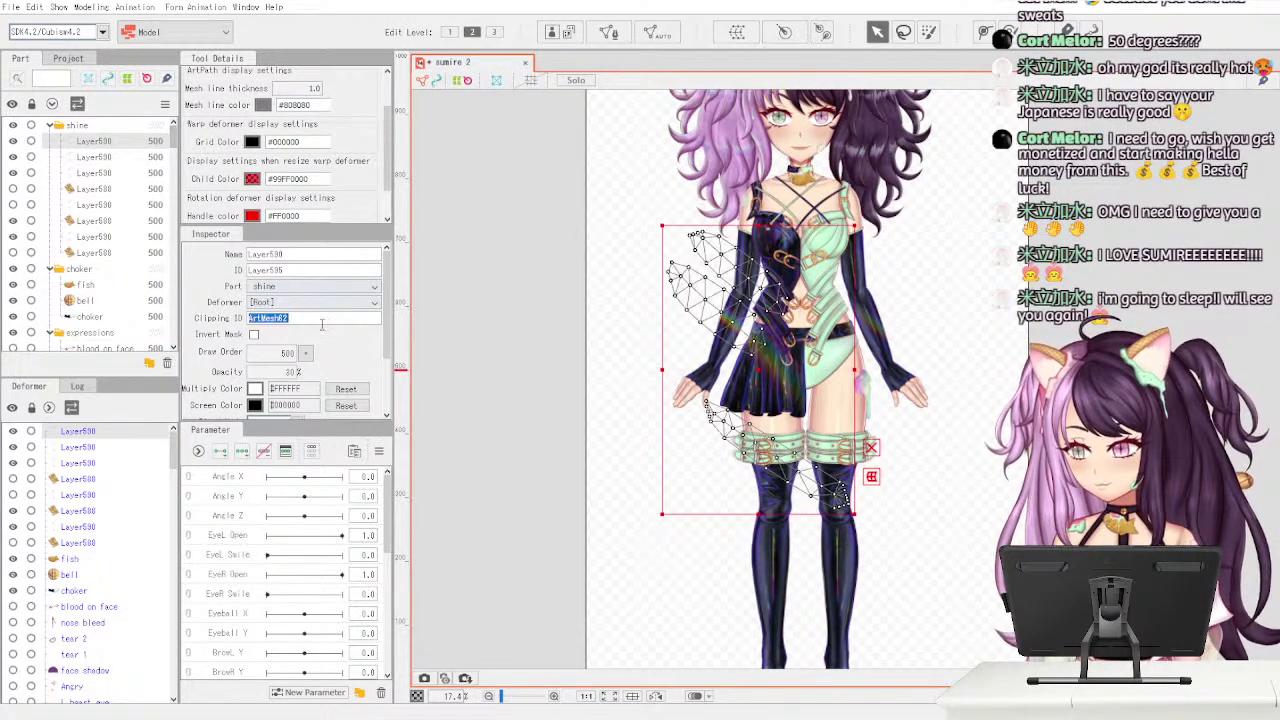
pyautogui.hotkey('ctrl', 'v')
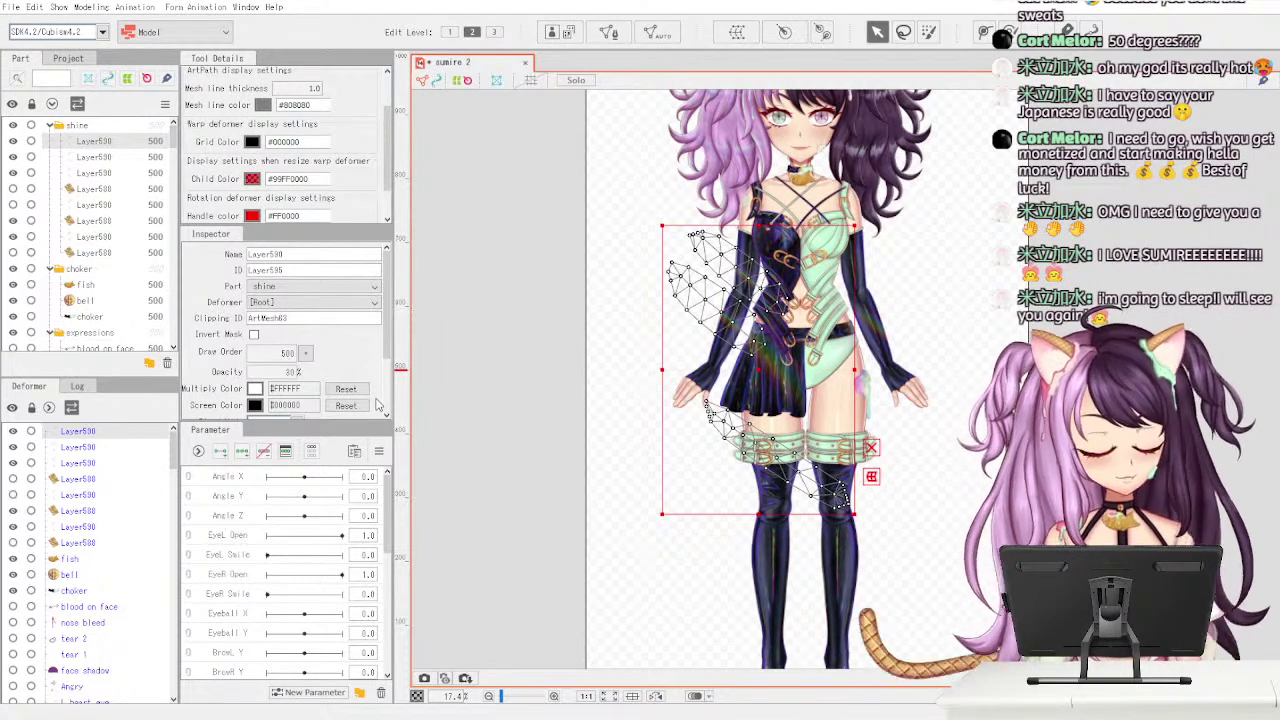
pyautogui.moveTo(760, 358)
pyautogui.mouseDown()
pyautogui.moveTo(790, 305)
pyautogui.moveTo(910, 220)
pyautogui.moveTo(783, 357)
pyautogui.moveTo(759, 357)
pyautogui.mouseUp()
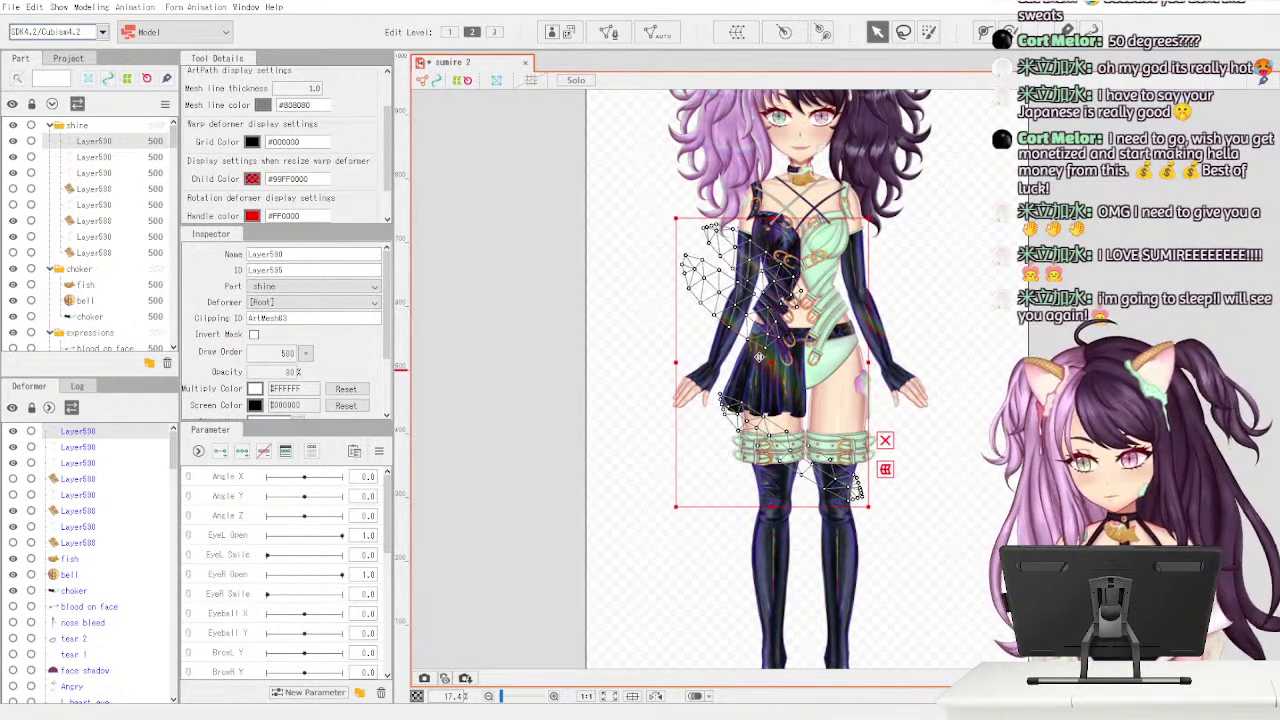
# - Check the shine copy clipped to ArtMesh63 against the outfit and delete it from the shine part
pyautogui.click(599, 193)
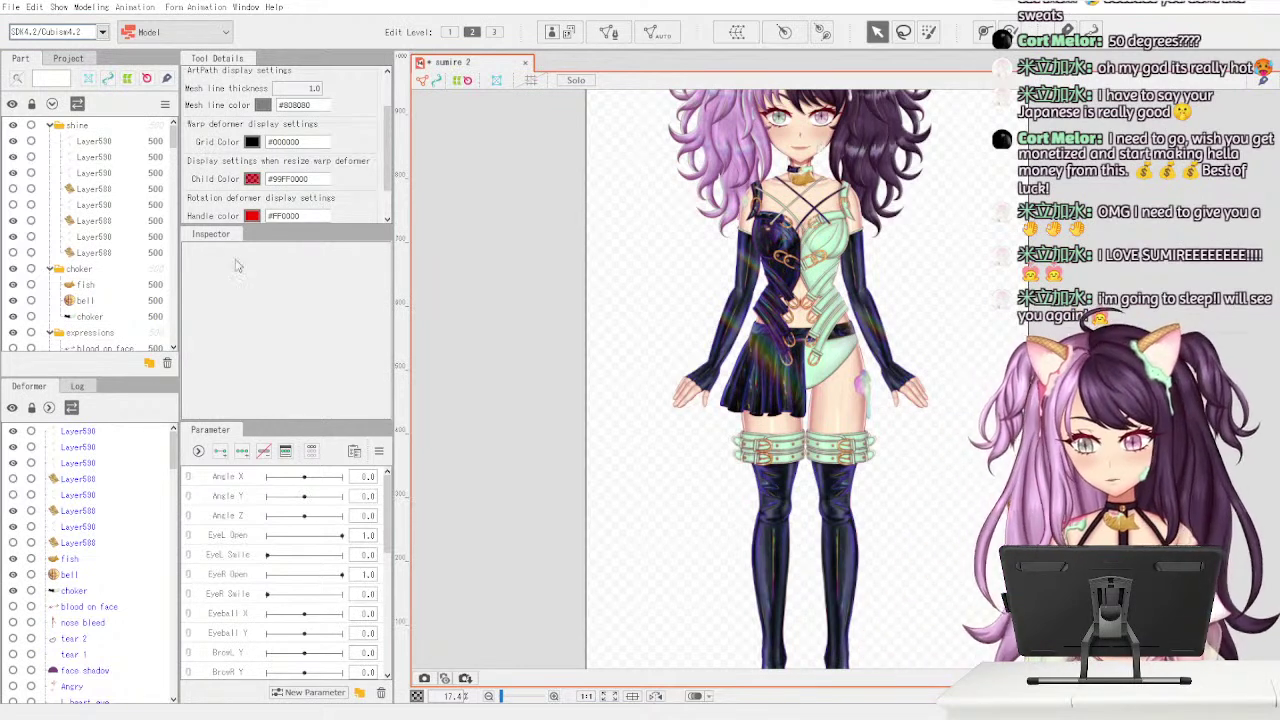
pyautogui.click(128, 156)
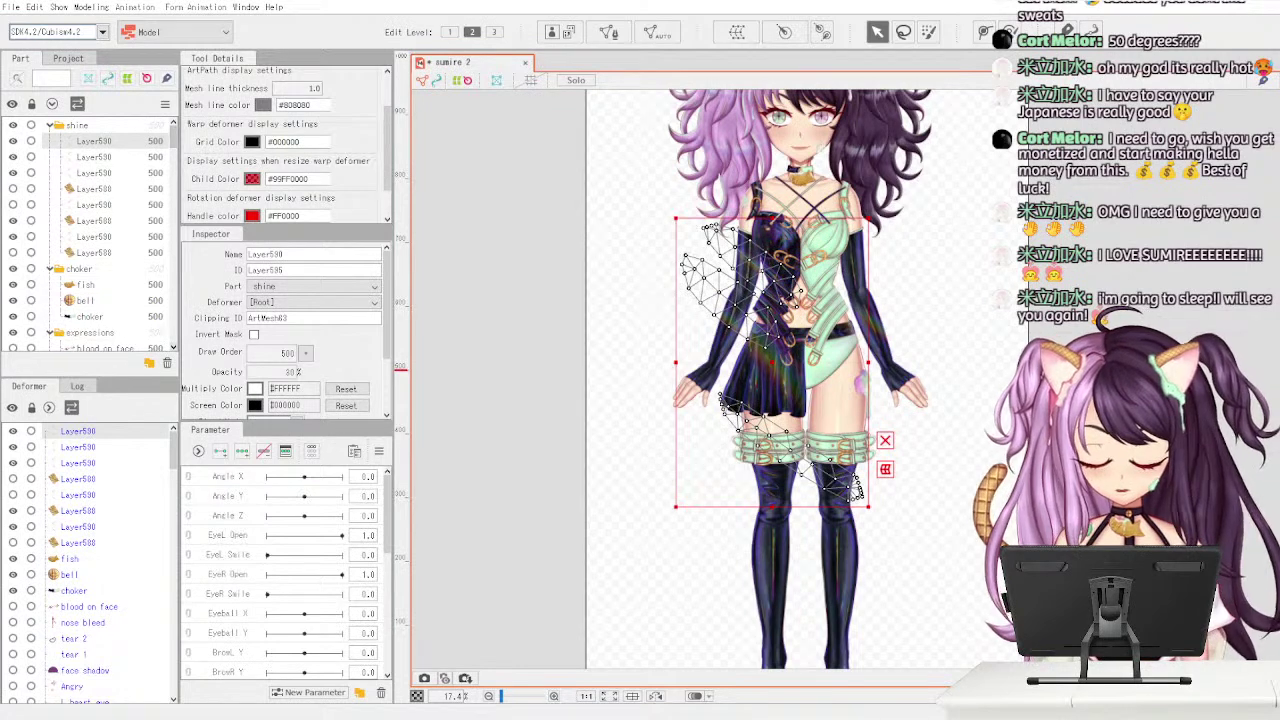
pyautogui.click(914, 478)
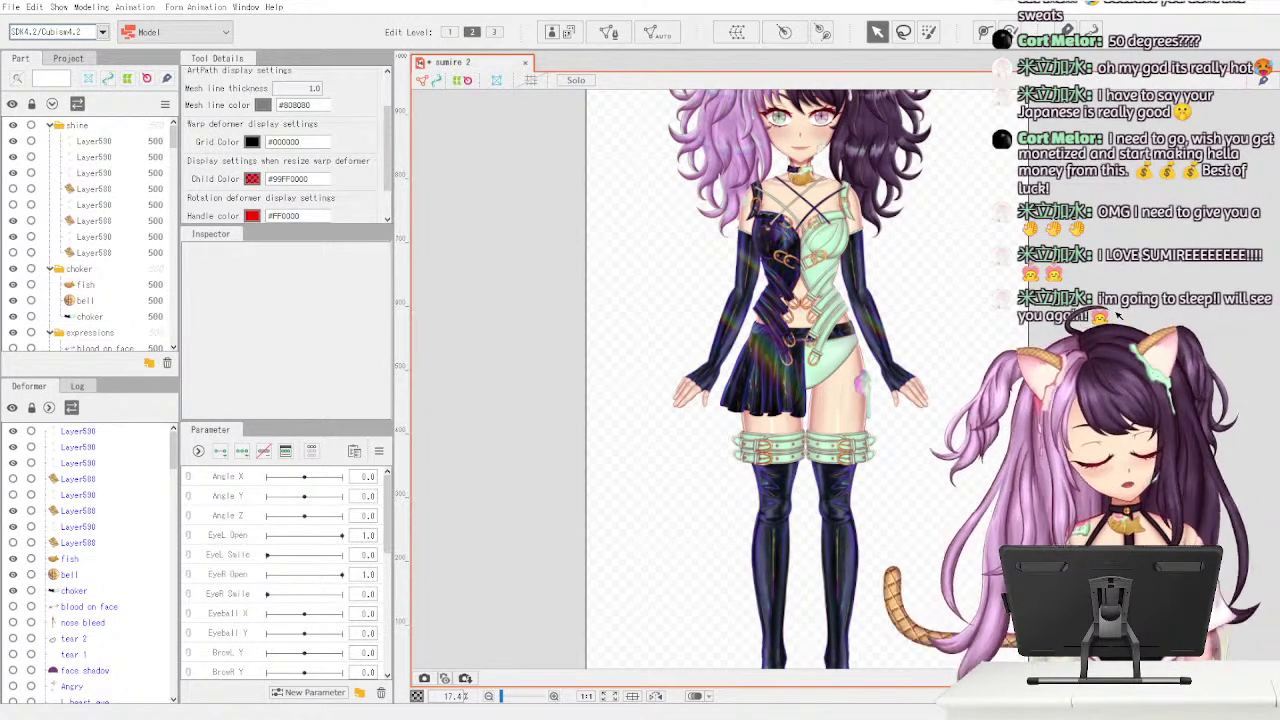
pyautogui.click(92, 141)
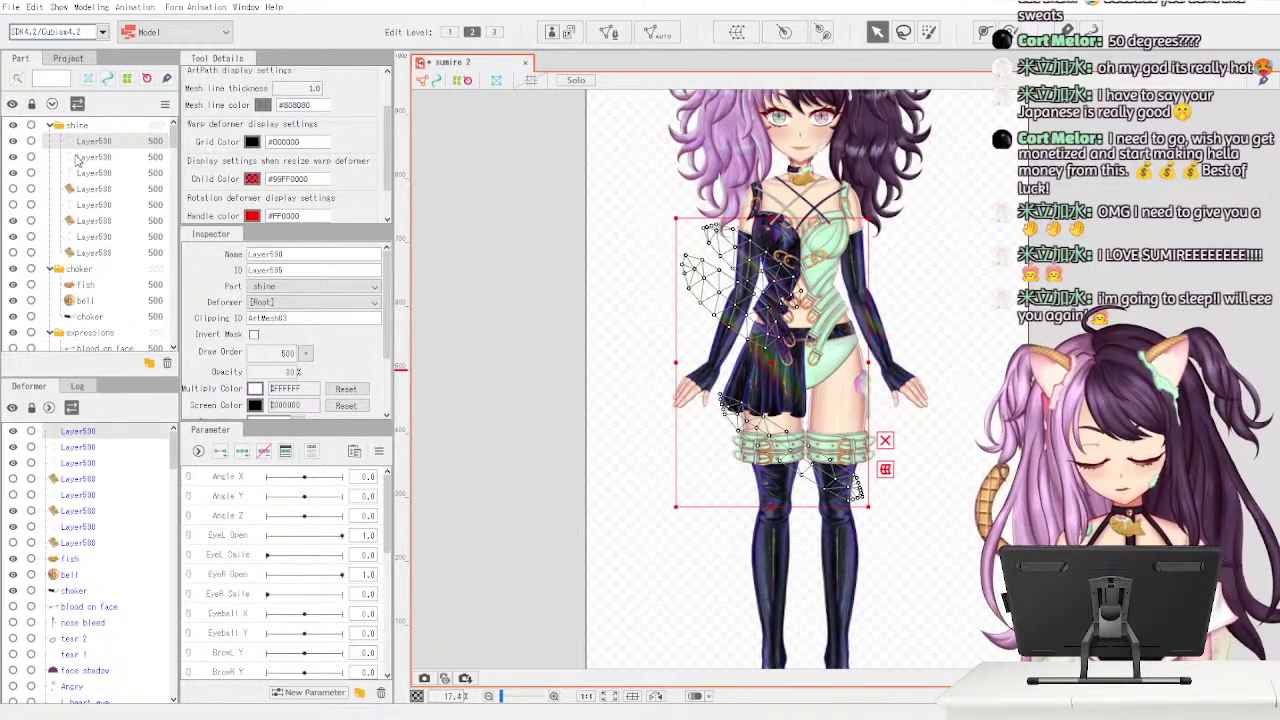
pyautogui.click(167, 363)
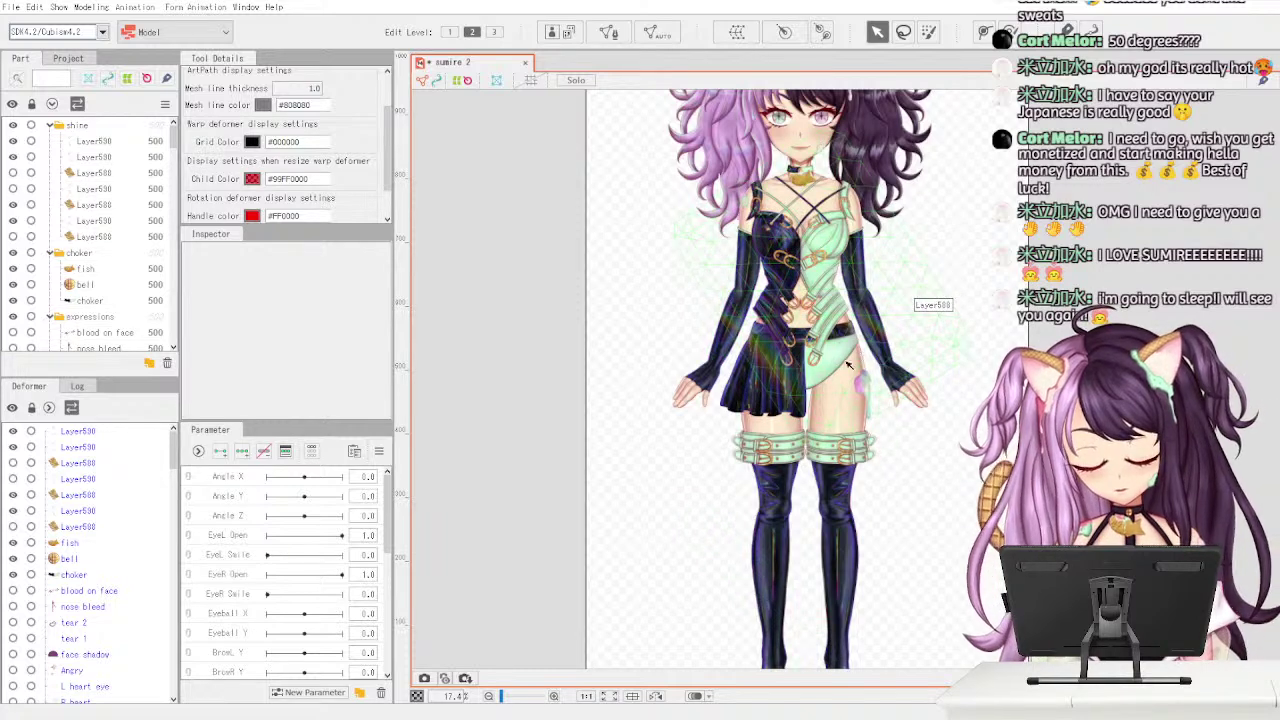
# - Compare the skirt and chest shine layers and delete the shine layer whose clipping ID is boobs
pyautogui.click(100, 222)
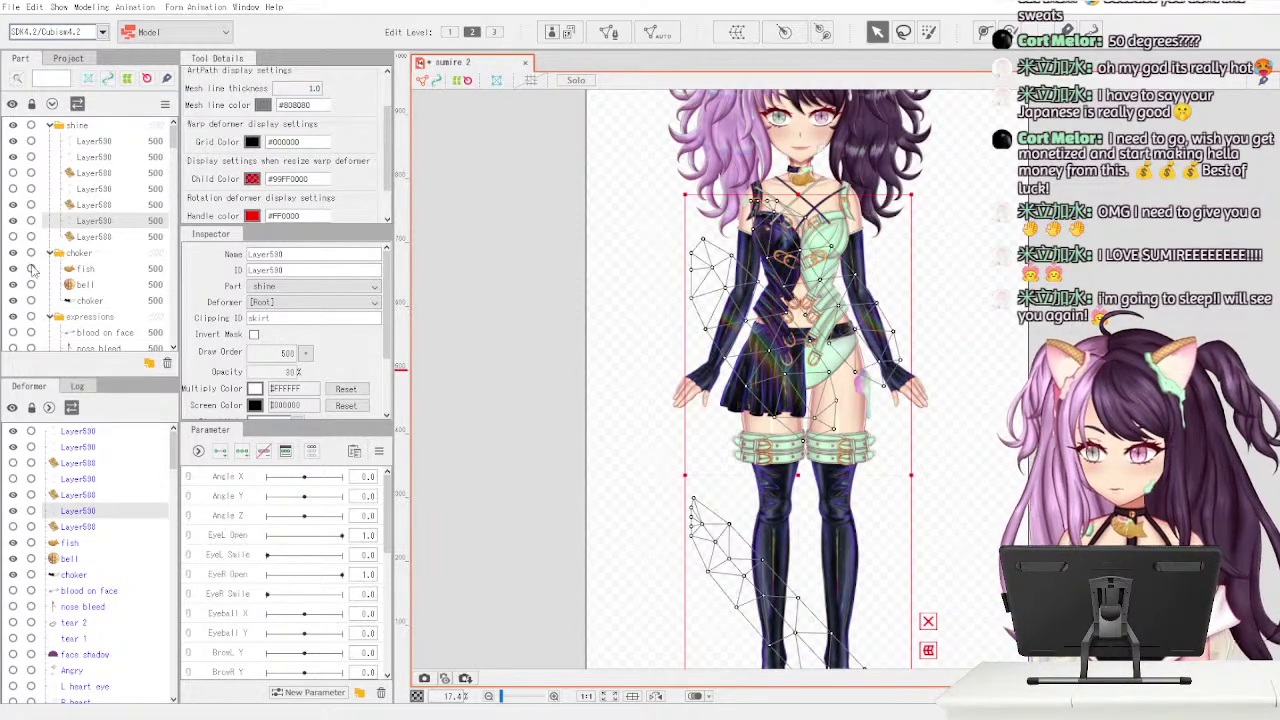
pyautogui.click(104, 189)
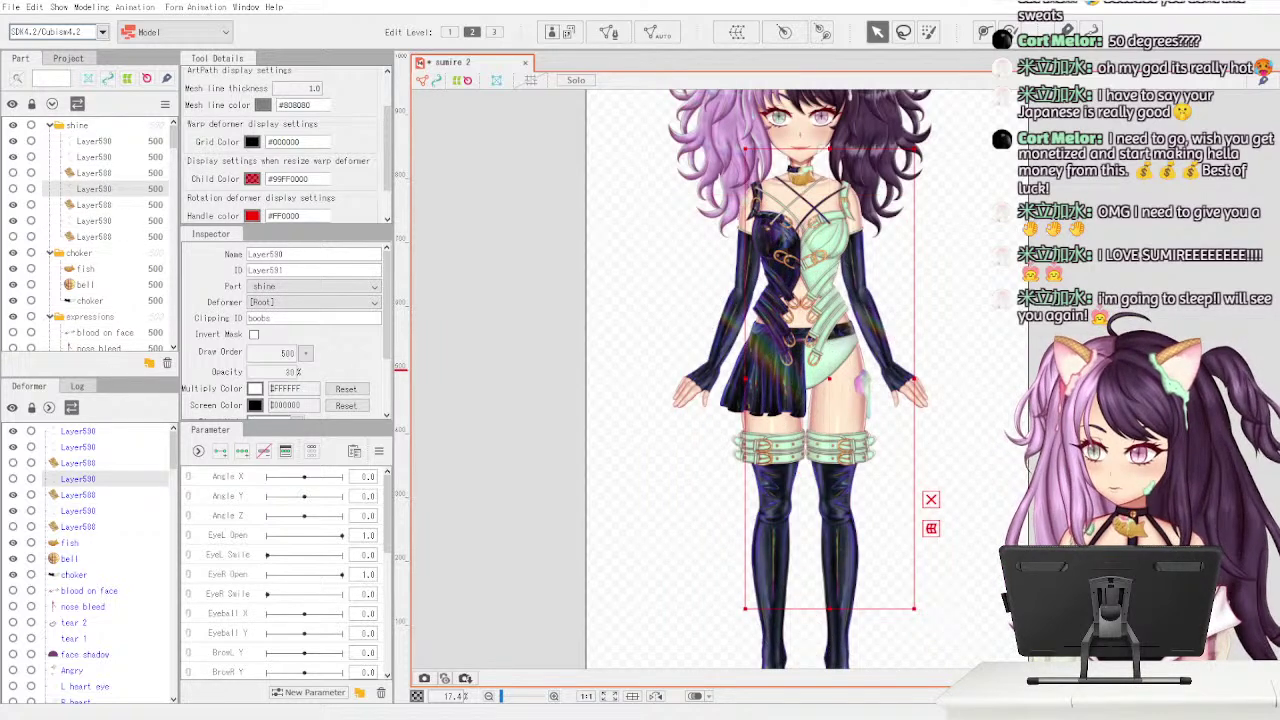
pyautogui.moveTo(832, 376); pyautogui.dragTo(848, 346)
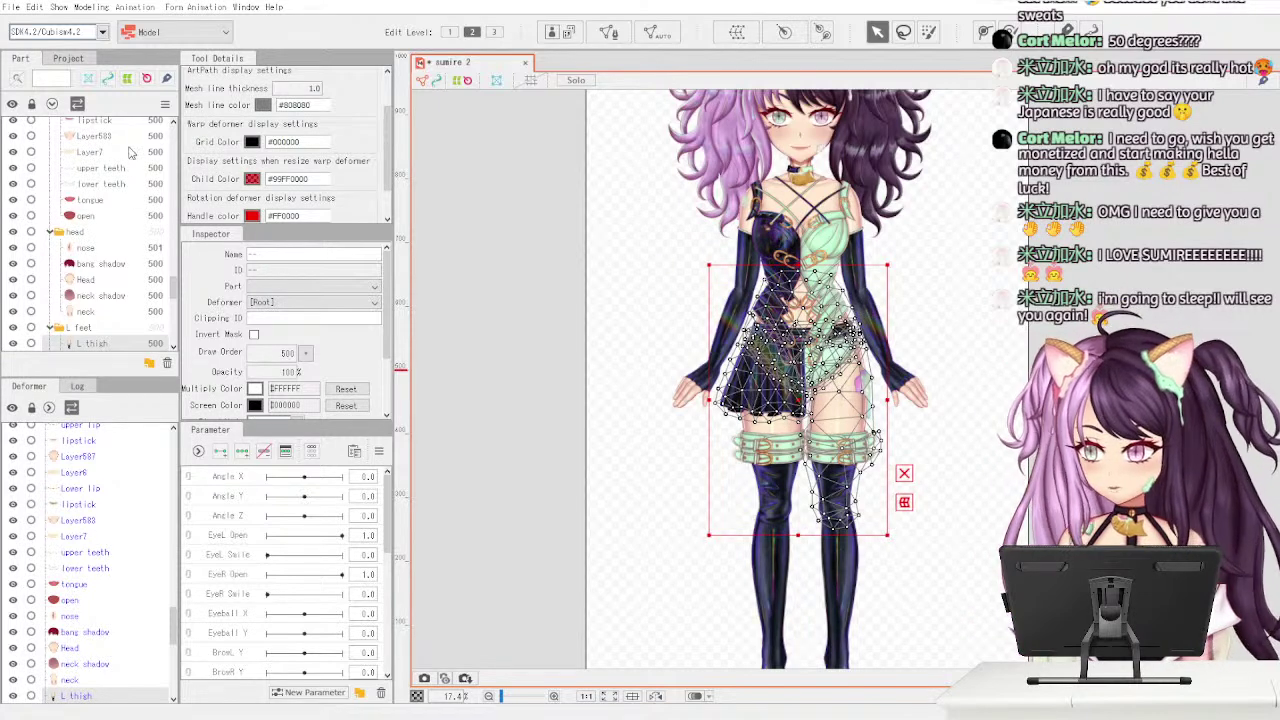
pyautogui.scroll(5, 127, 180)
pyautogui.click(117, 222)
pyautogui.click(138, 194)
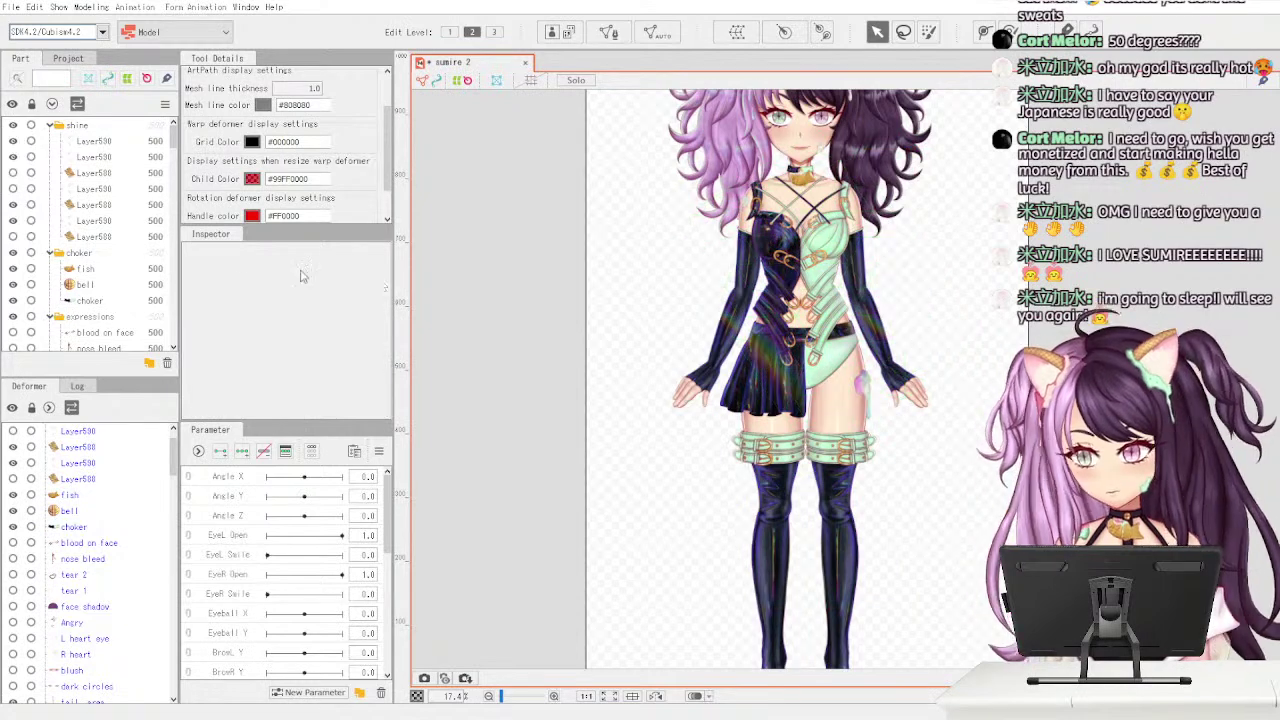
pyautogui.click(116, 220)
pyautogui.click(126, 194)
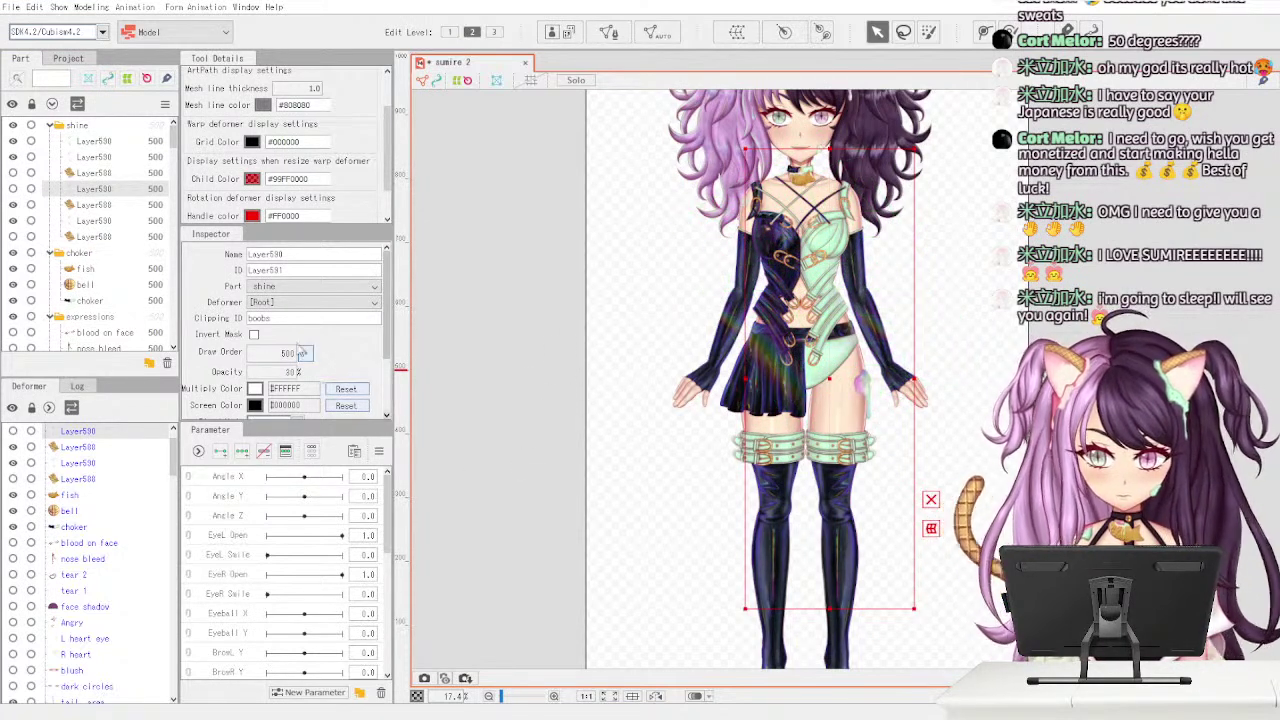
pyautogui.click(167, 363)
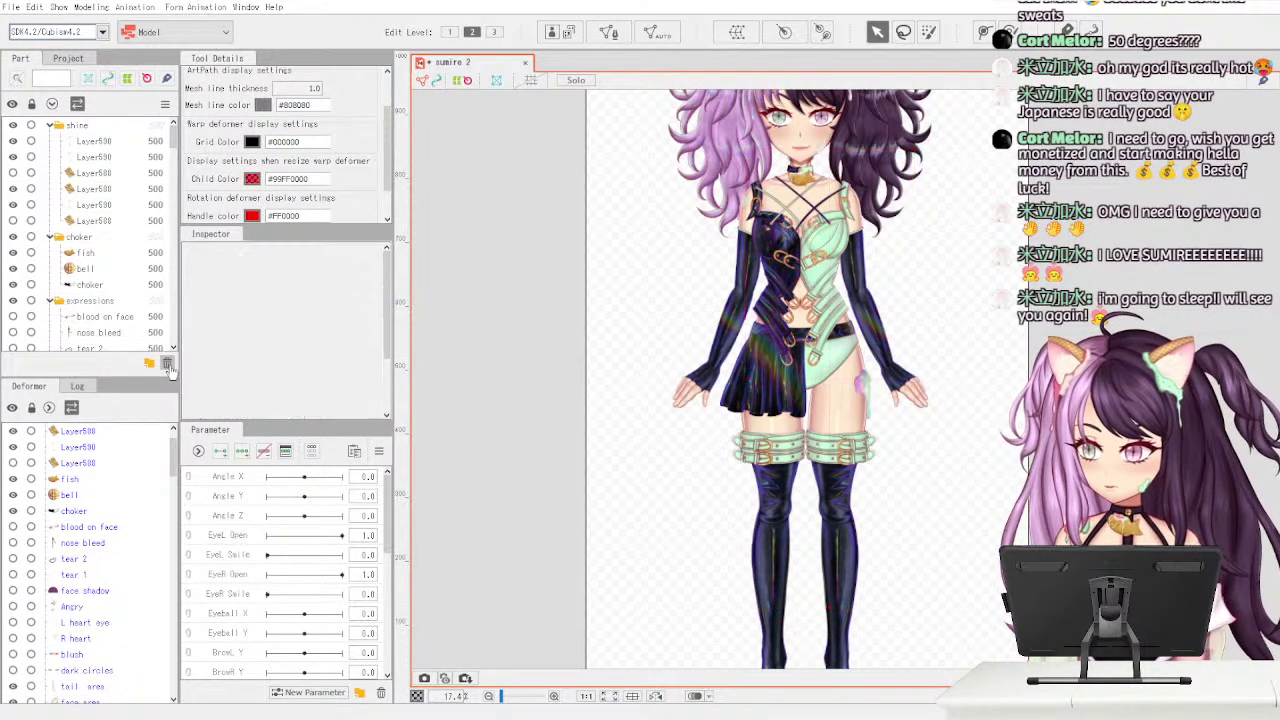
# - Duplicate the shine layer clipped to the skirt and set the copy's clipping ID to boobs
pyautogui.click(126, 208)
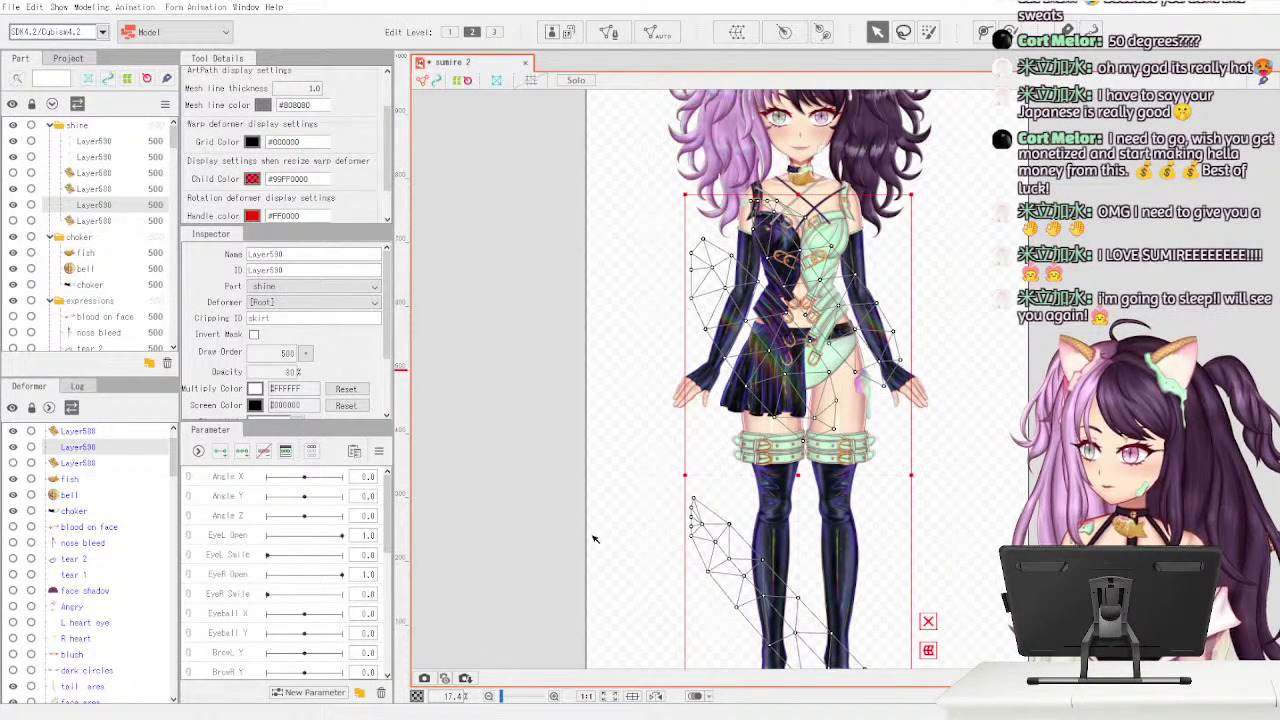
pyautogui.click(137, 160)
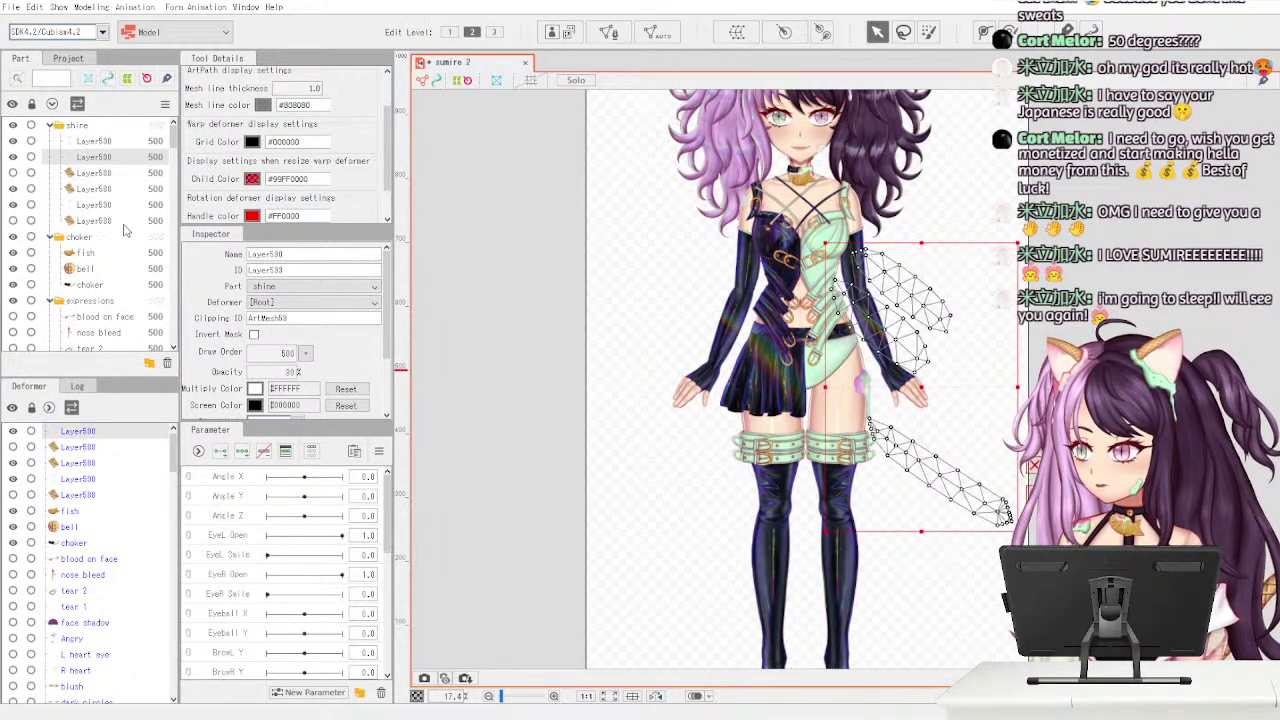
pyautogui.hotkey('ctrl', 'z')
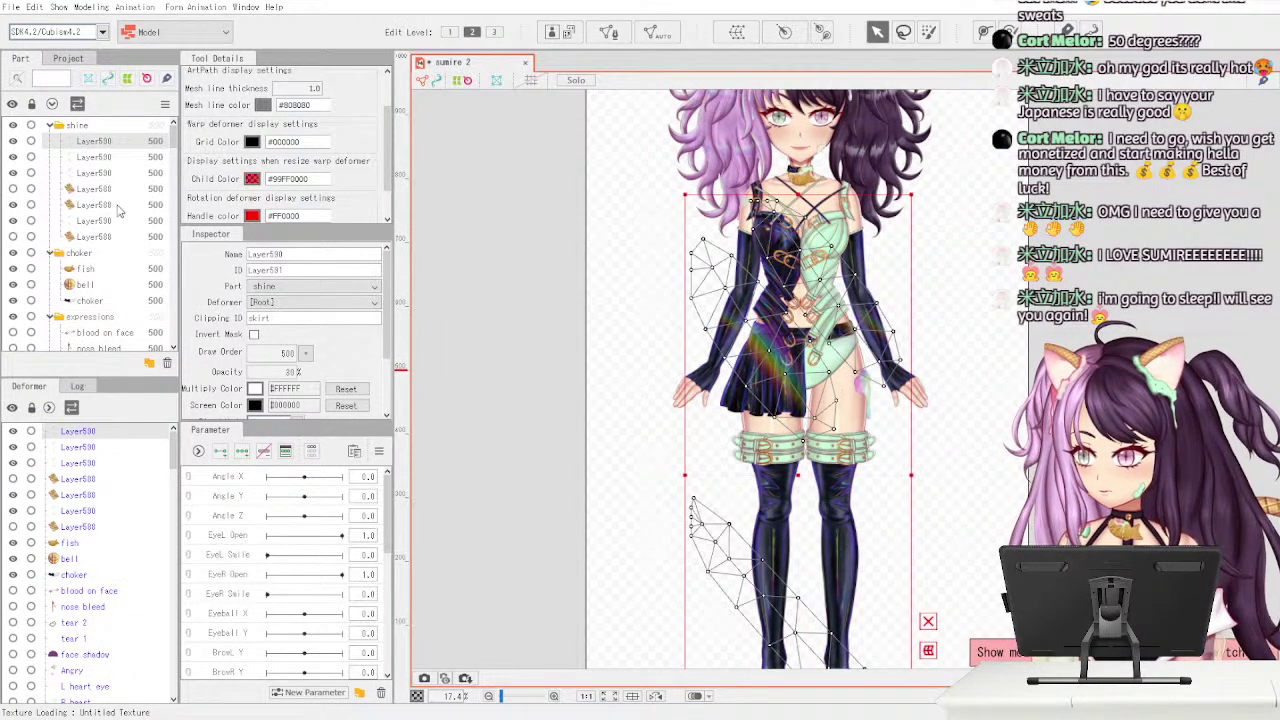
pyautogui.doubleClick(302, 318)
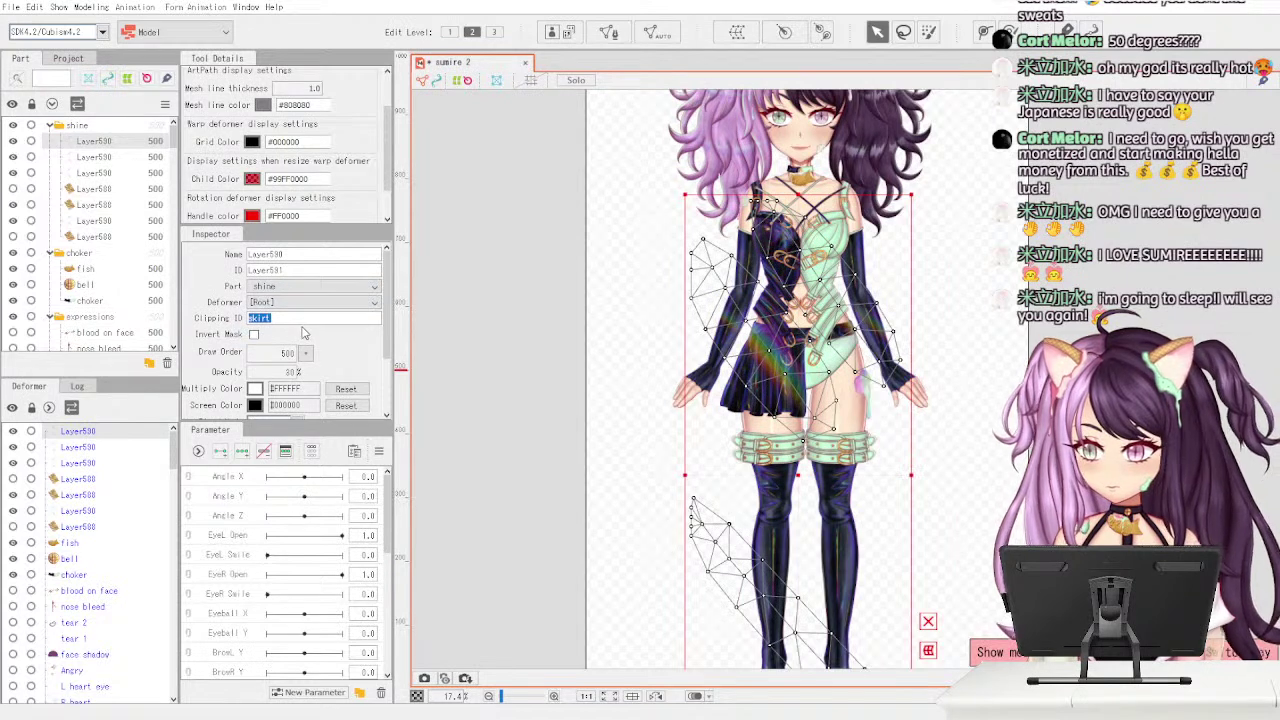
pyautogui.write('boobs')
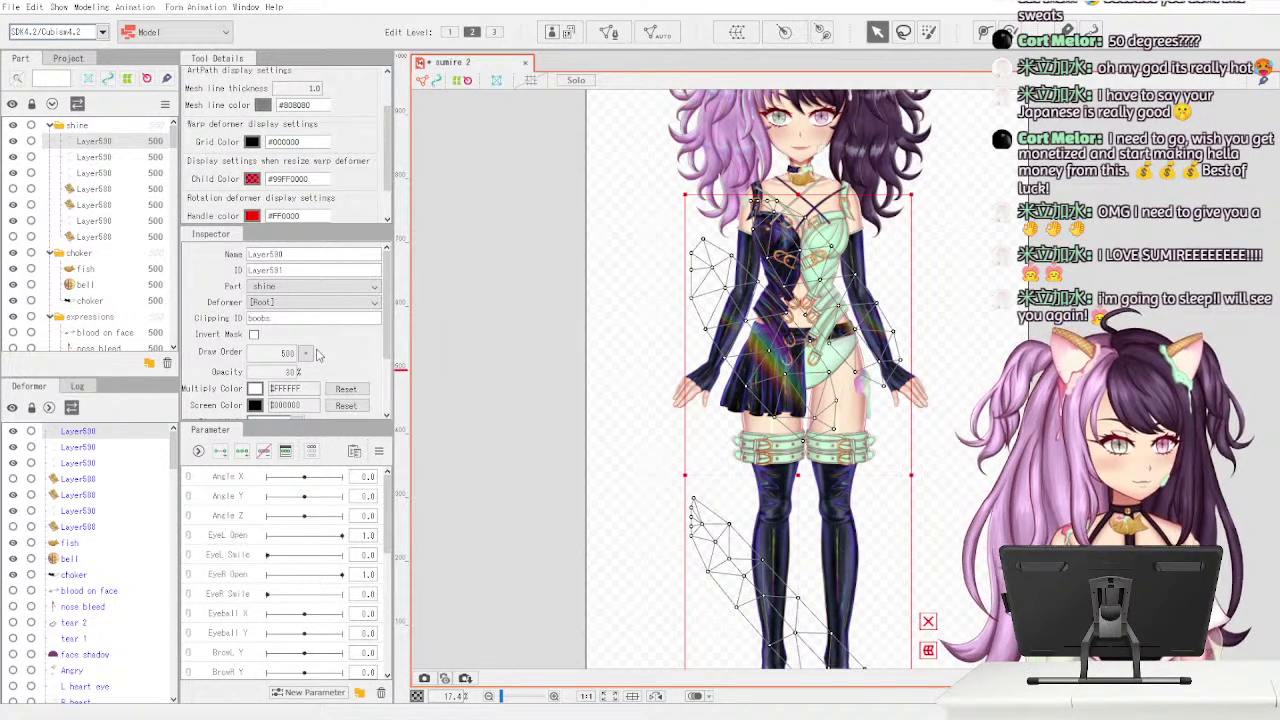
# - Scale down the new chest shine copy and move it up over the dark half of the bodice
pyautogui.moveTo(797, 478); pyautogui.dragTo(809, 430)
pyautogui.moveTo(923, 147); pyautogui.dragTo(808, 394)
pyautogui.moveTo(767, 508); pyautogui.dragTo(828, 262)
pyautogui.moveTo(811, 308); pyautogui.dragTo(802, 324)
pyautogui.moveTo(845, 464); pyautogui.dragTo(857, 318)
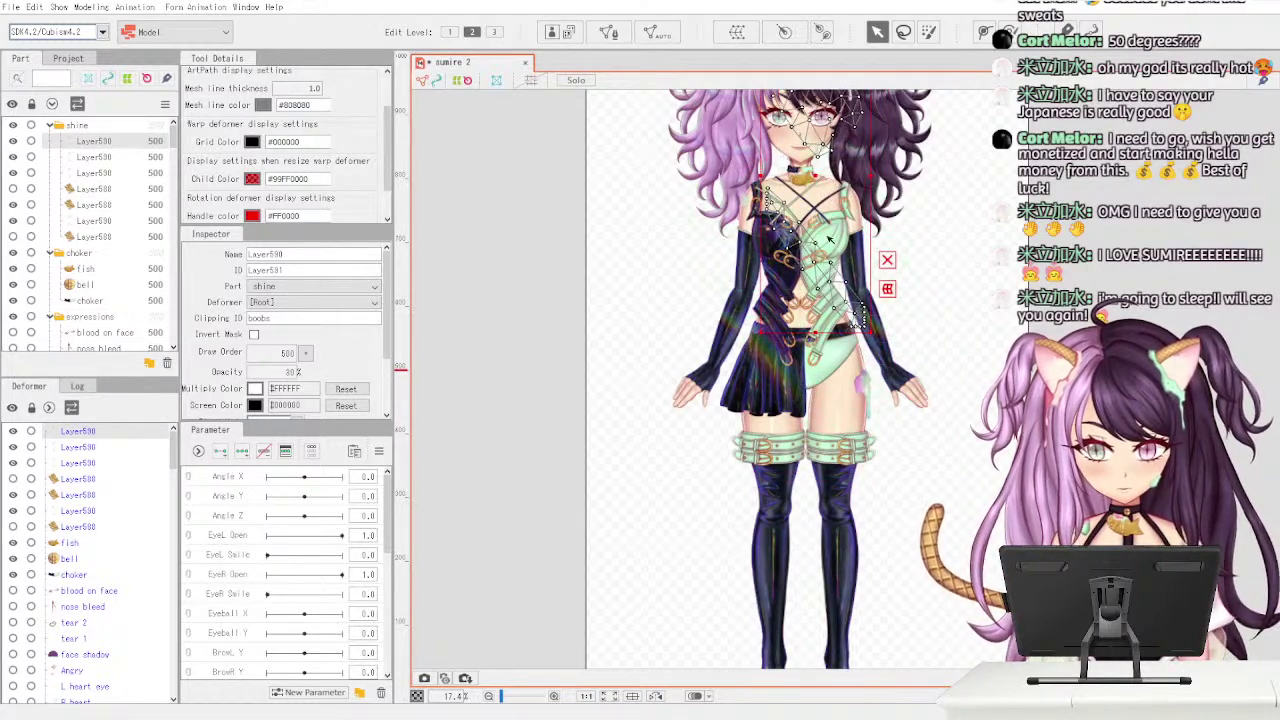
pyautogui.moveTo(818, 176); pyautogui.dragTo(805, 177)
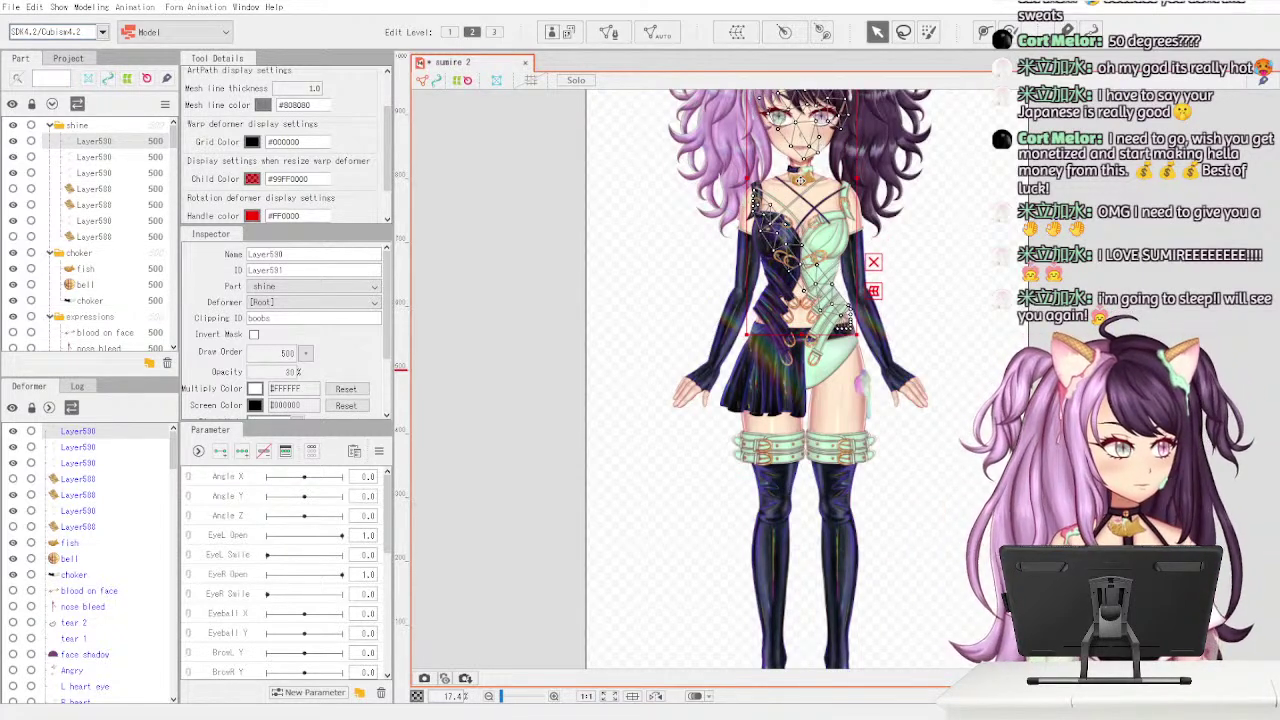
# - Fine-tune the chest shine copy's position on the dark bodice and lower its opacity to 53%
pyautogui.scroll(4, 795, 183)
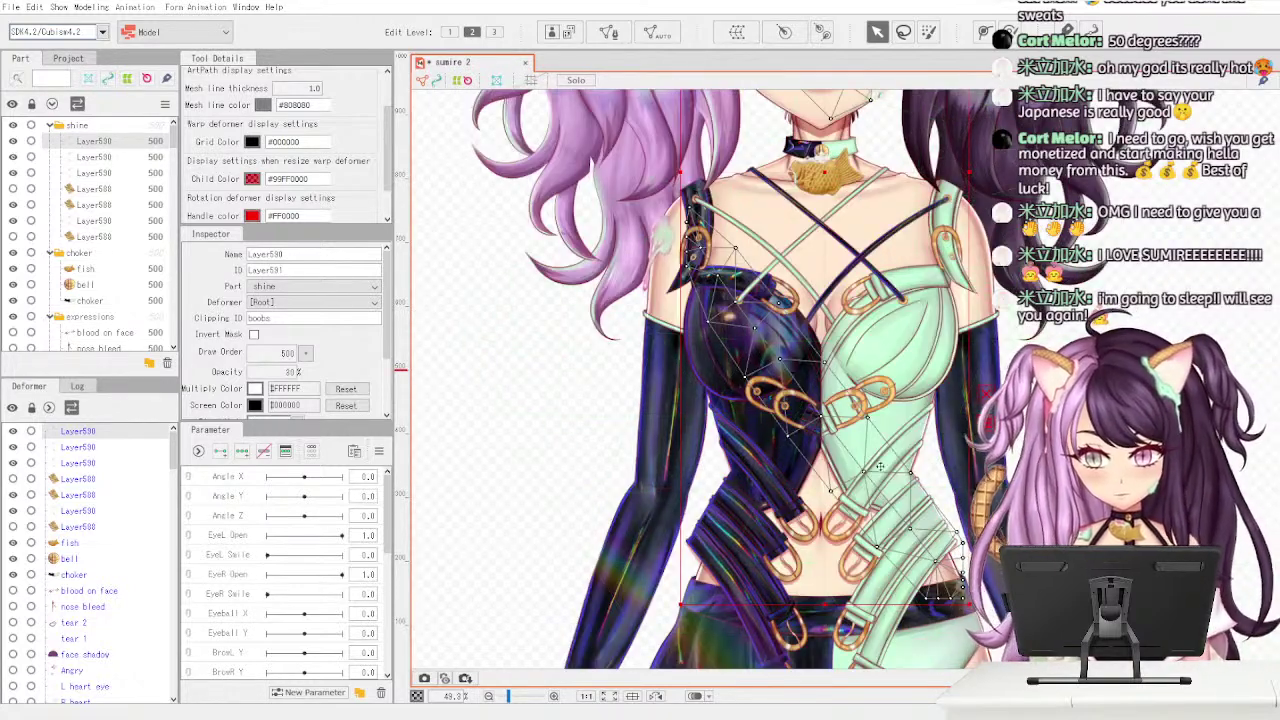
pyautogui.moveTo(825, 174)
pyautogui.mouseDown()
pyautogui.moveTo(808, 187)
pyautogui.moveTo(825, 188)
pyautogui.mouseUp()
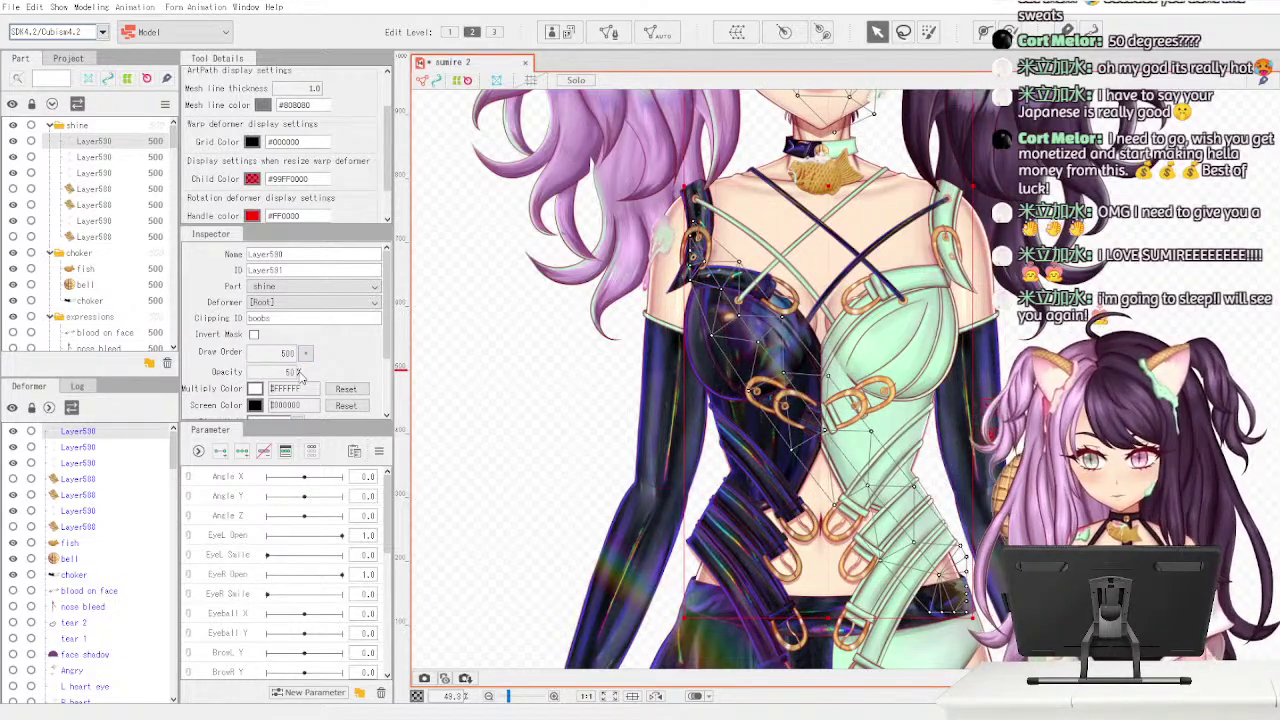
pyautogui.moveTo(832, 186); pyautogui.dragTo(817, 204)
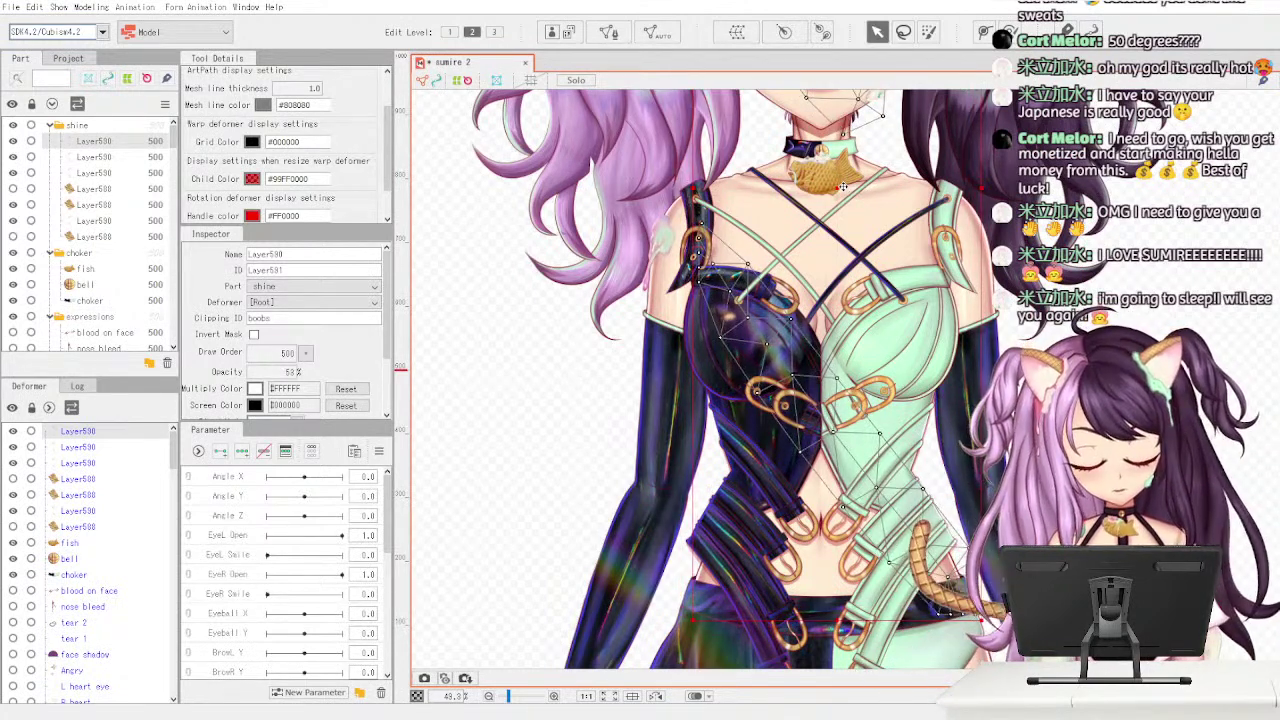
# - Select the shine layer clipped to ArtMesh59 and save the model file
pyautogui.click(108, 174)
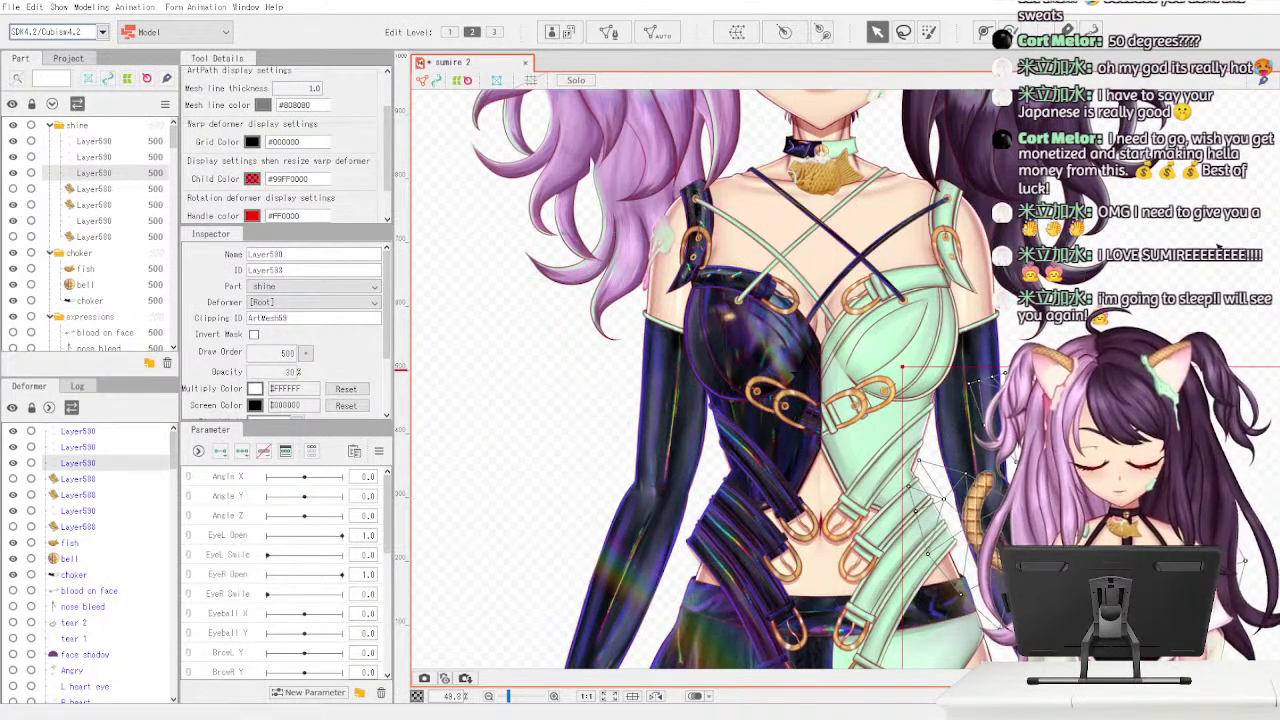
pyautogui.click(12, 7)
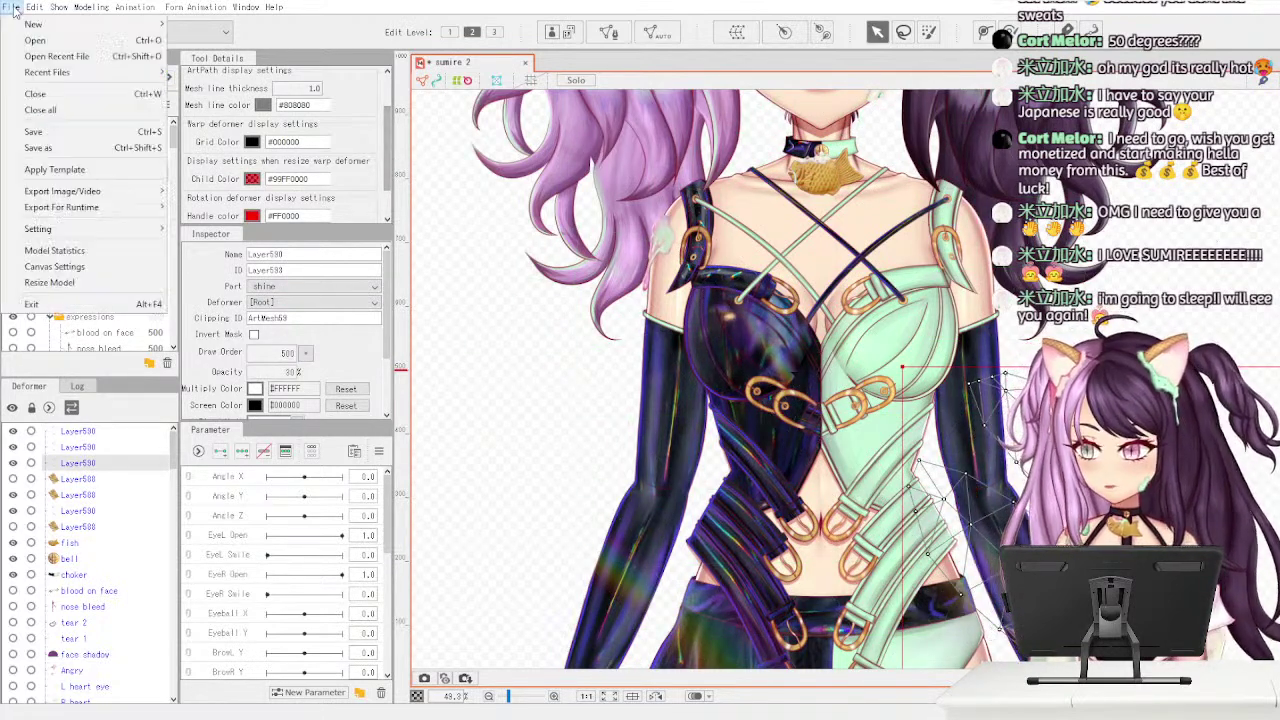
pyautogui.click(98, 141)
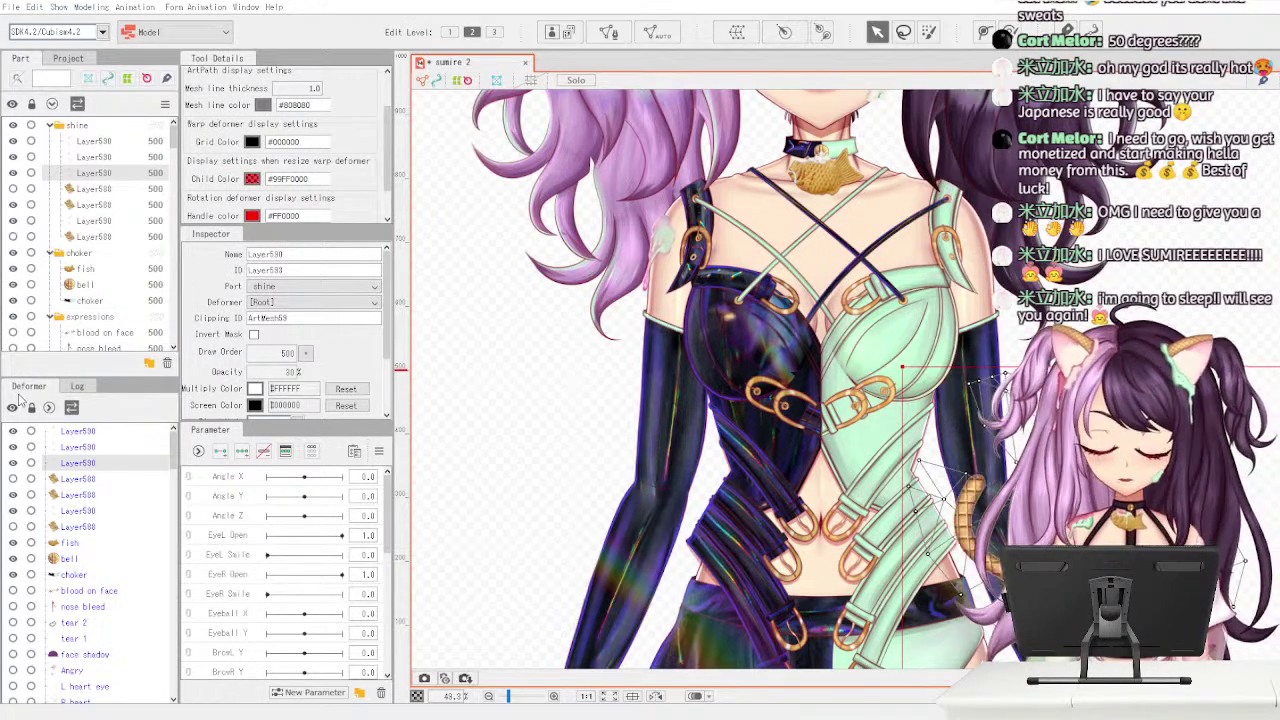
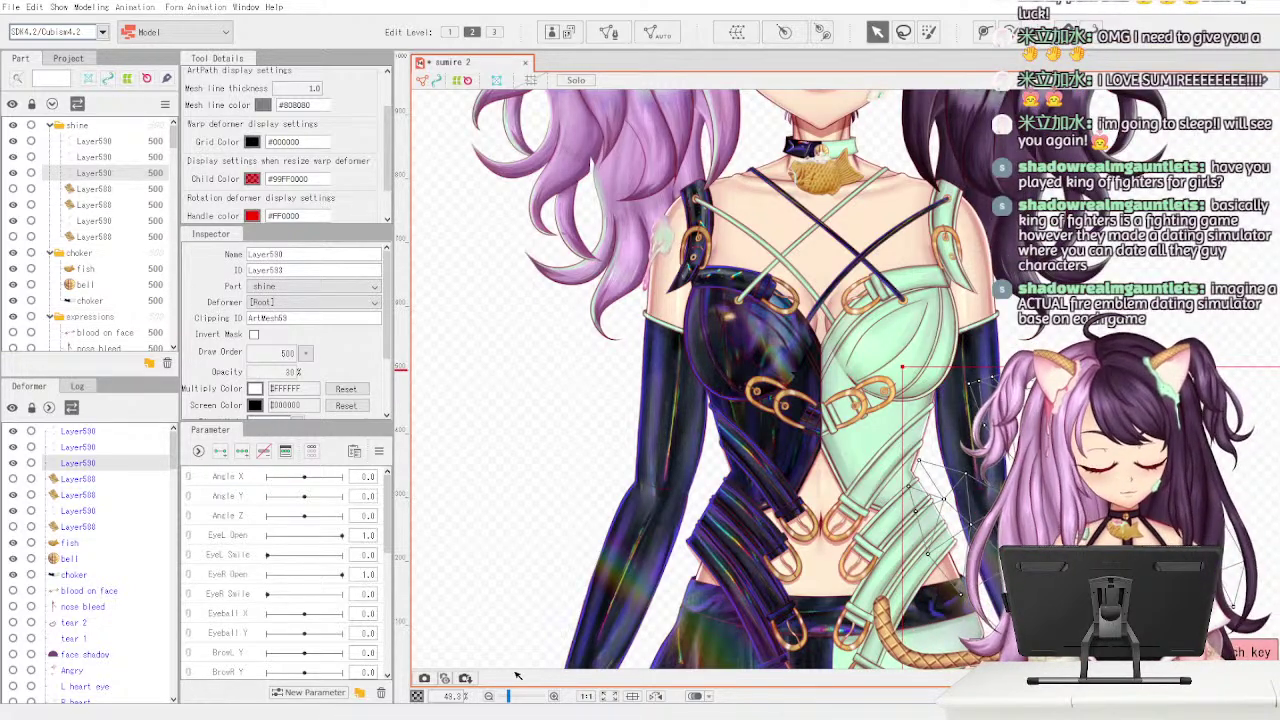
# - Clear the selection of the shine layer and save the model file
pyautogui.scroll(-3, 635, 400)
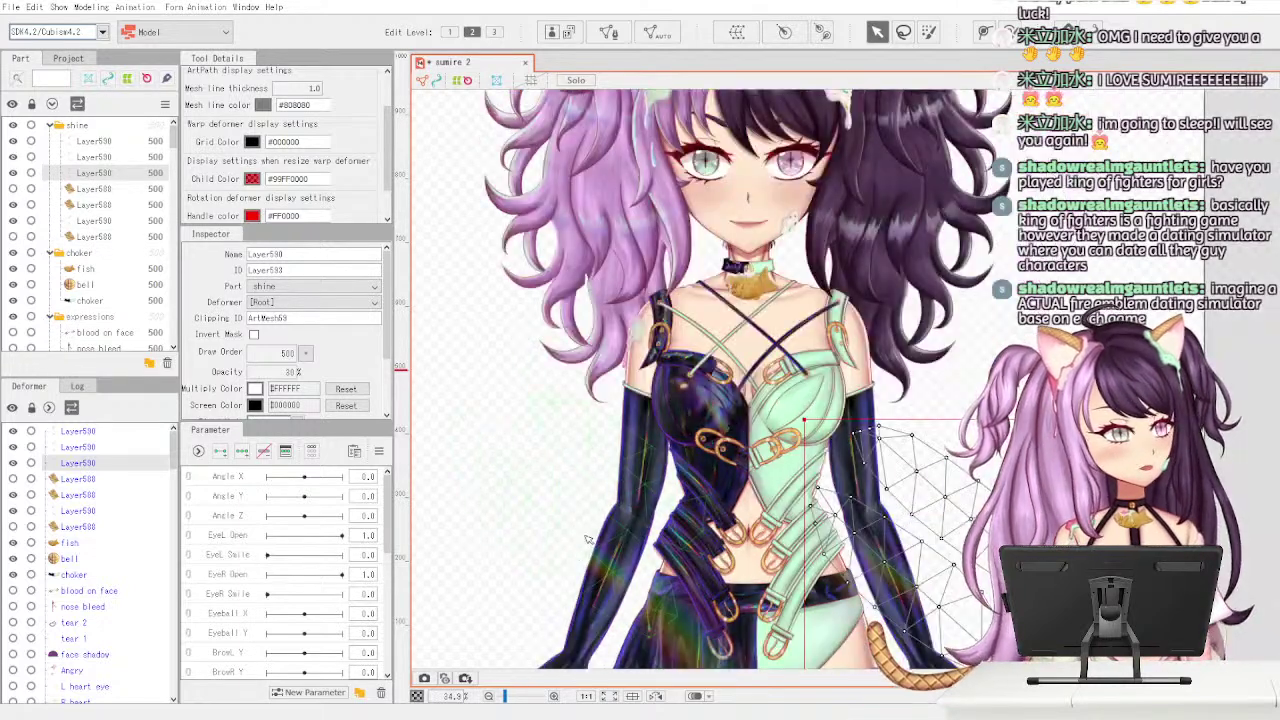
pyautogui.click(490, 530)
pyautogui.moveTo(495, 550); pyautogui.dragTo(490, 373)
pyautogui.scroll(-1, 491, 375)
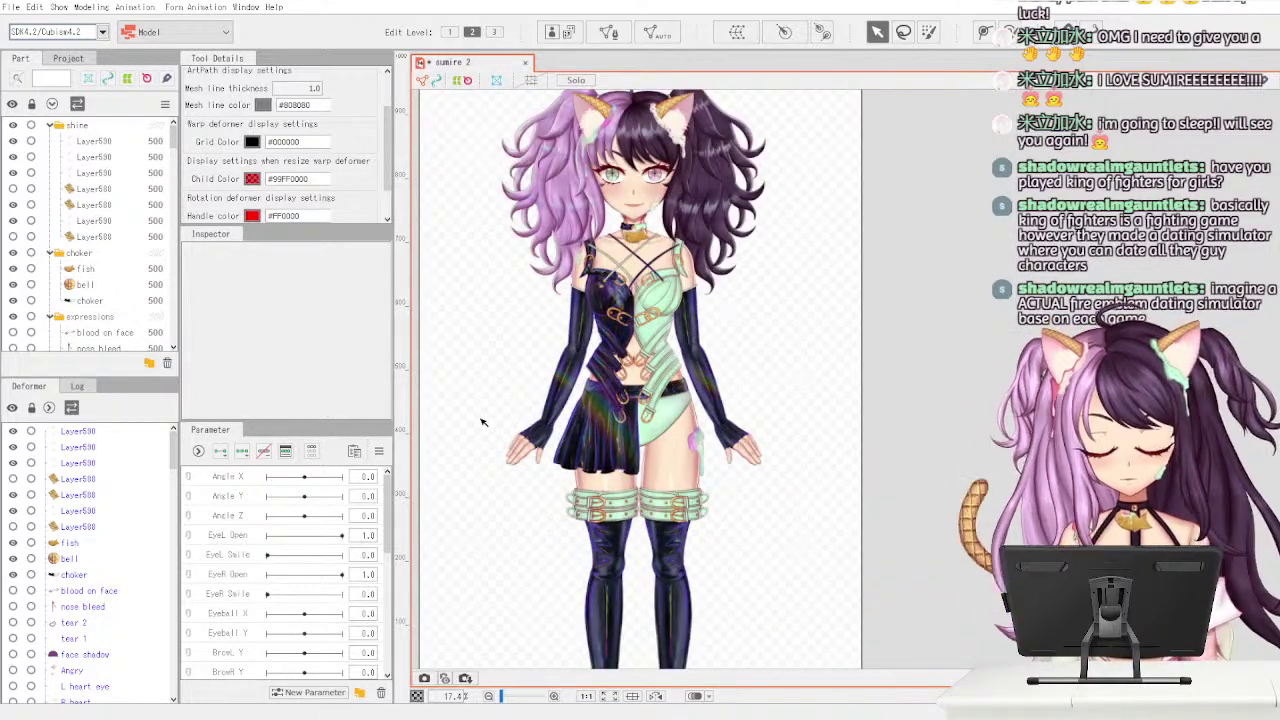
pyautogui.click(12, 6)
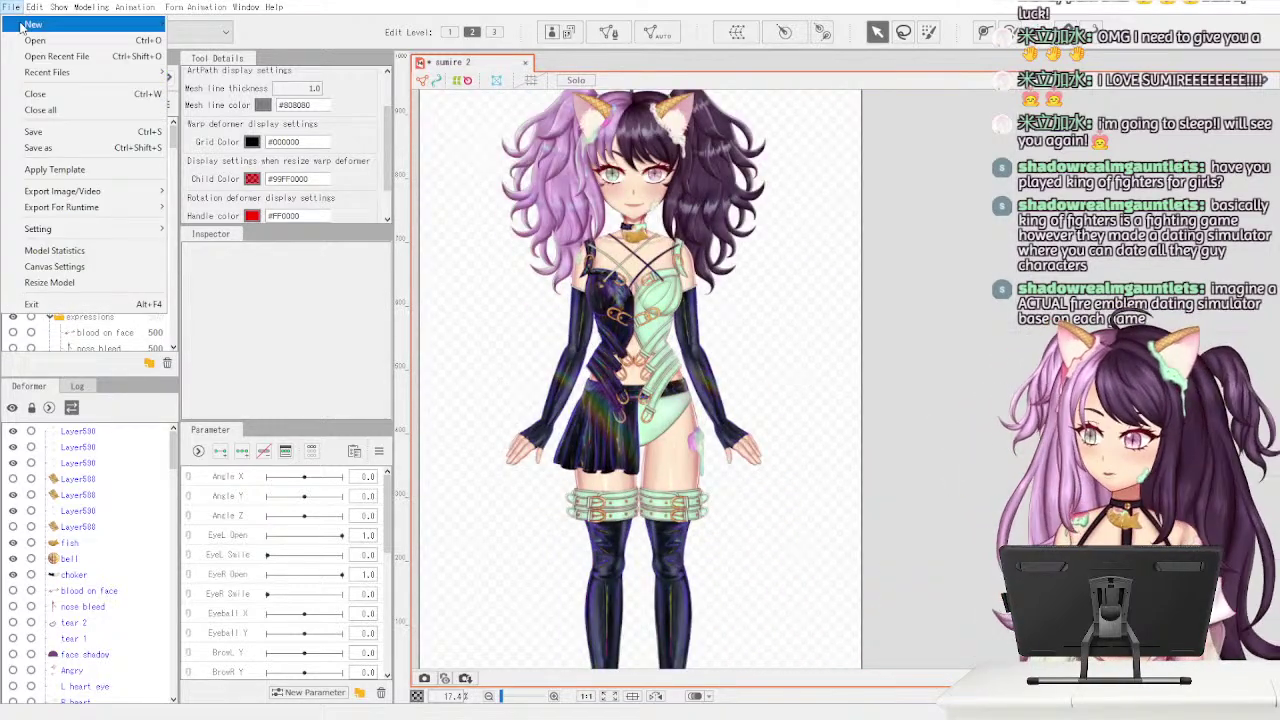
pyautogui.click(85, 137)
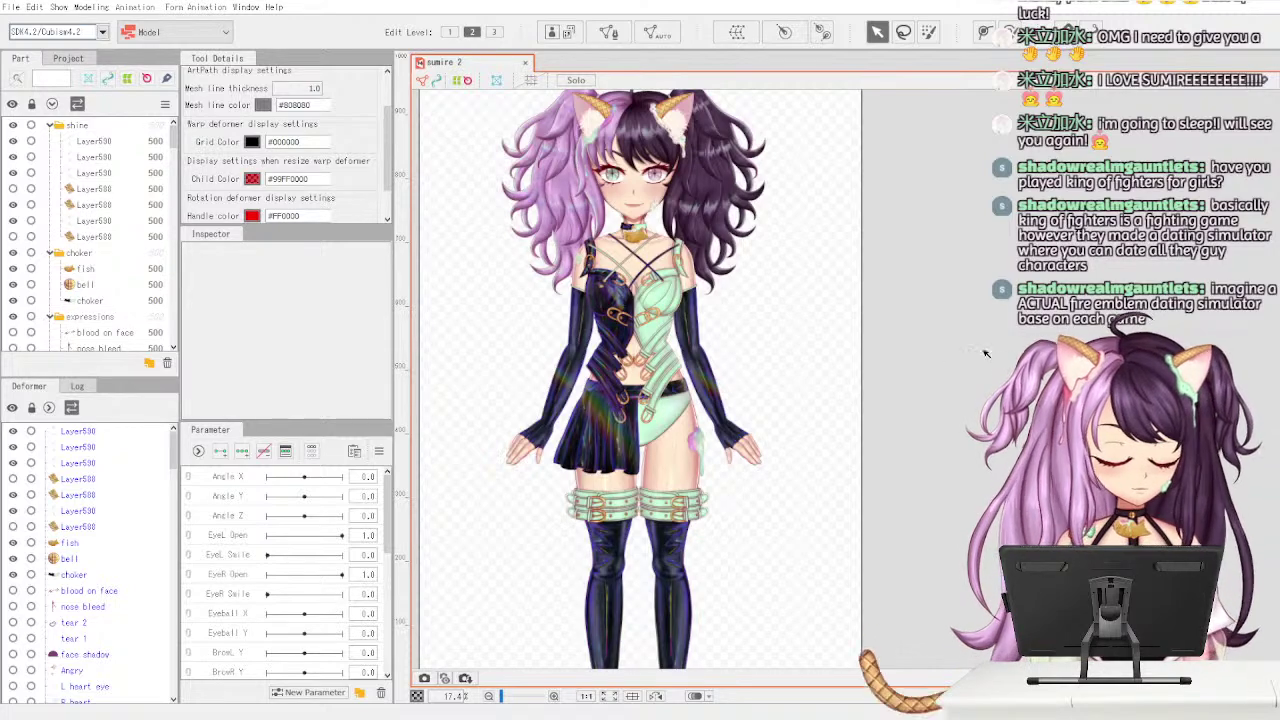
pyautogui.scroll(2, 922, 362)
pyautogui.scroll(-2, 893, 370)
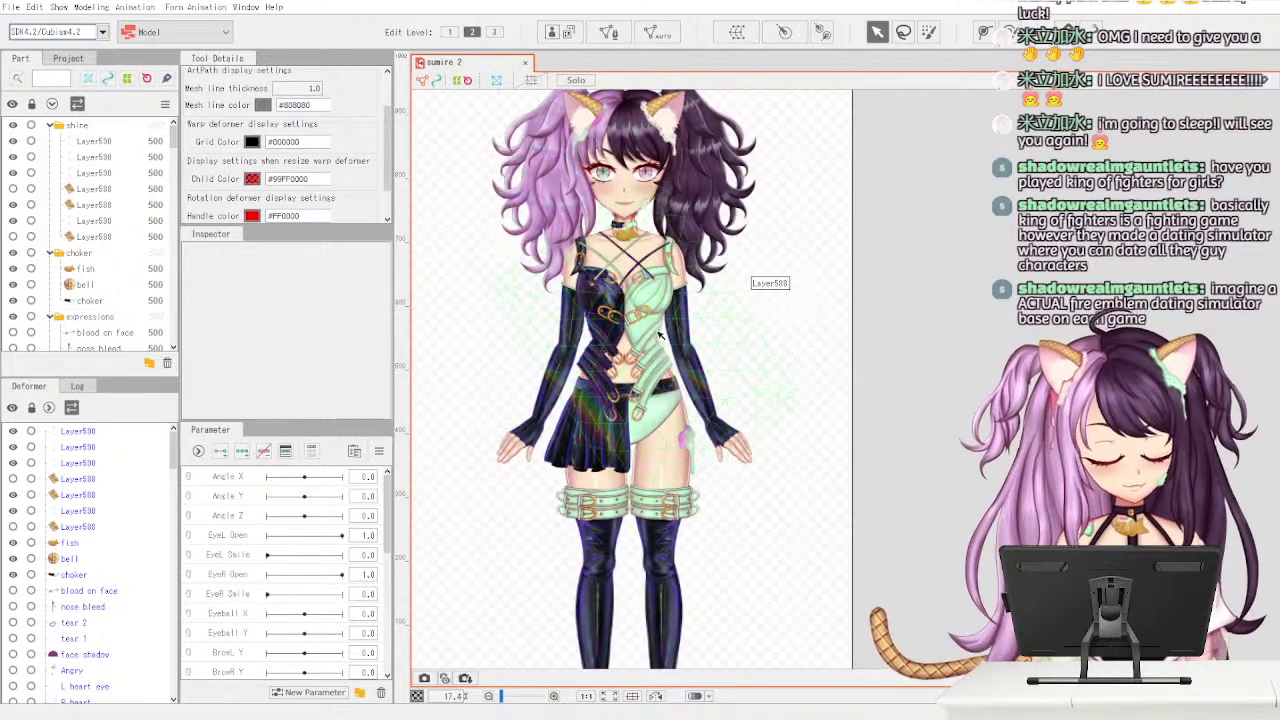
pyautogui.scroll(3, 690, 310)
pyautogui.moveTo(711, 267); pyautogui.dragTo(786, 515)
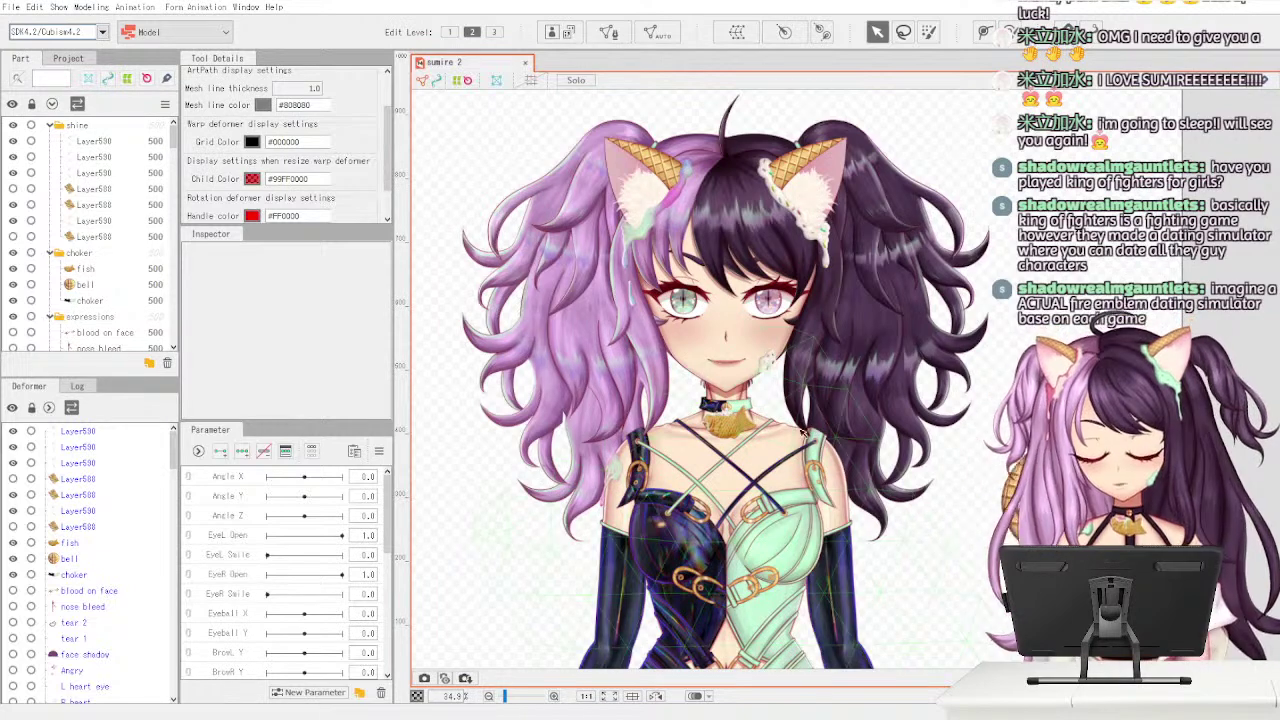
pyautogui.click(880, 258)
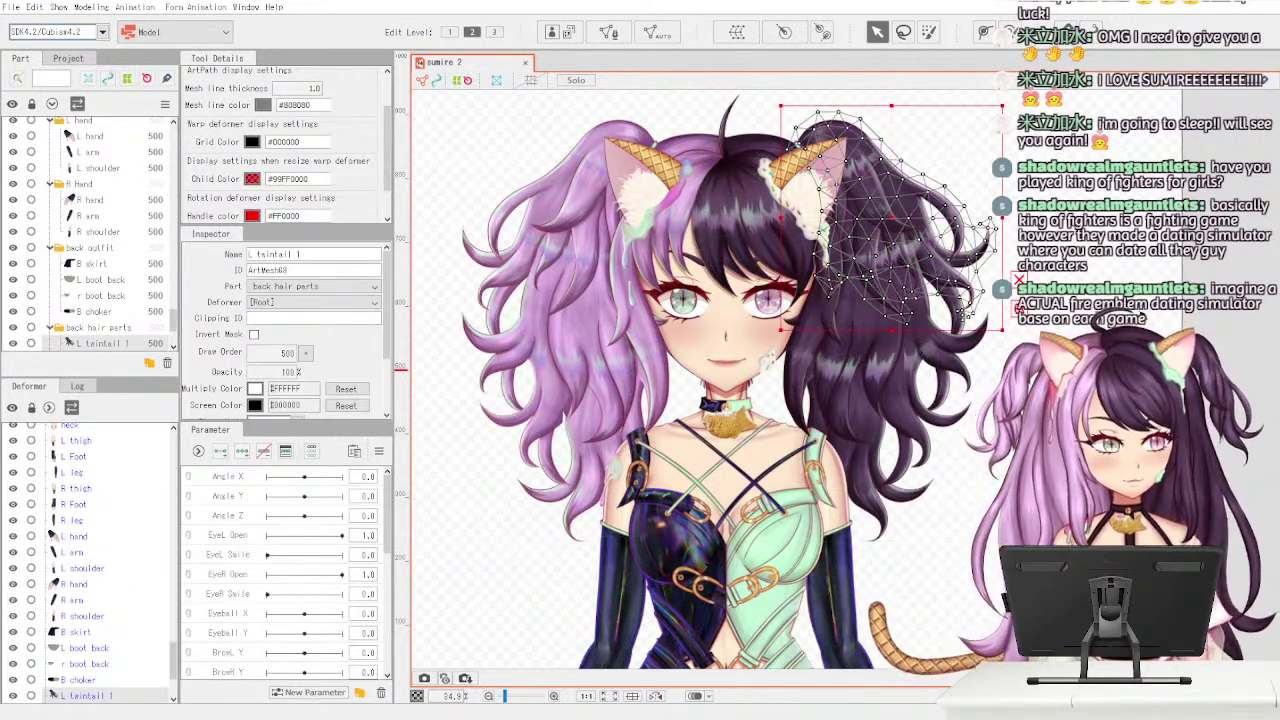
pyautogui.click(1147, 315)
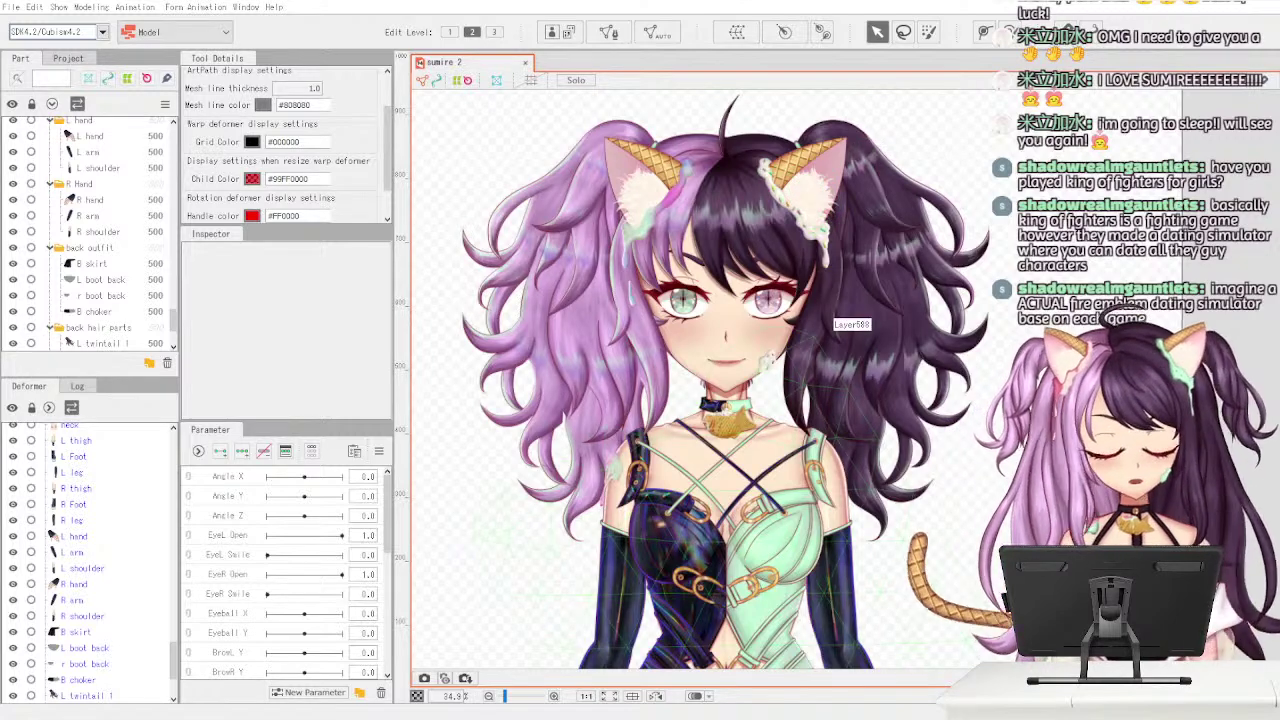
# - Select the EyeL Open parameter and the upper lash mesh of the L eye part
pyautogui.scroll(2, 830, 320)
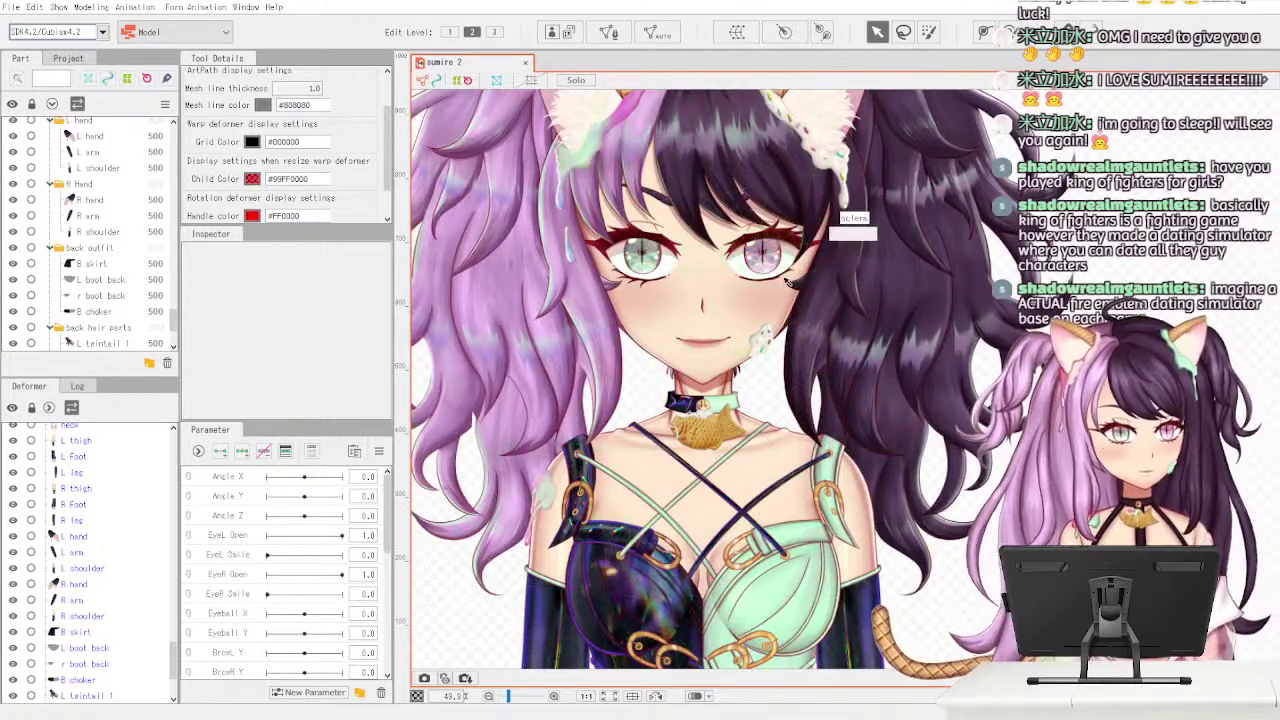
pyautogui.scroll(2, 794, 269)
pyautogui.scroll(2, 675, 423)
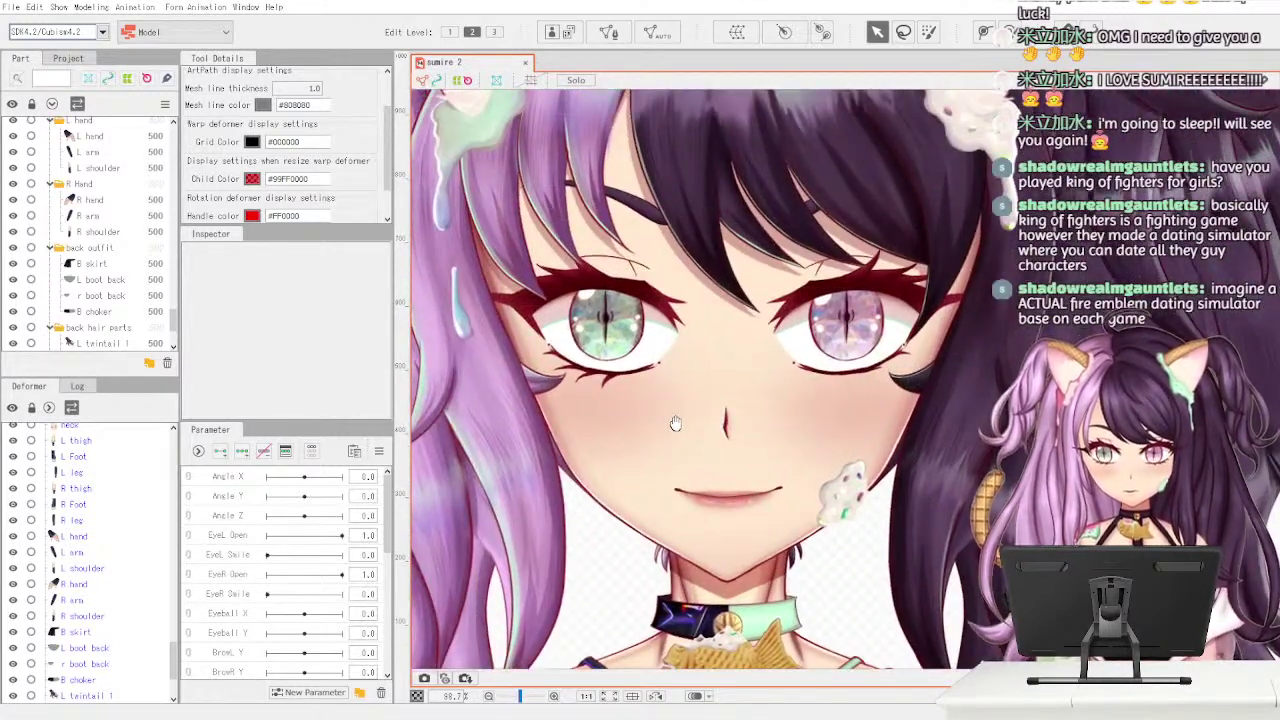
pyautogui.scroll(3, 675, 423)
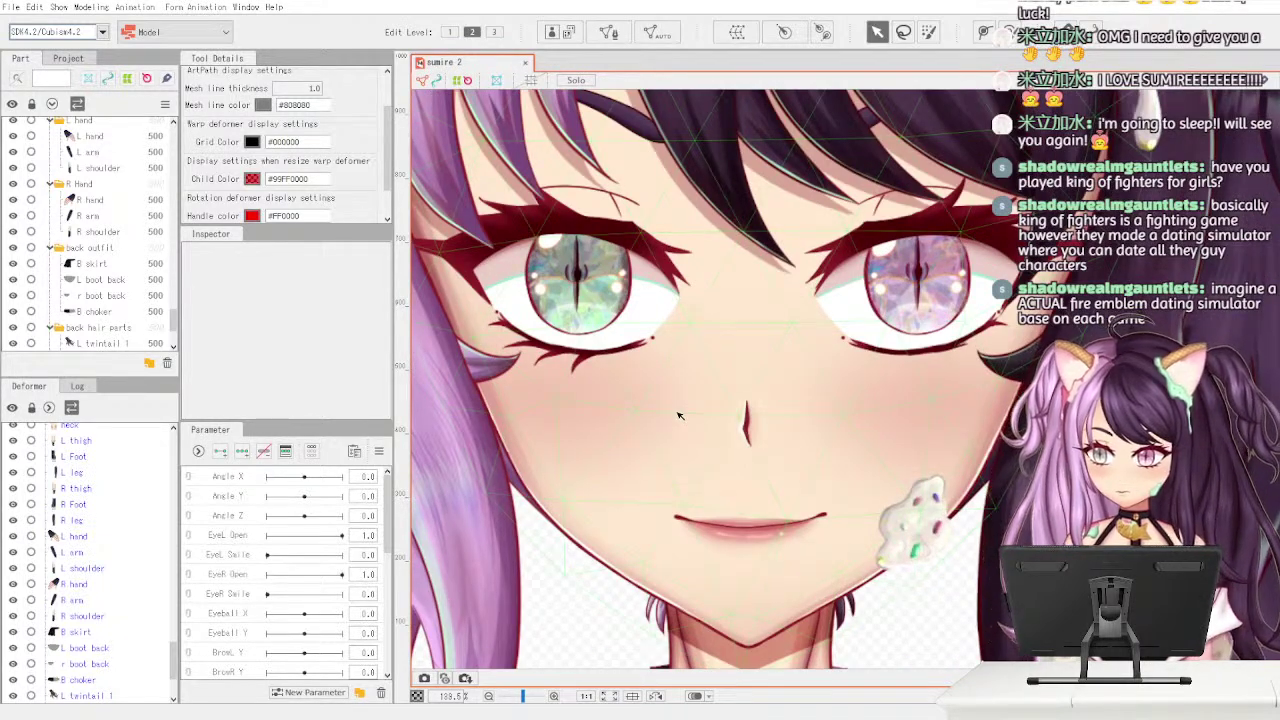
pyautogui.click(245, 537)
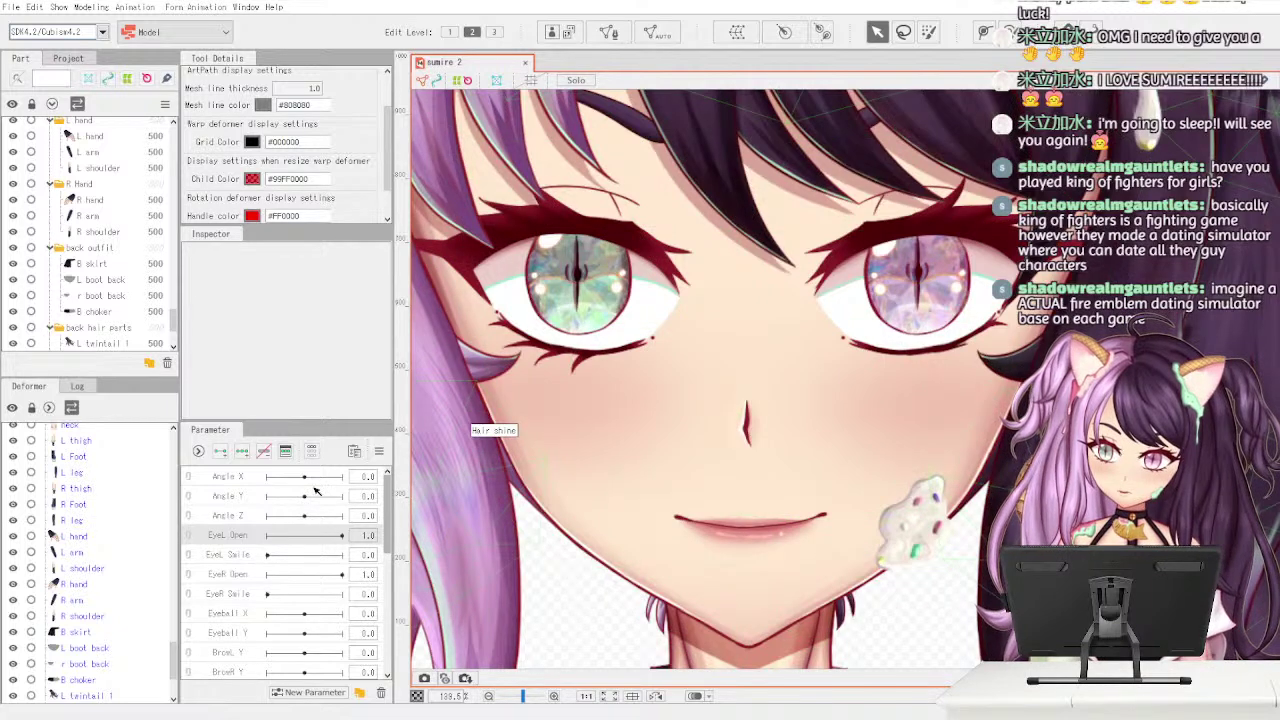
pyautogui.scroll(1, 174, 318)
pyautogui.moveTo(174, 318); pyautogui.dragTo(174, 335)
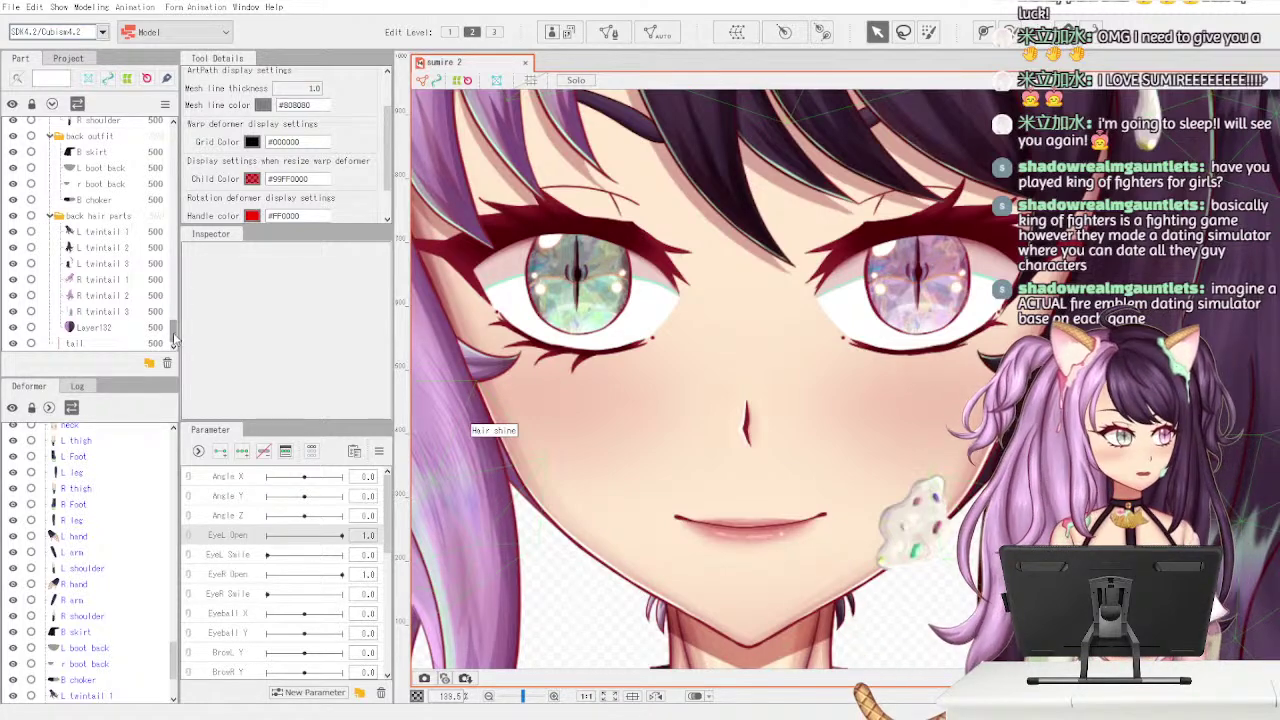
pyautogui.moveTo(172, 340); pyautogui.dragTo(174, 226)
pyautogui.click(126, 204)
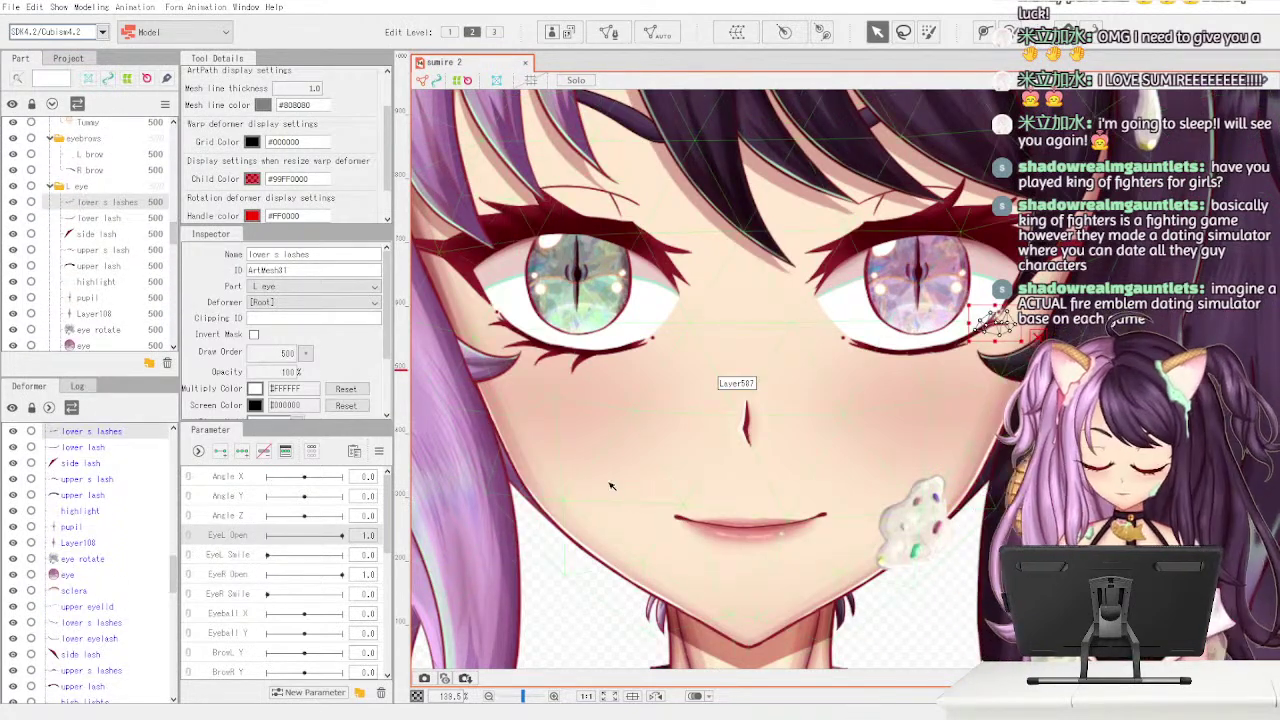
pyautogui.moveTo(176, 226); pyautogui.dragTo(176, 239)
pyautogui.click(136, 206)
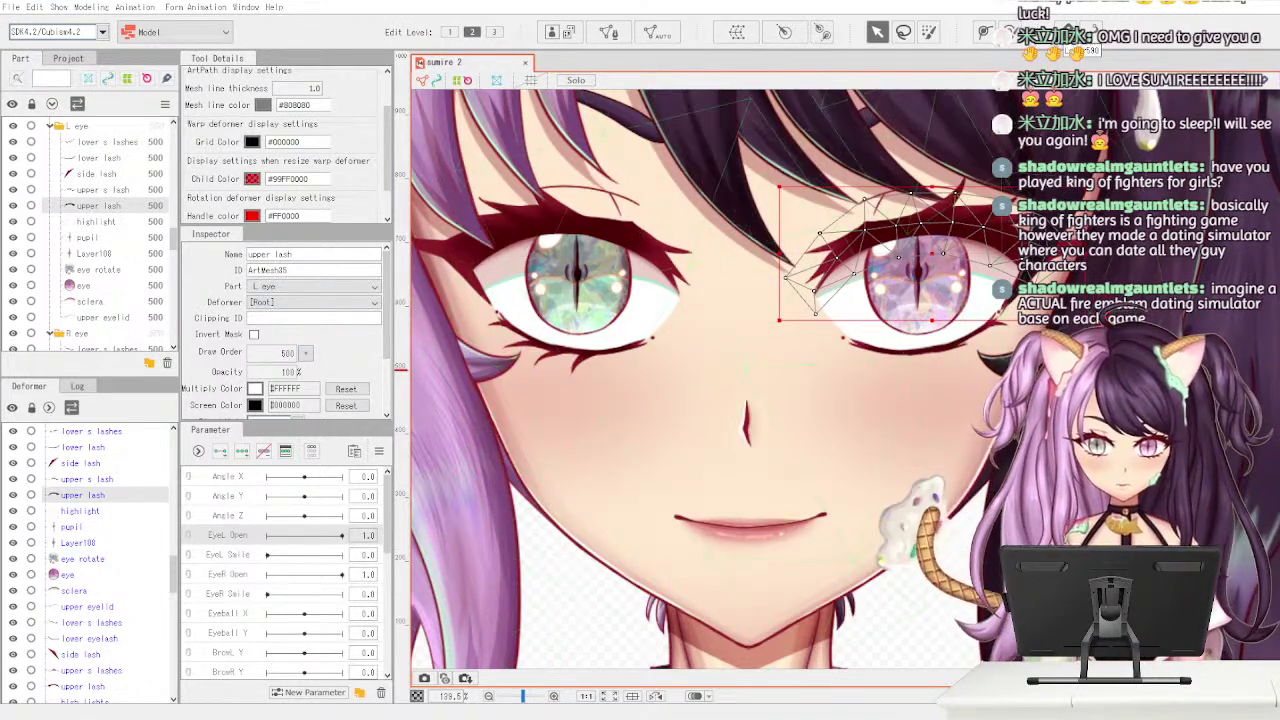
# - Draw a deform path along the curve of the L eye's upper lash, from its outer to its inner corner
pyautogui.click(986, 36)
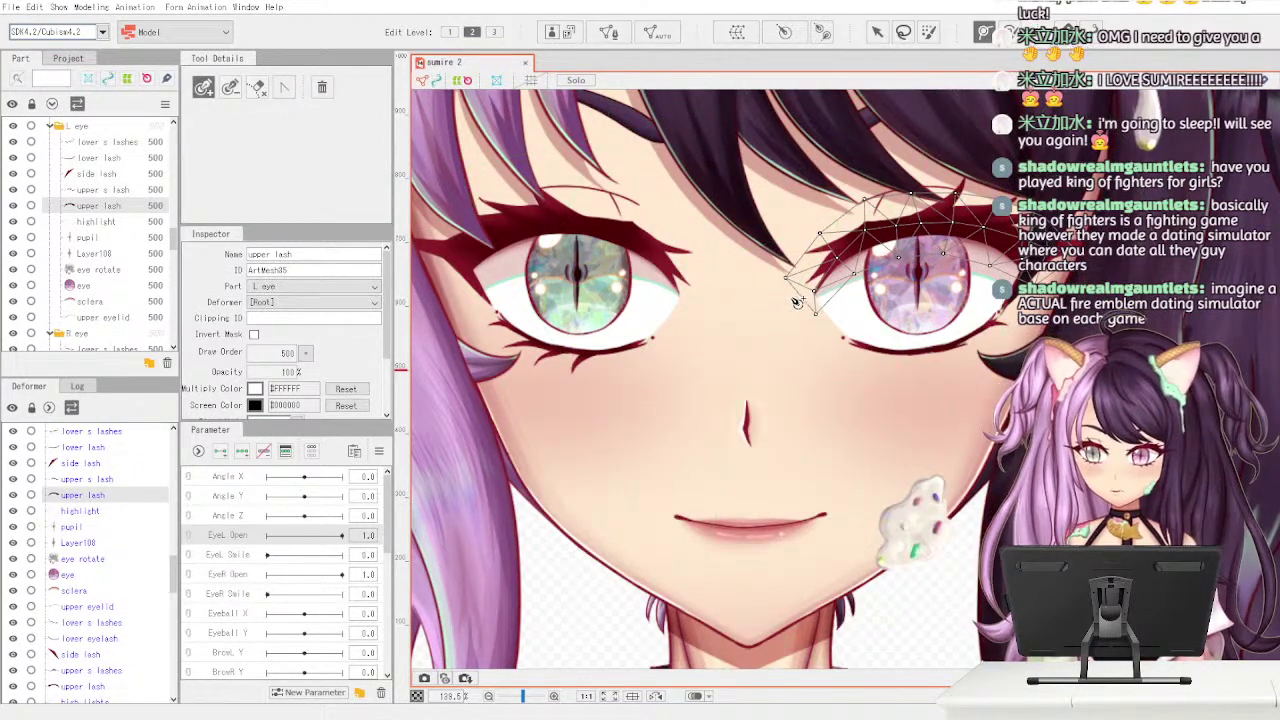
pyautogui.click(1066, 278)
pyautogui.click(988, 231)
pyautogui.click(925, 225)
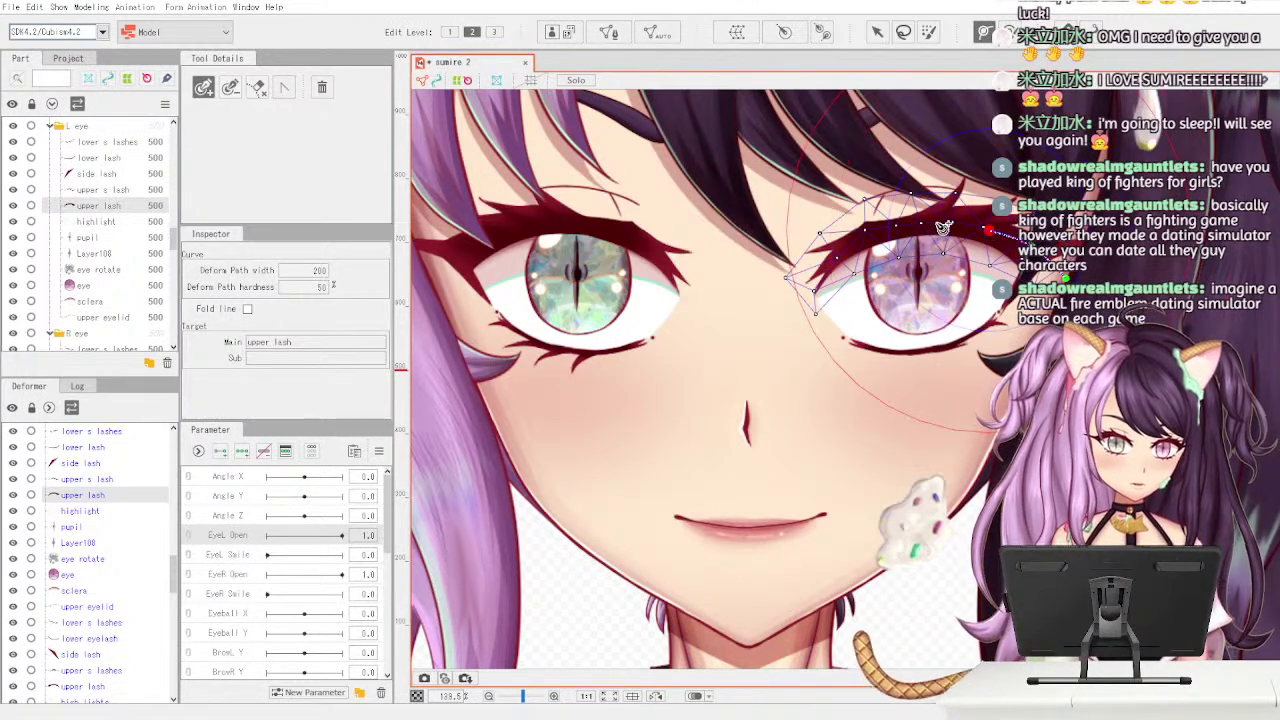
pyautogui.click(887, 229)
pyautogui.click(854, 237)
pyautogui.click(805, 268)
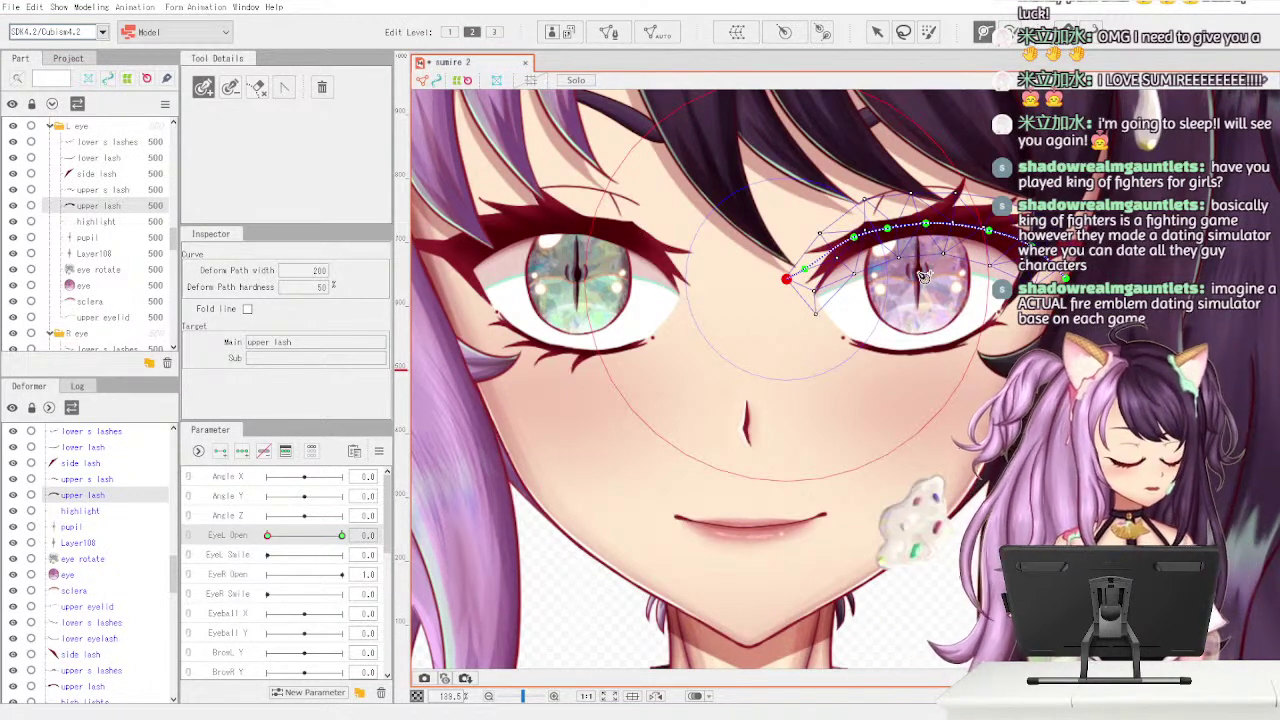
# - Try to bend the upper lash downward at EyeL Open 0 by moving individual deform path points
pyautogui.press('ctrl')
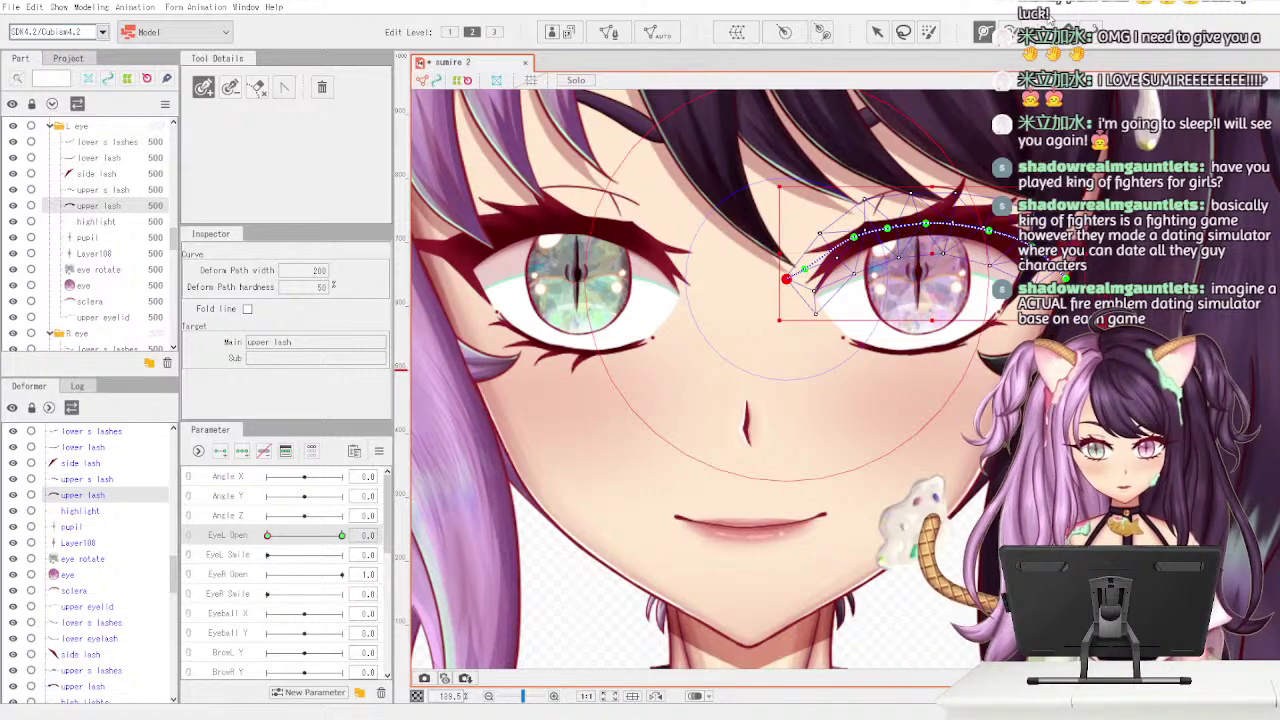
pyautogui.click(928, 258)
pyautogui.moveTo(928, 258); pyautogui.dragTo(926, 223)
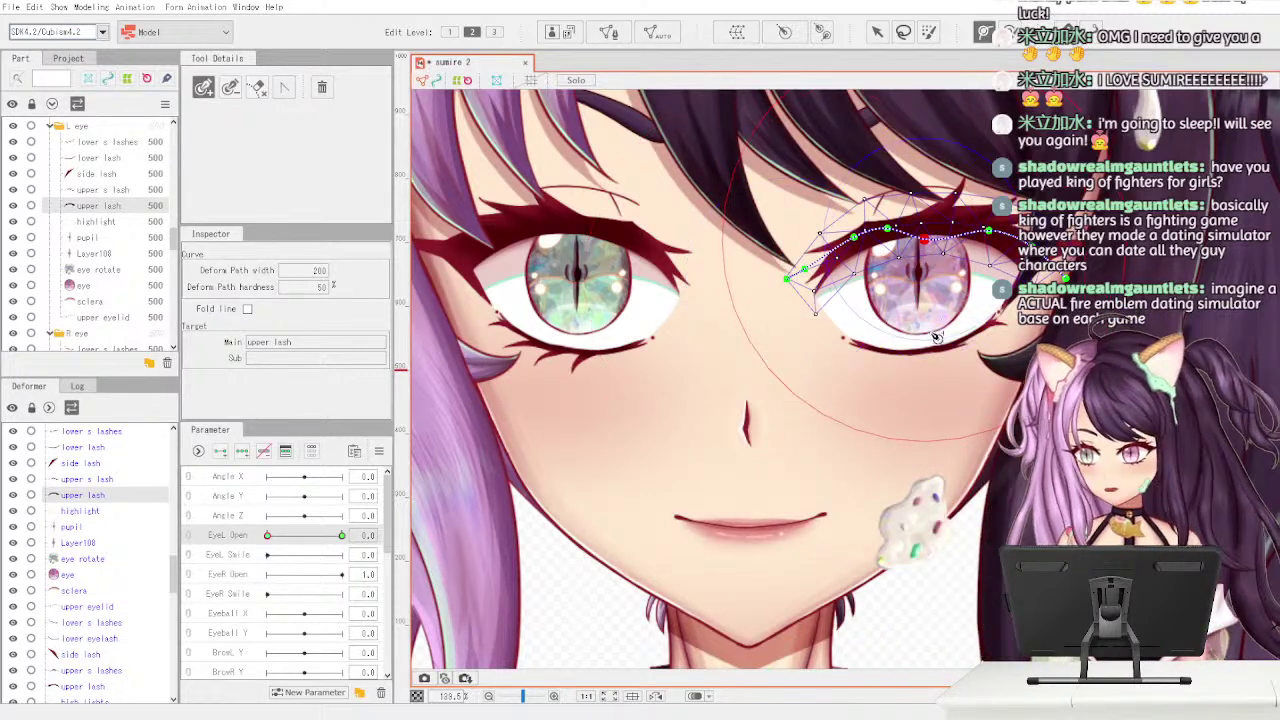
pyautogui.click(919, 382)
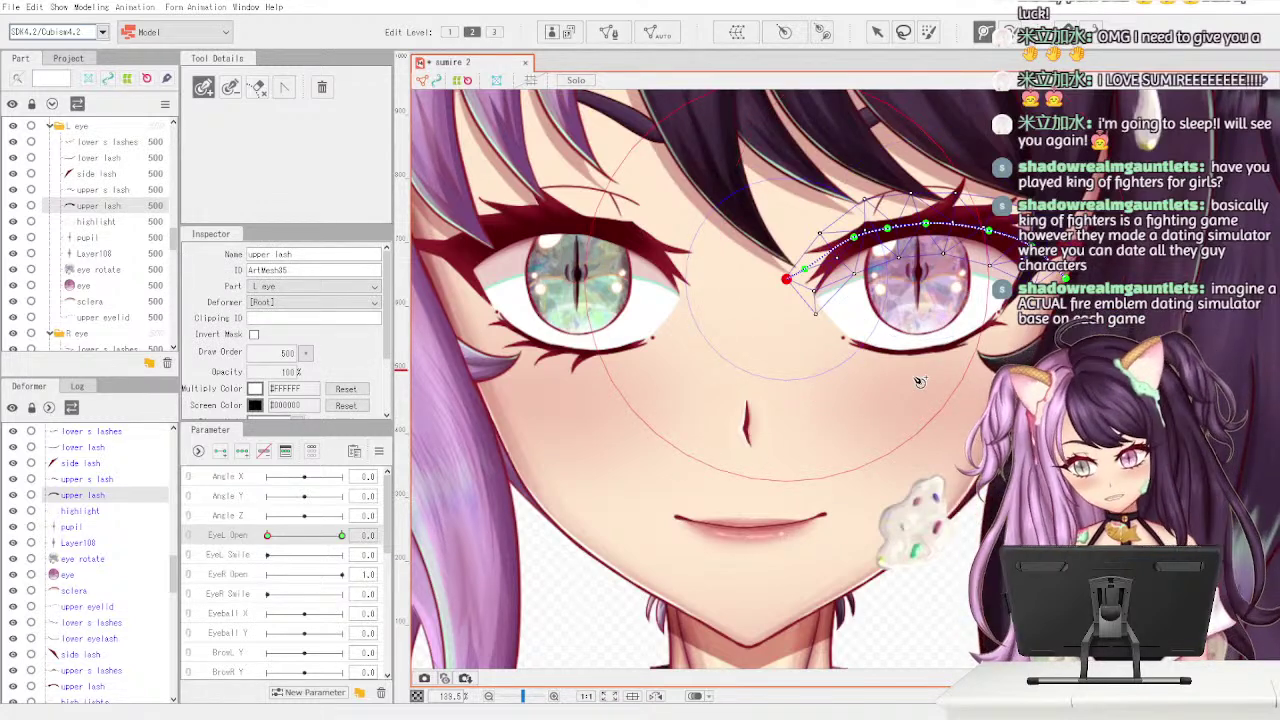
pyautogui.click(877, 33)
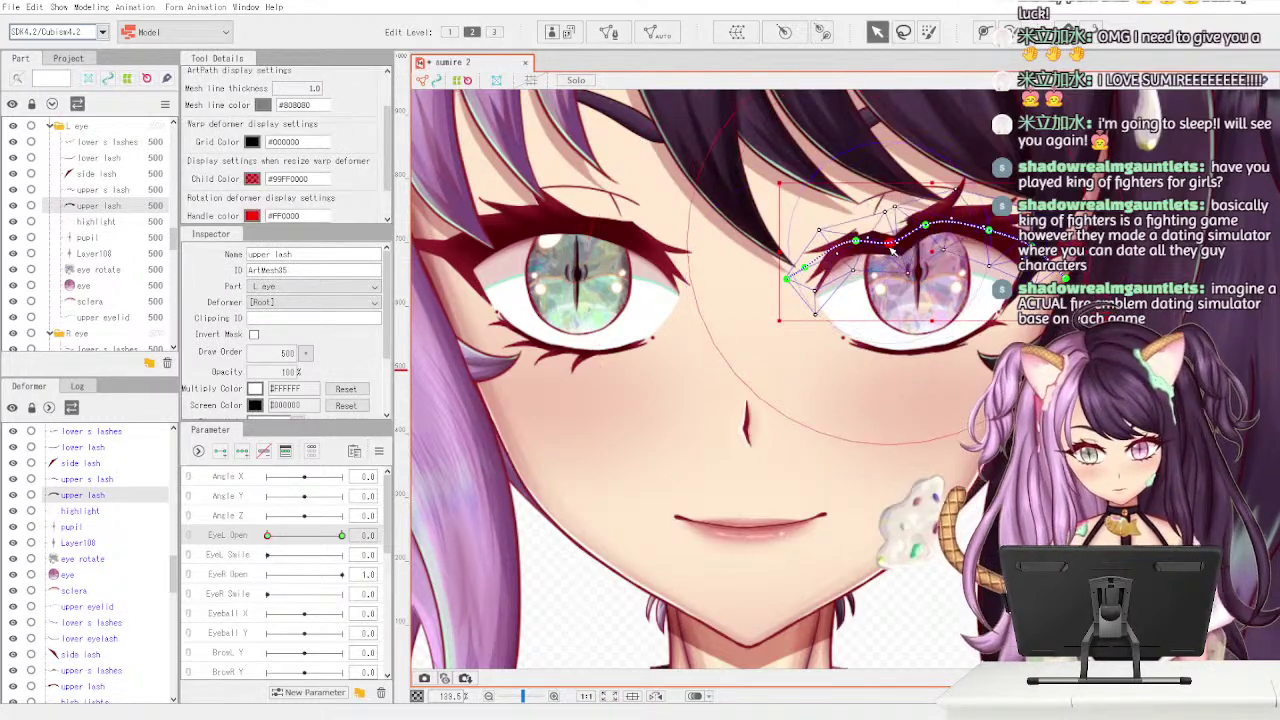
pyautogui.moveTo(890, 246); pyautogui.dragTo(887, 230)
pyautogui.click(982, 367)
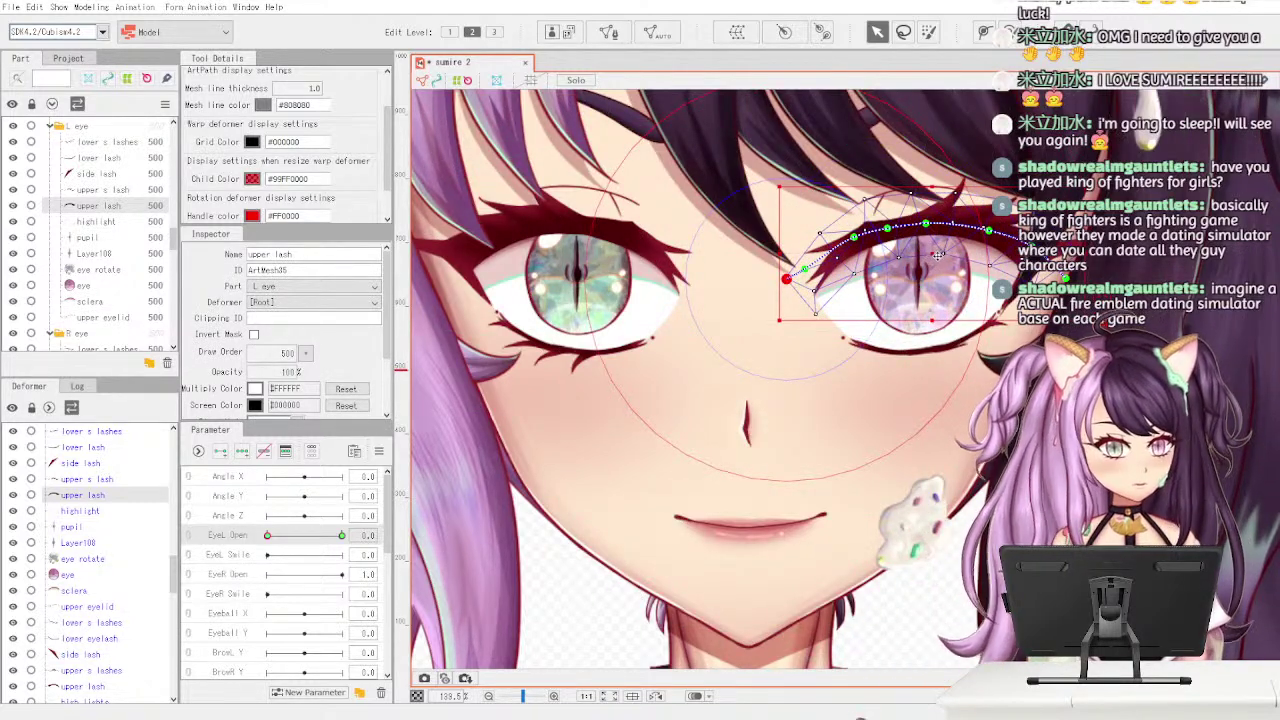
# - Try to shift the whole upper lash and its deform path down over the eye toward the lower lash line
pyautogui.moveTo(933, 253); pyautogui.dragTo(935, 263)
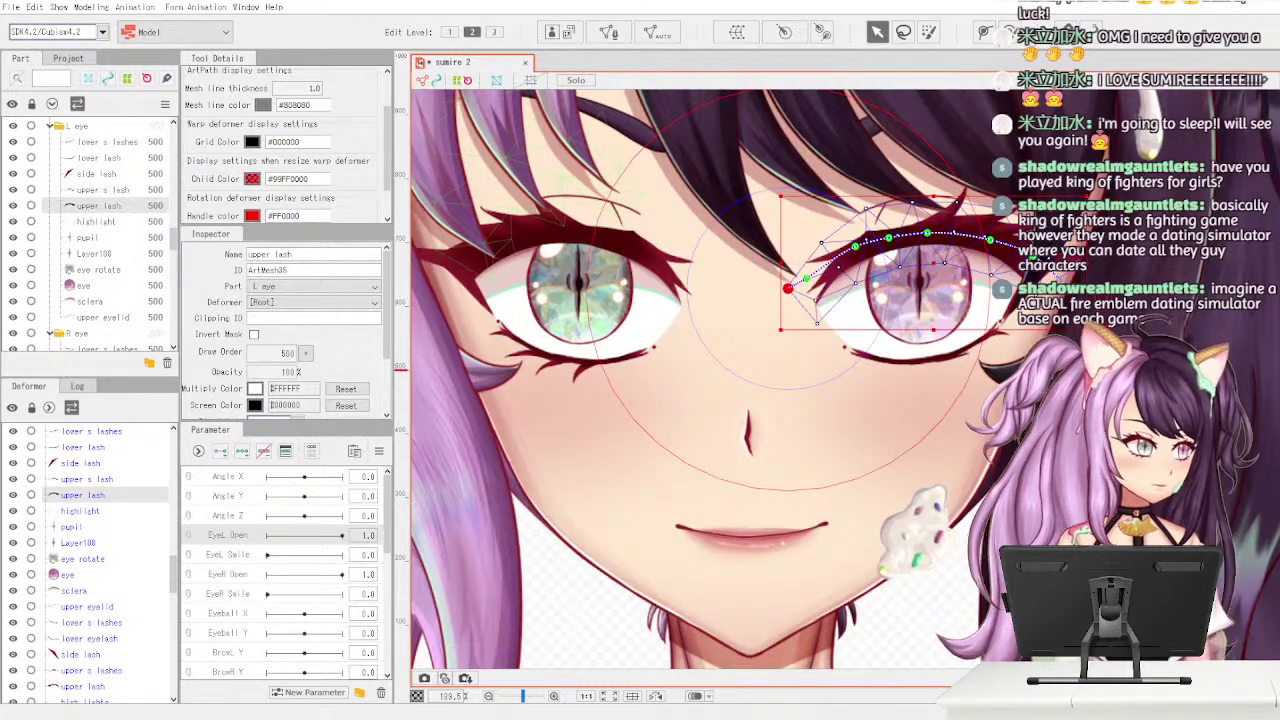
pyautogui.moveTo(933, 263); pyautogui.dragTo(931, 315)
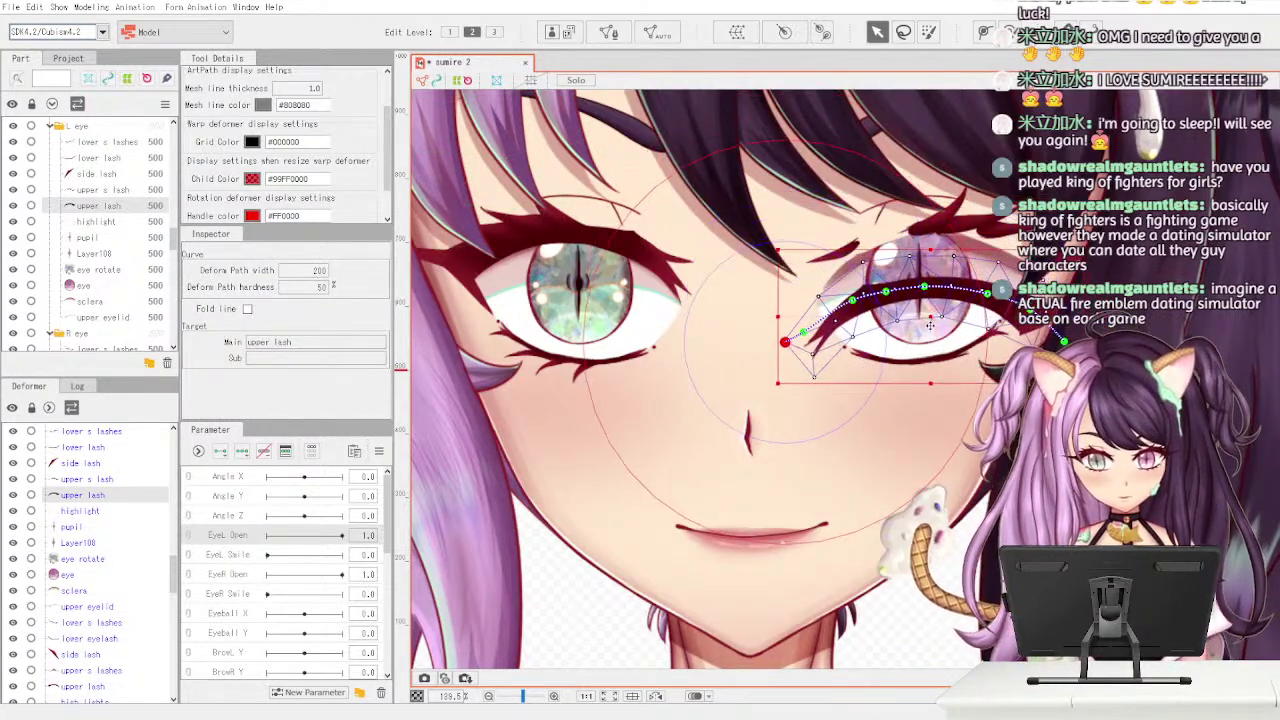
pyautogui.hotkey('ctrl', 'z')
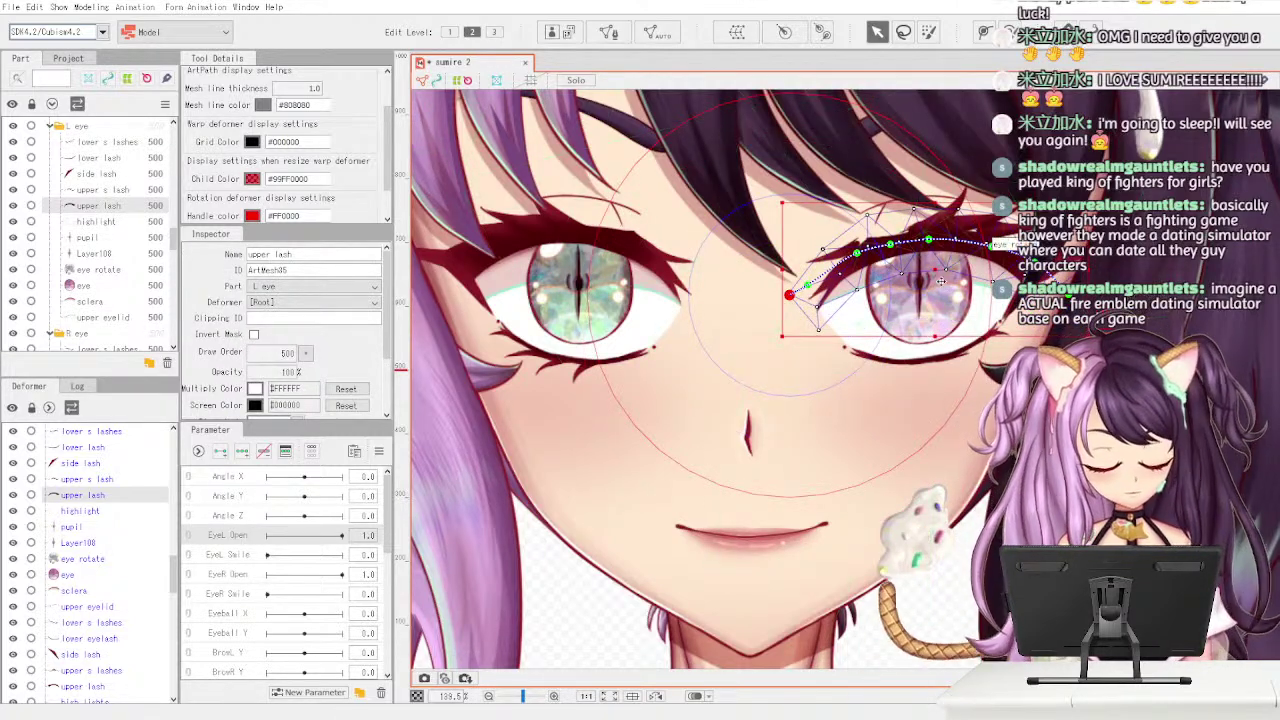
pyautogui.moveTo(936, 271); pyautogui.dragTo(940, 290)
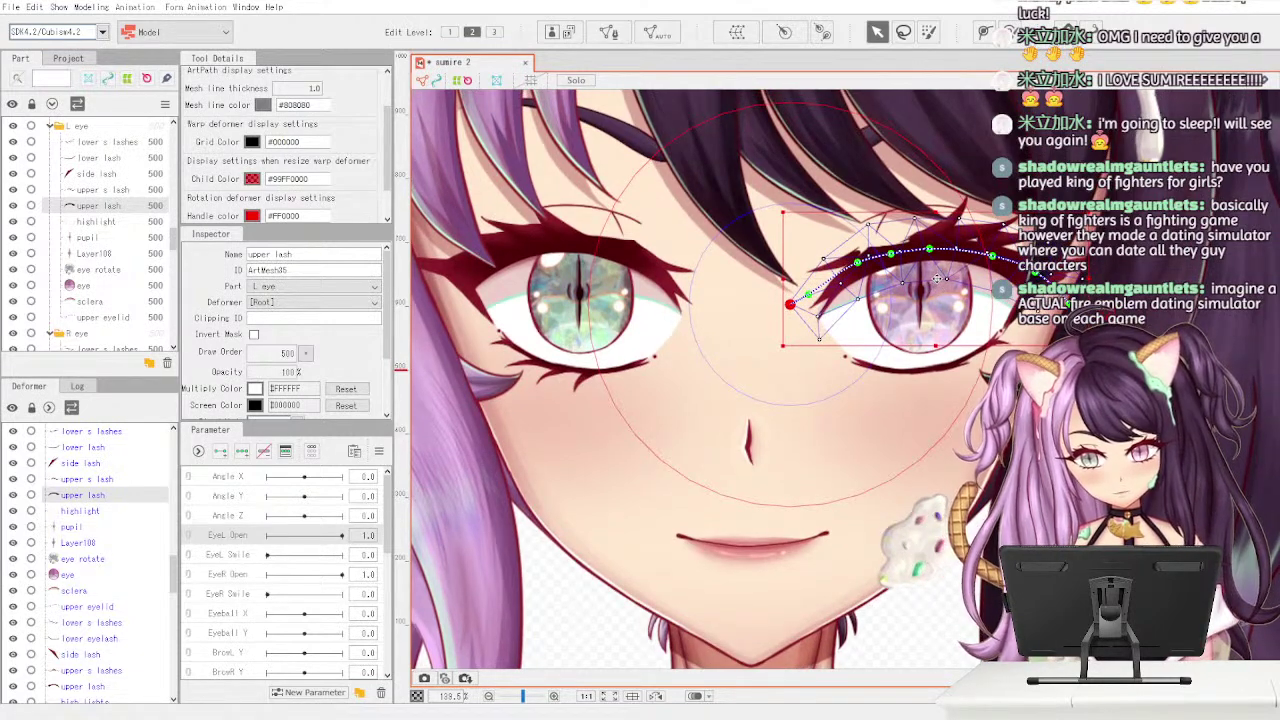
pyautogui.moveTo(936, 280); pyautogui.dragTo(909, 398)
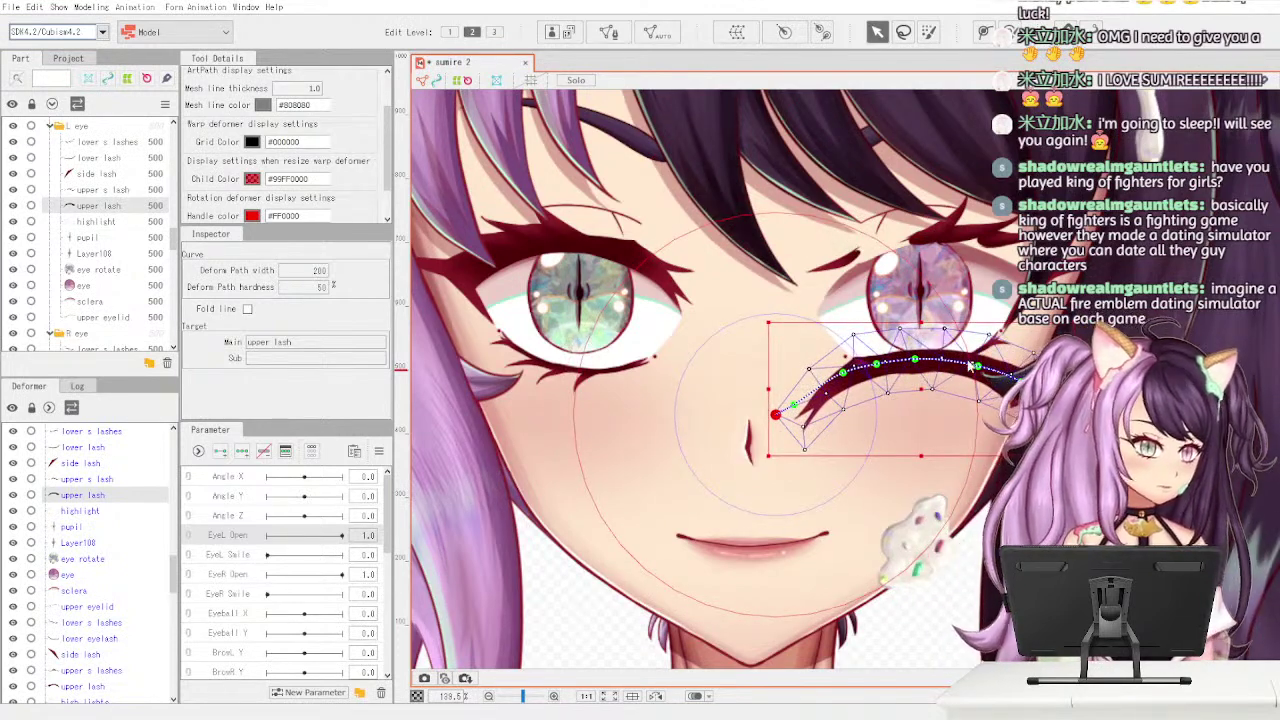
pyautogui.hotkey('ctrl', 'z')
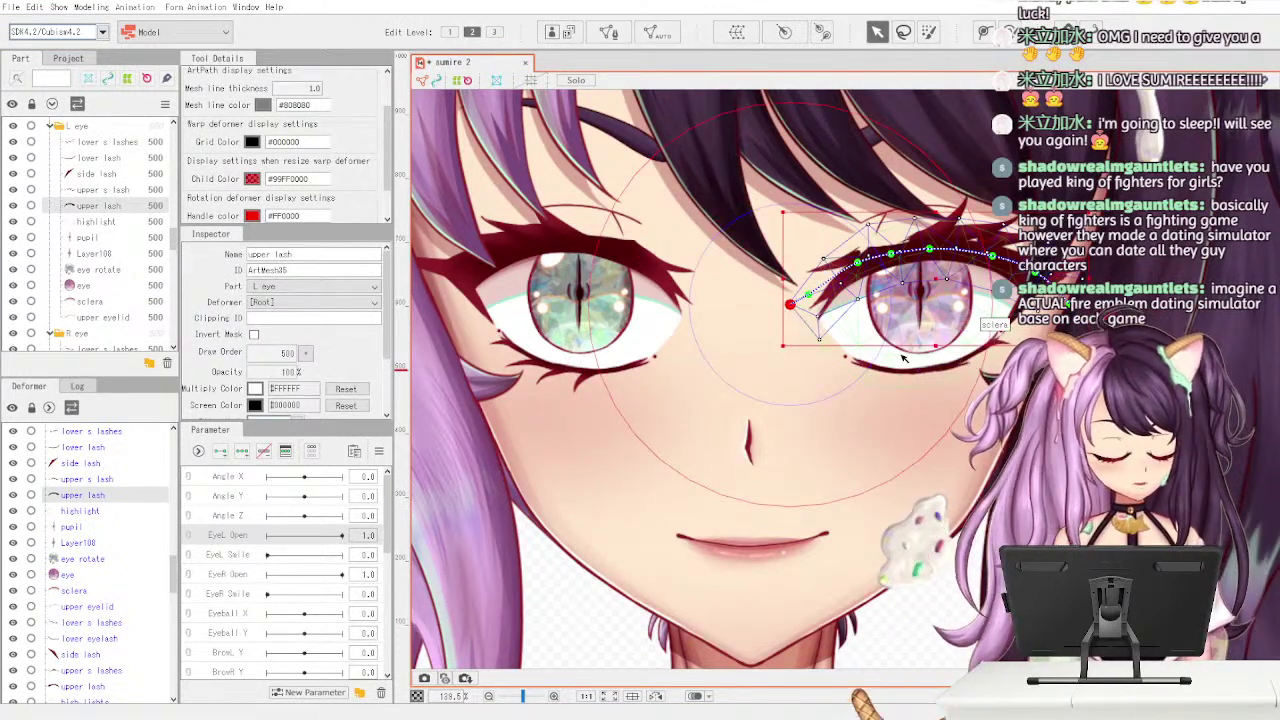
pyautogui.hotkey('ctrl', 'z')
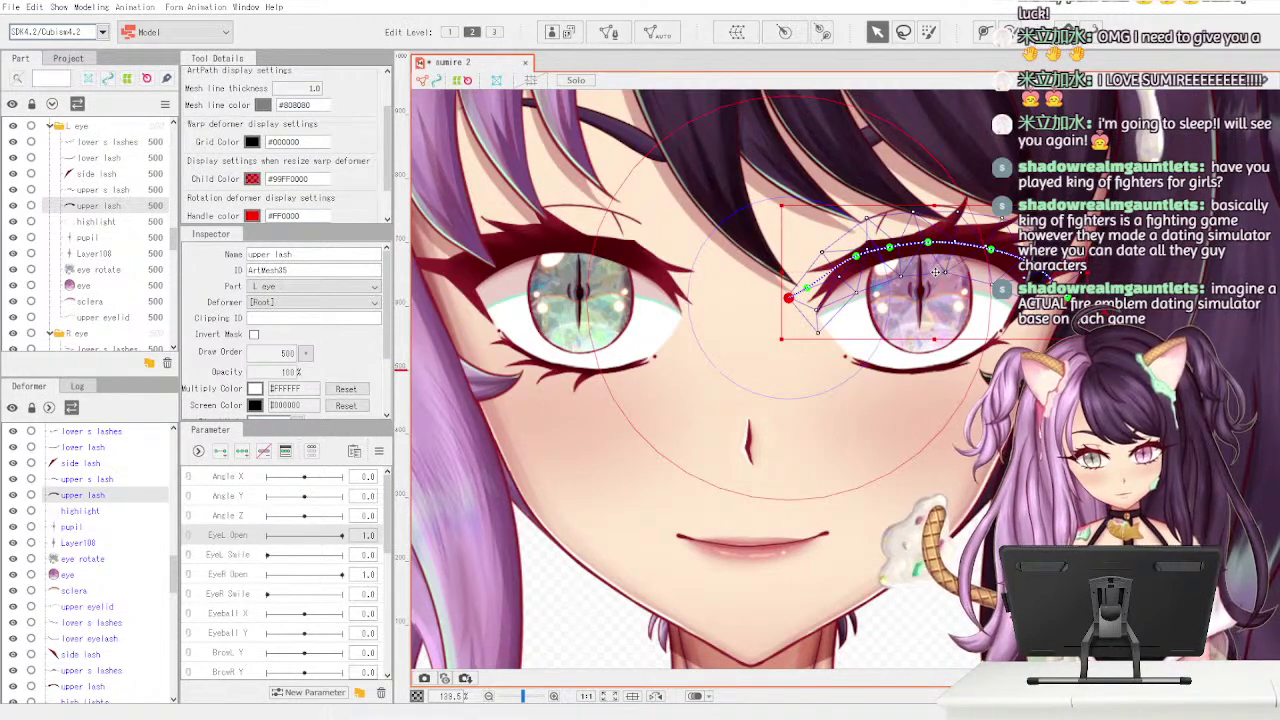
pyautogui.moveTo(935, 272); pyautogui.dragTo(894, 343)
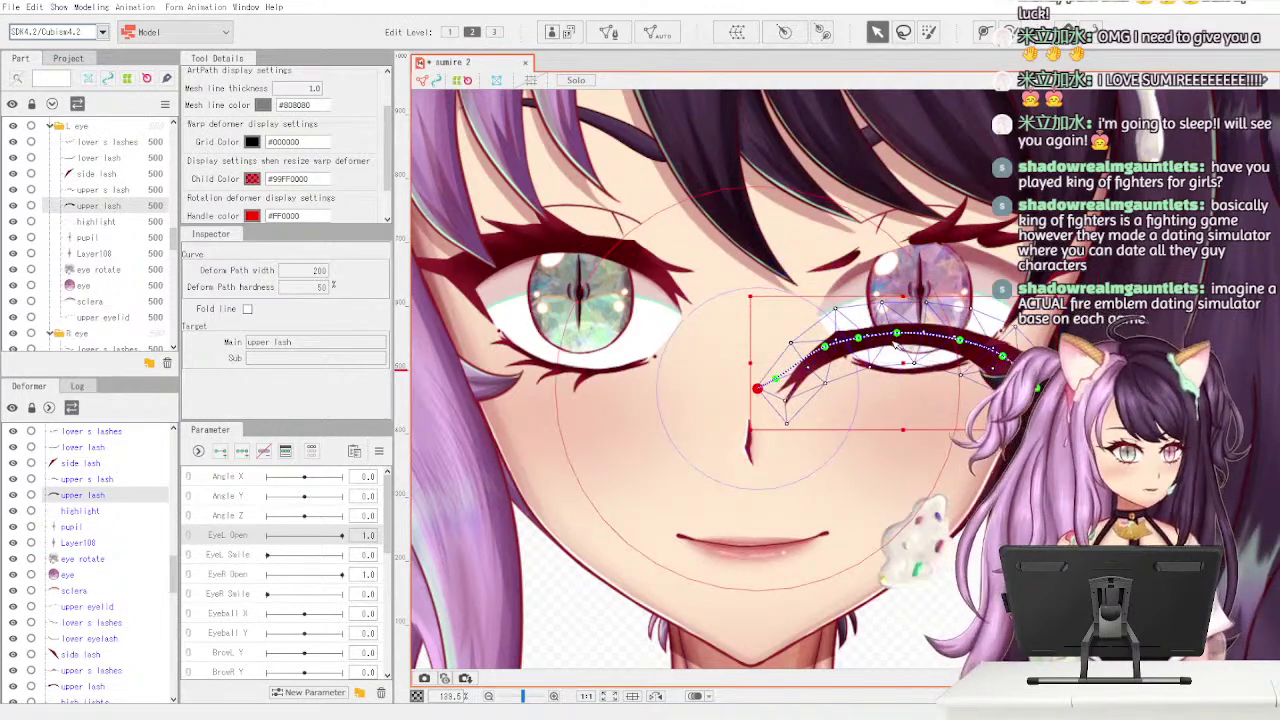
pyautogui.hotkey('ctrl', 'z')
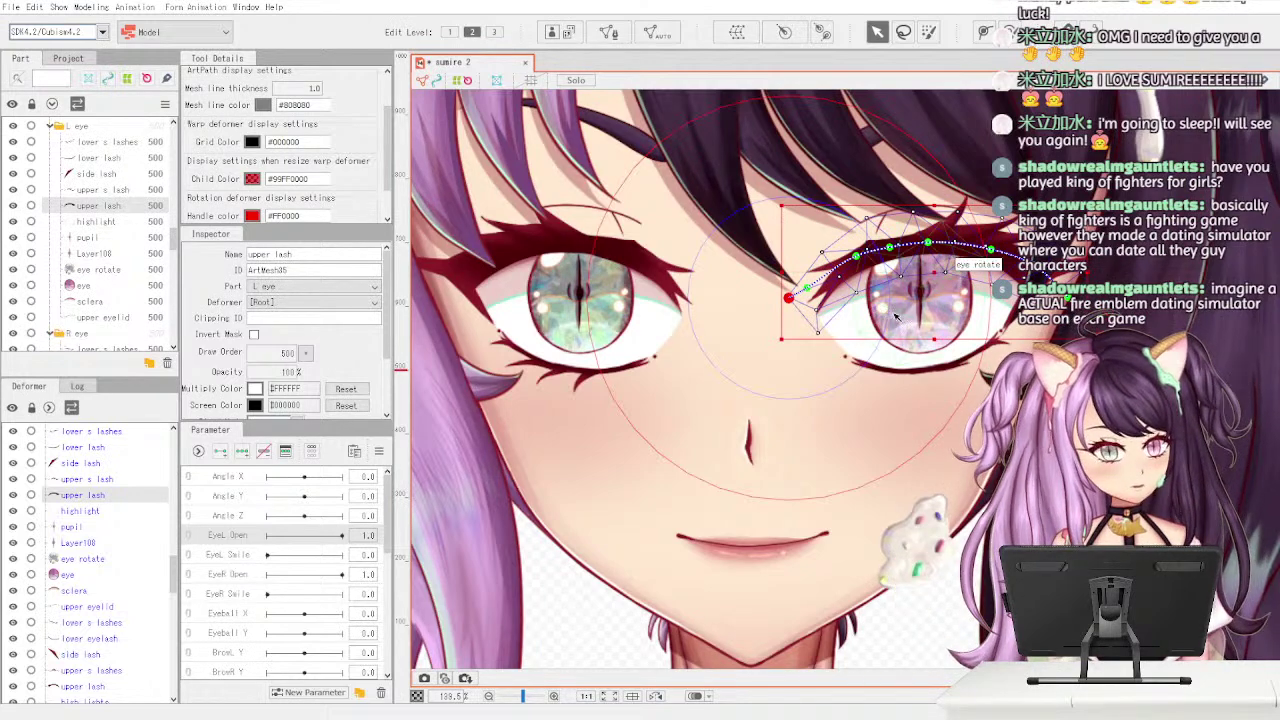
# - Move the whole upper lash straight down onto the lower edge of the L eye
pyautogui.moveTo(952, 323); pyautogui.dragTo(952, 463)
pyautogui.moveTo(816, 432); pyautogui.dragTo(925, 320)
pyautogui.moveTo(916, 268); pyautogui.dragTo(938, 303)
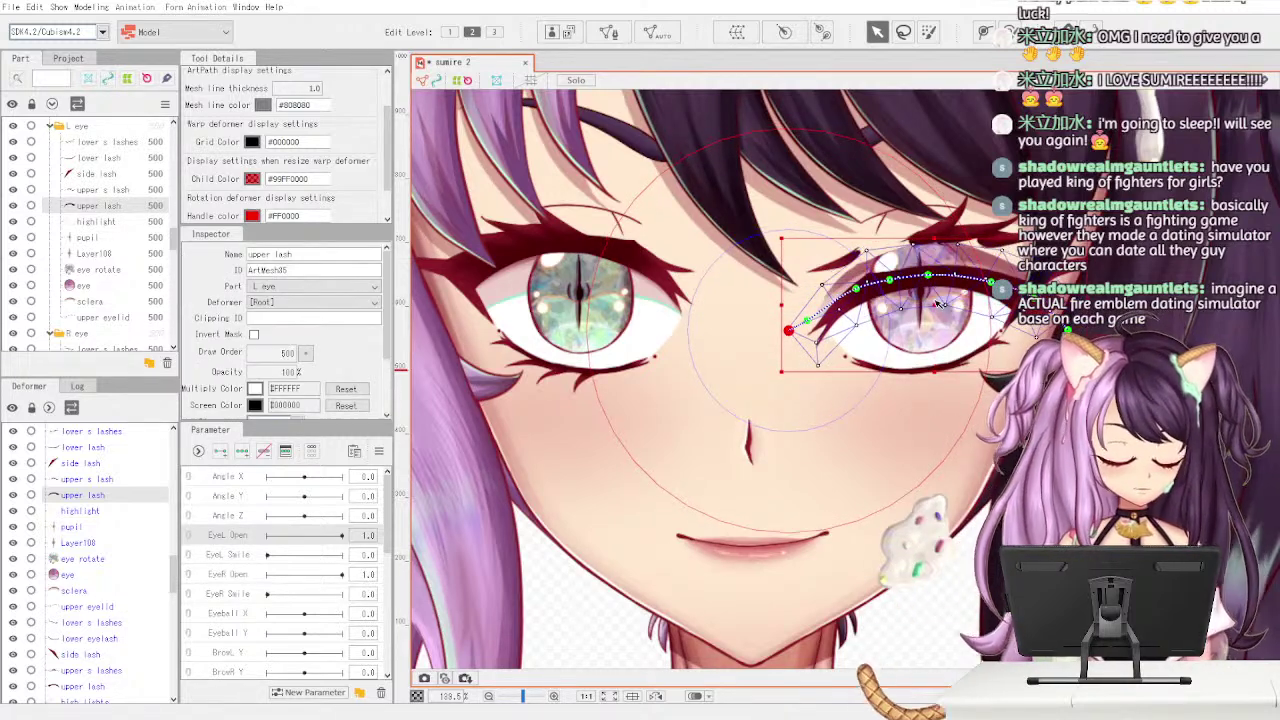
pyautogui.hotkey('ctrl', 'z')
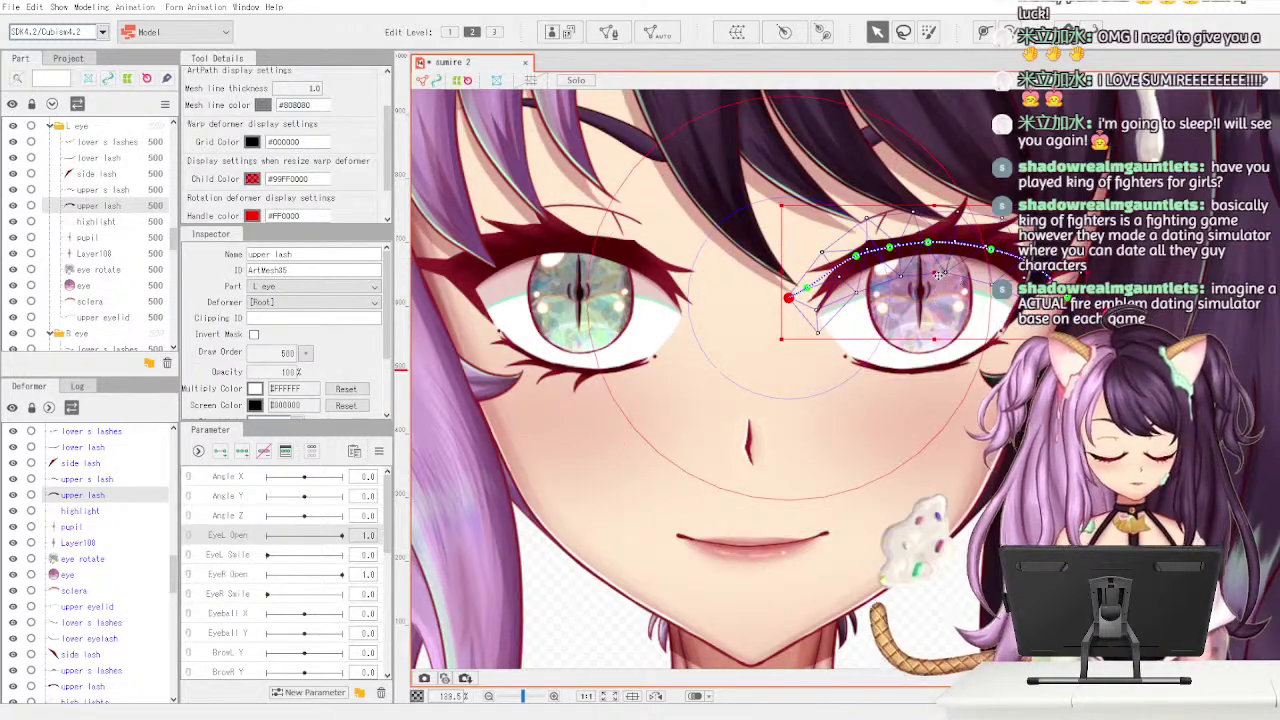
pyautogui.moveTo(934, 273); pyautogui.dragTo(930, 362)
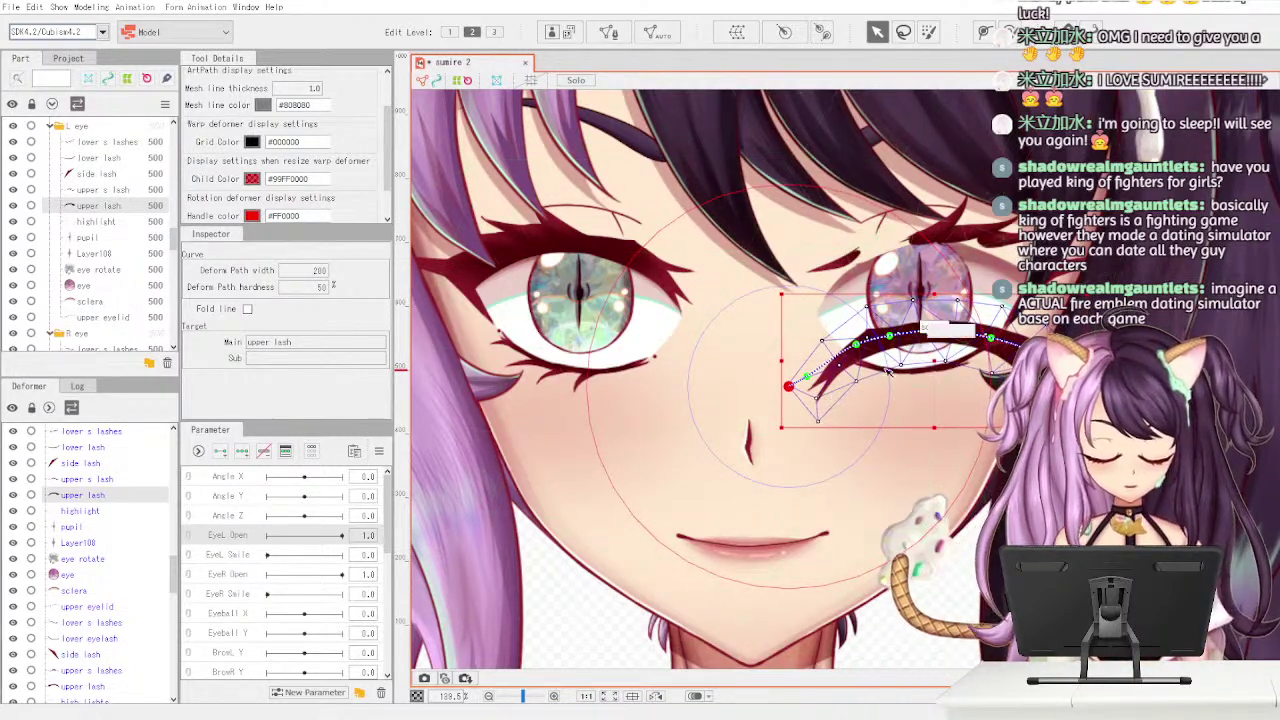
# - Flip the upper lash vertically and lay it over the lower edge of the L eye
pyautogui.moveTo(935, 430); pyautogui.dragTo(934, 182)
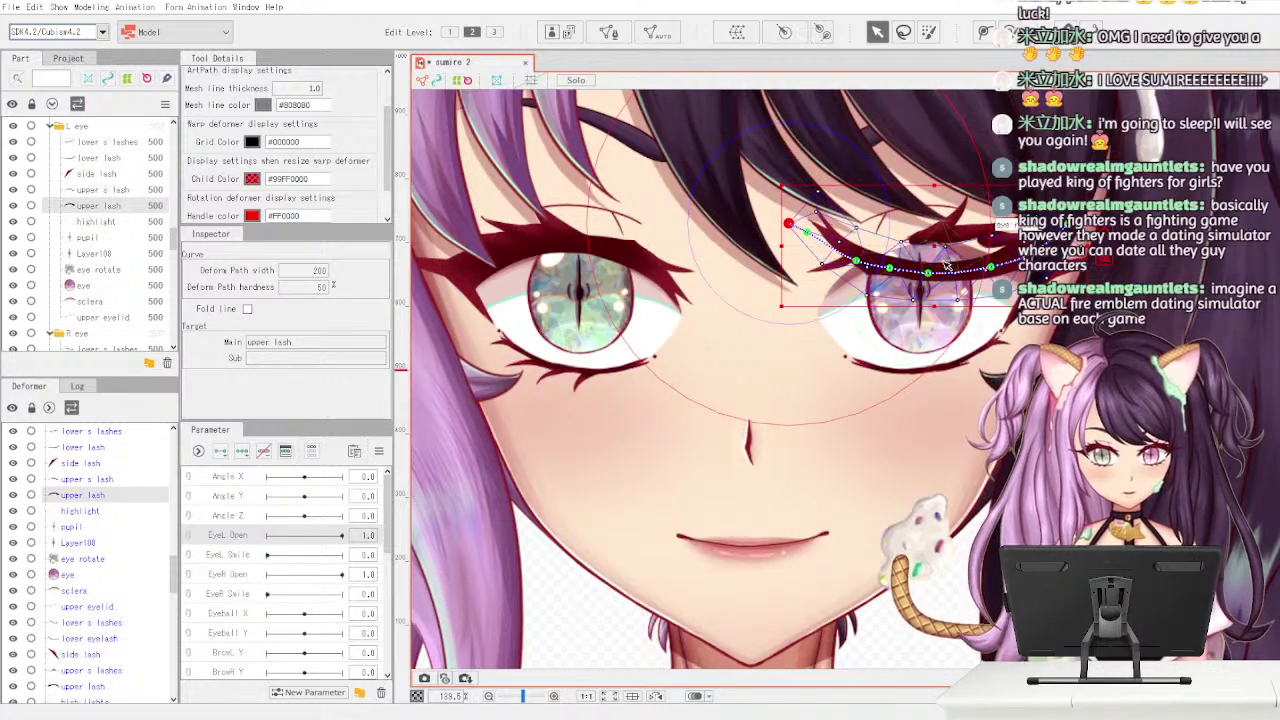
pyautogui.moveTo(938, 248); pyautogui.dragTo(930, 330)
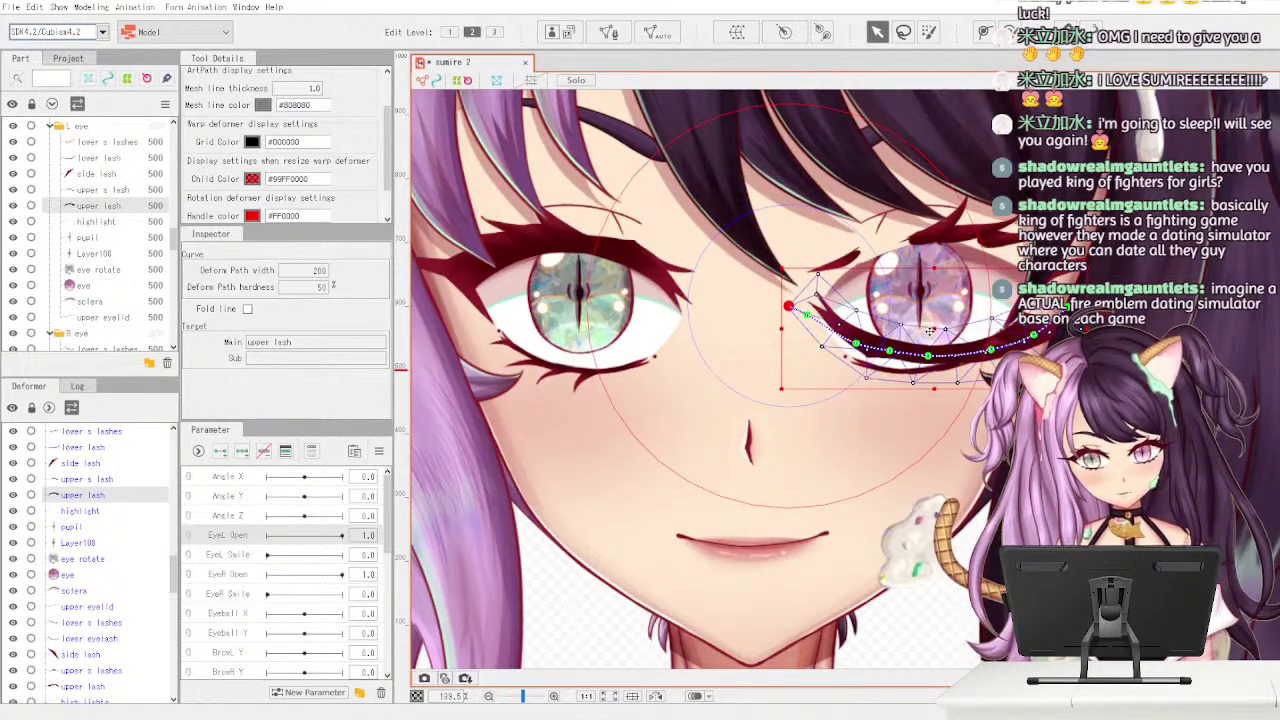
pyautogui.moveTo(809, 316)
pyautogui.mouseDown()
pyautogui.moveTo(780, 312)
pyautogui.moveTo(797, 320)
pyautogui.mouseUp()
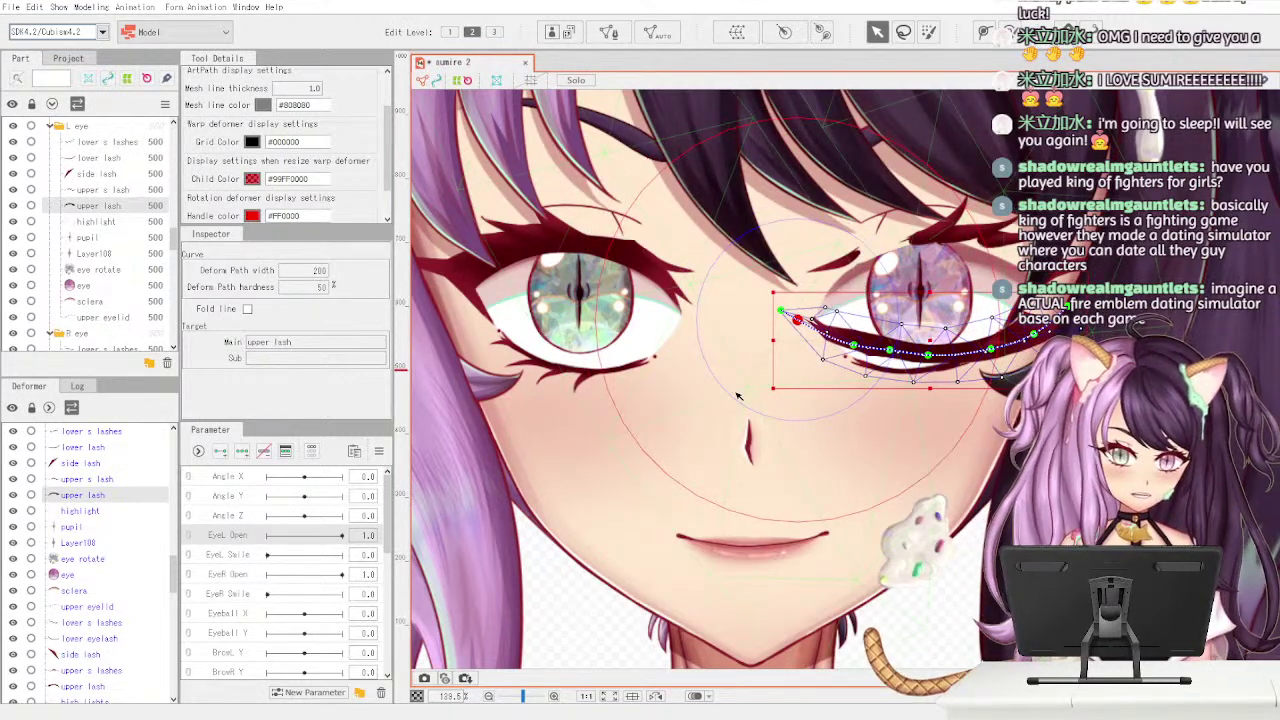
pyautogui.hotkey('ctrl', 'z')
pyautogui.hotkey('ctrl', 'z')
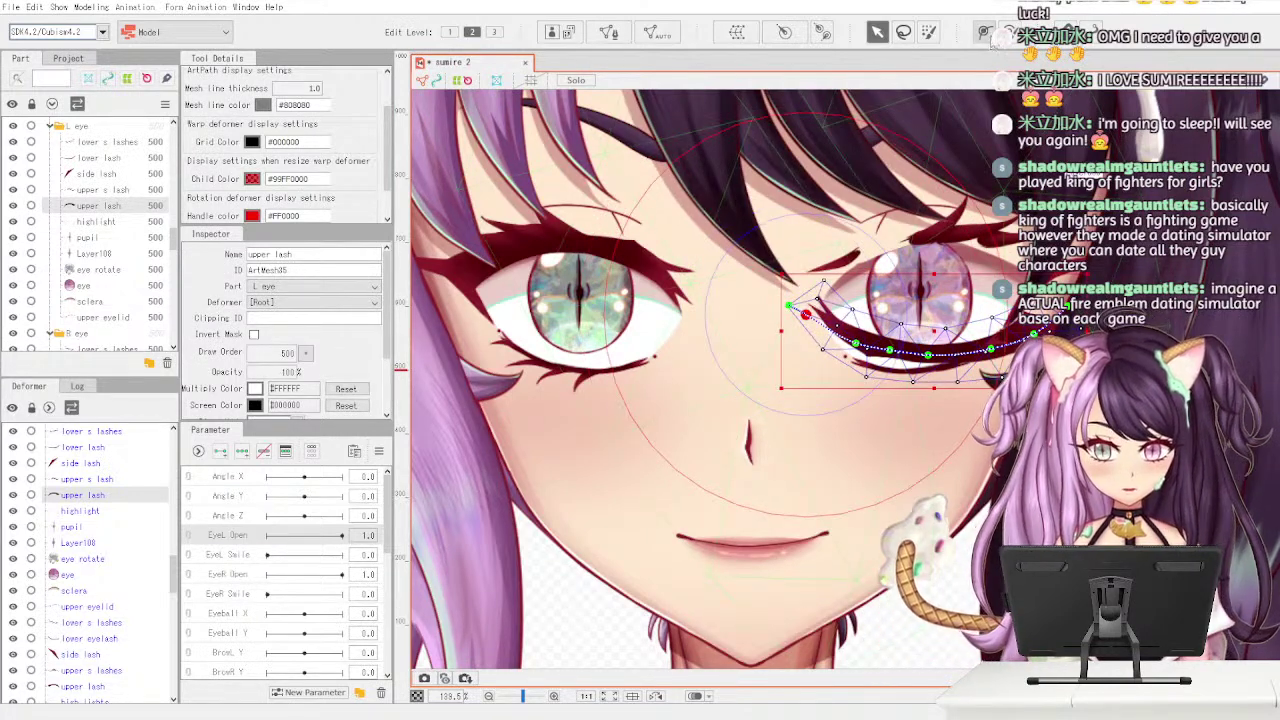
# - Refit the deform path's inner-corner points to the curve of the flipped upper lash
pyautogui.click(985, 32)
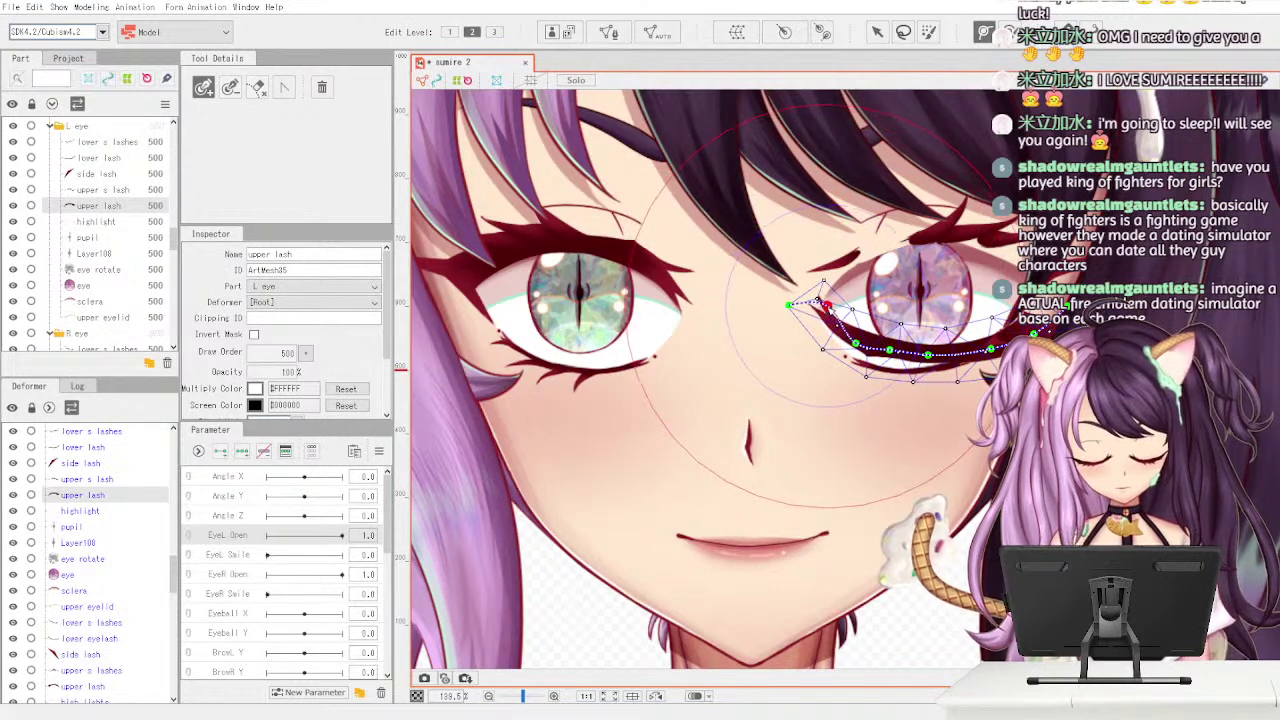
pyautogui.click(815, 318)
pyautogui.moveTo(789, 305); pyautogui.dragTo(809, 292)
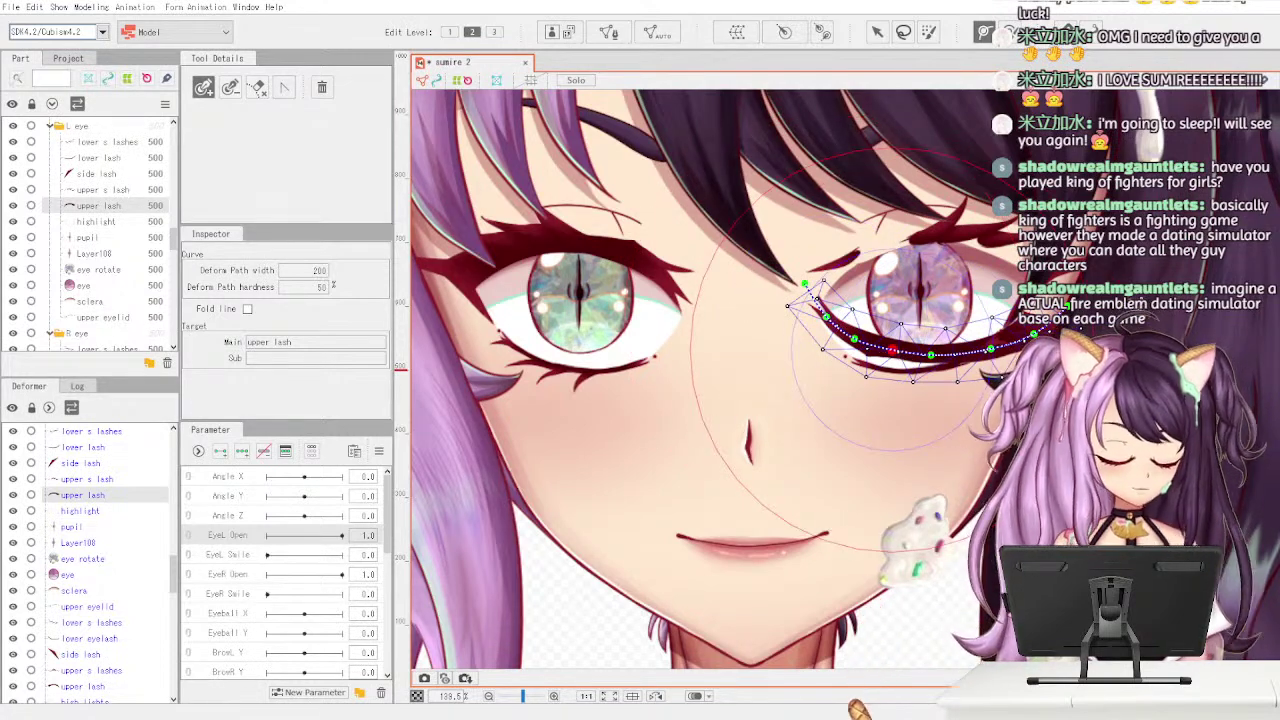
# - Bend the flipped upper lash's inner half with its deform path points so it follows the L eye's lower edge
pyautogui.click(877, 33)
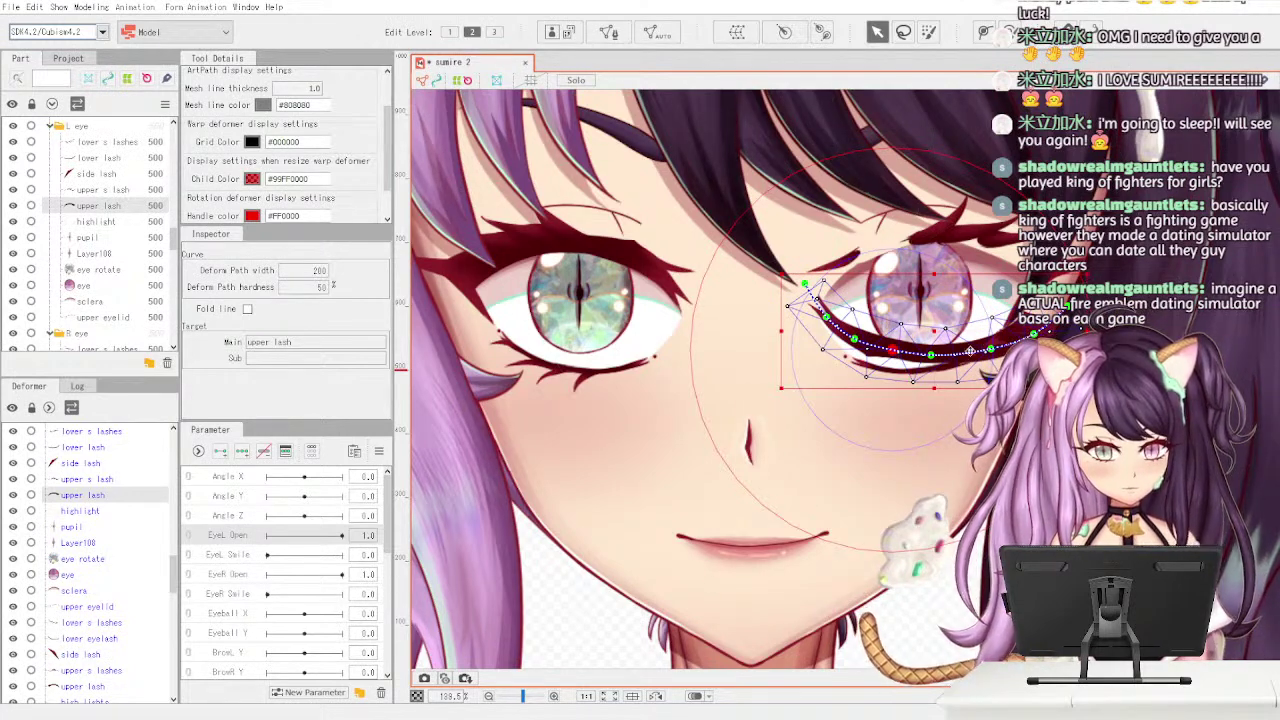
pyautogui.click(932, 357)
pyautogui.moveTo(932, 358); pyautogui.dragTo(856, 345)
pyautogui.moveTo(790, 305); pyautogui.dragTo(825, 333)
pyautogui.moveTo(853, 347); pyautogui.dragTo(856, 350)
pyautogui.click(856, 328)
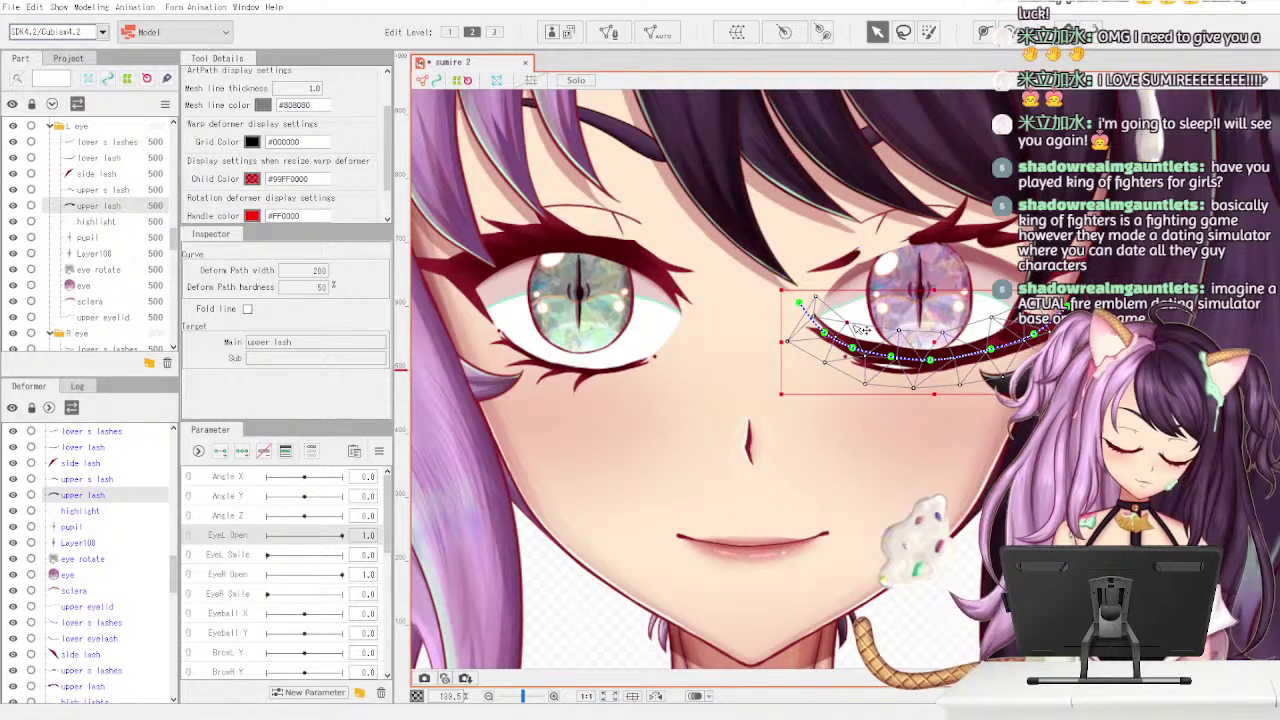
pyautogui.click(860, 328)
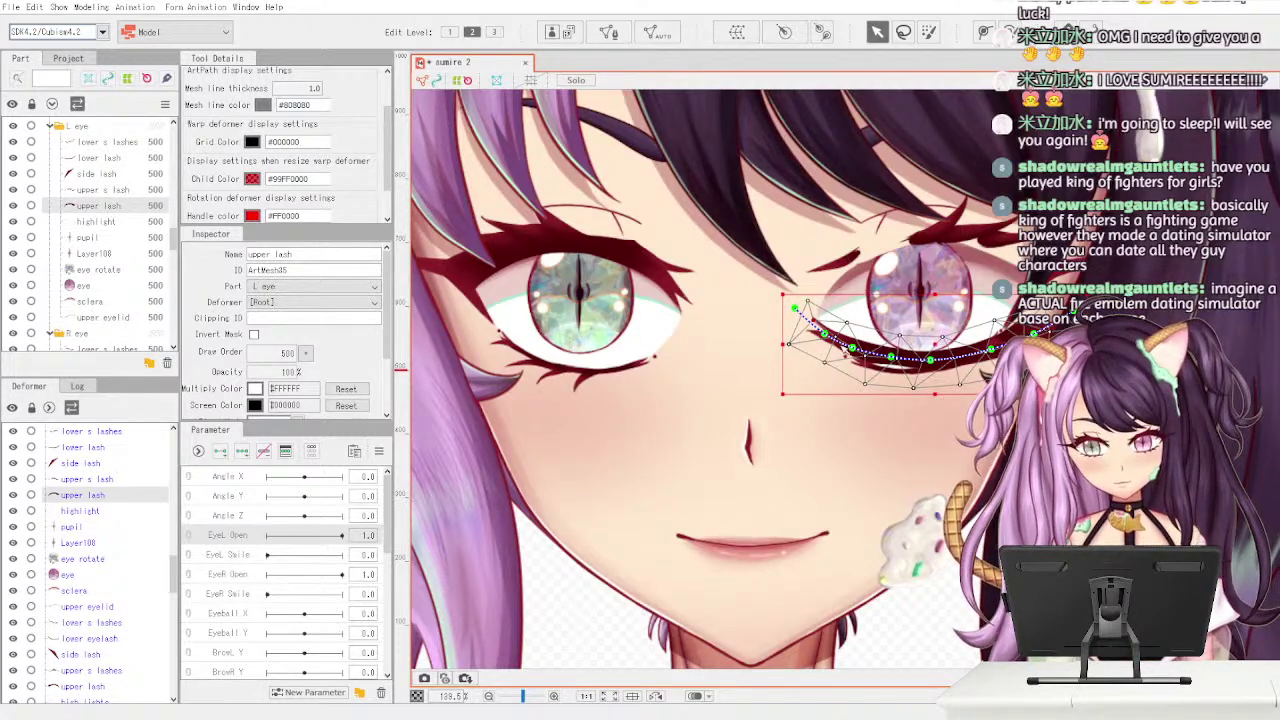
pyautogui.moveTo(826, 336); pyautogui.dragTo(825, 337)
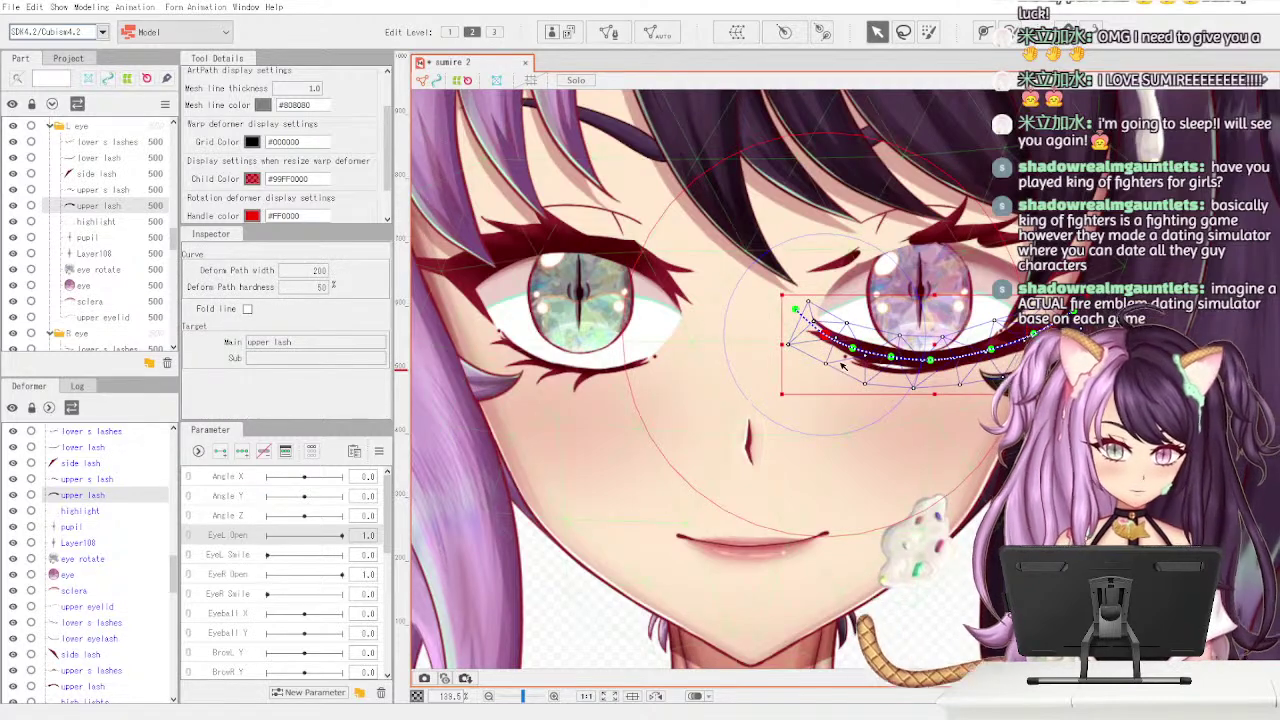
pyautogui.click(842, 365)
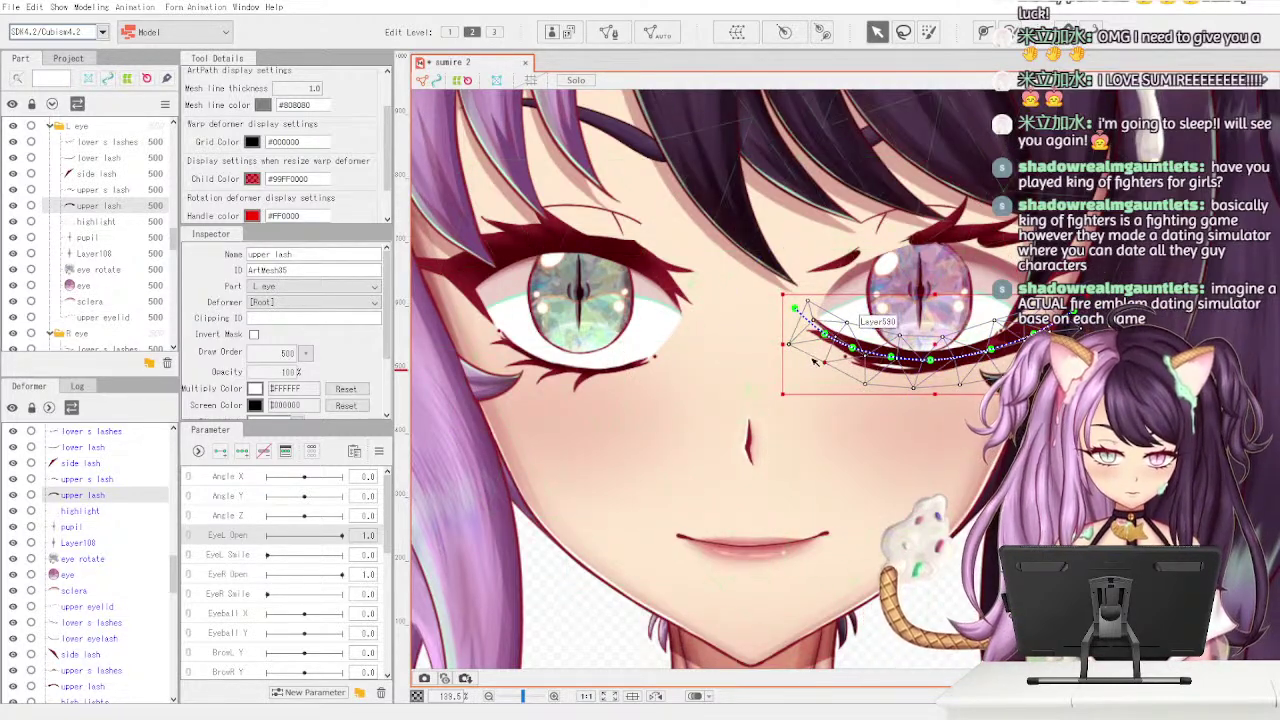
pyautogui.moveTo(796, 338); pyautogui.dragTo(795, 337)
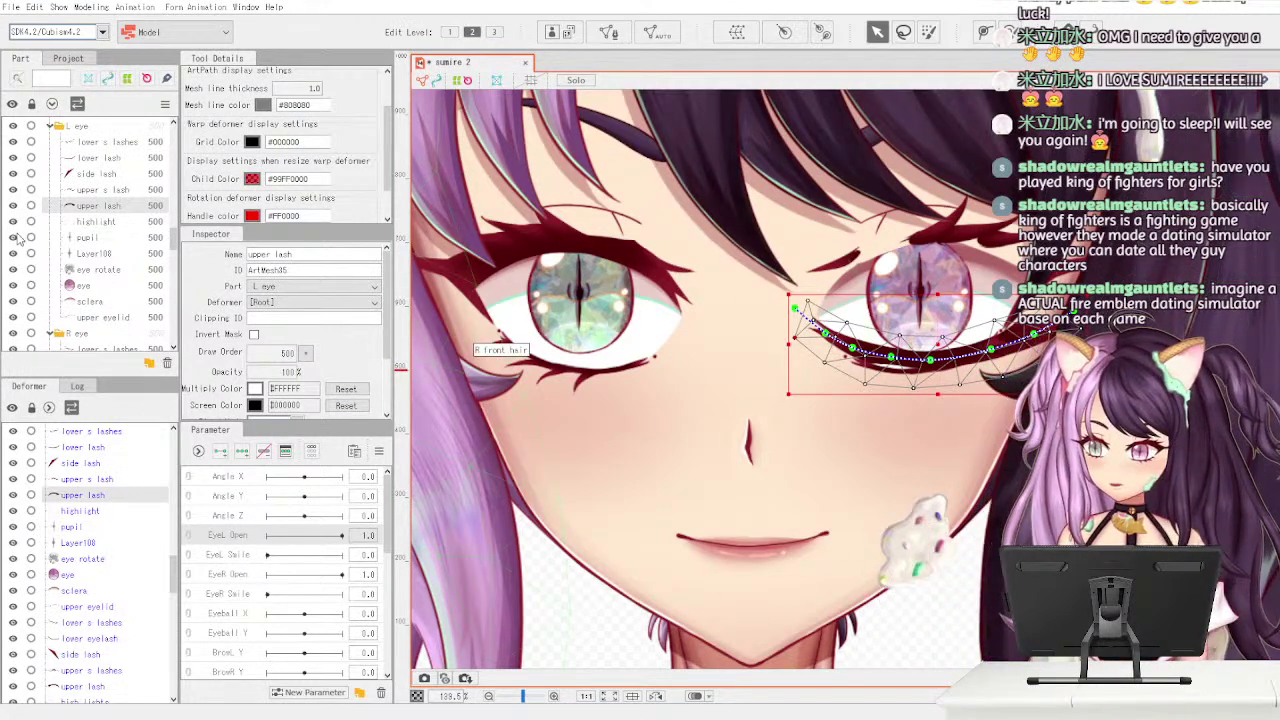
# - Draw a deform path along the L eye's side lash
pyautogui.click(90, 192)
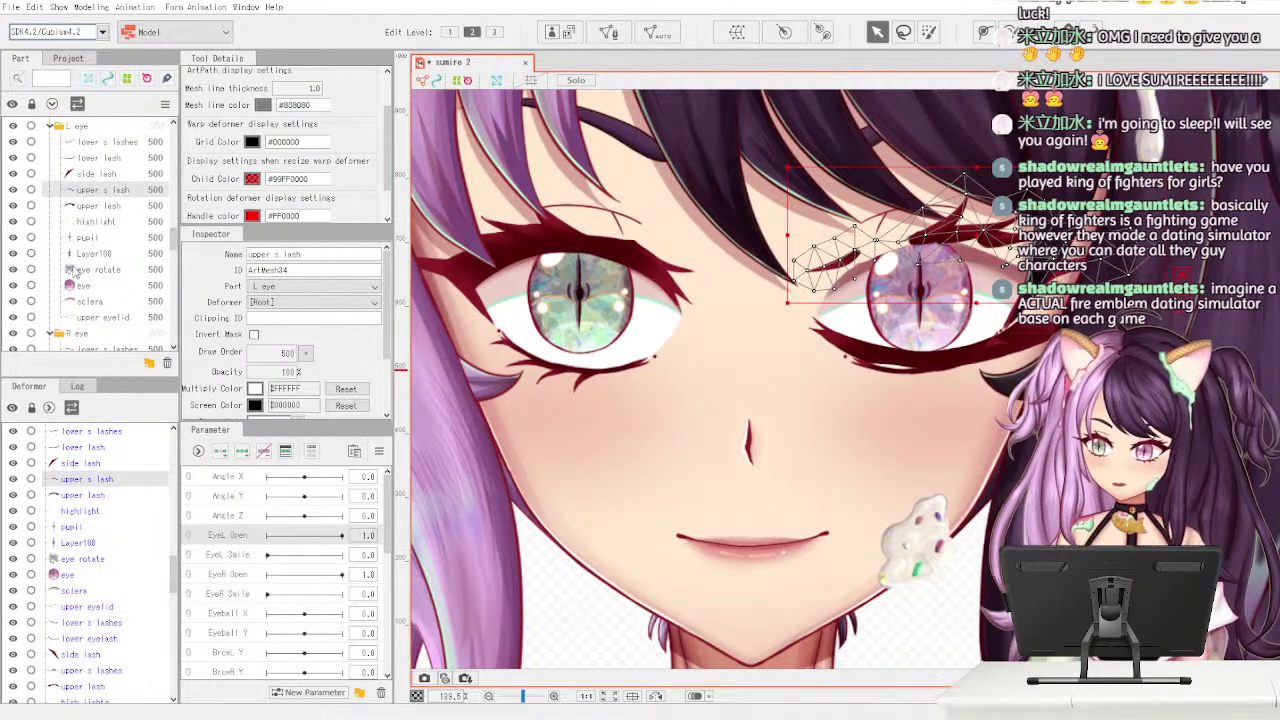
pyautogui.click(105, 158)
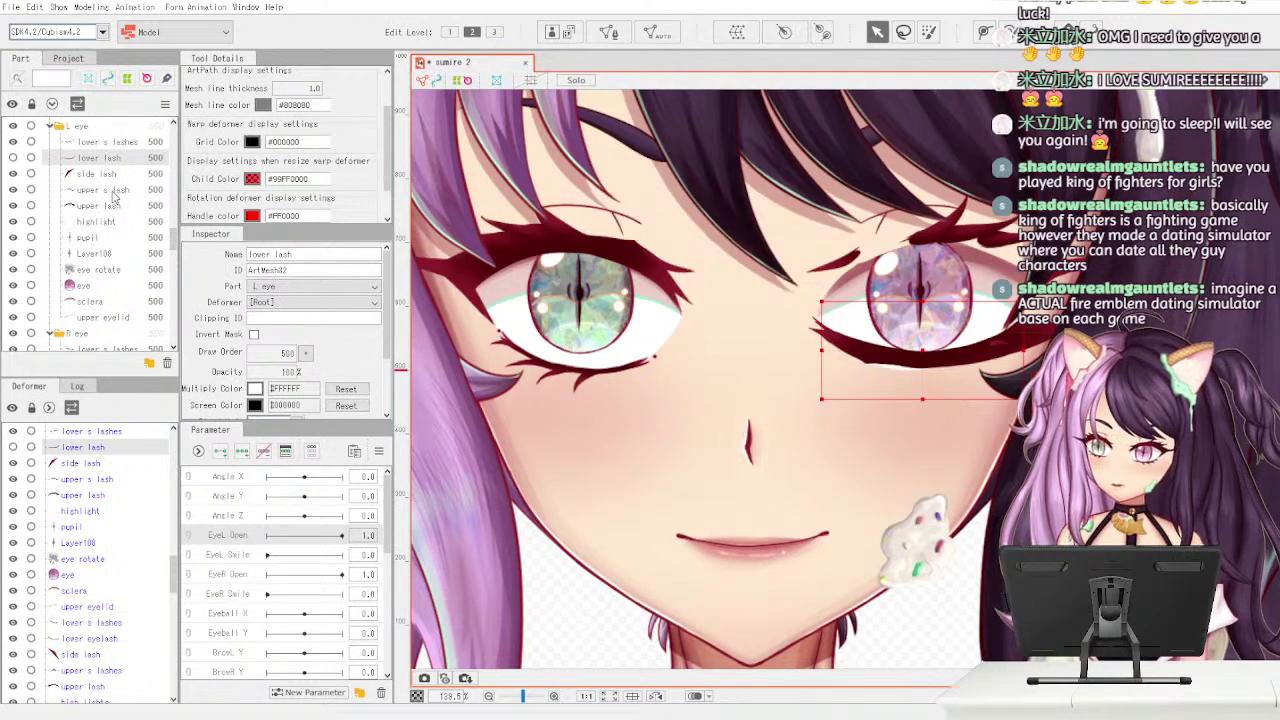
pyautogui.click(110, 175)
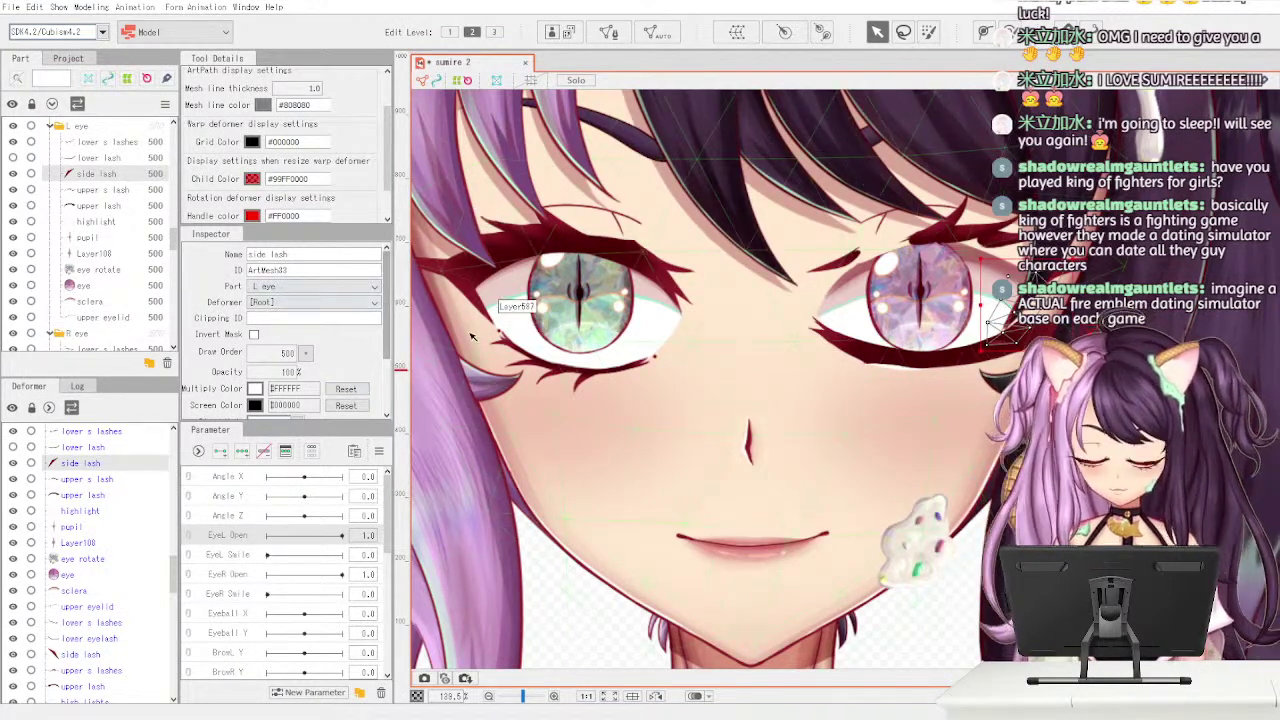
pyautogui.click(822, 33)
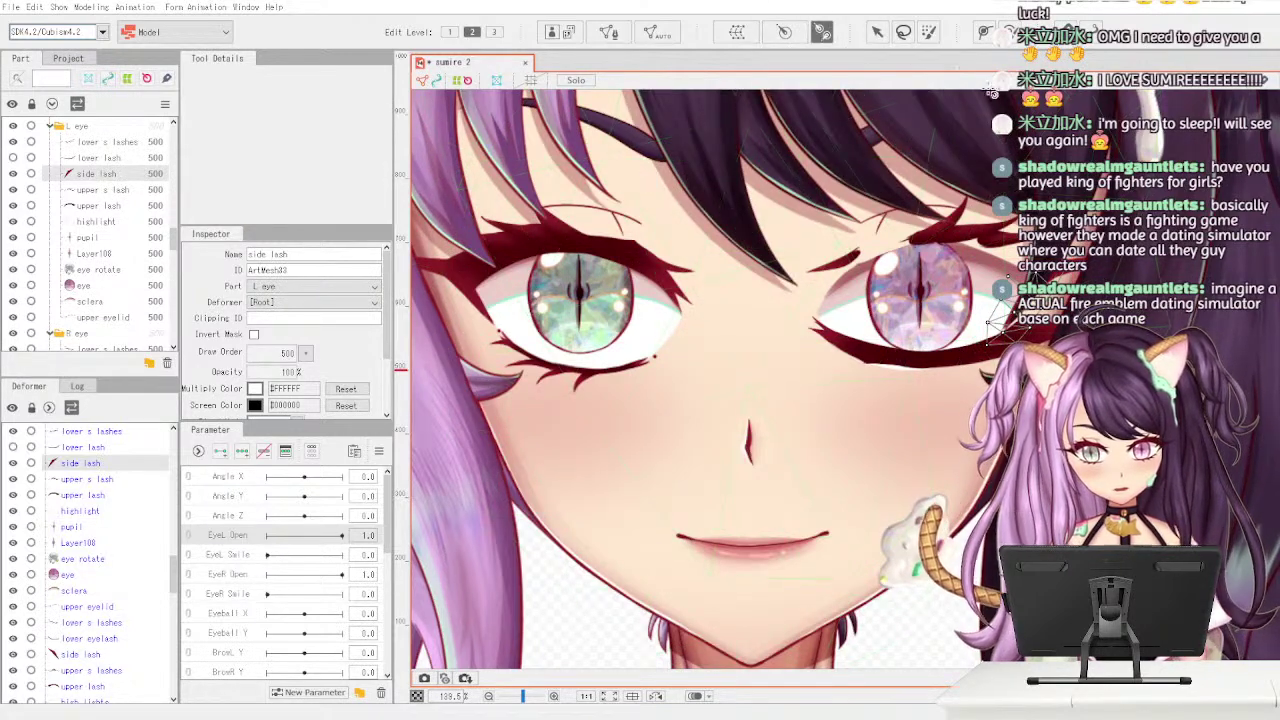
pyautogui.click(984, 32)
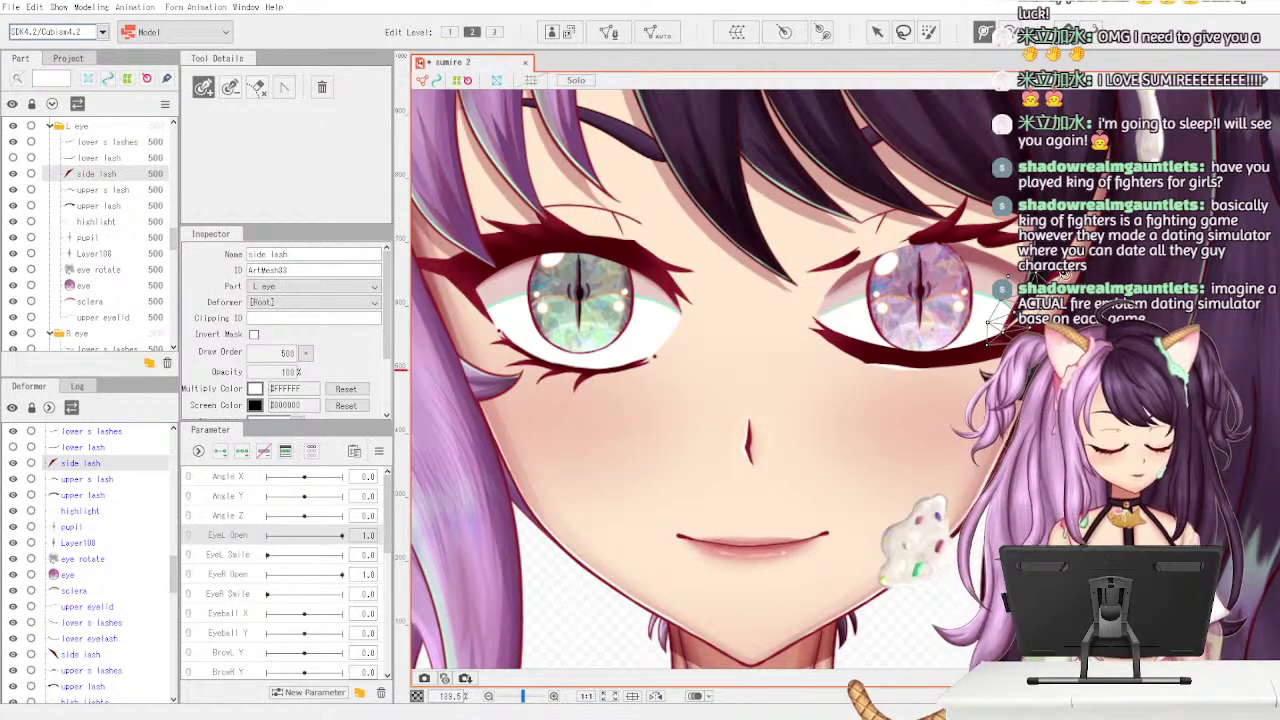
pyautogui.click(1047, 279)
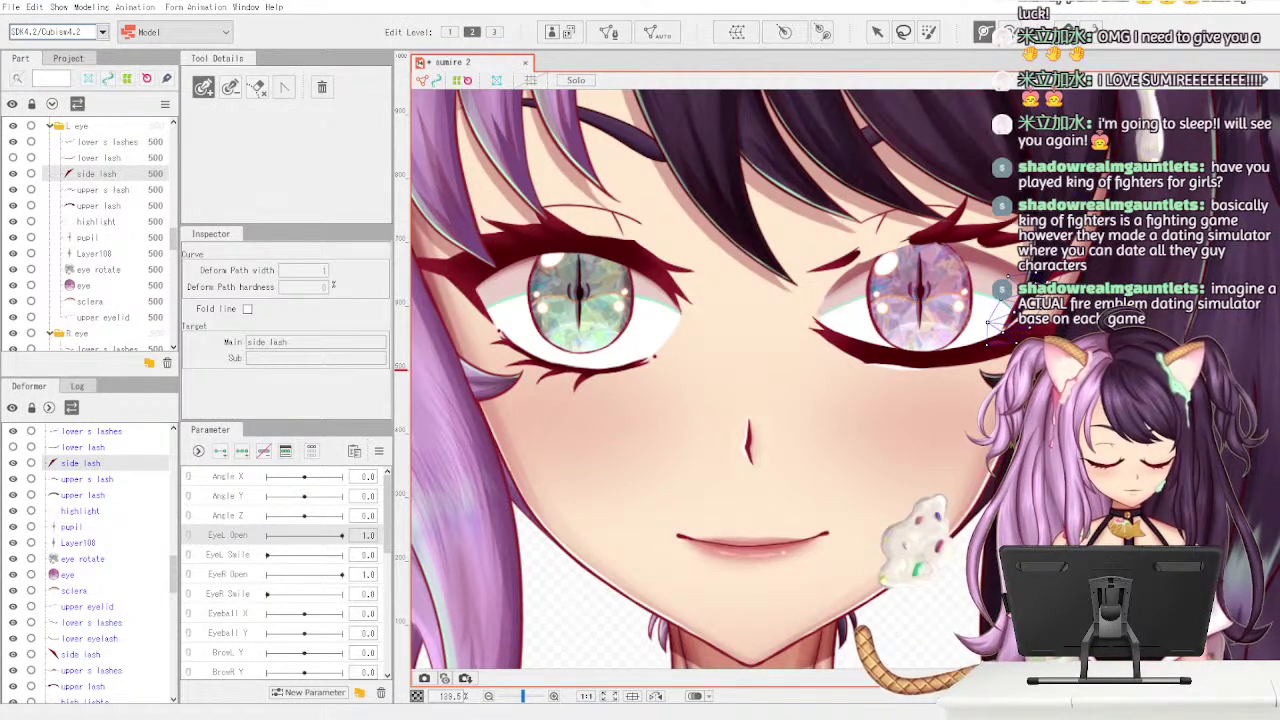
pyautogui.click(987, 353)
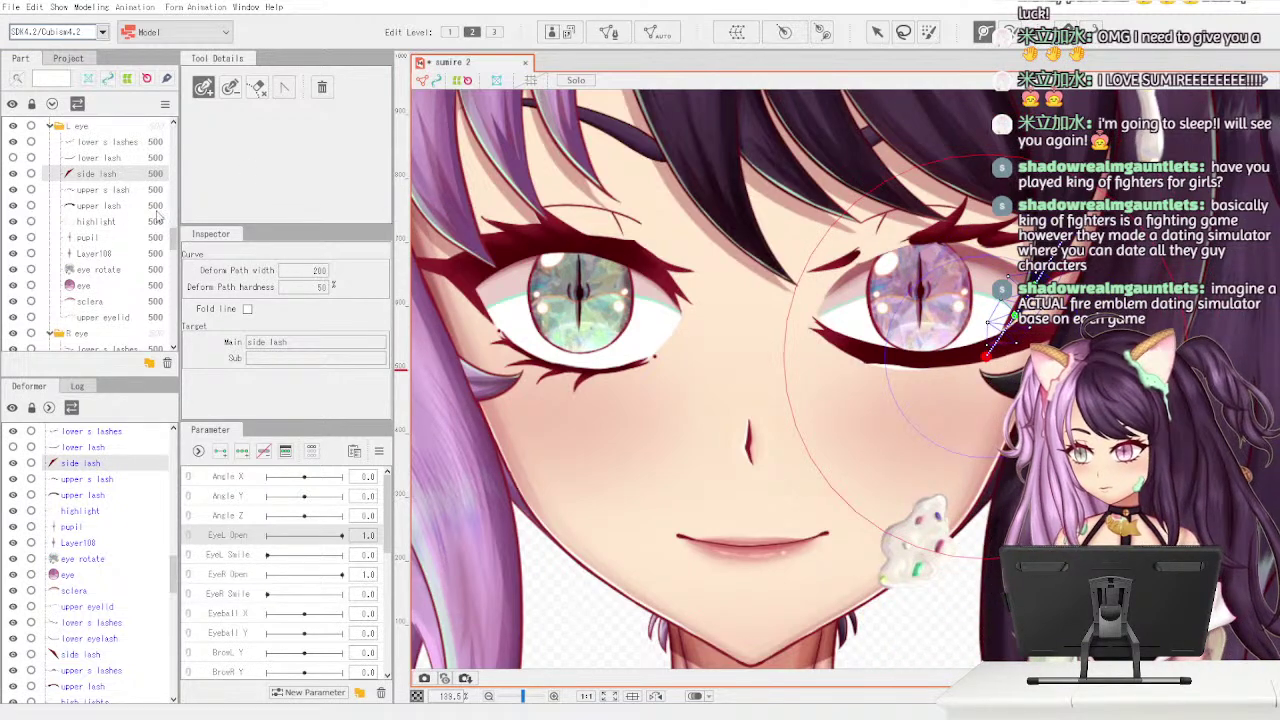
# - Undo the lash edits back to the unflipped upper lash in its original position at EyeL Open 0
pyautogui.click(122, 196)
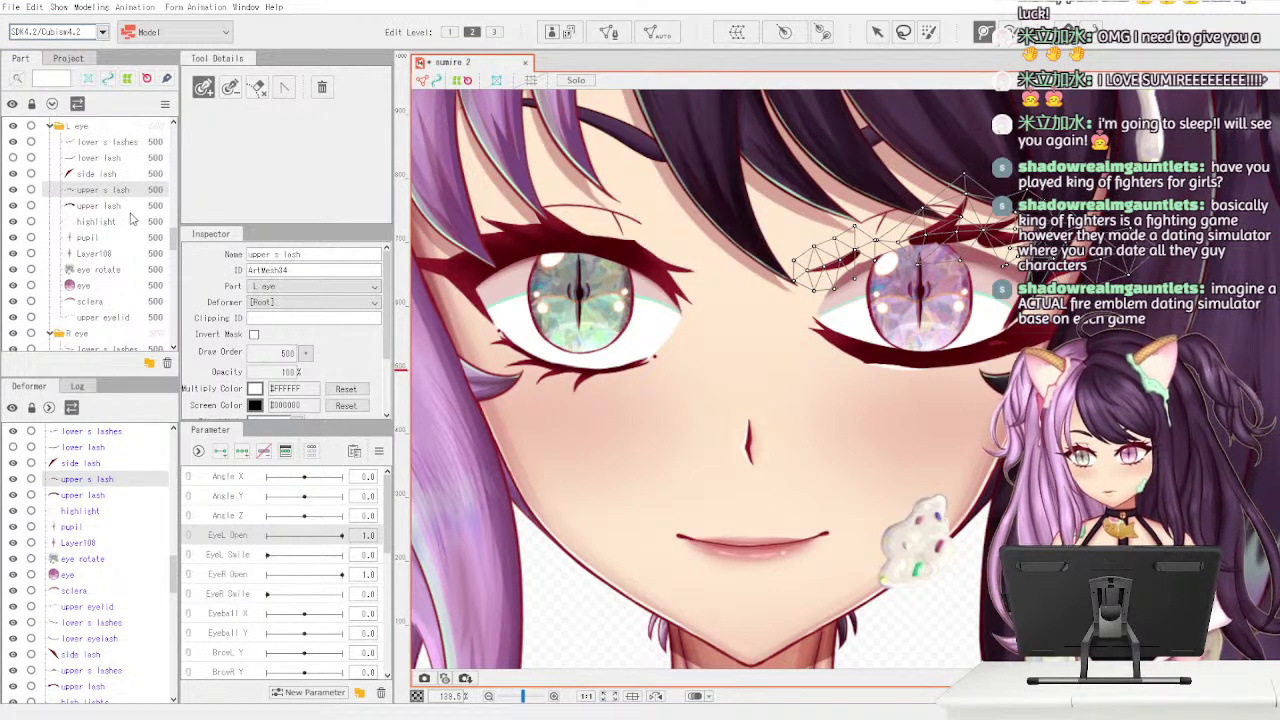
pyautogui.click(131, 222)
pyautogui.click(127, 207)
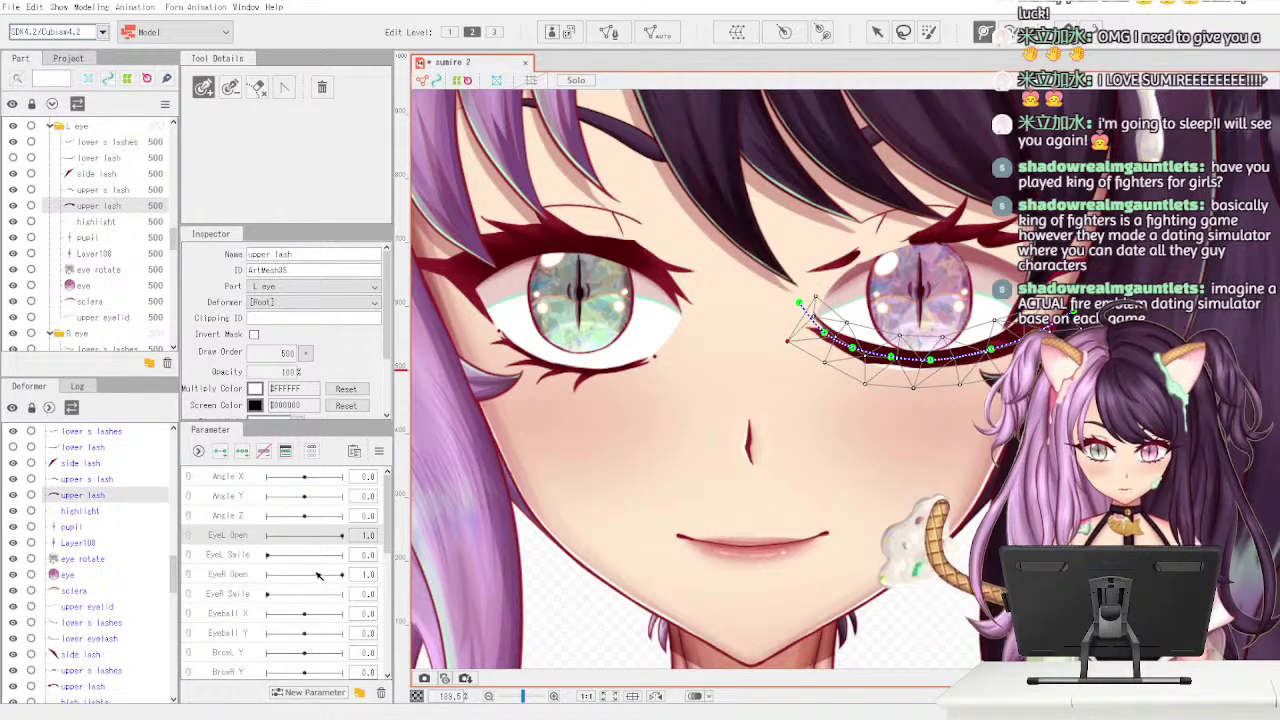
pyautogui.moveTo(824, 333); pyautogui.dragTo(826, 318)
pyautogui.moveTo(799, 302); pyautogui.dragTo(805, 285)
pyautogui.moveTo(891, 357); pyautogui.dragTo(891, 355)
pyautogui.moveTo(930, 360); pyautogui.dragTo(928, 355)
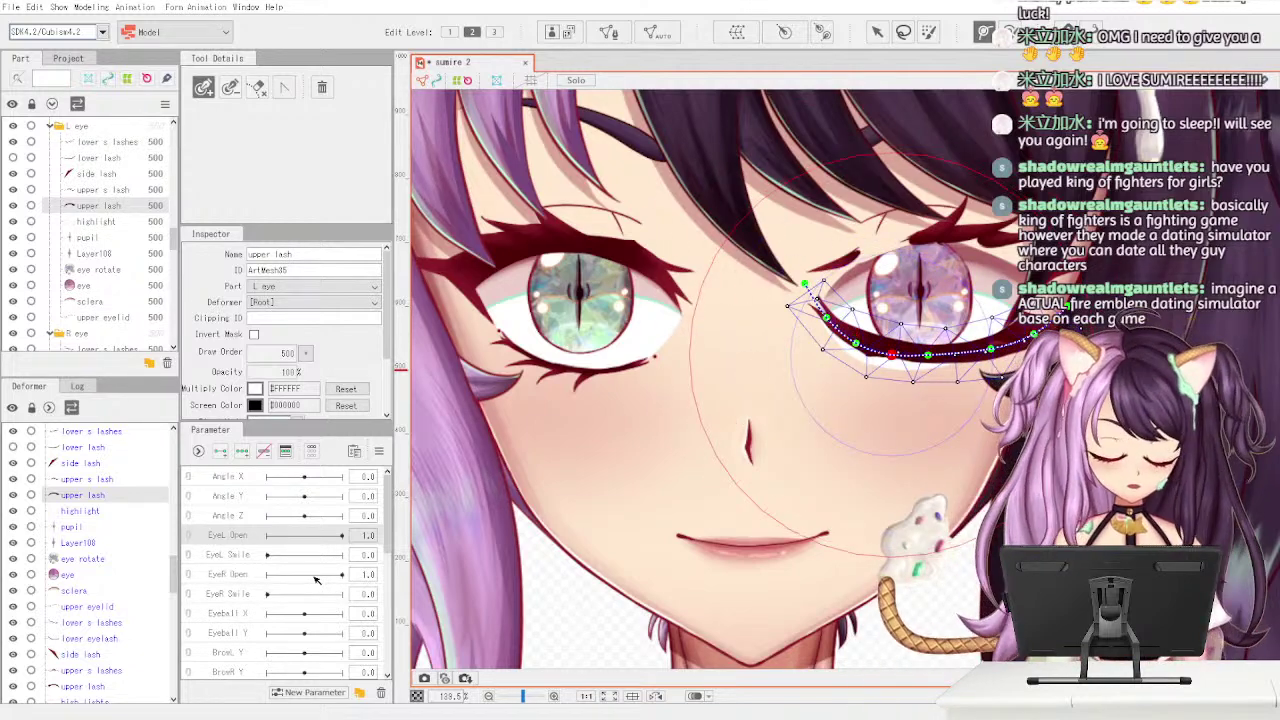
pyautogui.hotkey('ctrl', 'z')
pyautogui.hotkey('ctrl', 'z')
pyautogui.hotkey('ctrl', 'z')
pyautogui.hotkey('ctrl', 'z')
pyautogui.hotkey('ctrl', 'z')
pyautogui.hotkey('ctrl', 'z')
pyautogui.hotkey('ctrl', 'z')
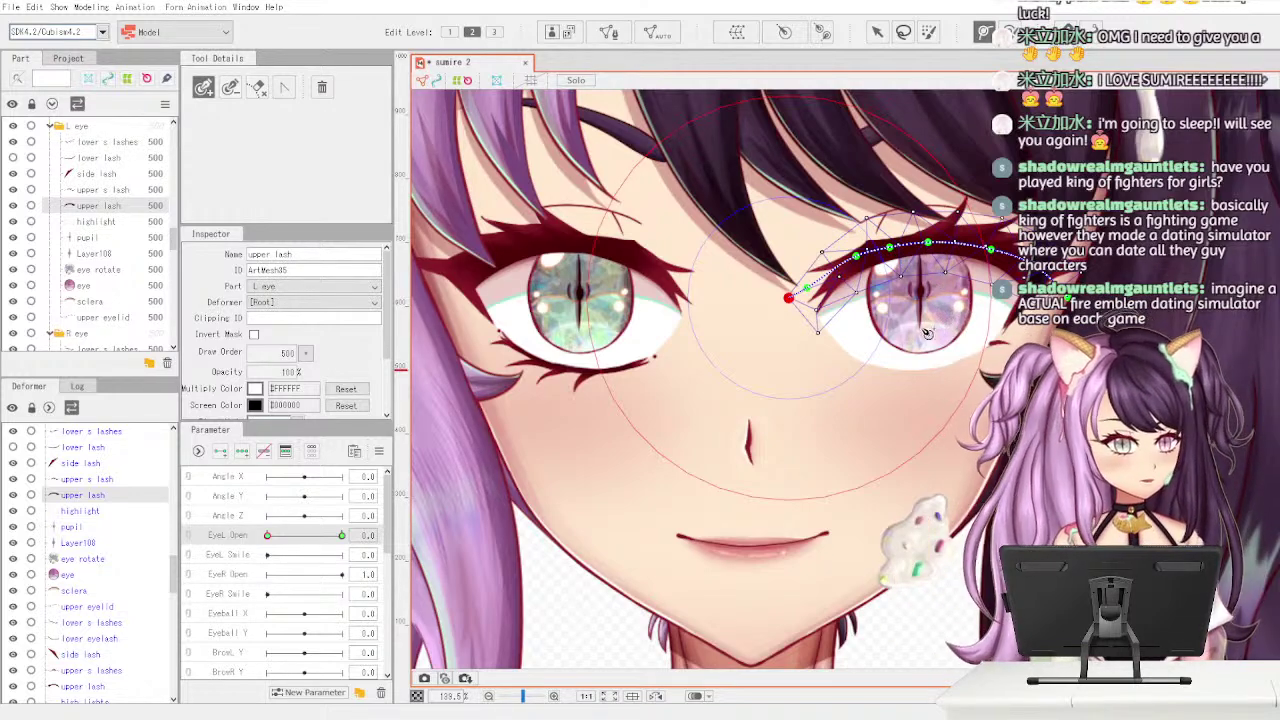
# - Try to shift the upper lash down over the eye at EyeL Open 0 and compare it with EyeL Open 1
pyautogui.click(877, 32)
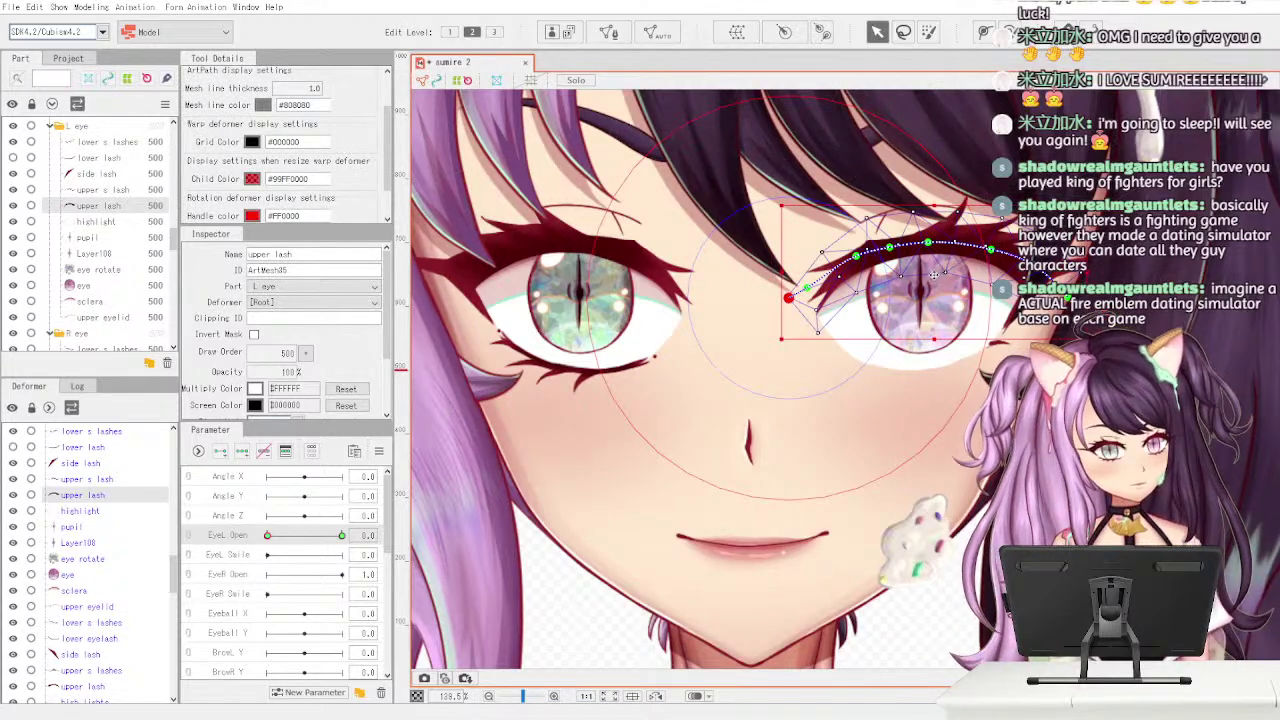
pyautogui.moveTo(934, 270); pyautogui.dragTo(922, 341)
pyautogui.moveTo(298, 535); pyautogui.dragTo(350, 535)
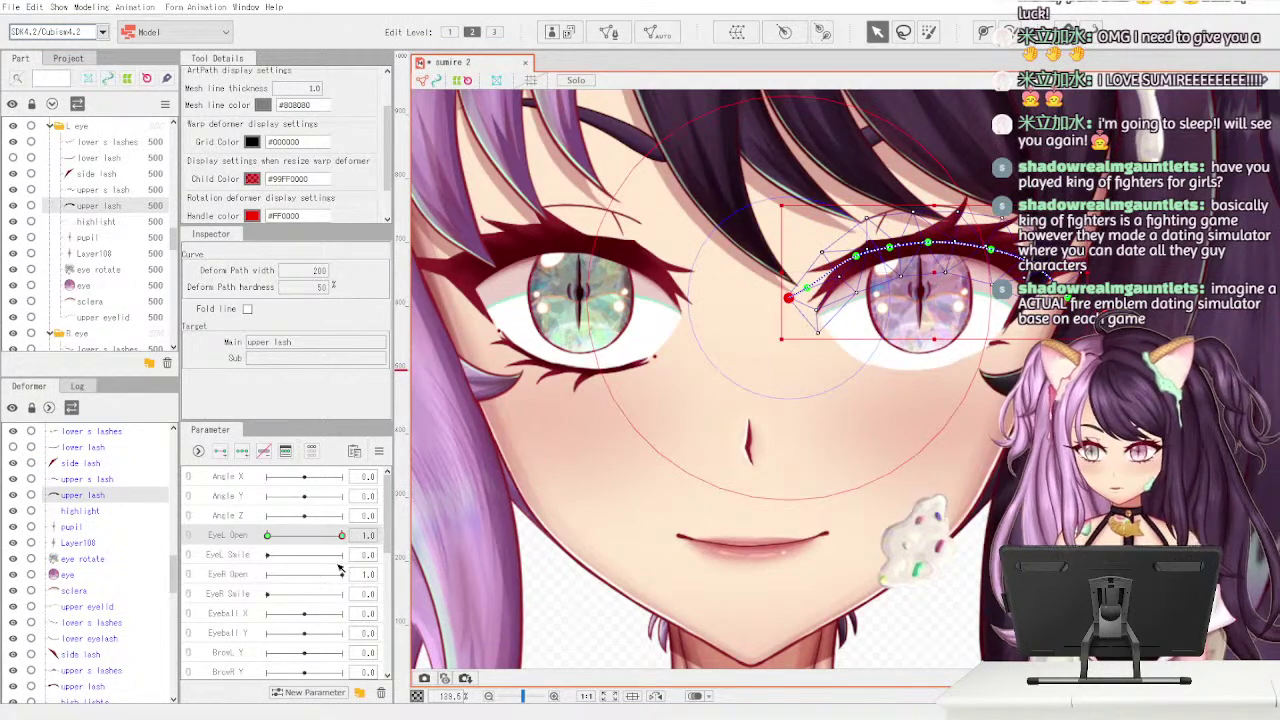
pyautogui.hotkey('ctrl', 'z')
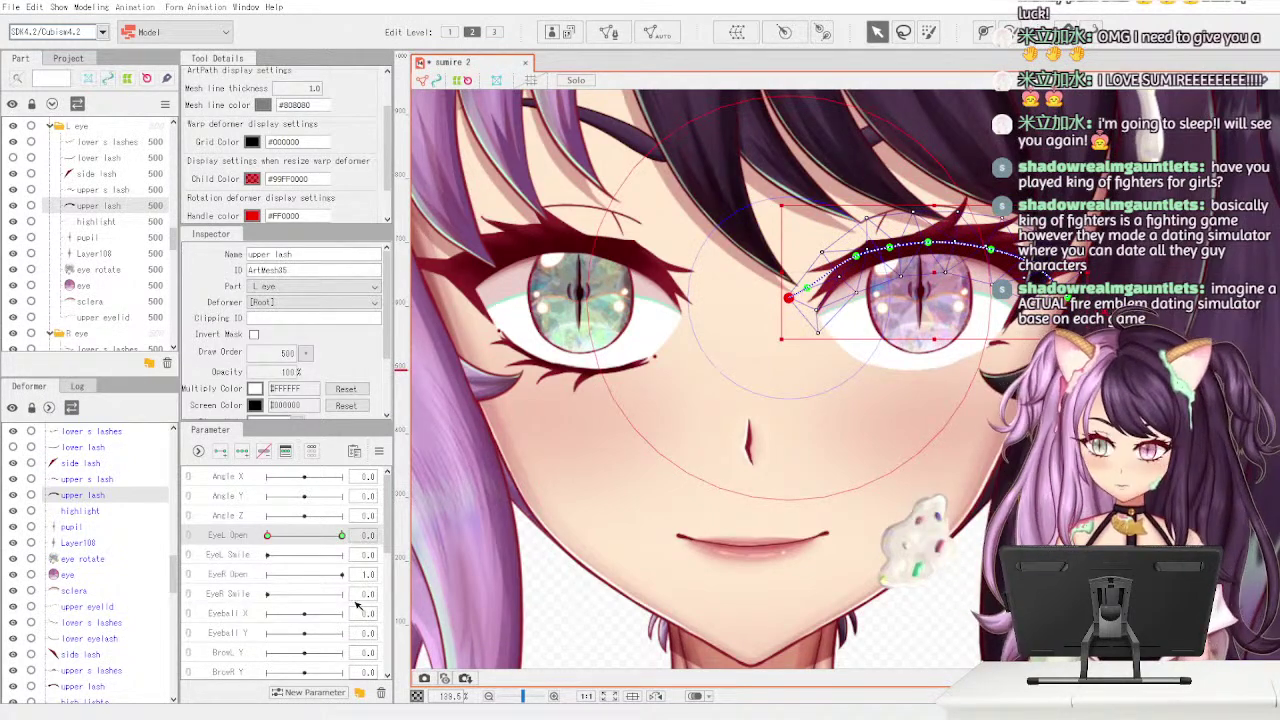
# - At EyeL Open 1, move the whole unflipped upper lash straight down over the lower half of the L eye
pyautogui.click(220, 451)
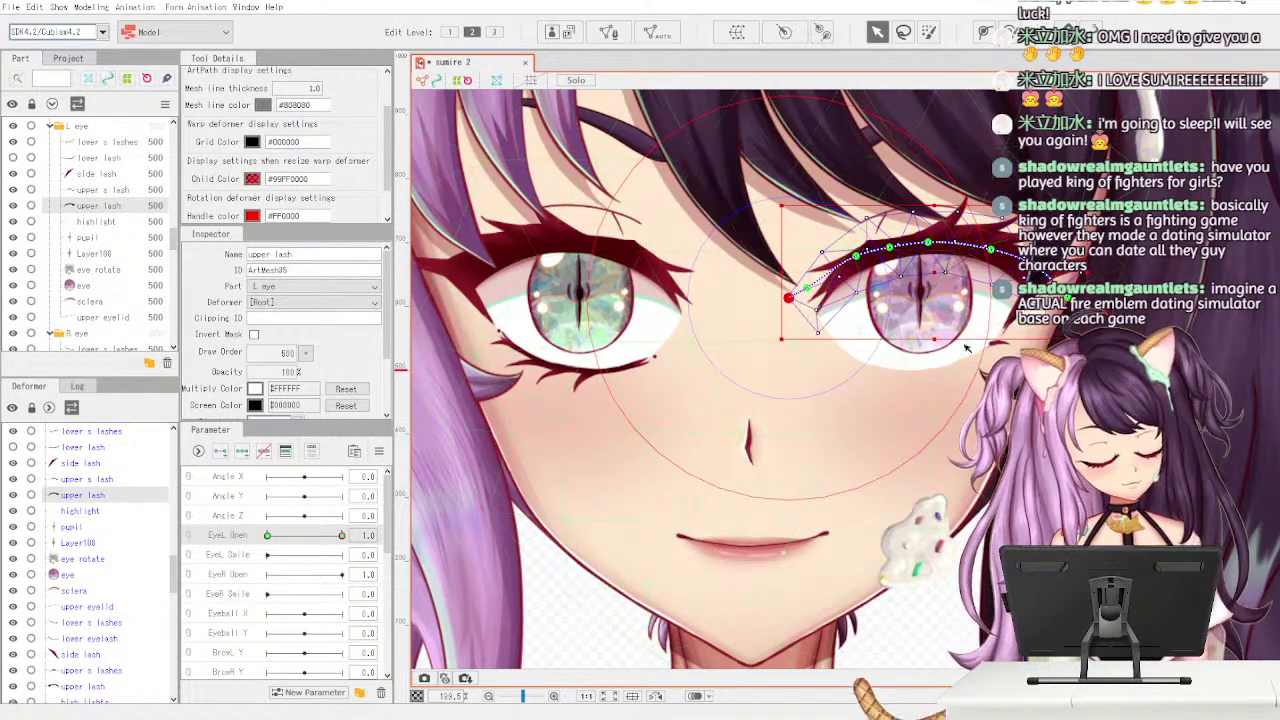
pyautogui.moveTo(938, 270); pyautogui.dragTo(933, 351)
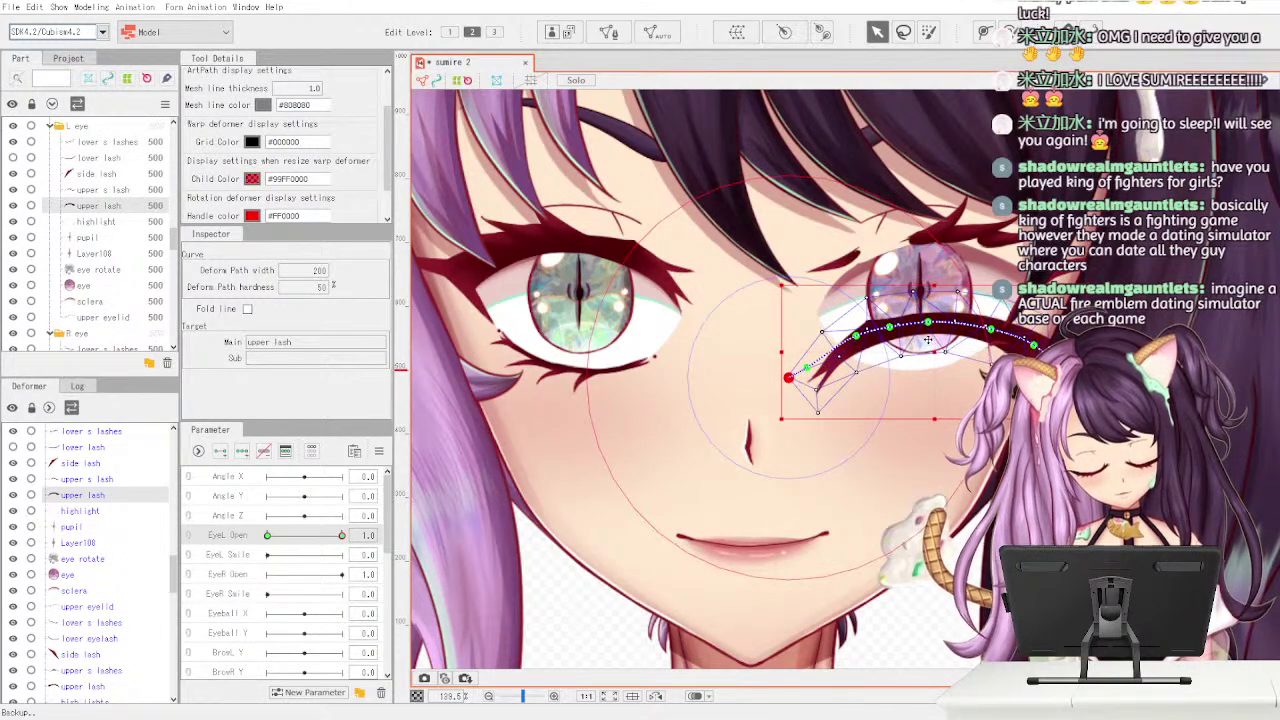
# - Hide the whole Hair part folder to uncover the face and both eyes
pyautogui.scroll(-3, 715, 374)
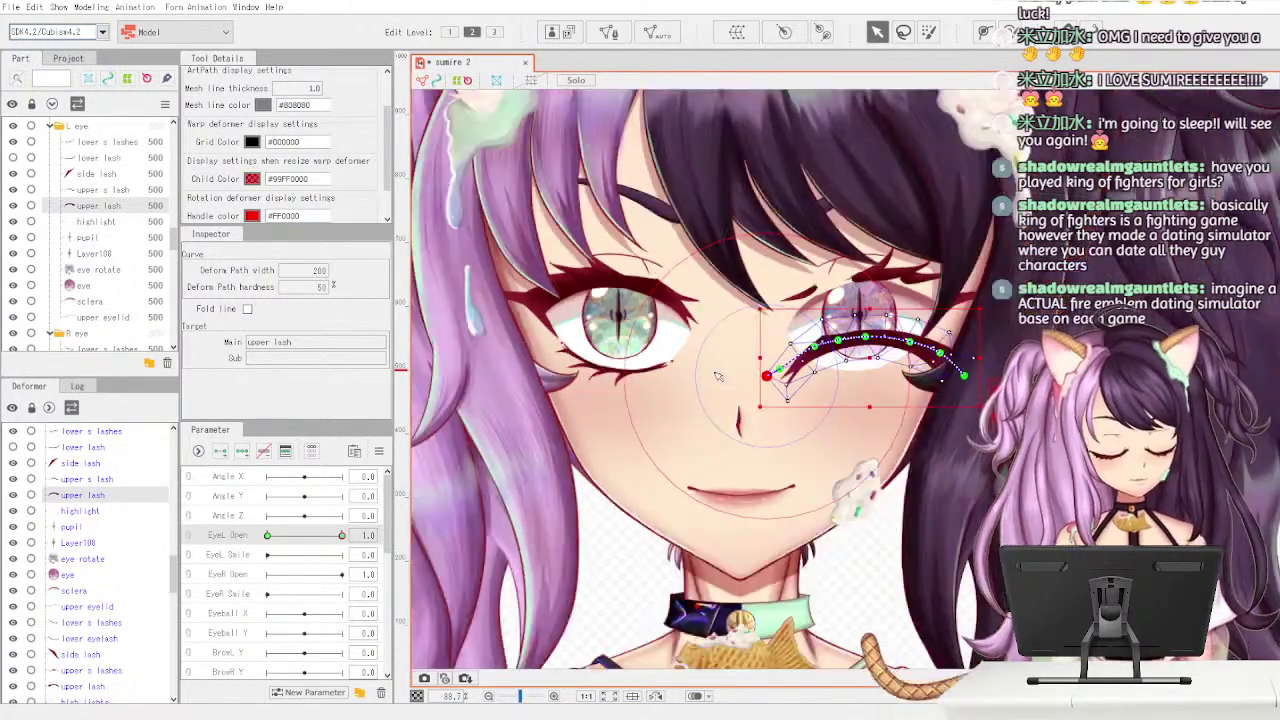
pyautogui.scroll(-2, 673, 418)
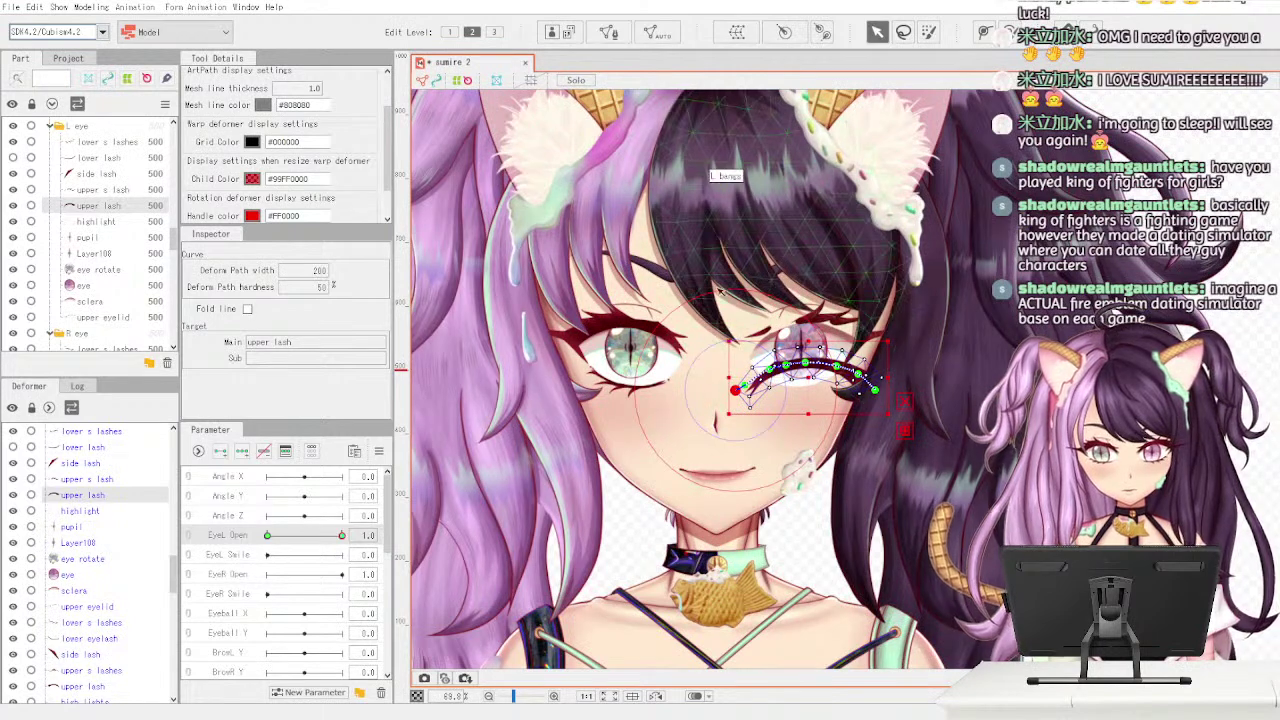
pyautogui.moveTo(174, 243); pyautogui.dragTo(173, 290)
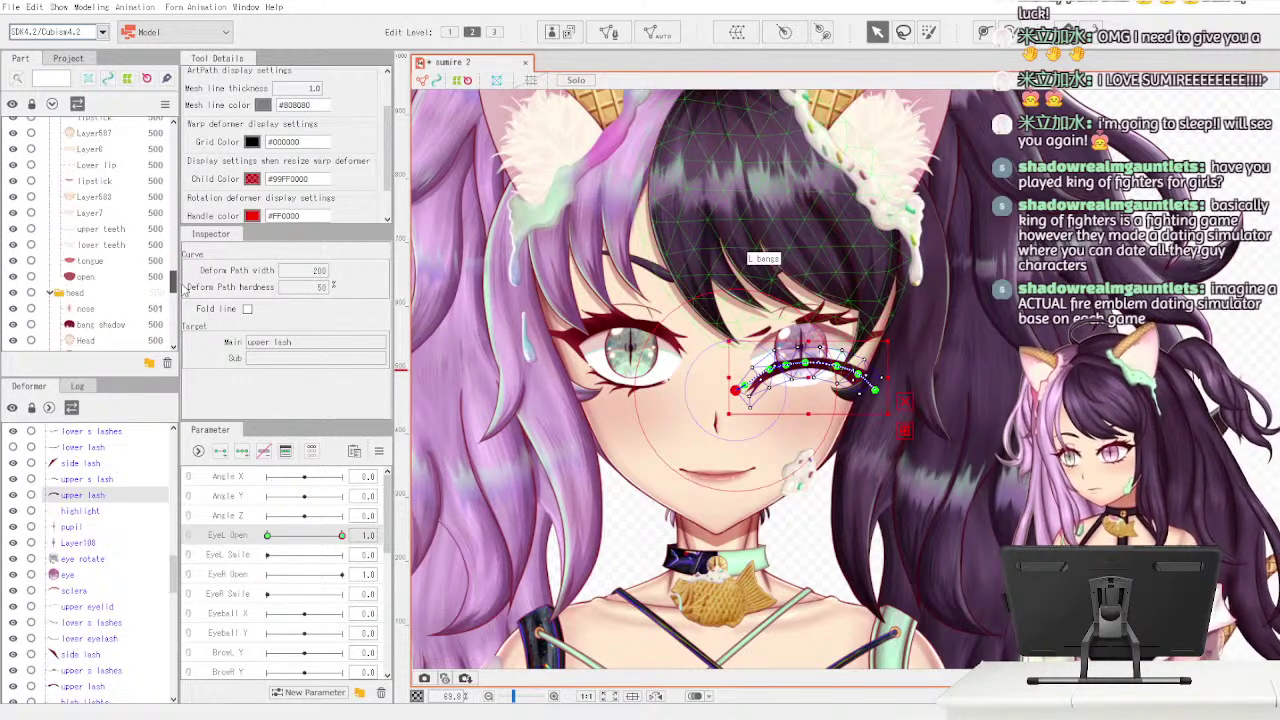
pyautogui.moveTo(182, 285); pyautogui.dragTo(179, 268)
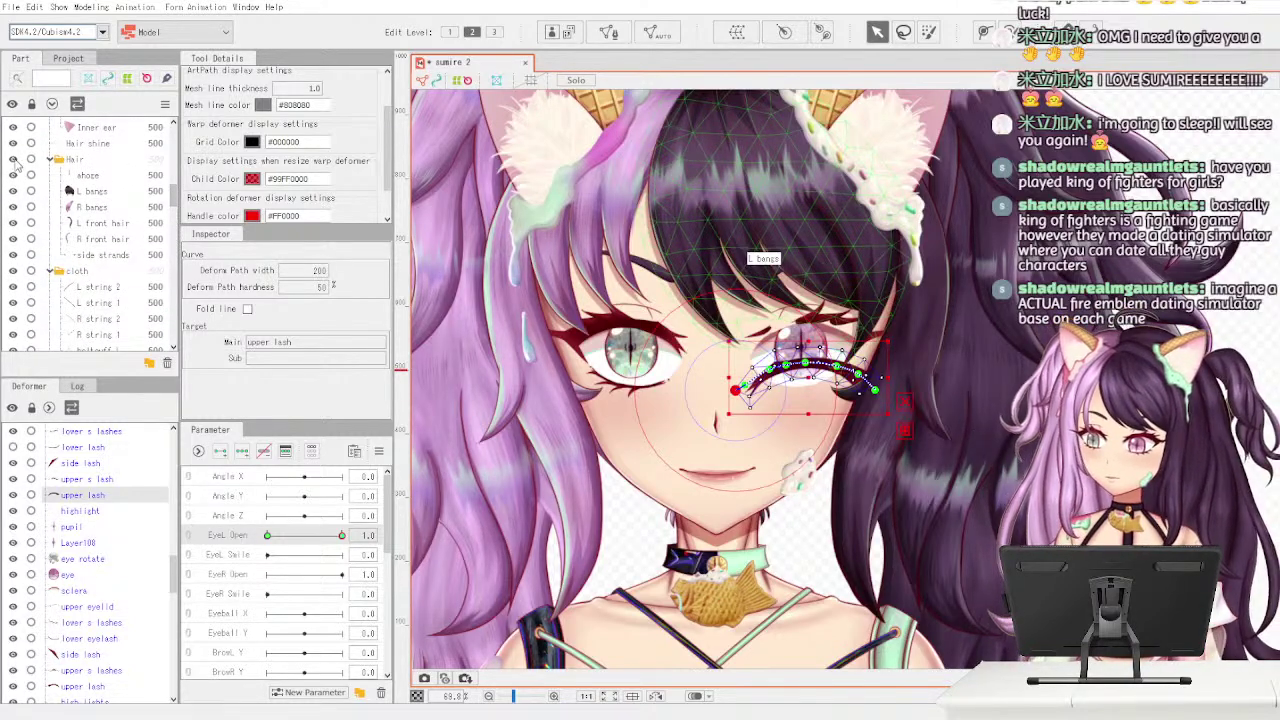
pyautogui.click(13, 159)
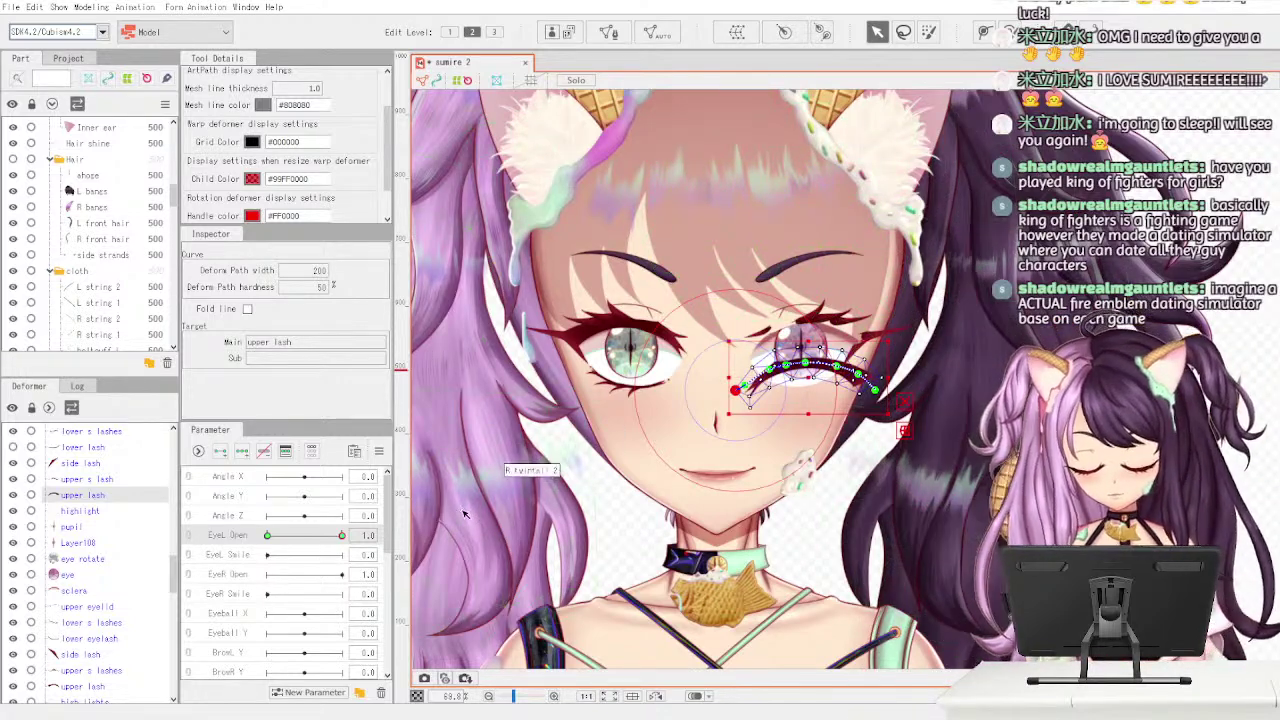
pyautogui.moveTo(174, 202); pyautogui.dragTo(179, 156)
pyautogui.scroll(-8, 176, 148)
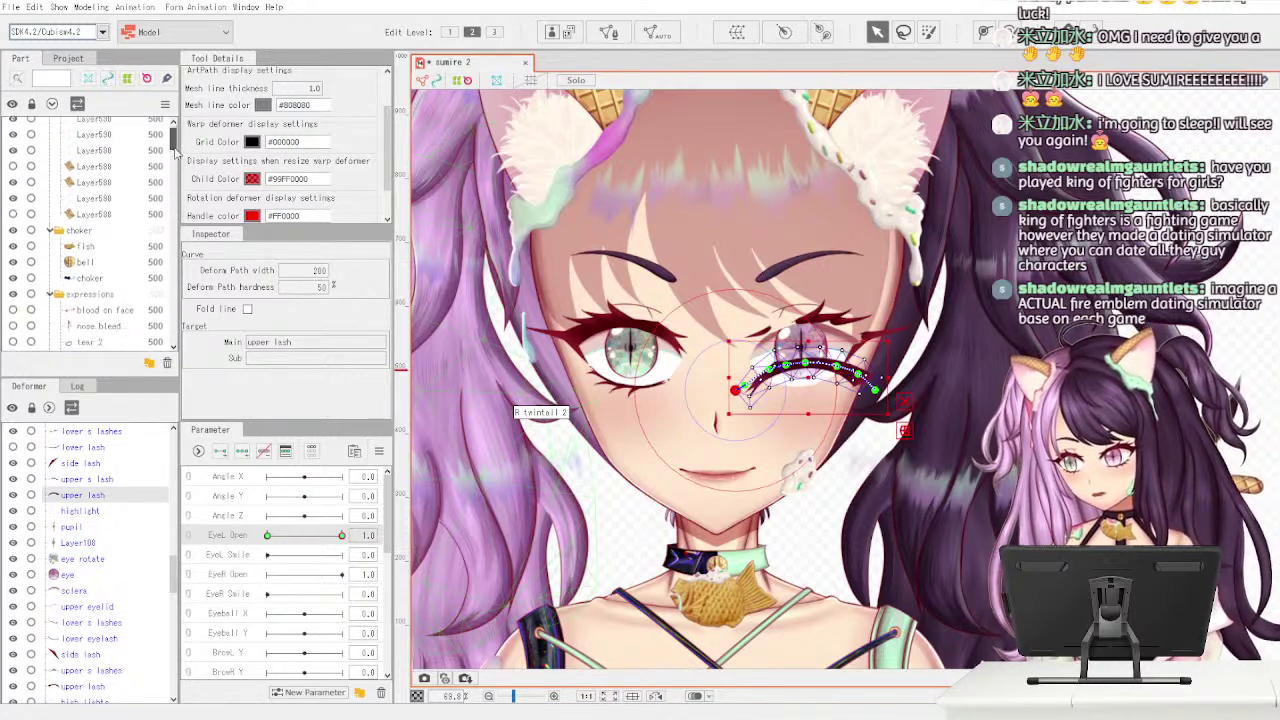
pyautogui.scroll(-6, 172, 197)
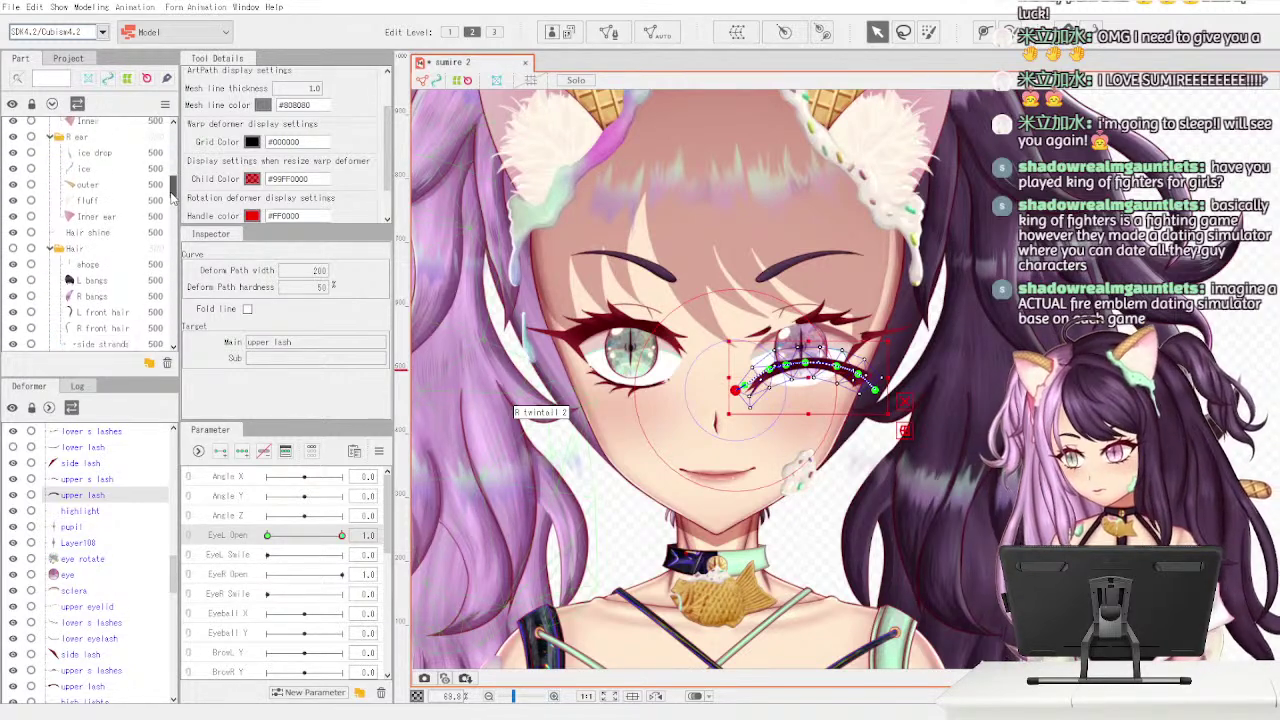
# - Undo the upper lash shift made at EyeL Open 1, and move the whole lash straight down over the L eye at EyeL Open 0
pyautogui.moveTo(171, 207); pyautogui.dragTo(175, 251)
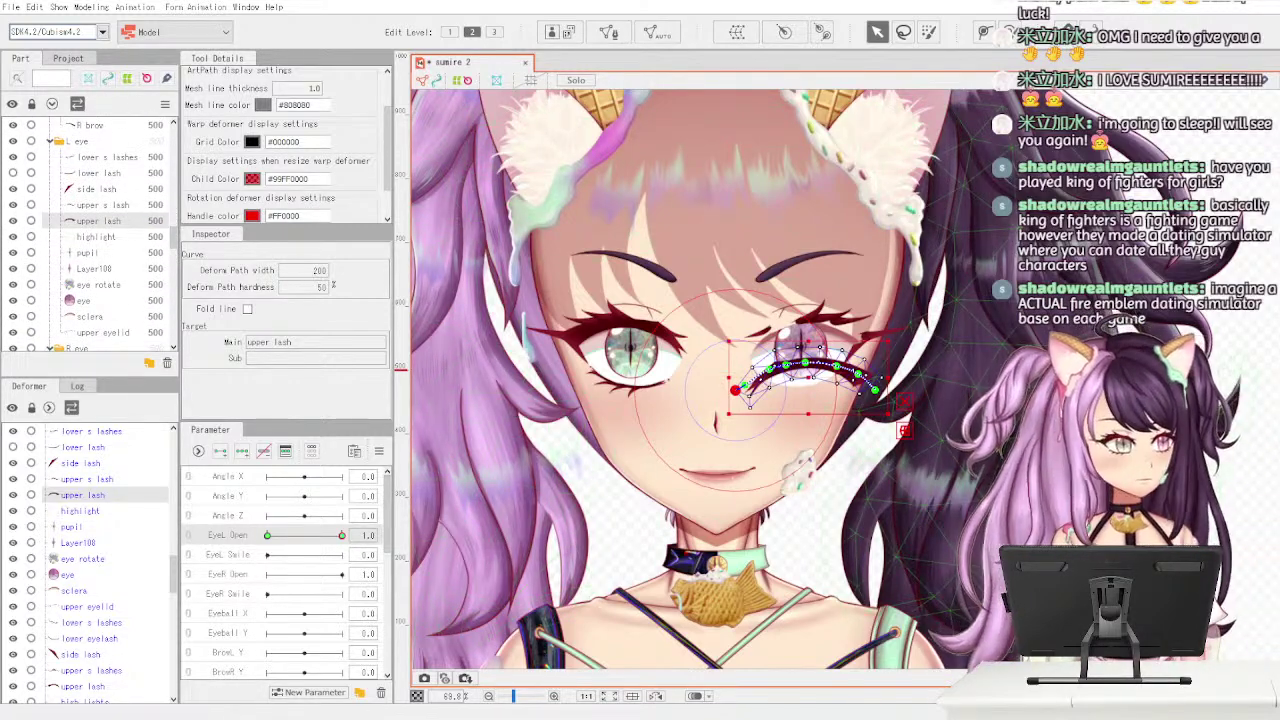
pyautogui.scroll(2, 1063, 476)
pyautogui.moveTo(688, 513); pyautogui.dragTo(874, 568)
pyautogui.scroll(2, 875, 566)
pyautogui.scroll(-2, 883, 564)
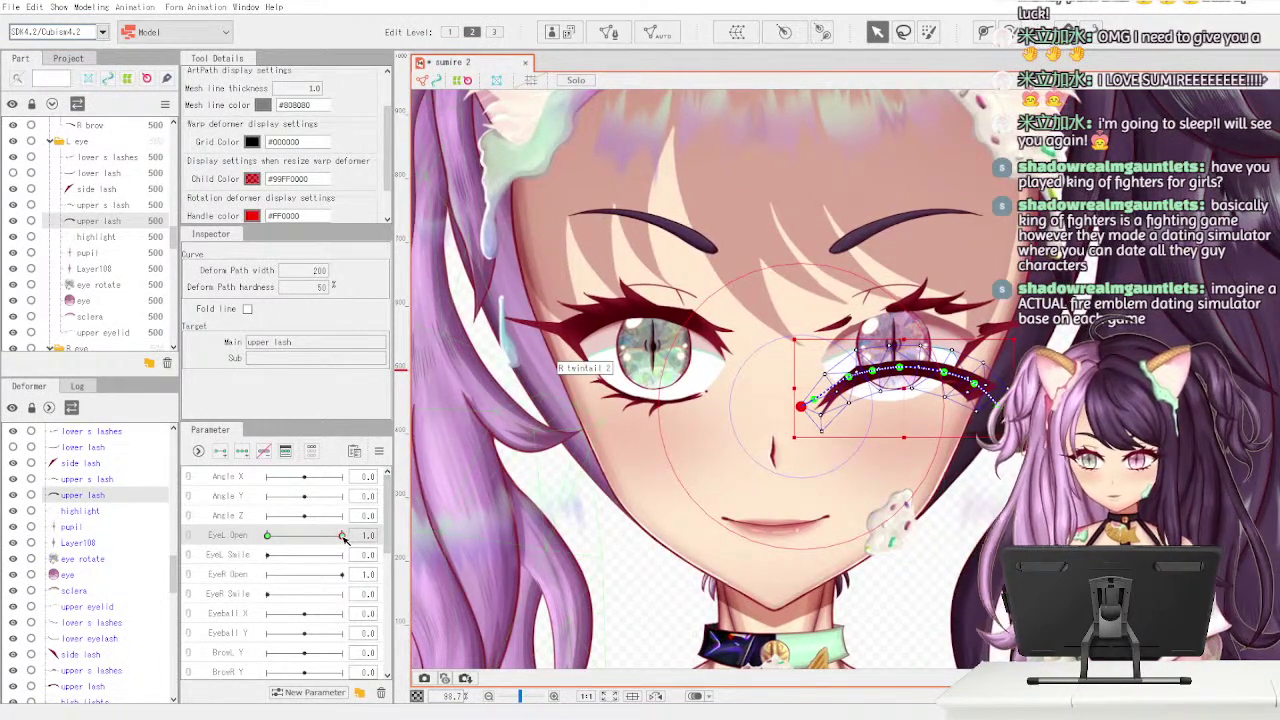
pyautogui.moveTo(342, 537); pyautogui.dragTo(385, 540)
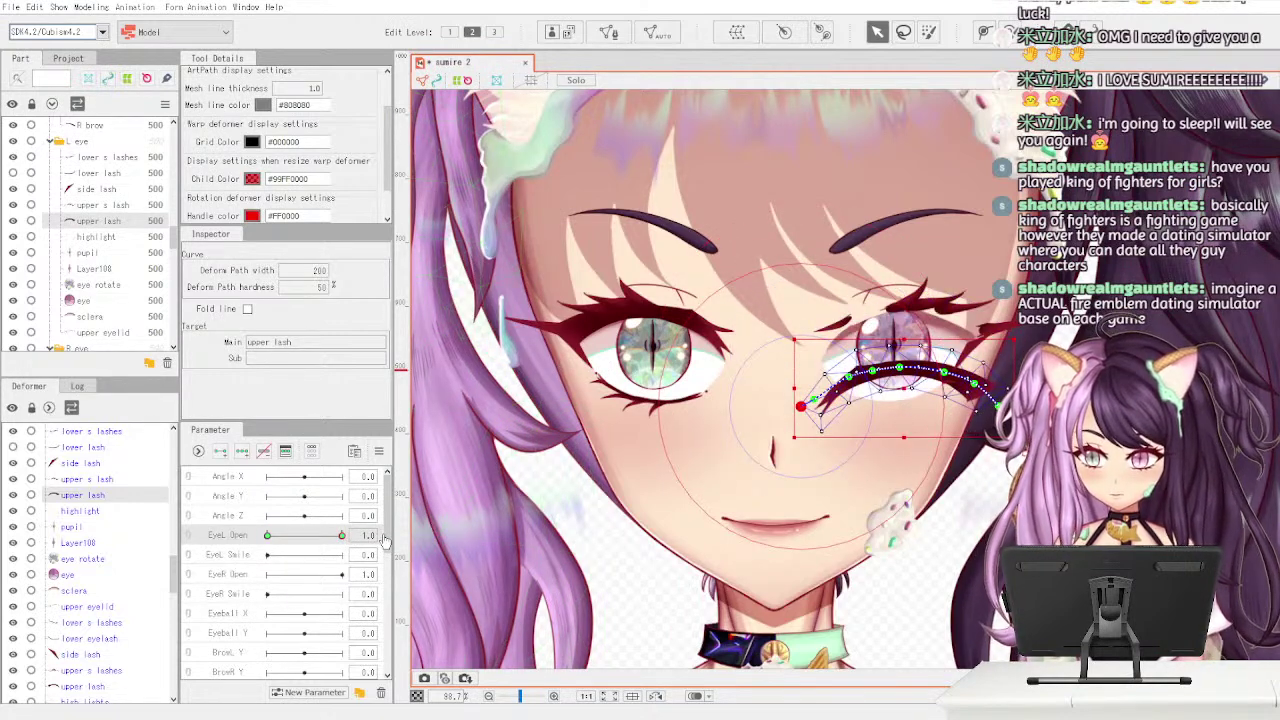
pyautogui.hotkey('ctrl', 'z')
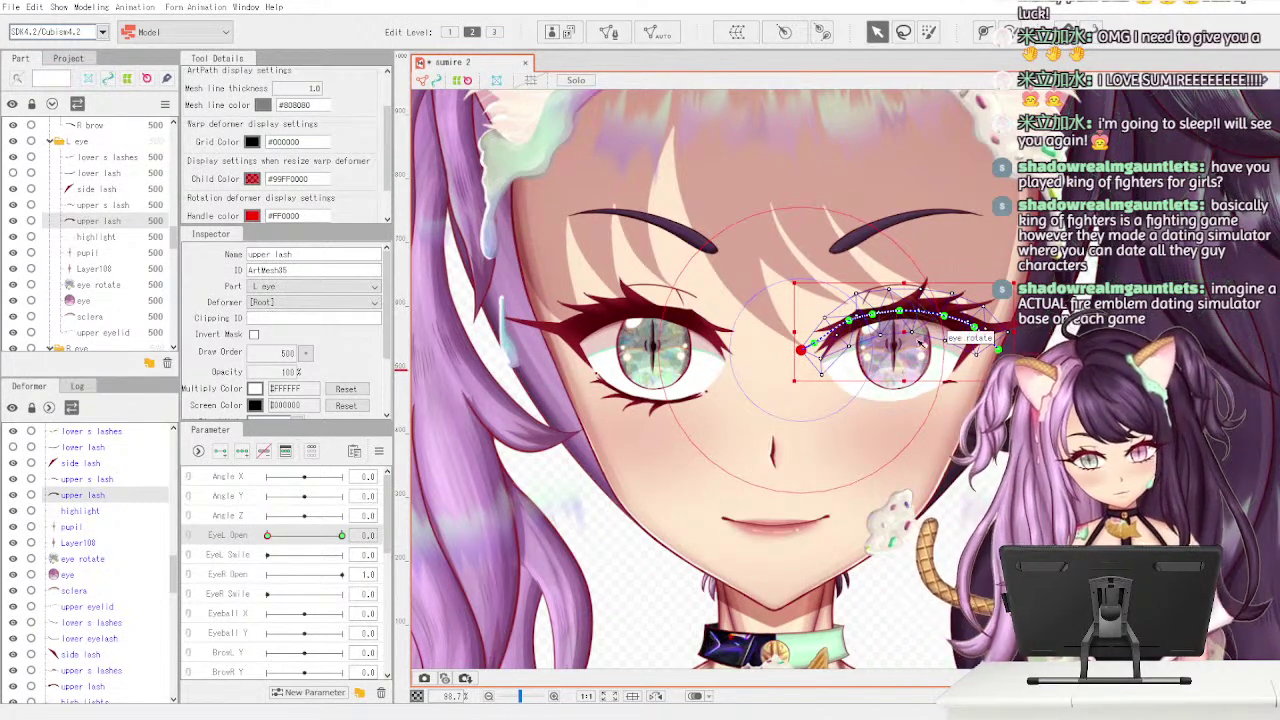
pyautogui.moveTo(905, 333); pyautogui.dragTo(905, 391)
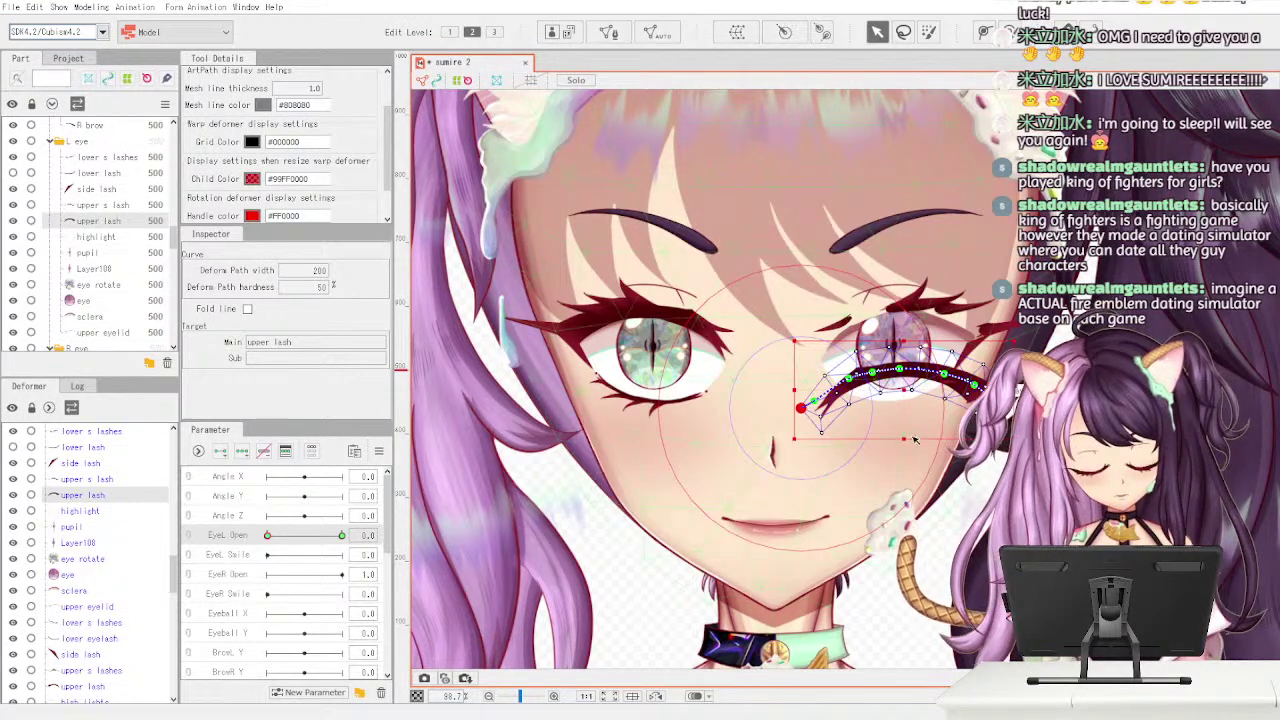
# - Try to flip the upper lash vertically and fit it over the upper half of the L eye at EyeL Open 0
pyautogui.moveTo(905, 438); pyautogui.dragTo(906, 264)
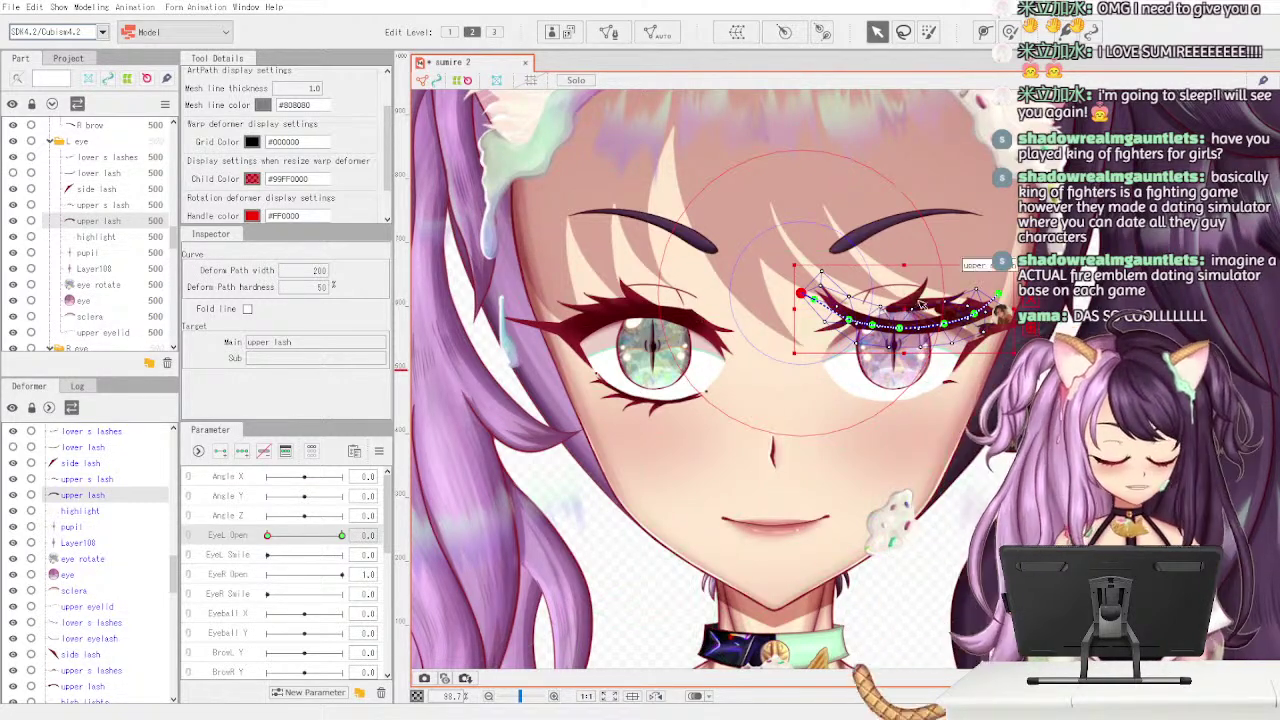
pyautogui.moveTo(905, 310); pyautogui.dragTo(903, 330)
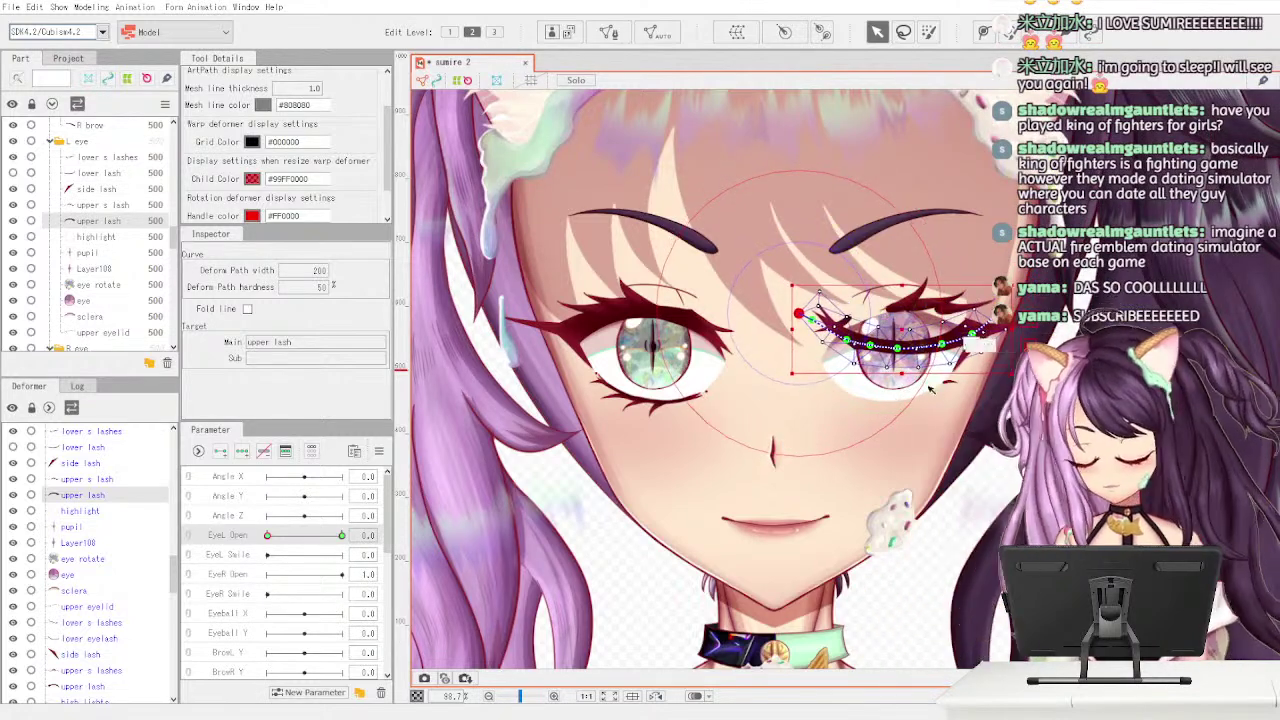
pyautogui.hotkey('ctrl', 'z')
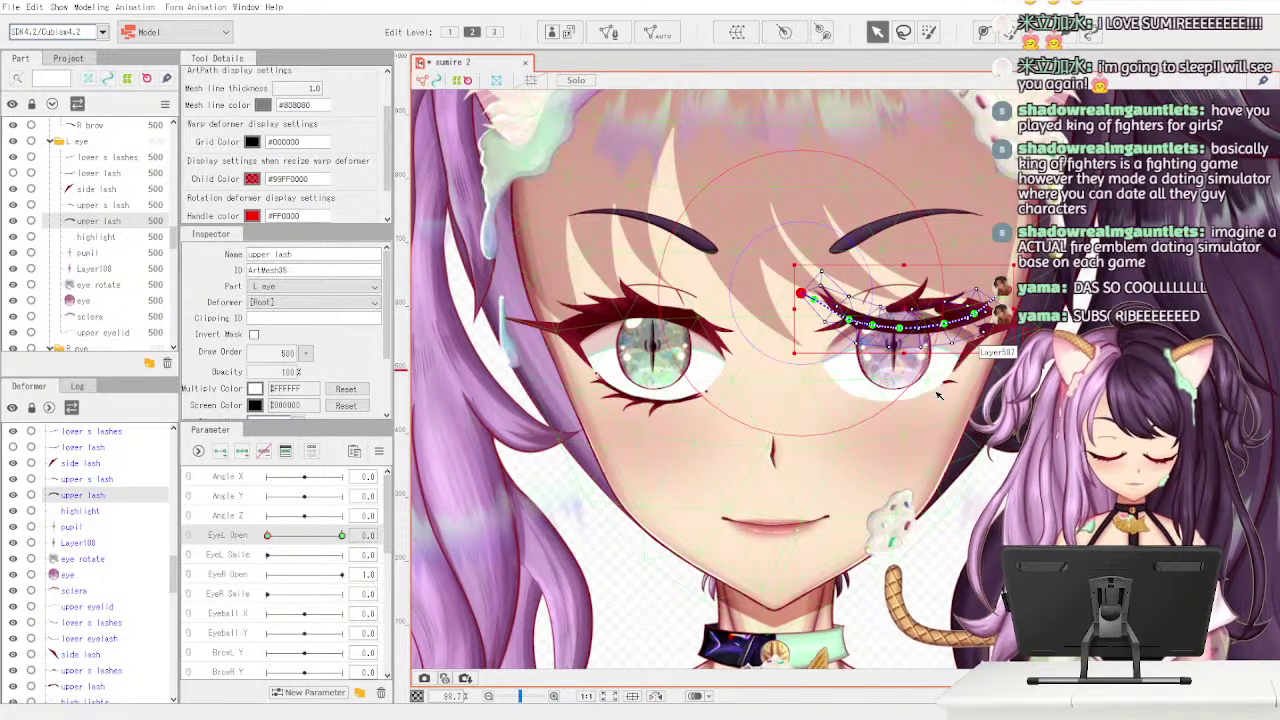
pyautogui.hotkey('ctrl', 'z')
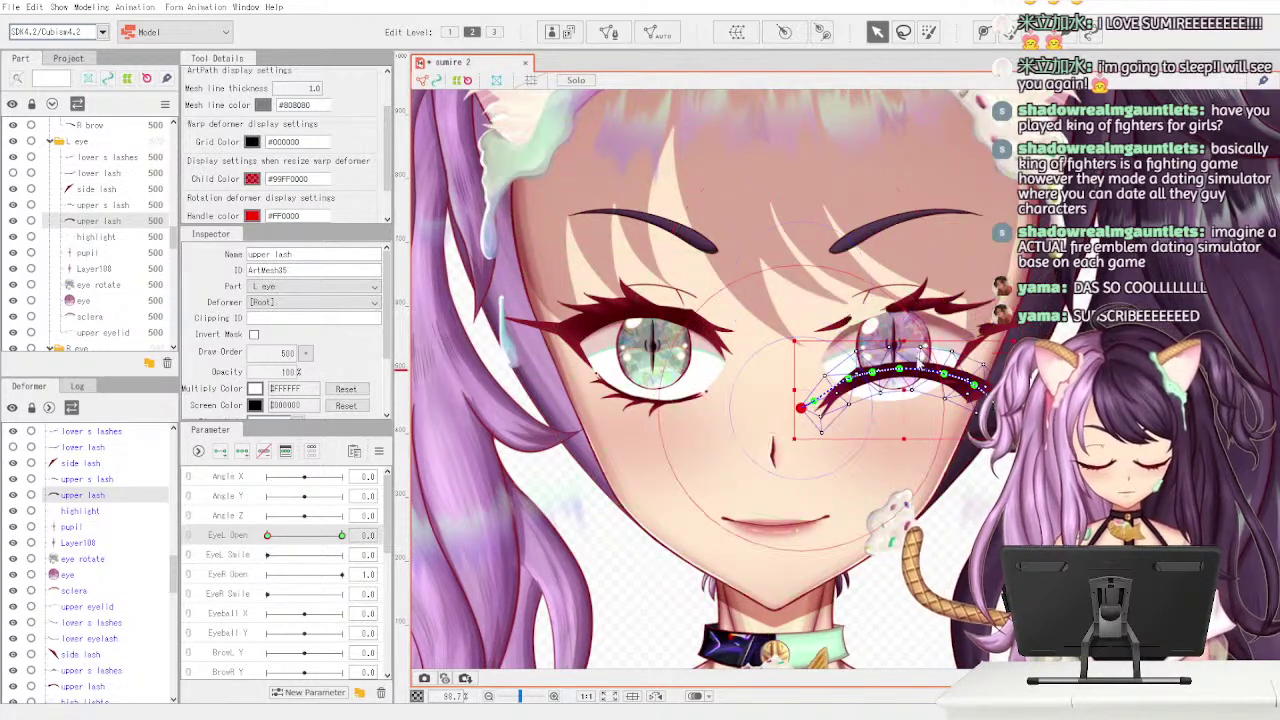
# - At EyeL Open 0, flip the L eye's upper lash vertically and set it along the lower edge of the eye white
pyautogui.moveTo(268, 536)
pyautogui.mouseDown()
pyautogui.moveTo(343, 535)
pyautogui.moveTo(267, 536)
pyautogui.mouseUp()
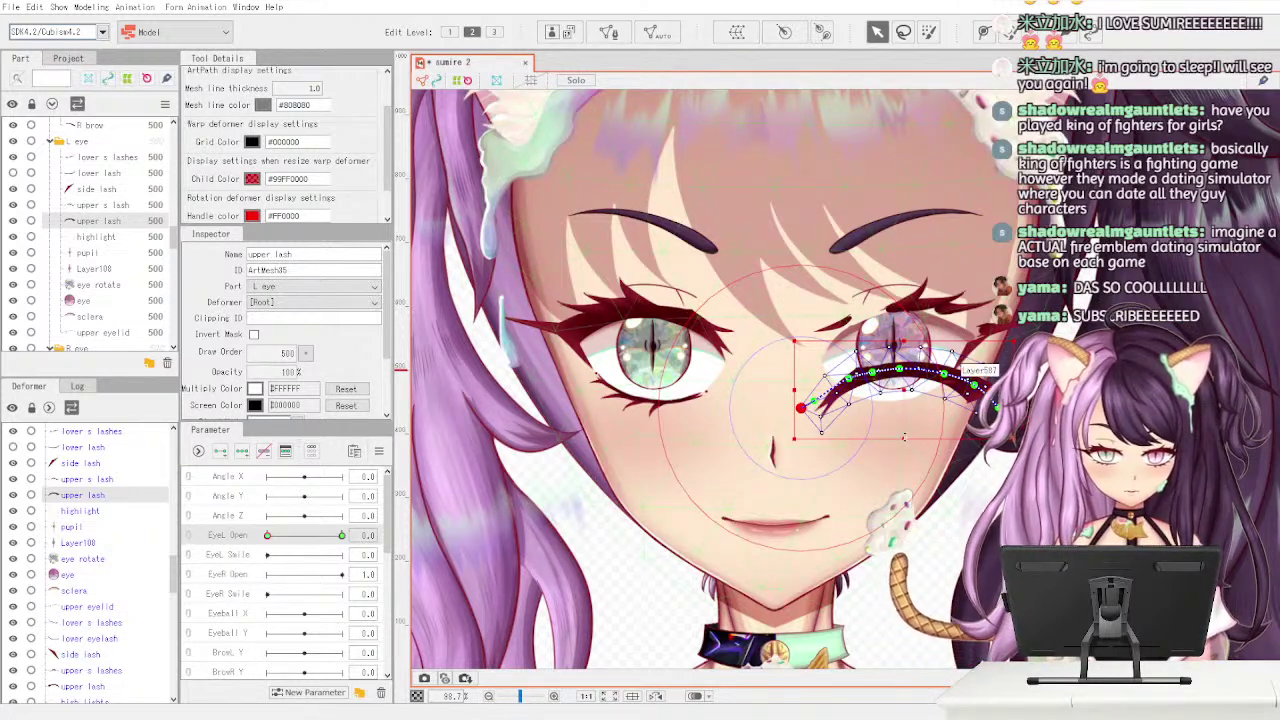
pyautogui.moveTo(903, 341)
pyautogui.mouseDown()
pyautogui.moveTo(907, 447)
pyautogui.moveTo(906, 337)
pyautogui.mouseUp()
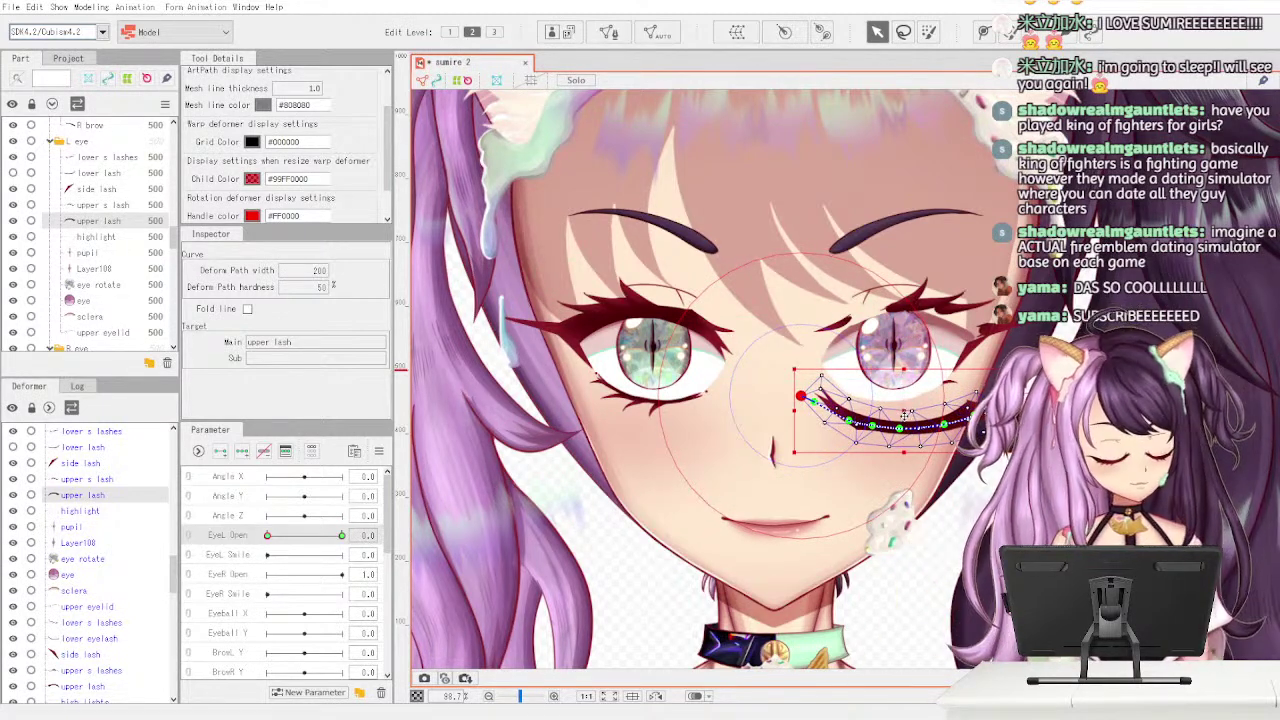
pyautogui.moveTo(907, 411); pyautogui.dragTo(905, 372)
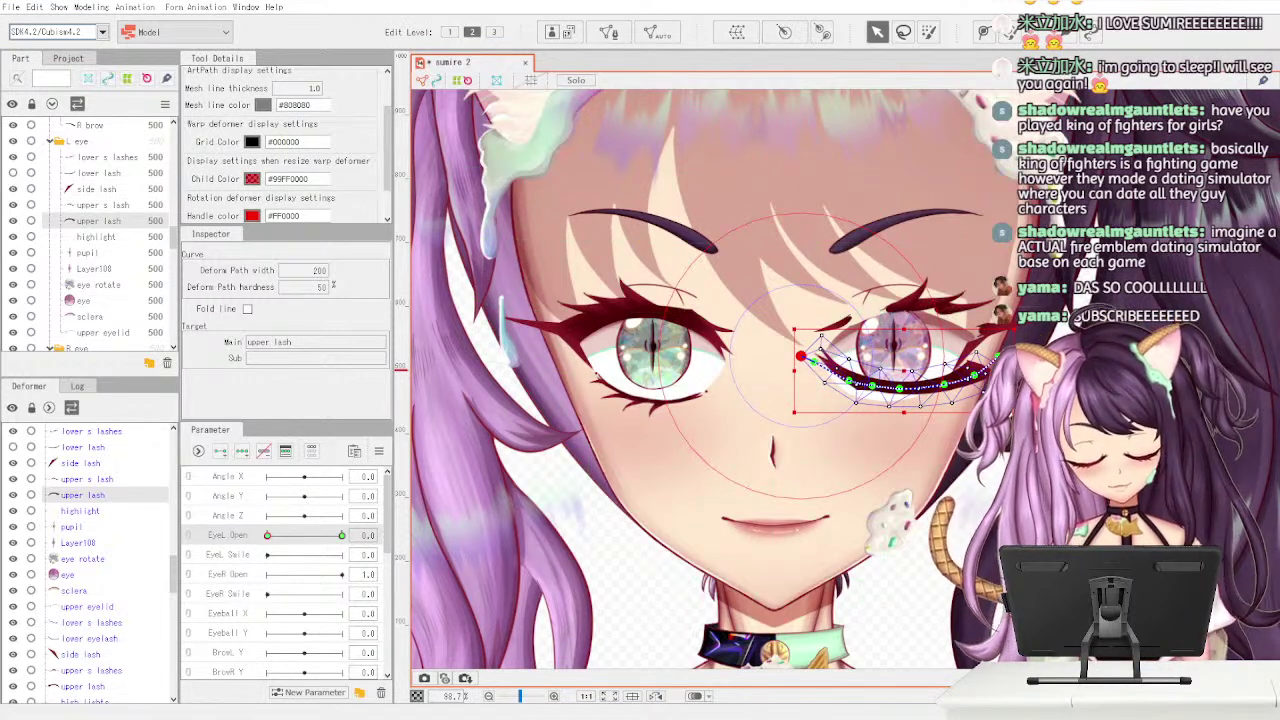
pyautogui.click(998, 360)
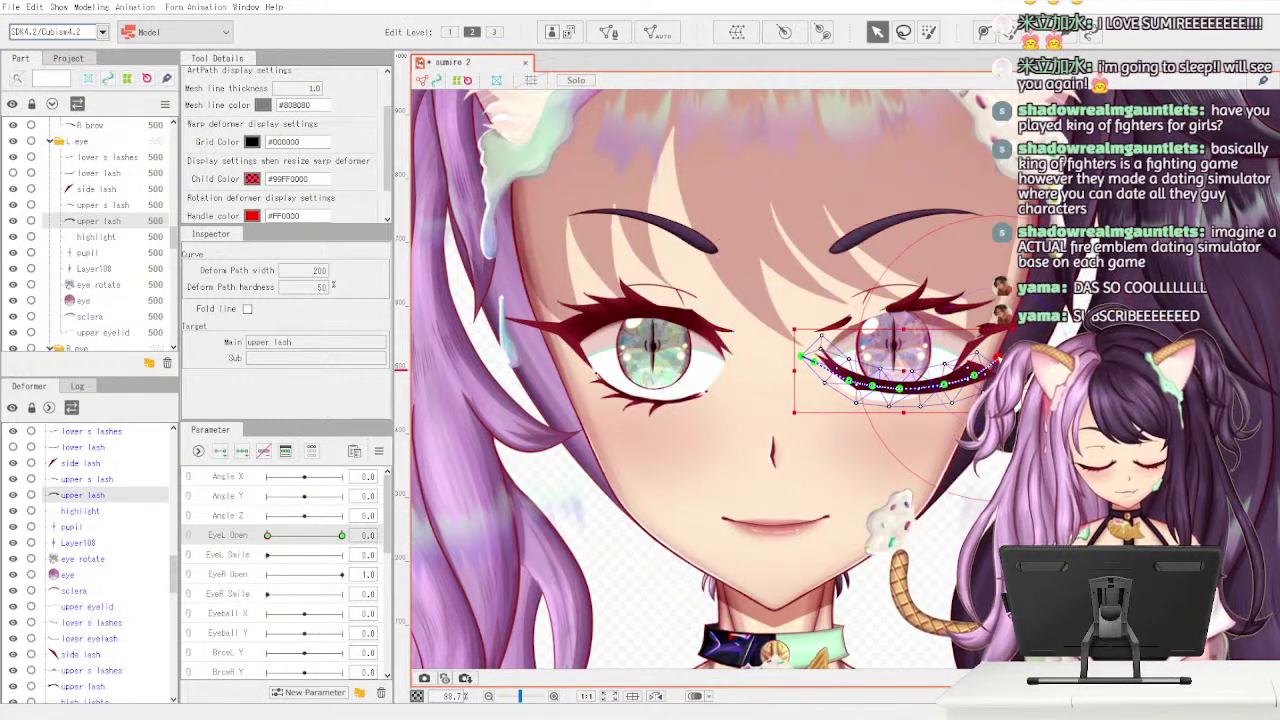
pyautogui.click(998, 372)
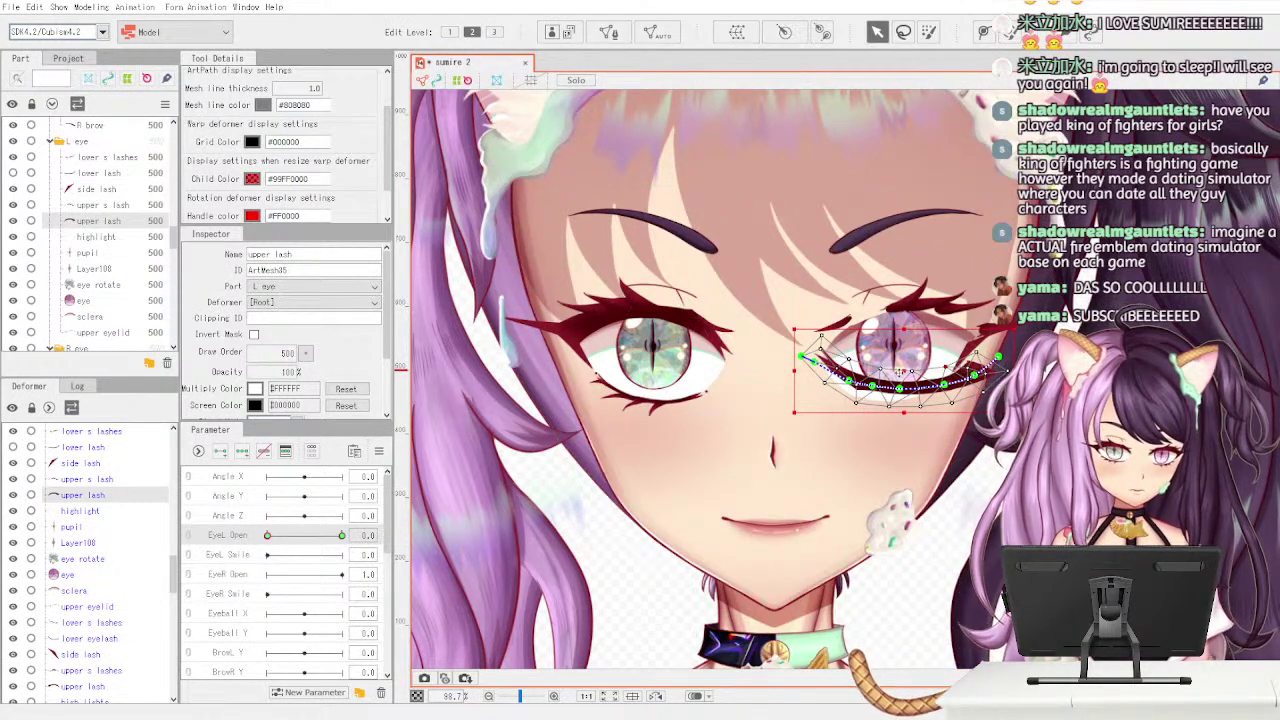
# - Draw a deform path along the L eye's upper s lash, from beyond its outer end to just past its inner end
pyautogui.click(122, 206)
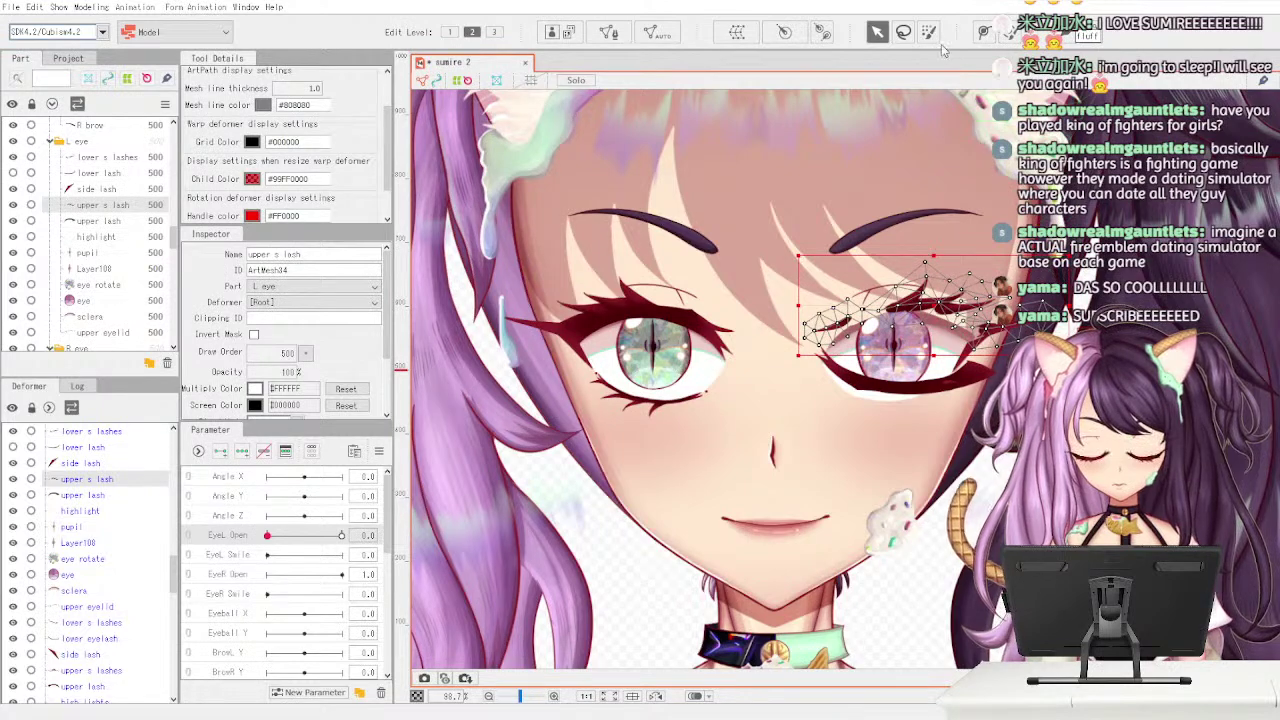
pyautogui.click(984, 33)
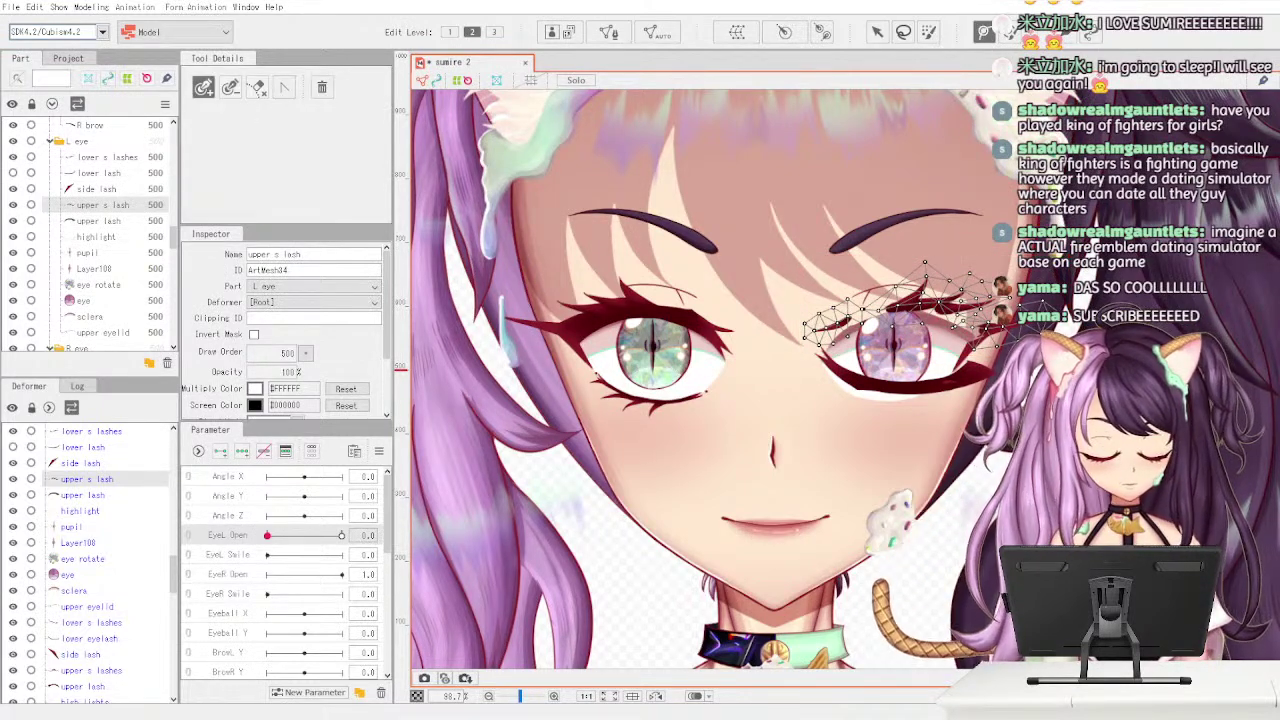
pyautogui.click(1021, 338)
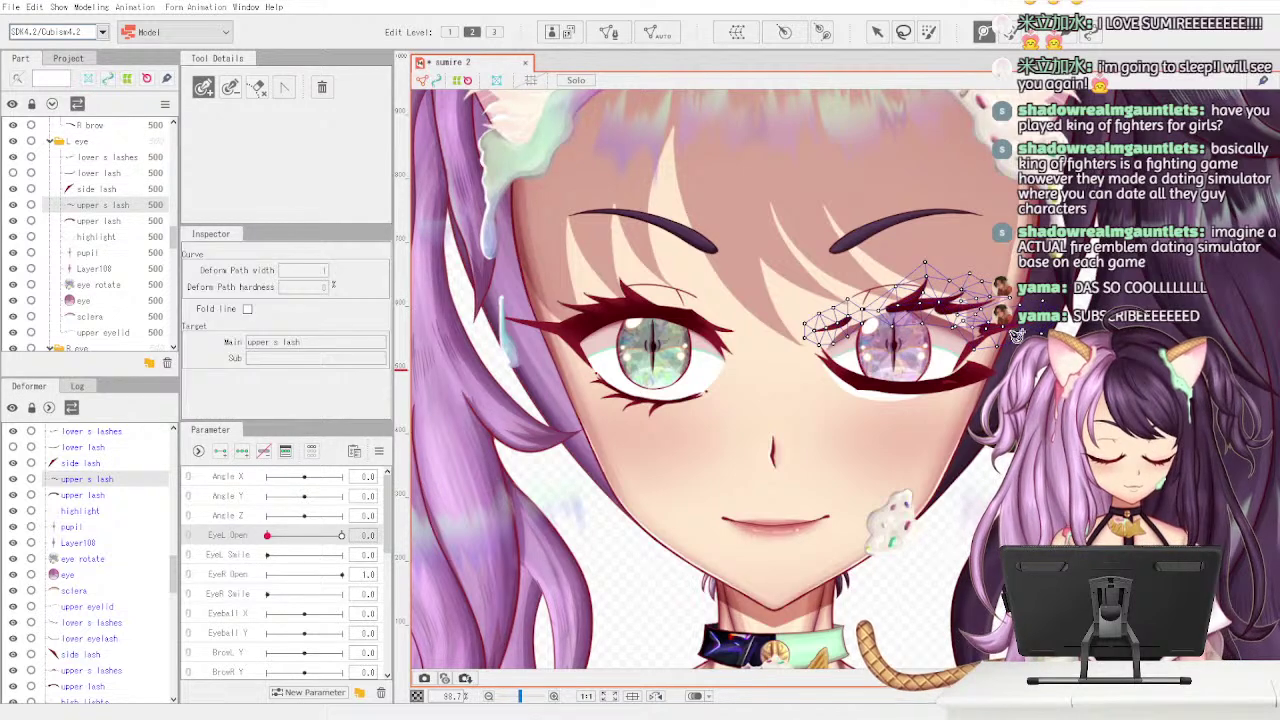
pyautogui.click(988, 319)
pyautogui.click(940, 302)
pyautogui.click(939, 301)
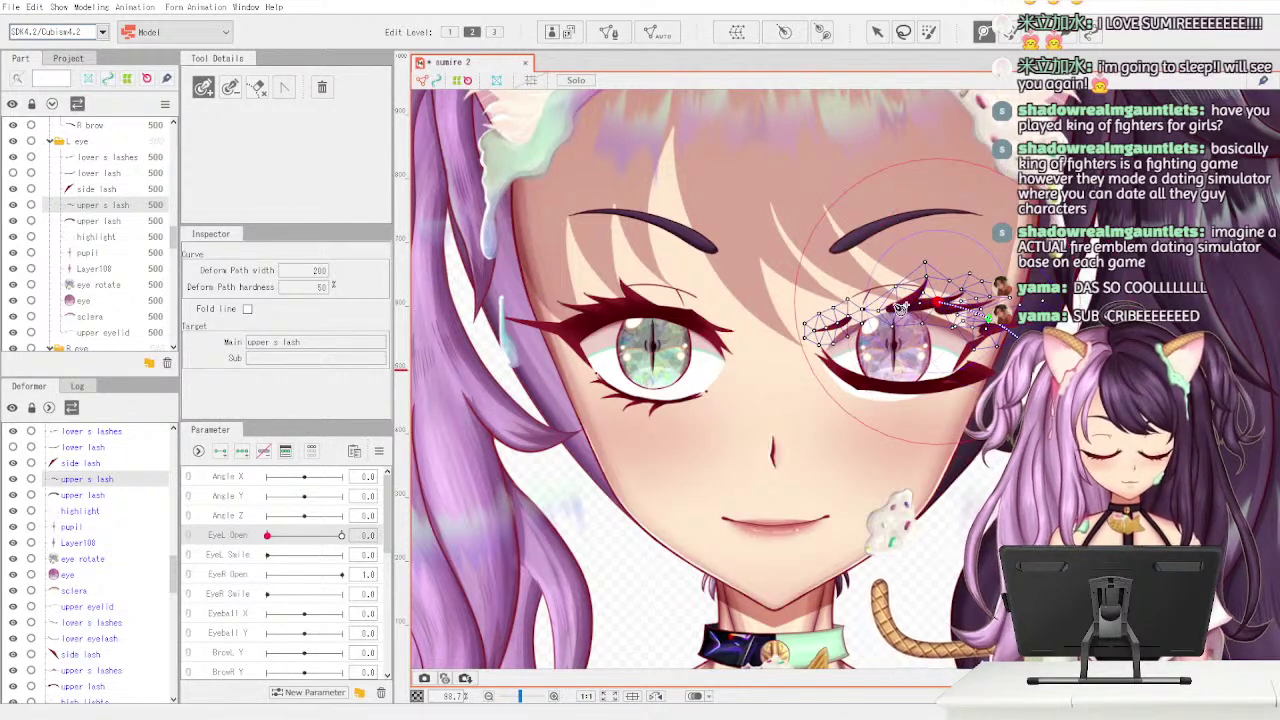
pyautogui.click(890, 303)
pyautogui.click(843, 318)
pyautogui.click(813, 331)
pyautogui.click(786, 346)
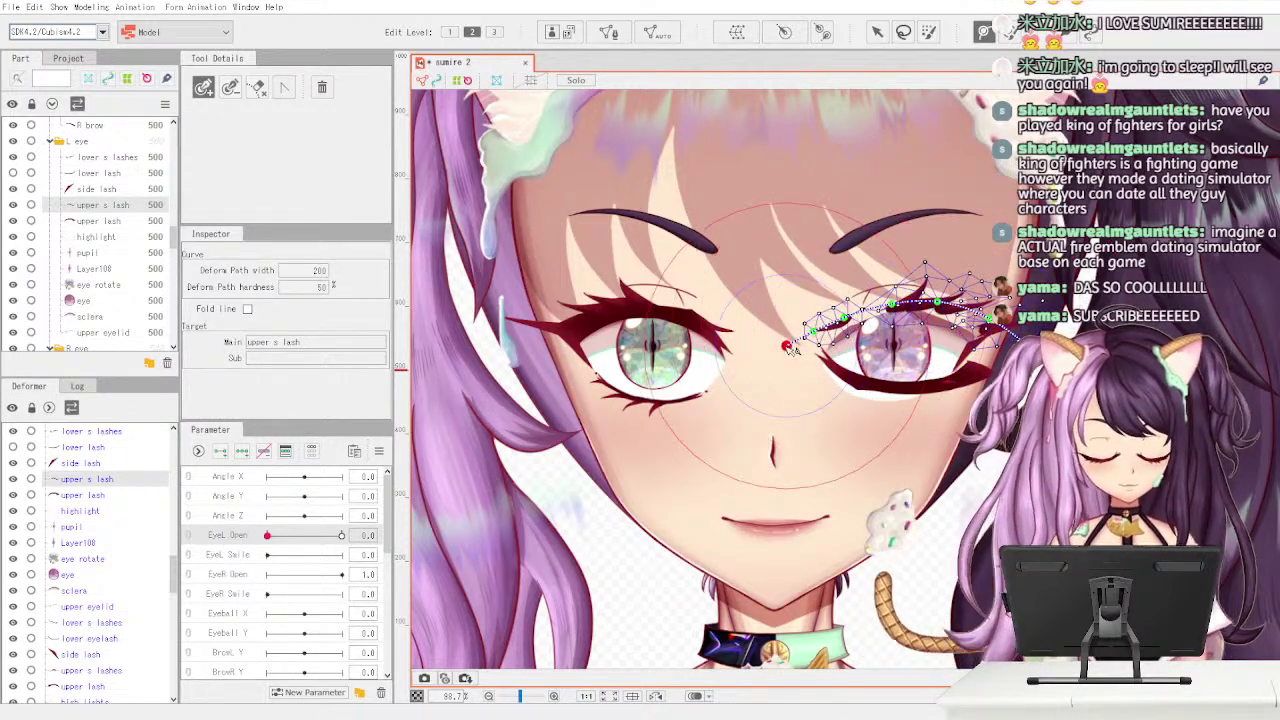
pyautogui.click(877, 33)
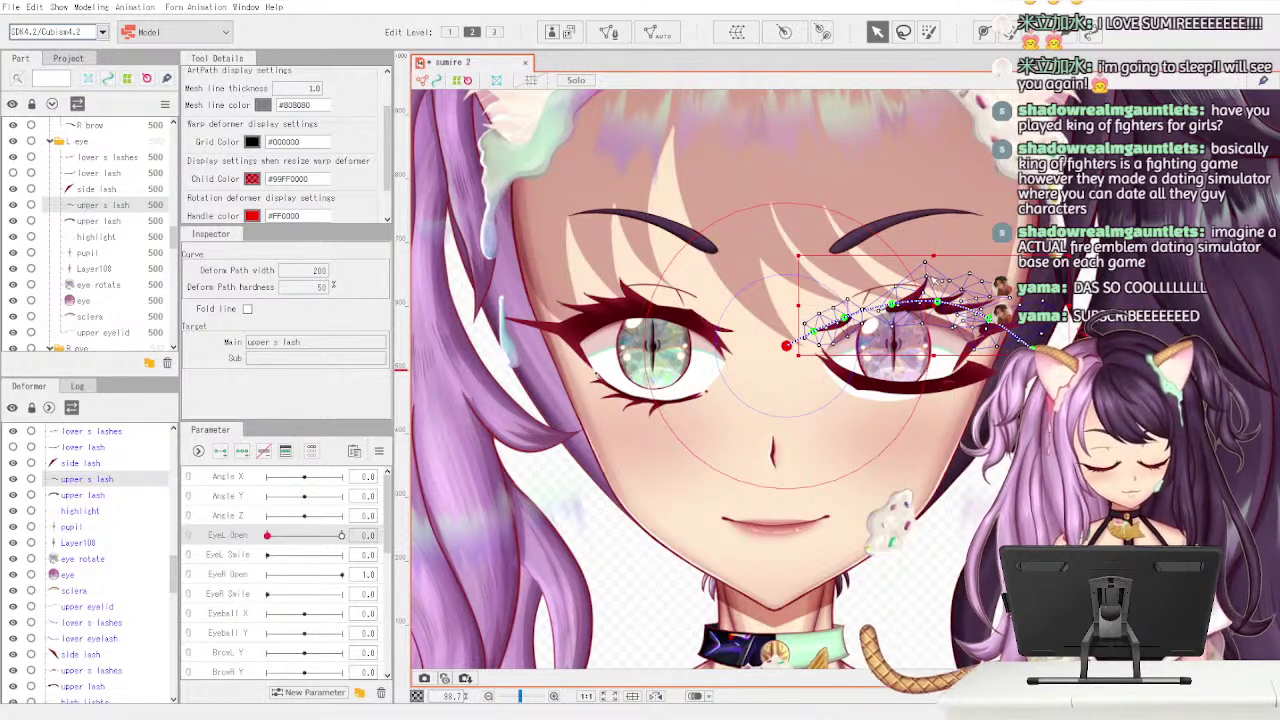
# - Try to shrink the upper s lash and shift it down over the L eye
pyautogui.moveTo(937, 265); pyautogui.dragTo(940, 286)
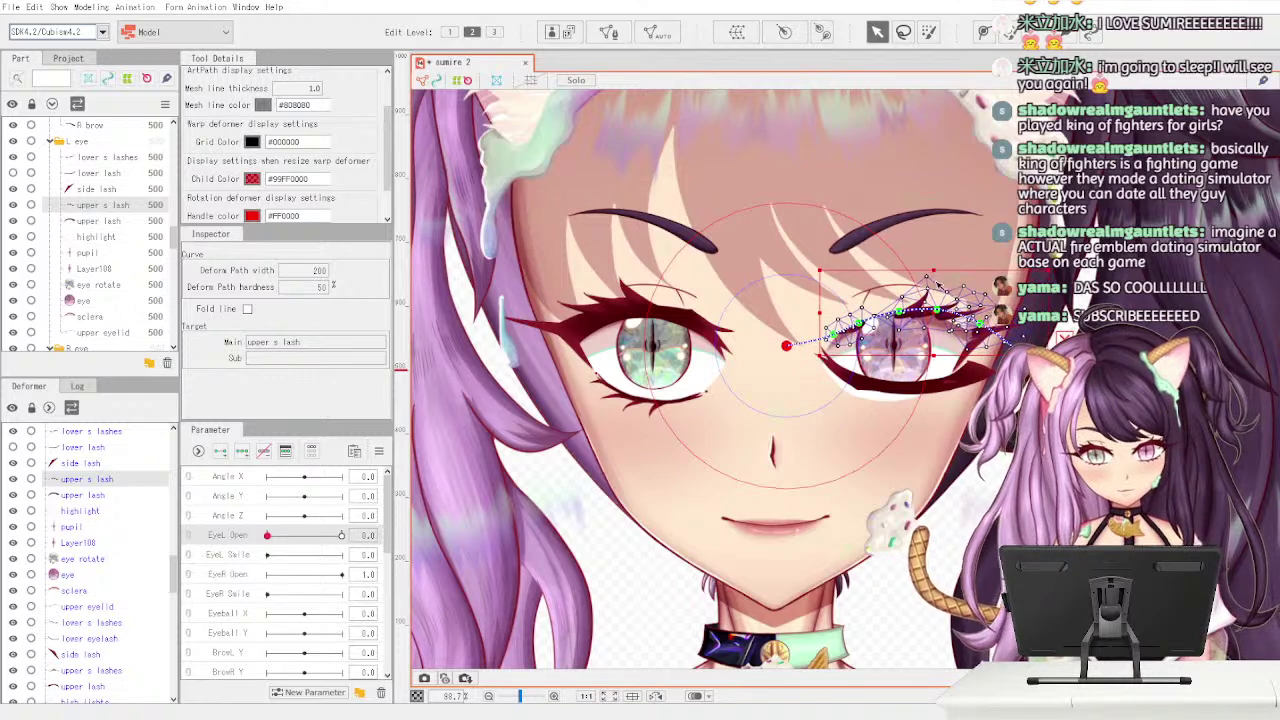
pyautogui.click(1020, 340)
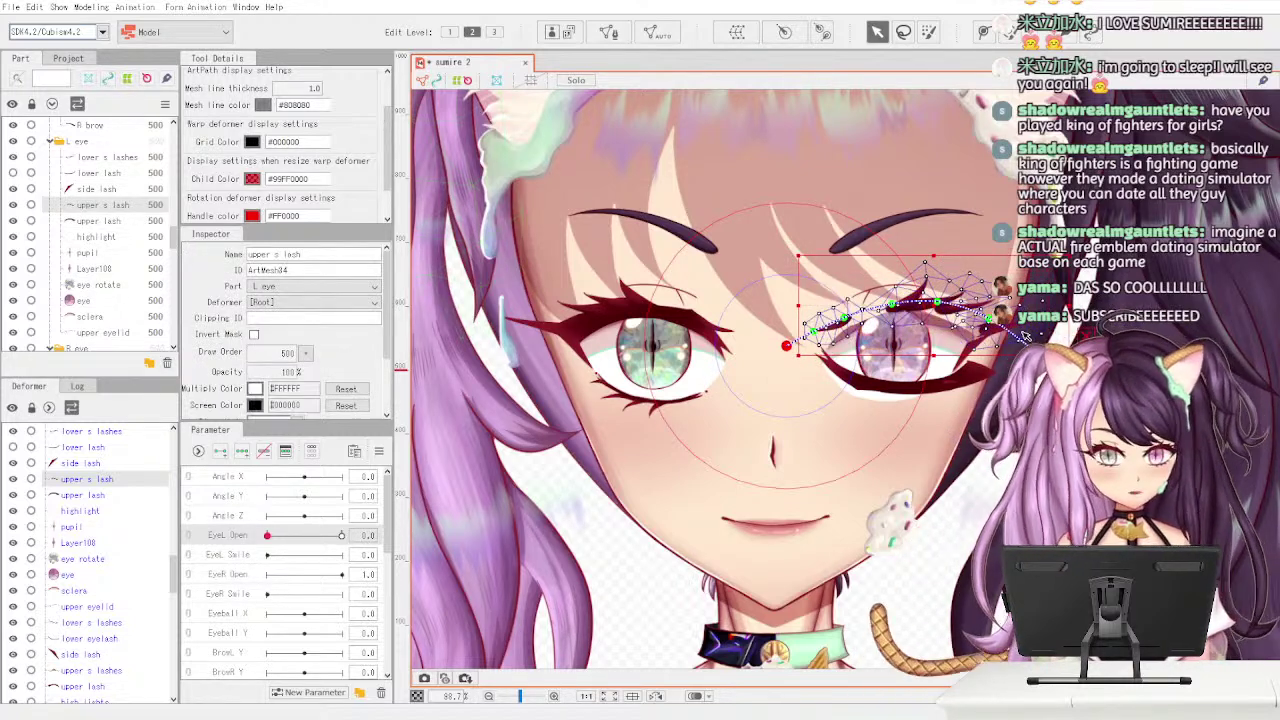
pyautogui.moveTo(937, 302); pyautogui.dragTo(938, 345)
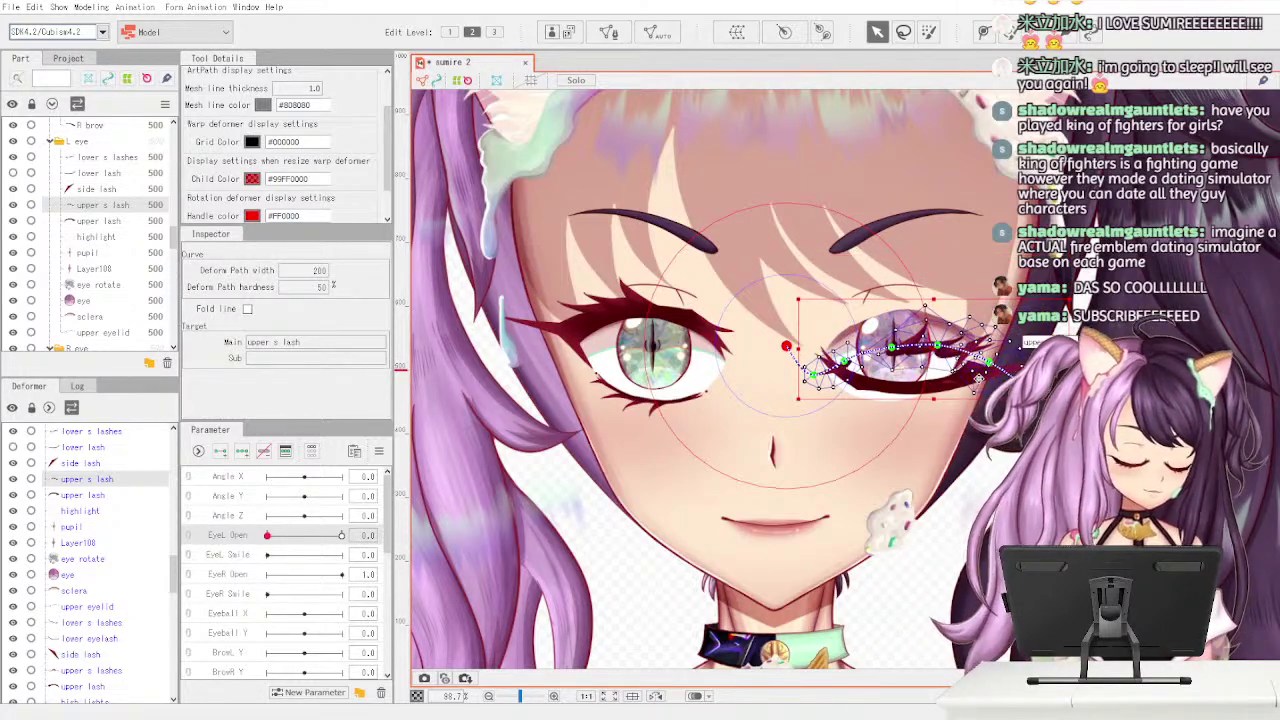
pyautogui.click(983, 383)
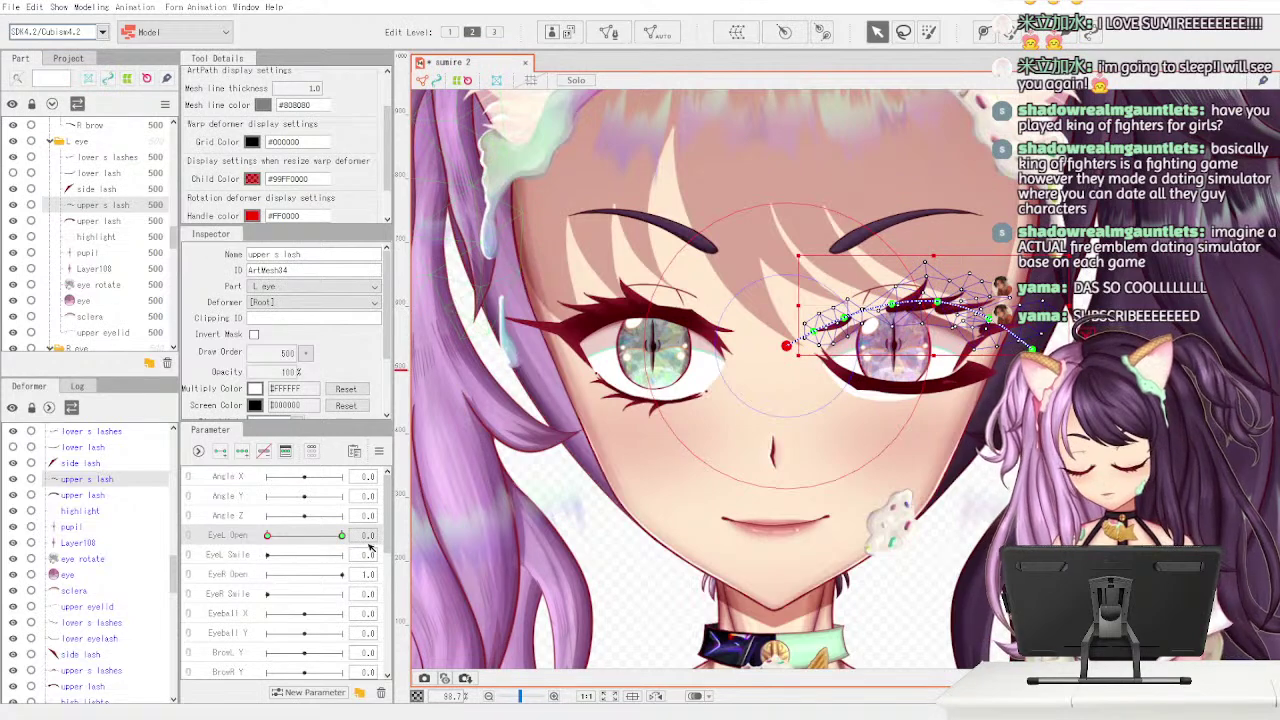
# - With the upper s lash keyed at EyeL Open 0 and 1, flip it vertically at 0 and move it down onto the lowered upper lash
pyautogui.moveTo(268, 536); pyautogui.dragTo(243, 547)
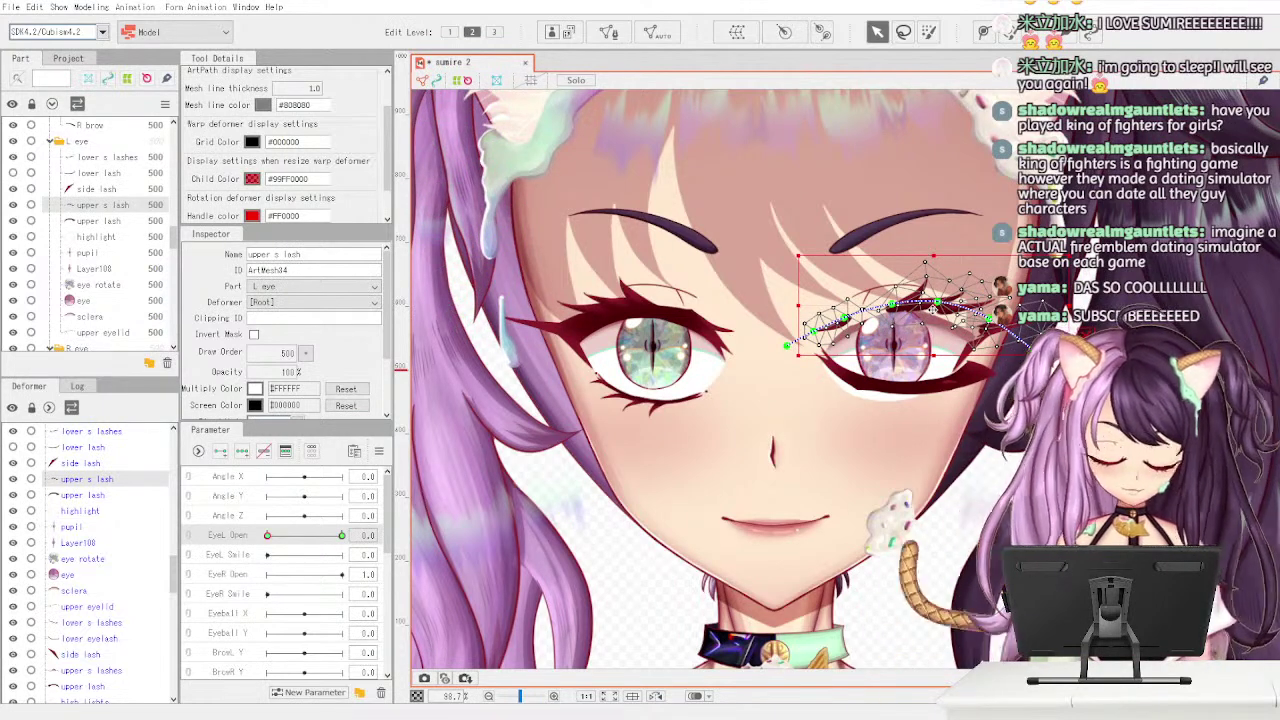
pyautogui.moveTo(938, 307); pyautogui.dragTo(900, 325)
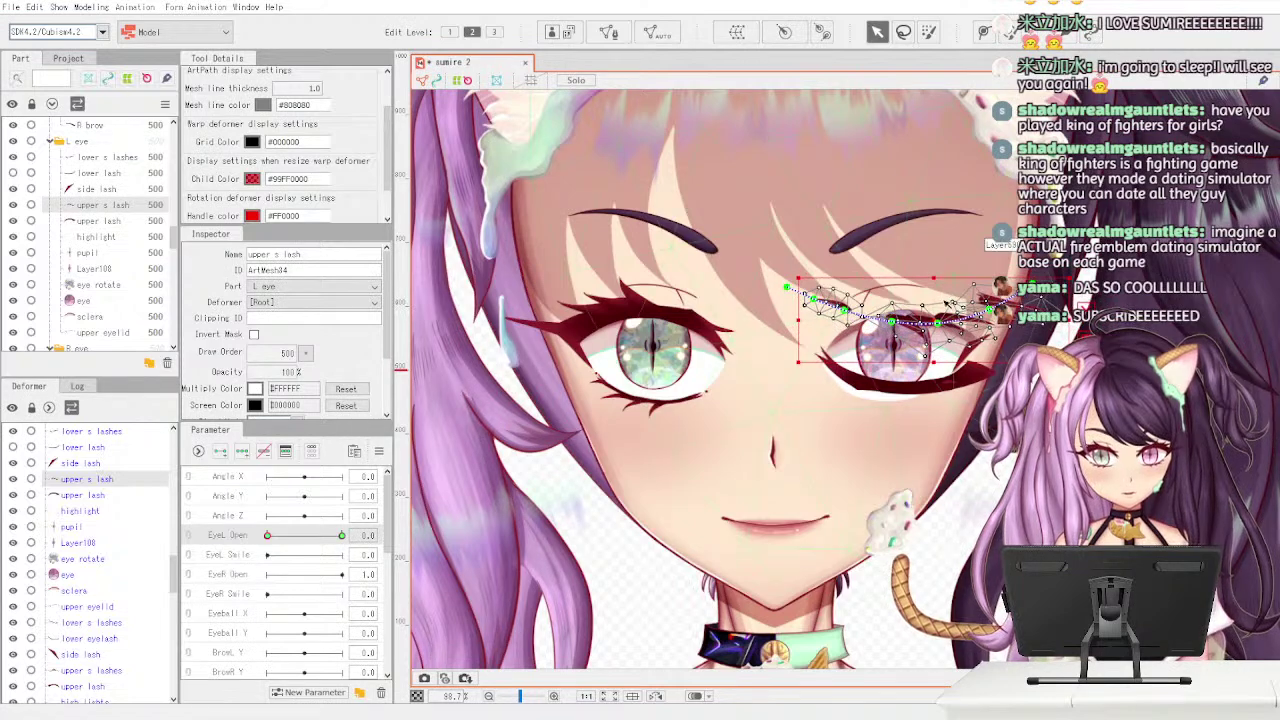
pyautogui.moveTo(940, 325); pyautogui.dragTo(928, 395)
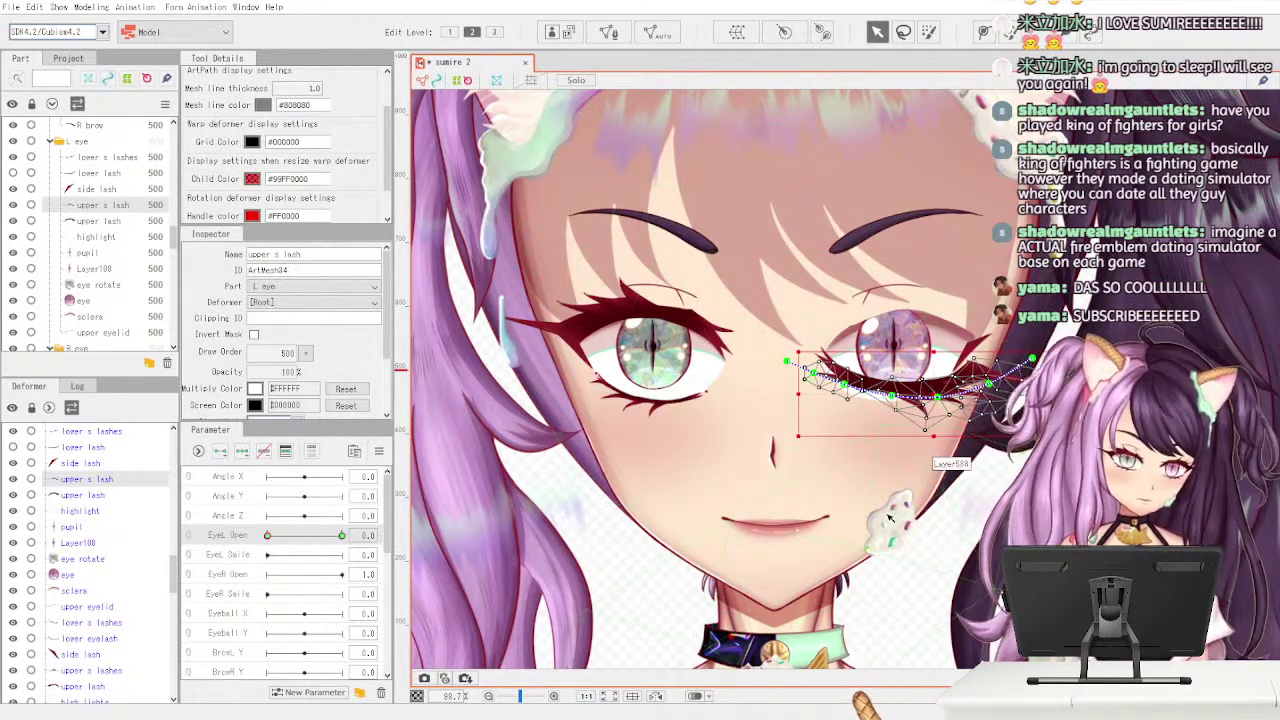
# - Pull the upper s lash's outer path points inward and slightly shrink the lash to fit the closed upper lash, and check it on EyeL Open
pyautogui.scroll(5, 890, 517)
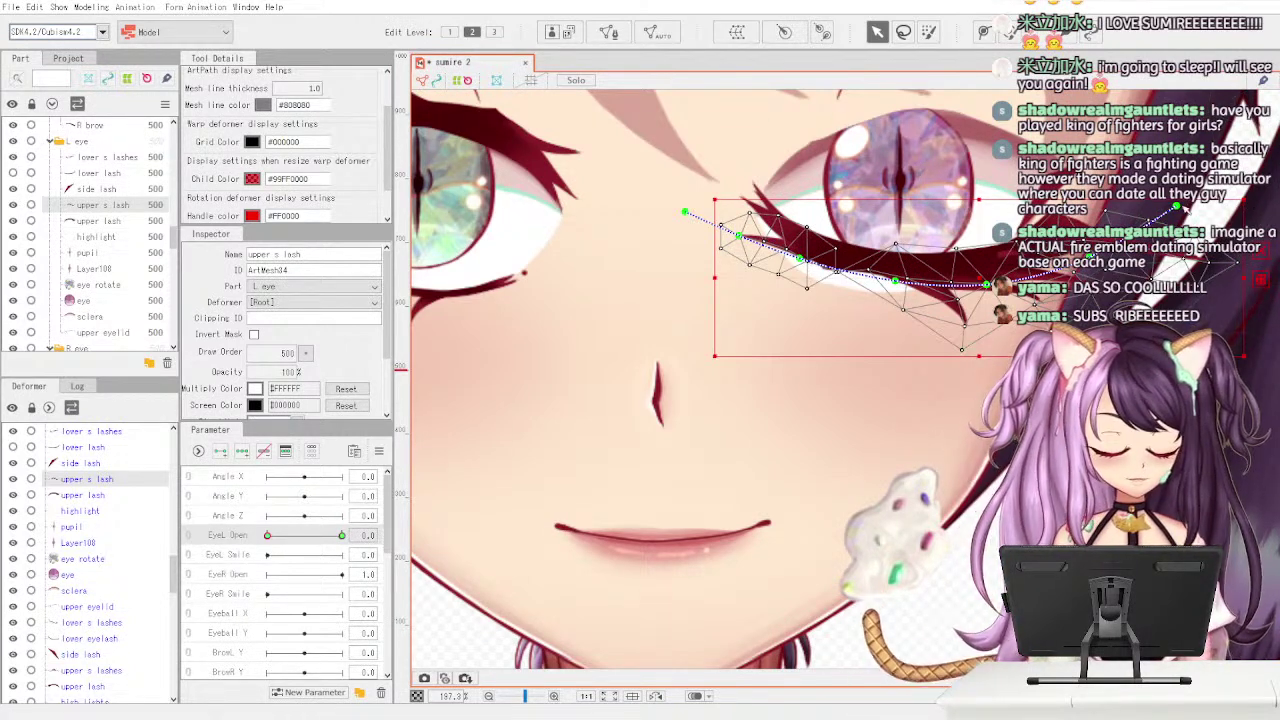
pyautogui.press('p')
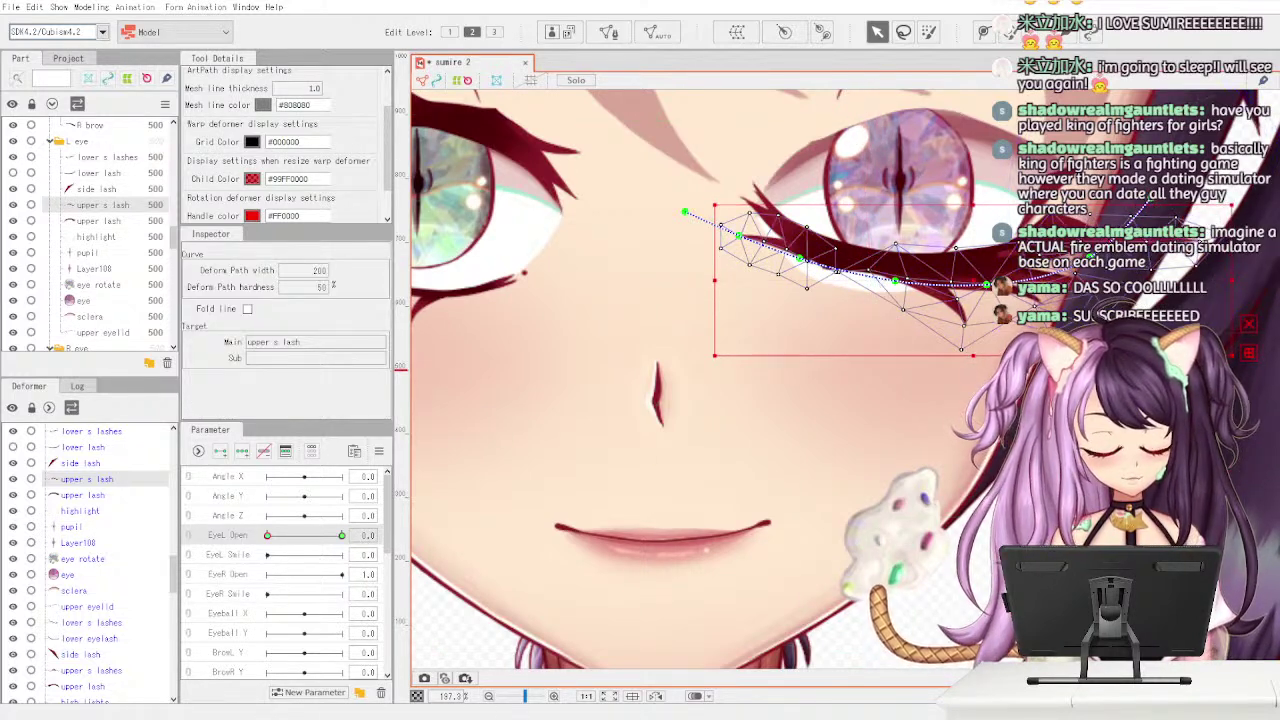
pyautogui.moveTo(1091, 257); pyautogui.dragTo(1079, 248)
pyautogui.moveTo(964, 356)
pyautogui.mouseDown()
pyautogui.moveTo(966, 340)
pyautogui.moveTo(961, 354)
pyautogui.mouseUp()
pyautogui.moveTo(706, 355); pyautogui.dragTo(712, 349)
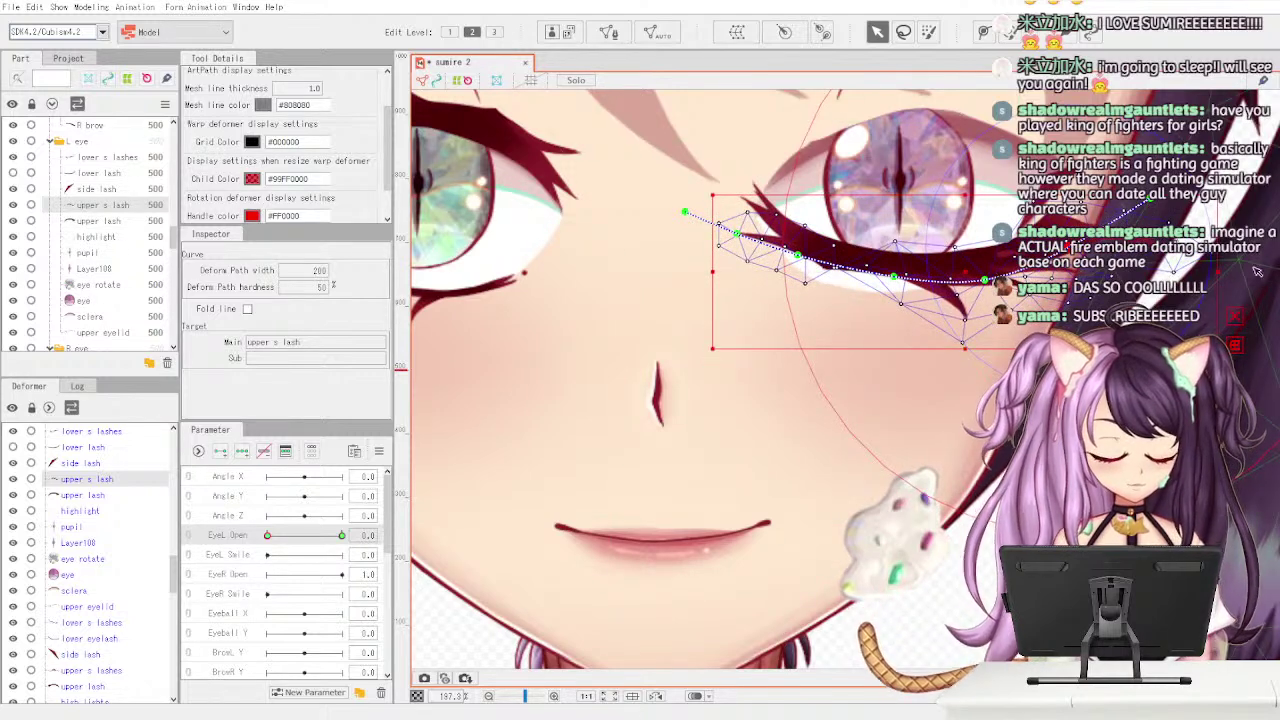
pyautogui.moveTo(1217, 271); pyautogui.dragTo(1210, 271)
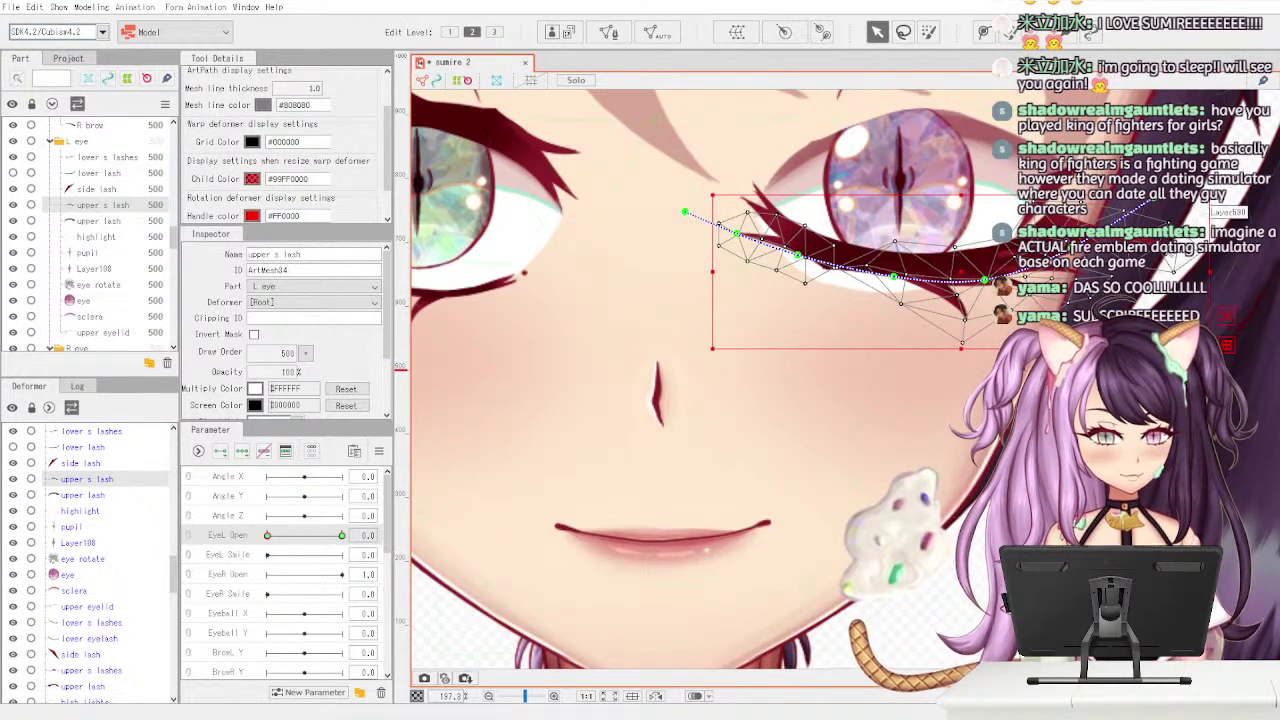
pyautogui.moveTo(341, 535); pyautogui.dragTo(270, 536)
pyautogui.moveTo(267, 536)
pyautogui.mouseDown()
pyautogui.moveTo(334, 536)
pyautogui.moveTo(262, 537)
pyautogui.mouseUp()
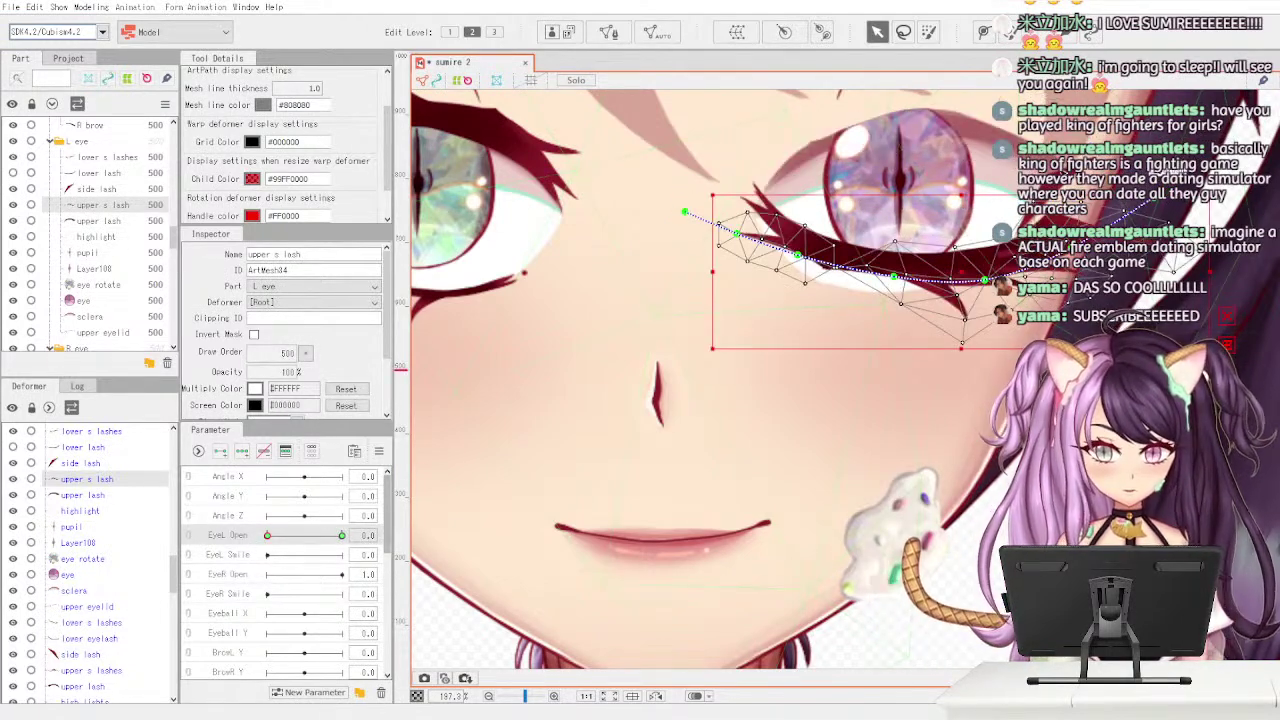
# - Draw a deform path along the L eye's side lash, from its upper outer tip down to its lower inner end
pyautogui.click(128, 222)
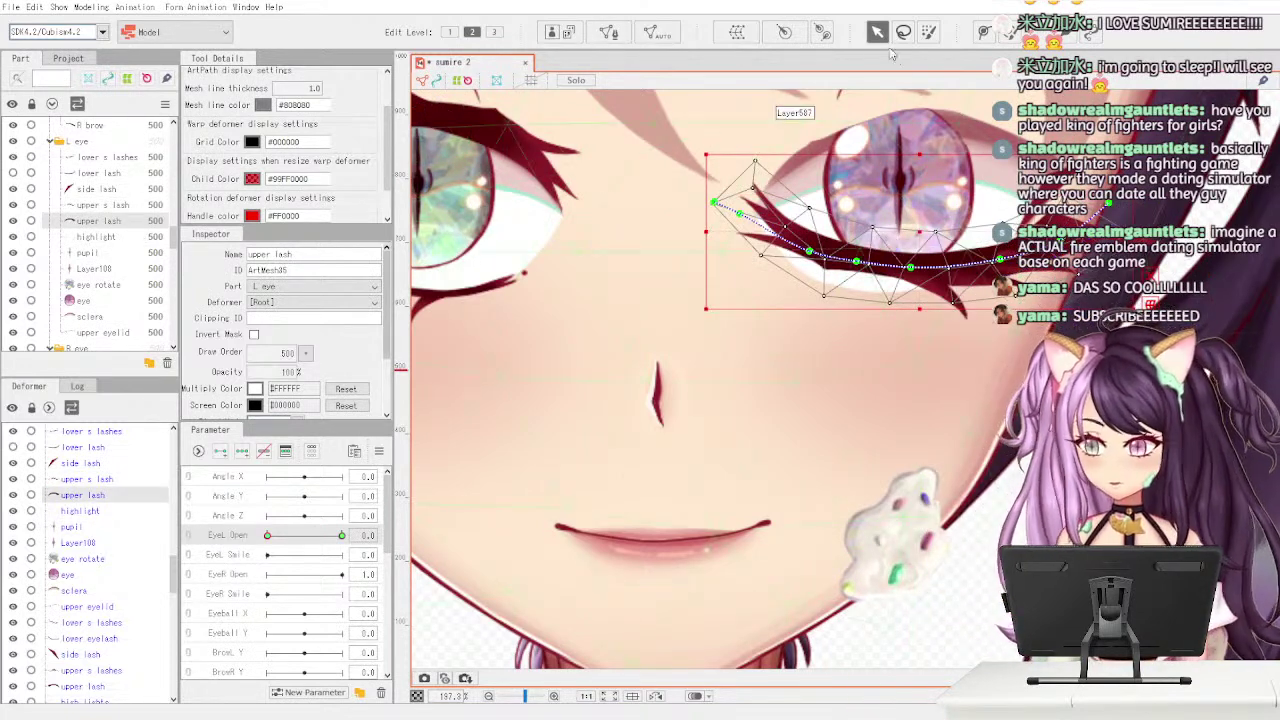
pyautogui.click(984, 34)
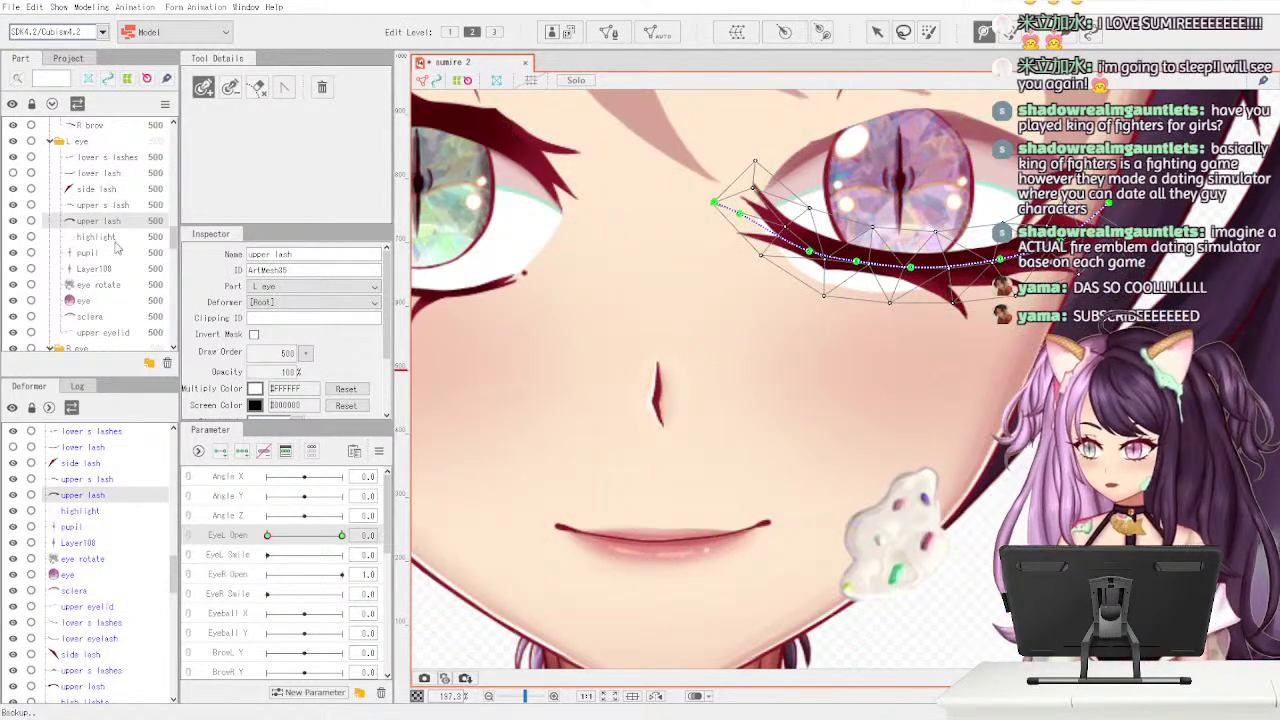
pyautogui.click(98, 189)
pyautogui.click(1081, 135)
pyautogui.click(1069, 174)
pyautogui.click(1050, 198)
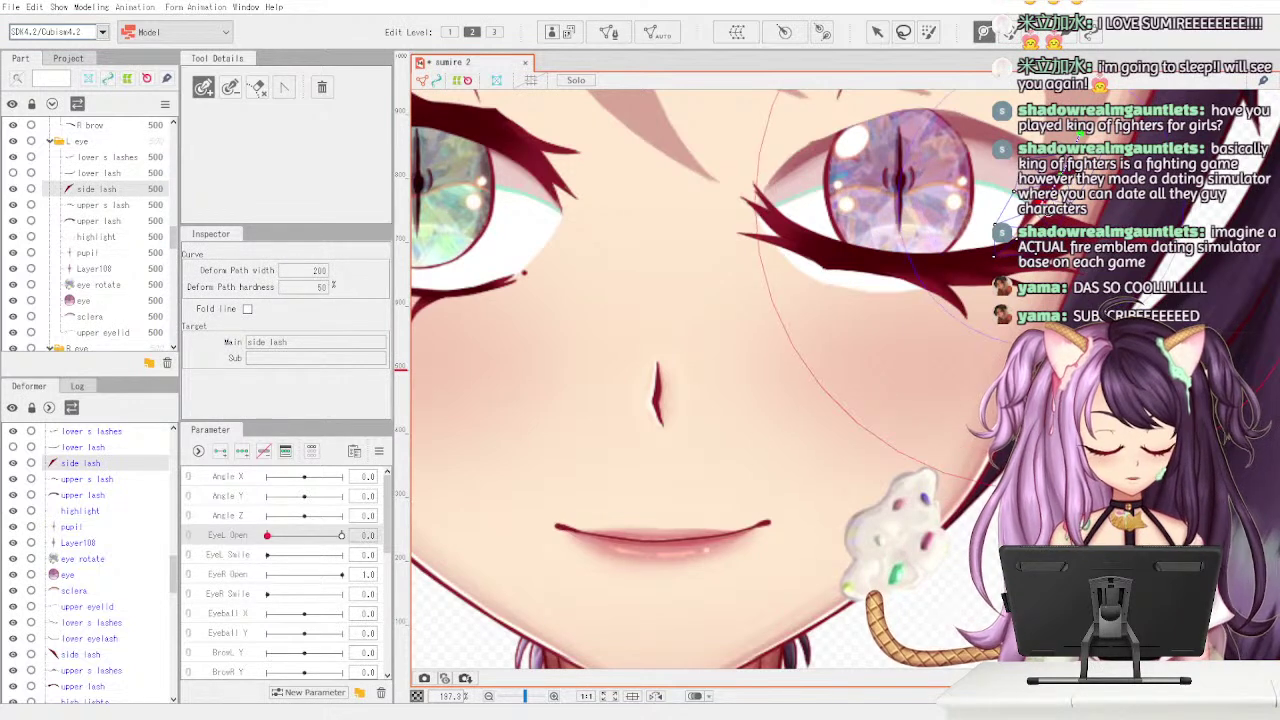
pyautogui.click(990, 263)
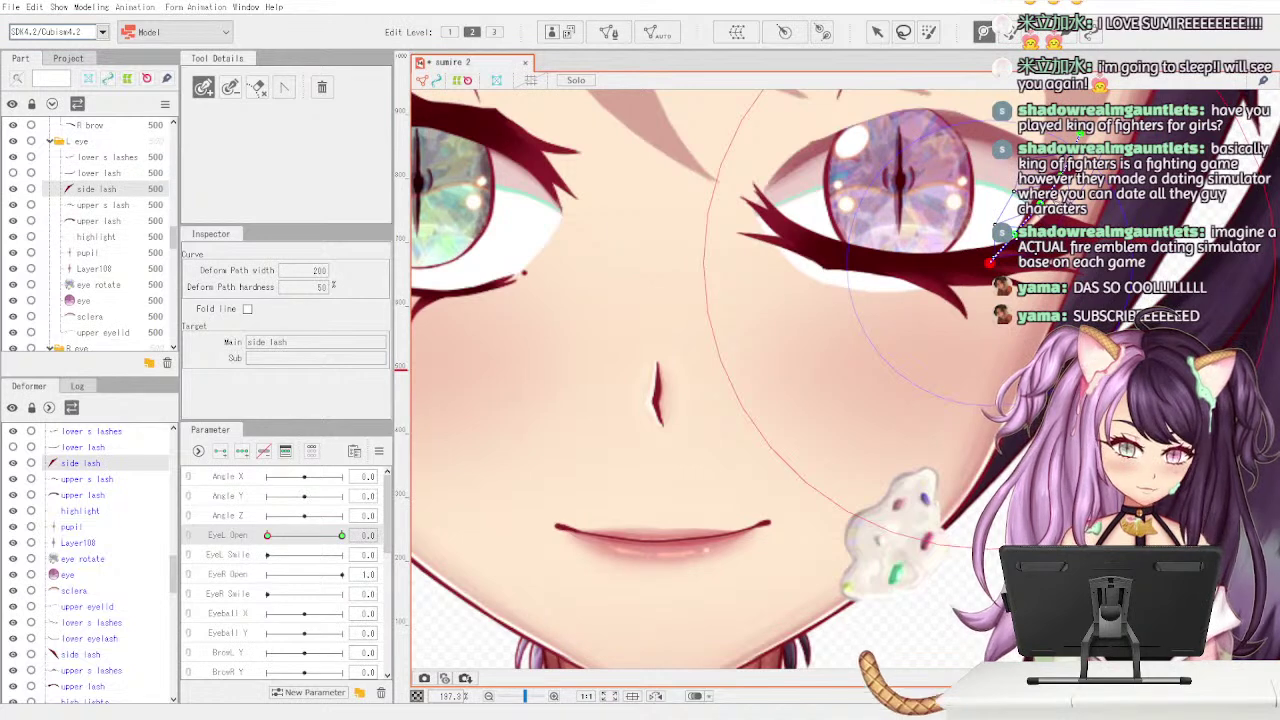
pyautogui.click(876, 33)
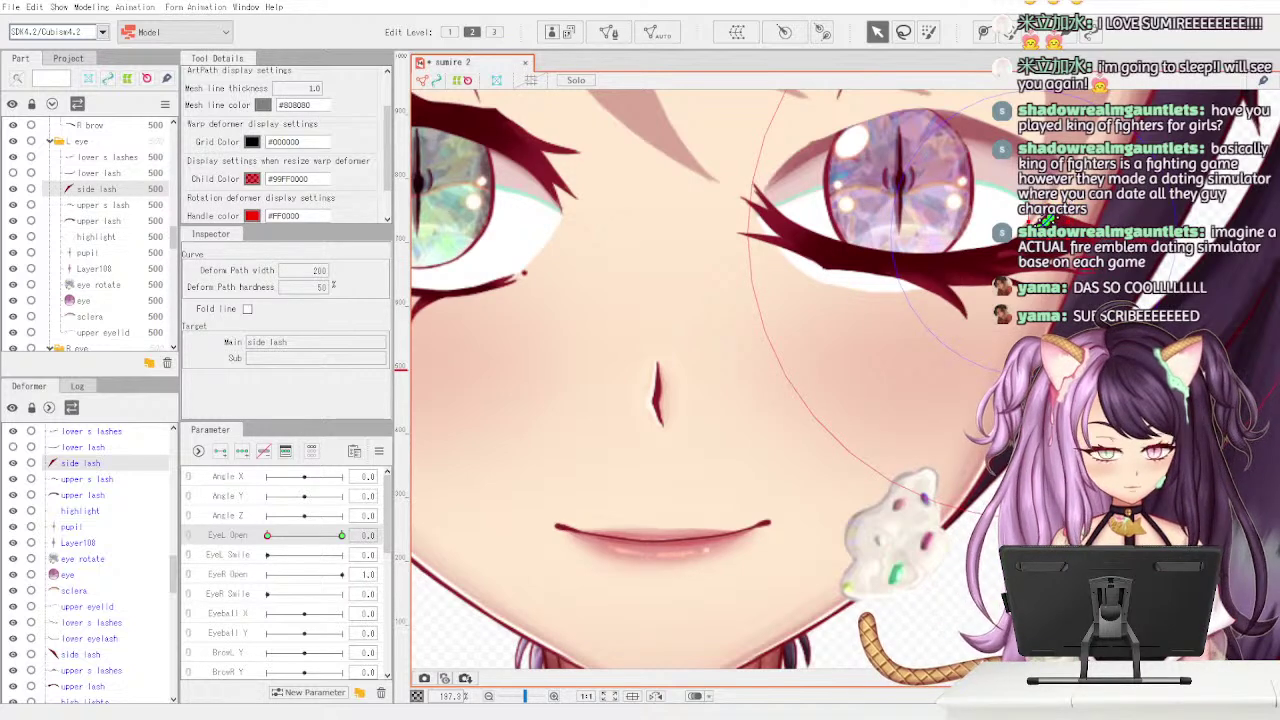
# - Compare the side lash at EyeL Open 1 and 0, and try to lower and shrink it onto the closed upper lashes
pyautogui.click(341, 535)
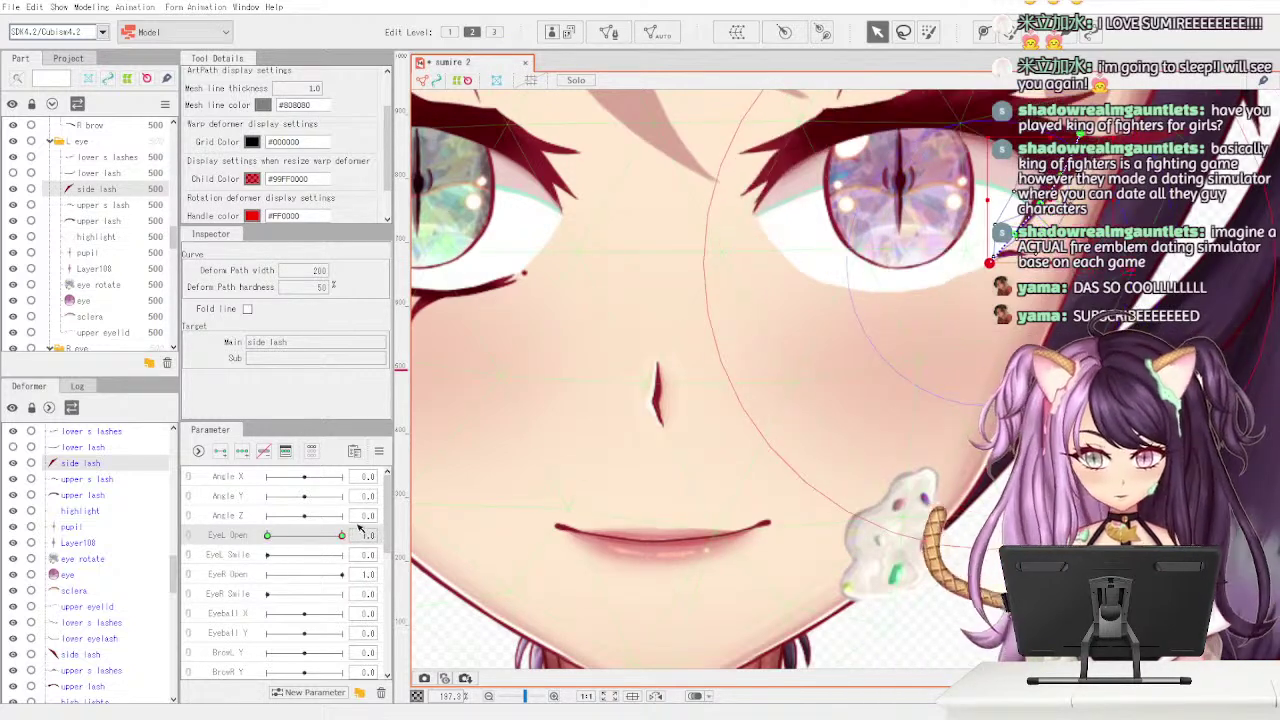
pyautogui.moveTo(341, 535)
pyautogui.mouseDown()
pyautogui.moveTo(280, 535)
pyautogui.moveTo(342, 533)
pyautogui.mouseUp()
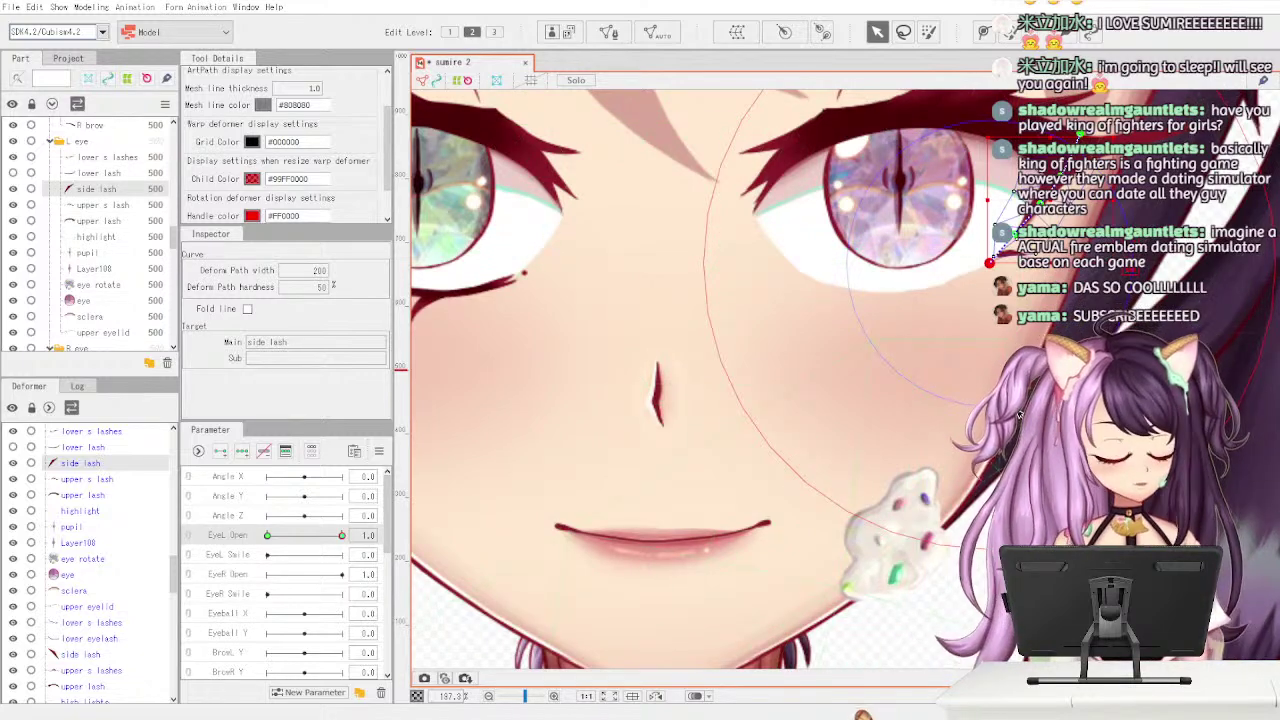
pyautogui.moveTo(966, 323); pyautogui.dragTo(837, 505)
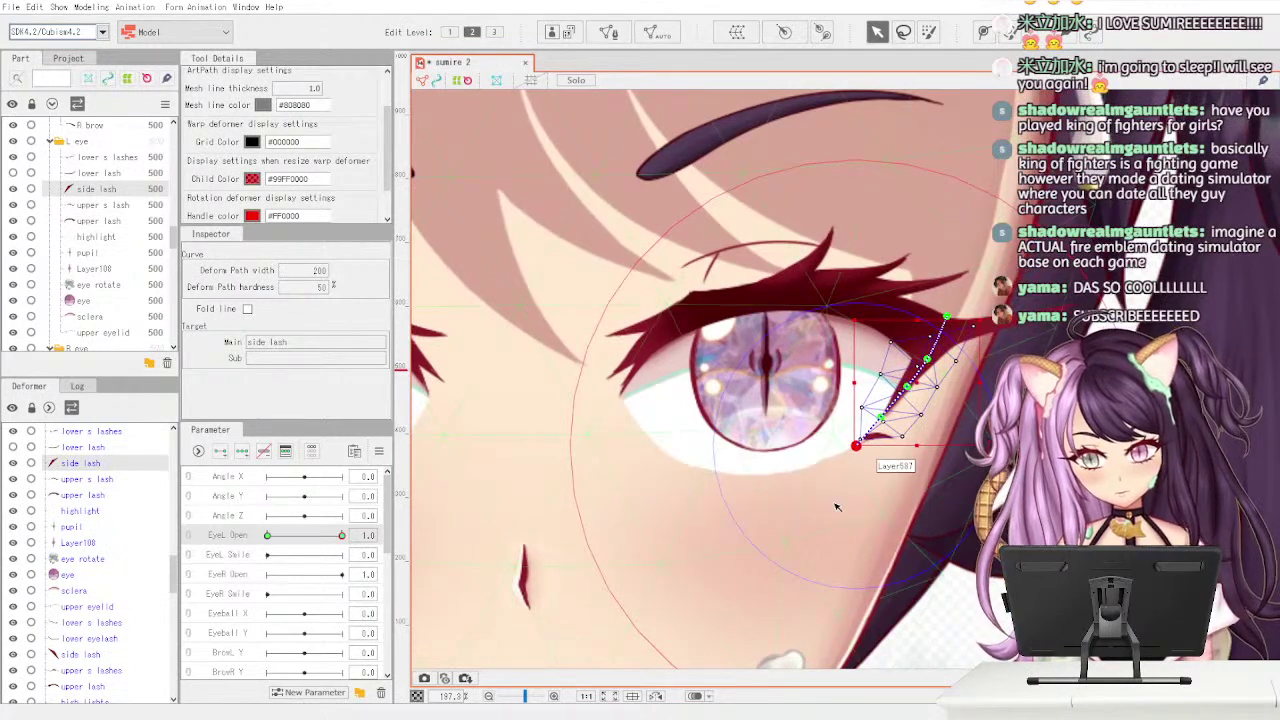
pyautogui.moveTo(341, 537)
pyautogui.mouseDown()
pyautogui.moveTo(280, 538)
pyautogui.moveTo(262, 553)
pyautogui.moveTo(349, 523)
pyautogui.moveTo(266, 539)
pyautogui.moveTo(351, 513)
pyautogui.moveTo(300, 535)
pyautogui.moveTo(262, 532)
pyautogui.moveTo(357, 527)
pyautogui.mouseUp()
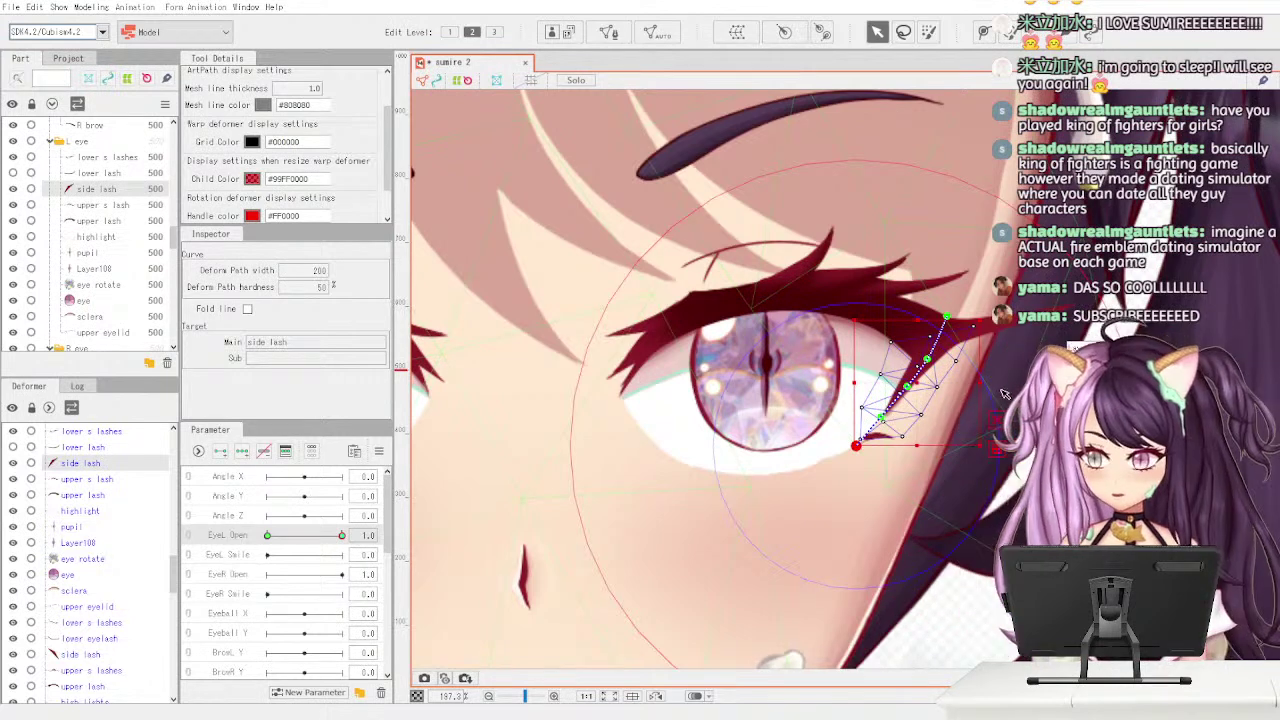
pyautogui.click(267, 535)
pyautogui.click(882, 431)
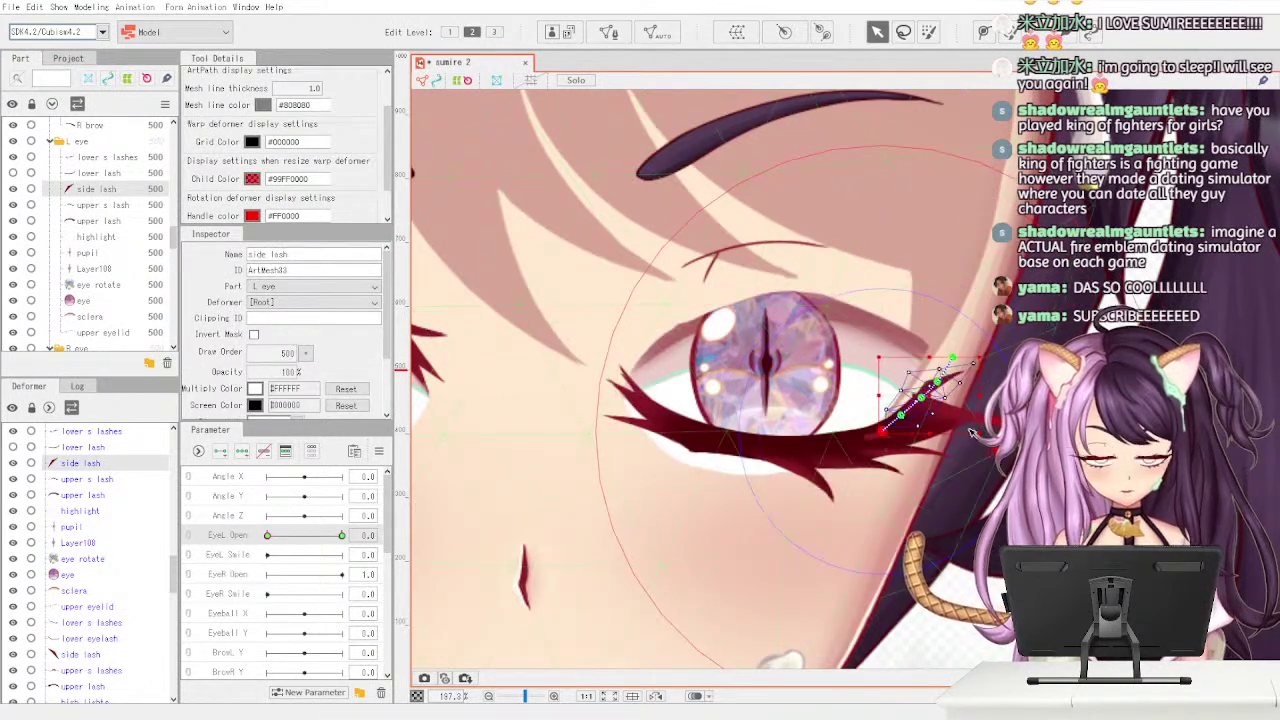
pyautogui.hotkey('ctrl', 'z')
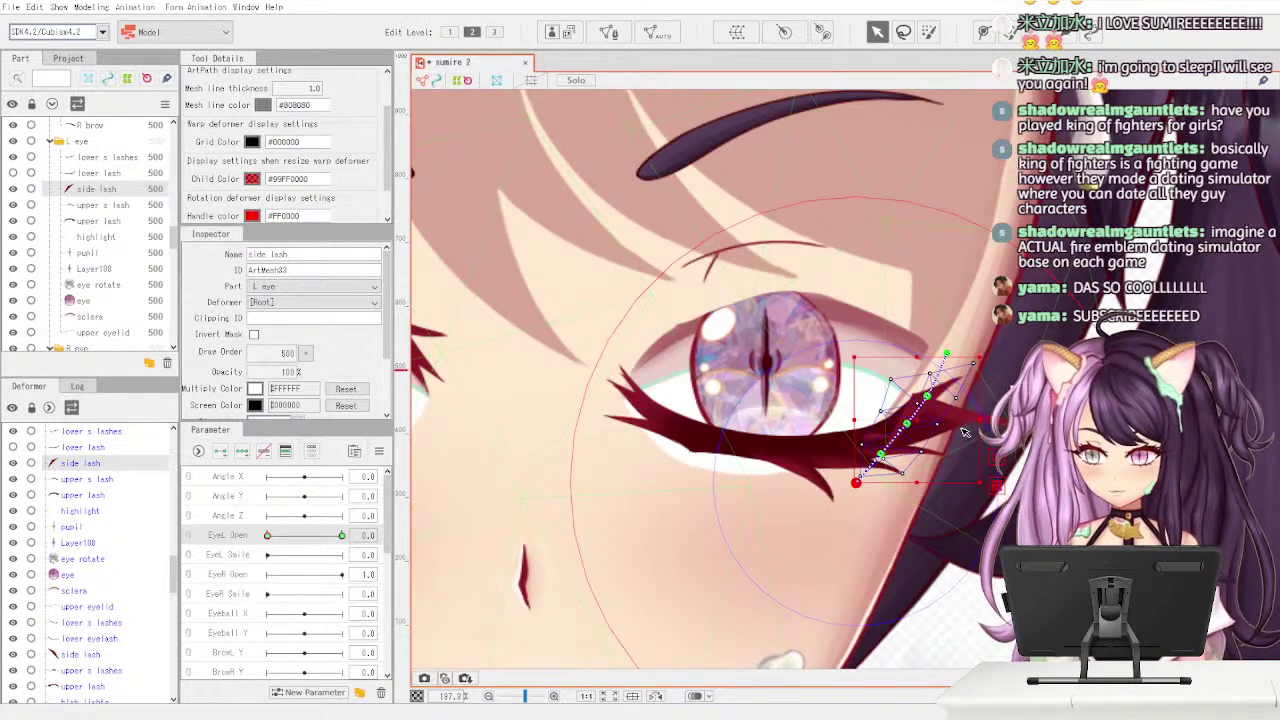
pyautogui.hotkey('ctrl', 'z')
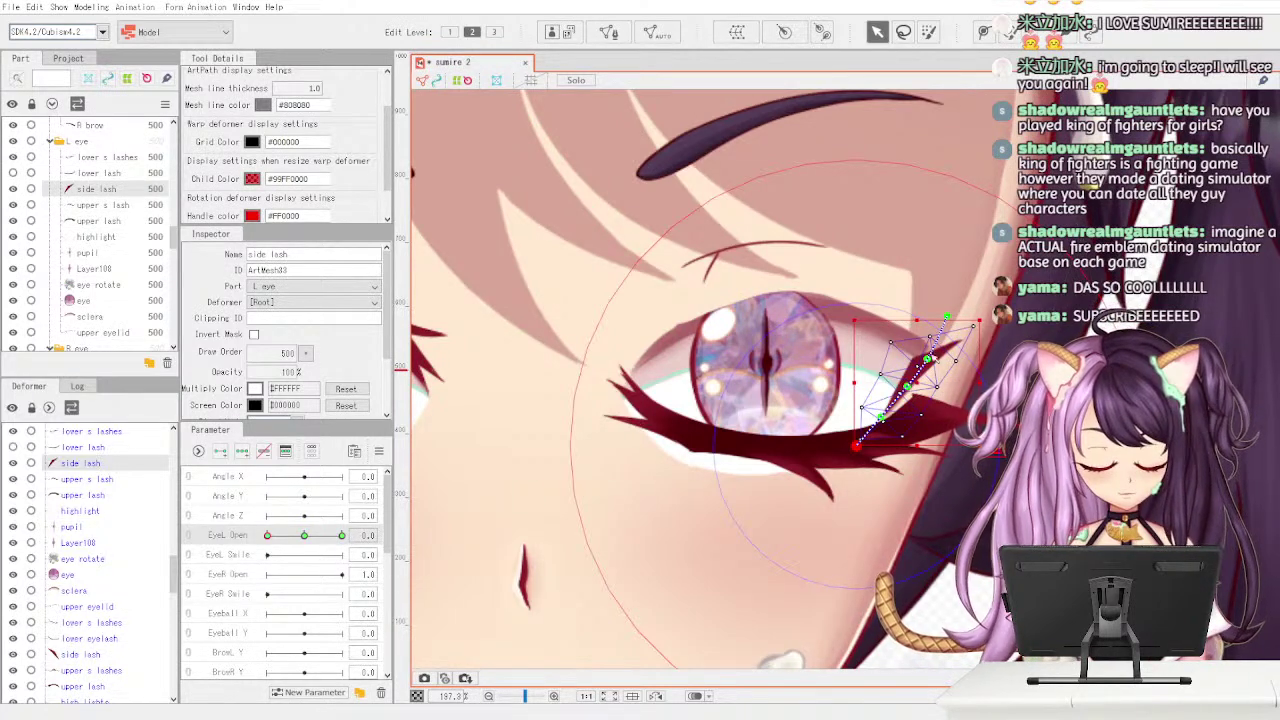
# - Try to pull the side lash's lower and middle path points down toward the closed upper lash
pyautogui.moveTo(882, 418); pyautogui.dragTo(875, 434)
pyautogui.moveTo(907, 387); pyautogui.dragTo(904, 393)
pyautogui.hotkey('ctrl', 'z')
pyautogui.hotkey('ctrl', 'z')
pyautogui.hotkey('ctrl', 'z')
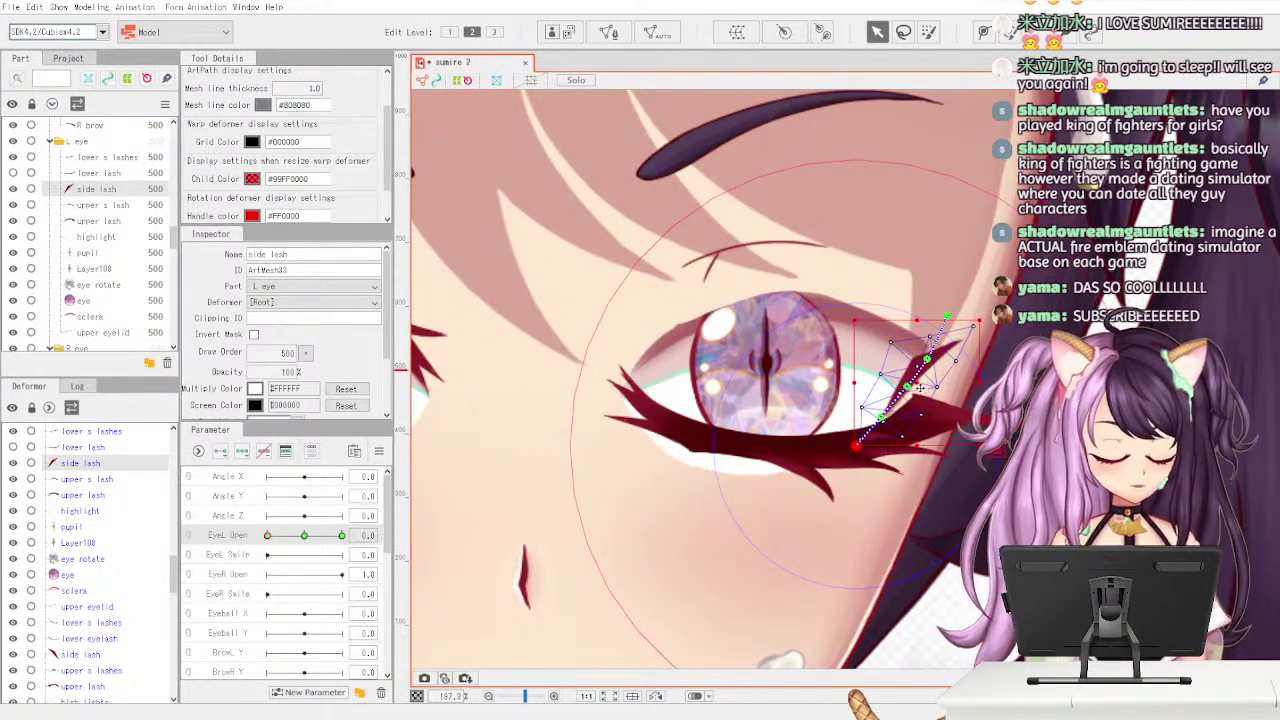
# - With the side lash keyed at EyeL Open 0, 0.5 and 1, lower it at 0 and bend its path along the closed upper lash
pyautogui.click(917, 390)
pyautogui.moveTo(917, 389); pyautogui.dragTo(915, 407)
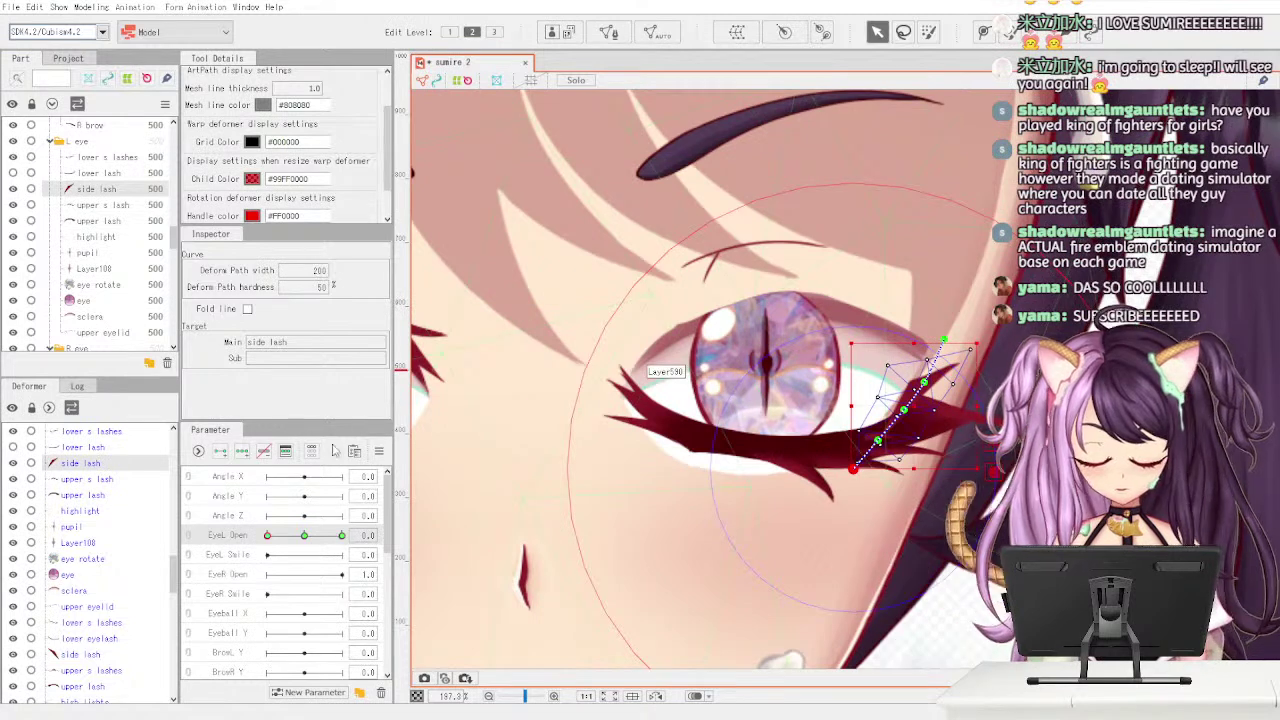
pyautogui.moveTo(944, 340); pyautogui.dragTo(880, 429)
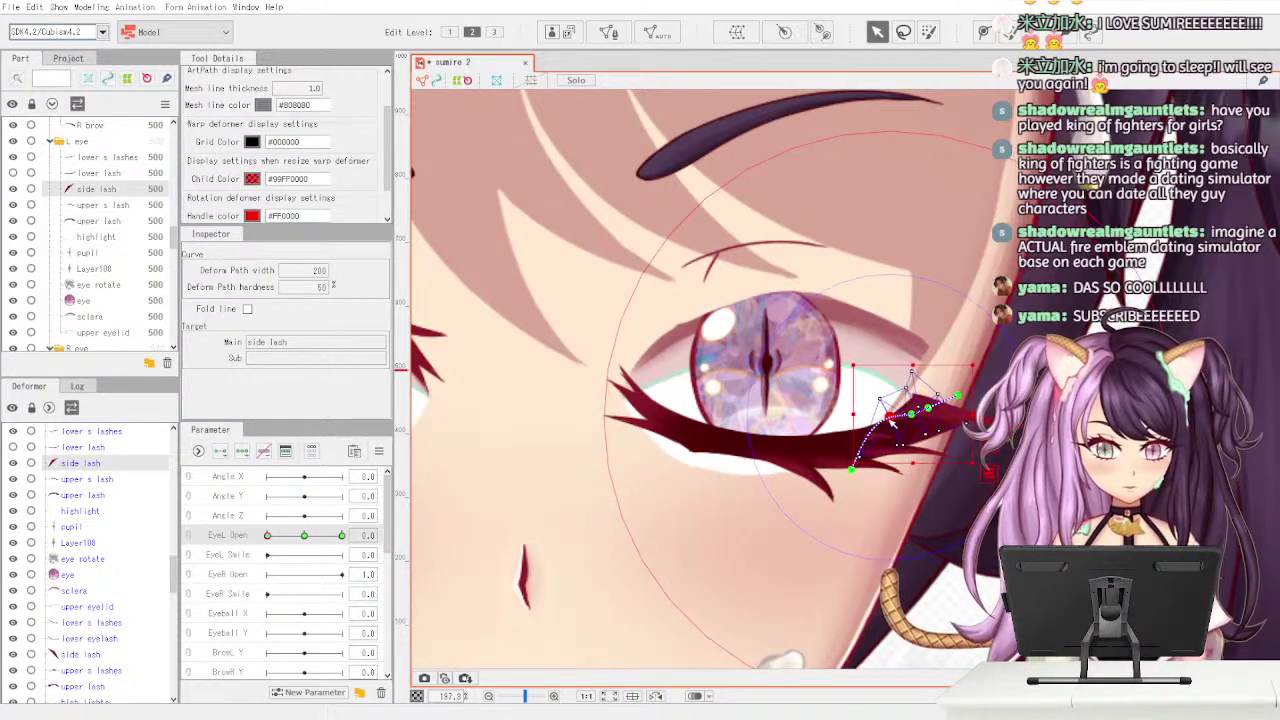
pyautogui.moveTo(894, 420); pyautogui.dragTo(932, 405)
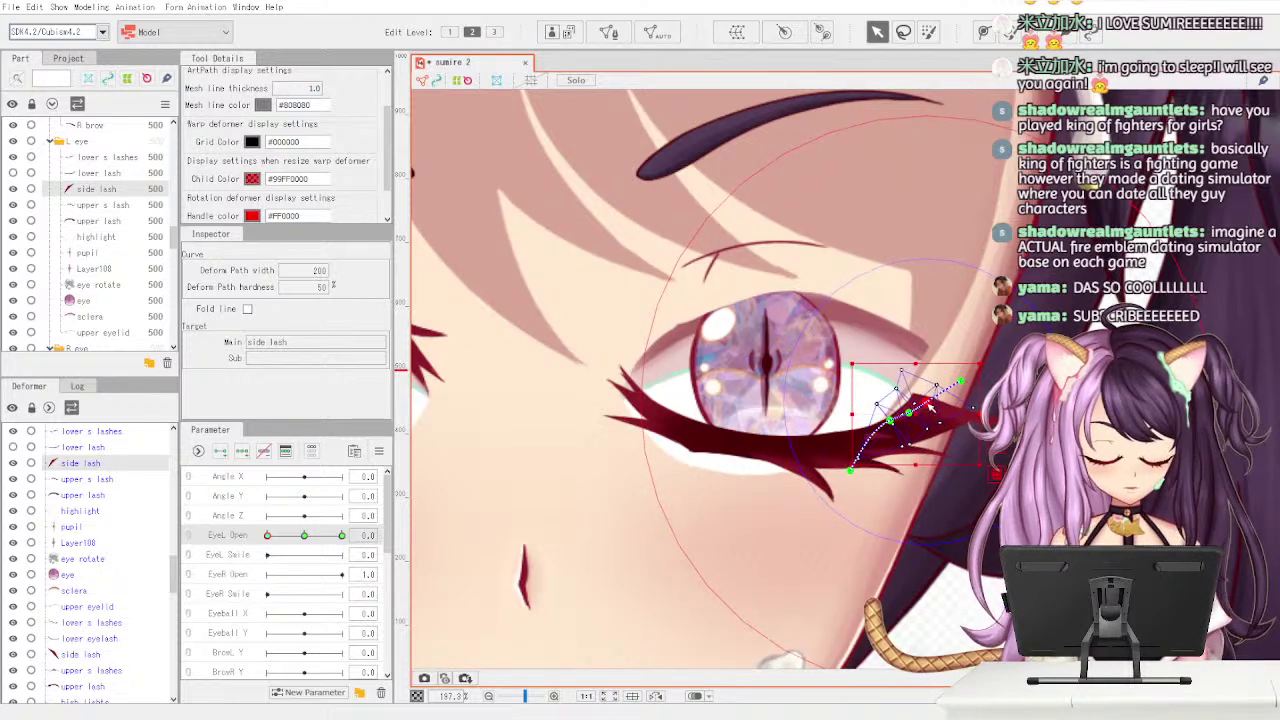
# - At EyeL Open 0.5, shrink the side lash and adjust its path points to tuck it against the flattened upper lash
pyautogui.moveTo(270, 537); pyautogui.dragTo(305, 547)
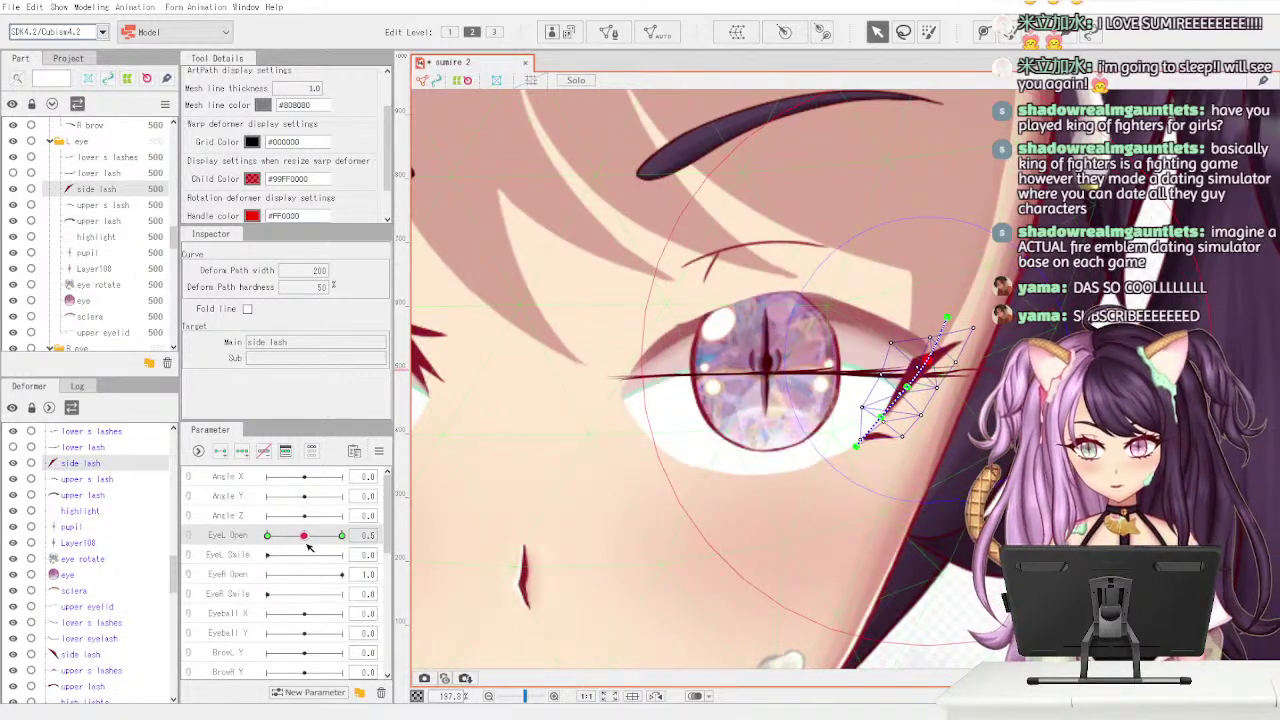
pyautogui.moveTo(858, 446); pyautogui.dragTo(881, 425)
pyautogui.hotkey('ctrl', 'z')
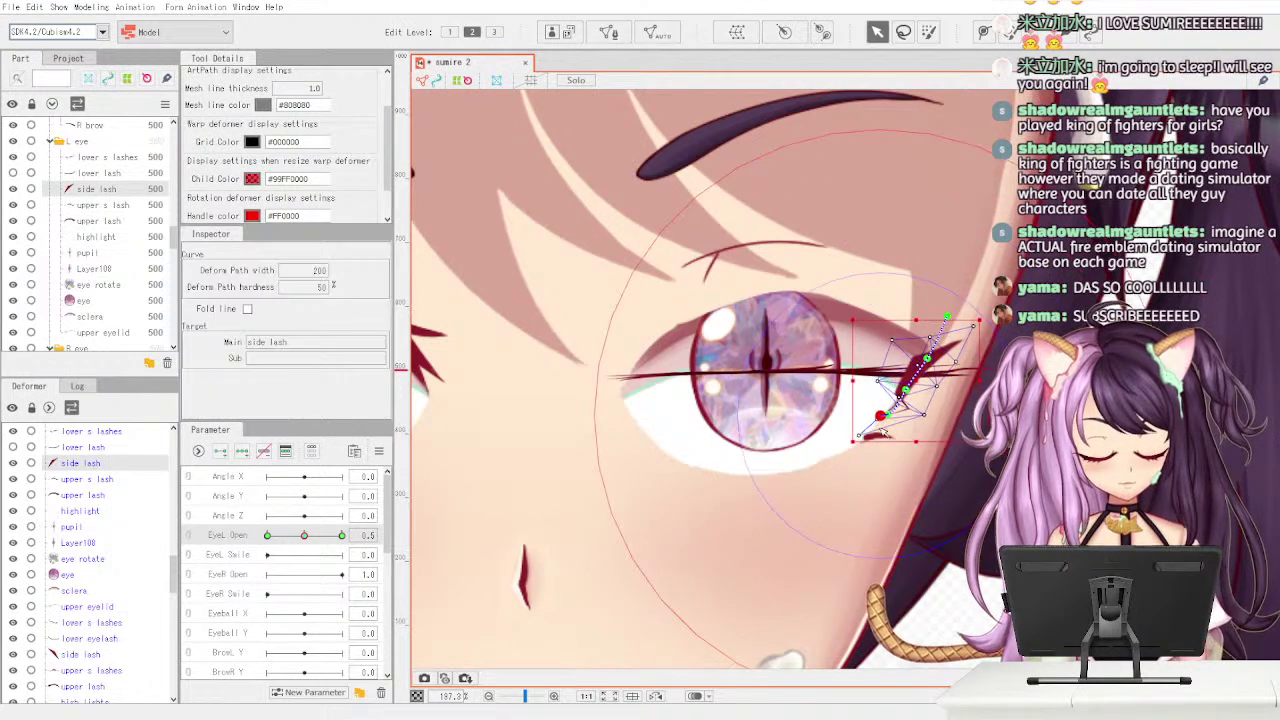
pyautogui.click(946, 319)
pyautogui.moveTo(946, 319)
pyautogui.mouseDown()
pyautogui.moveTo(922, 370)
pyautogui.moveTo(946, 316)
pyautogui.mouseUp()
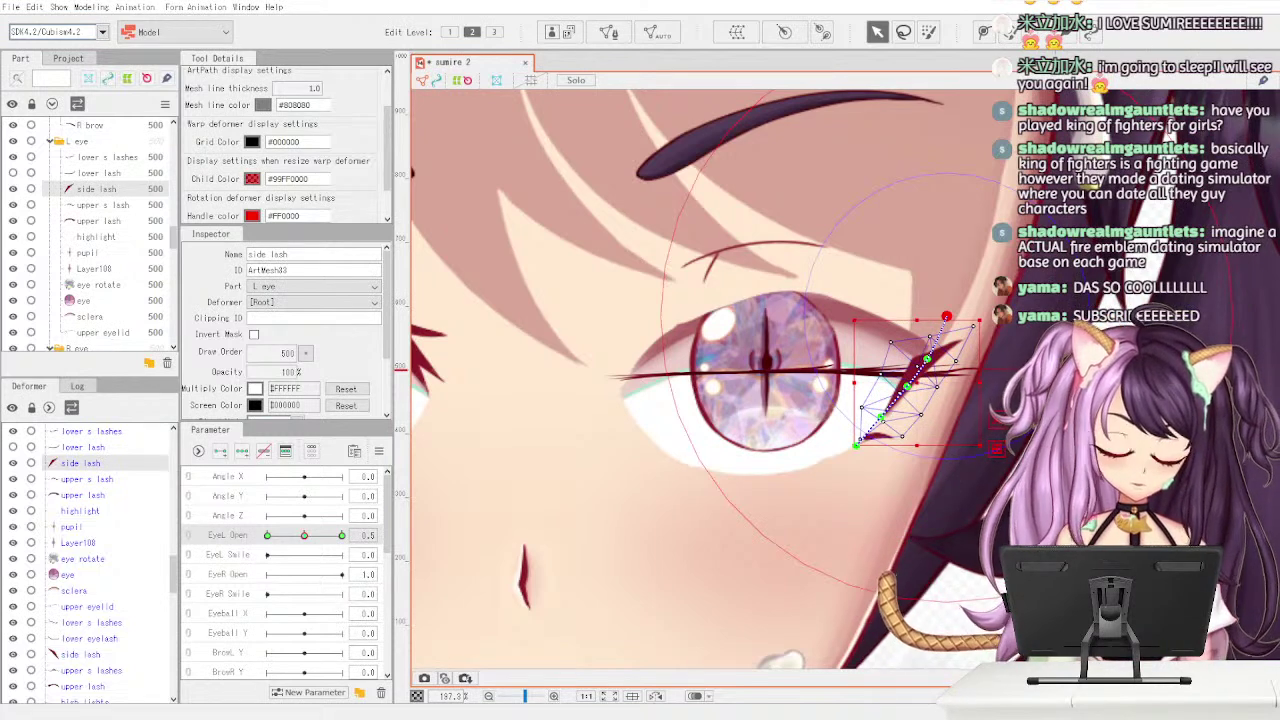
pyautogui.moveTo(980, 446); pyautogui.dragTo(915, 383)
pyautogui.moveTo(304, 536)
pyautogui.mouseDown()
pyautogui.moveTo(268, 545)
pyautogui.moveTo(345, 540)
pyautogui.moveTo(258, 537)
pyautogui.moveTo(345, 536)
pyautogui.moveTo(303, 538)
pyautogui.mouseUp()
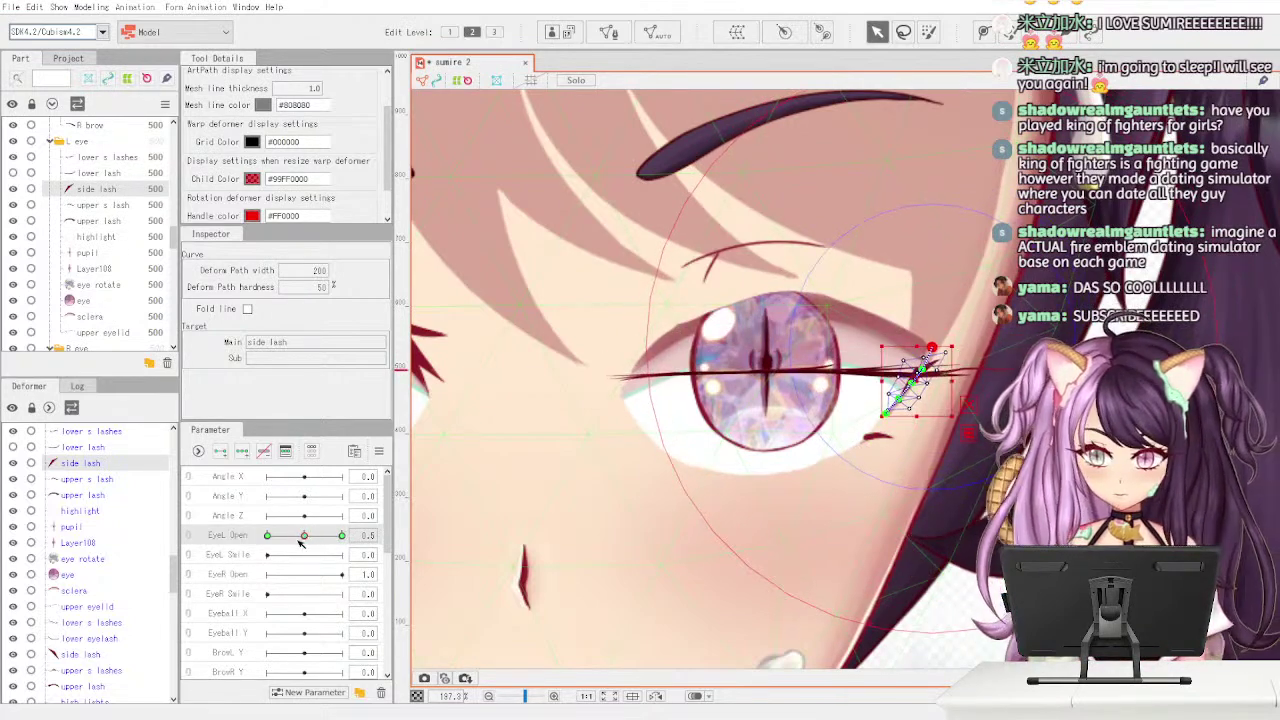
pyautogui.moveTo(932, 349); pyautogui.dragTo(920, 380)
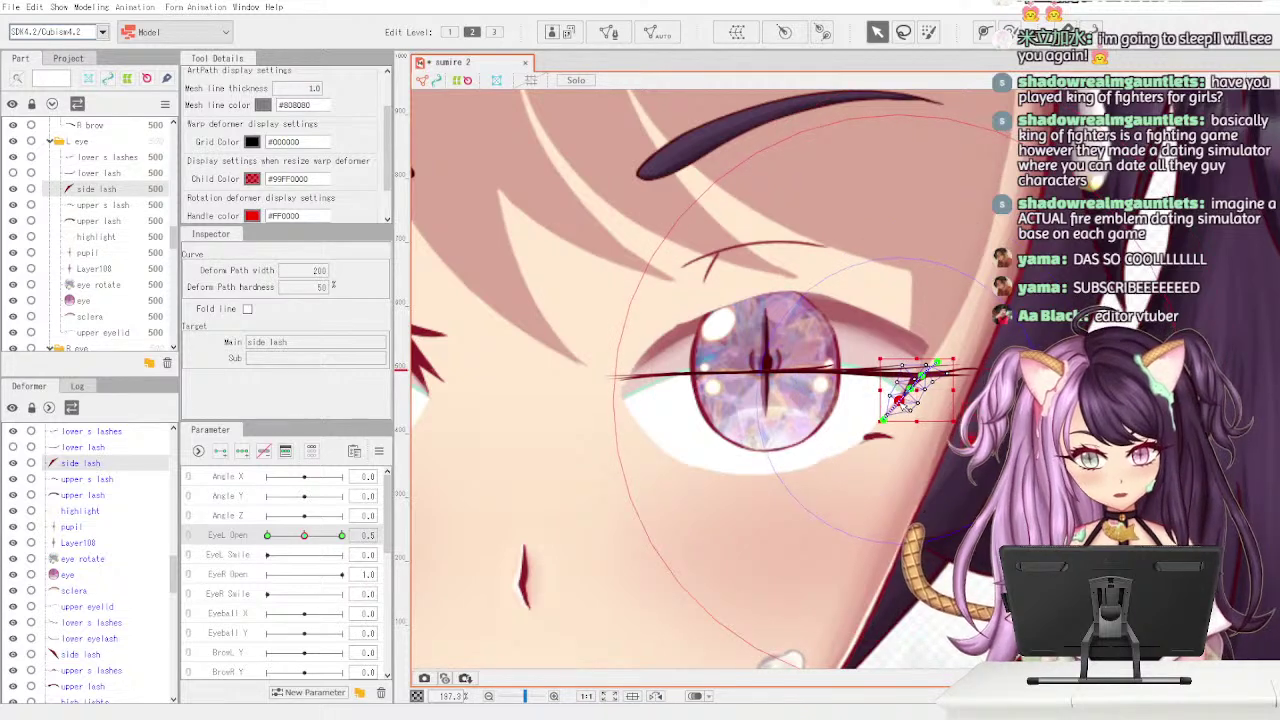
pyautogui.moveTo(897, 401); pyautogui.dragTo(927, 374)
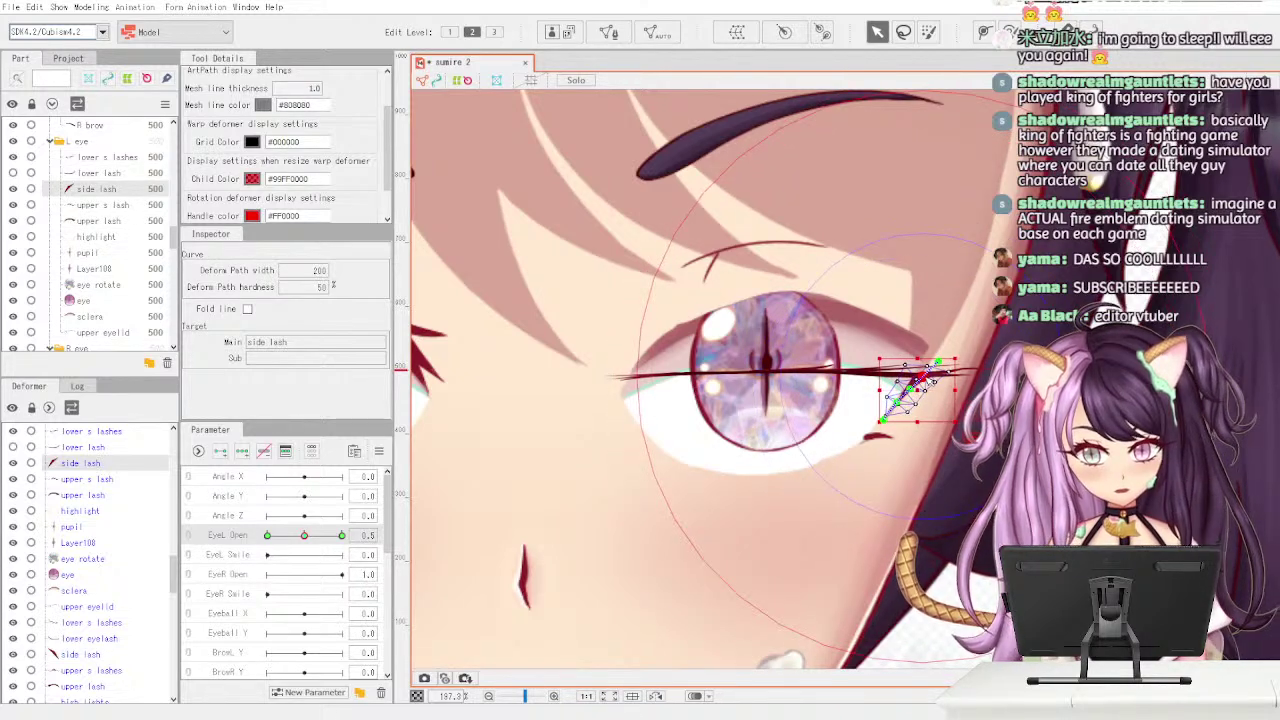
# - Sweep EyeL Open between closed and open and examine the side lash's motion in the context of the whole face
pyautogui.moveTo(305, 537); pyautogui.dragTo(268, 539)
pyautogui.moveTo(333, 537); pyautogui.dragTo(328, 547)
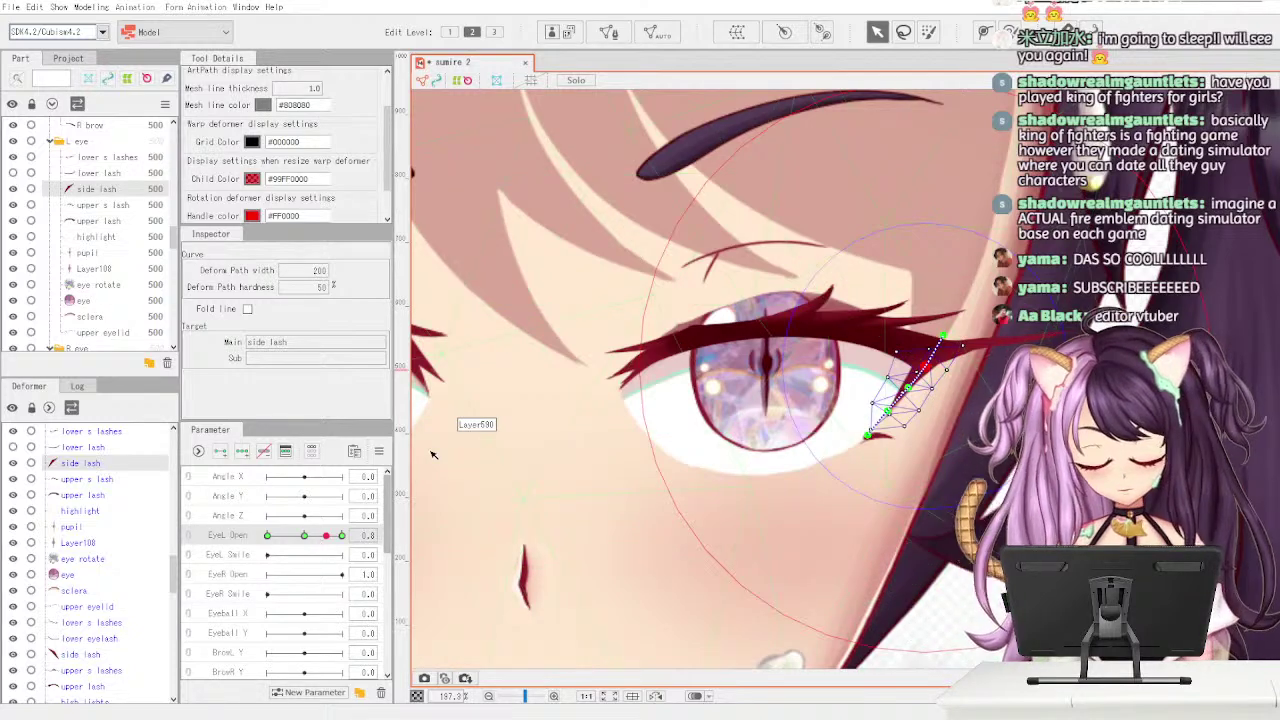
pyautogui.scroll(-3, 432, 455)
pyautogui.scroll(3, 581, 465)
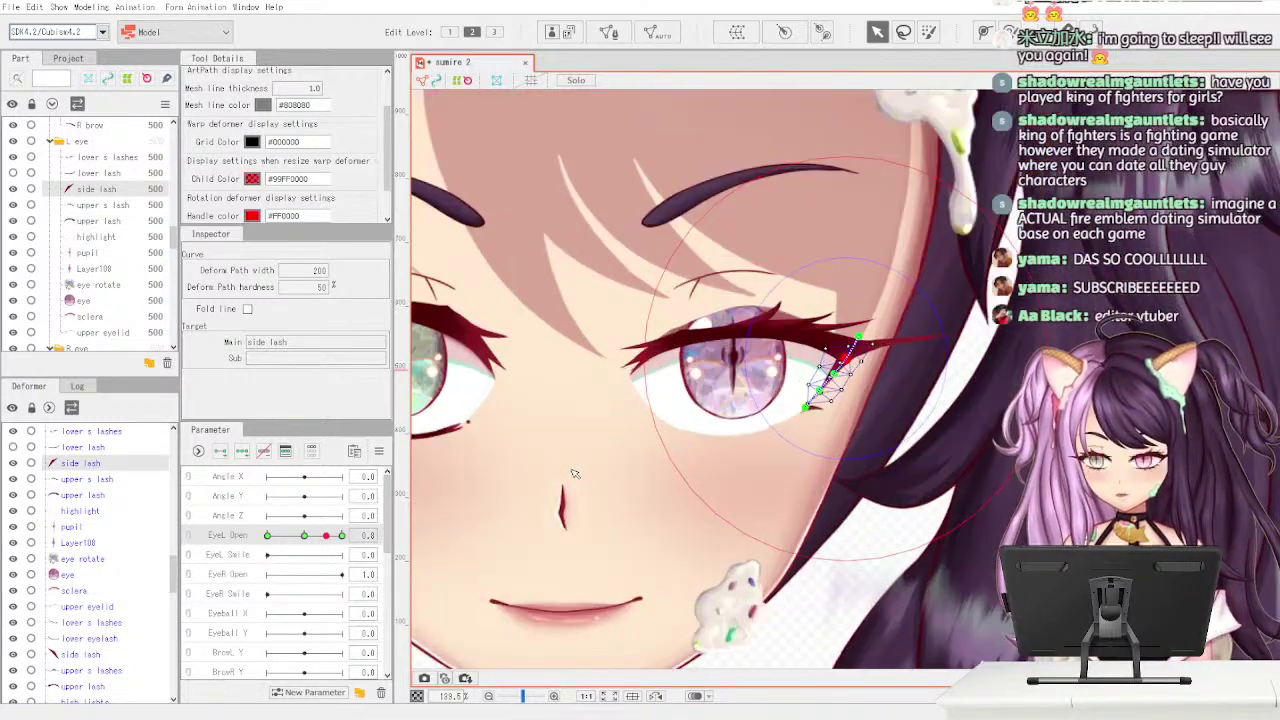
pyautogui.scroll(-4, 573, 474)
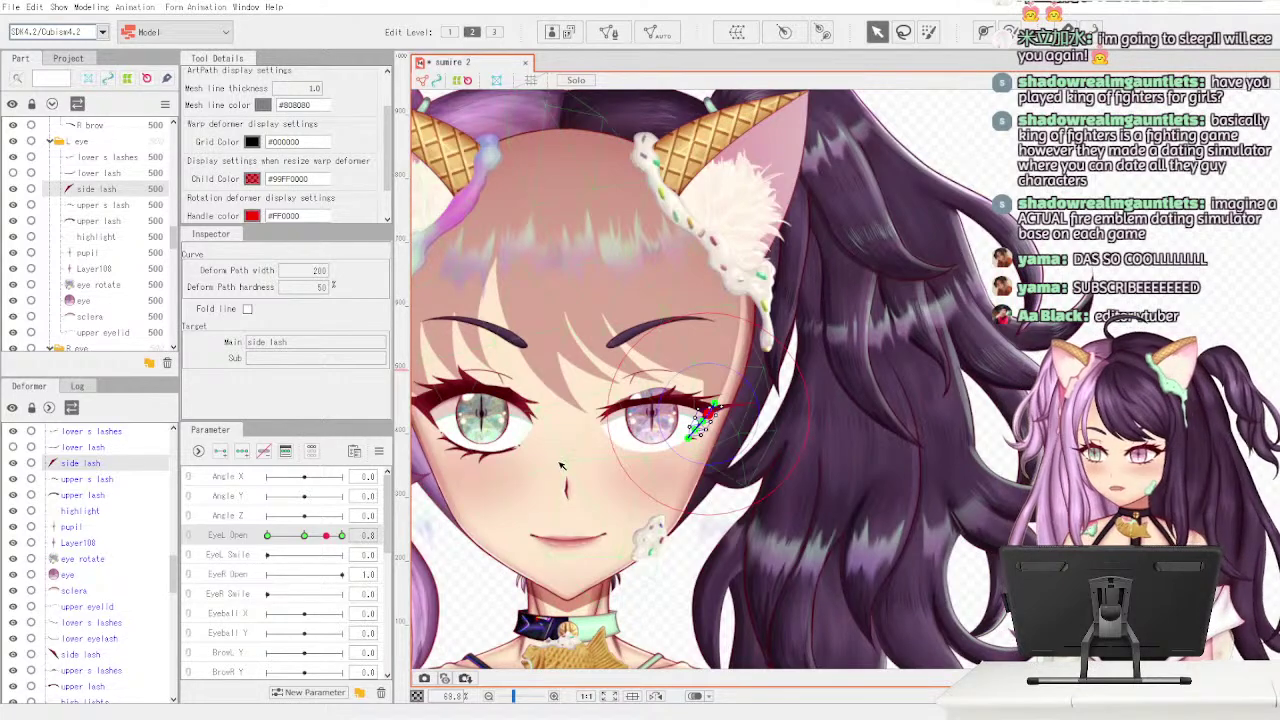
pyautogui.scroll(-3, 562, 466)
pyautogui.scroll(2, 522, 487)
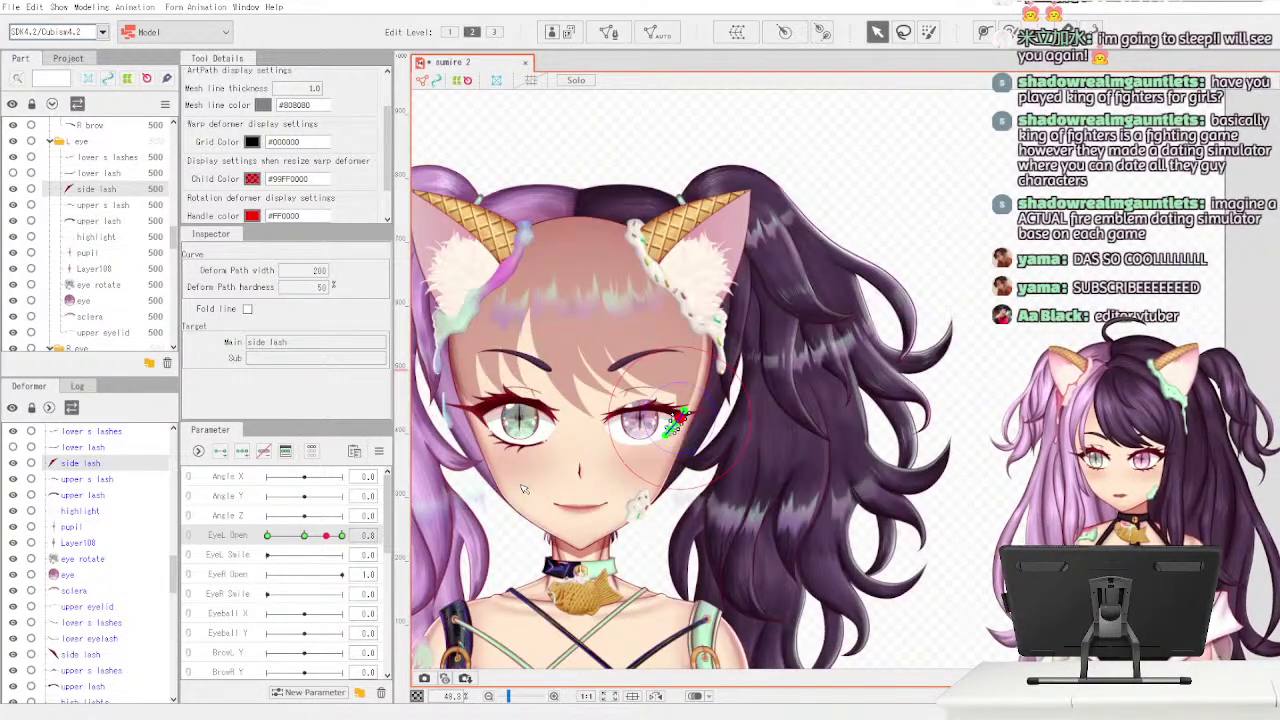
# - Show the Hair part to judge the eyes with the bangs in place, and hide it again
pyautogui.moveTo(178, 250); pyautogui.dragTo(173, 200)
pyautogui.click(13, 197)
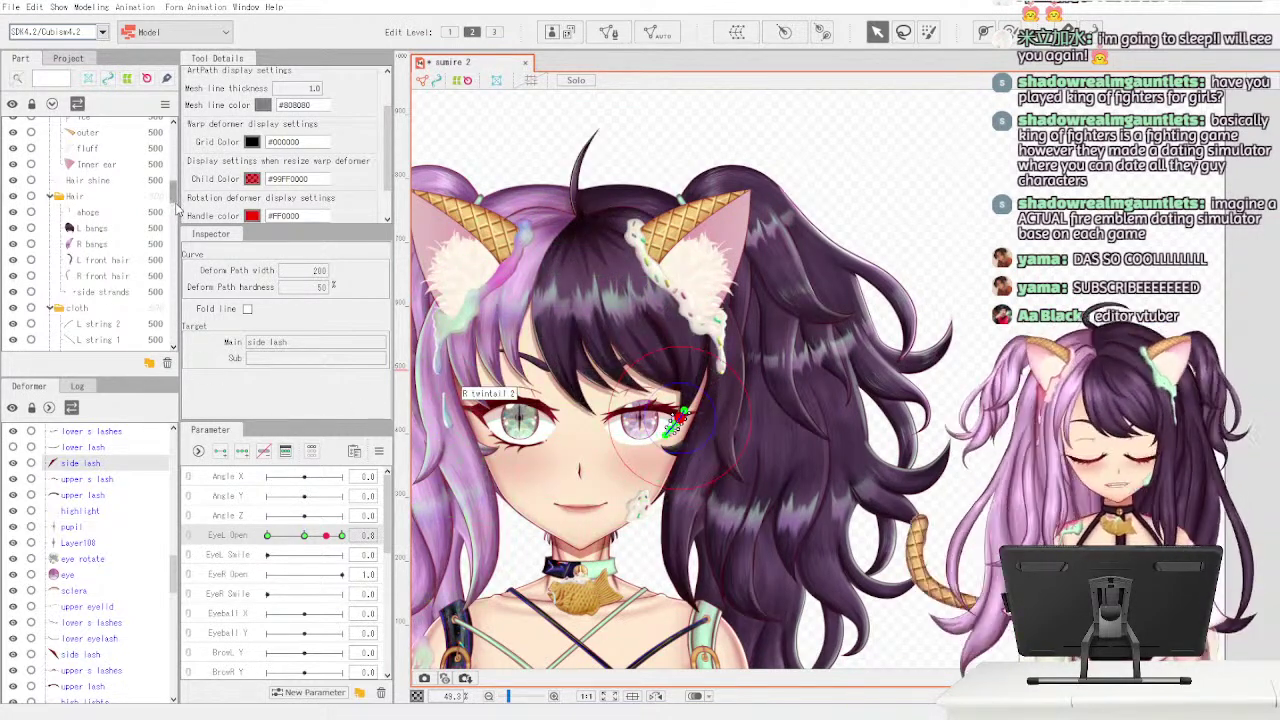
pyautogui.click(13, 197)
pyautogui.scroll(-4, 176, 200)
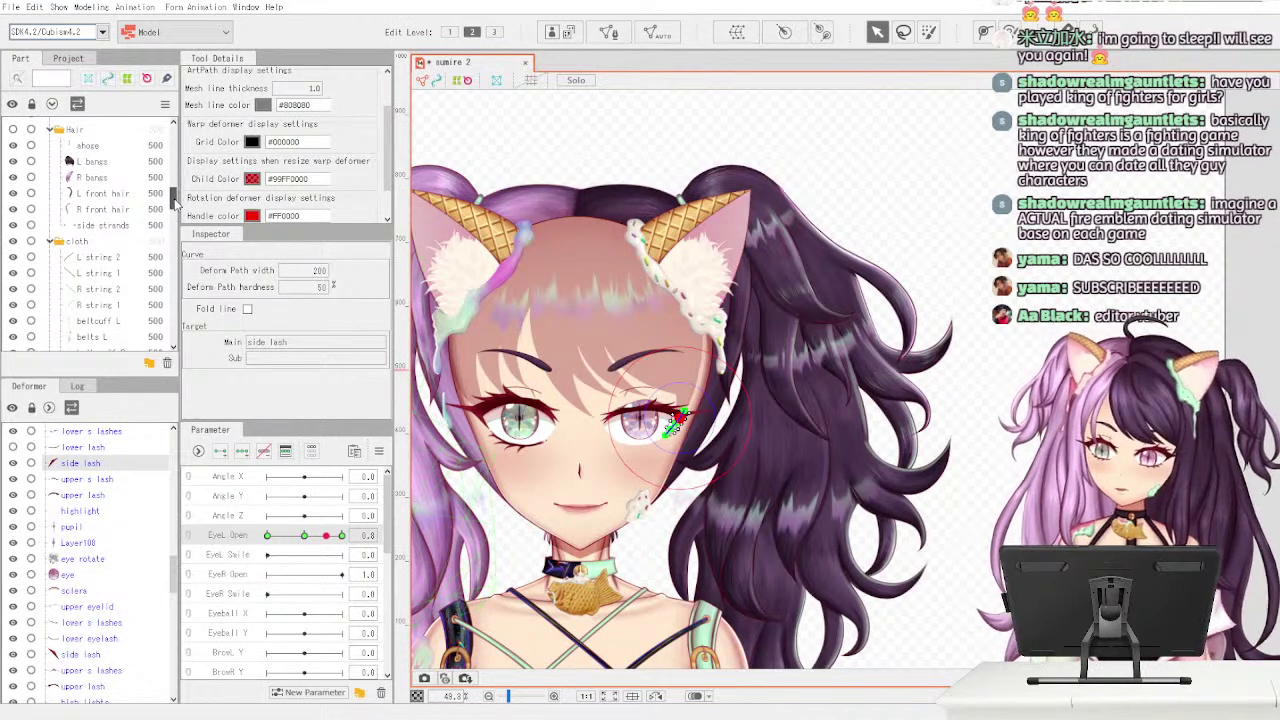
pyautogui.scroll(-6, 176, 205)
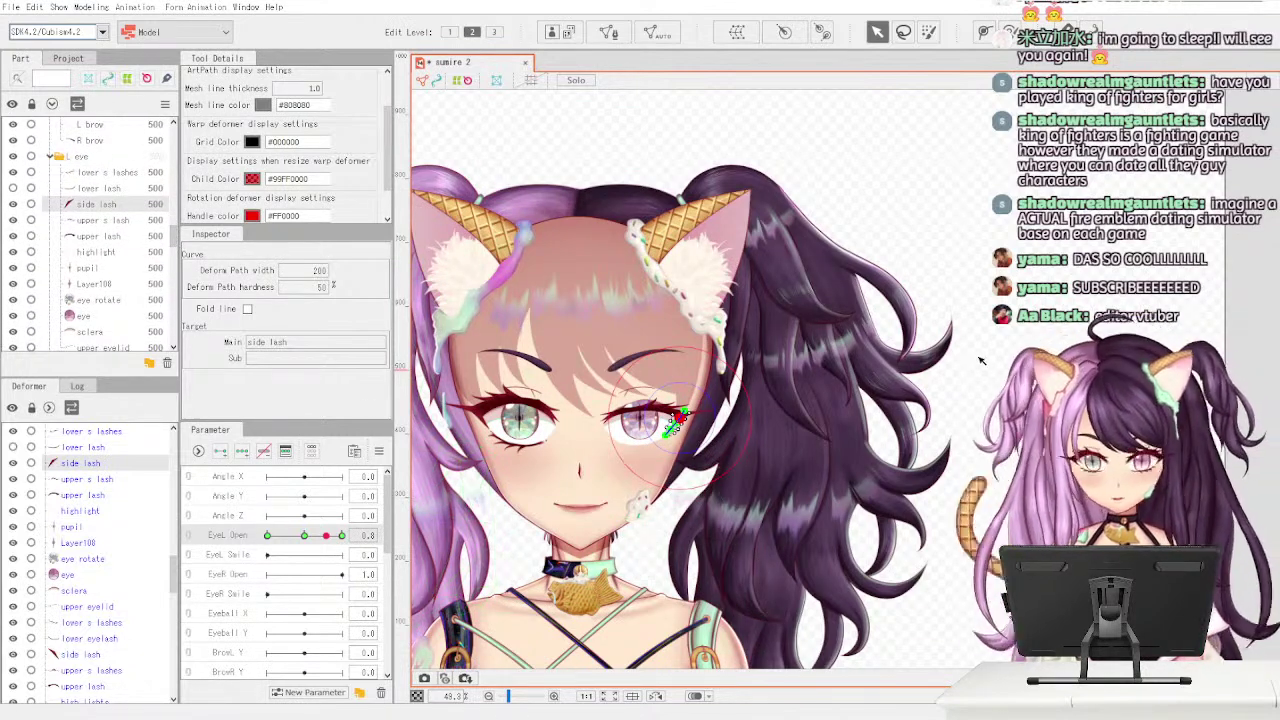
pyautogui.scroll(5, 906, 360)
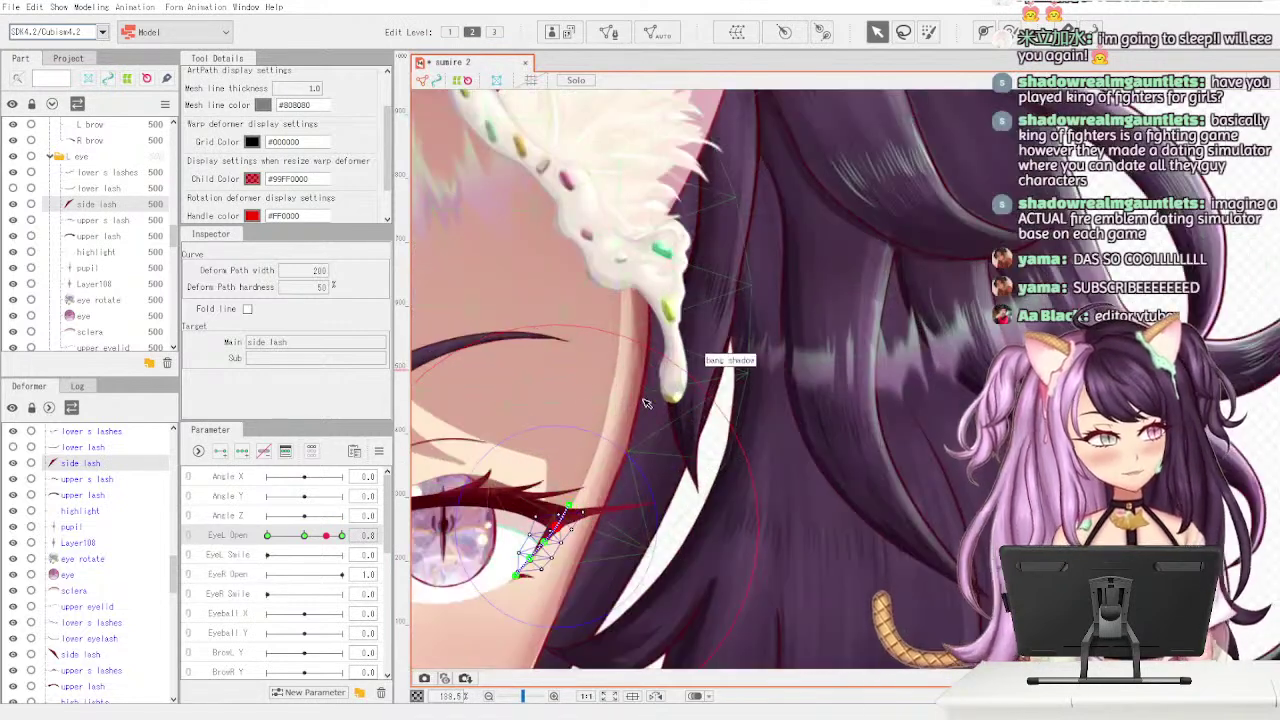
pyautogui.scroll(3, 900, 262)
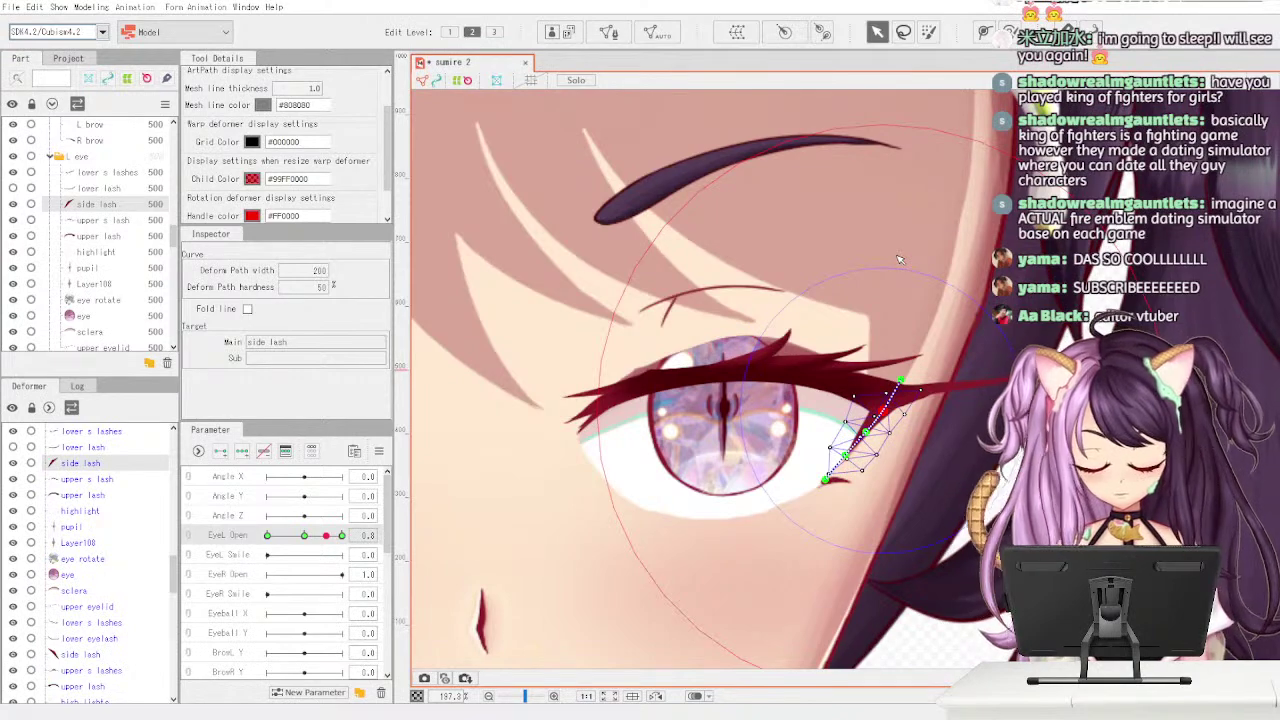
# - With EyeL Open at 0, create a six-point deform path across the L eye's sclera from the outer to the inner corner
pyautogui.moveTo(330, 540); pyautogui.dragTo(263, 535)
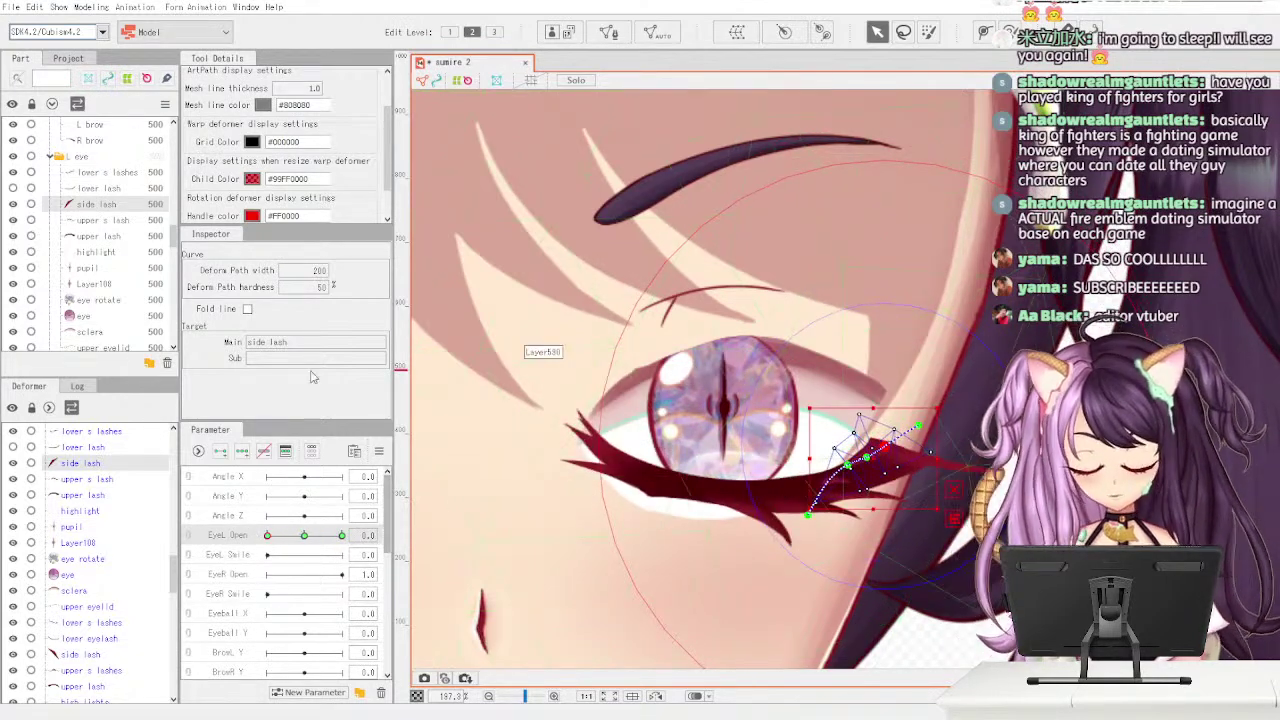
pyautogui.click(133, 221)
pyautogui.click(112, 331)
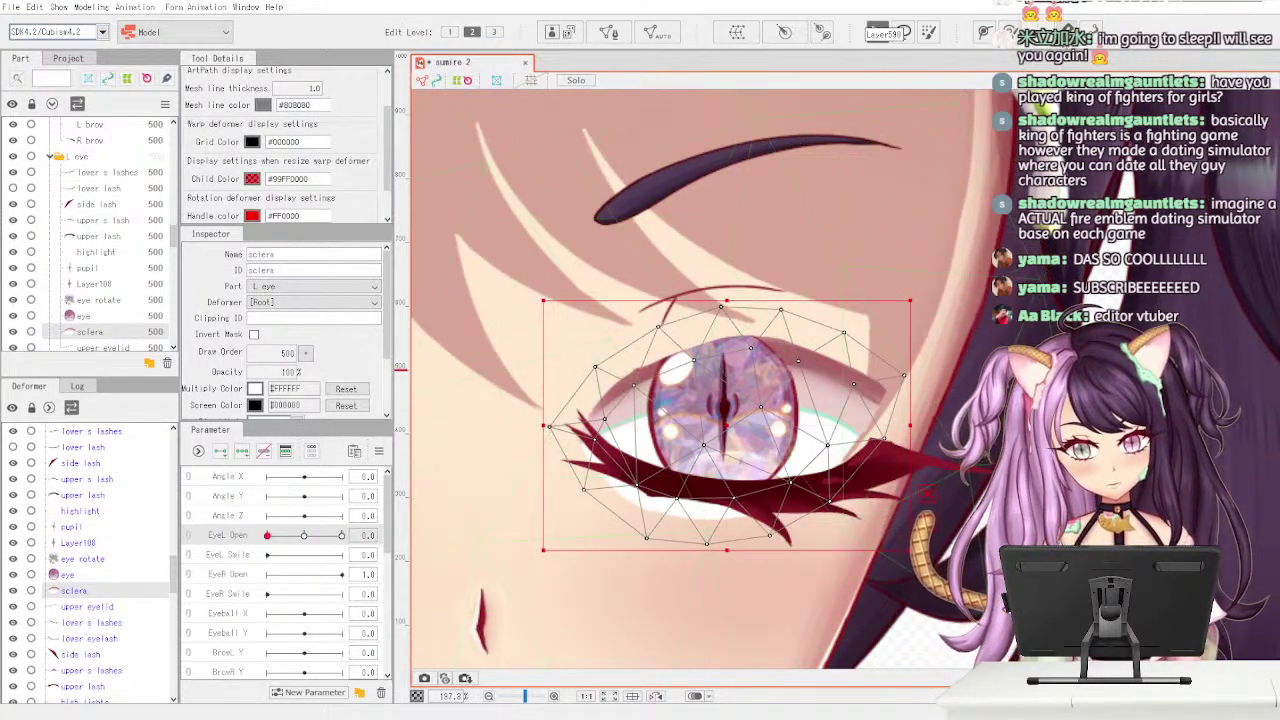
pyautogui.click(985, 34)
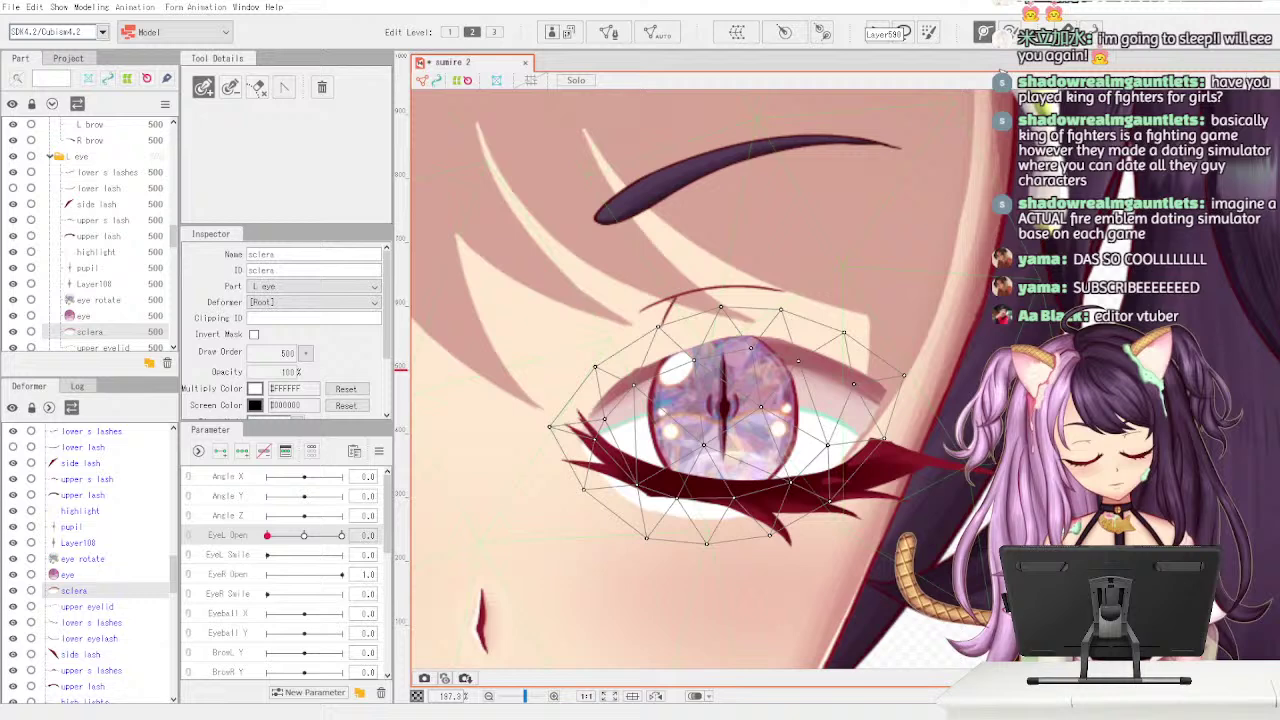
pyautogui.click(967, 382)
pyautogui.click(786, 408)
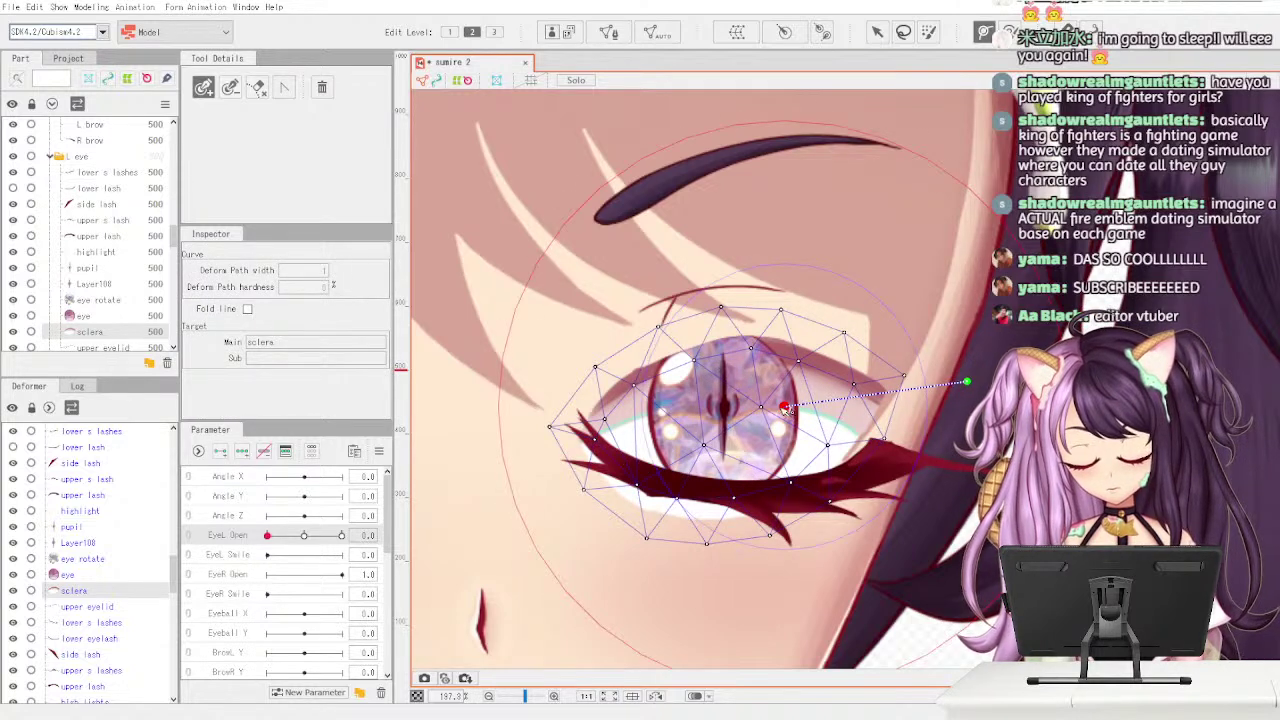
pyautogui.moveTo(794, 408); pyautogui.dragTo(870, 410)
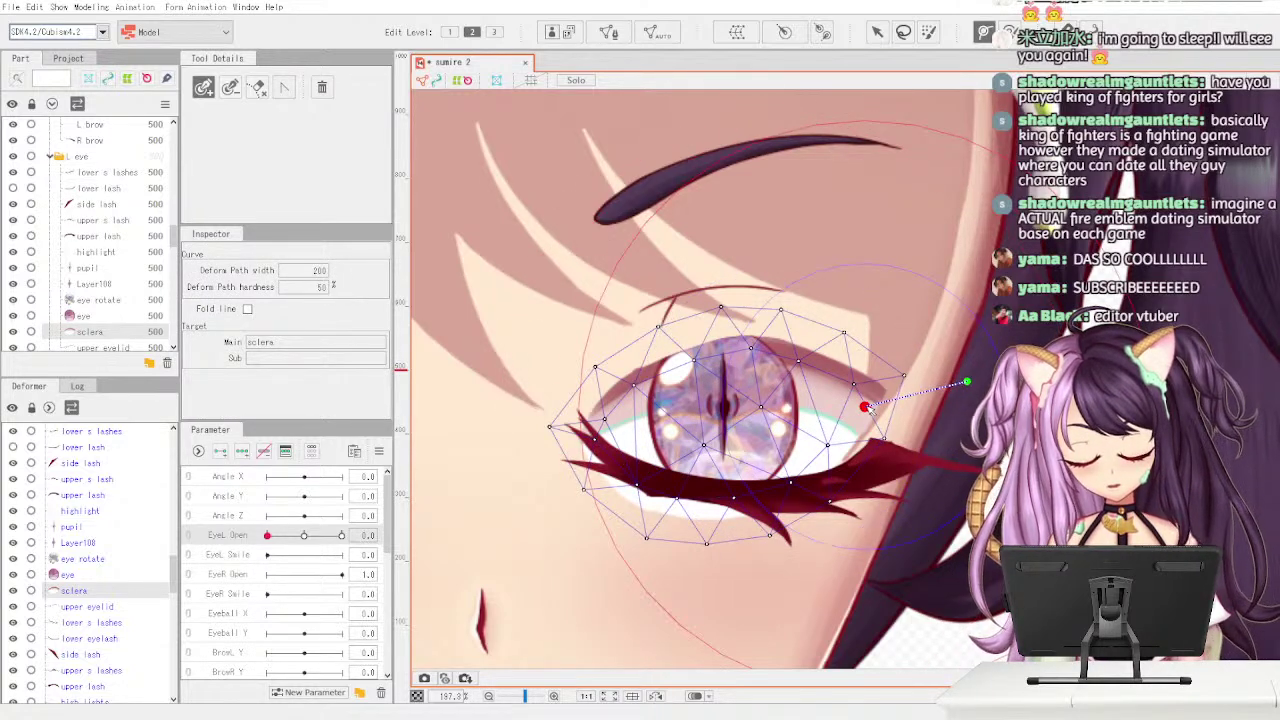
pyautogui.click(789, 418)
pyautogui.click(708, 418)
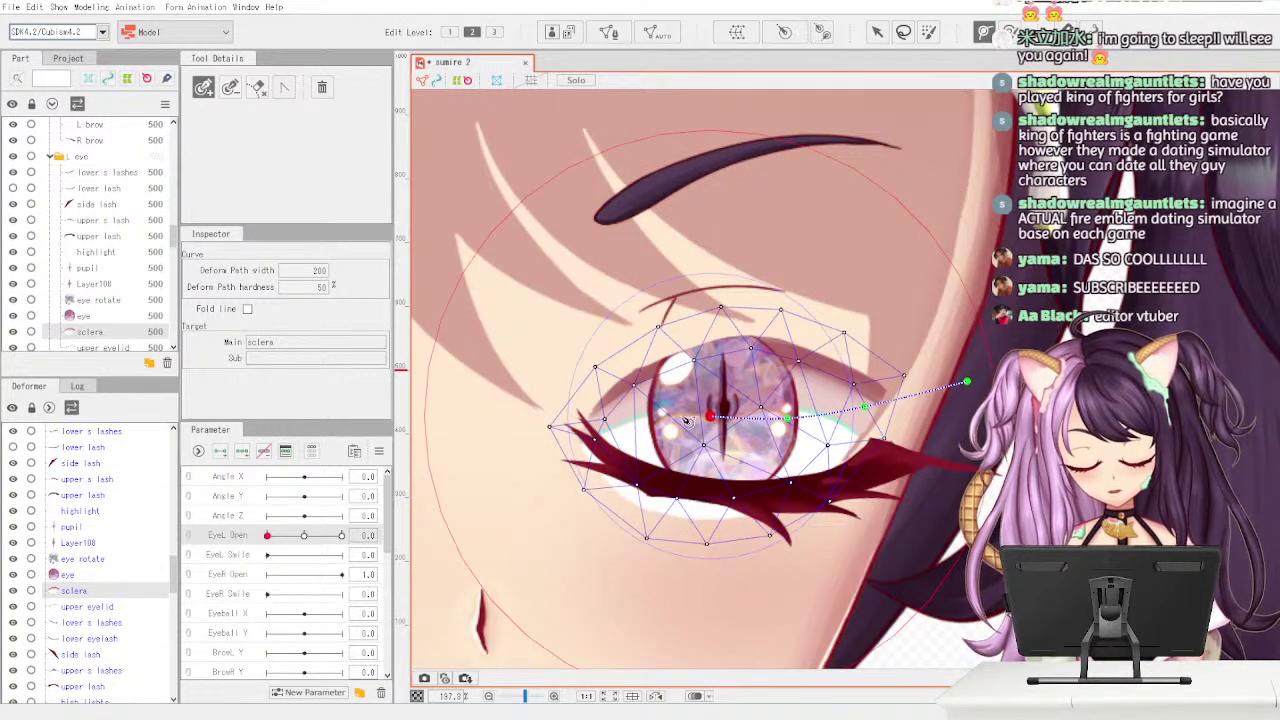
pyautogui.click(631, 415)
pyautogui.click(564, 411)
# - Shape the sclera's deform path into a shallow downward curve, with its ends on the inner and outer corners of the mesh
pyautogui.moveTo(631, 415); pyautogui.dragTo(630, 432)
pyautogui.moveTo(708, 418); pyautogui.dragTo(714, 444)
pyautogui.moveTo(564, 411); pyautogui.dragTo(543, 442)
pyautogui.moveTo(628, 429); pyautogui.dragTo(624, 450)
pyautogui.moveTo(544, 444); pyautogui.dragTo(549, 431)
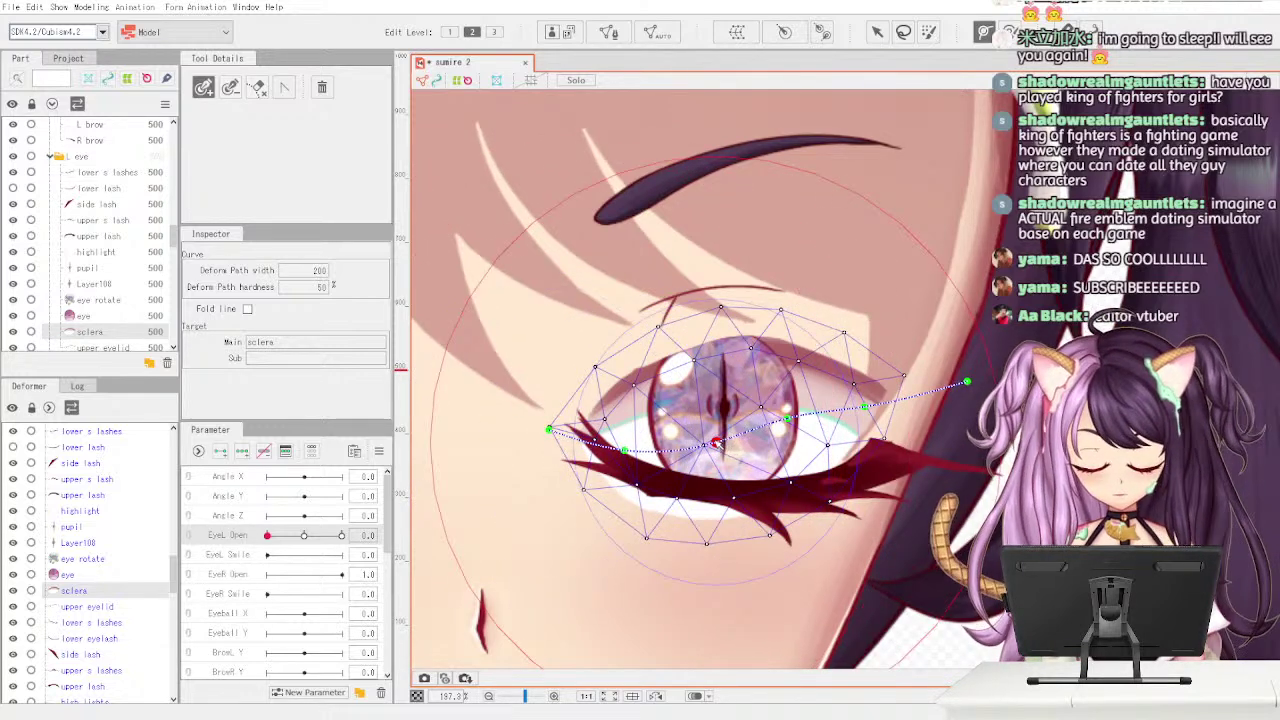
pyautogui.moveTo(788, 419); pyautogui.dragTo(791, 443)
pyautogui.moveTo(967, 382); pyautogui.dragTo(908, 377)
pyautogui.moveTo(718, 455); pyautogui.dragTo(714, 453)
pyautogui.click(790, 443)
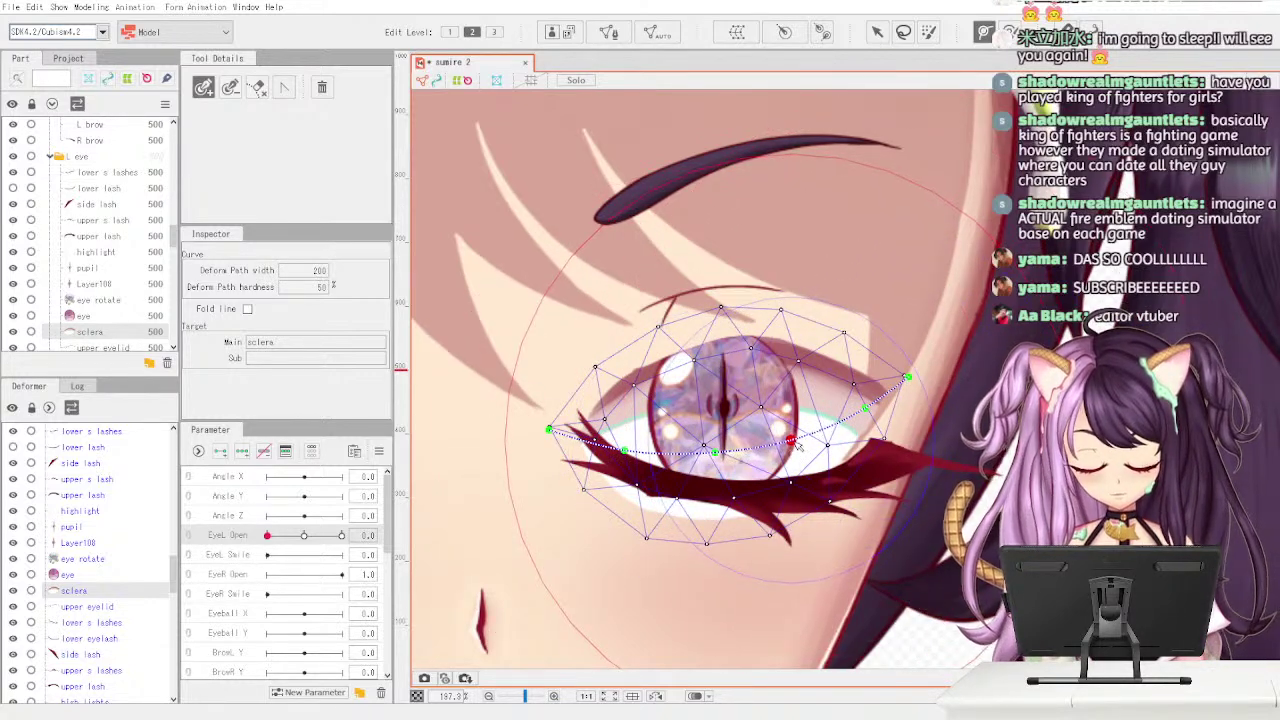
pyautogui.click(865, 408)
pyautogui.click(624, 450)
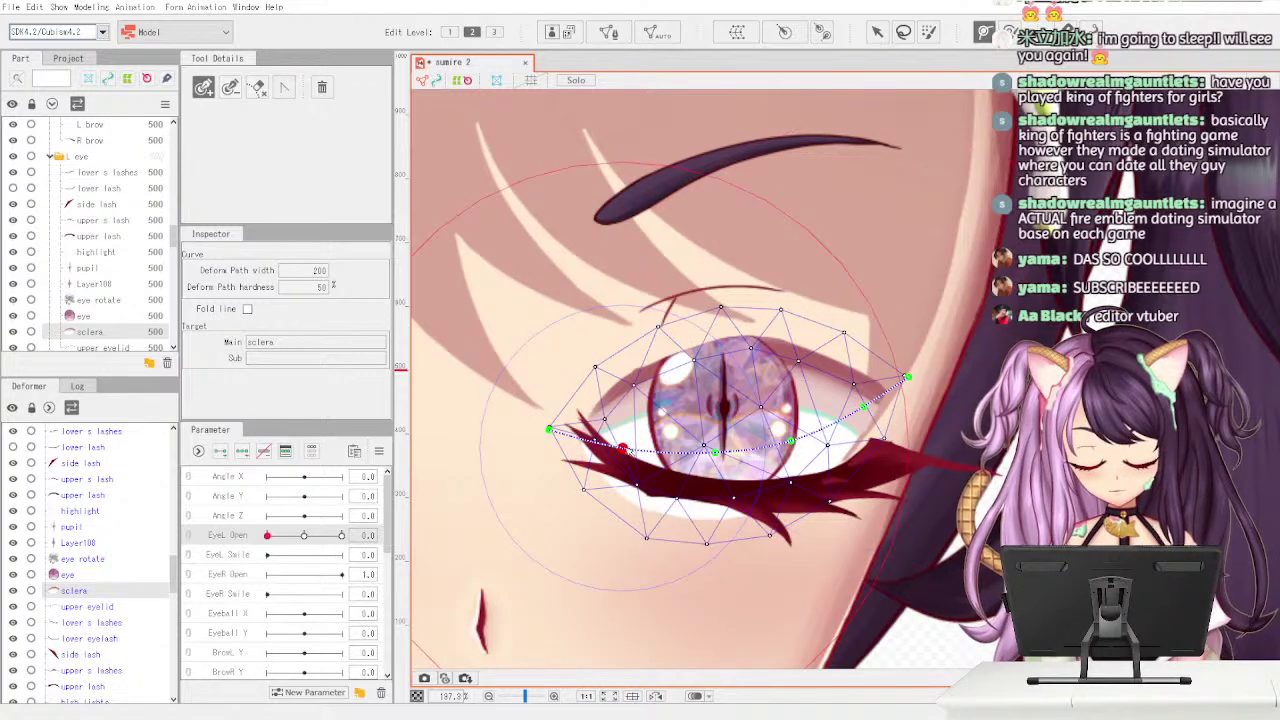
pyautogui.click(550, 428)
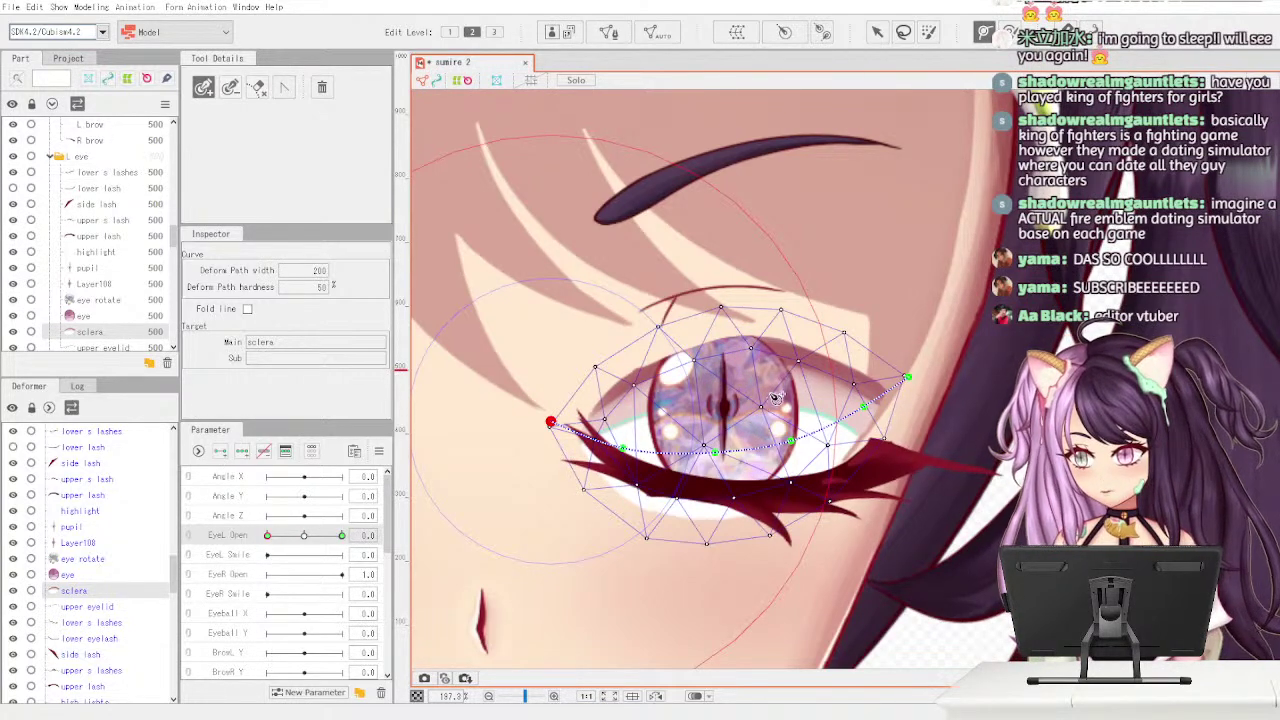
pyautogui.click(746, 424)
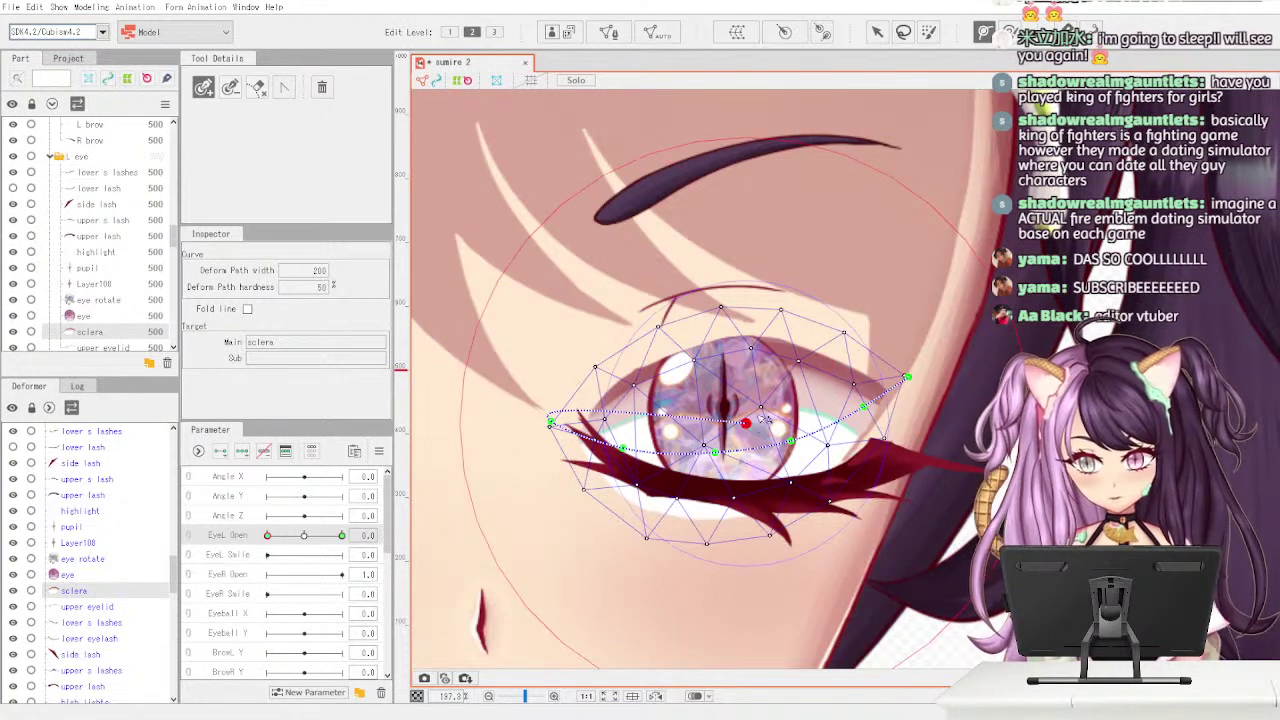
pyautogui.hotkey('ctrl', 'z')
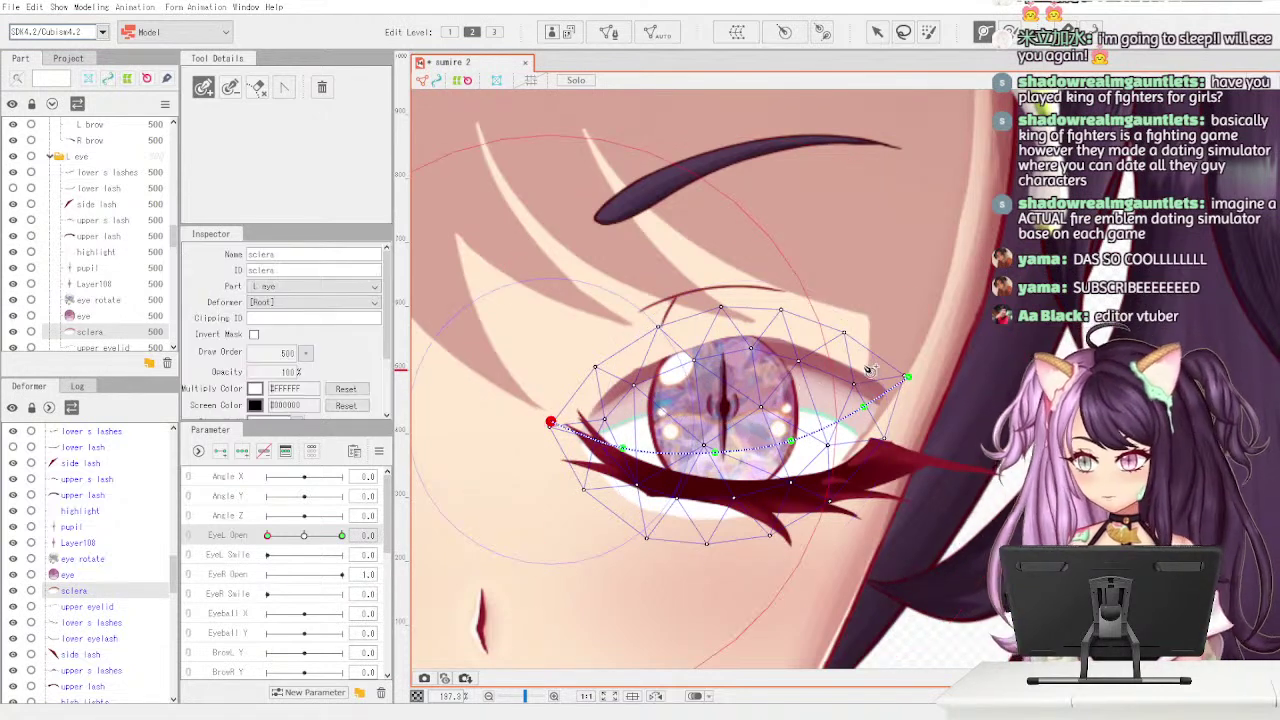
# - At EyeL Open 0, squash the sclera into a thin strip and bend its path along the closed upper lash
pyautogui.click(876, 34)
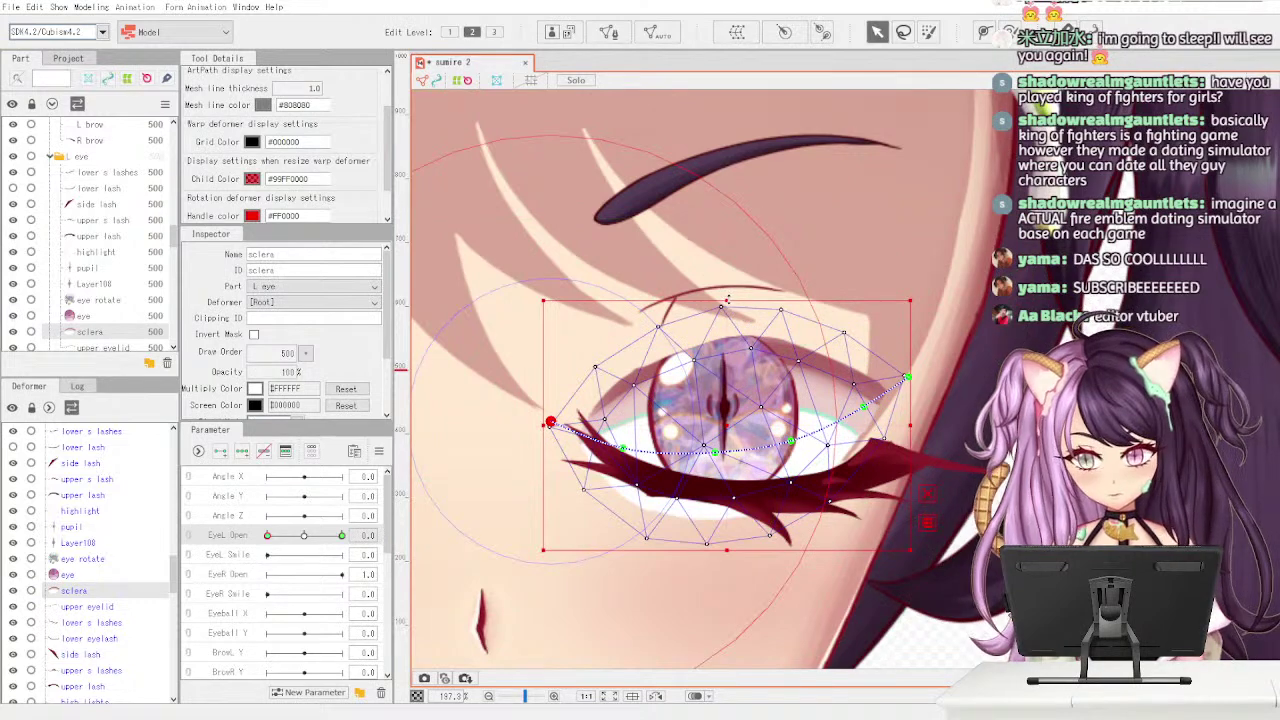
pyautogui.moveTo(727, 549); pyautogui.dragTo(727, 503)
pyautogui.moveTo(727, 300); pyautogui.dragTo(727, 503)
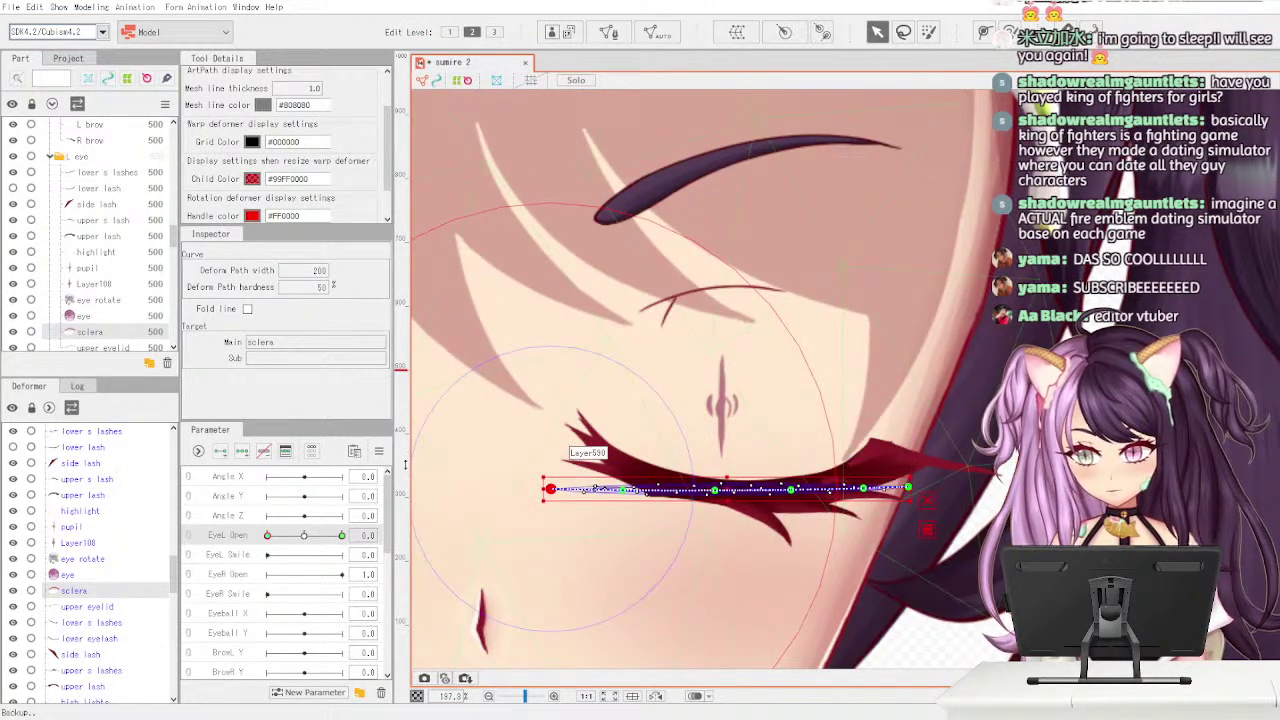
pyautogui.moveTo(552, 489); pyautogui.dragTo(567, 441)
pyautogui.moveTo(625, 489); pyautogui.dragTo(633, 471)
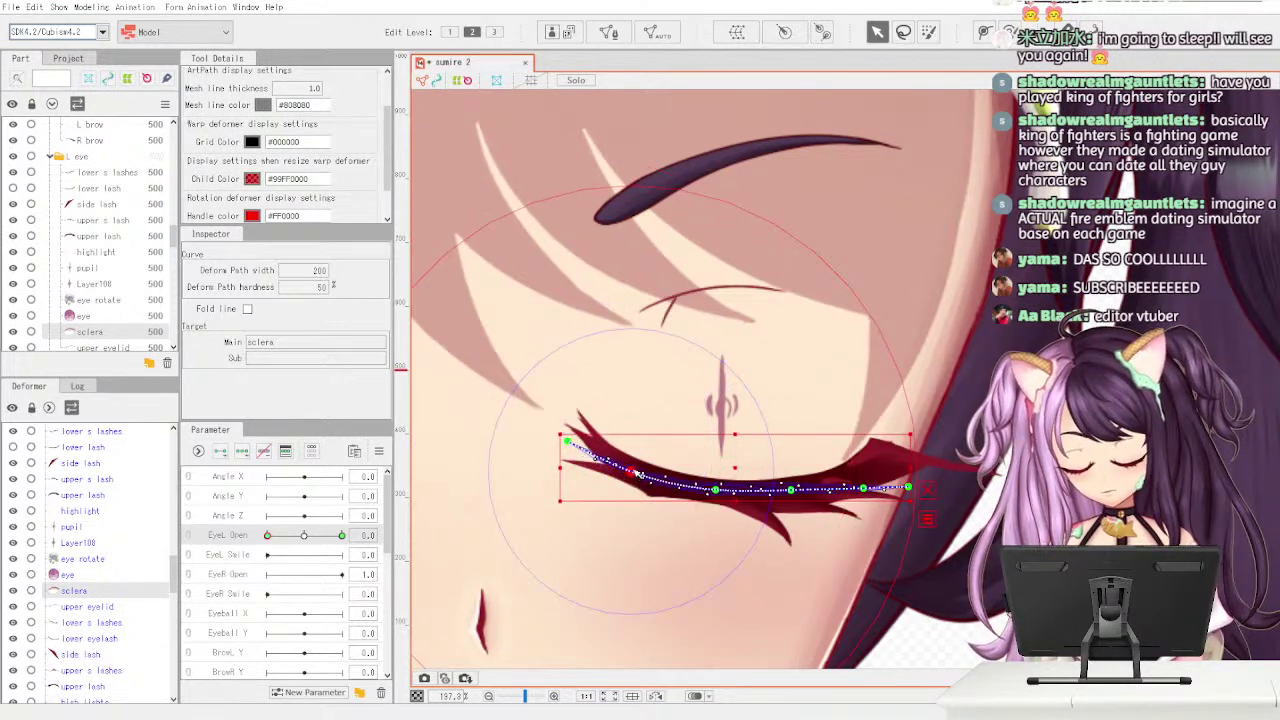
pyautogui.moveTo(864, 488)
pyautogui.mouseDown()
pyautogui.moveTo(906, 453)
pyautogui.moveTo(863, 471)
pyautogui.moveTo(906, 445)
pyautogui.moveTo(864, 467)
pyautogui.mouseUp()
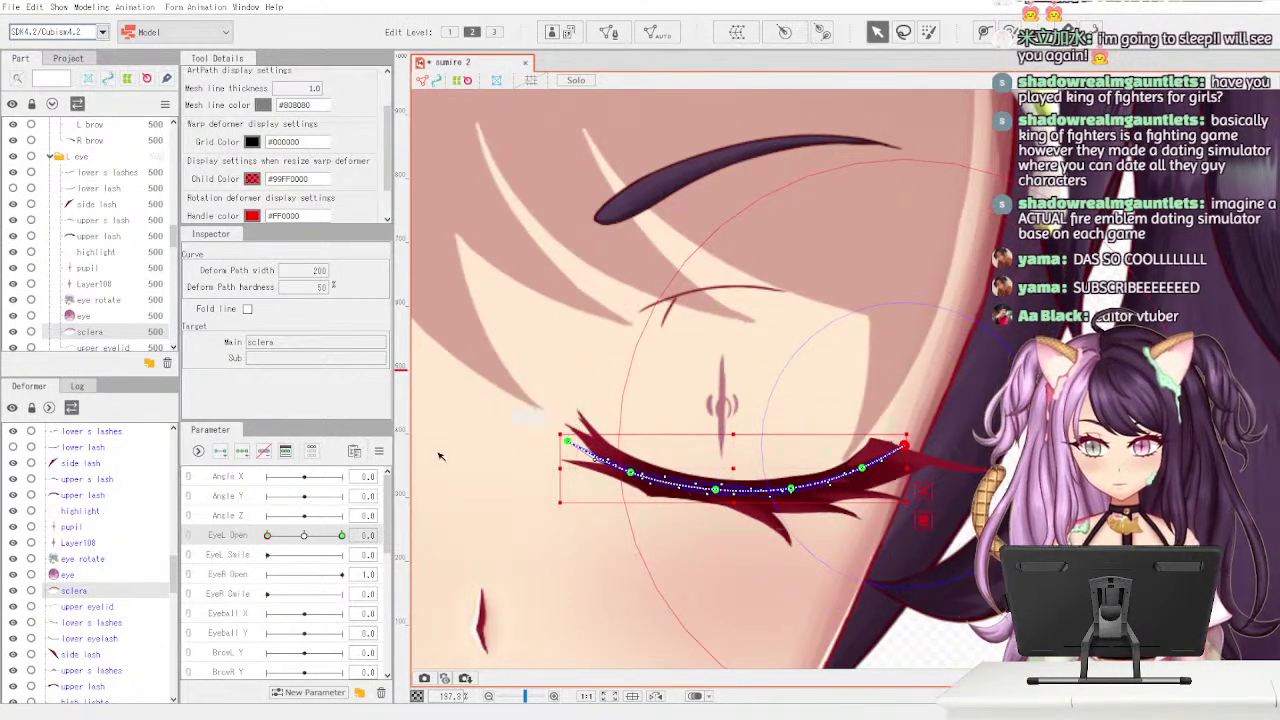
# - Return EyeL Open to 1 and show the L eye's lower lash to judge the open eye against the whole face
pyautogui.moveTo(270, 537); pyautogui.dragTo(378, 538)
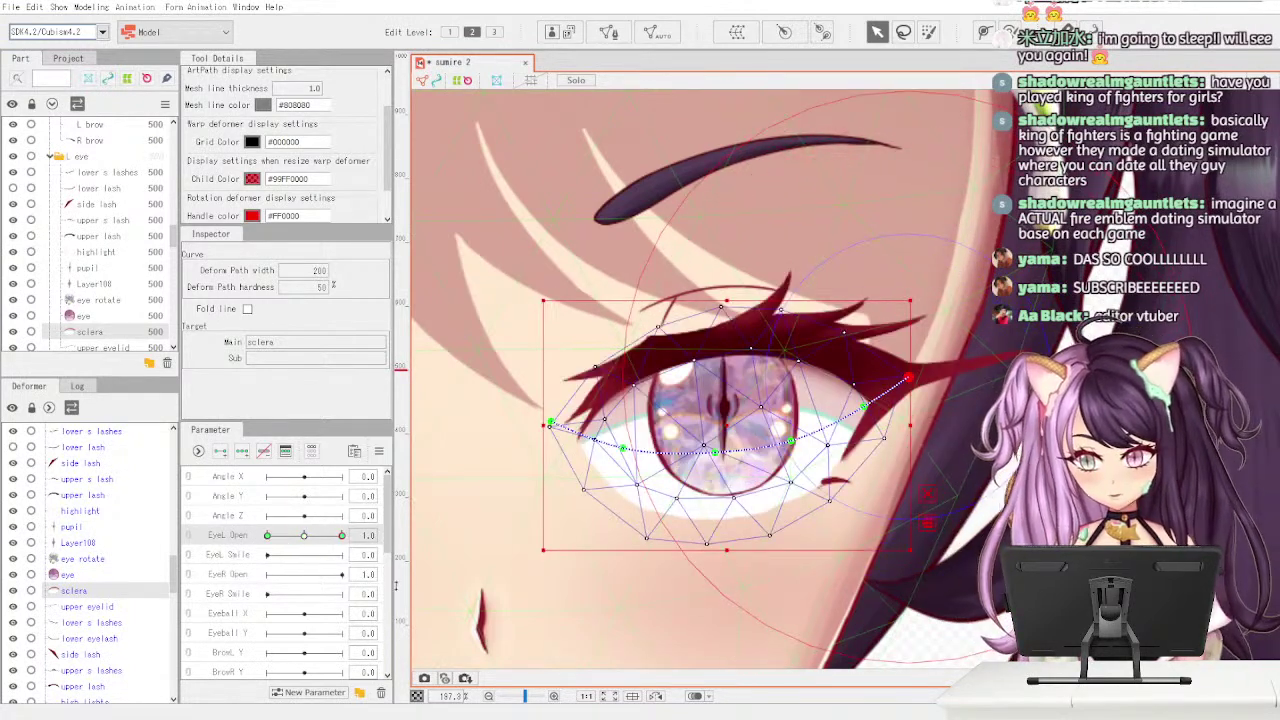
pyautogui.click(13, 188)
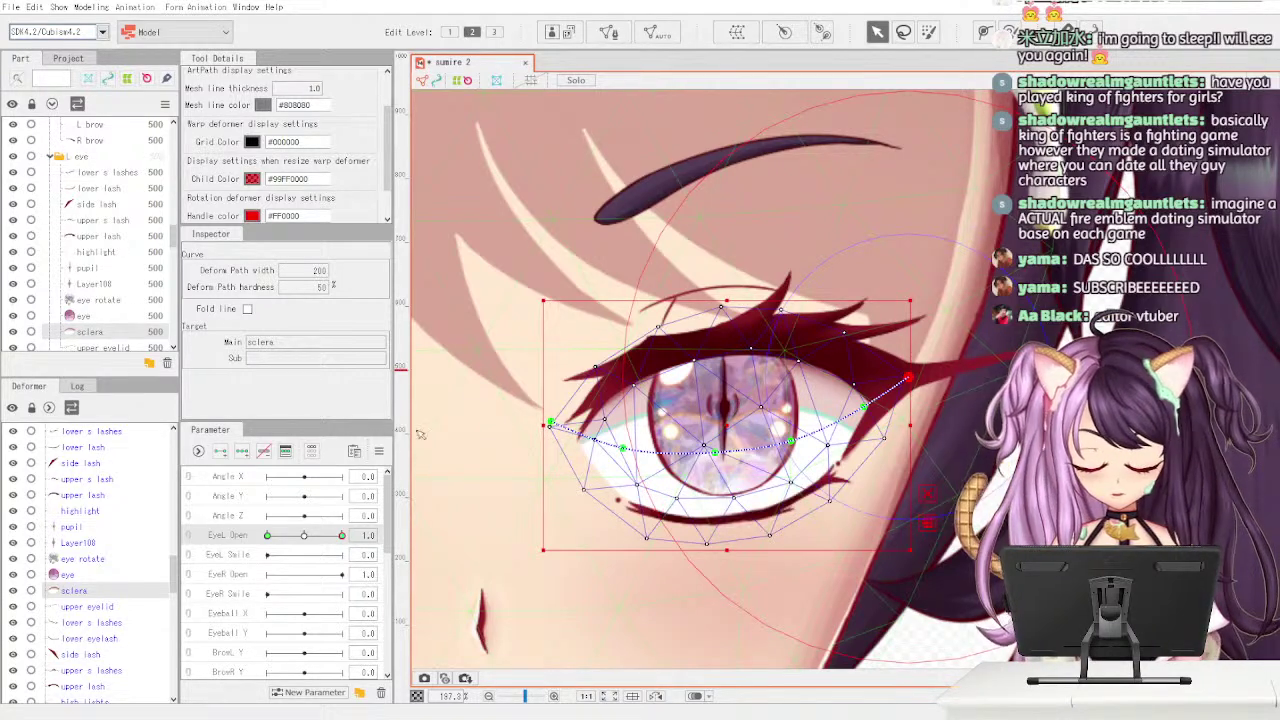
pyautogui.click(121, 190)
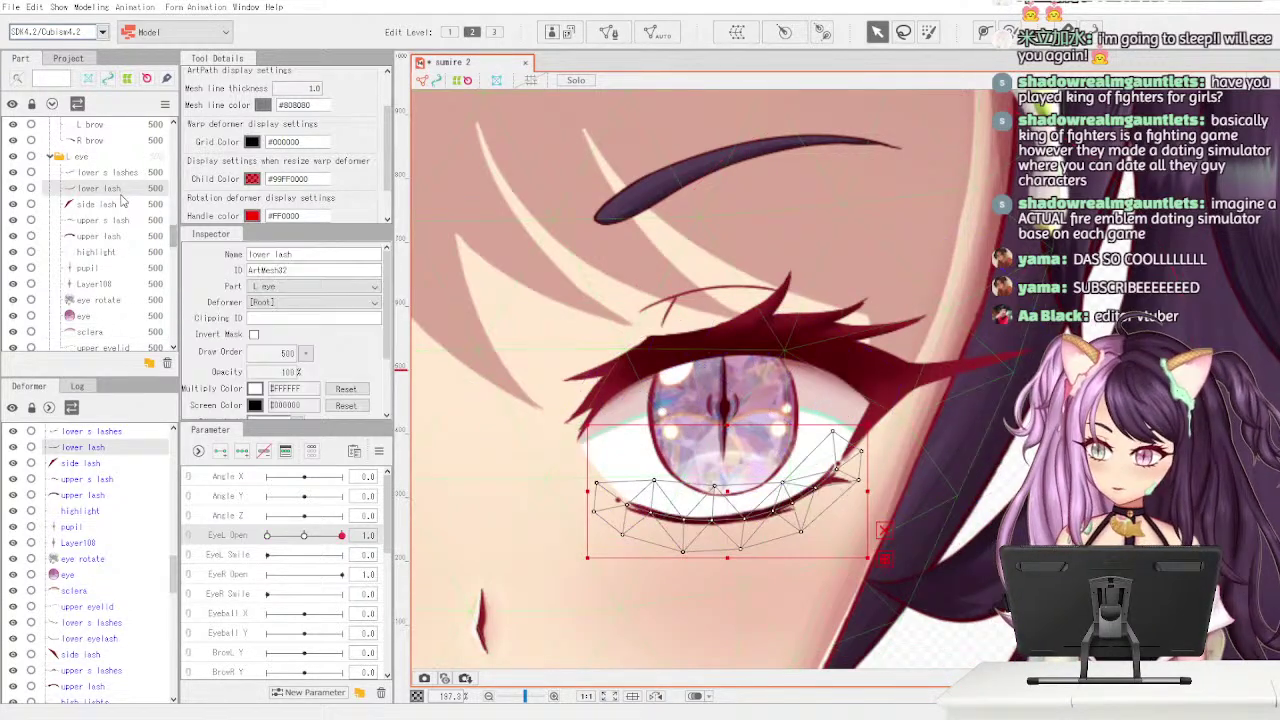
pyautogui.click(128, 303)
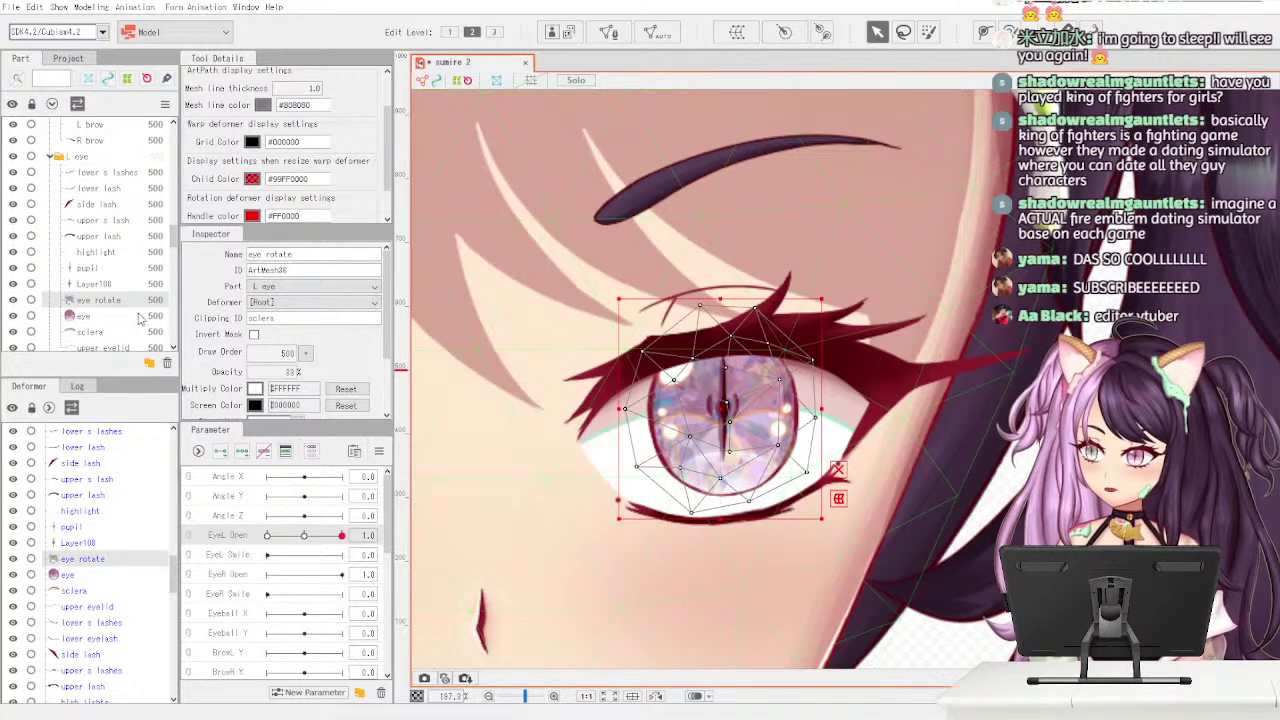
pyautogui.click(131, 332)
pyautogui.moveTo(340, 535)
pyautogui.mouseDown()
pyautogui.moveTo(267, 549)
pyautogui.moveTo(342, 535)
pyautogui.moveTo(268, 536)
pyautogui.moveTo(355, 533)
pyautogui.mouseUp()
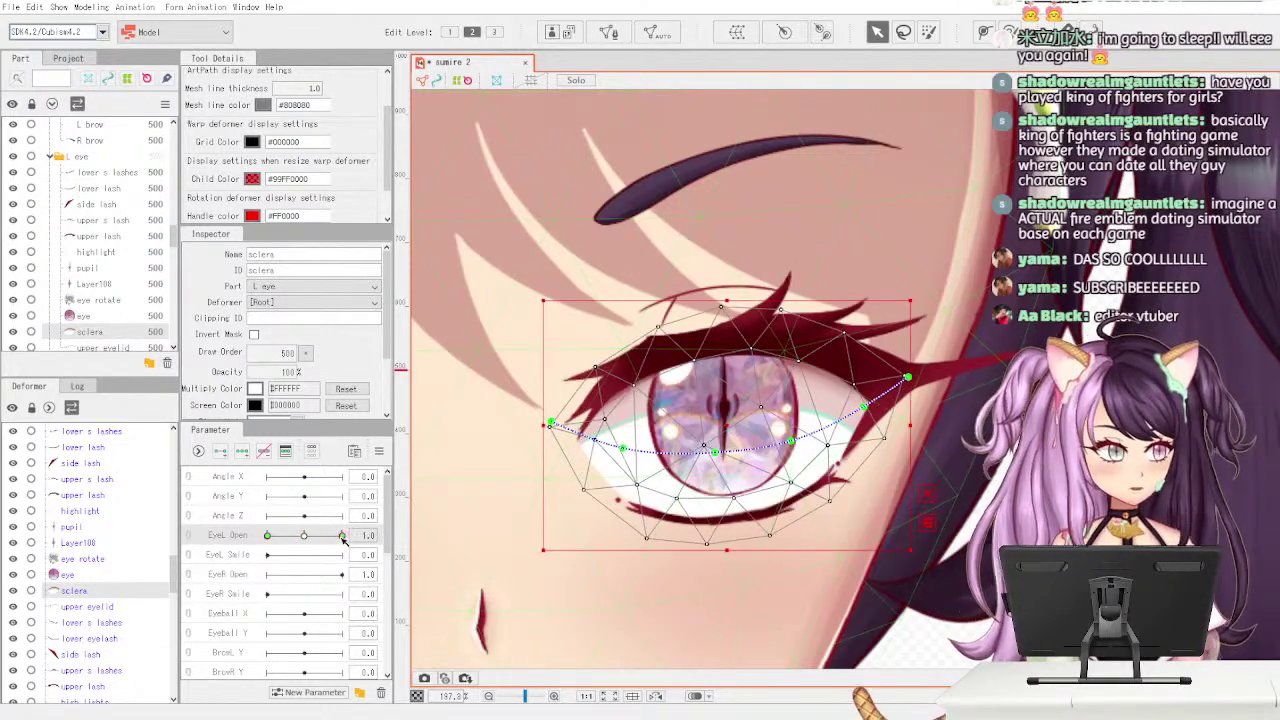
pyautogui.scroll(-2, 470, 410)
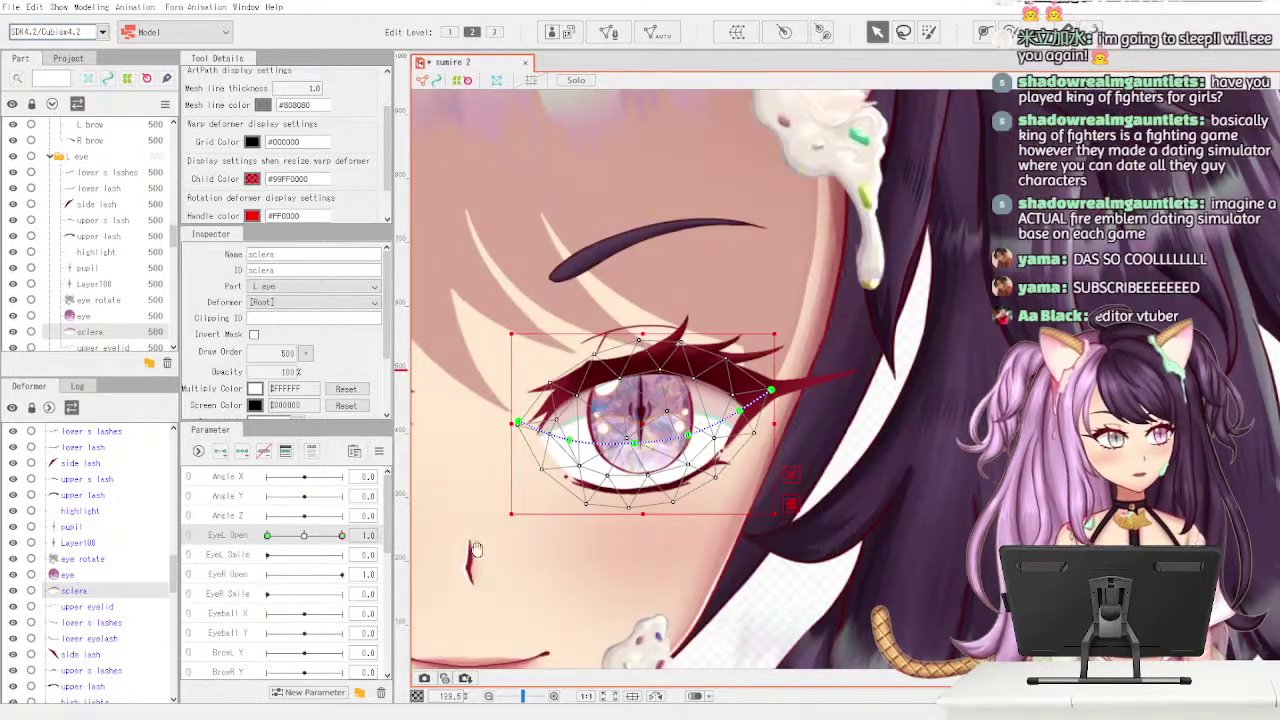
pyautogui.scroll(-3, 497, 559)
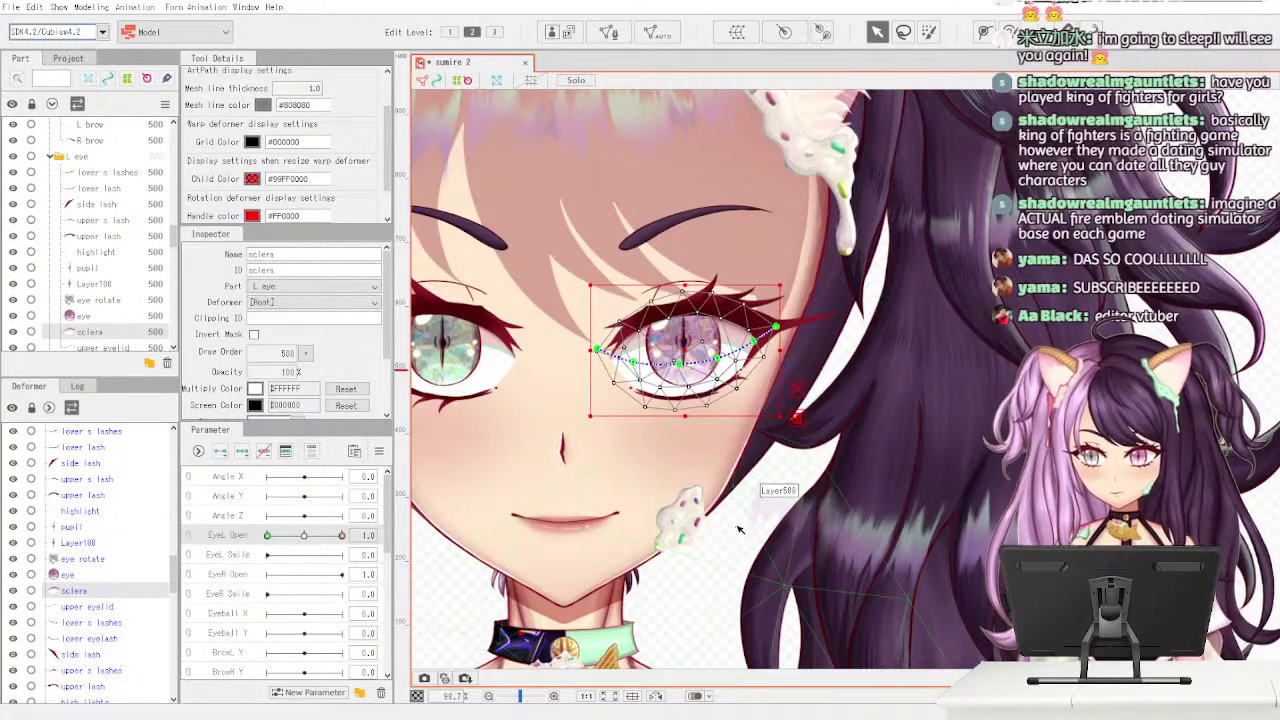
pyautogui.click(738, 530)
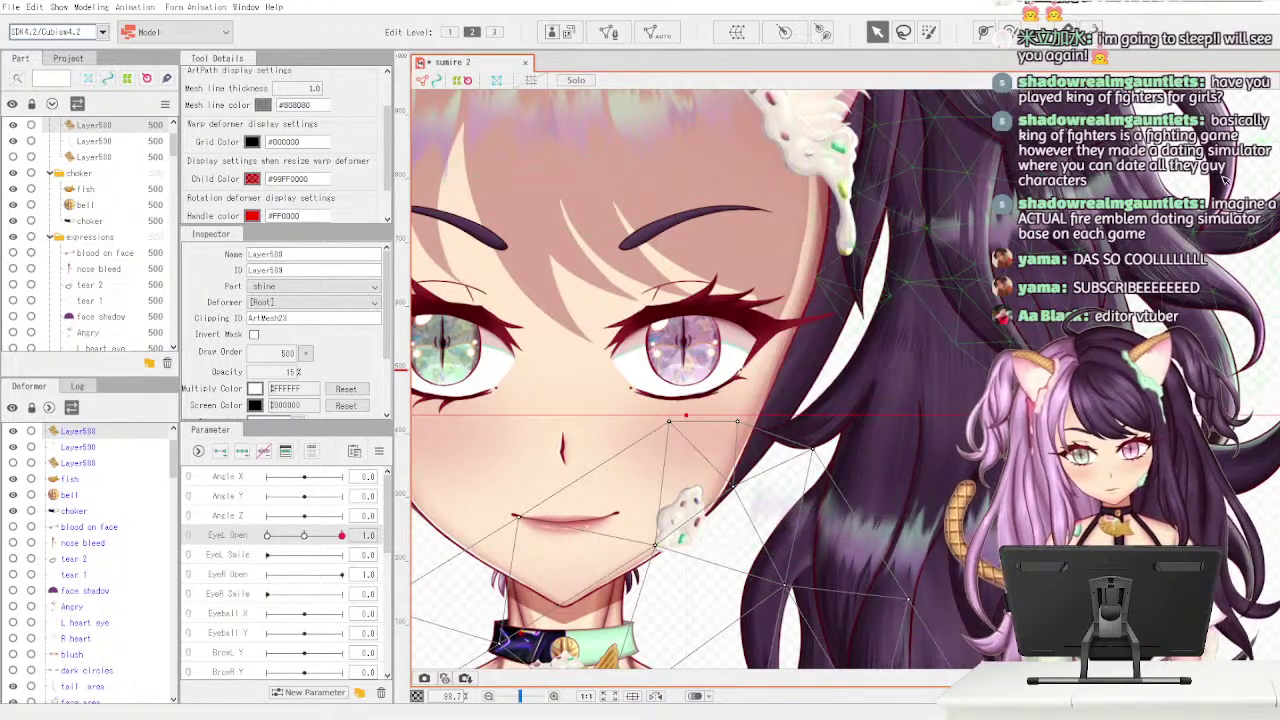
# - At EyeL Open 0.5, raise the inner end of the sclera's deform path to meet the flattened upper lash
pyautogui.moveTo(341, 535); pyautogui.dragTo(306, 537)
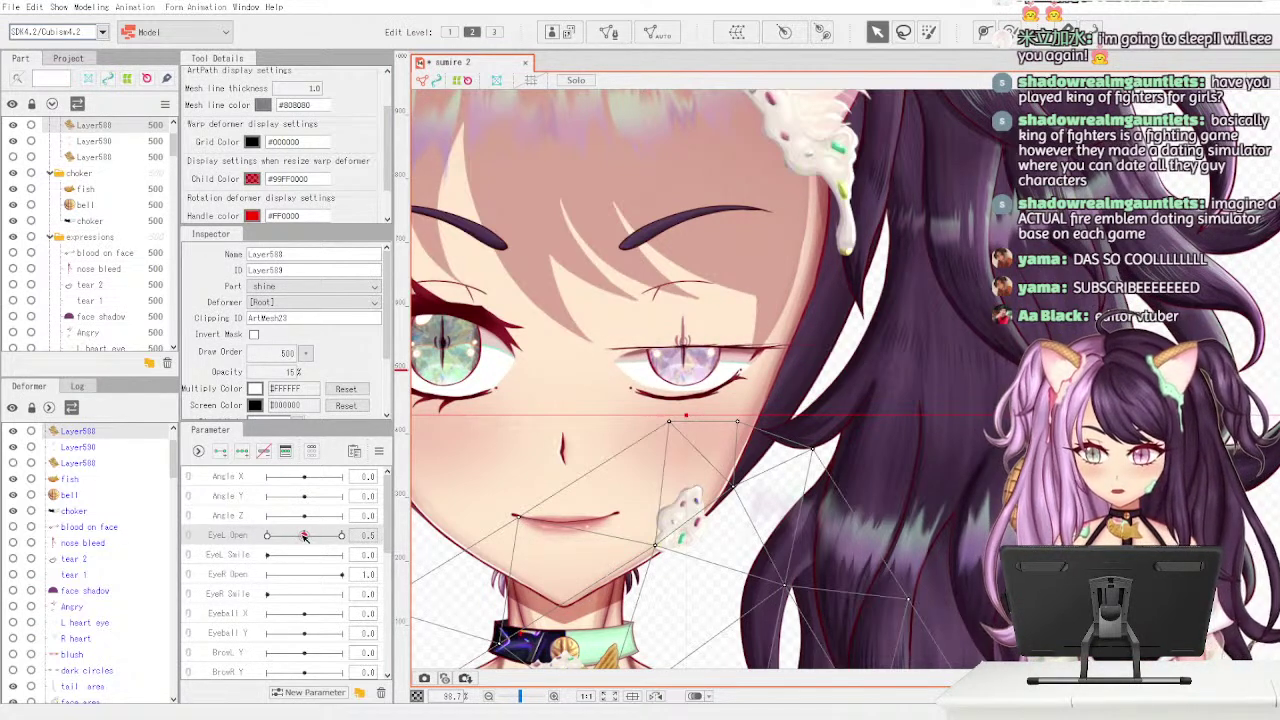
pyautogui.moveTo(174, 149); pyautogui.dragTo(176, 251)
pyautogui.click(128, 293)
pyautogui.click(141, 200)
pyautogui.click(151, 205)
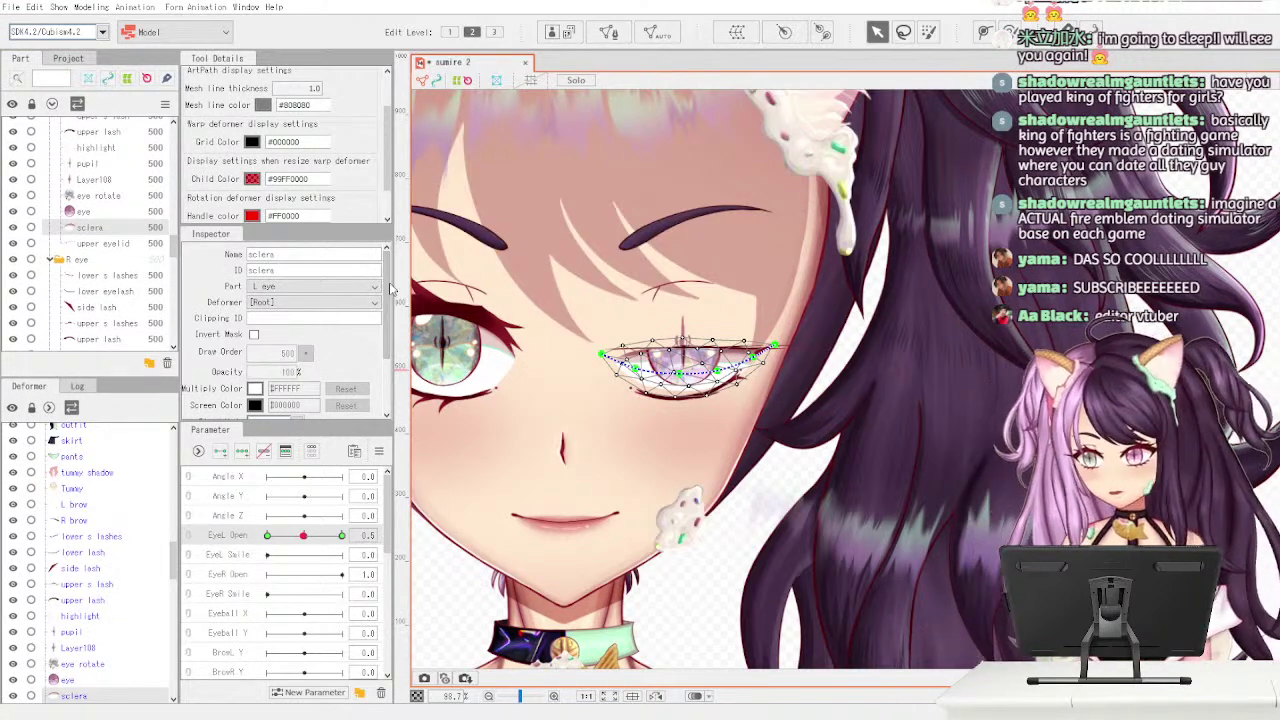
pyautogui.scroll(3, 533, 287)
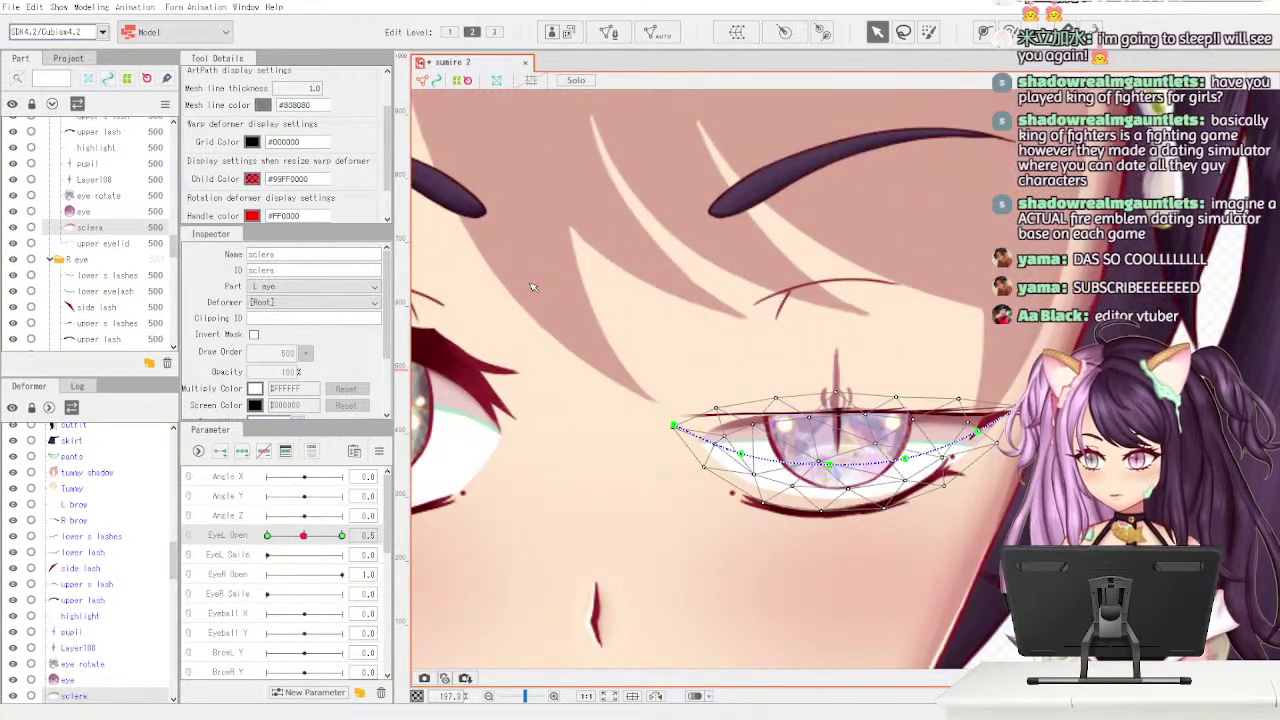
pyautogui.moveTo(307, 537)
pyautogui.mouseDown()
pyautogui.moveTo(323, 535)
pyautogui.moveTo(305, 537)
pyautogui.mouseUp()
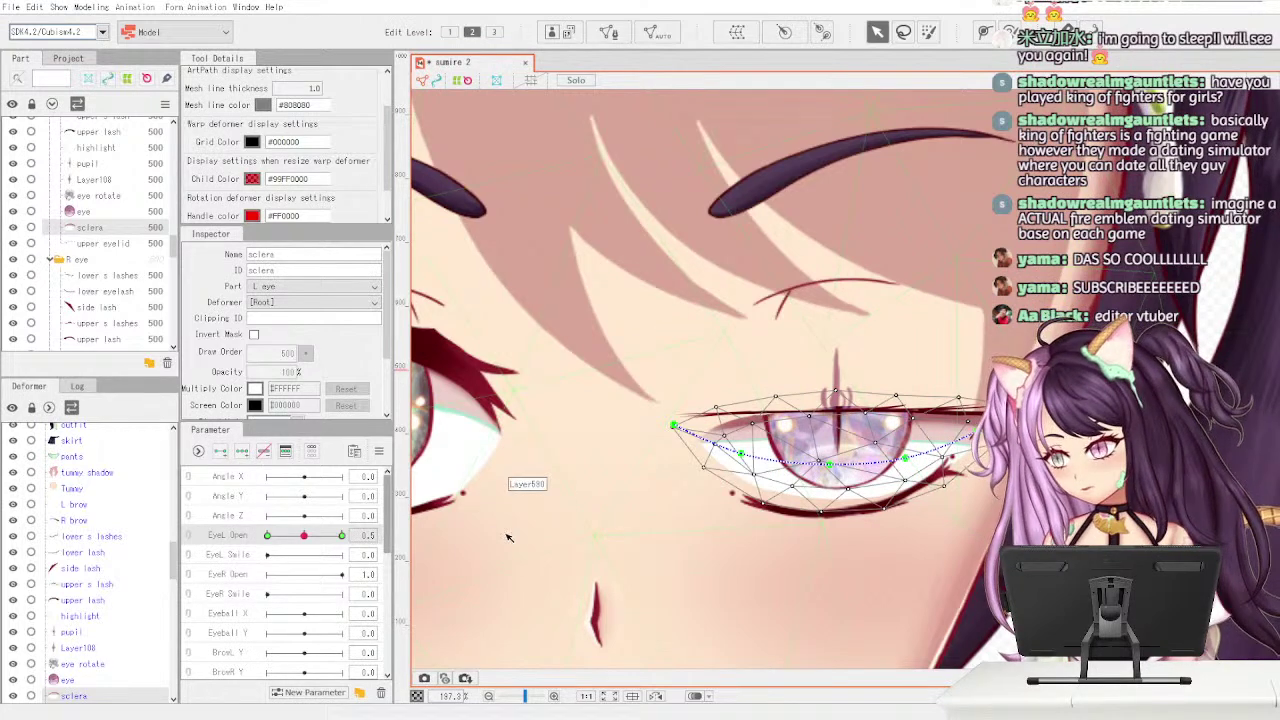
pyautogui.moveTo(304, 536)
pyautogui.mouseDown()
pyautogui.moveTo(284, 552)
pyautogui.moveTo(305, 553)
pyautogui.mouseUp()
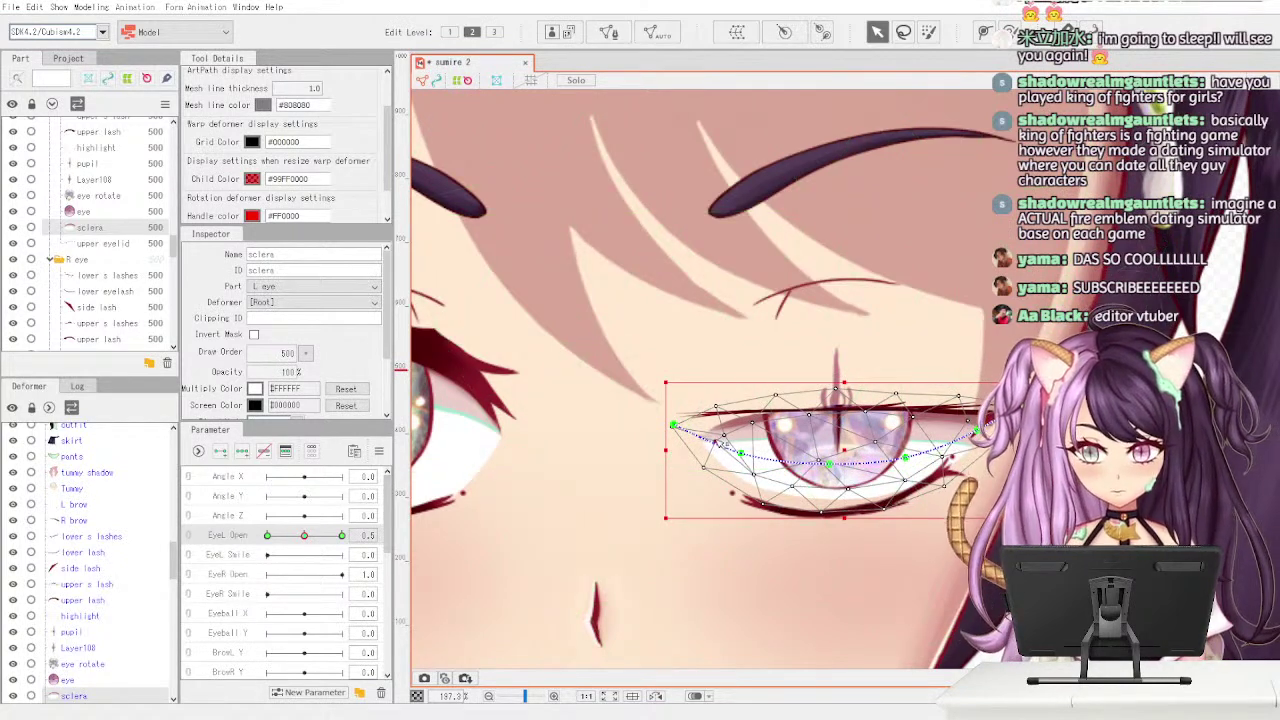
pyautogui.moveTo(674, 426); pyautogui.dragTo(672, 402)
pyautogui.moveTo(741, 454); pyautogui.dragTo(739, 449)
pyautogui.moveTo(672, 402); pyautogui.dragTo(670, 398)
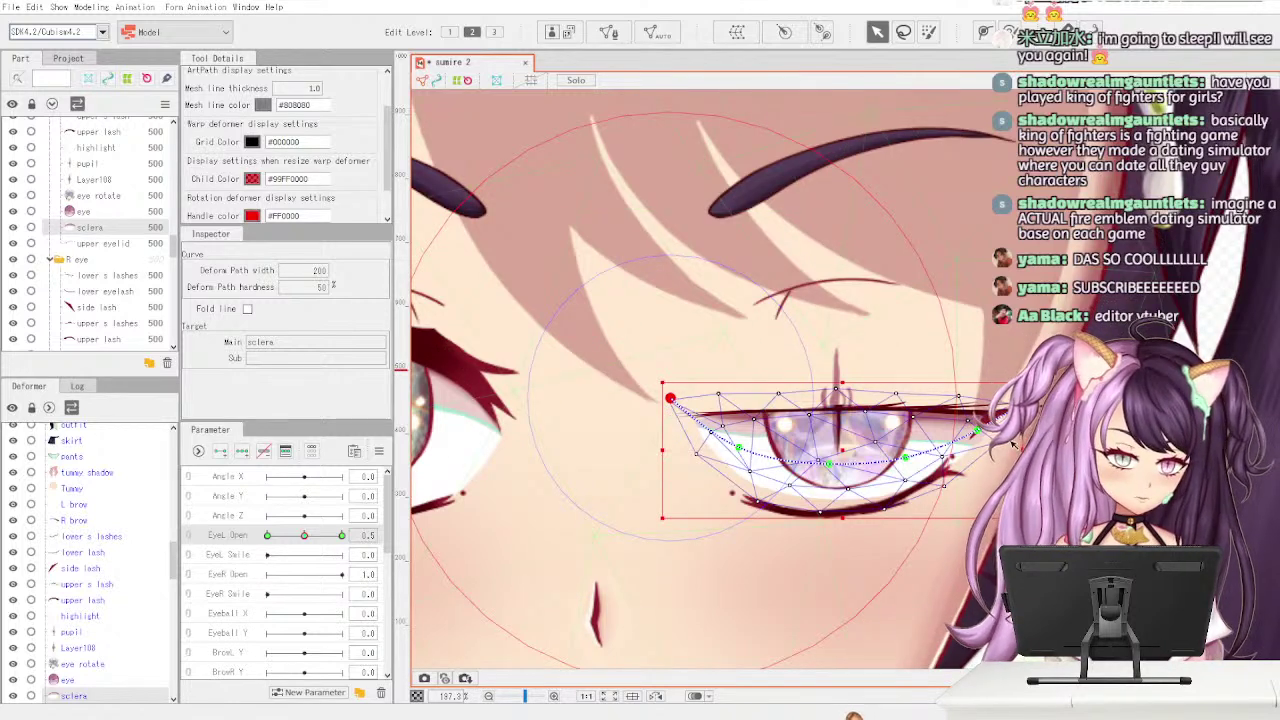
# - Pull the sclera path's outer end up and outward at EyeL Open 0.5, and fine-tune the point beneath the iris's outer edge
pyautogui.moveTo(977, 431); pyautogui.dragTo(1005, 410)
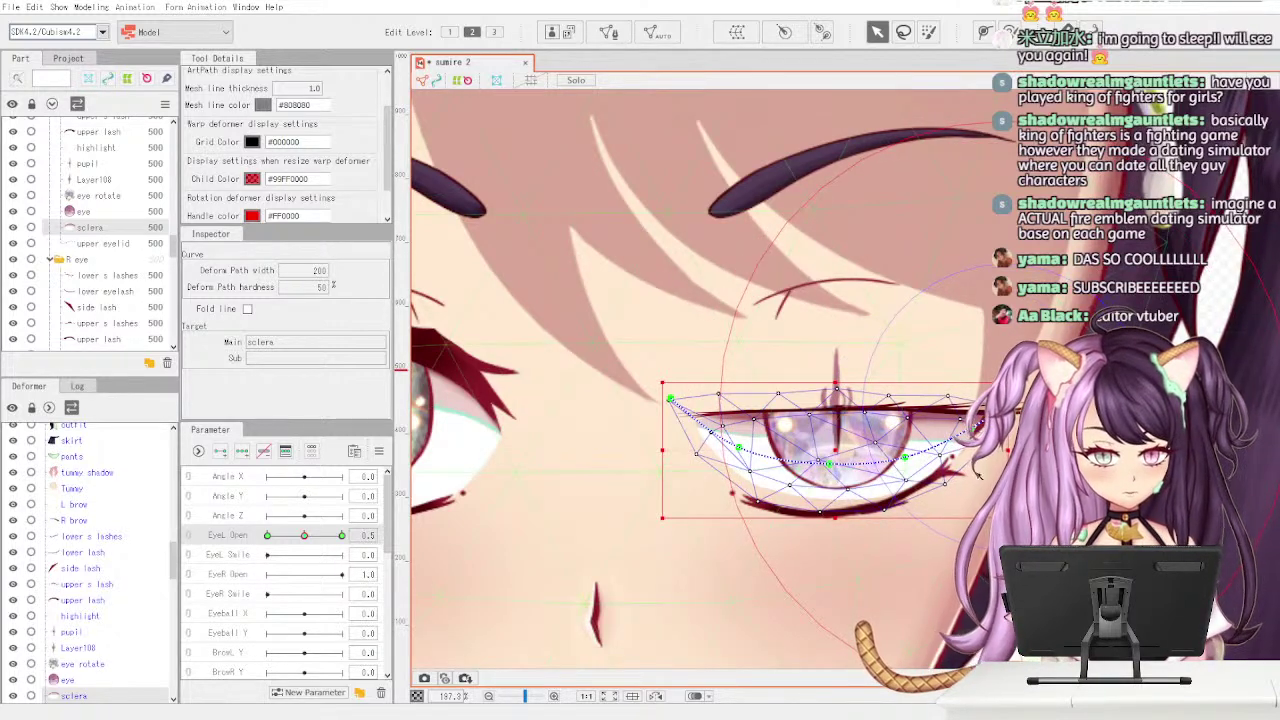
pyautogui.click(903, 460)
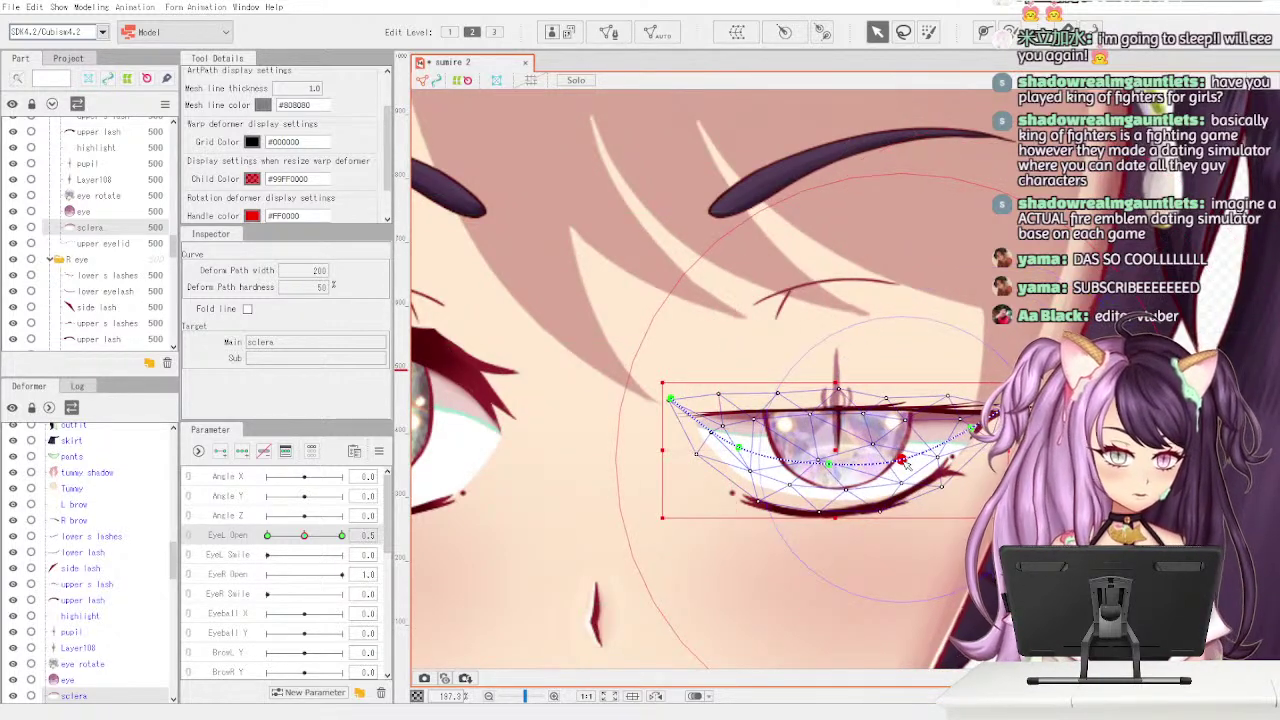
pyautogui.moveTo(905, 460); pyautogui.dragTo(906, 458)
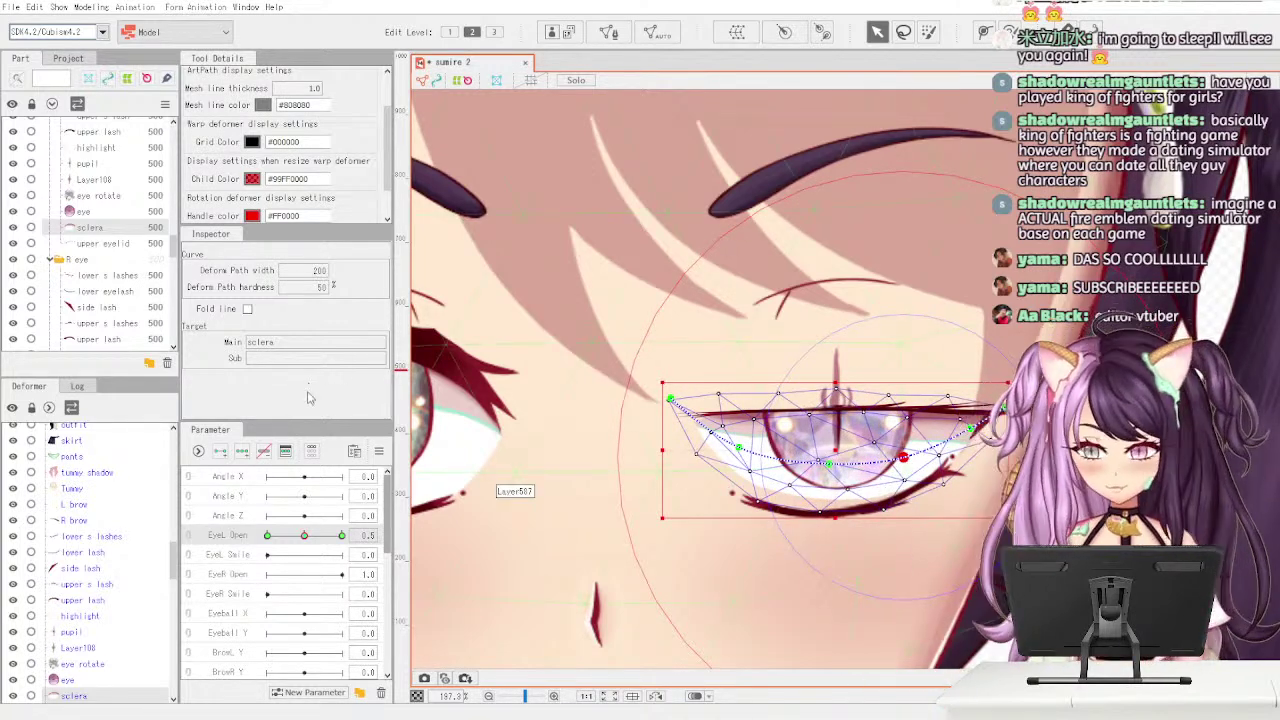
# - At EyeL Open 0, tuck the sclera's inner corner under the closed lash and reopen the eye to 1
pyautogui.moveTo(308, 543); pyautogui.dragTo(255, 553)
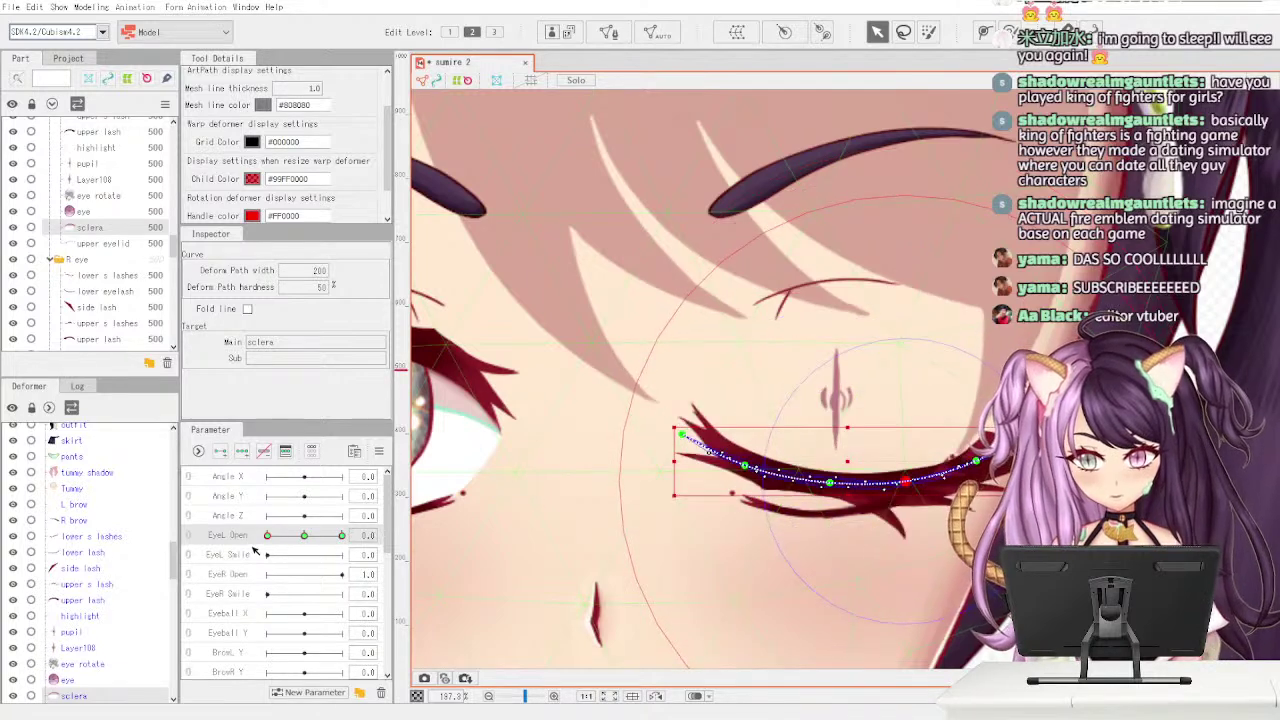
pyautogui.moveTo(684, 436); pyautogui.dragTo(698, 432)
pyautogui.moveTo(288, 543); pyautogui.dragTo(341, 536)
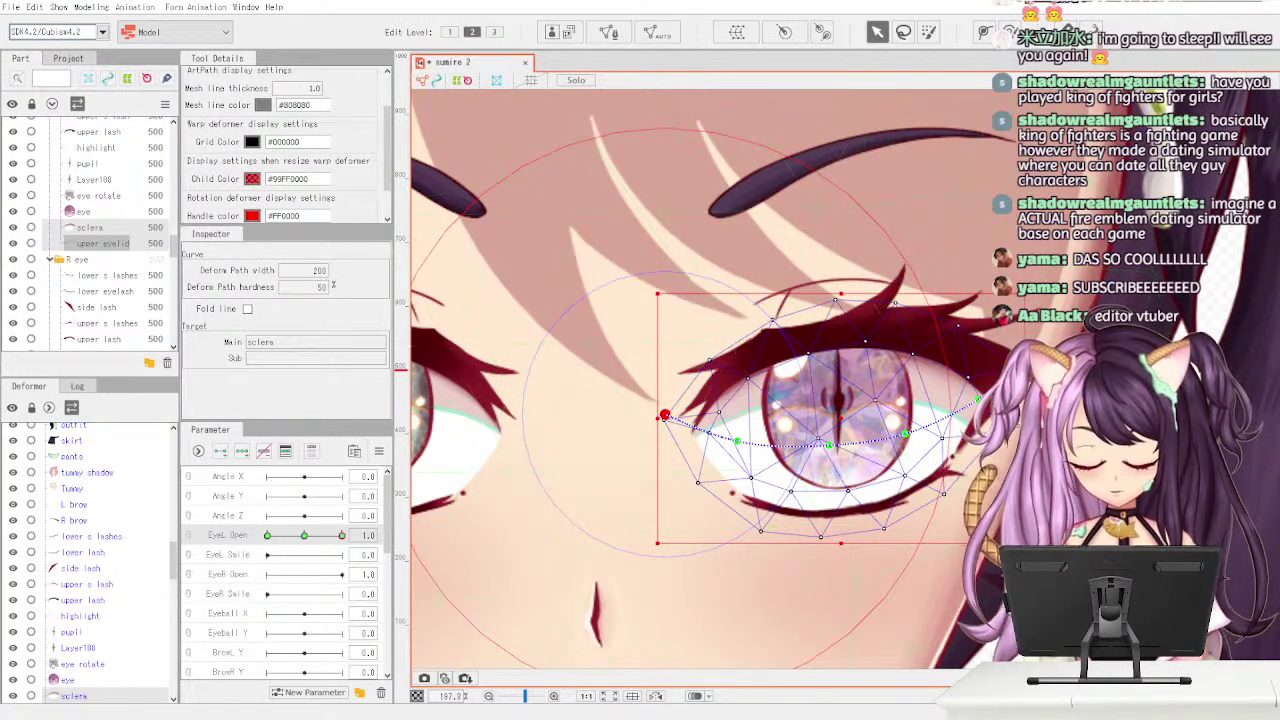
# - Set the Clipping ID of the L eye's Layer108 to sclera, matching the pupil's clipping
pyautogui.scroll(3, 177, 256)
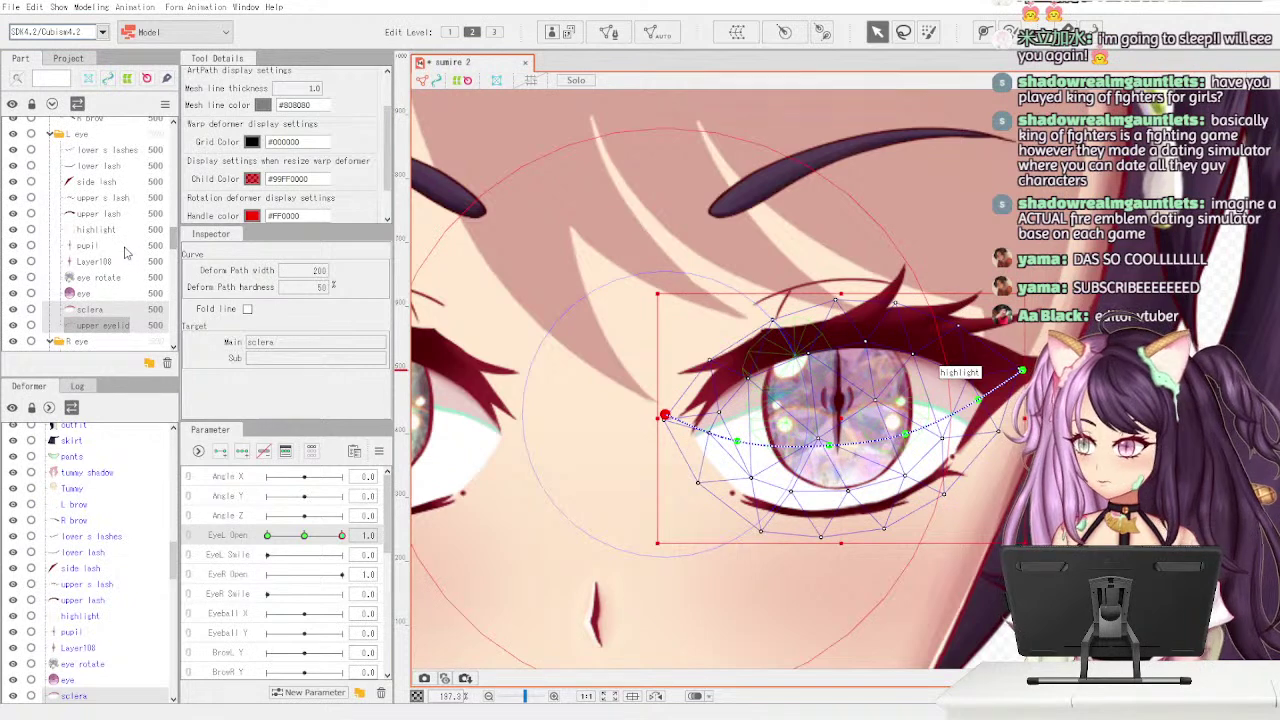
pyautogui.click(124, 247)
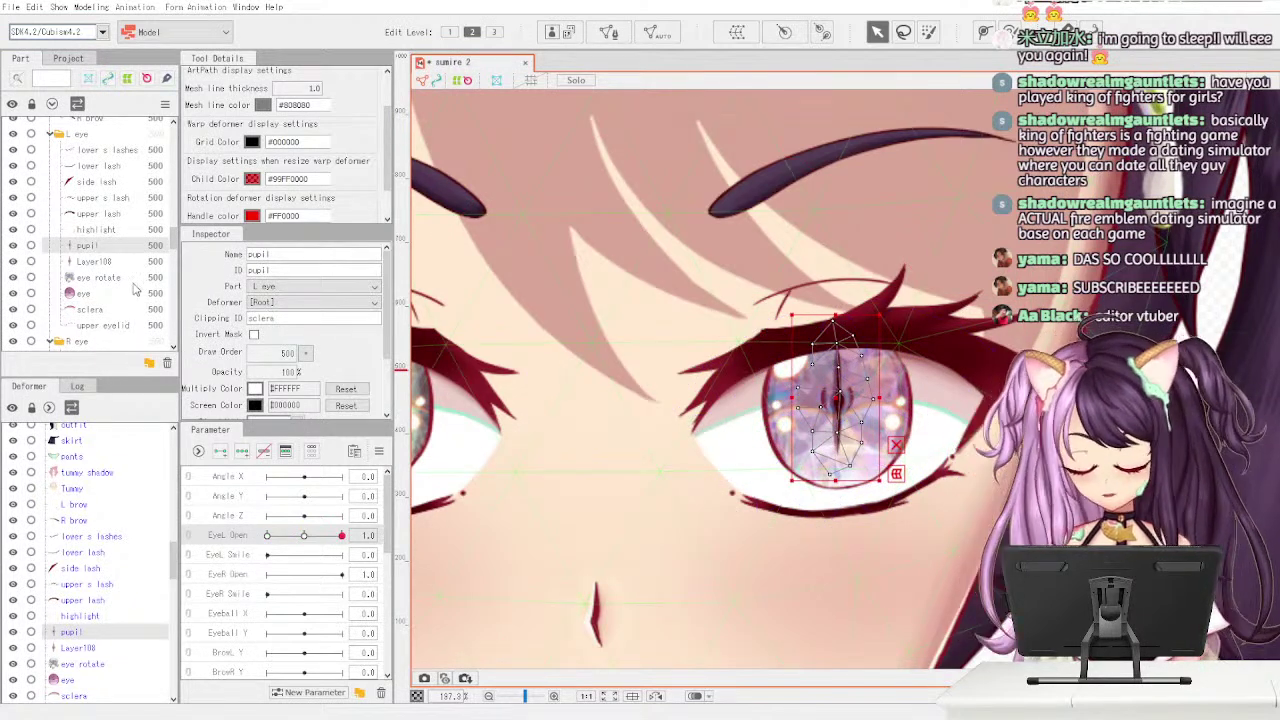
pyautogui.click(138, 263)
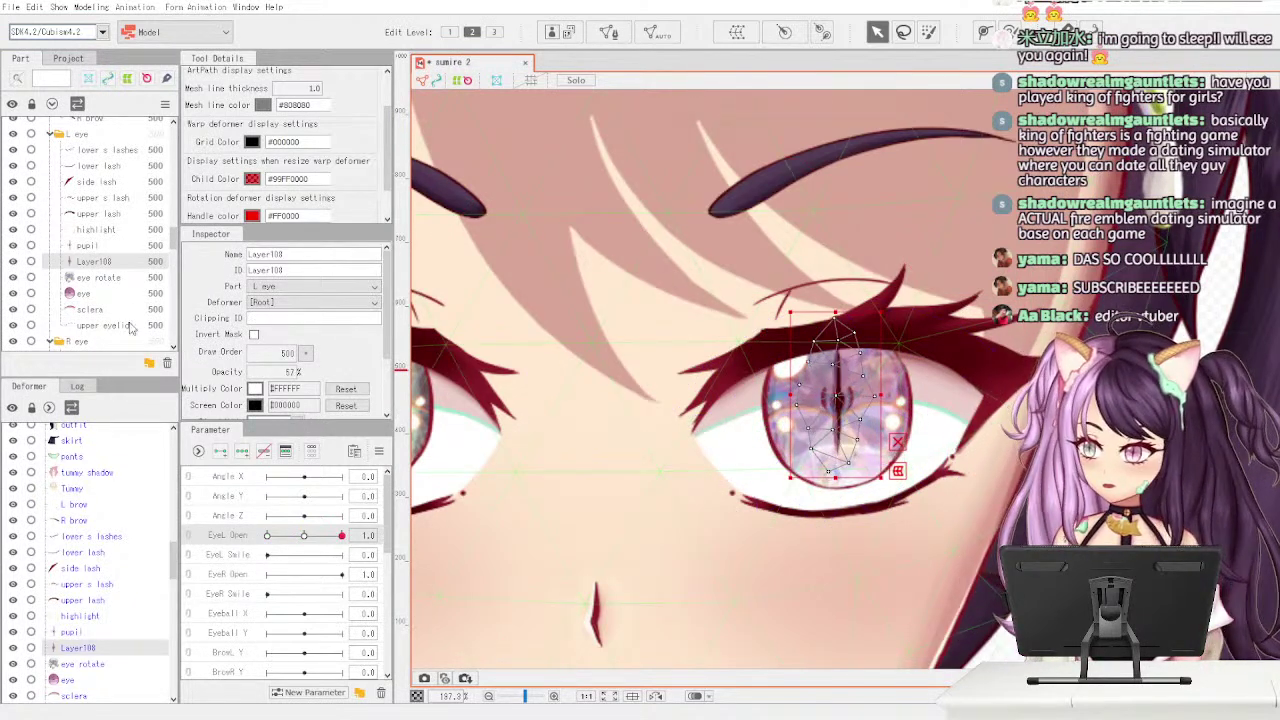
pyautogui.click(125, 248)
pyautogui.click(307, 320)
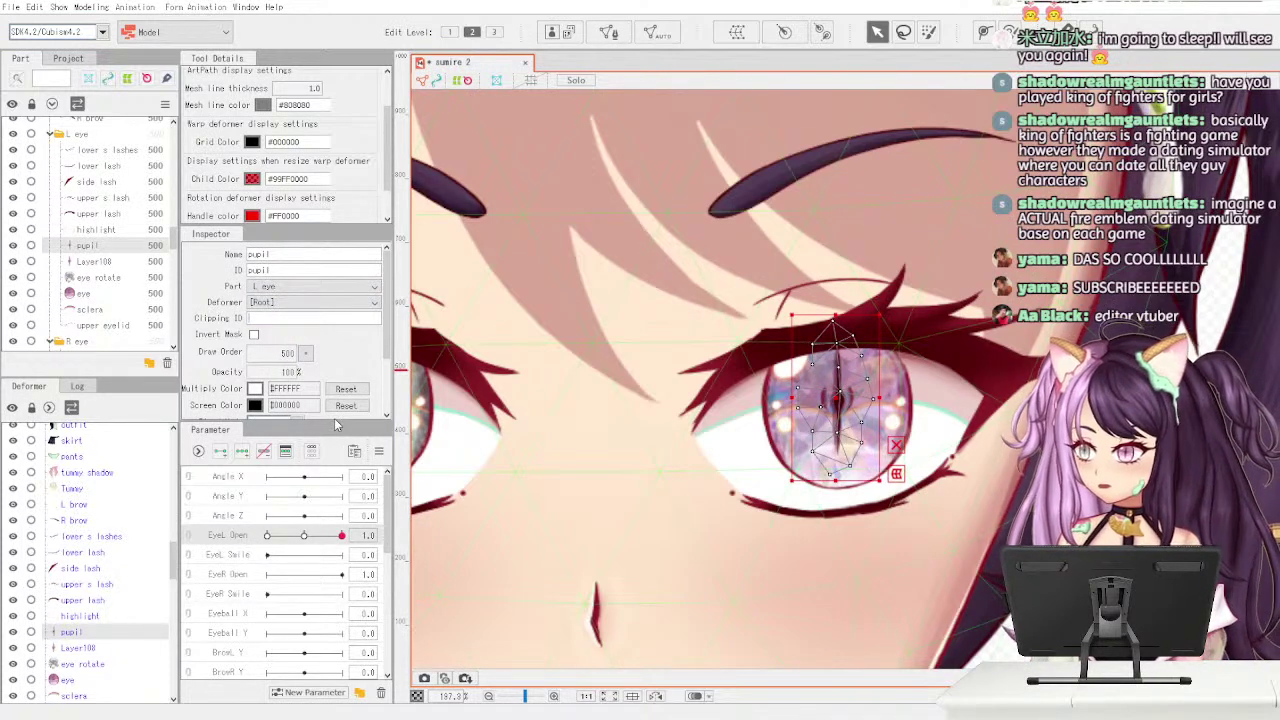
pyautogui.click(134, 264)
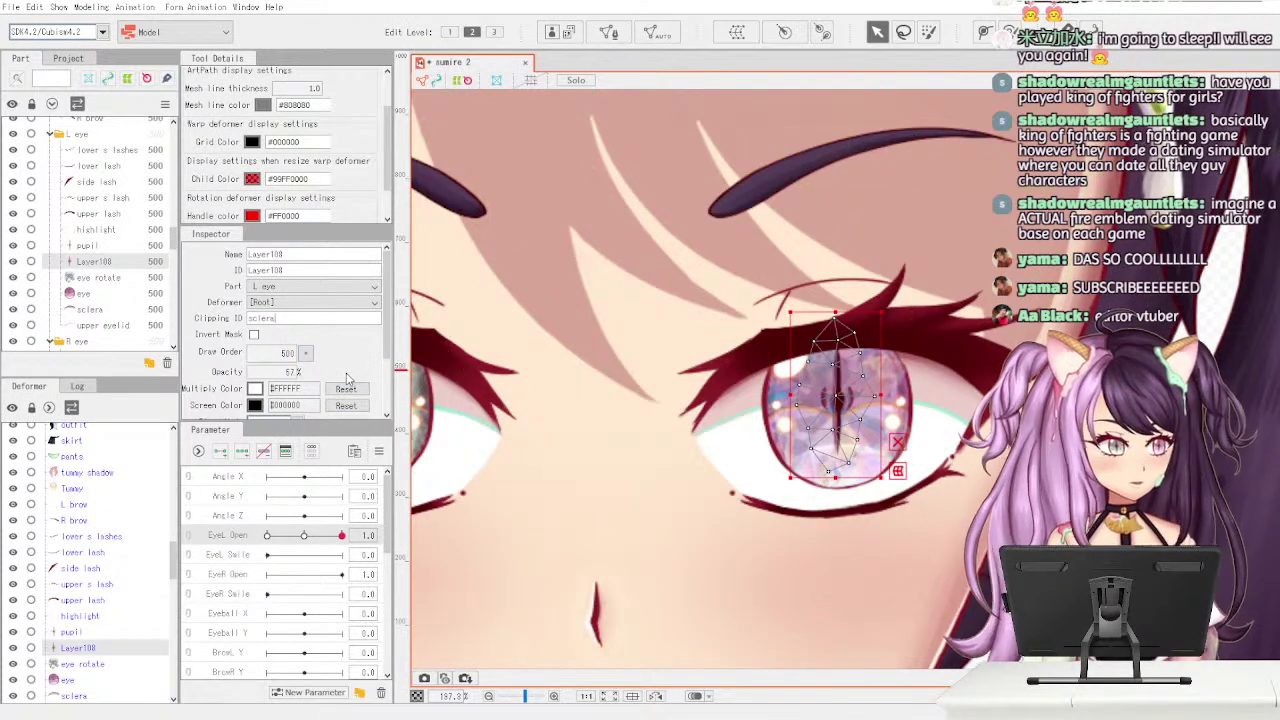
pyautogui.press('Return')
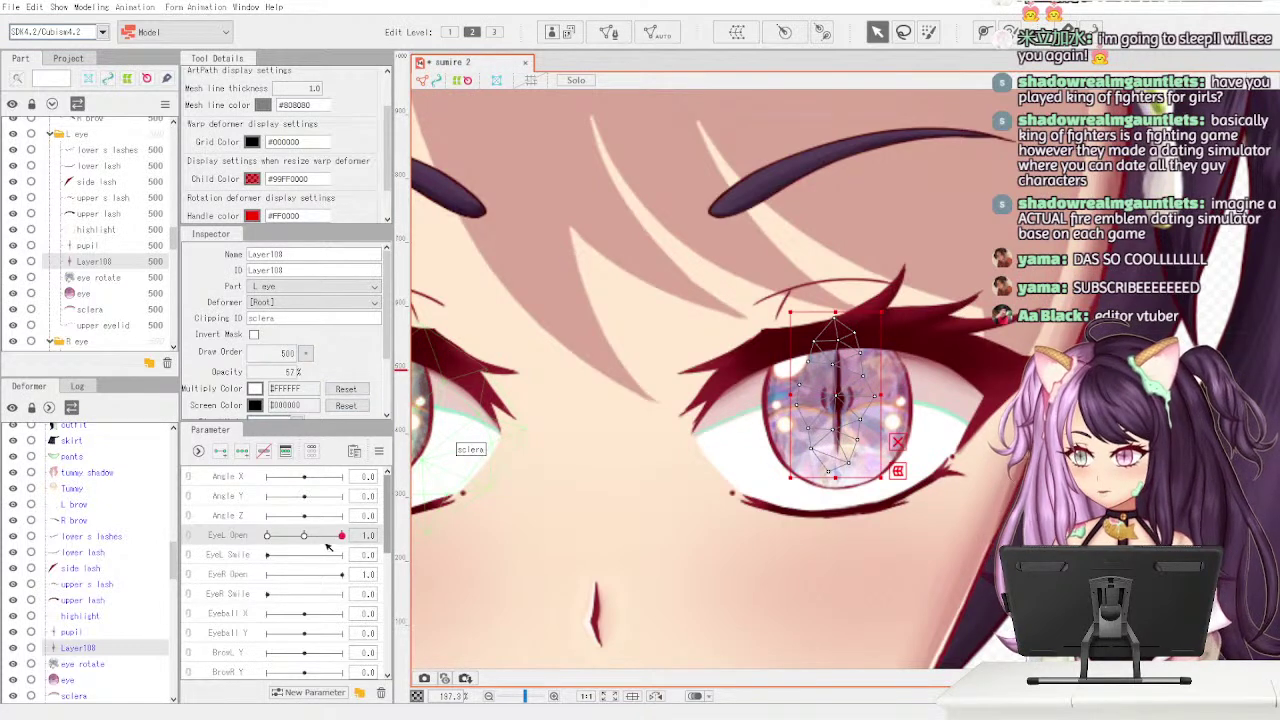
# - At EyeL Open 0, shift the upper points of the L eye's side lash path down and inward along the closed lash
pyautogui.moveTo(339, 548); pyautogui.dragTo(262, 548)
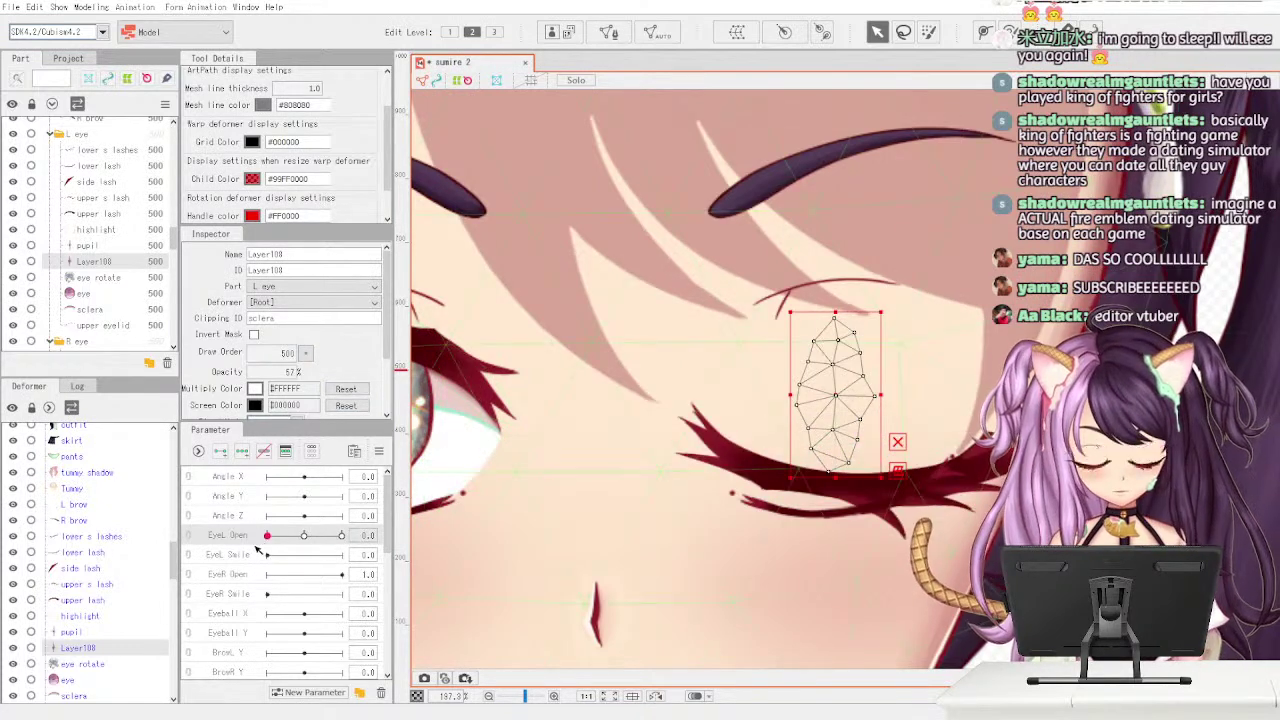
pyautogui.click(133, 232)
pyautogui.click(136, 184)
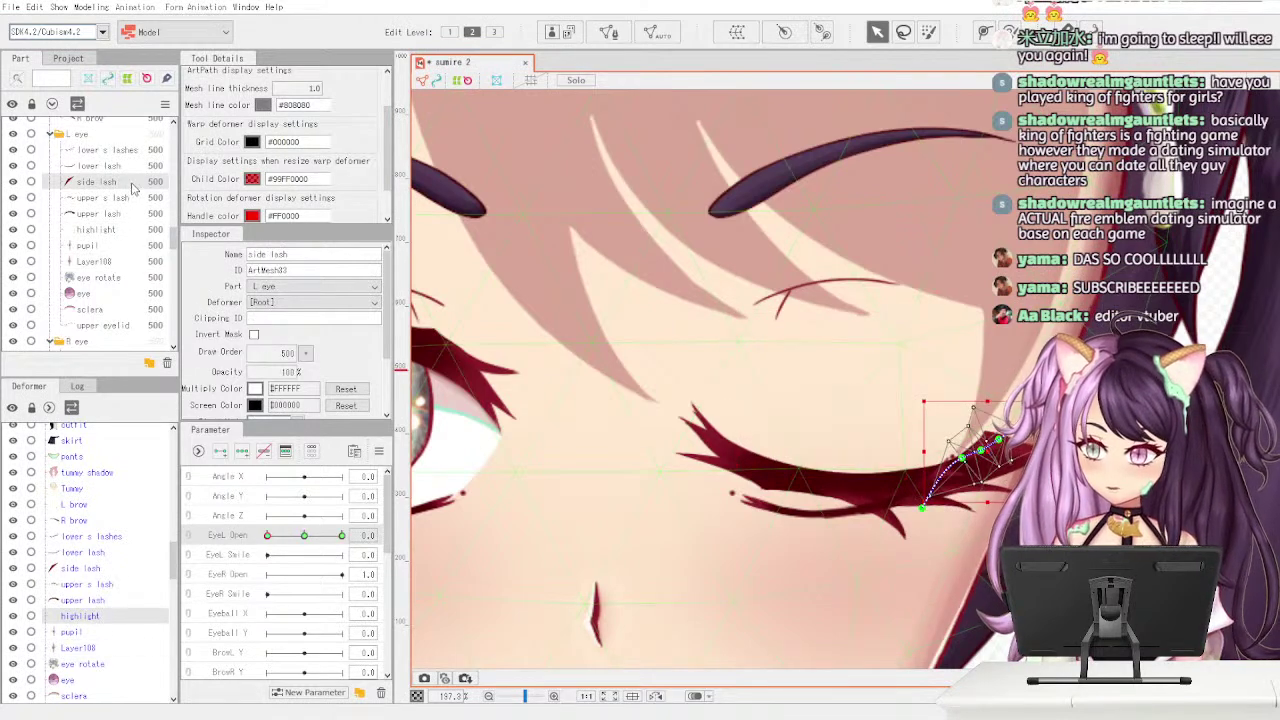
pyautogui.click(920, 578)
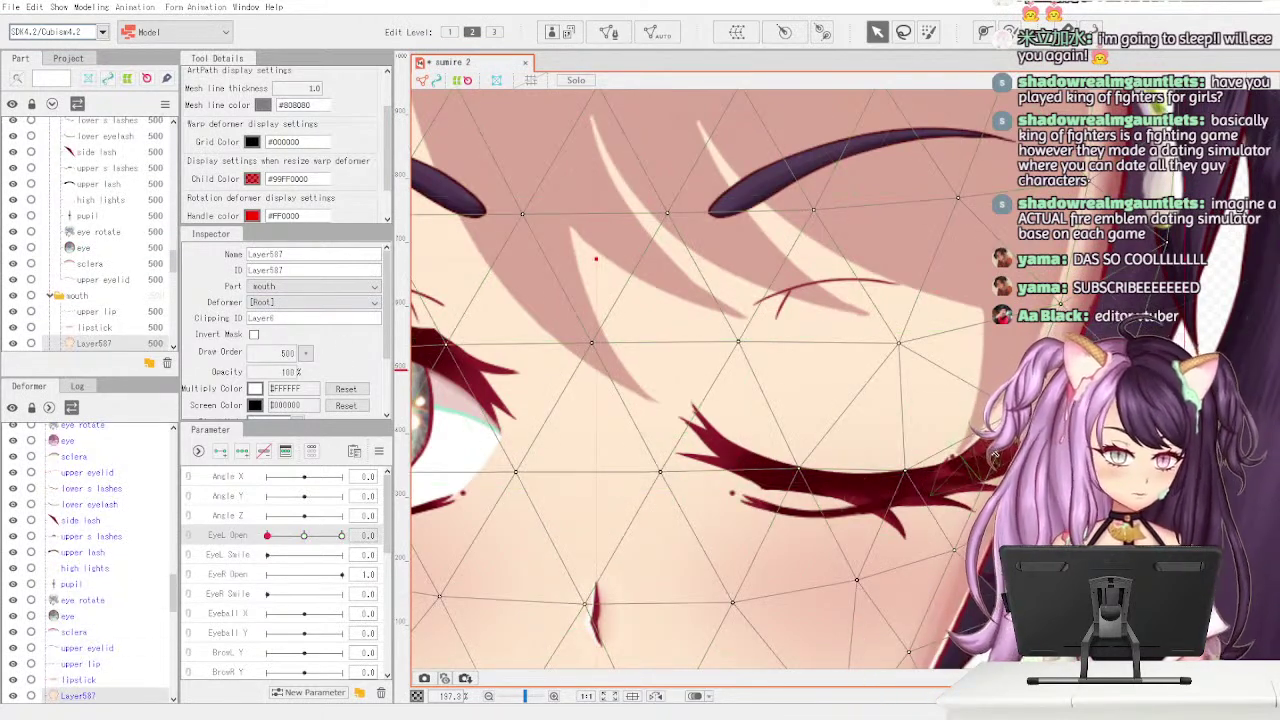
pyautogui.click(995, 453)
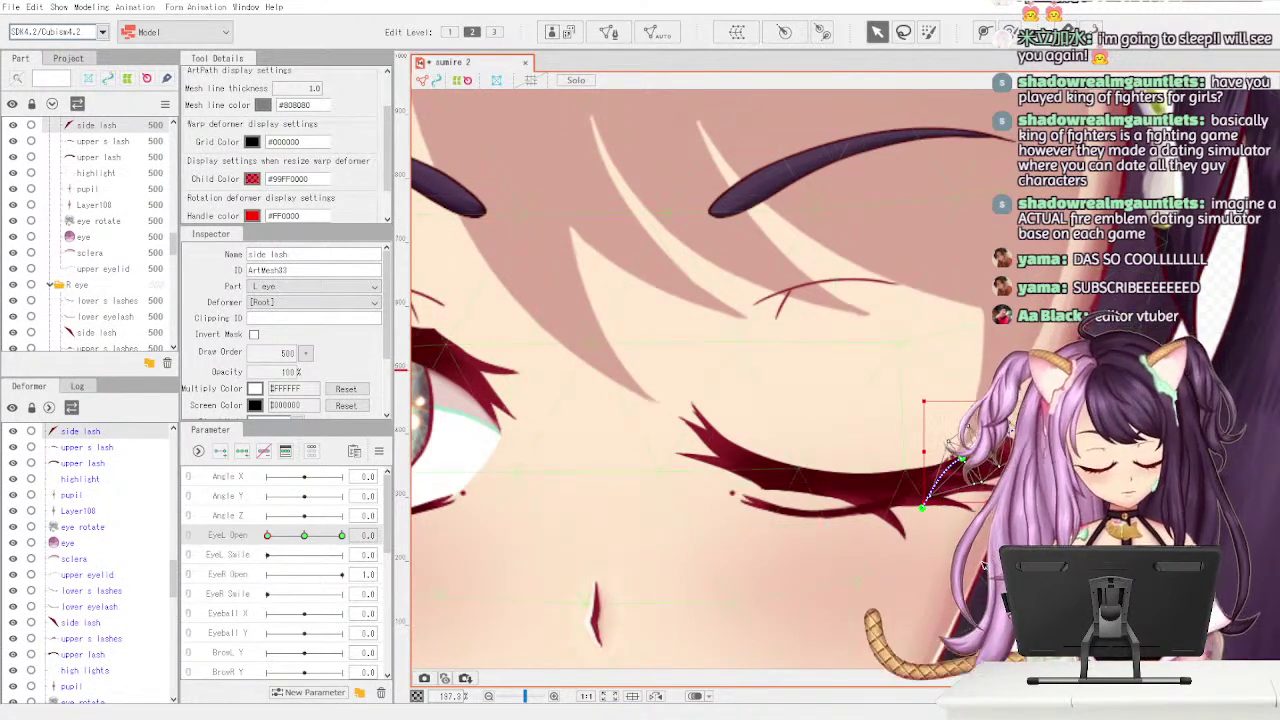
pyautogui.scroll(5, 985, 566)
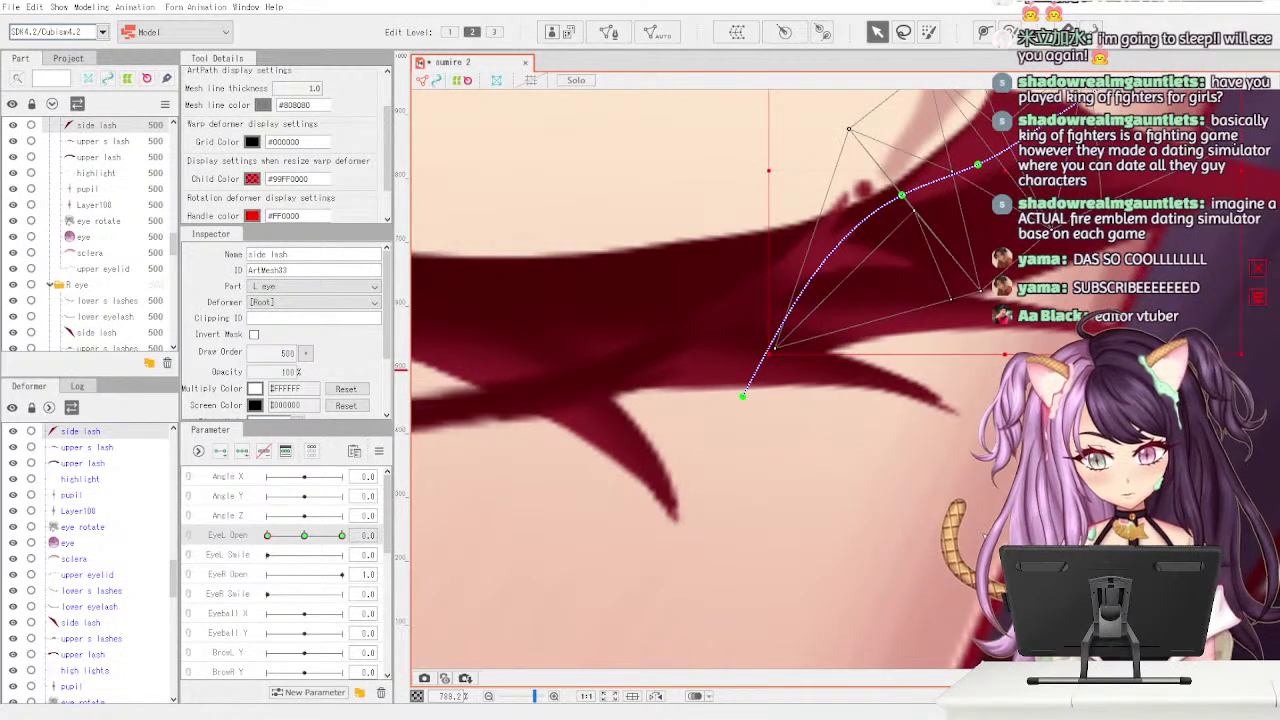
pyautogui.scroll(-1, 975, 529)
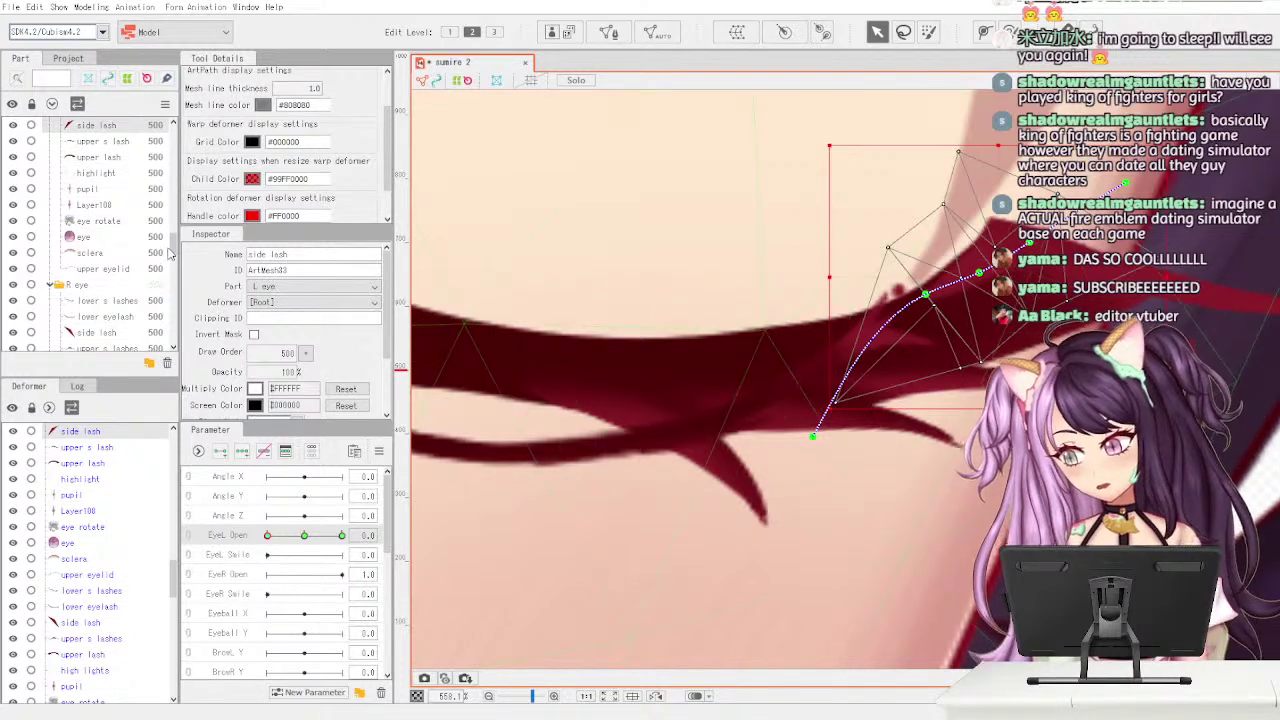
pyautogui.scroll(3, 169, 256)
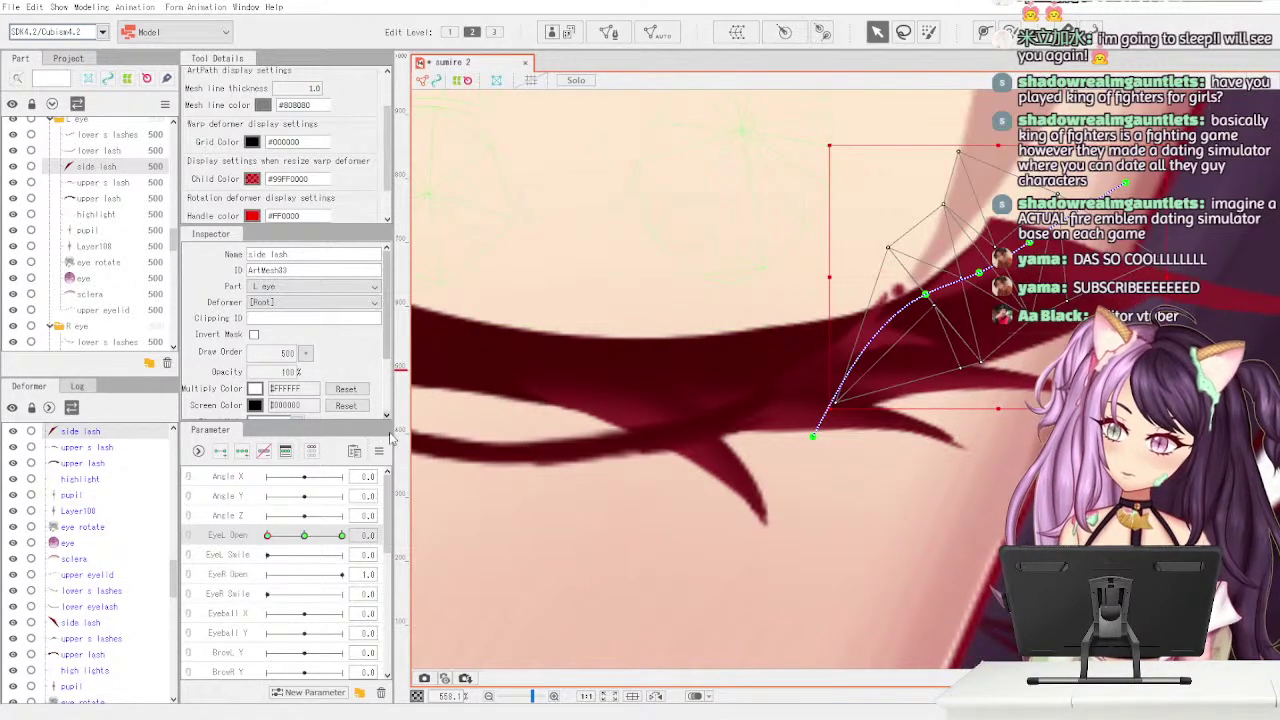
pyautogui.moveTo(926, 295); pyautogui.dragTo(954, 288)
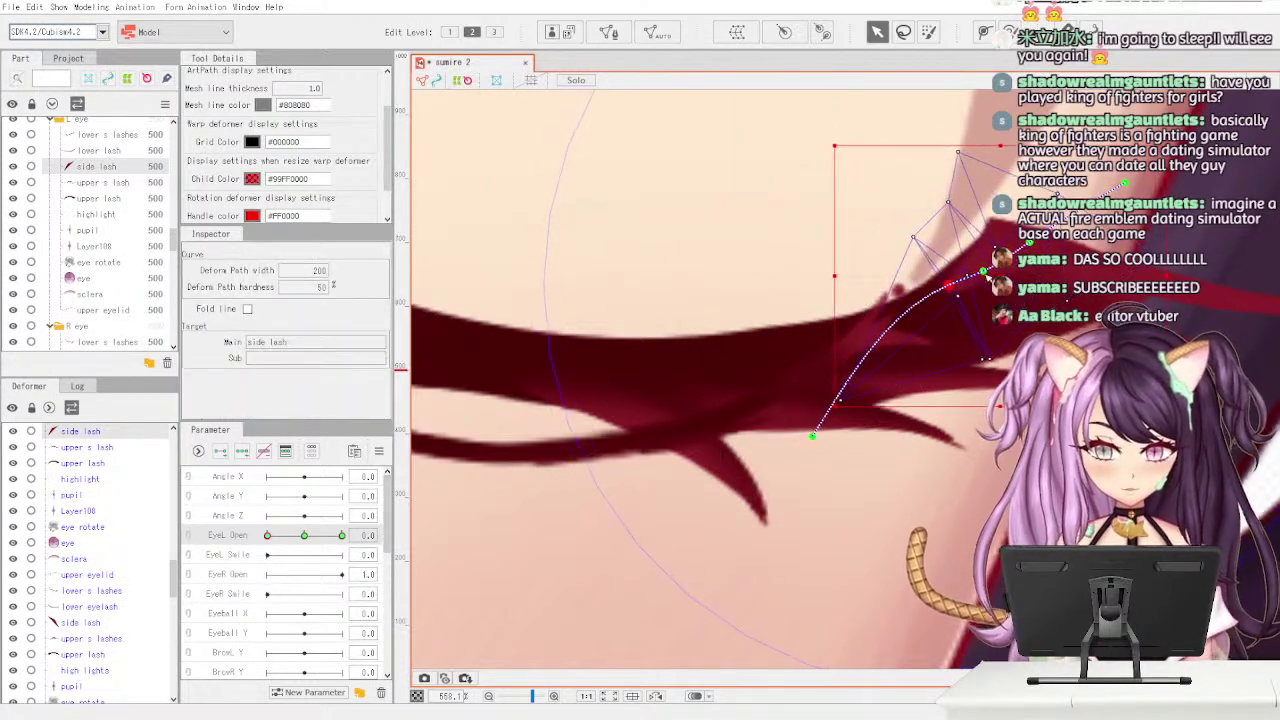
pyautogui.moveTo(1029, 250); pyautogui.dragTo(1034, 243)
pyautogui.moveTo(1166, 147); pyautogui.dragTo(1090, 215)
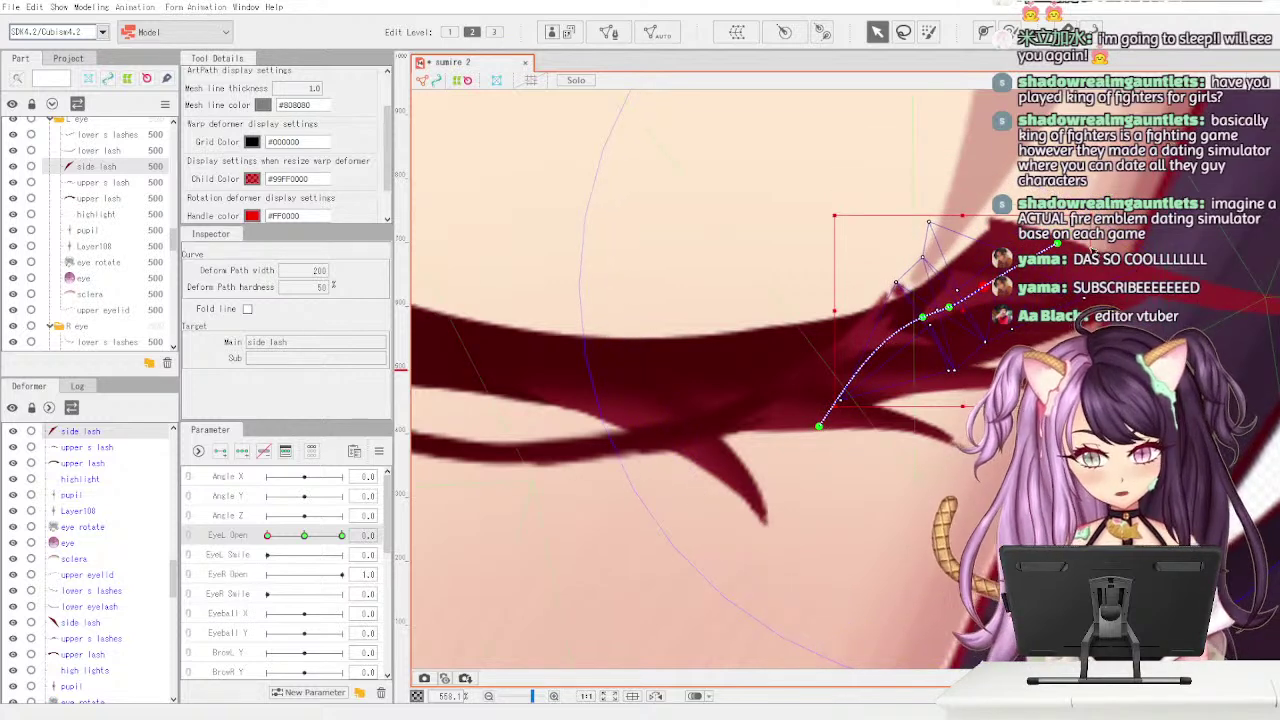
# - Shorten the side lash's path by raising its lower end to fit inside the closed lash's outer tip, and reopen EyeL Open to 1
pyautogui.moveTo(949, 307); pyautogui.dragTo(979, 259)
pyautogui.hotkey('ctrl', 'z')
pyautogui.moveTo(901, 333)
pyautogui.mouseDown()
pyautogui.moveTo(933, 311)
pyautogui.moveTo(898, 327)
pyautogui.mouseUp()
pyautogui.moveTo(1000, 244); pyautogui.dragTo(1002, 244)
pyautogui.moveTo(1065, 200); pyautogui.dragTo(1063, 200)
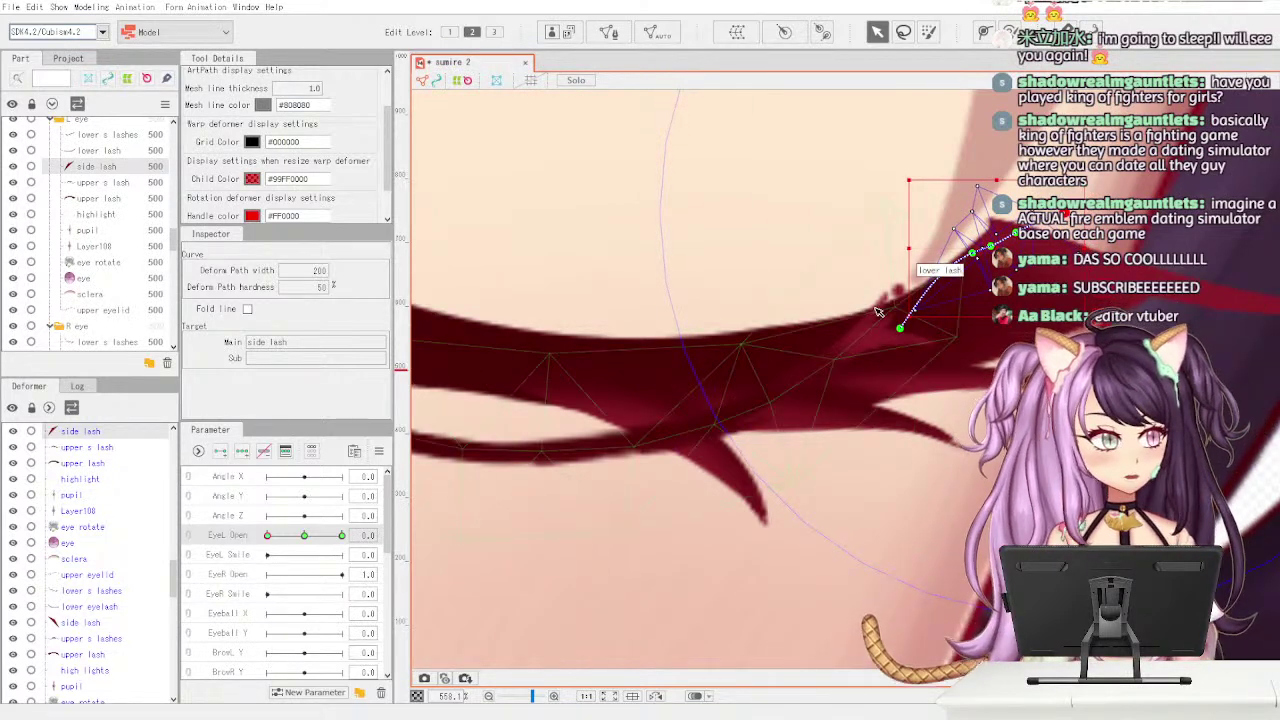
pyautogui.scroll(-4, 878, 312)
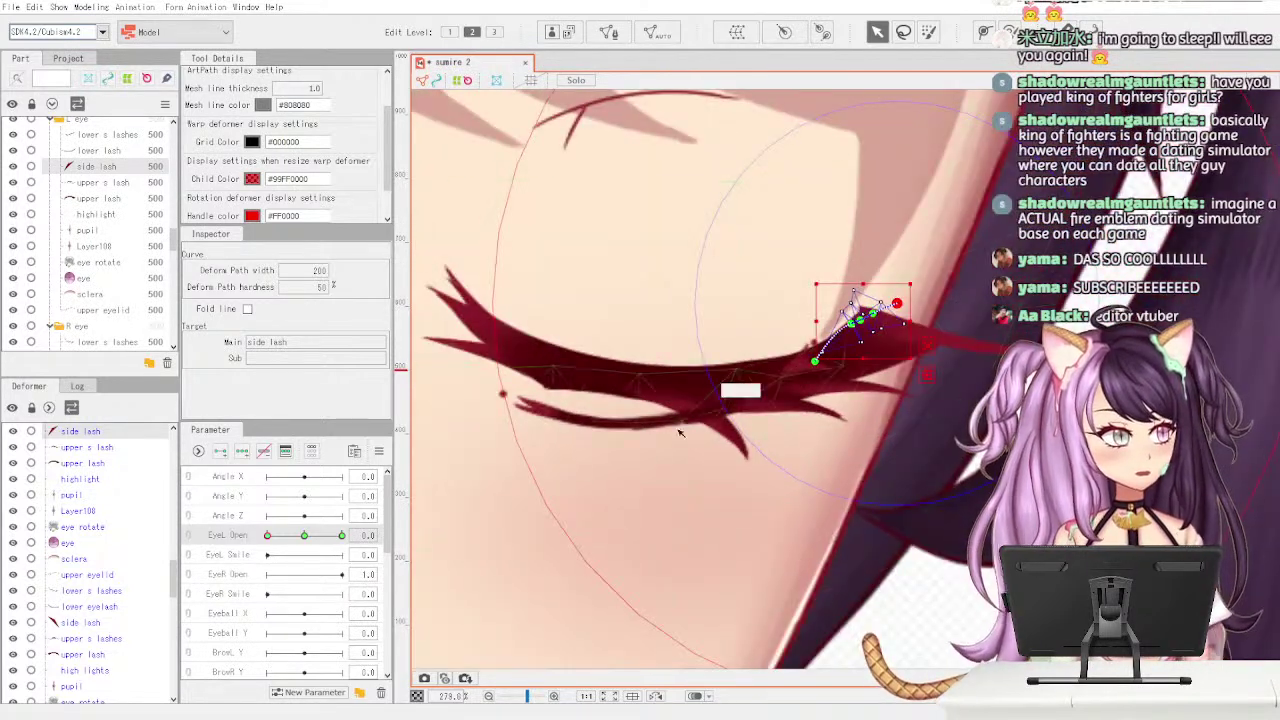
pyautogui.click(925, 420)
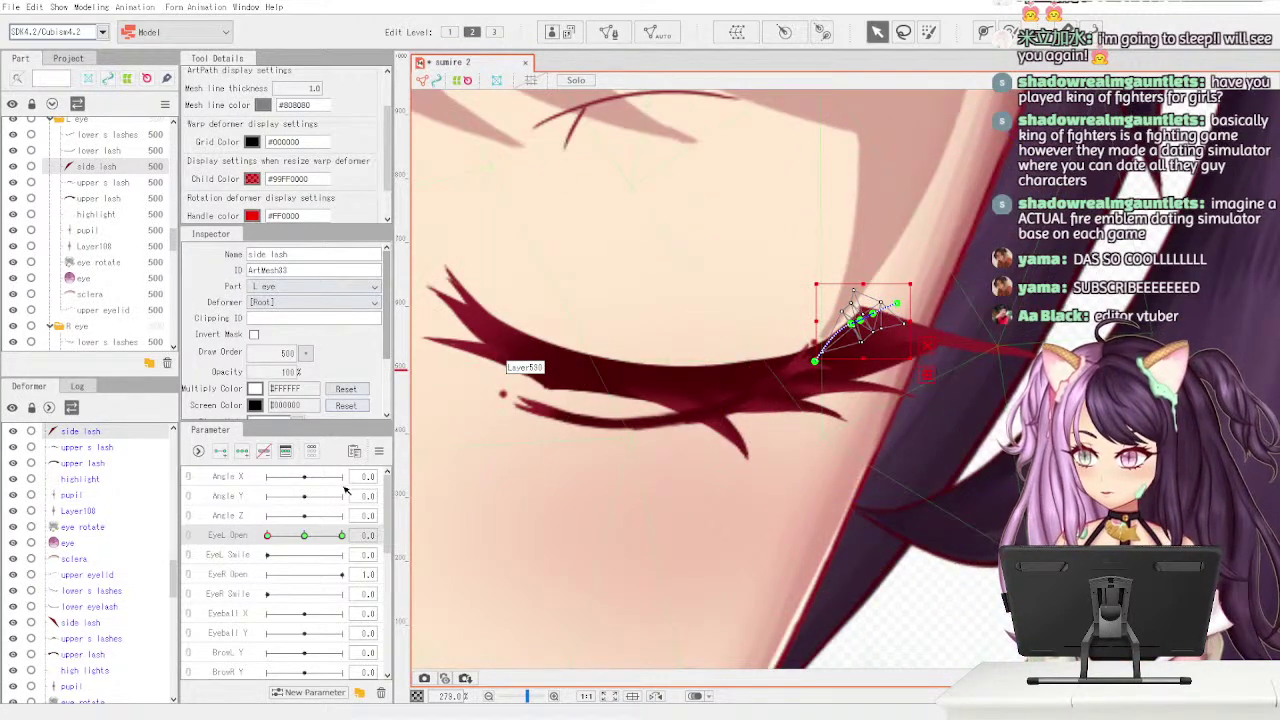
pyautogui.moveTo(270, 537); pyautogui.dragTo(352, 512)
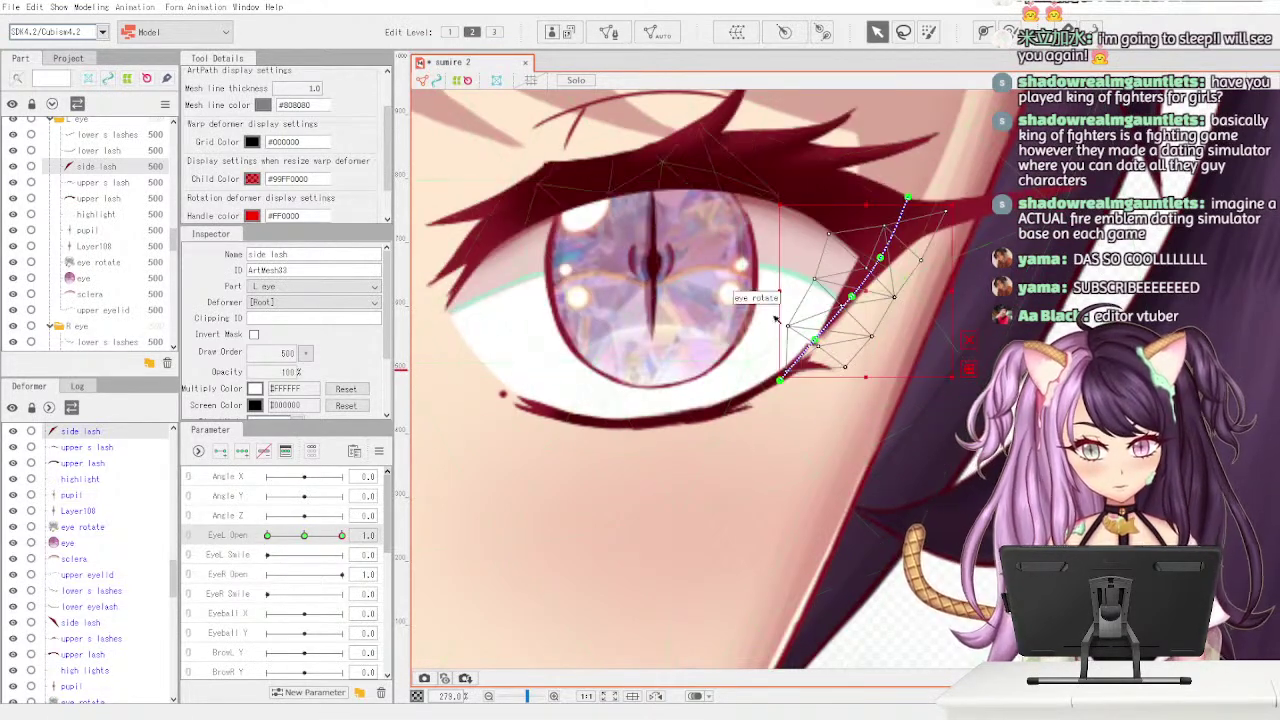
# - Select the L eye's lower s lashes and try raising their draw order and moving them downward
pyautogui.click(124, 141)
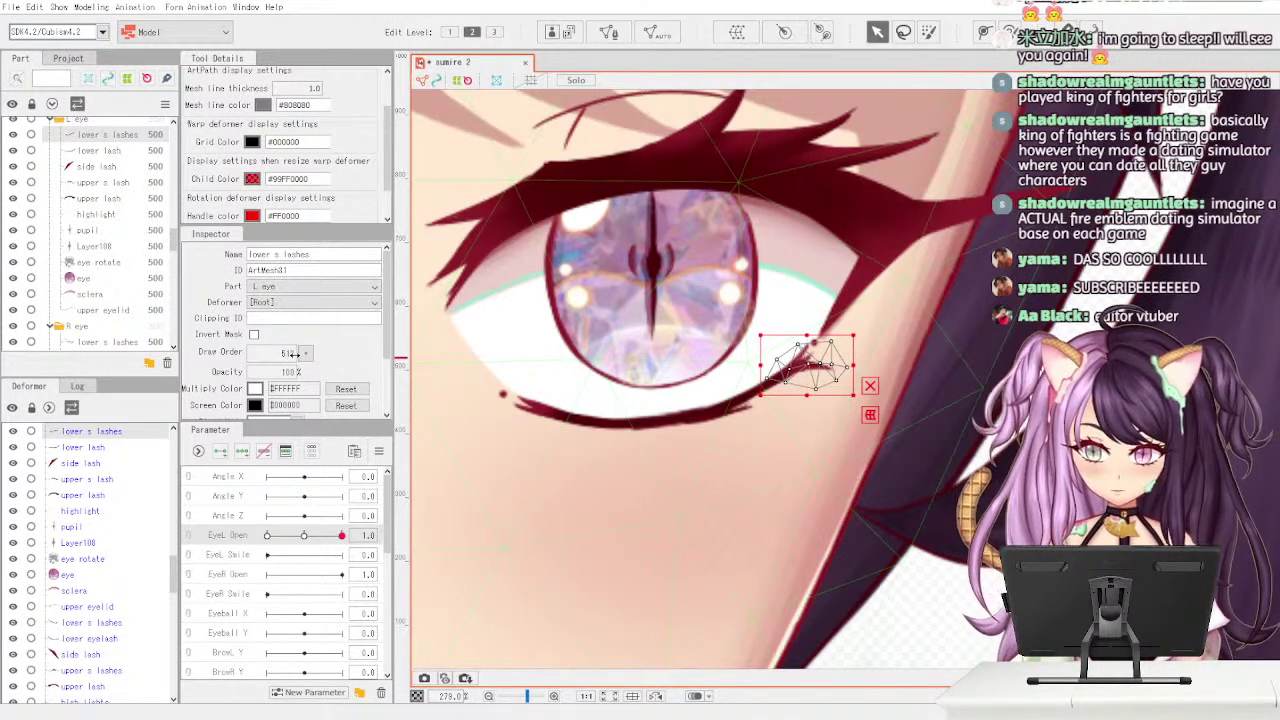
pyautogui.hotkey('ctrl', 'z')
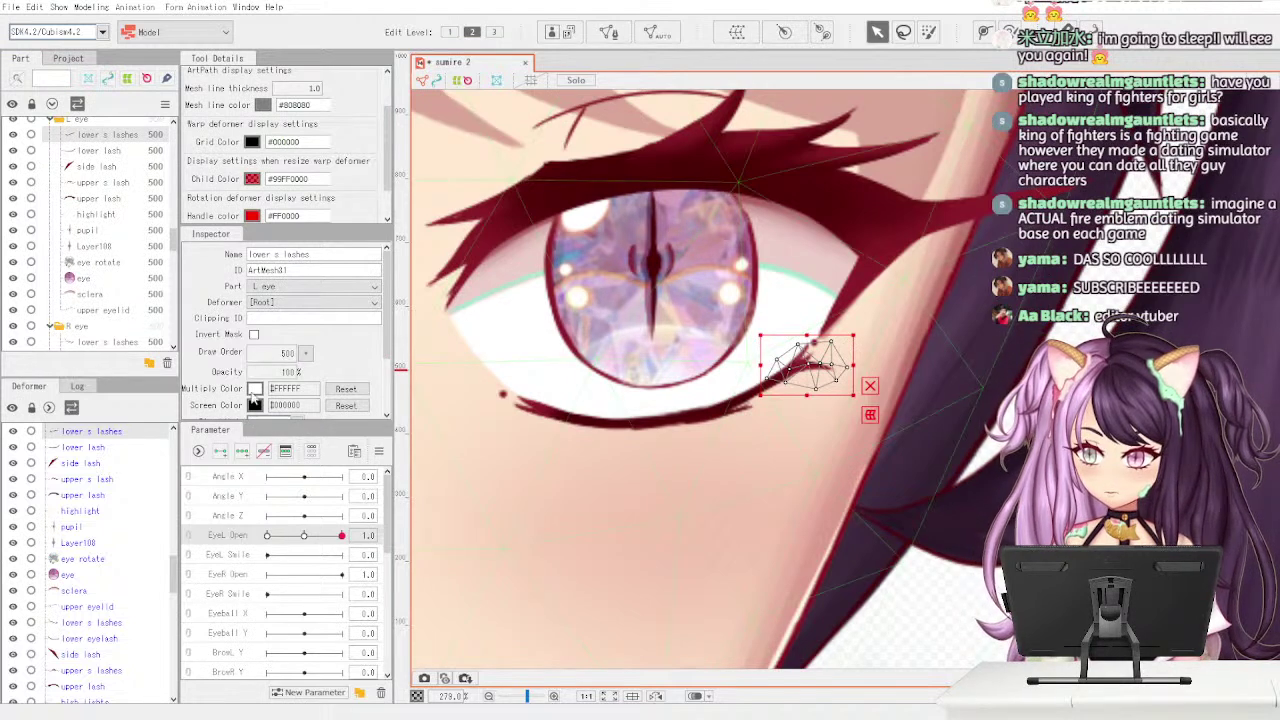
pyautogui.moveTo(173, 245); pyautogui.dragTo(171, 240)
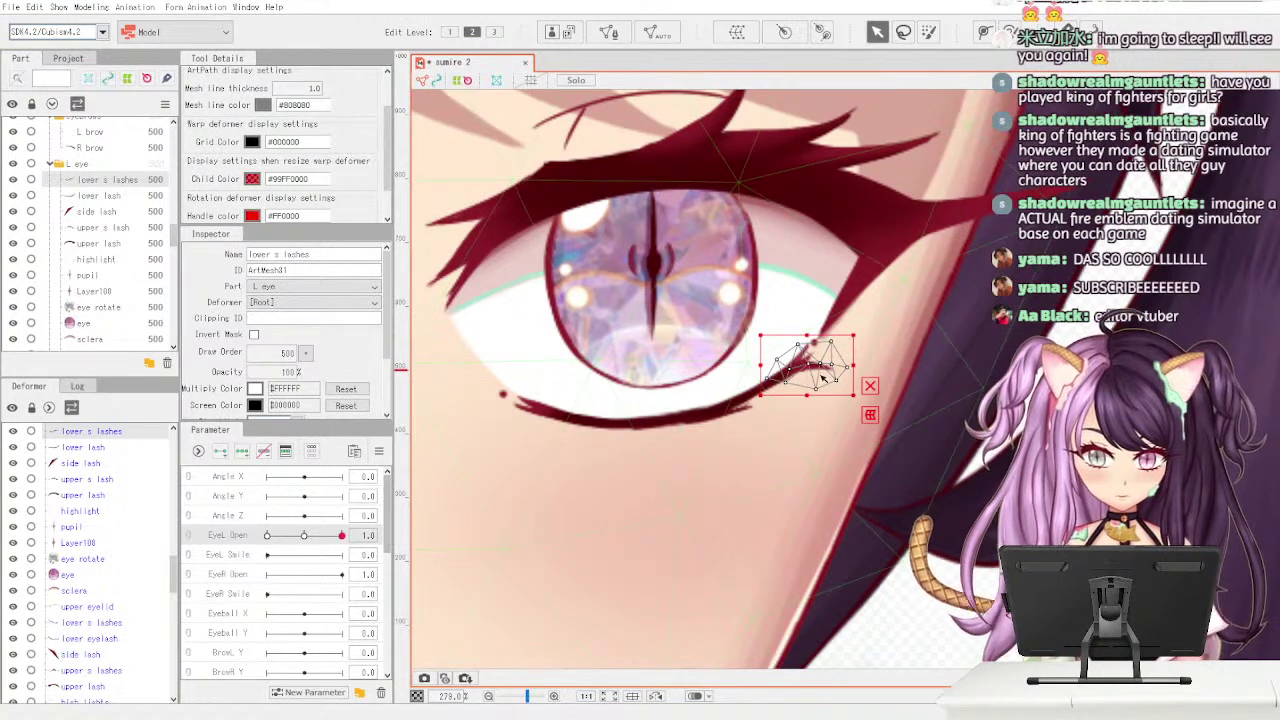
pyautogui.moveTo(805, 368); pyautogui.dragTo(791, 411)
pyautogui.hotkey('ctrl', 'z')
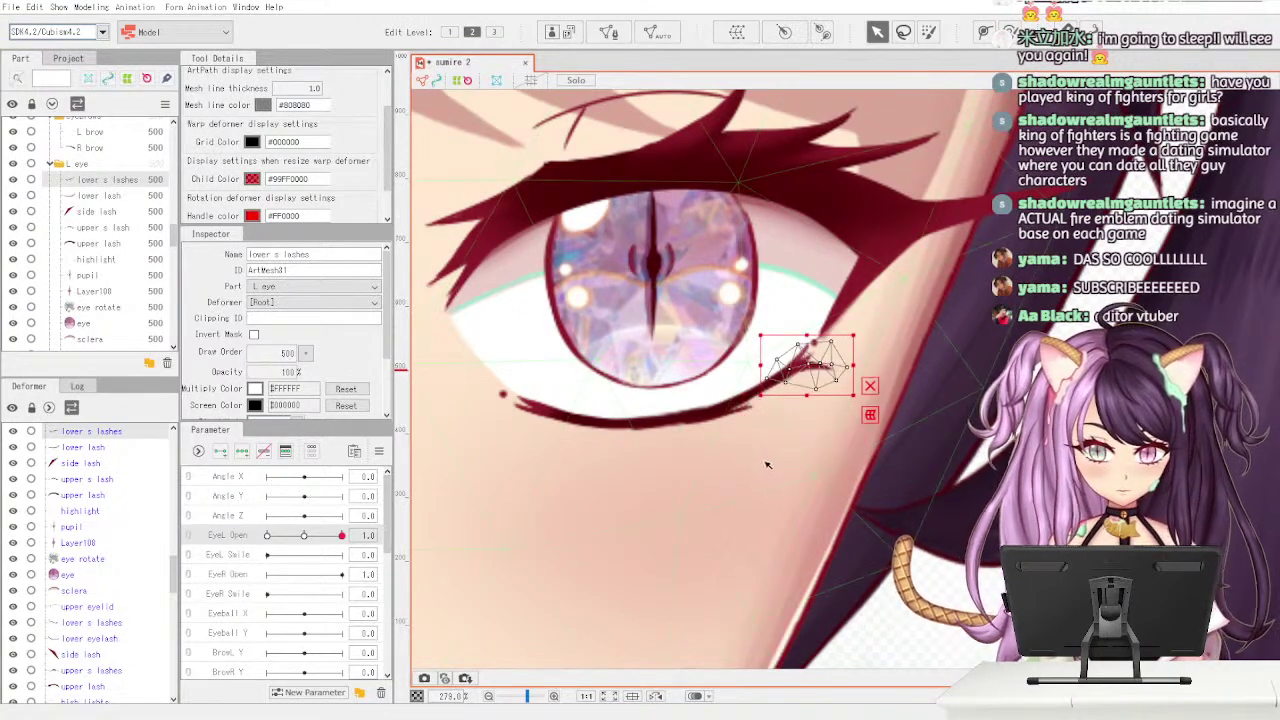
pyautogui.click(609, 32)
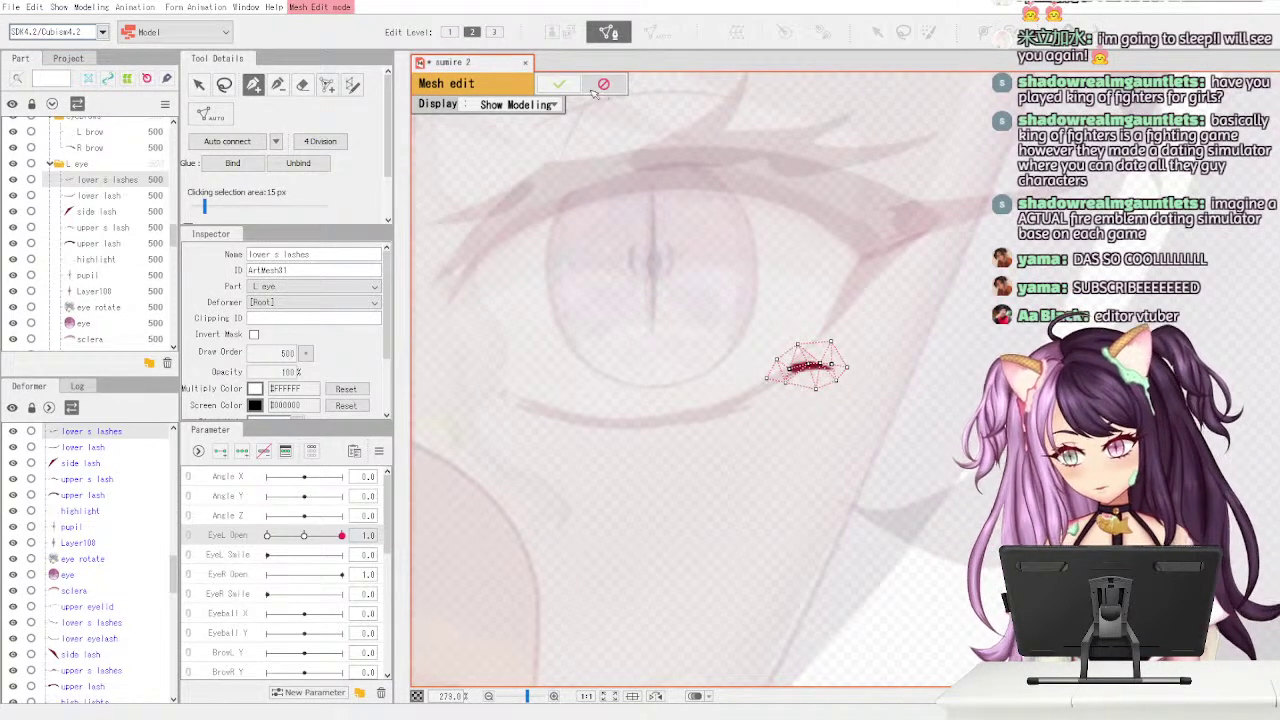
pyautogui.click(302, 85)
pyautogui.moveTo(774, 380); pyautogui.dragTo(727, 398)
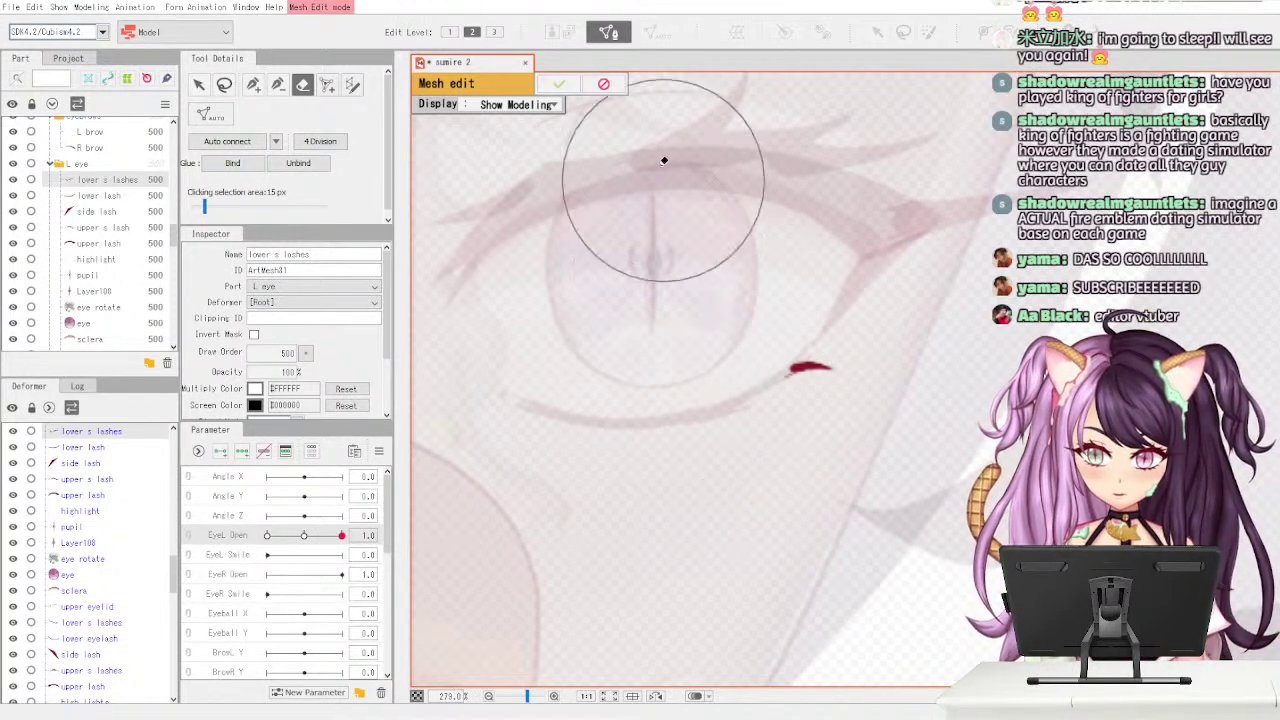
pyautogui.press('Return')
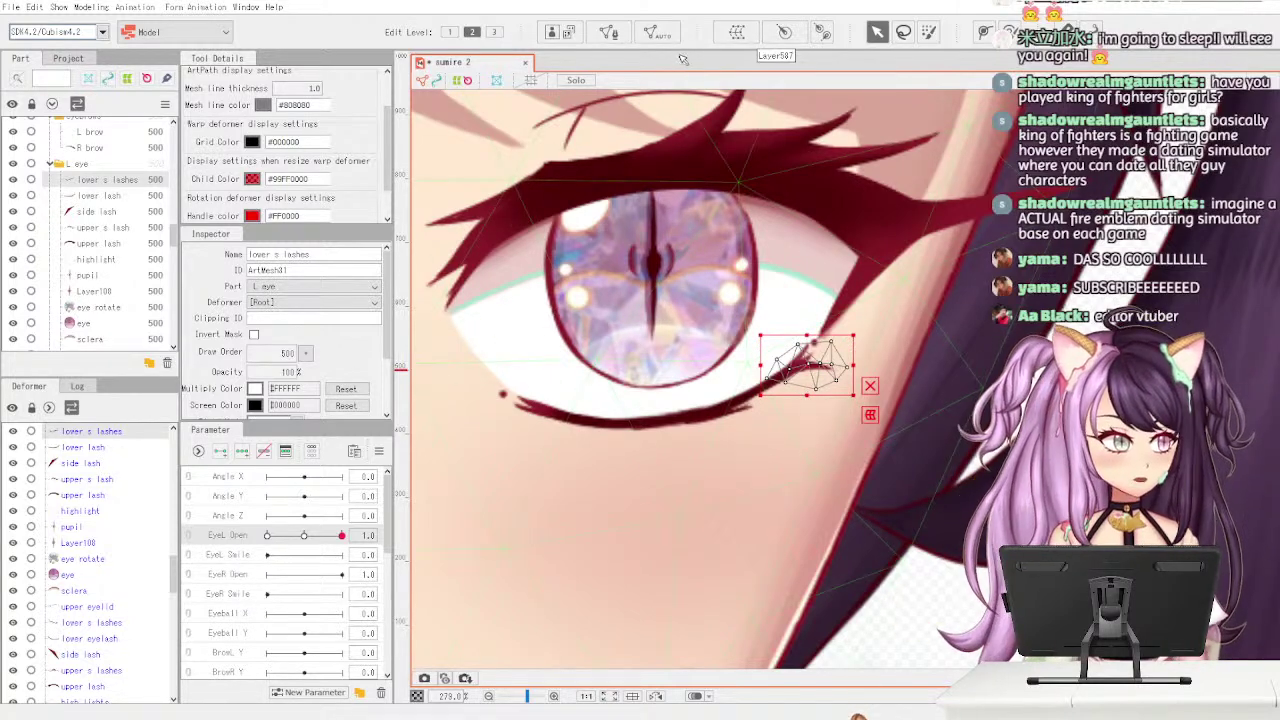
pyautogui.click(617, 38)
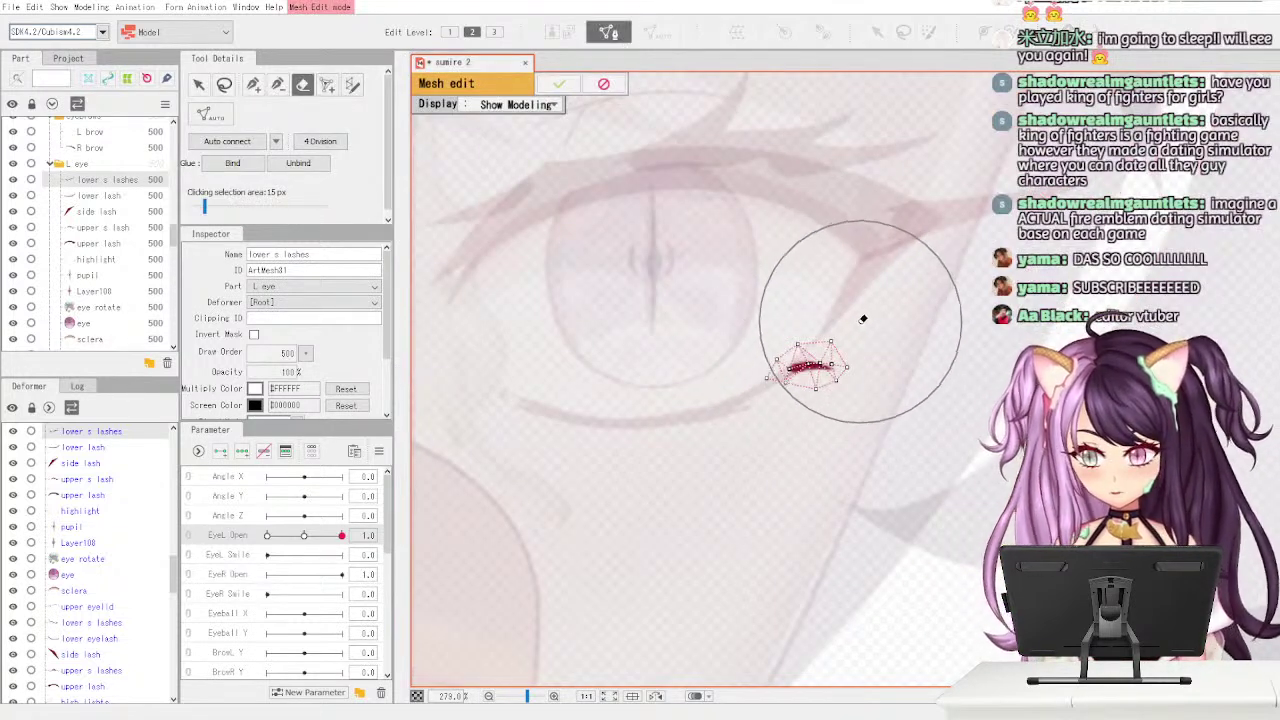
pyautogui.click(605, 85)
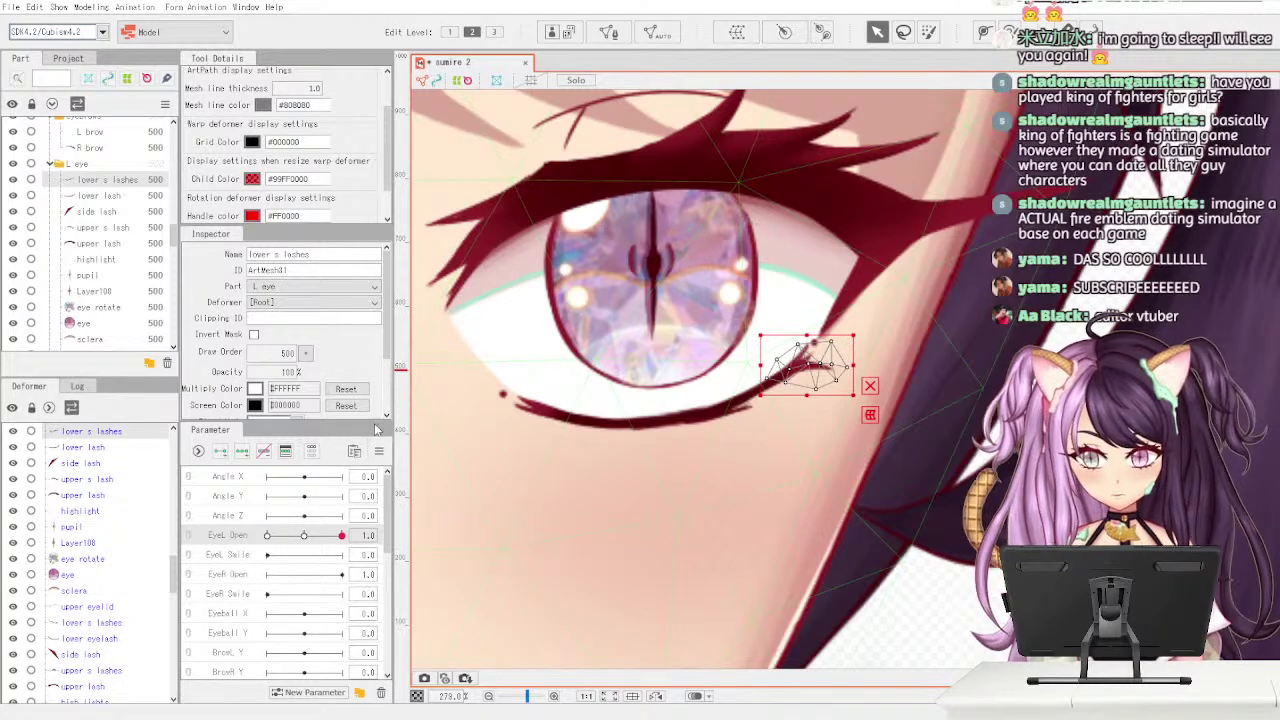
pyautogui.click(647, 36)
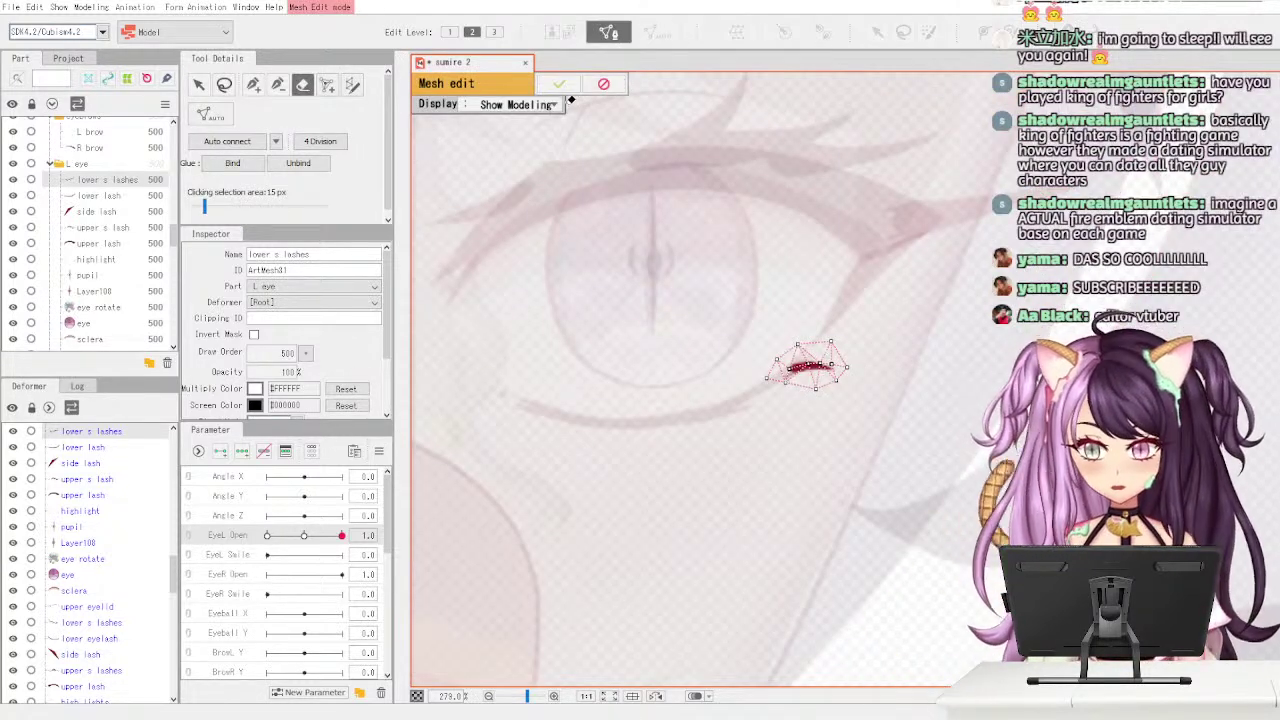
pyautogui.moveTo(790, 358); pyautogui.dragTo(873, 353)
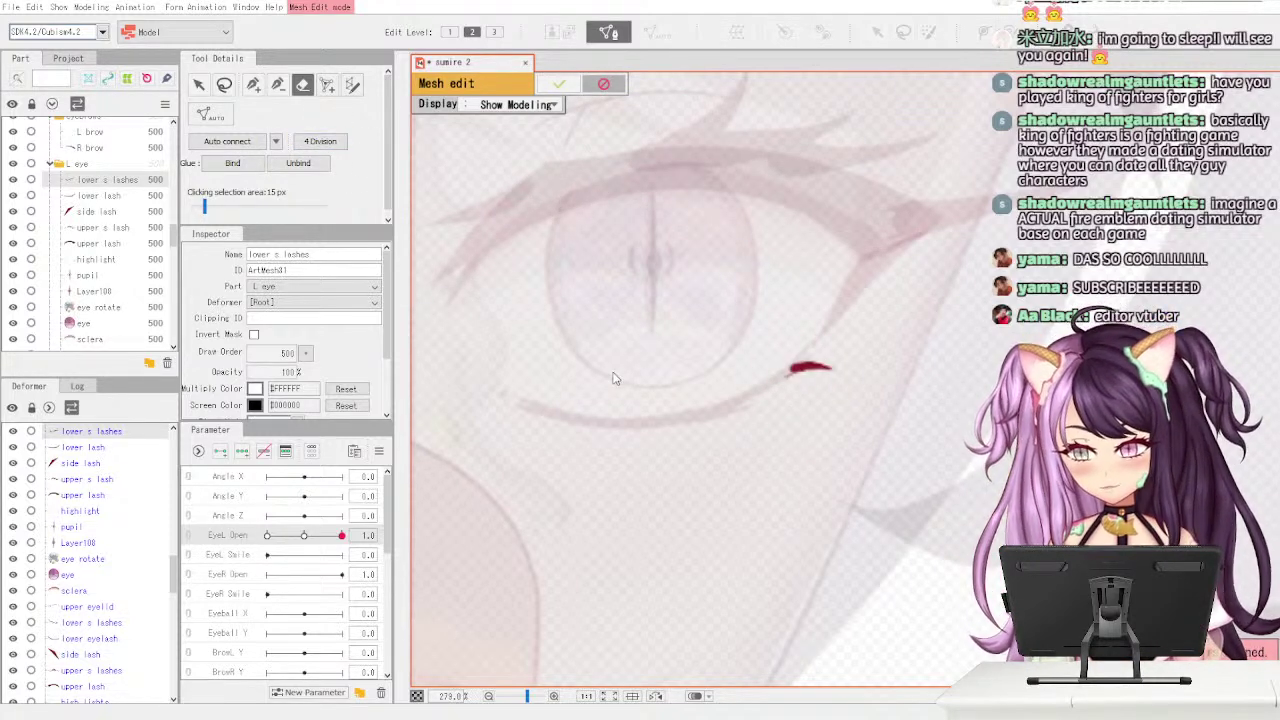
pyautogui.press('Return')
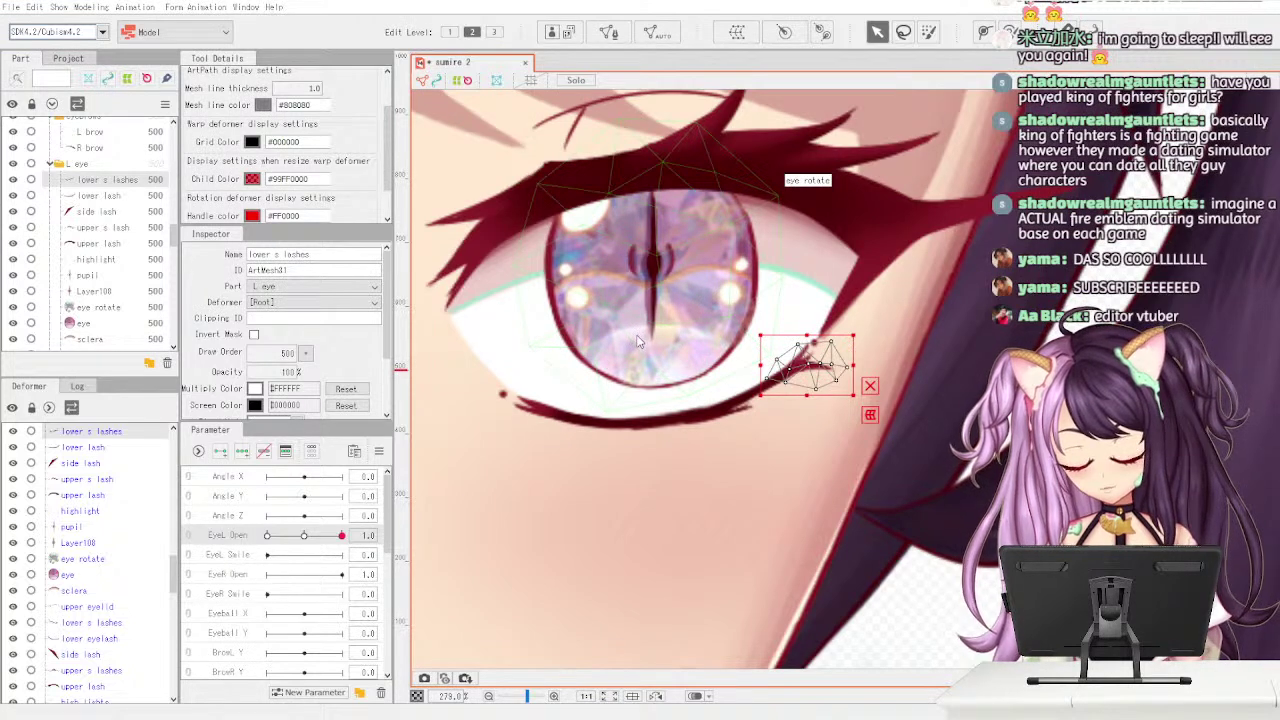
# - Replace the small mesh on the L eye's lower s lashes with one that spans all of them with a wide margin
pyautogui.hotkey('ctrl', 'z')
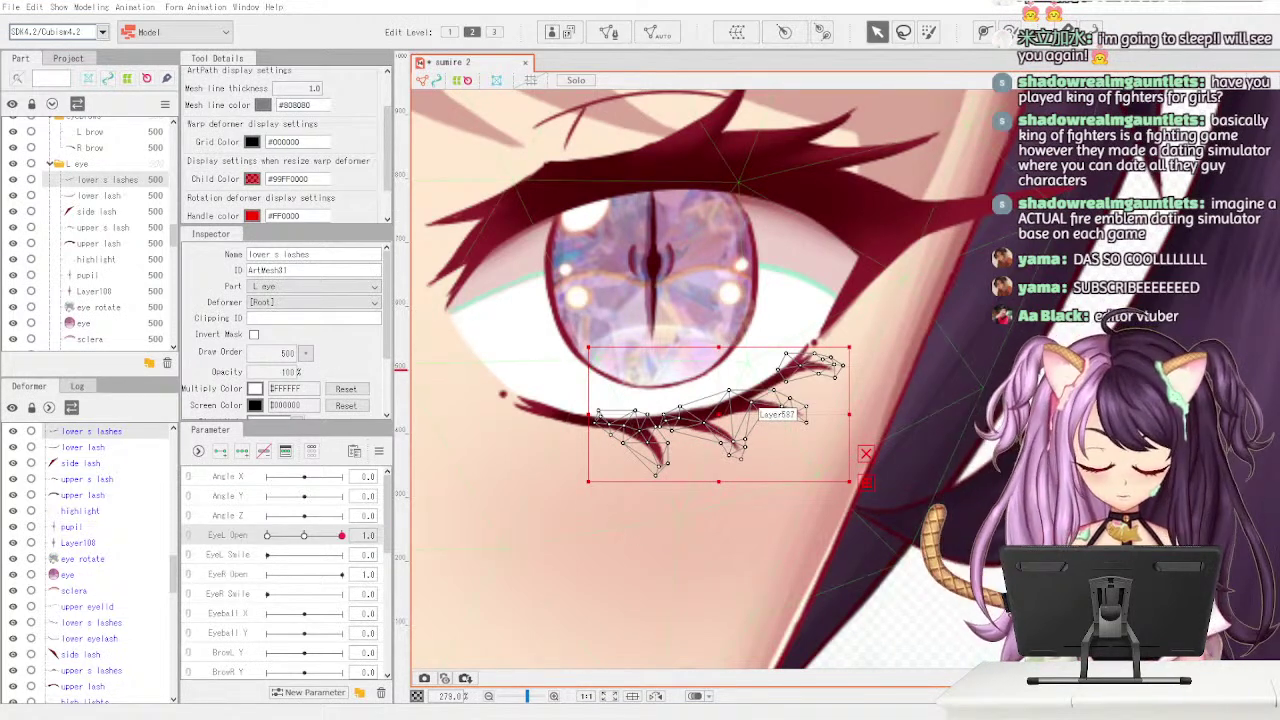
pyautogui.hotkey('ctrl', 'z')
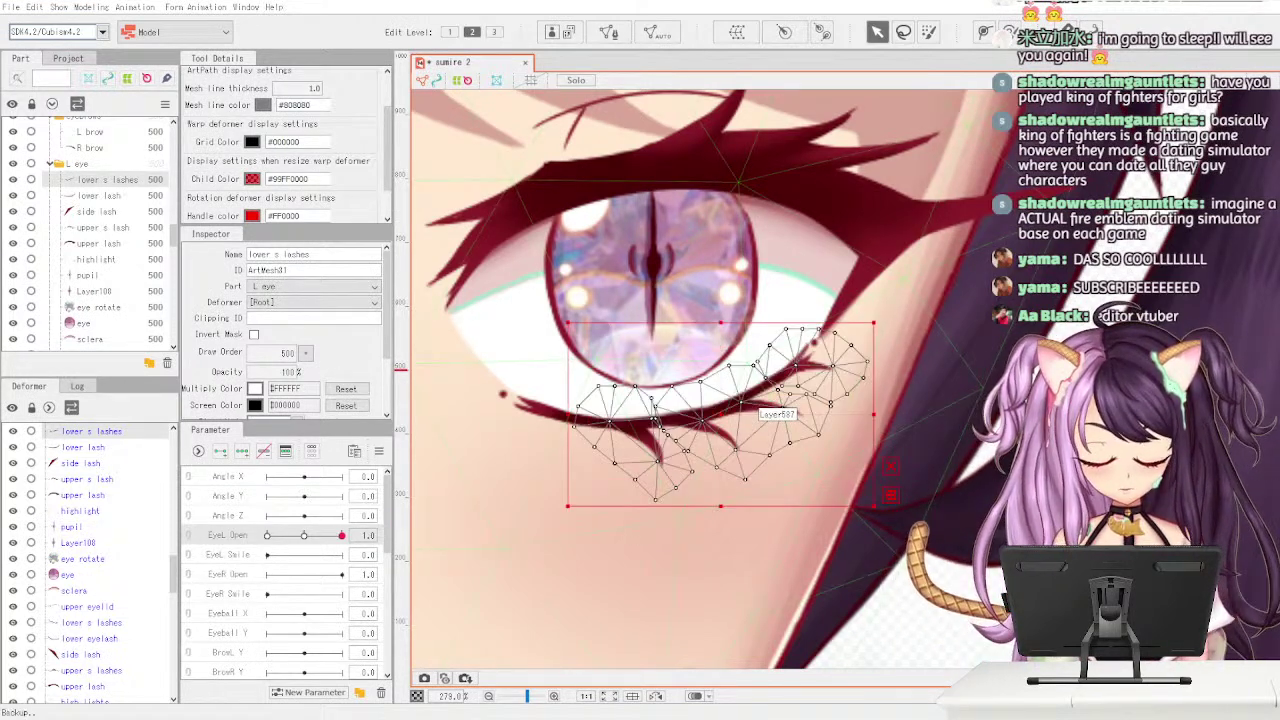
pyautogui.hotkey('ctrl', 'z')
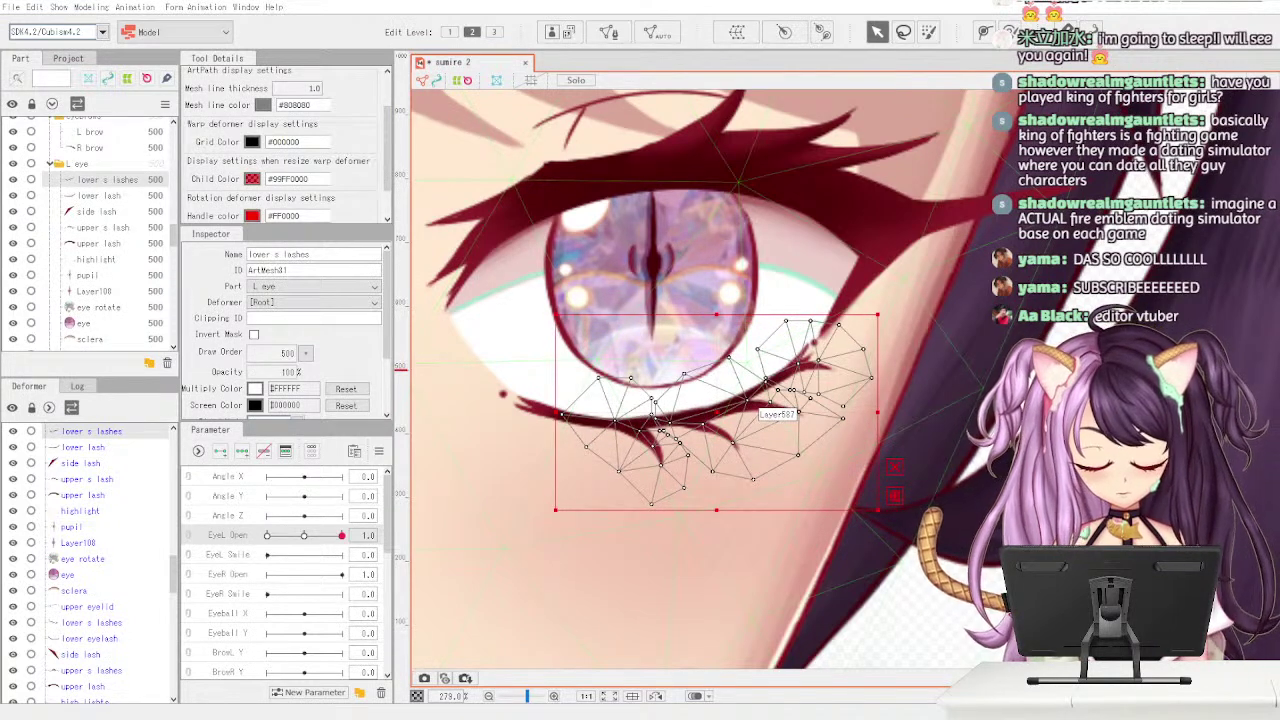
# - Undo the last mesh change on the left eye's lower s lashes and set EyeL Open to 0.0
pyautogui.hotkey('ctrl', 'z')
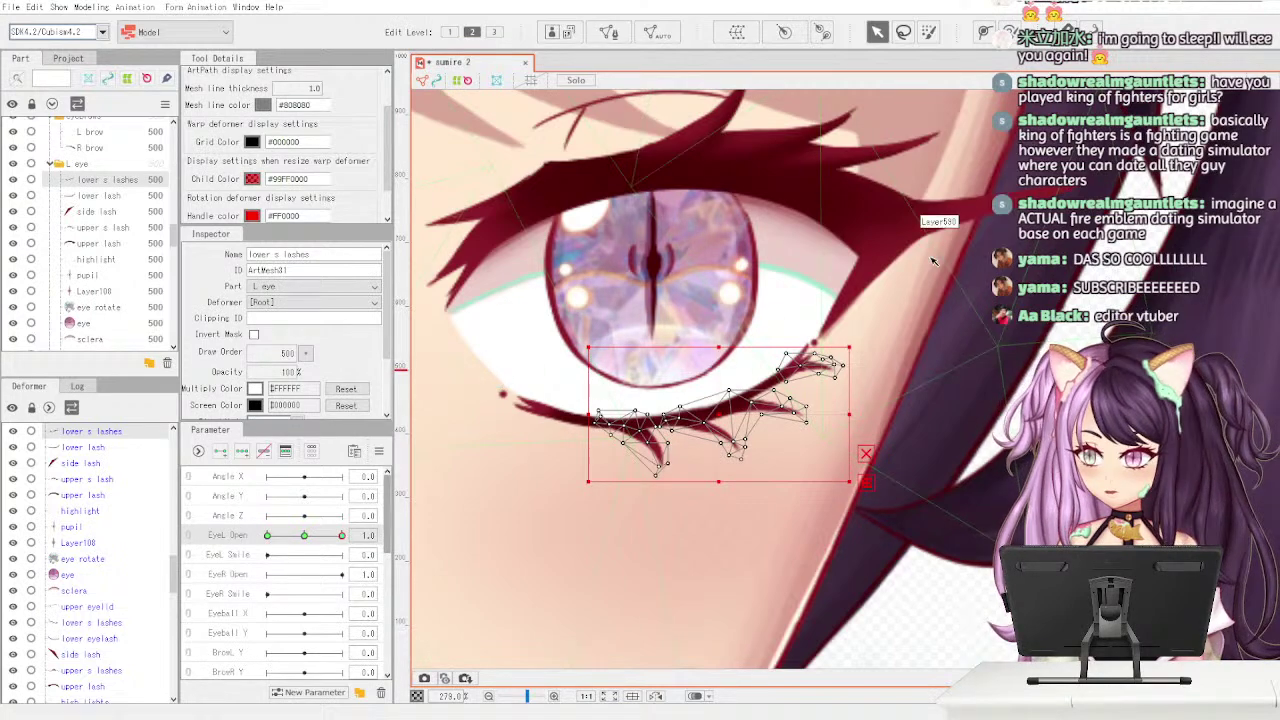
pyautogui.moveTo(342, 537); pyautogui.dragTo(252, 553)
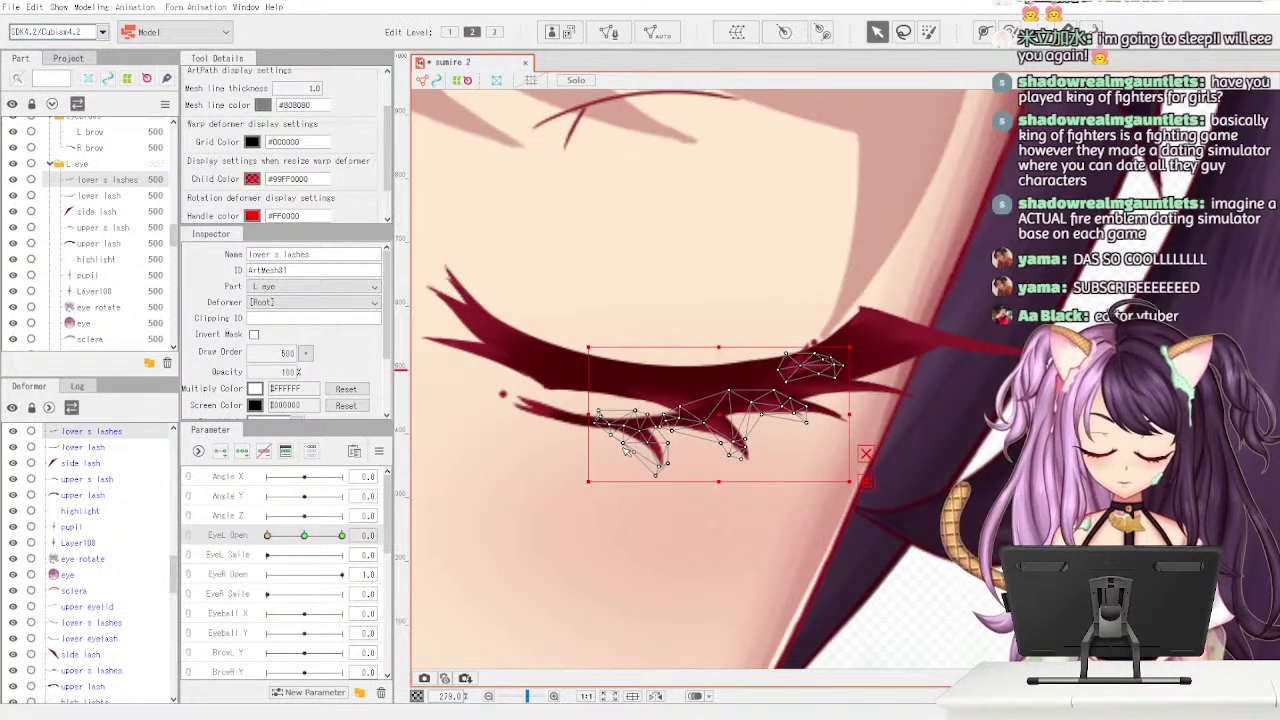
pyautogui.moveTo(717, 418)
pyautogui.mouseDown()
pyautogui.moveTo(714, 385)
pyautogui.moveTo(724, 430)
pyautogui.mouseUp()
pyautogui.hotkey('ctrl', 'z')
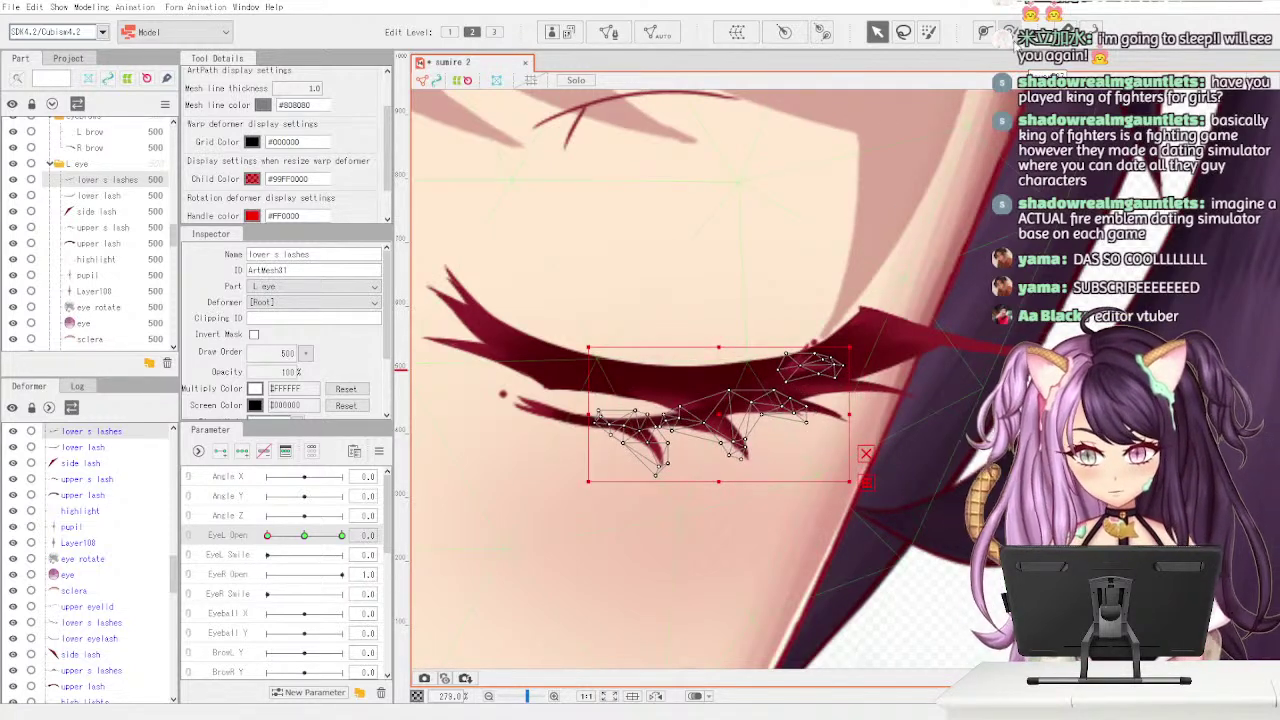
# - Create an eight-point deform path along the lower s lashes, from the outer corner to the inner end
pyautogui.click(985, 32)
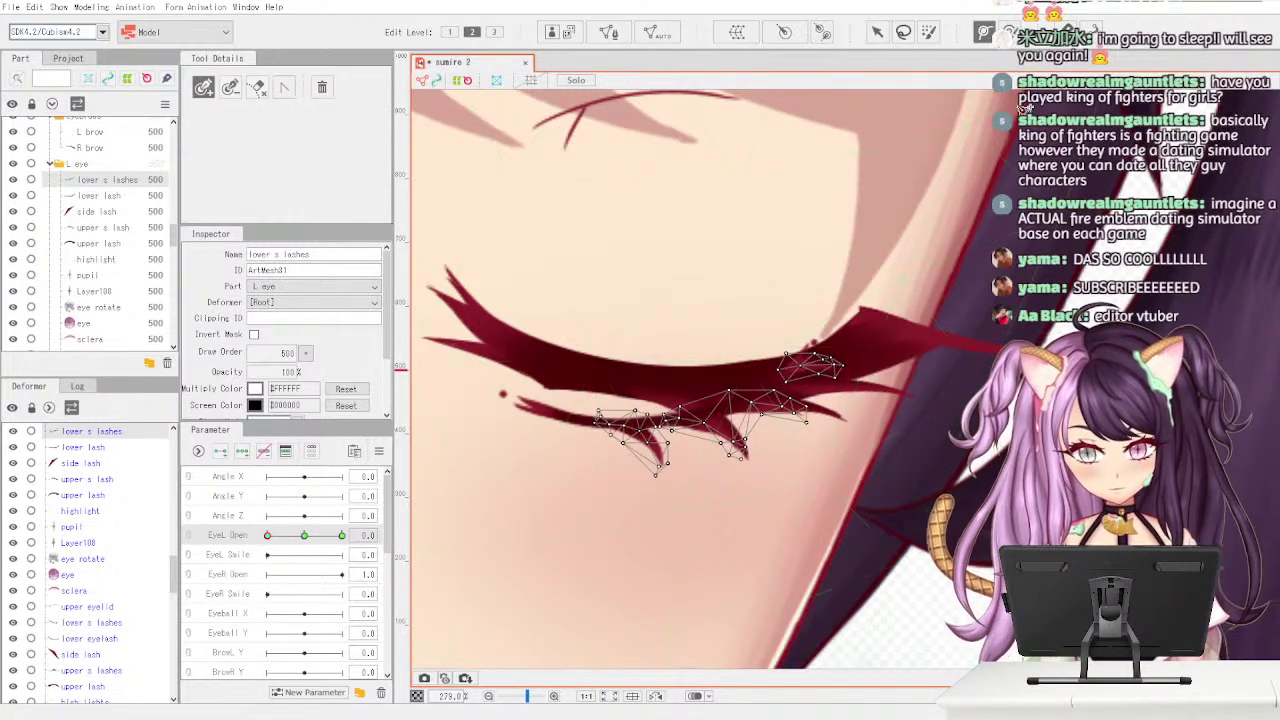
pyautogui.click(845, 340)
pyautogui.click(807, 367)
pyautogui.click(781, 384)
pyautogui.click(752, 404)
pyautogui.click(710, 414)
pyautogui.click(671, 424)
pyautogui.click(632, 428)
pyautogui.click(592, 428)
# - Adjust the deform path's points so the curve follows the root line of the lower s lashes smoothly
pyautogui.moveTo(632, 428); pyautogui.dragTo(836, 340)
pyautogui.moveTo(757, 406); pyautogui.dragTo(758, 409)
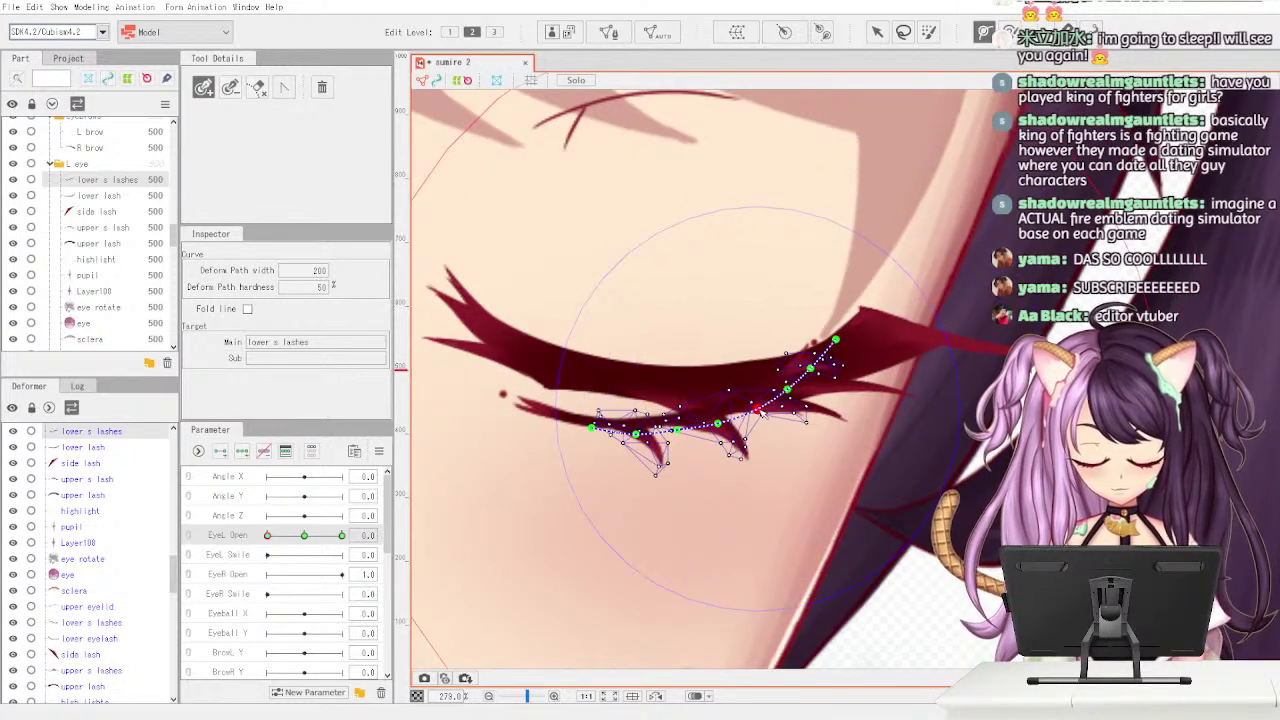
pyautogui.click(678, 431)
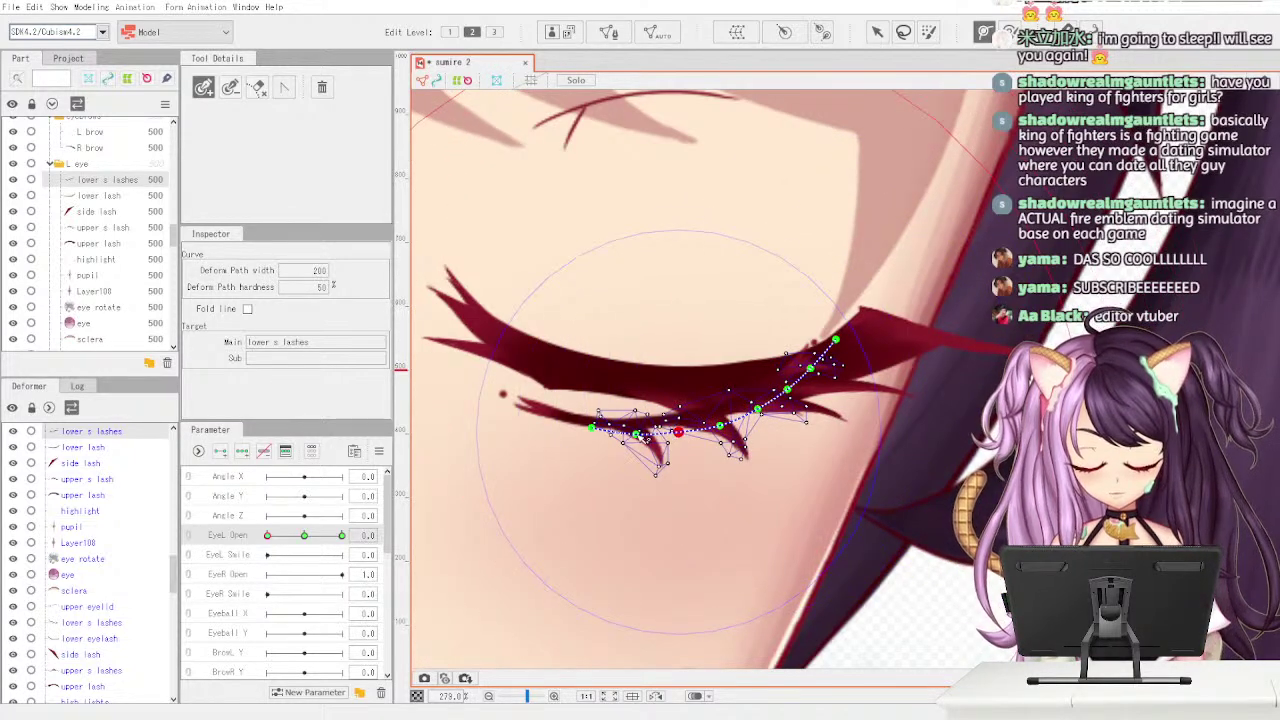
pyautogui.click(591, 426)
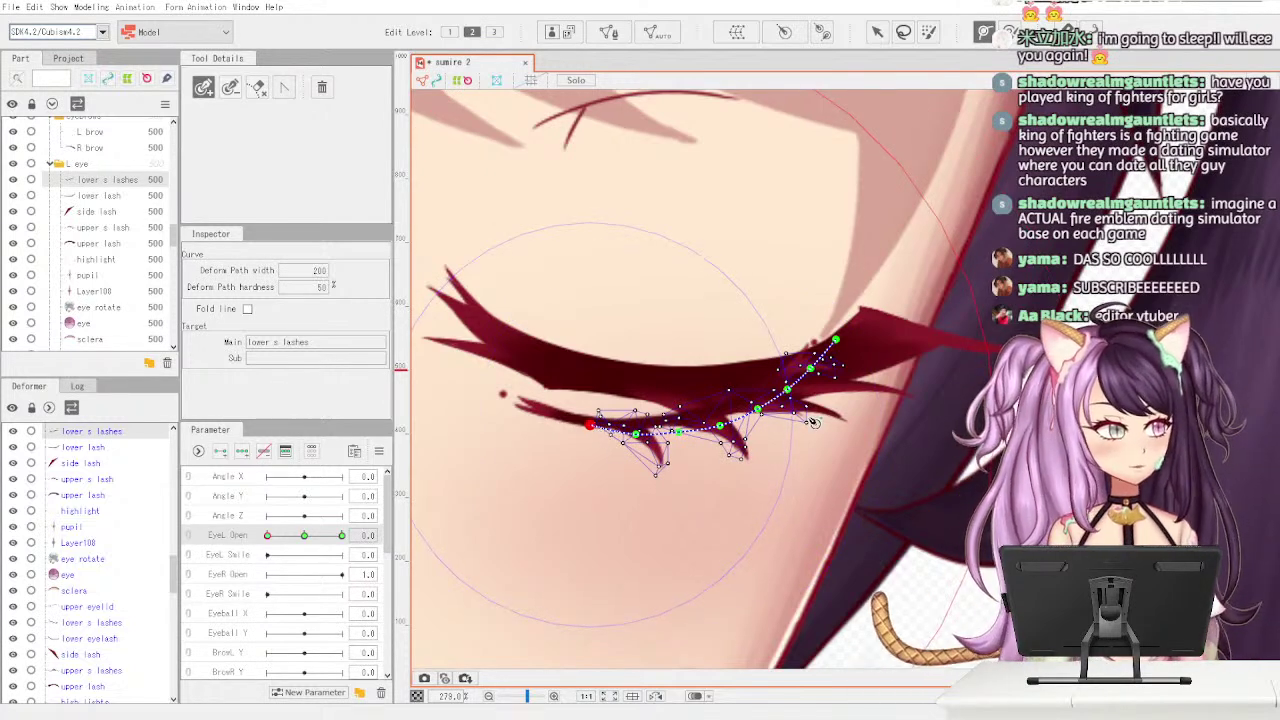
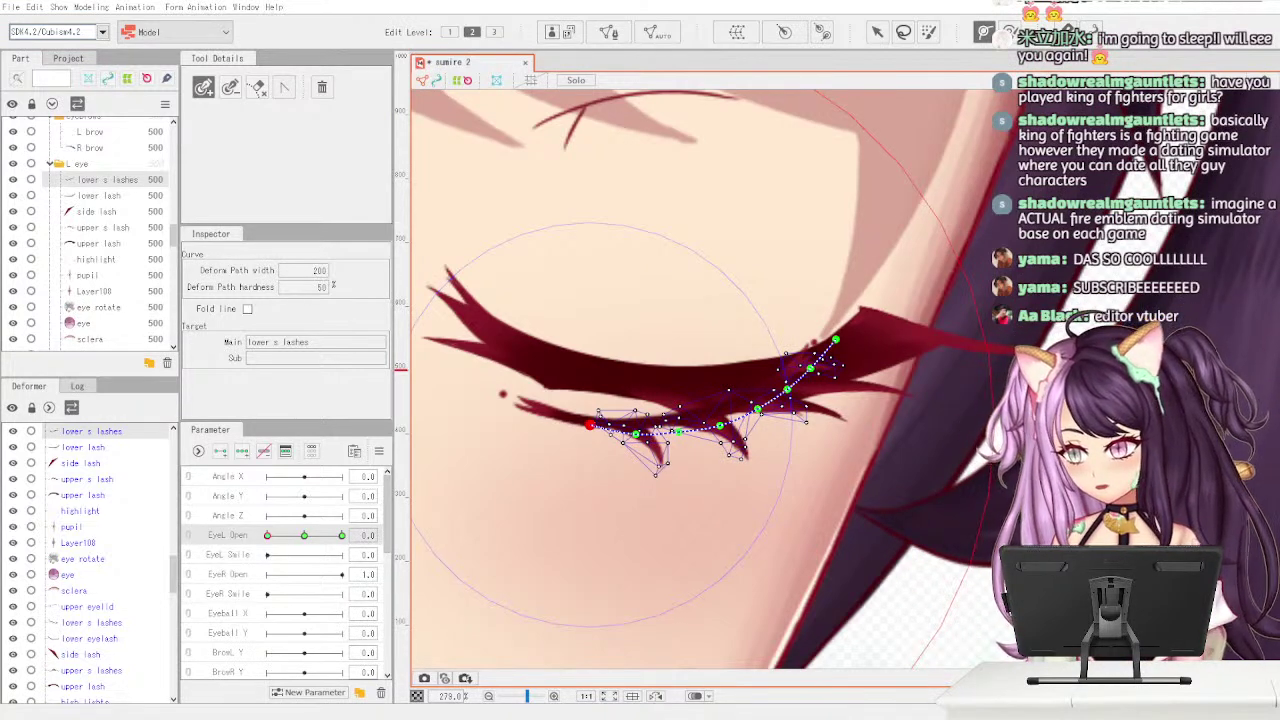
# - Move the lower s lashes up against the closed upper lash at EyeL Open 0.0
pyautogui.moveTo(268, 536)
pyautogui.mouseDown()
pyautogui.moveTo(334, 537)
pyautogui.moveTo(262, 538)
pyautogui.mouseUp()
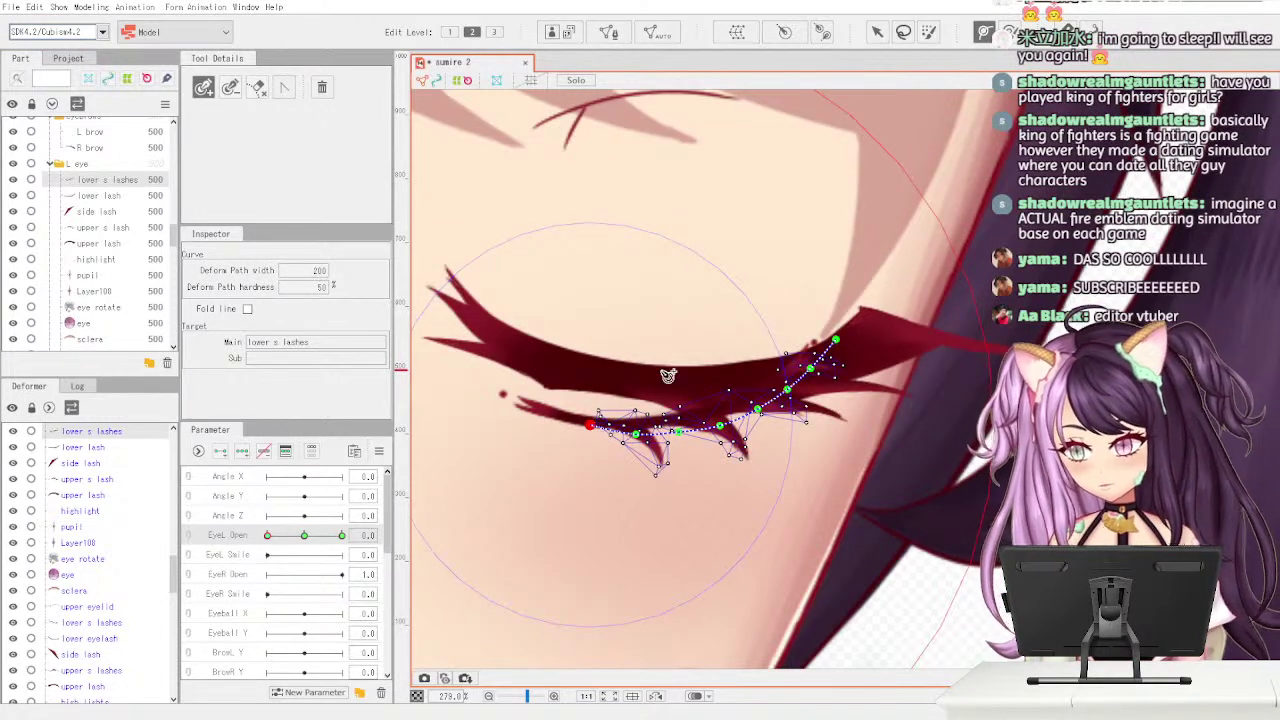
pyautogui.click(877, 32)
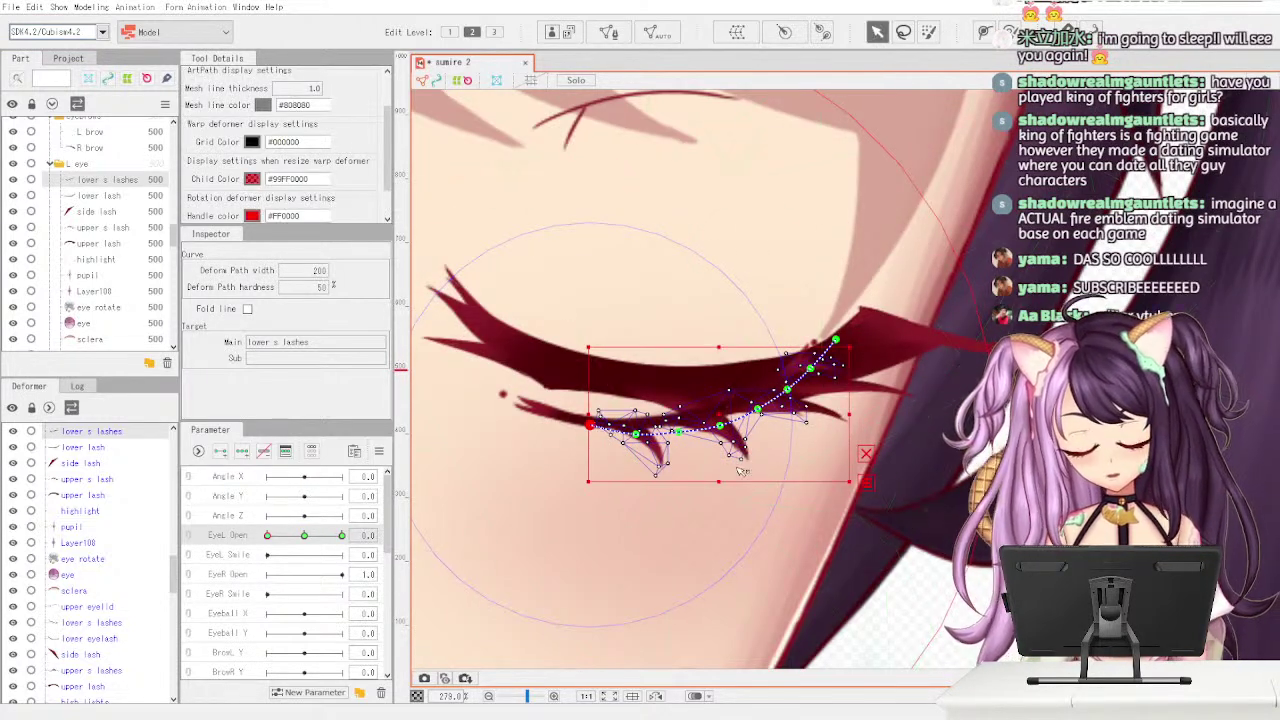
pyautogui.moveTo(742, 471); pyautogui.dragTo(708, 430)
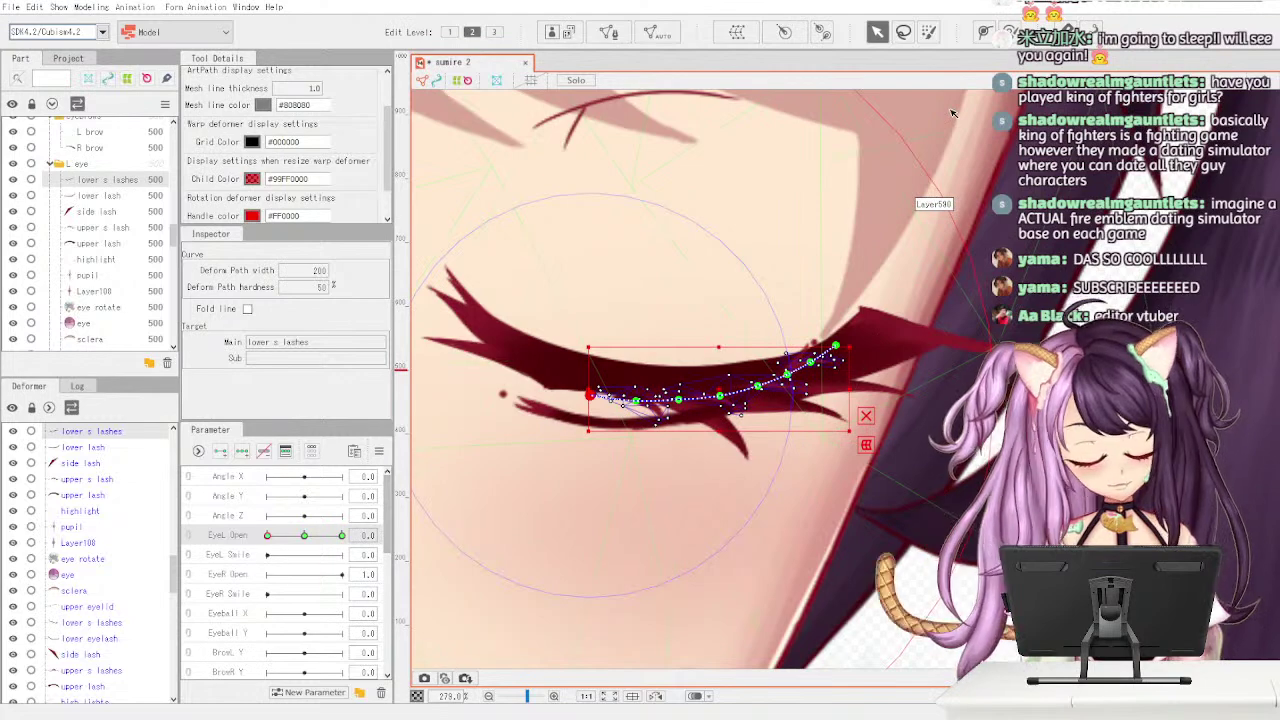
pyautogui.scroll(2, 952, 113)
pyautogui.scroll(-2, 1047, 315)
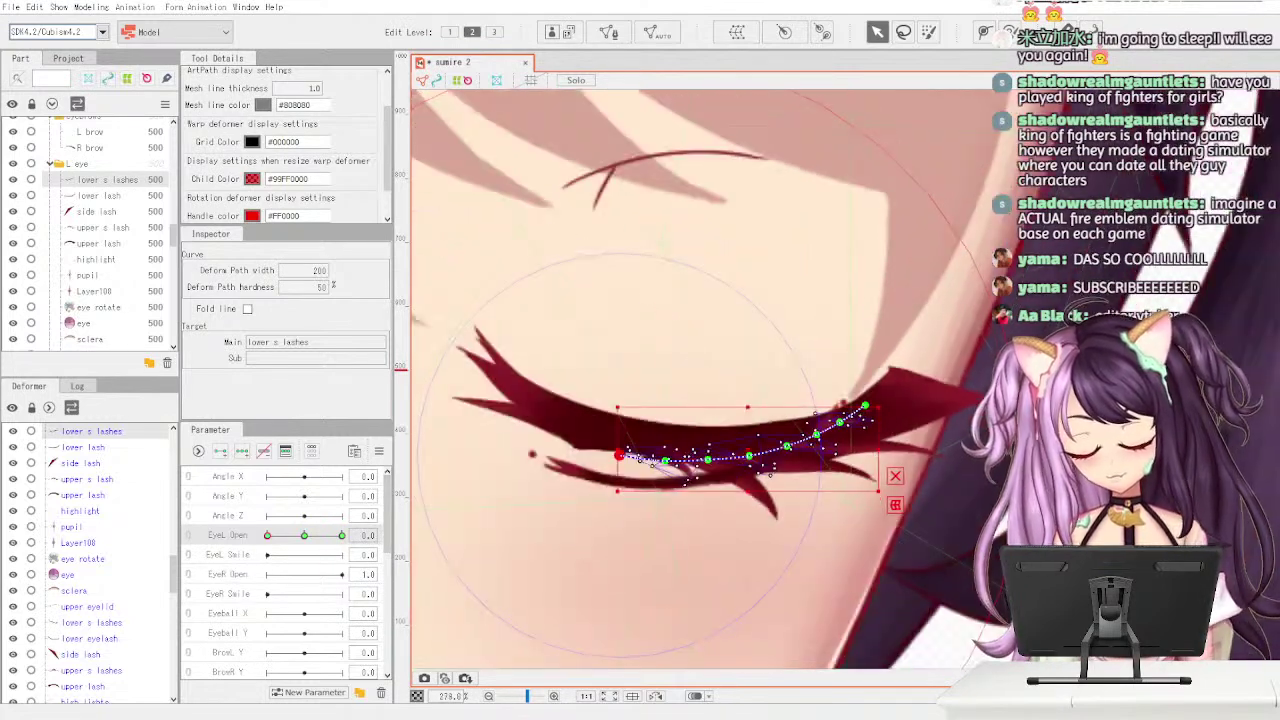
pyautogui.moveTo(777, 291); pyautogui.dragTo(889, 218)
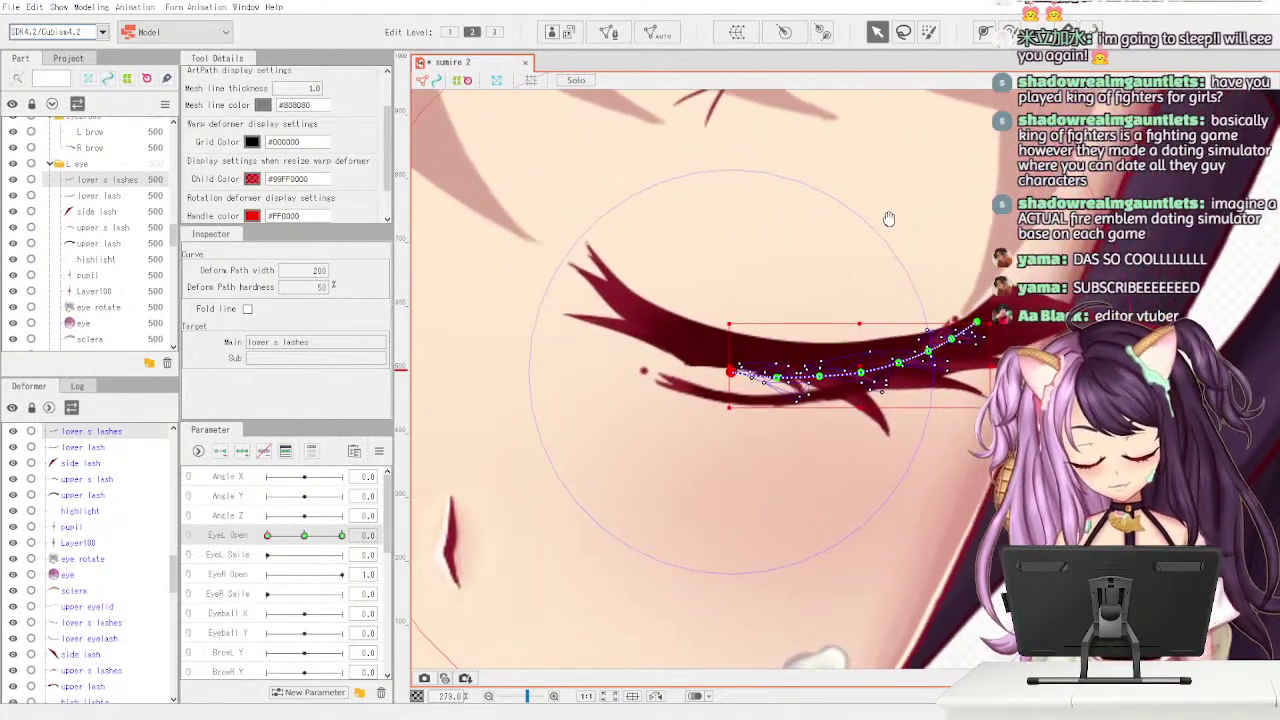
pyautogui.scroll(1, 885, 228)
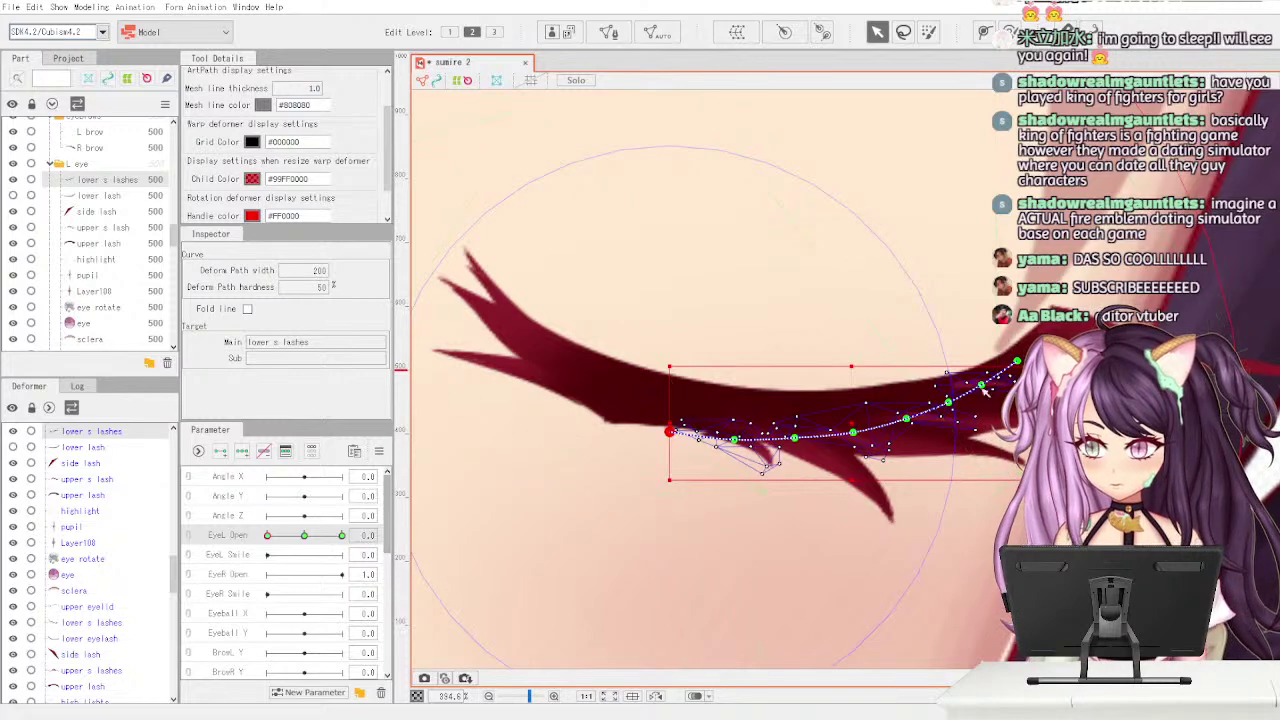
pyautogui.moveTo(983, 385); pyautogui.dragTo(955, 418)
pyautogui.moveTo(852, 433); pyautogui.dragTo(939, 460)
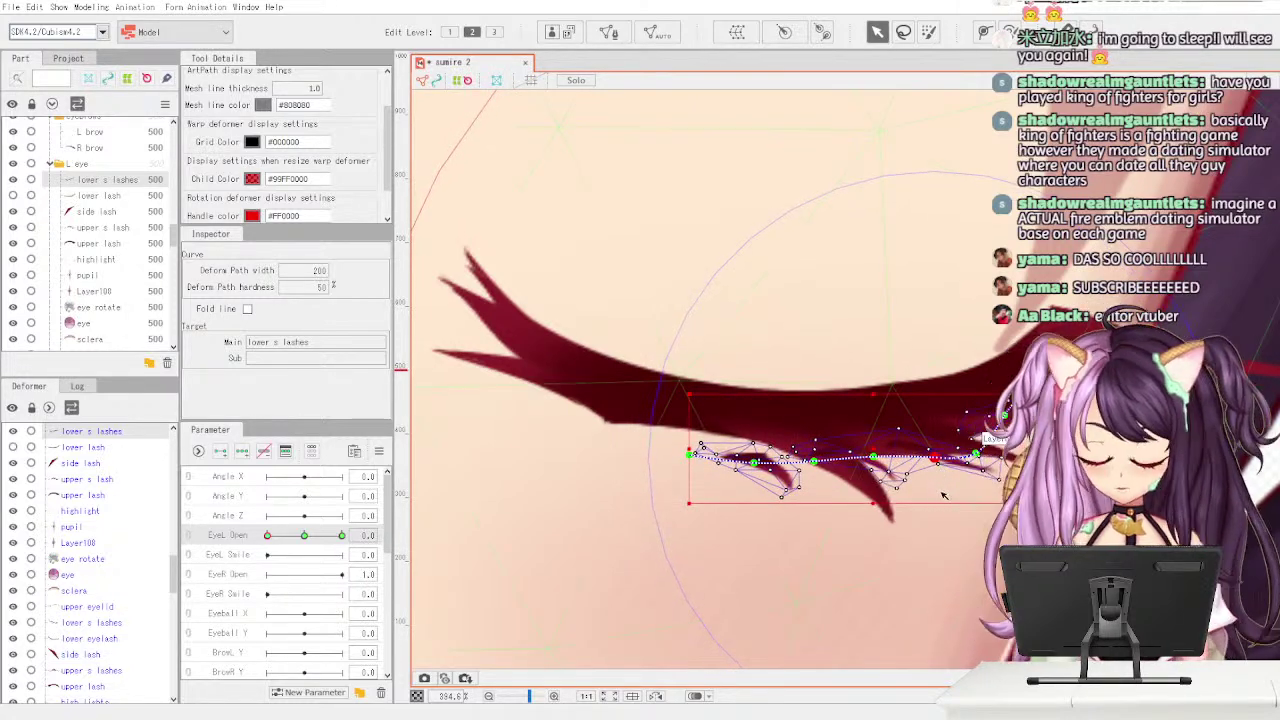
pyautogui.hotkey('ctrl', 'z')
pyautogui.hotkey('ctrl', 'z')
pyautogui.hotkey('ctrl', 'z')
pyautogui.hotkey('ctrl', 'z')
pyautogui.hotkey('ctrl', 'z')
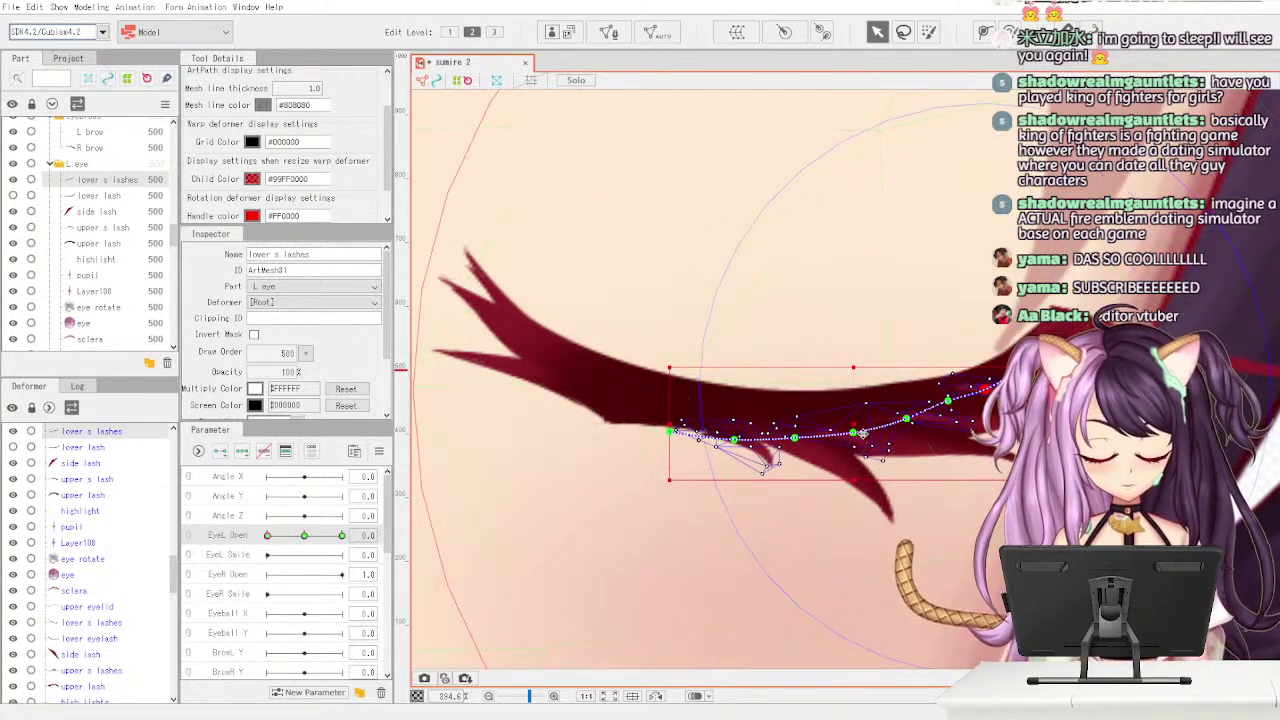
# - Shift the lower s lashes down and bend the middle and outer path points towards the closed upper lash's lower edge
pyautogui.moveTo(853, 425); pyautogui.dragTo(858, 467)
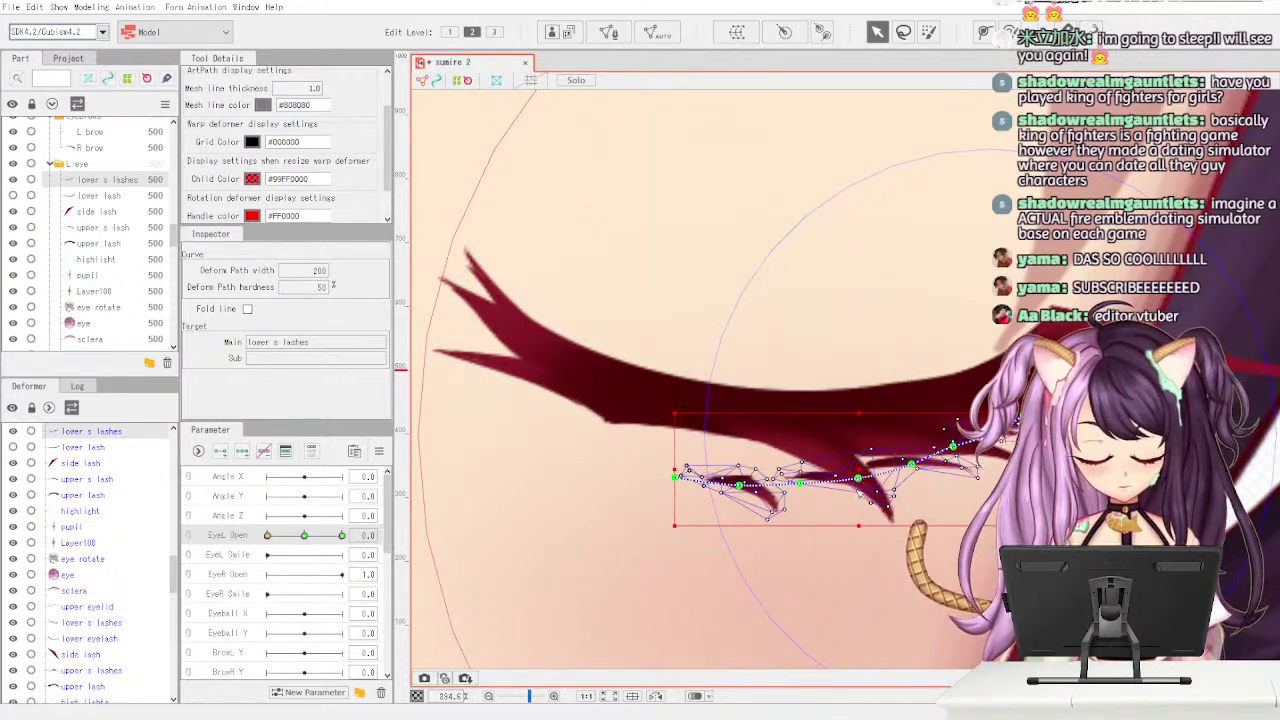
pyautogui.moveTo(799, 483); pyautogui.dragTo(797, 472)
pyautogui.moveTo(911, 466); pyautogui.dragTo(844, 471)
pyautogui.click(904, 461)
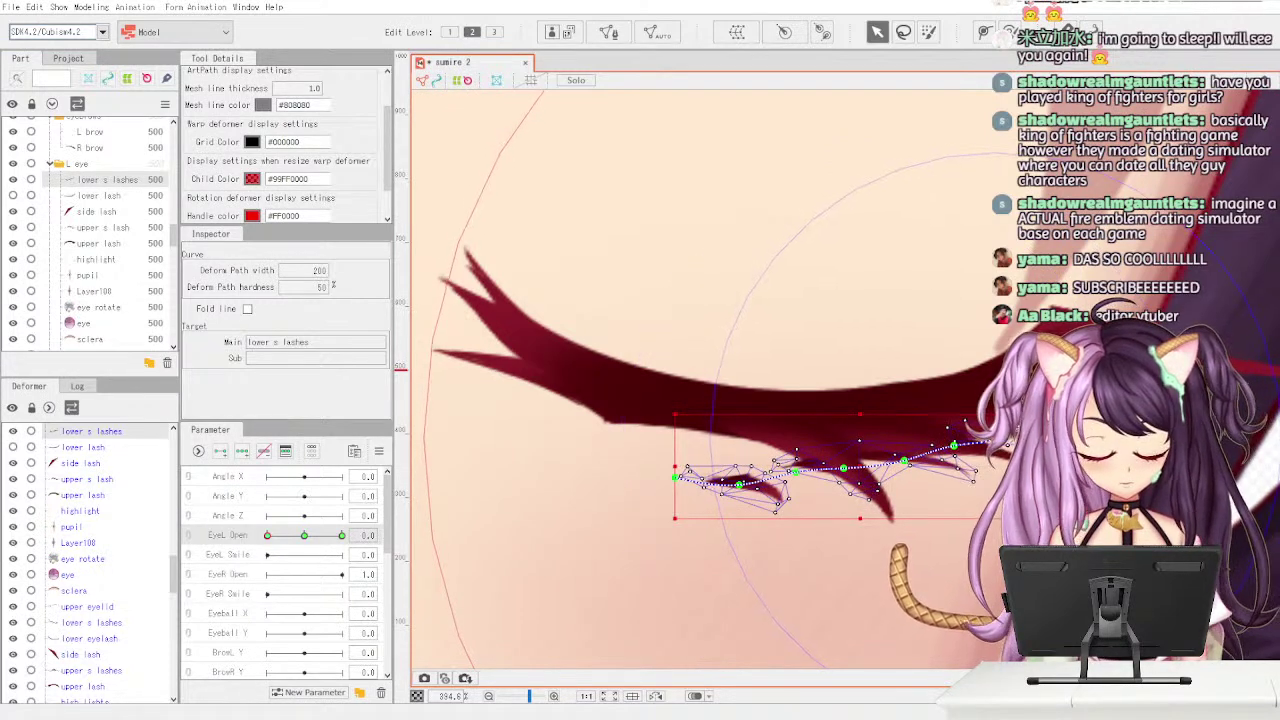
pyautogui.moveTo(999, 440); pyautogui.dragTo(996, 437)
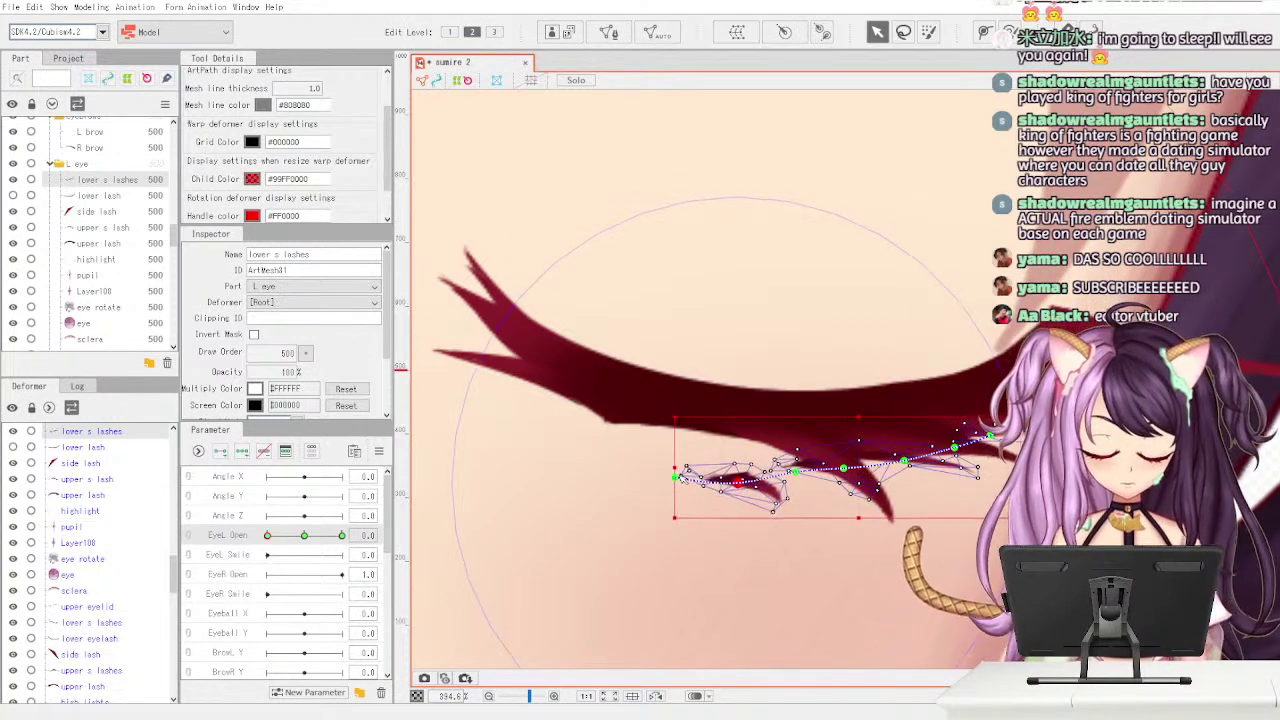
# - Raise the two inner deform path points so the inner lash joins the closed upper lash
pyautogui.click(737, 484)
pyautogui.moveTo(737, 484); pyautogui.dragTo(669, 479)
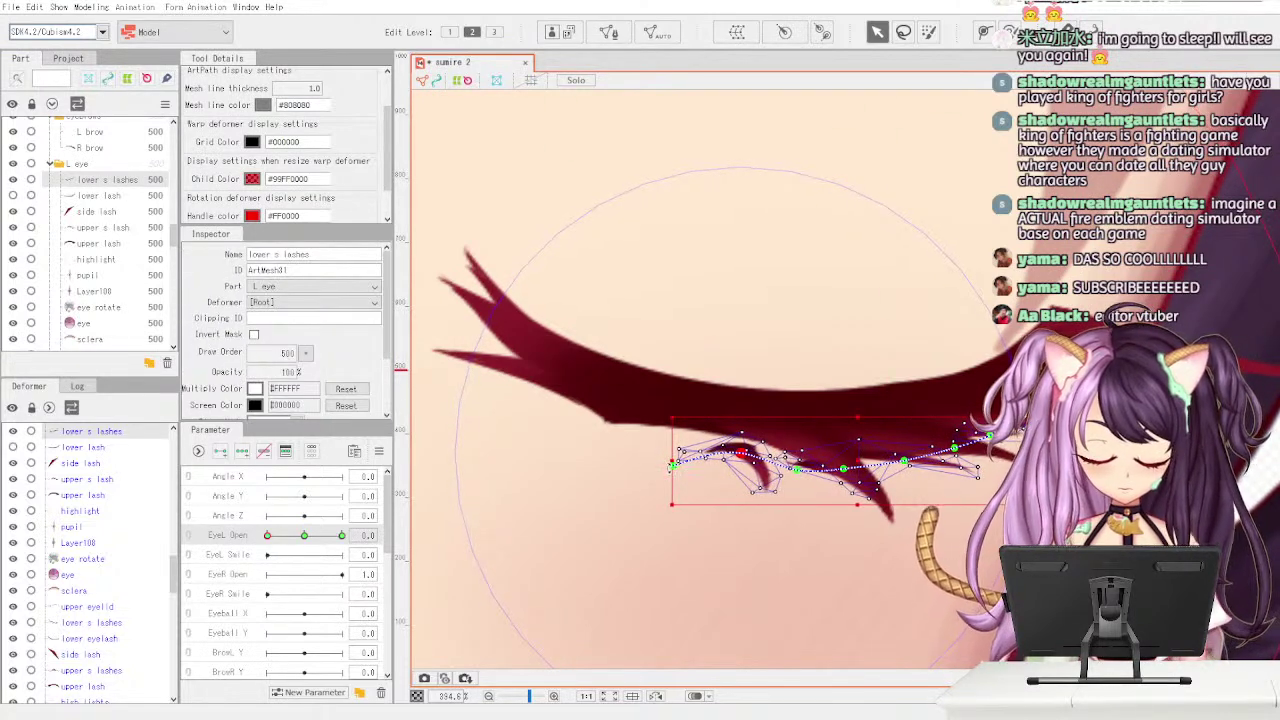
pyautogui.click(703, 456)
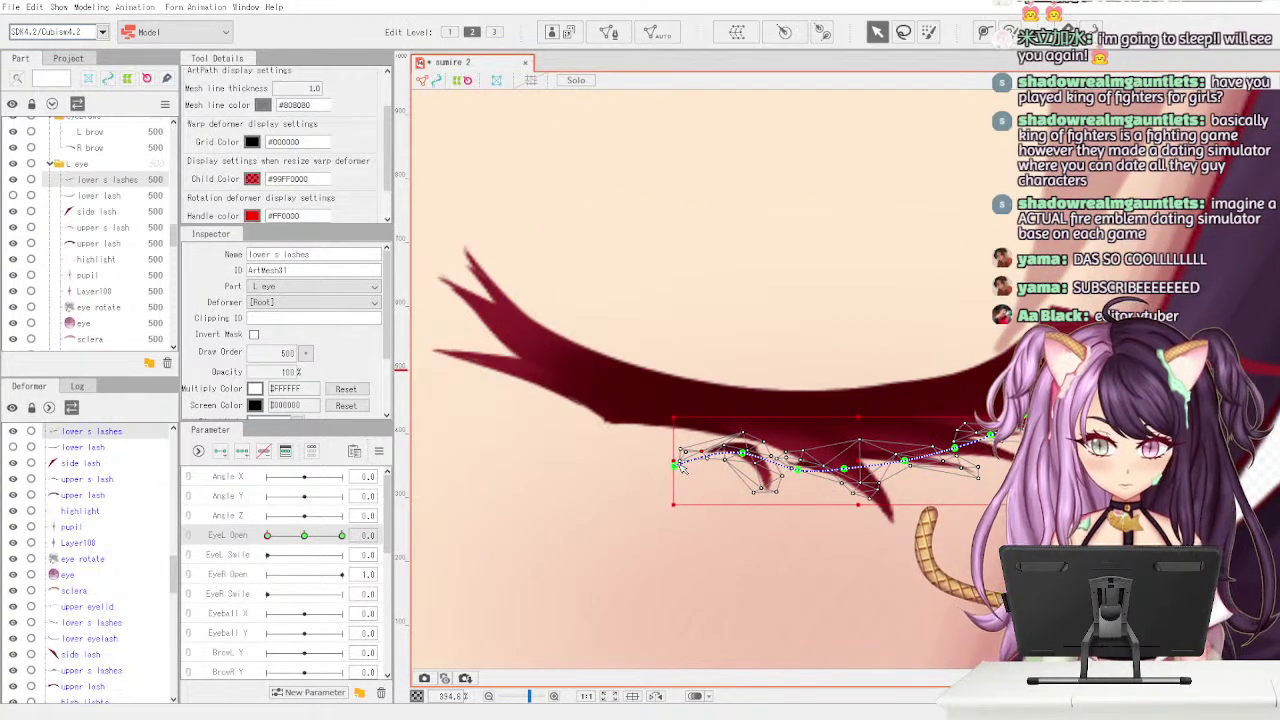
pyautogui.moveTo(680, 468); pyautogui.dragTo(743, 444)
pyautogui.click(745, 452)
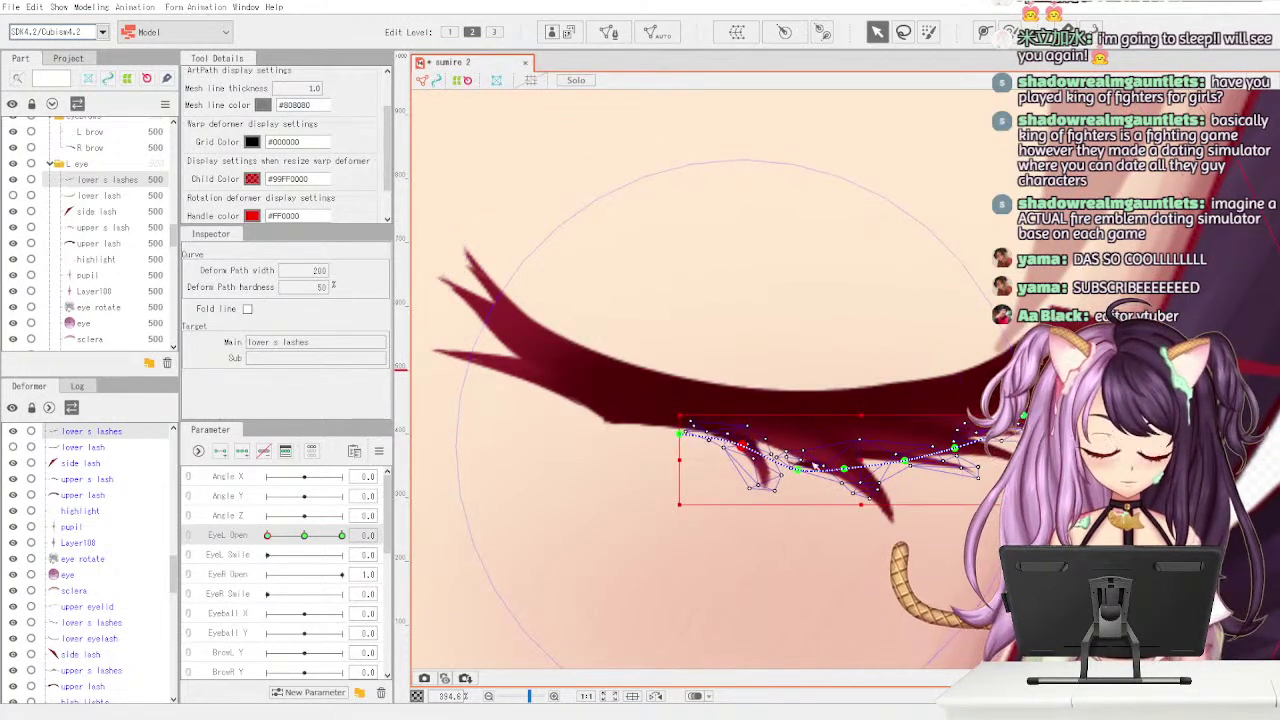
# - Fine-tune the tips of the two inner lashes and the nearby path points on the lower s lashes at EyeL Open 0.0
pyautogui.click(762, 492)
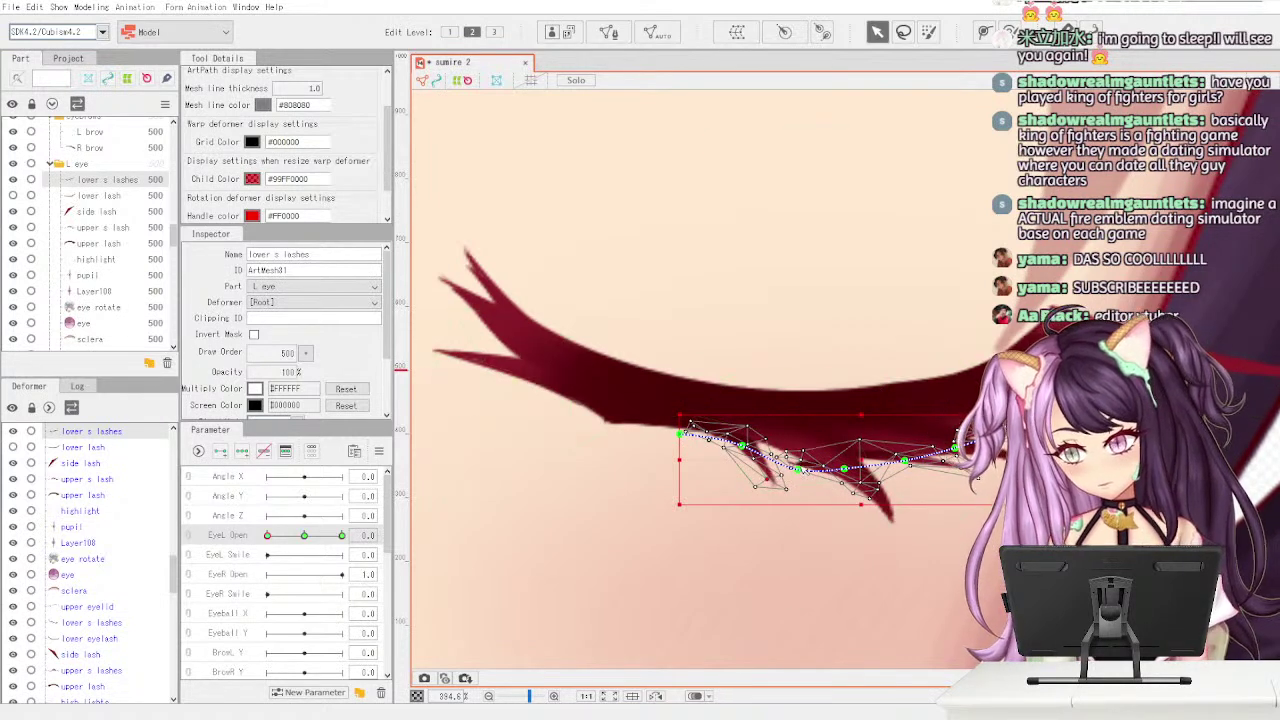
pyautogui.press('p')
pyautogui.click(797, 469)
pyautogui.moveTo(798, 468); pyautogui.dragTo(847, 474)
pyautogui.hotkey('ctrl', 'z')
pyautogui.click(850, 500)
pyautogui.hotkey('ctrl', 'z')
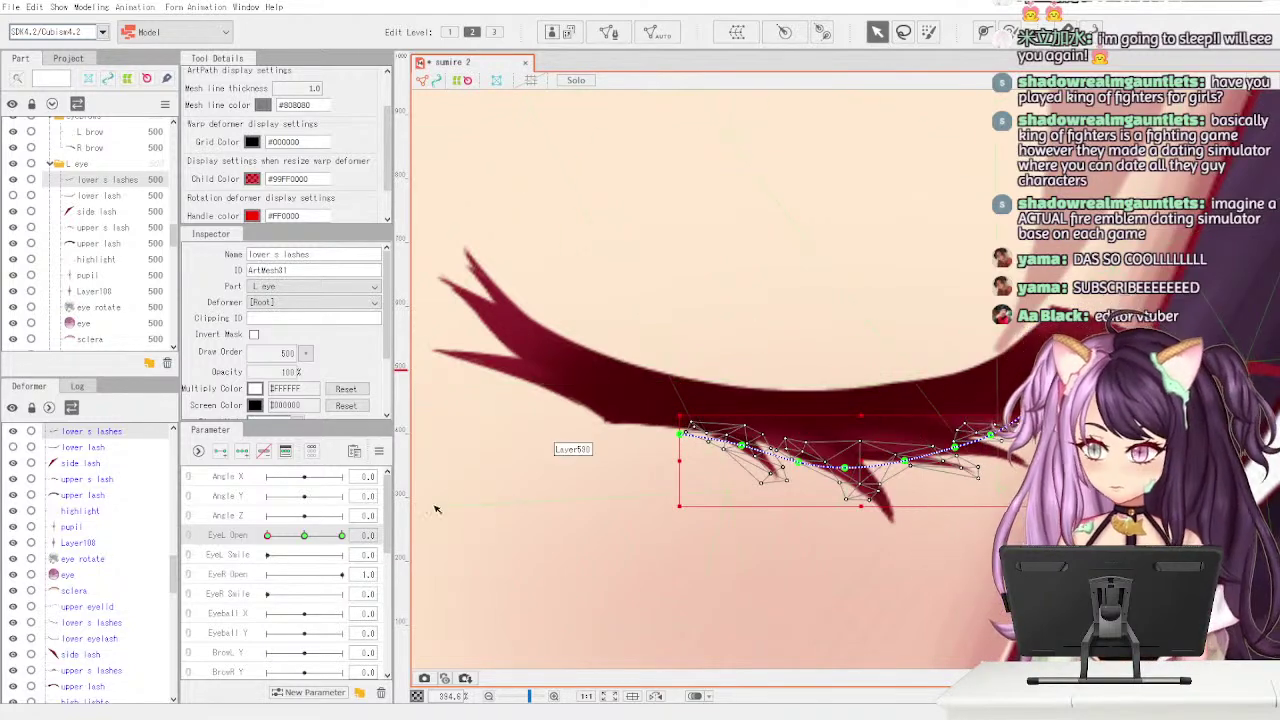
pyautogui.moveTo(267, 535)
pyautogui.mouseDown()
pyautogui.moveTo(349, 531)
pyautogui.moveTo(266, 535)
pyautogui.moveTo(330, 536)
pyautogui.moveTo(268, 536)
pyautogui.moveTo(306, 546)
pyautogui.moveTo(267, 536)
pyautogui.mouseUp()
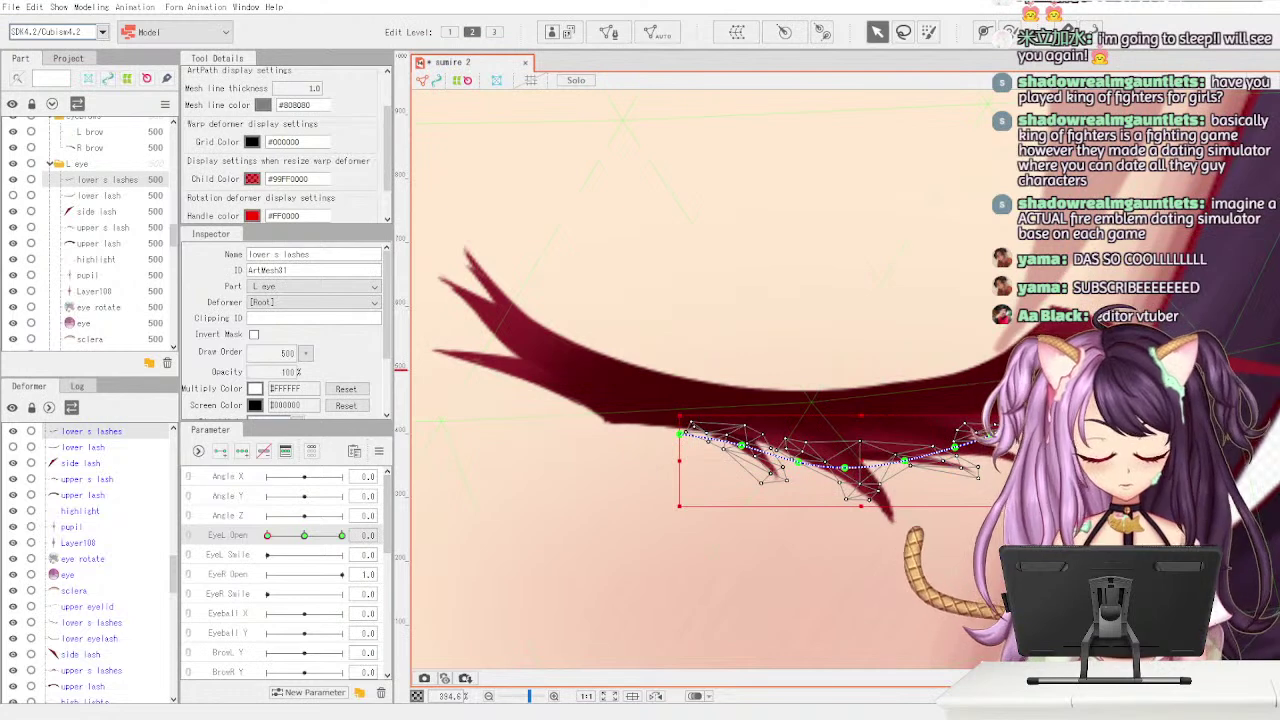
# - Deselect the lashes and preview the blink with EyeL Open at 1.0, 0.5 and back at 0.0
pyautogui.scroll(-2, 1163, 417)
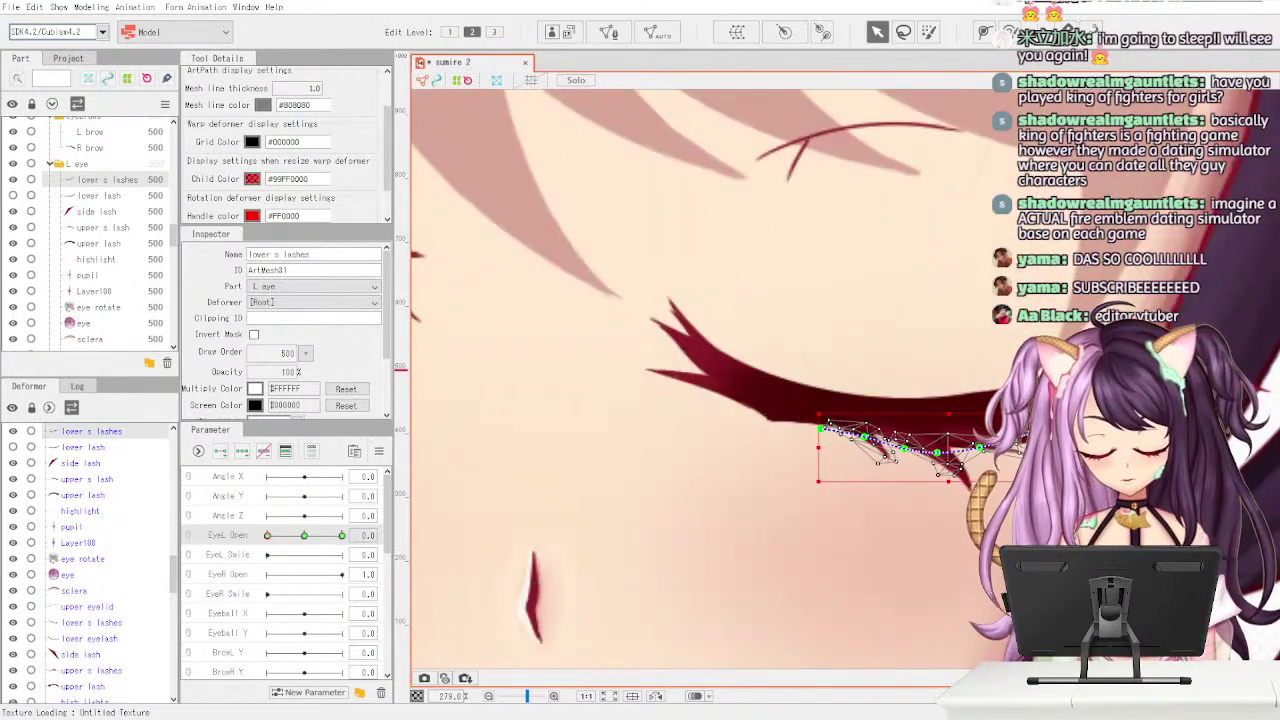
pyautogui.press('Escape')
pyautogui.scroll(-2, 1205, 668)
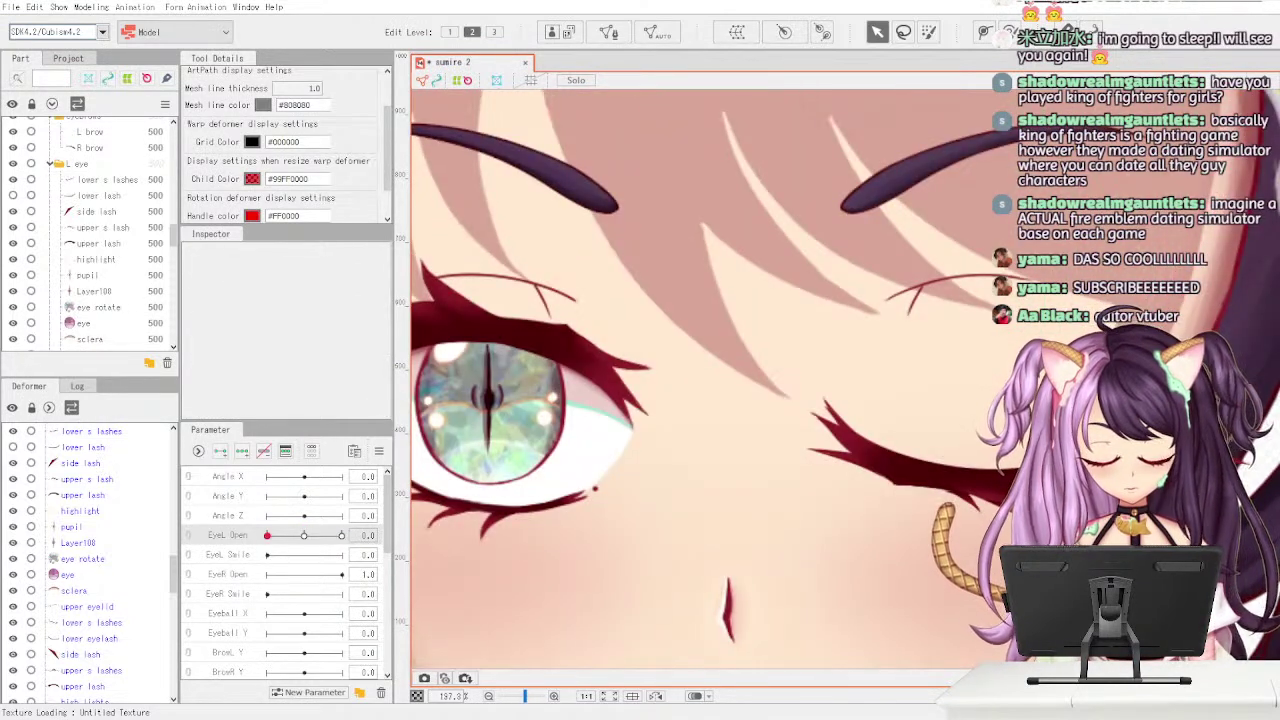
pyautogui.scroll(2, 1180, 600)
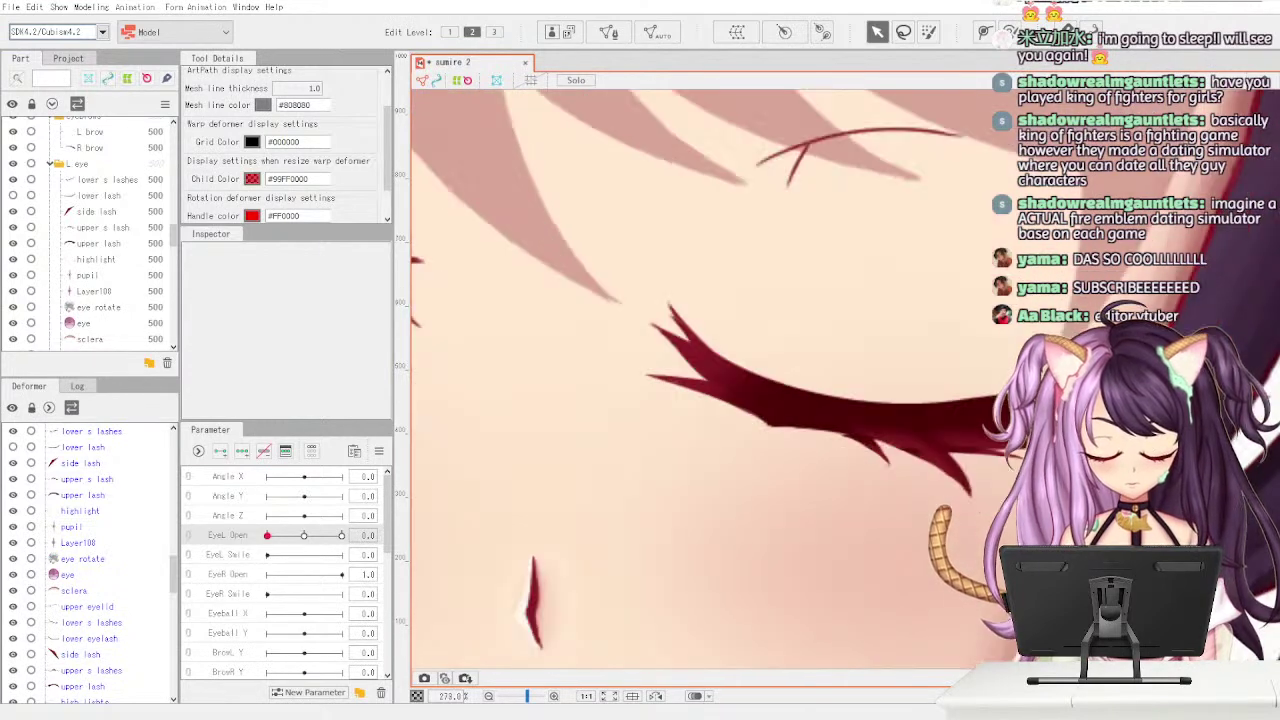
pyautogui.moveTo(272, 535); pyautogui.dragTo(340, 535)
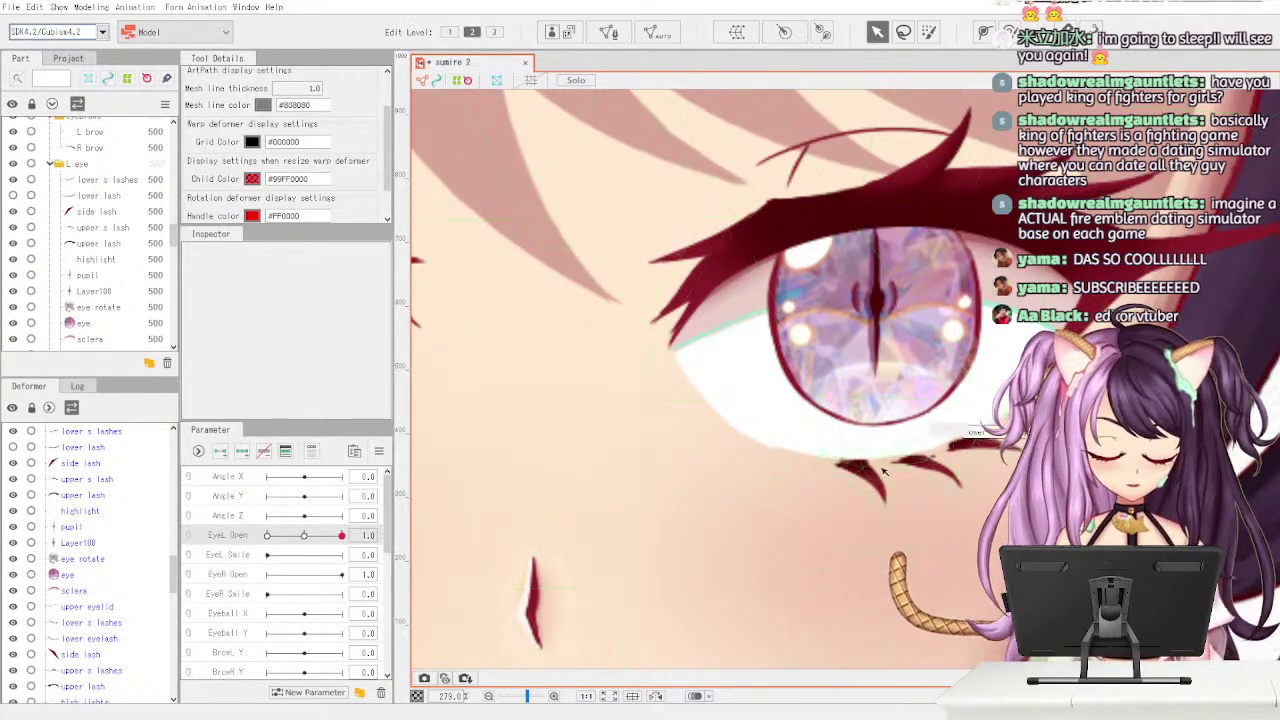
pyautogui.moveTo(341, 535); pyautogui.dragTo(306, 548)
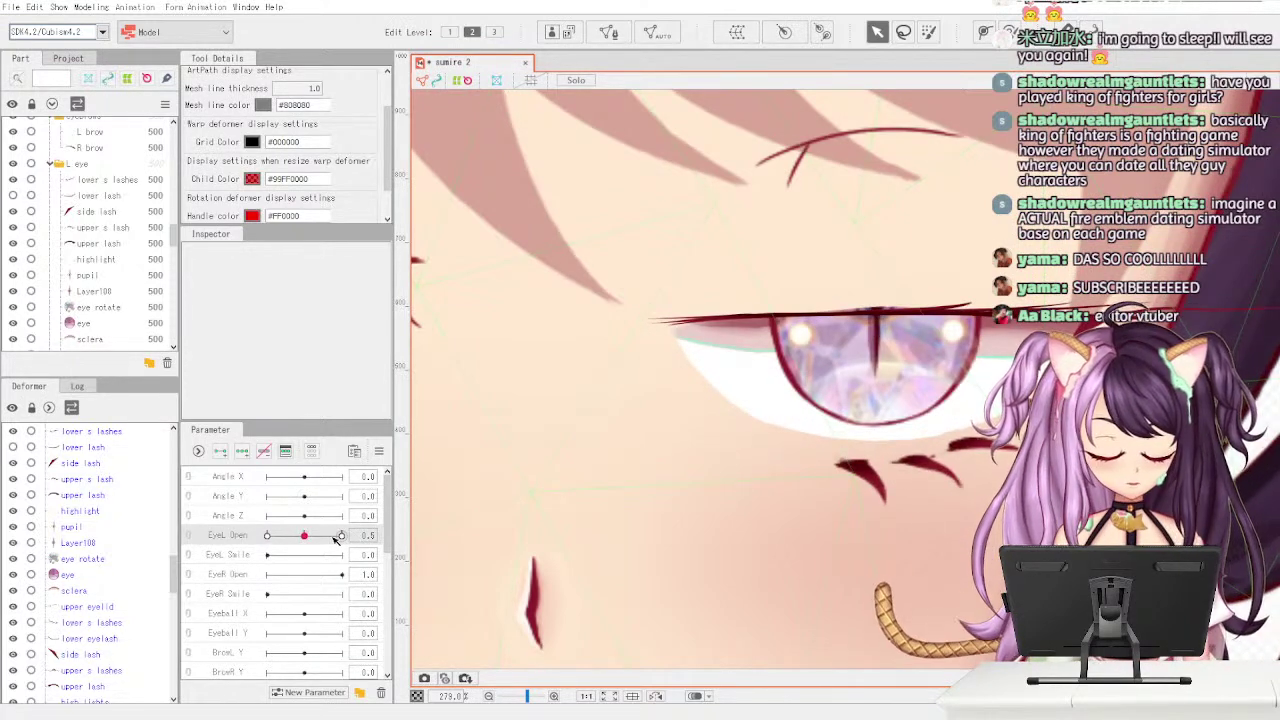
pyautogui.click(268, 535)
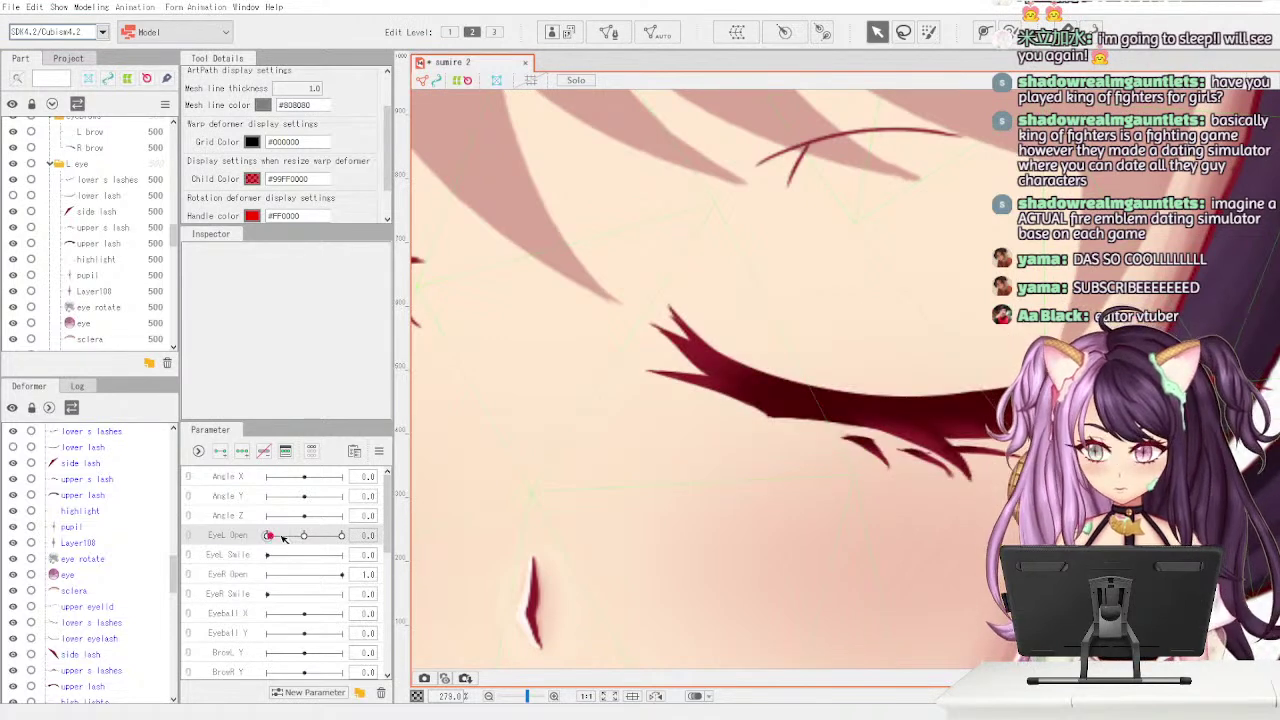
pyautogui.moveTo(283, 538)
pyautogui.mouseDown()
pyautogui.moveTo(256, 541)
pyautogui.moveTo(310, 537)
pyautogui.moveTo(240, 550)
pyautogui.moveTo(322, 540)
pyautogui.moveTo(262, 552)
pyautogui.mouseUp()
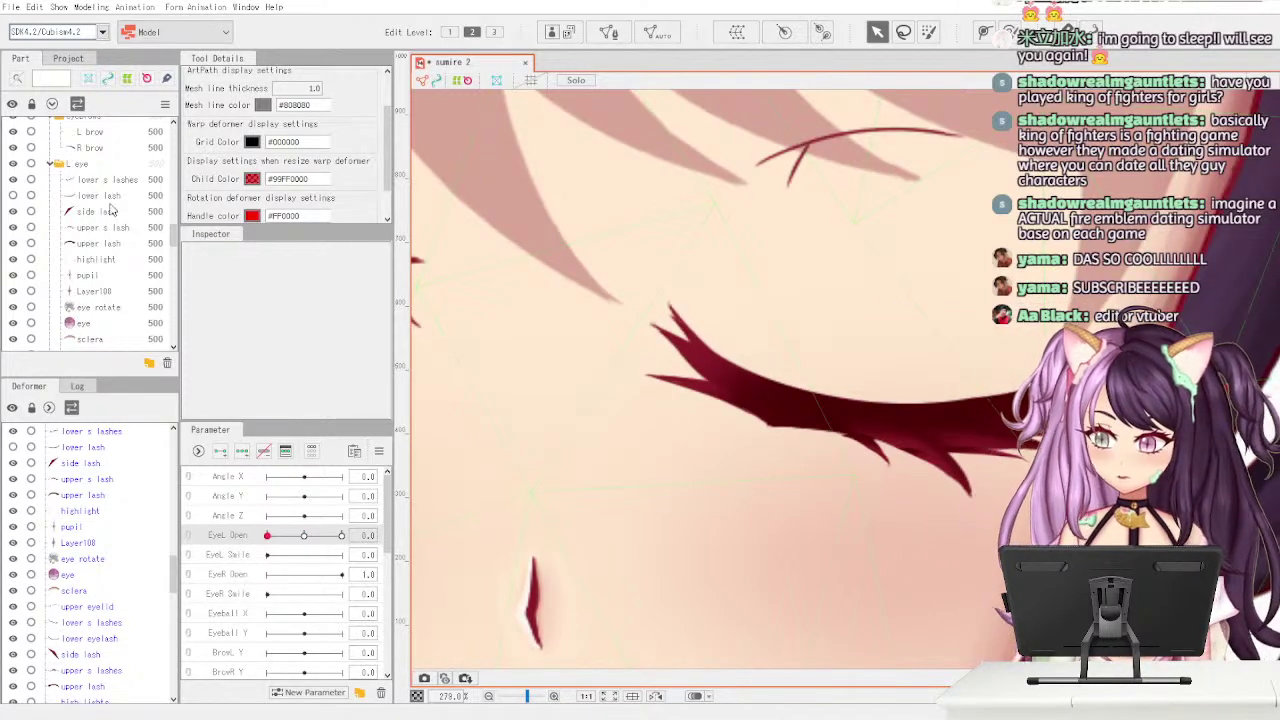
# - Make the left eye's lower lash visible and select it
pyautogui.click(13, 197)
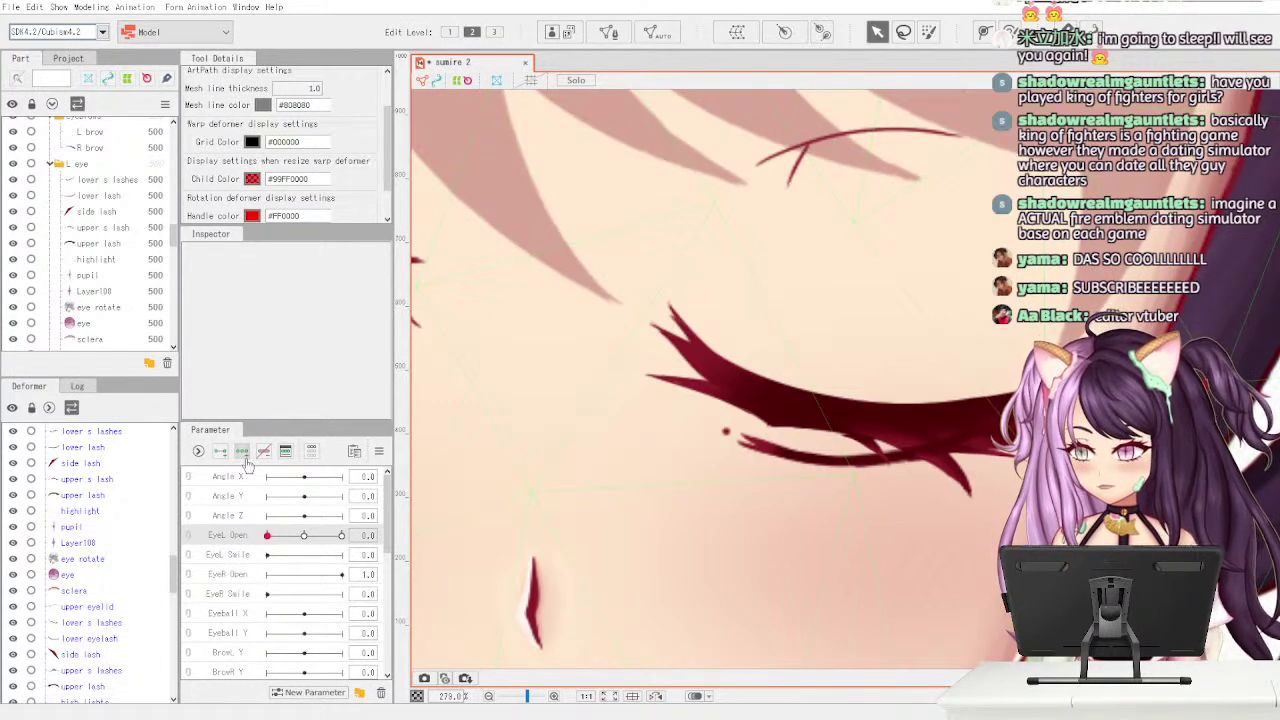
pyautogui.click(110, 228)
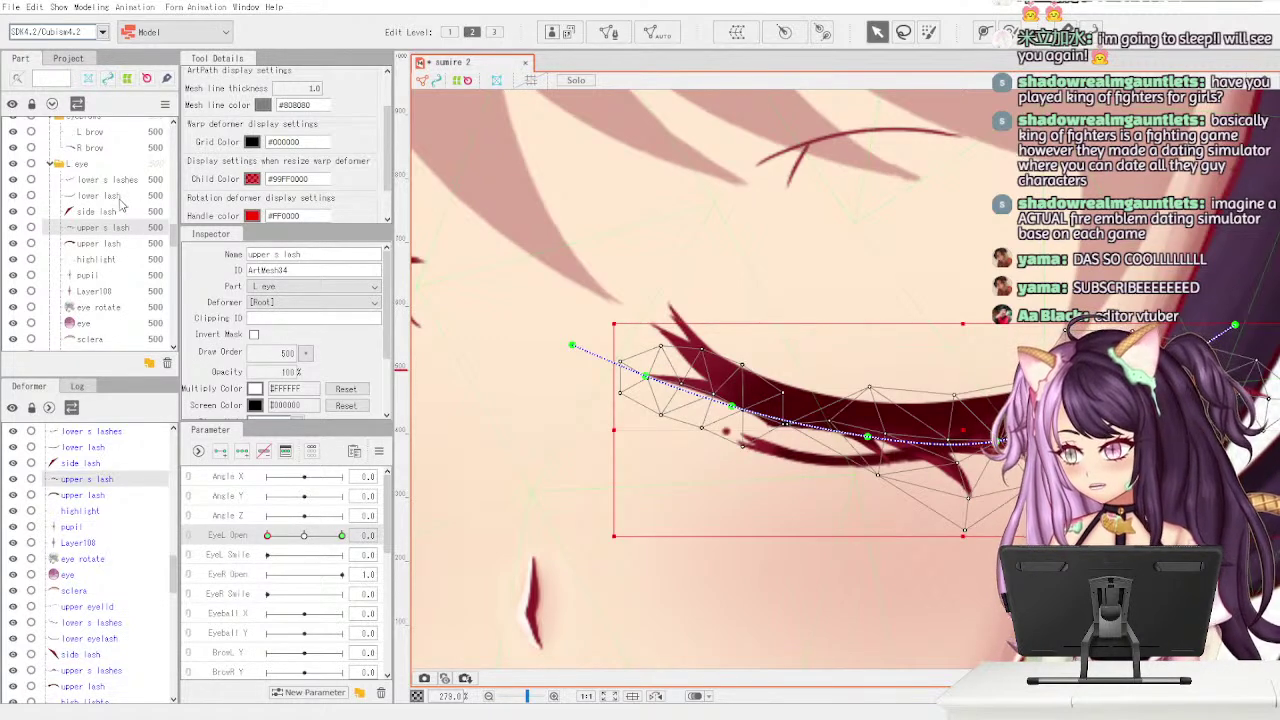
pyautogui.click(105, 196)
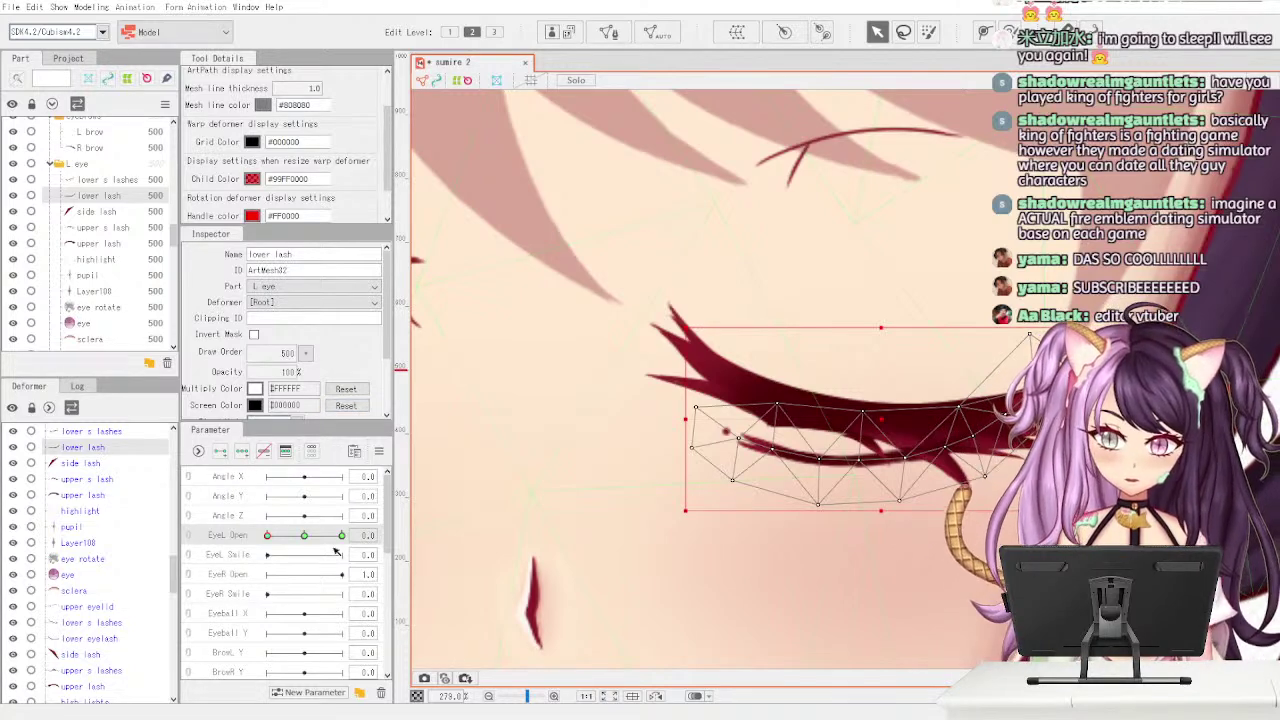
# - Draw a deform path along the left eye's lower lash from the outer part to beyond its inner tip
pyautogui.click(984, 33)
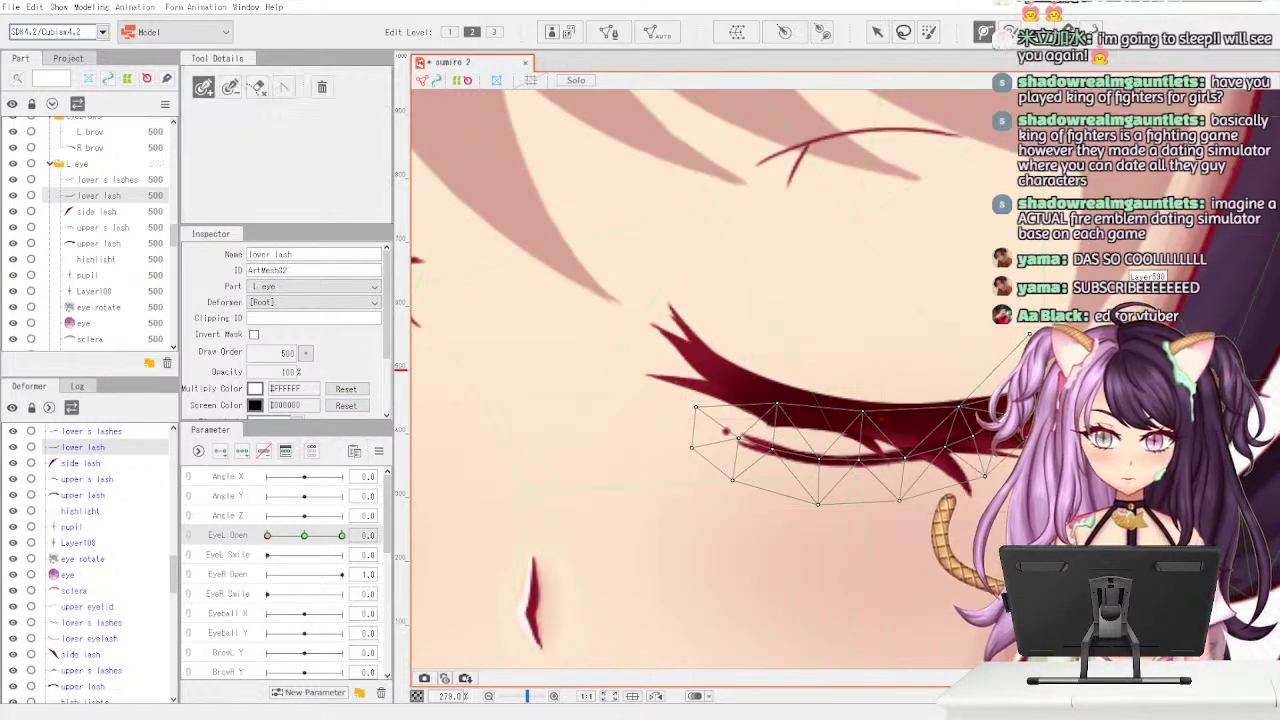
pyautogui.click(1020, 405)
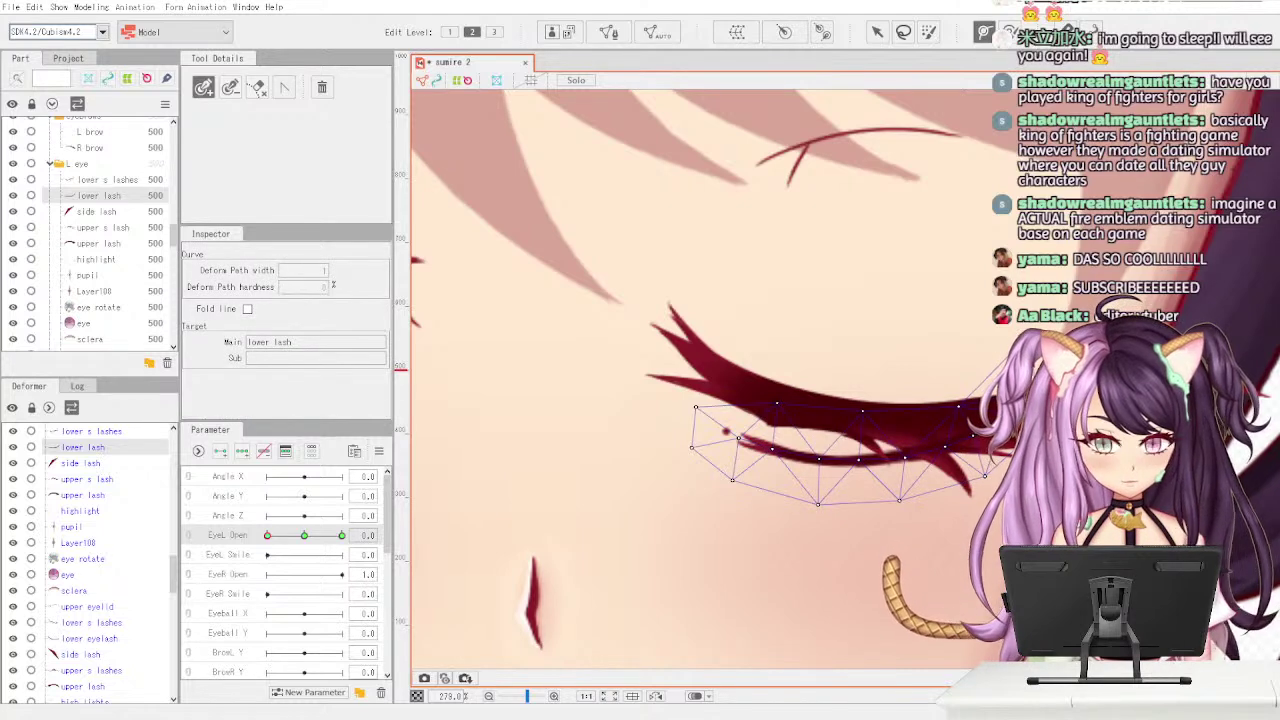
pyautogui.click(970, 437)
pyautogui.click(908, 455)
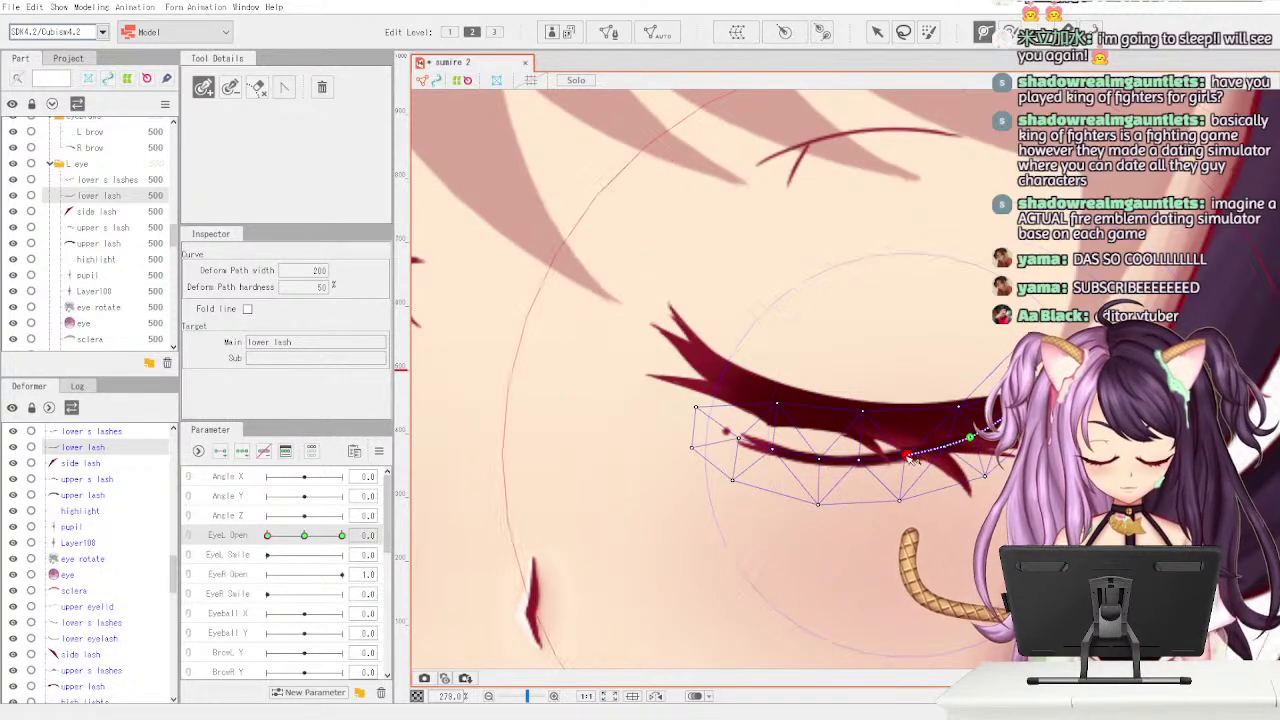
pyautogui.click(849, 459)
pyautogui.click(806, 457)
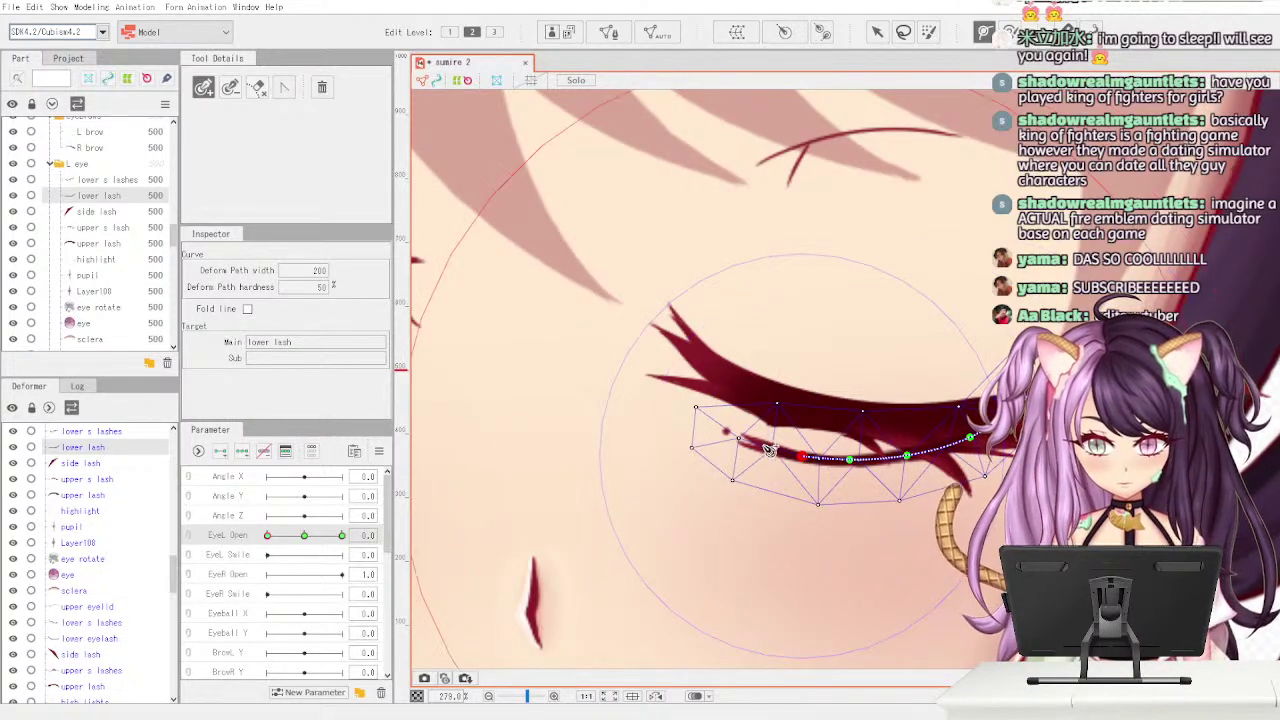
pyautogui.click(758, 443)
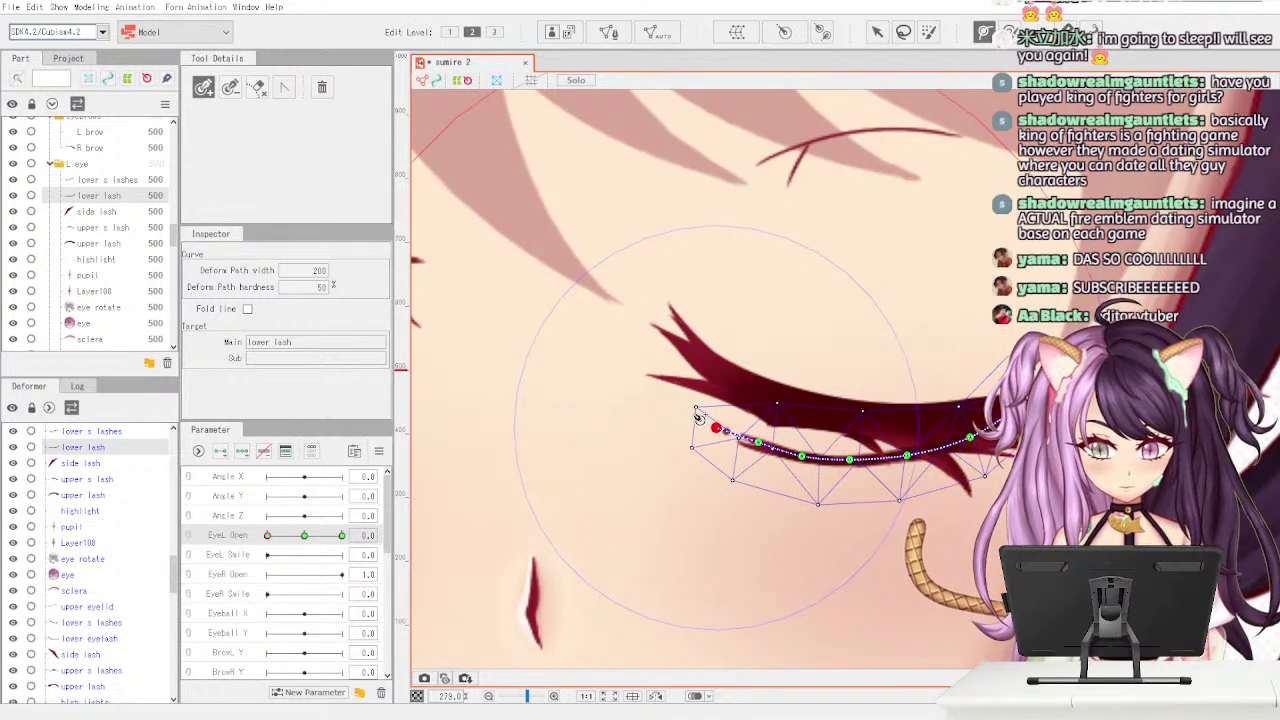
pyautogui.click(681, 401)
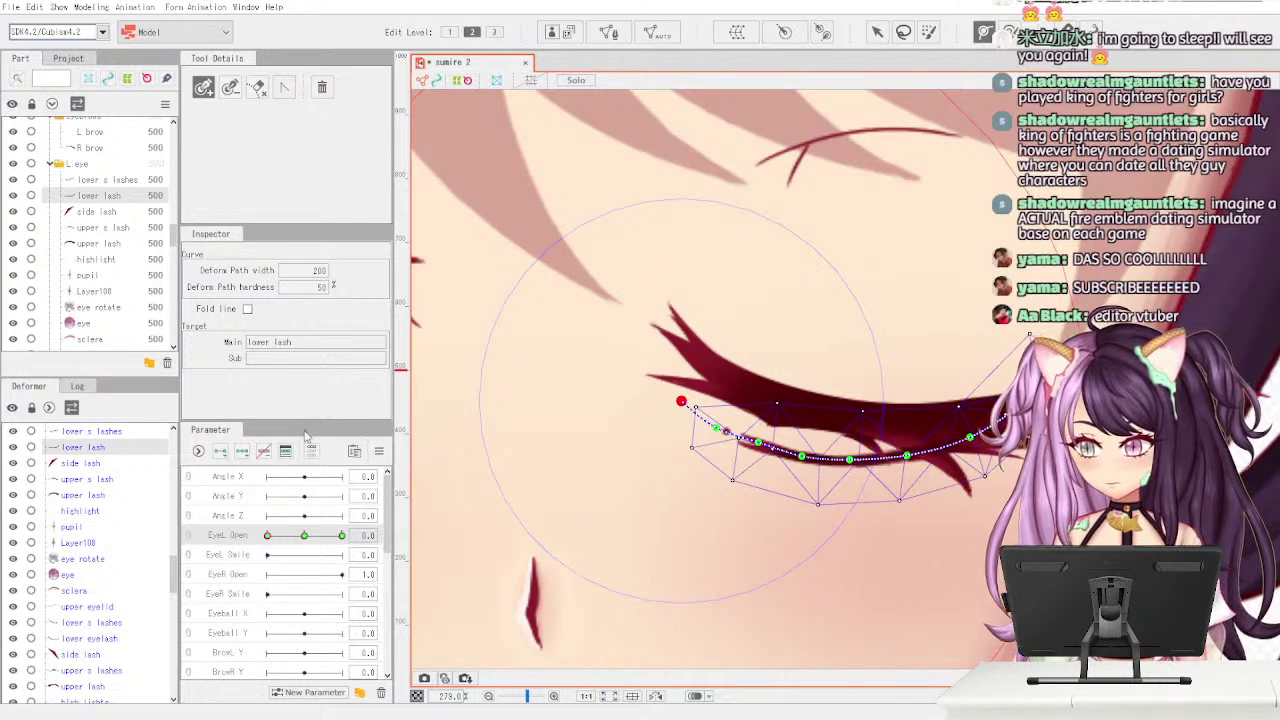
# - Try raising the lower lash slightly at EyeL Open 1.0 and undo the move
pyautogui.moveTo(272, 537); pyautogui.dragTo(347, 535)
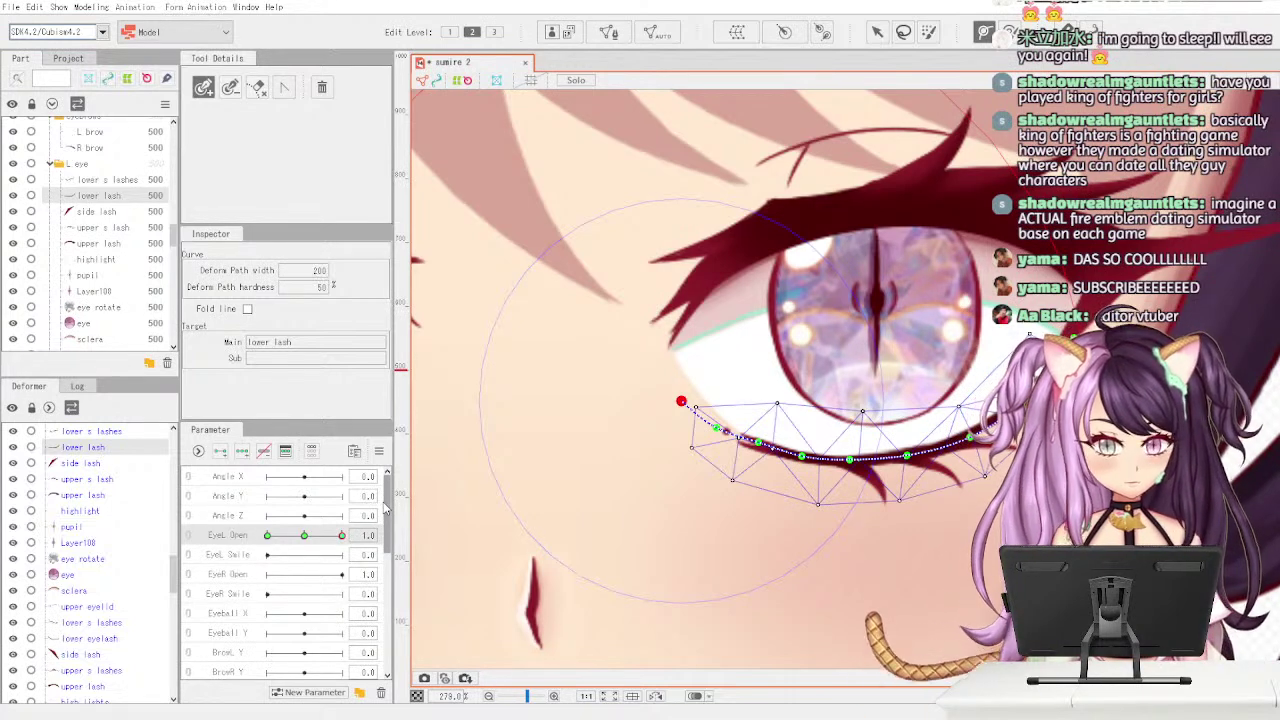
pyautogui.click(879, 34)
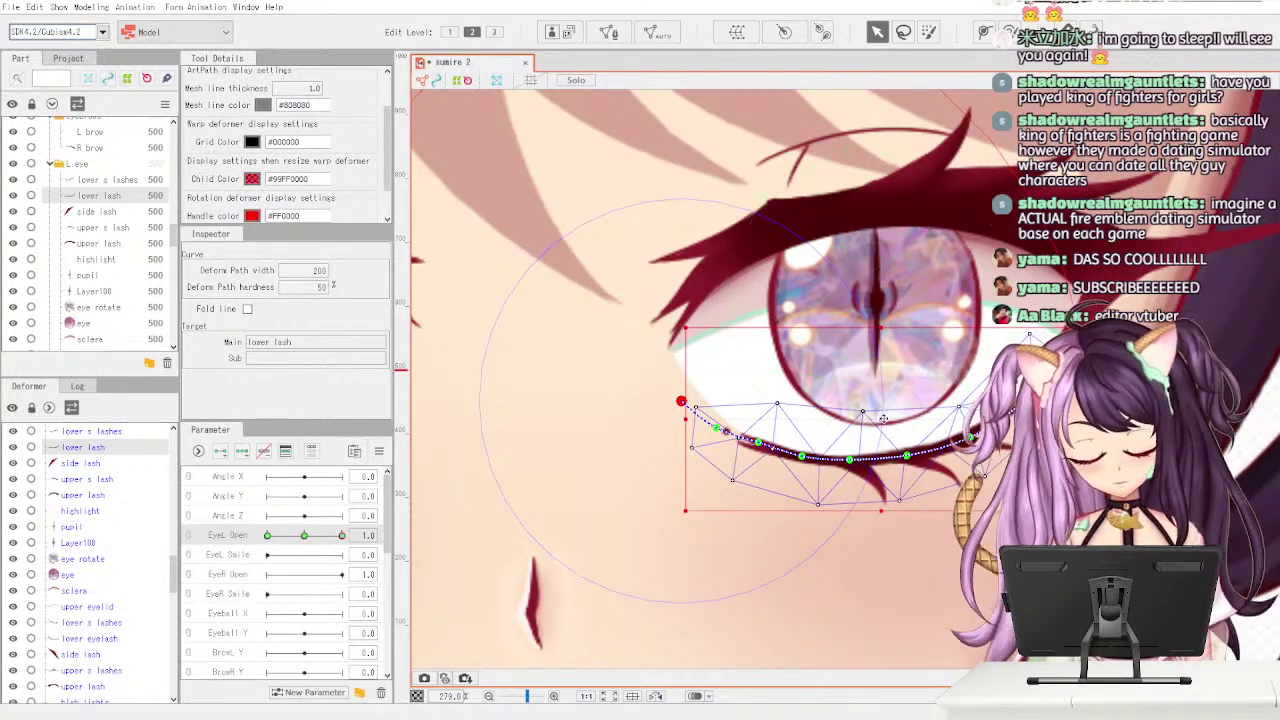
pyautogui.moveTo(880, 418); pyautogui.dragTo(884, 409)
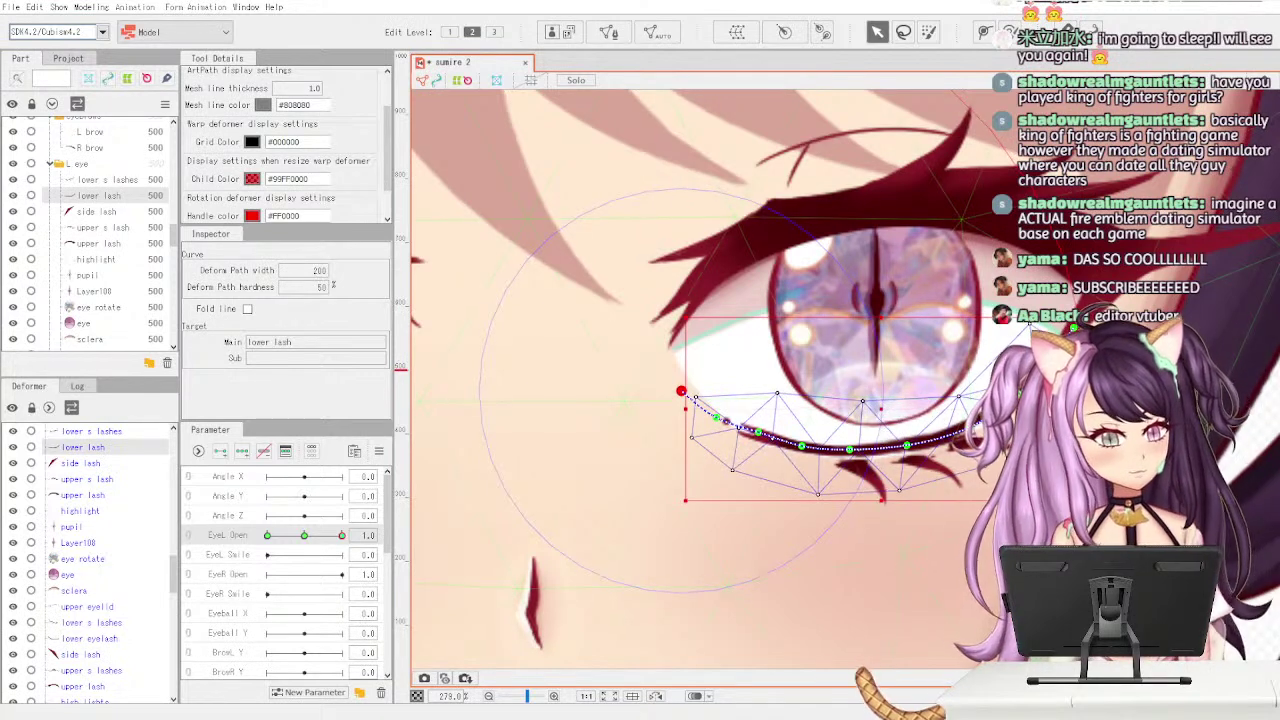
pyautogui.hotkey('ctrl', 'z')
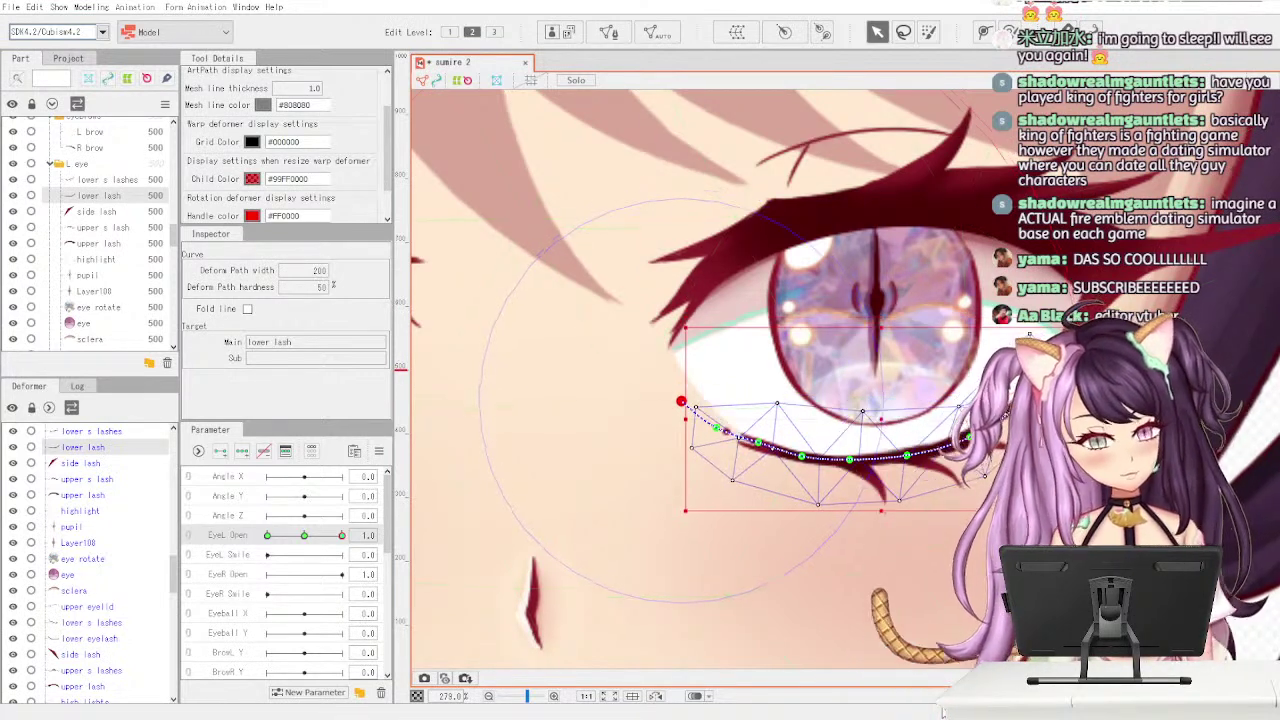
# - Try moving the whole lower lash up onto the closed upper lash at EyeL Open 0.0, and undo the inner end point's adjustment
pyautogui.moveTo(341, 536); pyautogui.dragTo(267, 537)
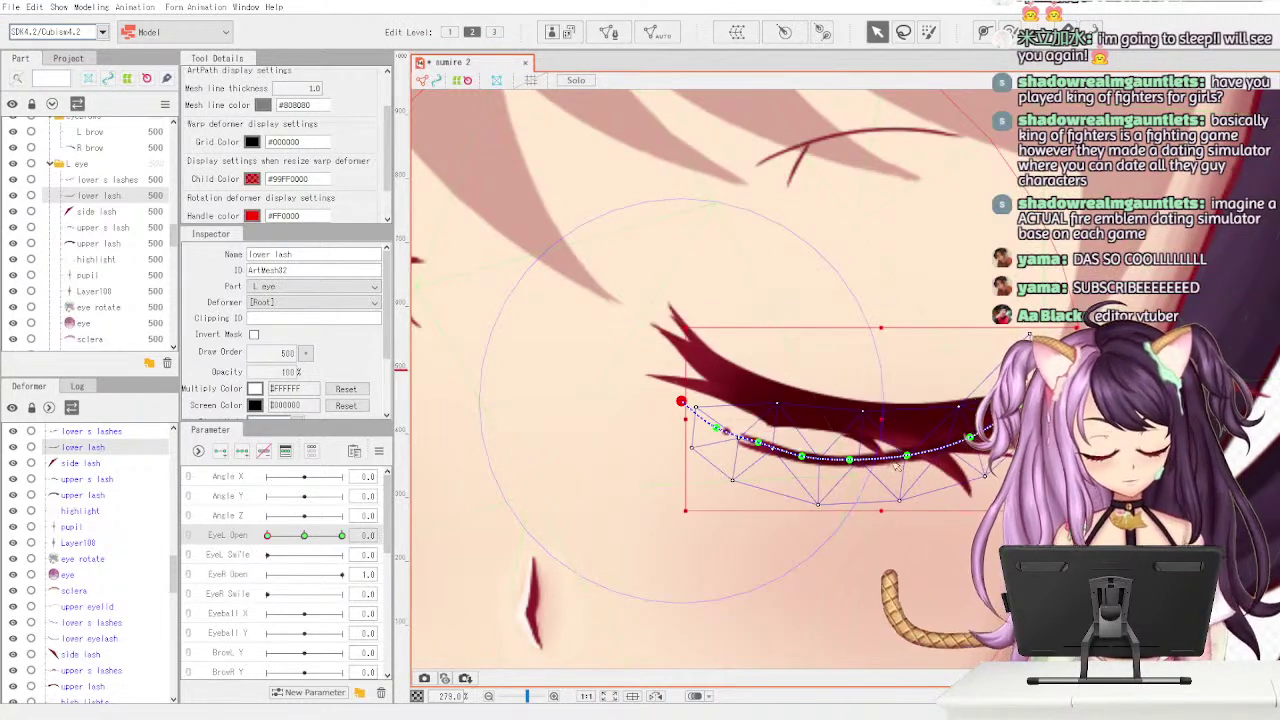
pyautogui.moveTo(882, 421); pyautogui.dragTo(879, 385)
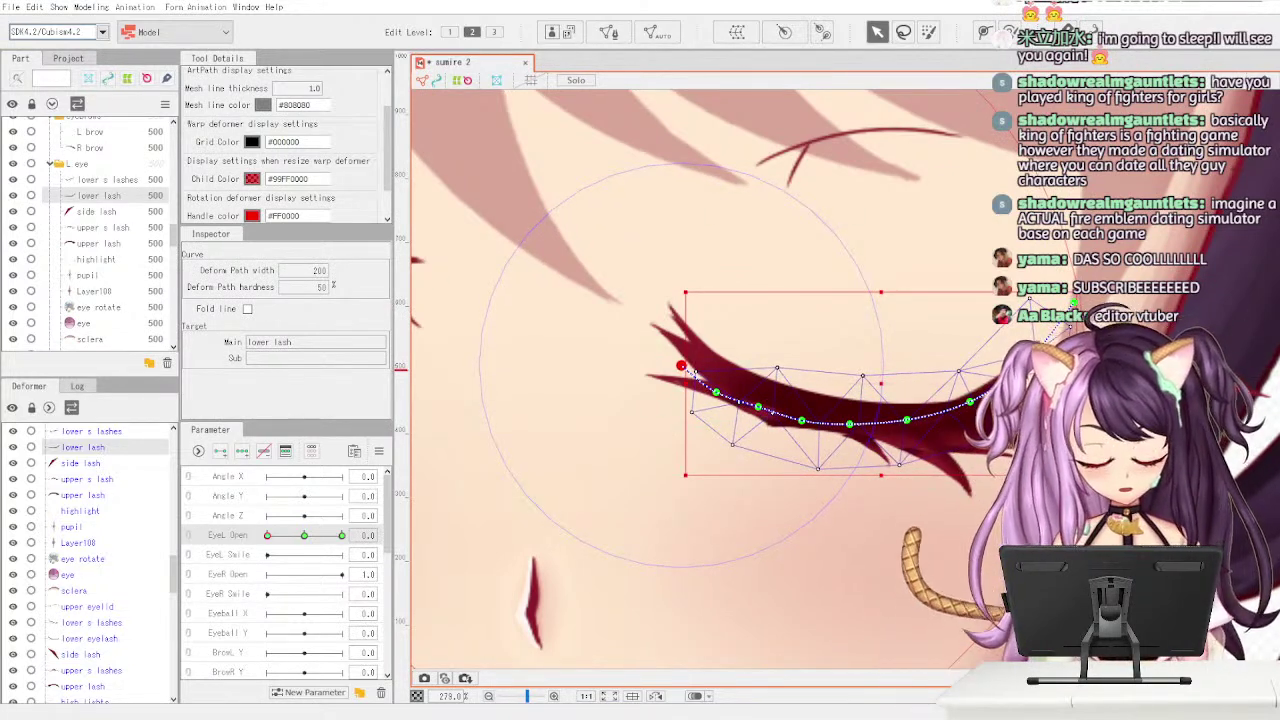
pyautogui.moveTo(682, 366)
pyautogui.mouseDown()
pyautogui.moveTo(685, 344)
pyautogui.moveTo(683, 355)
pyautogui.mouseUp()
pyautogui.hotkey('ctrl', 'z')
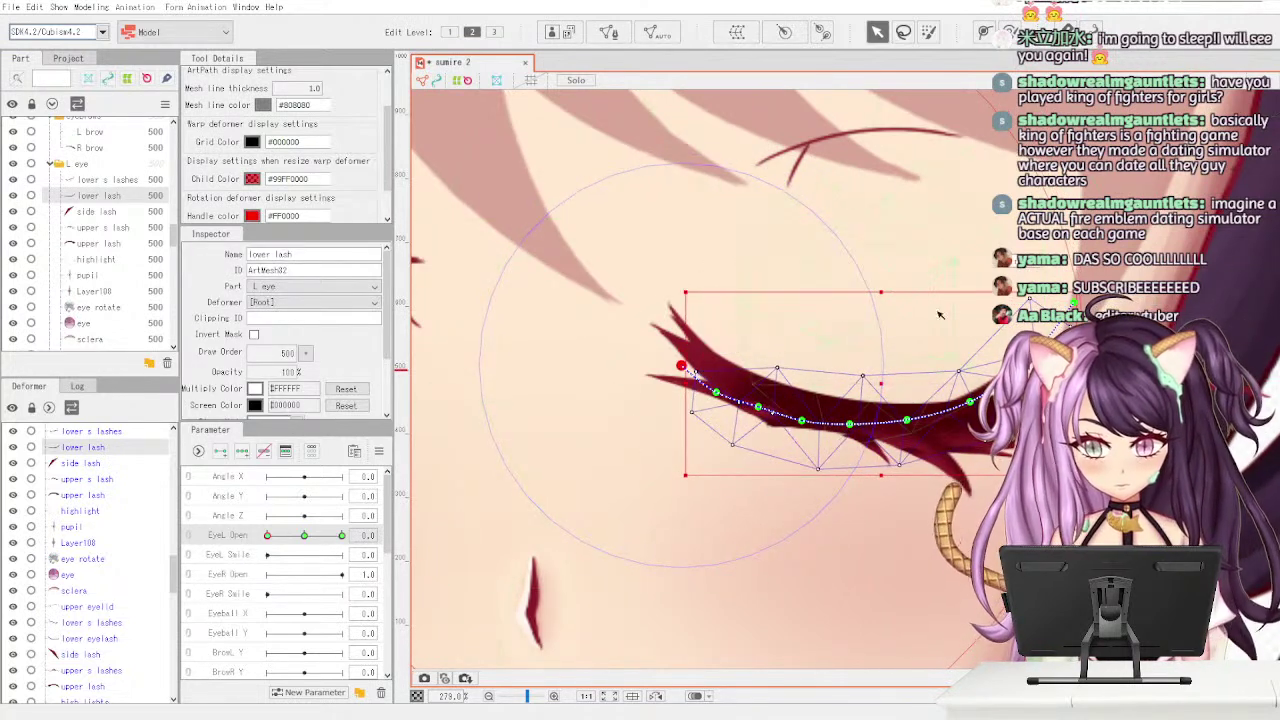
# - Try bending the lower lash's path points to follow the closed upper lash, and compare with EyeL Open at 1.0
pyautogui.moveTo(1023, 367); pyautogui.dragTo(1057, 408)
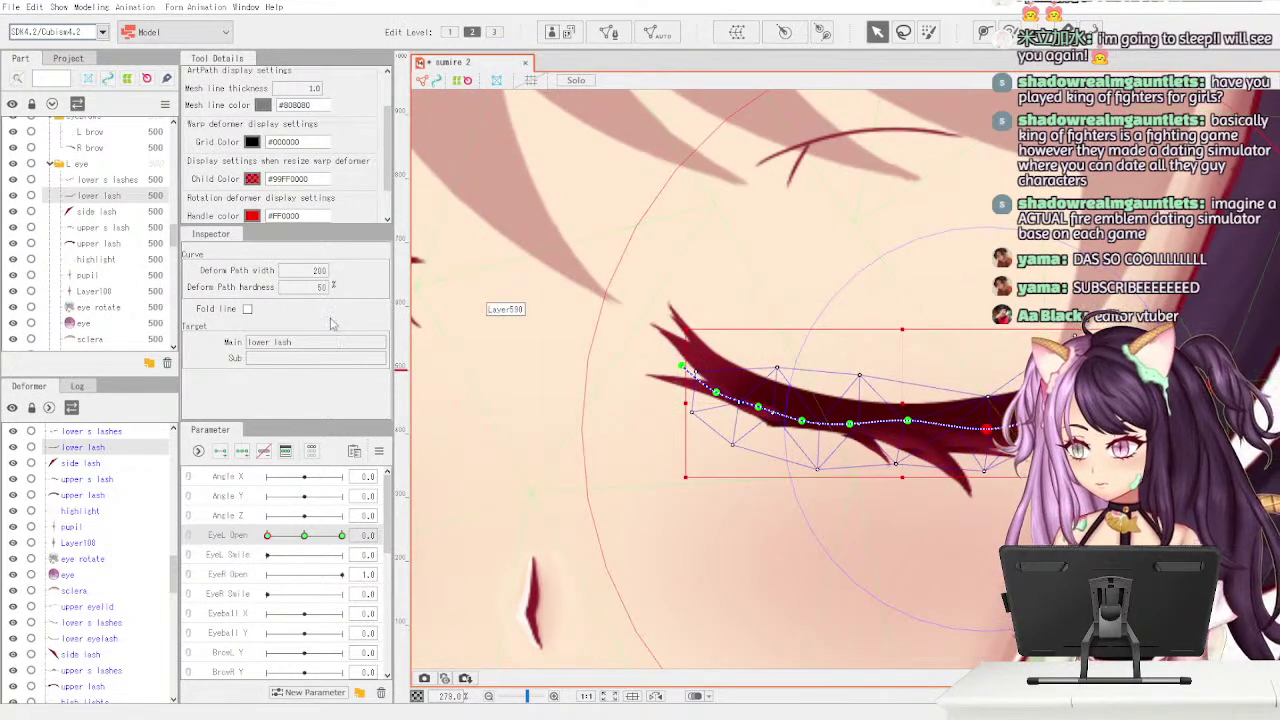
pyautogui.moveTo(907, 421); pyautogui.dragTo(910, 433)
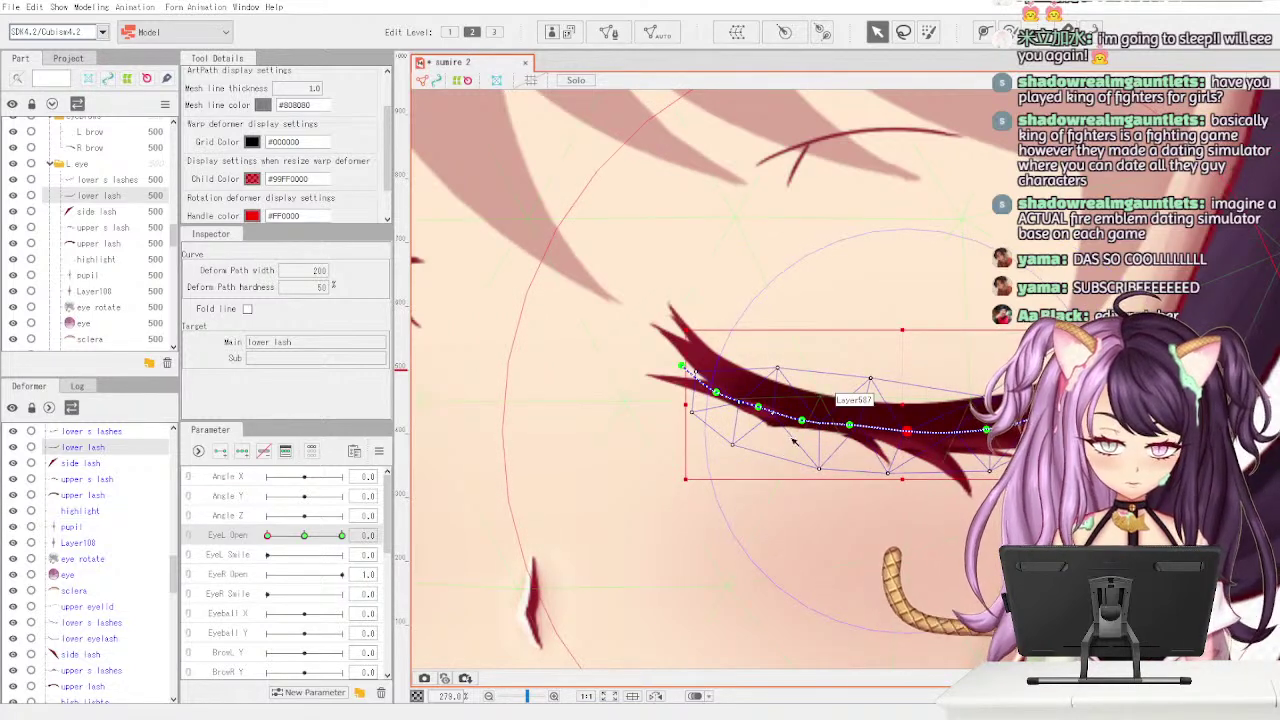
pyautogui.moveTo(716, 392); pyautogui.dragTo(715, 386)
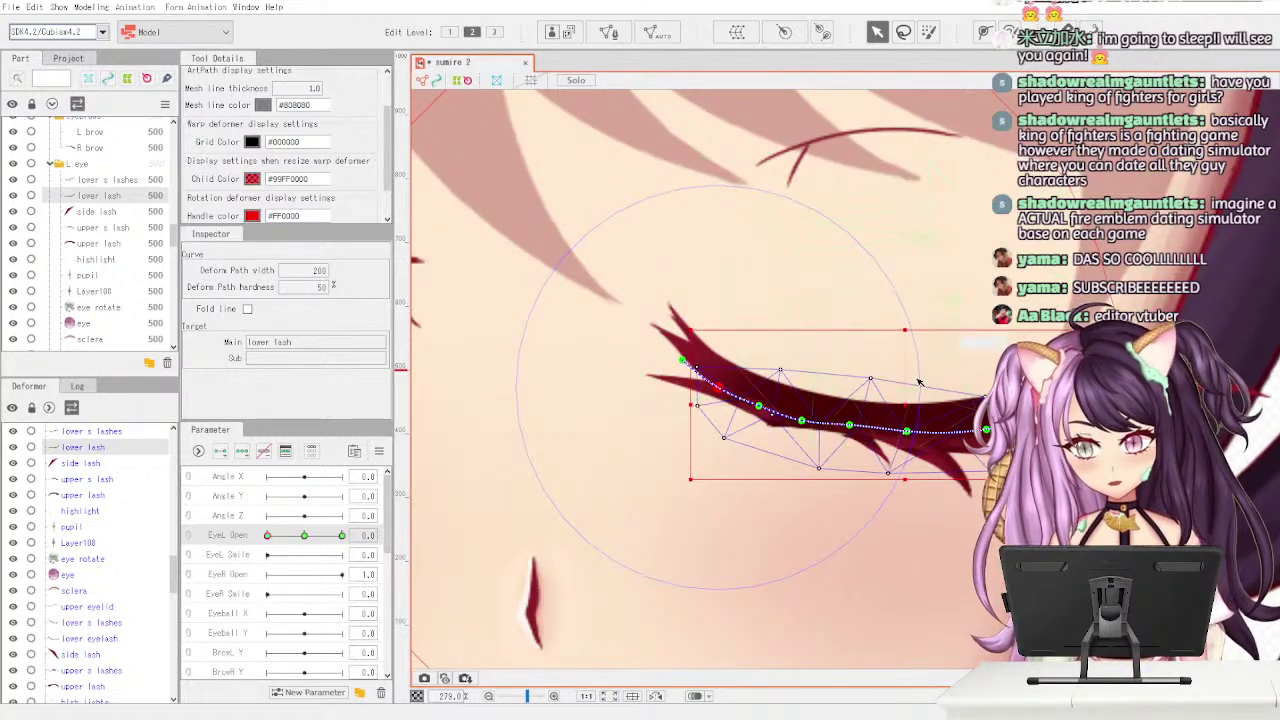
pyautogui.moveTo(267, 536); pyautogui.dragTo(341, 535)
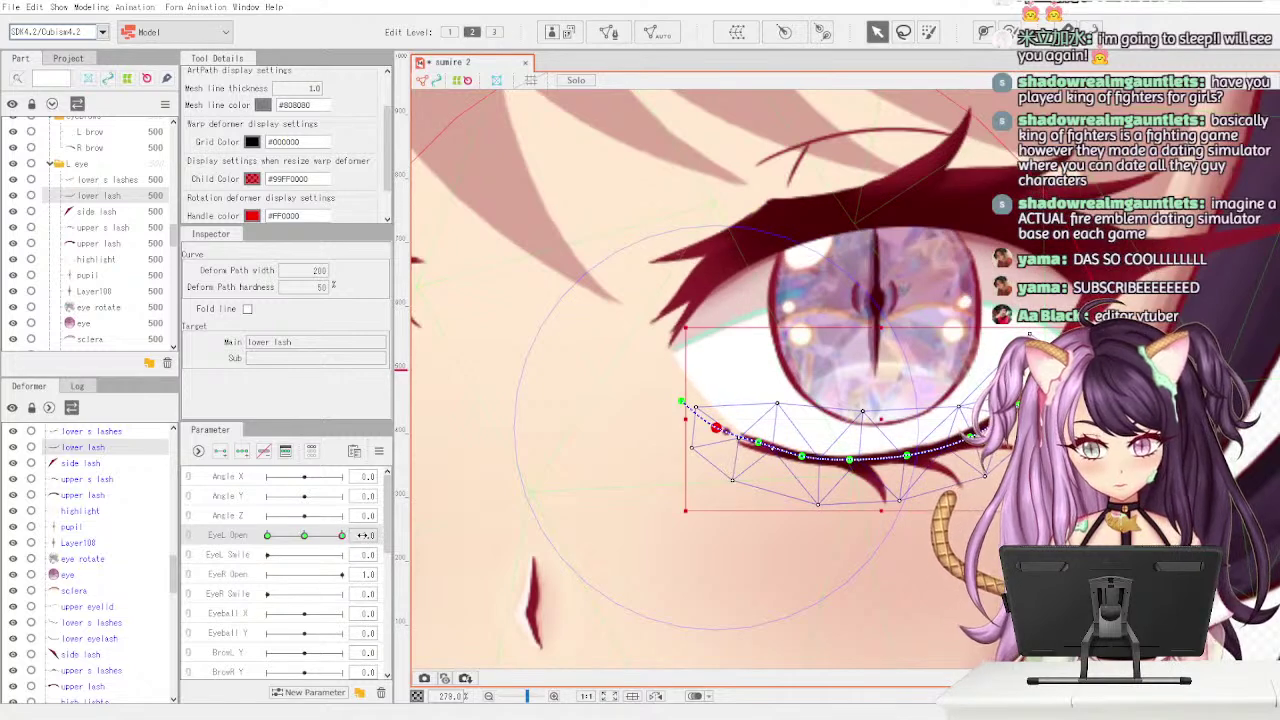
# - Undo the lower lash's closed-state edits and the last two deform path points at its inner end
pyautogui.hotkey('ctrl', 'z')
pyautogui.hotkey('ctrl', 'z')
pyautogui.hotkey('ctrl', 'z')
pyautogui.hotkey('ctrl', 'z')
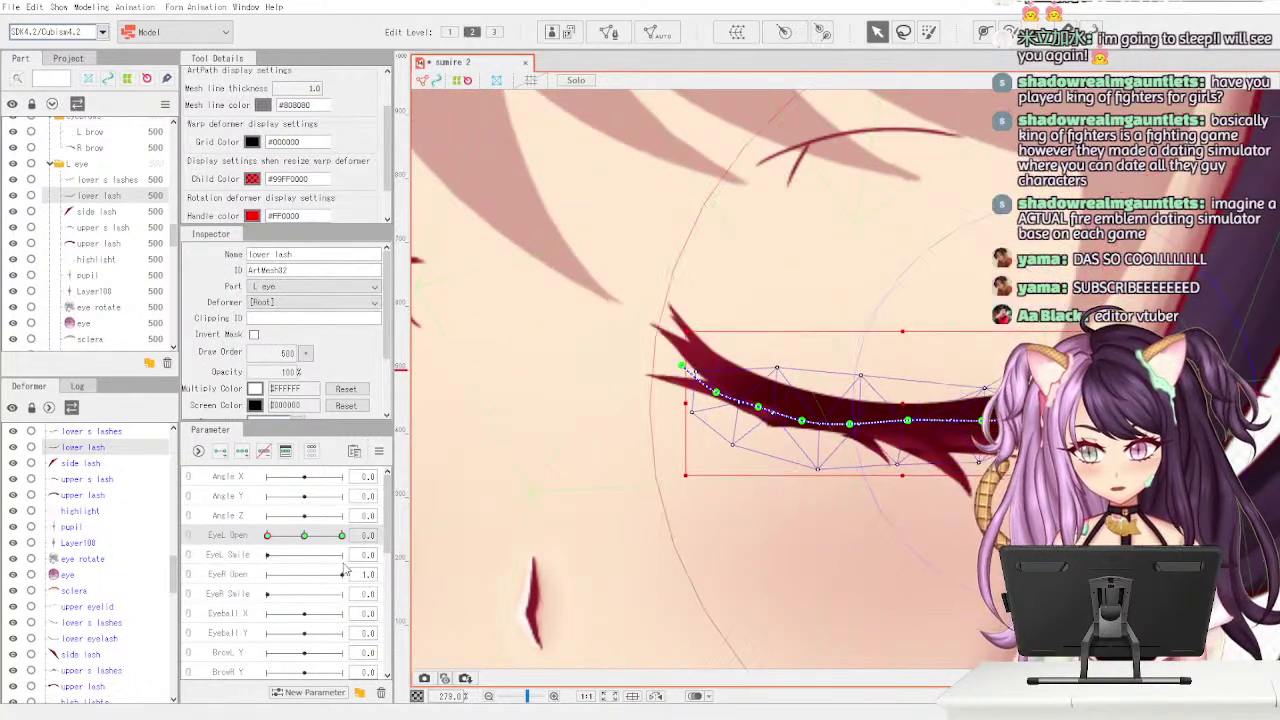
pyautogui.hotkey('ctrl', 'z')
pyautogui.hotkey('ctrl', 'z')
pyautogui.hotkey('ctrl', 'z')
pyautogui.hotkey('ctrl', 'z')
pyautogui.hotkey('ctrl', 'z')
pyautogui.hotkey('ctrl', 'z')
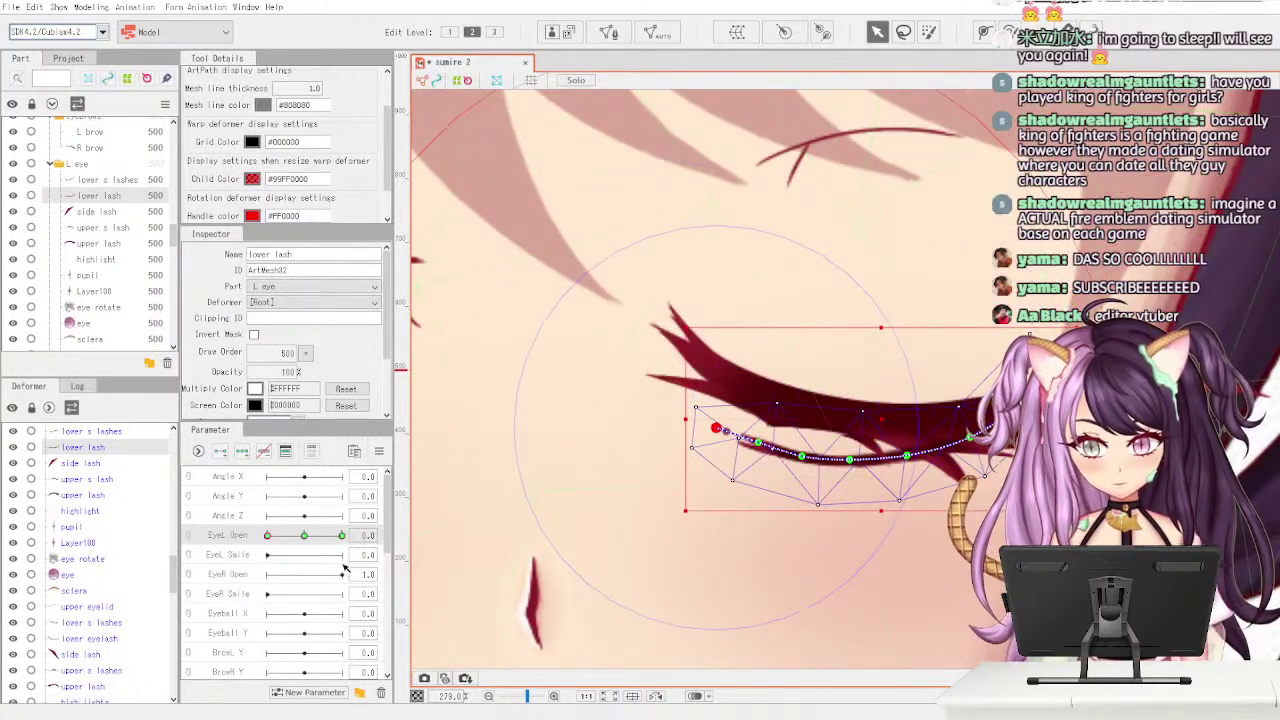
pyautogui.hotkey('ctrl', 'z')
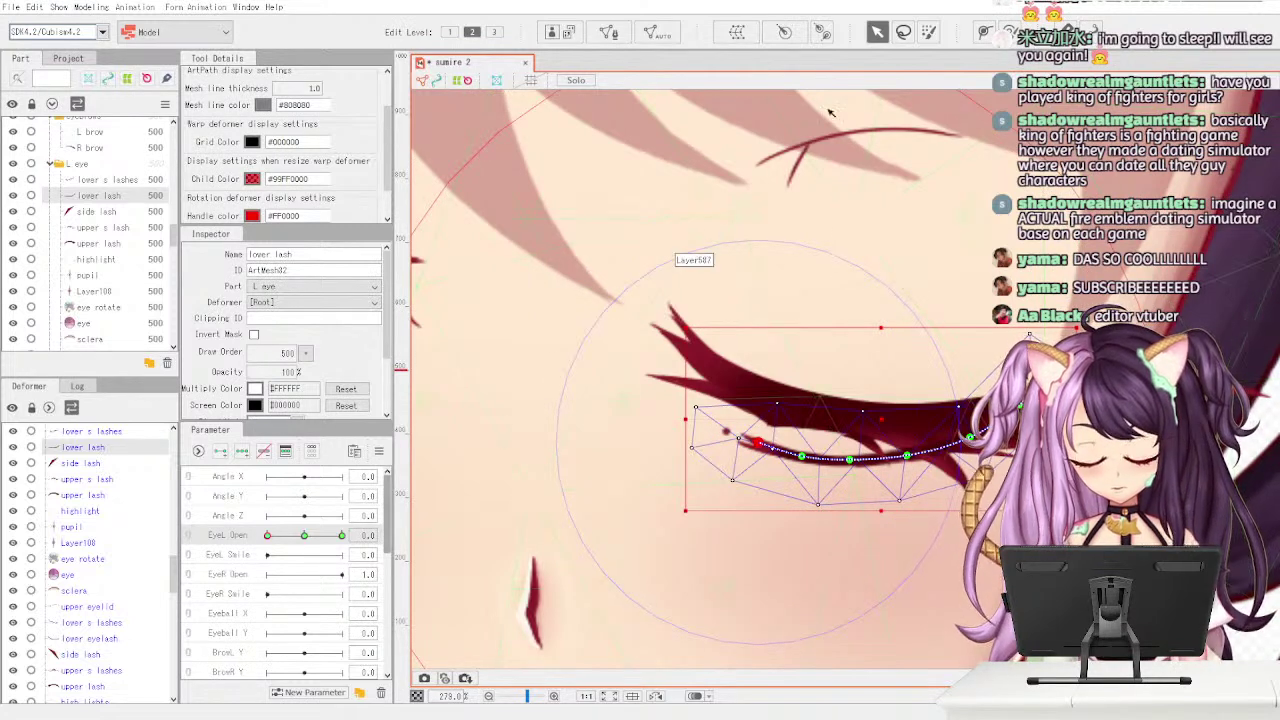
# - Extend the inner end point of the lower lash's deform path to the lash's inner tip
pyautogui.click(985, 32)
pyautogui.moveTo(758, 442); pyautogui.dragTo(720, 427)
pyautogui.click(877, 33)
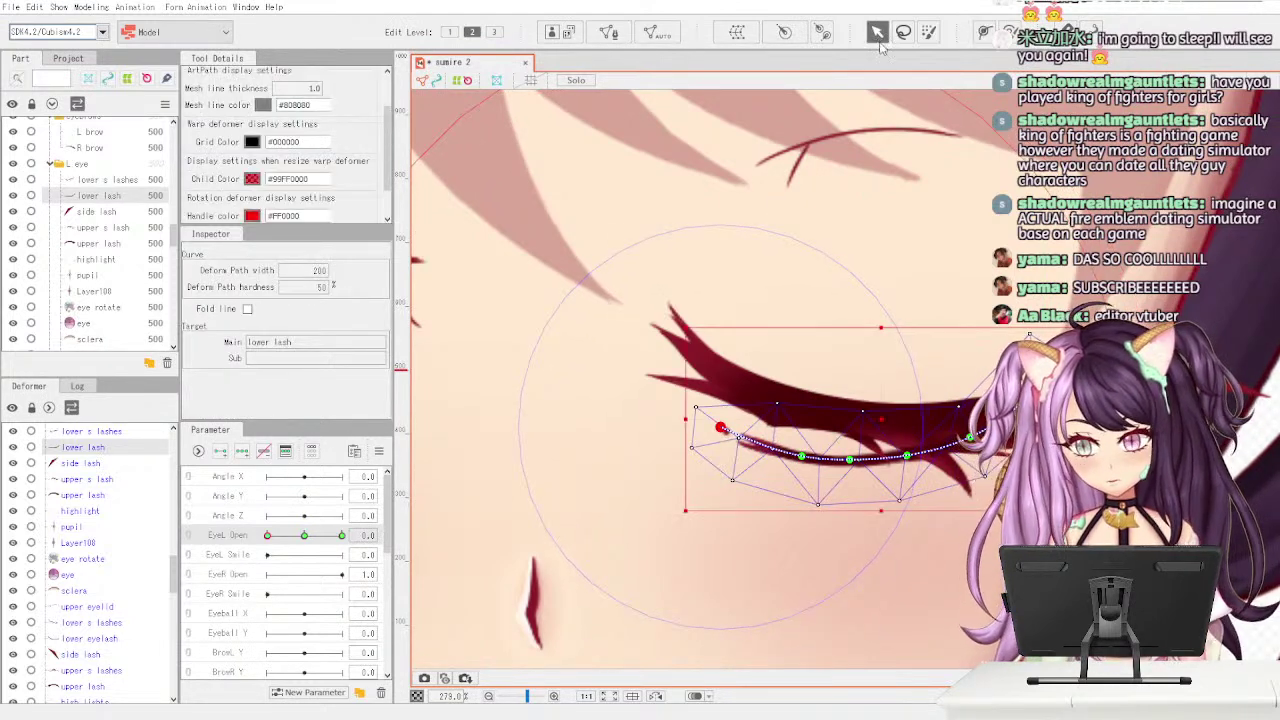
# - Try a draw order below 500 for the lower lash and restore it to 500
pyautogui.click(109, 212)
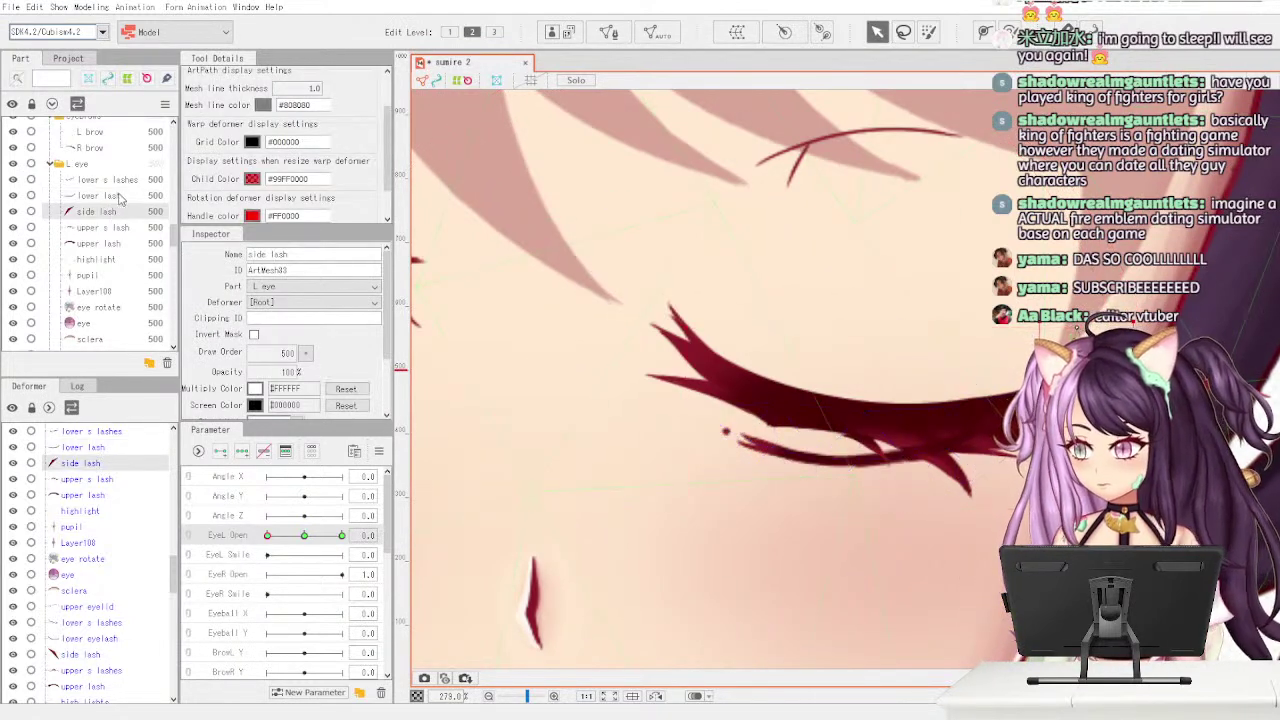
pyautogui.click(119, 195)
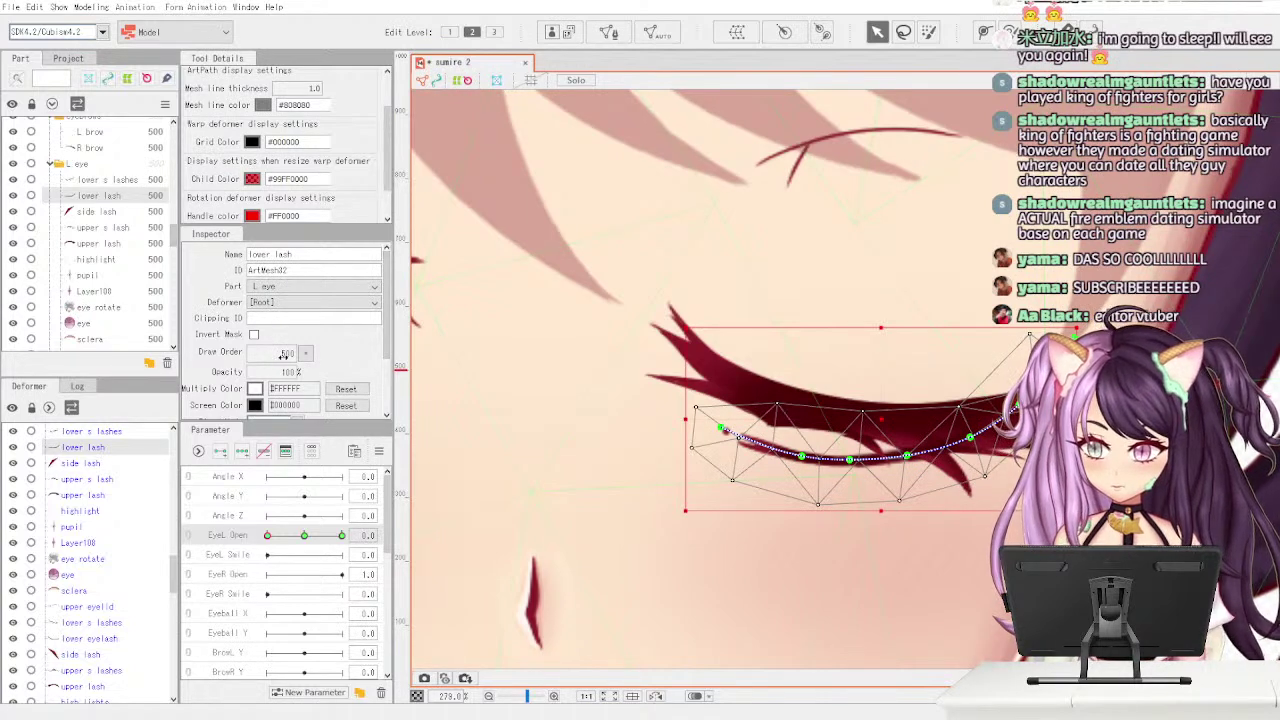
pyautogui.moveTo(285, 356); pyautogui.dragTo(283, 356)
pyautogui.scroll(5, 284, 355)
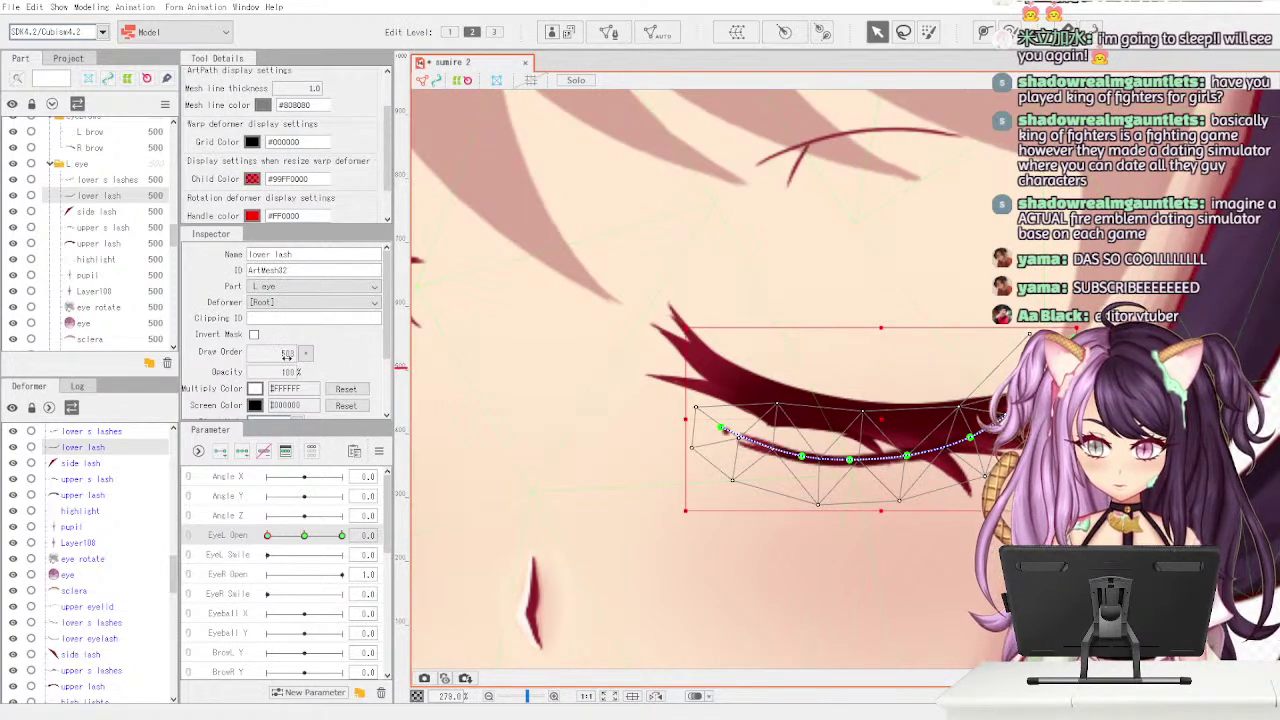
pyautogui.scroll(-3, 284, 356)
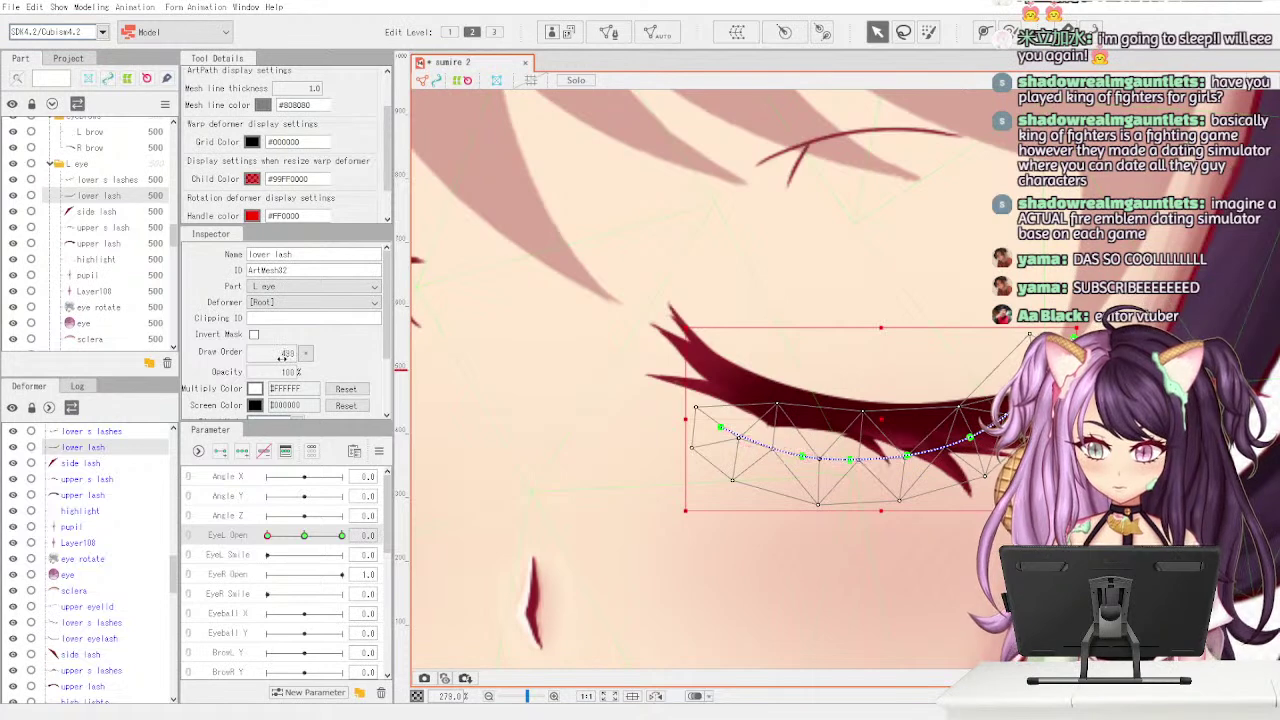
pyautogui.scroll(3, 284, 356)
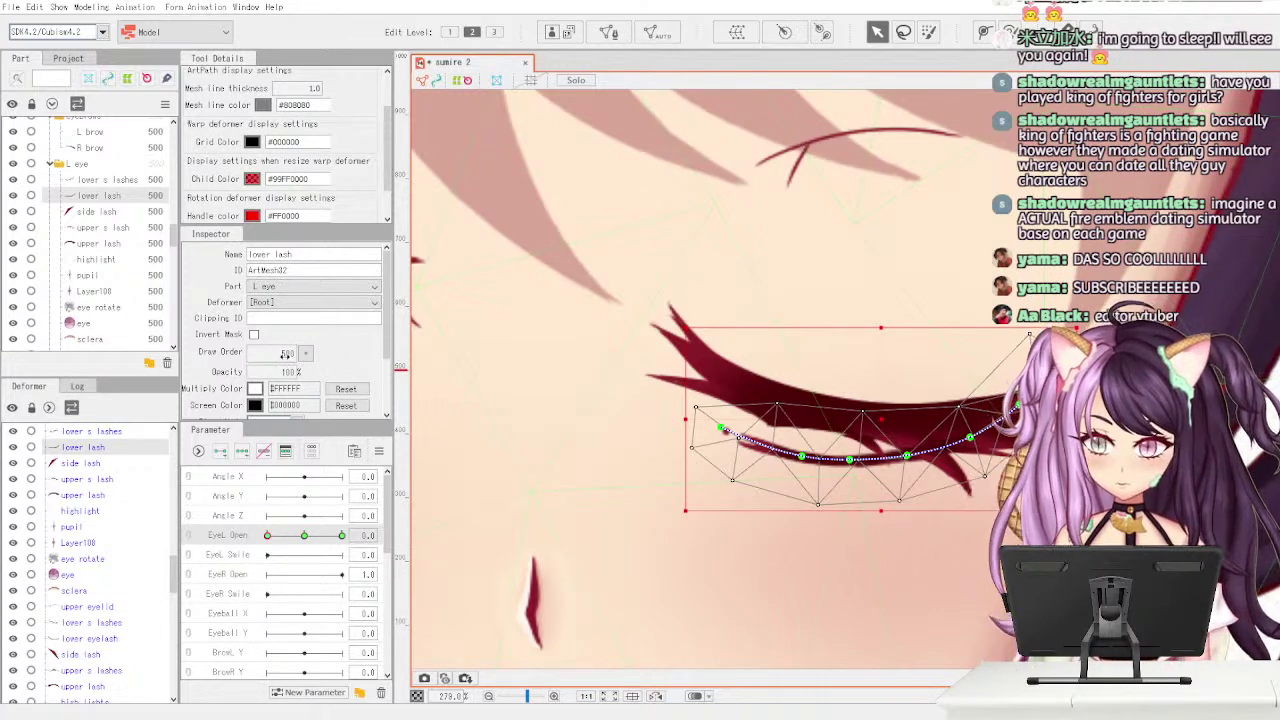
pyautogui.scroll(-1, 285, 356)
pyautogui.scroll(1, 285, 356)
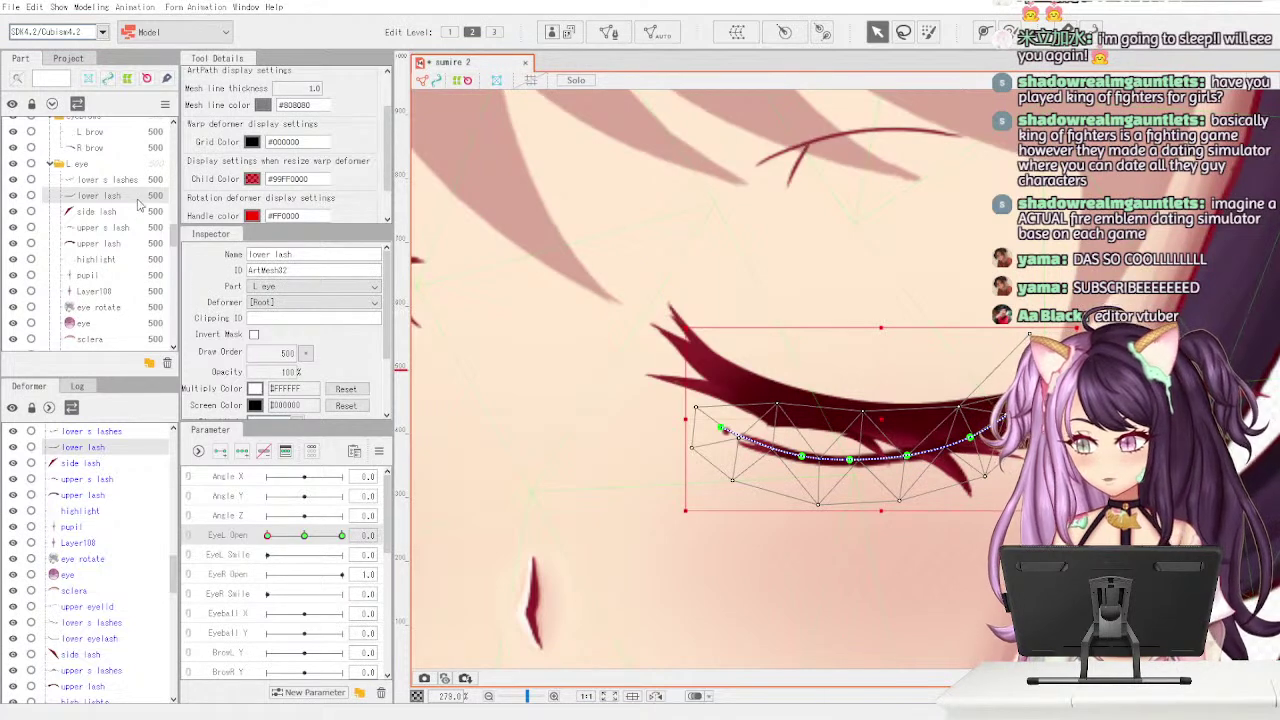
# - Reorder the L eye meshes to upper s lash, upper lash, side lash, lower lash and lower s lashes above highlight
pyautogui.moveTo(138, 200); pyautogui.dragTo(138, 252)
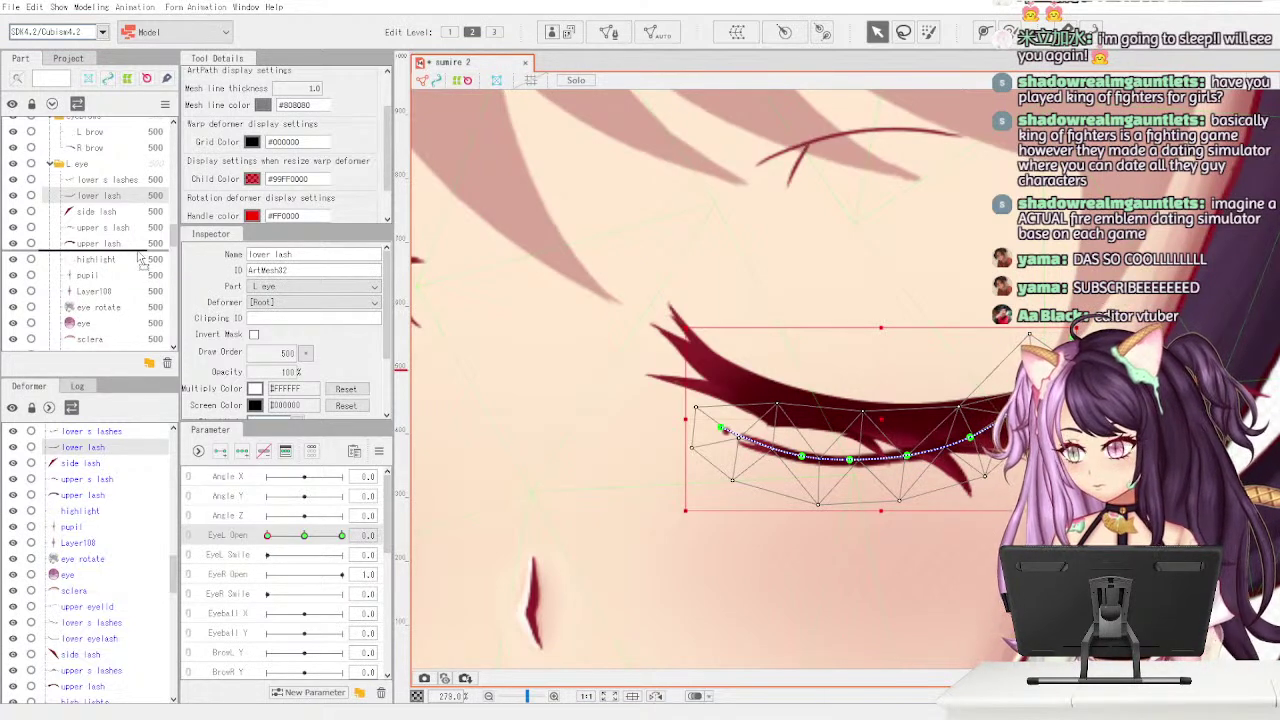
pyautogui.moveTo(141, 260); pyautogui.dragTo(138, 260)
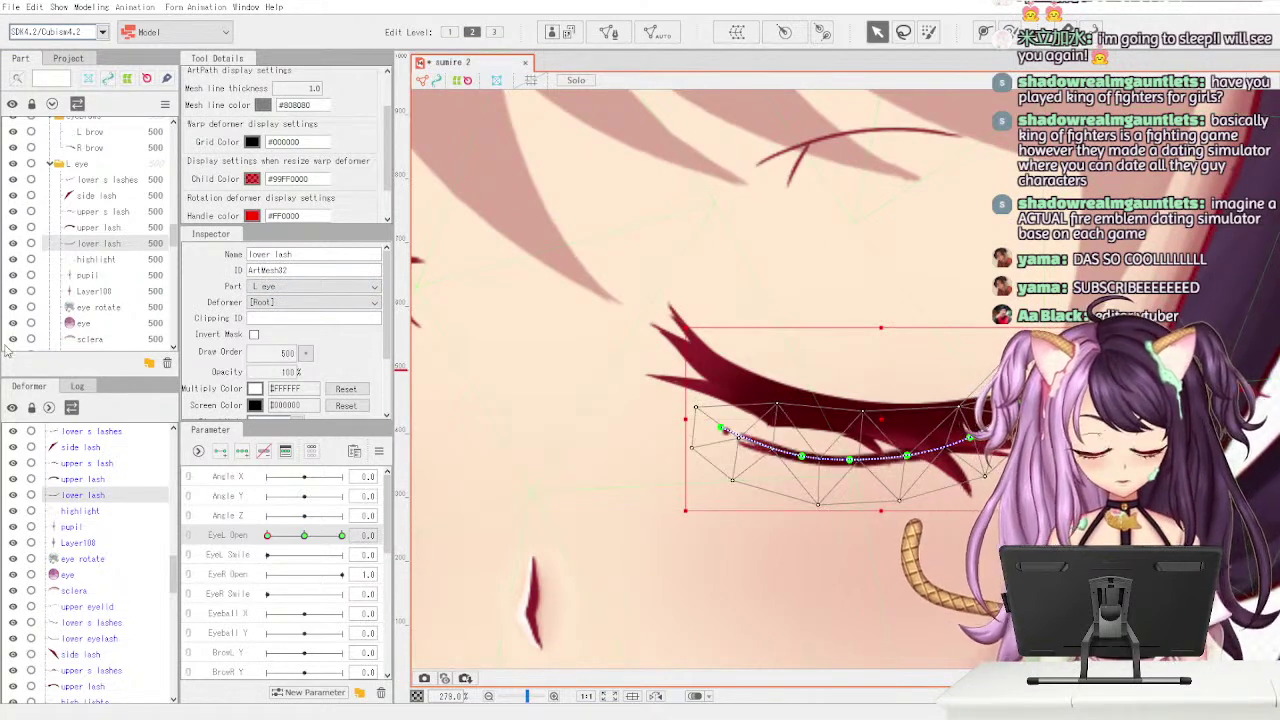
pyautogui.moveTo(287, 533); pyautogui.dragTo(361, 536)
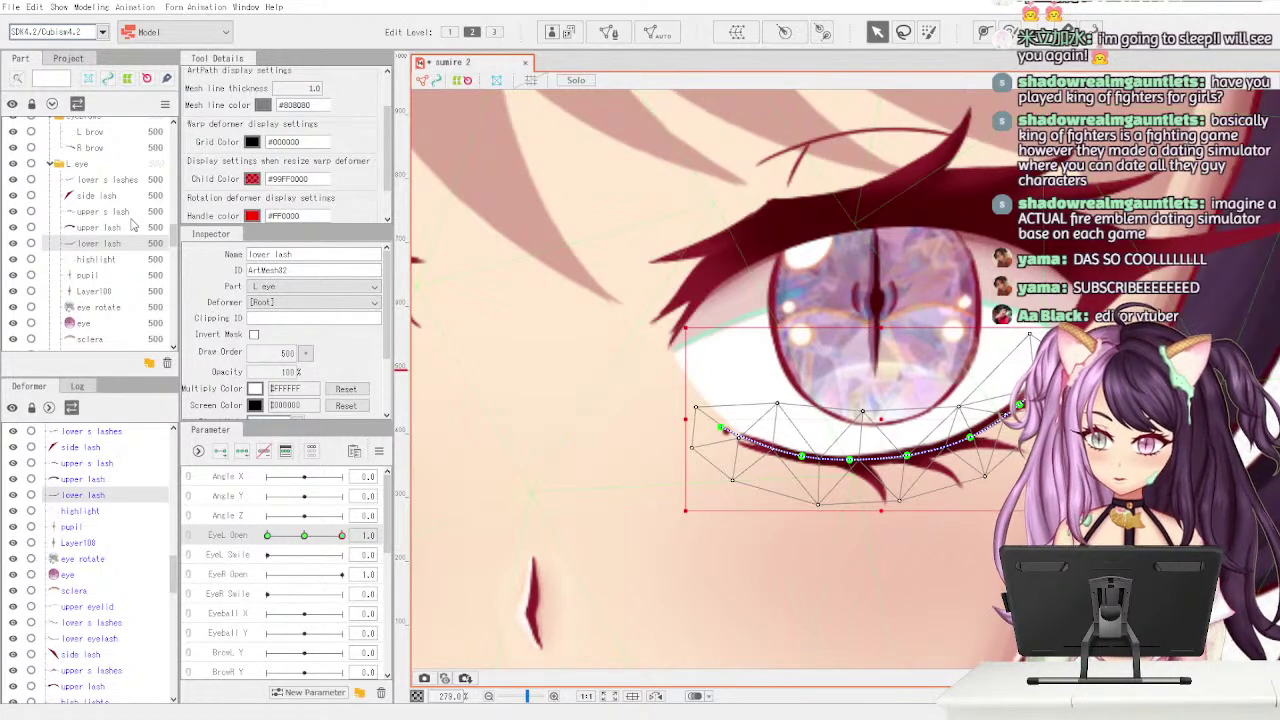
pyautogui.moveTo(136, 198); pyautogui.dragTo(142, 260)
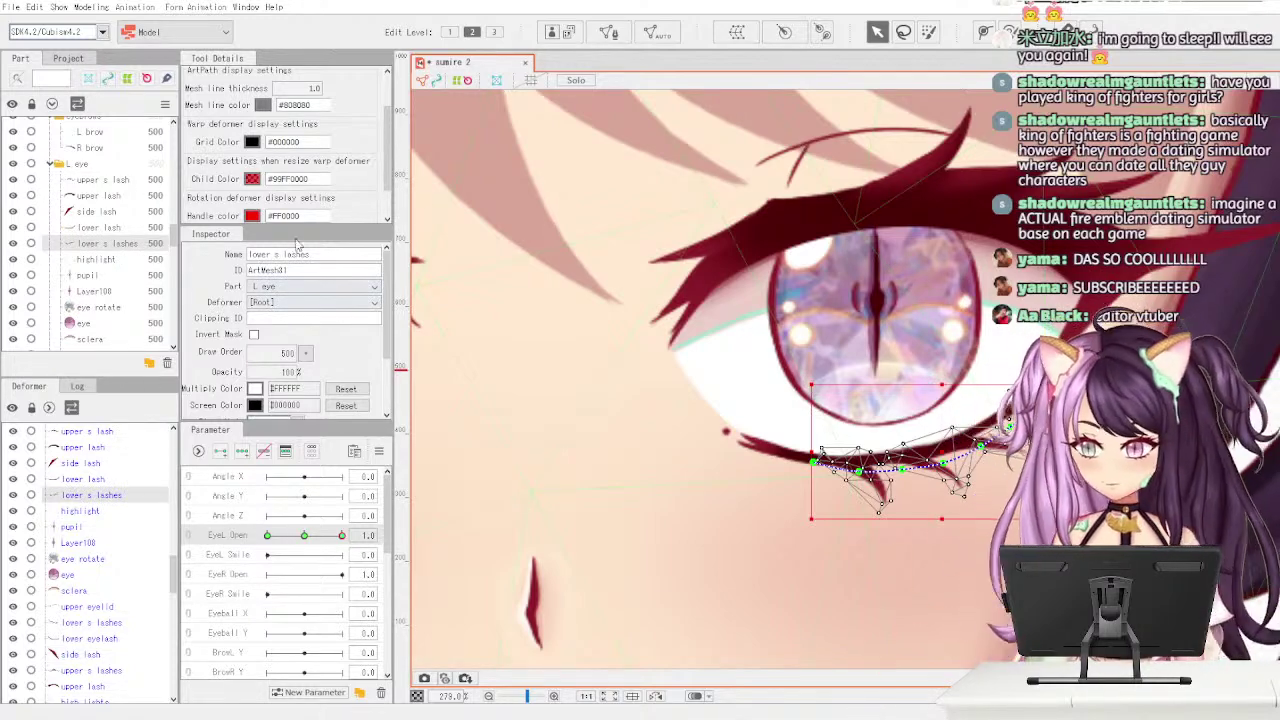
# - Check the reordered lashes with EyeL Open at 0.0, selecting the side lash, highlight and lower s lashes in turn
pyautogui.moveTo(341, 535); pyautogui.dragTo(254, 537)
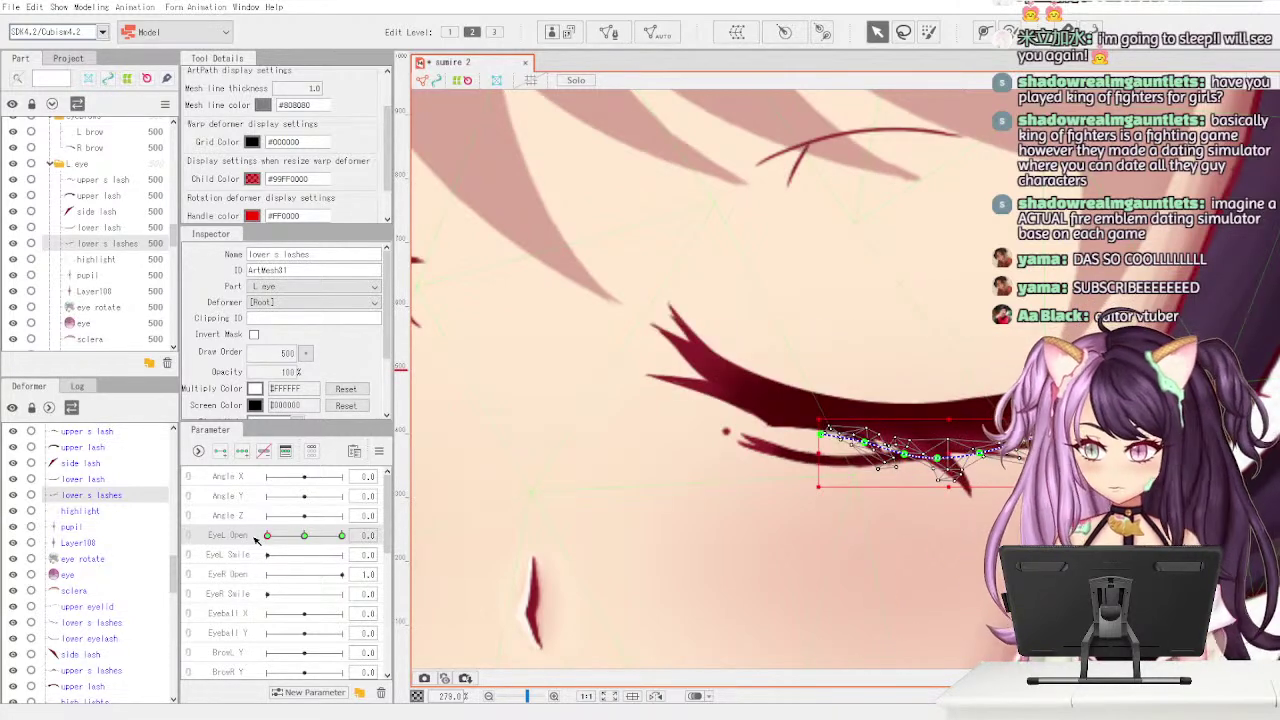
pyautogui.click(110, 212)
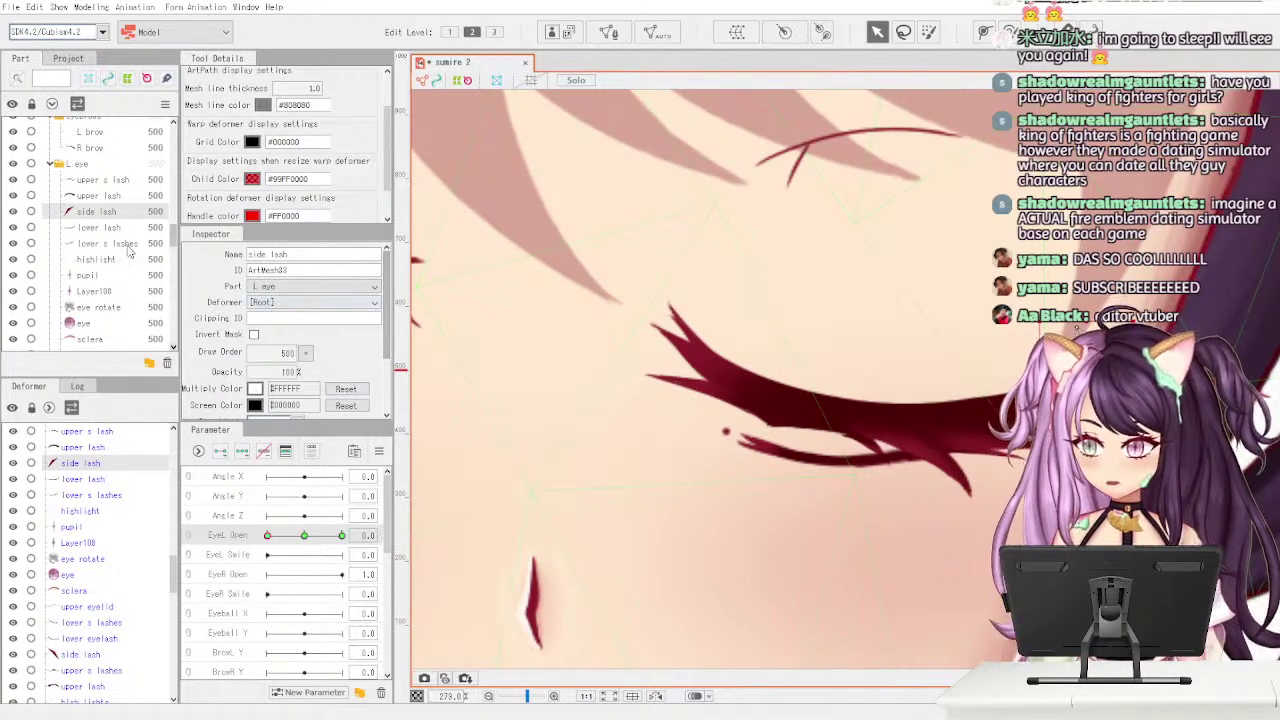
pyautogui.click(124, 244)
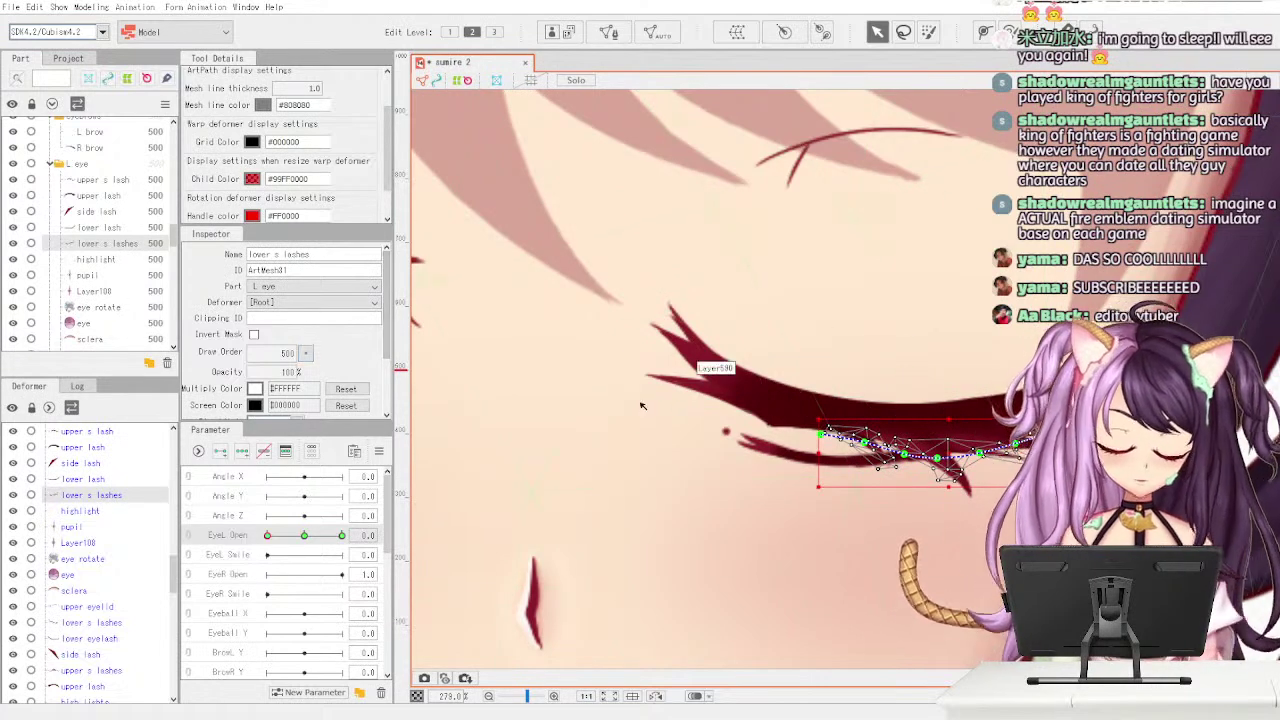
pyautogui.click(107, 261)
pyautogui.click(120, 245)
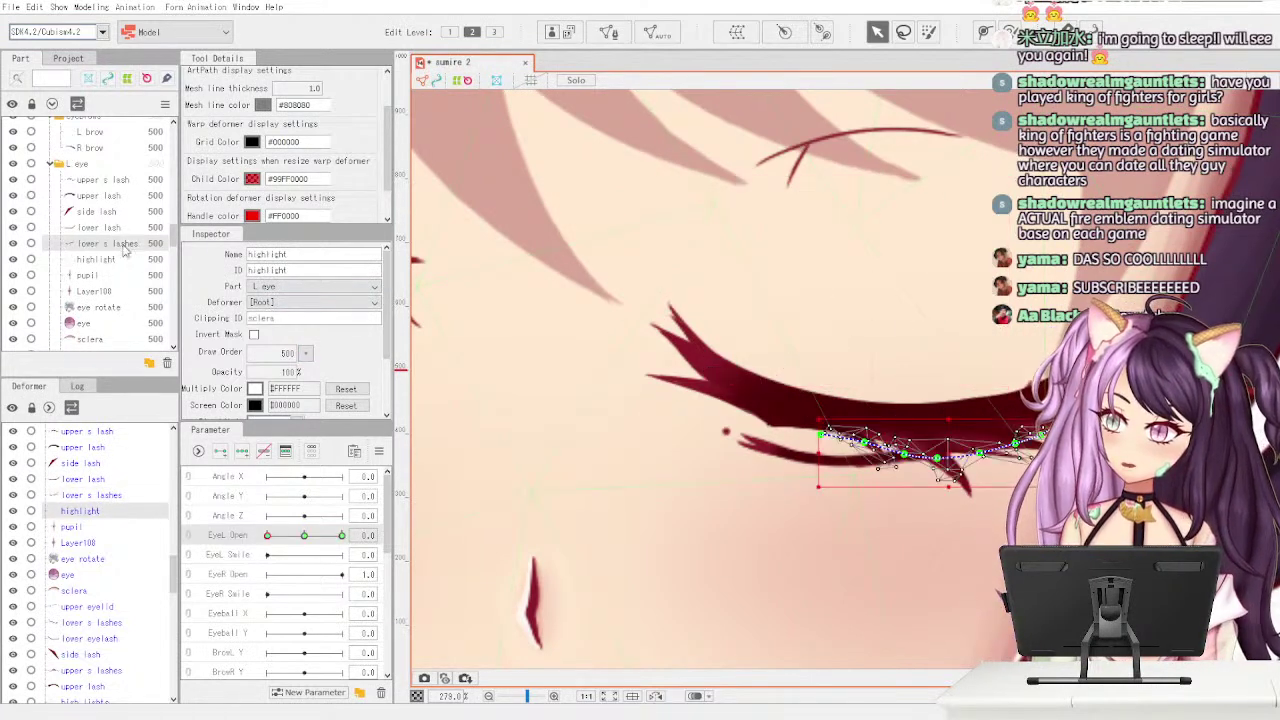
# - At EyeL Open 0.0, compress the lower lash upward onto the closed upper lash and adjust its deform path's inner and outer ends
pyautogui.click(124, 230)
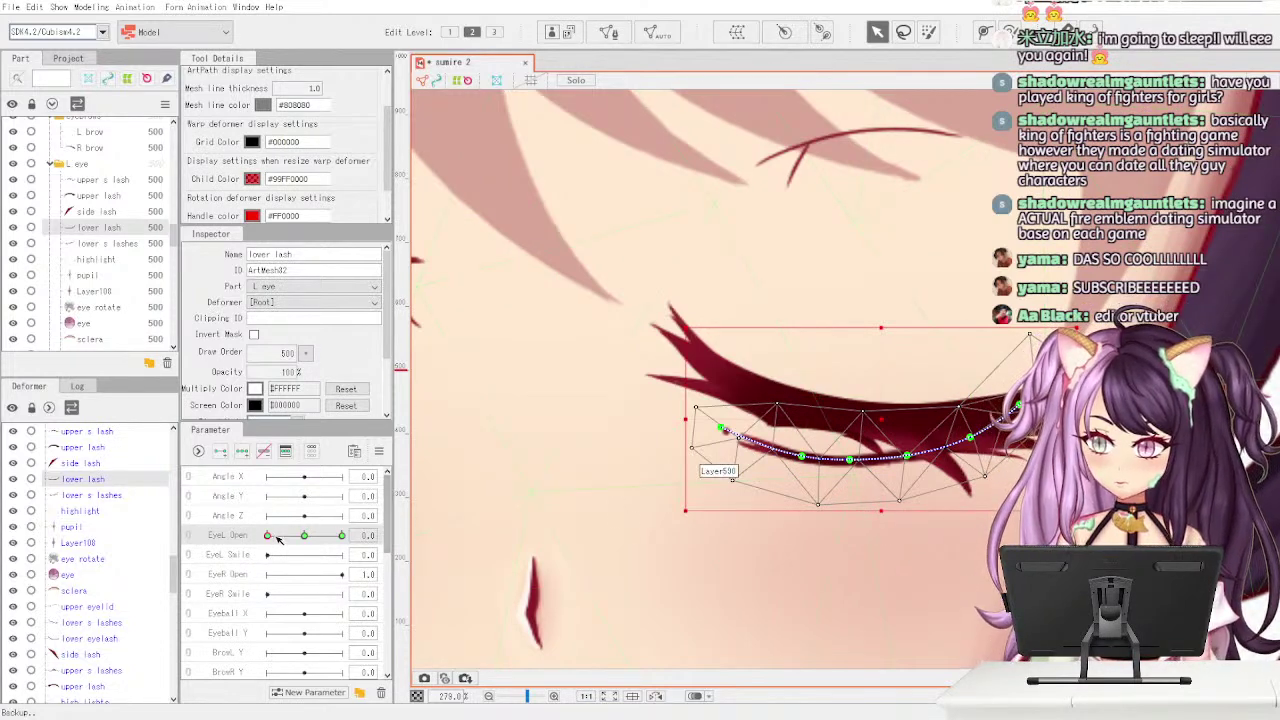
pyautogui.moveTo(881, 510); pyautogui.dragTo(881, 460)
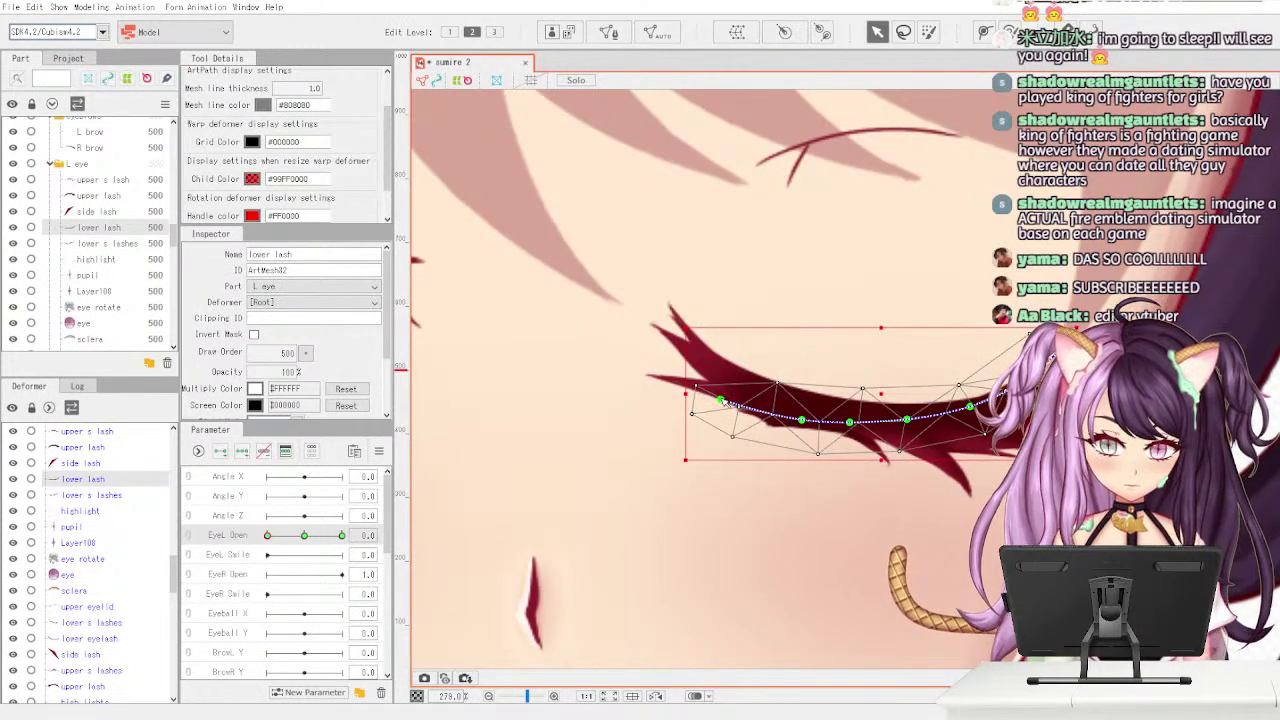
pyautogui.moveTo(721, 401); pyautogui.dragTo(721, 385)
pyautogui.click(1075, 333)
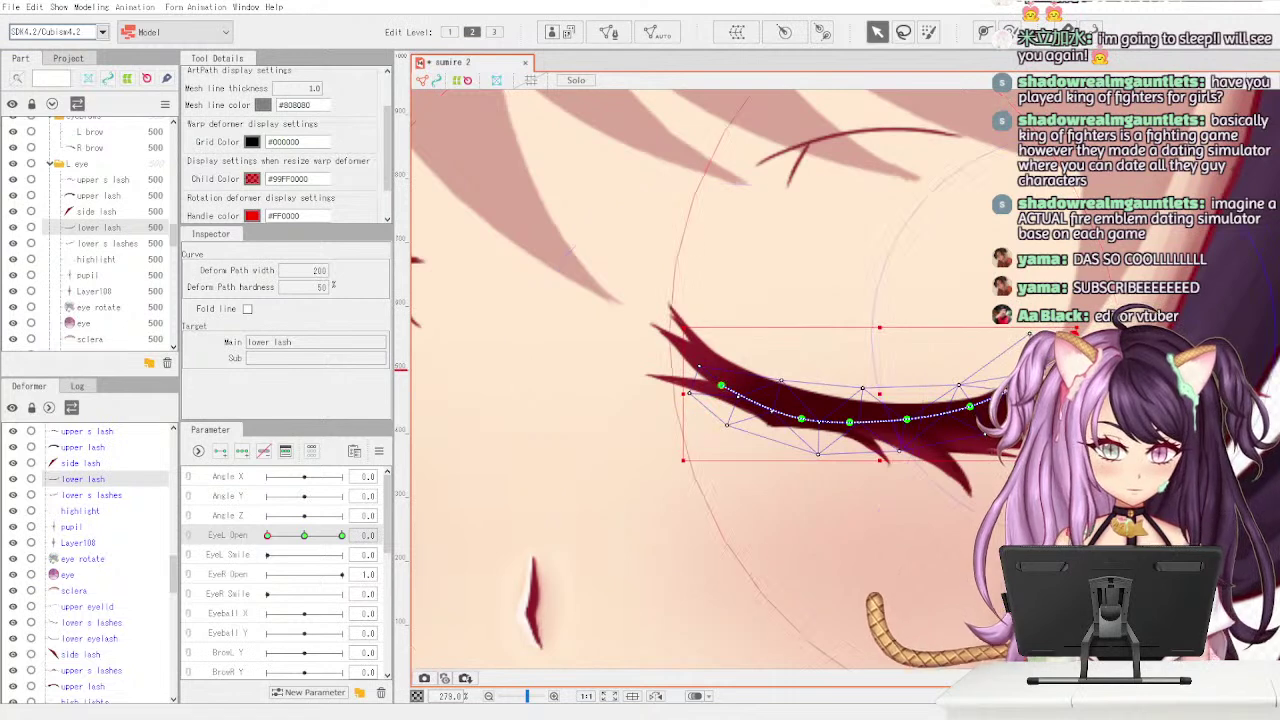
pyautogui.moveTo(1075, 333); pyautogui.dragTo(1076, 343)
pyautogui.moveTo(1020, 382)
pyautogui.mouseDown()
pyautogui.moveTo(974, 416)
pyautogui.moveTo(909, 424)
pyautogui.moveTo(1032, 404)
pyautogui.mouseUp()
pyautogui.hotkey('ctrl', 'z')
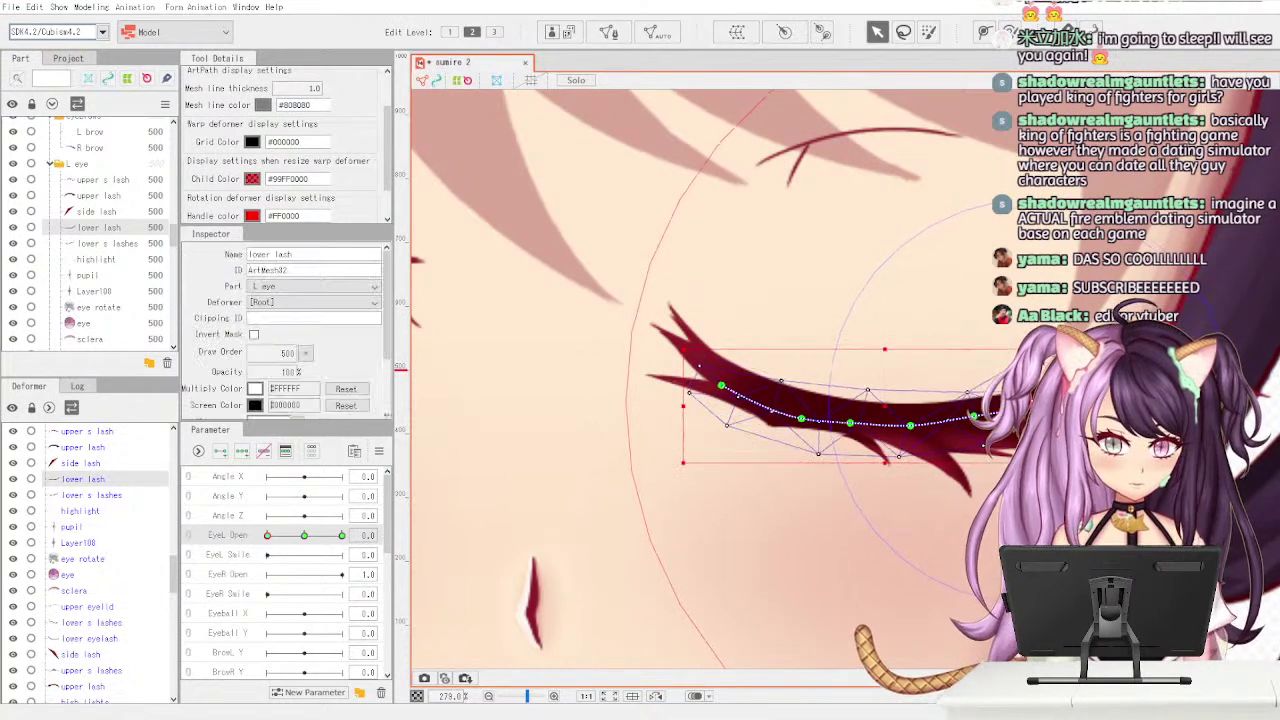
# - Refine the lower lash's outer, middle and inner deform path points to follow the closed lash line at EyeL Open 0.0
pyautogui.moveTo(1079, 363); pyautogui.dragTo(1086, 361)
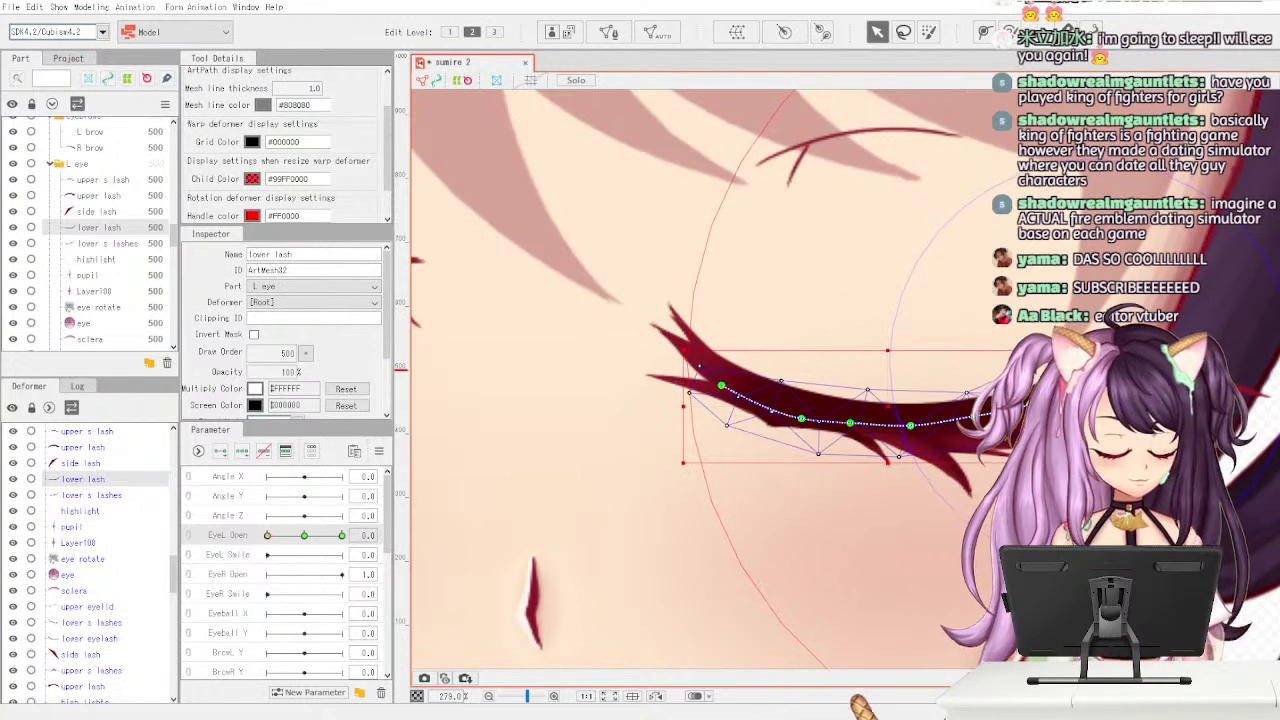
pyautogui.click(1091, 365)
pyautogui.moveTo(974, 416); pyautogui.dragTo(975, 419)
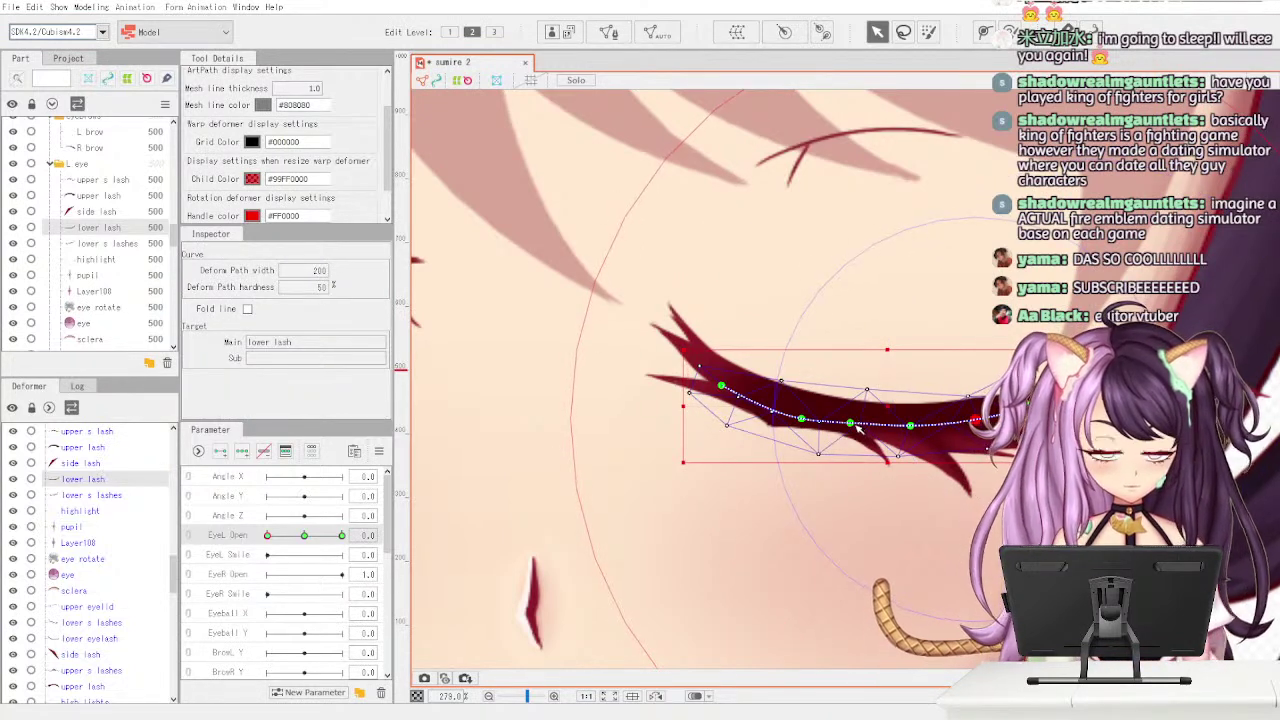
pyautogui.moveTo(851, 423); pyautogui.dragTo(801, 413)
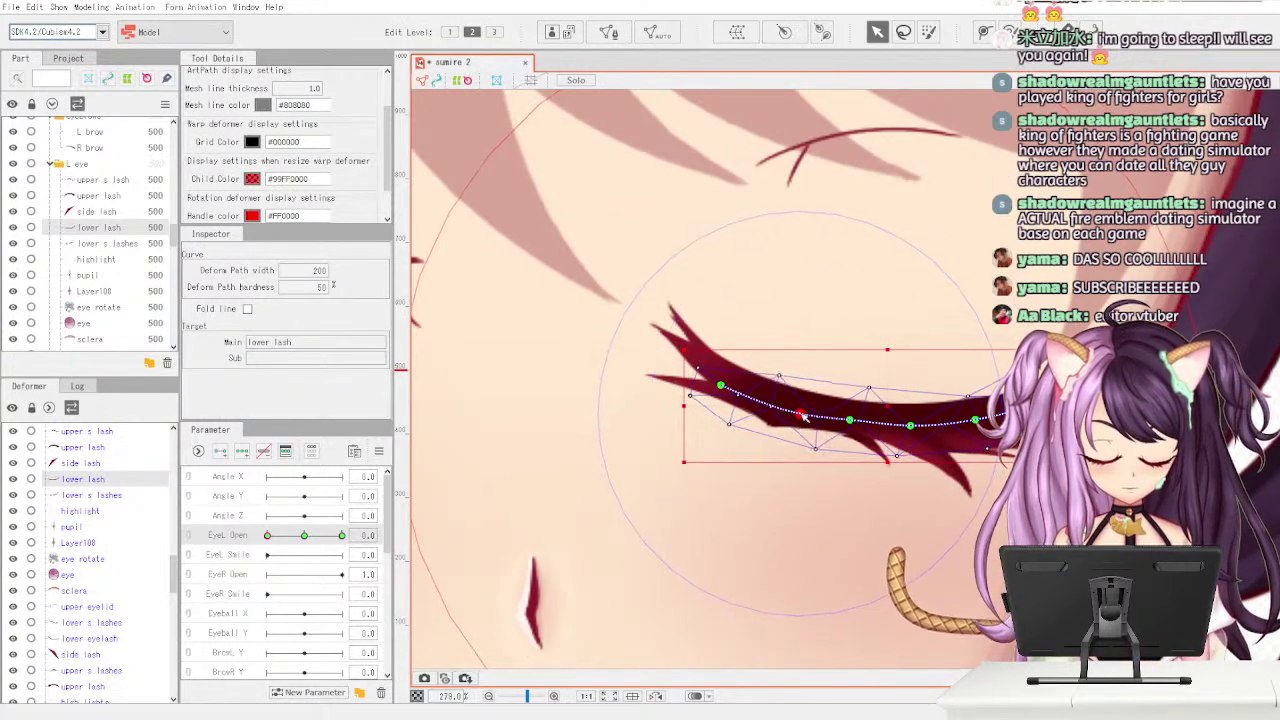
pyautogui.moveTo(721, 385); pyautogui.dragTo(719, 380)
pyautogui.moveTo(801, 414); pyautogui.dragTo(801, 412)
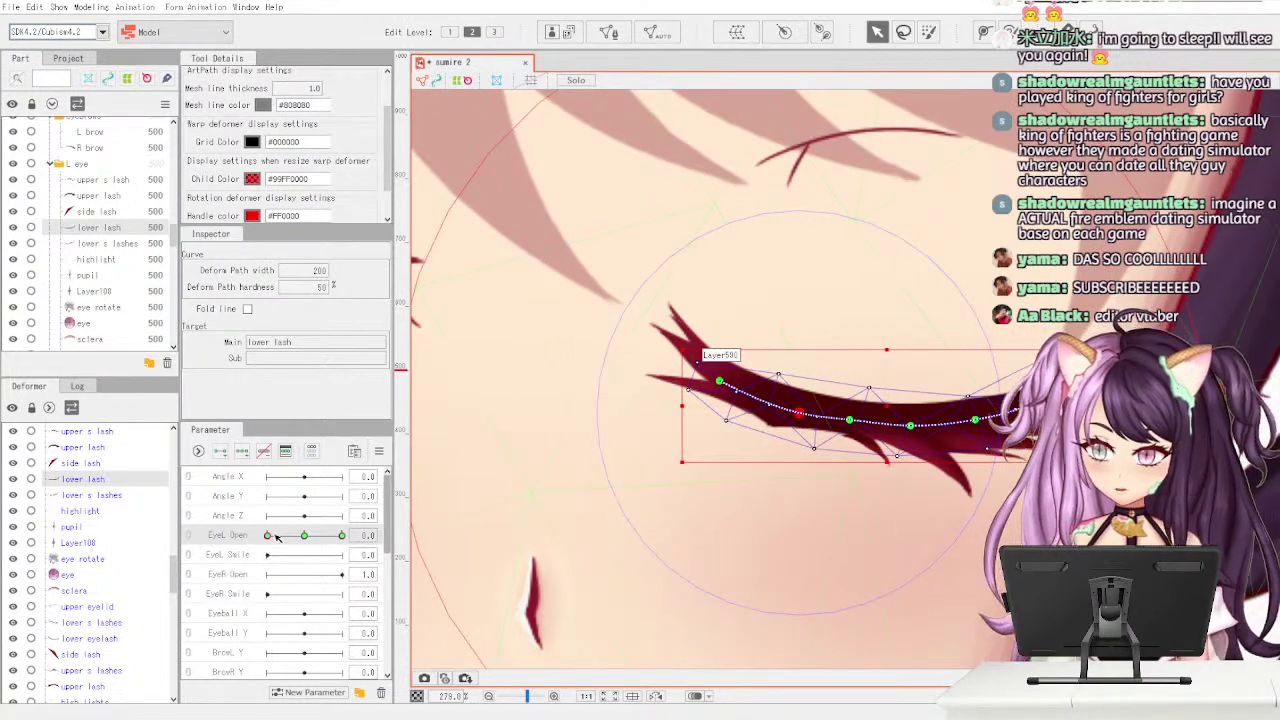
# - Set EyeL Open to 0.5 and raise the lower lash's inner and middle deform path points into a smooth, shallower curve
pyautogui.moveTo(278, 537); pyautogui.dragTo(310, 548)
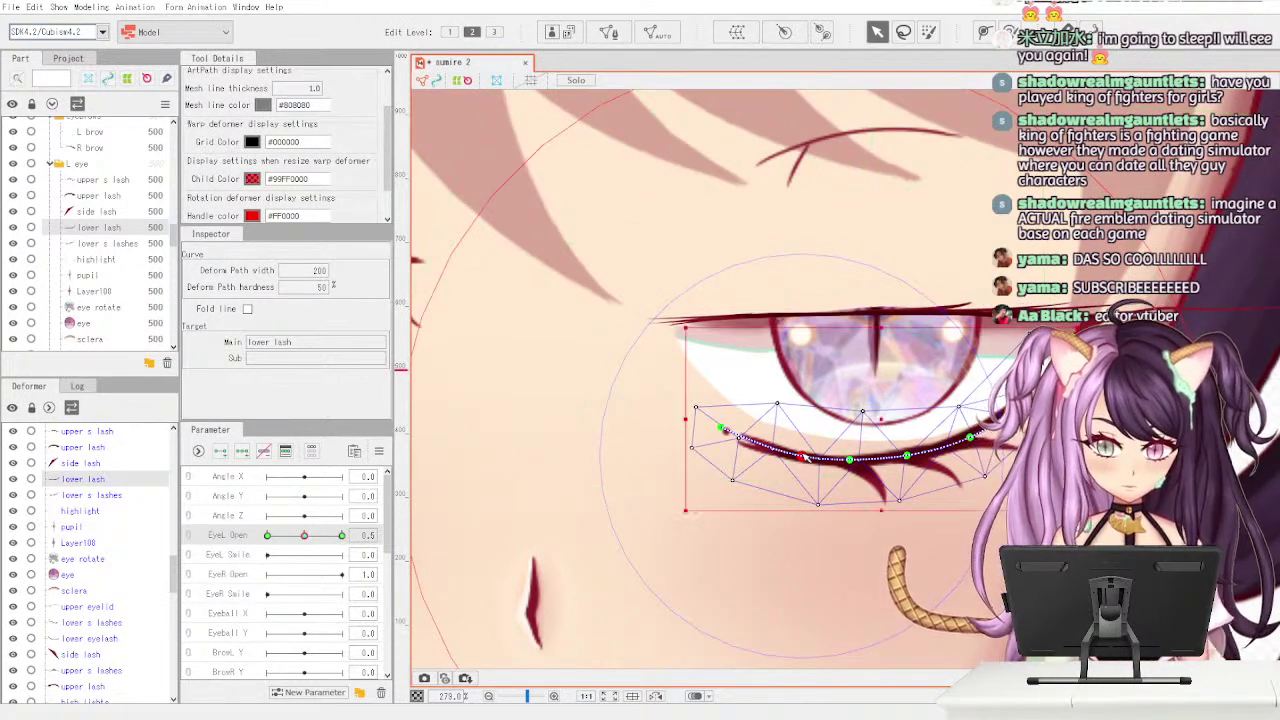
pyautogui.click(805, 458)
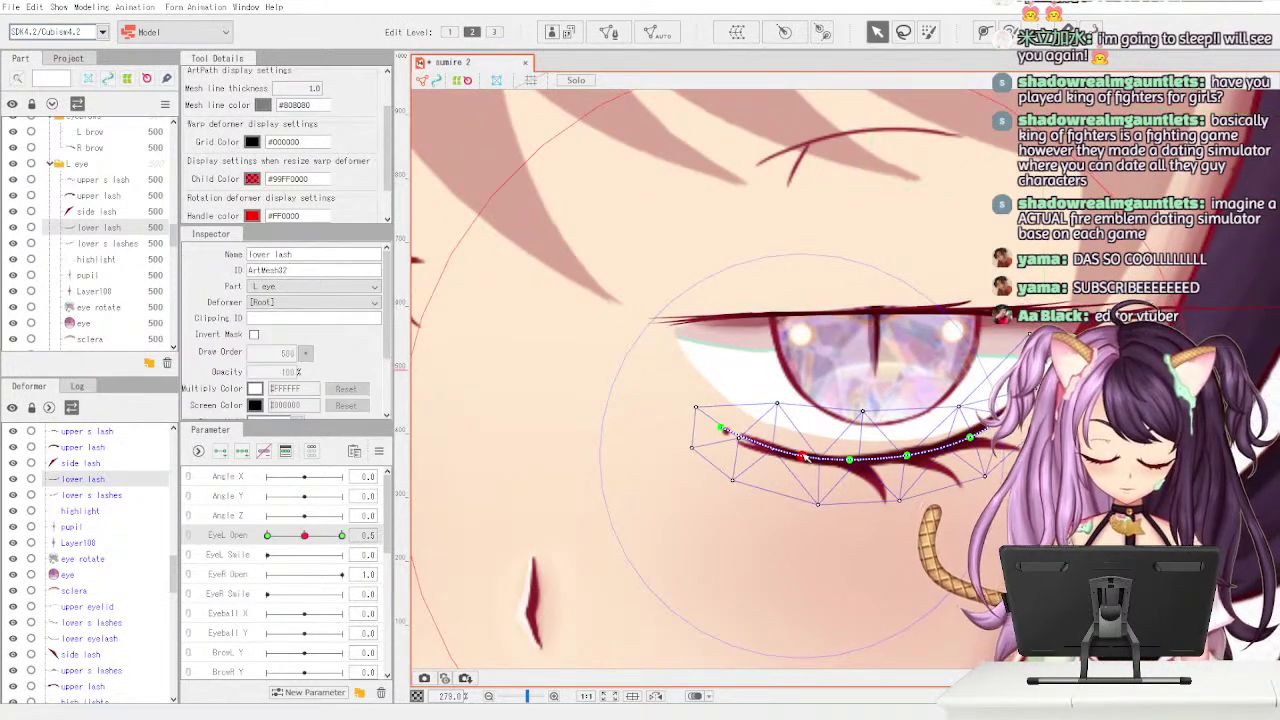
pyautogui.moveTo(803, 458); pyautogui.dragTo(803, 434)
pyautogui.moveTo(721, 427); pyautogui.dragTo(721, 401)
pyautogui.moveTo(780, 373); pyautogui.dragTo(718, 397)
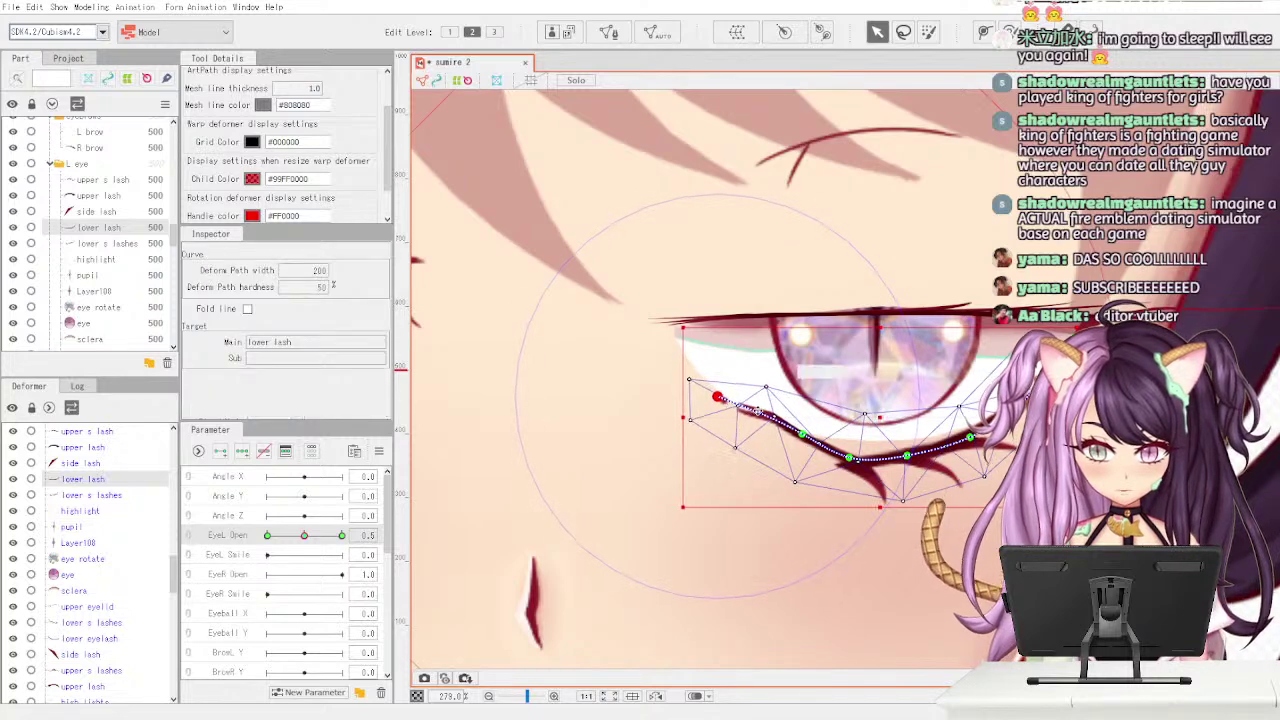
pyautogui.moveTo(803, 434); pyautogui.dragTo(972, 433)
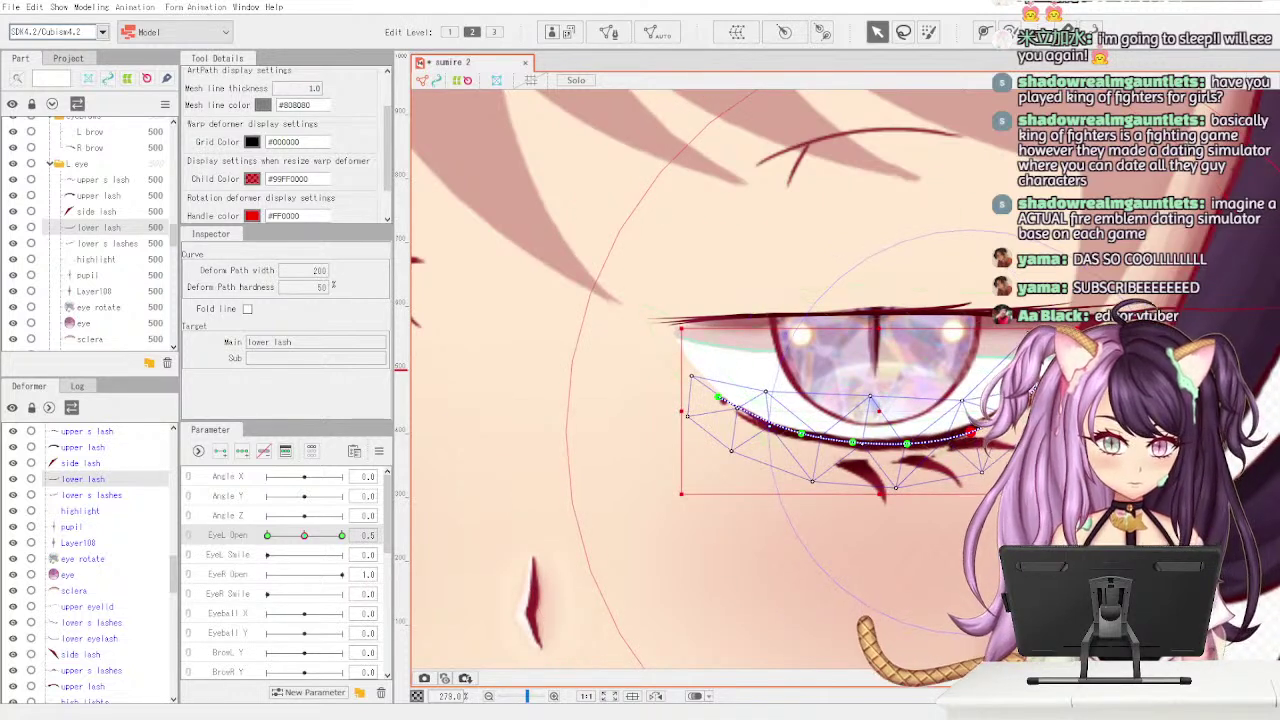
# - Adjust the lower lash's outer end and nudge its surrounding mesh vertices to smooth the lash shape at EyeL Open 0.5
pyautogui.click(1000, 418)
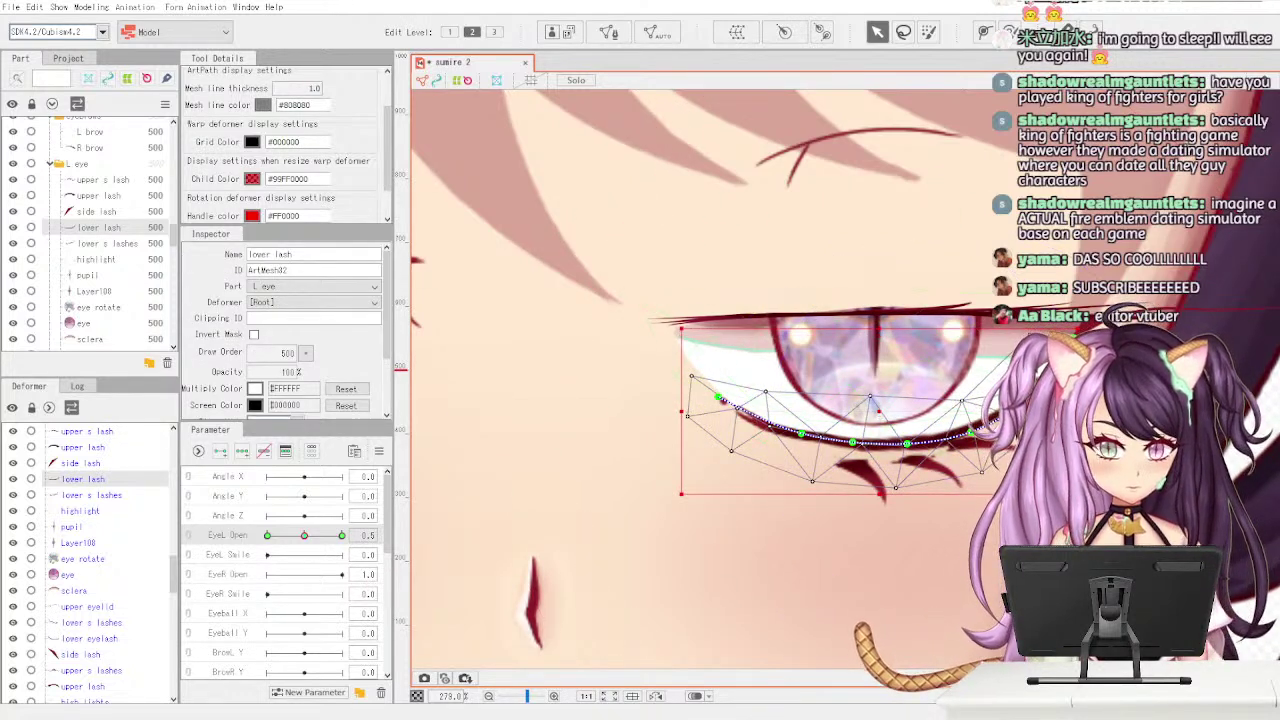
pyautogui.hotkey('ctrl', 'z')
pyautogui.moveTo(1020, 402); pyautogui.dragTo(1020, 402)
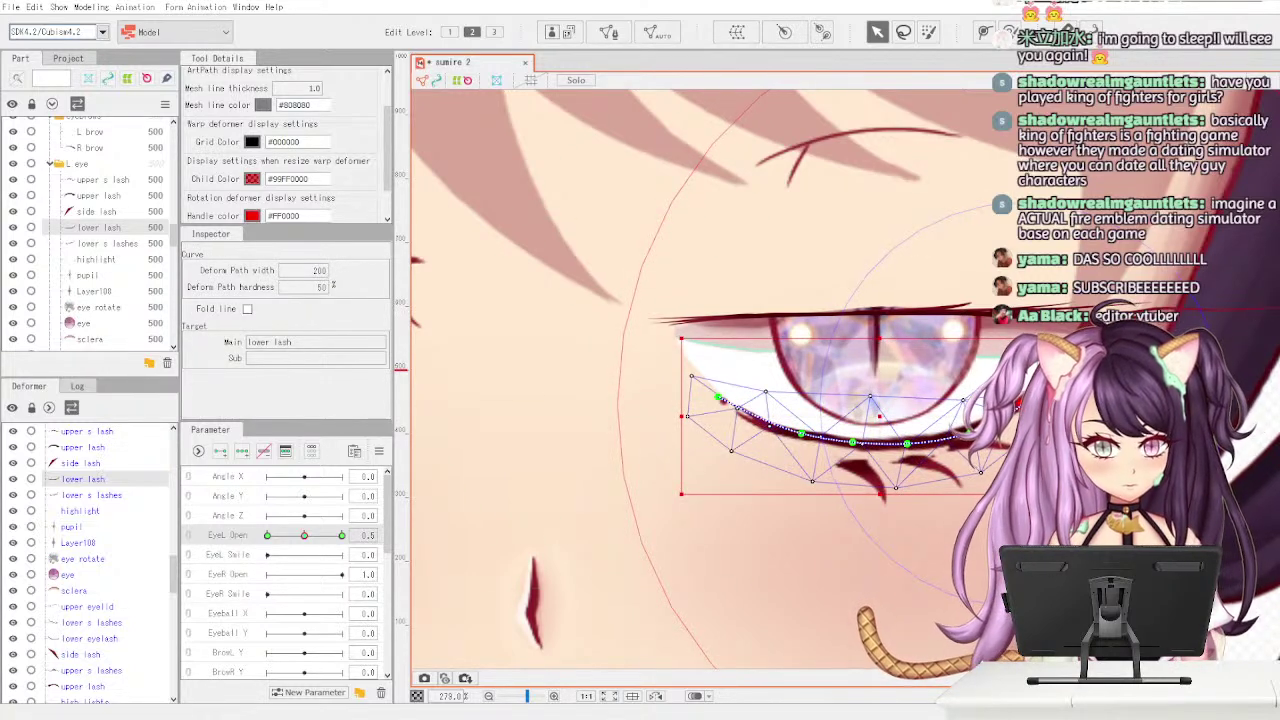
pyautogui.hotkey('ctrl', 'z')
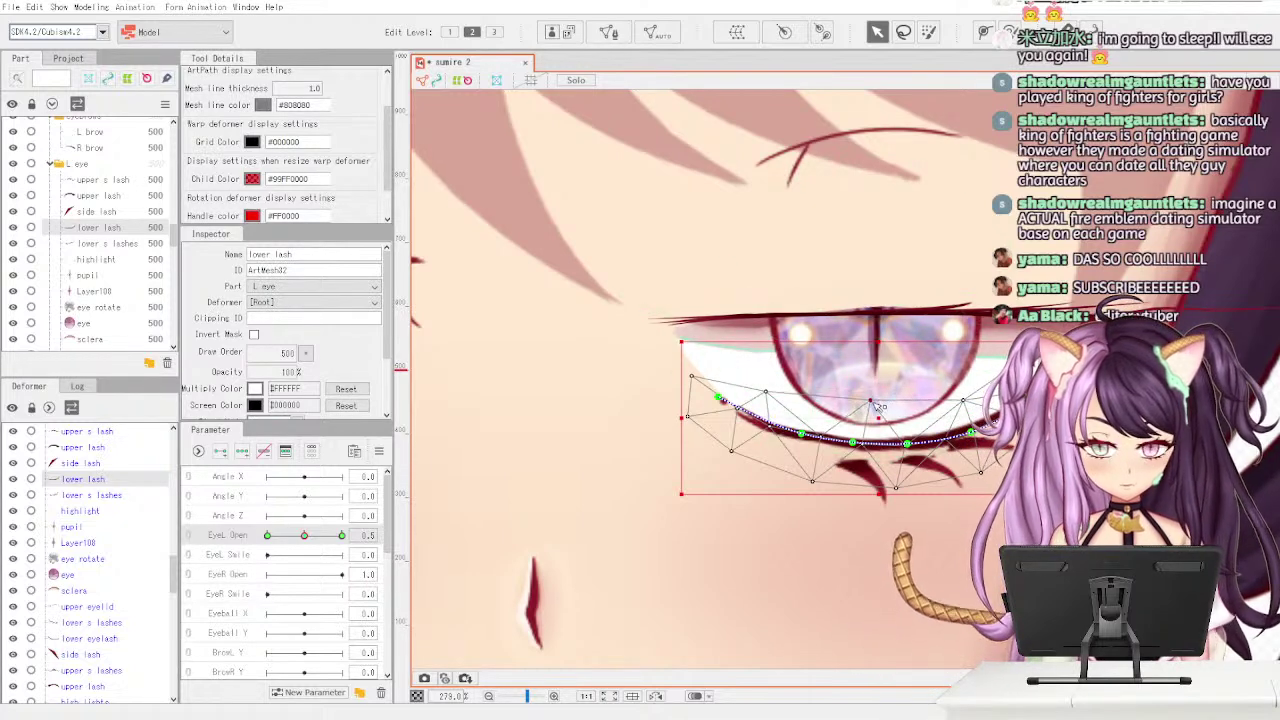
pyautogui.moveTo(814, 487); pyautogui.dragTo(814, 482)
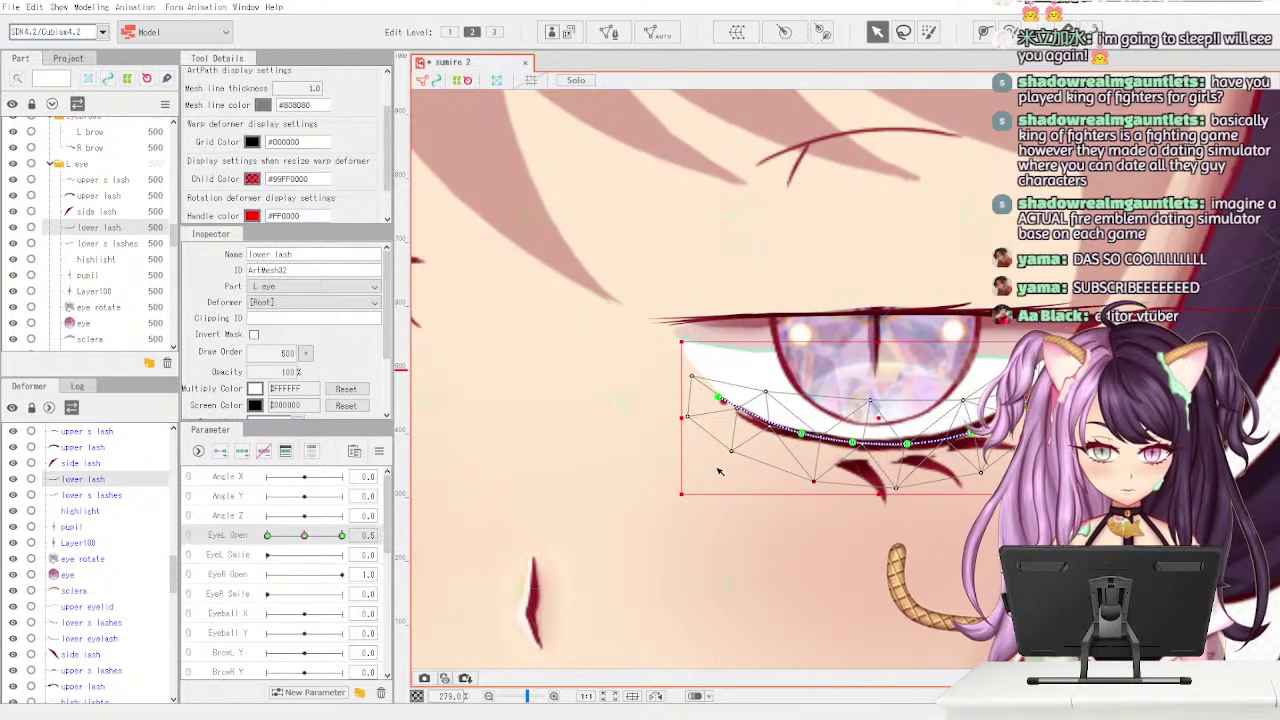
pyautogui.moveTo(732, 452); pyautogui.dragTo(720, 394)
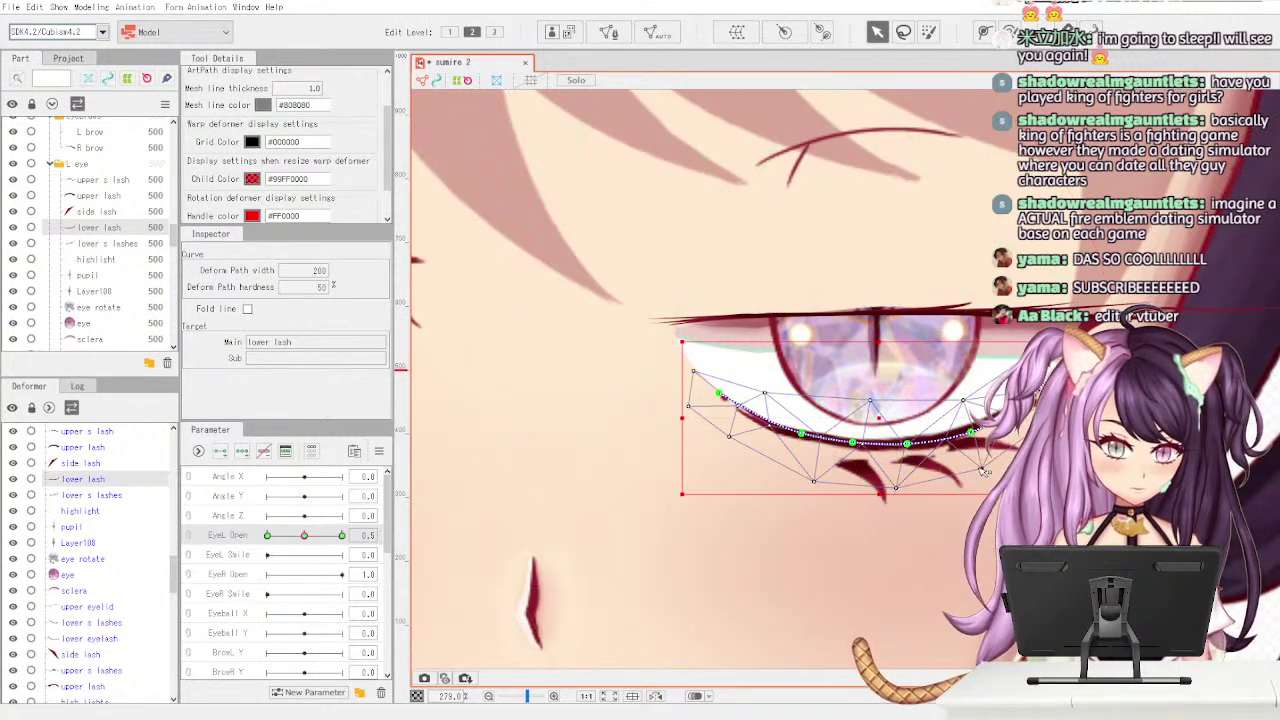
pyautogui.click(880, 411)
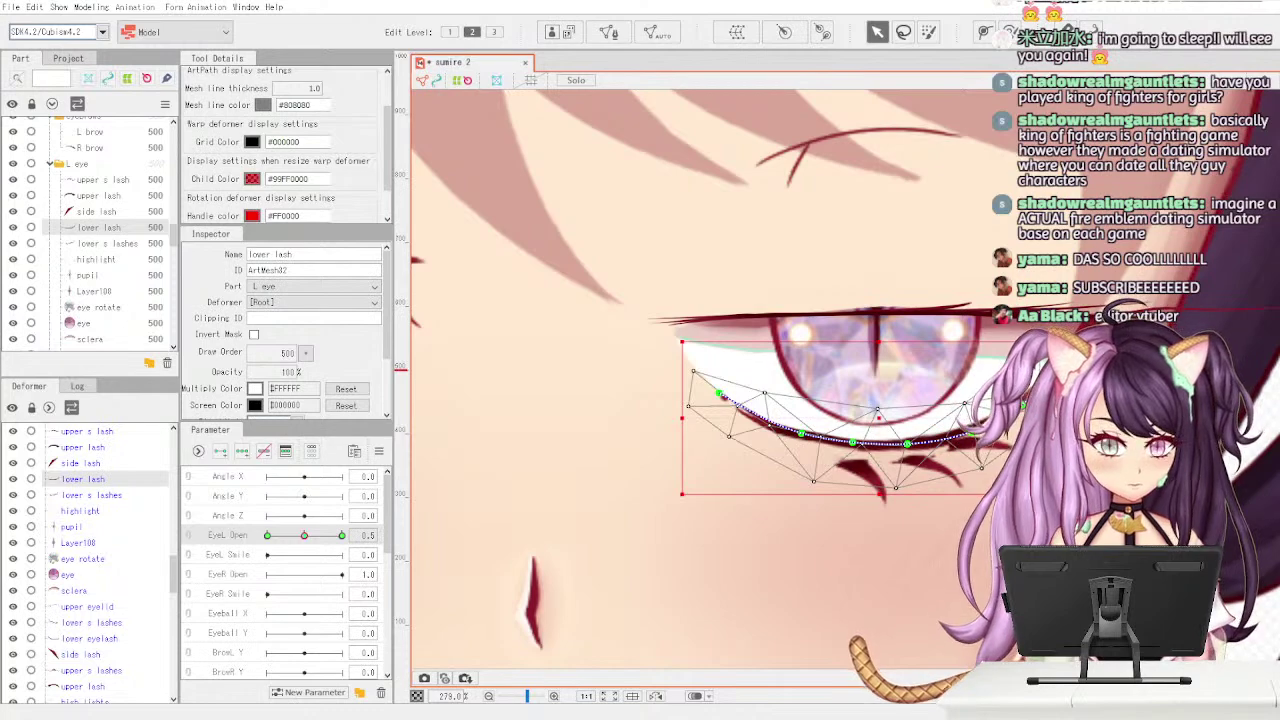
pyautogui.moveTo(300, 537)
pyautogui.mouseDown()
pyautogui.moveTo(348, 535)
pyautogui.moveTo(267, 535)
pyautogui.moveTo(345, 535)
pyautogui.moveTo(275, 535)
pyautogui.moveTo(307, 545)
pyautogui.mouseUp()
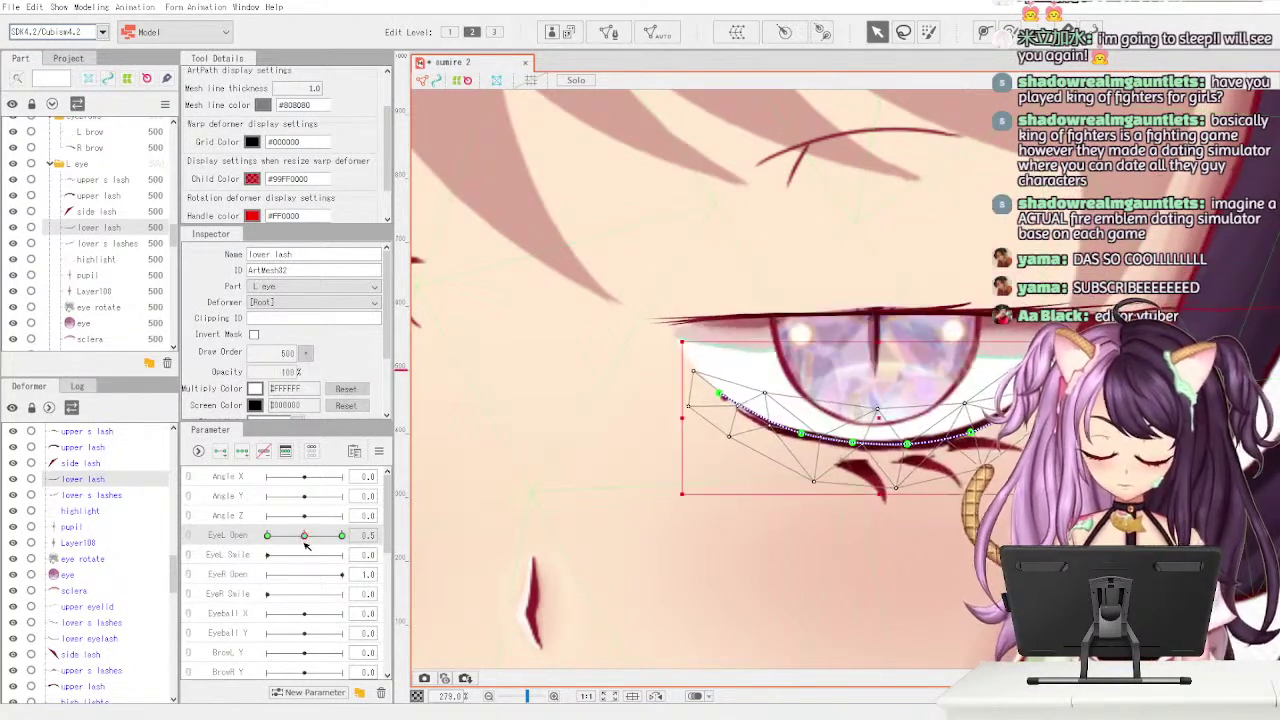
# - At EyeL Open 0.5, compress the lower s lashes upward against the lower lash and fine-tune their deform path points
pyautogui.click(123, 183)
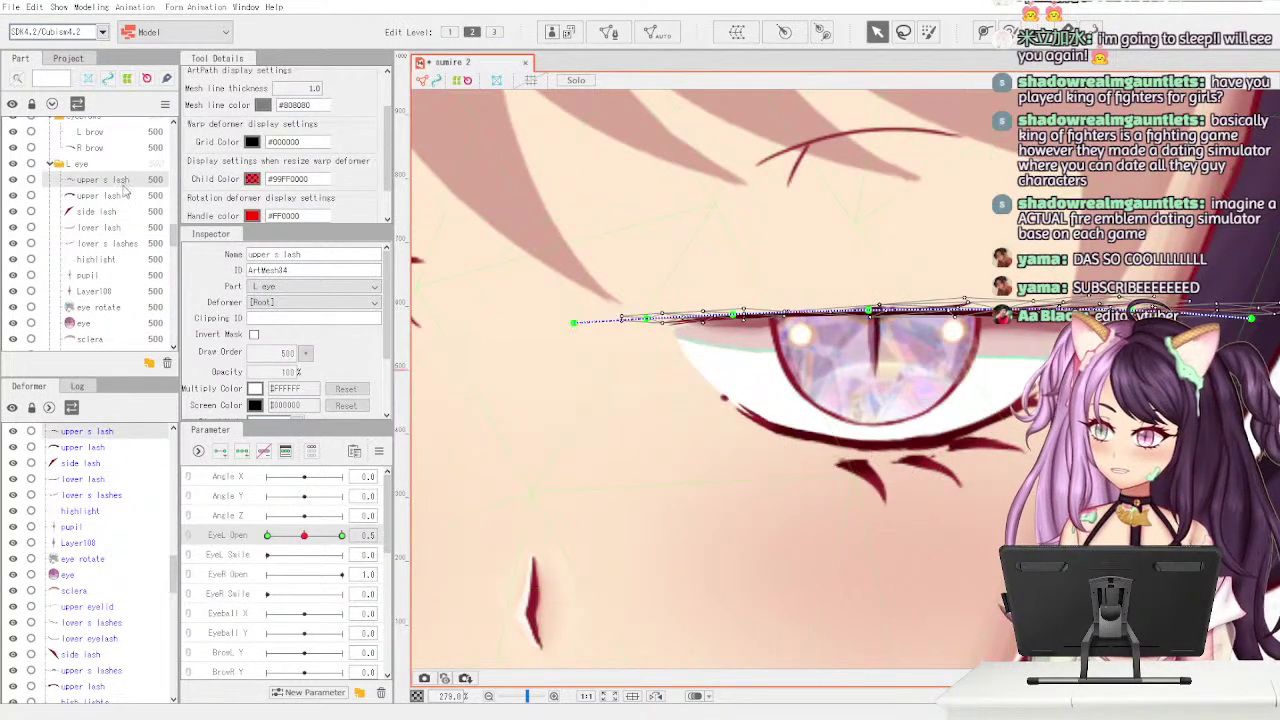
pyautogui.click(108, 243)
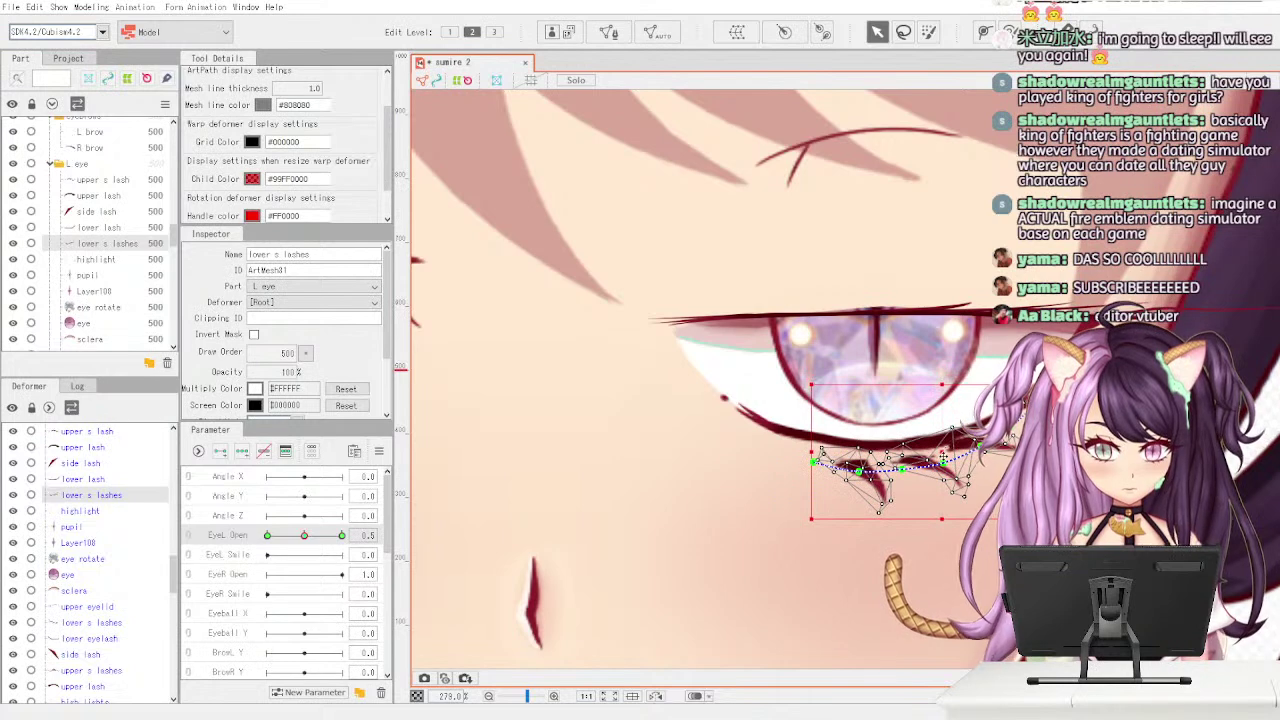
pyautogui.moveTo(942, 521); pyautogui.dragTo(942, 501)
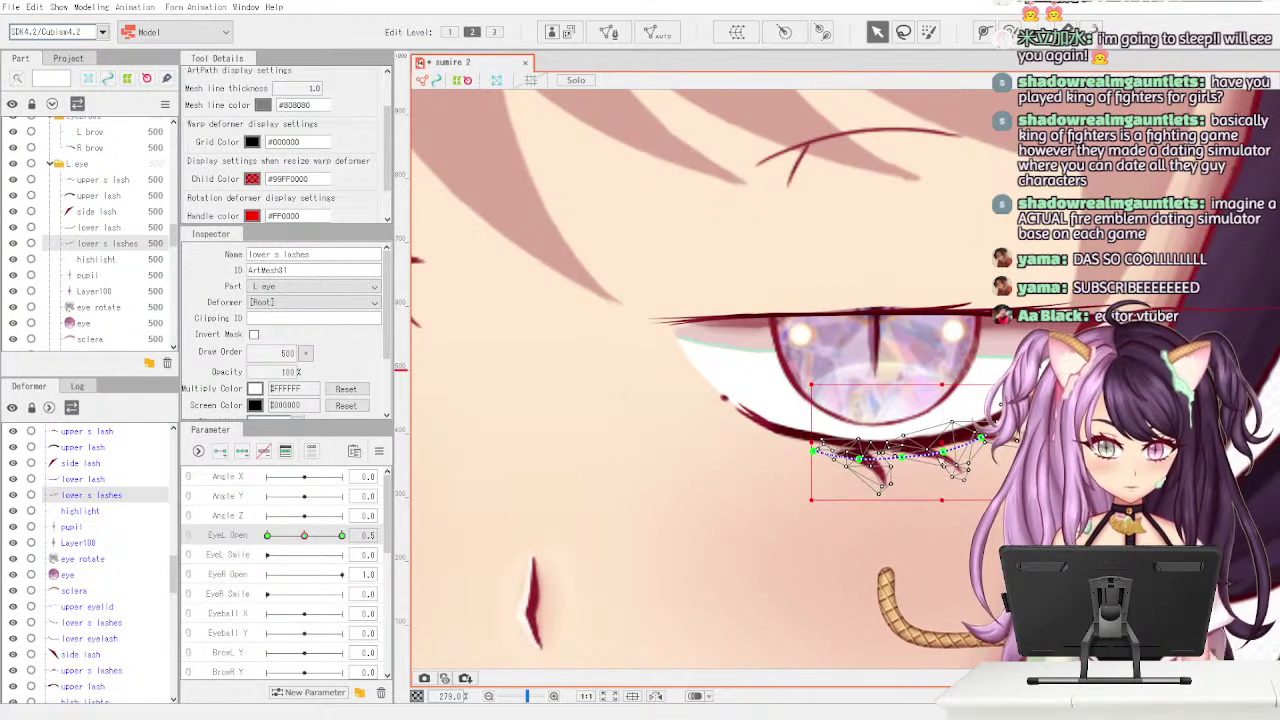
pyautogui.moveTo(941, 449); pyautogui.dragTo(941, 447)
pyautogui.moveTo(941, 497); pyautogui.dragTo(941, 495)
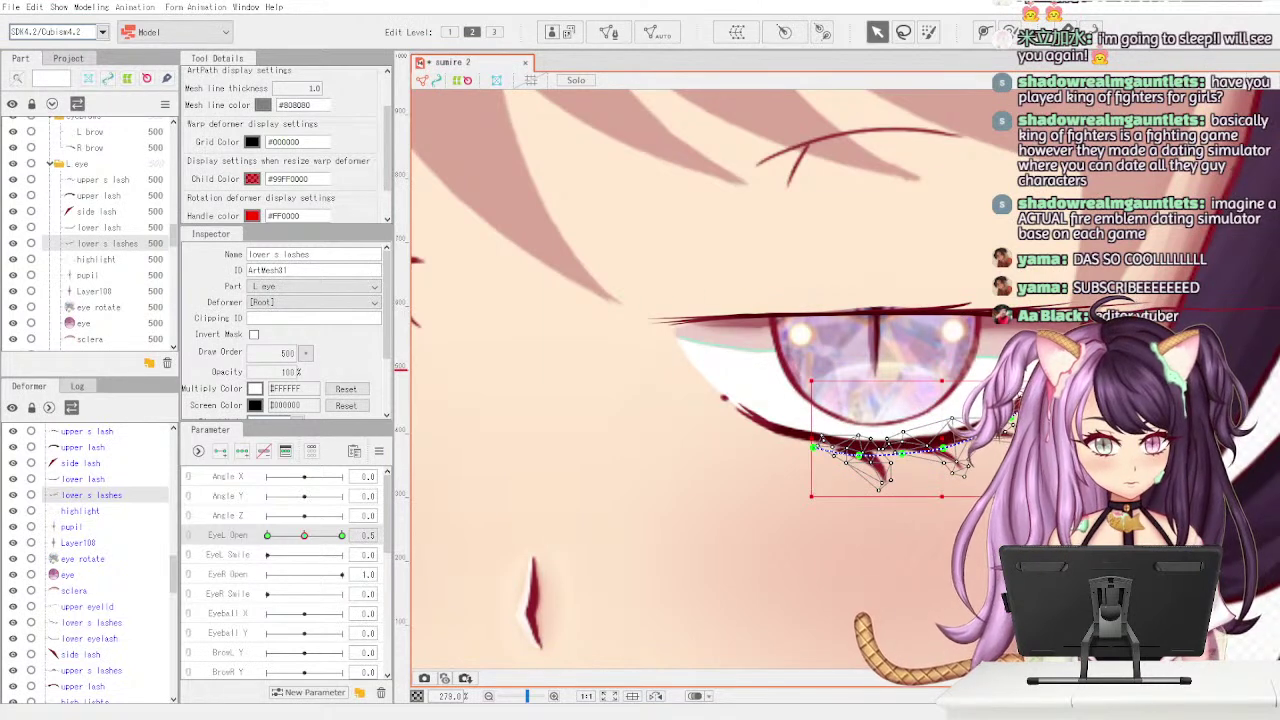
pyautogui.click(1014, 412)
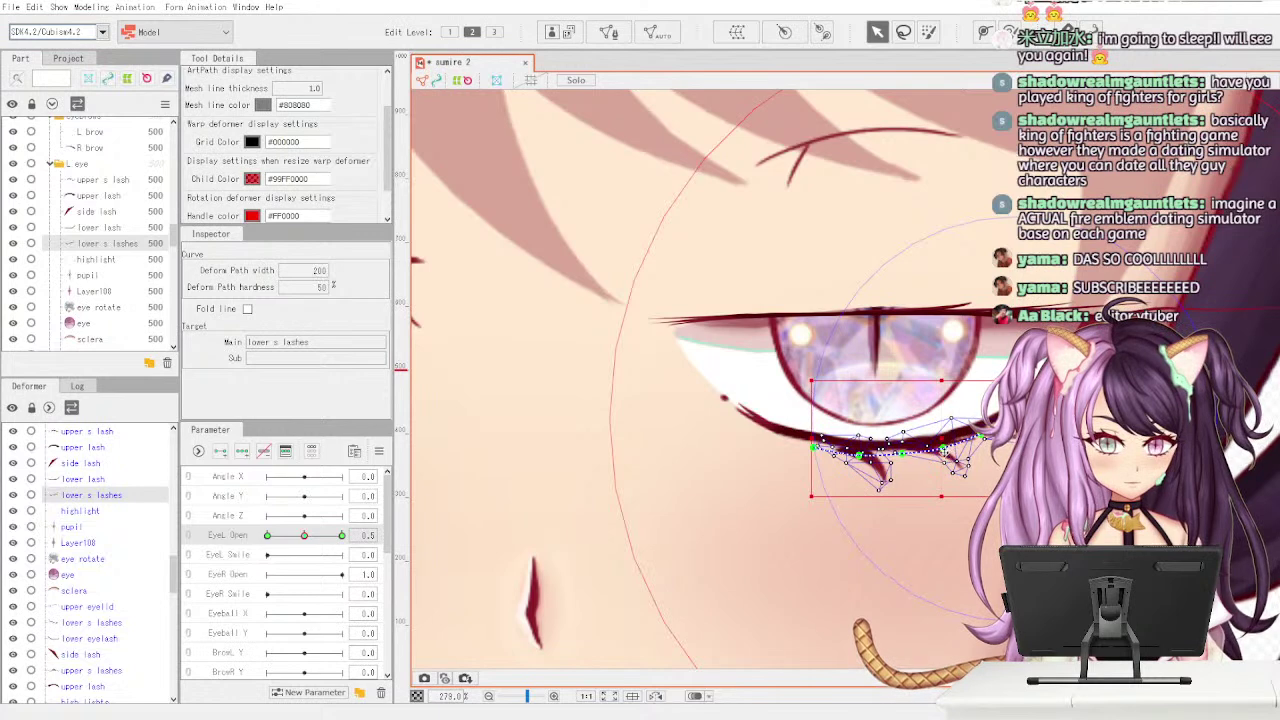
pyautogui.click(941, 464)
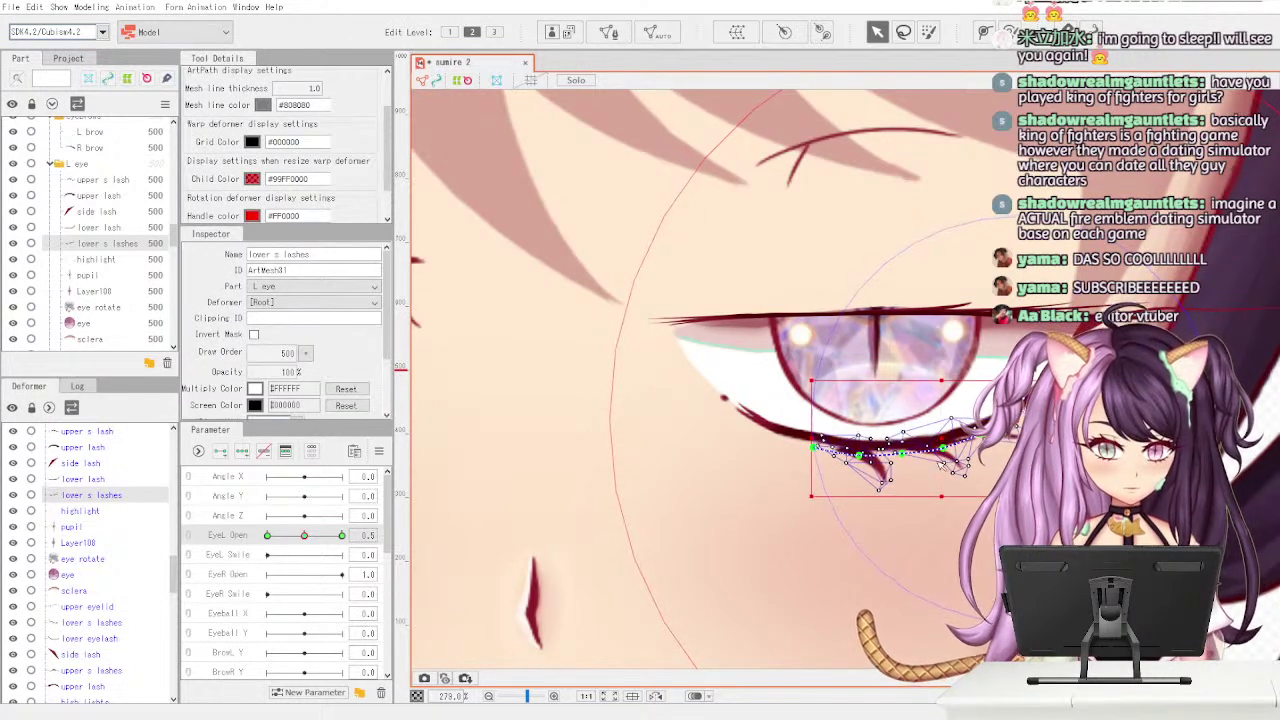
pyautogui.press('p')
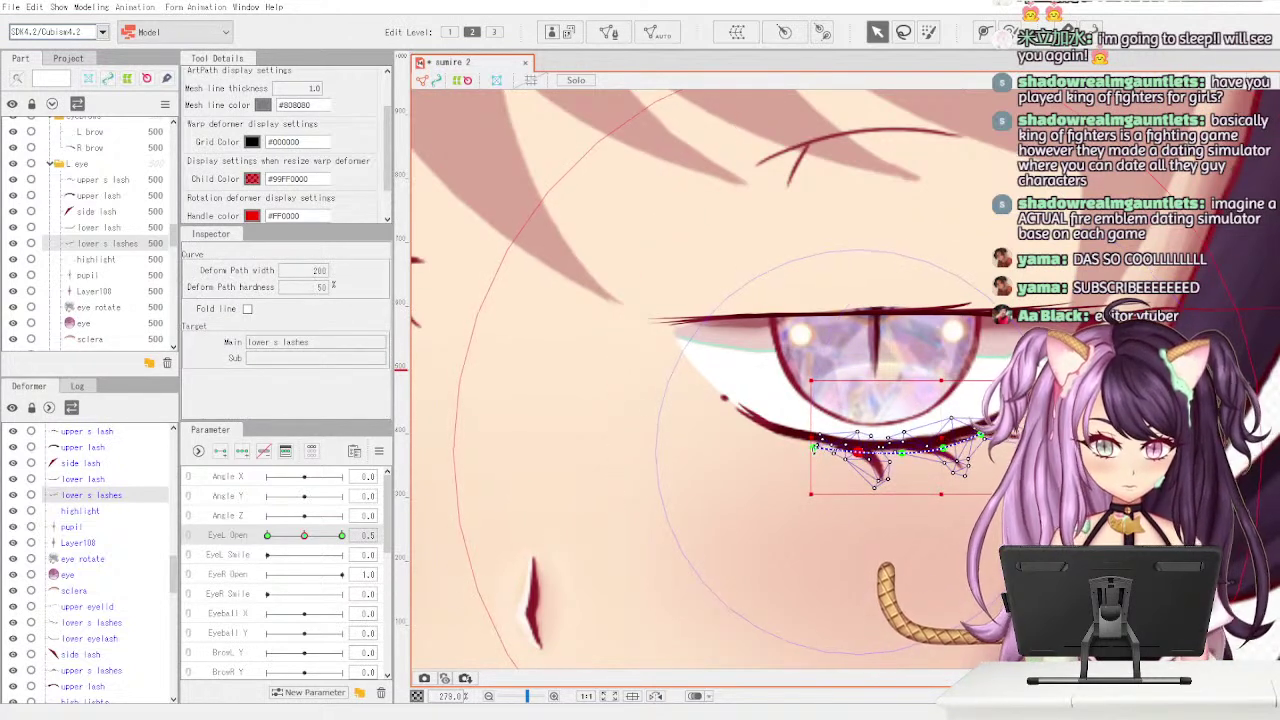
pyautogui.press('v')
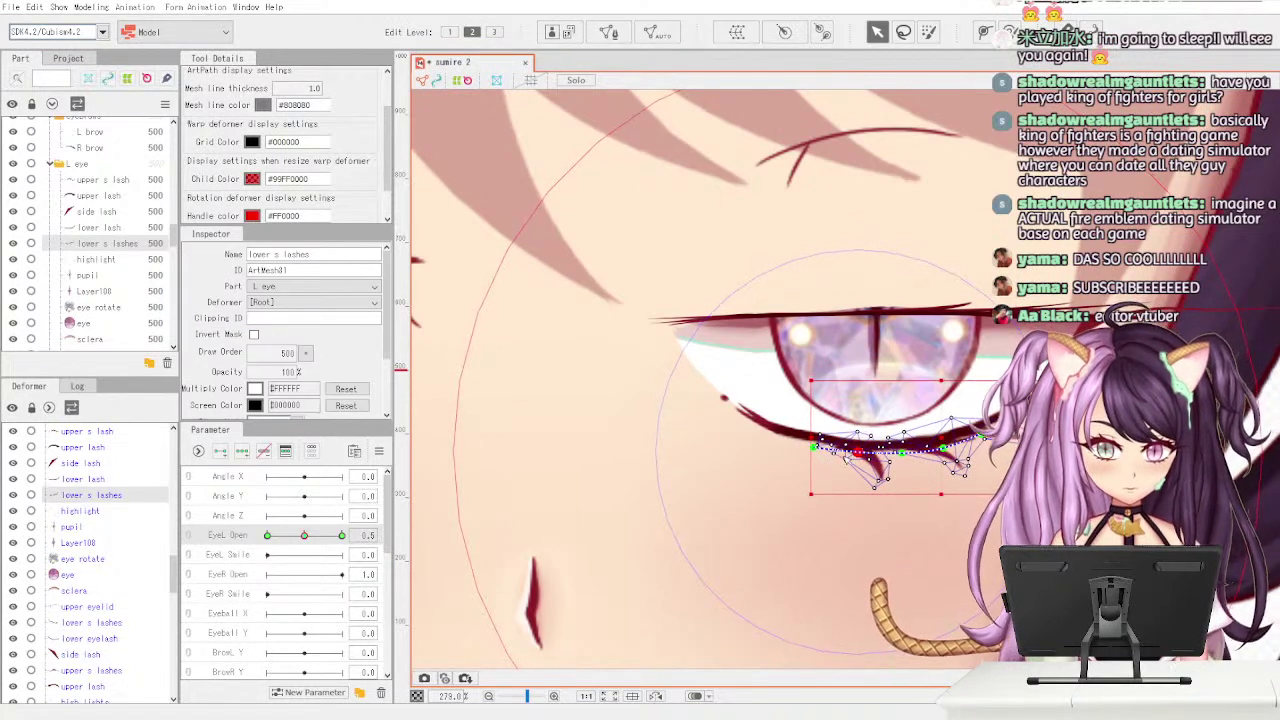
# - Deselect the mesh and preview the left eye's blink on the whole face by sweeping EyeL Open, ending at 0.0
pyautogui.scroll(1, 954, 284)
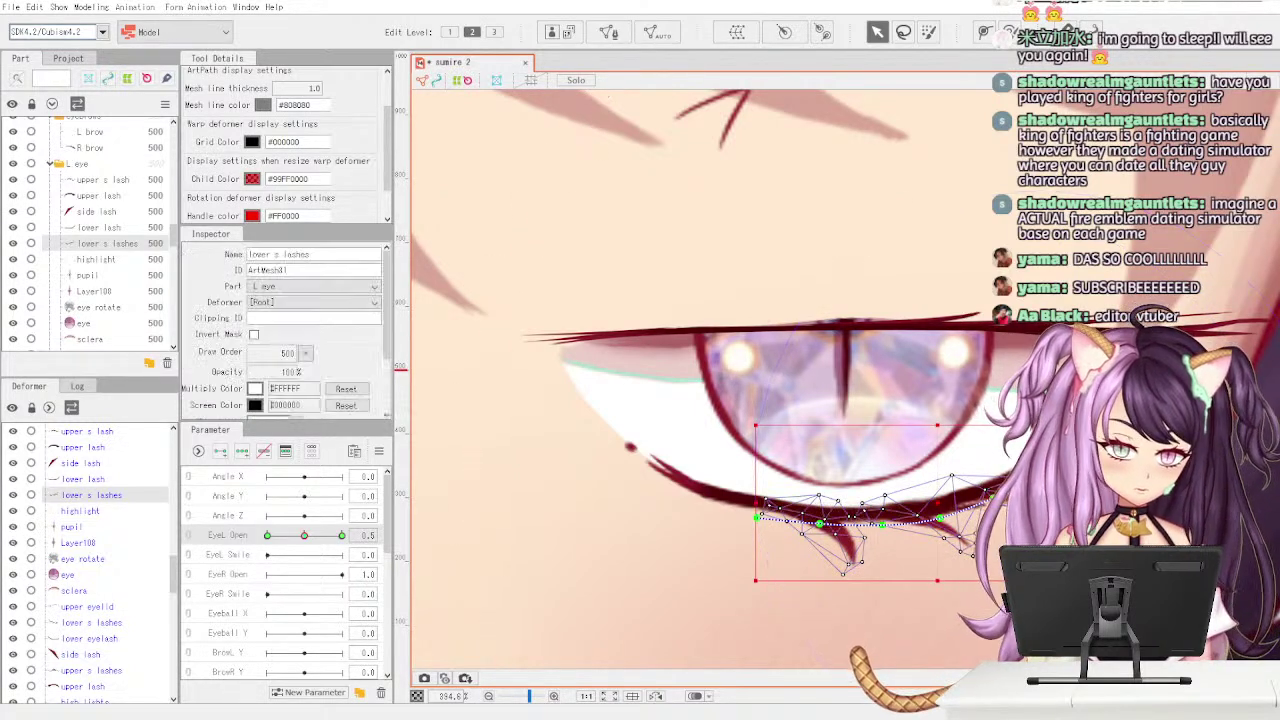
pyautogui.scroll(-3, 1073, 493)
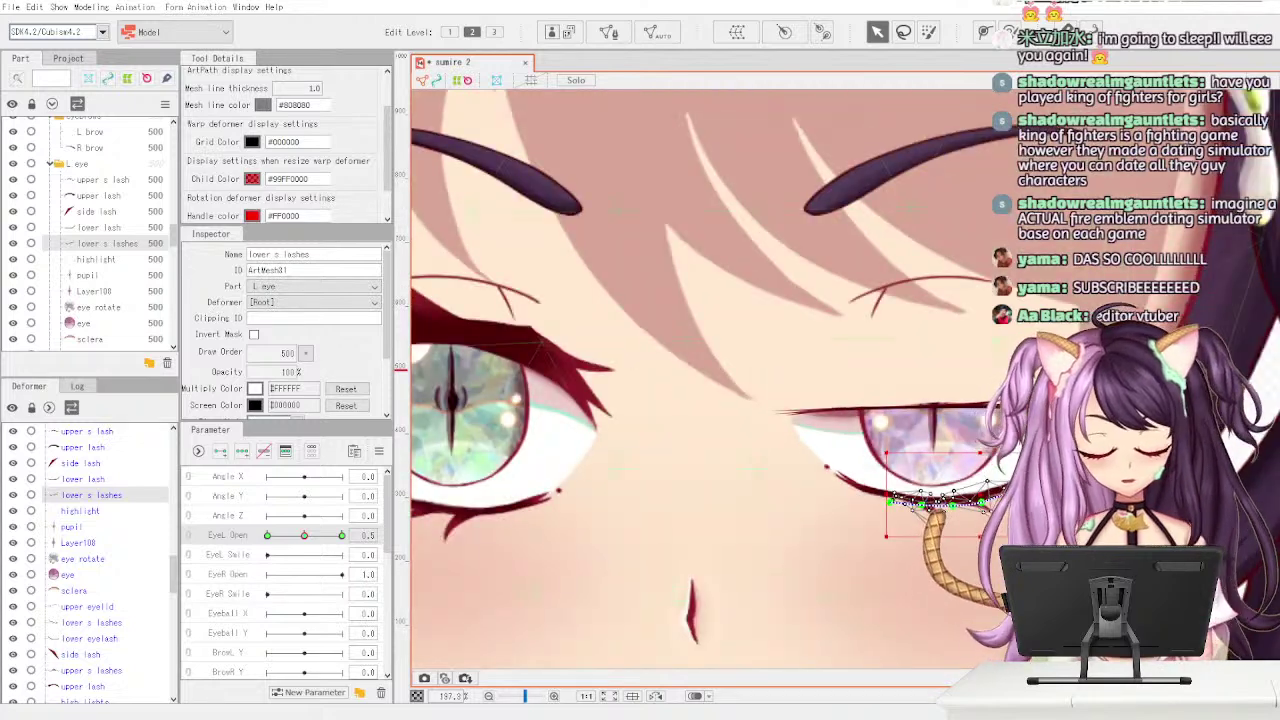
pyautogui.click(1248, 422)
pyautogui.scroll(-4, 1248, 422)
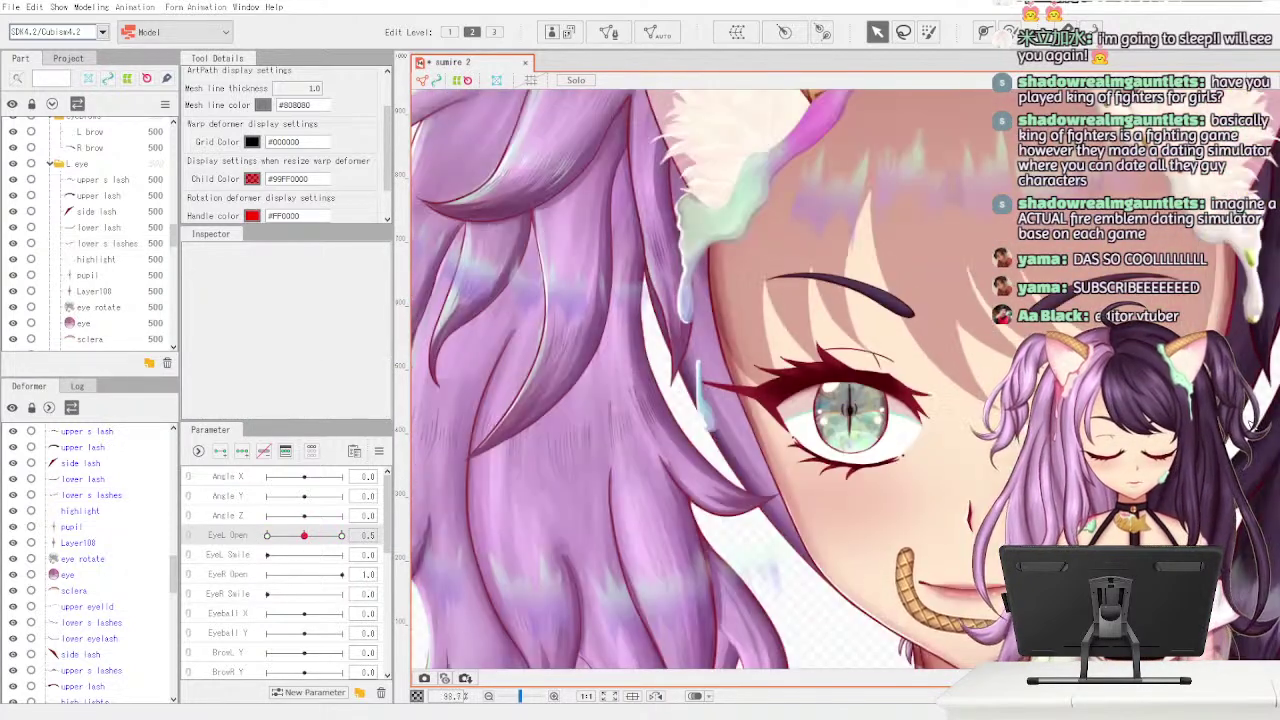
pyautogui.moveTo(341, 536); pyautogui.dragTo(259, 538)
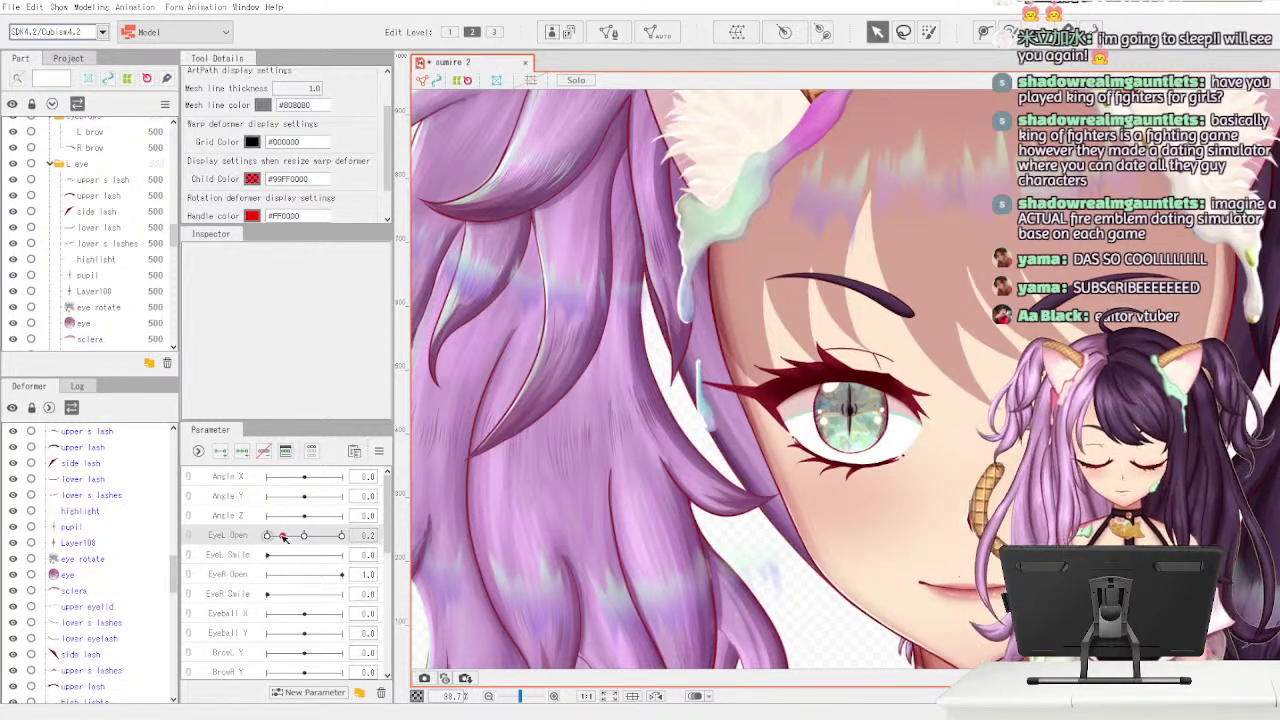
pyautogui.moveTo(284, 538); pyautogui.dragTo(270, 538)
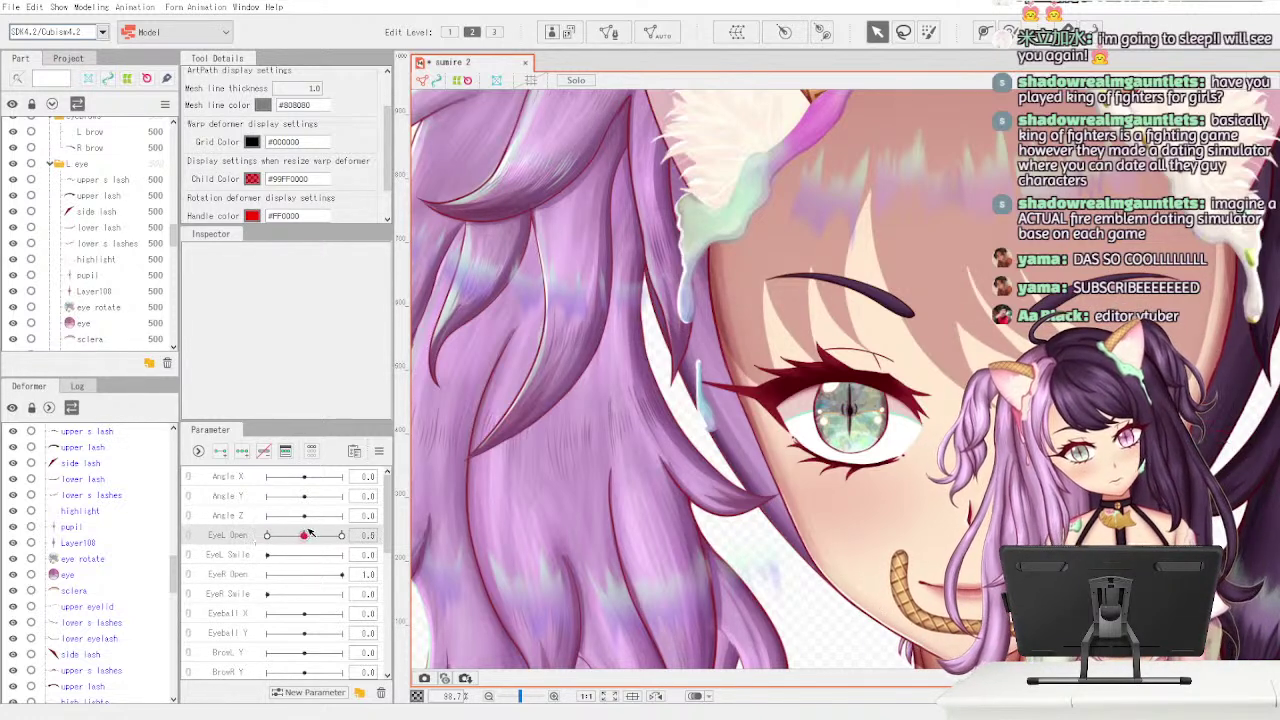
pyautogui.moveTo(323, 533); pyautogui.dragTo(265, 553)
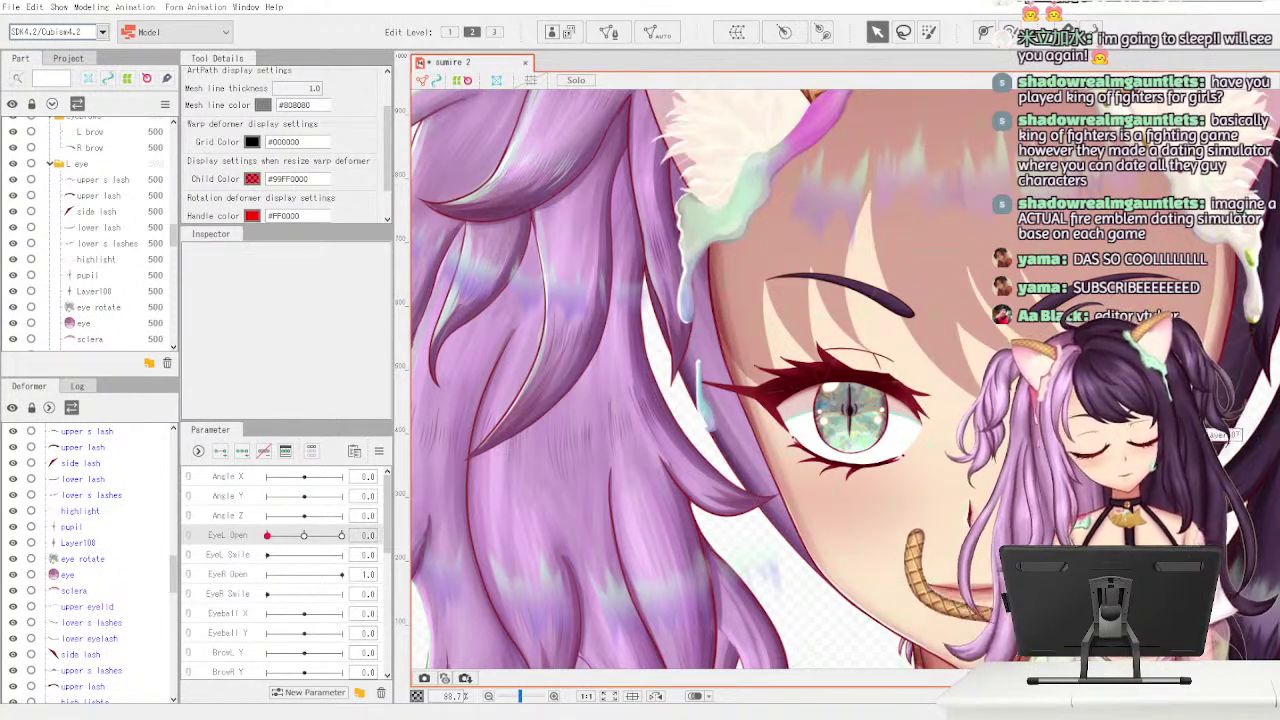
pyautogui.moveTo(1005, 490); pyautogui.dragTo(811, 343)
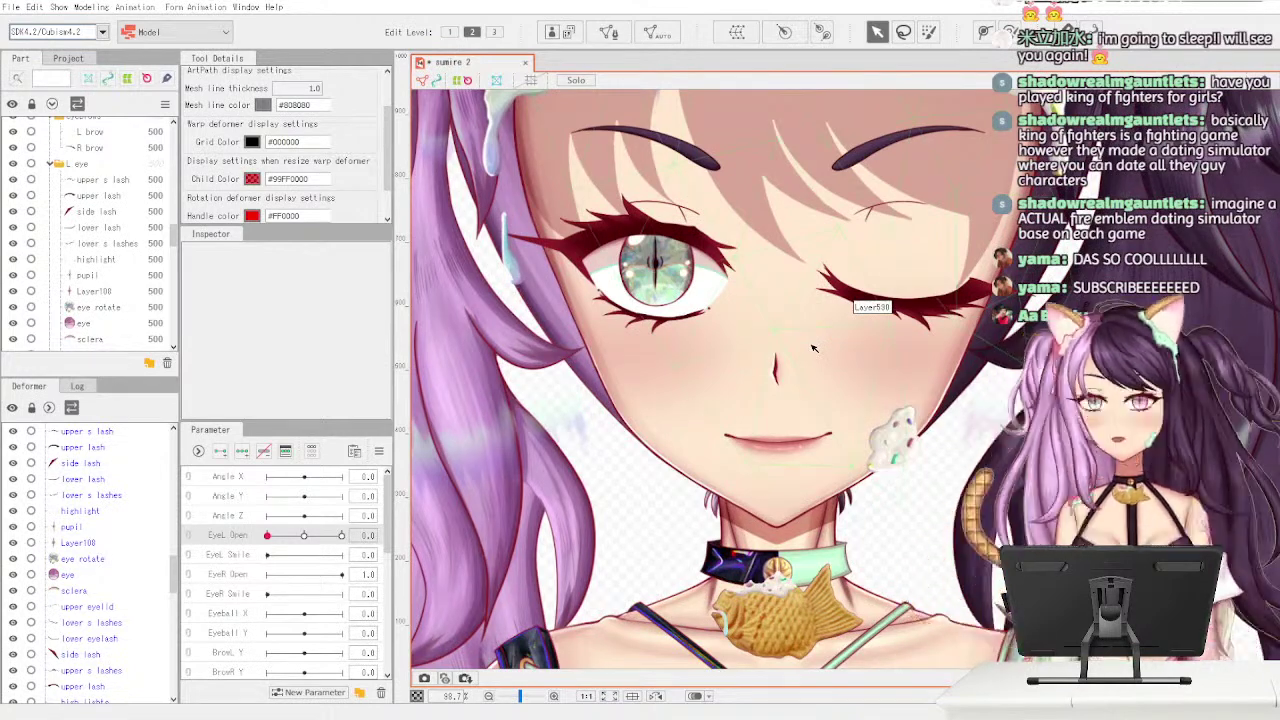
pyautogui.moveTo(270, 537)
pyautogui.mouseDown()
pyautogui.moveTo(340, 537)
pyautogui.moveTo(268, 537)
pyautogui.moveTo(340, 537)
pyautogui.moveTo(263, 553)
pyautogui.moveTo(340, 540)
pyautogui.moveTo(259, 543)
pyautogui.moveTo(341, 537)
pyautogui.moveTo(268, 538)
pyautogui.moveTo(332, 542)
pyautogui.moveTo(262, 553)
pyautogui.mouseUp()
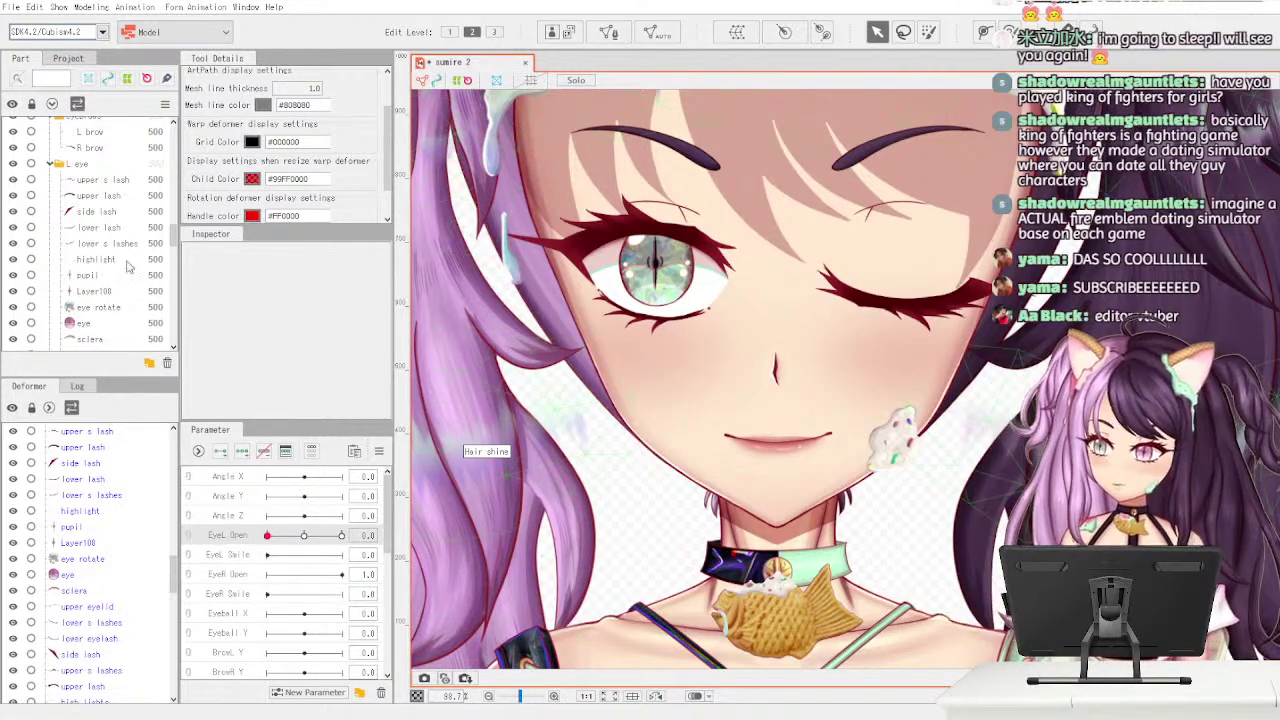
# - Check how the lower lash and lower s lashes follow the left eye's blink by sweeping EyeL Open for each mesh
pyautogui.click(146, 228)
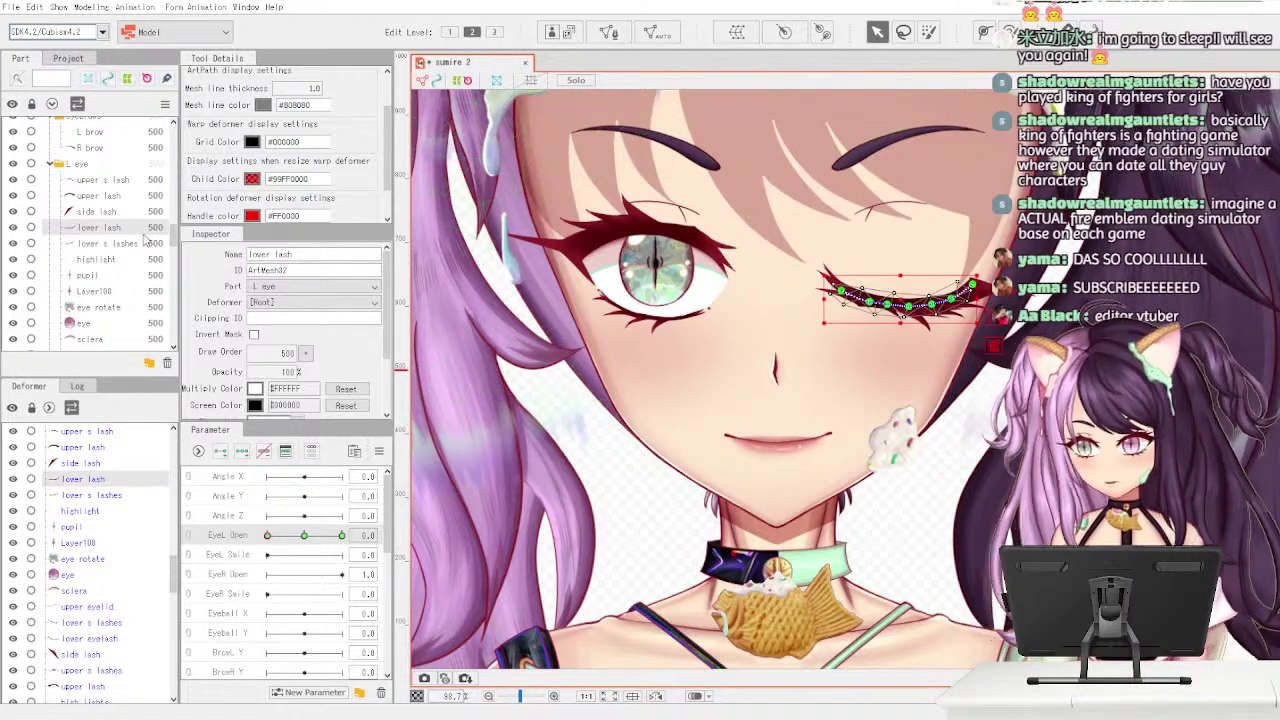
pyautogui.moveTo(270, 540); pyautogui.dragTo(345, 535)
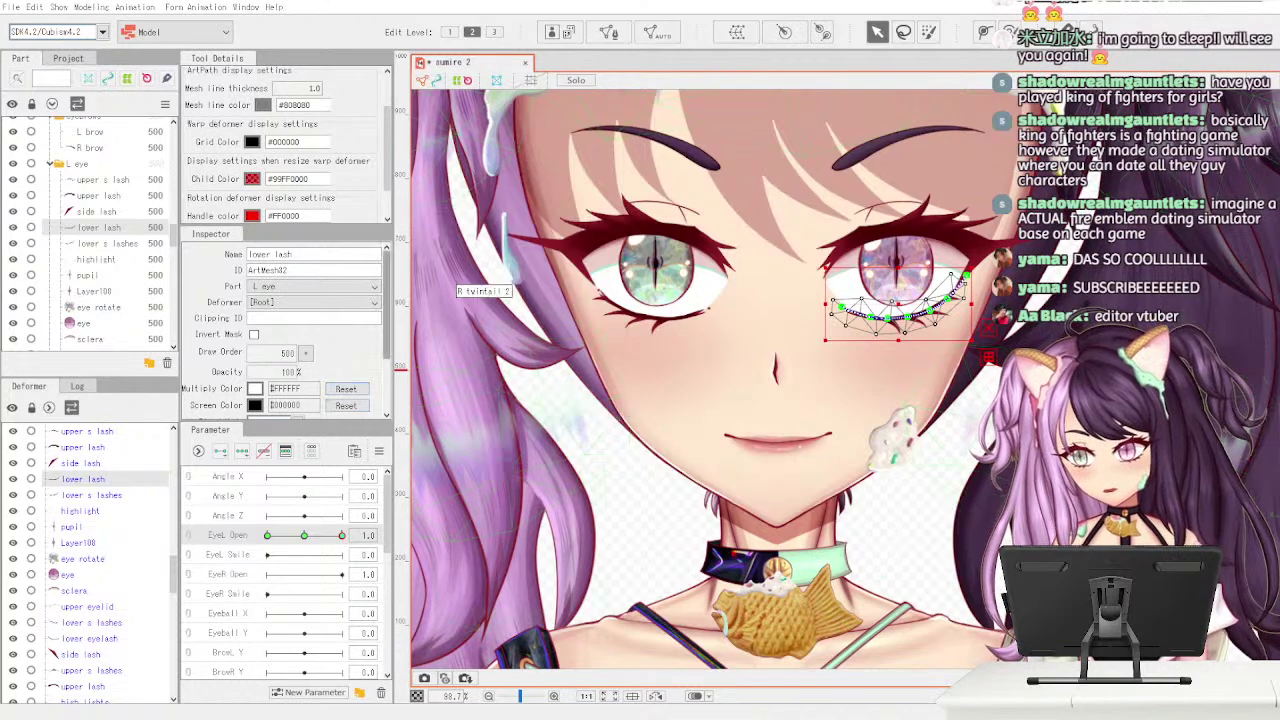
pyautogui.moveTo(341, 536); pyautogui.dragTo(264, 552)
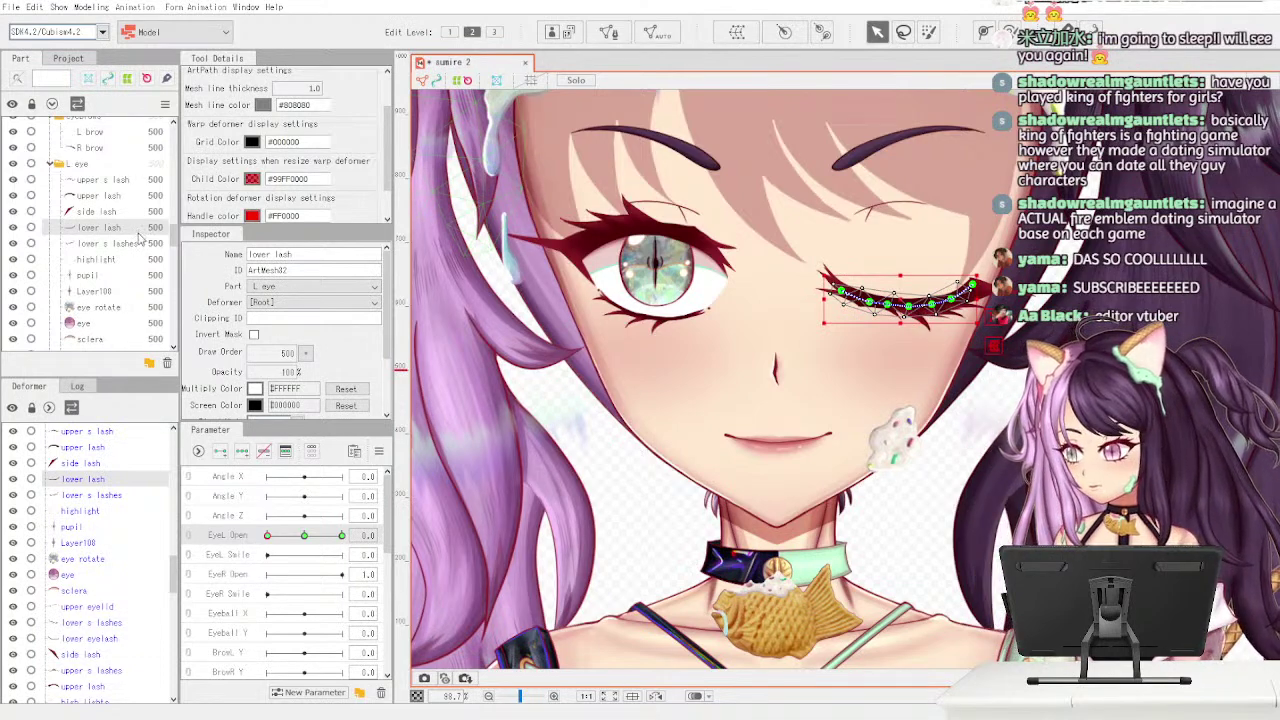
pyautogui.click(108, 244)
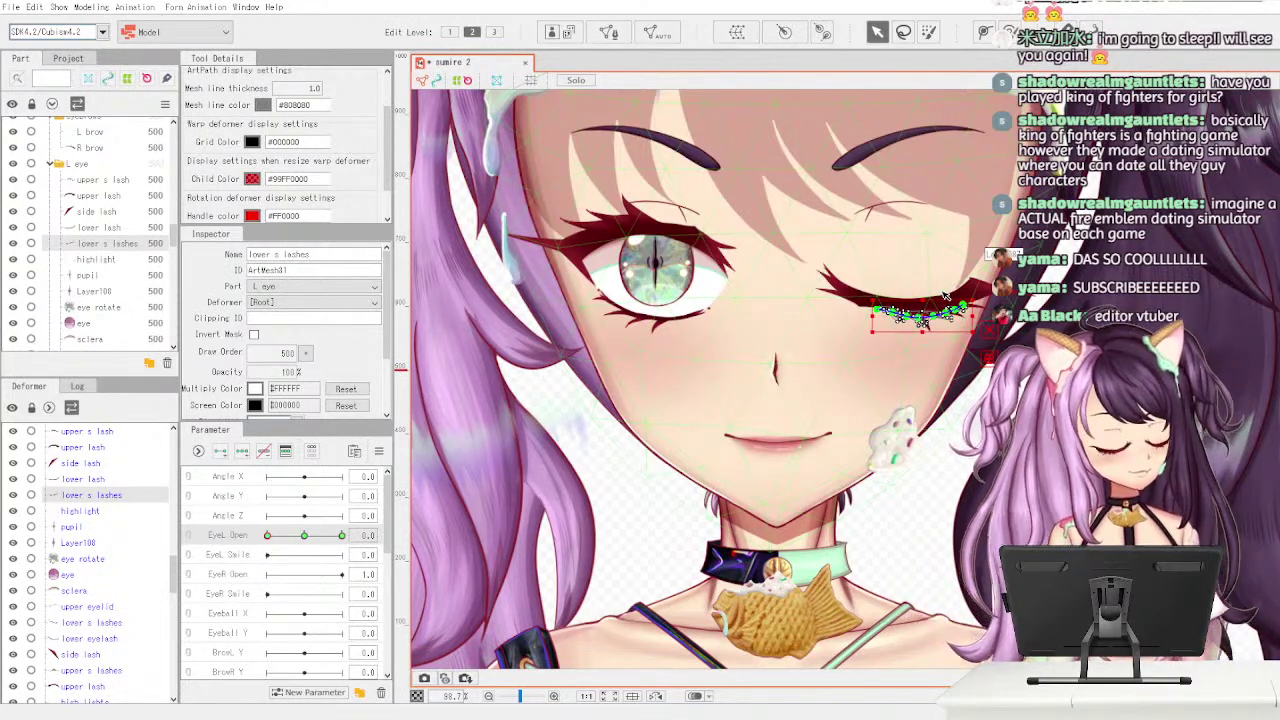
pyautogui.moveTo(268, 536)
pyautogui.mouseDown()
pyautogui.moveTo(283, 537)
pyautogui.moveTo(265, 544)
pyautogui.mouseUp()
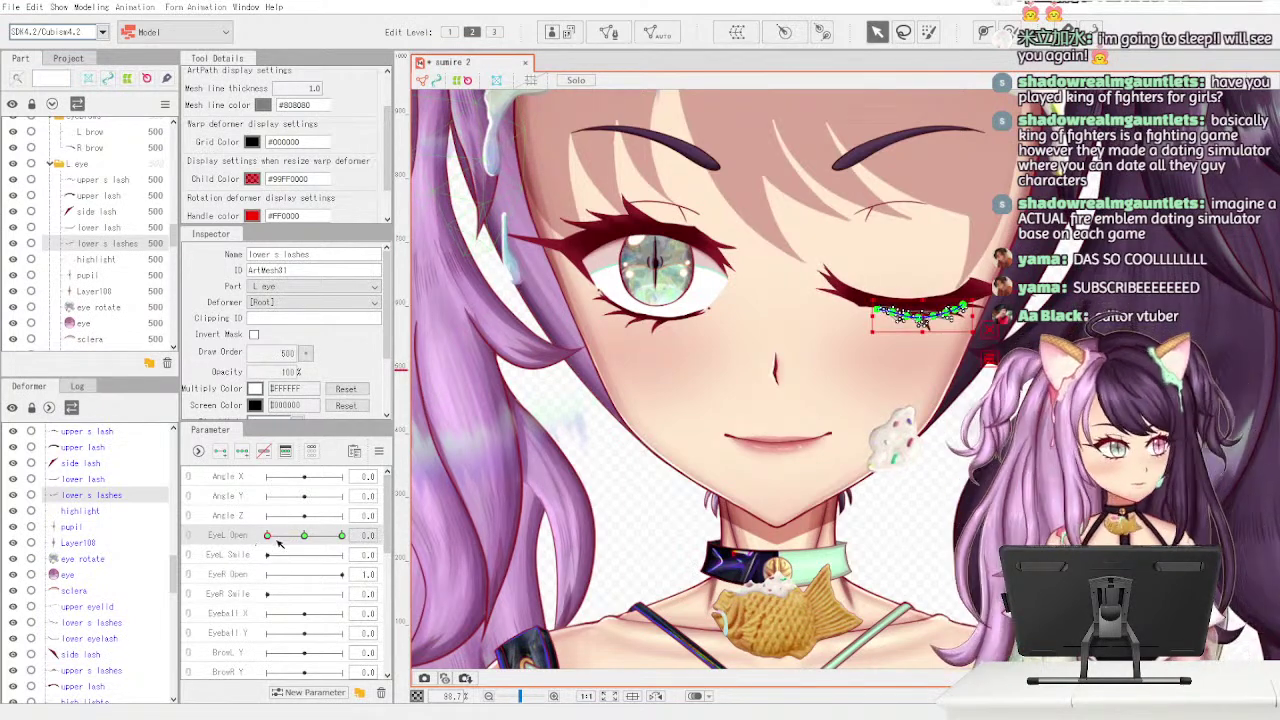
pyautogui.click(305, 537)
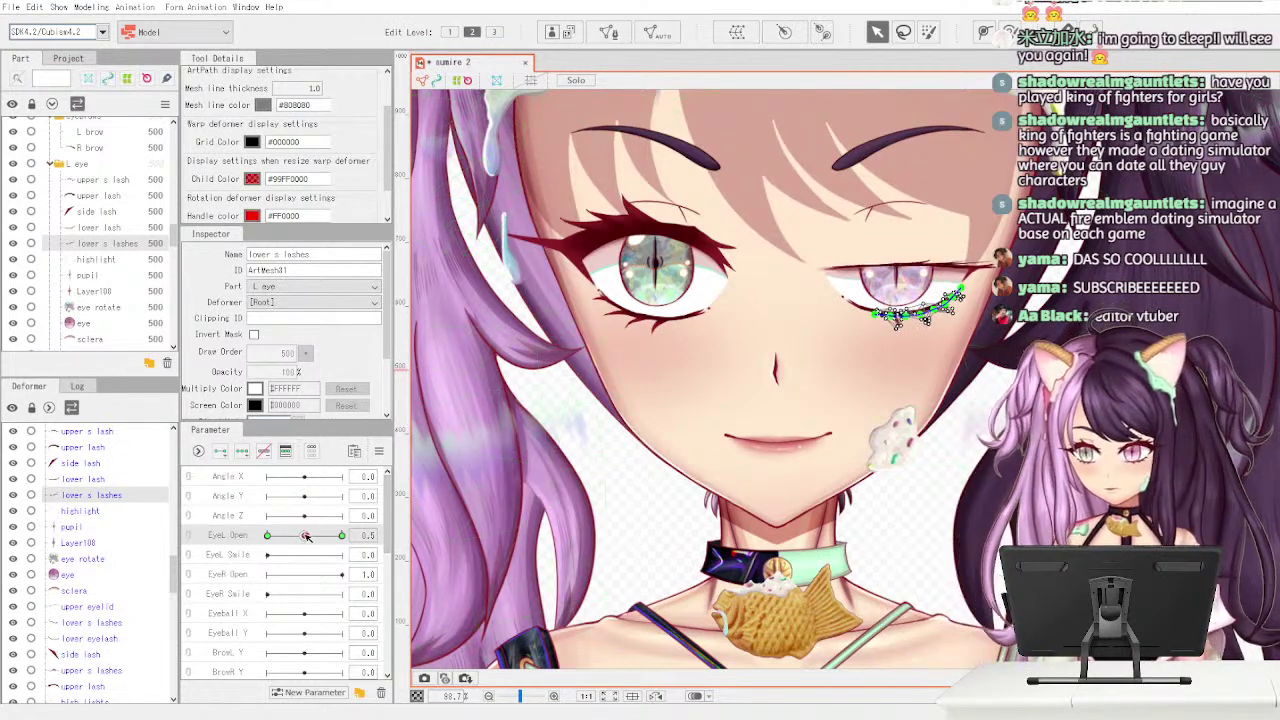
pyautogui.moveTo(305, 537); pyautogui.dragTo(281, 540)
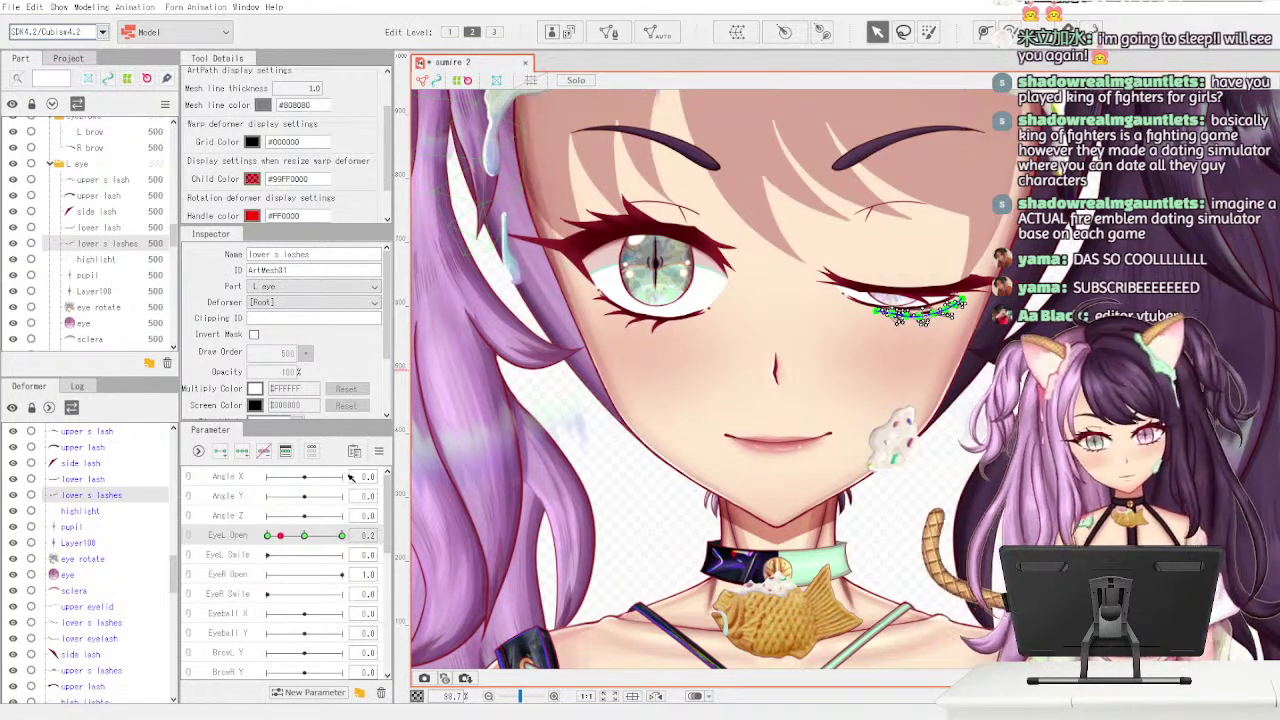
# - At EyeL Open 0.0, raise the lower s lashes' deform path points into a smooth curve tucked under the closed upper lash
pyautogui.scroll(5, 933, 318)
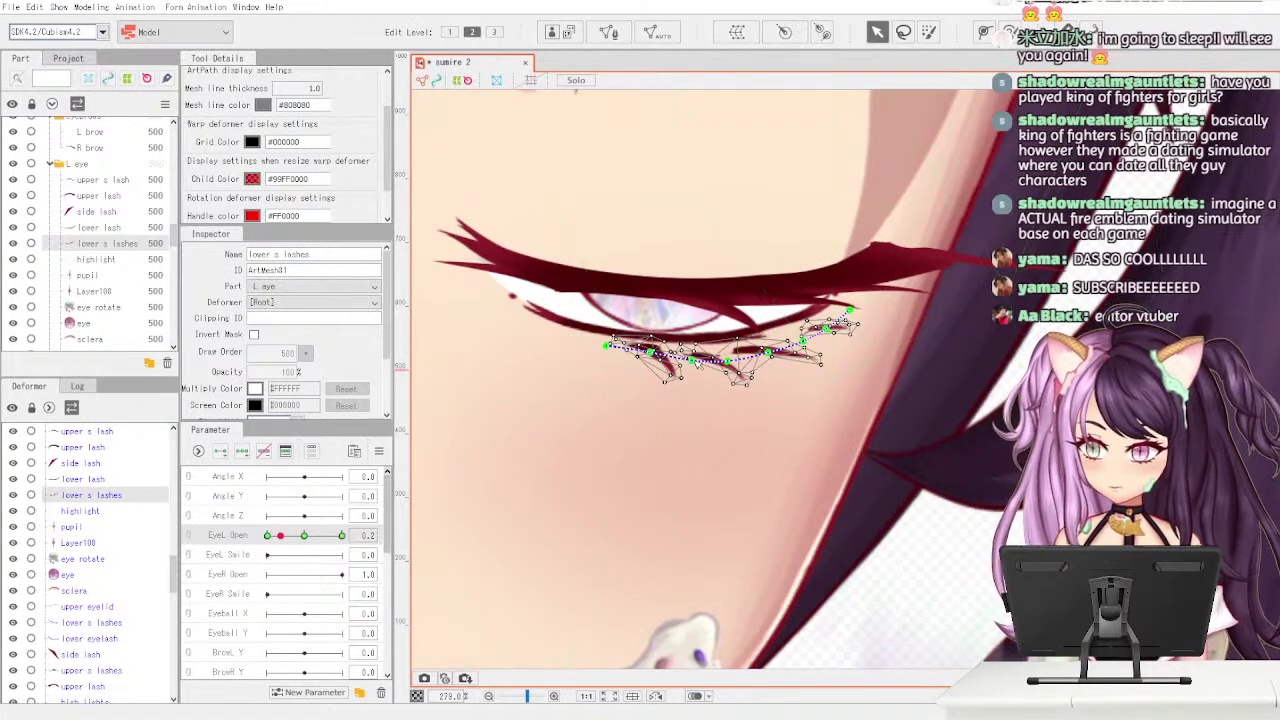
pyautogui.click(692, 360)
pyautogui.moveTo(692, 362); pyautogui.dragTo(609, 330)
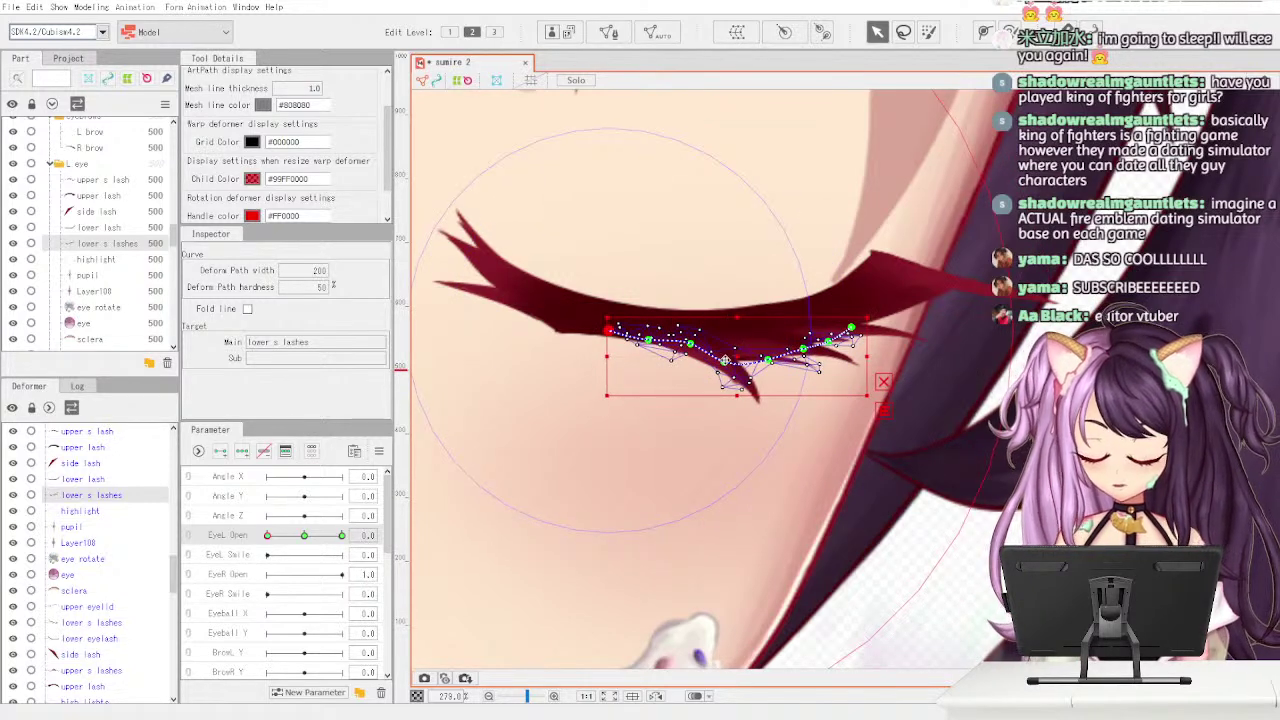
pyautogui.moveTo(726, 366)
pyautogui.mouseDown()
pyautogui.moveTo(727, 350)
pyautogui.moveTo(727, 361)
pyautogui.mouseUp()
pyautogui.click(743, 357)
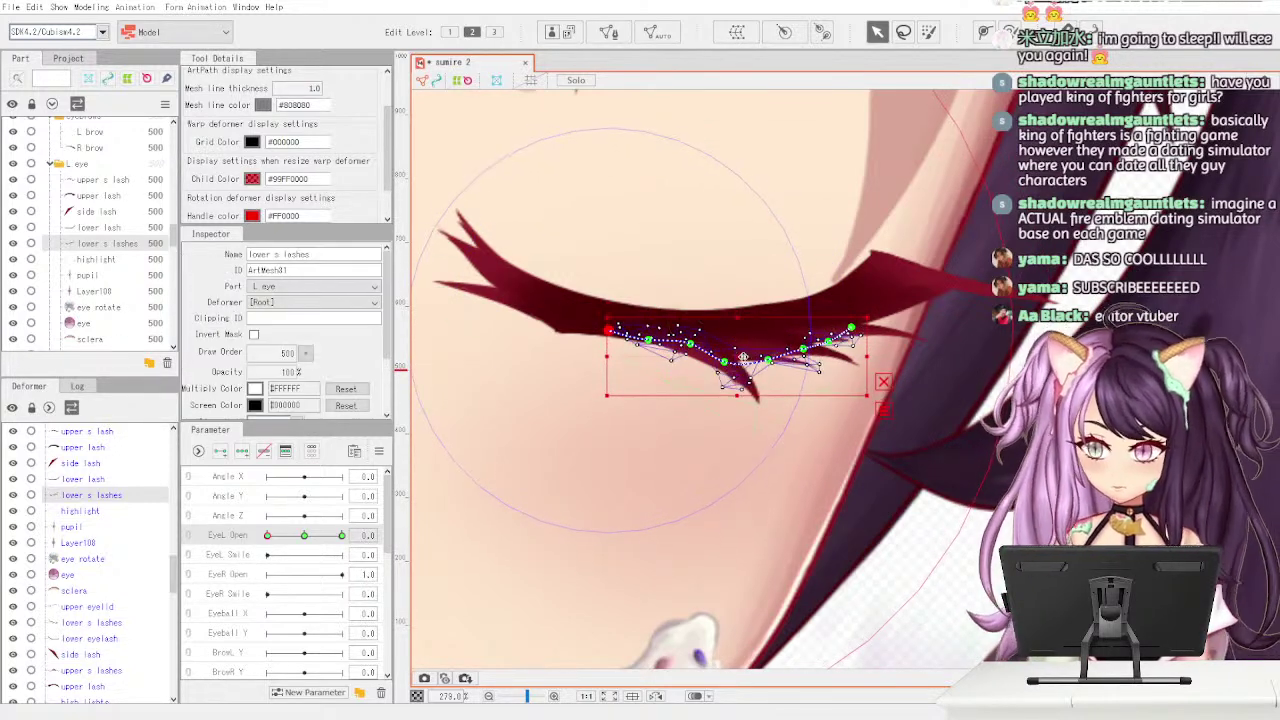
pyautogui.moveTo(725, 362); pyautogui.dragTo(769, 341)
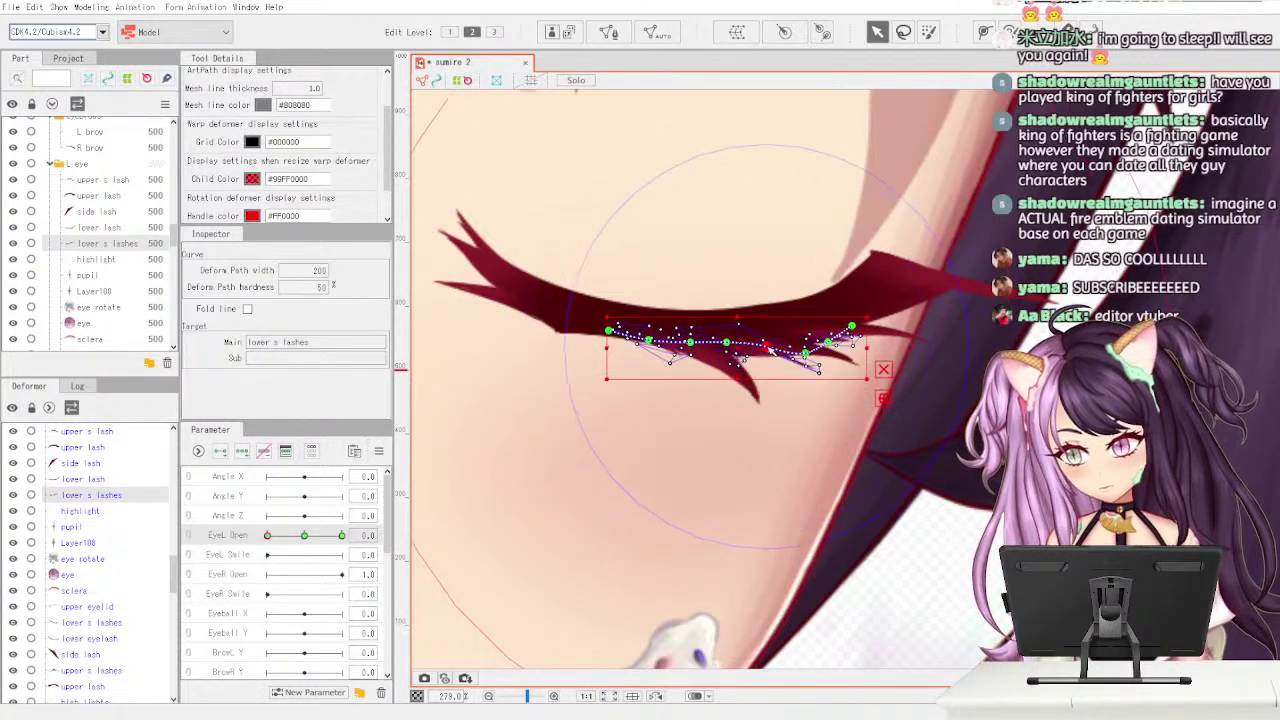
pyautogui.moveTo(852, 328)
pyautogui.mouseDown()
pyautogui.moveTo(853, 341)
pyautogui.moveTo(805, 337)
pyautogui.moveTo(858, 327)
pyautogui.mouseUp()
pyautogui.click(858, 320)
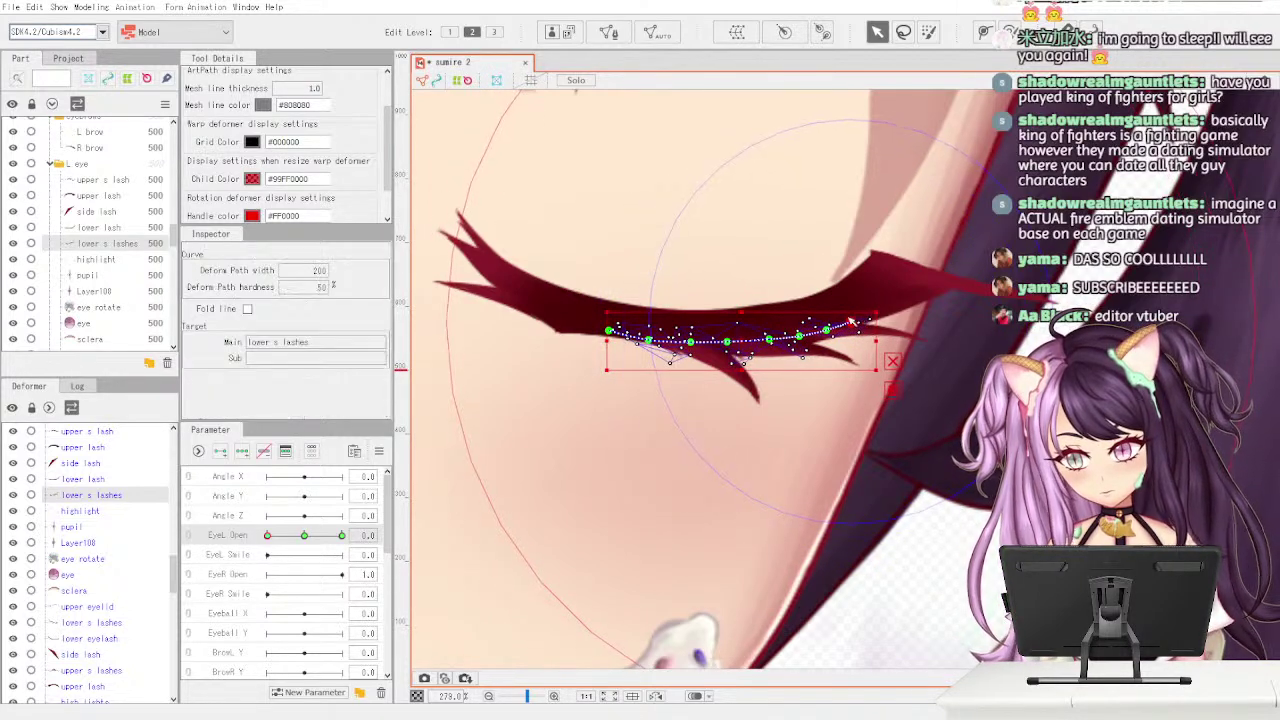
# - Raise the lower s lashes' outer deform path points at EyeL Open 0.0, pull the end inward, and check the blink
pyautogui.moveTo(268, 535)
pyautogui.mouseDown()
pyautogui.moveTo(326, 536)
pyautogui.moveTo(266, 536)
pyautogui.mouseUp()
pyautogui.moveTo(856, 322)
pyautogui.mouseDown()
pyautogui.moveTo(802, 334)
pyautogui.moveTo(858, 308)
pyautogui.mouseUp()
pyautogui.moveTo(770, 340); pyautogui.dragTo(770, 336)
pyautogui.moveTo(270, 545)
pyautogui.mouseDown()
pyautogui.moveTo(330, 538)
pyautogui.moveTo(263, 537)
pyautogui.mouseUp()
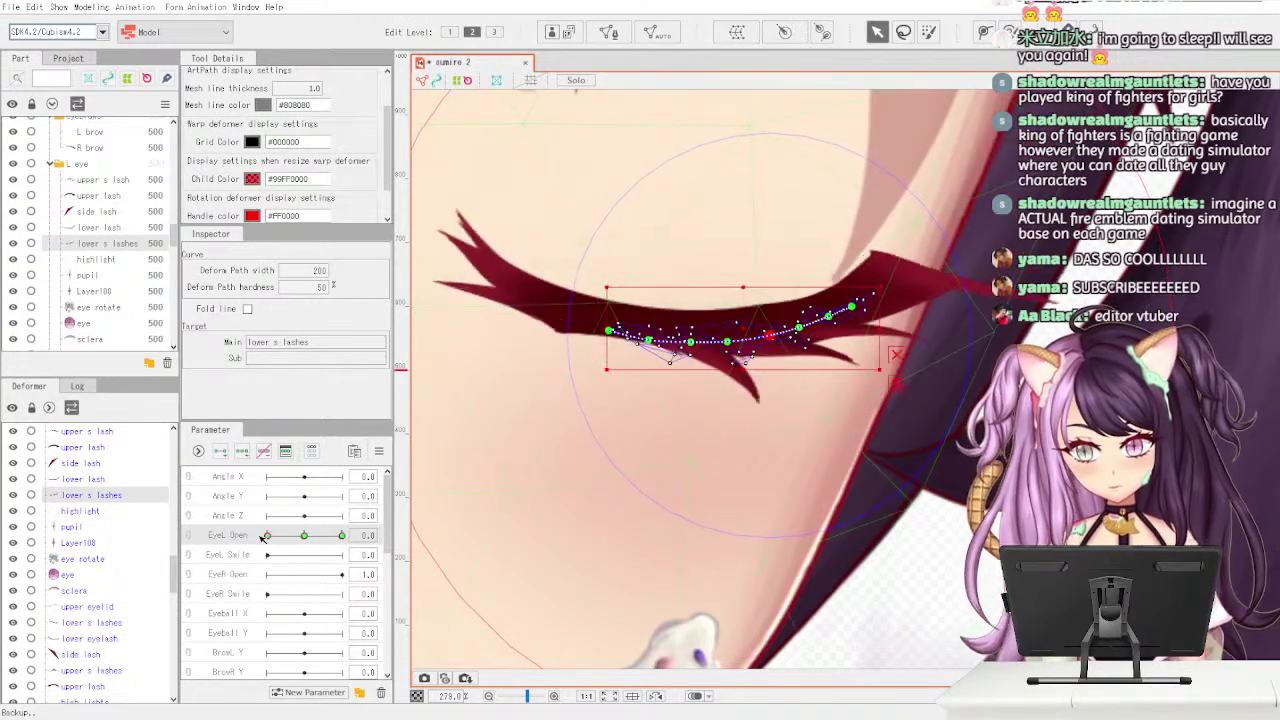
pyautogui.moveTo(849, 309); pyautogui.dragTo(831, 319)
pyautogui.moveTo(829, 315); pyautogui.dragTo(823, 318)
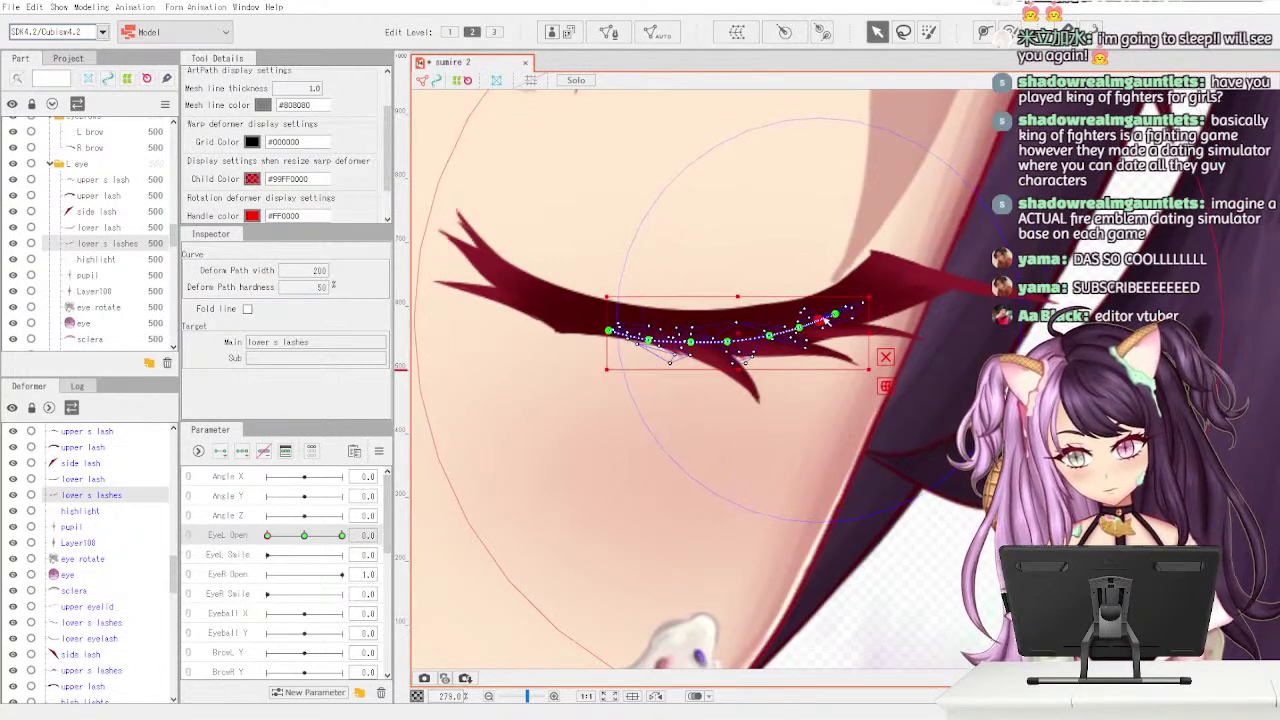
pyautogui.moveTo(323, 536); pyautogui.dragTo(267, 543)
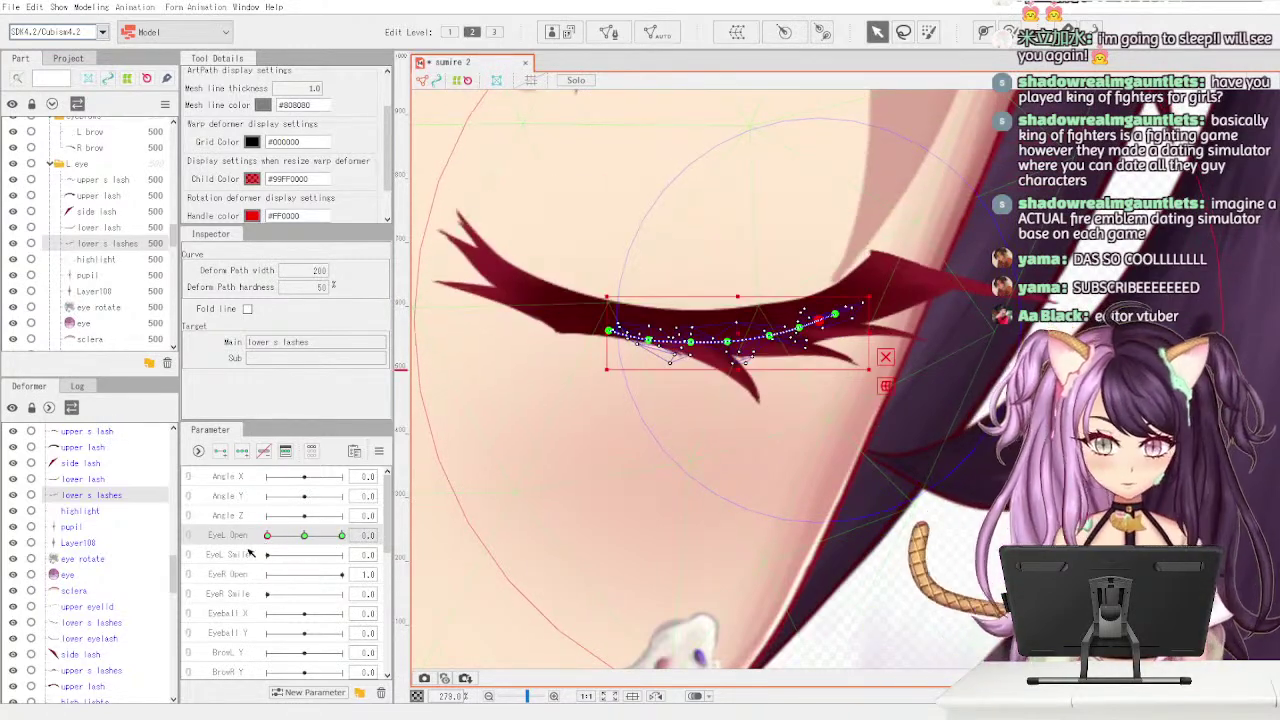
# - Try lowering the upper lash's outer top mesh vertex at EyeL Open 0.0, and undo the move
pyautogui.click(125, 197)
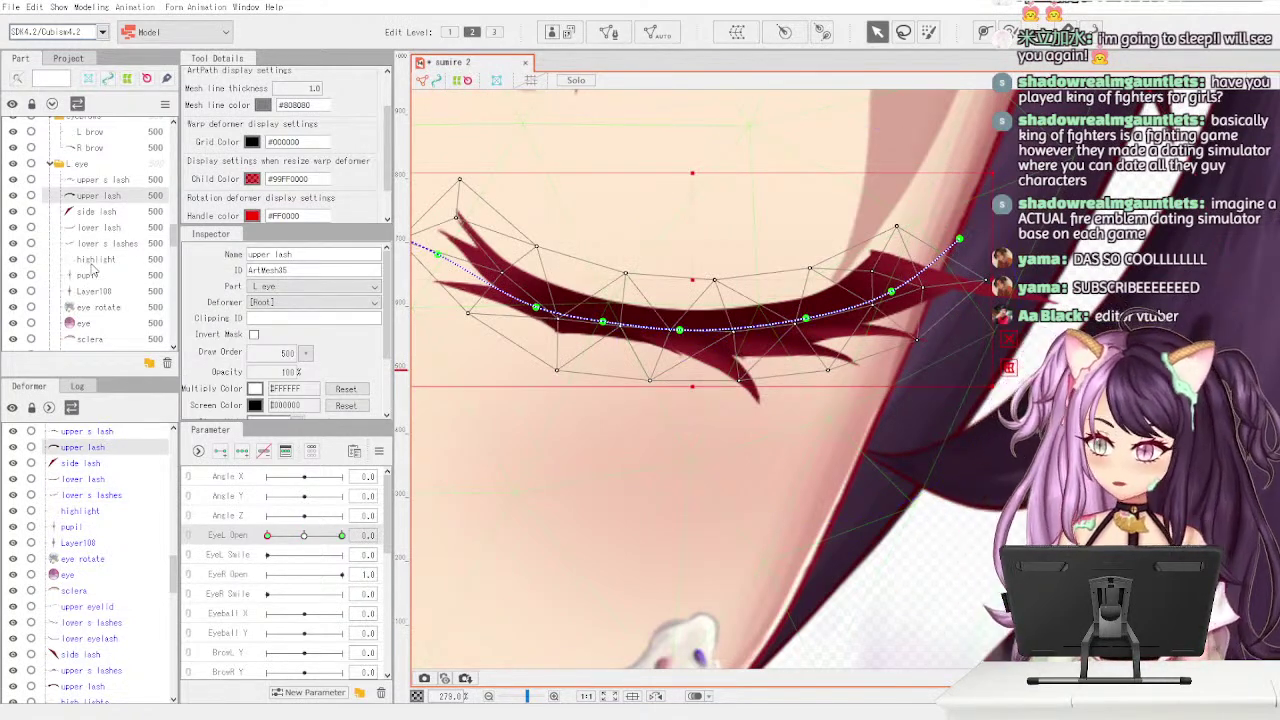
pyautogui.click(112, 213)
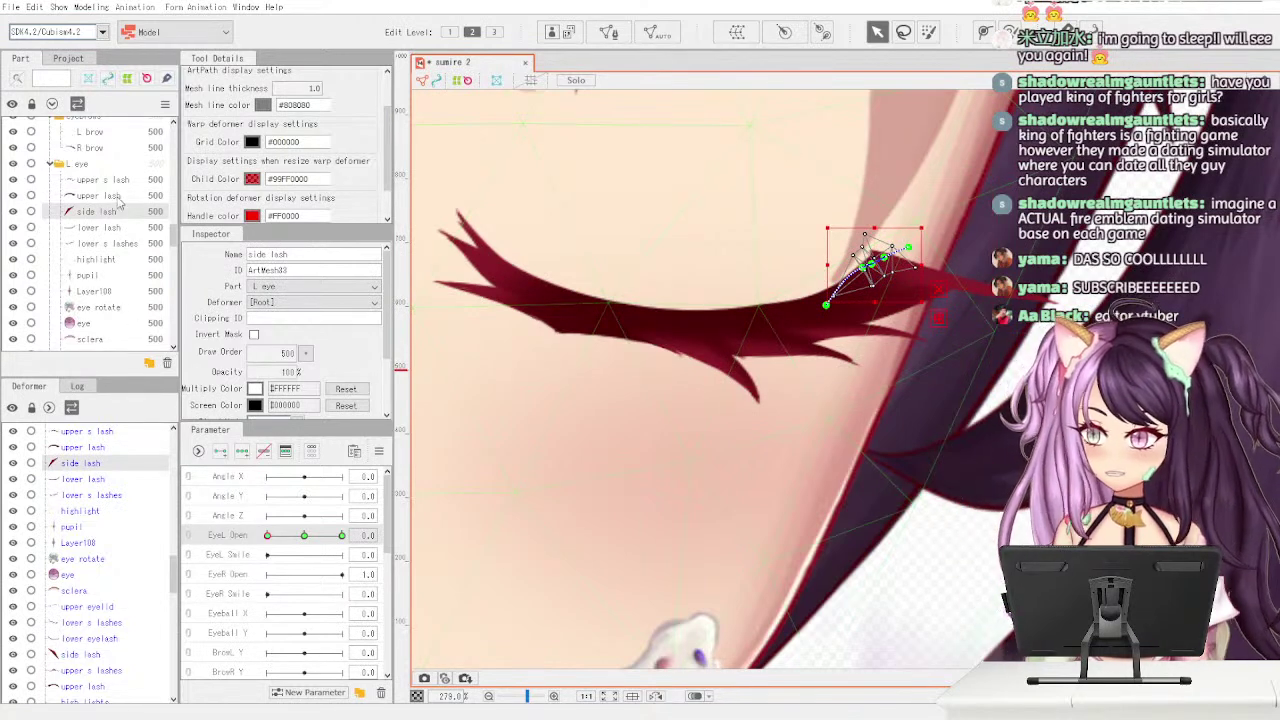
pyautogui.click(116, 198)
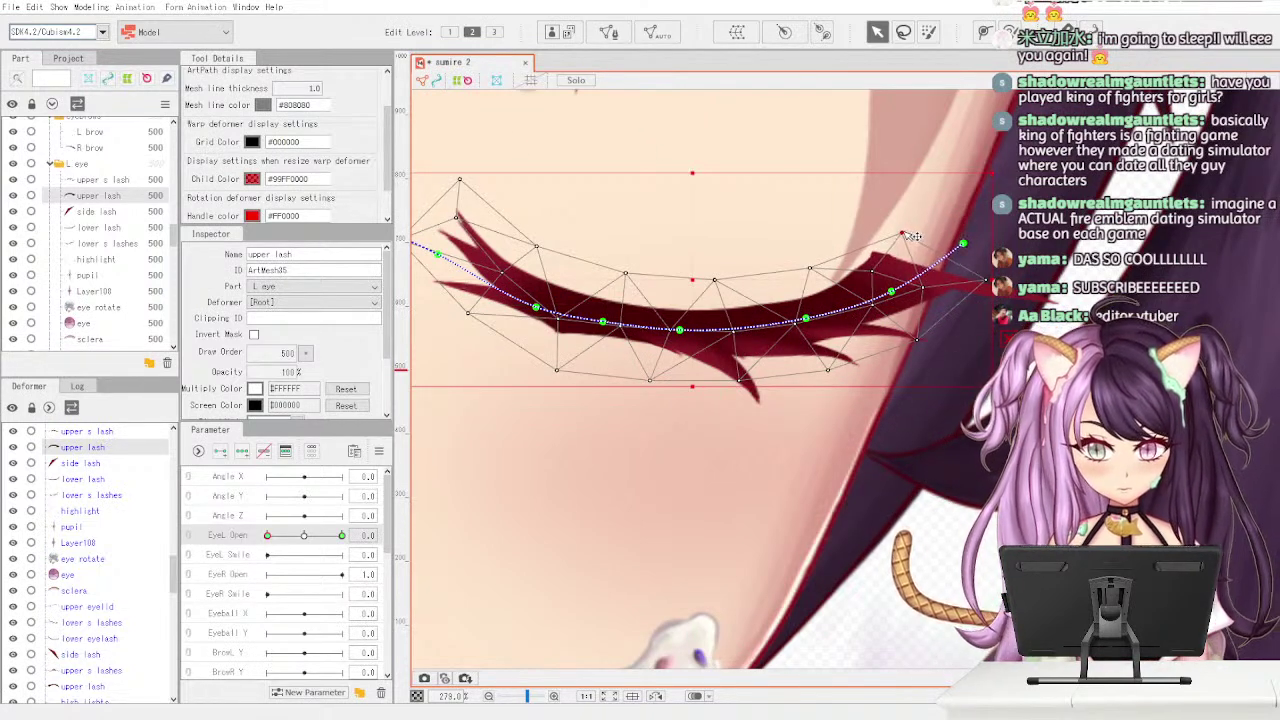
pyautogui.moveTo(905, 233); pyautogui.dragTo(909, 257)
pyautogui.hotkey('ctrl', 'z')
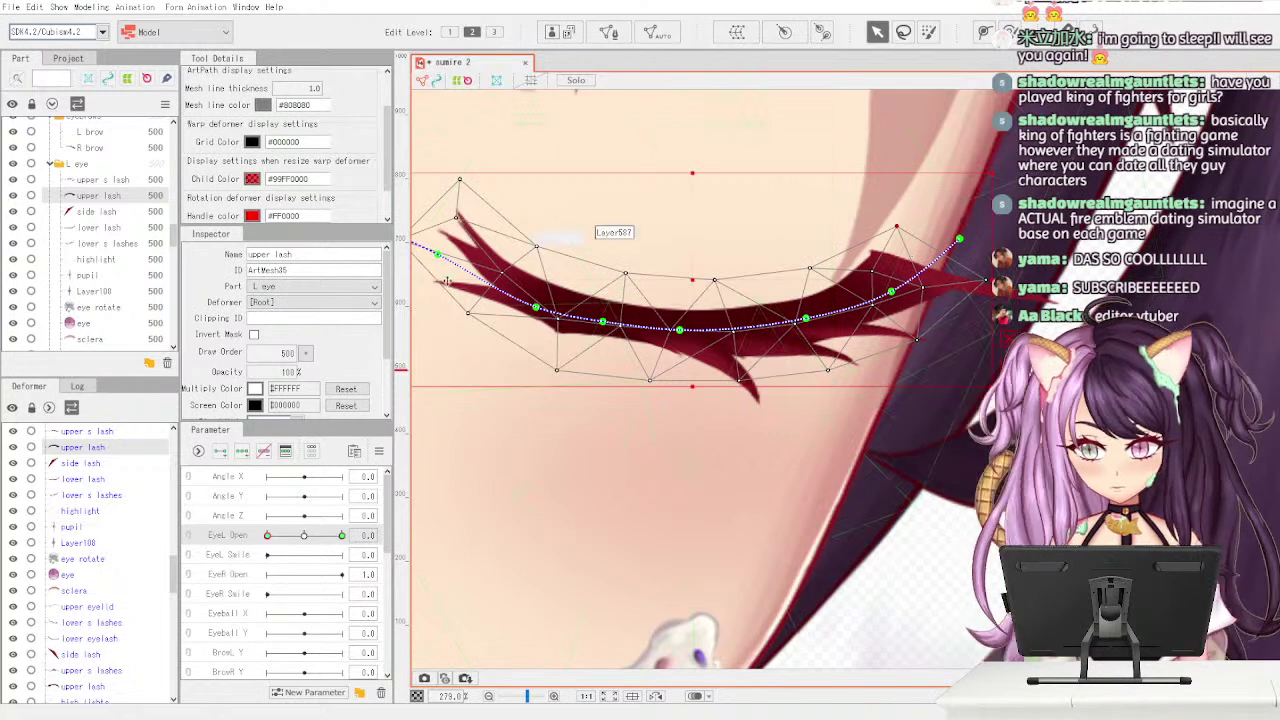
# - At EyeL Open 0.0, nudge the side lash's mesh and fine-tune the mesh vertices along the upper lash's top edge
pyautogui.click(116, 213)
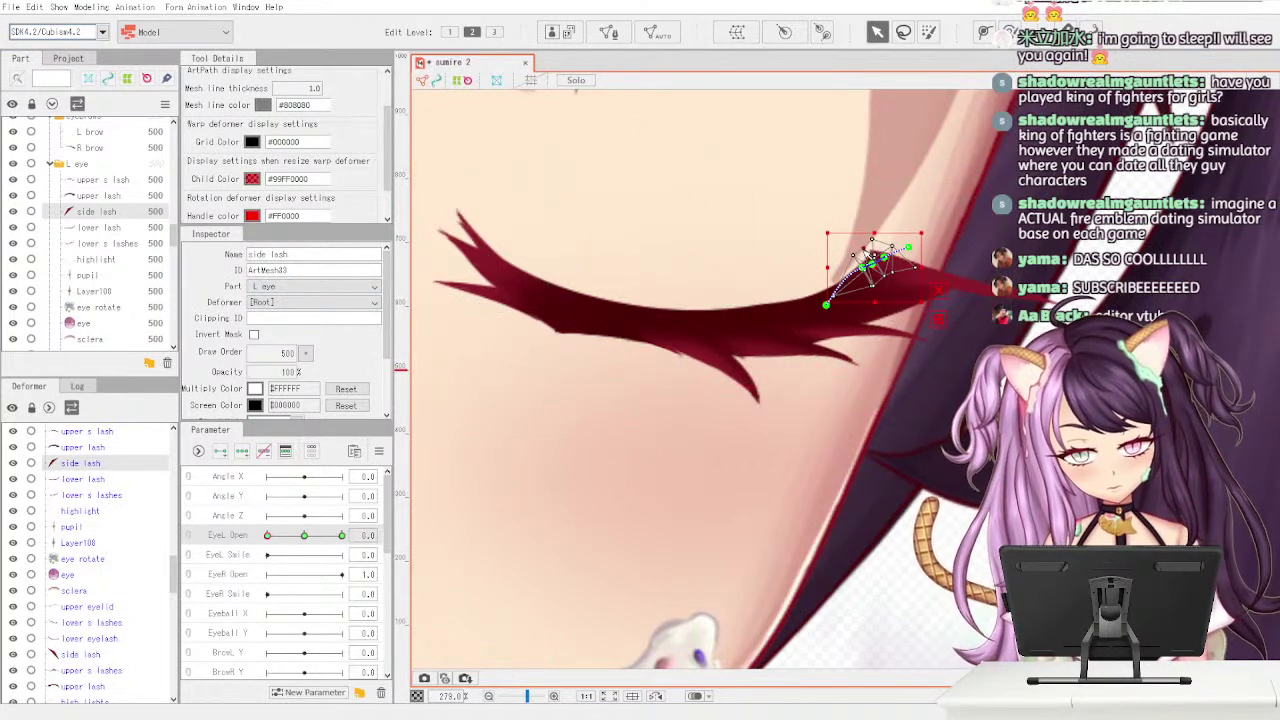
pyautogui.click(112, 196)
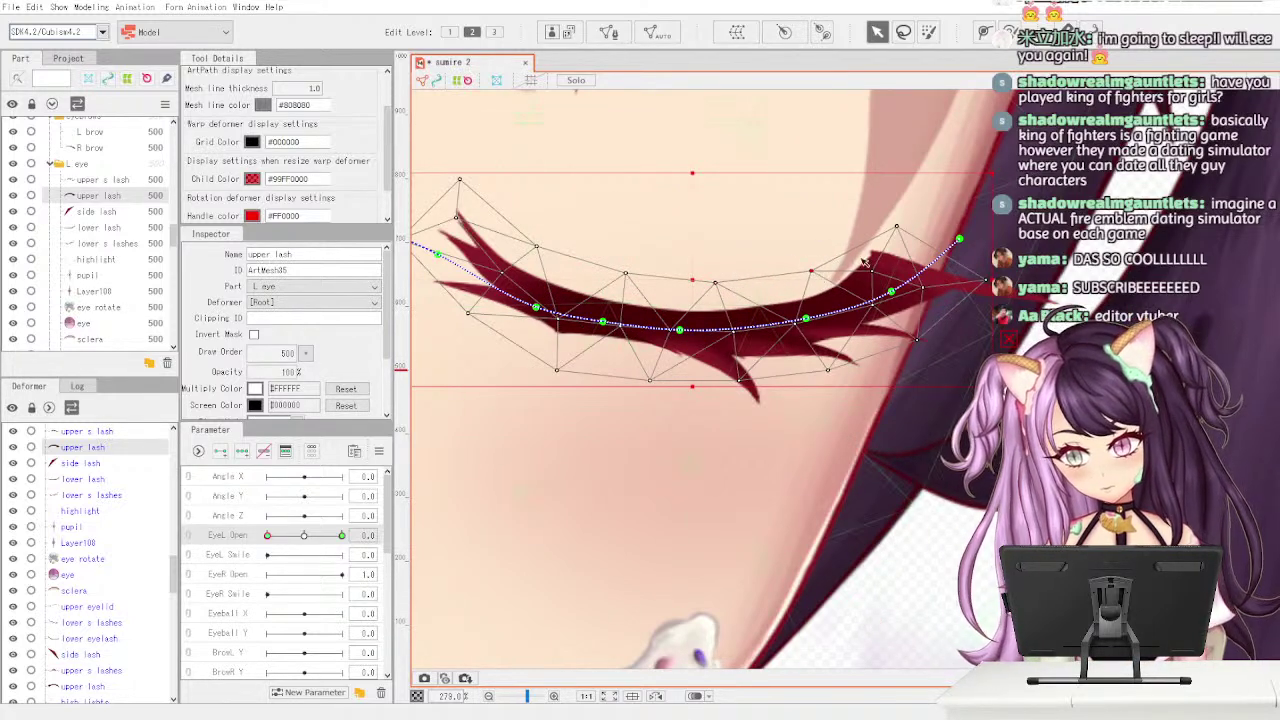
pyautogui.moveTo(903, 230); pyautogui.dragTo(916, 240)
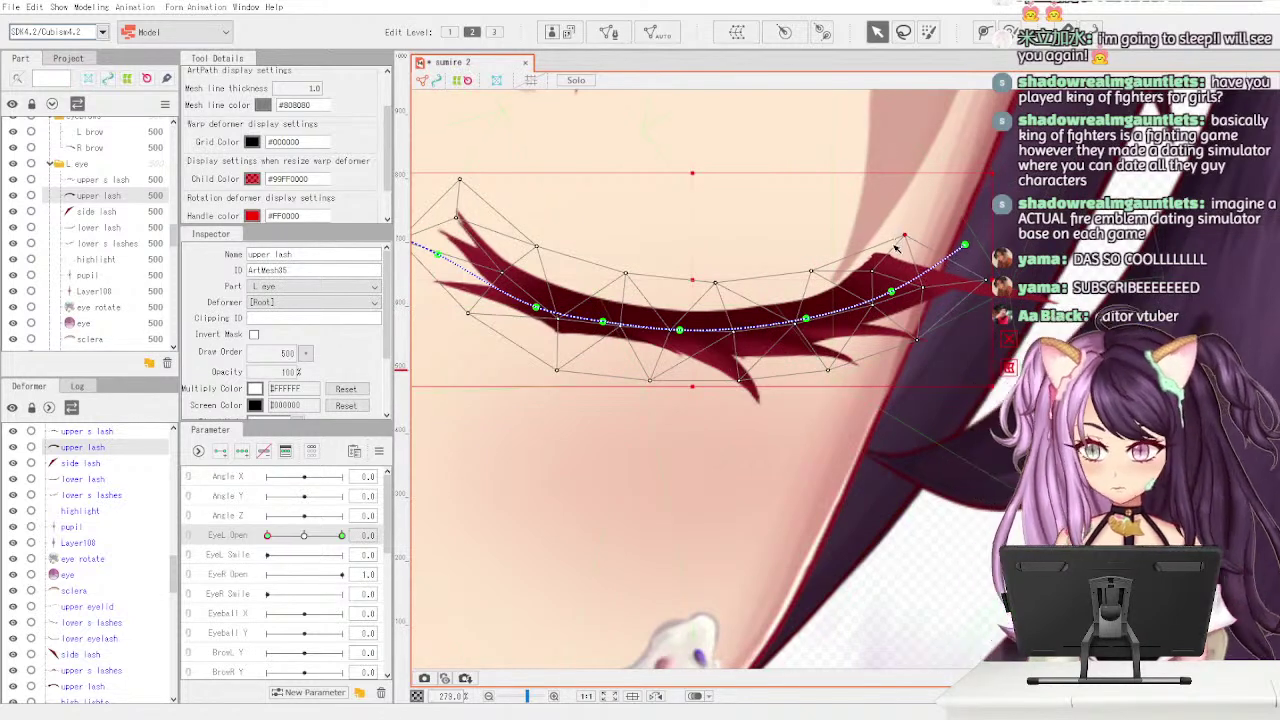
pyautogui.hotkey('ctrl', 'z')
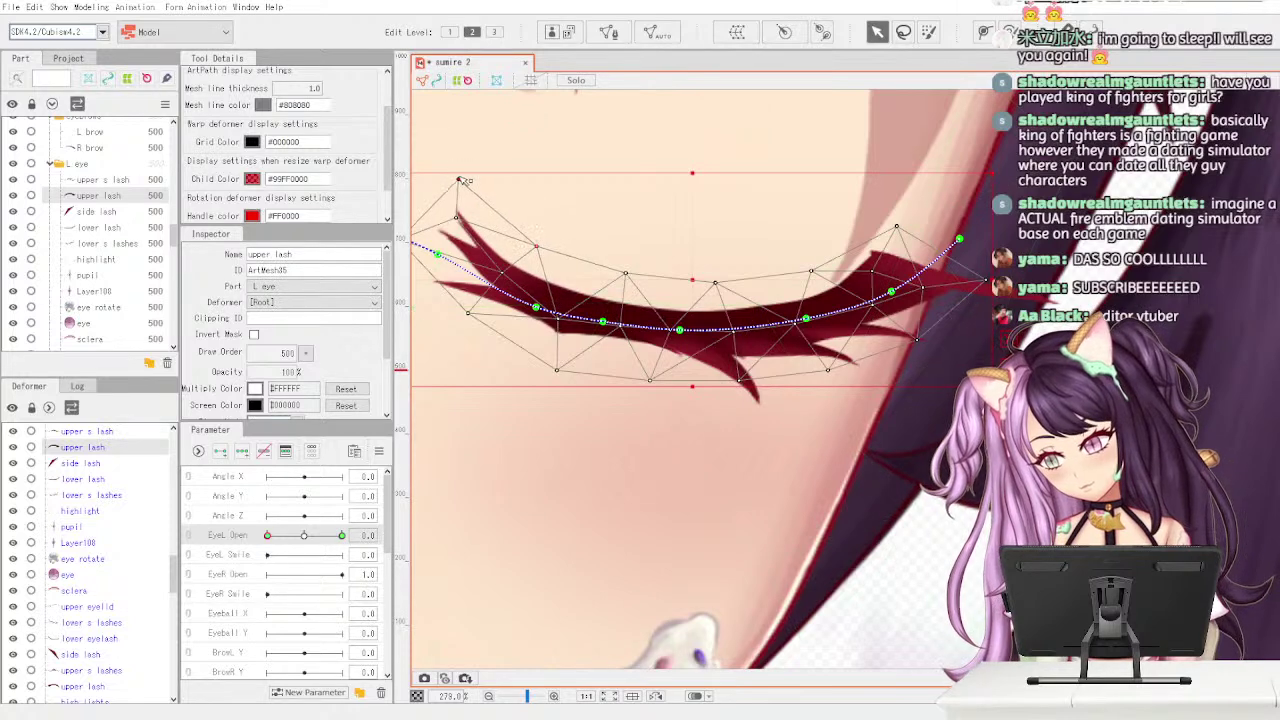
pyautogui.moveTo(457, 182); pyautogui.dragTo(460, 180)
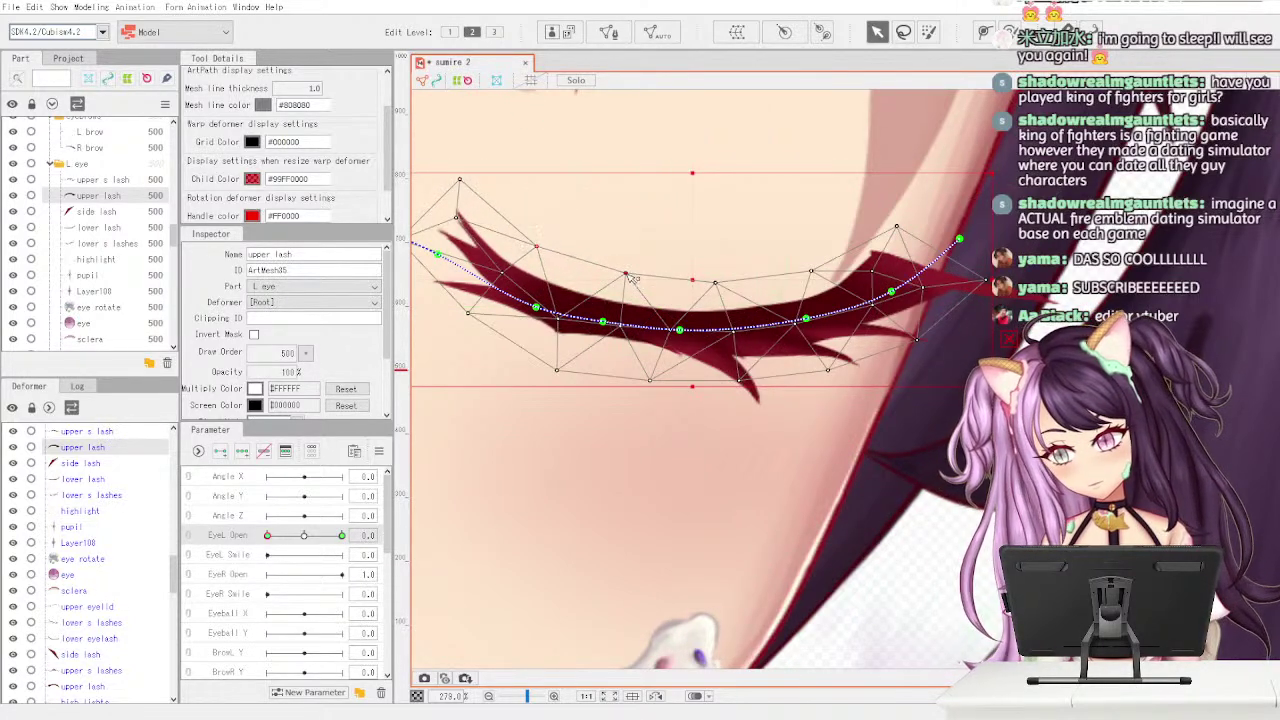
pyautogui.moveTo(626, 273); pyautogui.dragTo(693, 281)
pyautogui.hotkey('ctrl', 'z')
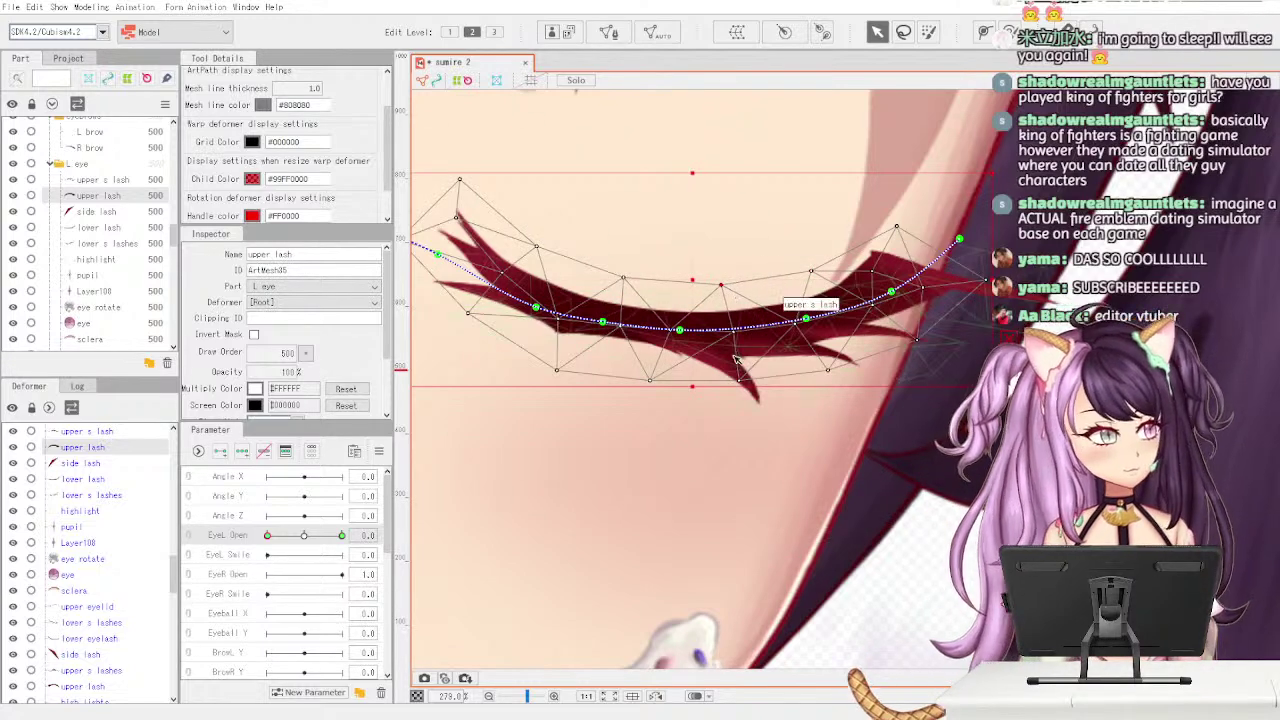
# - Set EyeL Open to 0.5 and examine the half-closed left eye and its upper lash against the whole face
pyautogui.scroll(-4, 735, 360)
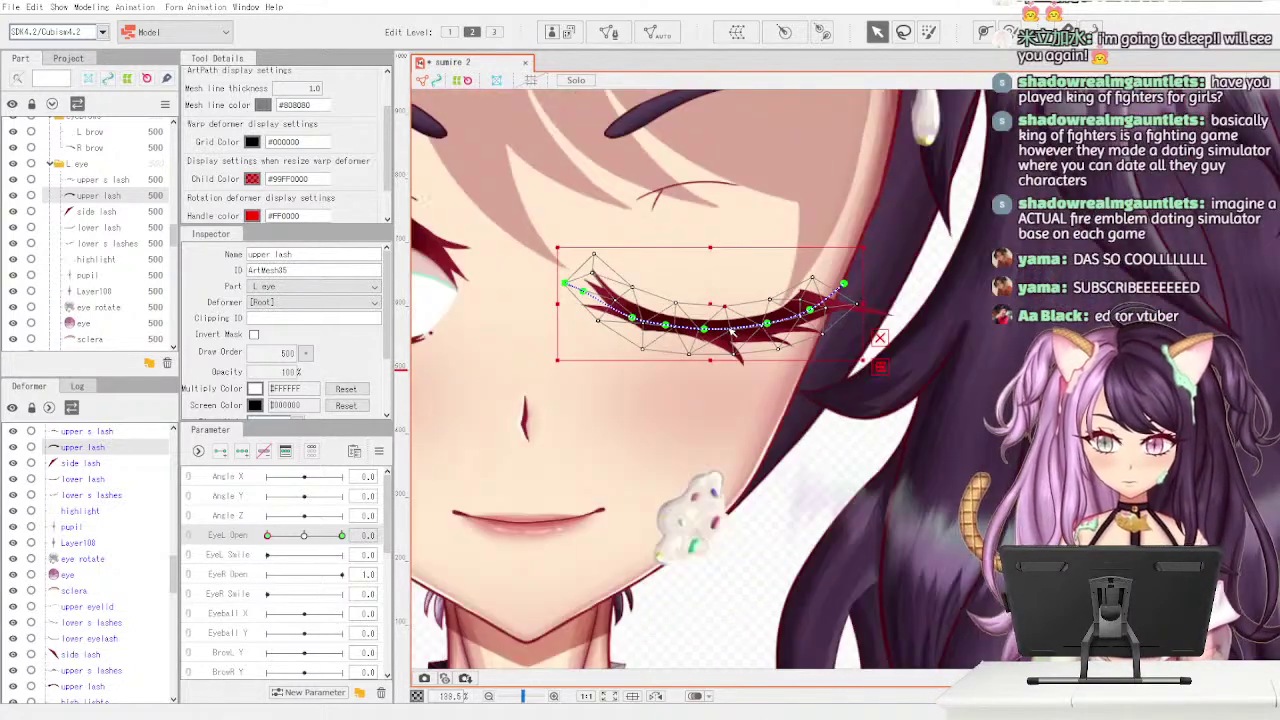
pyautogui.press('Escape')
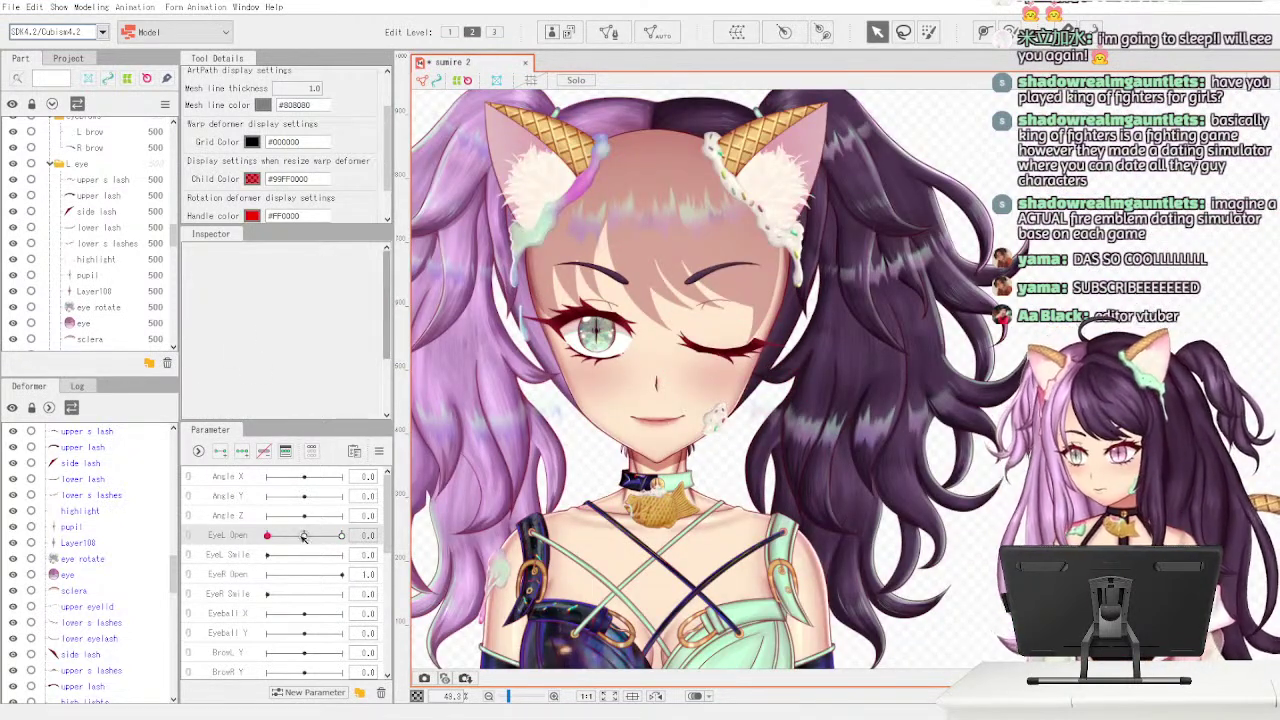
pyautogui.moveTo(267, 535); pyautogui.dragTo(308, 545)
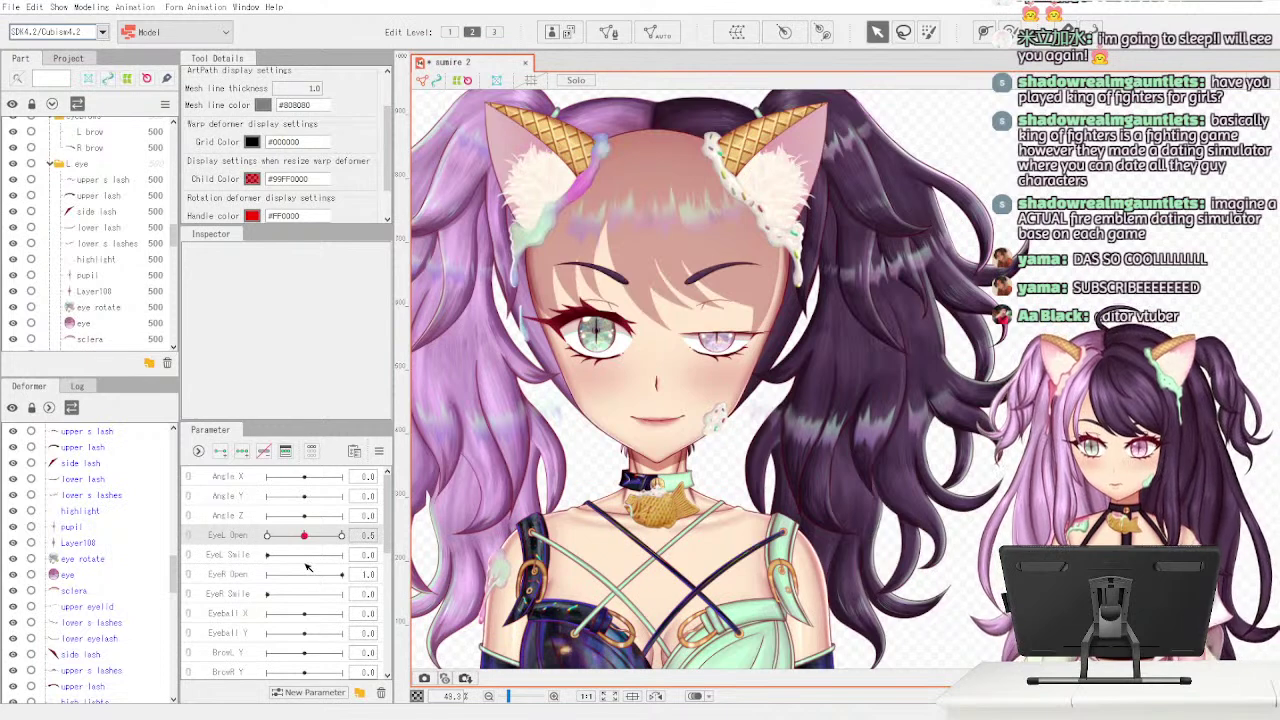
pyautogui.click(124, 199)
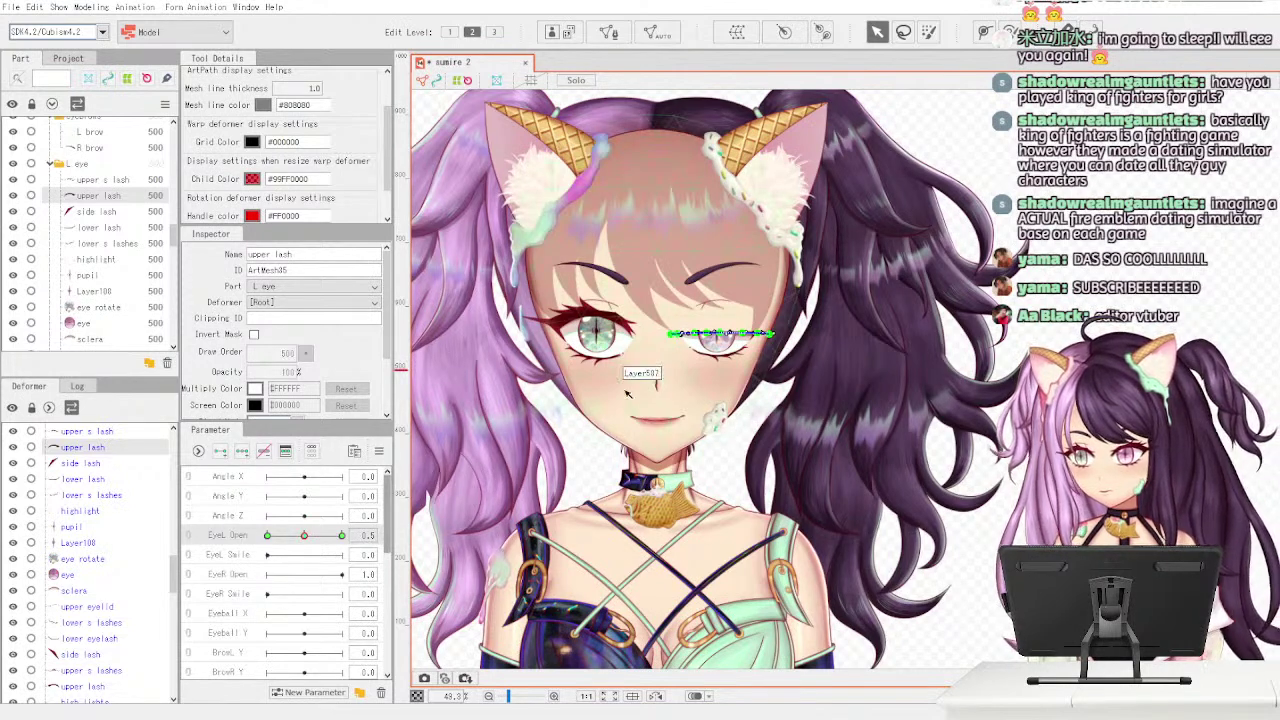
pyautogui.scroll(5, 627, 393)
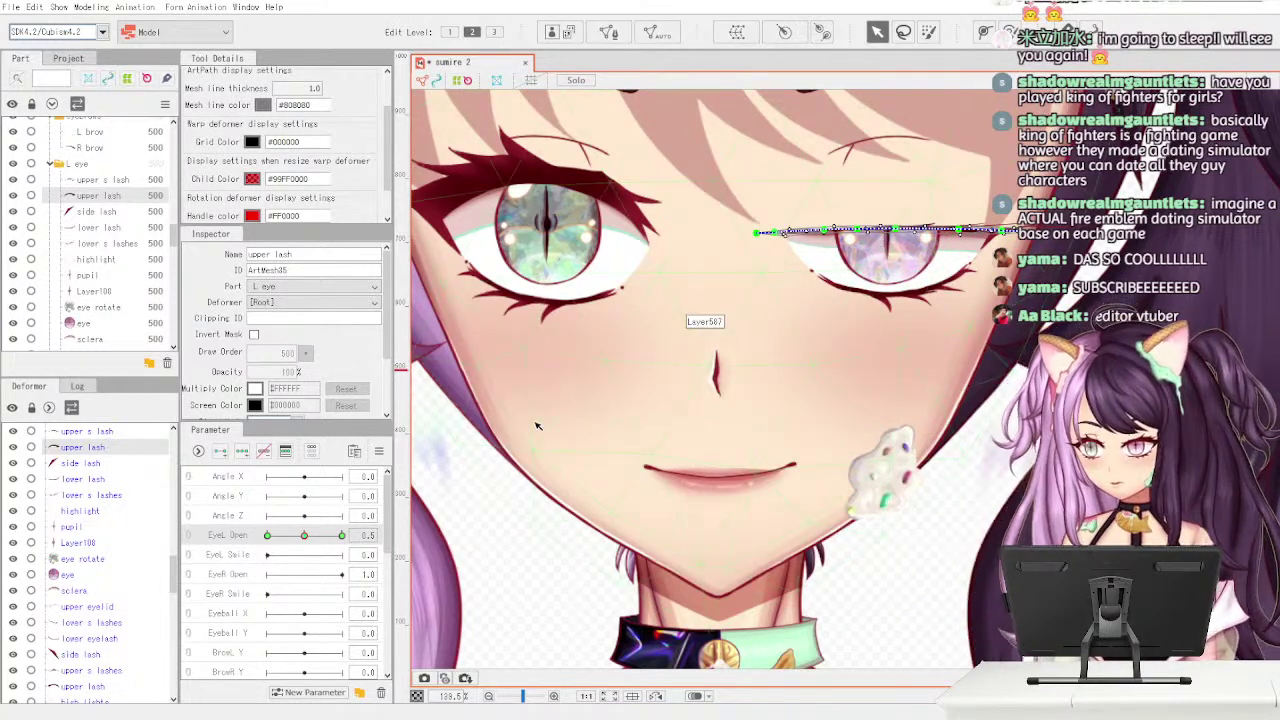
pyautogui.scroll(-3, 536, 426)
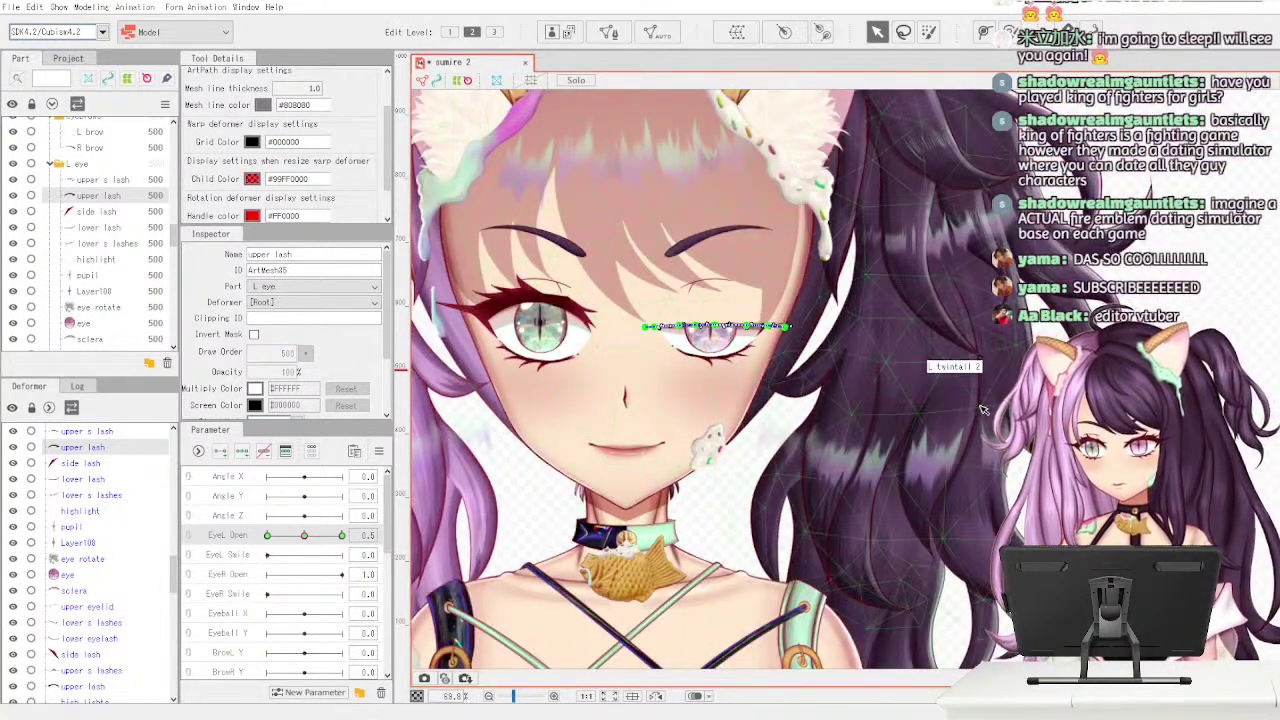
pyautogui.scroll(-2, 972, 405)
pyautogui.click(980, 407)
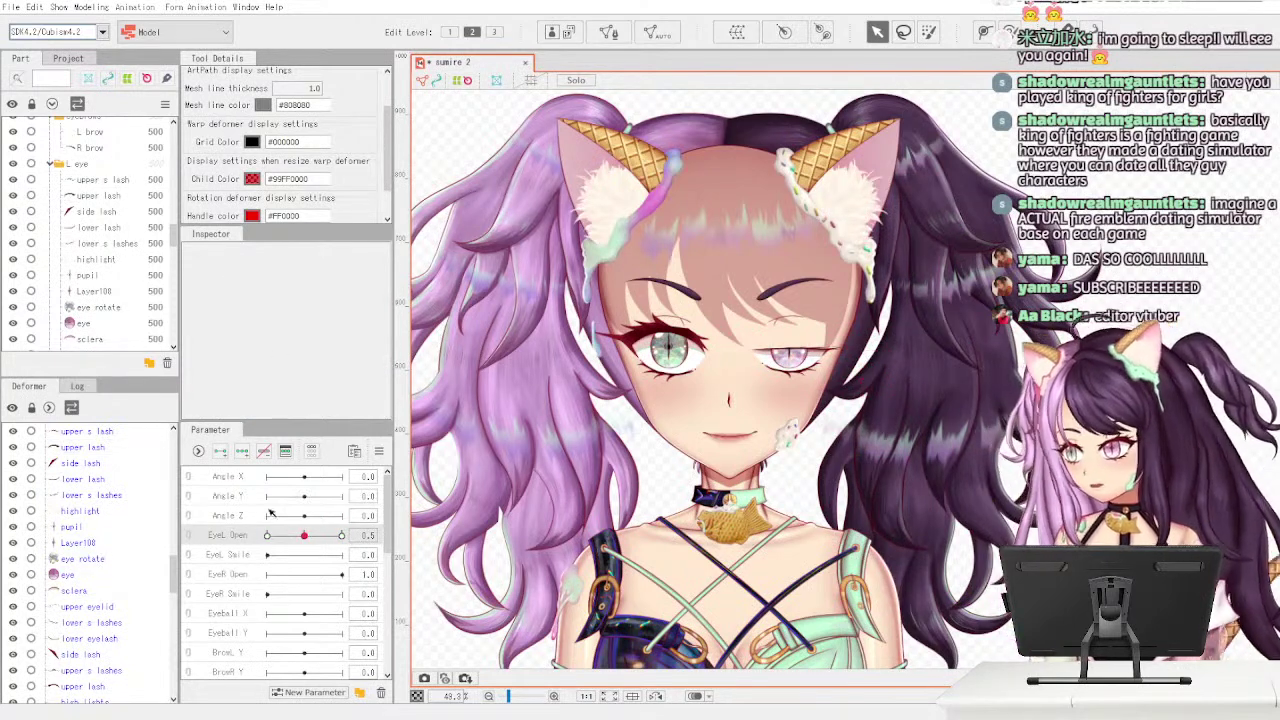
# - Sweep EyeL Open through its open and closed positions to preview the blink on the full character, ending at 0.5
pyautogui.moveTo(308, 538)
pyautogui.mouseDown()
pyautogui.moveTo(270, 537)
pyautogui.moveTo(348, 536)
pyautogui.moveTo(258, 540)
pyautogui.moveTo(344, 537)
pyautogui.moveTo(264, 544)
pyautogui.moveTo(329, 535)
pyautogui.moveTo(288, 543)
pyautogui.mouseUp()
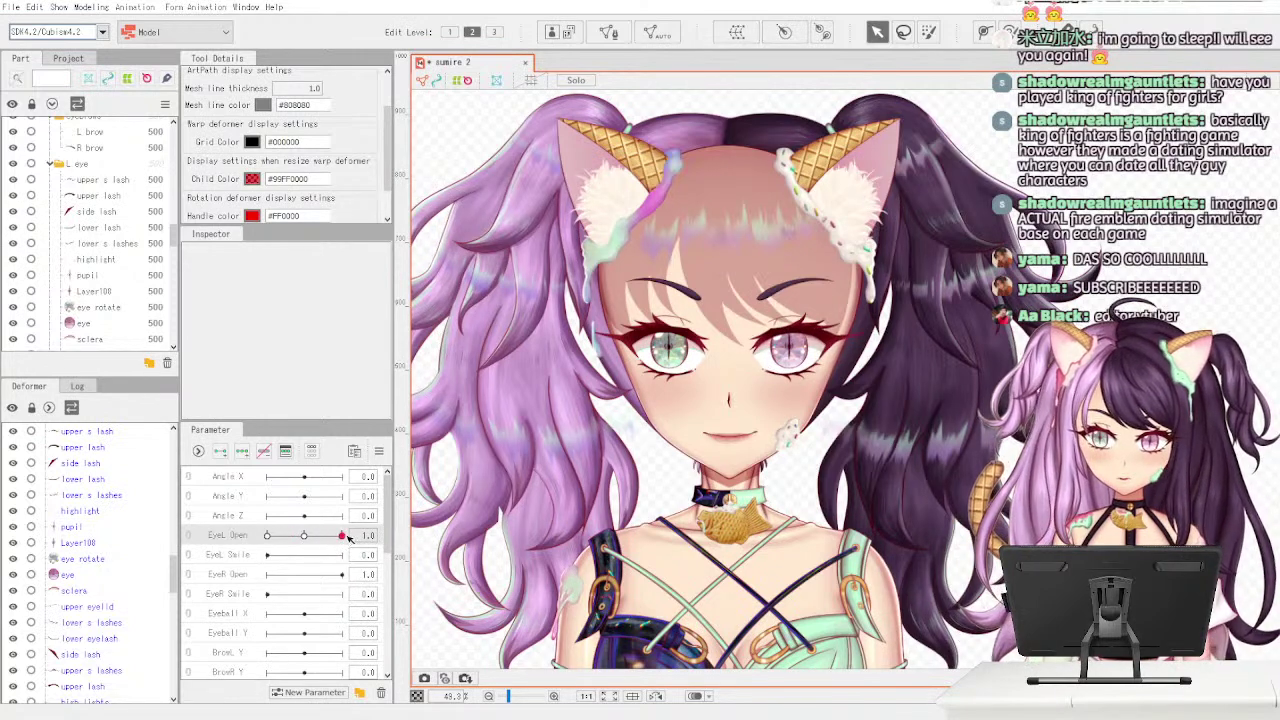
pyautogui.moveTo(264, 543); pyautogui.dragTo(270, 538)
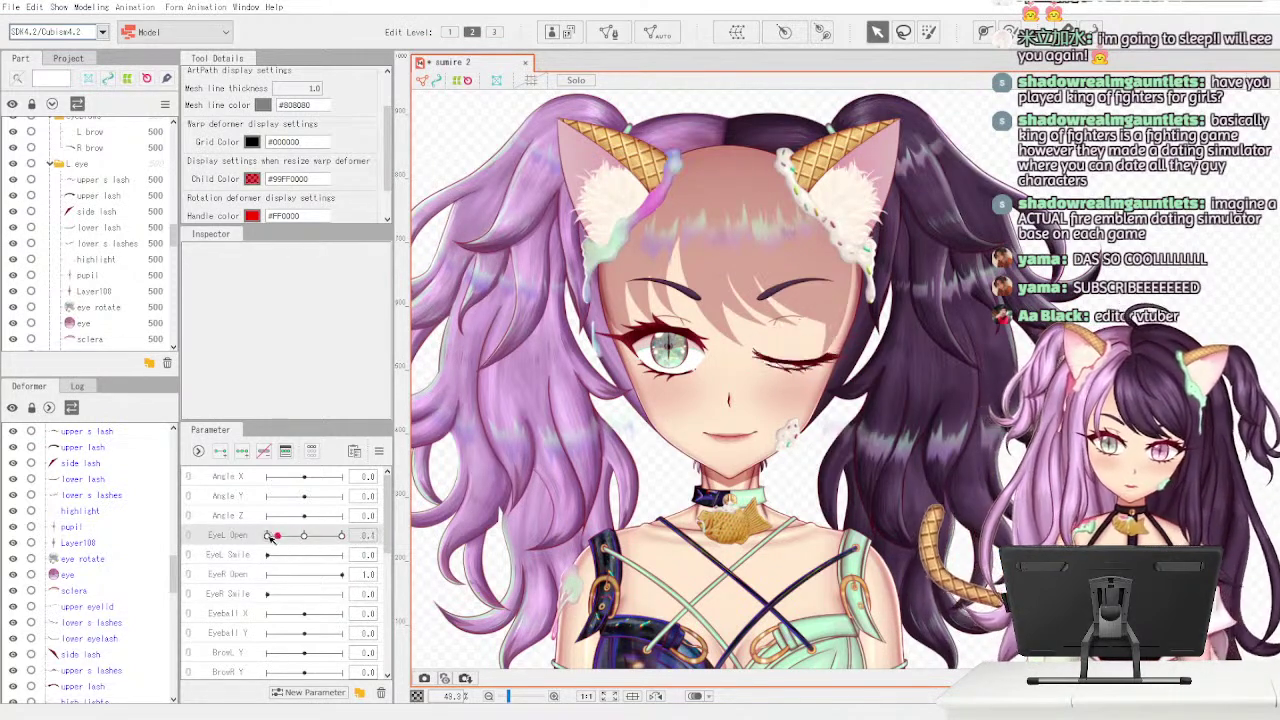
pyautogui.moveTo(342, 537); pyautogui.dragTo(307, 549)
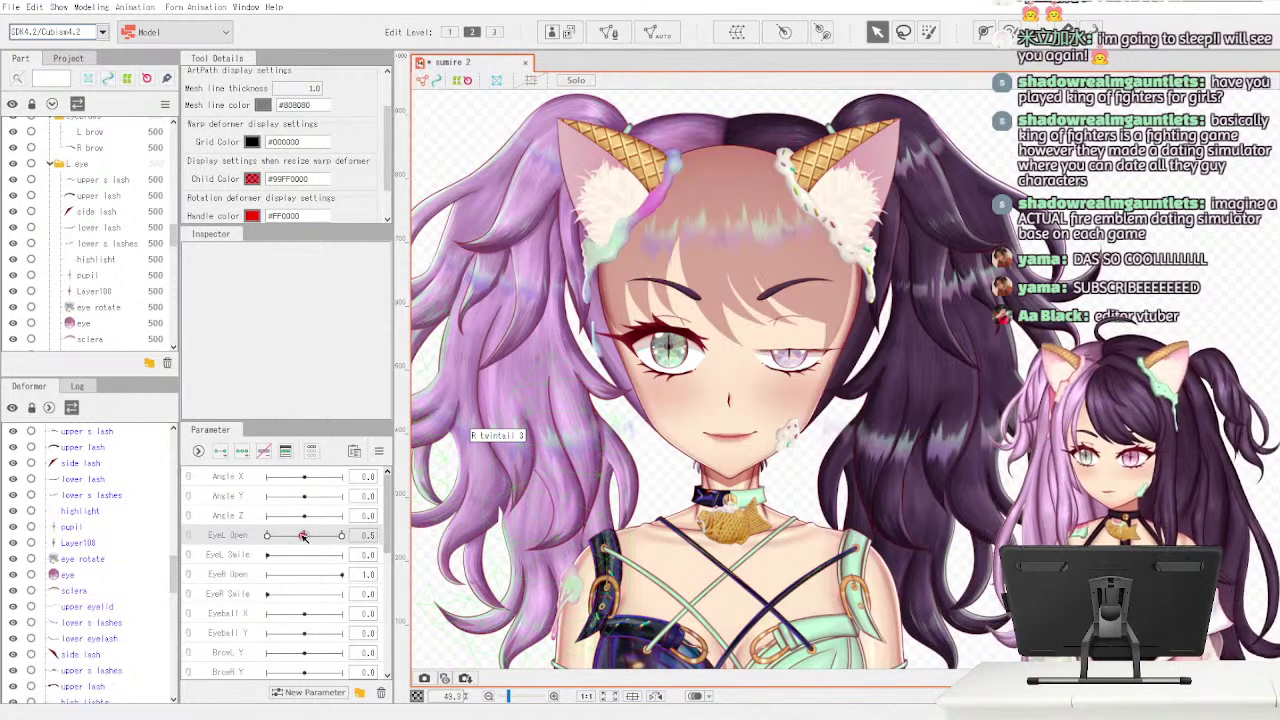
# - Set EyeL Open to 1.0 and select all the mouth meshes from upper lip through open
pyautogui.moveTo(303, 536); pyautogui.dragTo(415, 521)
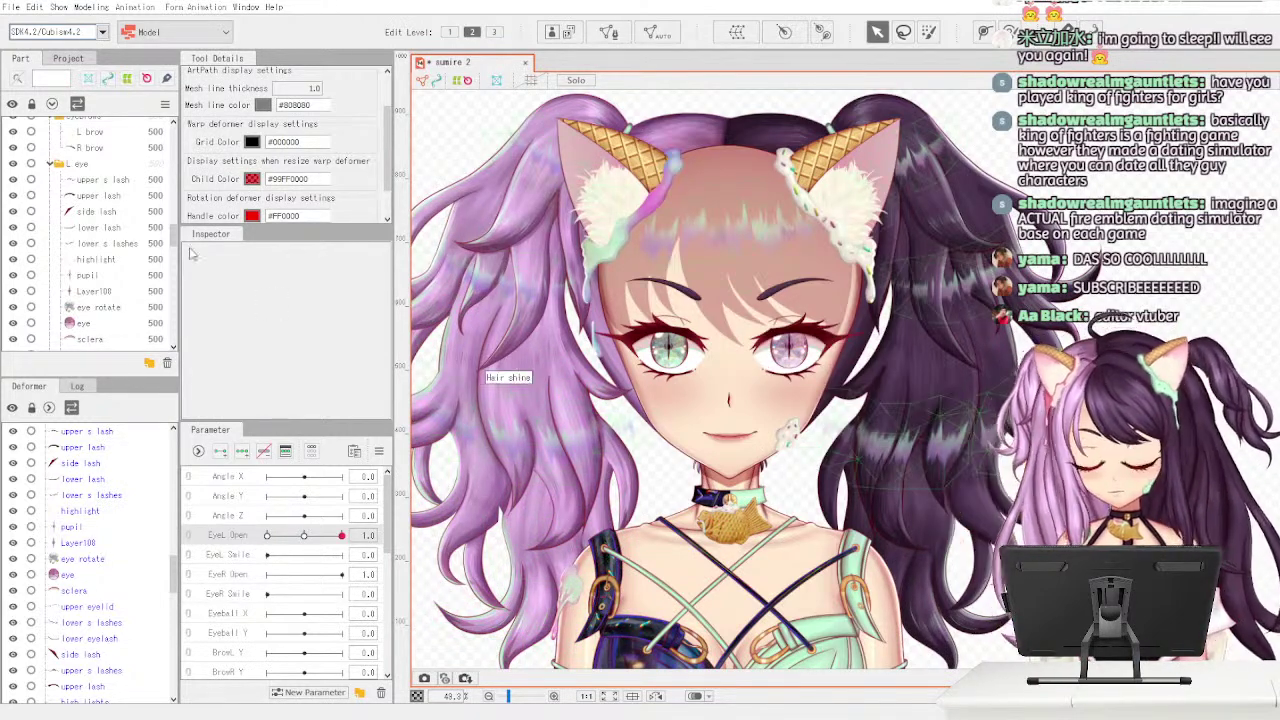
pyautogui.scroll(10, 170, 170)
pyautogui.scroll(10, 165, 190)
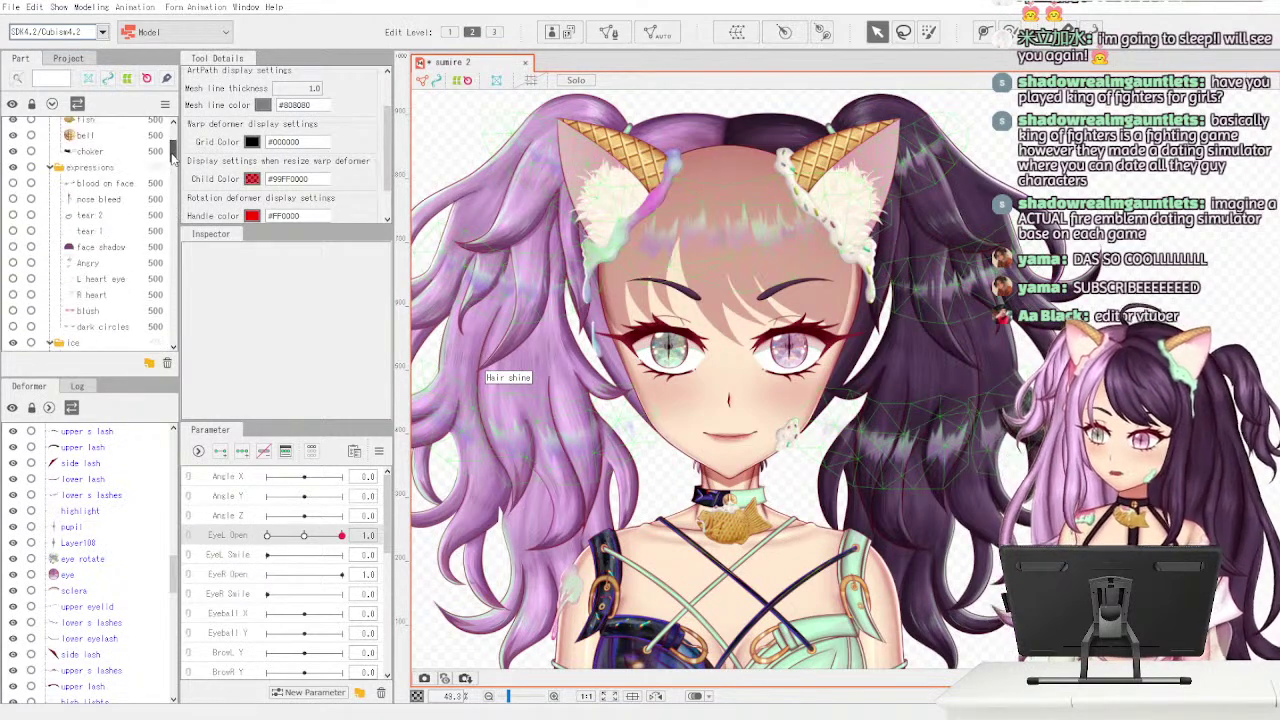
pyautogui.scroll(-10, 157, 208)
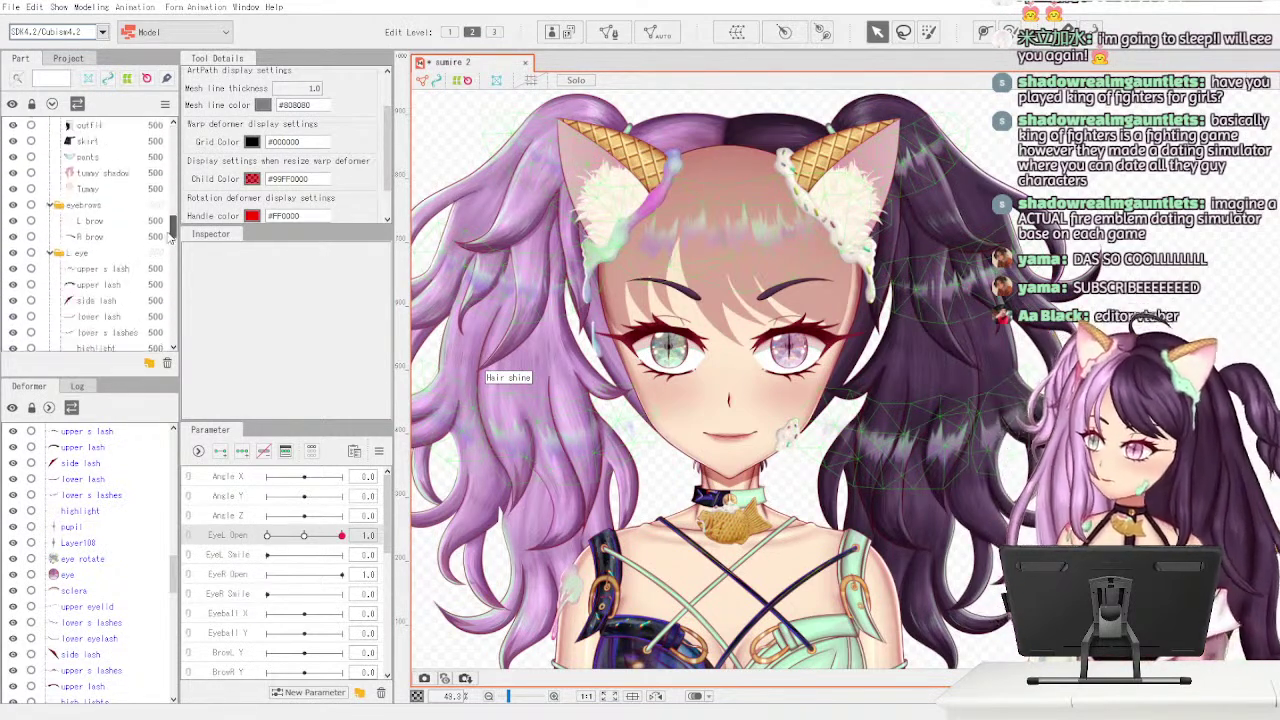
pyautogui.moveTo(172, 257); pyautogui.dragTo(172, 280)
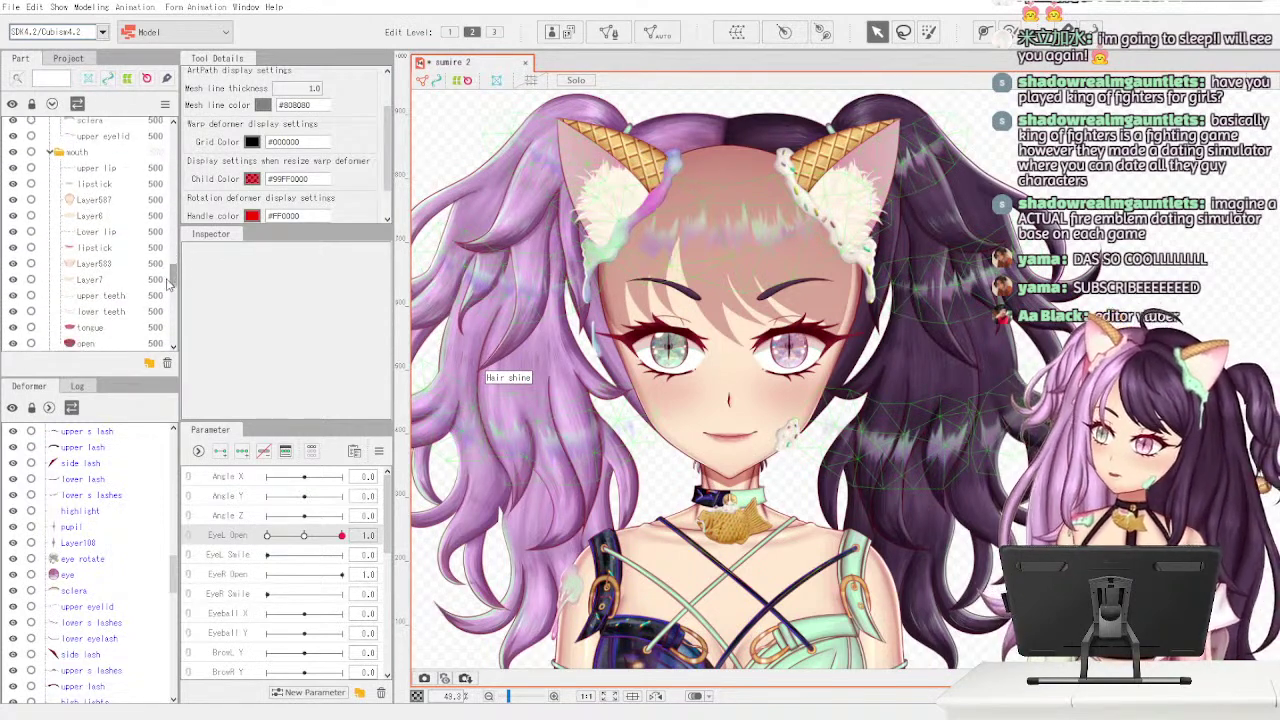
pyautogui.click(128, 168)
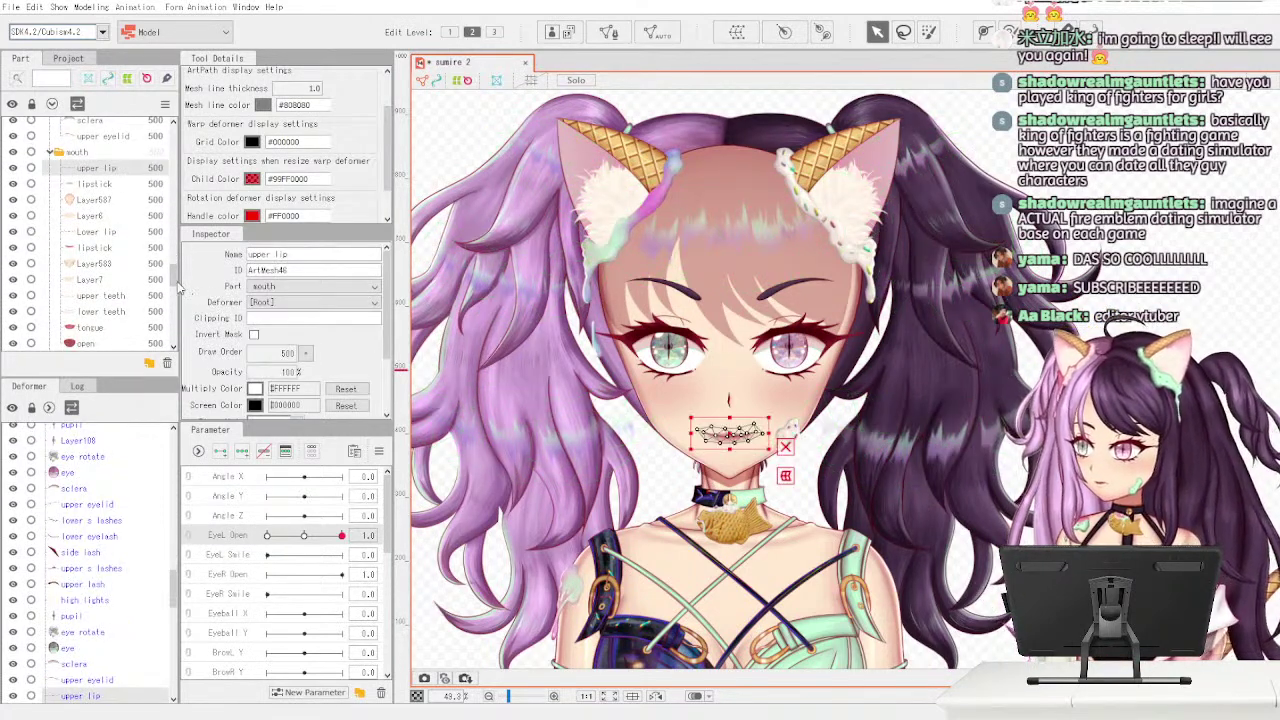
pyautogui.scroll(-2, 178, 288)
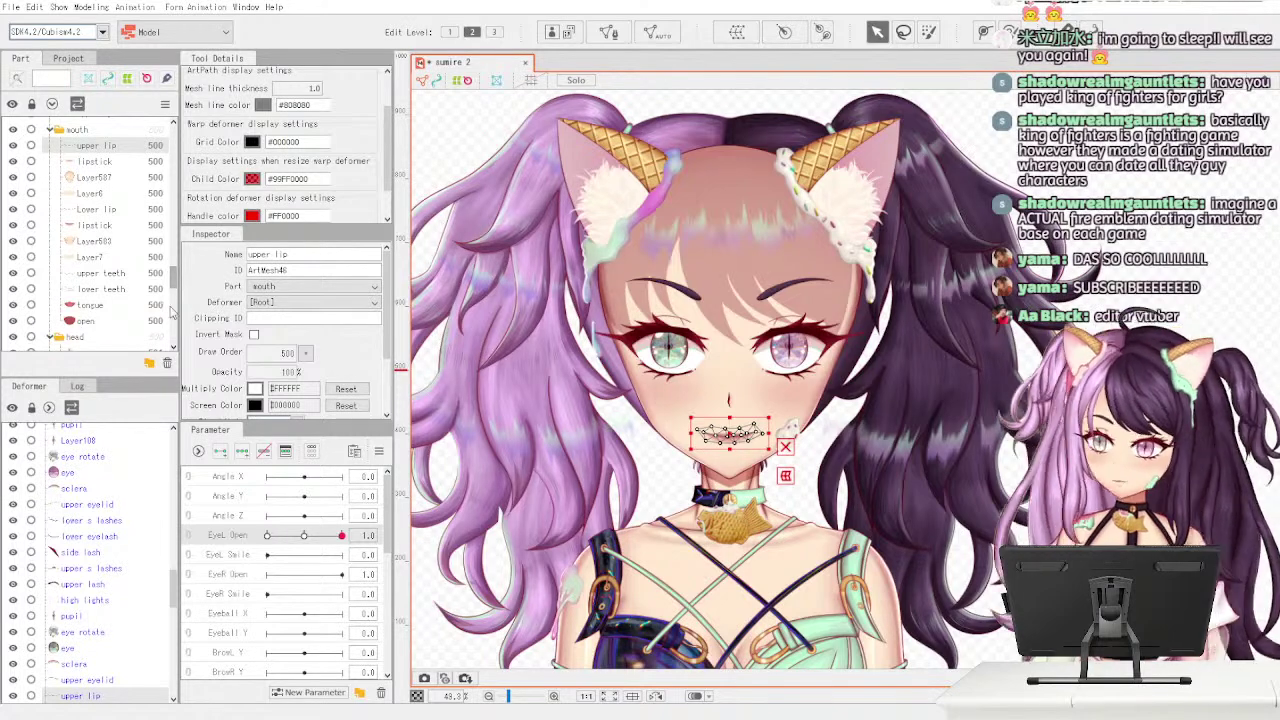
pyautogui.keyDown('shift'); pyautogui.click(123, 325); pyautogui.keyUp('shift')
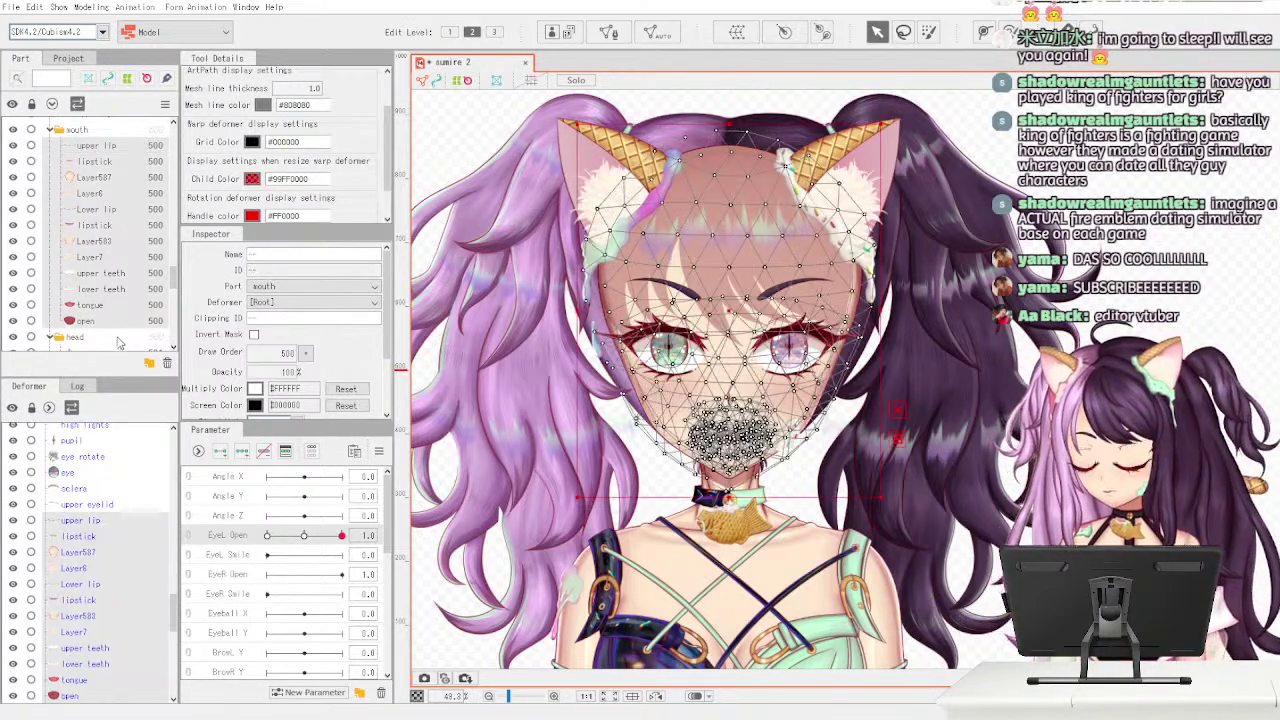
pyautogui.scroll(4, 650, 447)
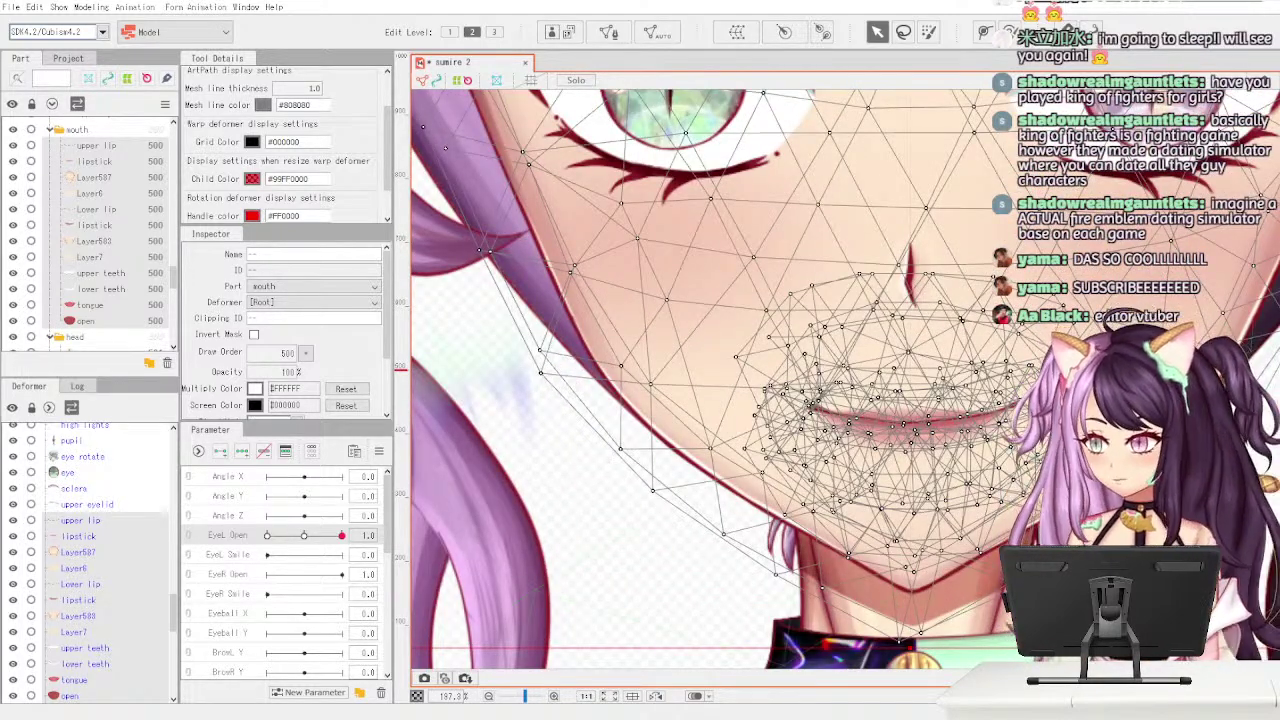
# - Add five keys on Mouth Form and three keys on Mouth Open for the selected mouth meshes
pyautogui.moveTo(393, 532); pyautogui.dragTo(396, 625)
pyautogui.click(251, 542)
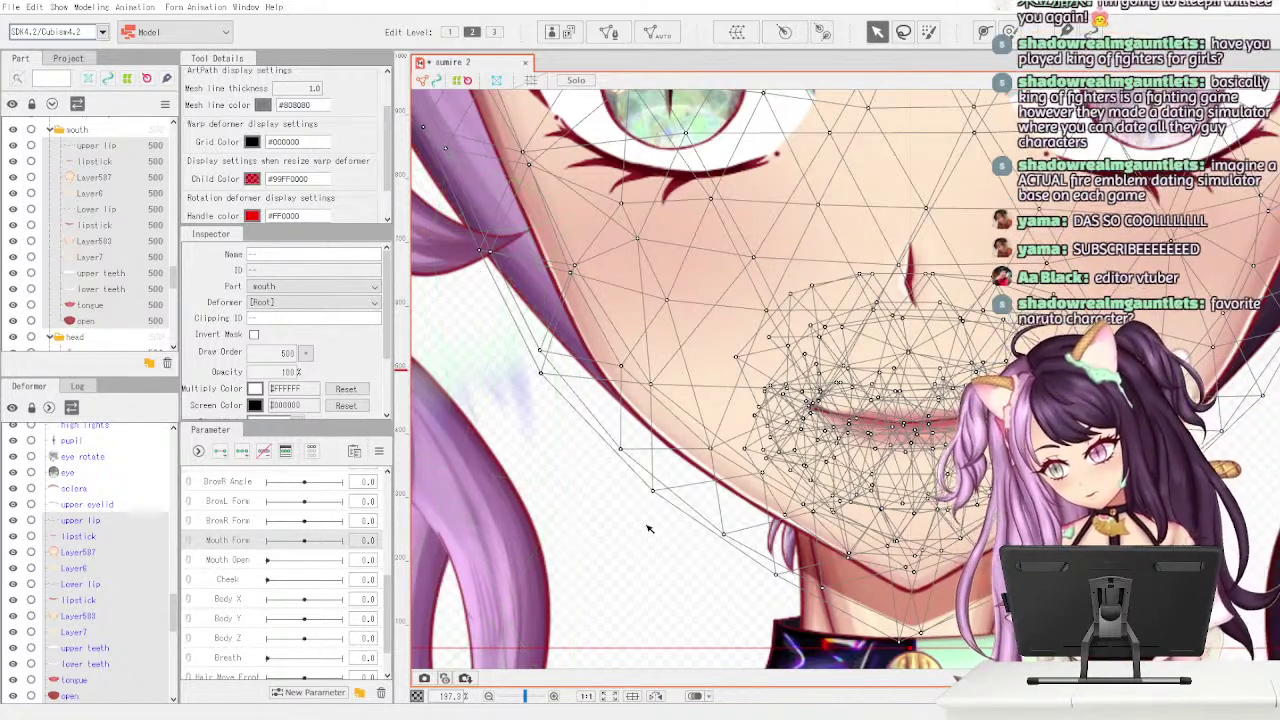
pyautogui.click(379, 451)
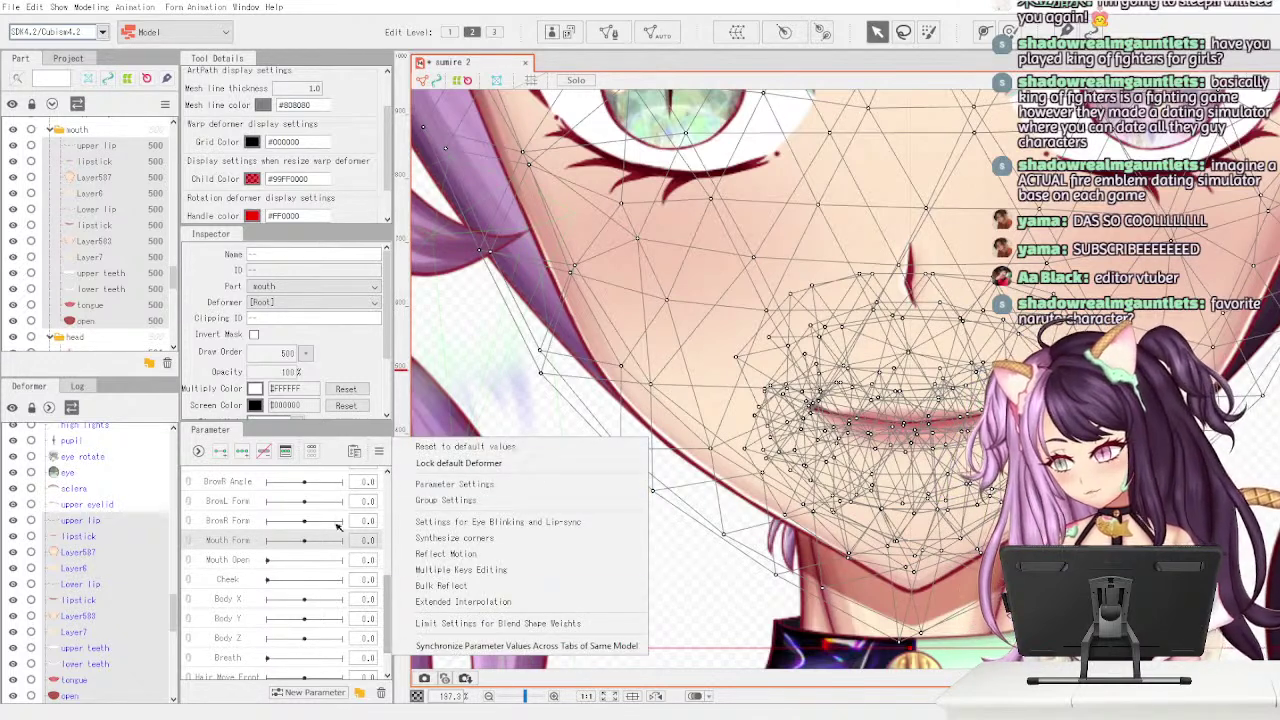
pyautogui.click(500, 488)
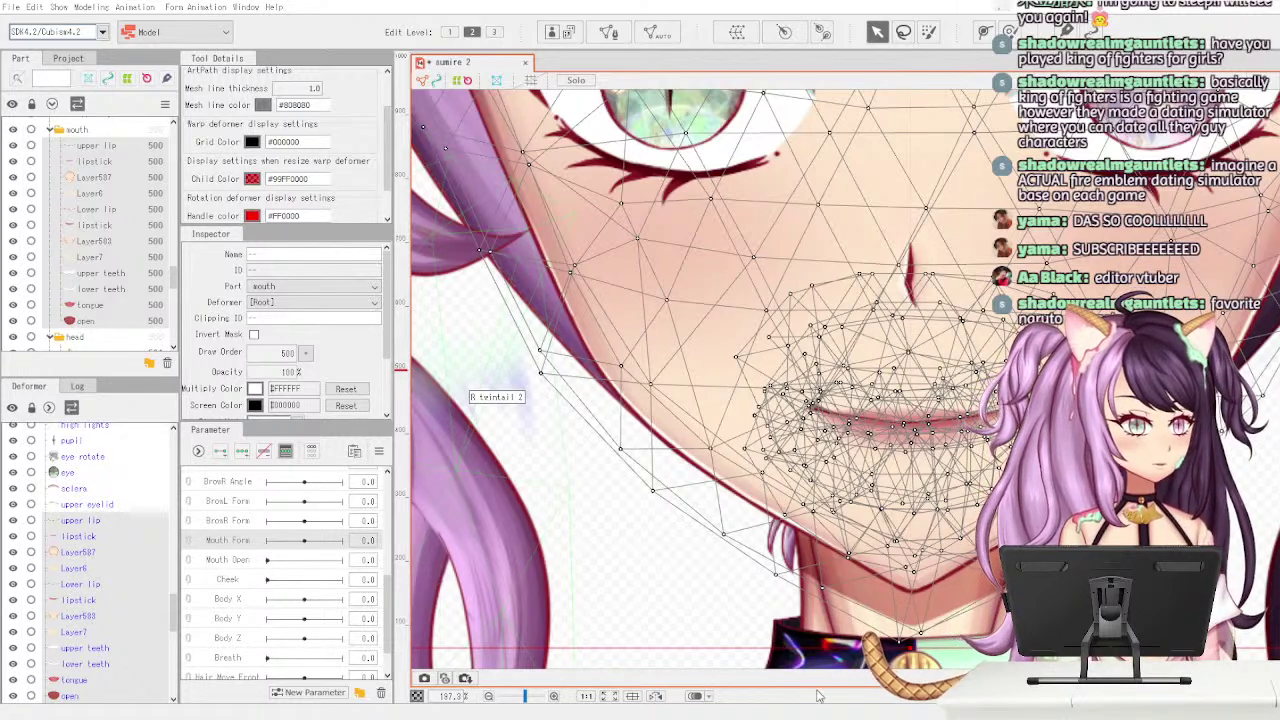
pyautogui.click(555, 517)
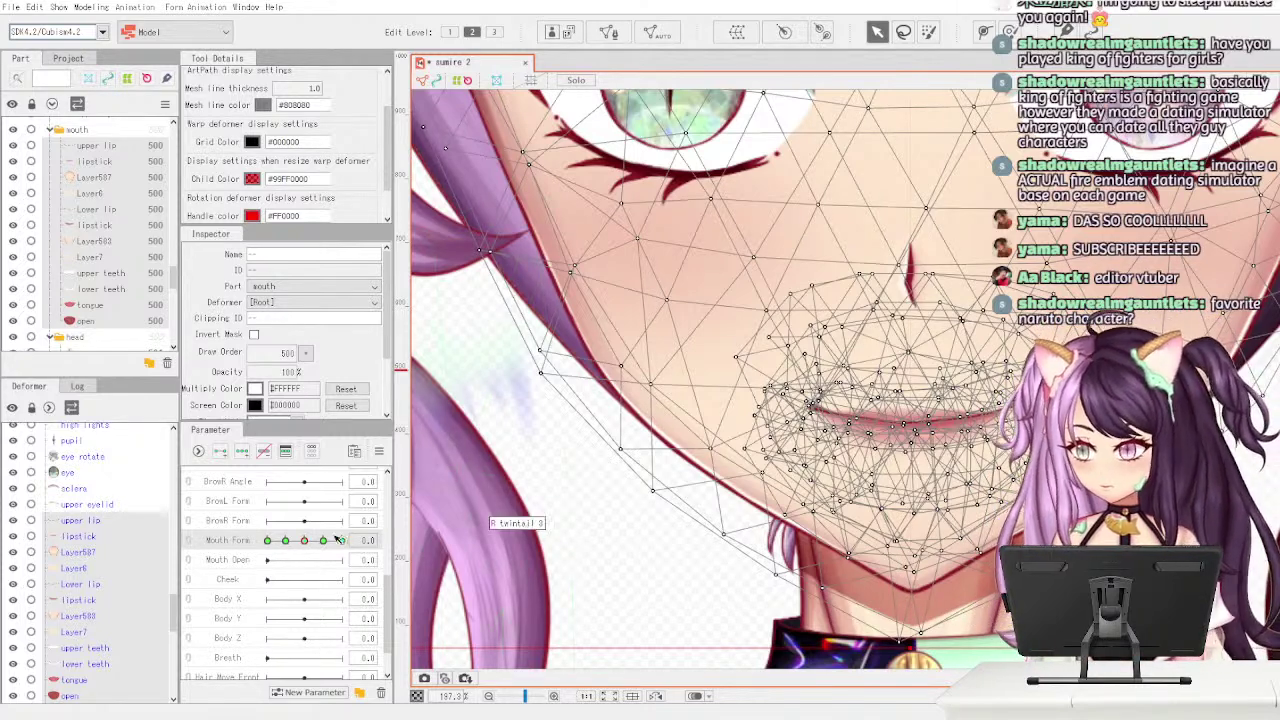
pyautogui.click(245, 561)
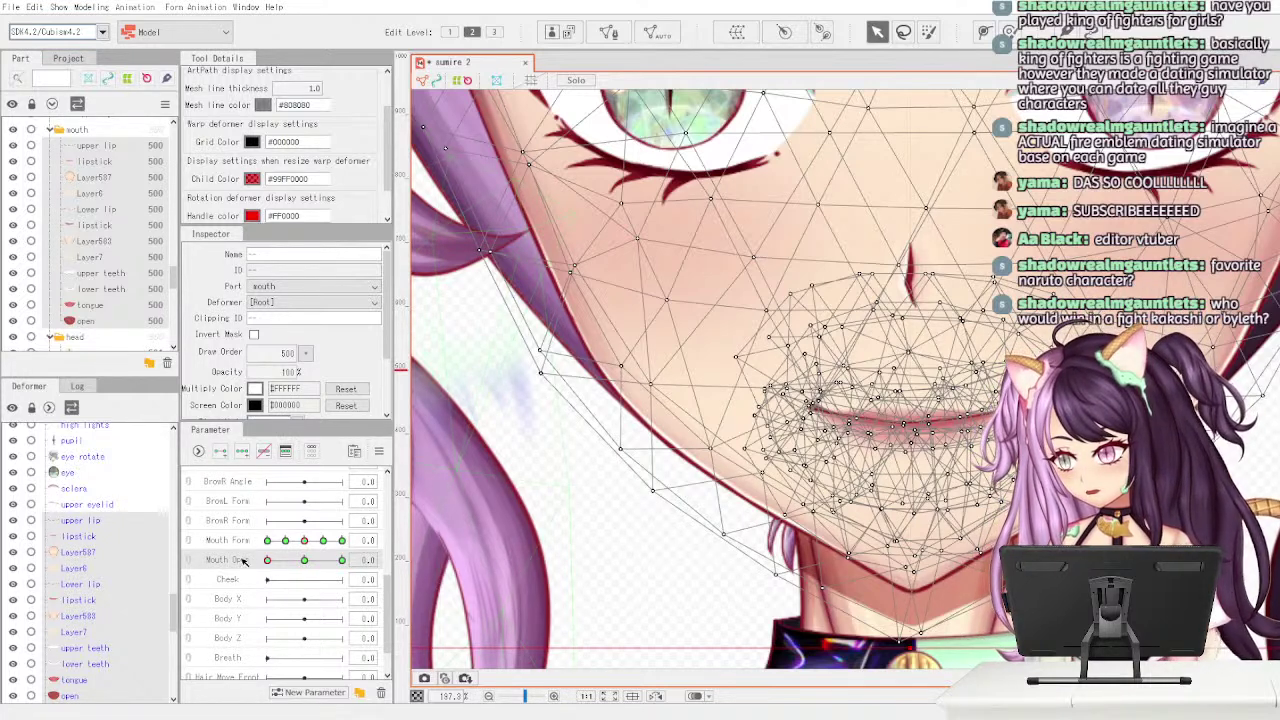
# - Link Mouth Form with Mouth Open and set the combined position to Mouth Form -1.0, Mouth Open 0.0
pyautogui.click(190, 550)
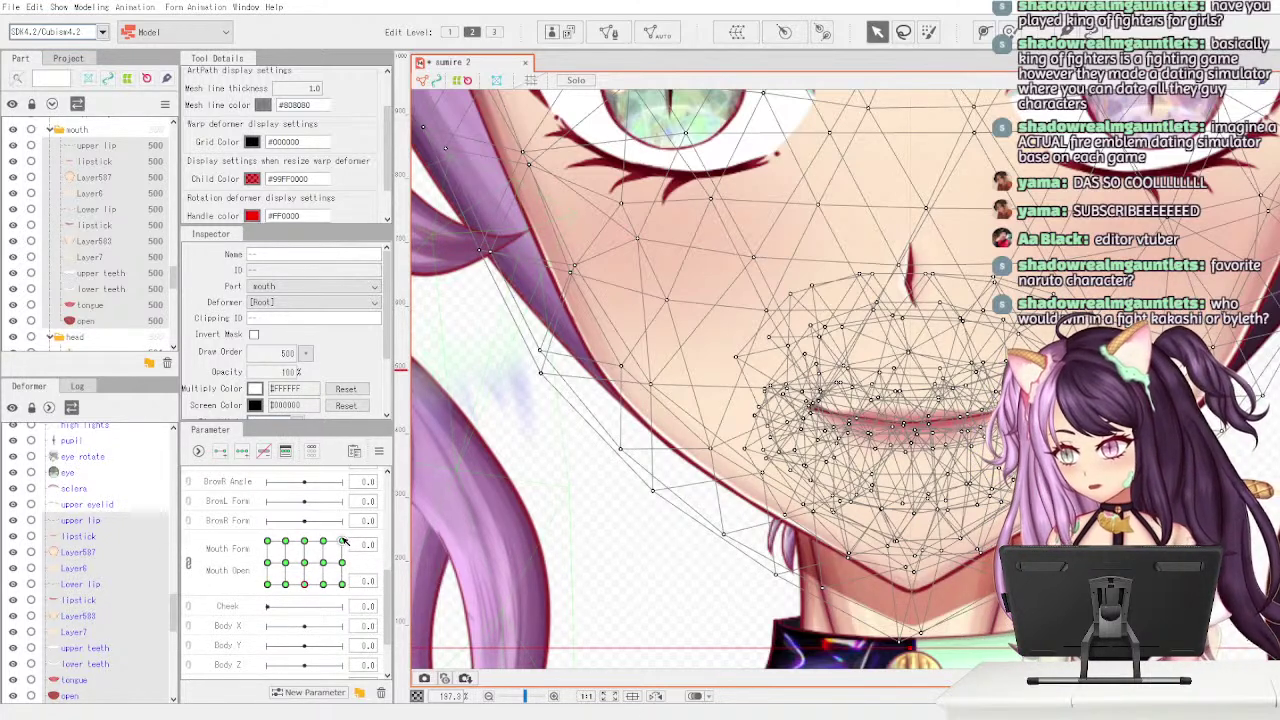
pyautogui.moveTo(306, 584); pyautogui.dragTo(267, 585)
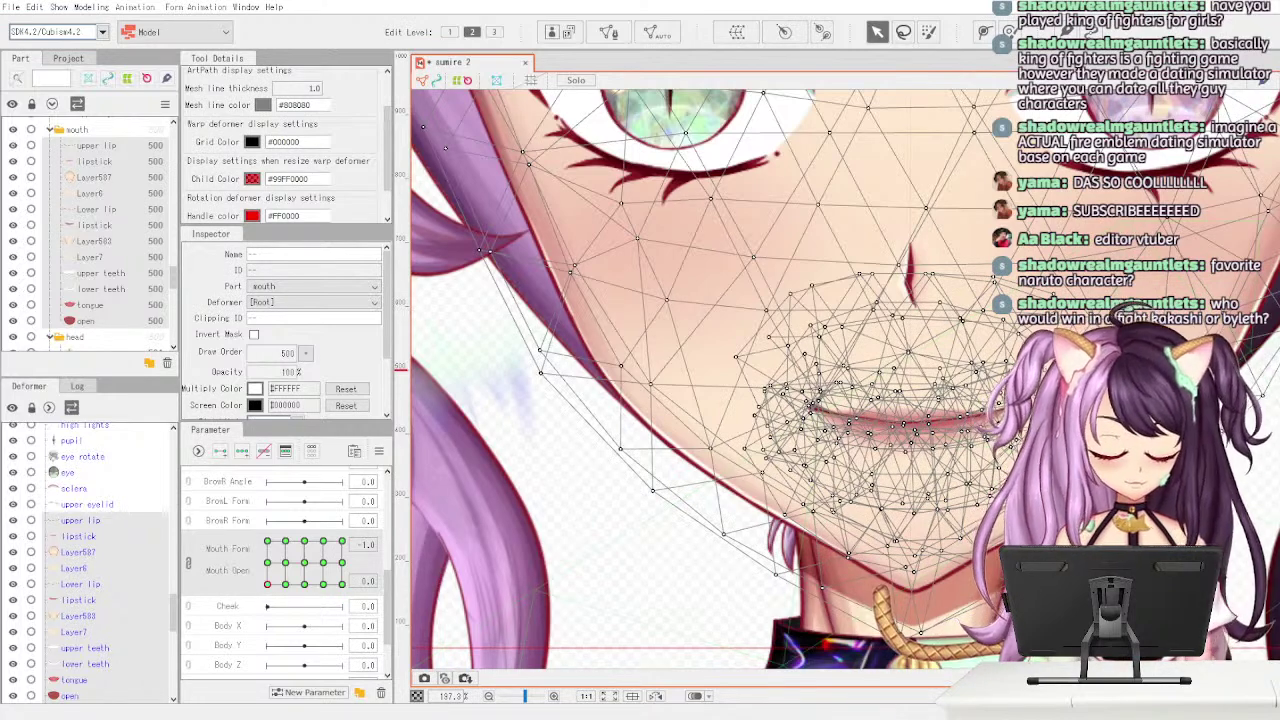
pyautogui.scroll(-6, 647, 464)
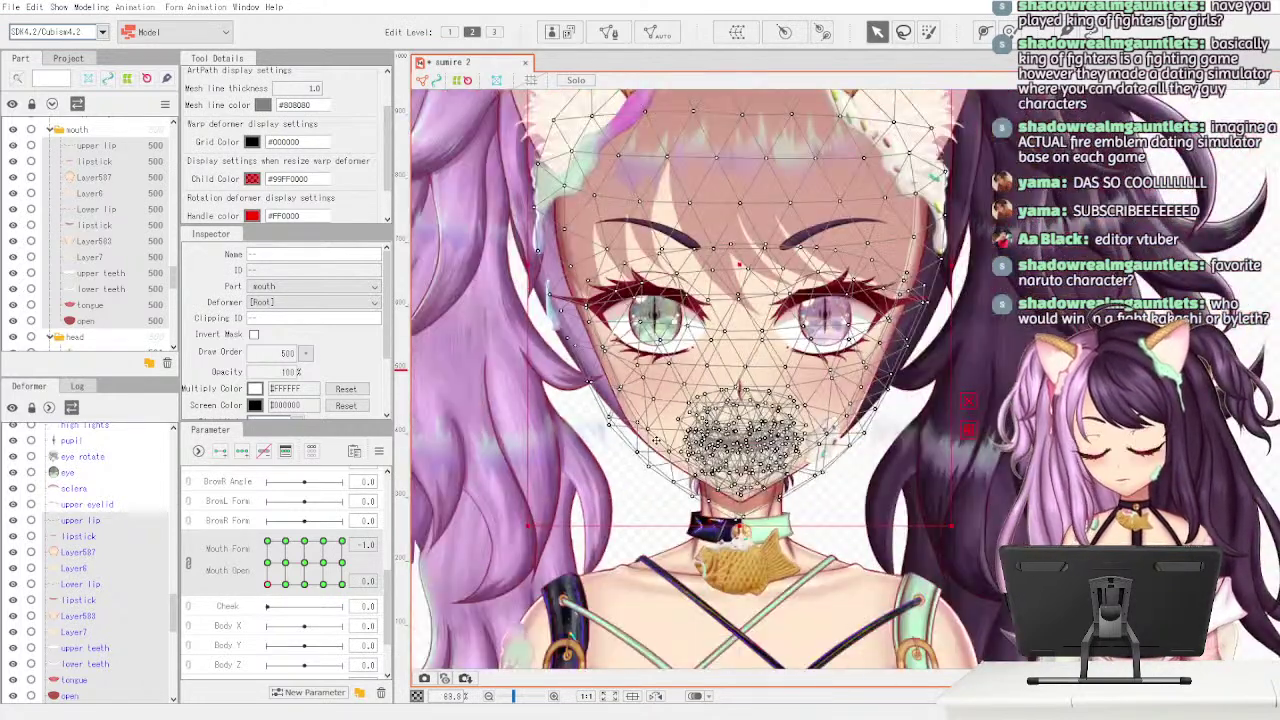
pyautogui.scroll(4, 676, 558)
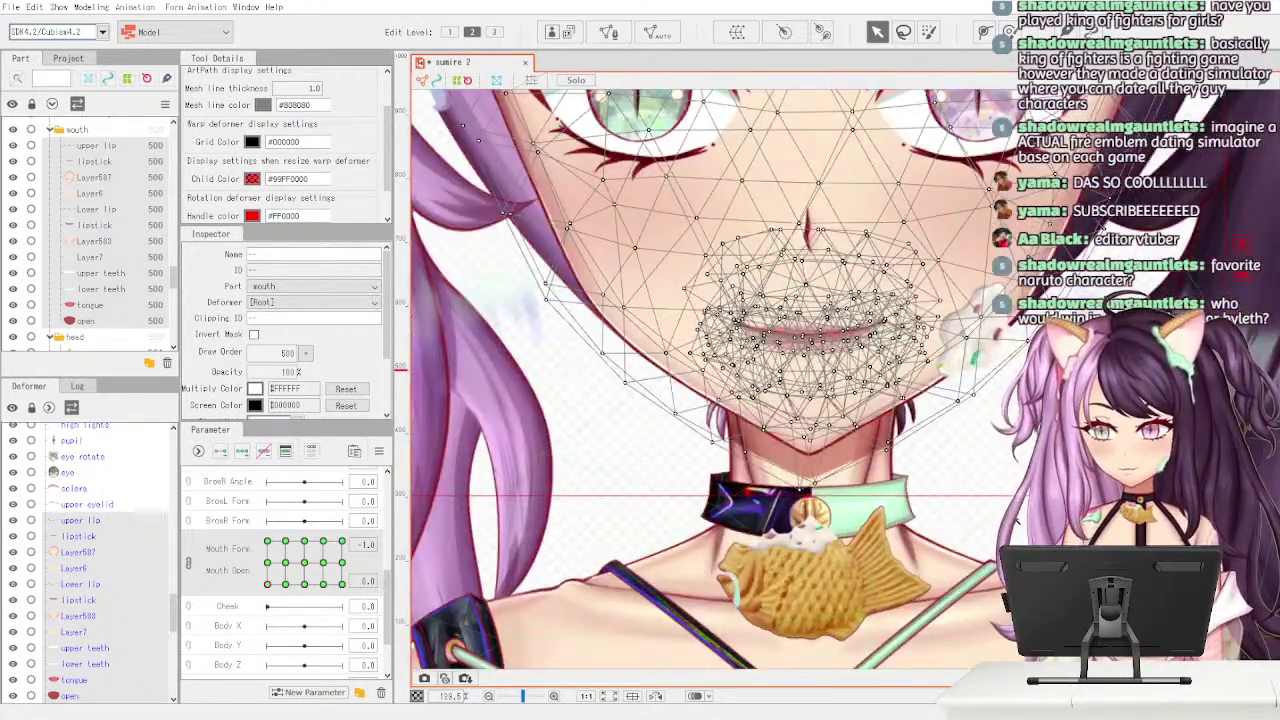
pyautogui.click(952, 527)
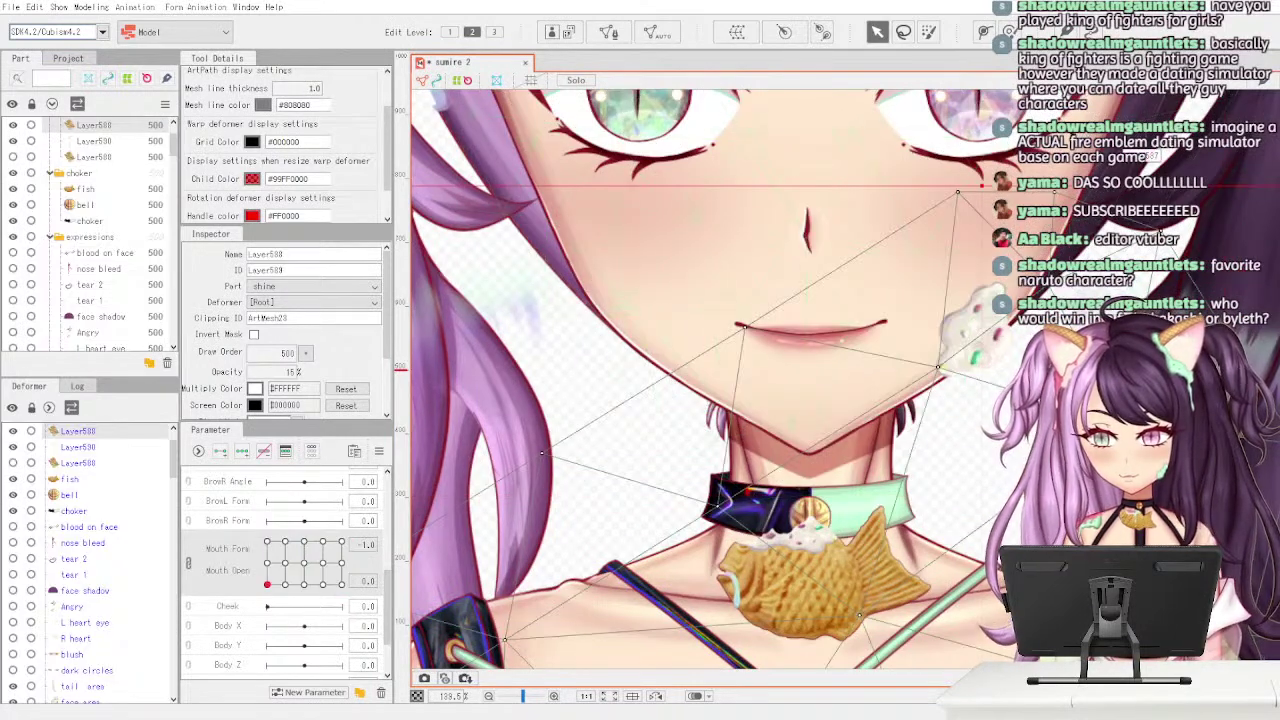
pyautogui.click(1151, 155)
pyautogui.scroll(-2, 1151, 155)
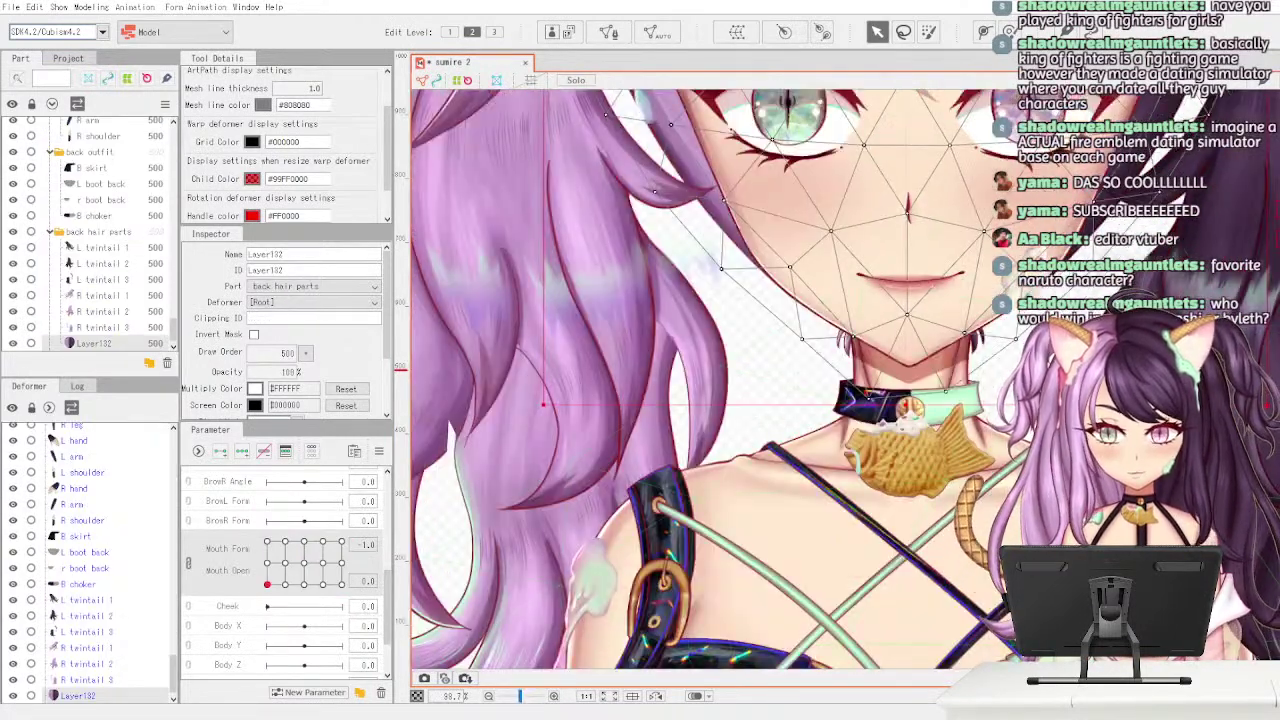
pyautogui.click(842, 394)
pyautogui.scroll(2, 1052, 434)
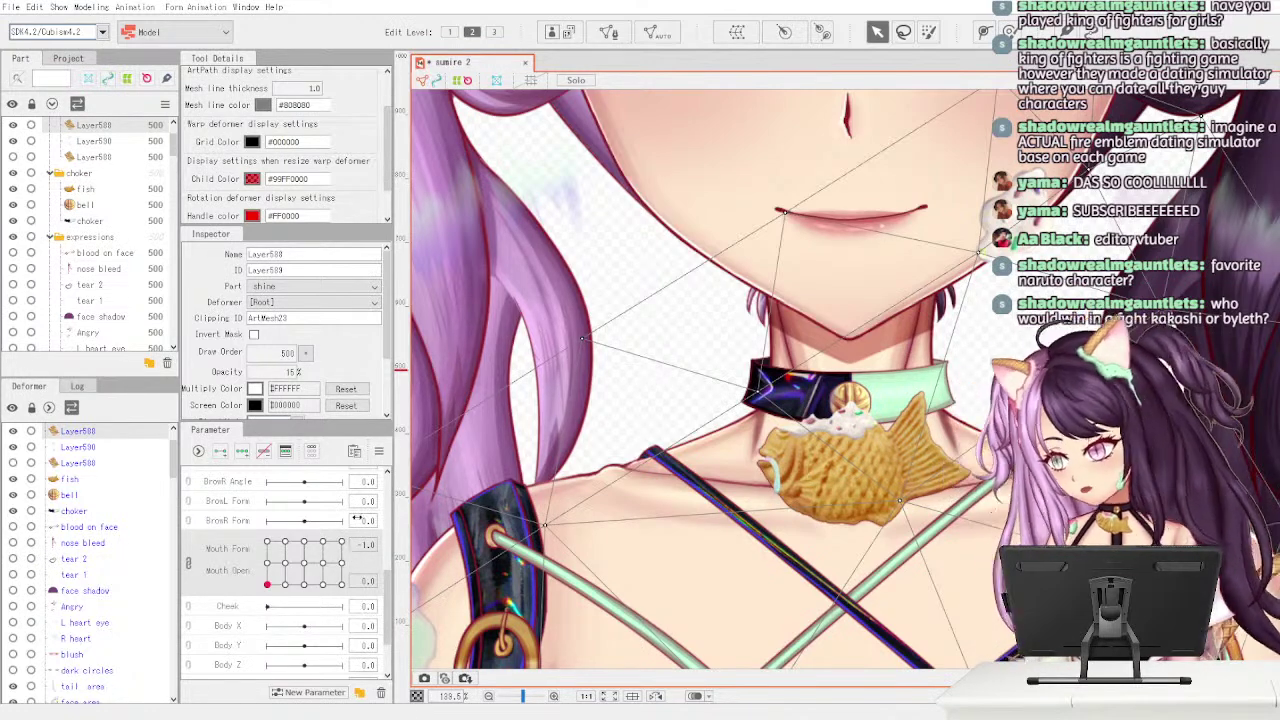
pyautogui.click(313, 454)
pyautogui.click(312, 454)
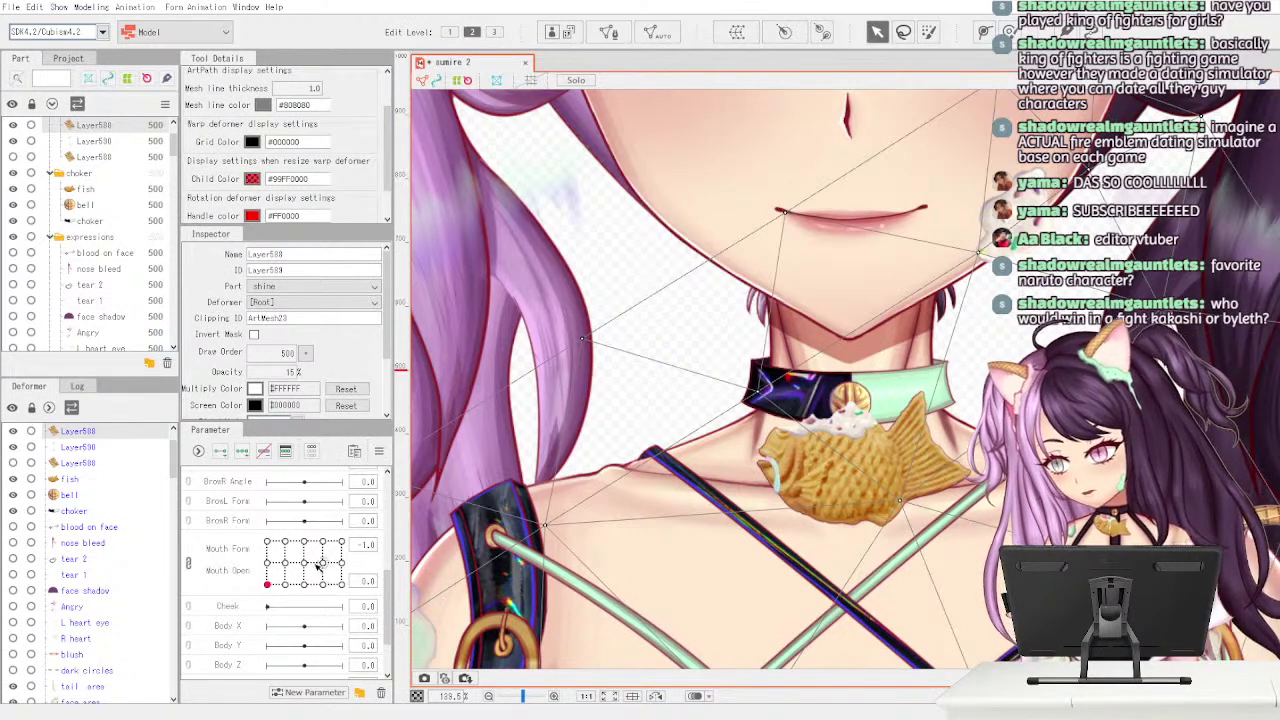
pyautogui.click(287, 572)
pyautogui.moveTo(286, 573); pyautogui.dragTo(239, 610)
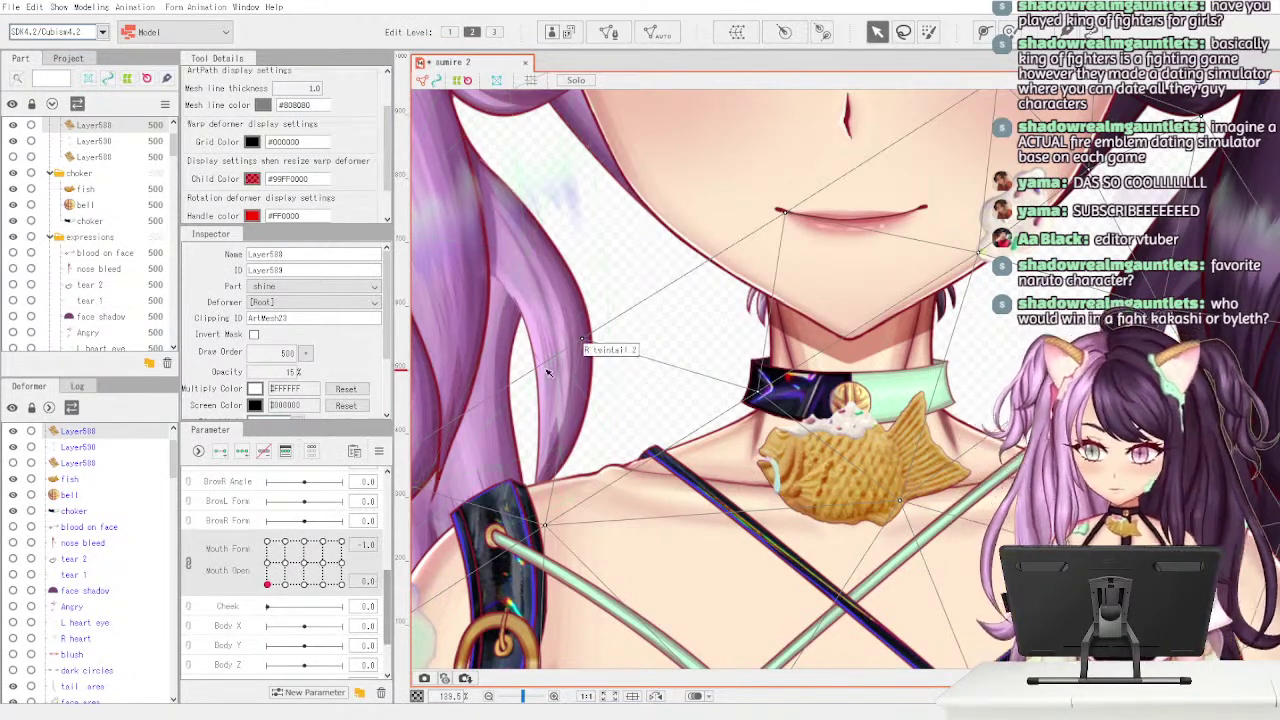
pyautogui.click(618, 265)
# - Find the mouth part's meshes and select the Lower lip mesh
pyautogui.scroll(-5, 172, 165)
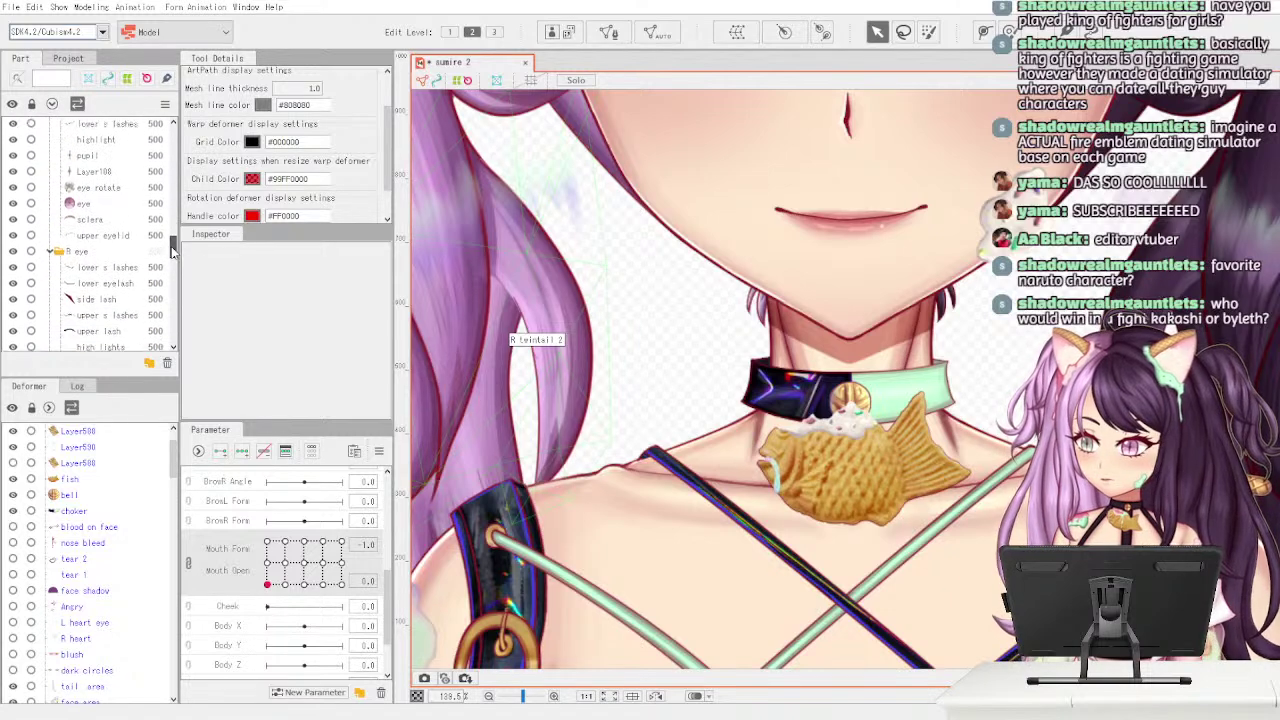
pyautogui.moveTo(171, 275); pyautogui.dragTo(171, 290)
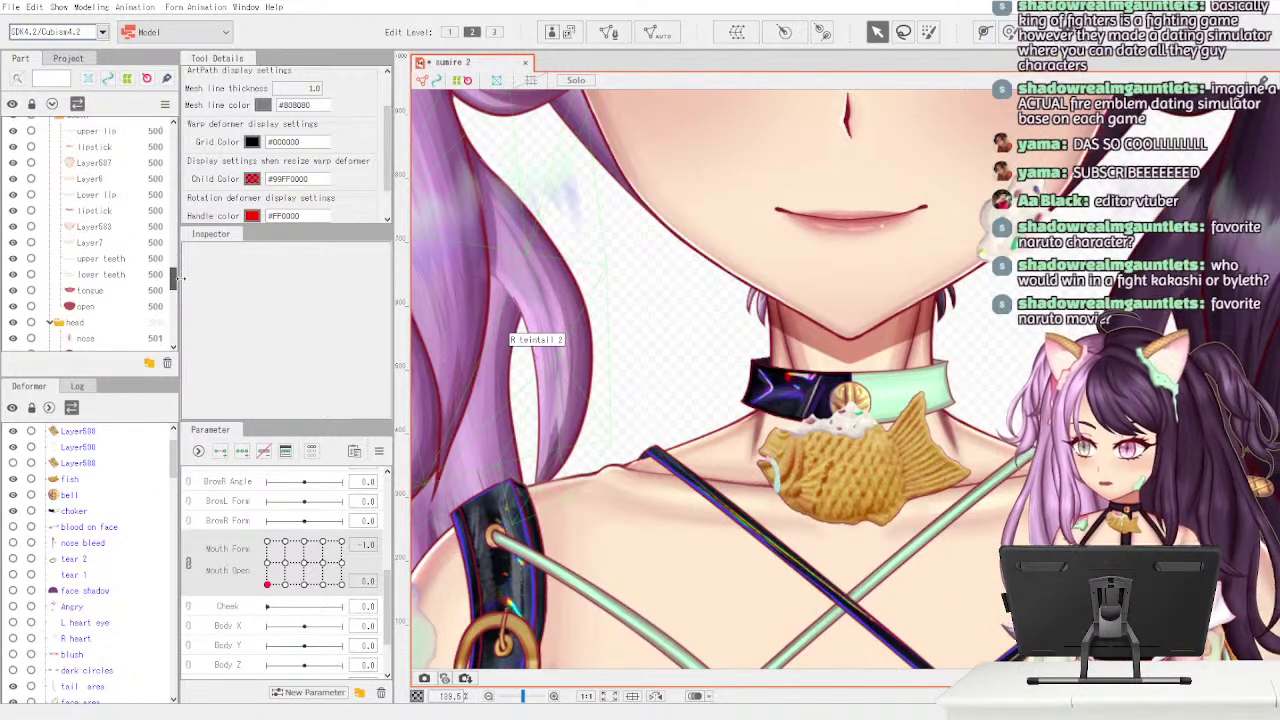
pyautogui.moveTo(183, 265); pyautogui.dragTo(183, 206)
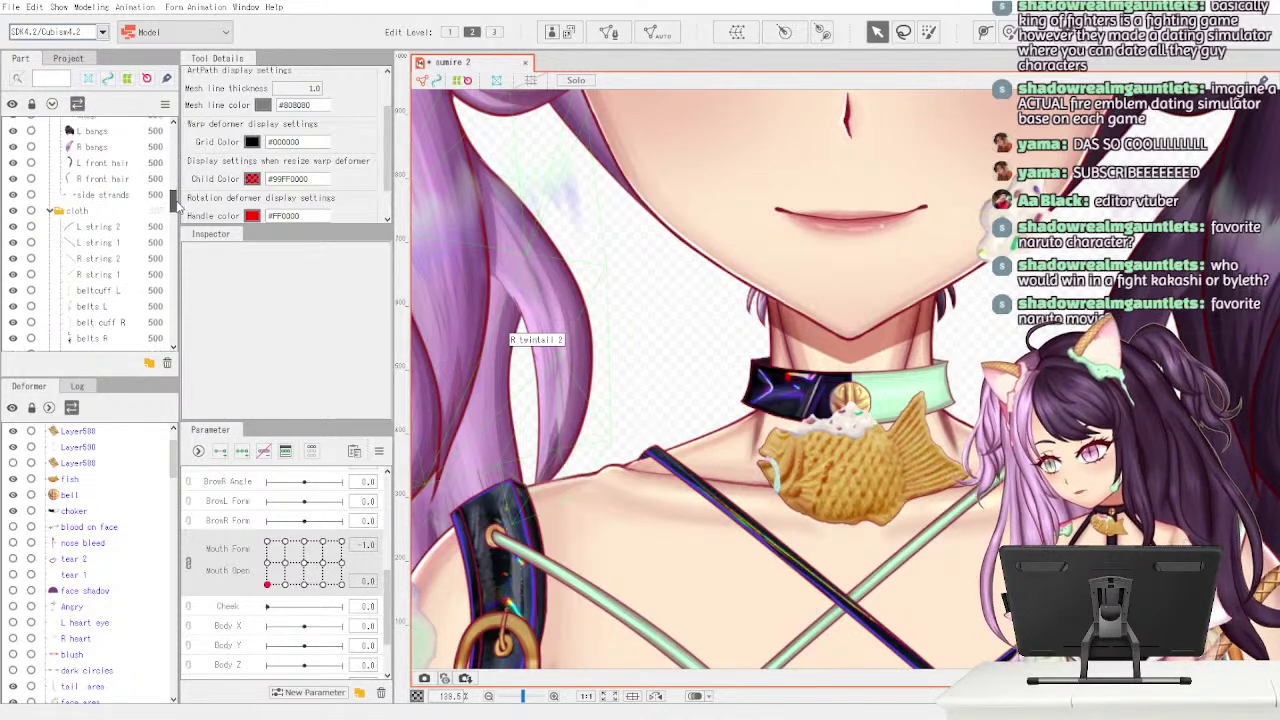
pyautogui.moveTo(175, 245); pyautogui.dragTo(176, 272)
pyautogui.click(139, 256)
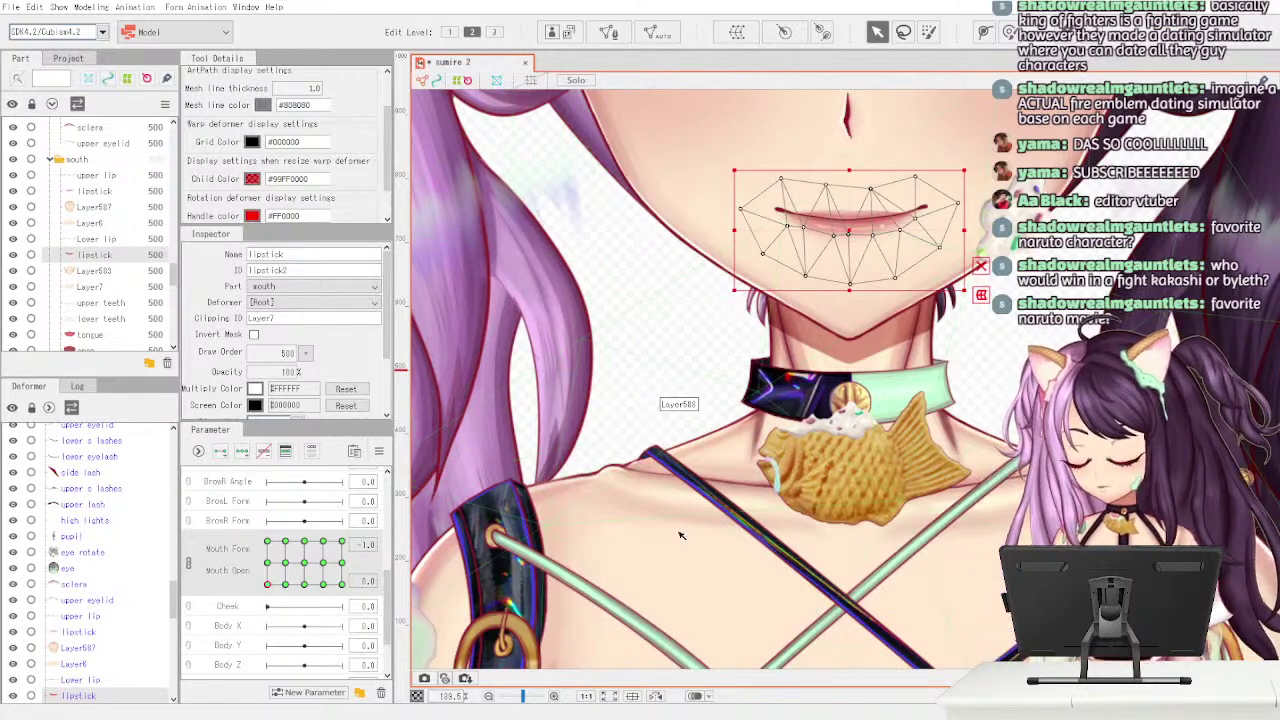
pyautogui.click(135, 241)
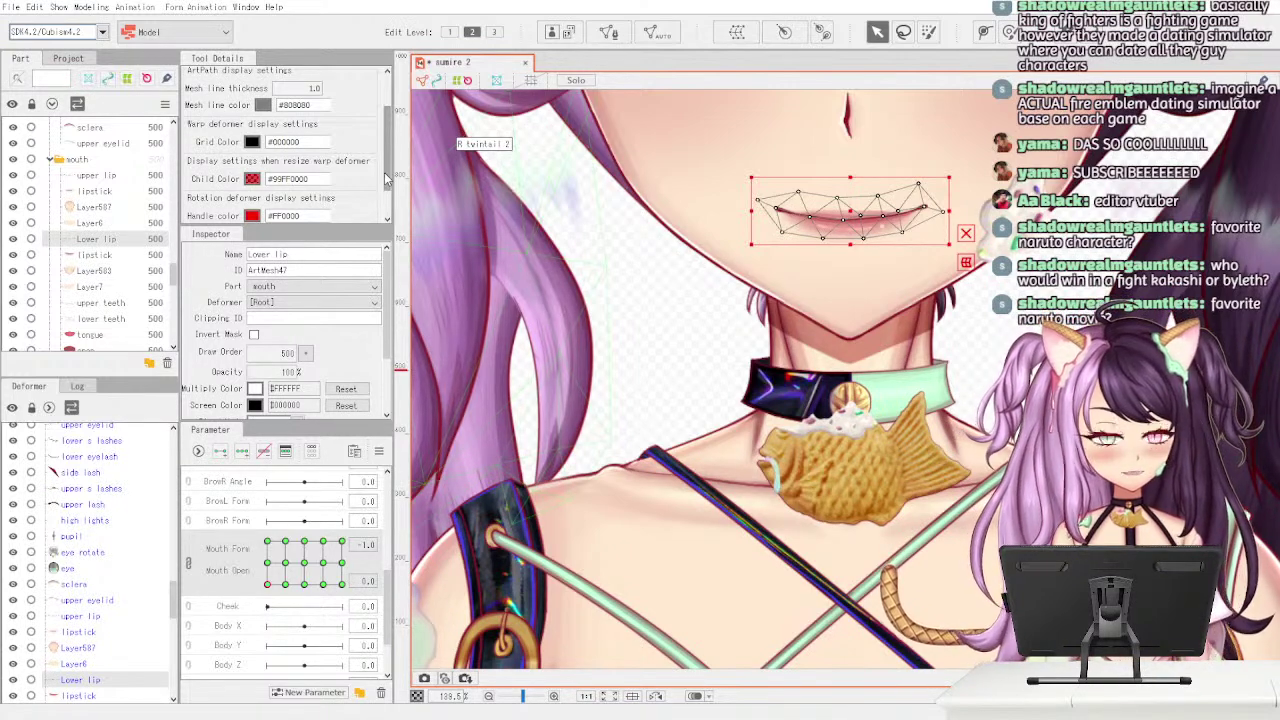
# - Delete the linked Mouth Form and Mouth Open parameters, and create a new parameter named mouth form below Cheek
pyautogui.moveTo(174, 278); pyautogui.dragTo(175, 277)
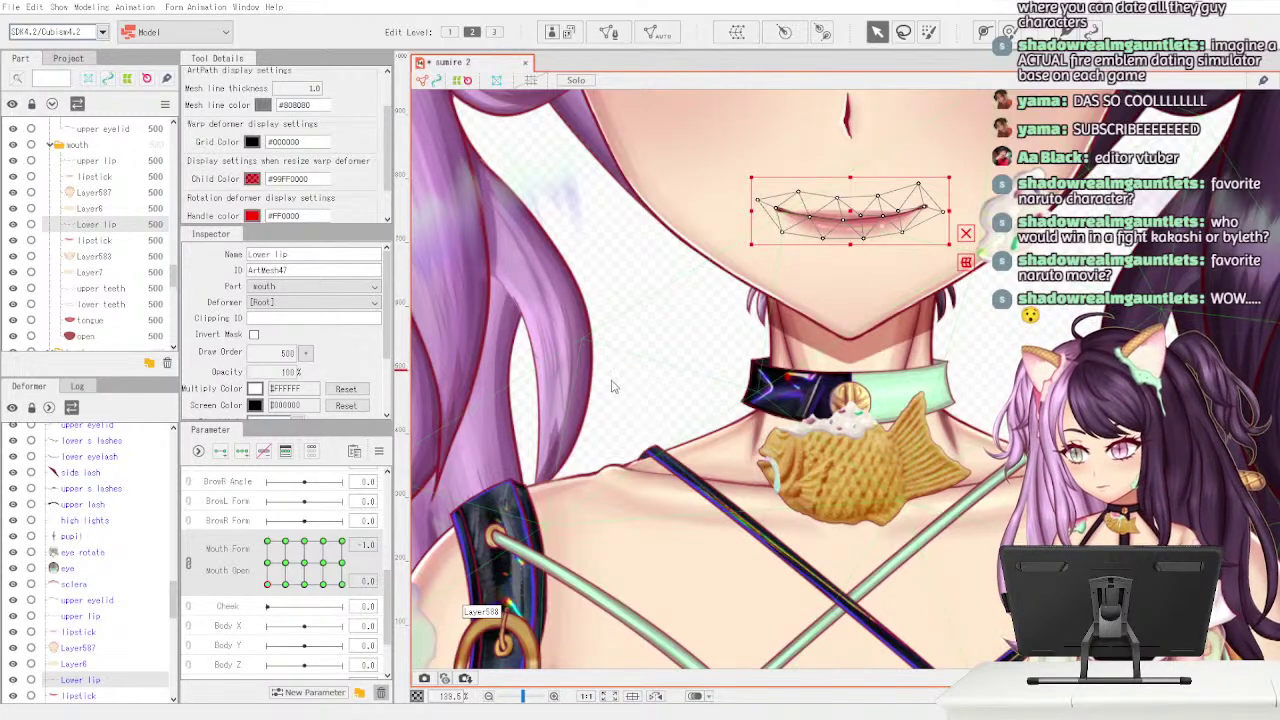
pyautogui.click(251, 543)
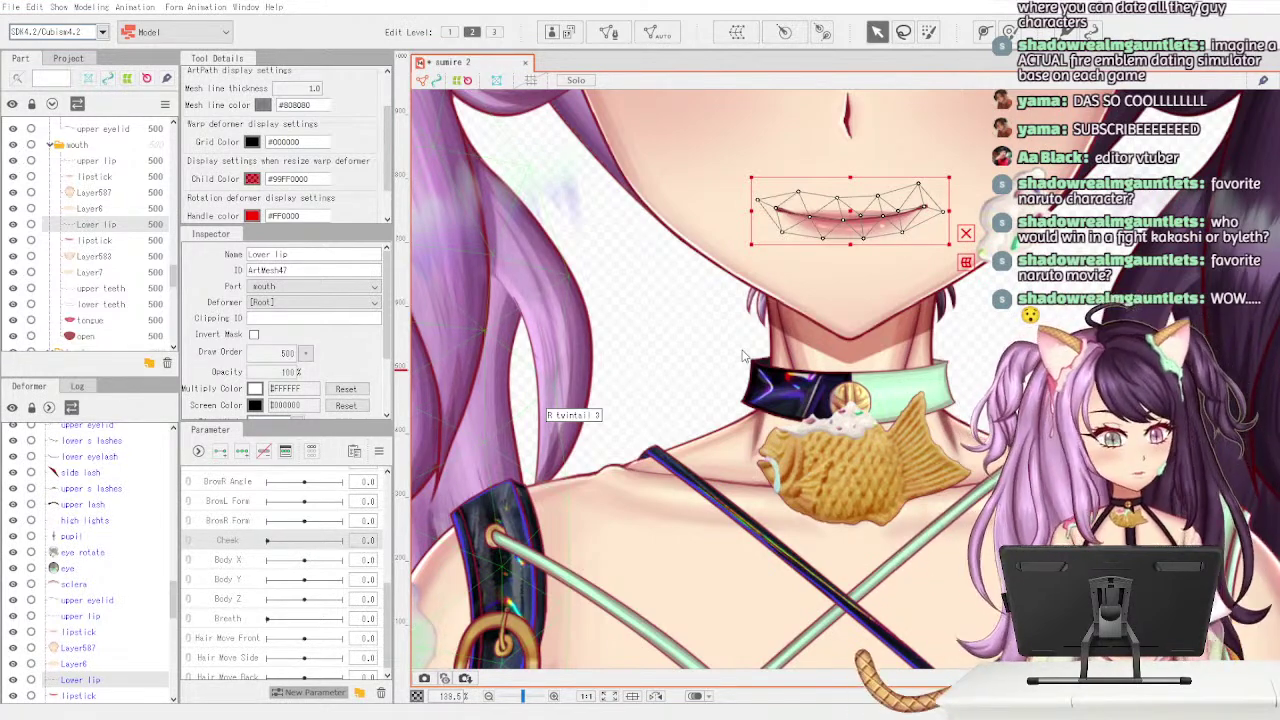
pyautogui.click(617, 441)
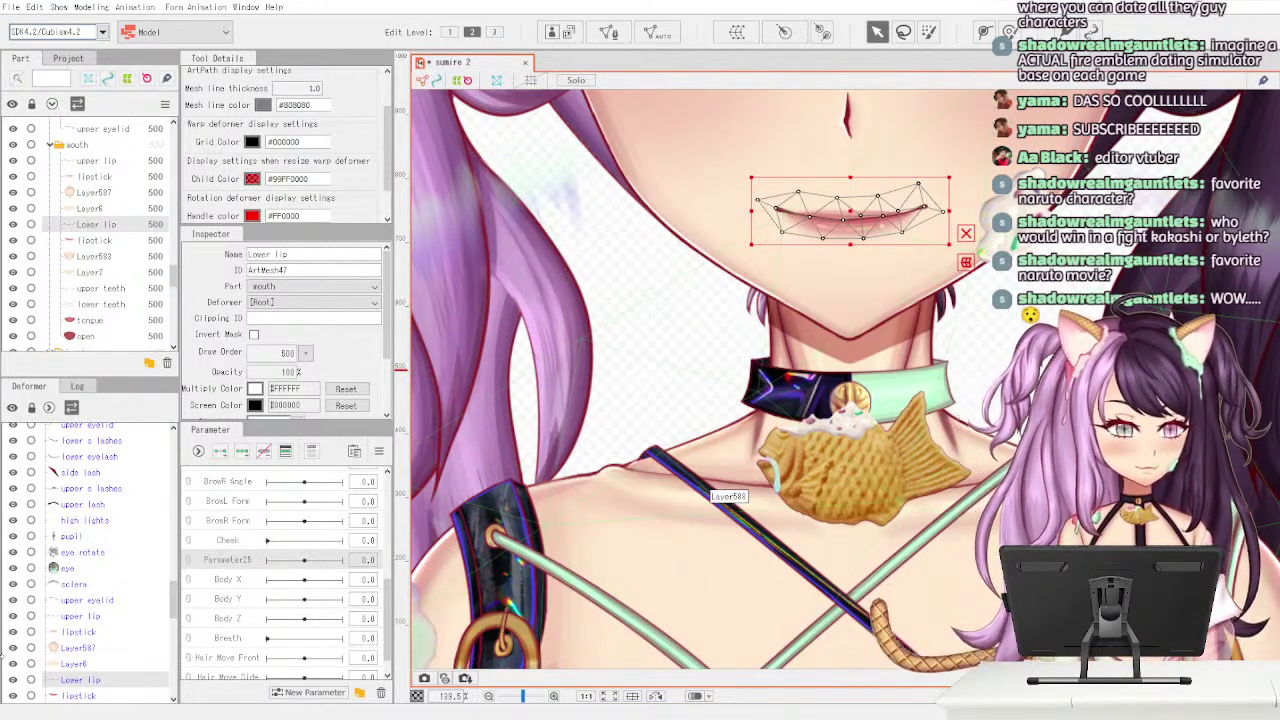
pyautogui.rightClick(232, 566)
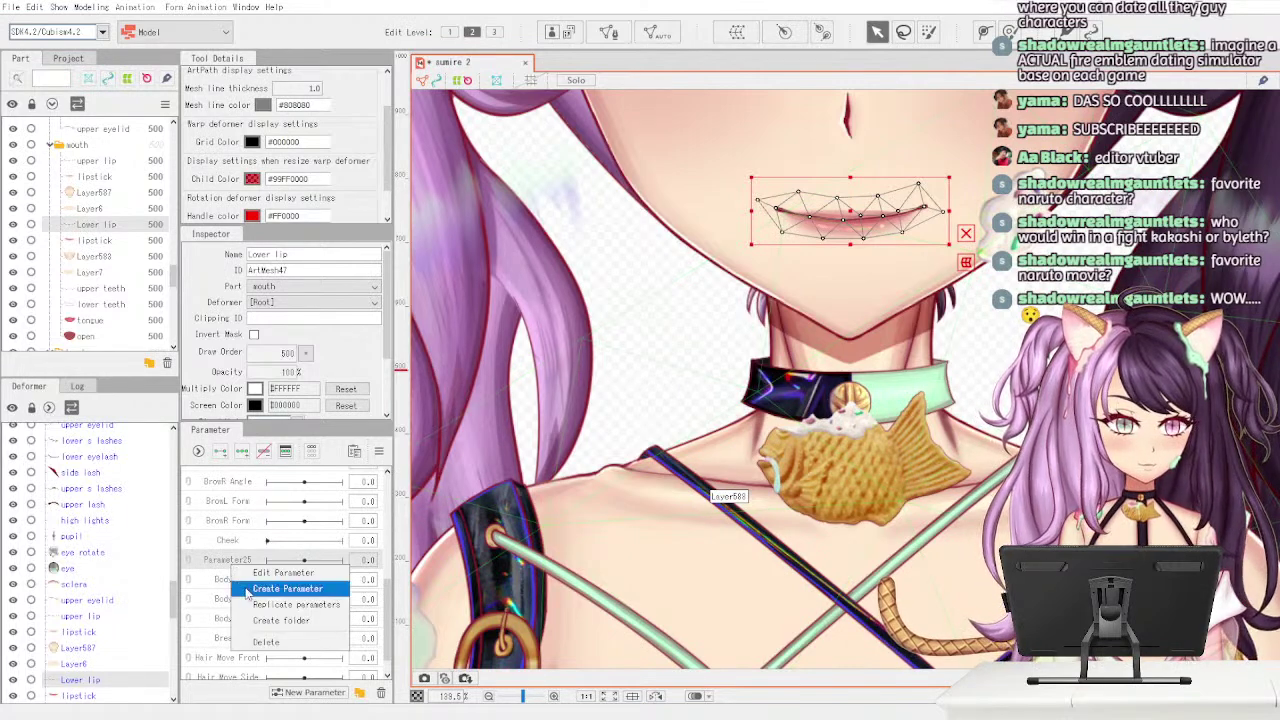
pyautogui.click(250, 576)
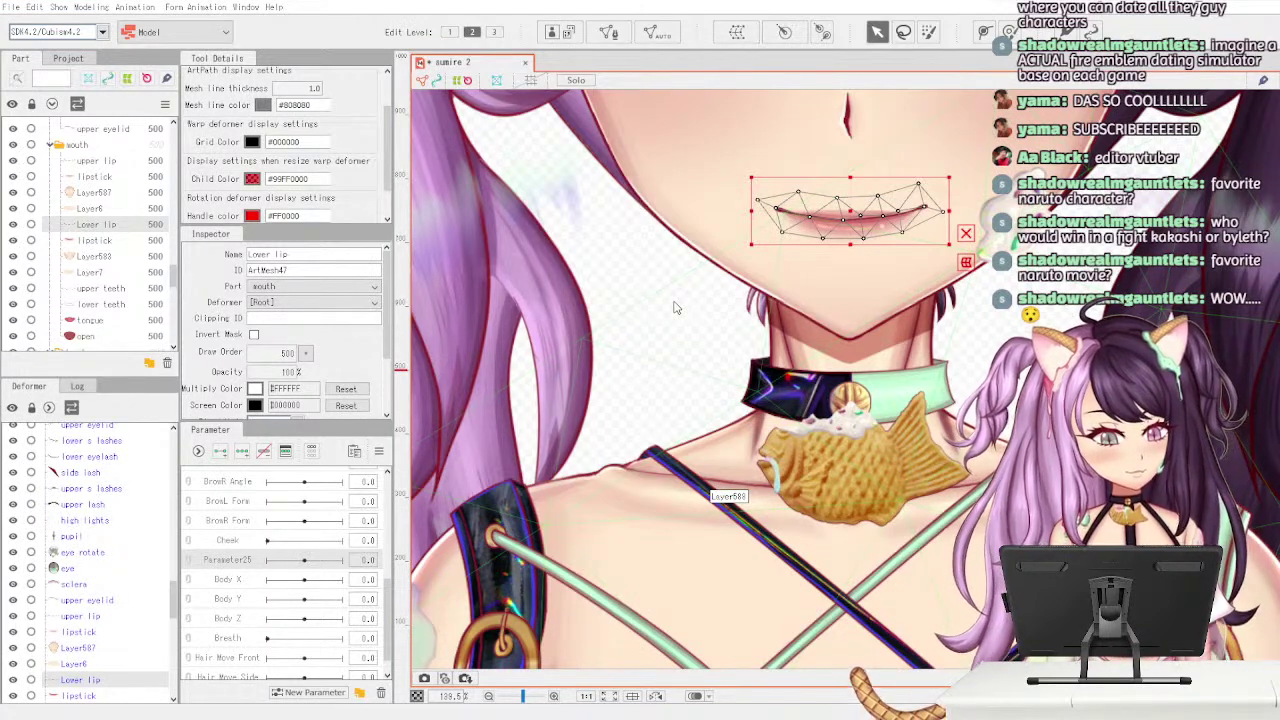
pyautogui.press('Return')
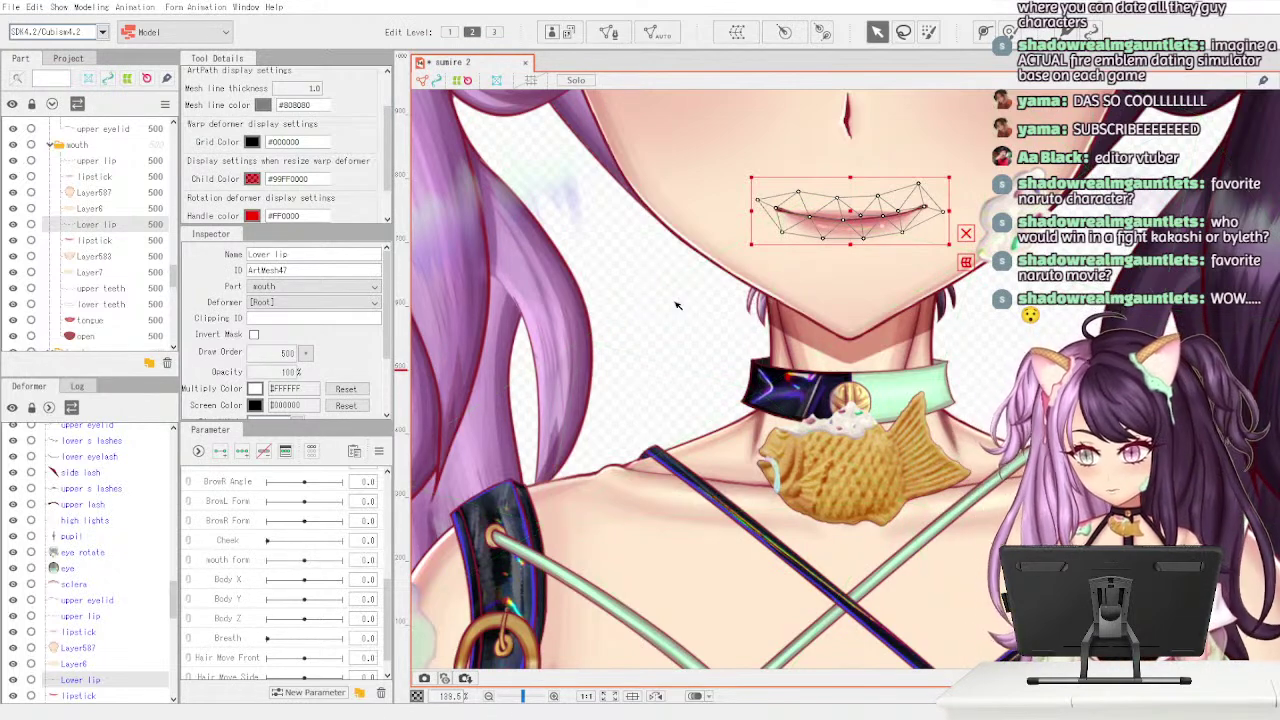
# - Create another new parameter named mouth open directly below Body X
pyautogui.click(258, 586)
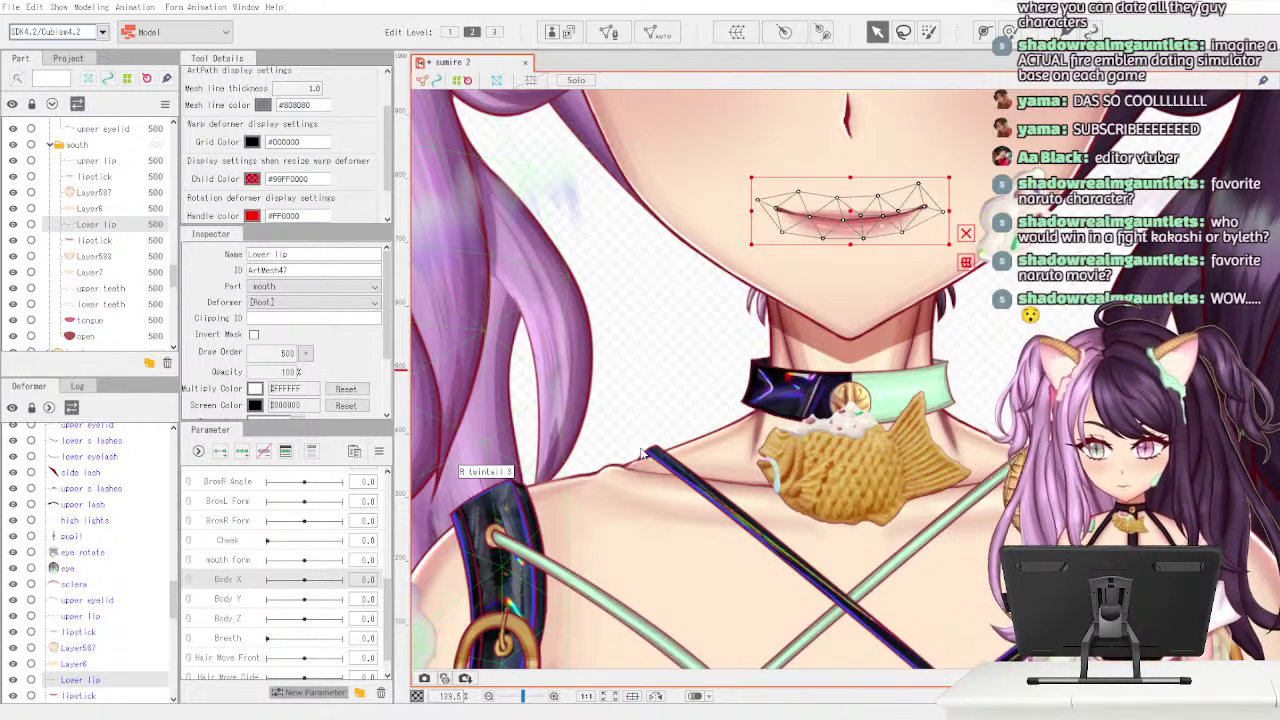
pyautogui.click(627, 478)
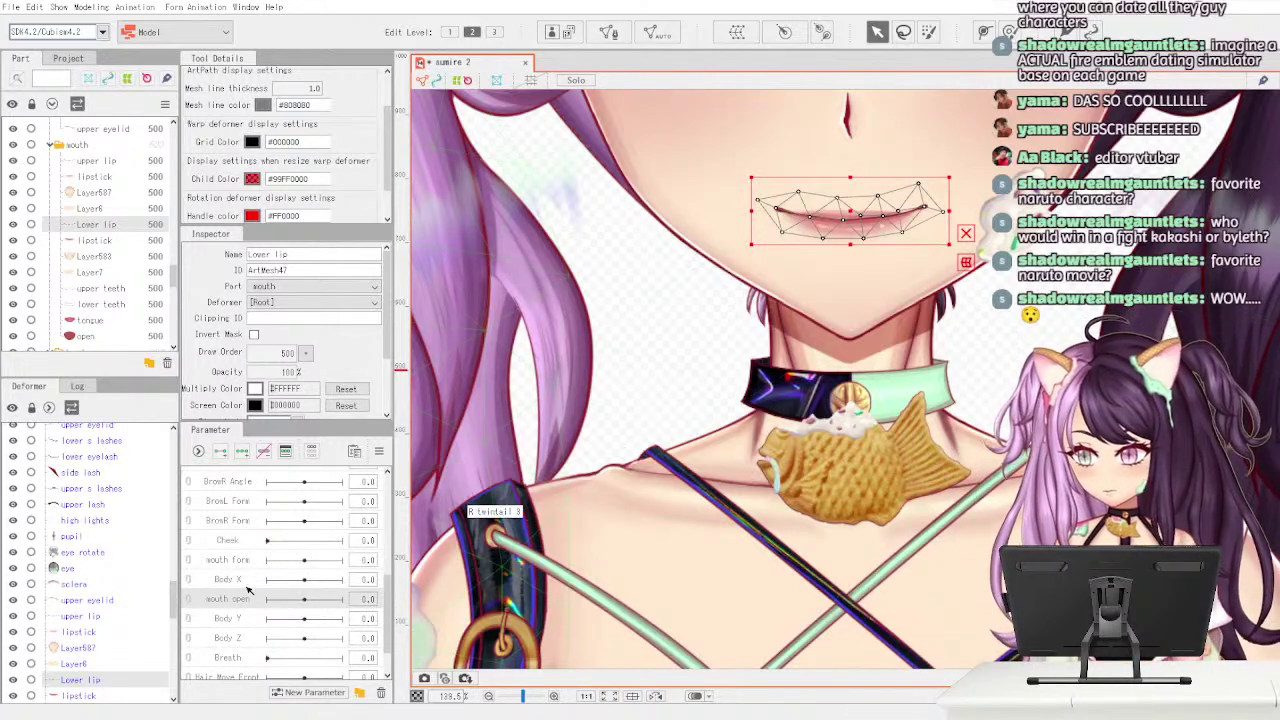
# - Select the mouth meshes from upper lip through open, add five keyforms on mouth form, and move that parameter directly below mouth open
pyautogui.click(188, 580)
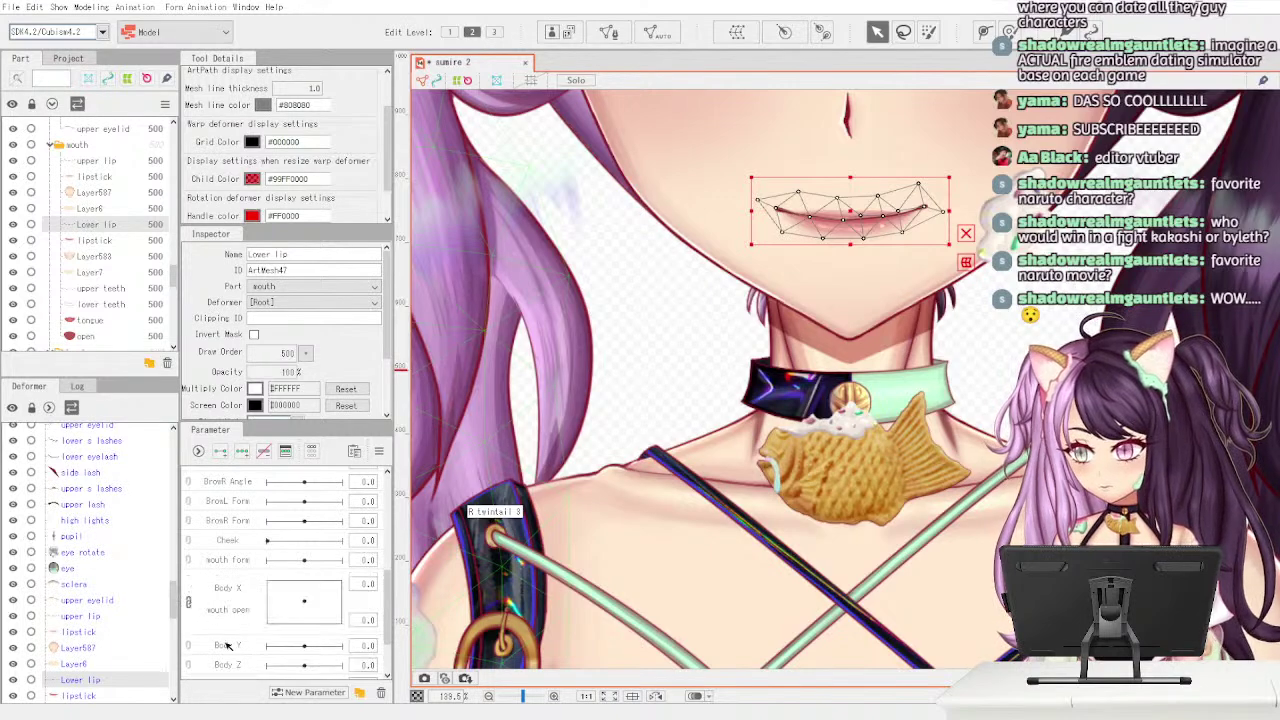
pyautogui.click(190, 602)
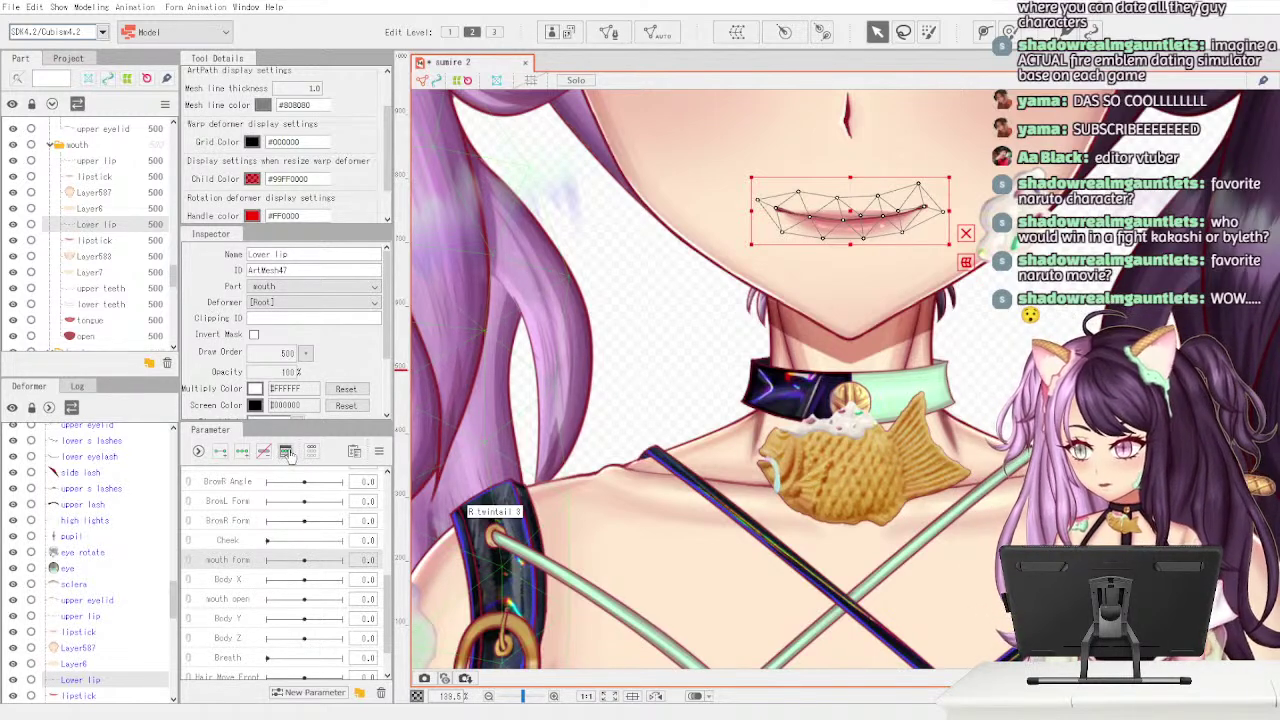
pyautogui.click(131, 162)
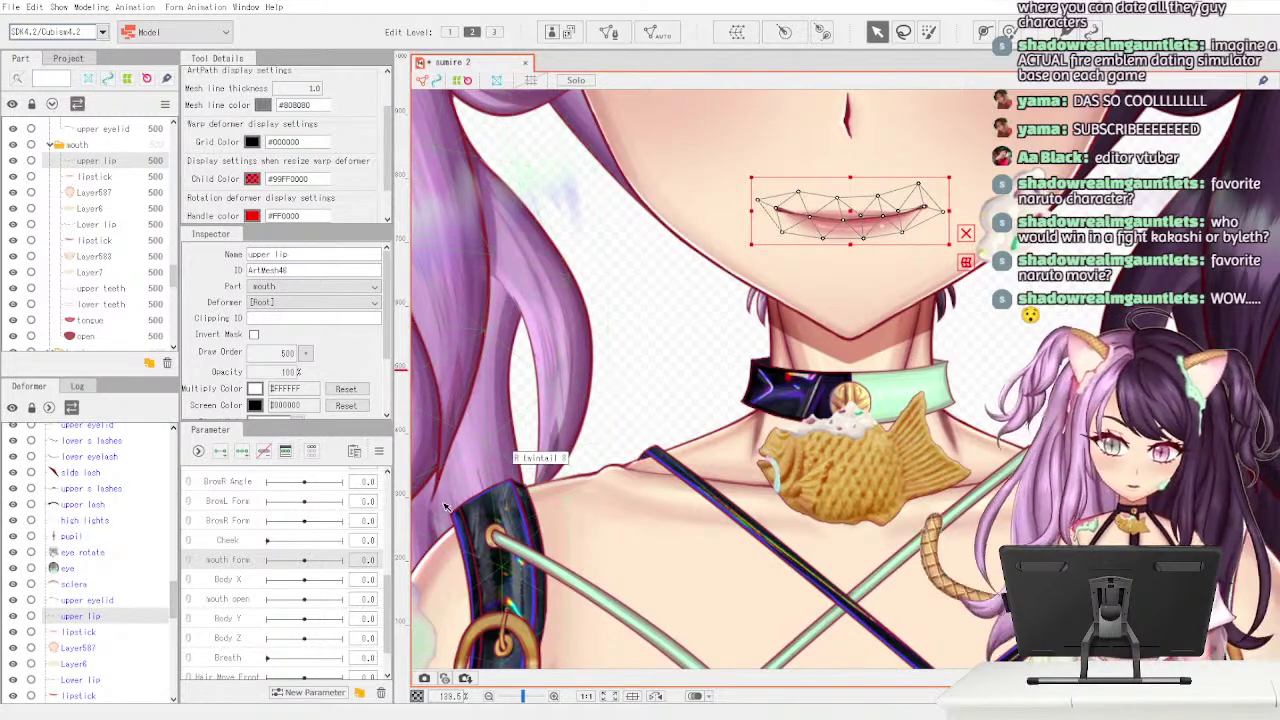
pyautogui.keyDown('shift'); pyautogui.click(132, 338); pyautogui.keyUp('shift')
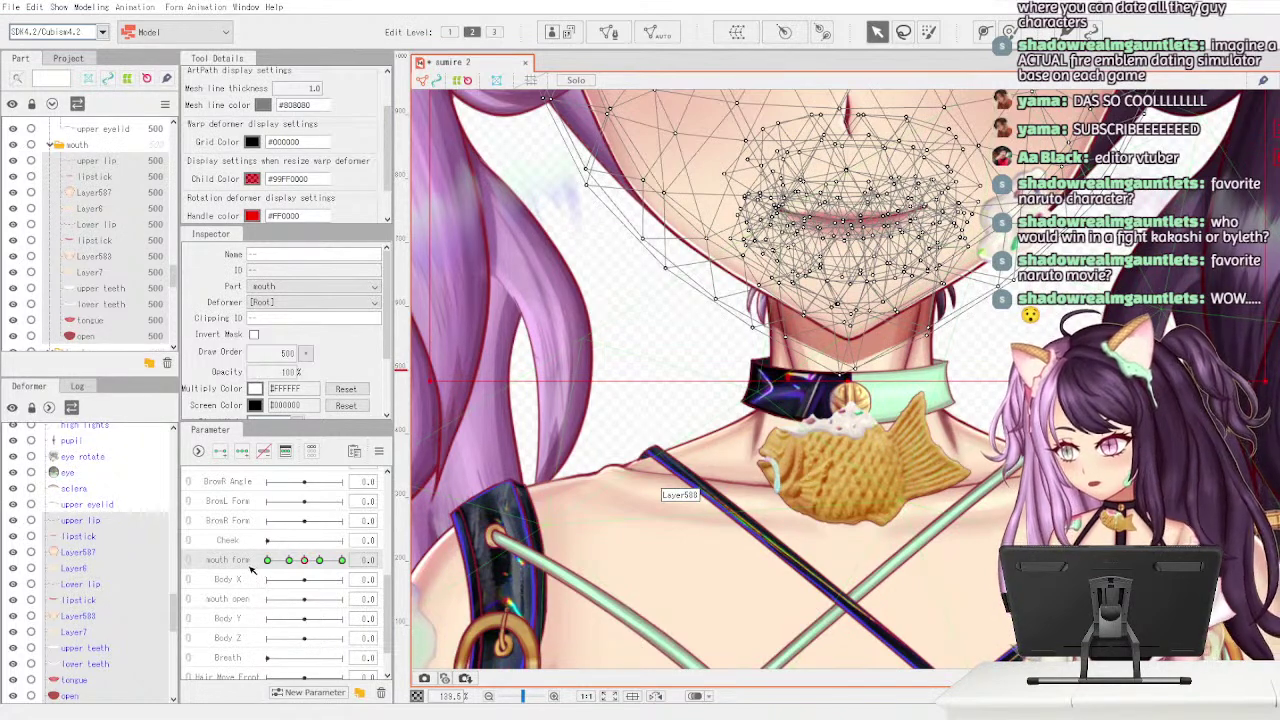
pyautogui.moveTo(253, 570); pyautogui.dragTo(258, 598)
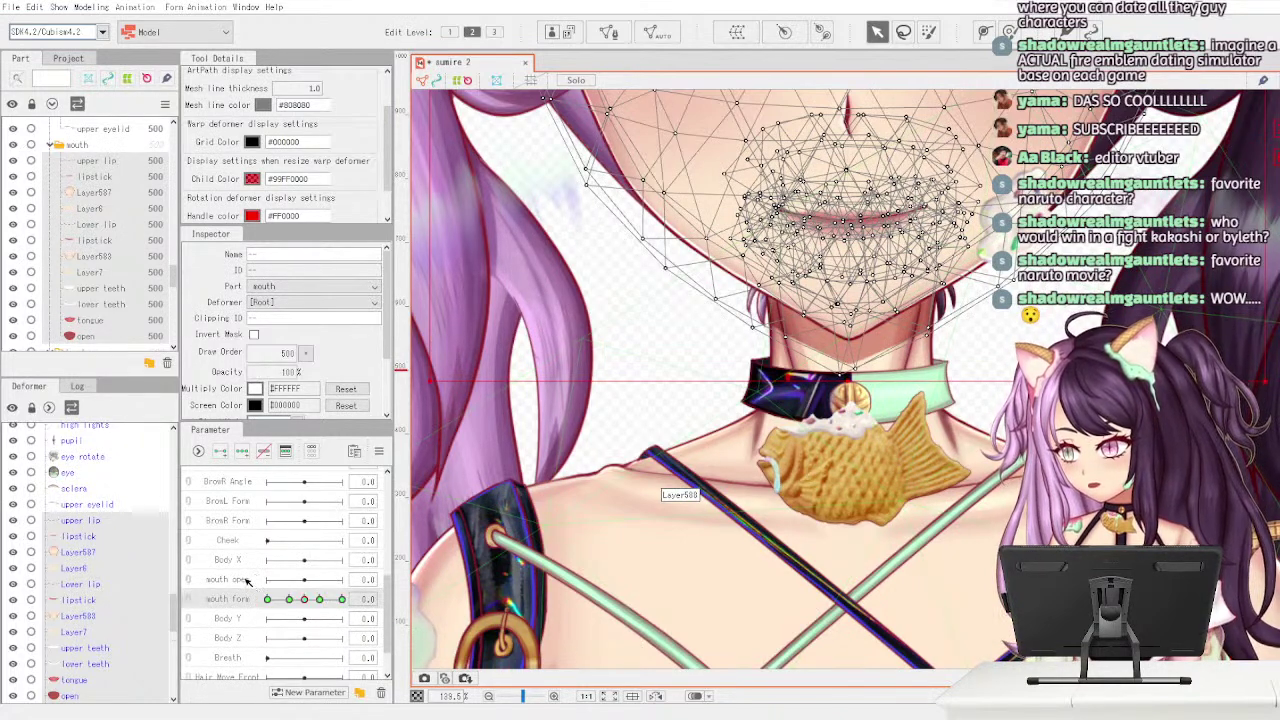
# - Add five keyforms on mouth open for the selected mouth meshes and link it with mouth form as a combined parameter
pyautogui.click(247, 581)
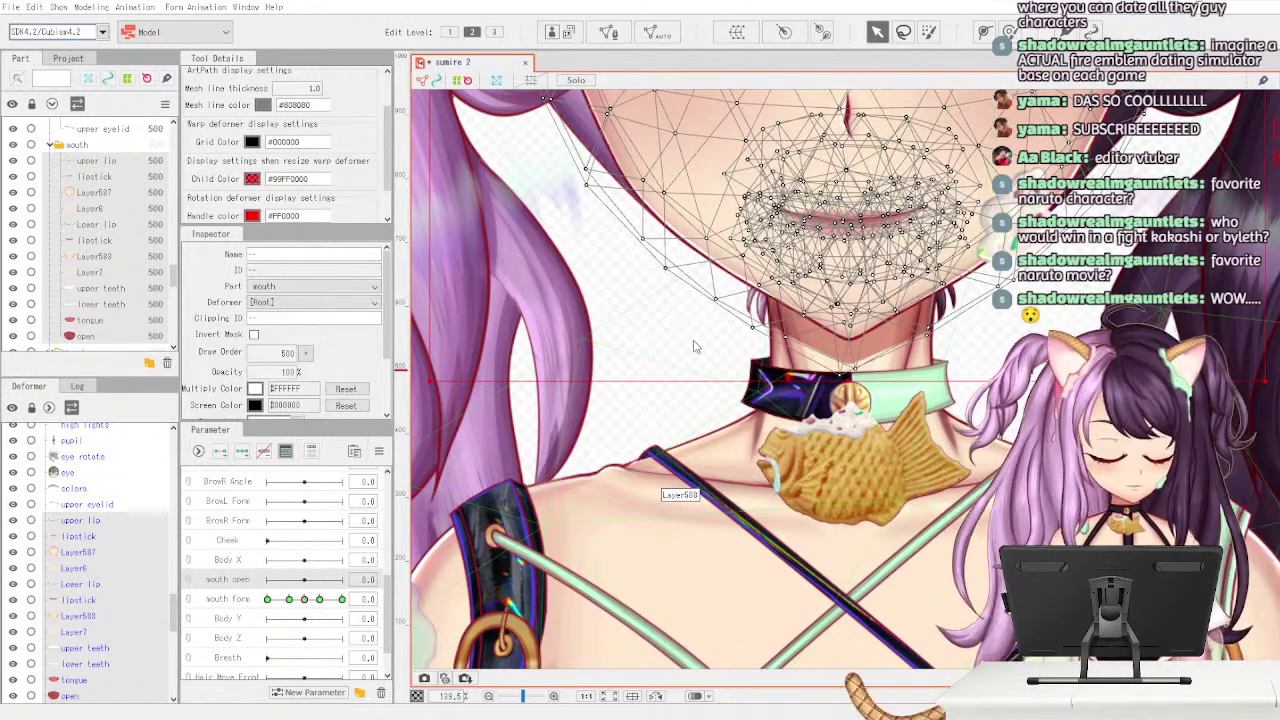
pyautogui.click(614, 547)
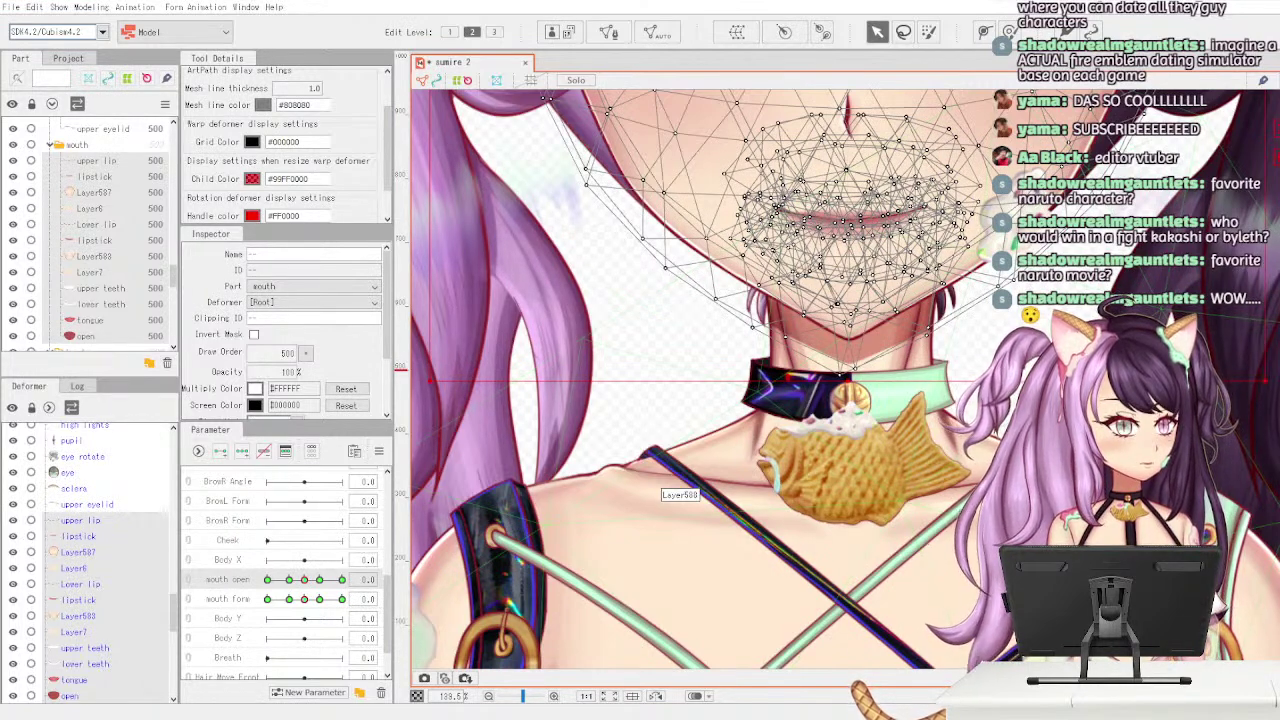
pyautogui.moveTo(240, 580); pyautogui.dragTo(283, 580)
pyautogui.click(195, 589)
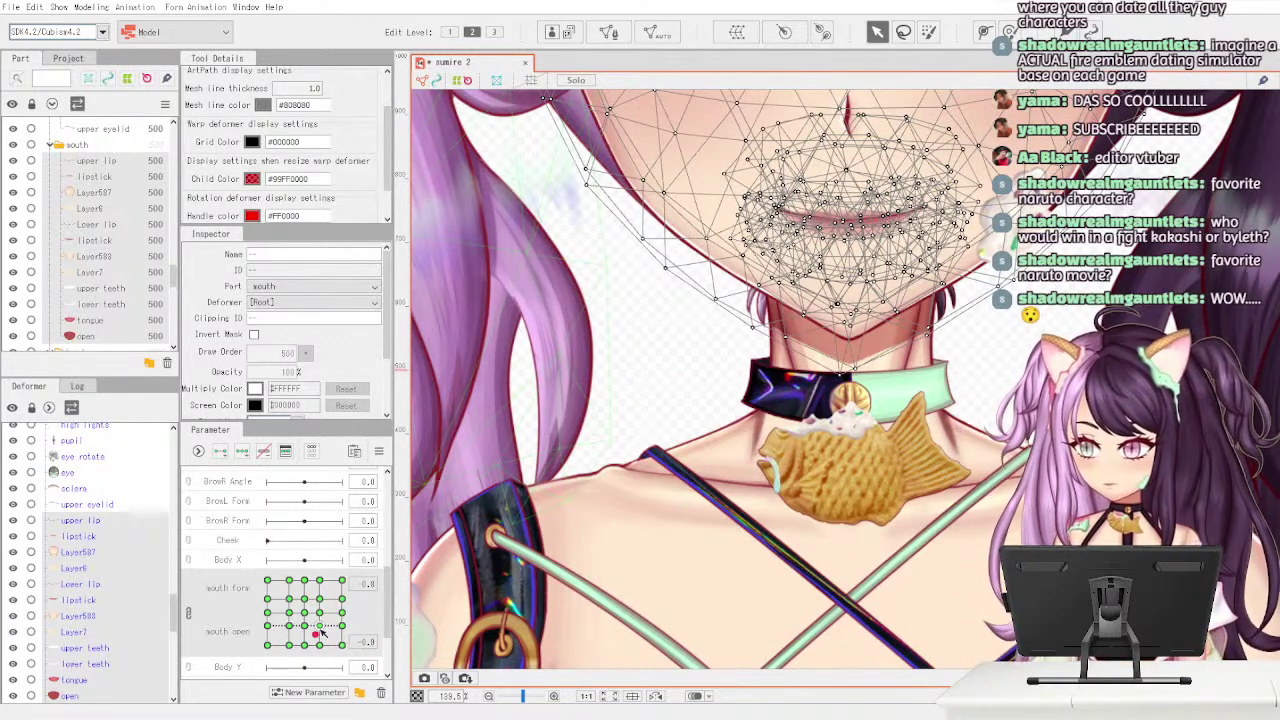
# - Set the linked parameters to mouth form -1.2 and mouth open -1.2, and select only the upper lip mesh
pyautogui.moveTo(320, 632); pyautogui.dragTo(259, 655)
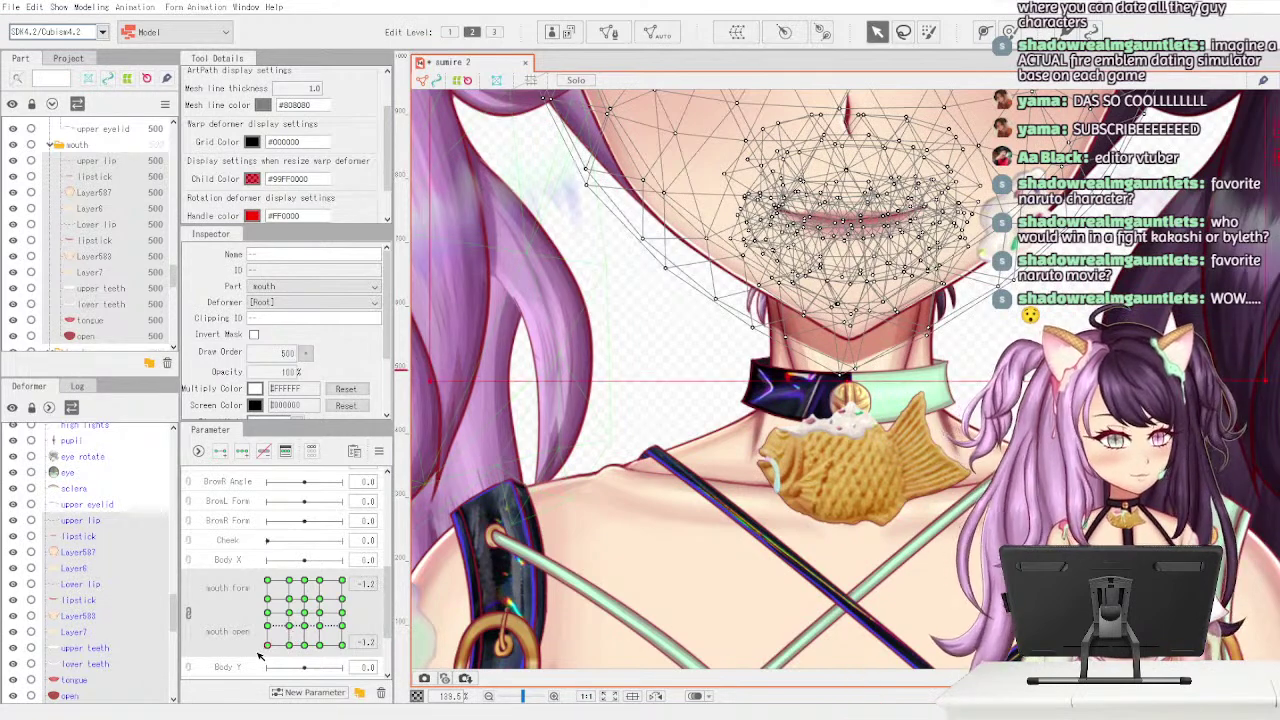
pyautogui.click(652, 325)
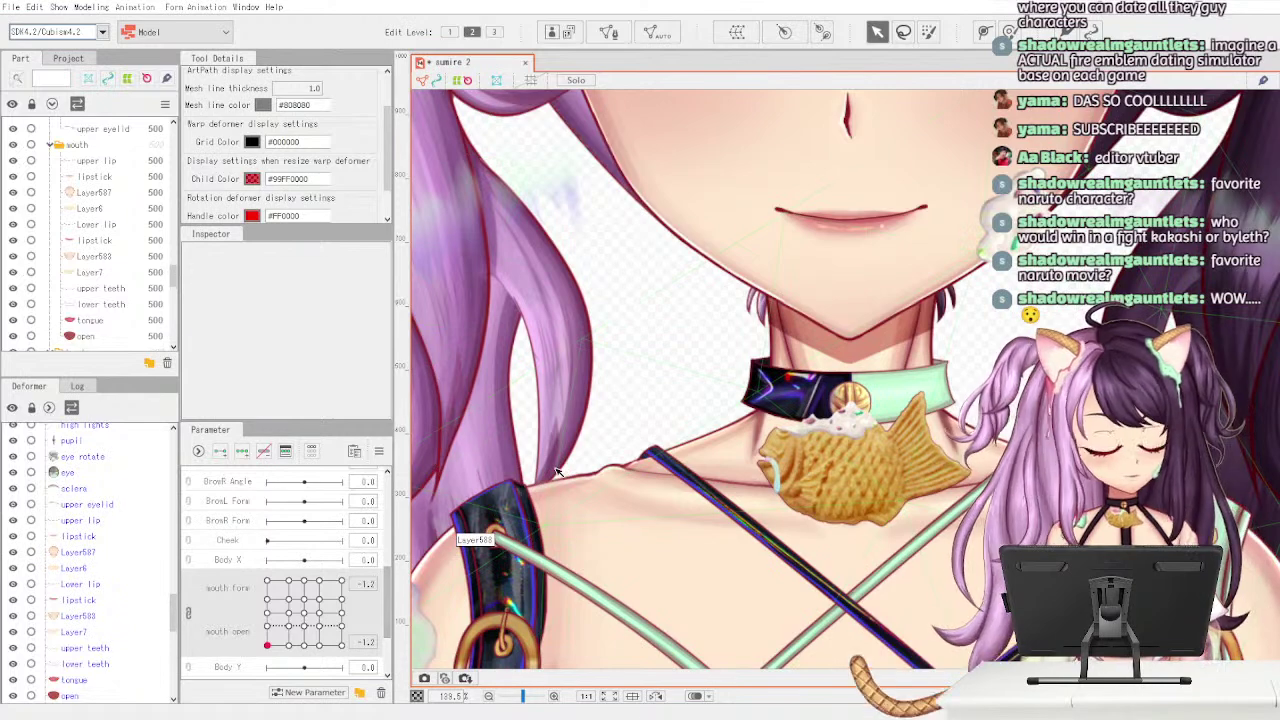
pyautogui.scroll(3, 735, 420)
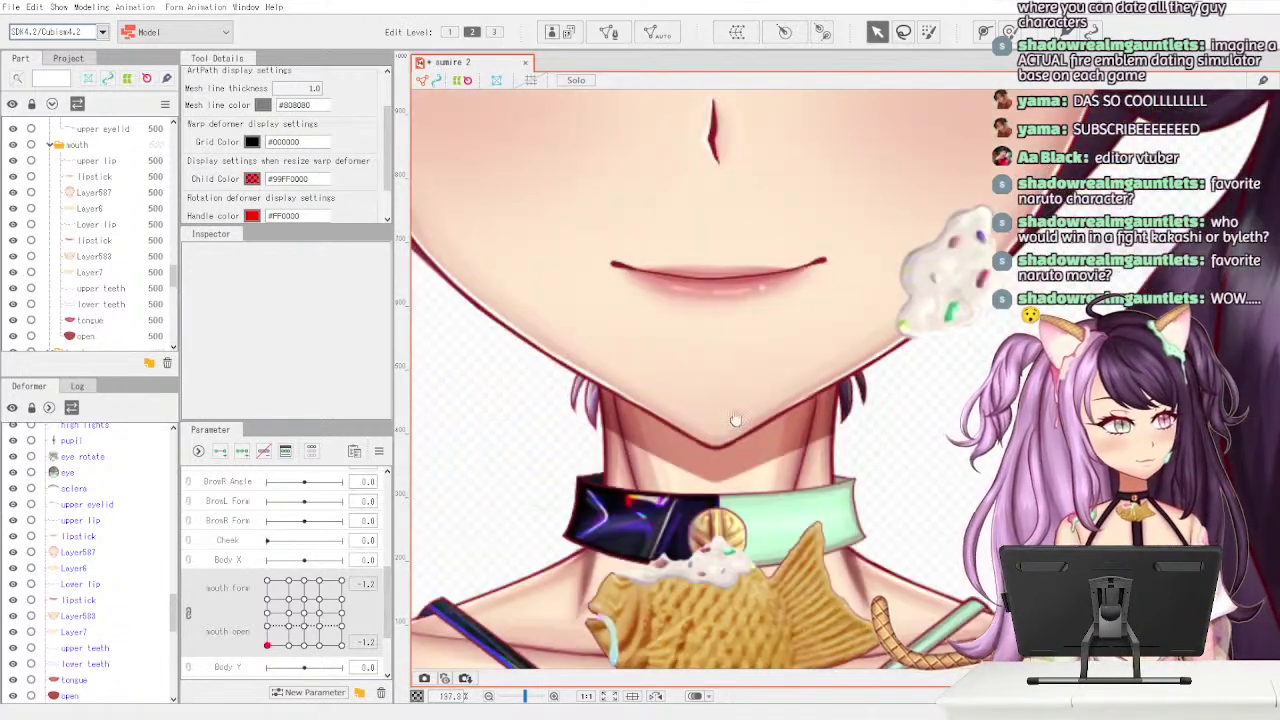
pyautogui.moveTo(735, 420); pyautogui.dragTo(785, 510)
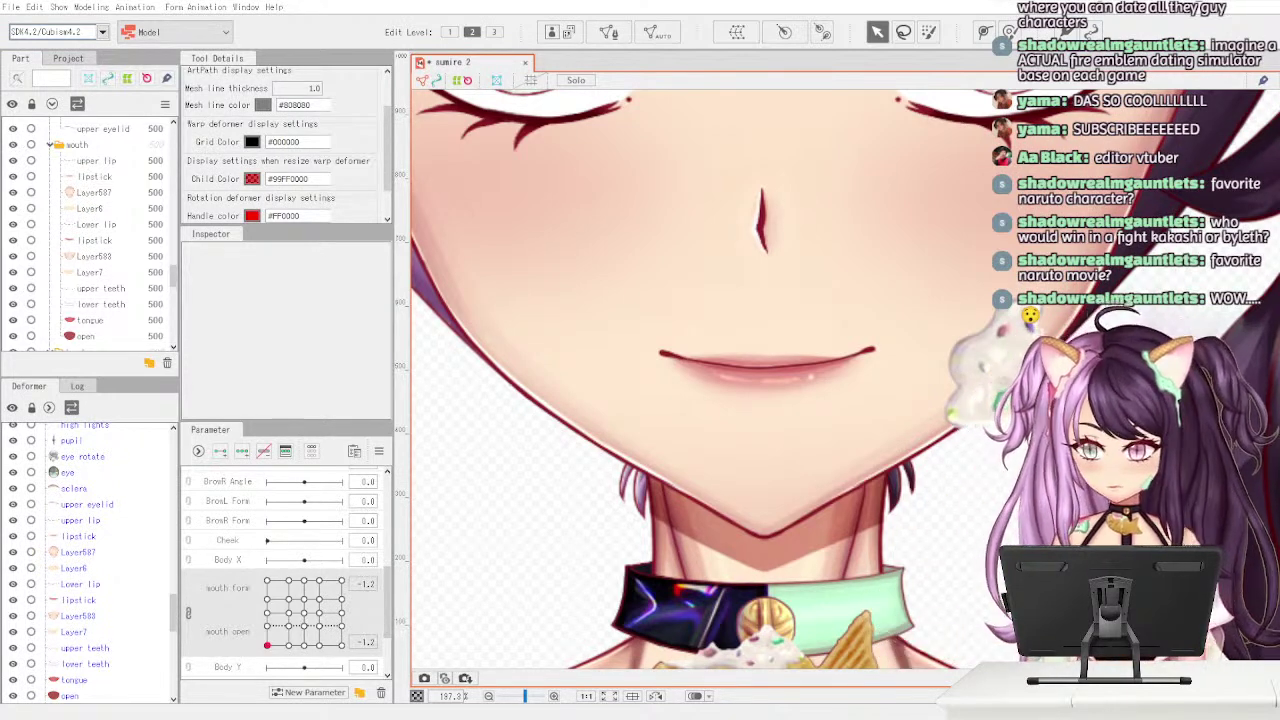
pyautogui.click(130, 161)
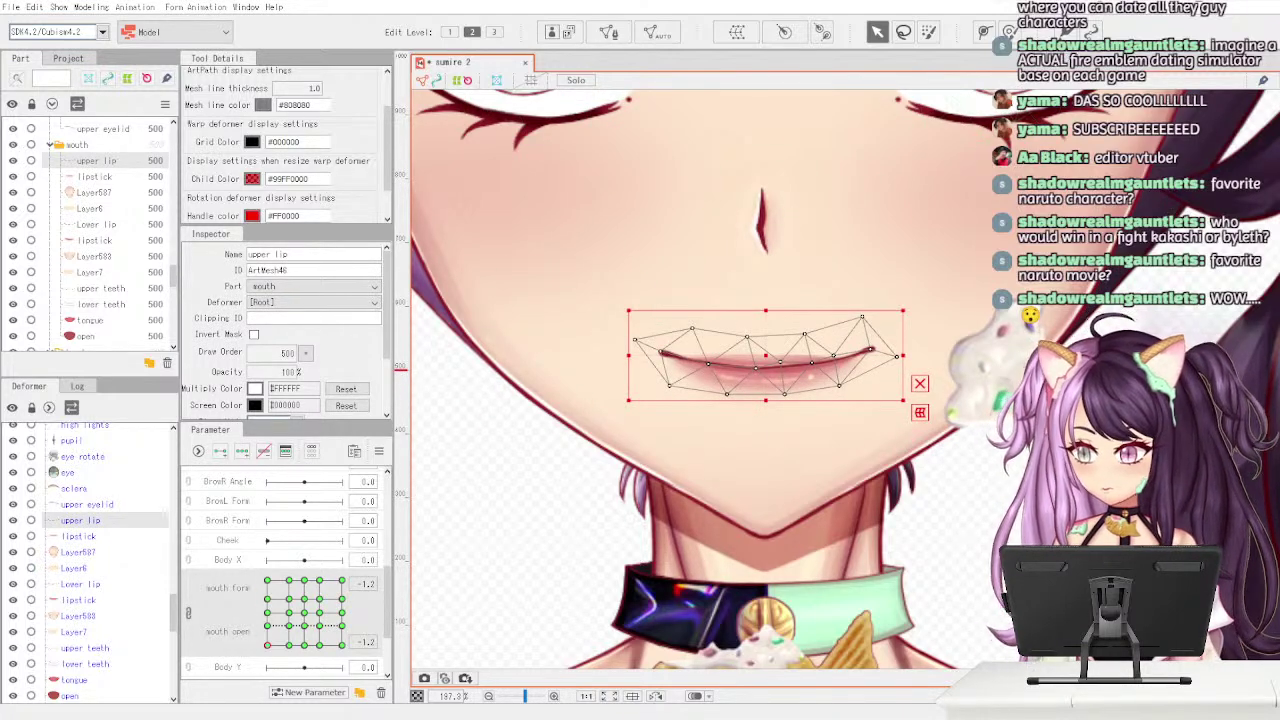
# - Draw a seven-point deform path along the upper lip line, with its end points extending just past both mouth corners
pyautogui.click(985, 33)
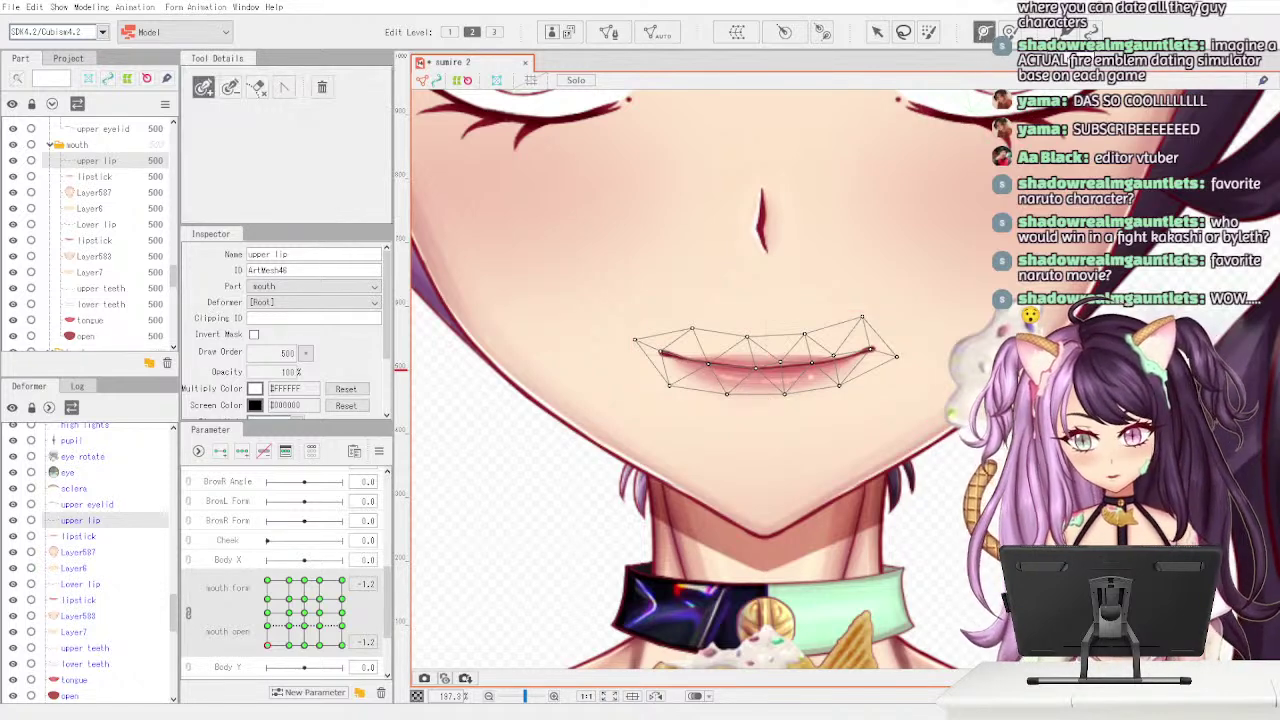
pyautogui.click(908, 347)
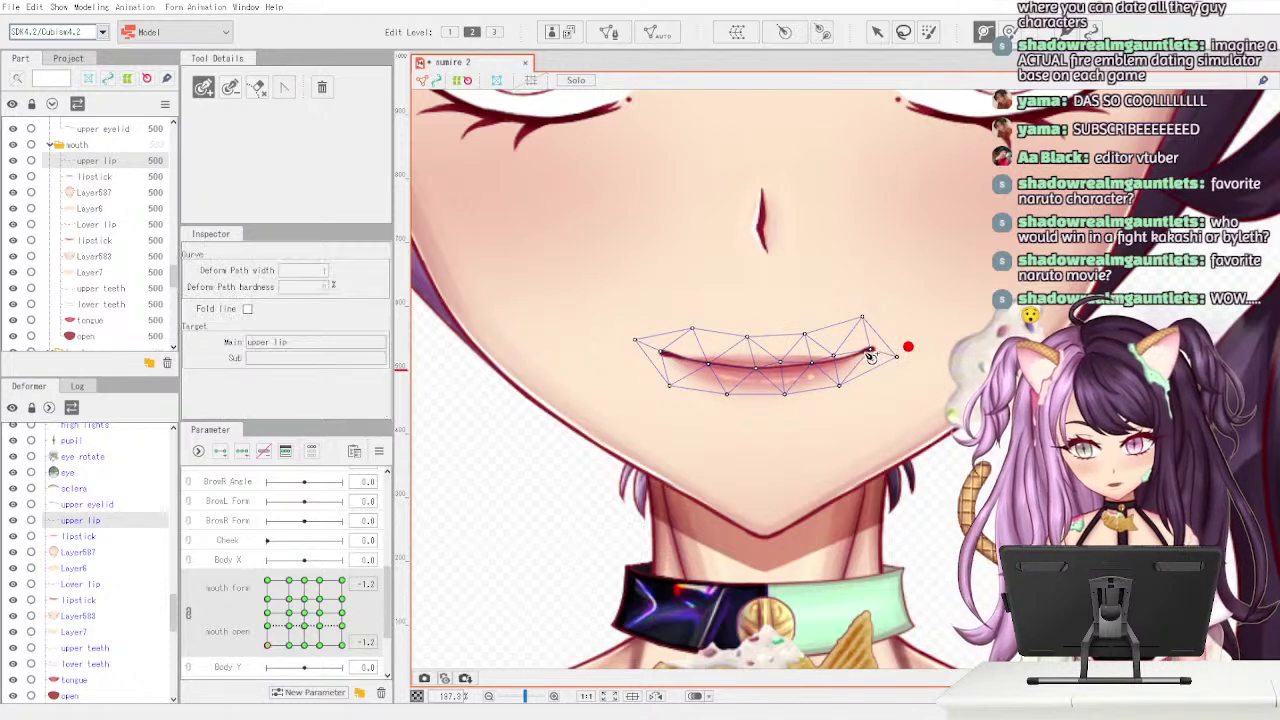
pyautogui.click(850, 359)
pyautogui.click(795, 367)
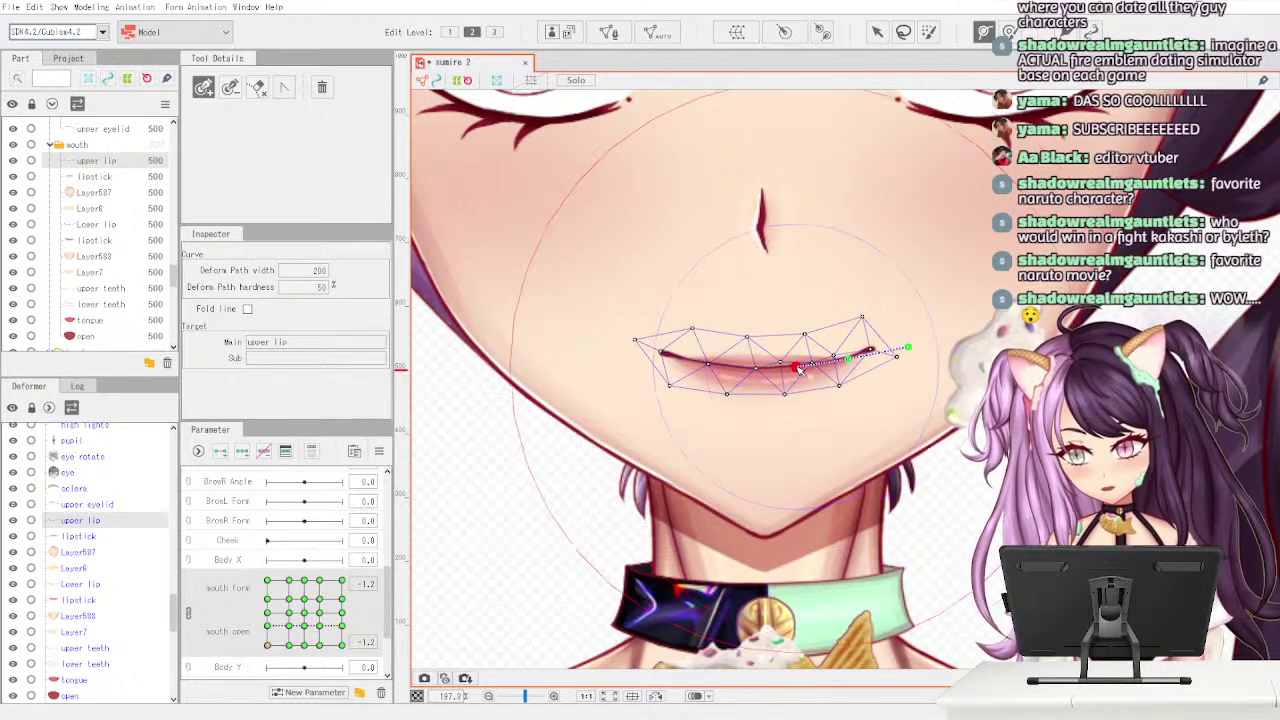
pyautogui.click(749, 370)
pyautogui.click(703, 365)
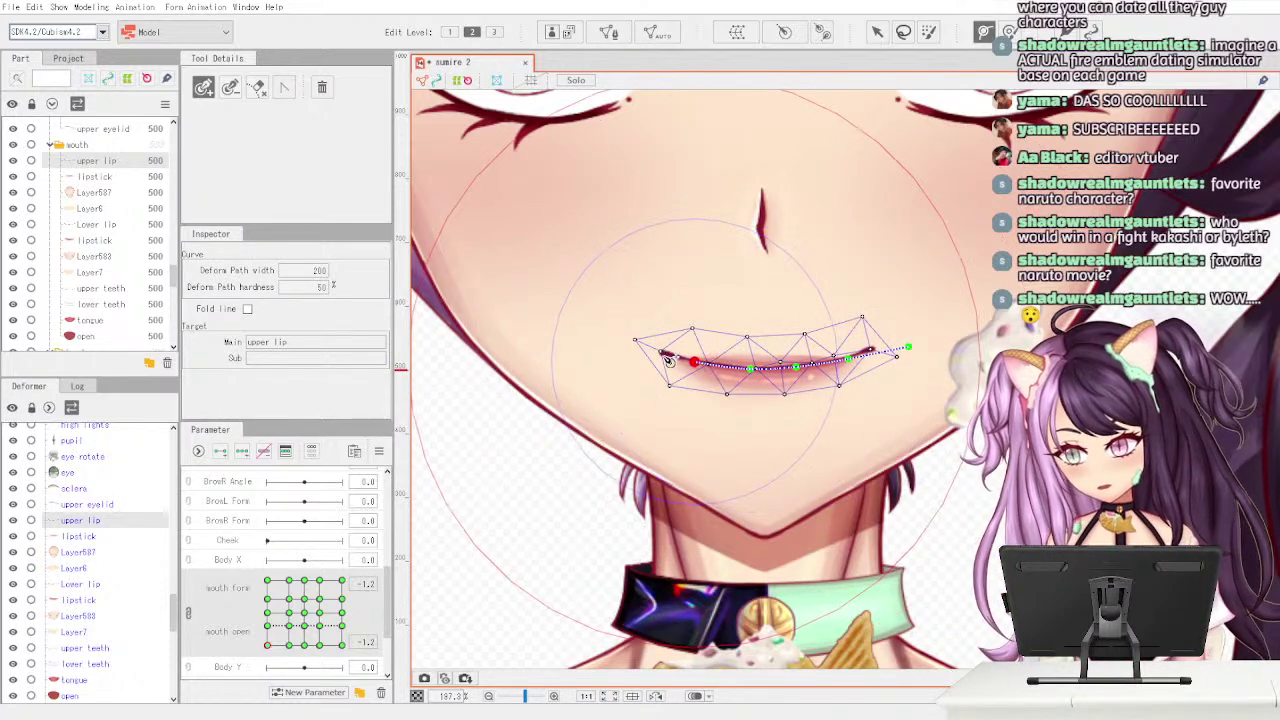
pyautogui.click(658, 355)
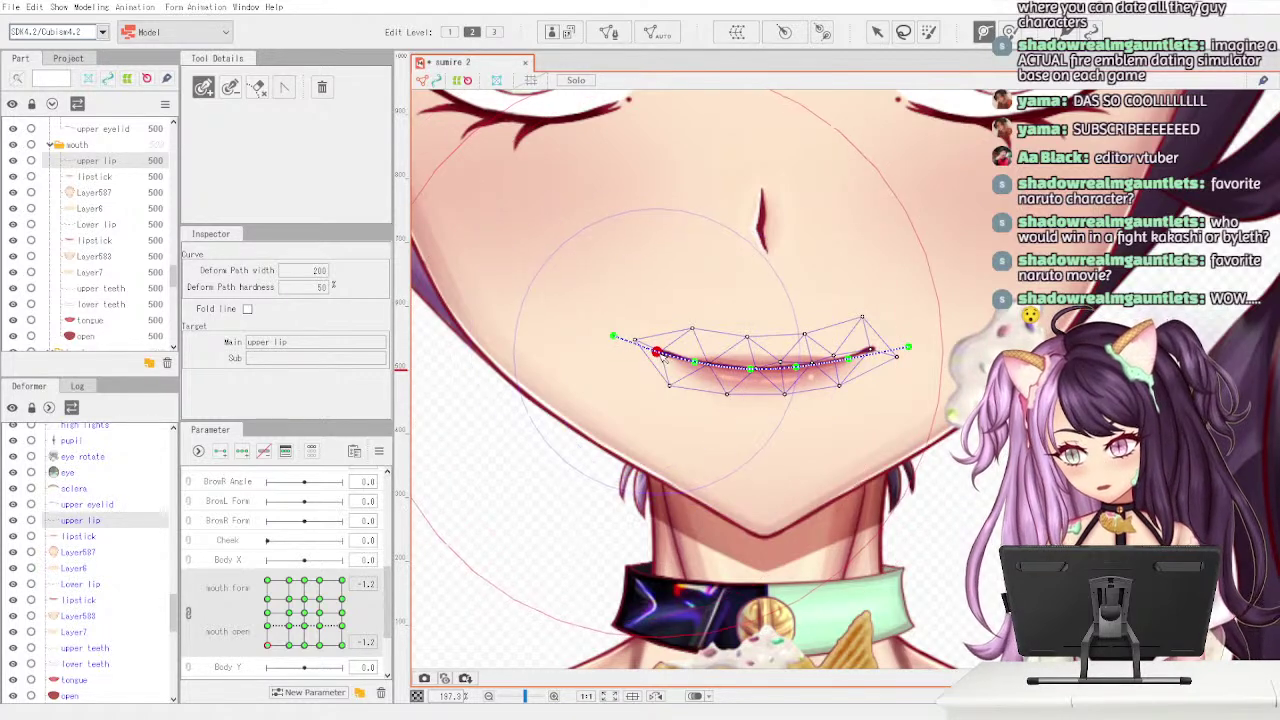
pyautogui.click(614, 335)
pyautogui.click(898, 330)
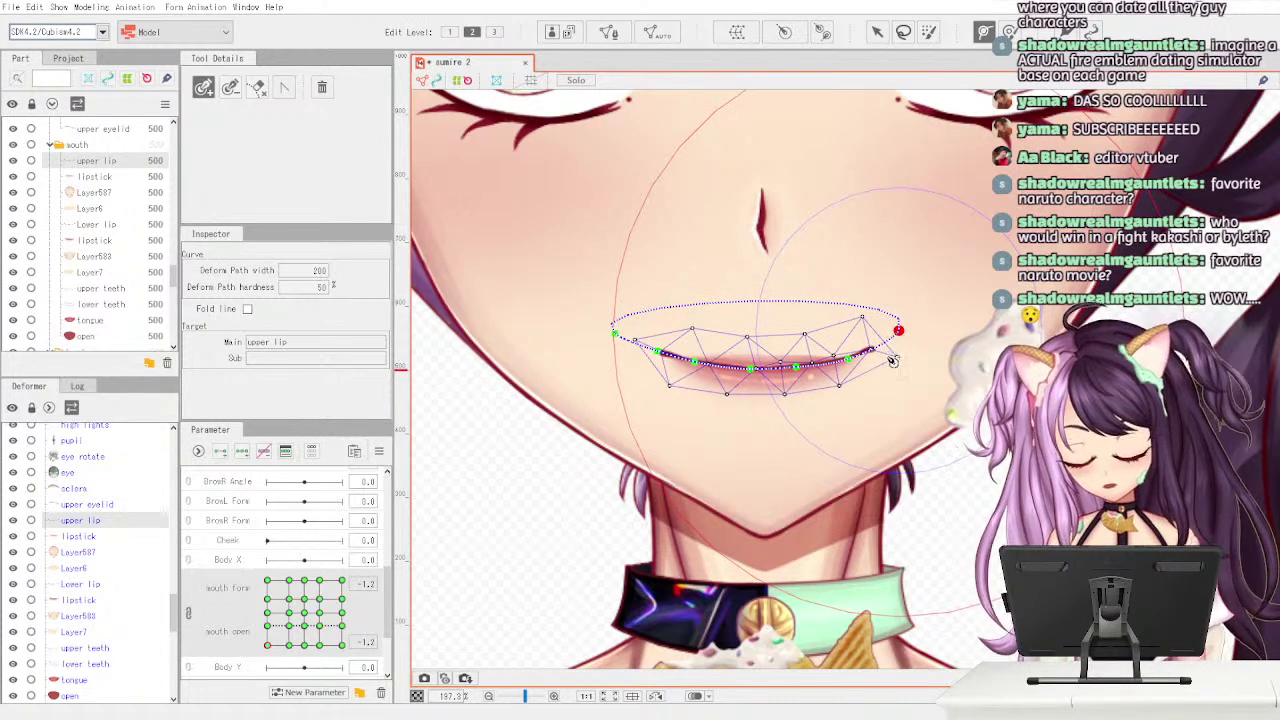
pyautogui.hotkey('ctrl', 'z')
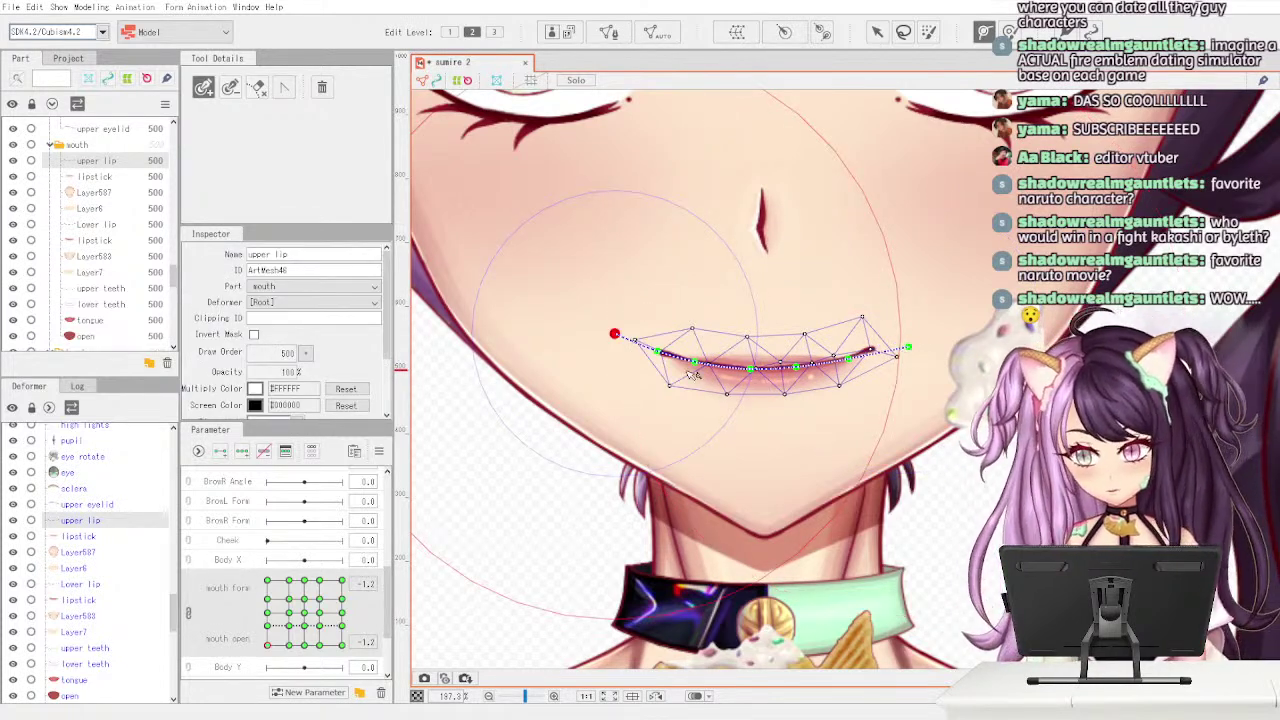
# - Move both end points of the upper lip's deform path inward, close to the outer edges of the mesh
pyautogui.click(910, 350)
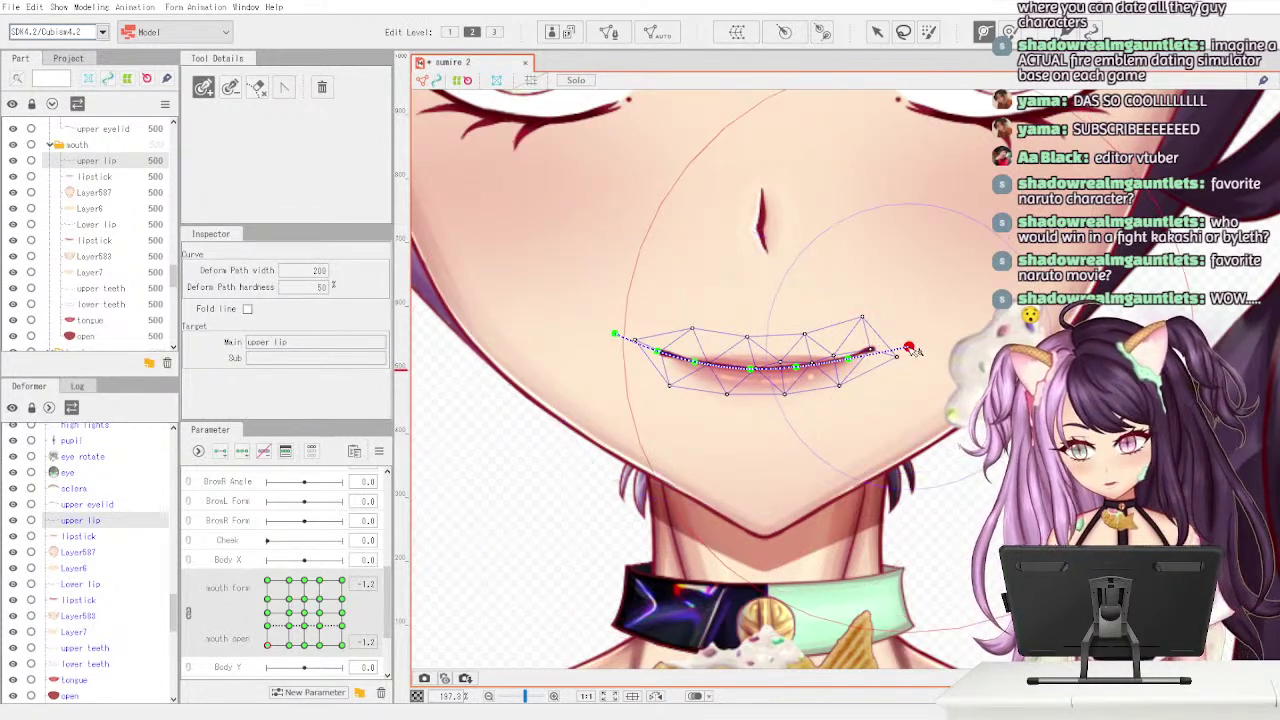
pyautogui.moveTo(915, 350); pyautogui.dragTo(898, 346)
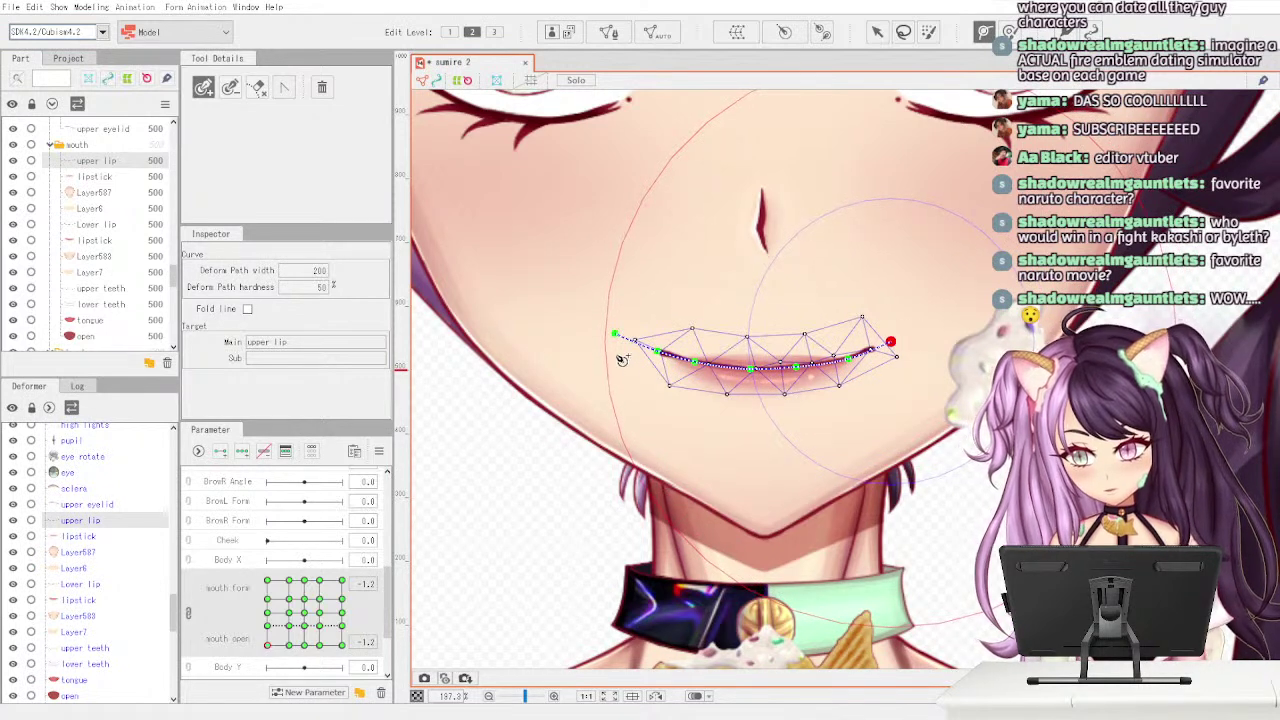
pyautogui.moveTo(615, 334); pyautogui.dragTo(627, 336)
pyautogui.hotkey('ctrl', 'z')
pyautogui.click(657, 351)
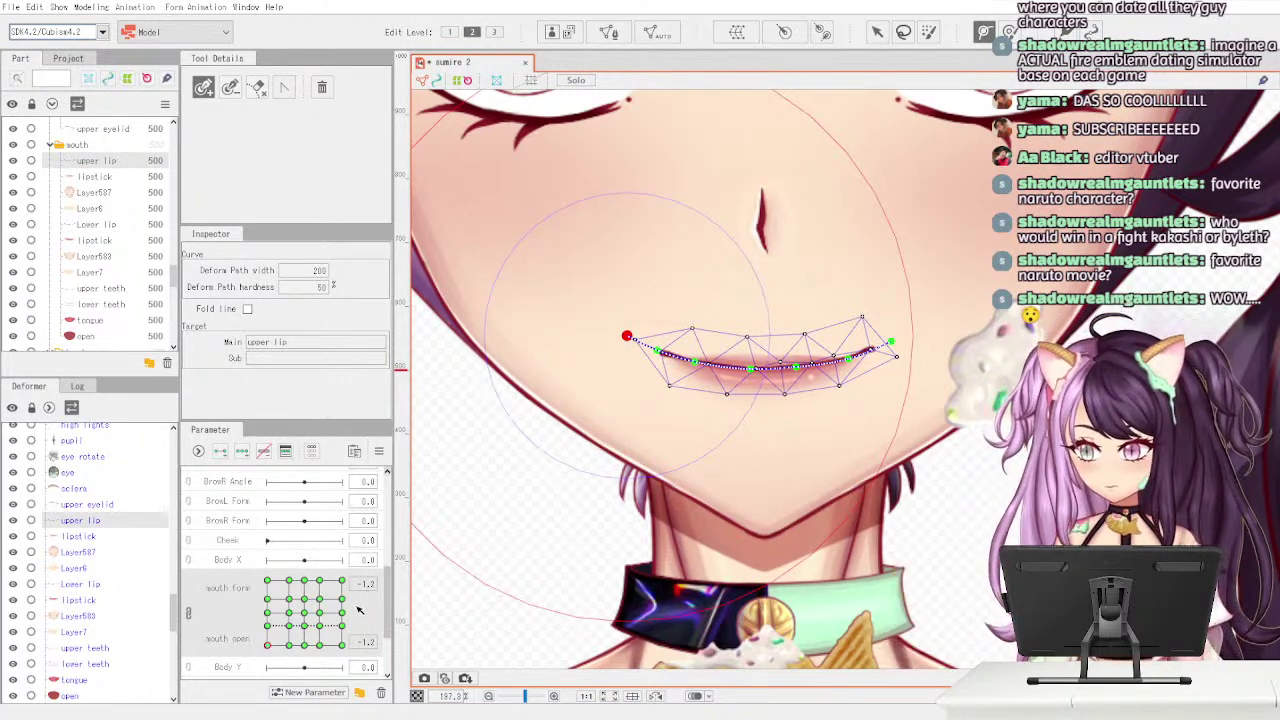
# - Try to flatten the upper lip curve by lowering its corners and raising its middle with the deform path points
pyautogui.click(877, 32)
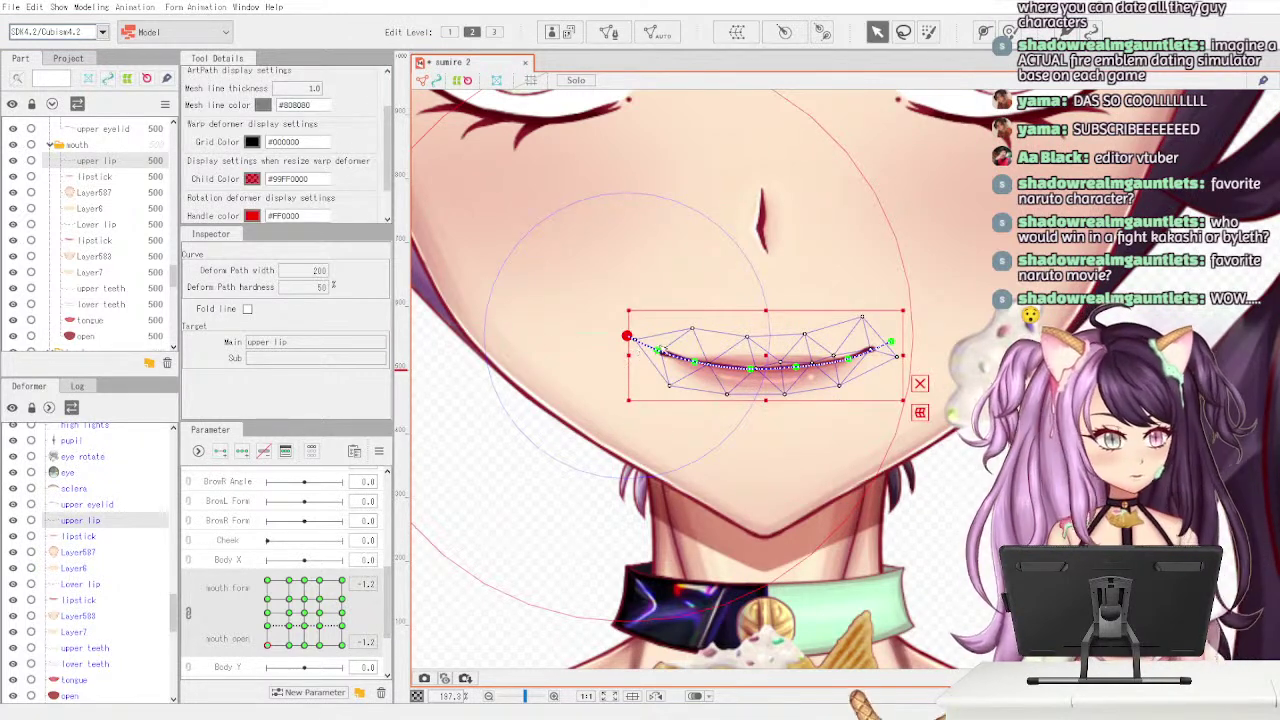
pyautogui.moveTo(628, 337); pyautogui.dragTo(654, 367)
pyautogui.hotkey('ctrl', 'z')
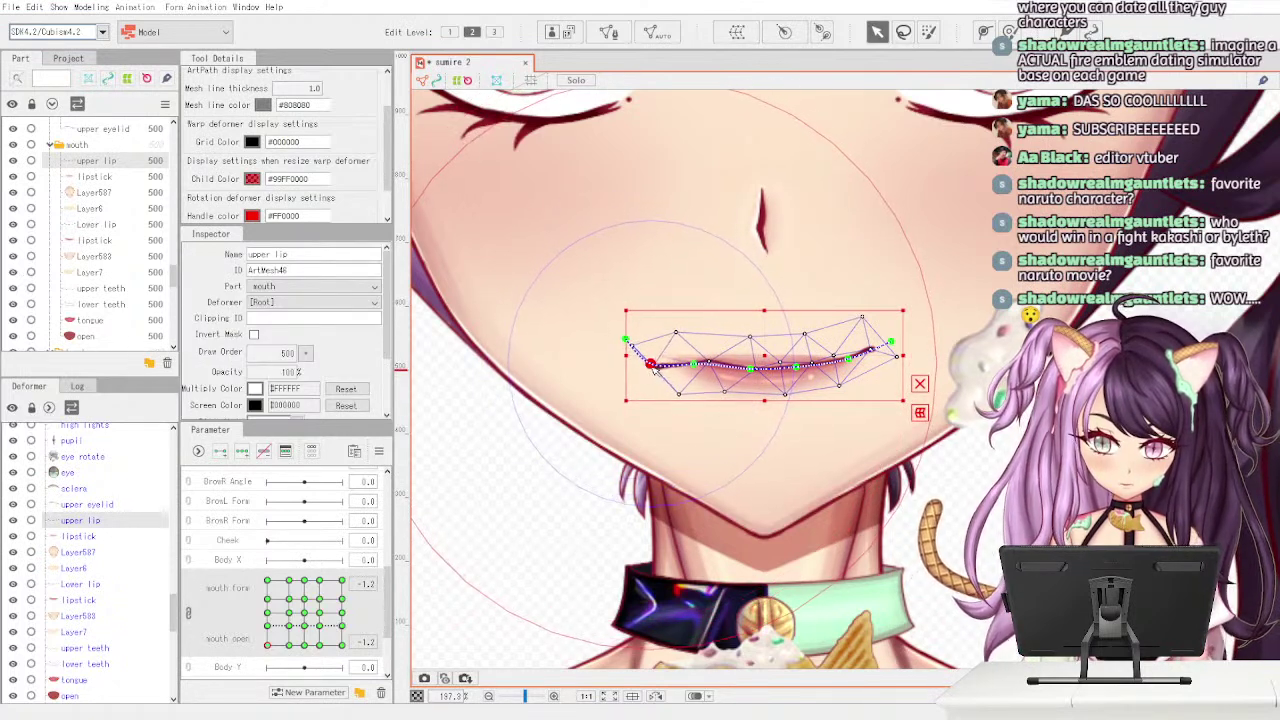
pyautogui.moveTo(753, 371); pyautogui.dragTo(754, 363)
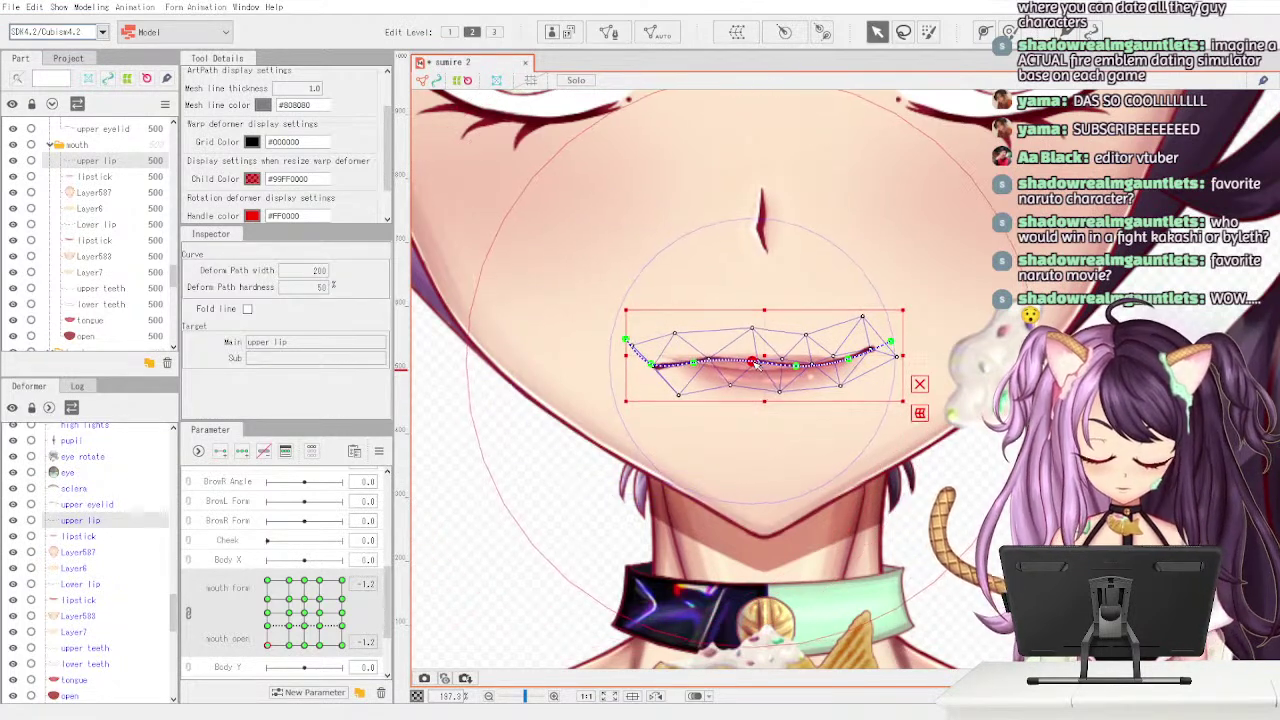
pyautogui.click(694, 362)
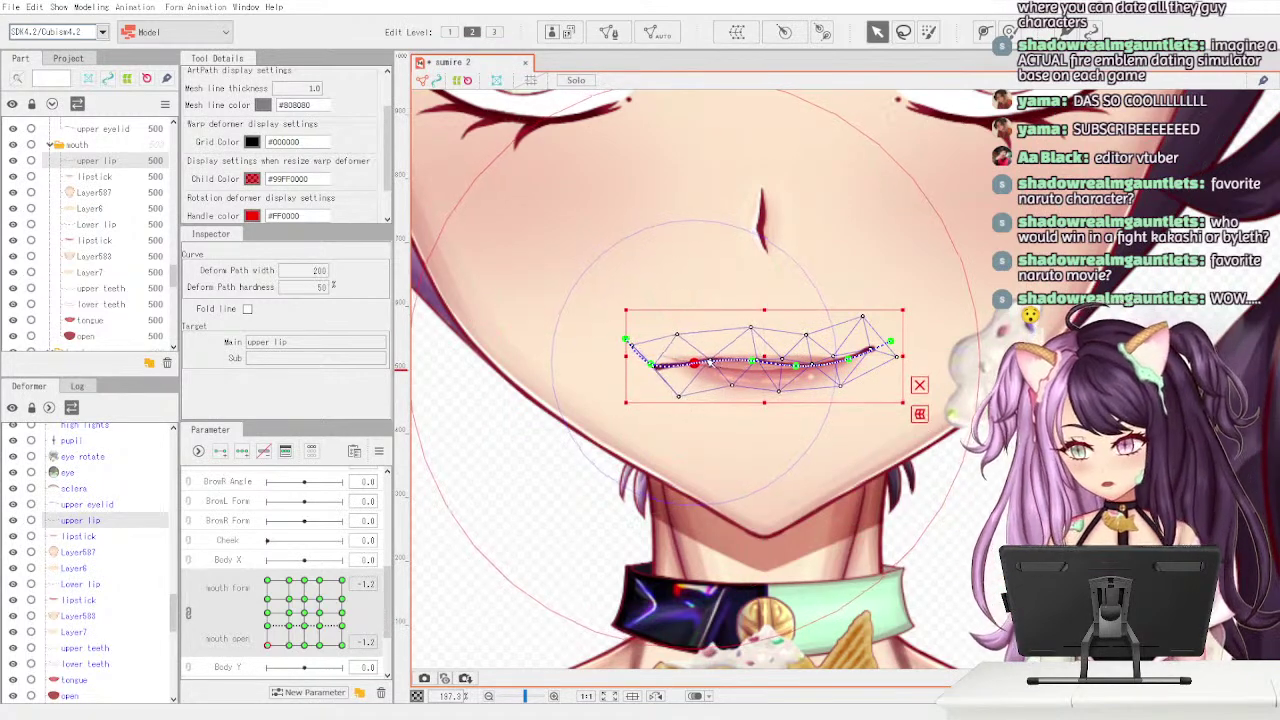
pyautogui.click(662, 363)
pyautogui.moveTo(665, 364); pyautogui.dragTo(666, 365)
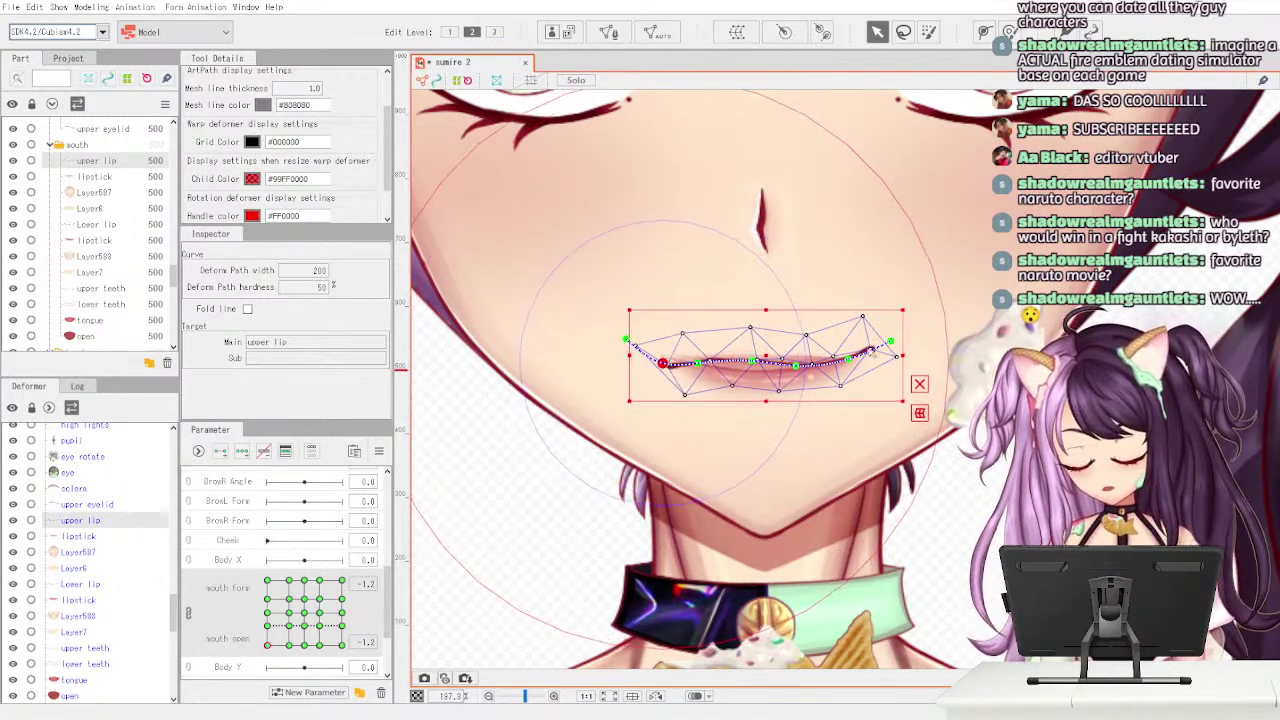
pyautogui.moveTo(849, 360)
pyautogui.mouseDown()
pyautogui.moveTo(845, 373)
pyautogui.moveTo(890, 356)
pyautogui.moveTo(884, 380)
pyautogui.moveTo(847, 366)
pyautogui.mouseUp()
pyautogui.click(901, 348)
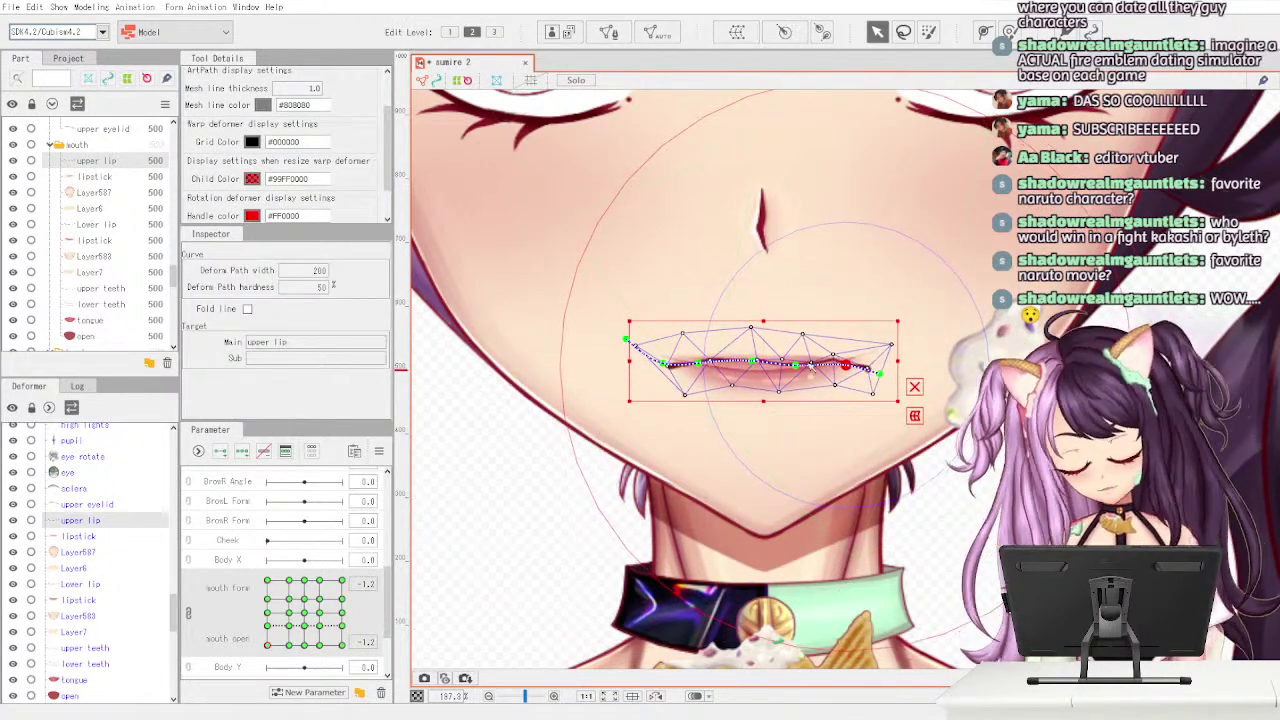
pyautogui.click(795, 363)
pyautogui.hotkey('ctrl', 'z')
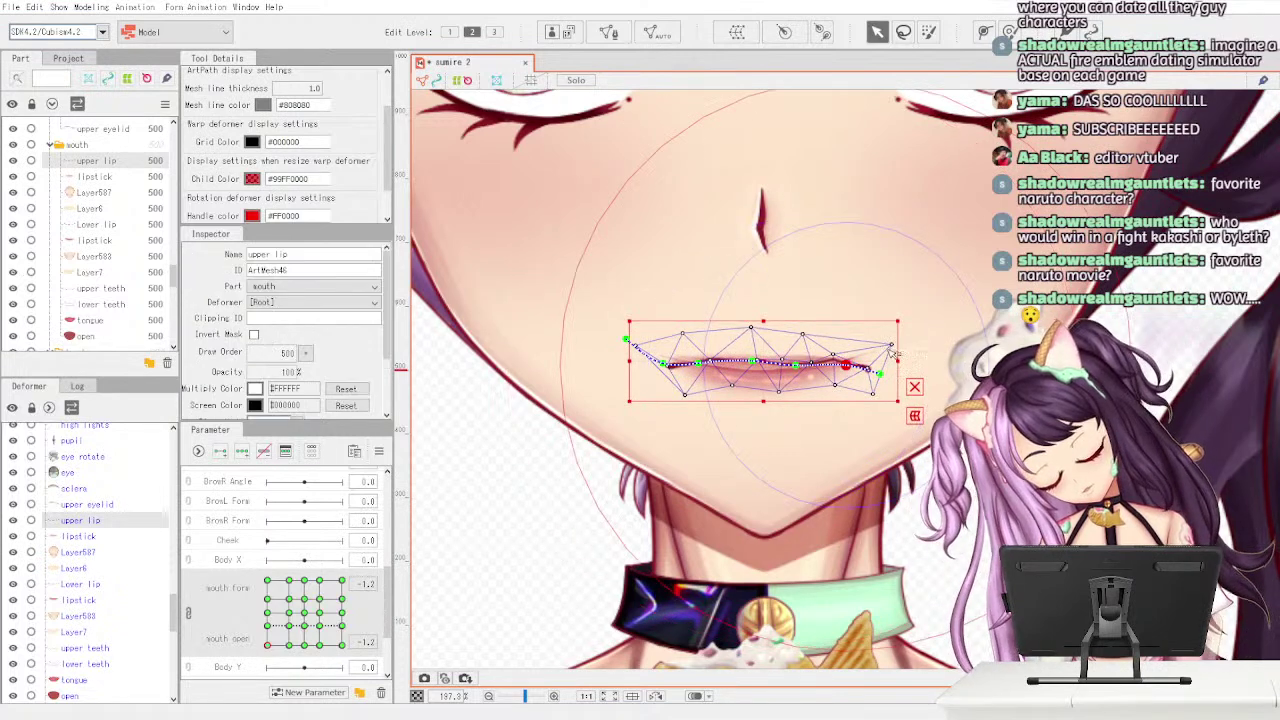
pyautogui.hotkey('ctrl', 'z')
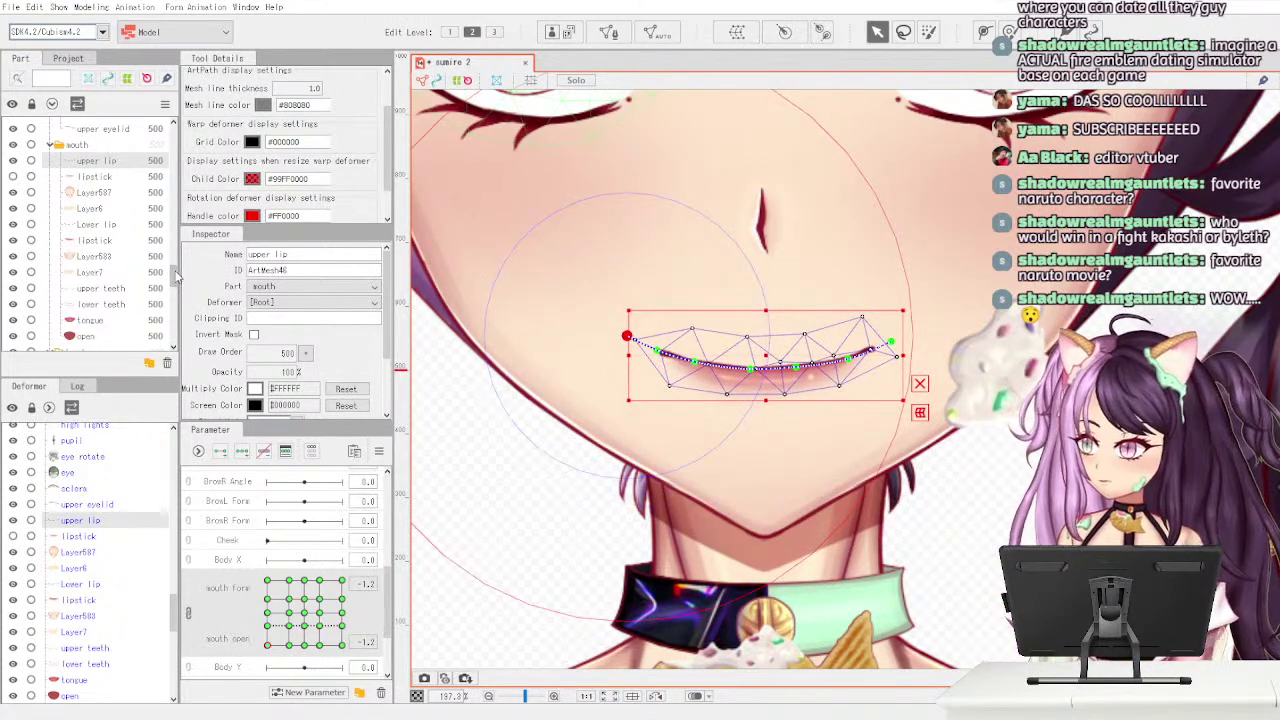
# - Show the lipstick mesh listed below Lower lip in the mouth part again
pyautogui.scroll(-1, 128, 290)
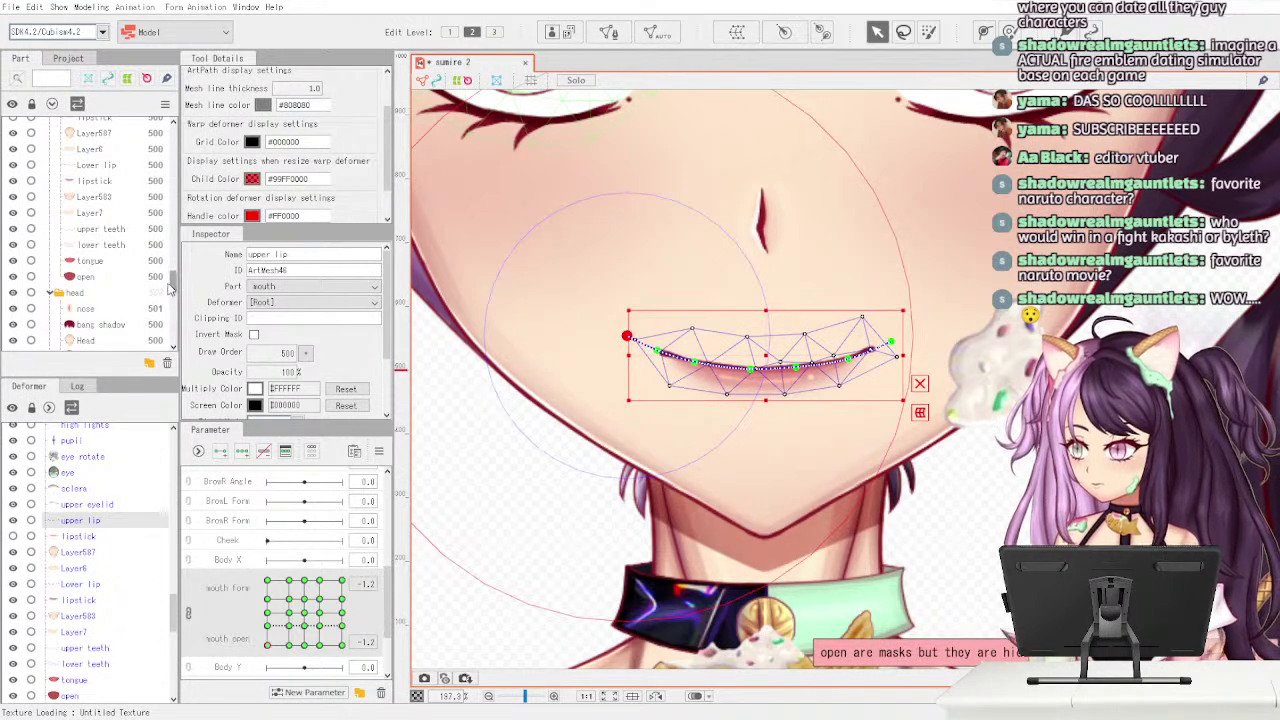
pyautogui.scroll(1, 50, 242)
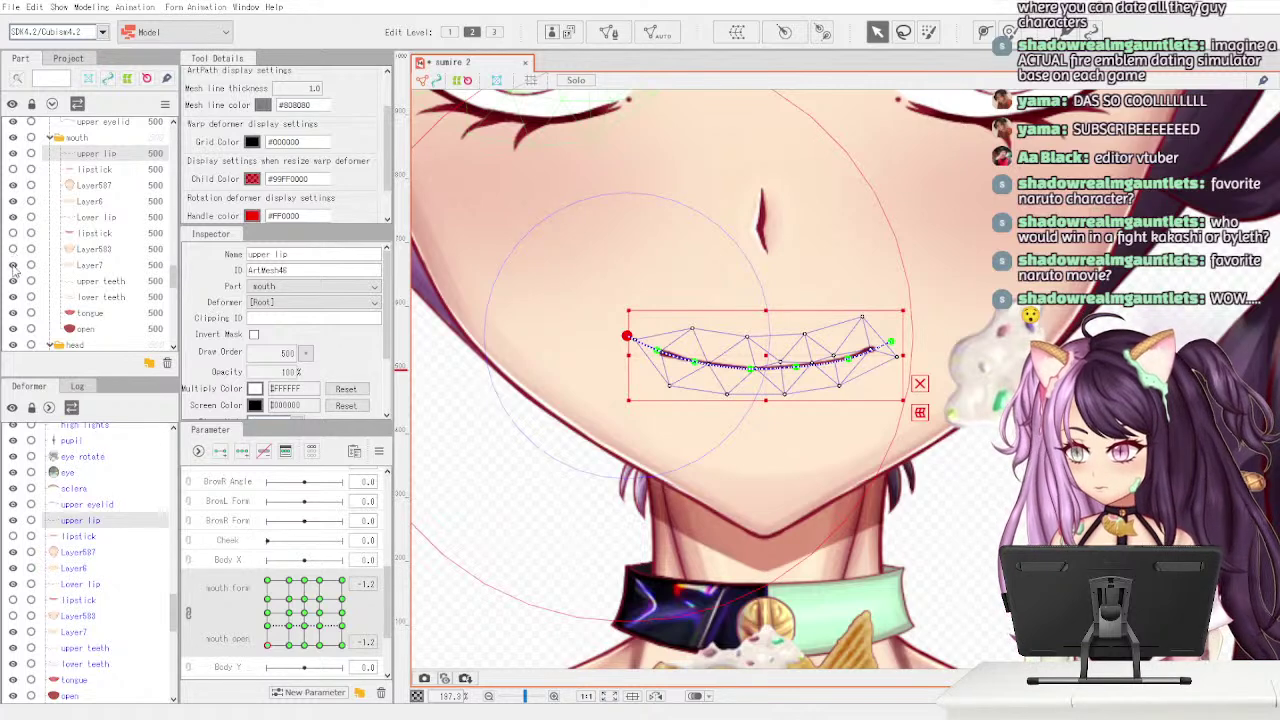
pyautogui.click(13, 233)
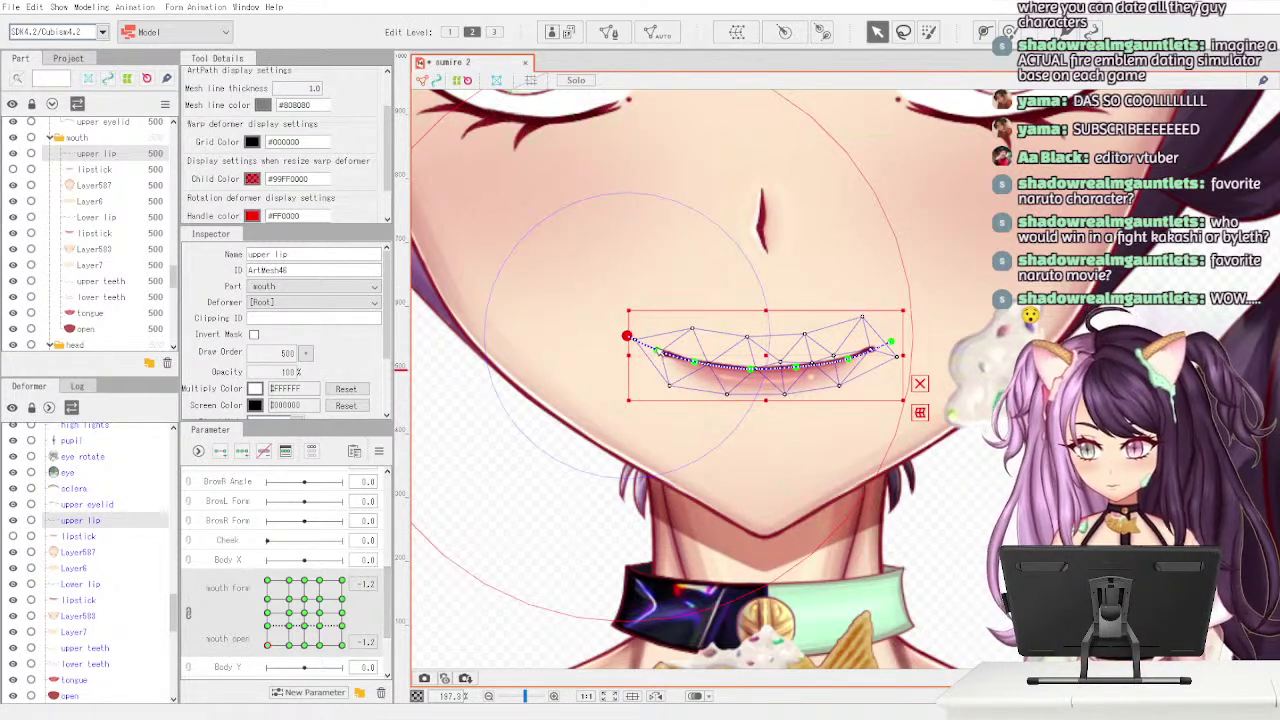
# - Lower the right corner of the upper lip with the two outermost deform path points on that side
pyautogui.click(655, 357)
pyautogui.click(647, 374)
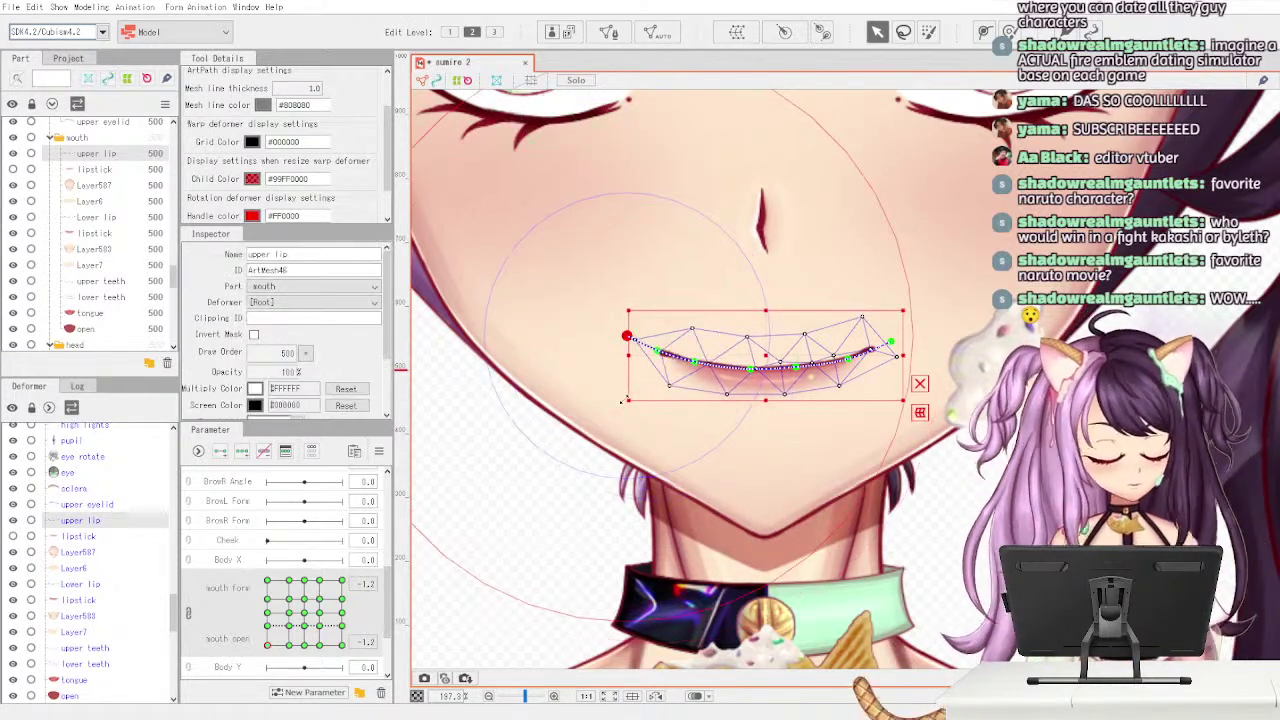
pyautogui.scroll(3, 826, 380)
pyautogui.scroll(1, 826, 382)
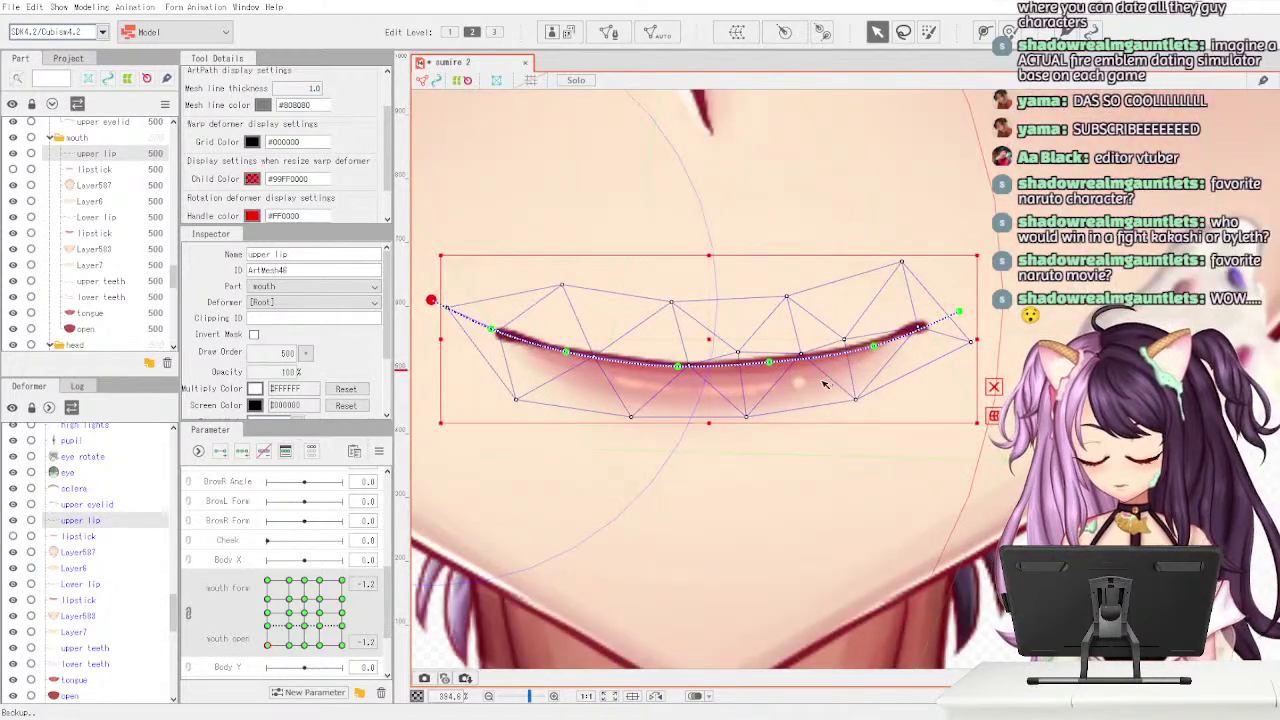
pyautogui.moveTo(876, 346); pyautogui.dragTo(878, 365)
pyautogui.moveTo(967, 317); pyautogui.dragTo(955, 381)
pyautogui.click(854, 354)
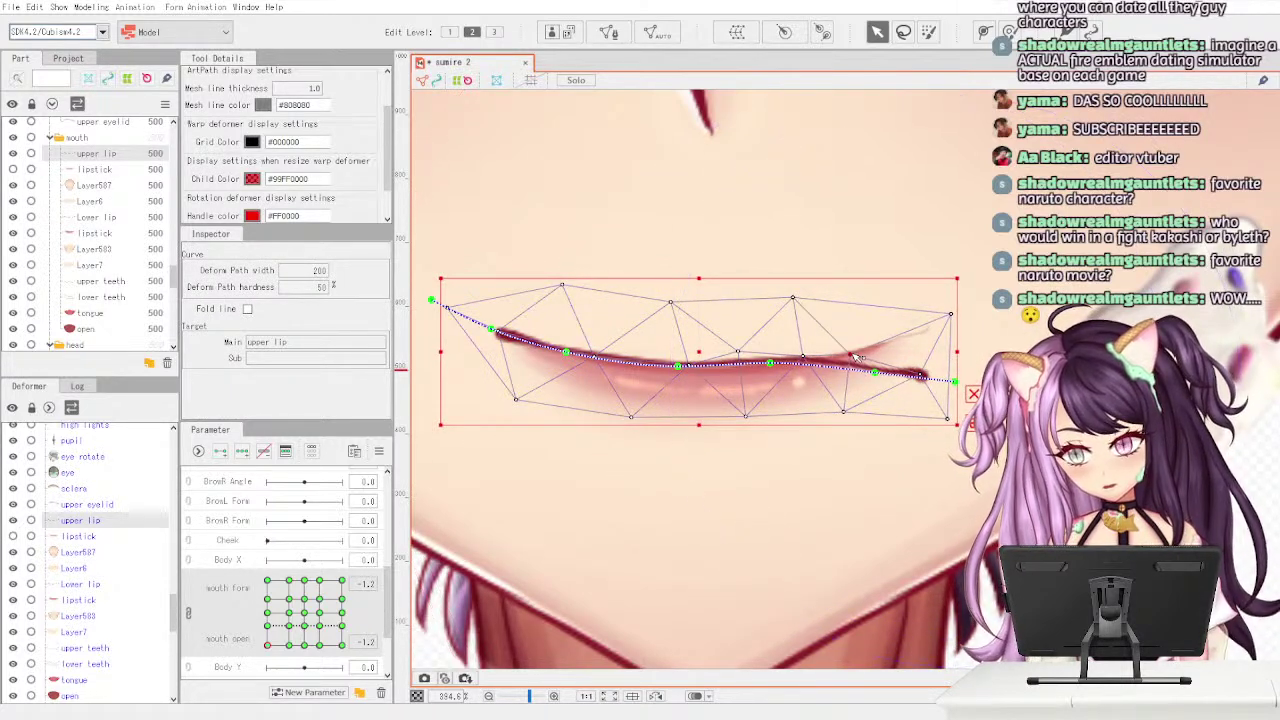
# - Lower the upper lip's left corner, adjust its middle points into a shallow wave, and pull both corners slightly inward
pyautogui.click(781, 373)
pyautogui.moveTo(679, 367); pyautogui.dragTo(684, 374)
pyautogui.moveTo(568, 354); pyautogui.dragTo(580, 354)
pyautogui.moveTo(495, 330); pyautogui.dragTo(489, 359)
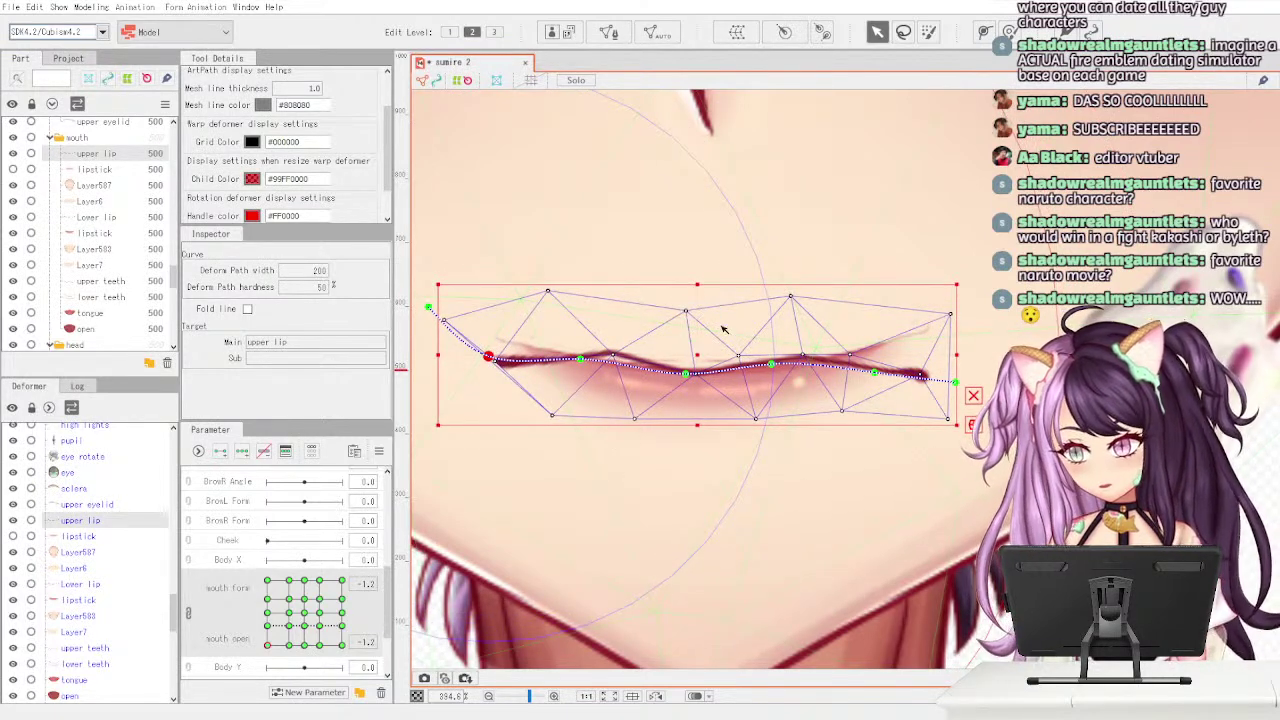
pyautogui.click(648, 343)
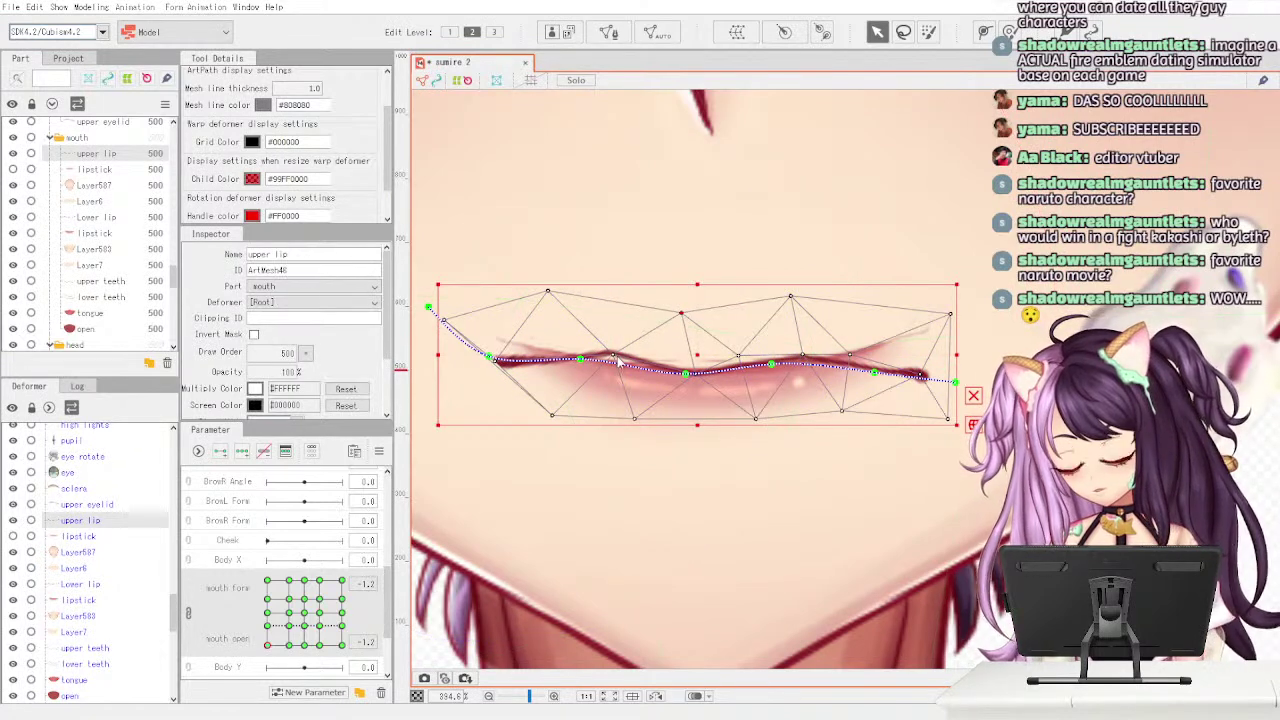
pyautogui.click(488, 356)
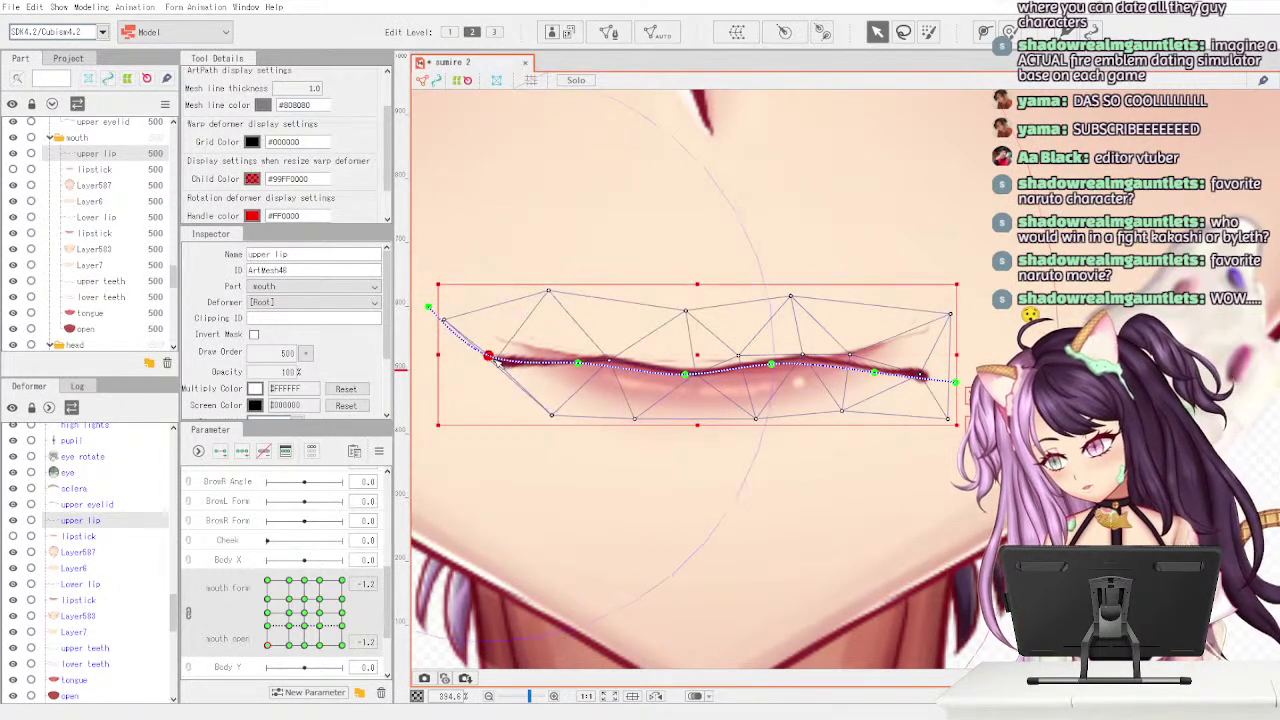
pyautogui.moveTo(494, 362); pyautogui.dragTo(508, 369)
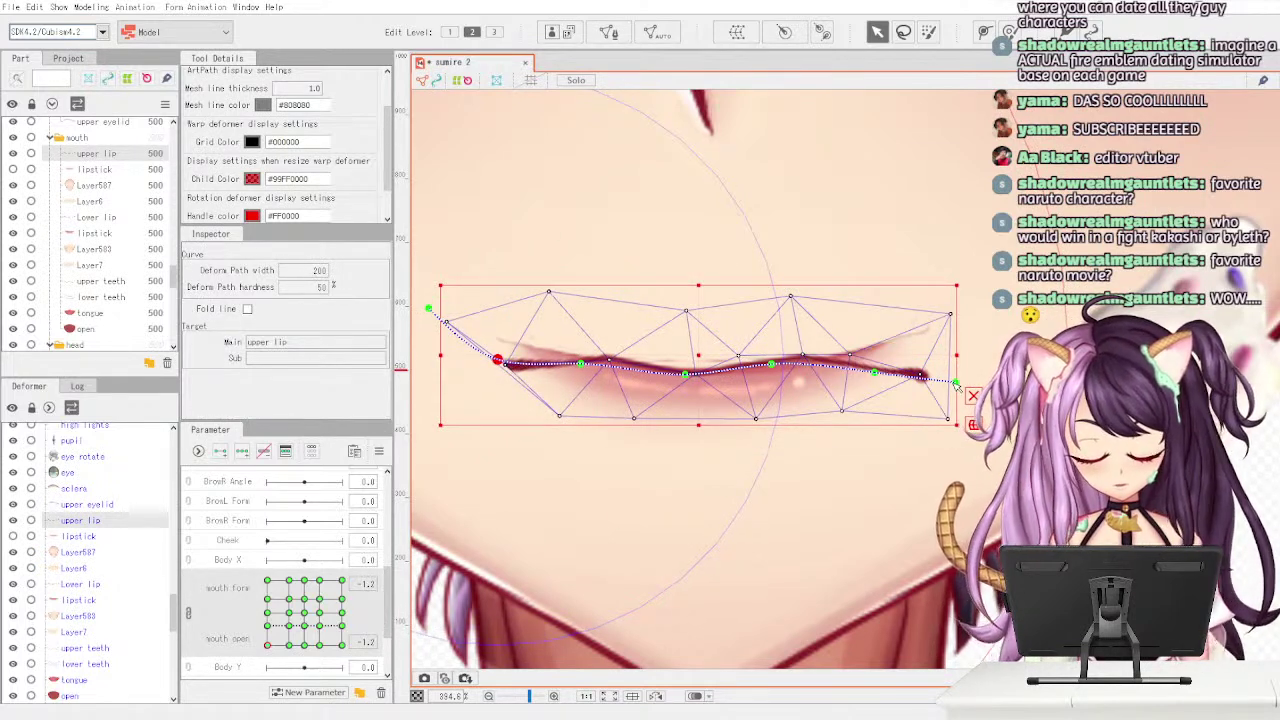
pyautogui.moveTo(956, 386); pyautogui.dragTo(944, 391)
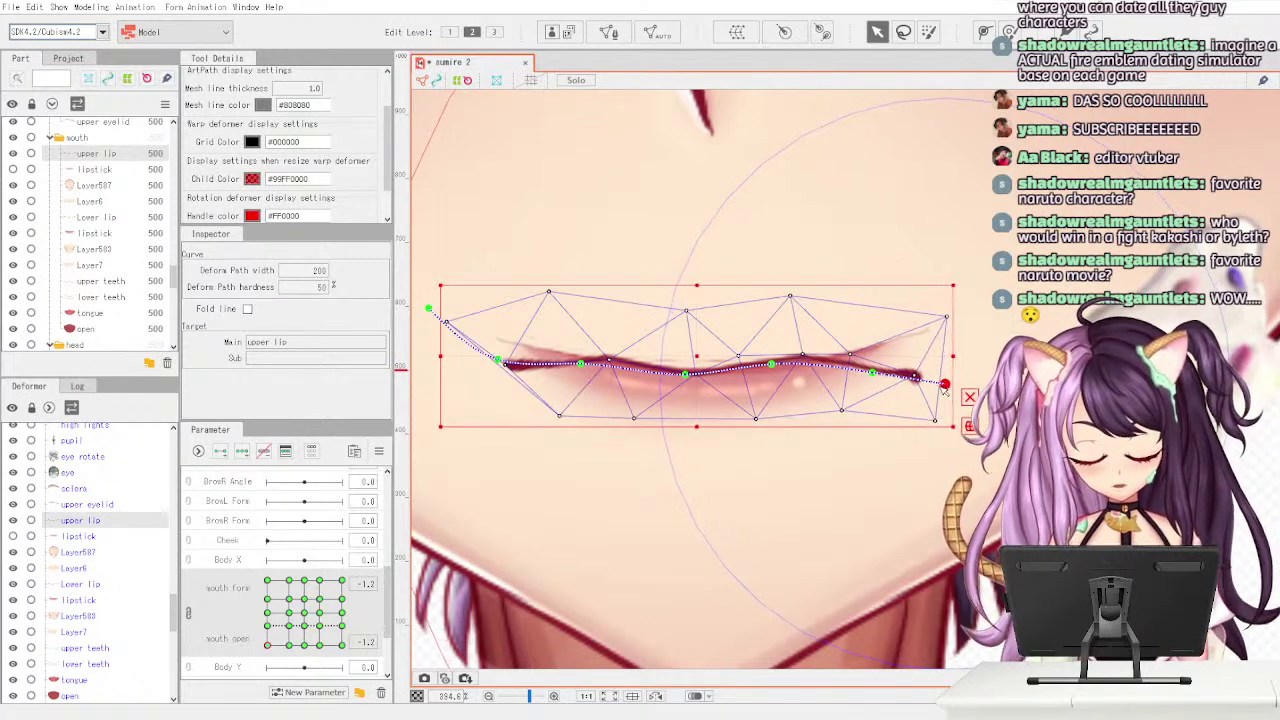
# - Show the lipstick mesh listed directly below upper lip in the mouth part
pyautogui.moveTo(268, 645)
pyautogui.mouseDown()
pyautogui.moveTo(291, 634)
pyautogui.moveTo(255, 652)
pyautogui.mouseUp()
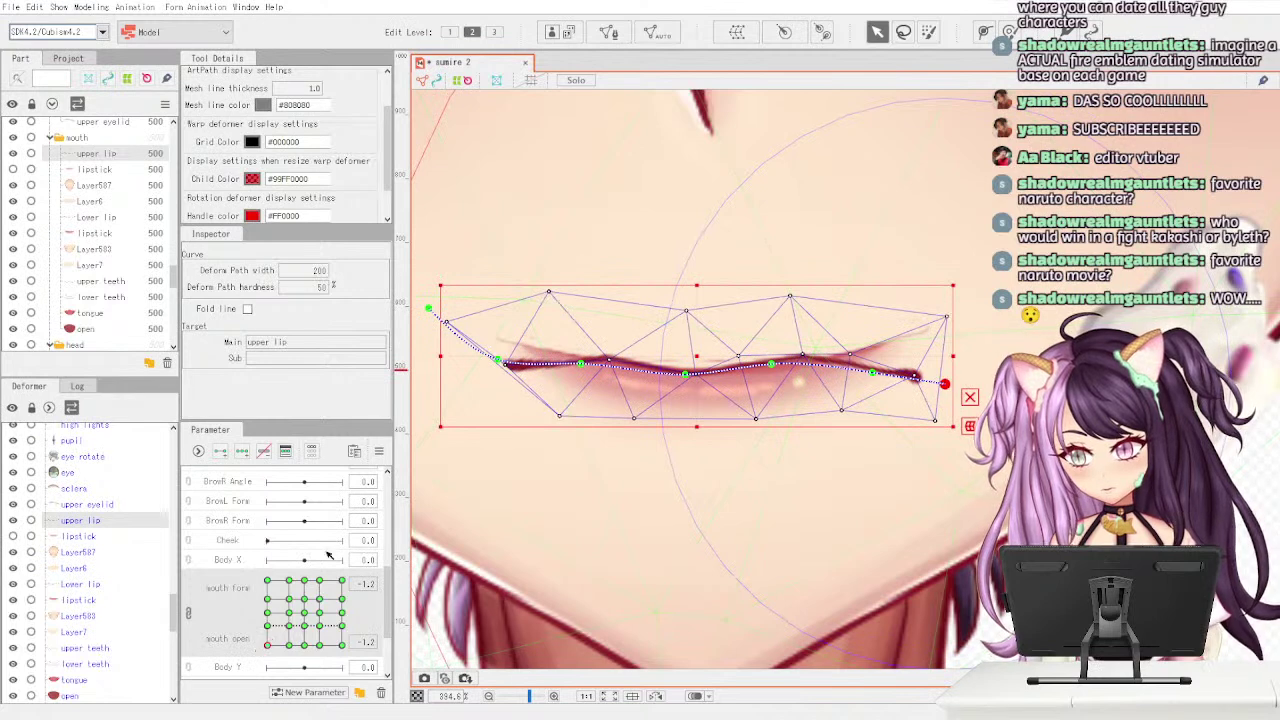
pyautogui.click(125, 172)
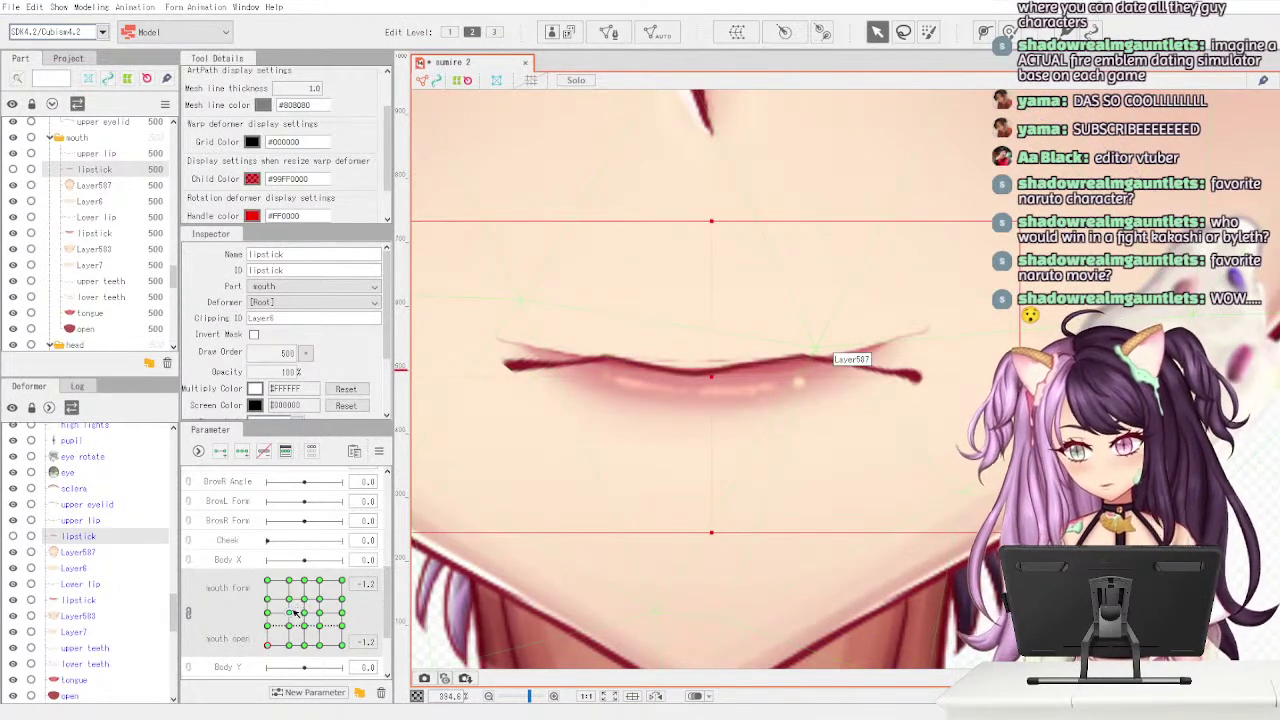
pyautogui.click(14, 171)
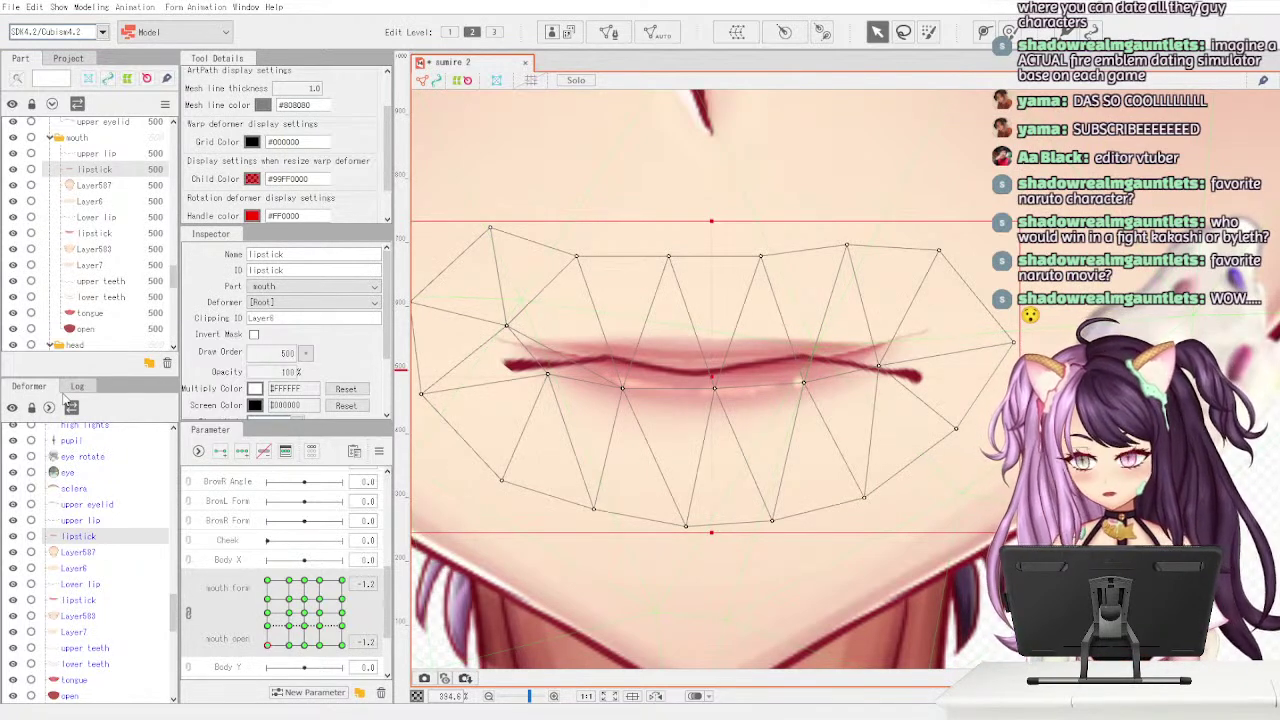
# - Draw a six-point deform path across the middle of the Layer6 mesh, with both end points outside its side edges
pyautogui.click(113, 203)
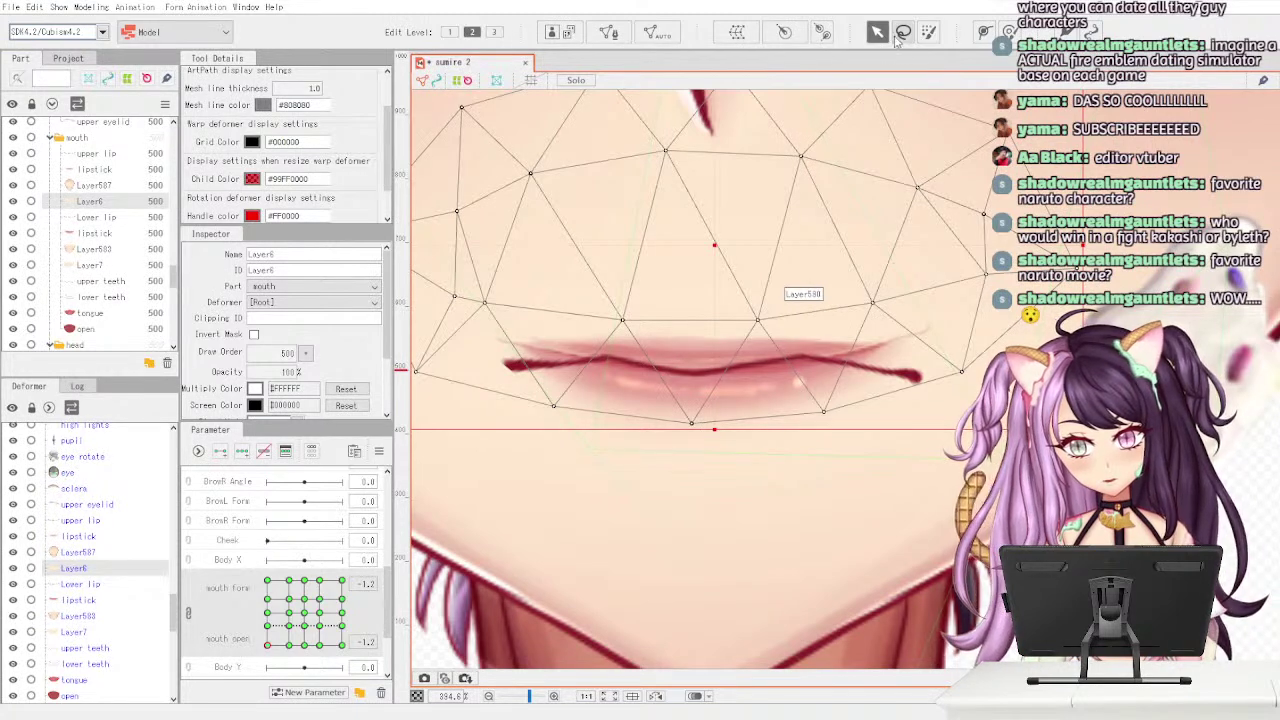
pyautogui.click(985, 32)
pyautogui.scroll(-1, 857, 434)
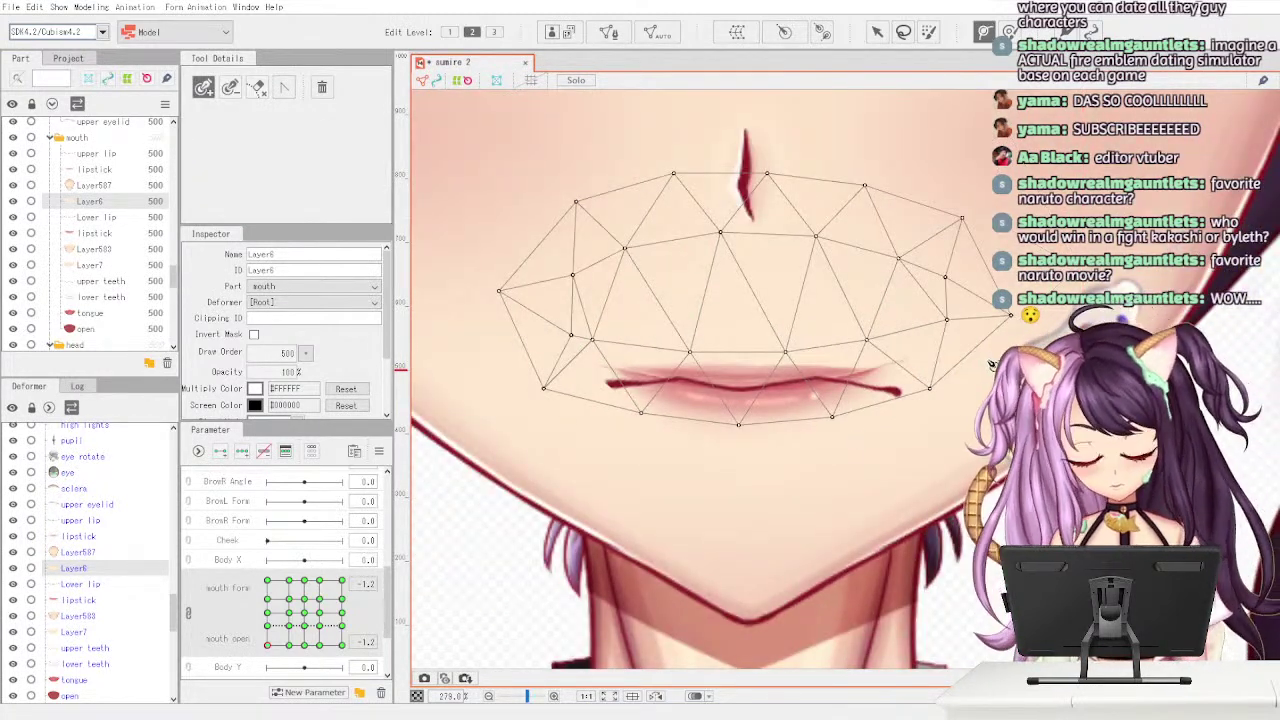
pyautogui.click(1034, 322)
pyautogui.click(868, 296)
pyautogui.click(703, 295)
pyautogui.click(573, 302)
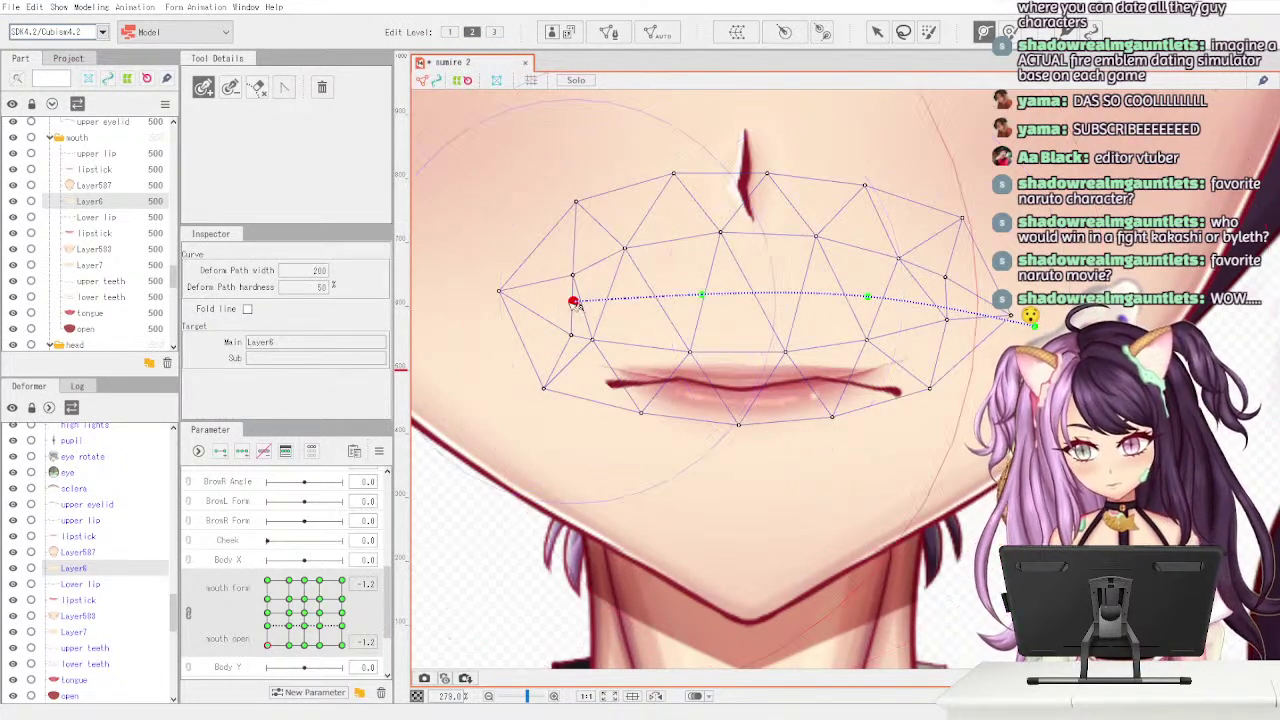
pyautogui.click(500, 324)
pyautogui.click(461, 350)
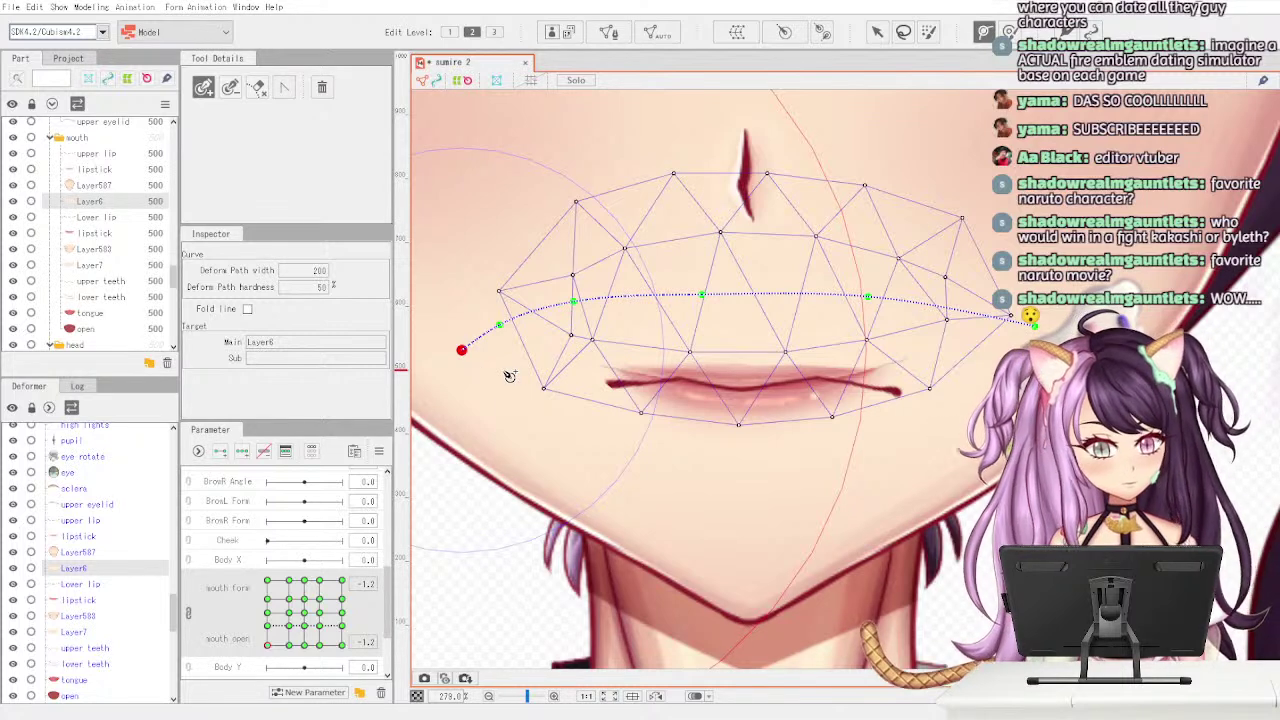
pyautogui.click(877, 32)
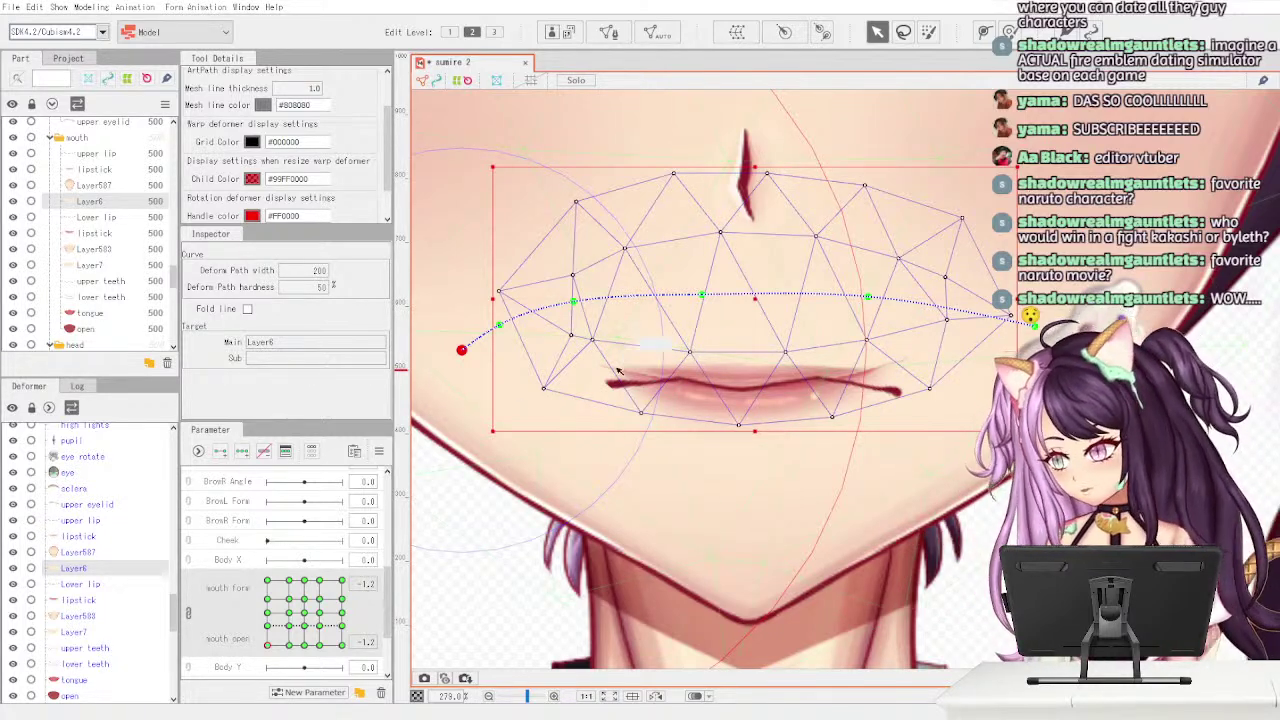
# - Nudge the middle path point of Layer6 and squash the mesh vertically into a narrow band over the lip line
pyautogui.moveTo(702, 297)
pyautogui.mouseDown()
pyautogui.moveTo(707, 316)
pyautogui.moveTo(708, 294)
pyautogui.mouseUp()
pyautogui.click(838, 284)
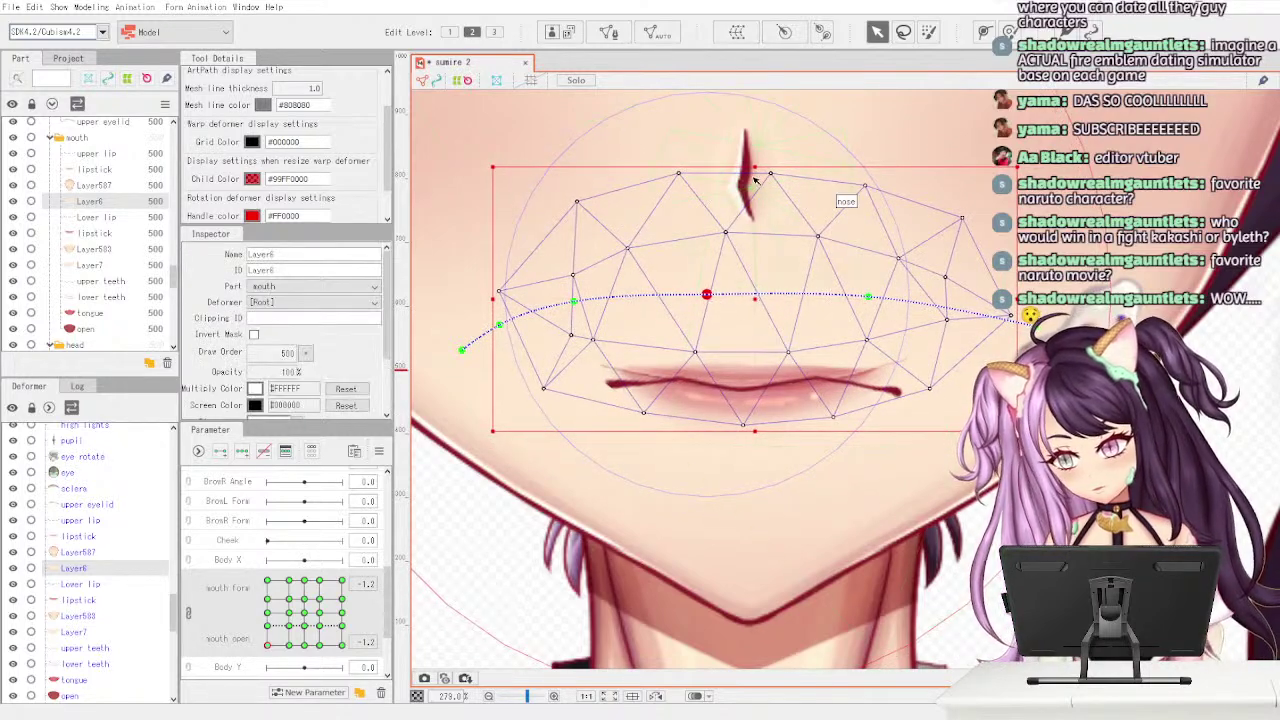
pyautogui.moveTo(755, 166); pyautogui.dragTo(780, 222)
pyautogui.hotkey('ctrl', 'z')
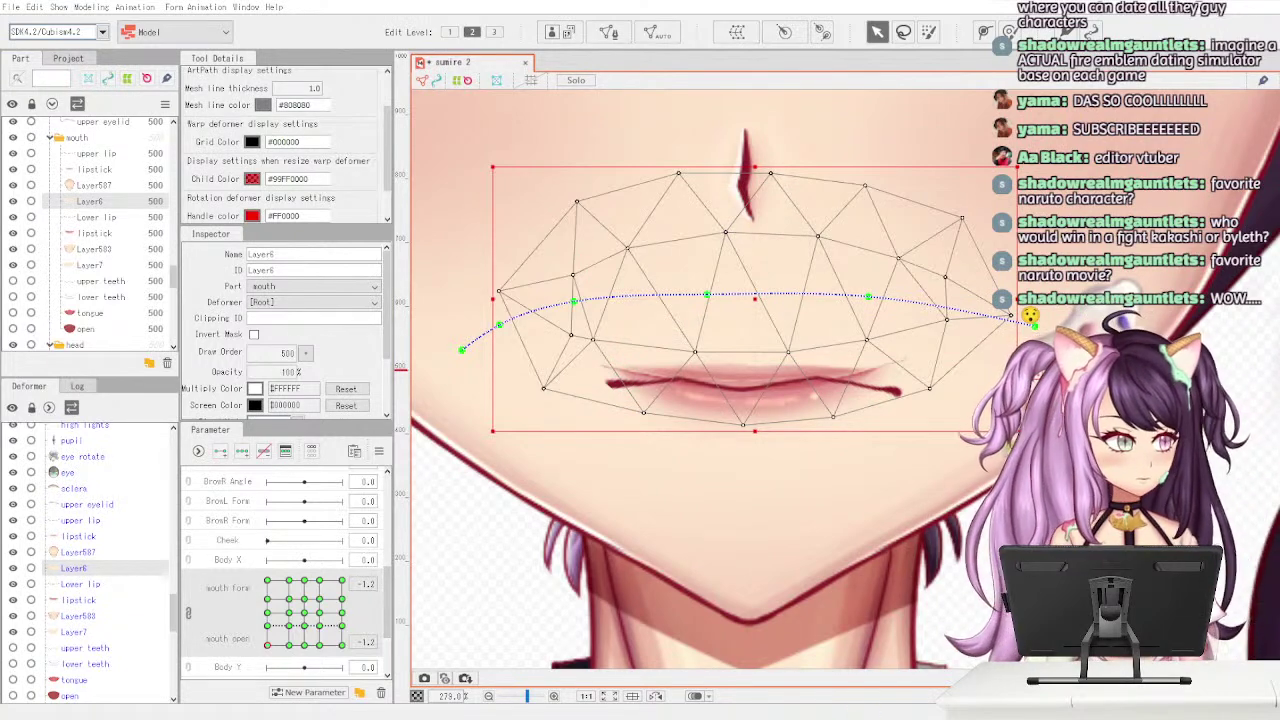
pyautogui.moveTo(755, 167); pyautogui.dragTo(755, 306)
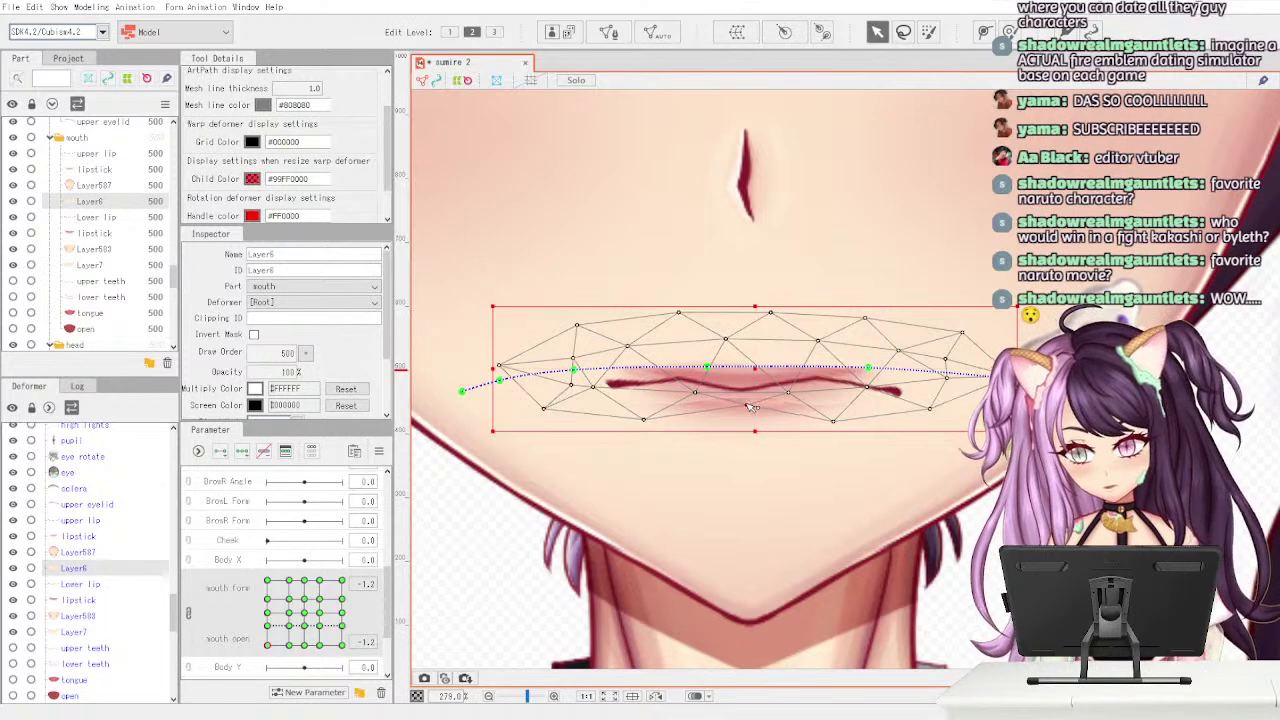
pyautogui.moveTo(755, 430); pyautogui.dragTo(757, 407)
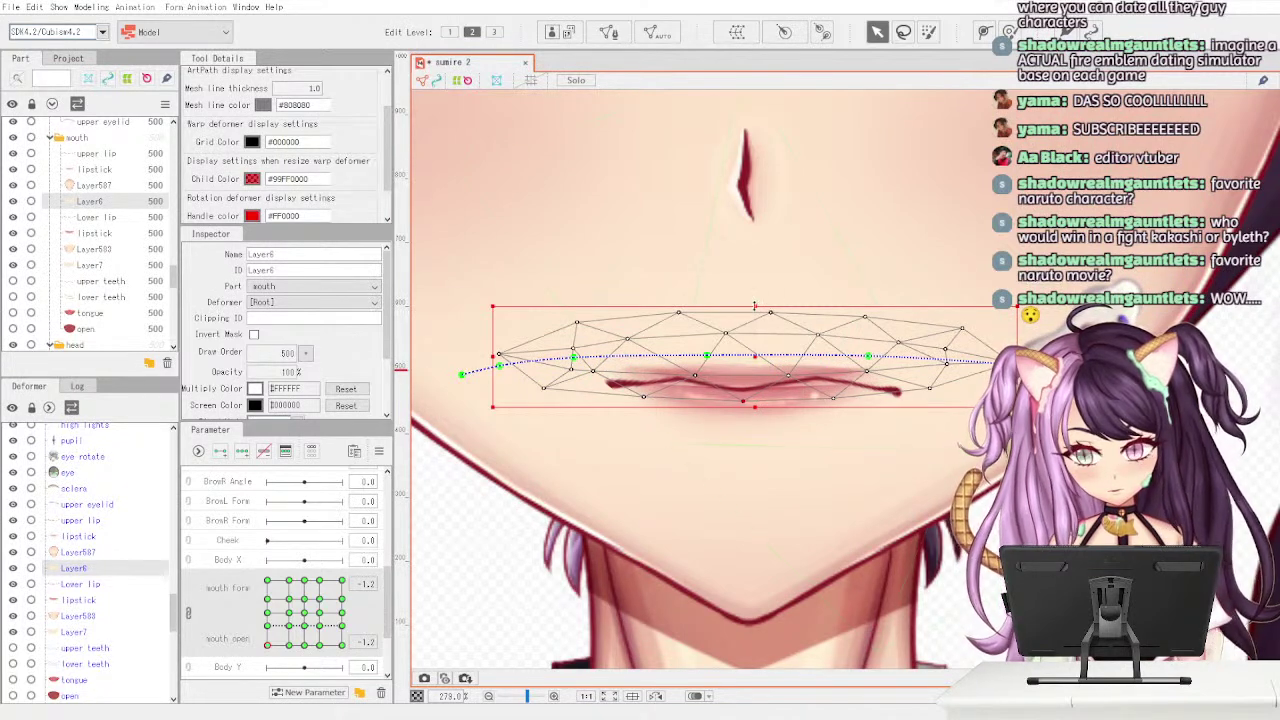
pyautogui.moveTo(754, 306); pyautogui.dragTo(760, 312)
# - Pull the right end of Layer6 inward and down to the mouth corner with its deform path points
pyautogui.moveTo(1016, 316)
pyautogui.mouseDown()
pyautogui.moveTo(980, 376)
pyautogui.moveTo(925, 384)
pyautogui.mouseUp()
pyautogui.hotkey('ctrl', 'z')
pyautogui.moveTo(862, 359); pyautogui.dragTo(841, 357)
pyautogui.moveTo(925, 384)
pyautogui.mouseDown()
pyautogui.moveTo(923, 400)
pyautogui.moveTo(878, 380)
pyautogui.mouseUp()
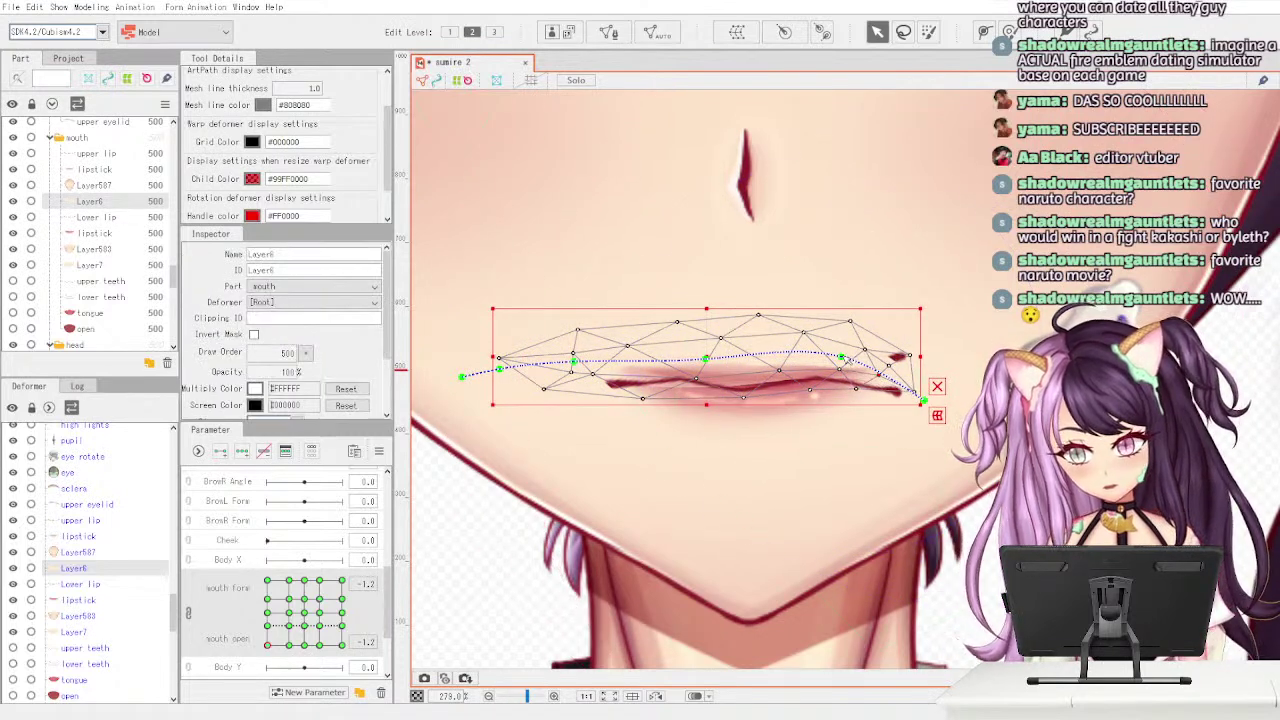
pyautogui.click(923, 400)
pyautogui.click(958, 343)
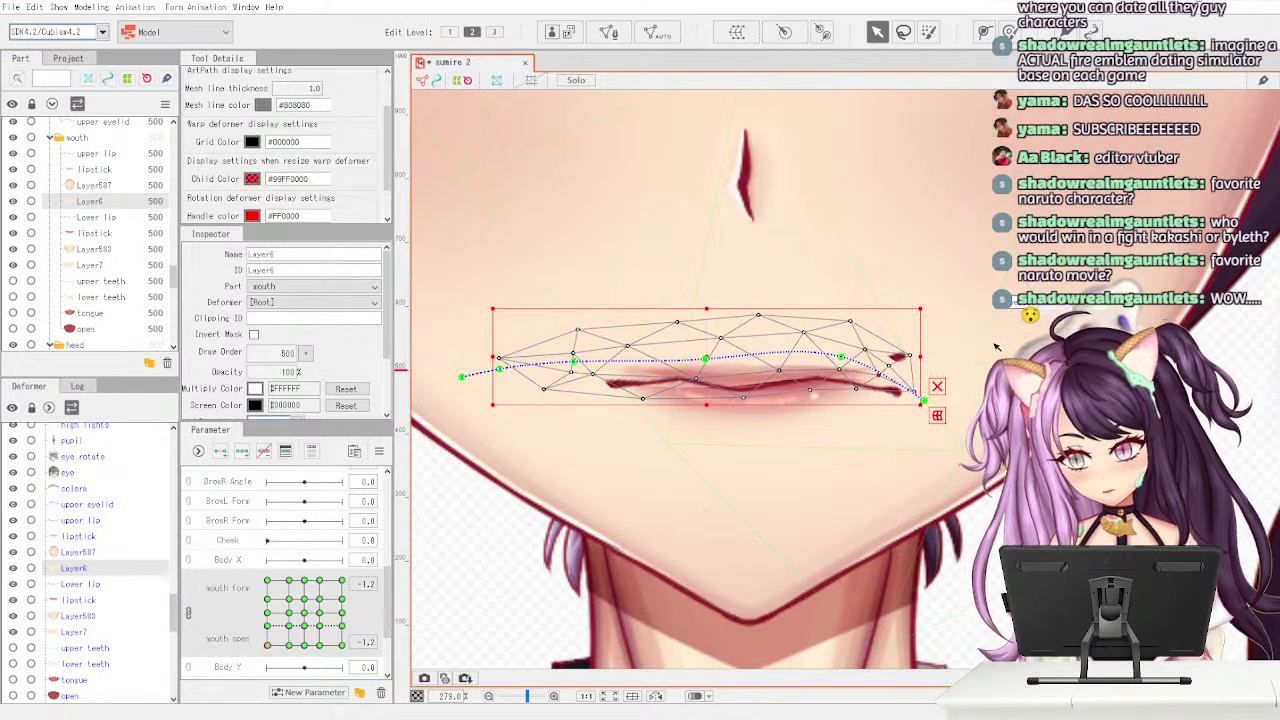
# - Add four more points between the existing ones on Layer6's deform path
pyautogui.click(984, 32)
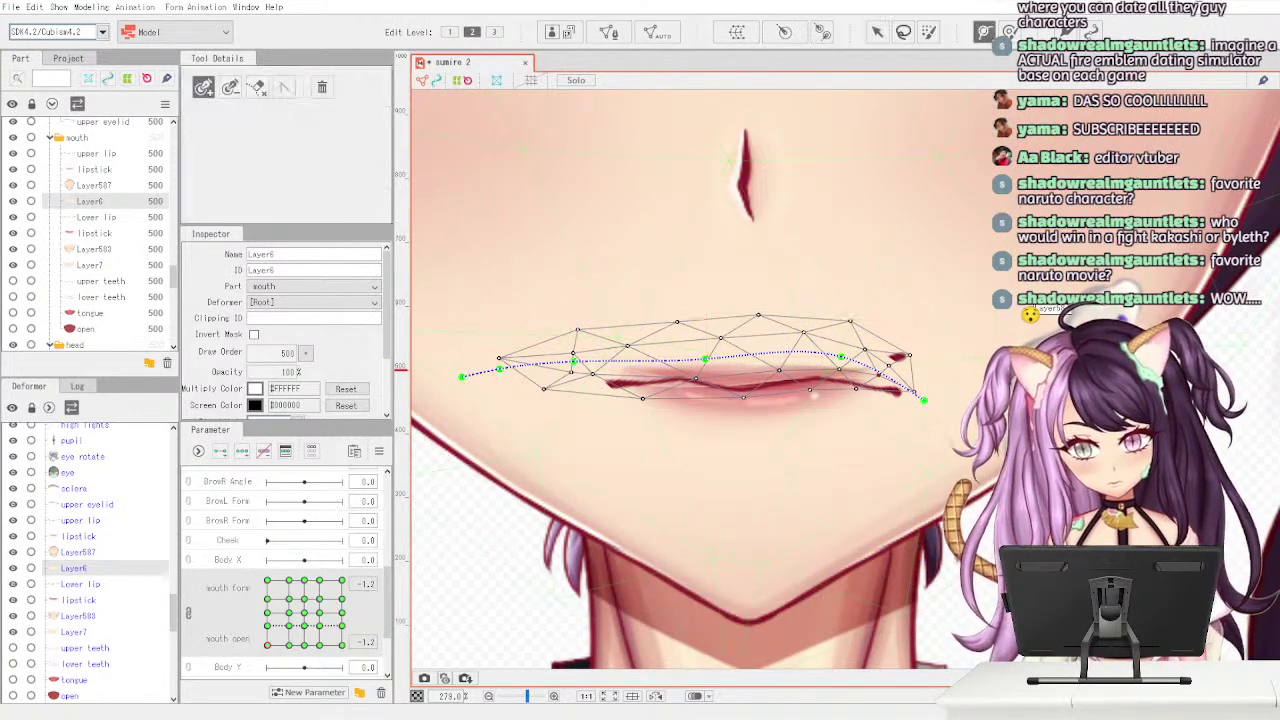
pyautogui.click(884, 374)
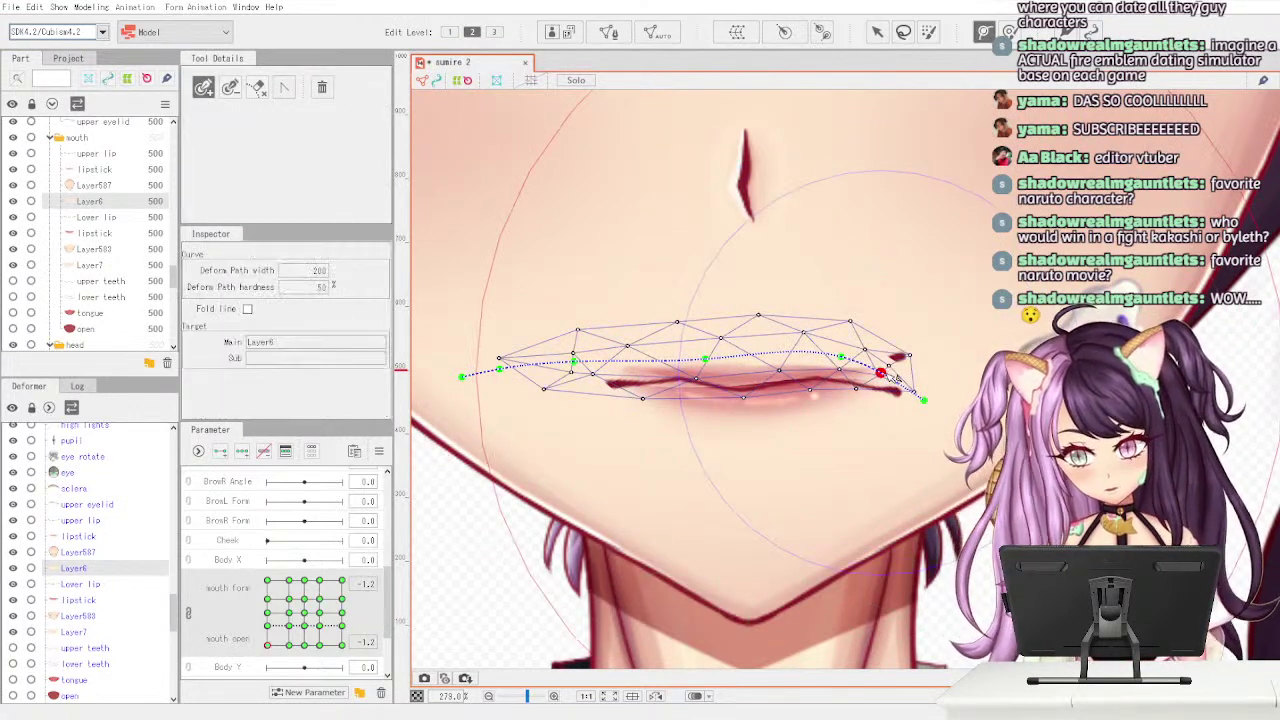
pyautogui.click(768, 353)
pyautogui.click(645, 362)
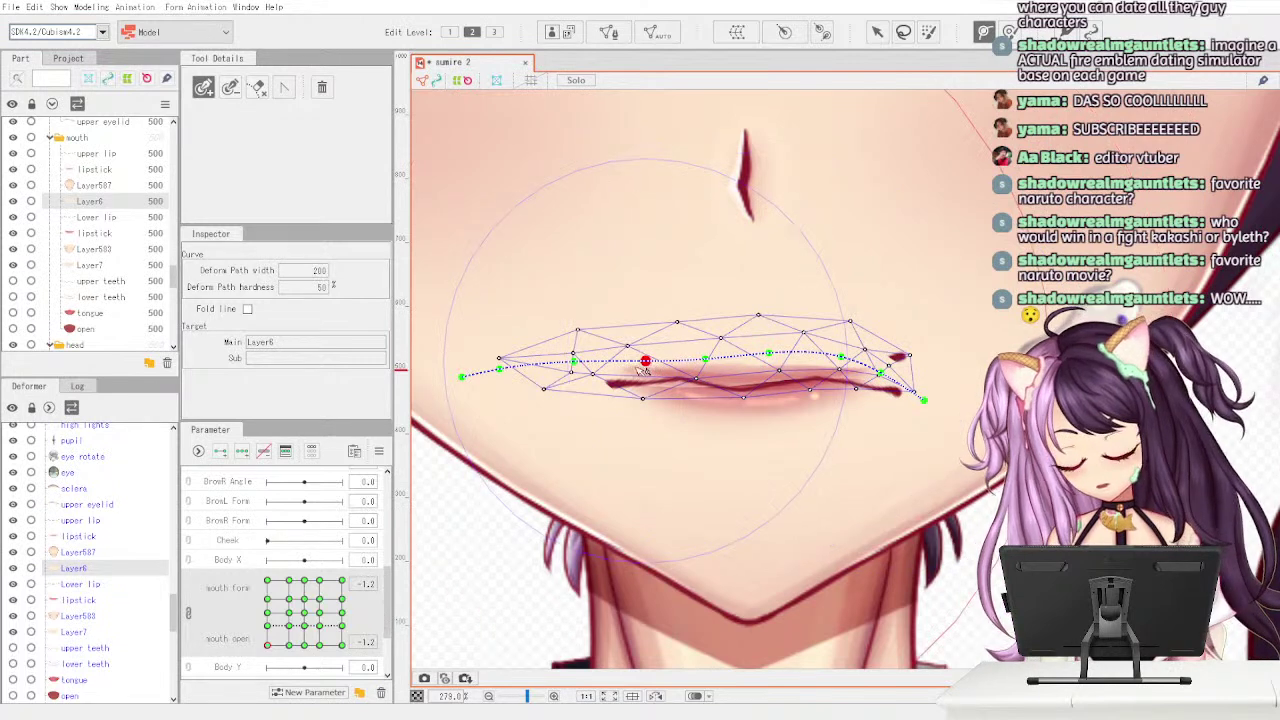
pyautogui.click(538, 367)
# - Lower the deform path points in the right half of Layer6 slightly to follow the upper lip line
pyautogui.click(876, 32)
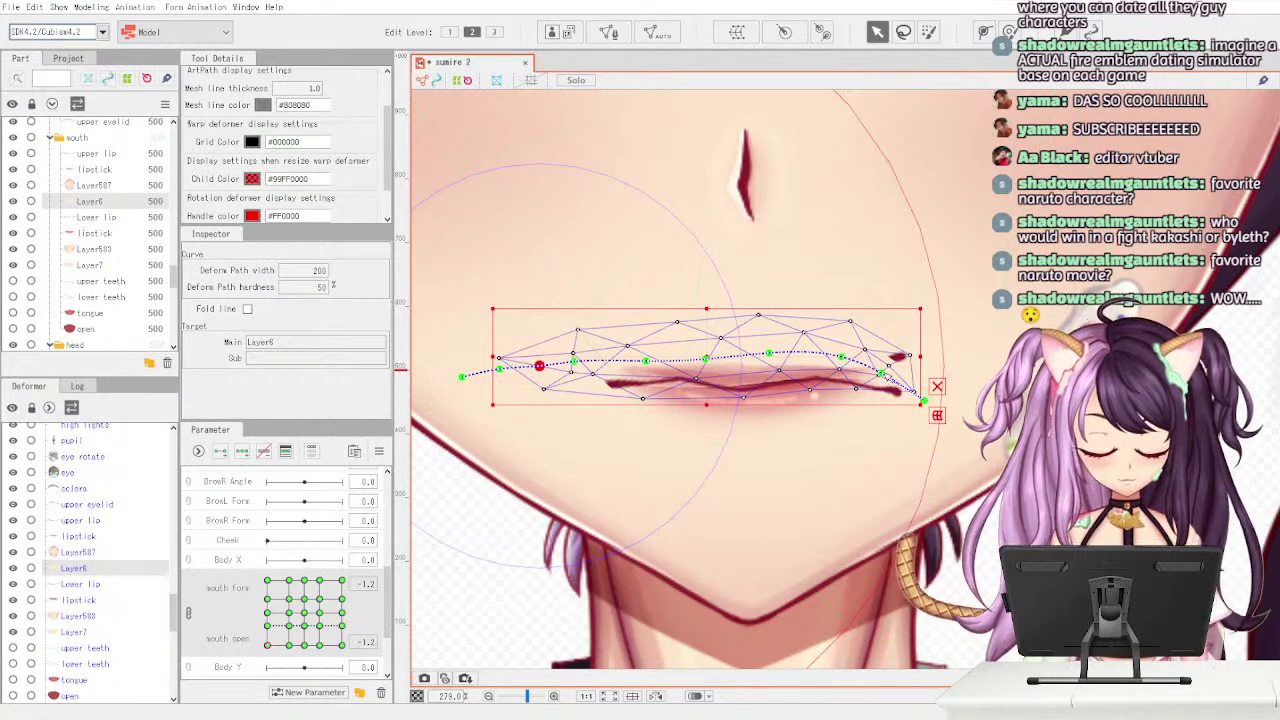
pyautogui.click(838, 368)
pyautogui.moveTo(838, 369); pyautogui.dragTo(728, 345)
pyautogui.click(814, 394)
pyautogui.click(733, 348)
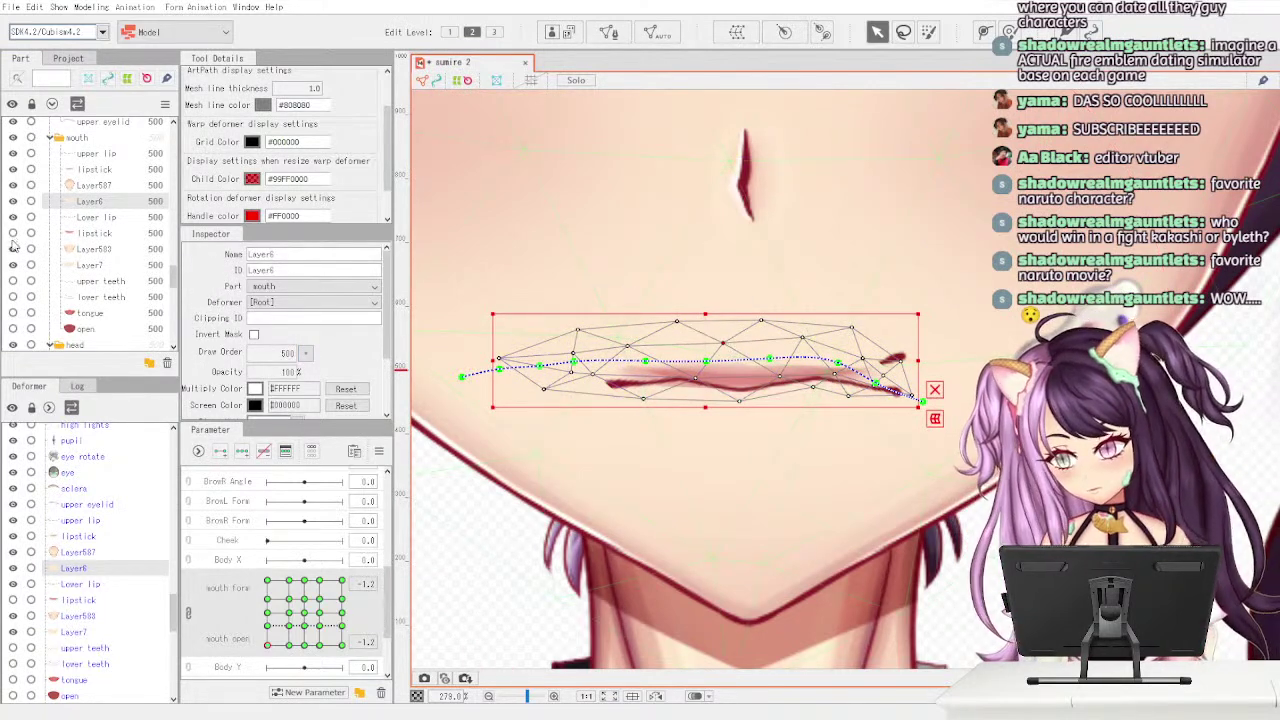
pyautogui.moveTo(769, 358); pyautogui.dragTo(769, 360)
pyautogui.click(727, 348)
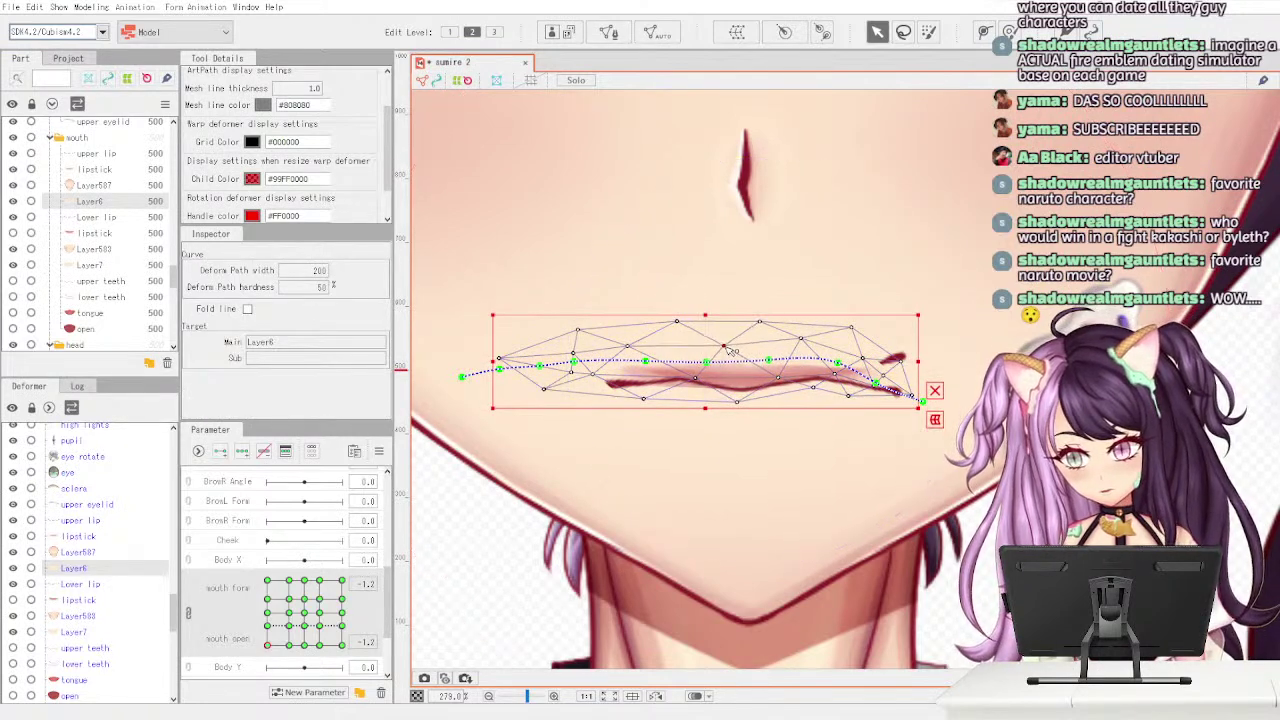
pyautogui.click(731, 351)
# - Shift Layer6's deform path point near the left mouth corner inward
pyautogui.moveTo(575, 367); pyautogui.dragTo(586, 369)
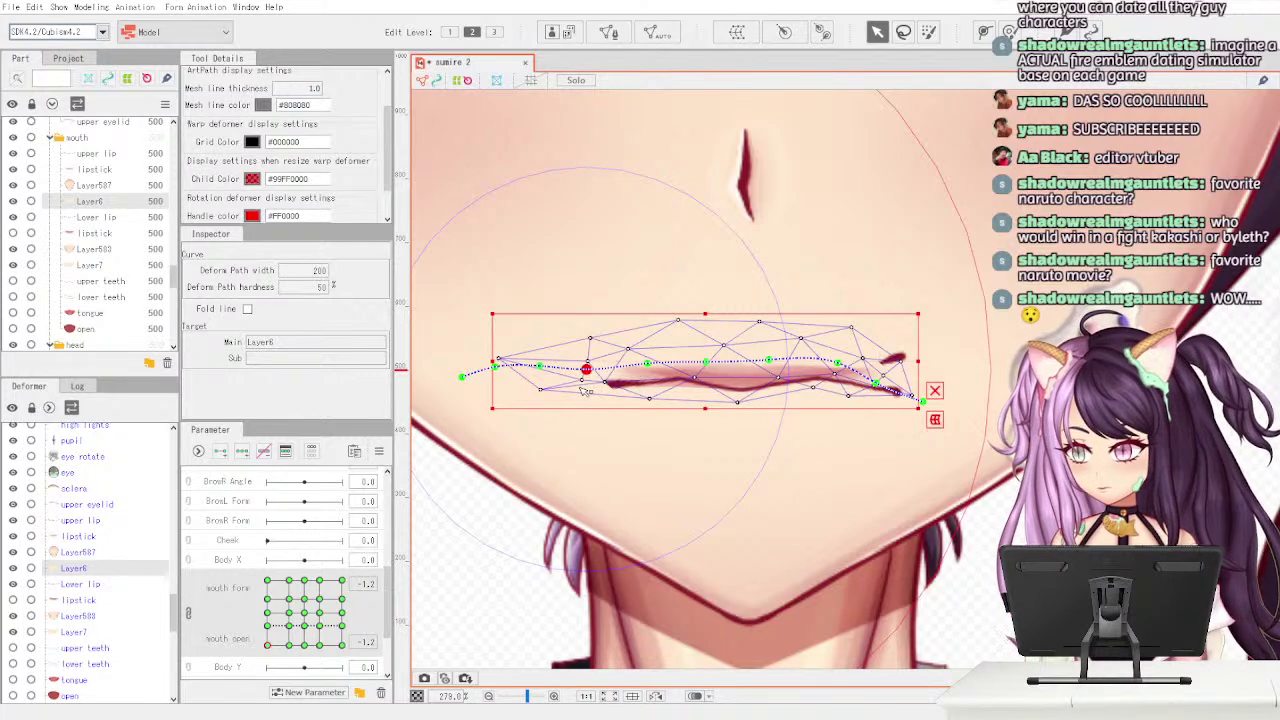
pyautogui.click(577, 396)
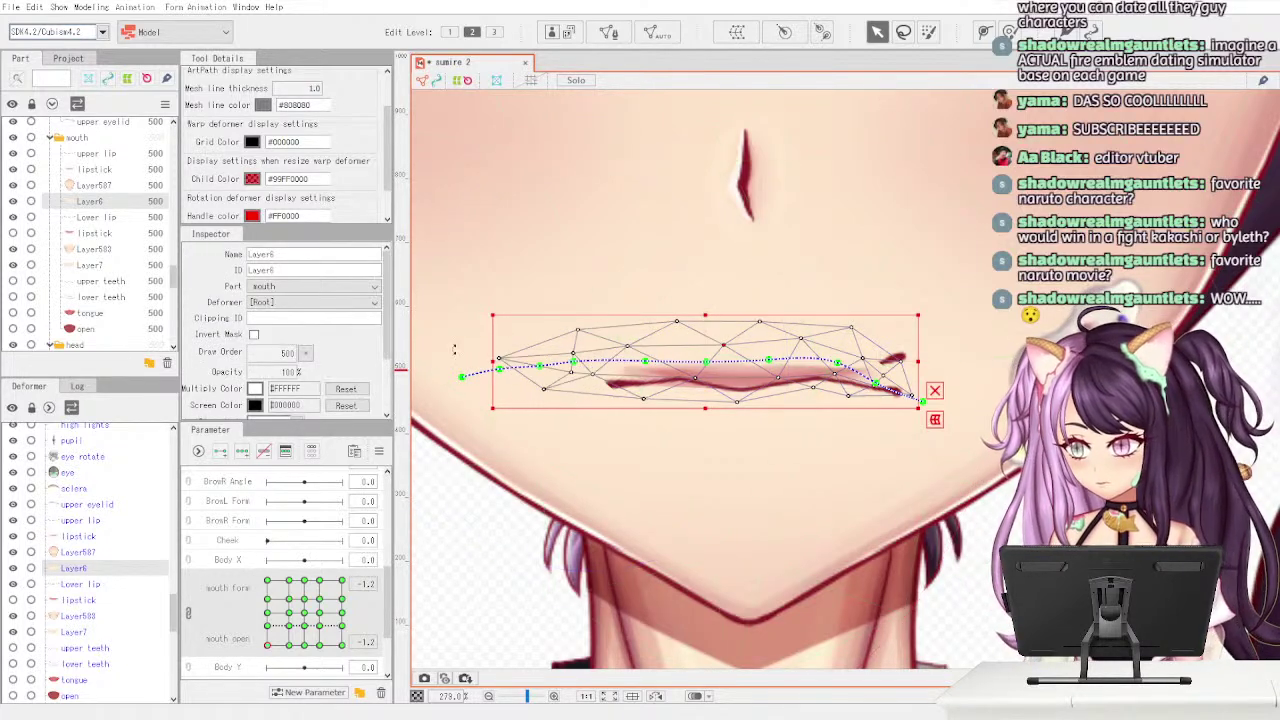
pyautogui.moveTo(575, 362); pyautogui.dragTo(605, 364)
pyautogui.moveTo(706, 408)
pyautogui.mouseDown()
pyautogui.moveTo(712, 397)
pyautogui.moveTo(712, 408)
pyautogui.mouseUp()
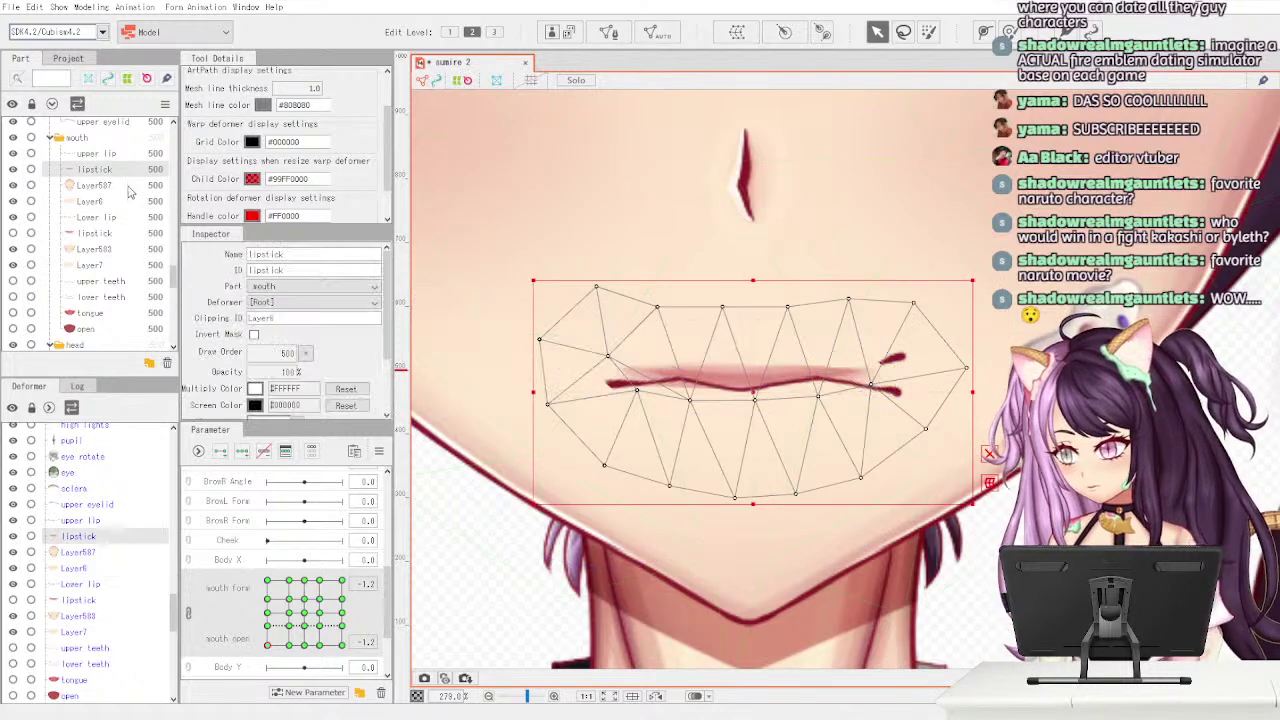
# - Draw an eight-point deform path along the lip line on the upper lipstick mesh, extending past both mouth corners
pyautogui.click(660, 395)
pyautogui.click(985, 32)
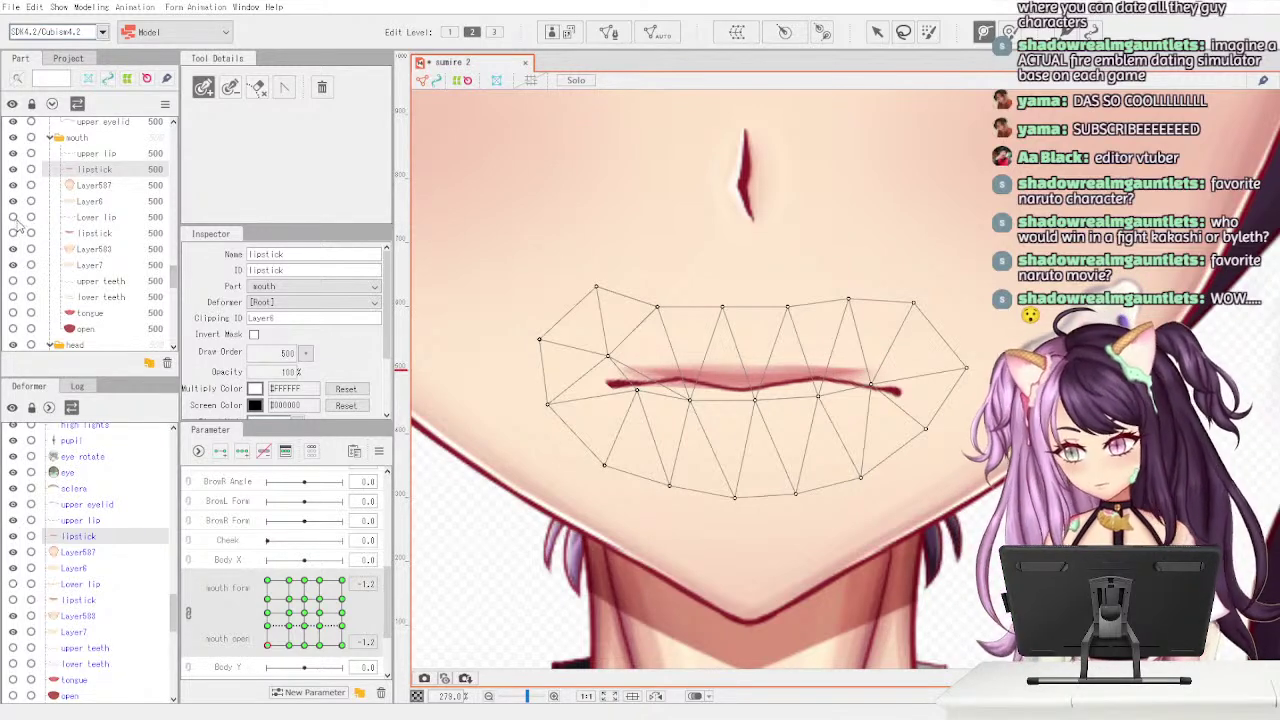
pyautogui.click(966, 405)
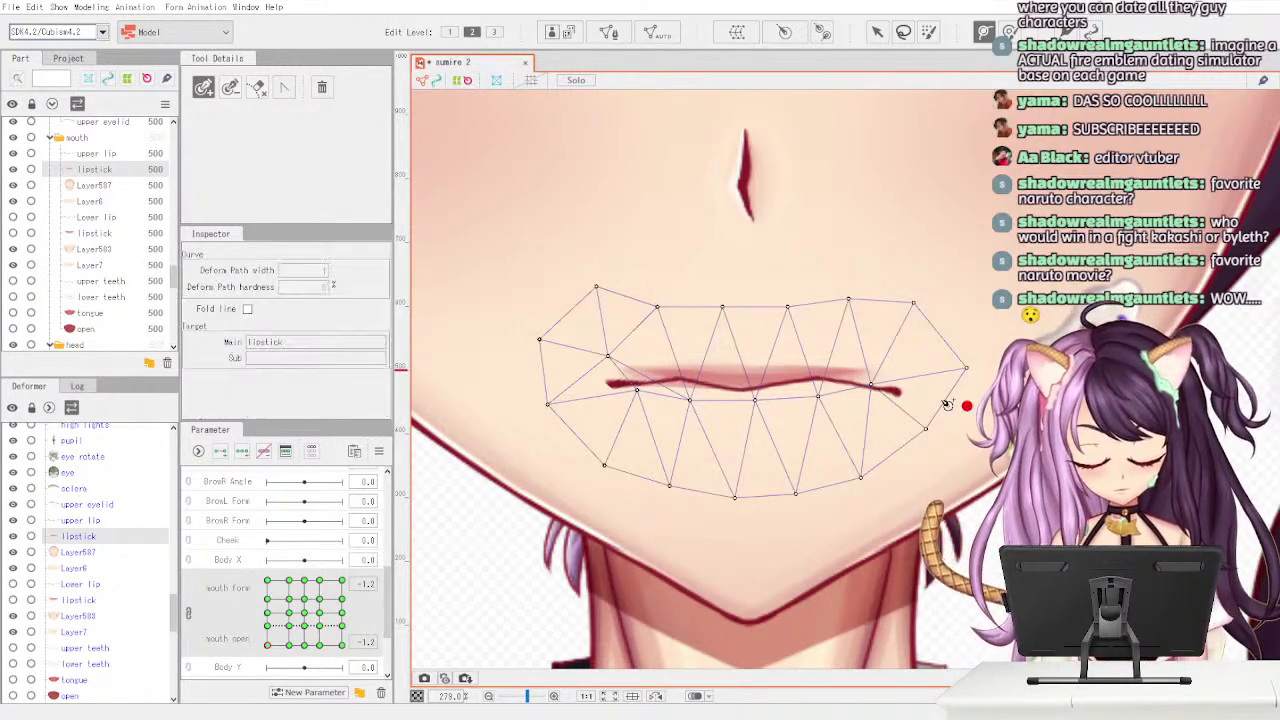
pyautogui.click(896, 391)
pyautogui.click(836, 380)
pyautogui.click(774, 380)
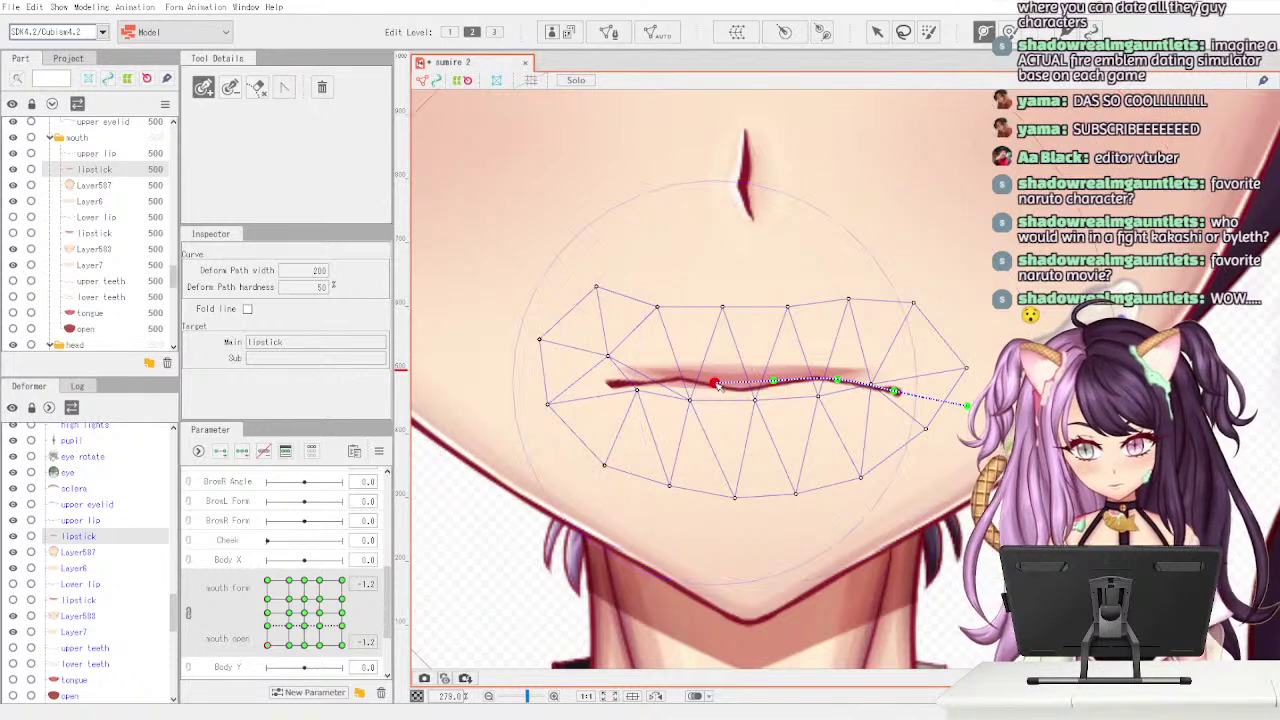
pyautogui.click(714, 382)
pyautogui.click(663, 379)
pyautogui.click(610, 387)
pyautogui.click(571, 404)
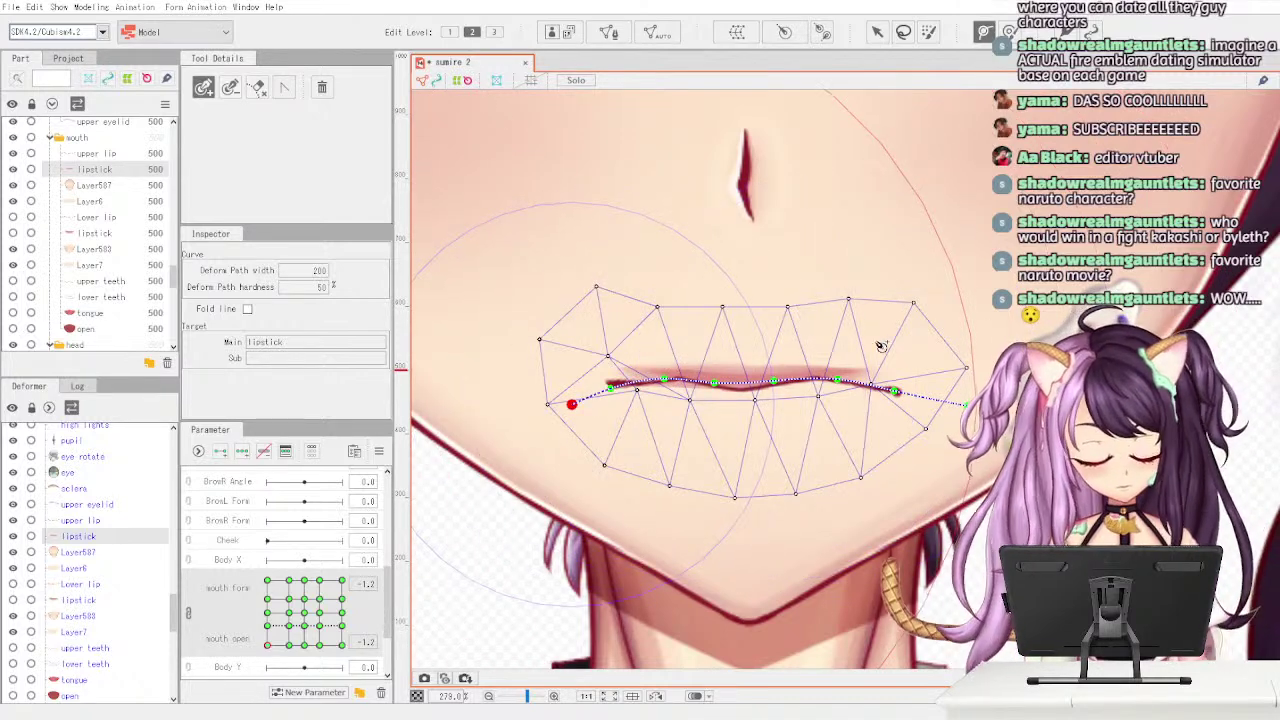
# - Reposition the deform path points on the upper lipstick mesh so the lipstick follows the upper lip line out to the right mouth corner
pyautogui.press('v')
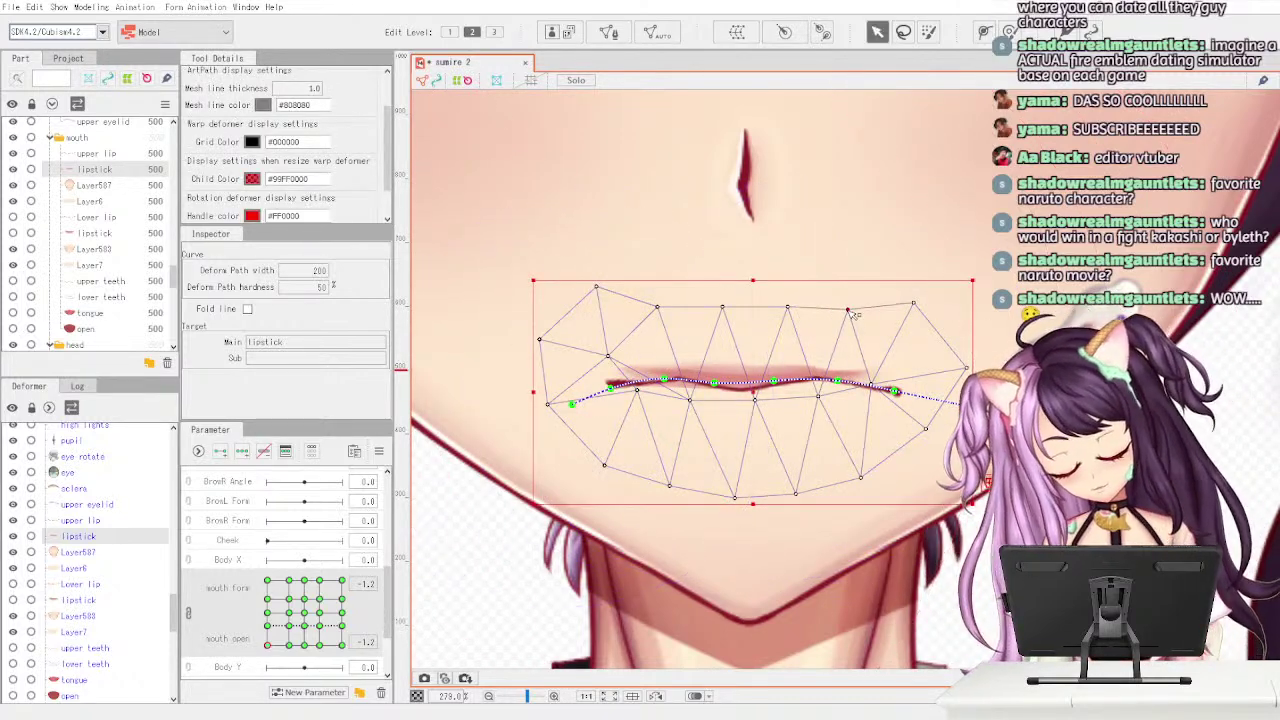
pyautogui.click(849, 312)
pyautogui.moveTo(921, 327); pyautogui.dragTo(913, 302)
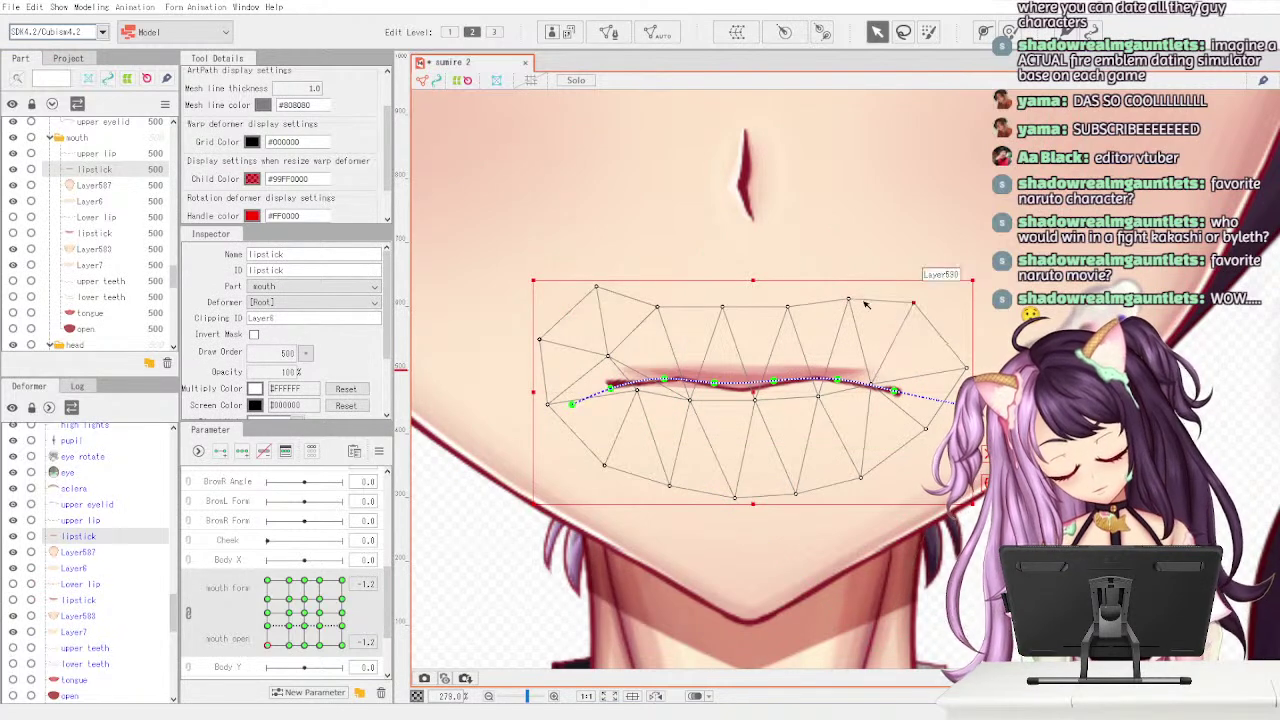
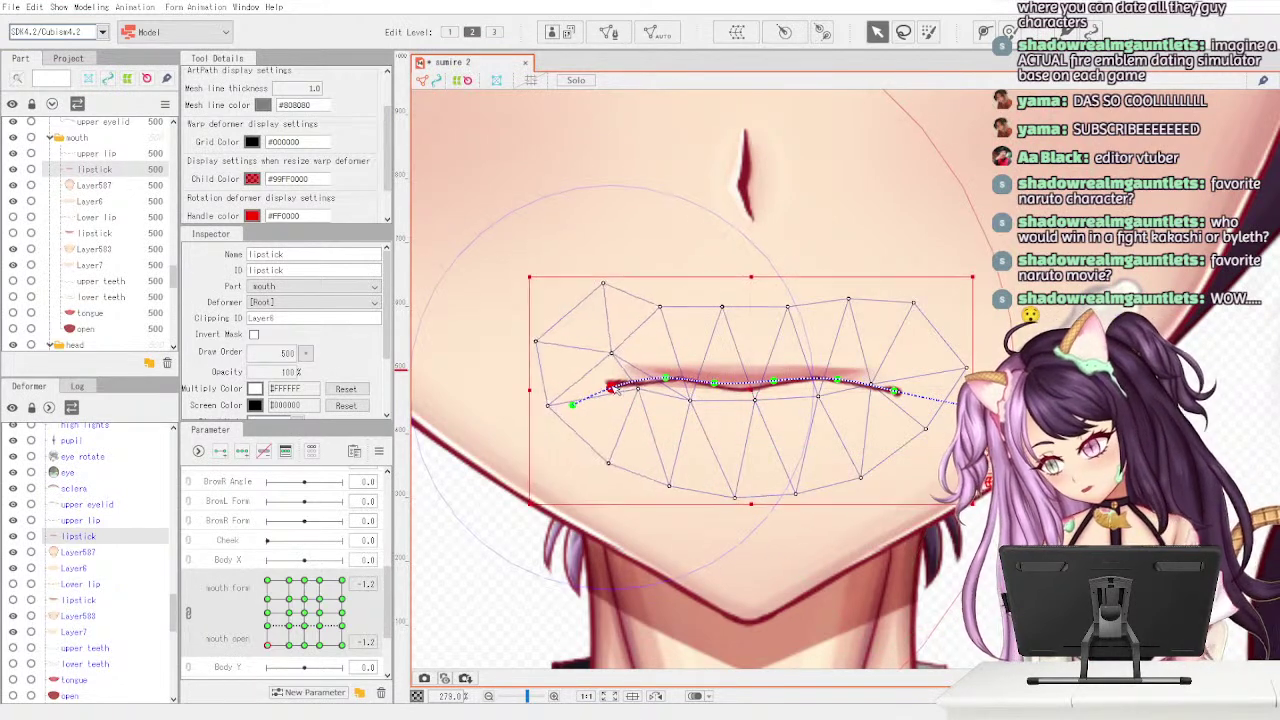
pyautogui.moveTo(612, 388); pyautogui.dragTo(660, 381)
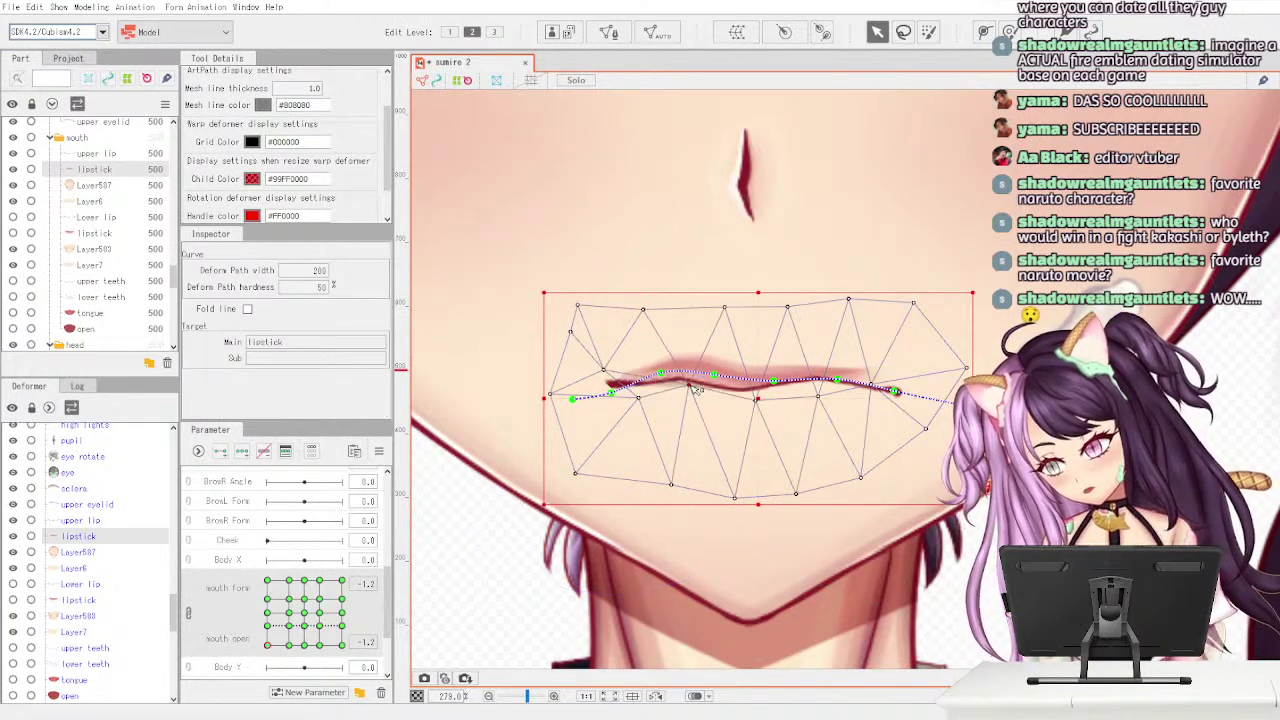
pyautogui.click(724, 387)
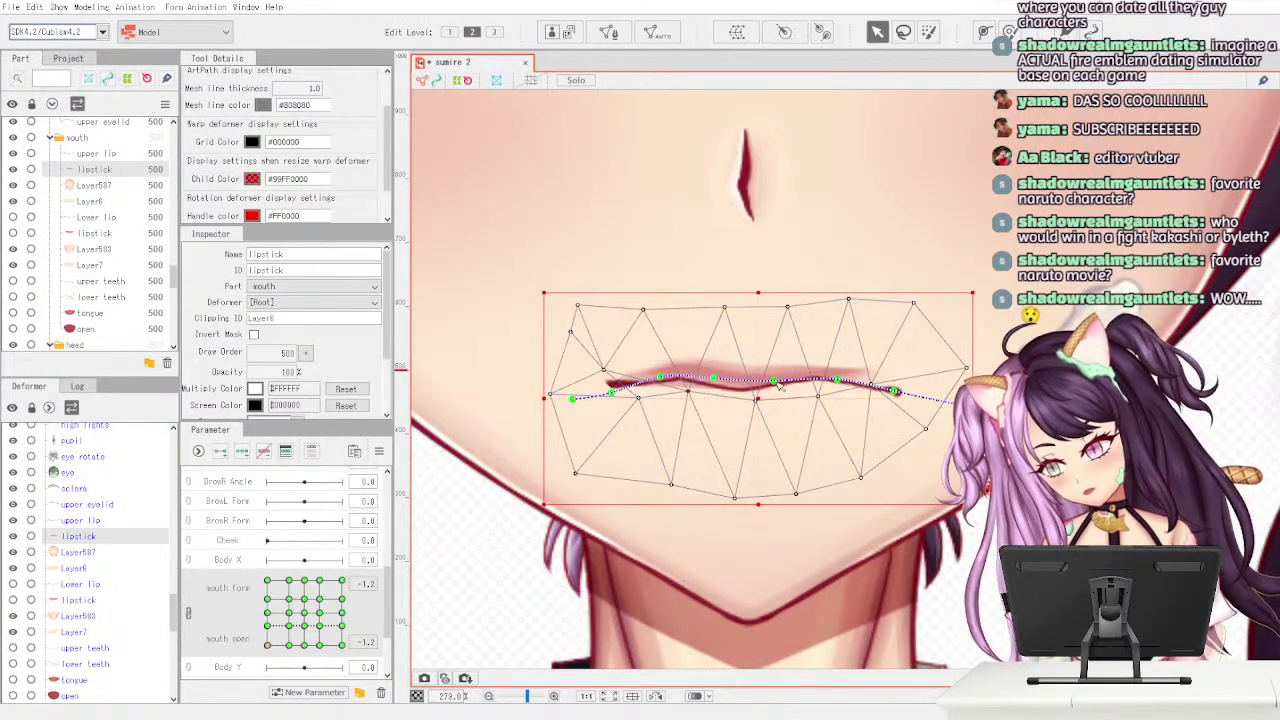
pyautogui.moveTo(774, 382); pyautogui.dragTo(759, 382)
pyautogui.moveTo(836, 379); pyautogui.dragTo(908, 403)
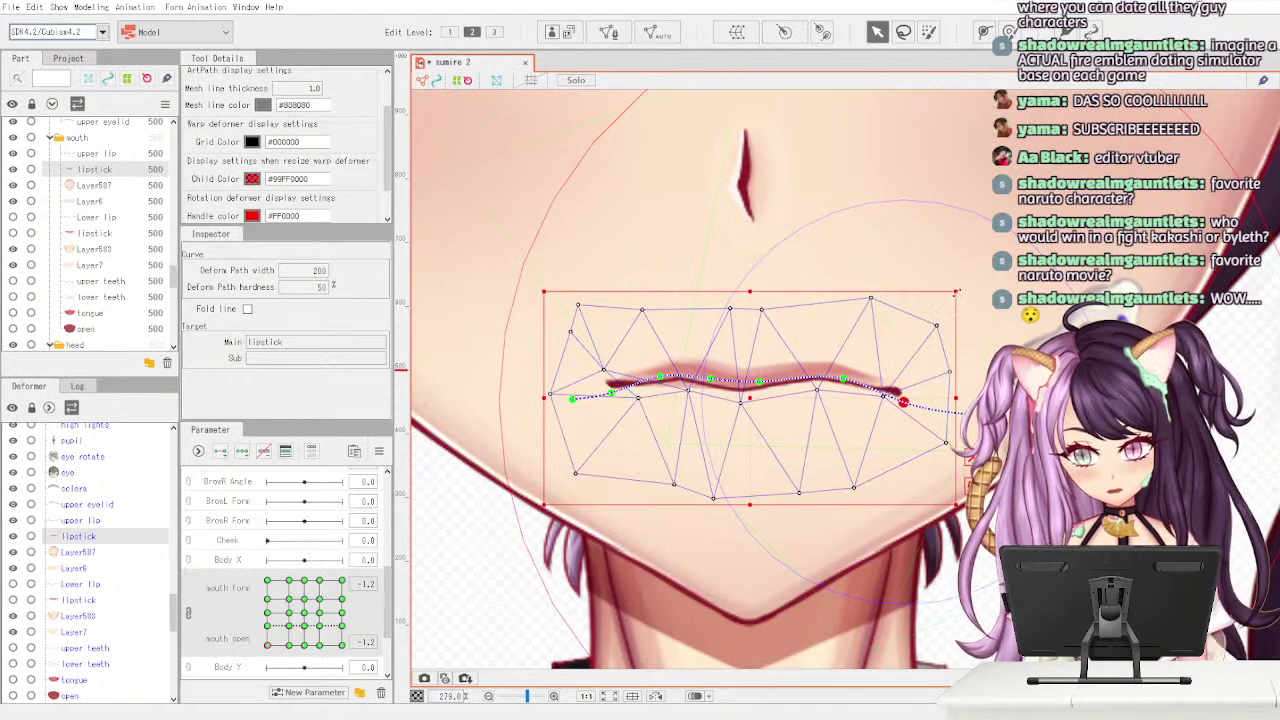
# - Compress the upper lipstick mesh slightly downward and fine-tune its vertices just below the left half of the lip line
pyautogui.moveTo(957, 292); pyautogui.dragTo(955, 296)
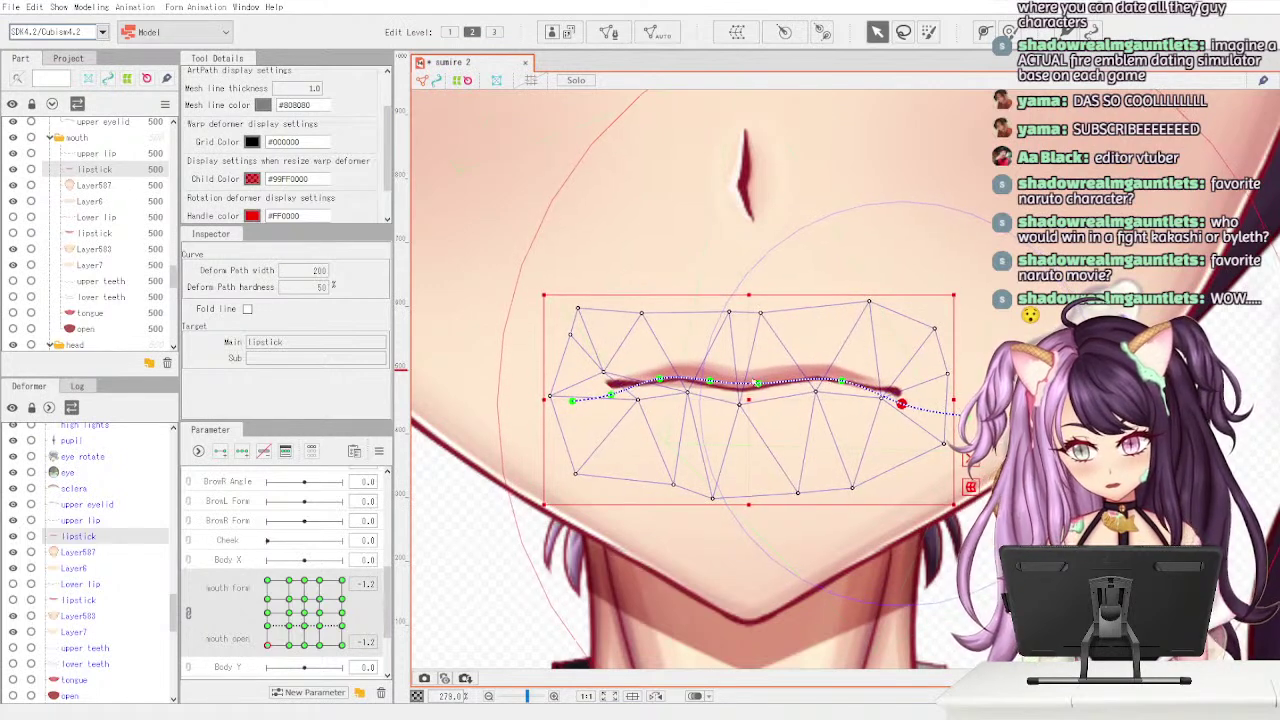
pyautogui.moveTo(748, 295); pyautogui.dragTo(748, 299)
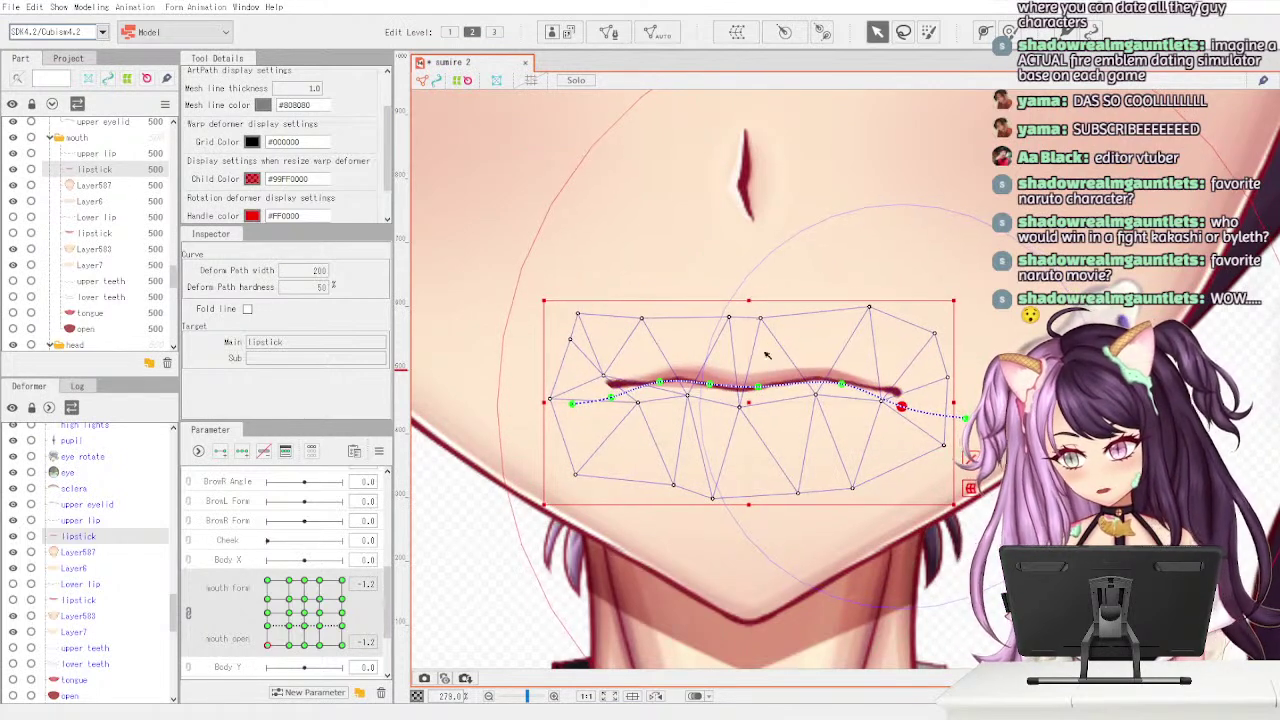
pyautogui.click(642, 403)
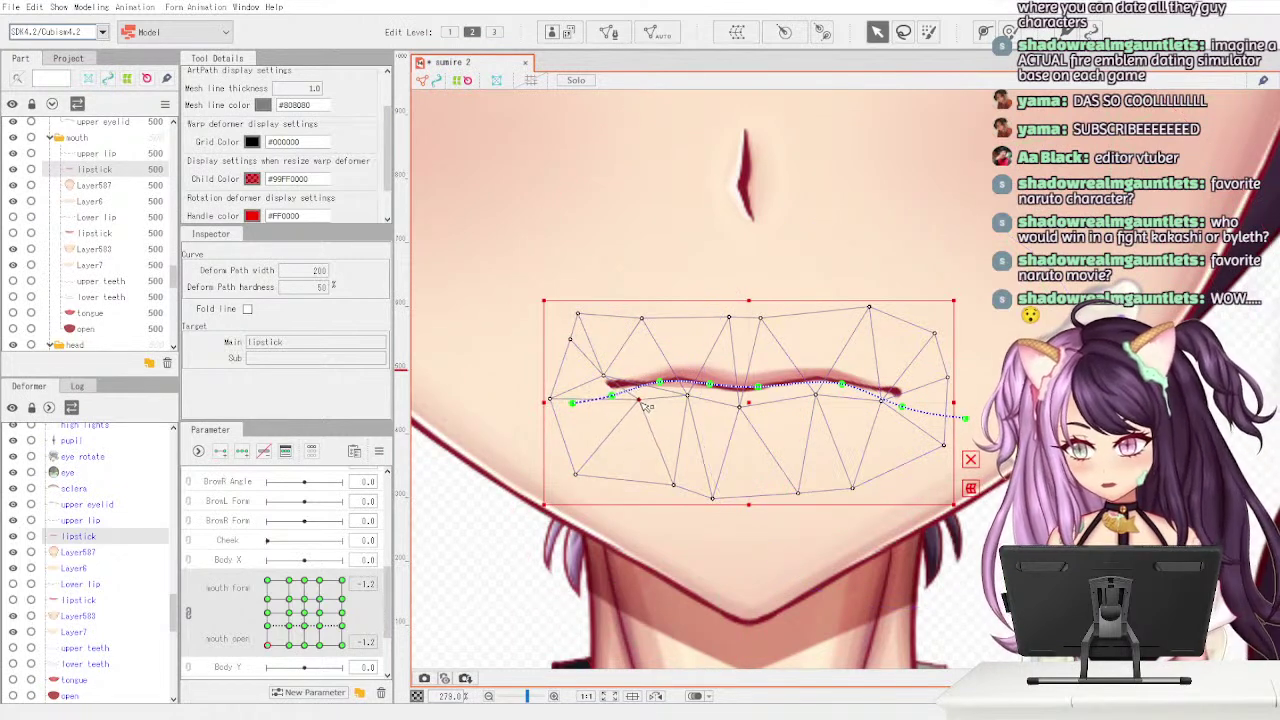
pyautogui.moveTo(640, 401); pyautogui.dragTo(687, 398)
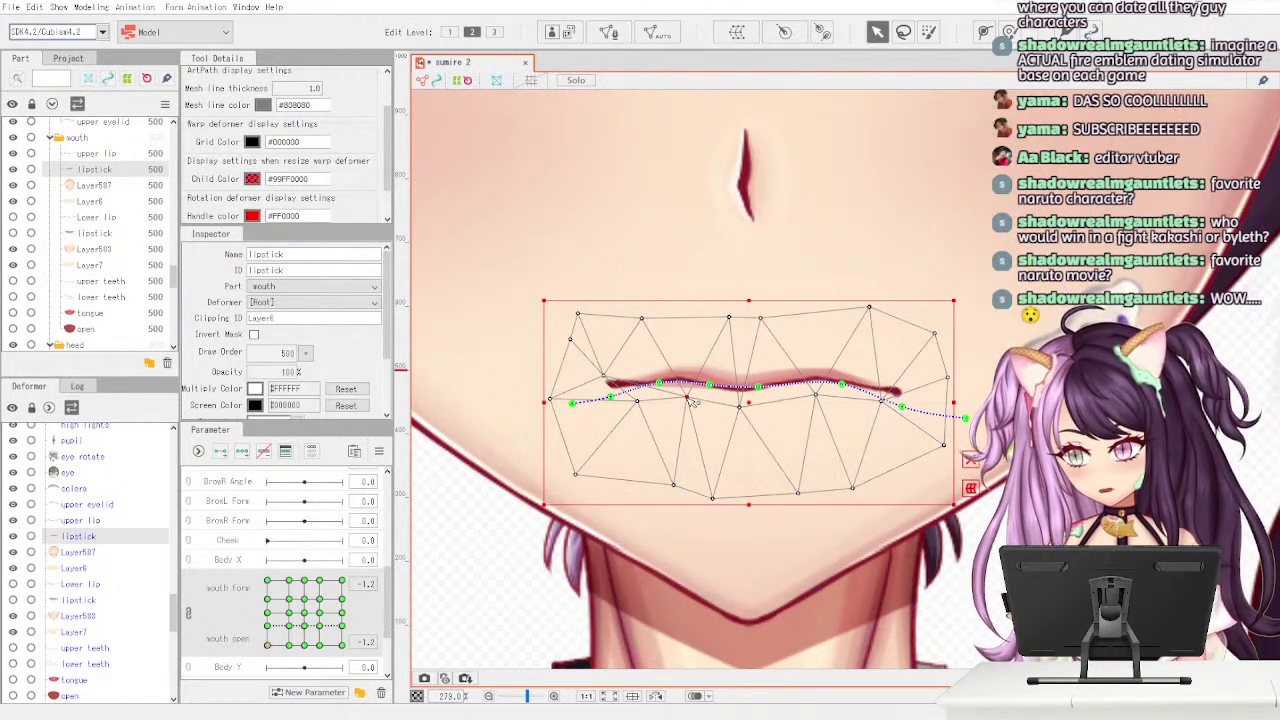
# - Check Layer6 and the upper lip with mouth open at -1.1, and return it to -1.2
pyautogui.click(128, 201)
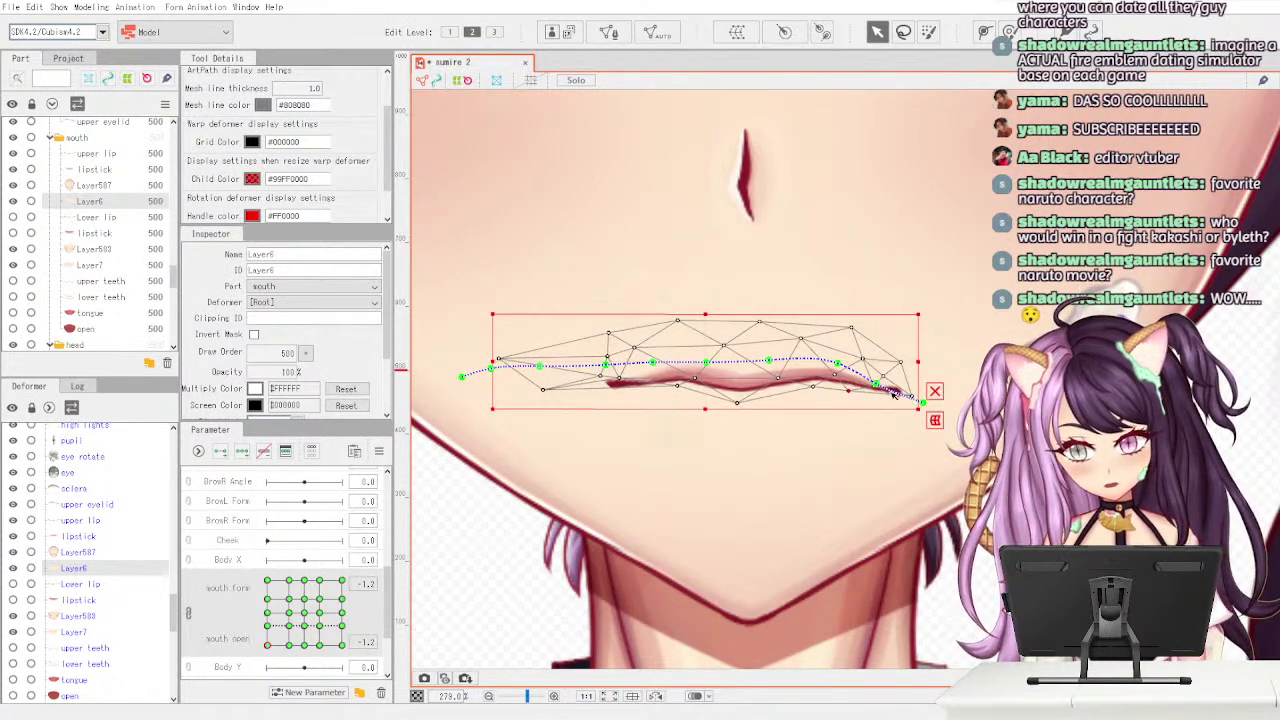
pyautogui.moveTo(269, 646)
pyautogui.mouseDown()
pyautogui.moveTo(302, 643)
pyautogui.moveTo(258, 645)
pyautogui.mouseUp()
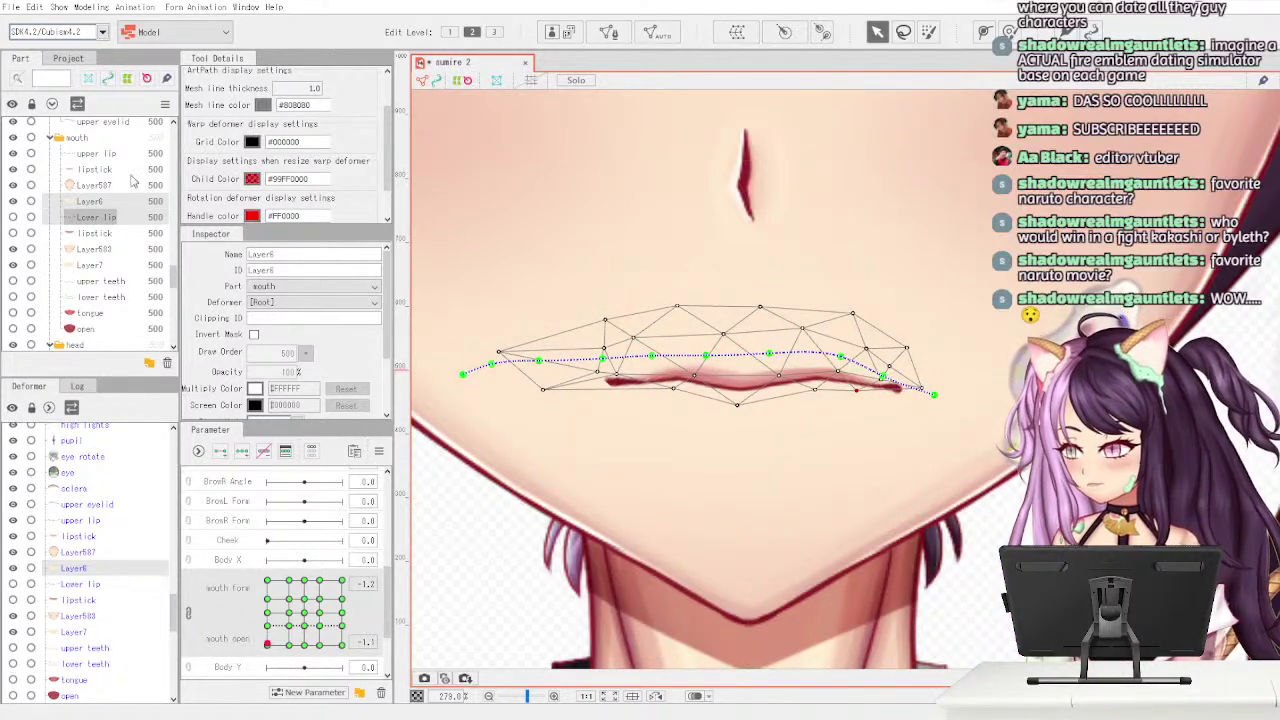
pyautogui.click(96, 154)
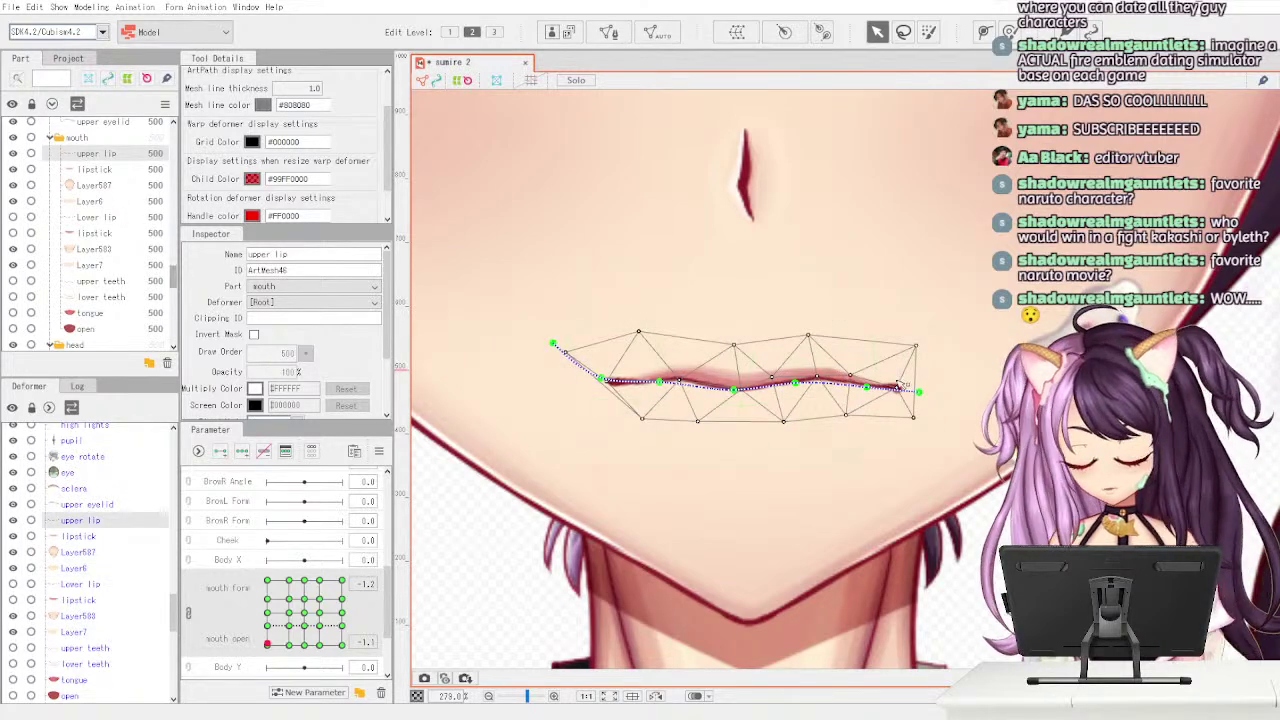
pyautogui.hotkey('ctrl', 'z')
pyautogui.hotkey('ctrl', 'z')
pyautogui.hotkey('ctrl', 'z')
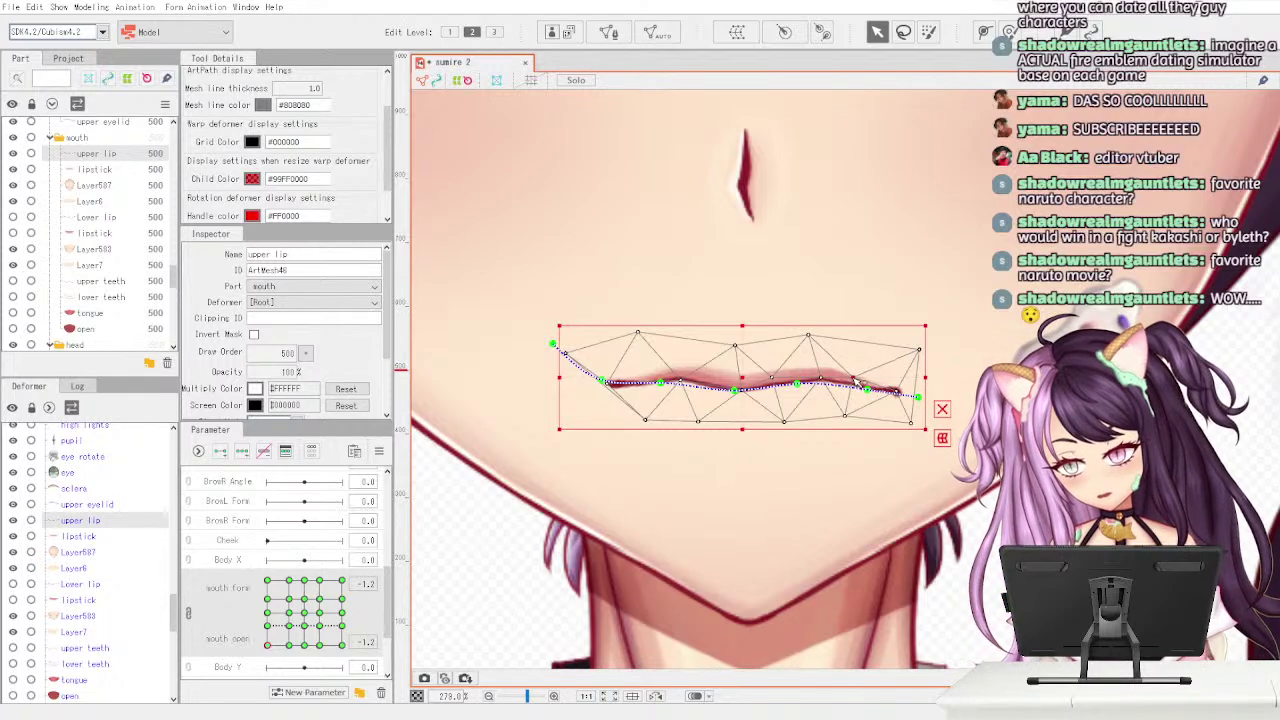
# - Pull the deform path end of the upper lip mesh inward at the right mouth corner and adjust the nearby mesh vertices
pyautogui.moveTo(917, 397); pyautogui.dragTo(864, 388)
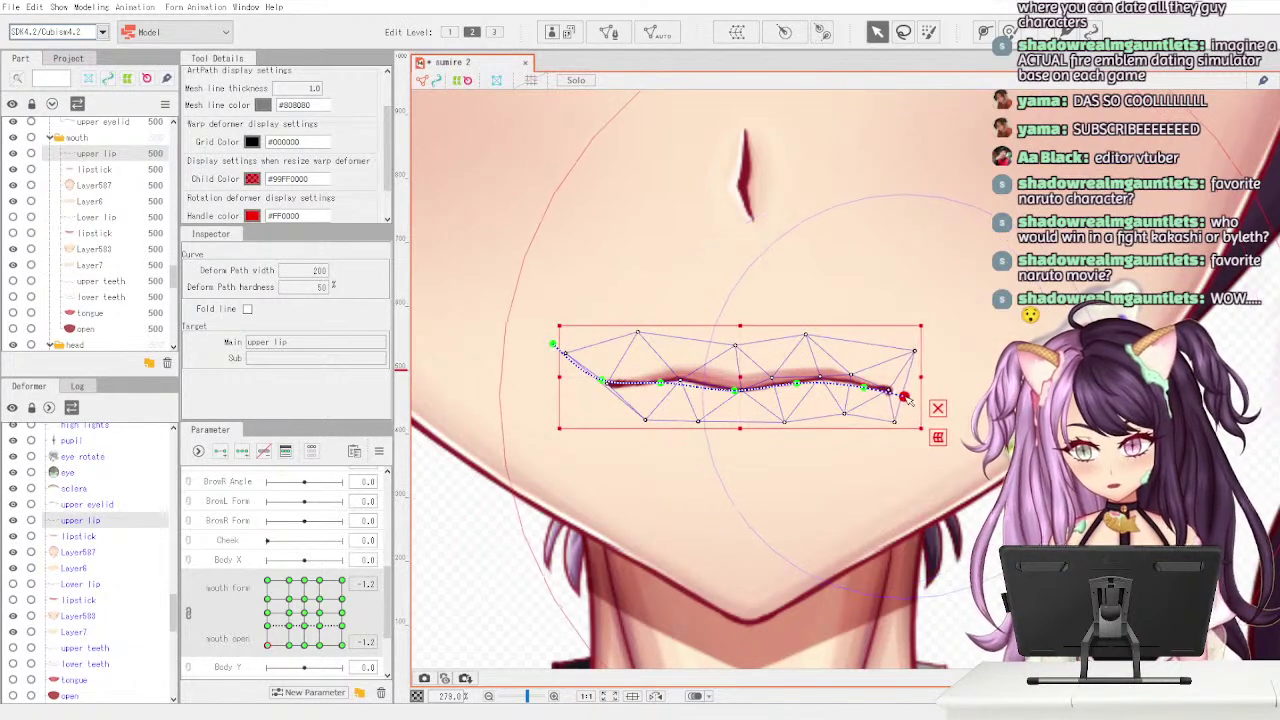
pyautogui.moveTo(915, 358); pyautogui.dragTo(914, 356)
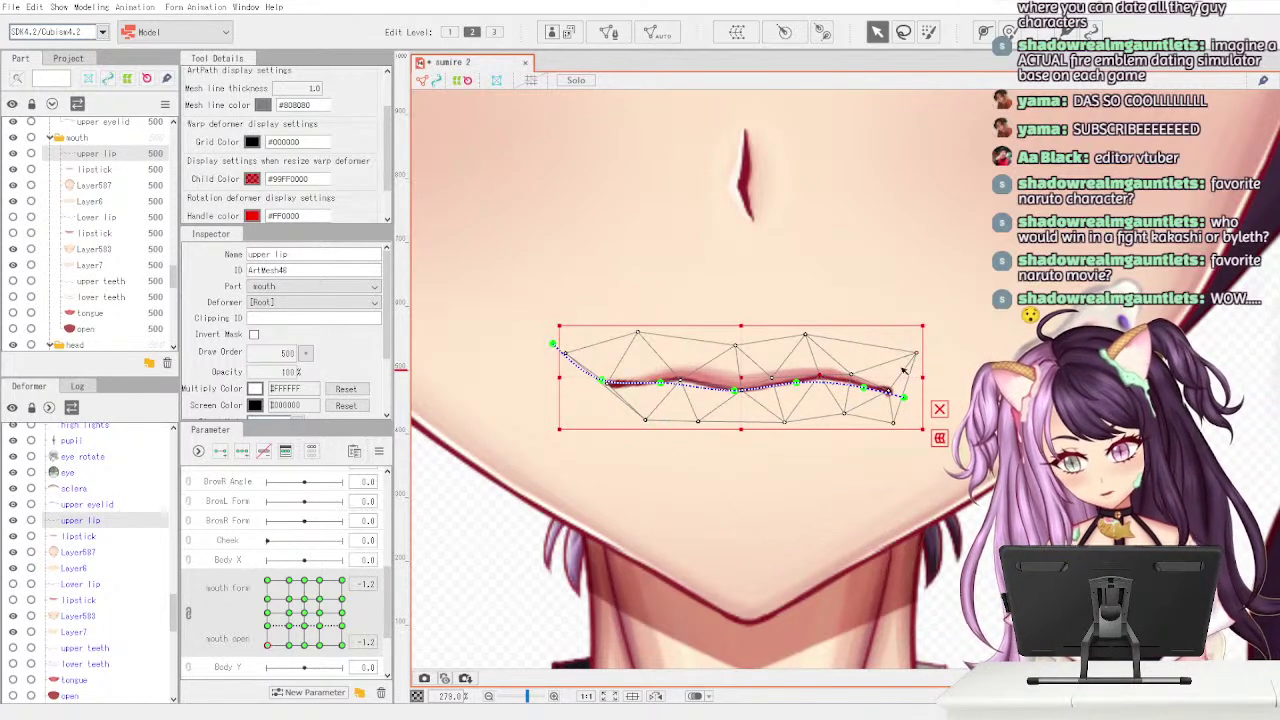
pyautogui.moveTo(919, 355); pyautogui.dragTo(914, 356)
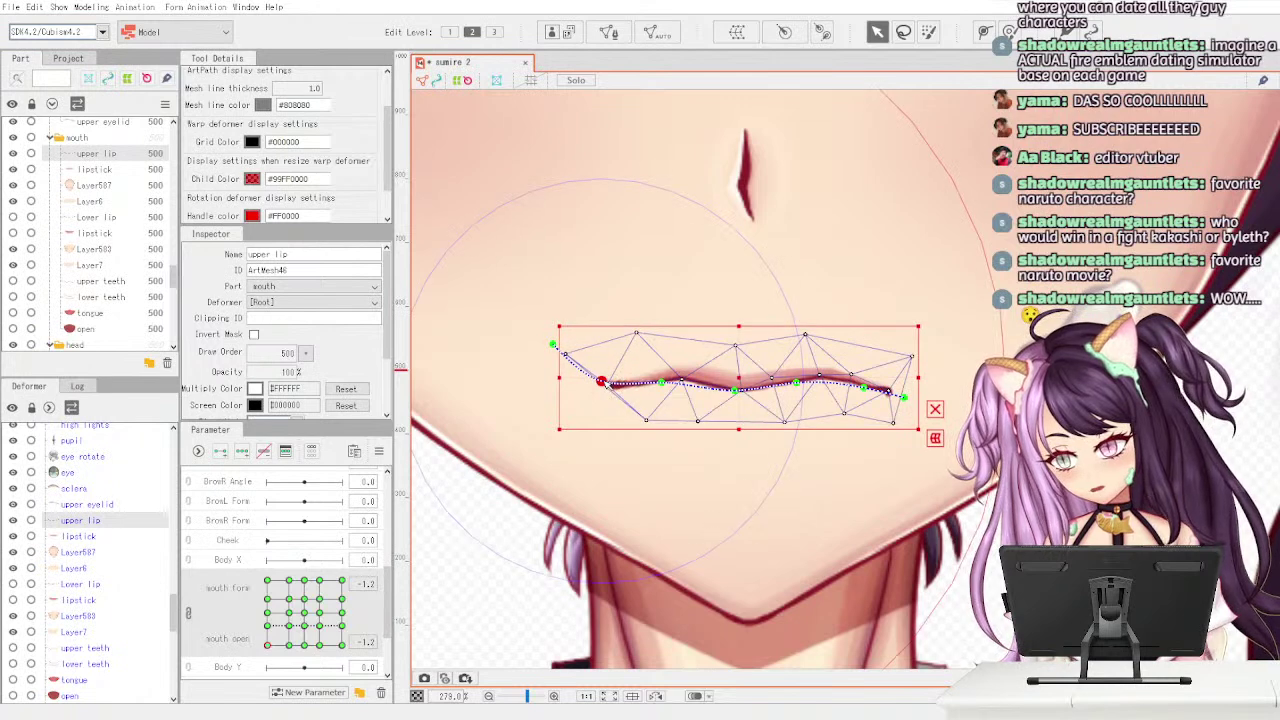
pyautogui.click(601, 381)
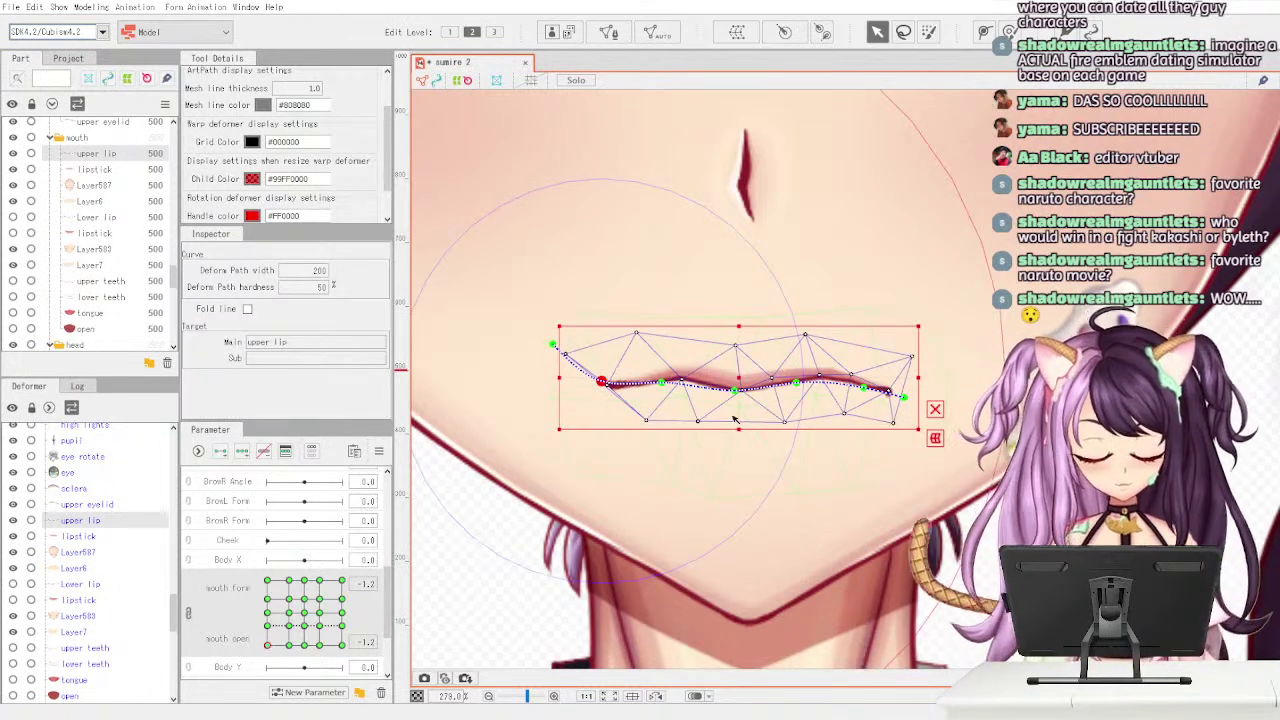
pyautogui.moveTo(786, 422); pyautogui.dragTo(783, 421)
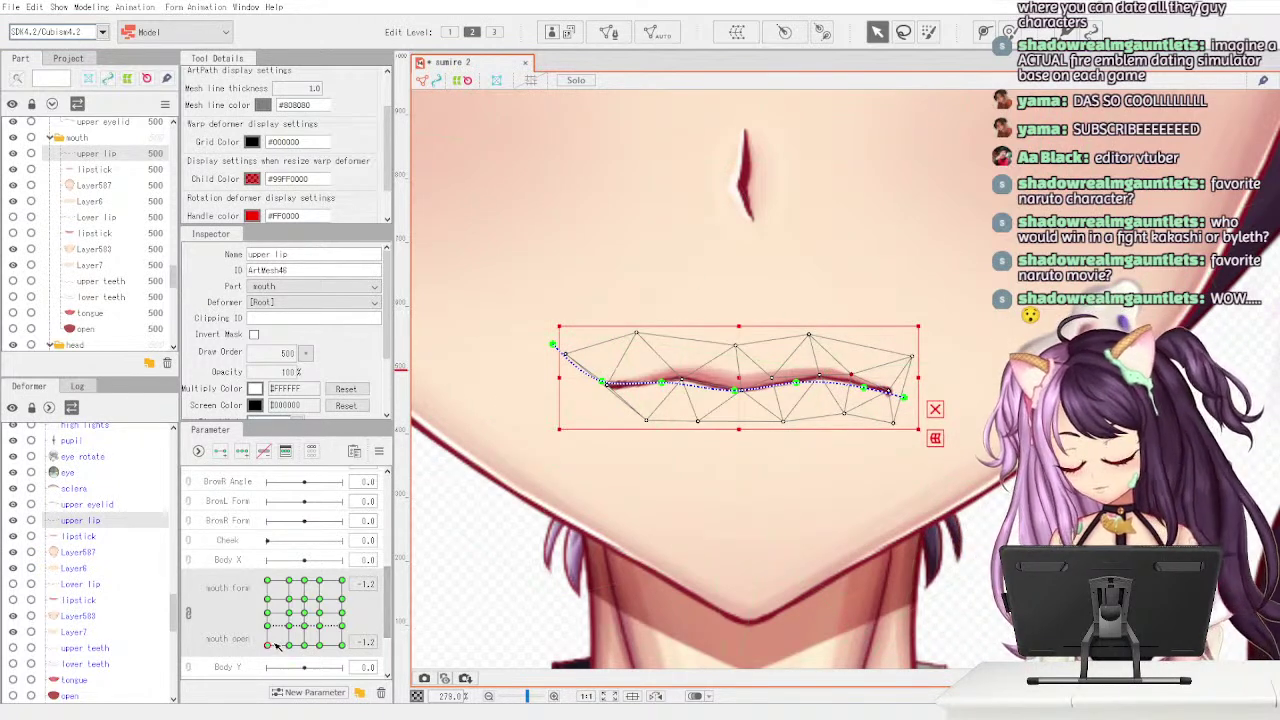
# - Examine the lip shapes at mouth form -1.2 and mouth open -1.2 with no mesh selected
pyautogui.moveTo(275, 644); pyautogui.dragTo(249, 646)
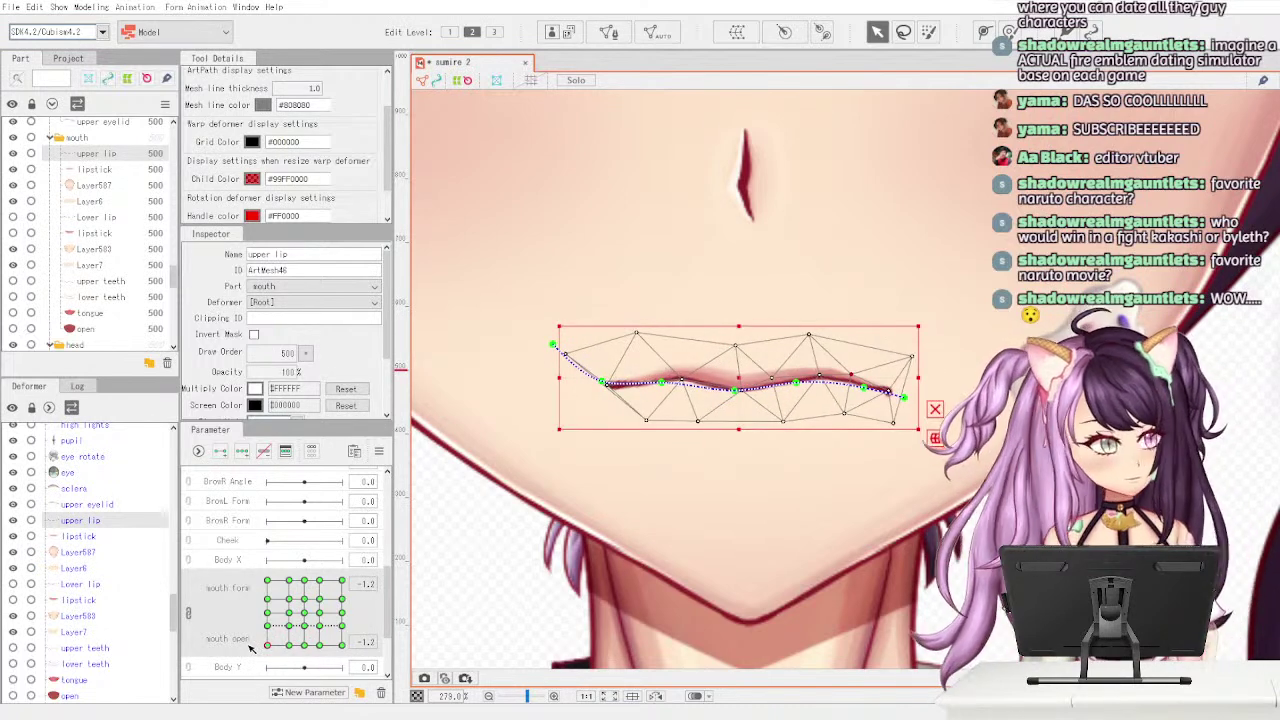
pyautogui.click(251, 648)
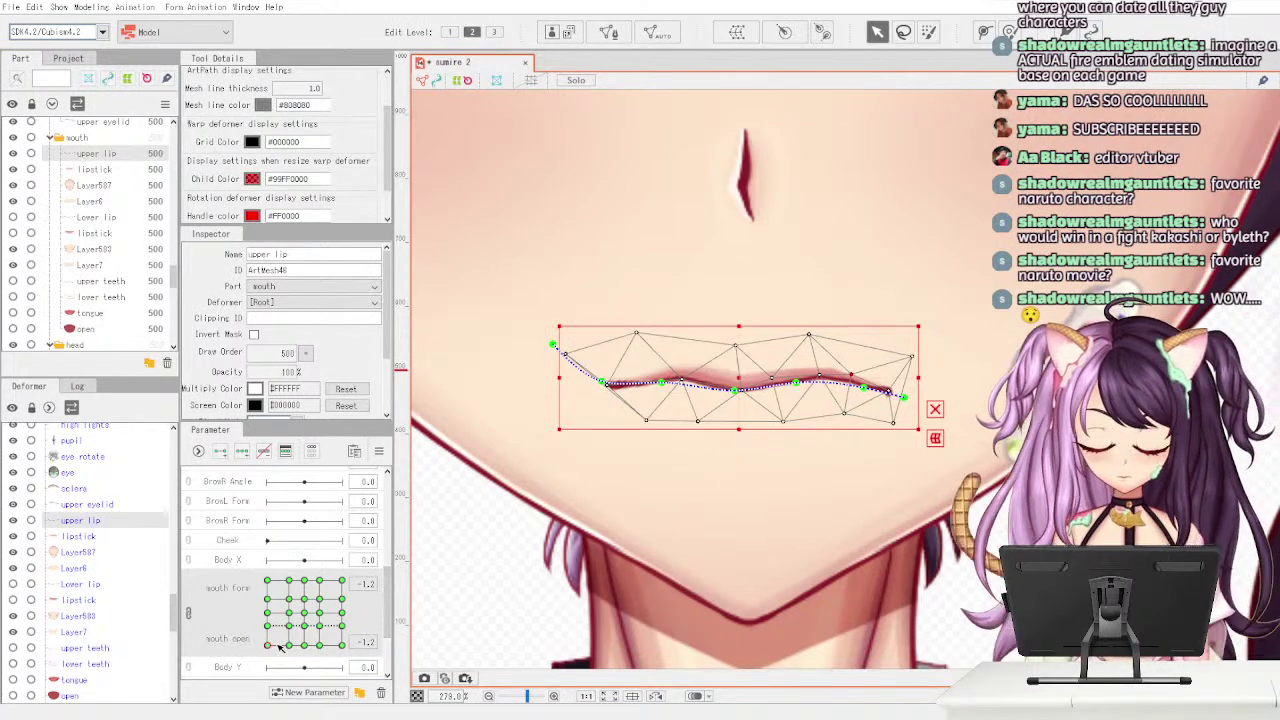
pyautogui.moveTo(281, 647); pyautogui.dragTo(240, 653)
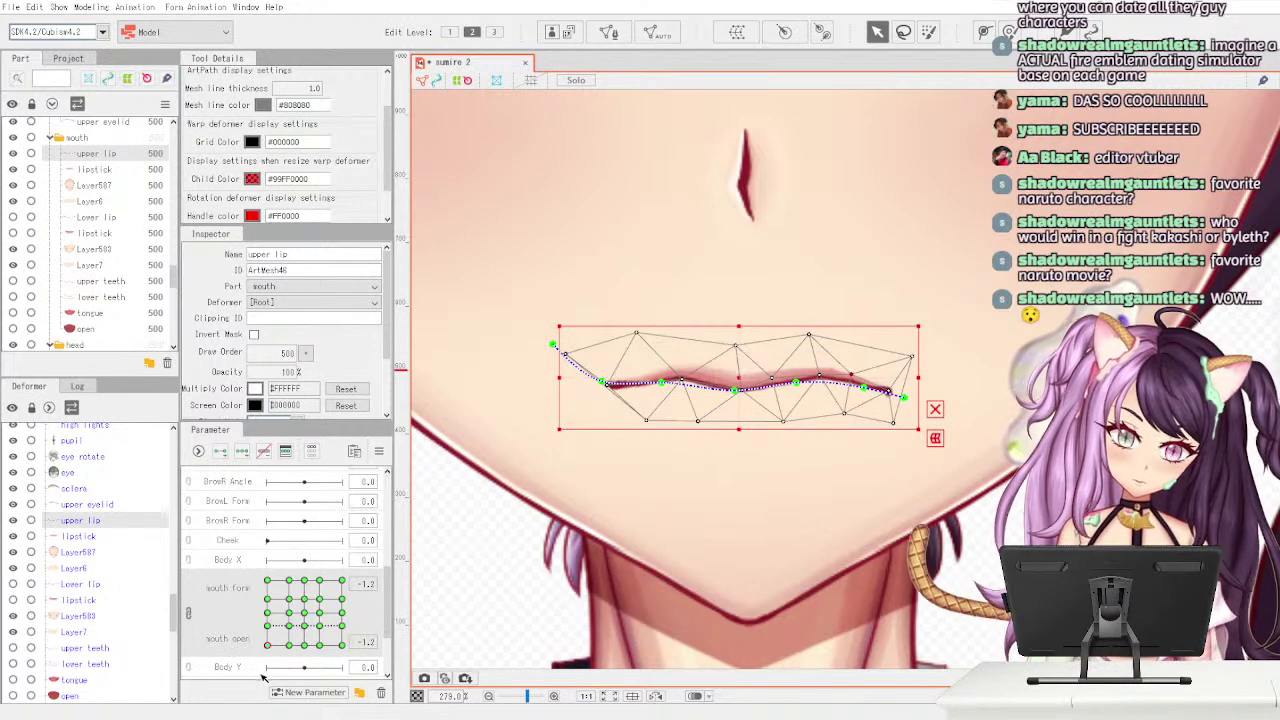
pyautogui.click(513, 578)
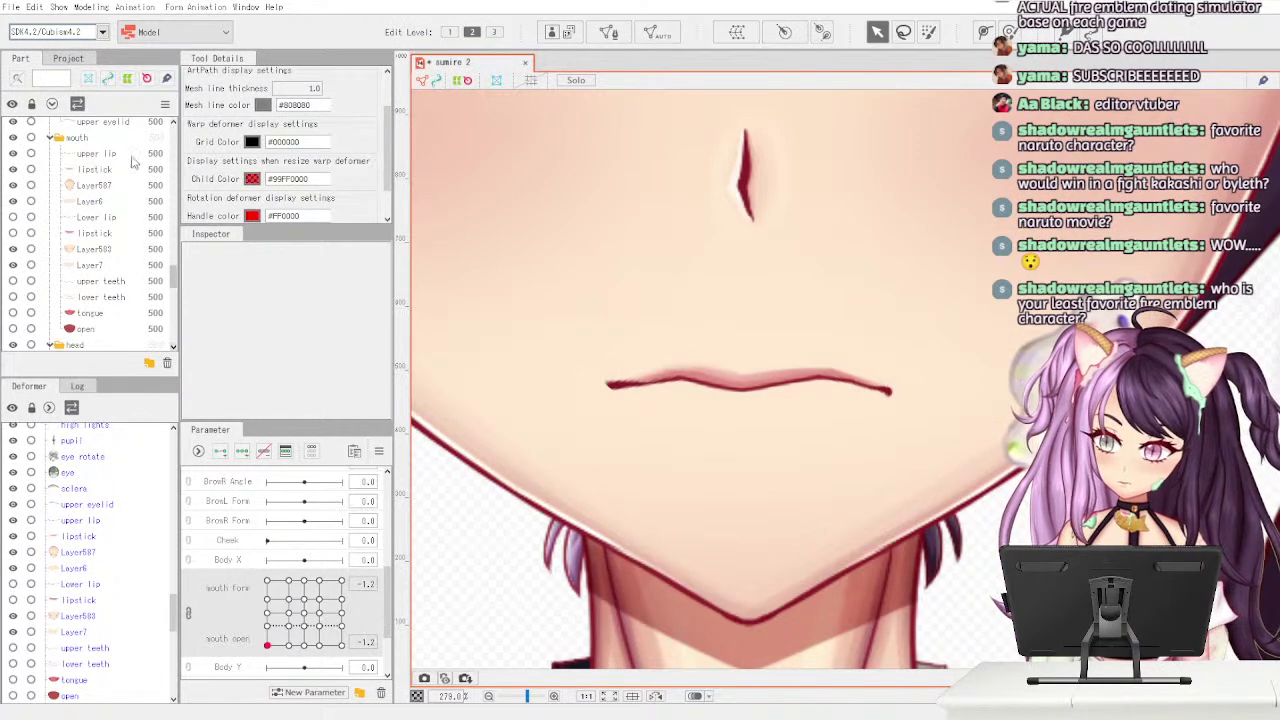
# - Nudge the upper lip's second-to-last deform path point near the right mouth corner slightly inward, and select Layer6
pyautogui.click(100, 154)
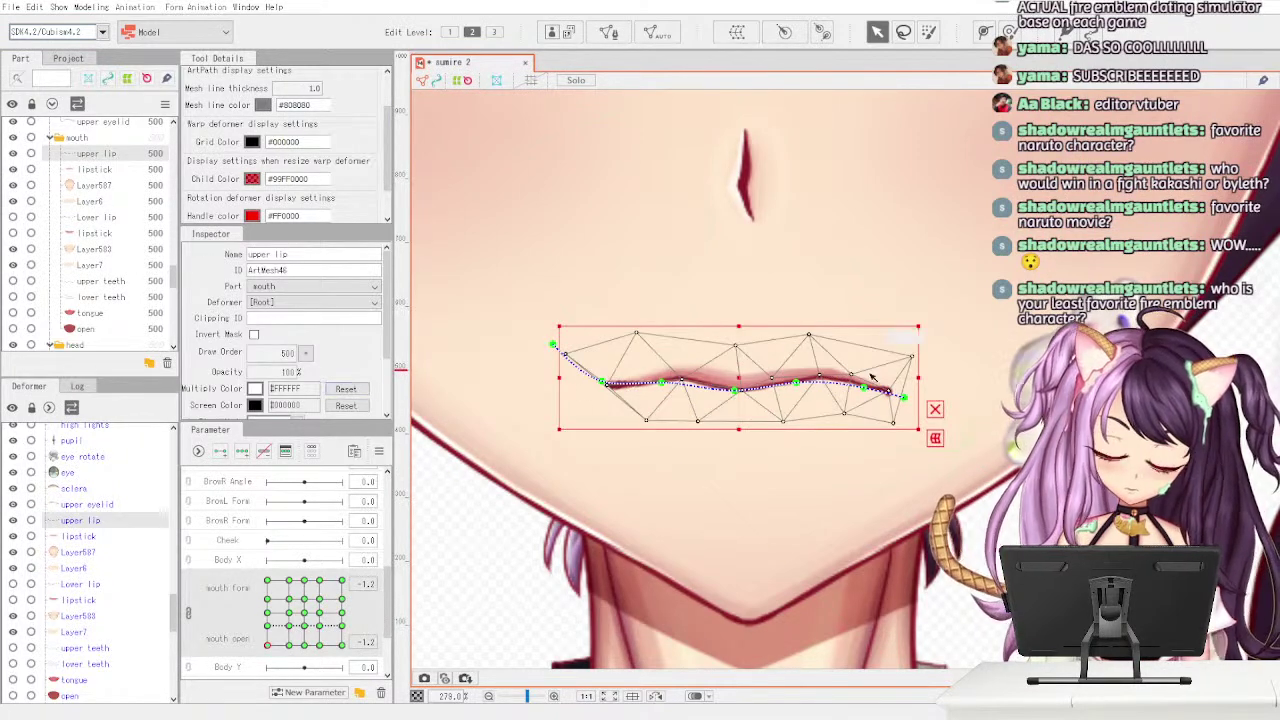
pyautogui.moveTo(866, 389)
pyautogui.mouseDown()
pyautogui.moveTo(856, 386)
pyautogui.moveTo(905, 398)
pyautogui.moveTo(859, 387)
pyautogui.mouseUp()
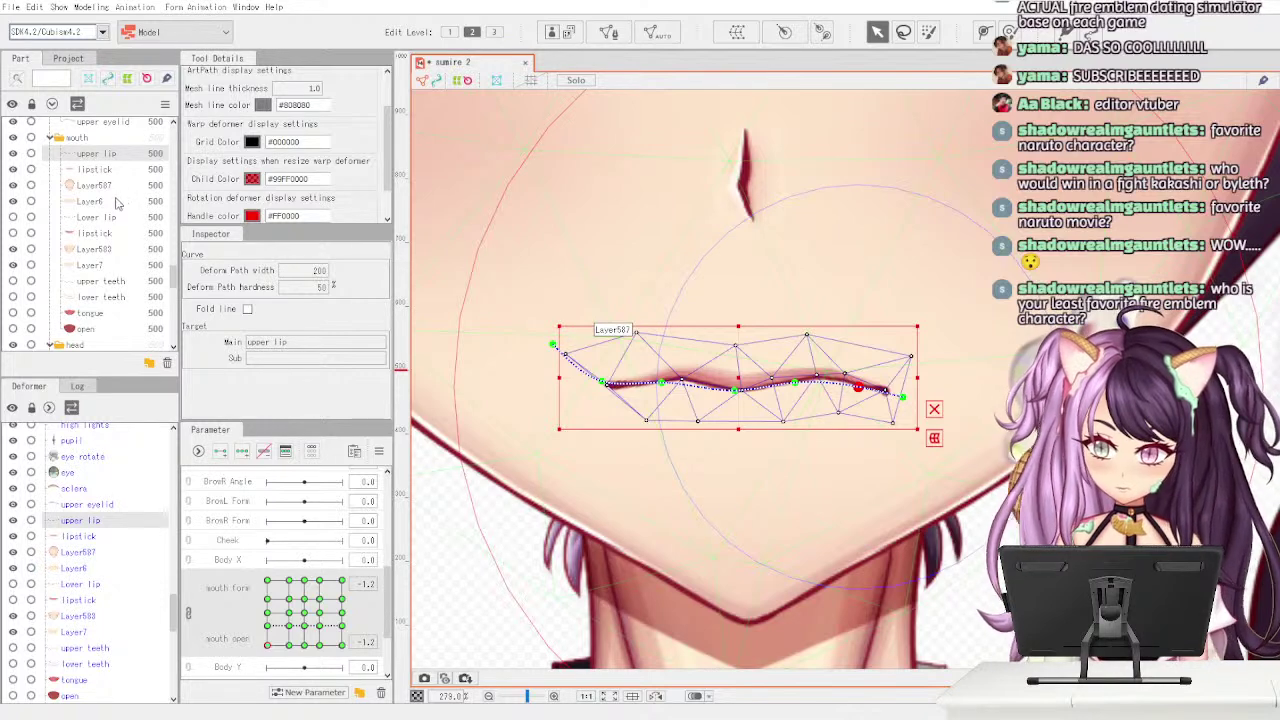
pyautogui.click(95, 202)
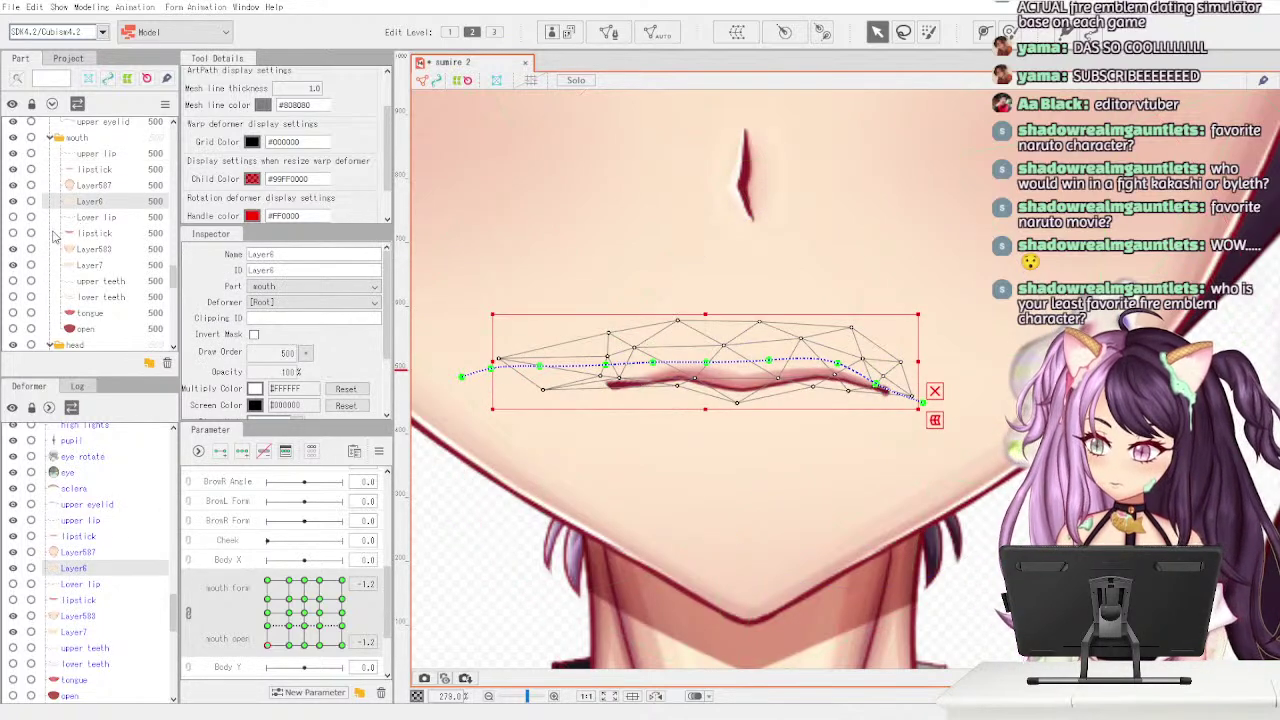
# - Show the Lower lip mesh and draw a seven-point deform path across it, extending past both mouth corners
pyautogui.click(14, 218)
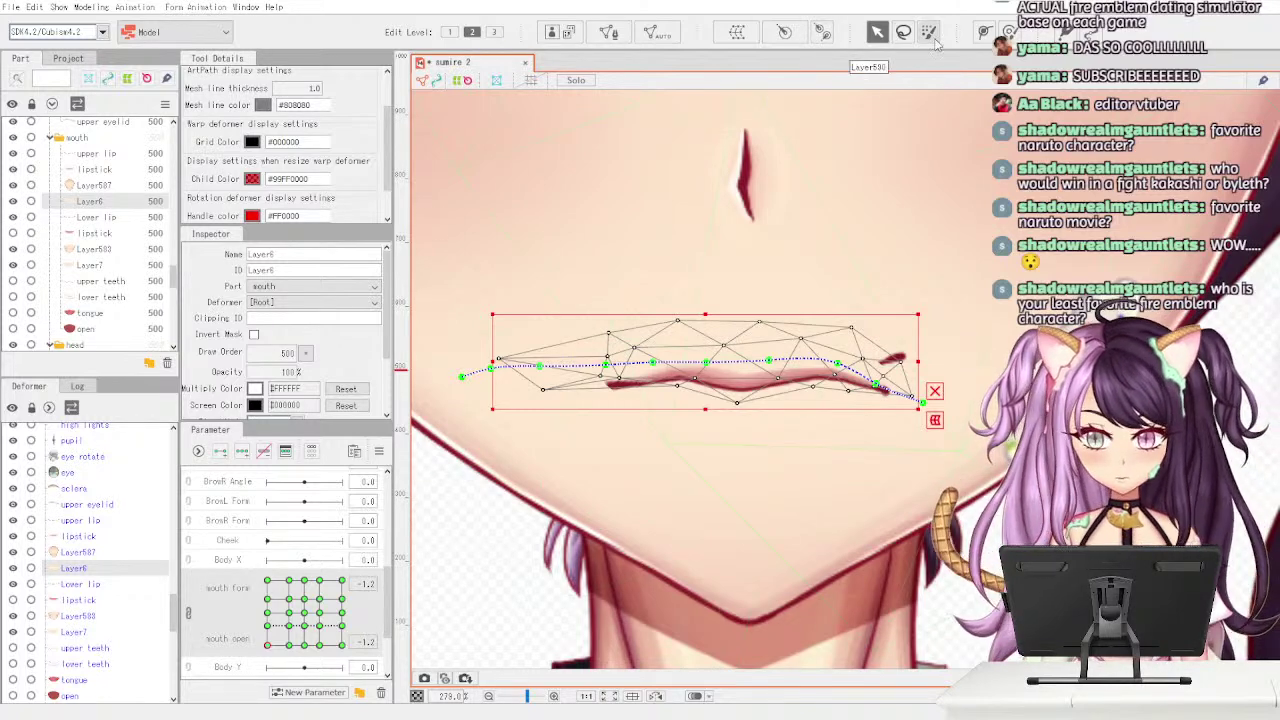
pyautogui.click(985, 32)
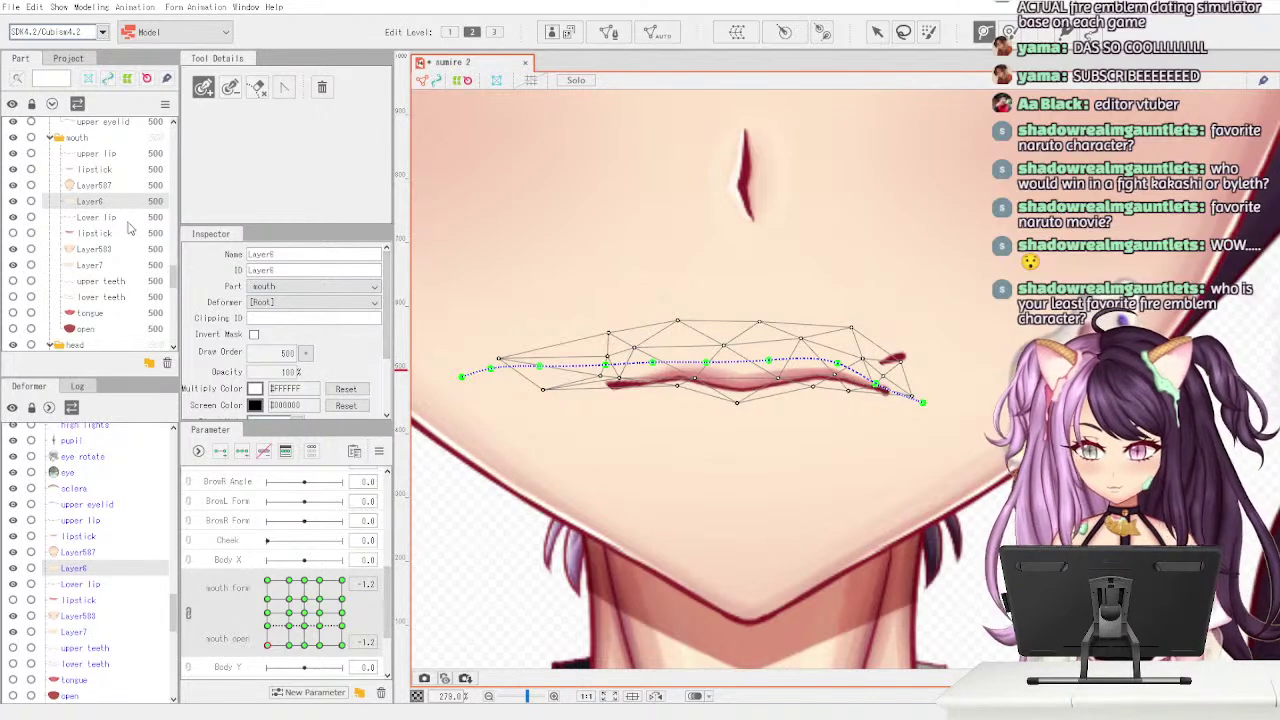
pyautogui.click(127, 219)
pyautogui.click(943, 340)
pyautogui.click(876, 362)
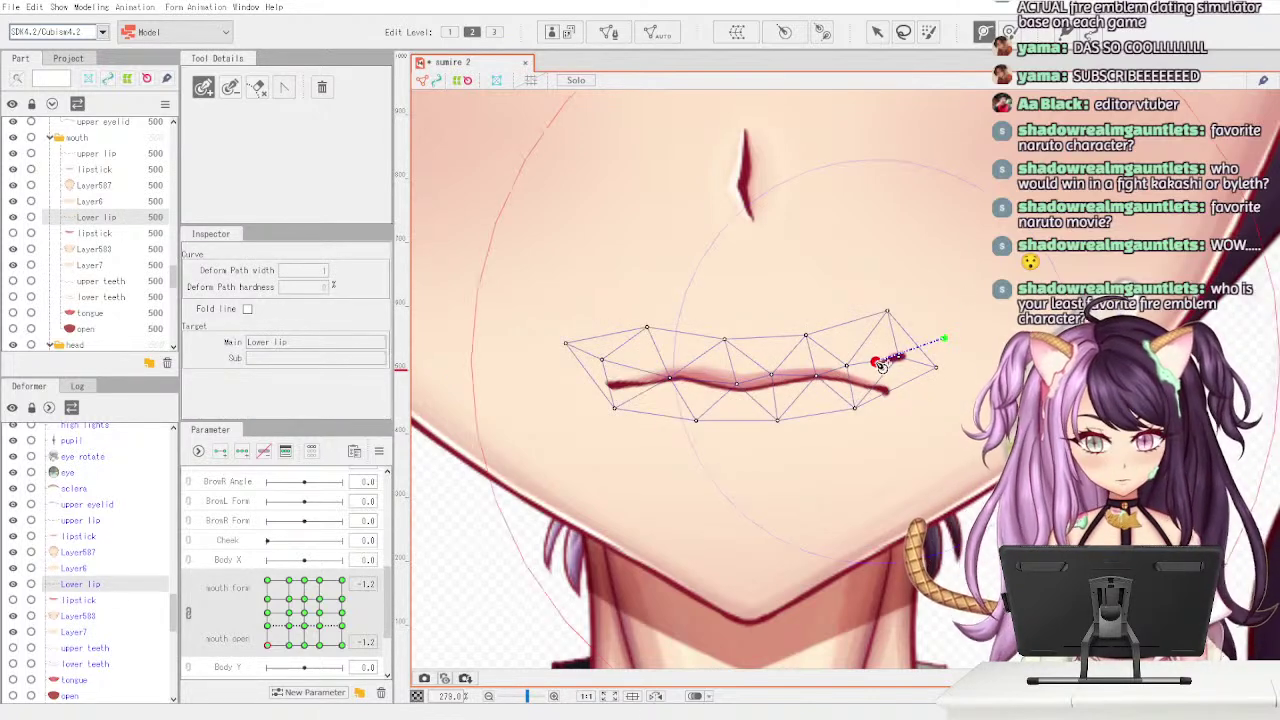
pyautogui.click(797, 374)
pyautogui.click(737, 376)
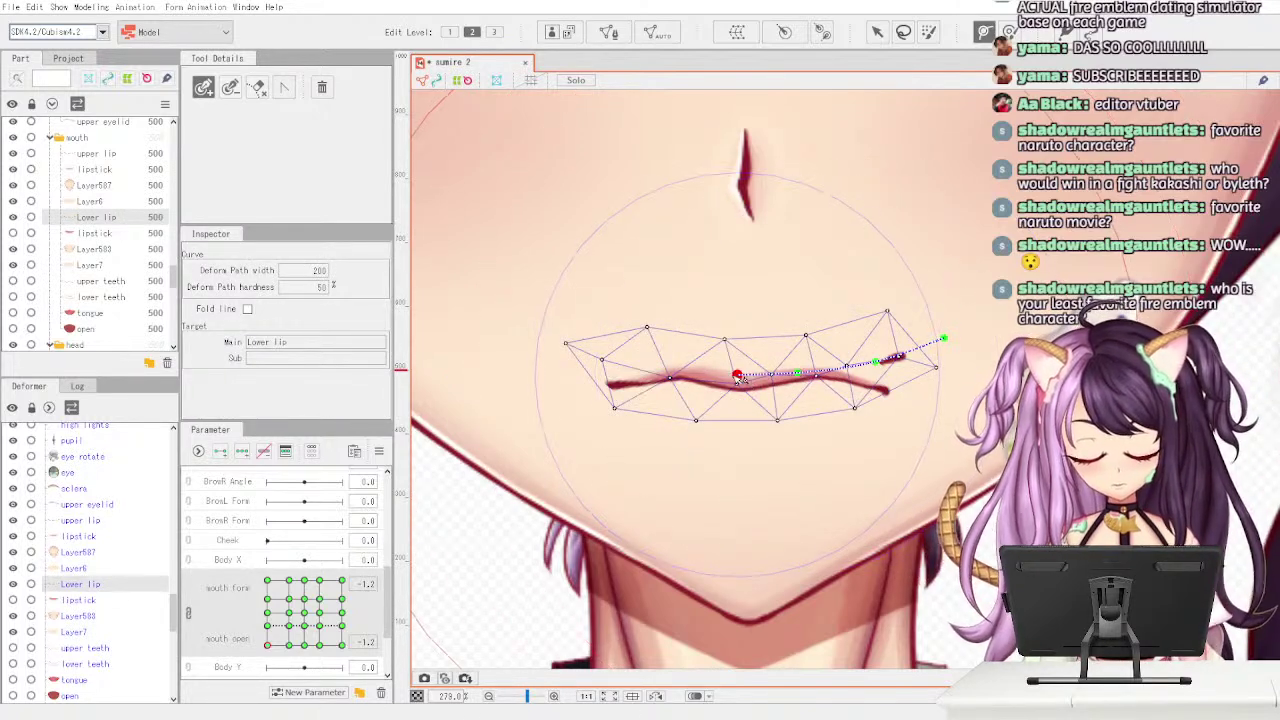
pyautogui.click(653, 370)
pyautogui.click(587, 354)
pyautogui.click(550, 333)
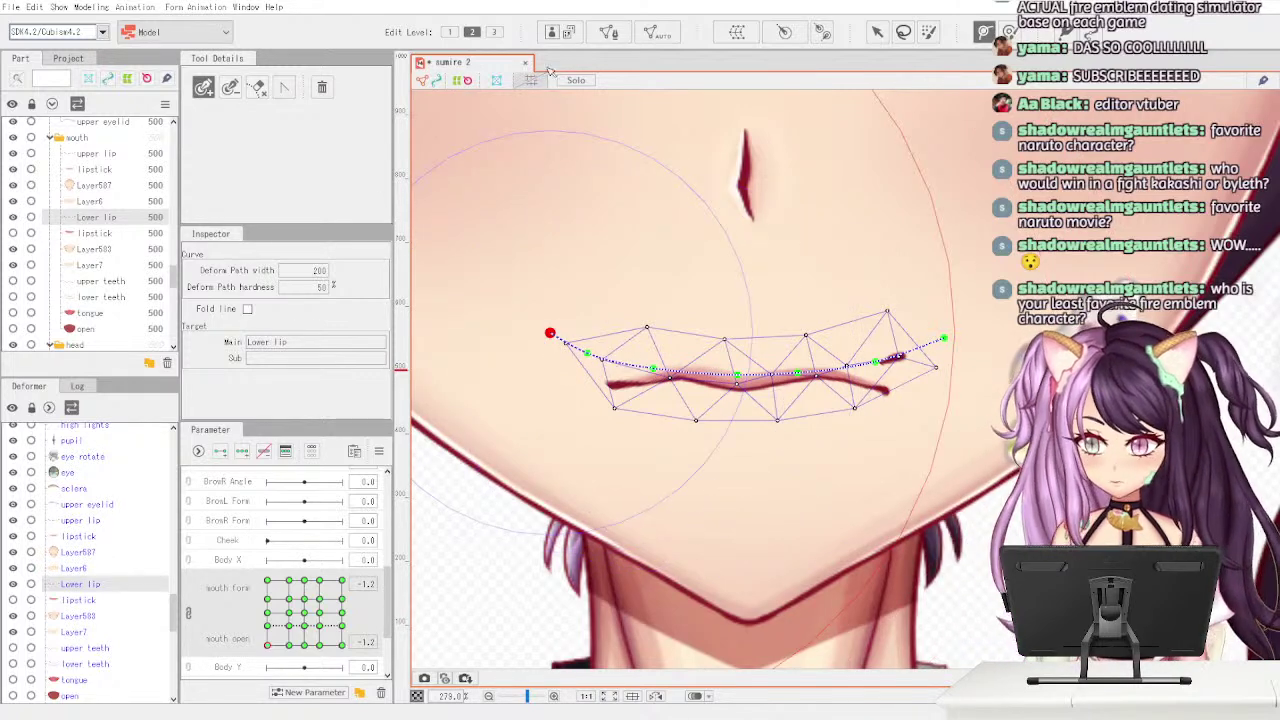
# - Pull the end point of the Lower lip mesh's deform path slightly inward and down at the right mouth corner
pyautogui.click(876, 33)
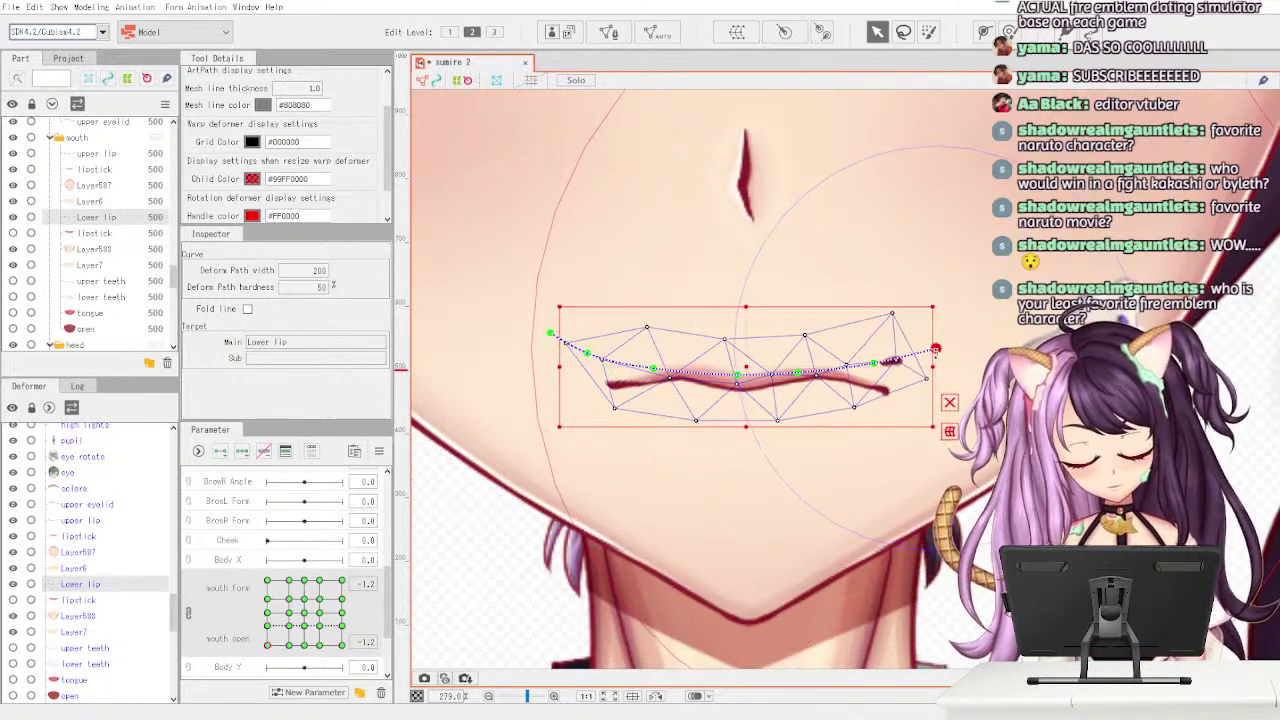
pyautogui.click(938, 362)
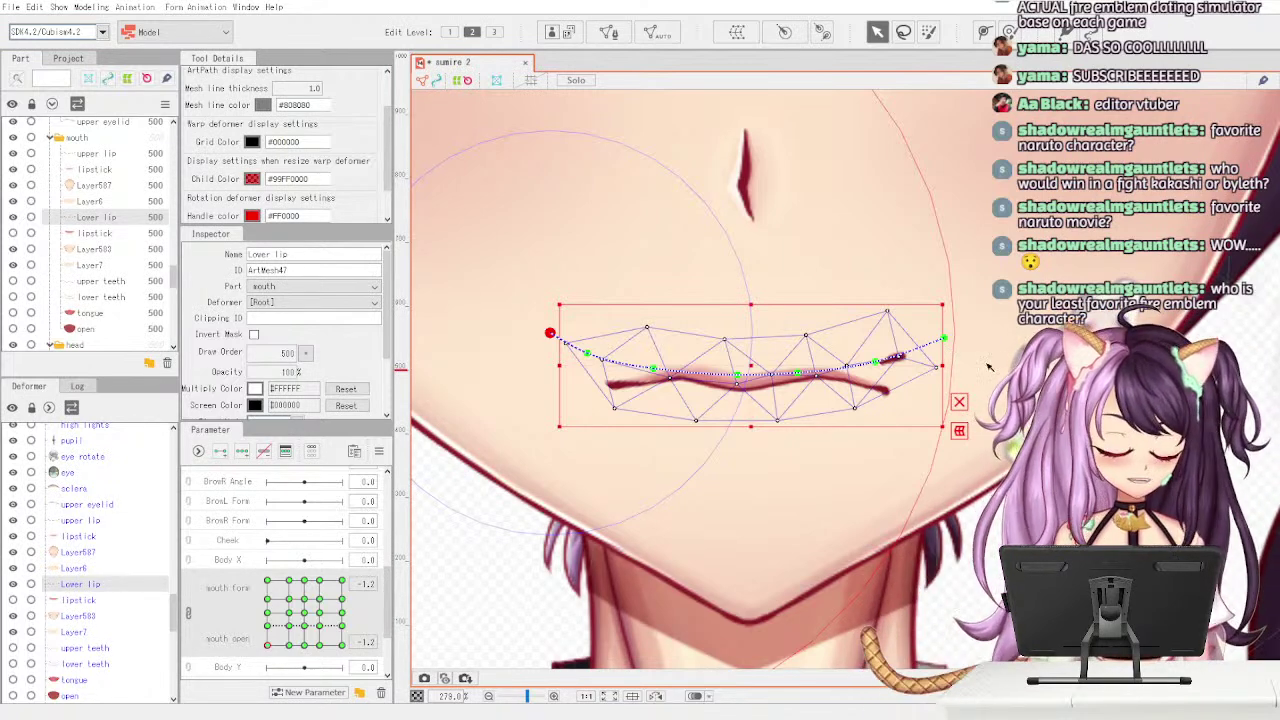
pyautogui.click(944, 341)
pyautogui.moveTo(944, 340); pyautogui.dragTo(938, 346)
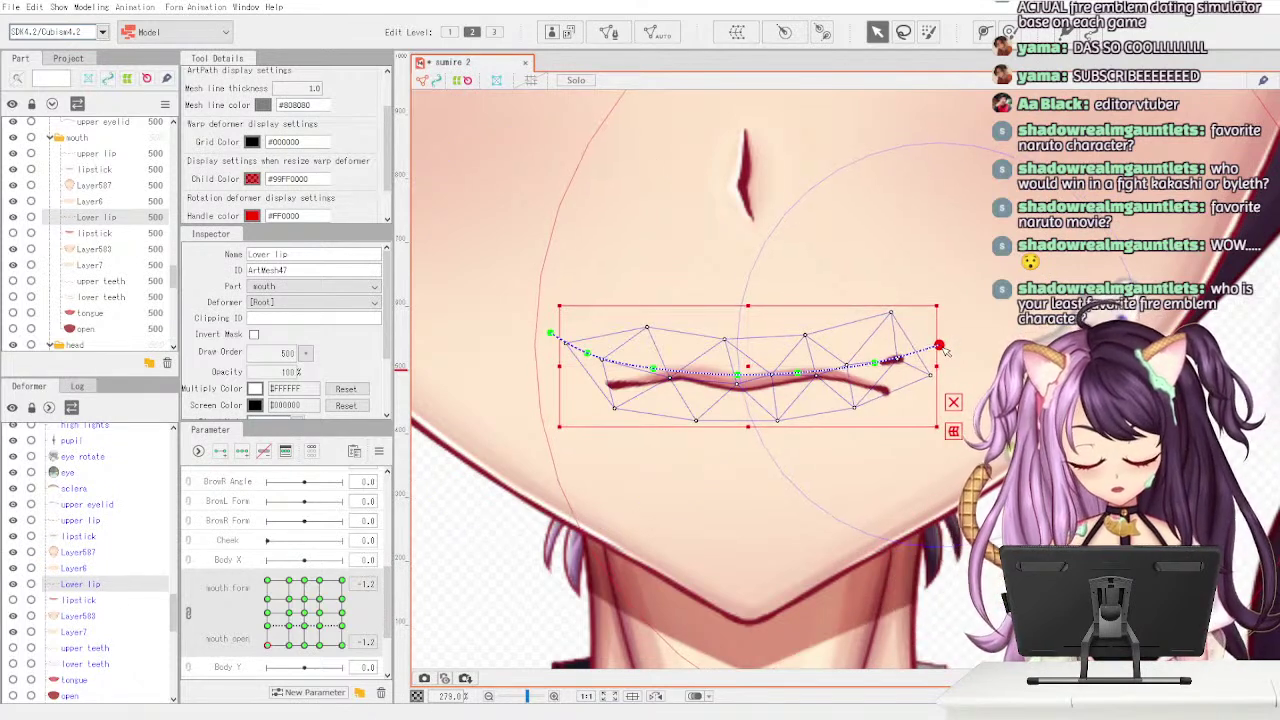
pyautogui.click(873, 364)
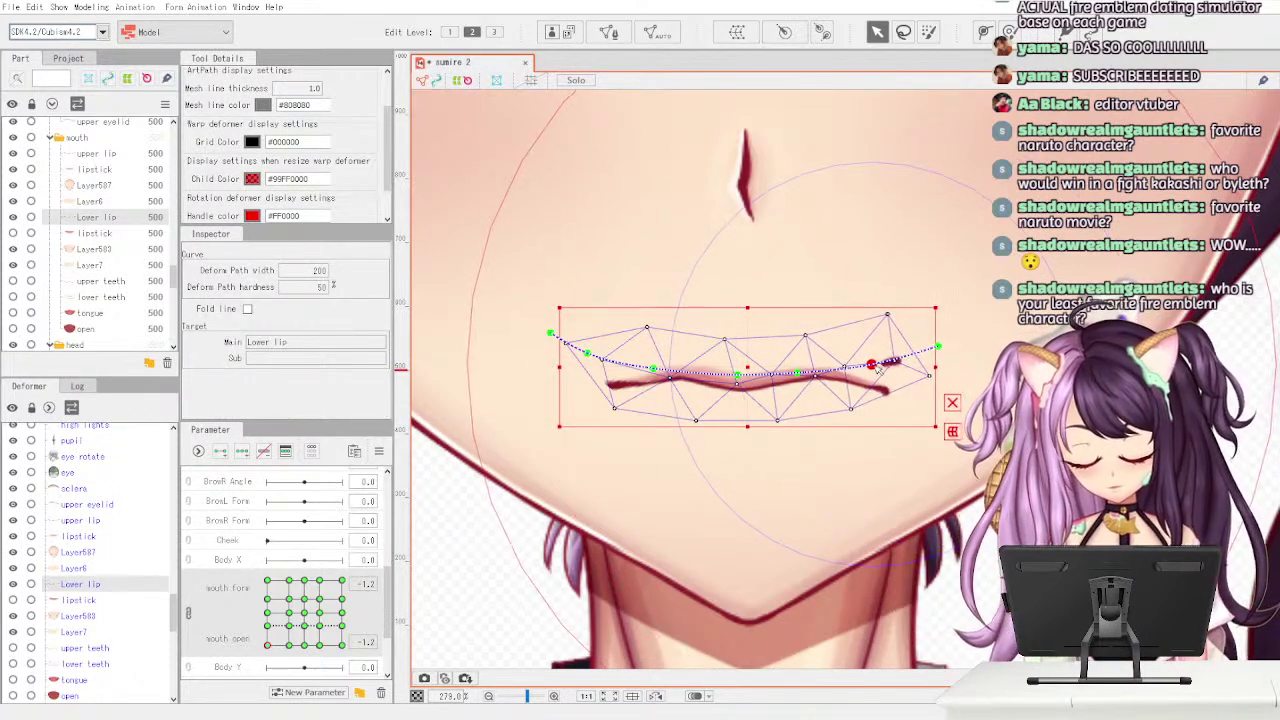
pyautogui.hotkey('ctrl', 'z')
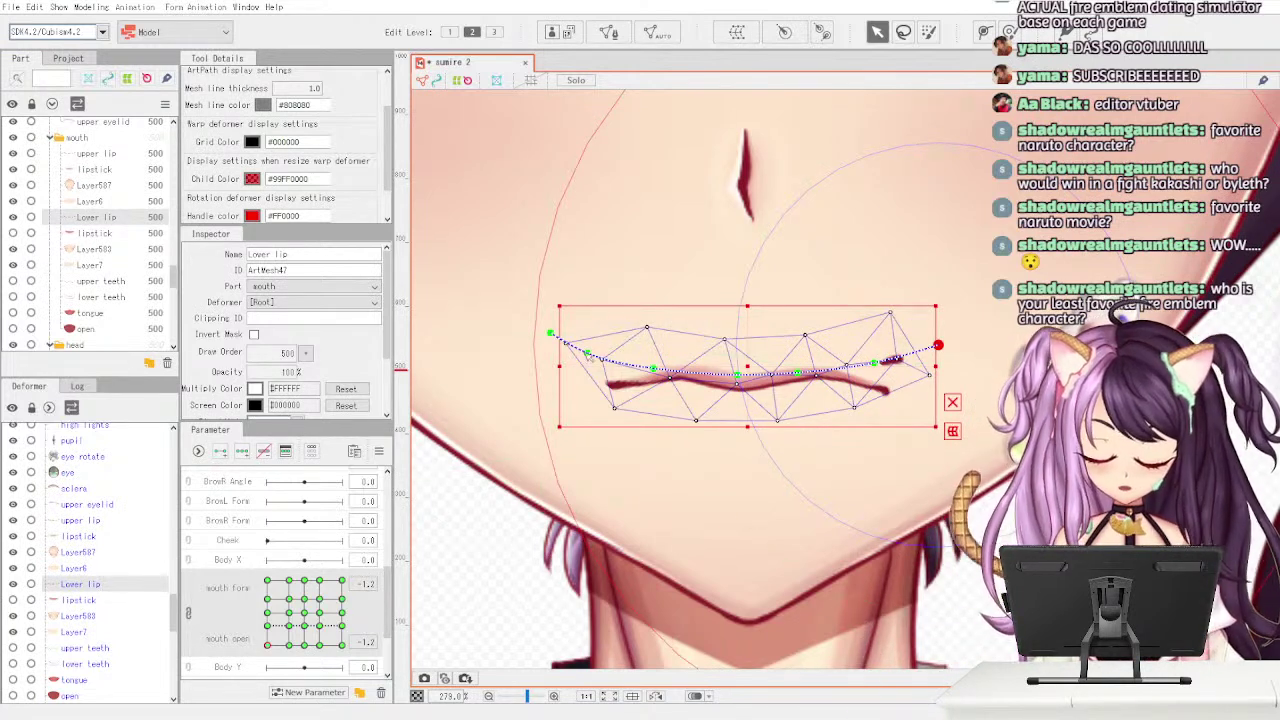
# - Lower the first two deform path points of the Lower lip mesh toward the lip line at the left mouth corner
pyautogui.moveTo(588, 354); pyautogui.dragTo(590, 366)
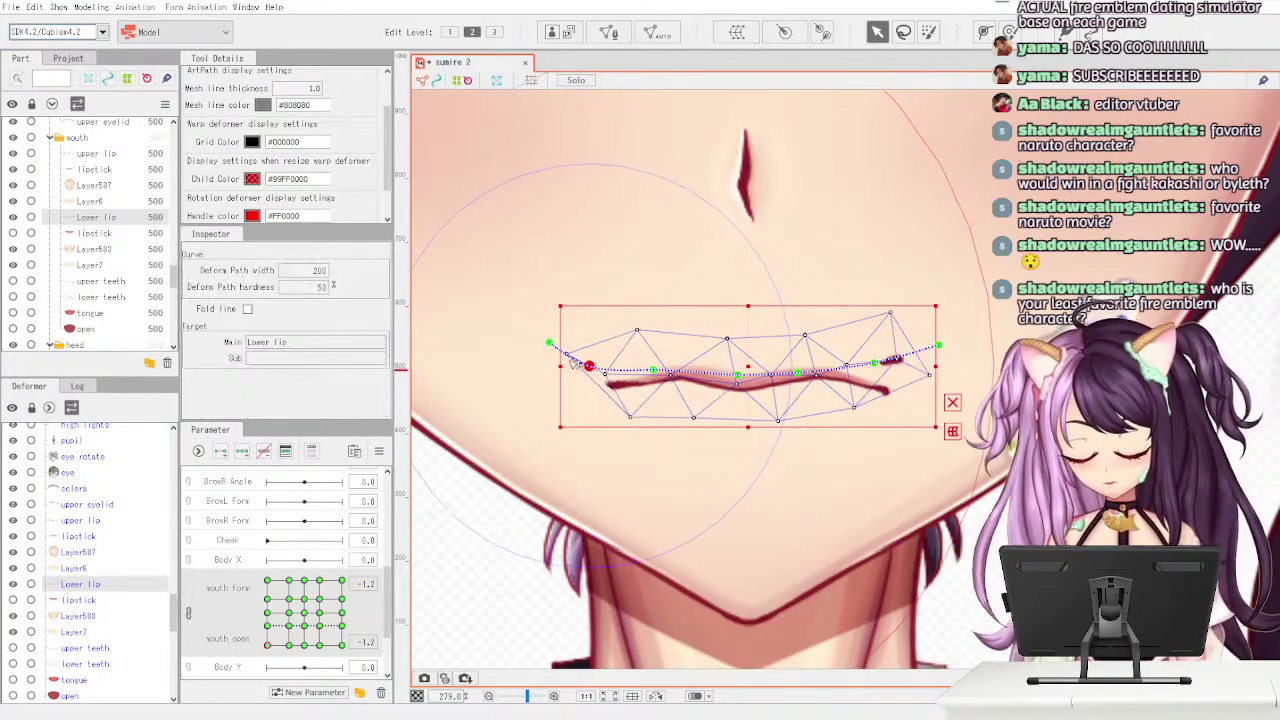
pyautogui.hotkey('ctrl', 'z')
pyautogui.click(549, 345)
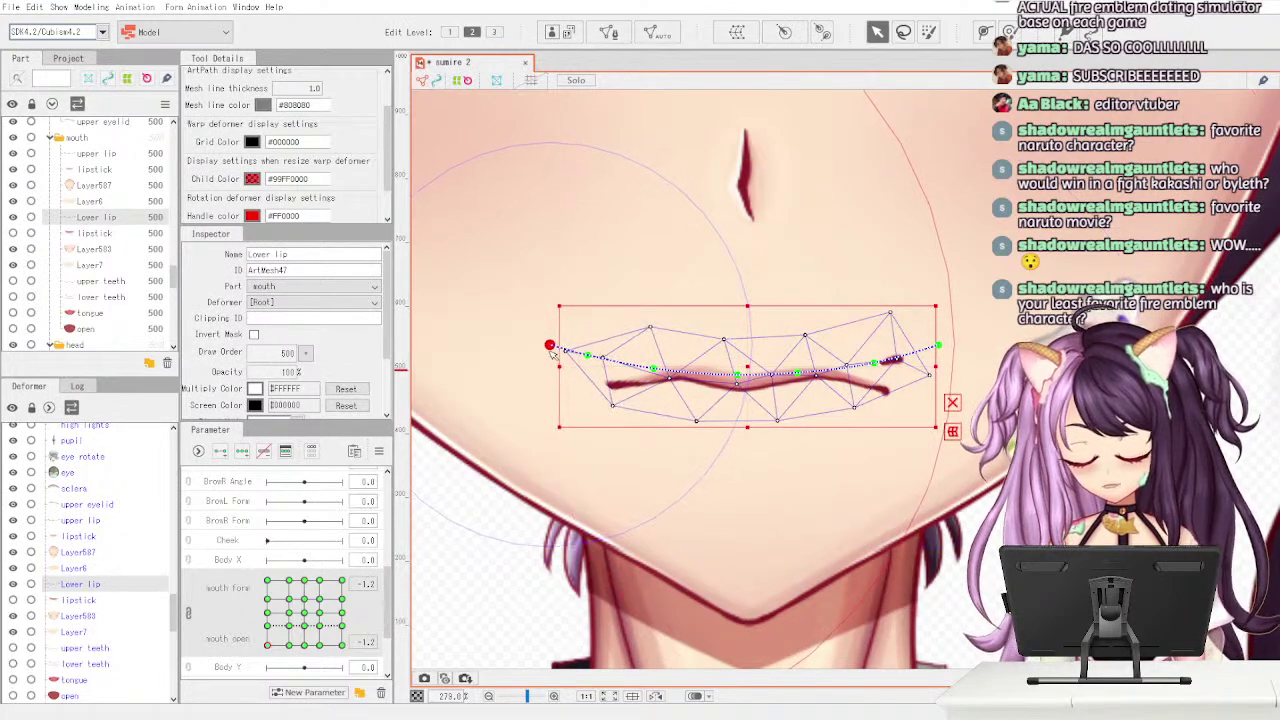
pyautogui.moveTo(589, 358); pyautogui.dragTo(606, 398)
pyautogui.moveTo(554, 366); pyautogui.dragTo(556, 374)
pyautogui.hotkey('ctrl', 'z')
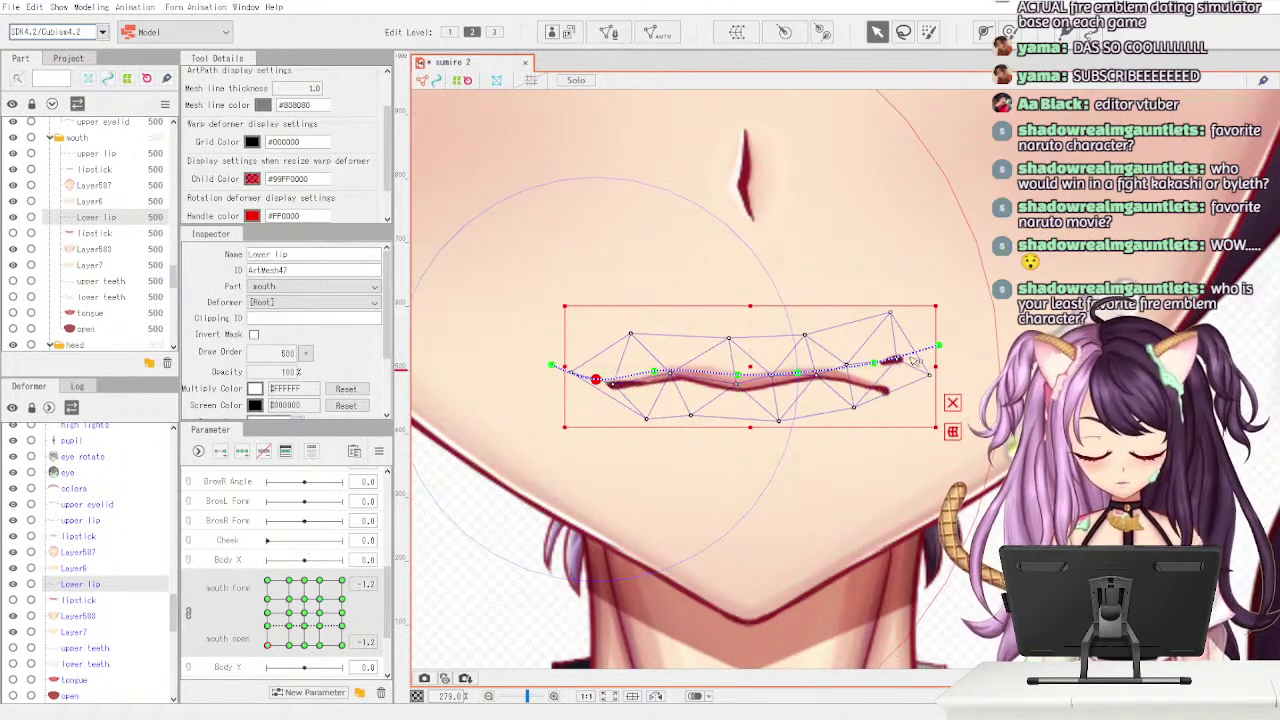
# - Pull the last two deform path points of the Lower lip mesh down and inward at the right mouth corner
pyautogui.moveTo(941, 347); pyautogui.dragTo(914, 382)
pyautogui.hotkey('ctrl', 'z')
pyautogui.click(876, 364)
pyautogui.hotkey('ctrl', 'z')
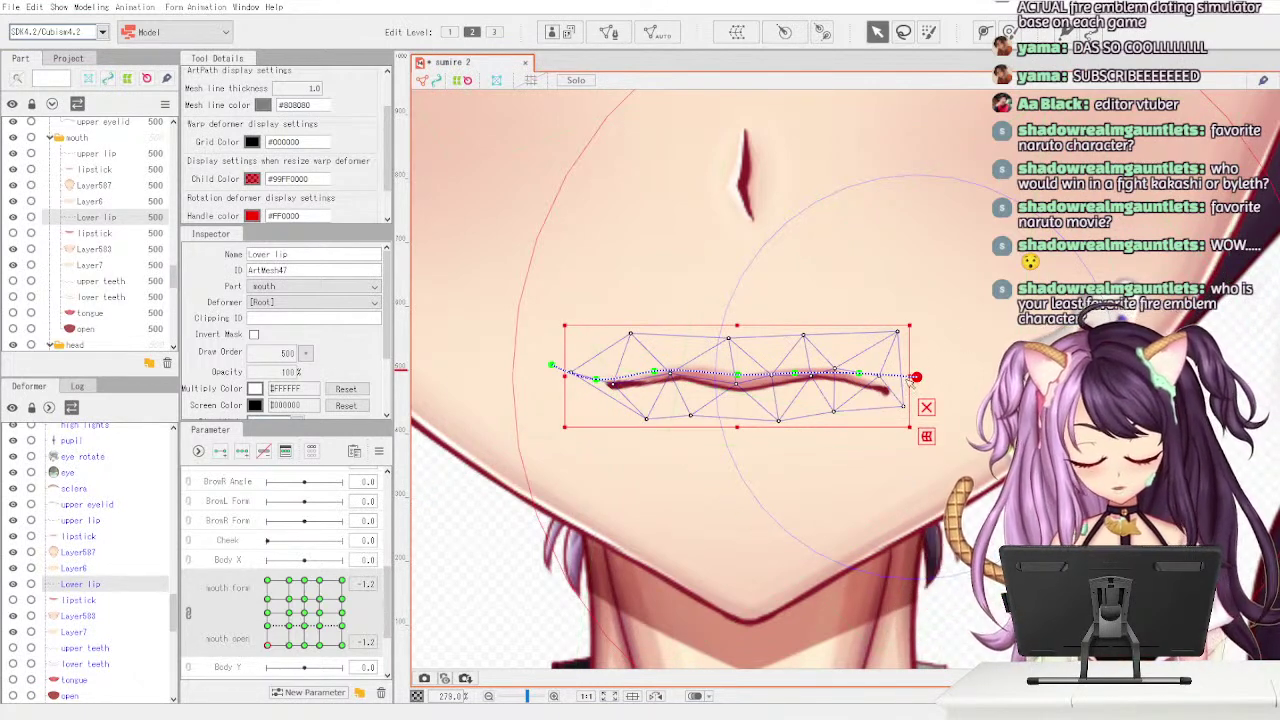
# - Fine-tune the Lower lip's left end point and inner deform path points to follow the upper lip's line
pyautogui.moveTo(552, 368); pyautogui.dragTo(560, 377)
pyautogui.click(558, 375)
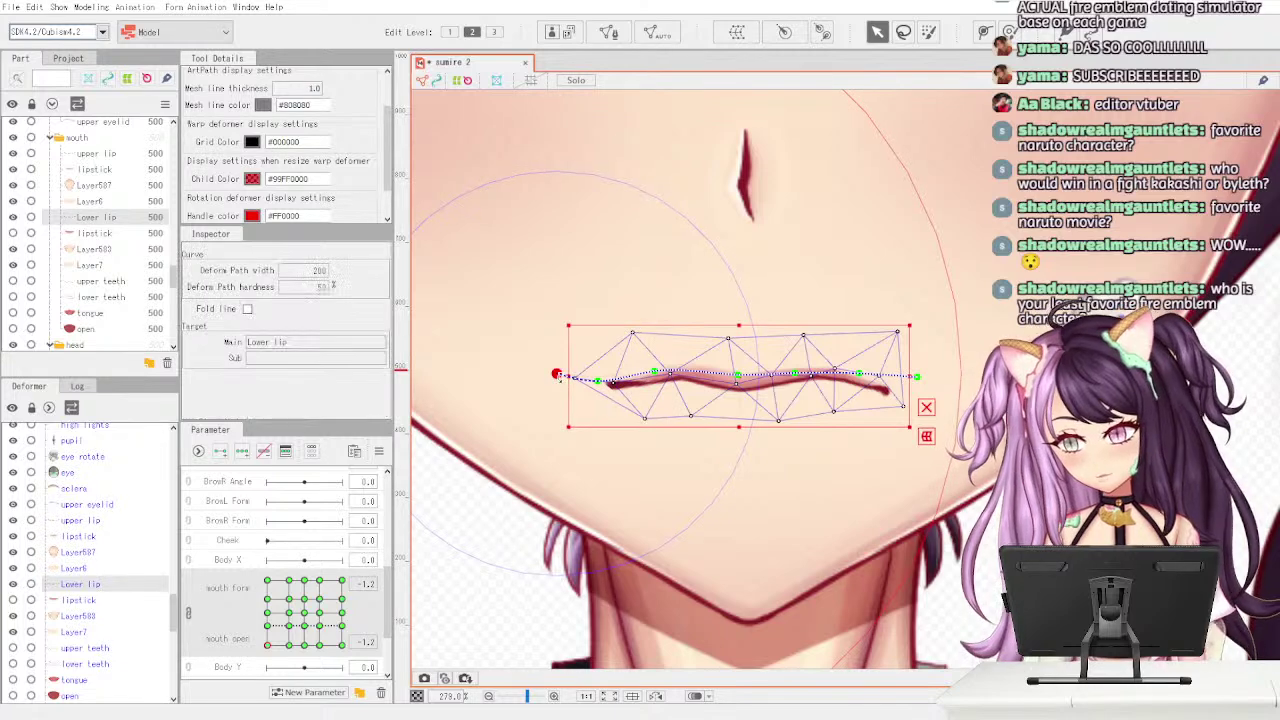
pyautogui.click(658, 376)
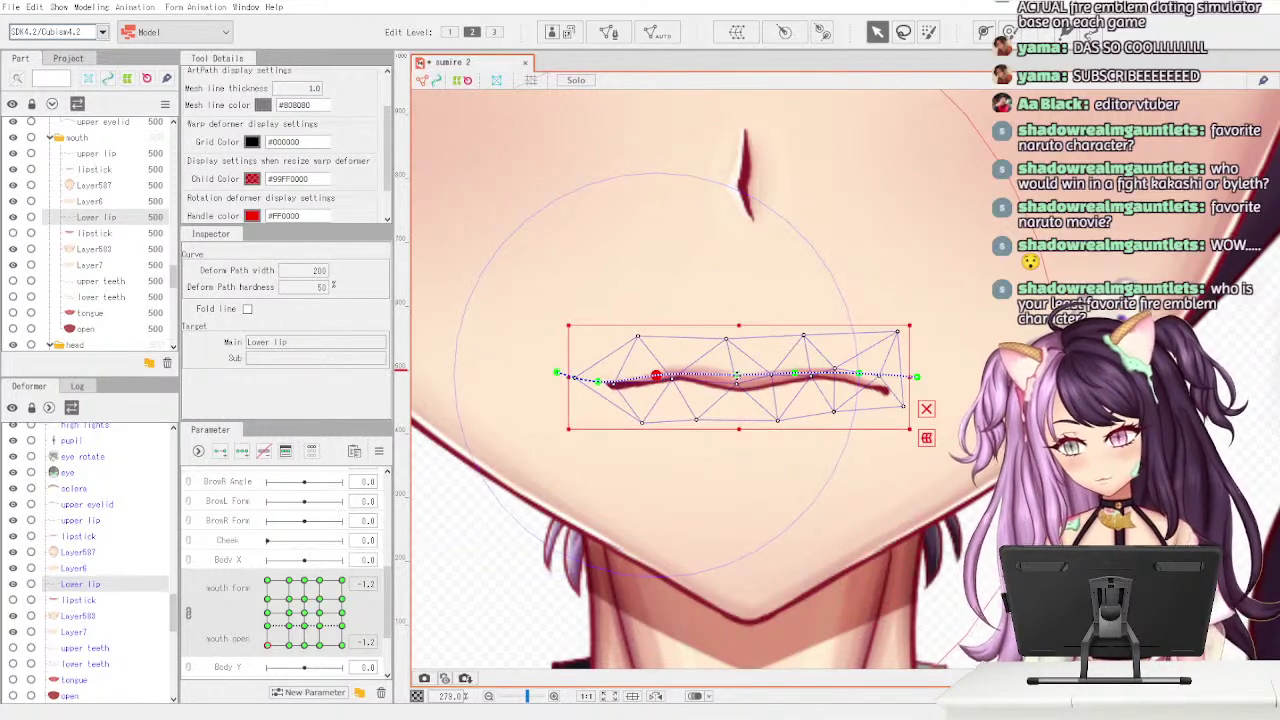
pyautogui.click(745, 382)
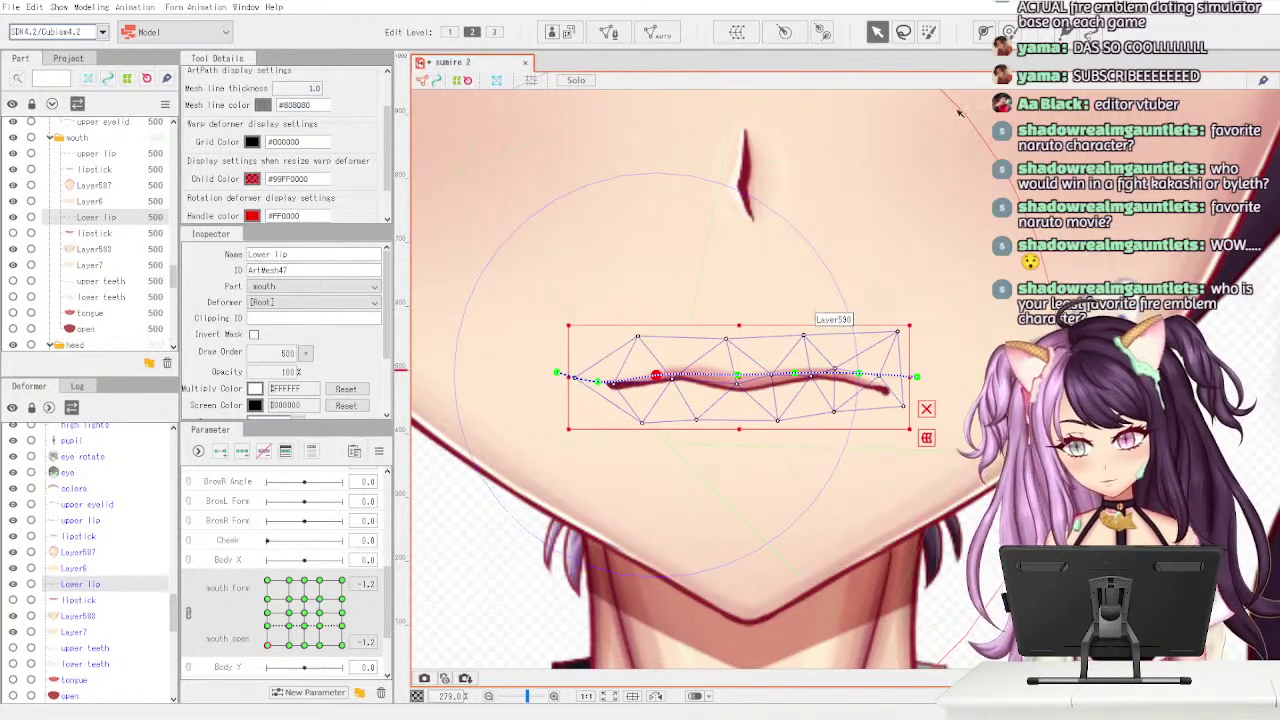
pyautogui.click(793, 374)
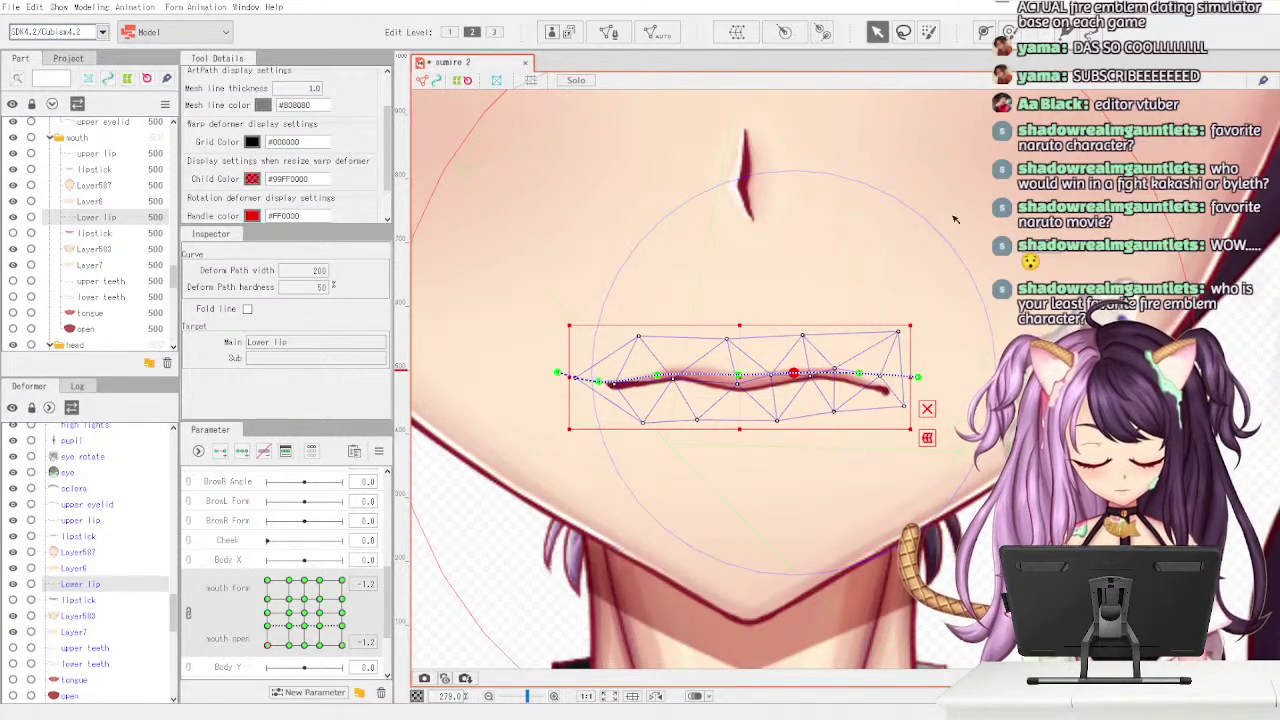
# - Pull both ends of the Lower lip's deform path inward so the line fits within the mouth corners
pyautogui.click(917, 377)
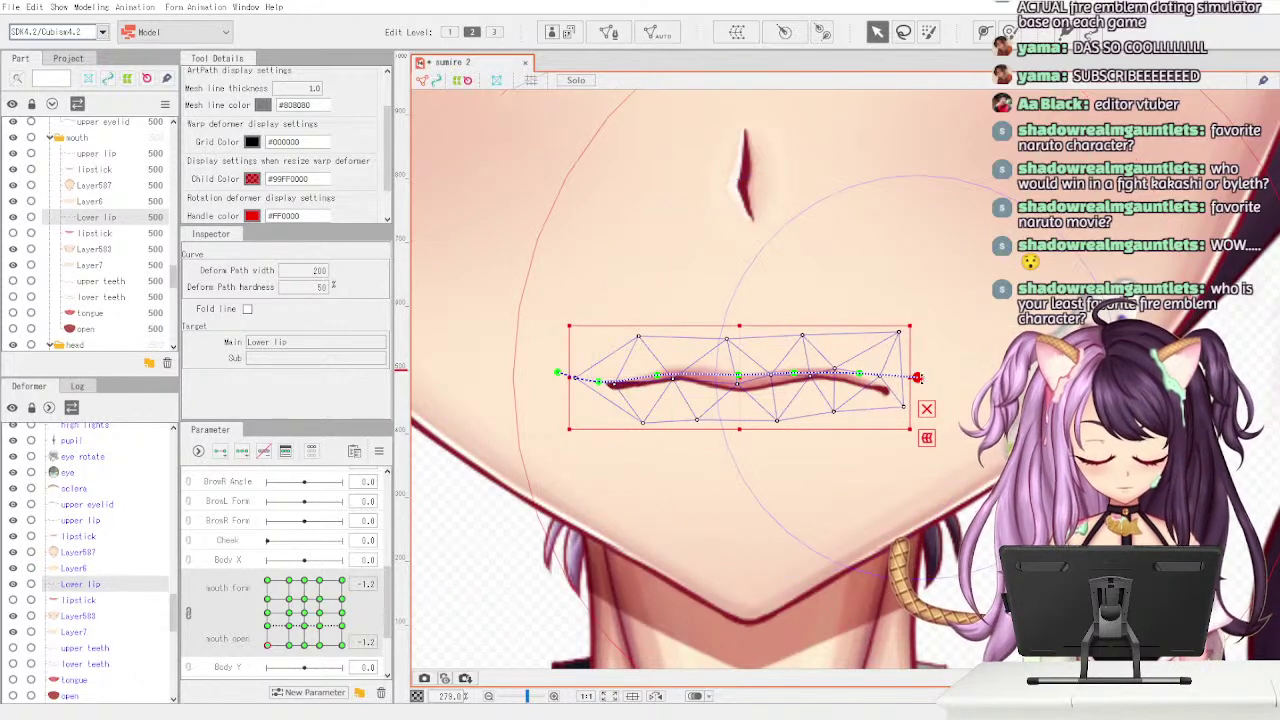
pyautogui.moveTo(928, 380); pyautogui.dragTo(900, 396)
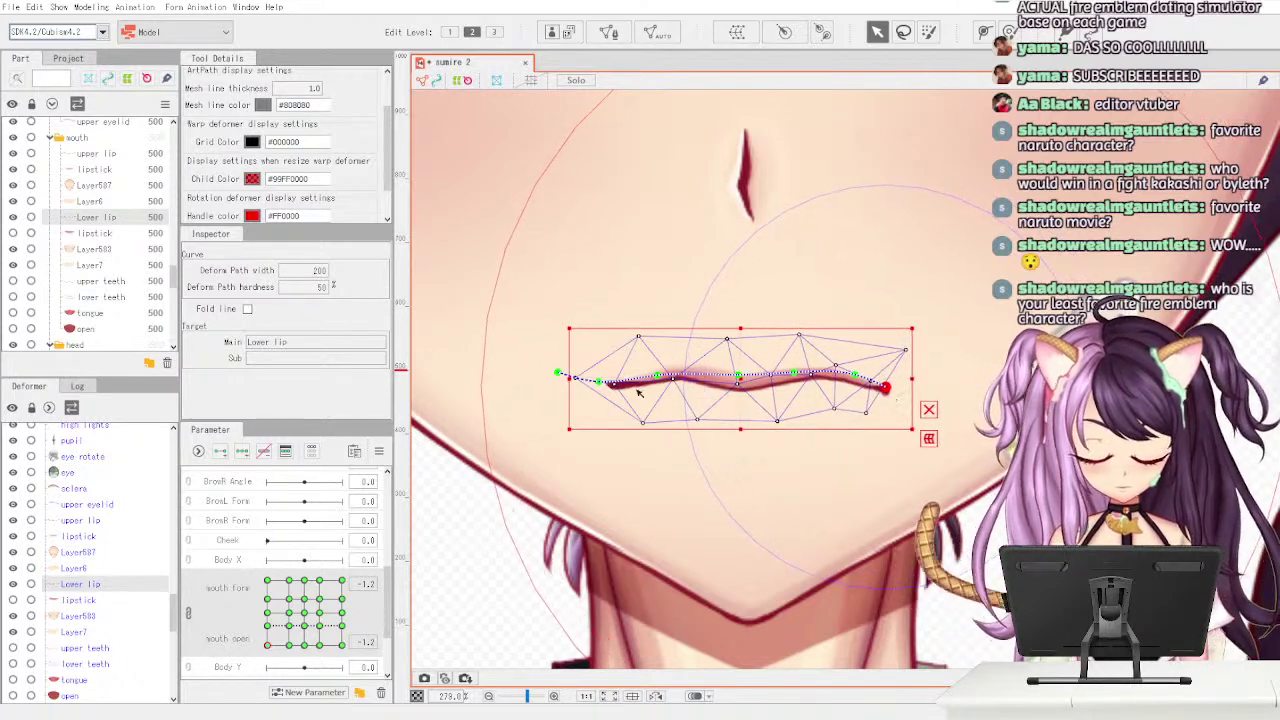
pyautogui.moveTo(558, 376); pyautogui.dragTo(596, 381)
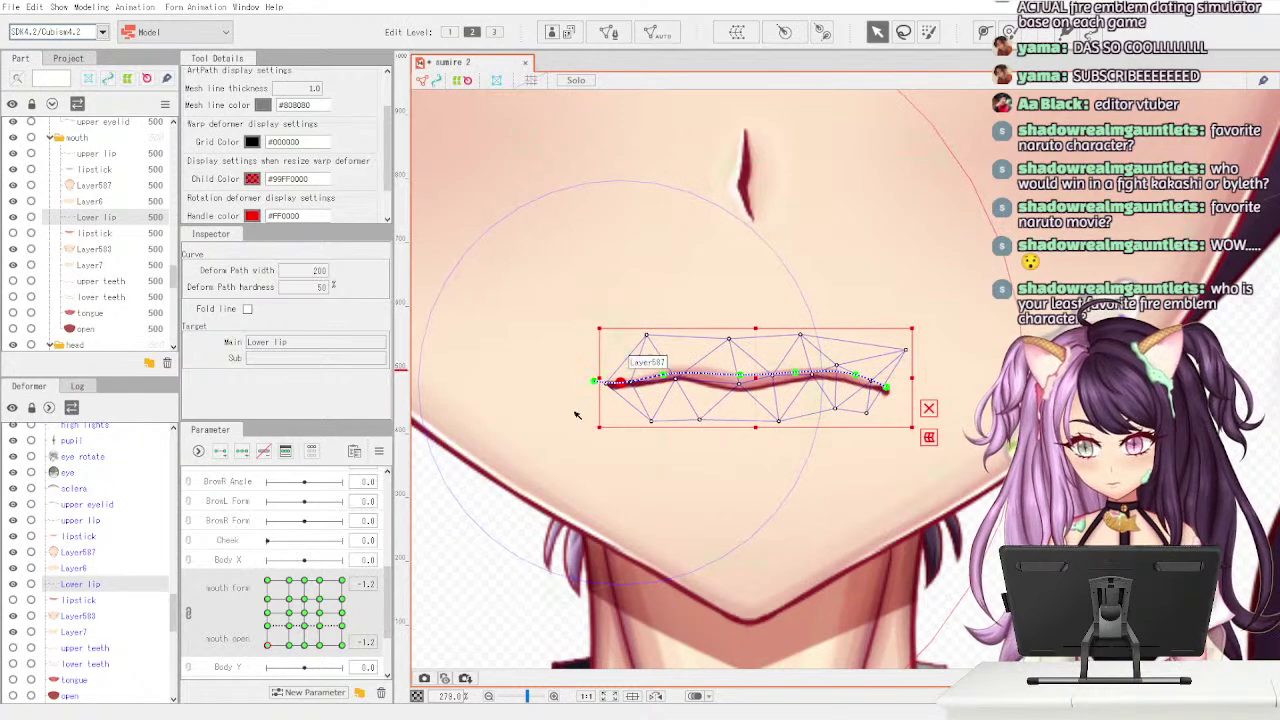
# - Examine the closed lip line at mouth form -1.2 and mouth open -1.2 with no mesh selected
pyautogui.click(453, 610)
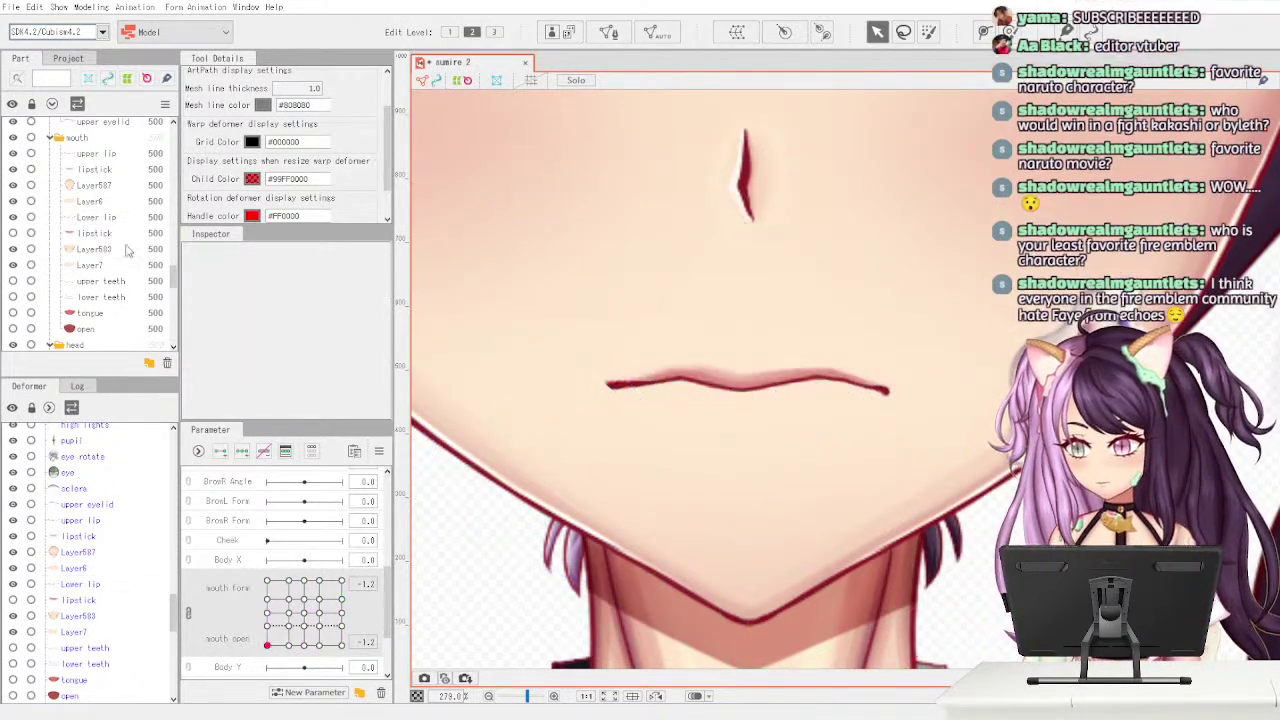
pyautogui.moveTo(271, 645)
pyautogui.mouseDown()
pyautogui.moveTo(301, 642)
pyautogui.moveTo(243, 648)
pyautogui.moveTo(300, 645)
pyautogui.moveTo(263, 648)
pyautogui.mouseUp()
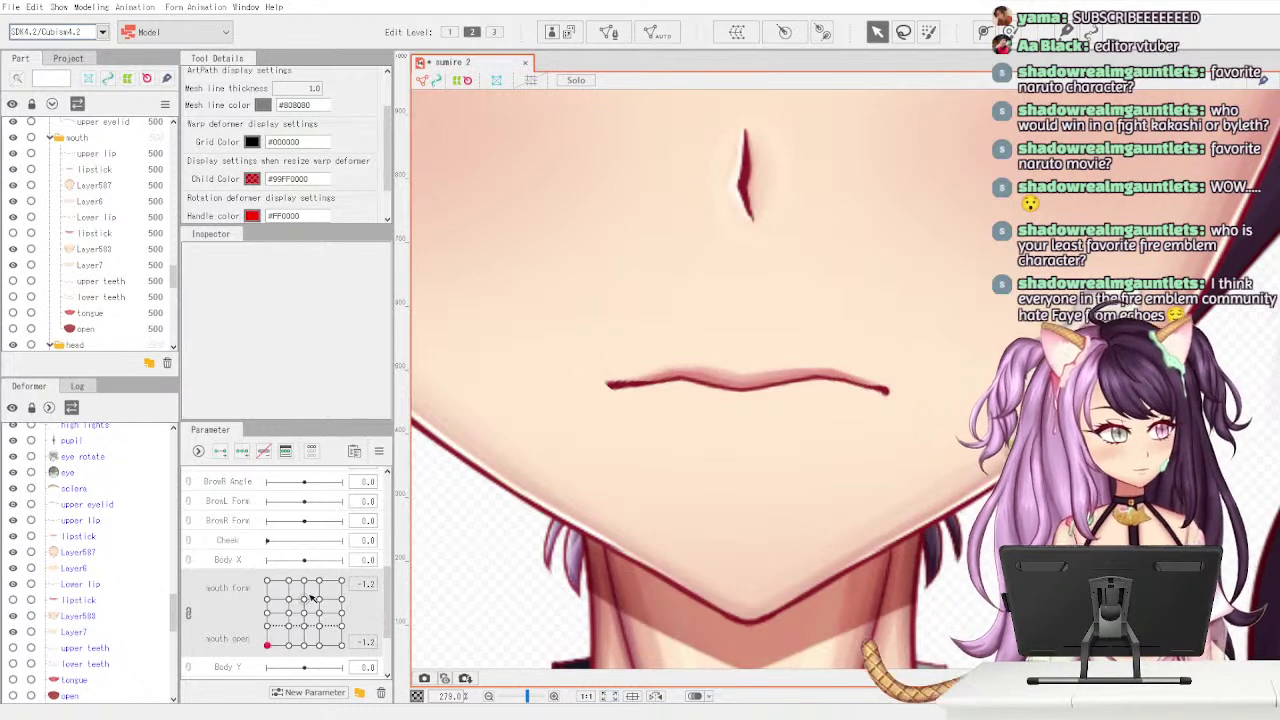
pyautogui.scroll(-2, 845, 543)
pyautogui.scroll(-2, 845, 543)
pyautogui.scroll(5, 830, 560)
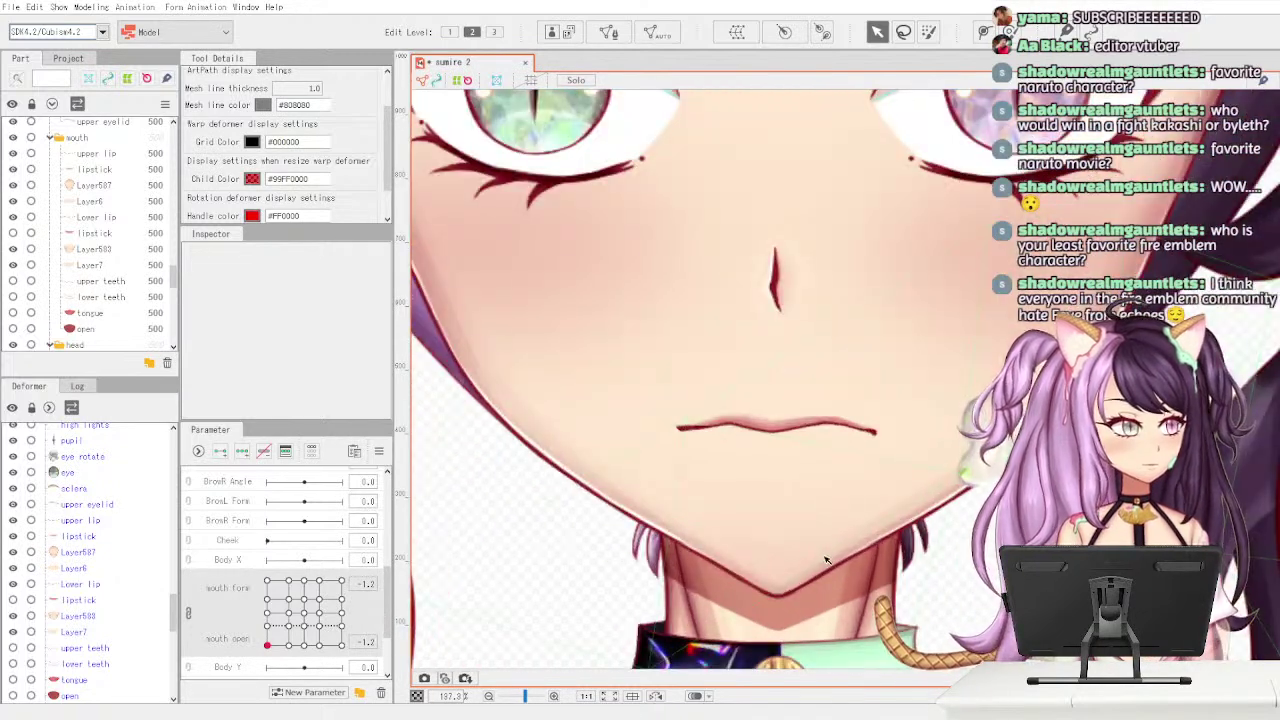
# - Show the lower lipstick mesh, activate the deform path tool, and select the lipstick together with Layer583
pyautogui.click(14, 234)
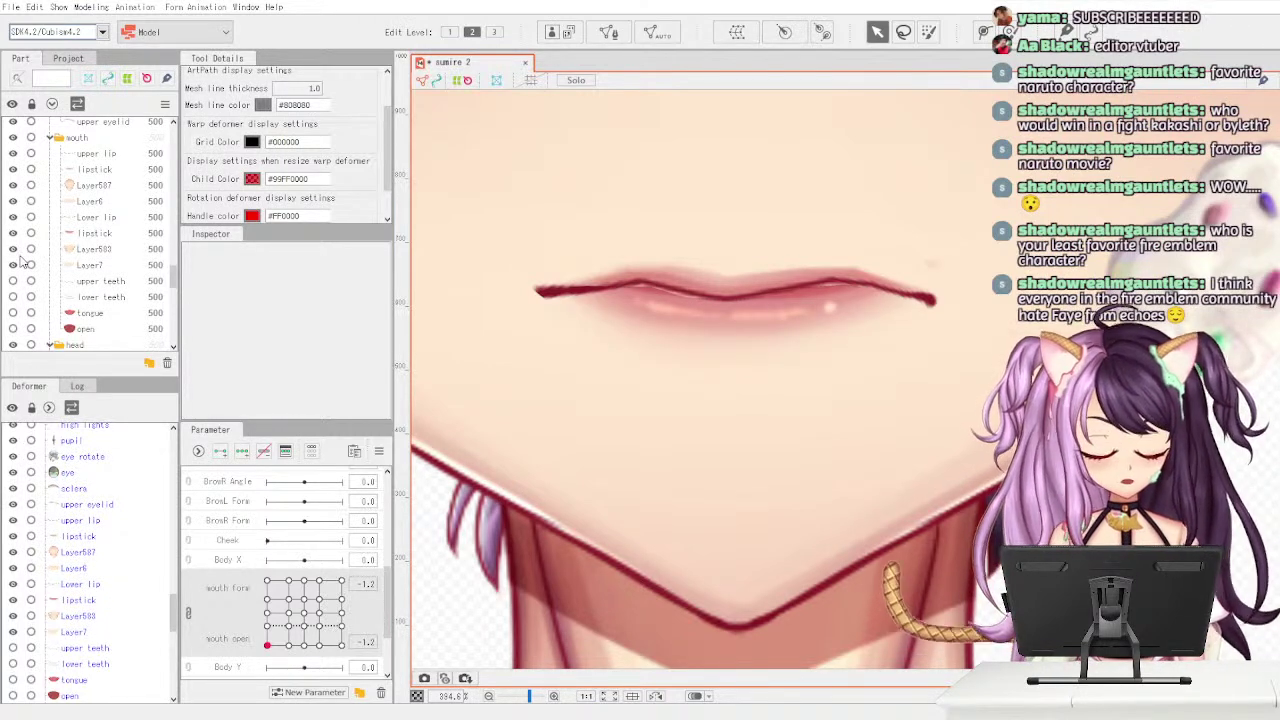
pyautogui.click(112, 236)
pyautogui.click(100, 266)
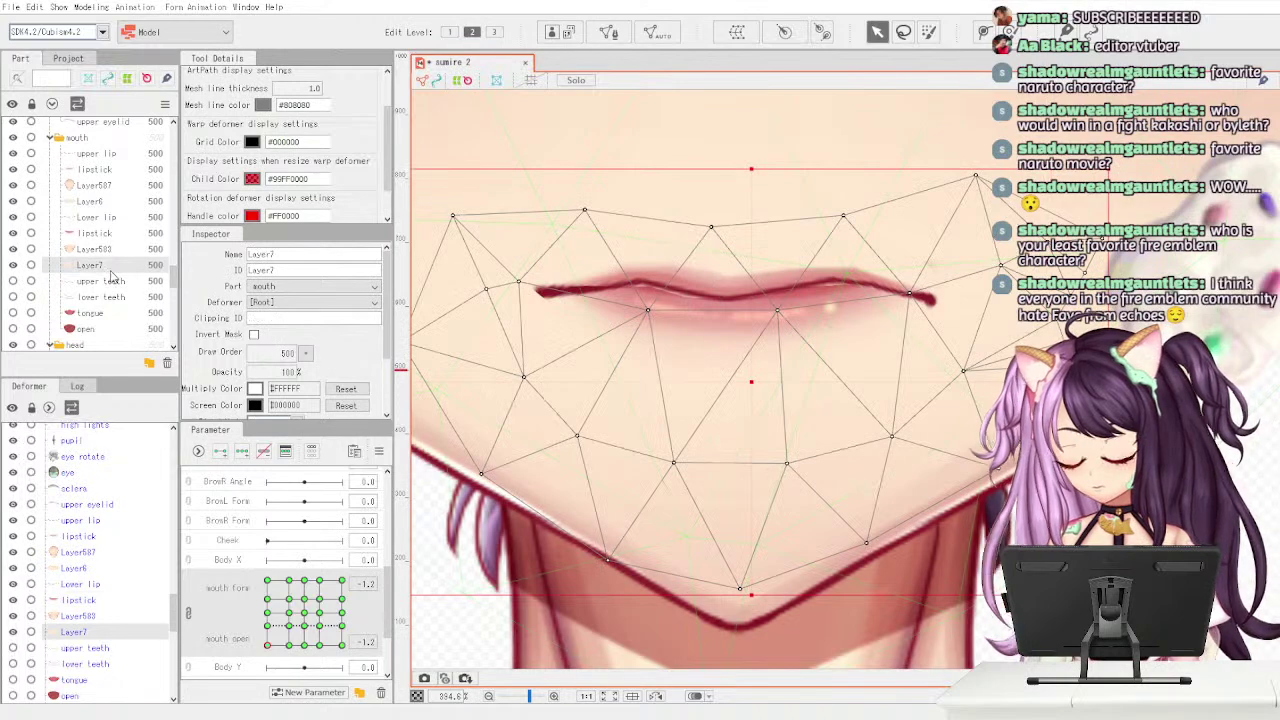
pyautogui.click(126, 236)
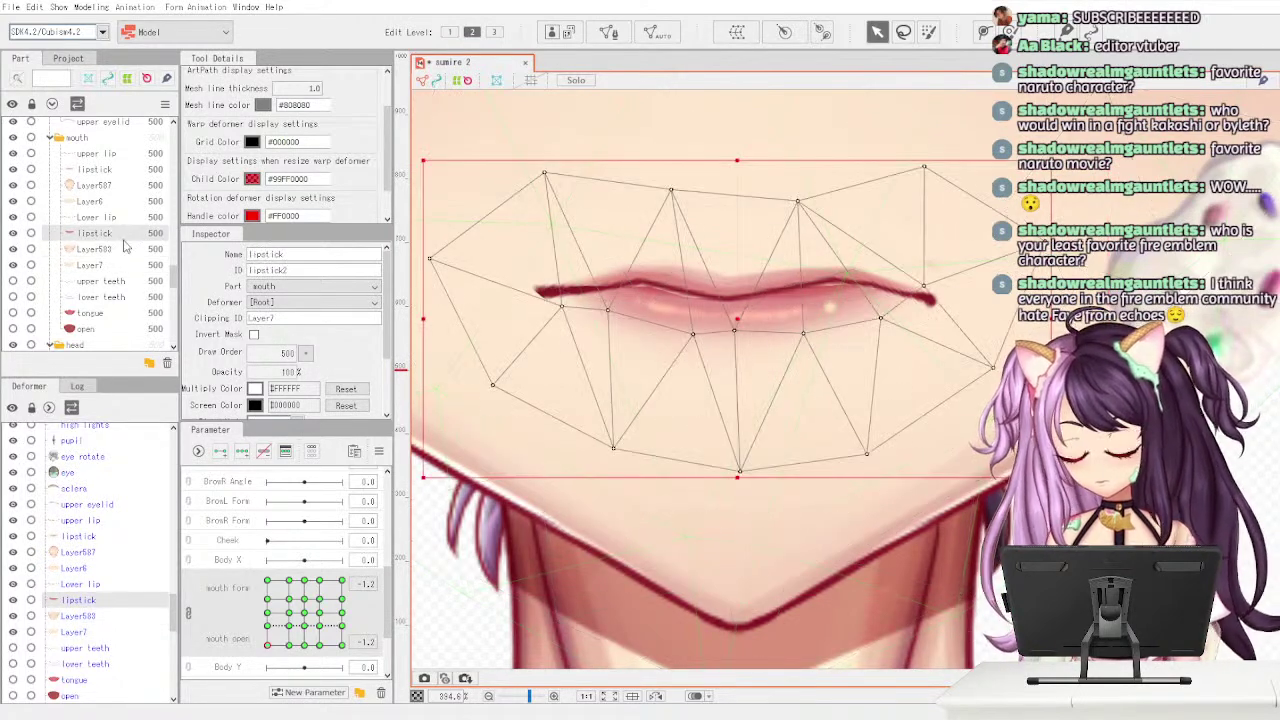
pyautogui.click(985, 36)
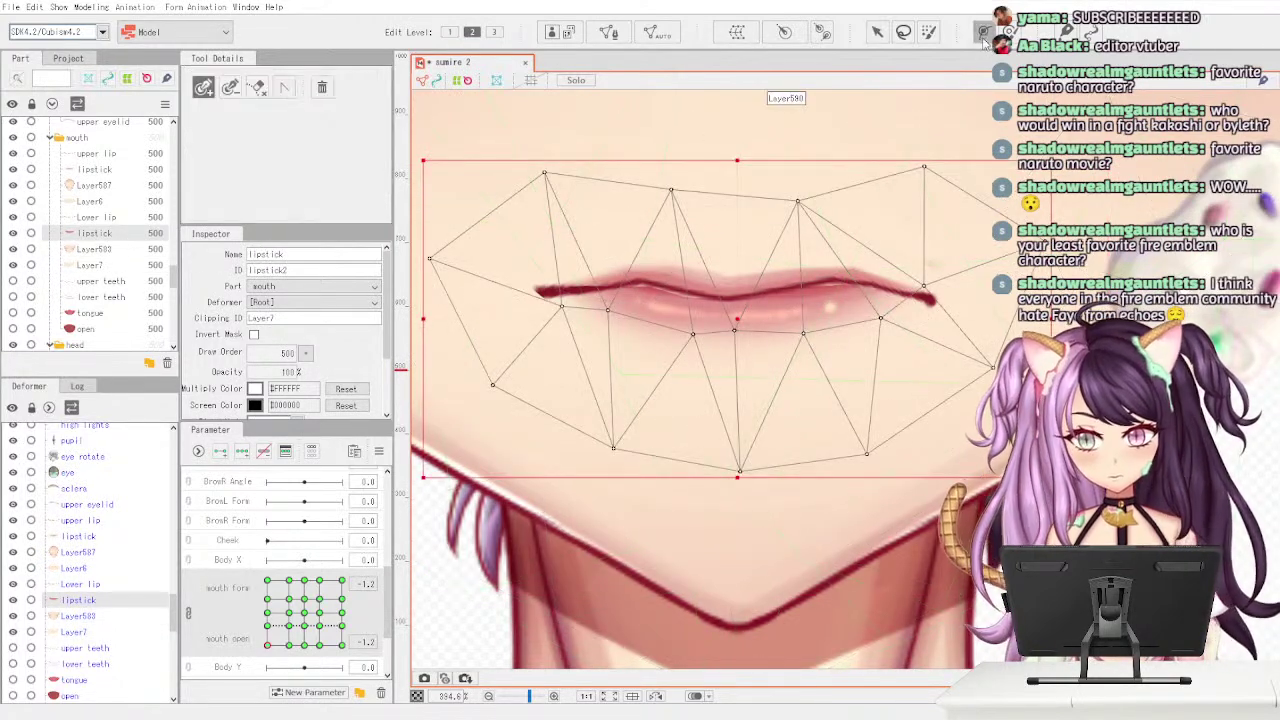
pyautogui.click(128, 252)
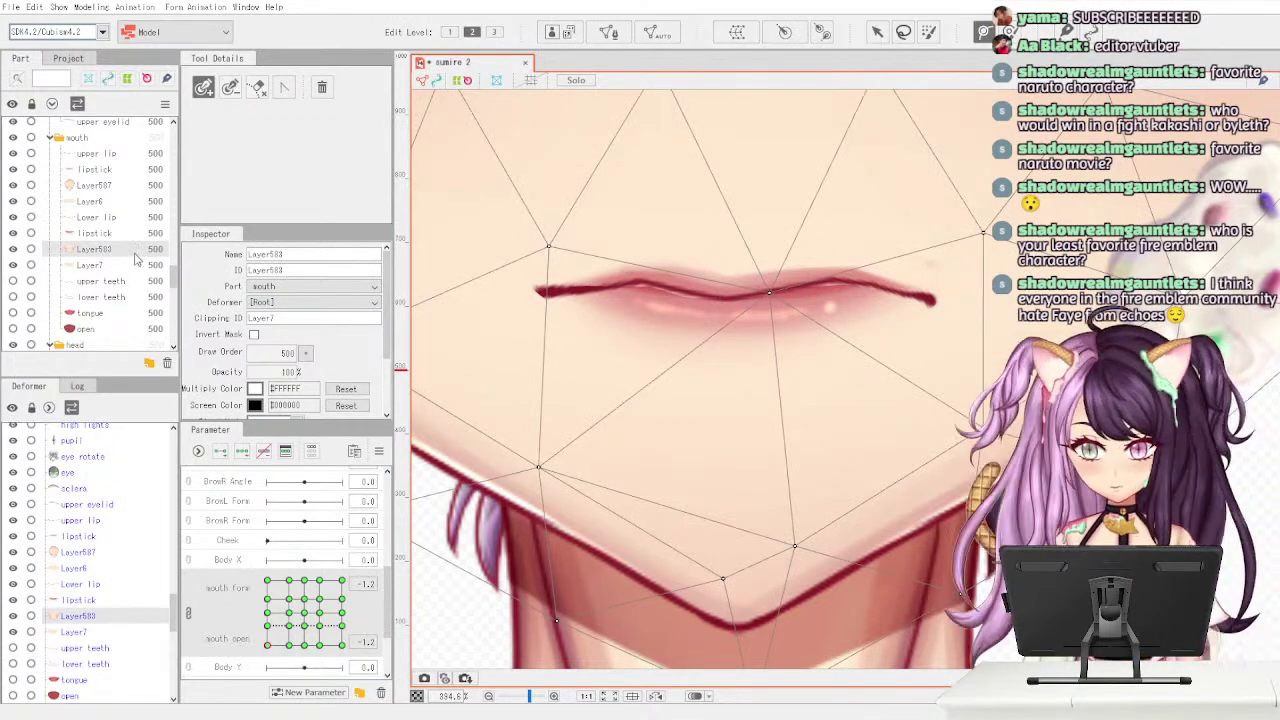
pyautogui.keyDown('ctrl'); pyautogui.click(145, 236); pyautogui.keyUp('ctrl')
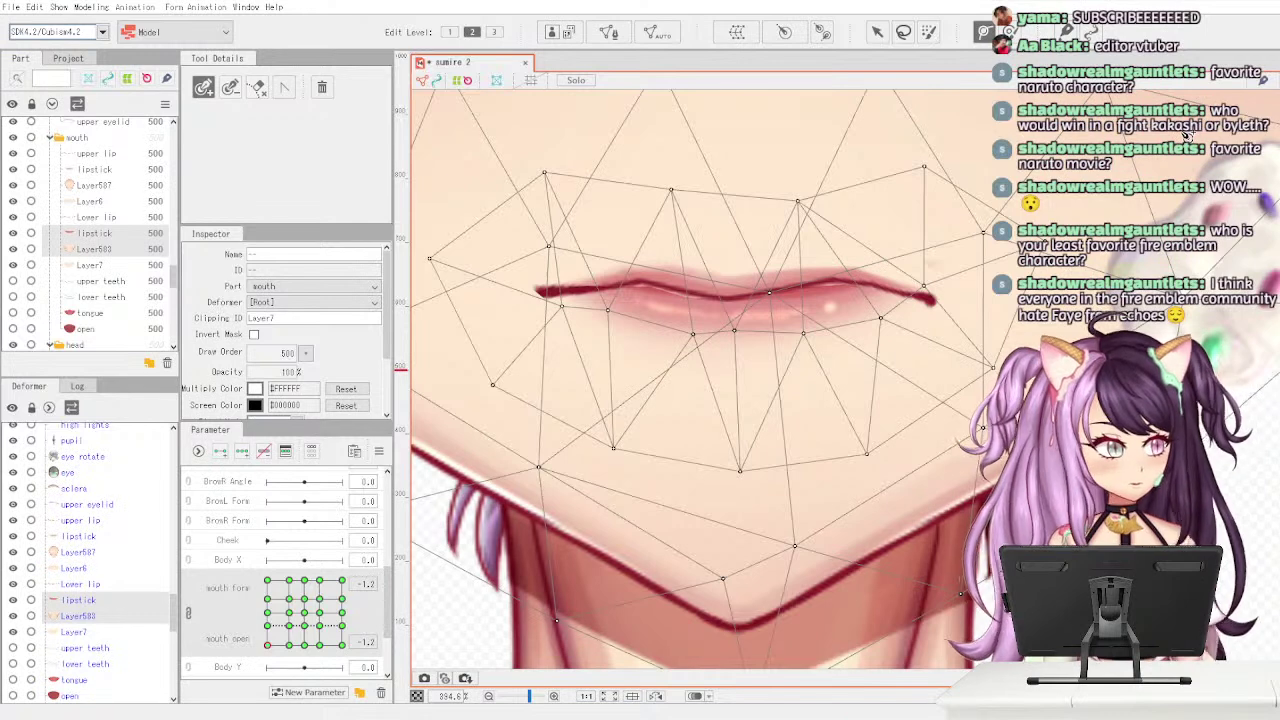
pyautogui.scroll(-3, 840, 279)
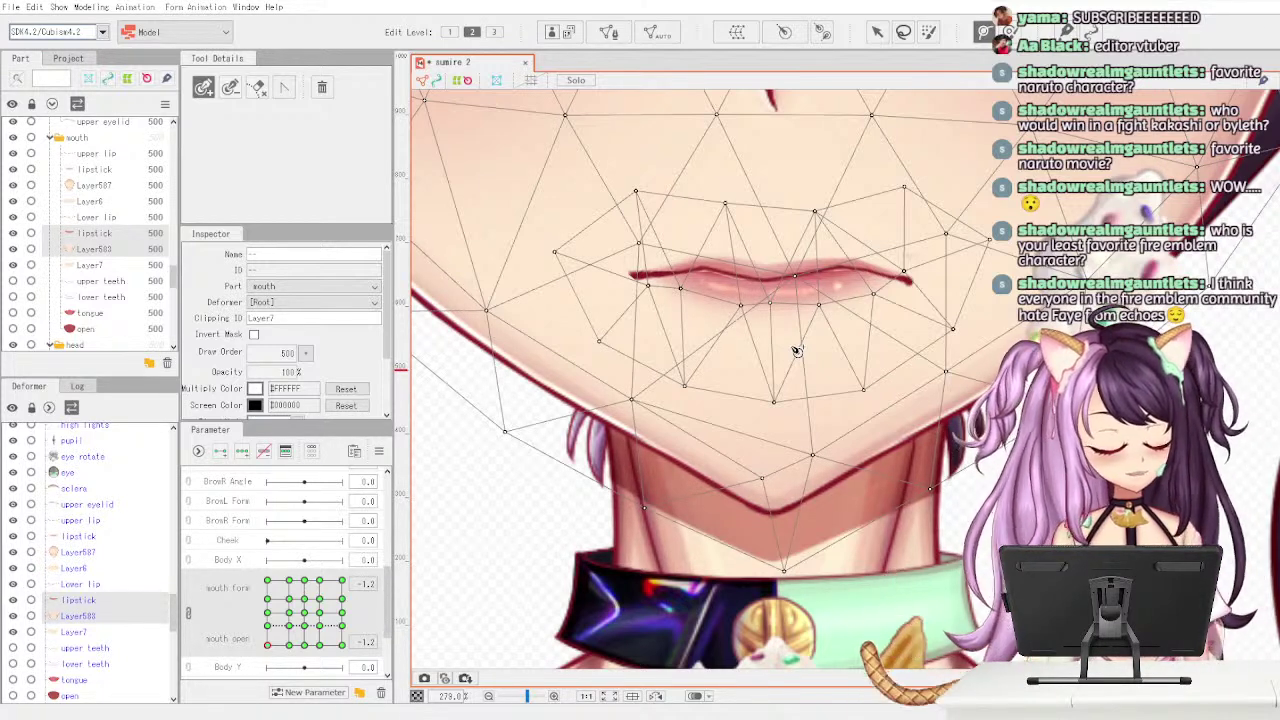
pyautogui.scroll(-5, 715, 432)
pyautogui.scroll(5, 718, 440)
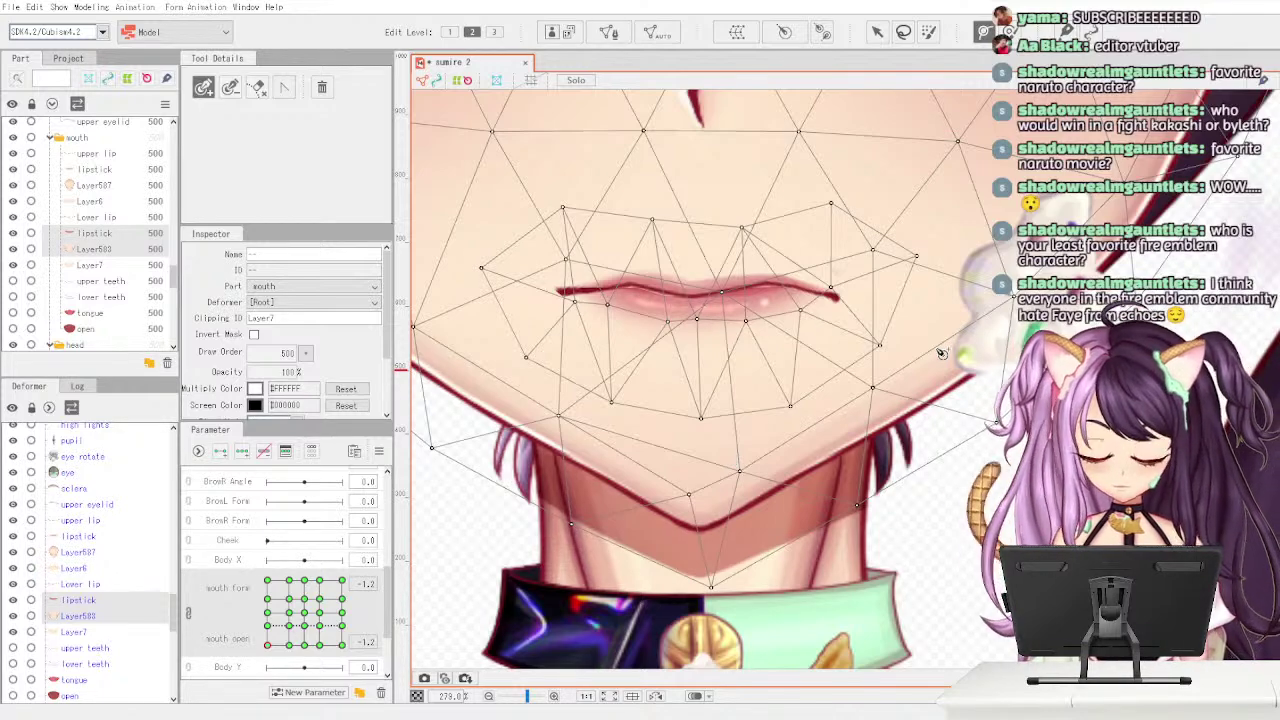
pyautogui.scroll(-2, 941, 352)
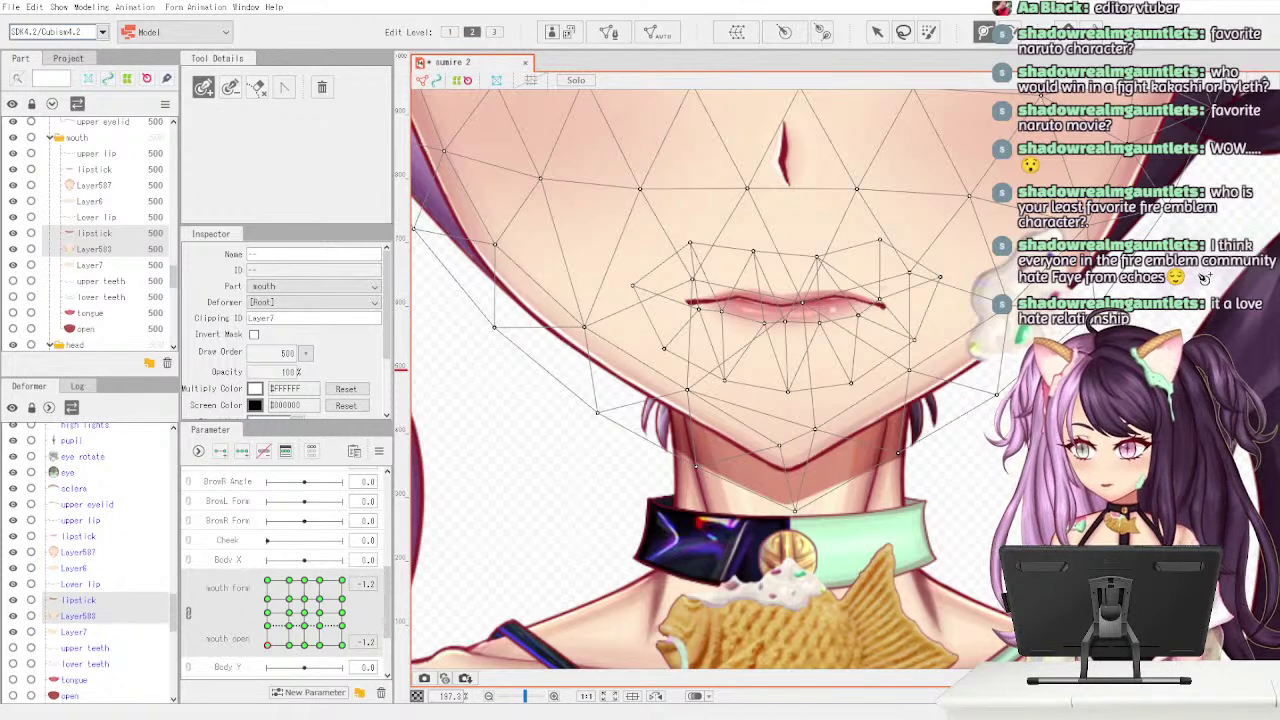
# - Select the lower lipstick, Layer583 and Layer7 meshes together
pyautogui.click(104, 268)
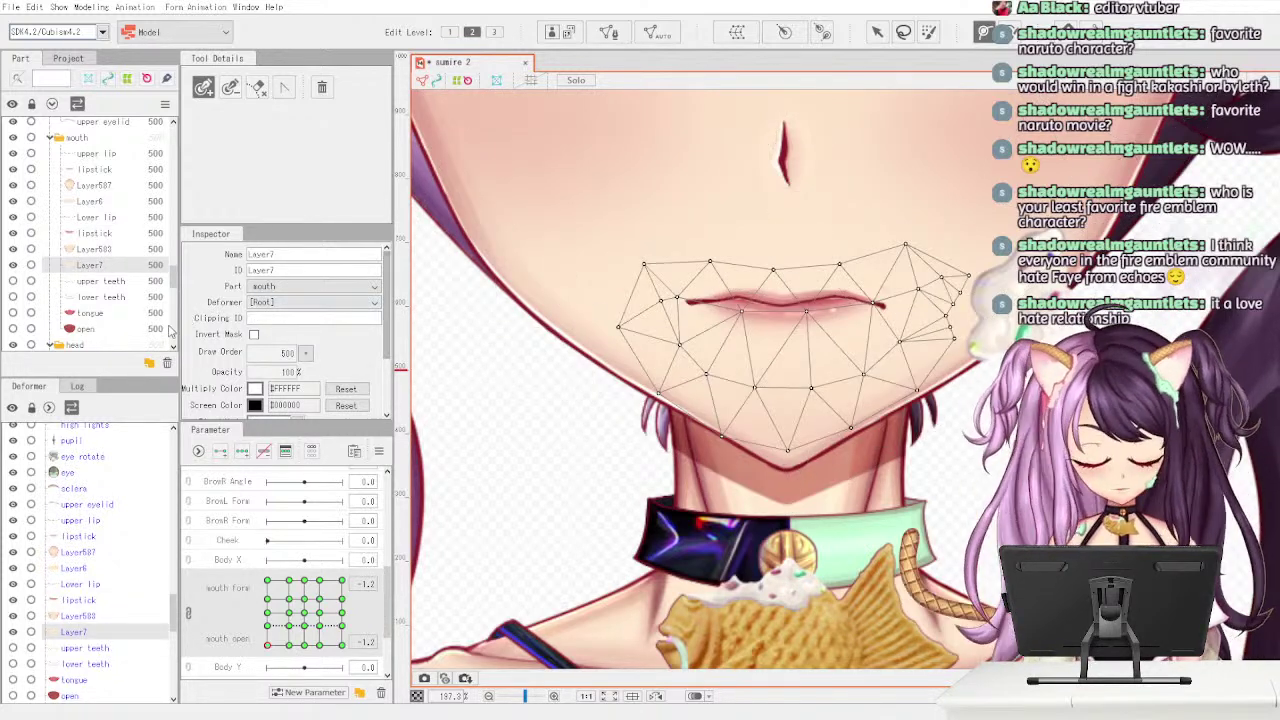
pyautogui.keyDown('shift'); pyautogui.click(122, 236); pyautogui.keyUp('shift')
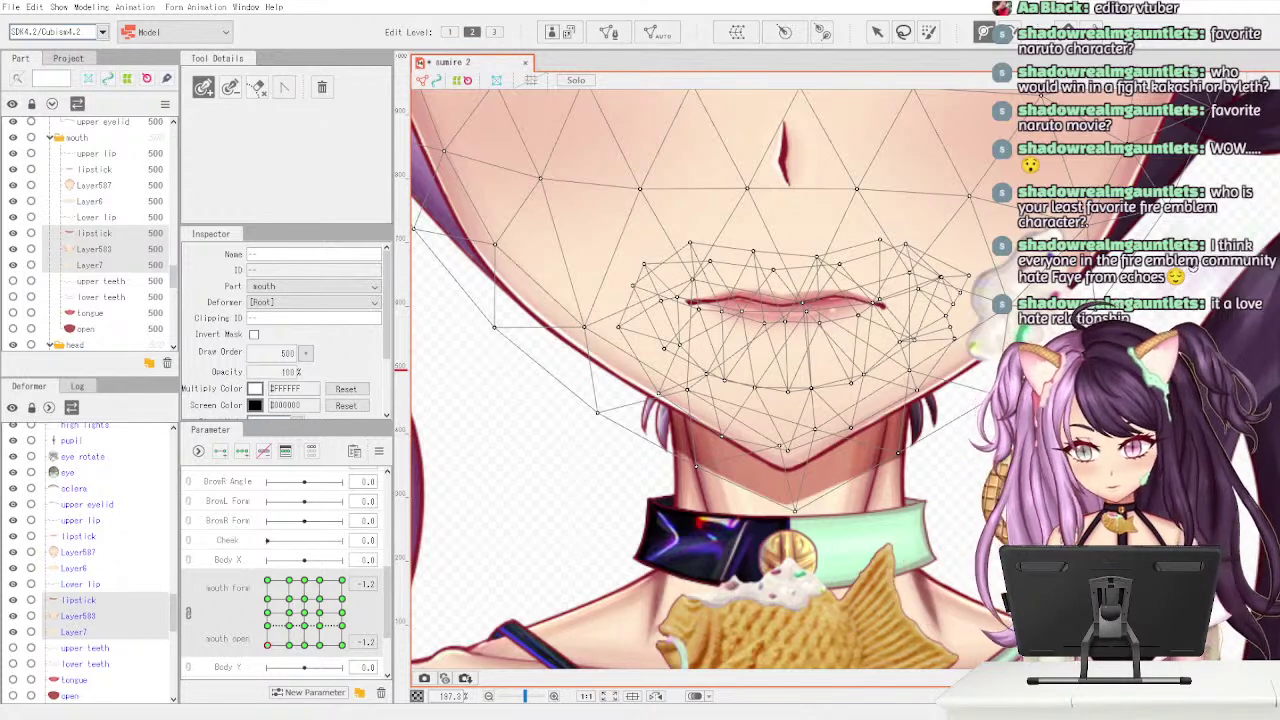
pyautogui.click(115, 266)
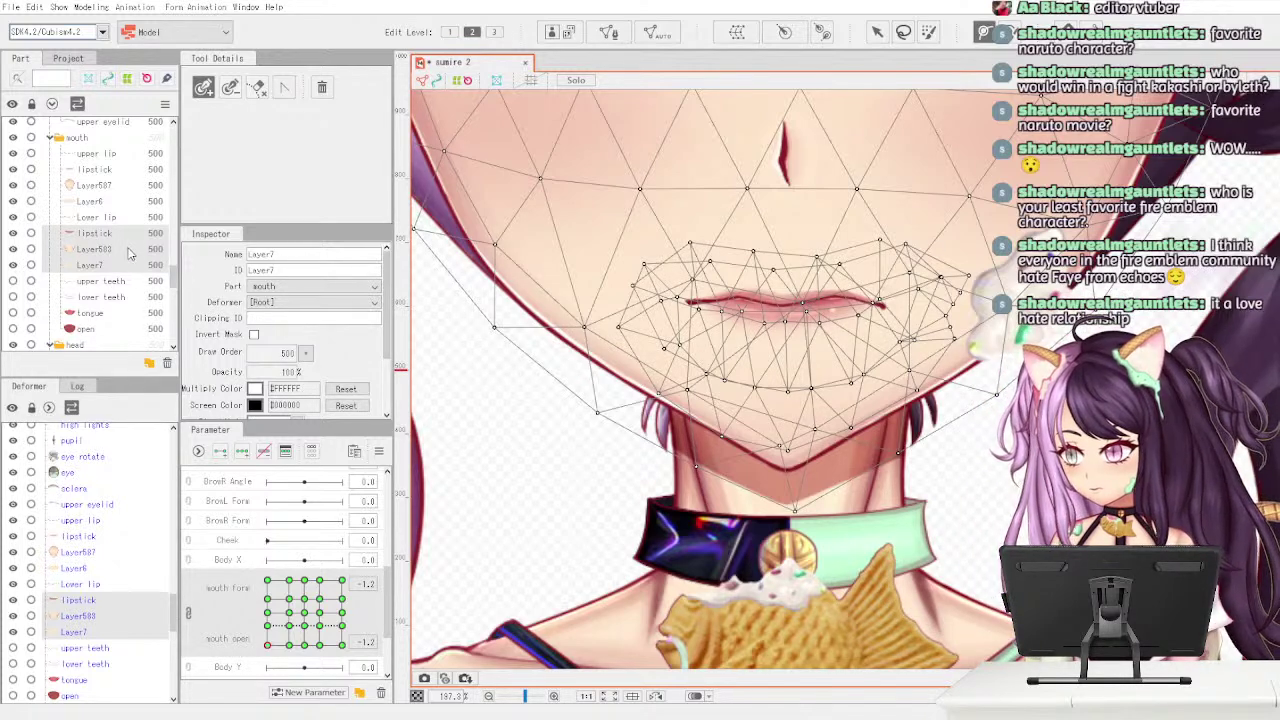
pyautogui.click(128, 264)
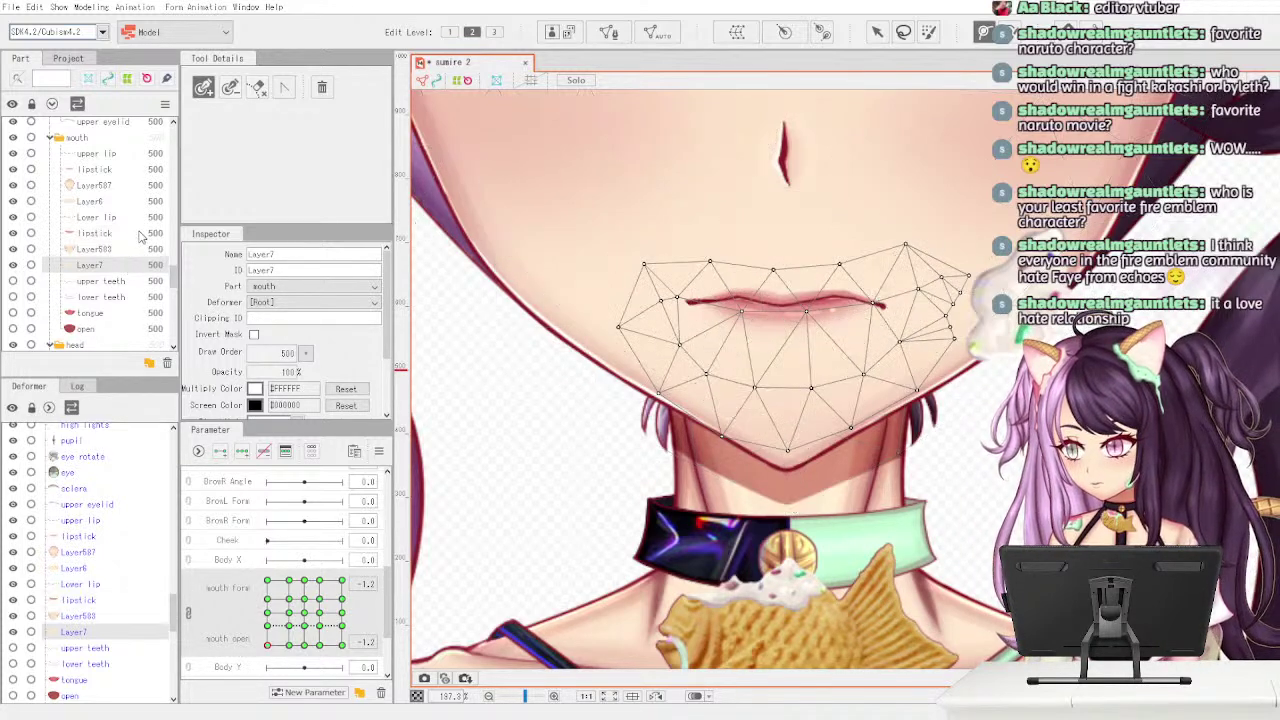
pyautogui.click(97, 233)
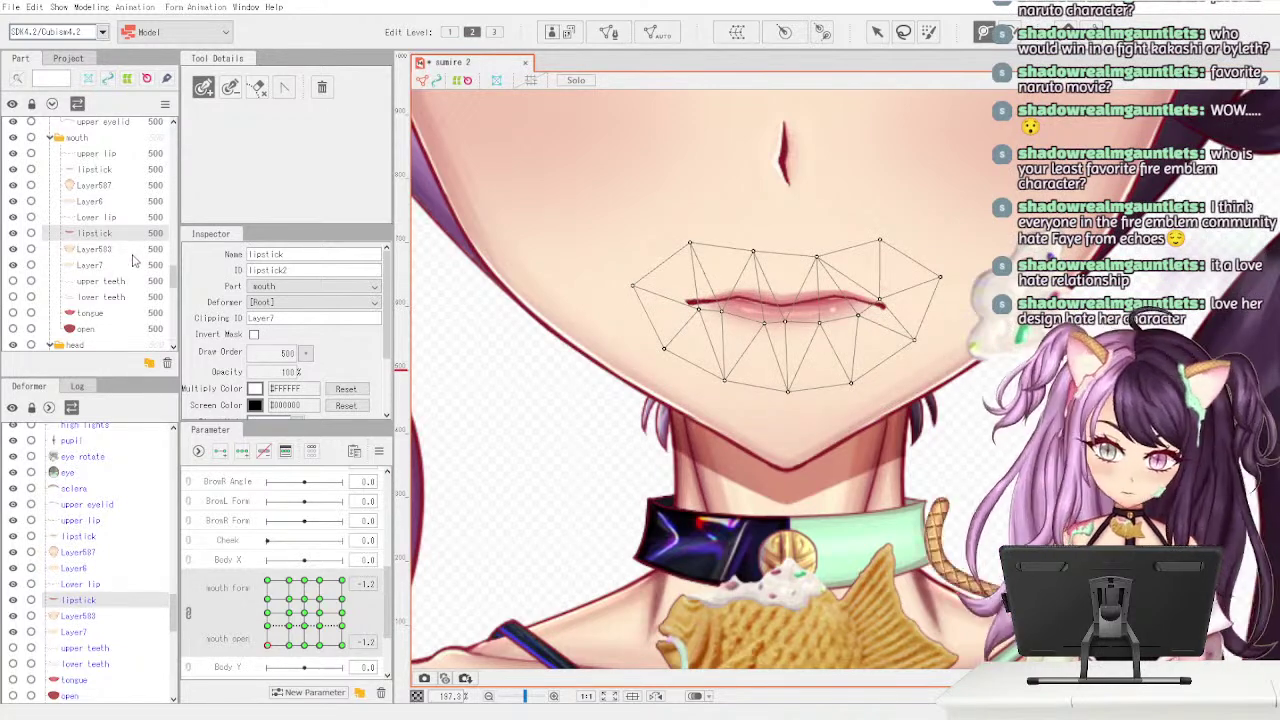
pyautogui.keyDown('shift'); pyautogui.click(146, 265); pyautogui.keyUp('shift')
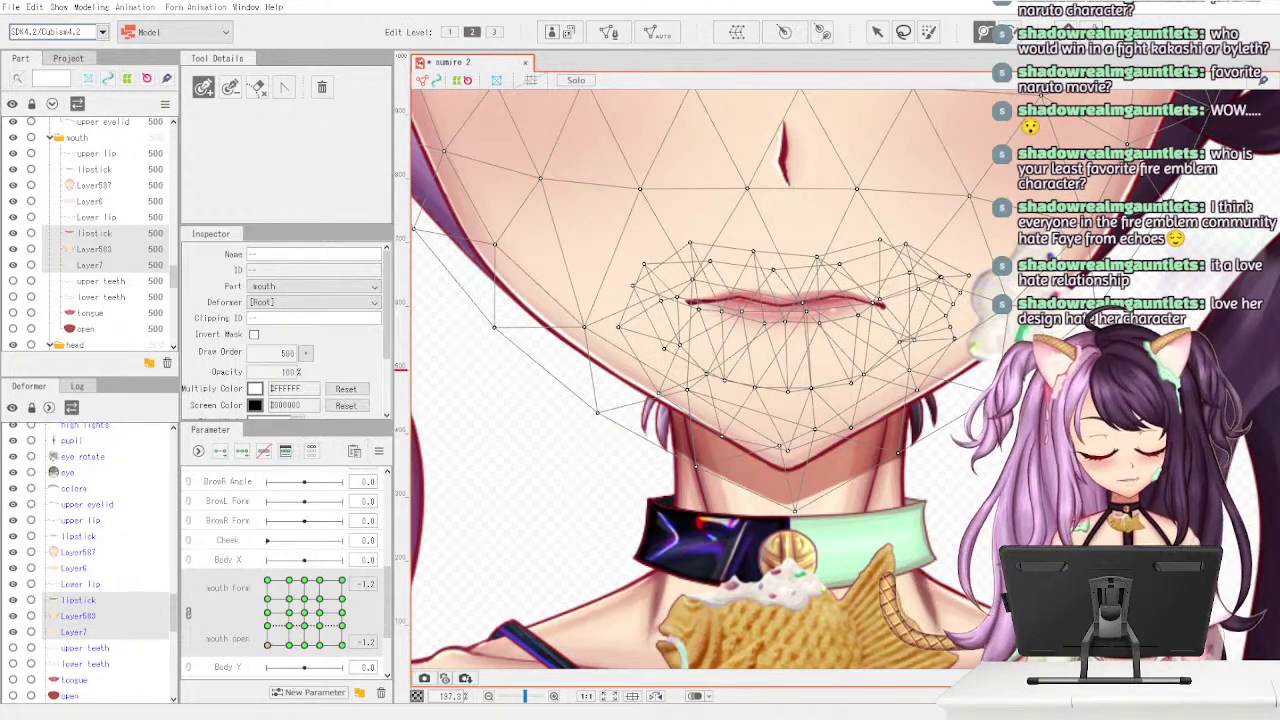
pyautogui.scroll(-2, 1099, 358)
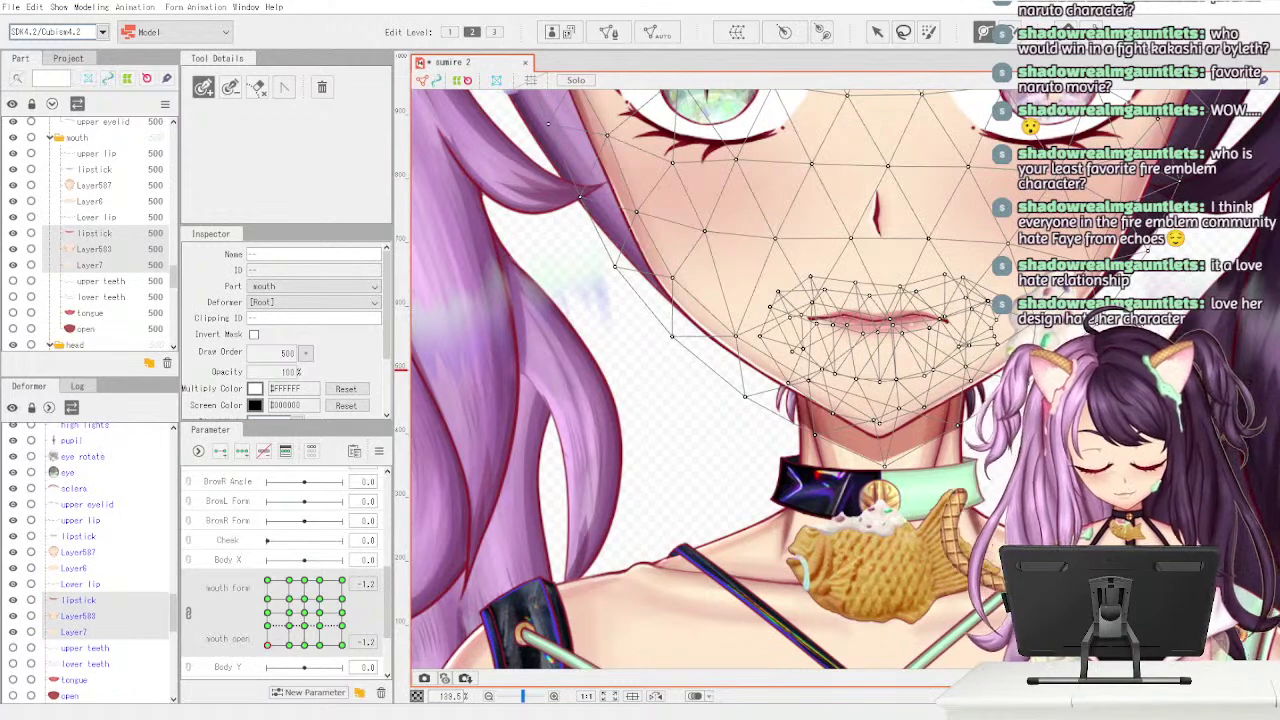
# - Draw an open deform path for lipstick, Layer583 and Layer7 through the lip line and past both cheeks, undoing the closing segments
pyautogui.click(1155, 328)
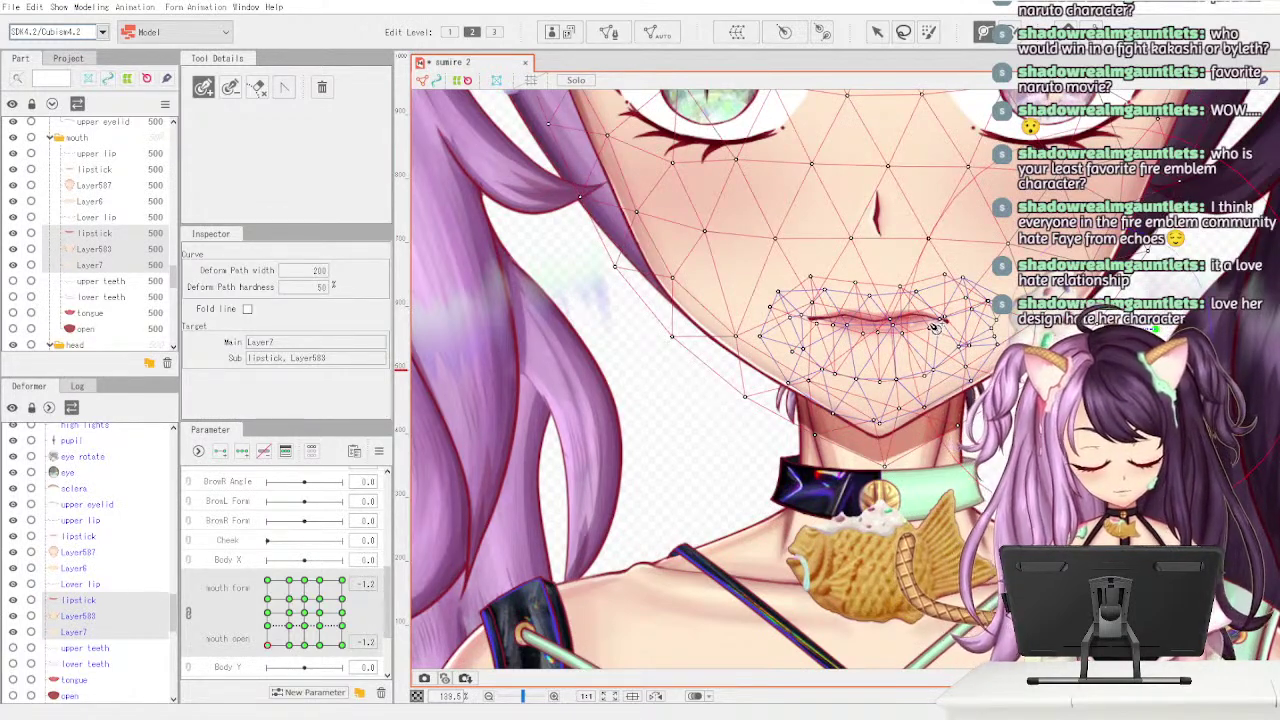
pyautogui.click(932, 325)
pyautogui.click(817, 325)
pyautogui.click(723, 324)
pyautogui.click(656, 344)
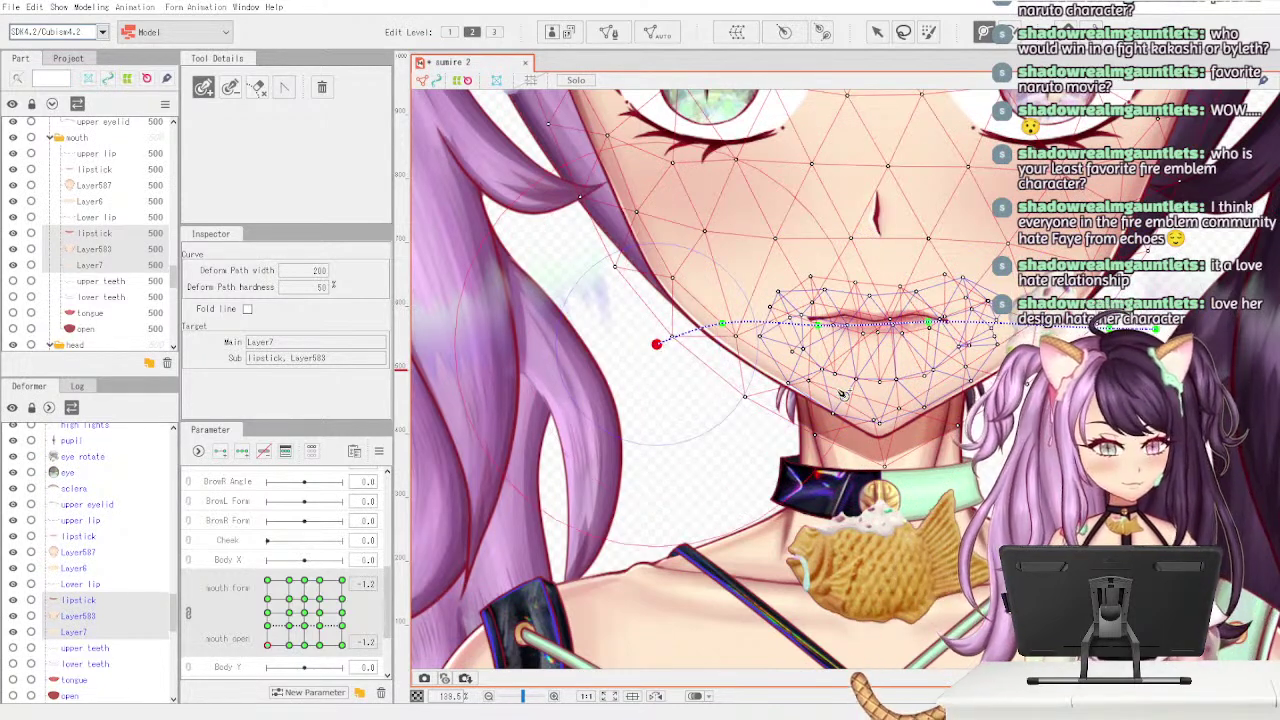
pyautogui.click(561, 383)
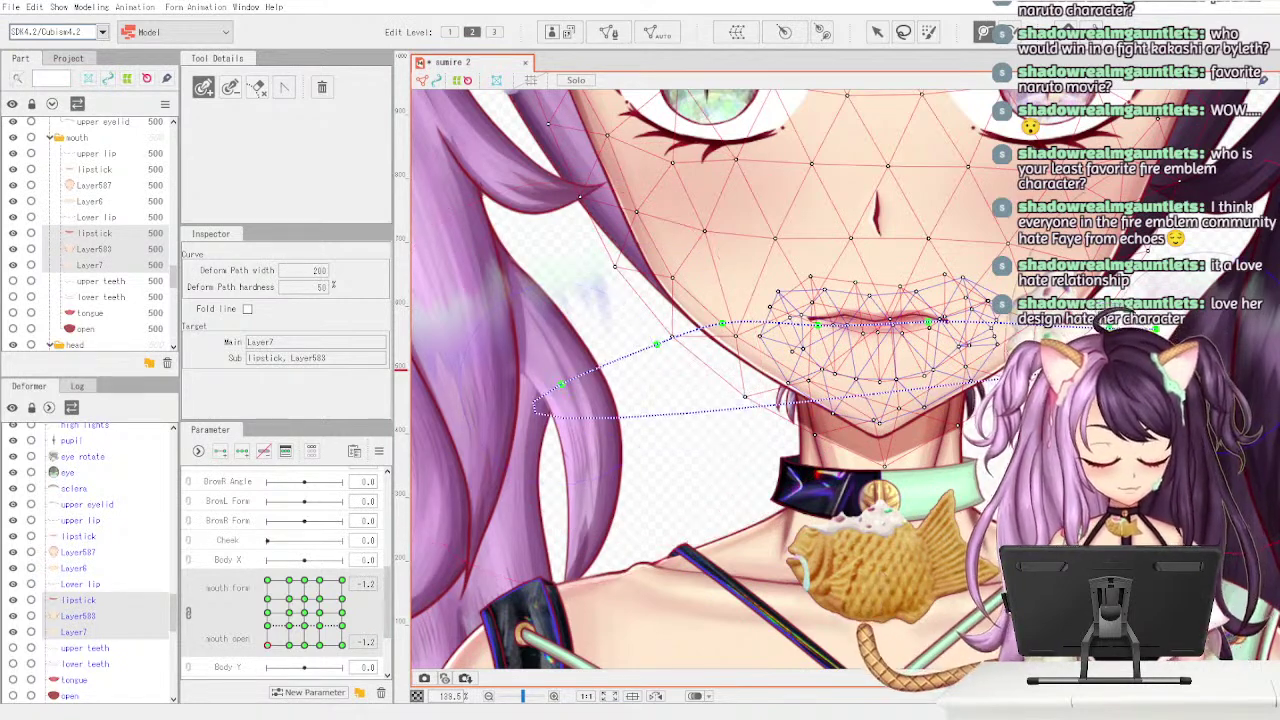
pyautogui.hotkey('ctrl', 'z')
pyautogui.moveTo(561, 384); pyautogui.dragTo(590, 398)
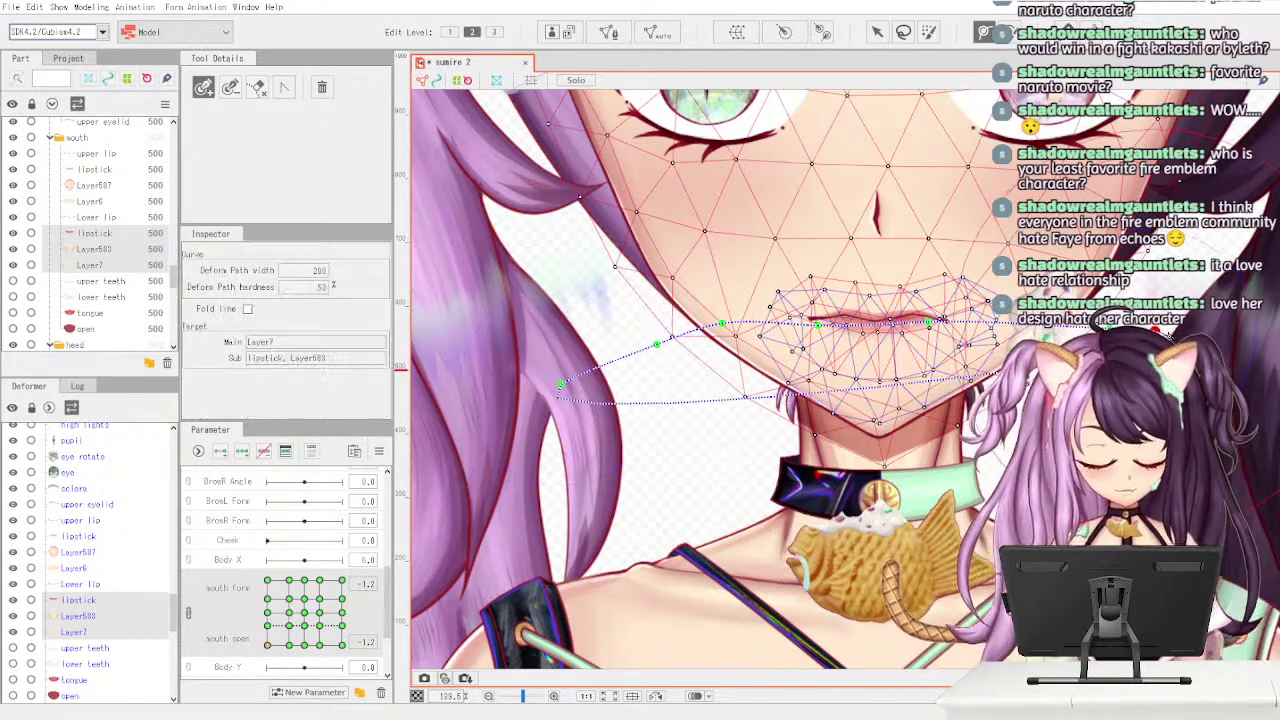
pyautogui.hotkey('ctrl', 'z')
pyautogui.click(930, 322)
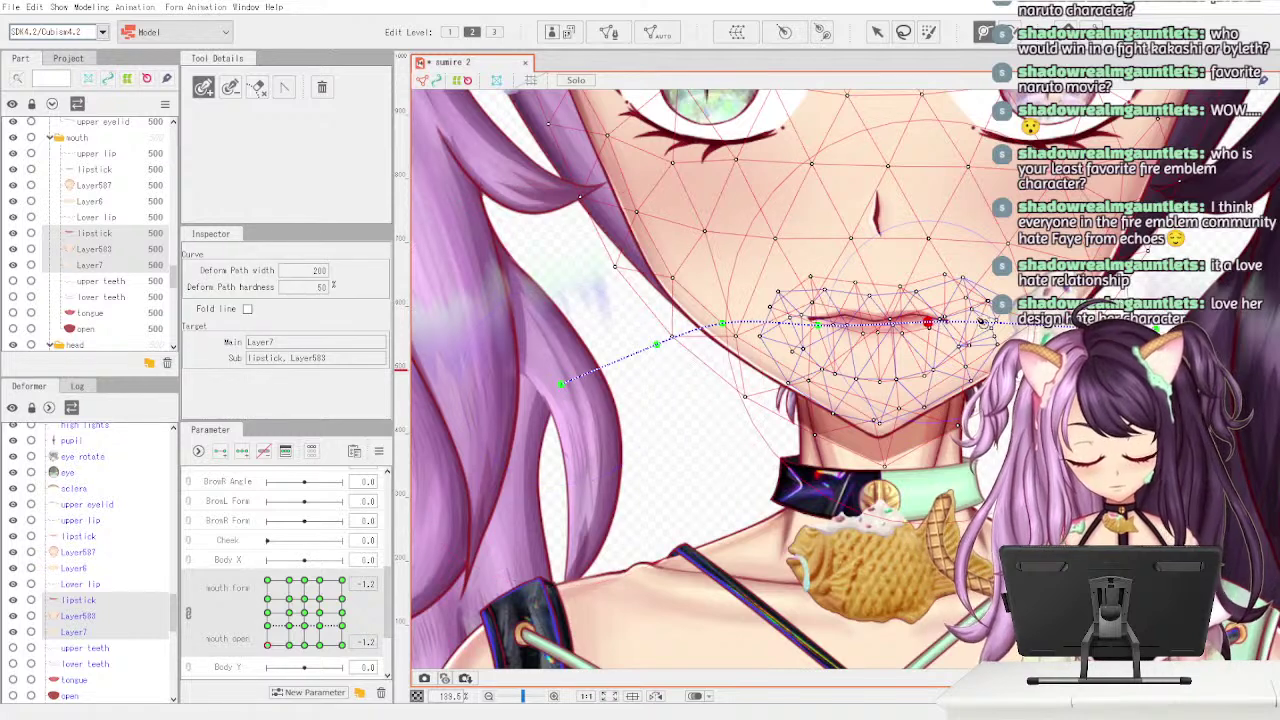
pyautogui.click(1156, 328)
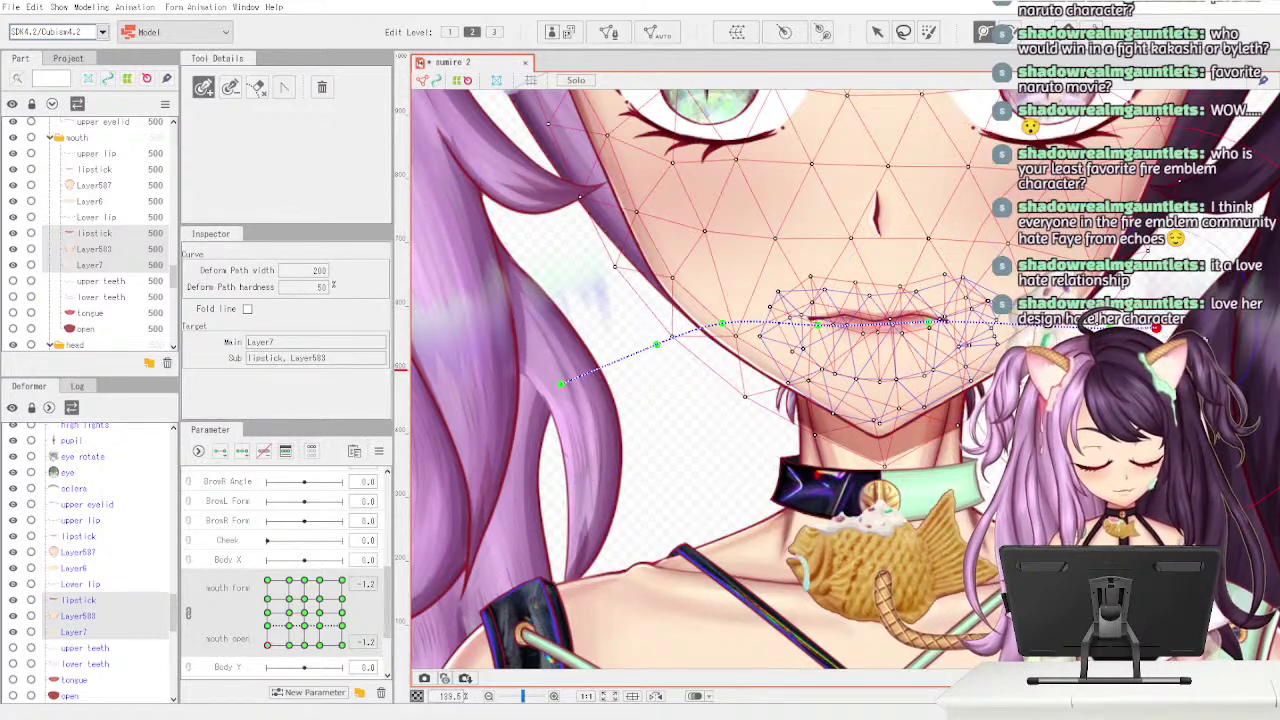
# - Select only the lower lipstick mesh and nudge its lower edge slightly upward with the deform brush
pyautogui.click(1009, 34)
pyautogui.moveTo(952, 426); pyautogui.dragTo(938, 398)
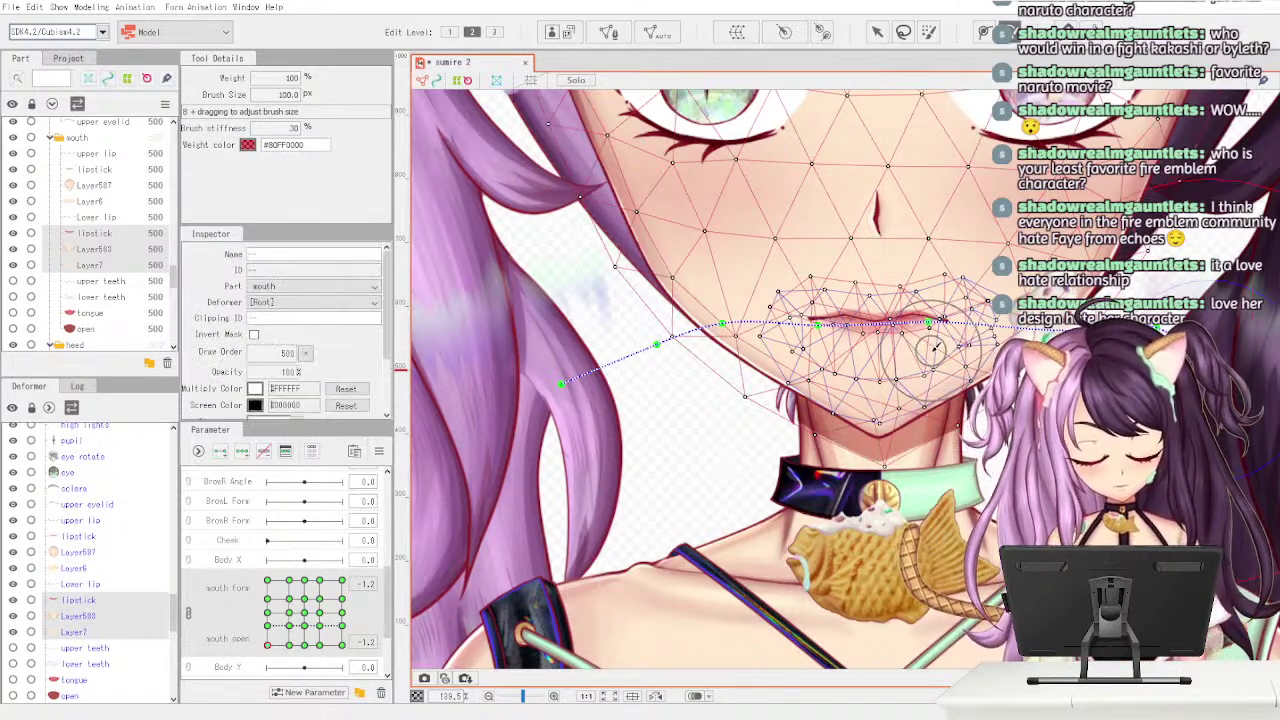
pyautogui.click(152, 266)
pyautogui.click(148, 233)
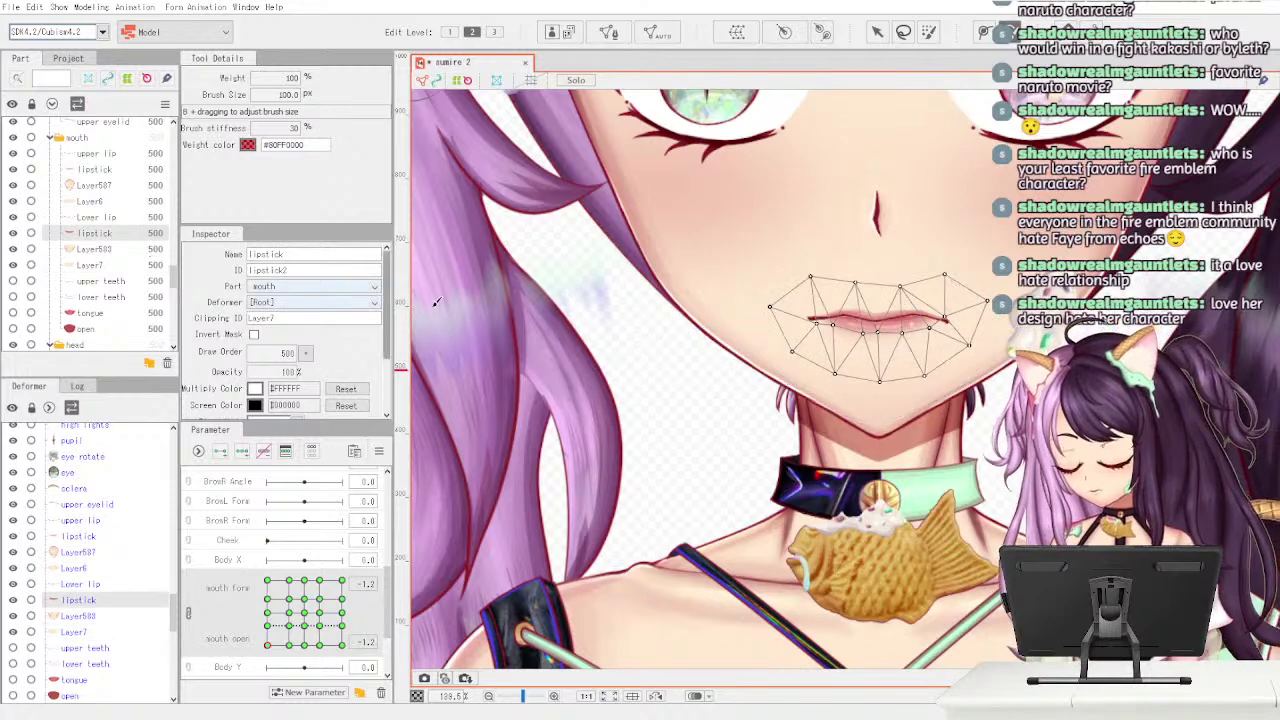
pyautogui.moveTo(930, 330)
pyautogui.mouseDown()
pyautogui.moveTo(887, 336)
pyautogui.moveTo(901, 346)
pyautogui.moveTo(883, 369)
pyautogui.moveTo(911, 355)
pyautogui.moveTo(853, 349)
pyautogui.mouseUp()
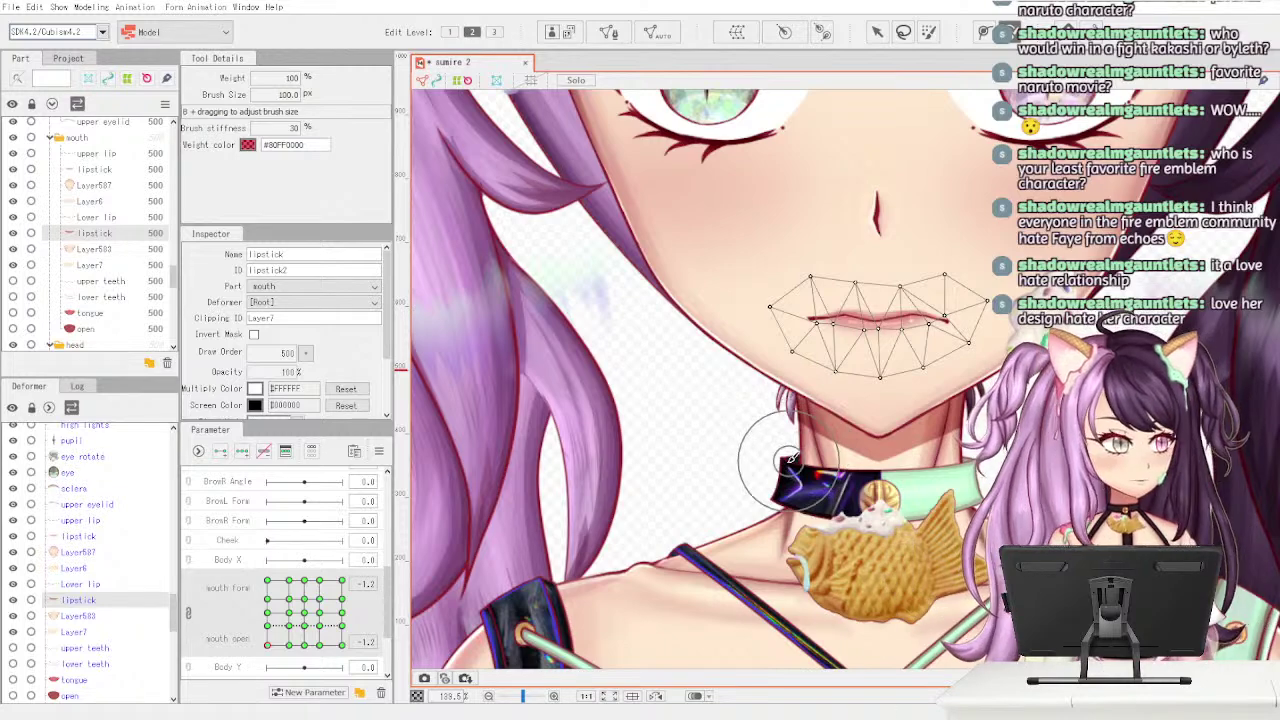
# - Use the deform brush on the upper lip mesh to lift its middle slightly and pull its left end inward and down
pyautogui.scroll(2, 750, 370)
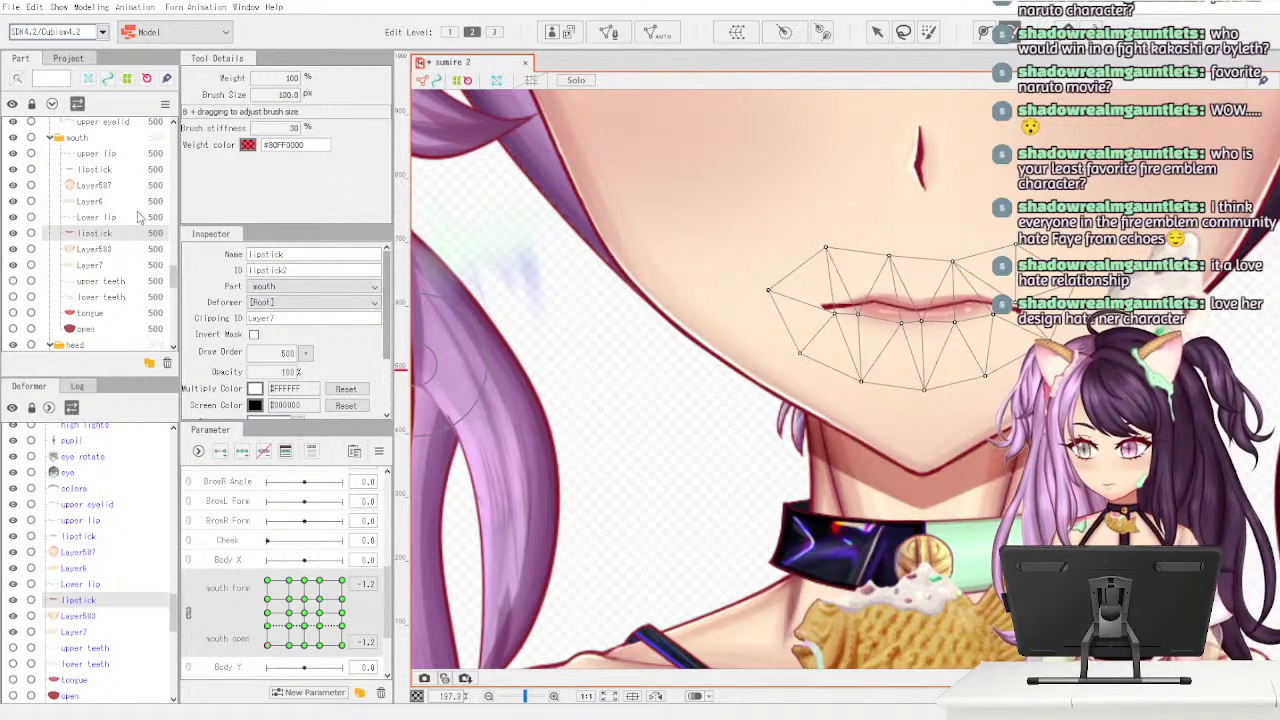
pyautogui.click(130, 155)
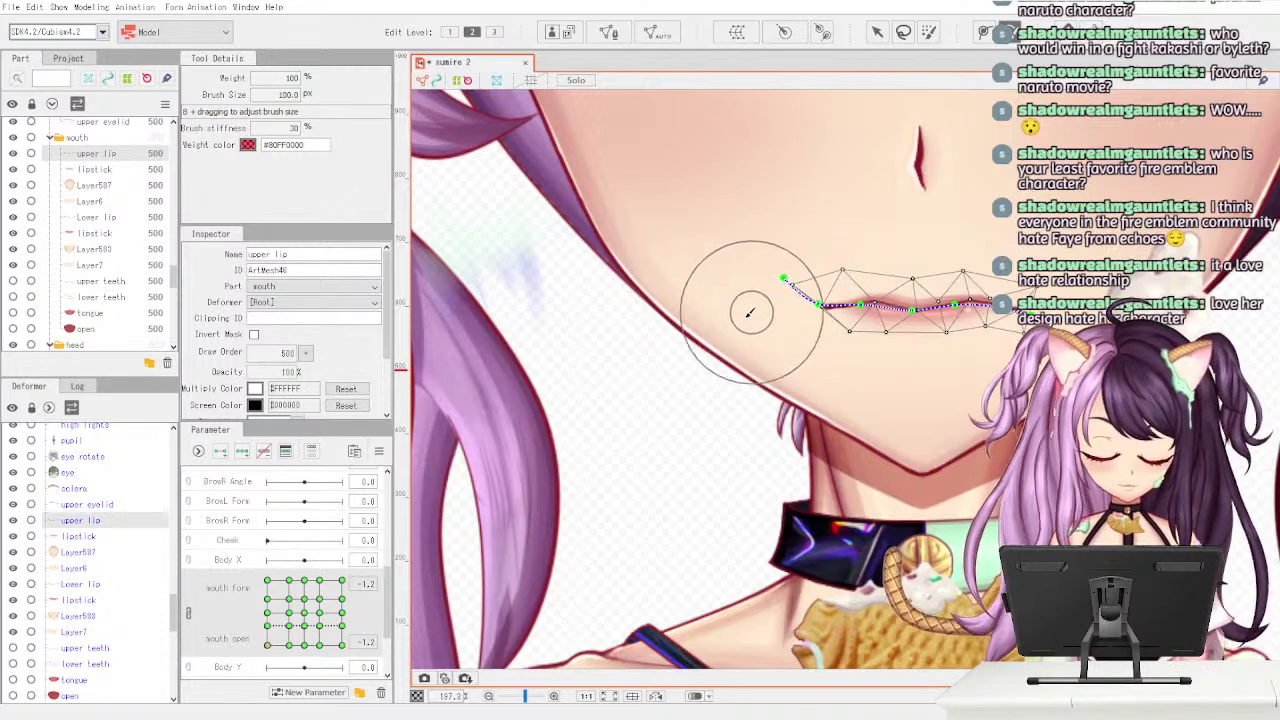
pyautogui.moveTo(925, 305)
pyautogui.mouseDown()
pyautogui.moveTo(980, 315)
pyautogui.moveTo(945, 300)
pyautogui.mouseUp()
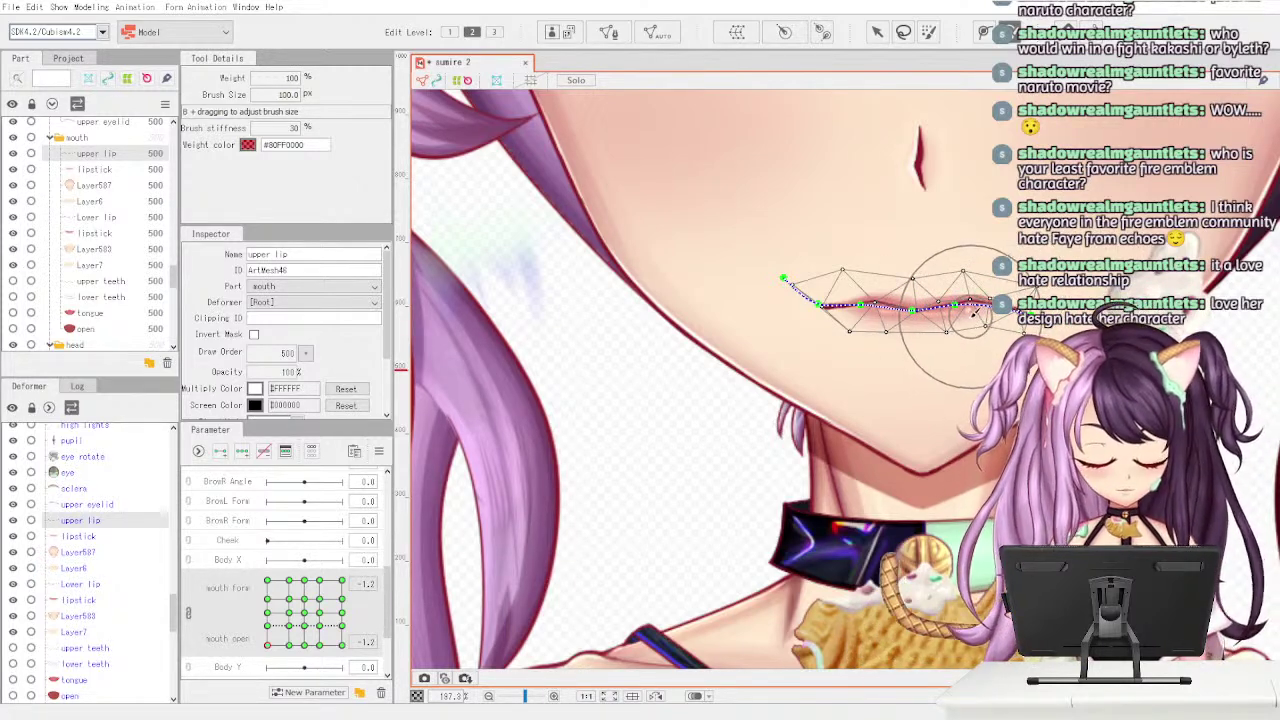
pyautogui.moveTo(973, 311); pyautogui.dragTo(966, 309)
pyautogui.moveTo(884, 312); pyautogui.dragTo(916, 303)
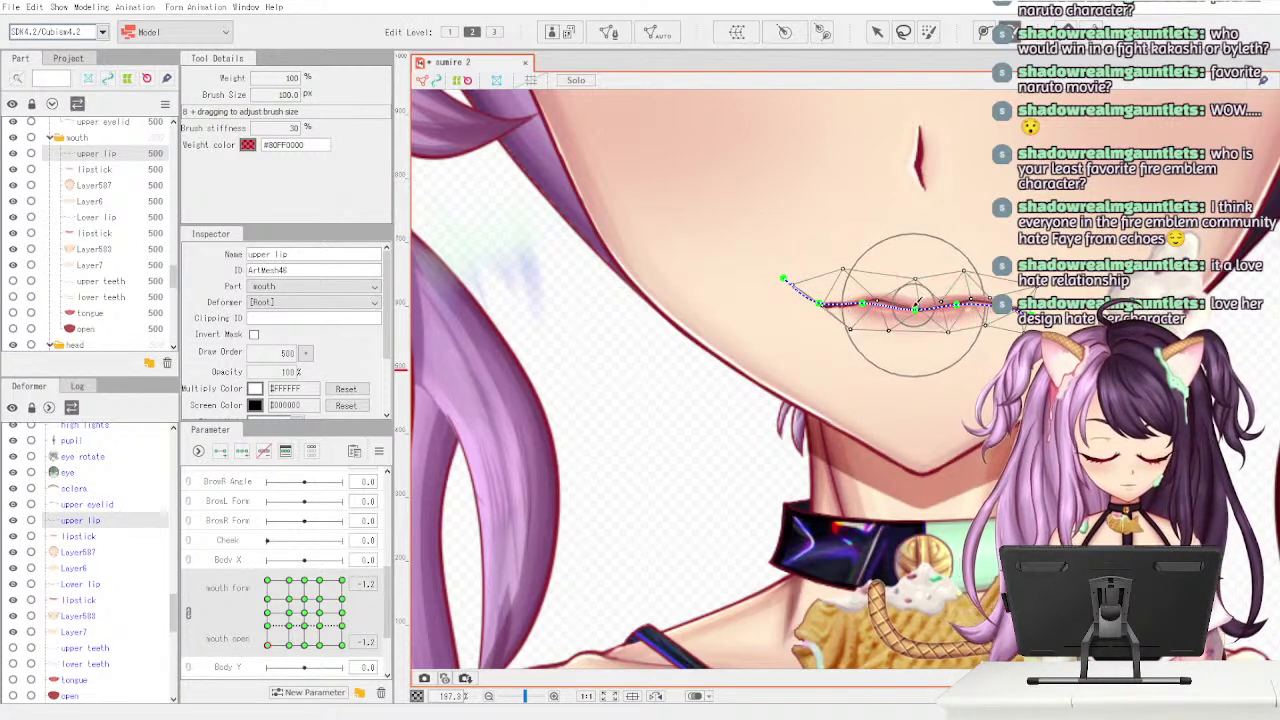
pyautogui.moveTo(795, 280); pyautogui.dragTo(783, 311)
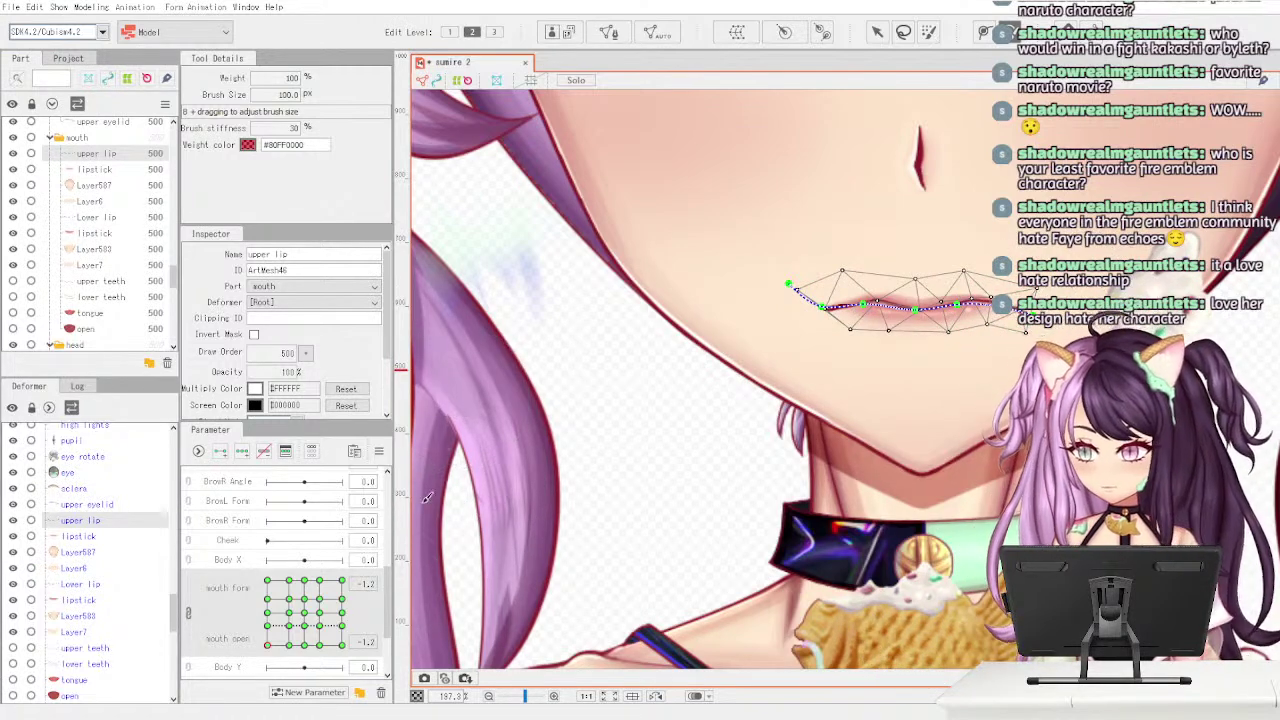
# - Inspect the closed mouth with no mesh selected, moving mouth open between -1.2 and -1.0 at mouth form -1.2
pyautogui.click(877, 32)
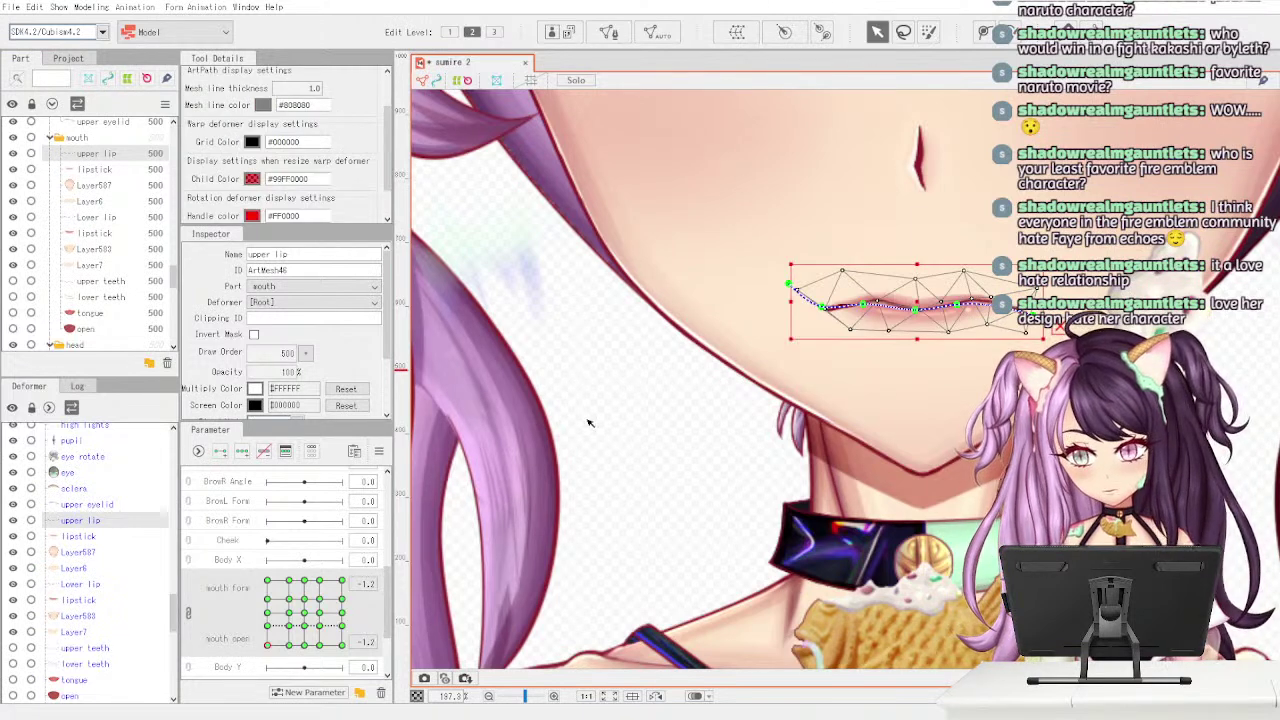
pyautogui.click(605, 405)
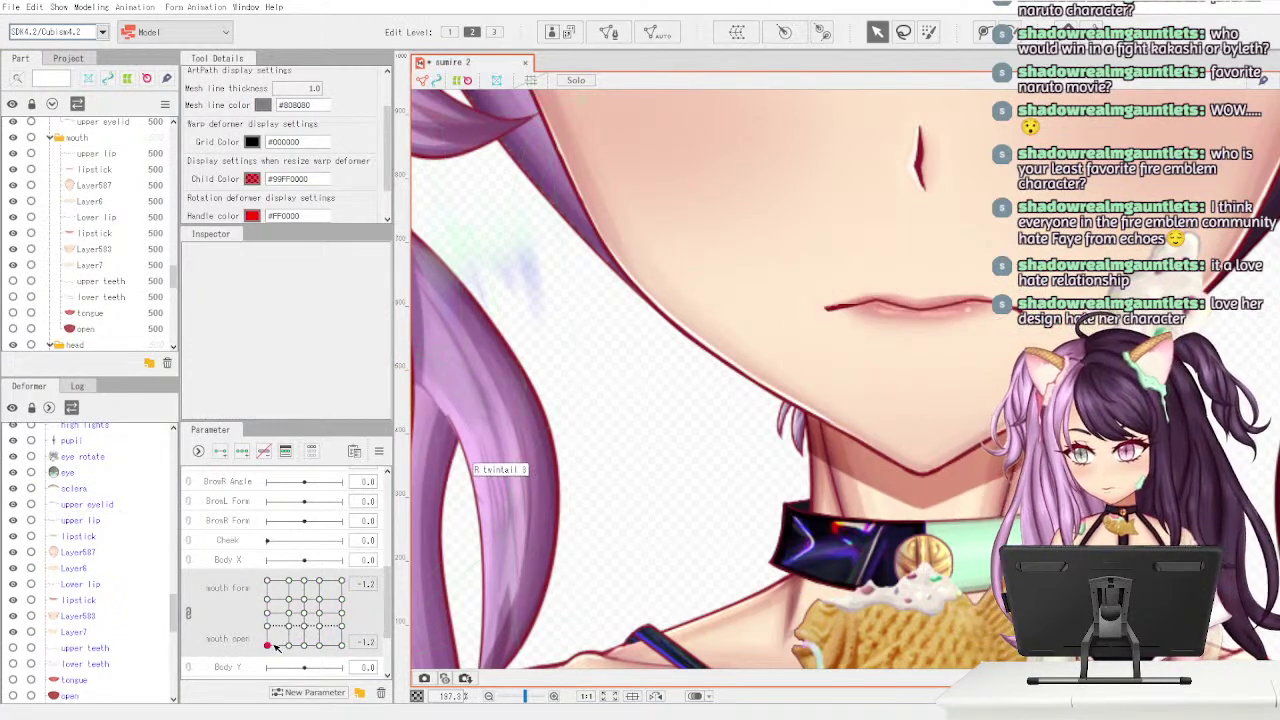
pyautogui.moveTo(279, 645)
pyautogui.mouseDown()
pyautogui.moveTo(310, 641)
pyautogui.moveTo(263, 642)
pyautogui.moveTo(305, 628)
pyautogui.moveTo(258, 644)
pyautogui.mouseUp()
pyautogui.scroll(-2, 553, 475)
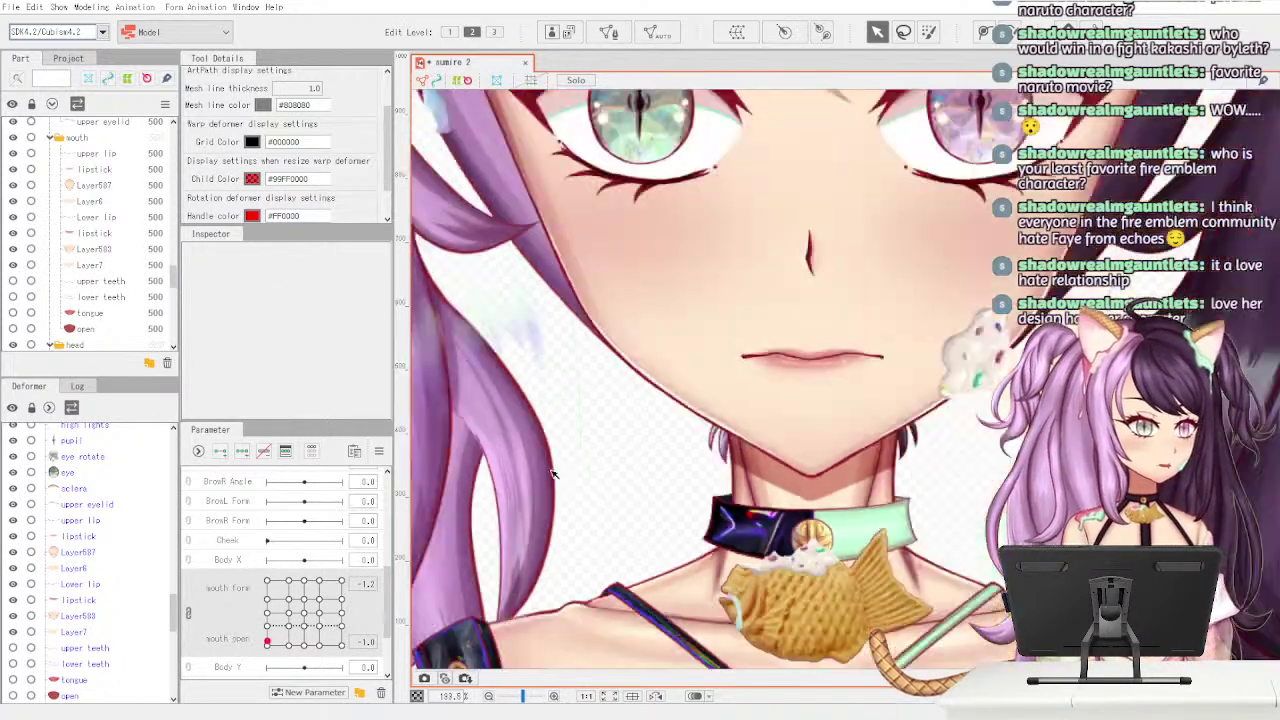
pyautogui.scroll(-2, 550, 500)
pyautogui.scroll(2, 540, 533)
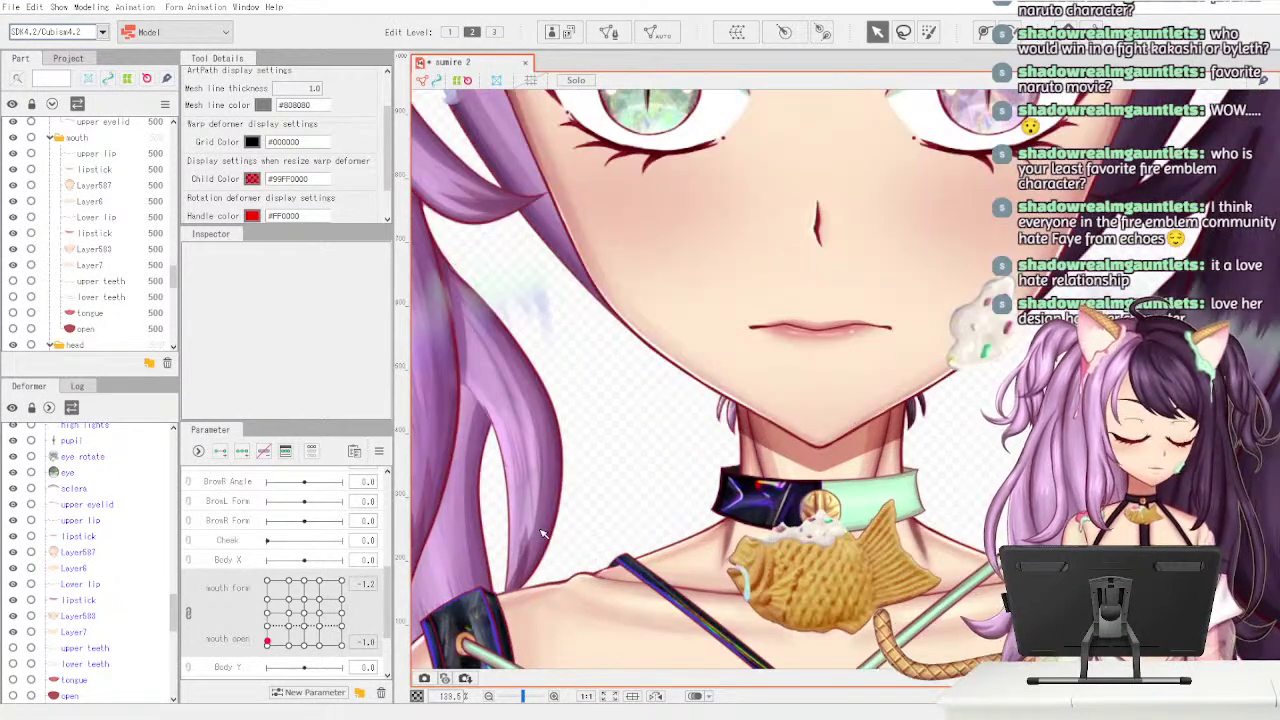
pyautogui.moveTo(272, 645); pyautogui.dragTo(243, 668)
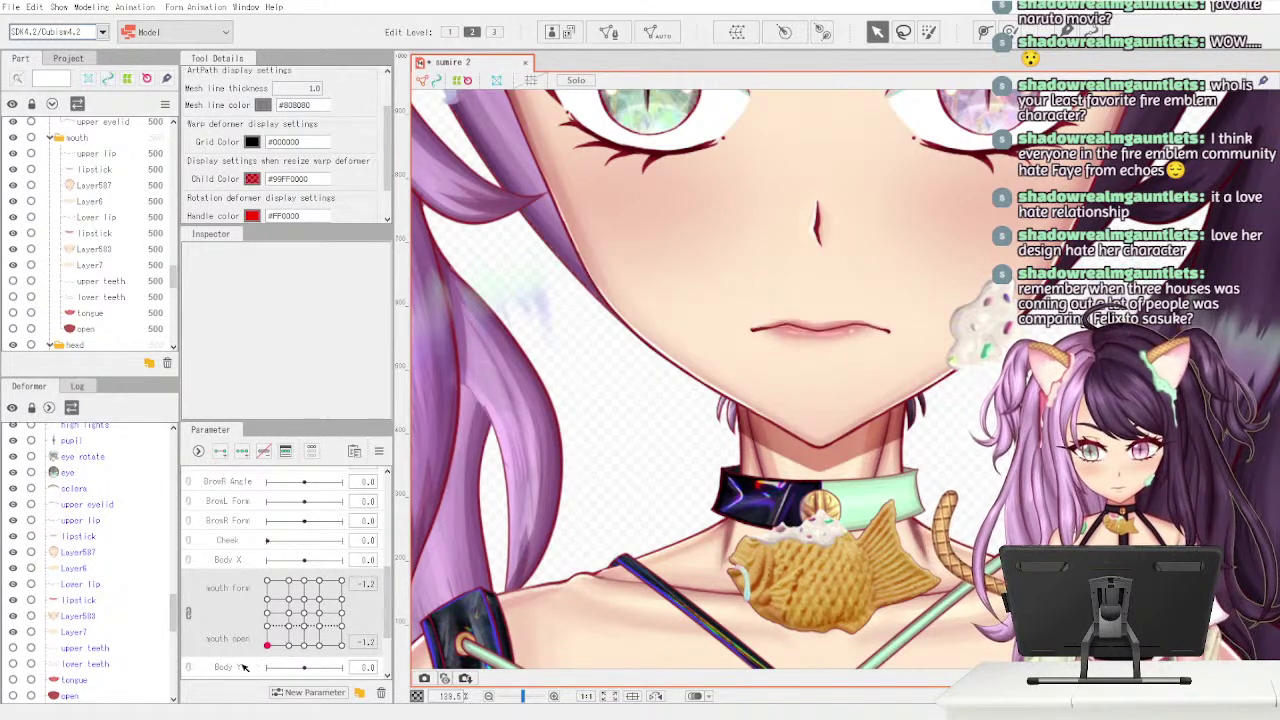
# - Save the sumire 2 model
pyautogui.click(12, 7)
pyautogui.click(100, 140)
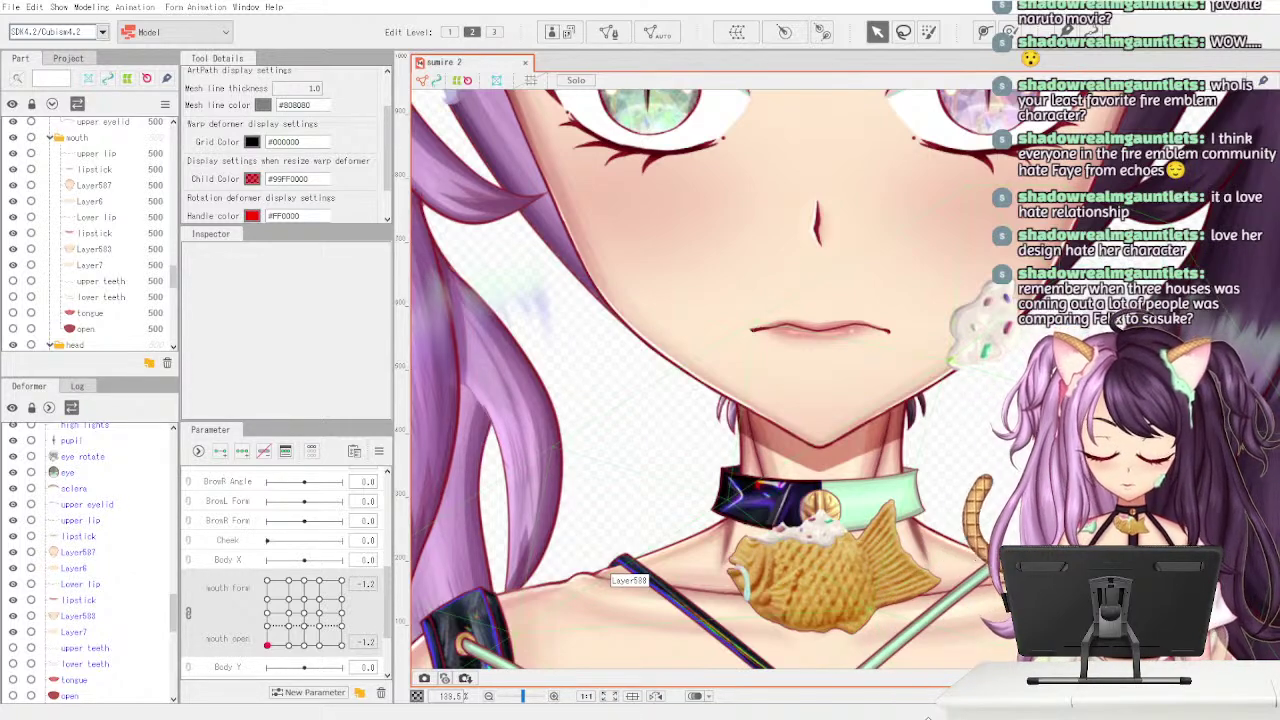
pyautogui.scroll(-2, 826, 424)
pyautogui.scroll(2, 804, 479)
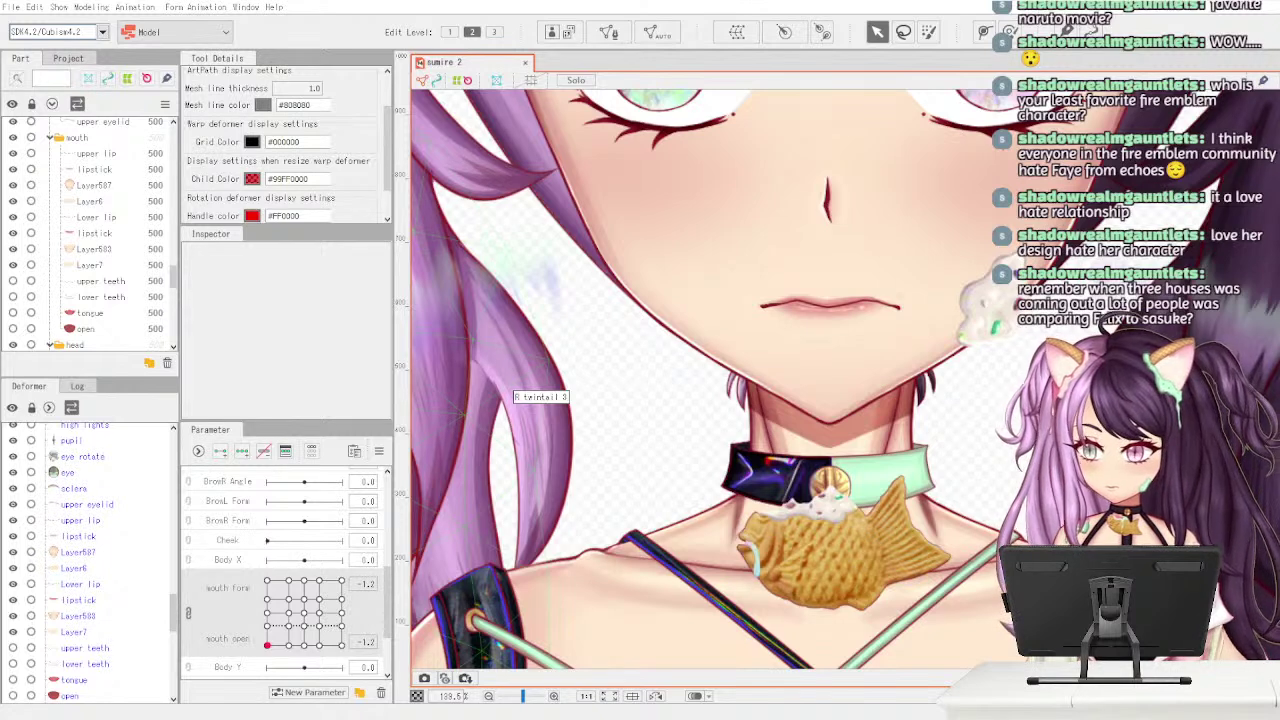
# - At mouth form -0.5 and mouth open -1.2, lower the upper lip's right end slightly with the deform brush
pyautogui.moveTo(267, 645); pyautogui.dragTo(288, 648)
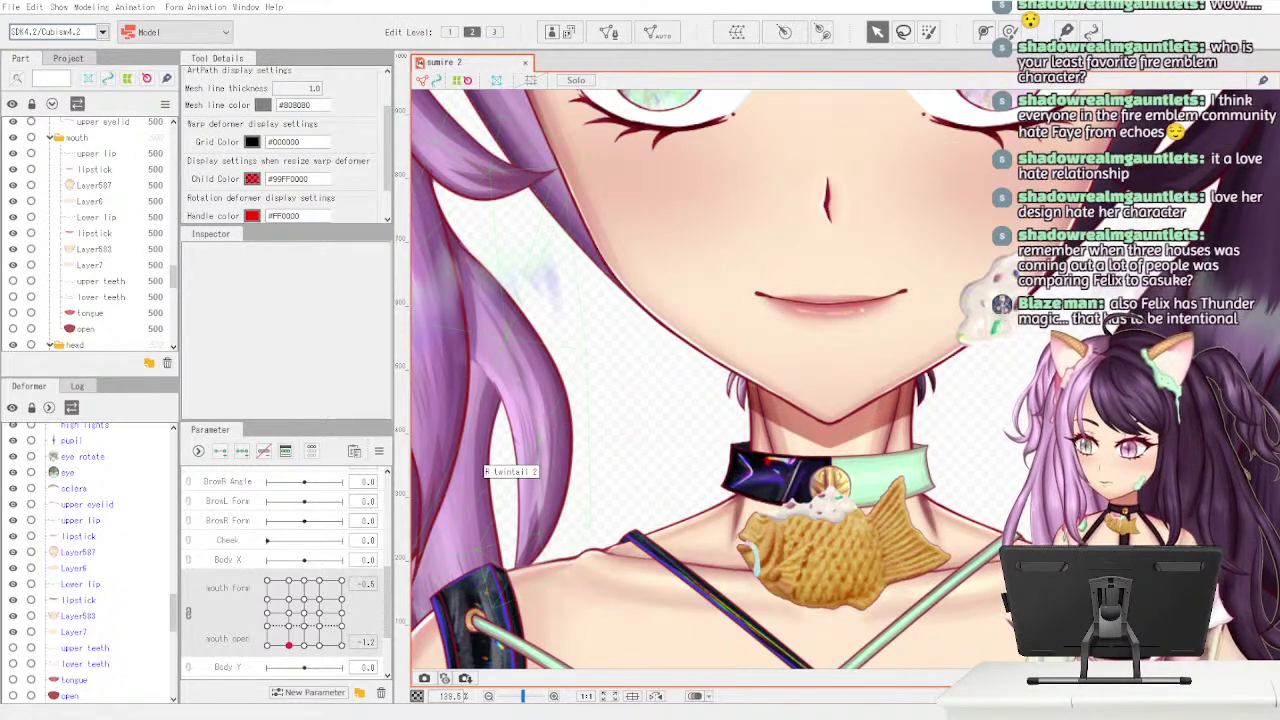
pyautogui.click(117, 167)
pyautogui.click(114, 156)
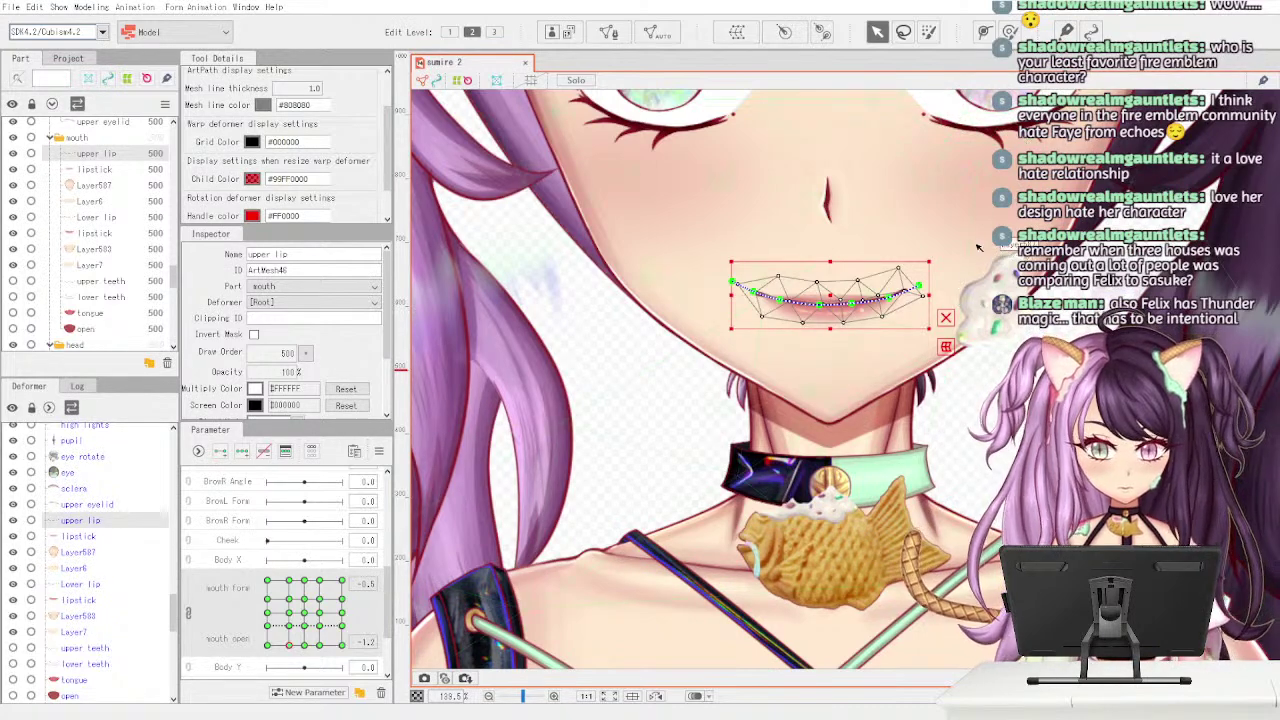
pyautogui.click(1010, 32)
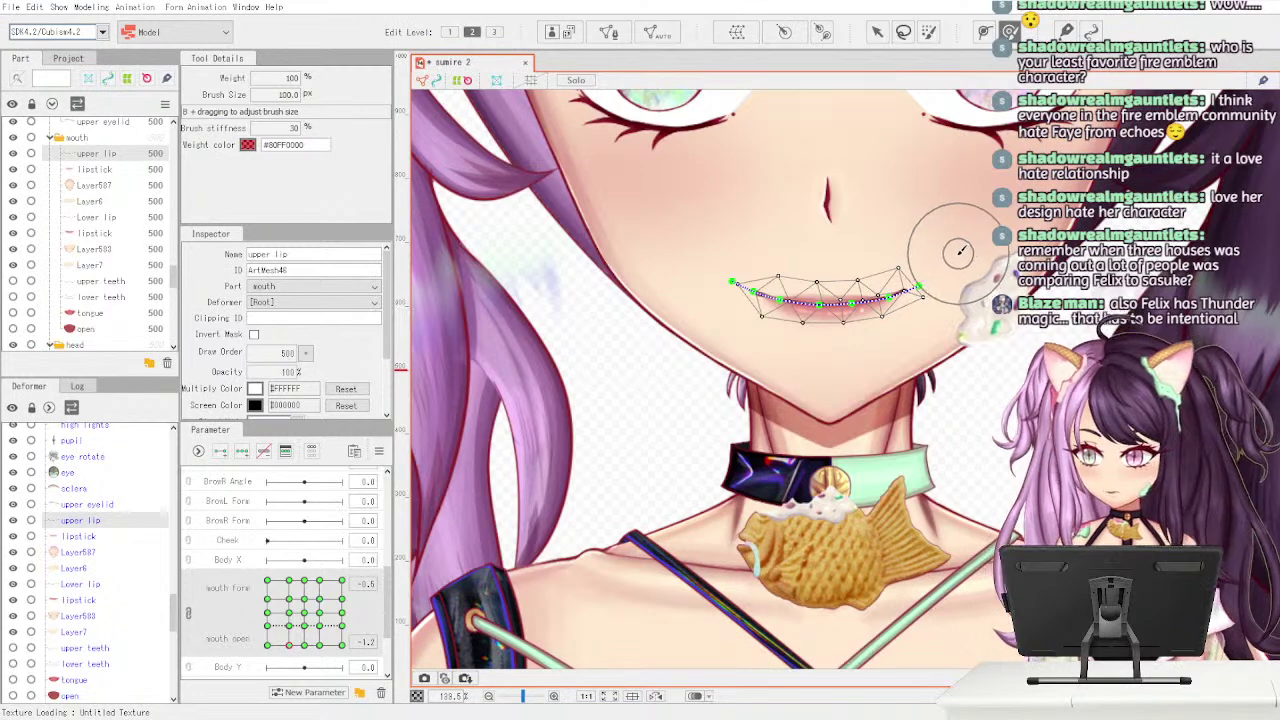
pyautogui.moveTo(959, 251)
pyautogui.mouseDown()
pyautogui.moveTo(908, 262)
pyautogui.moveTo(914, 279)
pyautogui.mouseUp()
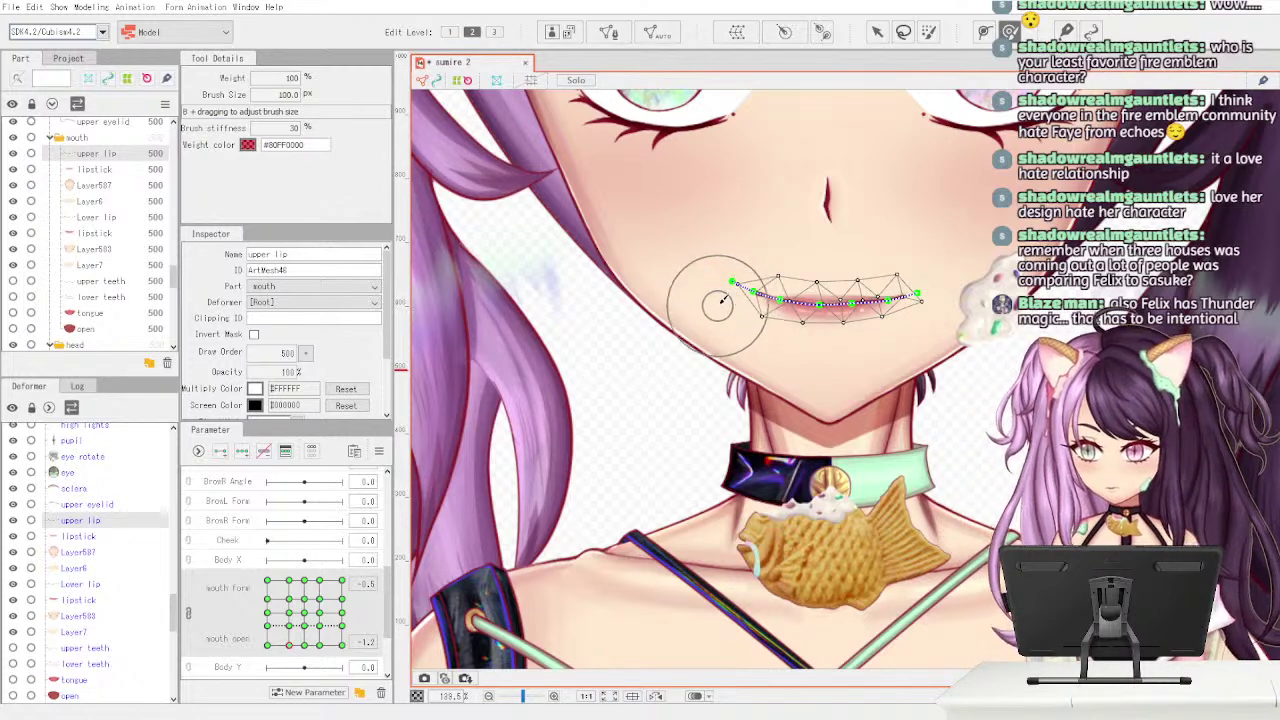
# - Try pulling the upper lip's left end well inward at mouth form -0.5, comparing it with mouth form 0.0 and 0.5
pyautogui.moveTo(726, 280); pyautogui.dragTo(741, 289)
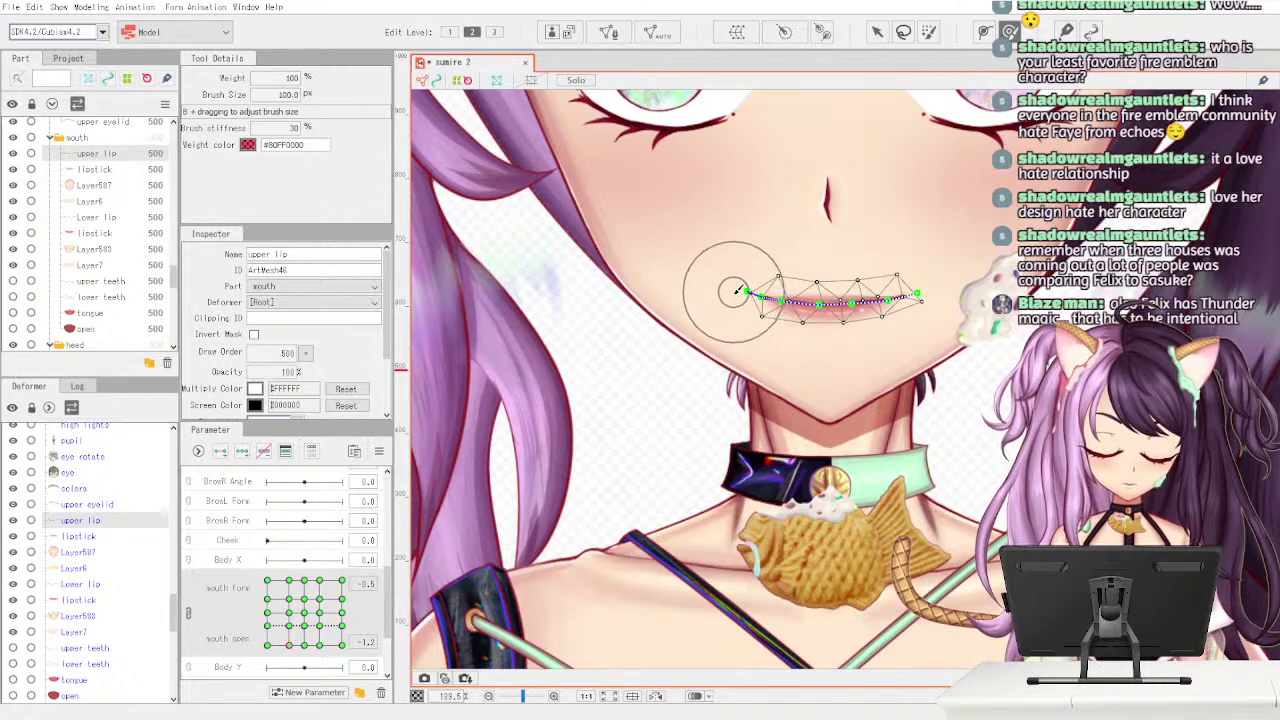
pyautogui.moveTo(286, 648)
pyautogui.mouseDown()
pyautogui.moveTo(313, 643)
pyautogui.moveTo(261, 662)
pyautogui.moveTo(288, 673)
pyautogui.mouseUp()
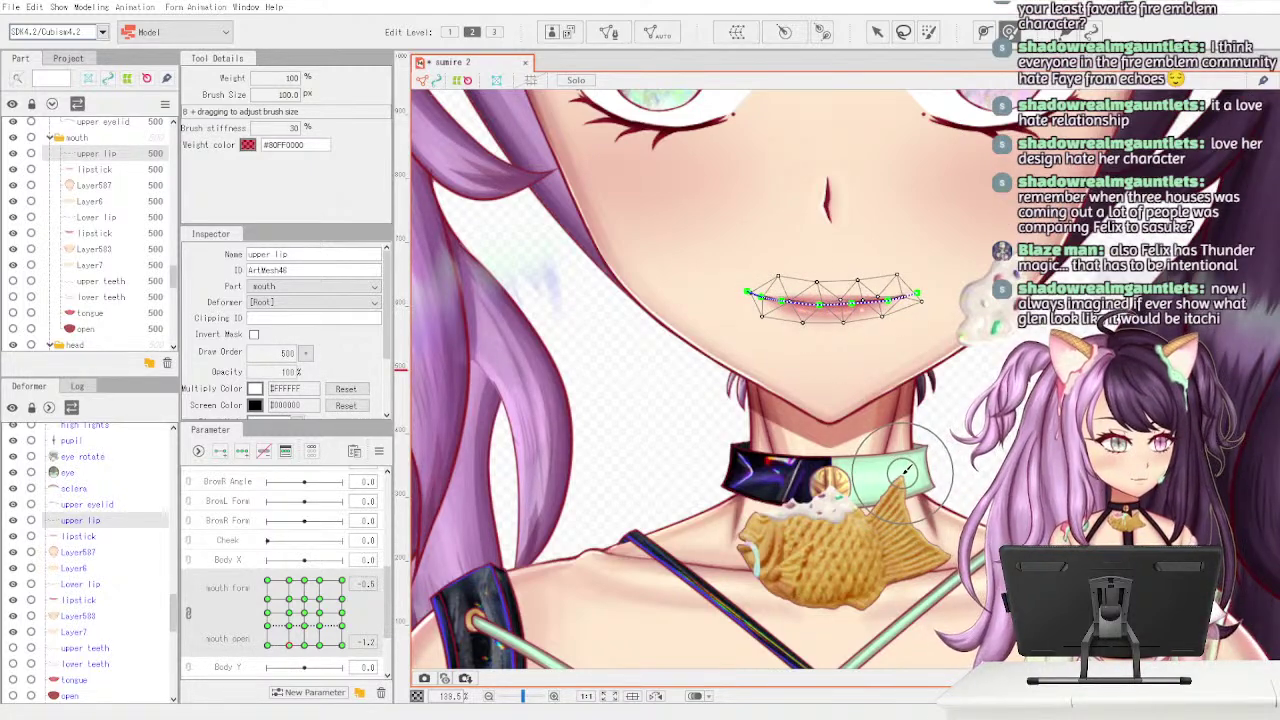
pyautogui.click(304, 644)
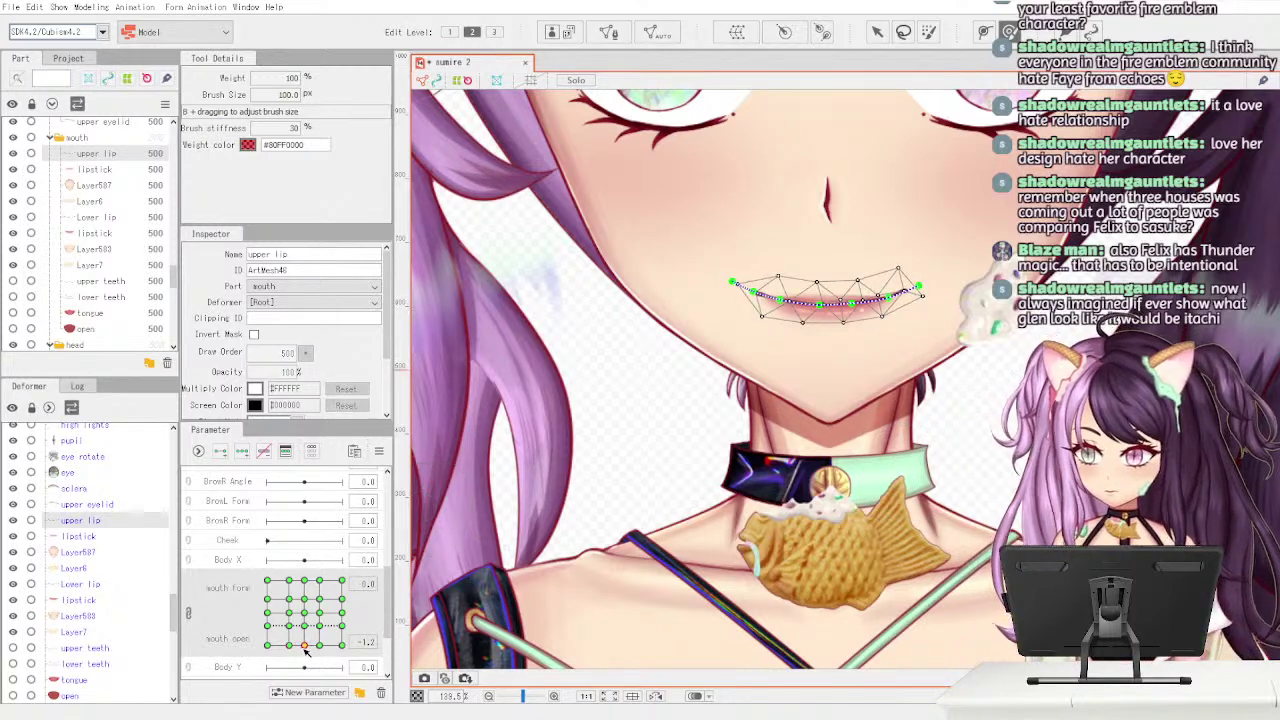
pyautogui.click(289, 644)
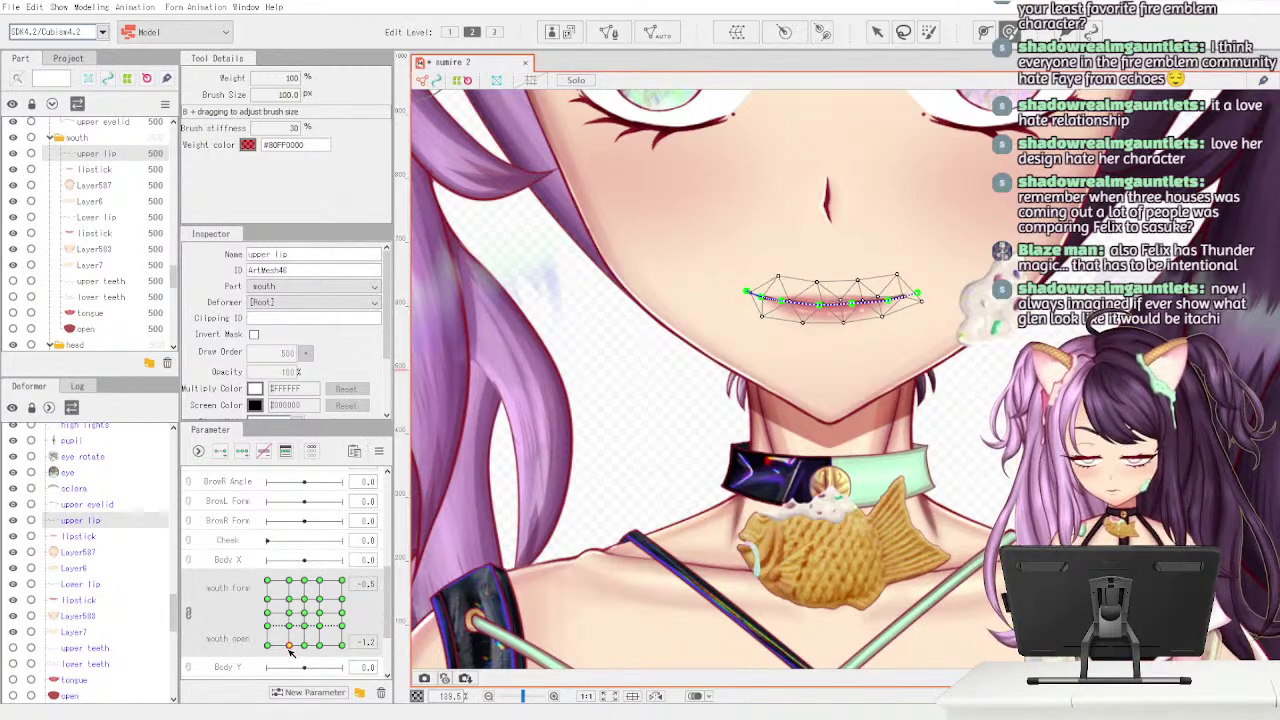
pyautogui.click(304, 645)
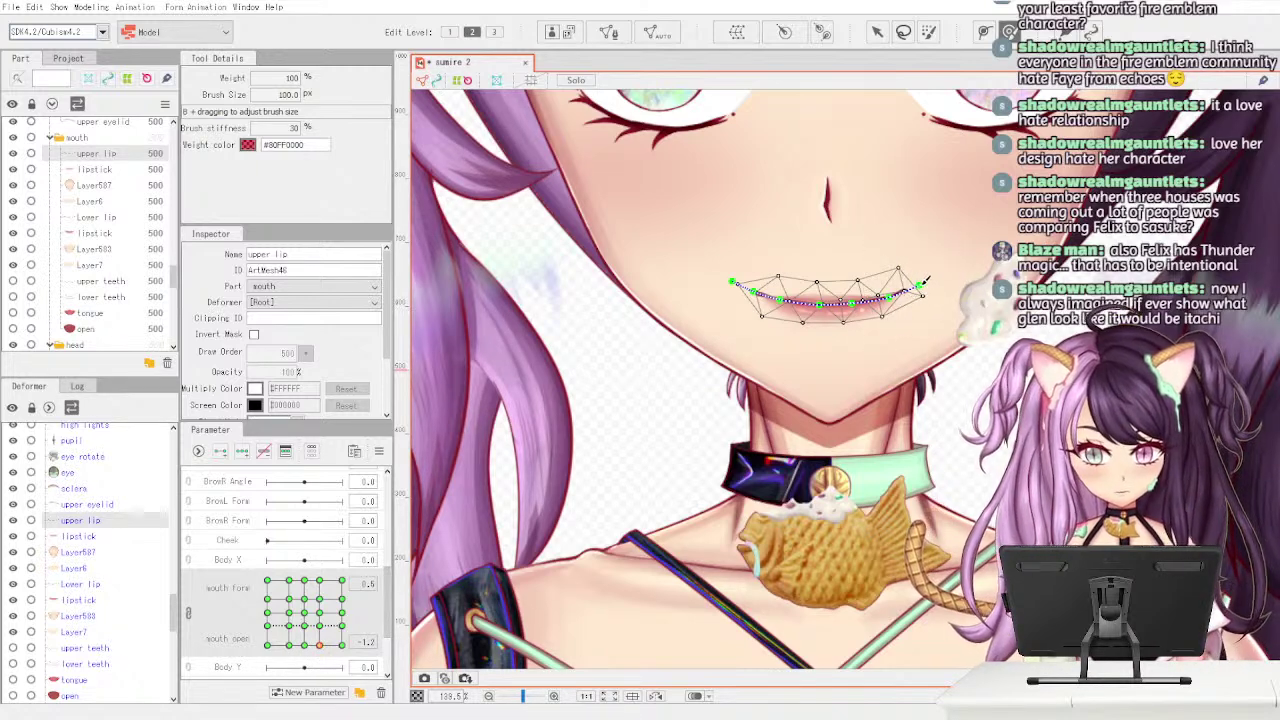
pyautogui.moveTo(919, 286); pyautogui.dragTo(917, 294)
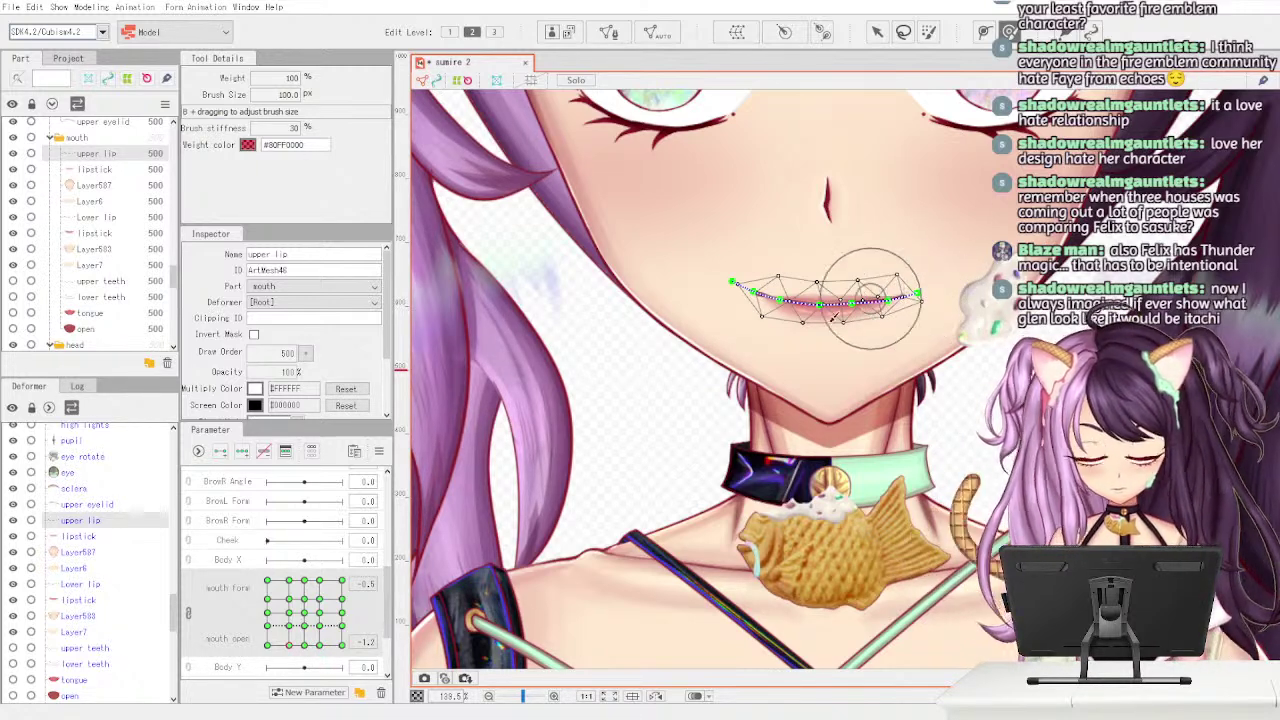
# - Lower the upper lip's left end slightly at mouth form -0.5 and compare the shape with mouth form 0.5
pyautogui.click(310, 645)
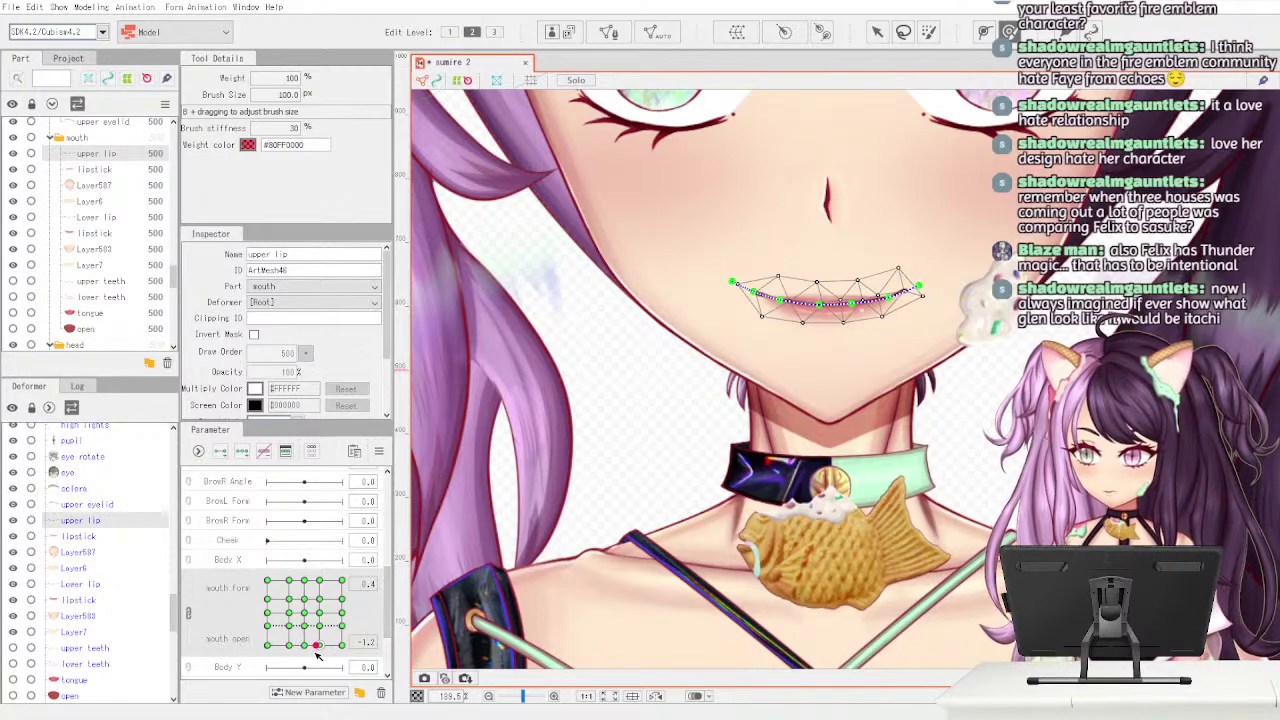
pyautogui.moveTo(320, 656); pyautogui.dragTo(291, 665)
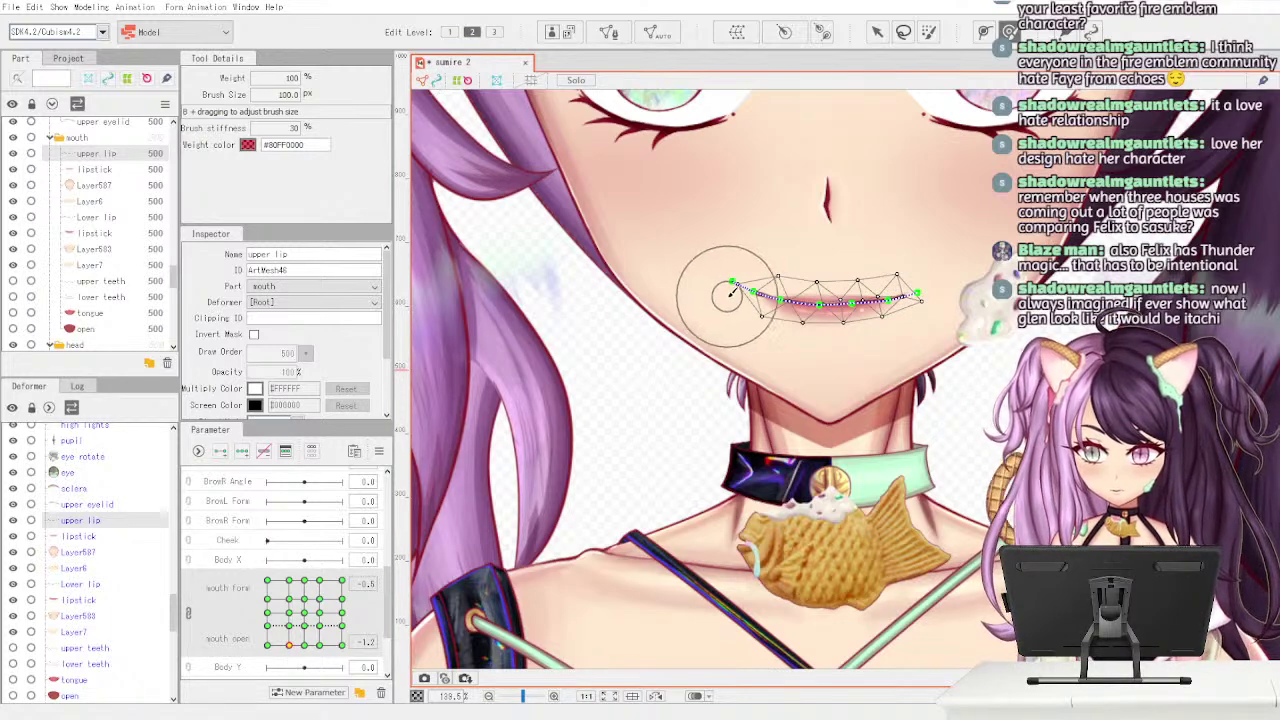
pyautogui.moveTo(742, 285); pyautogui.dragTo(748, 293)
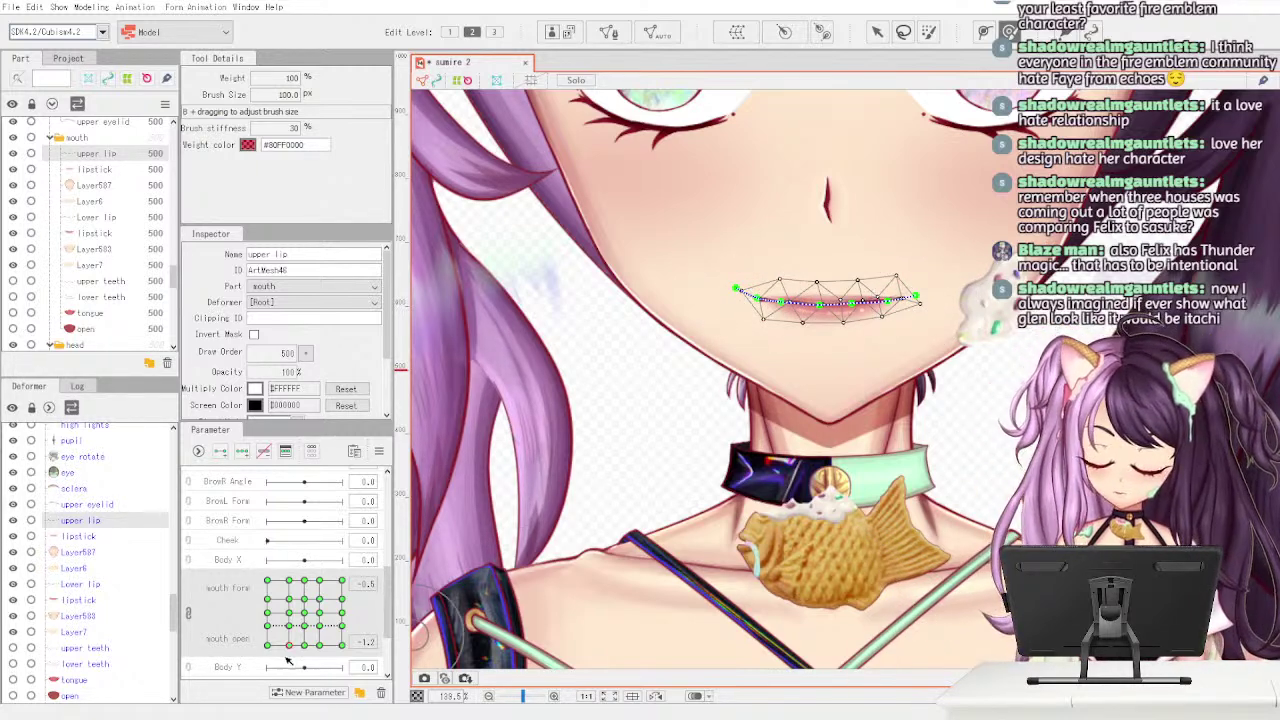
pyautogui.moveTo(292, 645); pyautogui.dragTo(304, 645)
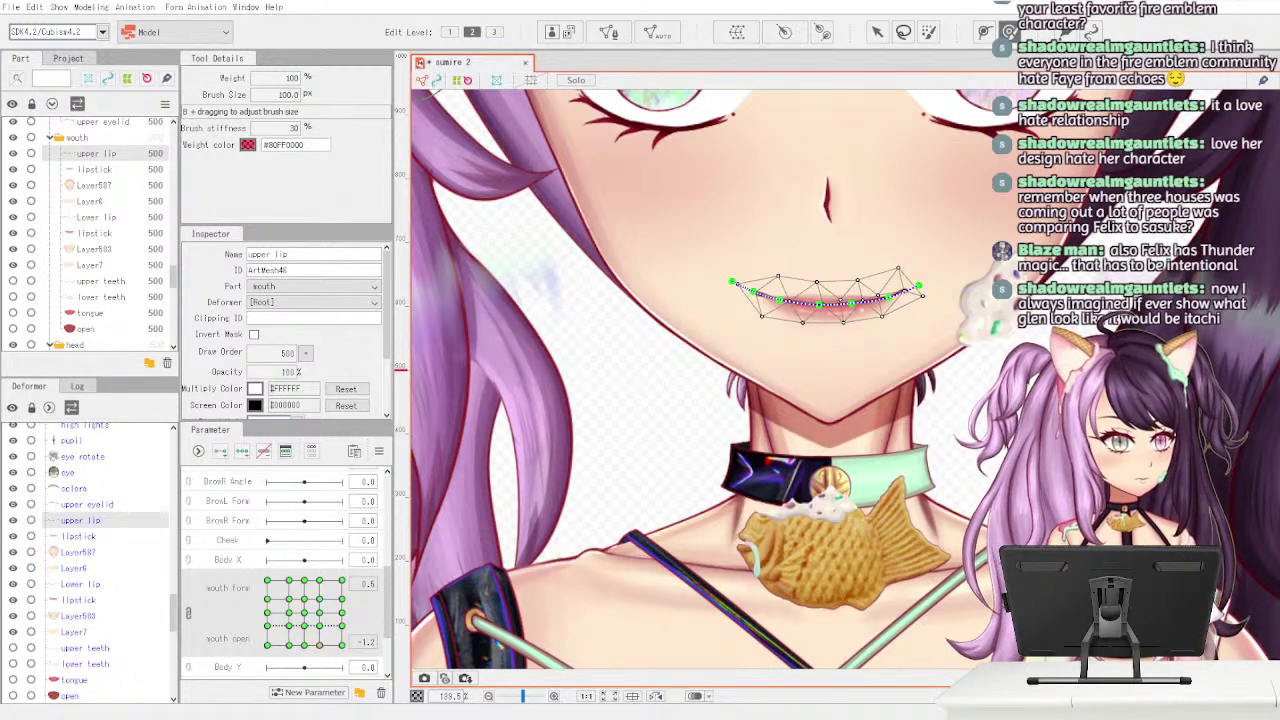
# - At mouth open -1.2, pull both ends of the upper lip slightly outward and up at mouth form 0.5 and 1.2
pyautogui.moveTo(925, 281); pyautogui.dragTo(918, 283)
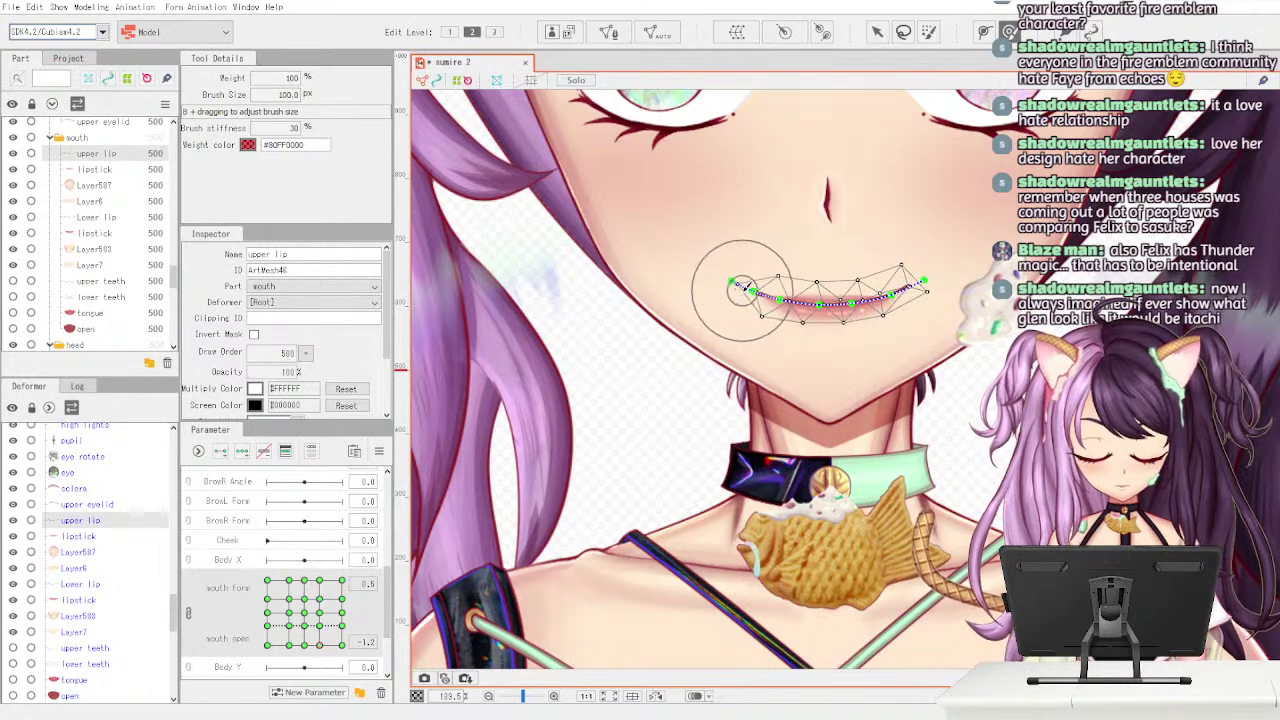
pyautogui.moveTo(742, 288); pyautogui.dragTo(736, 285)
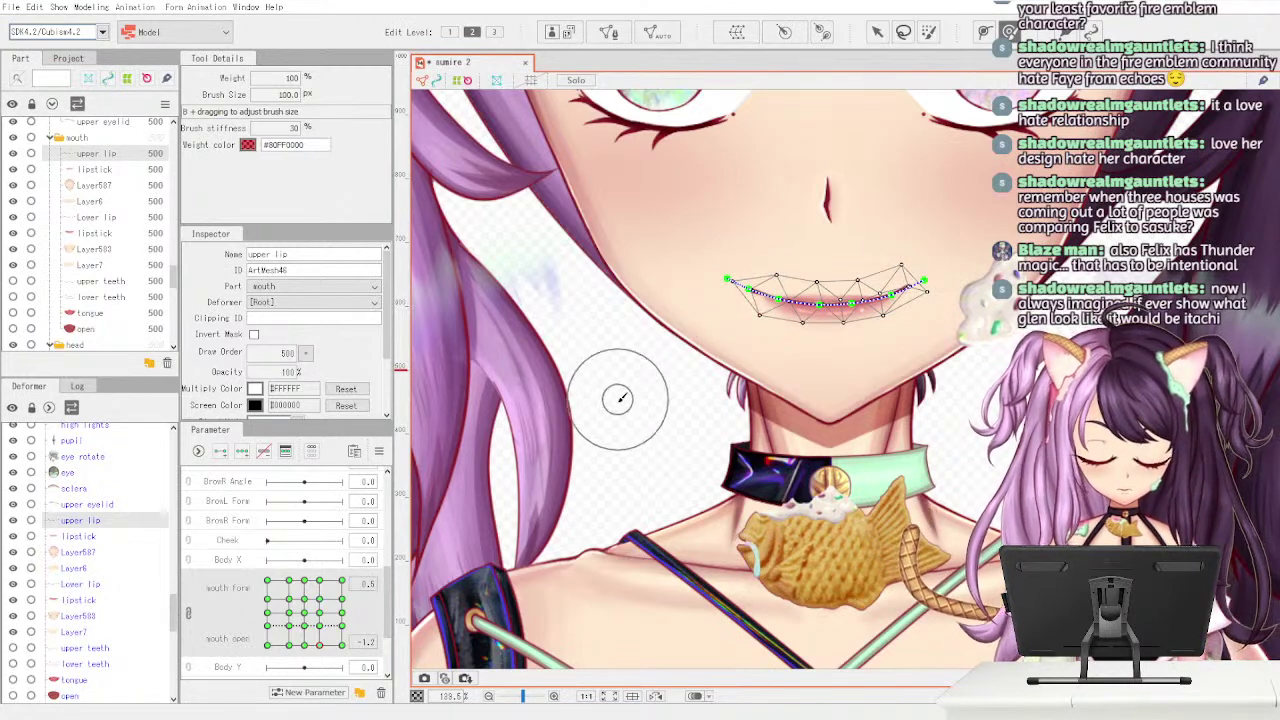
pyautogui.moveTo(319, 647); pyautogui.dragTo(342, 646)
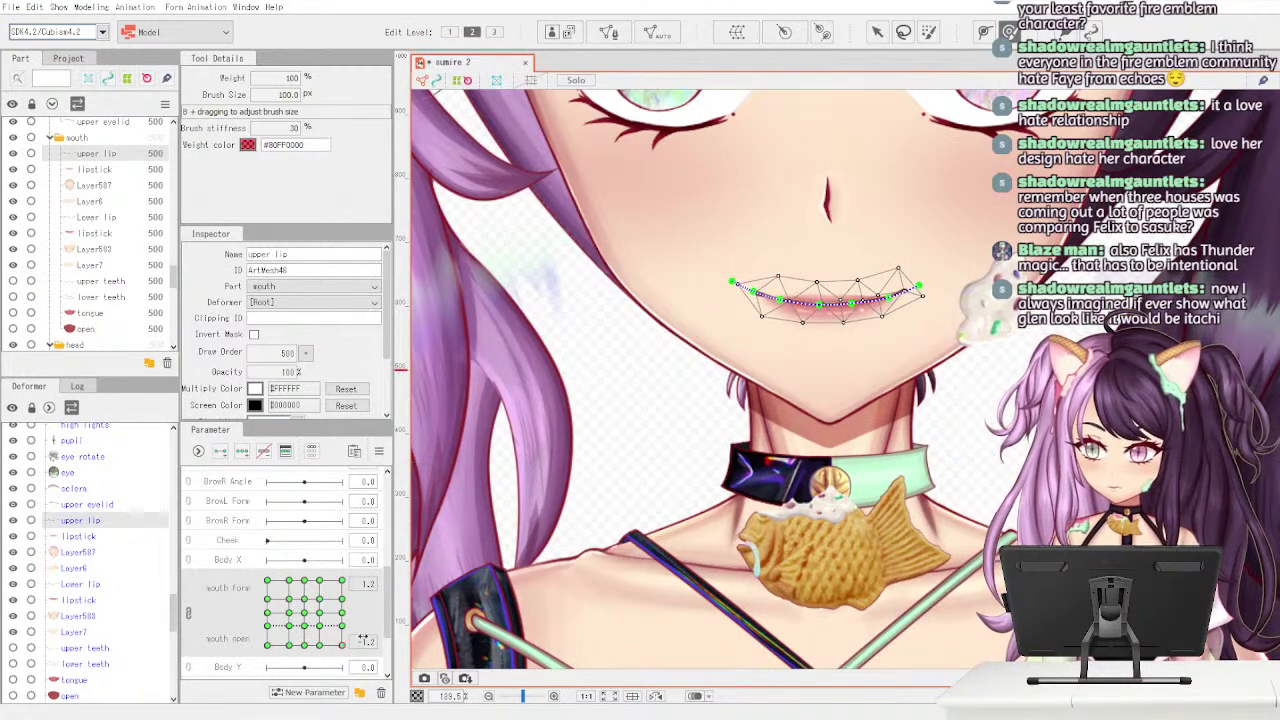
pyautogui.moveTo(920, 289); pyautogui.dragTo(914, 286)
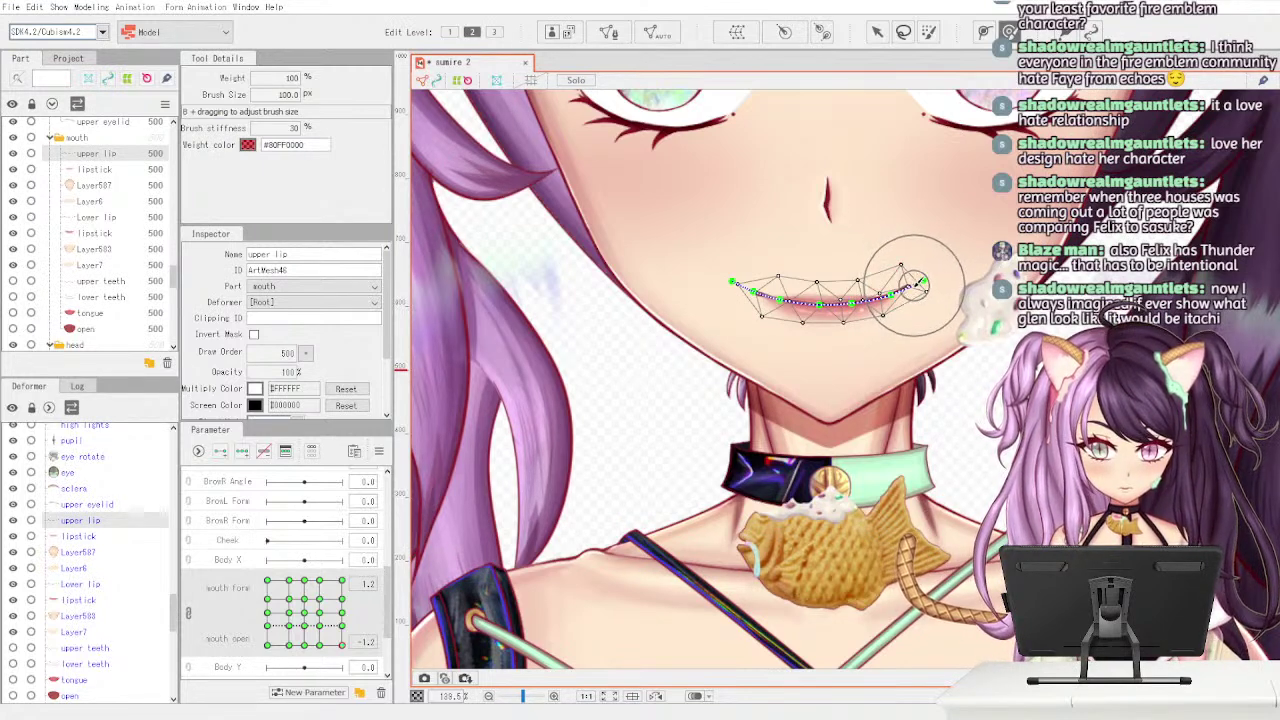
pyautogui.moveTo(742, 290)
pyautogui.mouseDown()
pyautogui.moveTo(745, 279)
pyautogui.moveTo(737, 288)
pyautogui.mouseUp()
pyautogui.hotkey('ctrl', 'z')
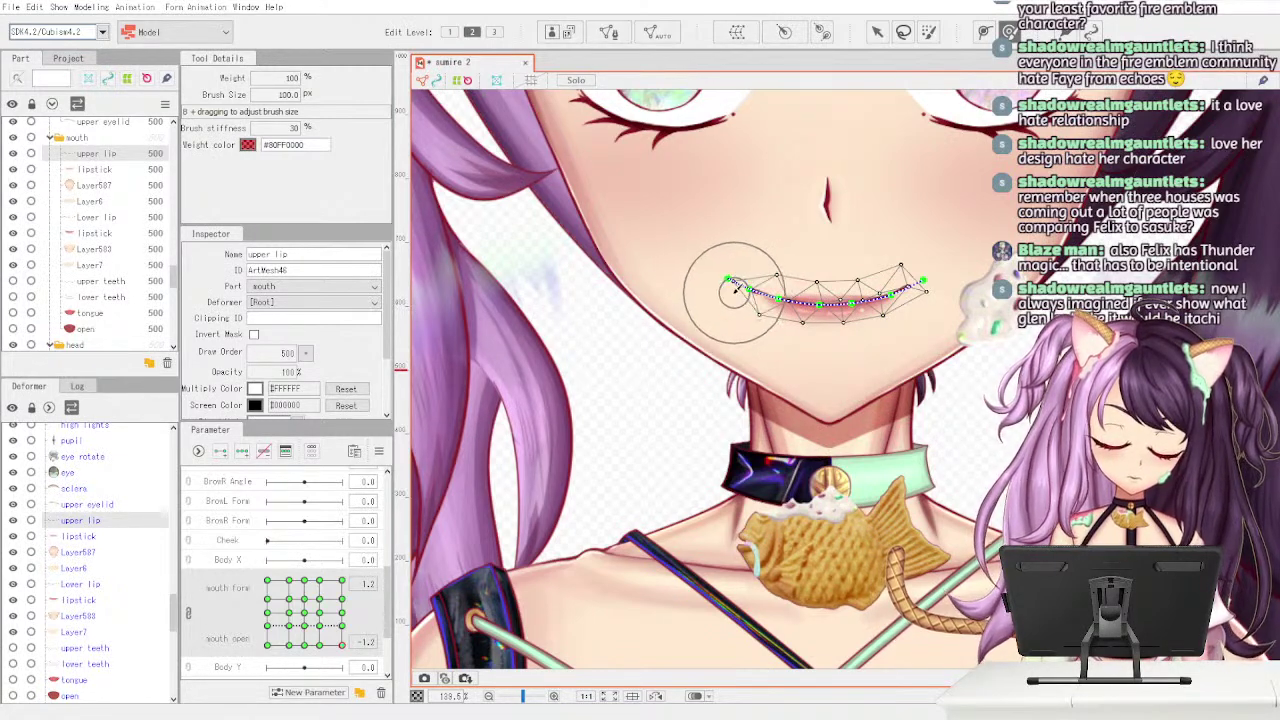
# - At mouth form 1.2 and mouth open -1.2, shift the lower lipstick mesh outward near both mouth corners and touch up Layer7's right side
pyautogui.click(130, 236)
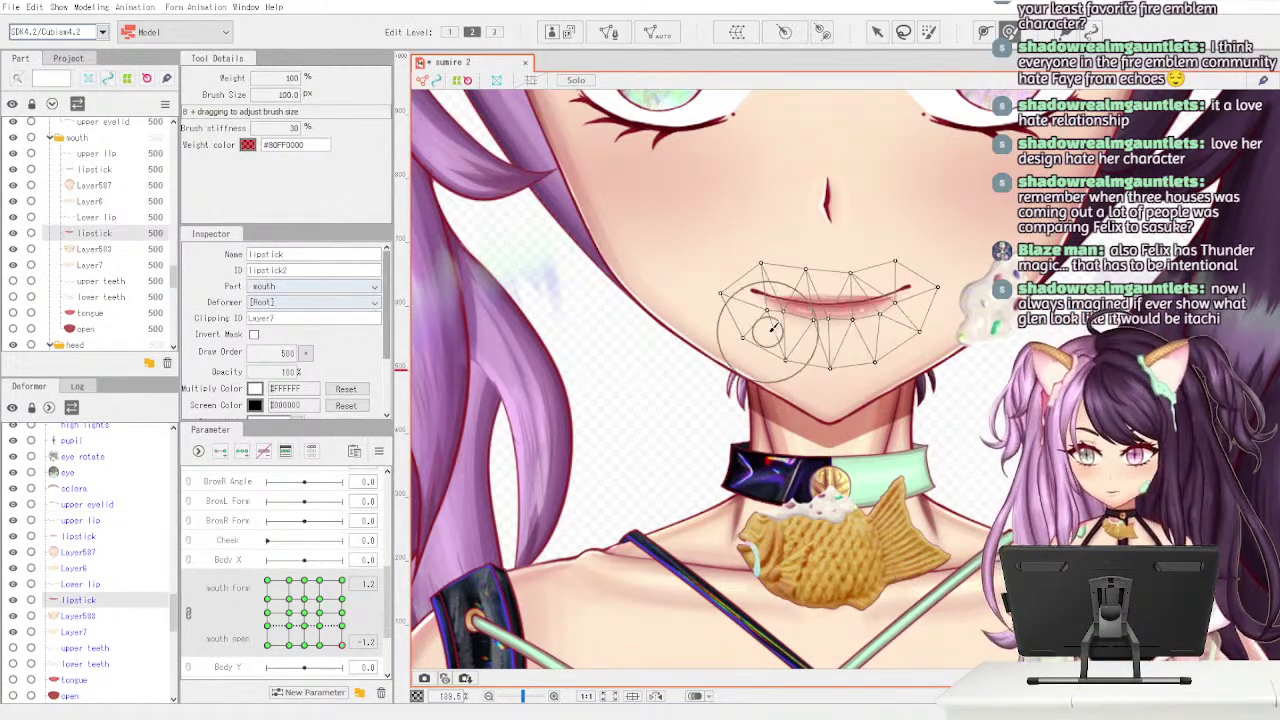
pyautogui.moveTo(740, 340); pyautogui.dragTo(767, 318)
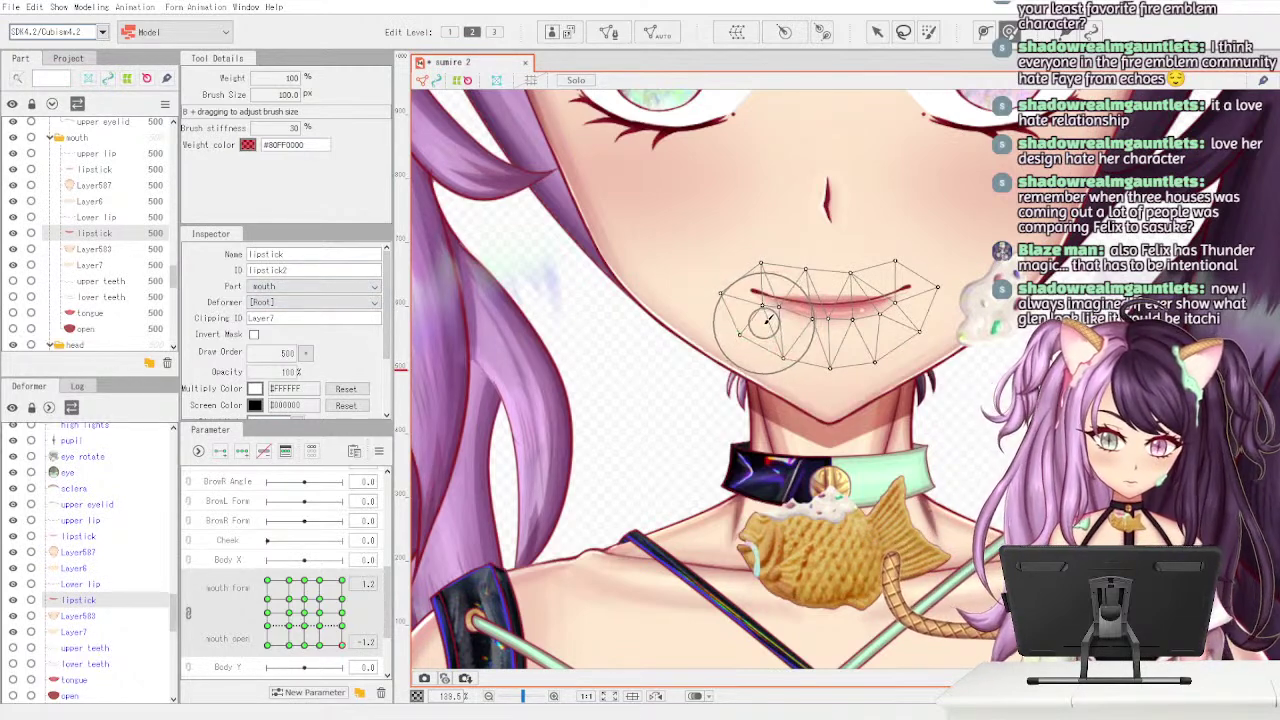
pyautogui.moveTo(920, 314); pyautogui.dragTo(899, 300)
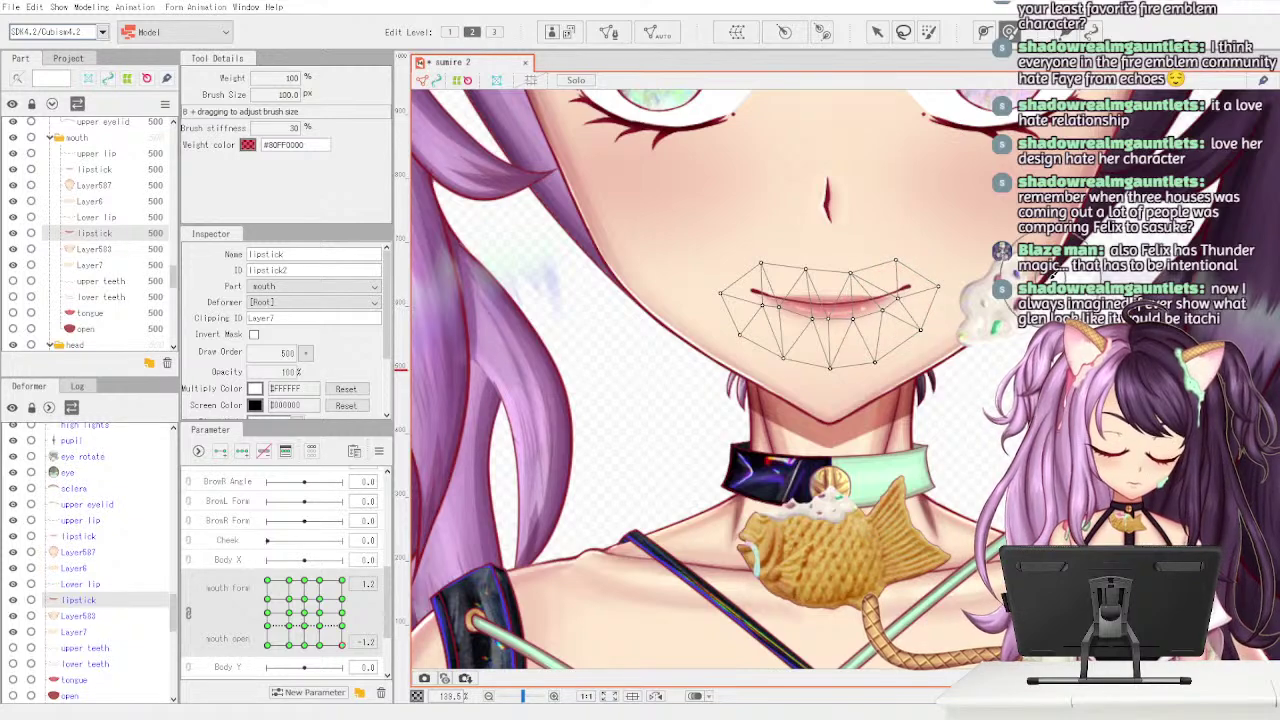
pyautogui.click(128, 266)
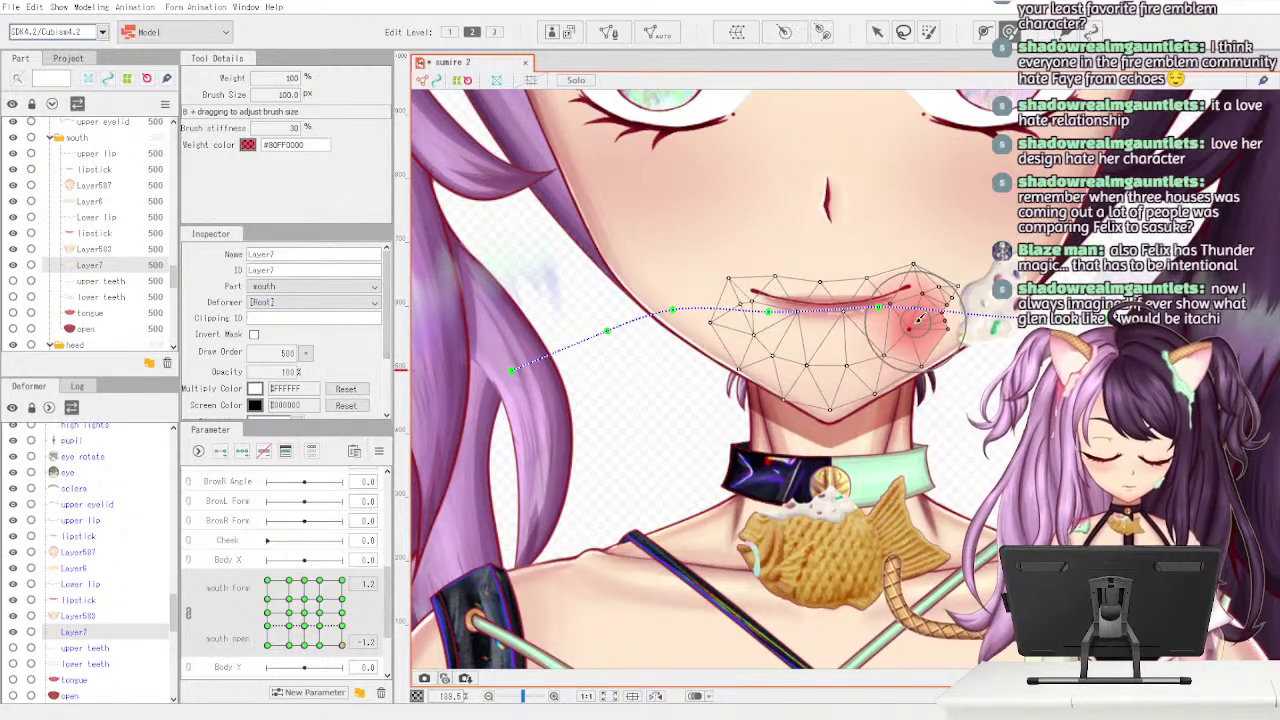
pyautogui.moveTo(917, 321)
pyautogui.mouseDown()
pyautogui.moveTo(925, 314)
pyautogui.moveTo(917, 325)
pyautogui.mouseUp()
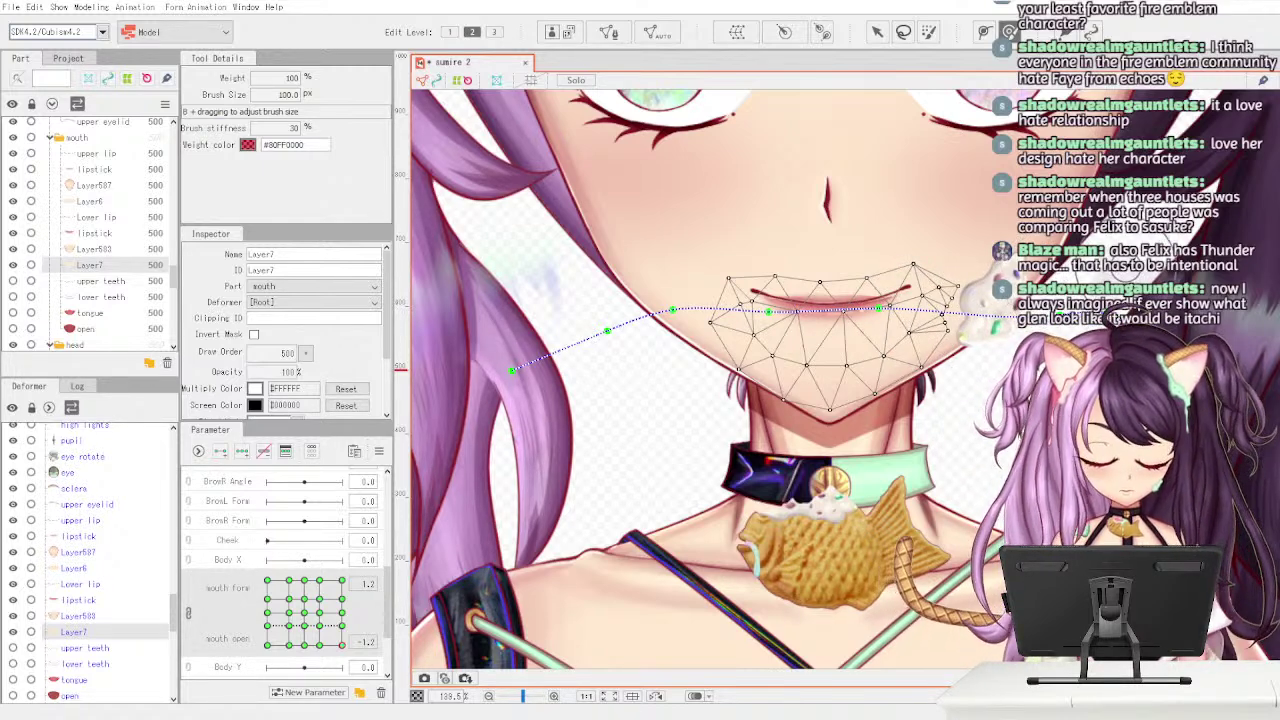
pyautogui.moveTo(343, 650)
pyautogui.mouseDown()
pyautogui.moveTo(253, 652)
pyautogui.moveTo(343, 643)
pyautogui.mouseUp()
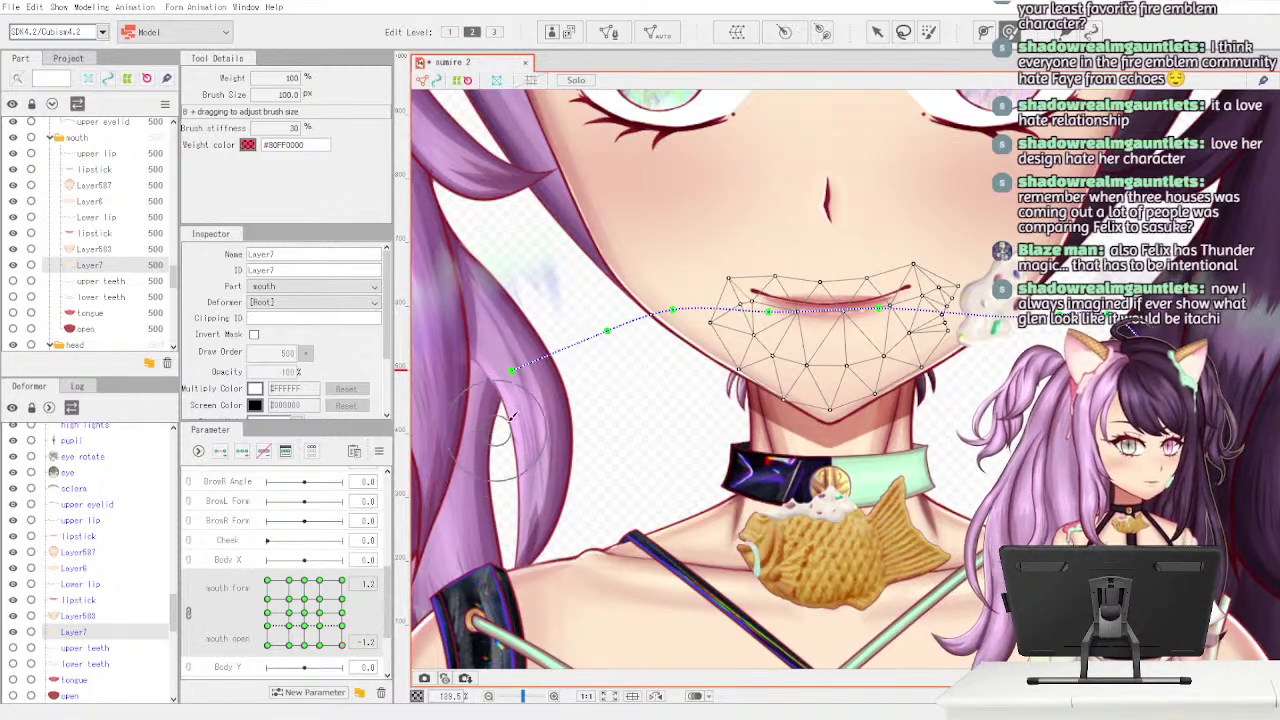
# - Save the sumire 2 model
pyautogui.click(877, 32)
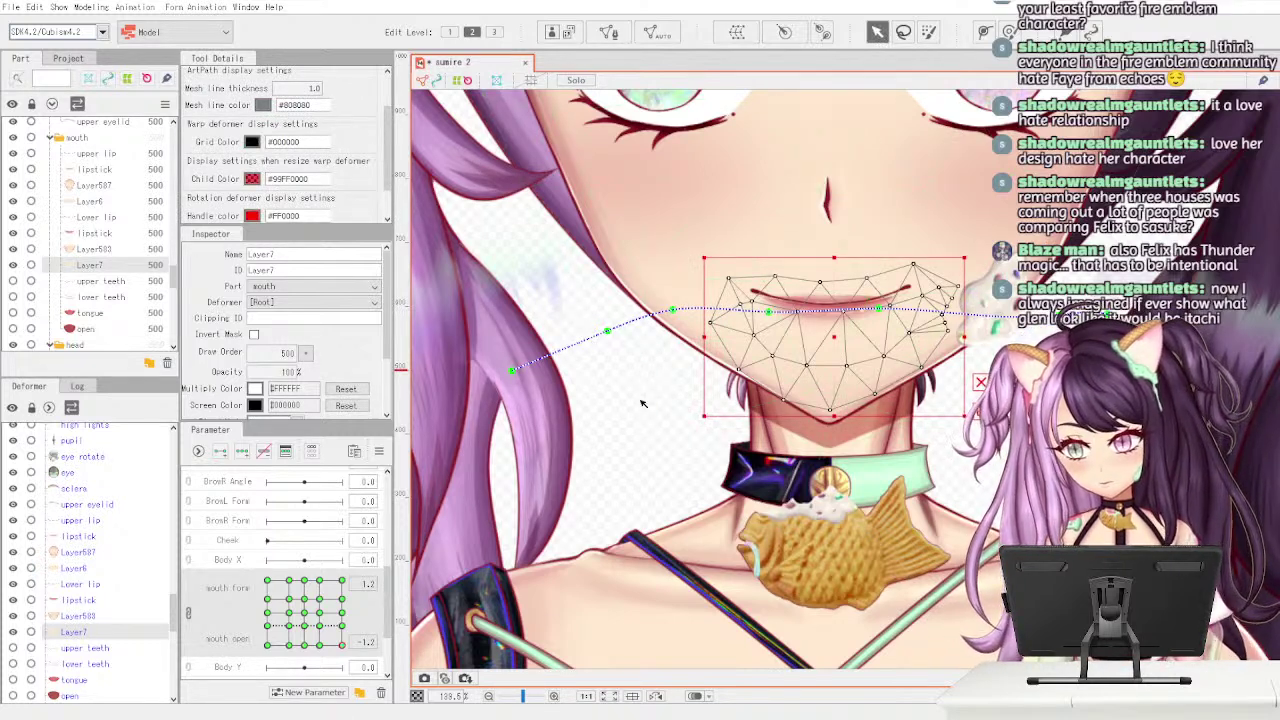
pyautogui.click(12, 7)
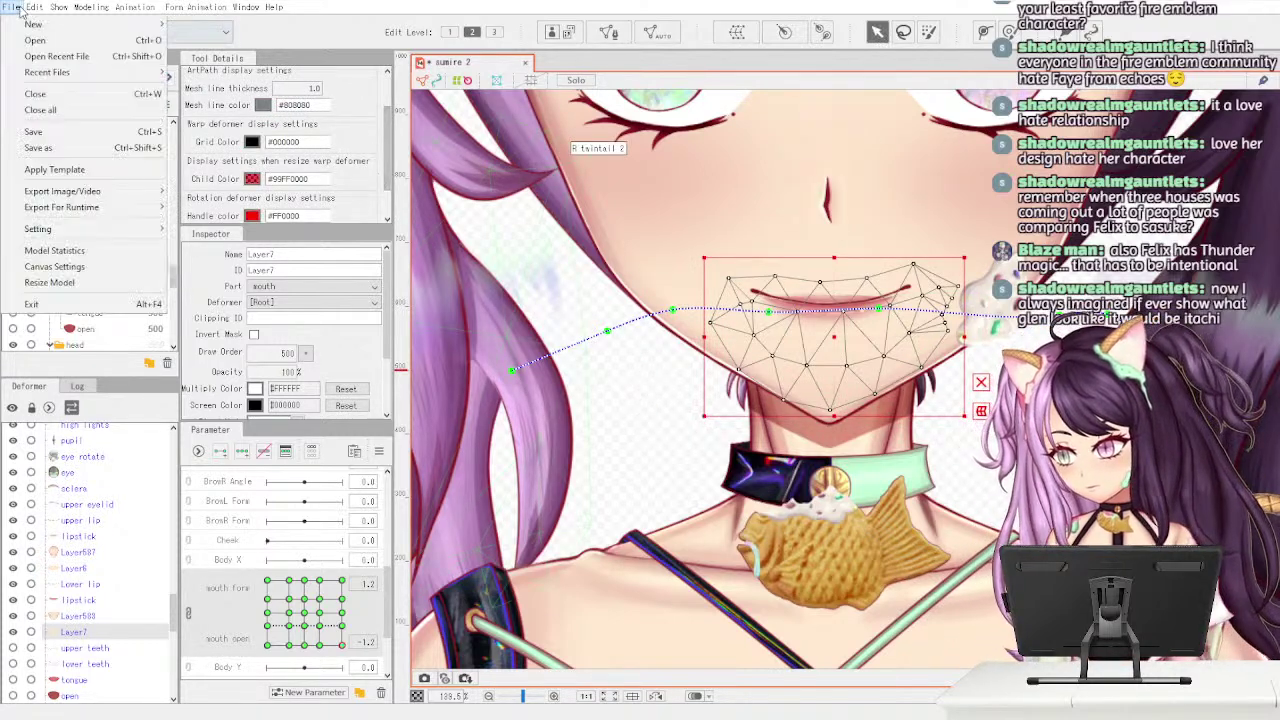
pyautogui.click(110, 135)
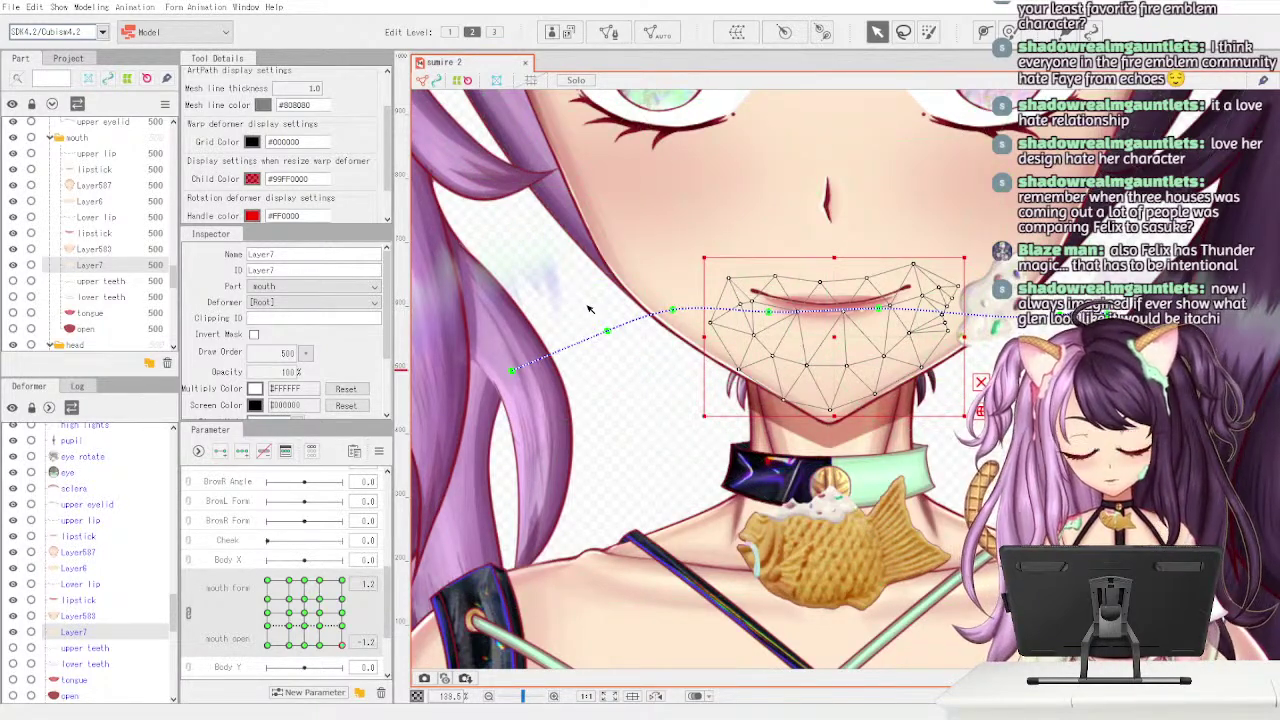
# - Deselect the mesh and examine the closed mouth's shape across mouth form -1.2 to 1.2, with the whole face in view
pyautogui.click(604, 442)
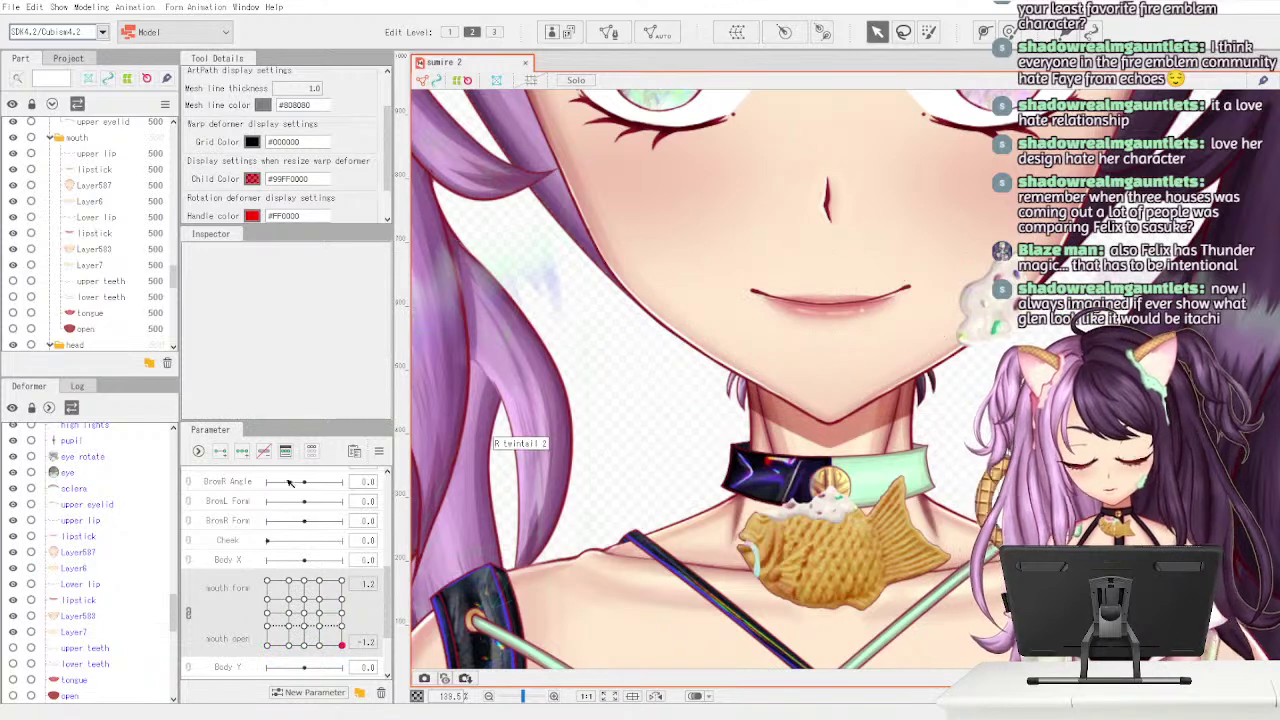
pyautogui.moveTo(343, 650); pyautogui.dragTo(434, 623)
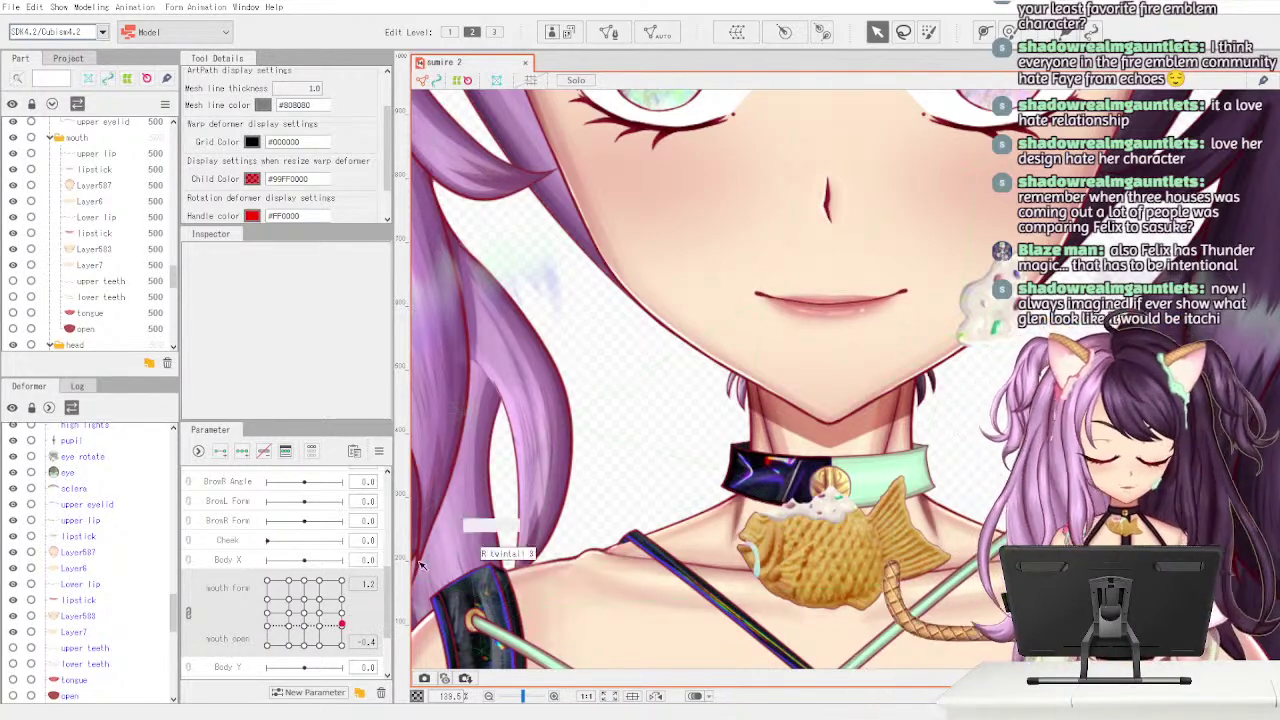
pyautogui.moveTo(342, 625); pyautogui.dragTo(350, 658)
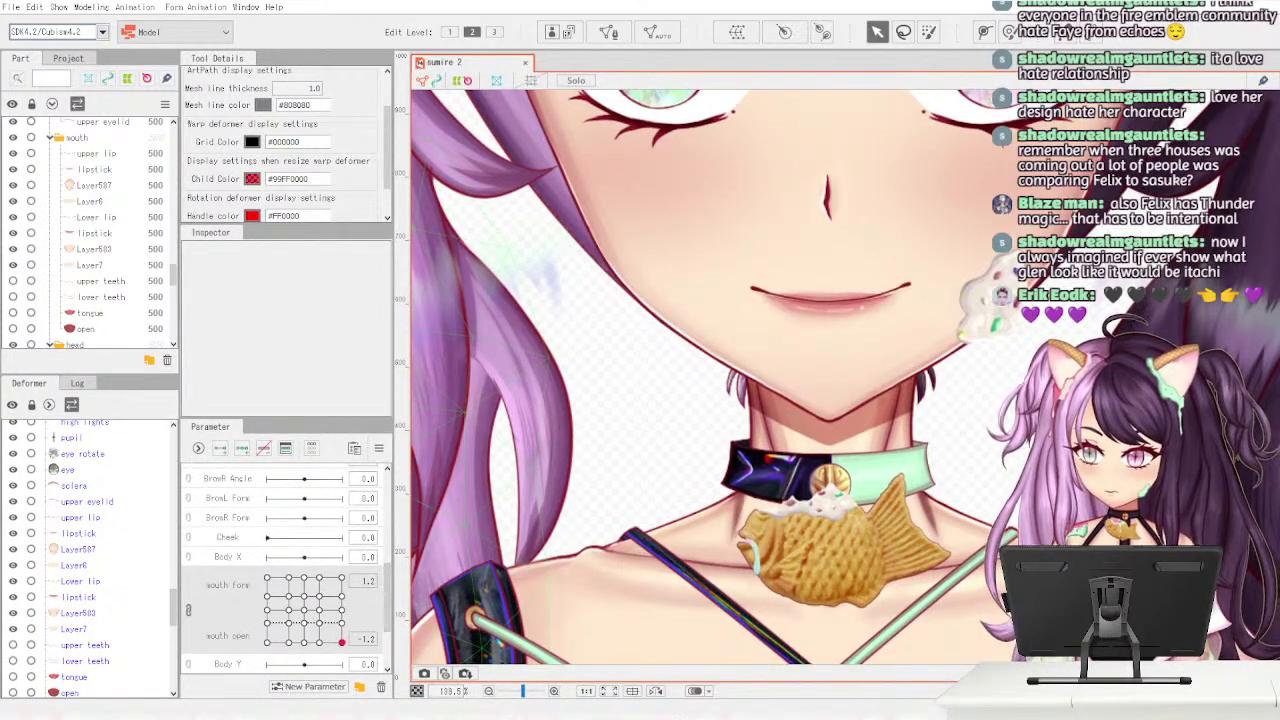
pyautogui.moveTo(340, 647); pyautogui.dragTo(263, 650)
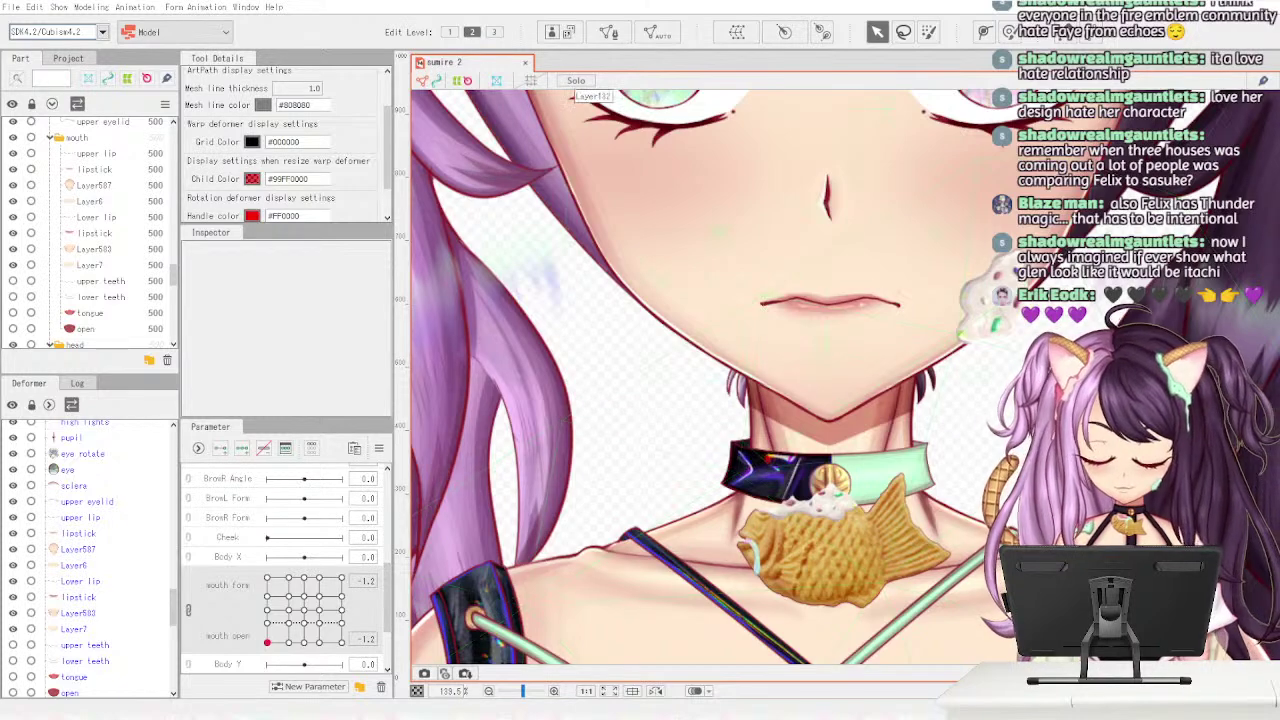
pyautogui.scroll(-3, 535, 318)
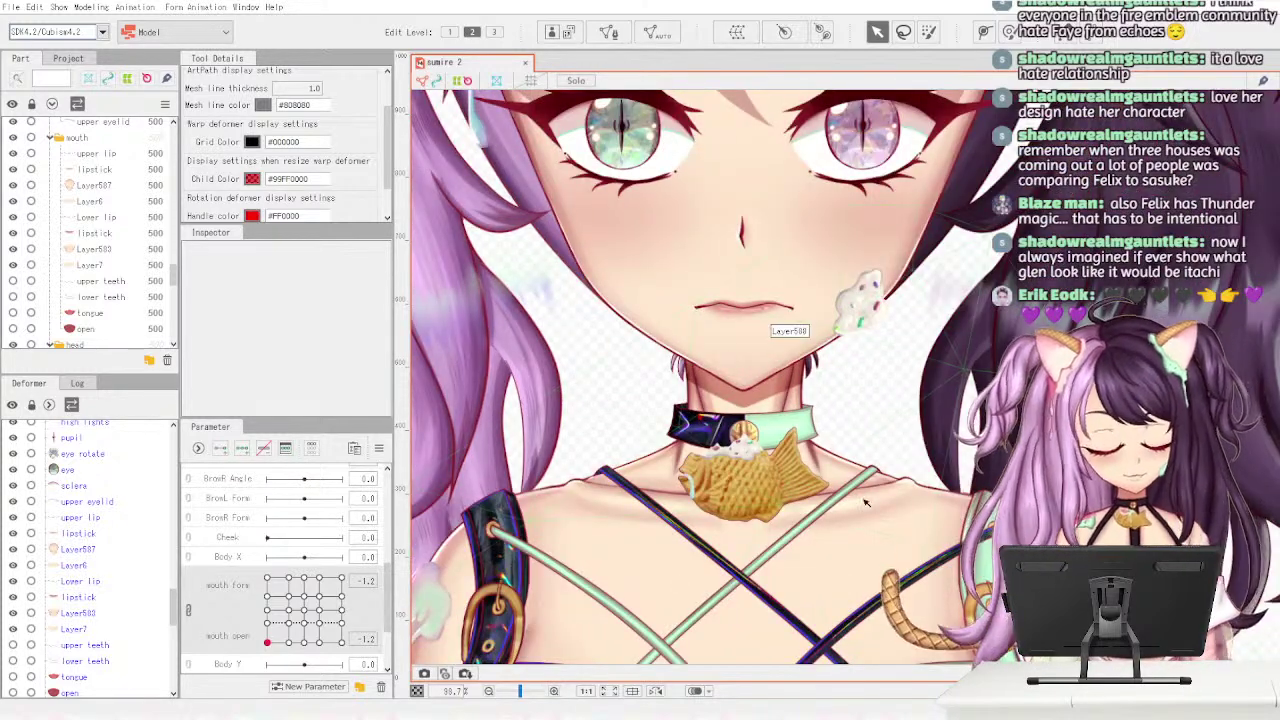
pyautogui.moveTo(693, 441); pyautogui.dragTo(777, 588)
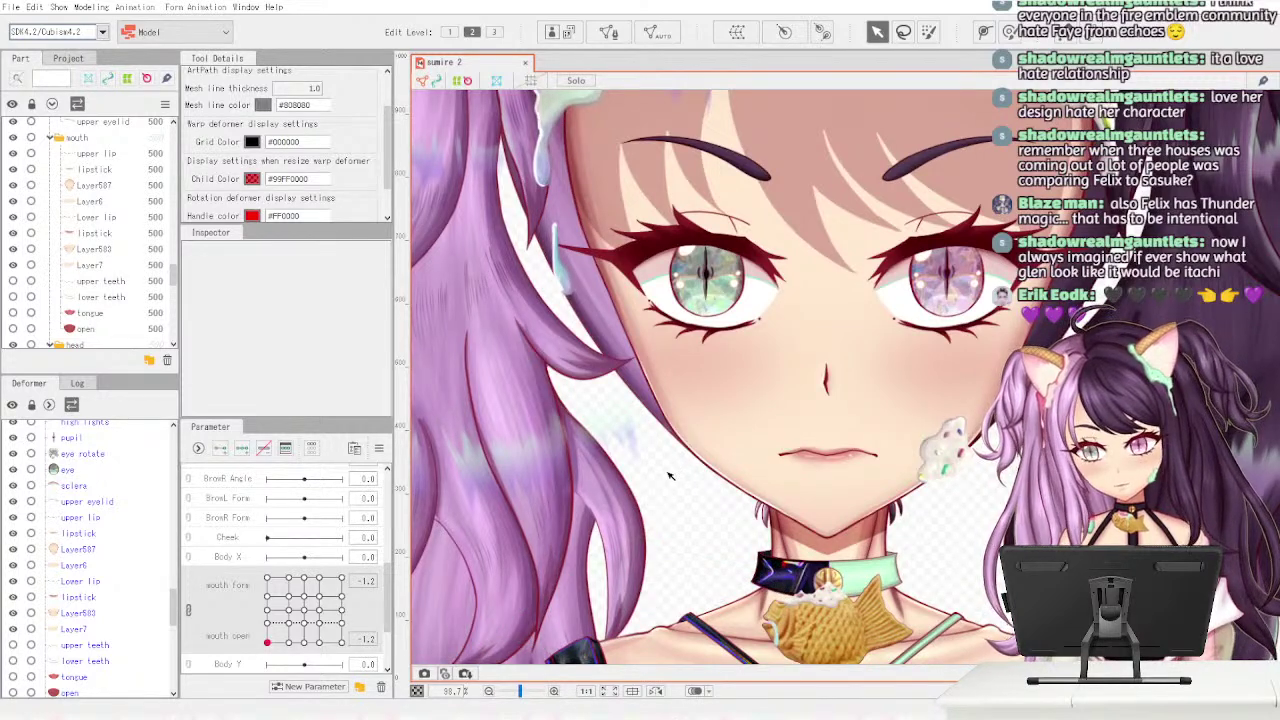
pyautogui.moveTo(268, 642); pyautogui.dragTo(377, 637)
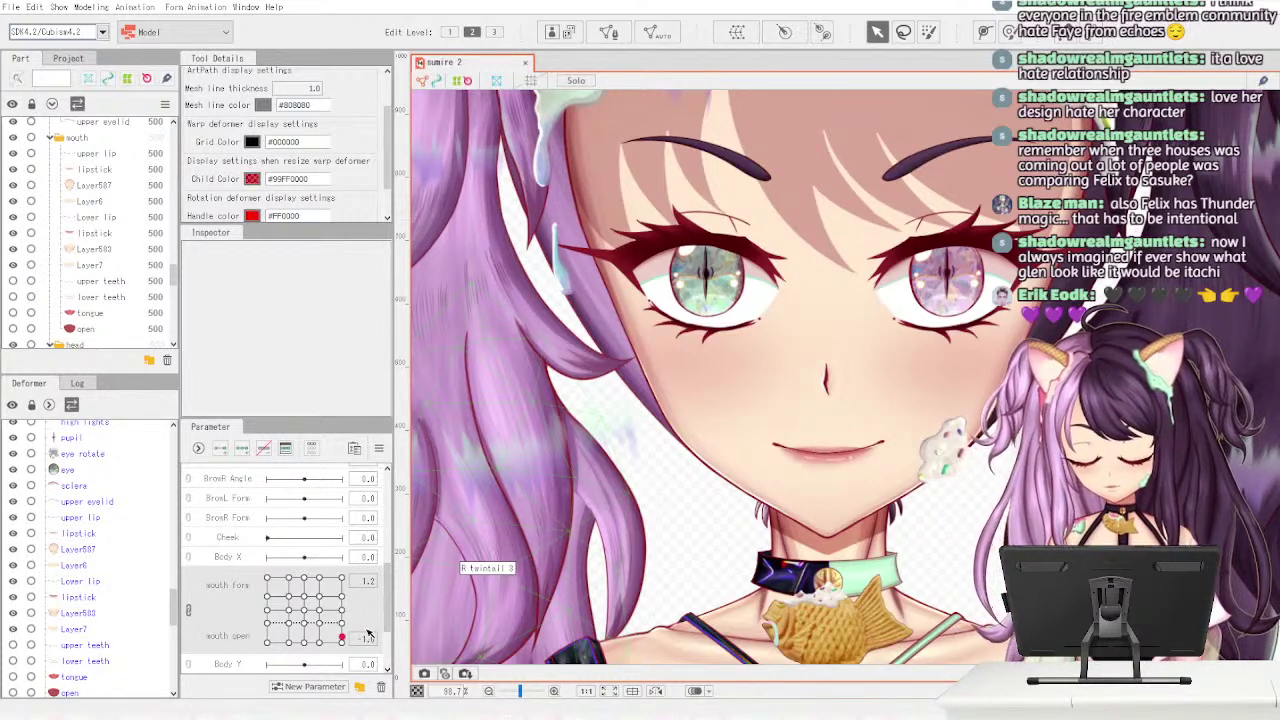
pyautogui.moveTo(342, 638); pyautogui.dragTo(317, 646)
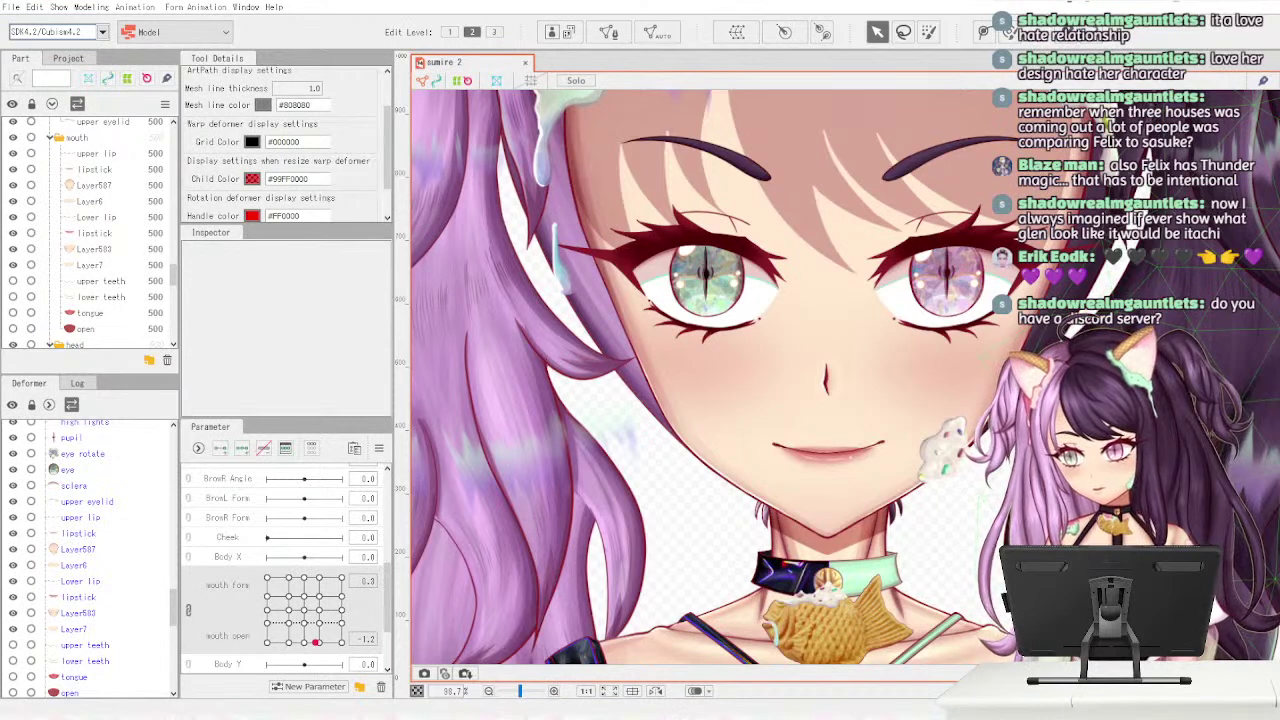
pyautogui.moveTo(316, 643); pyautogui.dragTo(275, 656)
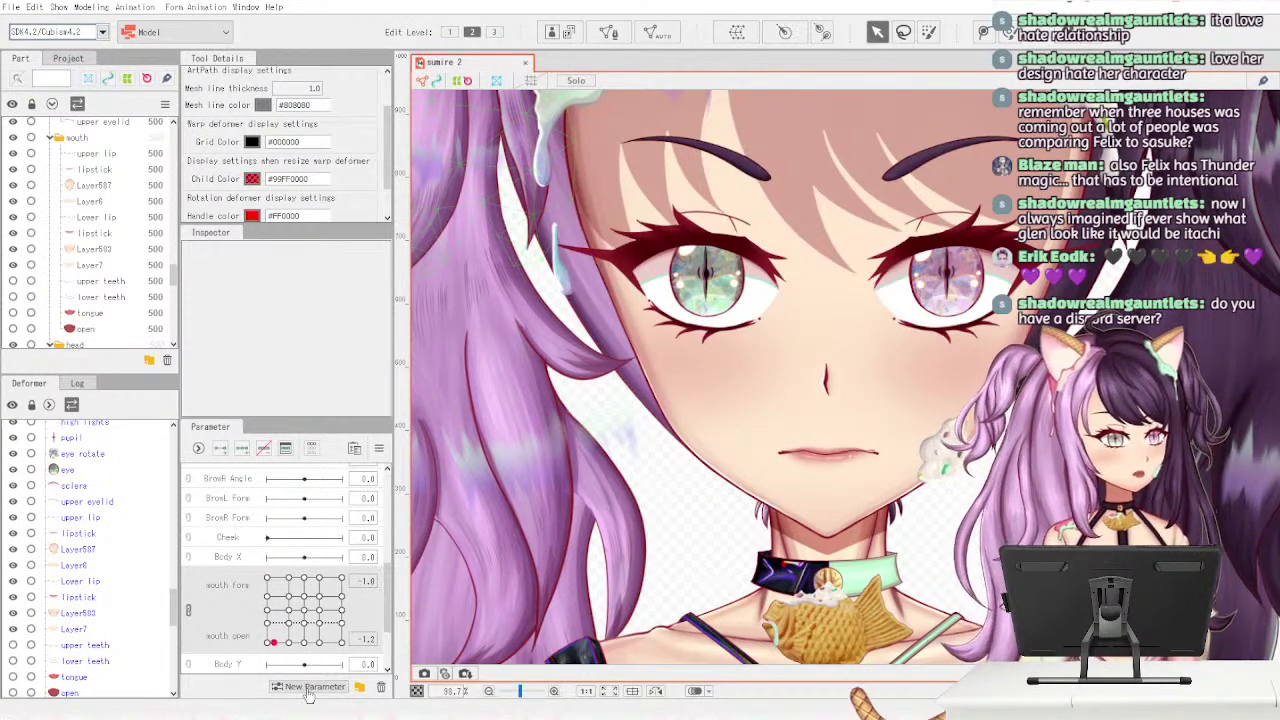